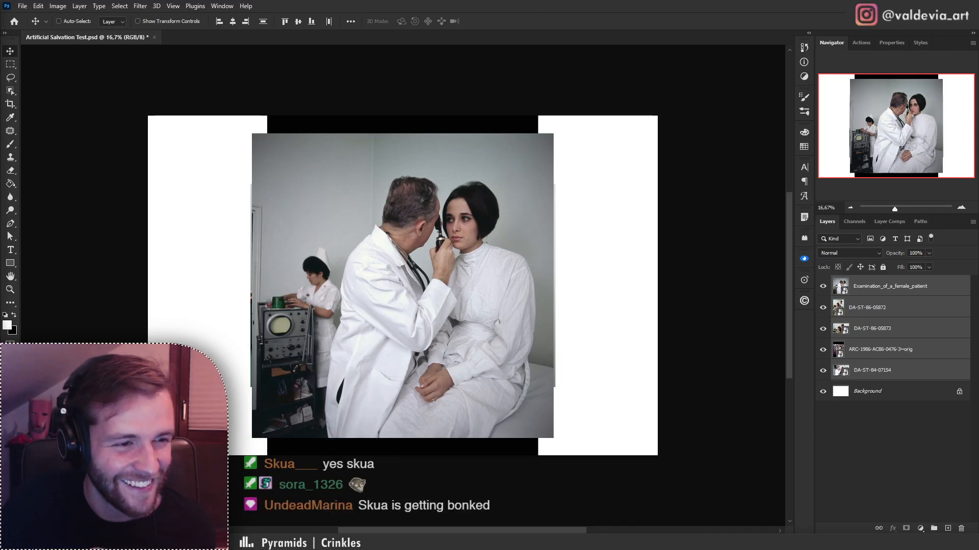
# - Hide the Examination_of_a_female_patient layer and scale the DA-ST-86-05872 photo to 157.77% so it fills the canvas height
pyautogui.click(870, 292)
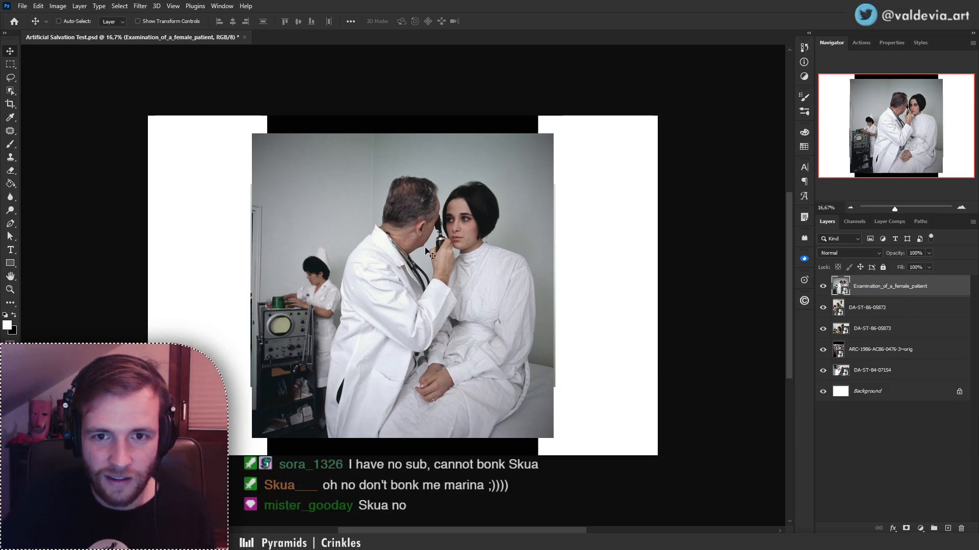
pyautogui.click(822, 286)
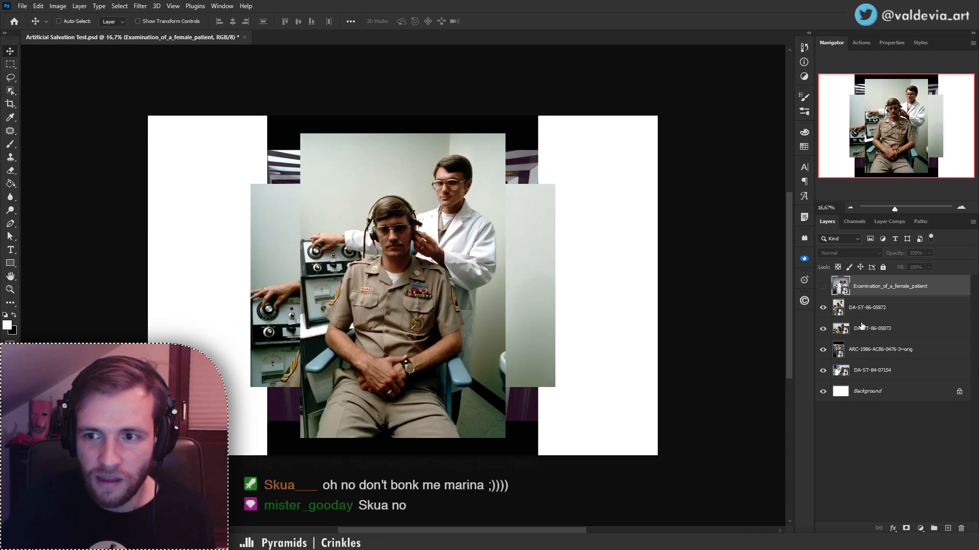
pyautogui.click(880, 312)
pyautogui.hotkey('ctrl', 't')
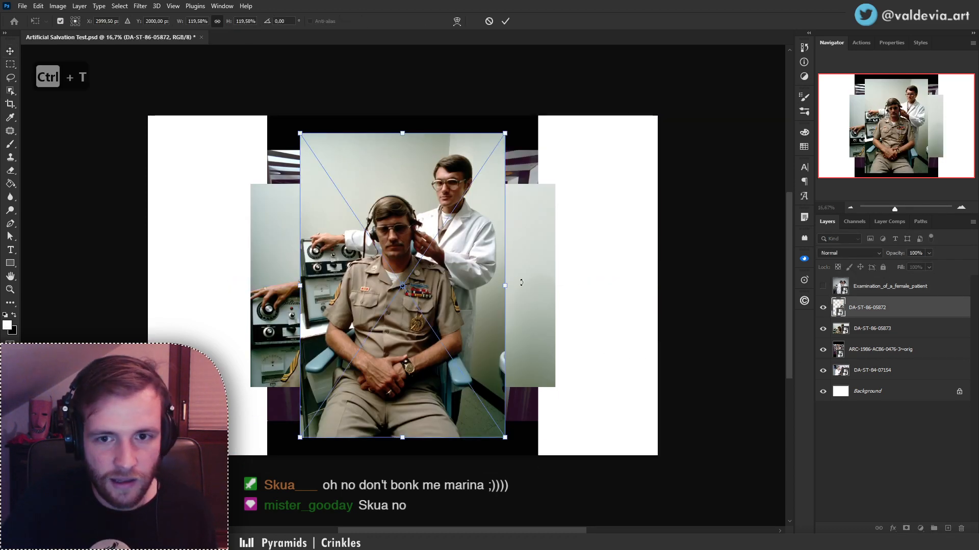
pyautogui.moveTo(505, 286); pyautogui.dragTo(538, 286)
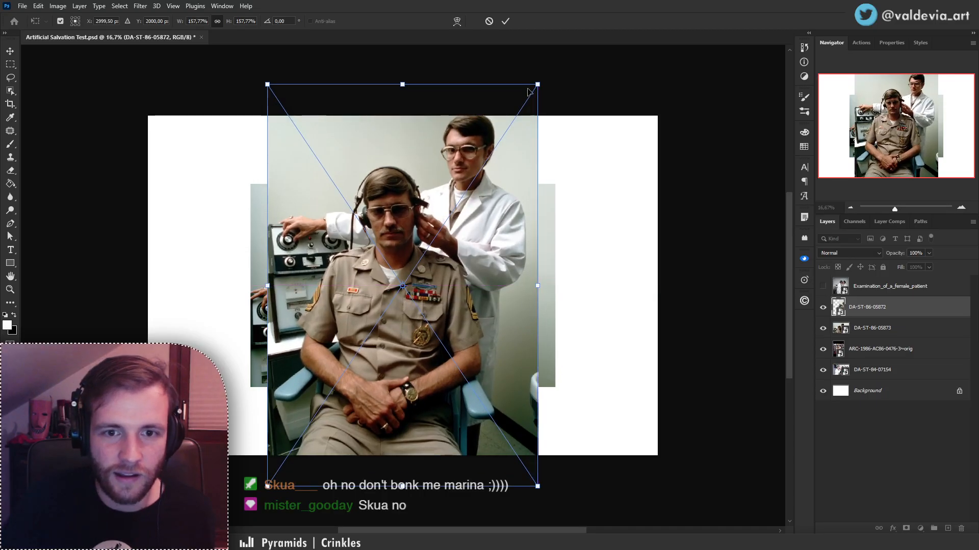
pyautogui.click(506, 21)
# - Examine the uniform details and the overall framing of the enlarged DA-ST-86-05872 photo
pyautogui.press('z')
pyautogui.moveTo(378, 284); pyautogui.dragTo(355, 233)
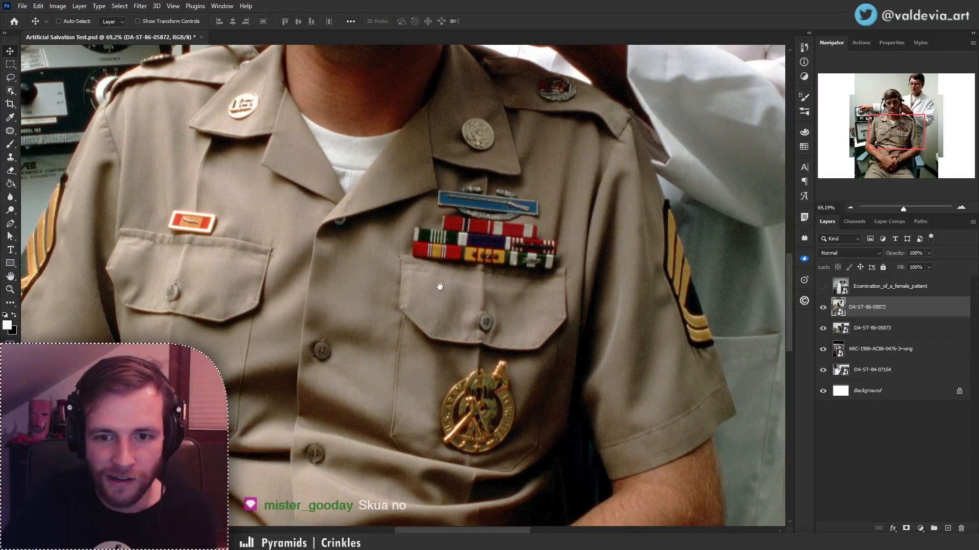
pyautogui.press('z')
pyautogui.moveTo(478, 307); pyautogui.dragTo(383, 312)
pyautogui.moveTo(441, 269); pyautogui.dragTo(459, 275)
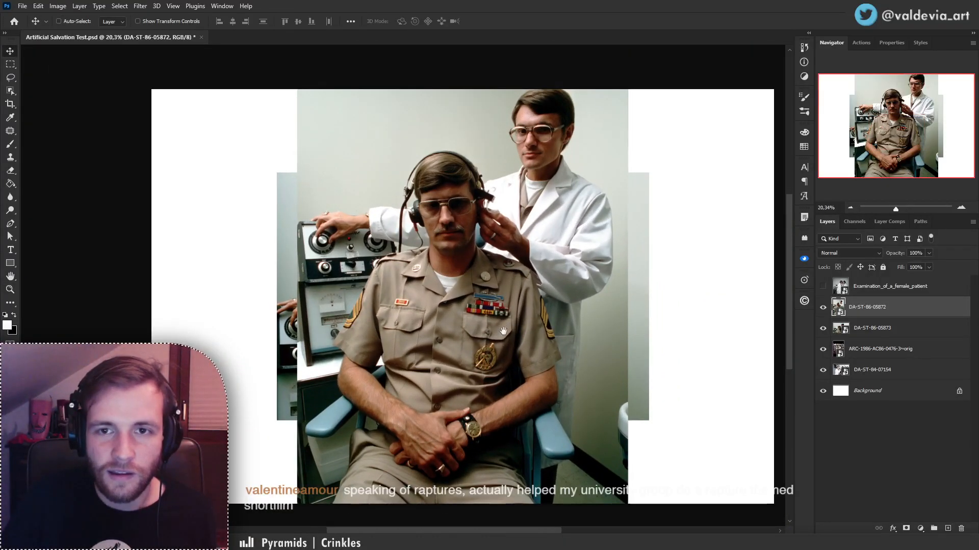
pyautogui.moveTo(499, 331); pyautogui.dragTo(452, 337)
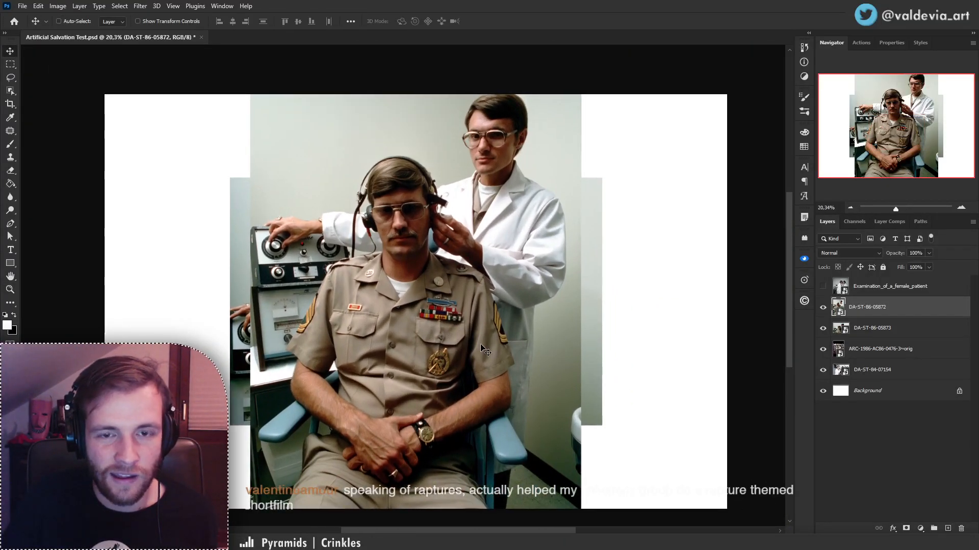
pyautogui.moveTo(458, 360); pyautogui.dragTo(498, 340)
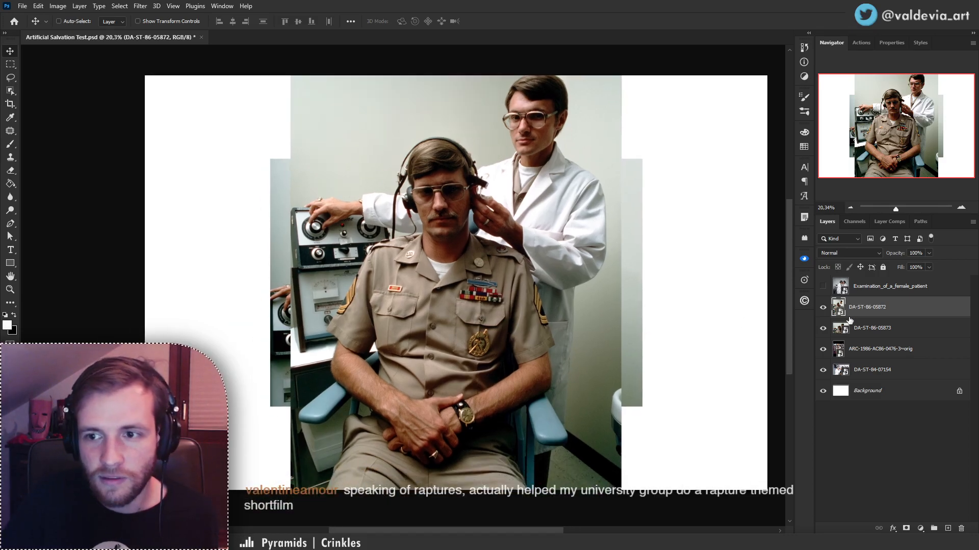
# - Briefly show the female patient photo again, and hide it together with the DA-ST-86-05872 and DA-ST-86-05873 layers
pyautogui.click(822, 286)
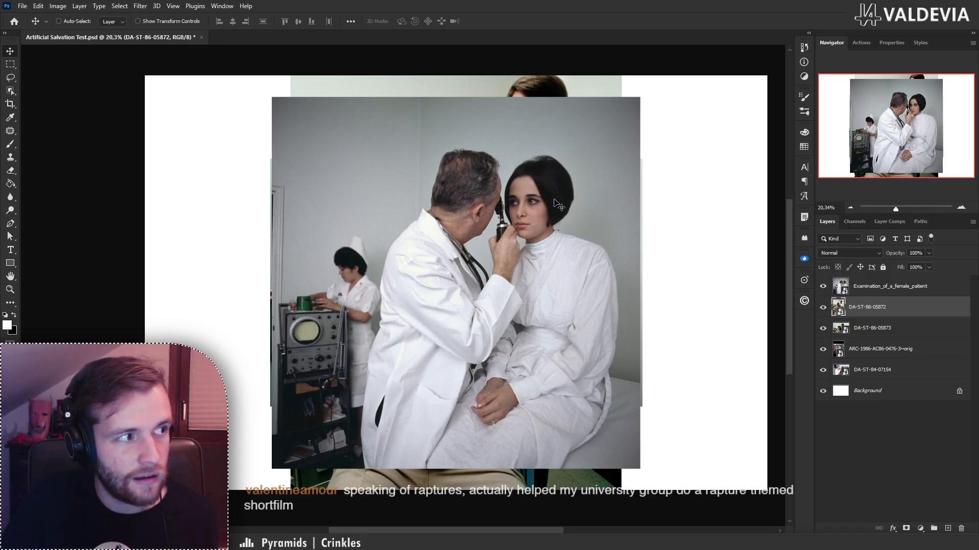
pyautogui.click(822, 287)
pyautogui.click(822, 308)
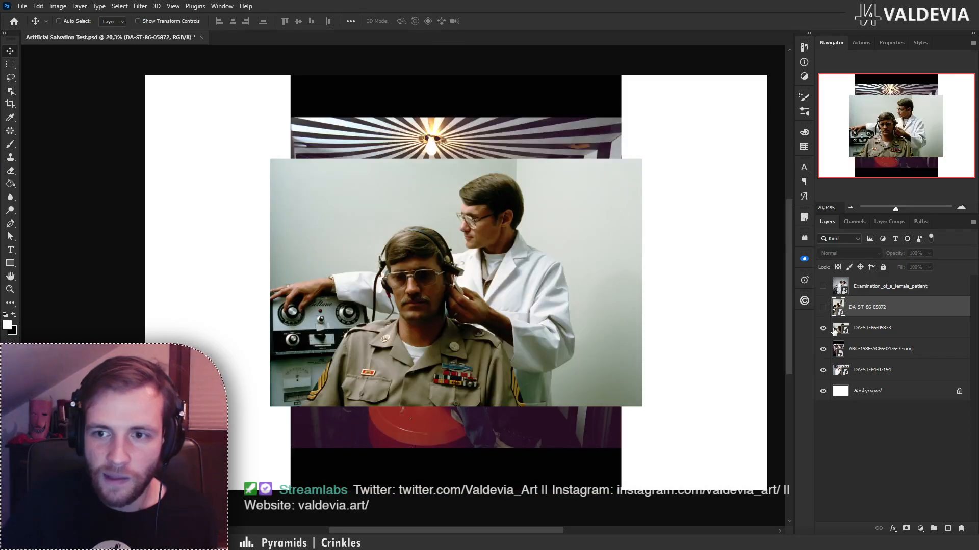
pyautogui.click(822, 328)
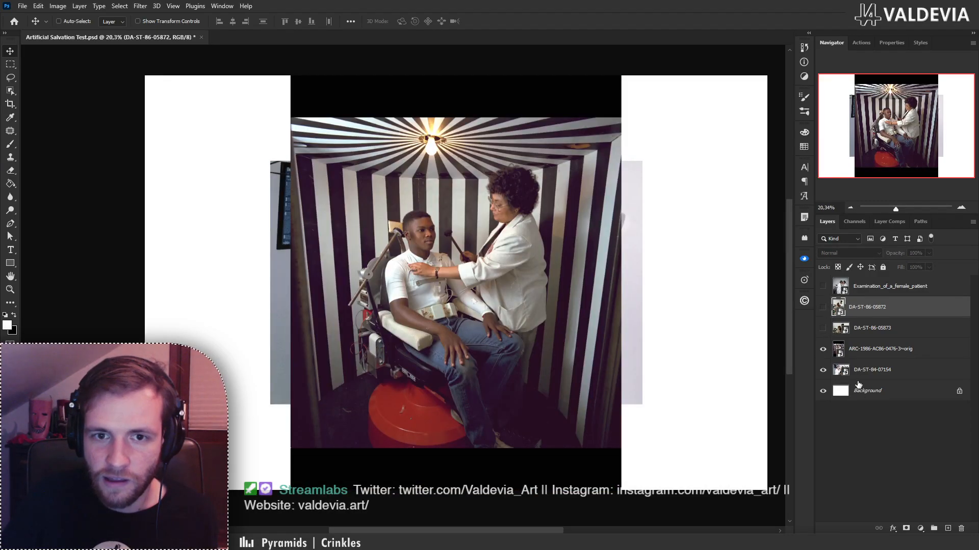
# - Scale the ARC-1986-AC86-0476 photo to 46.70% so its picture area covers the full canvas height
pyautogui.click(874, 356)
pyautogui.scroll(-2, 482, 333)
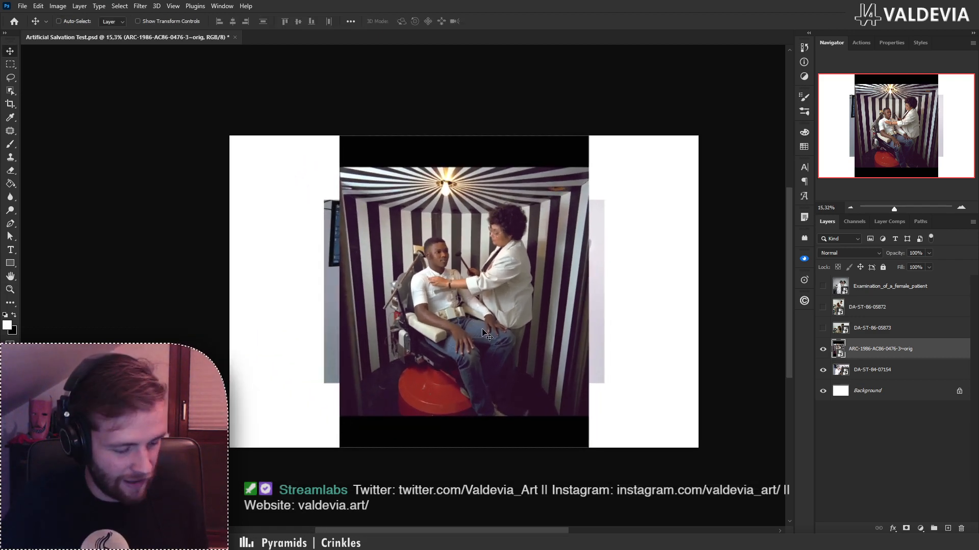
pyautogui.hotkey('ctrl', 't')
pyautogui.moveTo(589, 291); pyautogui.dragTo(619, 292)
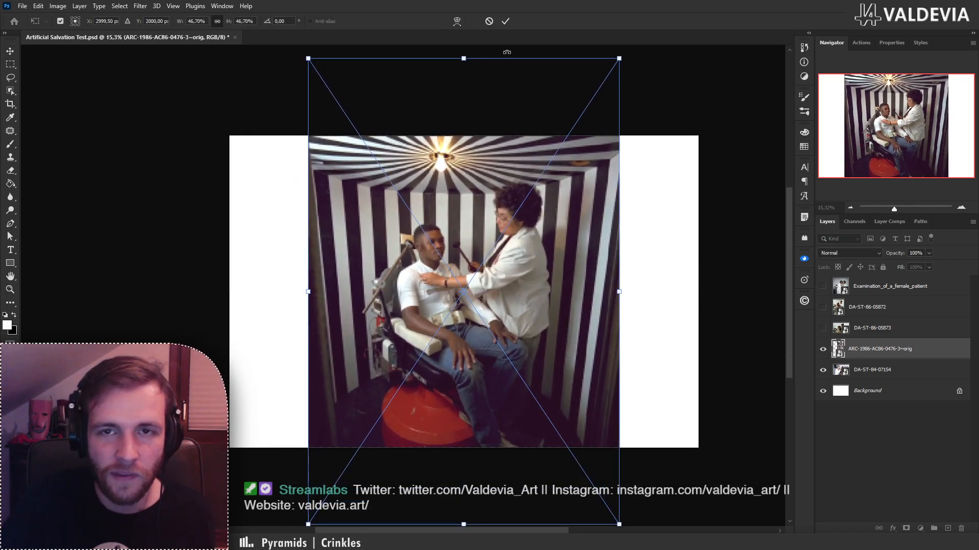
pyautogui.click(505, 21)
# - Hide the ARC-1986-AC86-0476 layer and scale the DA-ST-84-07154 photo to 200% across the canvas width
pyautogui.click(823, 349)
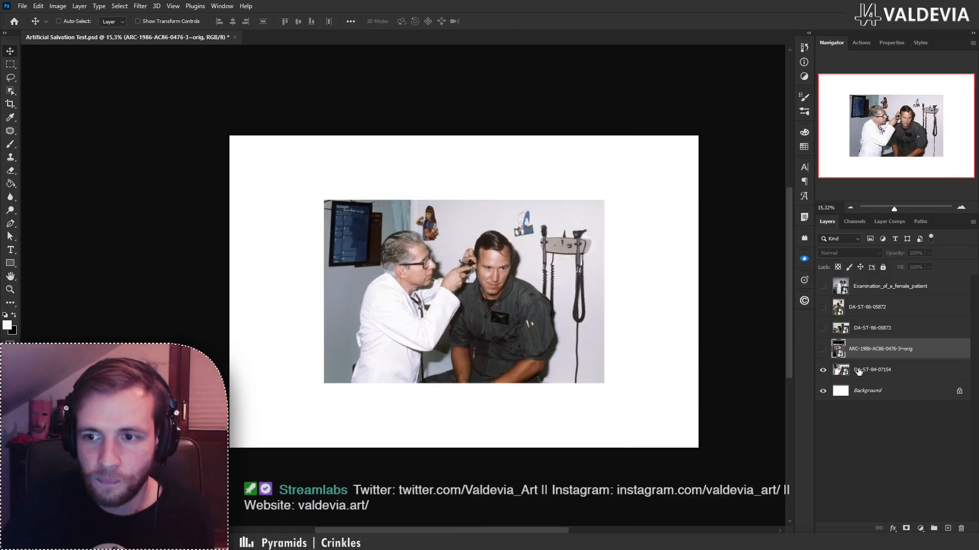
pyautogui.click(839, 372)
pyautogui.hotkey('ctrl', 't')
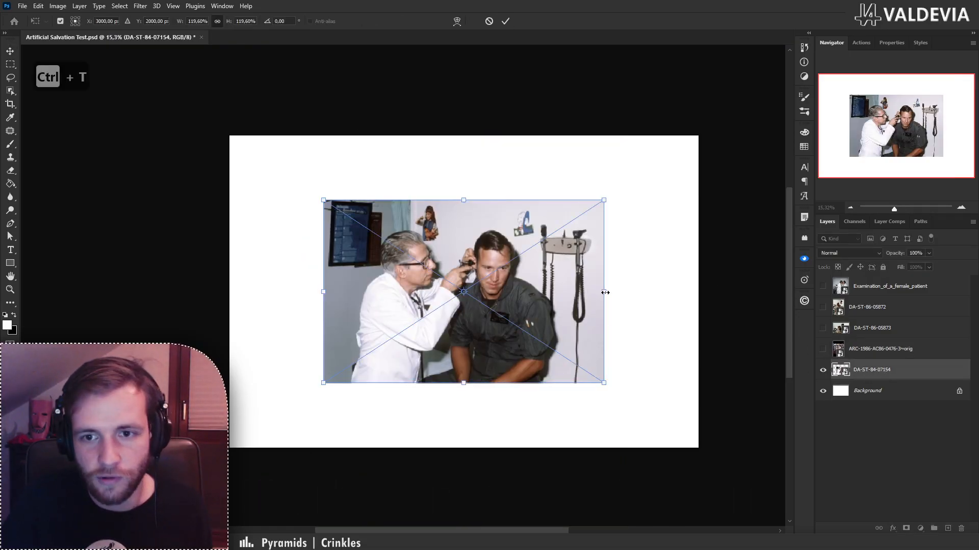
pyautogui.moveTo(603, 291); pyautogui.dragTo(698, 292)
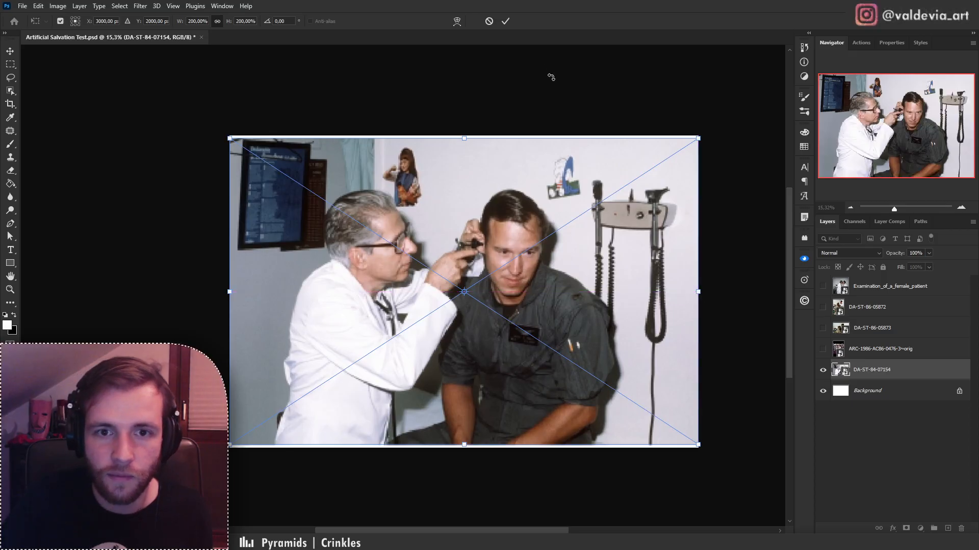
pyautogui.click(504, 21)
# - Hide the DA-ST-84-07154 layer, show the female patient photo and scale it to 133.32% to match the canvas height
pyautogui.click(823, 370)
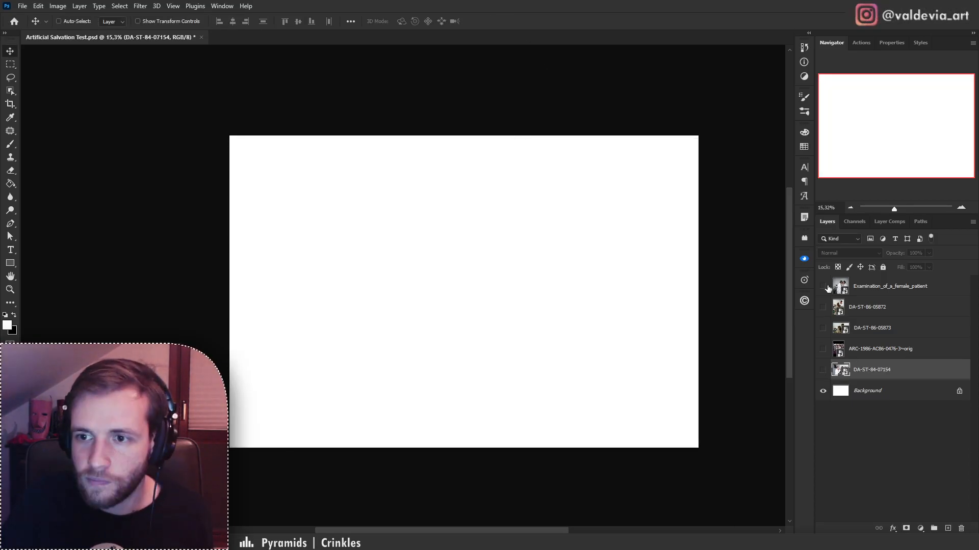
pyautogui.click(822, 286)
pyautogui.click(877, 286)
pyautogui.hotkey('ctrl', 't')
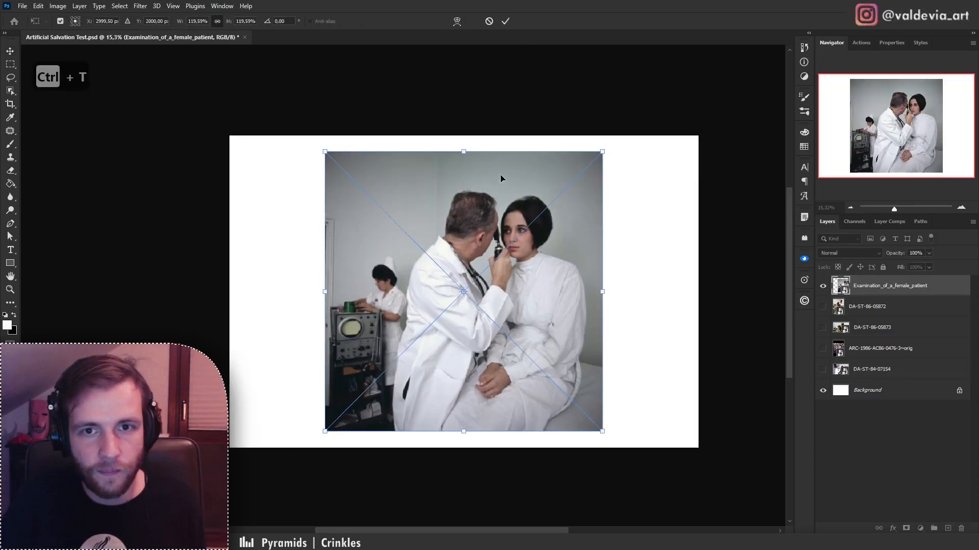
pyautogui.moveTo(464, 152); pyautogui.dragTo(464, 137)
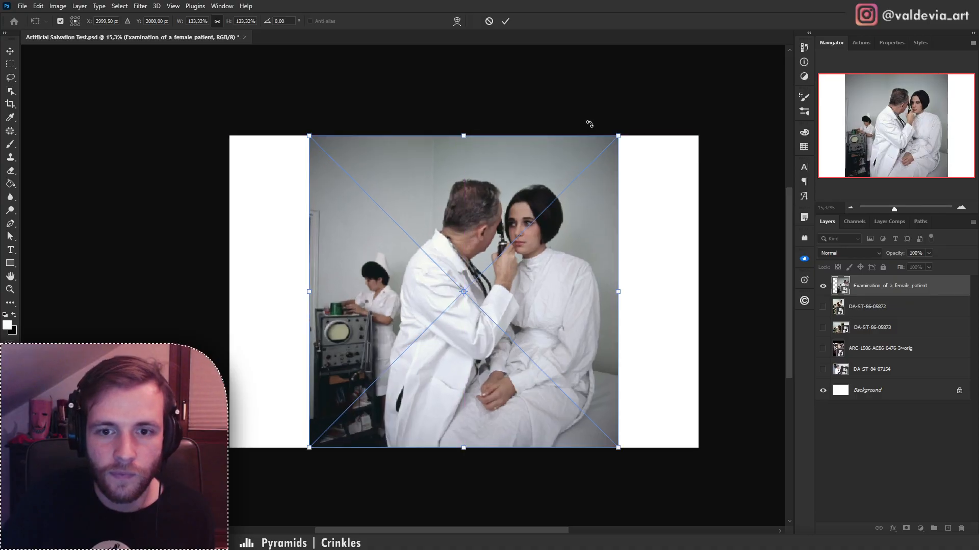
pyautogui.click(505, 21)
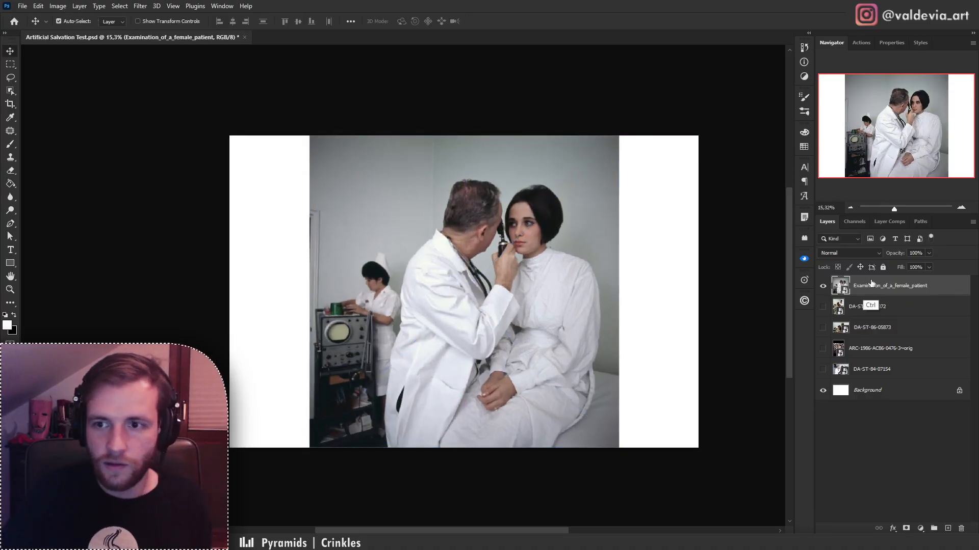
# - Crop the canvas to the bounds of the female patient photo, removing the white side areas
pyautogui.press('c')
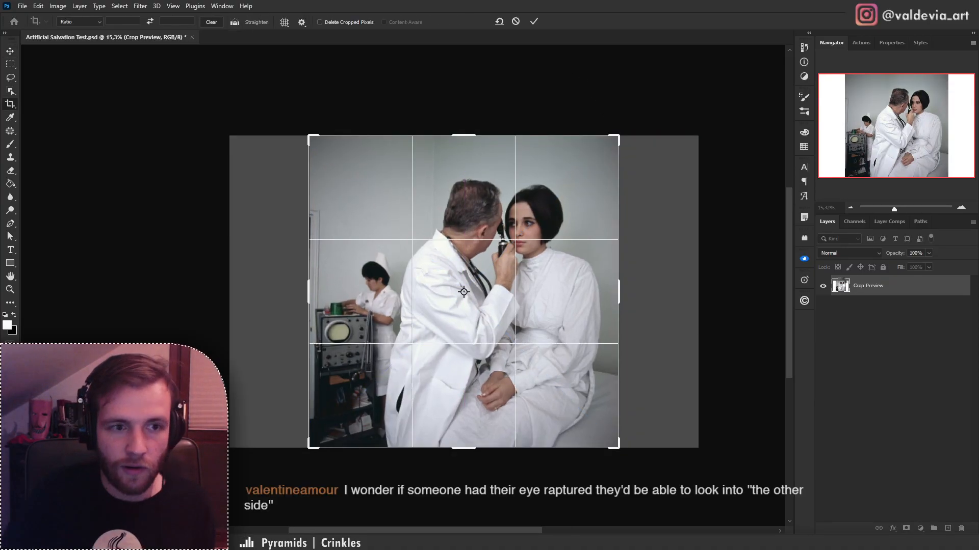
pyautogui.press('Return')
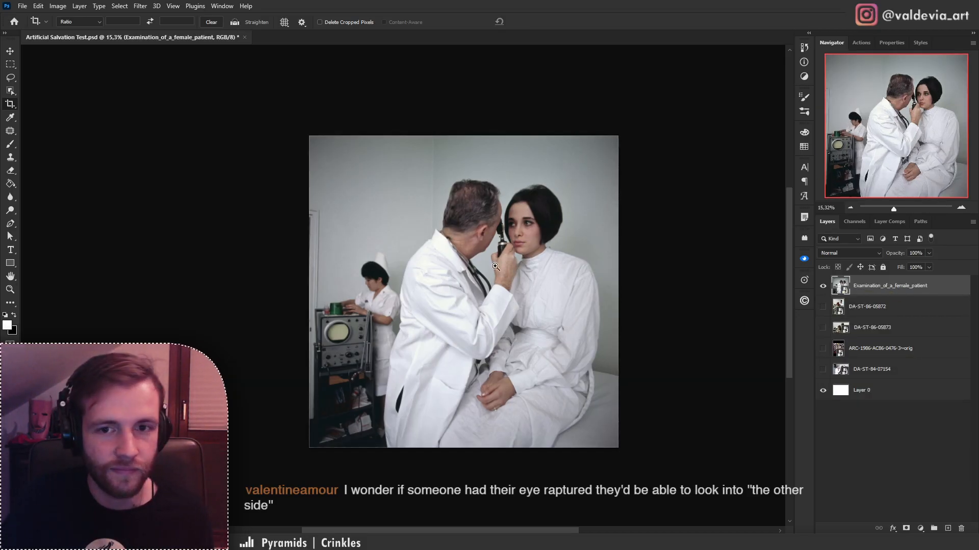
pyautogui.moveTo(497, 259); pyautogui.dragTo(505, 254)
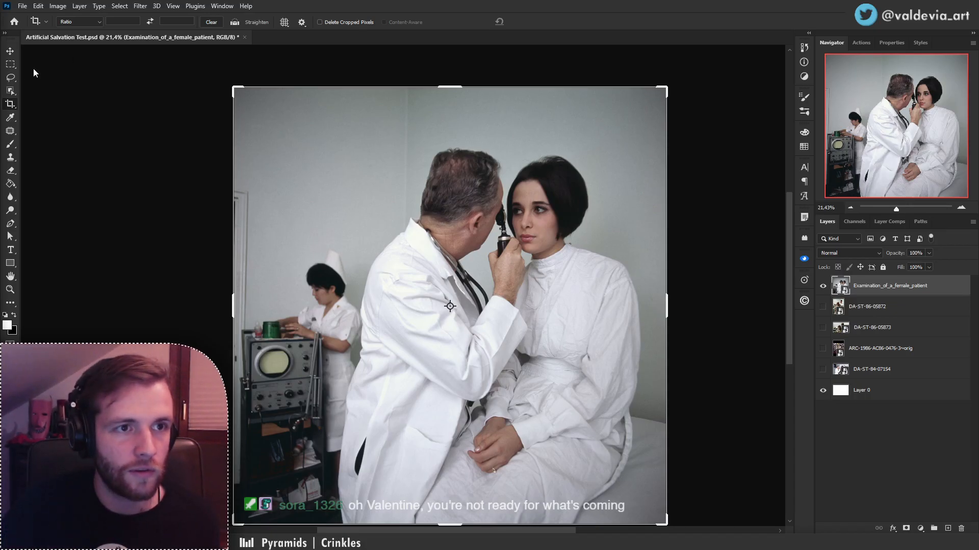
pyautogui.click(10, 51)
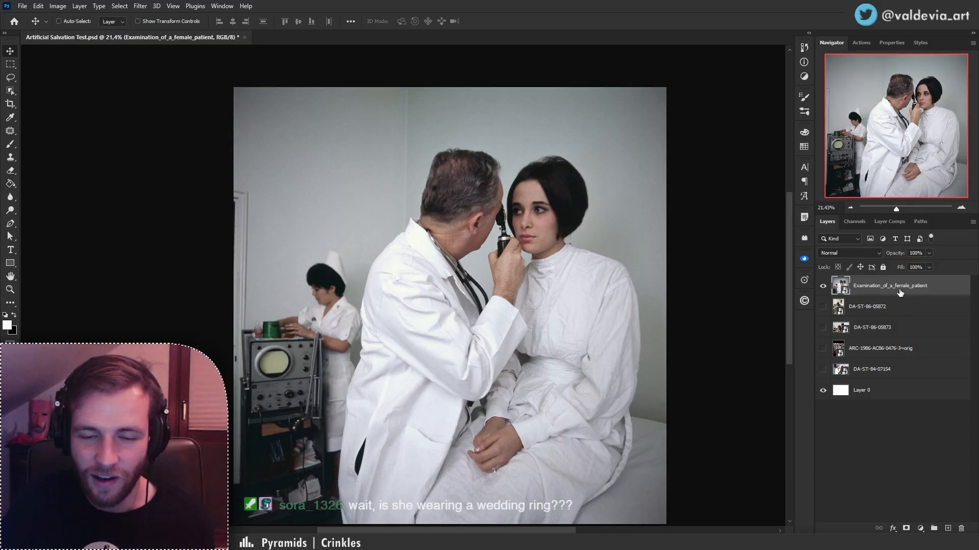
# - Examine the patient's hands, the full composition, and the doctor's and patient's heads up close
pyautogui.press('z')
pyautogui.moveTo(492, 484); pyautogui.dragTo(561, 413)
pyautogui.press('space')
pyautogui.moveTo(545, 462); pyautogui.dragTo(546, 420)
pyautogui.press('z')
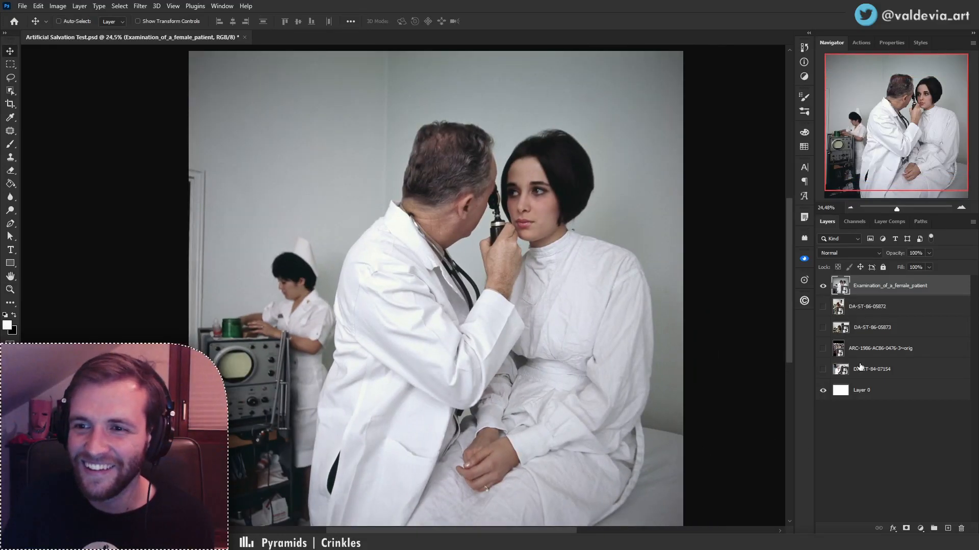
pyautogui.press('z')
pyautogui.moveTo(509, 310); pyautogui.dragTo(494, 309)
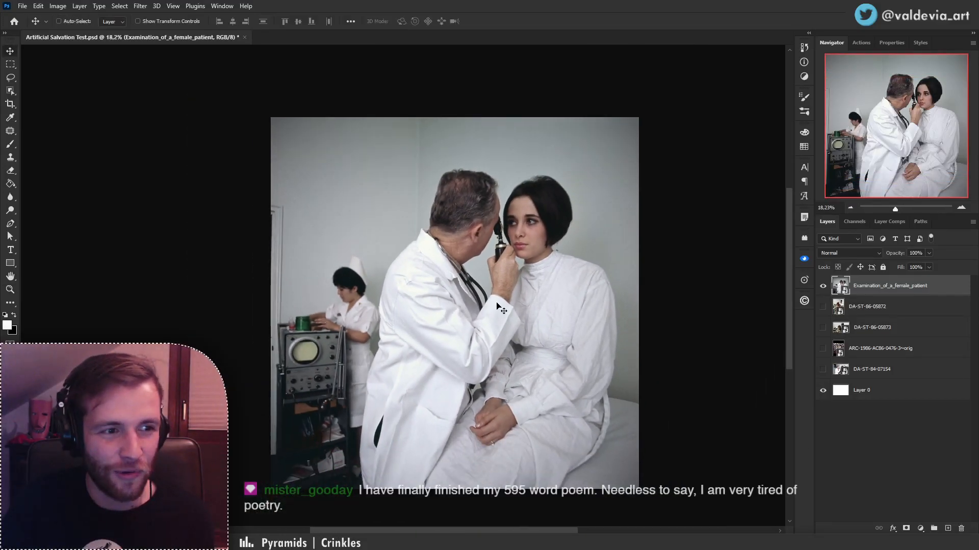
pyautogui.press('z')
pyautogui.moveTo(521, 200); pyautogui.dragTo(545, 202)
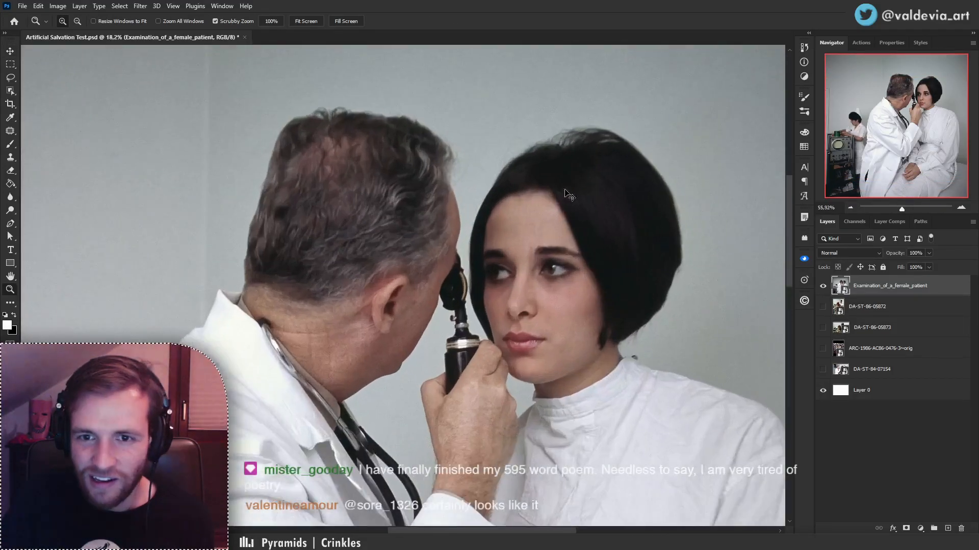
# - On a new layer, brush a dashed white ellipse across the patient's eyes and hair
pyautogui.press('v')
pyautogui.click(948, 529)
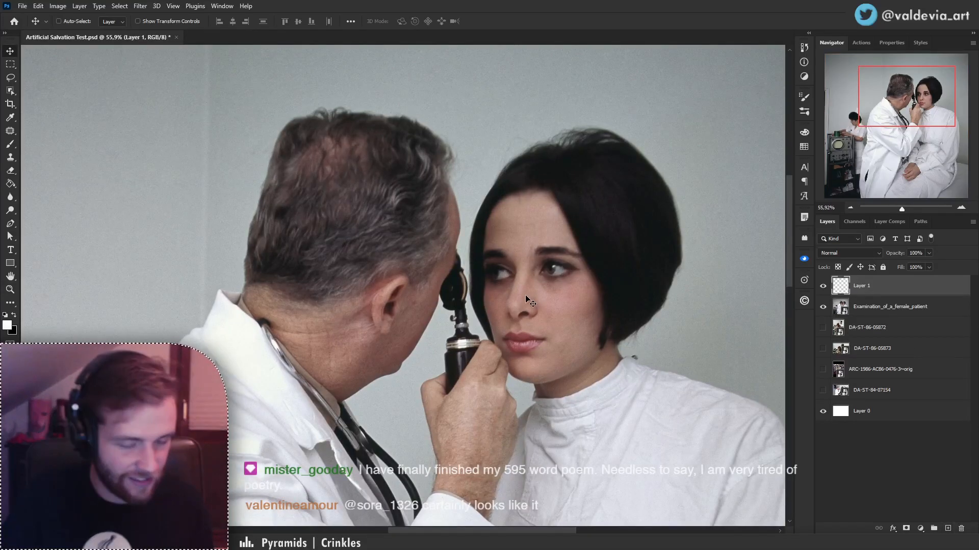
pyautogui.press('b')
pyautogui.moveTo(581, 297); pyautogui.dragTo(463, 297)
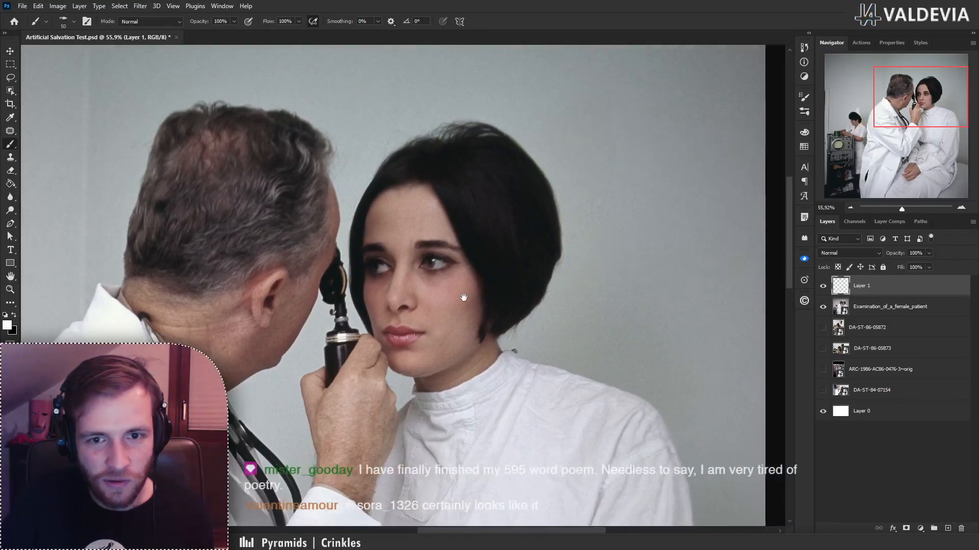
pyautogui.moveTo(407, 284)
pyautogui.mouseDown()
pyautogui.moveTo(505, 268)
pyautogui.moveTo(537, 254)
pyautogui.moveTo(540, 240)
pyautogui.moveTo(490, 229)
pyautogui.moveTo(427, 242)
pyautogui.moveTo(367, 283)
pyautogui.mouseUp()
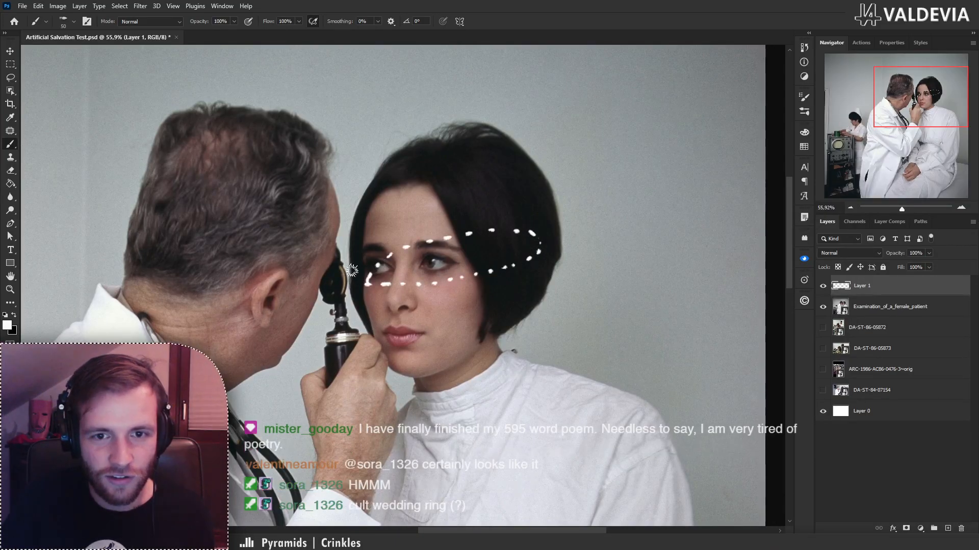
# - Brush a large open white loop around the upper head and an arrow pointing up and away from it
pyautogui.moveTo(659, 196); pyautogui.dragTo(592, 237)
pyautogui.moveTo(567, 131)
pyautogui.mouseDown()
pyautogui.moveTo(318, 239)
pyautogui.moveTo(482, 263)
pyautogui.mouseUp()
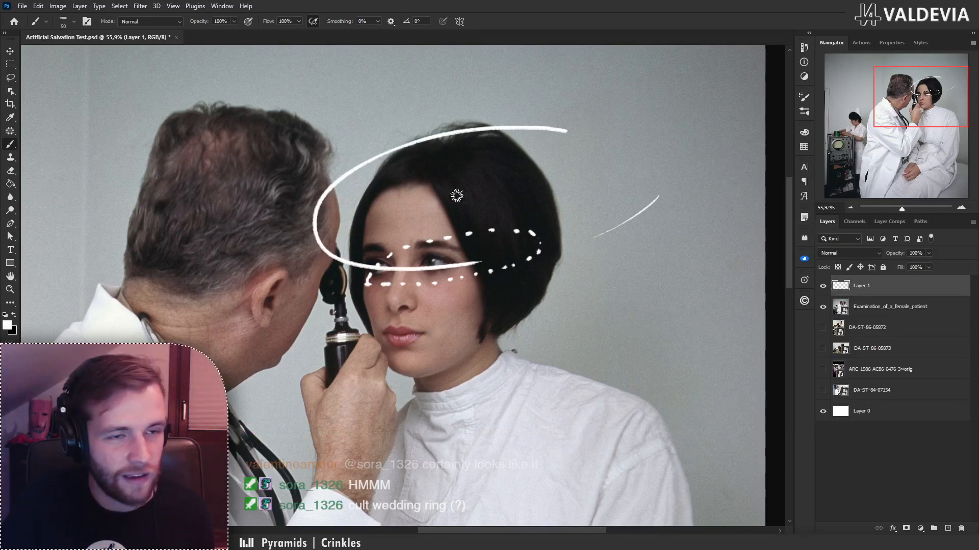
pyautogui.moveTo(459, 182)
pyautogui.mouseDown()
pyautogui.moveTo(623, 86)
pyautogui.moveTo(708, 85)
pyautogui.mouseUp()
pyautogui.moveTo(602, 80); pyautogui.dragTo(675, 108)
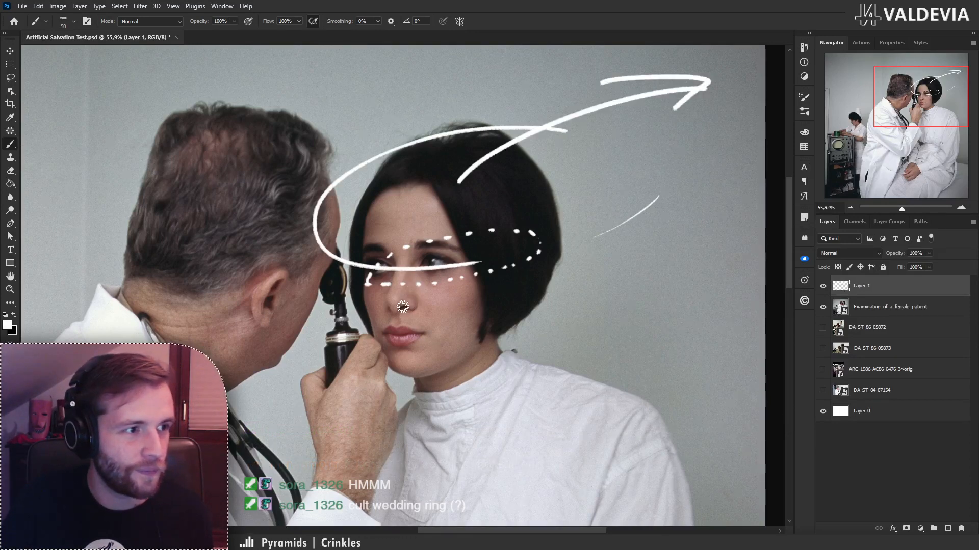
# - Brush several more strokes over the patient's forehead and hair, and delete the sketch layer
pyautogui.moveTo(377, 179); pyautogui.dragTo(469, 234)
pyautogui.moveTo(381, 230)
pyautogui.mouseDown()
pyautogui.moveTo(459, 164)
pyautogui.moveTo(441, 167)
pyautogui.mouseUp()
pyautogui.moveTo(459, 176); pyautogui.dragTo(541, 212)
pyautogui.moveTo(471, 208)
pyautogui.mouseDown()
pyautogui.moveTo(543, 148)
pyautogui.moveTo(581, 202)
pyautogui.mouseUp()
pyautogui.moveTo(503, 206); pyautogui.dragTo(561, 145)
pyautogui.click(961, 529)
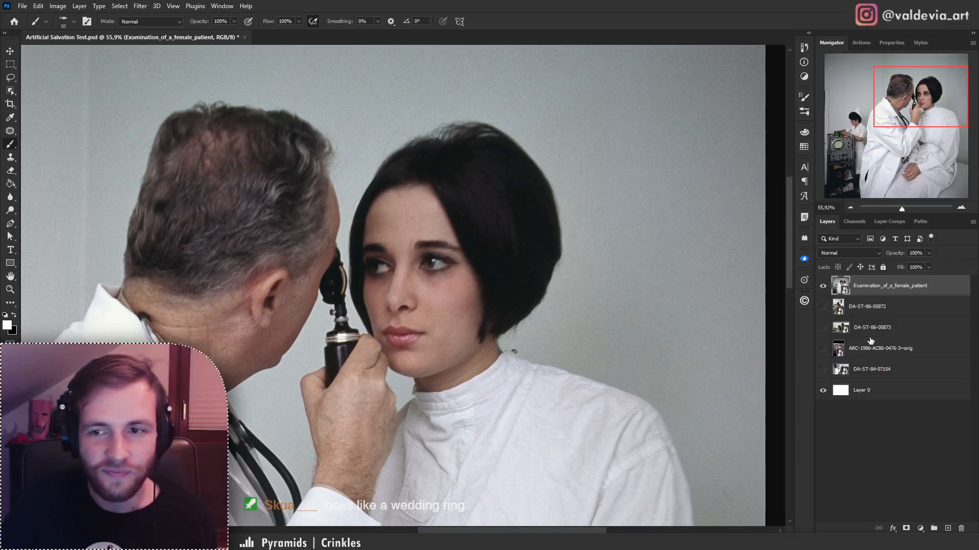
pyautogui.press('z')
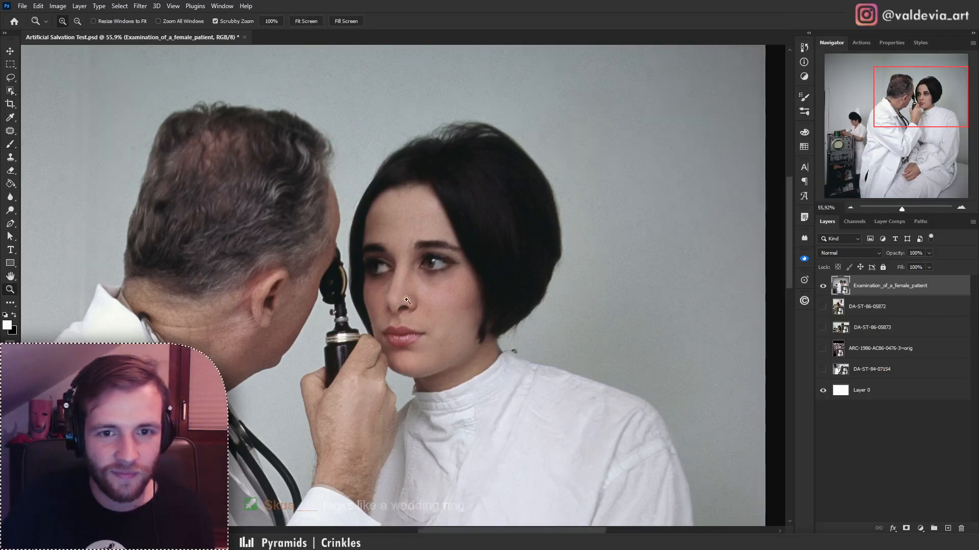
pyautogui.moveTo(434, 295)
pyautogui.mouseDown()
pyautogui.moveTo(334, 301)
pyautogui.moveTo(480, 270)
pyautogui.mouseUp()
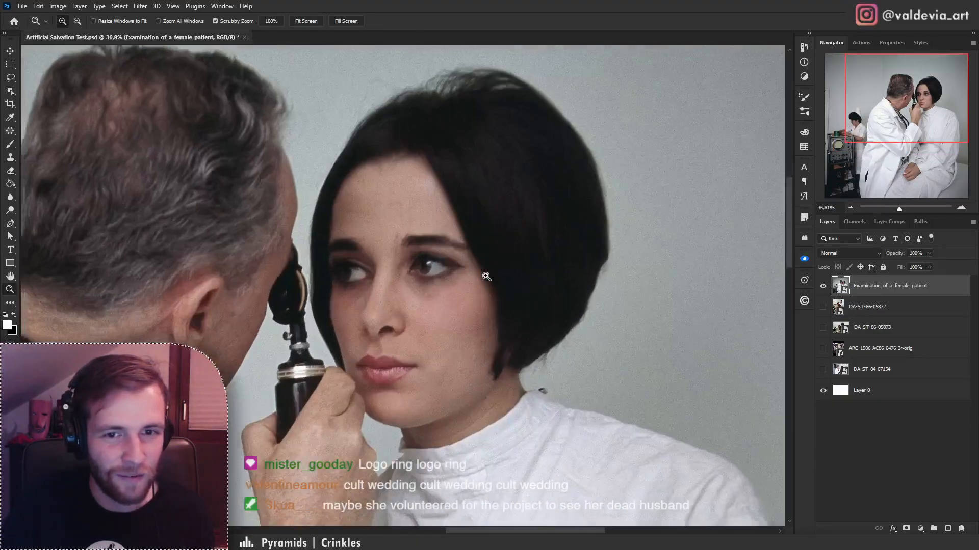
# - On a new layer, brush a flat white ellipse across the patient's face just below the eyes and into the hair
pyautogui.press('b')
pyautogui.click(481, 271)
pyautogui.click(519, 210)
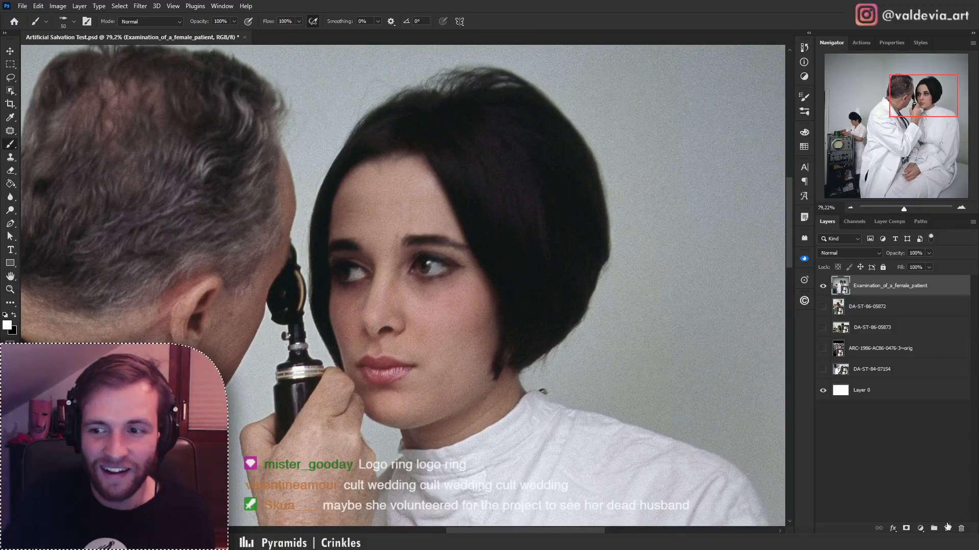
pyautogui.click(947, 528)
pyautogui.moveTo(323, 305)
pyautogui.mouseDown()
pyautogui.moveTo(473, 297)
pyautogui.moveTo(533, 282)
pyautogui.mouseUp()
pyautogui.moveTo(330, 302)
pyautogui.mouseDown()
pyautogui.moveTo(376, 289)
pyautogui.moveTo(531, 282)
pyautogui.mouseUp()
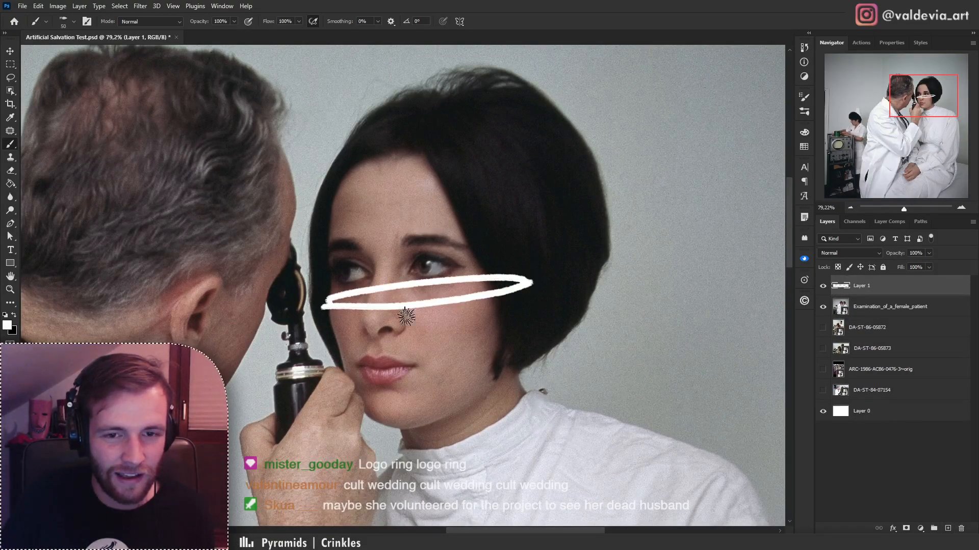
# - Brush a large white X over the patient's forehead and a few strokes by the near eye, and delete the sketch layer
pyautogui.press('z')
pyautogui.moveTo(462, 313)
pyautogui.mouseDown()
pyautogui.moveTo(427, 306)
pyautogui.moveTo(448, 299)
pyautogui.mouseUp()
pyautogui.press('b')
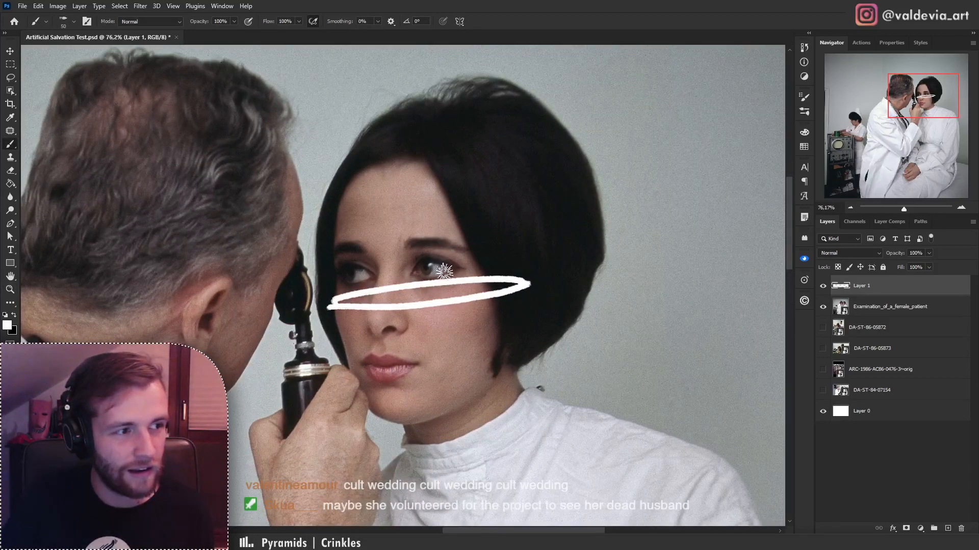
pyautogui.moveTo(360, 192); pyautogui.dragTo(462, 265)
pyautogui.moveTo(453, 184)
pyautogui.mouseDown()
pyautogui.moveTo(321, 284)
pyautogui.moveTo(348, 271)
pyautogui.moveTo(368, 281)
pyautogui.moveTo(341, 272)
pyautogui.moveTo(357, 281)
pyautogui.moveTo(315, 305)
pyautogui.moveTo(361, 296)
pyautogui.mouseUp()
pyautogui.press('z')
pyautogui.press('b')
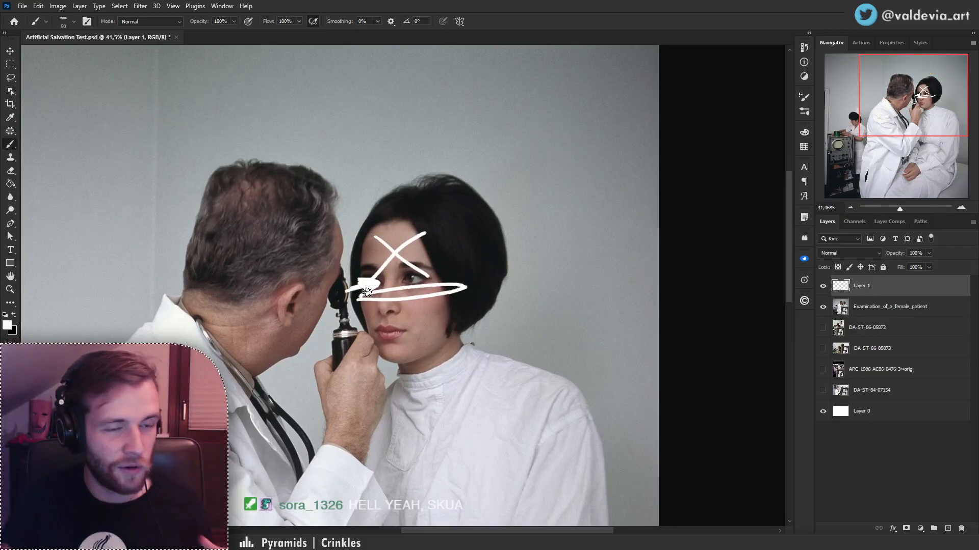
pyautogui.click(962, 529)
# - Add a new empty layer above the patient photo and ready the Clone Stamp around the patient's head
pyautogui.press('s')
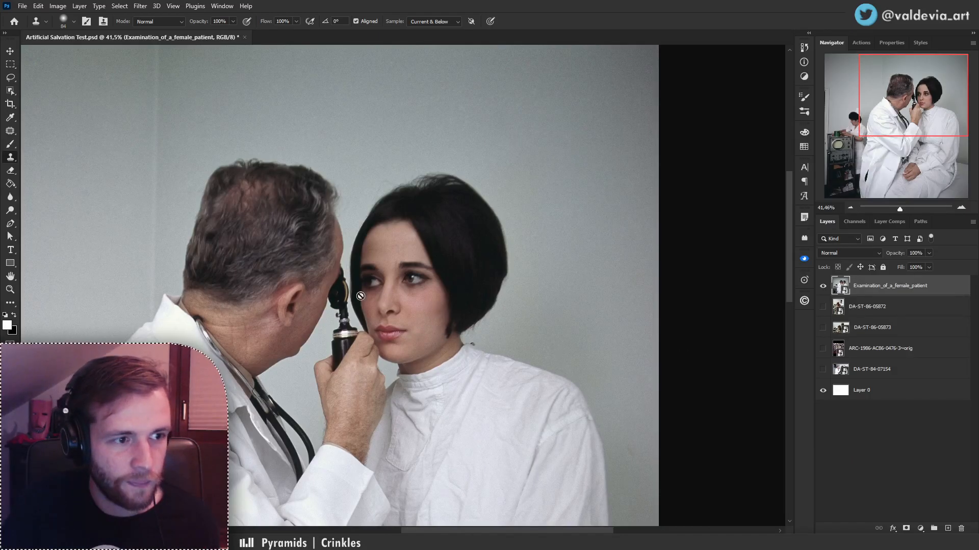
pyautogui.scroll(3, 341, 310)
pyautogui.moveTo(410, 318); pyautogui.dragTo(424, 329)
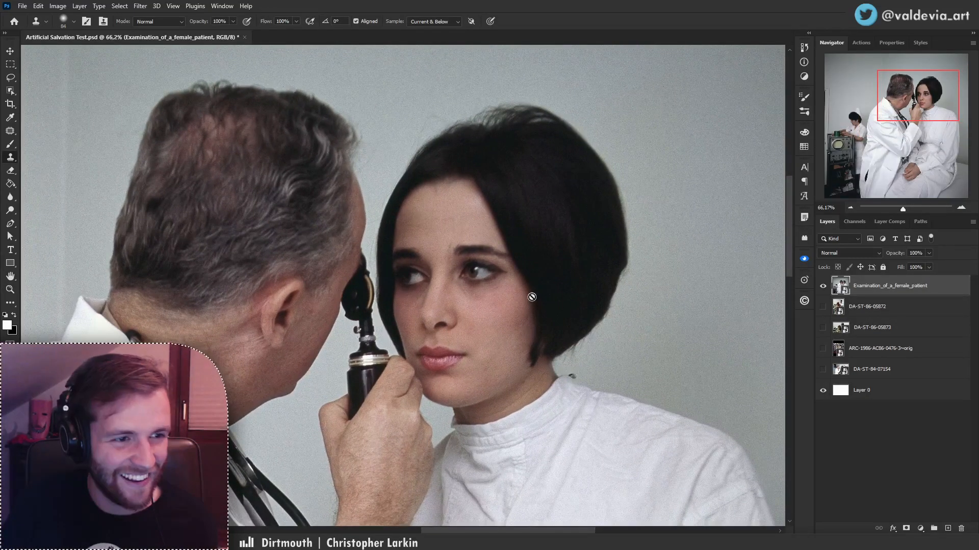
pyautogui.hotkey('ctrl', 'shift', 'alt', 'n')
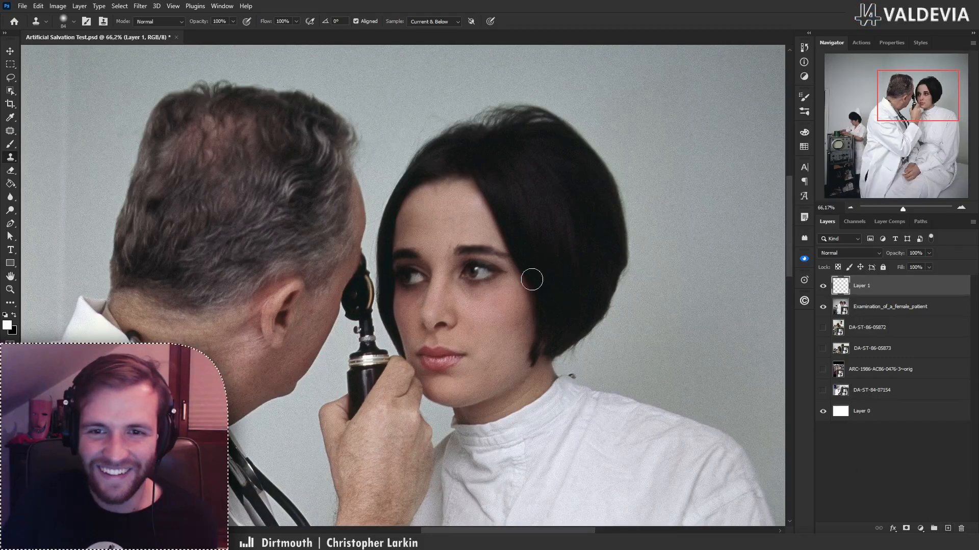
pyautogui.press('z')
pyautogui.moveTo(569, 271); pyautogui.dragTo(510, 271)
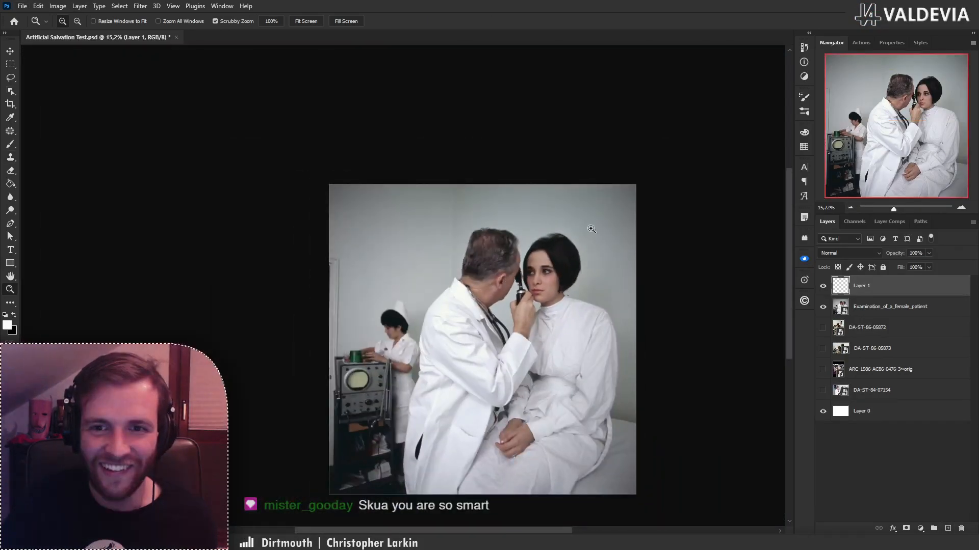
pyautogui.moveTo(591, 230); pyautogui.dragTo(610, 227)
pyautogui.moveTo(614, 274); pyautogui.dragTo(644, 281)
pyautogui.press('s')
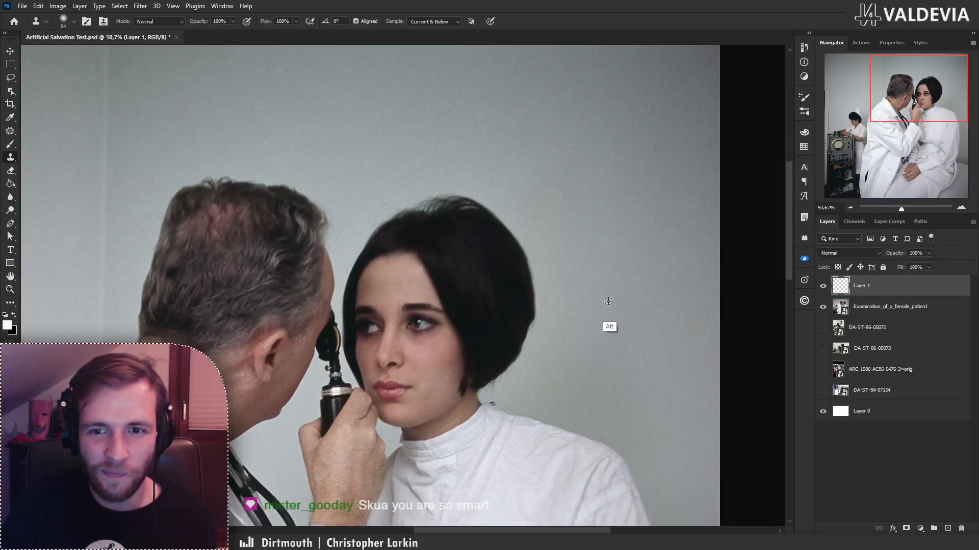
# - Set the Clone Stamp brush to 84 px with 75% hardness
pyautogui.rightClick(549, 292)
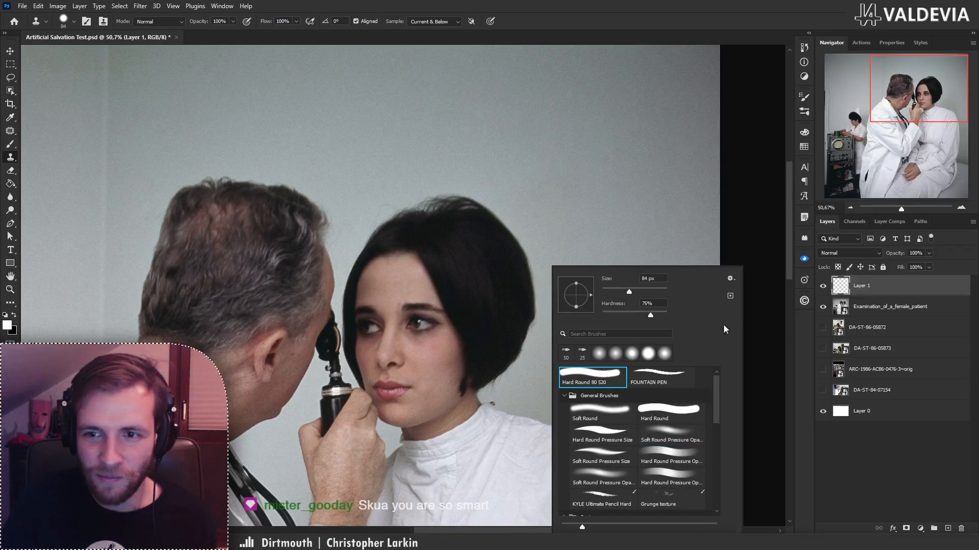
pyautogui.click(884, 294)
pyautogui.rightClick(524, 286)
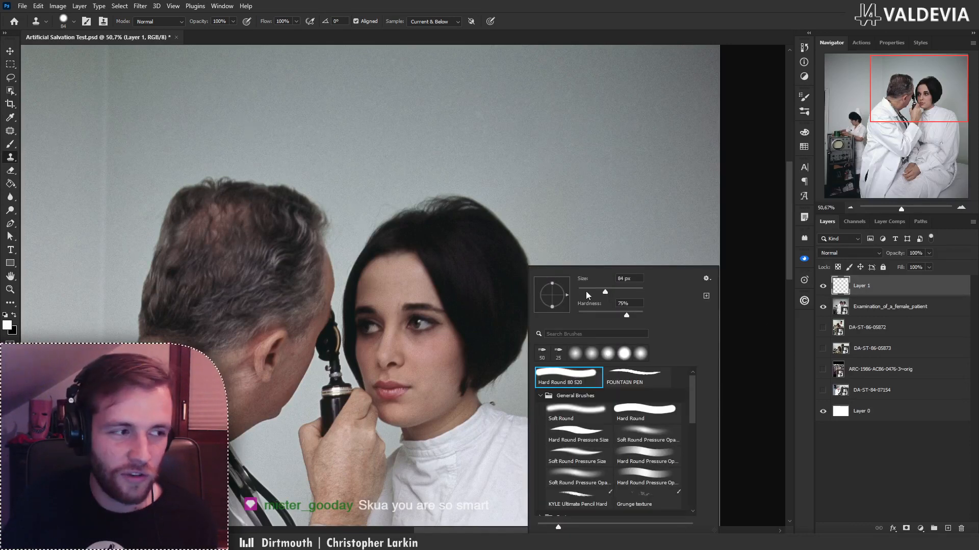
pyautogui.click(598, 401)
pyautogui.click(893, 297)
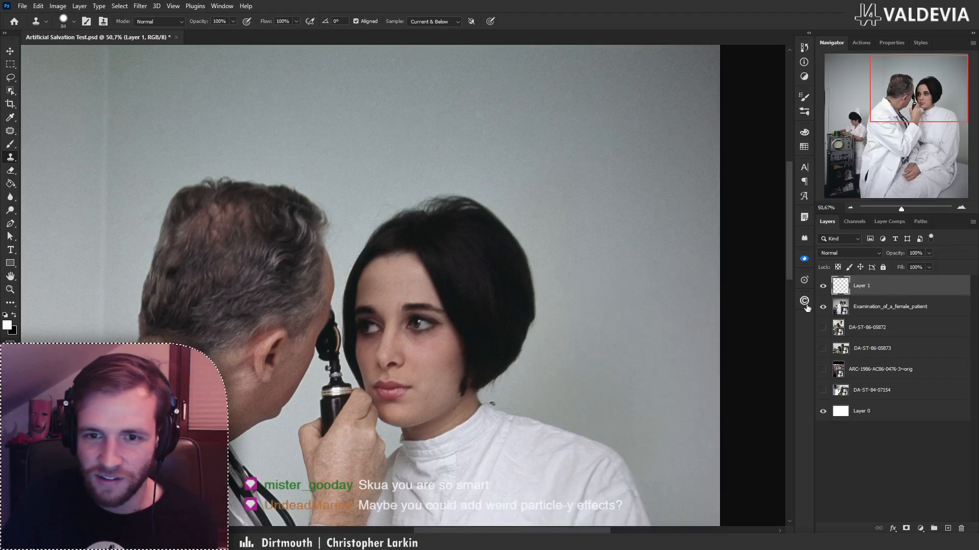
# - Try cloning the grey wall over the edge of the patient's hair and cheek, and undo both strokes
pyautogui.keyDown('alt'); pyautogui.click(545, 238); pyautogui.keyUp('alt')
pyautogui.moveTo(542, 305); pyautogui.dragTo(534, 309)
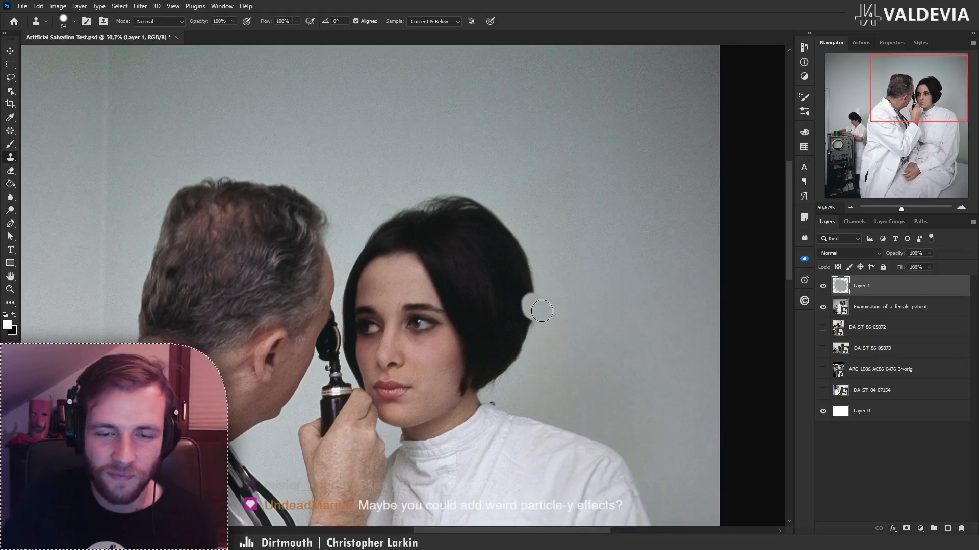
pyautogui.hotkey('ctrl', 'z')
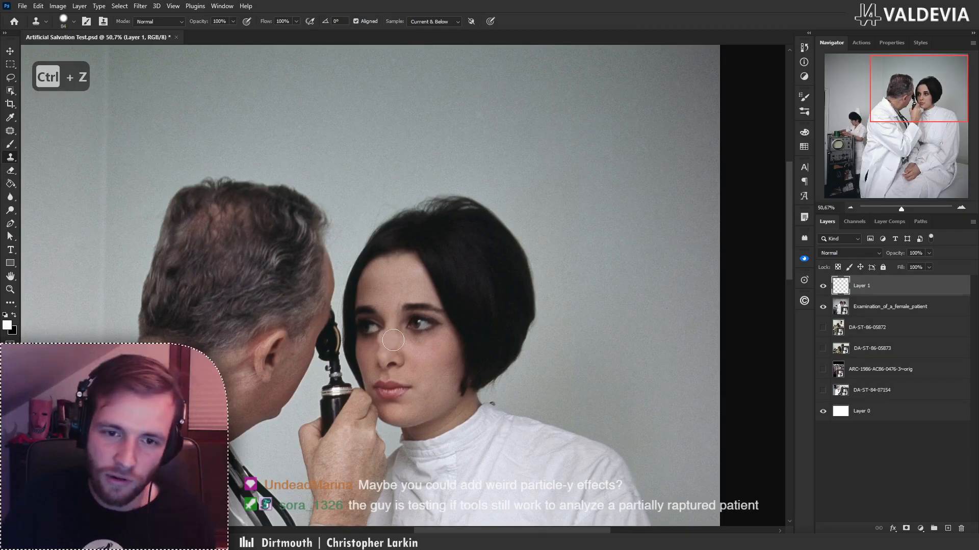
pyautogui.moveTo(429, 340); pyautogui.dragTo(427, 357)
pyautogui.hotkey('ctrl', 'z')
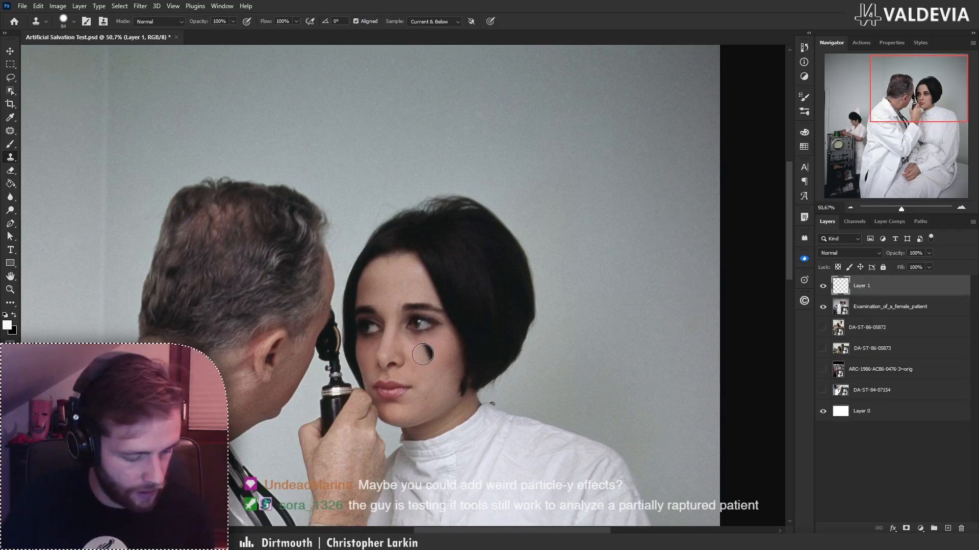
# - With a 10 px white brush, draw a thin guide line below the patient's eye beside the ophthalmoscope and across the nose bridge
pyautogui.press('z')
pyautogui.moveTo(403, 361); pyautogui.dragTo(448, 364)
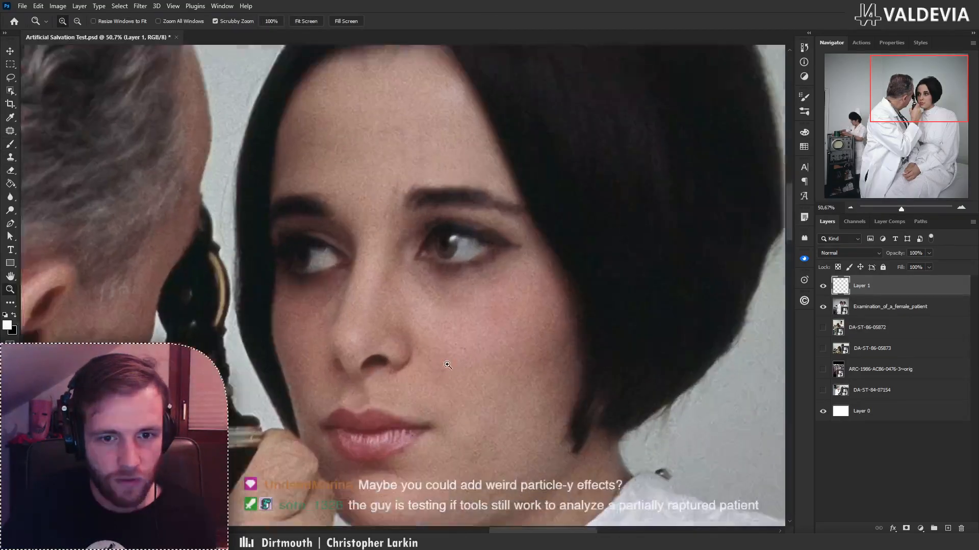
pyautogui.press('b')
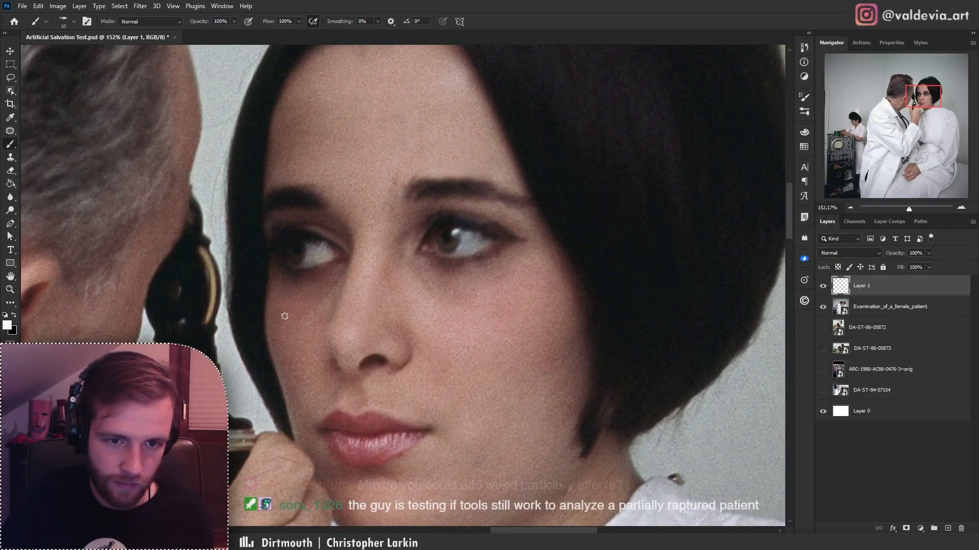
pyautogui.moveTo(281, 314); pyautogui.dragTo(326, 308)
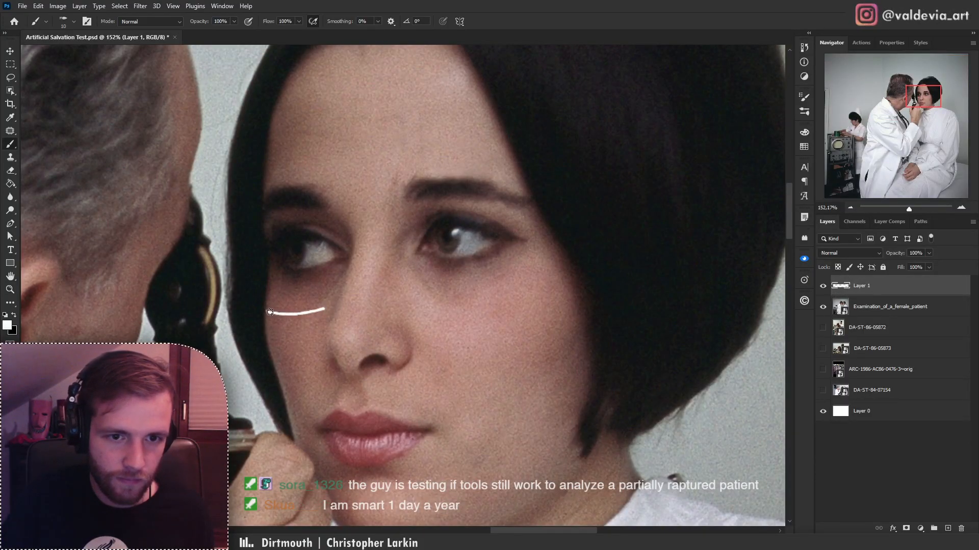
pyautogui.hotkey('ctrl', 'z')
pyautogui.hotkey('ctrl', 'z')
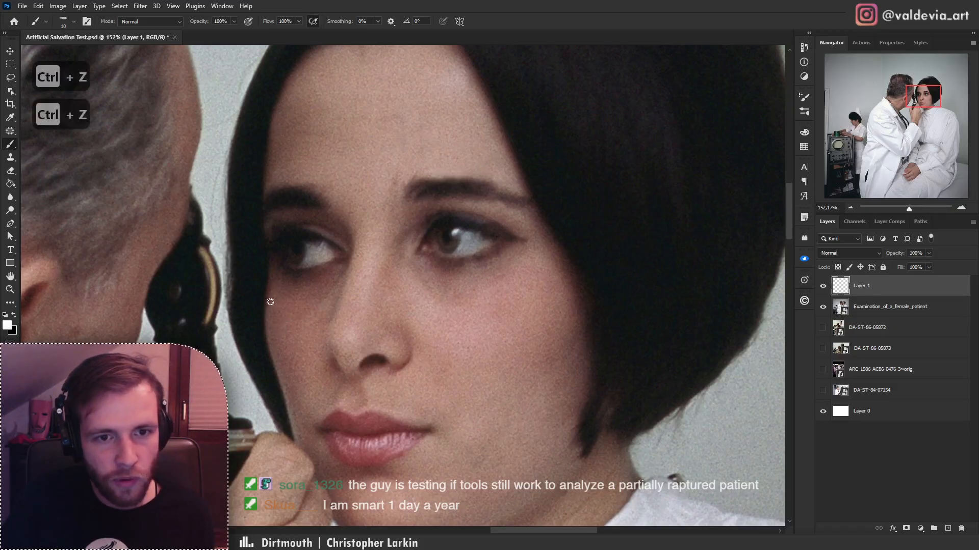
pyautogui.moveTo(268, 304); pyautogui.dragTo(390, 300)
pyautogui.hotkey('ctrl', 'z')
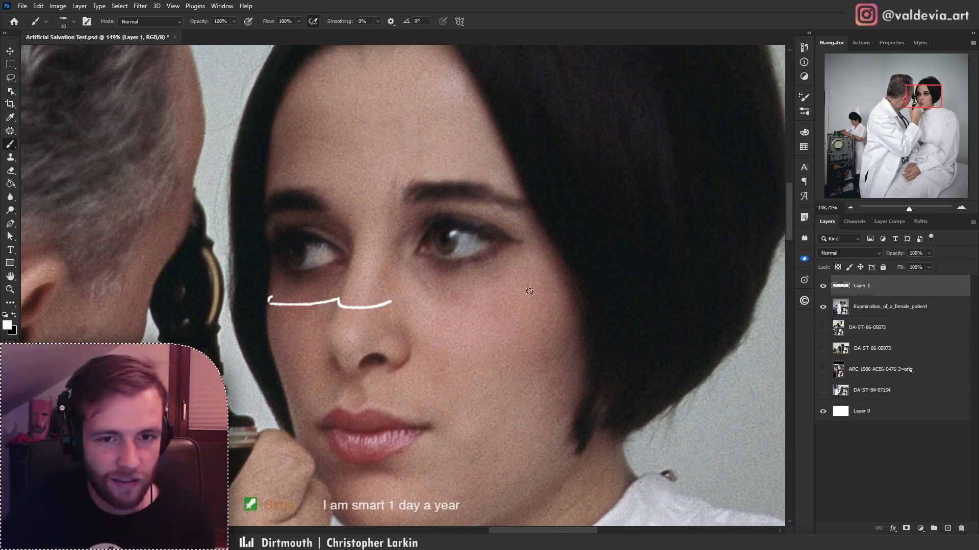
# - Continue the white guide line from the nose across the cheek below the other eye, redoing strokes until the curve fits
pyautogui.moveTo(395, 300); pyautogui.dragTo(452, 304)
pyautogui.scroll(-4, 458, 306)
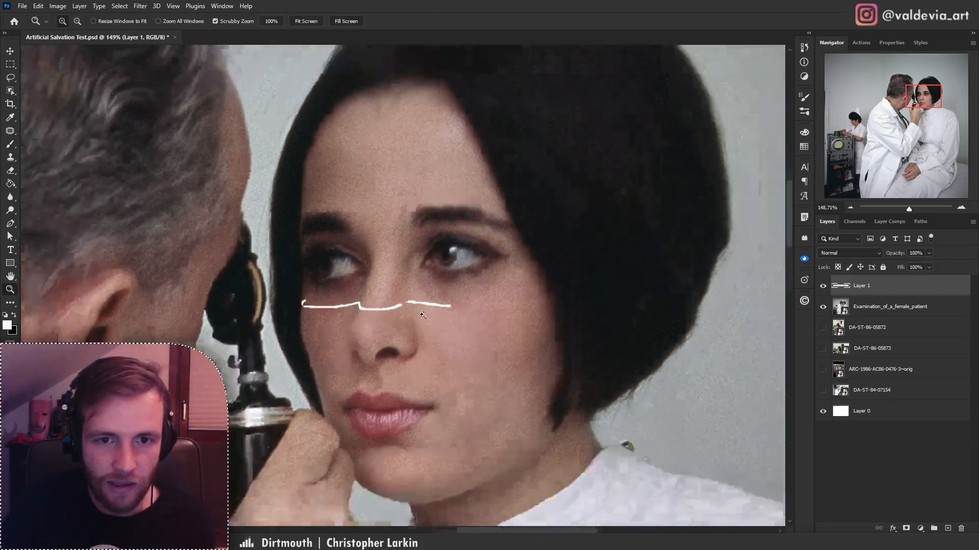
pyautogui.scroll(2, 458, 305)
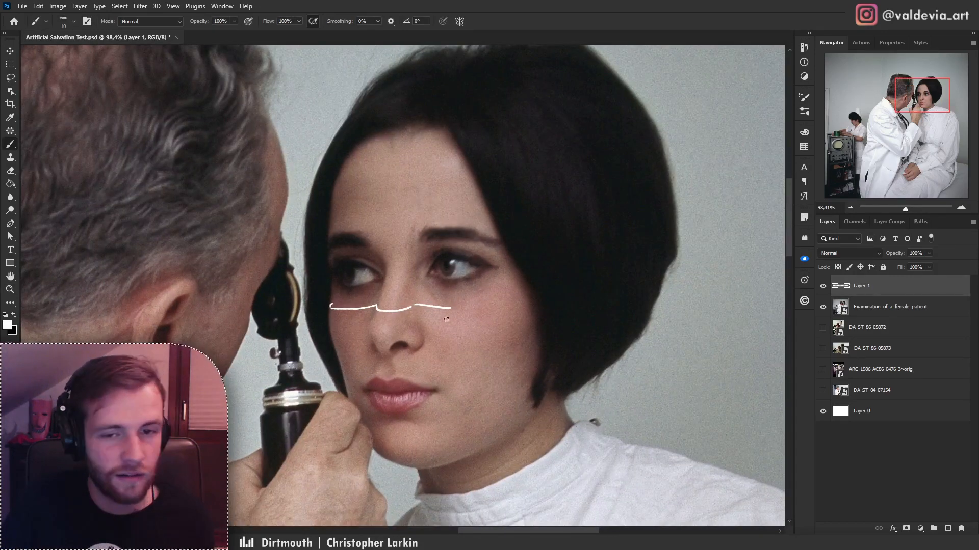
pyautogui.hotkey('ctrl', 'z')
pyautogui.moveTo(408, 309)
pyautogui.mouseDown()
pyautogui.moveTo(464, 314)
pyautogui.moveTo(483, 313)
pyautogui.moveTo(417, 305)
pyautogui.moveTo(490, 310)
pyautogui.moveTo(529, 298)
pyautogui.moveTo(479, 316)
pyautogui.moveTo(425, 310)
pyautogui.moveTo(498, 311)
pyautogui.mouseUp()
pyautogui.hotkey('ctrl', 'z')
pyautogui.hotkey('ctrl', 'z')
pyautogui.hotkey('ctrl', 'space')
pyautogui.moveTo(419, 337); pyautogui.dragTo(365, 335)
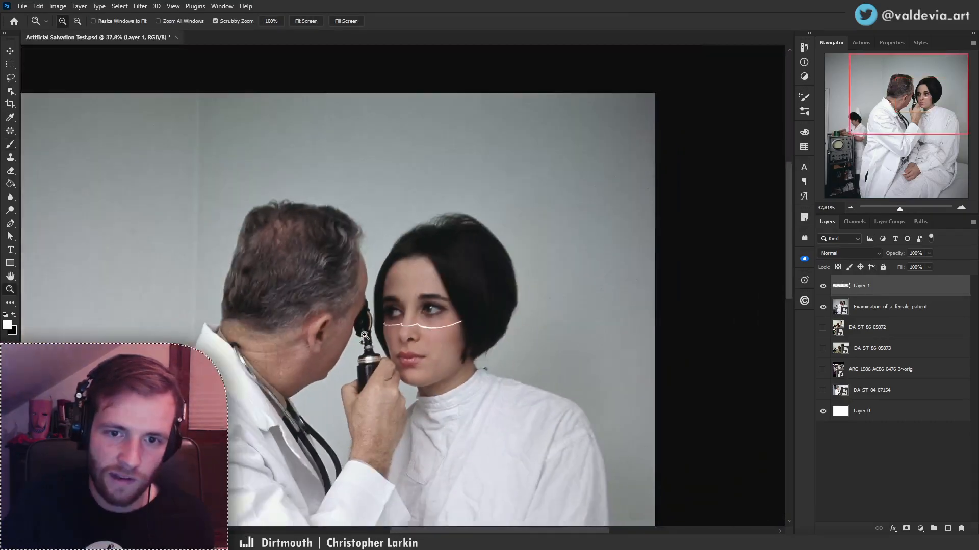
# - Extend the guide line from the cheek in a rising curve across the hair to the back of the head
pyautogui.moveTo(469, 308); pyautogui.dragTo(514, 304)
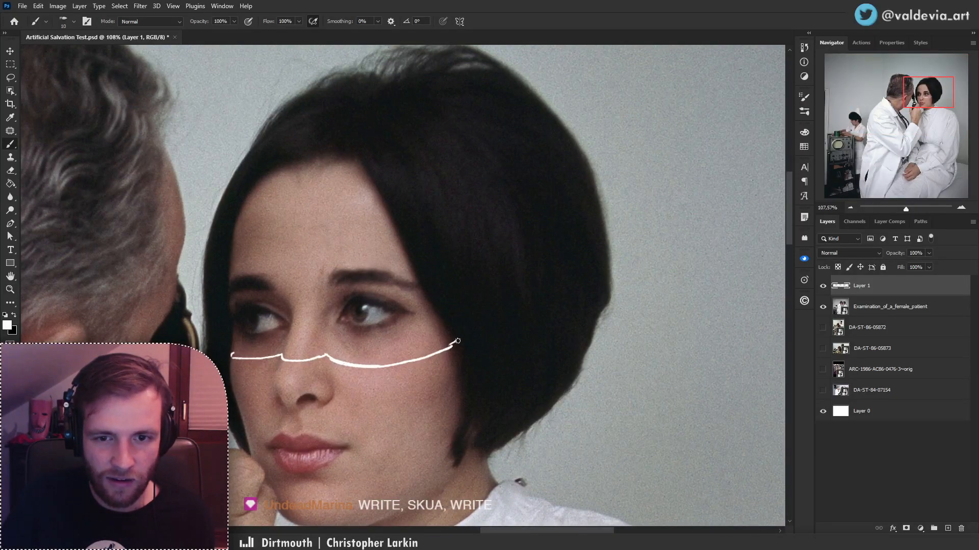
pyautogui.moveTo(457, 340)
pyautogui.mouseDown()
pyautogui.moveTo(510, 337)
pyautogui.moveTo(574, 306)
pyautogui.mouseUp()
pyautogui.hotkey('ctrl', 'z')
pyautogui.hotkey('ctrl', 'z')
pyautogui.moveTo(457, 340)
pyautogui.mouseDown()
pyautogui.moveTo(517, 336)
pyautogui.moveTo(601, 273)
pyautogui.mouseUp()
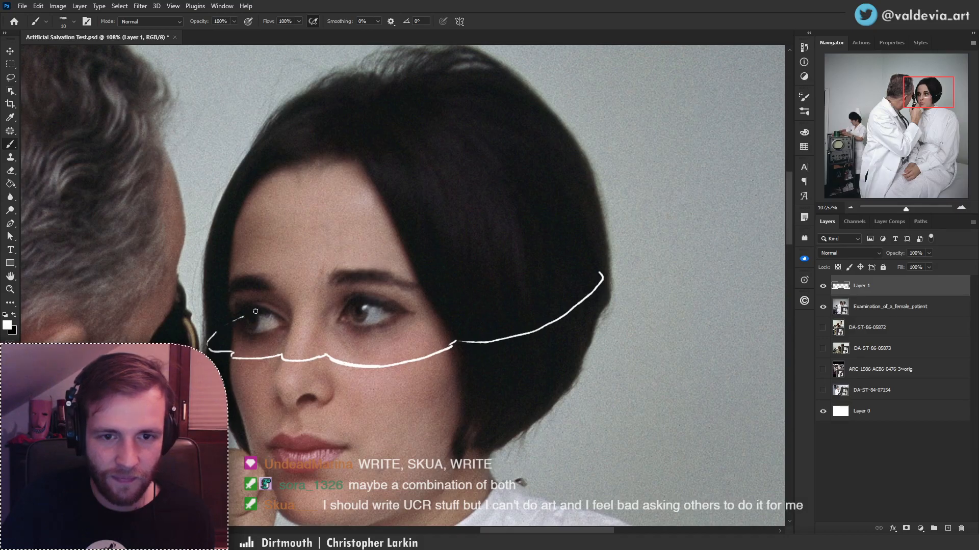
# - Close the cut outline with an upper white arc over the eyes and hair to the back of the head
pyautogui.moveTo(255, 311)
pyautogui.mouseDown()
pyautogui.moveTo(400, 271)
pyautogui.moveTo(495, 261)
pyautogui.moveTo(602, 280)
pyautogui.mouseUp()
pyautogui.press('z')
pyautogui.moveTo(512, 323)
pyautogui.mouseDown()
pyautogui.moveTo(387, 326)
pyautogui.moveTo(602, 300)
pyautogui.mouseUp()
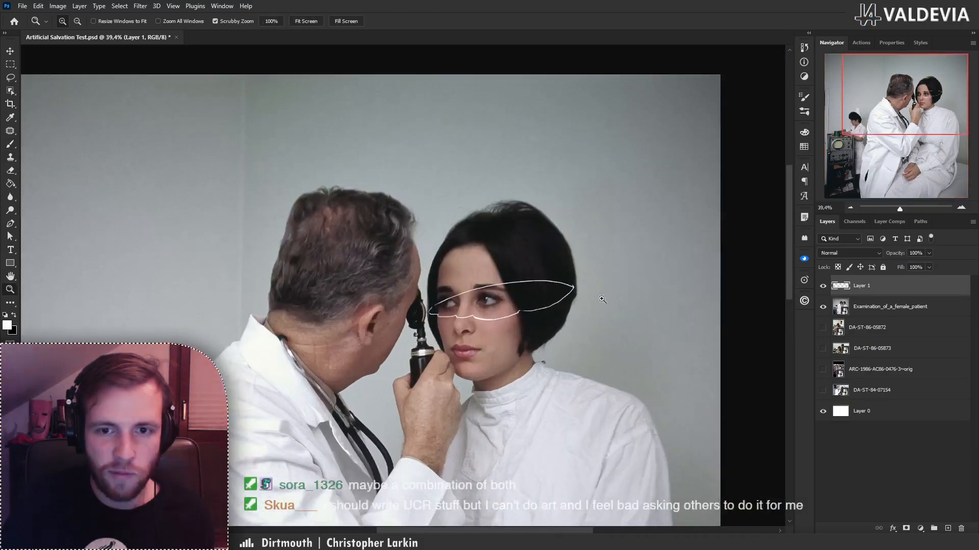
pyautogui.press('b')
pyautogui.moveTo(516, 303); pyautogui.dragTo(384, 264)
pyautogui.press('z')
pyautogui.press('b')
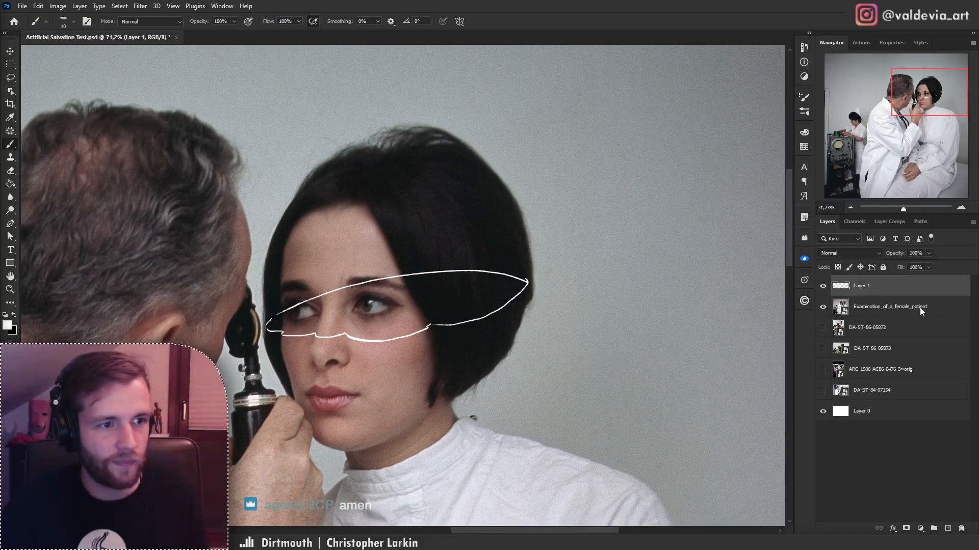
# - Add an empty layer on top and duplicate the Examination_of_a_female_patient layer
pyautogui.click(948, 529)
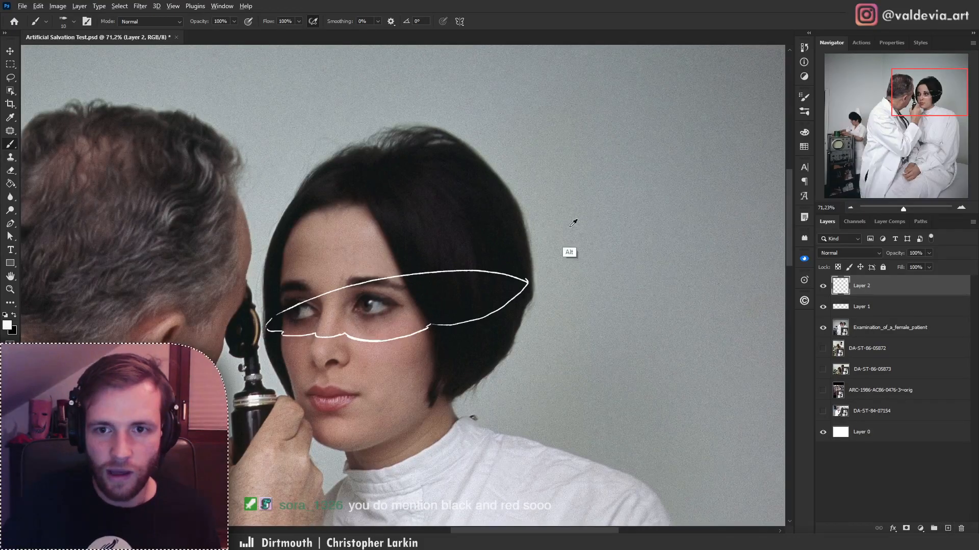
pyautogui.click(891, 329)
pyautogui.hotkey('ctrl', 'j')
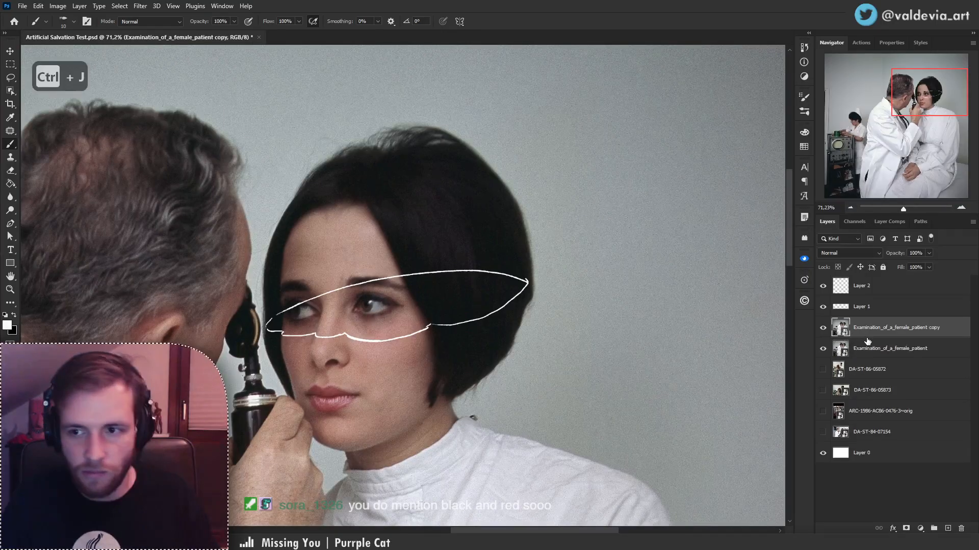
pyautogui.hotkey('ctrl', '\\')
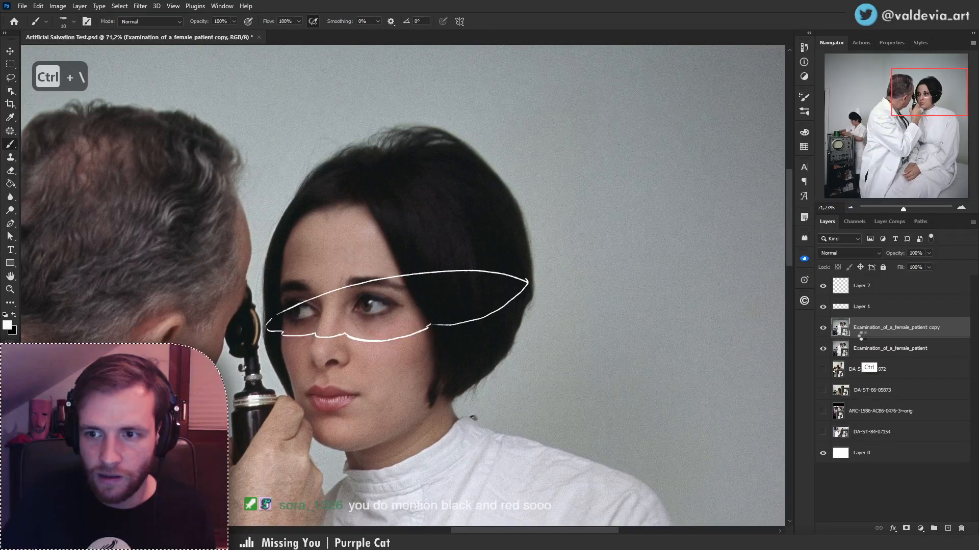
pyautogui.hotkey('ctrl', 'shift', '\\')
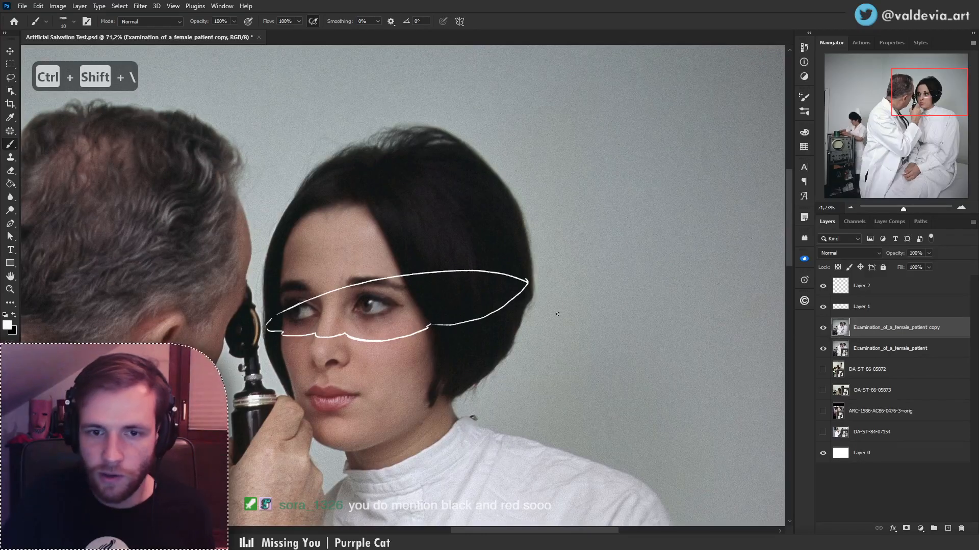
# - With the Clone Stamp at 29 px and 30% hardness, clone grey wall along the lower guide line past the hair's back edge
pyautogui.press('s')
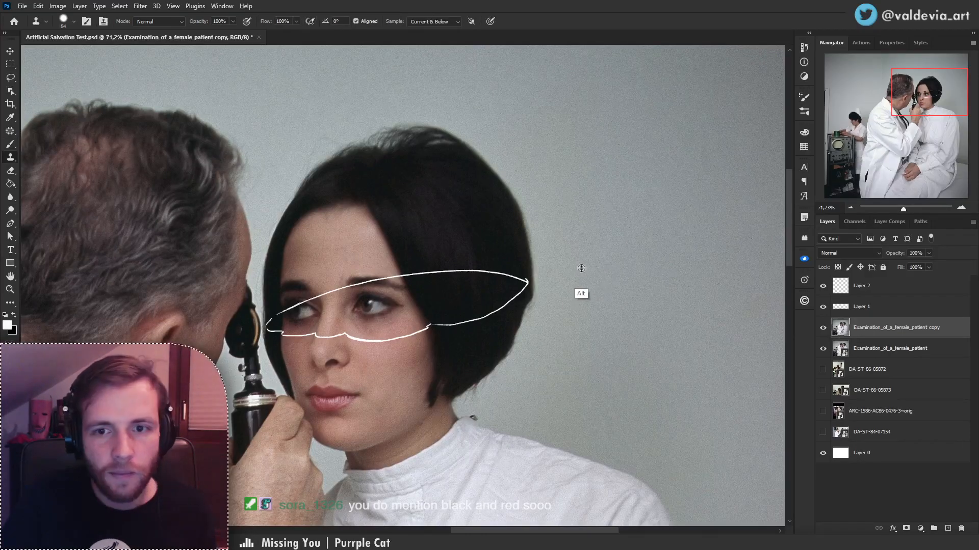
pyautogui.rightClick(610, 259)
pyautogui.moveTo(642, 288)
pyautogui.mouseDown()
pyautogui.moveTo(625, 289)
pyautogui.moveTo(635, 311)
pyautogui.mouseUp()
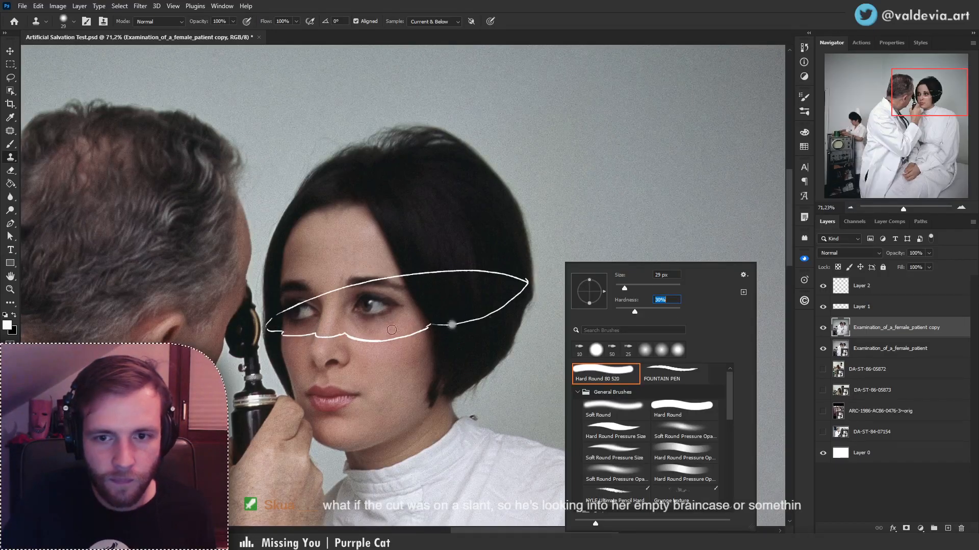
pyautogui.click(266, 321)
pyautogui.moveTo(266, 321)
pyautogui.mouseDown()
pyautogui.moveTo(386, 334)
pyautogui.moveTo(488, 323)
pyautogui.moveTo(429, 320)
pyautogui.moveTo(493, 305)
pyautogui.mouseUp()
pyautogui.moveTo(514, 292); pyautogui.dragTo(536, 264)
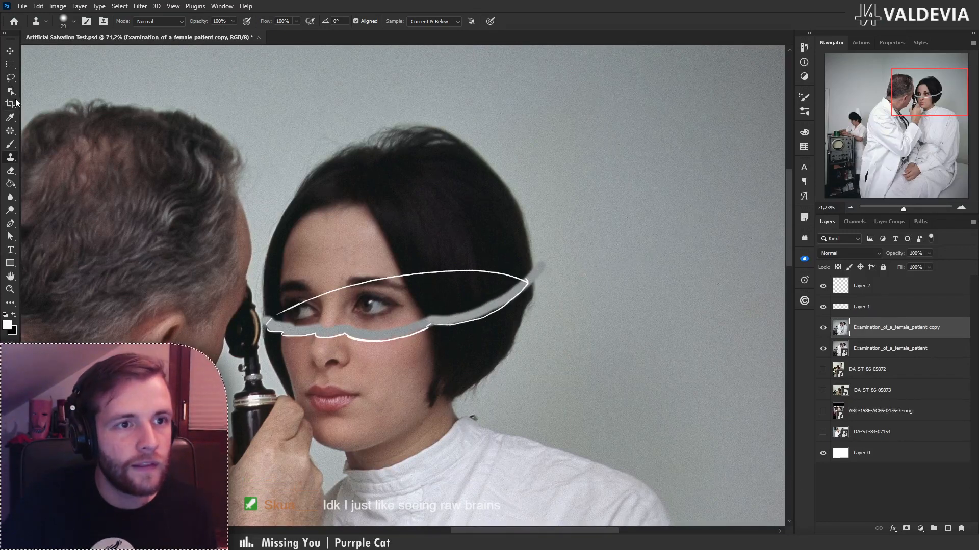
# - With the Patch tool, outline the patient's upper head, following the grey strip across the face and looping around the hair
pyautogui.click(10, 130)
pyautogui.moveTo(344, 327); pyautogui.dragTo(421, 339)
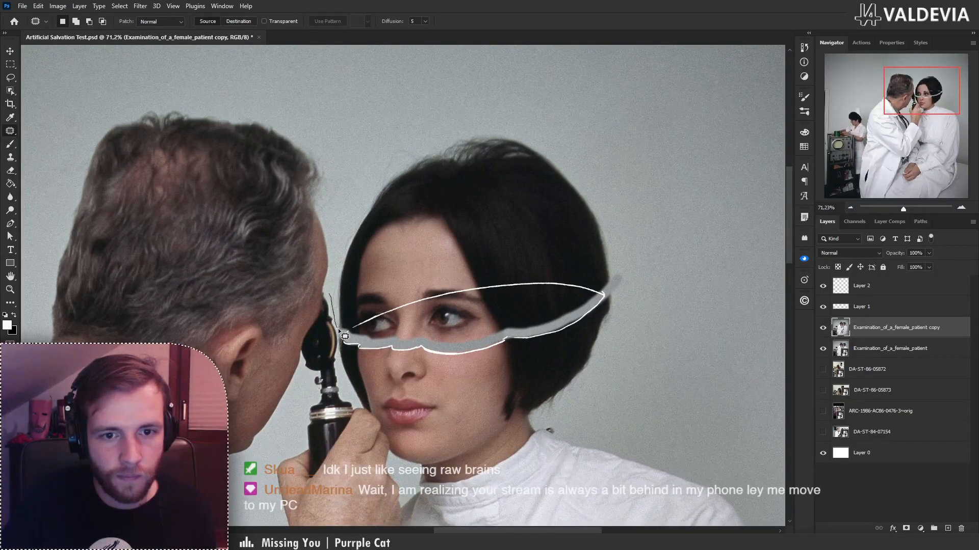
pyautogui.moveTo(339, 329); pyautogui.dragTo(460, 346)
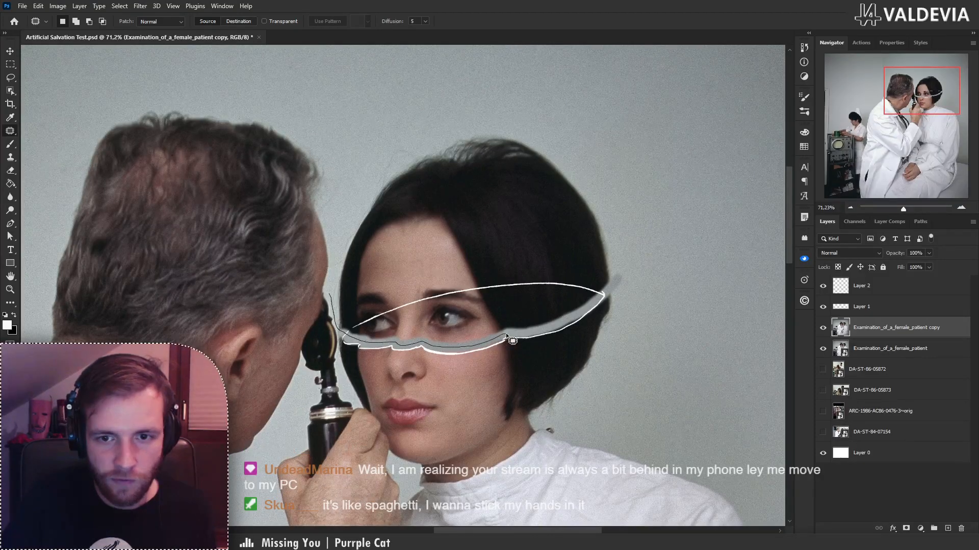
pyautogui.moveTo(524, 340); pyautogui.dragTo(548, 335)
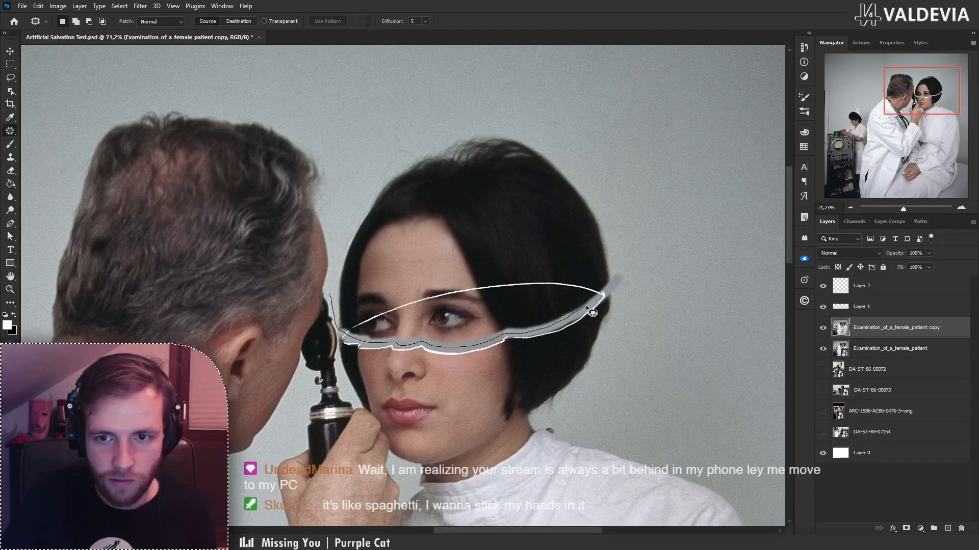
pyautogui.moveTo(607, 291)
pyautogui.mouseDown()
pyautogui.moveTo(596, 194)
pyautogui.moveTo(564, 153)
pyautogui.moveTo(502, 129)
pyautogui.moveTo(445, 133)
pyautogui.moveTo(385, 163)
pyautogui.moveTo(358, 189)
pyautogui.moveTo(345, 252)
pyautogui.mouseUp()
# - Patch the outlined upper head with clean wall from behind the doctor, and clear the selection
pyautogui.press('z')
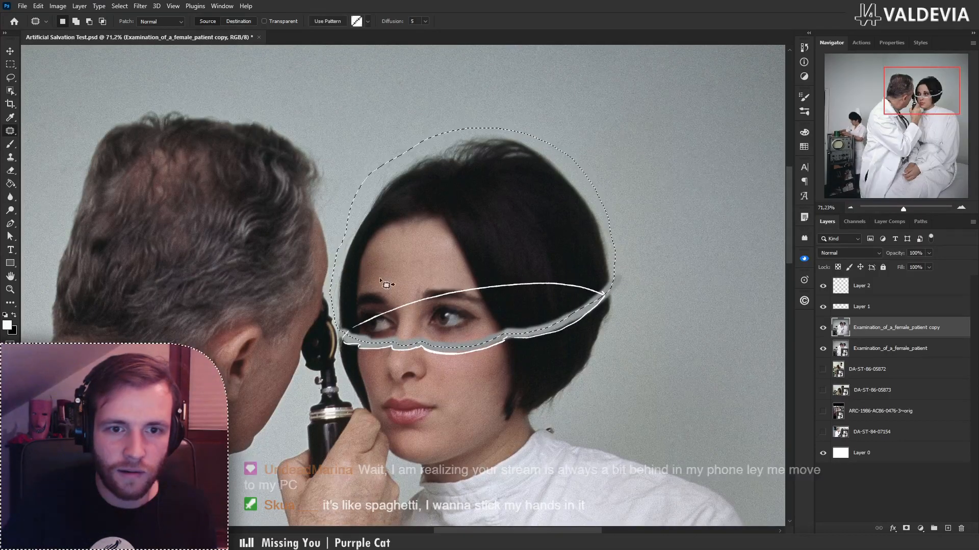
pyautogui.moveTo(368, 326)
pyautogui.mouseDown()
pyautogui.moveTo(300, 337)
pyautogui.moveTo(337, 337)
pyautogui.mouseUp()
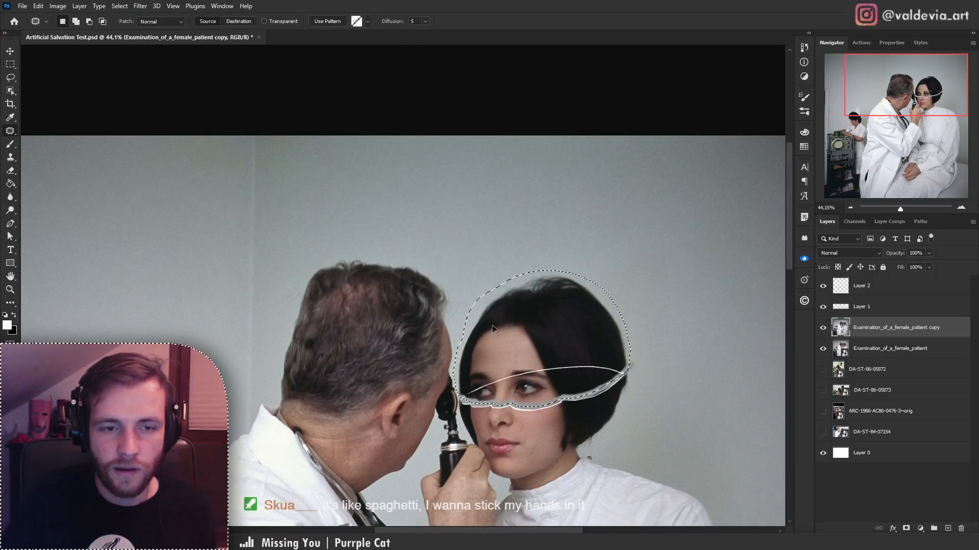
pyautogui.moveTo(542, 330); pyautogui.dragTo(104, 276)
pyautogui.hotkey('ctrl', 'd')
pyautogui.press('z')
pyautogui.scroll(-3, 526, 328)
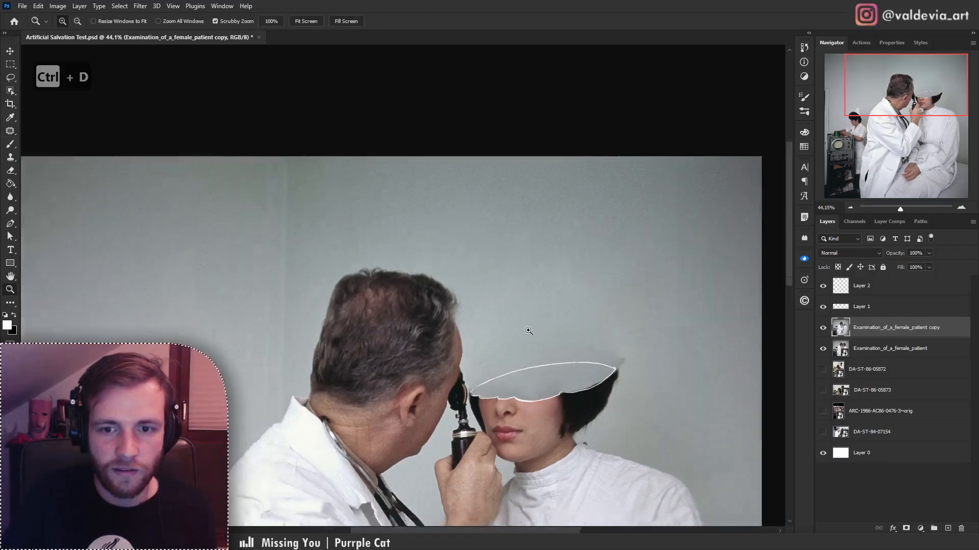
# - With an enlarged Clone Stamp brush, clone wall over the grey smudge at the back tip of the cut hair
pyautogui.scroll(5, 632, 353)
pyautogui.press('j')
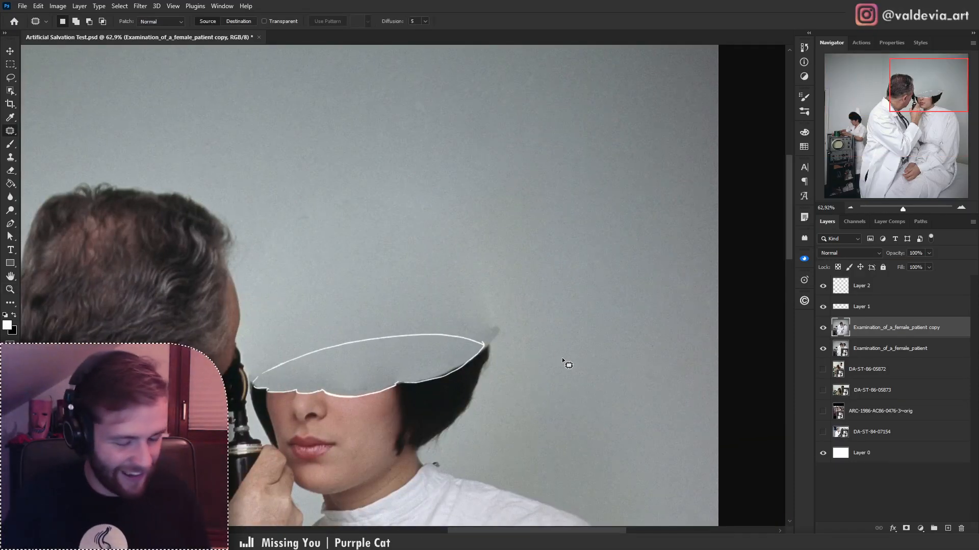
pyautogui.press('s')
pyautogui.keyDown('alt'); pyautogui.click(519, 344); pyautogui.keyUp('alt')
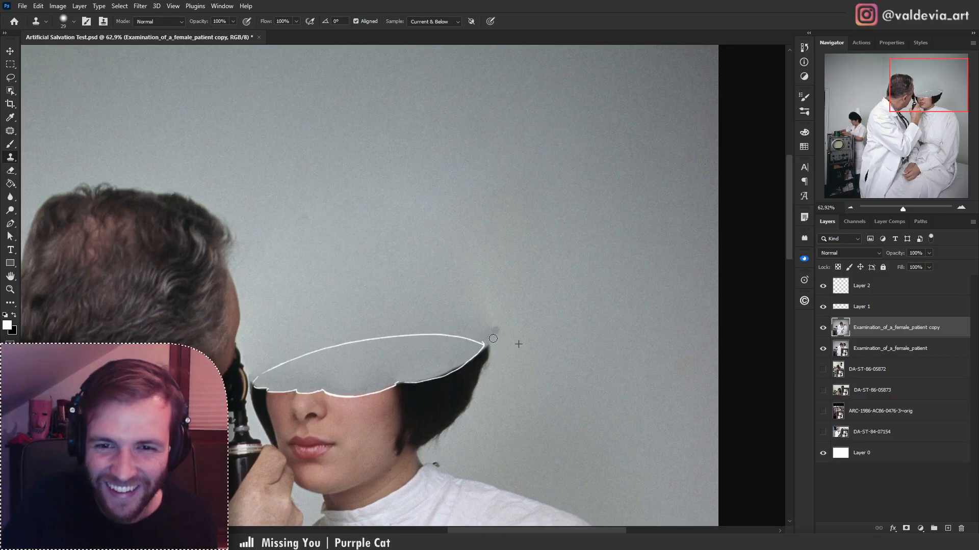
pyautogui.hotkey('ctrl', 'z')
pyautogui.rightClick(528, 321)
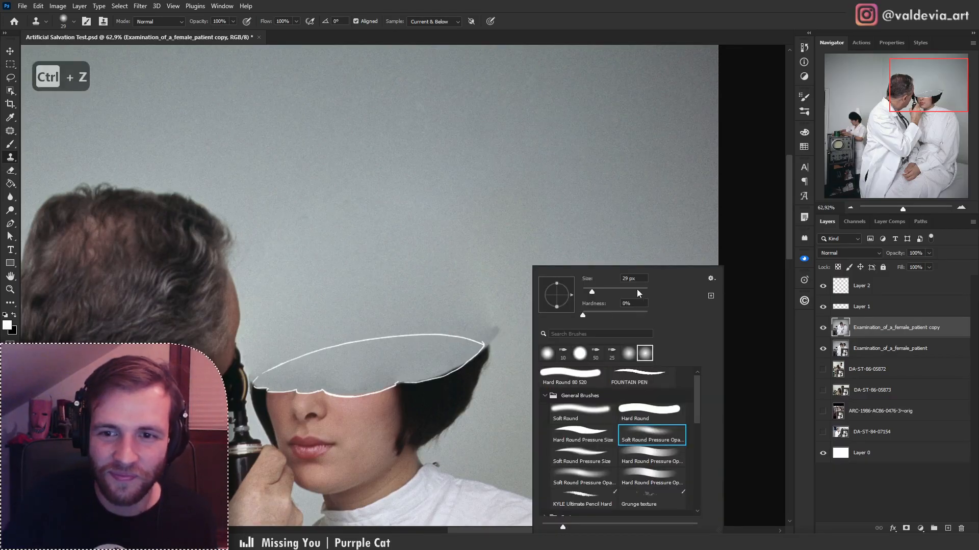
pyautogui.click(608, 291)
pyautogui.moveTo(497, 330)
pyautogui.mouseDown()
pyautogui.moveTo(489, 331)
pyautogui.moveTo(500, 340)
pyautogui.mouseUp()
pyautogui.moveTo(440, 386)
pyautogui.mouseDown()
pyautogui.moveTo(381, 422)
pyautogui.moveTo(476, 351)
pyautogui.moveTo(438, 297)
pyautogui.mouseUp()
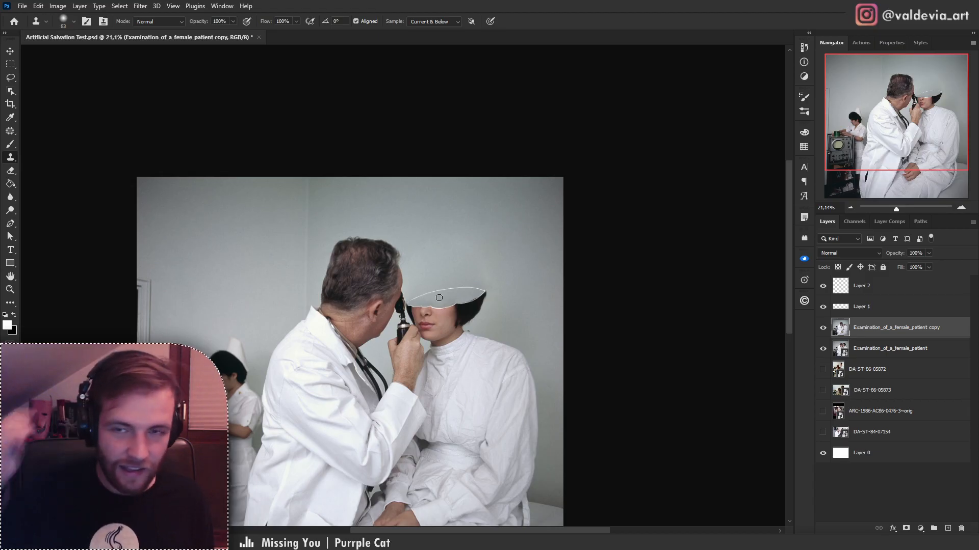
pyautogui.moveTo(428, 302)
pyautogui.mouseDown()
pyautogui.moveTo(458, 303)
pyautogui.moveTo(305, 309)
pyautogui.moveTo(433, 309)
pyautogui.moveTo(443, 286)
pyautogui.moveTo(357, 296)
pyautogui.moveTo(430, 297)
pyautogui.mouseUp()
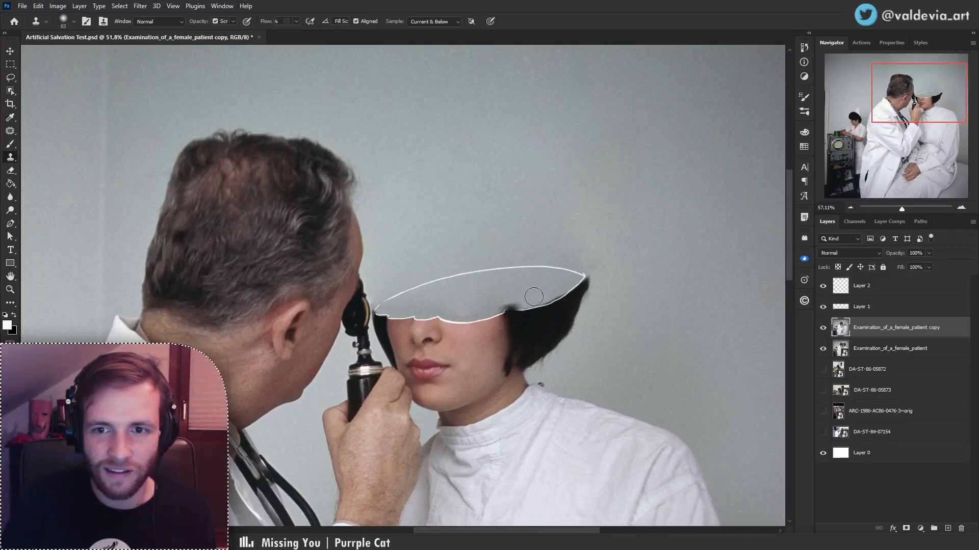
pyautogui.moveTo(535, 295); pyautogui.dragTo(466, 295)
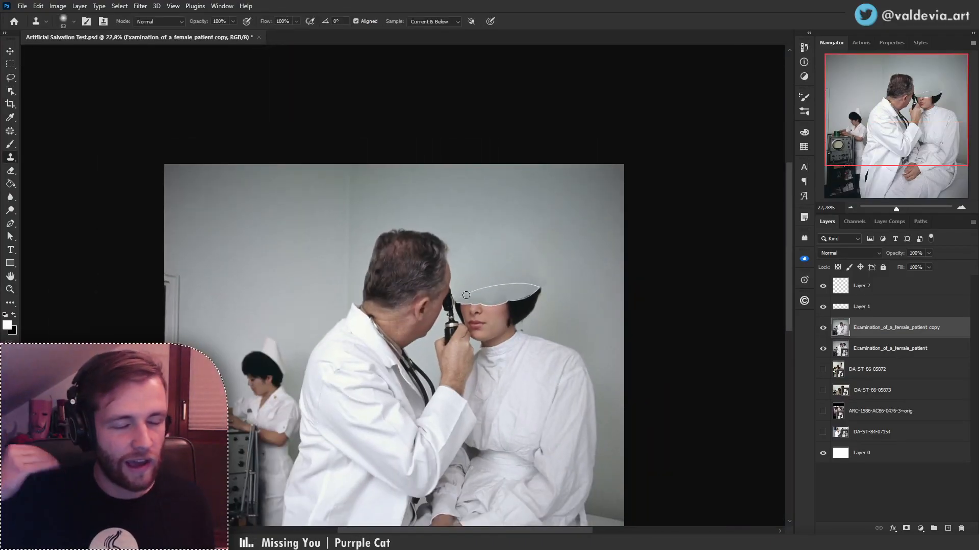
pyautogui.moveTo(466, 295); pyautogui.dragTo(500, 295)
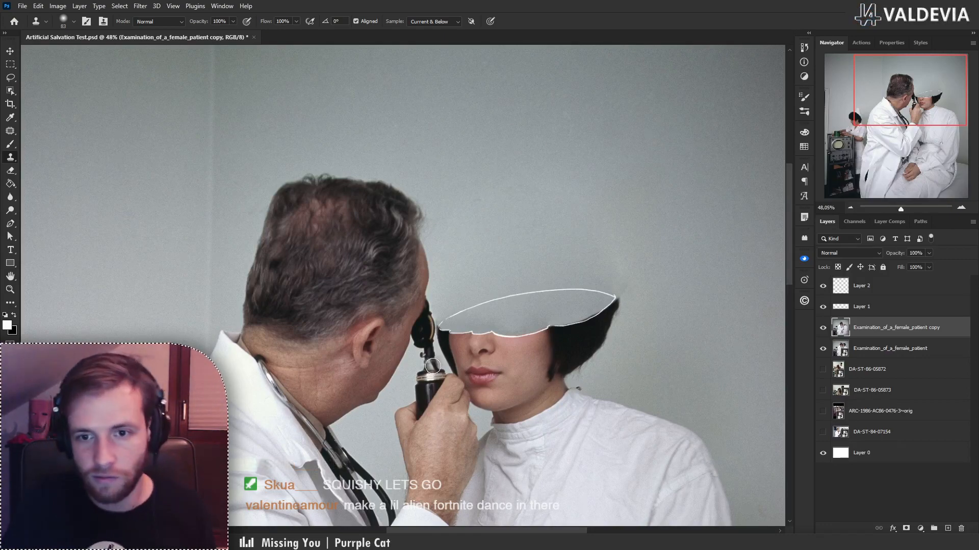
# - Try cloning wall along the hair's cut edge with a 55 px Clone Stamp brush, and undo the stroke
pyautogui.scroll(5, 620, 315)
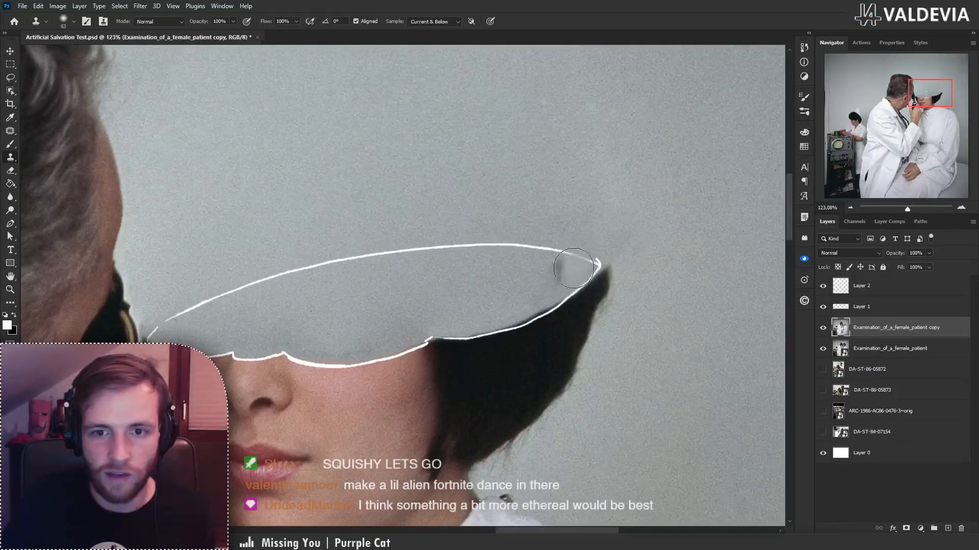
pyautogui.rightClick(506, 270)
pyautogui.moveTo(585, 293); pyautogui.dragTo(564, 293)
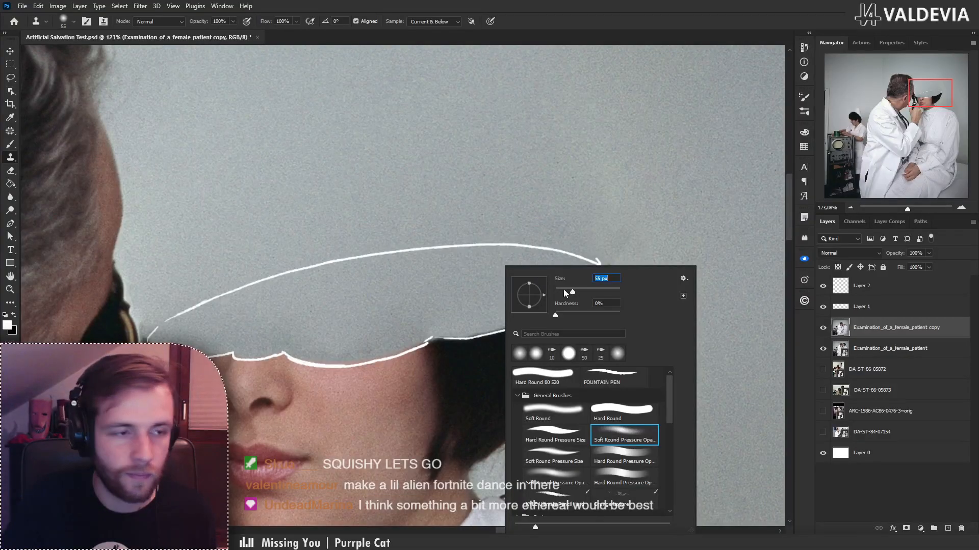
pyautogui.click(869, 344)
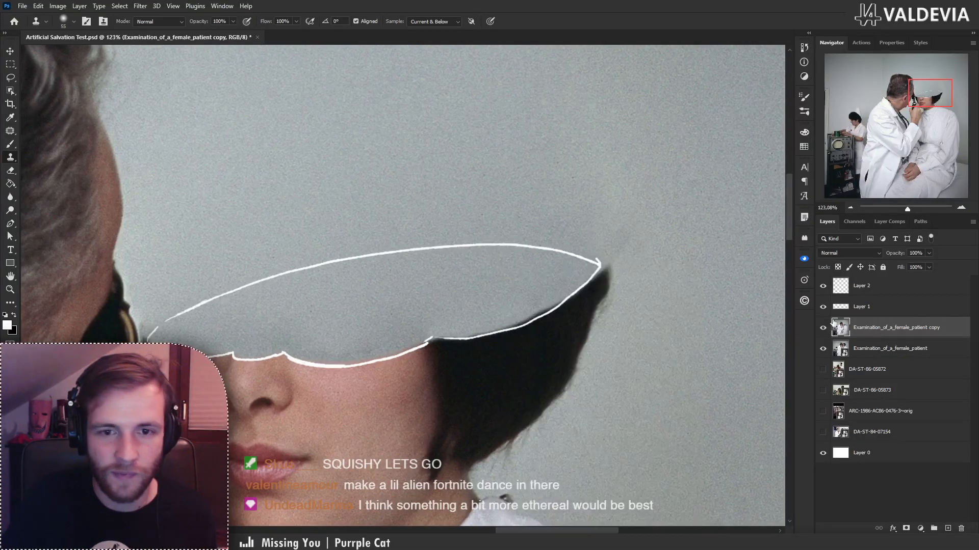
pyautogui.keyDown('alt'); pyautogui.click(477, 298); pyautogui.keyUp('alt')
pyautogui.moveTo(511, 316)
pyautogui.mouseDown()
pyautogui.moveTo(538, 298)
pyautogui.moveTo(502, 317)
pyautogui.moveTo(543, 292)
pyautogui.moveTo(493, 321)
pyautogui.mouseUp()
pyautogui.hotkey('ctrl', 'z')
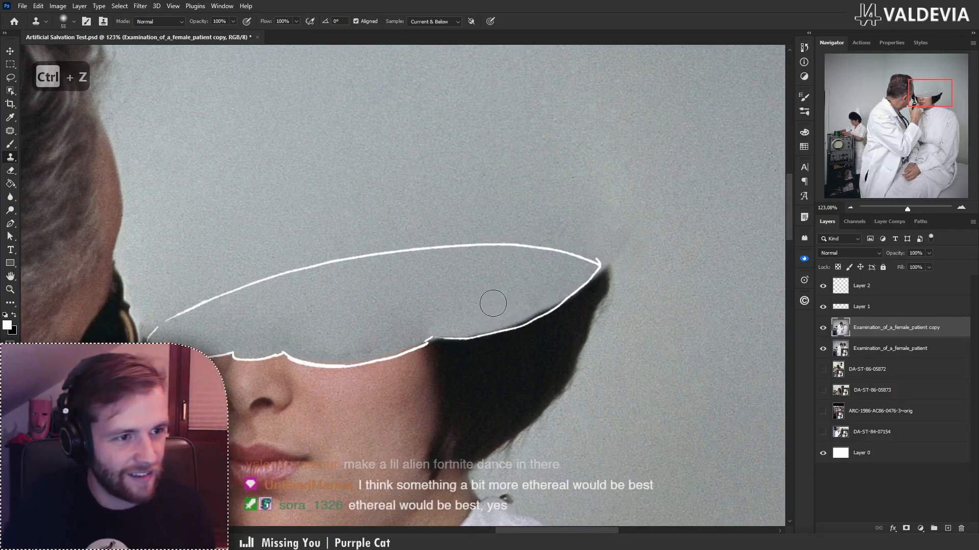
# - Reduce the Clone Stamp brush to 30 px and clone wall over the dark fringe above the hair's cut edge
pyautogui.press('[')
pyautogui.press('[')
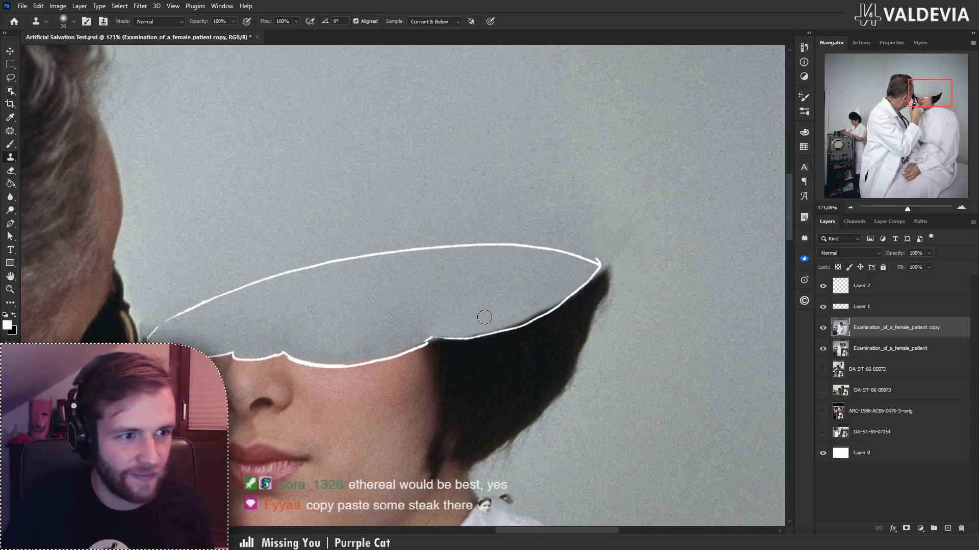
pyautogui.press('[')
pyautogui.moveTo(492, 325)
pyautogui.mouseDown()
pyautogui.moveTo(528, 324)
pyautogui.moveTo(496, 321)
pyautogui.moveTo(558, 295)
pyautogui.moveTo(455, 334)
pyautogui.moveTo(497, 319)
pyautogui.moveTo(466, 326)
pyautogui.mouseUp()
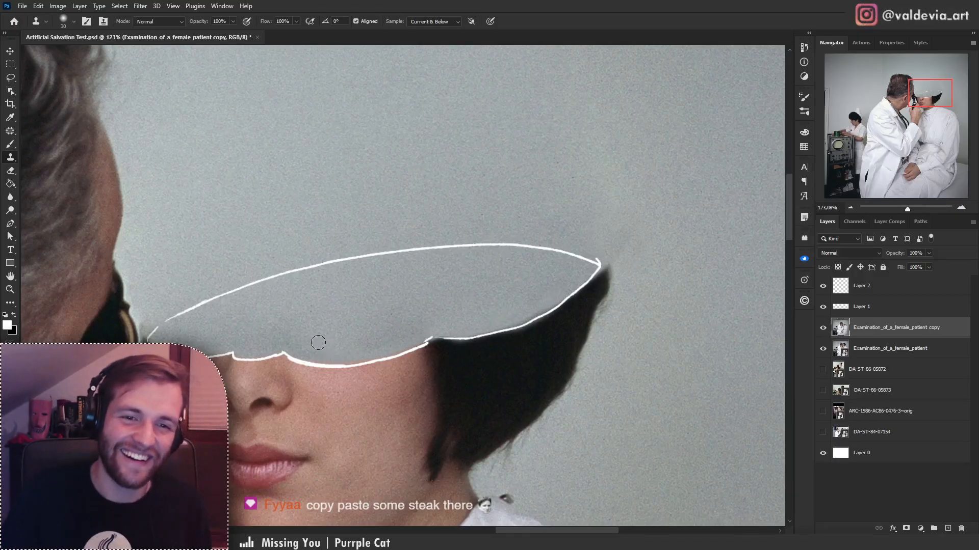
pyautogui.press('z')
pyautogui.moveTo(376, 320)
pyautogui.mouseDown()
pyautogui.moveTo(285, 322)
pyautogui.moveTo(319, 324)
pyautogui.mouseUp()
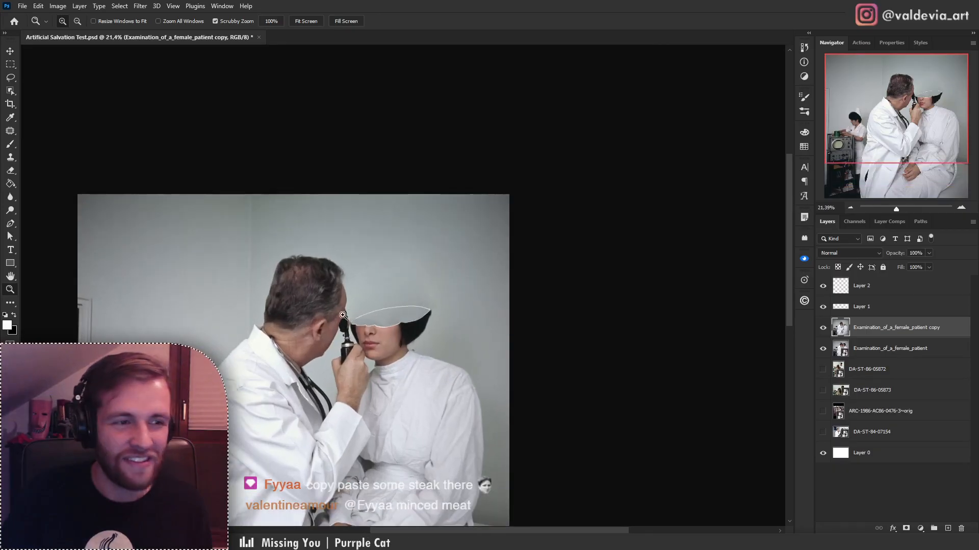
pyautogui.press('s')
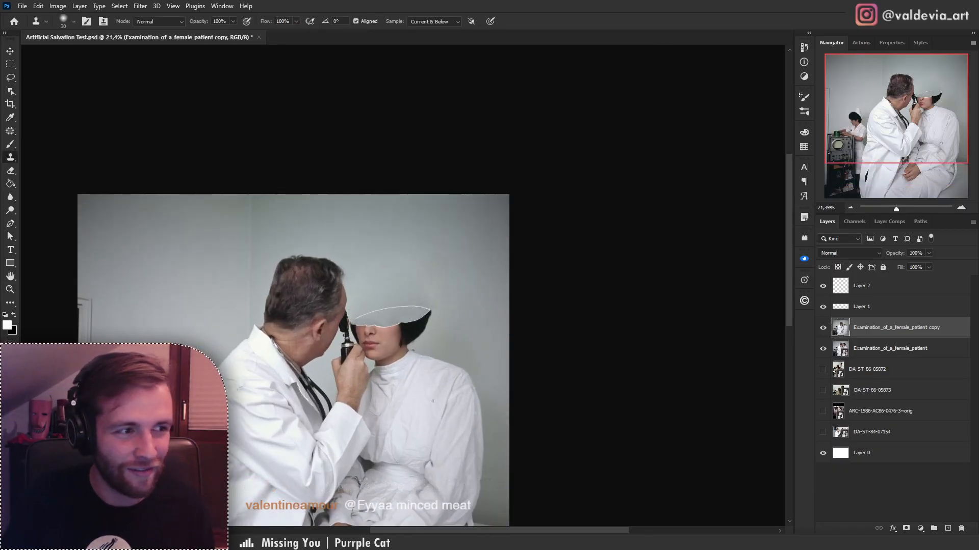
pyautogui.press('z')
pyautogui.moveTo(380, 300); pyautogui.dragTo(430, 302)
pyautogui.press('s')
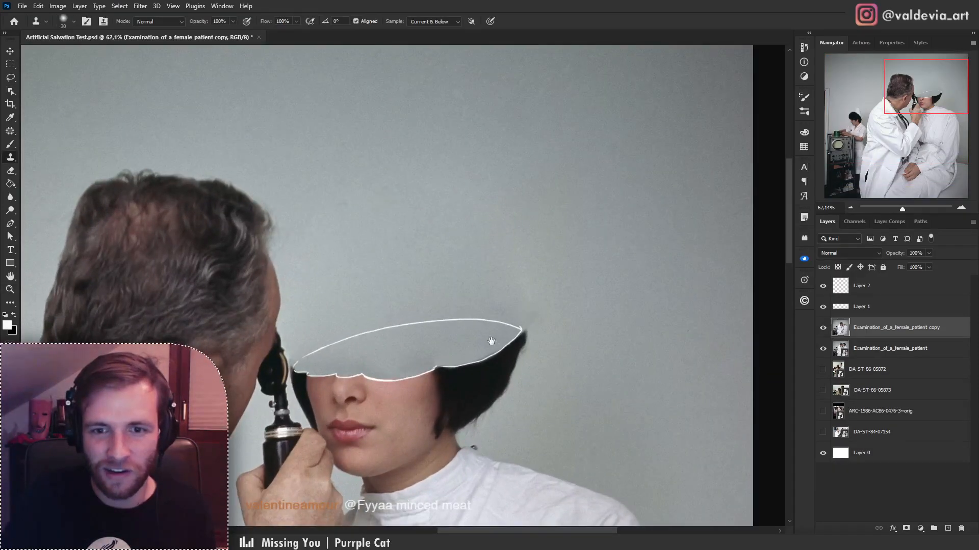
pyautogui.moveTo(496, 344); pyautogui.dragTo(501, 286)
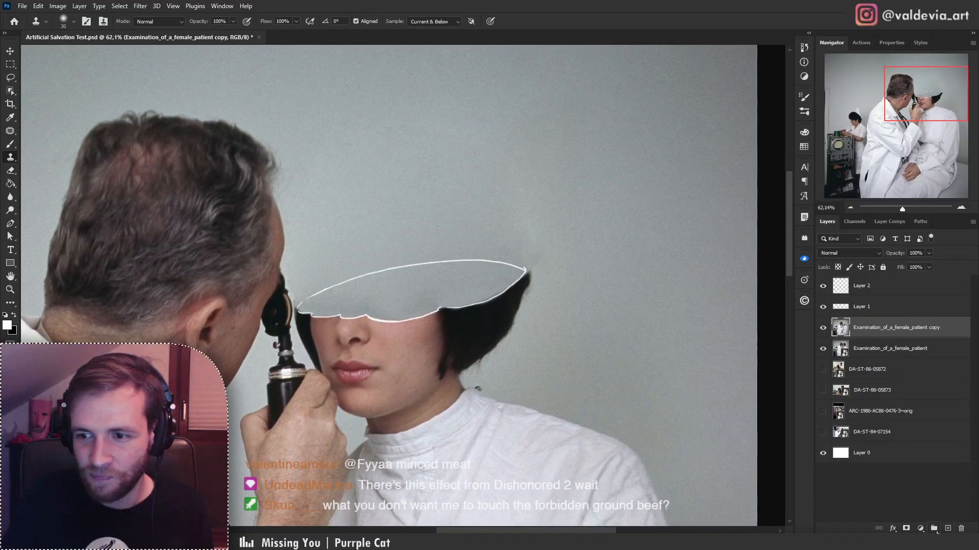
# - Add an empty layer directly above the Examination_of_a_female_patient copy and switch to the Brush tool
pyautogui.click(948, 529)
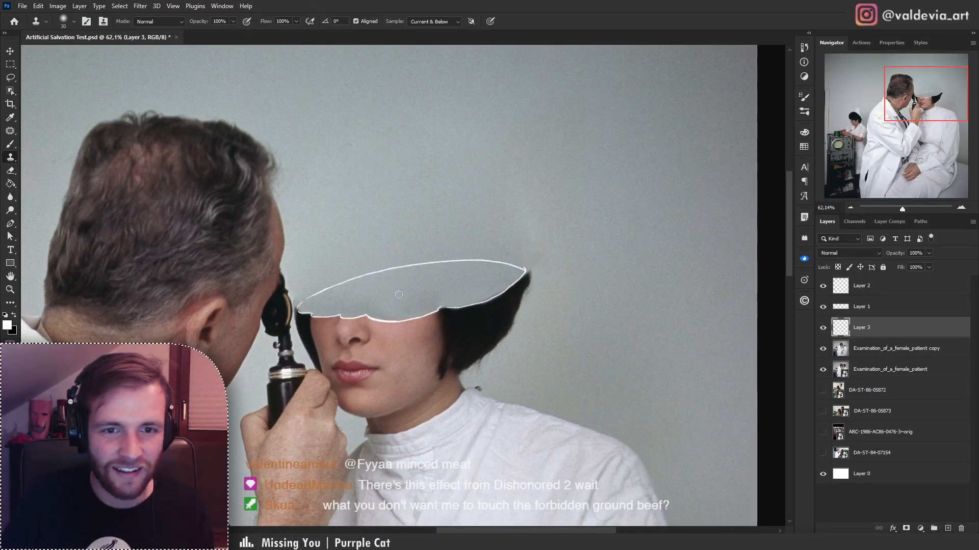
pyautogui.press('b')
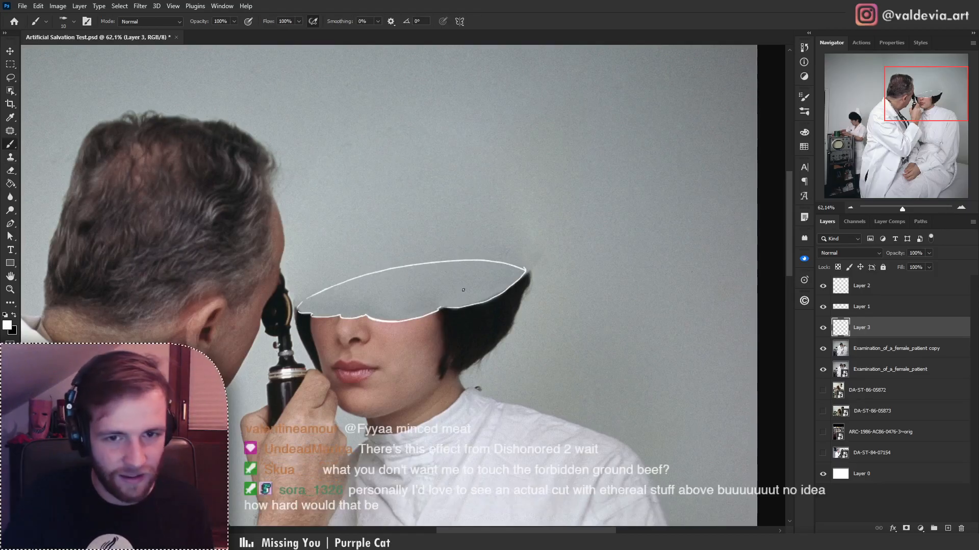
pyautogui.moveTo(410, 341)
pyautogui.mouseDown()
pyautogui.moveTo(461, 332)
pyautogui.moveTo(440, 332)
pyautogui.mouseUp()
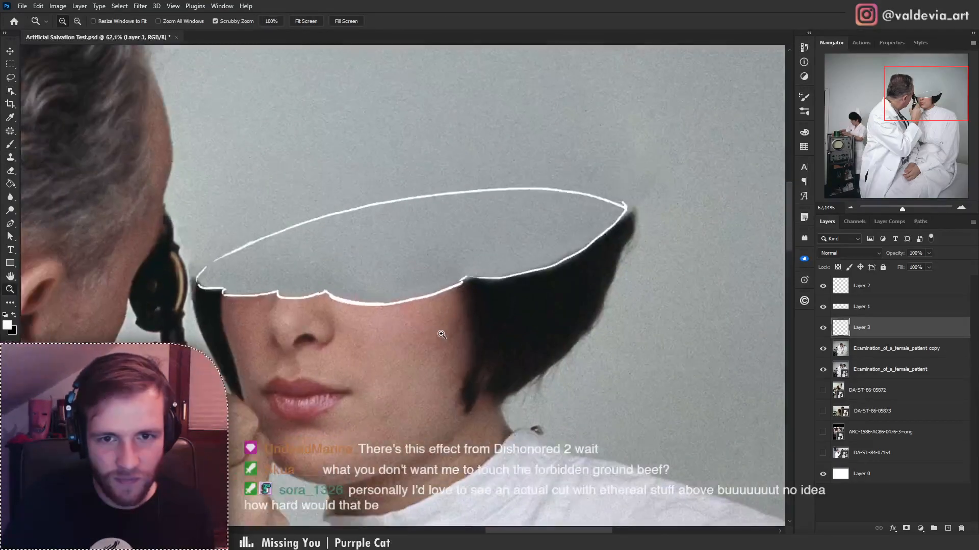
# - Check whether Layer 2 has any content by trying to transform it, and delete that layer
pyautogui.click(864, 294)
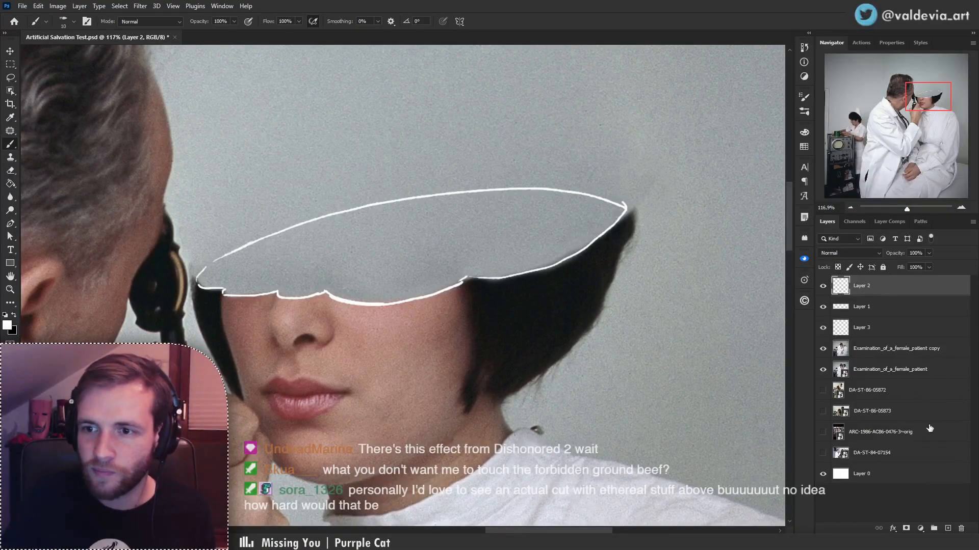
pyautogui.hotkey('ctrl', 't')
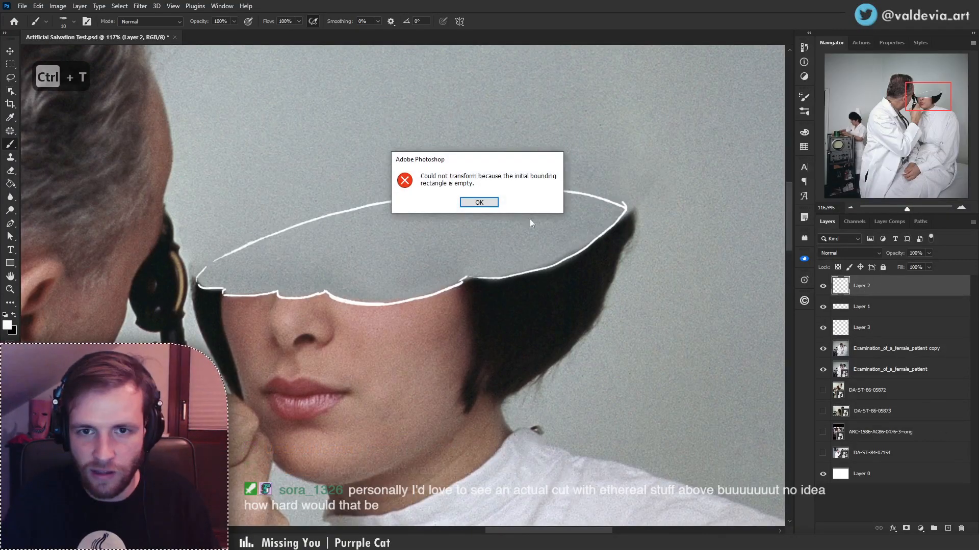
pyautogui.press('Return')
pyautogui.click(960, 528)
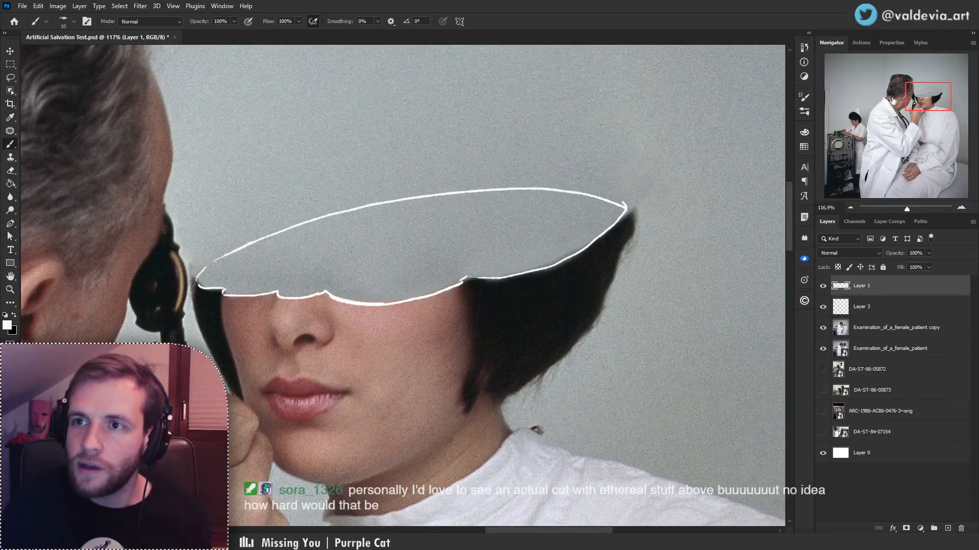
# - Run the Grain action to add a noise layer on top, and enlarge the layer list
pyautogui.click(865, 41)
pyautogui.click(867, 108)
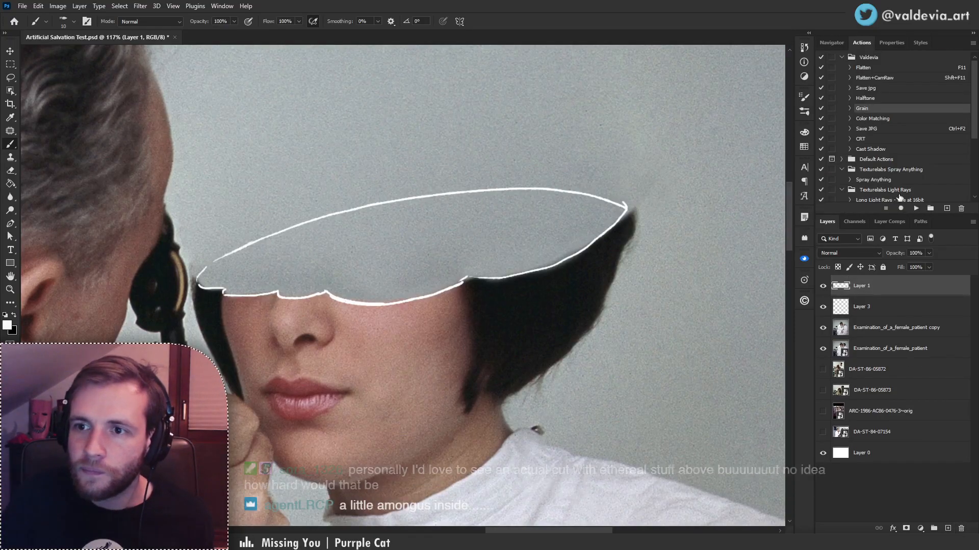
pyautogui.click(915, 209)
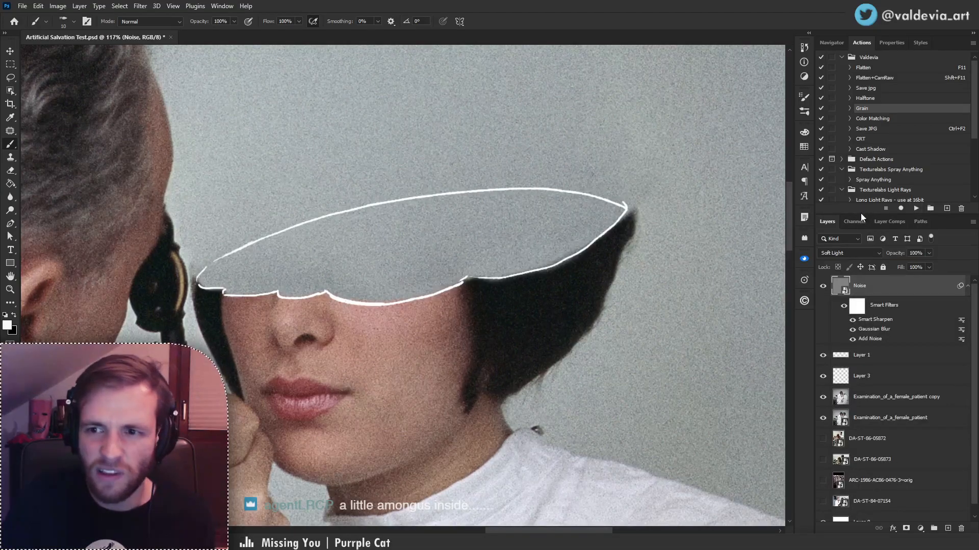
pyautogui.moveTo(862, 216); pyautogui.dragTo(862, 147)
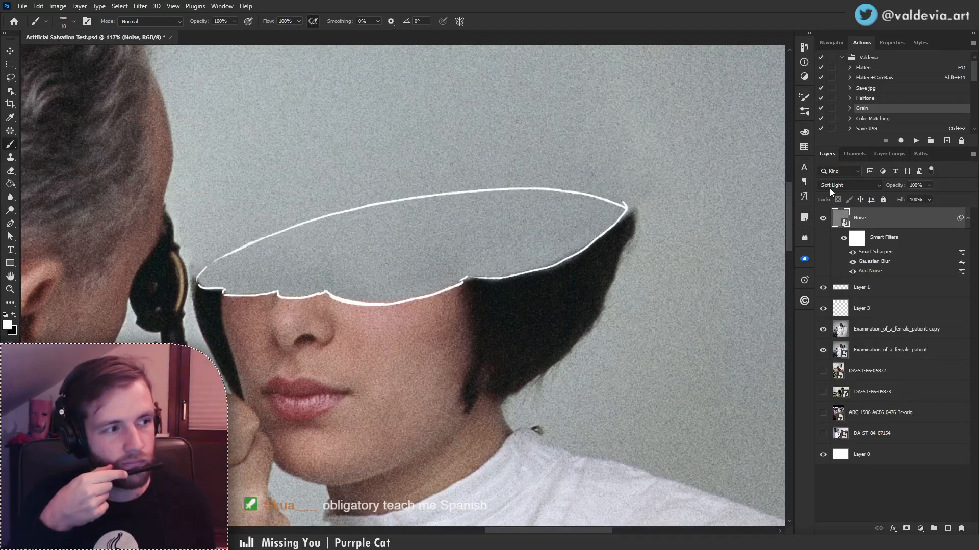
# - Select Layer 1 beneath the Noise layer and activate the Brush tool with the whole image in view
pyautogui.click(864, 289)
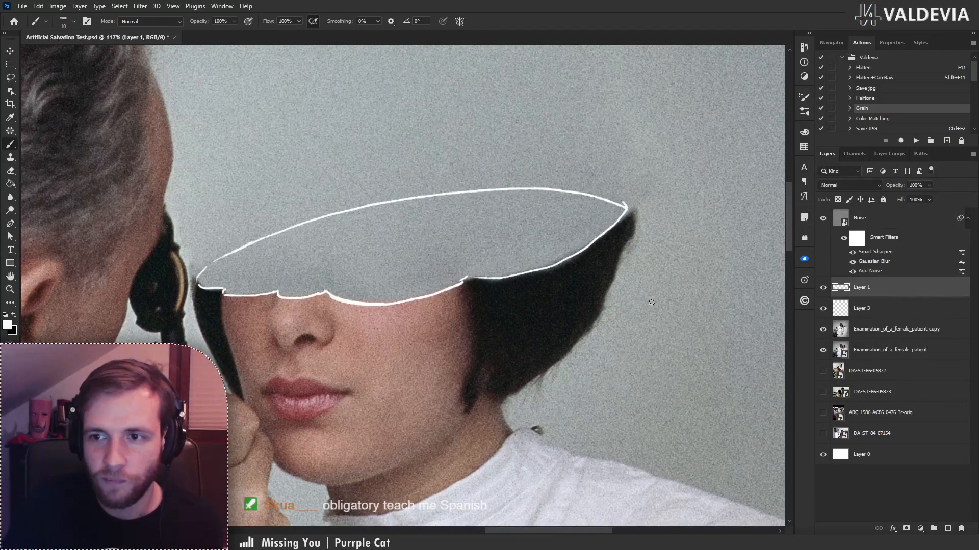
pyautogui.press('z')
pyautogui.moveTo(433, 295)
pyautogui.mouseDown()
pyautogui.moveTo(316, 322)
pyautogui.moveTo(329, 320)
pyautogui.mouseUp()
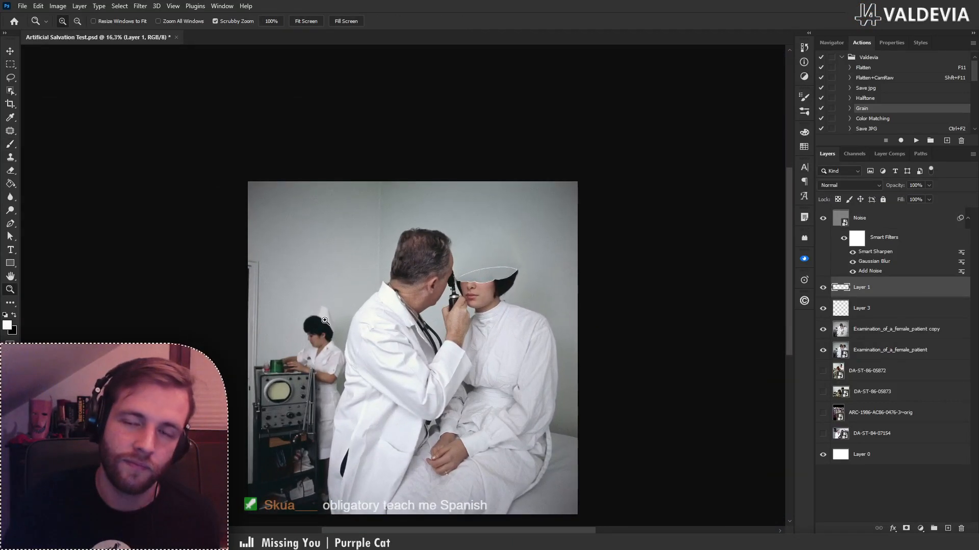
pyautogui.press('b')
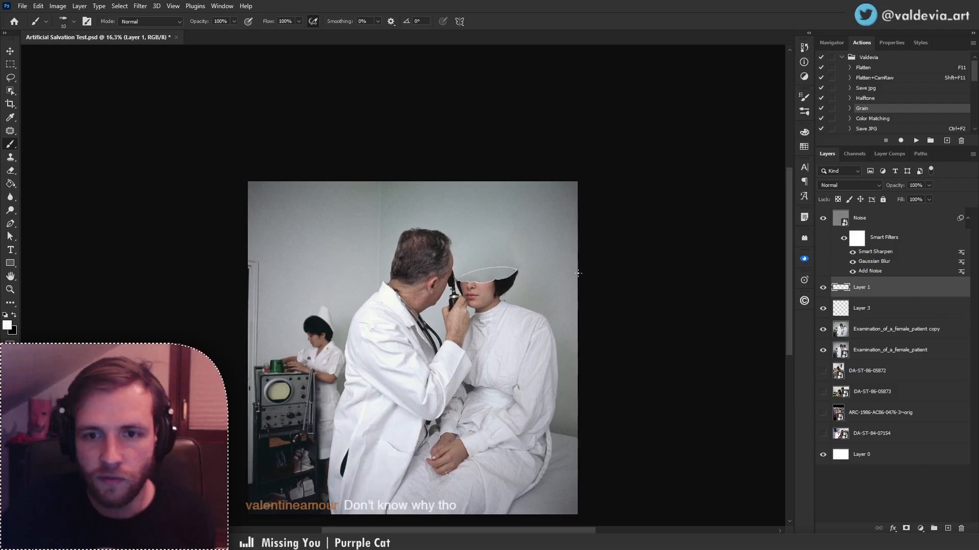
# - Retouch the wall above the woman's cut-off head with the Clone Stamp on Layer 3, undo the last stroke and save the document
pyautogui.moveTo(516, 247); pyautogui.dragTo(615, 347)
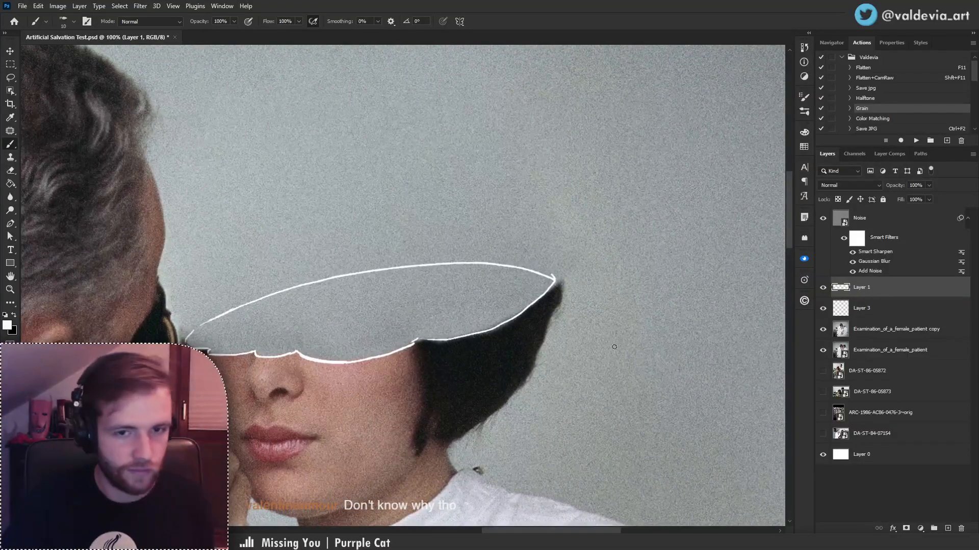
pyautogui.press('s')
pyautogui.moveTo(447, 142); pyautogui.dragTo(483, 200)
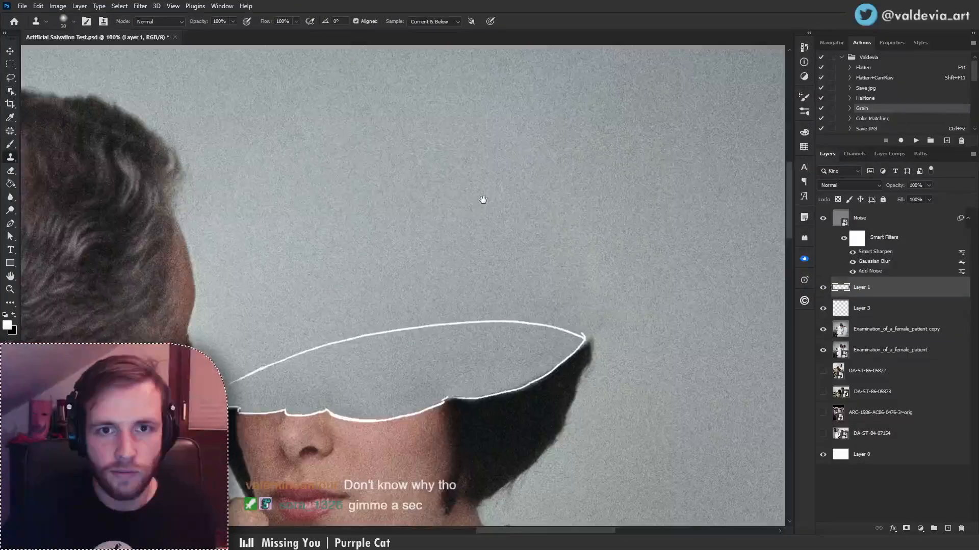
pyautogui.click(882, 315)
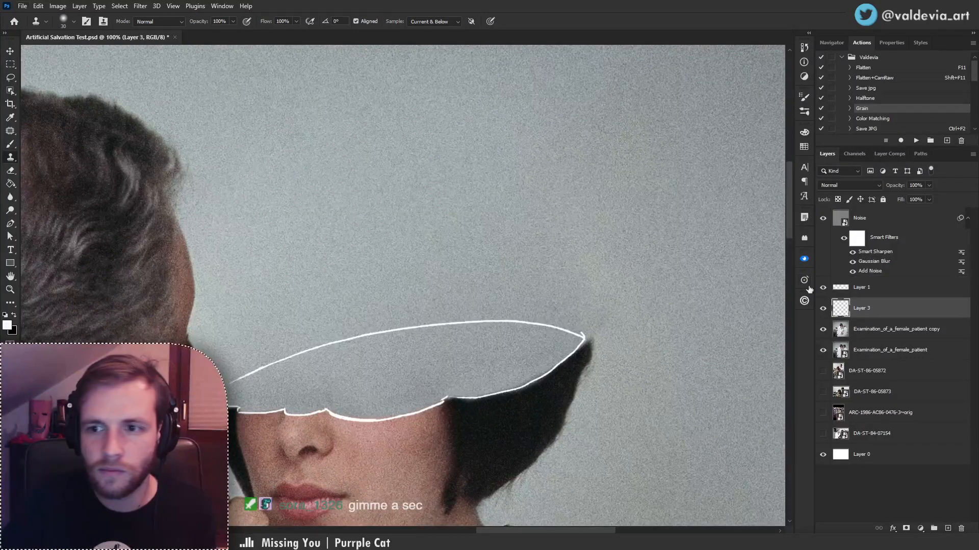
pyautogui.keyDown('alt'); pyautogui.click(356, 146); pyautogui.keyUp('alt')
pyautogui.moveTo(395, 130); pyautogui.dragTo(399, 128)
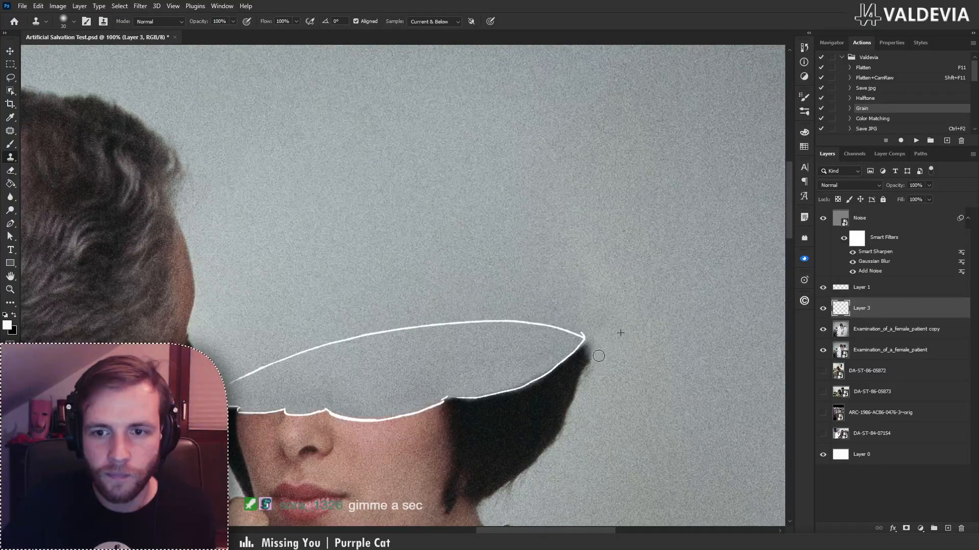
pyautogui.hotkey('ctrl', 'z')
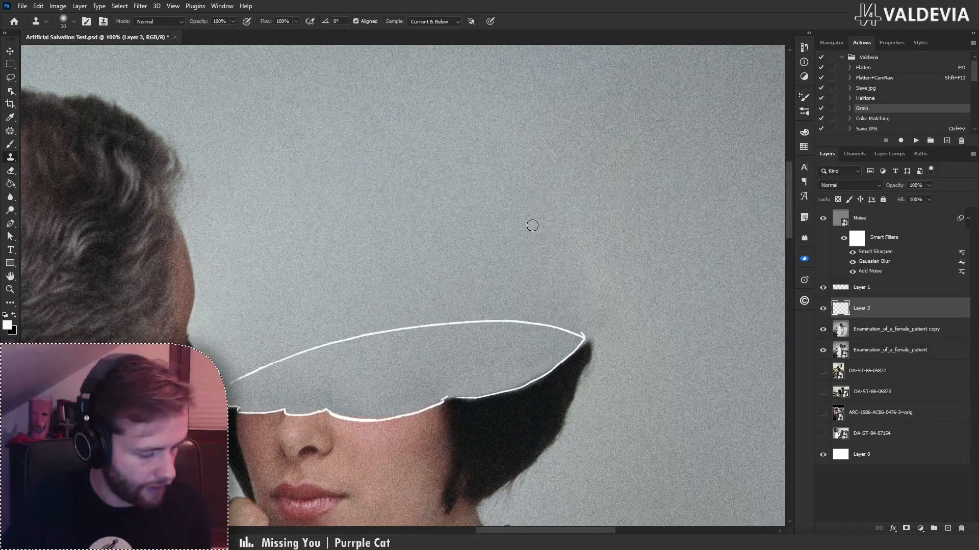
pyautogui.hotkey('ctrl', 's')
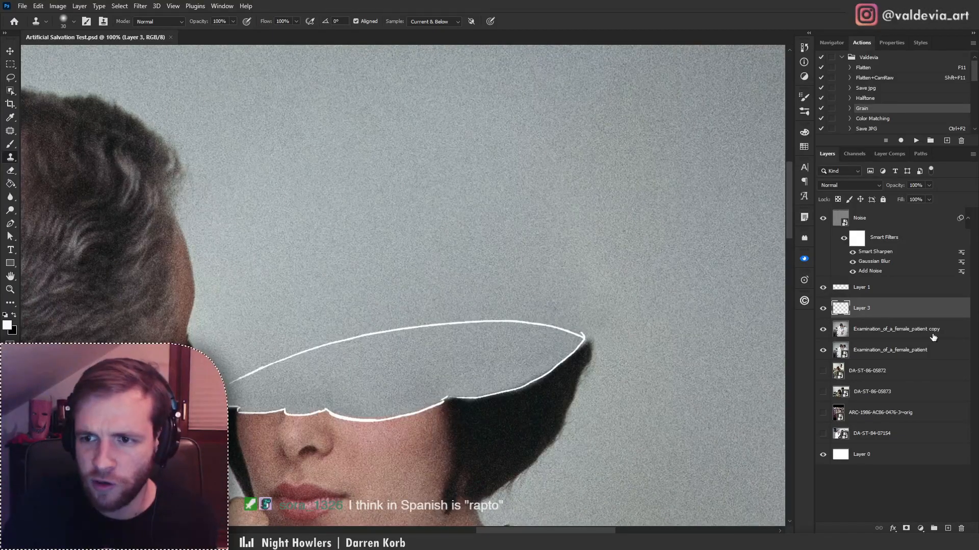
# - Add a new layer above Layer 3 and prepare a Soft Round 42 px brush with skin colour sampled from the woman's face
pyautogui.scroll(-4, 584, 346)
pyautogui.scroll(2, 764, 362)
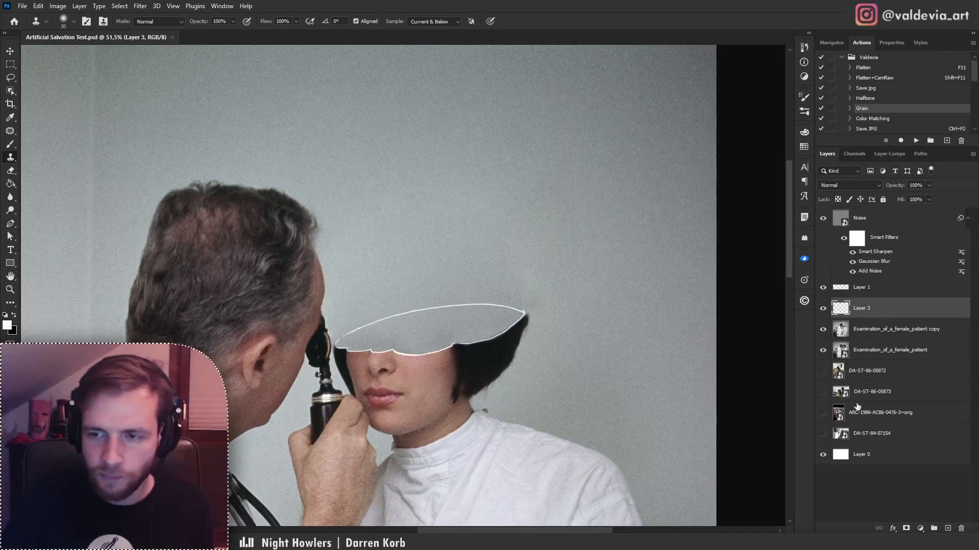
pyautogui.click(944, 527)
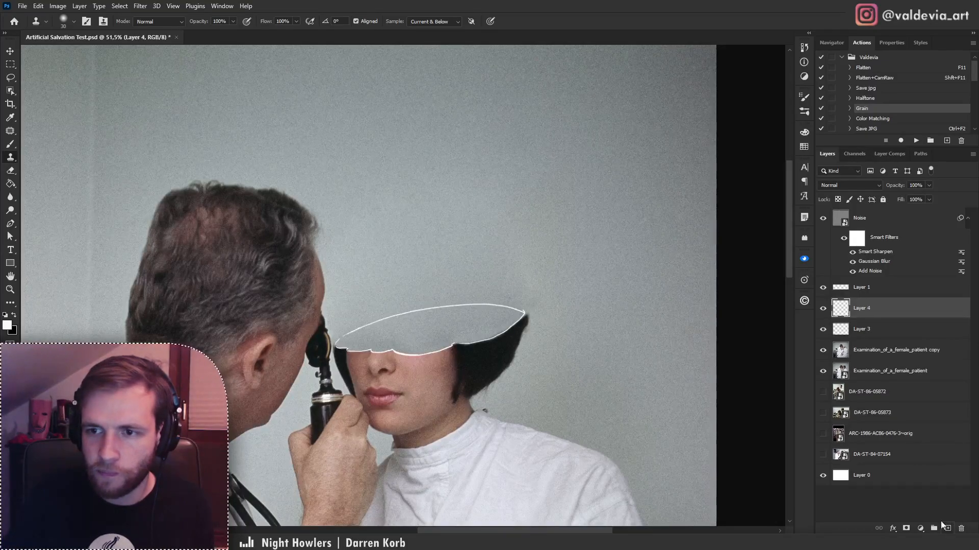
pyautogui.press('b')
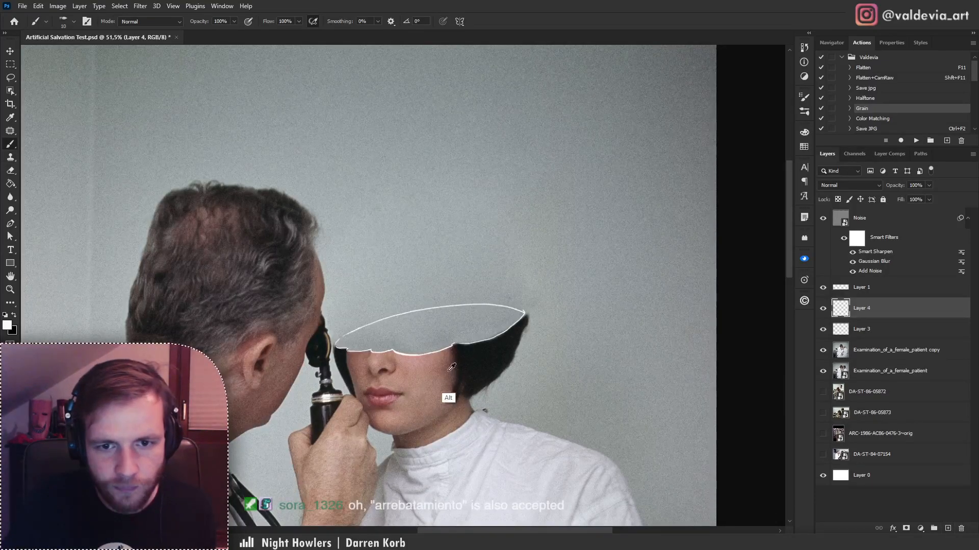
pyautogui.keyDown('alt'); pyautogui.click(426, 360); pyautogui.keyUp('alt')
pyautogui.rightClick(408, 361)
pyautogui.click(478, 289)
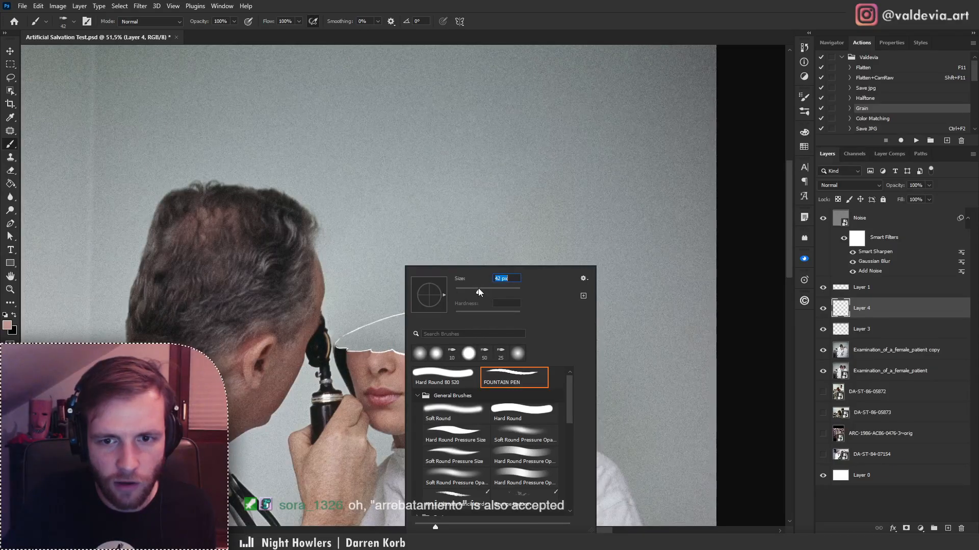
pyautogui.click(449, 412)
# - Undo the trial dab and fill the whole outlined head opening with the sampled skin colour on Layer 4
pyautogui.click(382, 349)
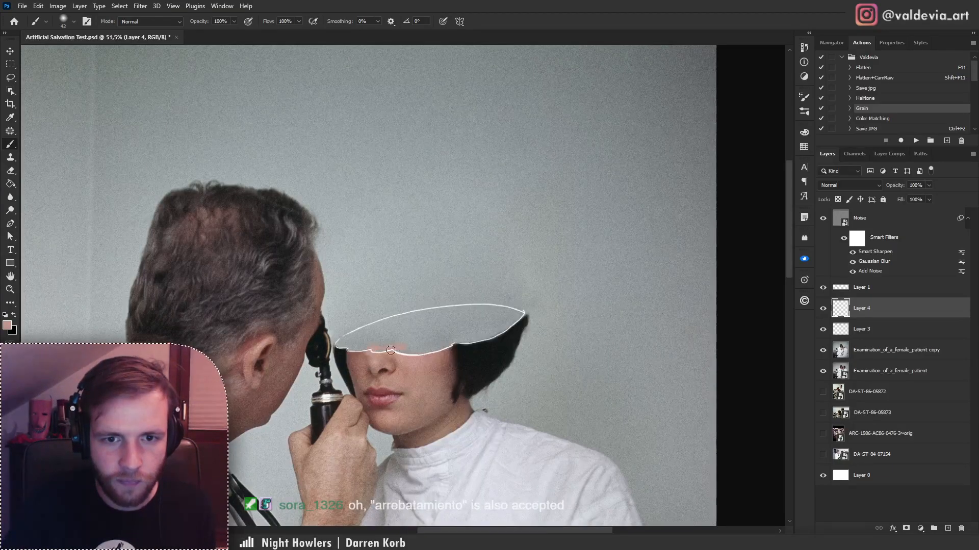
pyautogui.click(418, 371)
pyautogui.hotkey('ctrl', 'z')
pyautogui.press('z')
pyautogui.moveTo(410, 348); pyautogui.dragTo(433, 348)
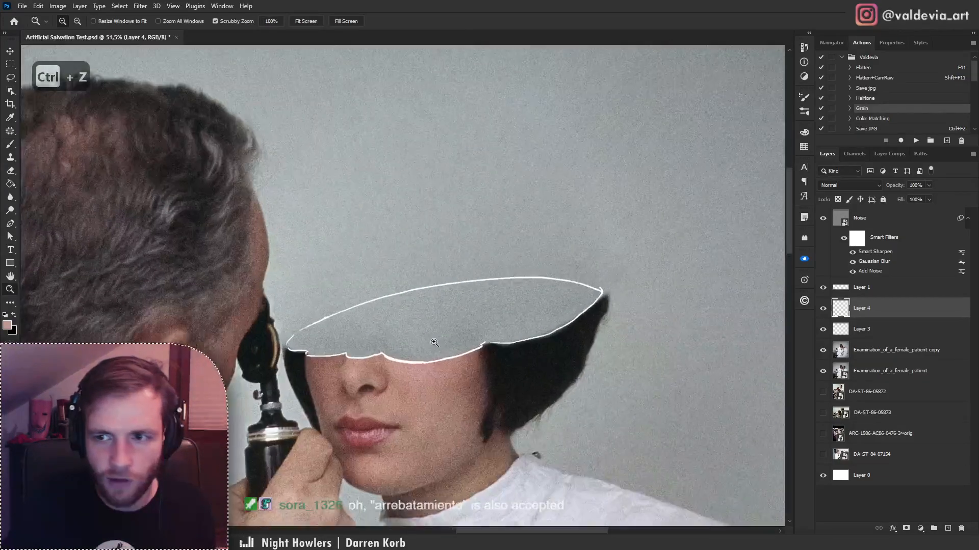
pyautogui.press('b')
pyautogui.click(383, 343)
pyautogui.moveTo(360, 349)
pyautogui.mouseDown()
pyautogui.moveTo(470, 340)
pyautogui.moveTo(301, 343)
pyautogui.moveTo(382, 291)
pyautogui.moveTo(394, 317)
pyautogui.moveTo(292, 344)
pyautogui.moveTo(416, 319)
pyautogui.moveTo(433, 305)
pyautogui.moveTo(318, 330)
pyautogui.moveTo(430, 299)
pyautogui.moveTo(393, 304)
pyautogui.moveTo(520, 286)
pyautogui.moveTo(398, 323)
pyautogui.moveTo(454, 341)
pyautogui.moveTo(436, 353)
pyautogui.moveTo(550, 325)
pyautogui.moveTo(510, 329)
pyautogui.moveTo(584, 298)
pyautogui.moveTo(502, 322)
pyautogui.moveTo(559, 292)
pyautogui.moveTo(578, 297)
pyautogui.moveTo(537, 288)
pyautogui.moveTo(575, 289)
pyautogui.mouseUp()
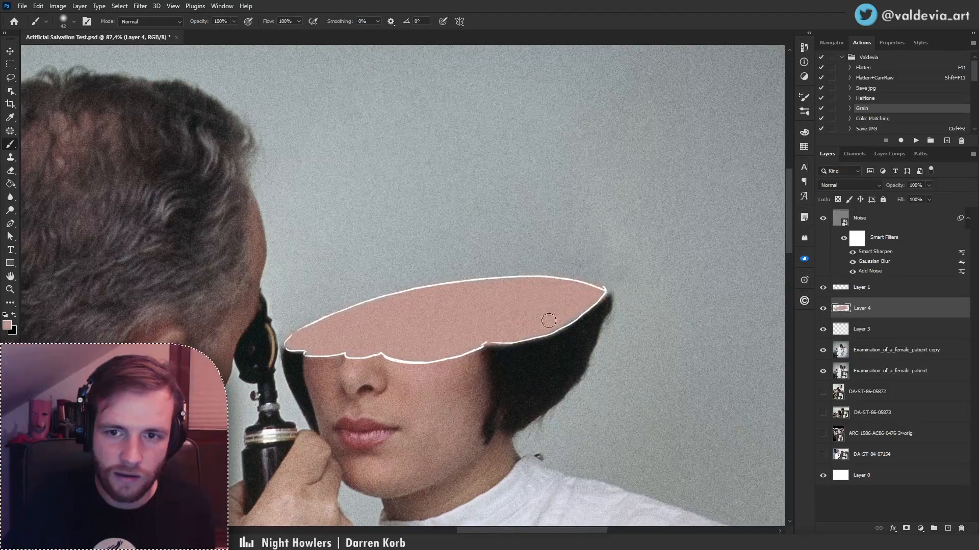
# - Hide the white guide line on Layer 1 and refine the edges of the skin-coloured shape using a 21 px soft brush
pyautogui.click(823, 287)
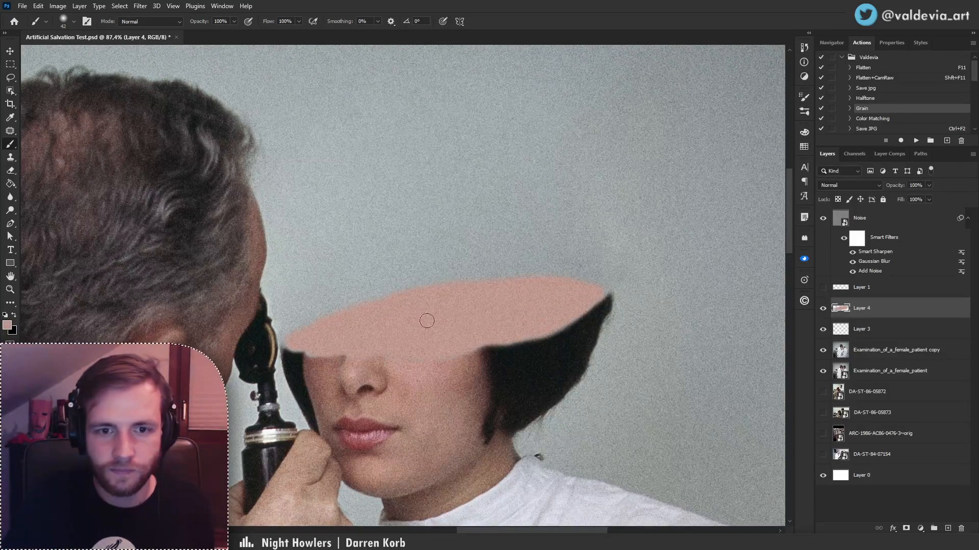
pyautogui.rightClick(491, 314)
pyautogui.click(553, 292)
pyautogui.moveTo(287, 341); pyautogui.dragTo(409, 296)
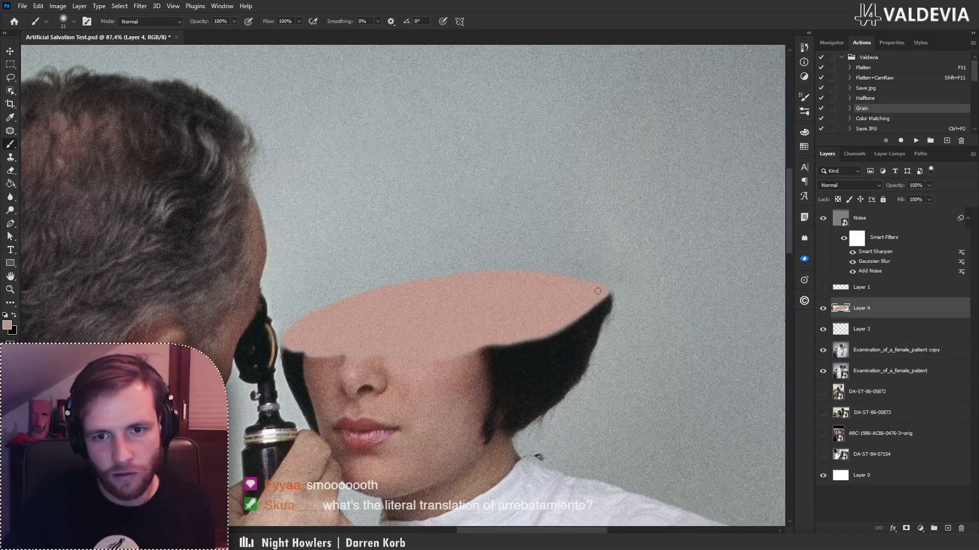
pyautogui.moveTo(542, 336); pyautogui.dragTo(499, 342)
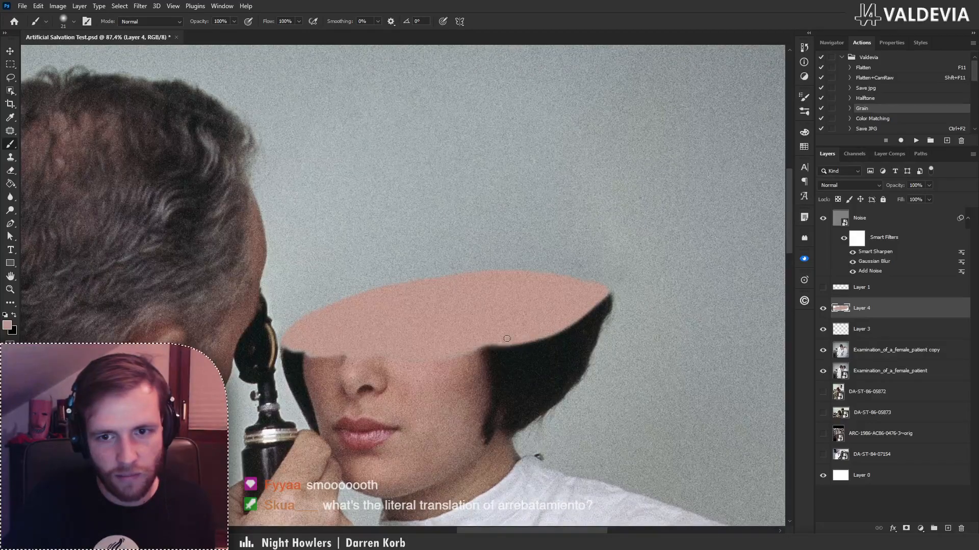
pyautogui.hotkey('ctrl', 'z')
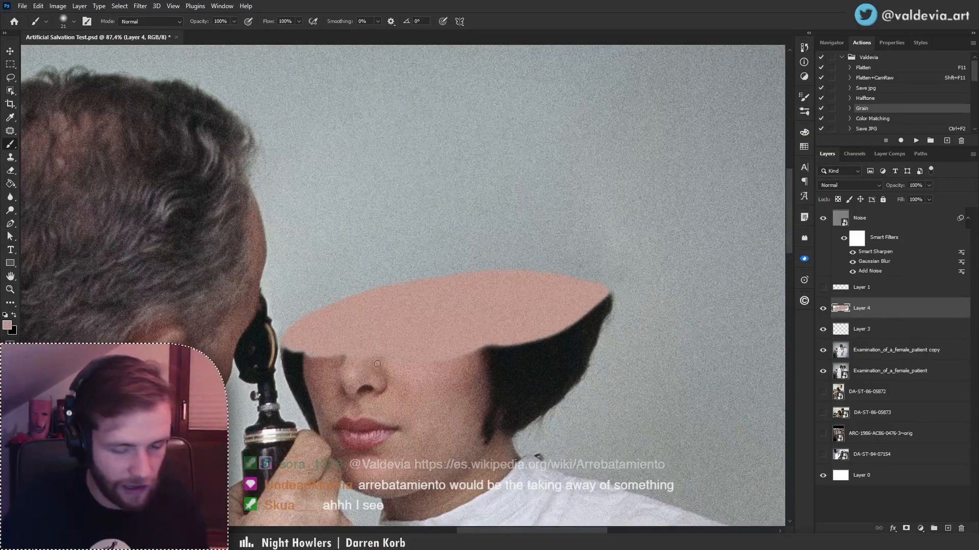
# - Enlarge the brush to 80 px, pick a dark hair colour and add a new layer clipped to Layer 4
pyautogui.rightClick(594, 374)
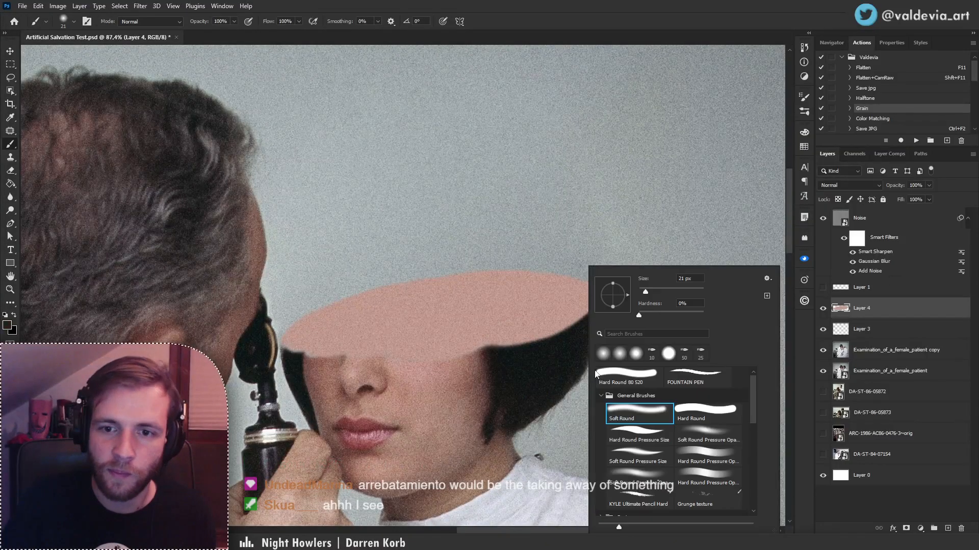
pyautogui.click(665, 289)
pyautogui.click(947, 529)
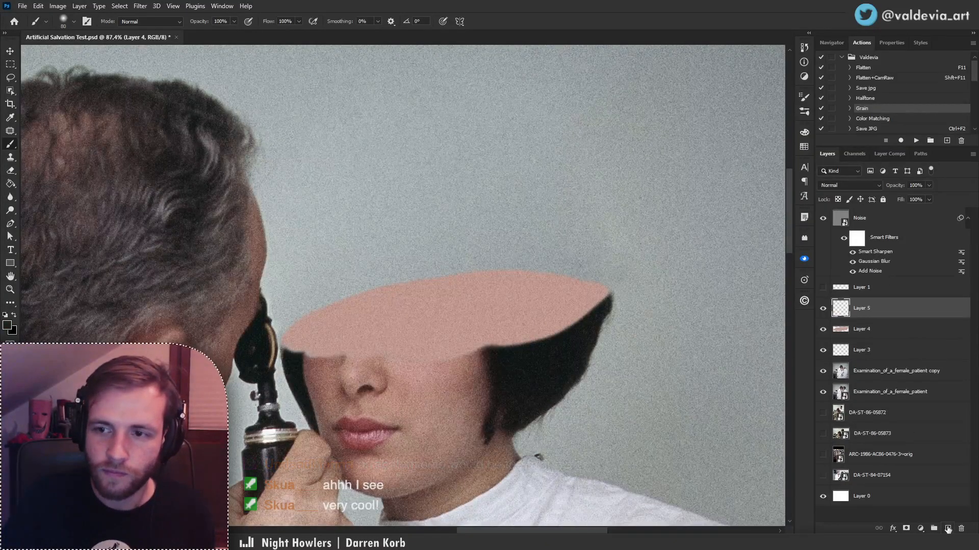
pyautogui.keyDown('alt'); pyautogui.click(874, 319); pyautogui.keyUp('alt')
# - Undo the first stroke and paint a dark hair rim around the back and sides of the head opening on Layer 5
pyautogui.moveTo(498, 344)
pyautogui.mouseDown()
pyautogui.moveTo(595, 306)
pyautogui.moveTo(513, 353)
pyautogui.moveTo(589, 279)
pyautogui.moveTo(459, 264)
pyautogui.mouseUp()
pyautogui.hotkey('ctrl', 'z')
pyautogui.moveTo(606, 304)
pyautogui.mouseDown()
pyautogui.moveTo(512, 272)
pyautogui.moveTo(364, 284)
pyautogui.moveTo(472, 278)
pyautogui.moveTo(422, 274)
pyautogui.moveTo(288, 331)
pyautogui.moveTo(285, 351)
pyautogui.mouseUp()
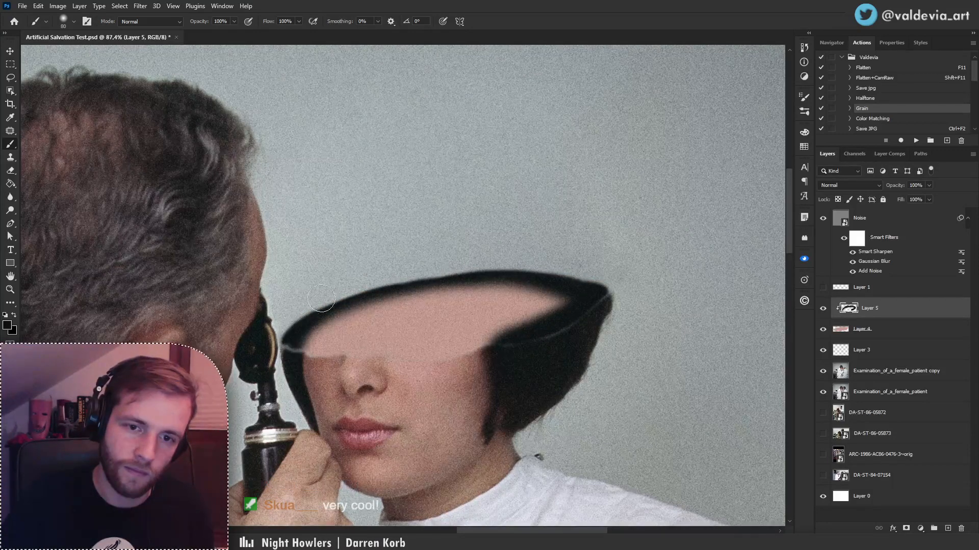
pyautogui.press('z')
pyautogui.moveTo(583, 308)
pyautogui.mouseDown()
pyautogui.moveTo(425, 334)
pyautogui.moveTo(502, 328)
pyautogui.moveTo(546, 337)
pyautogui.moveTo(430, 351)
pyautogui.mouseUp()
pyautogui.press('b')
pyautogui.press('z')
pyautogui.press('b')
pyautogui.moveTo(494, 386); pyautogui.dragTo(415, 366)
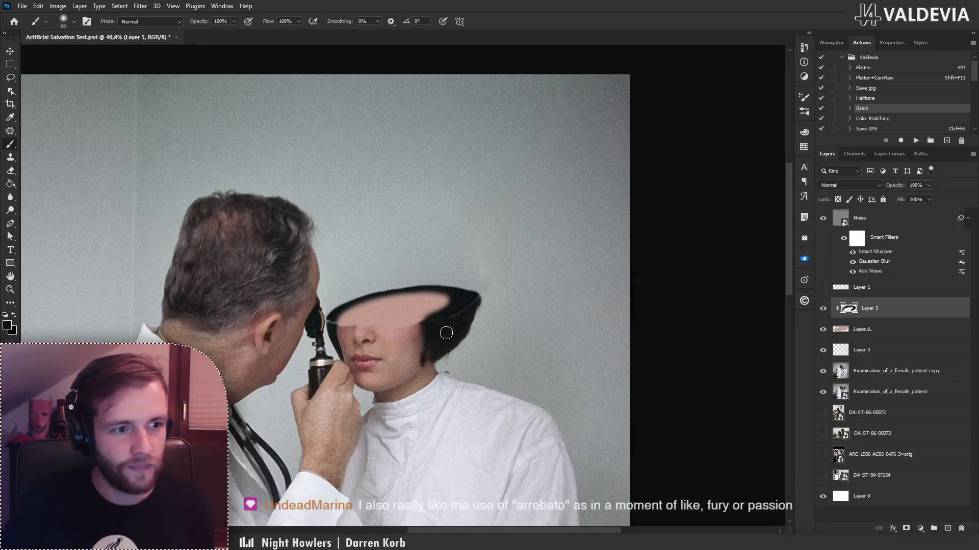
# - Cover the pale seams between the opening and the hair by painting along the lower edge on Layer 4 with a small soft brush
pyautogui.press('z')
pyautogui.moveTo(368, 356)
pyautogui.mouseDown()
pyautogui.moveTo(367, 332)
pyautogui.moveTo(385, 332)
pyautogui.mouseUp()
pyautogui.press('b')
pyautogui.click(871, 329)
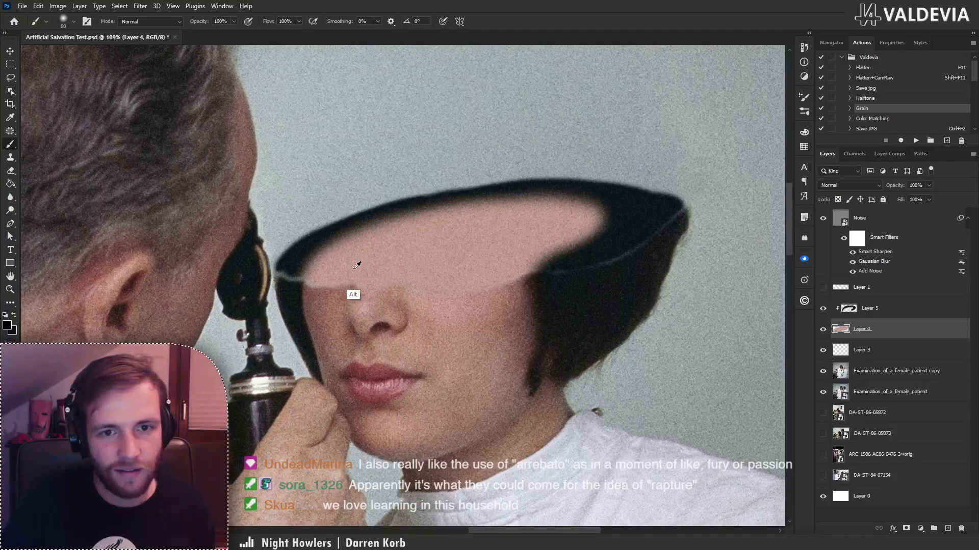
pyautogui.keyDown('alt'); pyautogui.click(352, 293); pyautogui.keyUp('alt')
pyautogui.rightClick(361, 288)
pyautogui.click(417, 290)
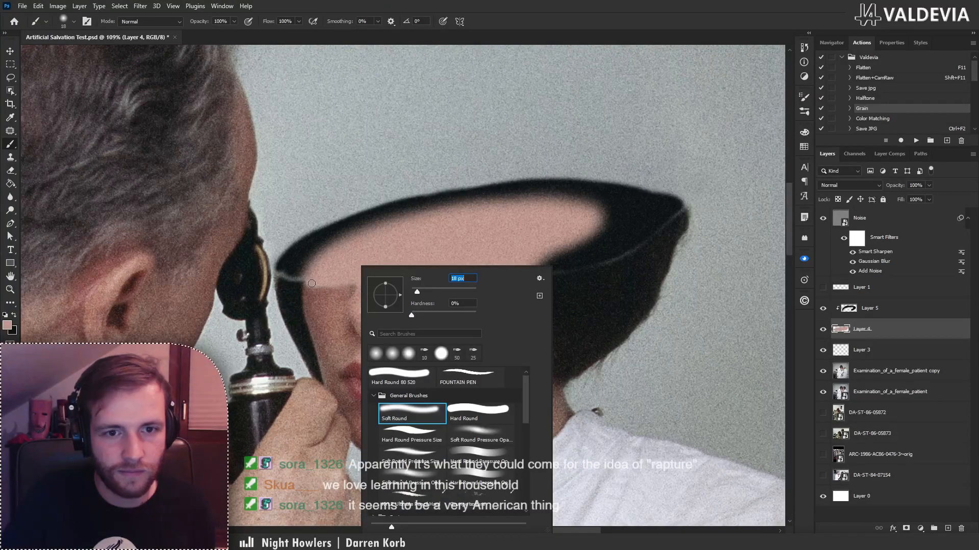
pyautogui.moveTo(311, 283); pyautogui.dragTo(351, 281)
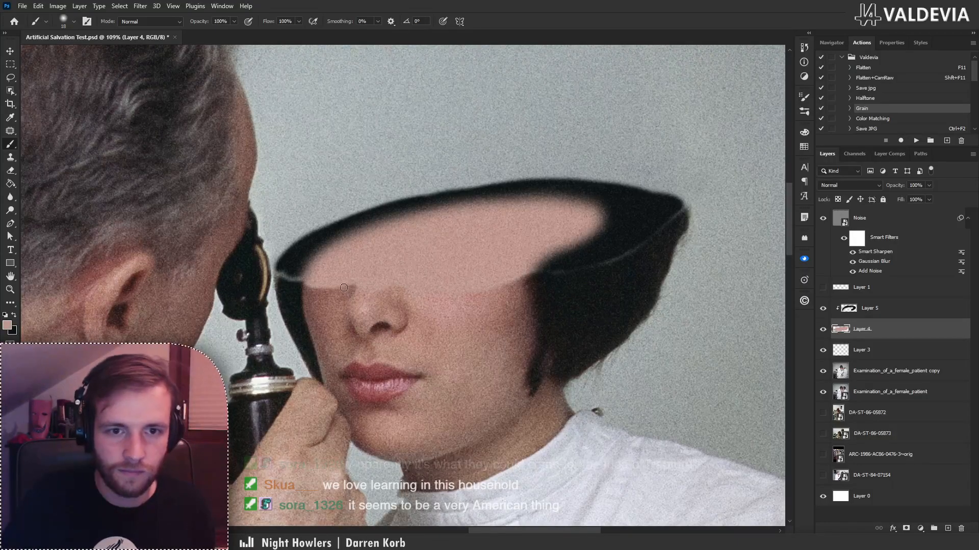
pyautogui.moveTo(306, 278); pyautogui.dragTo(276, 273)
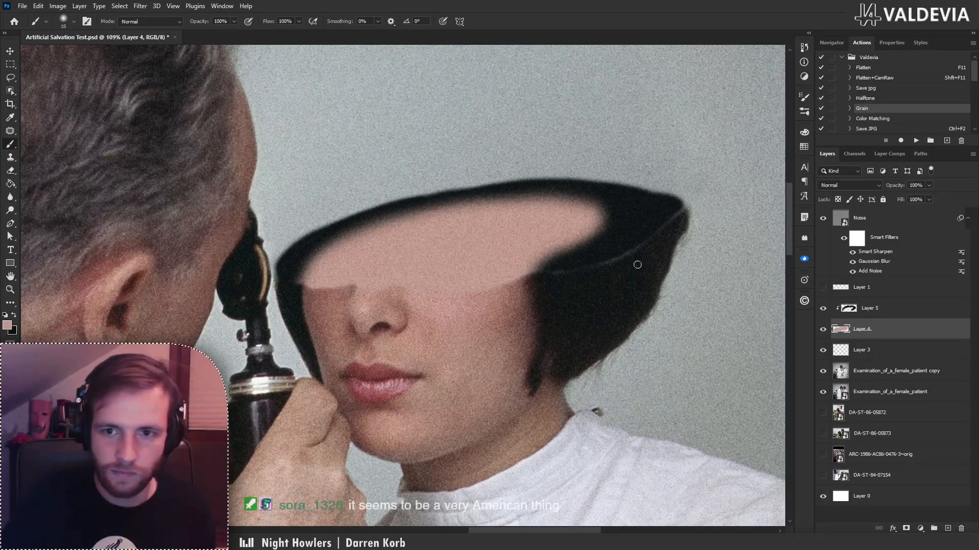
pyautogui.moveTo(601, 265); pyautogui.dragTo(647, 240)
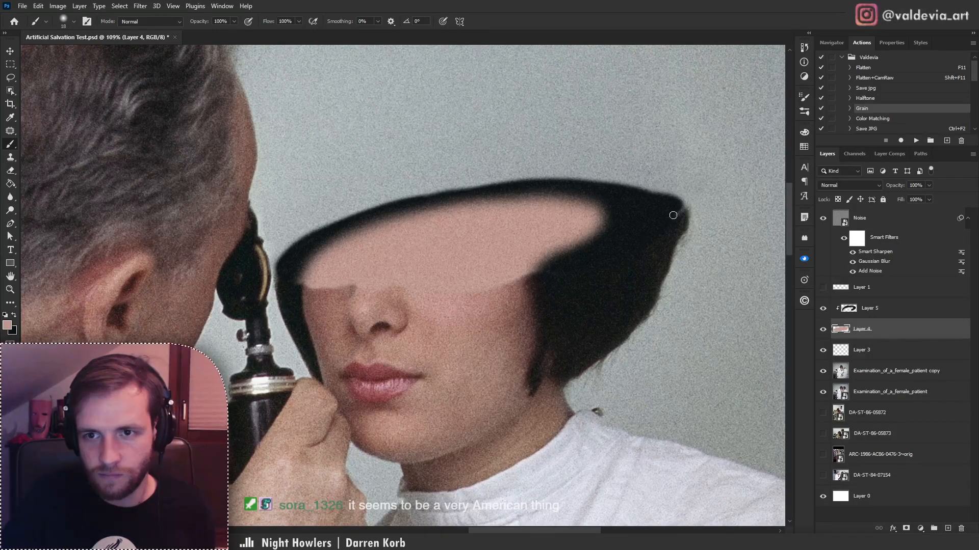
# - Darken and even out the rim of the head opening on Layer 5 with black and a 40 px Soft Round brush
pyautogui.press('z')
pyautogui.moveTo(493, 271)
pyautogui.mouseDown()
pyautogui.moveTo(432, 274)
pyautogui.moveTo(512, 250)
pyautogui.mouseUp()
pyautogui.press('b')
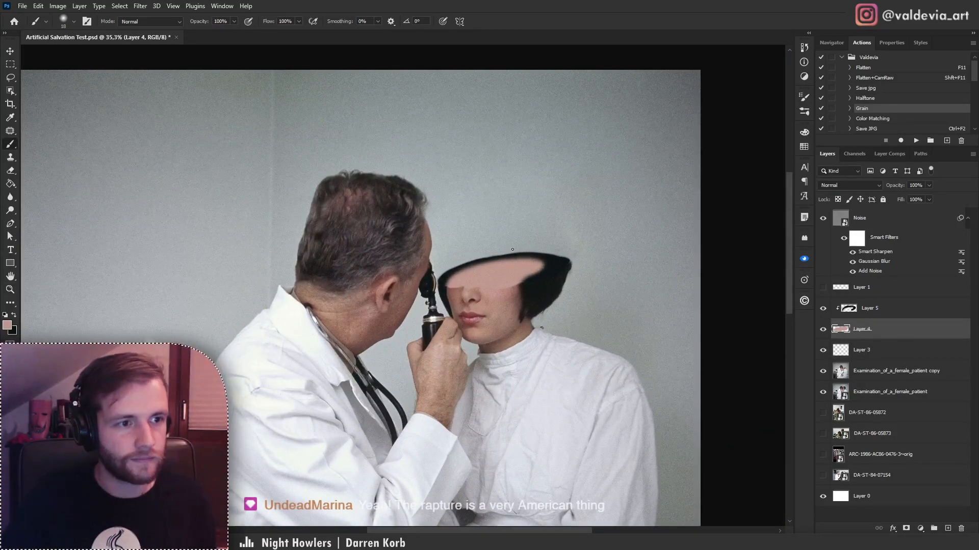
pyautogui.moveTo(450, 274)
pyautogui.mouseDown()
pyautogui.moveTo(403, 284)
pyautogui.moveTo(442, 287)
pyautogui.mouseUp()
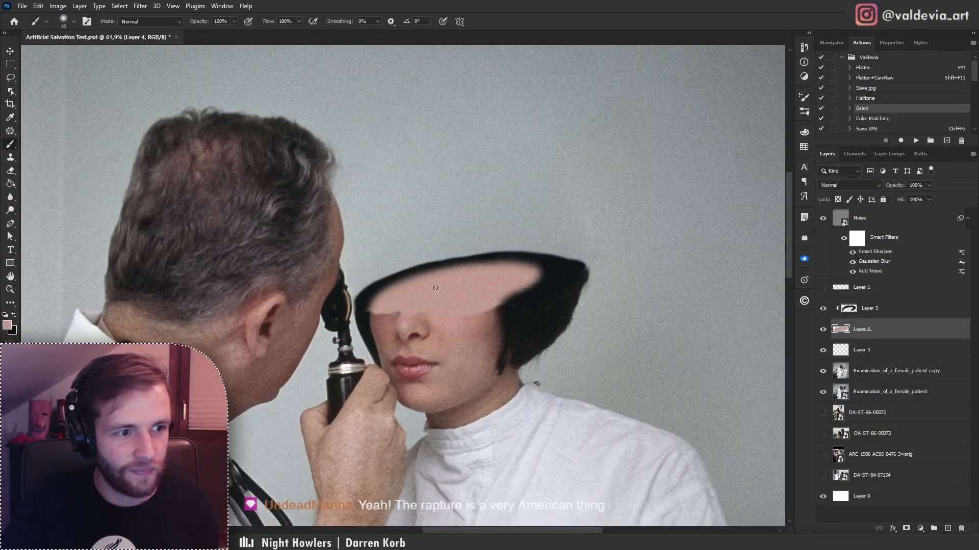
pyautogui.moveTo(441, 301)
pyautogui.mouseDown()
pyautogui.moveTo(376, 307)
pyautogui.moveTo(454, 308)
pyautogui.mouseUp()
pyautogui.click(896, 312)
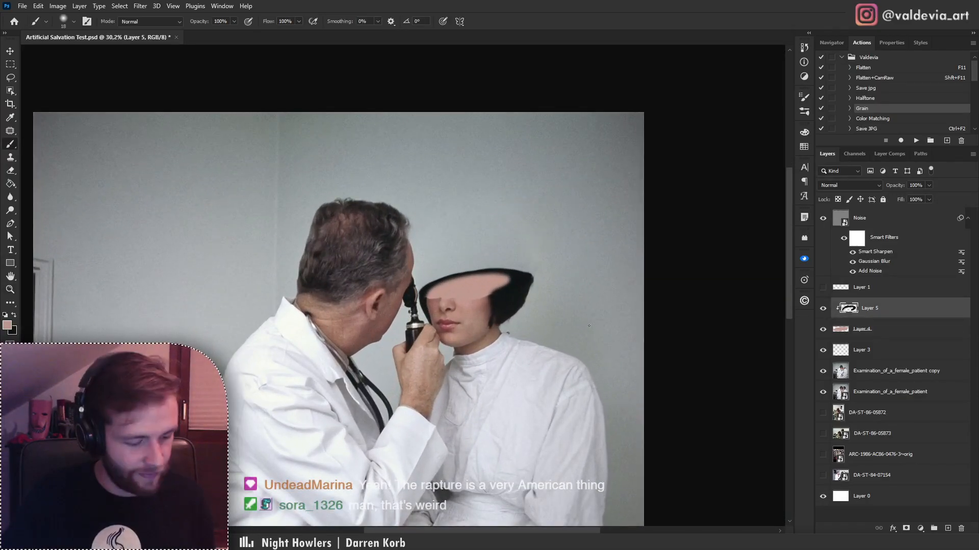
pyautogui.moveTo(544, 278); pyautogui.dragTo(547, 286)
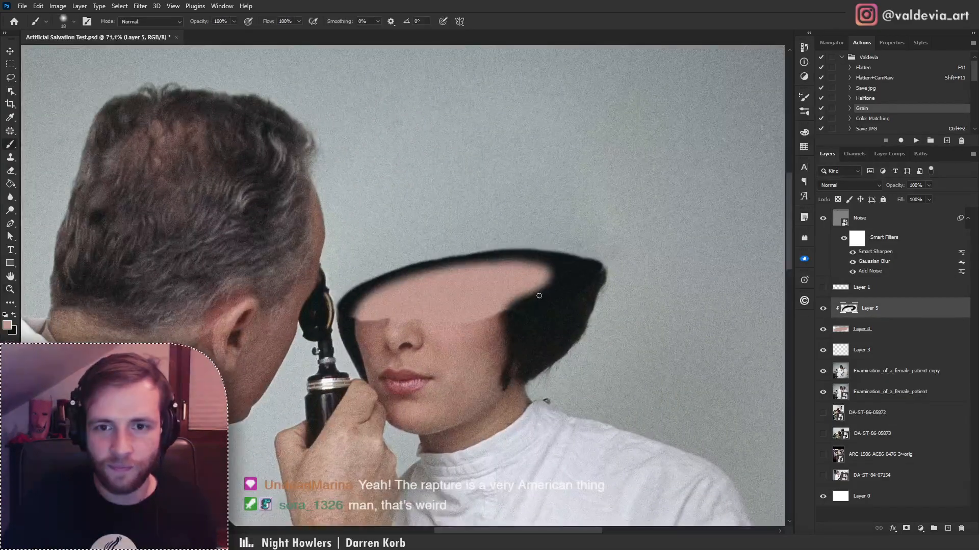
pyautogui.rightClick(550, 294)
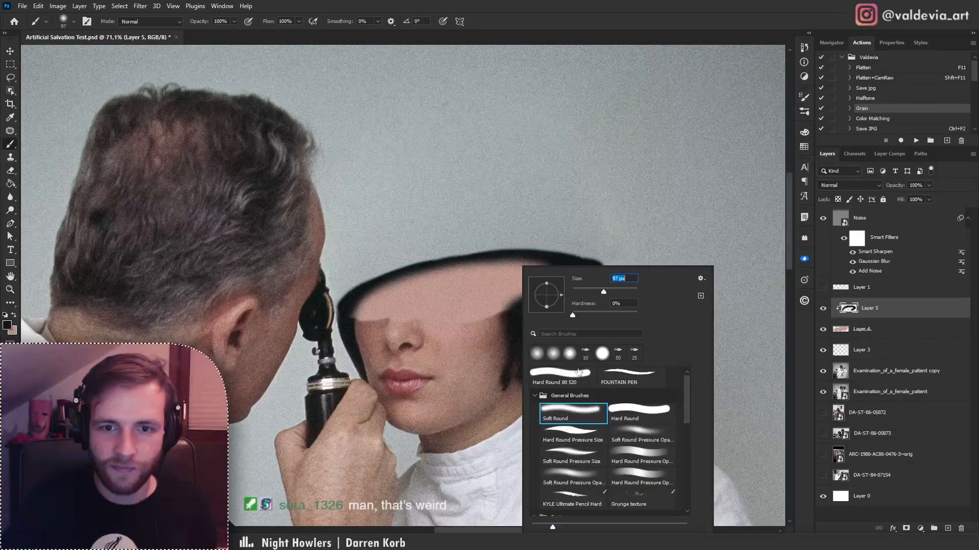
pyautogui.moveTo(354, 320)
pyautogui.mouseDown()
pyautogui.moveTo(366, 286)
pyautogui.moveTo(353, 311)
pyautogui.moveTo(419, 264)
pyautogui.moveTo(396, 286)
pyautogui.moveTo(380, 285)
pyautogui.moveTo(479, 257)
pyautogui.mouseUp()
pyautogui.moveTo(380, 282); pyautogui.dragTo(511, 251)
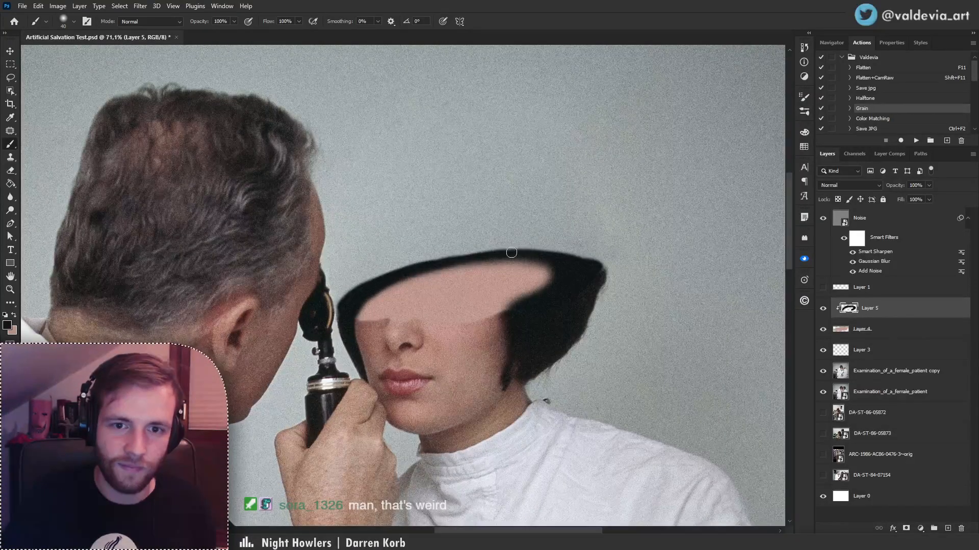
pyautogui.moveTo(365, 288)
pyautogui.mouseDown()
pyautogui.moveTo(424, 267)
pyautogui.moveTo(528, 261)
pyautogui.moveTo(470, 262)
pyautogui.moveTo(525, 262)
pyautogui.moveTo(557, 280)
pyautogui.moveTo(509, 315)
pyautogui.moveTo(543, 300)
pyautogui.moveTo(493, 298)
pyautogui.moveTo(576, 294)
pyautogui.moveTo(459, 316)
pyautogui.mouseUp()
# - Try to erase the rim's inner edge at the back of the opening on Layer 5 with a smaller Soft Round eraser
pyautogui.hotkey('ctrl', 'space')
pyautogui.press('e')
pyautogui.press('space')
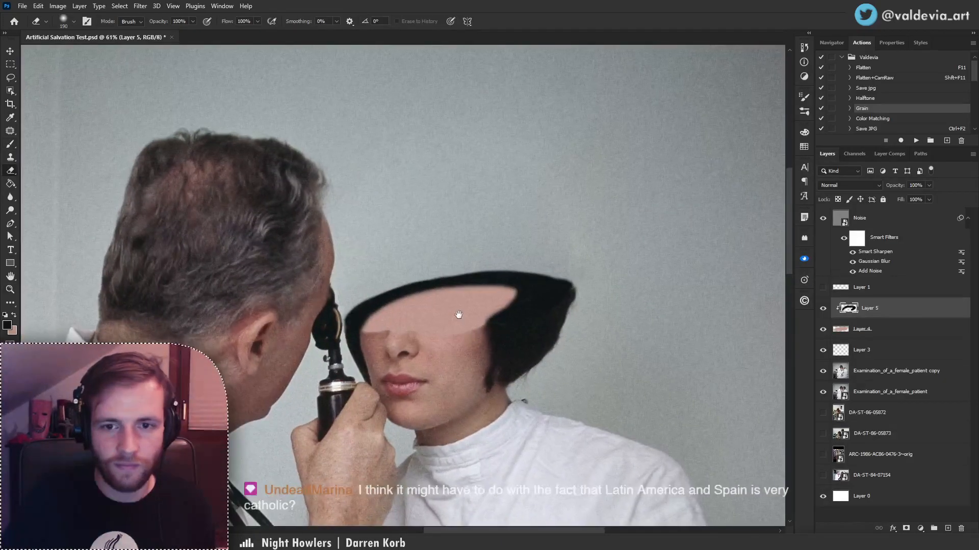
pyautogui.rightClick(519, 295)
pyautogui.click(570, 293)
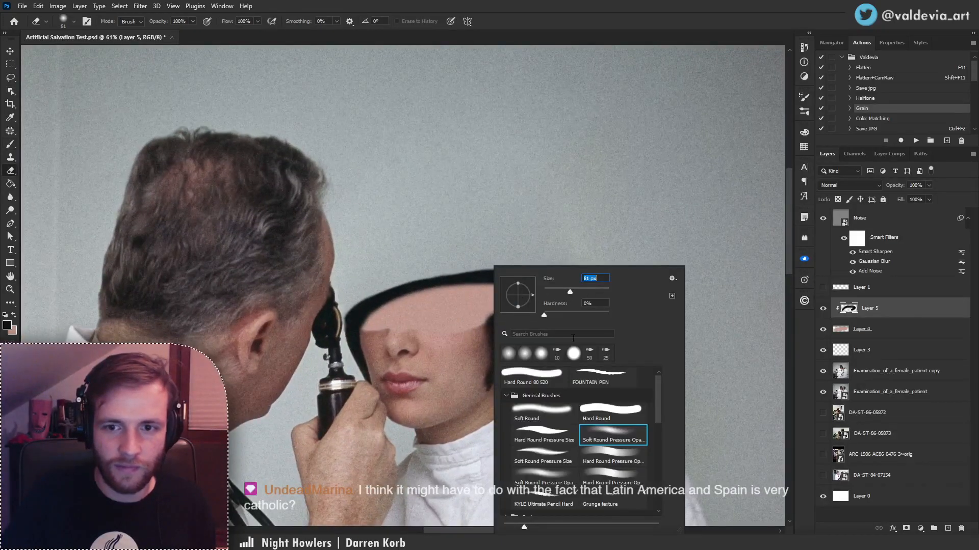
pyautogui.click(544, 408)
pyautogui.click(467, 314)
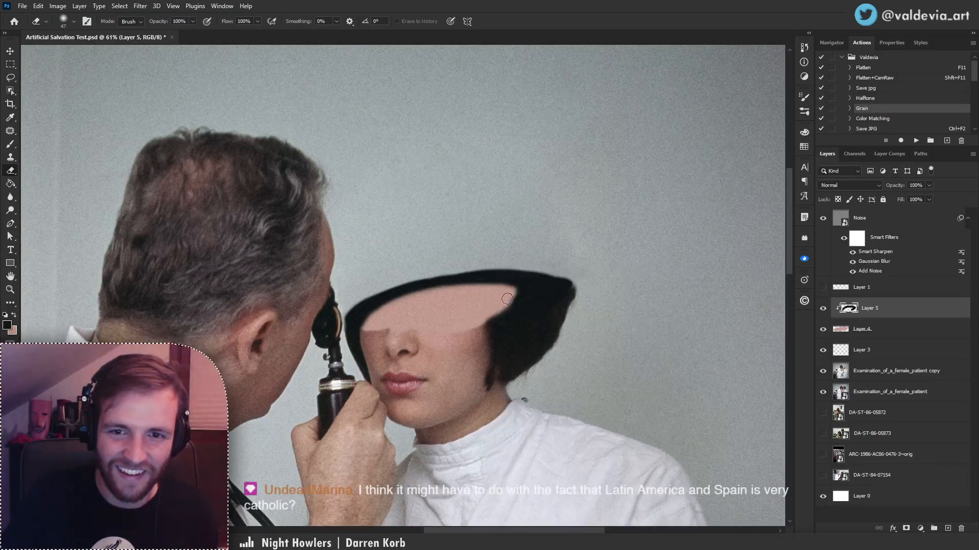
pyautogui.moveTo(479, 316)
pyautogui.mouseDown()
pyautogui.moveTo(497, 283)
pyautogui.moveTo(514, 298)
pyautogui.moveTo(504, 292)
pyautogui.moveTo(491, 315)
pyautogui.moveTo(491, 286)
pyautogui.moveTo(506, 298)
pyautogui.moveTo(493, 284)
pyautogui.moveTo(421, 304)
pyautogui.moveTo(499, 296)
pyautogui.moveTo(435, 297)
pyautogui.moveTo(503, 285)
pyautogui.mouseUp()
pyautogui.hotkey('ctrl', 'z')
pyautogui.hotkey('ctrl', 'z')
# - Reshape the inner edge of the black rim on Layer 5 so the back of the opening forms a smoother oval
pyautogui.moveTo(428, 290)
pyautogui.mouseDown()
pyautogui.moveTo(513, 283)
pyautogui.moveTo(444, 286)
pyautogui.moveTo(407, 302)
pyautogui.moveTo(418, 286)
pyautogui.moveTo(542, 280)
pyautogui.mouseUp()
pyautogui.press('z')
pyautogui.press('b')
pyautogui.hotkey('ctrl', 'z')
pyautogui.moveTo(402, 283)
pyautogui.mouseDown()
pyautogui.moveTo(485, 269)
pyautogui.moveTo(514, 276)
pyautogui.moveTo(534, 312)
pyautogui.mouseUp()
pyautogui.press('z')
pyautogui.moveTo(447, 331)
pyautogui.mouseDown()
pyautogui.moveTo(416, 331)
pyautogui.moveTo(452, 331)
pyautogui.mouseUp()
pyautogui.press('b')
pyautogui.moveTo(628, 338); pyautogui.dragTo(630, 250)
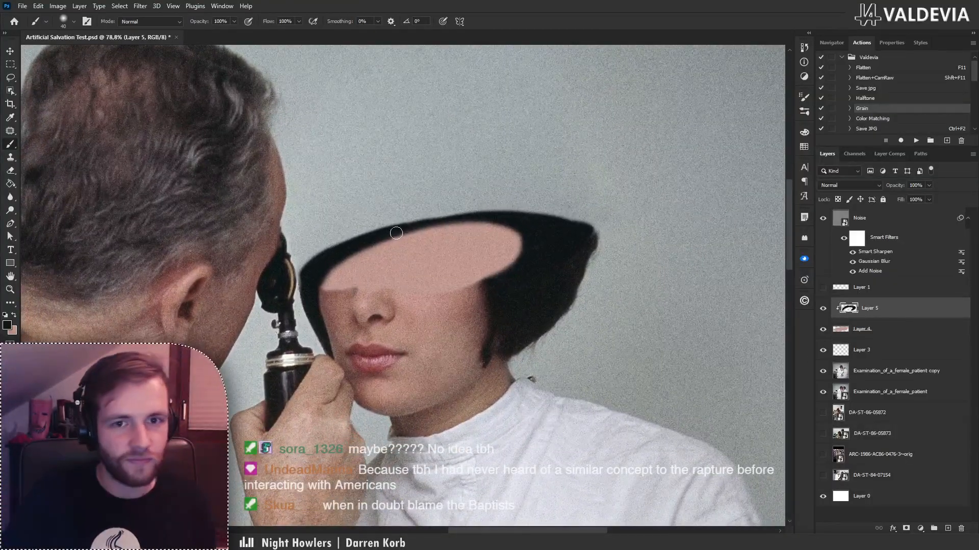
# - Select Layer 4, make the skin tone the foreground colour and reduce the soft brush to 15 px
pyautogui.click(861, 328)
pyautogui.rightClick(470, 244)
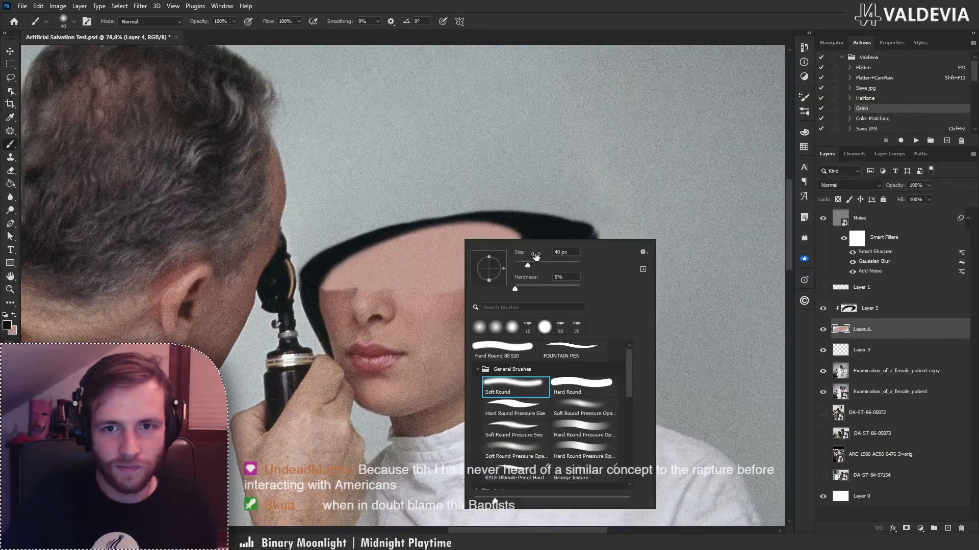
pyautogui.moveTo(525, 266); pyautogui.dragTo(522, 266)
pyautogui.press('Return')
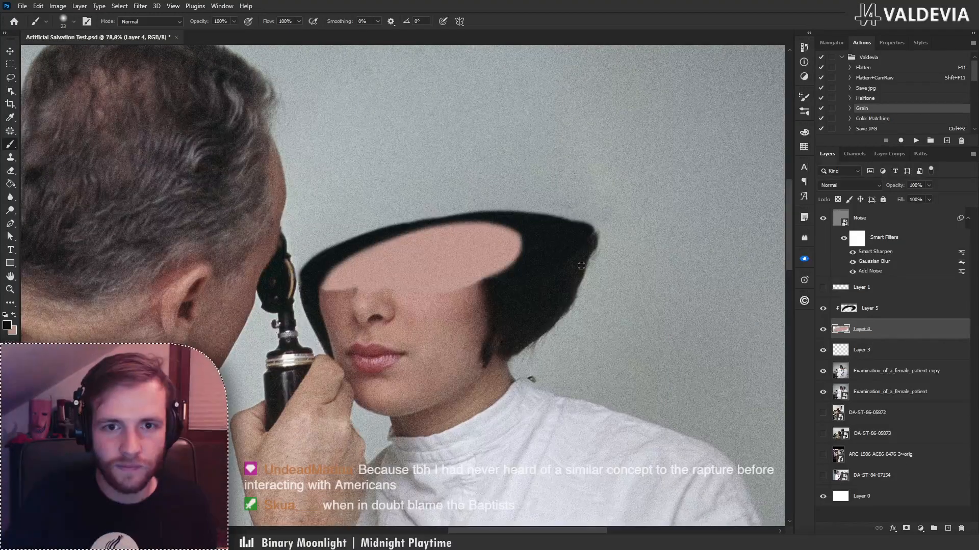
pyautogui.press('x')
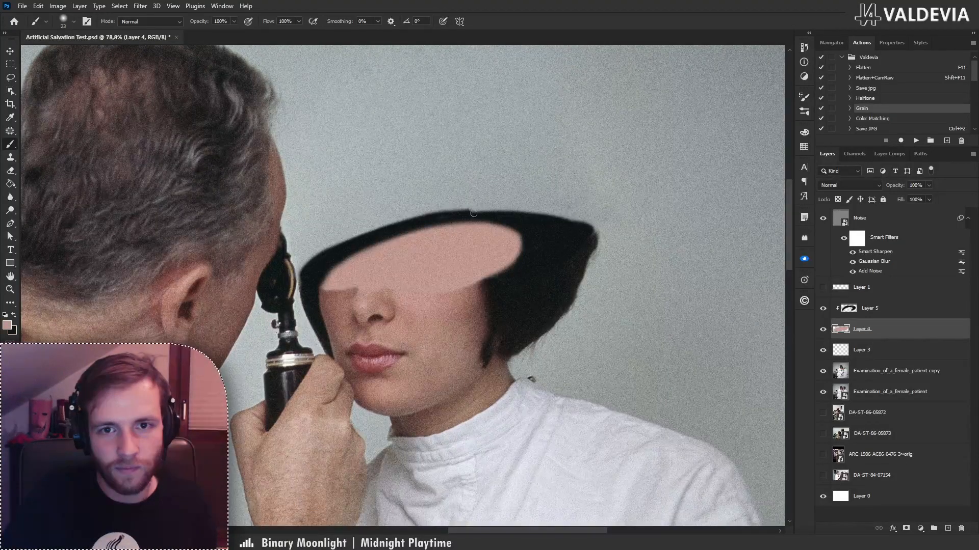
pyautogui.hotkey('ctrl', 'z')
pyautogui.press('[')
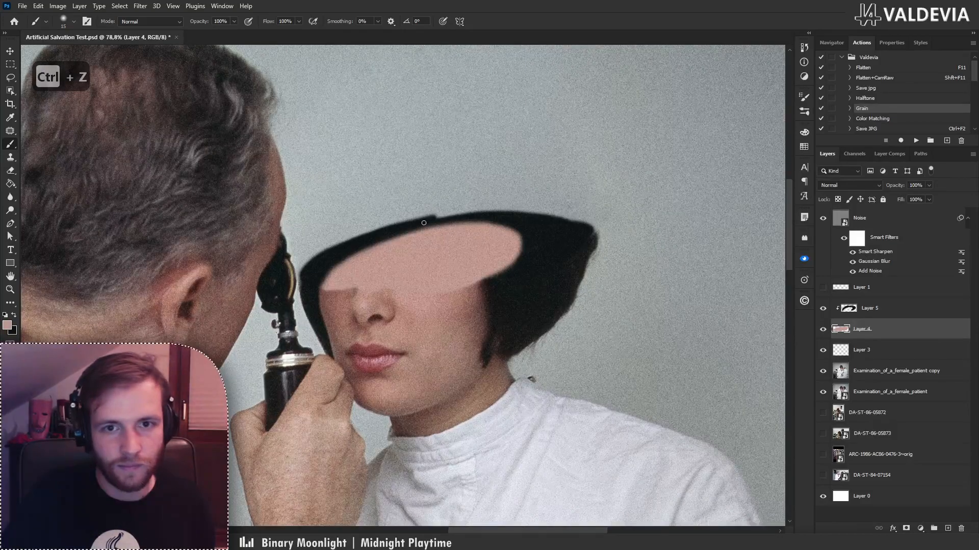
# - Extend and smooth the rim's upper outer edge with thin strokes on Layer 4, undoing the uneven ones
pyautogui.moveTo(466, 211)
pyautogui.mouseDown()
pyautogui.moveTo(421, 222)
pyautogui.moveTo(503, 212)
pyautogui.moveTo(385, 231)
pyautogui.moveTo(520, 215)
pyautogui.mouseUp()
pyautogui.hotkey('ctrl', 'z')
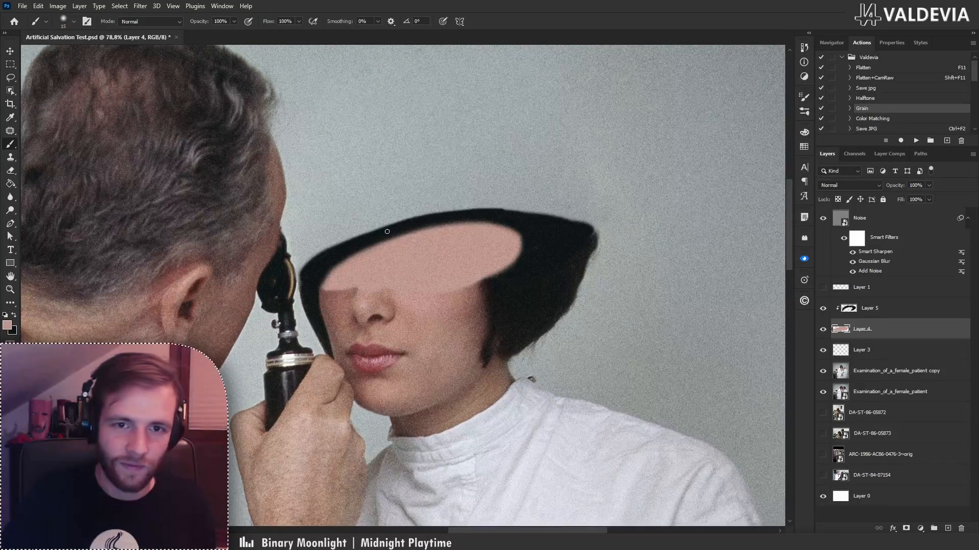
pyautogui.moveTo(393, 223); pyautogui.dragTo(475, 209)
pyautogui.moveTo(355, 238); pyautogui.dragTo(442, 206)
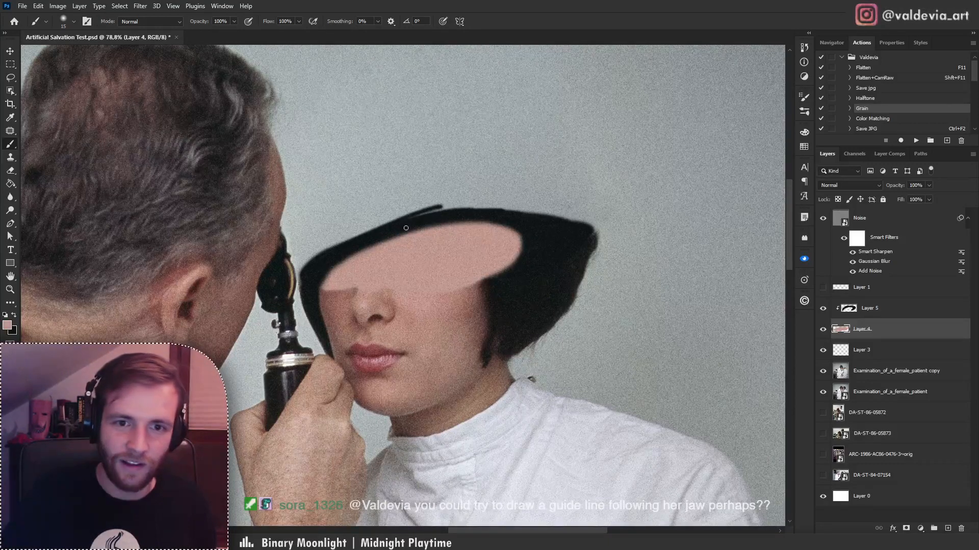
pyautogui.hotkey('ctrl', 'z')
pyautogui.moveTo(335, 246); pyautogui.dragTo(438, 216)
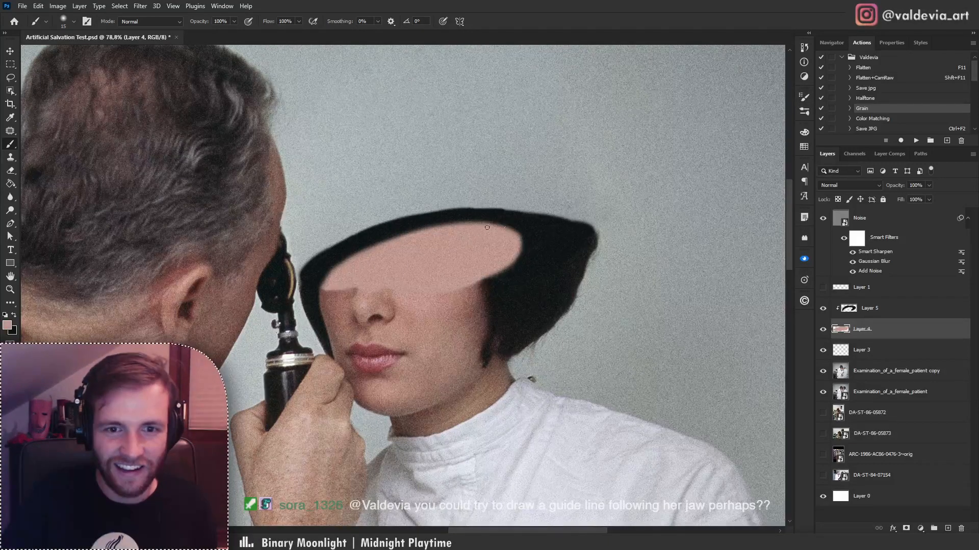
pyautogui.moveTo(479, 251); pyautogui.dragTo(429, 251)
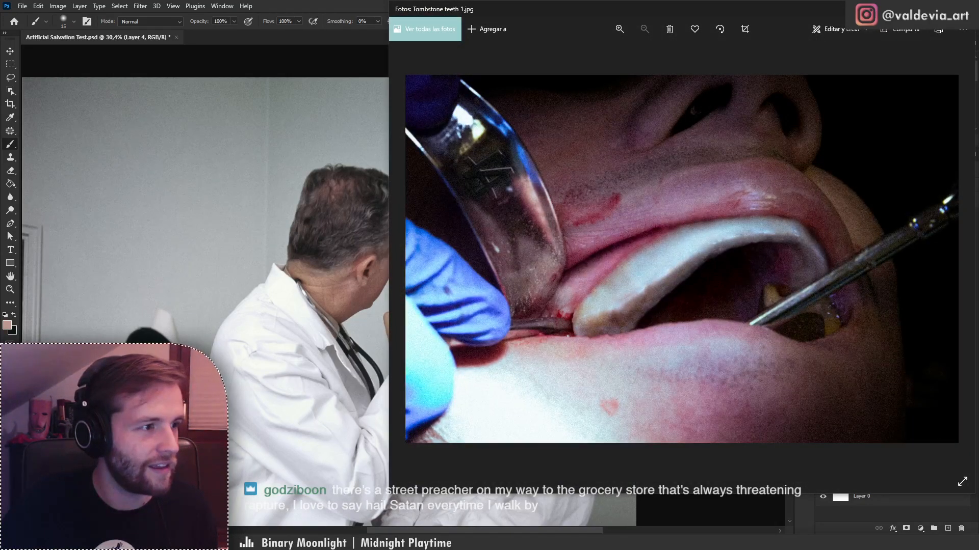
# - Compare the reference photos Tombstone teeth 1.jpg and Tombstone teeth 2.jpg side by side in the Photos app and close both
pyautogui.press('Right')
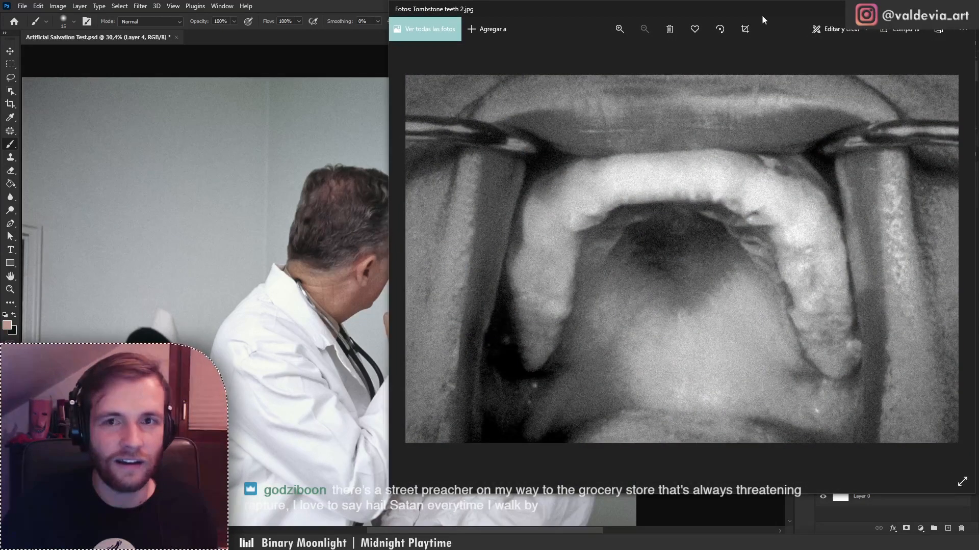
pyautogui.moveTo(762, 20); pyautogui.dragTo(223, 18)
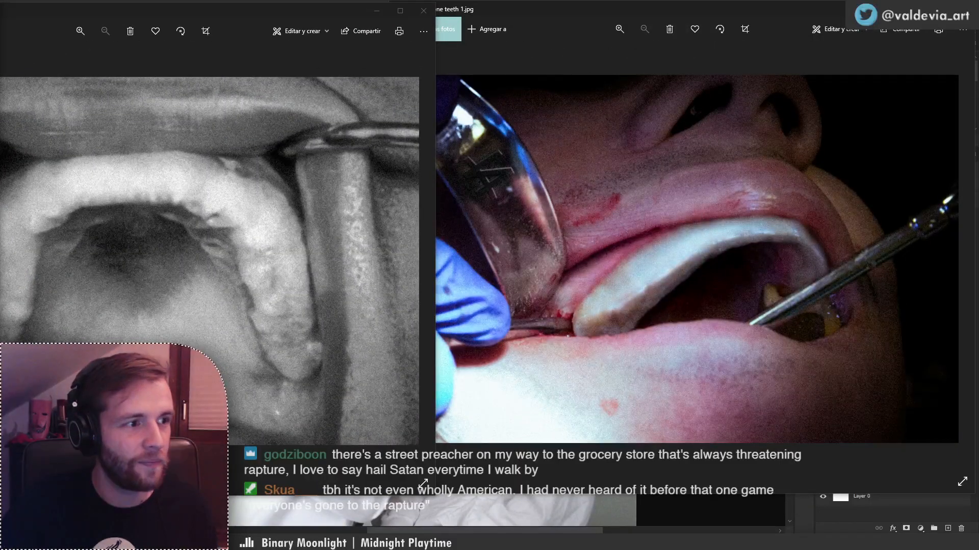
pyautogui.moveTo(340, 14); pyautogui.dragTo(409, 14)
pyautogui.click(785, 11)
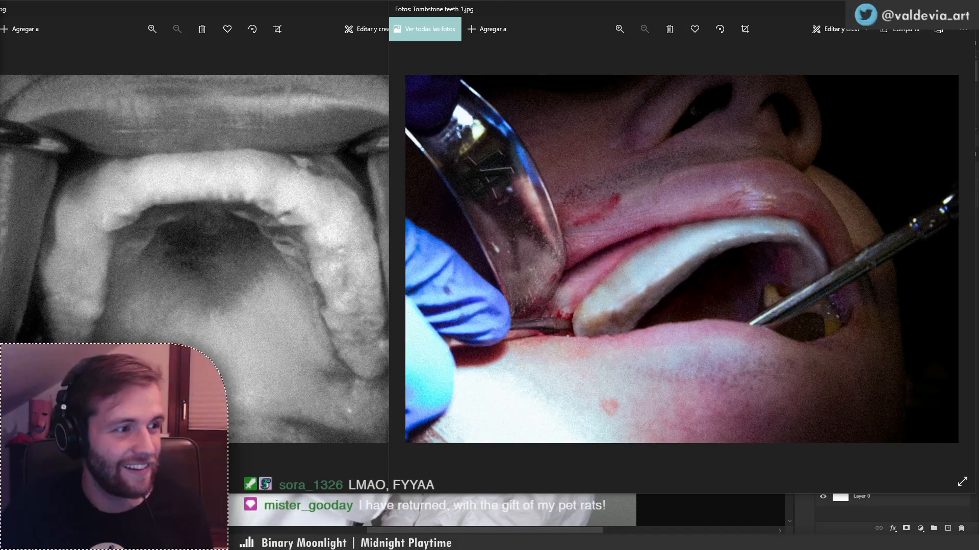
pyautogui.click(966, 9)
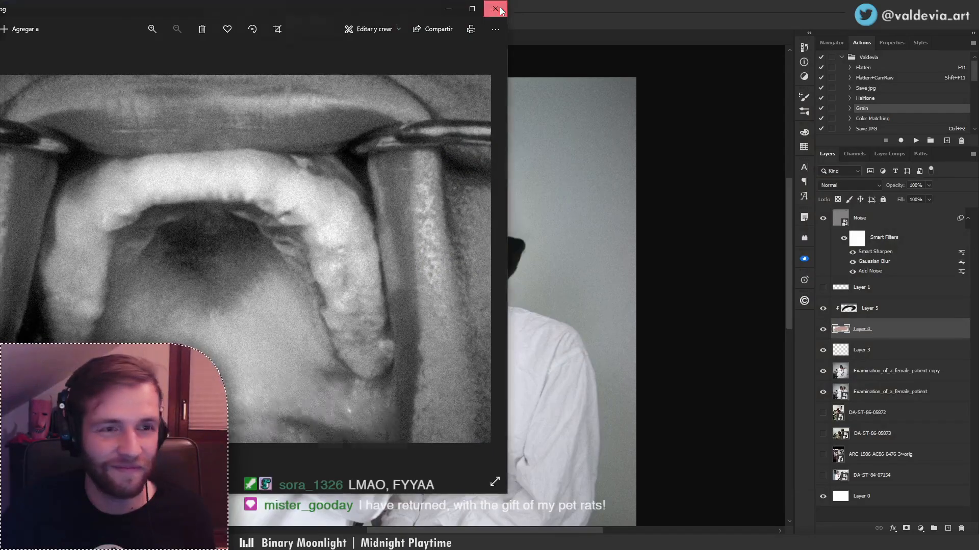
pyautogui.click(499, 7)
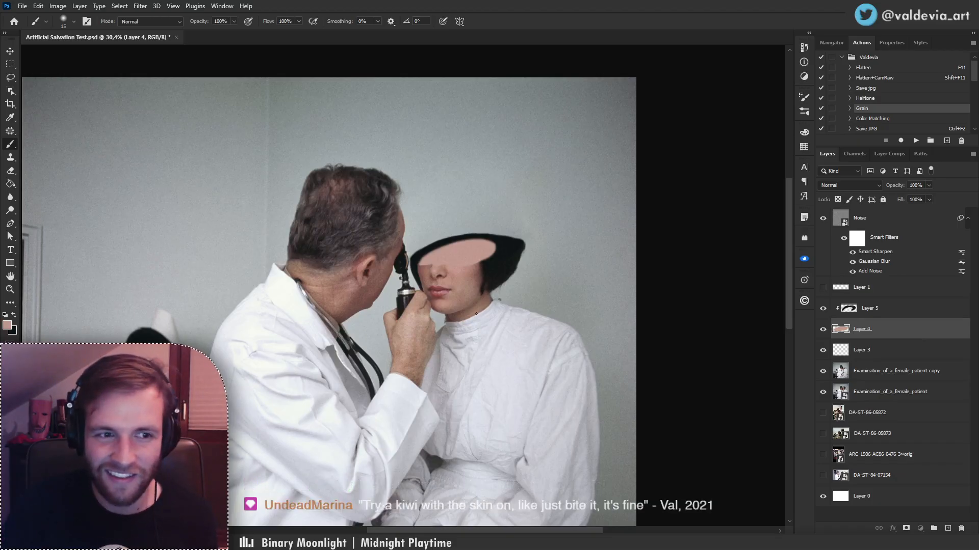
# - Enlarge the soft brush to 45 px and paint black over the lower back edge of the opening on Layer 5
pyautogui.click(867, 309)
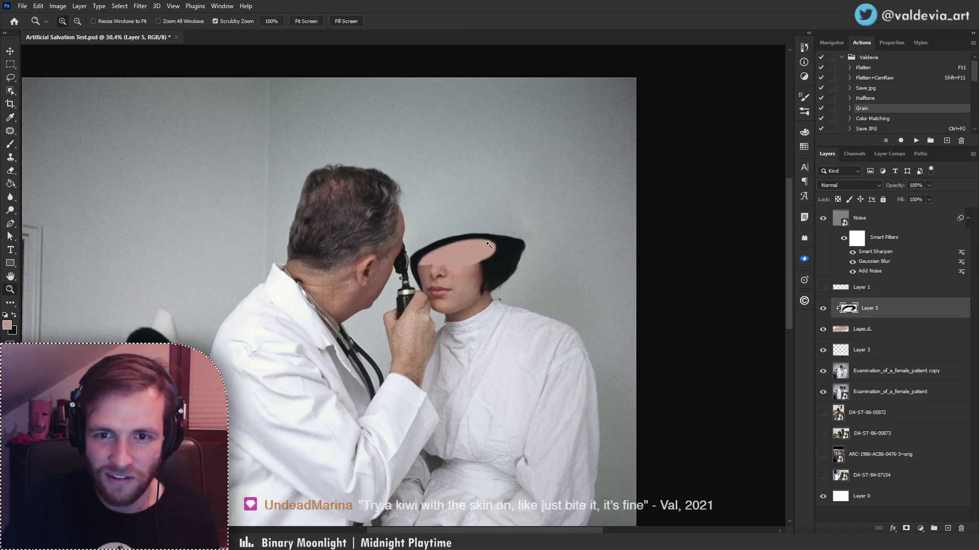
pyautogui.scroll(5, 555, 276)
pyautogui.rightClick(555, 276)
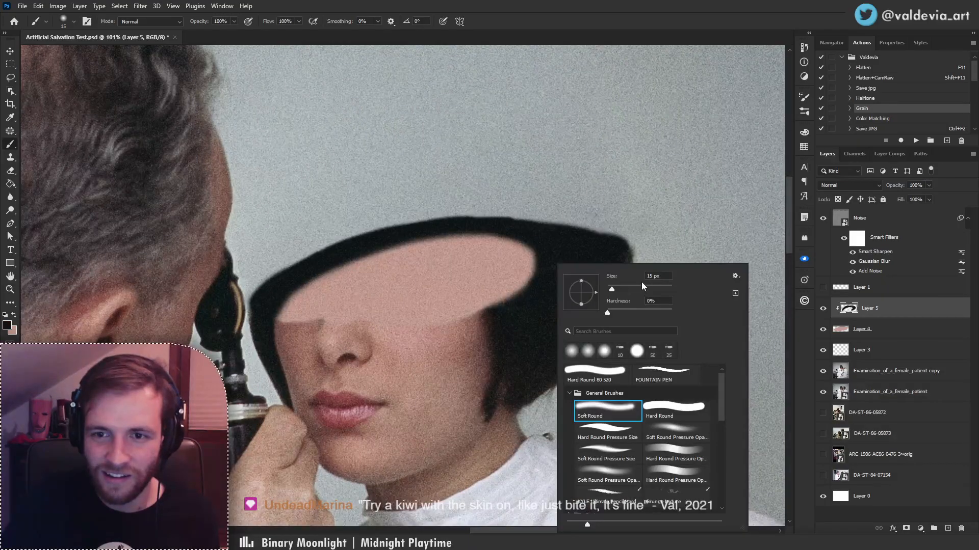
pyautogui.click(630, 287)
pyautogui.moveTo(508, 311)
pyautogui.mouseDown()
pyautogui.moveTo(557, 262)
pyautogui.moveTo(512, 305)
pyautogui.moveTo(548, 274)
pyautogui.moveTo(535, 298)
pyautogui.moveTo(522, 280)
pyautogui.moveTo(522, 297)
pyautogui.moveTo(503, 308)
pyautogui.moveTo(533, 285)
pyautogui.moveTo(530, 292)
pyautogui.moveTo(546, 259)
pyautogui.moveTo(528, 247)
pyautogui.mouseUp()
pyautogui.hotkey('ctrl', 'z')
pyautogui.press('z')
pyautogui.moveTo(546, 288)
pyautogui.mouseDown()
pyautogui.moveTo(481, 290)
pyautogui.moveTo(555, 271)
pyautogui.moveTo(458, 280)
pyautogui.mouseUp()
pyautogui.press('b')
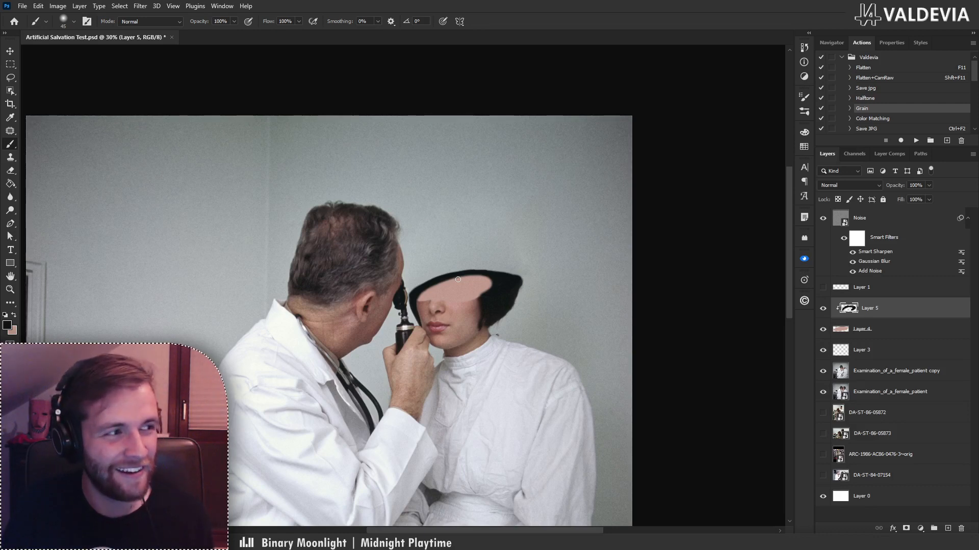
# - Compare the head with and without the black rim by toggling the visibility of Layer 5
pyautogui.click(823, 309)
pyautogui.click(823, 309)
pyautogui.moveTo(471, 284)
pyautogui.mouseDown()
pyautogui.moveTo(511, 284)
pyautogui.moveTo(490, 321)
pyautogui.moveTo(509, 267)
pyautogui.mouseUp()
pyautogui.hotkey('ctrl', 'z')
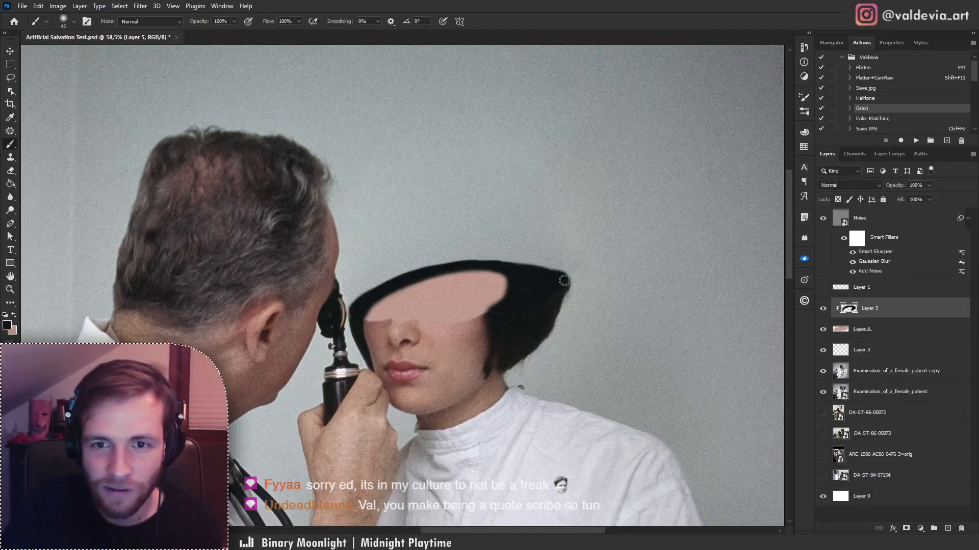
# - Switch to Layer 4 with the skin tone as foreground colour and reduce the soft brush to 30 px
pyautogui.hotkey('alt', '[')
pyautogui.press('x')
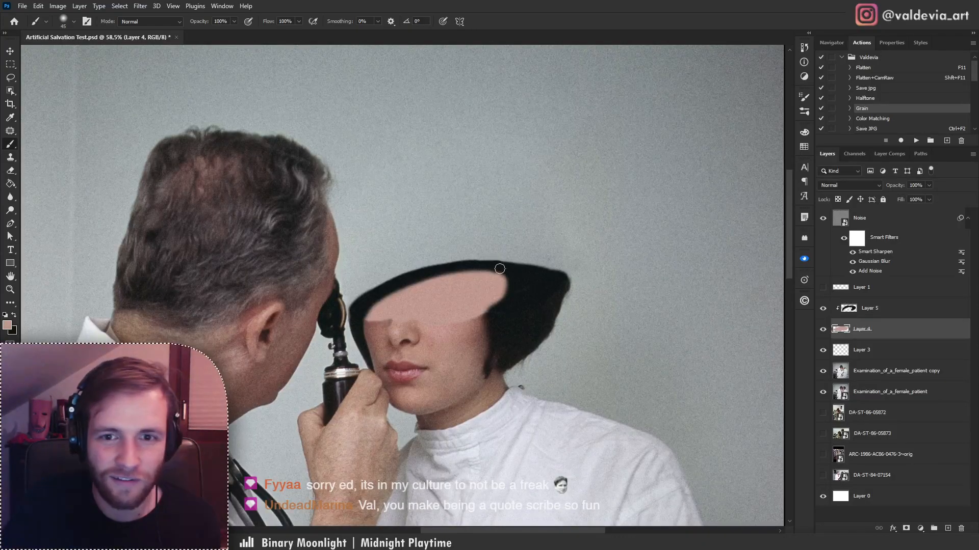
pyautogui.moveTo(497, 264); pyautogui.dragTo(539, 273)
pyautogui.hotkey('ctrl', 'z')
pyautogui.press('[')
pyautogui.press('[')
pyautogui.press('[')
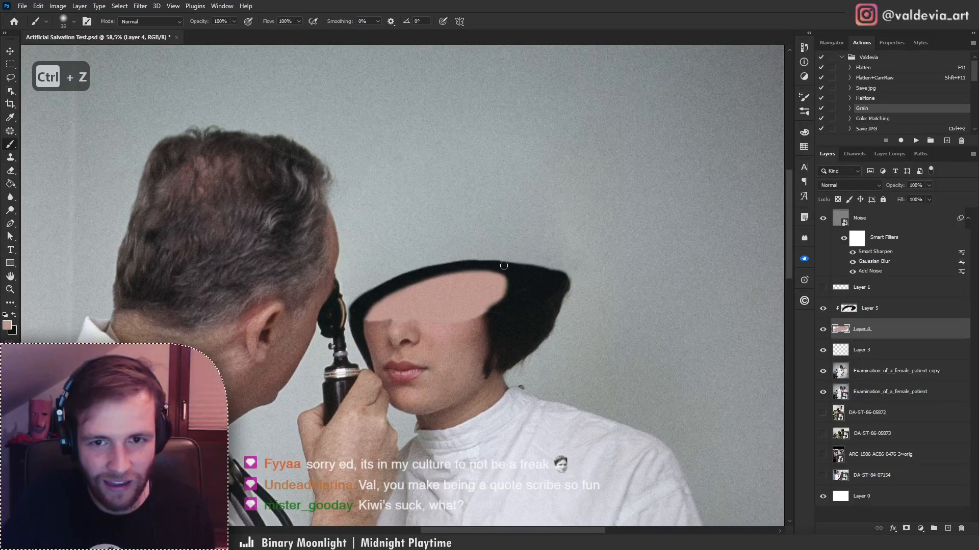
# - Raise the rim's upper edge on Layer 4 and round it over the back of the head, undoing unsuitable strokes
pyautogui.moveTo(456, 266); pyautogui.dragTo(528, 268)
pyautogui.hotkey('ctrl', 'z')
pyautogui.moveTo(414, 273); pyautogui.dragTo(505, 257)
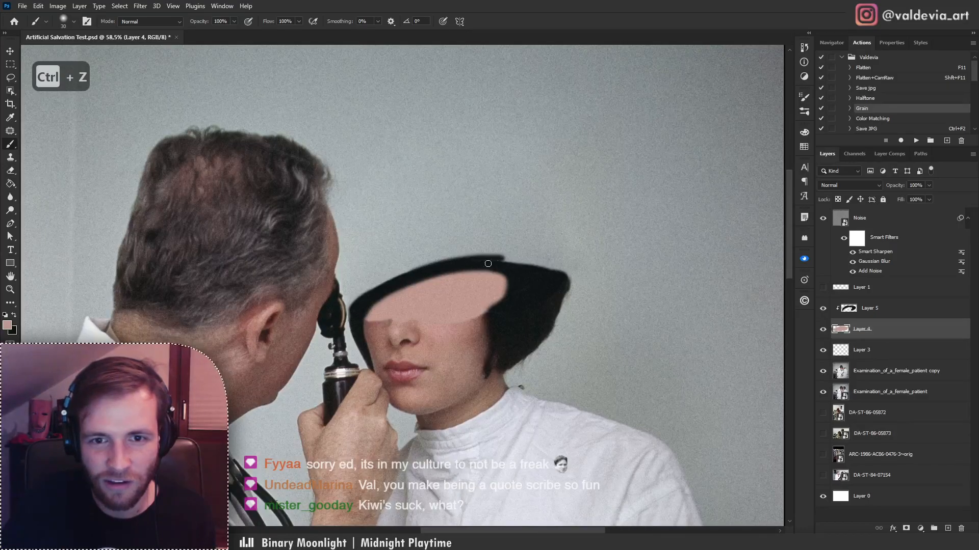
pyautogui.hotkey('ctrl', 'z')
pyautogui.moveTo(401, 281)
pyautogui.mouseDown()
pyautogui.moveTo(482, 256)
pyautogui.moveTo(527, 259)
pyautogui.moveTo(478, 257)
pyautogui.moveTo(556, 274)
pyautogui.moveTo(526, 260)
pyautogui.moveTo(511, 258)
pyautogui.moveTo(562, 282)
pyautogui.moveTo(474, 258)
pyautogui.moveTo(546, 271)
pyautogui.mouseUp()
pyautogui.hotkey('ctrl', 'z')
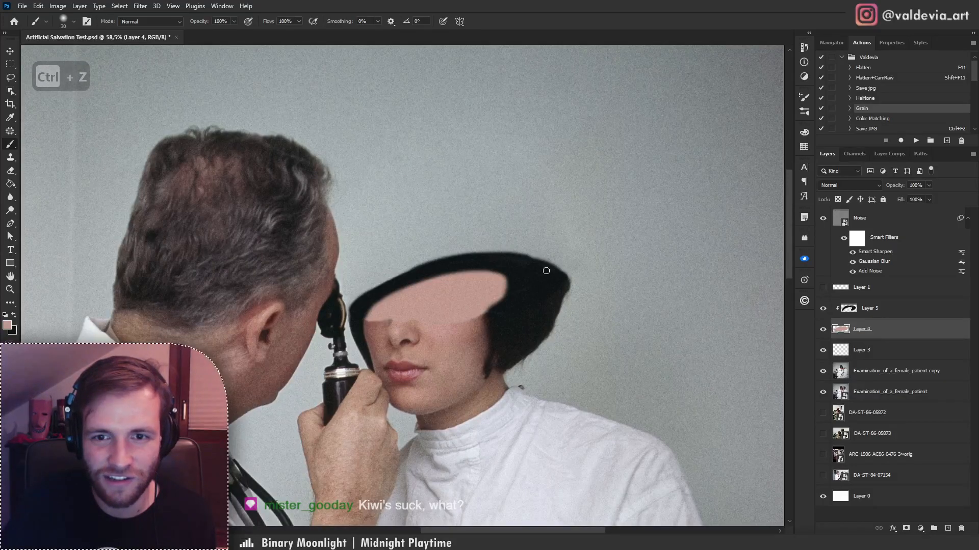
pyautogui.moveTo(364, 297)
pyautogui.mouseDown()
pyautogui.moveTo(442, 264)
pyautogui.moveTo(403, 283)
pyautogui.moveTo(634, 326)
pyautogui.mouseUp()
pyautogui.press('z')
pyautogui.press('b')
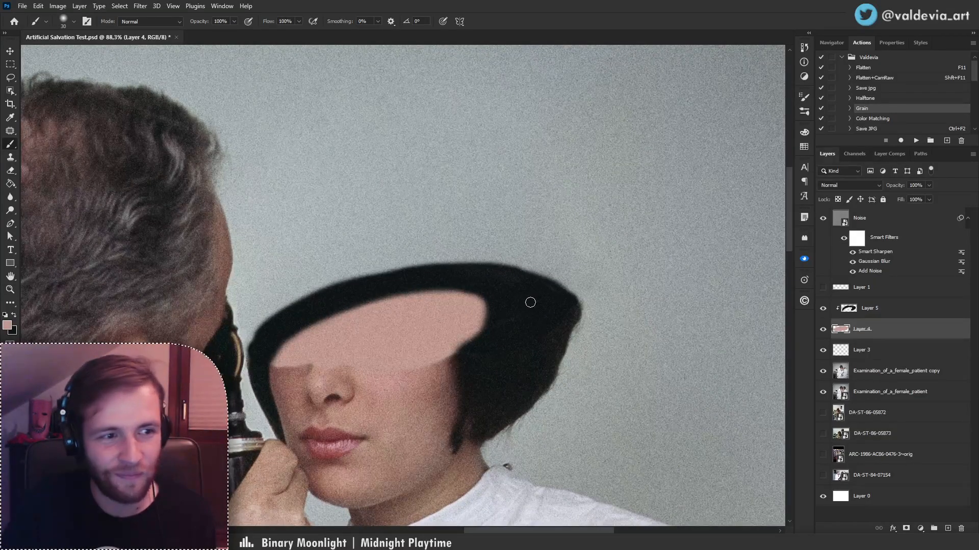
pyautogui.moveTo(507, 342); pyautogui.dragTo(488, 316)
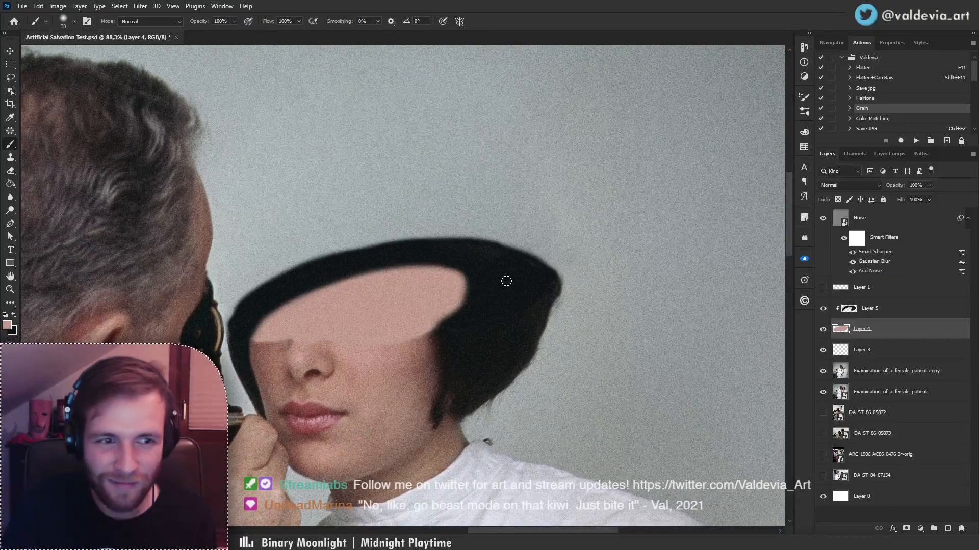
pyautogui.click(525, 320)
pyautogui.hotkey('ctrl', 'z')
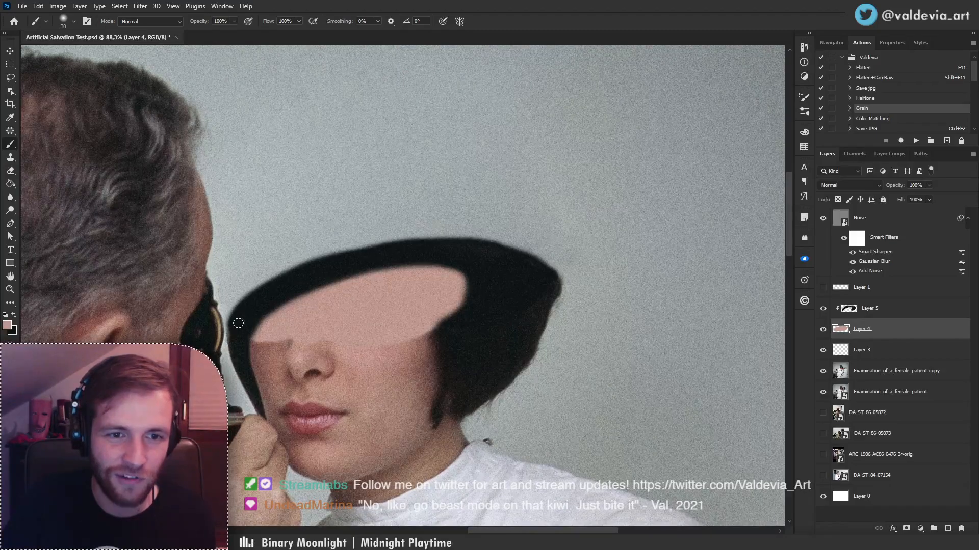
# - Compare the head with and without the painted opening by toggling the visibility of Layer 4
pyautogui.press('z')
pyautogui.moveTo(384, 295)
pyautogui.mouseDown()
pyautogui.moveTo(270, 300)
pyautogui.moveTo(382, 289)
pyautogui.mouseUp()
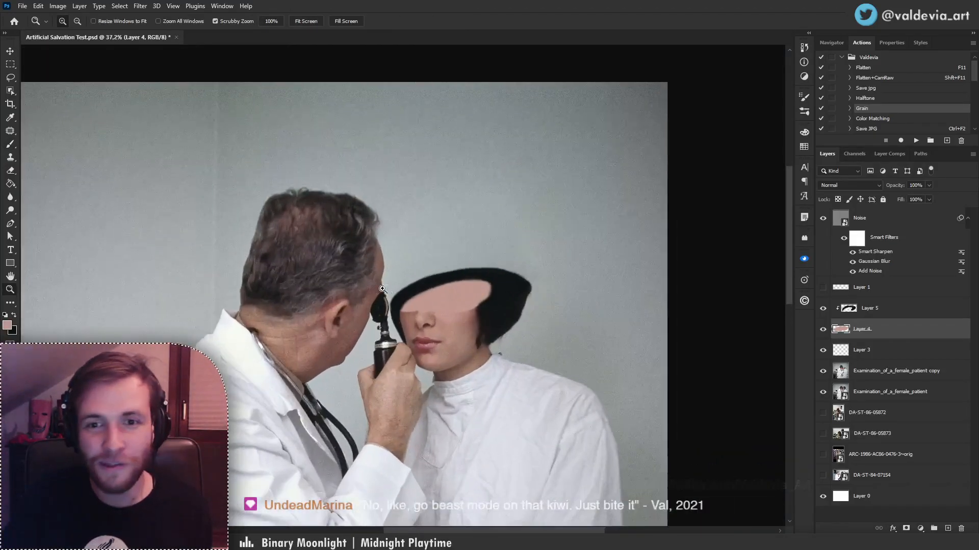
pyautogui.press('b')
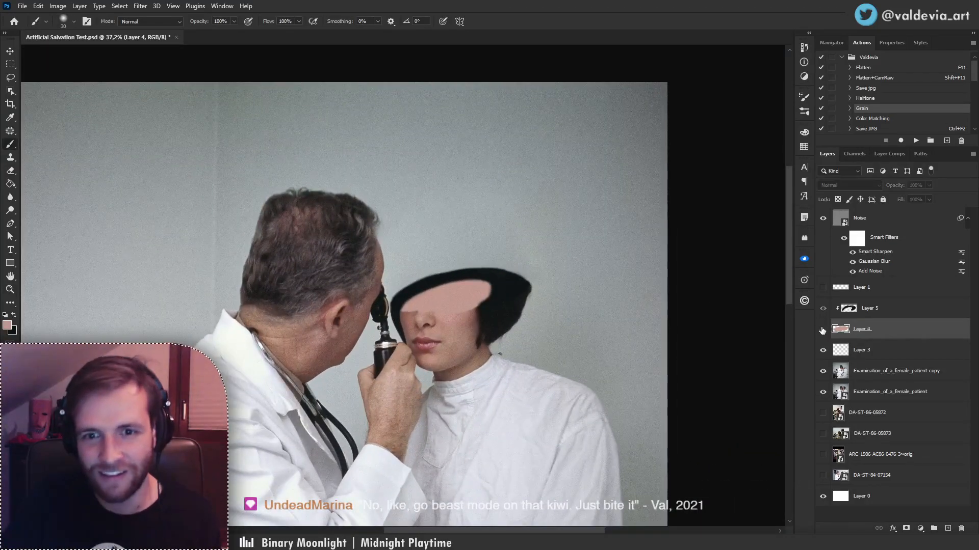
pyautogui.click(822, 329)
pyautogui.click(823, 329)
pyautogui.moveTo(513, 272); pyautogui.dragTo(557, 274)
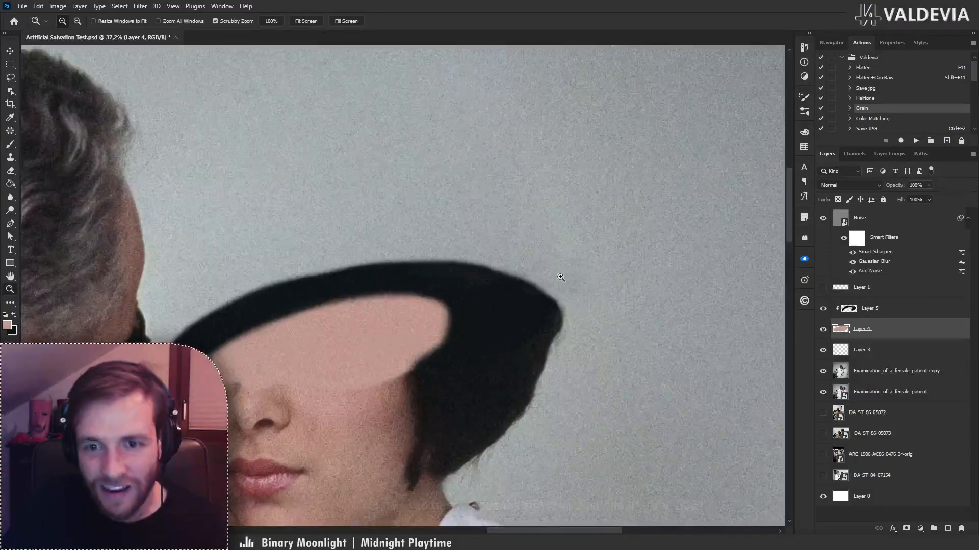
# - Compare the cut-off head with the original by repeatedly showing only the Examination_of_a_female_patient layer
pyautogui.keyDown('alt'); pyautogui.click(823, 391); pyautogui.keyUp('alt')
pyautogui.keyDown('alt'); pyautogui.click(824, 397); pyautogui.keyUp('alt')
pyautogui.keyDown('alt'); pyautogui.click(824, 398); pyautogui.keyUp('alt')
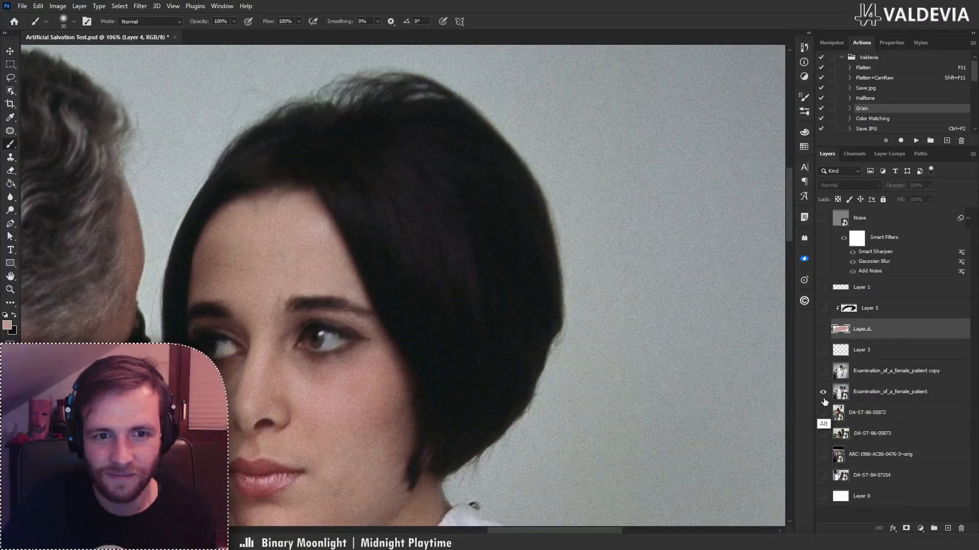
pyautogui.keyDown('alt'); pyautogui.click(825, 397); pyautogui.keyUp('alt')
pyautogui.keyDown('alt'); pyautogui.click(824, 398); pyautogui.keyUp('alt')
pyautogui.keyDown('alt'); pyautogui.click(823, 398); pyautogui.keyUp('alt')
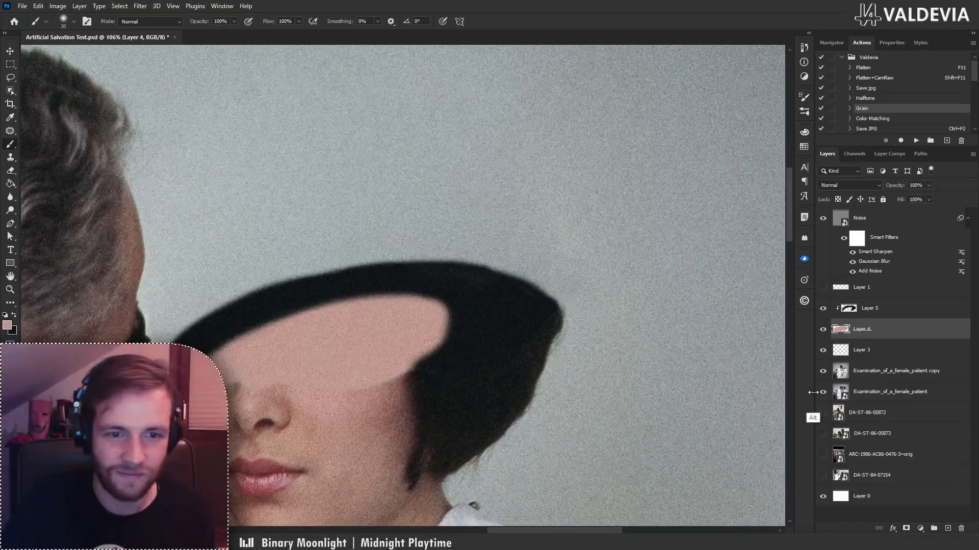
# - Undo the last brush stroke on Layer 4 and check the rim's shape against the whole picture
pyautogui.press('z')
pyautogui.moveTo(335, 280)
pyautogui.mouseDown()
pyautogui.moveTo(229, 304)
pyautogui.moveTo(285, 319)
pyautogui.moveTo(329, 304)
pyautogui.mouseUp()
pyautogui.press('b')
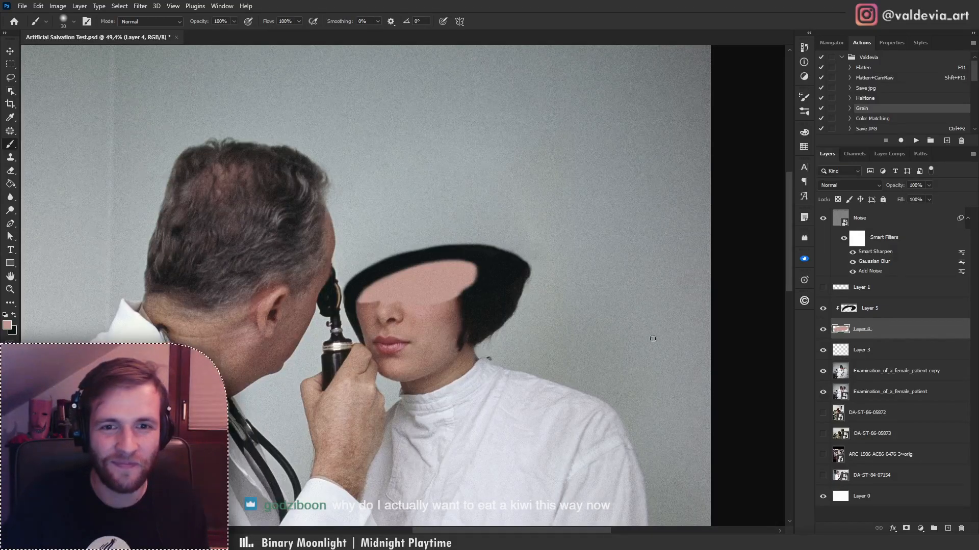
pyautogui.hotkey('ctrl', 'z')
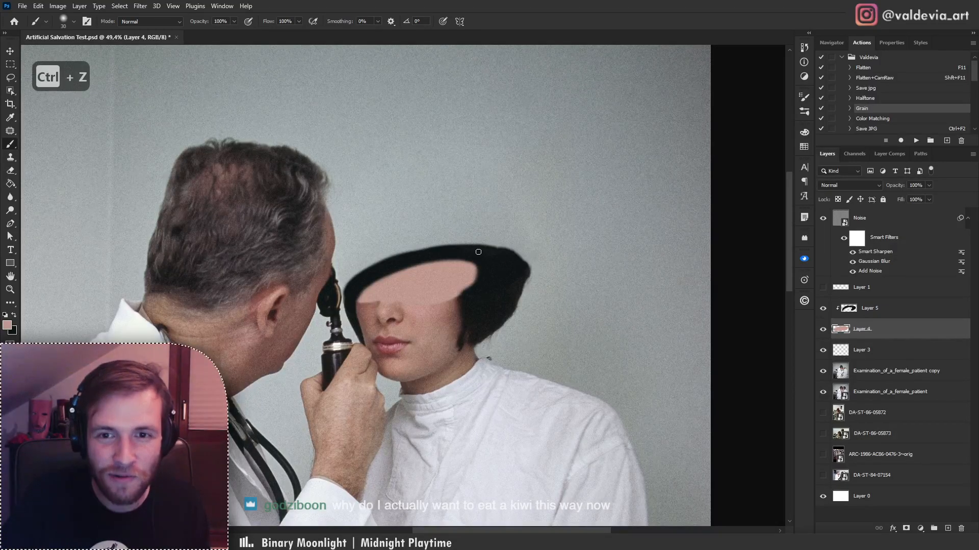
pyautogui.moveTo(483, 235)
pyautogui.mouseDown()
pyautogui.moveTo(398, 234)
pyautogui.moveTo(504, 223)
pyautogui.mouseUp()
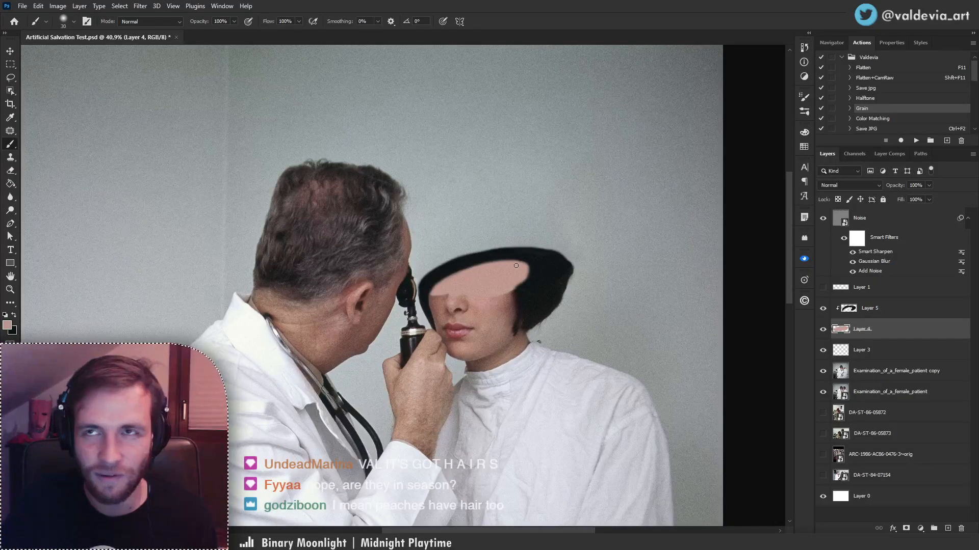
# - Trim the rim's upper edge on Layer 4 with the 47 px soft Eraser, undoing unsuitable strokes and keeping the one at the back
pyautogui.press('z')
pyautogui.moveTo(477, 265); pyautogui.dragTo(503, 261)
pyautogui.press('b')
pyautogui.press('e')
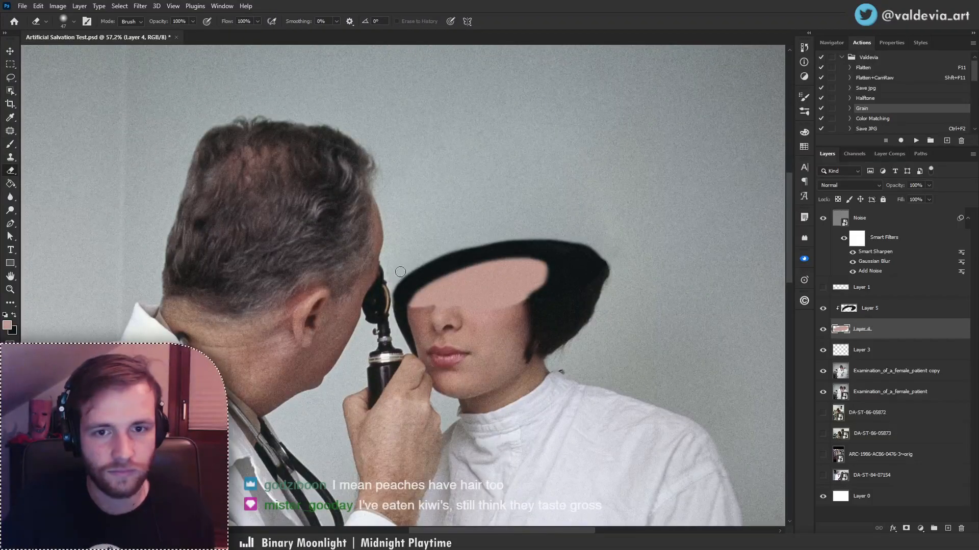
pyautogui.moveTo(394, 287); pyautogui.dragTo(472, 241)
pyautogui.hotkey('ctrl', 'z')
pyautogui.moveTo(390, 284)
pyautogui.mouseDown()
pyautogui.moveTo(488, 235)
pyautogui.moveTo(412, 263)
pyautogui.moveTo(514, 232)
pyautogui.moveTo(473, 238)
pyautogui.moveTo(534, 241)
pyautogui.moveTo(464, 242)
pyautogui.moveTo(598, 242)
pyautogui.mouseUp()
pyautogui.hotkey('ctrl', 'z')
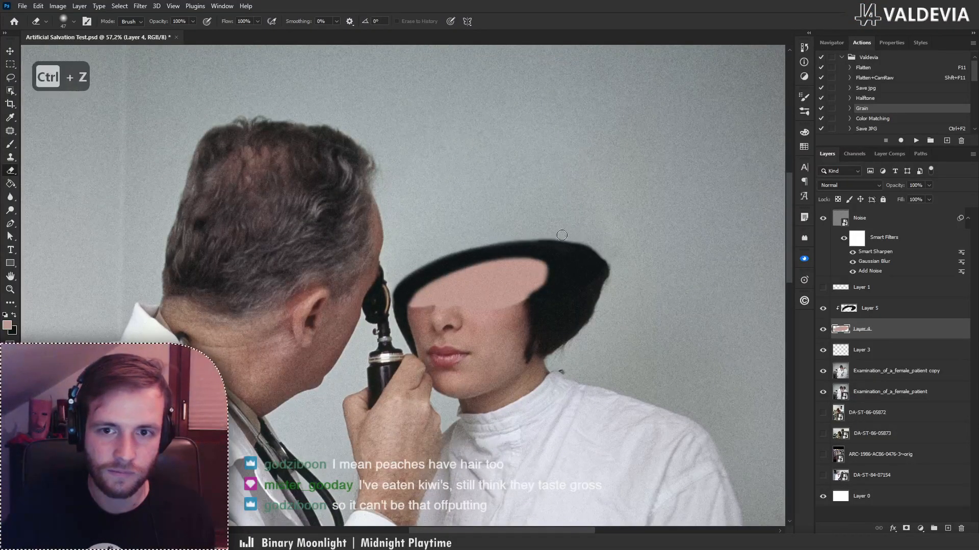
pyautogui.moveTo(520, 234); pyautogui.dragTo(617, 249)
pyautogui.hotkey('ctrl', 'z')
pyautogui.moveTo(534, 233); pyautogui.dragTo(605, 247)
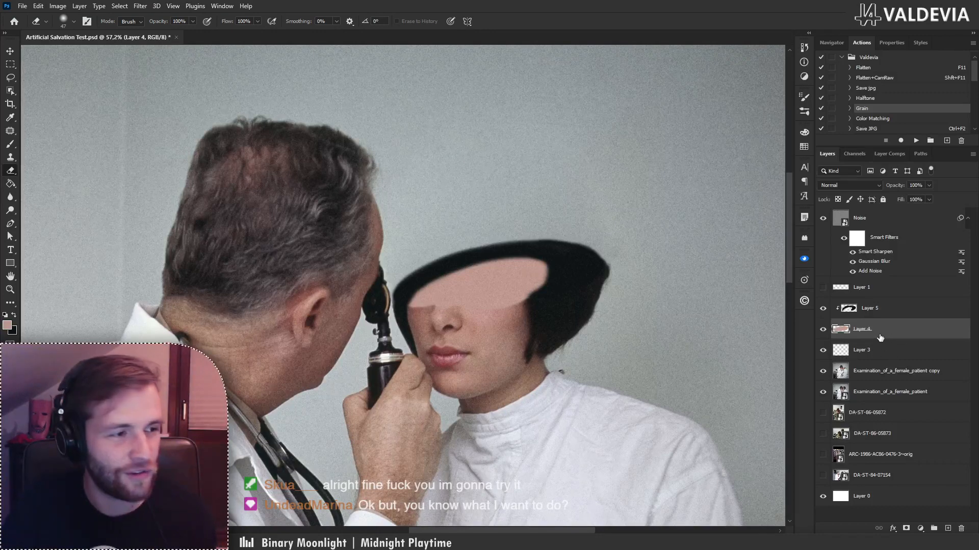
# - Hide Layer 5, add a new layer clipped to Layer 4, and make black the foreground colour
pyautogui.press('z')
pyautogui.moveTo(525, 292)
pyautogui.mouseDown()
pyautogui.moveTo(455, 300)
pyautogui.moveTo(548, 298)
pyautogui.mouseUp()
pyautogui.press('e')
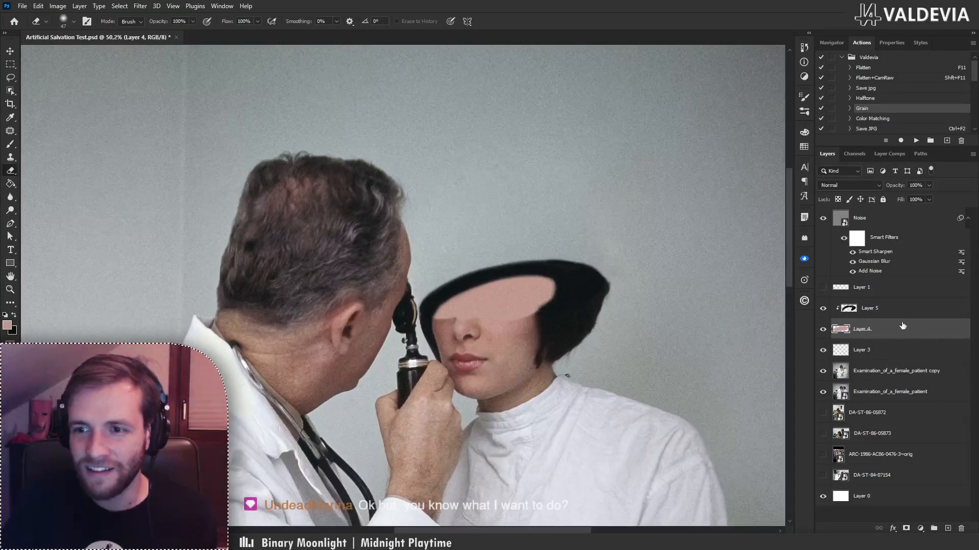
pyautogui.click(904, 316)
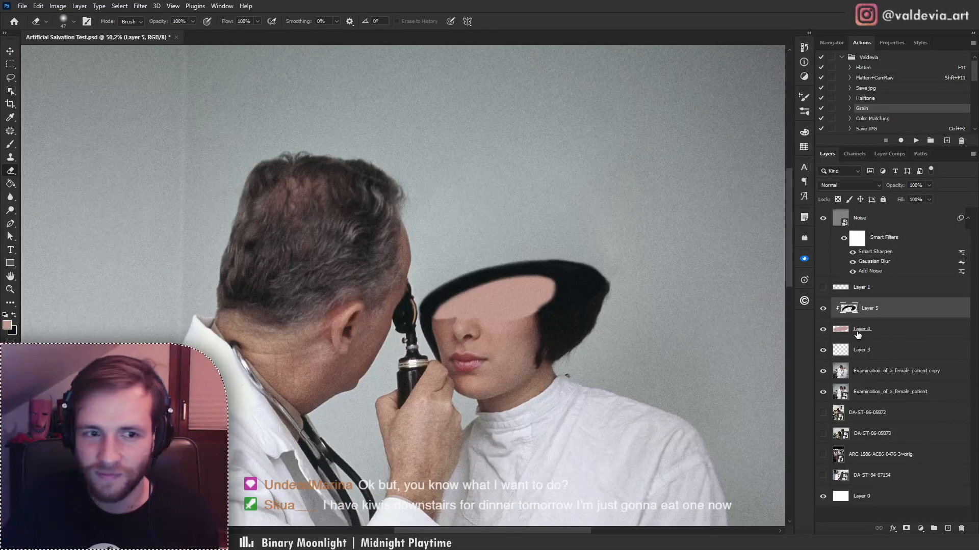
pyautogui.click(822, 308)
pyautogui.click(913, 330)
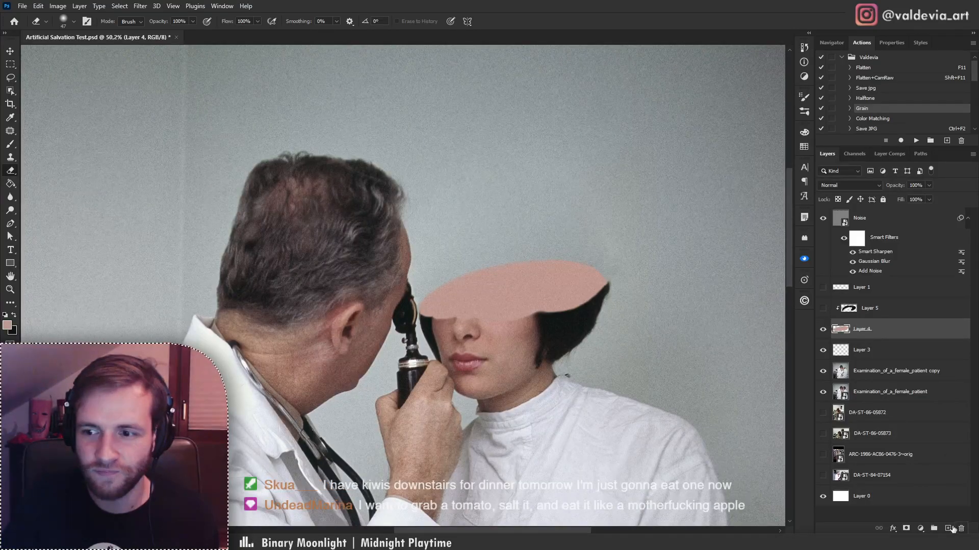
pyautogui.click(946, 530)
pyautogui.hotkey('ctrl', 'alt', 'g')
pyautogui.press('x')
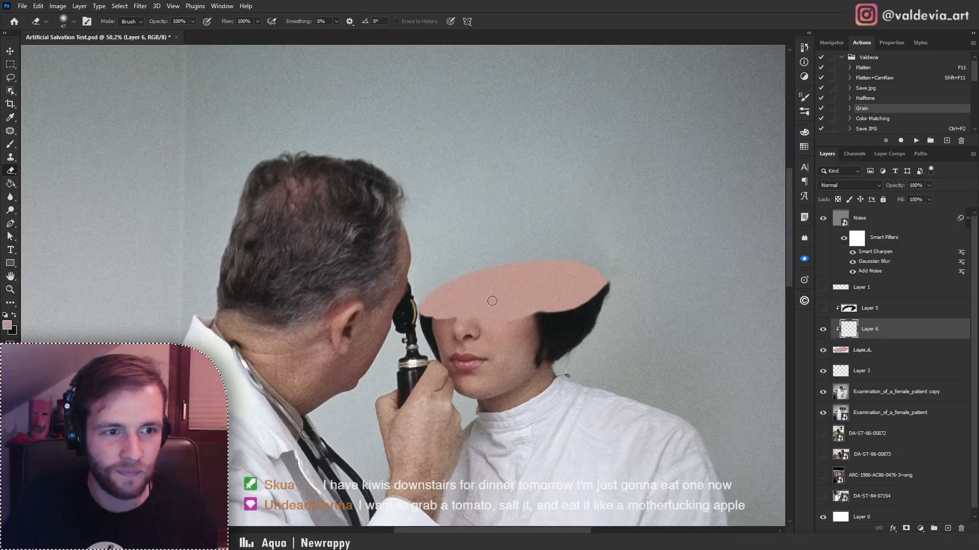
pyautogui.rightClick(500, 284)
pyautogui.click(598, 291)
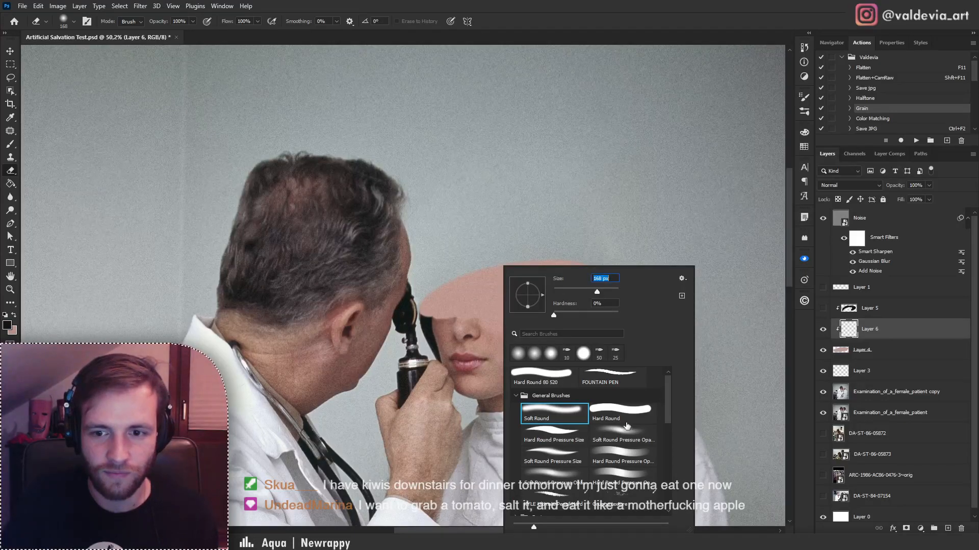
pyautogui.click(621, 428)
pyautogui.click(429, 329)
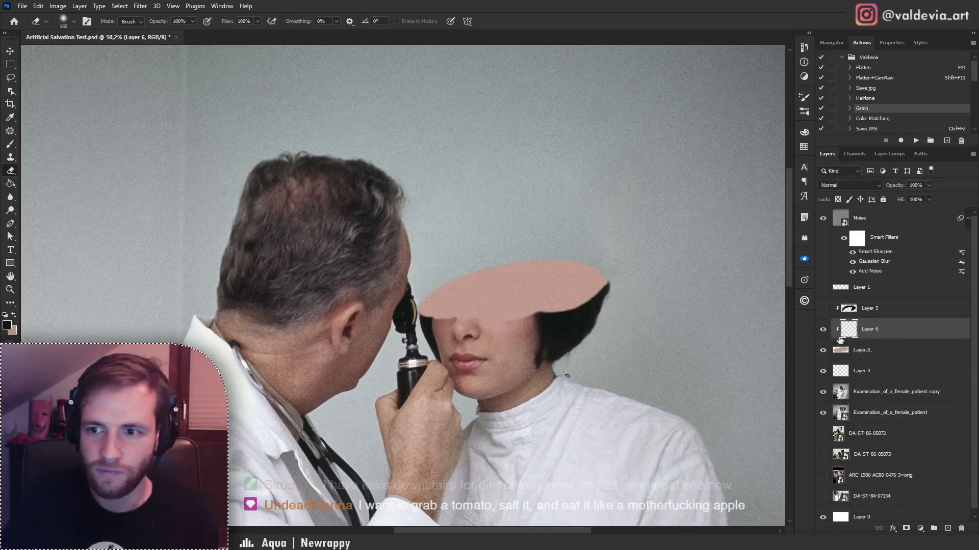
# - Shade the skin-coloured opening on Layer 6 with a 187 px soft black brush, leaving a faint skin-toned edge
pyautogui.press('b')
pyautogui.rightClick(535, 298)
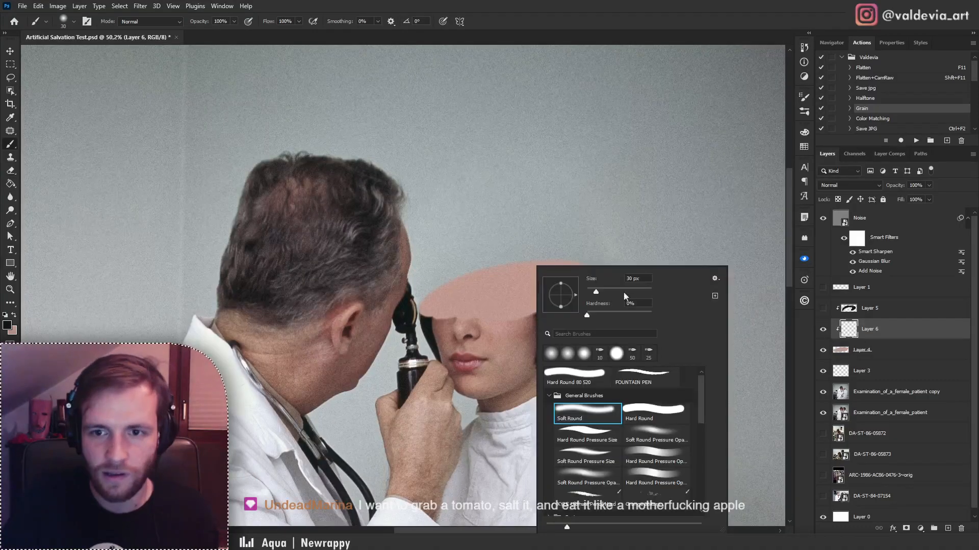
pyautogui.click(635, 290)
pyautogui.click(673, 442)
pyautogui.moveTo(452, 316)
pyautogui.mouseDown()
pyautogui.moveTo(536, 276)
pyautogui.moveTo(600, 298)
pyautogui.moveTo(590, 326)
pyautogui.moveTo(433, 325)
pyautogui.moveTo(438, 340)
pyautogui.moveTo(436, 328)
pyautogui.moveTo(602, 317)
pyautogui.moveTo(451, 351)
pyautogui.moveTo(606, 319)
pyautogui.moveTo(461, 332)
pyautogui.moveTo(504, 345)
pyautogui.moveTo(463, 328)
pyautogui.moveTo(449, 355)
pyautogui.moveTo(599, 297)
pyautogui.moveTo(518, 283)
pyautogui.moveTo(426, 351)
pyautogui.moveTo(553, 286)
pyautogui.moveTo(621, 314)
pyautogui.moveTo(446, 301)
pyautogui.moveTo(432, 357)
pyautogui.moveTo(607, 291)
pyautogui.moveTo(437, 345)
pyautogui.mouseUp()
pyautogui.press('z')
pyautogui.moveTo(482, 275)
pyautogui.mouseDown()
pyautogui.moveTo(395, 278)
pyautogui.moveTo(647, 261)
pyautogui.moveTo(597, 277)
pyautogui.mouseUp()
pyautogui.press('b')
# - Deepen the black shading across the opening on Layer 6 towards its outer edge, undoing an unsuitable stroke
pyautogui.press('x')
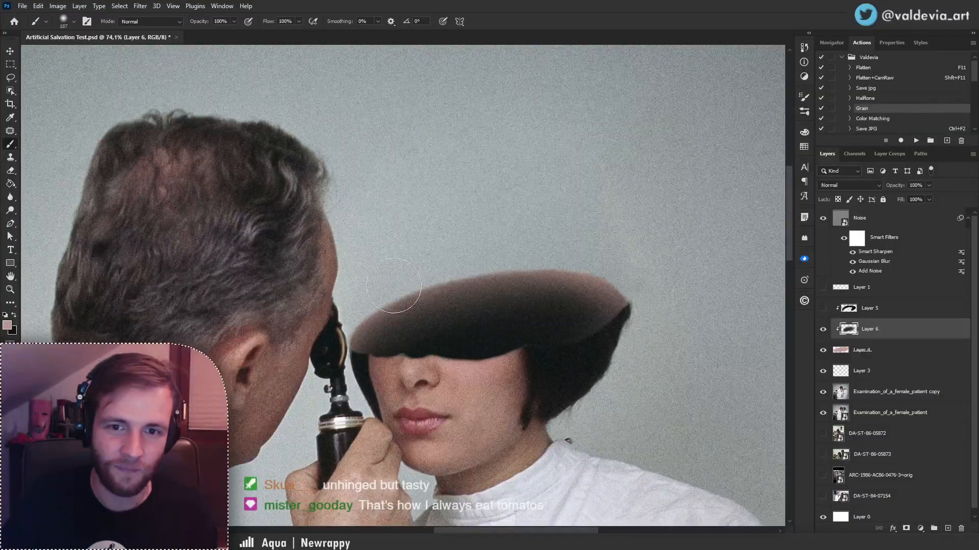
pyautogui.moveTo(559, 266)
pyautogui.mouseDown()
pyautogui.moveTo(607, 330)
pyautogui.moveTo(516, 330)
pyautogui.moveTo(520, 213)
pyautogui.moveTo(581, 219)
pyautogui.mouseUp()
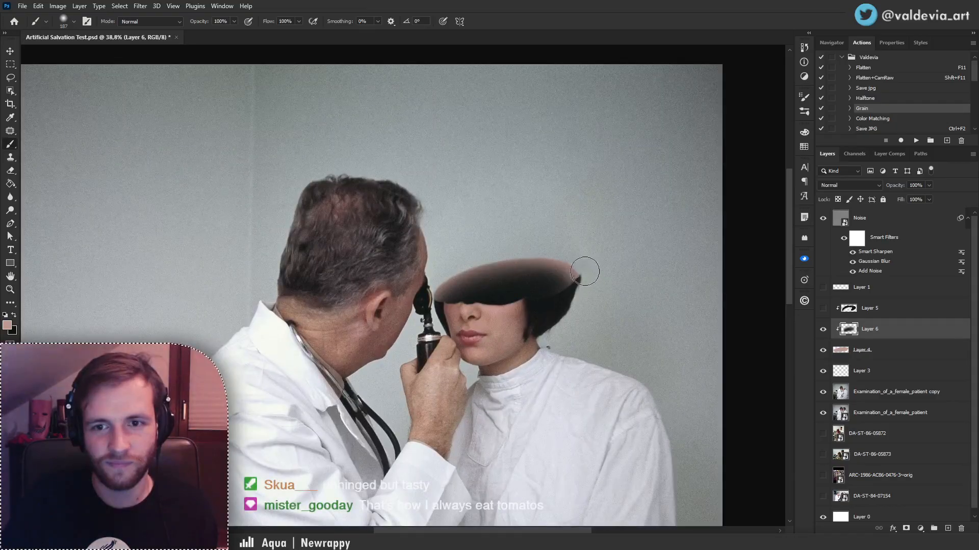
pyautogui.press('x')
pyautogui.moveTo(575, 297)
pyautogui.mouseDown()
pyautogui.moveTo(562, 279)
pyautogui.moveTo(575, 288)
pyautogui.moveTo(488, 283)
pyautogui.moveTo(566, 284)
pyautogui.moveTo(423, 314)
pyautogui.moveTo(427, 329)
pyautogui.moveTo(549, 275)
pyautogui.moveTo(578, 289)
pyautogui.moveTo(543, 270)
pyautogui.moveTo(436, 306)
pyautogui.mouseUp()
pyautogui.hotkey('ctrl', 'z')
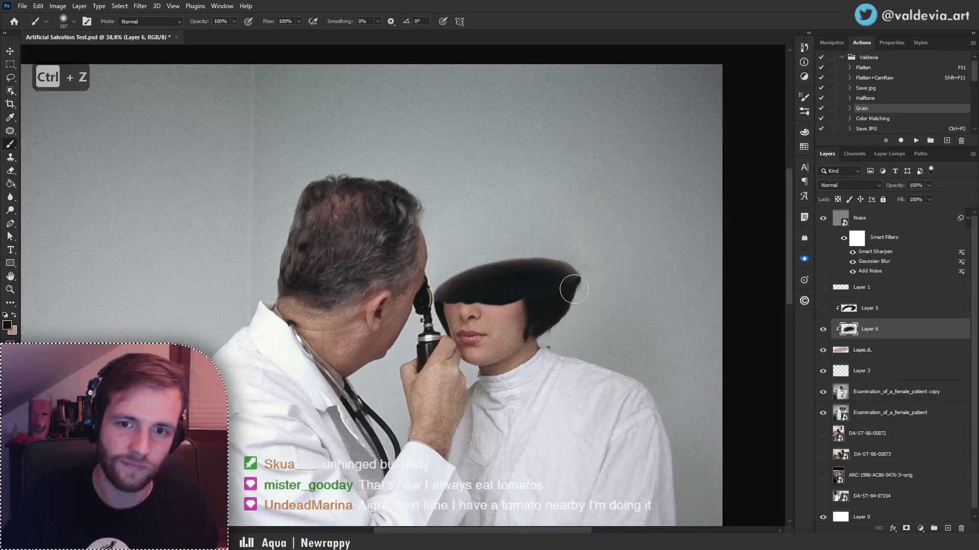
pyautogui.moveTo(501, 272); pyautogui.dragTo(474, 277)
pyautogui.moveTo(488, 312); pyautogui.dragTo(479, 258)
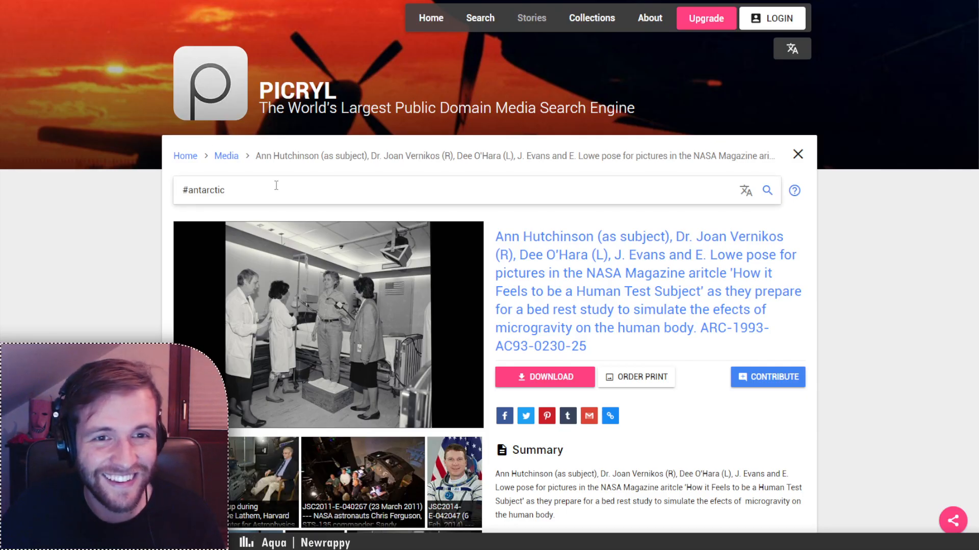
# - Switch to the PICRYL website and search its public domain media for "ct scan"
pyautogui.click(298, 91)
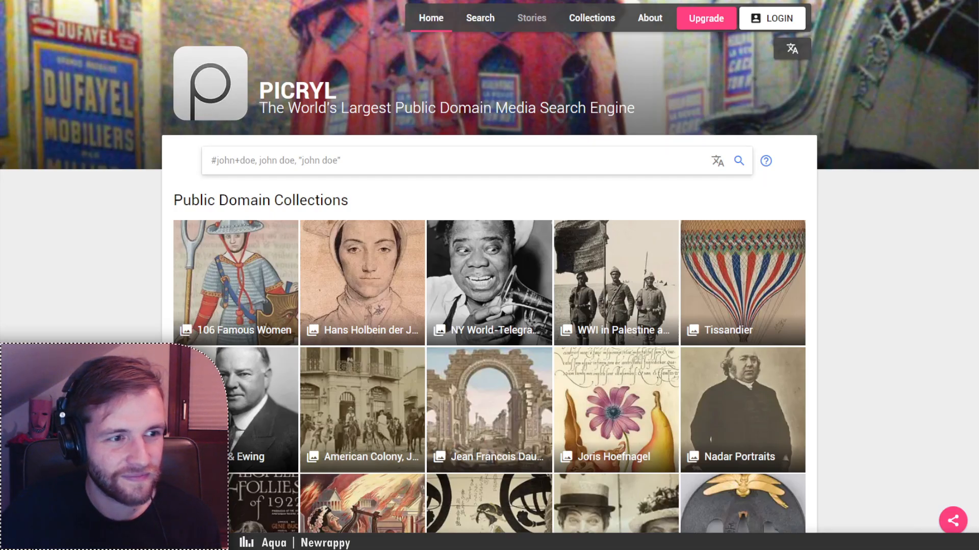
pyautogui.click(324, 163)
pyautogui.write('c')
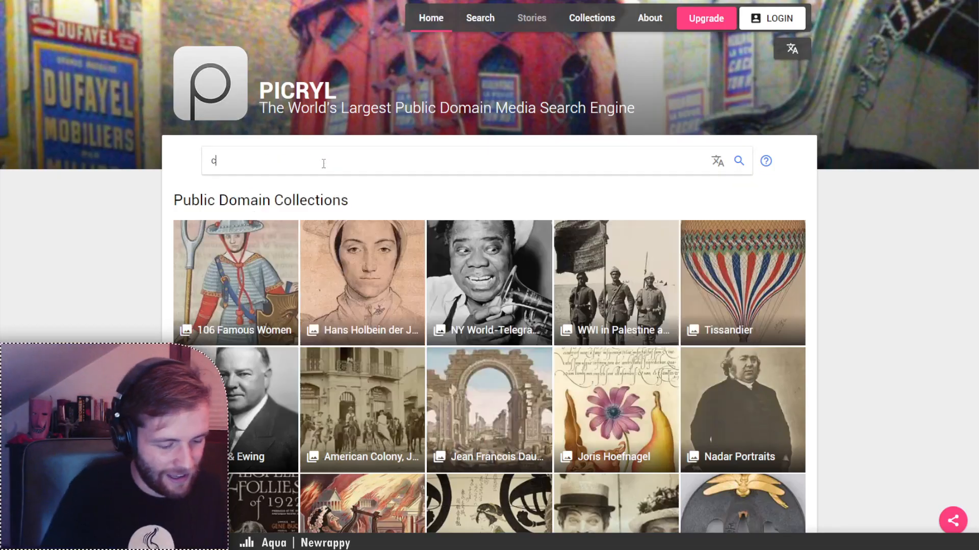
pyautogui.write('t scan')
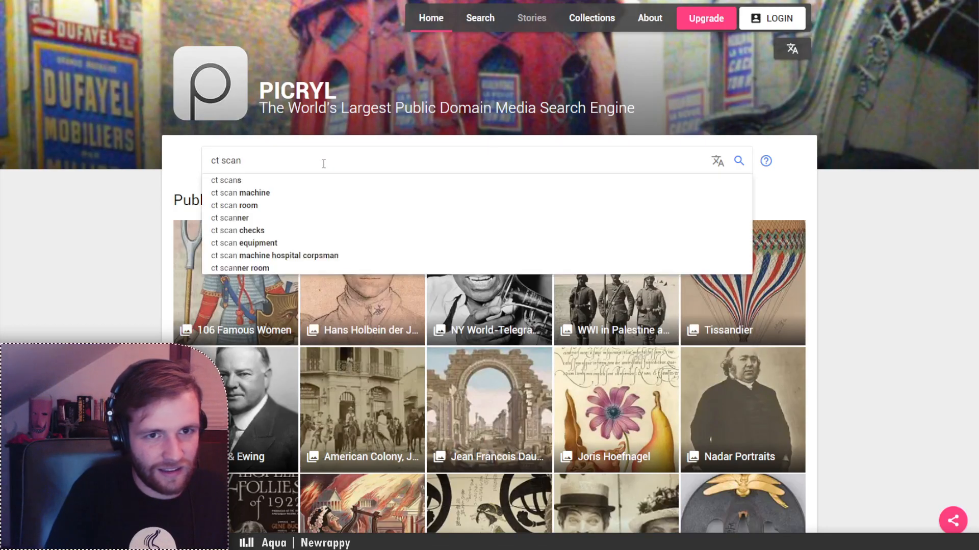
pyautogui.press('Return')
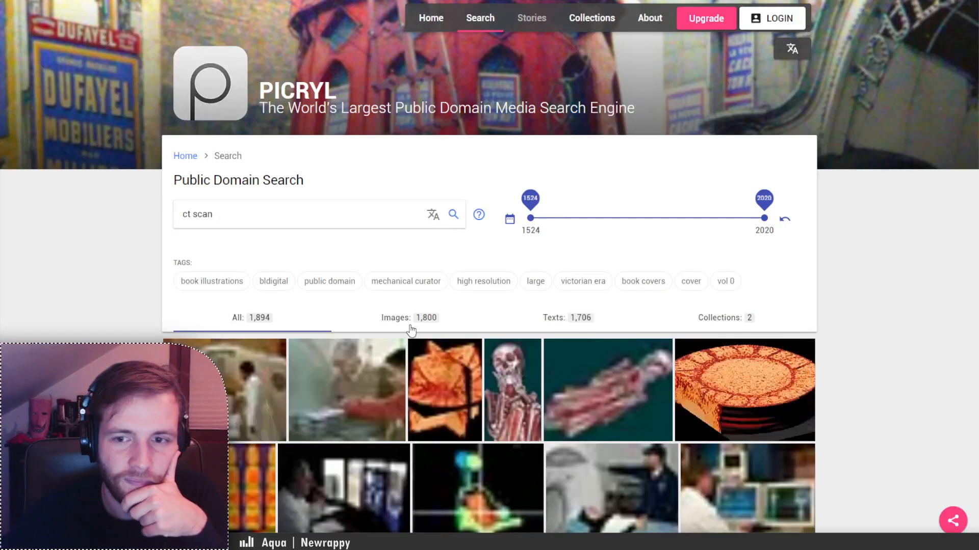
# - View the enlarged CT scan of the Peruvian mummy and return to the search results
pyautogui.scroll(-2, 410, 330)
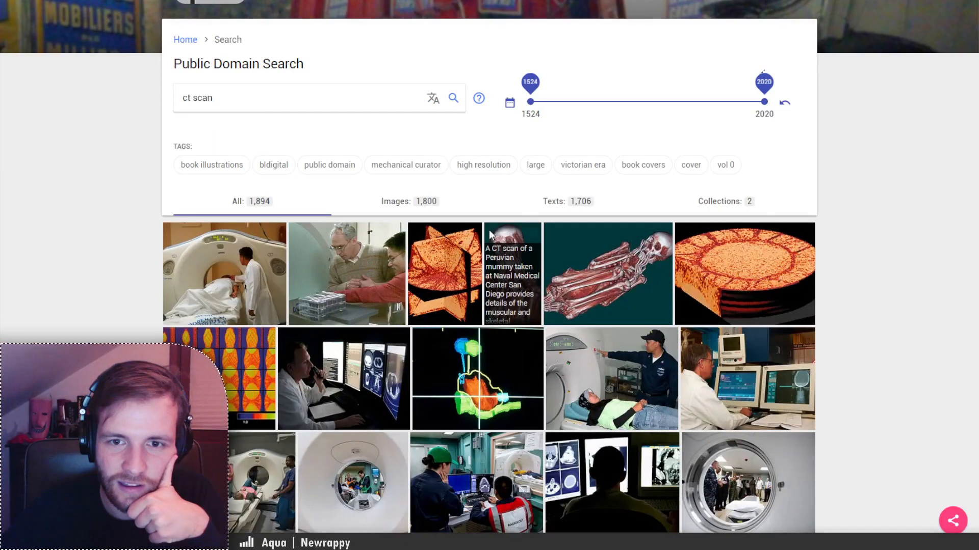
pyautogui.click(489, 234)
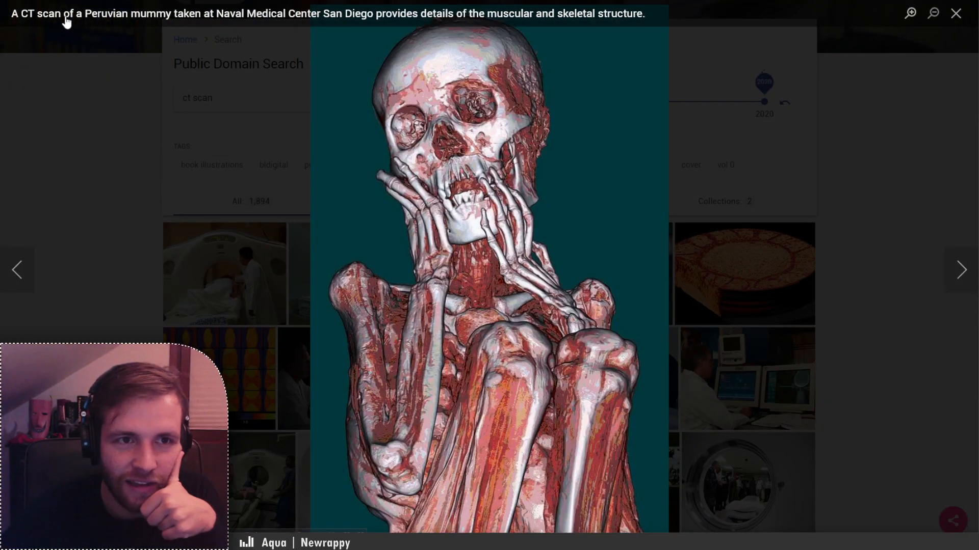
pyautogui.click(148, 197)
# - Look through the first page of ct scan results for an image suited to the hollow head
pyautogui.scroll(-1, 148, 197)
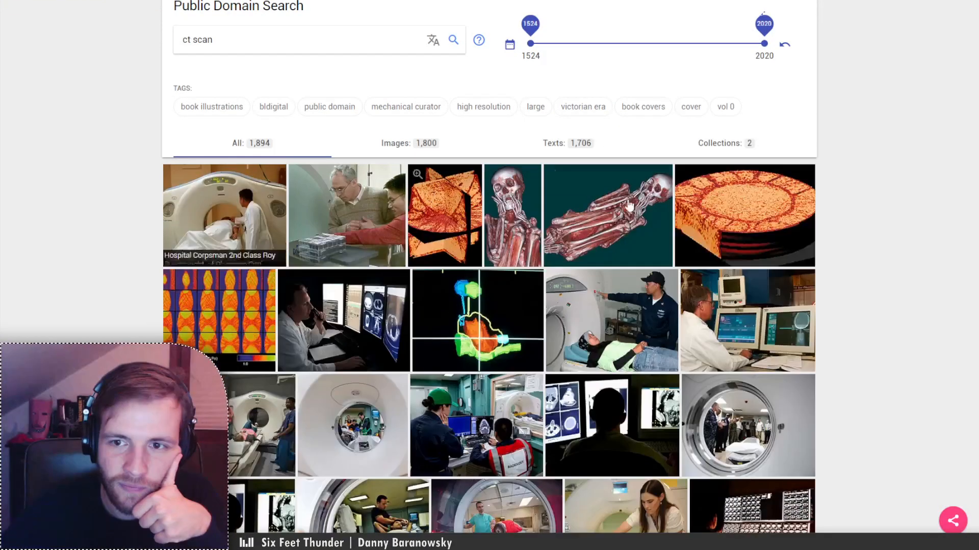
pyautogui.scroll(-3, 692, 197)
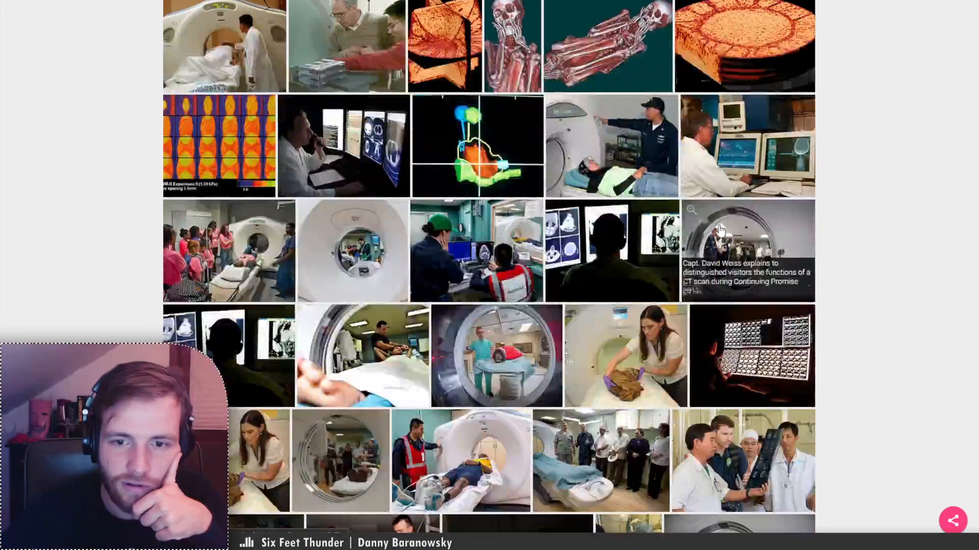
pyautogui.scroll(-5, 719, 231)
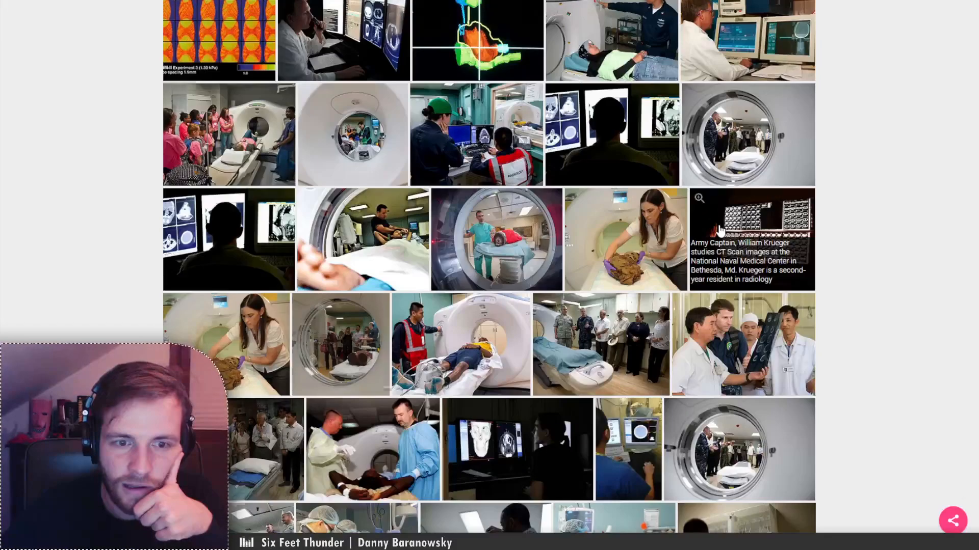
pyautogui.scroll(-10, 721, 230)
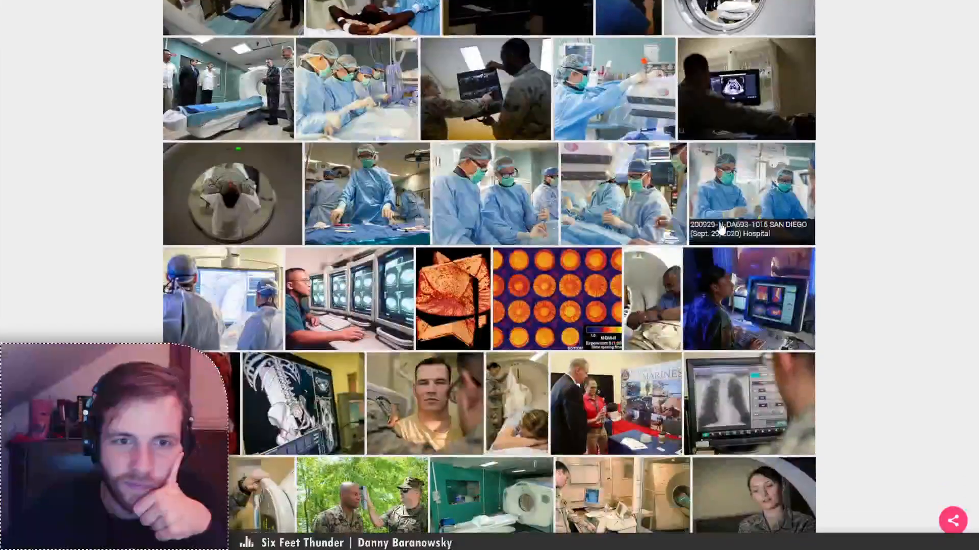
pyautogui.scroll(-9, 721, 228)
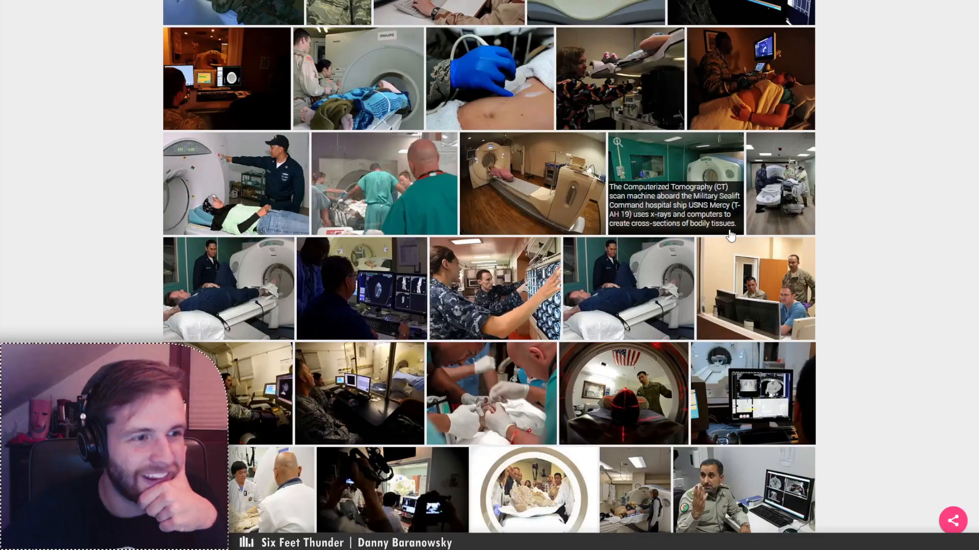
pyautogui.scroll(-8, 735, 220)
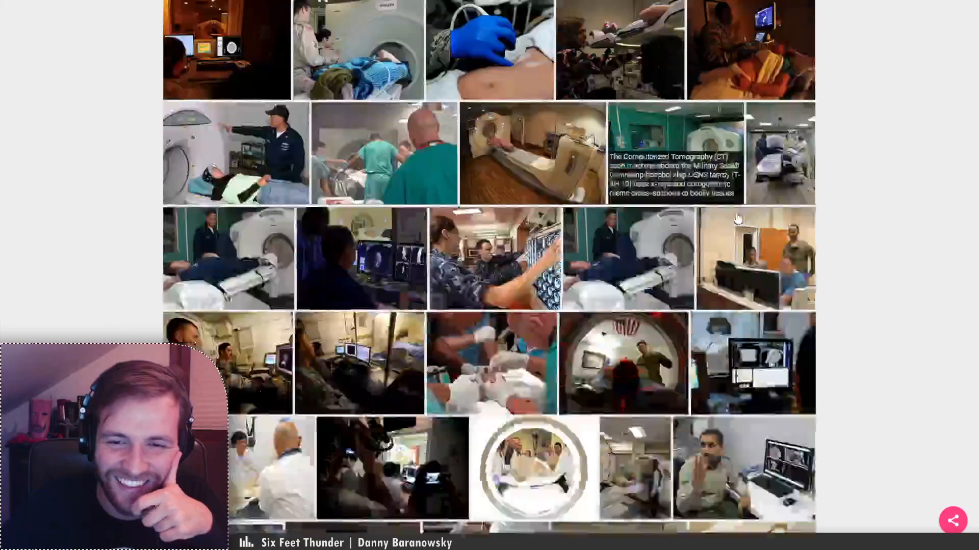
pyautogui.scroll(-2, 740, 207)
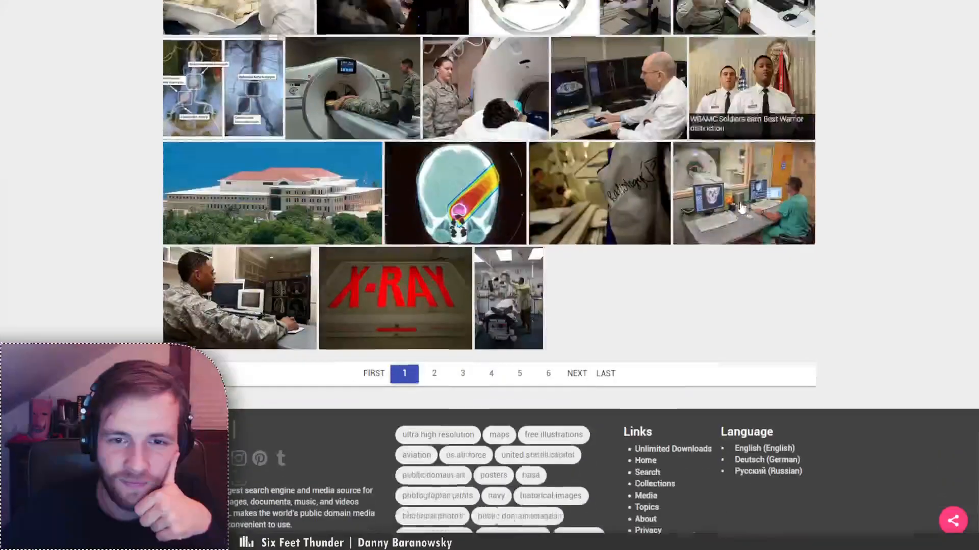
pyautogui.scroll(3, 81, 291)
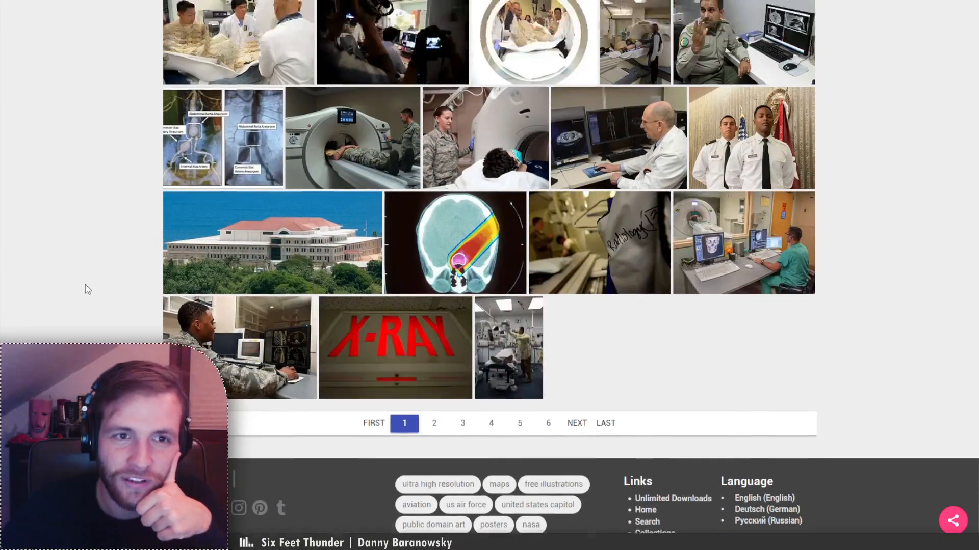
pyautogui.scroll(-2, 94, 280)
pyautogui.scroll(-1, 100, 278)
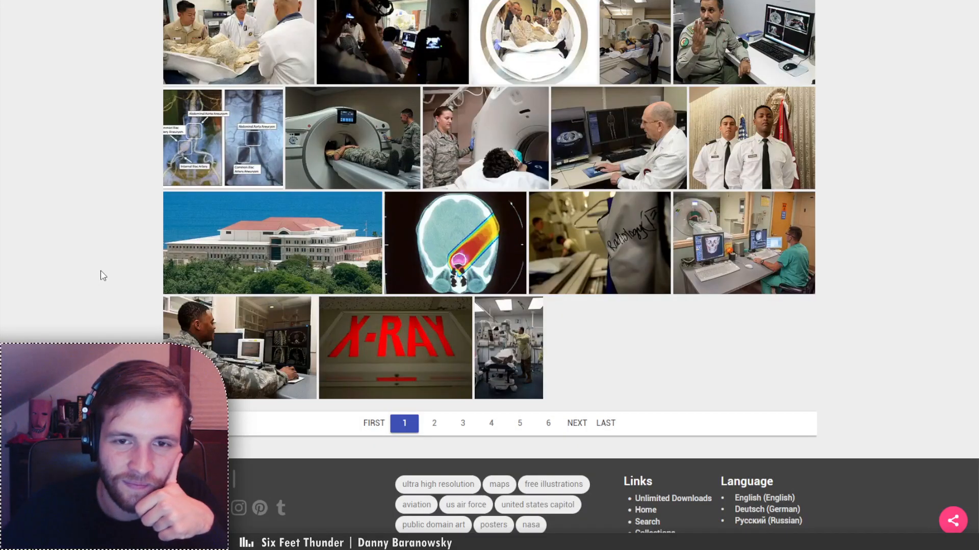
# - Refine the PICRYL search to "ct scan face"
pyautogui.scroll(20, 102, 275)
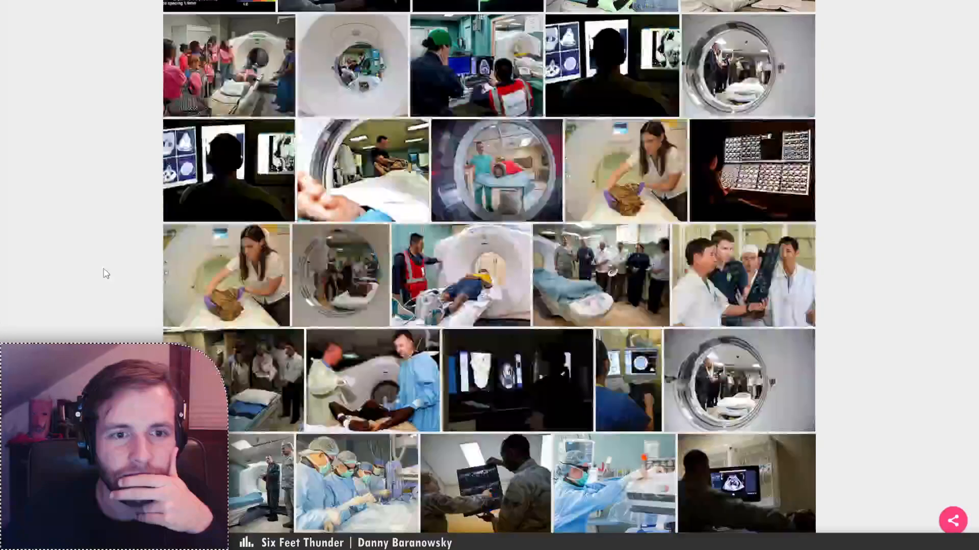
pyautogui.scroll(10, 109, 265)
pyautogui.click(253, 210)
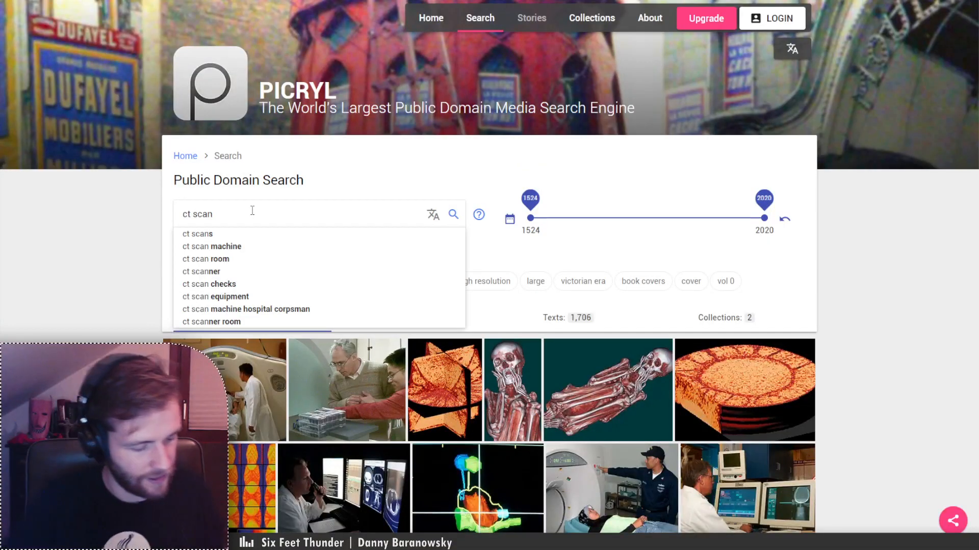
pyautogui.press('Escape')
pyautogui.press('Return')
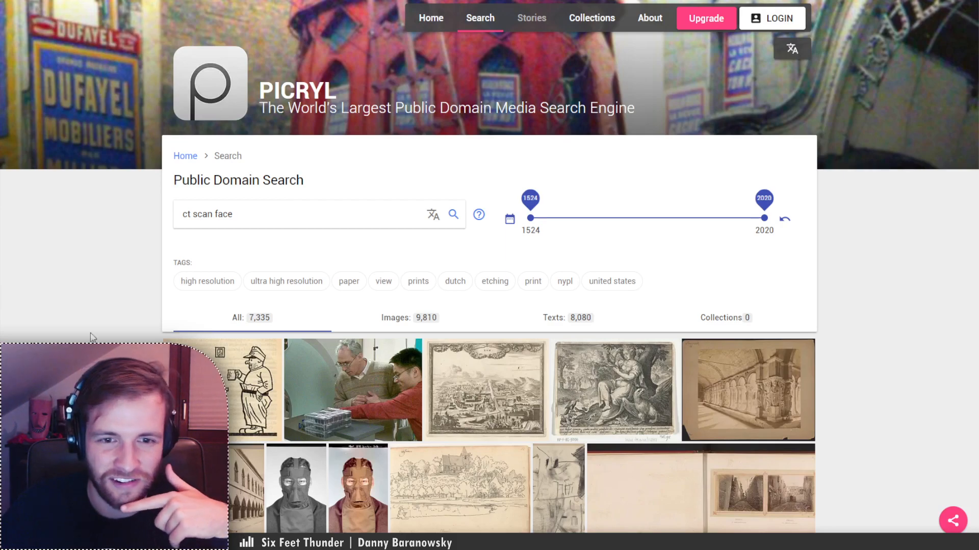
# - Look through the "ct scan face" results and view the colour CVC face mask photo enlarged
pyautogui.scroll(-5, 132, 342)
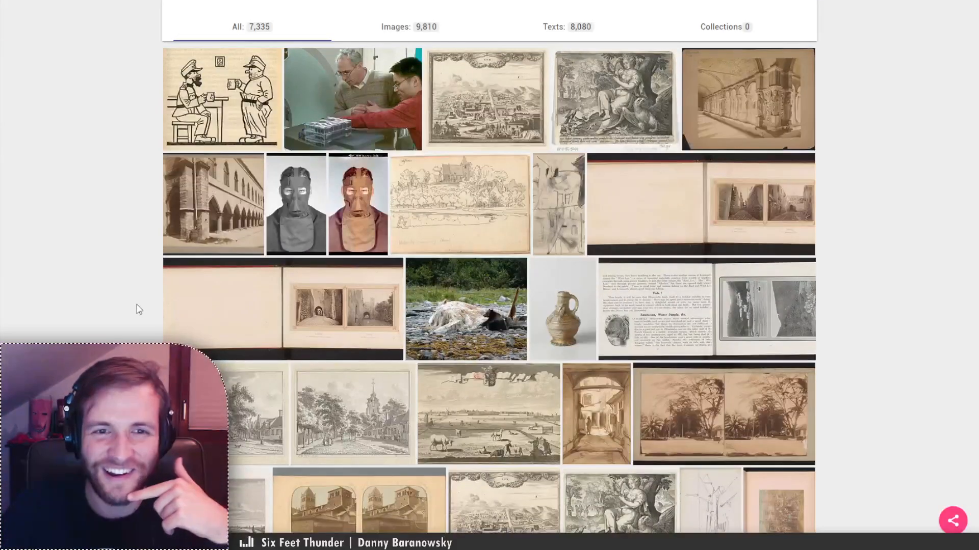
pyautogui.scroll(-5, 138, 308)
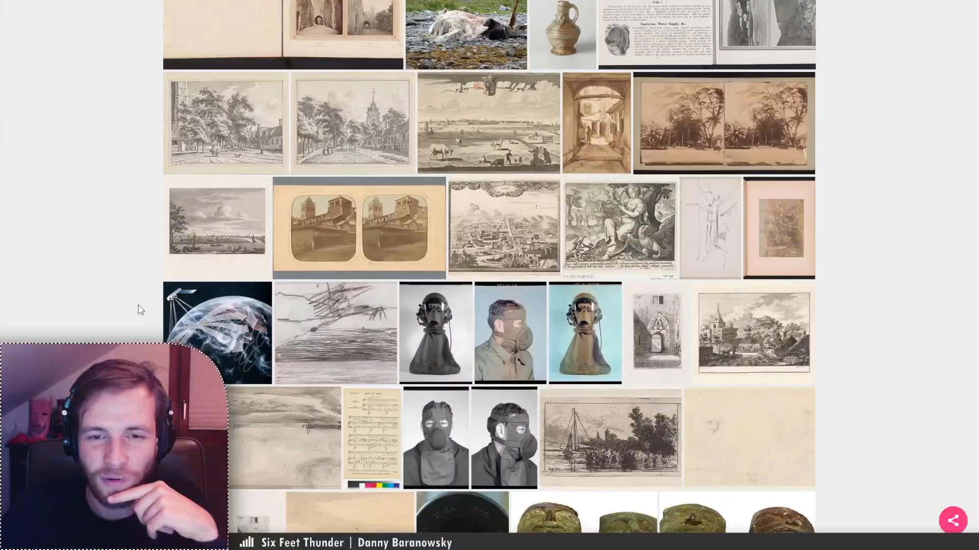
pyautogui.scroll(8, 139, 305)
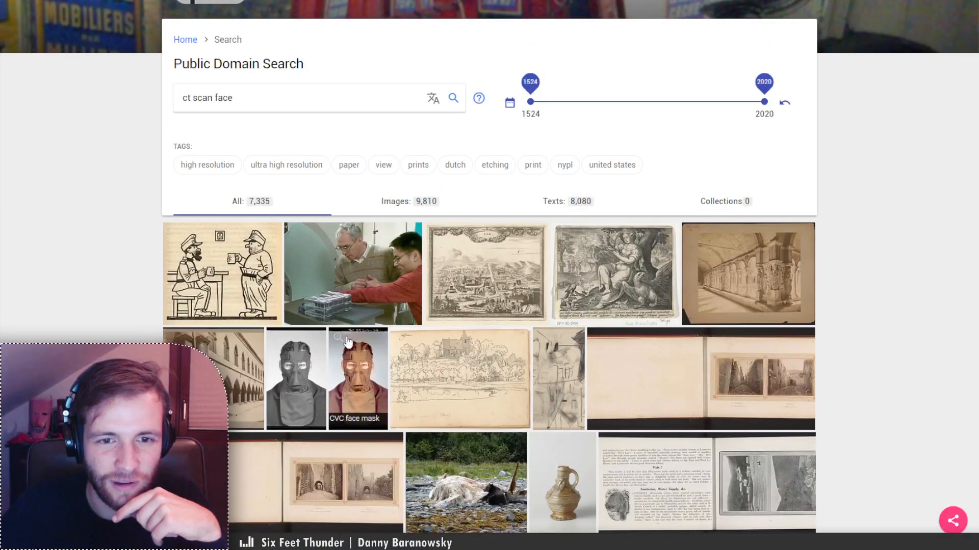
pyautogui.click(335, 341)
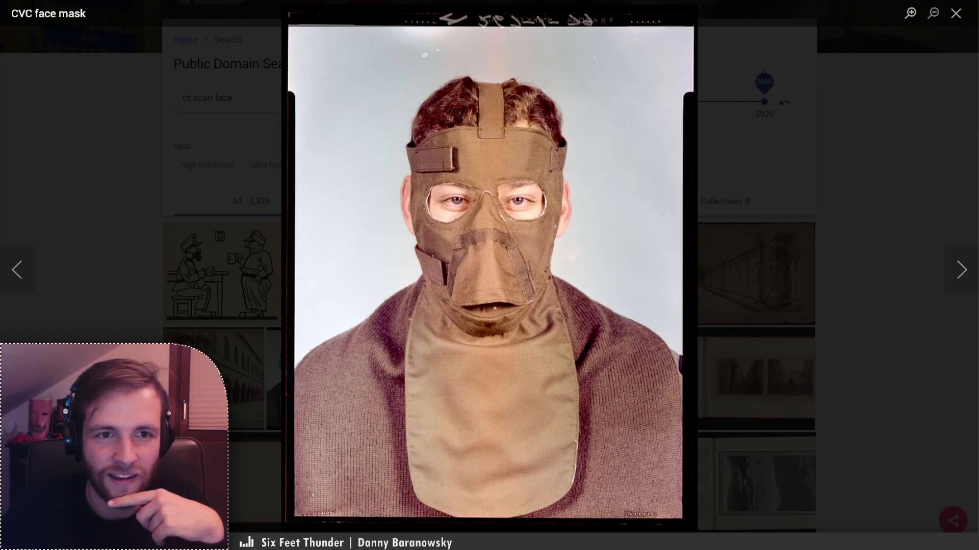
pyautogui.click(192, 170)
# - Shorten the PICRYL search query to "ct scan" and run it again
pyautogui.click(222, 97)
pyautogui.doubleClick(220, 96)
pyautogui.press('BackSpace')
pyautogui.press('Return')
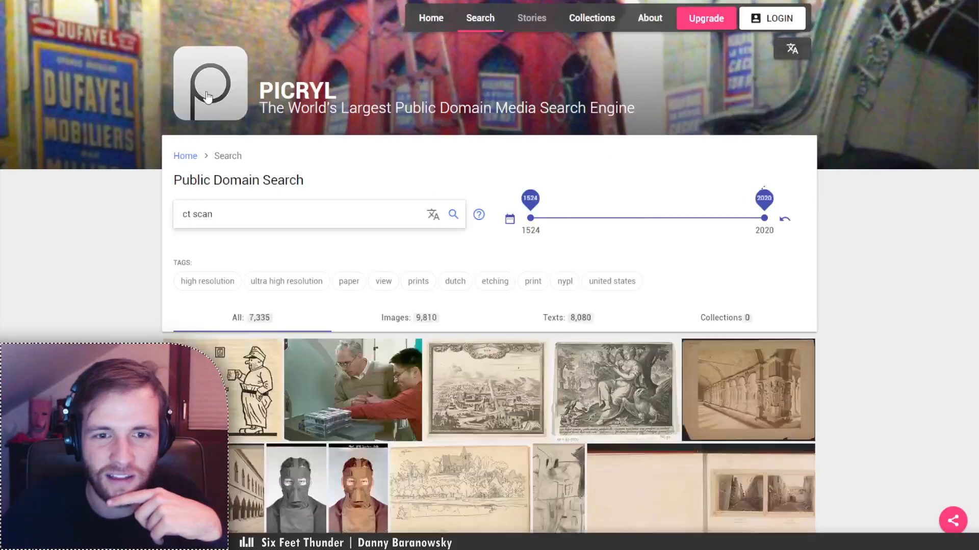
# - Browse the ct scan results and view the enlarged photo of a surgeon reviewing skull CT scans on two monitors
pyautogui.scroll(-8, 447, 276)
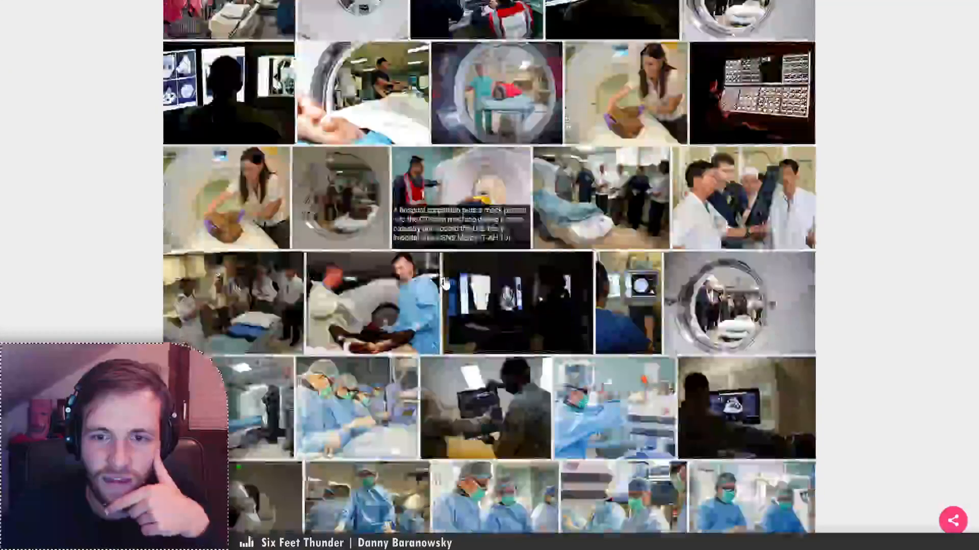
pyautogui.scroll(-7, 444, 282)
pyautogui.scroll(4, 444, 283)
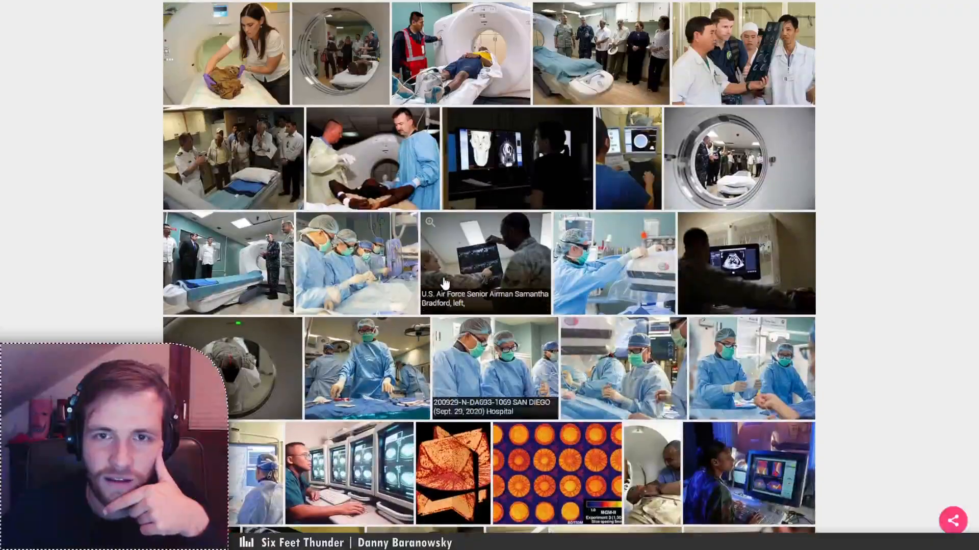
pyautogui.click(453, 121)
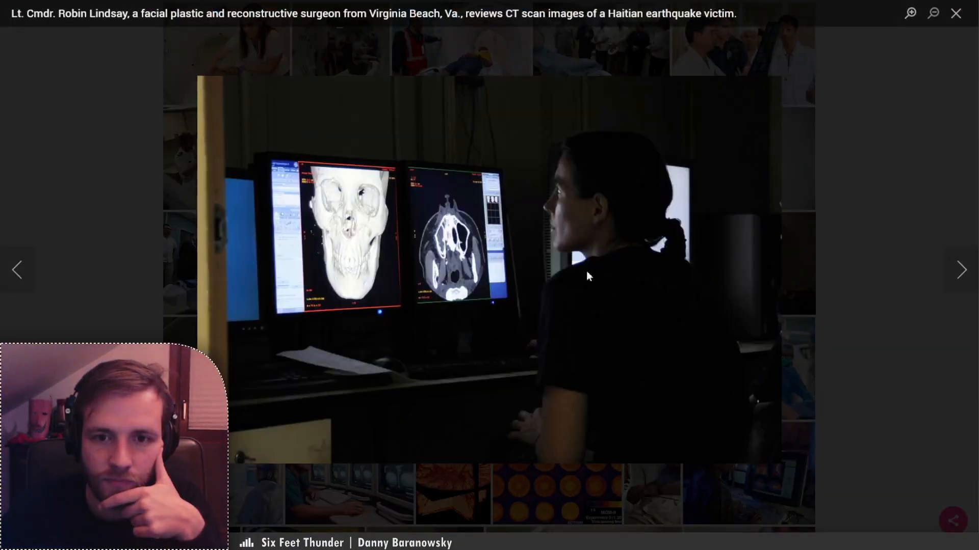
pyautogui.click(157, 289)
# - View the enlarged photo of the doctor reviewing abdominal CT scans and look through the rest of the first results page
pyautogui.scroll(-6, 127, 333)
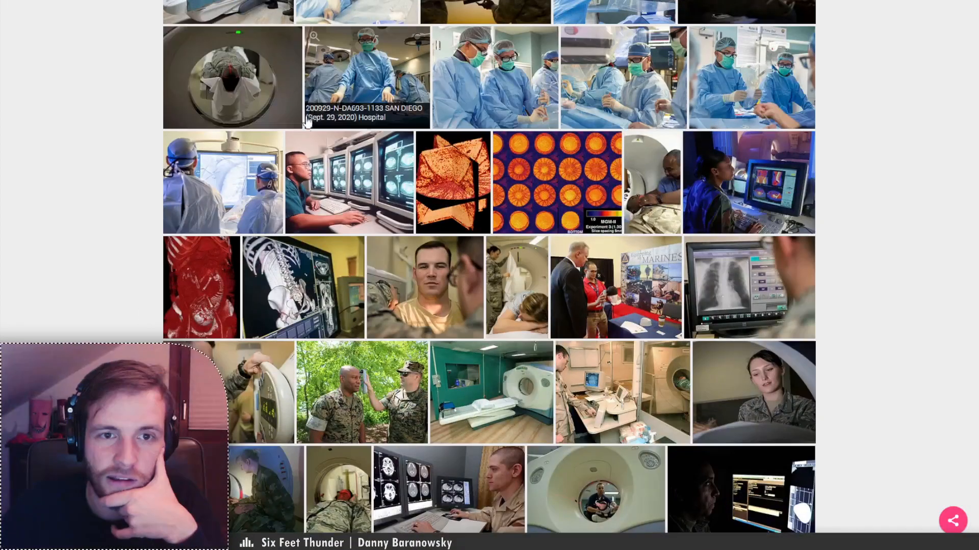
pyautogui.click(297, 141)
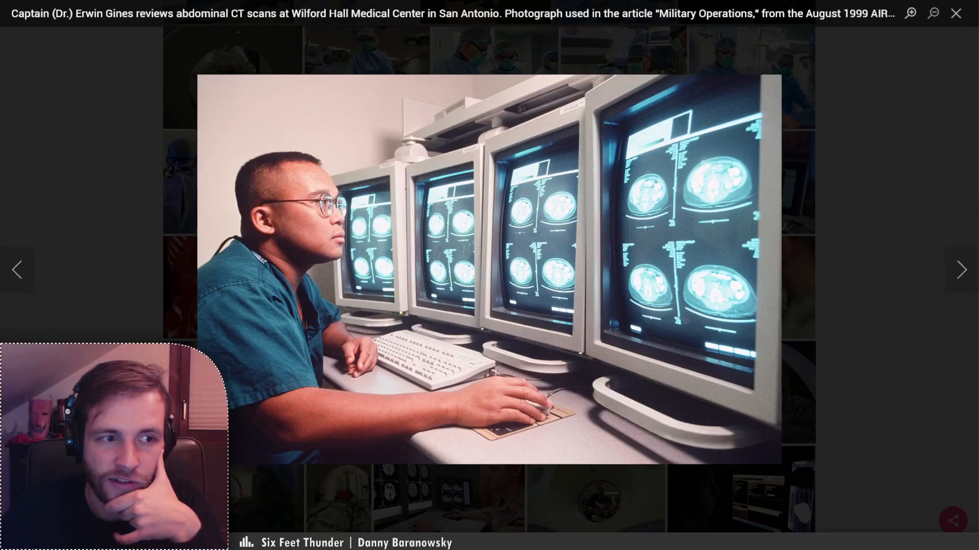
pyautogui.press('Escape')
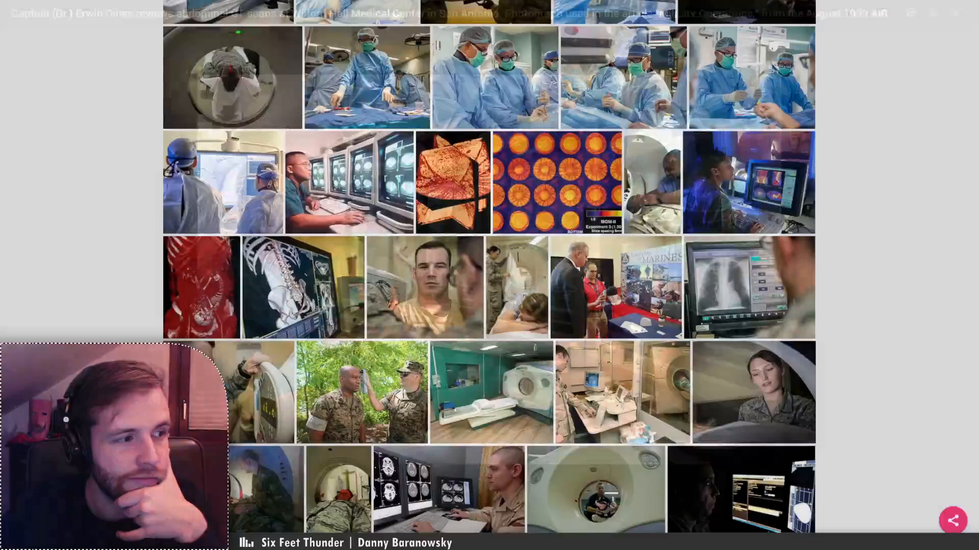
pyautogui.scroll(-6, 489, 275)
pyautogui.scroll(-7, 490, 275)
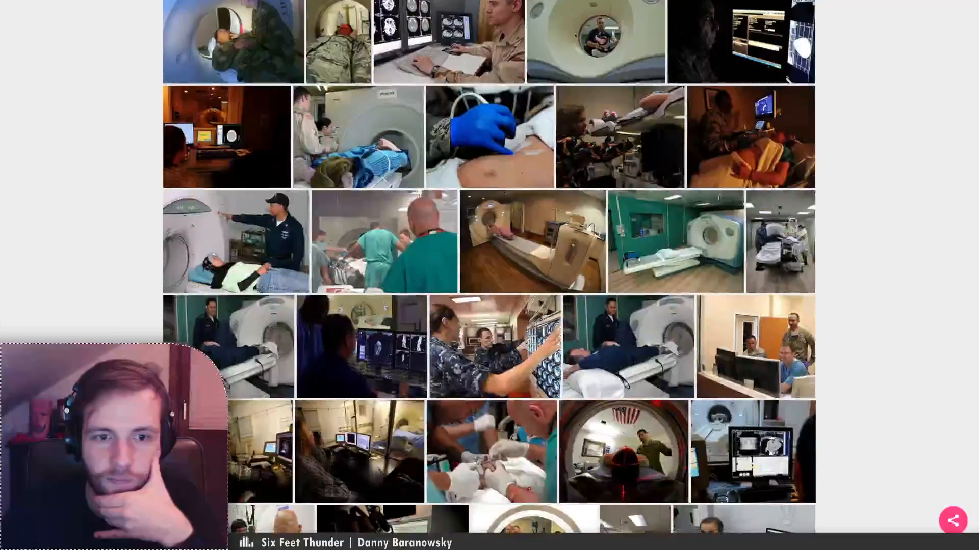
pyautogui.scroll(-8, 332, 346)
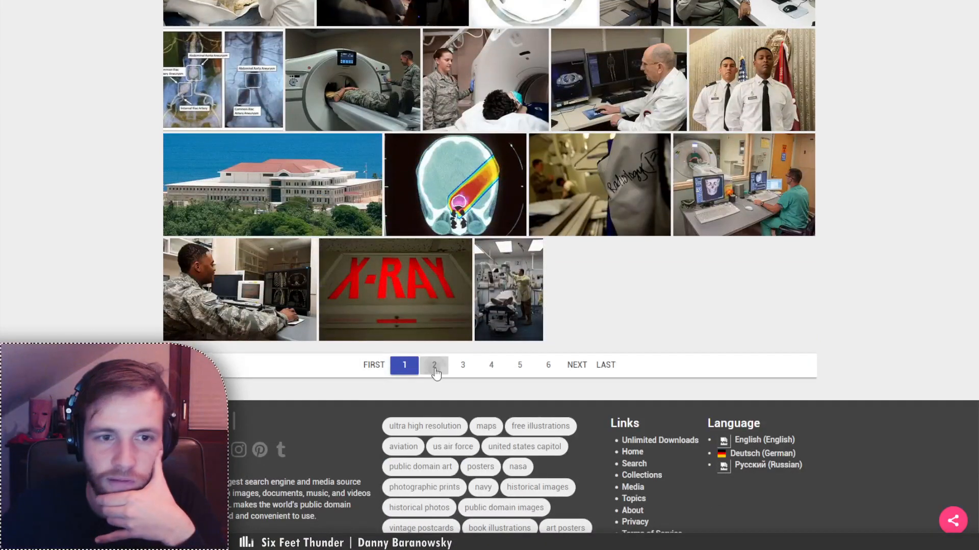
# - Open the second page of ct scan results and examine it for an image suited to the hollow head
pyautogui.click(434, 369)
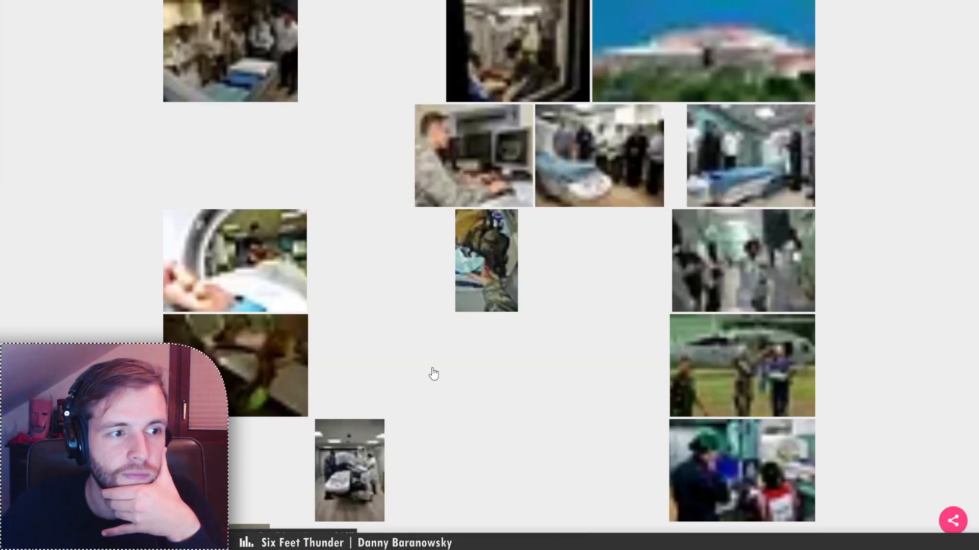
pyautogui.scroll(1, 116, 269)
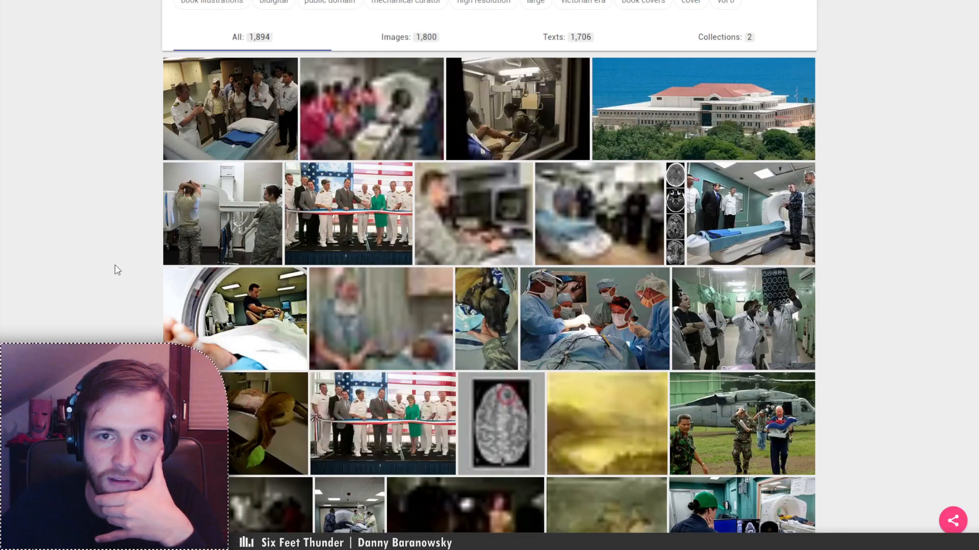
pyautogui.scroll(-5, 118, 270)
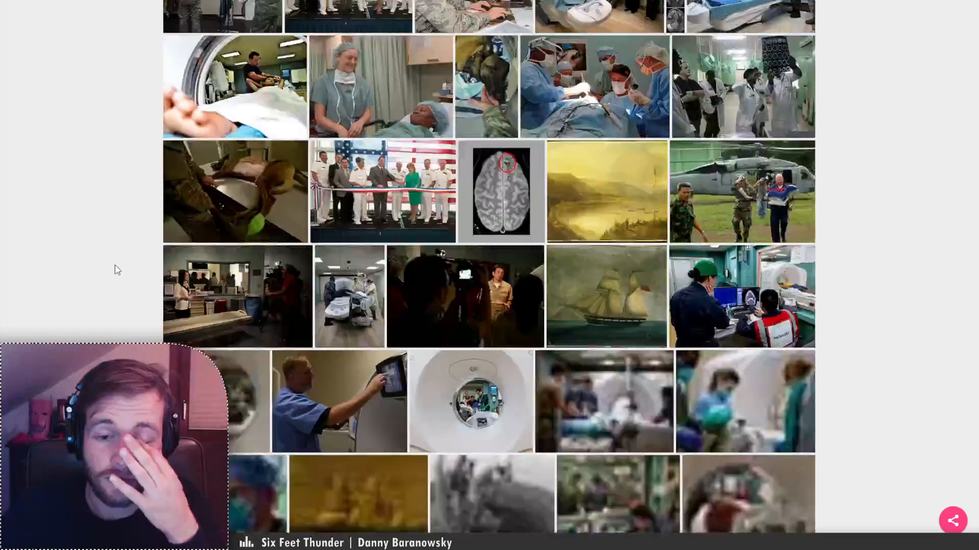
pyautogui.scroll(-2, 117, 270)
pyautogui.scroll(-5, 117, 270)
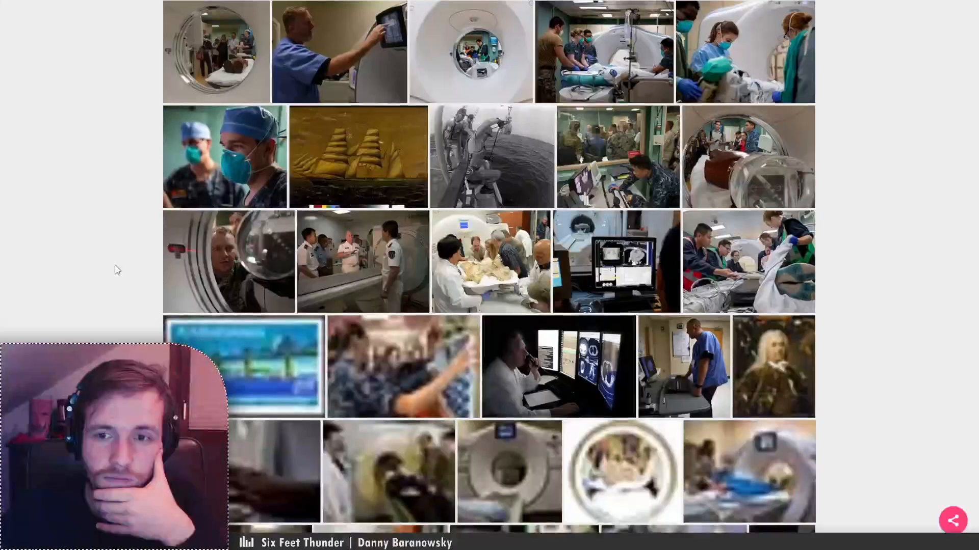
pyautogui.scroll(-2, 117, 270)
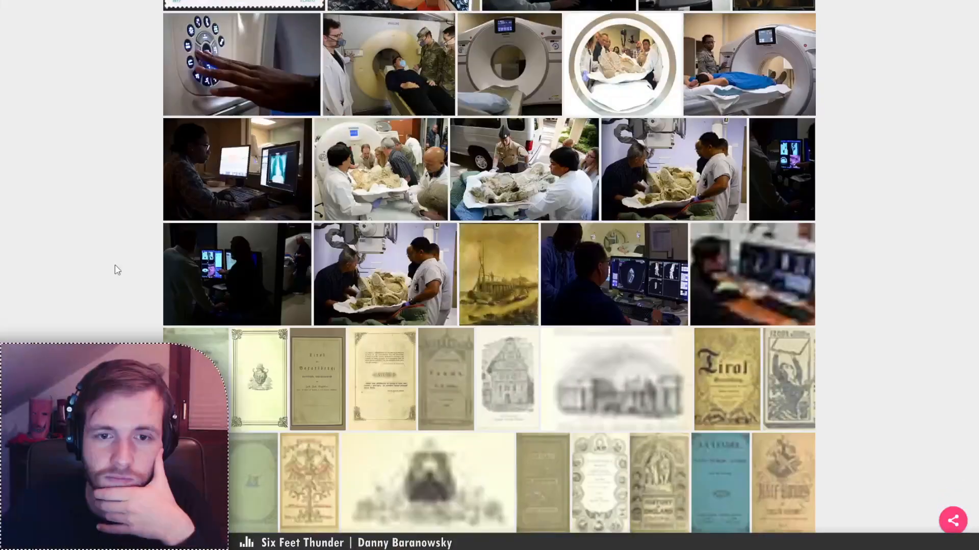
pyautogui.scroll(-6, 120, 253)
pyautogui.scroll(-1, 510, 203)
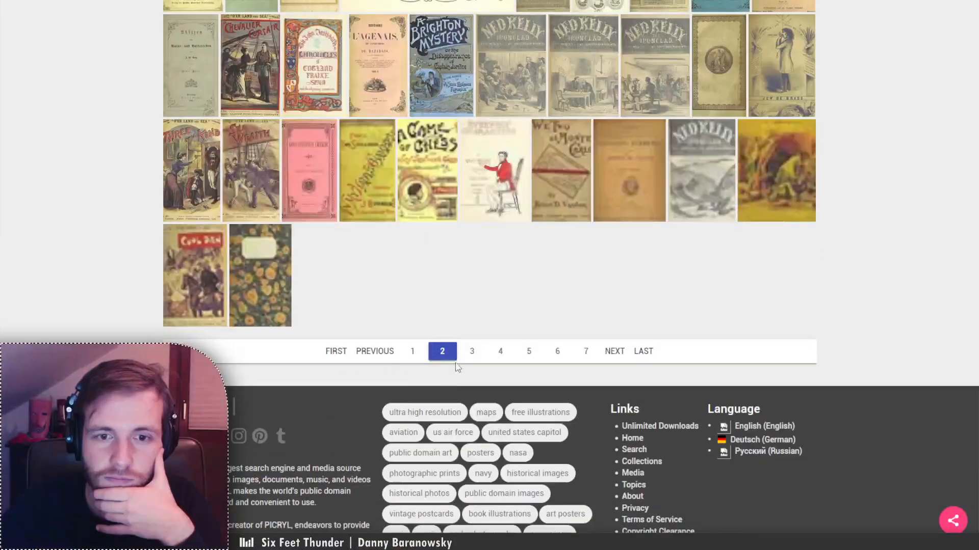
pyautogui.scroll(3, 438, 331)
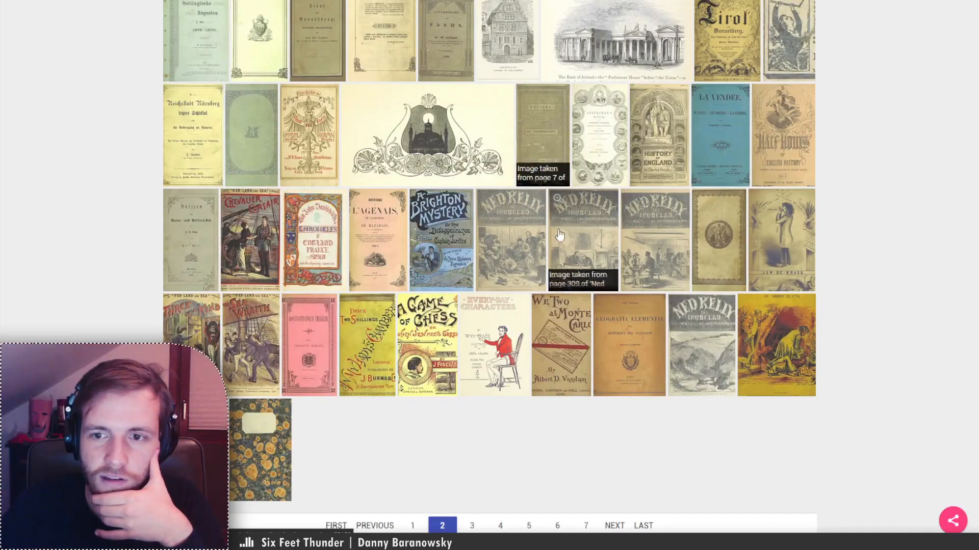
pyautogui.scroll(15, 536, 204)
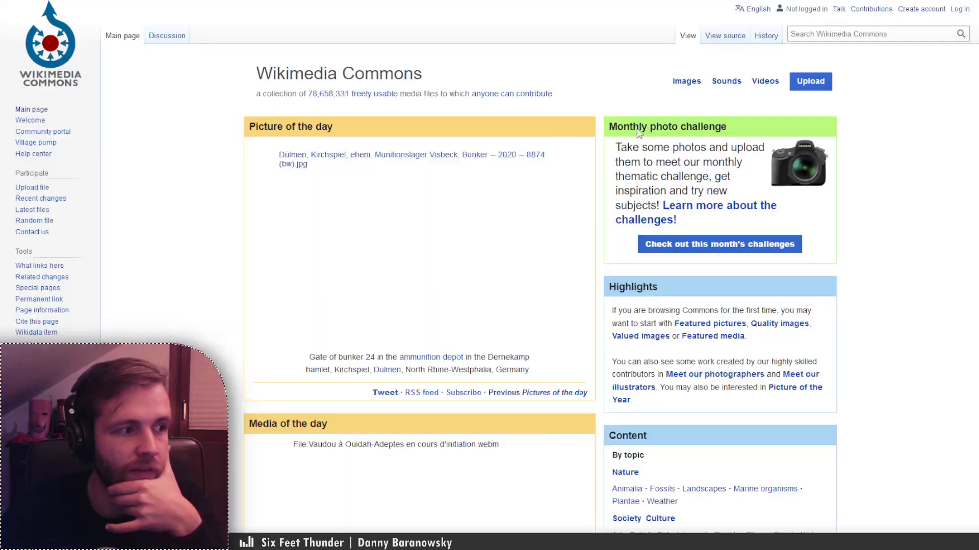
# - Switch to Wikimedia Commons and search its media for "ct scan"
pyautogui.click(828, 36)
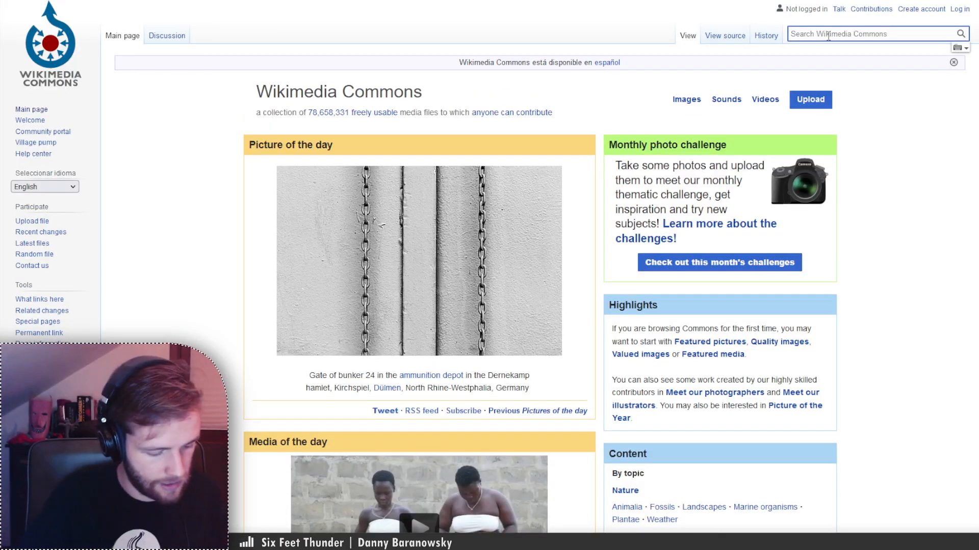
pyautogui.write('ct scan')
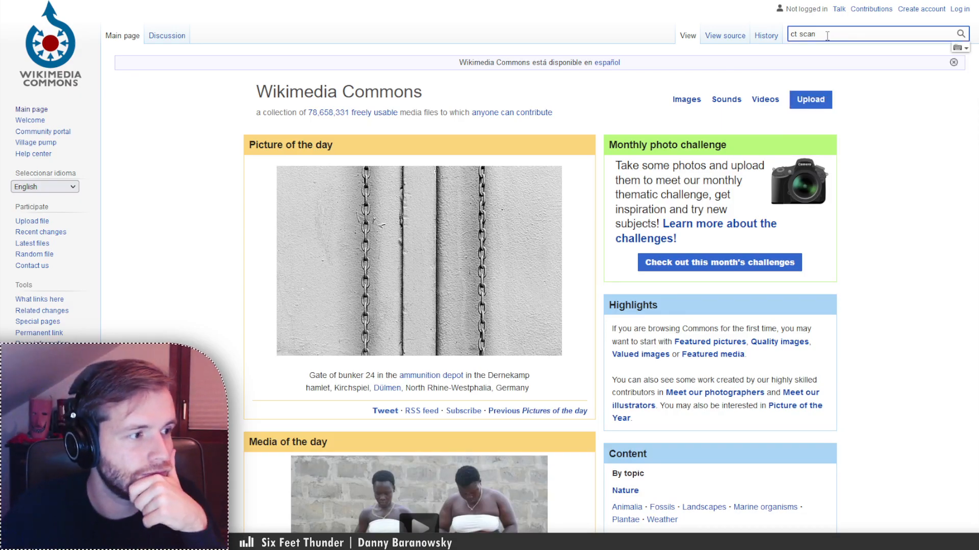
pyautogui.press('Return')
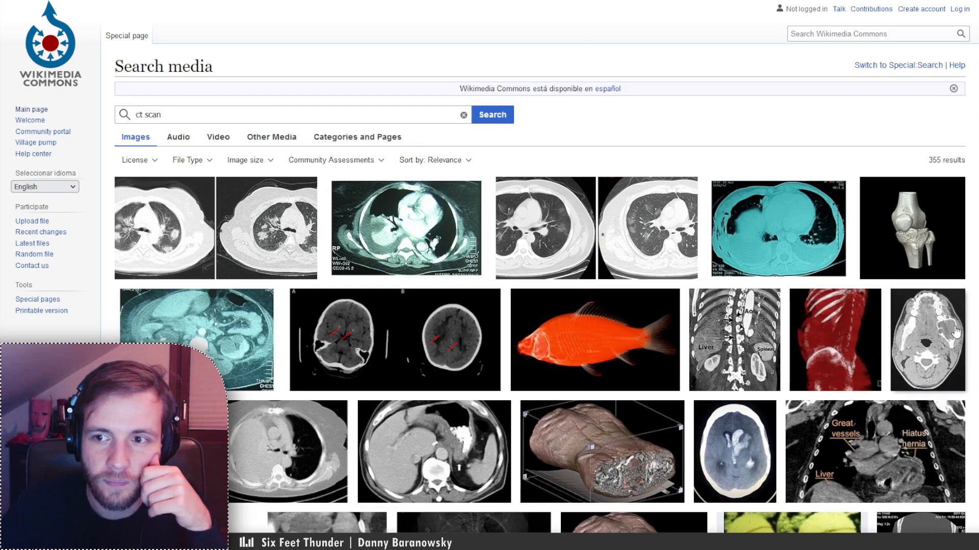
# - View the file page of the ameloblastoma CT scan, then return to the Commons results and browse further
pyautogui.scroll(-3, 953, 331)
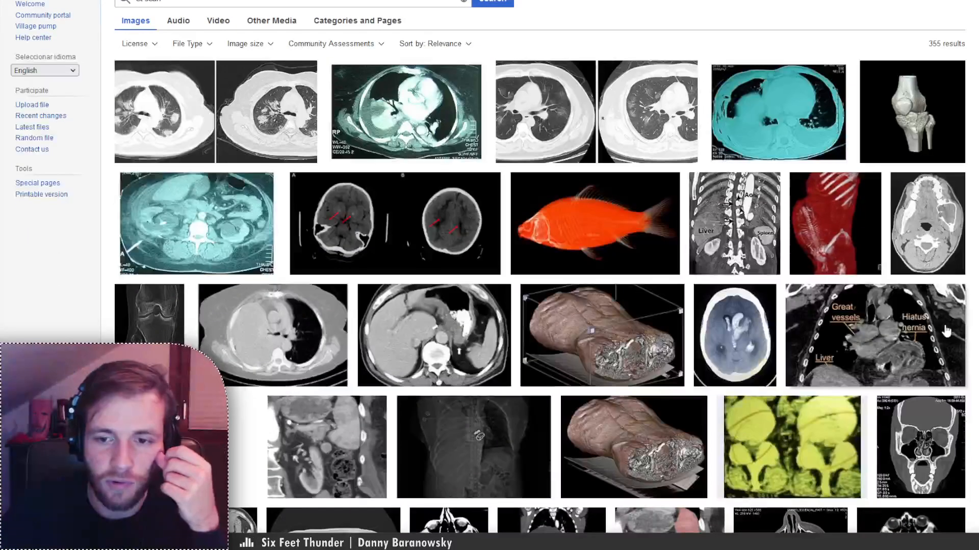
pyautogui.scroll(1, 945, 331)
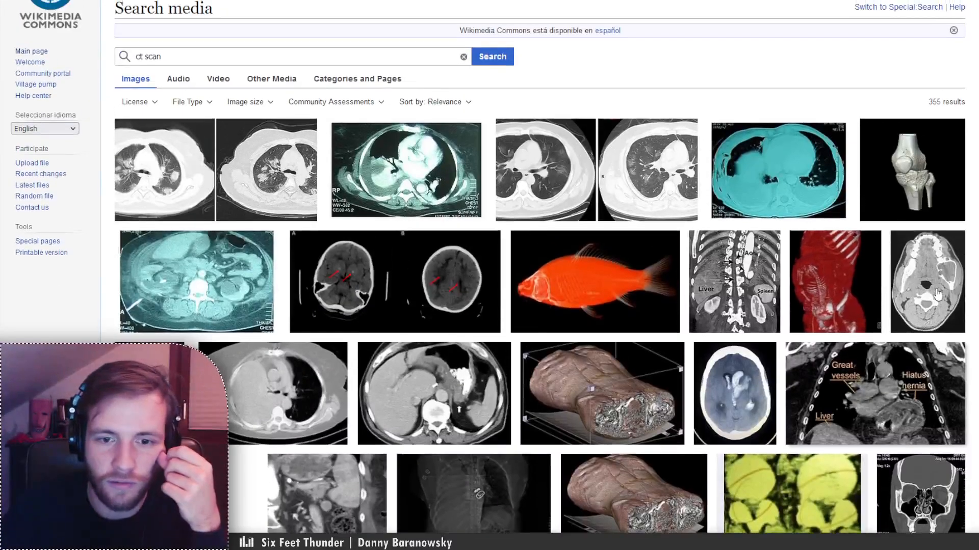
pyautogui.click(944, 248)
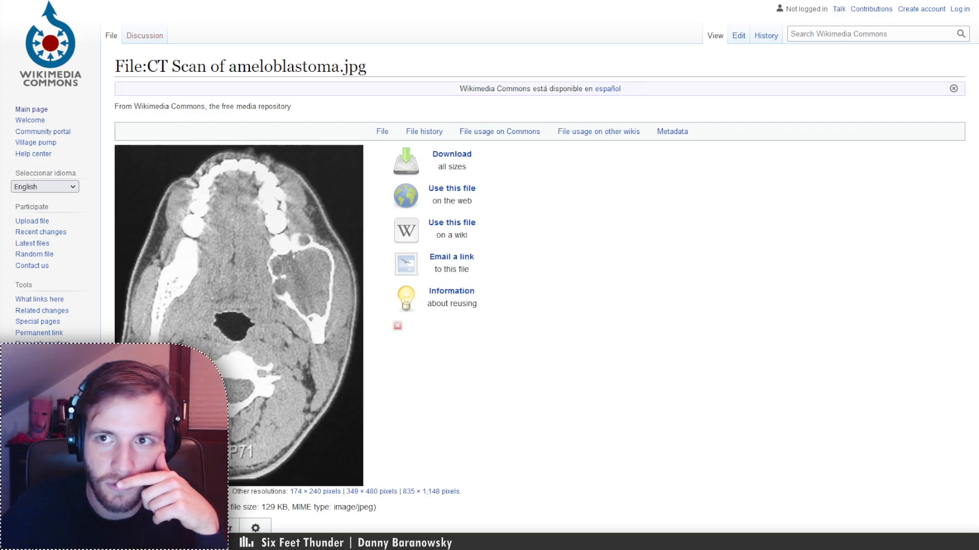
pyautogui.hotkey('alt', 'Left')
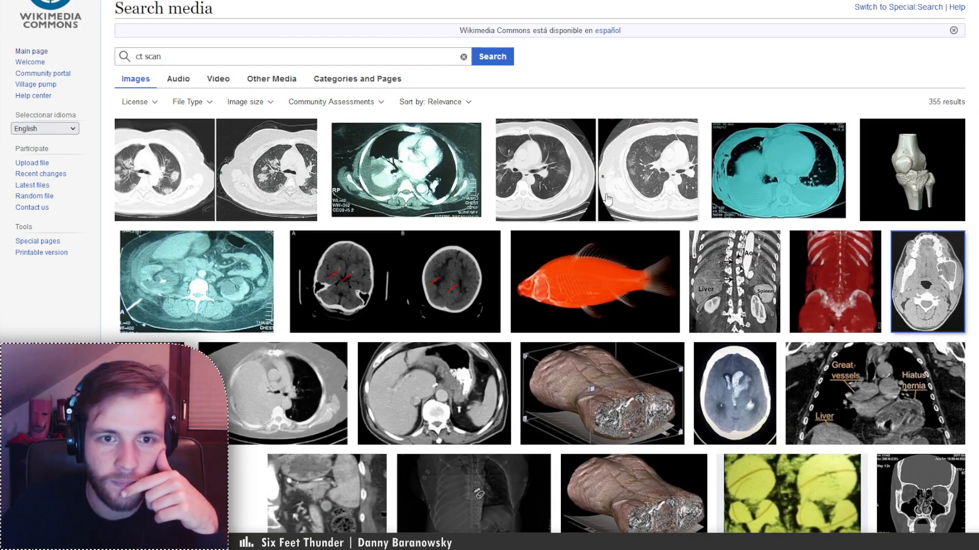
pyautogui.scroll(-1, 453, 294)
pyautogui.scroll(-5, 453, 294)
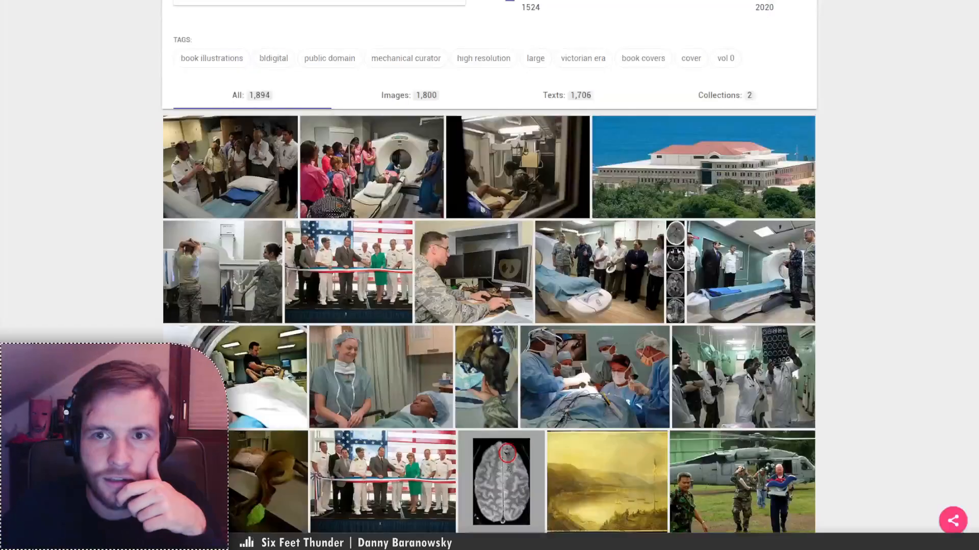
# - Switch back to PICRYL and search for "ct scan face"
pyautogui.scroll(5, 321, 93)
pyautogui.click(234, 214)
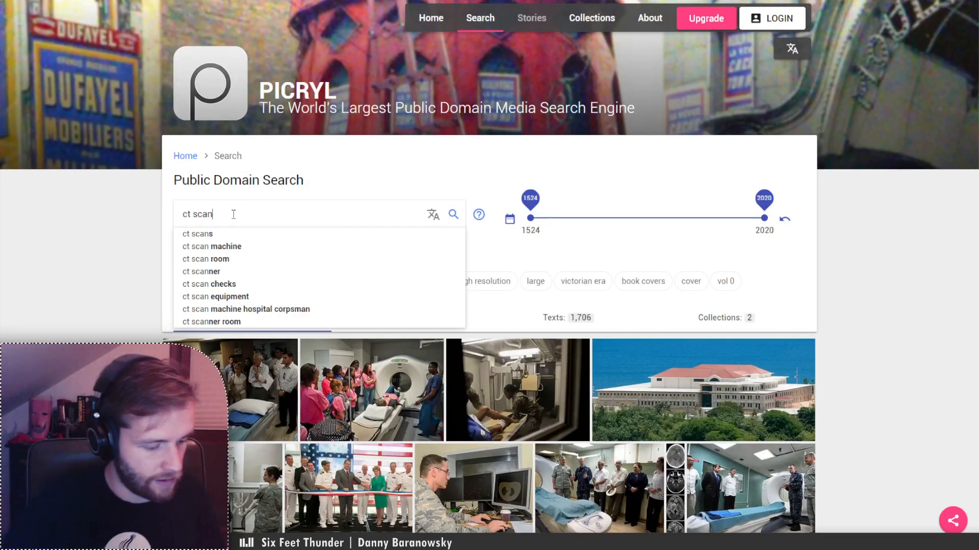
pyautogui.write('face')
pyautogui.press('Return')
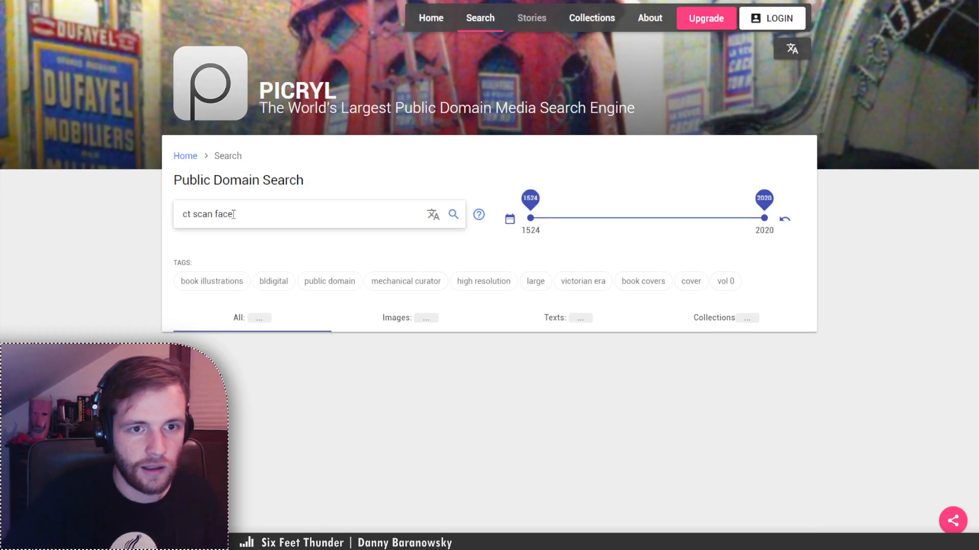
# - Open the media page of the colour CVC face mask photo from the search results
pyautogui.scroll(-2, 368, 376)
pyautogui.click(368, 376)
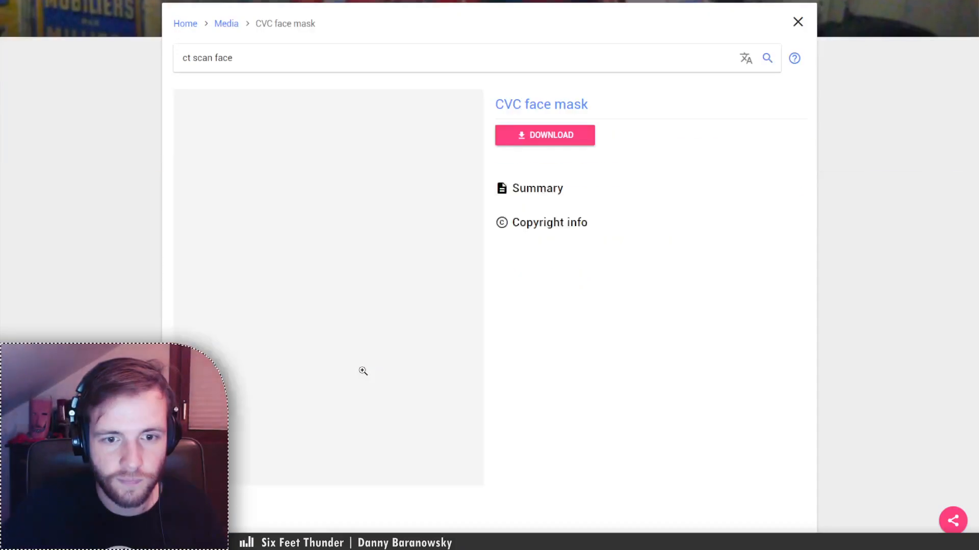
pyautogui.hotkey('ctrl', 'l')
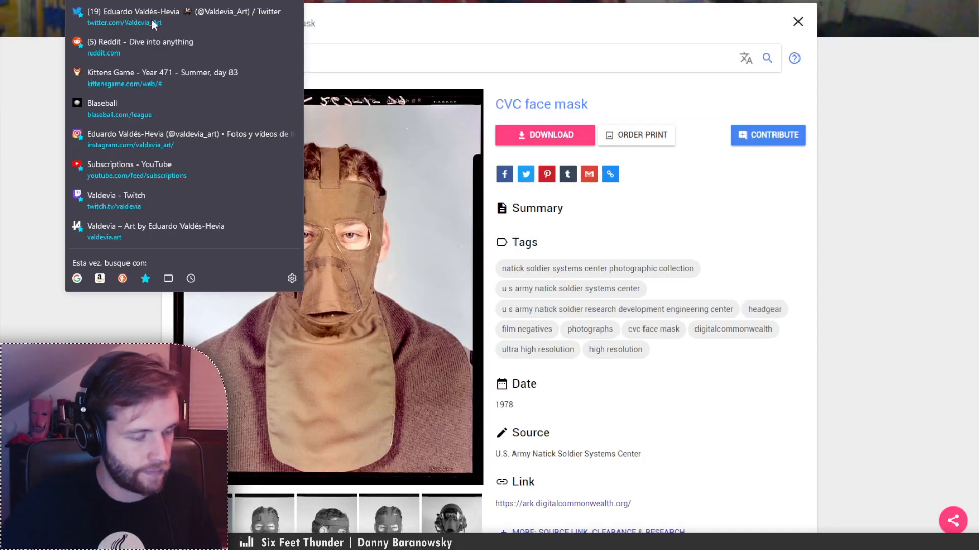
pyautogui.press('Escape')
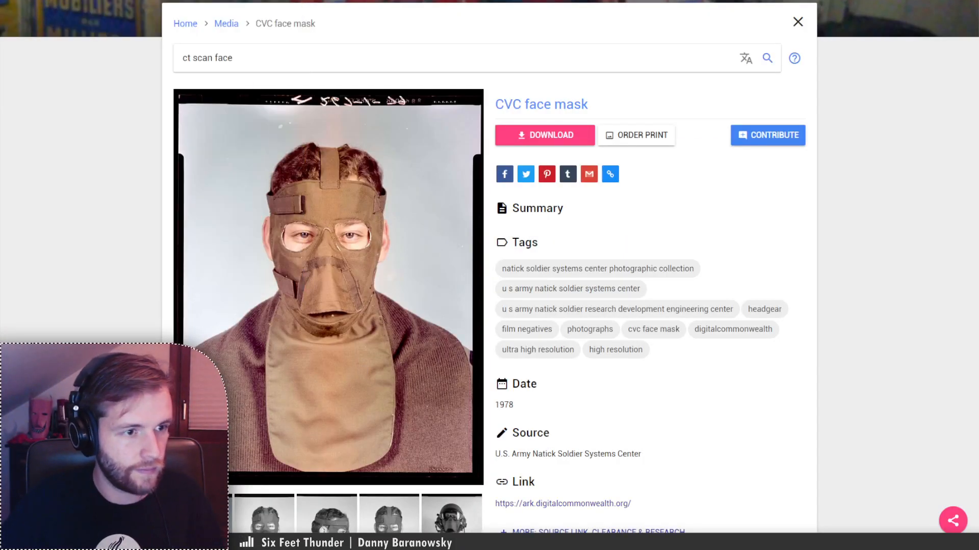
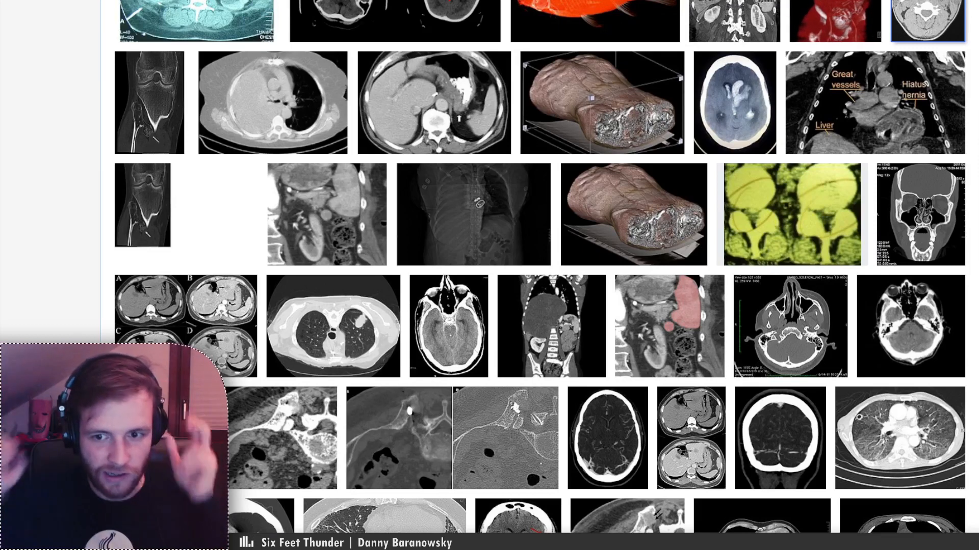
# - Open the Commons file page of the Parry Romberg Syndrome CT scan and bring up its full-resolution image
pyautogui.scroll(-2, 499, 334)
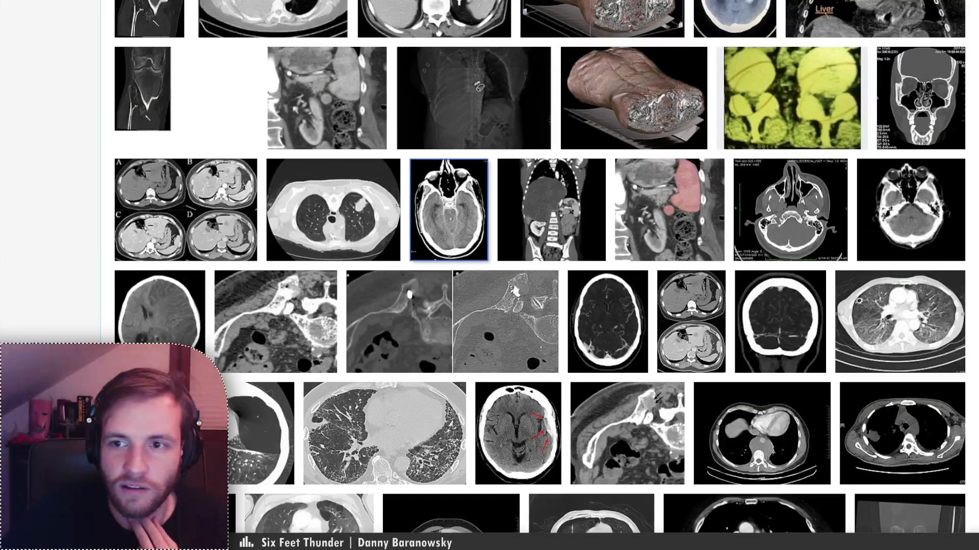
pyautogui.middleClick(805, 213)
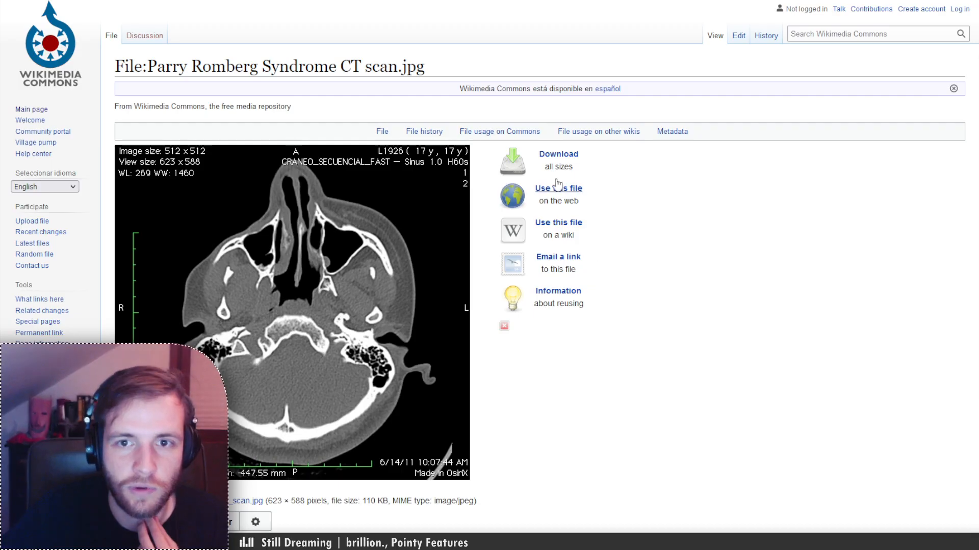
pyautogui.click(559, 154)
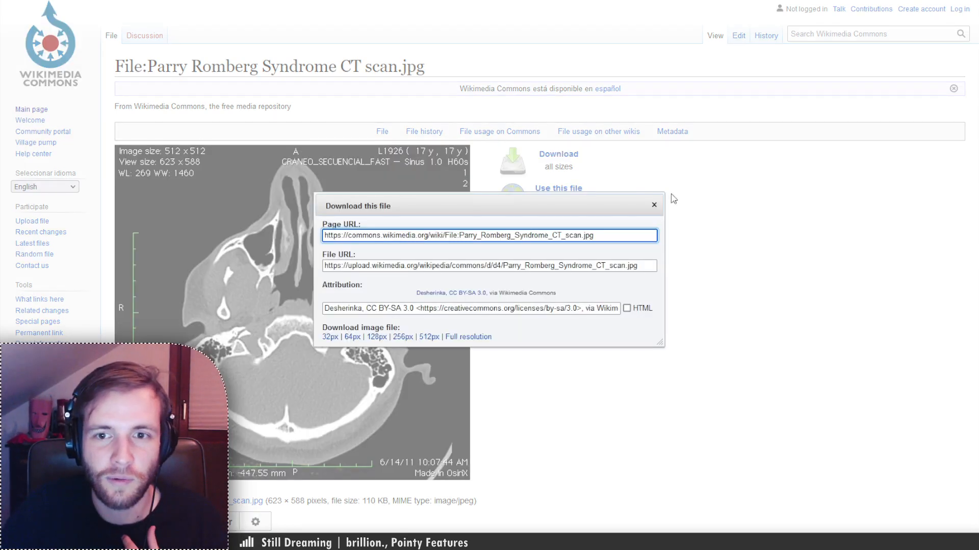
pyautogui.click(488, 338)
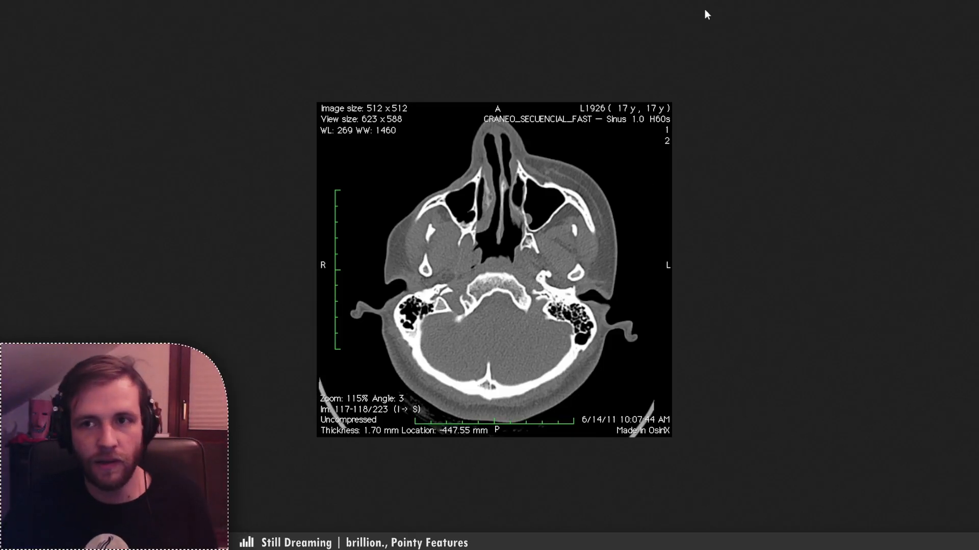
# - Return to the CT scan's file page, check its description and licence, and dismiss the download dialog
pyautogui.hotkey('alt', 'Left')
pyautogui.scroll(-5, 734, 308)
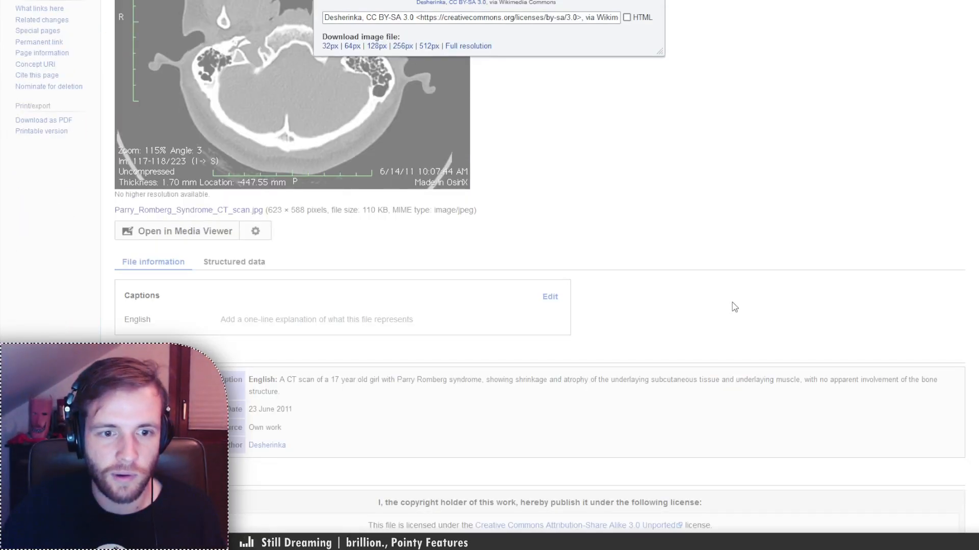
pyautogui.scroll(-5, 732, 303)
pyautogui.scroll(10, 604, 303)
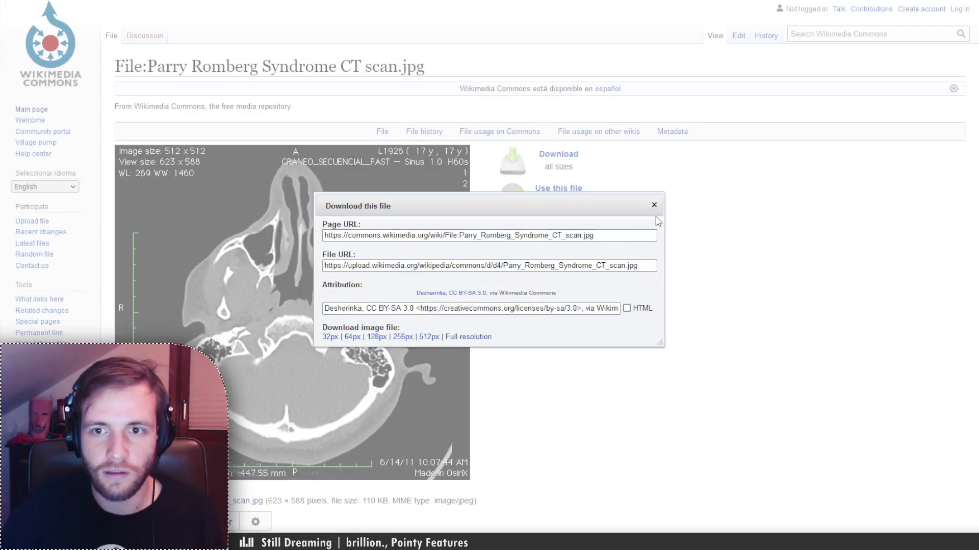
pyautogui.click(656, 204)
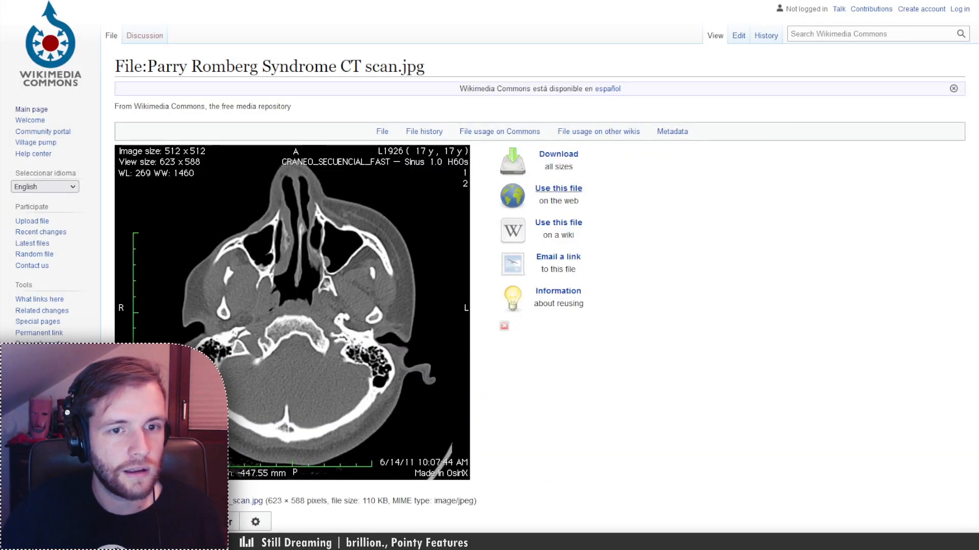
pyautogui.scroll(-5, 539, 339)
pyautogui.scroll(5, 540, 339)
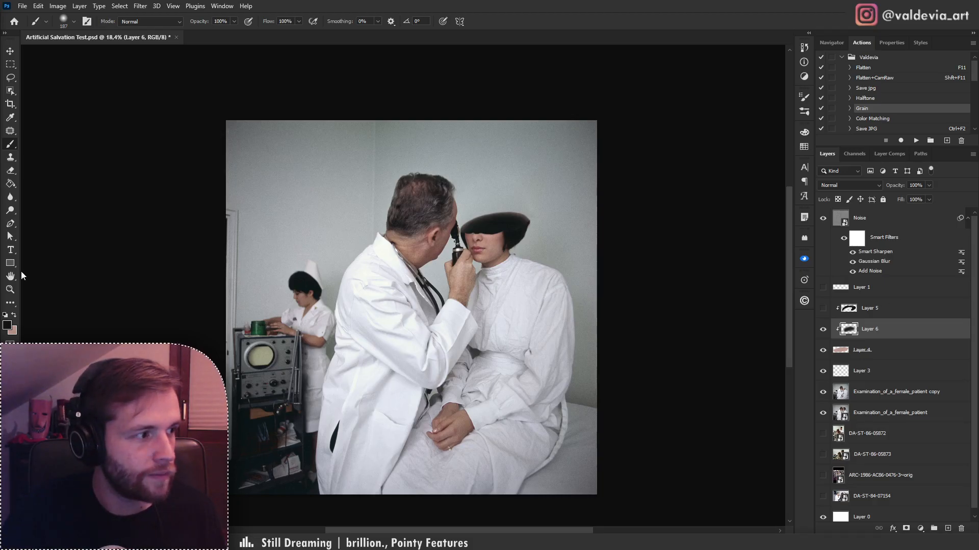
# - Switch to Photoshop, place the Parry Romberg CT scan in the document, and move its layer above Layer 5
pyautogui.moveTo(408, 271); pyautogui.dragTo(415, 269)
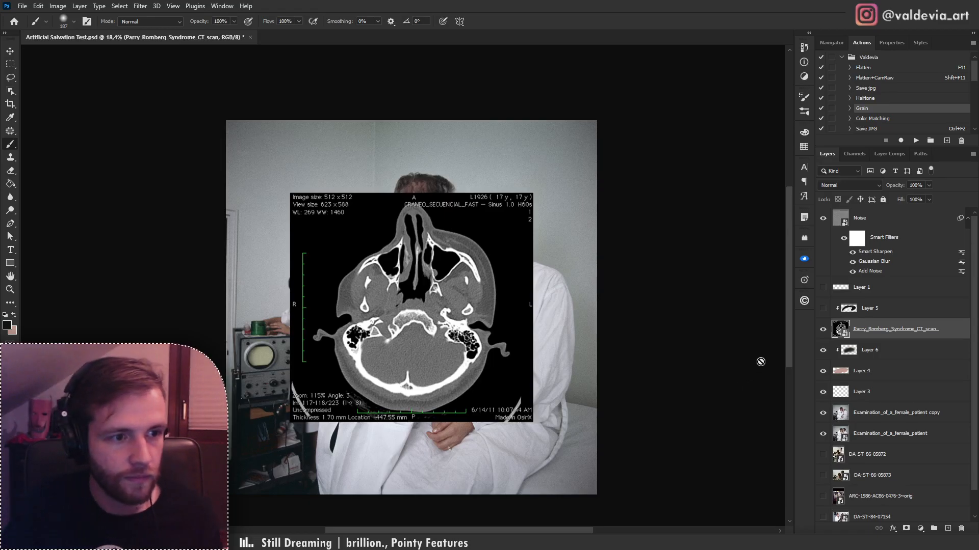
pyautogui.keyDown('alt'); pyautogui.click(874, 339); pyautogui.keyUp('alt')
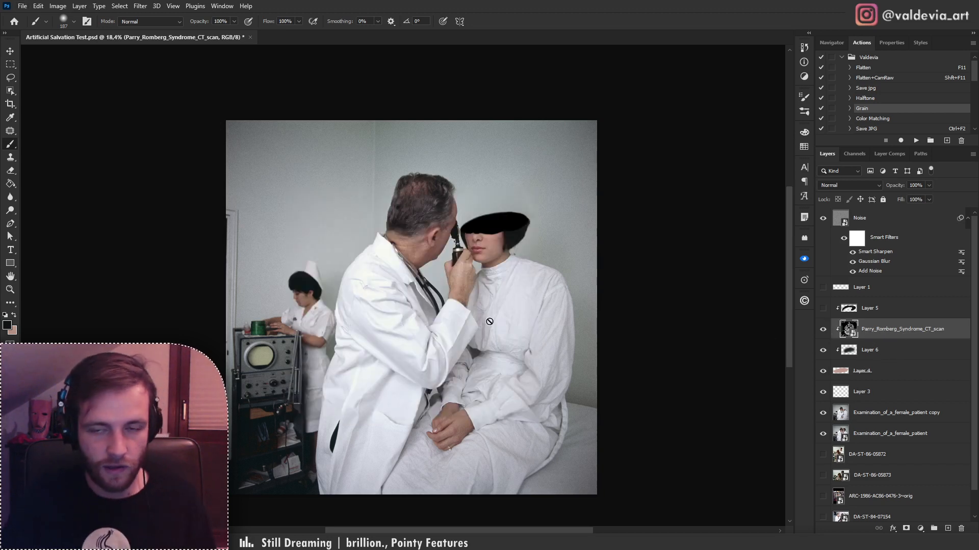
pyautogui.moveTo(879, 332); pyautogui.dragTo(861, 300)
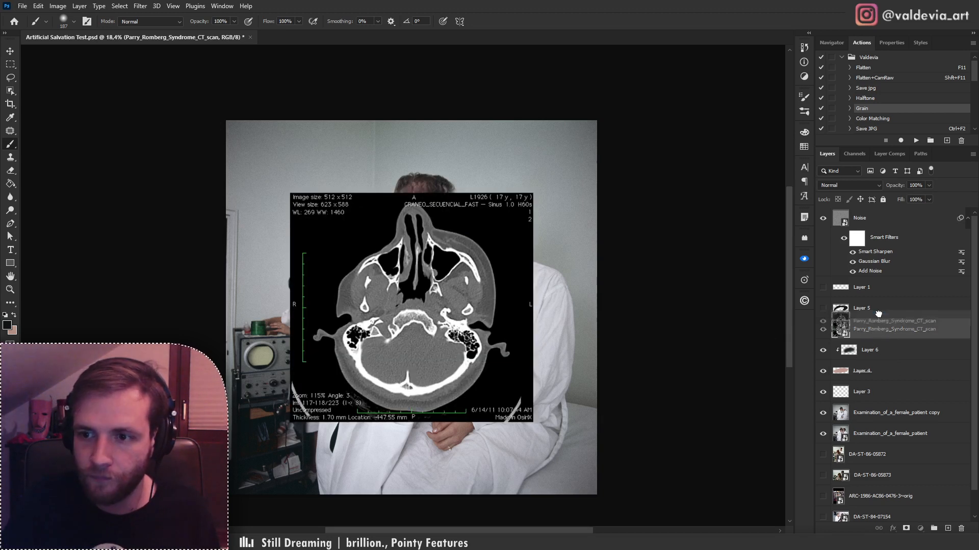
# - Flip the CT scan vertically and horizontally, and scale it down to about 23.9% near the patient's head
pyautogui.hotkey('ctrl', 't')
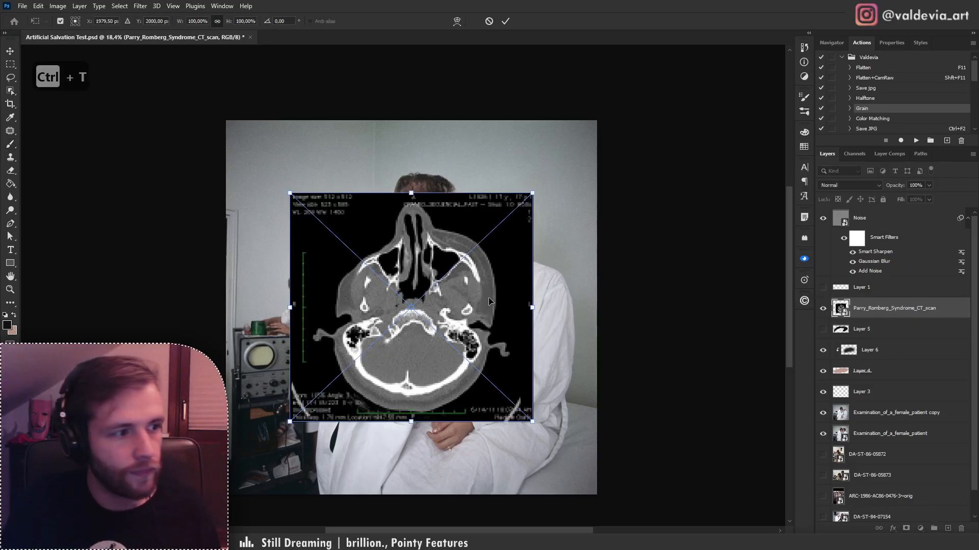
pyautogui.rightClick(489, 296)
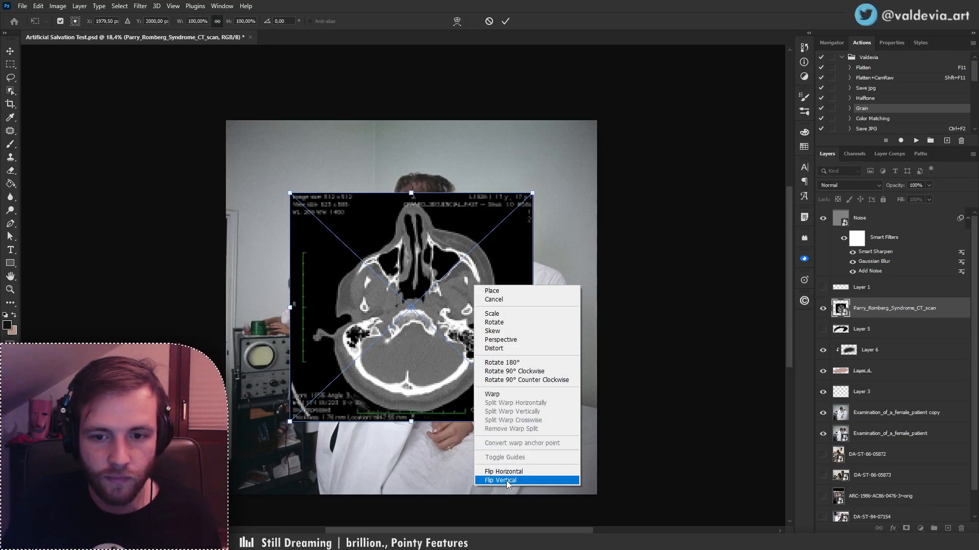
pyautogui.click(505, 483)
pyautogui.rightClick(492, 302)
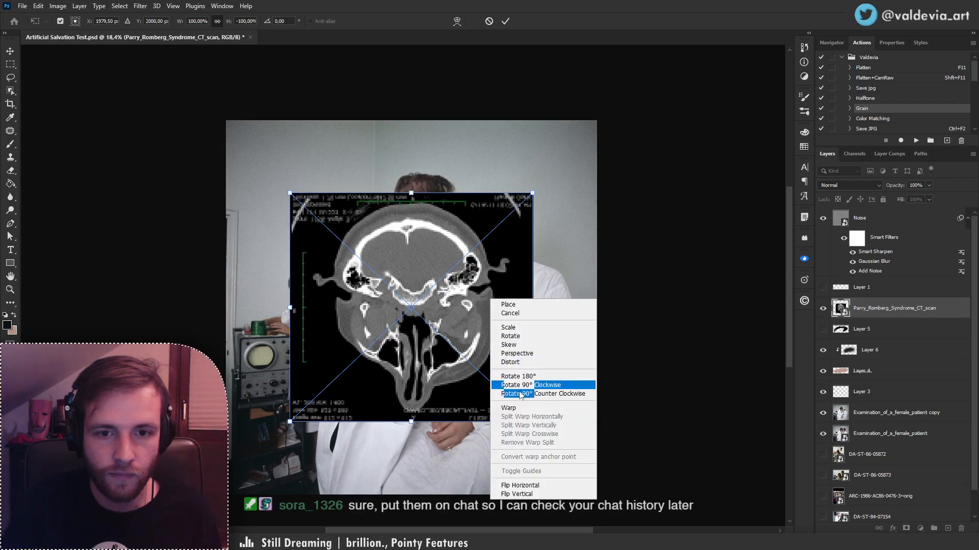
pyautogui.click(512, 479)
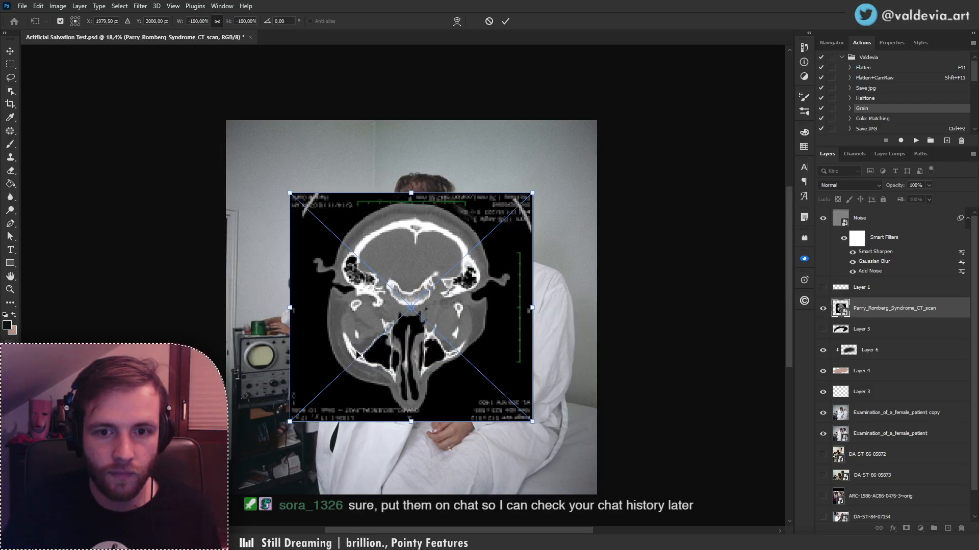
pyautogui.moveTo(289, 421); pyautogui.dragTo(475, 247)
# - Flatten and skew the CT scan into a perspective plane over the patient's cut-off upper head
pyautogui.click(841, 43)
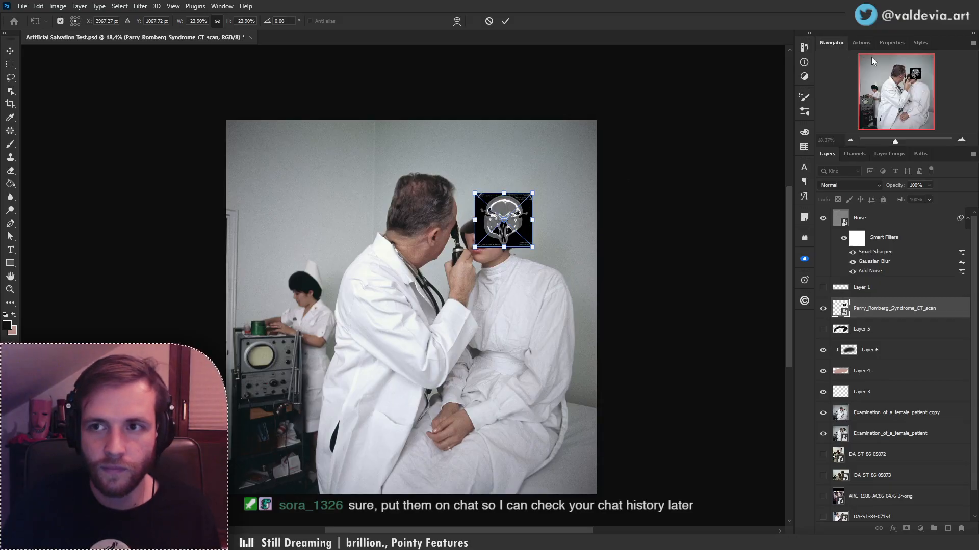
pyautogui.click(905, 140)
pyautogui.moveTo(897, 92); pyautogui.dragTo(912, 77)
pyautogui.moveTo(465, 101); pyautogui.dragTo(436, 185)
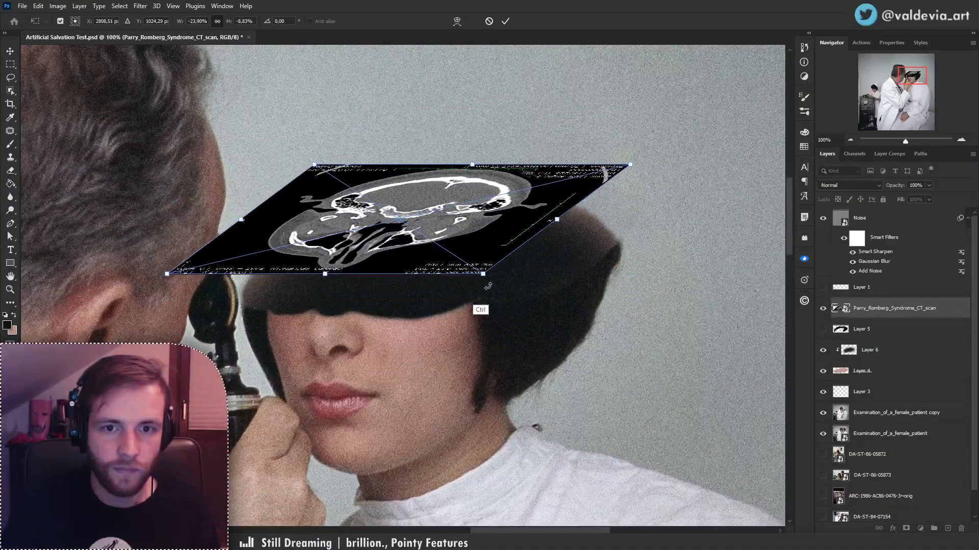
pyautogui.moveTo(485, 276); pyautogui.dragTo(484, 311)
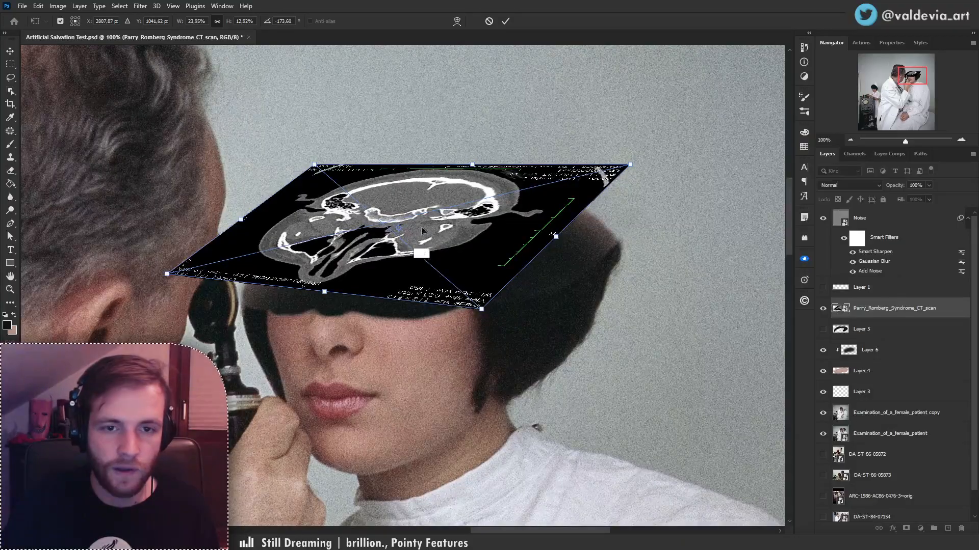
pyautogui.moveTo(435, 236); pyautogui.dragTo(448, 267)
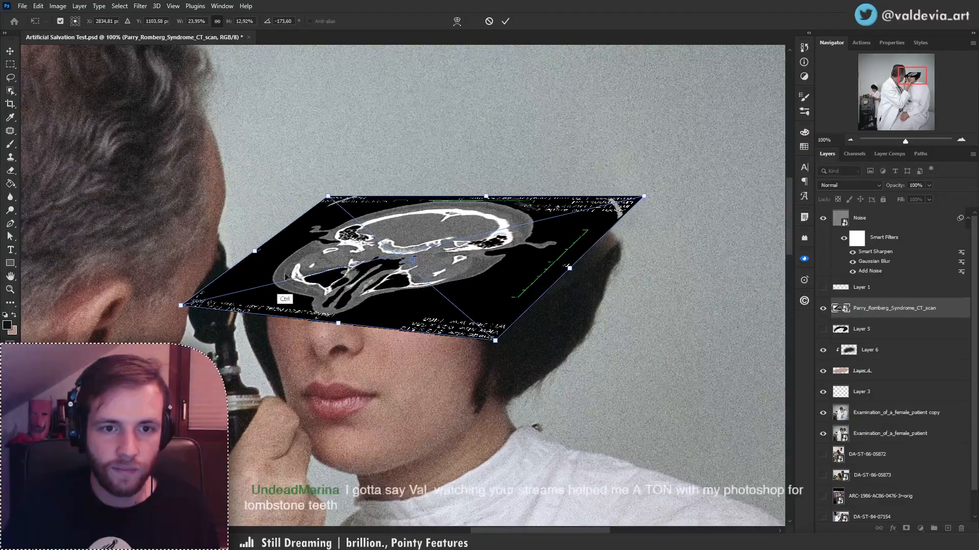
pyautogui.moveTo(264, 254)
pyautogui.mouseDown()
pyautogui.moveTo(239, 349)
pyautogui.moveTo(248, 260)
pyautogui.mouseUp()
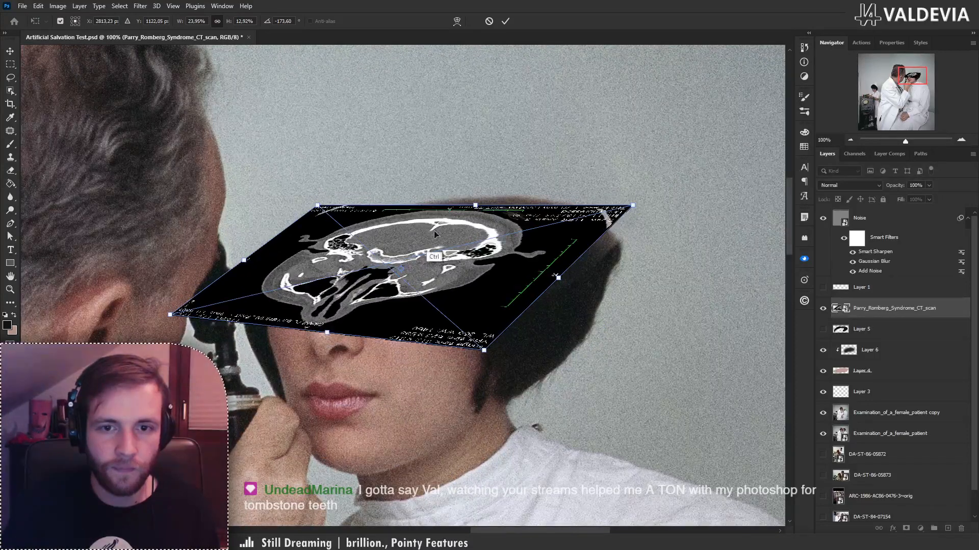
pyautogui.moveTo(317, 206); pyautogui.dragTo(321, 216)
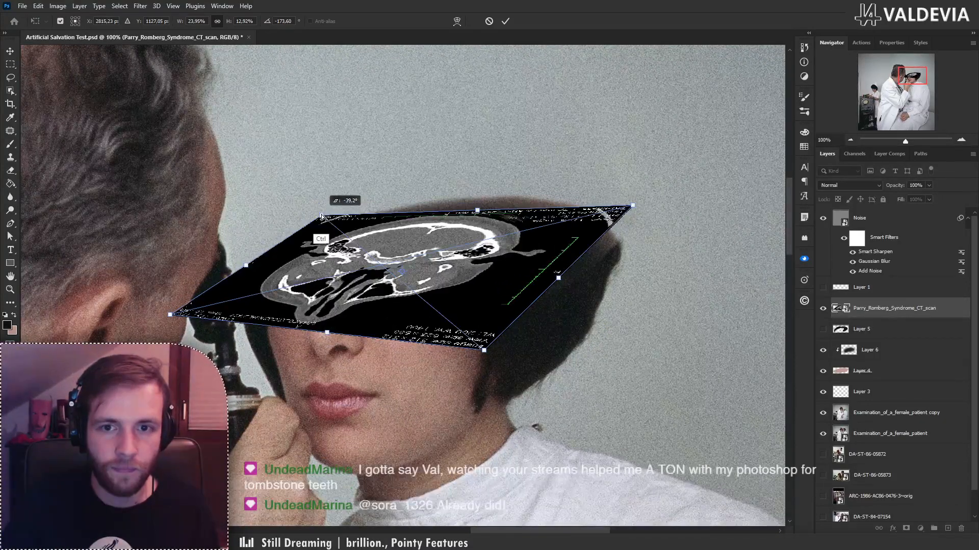
# - Adjust the CT scan's edges to follow the tilt of the head opening and apply the transform
pyautogui.moveTo(561, 279); pyautogui.dragTo(582, 275)
pyautogui.moveTo(246, 266); pyautogui.dragTo(244, 273)
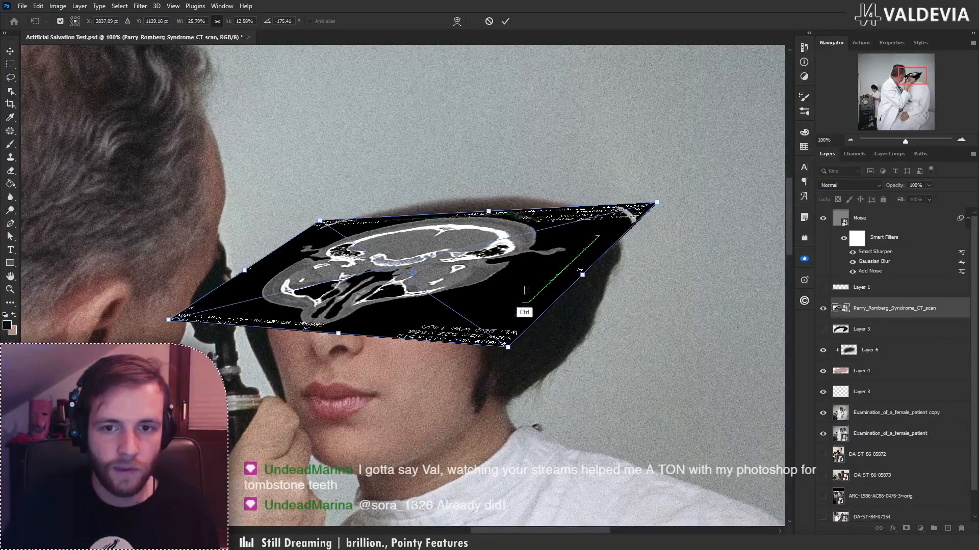
pyautogui.moveTo(488, 212); pyautogui.dragTo(483, 219)
pyautogui.moveTo(342, 325); pyautogui.dragTo(360, 331)
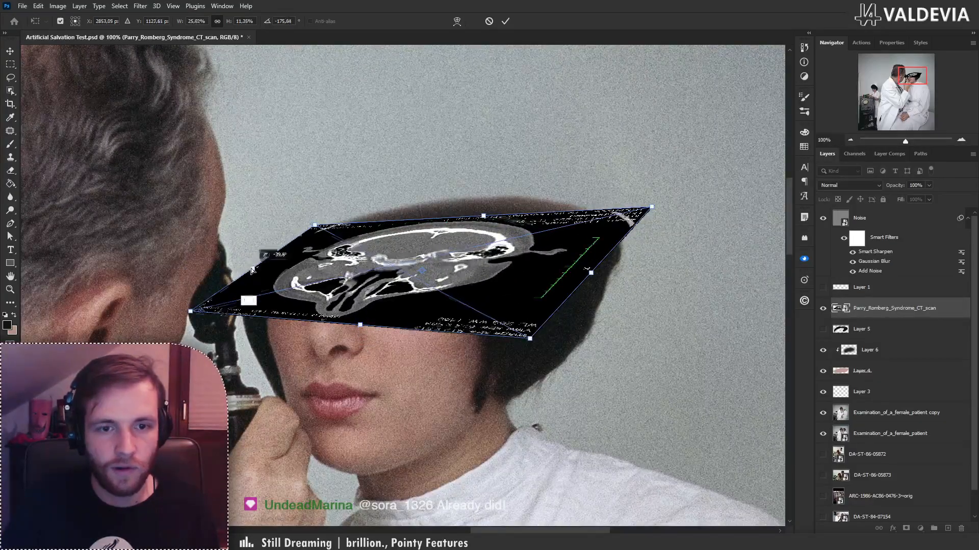
pyautogui.moveTo(251, 271)
pyautogui.mouseDown()
pyautogui.moveTo(245, 278)
pyautogui.moveTo(253, 276)
pyautogui.mouseUp()
pyautogui.moveTo(588, 279)
pyautogui.mouseDown()
pyautogui.moveTo(605, 266)
pyautogui.moveTo(603, 285)
pyautogui.mouseUp()
pyautogui.press('Return')
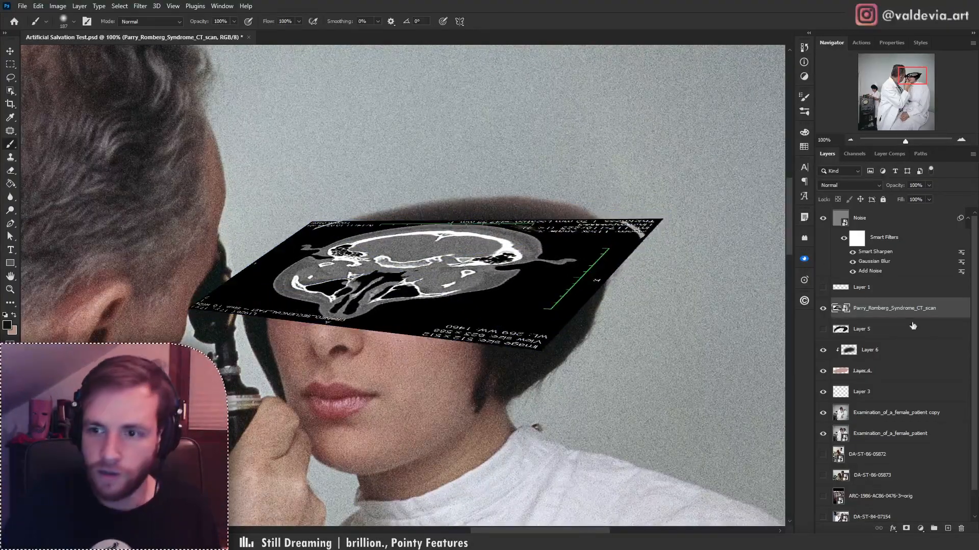
# - Move the CT scan below Layer 5 into the clipping group and stretch its front edge toward the face
pyautogui.moveTo(884, 319); pyautogui.dragTo(894, 339)
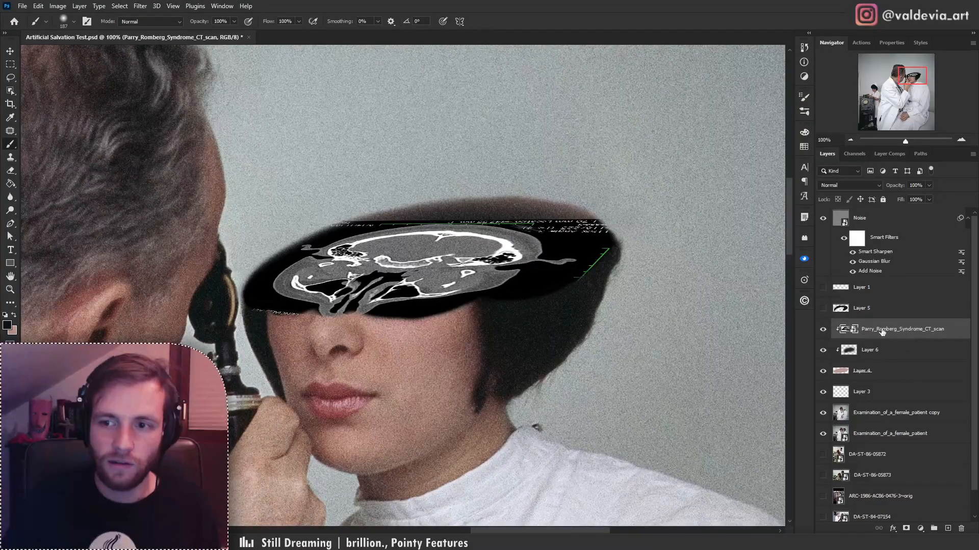
pyautogui.hotkey('ctrl', 't')
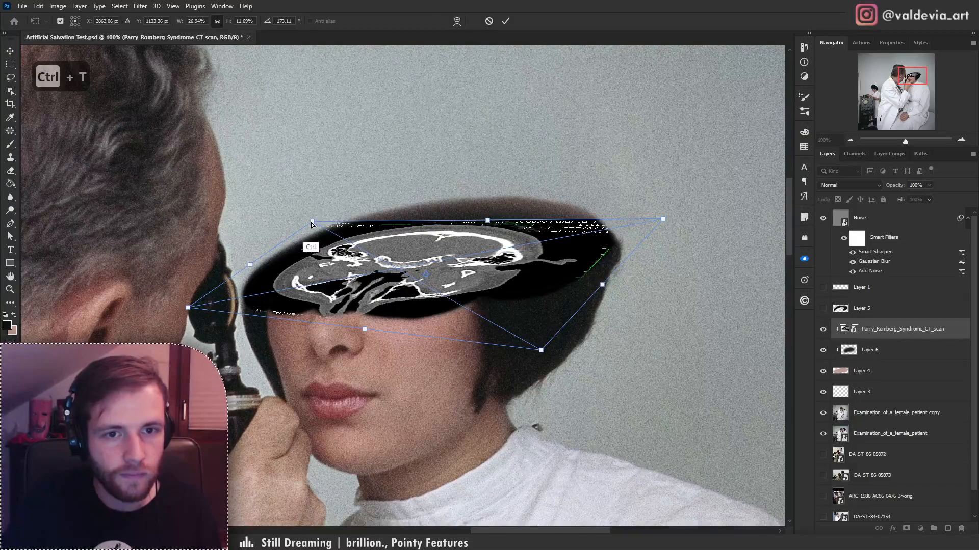
pyautogui.moveTo(312, 225); pyautogui.dragTo(299, 221)
pyautogui.moveTo(188, 308); pyautogui.dragTo(170, 317)
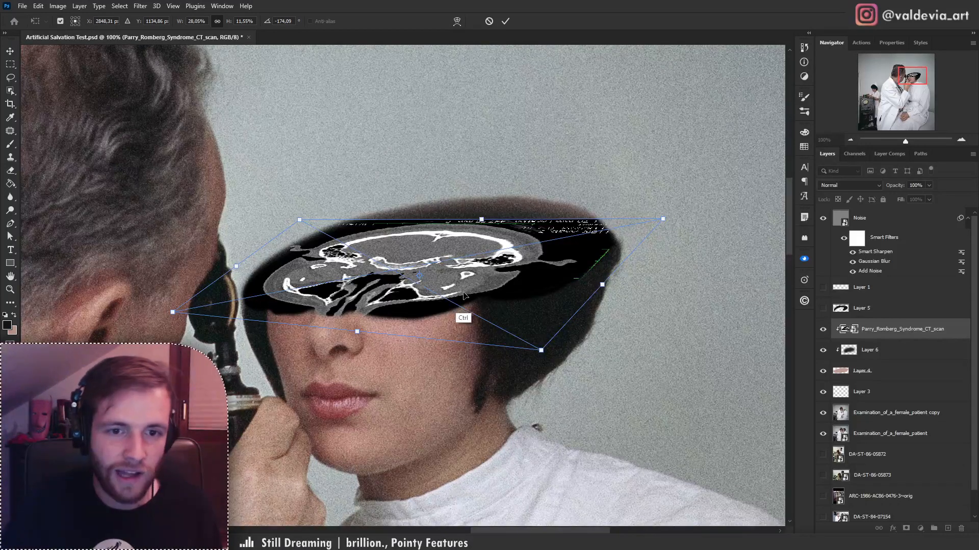
pyautogui.moveTo(463, 296); pyautogui.dragTo(459, 301)
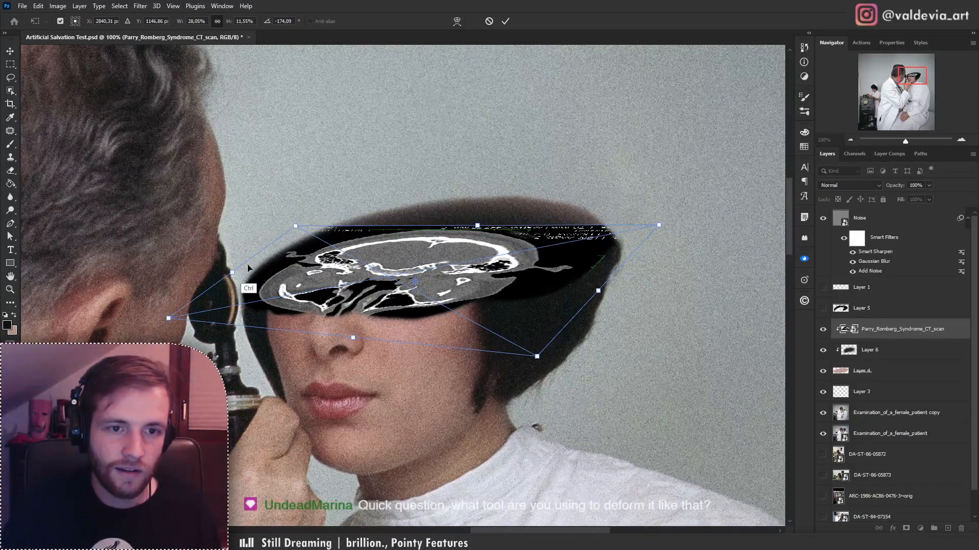
pyautogui.moveTo(233, 273); pyautogui.dragTo(232, 282)
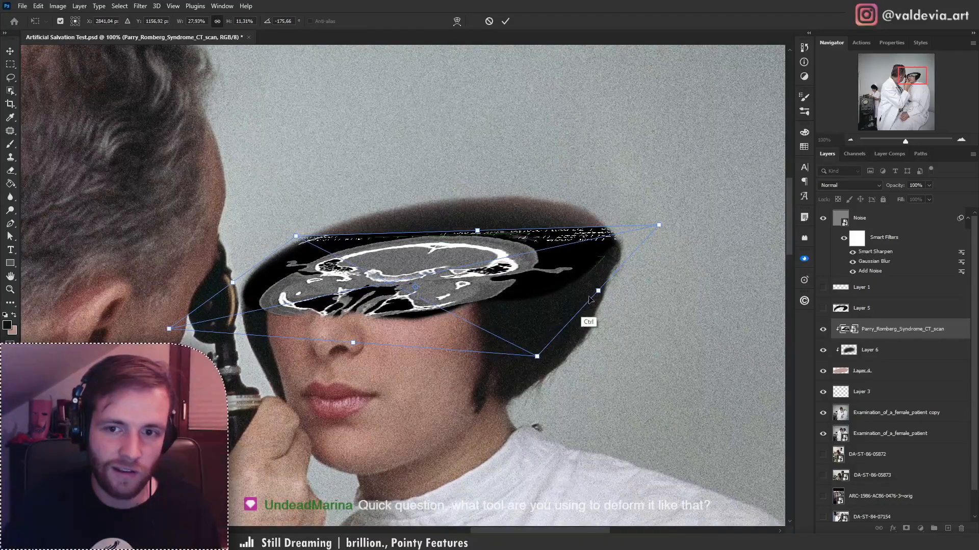
# - Narrow the CT scan from both sides and raise its back edge to match the perspective of the head opening
pyautogui.moveTo(598, 292); pyautogui.dragTo(581, 304)
pyautogui.moveTo(468, 233); pyautogui.dragTo(476, 224)
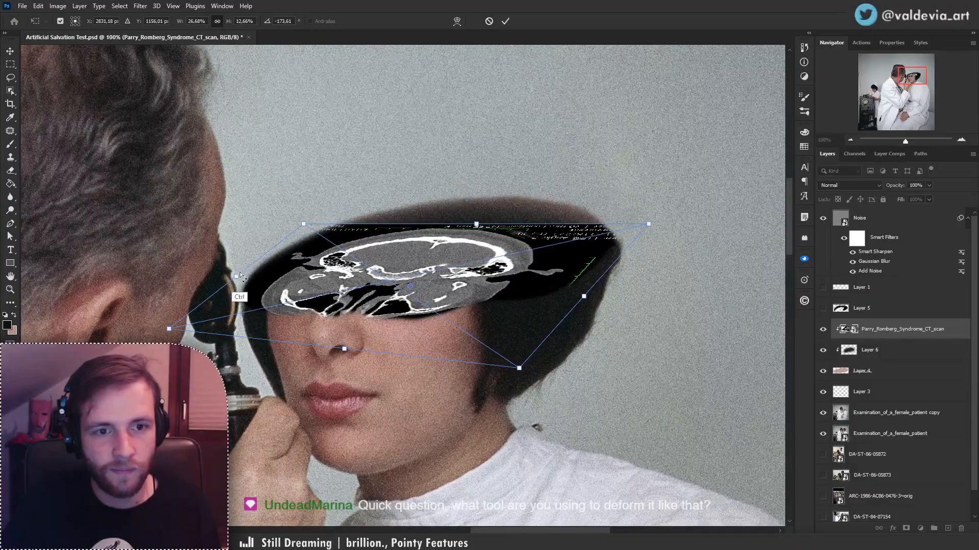
pyautogui.moveTo(237, 277); pyautogui.dragTo(244, 279)
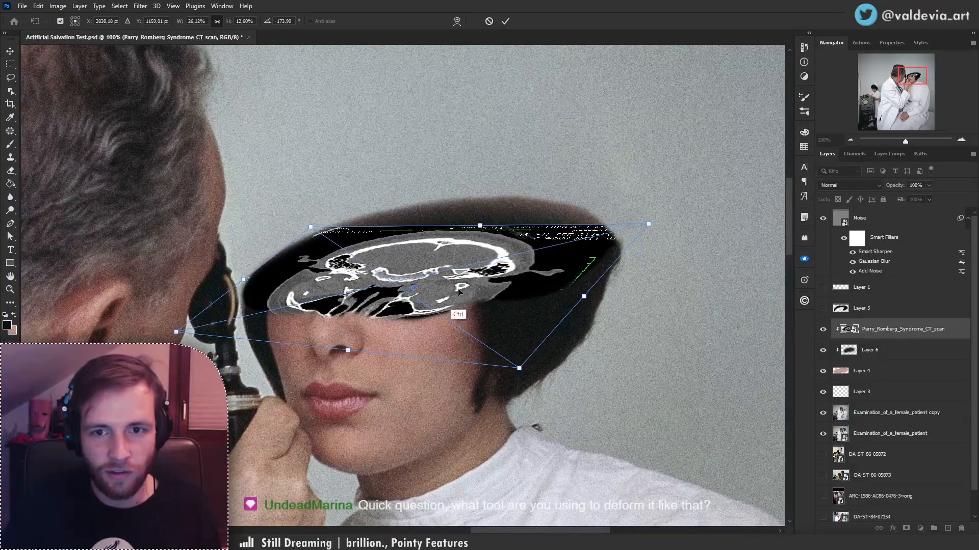
pyautogui.moveTo(584, 297); pyautogui.dragTo(573, 301)
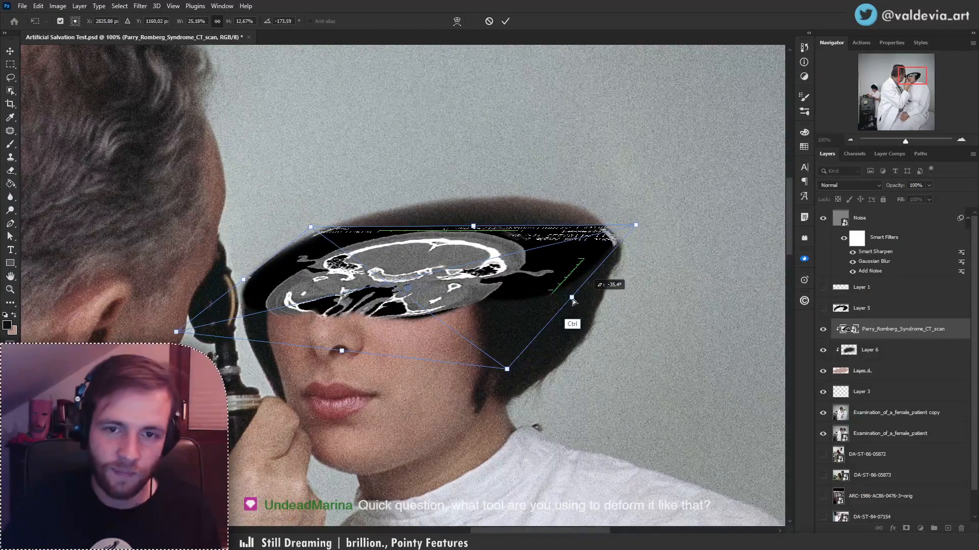
pyautogui.moveTo(473, 226); pyautogui.dragTo(486, 218)
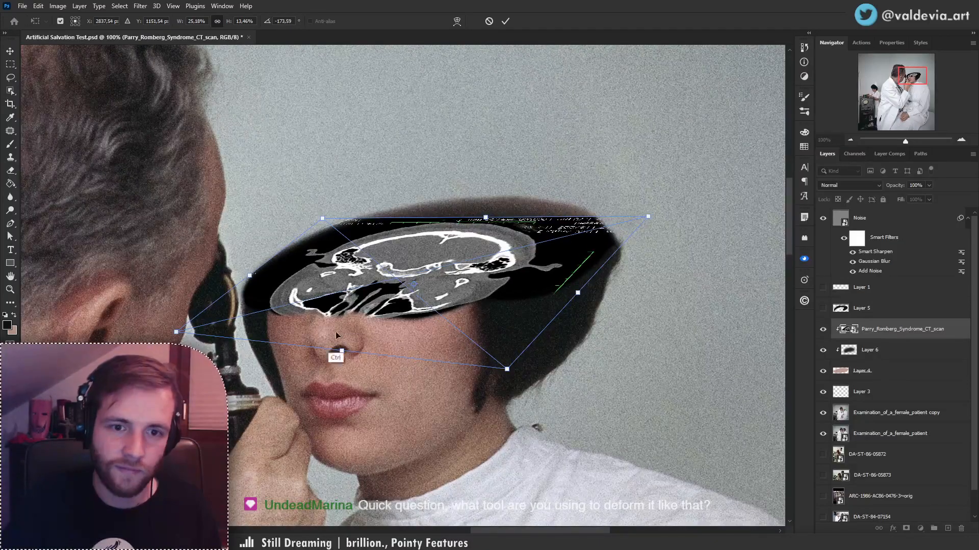
pyautogui.moveTo(341, 352); pyautogui.dragTo(342, 354)
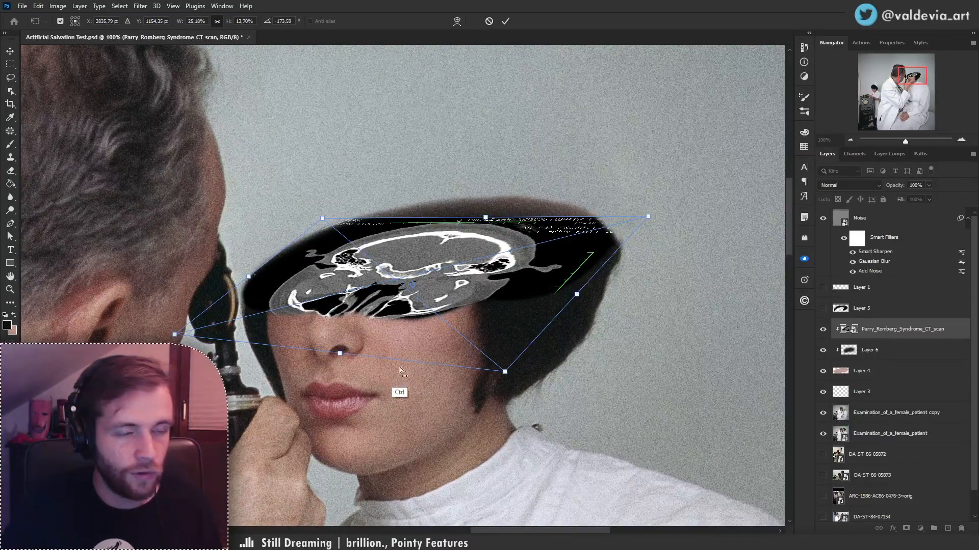
# - Distort the CT scan's corners and front edge so the skull slice follows the cut line across the face
pyautogui.moveTo(504, 371); pyautogui.dragTo(506, 372)
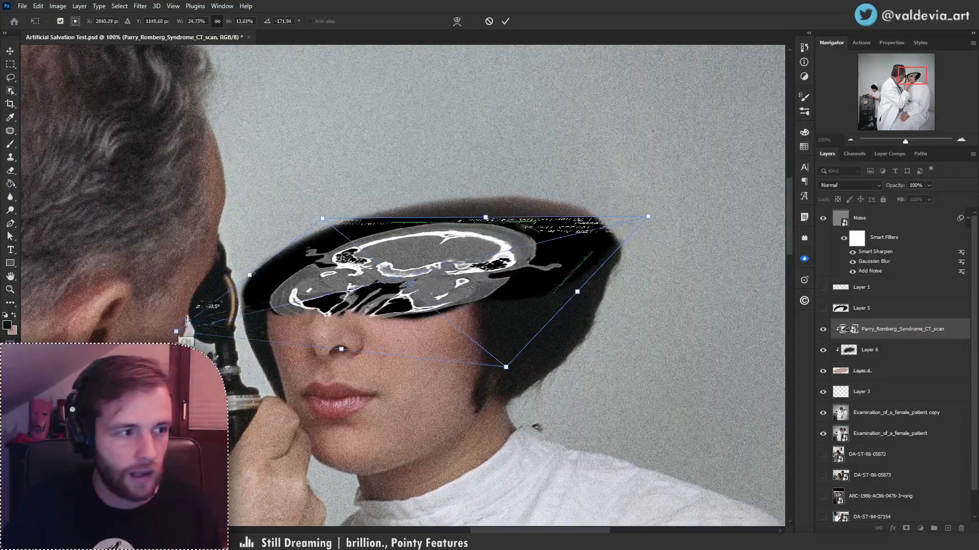
pyautogui.moveTo(187, 320); pyautogui.dragTo(178, 333)
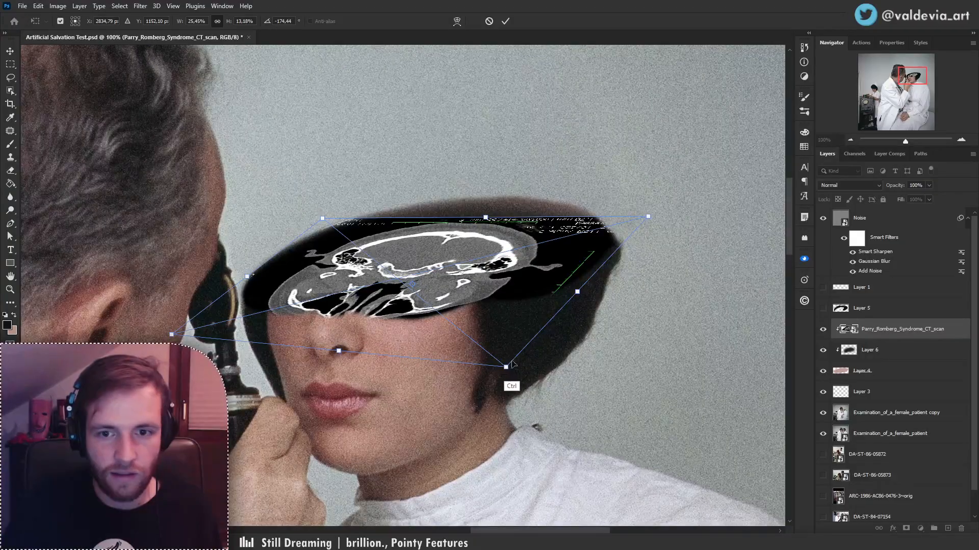
pyautogui.moveTo(505, 367); pyautogui.dragTo(497, 384)
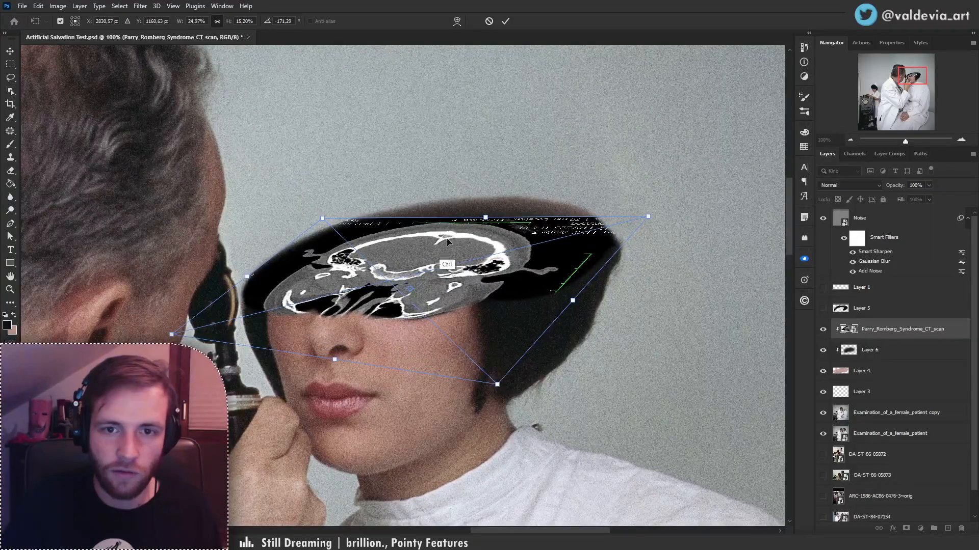
pyautogui.moveTo(329, 223); pyautogui.dragTo(328, 222)
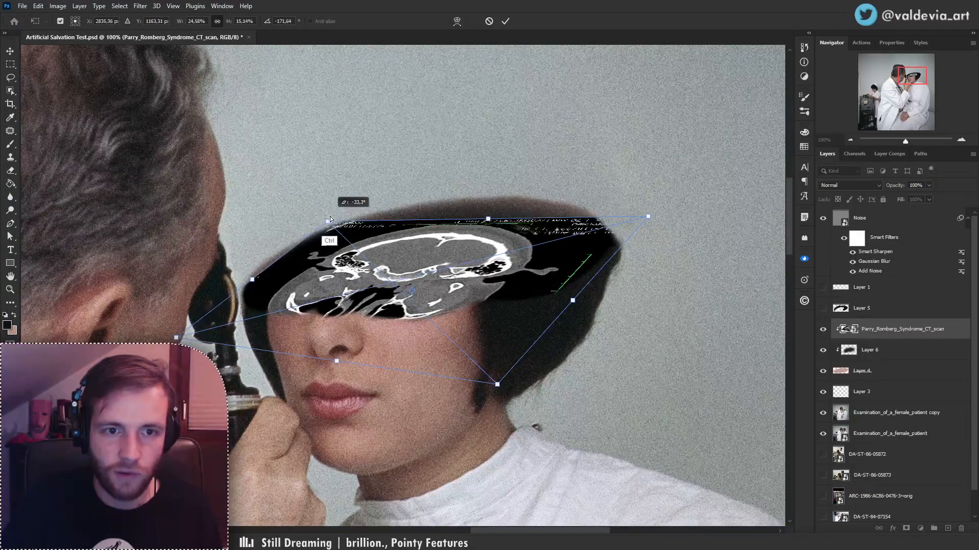
pyautogui.moveTo(336, 366); pyautogui.dragTo(338, 351)
pyautogui.moveTo(177, 329); pyautogui.dragTo(183, 330)
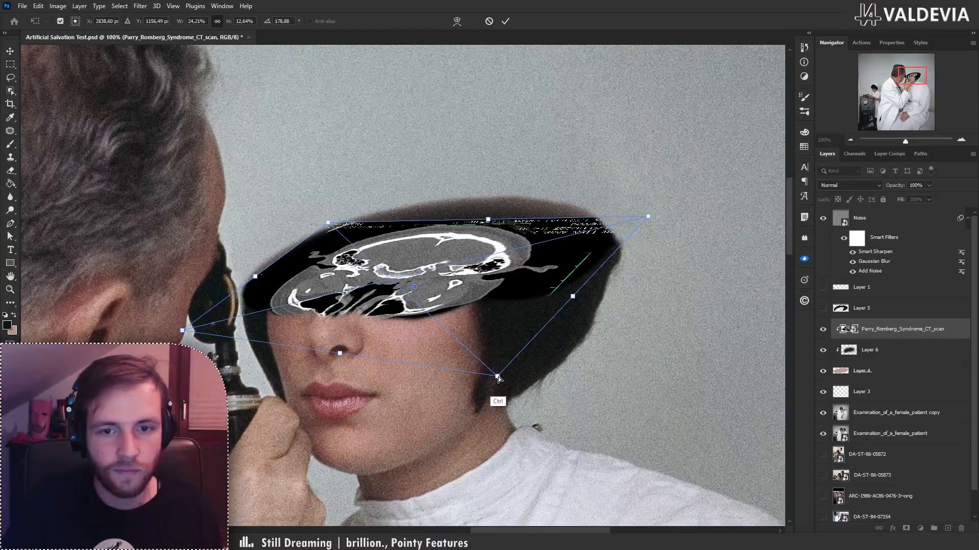
# - Skew the CT scan's back edge and flatten the slice to about 11.2% height inside the head opening
pyautogui.moveTo(497, 378)
pyautogui.mouseDown()
pyautogui.moveTo(493, 364)
pyautogui.moveTo(489, 383)
pyautogui.mouseUp()
pyautogui.moveTo(490, 222); pyautogui.dragTo(497, 218)
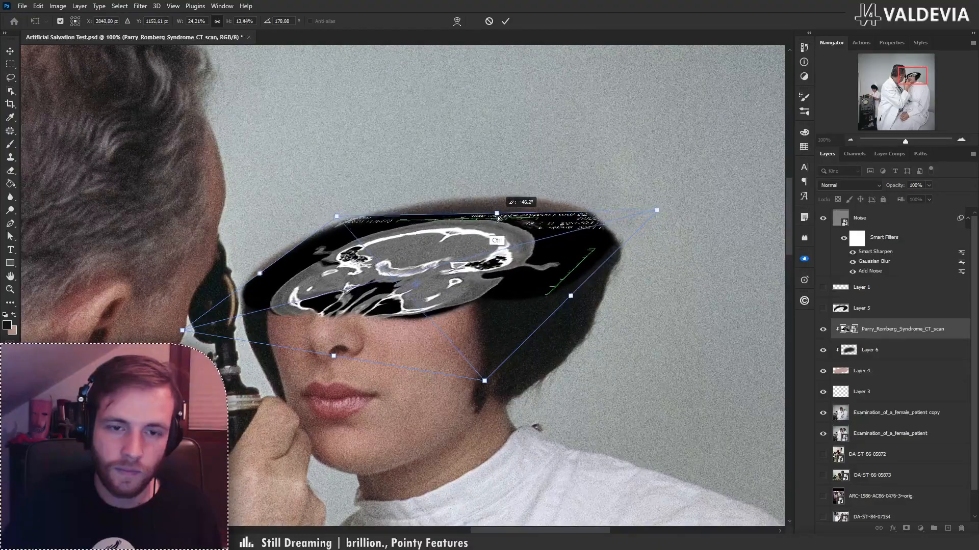
pyautogui.moveTo(442, 297); pyautogui.dragTo(457, 257)
pyautogui.moveTo(504, 204); pyautogui.dragTo(488, 239)
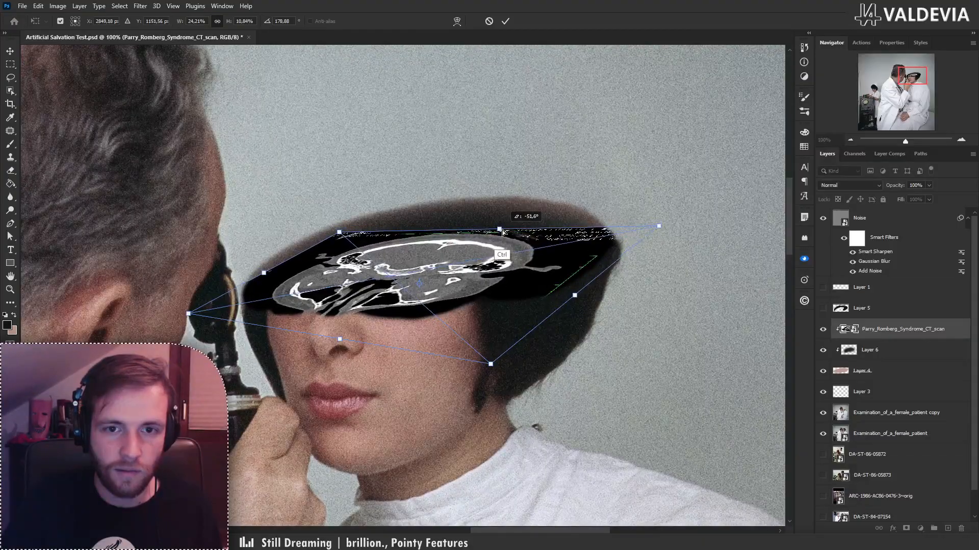
pyautogui.moveTo(339, 339); pyautogui.dragTo(346, 345)
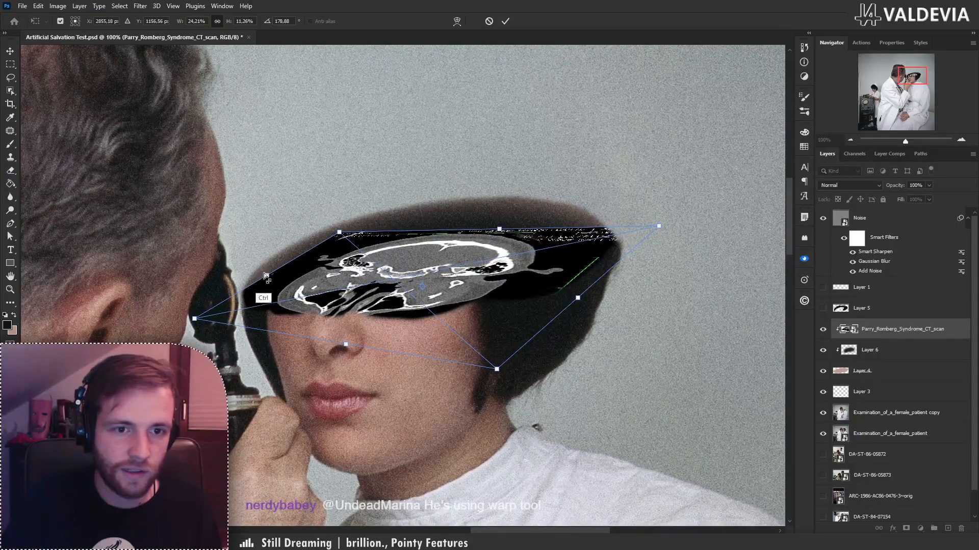
pyautogui.moveTo(265, 276); pyautogui.dragTo(258, 284)
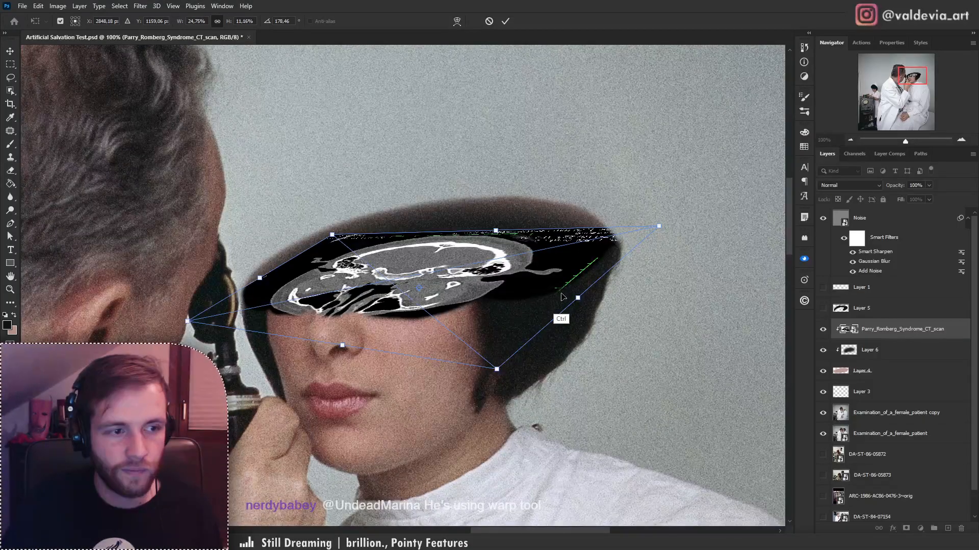
# - Refine the CT scan's corners to about 24.15% width and 17% height, and apply the transform
pyautogui.moveTo(579, 300); pyautogui.dragTo(567, 307)
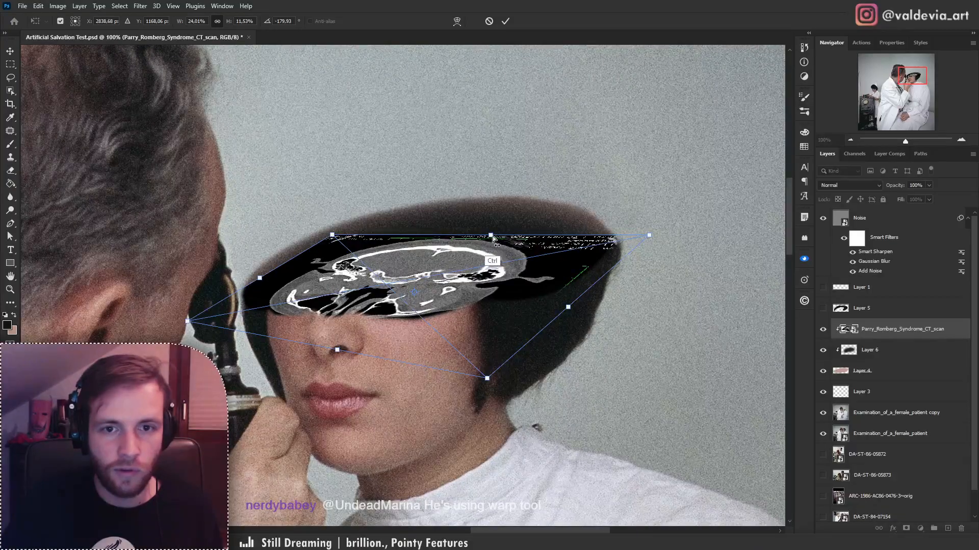
pyautogui.moveTo(493, 237); pyautogui.dragTo(502, 228)
pyautogui.moveTo(338, 351); pyautogui.dragTo(343, 350)
pyautogui.moveTo(343, 227); pyautogui.dragTo(333, 234)
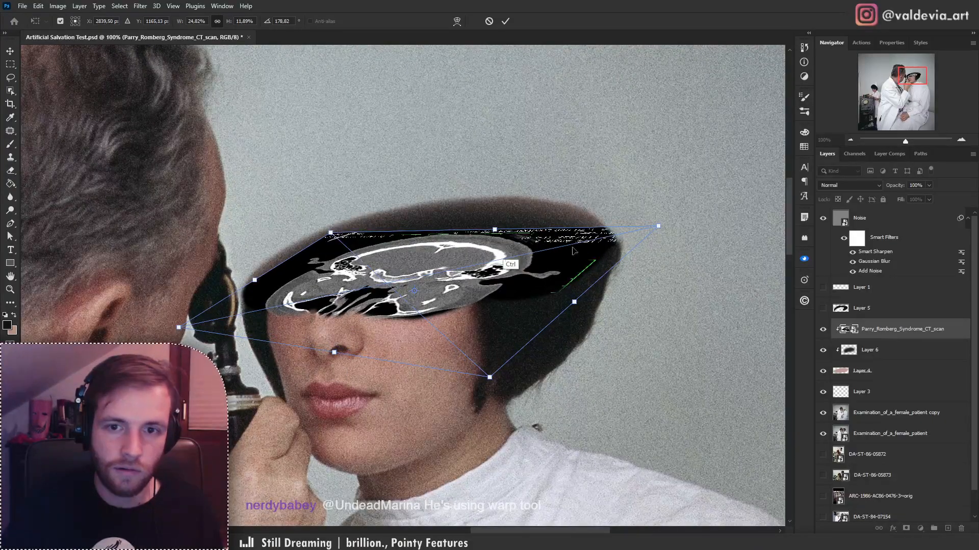
pyautogui.moveTo(657, 226); pyautogui.dragTo(638, 223)
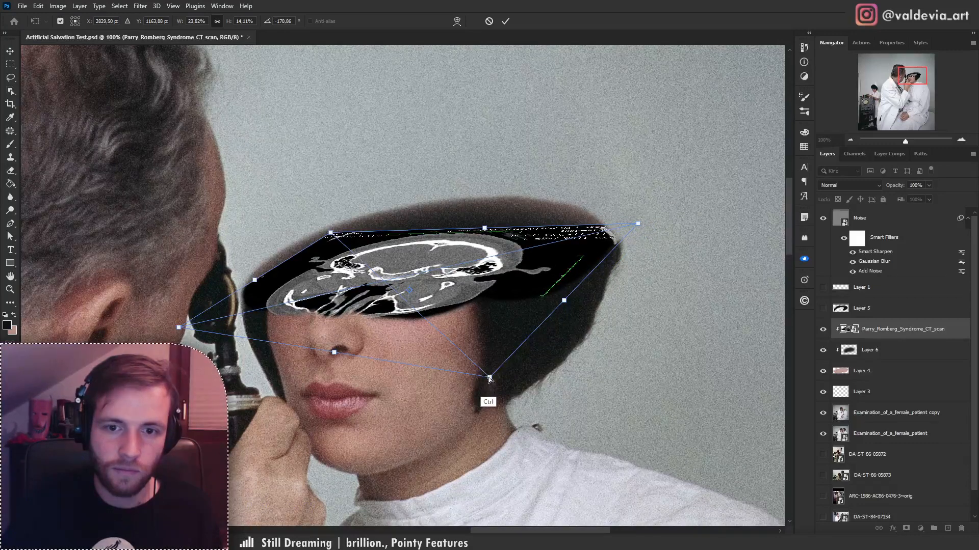
pyautogui.moveTo(489, 378); pyautogui.dragTo(488, 404)
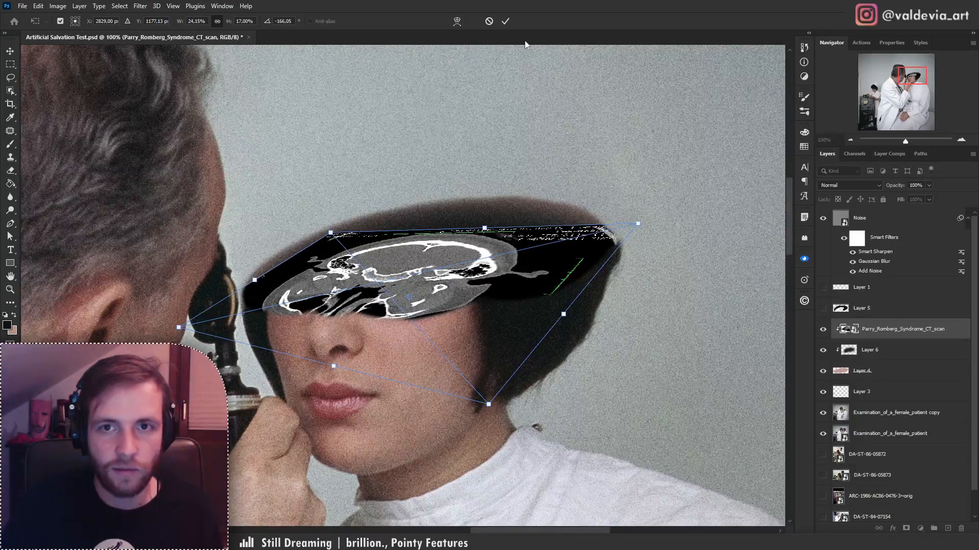
pyautogui.click(505, 21)
pyautogui.press('b')
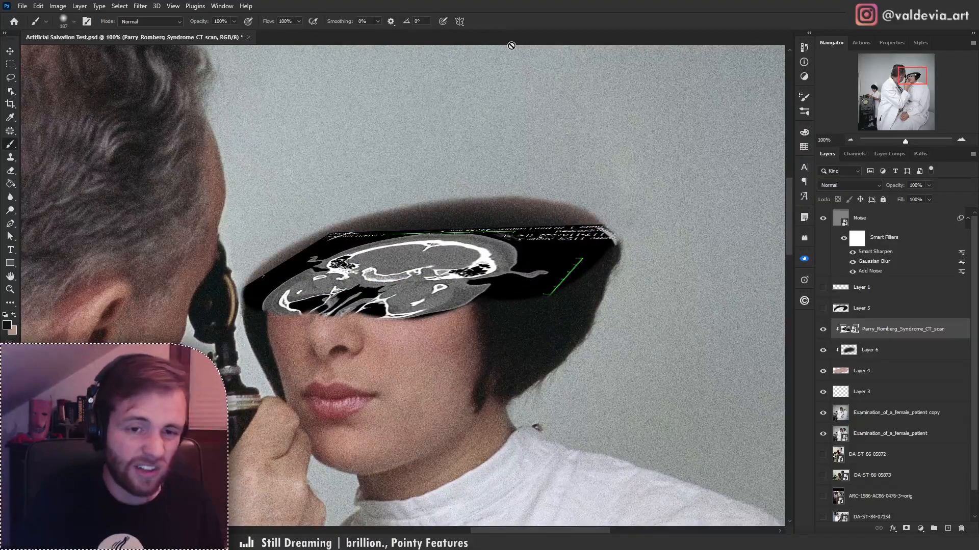
# - Start a Puppet Warp on the CT scan and pin the skull slice along the face cut and at its rear edge
pyautogui.hotkey('ctrl', 'shift', 'p')
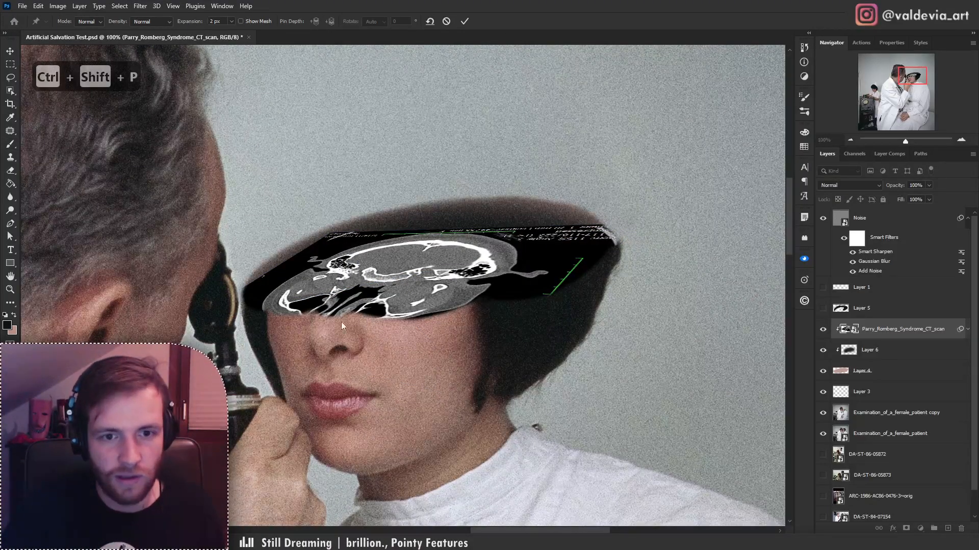
pyautogui.click(333, 324)
pyautogui.moveTo(360, 261); pyautogui.dragTo(283, 310)
pyautogui.hotkey('ctrl', 'z')
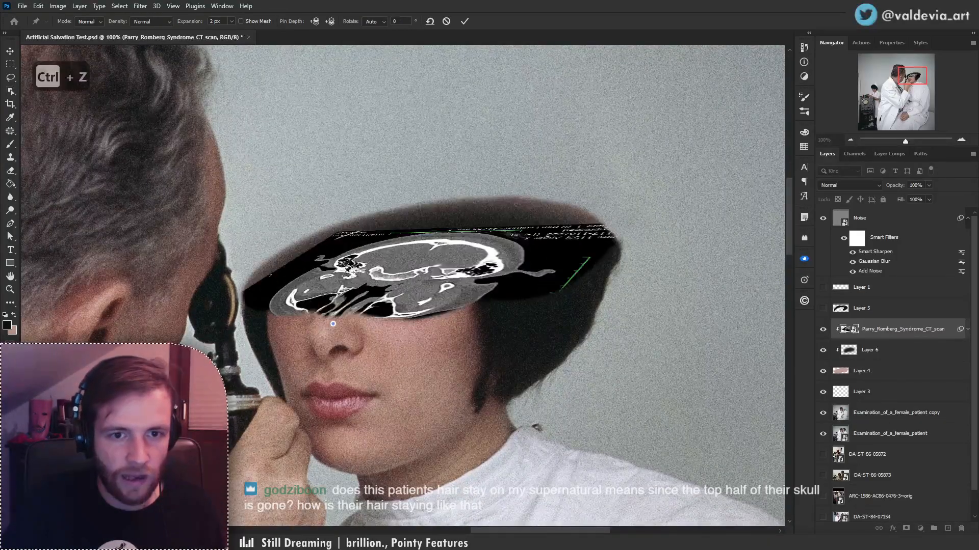
pyautogui.moveTo(363, 250); pyautogui.dragTo(356, 259)
pyautogui.moveTo(298, 319); pyautogui.dragTo(280, 302)
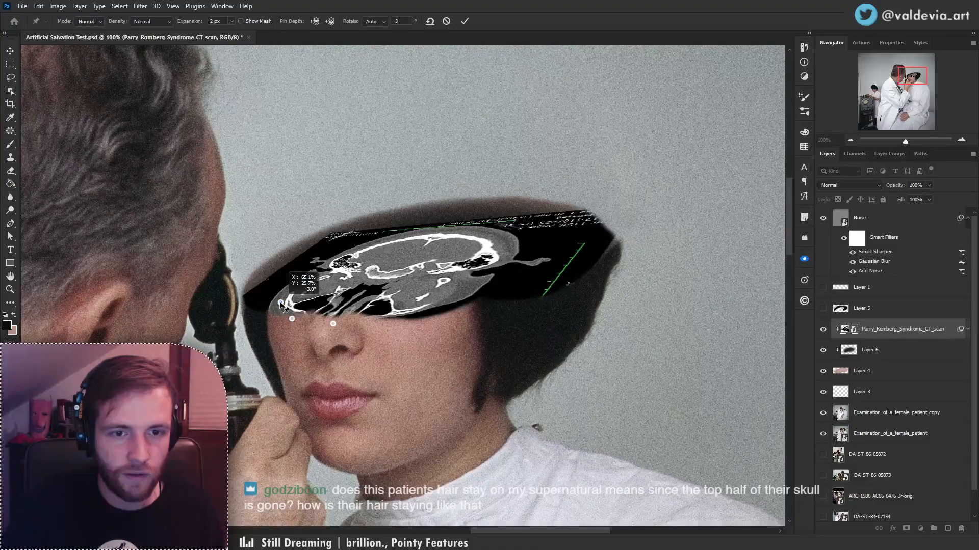
pyautogui.moveTo(442, 287); pyautogui.dragTo(435, 299)
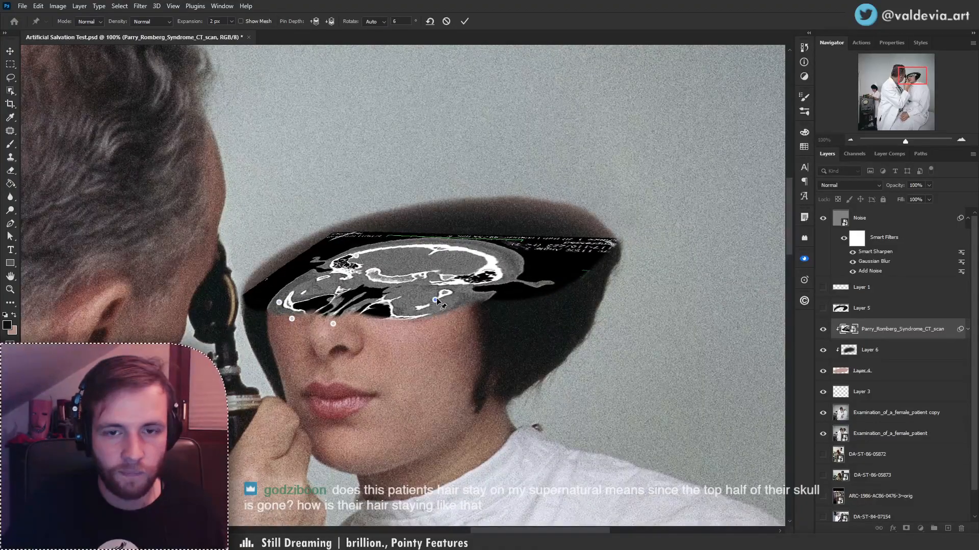
pyautogui.moveTo(514, 258); pyautogui.dragTo(513, 252)
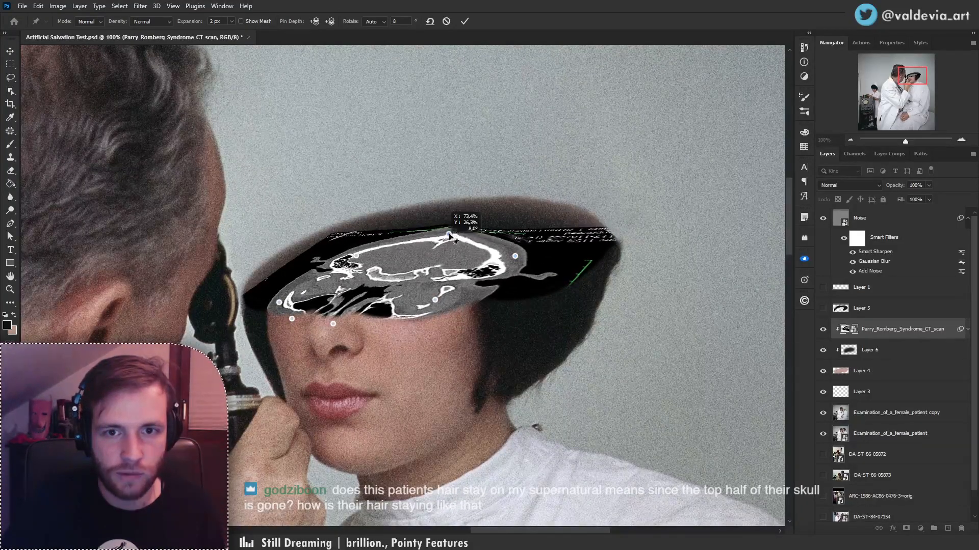
pyautogui.hotkey('ctrl', 'z')
pyautogui.moveTo(416, 258); pyautogui.dragTo(416, 260)
pyautogui.hotkey('ctrl', 'z')
pyautogui.moveTo(454, 231); pyautogui.dragTo(460, 217)
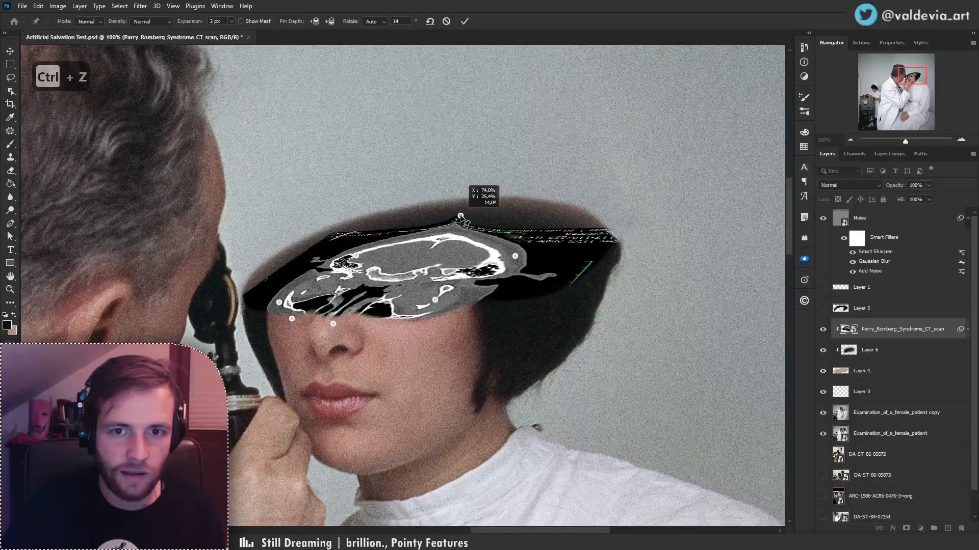
pyautogui.hotkey('ctrl', 'z')
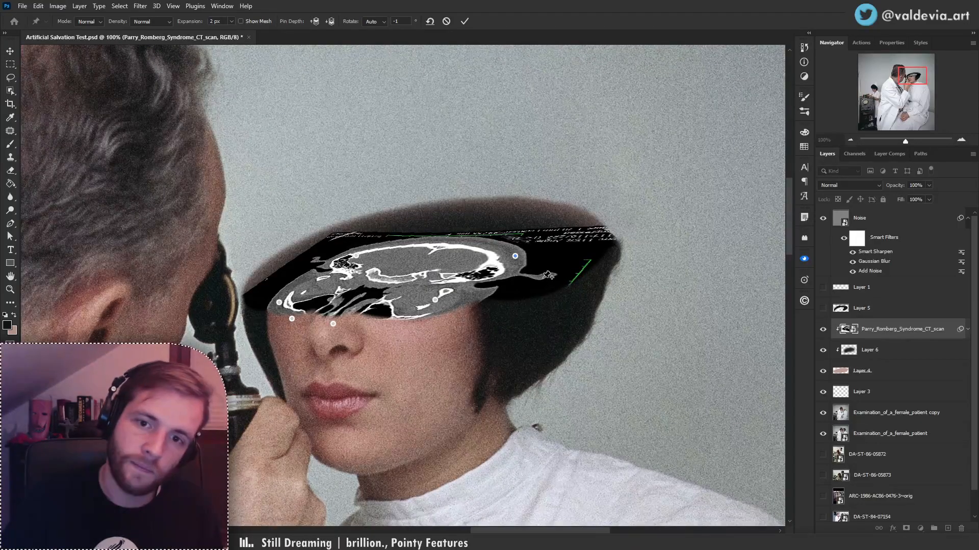
# - Pull the thin strand behind the skull slice slightly toward the face and apply the Puppet Warp
pyautogui.moveTo(544, 277); pyautogui.dragTo(533, 278)
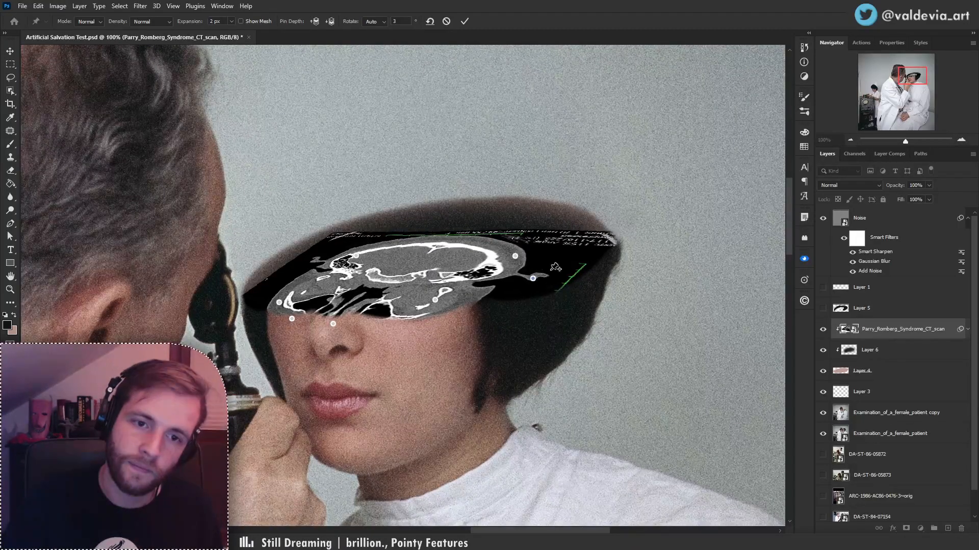
pyautogui.click(464, 21)
# - Nudge the warped CT scan about 0.1% horizontally over the head opening and save the document
pyautogui.press('z')
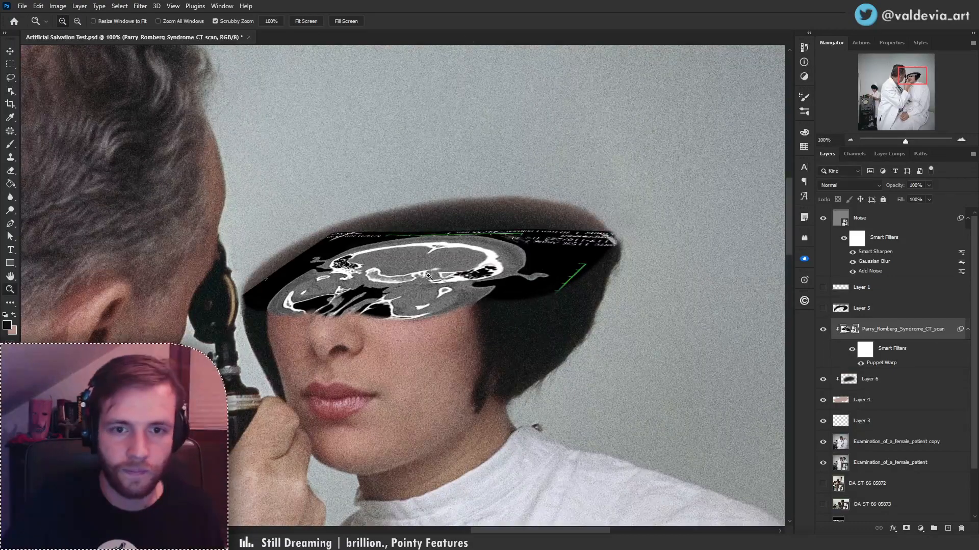
pyautogui.moveTo(466, 263)
pyautogui.mouseDown()
pyautogui.moveTo(357, 275)
pyautogui.moveTo(403, 286)
pyautogui.mouseUp()
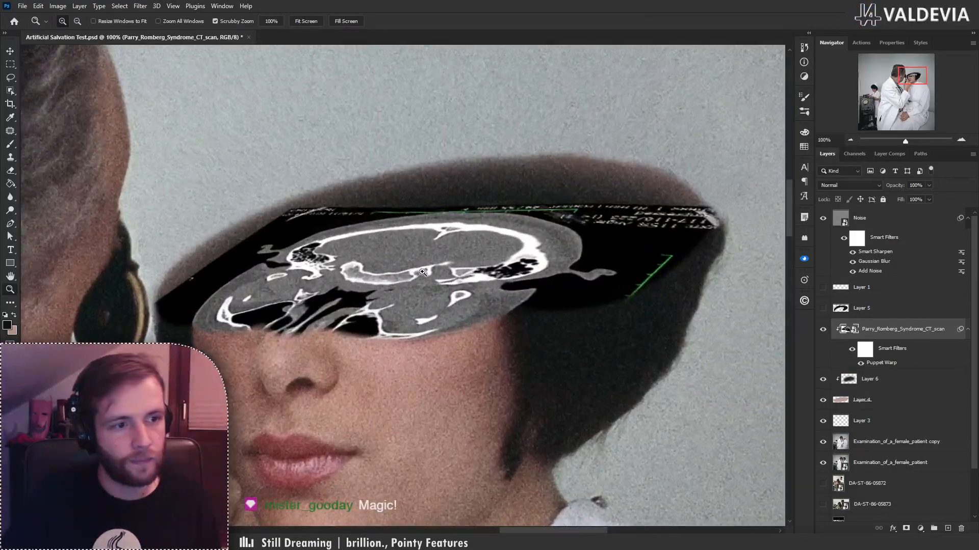
pyautogui.press('b')
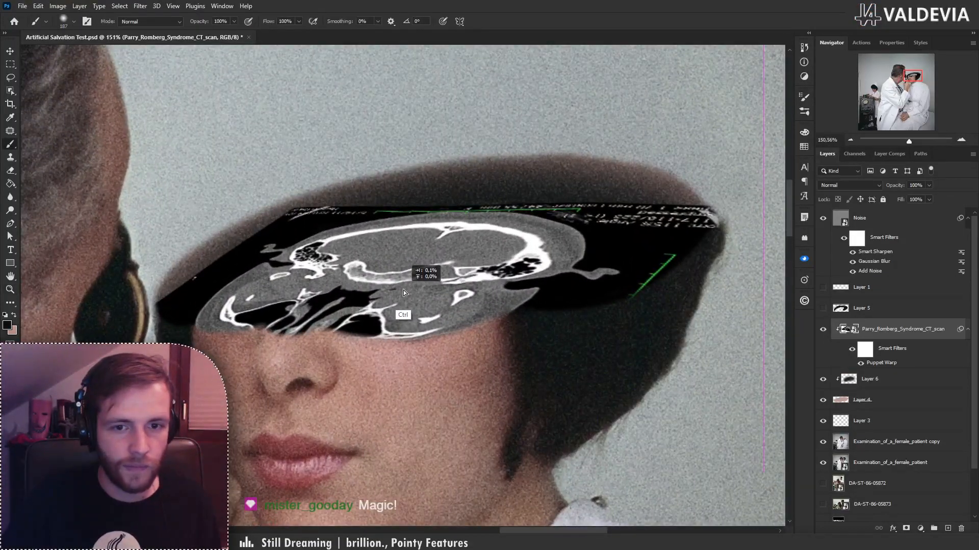
pyautogui.press('z')
pyautogui.moveTo(397, 273); pyautogui.dragTo(35, 60)
pyautogui.press('m')
pyautogui.click(146, 6)
pyautogui.click(165, 17)
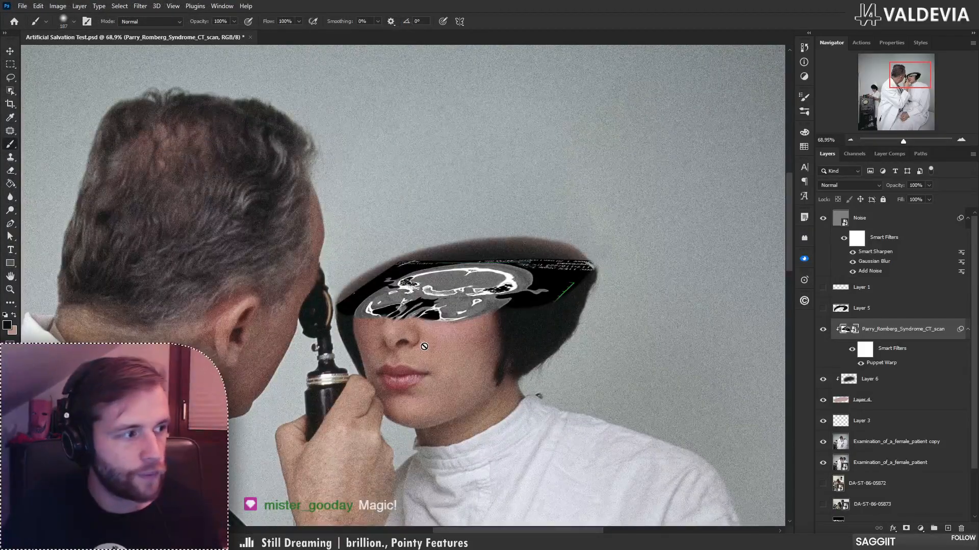
pyautogui.hotkey('ctrl', 's')
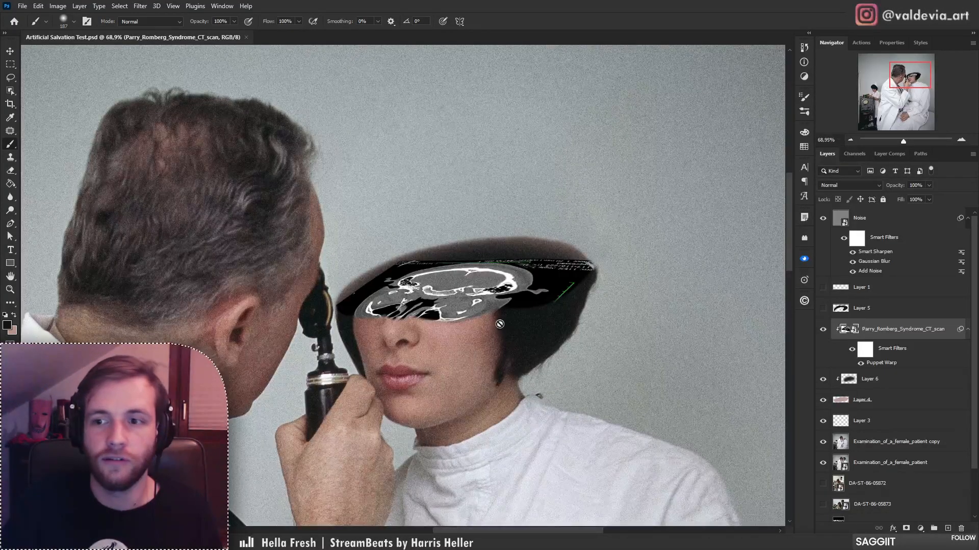
# - Add a layer mask to the CT scan layer and set its blend mode to Lighten
pyautogui.click(906, 528)
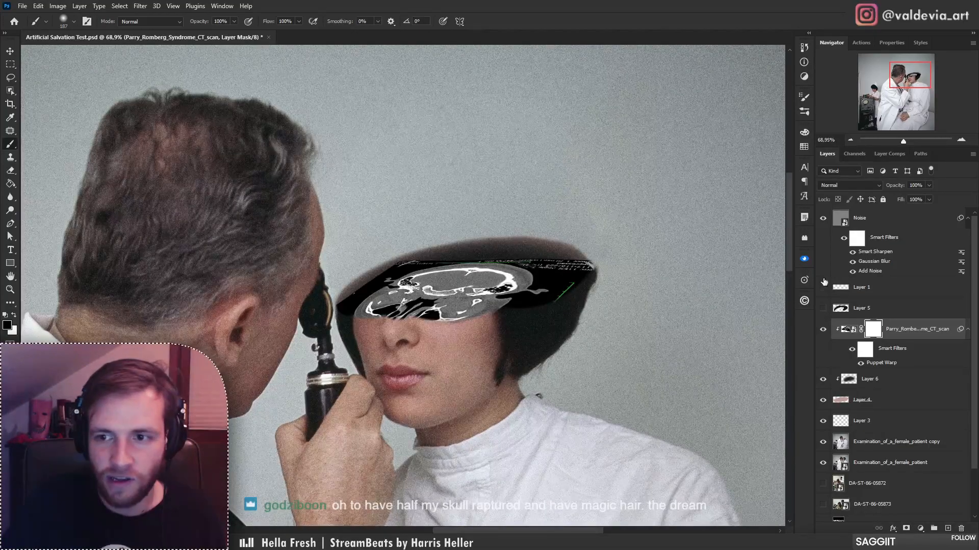
pyautogui.click(840, 186)
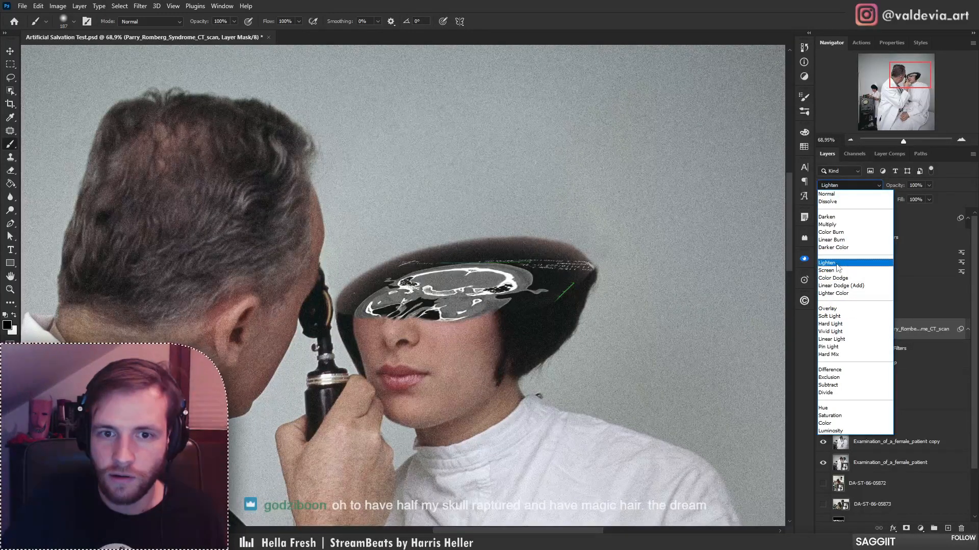
pyautogui.click(838, 264)
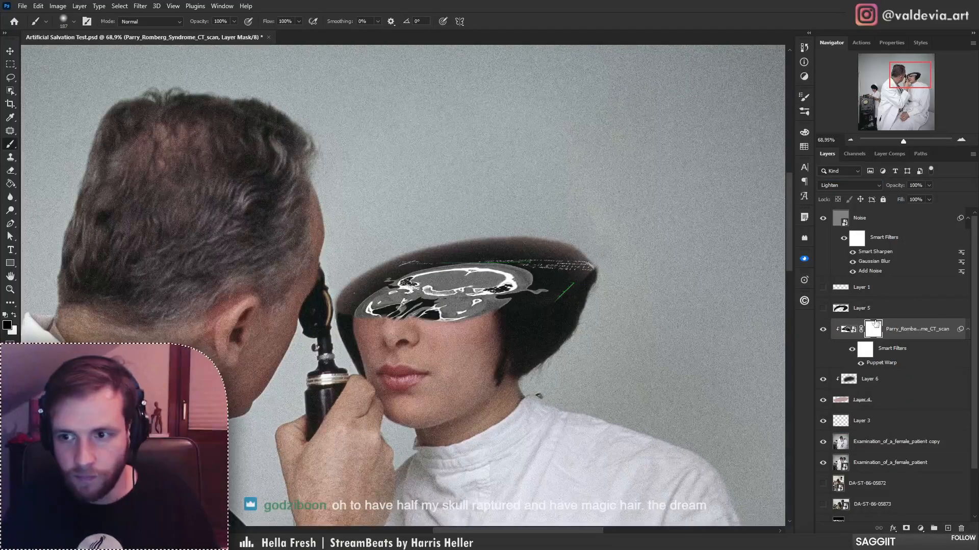
# - Mask out the green and dotted scan markings behind and above the skull slice with a 75% hardness round brush, starting at 84 px
pyautogui.rightClick(560, 267)
pyautogui.click(612, 377)
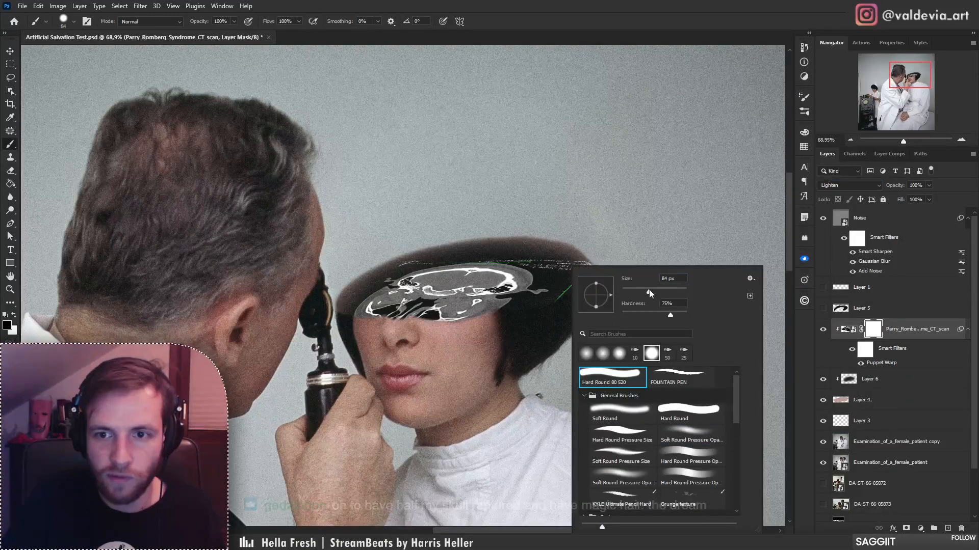
pyautogui.moveTo(554, 314)
pyautogui.mouseDown()
pyautogui.moveTo(593, 279)
pyautogui.moveTo(588, 263)
pyautogui.moveTo(465, 240)
pyautogui.moveTo(411, 246)
pyautogui.moveTo(419, 247)
pyautogui.moveTo(398, 257)
pyautogui.moveTo(489, 246)
pyautogui.mouseUp()
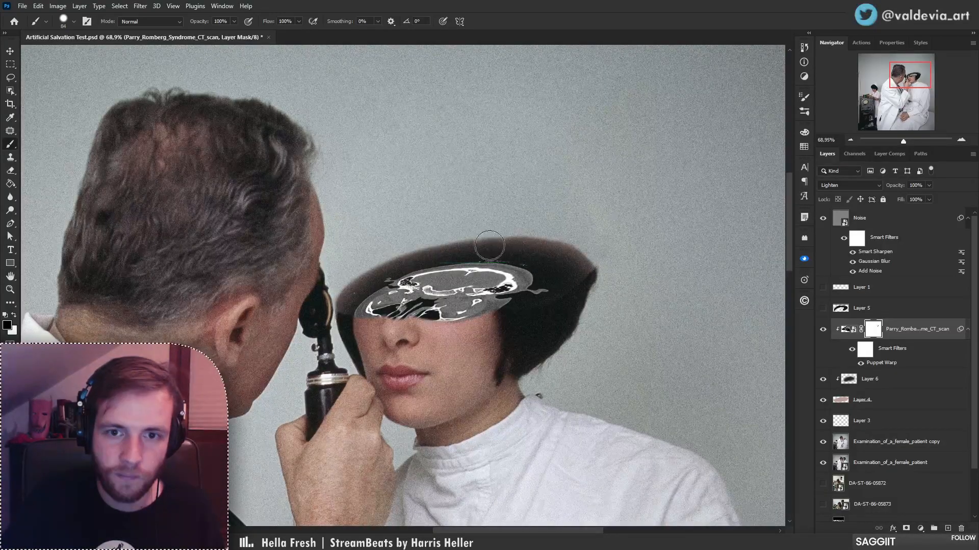
pyautogui.scroll(4, 490, 246)
pyautogui.rightClick(441, 251)
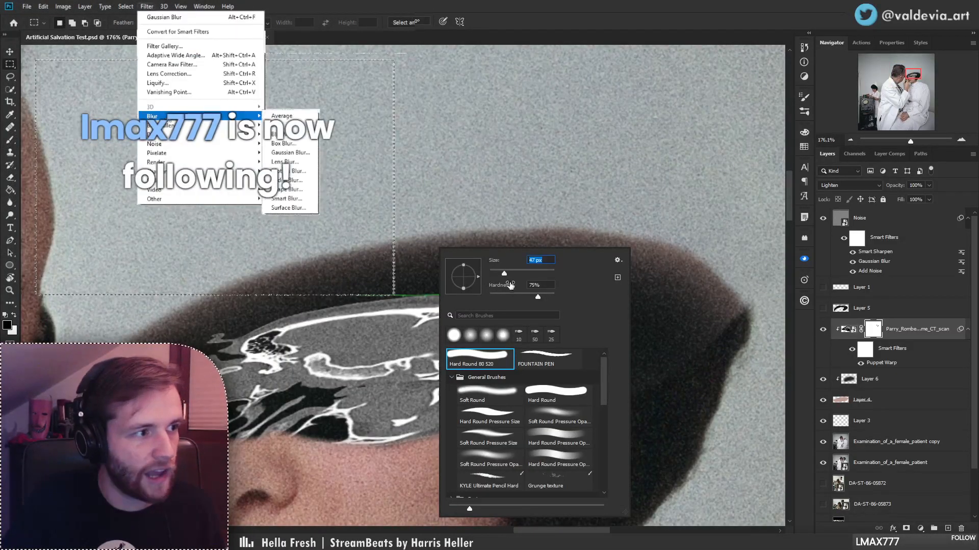
pyautogui.moveTo(504, 274)
pyautogui.mouseDown()
pyautogui.moveTo(363, 285)
pyautogui.moveTo(581, 283)
pyautogui.moveTo(443, 278)
pyautogui.moveTo(605, 295)
pyautogui.moveTo(388, 282)
pyautogui.mouseUp()
pyautogui.click(376, 285)
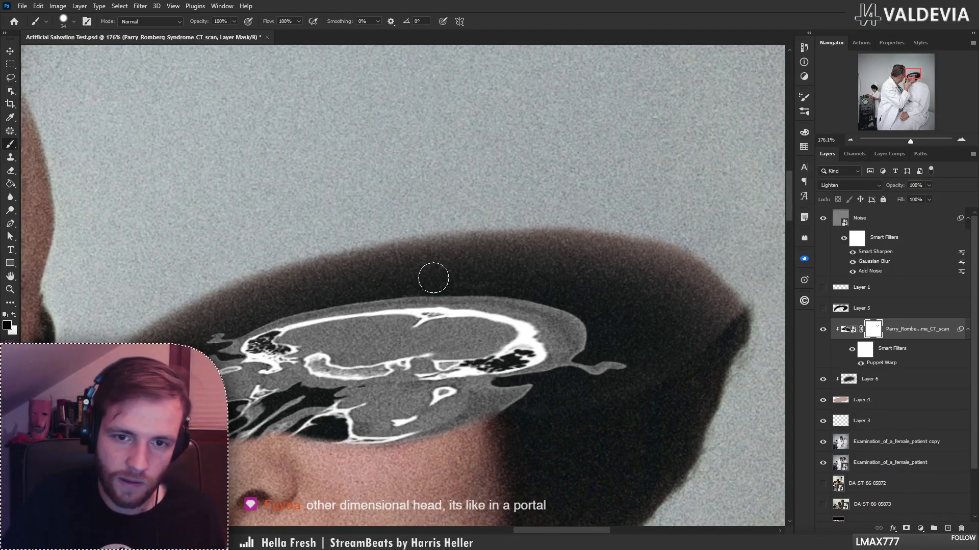
pyautogui.press('z')
pyautogui.moveTo(424, 306)
pyautogui.mouseDown()
pyautogui.moveTo(353, 306)
pyautogui.moveTo(609, 327)
pyautogui.moveTo(571, 340)
pyautogui.mouseUp()
pyautogui.hotkey('ctrl', 't')
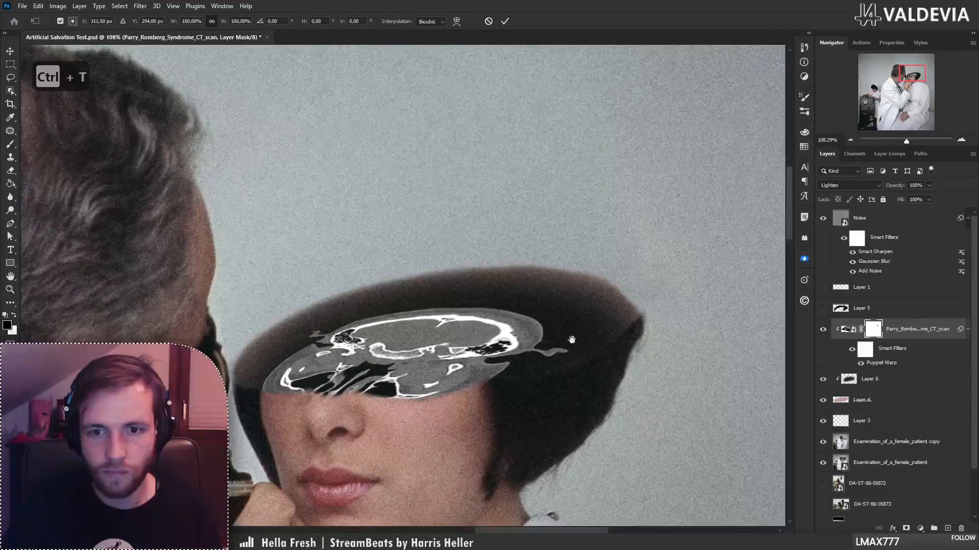
pyautogui.press('Escape')
pyautogui.click(911, 338)
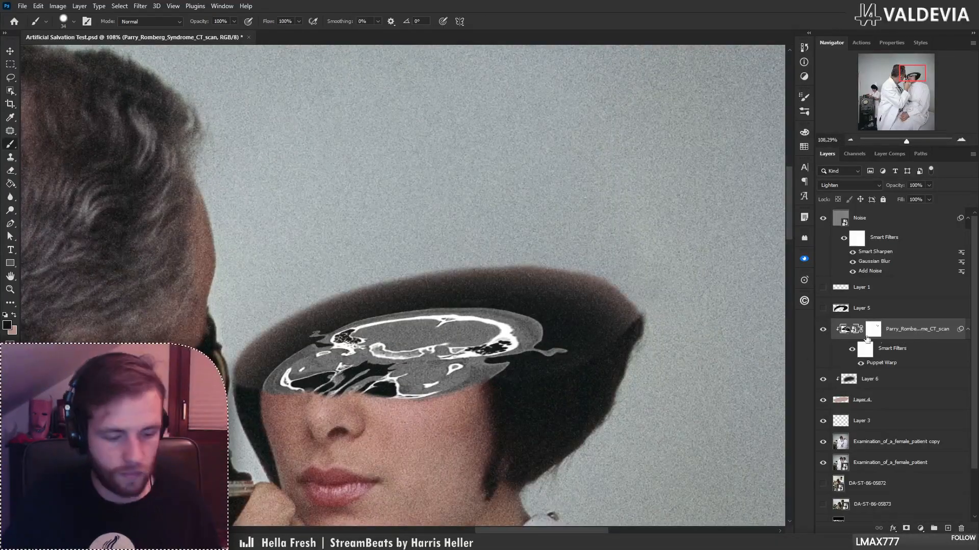
pyautogui.hotkey('ctrl', 't')
pyautogui.moveTo(897, 141)
pyautogui.mouseDown()
pyautogui.moveTo(868, 141)
pyautogui.moveTo(899, 145)
pyautogui.mouseUp()
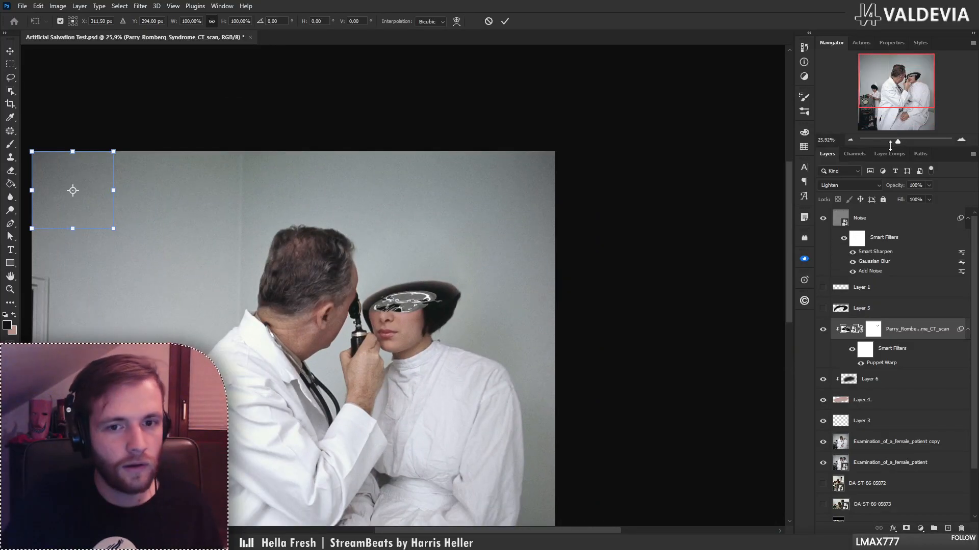
pyautogui.moveTo(298, 257); pyautogui.dragTo(403, 262)
pyautogui.moveTo(193, 209)
pyautogui.mouseDown()
pyautogui.moveTo(210, 237)
pyautogui.moveTo(179, 215)
pyautogui.moveTo(193, 202)
pyautogui.mouseUp()
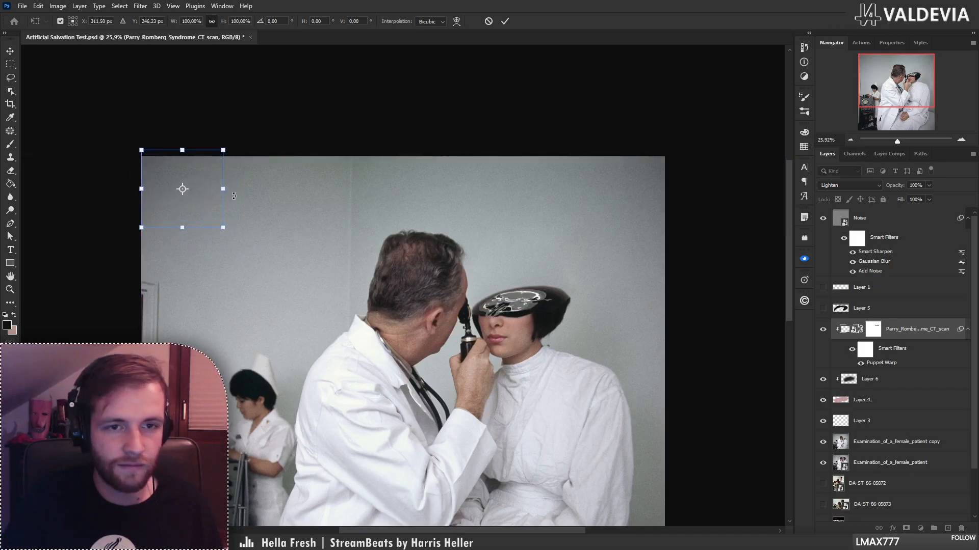
pyautogui.hotkey('ctrl', 'z')
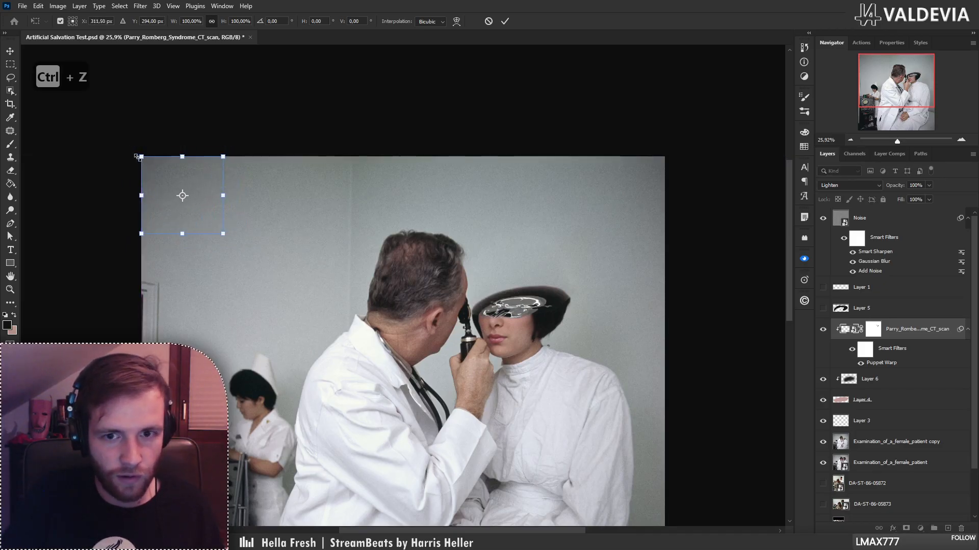
pyautogui.moveTo(223, 157)
pyautogui.mouseDown()
pyautogui.moveTo(227, 147)
pyautogui.moveTo(183, 157)
pyautogui.moveTo(210, 157)
pyautogui.mouseUp()
pyautogui.hotkey('ctrl', 'z')
pyautogui.hotkey('ctrl', 'z')
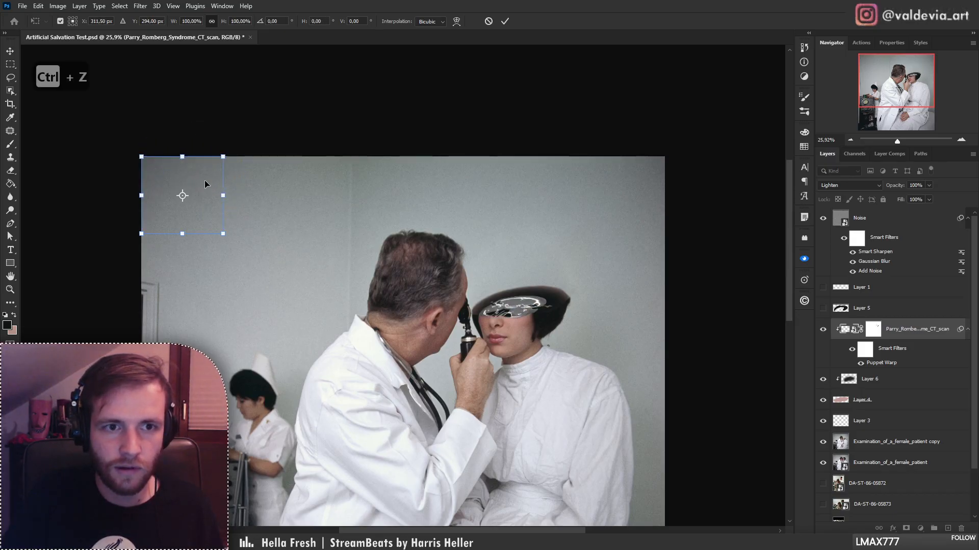
pyautogui.moveTo(201, 194); pyautogui.dragTo(201, 194)
pyautogui.hotkey('ctrl', 'z')
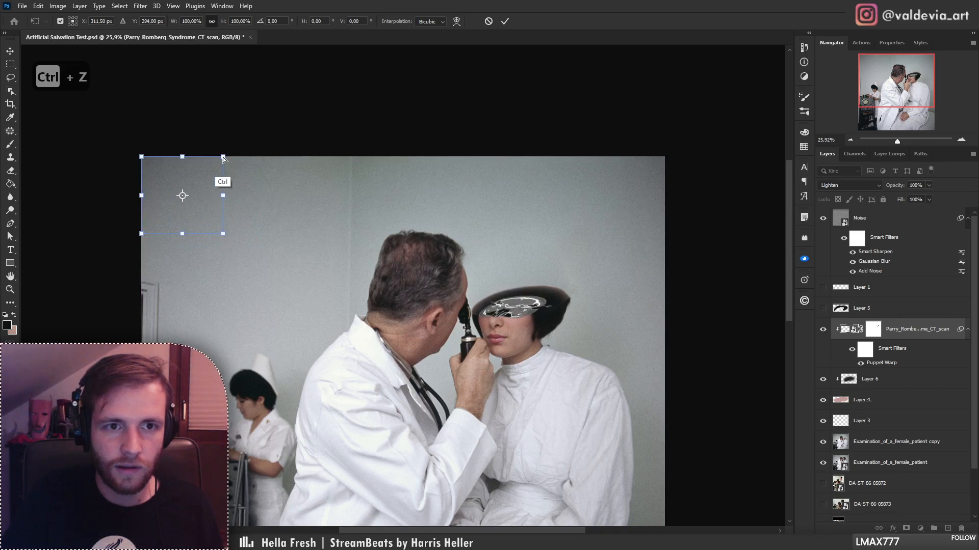
pyautogui.moveTo(223, 156); pyautogui.dragTo(228, 150)
pyautogui.hotkey('ctrl', 'z')
pyautogui.moveTo(141, 156); pyautogui.dragTo(138, 150)
pyautogui.click(489, 22)
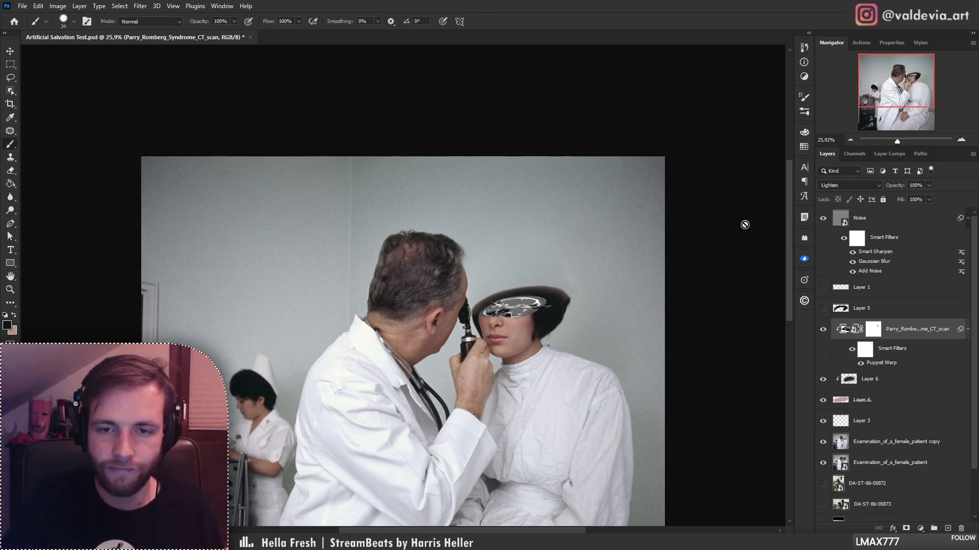
# - Duplicate the CT scan layer below the original, hide the original, and convert the copy to a smart object
pyautogui.keyDown('alt'); pyautogui.moveTo(920, 337); pyautogui.dragTo(906, 360); pyautogui.keyUp('alt')
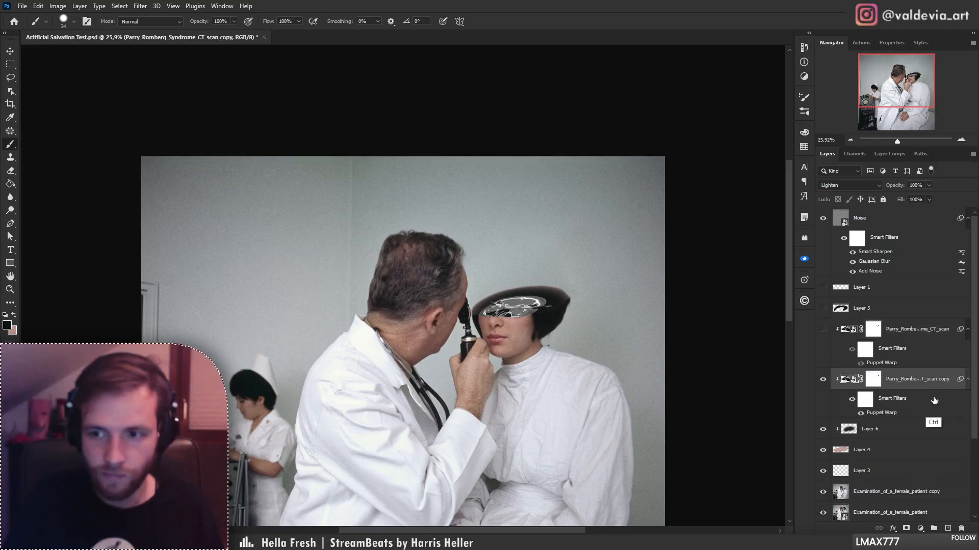
pyautogui.hotkey('ctrl', '\\')
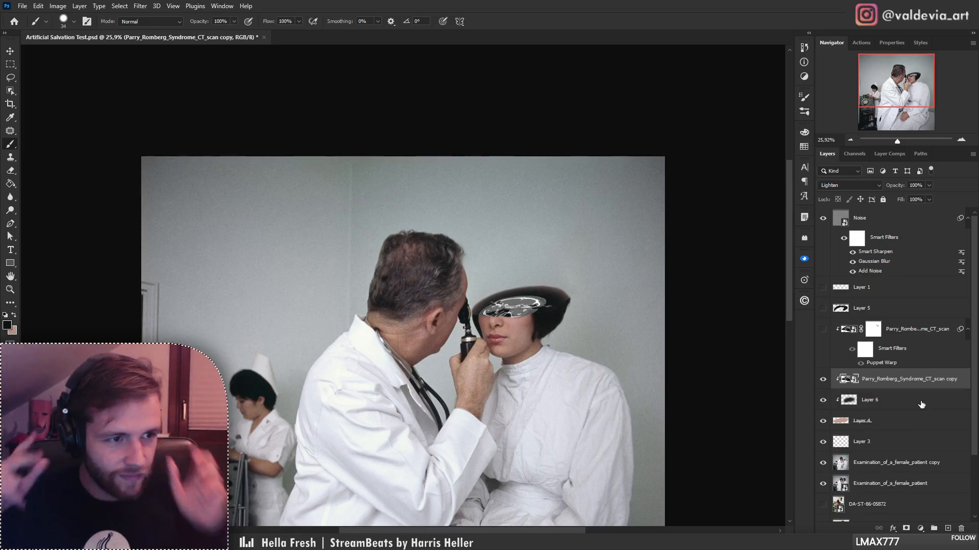
# - Rasterize the CT scan copy and convert it to a smart object again so its bounds fit the scan
pyautogui.hotkey('ctrl', 't')
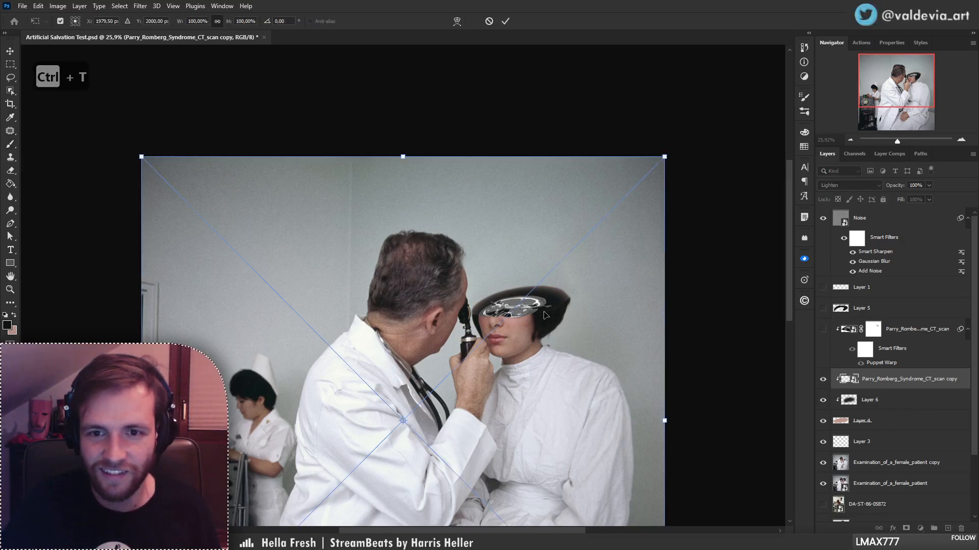
pyautogui.press('Return')
pyautogui.hotkey('ctrl', 'shift', '\\')
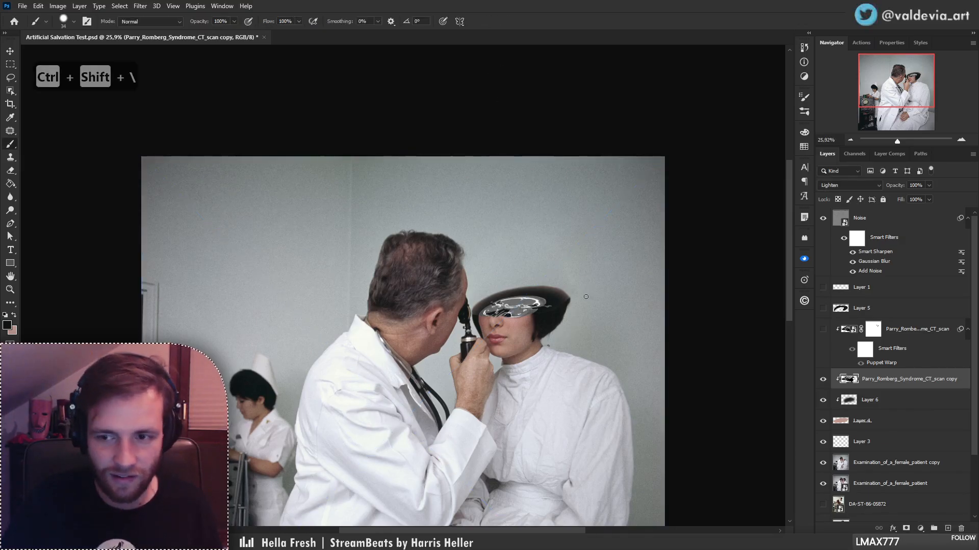
pyautogui.hotkey('ctrl', '\\')
pyautogui.hotkey('ctrl', 't')
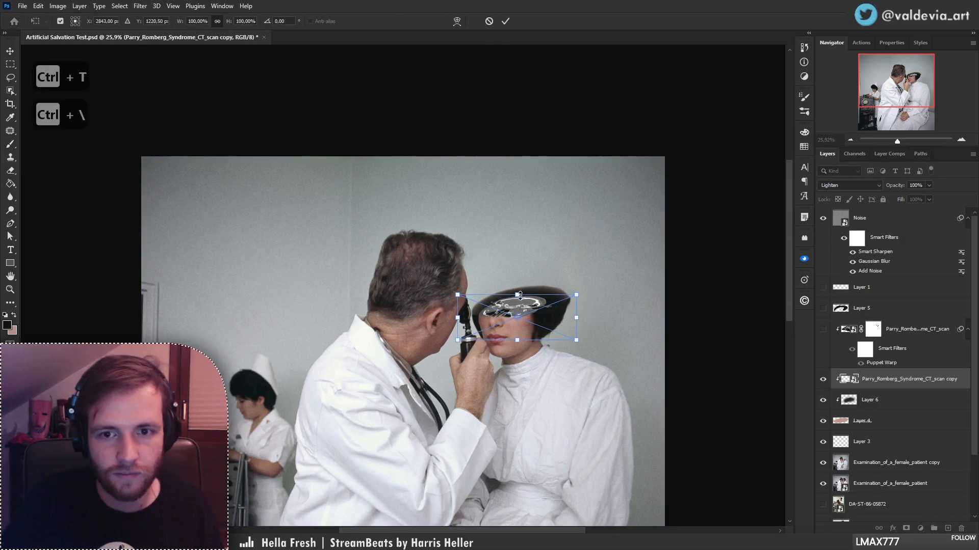
pyautogui.moveTo(516, 297); pyautogui.dragTo(516, 298)
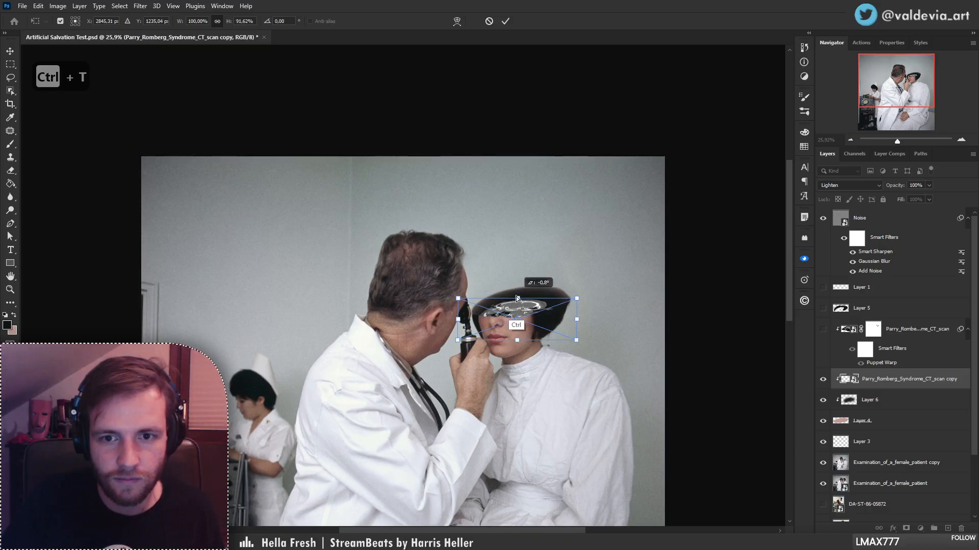
pyautogui.click(490, 22)
# - Distort the CT scan copy to about 107% size, pulling its upper rear corner outward and its lower rear corner inward to follow the head opening
pyautogui.scroll(5, 545, 291)
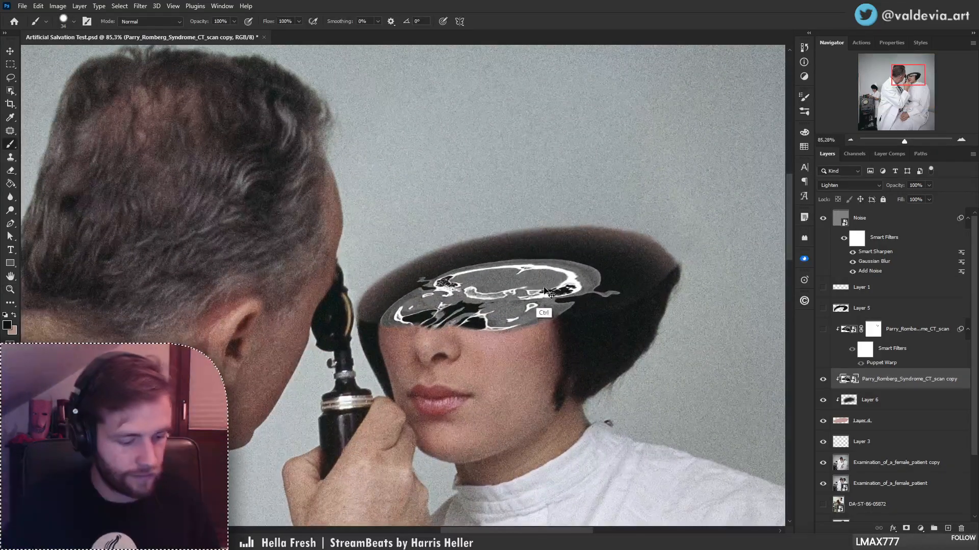
pyautogui.hotkey('ctrl', 't')
pyautogui.moveTo(702, 256); pyautogui.dragTo(729, 243)
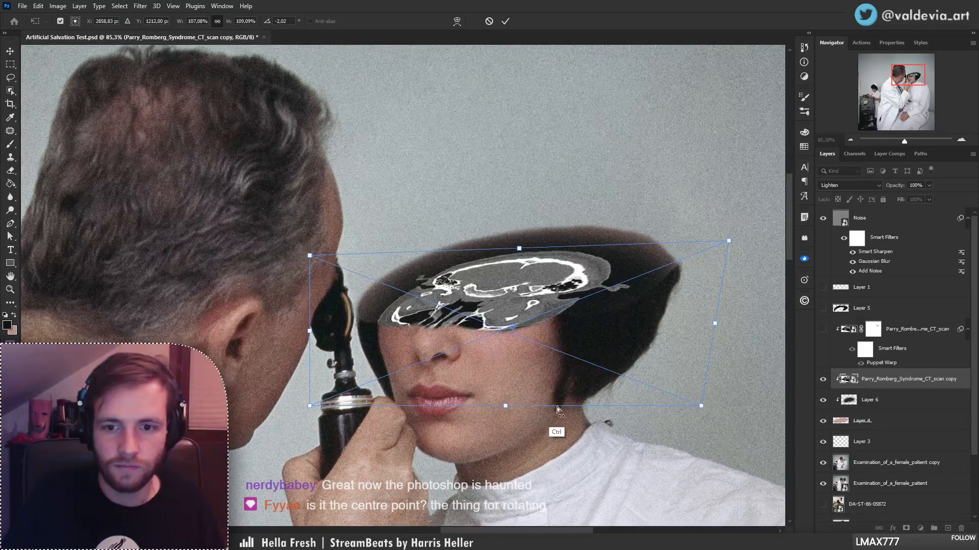
pyautogui.moveTo(505, 407); pyautogui.dragTo(509, 409)
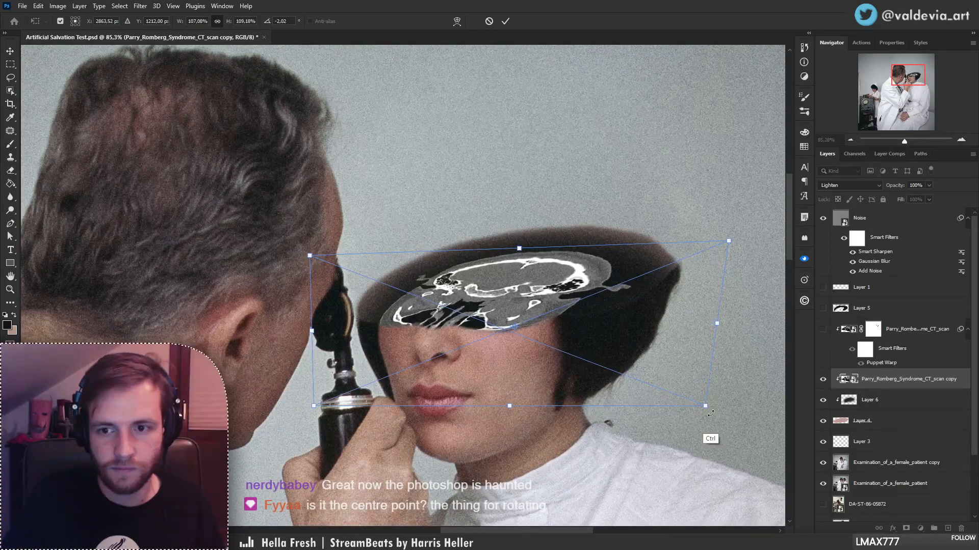
pyautogui.moveTo(704, 403); pyautogui.dragTo(685, 400)
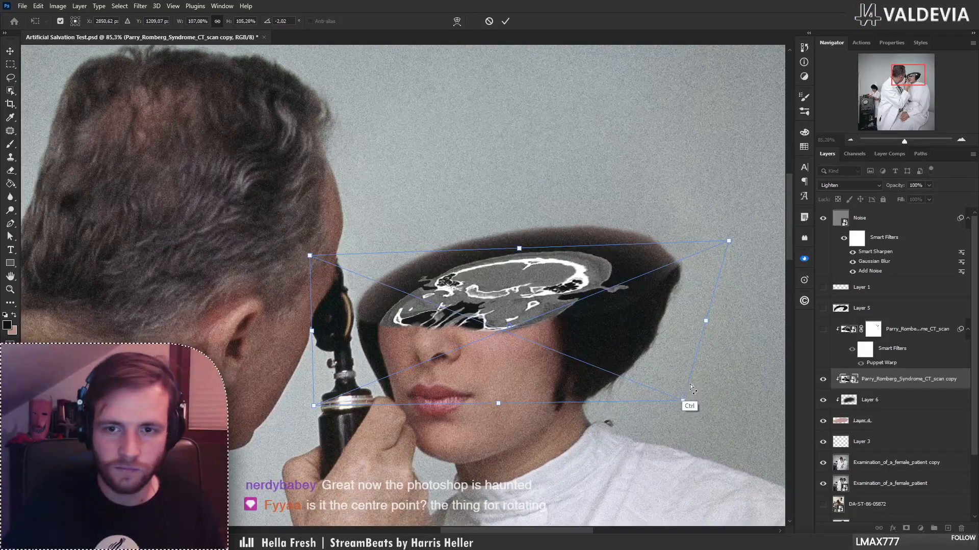
pyautogui.moveTo(519, 248); pyautogui.dragTo(518, 245)
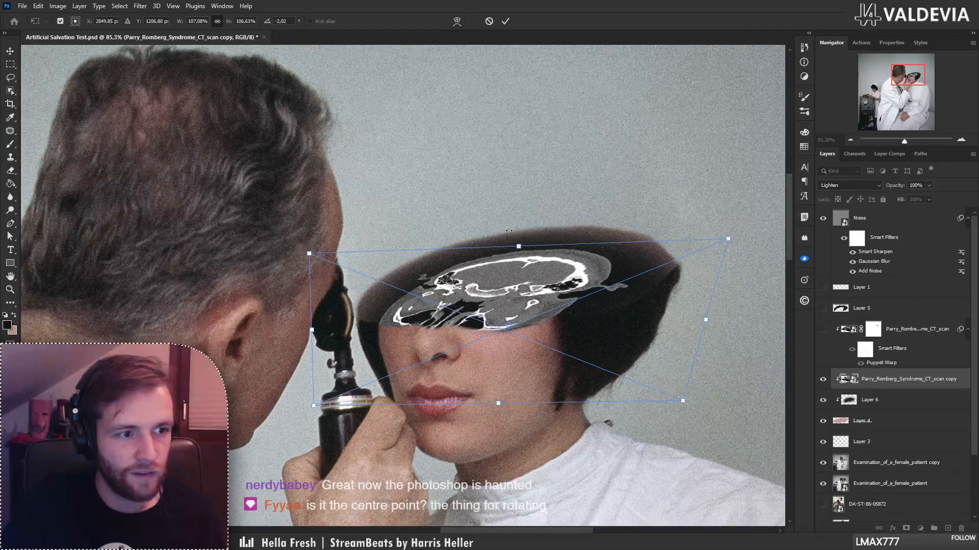
pyautogui.press('Return')
# - Try touching up the nose-bridge cut on Layer 4 with a skin-toned 14 px hard round brush, and undo the strokes
pyautogui.press('b')
pyautogui.moveTo(522, 275)
pyautogui.mouseDown()
pyautogui.moveTo(514, 276)
pyautogui.moveTo(537, 291)
pyautogui.moveTo(435, 303)
pyautogui.mouseUp()
pyautogui.press('z')
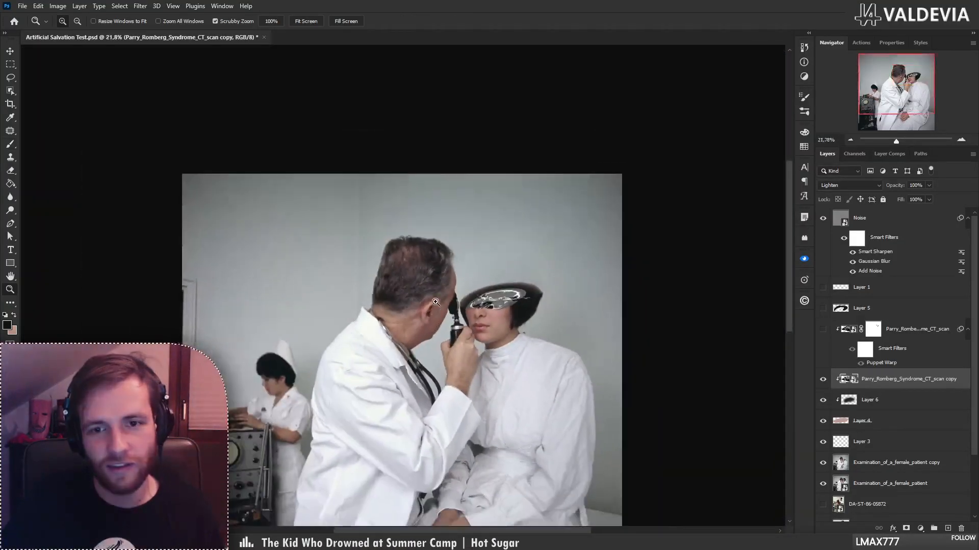
pyautogui.moveTo(500, 307)
pyautogui.mouseDown()
pyautogui.moveTo(549, 308)
pyautogui.moveTo(518, 311)
pyautogui.moveTo(540, 312)
pyautogui.mouseUp()
pyautogui.press('b')
pyautogui.click(855, 423)
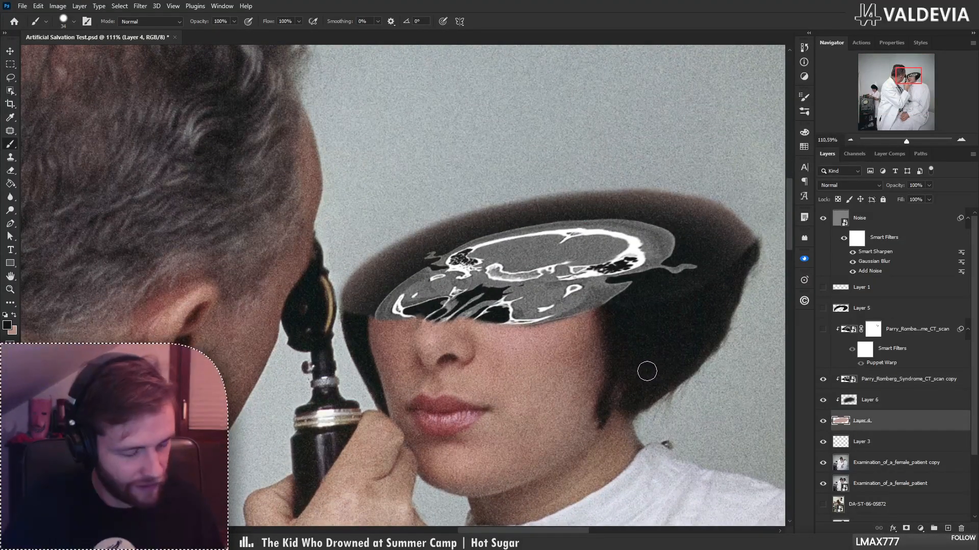
pyautogui.rightClick(442, 347)
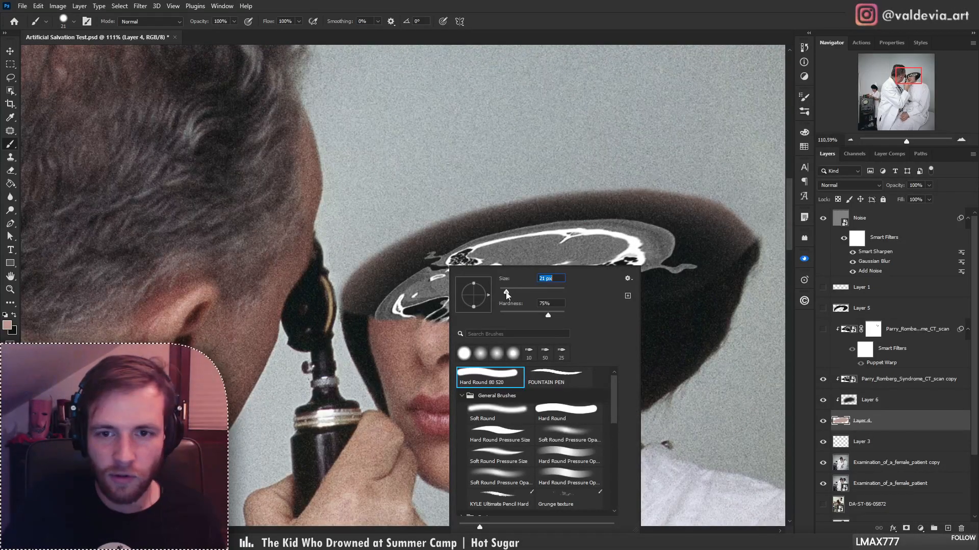
pyautogui.press('Return')
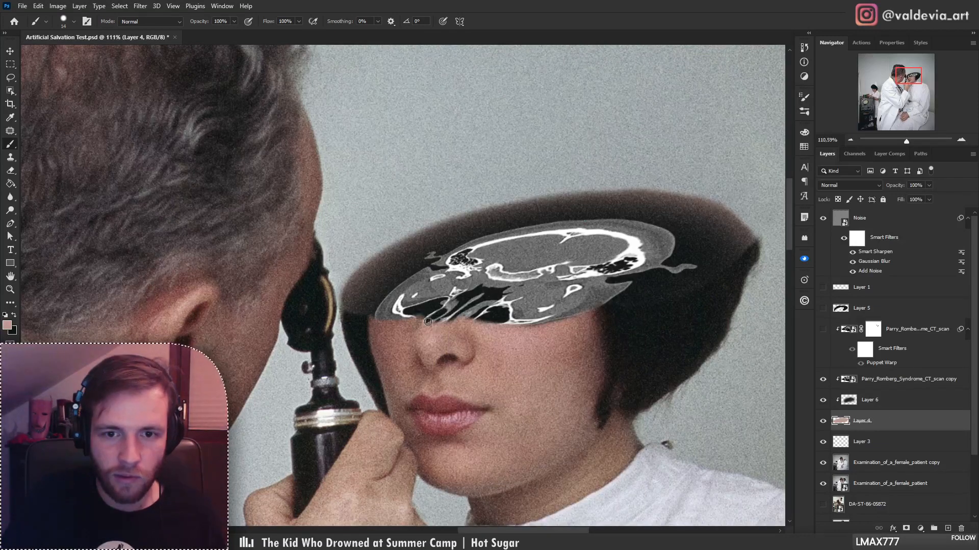
pyautogui.hotkey('ctrl', 'z')
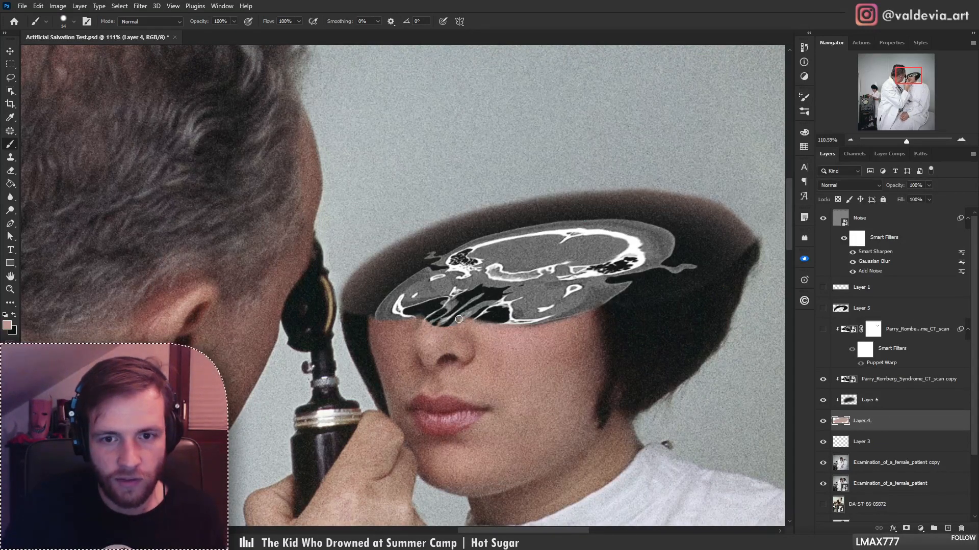
pyautogui.hotkey('ctrl', 'z')
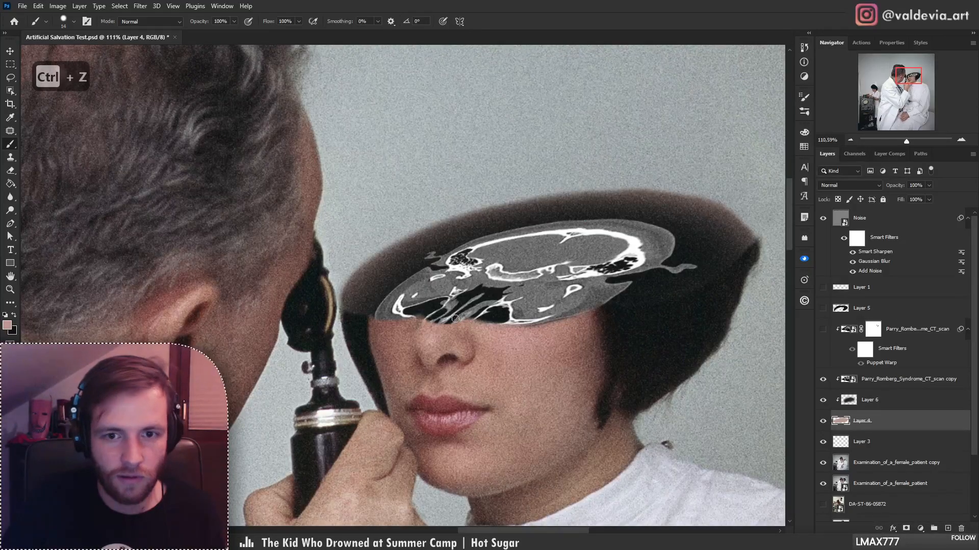
pyautogui.hotkey('ctrl', 'z')
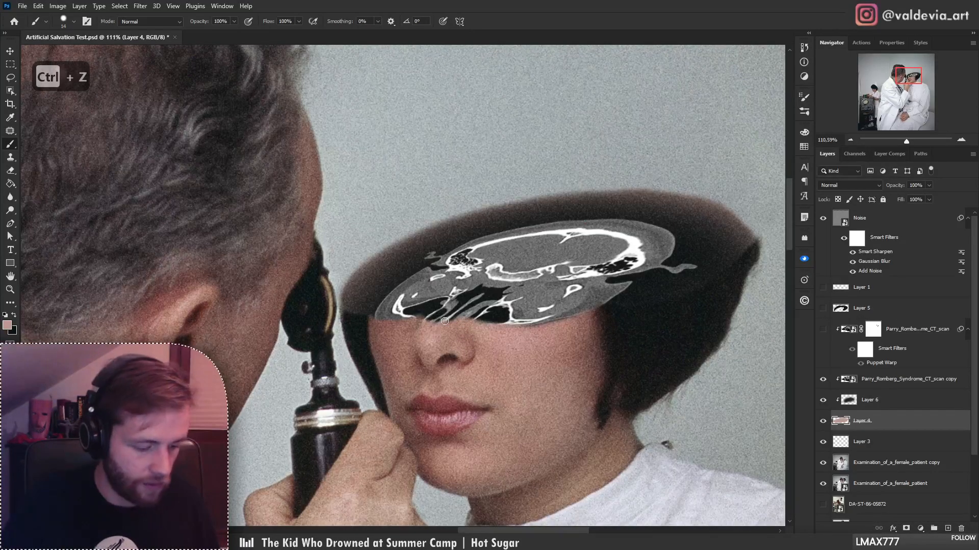
# - Distort Layer 4 by moving its upper front corner down and inward and skewing its top edge slightly rearward, and reselect the CT scan copy
pyautogui.hotkey('ctrl', 't')
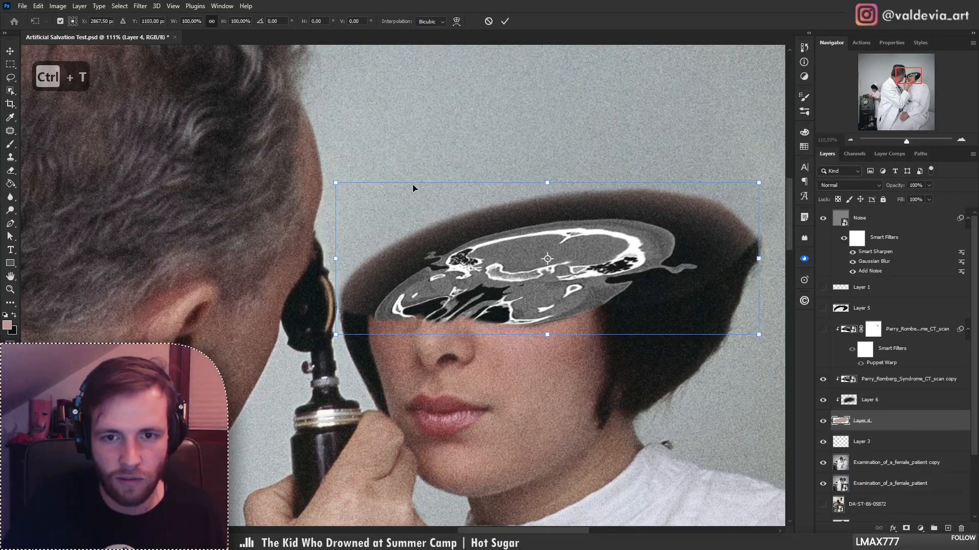
pyautogui.moveTo(335, 182); pyautogui.dragTo(343, 200)
pyautogui.hotkey('ctrl', 'z')
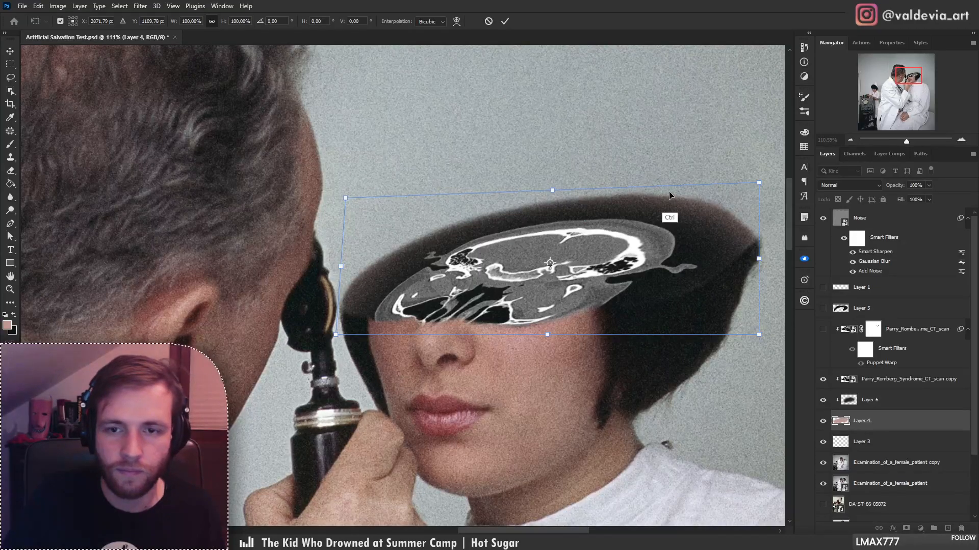
pyautogui.moveTo(551, 192)
pyautogui.mouseDown()
pyautogui.moveTo(543, 190)
pyautogui.moveTo(555, 192)
pyautogui.mouseUp()
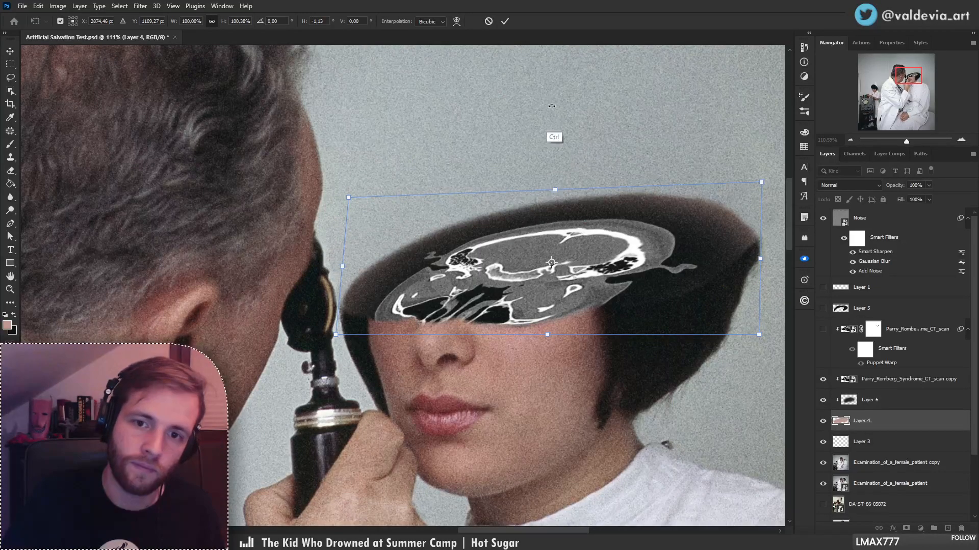
pyautogui.click(506, 21)
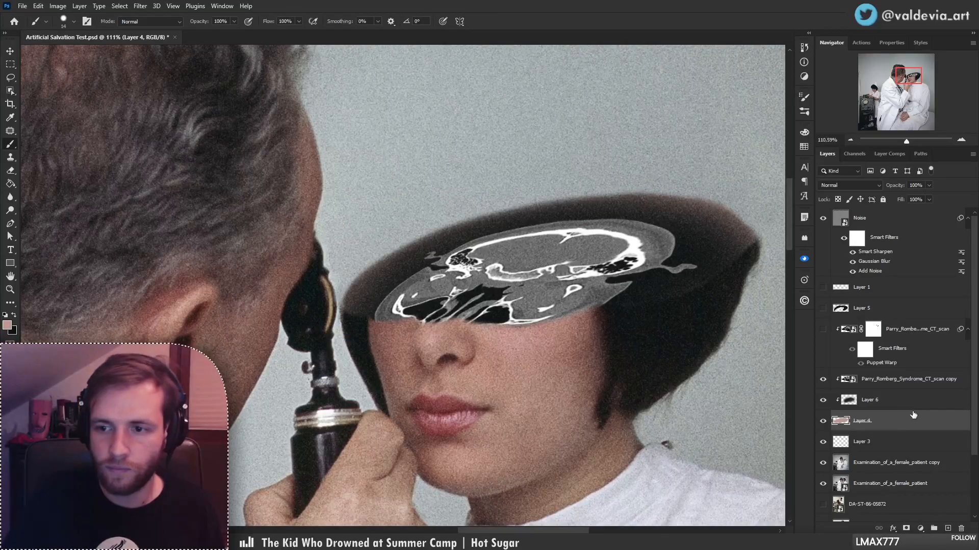
pyautogui.click(909, 383)
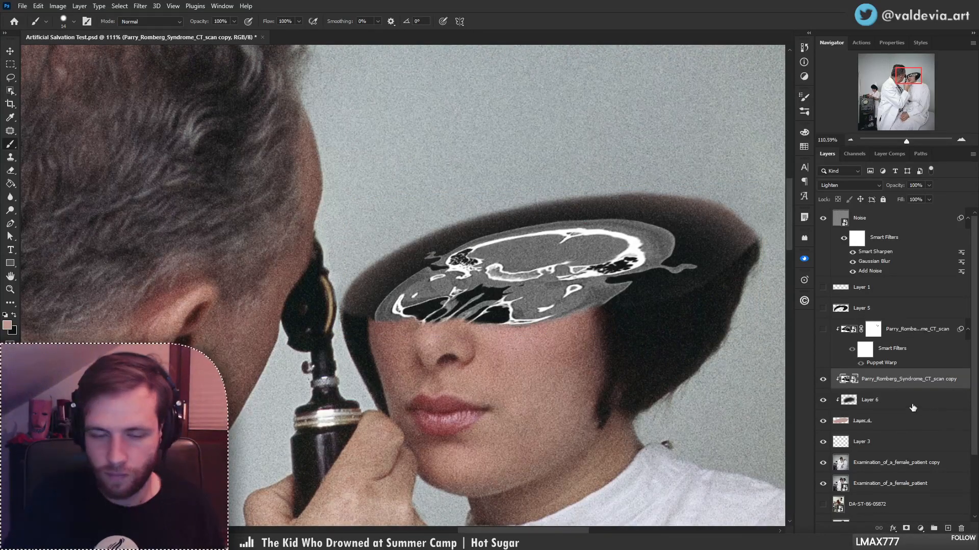
# - Distort the CT scan copy to about 108% width and 98% height, lowering its top edge and pulling its upper front corner outward
pyautogui.hotkey('ctrl', 't')
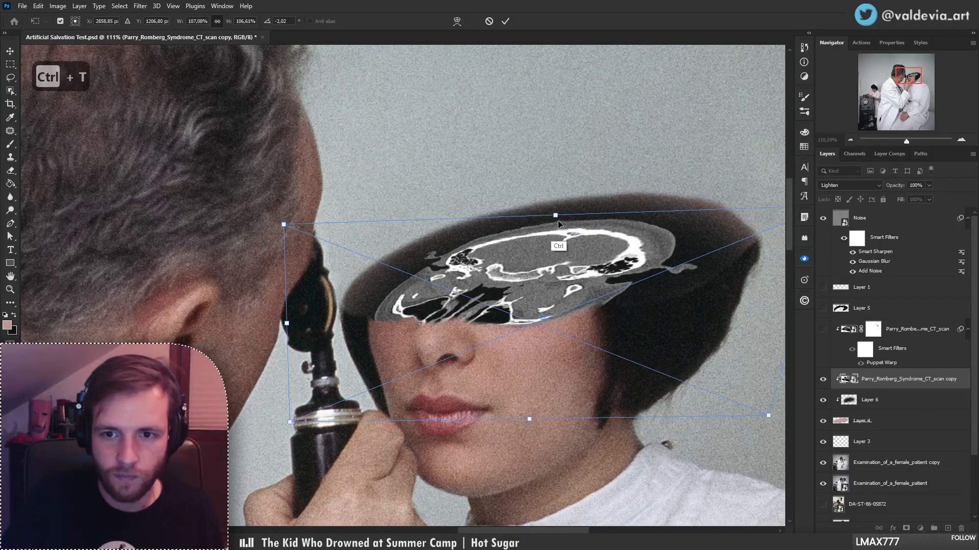
pyautogui.moveTo(559, 230); pyautogui.dragTo(564, 284)
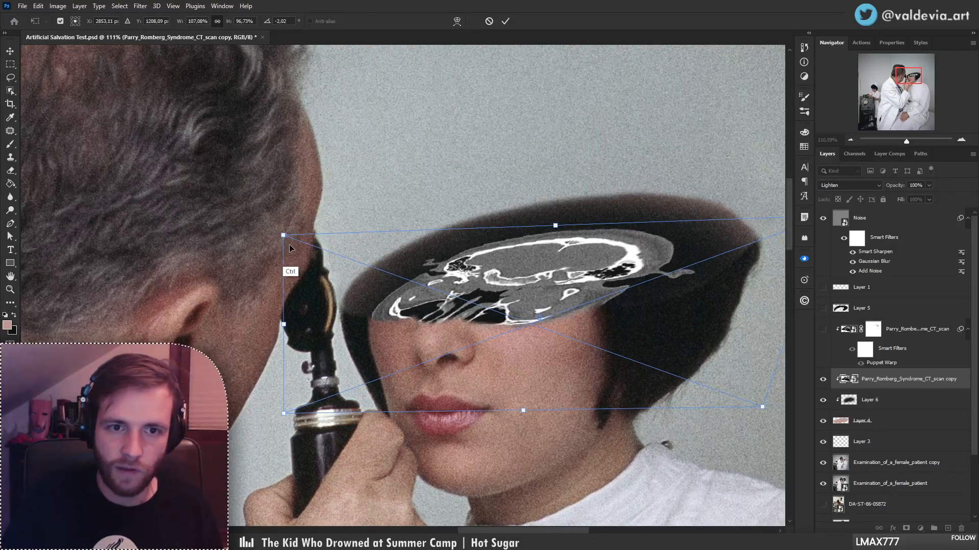
pyautogui.moveTo(284, 236); pyautogui.dragTo(271, 231)
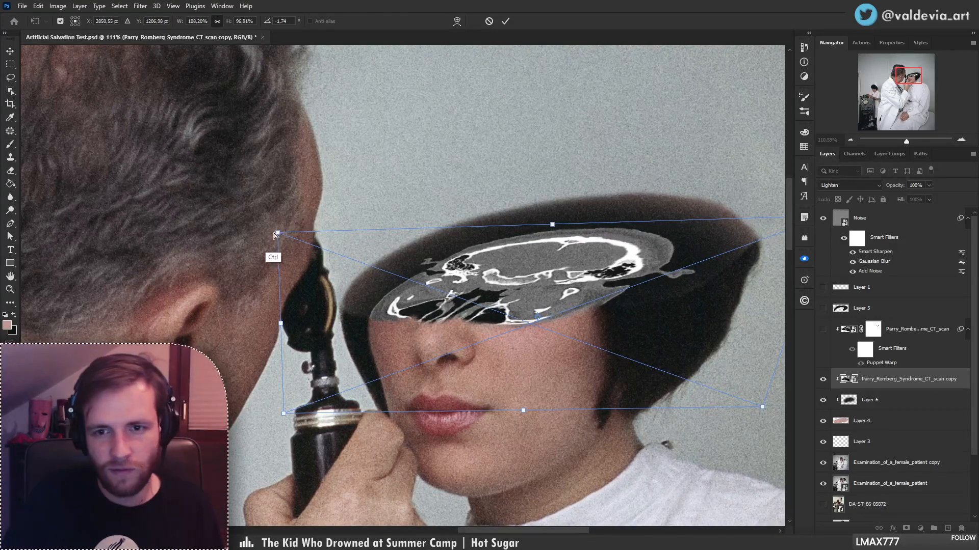
pyautogui.moveTo(553, 226); pyautogui.dragTo(548, 225)
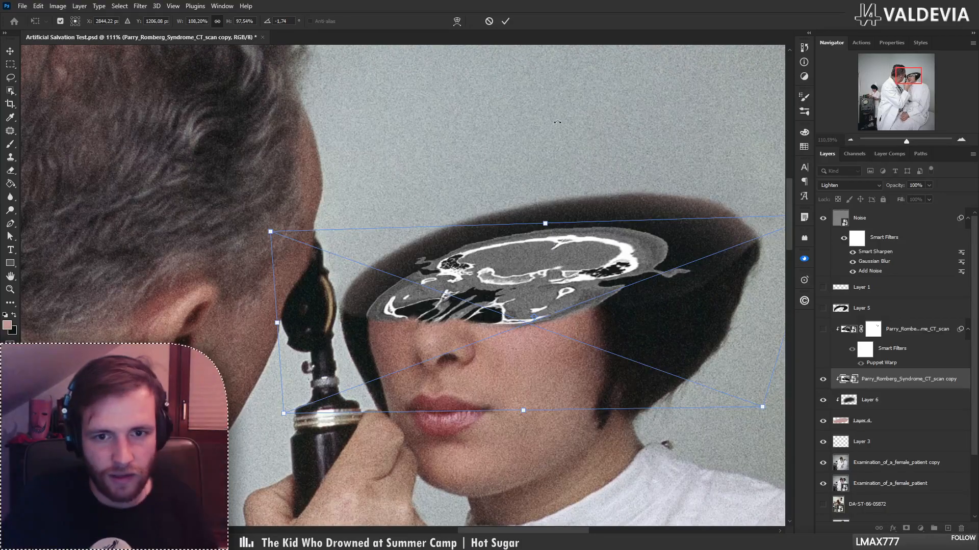
pyautogui.click(505, 22)
# - Touch up the nose-bridge cut on Layer 4 with a 9 px hard round brush, undoing the strokes that miss
pyautogui.press('z')
pyautogui.moveTo(486, 287)
pyautogui.mouseDown()
pyautogui.moveTo(399, 292)
pyautogui.moveTo(523, 264)
pyautogui.mouseUp()
pyautogui.press('b')
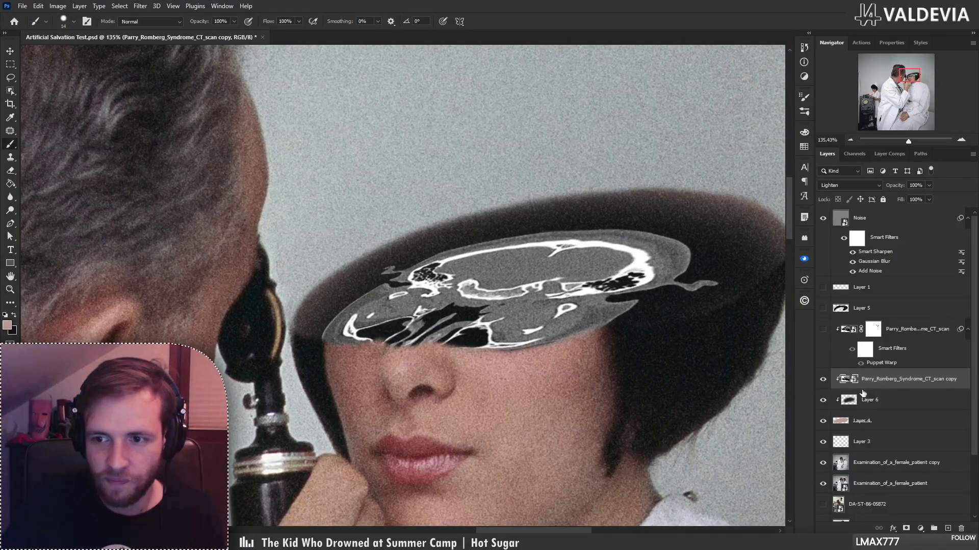
pyautogui.click(852, 420)
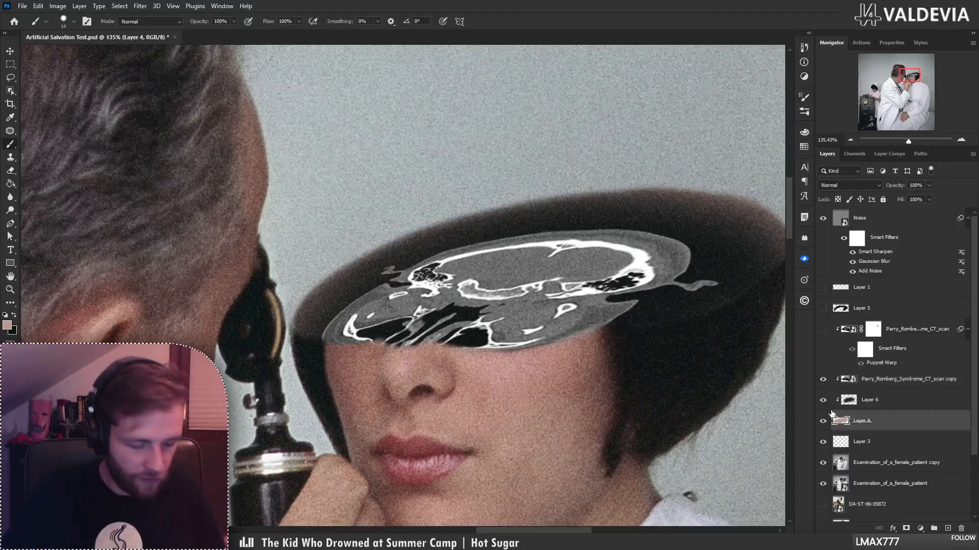
pyautogui.rightClick(417, 326)
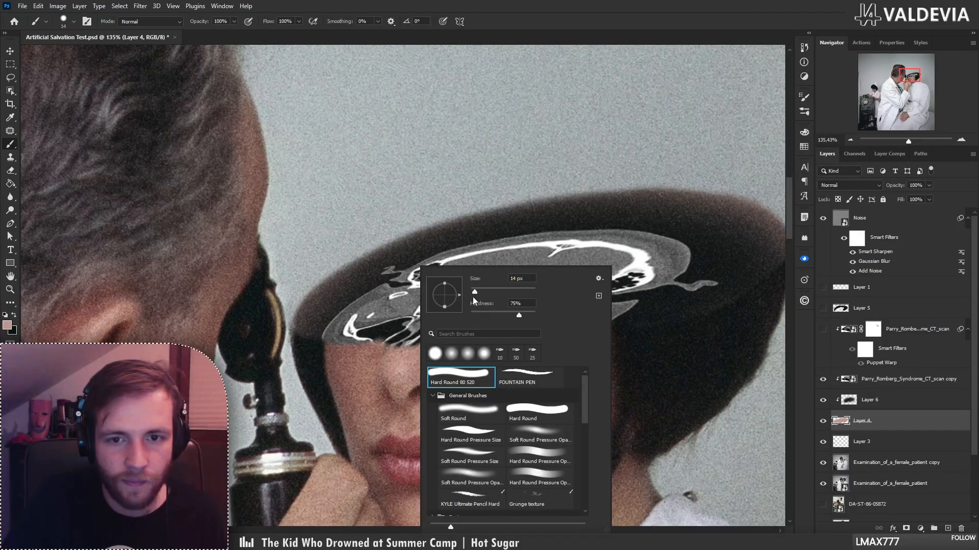
pyautogui.press('Return')
pyautogui.hotkey('ctrl', 'z')
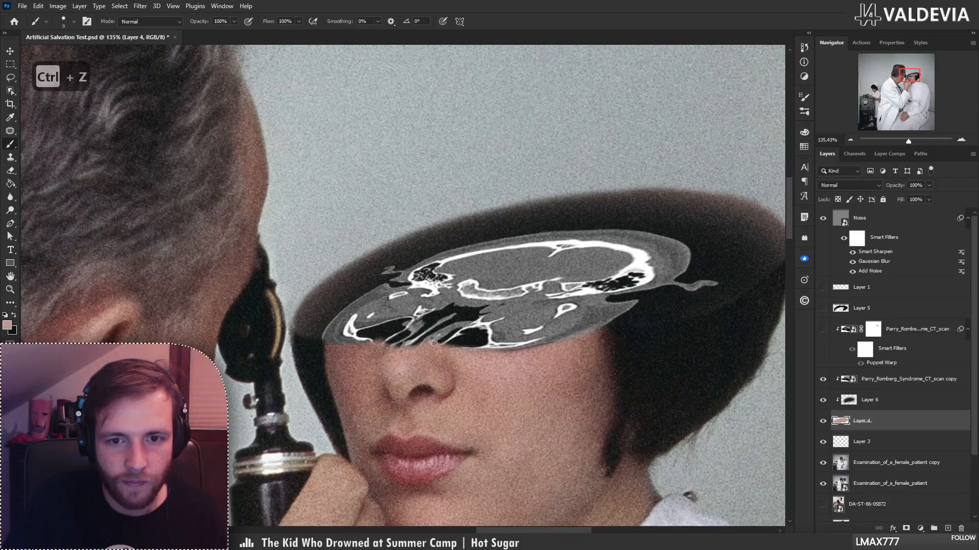
pyautogui.hotkey('ctrl', 'z')
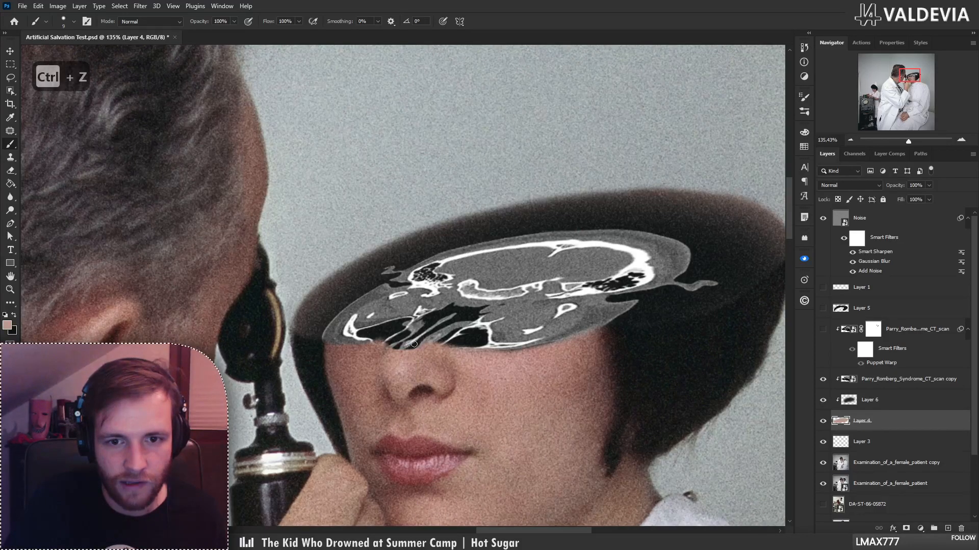
# - Try erasing the edge beside the nose bridge on Layer 4 with a 14 px hard round eraser, and undo the strokes
pyautogui.press('x')
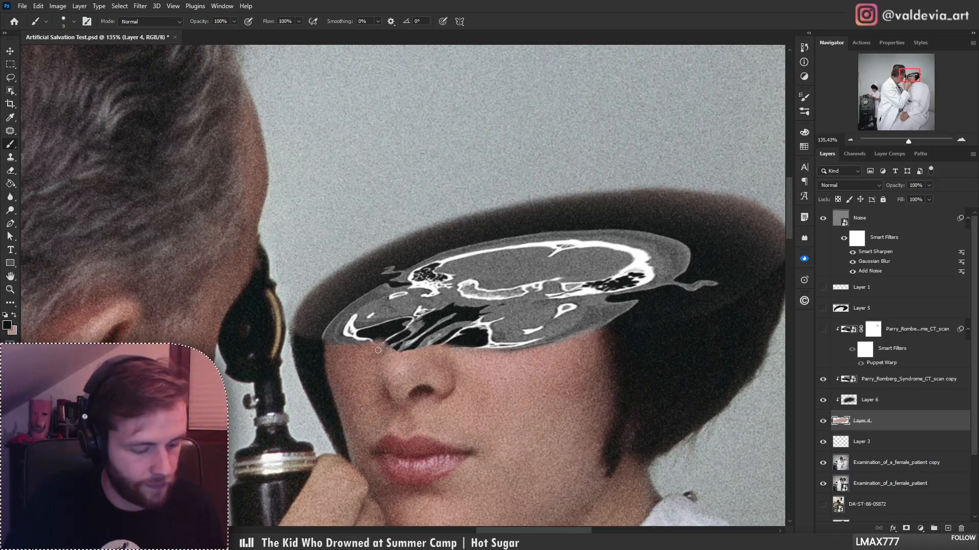
pyautogui.press('e')
pyautogui.rightClick(390, 318)
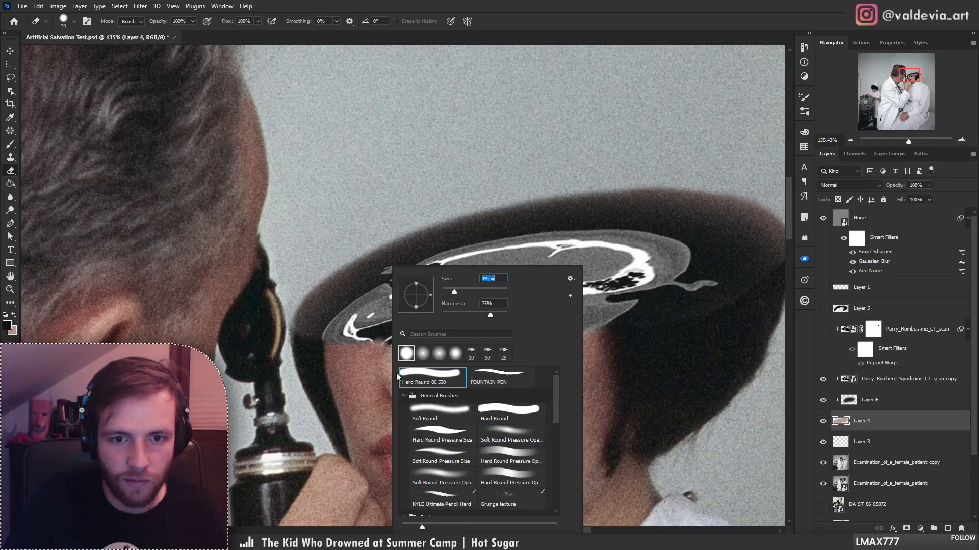
pyautogui.click(337, 351)
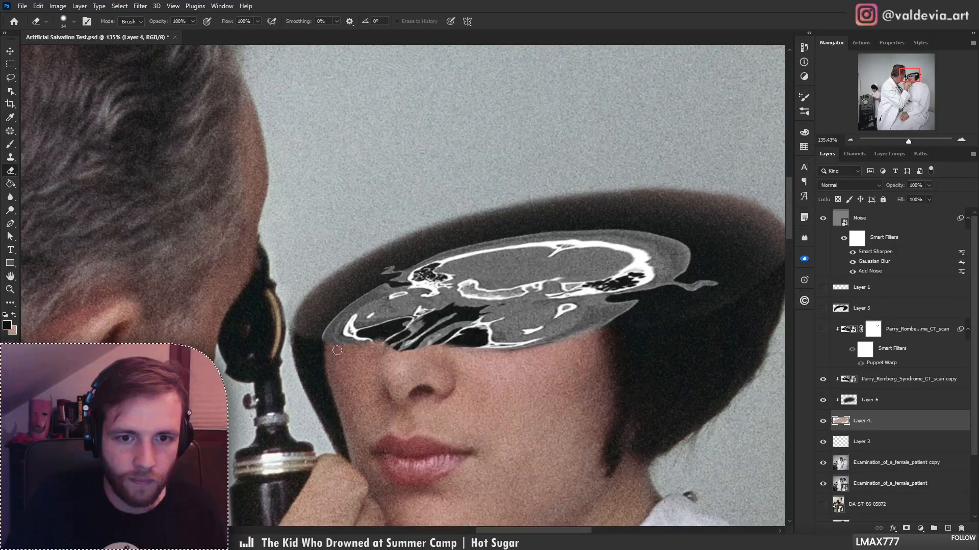
pyautogui.hotkey('ctrl', 'z')
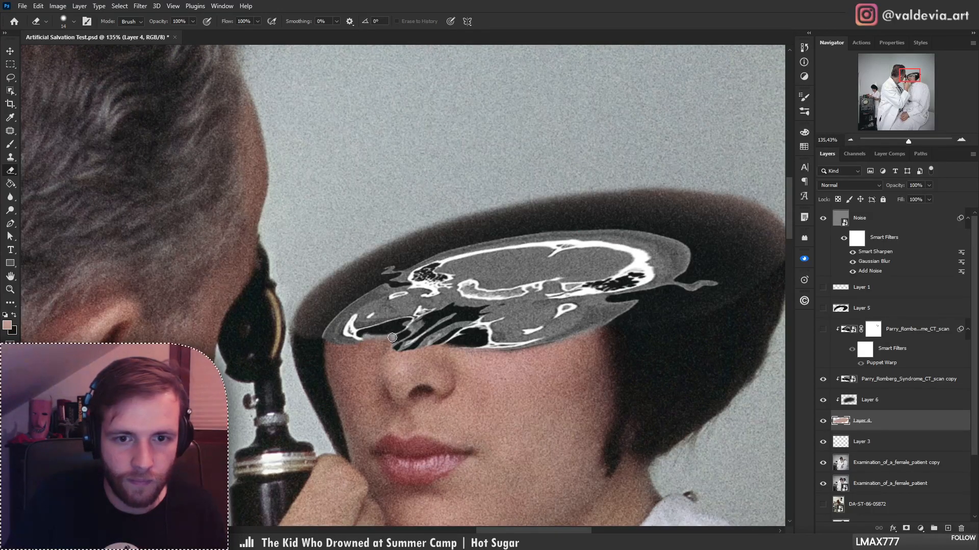
pyautogui.hotkey('ctrl', 'z')
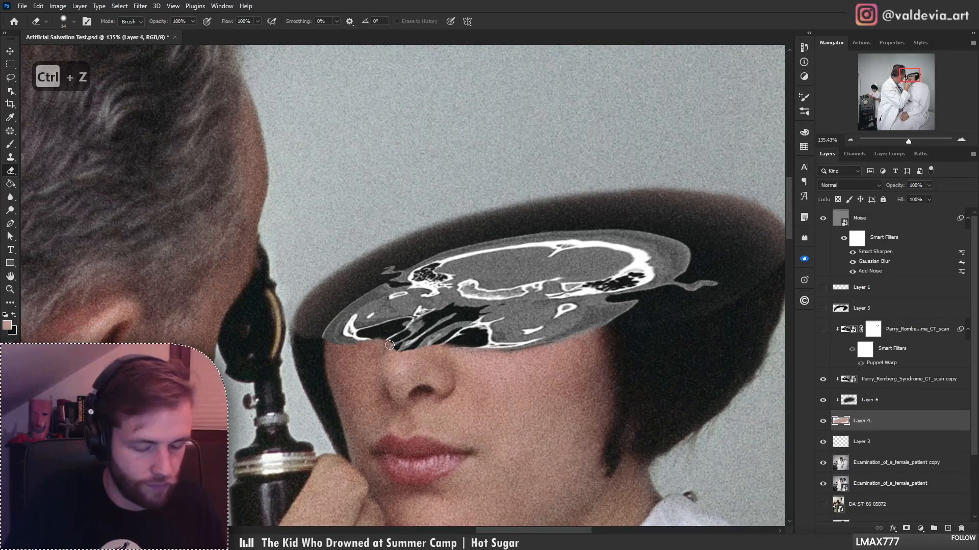
# - Paint on Layer 4 with the 9 px brush to extend the scan's visible edge down over the nose bridge, undoing unwanted strokes
pyautogui.press('b')
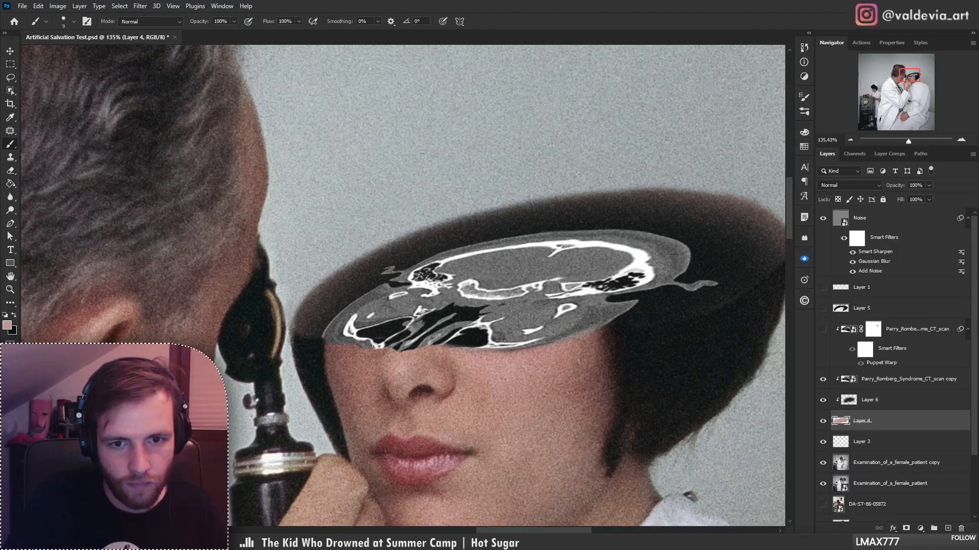
pyautogui.moveTo(451, 346); pyautogui.dragTo(552, 338)
pyautogui.hotkey('ctrl', 'z')
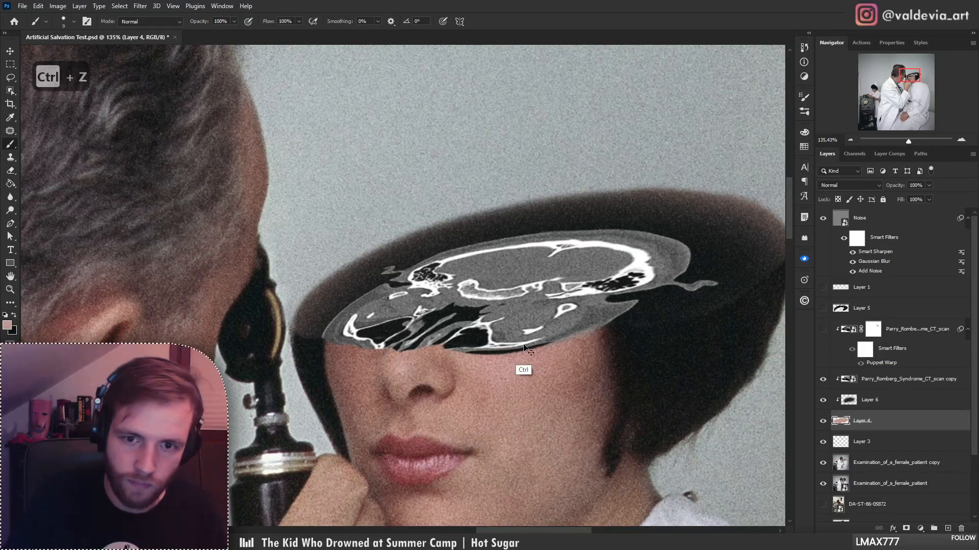
pyautogui.scroll(3, 476, 360)
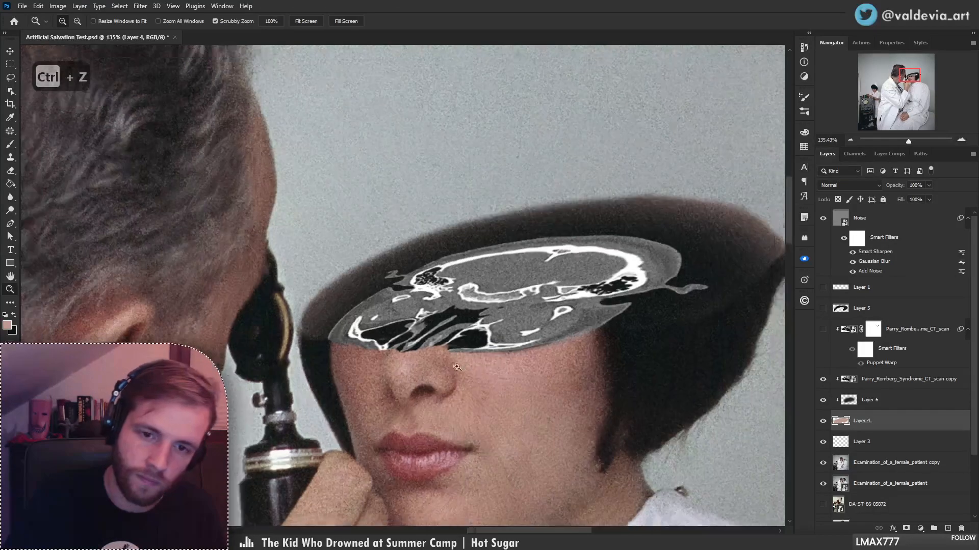
pyautogui.moveTo(437, 343)
pyautogui.mouseDown()
pyautogui.moveTo(364, 344)
pyautogui.moveTo(362, 334)
pyautogui.moveTo(362, 344)
pyautogui.moveTo(414, 337)
pyautogui.moveTo(349, 362)
pyautogui.moveTo(423, 349)
pyautogui.mouseUp()
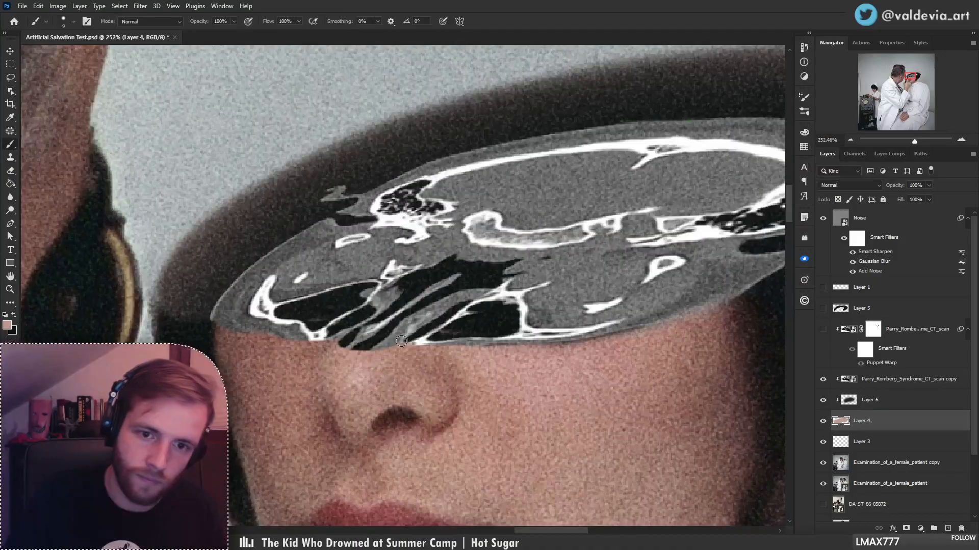
pyautogui.hotkey('ctrl', 'z')
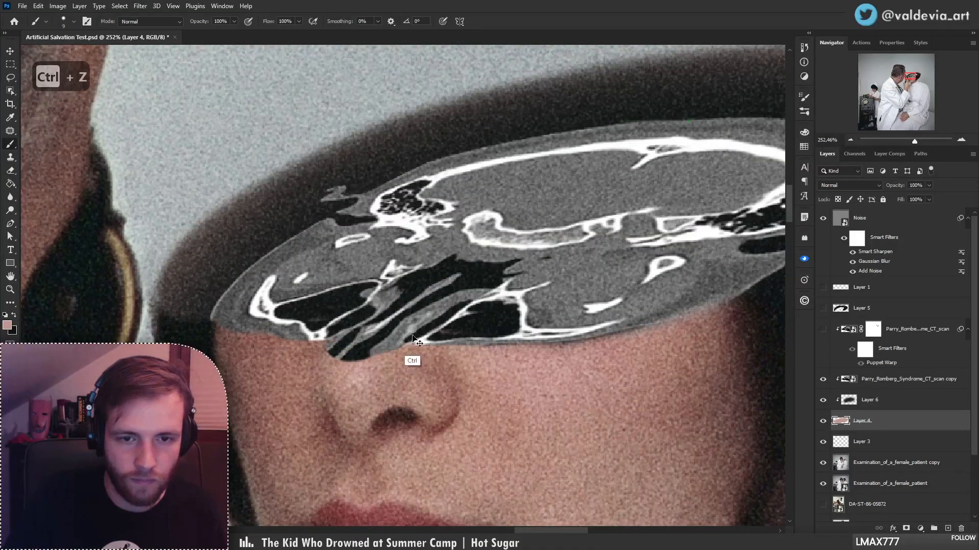
pyautogui.moveTo(401, 342); pyautogui.dragTo(353, 344)
pyautogui.moveTo(437, 333)
pyautogui.mouseDown()
pyautogui.moveTo(346, 335)
pyautogui.moveTo(418, 310)
pyautogui.moveTo(423, 318)
pyautogui.moveTo(400, 337)
pyautogui.moveTo(338, 306)
pyautogui.moveTo(347, 301)
pyautogui.moveTo(297, 314)
pyautogui.moveTo(312, 285)
pyautogui.moveTo(342, 289)
pyautogui.moveTo(285, 307)
pyautogui.mouseUp()
pyautogui.moveTo(363, 298)
pyautogui.mouseDown()
pyautogui.moveTo(471, 247)
pyautogui.moveTo(479, 232)
pyautogui.moveTo(510, 234)
pyautogui.mouseUp()
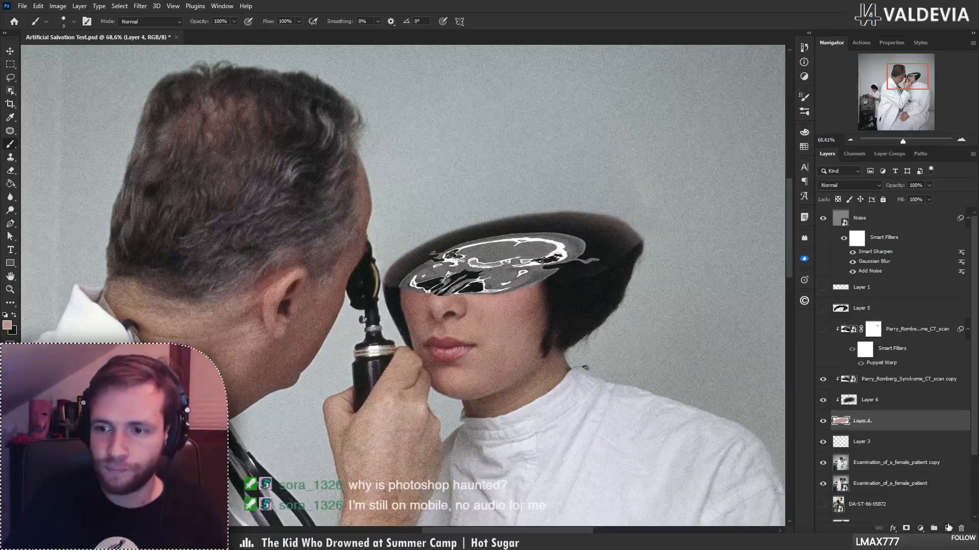
# - Add a new layer above the CT scan copy and clip it to the layers below
pyautogui.click(903, 380)
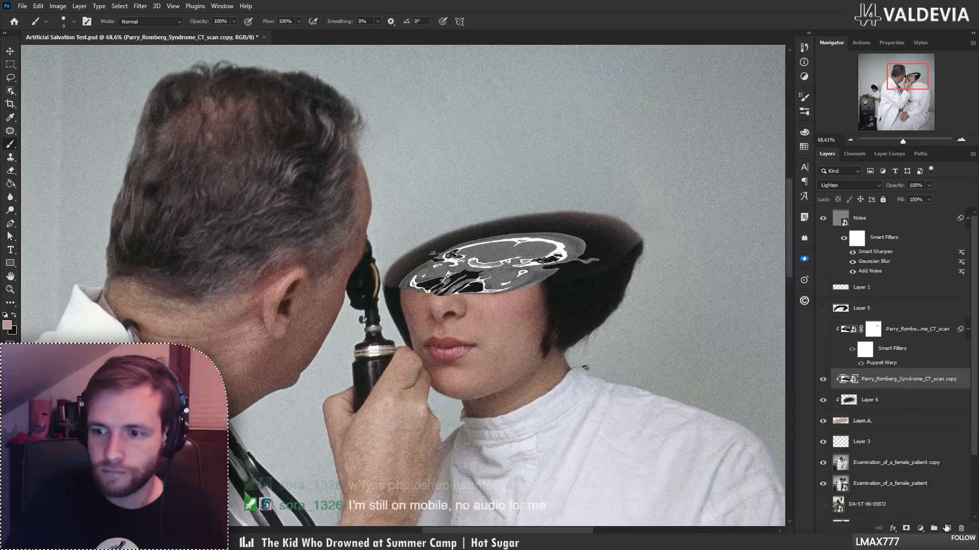
pyautogui.click(947, 529)
pyautogui.keyDown('alt'); pyautogui.click(888, 388); pyautogui.keyUp('alt')
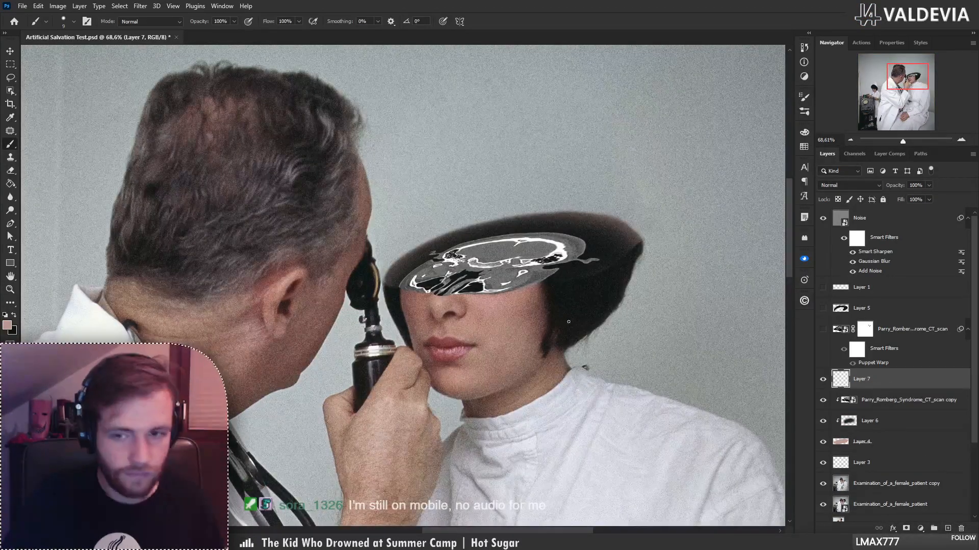
pyautogui.hotkey('ctrl', 'z')
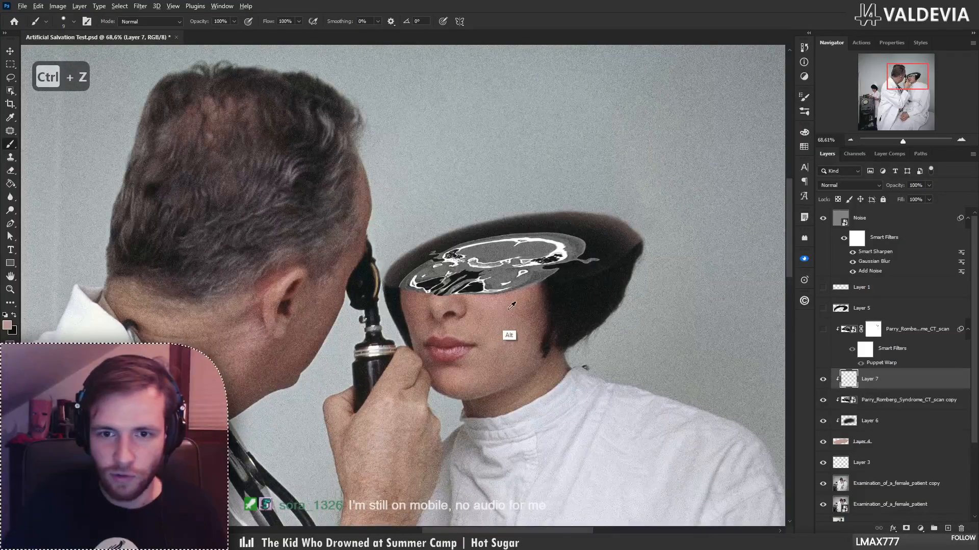
# - Choose the Soft Round Pressure Opacity brush at 62 px, set Layer 7's blend mode to Color, and undo the test stroke
pyautogui.rightClick(503, 266)
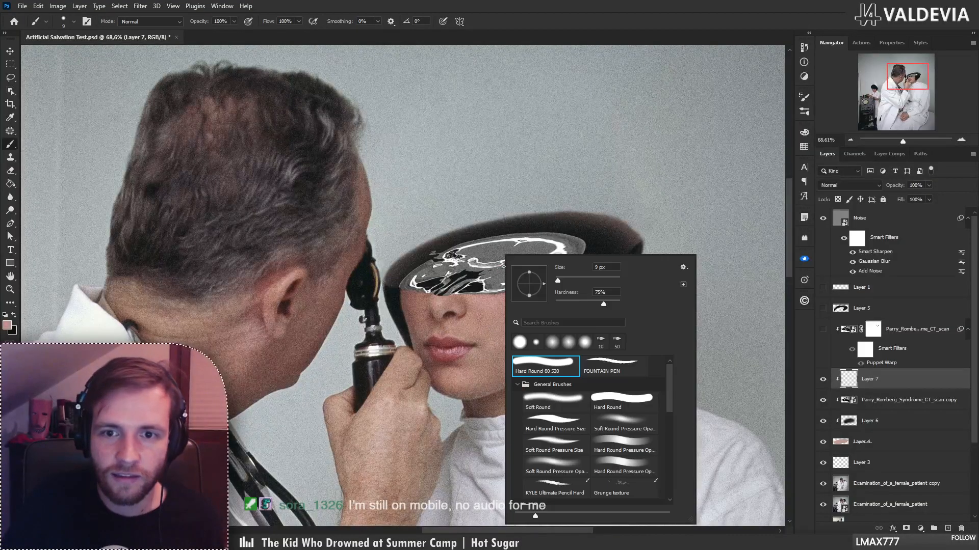
pyautogui.click(656, 427)
pyautogui.click(857, 188)
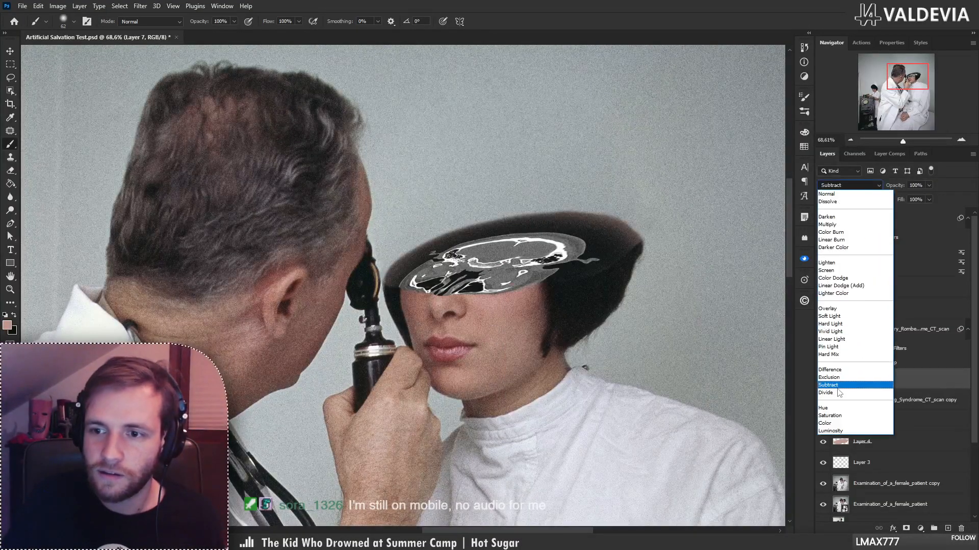
pyautogui.click(846, 419)
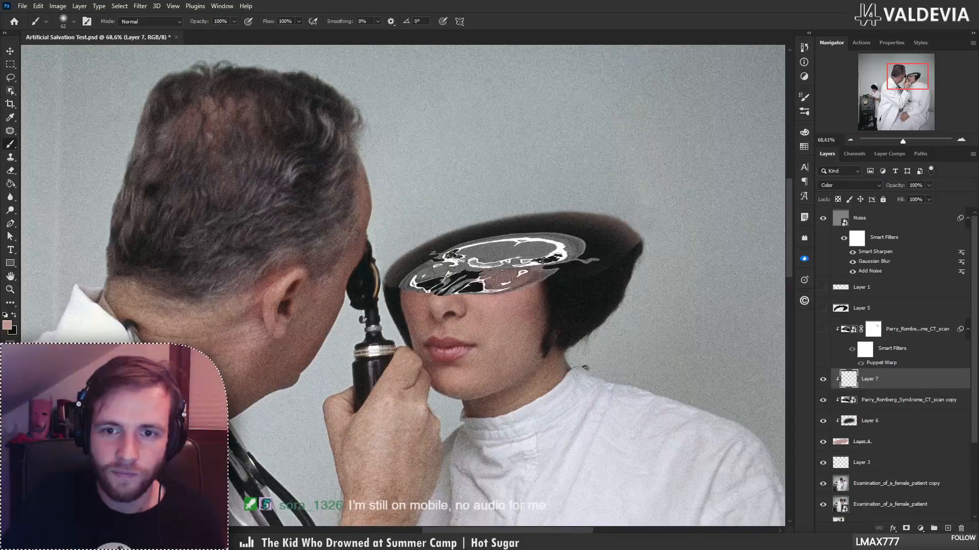
pyautogui.moveTo(503, 280); pyautogui.dragTo(535, 269)
pyautogui.hotkey('ctrl', 'z')
# - Tint the front outer rim of the CT scan skin pink on Layer 7 with the soft brush at 26 px
pyautogui.press('z')
pyautogui.moveTo(464, 232); pyautogui.dragTo(517, 246)
pyautogui.press('b')
pyautogui.rightClick(379, 333)
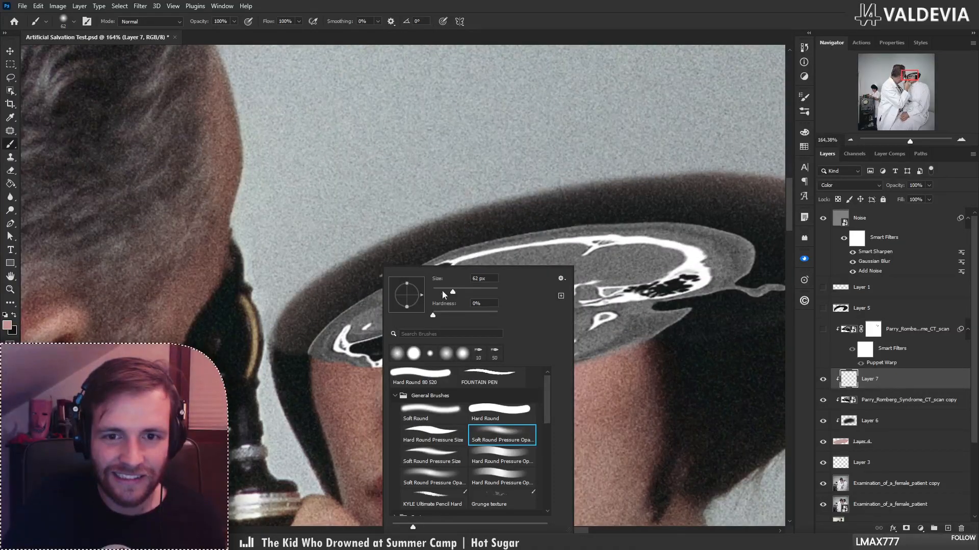
pyautogui.click(442, 292)
pyautogui.moveTo(316, 351)
pyautogui.mouseDown()
pyautogui.moveTo(348, 326)
pyautogui.moveTo(315, 367)
pyautogui.moveTo(404, 294)
pyautogui.mouseUp()
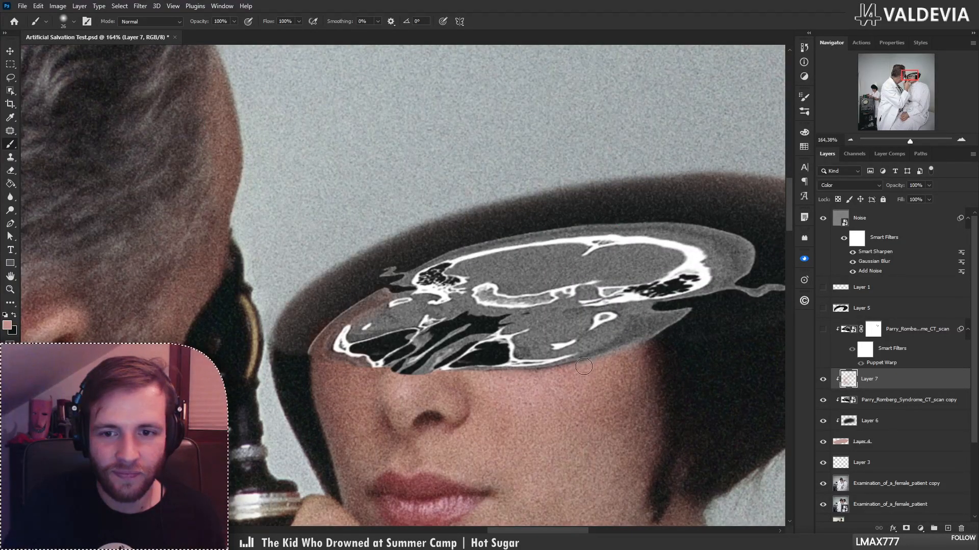
# - Tint the scan's lower rear tissue near the hair skin pink on Layer 7 with the soft brush at 25 px
pyautogui.rightClick(696, 332)
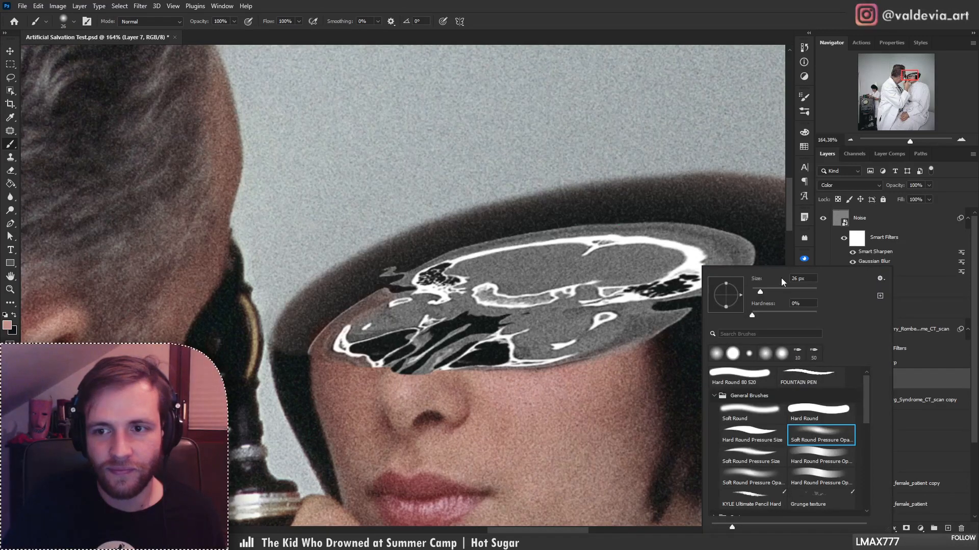
pyautogui.moveTo(760, 295); pyautogui.dragTo(758, 294)
pyautogui.press('Return')
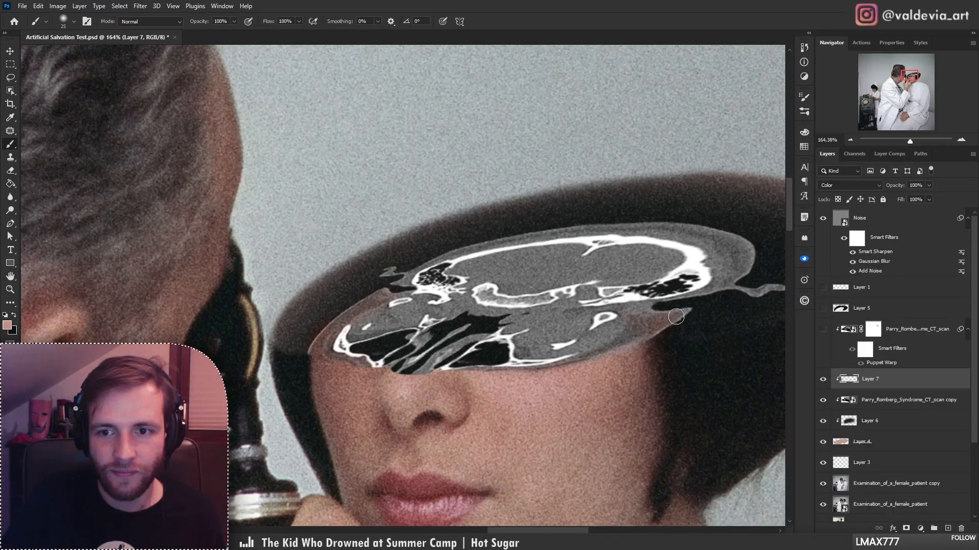
pyautogui.hscroll(5, 632, 310)
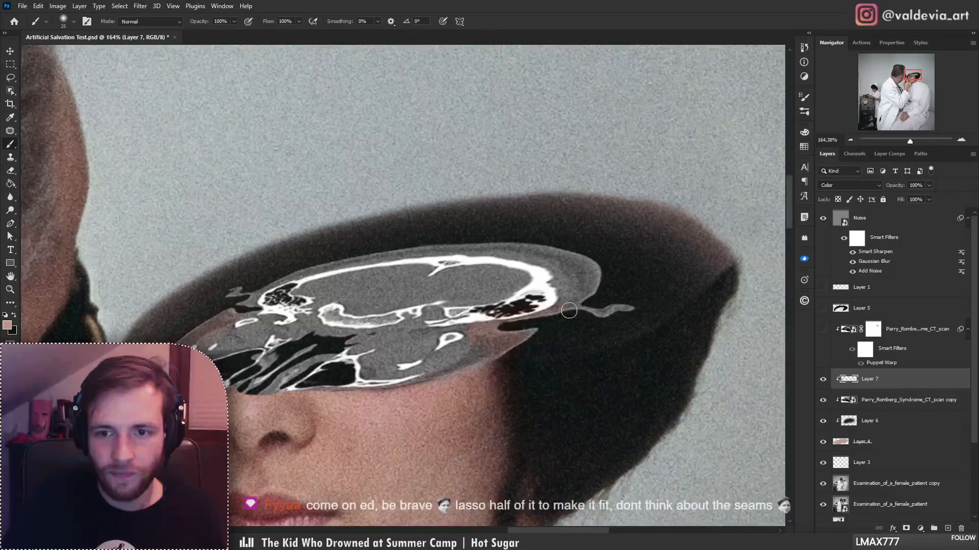
# - Undo the oversized stroke, then tint the scan's thin rear ear strand and lower rear tip skin pink with an 8 px soft brush
pyautogui.hotkey('ctrl', 'z')
pyautogui.rightClick(637, 251)
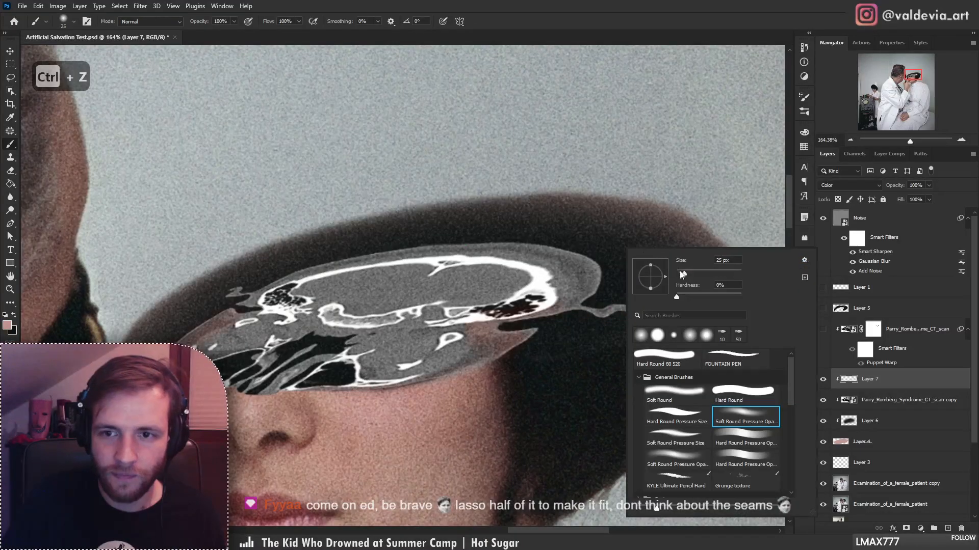
pyautogui.moveTo(683, 275); pyautogui.dragTo(681, 275)
pyautogui.press('Return')
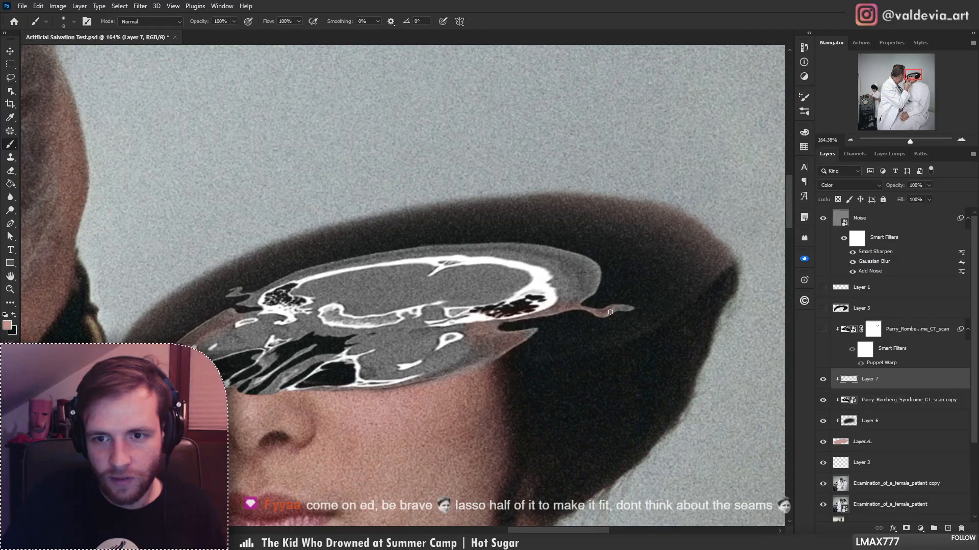
pyautogui.moveTo(536, 330); pyautogui.dragTo(513, 334)
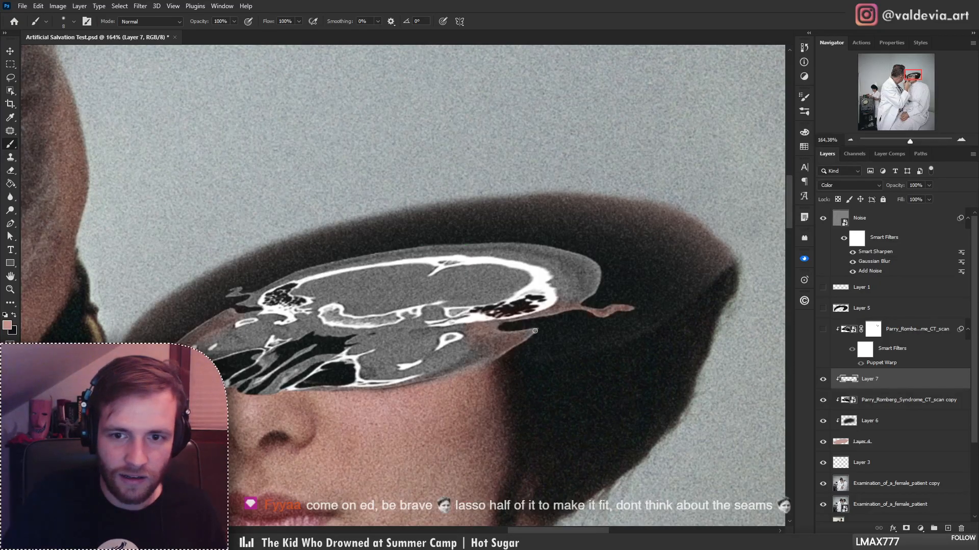
pyautogui.hotkey('ctrl', 'z')
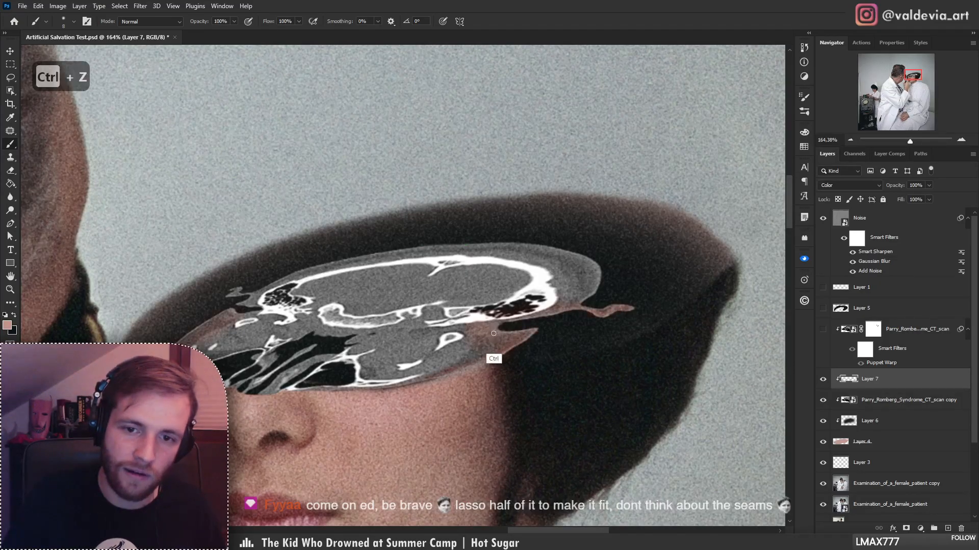
# - Undo the oversized stroke, then tint the scan's lower edge along the cheek skin pink on Layer 7 with a 30 px soft brush
pyautogui.rightClick(493, 334)
pyautogui.click(468, 368)
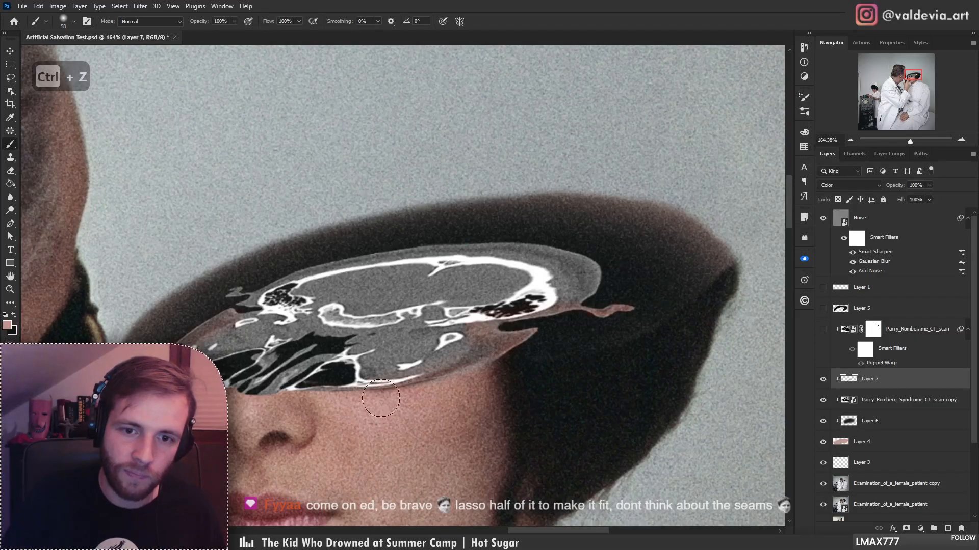
pyautogui.hotkey('ctrl', 'z')
pyautogui.press('[')
pyautogui.press('[')
pyautogui.press('[')
pyautogui.press('[')
pyautogui.press('[')
pyautogui.press('[')
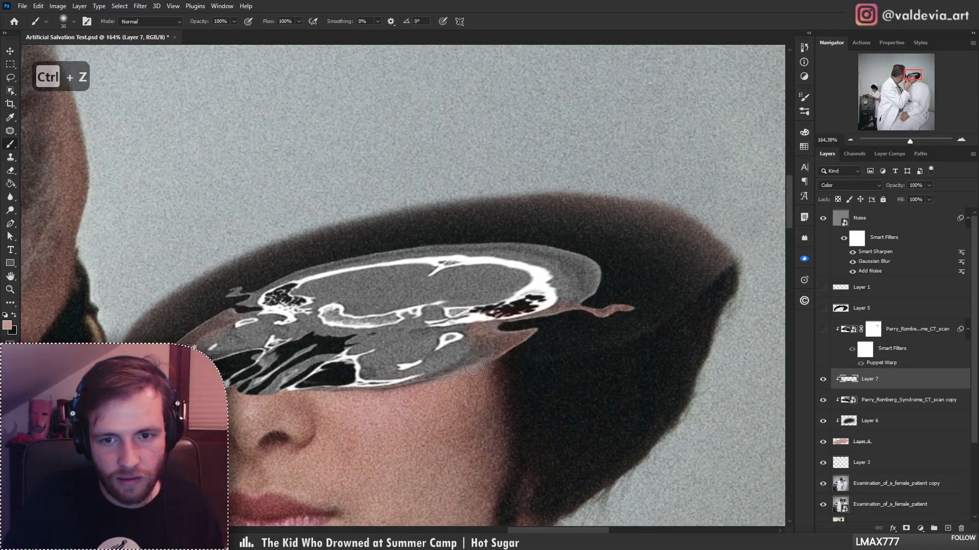
pyautogui.moveTo(484, 359)
pyautogui.mouseDown()
pyautogui.moveTo(369, 396)
pyautogui.moveTo(301, 397)
pyautogui.mouseUp()
pyautogui.press('z')
pyautogui.moveTo(355, 380)
pyautogui.mouseDown()
pyautogui.moveTo(311, 389)
pyautogui.moveTo(353, 386)
pyautogui.mouseUp()
pyautogui.press('b')
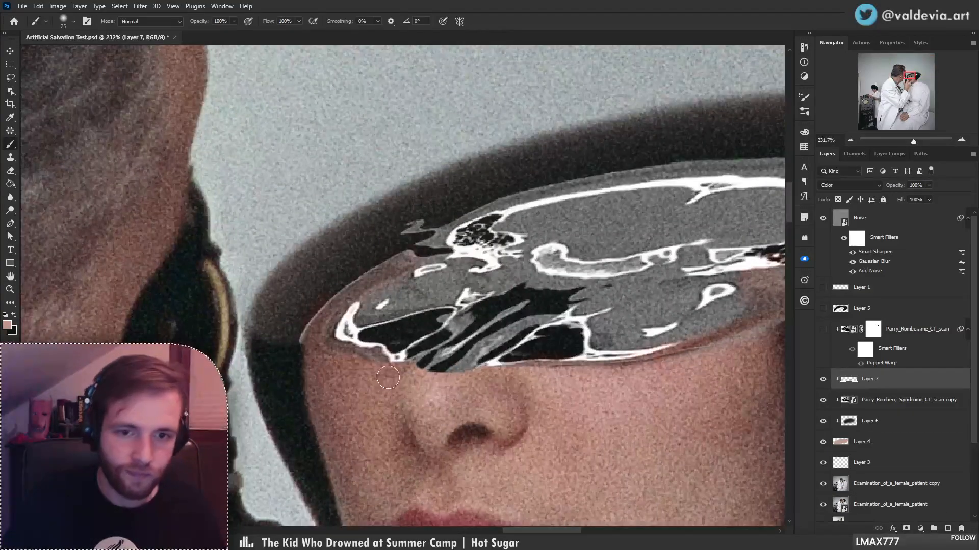
# - Undo the last stroke, then tint the tissue strands in the scan's nasal cavity skin pink on Layer 7 with an 8 px brush
pyautogui.scroll(-1, 450, 334)
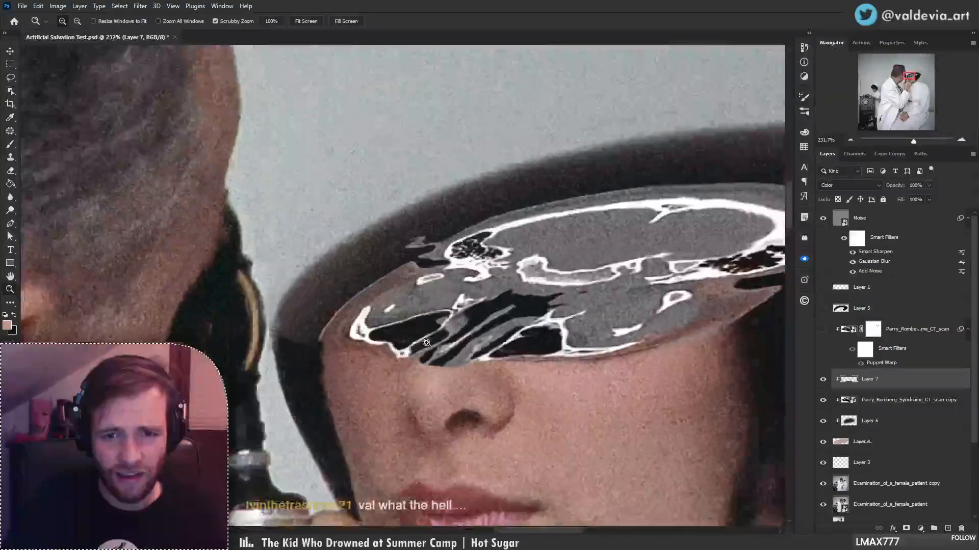
pyautogui.hotkey('ctrl', 'z')
pyautogui.rightClick(508, 329)
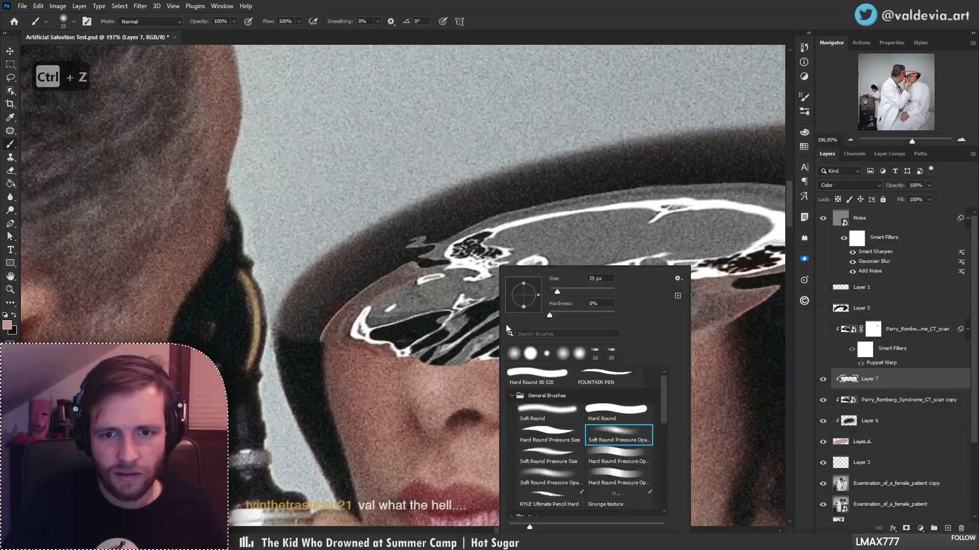
pyautogui.click(552, 293)
pyautogui.moveTo(470, 344); pyautogui.dragTo(454, 363)
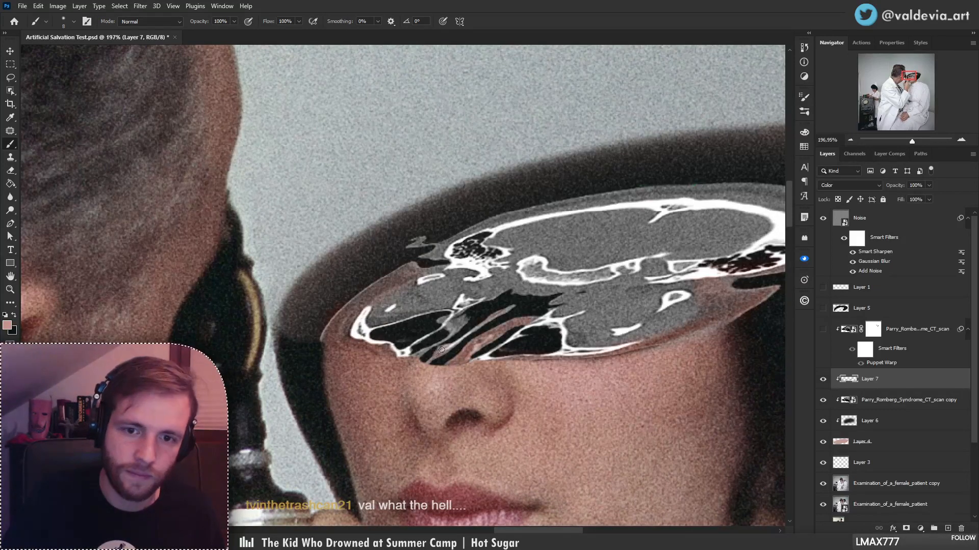
pyautogui.moveTo(447, 337)
pyautogui.mouseDown()
pyautogui.moveTo(487, 305)
pyautogui.moveTo(409, 325)
pyautogui.moveTo(433, 294)
pyautogui.moveTo(515, 287)
pyautogui.mouseUp()
# - Undo the last two tint strokes along the scan's front upper rim
pyautogui.press('z')
pyautogui.press('b')
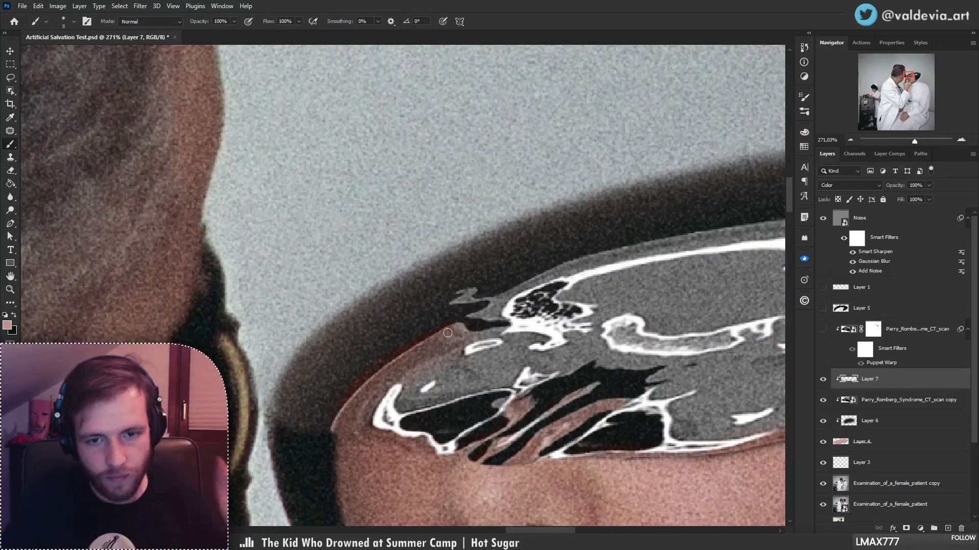
pyautogui.hotkey('ctrl', 'z')
pyautogui.hotkey('ctrl', 'z')
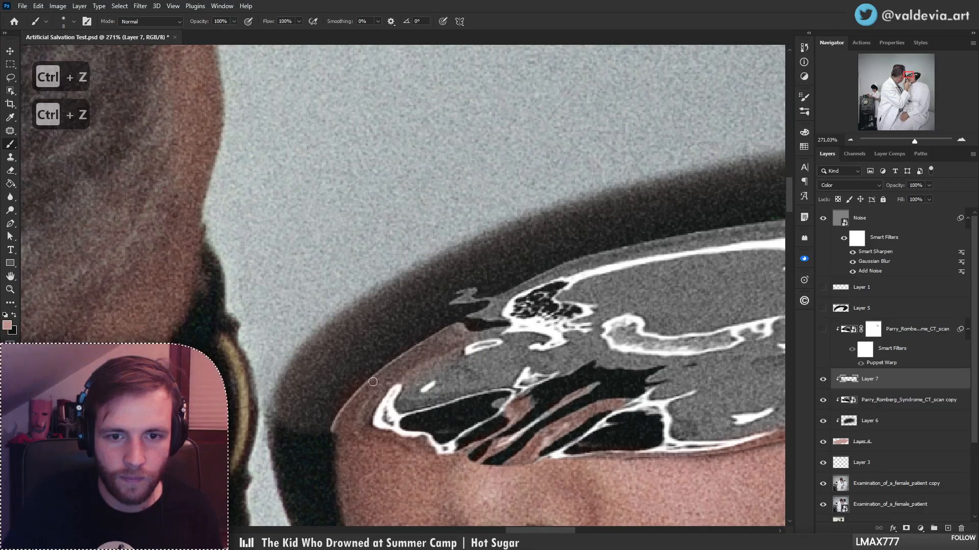
pyautogui.moveTo(373, 383); pyautogui.dragTo(315, 353)
# - Add a layer mask to the Parry_Romberg_Syndrome_CT_scan copy layer and choose the Hard Round 80 S20 brush at 26 px
pyautogui.click(908, 400)
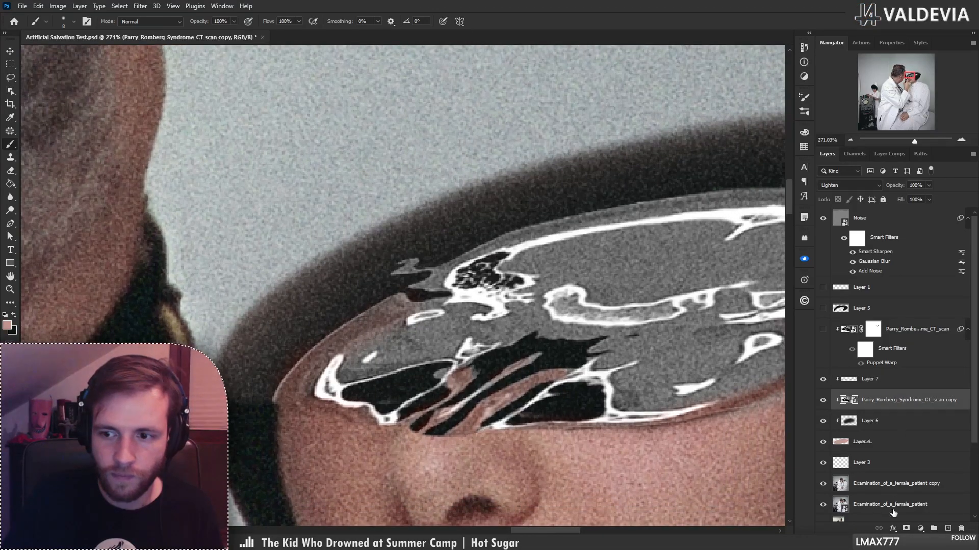
pyautogui.click(906, 529)
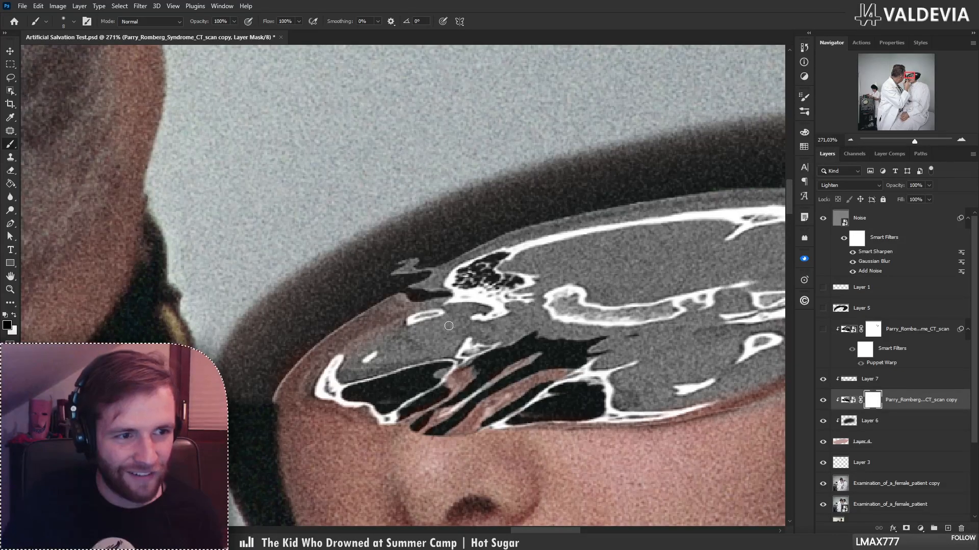
pyautogui.rightClick(471, 313)
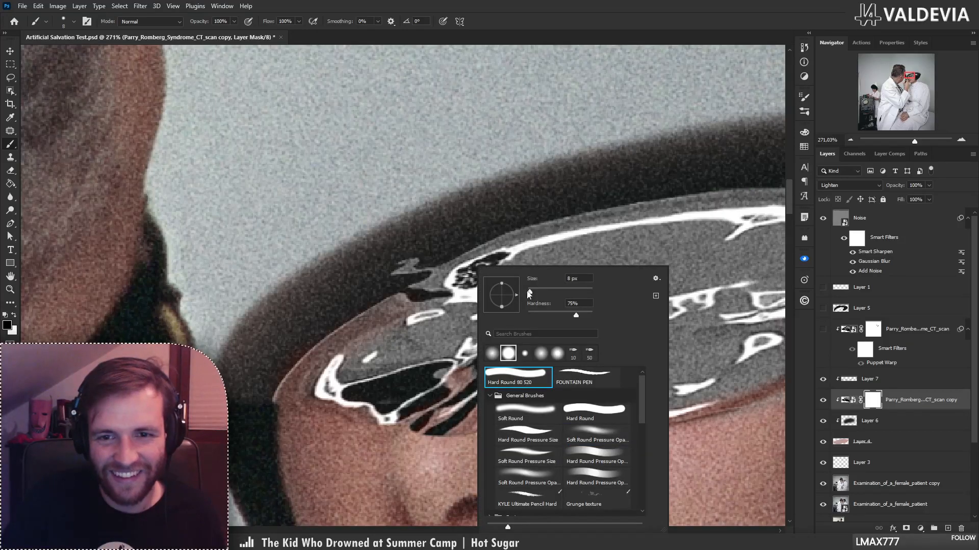
pyautogui.moveTo(529, 294); pyautogui.dragTo(521, 294)
pyautogui.click(536, 291)
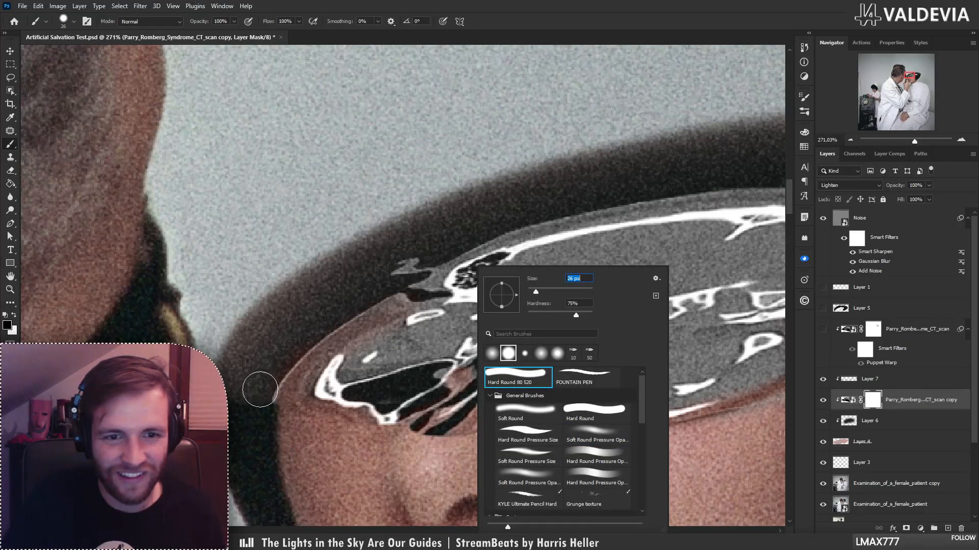
# - Mask out the light outline along the scan's front upper rim with black at 17 px, undoing the strokes that miss
pyautogui.moveTo(264, 400)
pyautogui.mouseDown()
pyautogui.moveTo(298, 351)
pyautogui.moveTo(314, 351)
pyautogui.moveTo(265, 406)
pyautogui.moveTo(358, 312)
pyautogui.mouseUp()
pyautogui.hotkey('ctrl', 'z')
pyautogui.hotkey('ctrl', 'z')
pyautogui.moveTo(266, 412); pyautogui.dragTo(301, 350)
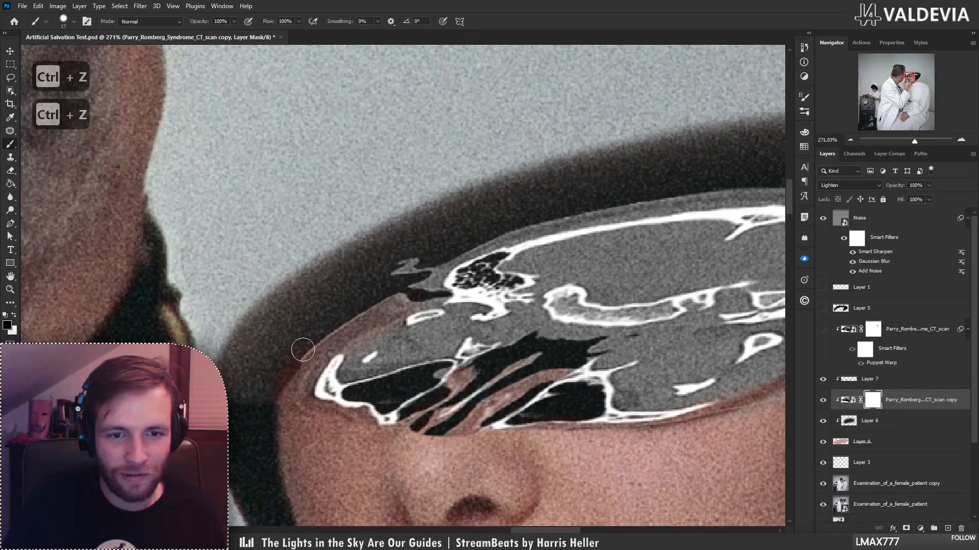
pyautogui.moveTo(262, 404); pyautogui.dragTo(324, 343)
pyautogui.hotkey('ctrl', 'z')
pyautogui.moveTo(273, 394)
pyautogui.mouseDown()
pyautogui.moveTo(330, 325)
pyautogui.moveTo(306, 343)
pyautogui.moveTo(388, 288)
pyautogui.moveTo(346, 313)
pyautogui.moveTo(380, 291)
pyautogui.mouseUp()
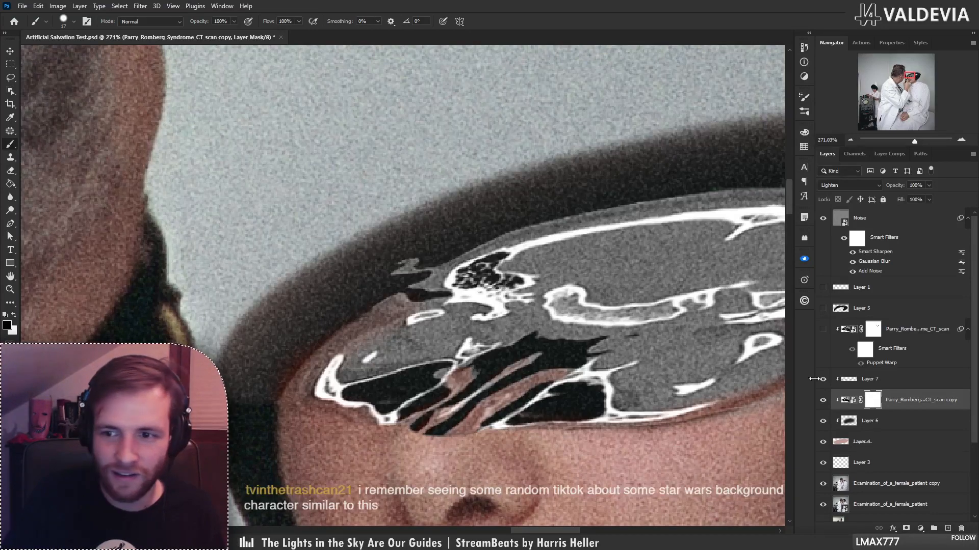
# - Return to Layer 7 and tint the small skin tip at the scan's upper front pink with a reduced brush
pyautogui.hotkey('alt', ']')
pyautogui.press('e')
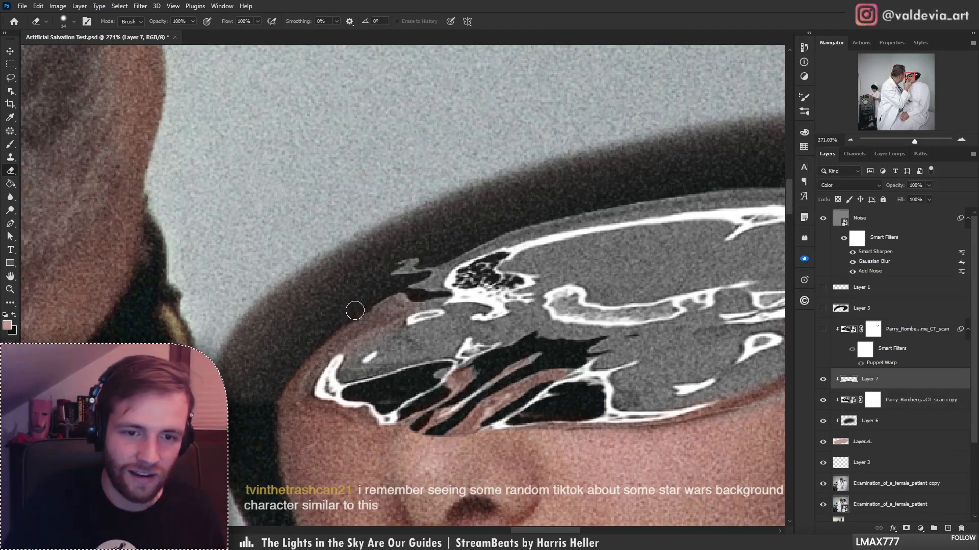
pyautogui.press('z')
pyautogui.moveTo(378, 354); pyautogui.dragTo(293, 352)
pyautogui.moveTo(437, 337); pyautogui.dragTo(489, 338)
pyautogui.press('b')
pyautogui.moveTo(316, 340); pyautogui.dragTo(339, 338)
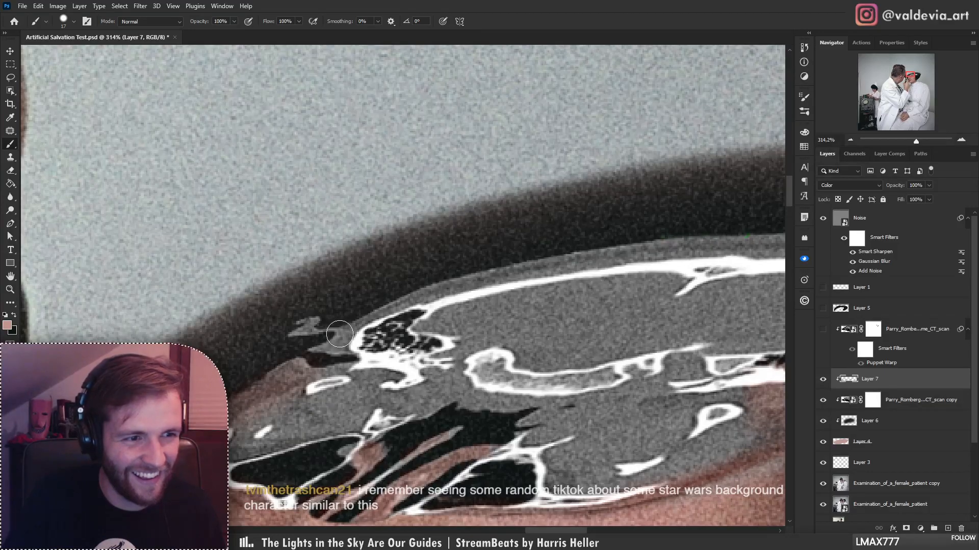
pyautogui.press('[')
pyautogui.press('[')
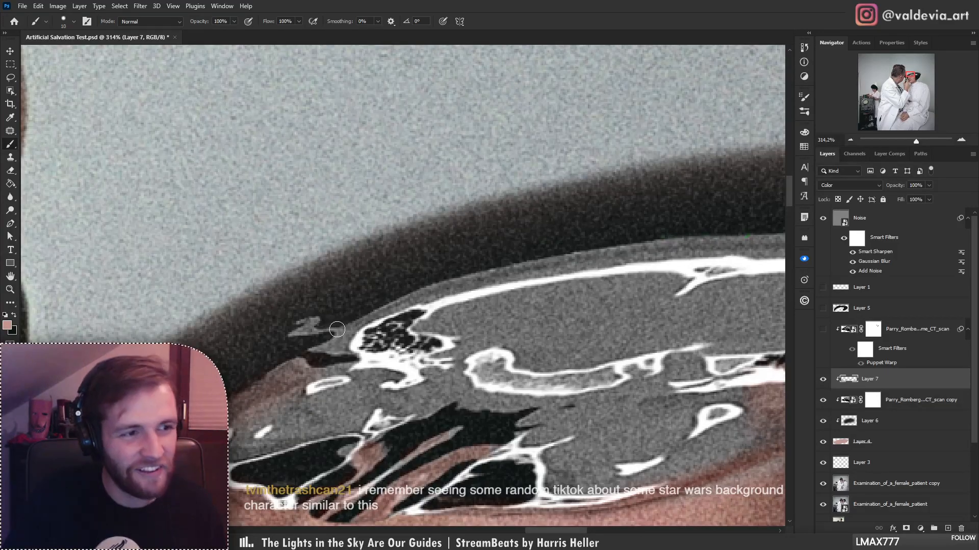
pyautogui.press('[')
pyautogui.press('[')
pyautogui.press('[')
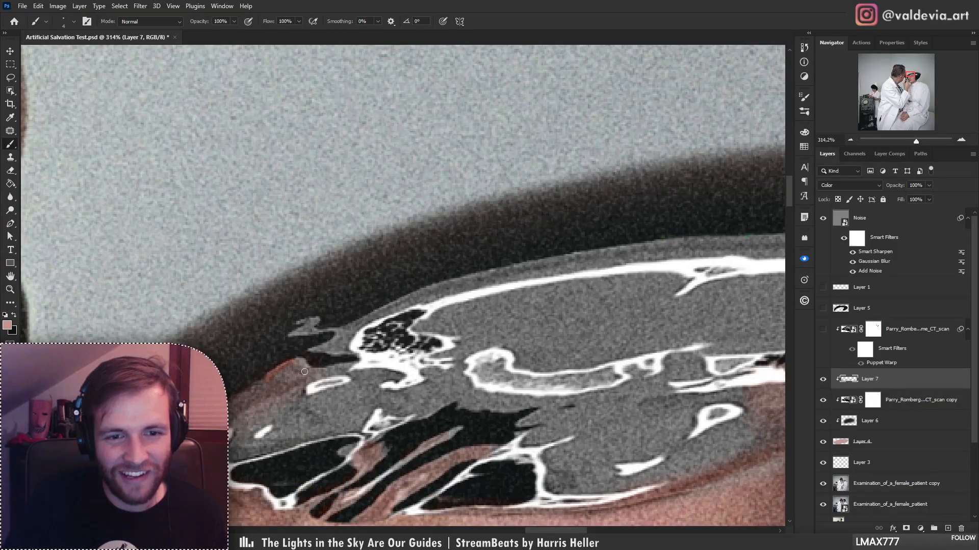
# - Undo the last stroke and tint the small tissue flaps at the front of the scan skin tone with a 4 px Soft Round Pressure Opacity brush
pyautogui.hotkey('ctrl', 'z')
pyautogui.rightClick(338, 362)
pyautogui.click(443, 432)
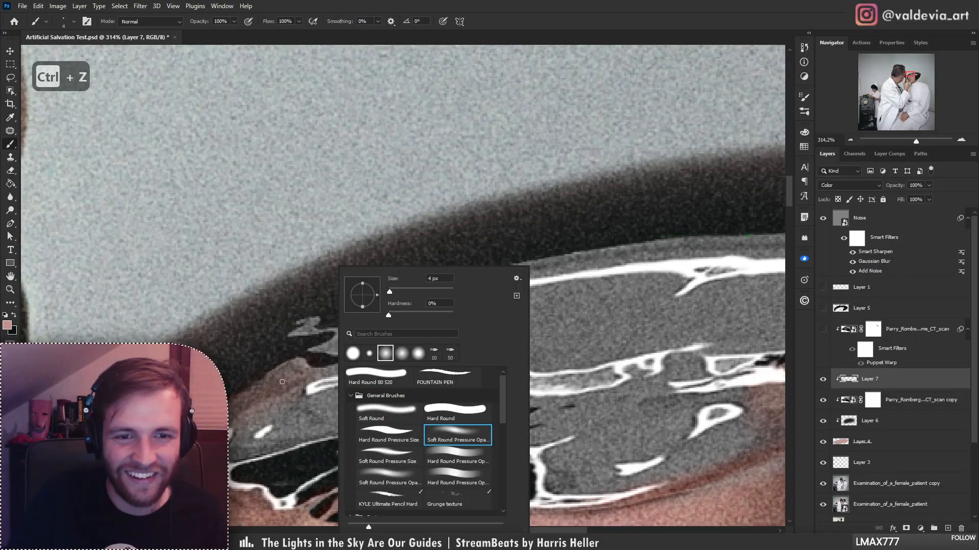
pyautogui.press('Return')
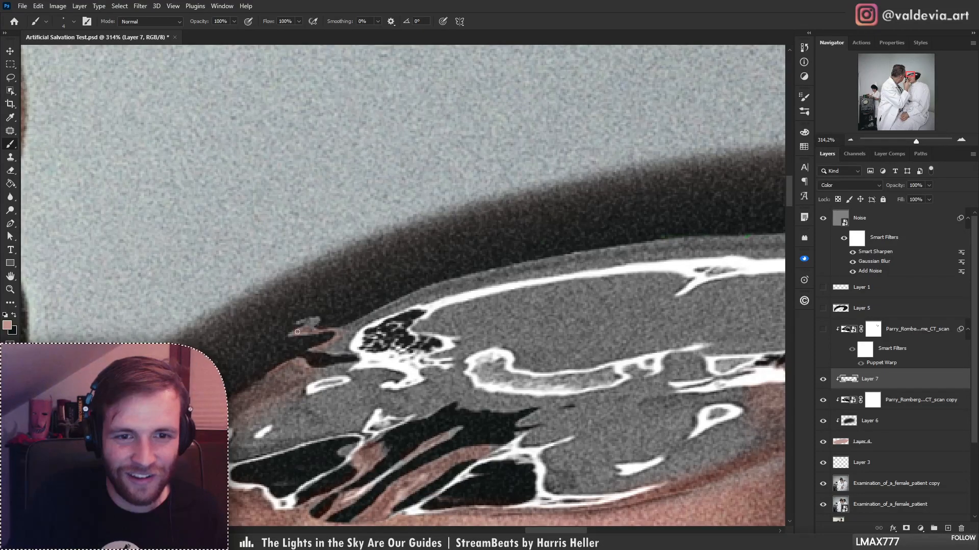
pyautogui.scroll(-5, 308, 337)
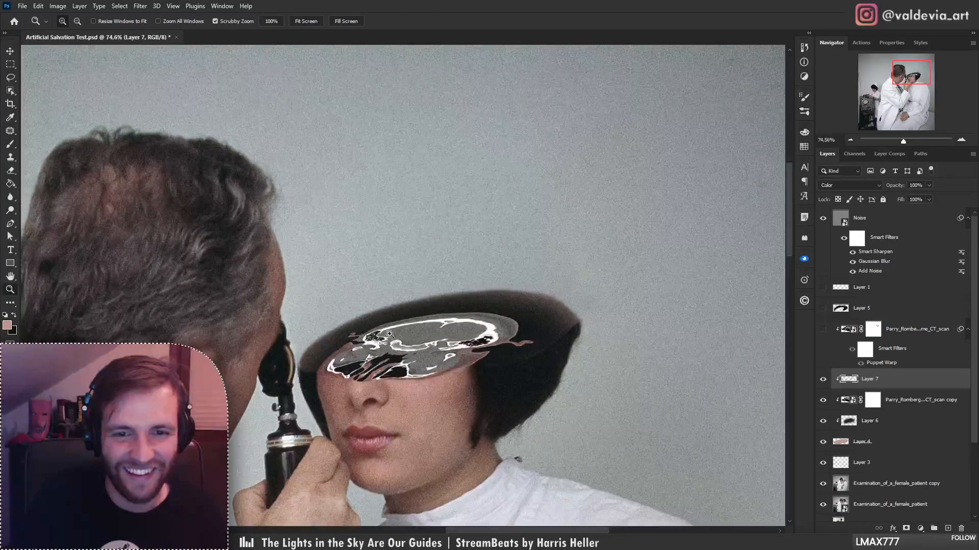
# - Tint the thin outer rim of the scanned head and its rear flap skin tone with a 7 px brush
pyautogui.scroll(3, 308, 336)
pyautogui.rightClick(512, 323)
pyautogui.moveTo(512, 291); pyautogui.dragTo(521, 293)
pyautogui.press('Return')
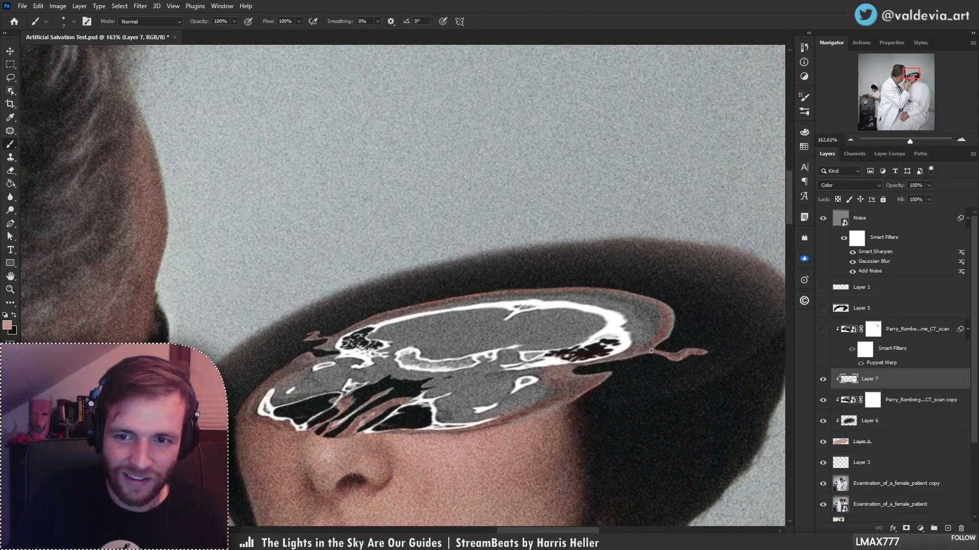
pyautogui.press('z')
pyautogui.moveTo(553, 296); pyautogui.dragTo(531, 291)
pyautogui.moveTo(583, 289); pyautogui.dragTo(601, 289)
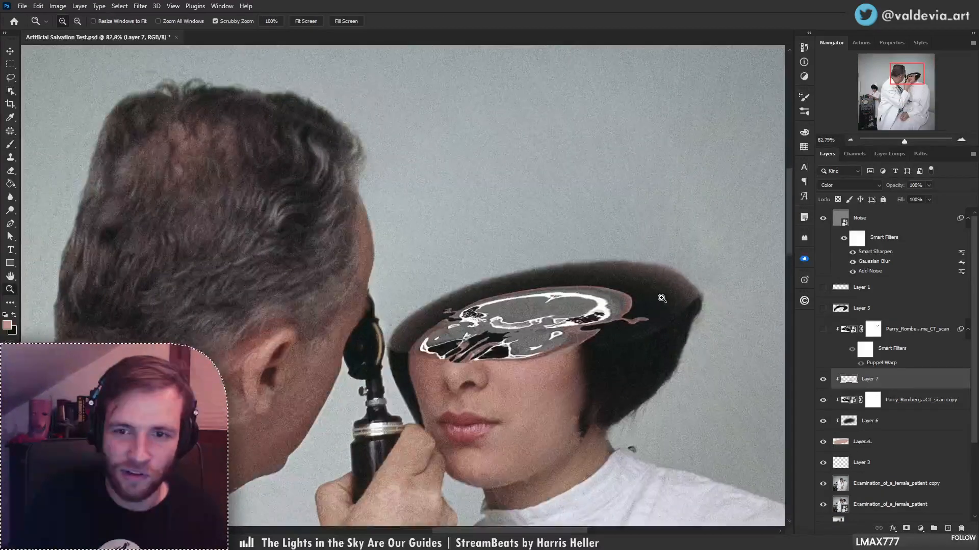
pyautogui.moveTo(662, 298); pyautogui.dragTo(711, 298)
# - Enlarge the brush to 25 px and tint the grey tissue band around the outside of the skull skin tone
pyautogui.moveTo(371, 270); pyautogui.dragTo(390, 272)
pyautogui.rightClick(386, 289)
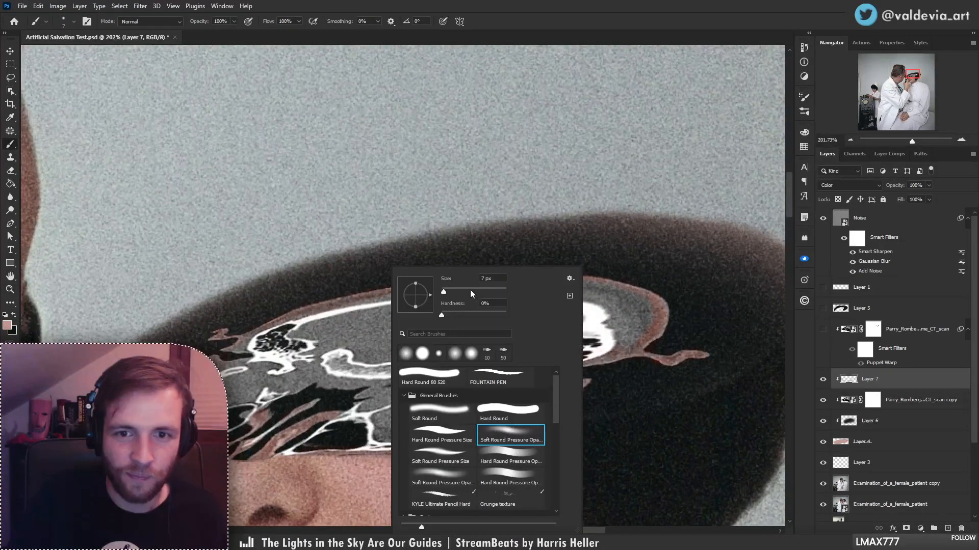
pyautogui.moveTo(446, 293)
pyautogui.mouseDown()
pyautogui.moveTo(468, 292)
pyautogui.moveTo(449, 295)
pyautogui.mouseUp()
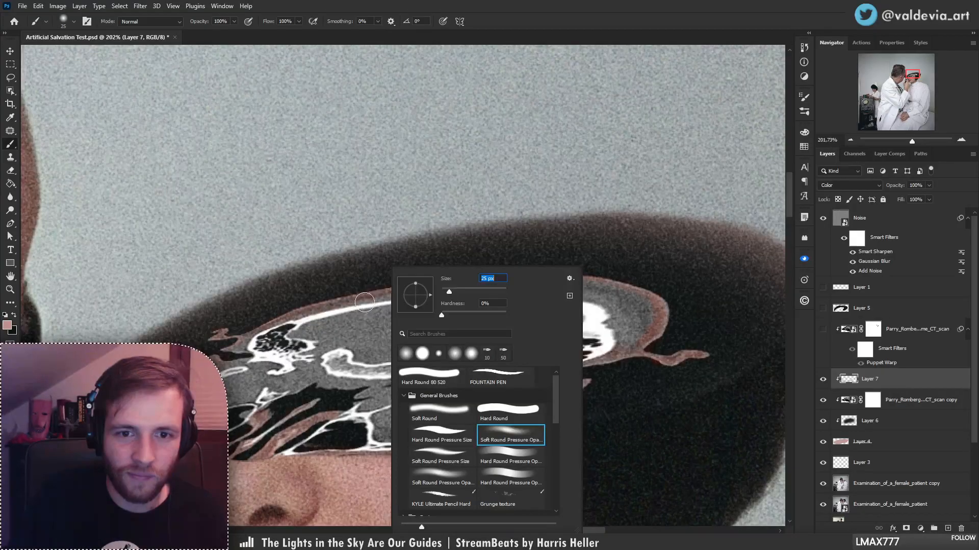
pyautogui.moveTo(365, 301)
pyautogui.mouseDown()
pyautogui.moveTo(466, 285)
pyautogui.moveTo(410, 294)
pyautogui.moveTo(561, 287)
pyautogui.moveTo(528, 281)
pyautogui.moveTo(602, 293)
pyautogui.moveTo(654, 323)
pyautogui.mouseUp()
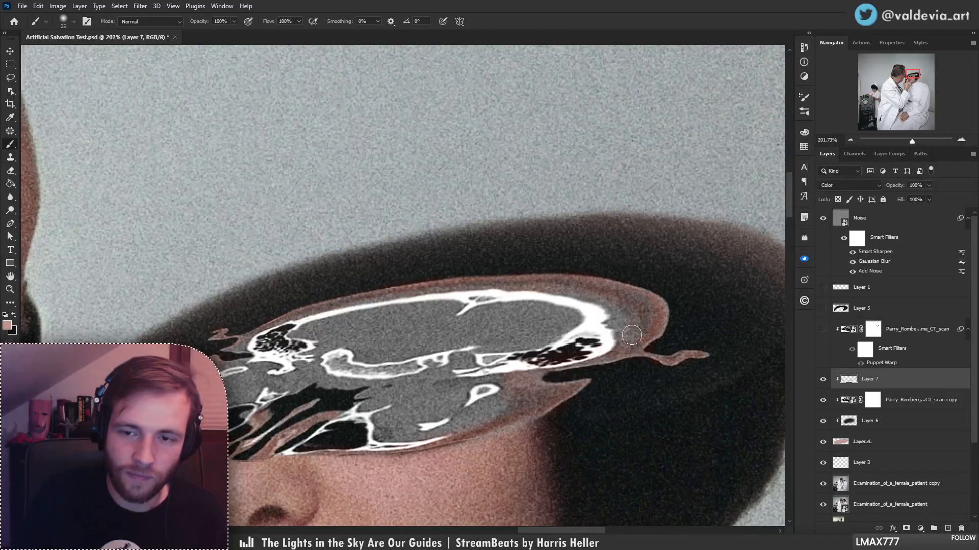
pyautogui.press('z')
pyautogui.moveTo(568, 360)
pyautogui.mouseDown()
pyautogui.moveTo(516, 350)
pyautogui.moveTo(567, 372)
pyautogui.mouseUp()
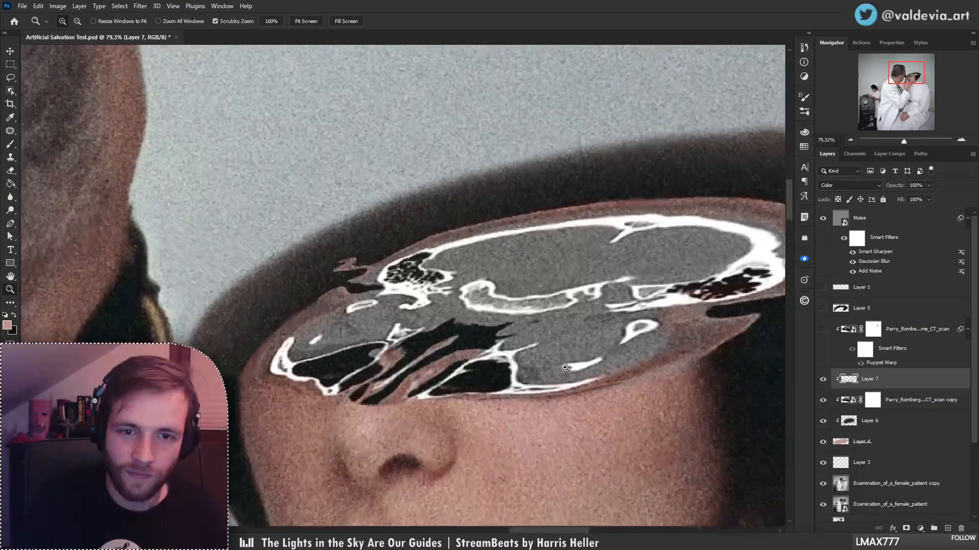
# - Swap the foreground and background colours and set the new foreground colour to pinkish red d94467
pyautogui.press('b')
pyautogui.press('x')
pyautogui.click(10, 328)
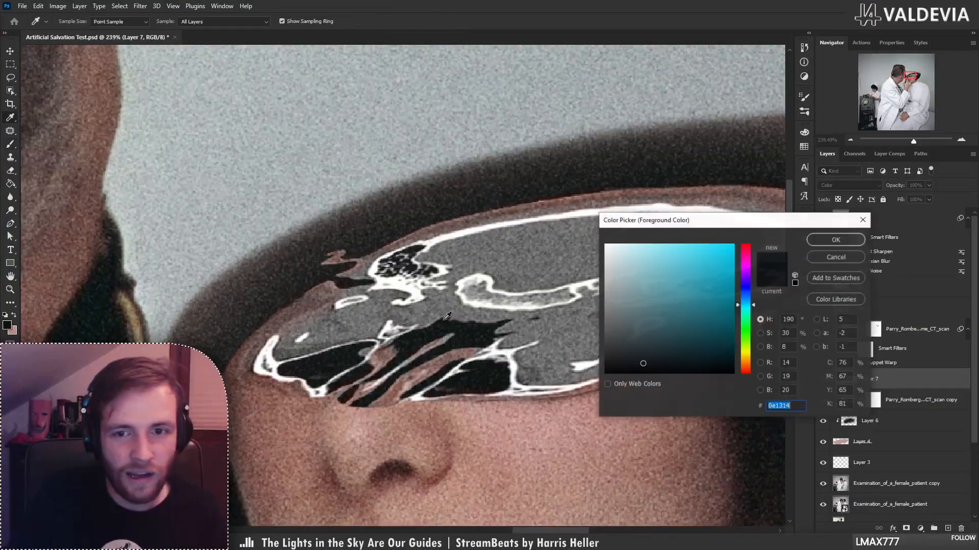
pyautogui.moveTo(746, 289); pyautogui.dragTo(745, 249)
pyautogui.moveTo(685, 289); pyautogui.dragTo(693, 264)
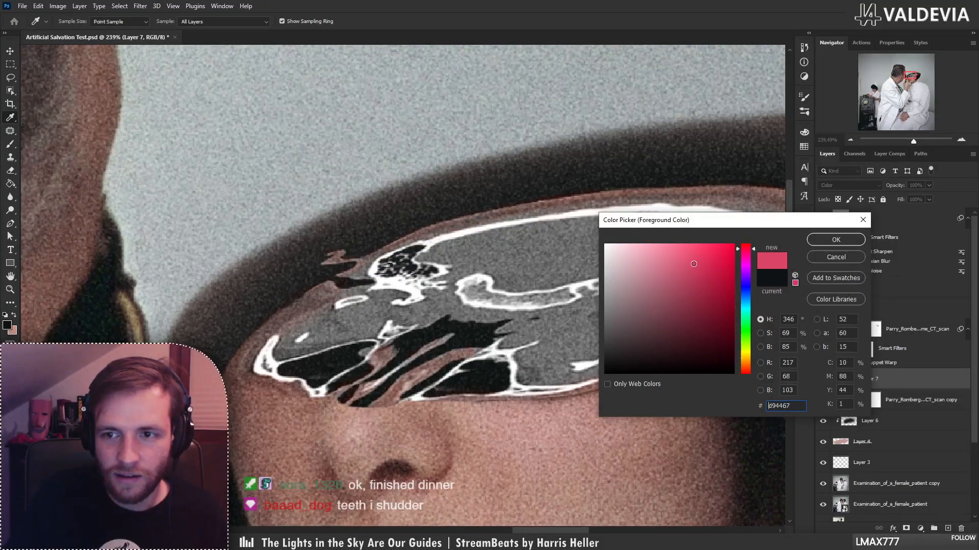
pyautogui.click(826, 240)
# - Tint the grey facial tissue between the eye area and the base of the skull red with the 25 px brush
pyautogui.click(331, 321)
pyautogui.hotkey('ctrl', 'z')
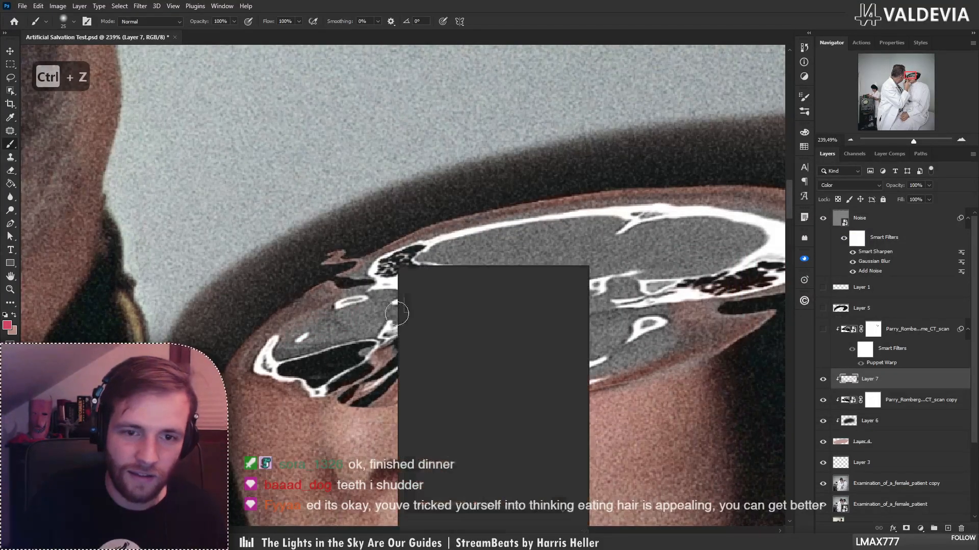
pyautogui.moveTo(318, 329)
pyautogui.mouseDown()
pyautogui.moveTo(372, 306)
pyautogui.moveTo(336, 337)
pyautogui.moveTo(335, 316)
pyautogui.moveTo(433, 309)
pyautogui.moveTo(381, 313)
pyautogui.mouseUp()
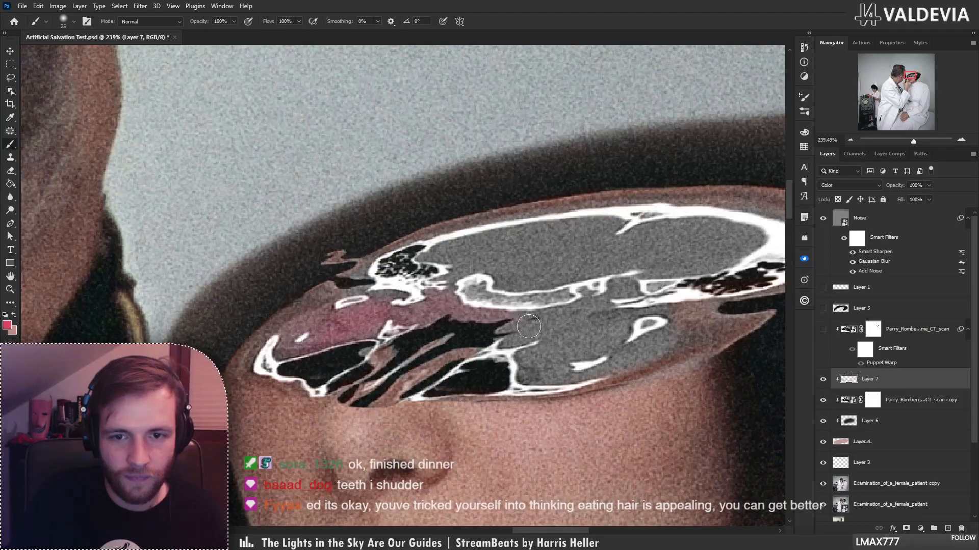
# - Reduce the brush to 9 px and tint the narrow tissue strips inside the nasal cavity red
pyautogui.rightClick(487, 341)
pyautogui.moveTo(546, 293); pyautogui.dragTo(543, 293)
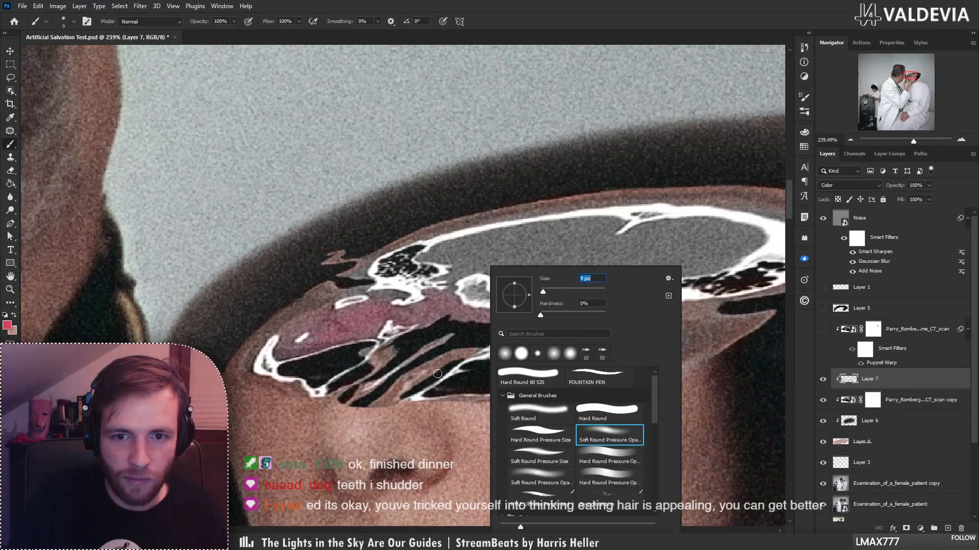
pyautogui.moveTo(392, 393)
pyautogui.mouseDown()
pyautogui.moveTo(468, 352)
pyautogui.moveTo(457, 358)
pyautogui.mouseUp()
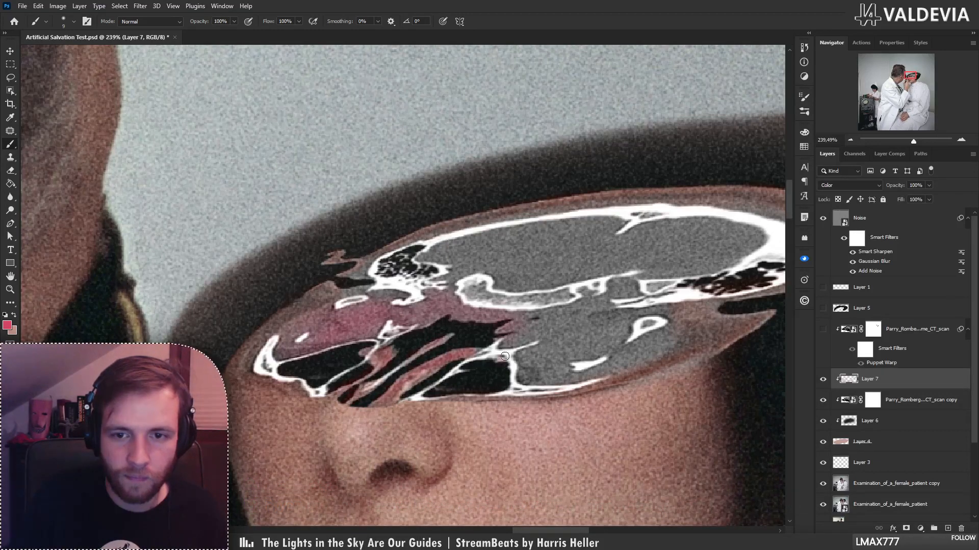
# - Enlarge the brush to 25 px and tint the large grey muscle area on the near side of the face red, redoing one stroke
pyautogui.press(']')
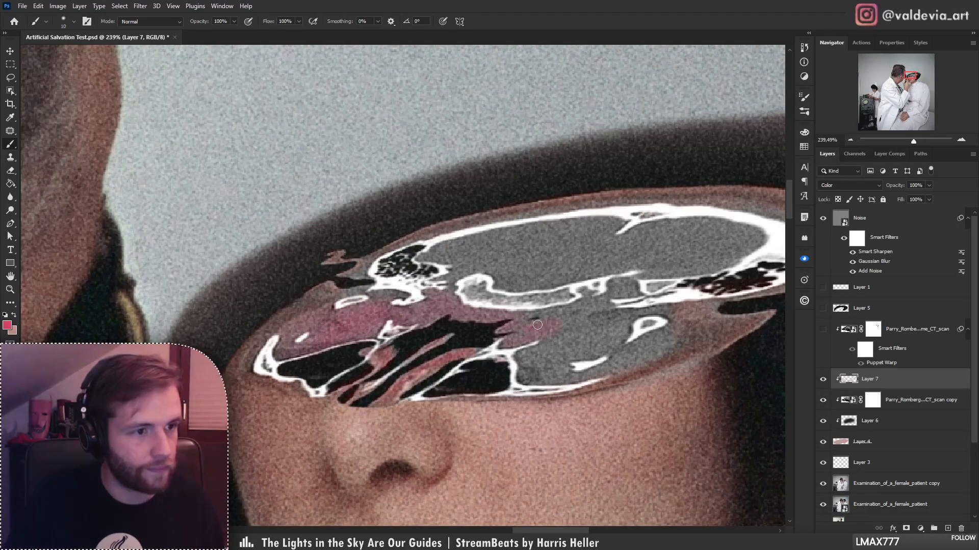
pyautogui.press(']')
pyautogui.press(']')
pyautogui.press(']')
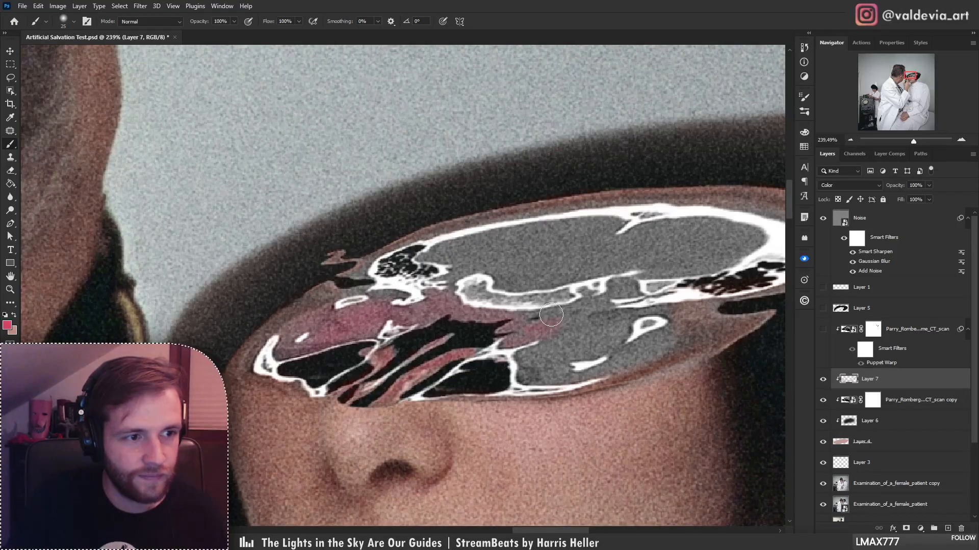
pyautogui.moveTo(553, 346); pyautogui.dragTo(476, 353)
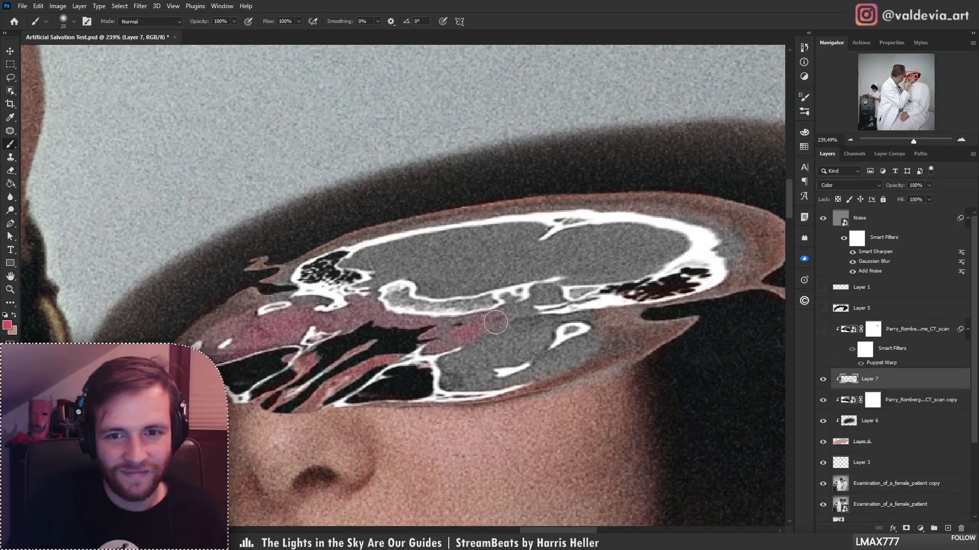
pyautogui.hotkey('ctrl', 'z')
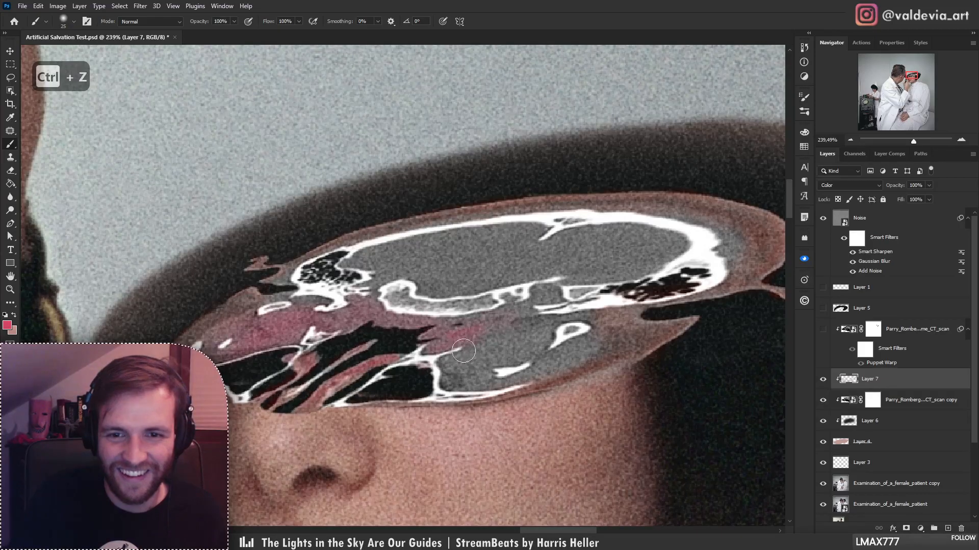
pyautogui.moveTo(463, 351)
pyautogui.mouseDown()
pyautogui.moveTo(550, 328)
pyautogui.moveTo(449, 379)
pyautogui.moveTo(521, 376)
pyautogui.moveTo(516, 383)
pyautogui.moveTo(597, 337)
pyautogui.moveTo(508, 382)
pyautogui.moveTo(562, 353)
pyautogui.moveTo(538, 346)
pyautogui.moveTo(463, 372)
pyautogui.moveTo(503, 344)
pyautogui.moveTo(479, 373)
pyautogui.moveTo(457, 379)
pyautogui.moveTo(543, 297)
pyautogui.mouseUp()
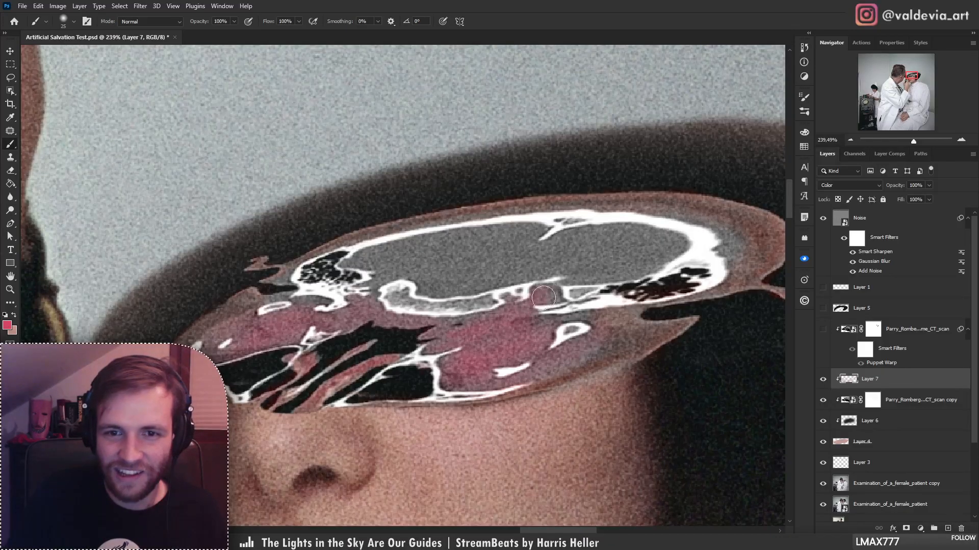
# - Touch up the red tint around the bones and facial tissue with a 10 px brush, undoing the unwanted strokes
pyautogui.press('z')
pyautogui.moveTo(509, 346)
pyautogui.mouseDown()
pyautogui.moveTo(473, 345)
pyautogui.moveTo(510, 346)
pyautogui.mouseUp()
pyautogui.press('b')
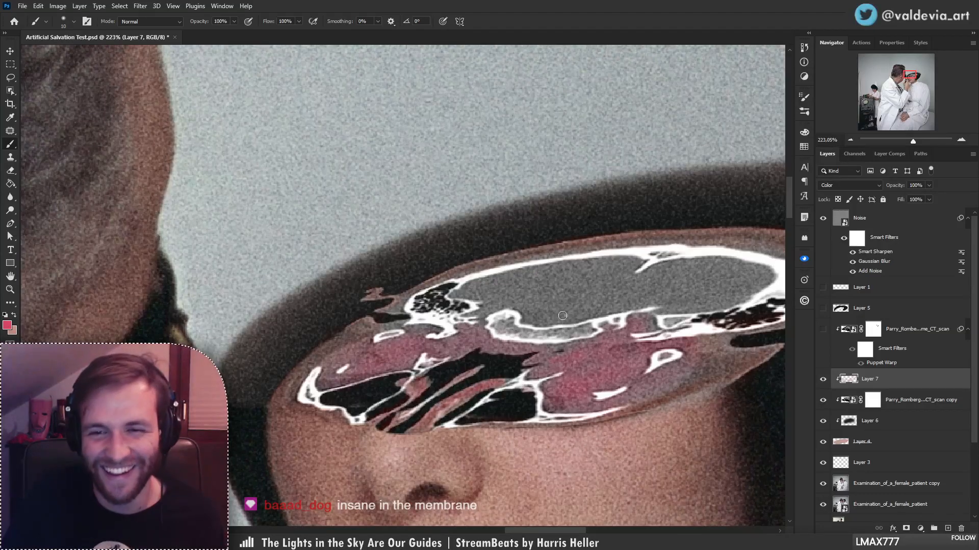
pyautogui.hotkey('ctrl', 'z')
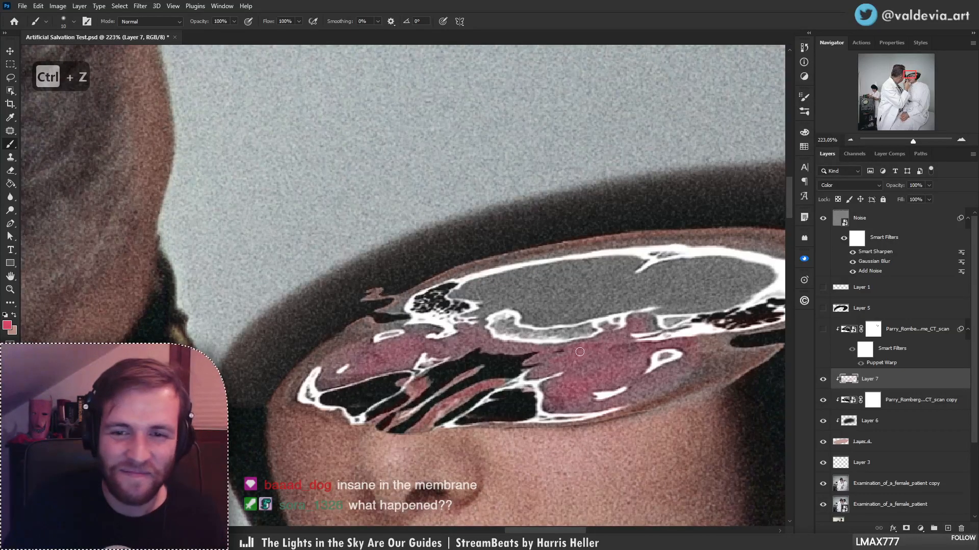
pyautogui.hotkey('ctrl', 'z')
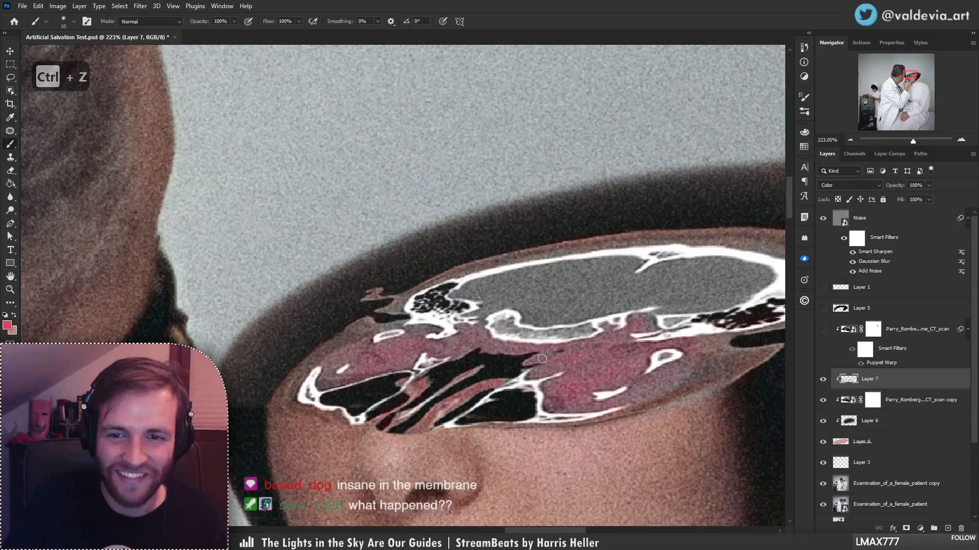
pyautogui.press('z')
pyautogui.moveTo(538, 373)
pyautogui.mouseDown()
pyautogui.moveTo(483, 371)
pyautogui.moveTo(584, 360)
pyautogui.mouseUp()
pyautogui.press('b')
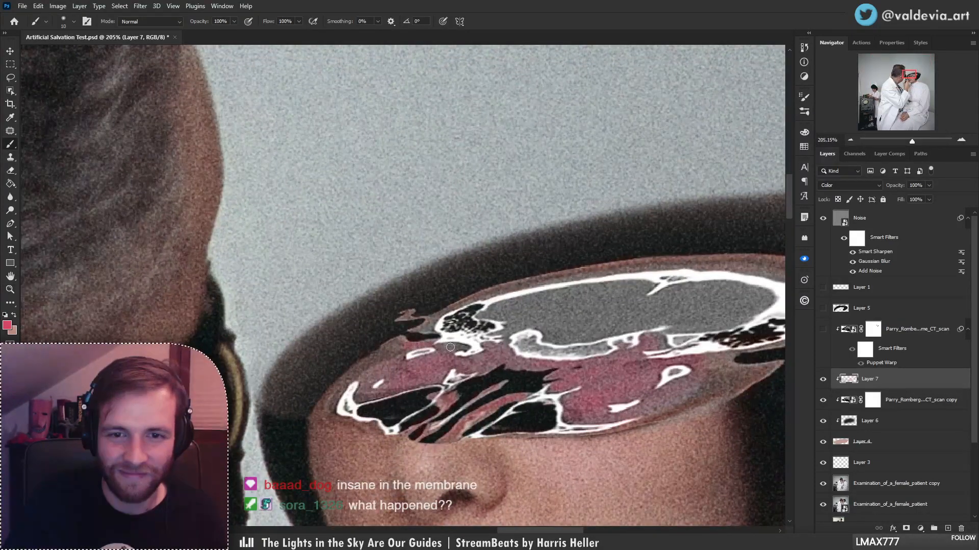
pyautogui.hotkey('ctrl', 'z')
pyautogui.hotkey('ctrl', 'z')
# - Switch back to the skin tone and touch up the tissue around the skull's outer edge with the 10 px brush
pyautogui.press('x')
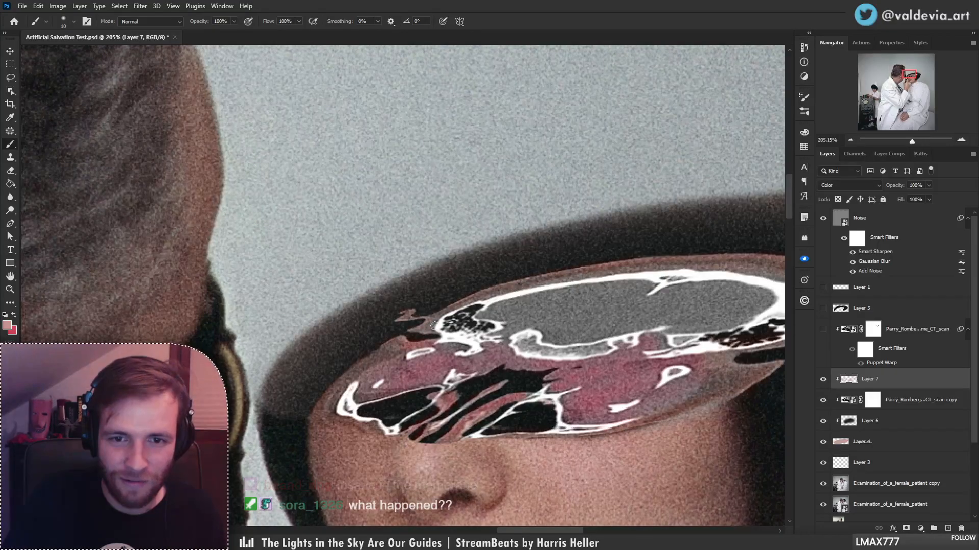
pyautogui.hotkey('ctrl', 'space')
pyautogui.moveTo(419, 345); pyautogui.dragTo(346, 349)
pyautogui.moveTo(601, 338); pyautogui.dragTo(668, 341)
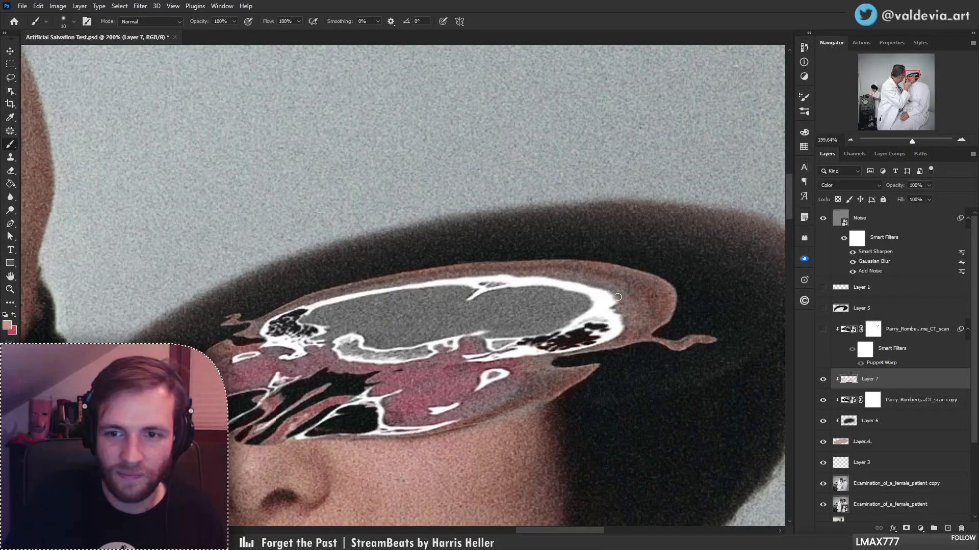
pyautogui.hotkey('ctrl', 'space')
pyautogui.moveTo(638, 307)
pyautogui.mouseDown()
pyautogui.moveTo(492, 339)
pyautogui.moveTo(634, 325)
pyautogui.mouseUp()
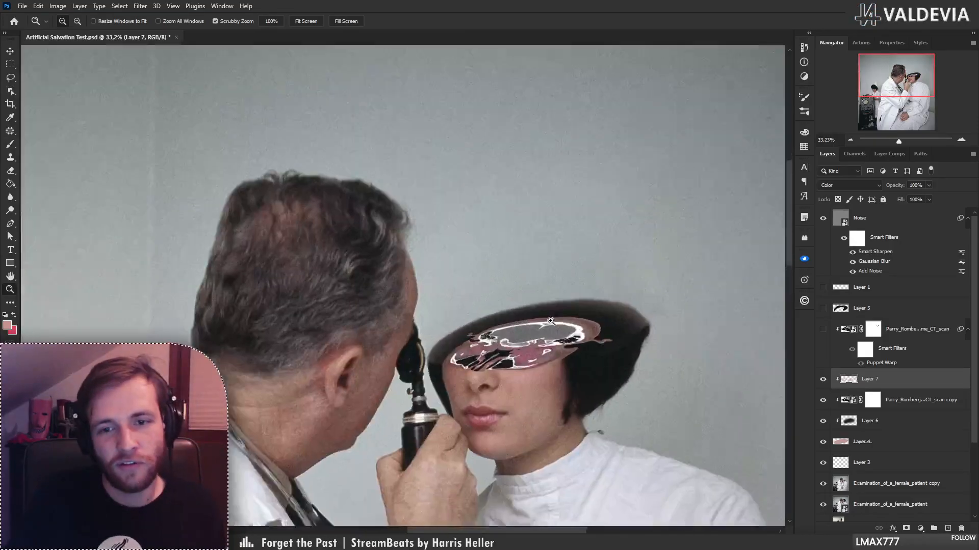
# - Swap back to the red and change this foreground colour to a lighter pink for the brain
pyautogui.press('x')
pyautogui.hotkey('ctrl', 'space')
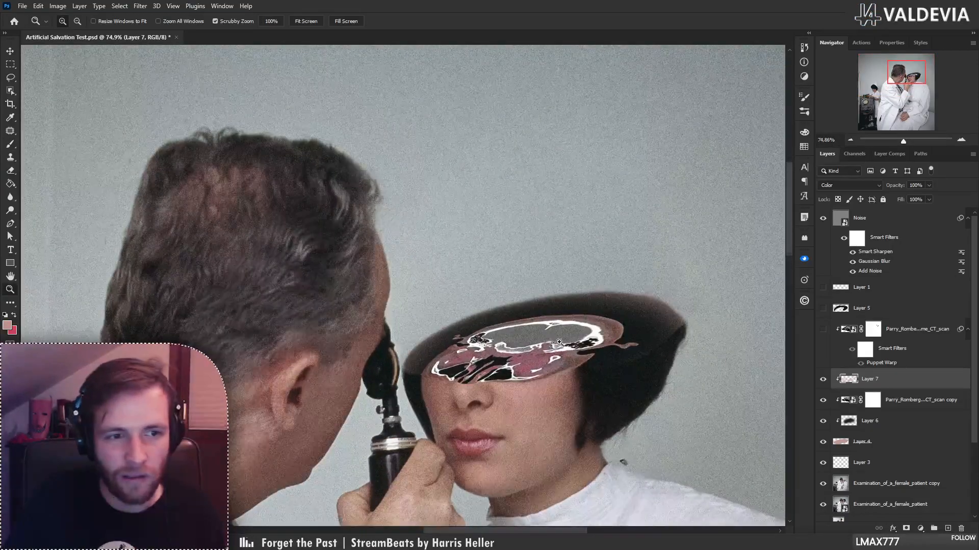
pyautogui.moveTo(552, 343); pyautogui.dragTo(627, 340)
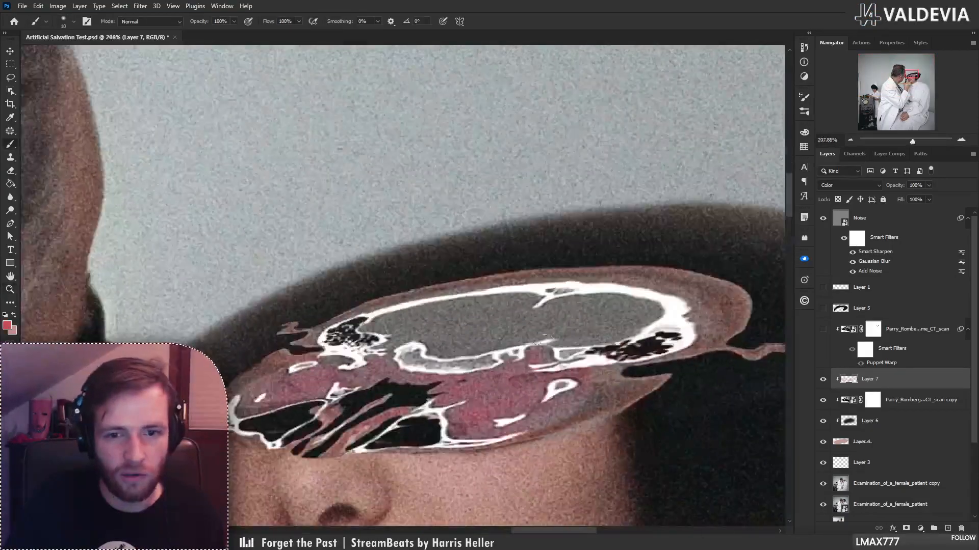
pyautogui.click(7, 326)
pyautogui.moveTo(676, 267); pyautogui.dragTo(646, 257)
pyautogui.click(844, 242)
pyautogui.press('b')
# - Set the brush size to 56 px and tint the grey brain area inside the skull pink on Layer 7
pyautogui.rightClick(465, 297)
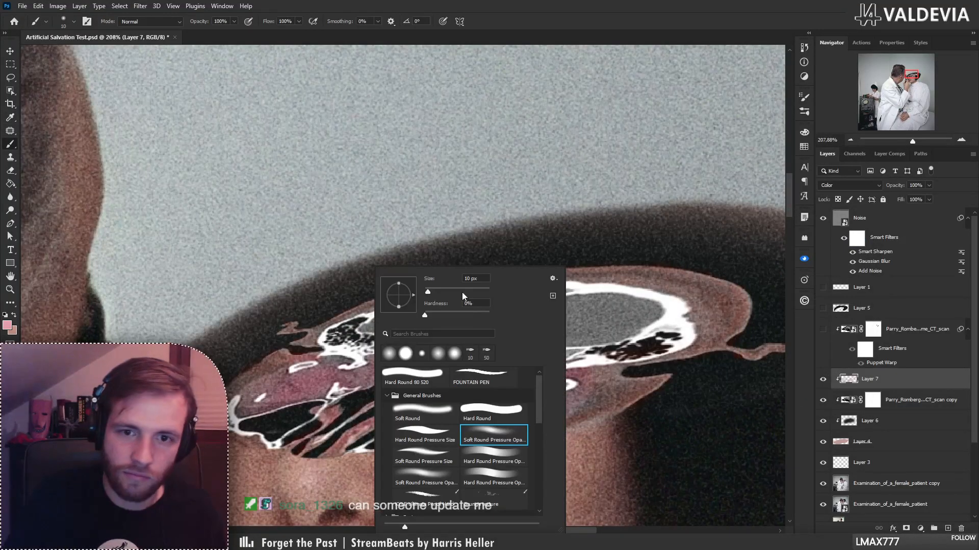
pyautogui.moveTo(455, 292); pyautogui.dragTo(442, 293)
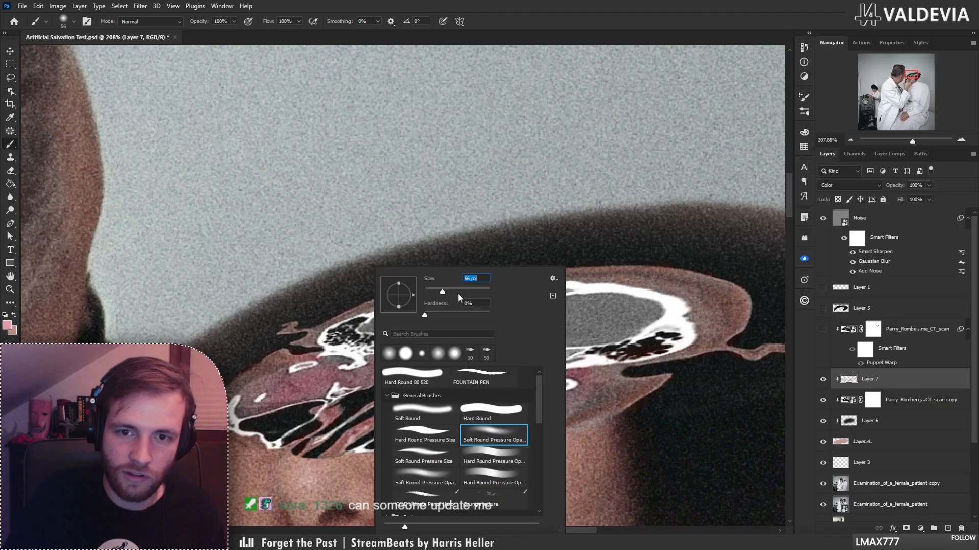
pyautogui.click(881, 382)
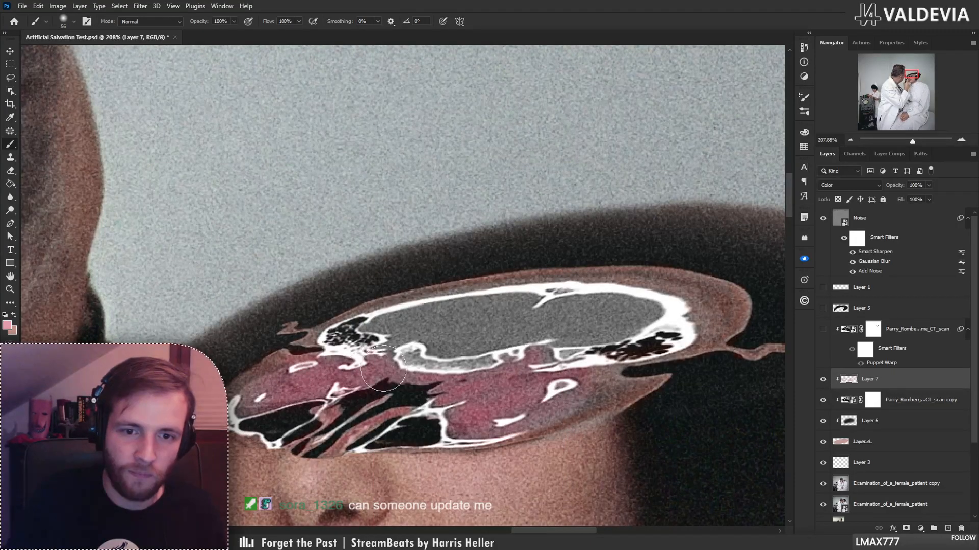
pyautogui.press('z')
pyautogui.hotkey('ctrl', '0')
pyautogui.press('b')
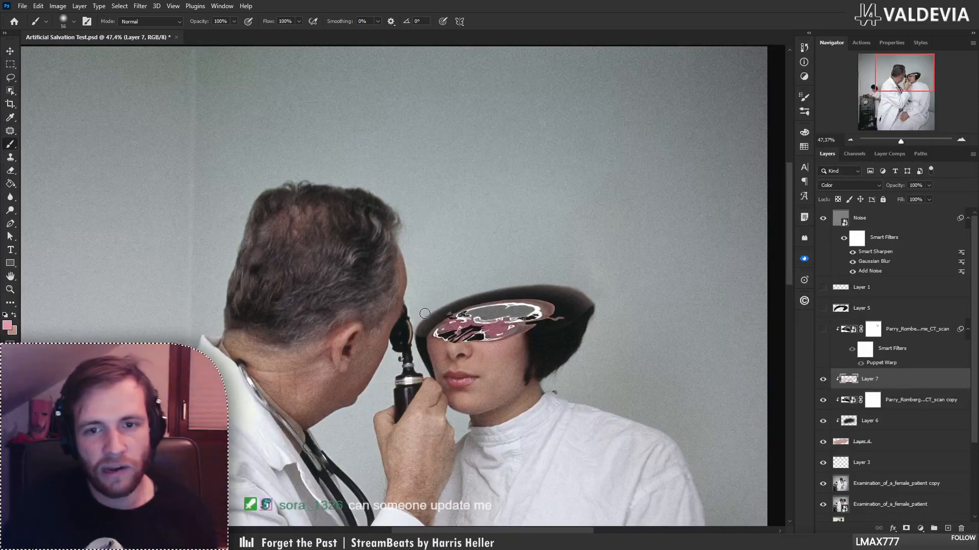
pyautogui.press('z')
pyautogui.moveTo(473, 318); pyautogui.dragTo(541, 313)
pyautogui.press('b')
pyautogui.moveTo(531, 314)
pyautogui.mouseDown()
pyautogui.moveTo(458, 306)
pyautogui.moveTo(541, 310)
pyautogui.mouseUp()
pyautogui.moveTo(619, 303)
pyautogui.mouseDown()
pyautogui.moveTo(475, 351)
pyautogui.moveTo(472, 296)
pyautogui.moveTo(522, 313)
pyautogui.moveTo(482, 311)
pyautogui.moveTo(512, 336)
pyautogui.moveTo(560, 303)
pyautogui.moveTo(579, 308)
pyautogui.moveTo(520, 328)
pyautogui.moveTo(500, 346)
pyautogui.moveTo(494, 336)
pyautogui.moveTo(565, 314)
pyautogui.moveTo(496, 341)
pyautogui.moveTo(447, 338)
pyautogui.moveTo(467, 345)
pyautogui.moveTo(478, 342)
pyautogui.moveTo(439, 331)
pyautogui.moveTo(470, 361)
pyautogui.moveTo(515, 353)
pyautogui.mouseUp()
# - Reduce the brush to 29 px for the pink brain tint and check the colouring against the whole picture
pyautogui.rightClick(439, 304)
pyautogui.click(421, 311)
pyautogui.press('b')
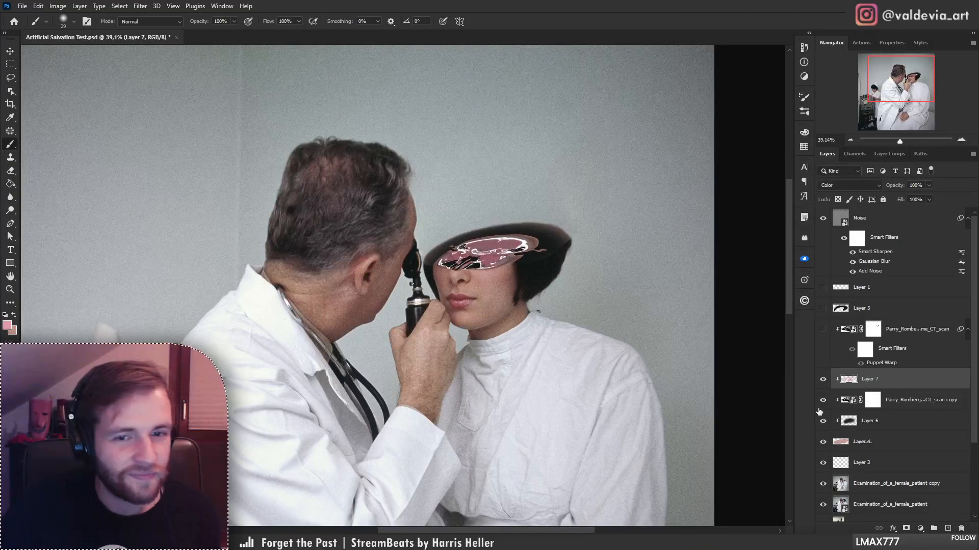
pyautogui.moveTo(427, 251)
pyautogui.mouseDown()
pyautogui.moveTo(366, 260)
pyautogui.moveTo(403, 270)
pyautogui.mouseUp()
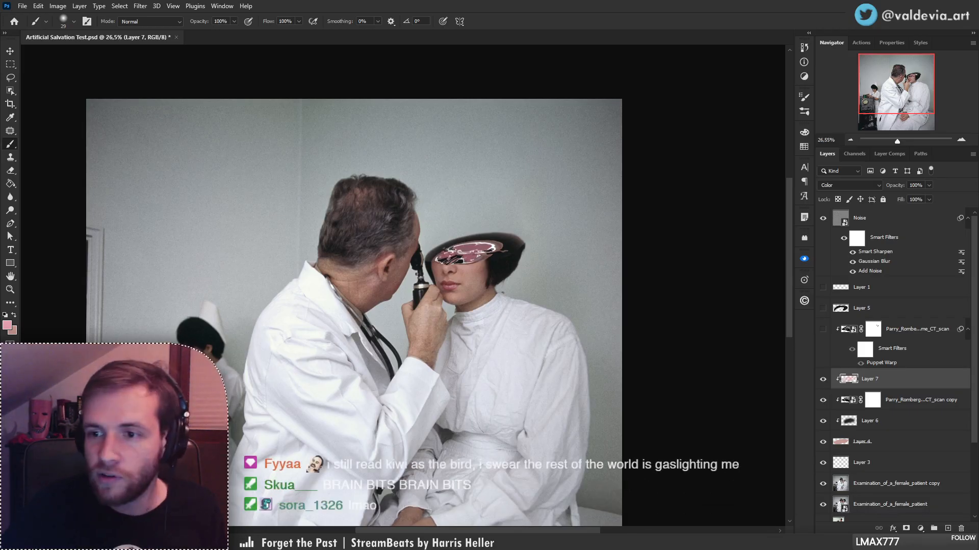
# - Place the Gross_pathology_of_brain_after_sectioning photo as a new layer directly above the hidden Parry Romberg CT scan layer
pyautogui.click(908, 329)
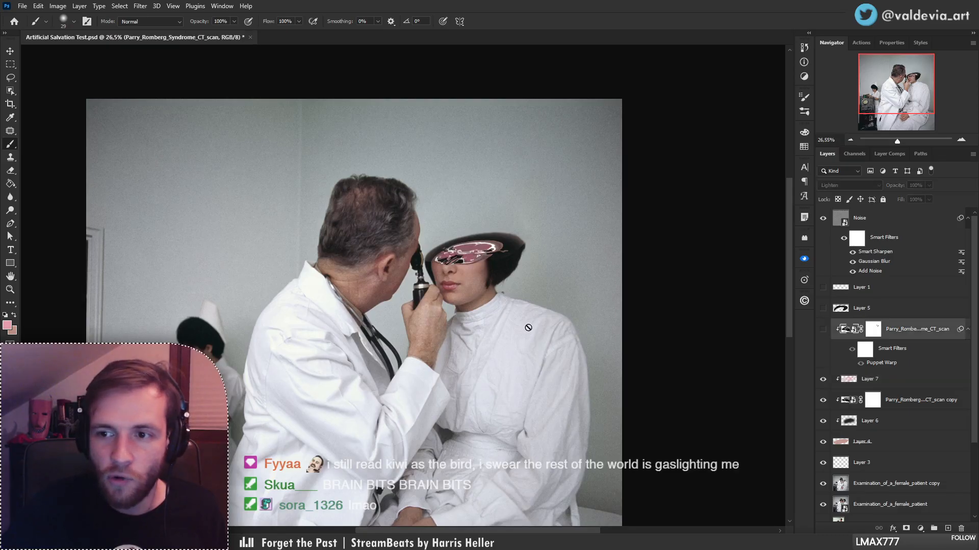
pyautogui.moveTo(978, 280); pyautogui.dragTo(478, 281)
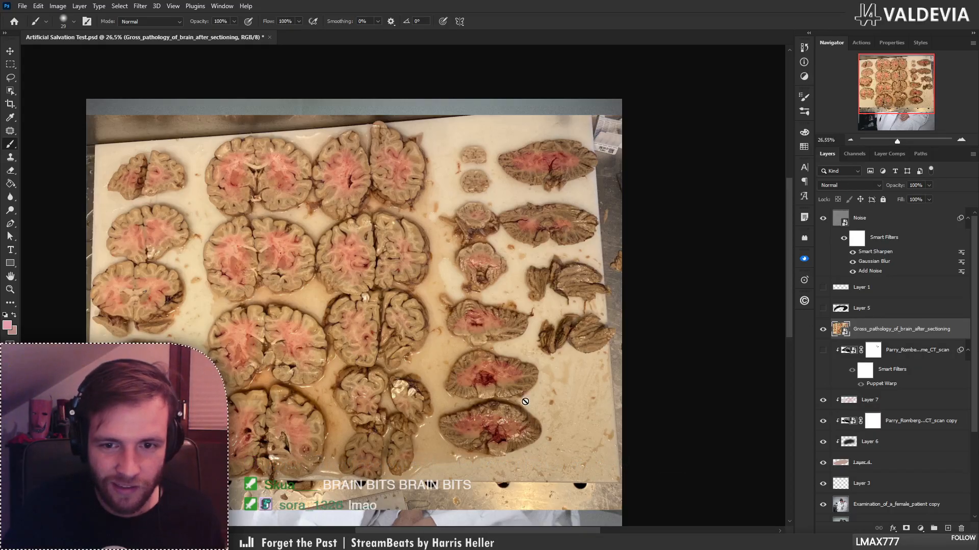
# - Select the second-lowest brain slice of the rightmost intact column with the Object Selection tool and mask out the rest of the photo
pyautogui.press('z')
pyautogui.click(492, 402)
pyautogui.moveTo(492, 402)
pyautogui.mouseDown()
pyautogui.moveTo(581, 390)
pyautogui.moveTo(591, 370)
pyautogui.mouseUp()
pyautogui.press('b')
pyautogui.press('l')
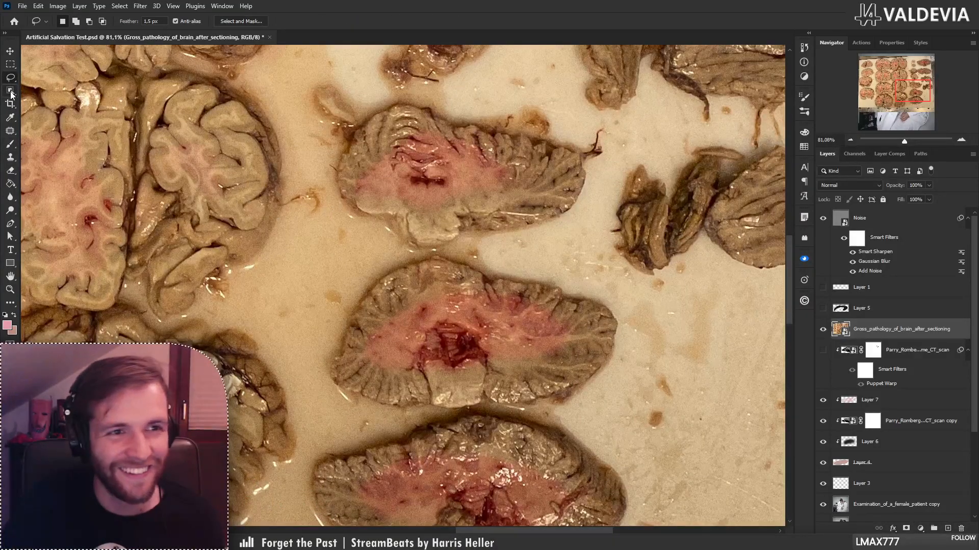
pyautogui.click(10, 91)
pyautogui.moveTo(395, 367); pyautogui.dragTo(354, 386)
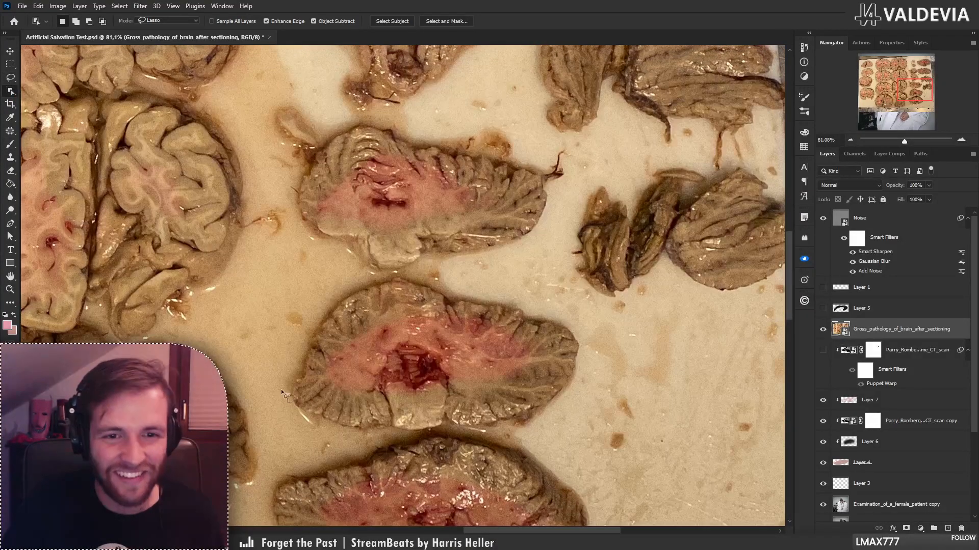
pyautogui.moveTo(280, 390)
pyautogui.mouseDown()
pyautogui.moveTo(366, 277)
pyautogui.moveTo(546, 298)
pyautogui.moveTo(558, 399)
pyautogui.moveTo(423, 434)
pyautogui.moveTo(293, 402)
pyautogui.mouseUp()
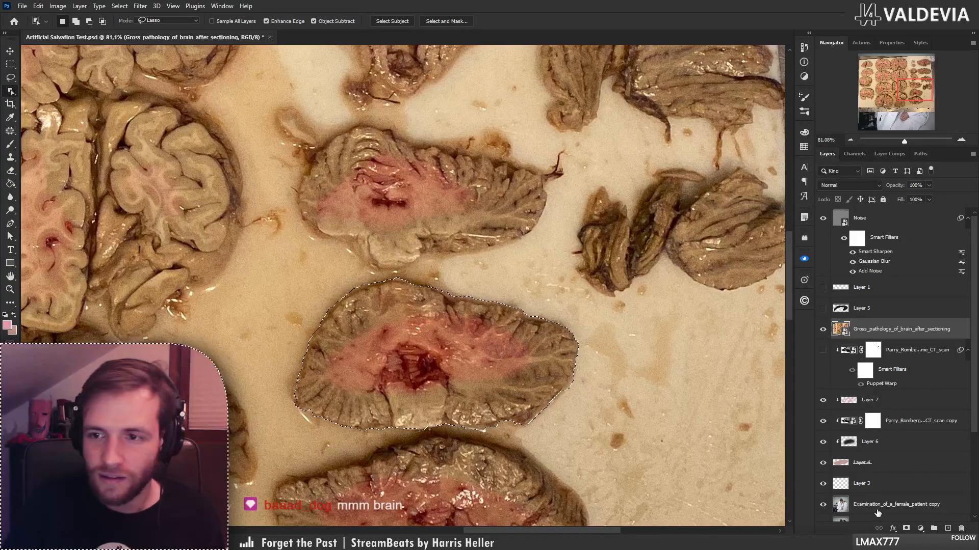
pyautogui.click(906, 528)
# - Move the masked brain slice over the patient's cut-open head and clip its layer to the head-opening layer stack below
pyautogui.moveTo(441, 286); pyautogui.dragTo(382, 255)
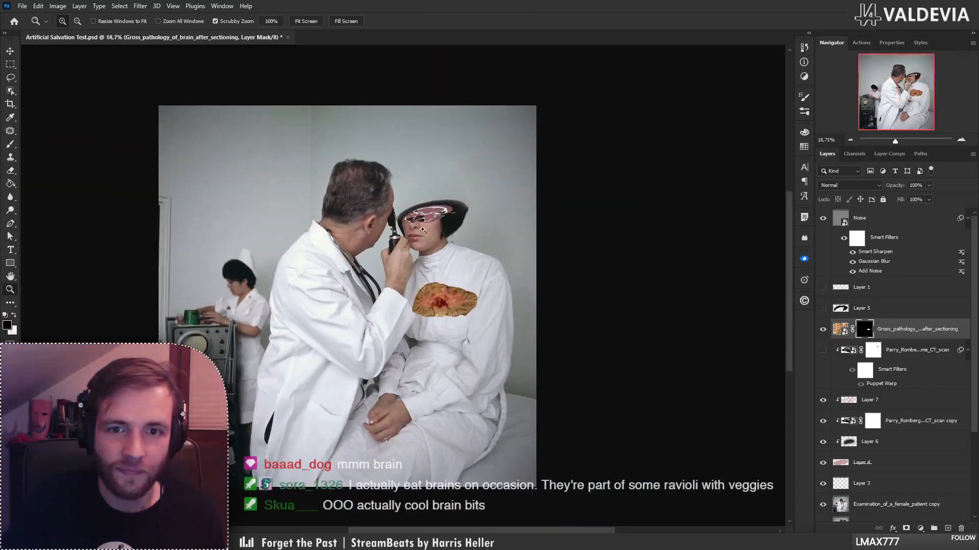
pyautogui.moveTo(424, 231); pyautogui.dragTo(472, 232)
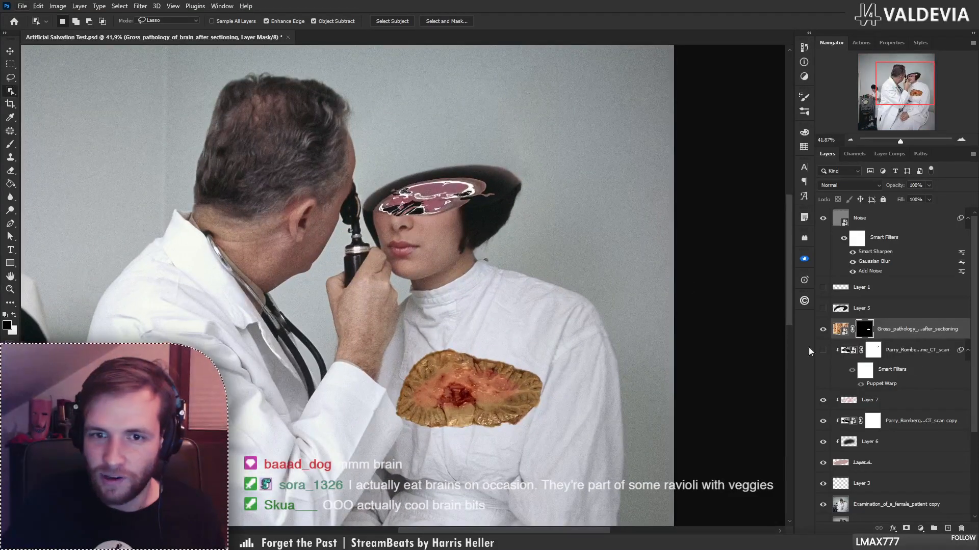
pyautogui.moveTo(495, 362); pyautogui.dragTo(458, 144)
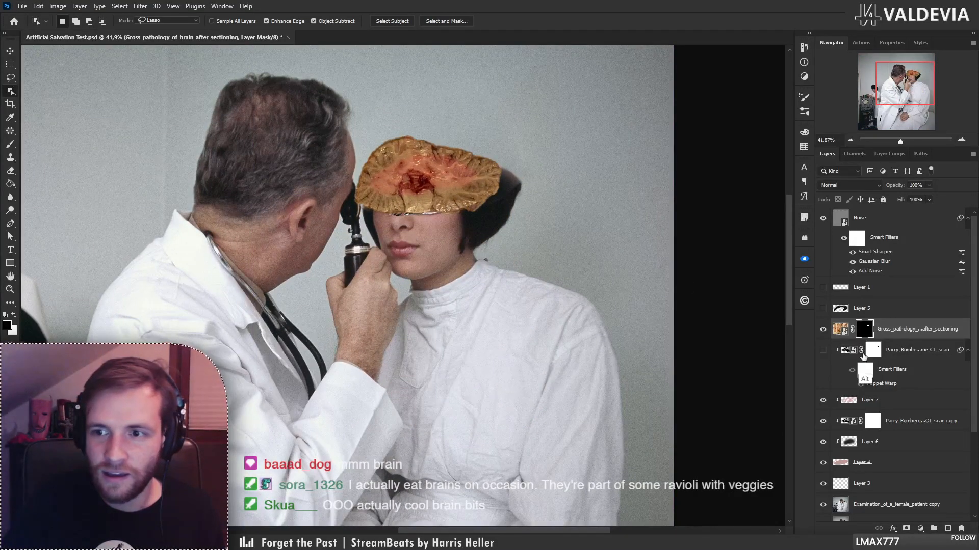
pyautogui.keyDown('alt'); pyautogui.click(898, 337); pyautogui.keyUp('alt')
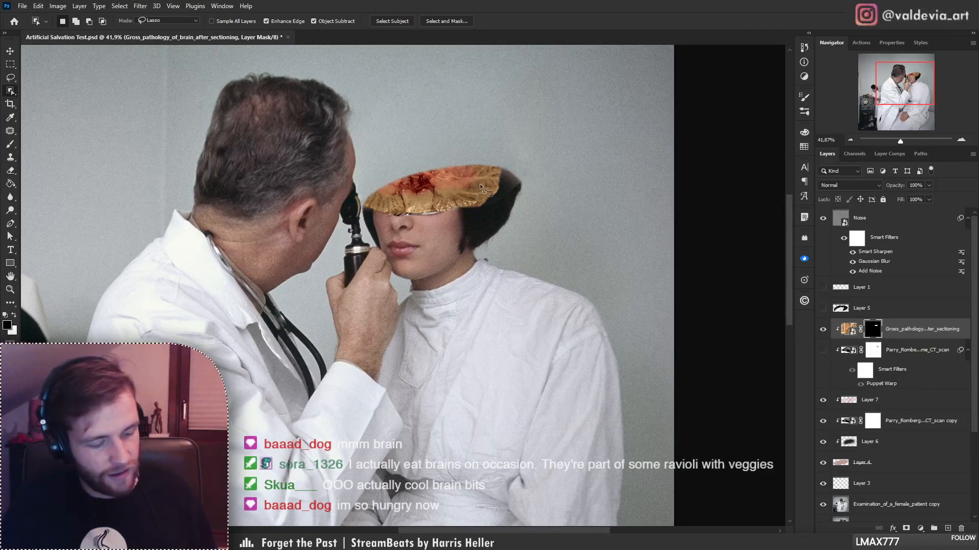
# - Convert the masked brain slice layer into a smart object, keeping it clipped to the head opening
pyautogui.press('z')
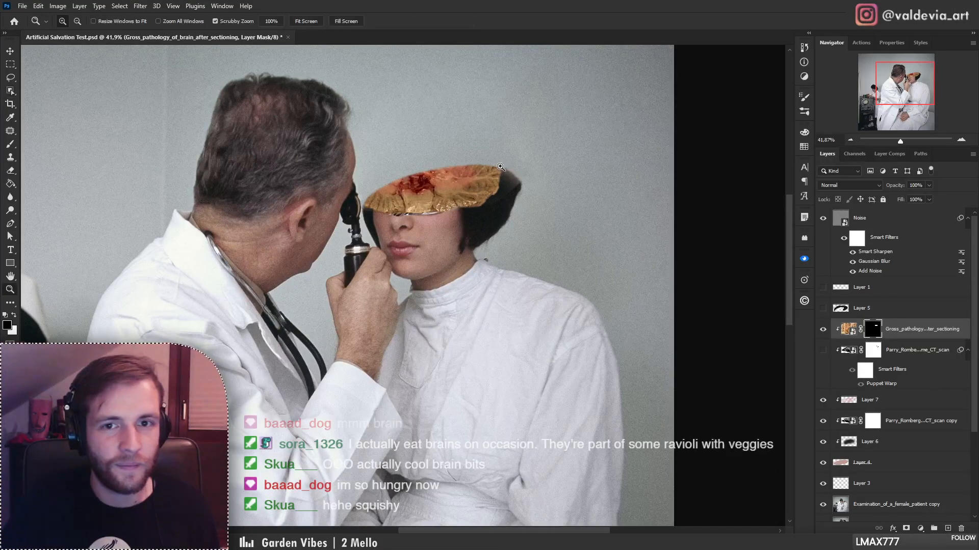
pyautogui.click(453, 167)
pyautogui.moveTo(453, 166); pyautogui.dragTo(474, 170)
pyautogui.press('w')
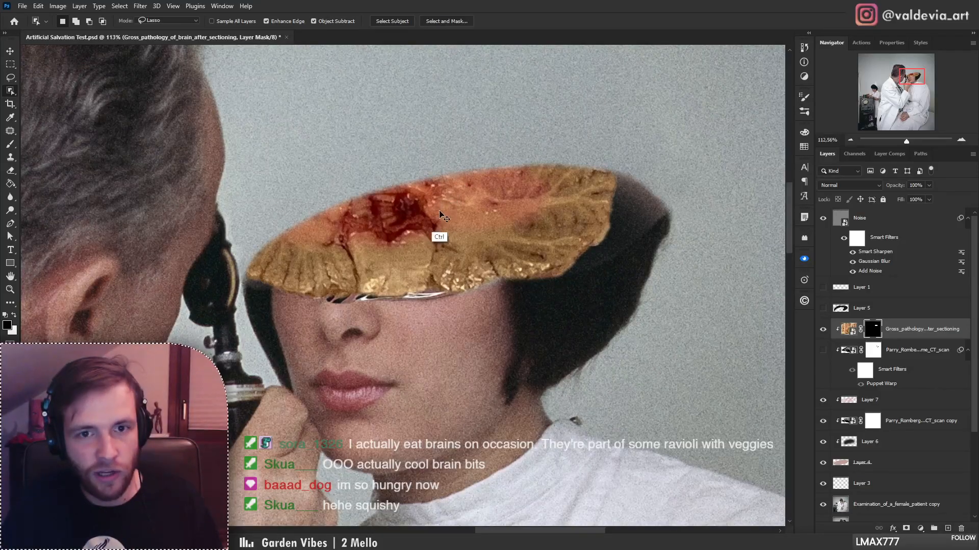
pyautogui.hotkey('ctrl', 't')
pyautogui.click(488, 20)
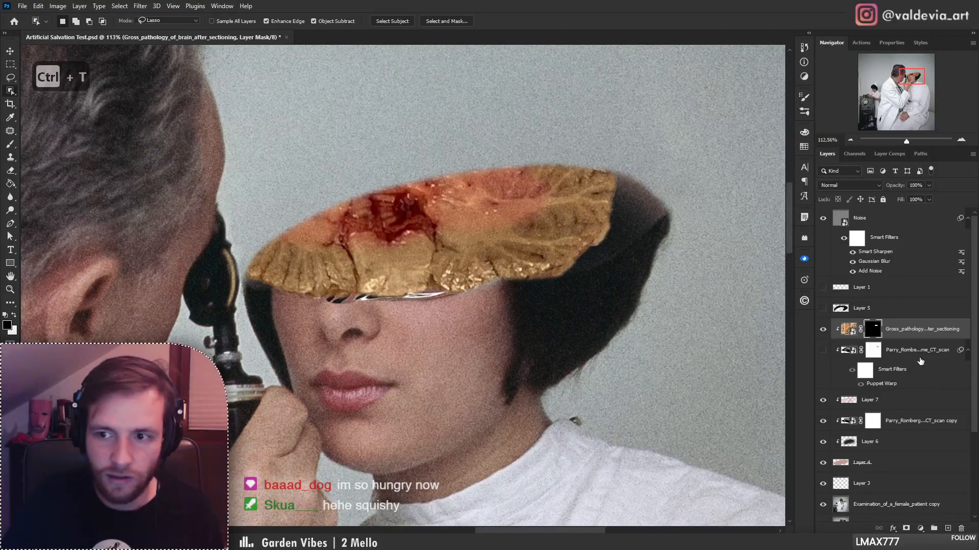
pyautogui.hotkey('ctrl', '\\')
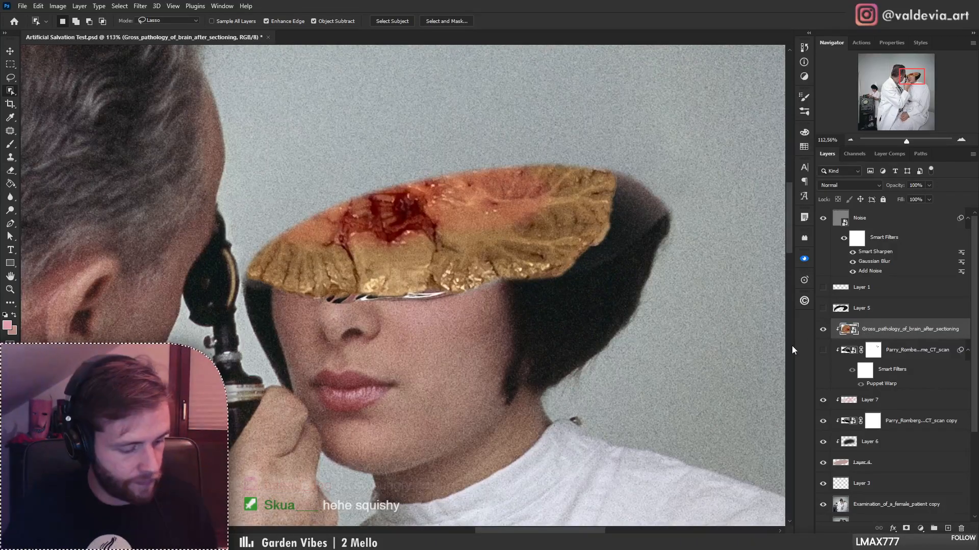
pyautogui.hotkey('ctrl', '\\')
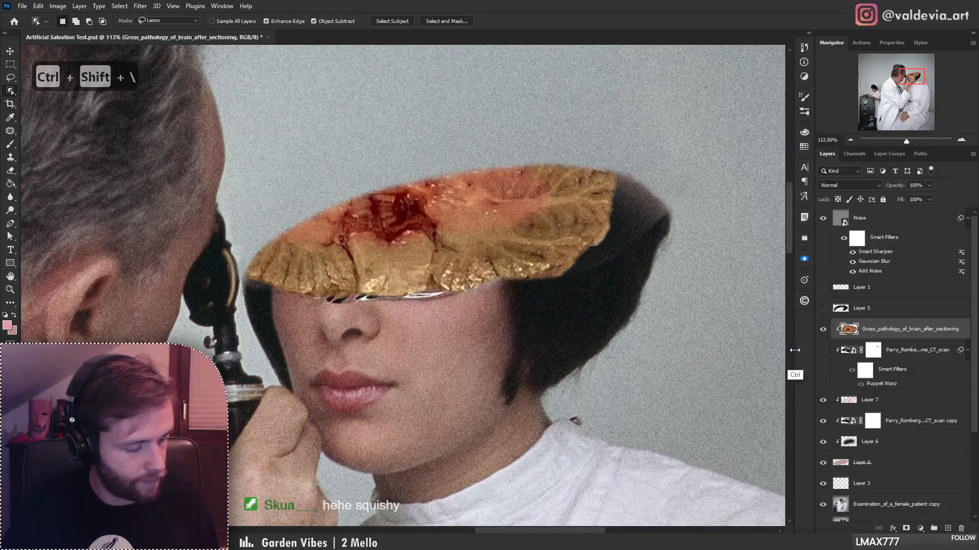
pyautogui.hotkey('ctrl', 'shift', '\\')
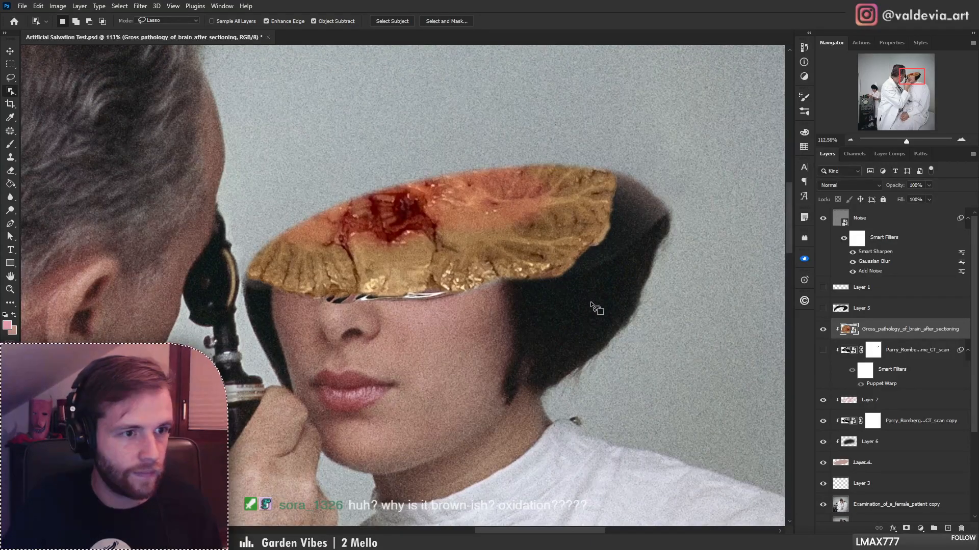
# - Scale the brain slice to about 38% width and 27% height and tilt it into place over the scan's skull cavity
pyautogui.hotkey('ctrl', 't')
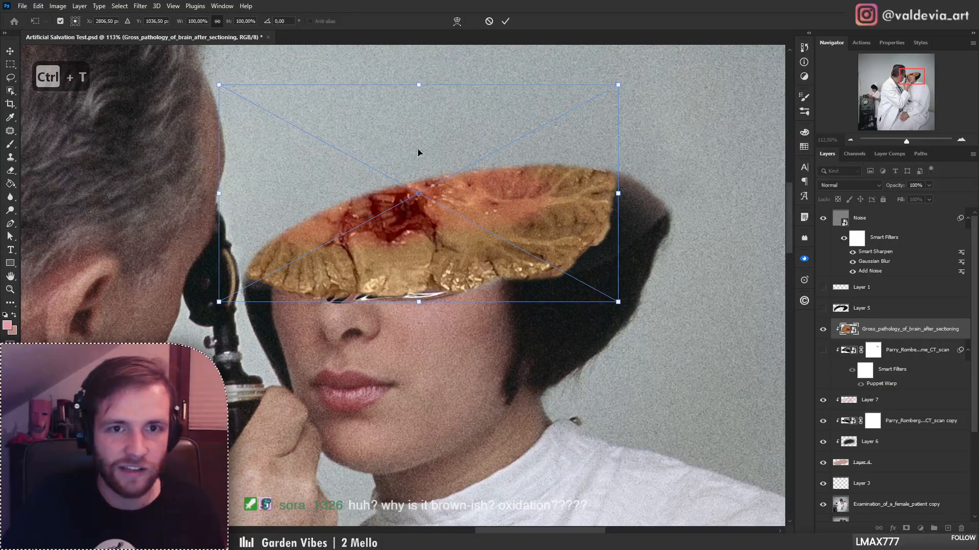
pyautogui.moveTo(216, 89); pyautogui.dragTo(481, 208)
pyautogui.moveTo(553, 263); pyautogui.dragTo(436, 221)
pyautogui.moveTo(352, 181); pyautogui.dragTo(370, 215)
pyautogui.moveTo(501, 180); pyautogui.dragTo(519, 200)
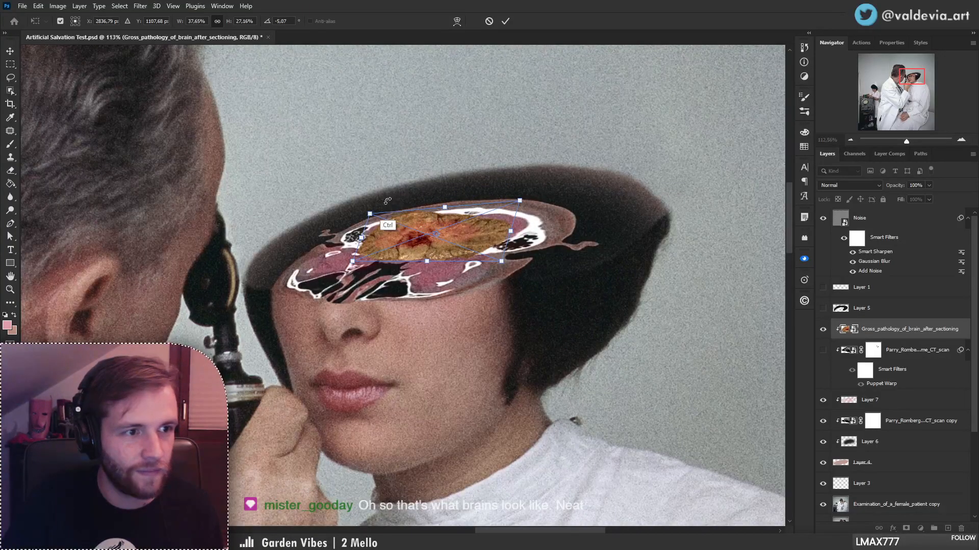
# - Skew and stretch the brain slice to about 46% width and 29% height so it fills the skull outline, and apply the transform
pyautogui.moveTo(370, 213); pyautogui.dragTo(371, 218)
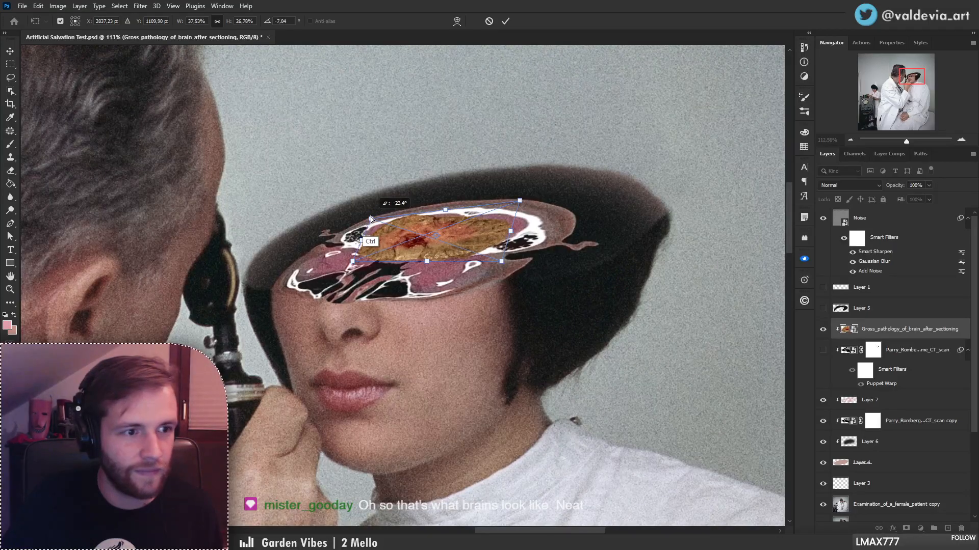
pyautogui.moveTo(352, 261); pyautogui.dragTo(347, 252)
pyautogui.moveTo(511, 231); pyautogui.dragTo(527, 228)
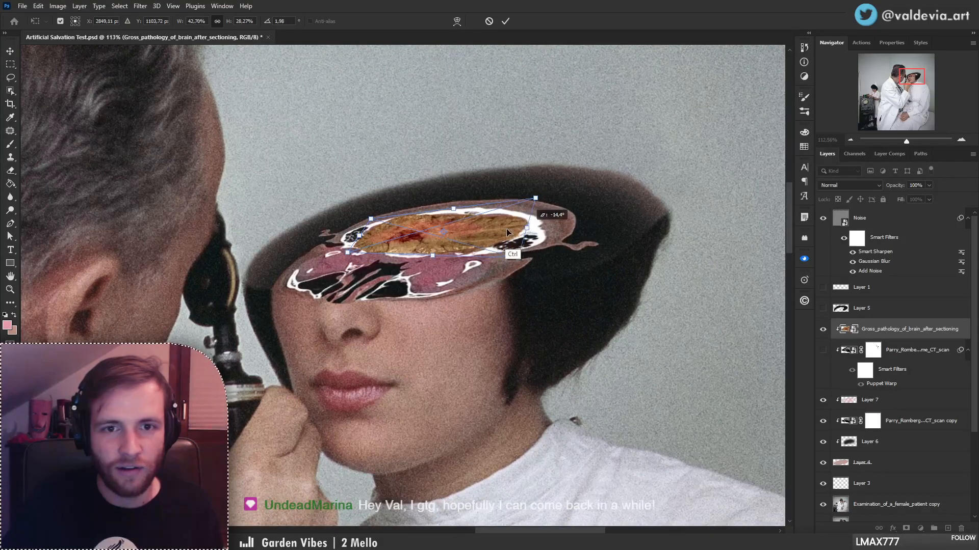
pyautogui.moveTo(348, 252); pyautogui.dragTo(349, 249)
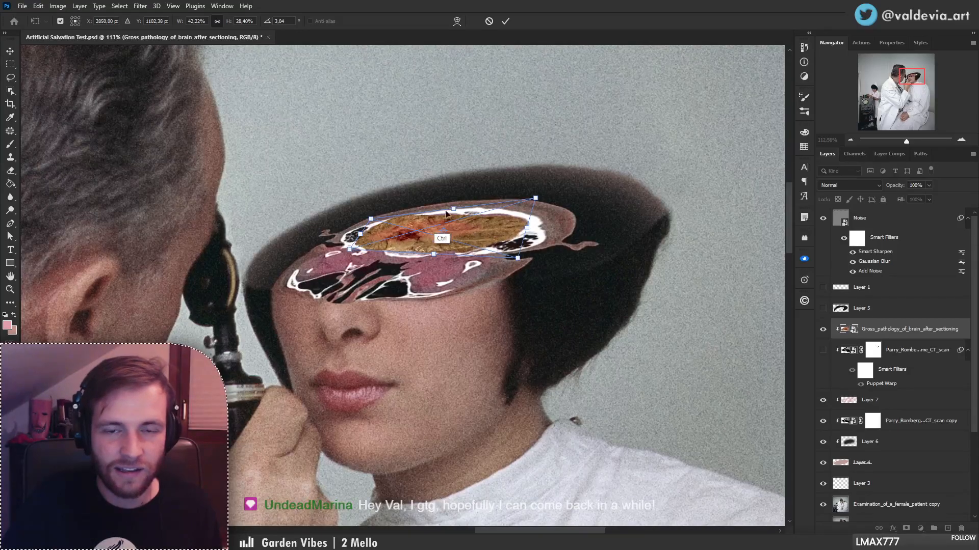
pyautogui.moveTo(452, 207); pyautogui.dragTo(463, 204)
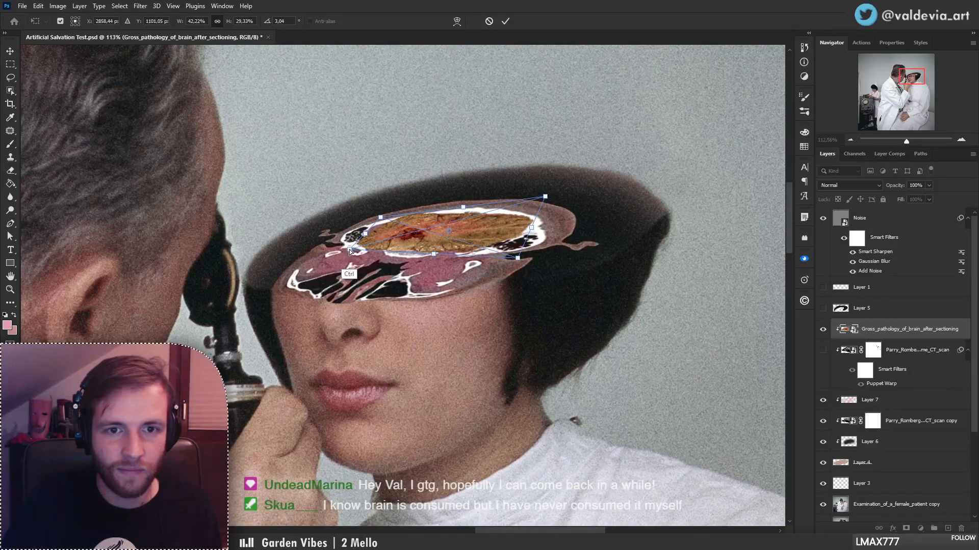
pyautogui.moveTo(349, 250); pyautogui.dragTo(360, 238)
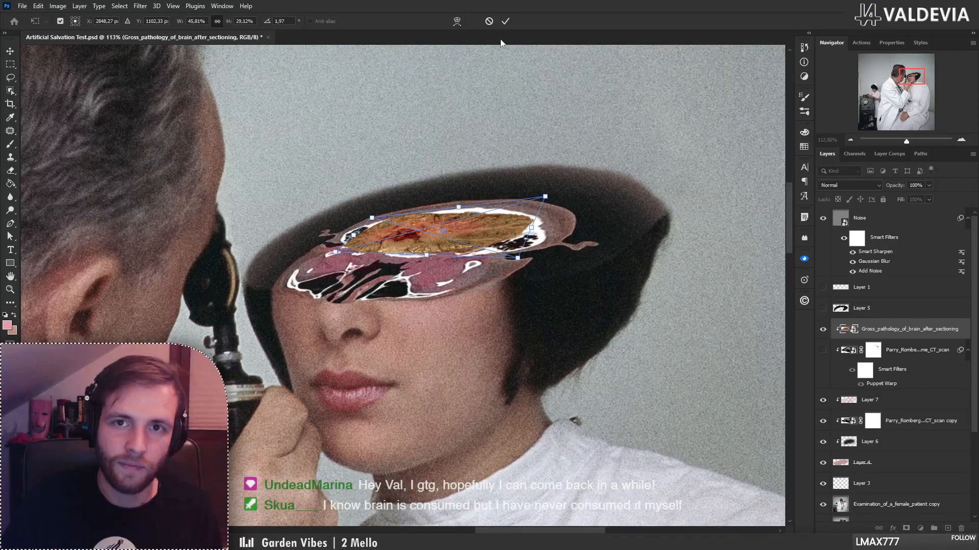
pyautogui.click(506, 21)
# - Add a layer mask to the brain slice and paint black along its front edge to uncover the skull bone
pyautogui.scroll(5, 430, 207)
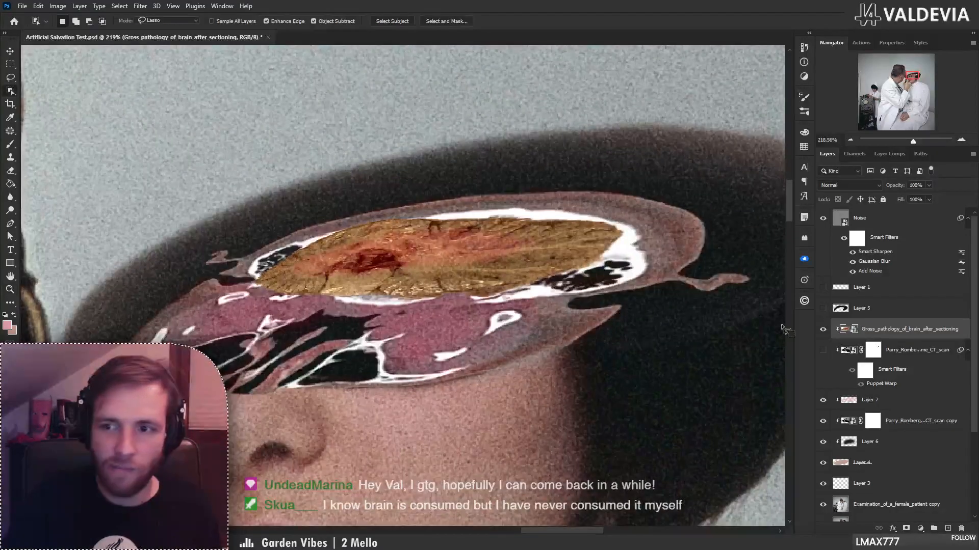
pyautogui.click(906, 529)
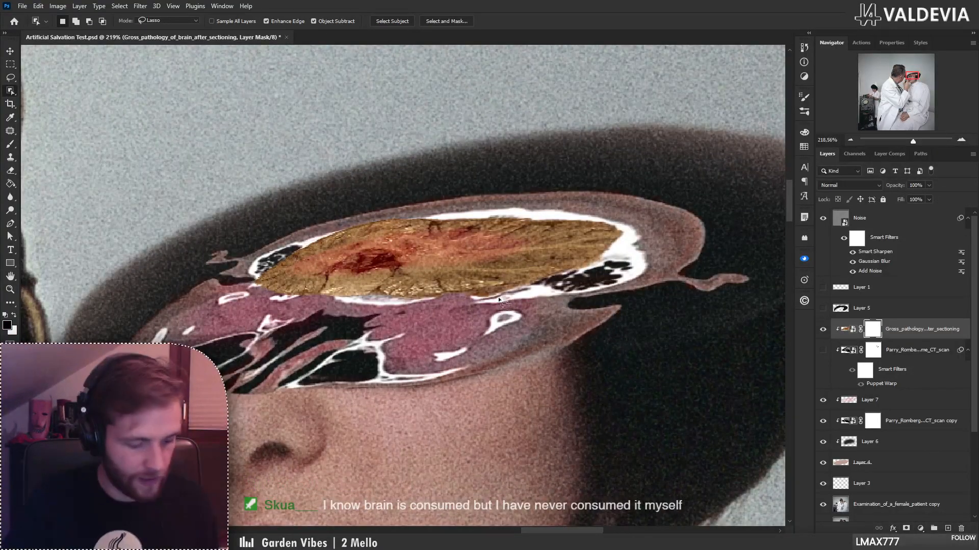
pyautogui.press('d')
pyautogui.press('b')
pyautogui.moveTo(284, 308)
pyautogui.mouseDown()
pyautogui.moveTo(301, 289)
pyautogui.moveTo(253, 288)
pyautogui.moveTo(299, 298)
pyautogui.moveTo(317, 231)
pyautogui.mouseUp()
pyautogui.moveTo(331, 297)
pyautogui.mouseDown()
pyautogui.moveTo(366, 304)
pyautogui.moveTo(312, 294)
pyautogui.mouseUp()
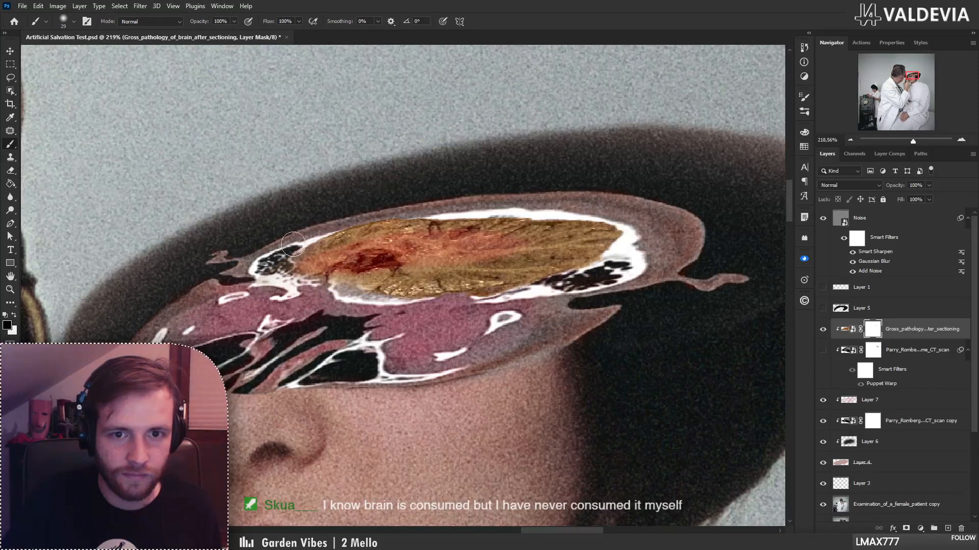
pyautogui.moveTo(329, 224)
pyautogui.mouseDown()
pyautogui.moveTo(487, 201)
pyautogui.moveTo(310, 229)
pyautogui.moveTo(570, 204)
pyautogui.moveTo(554, 207)
pyautogui.moveTo(583, 205)
pyautogui.moveTo(642, 260)
pyautogui.moveTo(573, 292)
pyautogui.moveTo(512, 299)
pyautogui.moveTo(369, 303)
pyautogui.moveTo(427, 305)
pyautogui.moveTo(370, 280)
pyautogui.moveTo(360, 292)
pyautogui.moveTo(406, 300)
pyautogui.moveTo(334, 287)
pyautogui.moveTo(364, 296)
pyautogui.mouseUp()
# - Check the masked brain slice against the head and move its layer directly beneath Layer 7
pyautogui.press('z')
pyautogui.moveTo(436, 299)
pyautogui.mouseDown()
pyautogui.moveTo(350, 302)
pyautogui.moveTo(429, 311)
pyautogui.mouseUp()
pyautogui.moveTo(460, 277); pyautogui.dragTo(519, 280)
pyautogui.press('b')
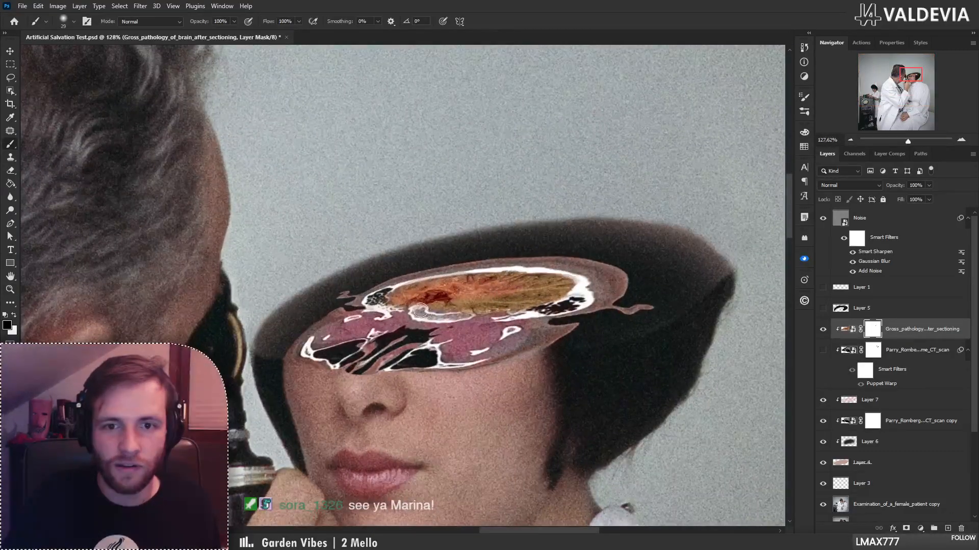
pyautogui.press('z')
pyautogui.moveTo(493, 318); pyautogui.dragTo(428, 320)
pyautogui.press('b')
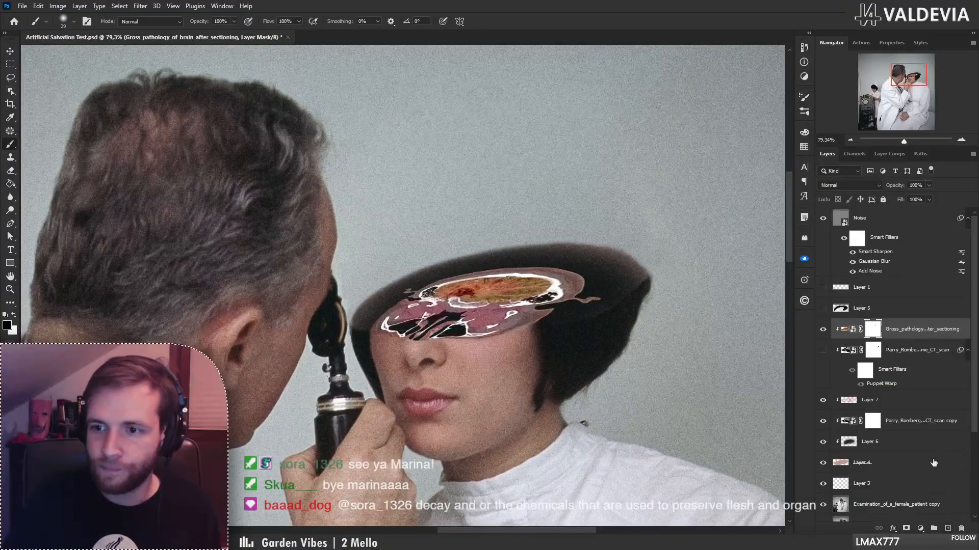
pyautogui.moveTo(913, 329); pyautogui.dragTo(905, 408)
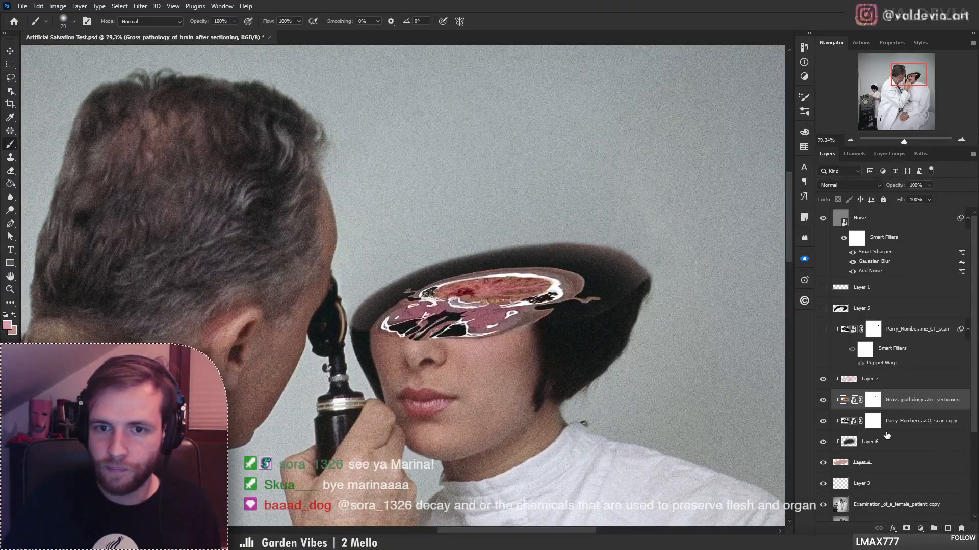
# - Erase the pink tint over the brain on Layer 7 with a 72 px Soft Round Pressure Opacity eraser
pyautogui.click(905, 383)
pyautogui.moveTo(514, 288); pyautogui.dragTo(526, 287)
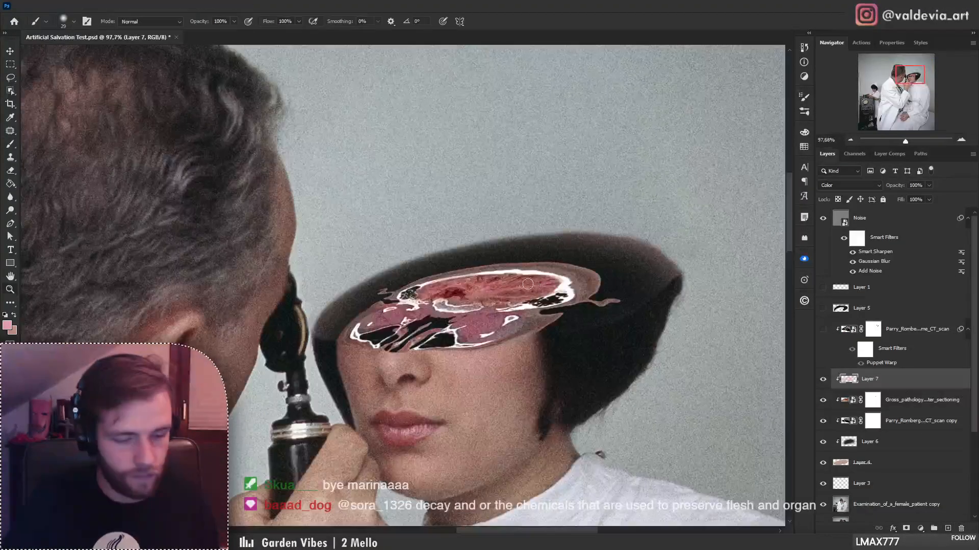
pyautogui.press('e')
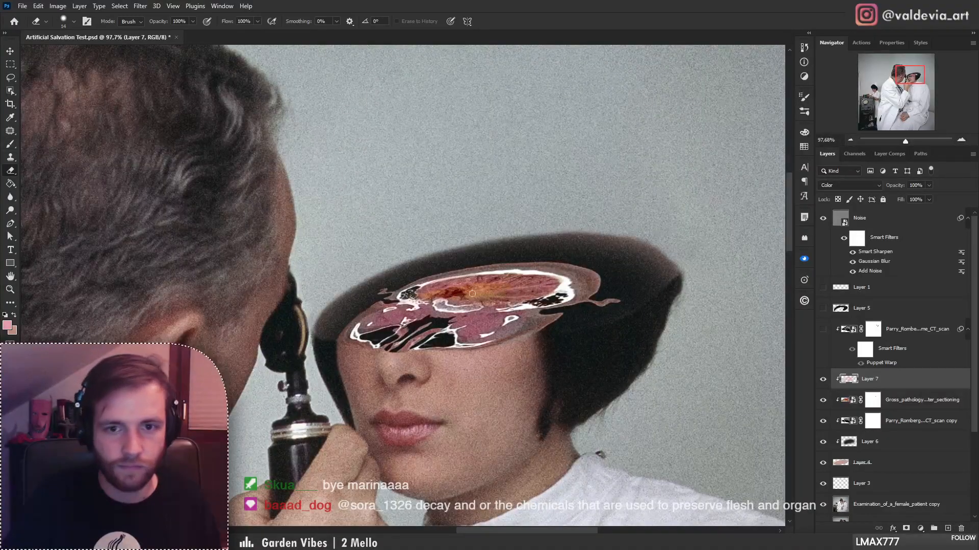
pyautogui.rightClick(473, 290)
pyautogui.click(575, 292)
pyautogui.click(617, 431)
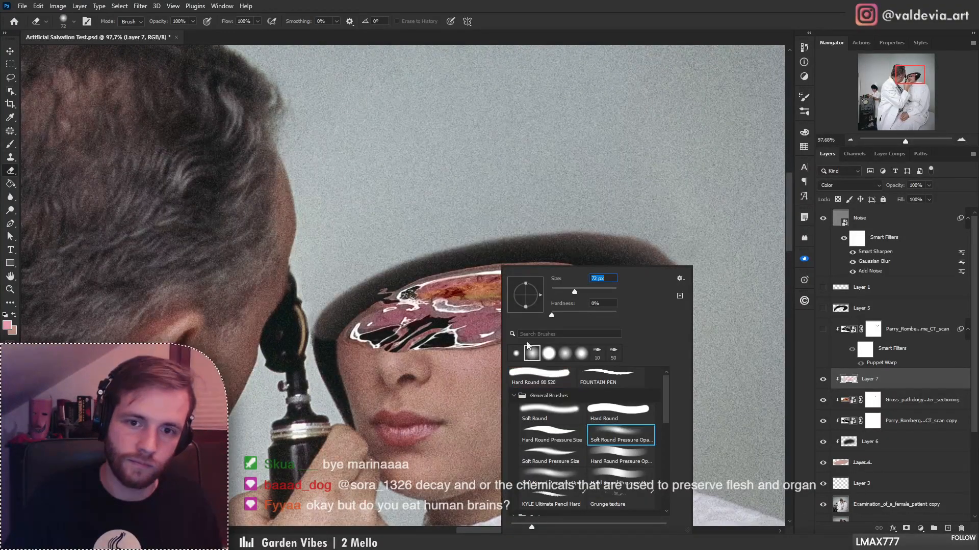
pyautogui.click(462, 292)
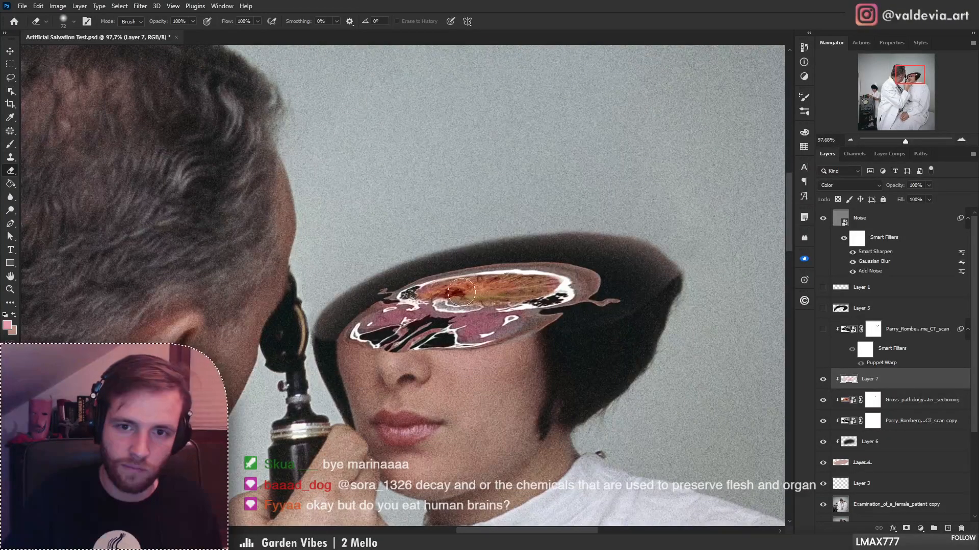
# - Sample a reddish orange from the brain slice and tint the brain area with it on Layer 7
pyautogui.press('b')
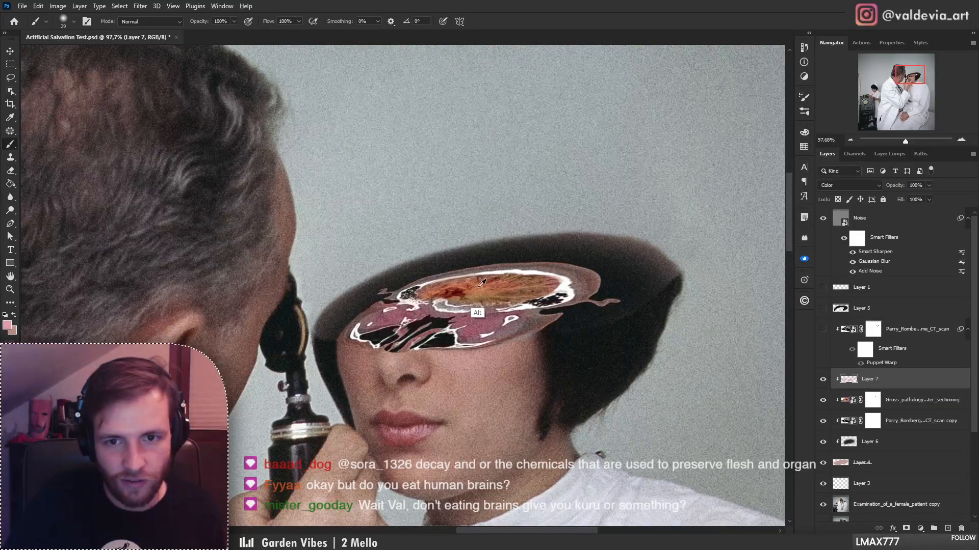
pyautogui.keyDown('alt'); pyautogui.click(481, 282); pyautogui.keyUp('alt')
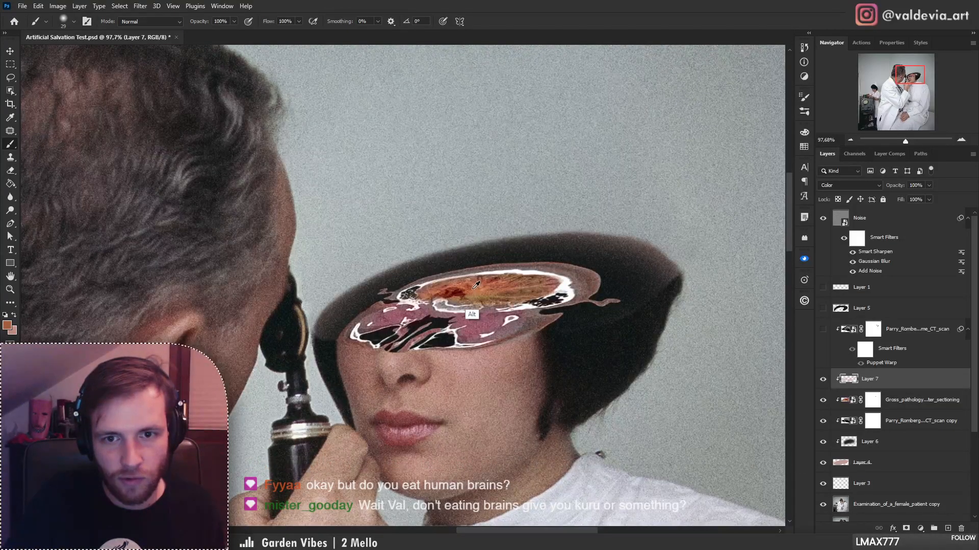
pyautogui.keyDown('alt'); pyautogui.click(474, 286); pyautogui.keyUp('alt')
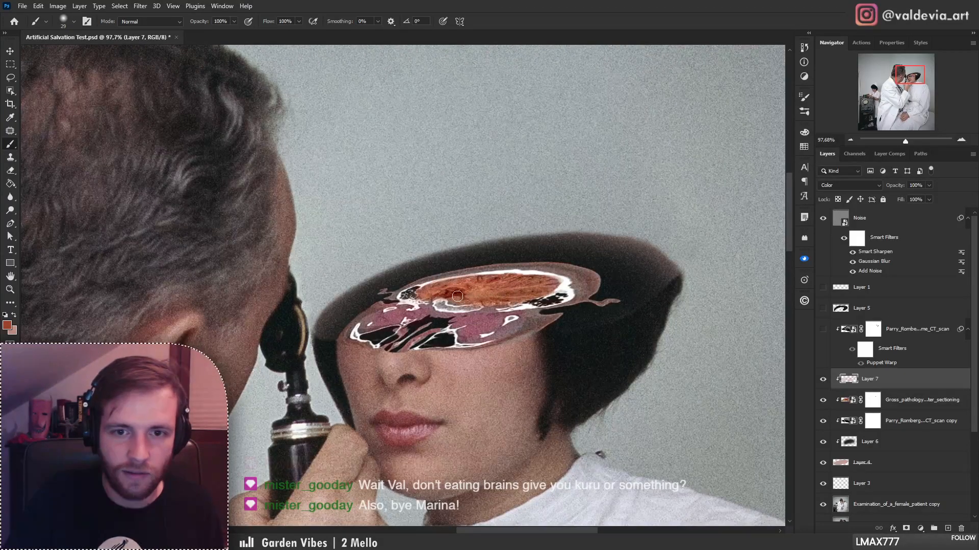
# - Soften the orange of the brain area on Layer 7 by brushing the pale pink colour over it
pyautogui.press('z')
pyautogui.moveTo(518, 292); pyautogui.dragTo(458, 303)
pyautogui.press('b')
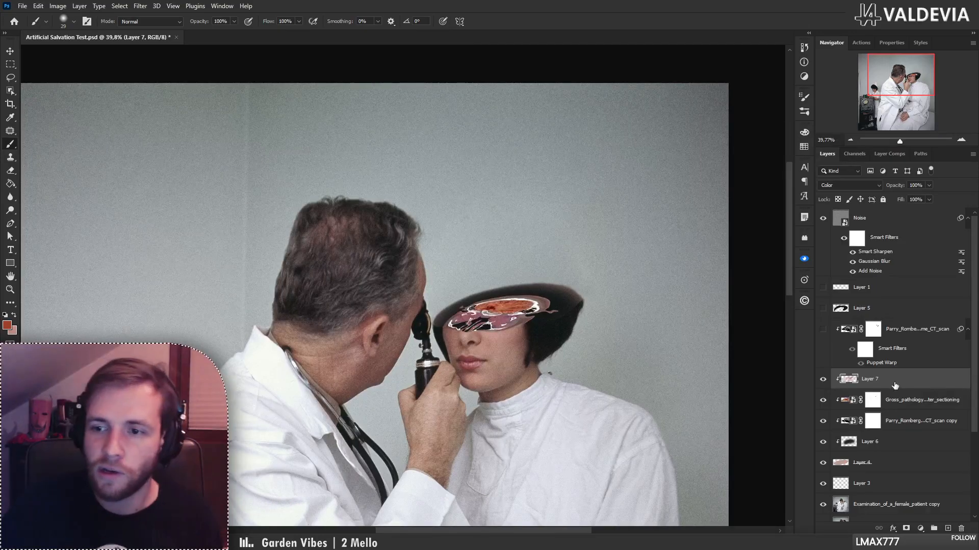
pyautogui.moveTo(381, 311); pyautogui.dragTo(163, 321)
pyautogui.moveTo(359, 458); pyautogui.dragTo(489, 403)
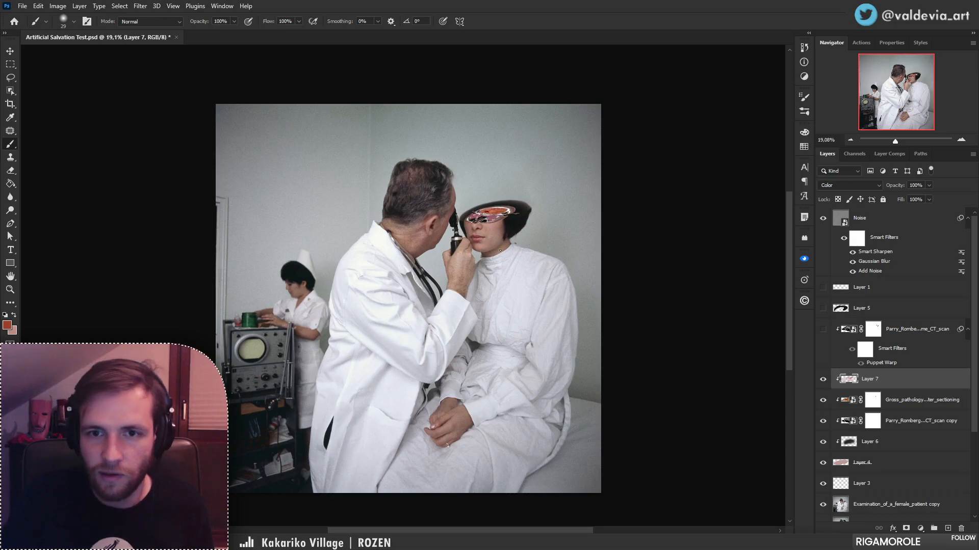
pyautogui.scroll(10, 500, 251)
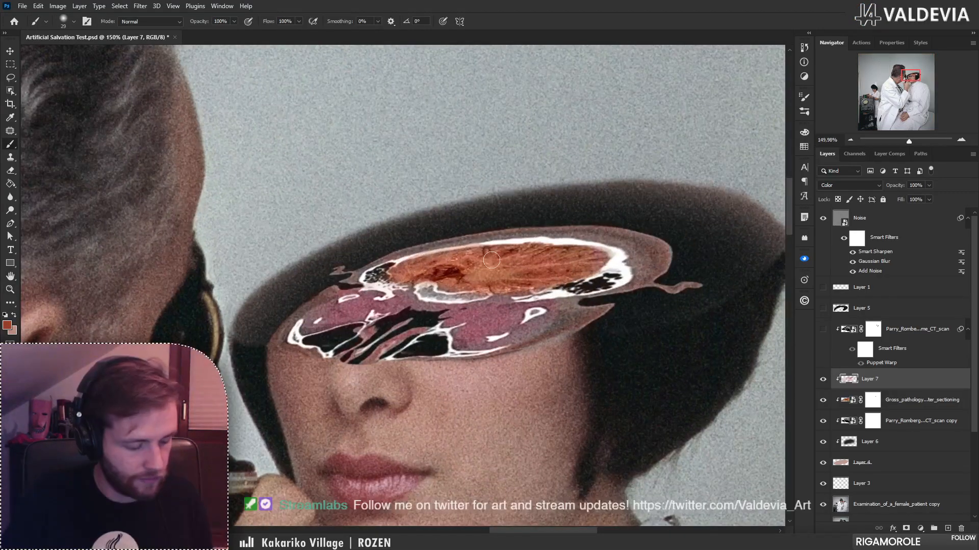
pyautogui.press('x')
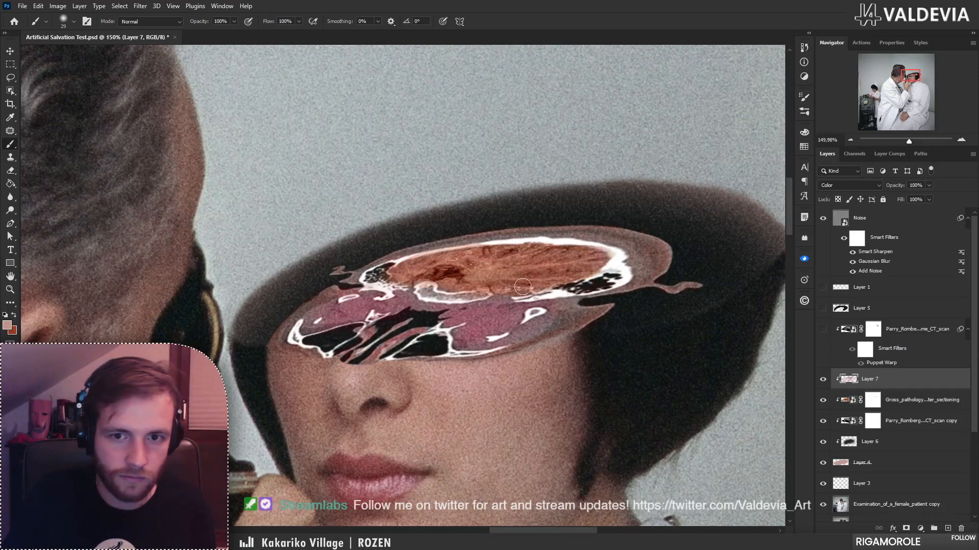
pyautogui.press('z')
pyautogui.moveTo(467, 284)
pyautogui.mouseDown()
pyautogui.moveTo(449, 282)
pyautogui.moveTo(472, 283)
pyautogui.mouseUp()
pyautogui.press('b')
pyautogui.moveTo(525, 301); pyautogui.dragTo(456, 320)
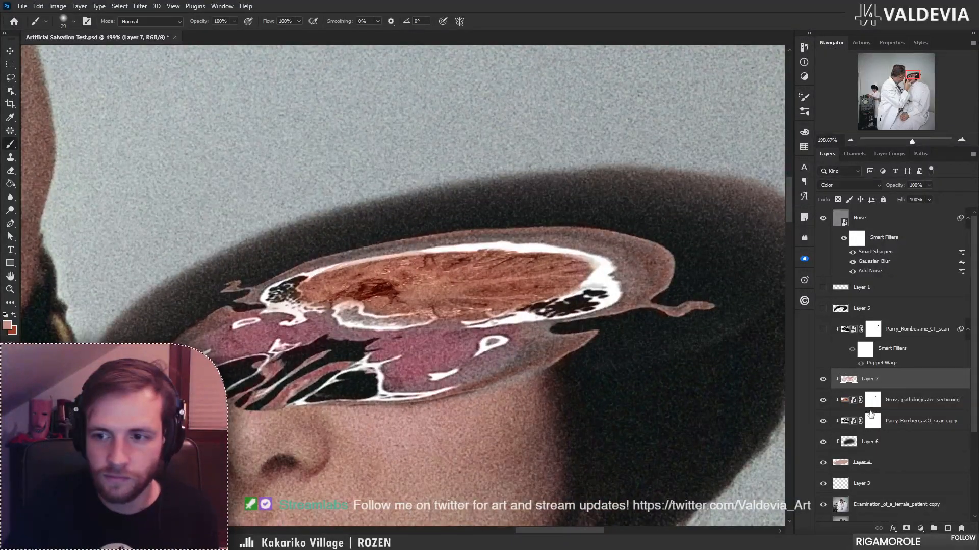
# - Paint black on the brain slice's mask with a 17 px Soft Round Pressure Opacity brush to uncover the crescent-shaped bone beneath the brain
pyautogui.click(872, 400)
pyautogui.scroll(1, 447, 306)
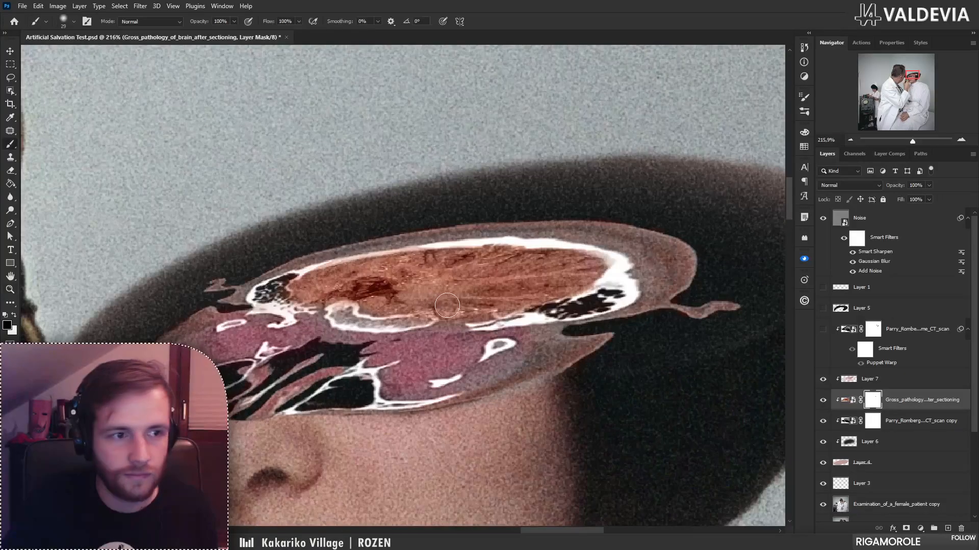
pyautogui.press('x')
pyautogui.rightClick(449, 313)
pyautogui.moveTo(512, 293); pyautogui.dragTo(509, 293)
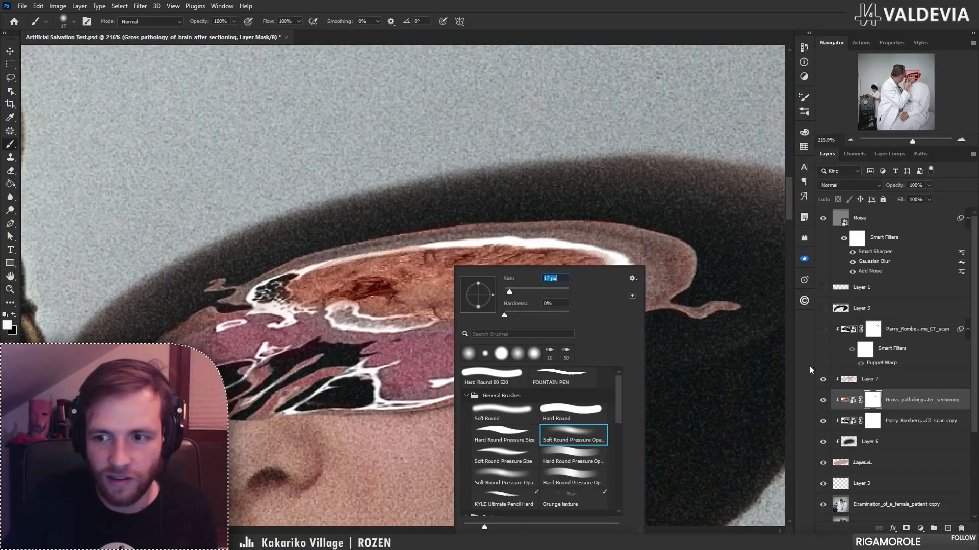
pyautogui.click(876, 400)
pyautogui.press('x')
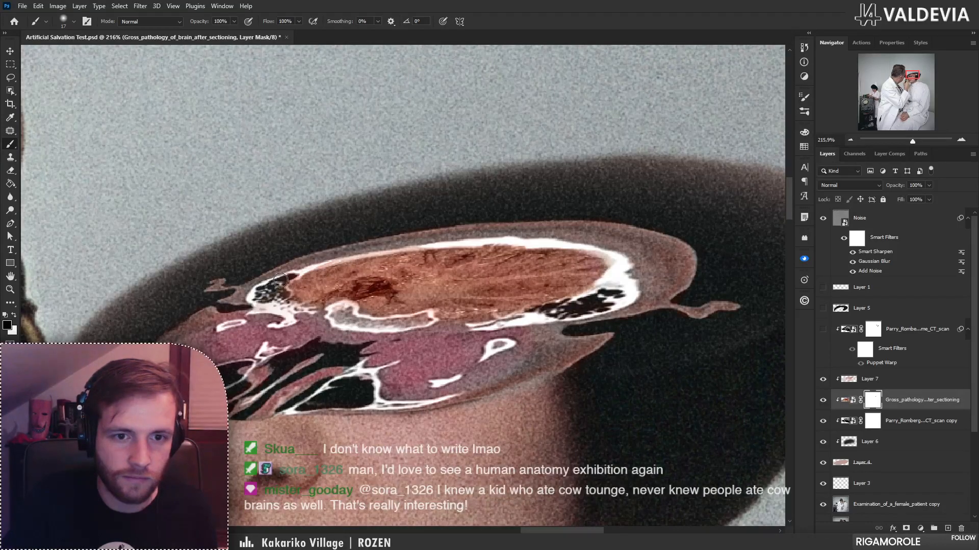
pyautogui.moveTo(589, 287)
pyautogui.mouseDown()
pyautogui.moveTo(554, 313)
pyautogui.moveTo(608, 259)
pyautogui.moveTo(537, 242)
pyautogui.moveTo(438, 242)
pyautogui.moveTo(332, 260)
pyautogui.moveTo(310, 252)
pyautogui.mouseUp()
# - Erase the colour tint over the crescent-shaped bone on Layer 7 with a 20 px Soft Round Pressure Opacity eraser
pyautogui.scroll(-5, 403, 310)
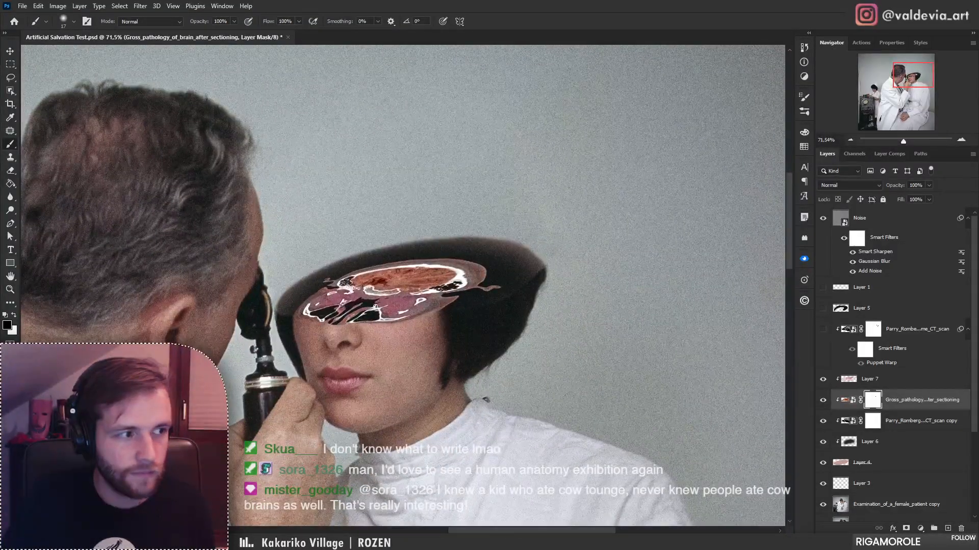
pyautogui.scroll(3, 404, 297)
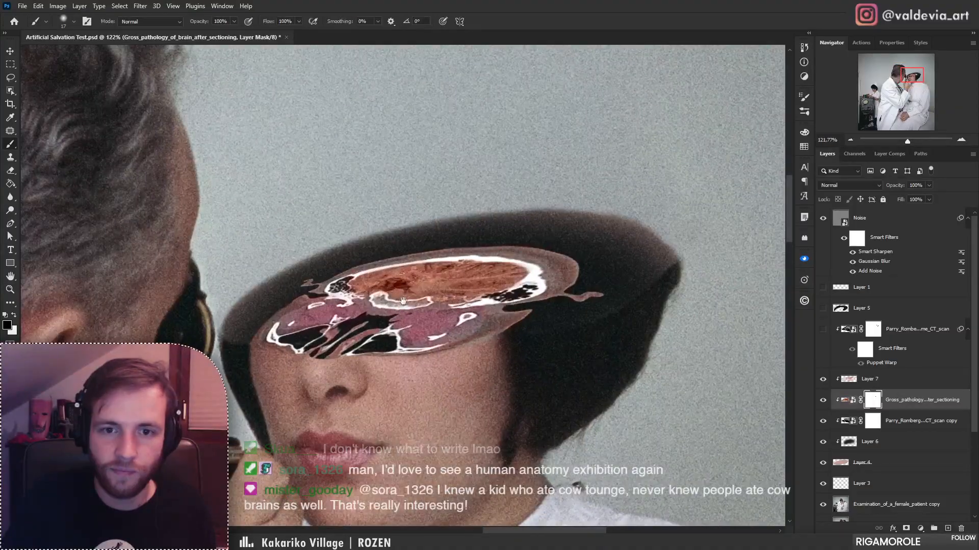
pyautogui.scroll(3, 431, 289)
pyautogui.hotkey('alt', ']')
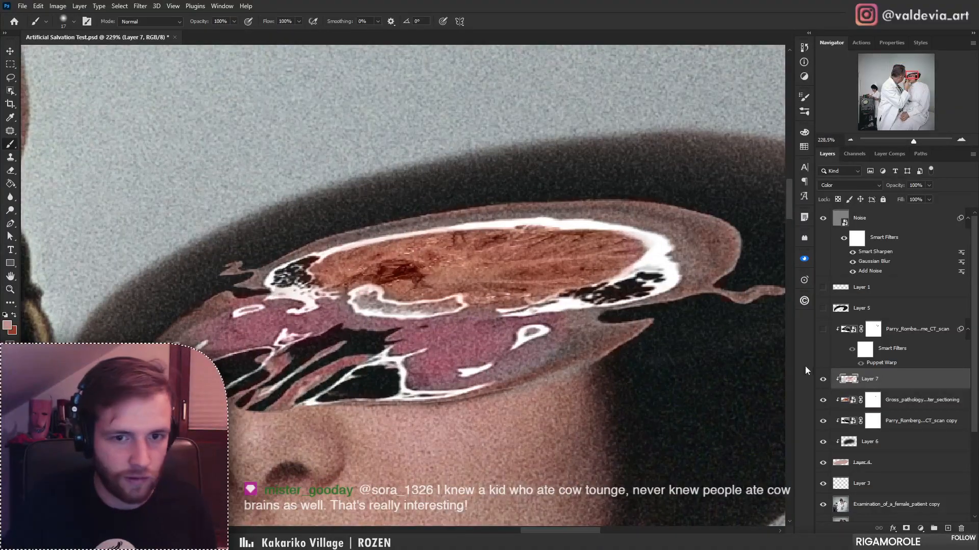
pyautogui.rightClick(444, 308)
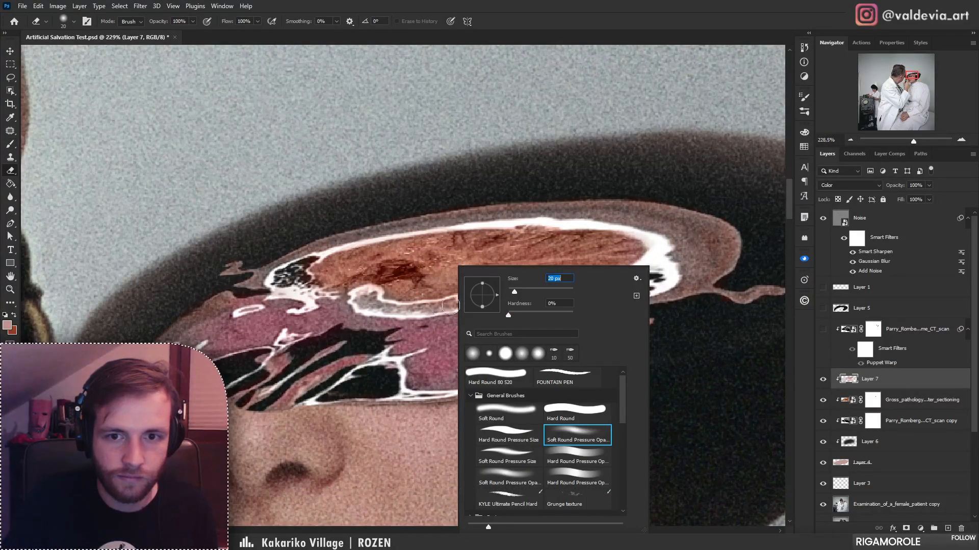
pyautogui.press('Escape')
pyautogui.press('e')
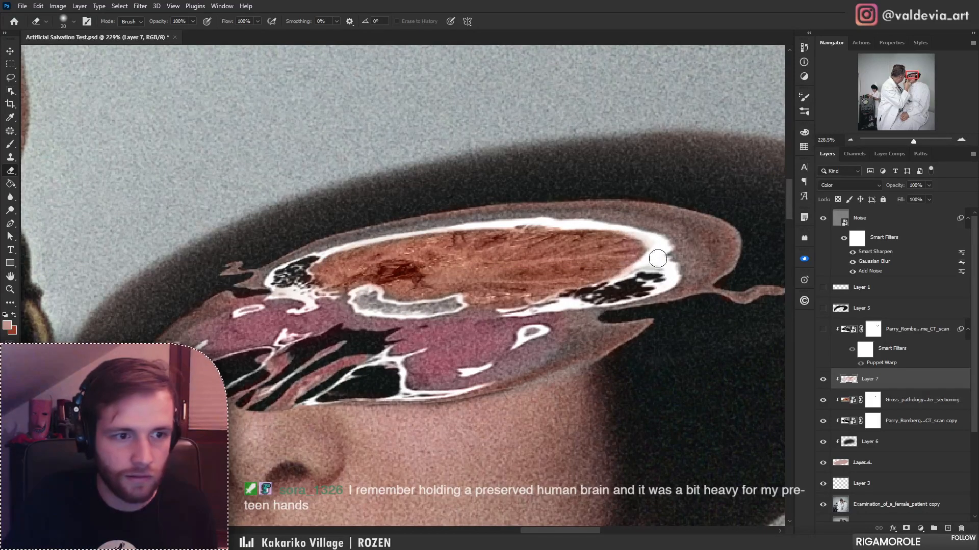
# - Tint the outer scalp tissue around the skull pale pink on Layer 7, using a smaller brush for the thin front edges
pyautogui.press('b')
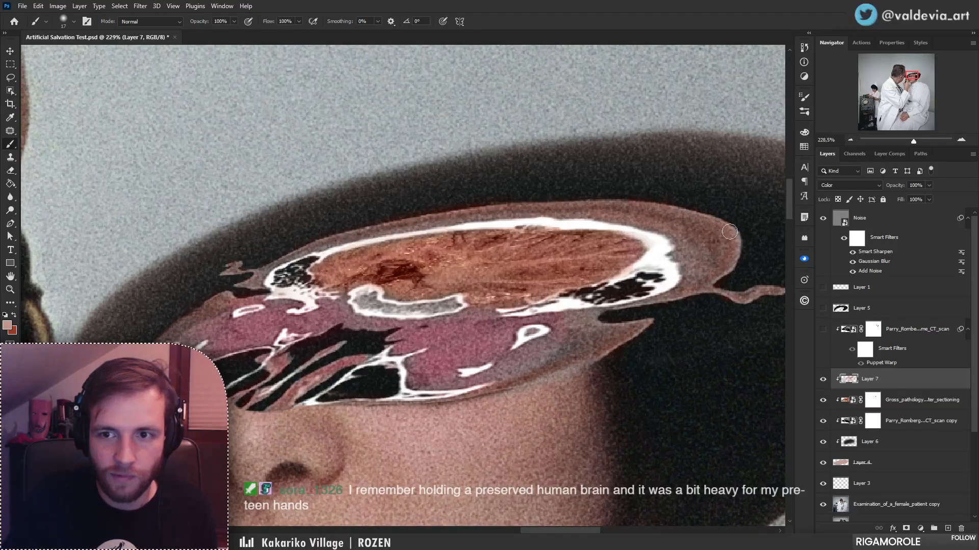
pyautogui.moveTo(568, 234); pyautogui.dragTo(601, 240)
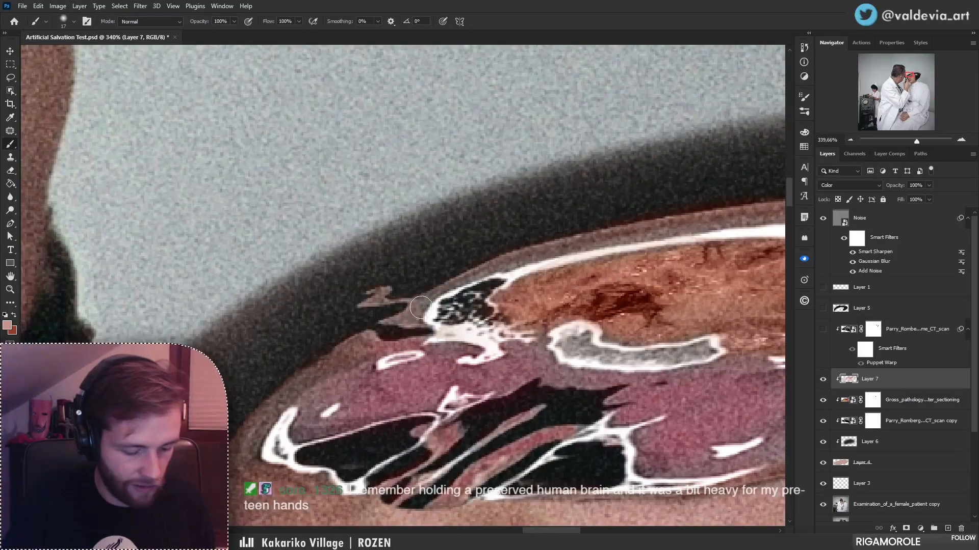
pyautogui.press('[')
pyautogui.press('[')
pyautogui.press('[')
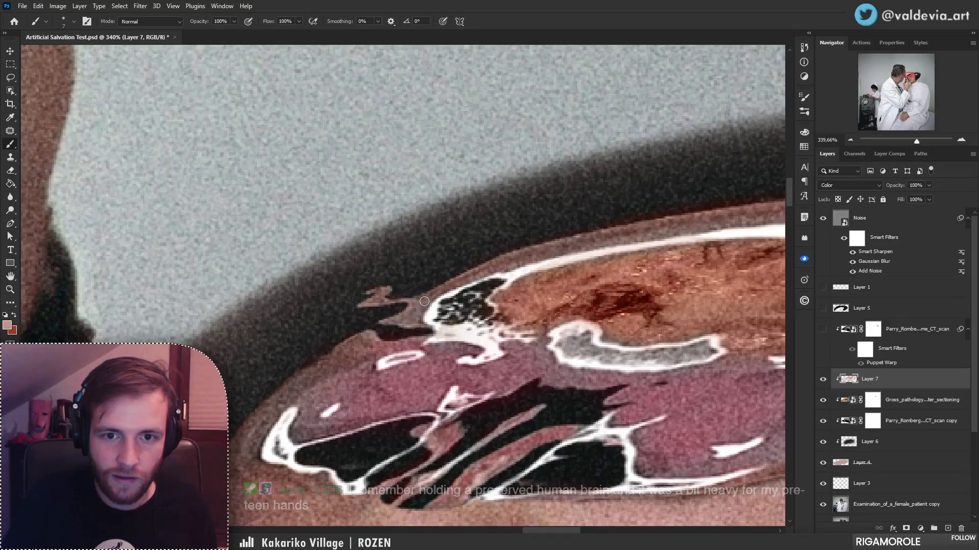
pyautogui.moveTo(447, 308); pyautogui.dragTo(366, 310)
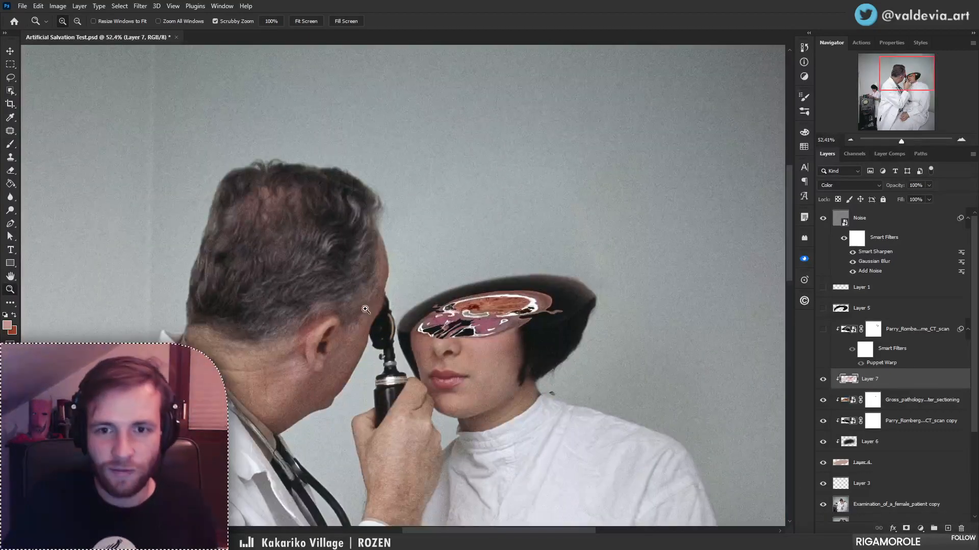
# - Recolour the purplish muscle tissue in front of the brain with pale pink on Layer 7, reducing the soft brush to 28 px for finer areas
pyautogui.moveTo(458, 347)
pyautogui.mouseDown()
pyautogui.moveTo(437, 256)
pyautogui.moveTo(366, 232)
pyautogui.moveTo(426, 204)
pyautogui.moveTo(460, 214)
pyautogui.mouseUp()
pyautogui.moveTo(503, 294); pyautogui.dragTo(542, 296)
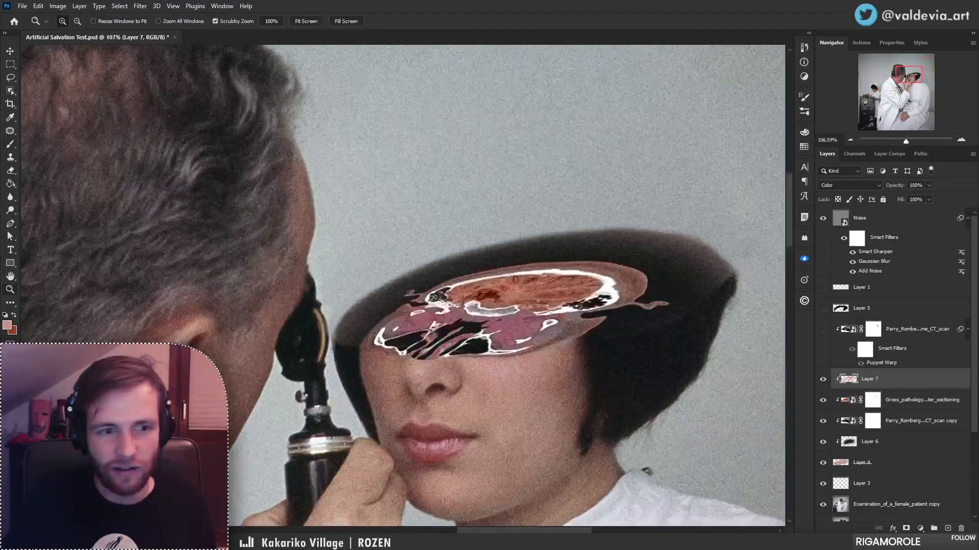
pyautogui.rightClick(563, 337)
pyautogui.moveTo(614, 290); pyautogui.dragTo(622, 291)
pyautogui.click(521, 321)
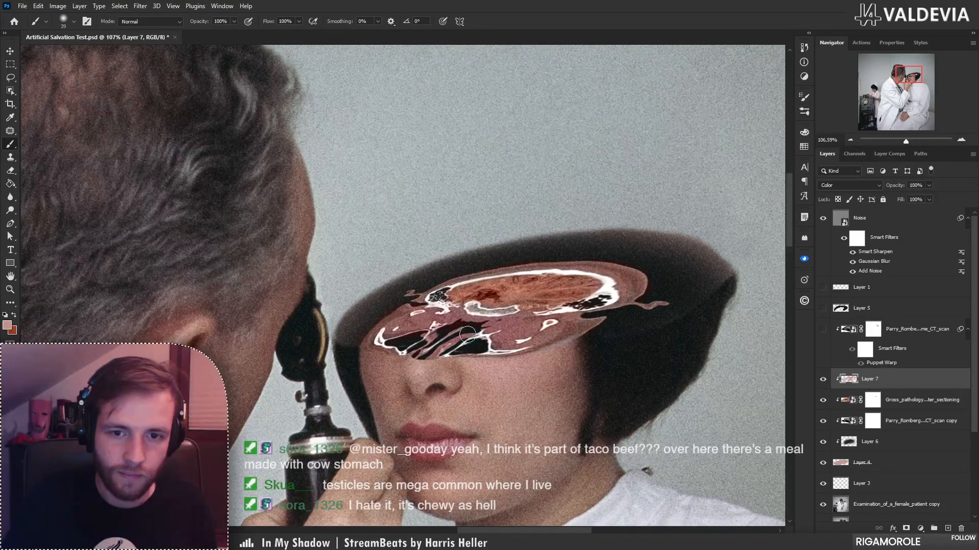
pyautogui.rightClick(449, 314)
pyautogui.moveTo(548, 297); pyautogui.dragTo(544, 298)
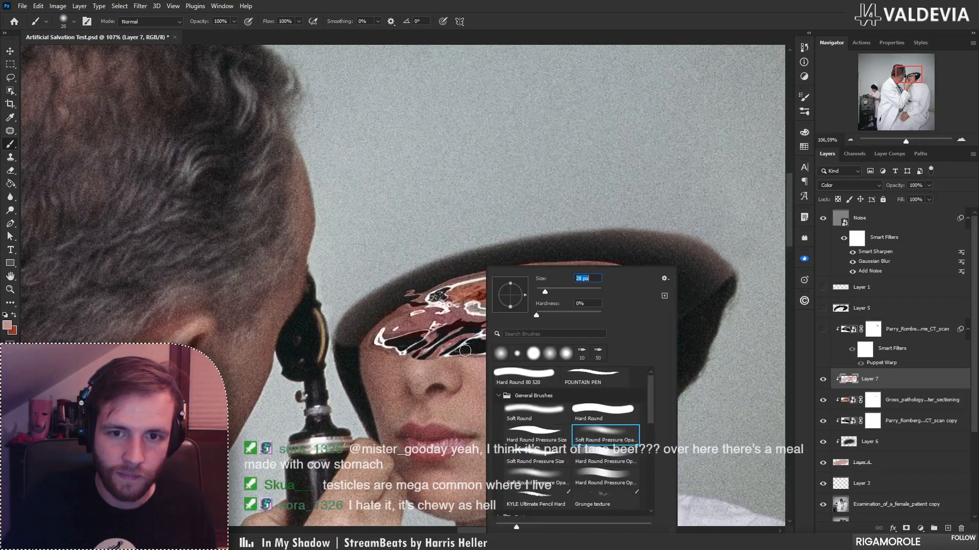
pyautogui.click(428, 362)
pyautogui.rightClick(431, 358)
pyautogui.click(445, 348)
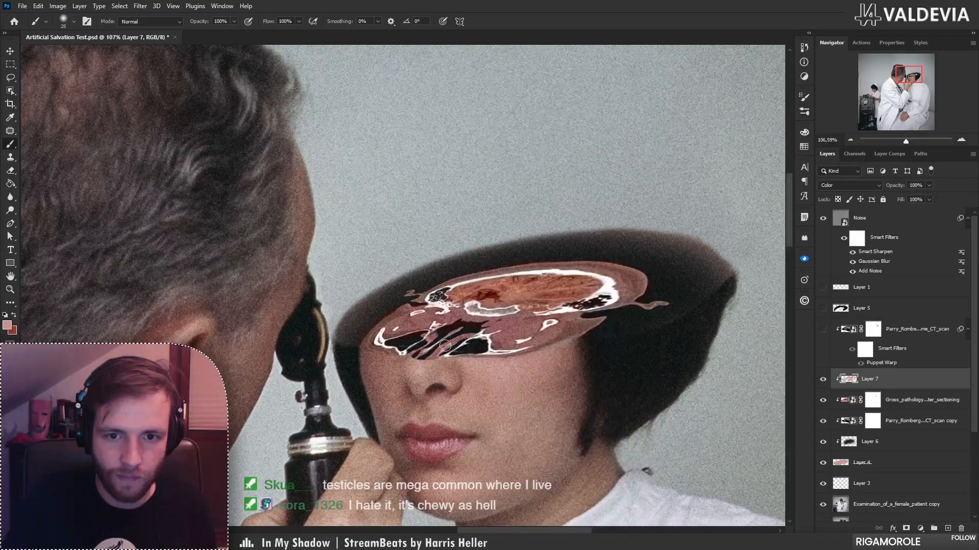
# - Examine the recoloured cross-section from afar and up close, and compare it with Layer 7's tint switched off and on
pyautogui.press('z')
pyautogui.moveTo(472, 317); pyautogui.dragTo(403, 326)
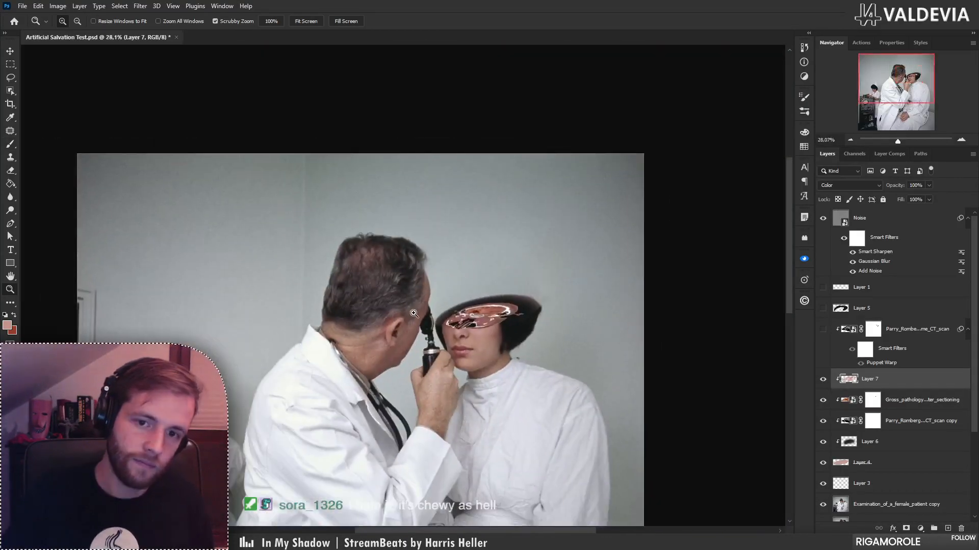
pyautogui.press('b')
pyautogui.moveTo(511, 338); pyautogui.dragTo(509, 304)
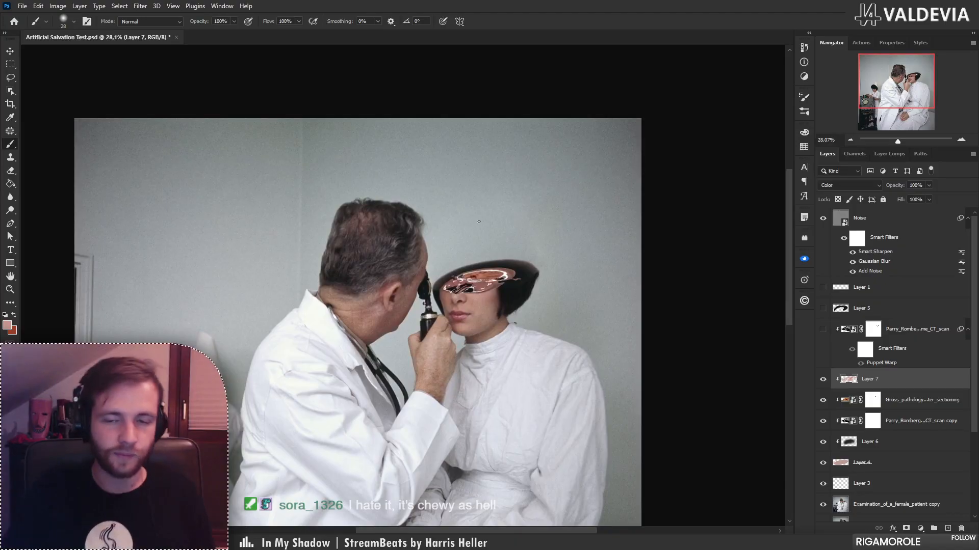
pyautogui.press('z')
pyautogui.moveTo(451, 267); pyautogui.dragTo(525, 282)
pyautogui.press('b')
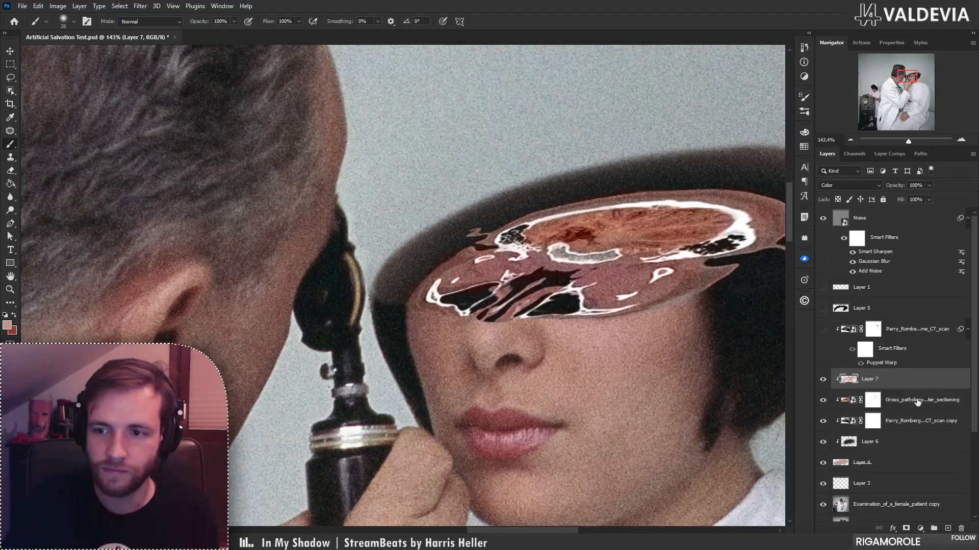
pyautogui.click(823, 380)
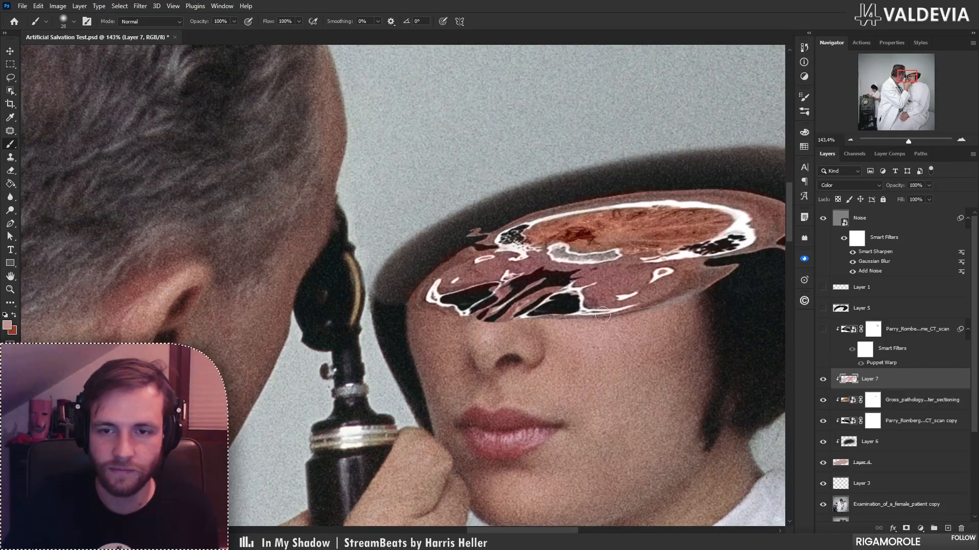
pyautogui.moveTo(603, 315); pyautogui.dragTo(492, 334)
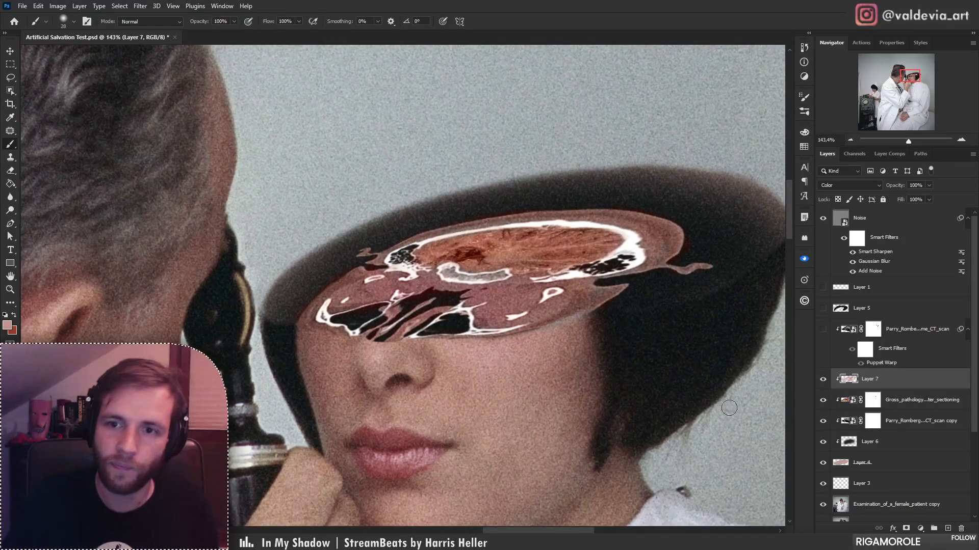
# - Add a clipped layer above Layer 7, paint pale pink over the nasal cavities and lower its underlying-layer highlight limit in Blend If
pyautogui.click(948, 527)
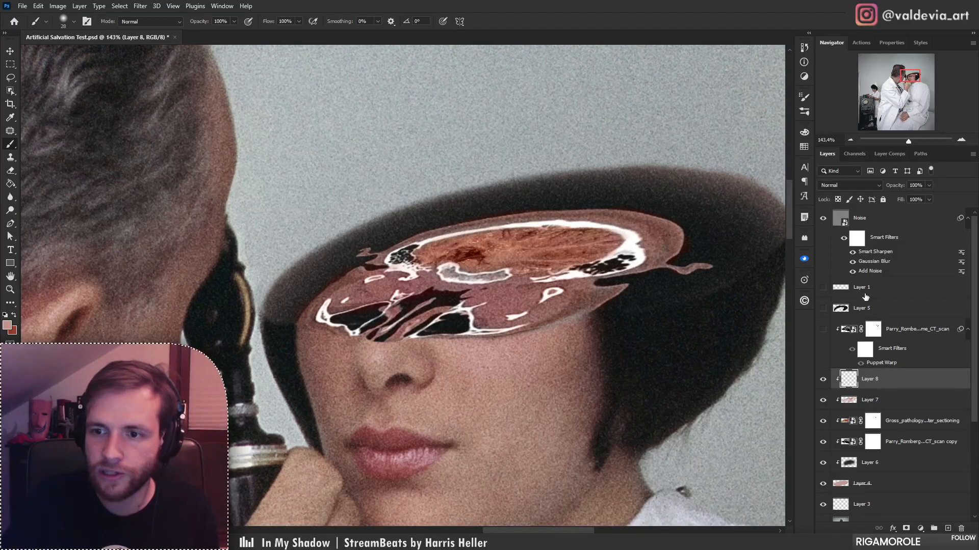
pyautogui.moveTo(430, 332)
pyautogui.mouseDown()
pyautogui.moveTo(461, 312)
pyautogui.moveTo(449, 332)
pyautogui.moveTo(426, 332)
pyautogui.moveTo(475, 313)
pyautogui.moveTo(446, 326)
pyautogui.mouseUp()
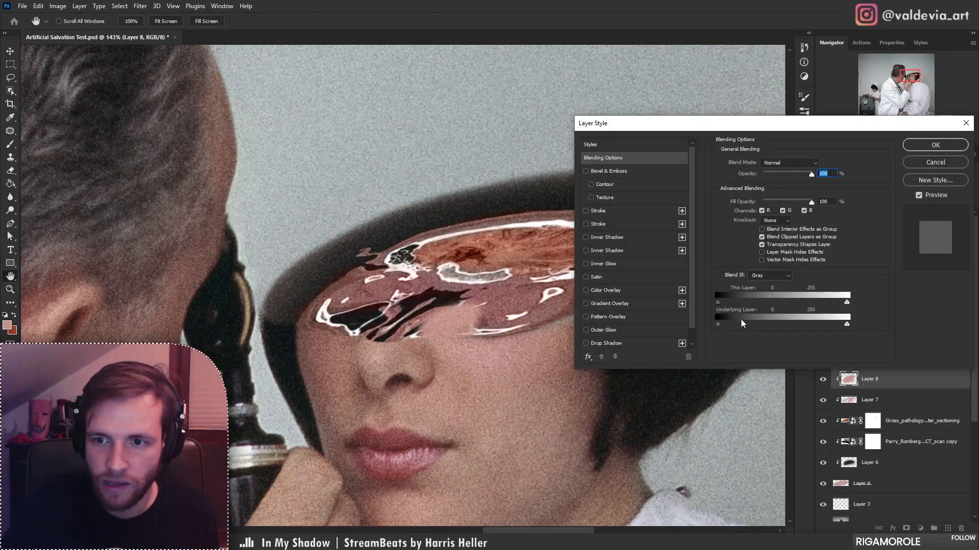
pyautogui.moveTo(847, 324); pyautogui.dragTo(785, 325)
pyautogui.click(906, 162)
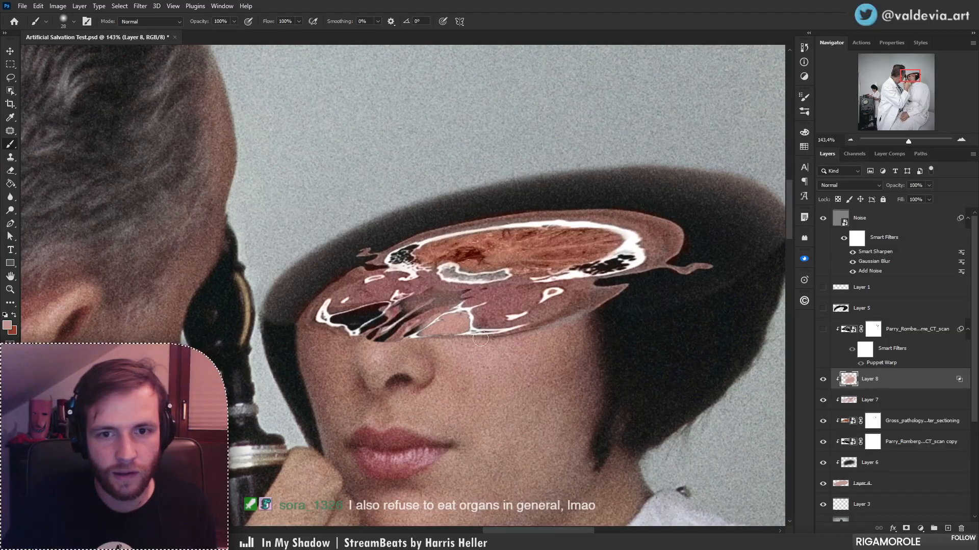
# - Undo the last stroke and erase the pink paint over the dark nasal cavities on Layer 8 with a 20 px eraser
pyautogui.hotkey('ctrl', 'z')
pyautogui.moveTo(448, 300)
pyautogui.mouseDown()
pyautogui.moveTo(501, 330)
pyautogui.moveTo(514, 363)
pyautogui.moveTo(499, 344)
pyautogui.moveTo(509, 331)
pyautogui.moveTo(483, 334)
pyautogui.moveTo(443, 362)
pyautogui.moveTo(526, 354)
pyautogui.moveTo(417, 372)
pyautogui.moveTo(522, 360)
pyautogui.mouseUp()
pyautogui.press('z')
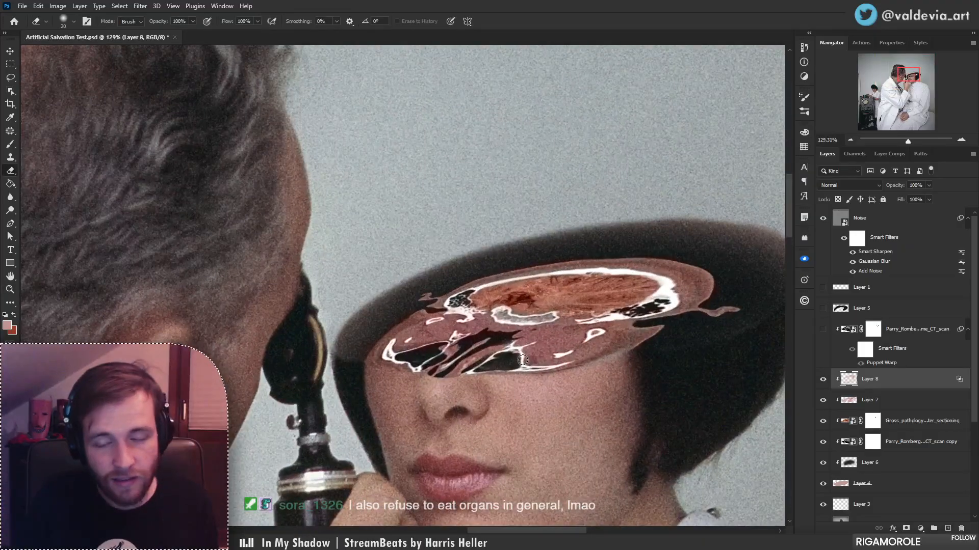
pyautogui.moveTo(578, 318); pyautogui.dragTo(538, 342)
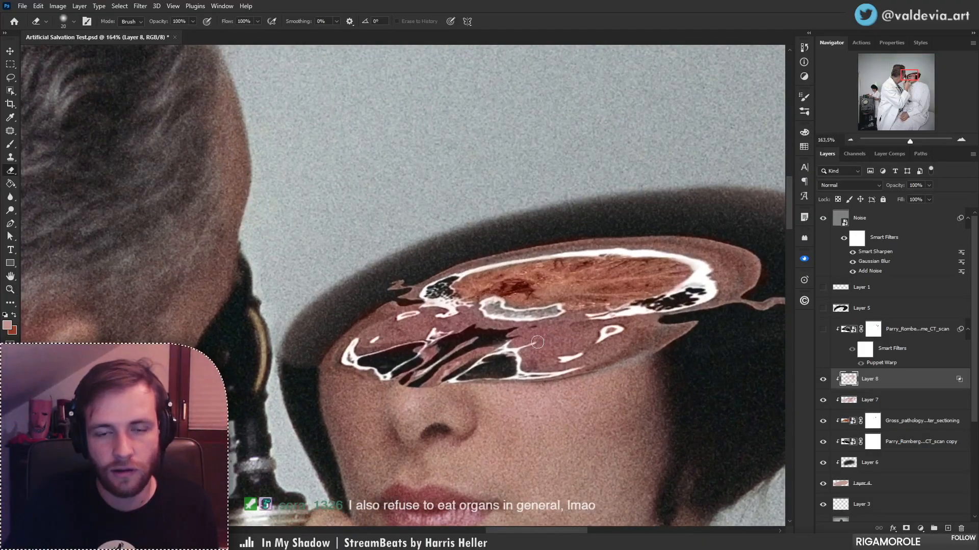
pyautogui.moveTo(458, 367); pyautogui.dragTo(504, 341)
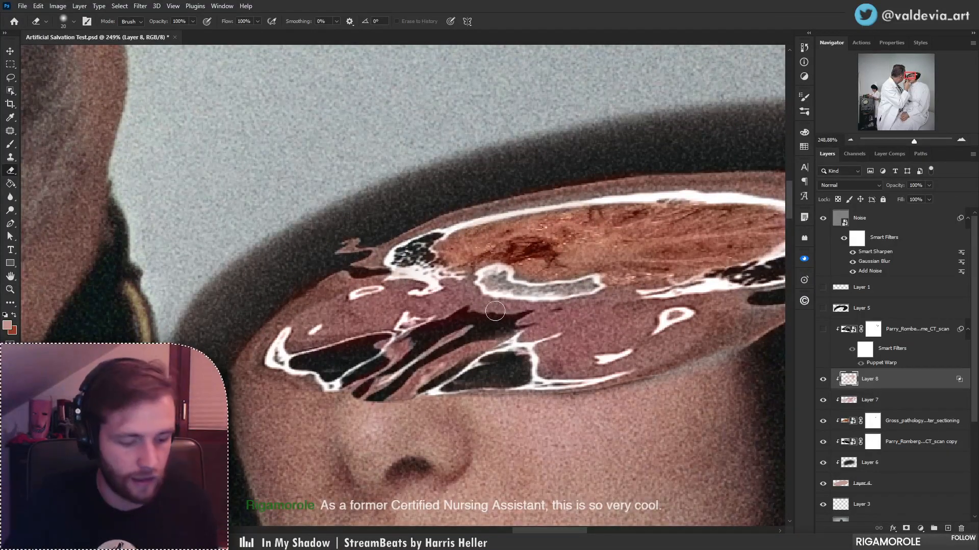
# - Paint the dark nasal cavities and the hollow spaces in the front and rear skull bone with brown #745a55 on Layer 8
pyautogui.press('b')
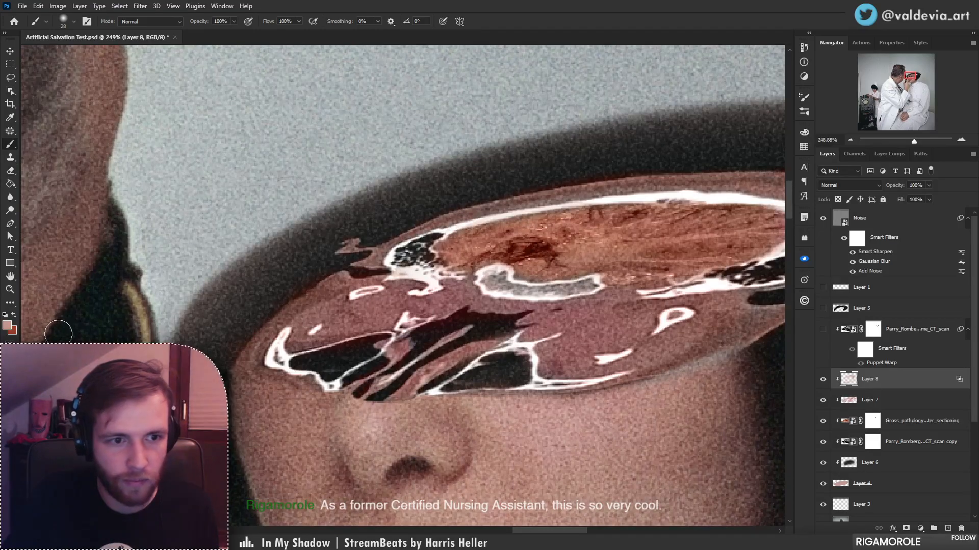
pyautogui.click(8, 326)
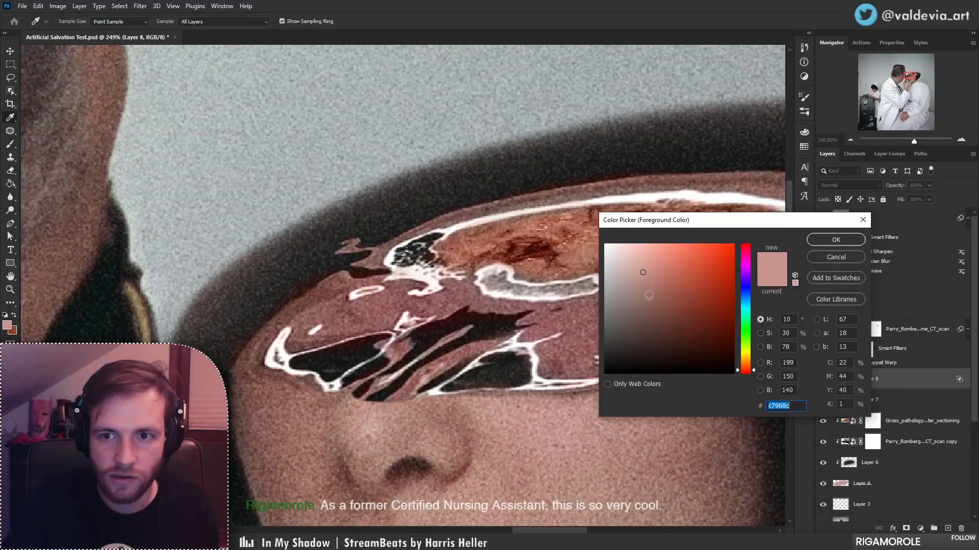
pyautogui.moveTo(645, 296)
pyautogui.mouseDown()
pyautogui.moveTo(647, 333)
pyautogui.moveTo(628, 328)
pyautogui.moveTo(639, 315)
pyautogui.mouseUp()
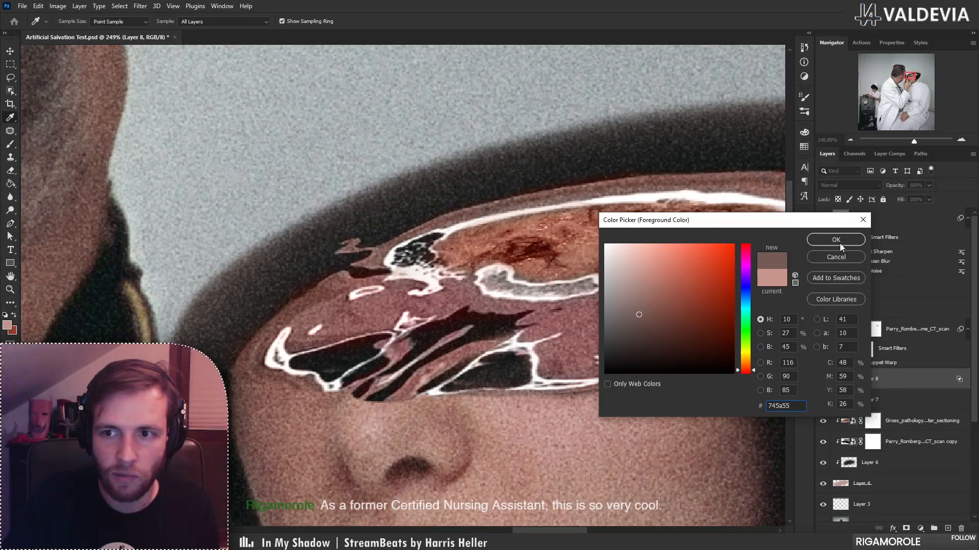
pyautogui.click(836, 240)
pyautogui.moveTo(377, 338)
pyautogui.mouseDown()
pyautogui.moveTo(307, 355)
pyautogui.moveTo(344, 374)
pyautogui.moveTo(417, 339)
pyautogui.moveTo(383, 370)
pyautogui.moveTo(412, 374)
pyautogui.moveTo(383, 390)
pyautogui.moveTo(492, 326)
pyautogui.moveTo(423, 383)
pyautogui.moveTo(497, 322)
pyautogui.moveTo(520, 319)
pyautogui.moveTo(516, 329)
pyautogui.moveTo(379, 383)
pyautogui.moveTo(377, 393)
pyautogui.moveTo(476, 367)
pyautogui.moveTo(457, 385)
pyautogui.mouseUp()
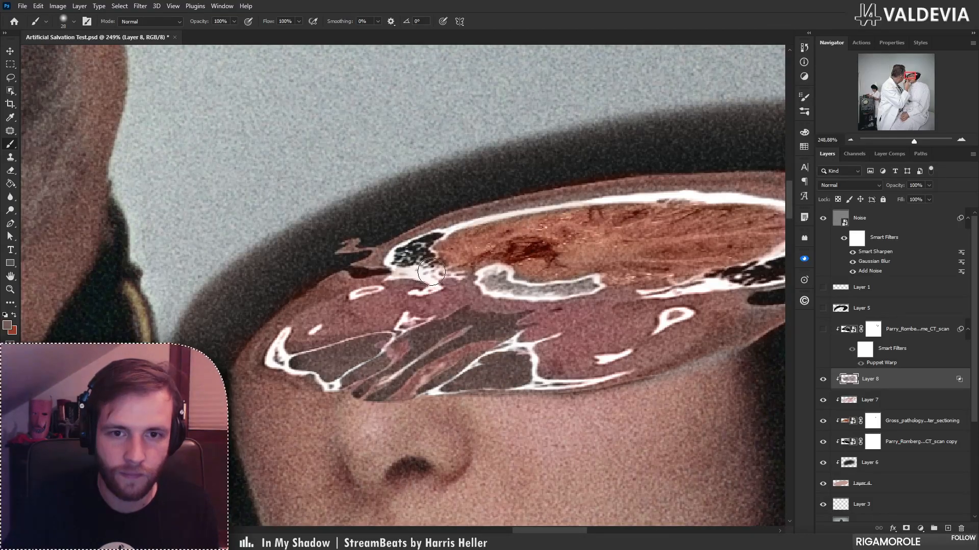
pyautogui.moveTo(435, 268)
pyautogui.mouseDown()
pyautogui.moveTo(412, 252)
pyautogui.moveTo(437, 236)
pyautogui.mouseUp()
pyautogui.moveTo(502, 345); pyautogui.dragTo(369, 359)
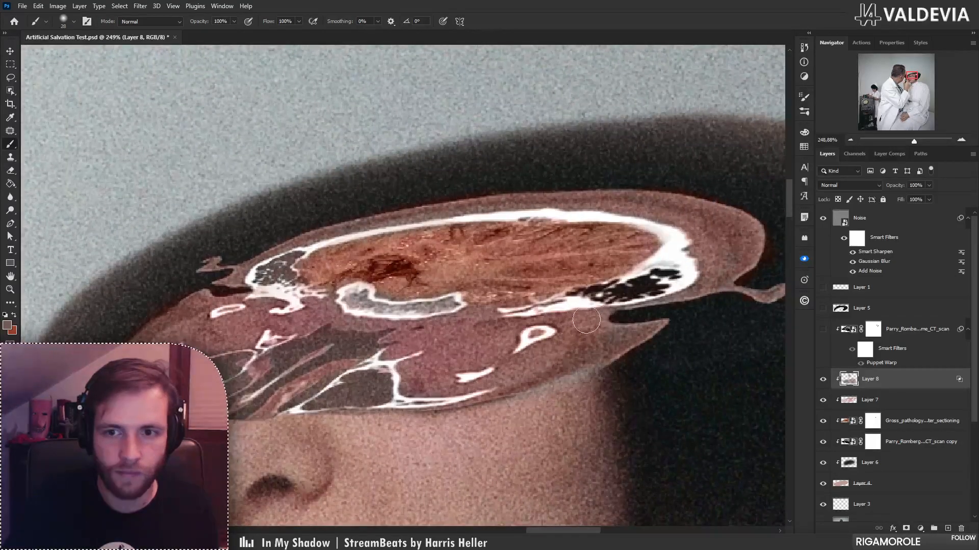
pyautogui.moveTo(586, 311)
pyautogui.mouseDown()
pyautogui.moveTo(663, 276)
pyautogui.moveTo(637, 296)
pyautogui.moveTo(553, 311)
pyautogui.mouseUp()
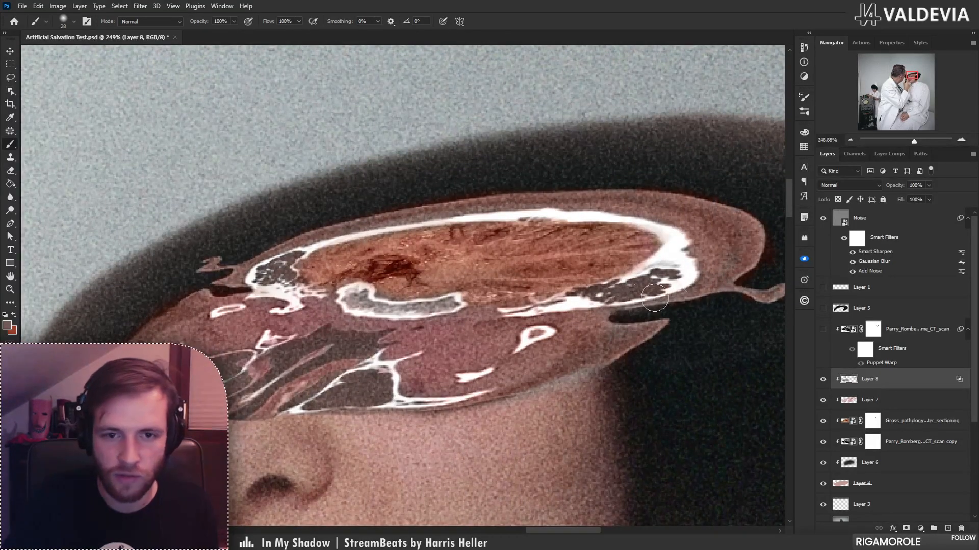
# - Shift Layer 8's cavity colour with Hue/Saturation to hue -13, saturation +55 and lightness -34
pyautogui.hotkey('ctrl', 'u')
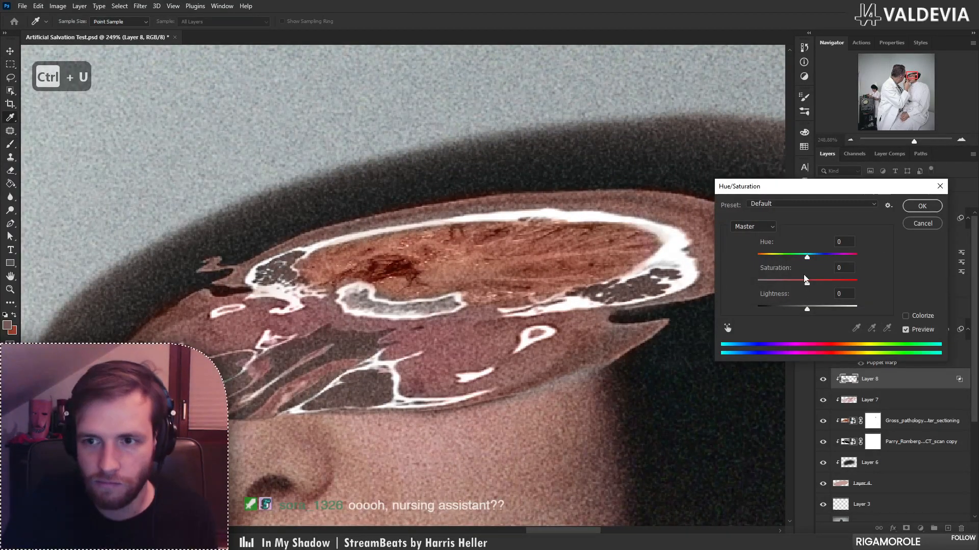
pyautogui.moveTo(794, 309); pyautogui.dragTo(801, 262)
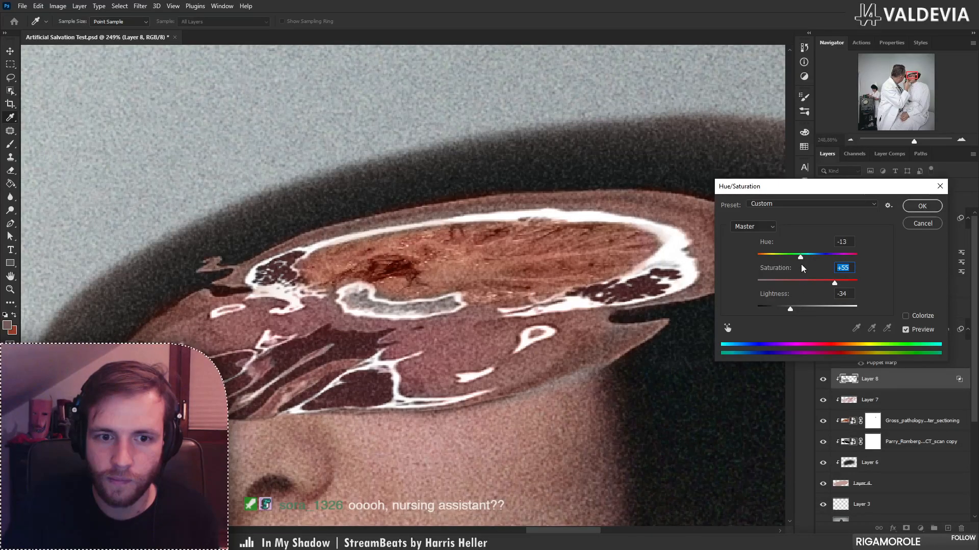
pyautogui.click(922, 206)
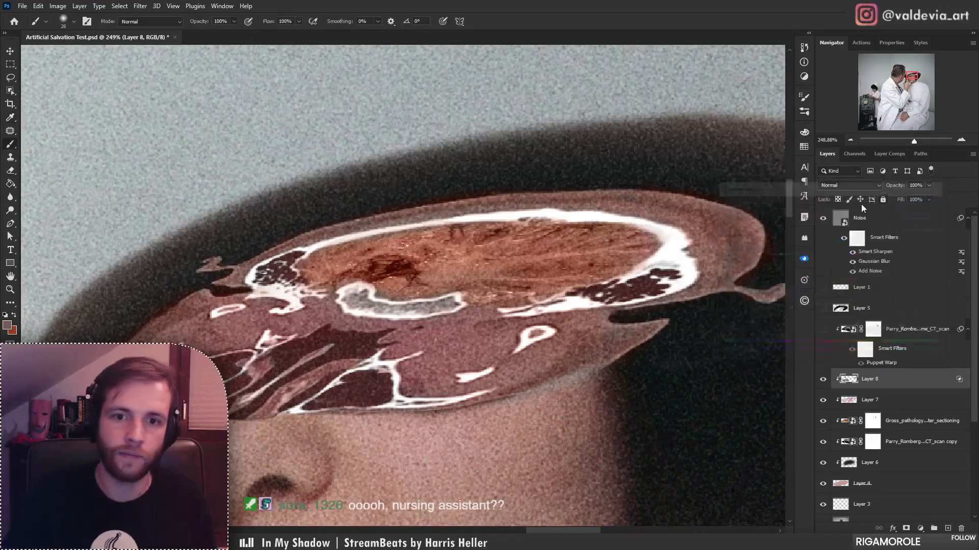
# - Try touching up the outer tissue on Layer 7 with a pale pink sampled beside the cut, and undo the strokes
pyautogui.moveTo(396, 306)
pyautogui.mouseDown()
pyautogui.moveTo(319, 312)
pyautogui.moveTo(413, 282)
pyautogui.moveTo(454, 315)
pyautogui.mouseUp()
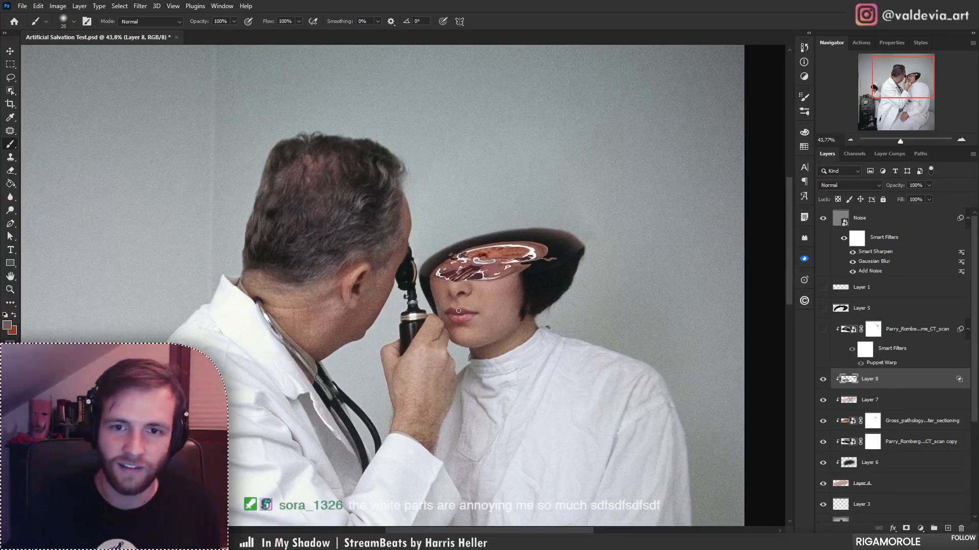
pyautogui.moveTo(493, 274); pyautogui.dragTo(483, 272)
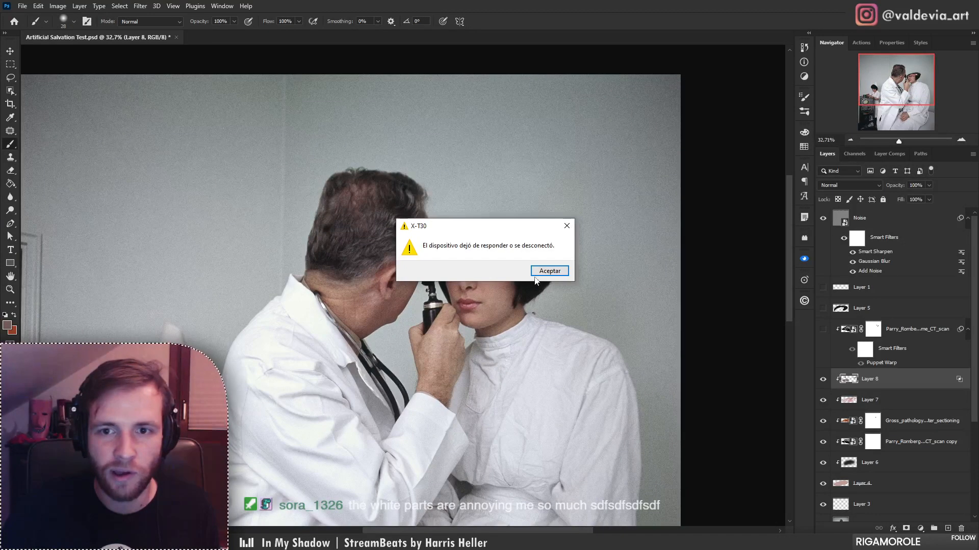
pyautogui.click(539, 274)
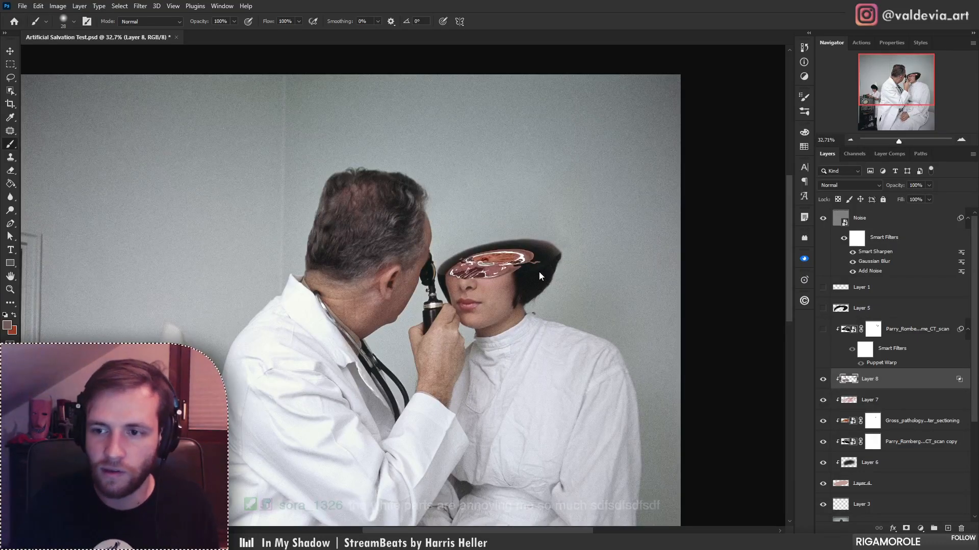
pyautogui.click(878, 398)
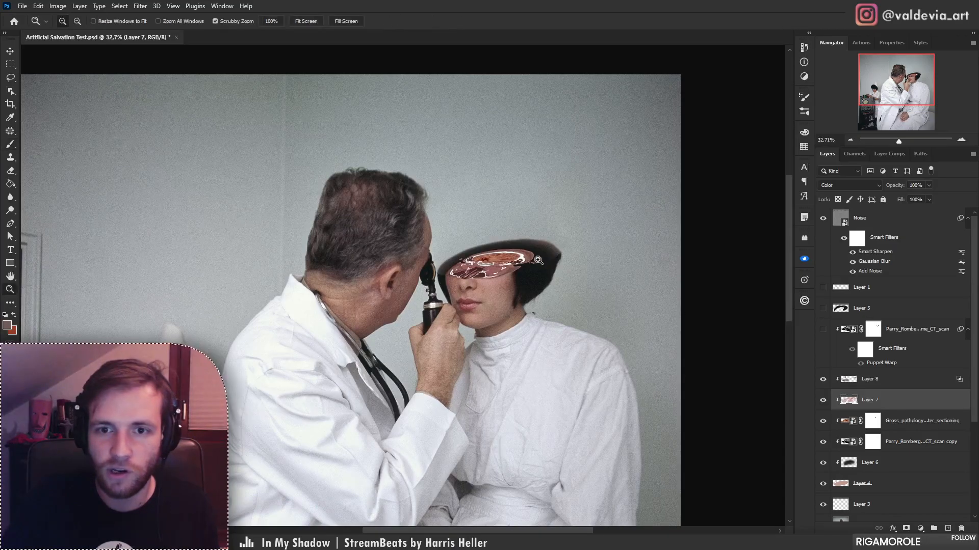
pyautogui.moveTo(525, 263); pyautogui.dragTo(582, 262)
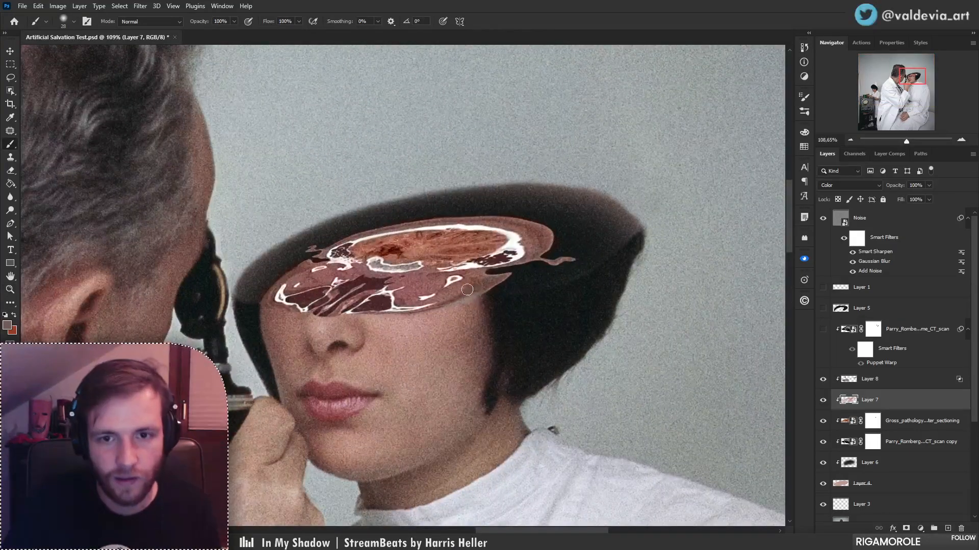
pyautogui.keyDown('alt'); pyautogui.click(450, 315); pyautogui.keyUp('alt')
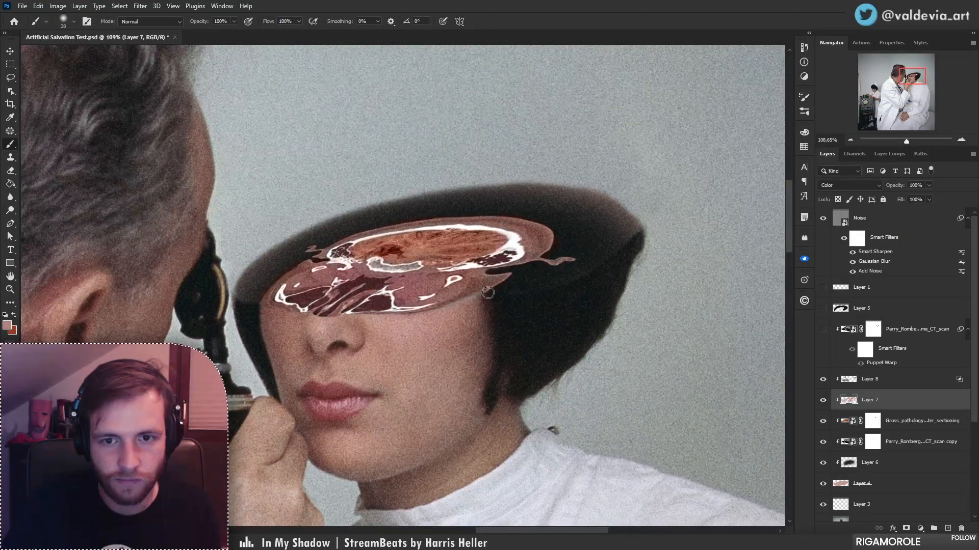
pyautogui.hotkey('ctrl', 'z')
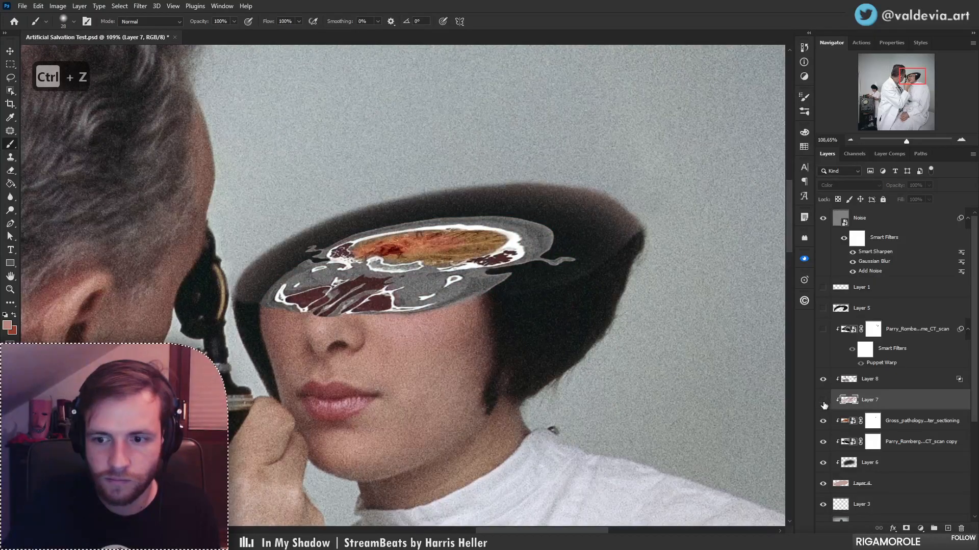
pyautogui.click(823, 400)
pyautogui.click(559, 276)
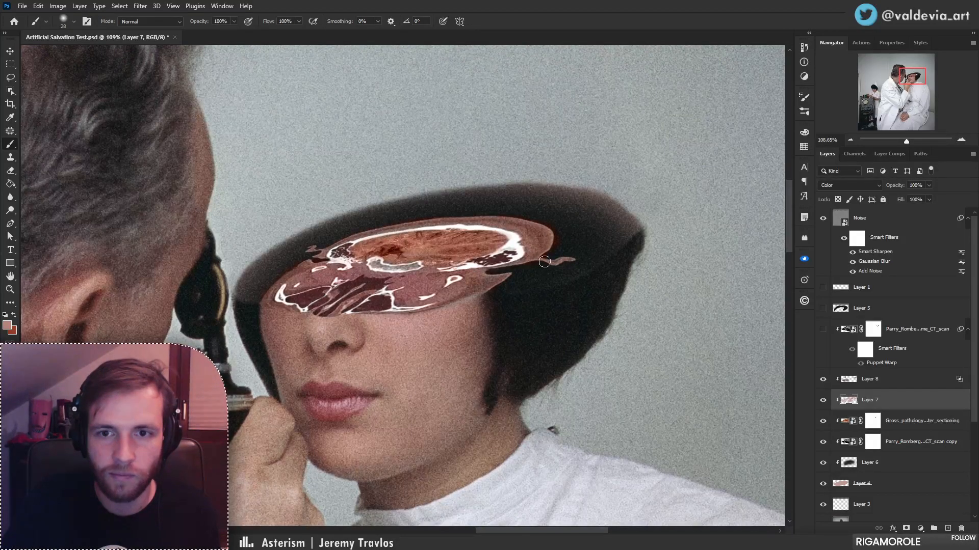
pyautogui.hotkey('ctrl', 'z')
pyautogui.hotkey('ctrl', 'z')
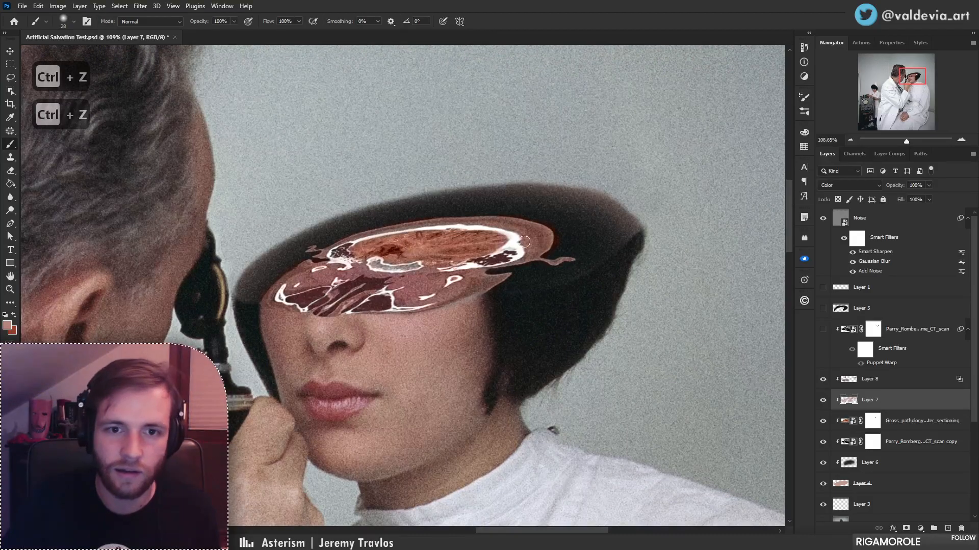
# - Examine how the recoloured cross-section looks from afar within the whole photo composite
pyautogui.press('z')
pyautogui.moveTo(536, 250)
pyautogui.mouseDown()
pyautogui.moveTo(360, 303)
pyautogui.moveTo(324, 287)
pyautogui.moveTo(388, 300)
pyautogui.mouseUp()
pyautogui.press('b')
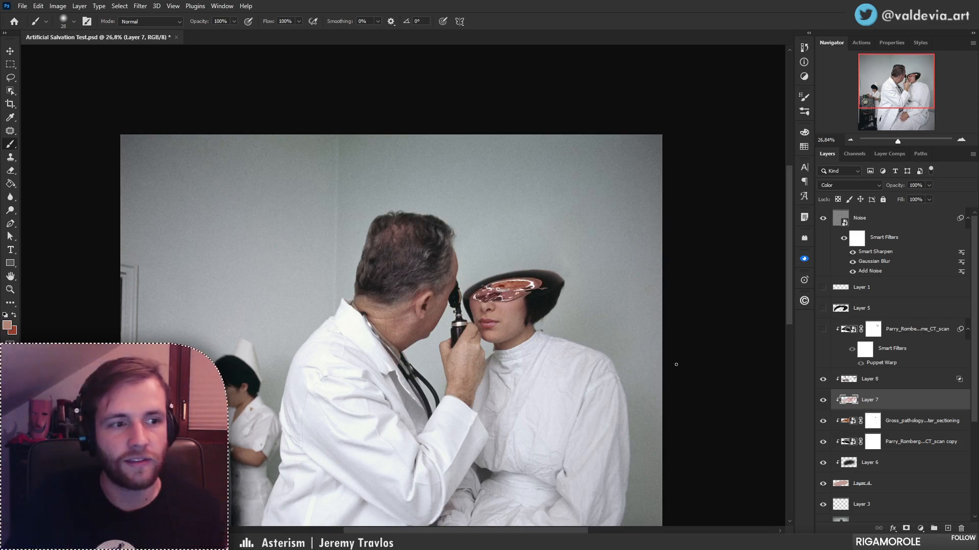
pyautogui.press('z')
pyautogui.moveTo(490, 298)
pyautogui.mouseDown()
pyautogui.moveTo(512, 285)
pyautogui.moveTo(492, 287)
pyautogui.moveTo(504, 289)
pyautogui.moveTo(538, 238)
pyautogui.moveTo(439, 259)
pyautogui.moveTo(453, 256)
pyautogui.mouseUp()
pyautogui.press('b')
pyautogui.press('z')
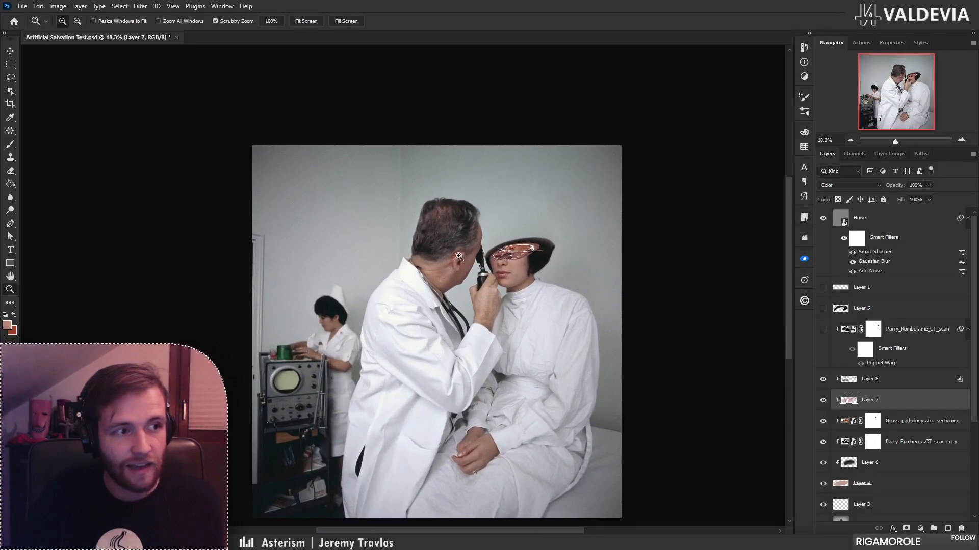
pyautogui.press('b')
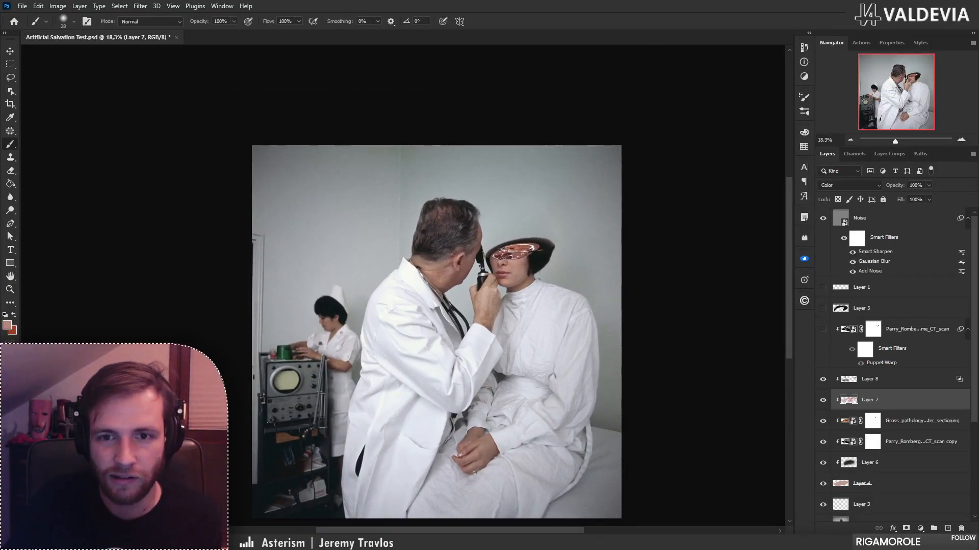
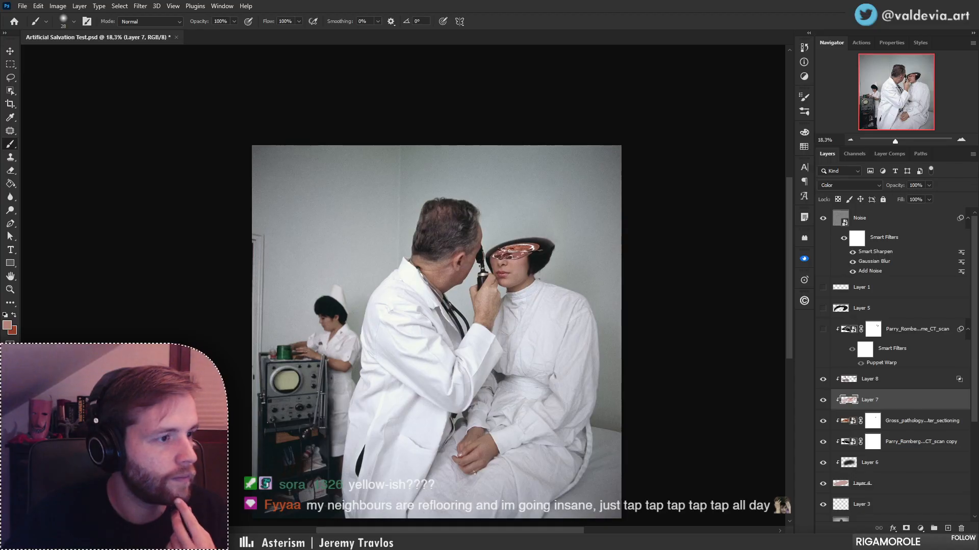
# - Place the vertically cut femur image above the CT scan layers and mask out its dark background around the bone
pyautogui.moveTo(0, 216); pyautogui.dragTo(387, 255)
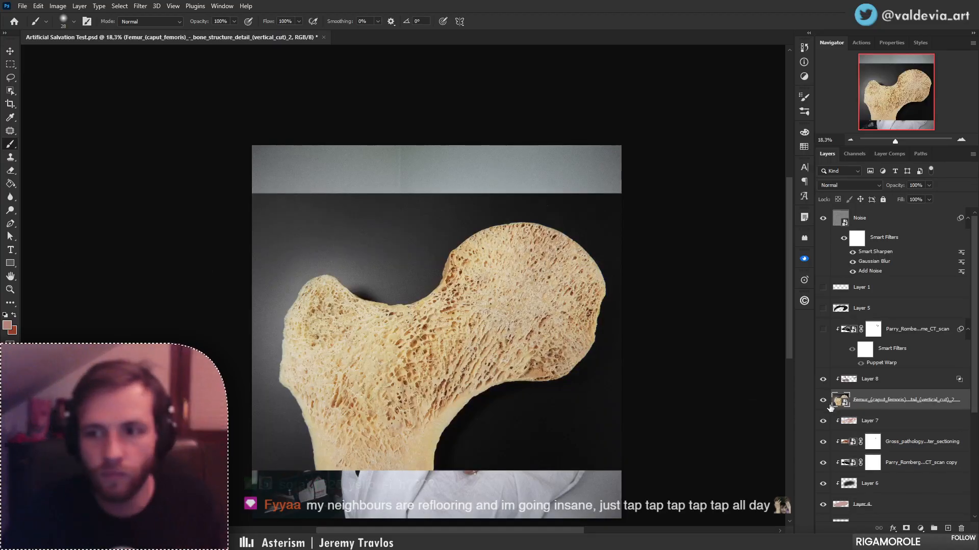
pyautogui.moveTo(881, 409); pyautogui.dragTo(905, 334)
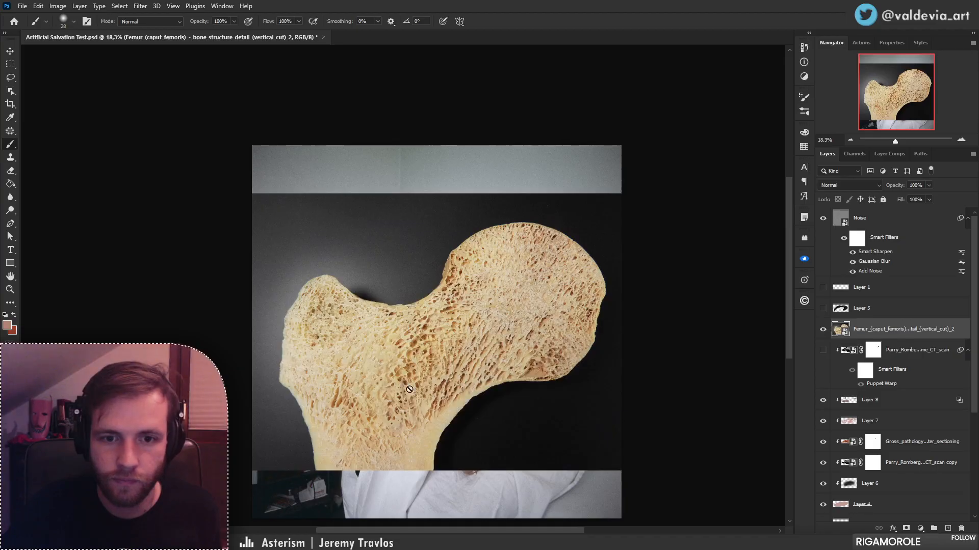
pyautogui.scroll(3, 409, 389)
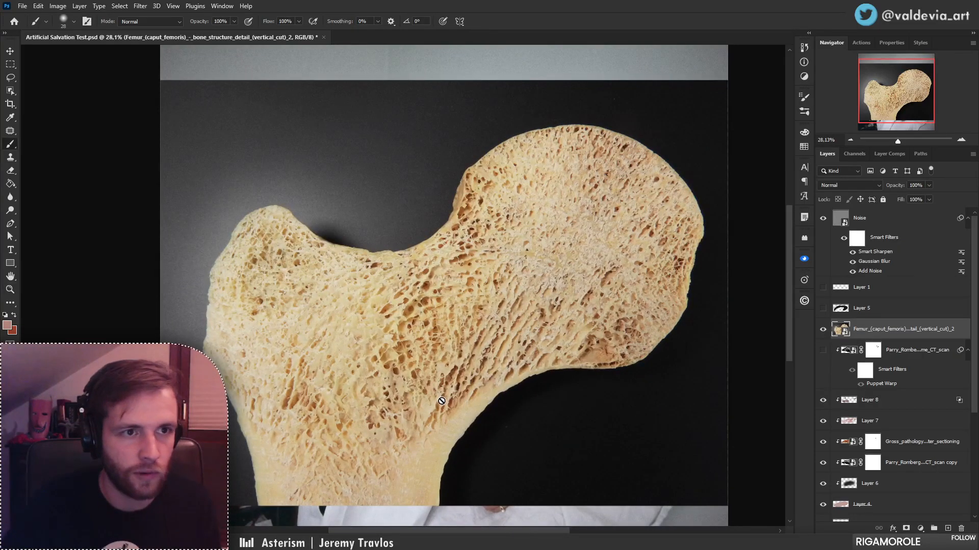
pyautogui.click(10, 92)
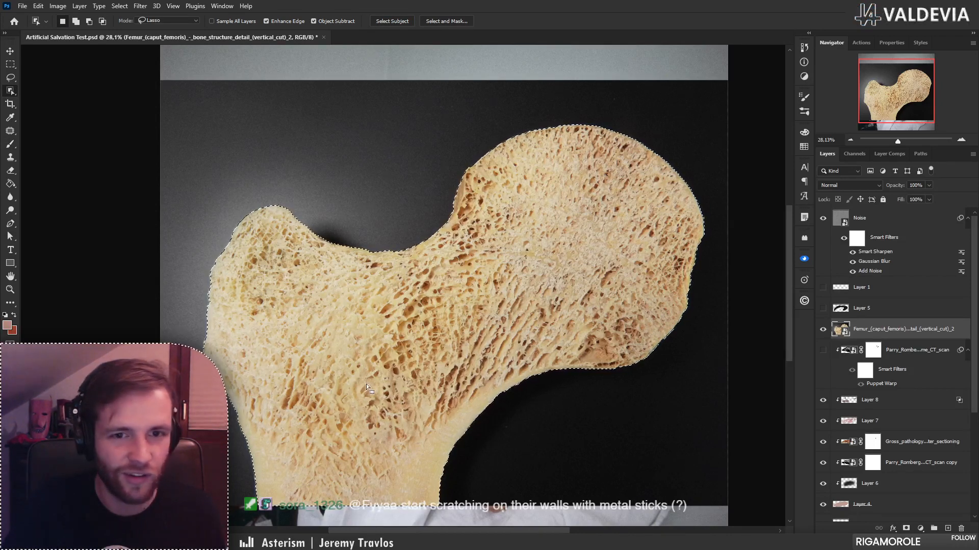
pyautogui.click(906, 529)
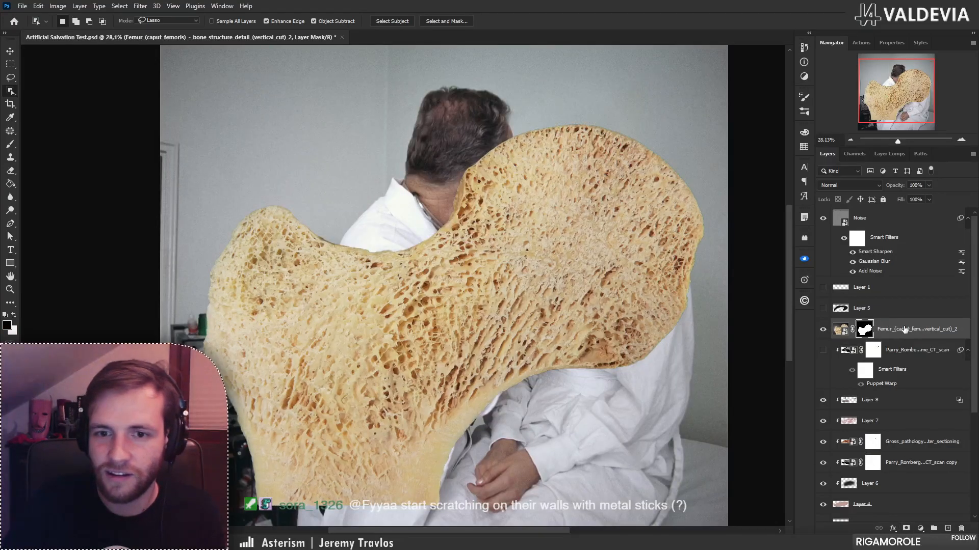
# - Clip the masked femur layer between Layer 7 and Layer 8 and shrink it over the cut head to 11.75% width and 14.81% height
pyautogui.moveTo(913, 331); pyautogui.dragTo(915, 402)
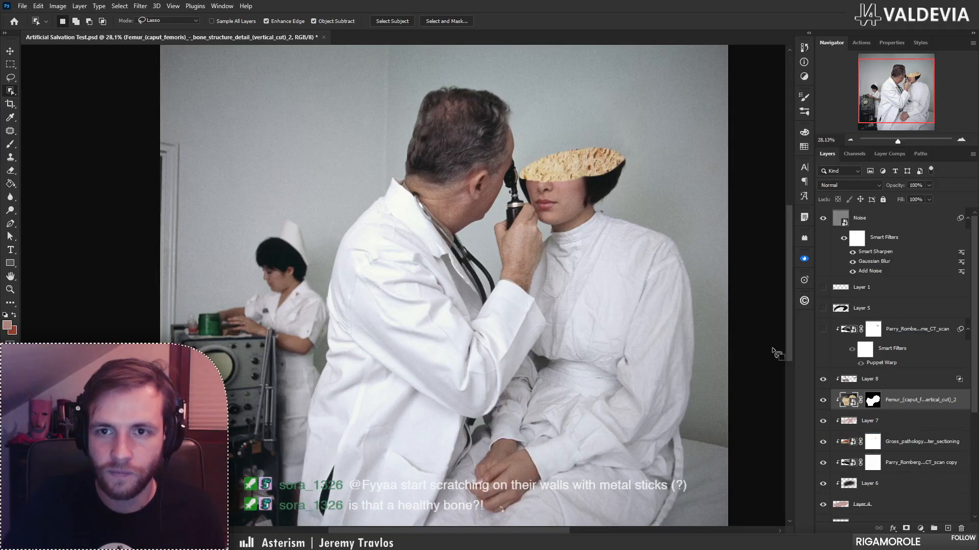
pyautogui.press('z')
pyautogui.moveTo(607, 127); pyautogui.dragTo(627, 97)
pyautogui.press('w')
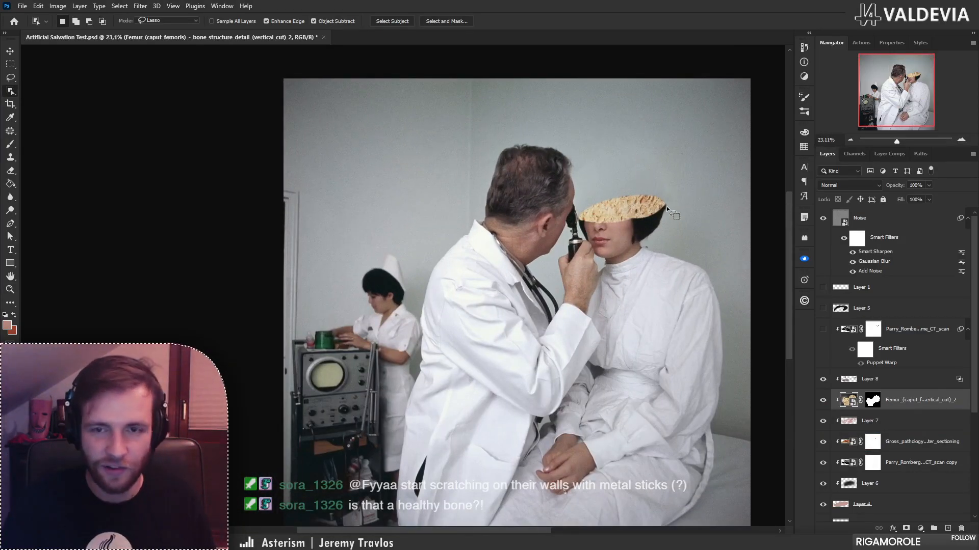
pyautogui.hotkey('ctrl', 't')
pyautogui.moveTo(289, 156); pyautogui.dragTo(594, 175)
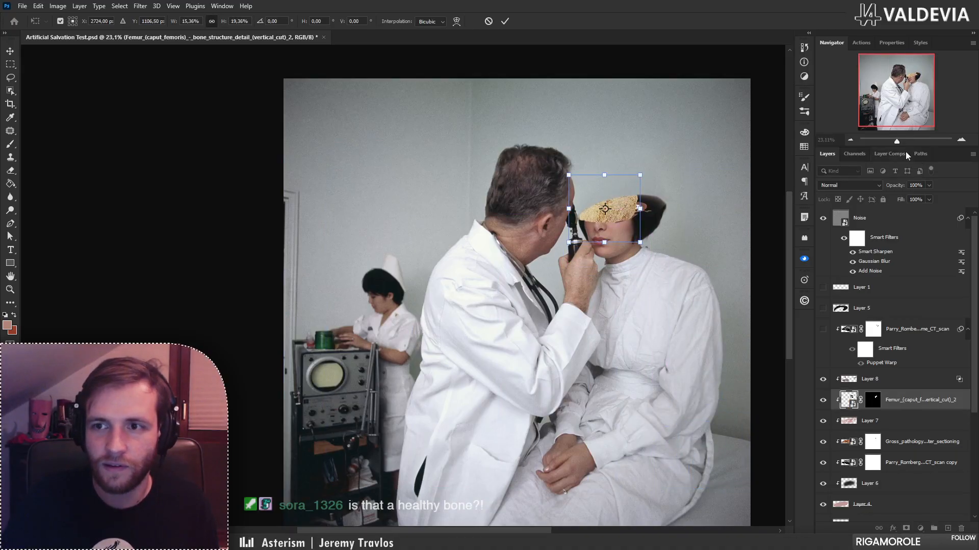
pyautogui.click(904, 139)
pyautogui.moveTo(878, 89); pyautogui.dragTo(913, 81)
pyautogui.moveTo(516, 83); pyautogui.dragTo(459, 146)
pyautogui.moveTo(393, 234); pyautogui.dragTo(449, 172)
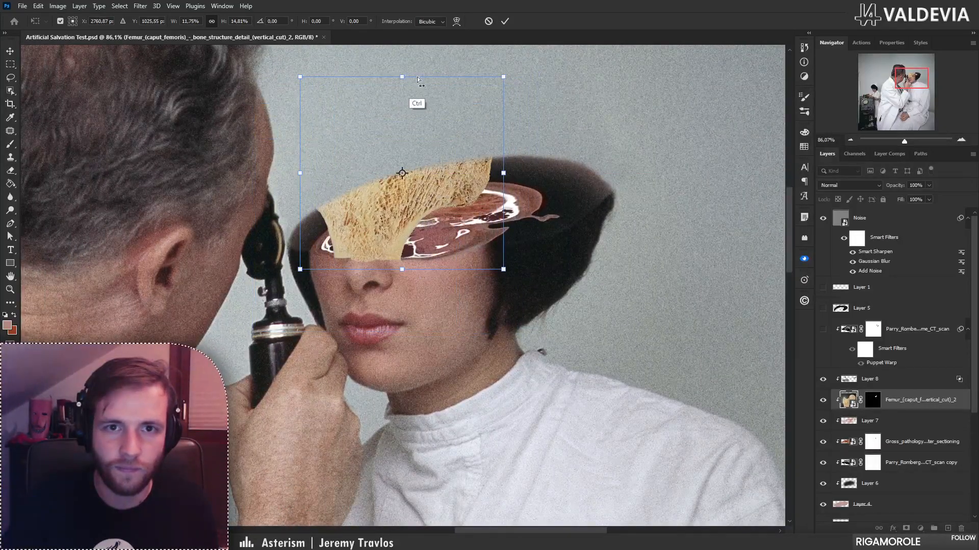
# - Flatten the femur texture to 7% height and skew it horizontally by -46.69° to follow the perspective of the cross-section
pyautogui.moveTo(408, 79); pyautogui.dragTo(469, 178)
pyautogui.moveTo(402, 269); pyautogui.dragTo(405, 244)
pyautogui.moveTo(472, 169); pyautogui.dragTo(476, 180)
pyautogui.moveTo(479, 224); pyautogui.dragTo(437, 235)
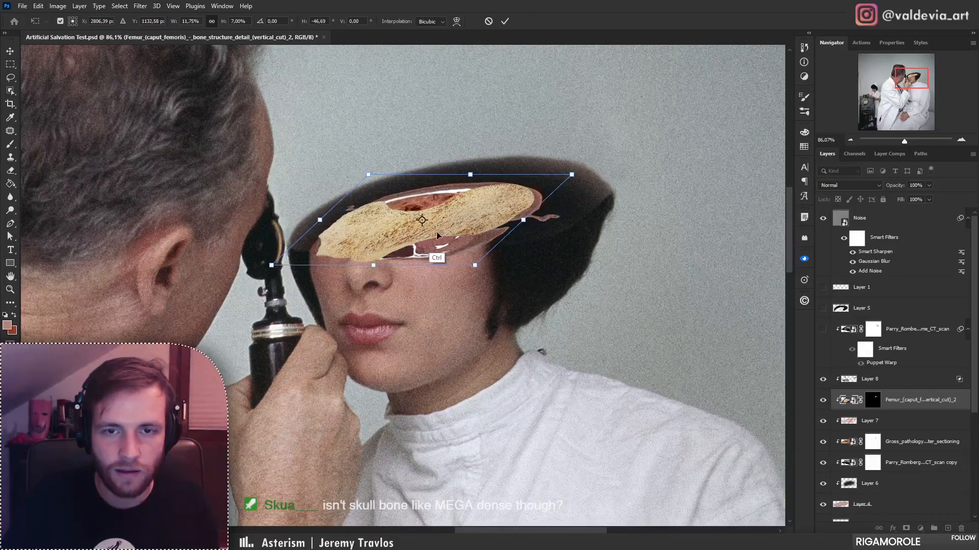
pyautogui.click(504, 21)
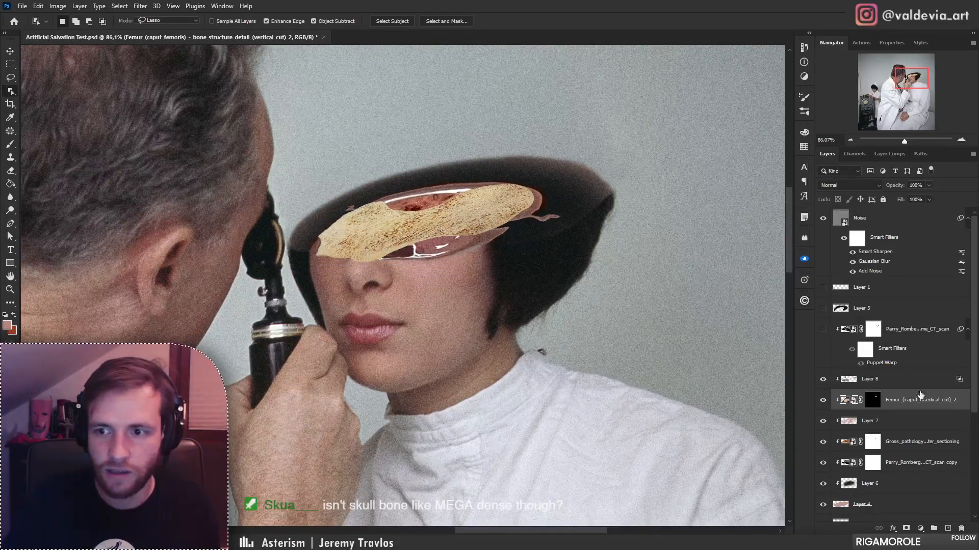
# - Duplicate the femur layer beneath the original, flip the copy horizontally and position it to cover the rest of the cross-section
pyautogui.moveTo(920, 395); pyautogui.dragTo(920, 434)
pyautogui.hotkey('ctrl', 't')
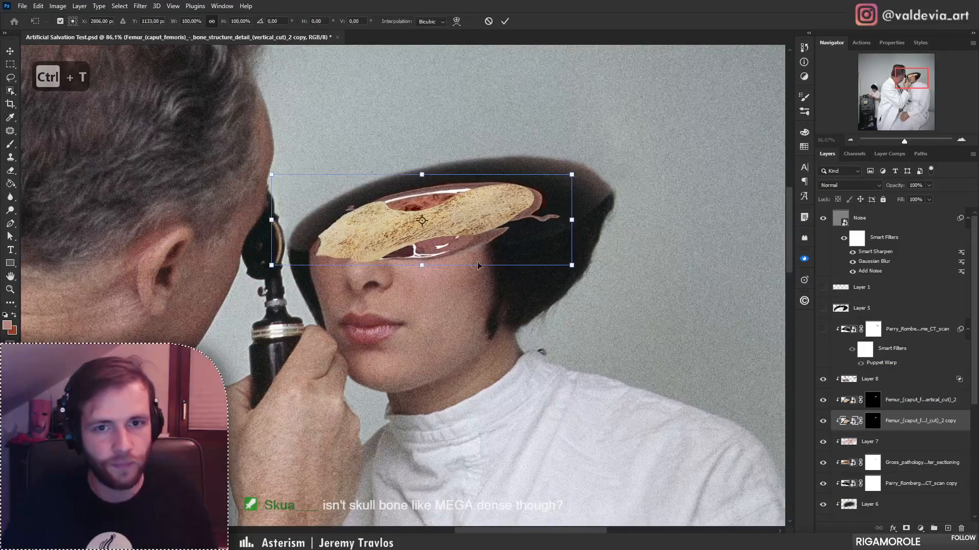
pyautogui.rightClick(429, 213)
pyautogui.click(459, 478)
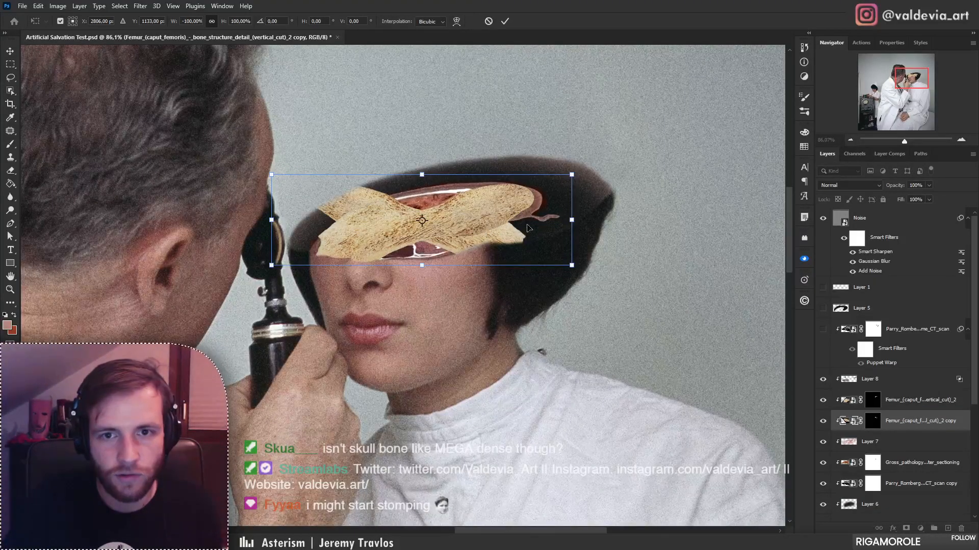
pyautogui.moveTo(426, 176); pyautogui.dragTo(575, 175)
pyautogui.click(505, 21)
pyautogui.press('w')
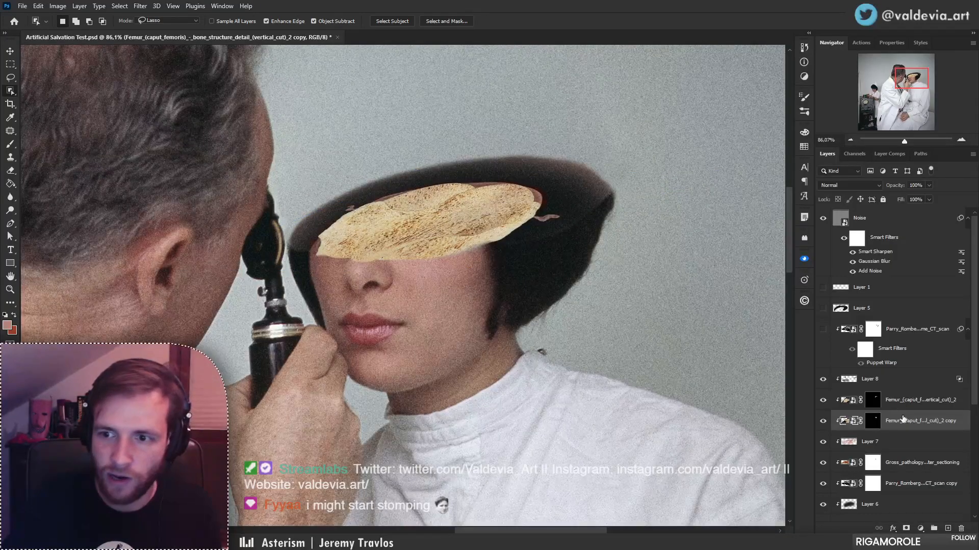
# - Blend the seam between the two femur pieces by painting black with a soft round brush on the upper femur layer's mask
pyautogui.click(864, 400)
pyautogui.press('d')
pyautogui.press('b')
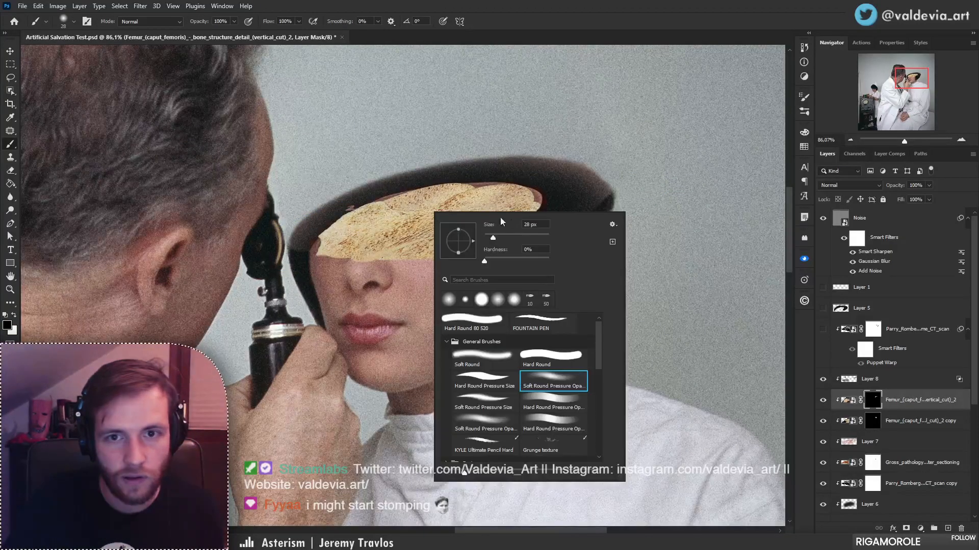
pyautogui.rightClick(430, 215)
pyautogui.click(394, 209)
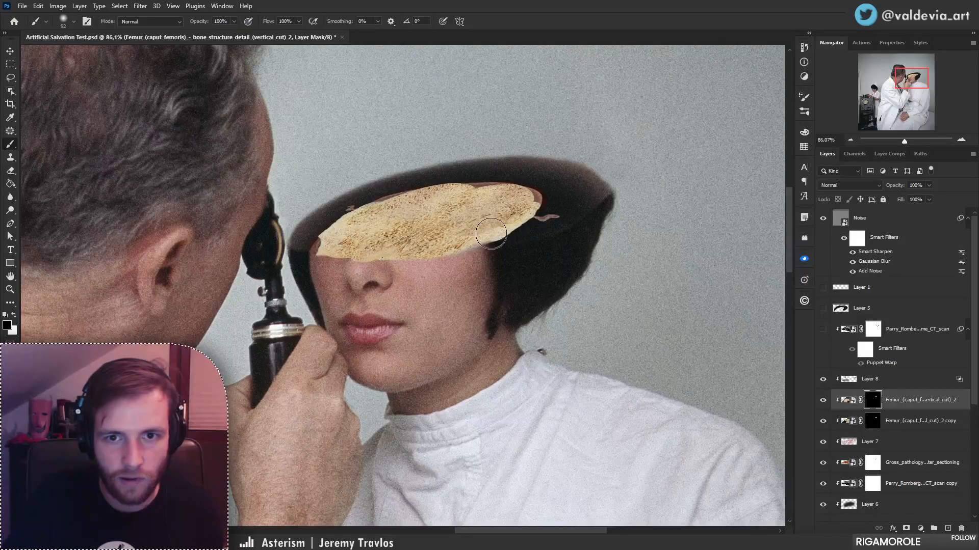
pyautogui.hotkey('ctrl', 'z')
pyautogui.hotkey('ctrl', 'z')
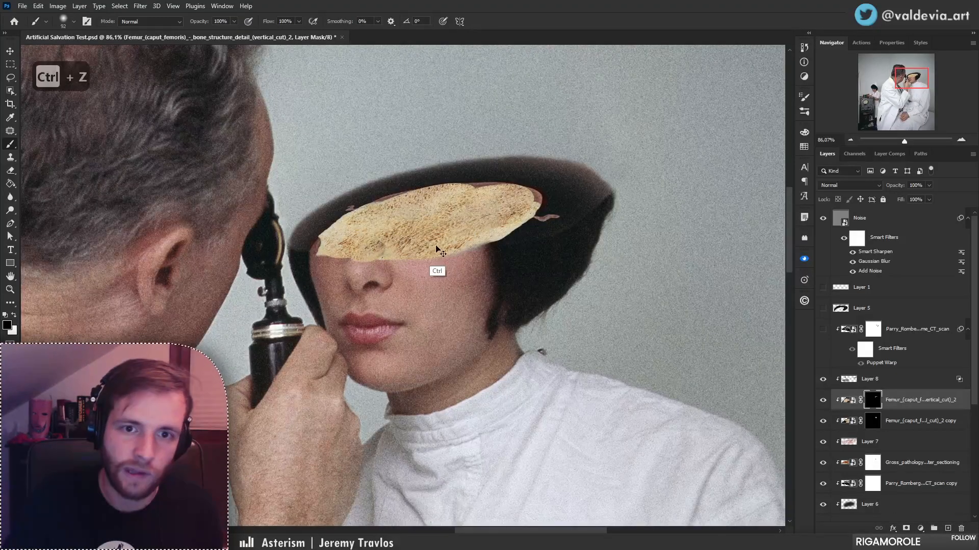
# - Merge the masked femur layer and its copy into a single layer
pyautogui.keyDown('shift'); pyautogui.click(915, 422); pyautogui.keyUp('shift')
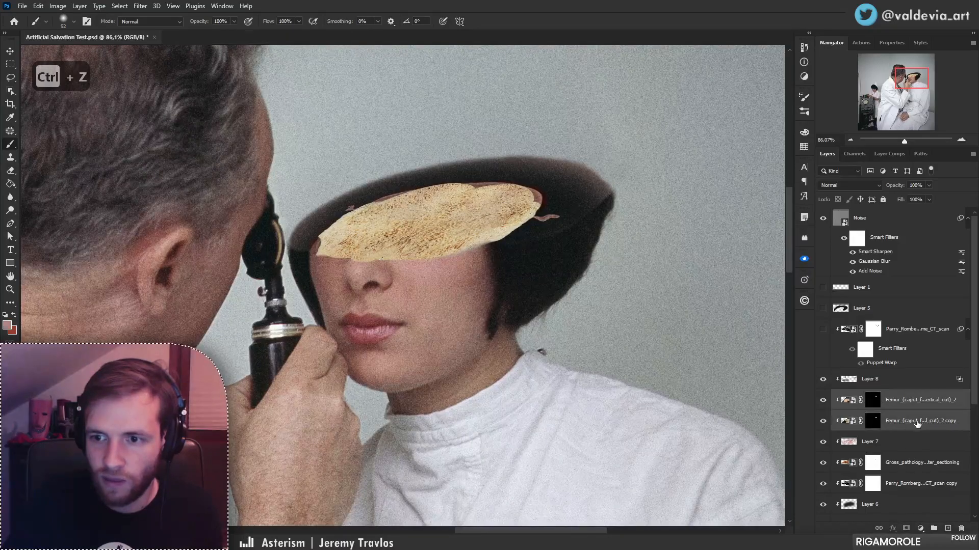
pyautogui.rightClick(925, 423)
pyautogui.click(826, 404)
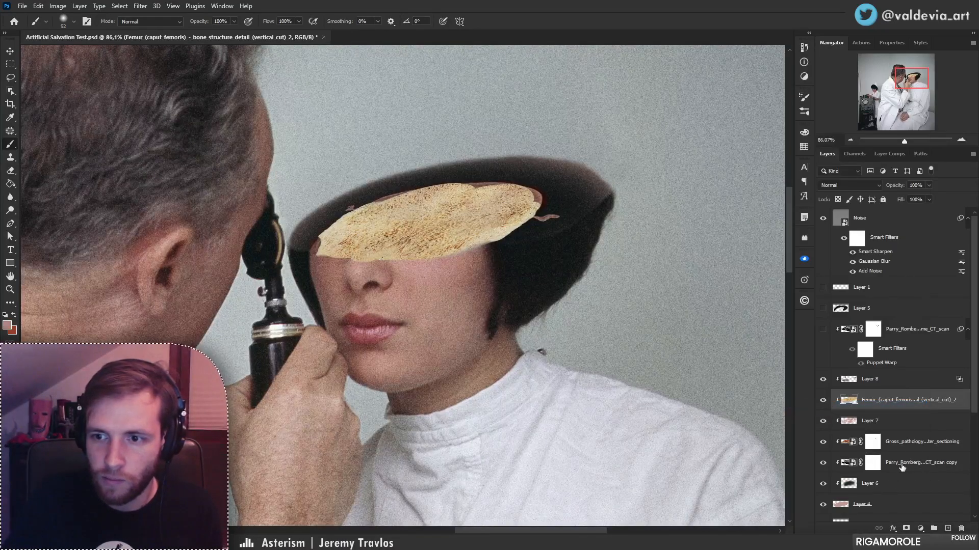
# - Limit the merged femur texture to the bright bone areas with underlying Blend If blacks split at 165/199, and place it above Layer 8
pyautogui.doubleClick(937, 407)
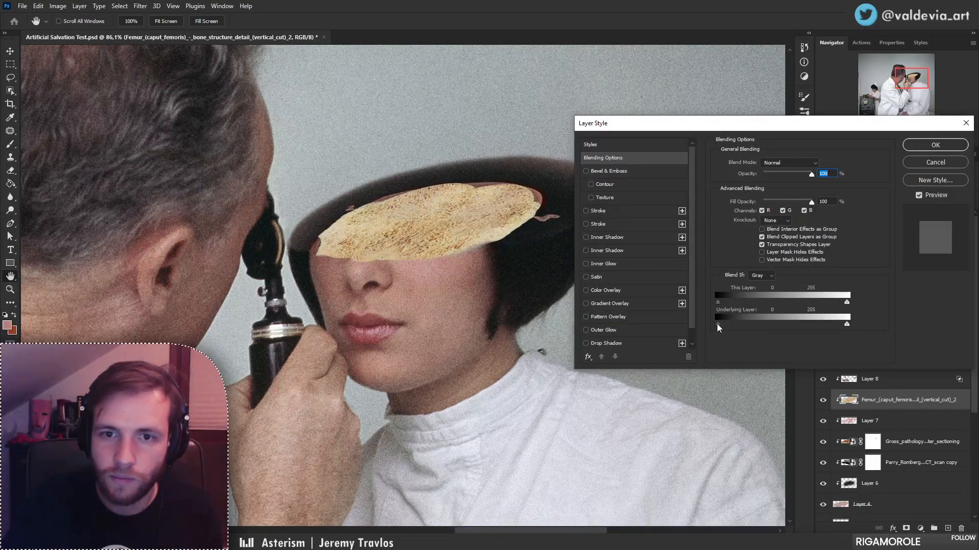
pyautogui.moveTo(718, 327); pyautogui.dragTo(820, 327)
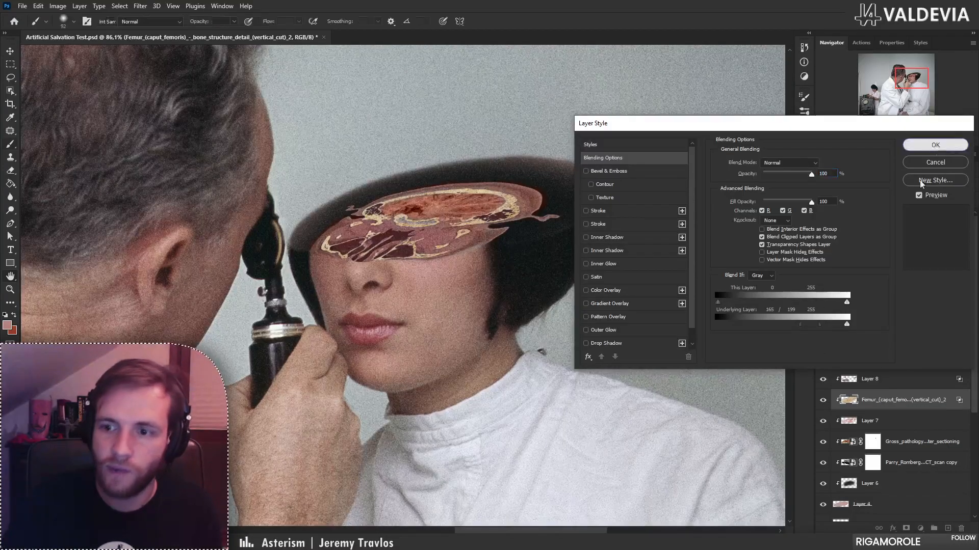
pyautogui.click(935, 144)
pyautogui.moveTo(905, 404); pyautogui.dragTo(892, 372)
# - Desaturate the femur bone texture with Hue/Saturation, setting the saturation to -42
pyautogui.press('z')
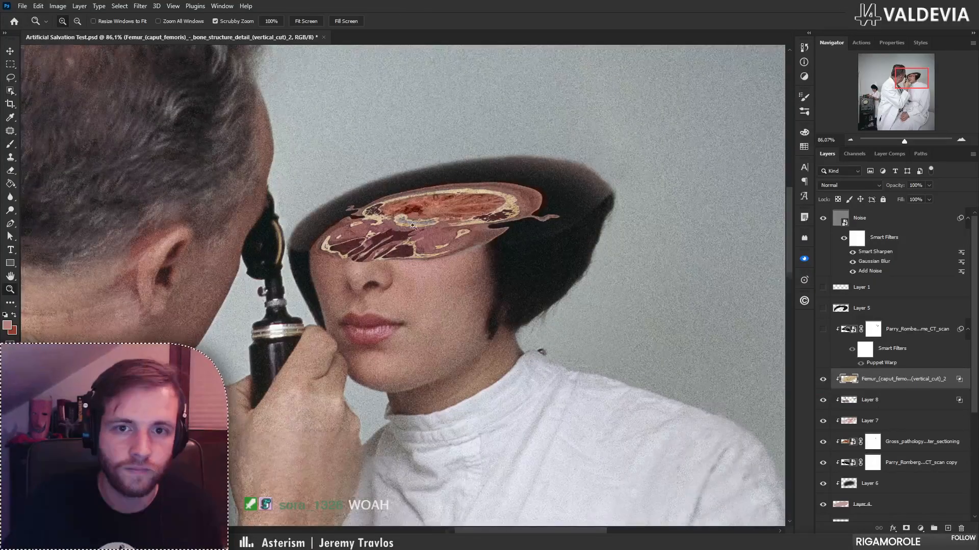
pyautogui.moveTo(410, 172)
pyautogui.mouseDown()
pyautogui.moveTo(331, 173)
pyautogui.moveTo(485, 214)
pyautogui.moveTo(582, 255)
pyautogui.moveTo(489, 255)
pyautogui.moveTo(525, 265)
pyautogui.mouseUp()
pyautogui.press('b')
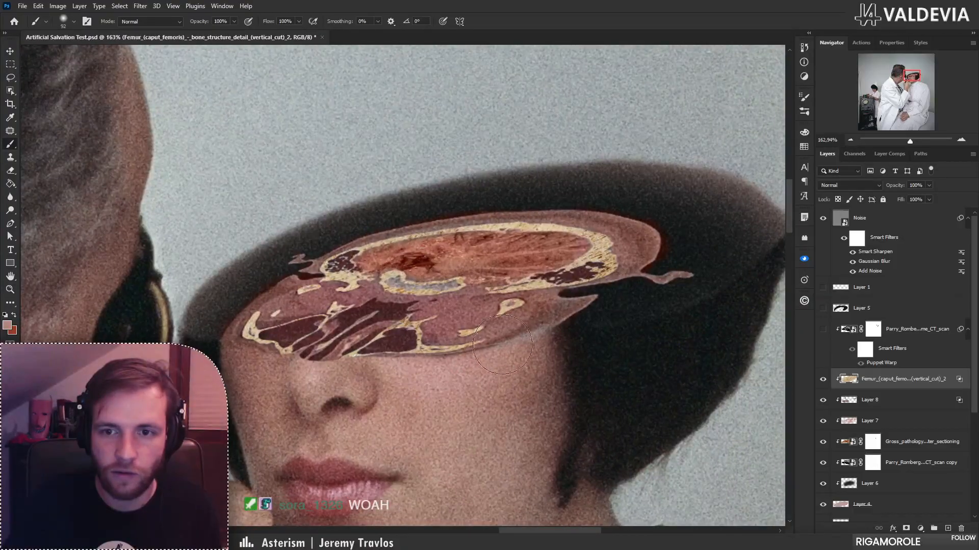
pyautogui.press('z')
pyautogui.moveTo(551, 366)
pyautogui.mouseDown()
pyautogui.moveTo(400, 307)
pyautogui.moveTo(424, 310)
pyautogui.mouseUp()
pyautogui.press('b')
pyautogui.moveTo(489, 345); pyautogui.dragTo(583, 318)
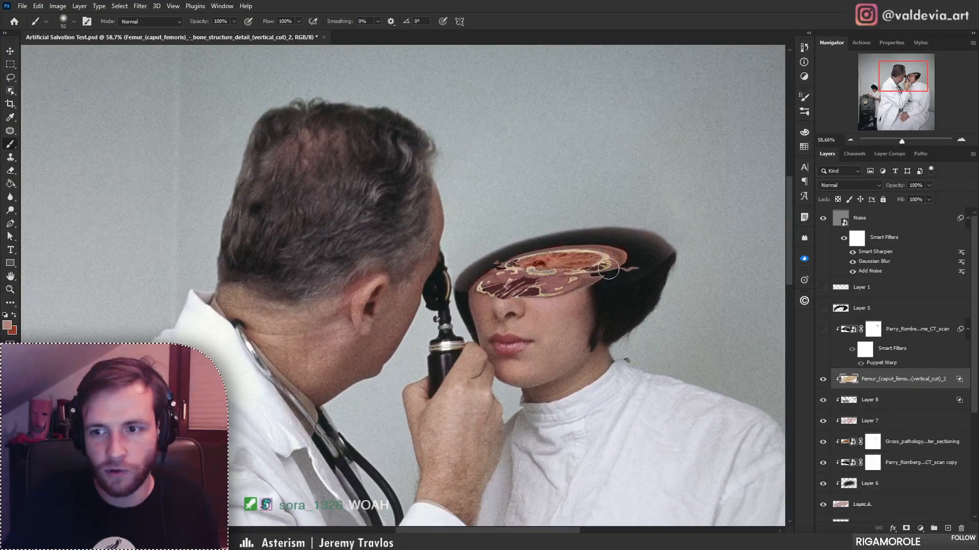
pyautogui.hotkey('ctrl', 'u')
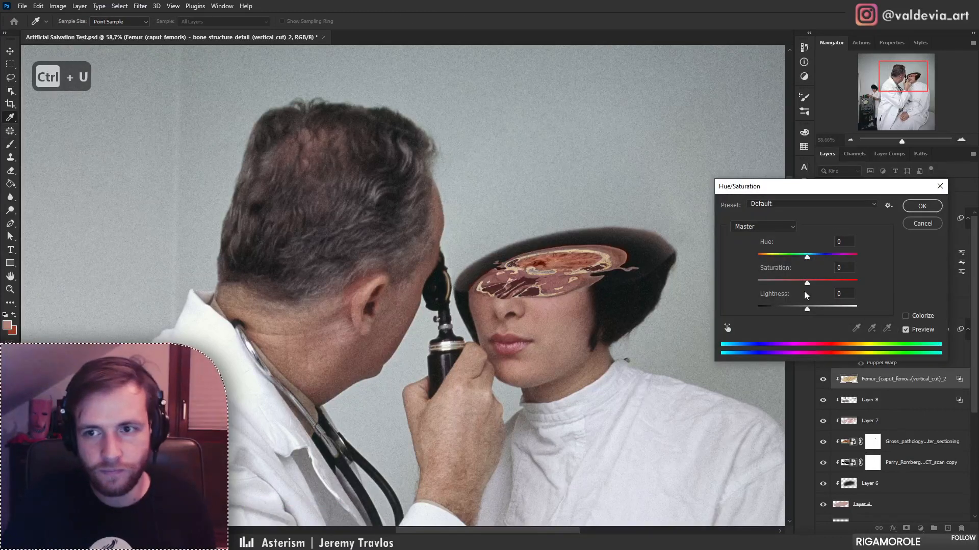
pyautogui.moveTo(806, 283); pyautogui.dragTo(777, 283)
pyautogui.click(786, 284)
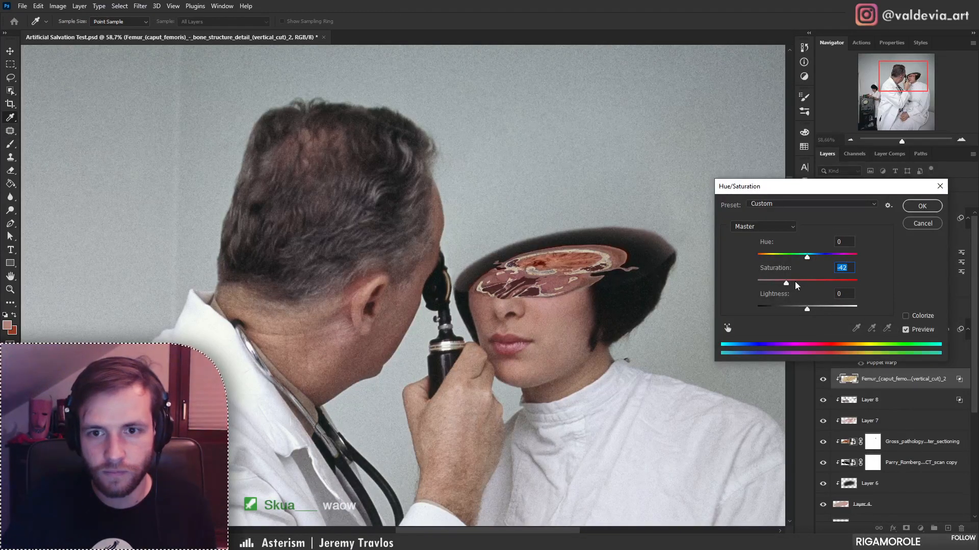
pyautogui.click(906, 208)
pyautogui.press('b')
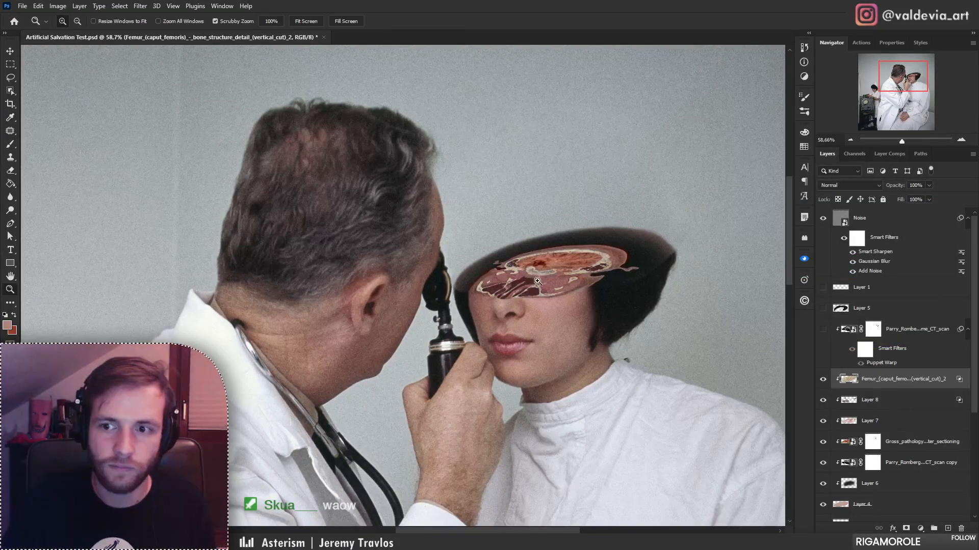
# - Examine the cross-section within the whole photo and compare it with the brain texture layer hidden and shown
pyautogui.scroll(-4, 523, 296)
pyautogui.moveTo(523, 296); pyautogui.dragTo(516, 296)
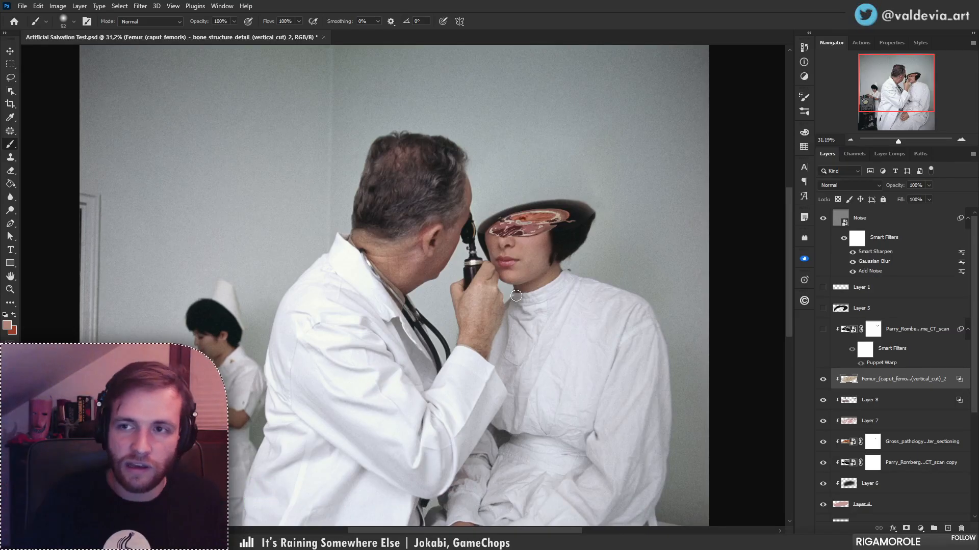
pyautogui.click(906, 405)
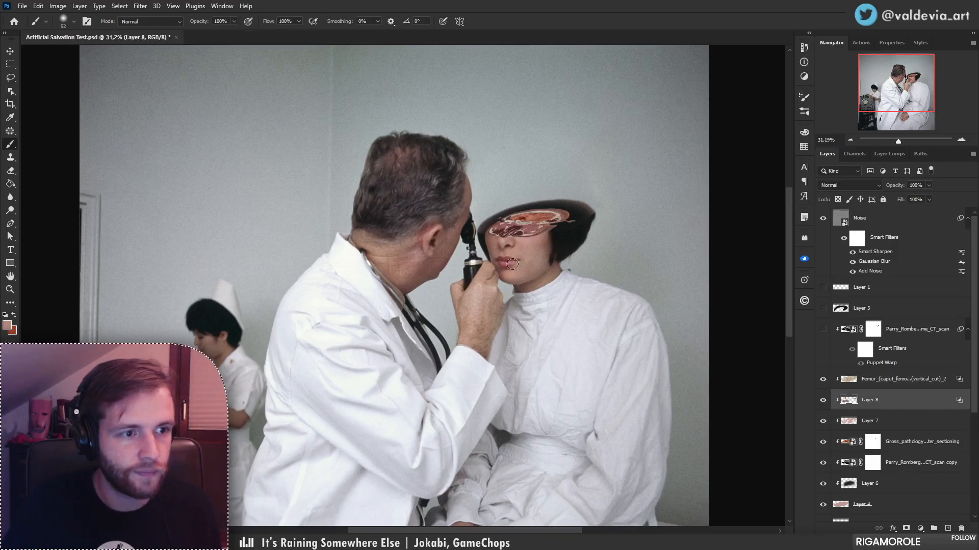
pyautogui.press('z')
pyautogui.moveTo(536, 272)
pyautogui.mouseDown()
pyautogui.moveTo(507, 267)
pyautogui.moveTo(541, 260)
pyautogui.moveTo(517, 187)
pyautogui.moveTo(539, 188)
pyautogui.mouseUp()
pyautogui.press('b')
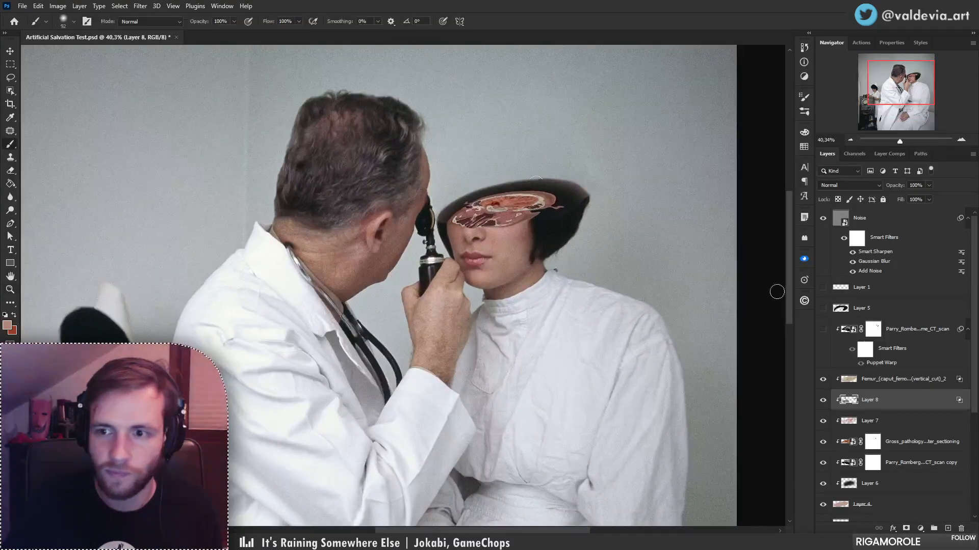
pyautogui.click(822, 442)
pyautogui.click(823, 442)
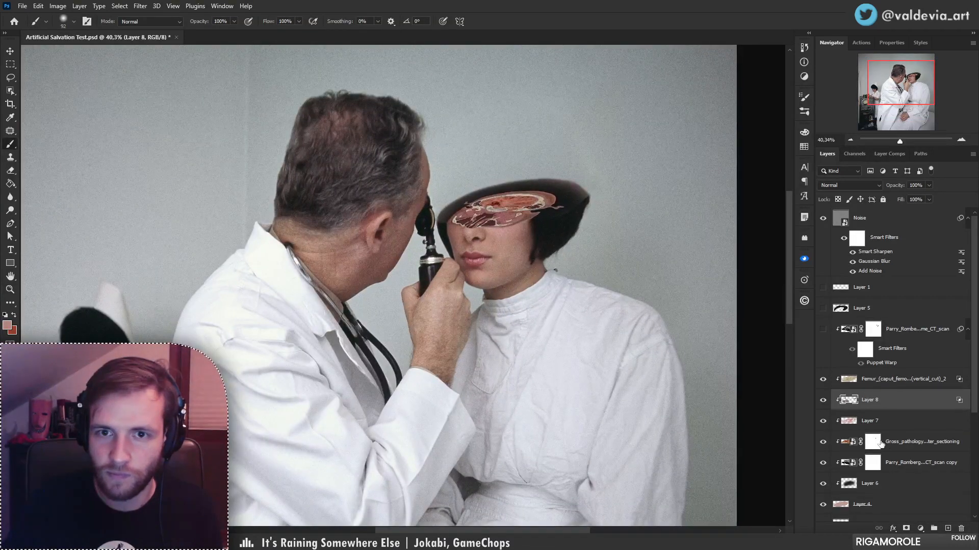
# - Add a Hue/Saturation smart filter with saturation -52 to the Gross_pathology brain texture layer
pyautogui.click(898, 442)
pyautogui.hotkey('ctrl', 'u')
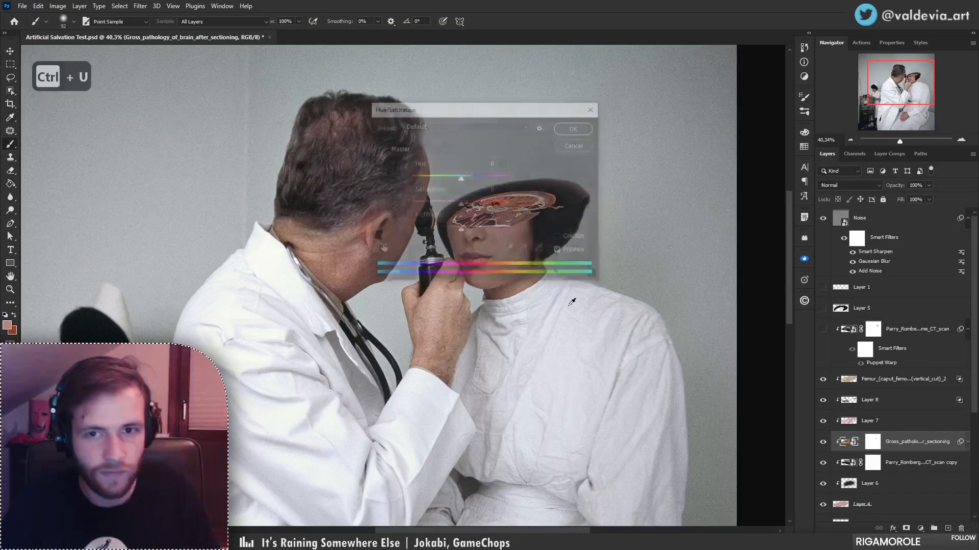
pyautogui.click(435, 202)
pyautogui.moveTo(493, 108); pyautogui.dragTo(779, 183)
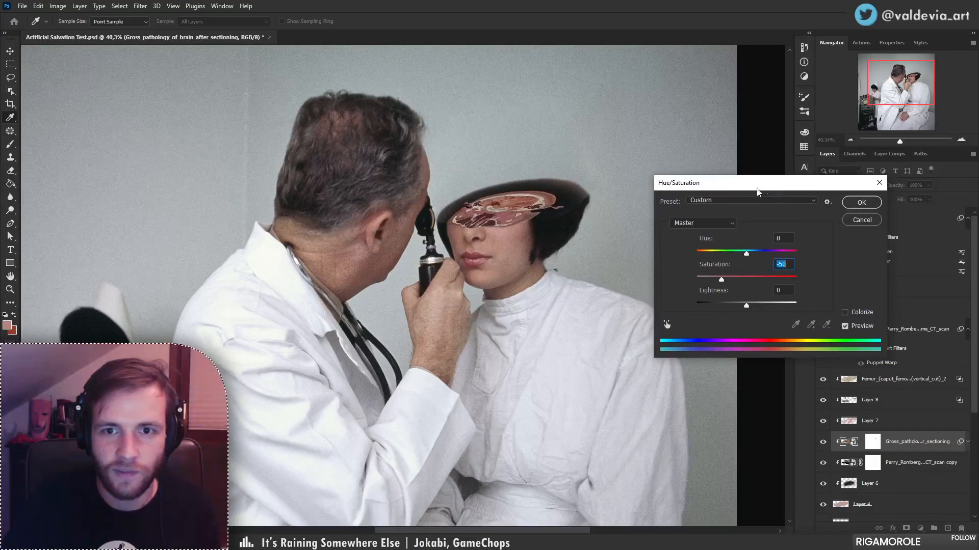
pyautogui.moveTo(721, 279); pyautogui.dragTo(720, 280)
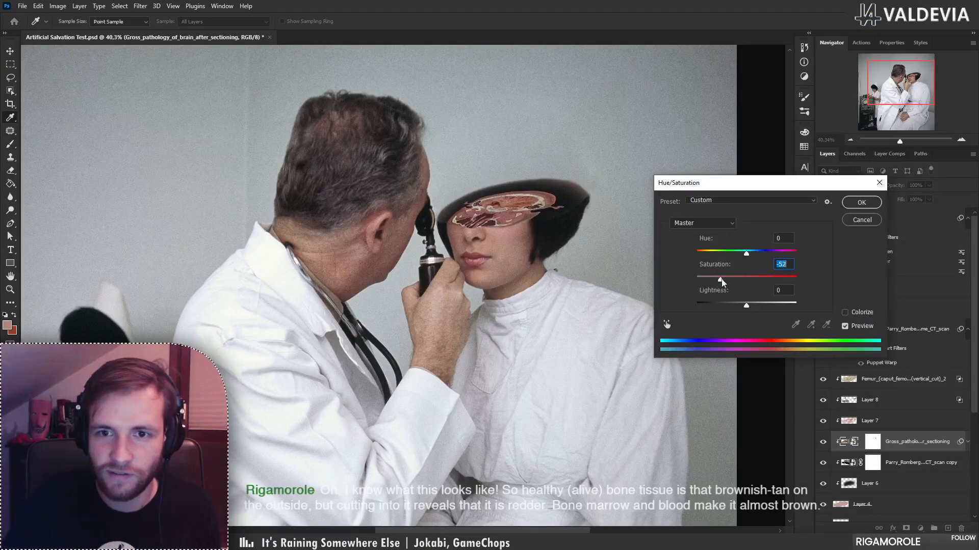
pyautogui.click(862, 203)
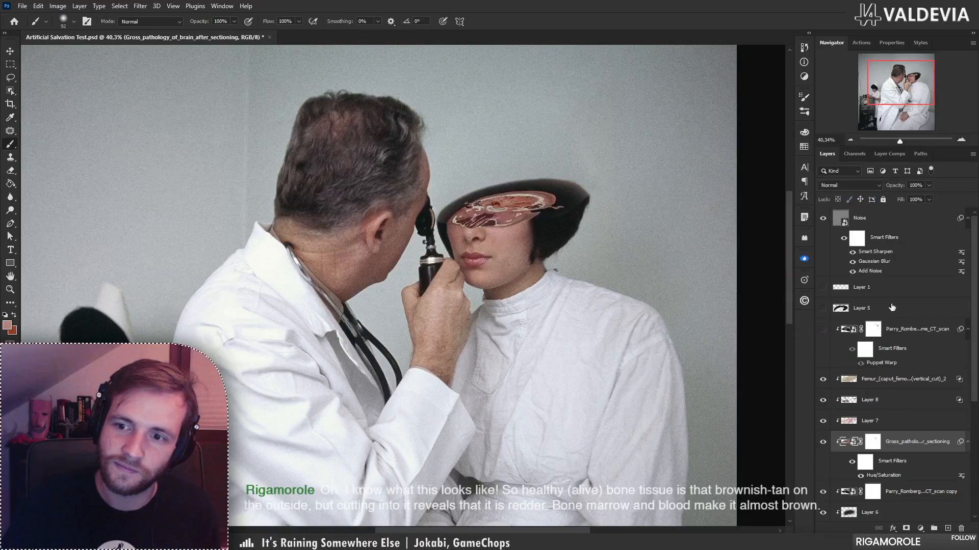
# - Reduce the saturation of the flesh colours on Layer 7 to -22 with Hue/Saturation
pyautogui.click(825, 401)
pyautogui.click(825, 401)
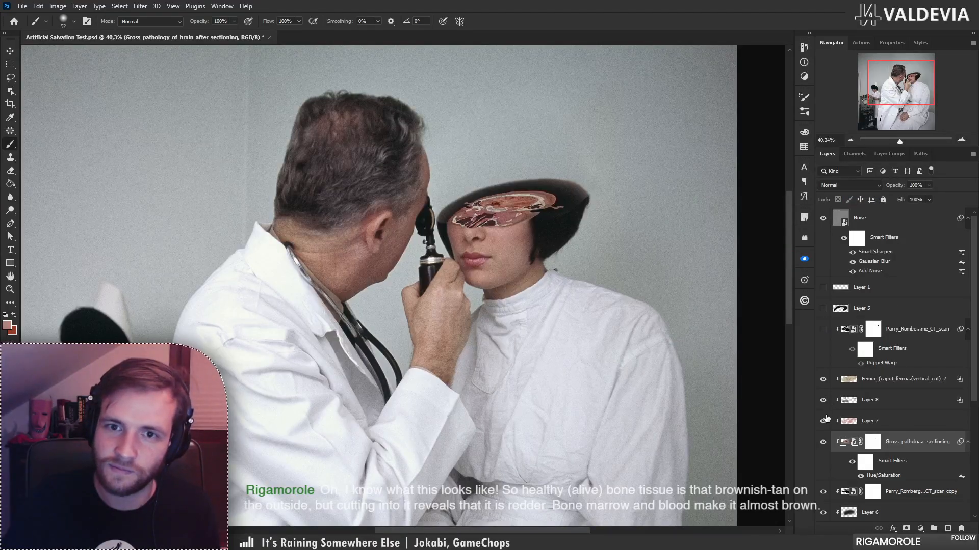
pyautogui.click(899, 418)
pyautogui.hotkey('ctrl', 'u')
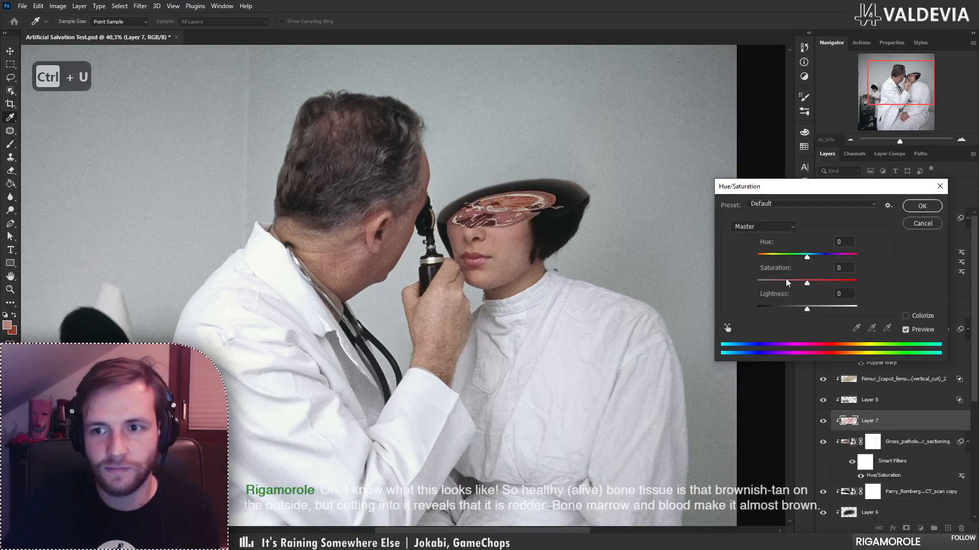
pyautogui.click(787, 282)
pyautogui.moveTo(789, 285); pyautogui.dragTo(797, 285)
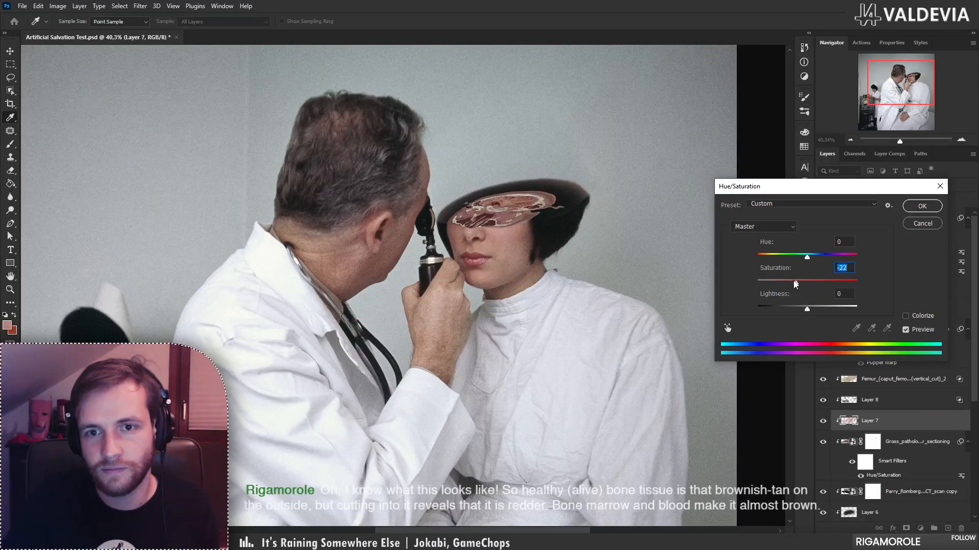
pyautogui.click(915, 207)
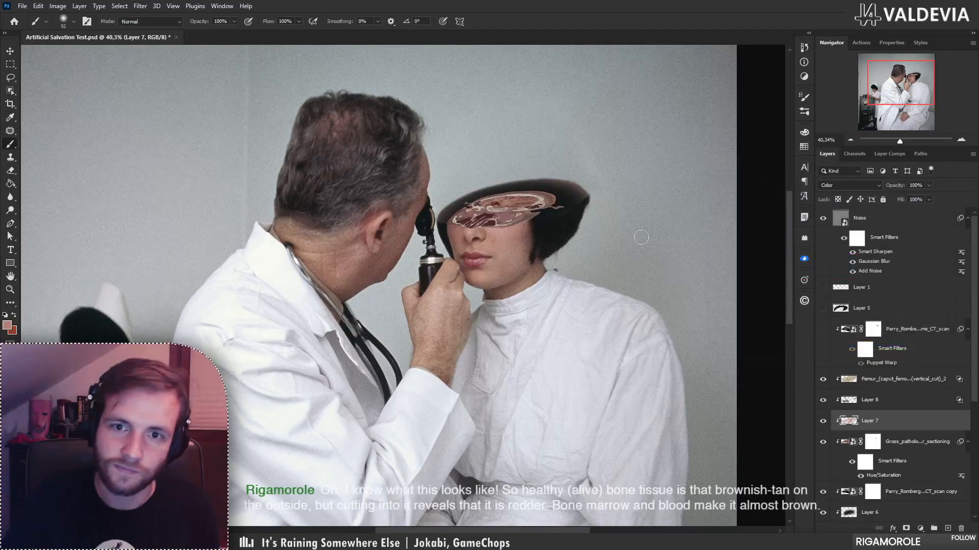
# - Examine the muted cross-section from afar and close up to judge how its colours fit the whole photo
pyautogui.press('z')
pyautogui.moveTo(490, 244)
pyautogui.mouseDown()
pyautogui.moveTo(429, 245)
pyautogui.moveTo(452, 237)
pyautogui.mouseUp()
pyautogui.press('b')
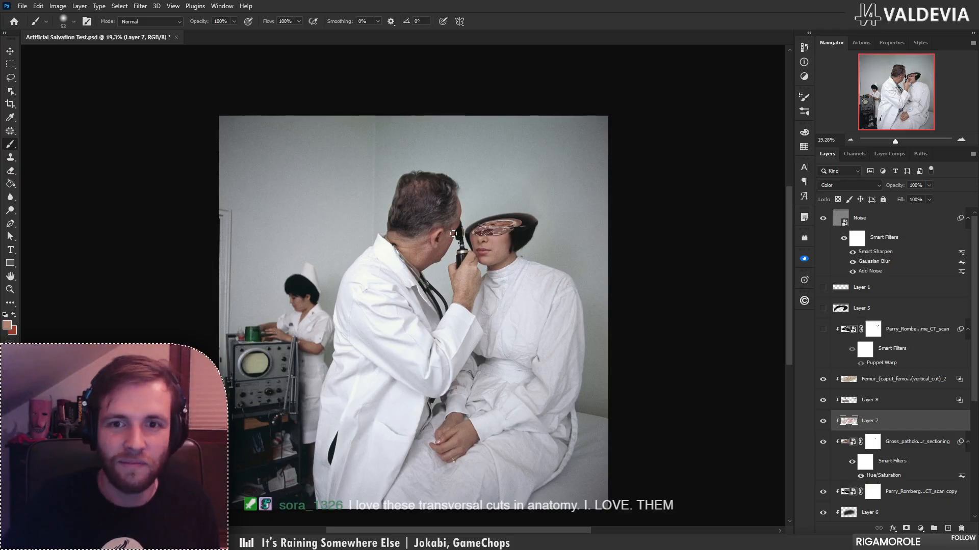
pyautogui.press('z')
pyautogui.moveTo(491, 221)
pyautogui.mouseDown()
pyautogui.moveTo(540, 223)
pyautogui.moveTo(510, 225)
pyautogui.mouseUp()
pyautogui.press('b')
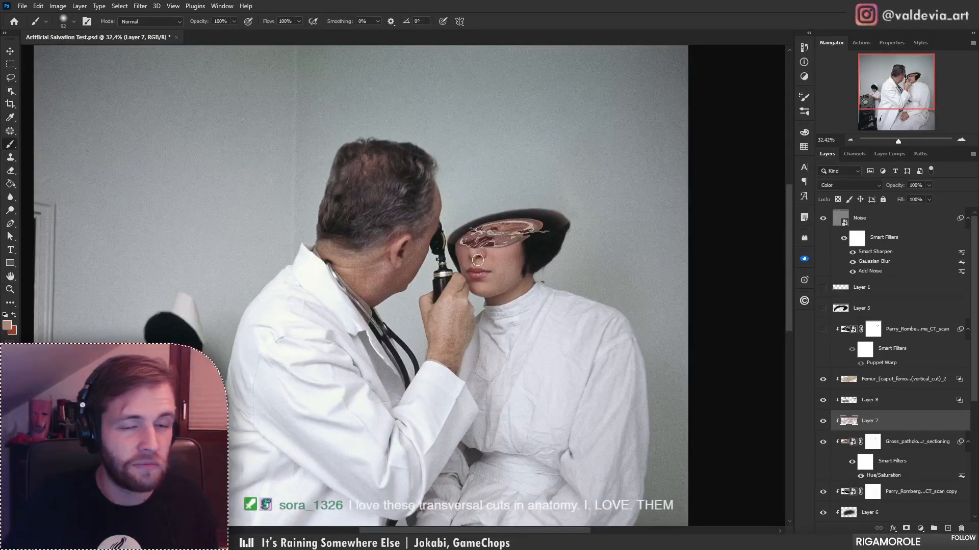
pyautogui.press('z')
pyautogui.moveTo(543, 240)
pyautogui.mouseDown()
pyautogui.moveTo(435, 251)
pyautogui.moveTo(464, 225)
pyautogui.mouseUp()
pyautogui.press('b')
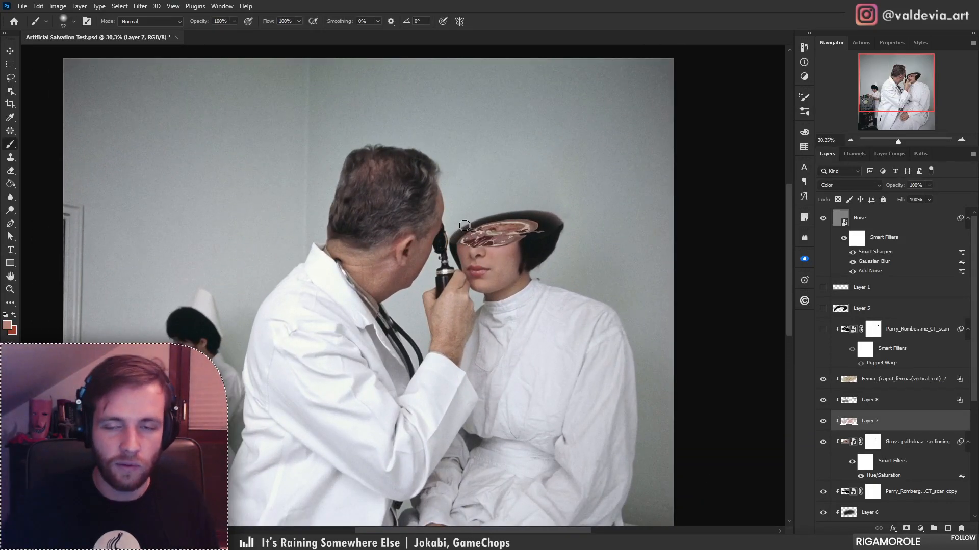
pyautogui.press('z')
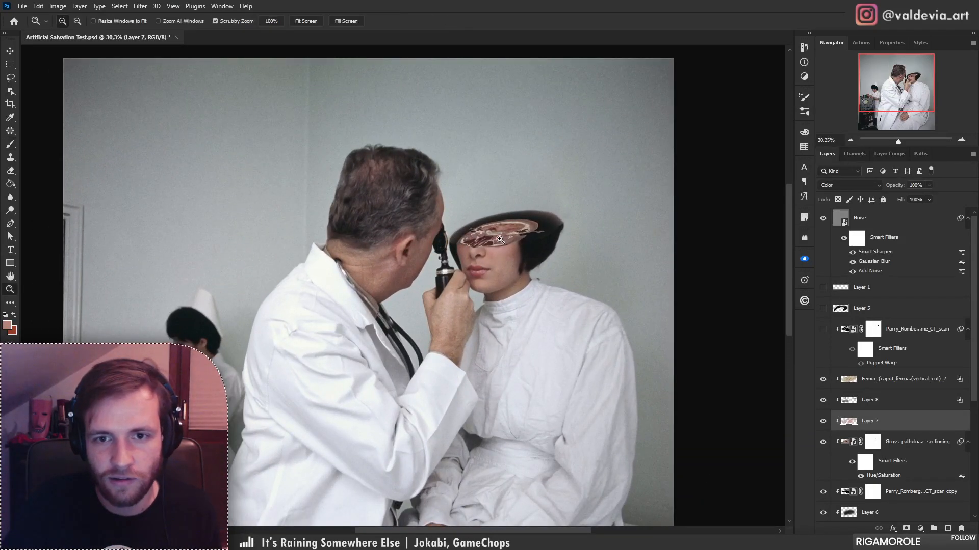
pyautogui.moveTo(485, 236)
pyautogui.mouseDown()
pyautogui.moveTo(529, 230)
pyautogui.moveTo(460, 277)
pyautogui.moveTo(470, 280)
pyautogui.moveTo(382, 280)
pyautogui.moveTo(429, 293)
pyautogui.mouseUp()
pyautogui.press('b')
pyautogui.press('z')
pyautogui.press('b')
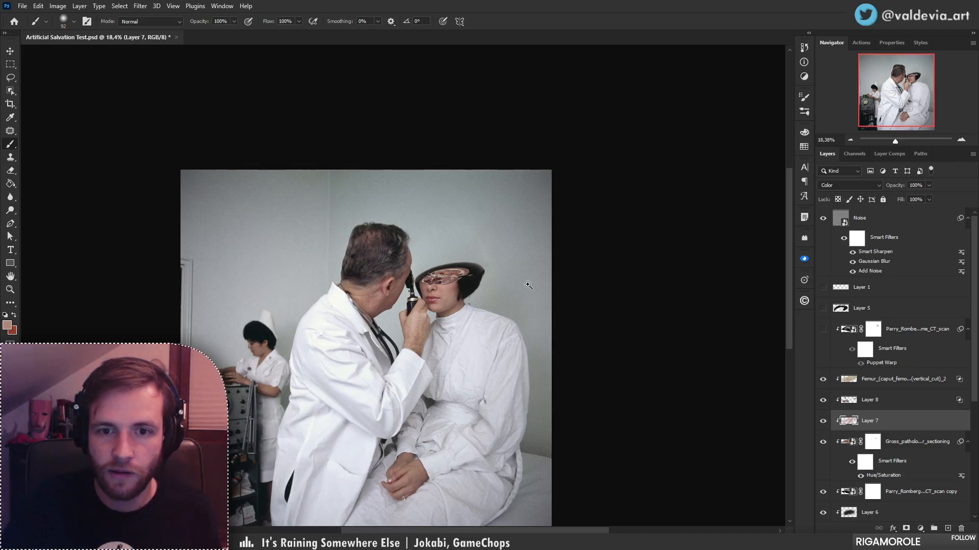
pyautogui.press('z')
pyautogui.moveTo(528, 285); pyautogui.dragTo(518, 272)
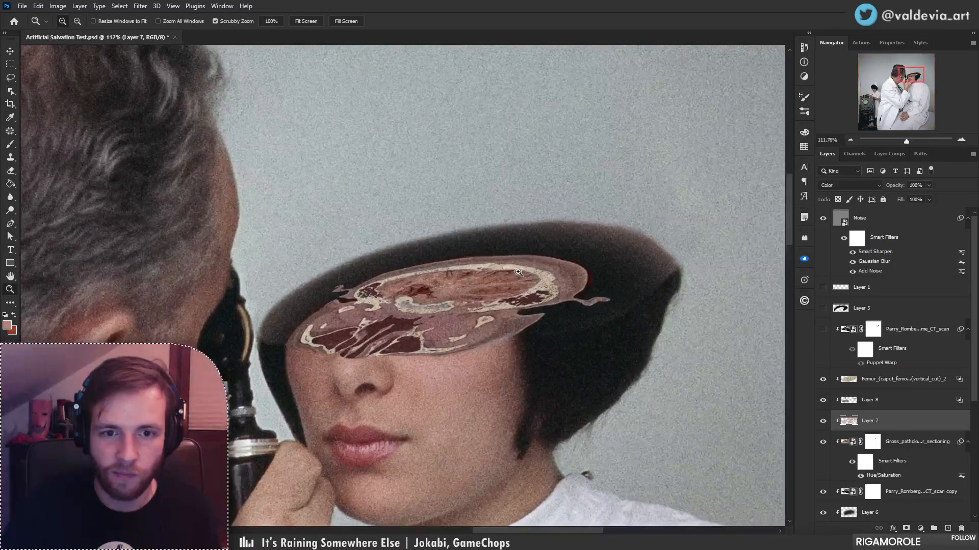
pyautogui.press('b')
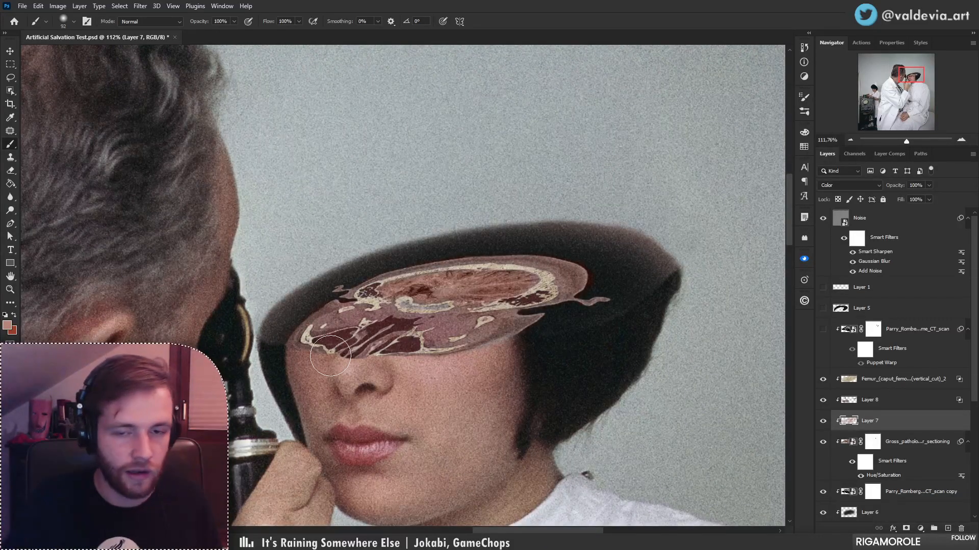
# - Examine the cross-section from progressively farther away to judge how it sits in the whole photo
pyautogui.press('z')
pyautogui.moveTo(512, 296)
pyautogui.mouseDown()
pyautogui.moveTo(411, 321)
pyautogui.moveTo(401, 342)
pyautogui.moveTo(402, 324)
pyautogui.mouseUp()
pyautogui.press('b')
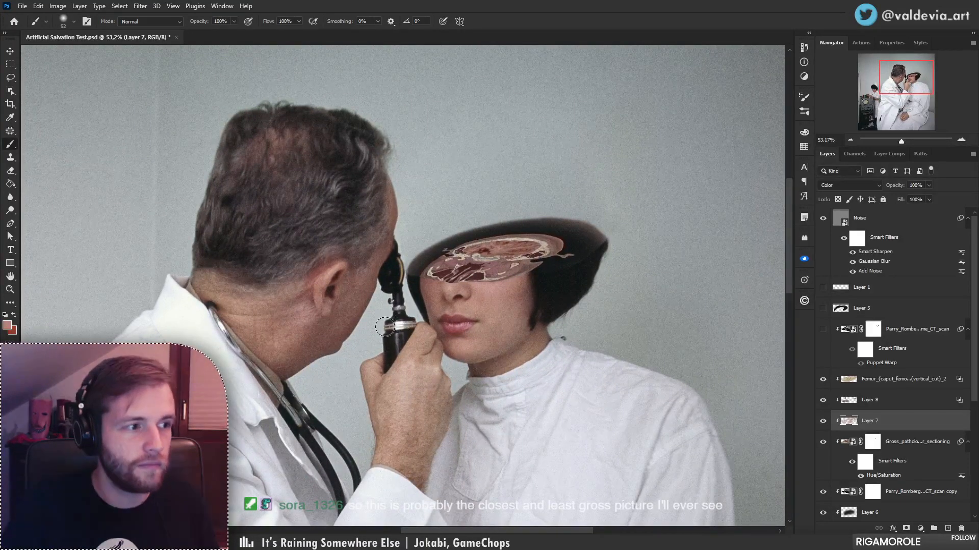
pyautogui.press('z')
pyautogui.moveTo(522, 265)
pyautogui.mouseDown()
pyautogui.moveTo(458, 273)
pyautogui.moveTo(475, 270)
pyautogui.mouseUp()
pyautogui.press('b')
pyautogui.moveTo(513, 303); pyautogui.dragTo(489, 279)
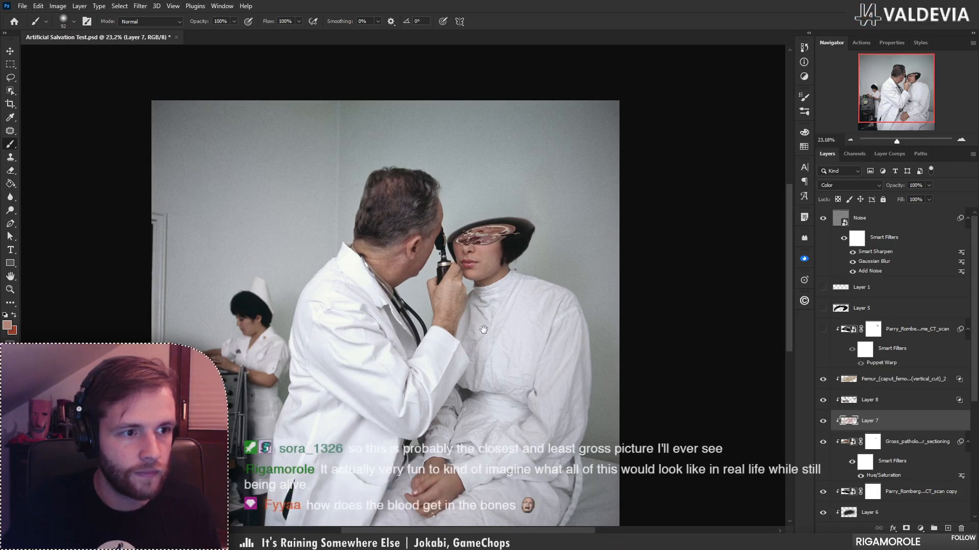
pyautogui.moveTo(479, 326); pyautogui.dragTo(504, 298)
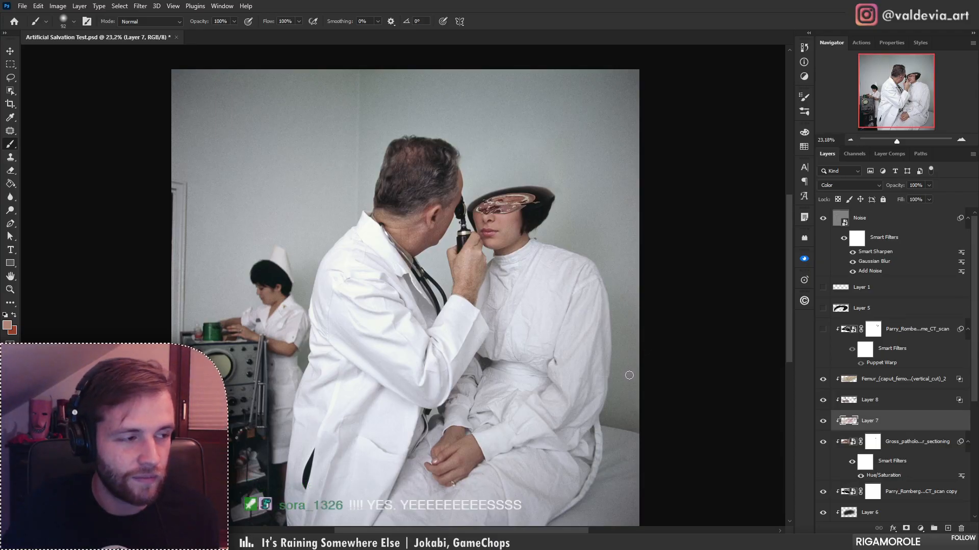
# - Compare the head cross-section close up and at medium distance with the surrounding skin, hair and photo grain
pyautogui.click(917, 400)
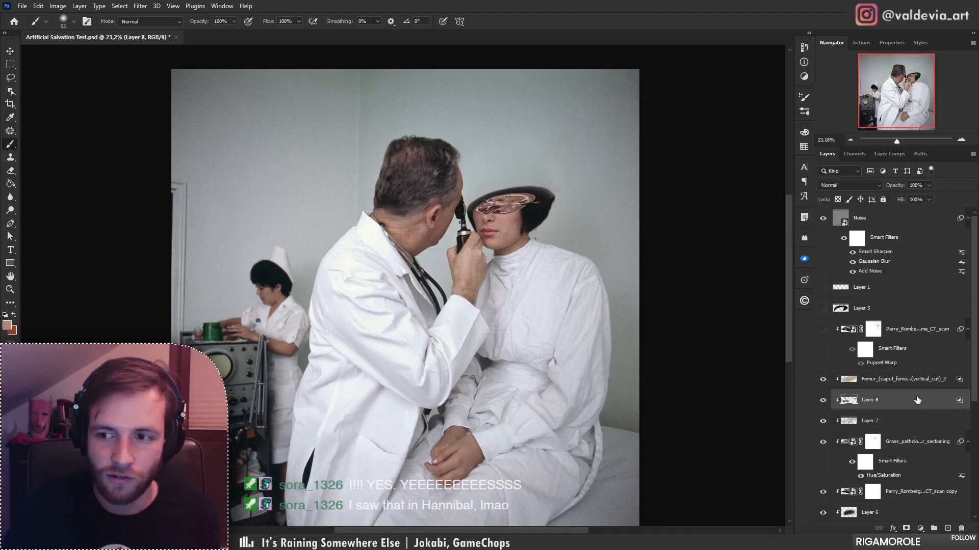
pyautogui.click(903, 333)
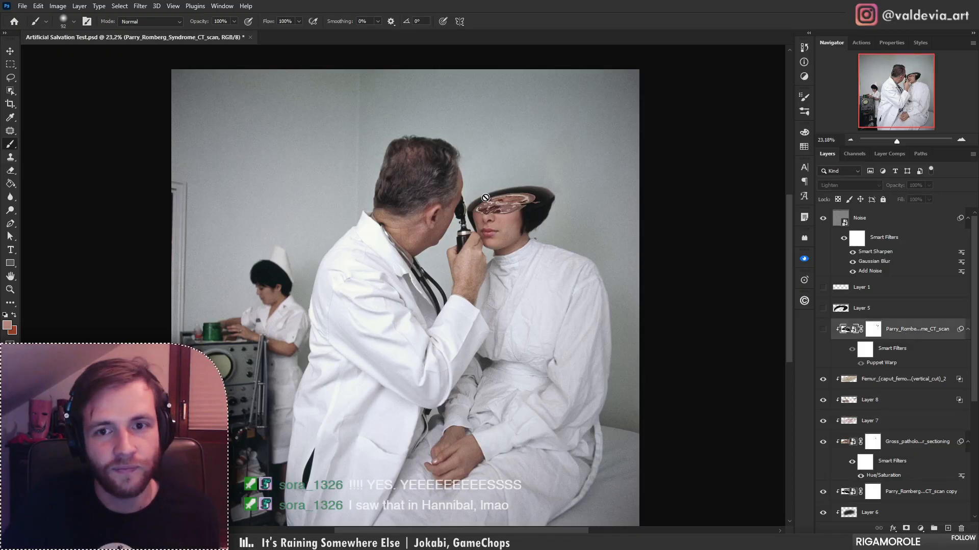
pyautogui.press('z')
pyautogui.moveTo(483, 199)
pyautogui.mouseDown()
pyautogui.moveTo(552, 199)
pyautogui.moveTo(498, 203)
pyautogui.mouseUp()
pyautogui.press('b')
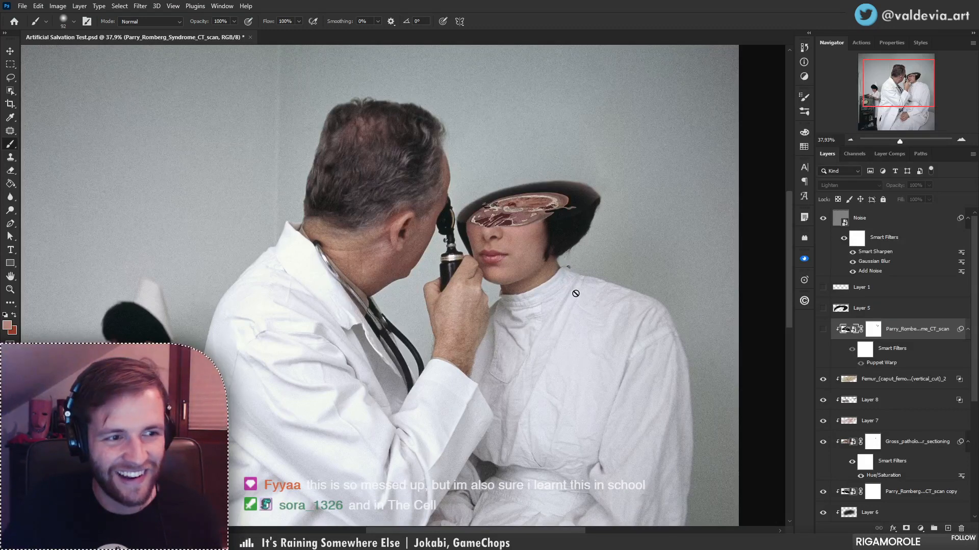
pyautogui.press('z')
pyautogui.moveTo(566, 285)
pyautogui.mouseDown()
pyautogui.moveTo(510, 240)
pyautogui.moveTo(567, 222)
pyautogui.mouseUp()
pyautogui.press('b')
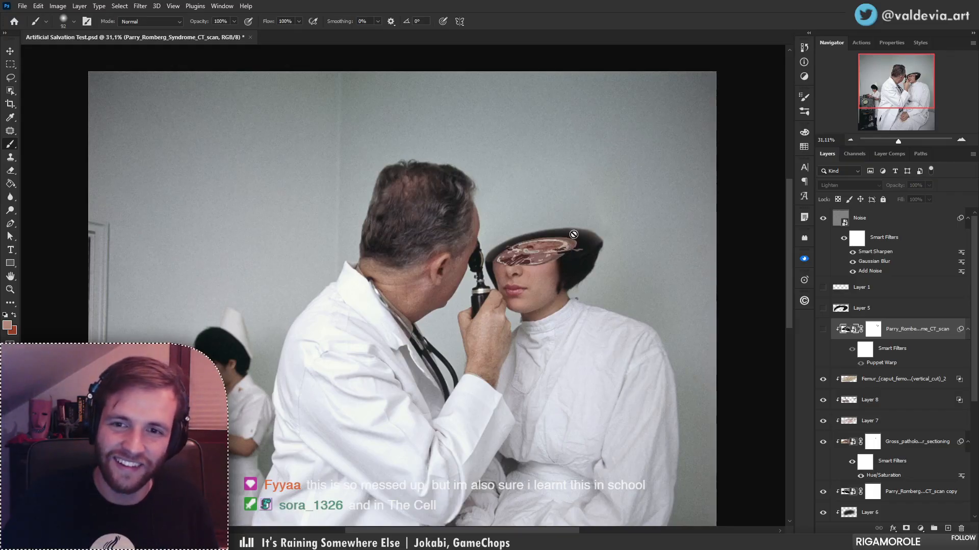
pyautogui.press('z')
pyautogui.moveTo(576, 241); pyautogui.dragTo(632, 241)
pyautogui.press('b')
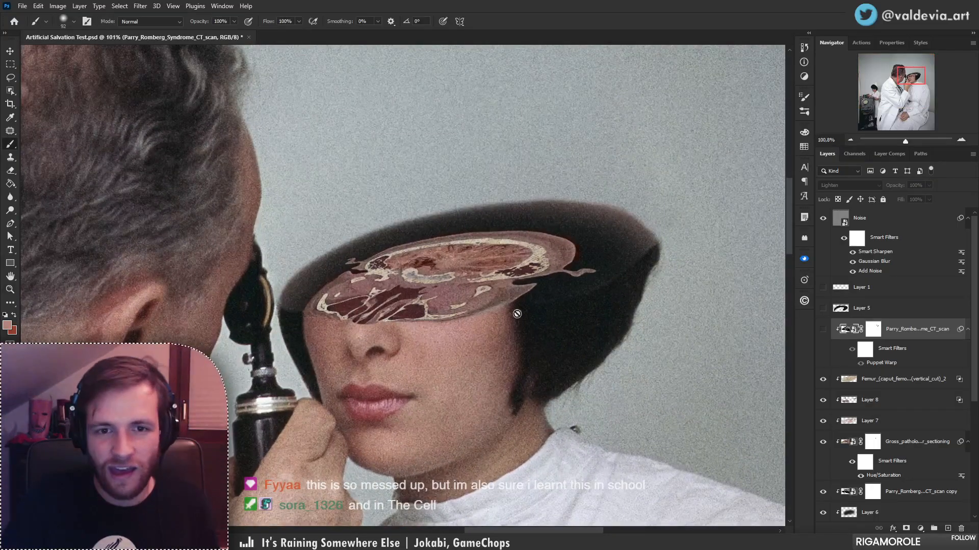
pyautogui.keyDown('alt'); pyautogui.click(539, 283); pyautogui.keyUp('alt')
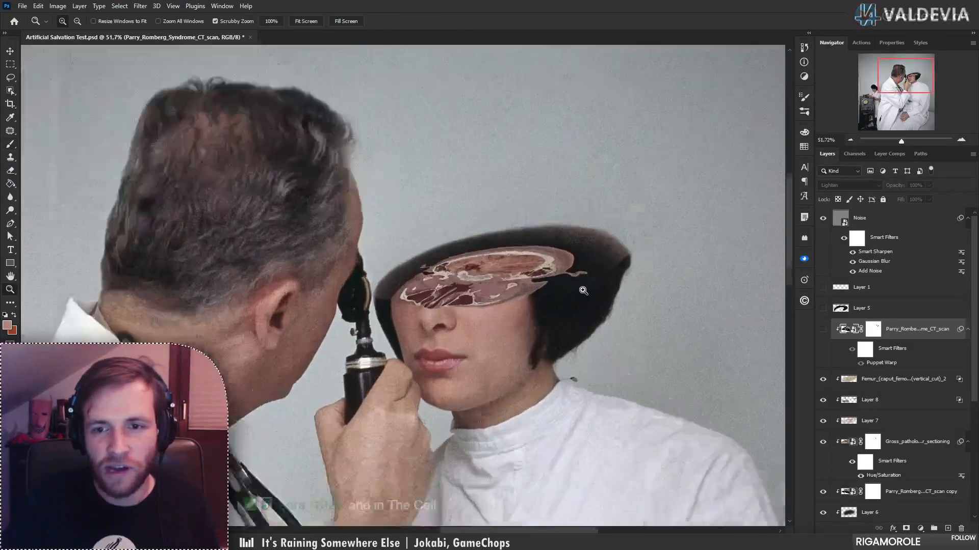
pyautogui.moveTo(583, 290); pyautogui.dragTo(611, 290)
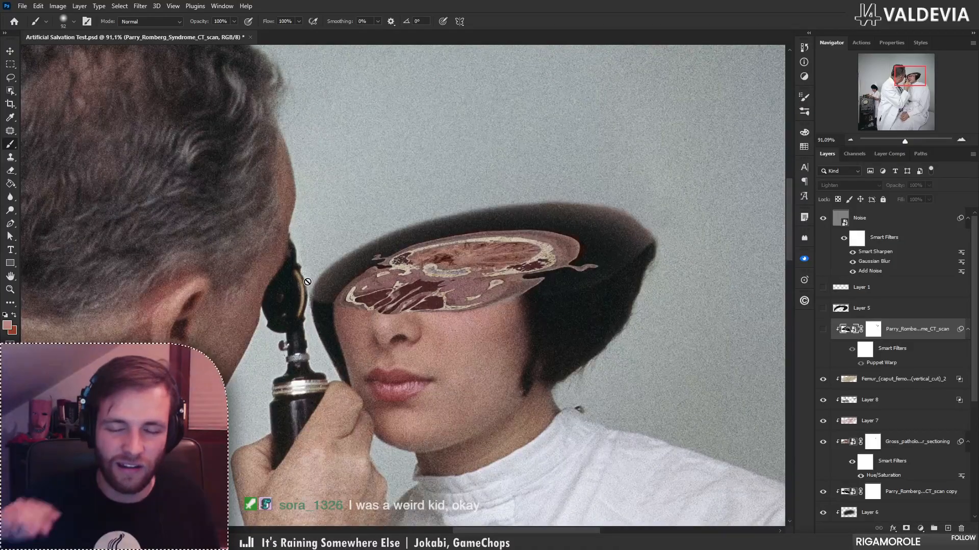
pyautogui.moveTo(538, 316); pyautogui.dragTo(505, 317)
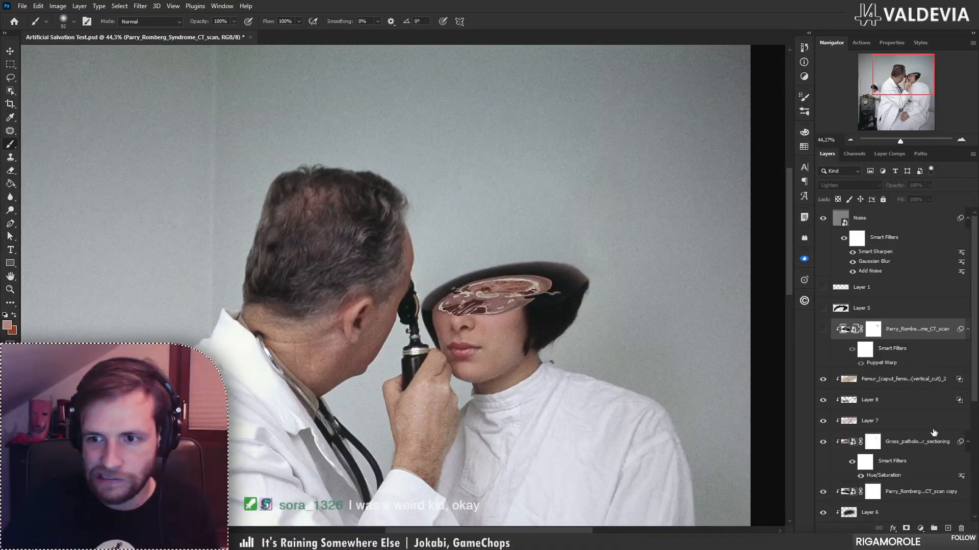
# - Compare the cross-section with the Parry_Romberg CT_scan copy layer hidden and shown
pyautogui.moveTo(975, 398); pyautogui.dragTo(969, 436)
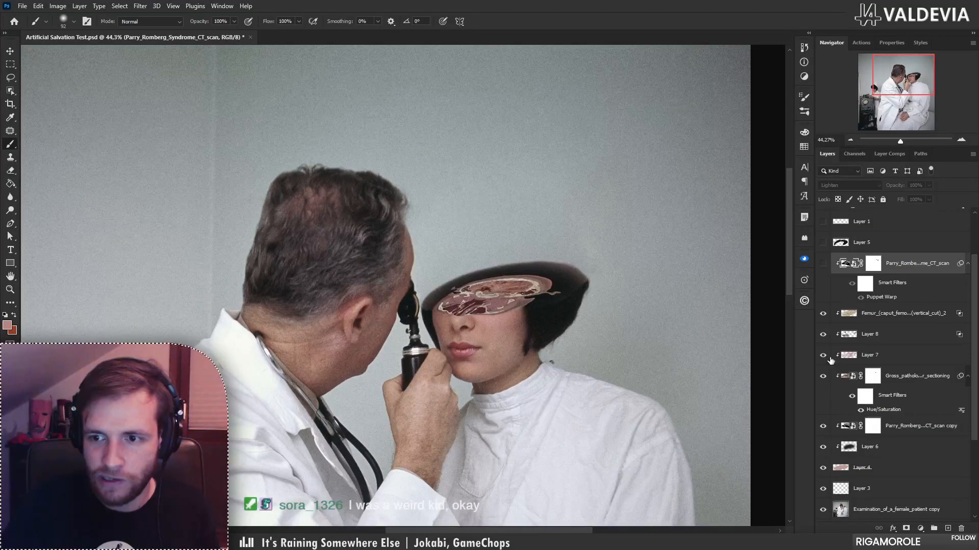
pyautogui.click(822, 428)
pyautogui.click(822, 429)
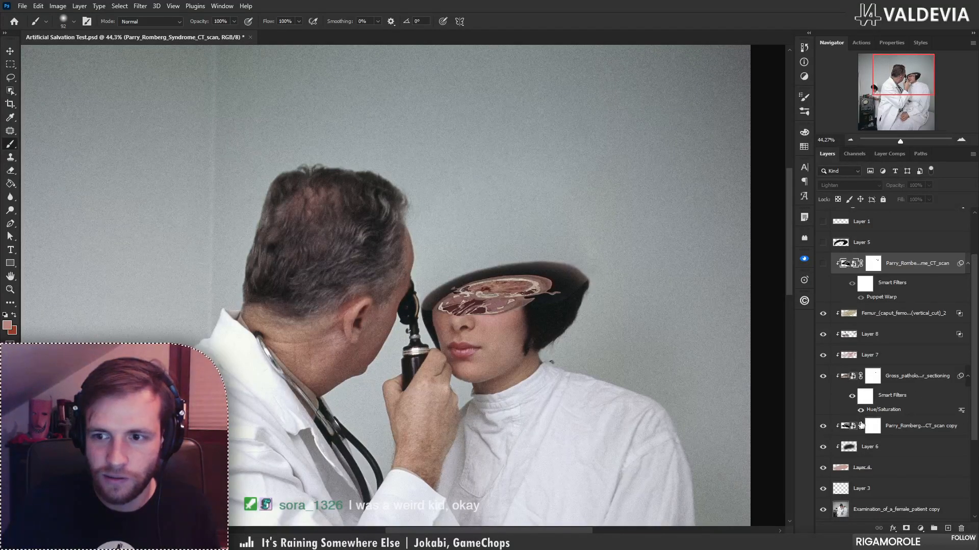
# - Merge the cross-section layers from the Parry_Romberg CT_scan copy up to the femur bone texture into one layer
pyautogui.click(900, 428)
pyautogui.click(823, 264)
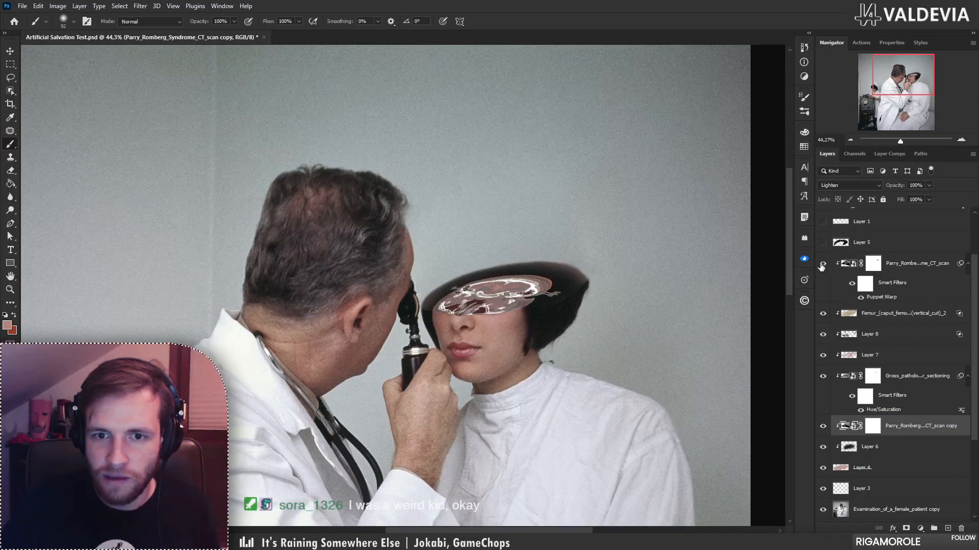
pyautogui.click(822, 264)
pyautogui.keyDown('shift'); pyautogui.click(915, 316); pyautogui.keyUp('shift')
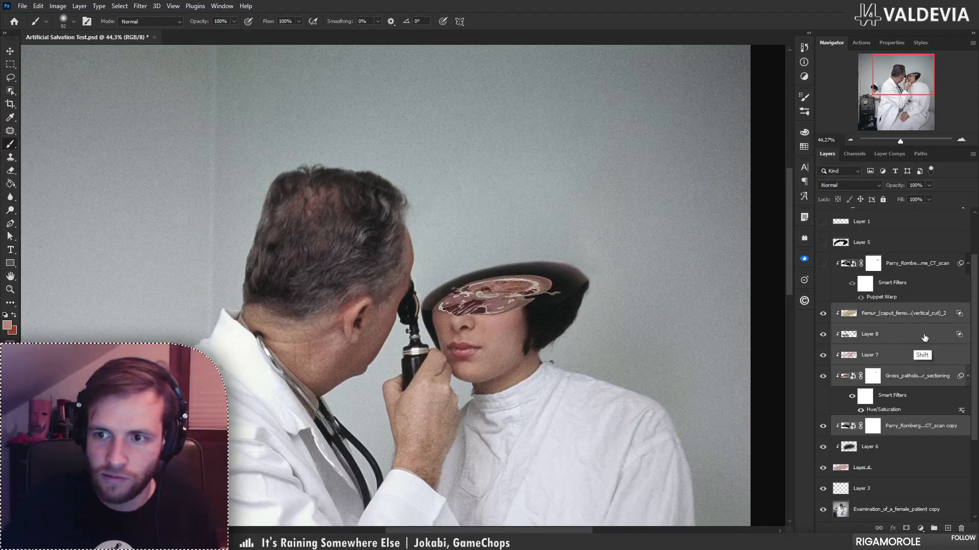
pyautogui.rightClick(922, 317)
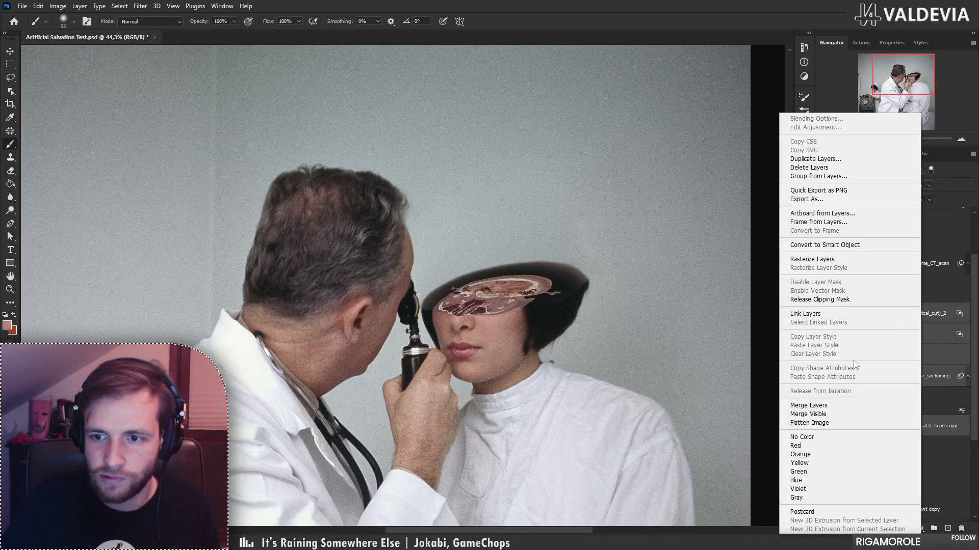
pyautogui.click(832, 407)
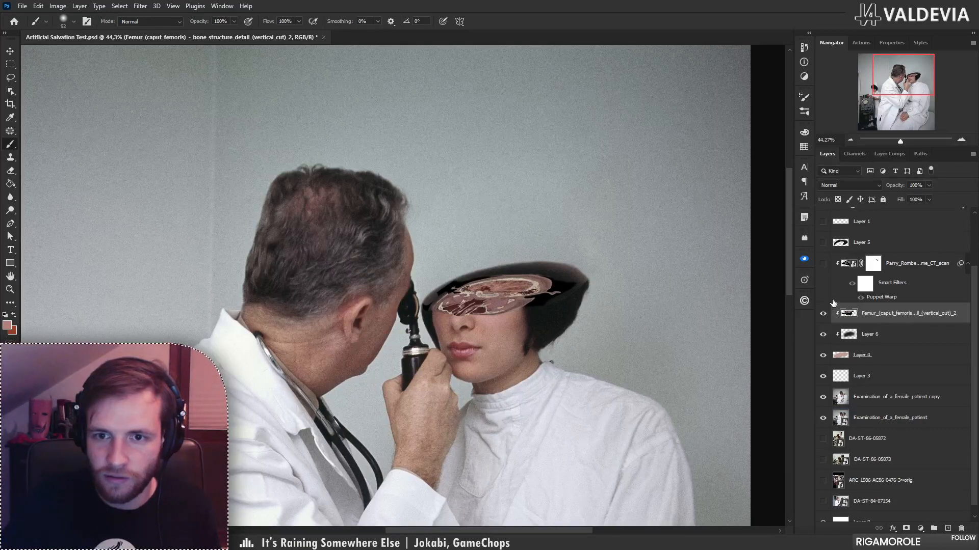
# - Hide the merged layer's black areas by setting the dark limit of Blend If for This Layer to 26
pyautogui.doubleClick(950, 314)
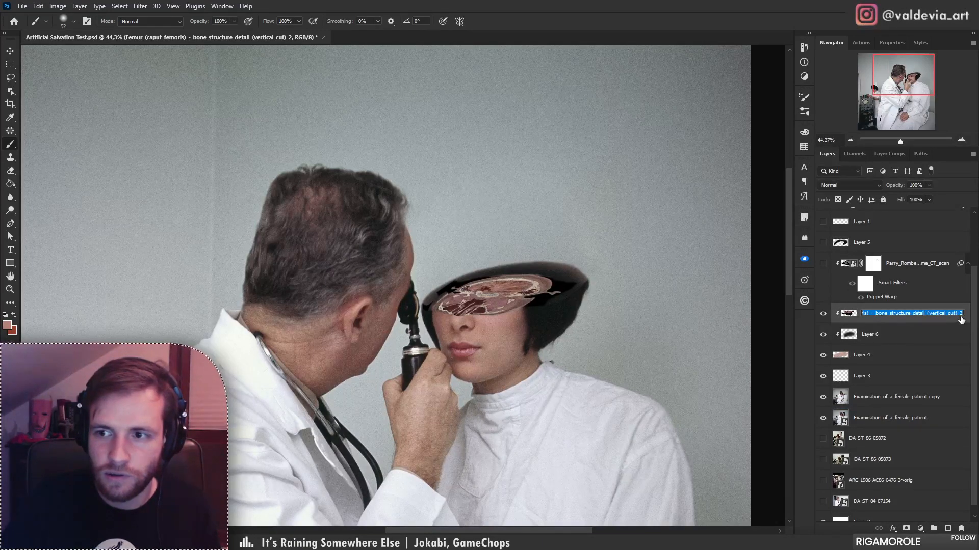
pyautogui.press('Return')
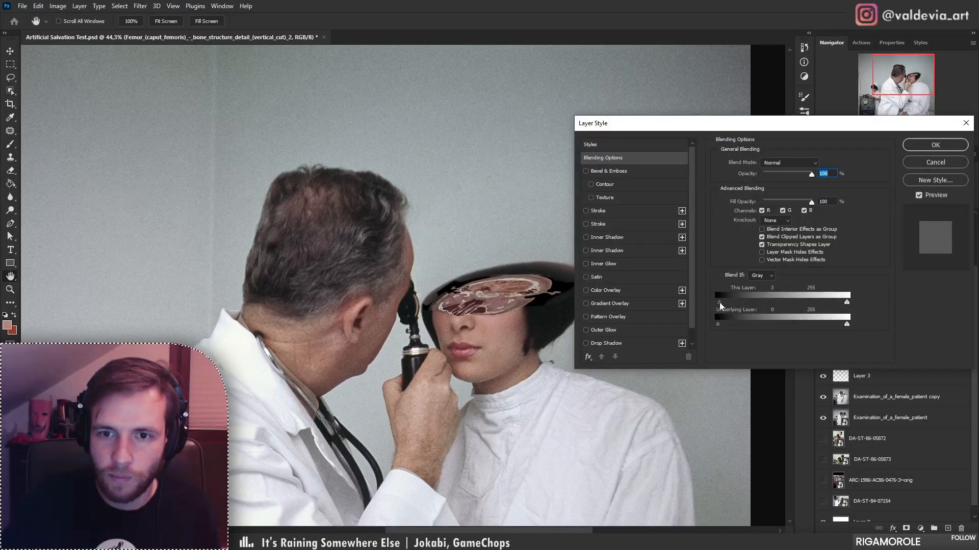
pyautogui.moveTo(719, 303); pyautogui.dragTo(731, 303)
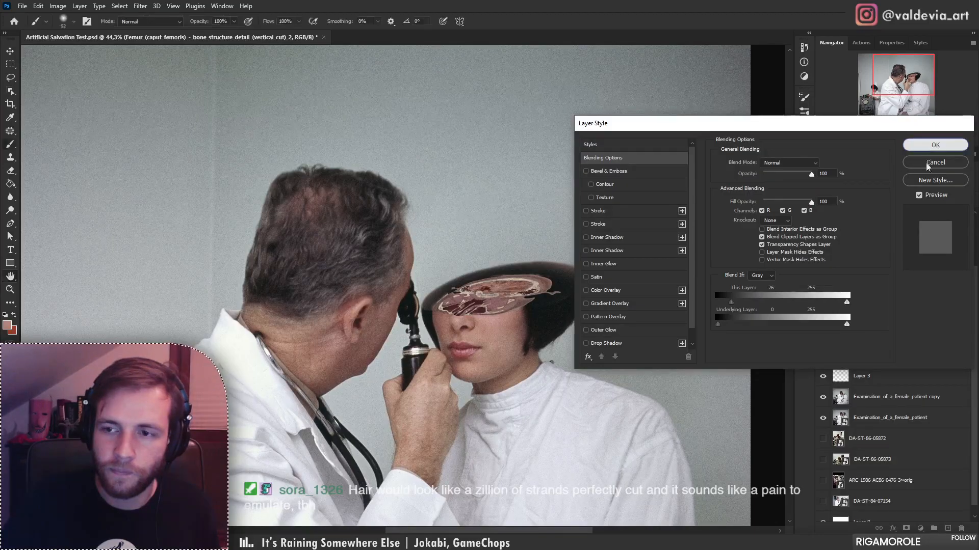
pyautogui.click(927, 164)
# - Convert the merged cross-section layer to a smart object and apply a Gaussian Blur with a 2.1 pixel radius
pyautogui.hotkey('ctrl', '\\')
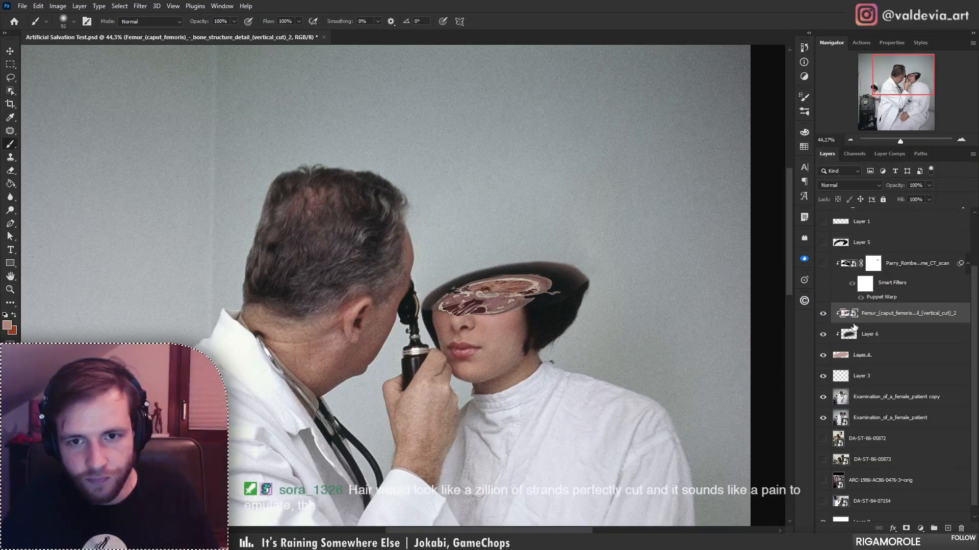
pyautogui.hotkey('ctrl', 'shift', 'g')
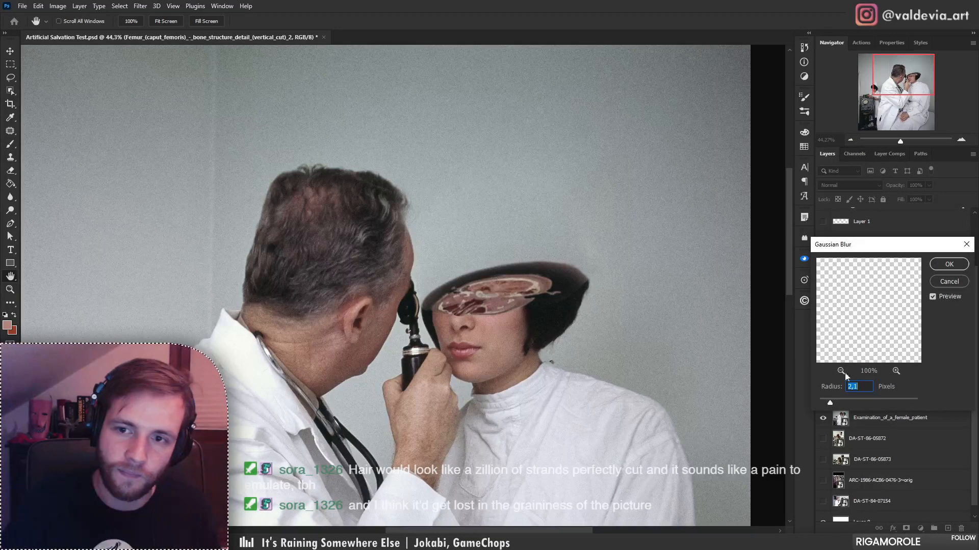
pyautogui.click(948, 264)
# - Apply a Gaussian Blur with a 2.7 pixel radius to Layer 4
pyautogui.click(877, 387)
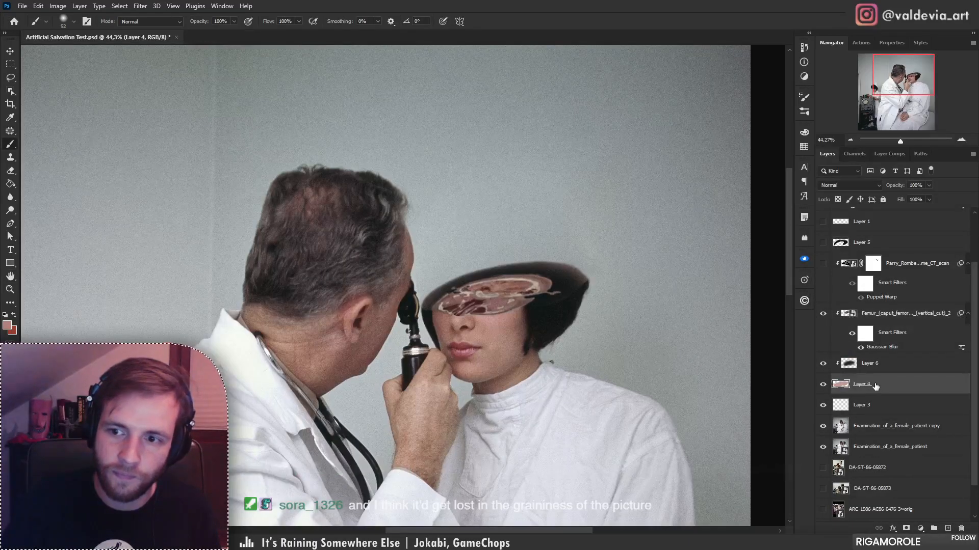
pyautogui.hotkey('ctrl', 'shift', 'g')
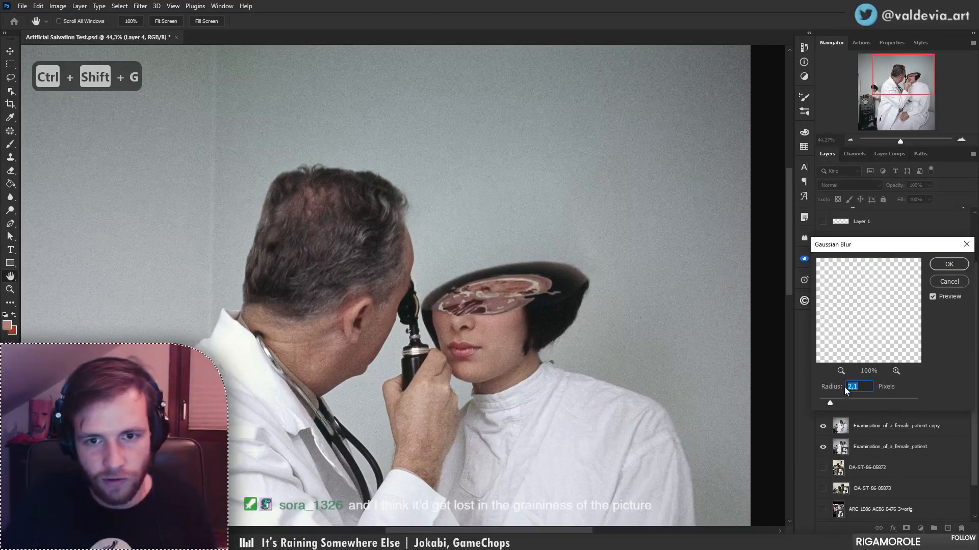
pyautogui.click(834, 401)
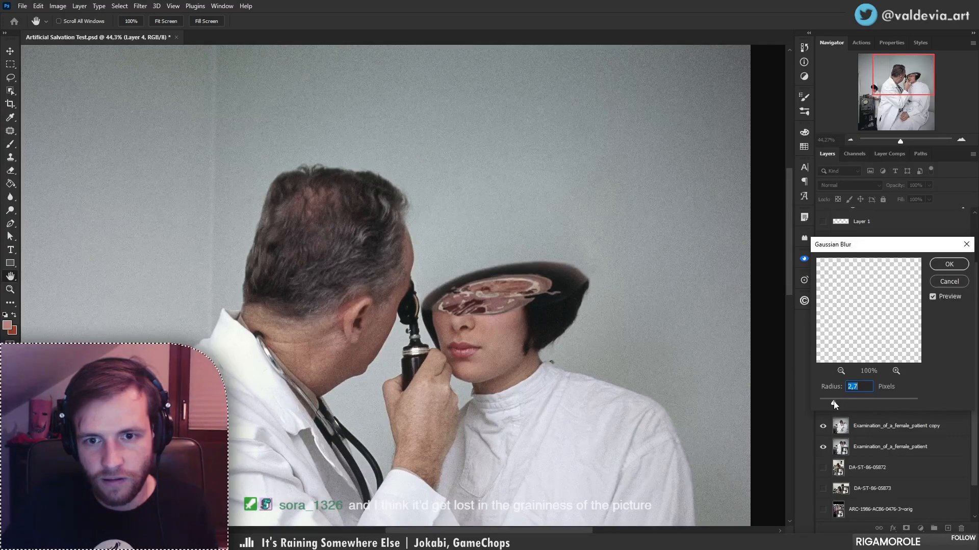
pyautogui.click(948, 264)
# - Examine the blurred cross-section in the whole photo and closer up to judge its softness
pyautogui.press('z')
pyautogui.moveTo(477, 284)
pyautogui.mouseDown()
pyautogui.moveTo(399, 284)
pyautogui.moveTo(499, 297)
pyautogui.moveTo(522, 285)
pyautogui.mouseUp()
pyautogui.press('b')
pyautogui.press('z')
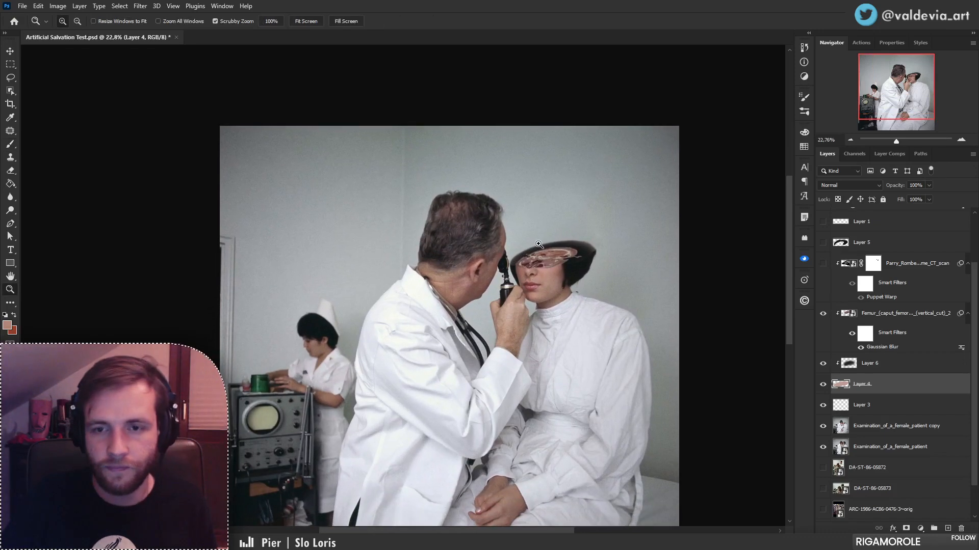
pyautogui.moveTo(527, 250); pyautogui.dragTo(575, 242)
pyautogui.press('b')
pyautogui.moveTo(558, 281); pyautogui.dragTo(462, 311)
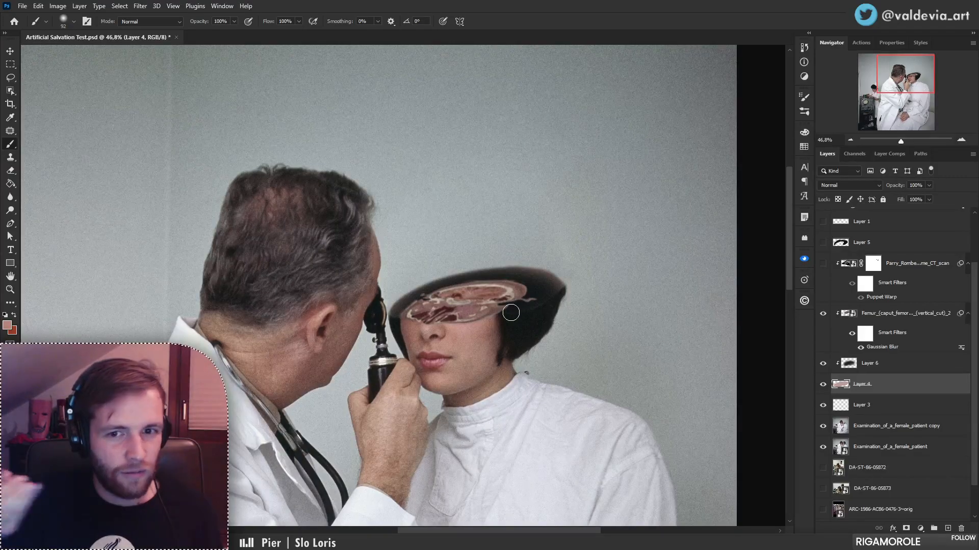
# - Check Layer 6 hidden and shown, add a new clipped layer above it, and set the foreground colour to white
pyautogui.click(896, 371)
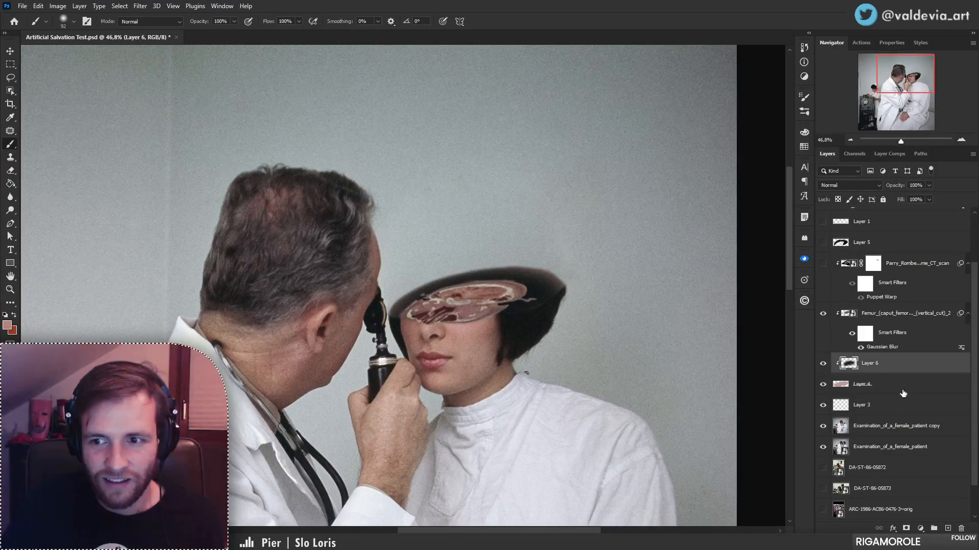
pyautogui.click(822, 364)
pyautogui.click(823, 364)
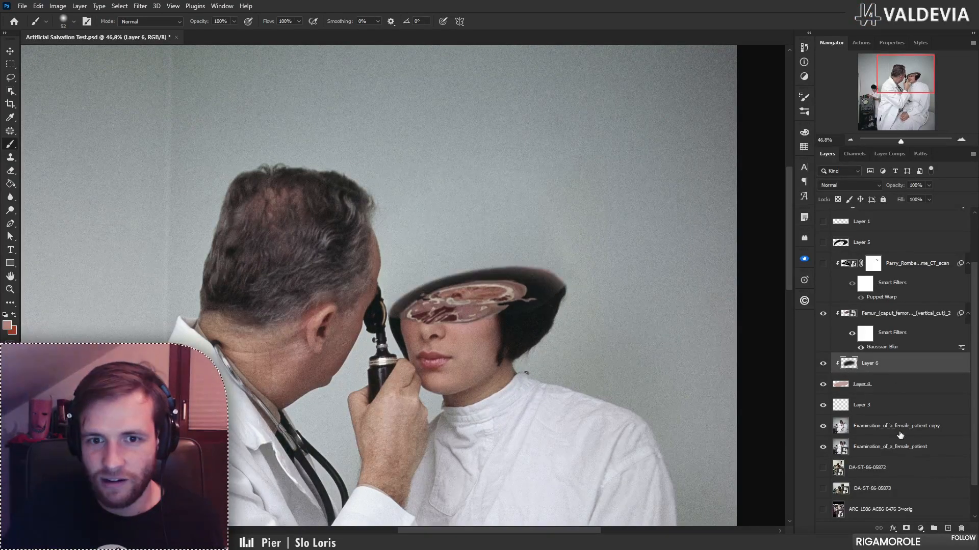
pyautogui.click(947, 529)
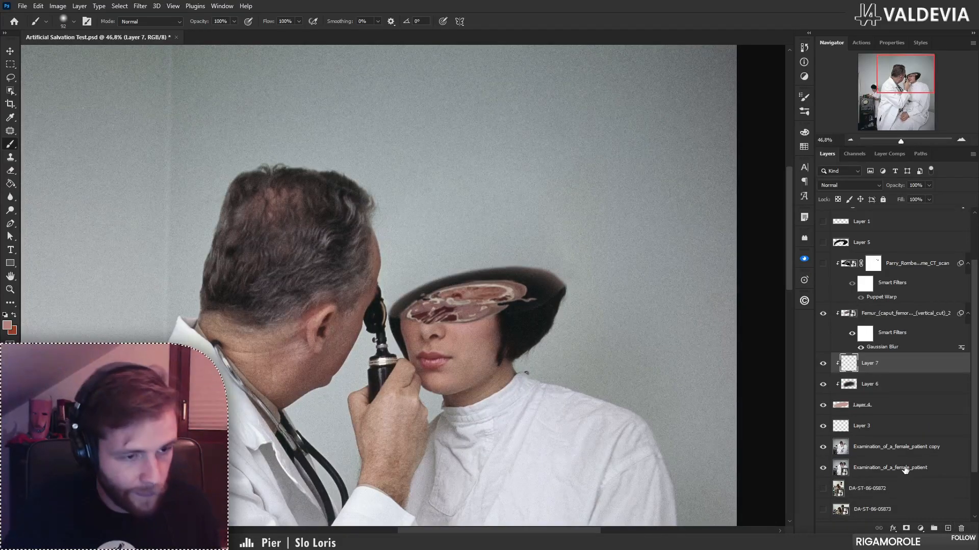
pyautogui.press('d')
pyautogui.press('x')
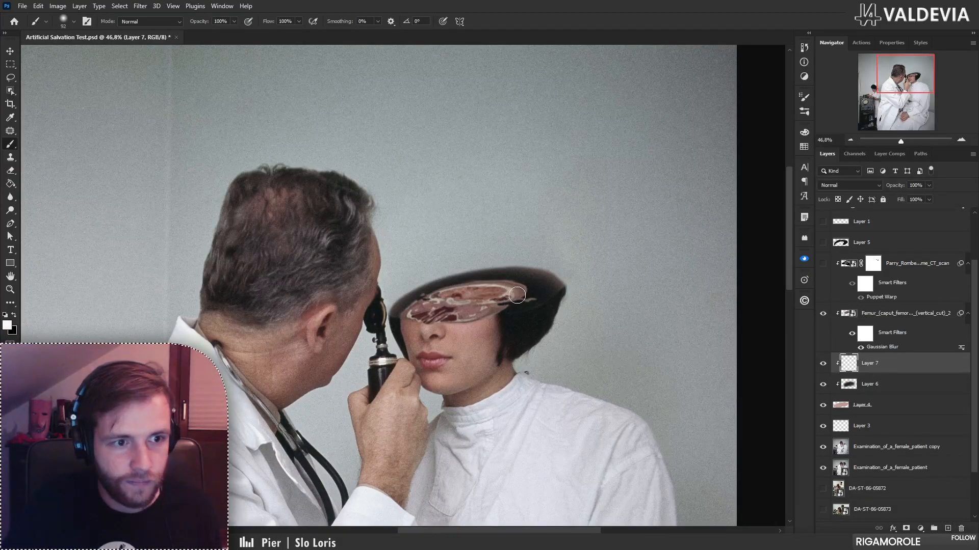
# - Choose the Grunge texture brush from the brush presets for painting on Layer 7
pyautogui.rightClick(528, 283)
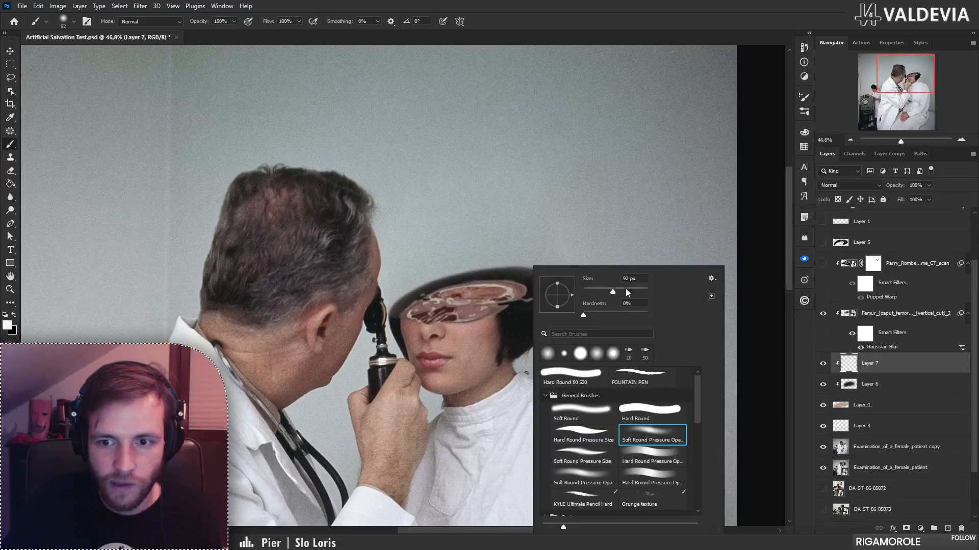
pyautogui.moveTo(699, 396); pyautogui.dragTo(698, 415)
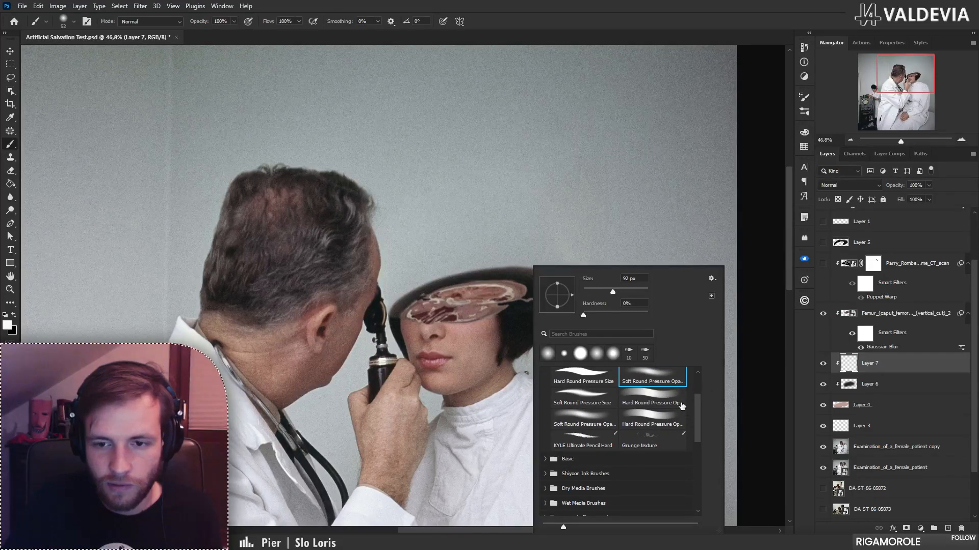
pyautogui.moveTo(694, 420)
pyautogui.mouseDown()
pyautogui.moveTo(696, 458)
pyautogui.moveTo(689, 431)
pyautogui.mouseUp()
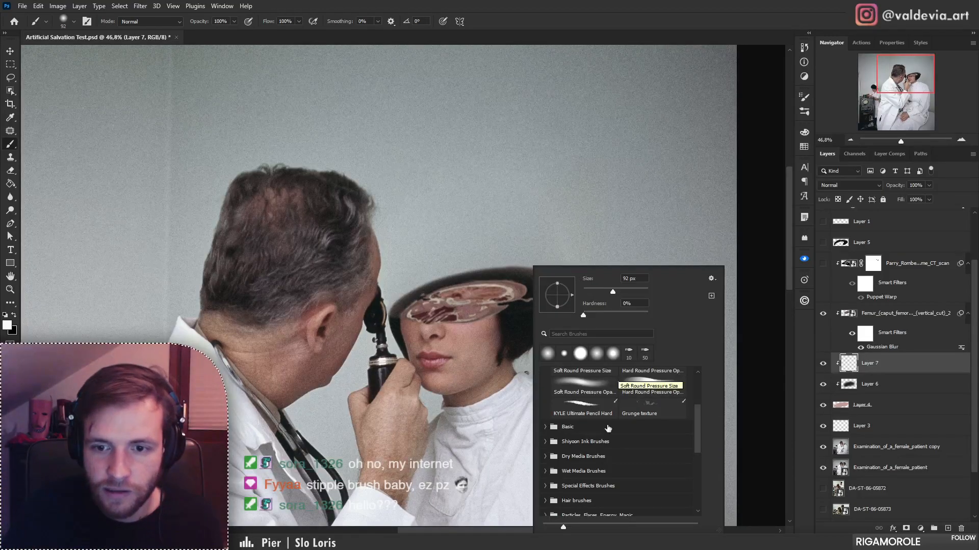
pyautogui.click(561, 428)
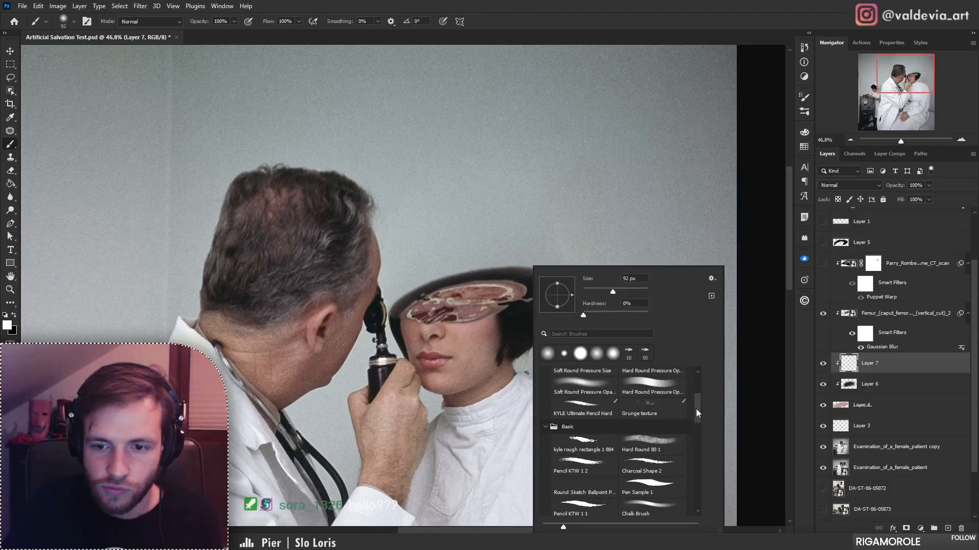
pyautogui.moveTo(699, 405)
pyautogui.mouseDown()
pyautogui.moveTo(698, 415)
pyautogui.moveTo(698, 402)
pyautogui.mouseUp()
pyautogui.click(658, 433)
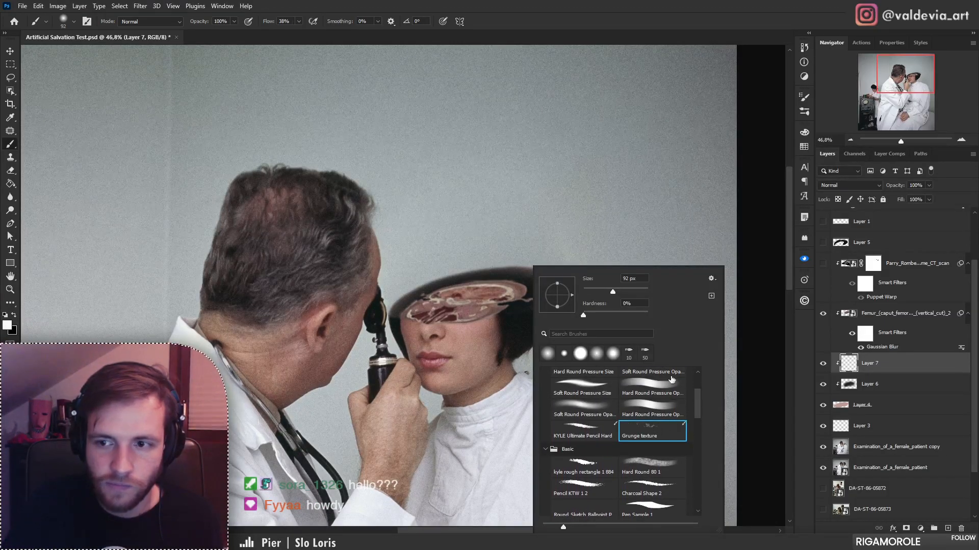
pyautogui.click(891, 362)
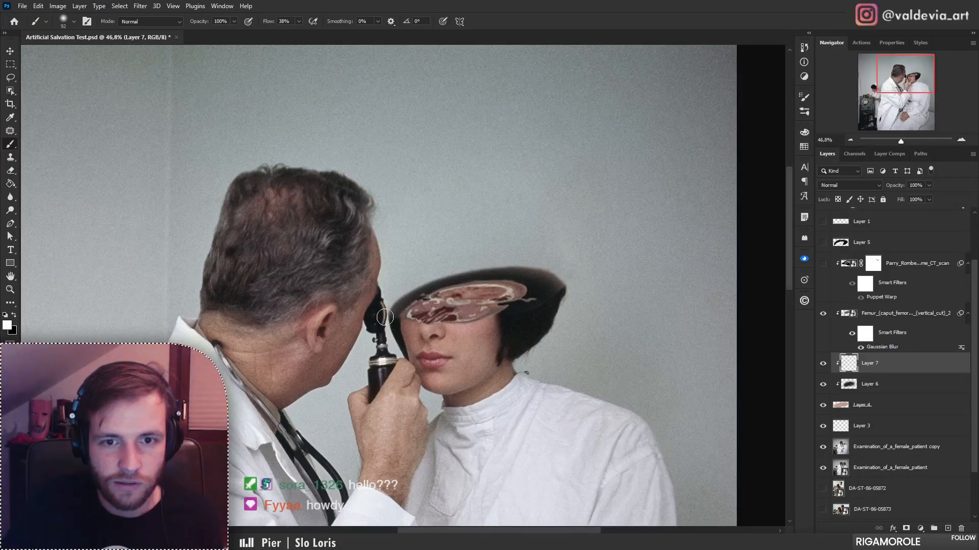
# - Paint white grunge speckles across the cut hair around the cross-section, undoing the first trial stroke
pyautogui.moveTo(508, 270)
pyautogui.mouseDown()
pyautogui.moveTo(461, 286)
pyautogui.moveTo(515, 270)
pyautogui.mouseUp()
pyautogui.hotkey('ctrl', 'z')
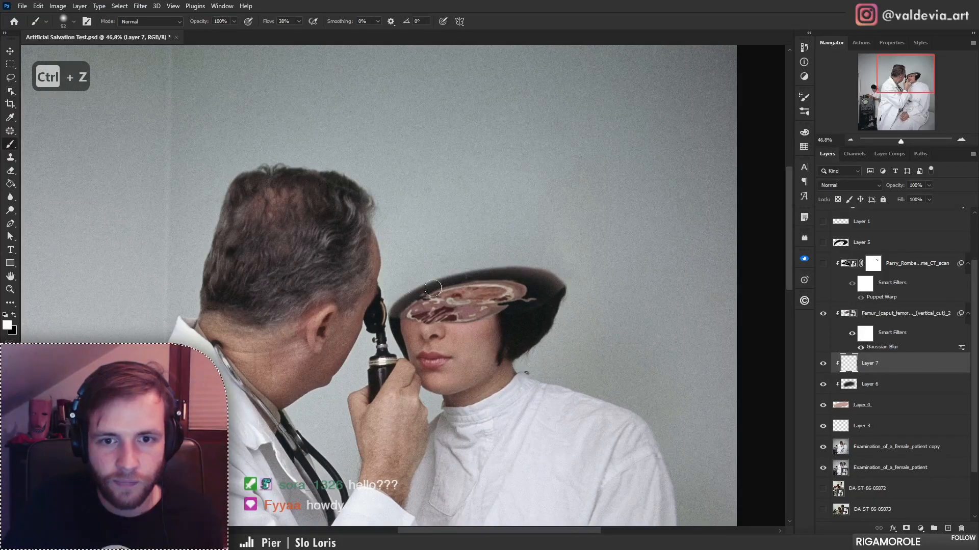
pyautogui.moveTo(433, 288); pyautogui.dragTo(514, 260)
pyautogui.moveTo(417, 289); pyautogui.dragTo(519, 277)
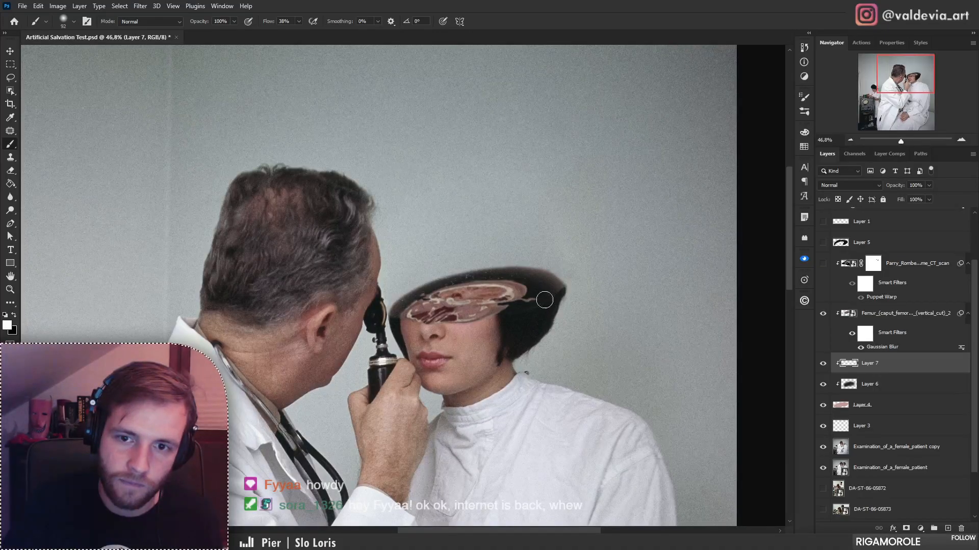
# - Set the blend mode of the speckle layer, Layer 7, to Overlay
pyautogui.scroll(4, 516, 293)
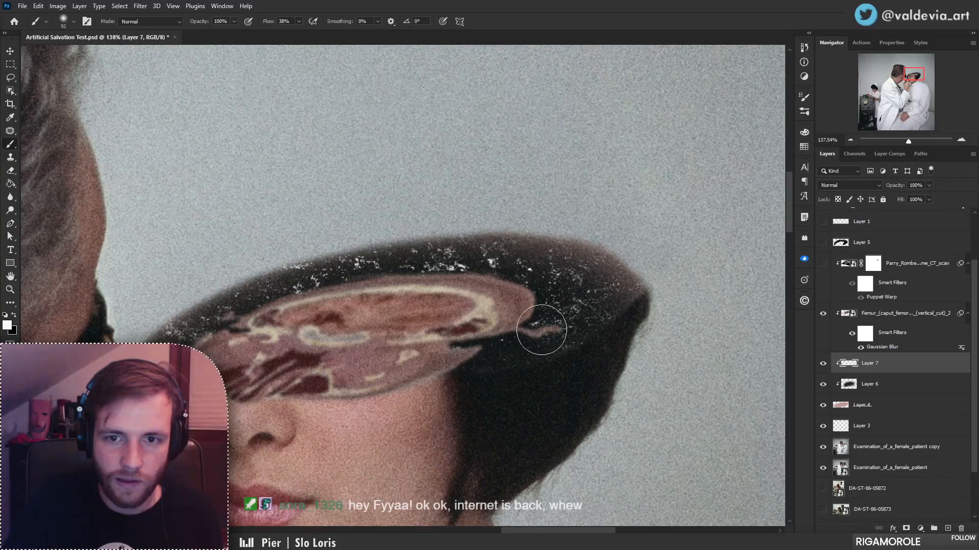
pyautogui.click(848, 185)
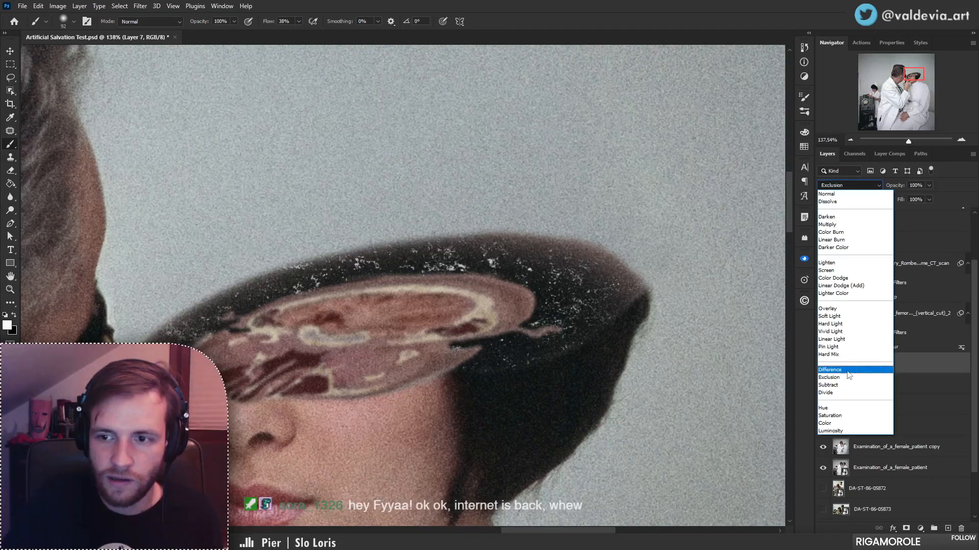
pyautogui.click(835, 309)
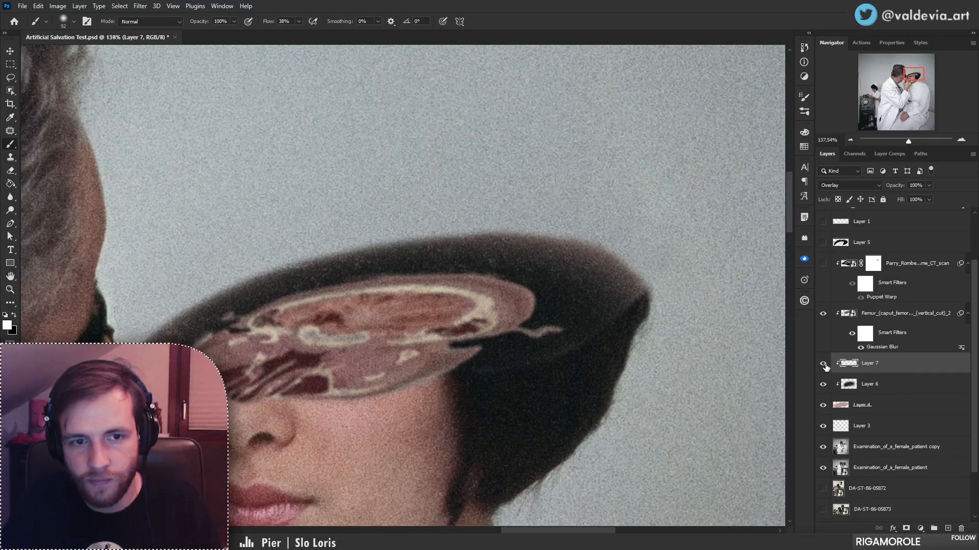
# - Select Layer 6 and switch to the Soft Round Pressure Opacity brush
pyautogui.click(901, 379)
pyautogui.rightClick(497, 316)
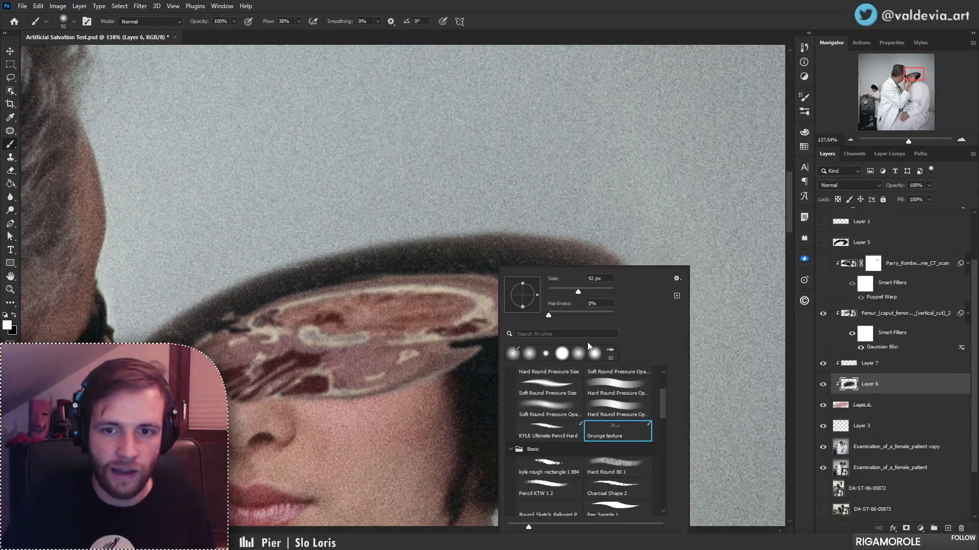
pyautogui.moveTo(664, 404); pyautogui.dragTo(655, 381)
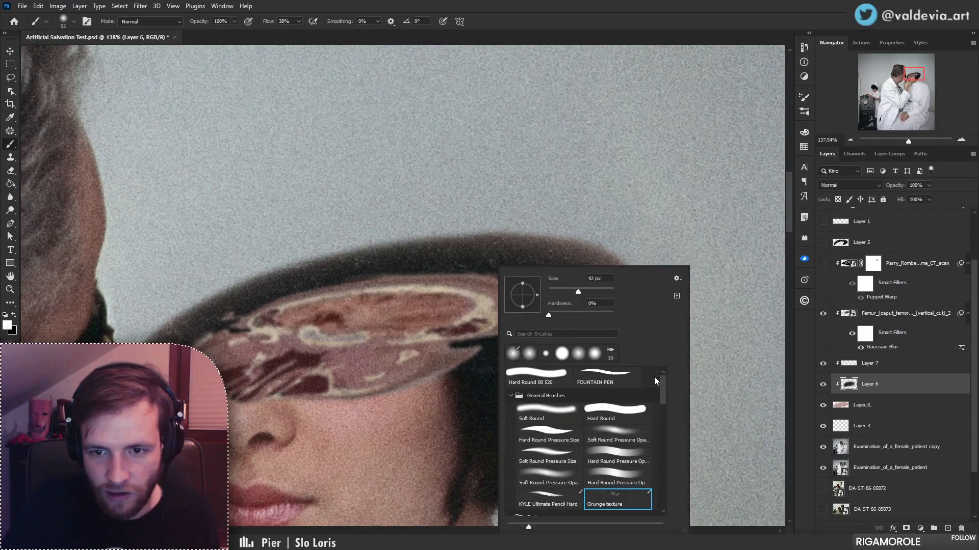
pyautogui.click(613, 432)
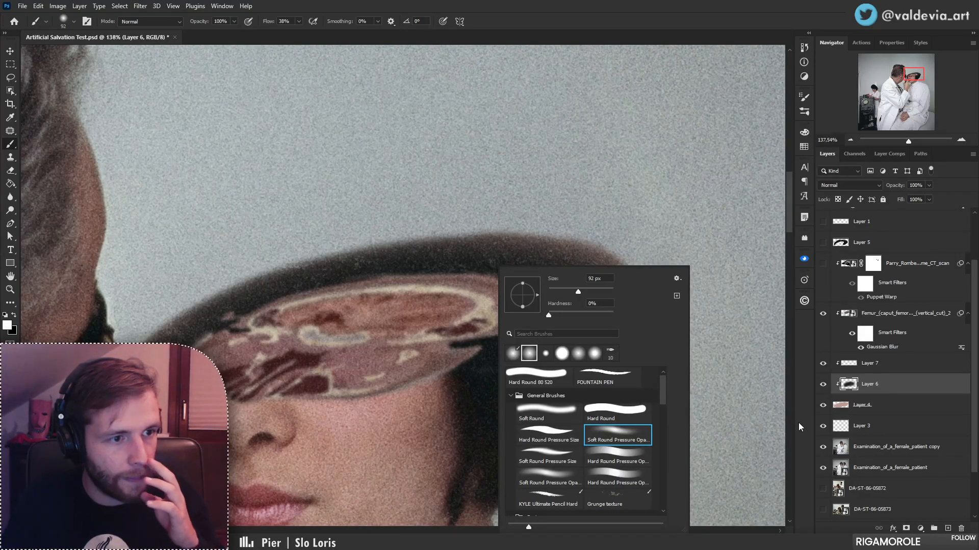
pyautogui.click(871, 392)
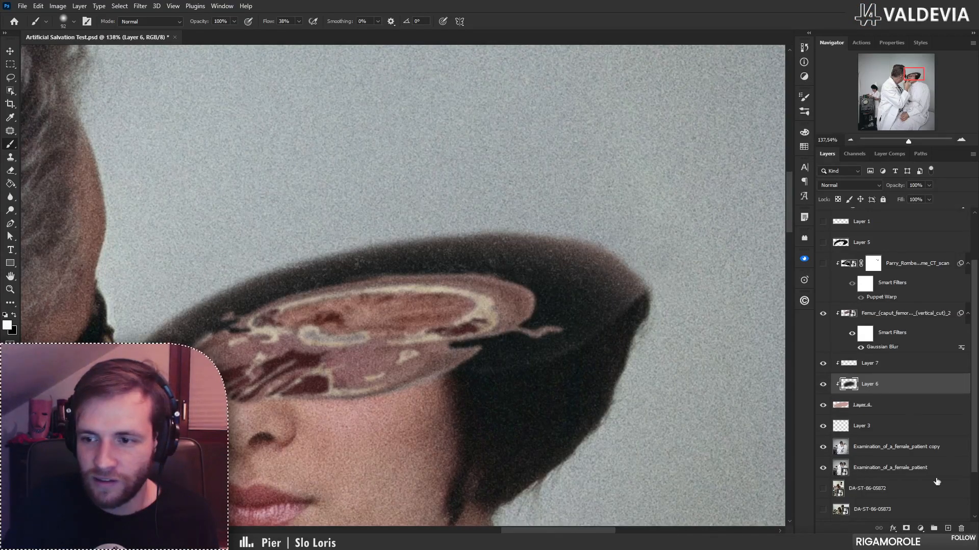
# - Add a new clipped layer, move it above the blurred cross-section layer, and set its blend mode to Soft Light
pyautogui.click(948, 528)
pyautogui.press('z')
pyautogui.keyDown('alt'); pyautogui.click(407, 311); pyautogui.keyUp('alt')
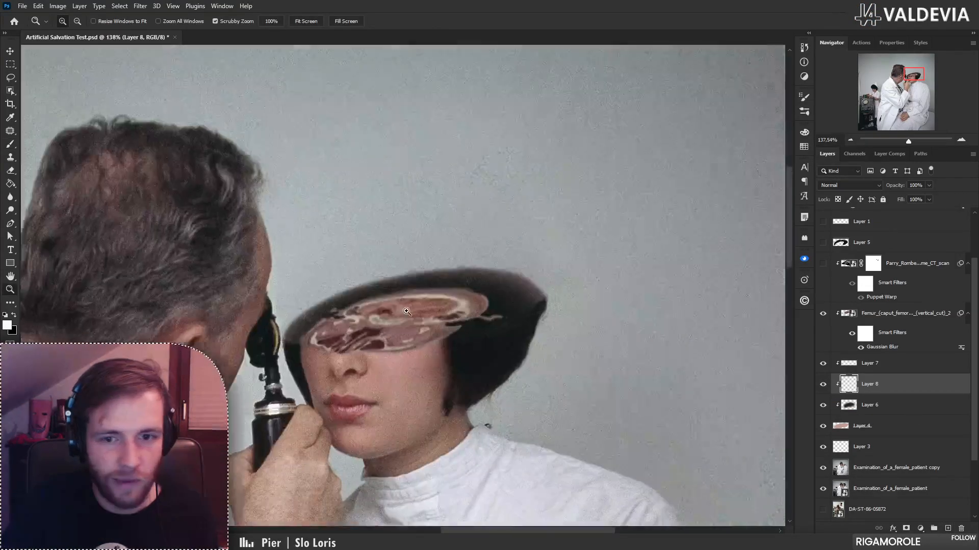
pyautogui.press('b')
pyautogui.moveTo(869, 384); pyautogui.dragTo(870, 311)
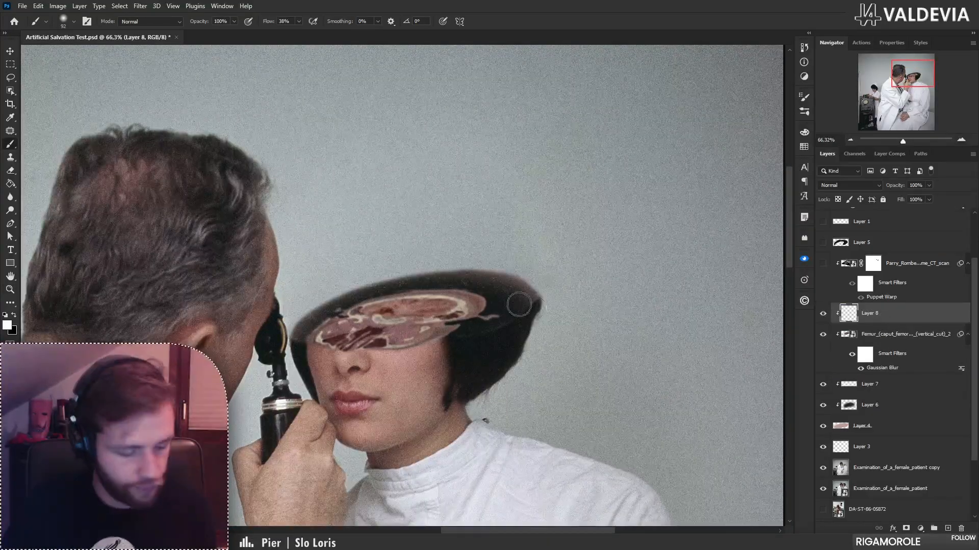
pyautogui.click(825, 186)
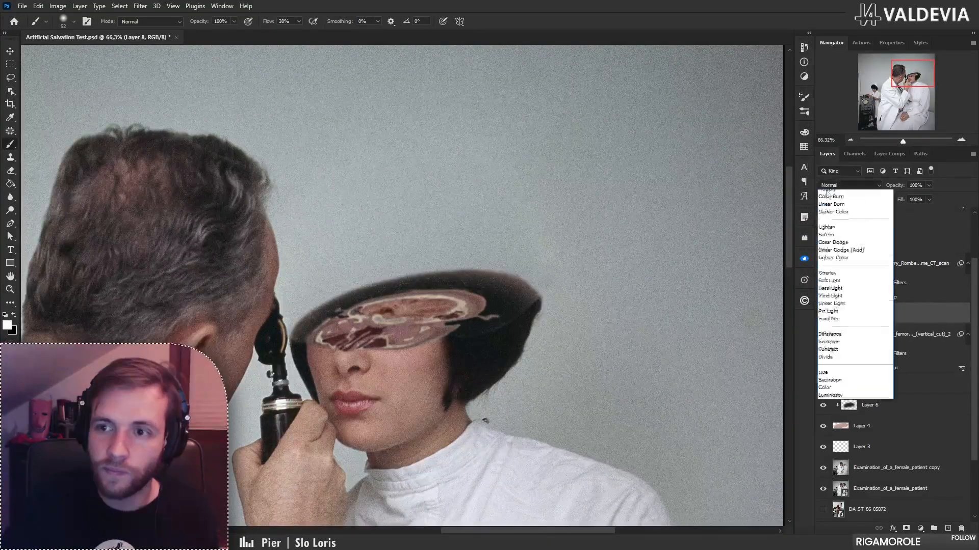
pyautogui.click(827, 318)
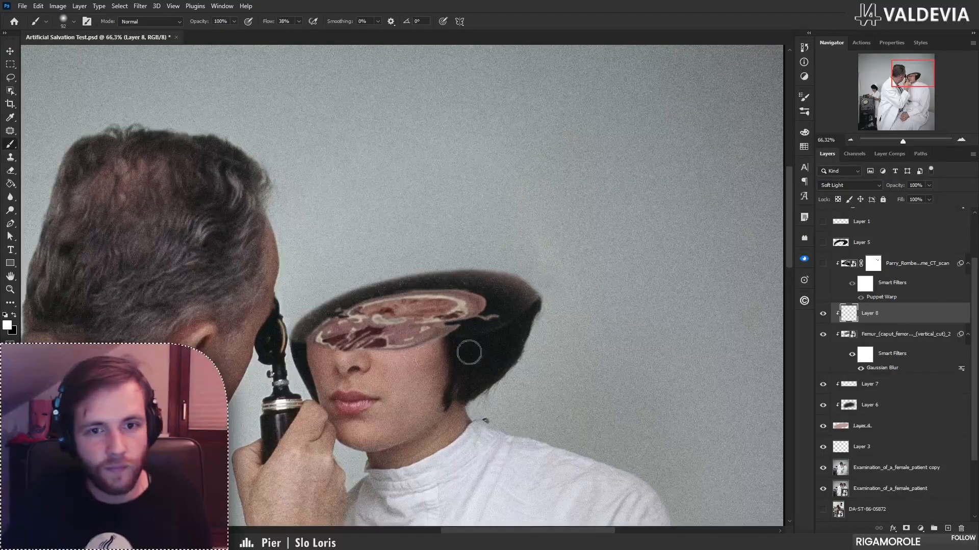
# - Undo a white test stroke on Layer 8 and enlarge the soft brush to 196 px
pyautogui.moveTo(491, 331); pyautogui.dragTo(333, 338)
pyautogui.hotkey('ctrl', 'z')
pyautogui.rightClick(433, 290)
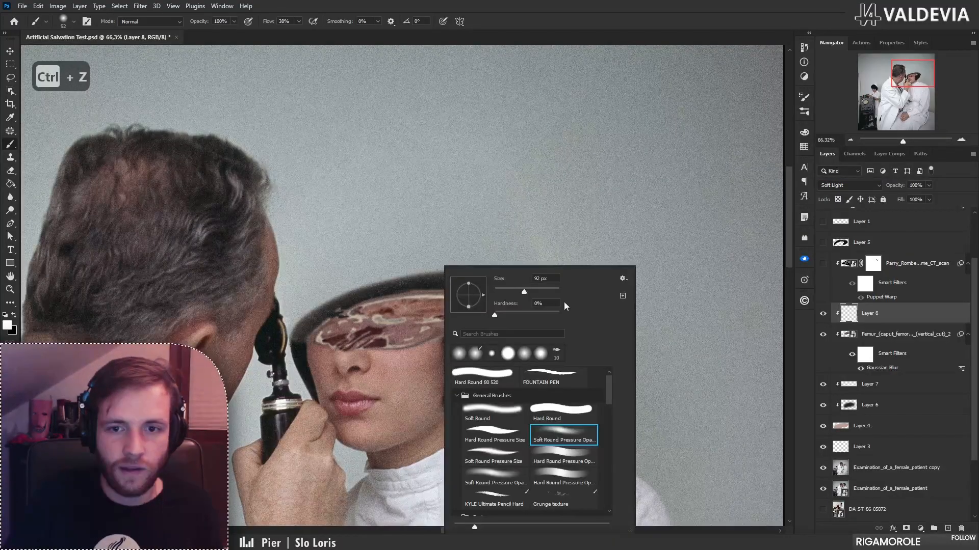
pyautogui.click(897, 324)
# - Paint soft white lightening over the cross-section and the cut hair on Layer 8 with the 196 px brush
pyautogui.press('z')
pyautogui.moveTo(465, 328)
pyautogui.mouseDown()
pyautogui.moveTo(400, 327)
pyautogui.moveTo(399, 342)
pyautogui.mouseUp()
pyautogui.press('b')
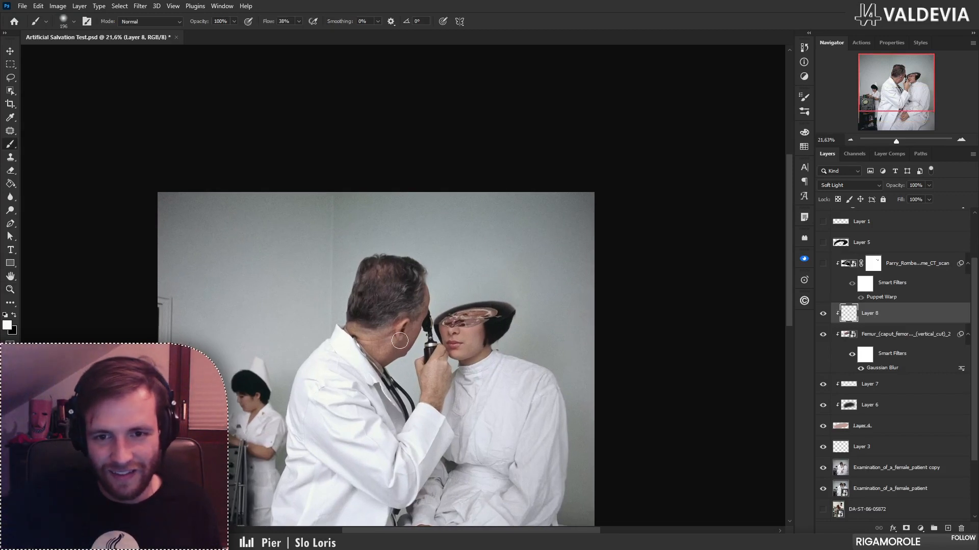
pyautogui.moveTo(526, 325); pyautogui.dragTo(519, 280)
pyautogui.press('z')
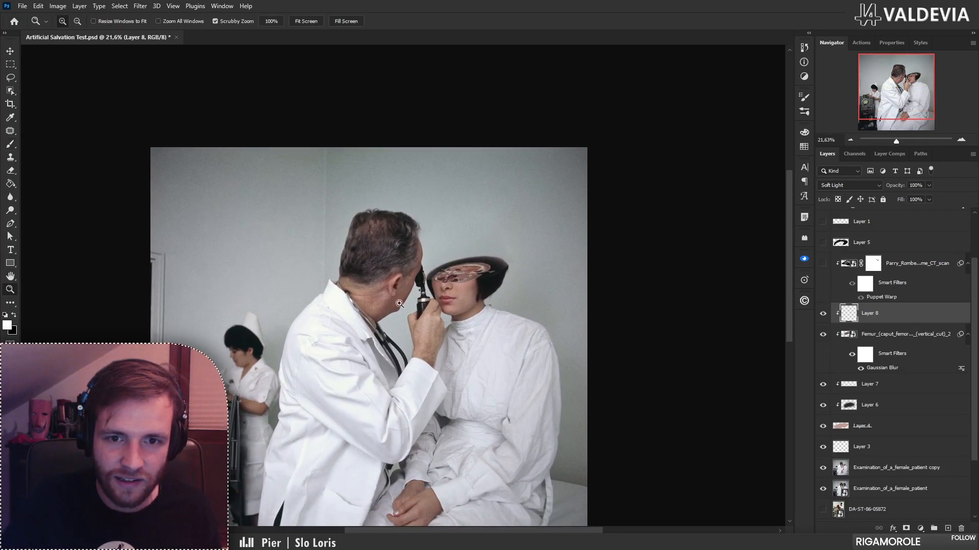
pyautogui.moveTo(357, 327)
pyautogui.mouseDown()
pyautogui.moveTo(384, 325)
pyautogui.moveTo(337, 329)
pyautogui.mouseUp()
pyautogui.moveTo(422, 404)
pyautogui.mouseDown()
pyautogui.moveTo(450, 403)
pyautogui.moveTo(540, 306)
pyautogui.moveTo(512, 307)
pyautogui.mouseUp()
pyautogui.press('b')
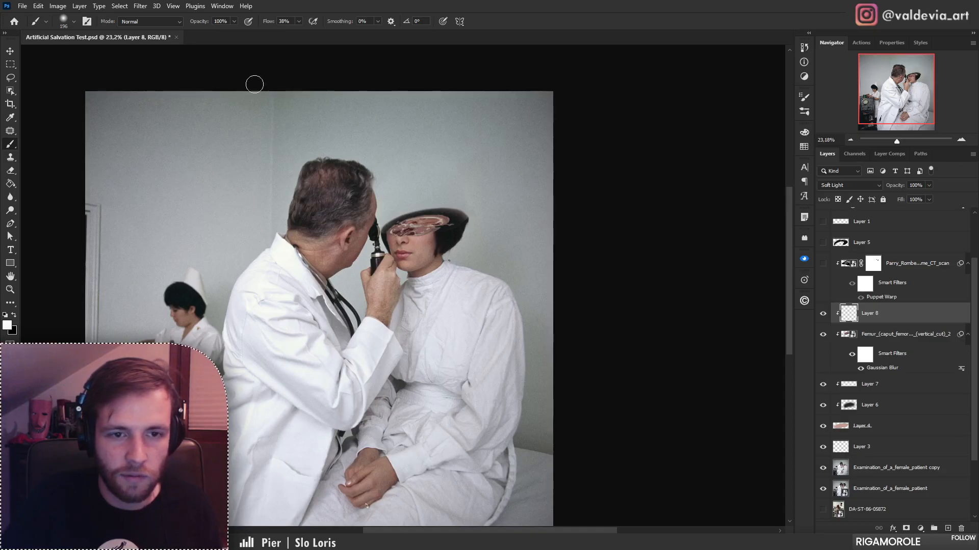
pyautogui.scroll(3, 434, 162)
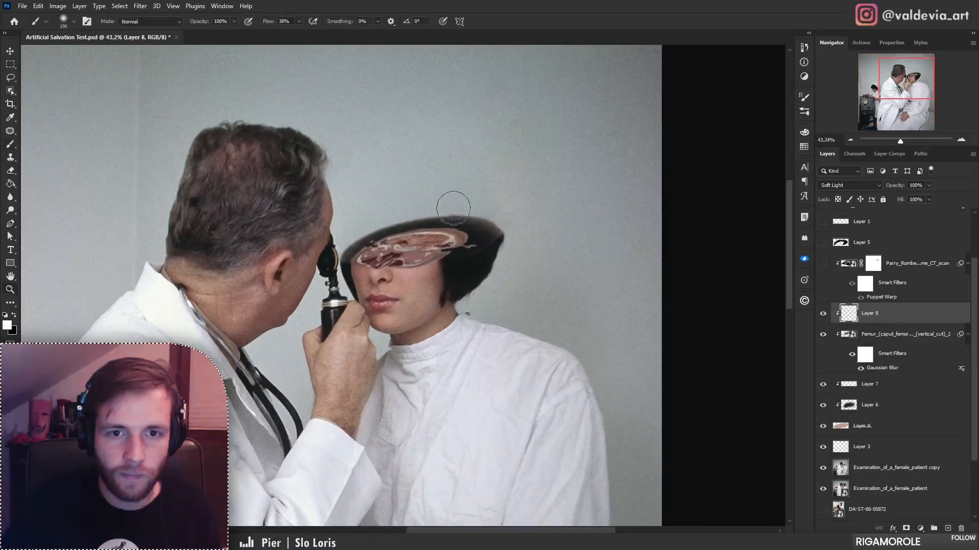
pyautogui.moveTo(393, 260)
pyautogui.mouseDown()
pyautogui.moveTo(478, 257)
pyautogui.moveTo(387, 265)
pyautogui.moveTo(485, 256)
pyautogui.moveTo(362, 272)
pyautogui.moveTo(482, 256)
pyautogui.moveTo(421, 252)
pyautogui.moveTo(462, 234)
pyautogui.moveTo(386, 236)
pyautogui.moveTo(506, 232)
pyautogui.moveTo(380, 266)
pyautogui.moveTo(432, 263)
pyautogui.moveTo(367, 261)
pyautogui.moveTo(520, 243)
pyautogui.moveTo(518, 266)
pyautogui.moveTo(464, 288)
pyautogui.moveTo(456, 272)
pyautogui.moveTo(458, 287)
pyautogui.moveTo(477, 288)
pyautogui.mouseUp()
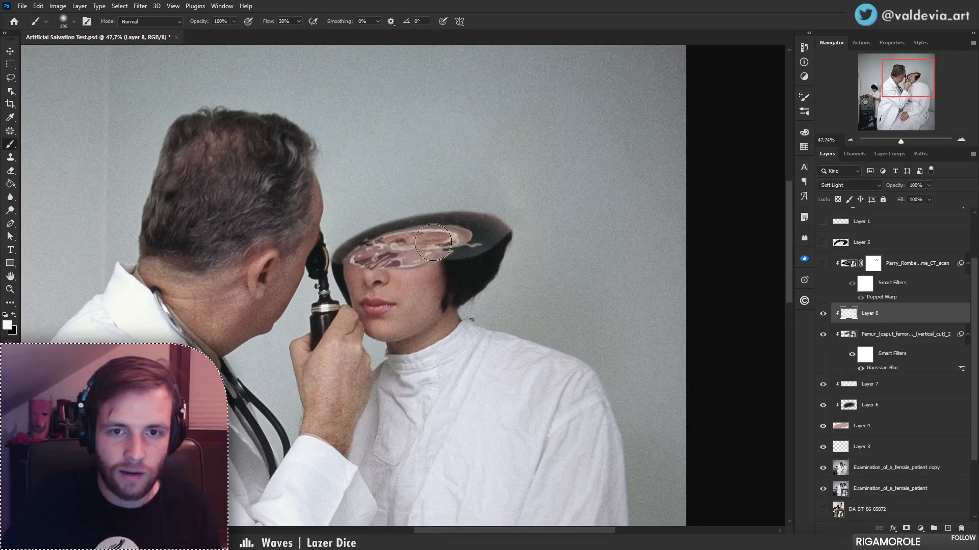
# - Compare the cut head with the original photo and with Layer 8 hidden and shown to judge the lightening
pyautogui.keyDown('alt'); pyautogui.click(823, 490); pyautogui.keyUp('alt')
pyautogui.keyDown('alt'); pyautogui.click(824, 489); pyautogui.keyUp('alt')
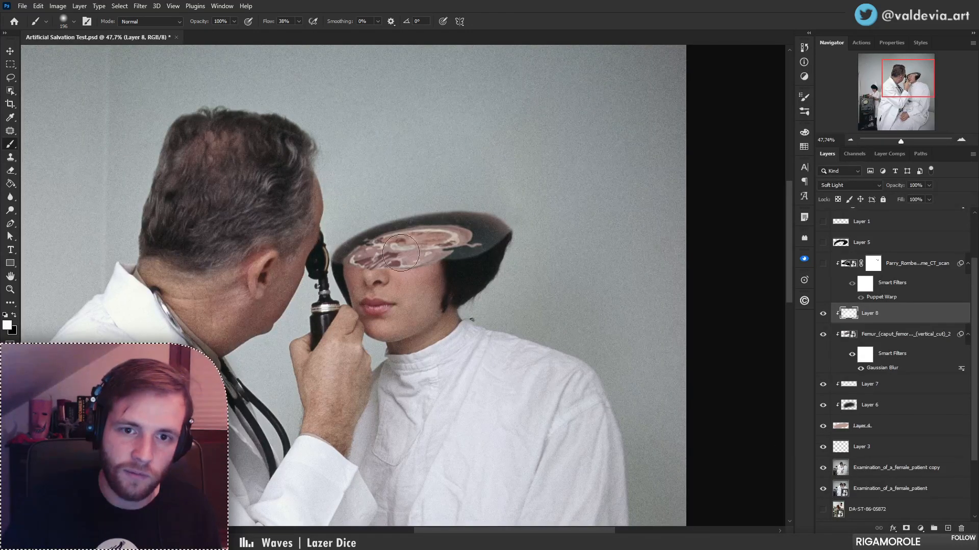
pyautogui.press('z')
pyautogui.moveTo(456, 245)
pyautogui.mouseDown()
pyautogui.moveTo(398, 246)
pyautogui.moveTo(509, 248)
pyautogui.mouseUp()
pyautogui.press('b')
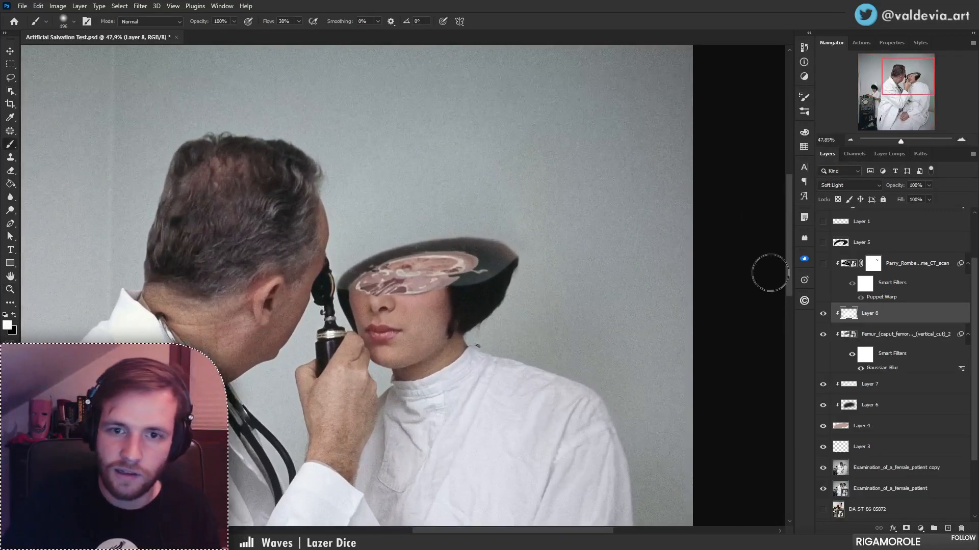
pyautogui.click(822, 314)
pyautogui.click(822, 315)
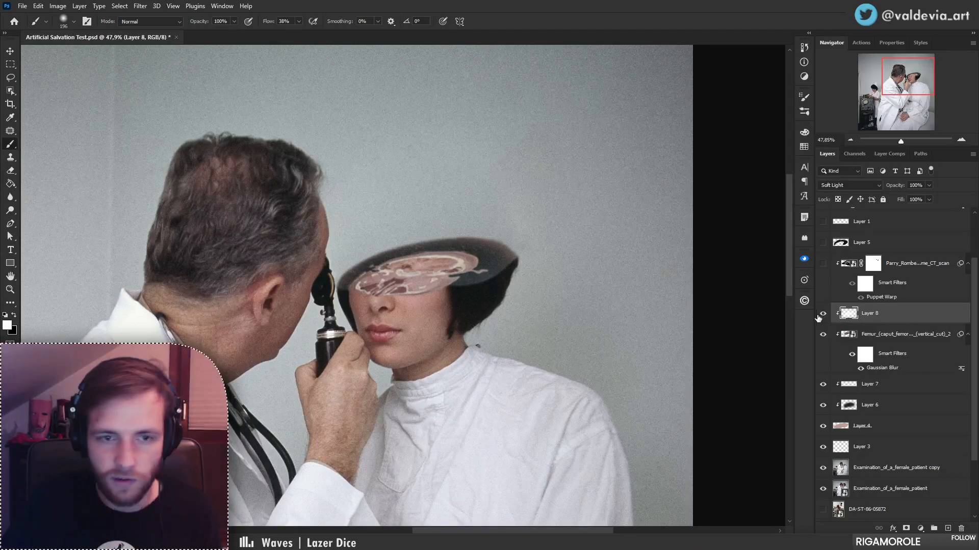
pyautogui.press('z')
pyautogui.moveTo(465, 266); pyautogui.dragTo(535, 270)
pyautogui.press('b')
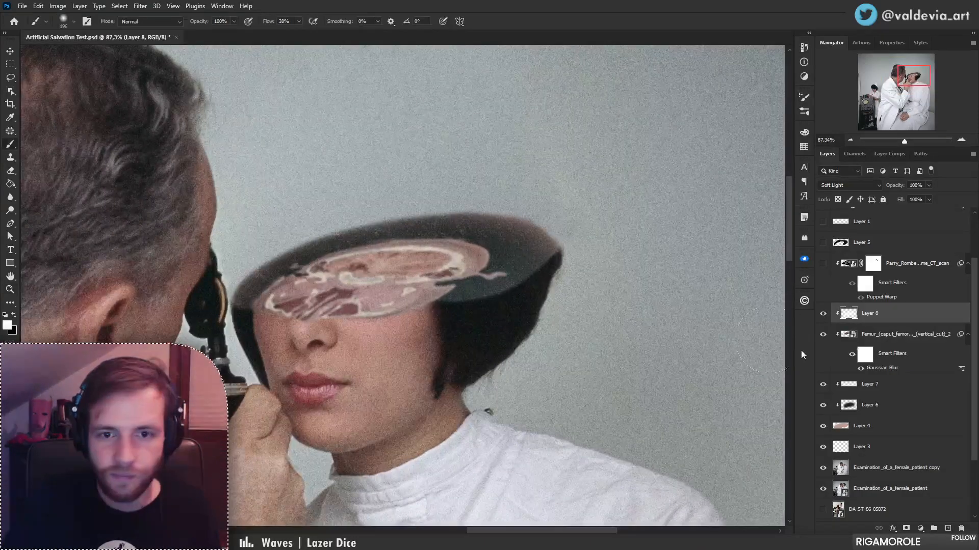
pyautogui.click(881, 425)
pyautogui.press('e')
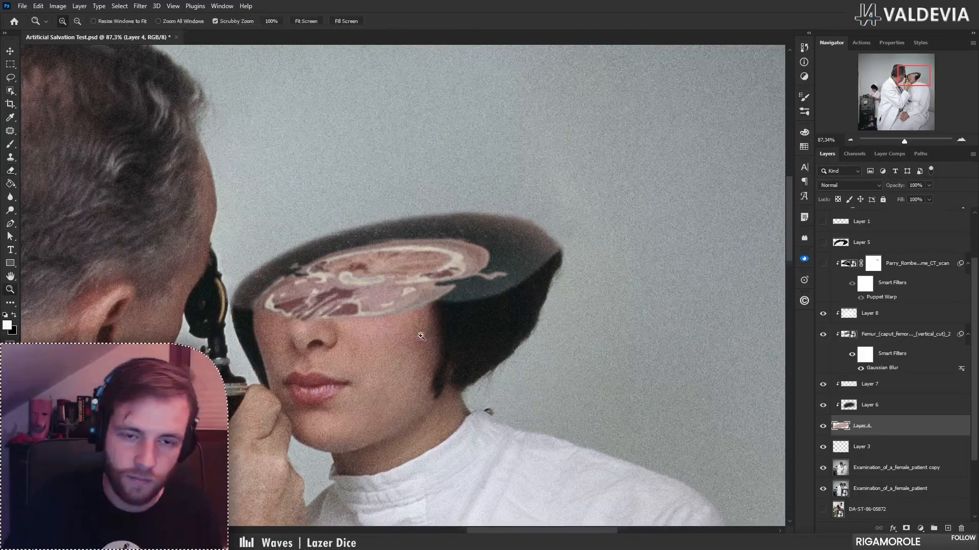
pyautogui.scroll(-5, 428, 301)
pyautogui.scroll(3, 428, 301)
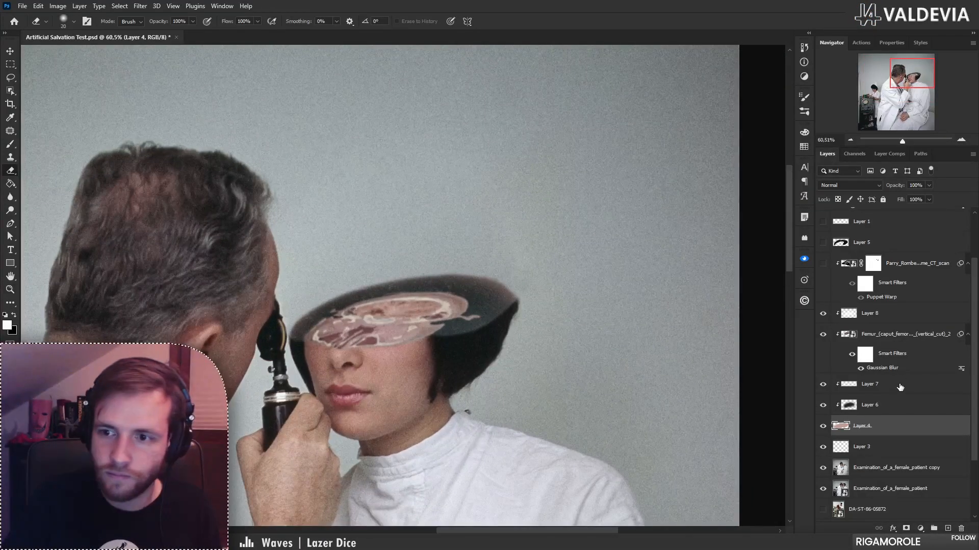
# - Add a new clipped layer above Layer 7 with Color blending, and show only the original patient photo for reference
pyautogui.click(900, 386)
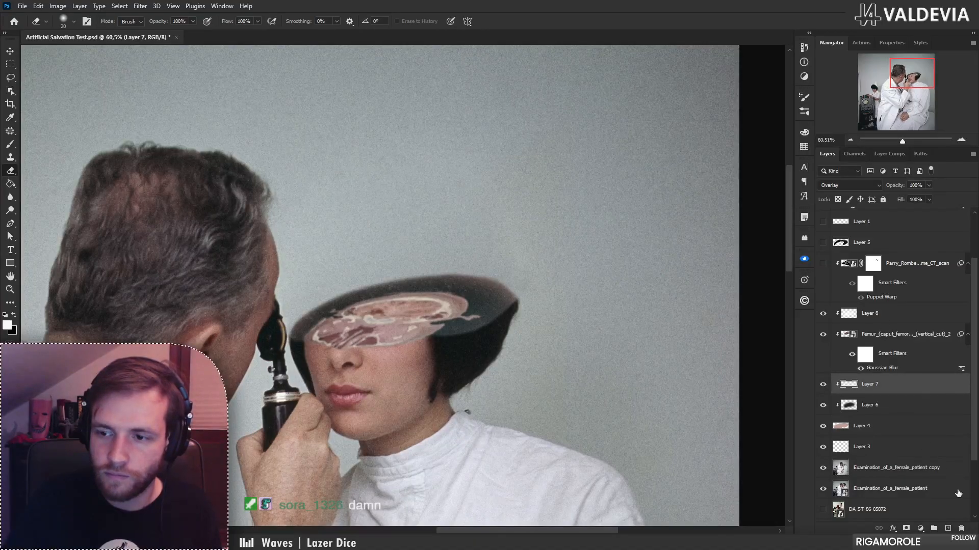
pyautogui.click(948, 529)
pyautogui.click(850, 186)
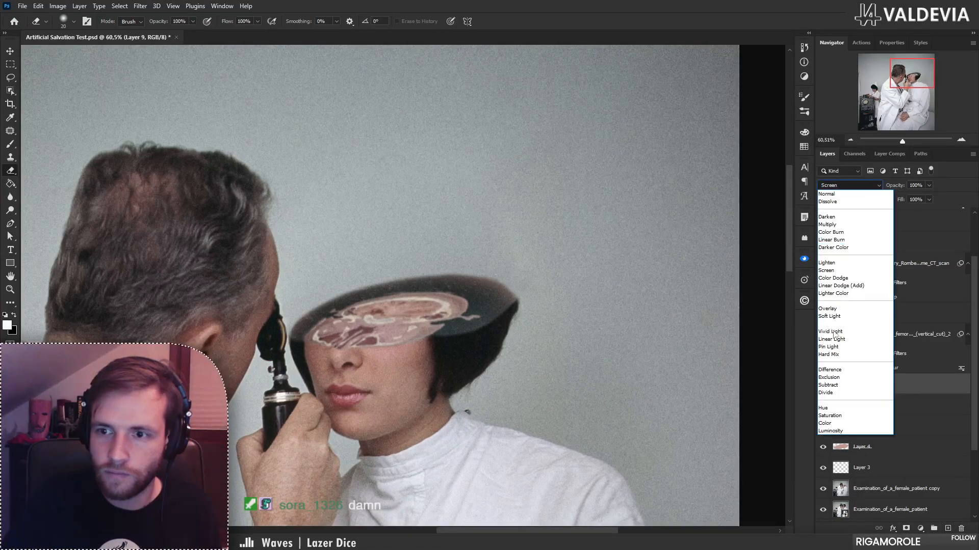
pyautogui.click(826, 421)
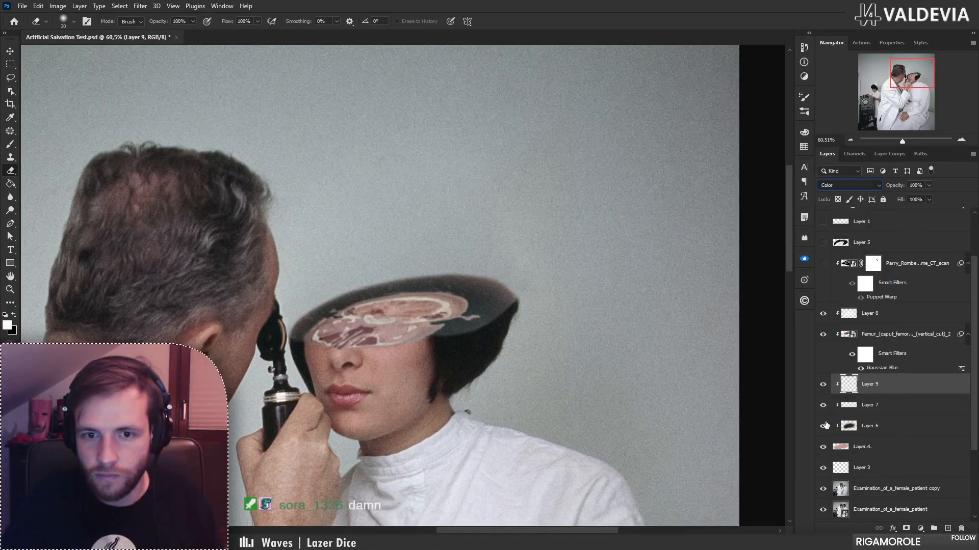
pyautogui.keyDown('alt'); pyautogui.click(822, 511); pyautogui.keyUp('alt')
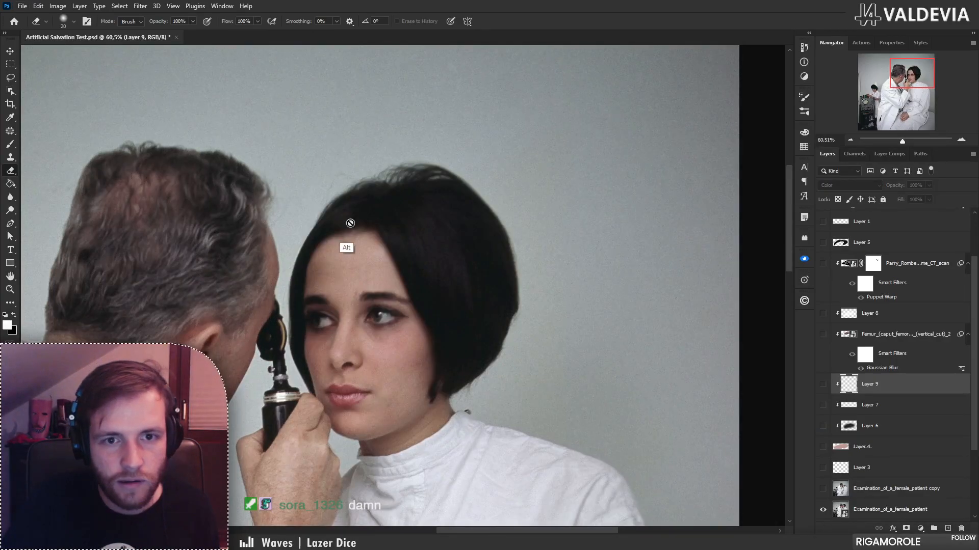
# - Sample the dark hair colour from the original patient photo for the brush, and show the composite layers again
pyautogui.hotkey('alt', '[')
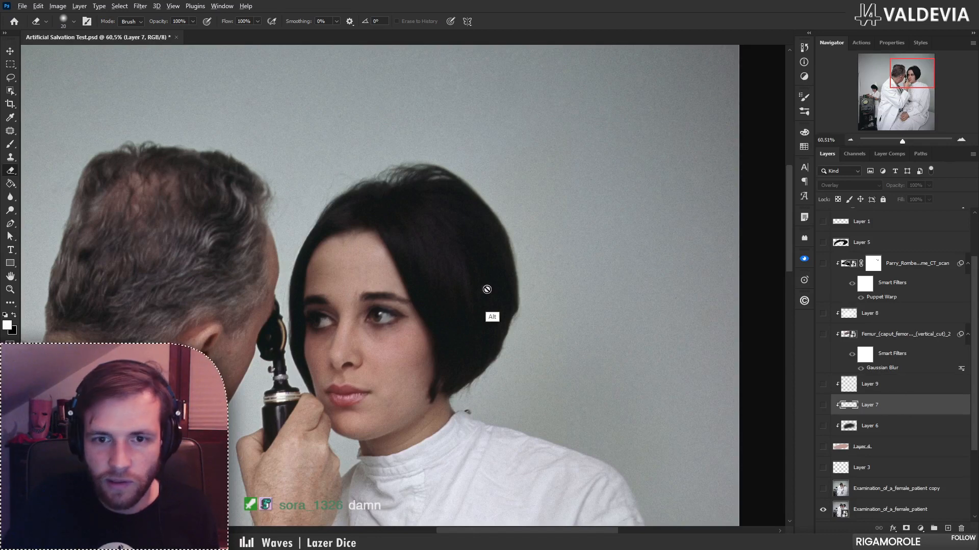
pyautogui.press('b')
pyautogui.keyDown('alt'); pyautogui.click(419, 237); pyautogui.keyUp('alt')
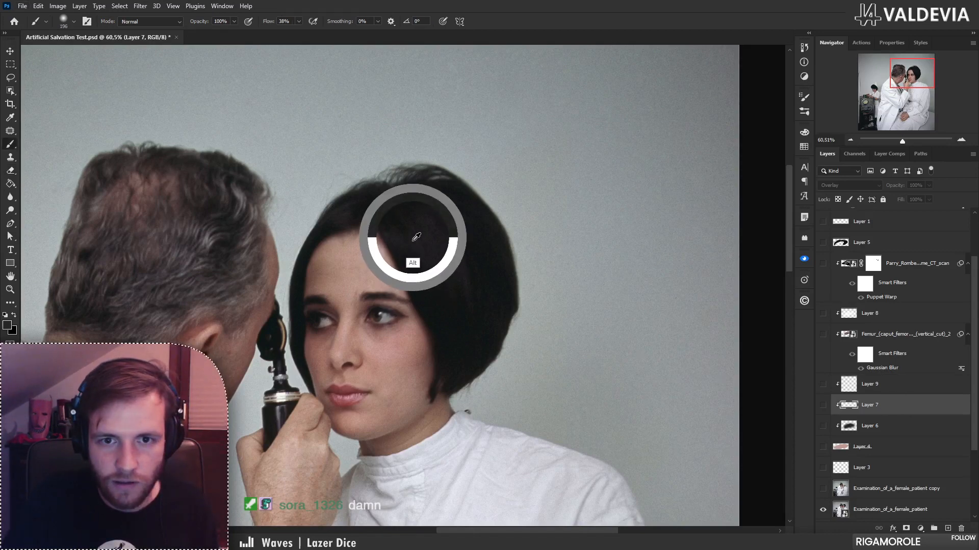
pyautogui.moveTo(416, 237)
pyautogui.mouseDown()
pyautogui.moveTo(407, 234)
pyautogui.moveTo(413, 240)
pyautogui.mouseUp()
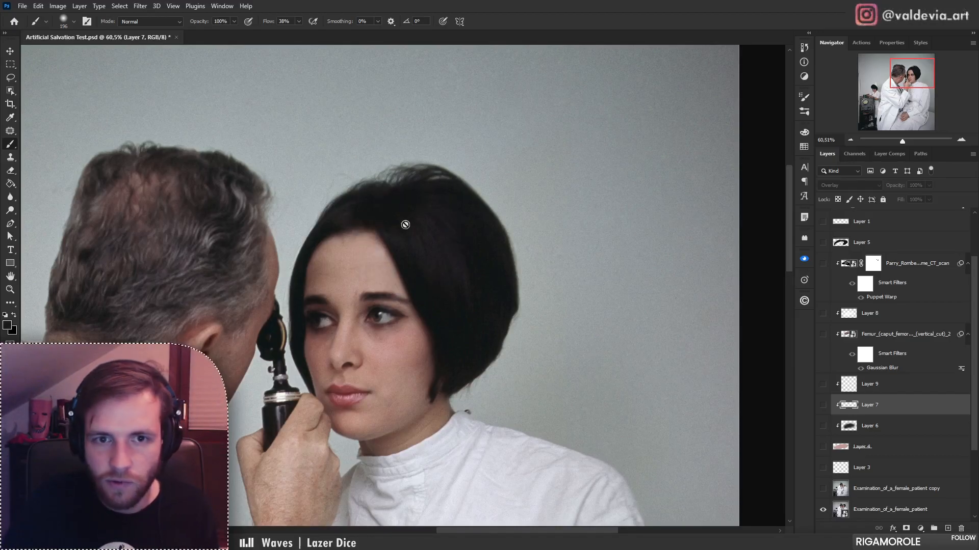
pyautogui.keyDown('alt'); pyautogui.click(345, 215); pyautogui.keyUp('alt')
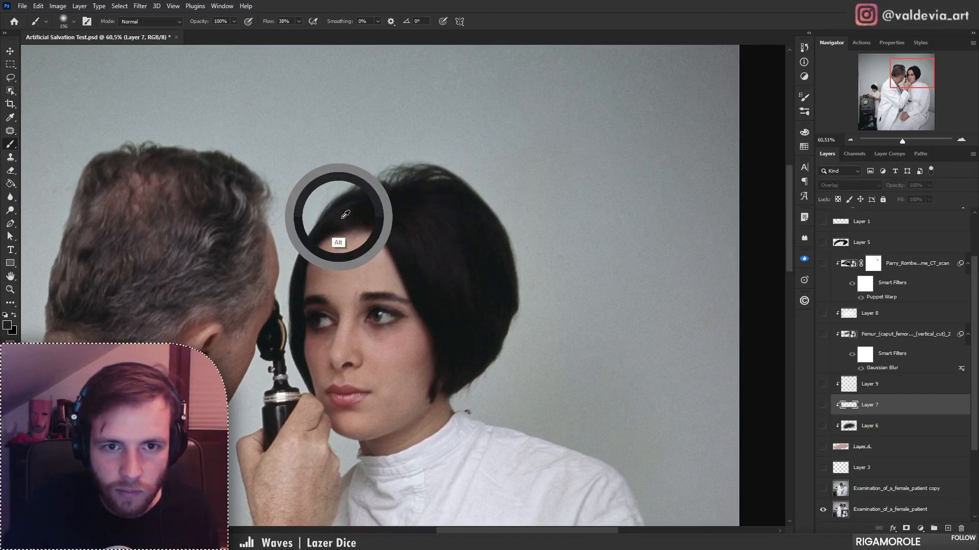
pyautogui.keyDown('alt'); pyautogui.click(823, 516); pyautogui.keyUp('alt')
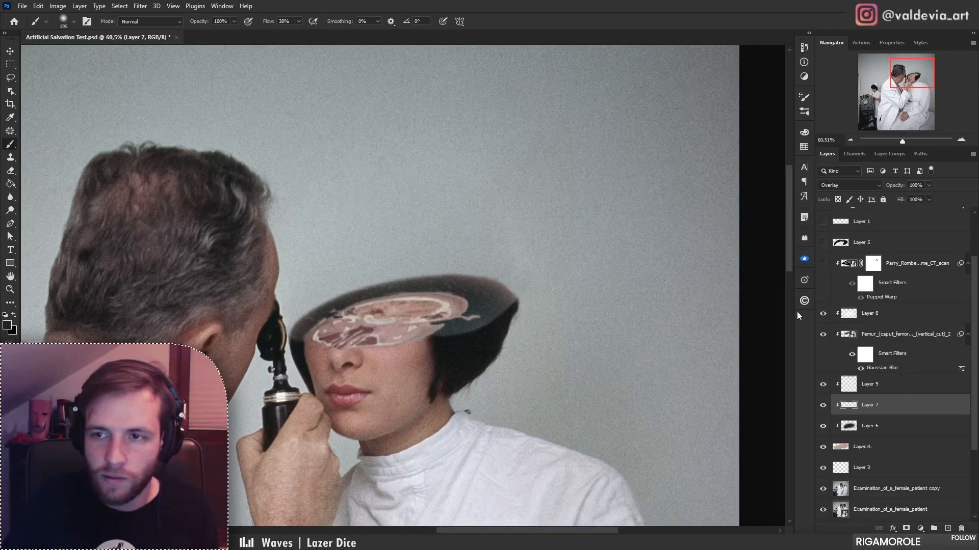
# - Select Layer 9 and paint the sampled hair colour over the cut surface on both sides of the cross-section
pyautogui.click(841, 185)
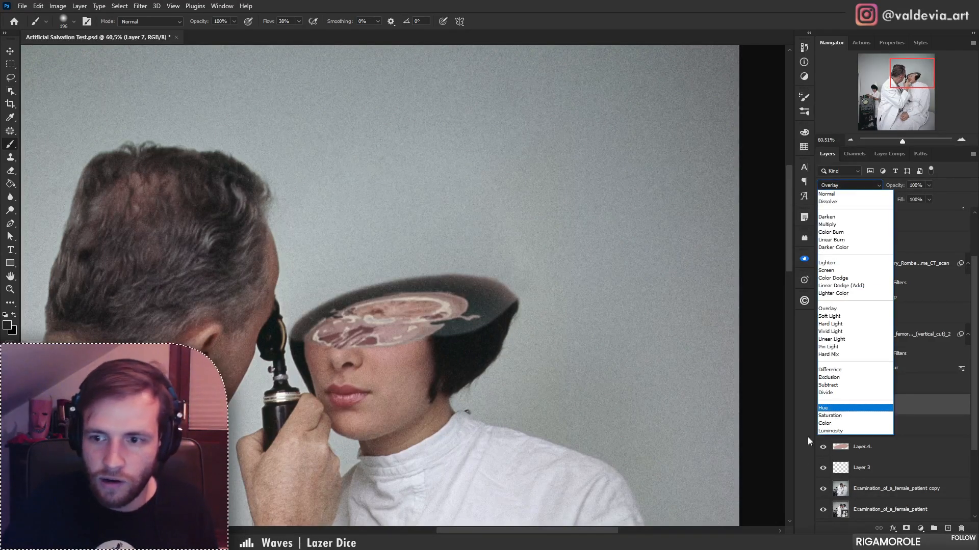
pyautogui.click(943, 391)
pyautogui.click(892, 387)
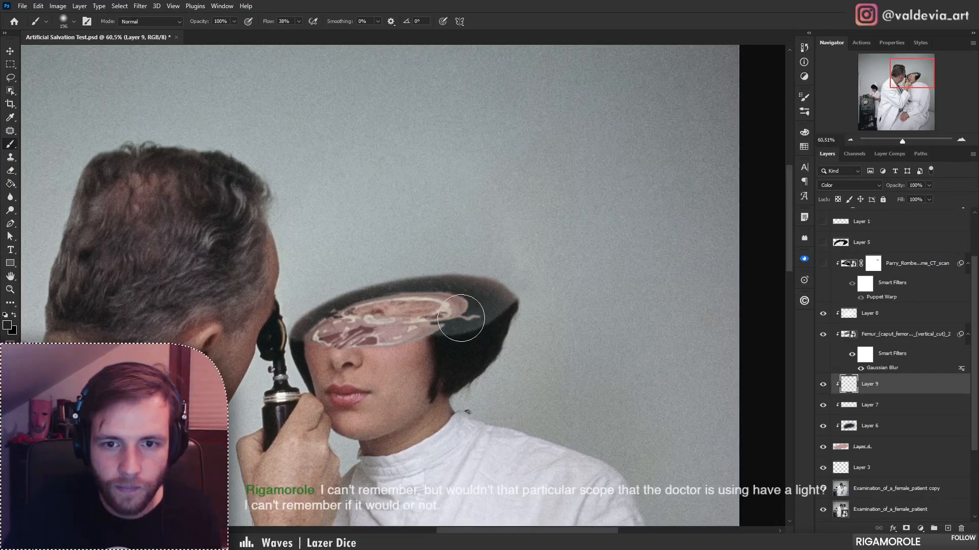
pyautogui.moveTo(467, 312)
pyautogui.mouseDown()
pyautogui.moveTo(490, 300)
pyautogui.moveTo(447, 305)
pyautogui.mouseUp()
pyautogui.moveTo(317, 342); pyautogui.dragTo(353, 317)
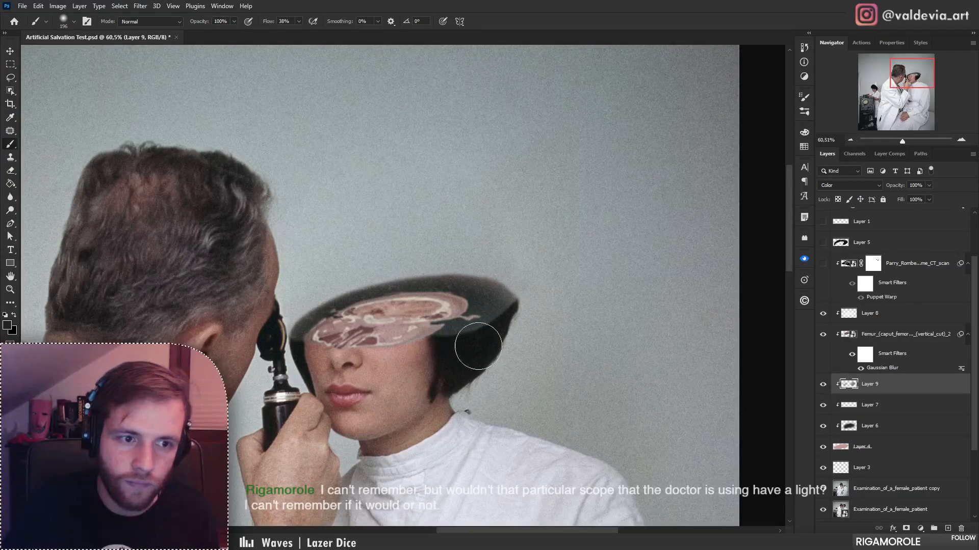
# - Set the foreground colour to dark yellow-brown 1e1806 and paint it over the cut hair beside the cross-section on Layer 9
pyautogui.click(8, 328)
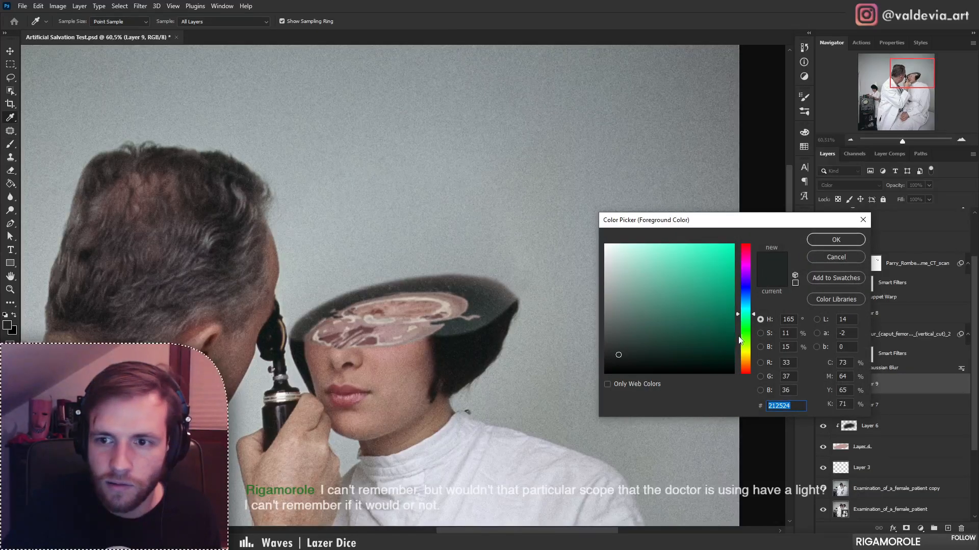
pyautogui.moveTo(750, 313); pyautogui.dragTo(748, 365)
pyautogui.click(445, 352)
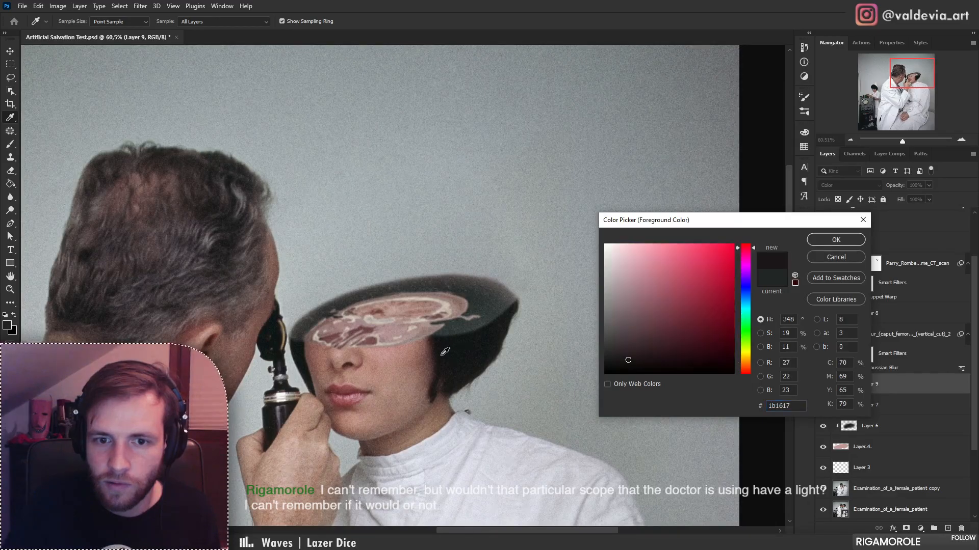
pyautogui.click(444, 352)
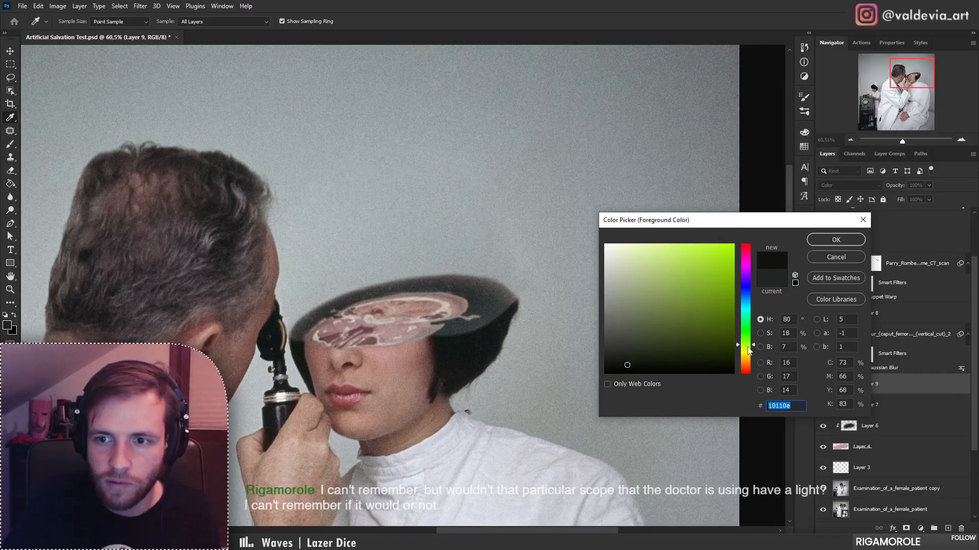
pyautogui.moveTo(749, 349); pyautogui.dragTo(750, 358)
pyautogui.moveTo(683, 354)
pyautogui.mouseDown()
pyautogui.moveTo(660, 345)
pyautogui.moveTo(679, 338)
pyautogui.moveTo(707, 358)
pyautogui.mouseUp()
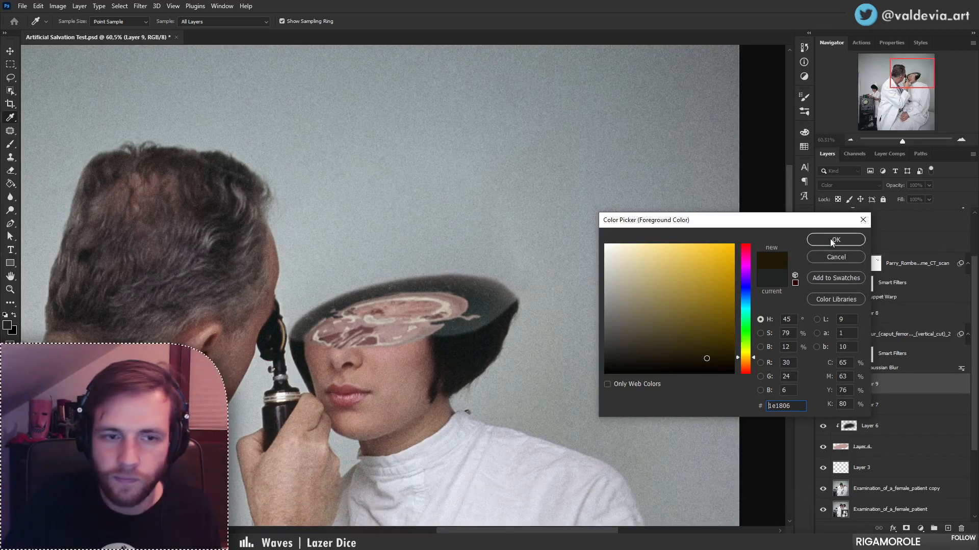
pyautogui.click(832, 243)
pyautogui.press('b')
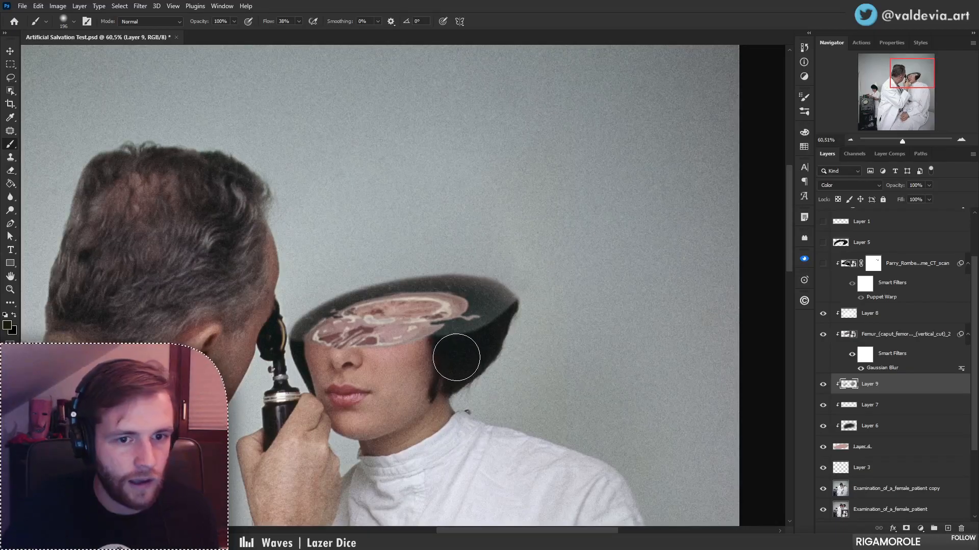
pyautogui.moveTo(496, 315)
pyautogui.mouseDown()
pyautogui.moveTo(465, 312)
pyautogui.moveTo(498, 291)
pyautogui.moveTo(301, 327)
pyautogui.moveTo(467, 278)
pyautogui.moveTo(498, 313)
pyautogui.mouseUp()
# - Shift the foreground colour to reddish brown 1e1106 and paint it over the cut hair around the cross-section
pyautogui.press('z')
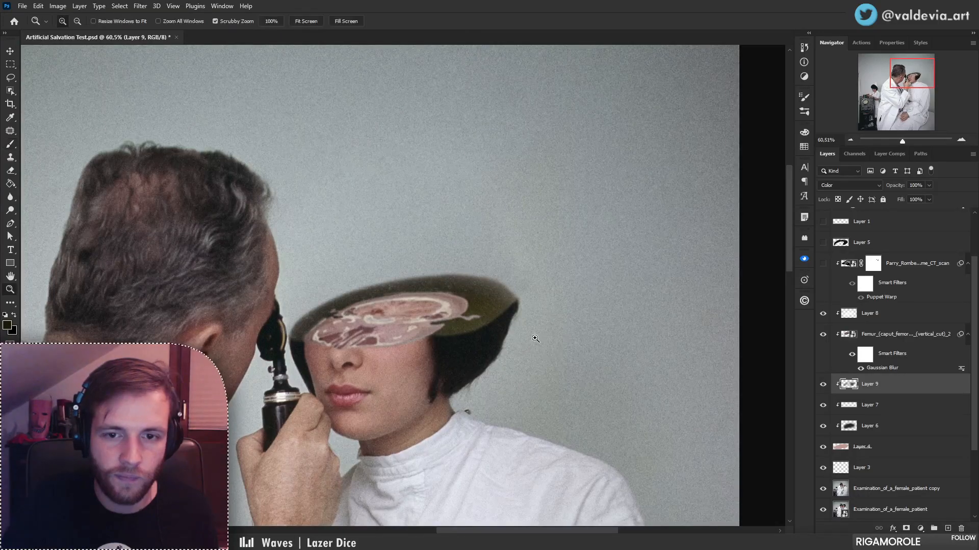
pyautogui.moveTo(485, 350); pyautogui.dragTo(417, 355)
pyautogui.moveTo(469, 334)
pyautogui.mouseDown()
pyautogui.moveTo(522, 351)
pyautogui.moveTo(500, 360)
pyautogui.moveTo(523, 360)
pyautogui.mouseUp()
pyautogui.press('b')
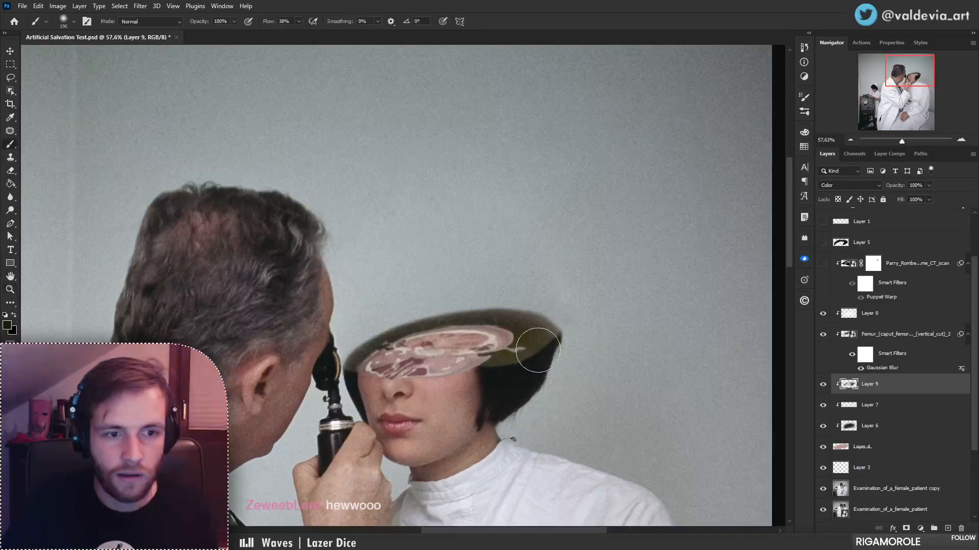
pyautogui.click(7, 328)
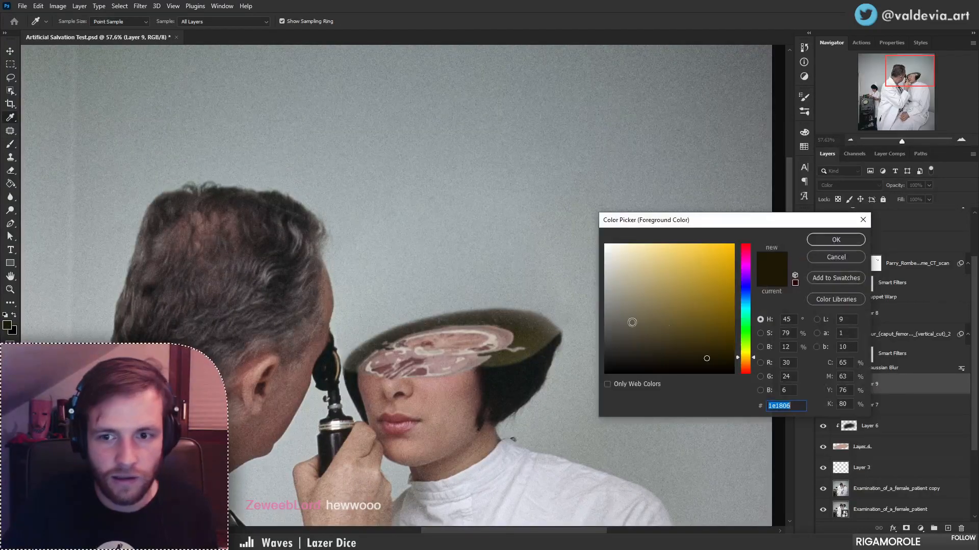
pyautogui.click(746, 365)
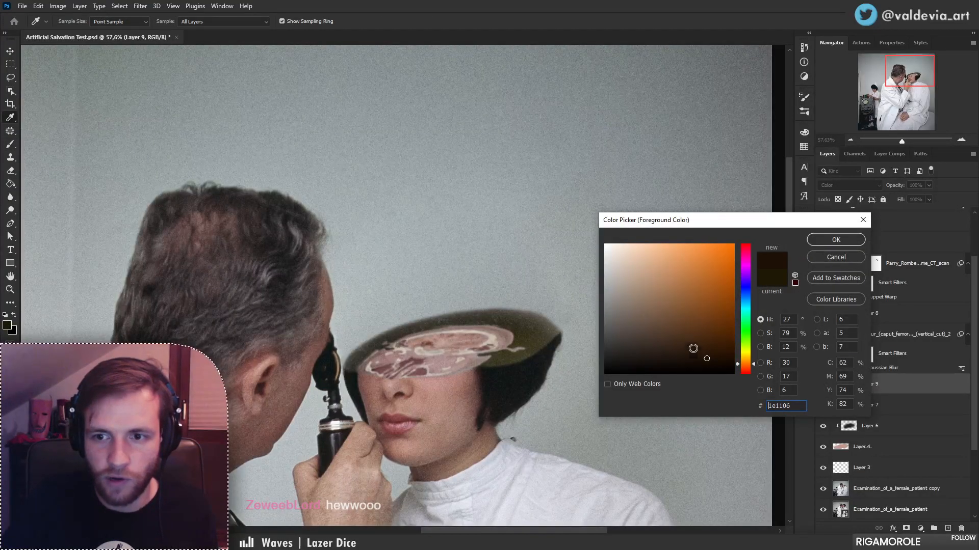
pyautogui.click(830, 241)
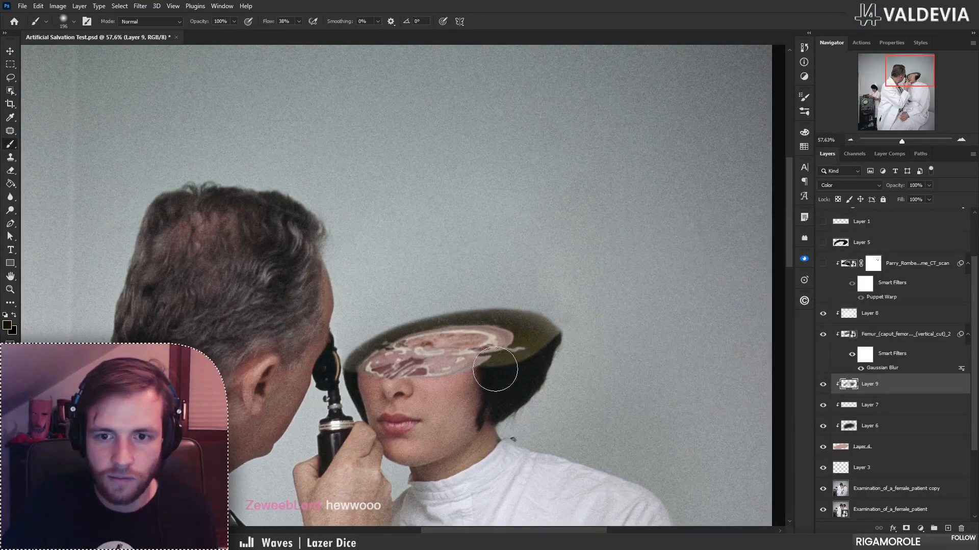
pyautogui.moveTo(495, 369)
pyautogui.mouseDown()
pyautogui.moveTo(586, 336)
pyautogui.moveTo(505, 318)
pyautogui.moveTo(372, 351)
pyautogui.moveTo(481, 349)
pyautogui.mouseUp()
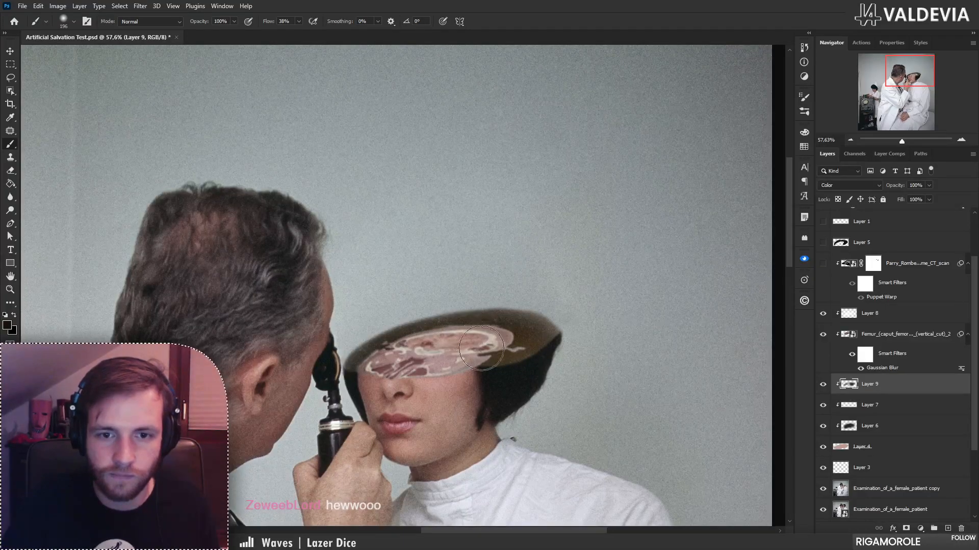
# - Enlarge the soft eraser to 187 px and erase excess brown tint from the cut surface on Layer 9
pyautogui.press('e')
pyautogui.rightClick(482, 349)
pyautogui.moveTo(343, 361)
pyautogui.mouseDown()
pyautogui.moveTo(483, 322)
pyautogui.moveTo(497, 368)
pyautogui.mouseUp()
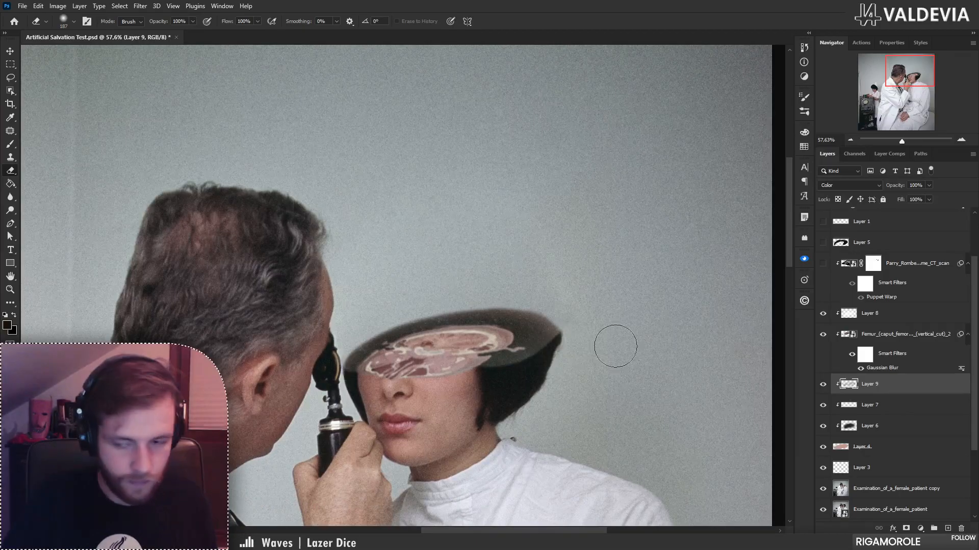
# - Compare the cut head with Layer 7 and Layer 8 hidden and shown, undoing any test edits
pyautogui.click(902, 405)
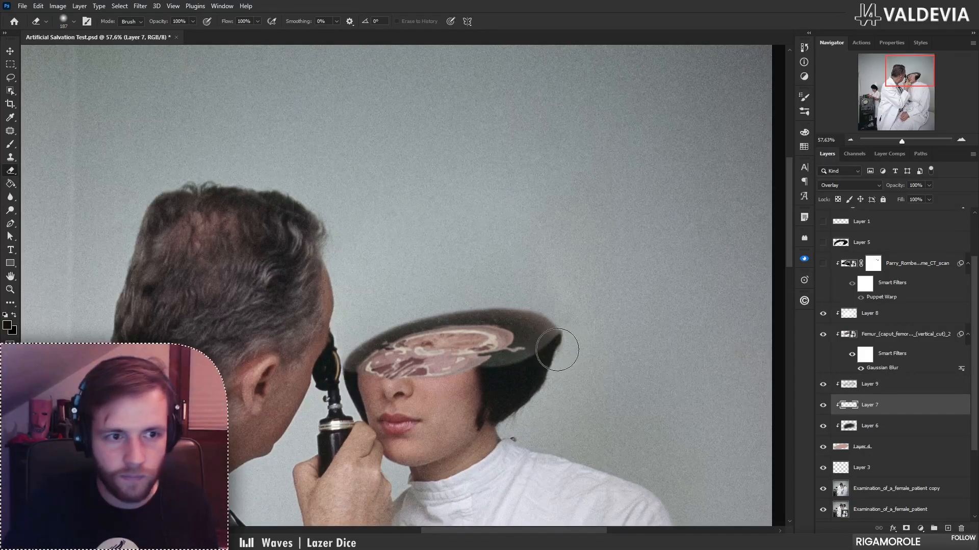
pyautogui.hotkey('ctrl', 'z')
pyautogui.click(823, 405)
pyautogui.click(823, 406)
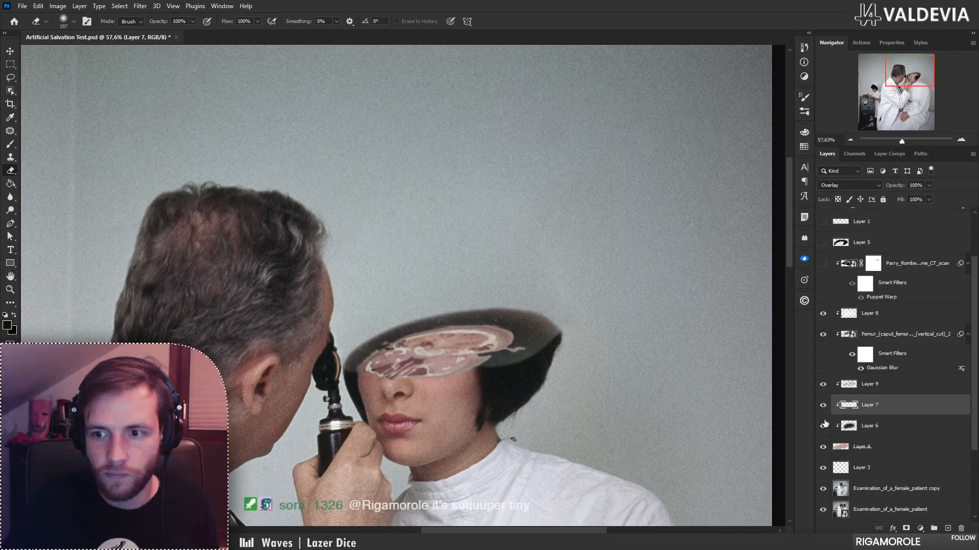
pyautogui.click(822, 313)
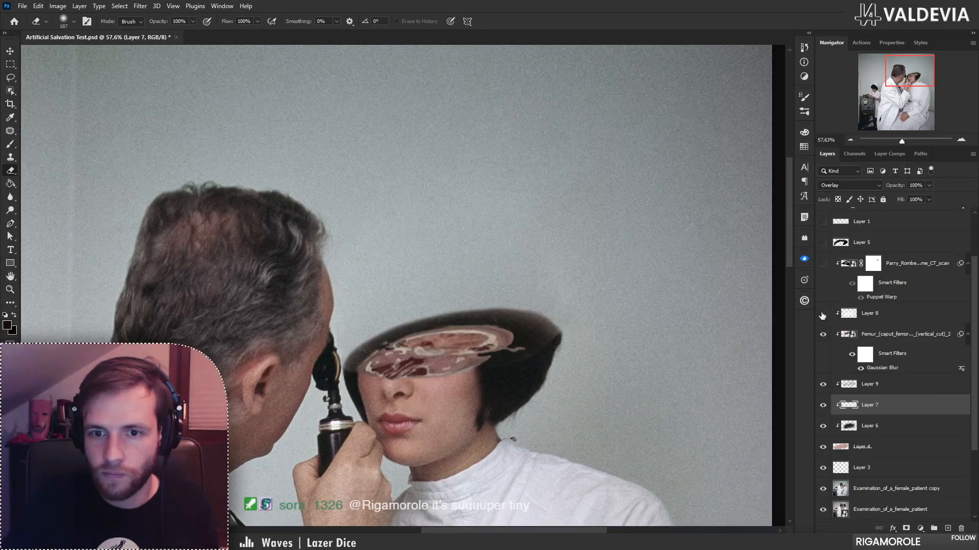
pyautogui.click(822, 313)
pyautogui.click(869, 313)
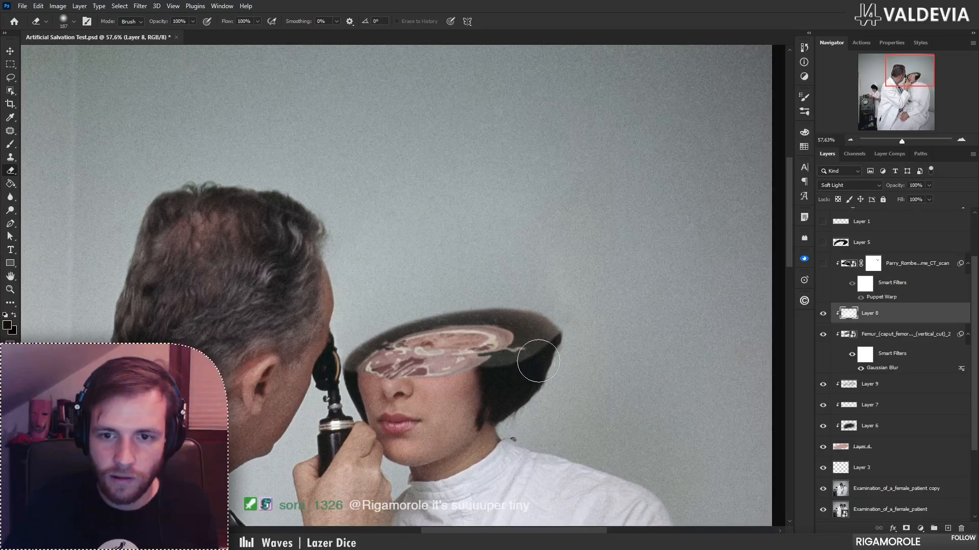
pyautogui.hotkey('ctrl', 'z')
# - Check Layer 9's tint by hiding and showing it, and move the layer above Layer 8
pyautogui.click(884, 390)
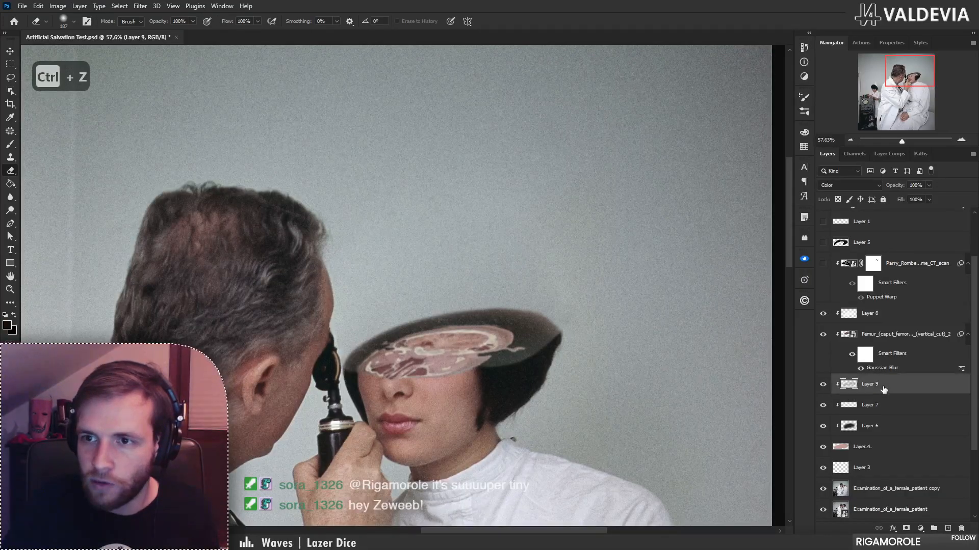
pyautogui.click(823, 387)
pyautogui.click(824, 386)
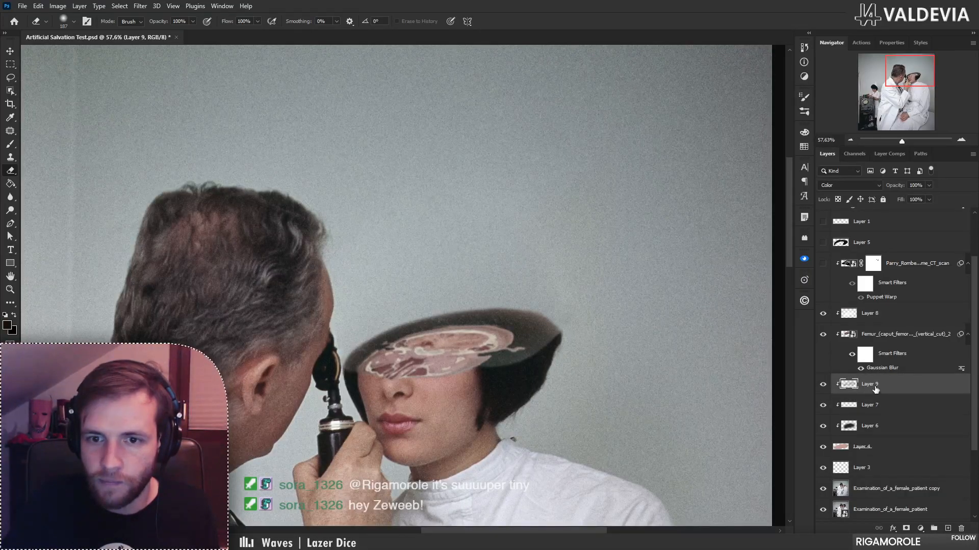
pyautogui.moveTo(849, 385); pyautogui.dragTo(843, 323)
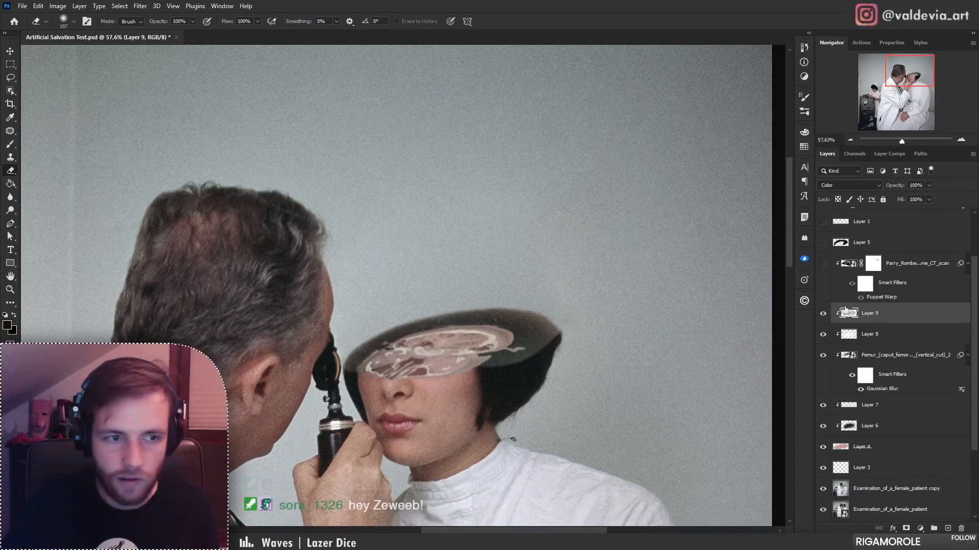
# - Undo the last two edits on Layer 9 and reduce the soft brush to 139 px
pyautogui.press('b')
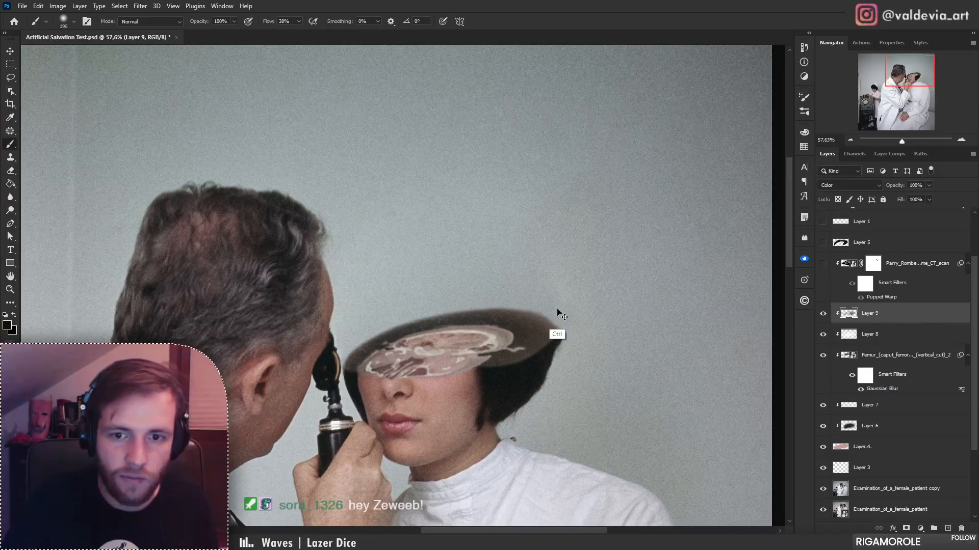
pyautogui.hotkey('ctrl', 'z')
pyautogui.hotkey('ctrl', 'z')
pyautogui.rightClick(569, 292)
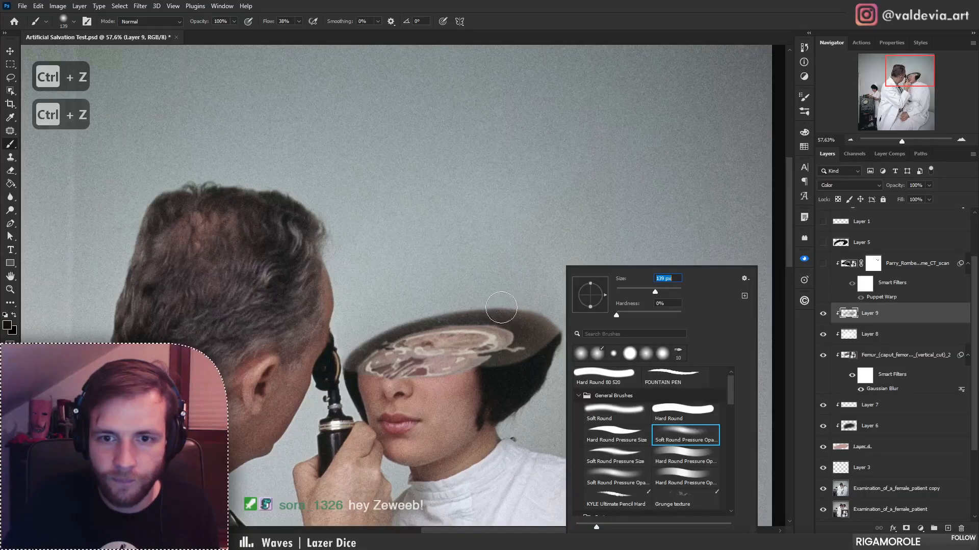
pyautogui.press('Escape')
# - Examine the colour correction across the whole picture and close up on the patient's cut head
pyautogui.press('z')
pyautogui.click(489, 307)
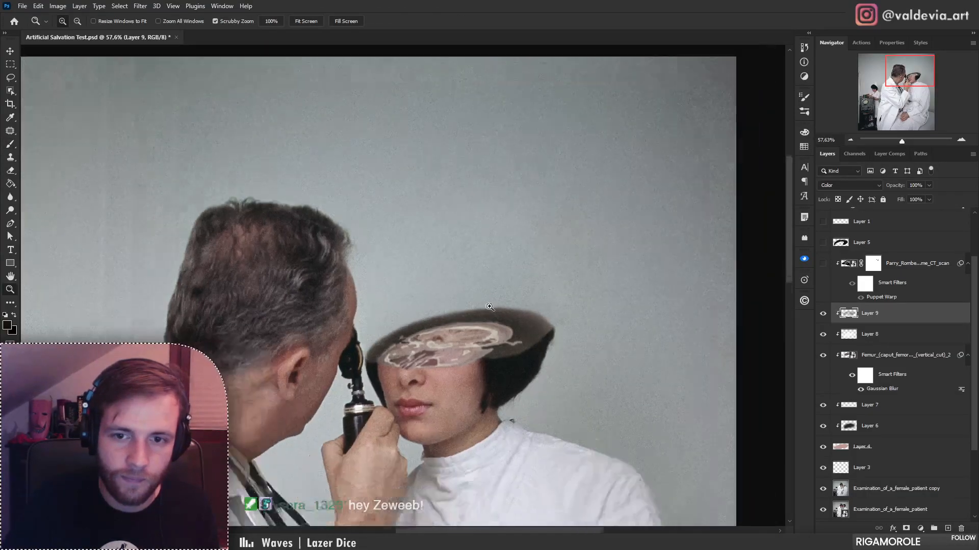
pyautogui.moveTo(490, 307)
pyautogui.mouseDown()
pyautogui.moveTo(444, 304)
pyautogui.moveTo(461, 306)
pyautogui.mouseUp()
pyautogui.press('b')
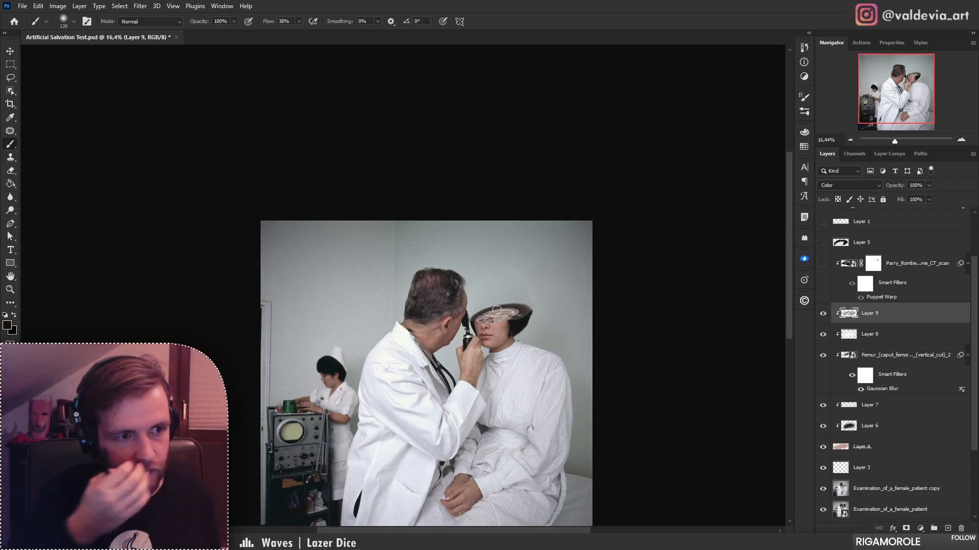
pyautogui.press('z')
pyautogui.moveTo(506, 302); pyautogui.dragTo(491, 313)
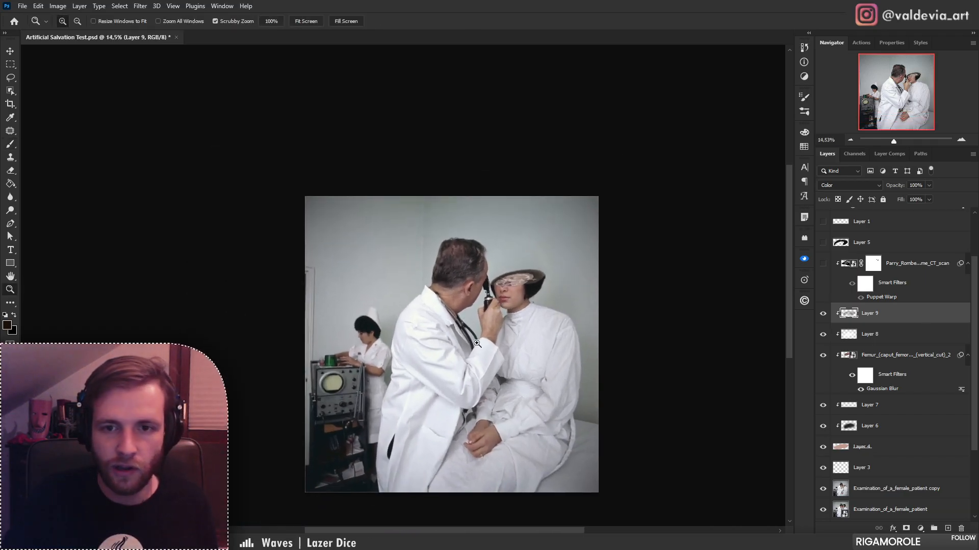
pyautogui.press('b')
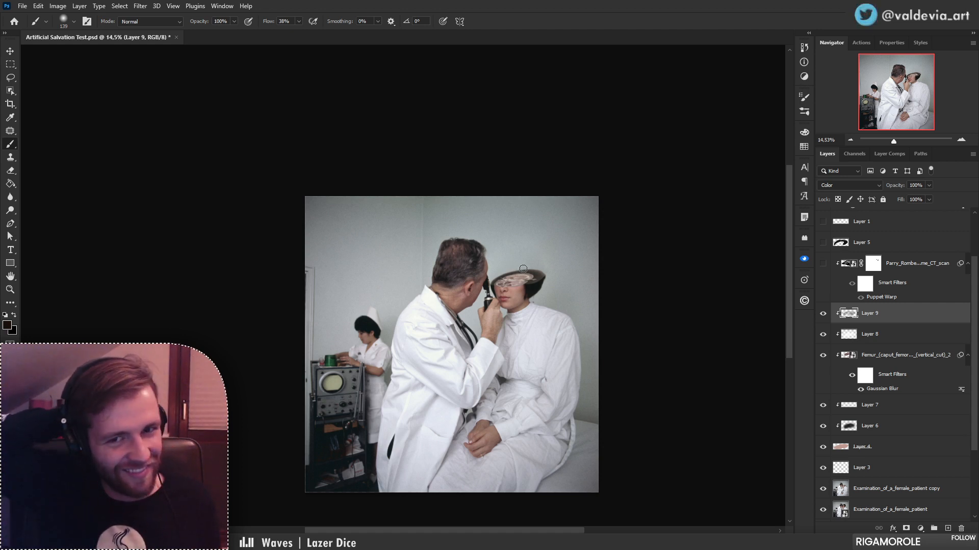
pyautogui.moveTo(476, 274)
pyautogui.mouseDown()
pyautogui.moveTo(504, 273)
pyautogui.moveTo(492, 271)
pyautogui.mouseUp()
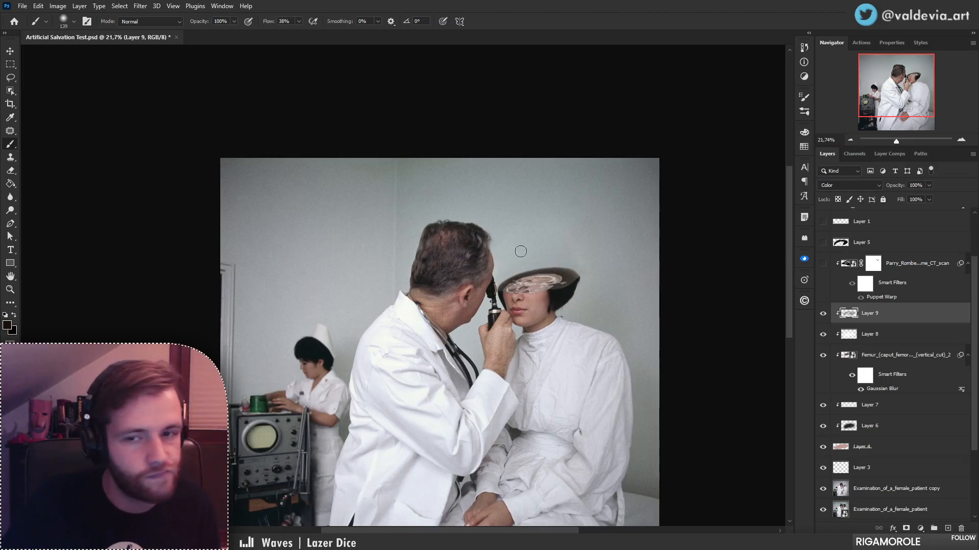
pyautogui.moveTo(520, 251); pyautogui.dragTo(623, 275)
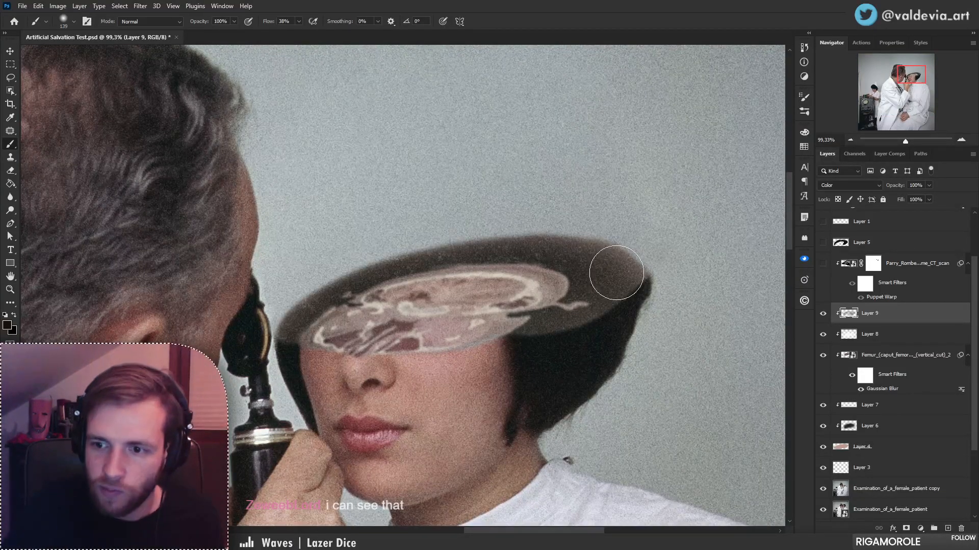
# - Check Layer 8 hidden and shown, and try erasing its lightening around the scan's rear gap with a 20 px soft eraser
pyautogui.click(822, 334)
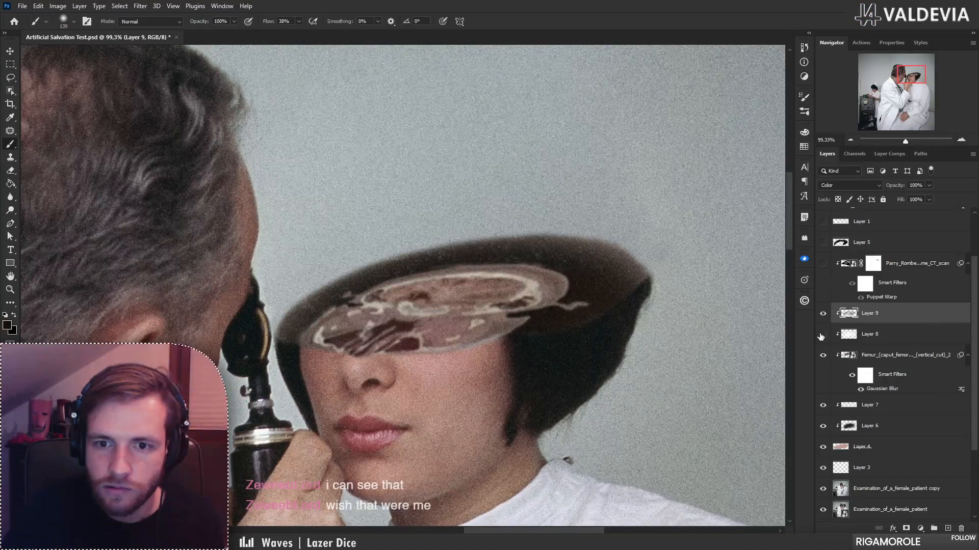
pyautogui.click(823, 334)
pyautogui.click(865, 342)
pyautogui.press('e')
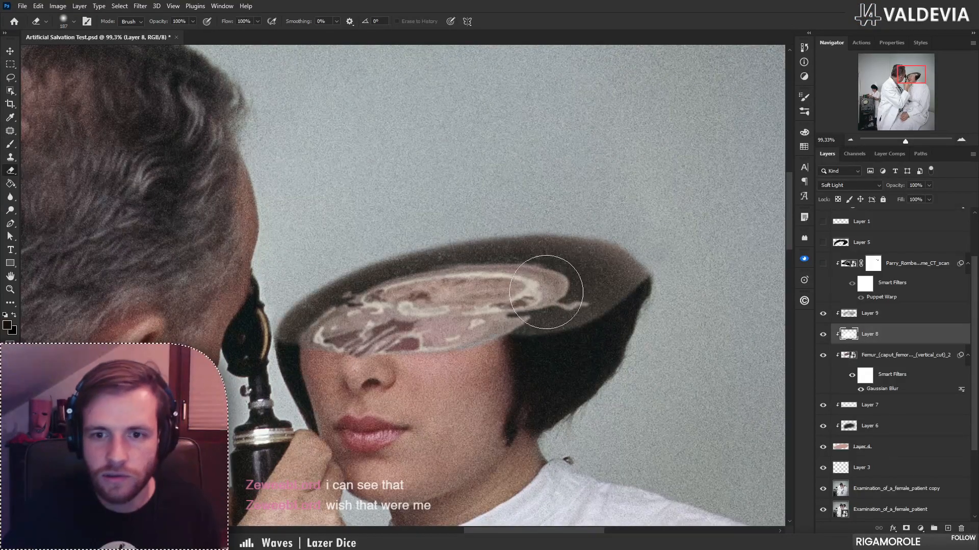
pyautogui.rightClick(561, 287)
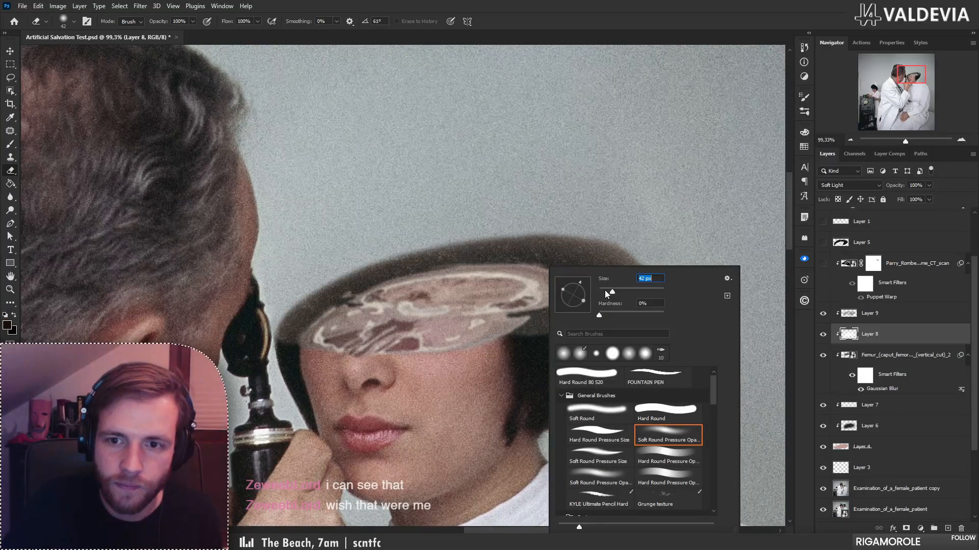
pyautogui.moveTo(512, 313); pyautogui.dragTo(555, 308)
pyautogui.hotkey('ctrl', 'z')
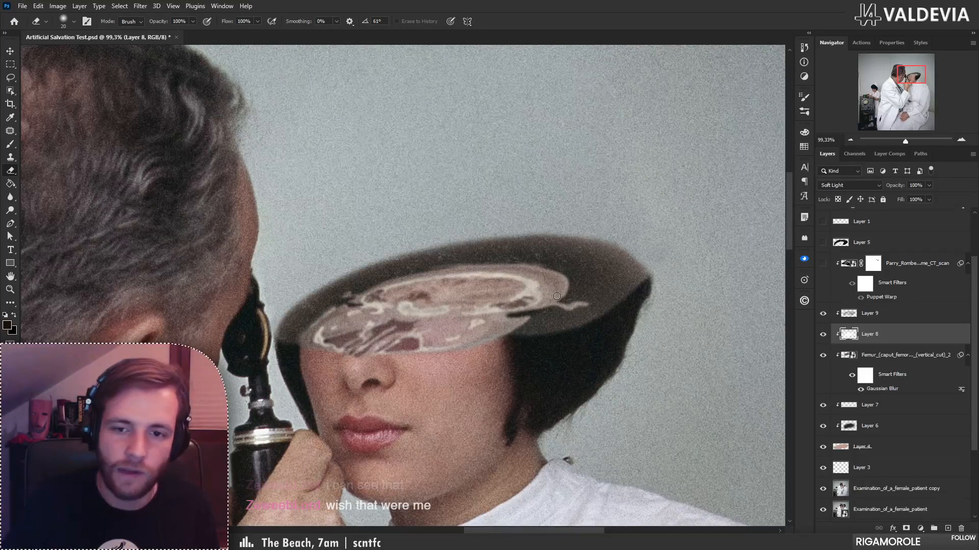
pyautogui.scroll(-4, 564, 307)
pyautogui.scroll(5, 509, 321)
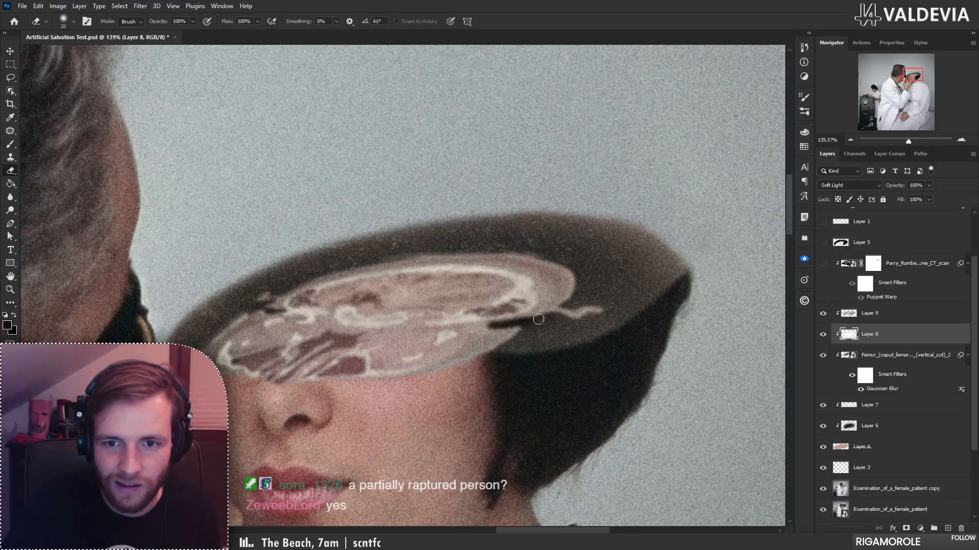
pyautogui.hotkey('ctrl', 'z')
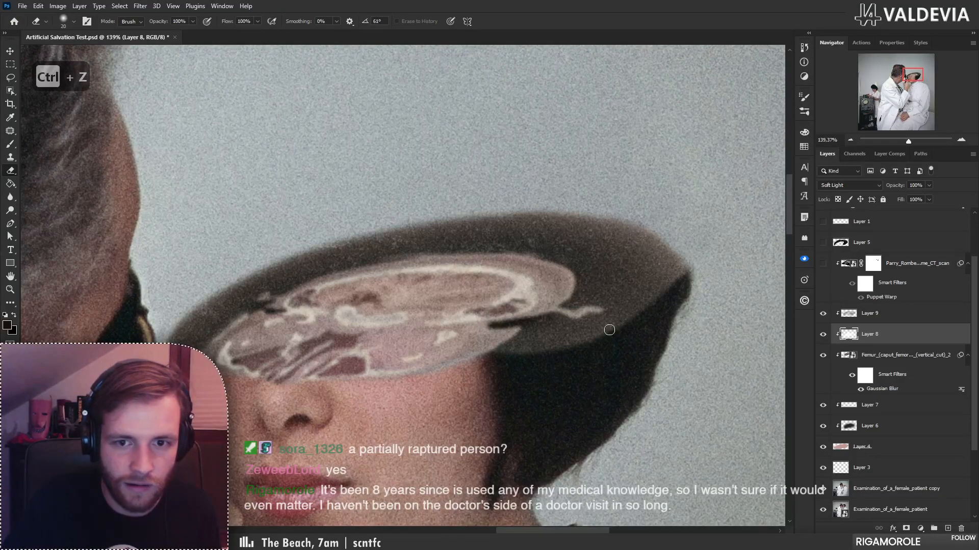
# - Try painting black on Layer 8 along the dark gap at the scan's rear edge with a 40 px soft brush
pyautogui.press('b')
pyautogui.press('z')
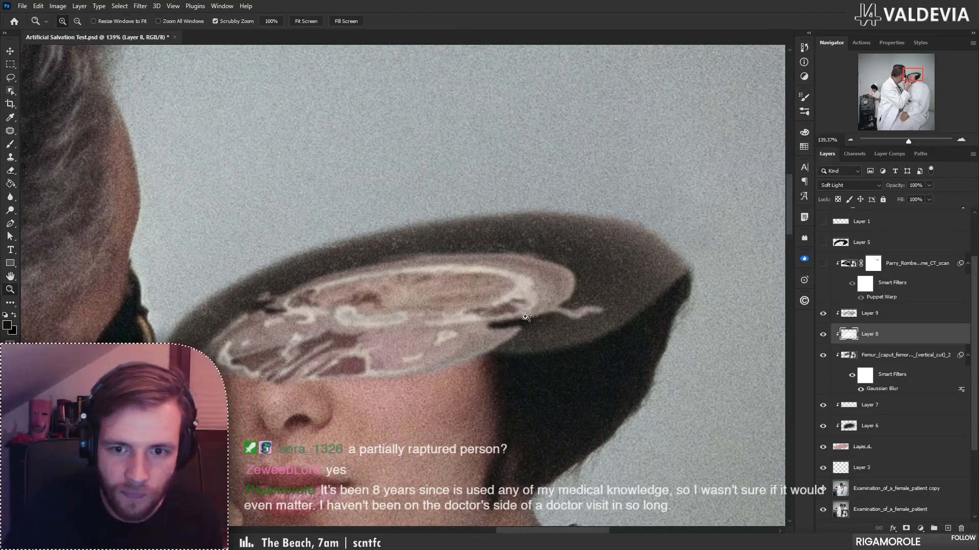
pyautogui.moveTo(507, 320)
pyautogui.mouseDown()
pyautogui.moveTo(453, 327)
pyautogui.moveTo(467, 321)
pyautogui.mouseUp()
pyautogui.press('b')
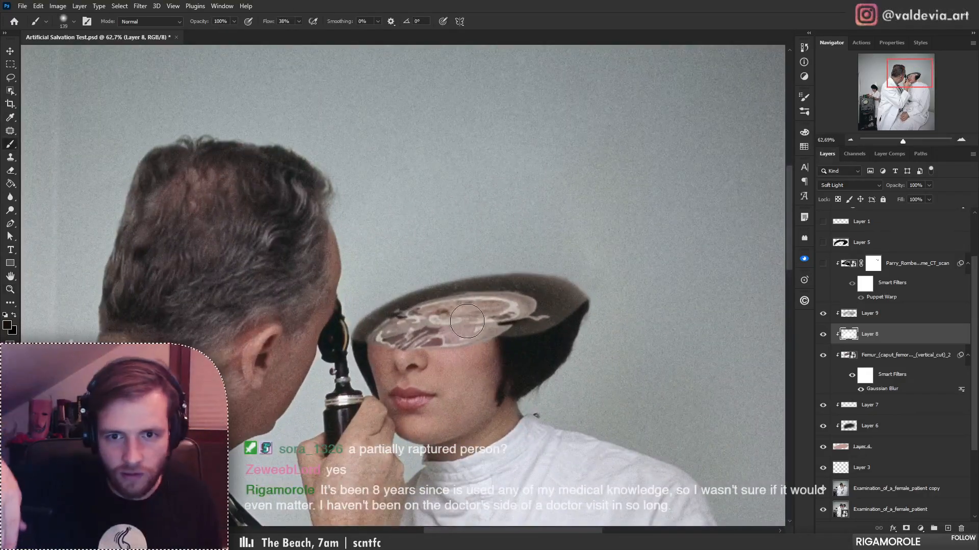
pyautogui.press('z')
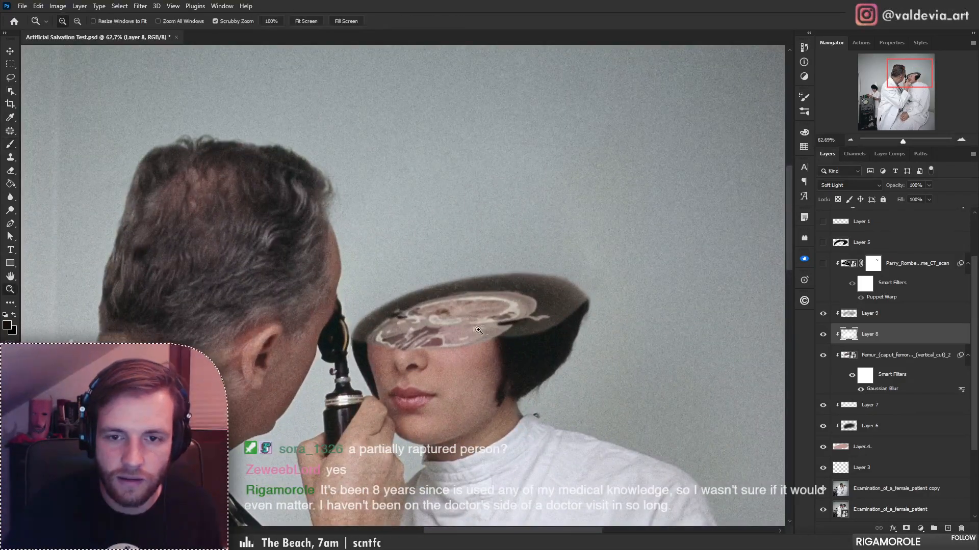
pyautogui.moveTo(467, 321); pyautogui.dragTo(515, 317)
pyautogui.press('b')
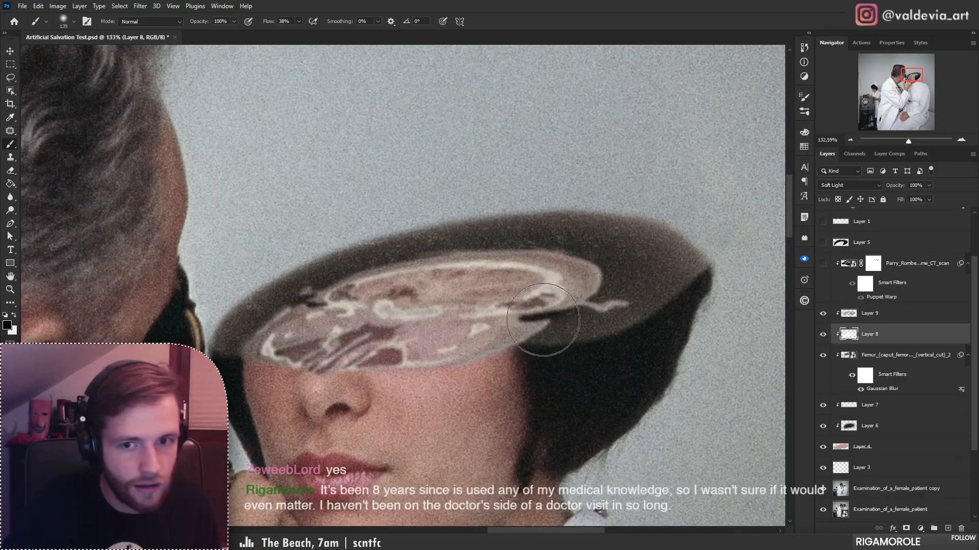
pyautogui.rightClick(549, 326)
pyautogui.click(610, 292)
pyautogui.moveTo(524, 317); pyautogui.dragTo(563, 309)
pyautogui.hotkey('ctrl', 'z')
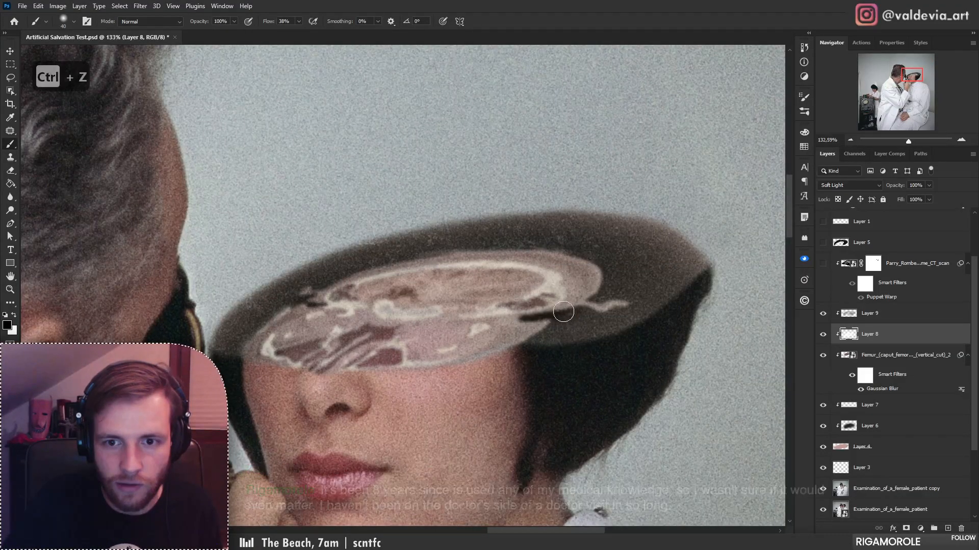
# - Switch to Layer 9 and reduce the soft brush to 10 px
pyautogui.rightClick(564, 309)
pyautogui.click(887, 317)
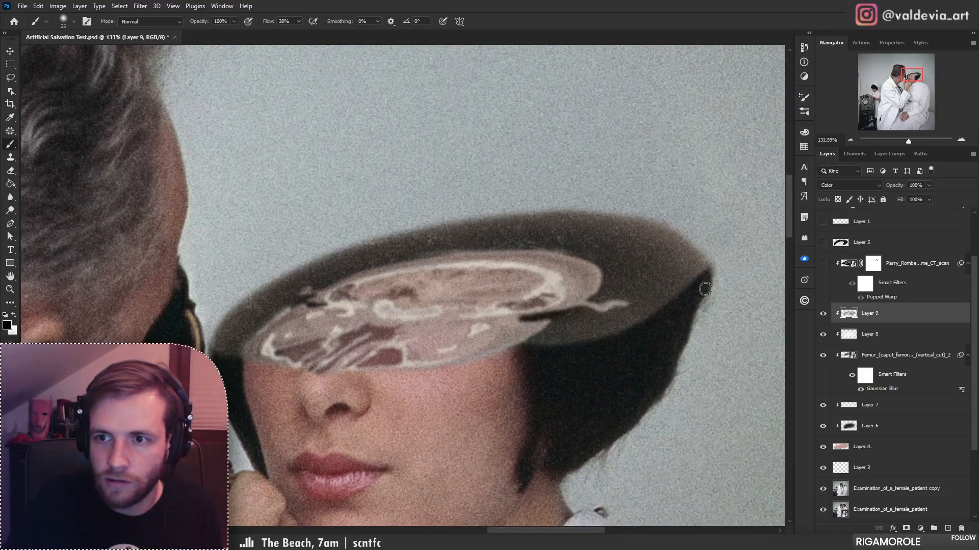
pyautogui.rightClick(565, 300)
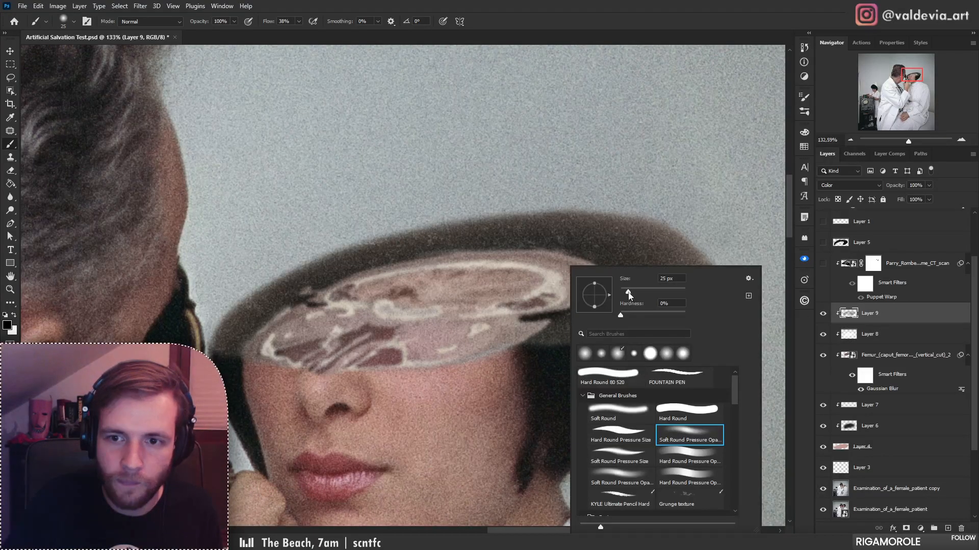
pyautogui.press('Return')
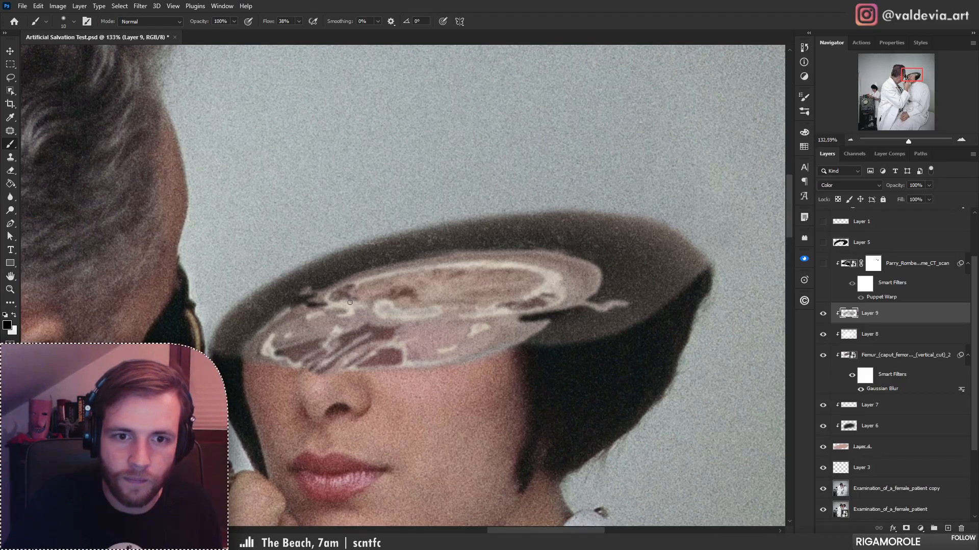
# - Erase Layer 8's lightening over the dark cavities above the patient's nose with a 20 px soft eraser
pyautogui.click(883, 339)
pyautogui.press('e')
pyautogui.moveTo(395, 352)
pyautogui.mouseDown()
pyautogui.moveTo(368, 362)
pyautogui.moveTo(400, 361)
pyautogui.mouseUp()
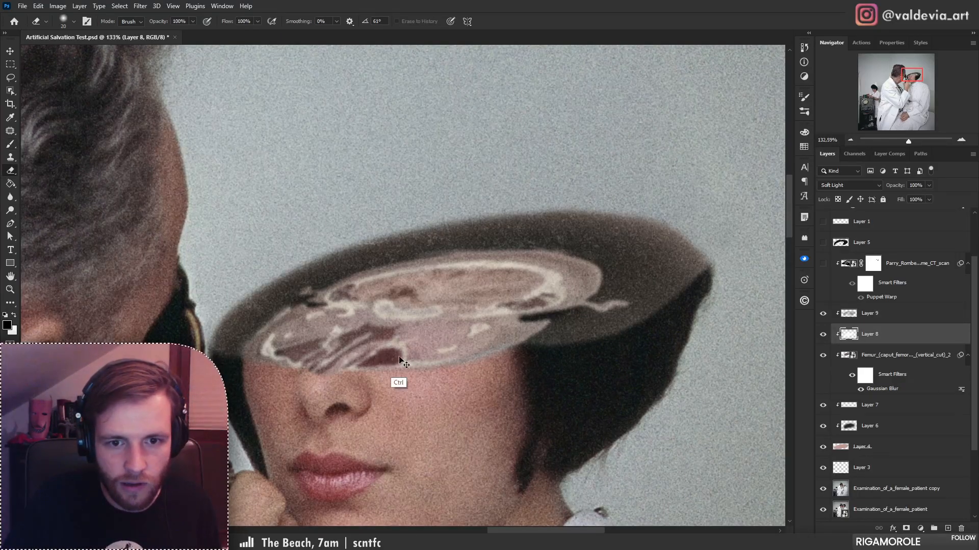
pyautogui.hotkey('ctrl', 'z')
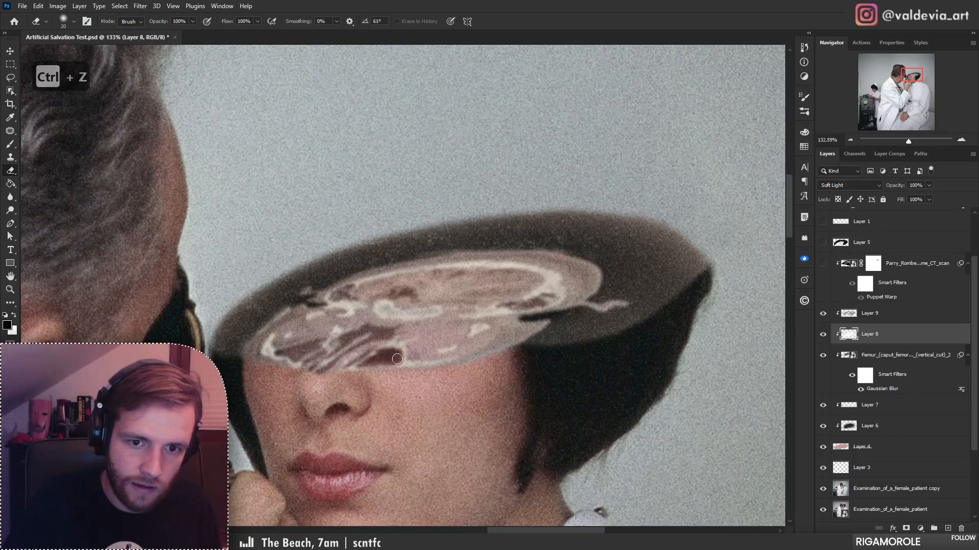
pyautogui.moveTo(336, 360)
pyautogui.mouseDown()
pyautogui.moveTo(362, 347)
pyautogui.moveTo(319, 346)
pyautogui.mouseUp()
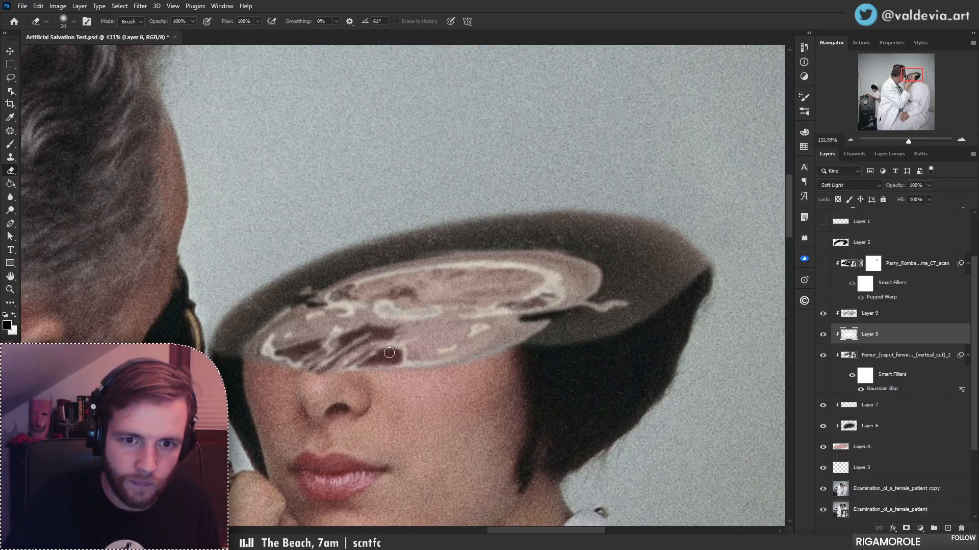
pyautogui.press('z')
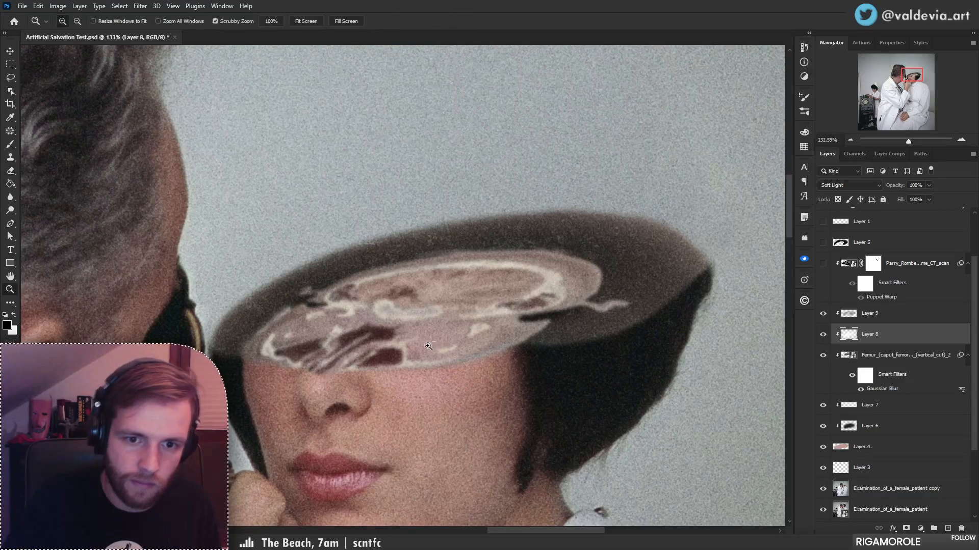
pyautogui.moveTo(405, 347)
pyautogui.mouseDown()
pyautogui.moveTo(325, 352)
pyautogui.moveTo(477, 334)
pyautogui.mouseUp()
pyautogui.press('e')
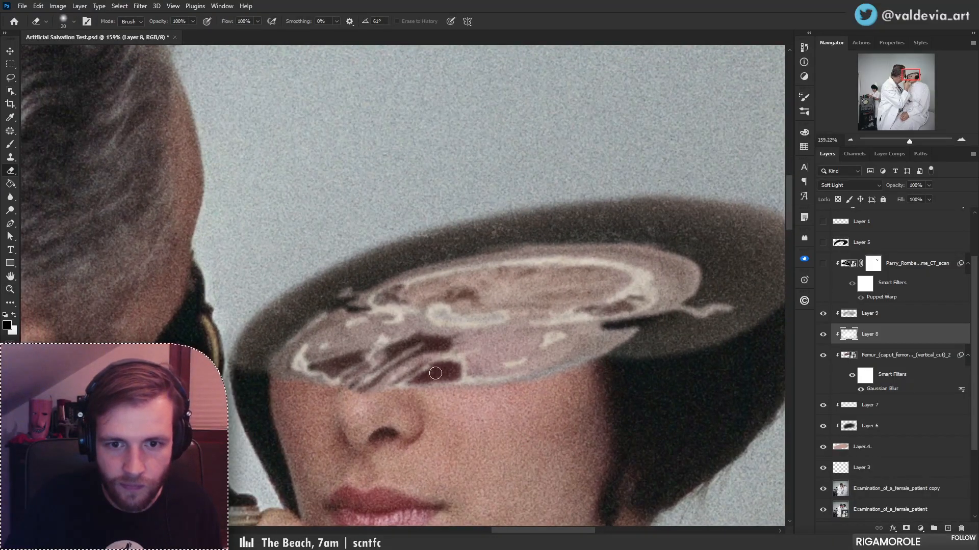
pyautogui.moveTo(363, 386); pyautogui.dragTo(425, 344)
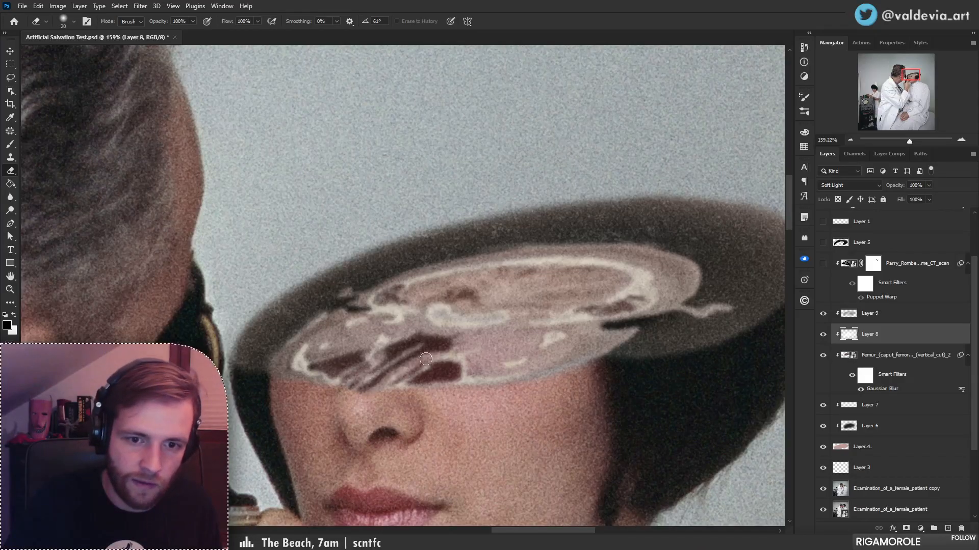
# - Examine the darkened cavities from afar and close up, and compare the cut head with the Femur texture layer hidden and shown
pyautogui.scroll(-8, 425, 359)
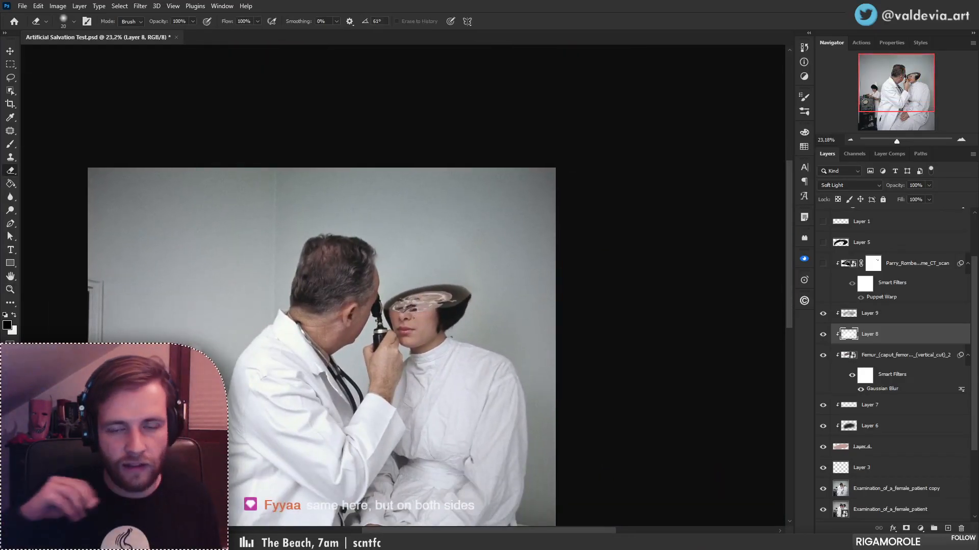
pyautogui.press('z')
pyautogui.moveTo(417, 302); pyautogui.dragTo(536, 277)
pyautogui.moveTo(507, 245); pyautogui.dragTo(519, 246)
pyautogui.press('e')
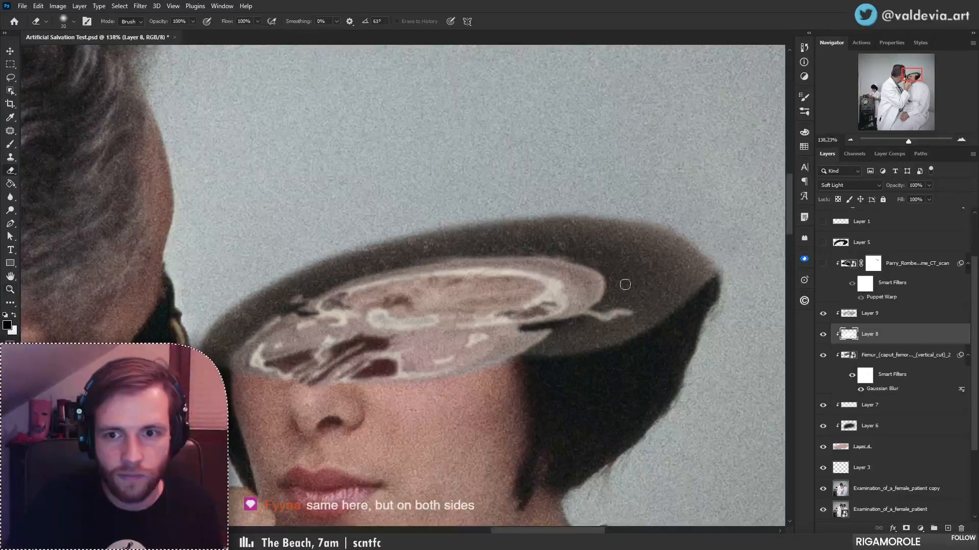
pyautogui.scroll(-3, 501, 281)
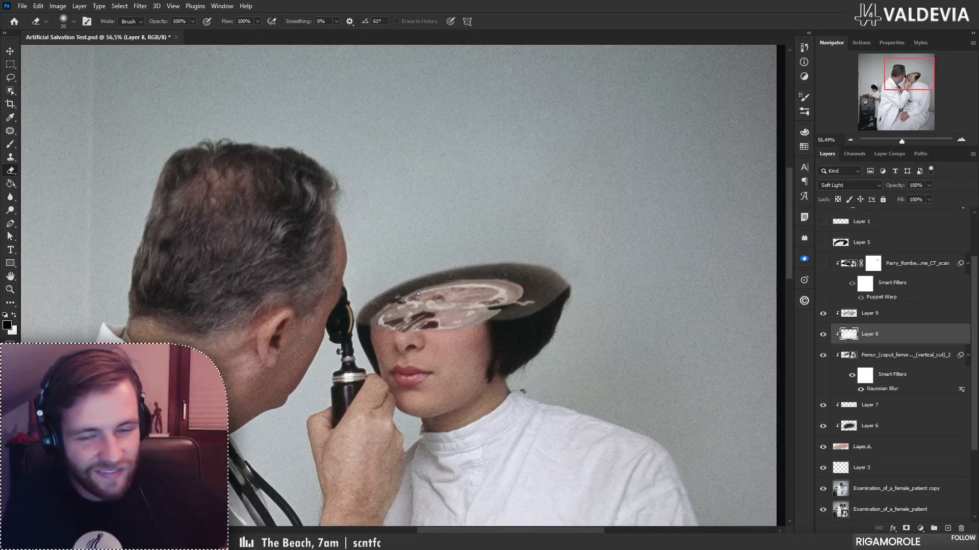
pyautogui.scroll(5, 404, 296)
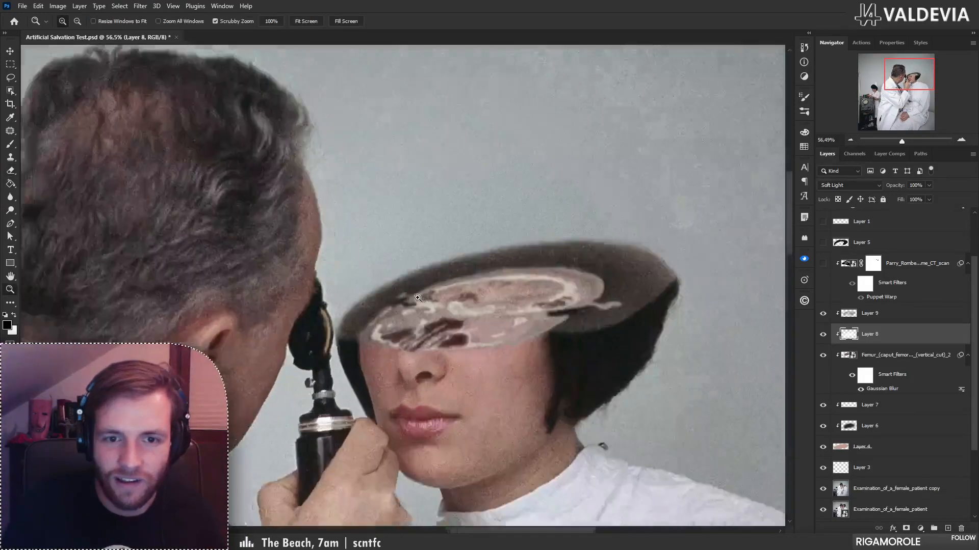
pyautogui.click(822, 356)
pyautogui.click(822, 361)
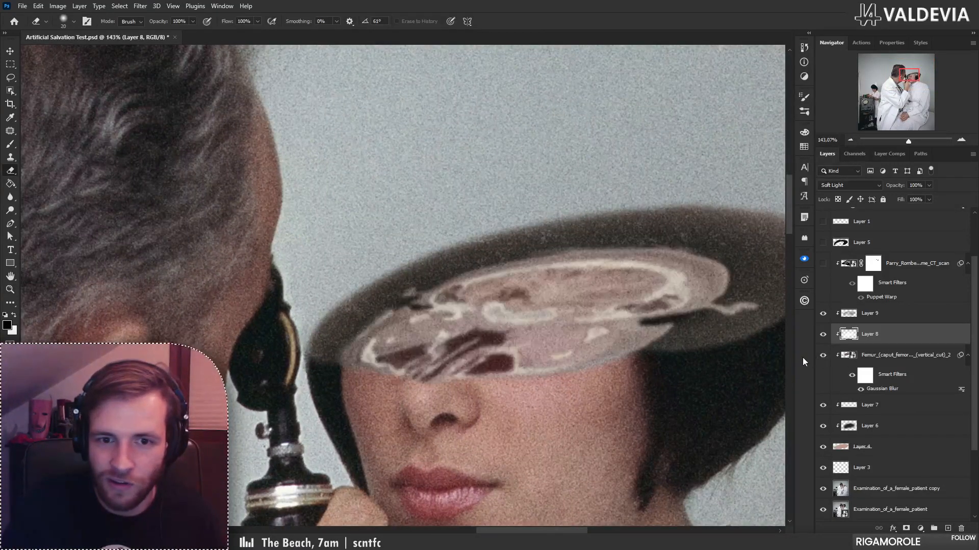
# - Add a layer mask to the Femur texture layer and paint it black beside the scan's front edge with 7 px and 32 px soft brushes
pyautogui.click(892, 359)
pyautogui.press('b')
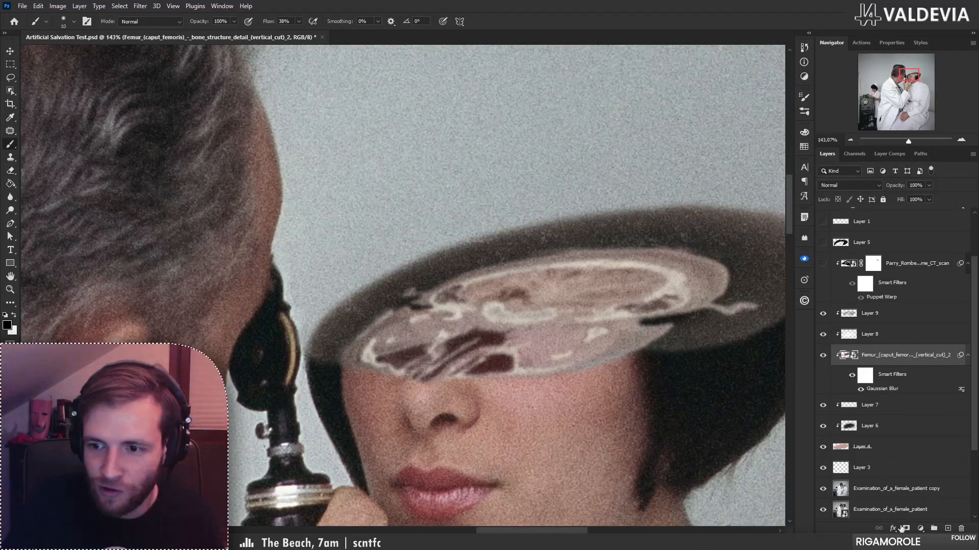
pyautogui.click(903, 528)
pyautogui.rightClick(474, 305)
pyautogui.click(473, 293)
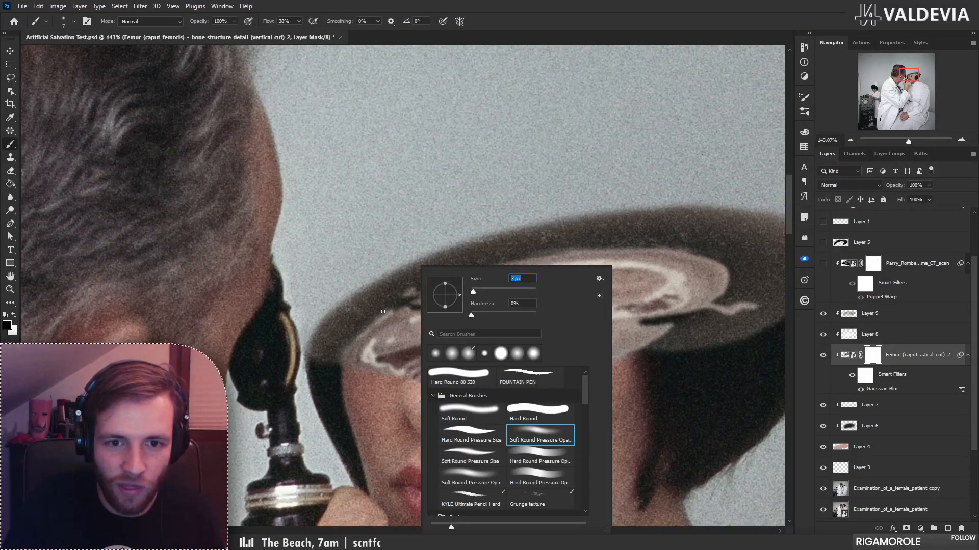
pyautogui.click(391, 314)
pyautogui.moveTo(397, 309); pyautogui.dragTo(354, 337)
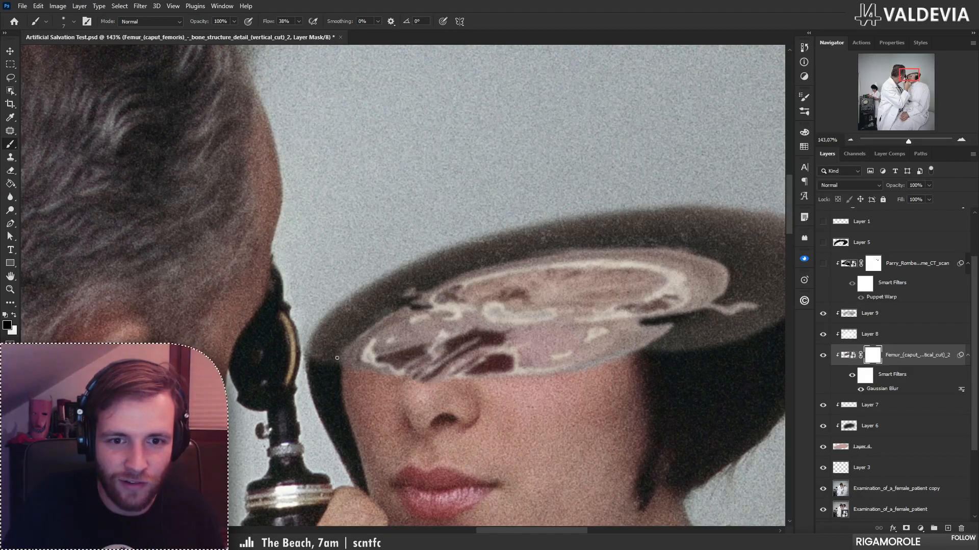
pyautogui.rightClick(414, 326)
pyautogui.click(477, 292)
pyautogui.click(380, 309)
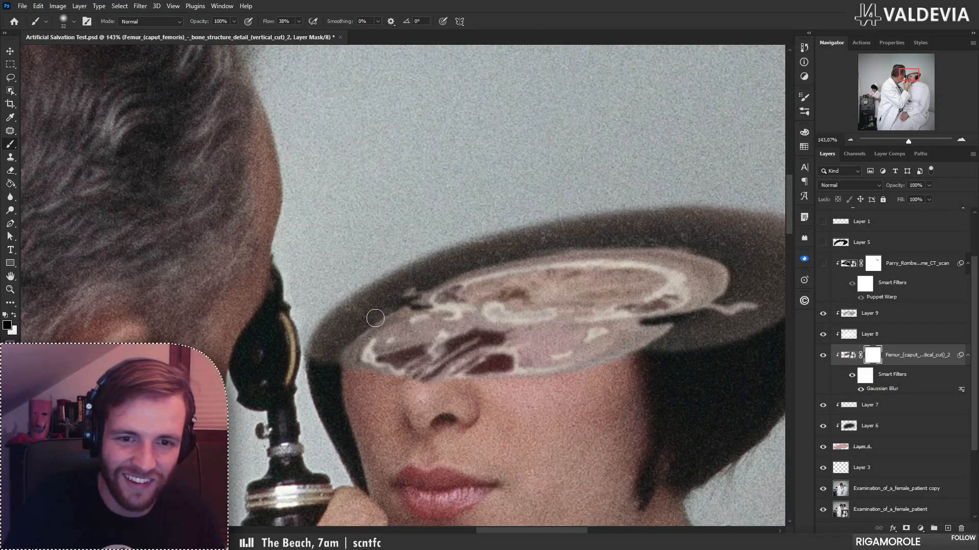
# - Undo the last stroke on the Femur layer's mask and reduce the soft brush to 12 px for the scan's rear edge
pyautogui.press('z')
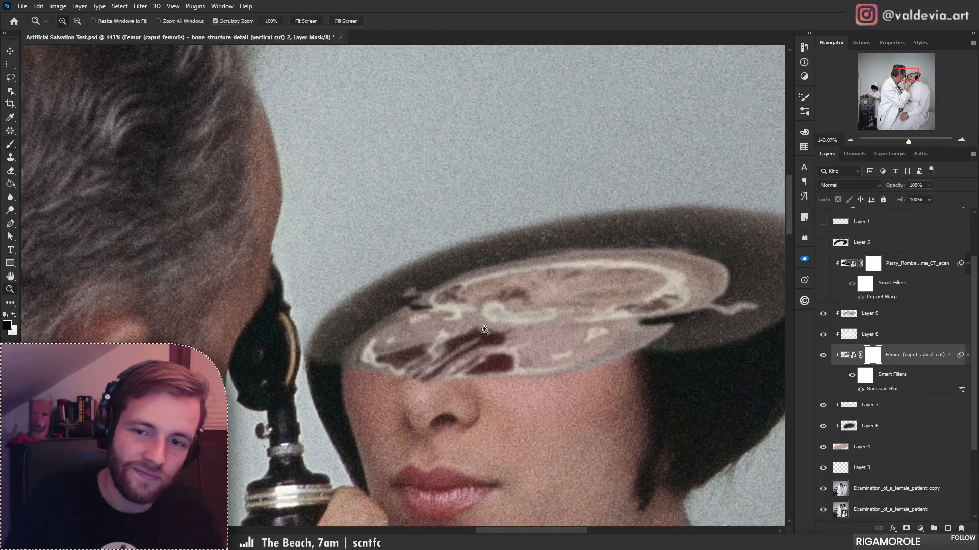
pyautogui.moveTo(484, 330); pyautogui.dragTo(431, 335)
pyautogui.moveTo(553, 335); pyautogui.dragTo(619, 333)
pyautogui.press('b')
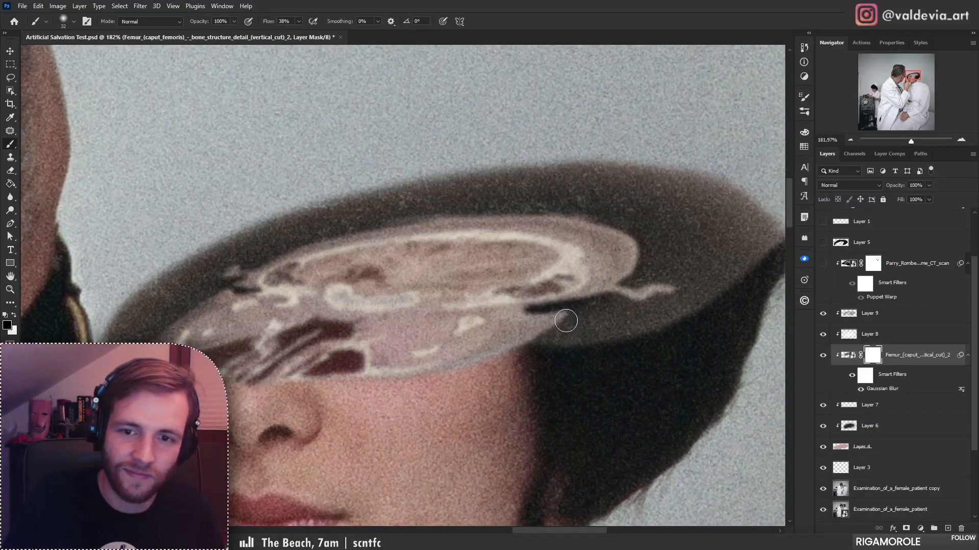
pyautogui.hotkey('ctrl', 'z')
pyautogui.rightClick(569, 326)
pyautogui.click(626, 292)
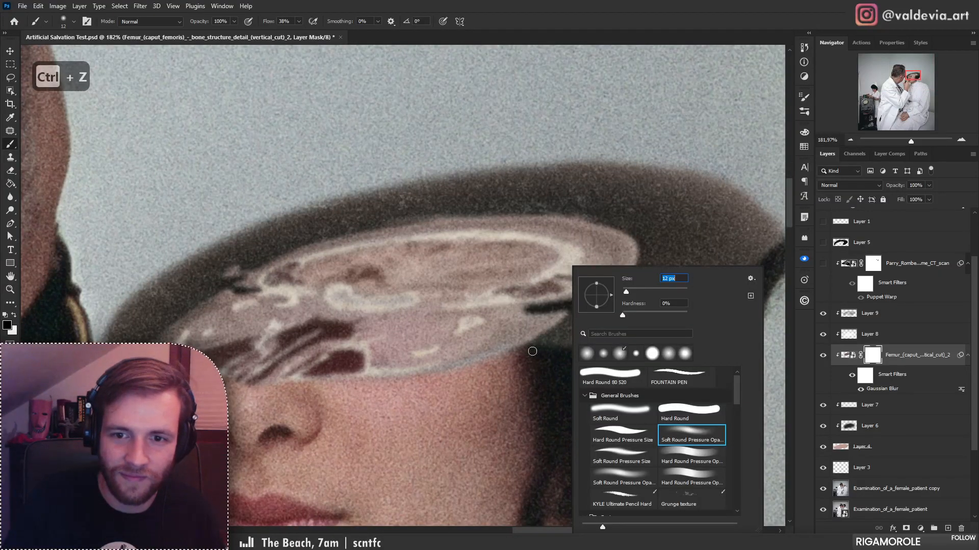
pyautogui.press('Return')
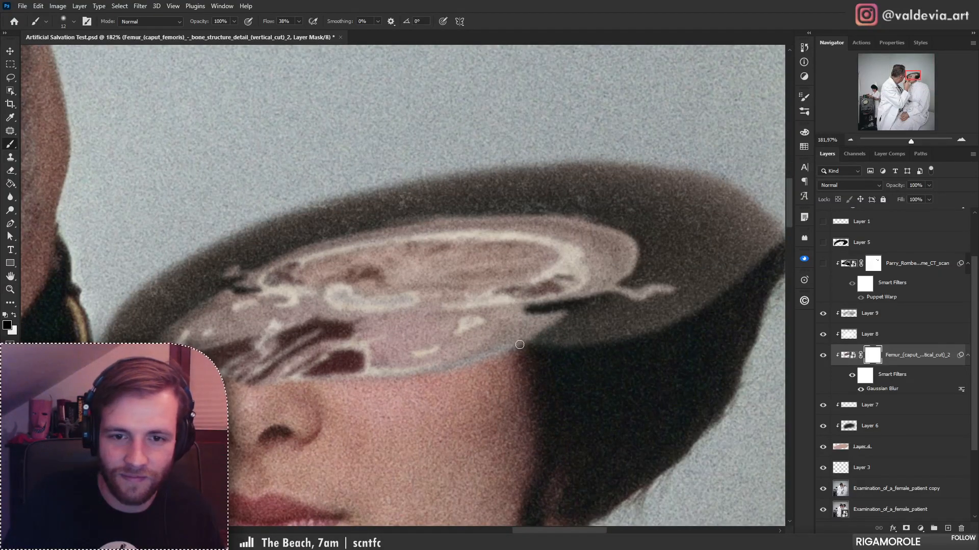
# - Make Layer 9 active and sample the pinkish skin tone of the patient's cheek as the brush colour
pyautogui.click(902, 331)
pyautogui.click(899, 315)
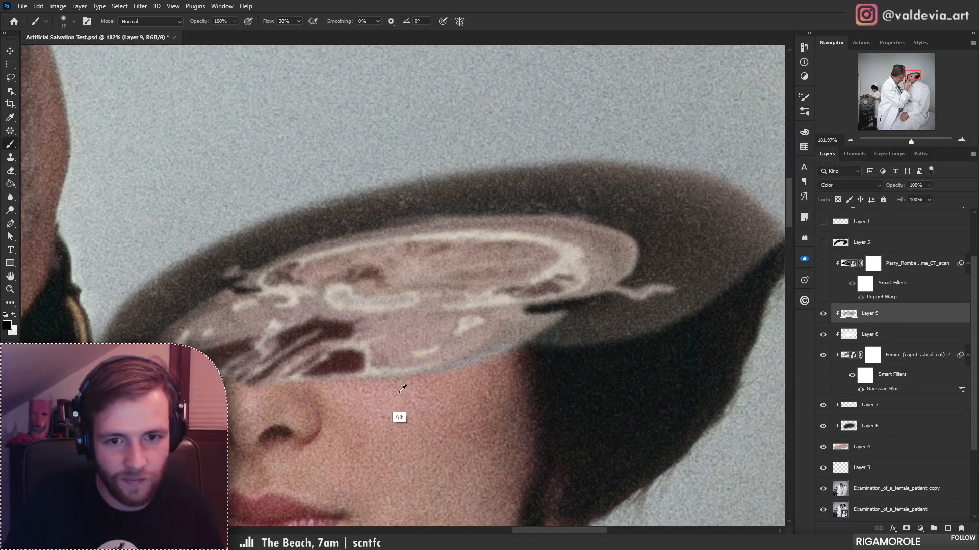
pyautogui.keyDown('alt'); pyautogui.click(399, 418); pyautogui.keyUp('alt')
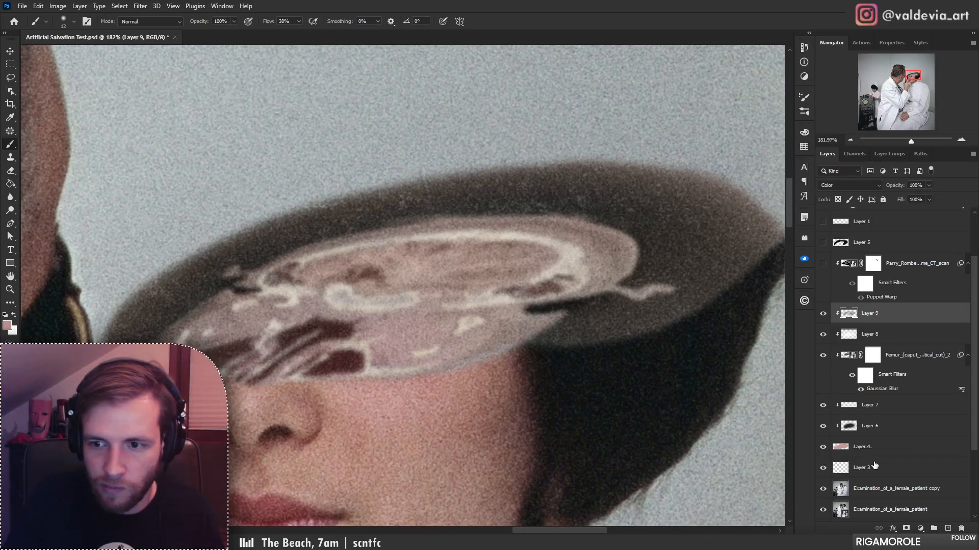
# - Check the original head beneath the Examination_of_a_female_patient copy layer, add a layer mask to that copy, and set the brush colour to black
pyautogui.click(822, 490)
pyautogui.click(823, 491)
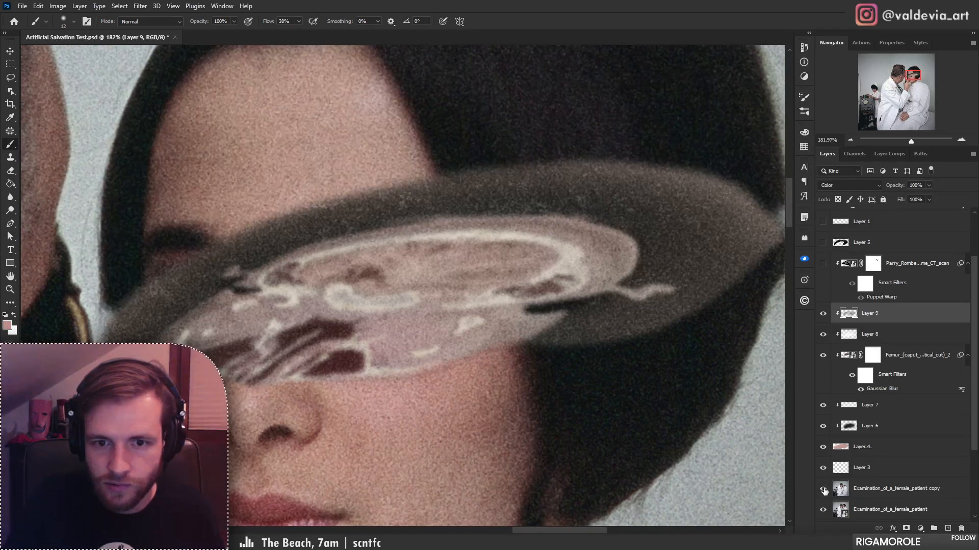
pyautogui.click(879, 489)
pyautogui.click(906, 529)
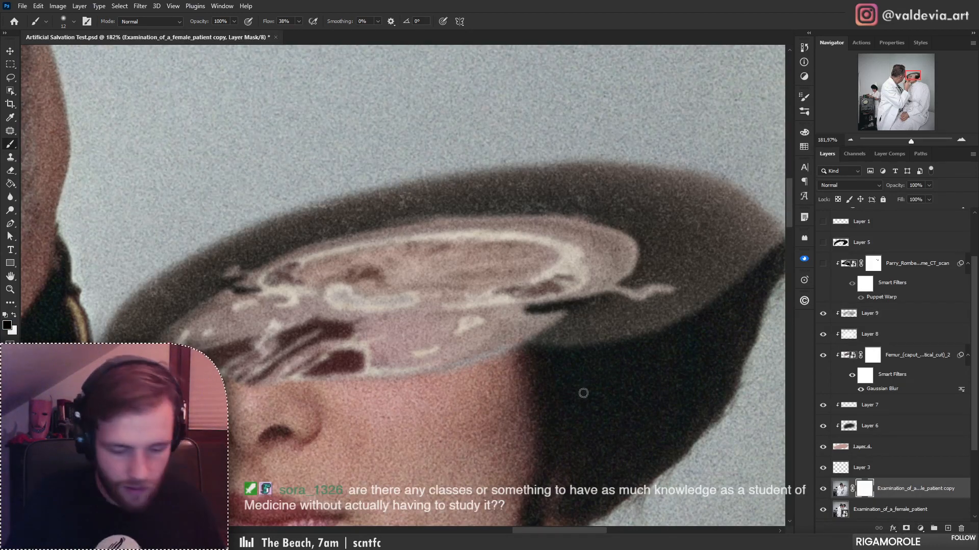
pyautogui.press('d')
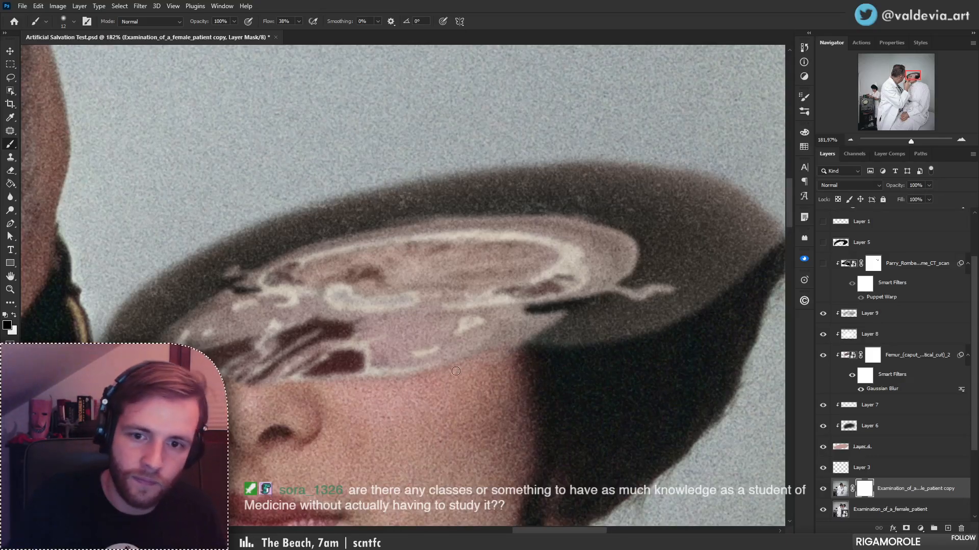
pyautogui.moveTo(467, 307); pyautogui.dragTo(386, 301)
pyautogui.moveTo(477, 313); pyautogui.dragTo(424, 273)
pyautogui.moveTo(307, 368); pyautogui.dragTo(363, 331)
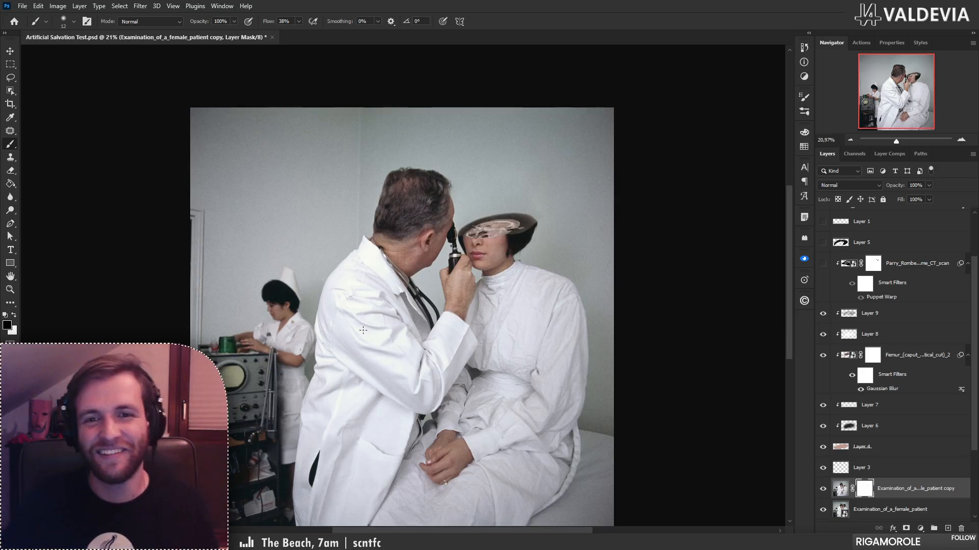
# - Try a black 31 px soft brush stroke on Layer 8 at the scan's front edge and undo it
pyautogui.click(887, 468)
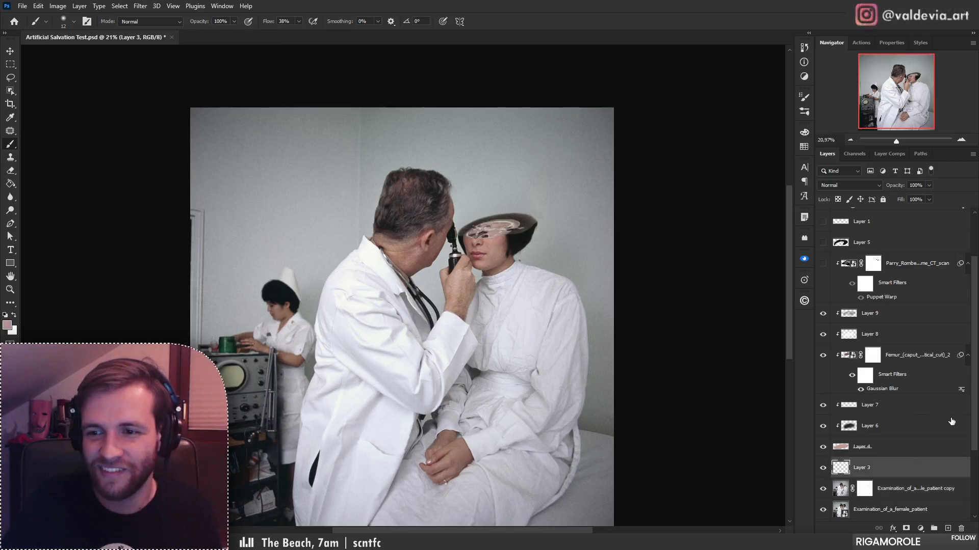
pyautogui.click(889, 426)
pyautogui.click(879, 404)
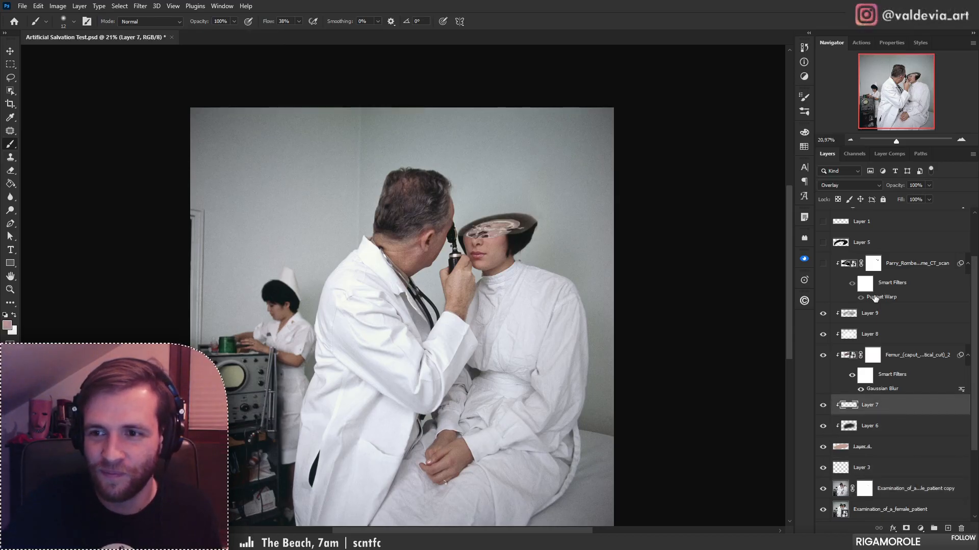
pyautogui.click(878, 315)
pyautogui.click(914, 341)
pyautogui.hotkey('ctrl', 'space')
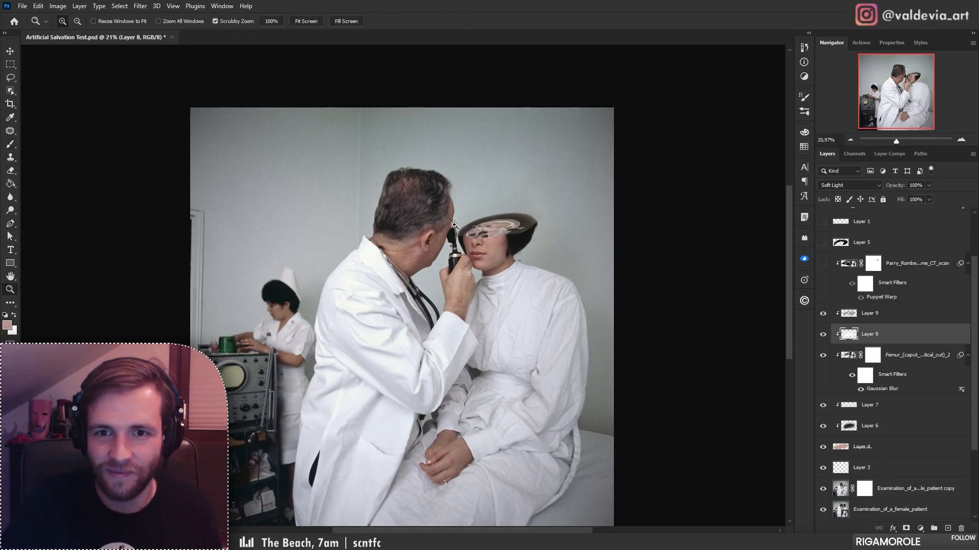
pyautogui.moveTo(461, 224); pyautogui.dragTo(513, 201)
pyautogui.rightClick(515, 303)
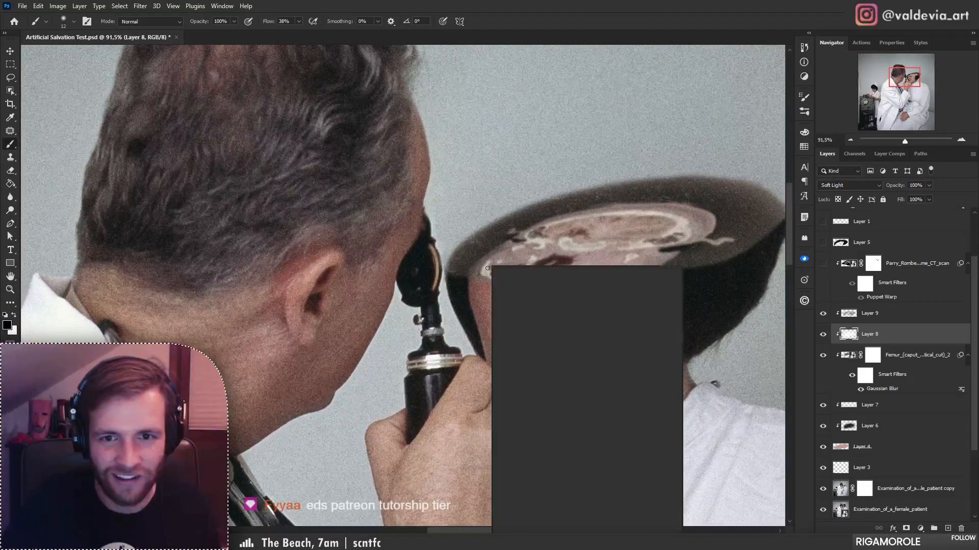
pyautogui.click(552, 290)
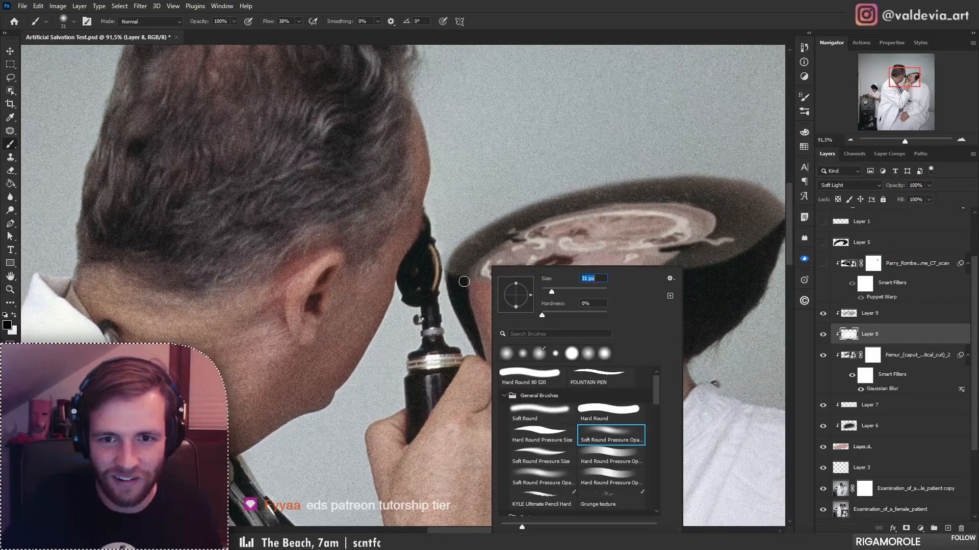
pyautogui.moveTo(464, 282)
pyautogui.mouseDown()
pyautogui.moveTo(490, 256)
pyautogui.moveTo(482, 270)
pyautogui.mouseUp()
pyautogui.hotkey('ctrl', 'z')
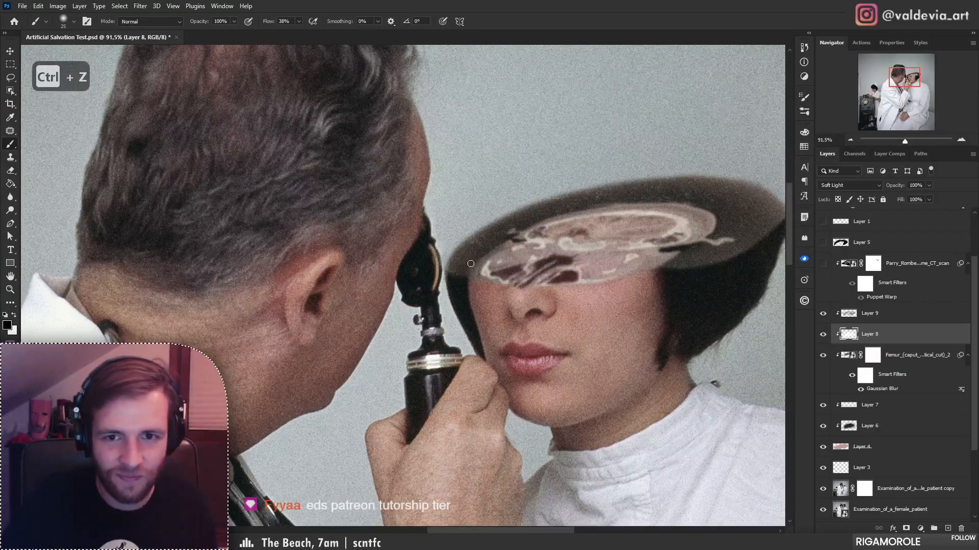
# - Reduce the soft brush size and make Layer 9 active for colour work on the patient's scan
pyautogui.press('[')
pyautogui.press('[')
pyautogui.press('[')
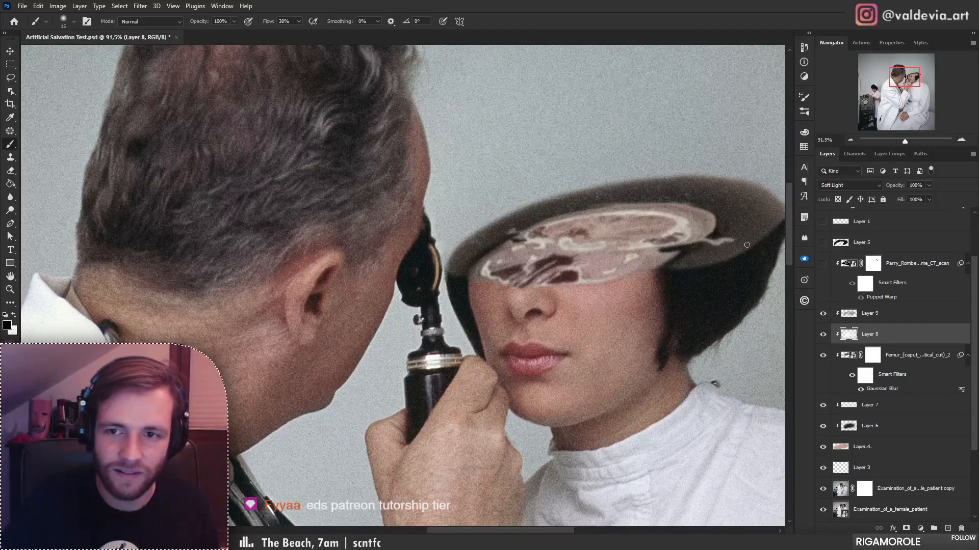
pyautogui.moveTo(706, 255)
pyautogui.mouseDown()
pyautogui.moveTo(632, 253)
pyautogui.moveTo(632, 237)
pyautogui.moveTo(673, 238)
pyautogui.mouseUp()
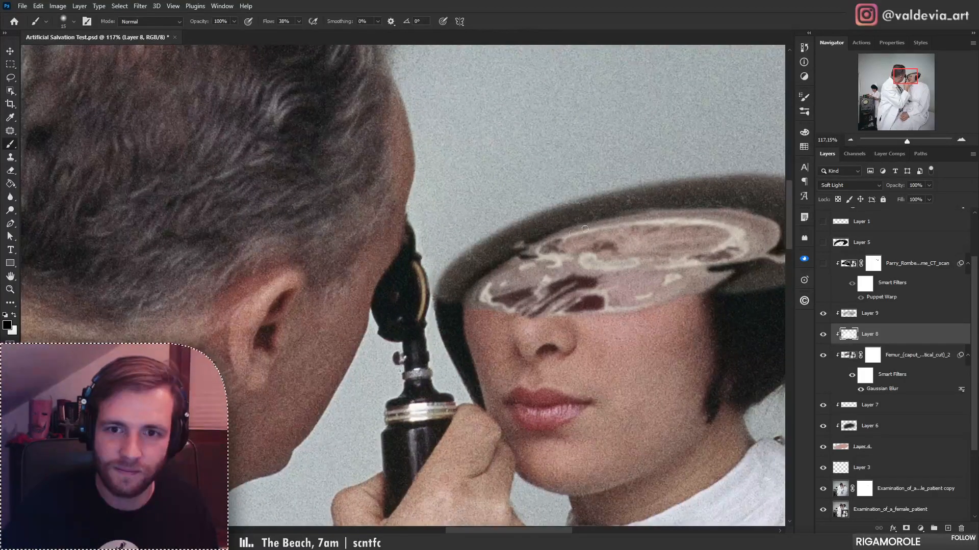
pyautogui.hotkey('alt', ']')
pyautogui.moveTo(670, 284); pyautogui.dragTo(556, 317)
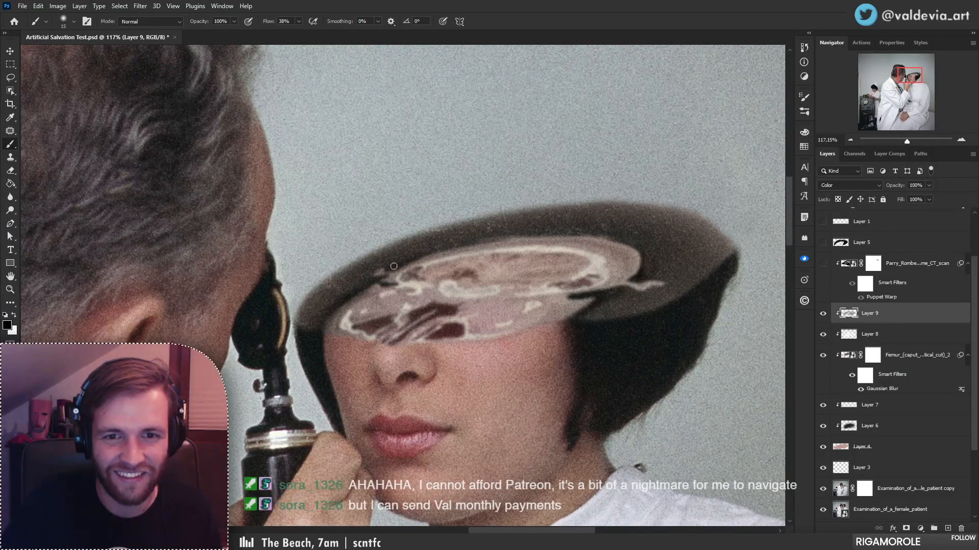
# - Compare the scan from afar and close up, and undo the last brush change on Layer 9
pyautogui.press('z')
pyautogui.moveTo(485, 289)
pyautogui.mouseDown()
pyautogui.moveTo(372, 303)
pyautogui.moveTo(491, 318)
pyautogui.moveTo(500, 289)
pyautogui.mouseUp()
pyautogui.moveTo(475, 235); pyautogui.dragTo(500, 226)
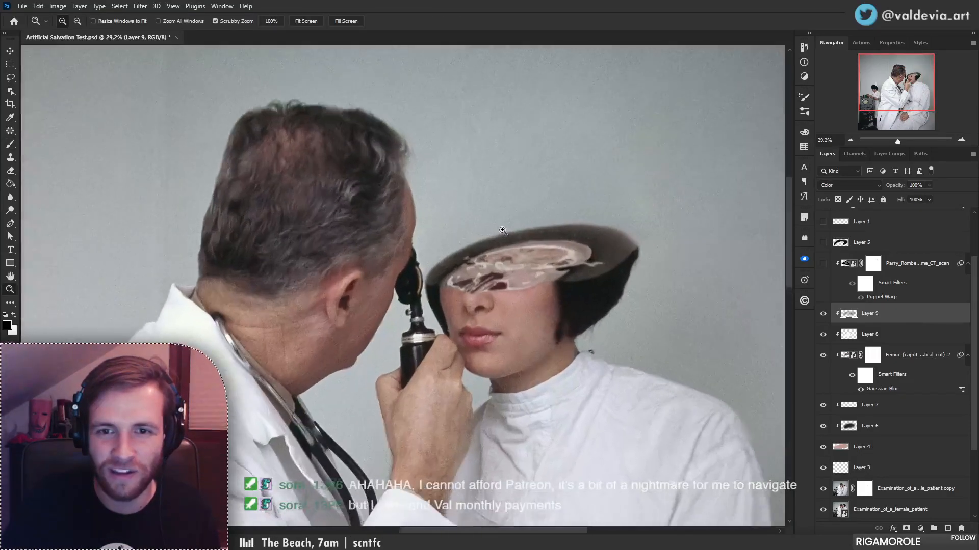
pyautogui.press('b')
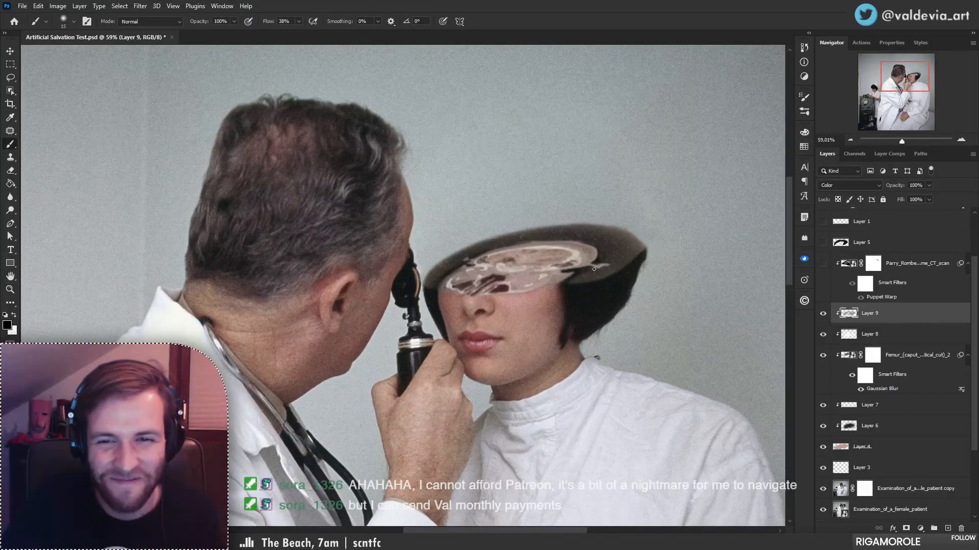
pyautogui.press('z')
pyautogui.moveTo(497, 273); pyautogui.dragTo(528, 285)
pyautogui.press('b')
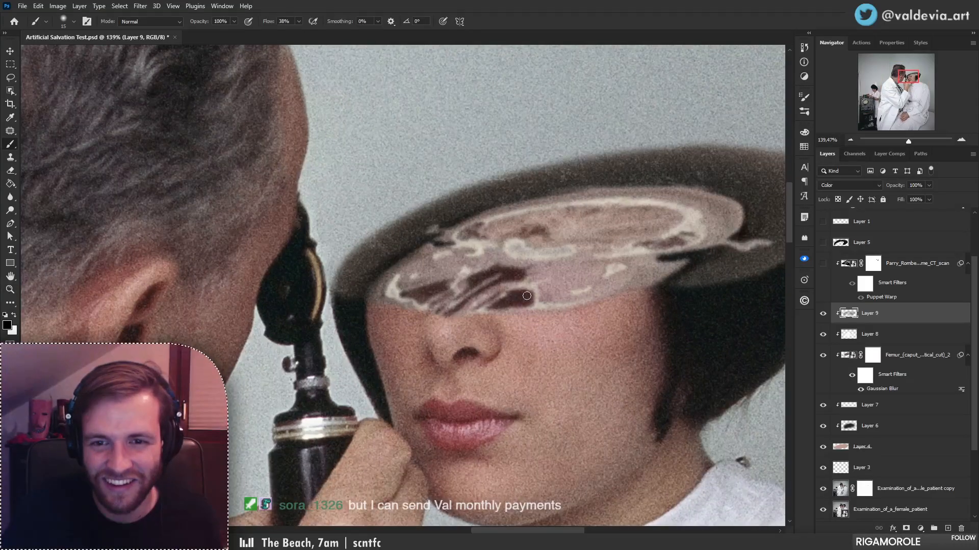
pyautogui.hotkey('ctrl', 'z')
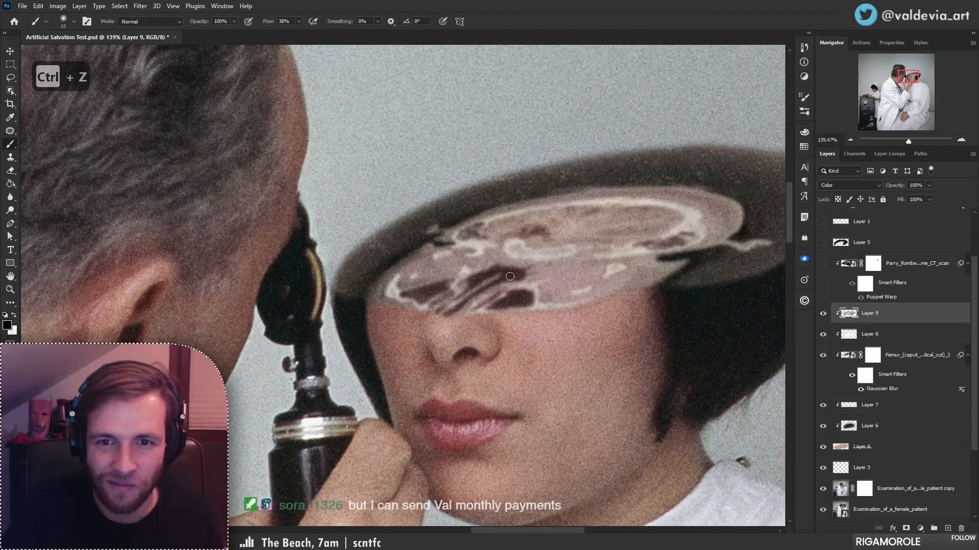
# - Sample the patient's reddish cheek colour for the brush, with Layer 9 as the active layer
pyautogui.press('z')
pyautogui.moveTo(515, 297); pyautogui.dragTo(460, 302)
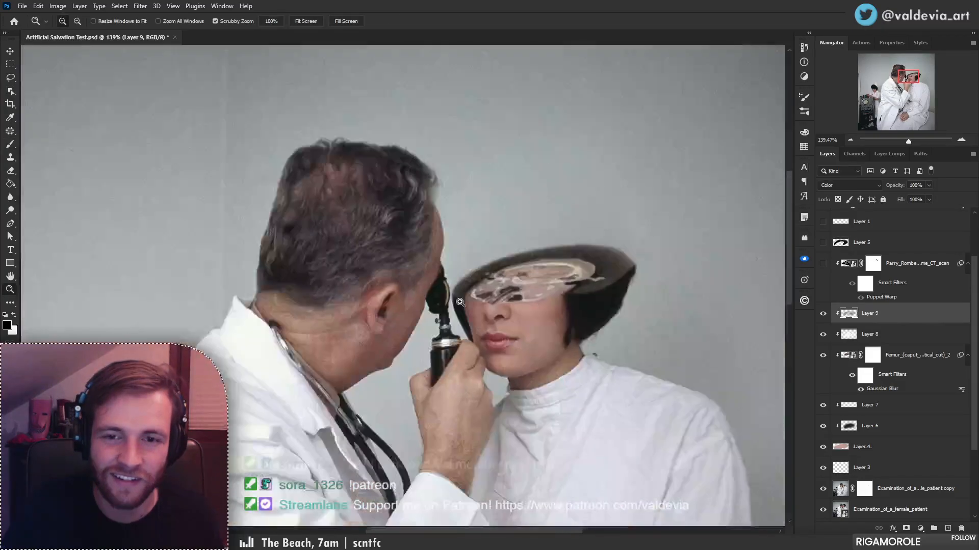
pyautogui.press('b')
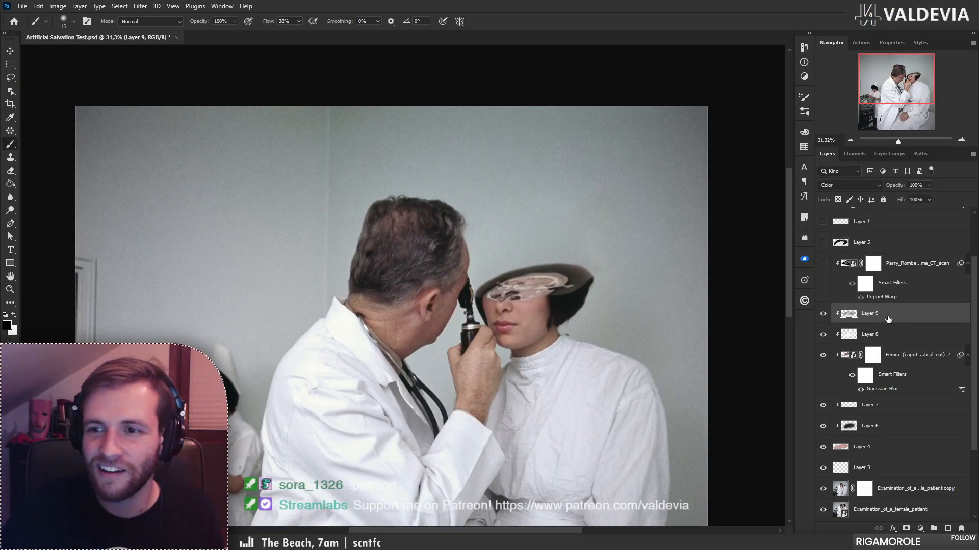
pyautogui.press('z')
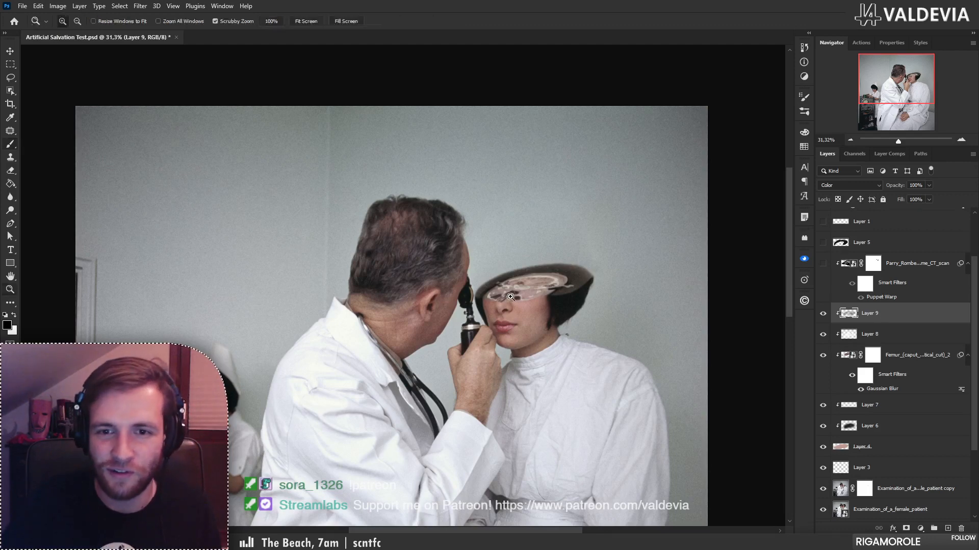
pyautogui.moveTo(518, 294)
pyautogui.mouseDown()
pyautogui.moveTo(571, 306)
pyautogui.moveTo(516, 317)
pyautogui.mouseUp()
pyautogui.press('b')
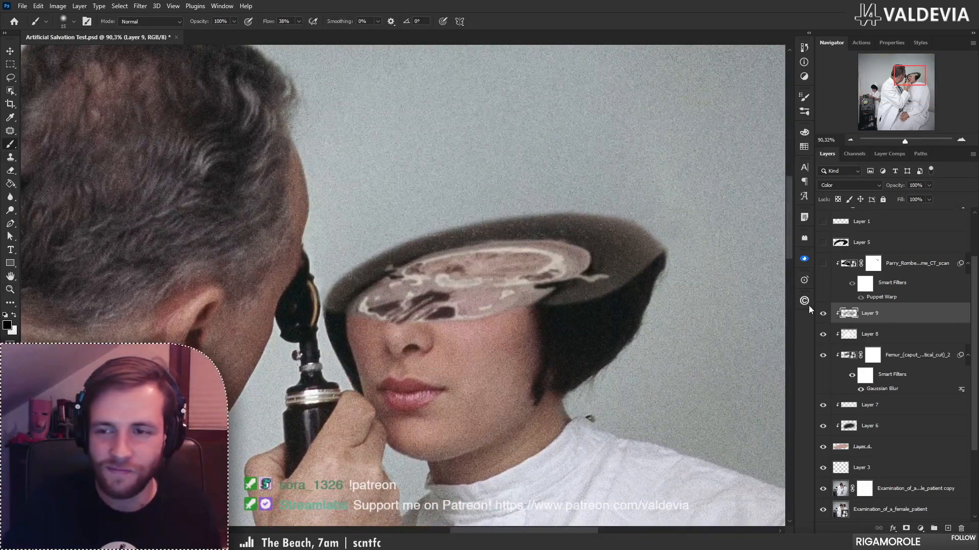
pyautogui.click(900, 339)
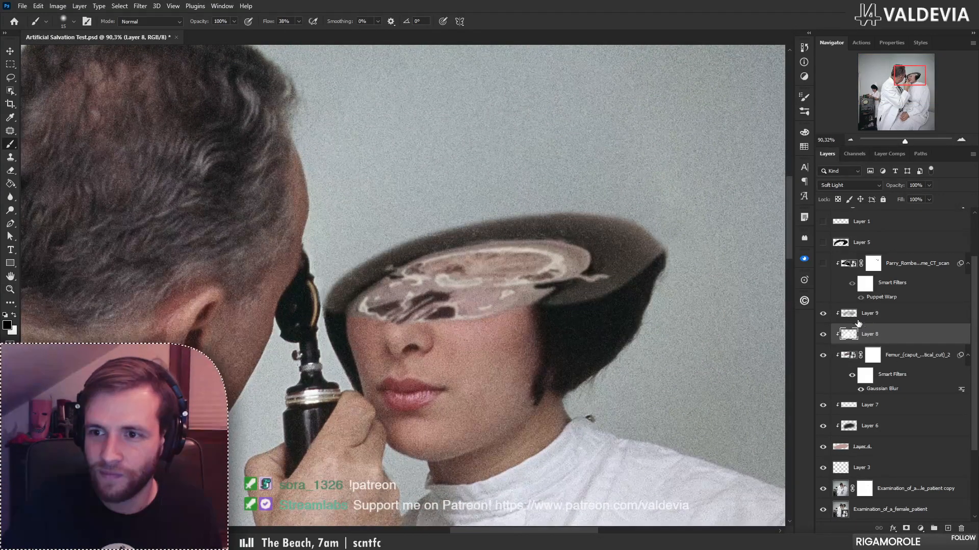
pyautogui.click(877, 318)
pyautogui.keyDown('alt'); pyautogui.click(471, 344); pyautogui.keyUp('alt')
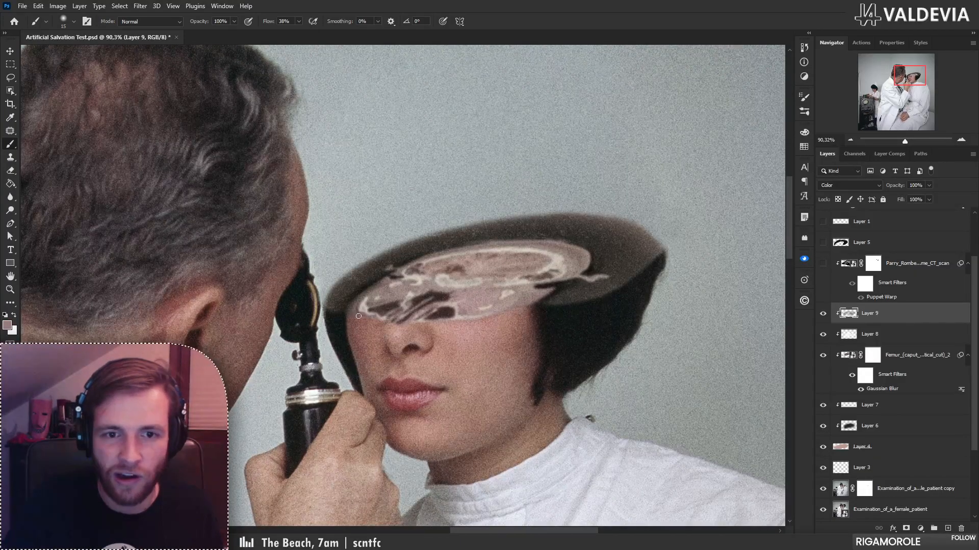
# - Examine the whole composition and the cut head's blend with the photo, with Layer 8 active
pyautogui.moveTo(421, 311); pyautogui.dragTo(350, 318)
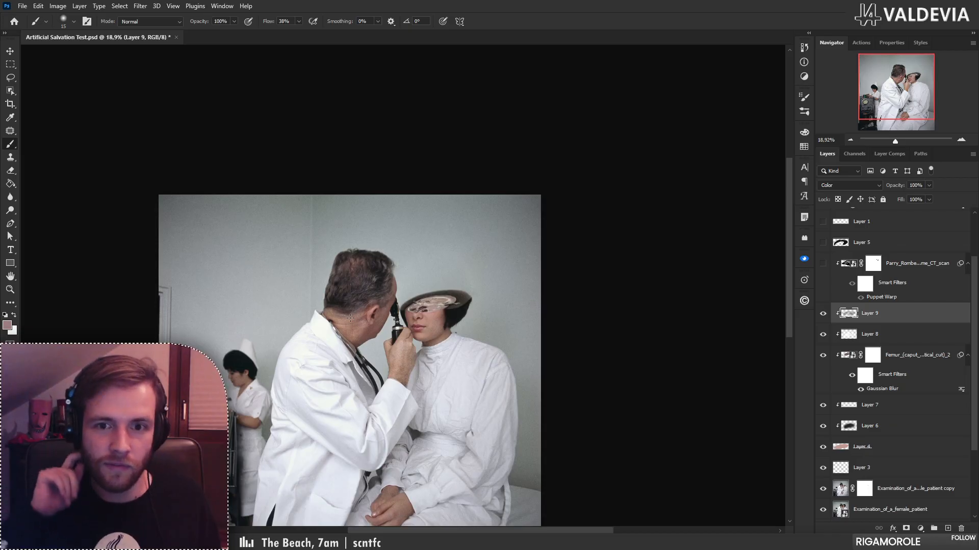
pyautogui.moveTo(350, 318); pyautogui.dragTo(468, 334)
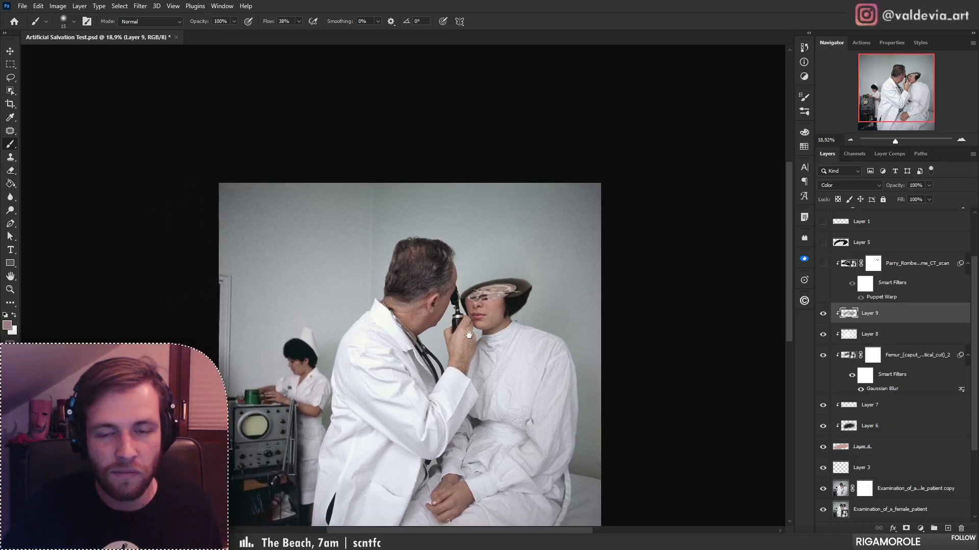
pyautogui.moveTo(472, 284)
pyautogui.mouseDown()
pyautogui.moveTo(503, 308)
pyautogui.moveTo(436, 315)
pyautogui.moveTo(592, 305)
pyautogui.moveTo(547, 348)
pyautogui.mouseUp()
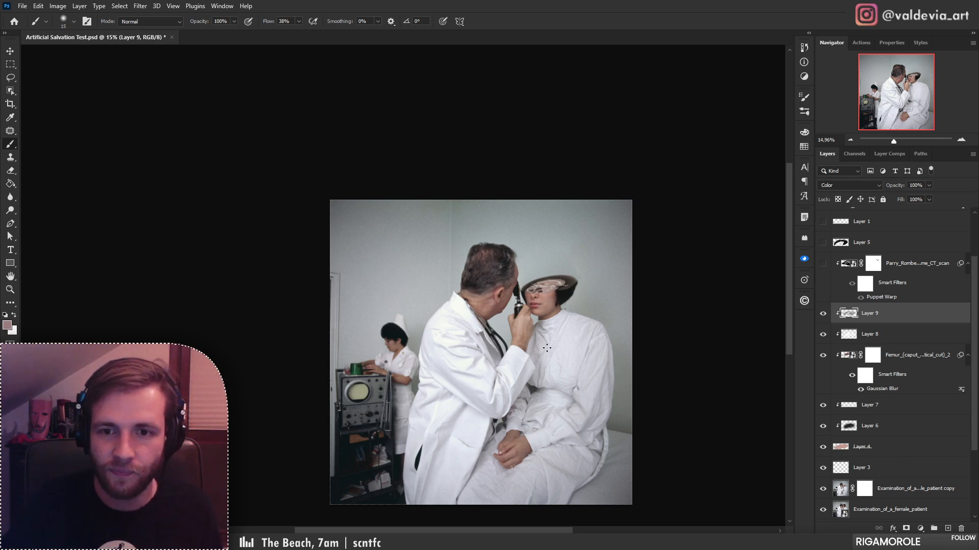
pyautogui.click(907, 338)
pyautogui.moveTo(522, 301); pyautogui.dragTo(553, 316)
pyautogui.moveTo(513, 352)
pyautogui.mouseDown()
pyautogui.moveTo(500, 303)
pyautogui.moveTo(476, 323)
pyautogui.moveTo(513, 328)
pyautogui.mouseUp()
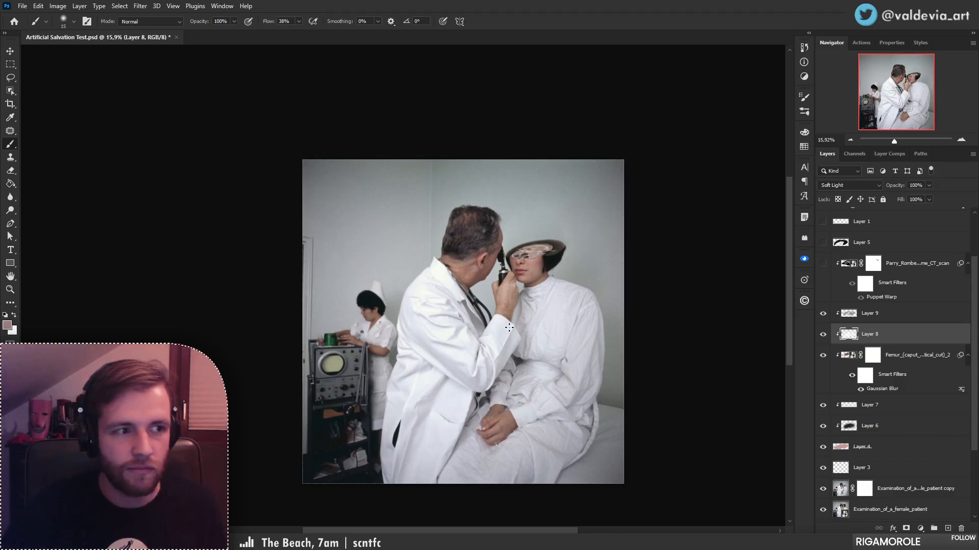
pyautogui.moveTo(601, 266); pyautogui.dragTo(647, 268)
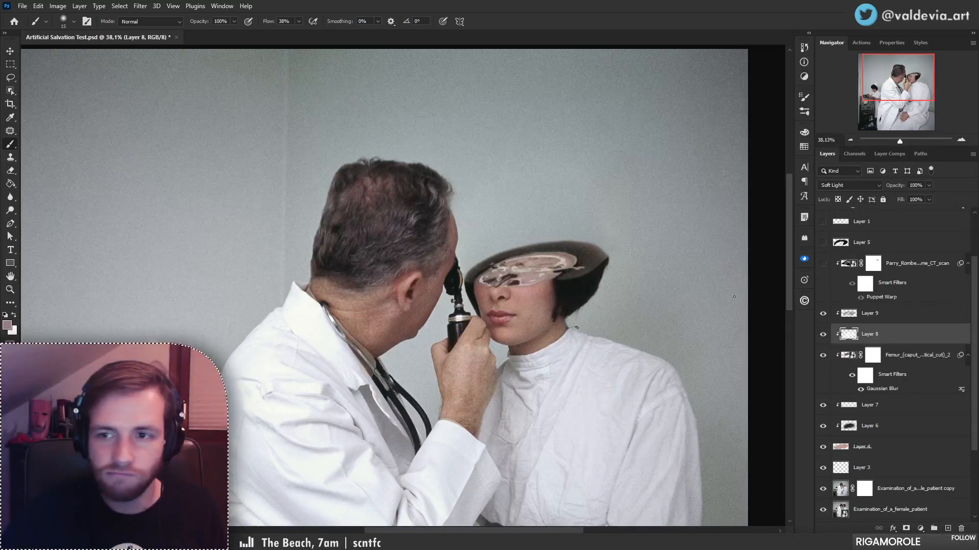
# - Search the free stock photos for "smoke" and browse the results for a suitable image
pyautogui.click(805, 259)
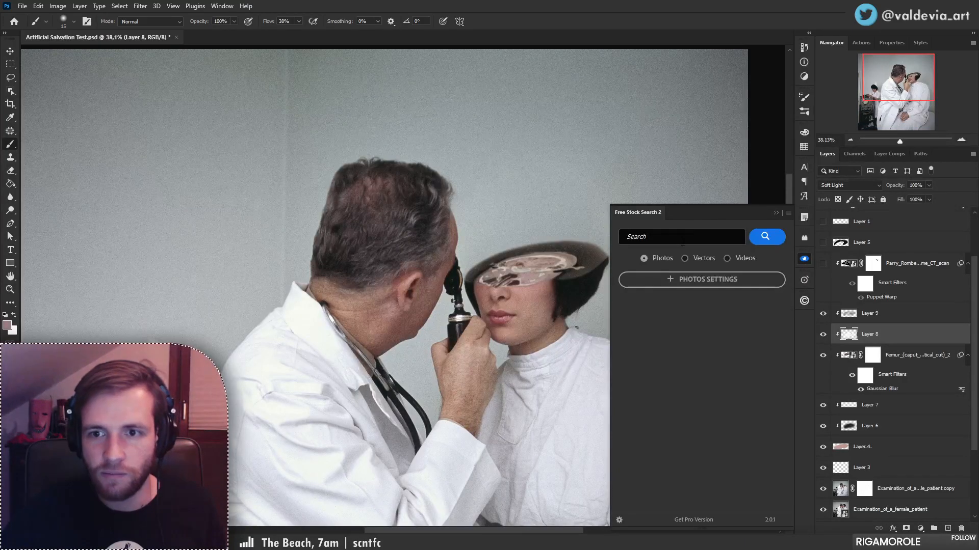
pyautogui.write('smoke')
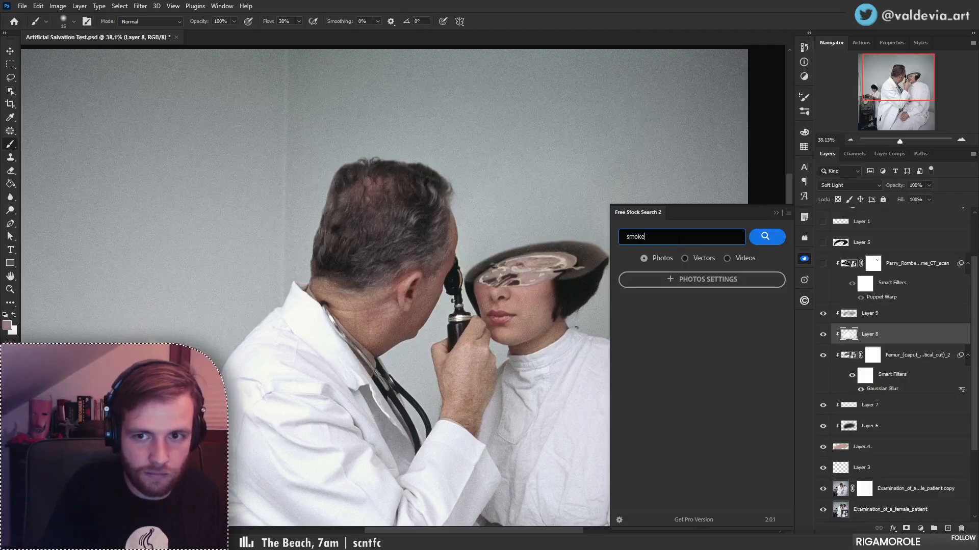
pyautogui.press('Return')
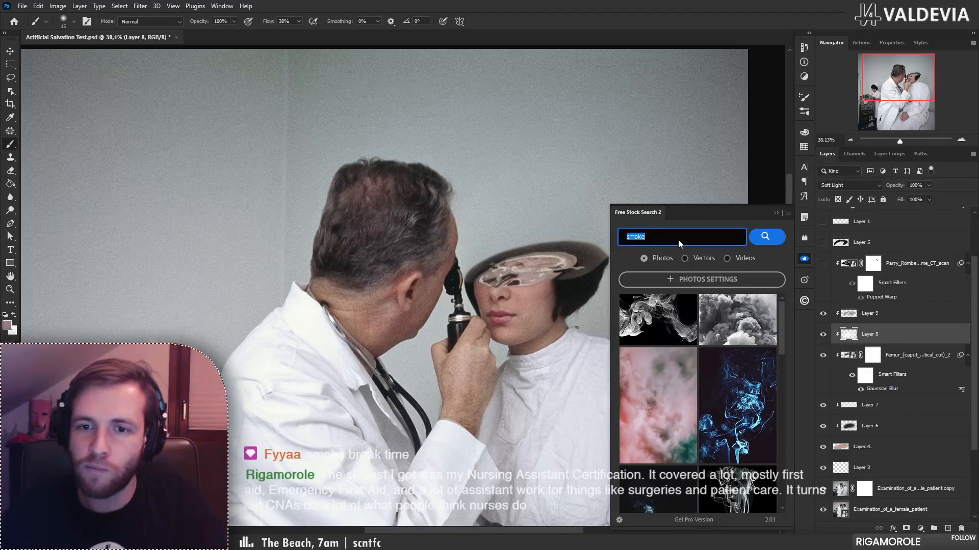
pyautogui.scroll(-3, 758, 452)
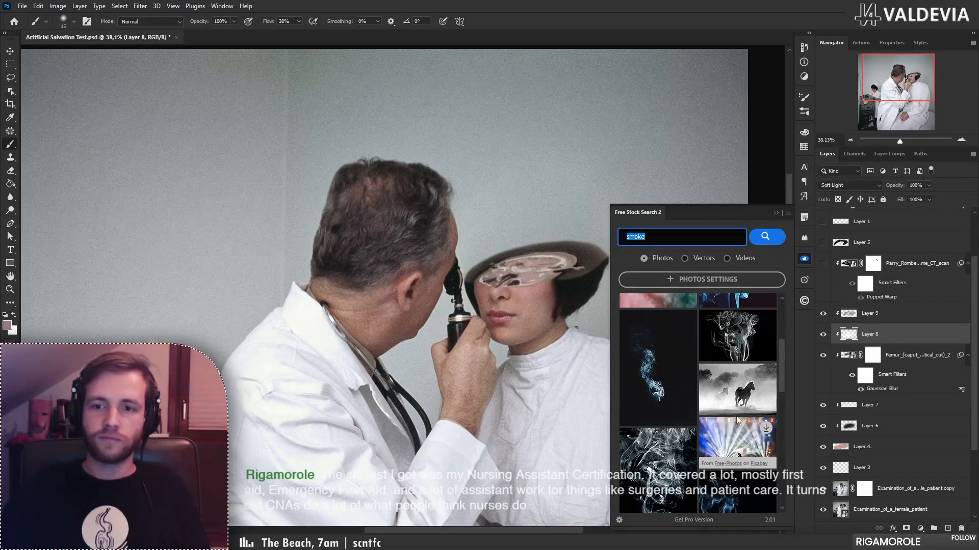
pyautogui.scroll(-9, 737, 419)
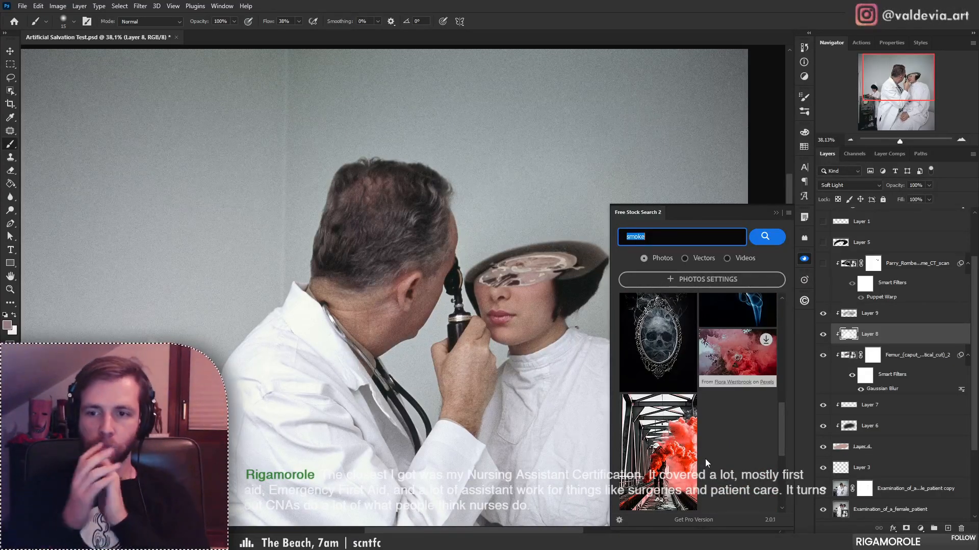
# - Look through the remaining smoke stock photos, load the next batch of results and close the stock search
pyautogui.scroll(-3, 705, 453)
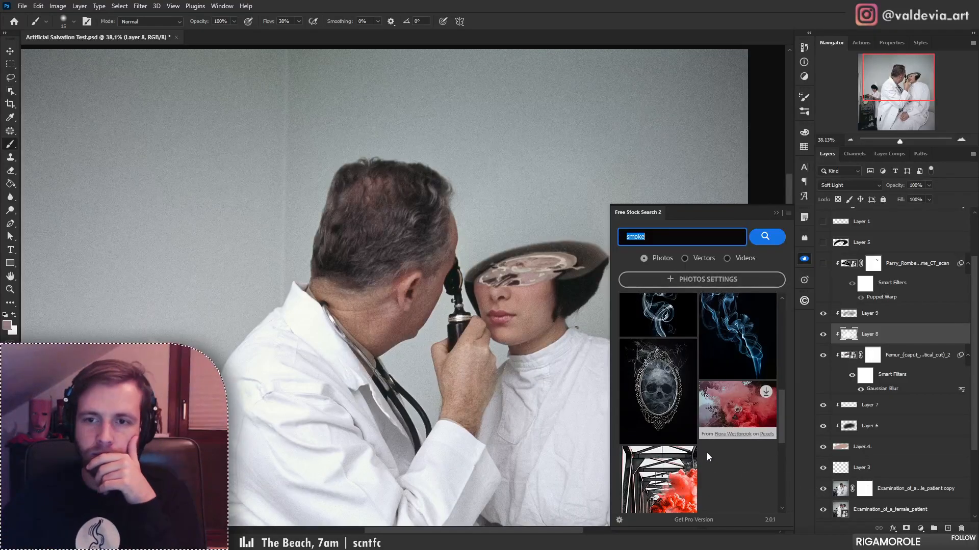
pyautogui.scroll(-2, 702, 493)
pyautogui.click(702, 497)
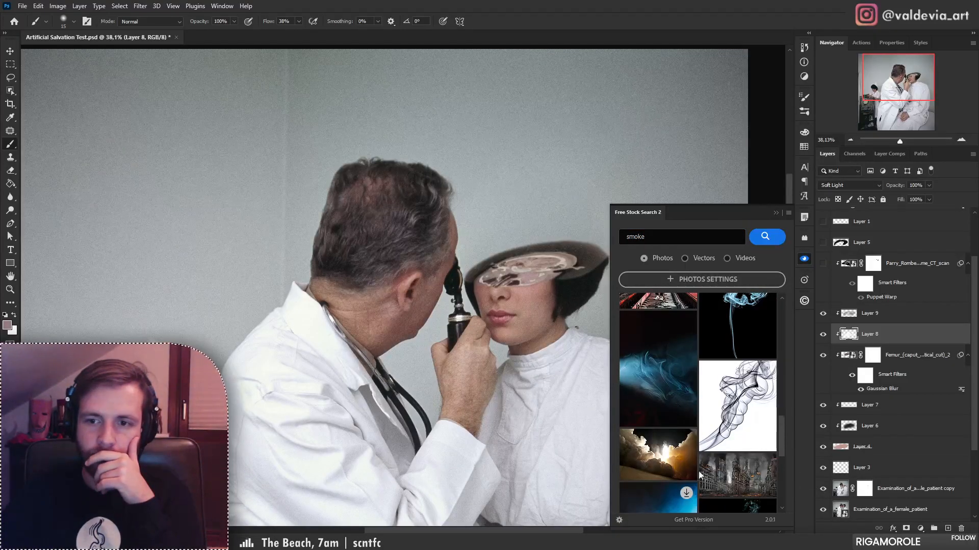
pyautogui.scroll(-2, 699, 471)
pyautogui.scroll(-2, 712, 456)
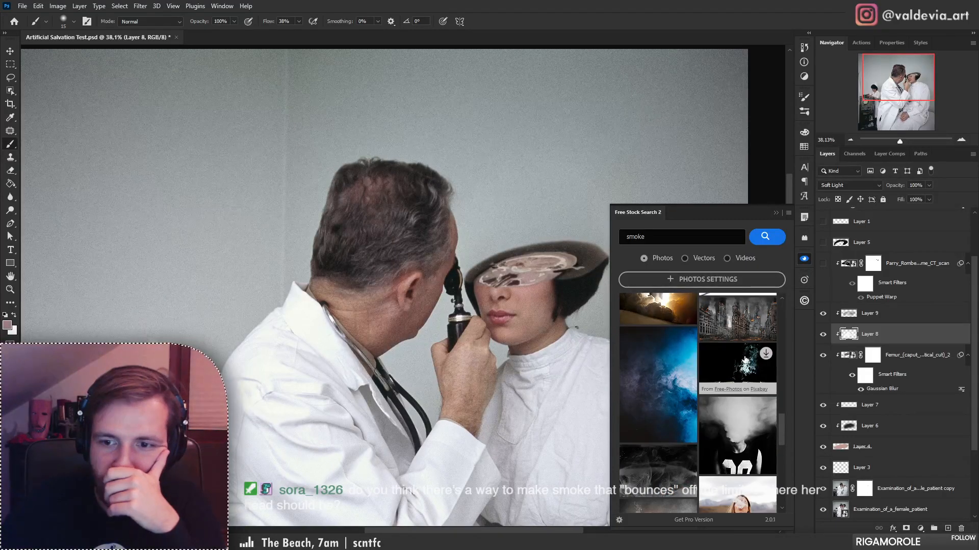
pyautogui.scroll(3, 745, 360)
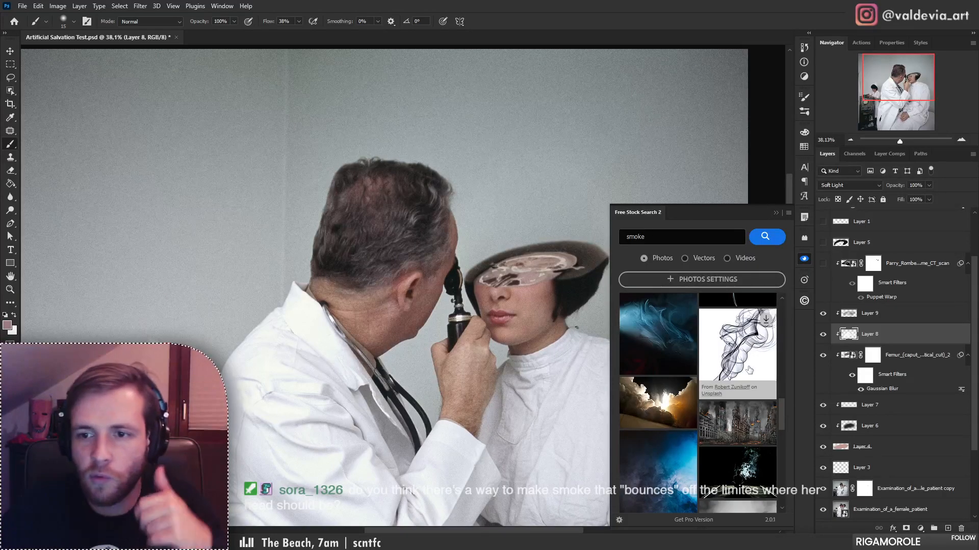
pyautogui.scroll(-3, 748, 363)
pyautogui.scroll(-10, 753, 369)
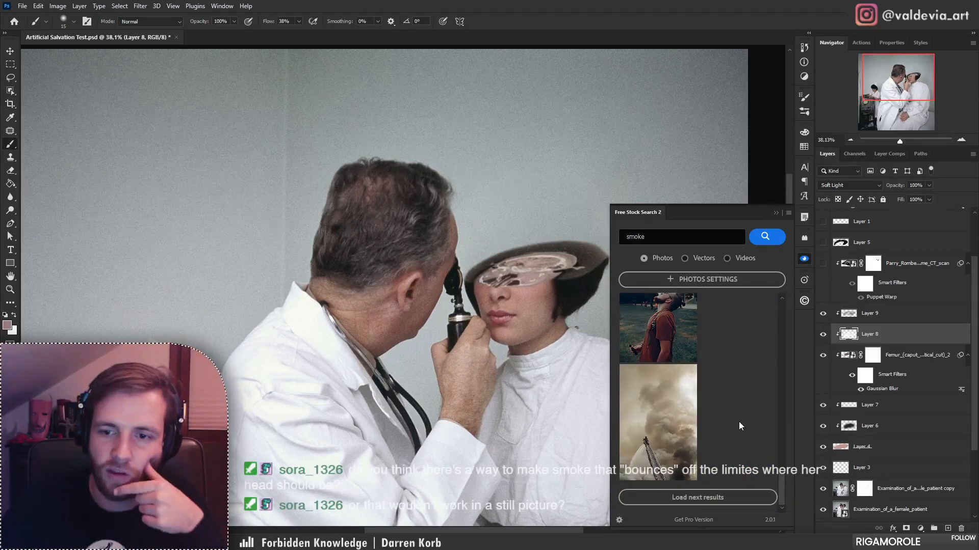
pyautogui.click(698, 499)
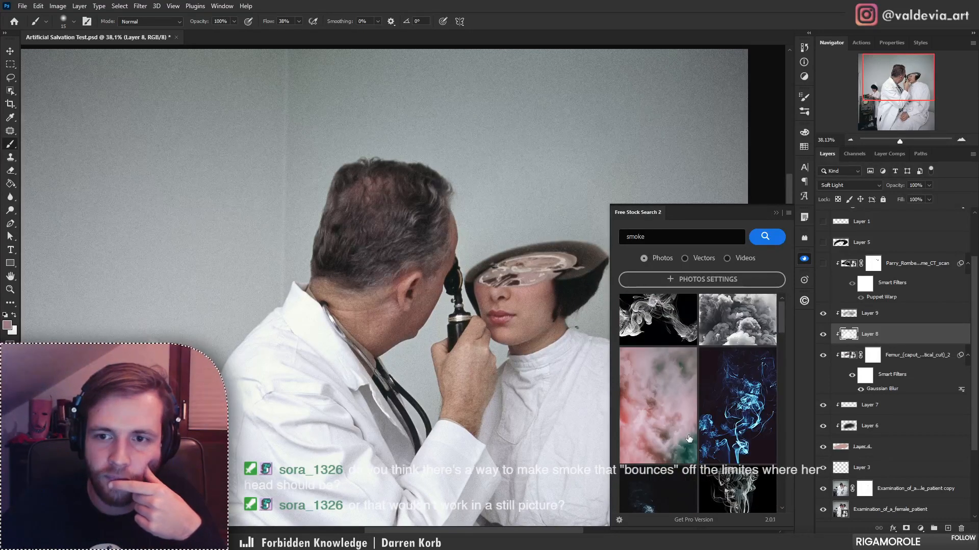
pyautogui.click(774, 210)
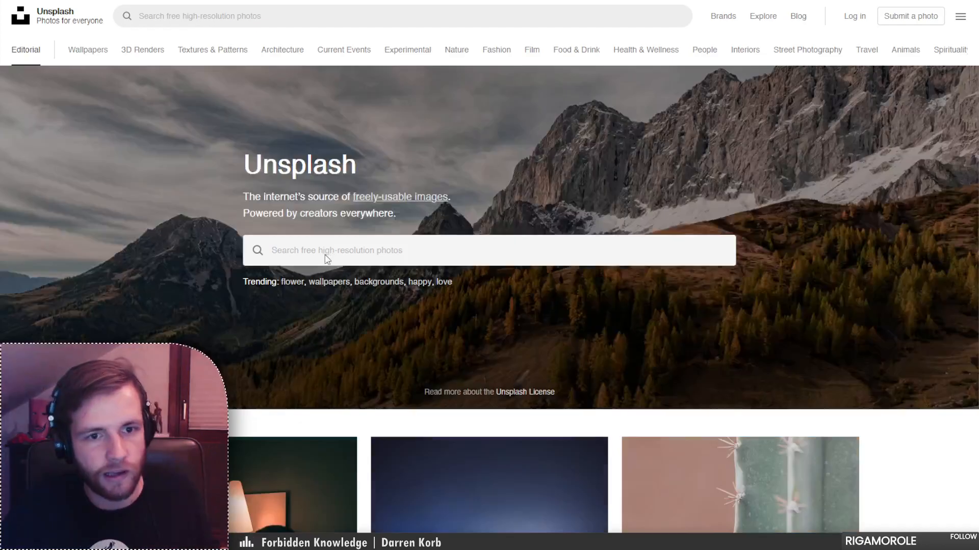
# - Switch to Unsplash in the browser, search for "smoke" and look through the results for a wisp on a dark background
pyautogui.click(327, 244)
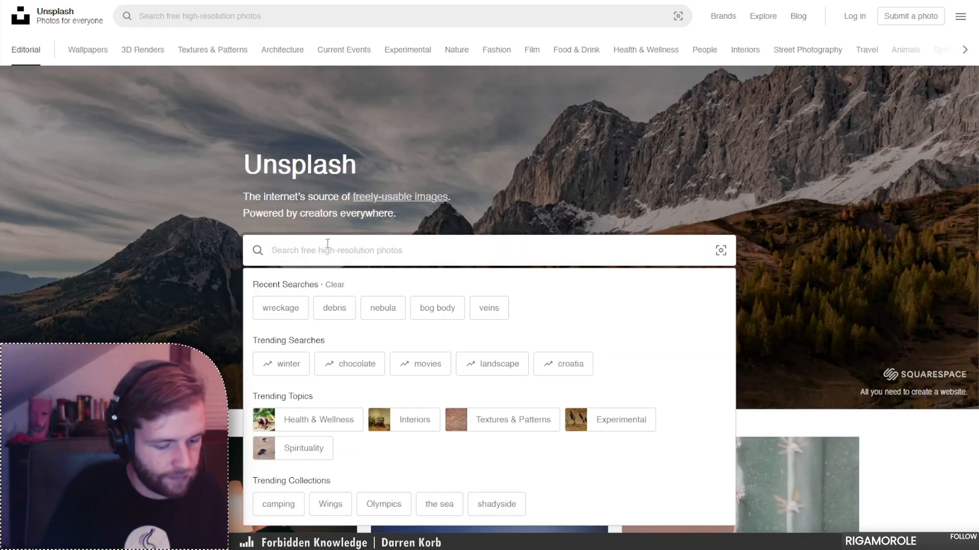
pyautogui.write('smoke')
pyautogui.press('Return')
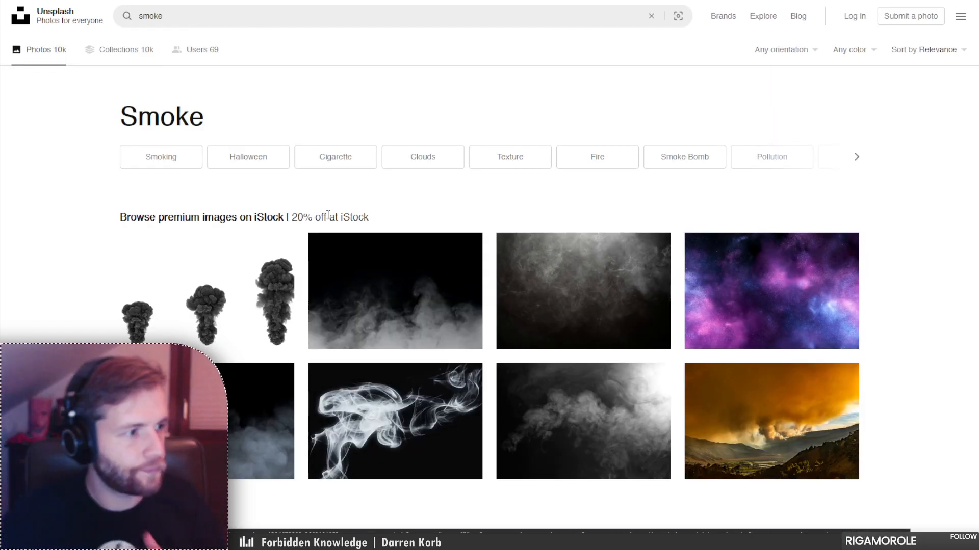
pyautogui.scroll(-6, 329, 240)
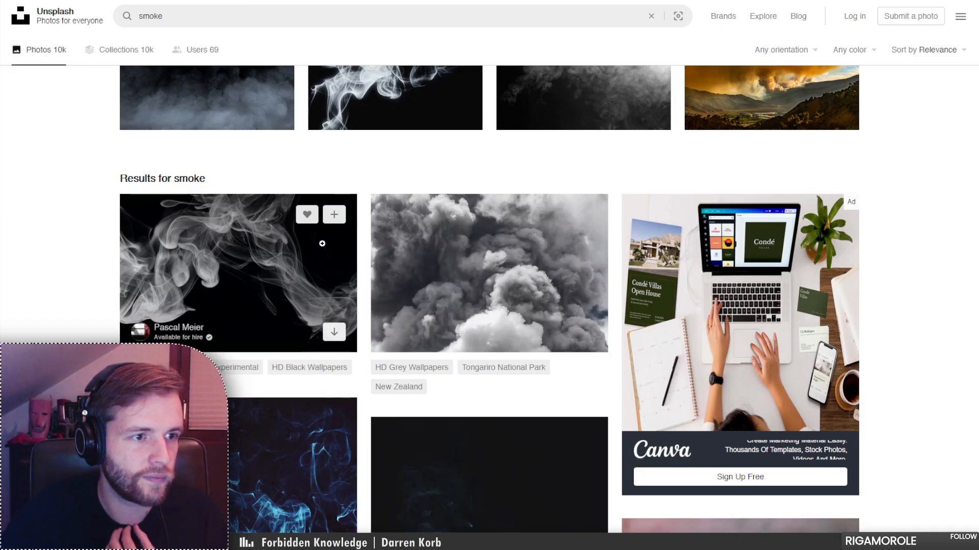
pyautogui.scroll(-5, 322, 244)
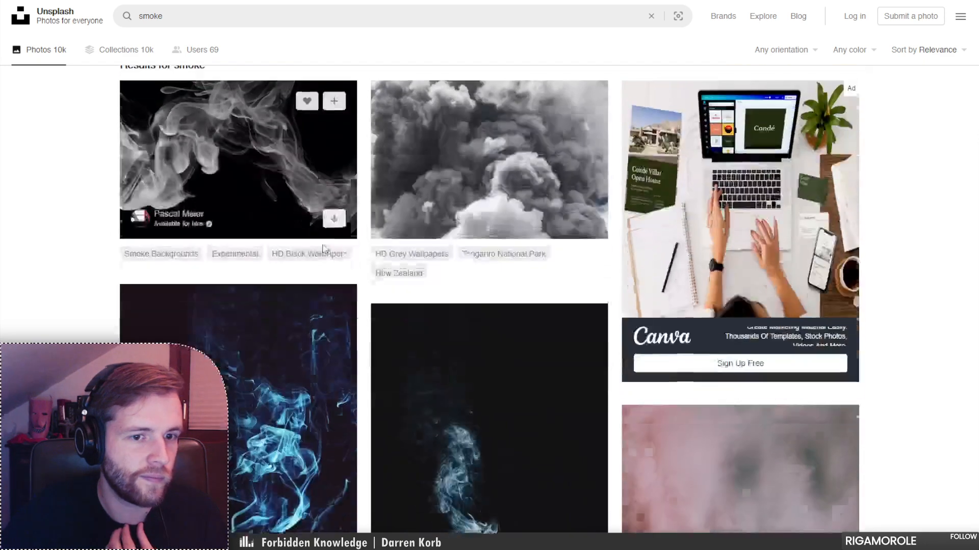
pyautogui.scroll(-2, 394, 353)
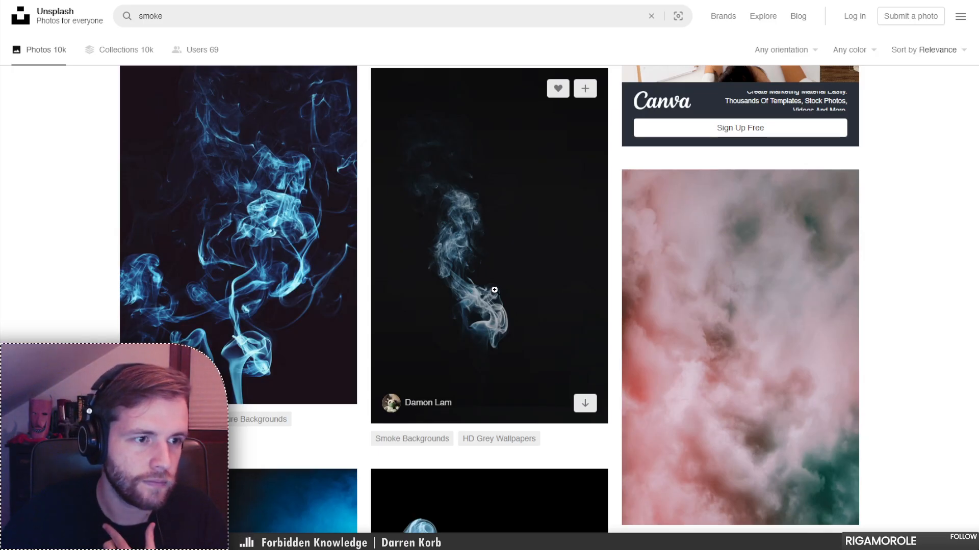
pyautogui.scroll(-6, 494, 289)
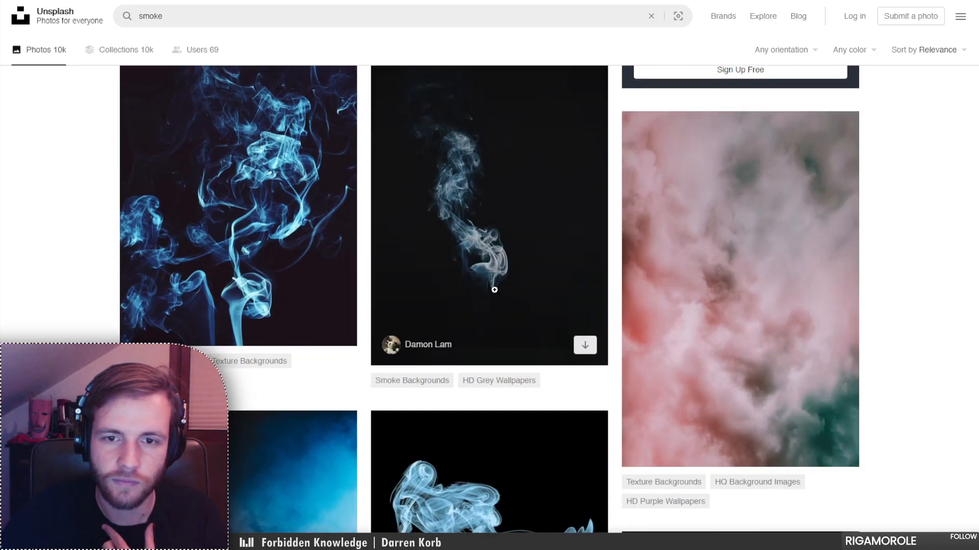
pyautogui.scroll(5, 494, 290)
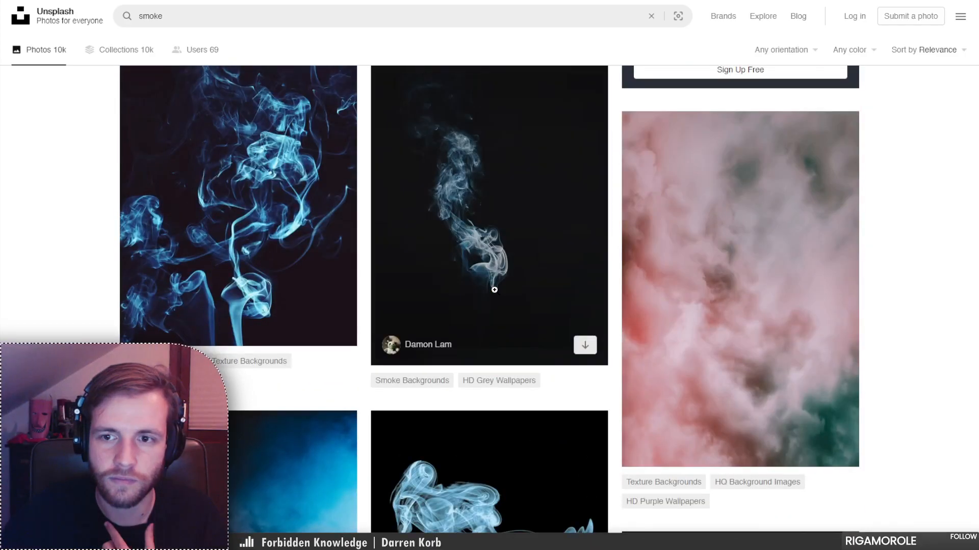
# - Download the white smoke wisp photo on black and place it in the Photoshop composition directly above the CT scan layer
pyautogui.click(488, 189)
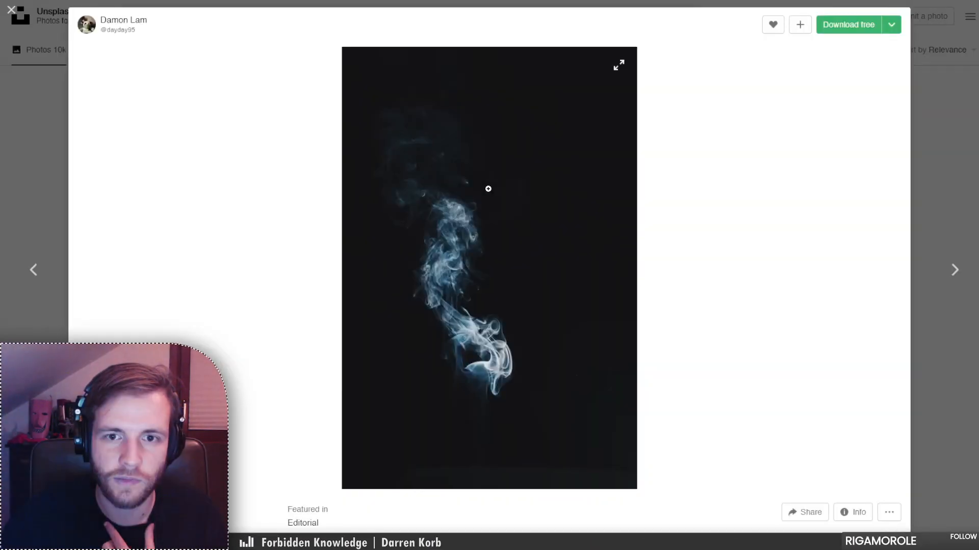
pyautogui.click(860, 26)
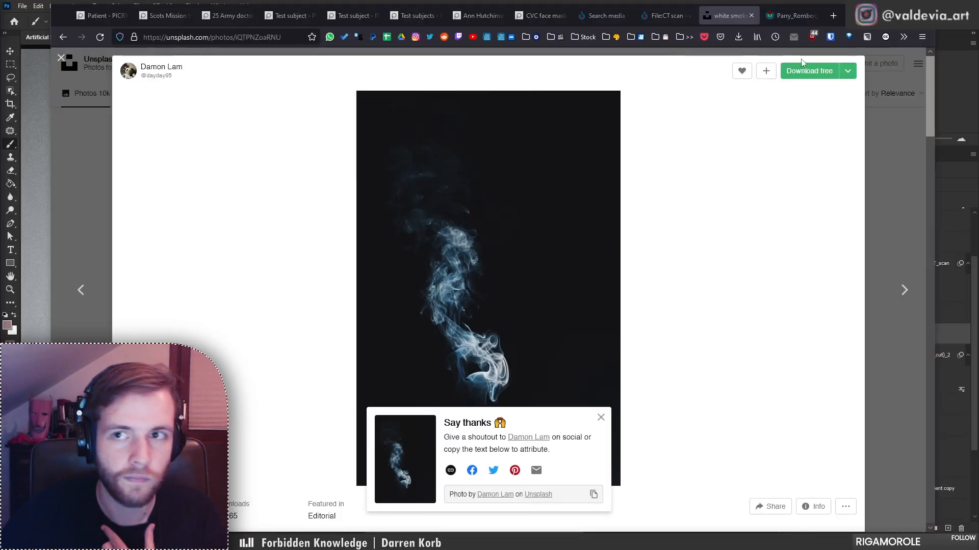
pyautogui.click(30, 38)
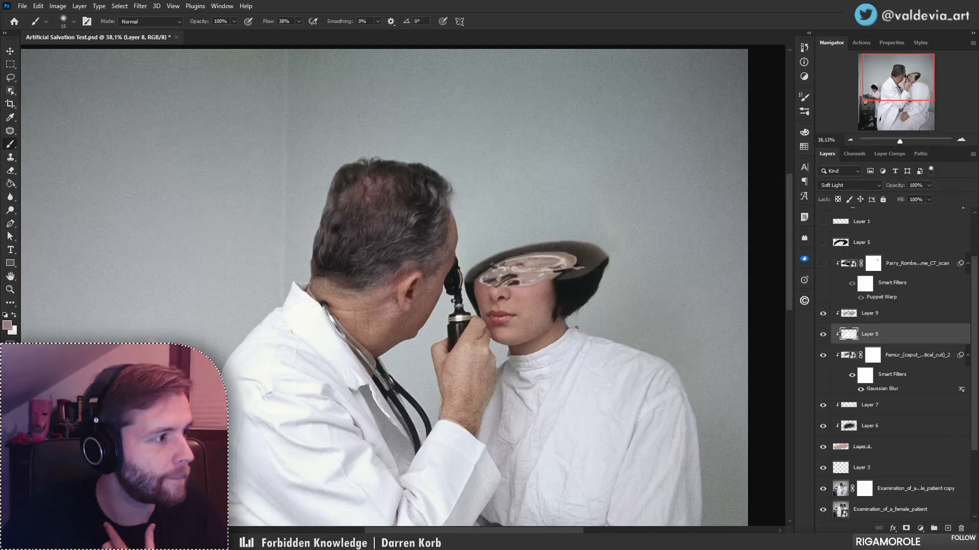
pyautogui.scroll(2, 834, 286)
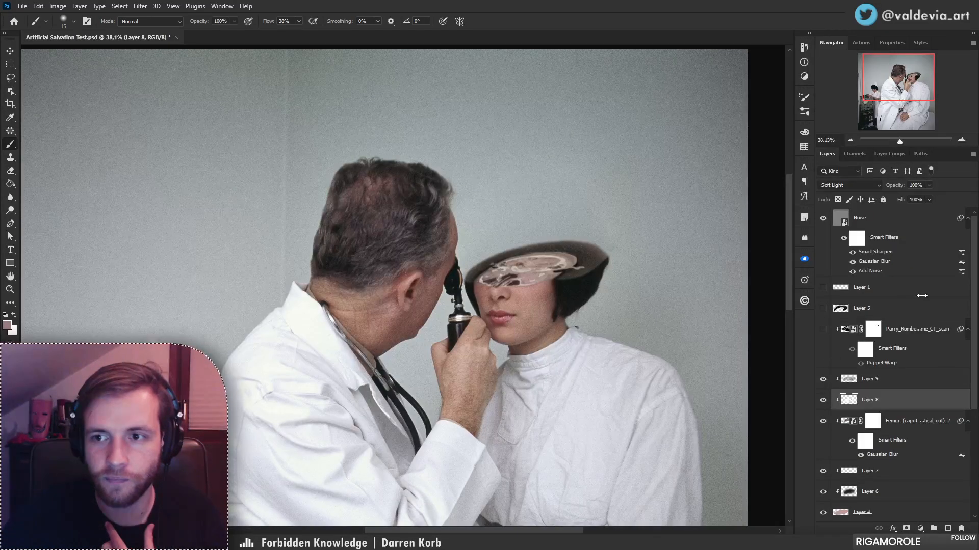
pyautogui.click(932, 331)
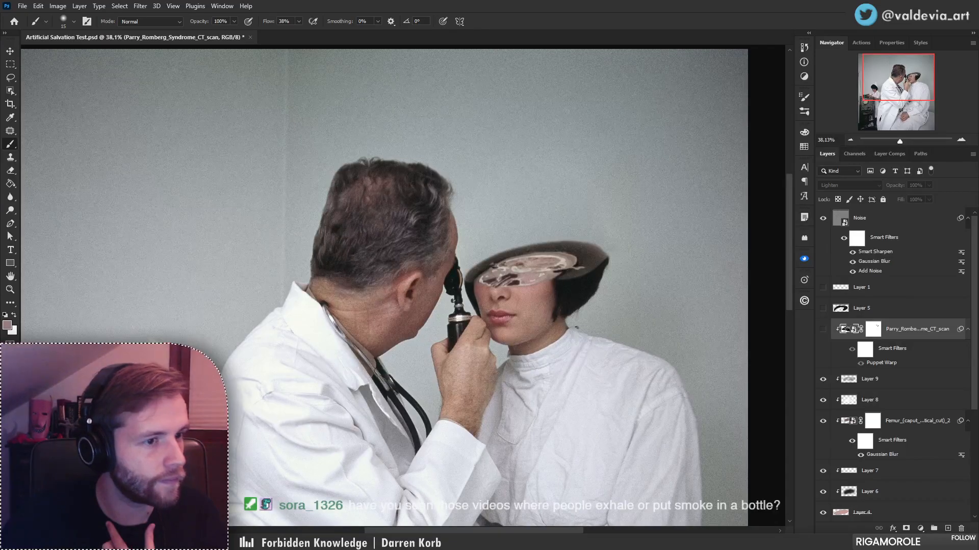
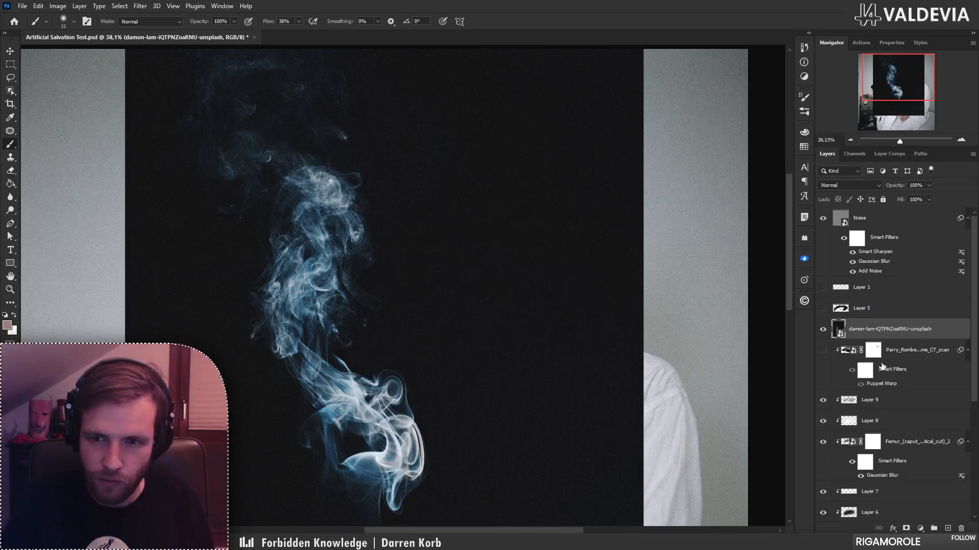
# - Invert the smoke photo and remove its colour with a Hue/Saturation saturation of -100
pyautogui.hotkey('ctrl', 'i')
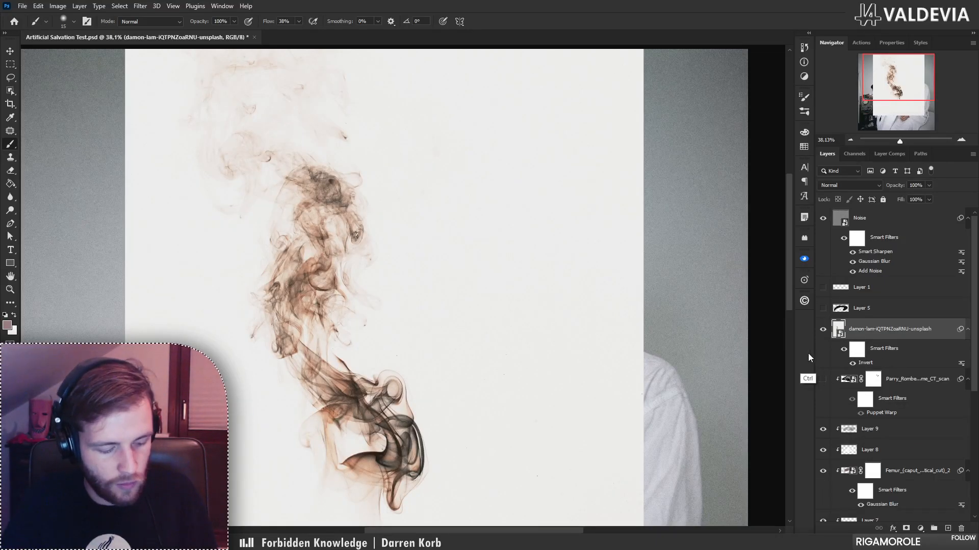
pyautogui.hotkey('ctrl', 'u')
pyautogui.moveTo(746, 279); pyautogui.dragTo(694, 280)
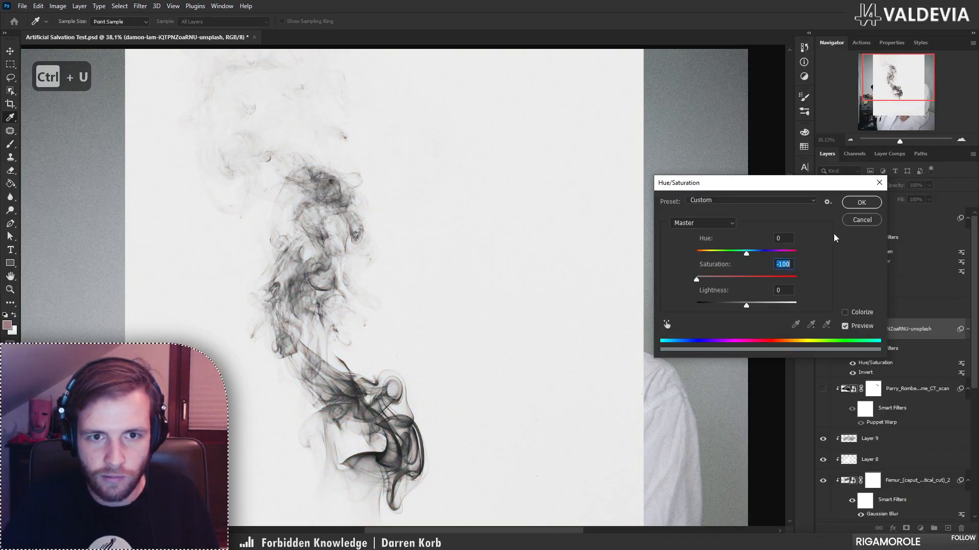
pyautogui.click(862, 204)
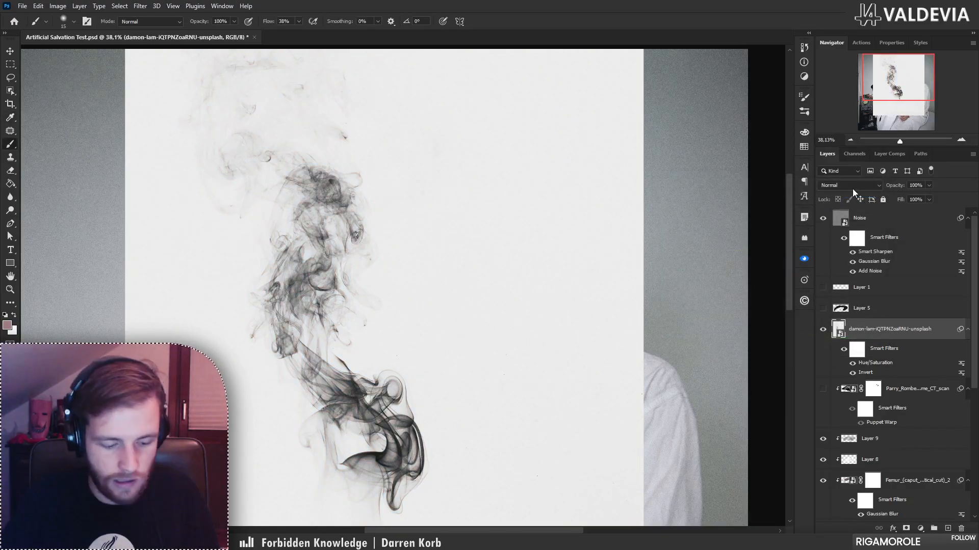
# - Adjust the smoke photo's Levels with the white input at 228 and the midtones at 0,59 to clear the background
pyautogui.hotkey('ctrl', 'l')
pyautogui.moveTo(521, 218); pyautogui.dragTo(508, 220)
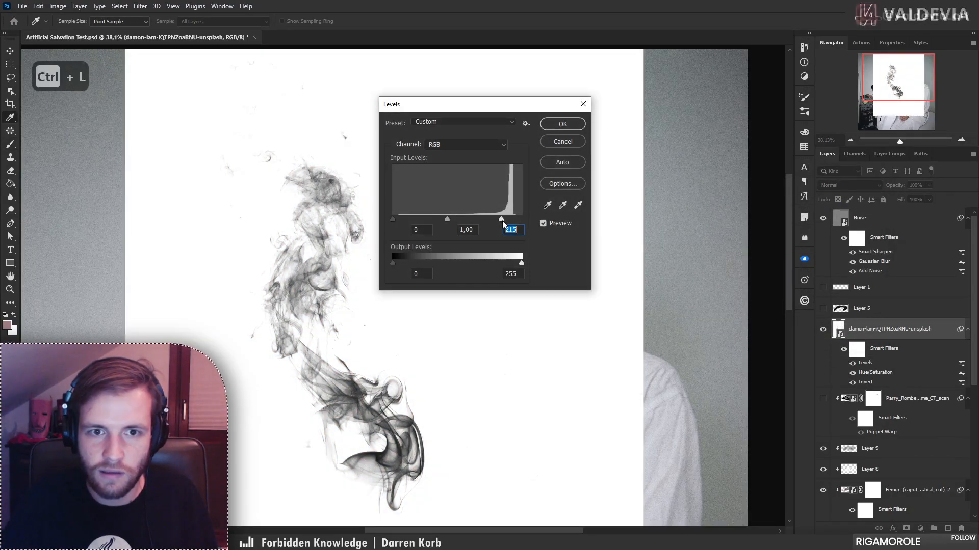
pyautogui.moveTo(449, 219); pyautogui.dragTo(470, 219)
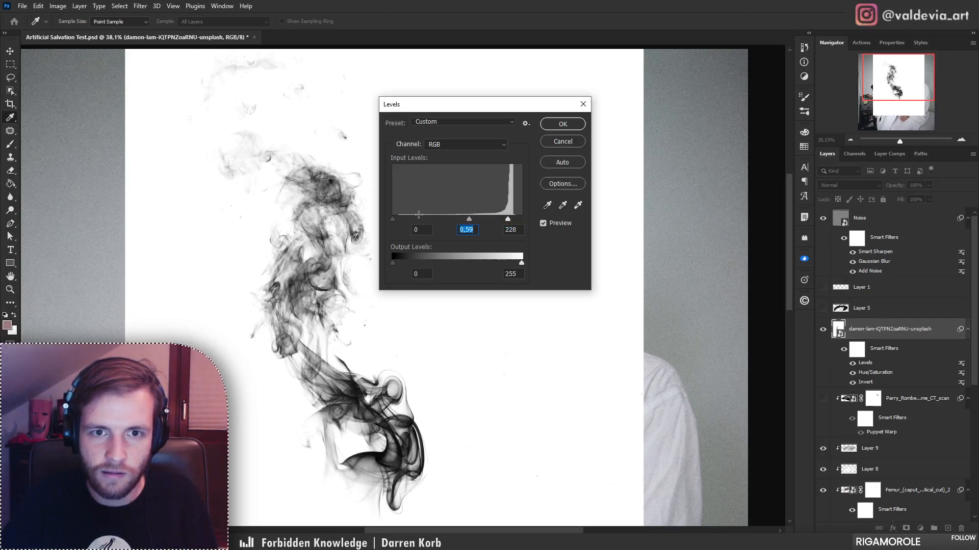
pyautogui.click(564, 126)
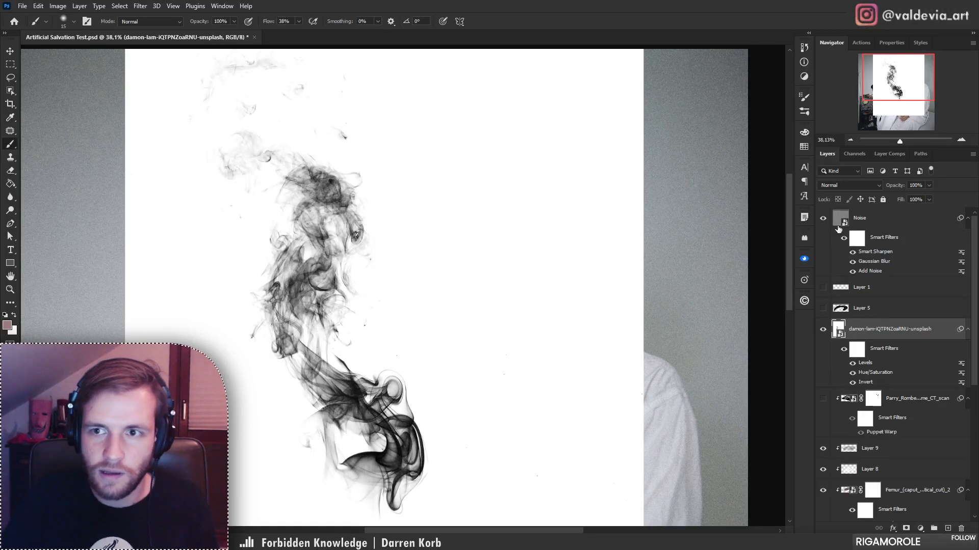
# - Set the smoke layer's blend mode to Multiply and shift the smoke slightly towards the patient
pyautogui.click(849, 185)
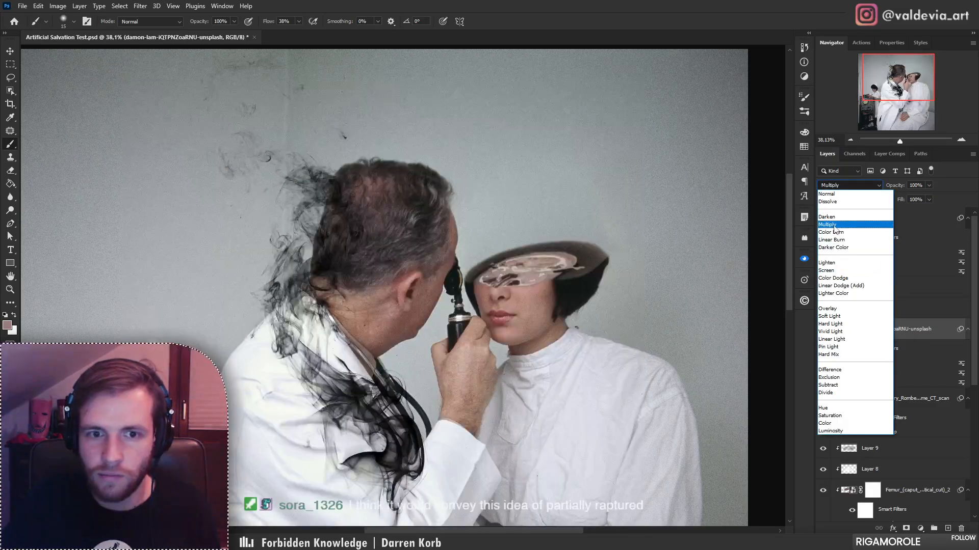
pyautogui.click(829, 224)
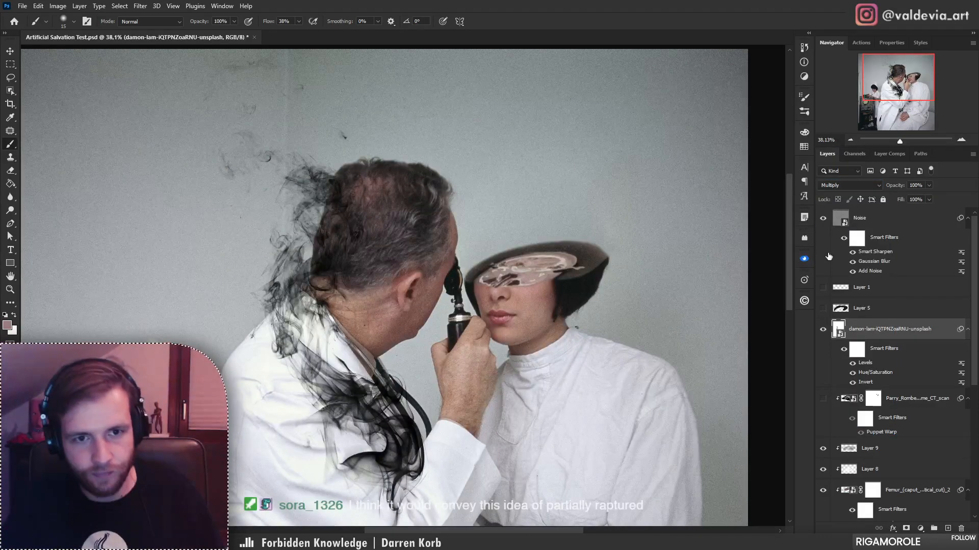
pyautogui.moveTo(421, 400); pyautogui.dragTo(420, 377)
# - Set the blend mode of the Examination_of_a_female_patient copy layer to Difference
pyautogui.scroll(-10, 975, 382)
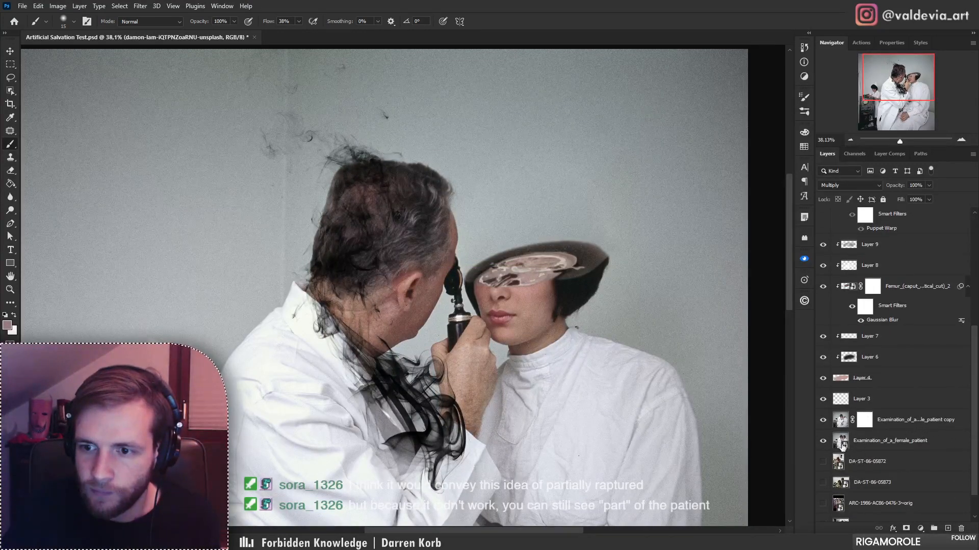
pyautogui.click(908, 424)
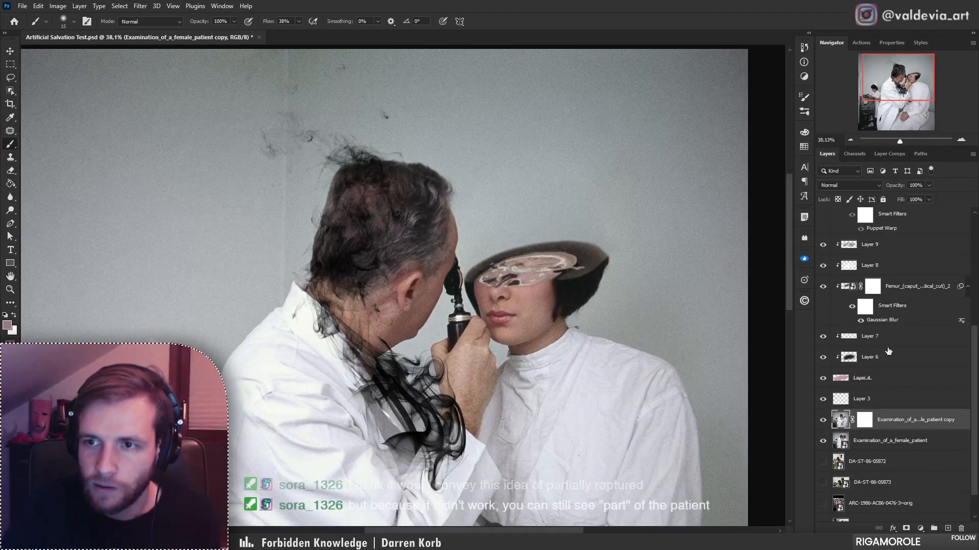
pyautogui.click(851, 187)
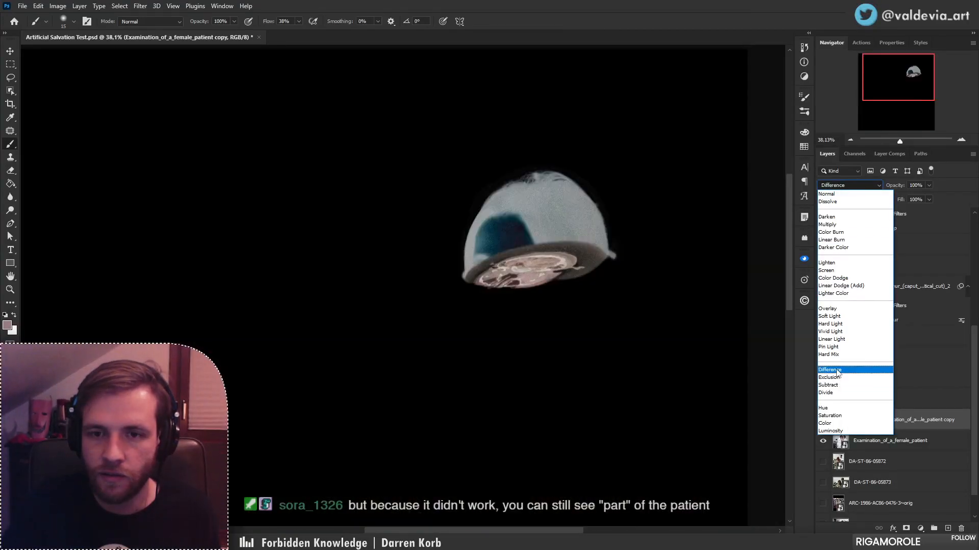
pyautogui.click(836, 372)
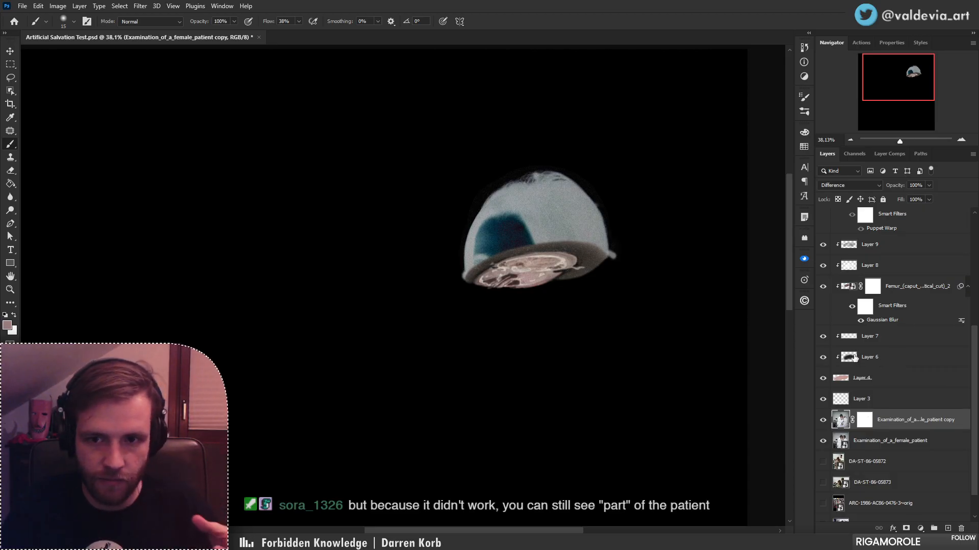
# - Hide Layer 4 with the CT cross-section clipped to it to expose the whole removed head area, and activate the Object Selection tool
pyautogui.click(11, 78)
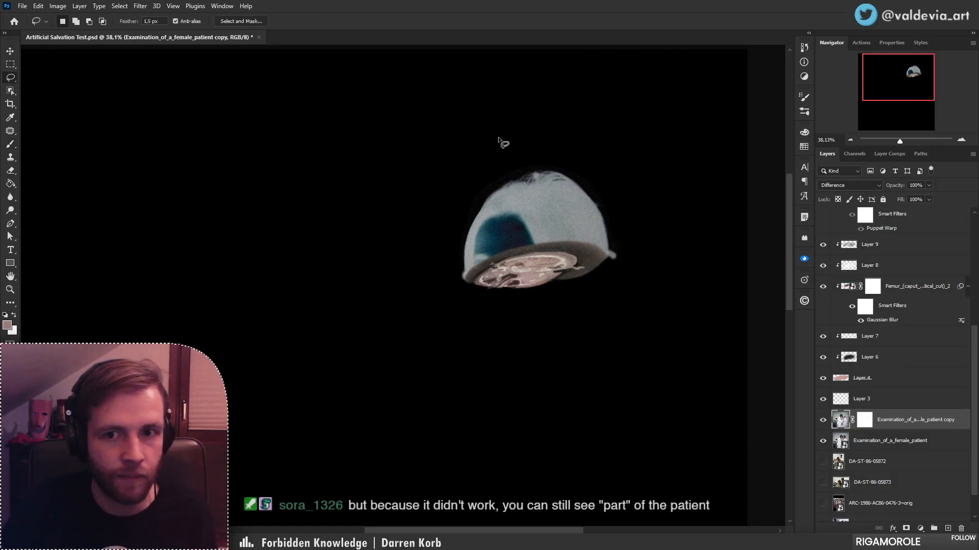
pyautogui.scroll(5, 548, 192)
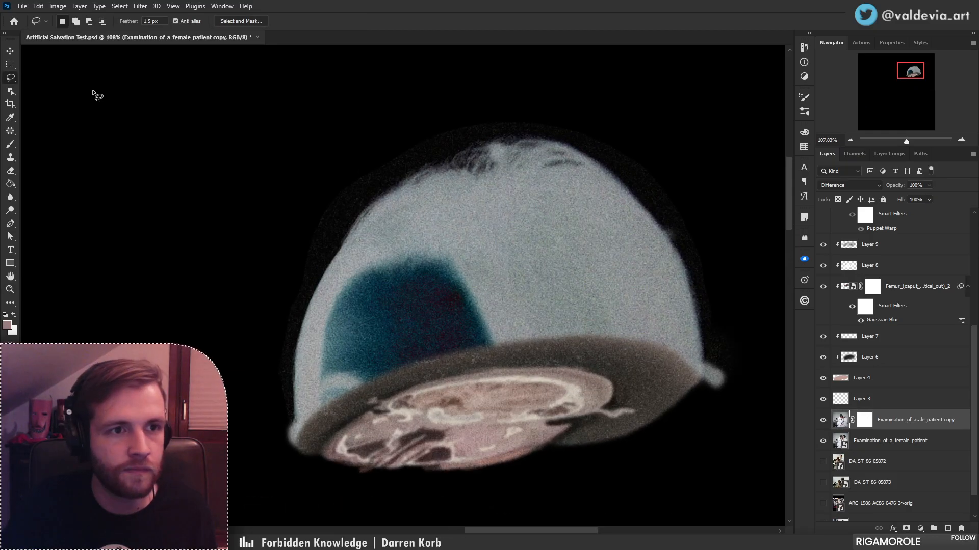
pyautogui.click(10, 90)
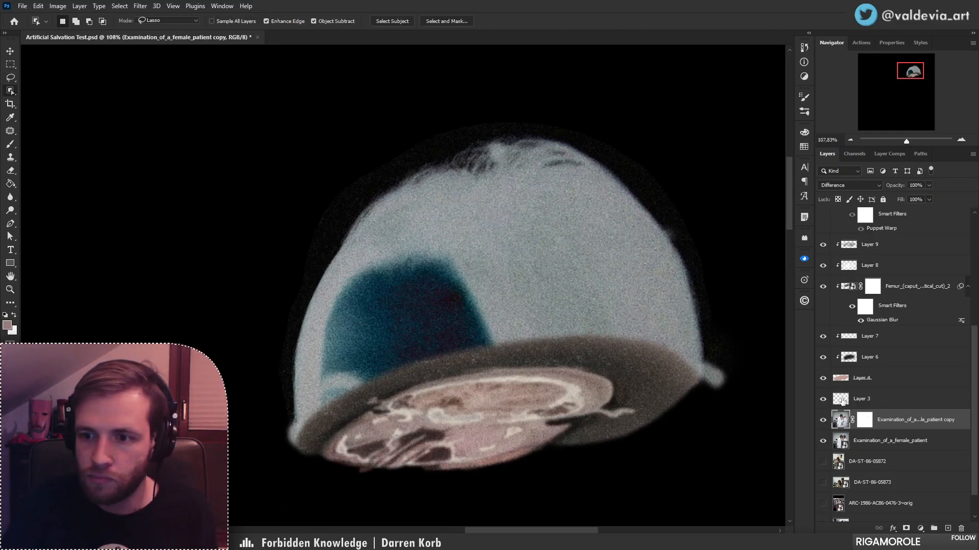
pyautogui.click(824, 381)
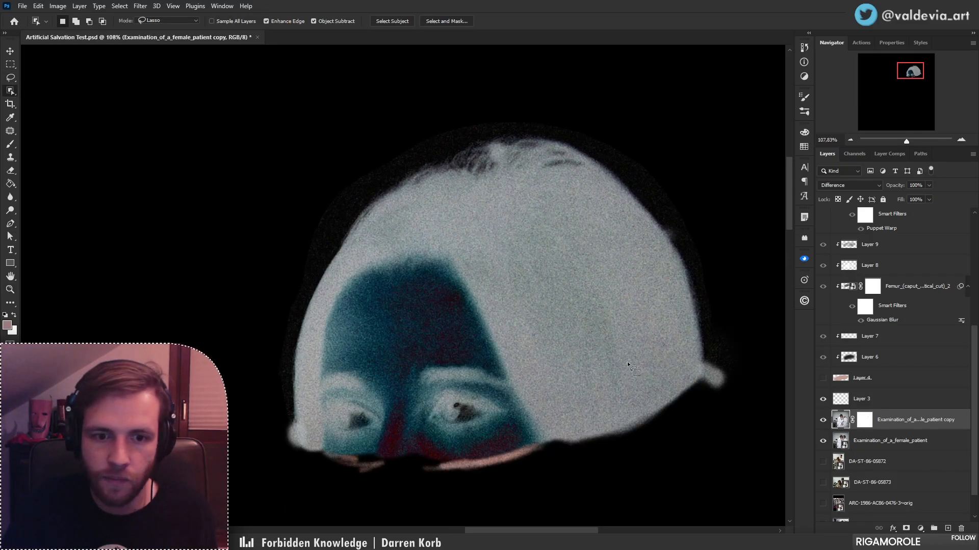
pyautogui.moveTo(286, 434)
pyautogui.mouseDown()
pyautogui.moveTo(294, 312)
pyautogui.moveTo(320, 247)
pyautogui.moveTo(376, 174)
pyautogui.moveTo(425, 152)
pyautogui.moveTo(542, 133)
pyautogui.moveTo(613, 161)
pyautogui.moveTo(700, 279)
pyautogui.moveTo(717, 371)
pyautogui.moveTo(607, 436)
pyautogui.moveTo(511, 463)
pyautogui.moveTo(405, 475)
pyautogui.moveTo(335, 468)
pyautogui.moveTo(287, 434)
pyautogui.mouseUp()
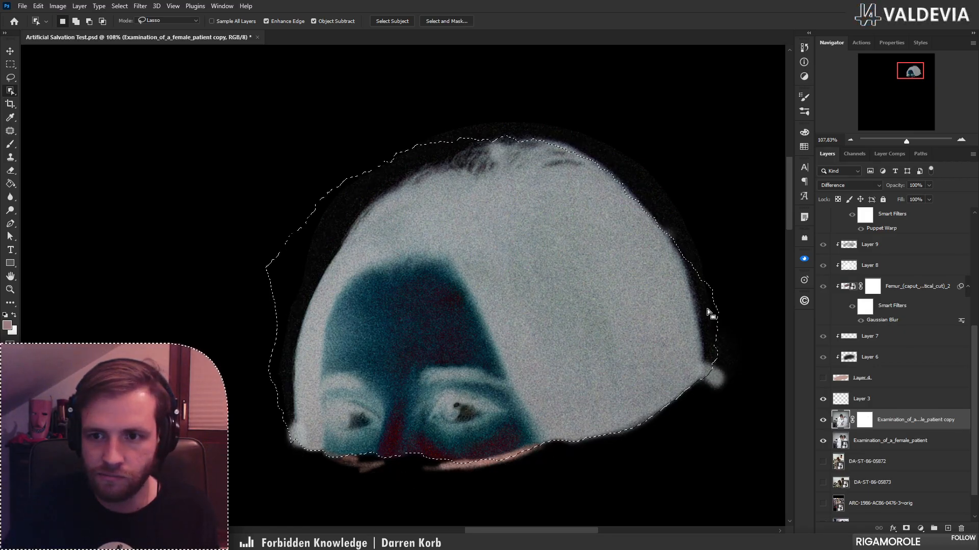
pyautogui.moveTo(696, 267)
pyautogui.mouseDown()
pyautogui.moveTo(692, 321)
pyautogui.moveTo(734, 262)
pyautogui.mouseUp()
pyautogui.click(895, 440)
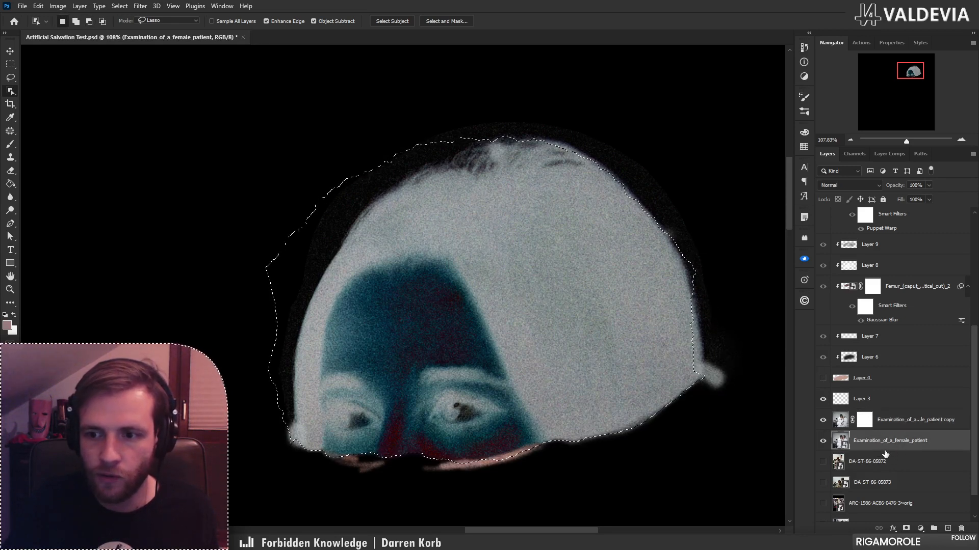
pyautogui.hotkey('ctrl', 'd')
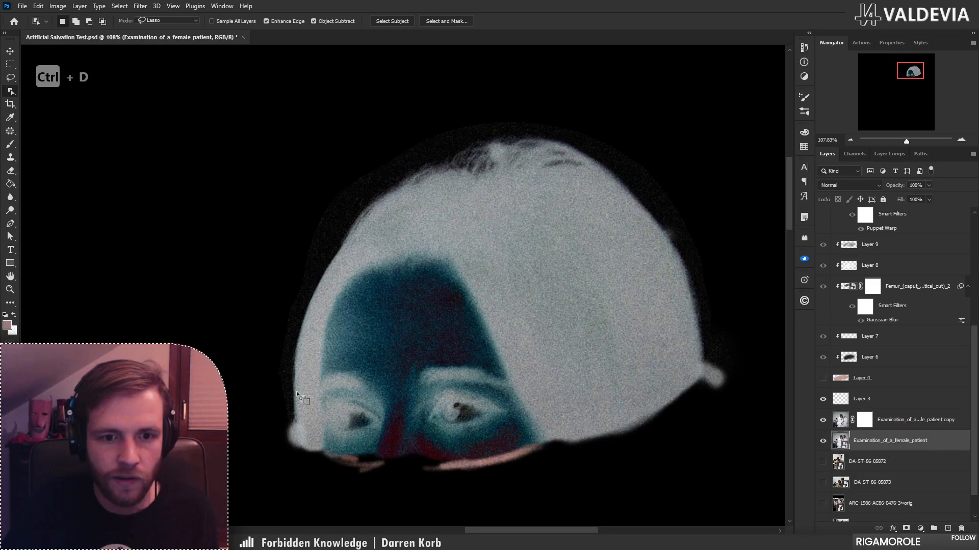
# - Select the removed upper part of the head on the Examination_of_a_female_patient layer with Object Selection, adding missed areas and closing the lower edge with the Lasso
pyautogui.moveTo(291, 431)
pyautogui.mouseDown()
pyautogui.moveTo(301, 315)
pyautogui.moveTo(389, 183)
pyautogui.moveTo(442, 148)
pyautogui.moveTo(519, 130)
pyautogui.moveTo(572, 141)
pyautogui.moveTo(665, 220)
pyautogui.moveTo(714, 355)
pyautogui.moveTo(693, 386)
pyautogui.moveTo(603, 439)
pyautogui.moveTo(475, 467)
pyautogui.mouseUp()
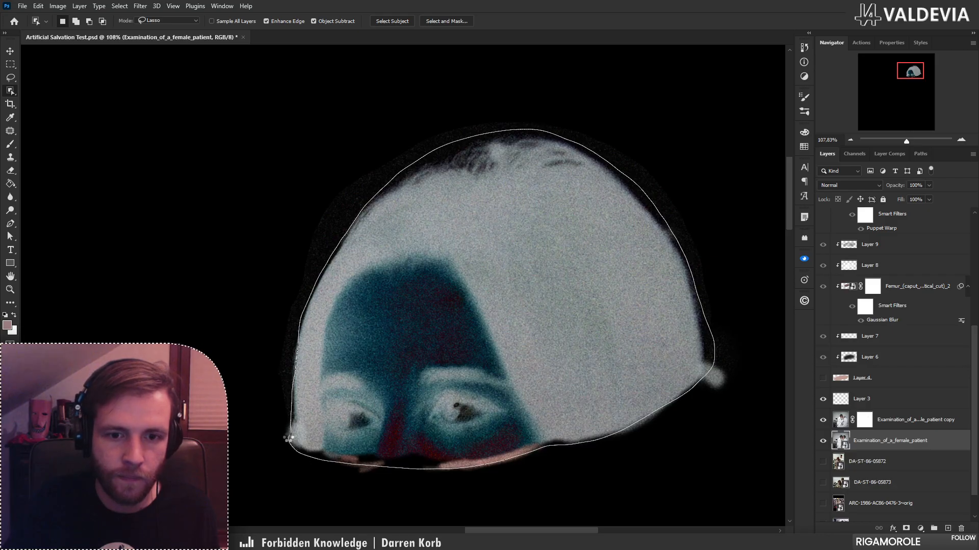
pyautogui.moveTo(288, 438); pyautogui.dragTo(290, 440)
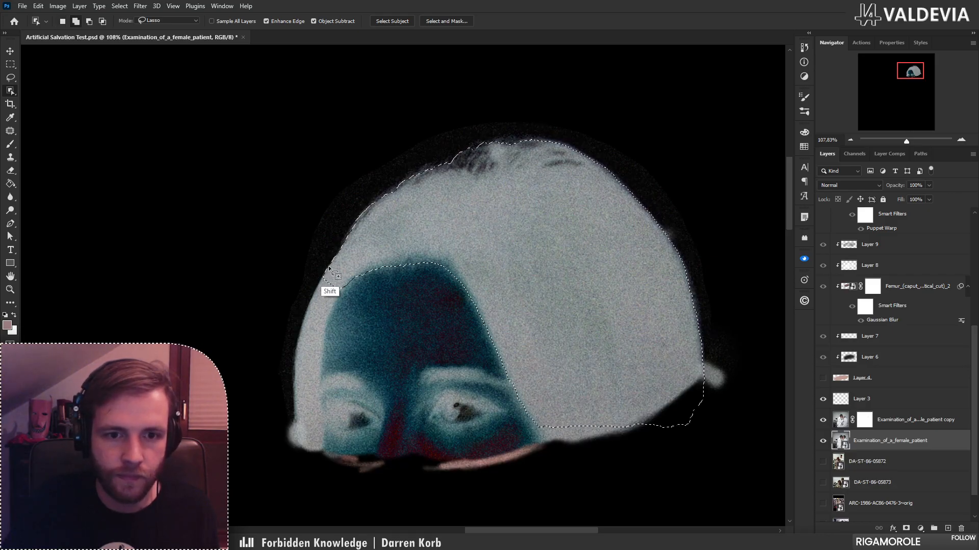
pyautogui.moveTo(329, 268)
pyautogui.mouseDown()
pyautogui.moveTo(285, 433)
pyautogui.moveTo(523, 481)
pyautogui.moveTo(634, 316)
pyautogui.moveTo(564, 330)
pyautogui.mouseUp()
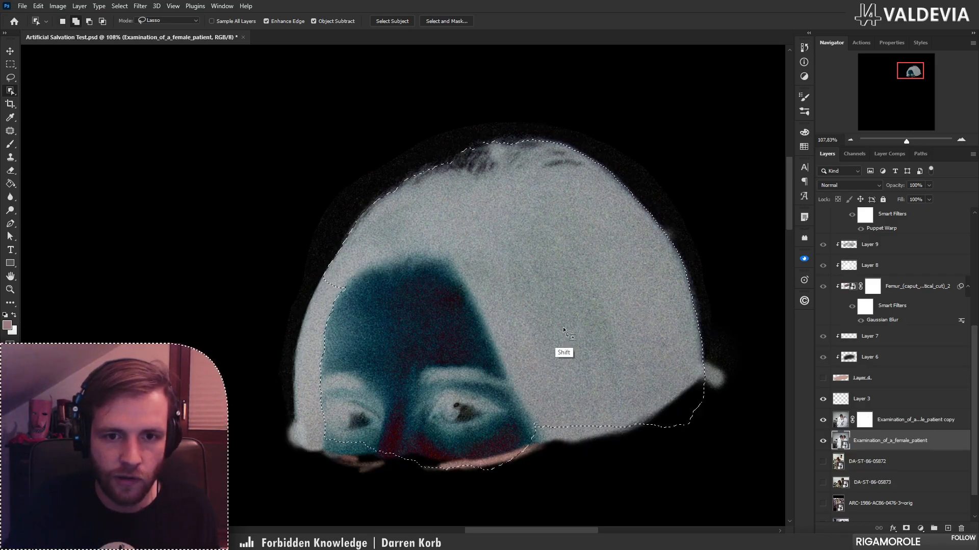
pyautogui.moveTo(328, 262)
pyautogui.mouseDown()
pyautogui.moveTo(313, 489)
pyautogui.moveTo(400, 330)
pyautogui.moveTo(407, 267)
pyautogui.mouseUp()
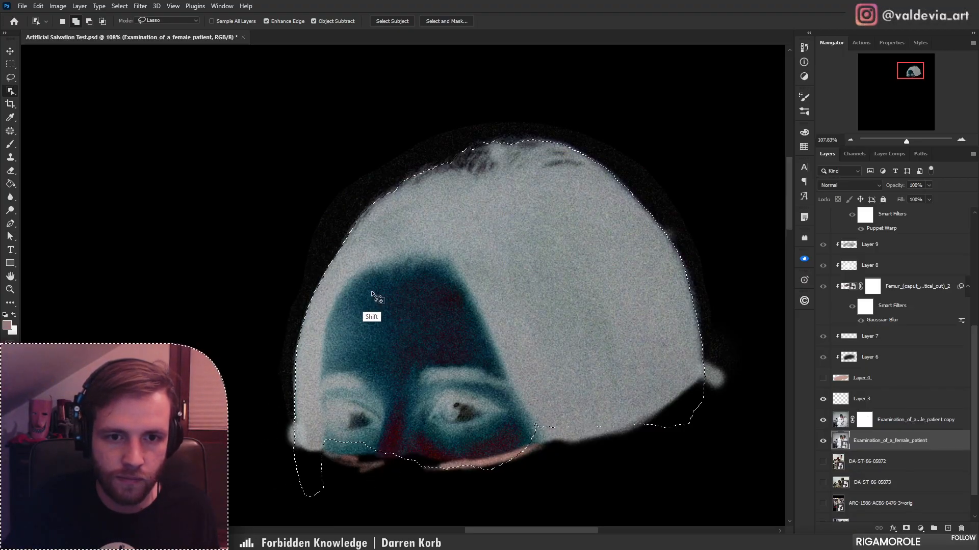
pyautogui.moveTo(462, 286)
pyautogui.mouseDown()
pyautogui.moveTo(446, 266)
pyautogui.moveTo(482, 257)
pyautogui.mouseUp()
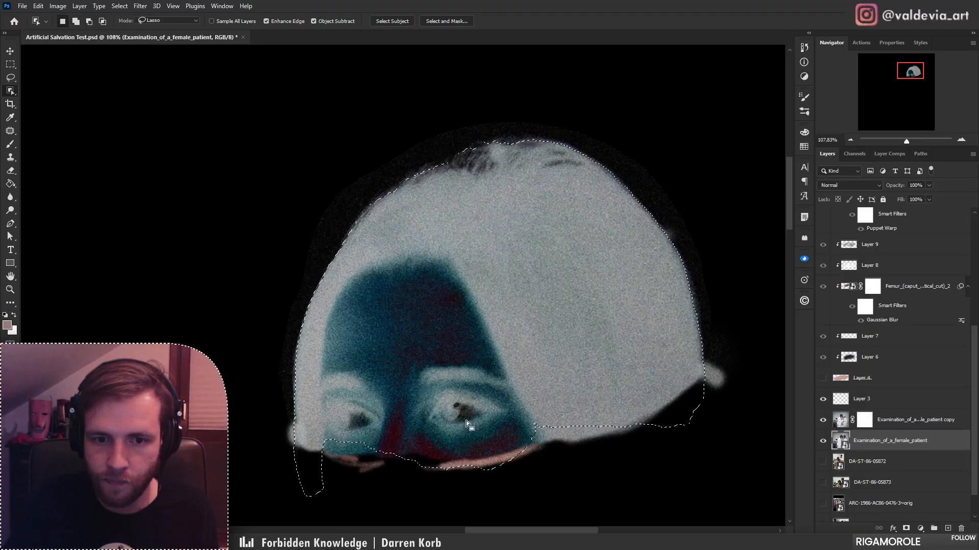
pyautogui.moveTo(316, 448)
pyautogui.mouseDown()
pyautogui.moveTo(353, 481)
pyautogui.moveTo(616, 471)
pyautogui.moveTo(678, 395)
pyautogui.moveTo(550, 341)
pyautogui.mouseUp()
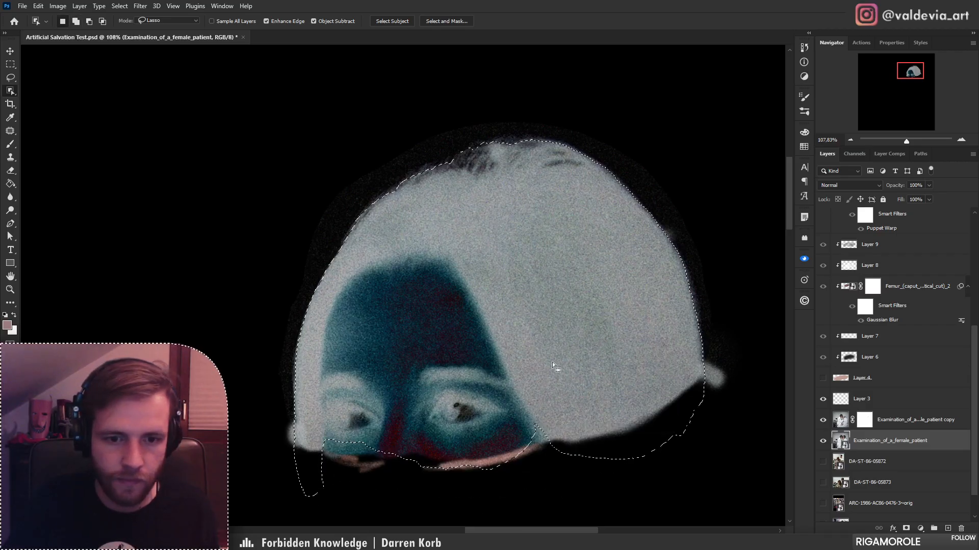
pyautogui.press('l')
pyautogui.moveTo(341, 474)
pyautogui.mouseDown()
pyautogui.moveTo(319, 507)
pyautogui.moveTo(568, 420)
pyautogui.moveTo(311, 437)
pyautogui.mouseUp()
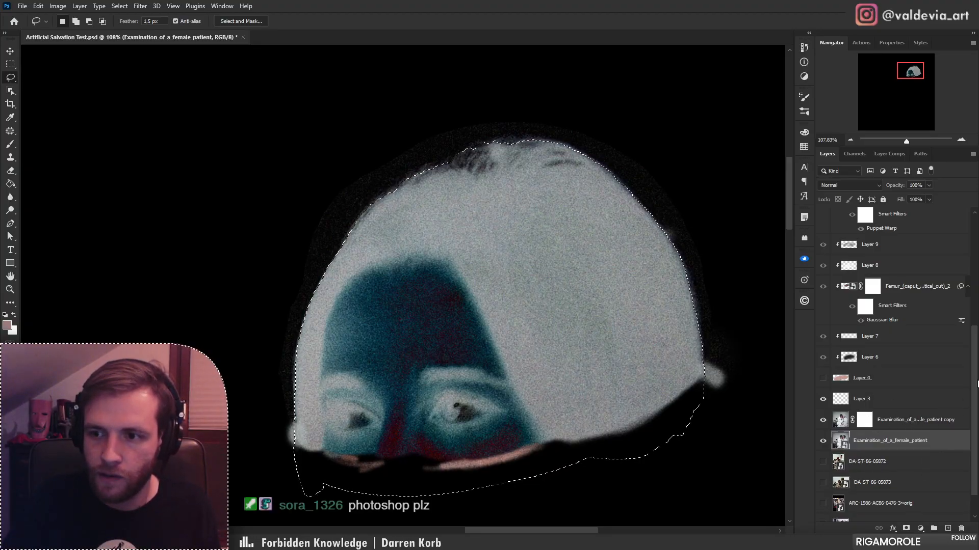
# - Create a group above the damon-lam-iQTPNZoaRNU-unsplash smoke layer and give it a layer mask from the head selection
pyautogui.scroll(8, 920, 306)
pyautogui.click(920, 291)
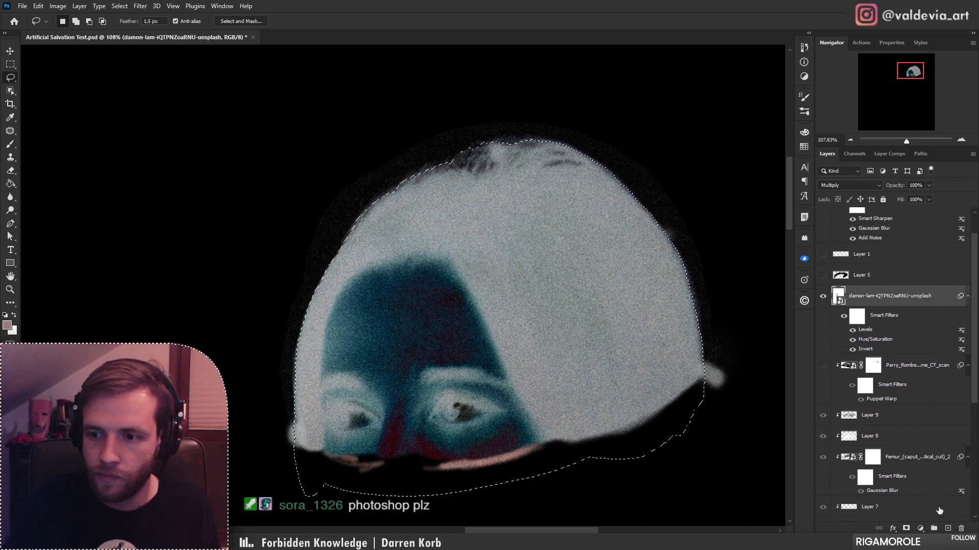
pyautogui.click(933, 528)
pyautogui.click(905, 529)
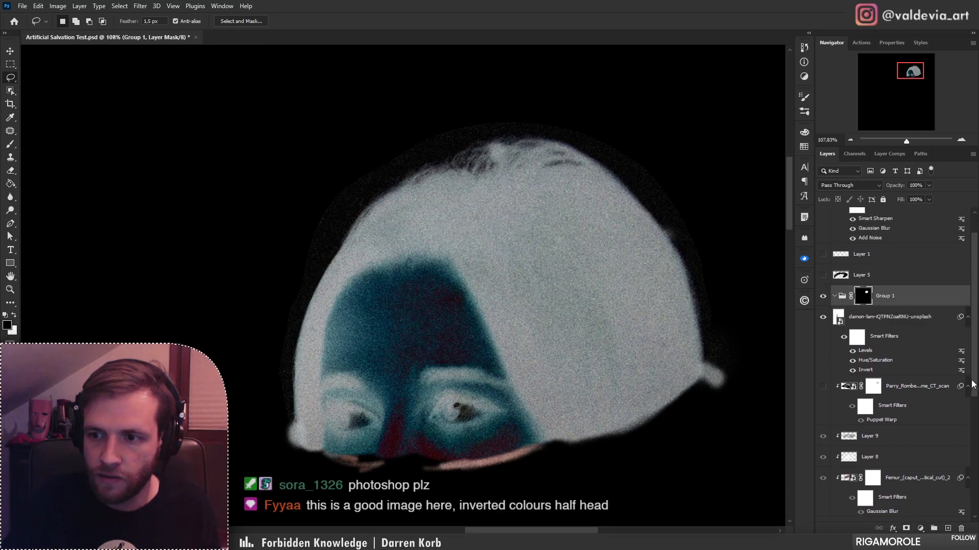
# - Set the Examination_of_a_female_patient copy layer's blend mode to Normal and show Layer 4 again
pyautogui.scroll(-5, 972, 384)
pyautogui.click(921, 461)
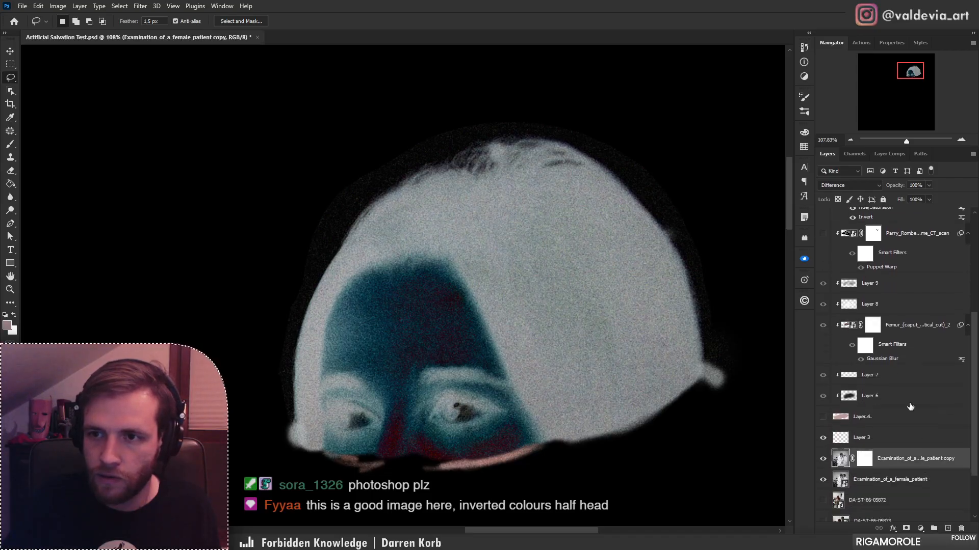
pyautogui.click(840, 187)
pyautogui.click(827, 192)
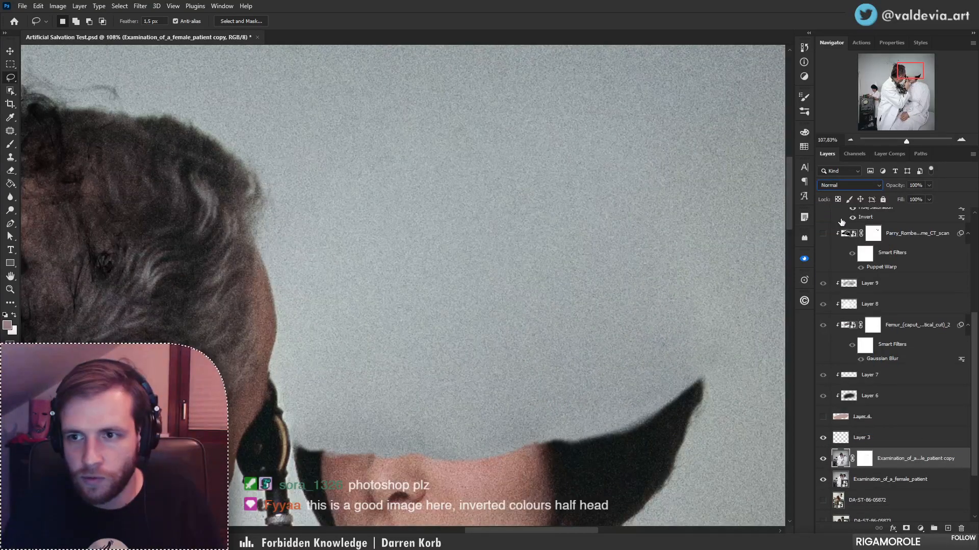
pyautogui.click(822, 417)
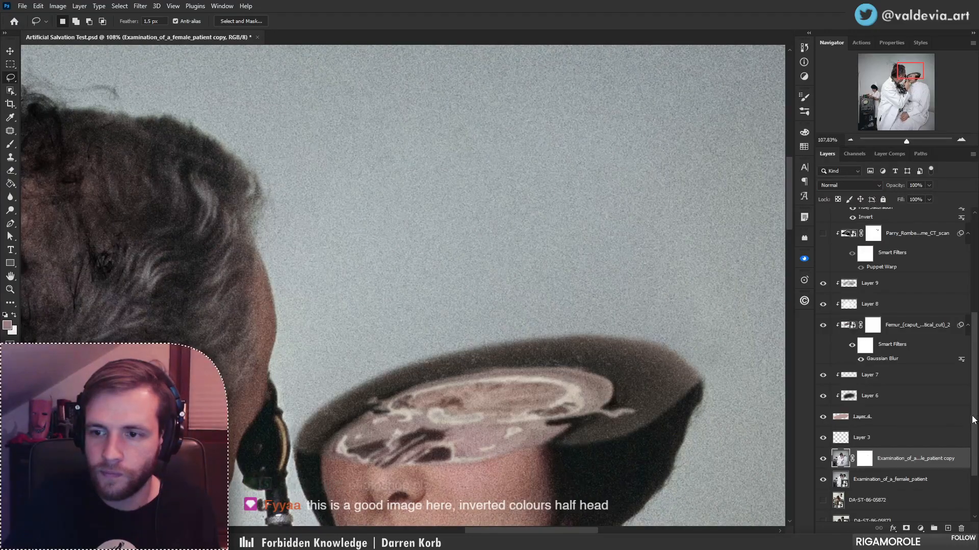
pyautogui.scroll(4, 916, 352)
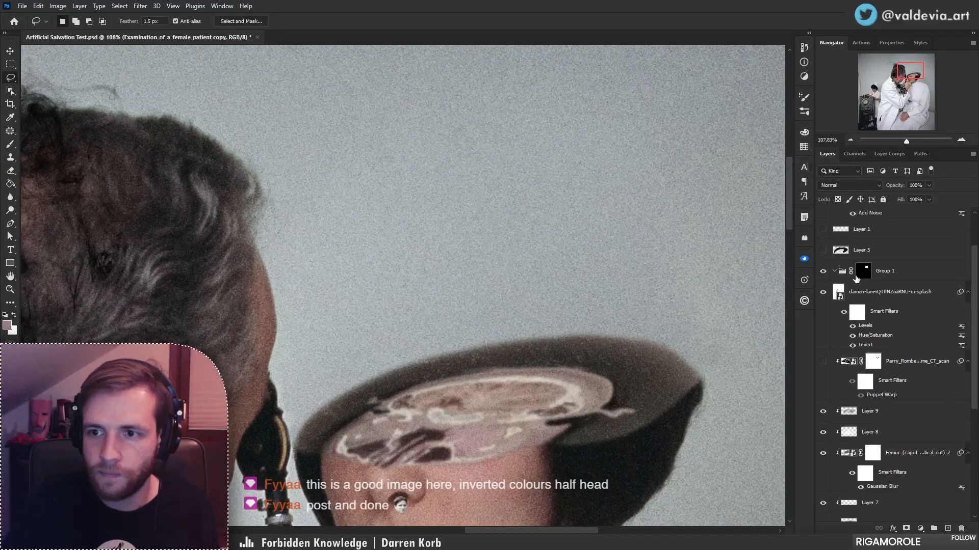
# - Isolate Group 1's layer mask and paint out the gray streaks inside the head shape in white with a 77 px brush
pyautogui.click(867, 274)
pyautogui.keyDown('alt'); pyautogui.click(864, 274); pyautogui.keyUp('alt')
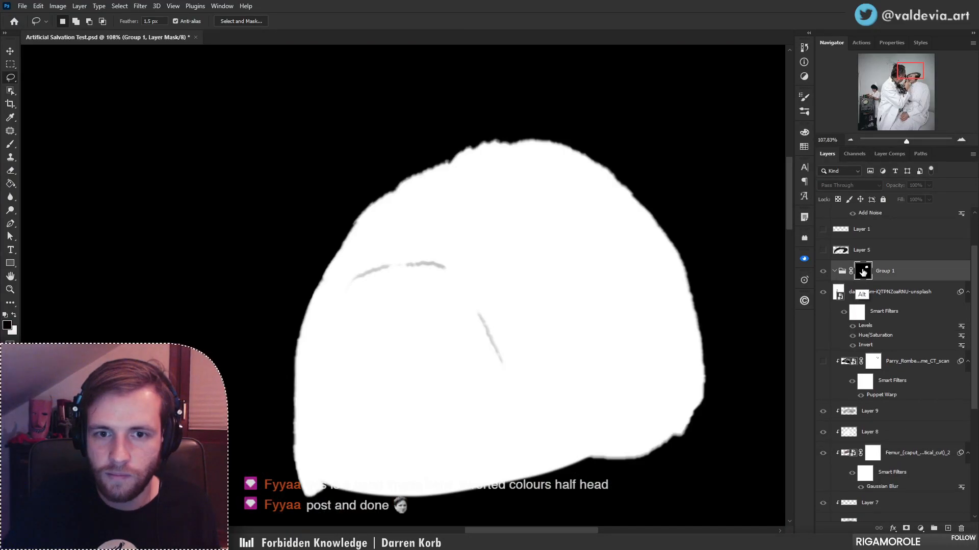
pyautogui.press('b')
pyautogui.rightClick(509, 353)
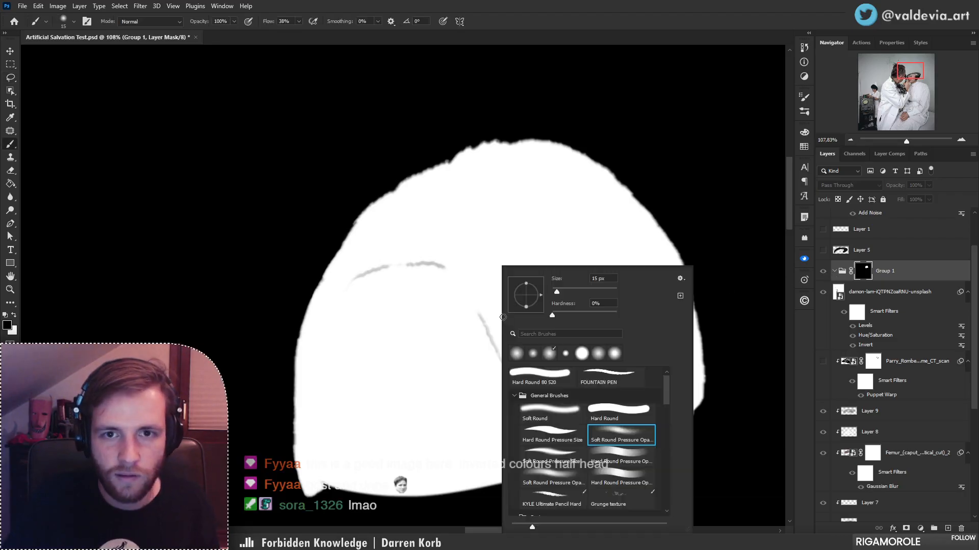
pyautogui.click(564, 383)
pyautogui.moveTo(451, 311); pyautogui.dragTo(490, 416)
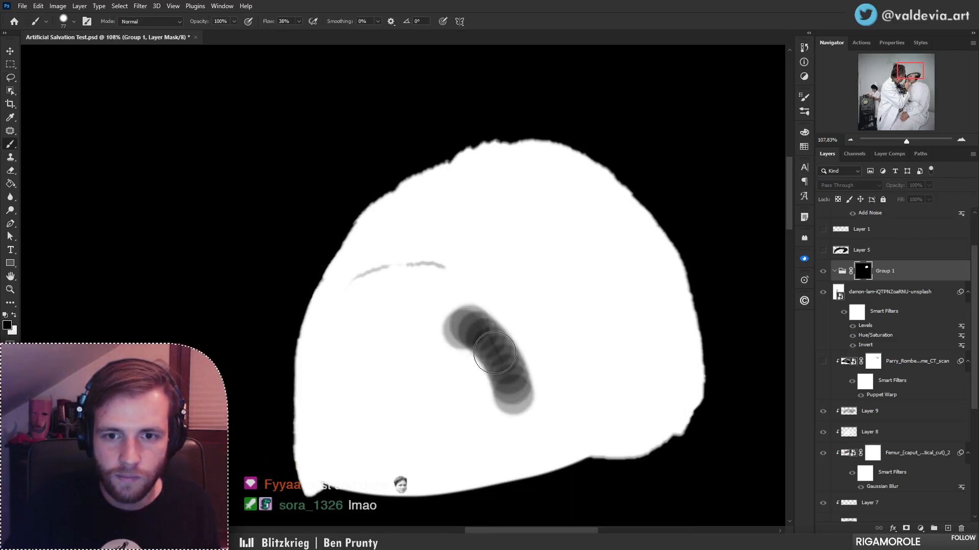
pyautogui.hotkey('ctrl', 'z')
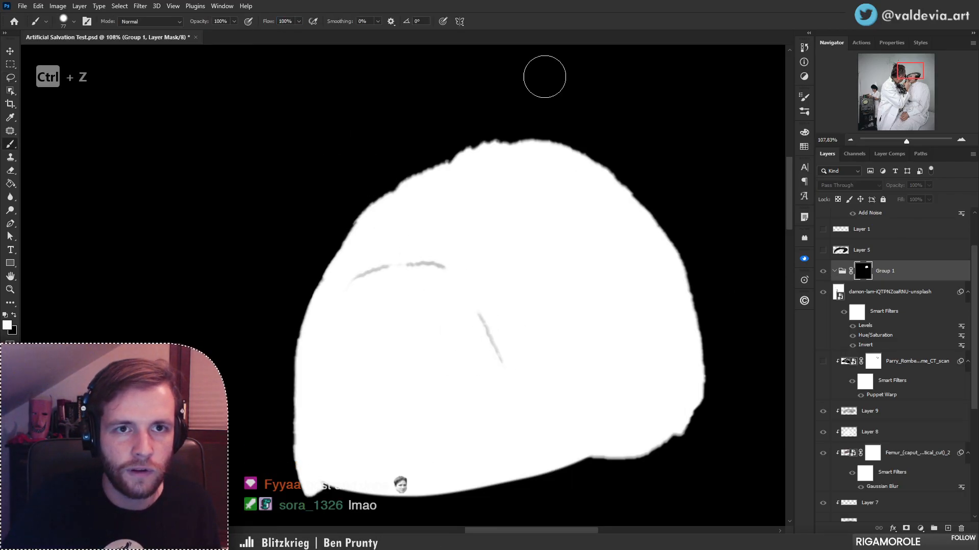
pyautogui.hotkey('ctrl', 'z')
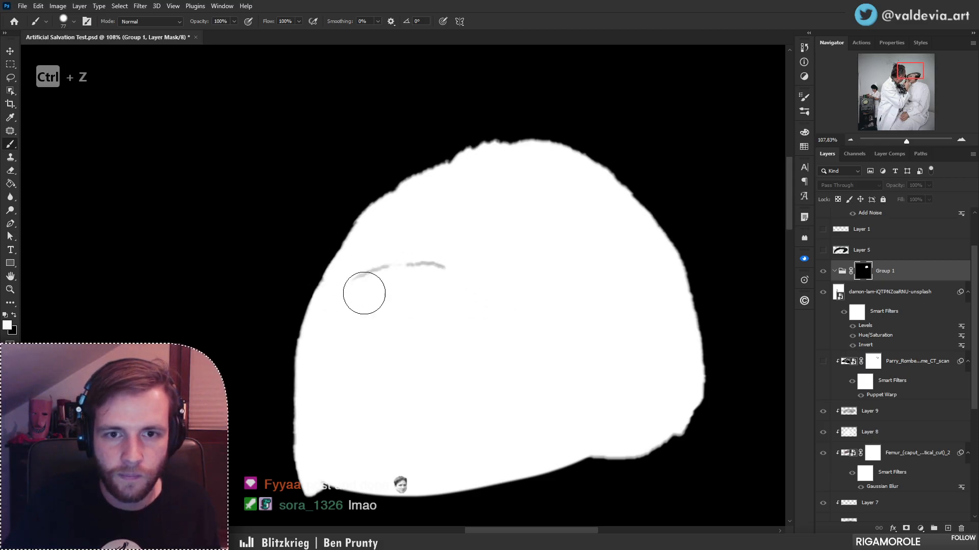
pyautogui.hotkey('ctrl', 'z')
pyautogui.scroll(-3, 622, 356)
pyautogui.scroll(3, 535, 345)
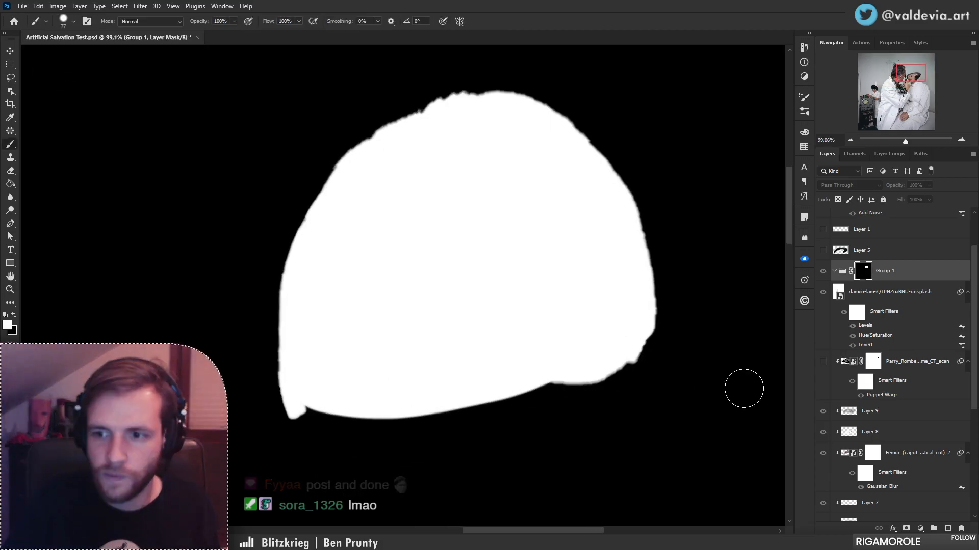
# - Load the outline of the cut-surface layer just above Layer 3 as a selection and show Group 1's mask again
pyautogui.scroll(-3, 976, 388)
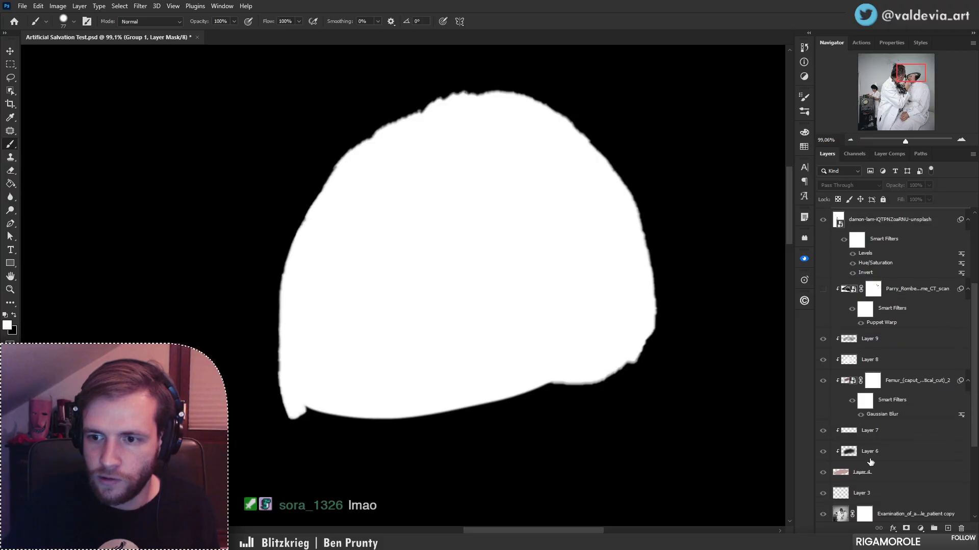
pyautogui.click(844, 475)
pyautogui.keyDown('ctrl'); pyautogui.click(842, 475); pyautogui.keyUp('ctrl')
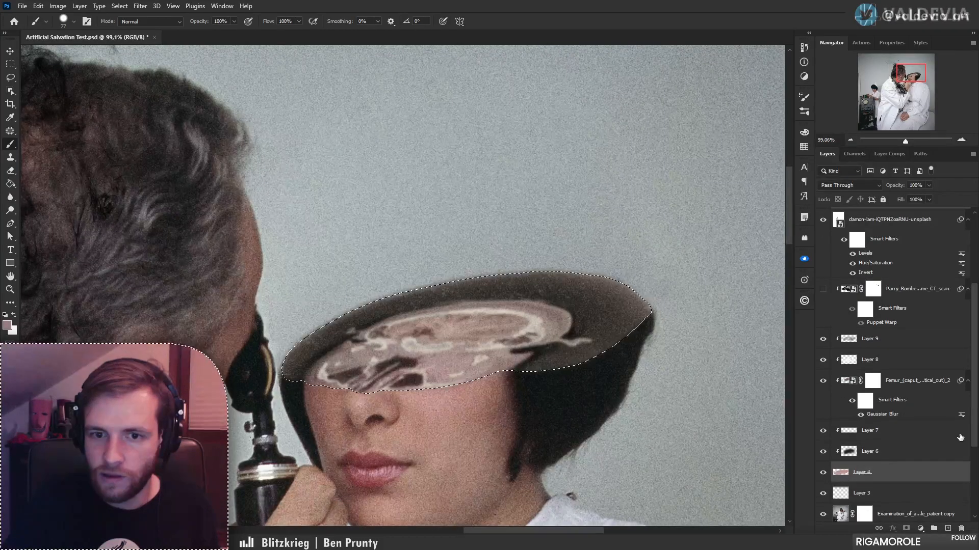
pyautogui.scroll(4, 965, 344)
pyautogui.scroll(1, 965, 344)
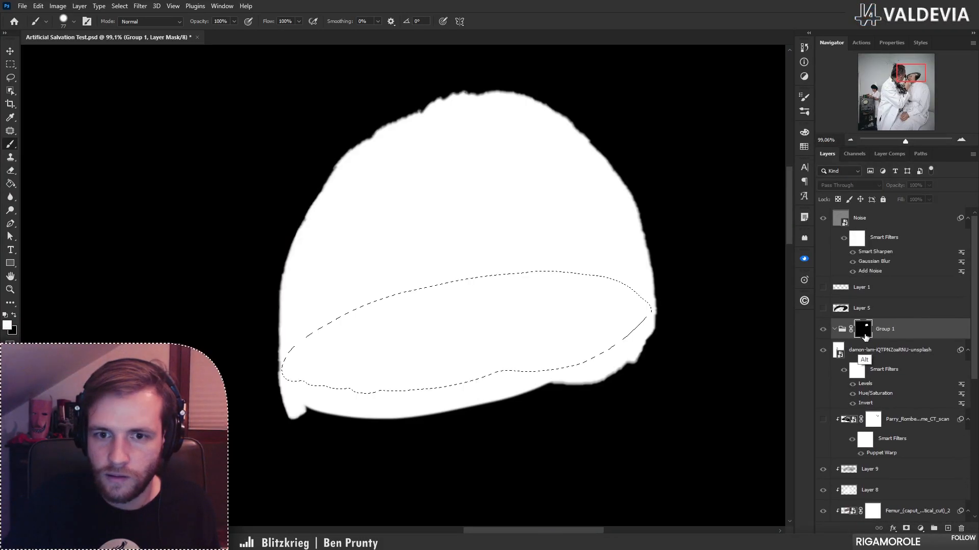
pyautogui.keyDown('alt'); pyautogui.click(863, 329); pyautogui.keyUp('alt')
# - Invert the selection, paint the mask black below the cut surface's lower edge, deselect and return to the image
pyautogui.hotkey('ctrl', 'shift', 'i')
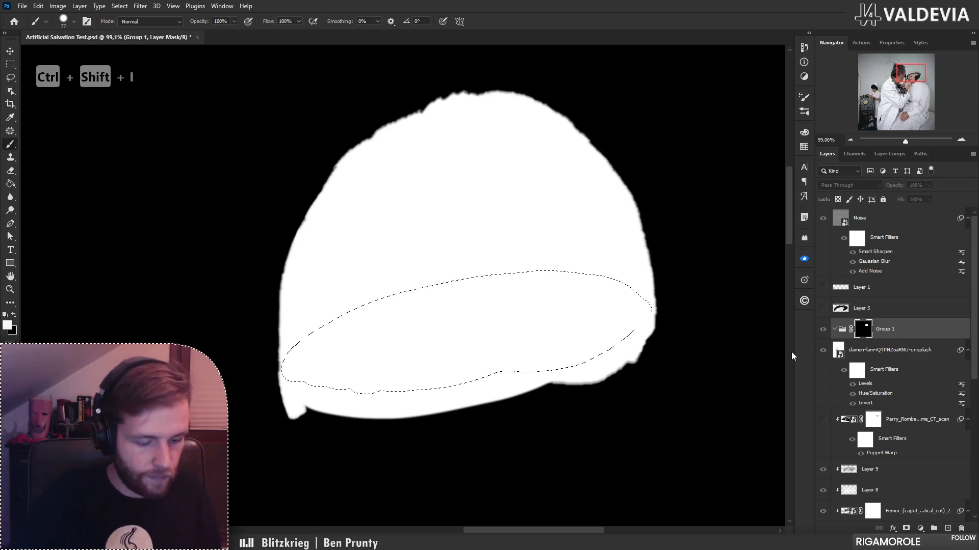
pyautogui.press('x')
pyautogui.moveTo(390, 419)
pyautogui.mouseDown()
pyautogui.moveTo(410, 414)
pyautogui.moveTo(288, 393)
pyautogui.moveTo(437, 396)
pyautogui.moveTo(624, 367)
pyautogui.moveTo(445, 395)
pyautogui.moveTo(658, 350)
pyautogui.moveTo(640, 349)
pyautogui.moveTo(655, 313)
pyautogui.mouseUp()
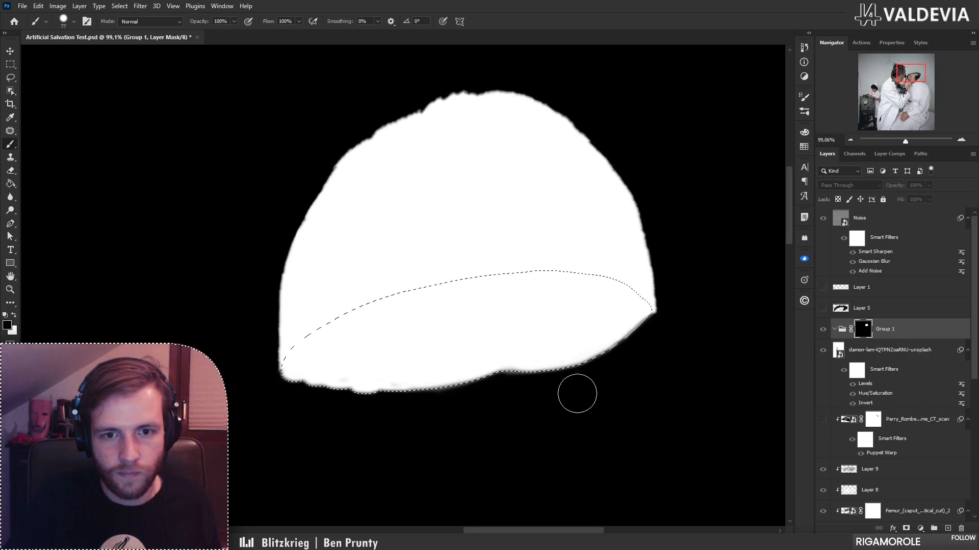
pyautogui.hotkey('ctrl', 'd')
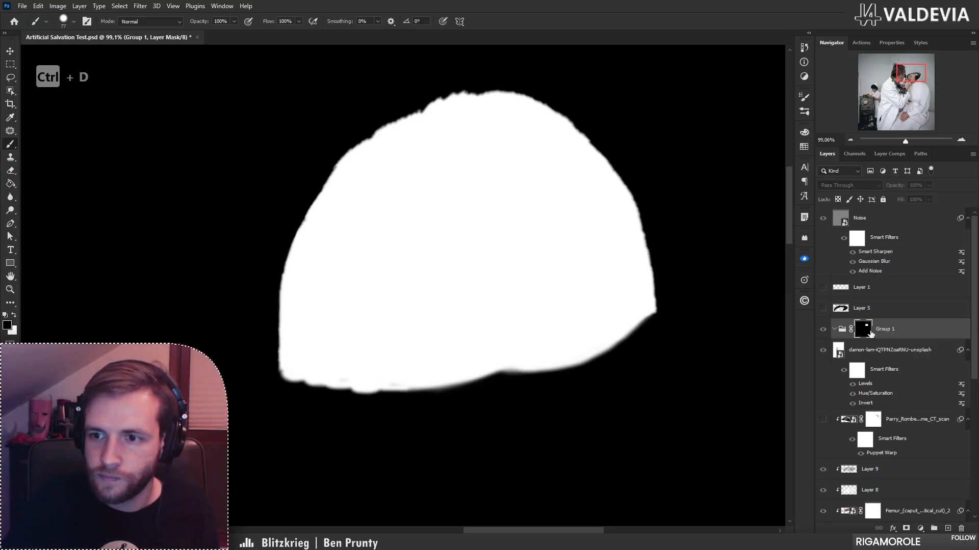
pyautogui.keyDown('alt'); pyautogui.click(862, 335); pyautogui.keyUp('alt')
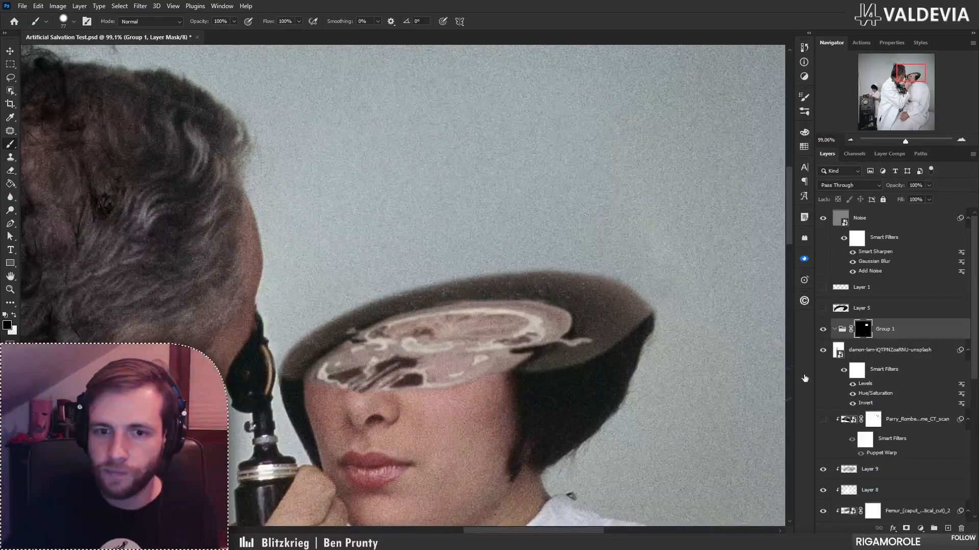
# - Move the damon-lam smoke layer into Group 1 so the head-shaped mask applies to it
pyautogui.moveTo(899, 352); pyautogui.dragTo(904, 330)
pyautogui.press('z')
pyautogui.moveTo(417, 317)
pyautogui.mouseDown()
pyautogui.moveTo(309, 334)
pyautogui.moveTo(520, 315)
pyautogui.moveTo(433, 346)
pyautogui.moveTo(463, 353)
pyautogui.mouseUp()
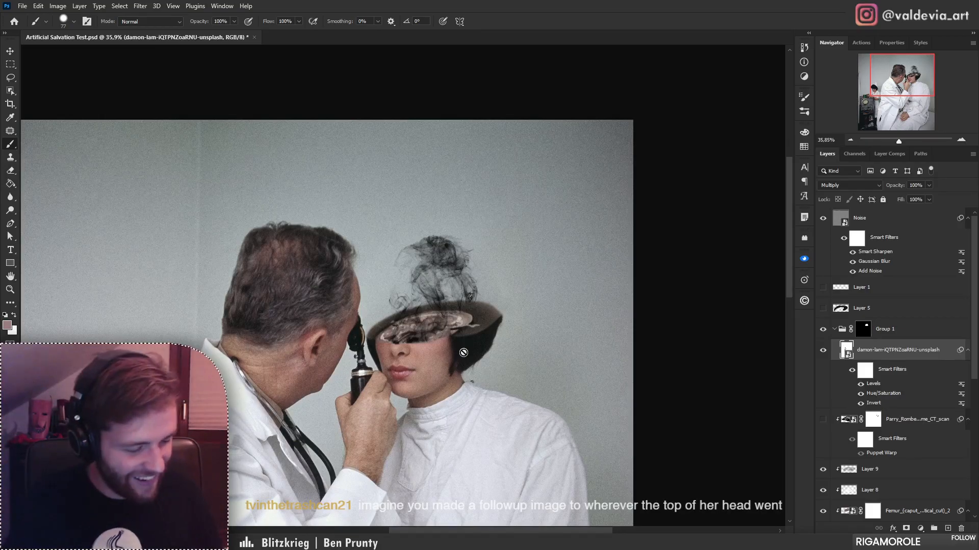
# - Scale the smoke layer to 24.80% and reposition it over the patient's head with Free Transform
pyautogui.hotkey('ctrl', 't')
pyautogui.moveTo(765, 335); pyautogui.dragTo(669, 279)
pyautogui.hotkey('ctrl', 'z')
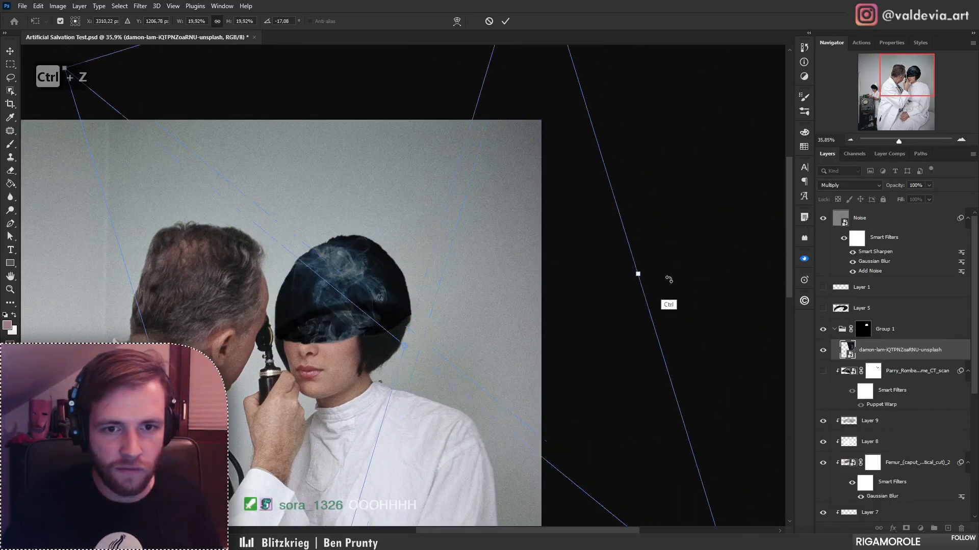
pyautogui.click(891, 141)
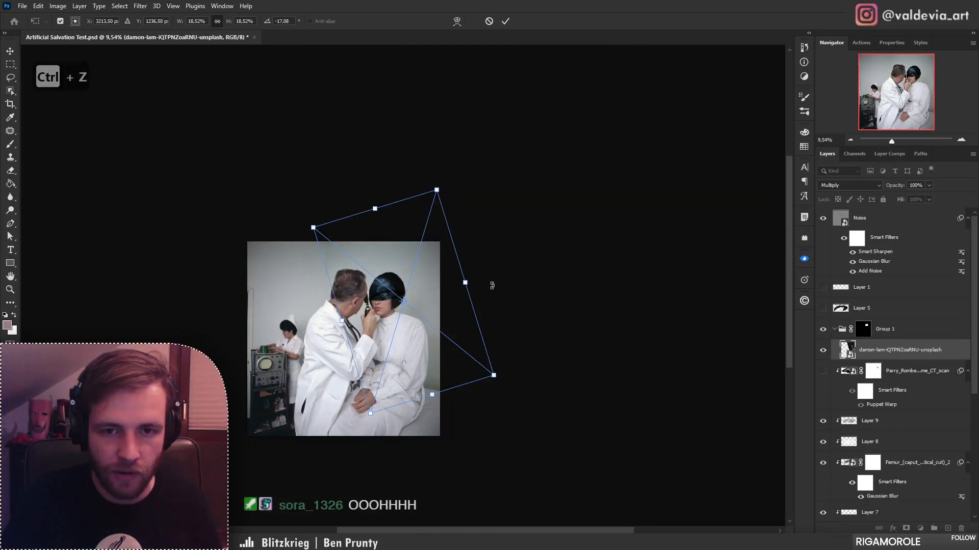
pyautogui.moveTo(432, 314); pyautogui.dragTo(395, 273)
pyautogui.moveTo(429, 240); pyautogui.dragTo(479, 217)
pyautogui.moveTo(451, 281); pyautogui.dragTo(449, 253)
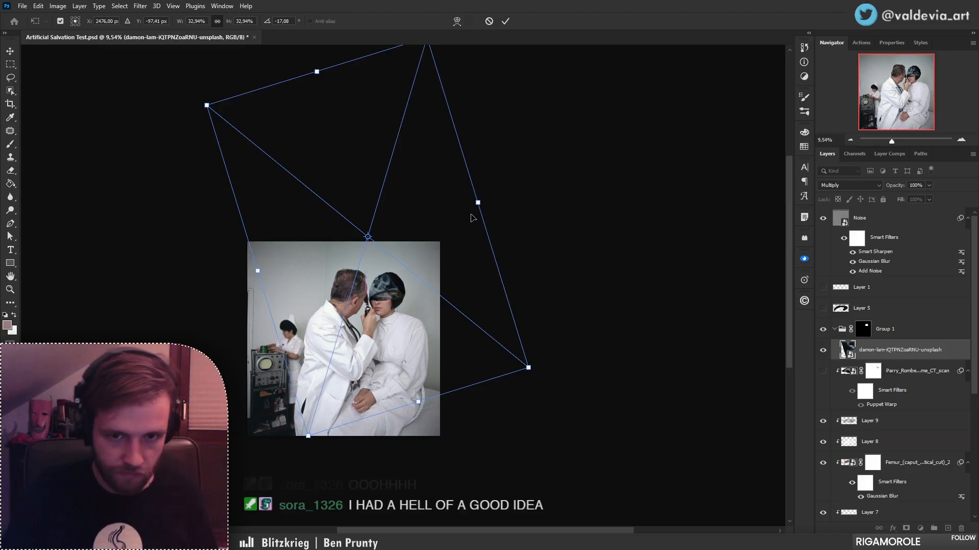
pyautogui.moveTo(477, 204); pyautogui.dragTo(435, 245)
pyautogui.press('Return')
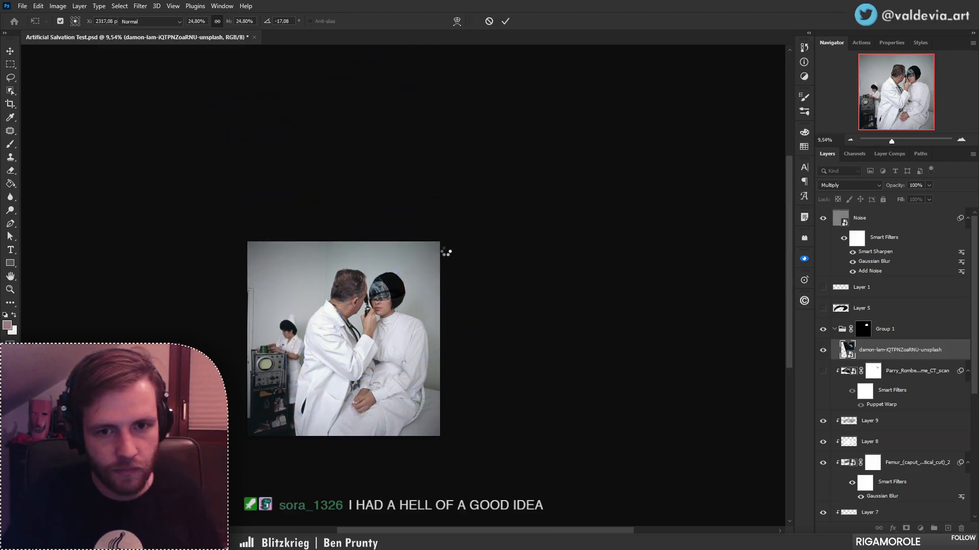
# - Duplicate the smoke layer and shift the copy so its smoke fills the back of the missing head
pyautogui.press('z')
pyautogui.moveTo(398, 283); pyautogui.dragTo(435, 286)
pyautogui.press('b')
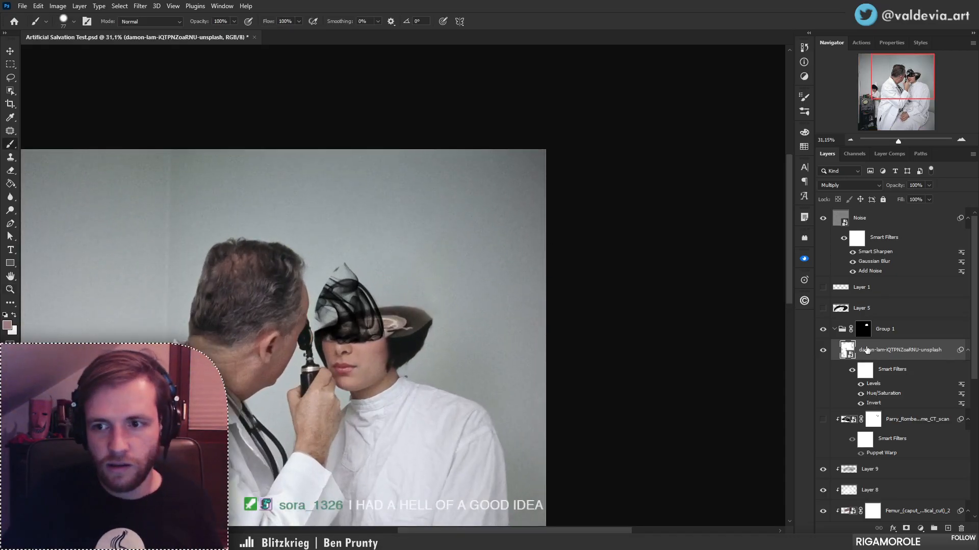
pyautogui.moveTo(884, 352); pyautogui.dragTo(844, 348)
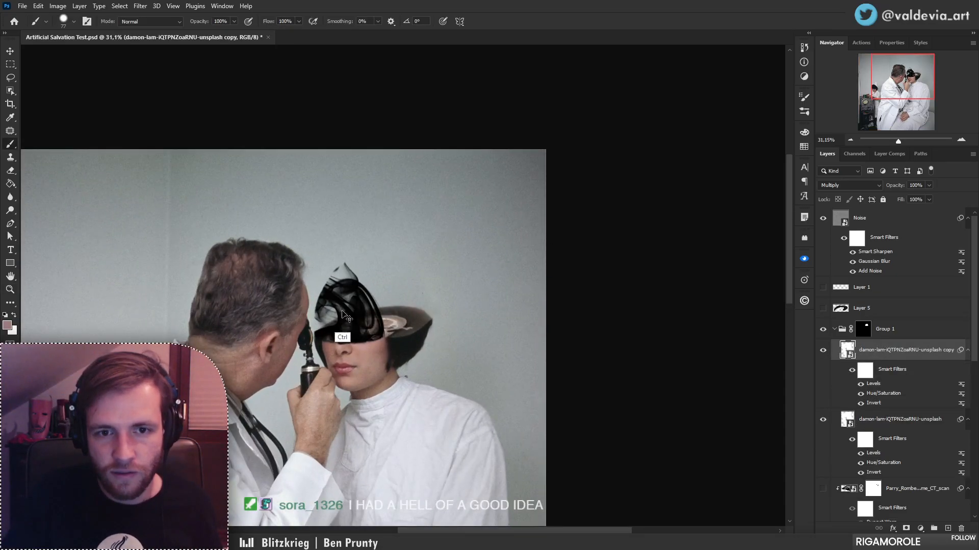
pyautogui.moveTo(345, 316); pyautogui.dragTo(538, 454)
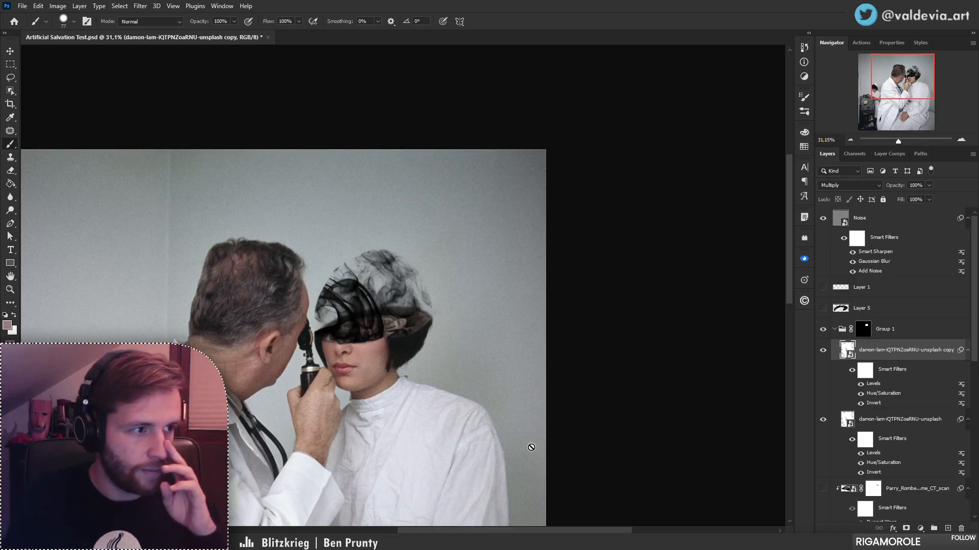
# - Reposition the original smoke layer so its wisps sit low over the front of the open skull
pyautogui.click(907, 422)
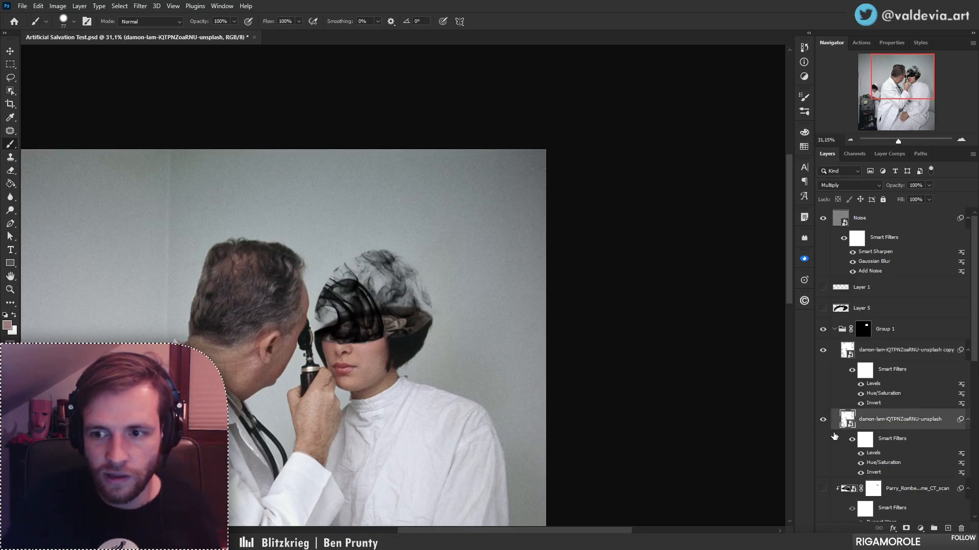
pyautogui.moveTo(450, 342); pyautogui.dragTo(401, 365)
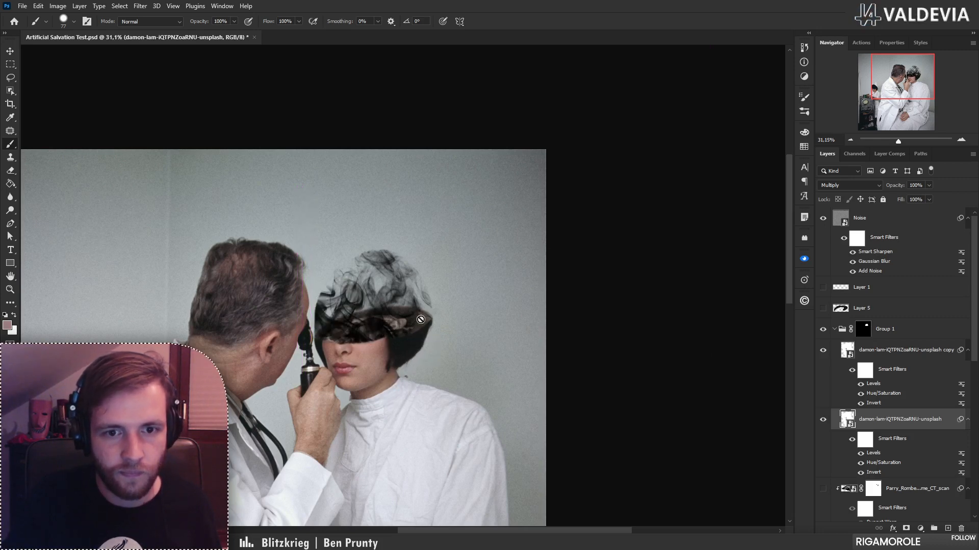
pyautogui.press('z')
pyautogui.moveTo(421, 319)
pyautogui.mouseDown()
pyautogui.moveTo(344, 301)
pyautogui.moveTo(382, 291)
pyautogui.mouseUp()
pyautogui.press('b')
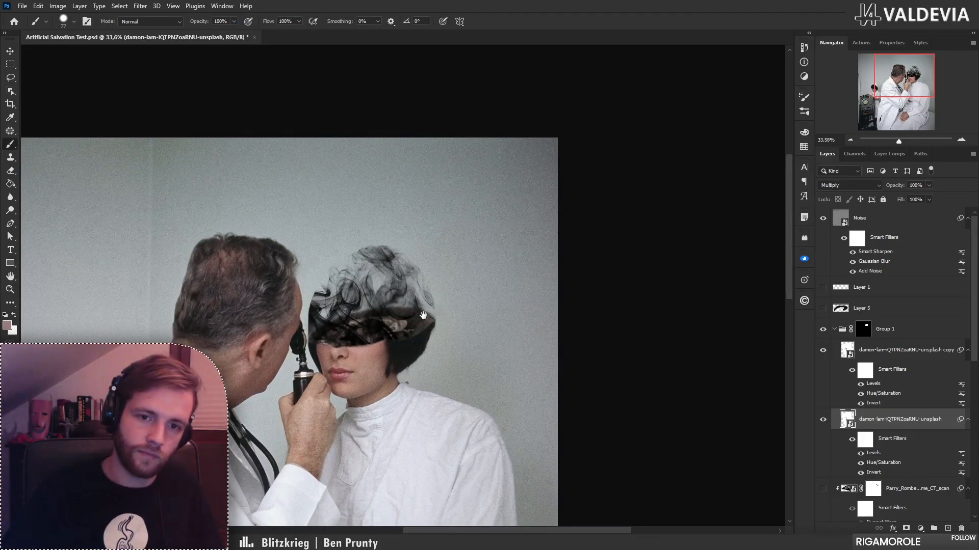
pyautogui.moveTo(424, 315); pyautogui.dragTo(467, 293)
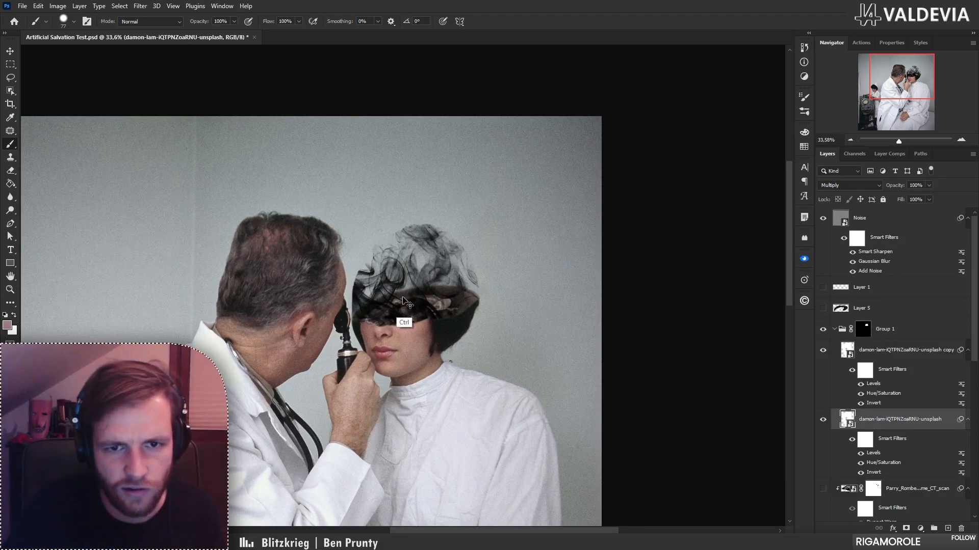
pyautogui.moveTo(395, 289); pyautogui.dragTo(418, 342)
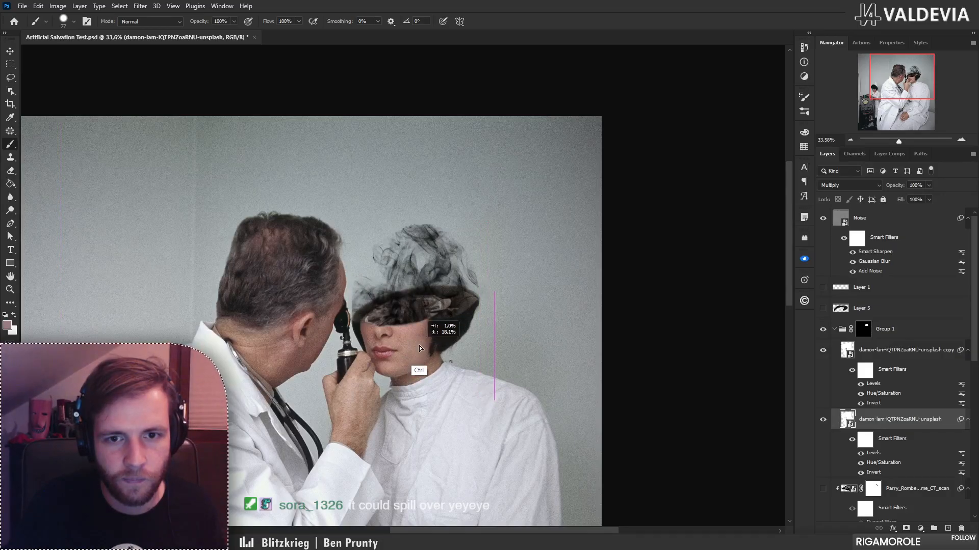
# - Move the smoke copy upward over the head and rotate it to about 96.6° with Free Transform
pyautogui.click(906, 352)
pyautogui.moveTo(459, 277); pyautogui.dragTo(438, 206)
pyautogui.hotkey('ctrl', 't')
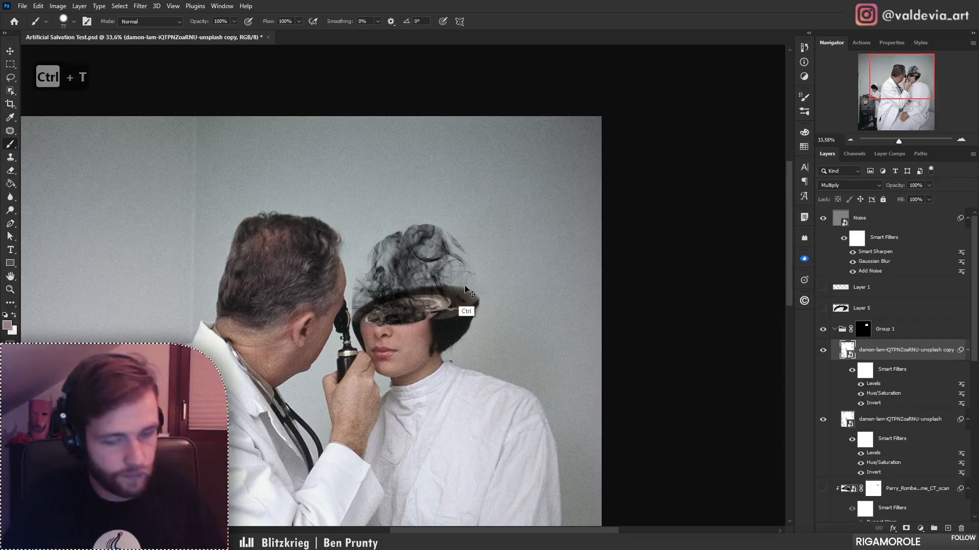
pyautogui.moveTo(163, 400); pyautogui.dragTo(455, 317)
pyautogui.click(505, 21)
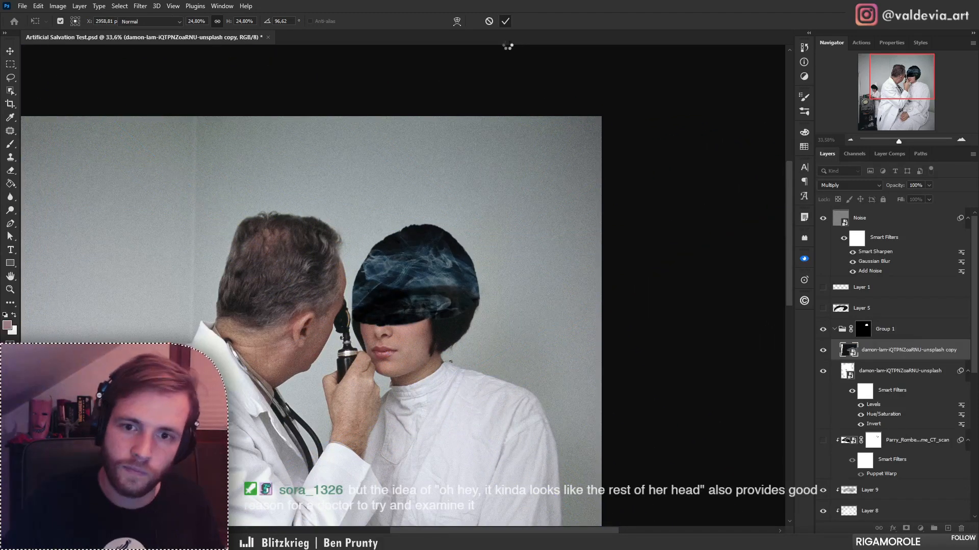
# - Place the rotated smoke copy beneath the original smoke layer and lower the copy's opacity
pyautogui.hotkey('ctrl', 'z')
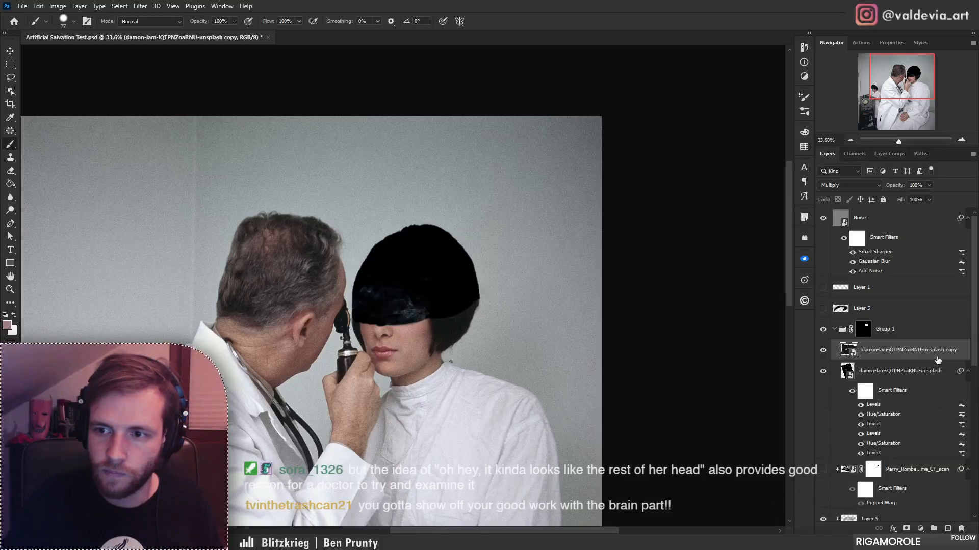
pyautogui.moveTo(927, 362); pyautogui.dragTo(907, 479)
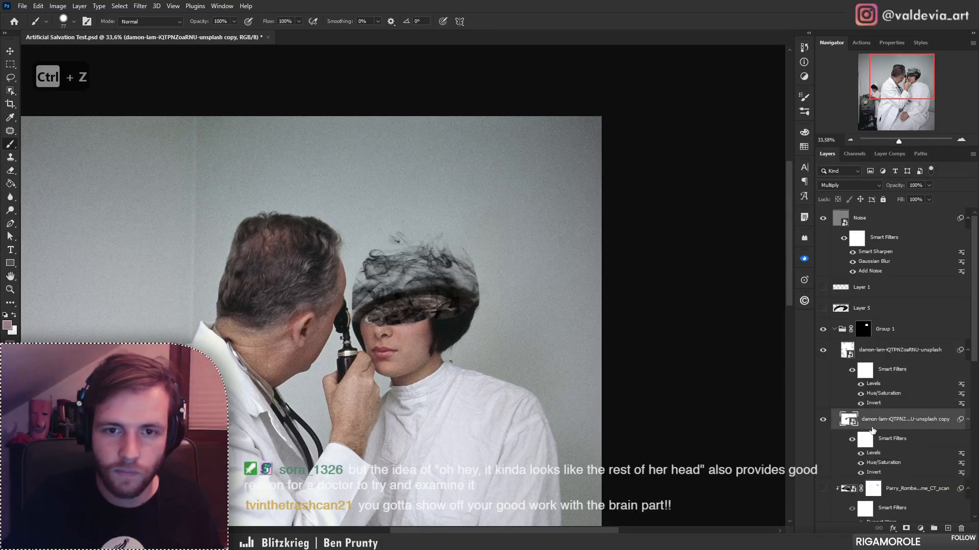
pyautogui.moveTo(895, 185); pyautogui.dragTo(872, 187)
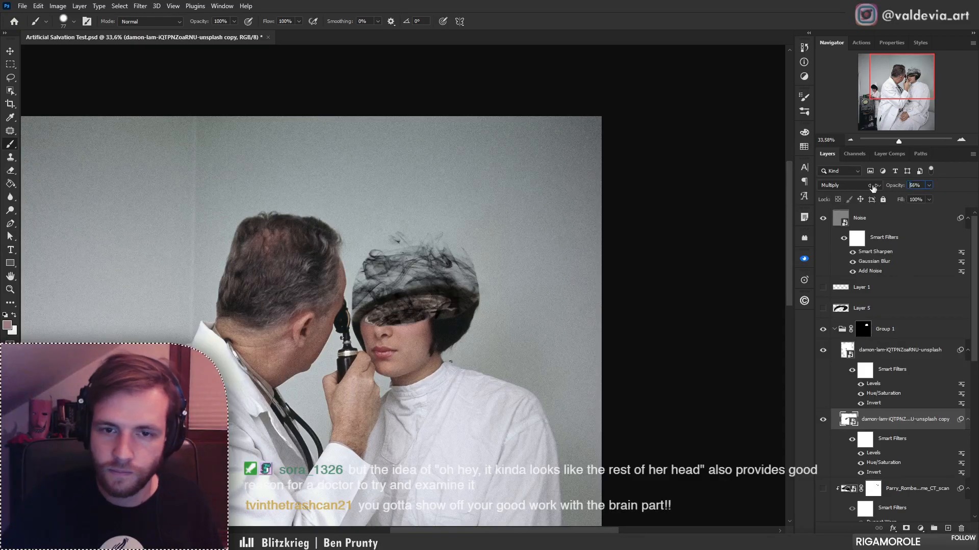
# - Set the original smoke layer's opacity to 90%
pyautogui.click(903, 349)
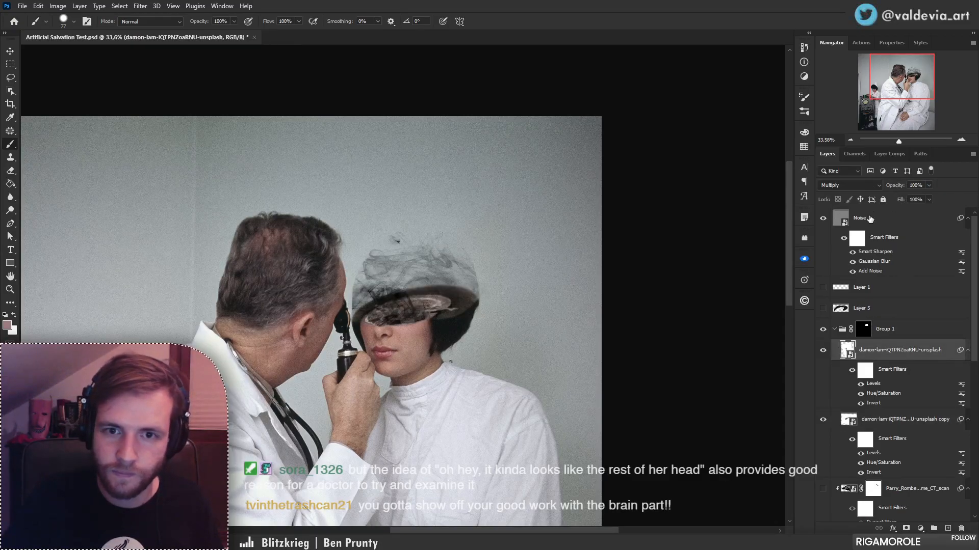
pyautogui.moveTo(887, 186); pyautogui.dragTo(887, 186)
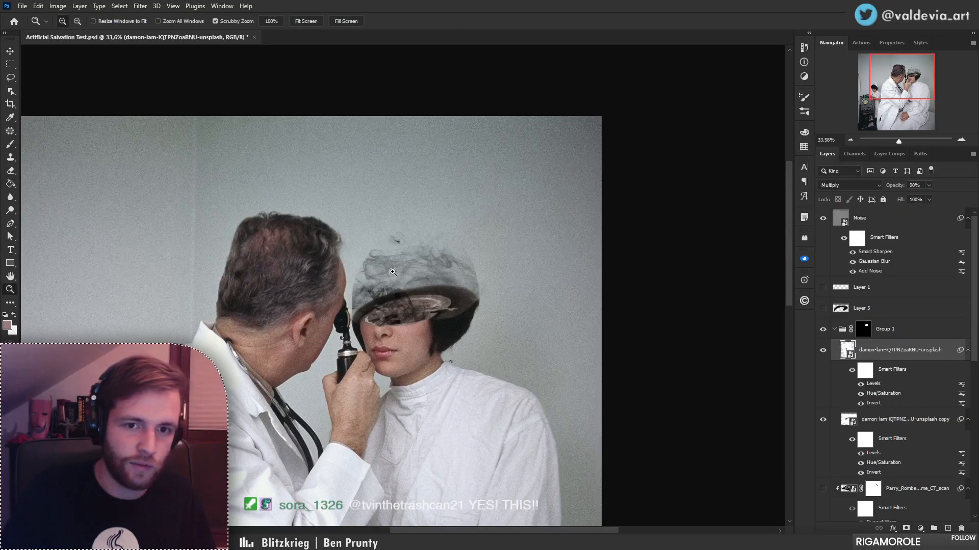
pyautogui.scroll(2, 403, 266)
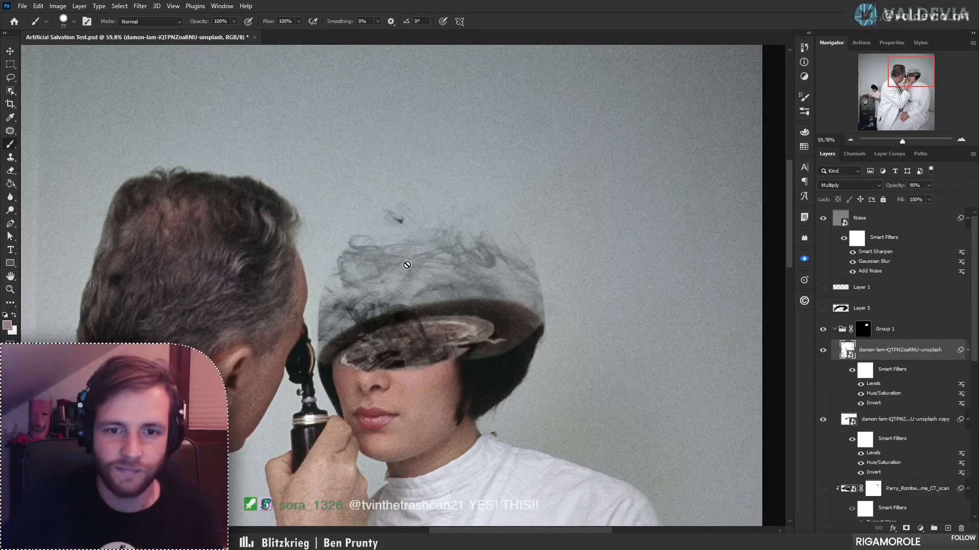
# - Reposition and rotate the original smoke layer with Free Transform so its wisps sit over the front of the open skull
pyautogui.press('z')
pyautogui.moveTo(420, 320)
pyautogui.mouseDown()
pyautogui.moveTo(388, 319)
pyautogui.moveTo(448, 313)
pyautogui.moveTo(400, 367)
pyautogui.moveTo(388, 352)
pyautogui.moveTo(389, 332)
pyautogui.moveTo(397, 365)
pyautogui.moveTo(441, 358)
pyautogui.moveTo(409, 368)
pyautogui.moveTo(424, 356)
pyautogui.mouseUp()
pyautogui.hotkey('ctrl', 't')
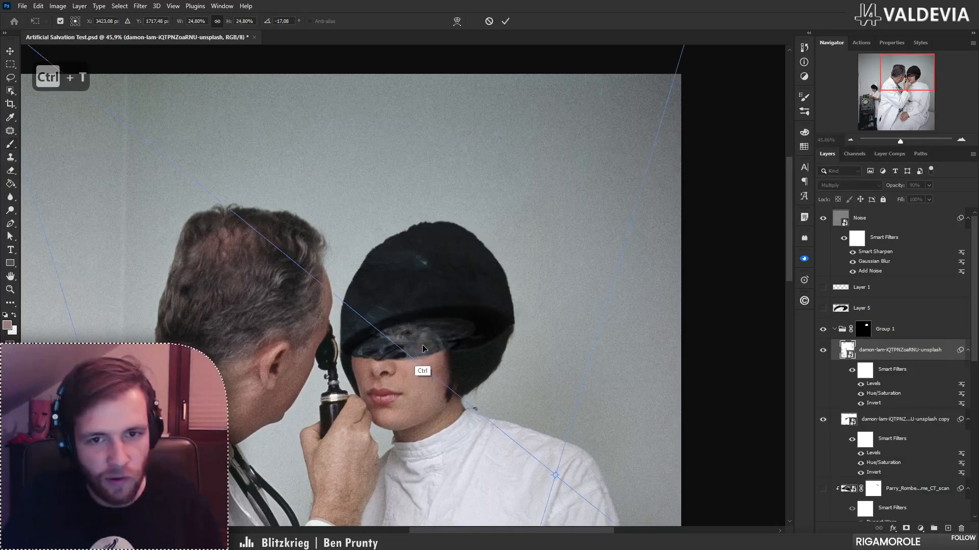
pyautogui.moveTo(104, 448); pyautogui.dragTo(249, 270)
pyautogui.moveTo(555, 331); pyautogui.dragTo(446, 397)
pyautogui.press('Return')
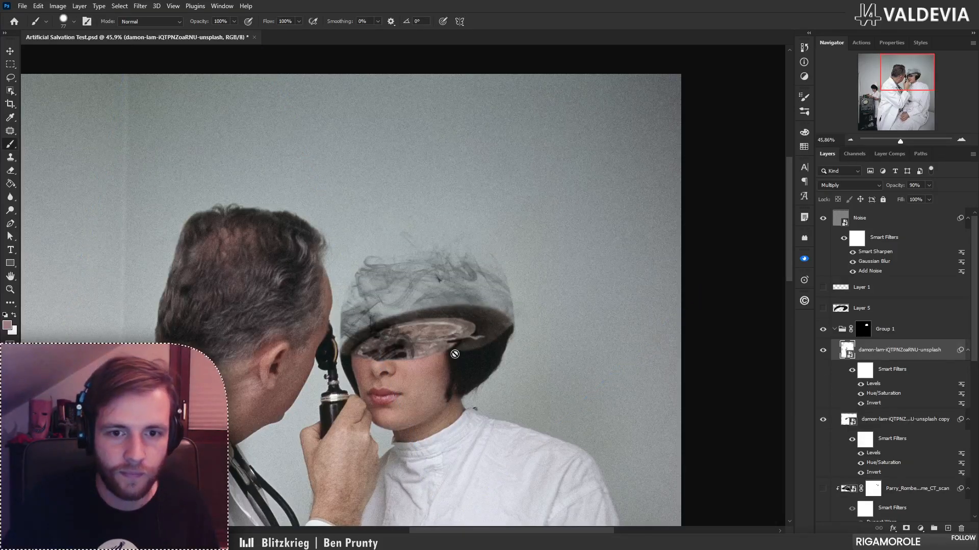
# - Check how the layered smoke reads above the patient's head within the whole photo
pyautogui.press('z')
pyautogui.click(435, 328)
pyautogui.scroll(-3, 409, 322)
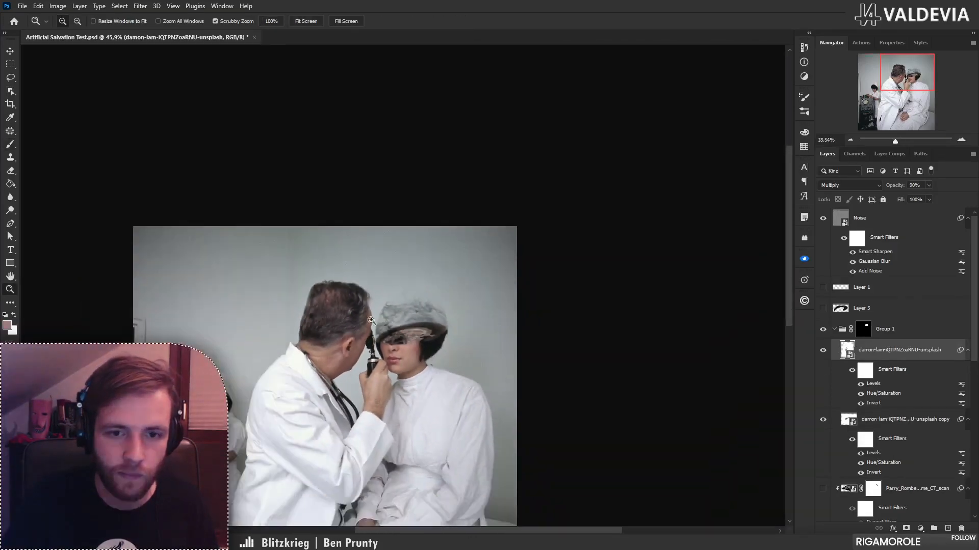
pyautogui.scroll(2, 428, 351)
pyautogui.press('b')
pyautogui.moveTo(444, 367); pyautogui.dragTo(428, 338)
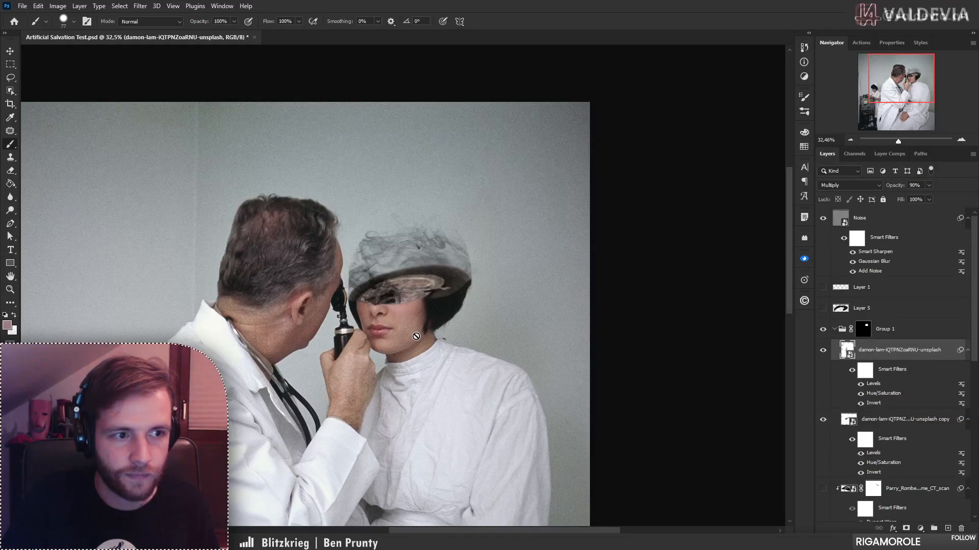
pyautogui.moveTo(401, 314)
pyautogui.mouseDown()
pyautogui.moveTo(371, 297)
pyautogui.moveTo(430, 297)
pyautogui.moveTo(437, 314)
pyautogui.moveTo(418, 307)
pyautogui.moveTo(423, 298)
pyautogui.mouseUp()
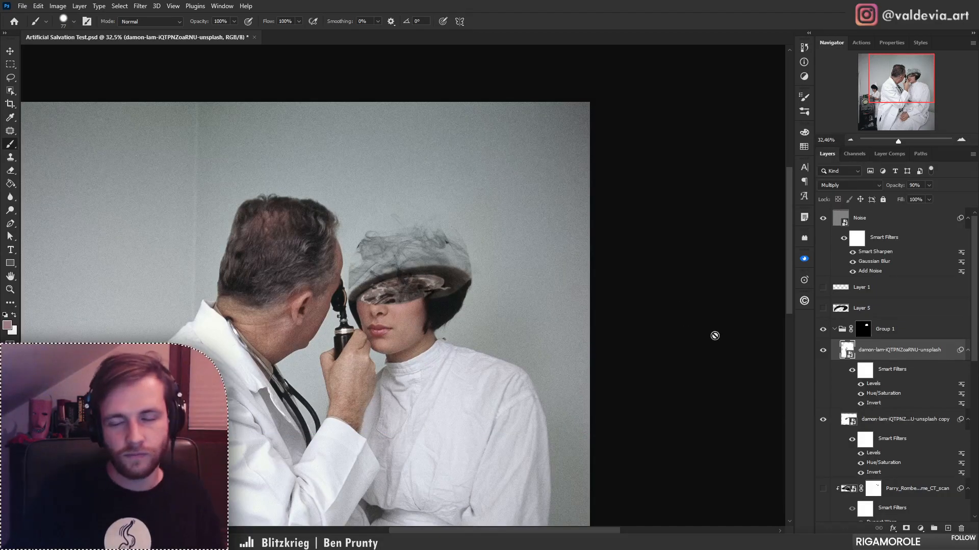
# - Place a copy of the female patient photo above Group 1, then hide it and release its clipping mask
pyautogui.moveTo(976, 369); pyautogui.dragTo(911, 322)
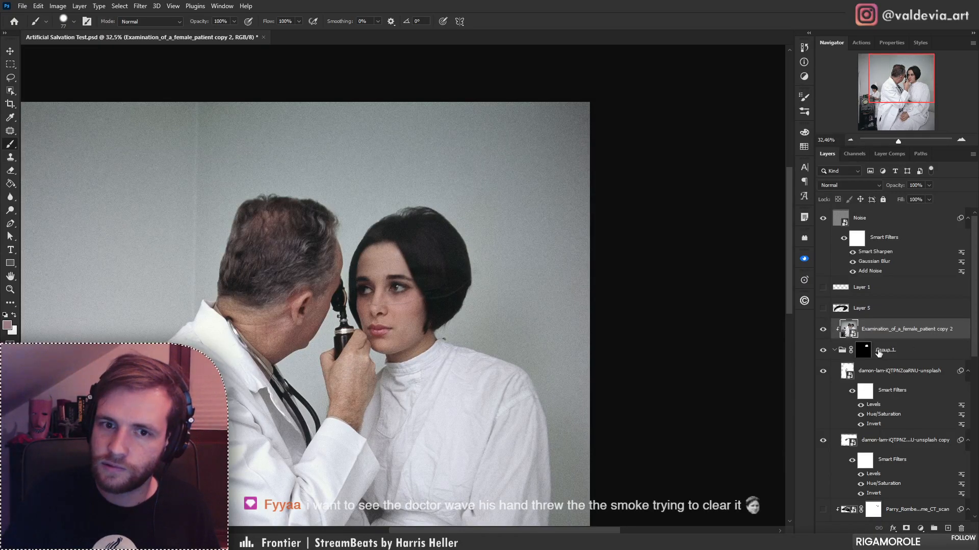
pyautogui.click(823, 330)
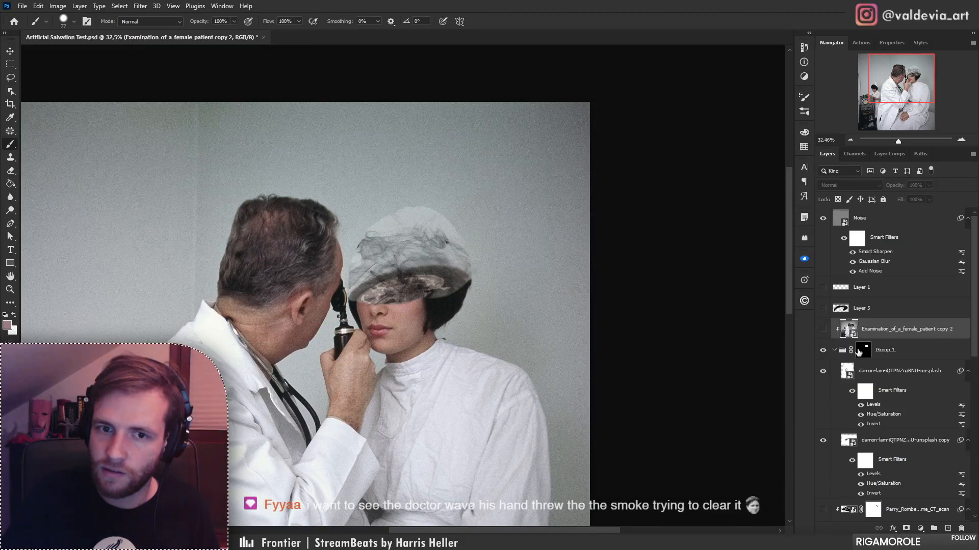
pyautogui.keyDown('alt'); pyautogui.click(898, 340); pyautogui.keyUp('alt')
pyautogui.click(911, 372)
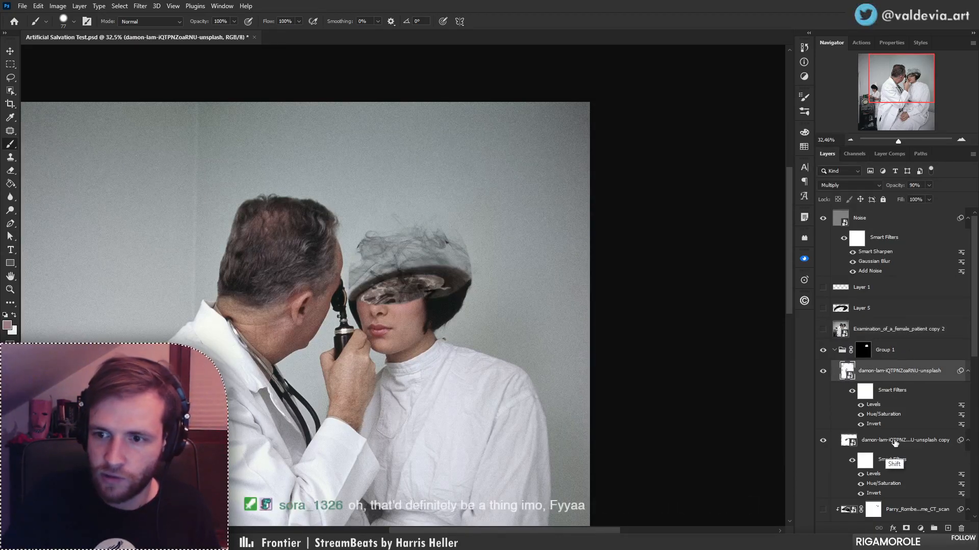
pyautogui.keyDown('ctrl'); pyautogui.click(897, 439); pyautogui.keyUp('ctrl')
pyautogui.moveTo(891, 379); pyautogui.dragTo(882, 363)
pyautogui.hotkey('ctrl', 'z')
# - Duplicate Group 1 above the patient photo copy, hide the original group and merge the duplicate into one layer
pyautogui.click(896, 354)
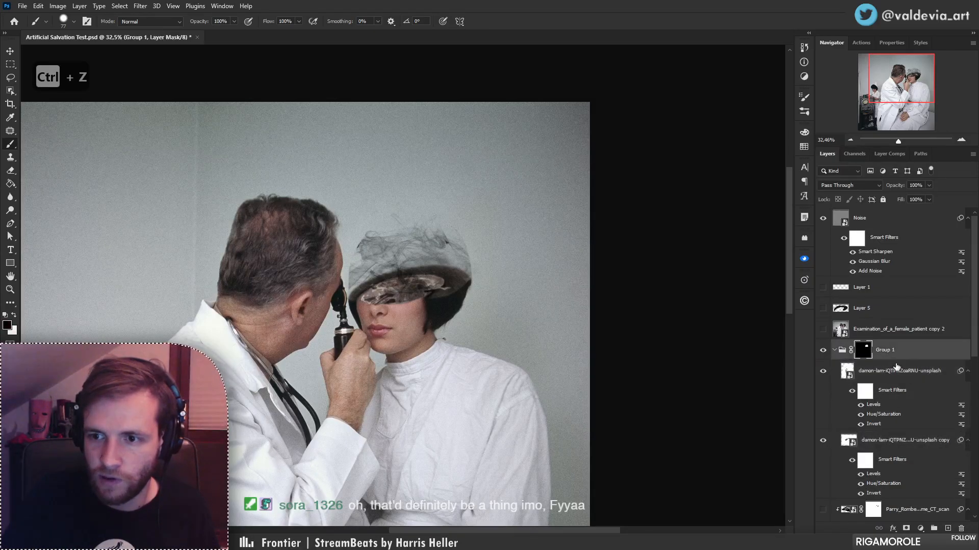
pyautogui.moveTo(885, 351); pyautogui.dragTo(886, 331)
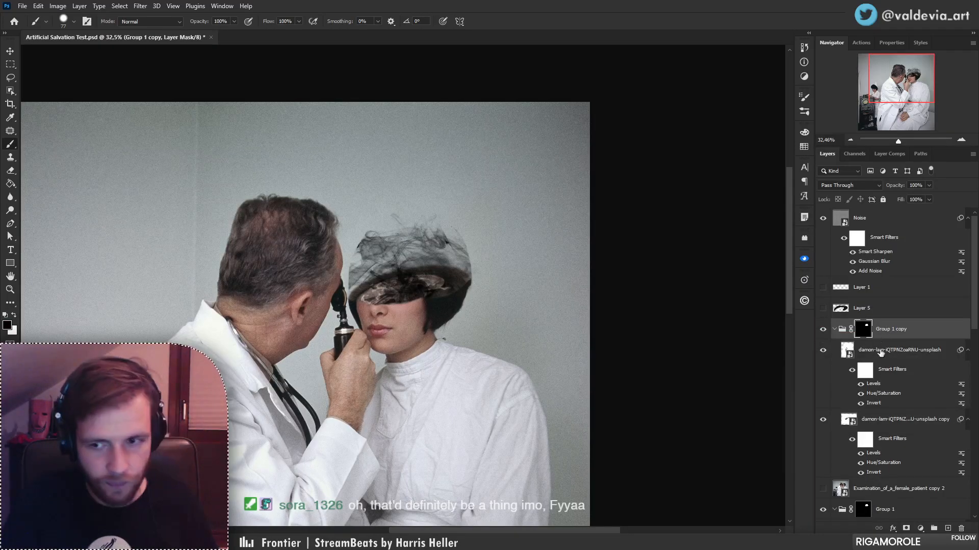
pyautogui.click(823, 509)
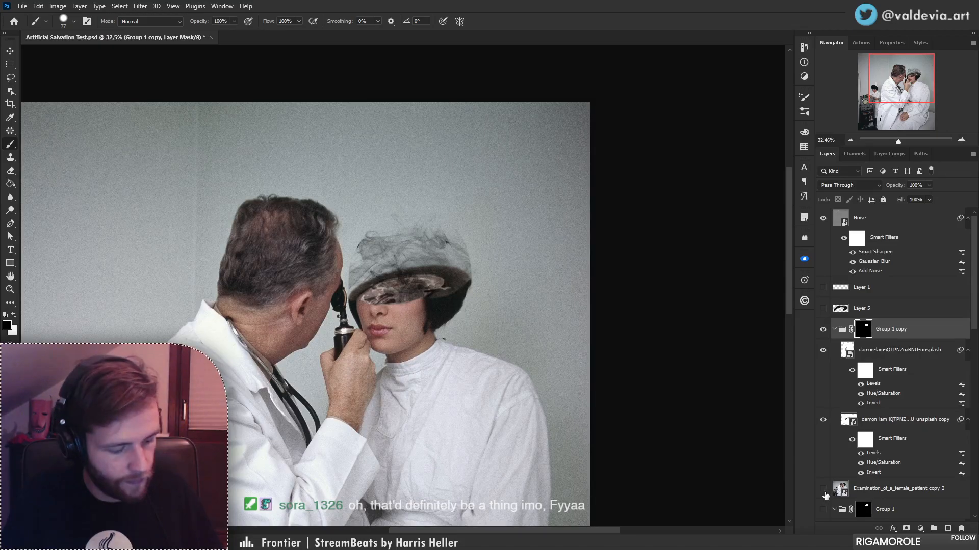
pyautogui.hotkey('ctrl', 'e')
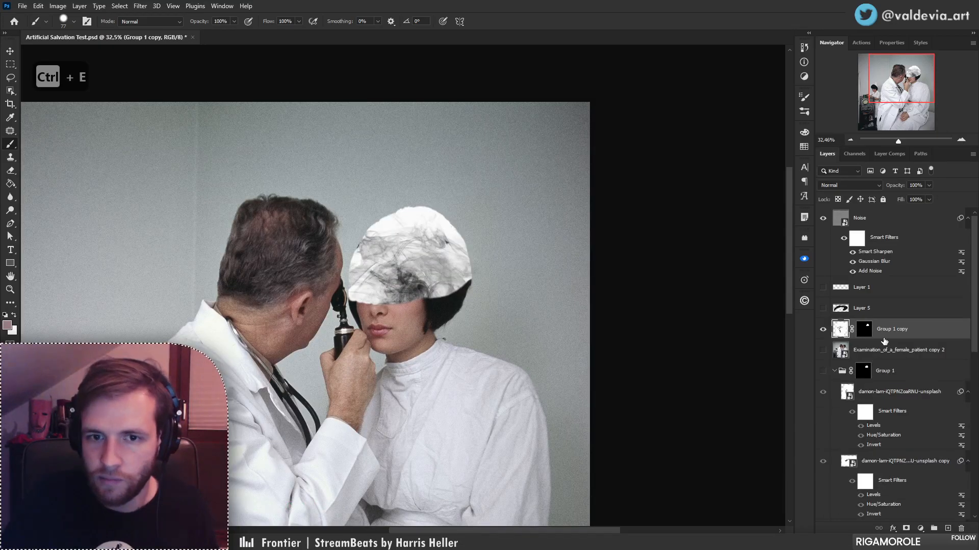
# - Set the merged smoke copy's Blend If white split for This Layer to 40 / 255
pyautogui.rightClick(865, 333)
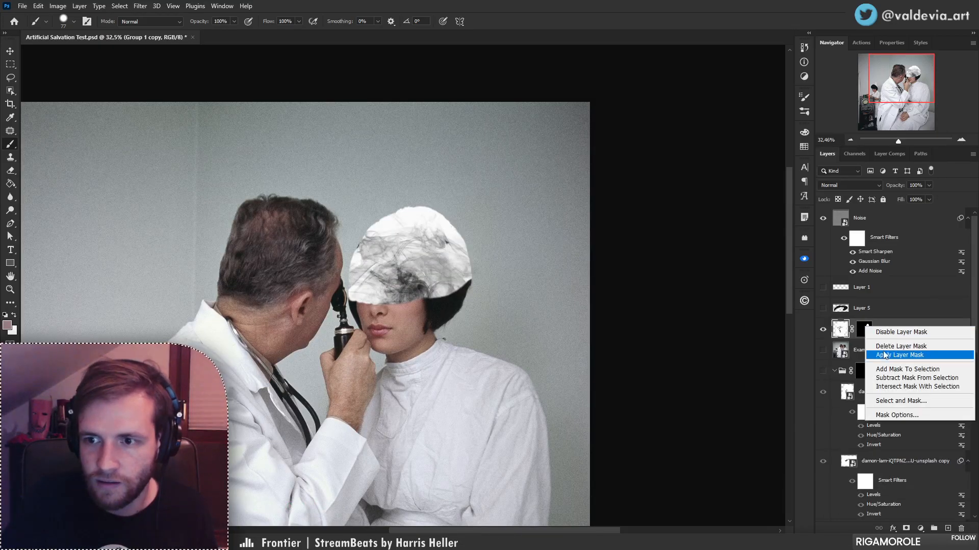
pyautogui.click(891, 321)
pyautogui.click(930, 332)
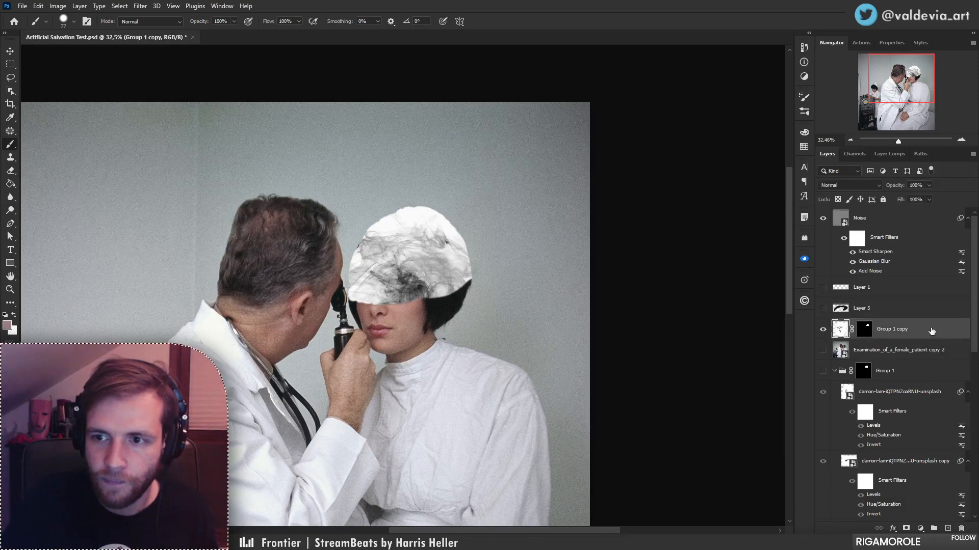
pyautogui.doubleClick(931, 332)
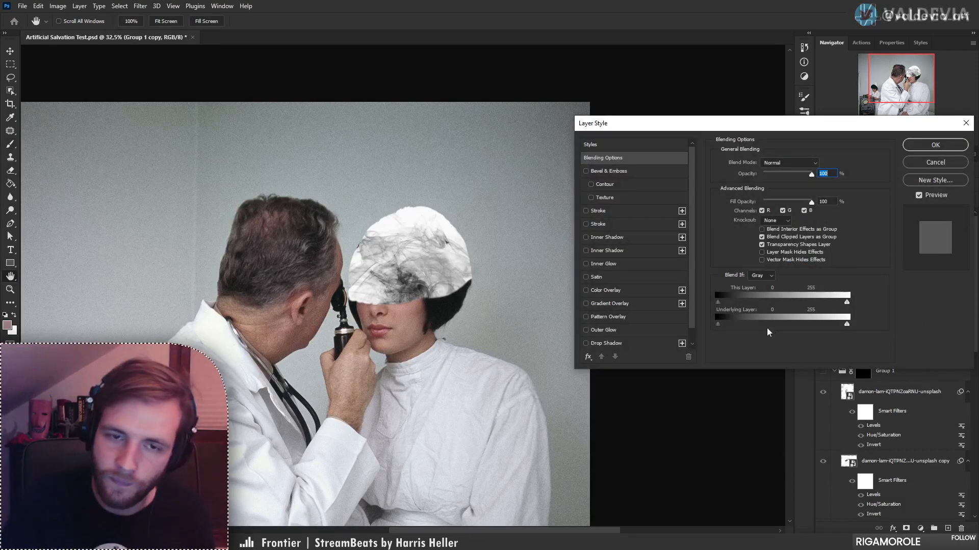
pyautogui.moveTo(846, 305); pyautogui.dragTo(760, 306)
pyautogui.moveTo(846, 305); pyautogui.dragTo(869, 306)
pyautogui.moveTo(761, 306)
pyautogui.mouseDown()
pyautogui.moveTo(722, 306)
pyautogui.moveTo(743, 302)
pyautogui.mouseUp()
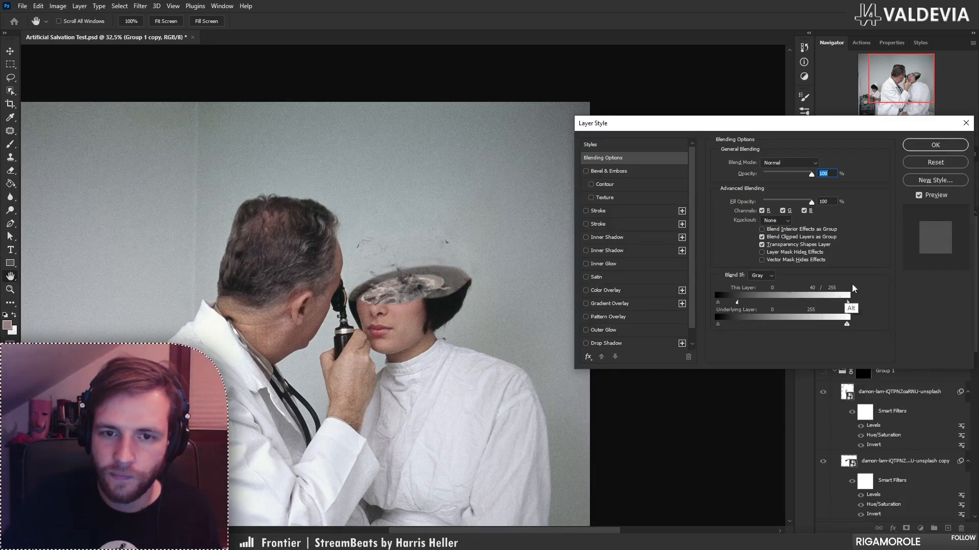
pyautogui.click(935, 145)
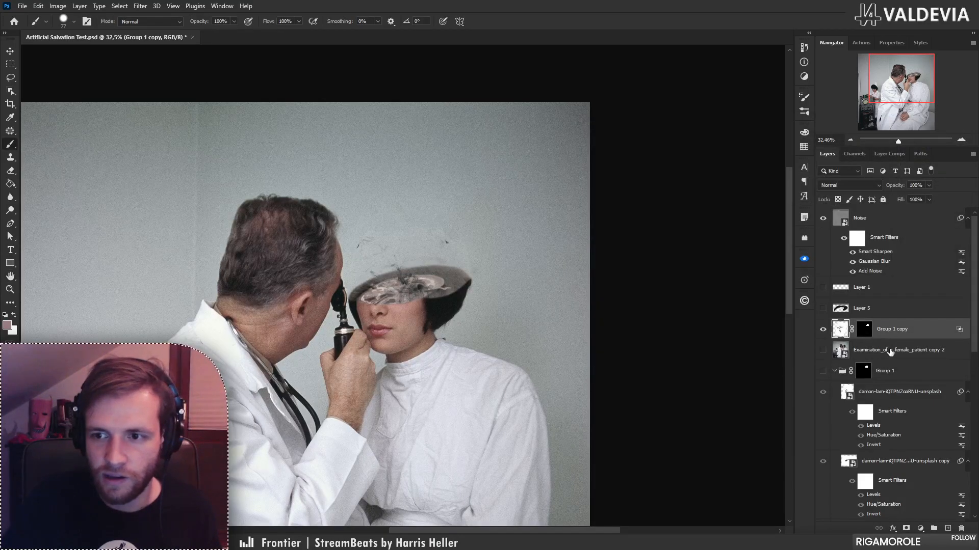
# - Move the patient photo copy directly above the merged smoke layer and try clipping it to the smoke
pyautogui.moveTo(876, 342); pyautogui.dragTo(877, 320)
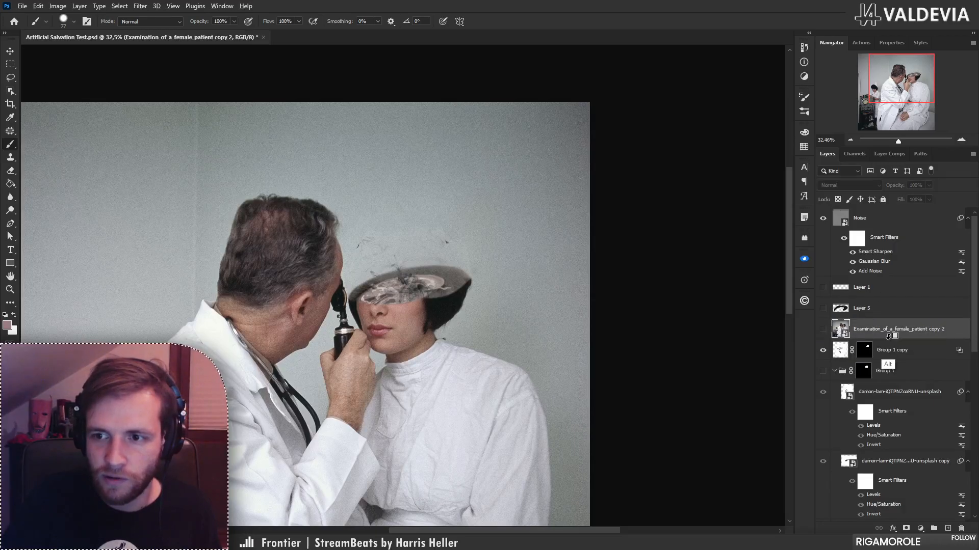
pyautogui.keyDown('alt'); pyautogui.click(826, 335); pyautogui.keyUp('alt')
pyautogui.click(824, 331)
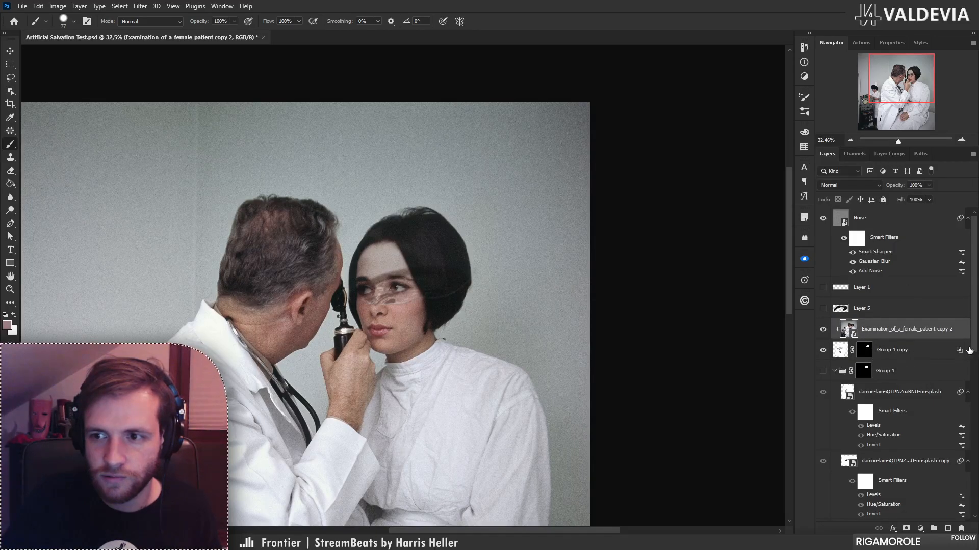
pyautogui.keyDown('alt'); pyautogui.click(913, 339); pyautogui.keyUp('alt')
pyautogui.click(933, 353)
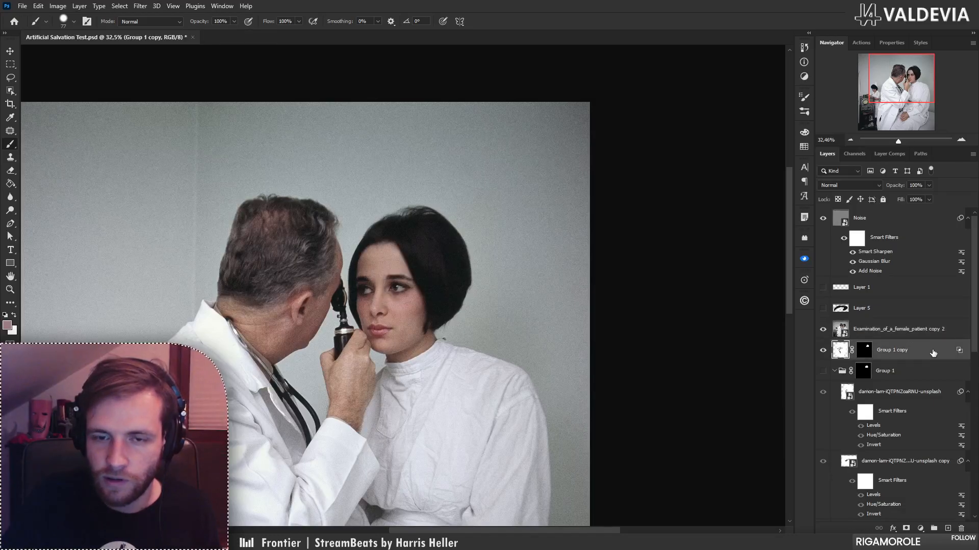
pyautogui.click(822, 329)
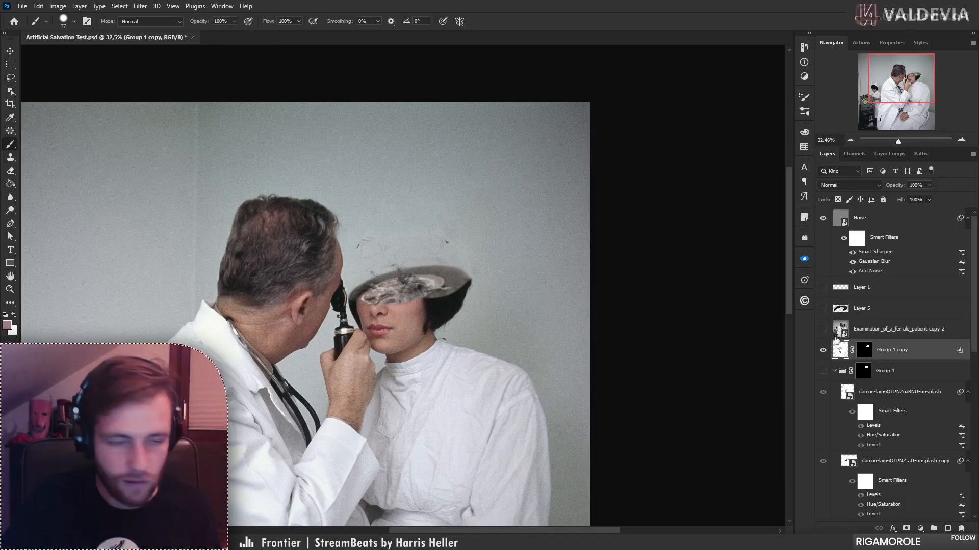
# - Convert the merged smoke layer to a smart object and clip the patient photo copy to it, made visible
pyautogui.hotkey('ctrl', '\\')
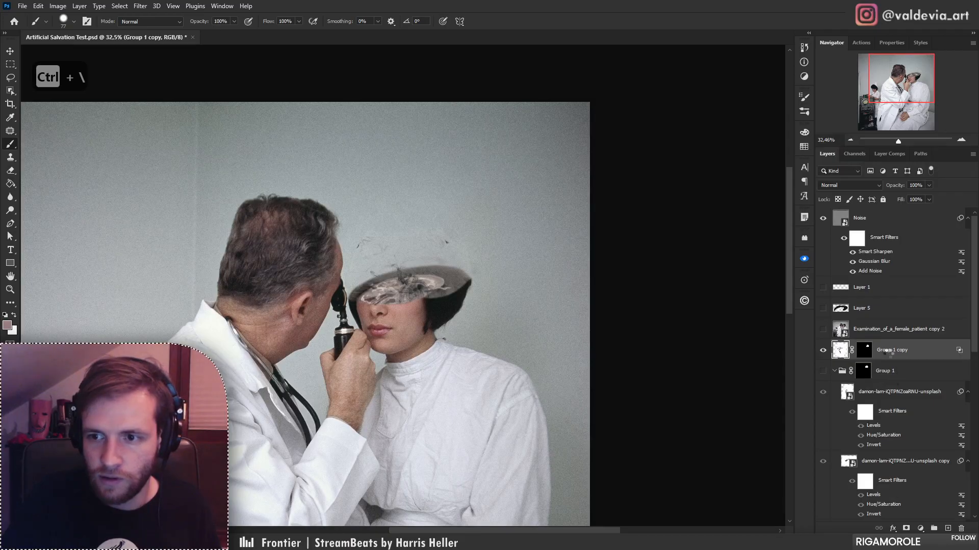
pyautogui.keyDown('alt'); pyautogui.click(889, 339); pyautogui.keyUp('alt')
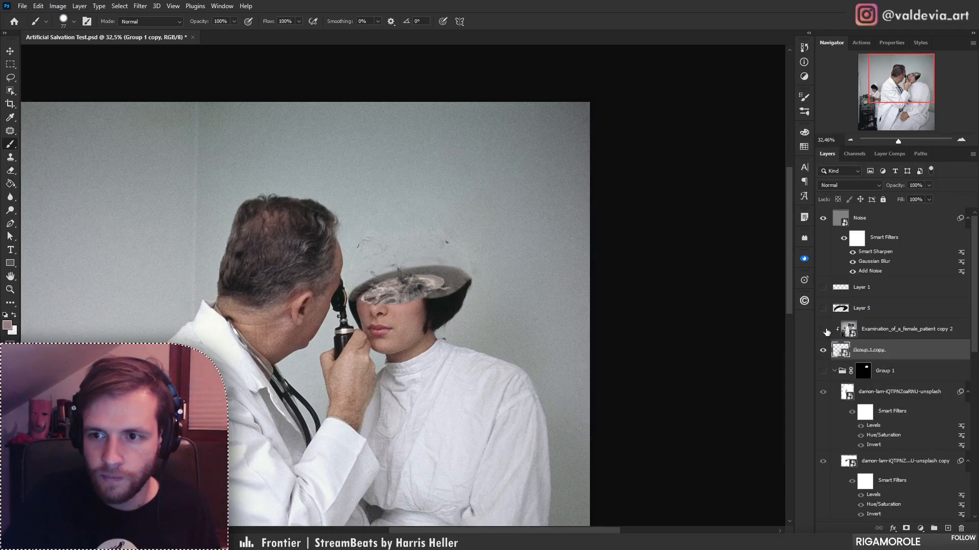
pyautogui.click(823, 330)
pyautogui.click(886, 329)
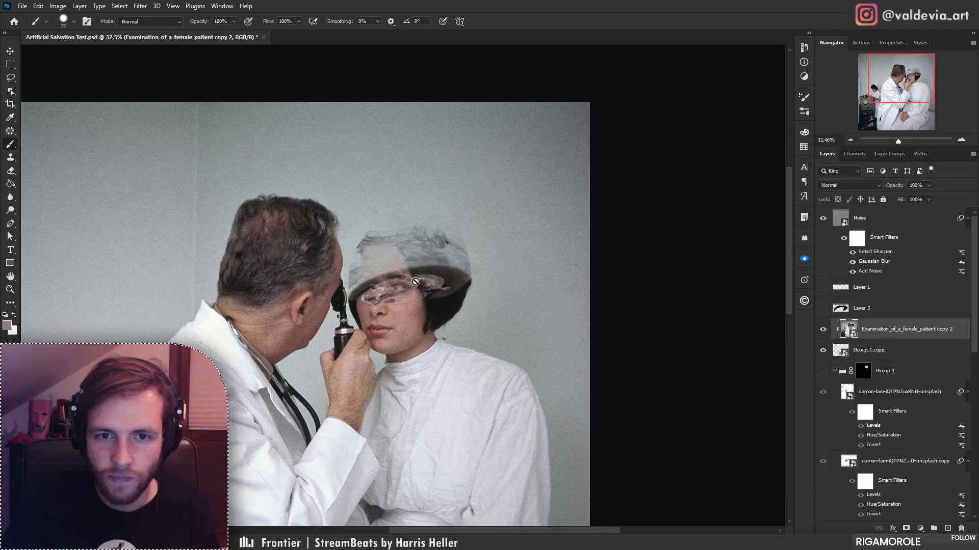
# - Examine how the patient's face and hair show through the smoke, both up close and in the wider photo
pyautogui.hotkey('ctrl', 'space')
pyautogui.moveTo(396, 261); pyautogui.dragTo(444, 272)
pyautogui.press('space')
pyautogui.moveTo(429, 309); pyautogui.dragTo(459, 268)
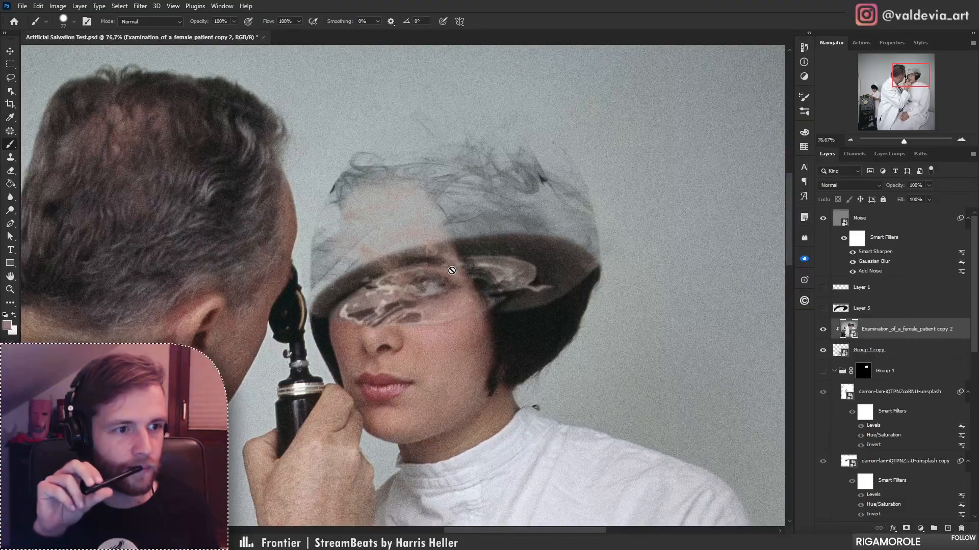
pyautogui.hotkey('ctrl', 'space')
pyautogui.moveTo(412, 324)
pyautogui.mouseDown()
pyautogui.moveTo(365, 326)
pyautogui.moveTo(423, 323)
pyautogui.mouseUp()
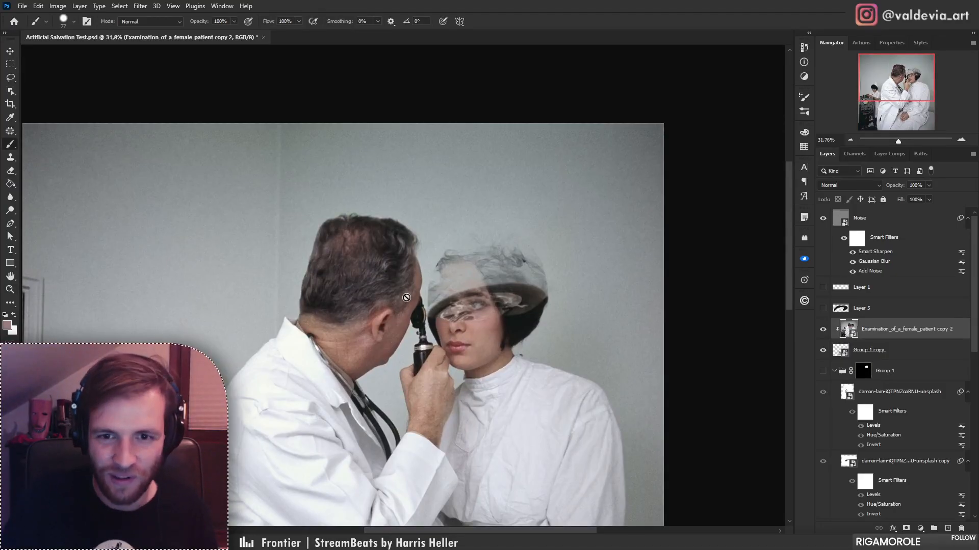
pyautogui.hotkey('ctrl', 'space')
pyautogui.moveTo(465, 308); pyautogui.dragTo(484, 309)
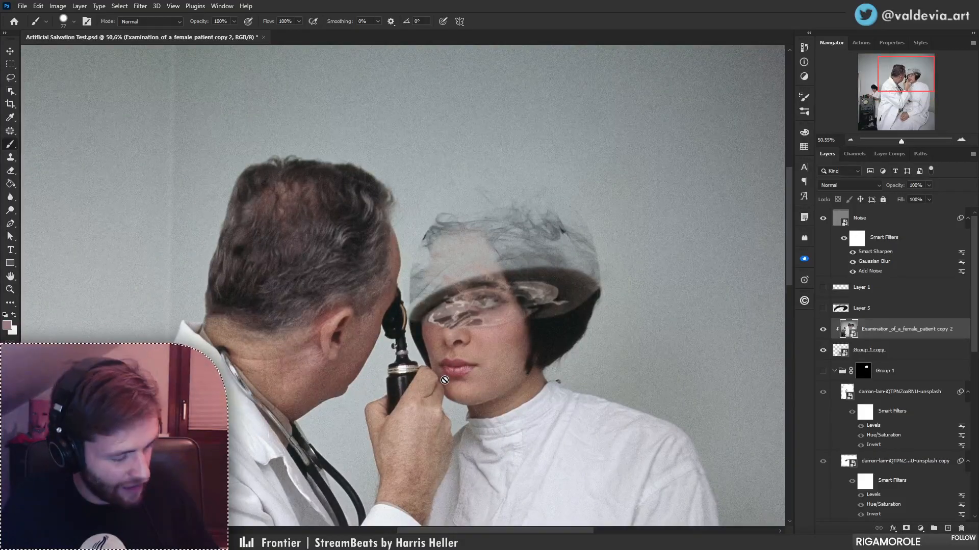
# - Save the document and compare the image with the Group 1 copy hidden and shown
pyautogui.hotkey('ctrl', 's')
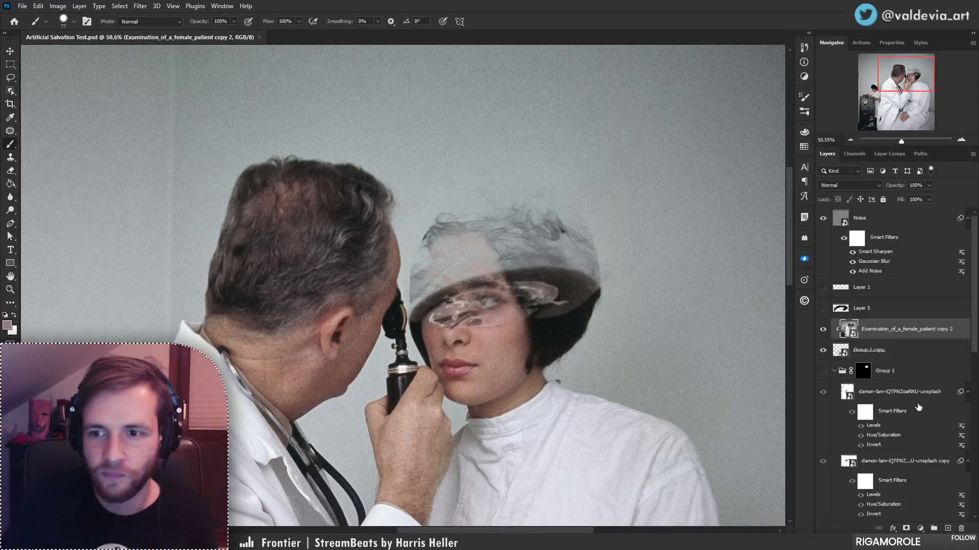
pyautogui.click(823, 352)
pyautogui.click(823, 351)
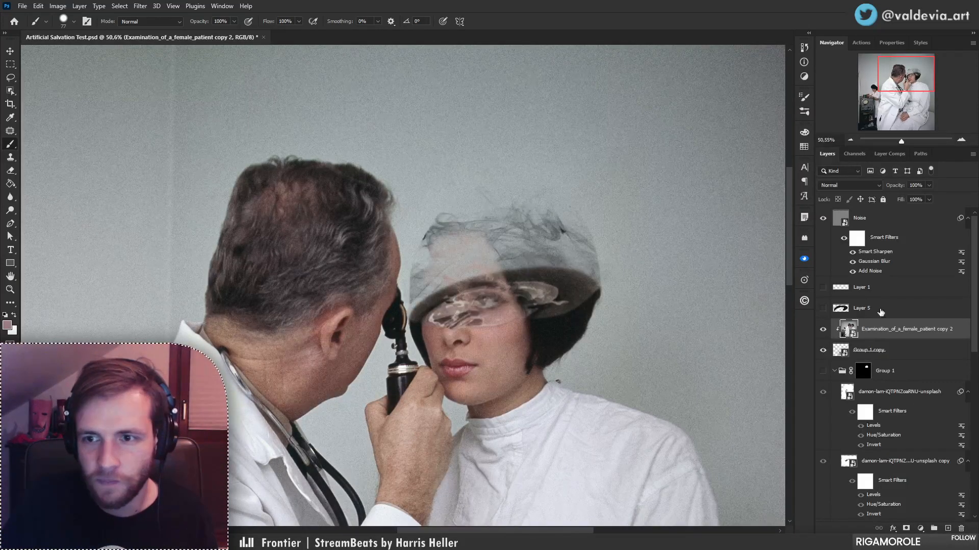
# - Show the original Group 1 again and set the Group 1 copy's opacity to 64%
pyautogui.click(908, 353)
pyautogui.moveTo(899, 188); pyautogui.dragTo(887, 182)
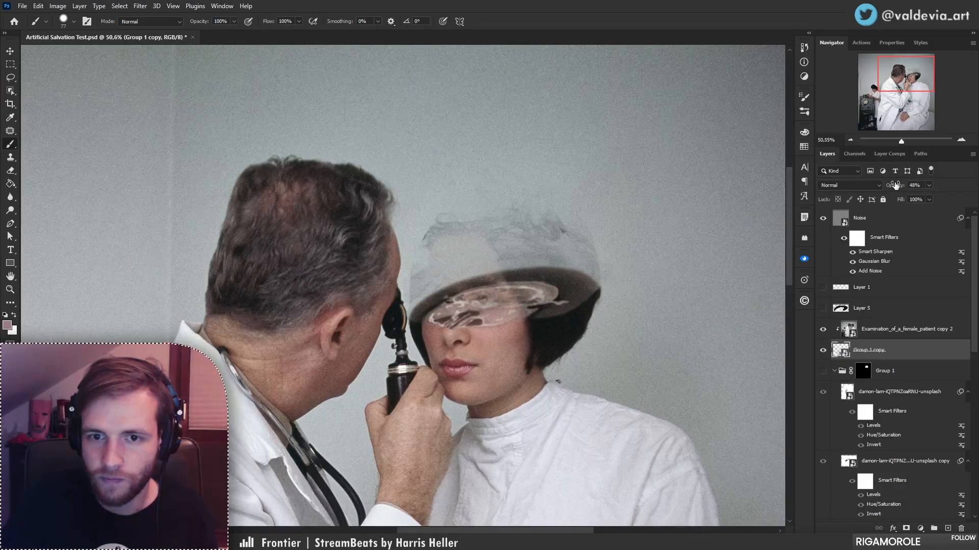
pyautogui.moveTo(896, 185); pyautogui.dragTo(893, 185)
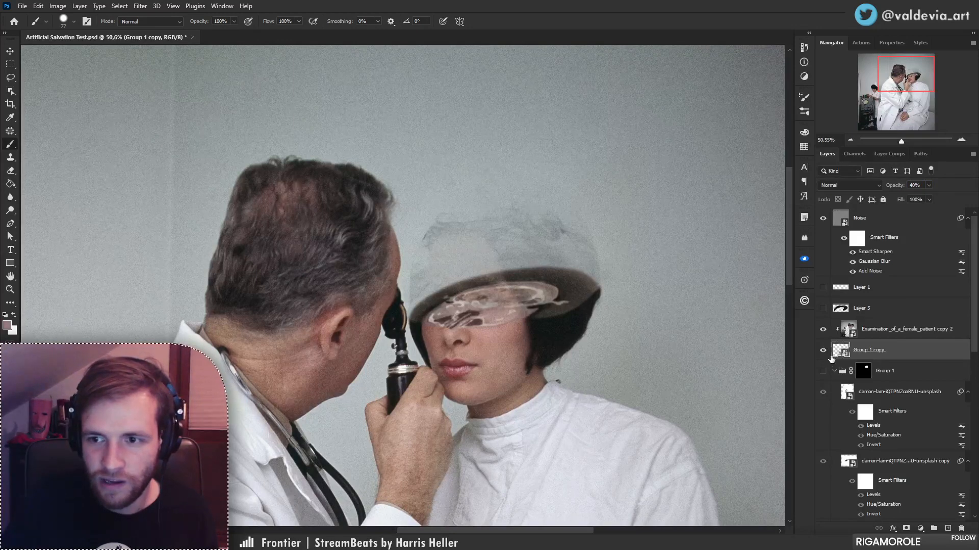
pyautogui.click(822, 375)
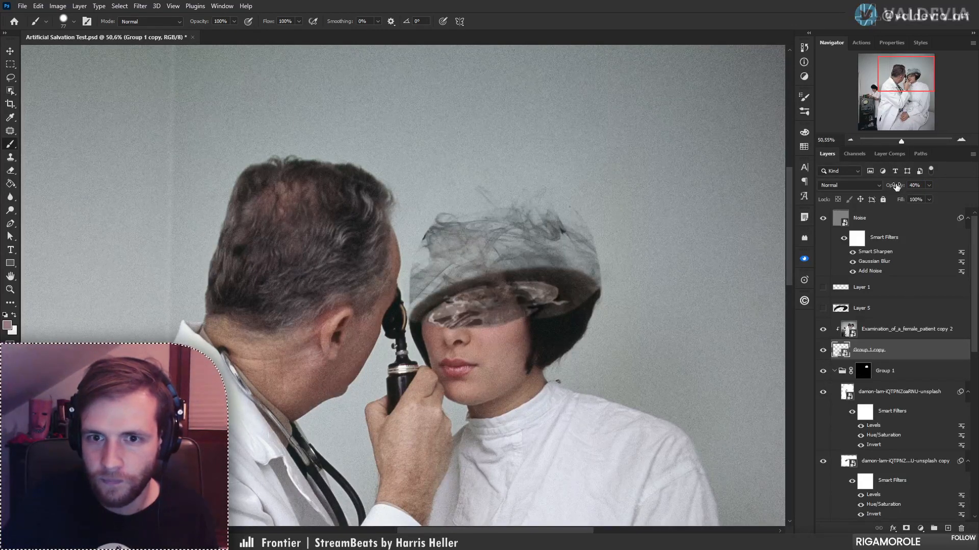
pyautogui.moveTo(896, 186); pyautogui.dragTo(905, 188)
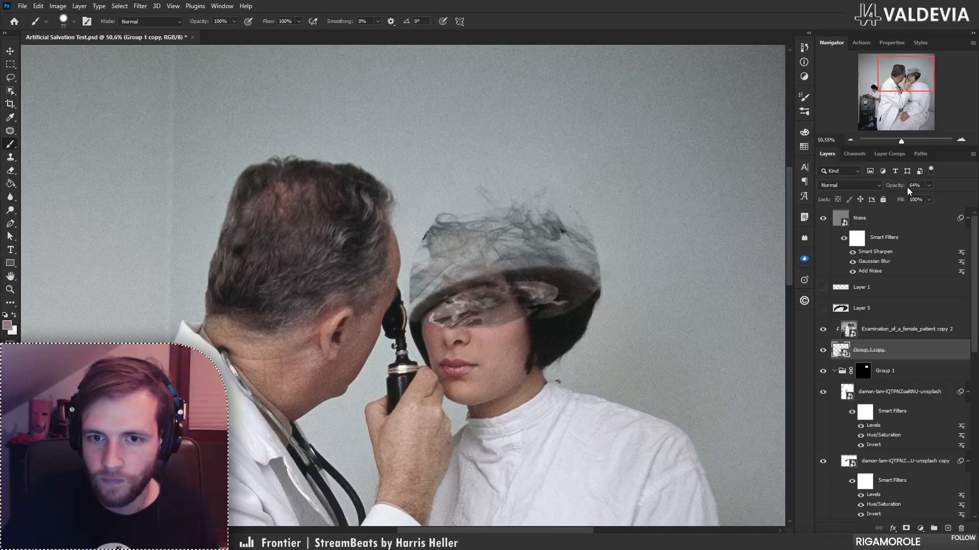
# - Add a white layer mask to the Group 1 copy
pyautogui.hotkey('alt', ']')
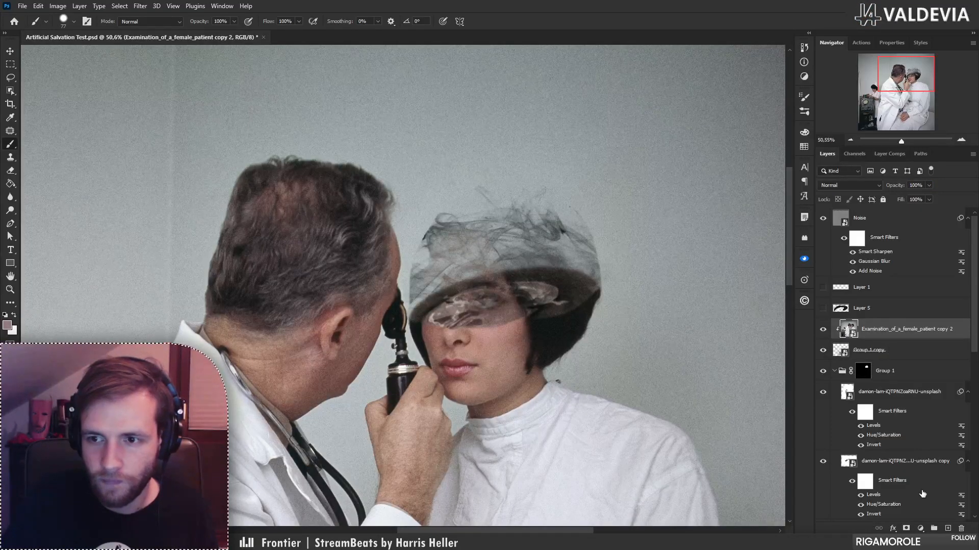
pyautogui.click(906, 351)
pyautogui.click(906, 529)
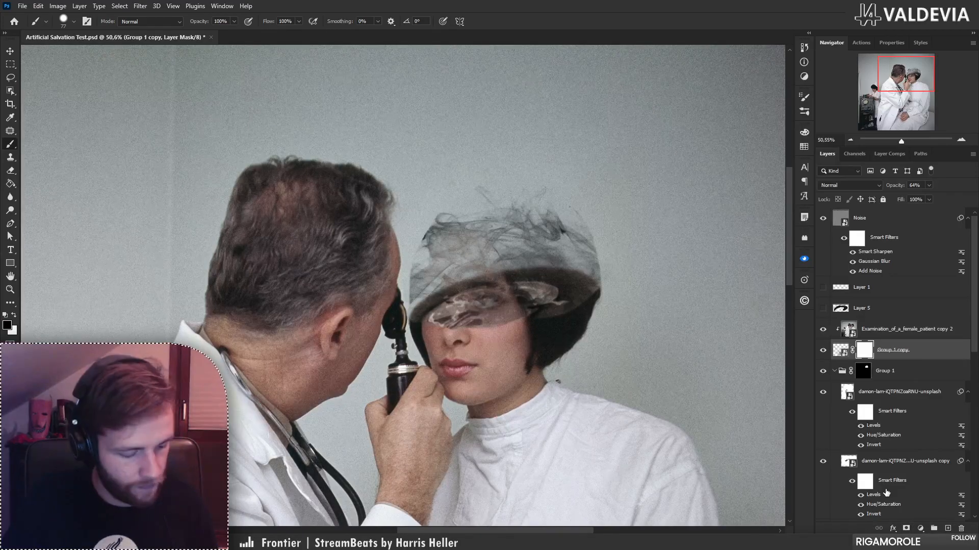
# - Paint black on the Group 1 copy's mask to hide the ghosted face remnant over the bridge of the patient's nose
pyautogui.moveTo(482, 329)
pyautogui.mouseDown()
pyautogui.moveTo(519, 319)
pyautogui.moveTo(487, 331)
pyautogui.mouseUp()
pyautogui.hotkey('ctrl', 'z')
pyautogui.rightClick(489, 333)
pyautogui.click(488, 332)
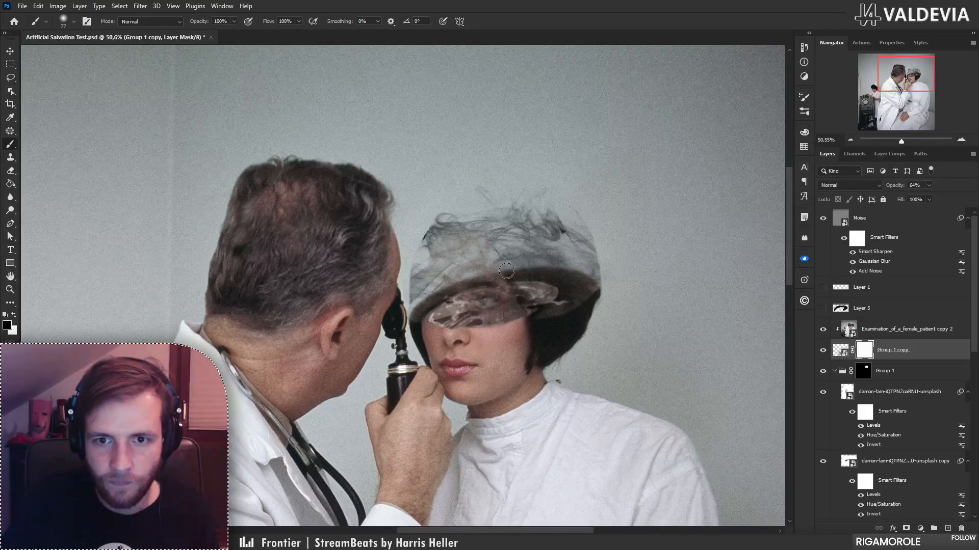
# - Examine the smoke head closely and compare it with the Group 1 copy hidden and shown
pyautogui.hotkey('ctrl', 'space')
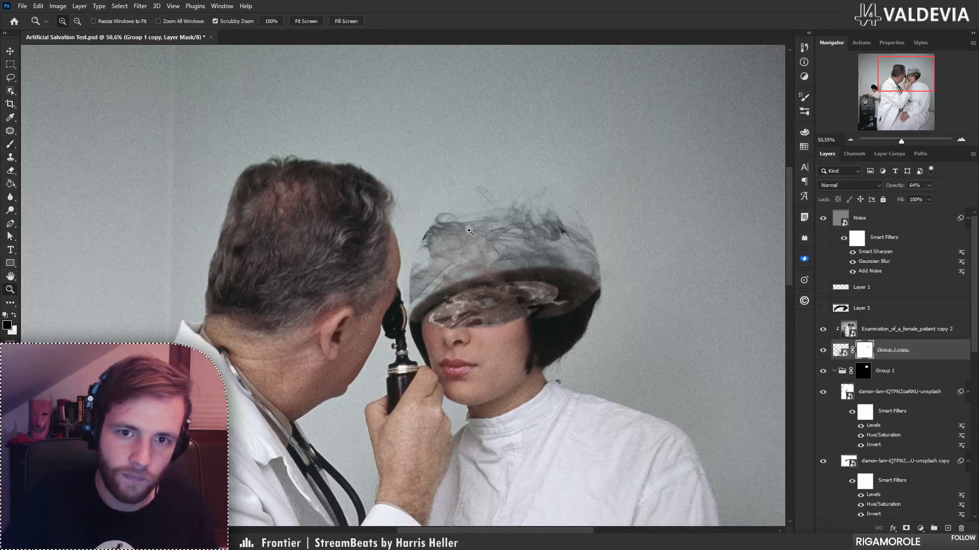
pyautogui.moveTo(447, 216); pyautogui.dragTo(479, 217)
pyautogui.moveTo(411, 255); pyautogui.dragTo(393, 259)
pyautogui.hotkey('ctrl', 'space')
pyautogui.moveTo(586, 235); pyautogui.dragTo(543, 240)
pyautogui.press('space')
pyautogui.moveTo(596, 293); pyautogui.dragTo(475, 266)
pyautogui.hotkey('ctrl', 'space')
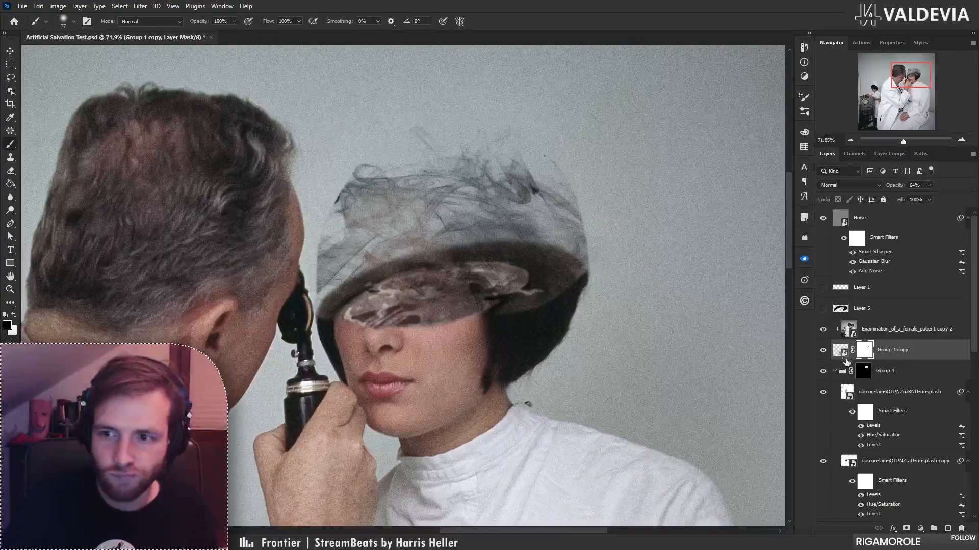
pyautogui.click(824, 352)
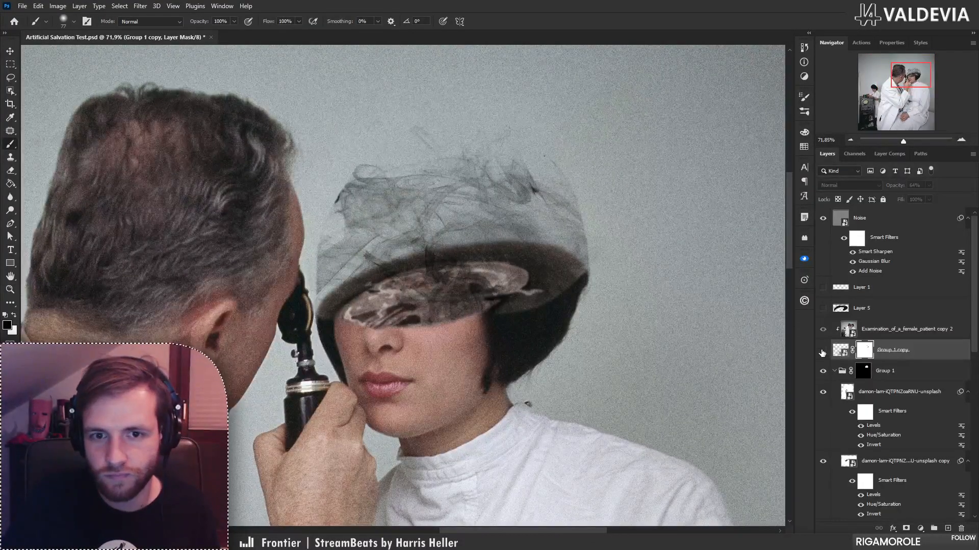
# - Target Group 1's layer mask for painting with white and set the brush size to 42 px
pyautogui.click(863, 371)
pyautogui.moveTo(582, 244); pyautogui.dragTo(559, 315)
pyautogui.press('x')
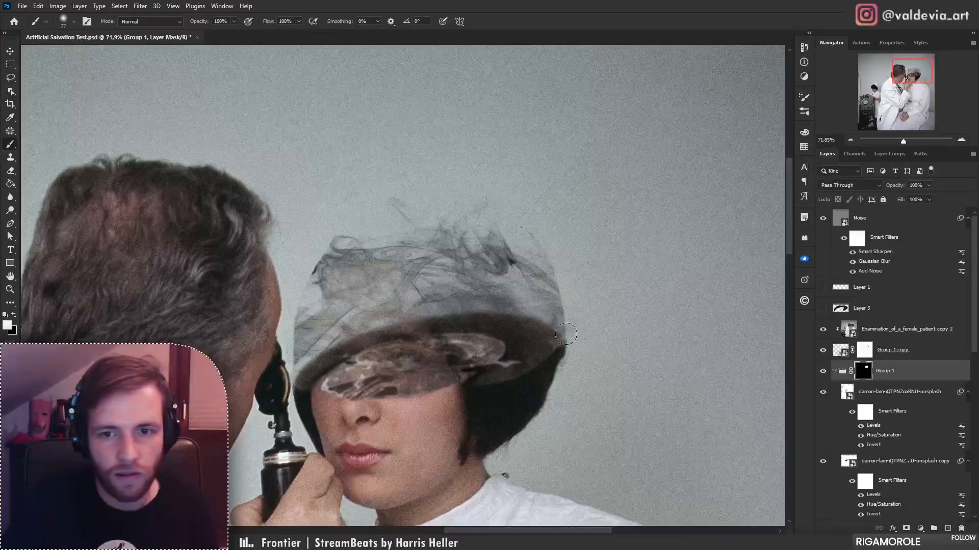
pyautogui.hotkey('ctrl', 'z')
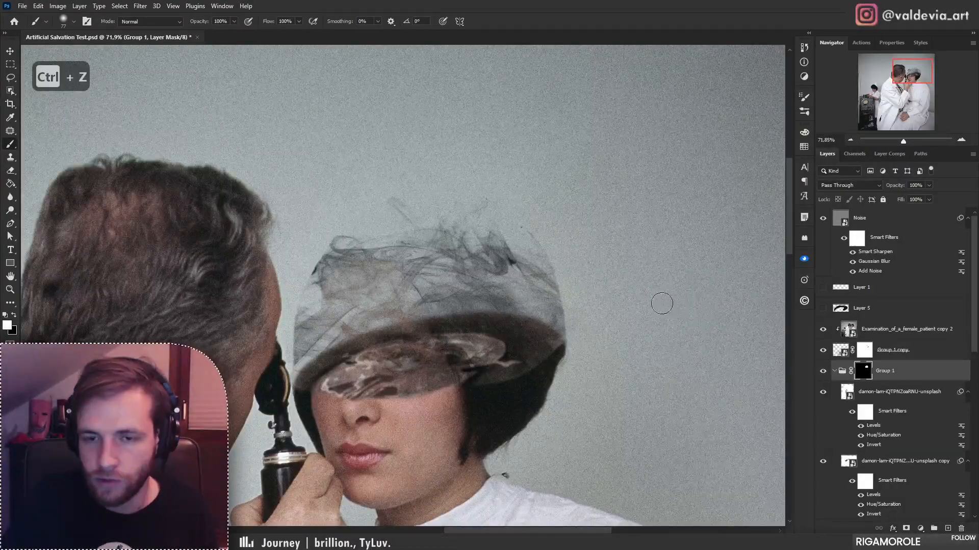
pyautogui.rightClick(663, 304)
pyautogui.moveTo(741, 292); pyautogui.dragTo(729, 292)
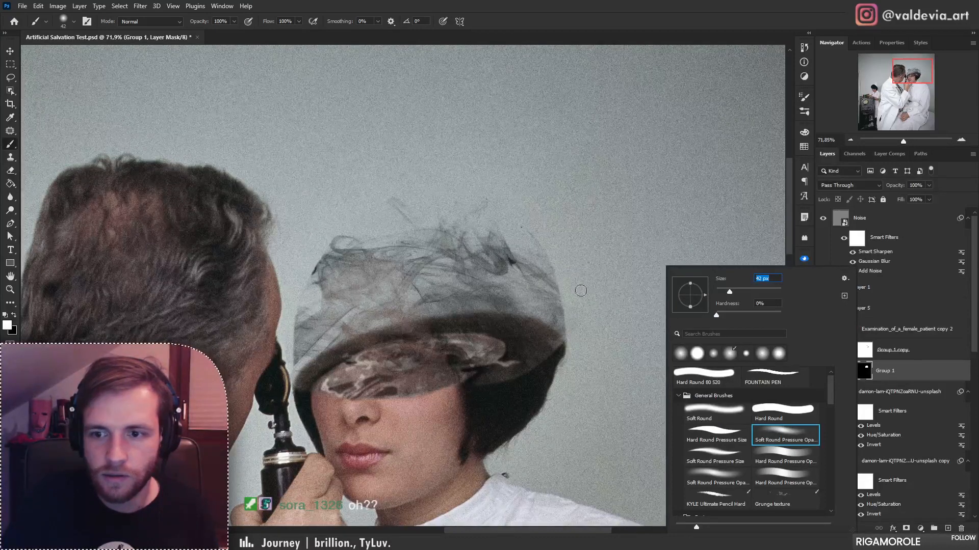
# - Disable and re-enable Group 1's layer mask to check how much smoke it conceals
pyautogui.click(900, 355)
pyautogui.click(863, 378)
pyautogui.keyDown('shift'); pyautogui.click(863, 378); pyautogui.keyUp('shift')
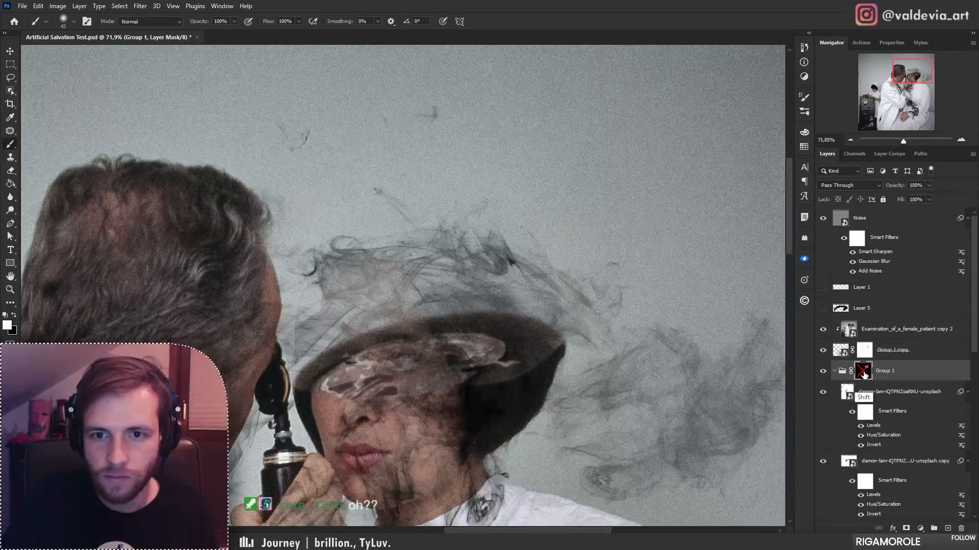
pyautogui.keyDown('shift'); pyautogui.click(866, 376); pyautogui.keyUp('shift')
# - Paint smoke wisps back in beside and above the patient's head on Group 1's mask with a 130 px Soft Round brush
pyautogui.scroll(-3, 546, 256)
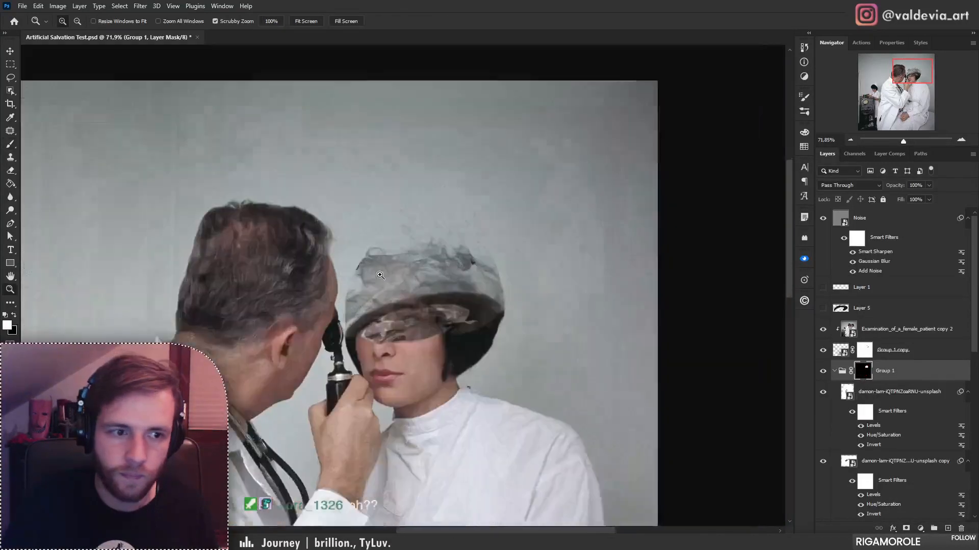
pyautogui.rightClick(415, 256)
pyautogui.click(518, 340)
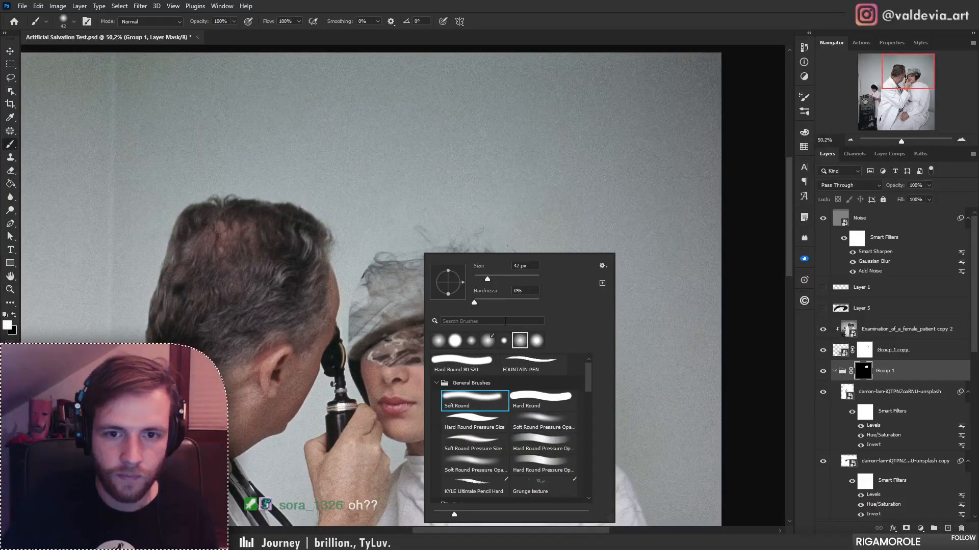
pyautogui.moveTo(383, 272); pyautogui.dragTo(343, 262)
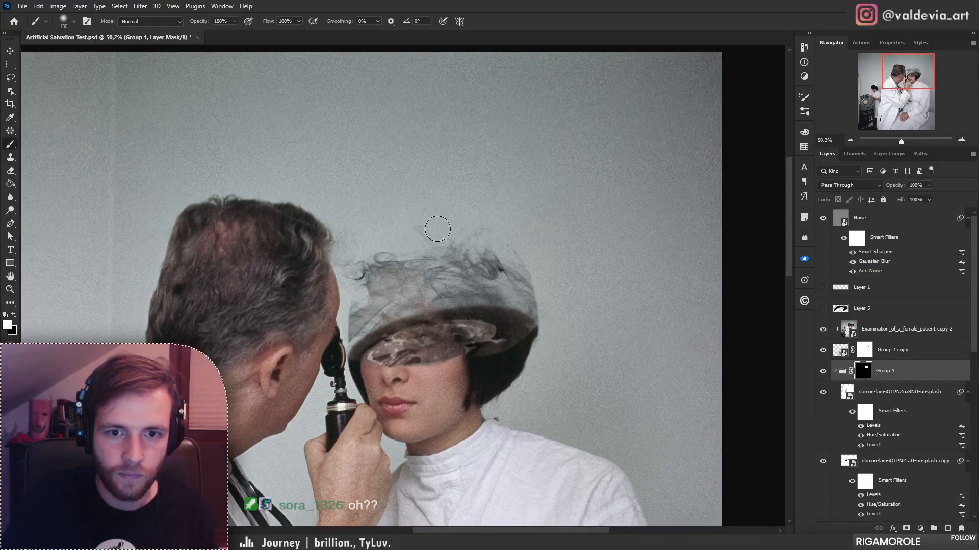
pyautogui.moveTo(426, 224); pyautogui.dragTo(418, 215)
# - Try to reveal more smoke along the sides of the patient's head on Group 1's mask
pyautogui.moveTo(529, 266); pyautogui.dragTo(545, 317)
pyautogui.hotkey('ctrl', 'z')
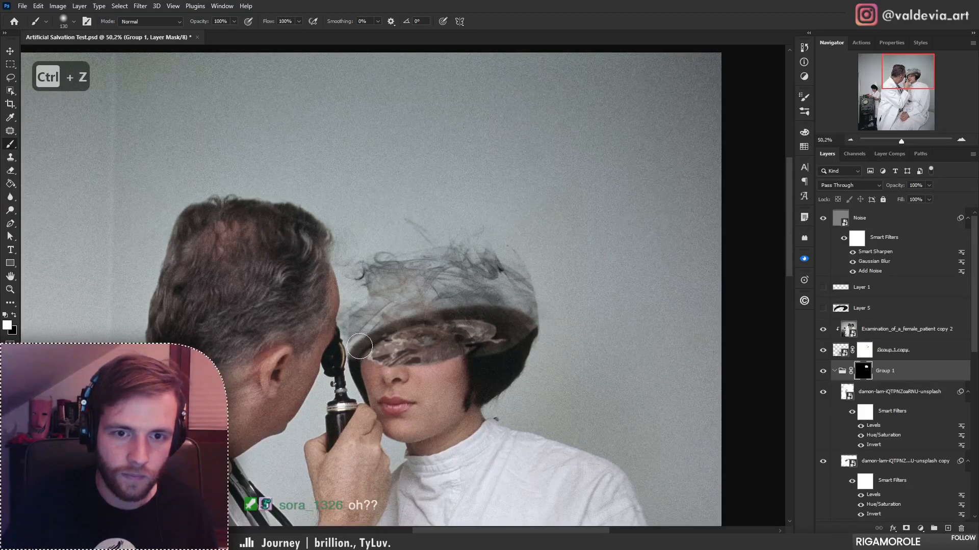
pyautogui.hotkey('ctrl', 'z')
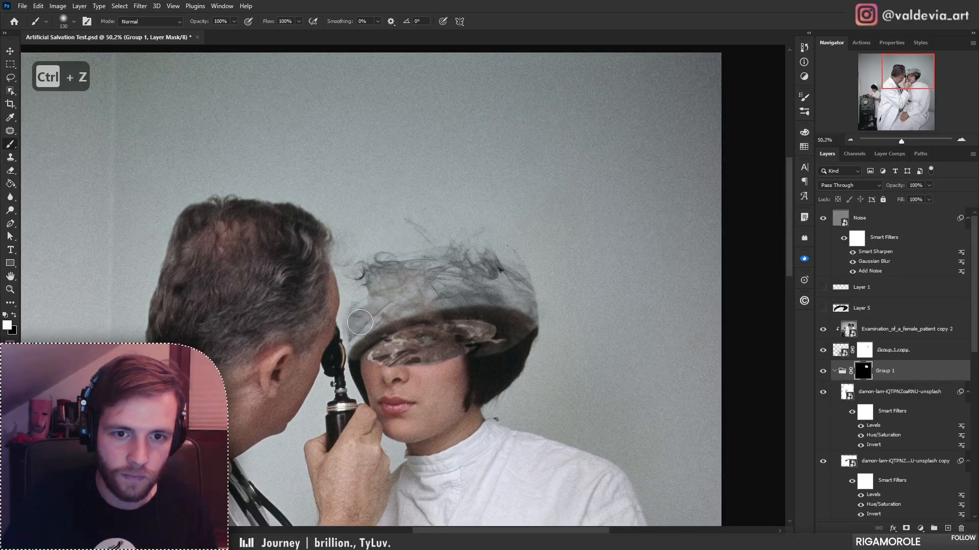
# - Examine the smoke from a wider view and compare it with the Group 1 copy hidden and shown
pyautogui.press('z')
pyautogui.moveTo(407, 268)
pyautogui.mouseDown()
pyautogui.moveTo(386, 267)
pyautogui.moveTo(377, 286)
pyautogui.moveTo(407, 263)
pyautogui.moveTo(375, 262)
pyautogui.moveTo(455, 245)
pyautogui.moveTo(429, 265)
pyautogui.moveTo(457, 265)
pyautogui.mouseUp()
pyautogui.press('b')
pyautogui.press('z')
pyautogui.press('b')
pyautogui.press('z')
pyautogui.press('b')
pyautogui.click(823, 351)
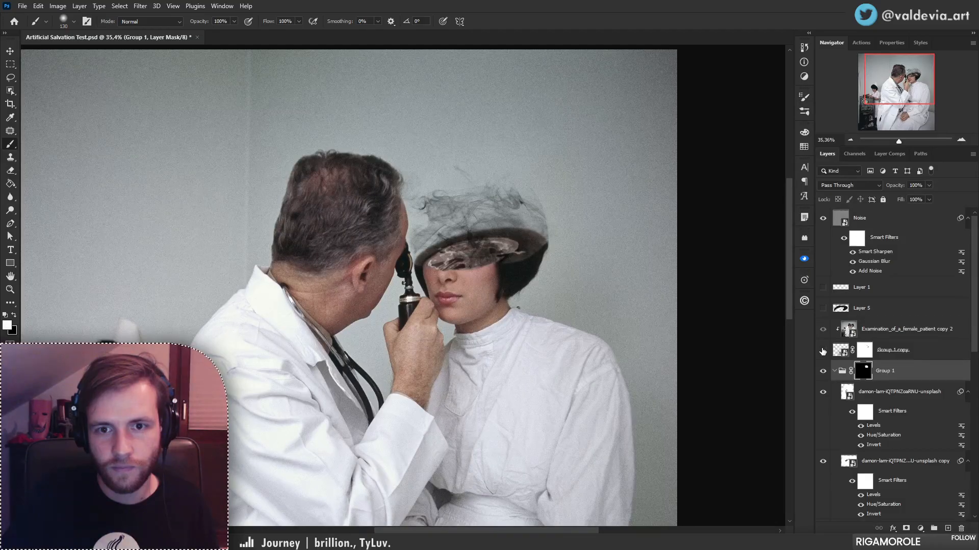
pyautogui.click(822, 351)
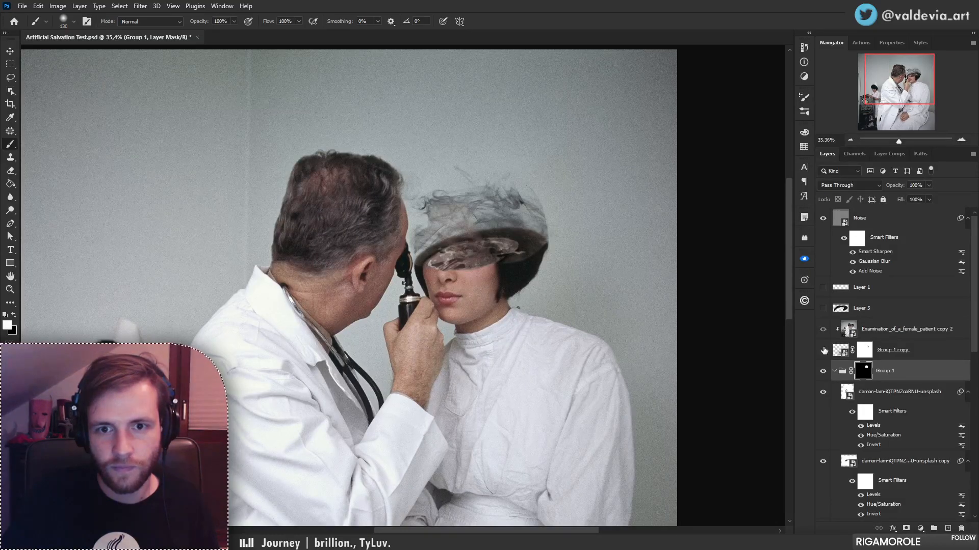
pyautogui.click(824, 350)
pyautogui.click(822, 349)
pyautogui.press('z')
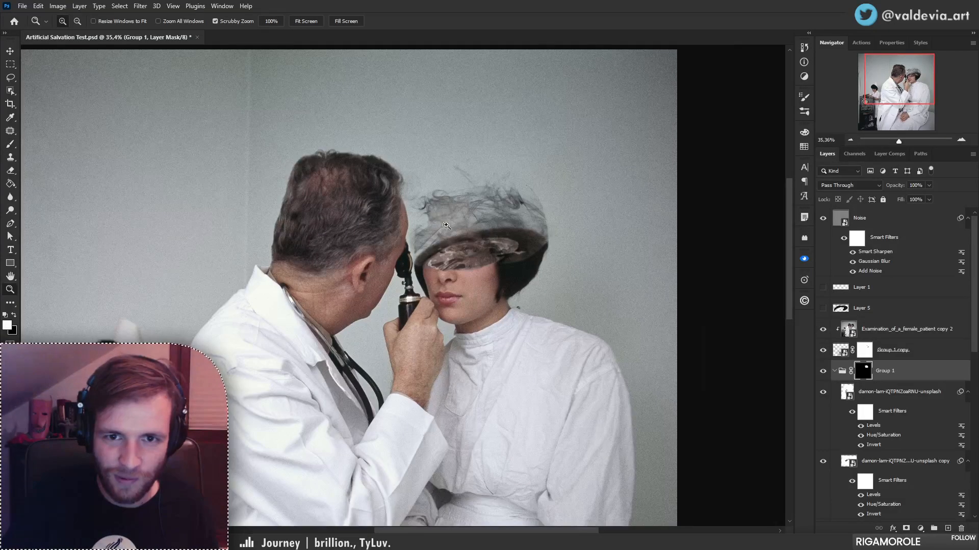
pyautogui.moveTo(443, 225)
pyautogui.mouseDown()
pyautogui.moveTo(497, 225)
pyautogui.moveTo(432, 225)
pyautogui.mouseUp()
pyautogui.press('b')
# - Hide the Group 1 copy and examine the plain smoke within the whole photo
pyautogui.click(823, 351)
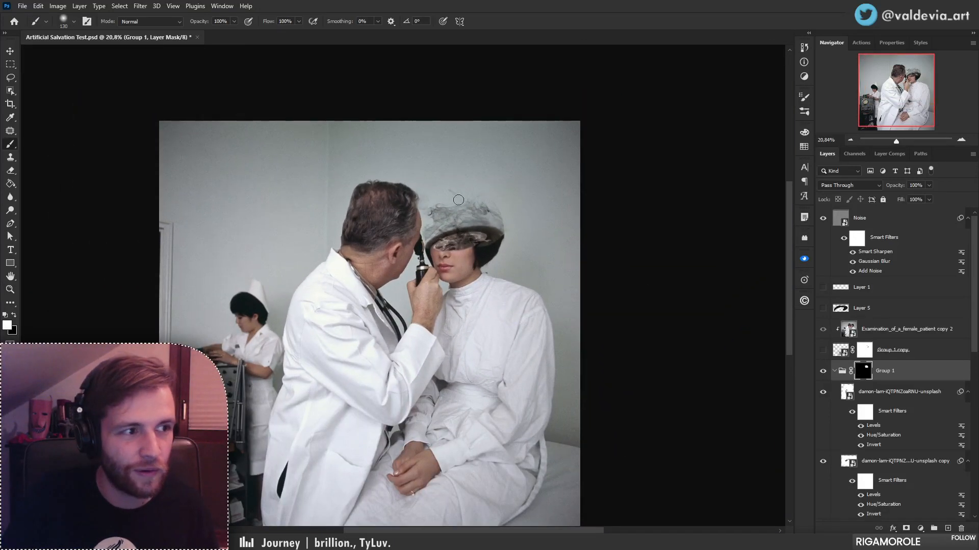
pyautogui.press('z')
pyautogui.moveTo(452, 205)
pyautogui.mouseDown()
pyautogui.moveTo(492, 207)
pyautogui.moveTo(426, 214)
pyautogui.mouseUp()
pyautogui.press('b')
pyautogui.press('z')
pyautogui.moveTo(426, 286)
pyautogui.mouseDown()
pyautogui.moveTo(382, 317)
pyautogui.moveTo(431, 244)
pyautogui.mouseUp()
pyautogui.press('b')
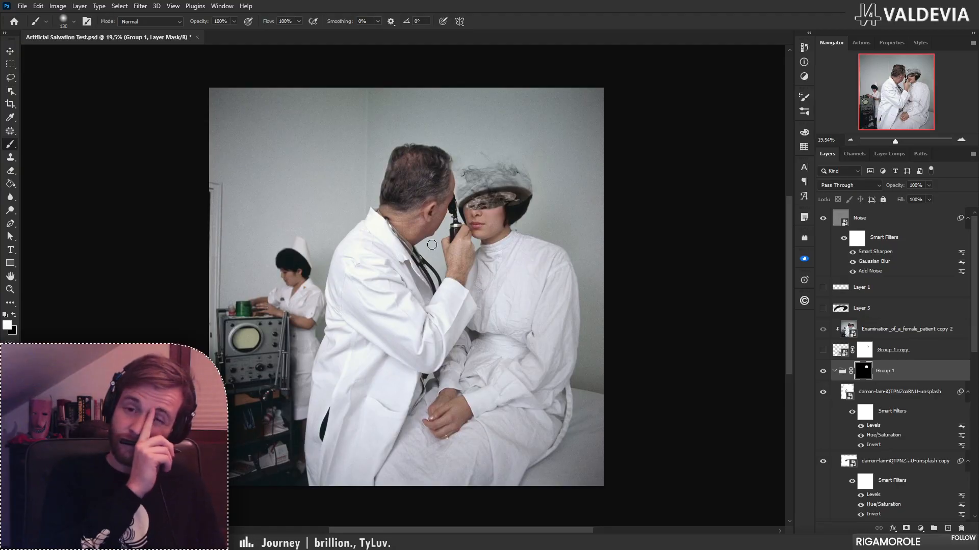
# - Compare the smoke up close with the Group 1 copy shown and hidden, and leave the copy hidden
pyautogui.press('z')
pyautogui.moveTo(497, 181); pyautogui.dragTo(658, 321)
pyautogui.press('b')
pyautogui.click(823, 350)
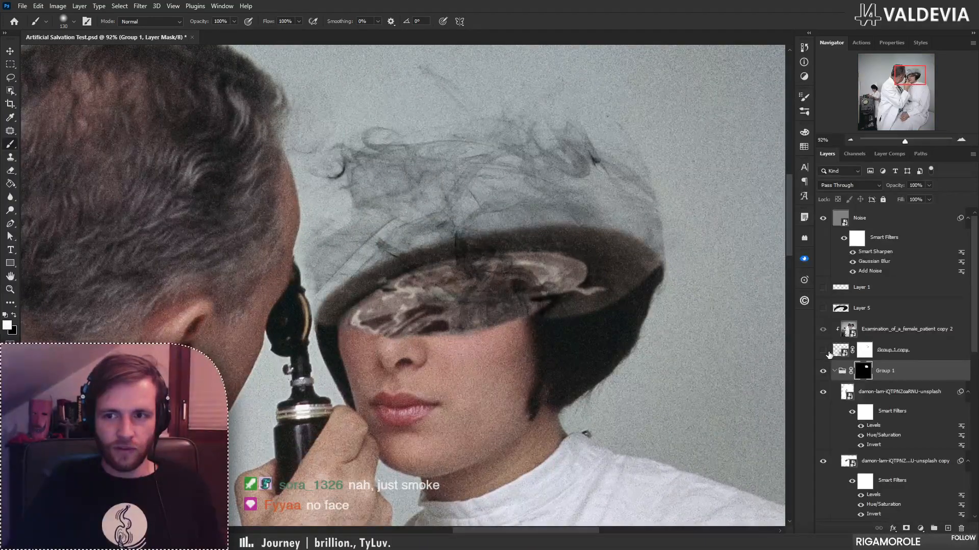
pyautogui.click(823, 350)
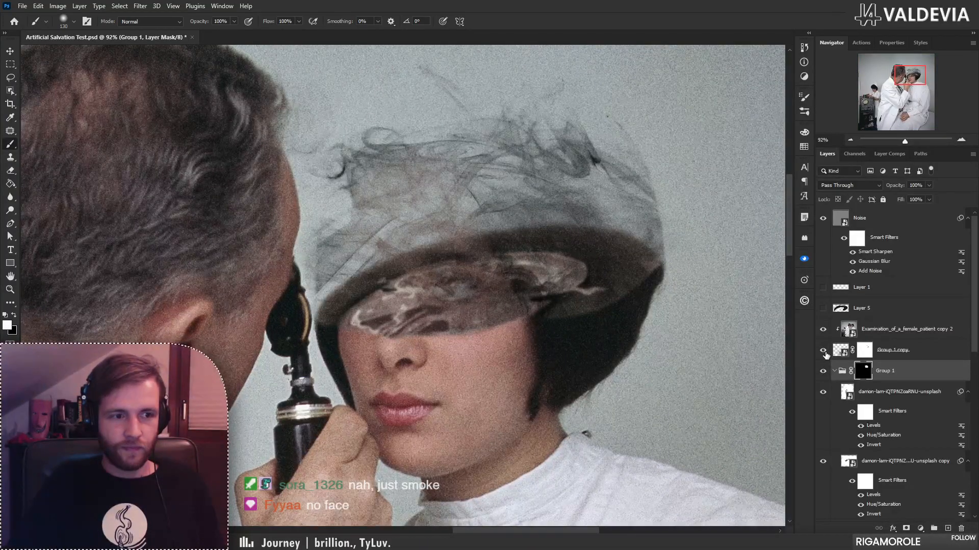
pyautogui.click(823, 350)
pyautogui.press('z')
pyautogui.moveTo(510, 273)
pyautogui.mouseDown()
pyautogui.moveTo(431, 284)
pyautogui.moveTo(376, 332)
pyautogui.moveTo(408, 339)
pyautogui.moveTo(556, 203)
pyautogui.mouseUp()
pyautogui.press('z')
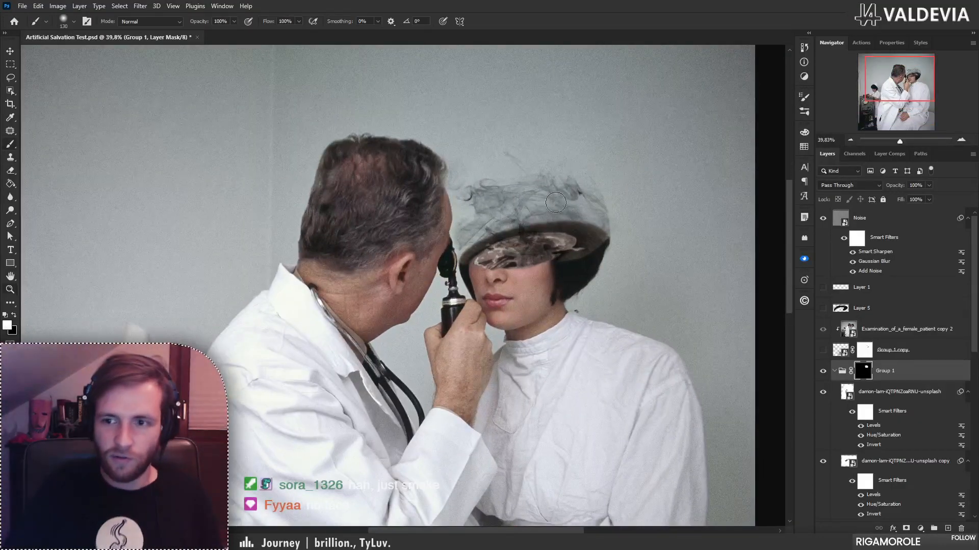
# - Shift the uppermost smoke layer inside Group 1 slightly up and to the left over the patient's head
pyautogui.click(910, 351)
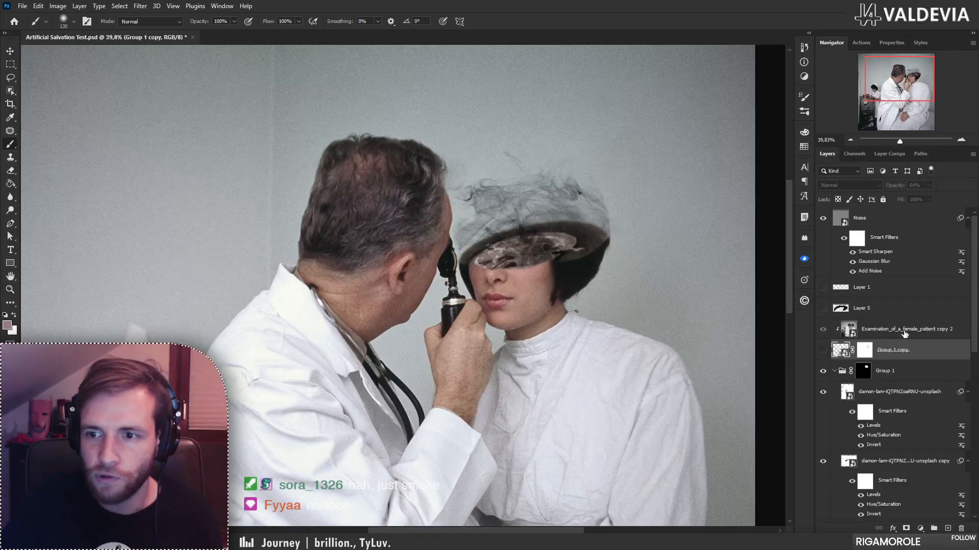
pyautogui.press('z')
pyautogui.click(522, 209)
pyautogui.press('b')
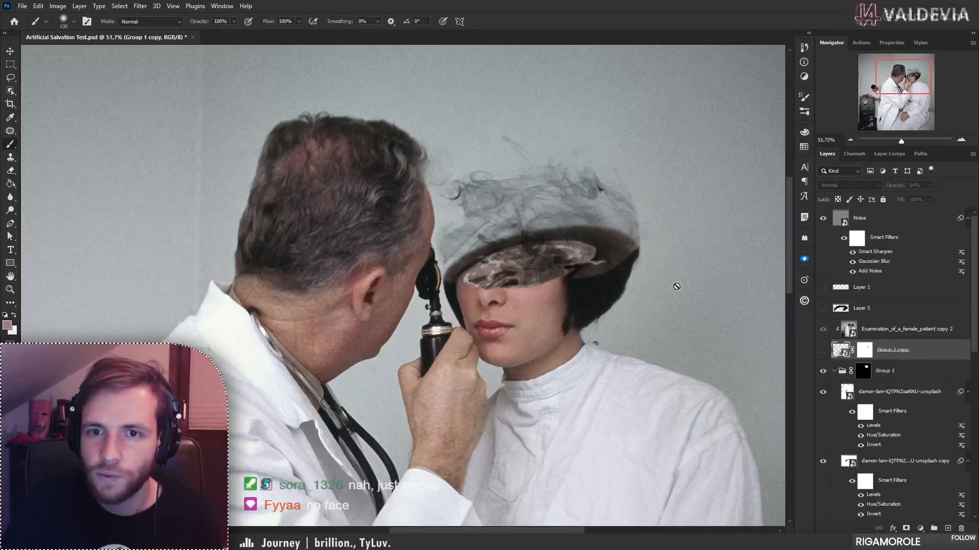
pyautogui.keyDown('ctrl'); pyautogui.click(560, 264); pyautogui.keyUp('ctrl')
pyautogui.moveTo(561, 263)
pyautogui.keyDown('ctrl'); pyautogui.mouseDown()
pyautogui.moveTo(506, 268)
pyautogui.moveTo(564, 283)
pyautogui.moveTo(536, 255)
pyautogui.moveTo(563, 249)
pyautogui.moveTo(546, 247)
pyautogui.mouseUp(); pyautogui.keyUp('ctrl')
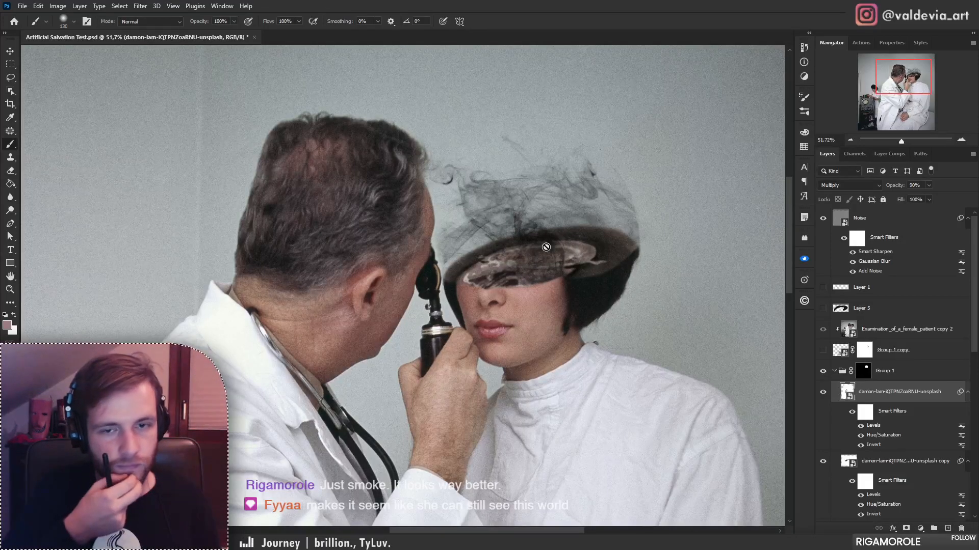
pyautogui.keyDown('ctrl'); pyautogui.moveTo(523, 286); pyautogui.dragTo(521, 280); pyautogui.keyUp('ctrl')
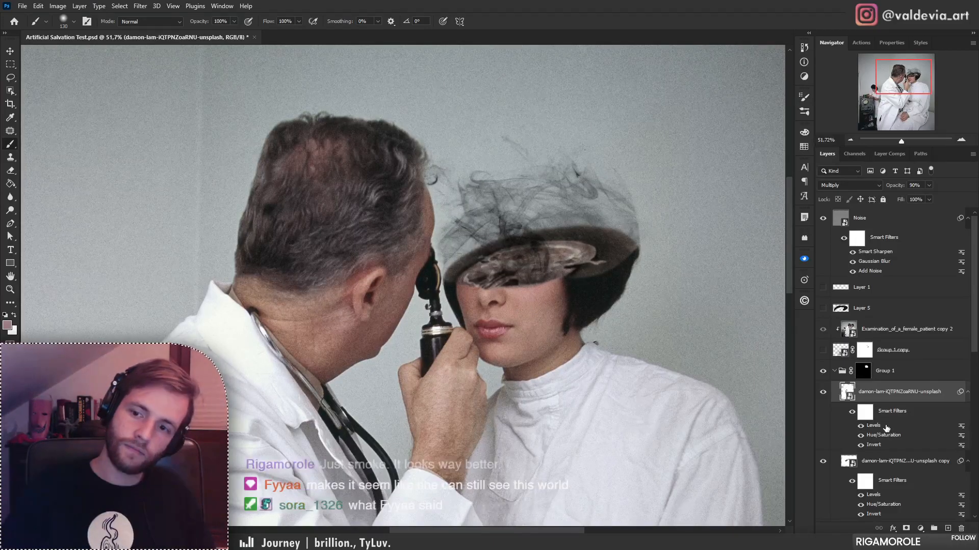
# - Add a mask to that smoke layer and paint out the smoke over the cut skull with the Soft Round Pressure Opacity brush
pyautogui.click(907, 528)
pyautogui.press('x')
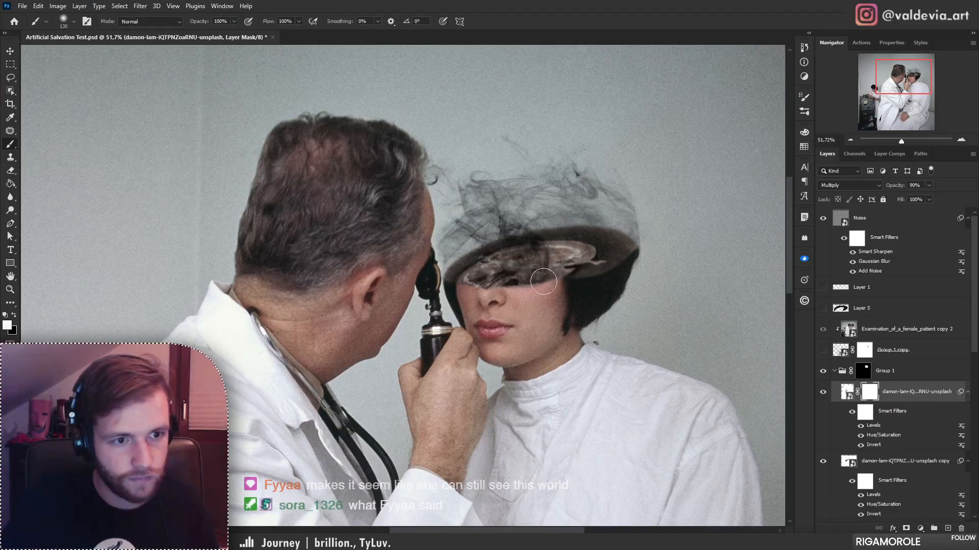
pyautogui.moveTo(530, 294); pyautogui.dragTo(533, 281)
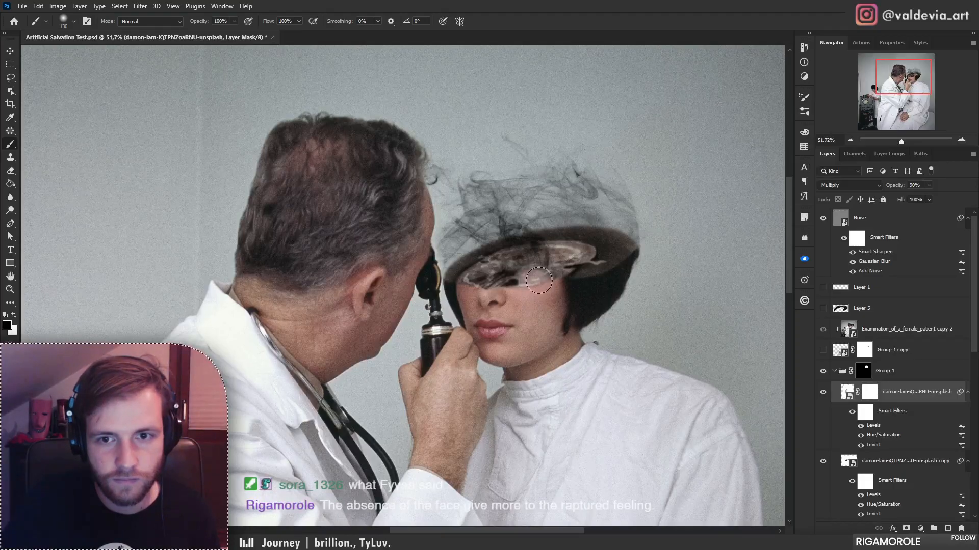
pyautogui.hotkey('ctrl', 'z')
pyautogui.rightClick(535, 265)
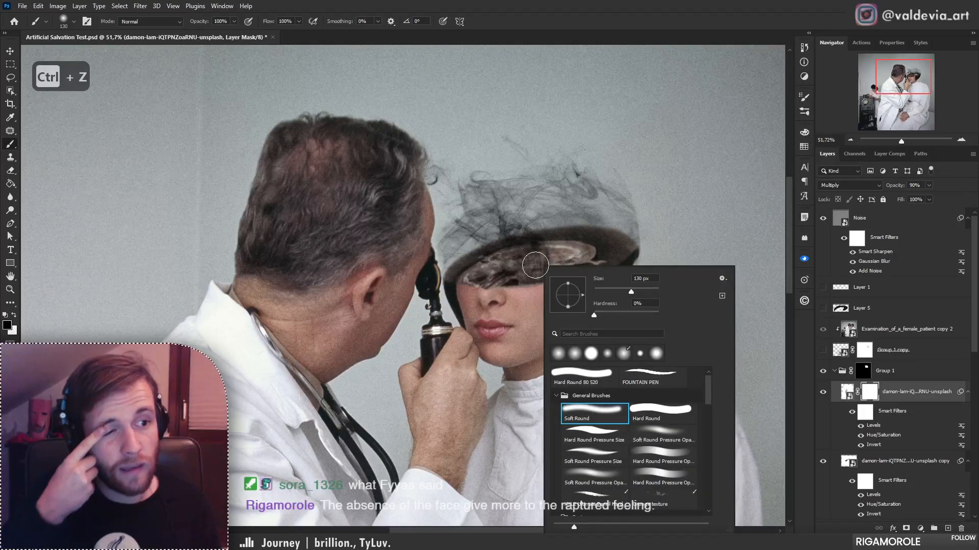
pyautogui.click(686, 413)
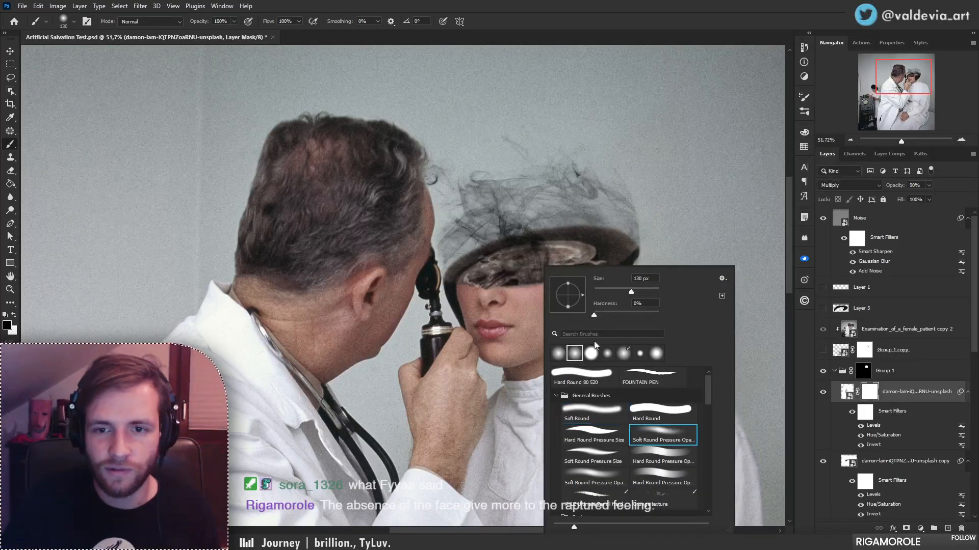
pyautogui.press('Return')
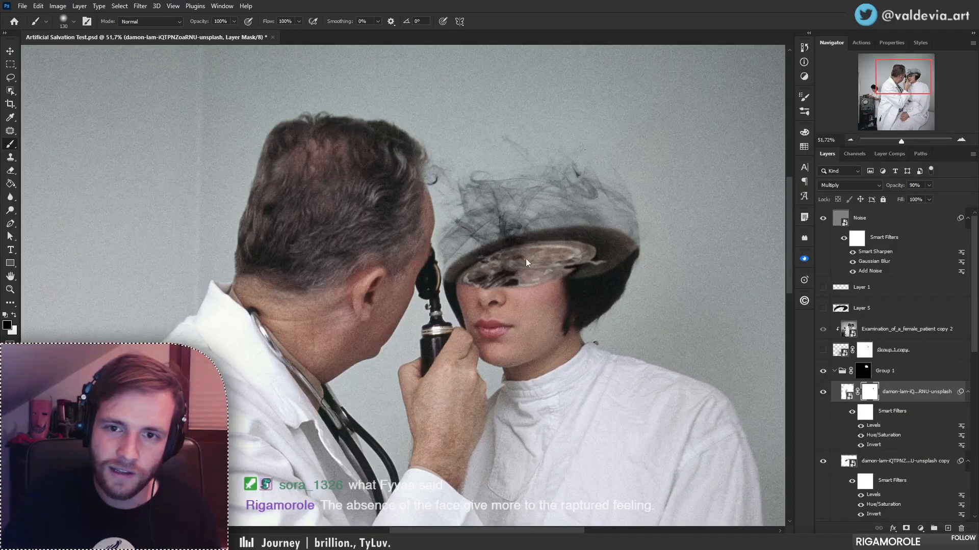
pyautogui.press('x')
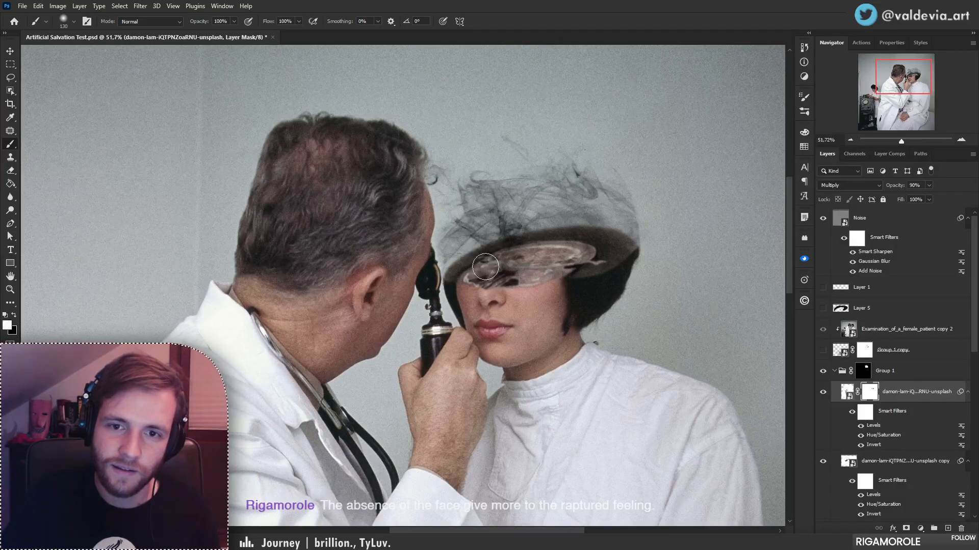
# - Examine the masked smoke in the whole photo and up close, comparing it with the smoke layer hidden and shown
pyautogui.press('z')
pyautogui.moveTo(505, 207); pyautogui.dragTo(456, 216)
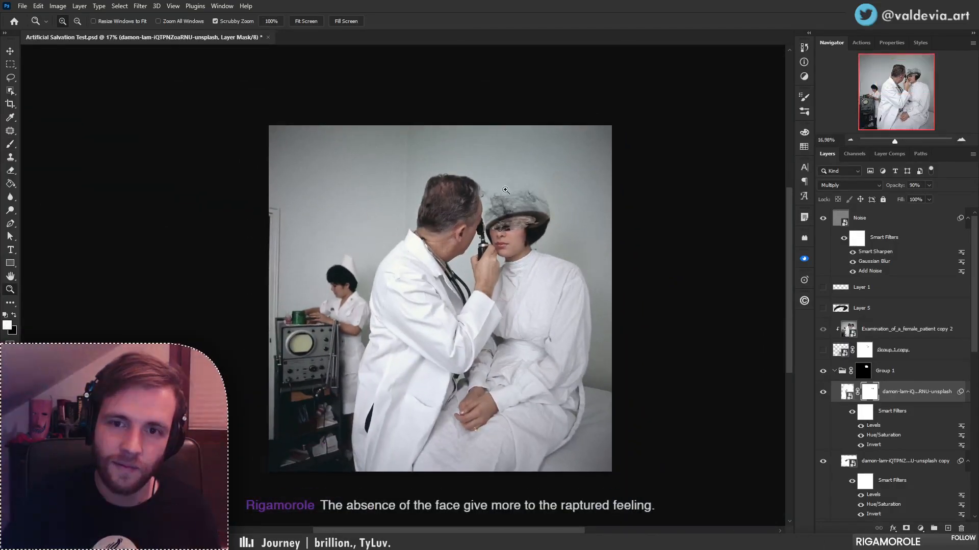
pyautogui.moveTo(506, 188); pyautogui.dragTo(550, 179)
pyautogui.press('b')
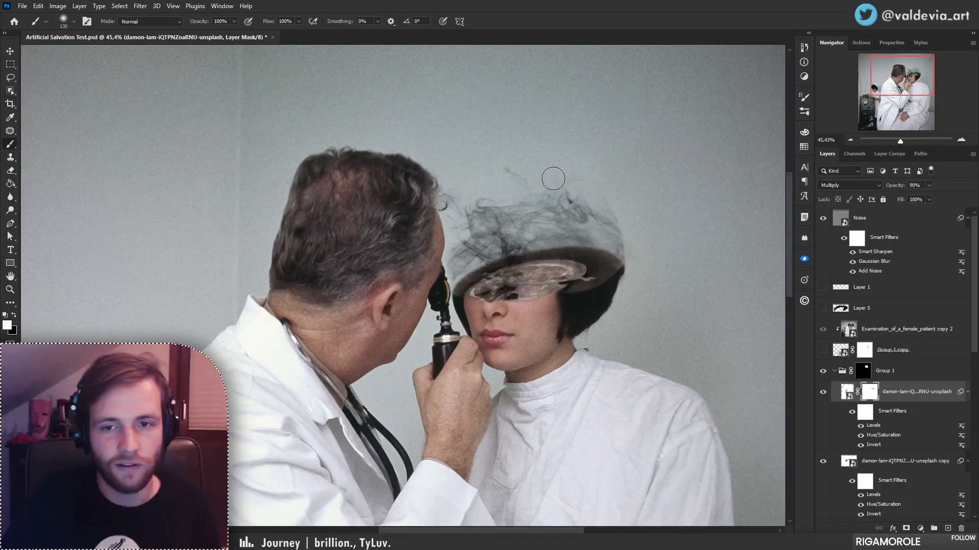
pyautogui.press('z')
pyautogui.moveTo(521, 256); pyautogui.dragTo(534, 253)
pyautogui.press('b')
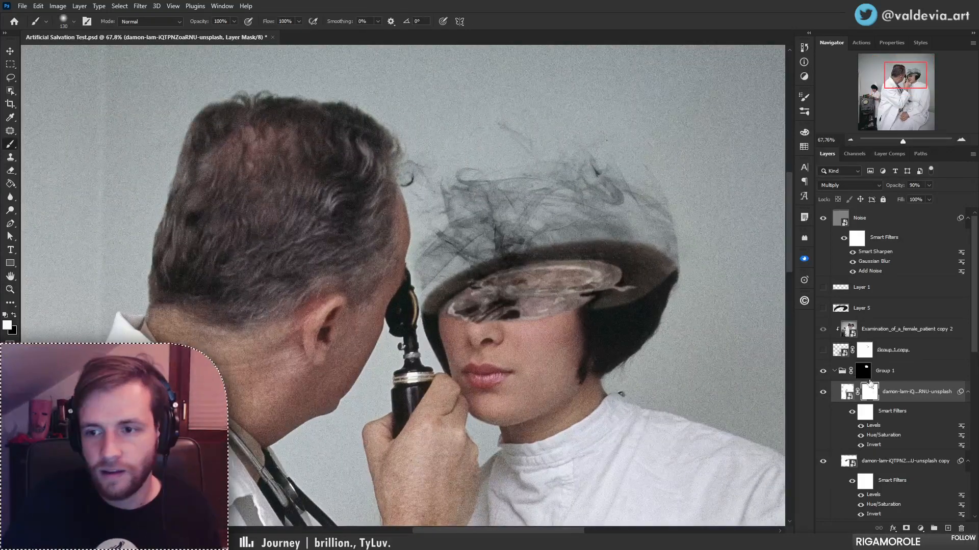
pyautogui.click(823, 391)
pyautogui.click(823, 391)
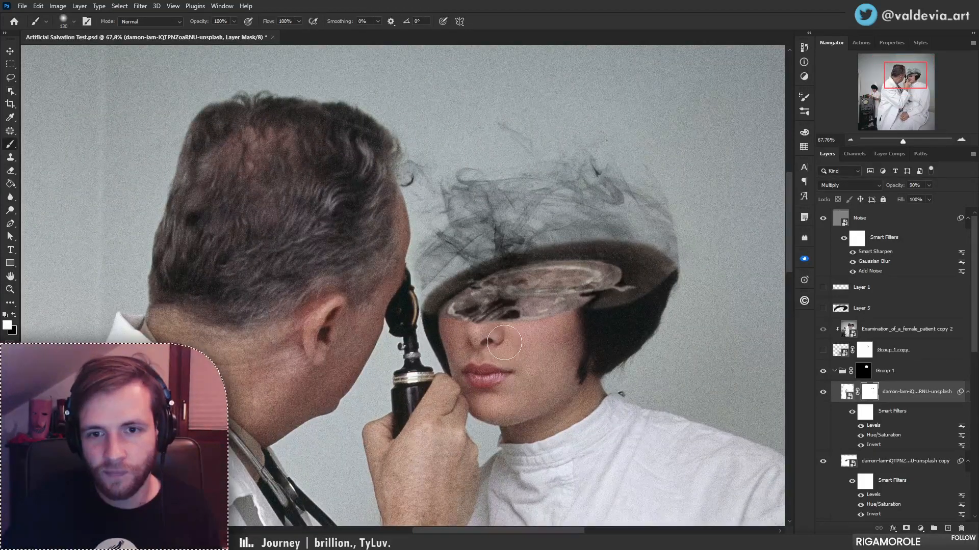
# - Examine the smoke in the whole photo and up close, comparing it with Group 1 hidden and shown
pyautogui.press('z')
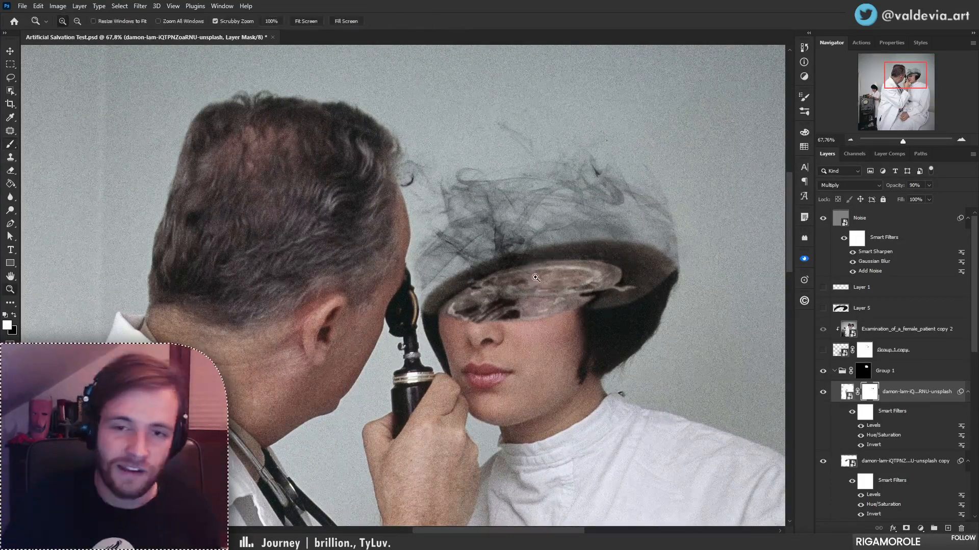
pyautogui.moveTo(535, 278)
pyautogui.mouseDown()
pyautogui.moveTo(476, 289)
pyautogui.moveTo(546, 277)
pyautogui.moveTo(559, 285)
pyautogui.moveTo(522, 270)
pyautogui.moveTo(477, 278)
pyautogui.mouseUp()
pyautogui.press('b')
pyautogui.press('z')
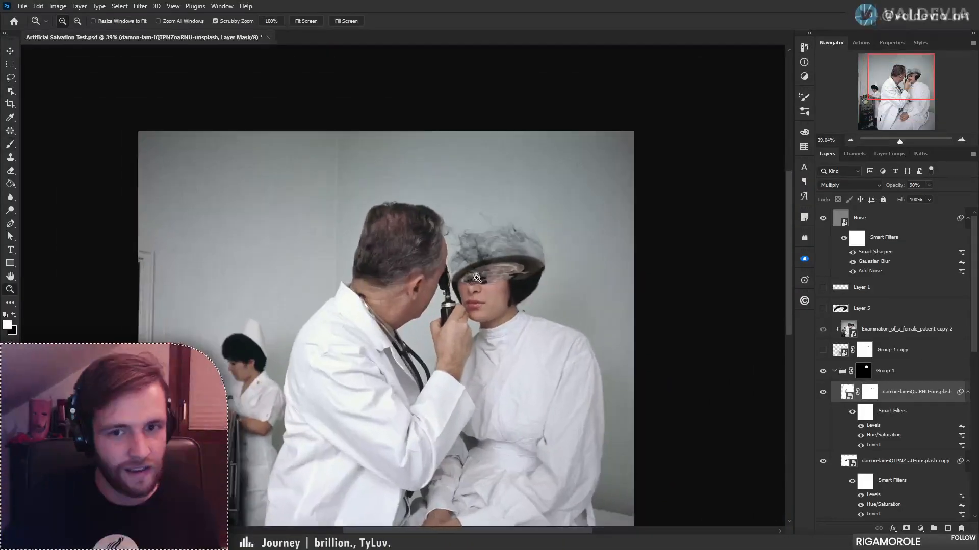
pyautogui.press('b')
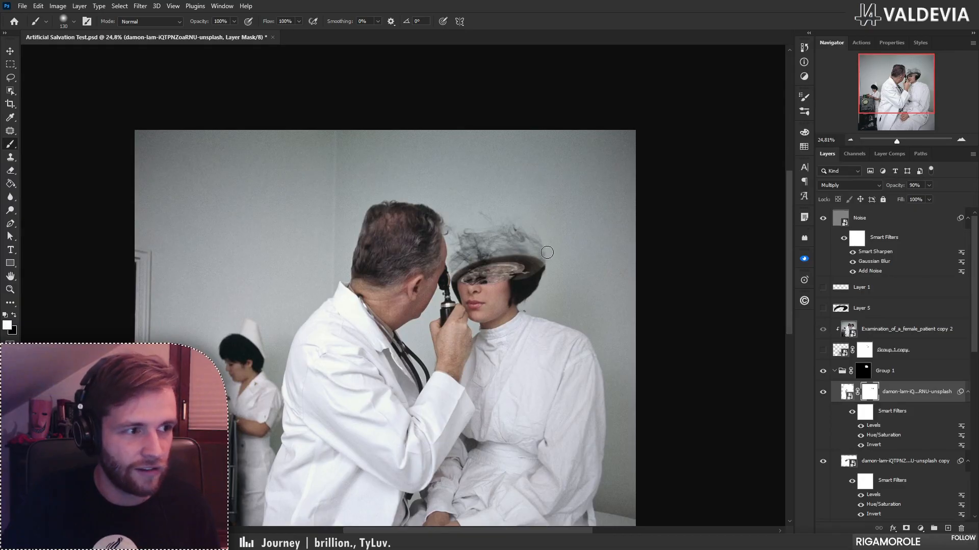
pyautogui.scroll(3, 489, 267)
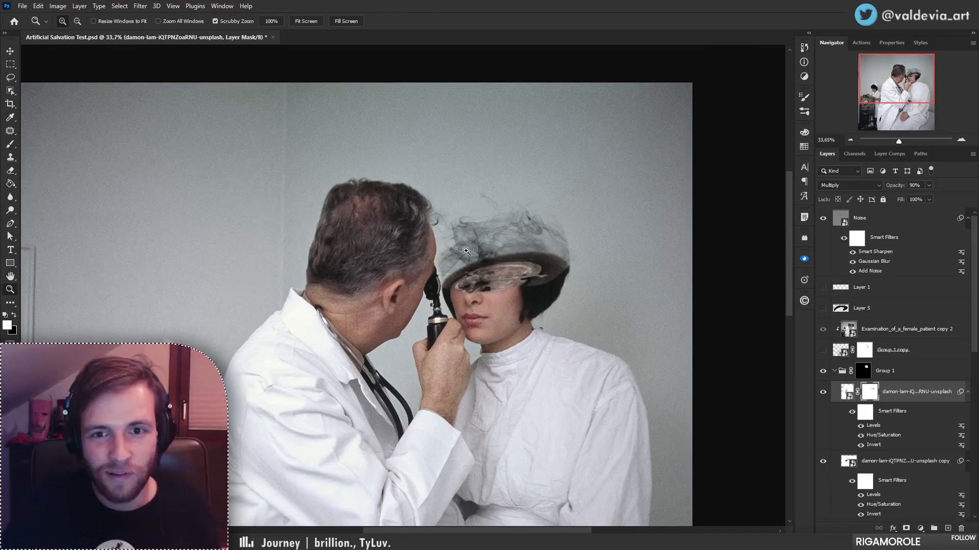
pyautogui.scroll(5, 482, 248)
pyautogui.click(822, 371)
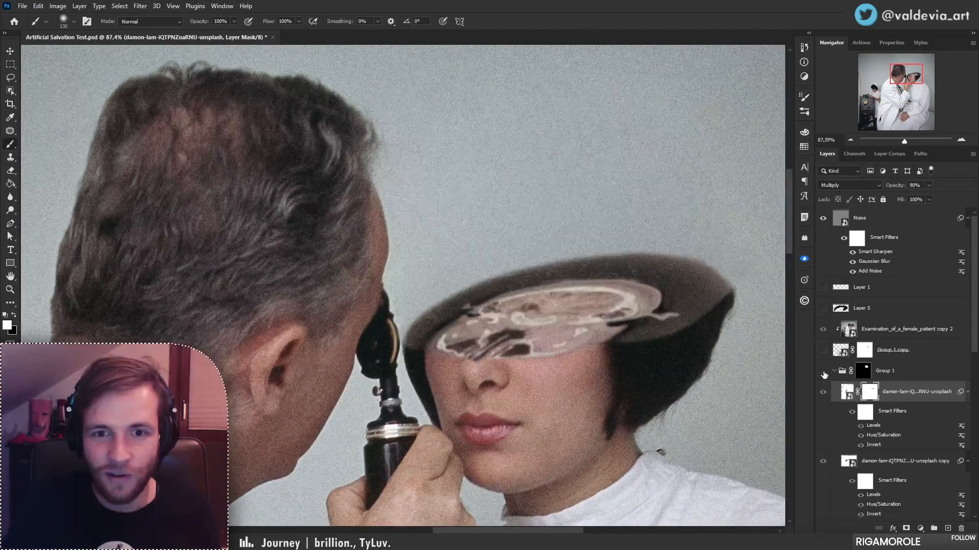
pyautogui.click(822, 371)
# - Retouch the Group 1 mask with a 37 px Soft Round Pressure Opacity brush around the smoke beside the doctor's forehead
pyautogui.click(868, 371)
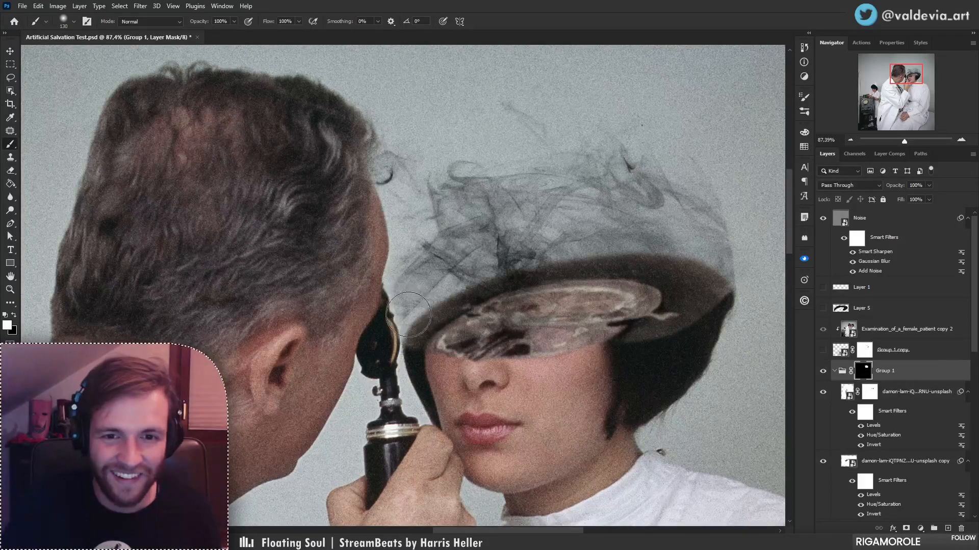
pyautogui.press('z')
pyautogui.moveTo(476, 261)
pyautogui.mouseDown()
pyautogui.moveTo(435, 244)
pyautogui.moveTo(486, 221)
pyautogui.mouseUp()
pyautogui.press('b')
pyautogui.moveTo(428, 242)
pyautogui.mouseDown()
pyautogui.moveTo(397, 244)
pyautogui.moveTo(411, 222)
pyautogui.moveTo(438, 224)
pyautogui.mouseUp()
pyautogui.press('z')
pyautogui.rightClick(438, 225)
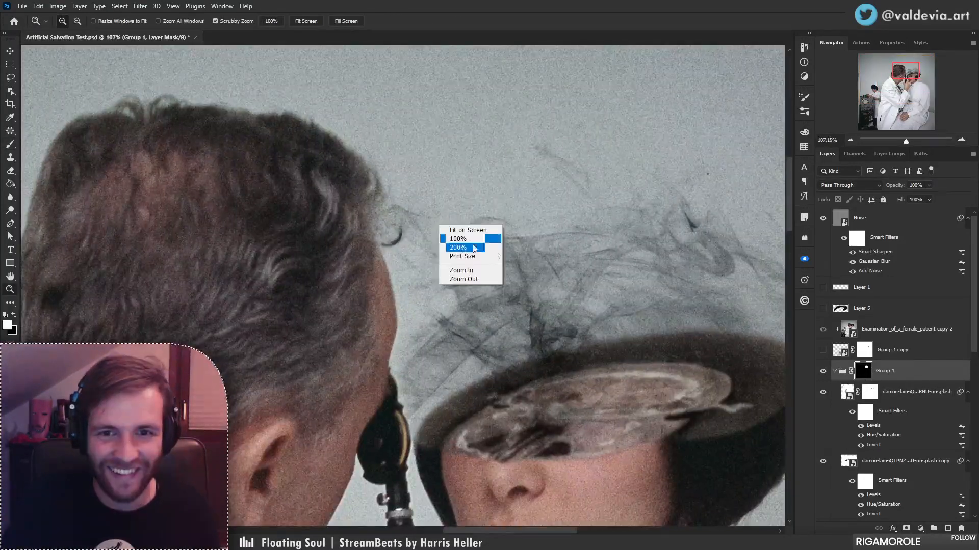
pyautogui.click(860, 373)
pyautogui.press('b')
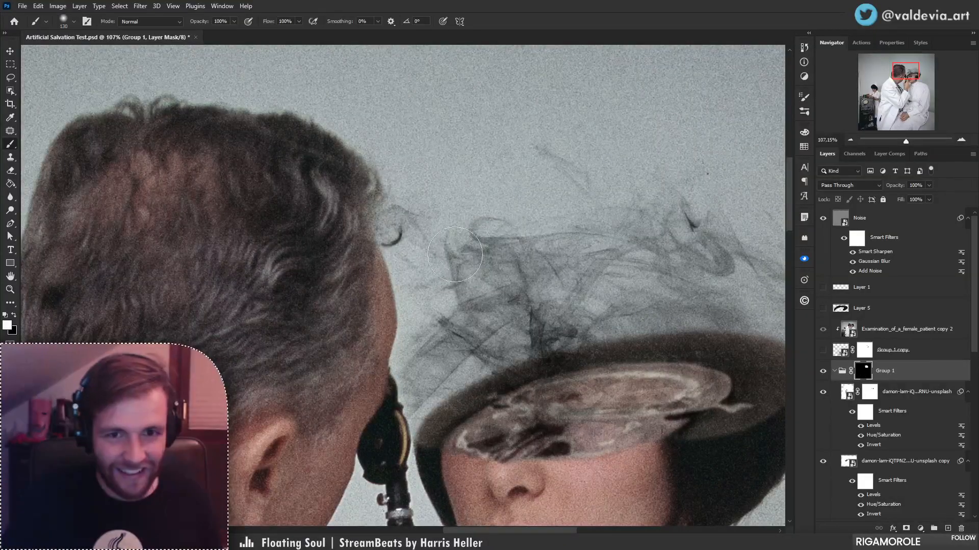
pyautogui.rightClick(449, 253)
pyautogui.click(511, 280)
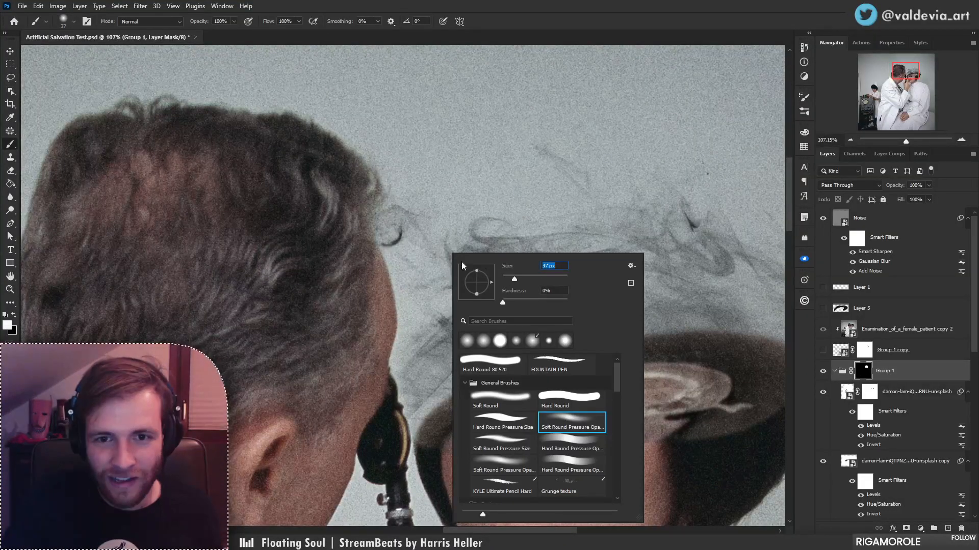
pyautogui.click(397, 251)
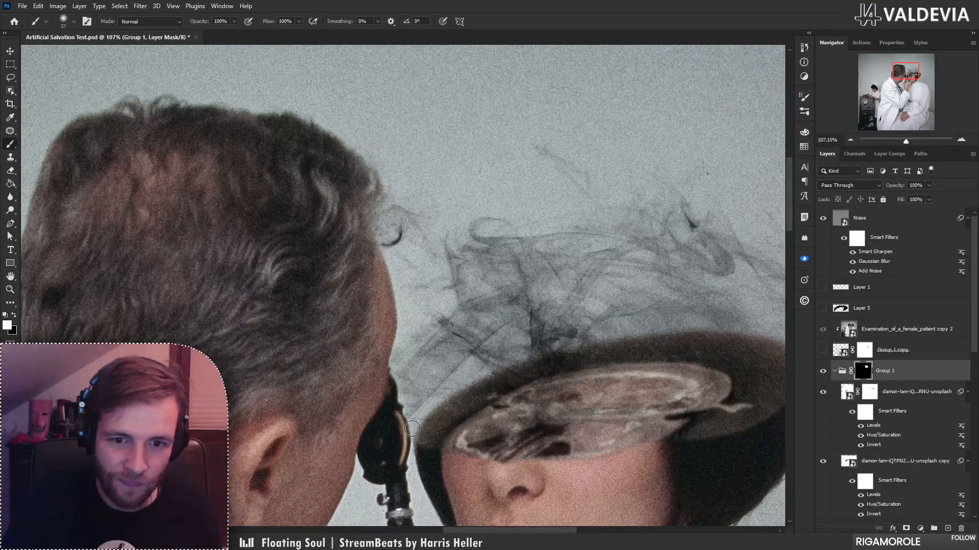
# - Check the retouched smoke in a wider view with Group 1 hidden and shown
pyautogui.moveTo(455, 350); pyautogui.dragTo(434, 278)
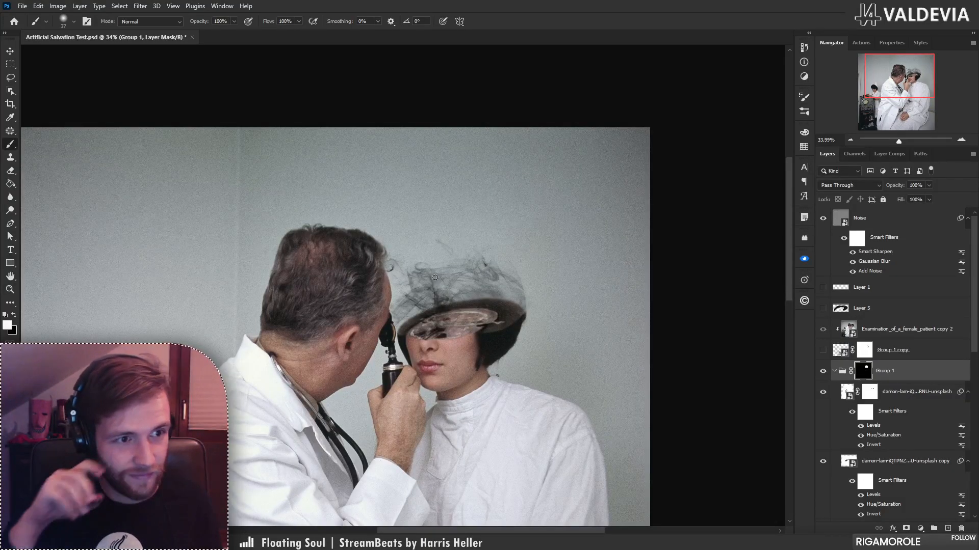
pyautogui.moveTo(421, 319); pyautogui.dragTo(441, 317)
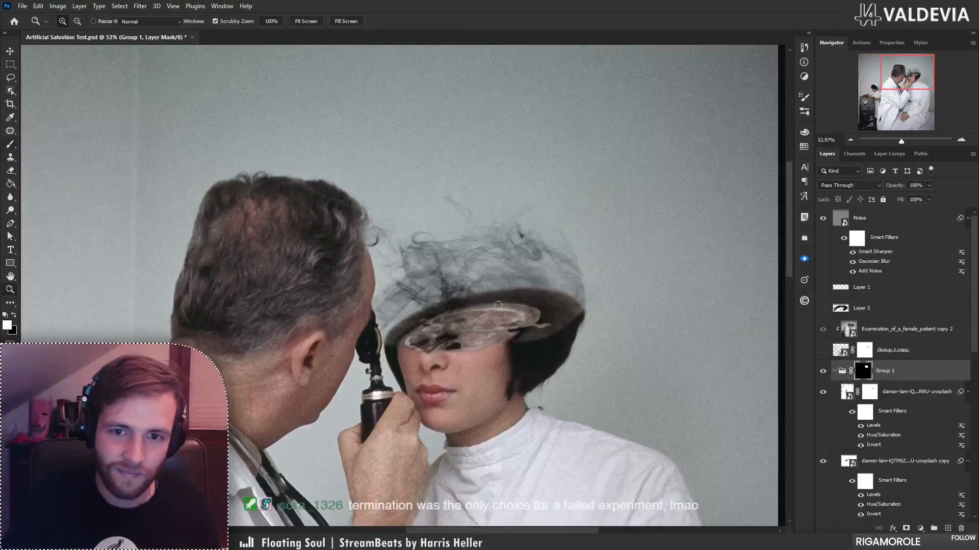
pyautogui.click(823, 371)
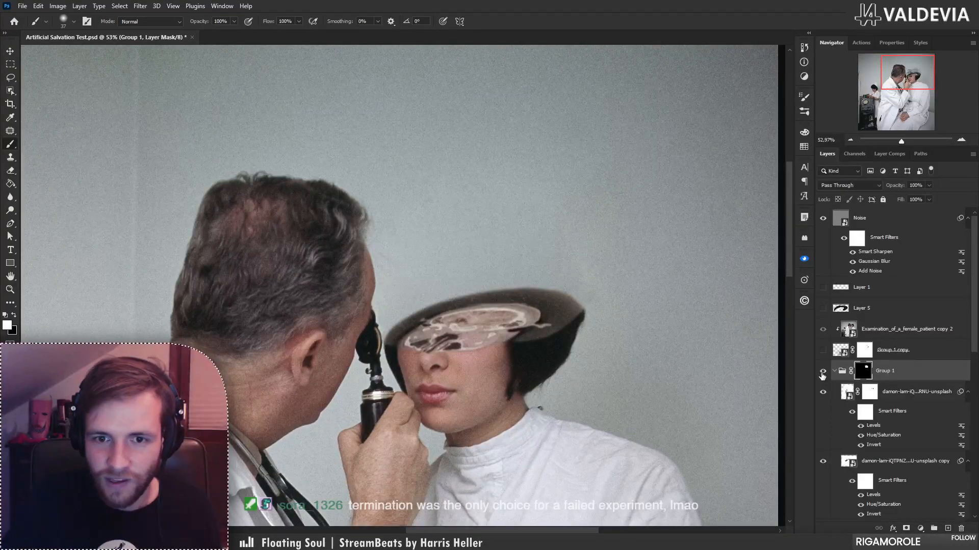
pyautogui.click(823, 372)
# - Add a colorizing Hue/Saturation adjustment to the uppermost smoke layer in Group 1 with hue 347, saturation 20 and lightness +32
pyautogui.click(912, 397)
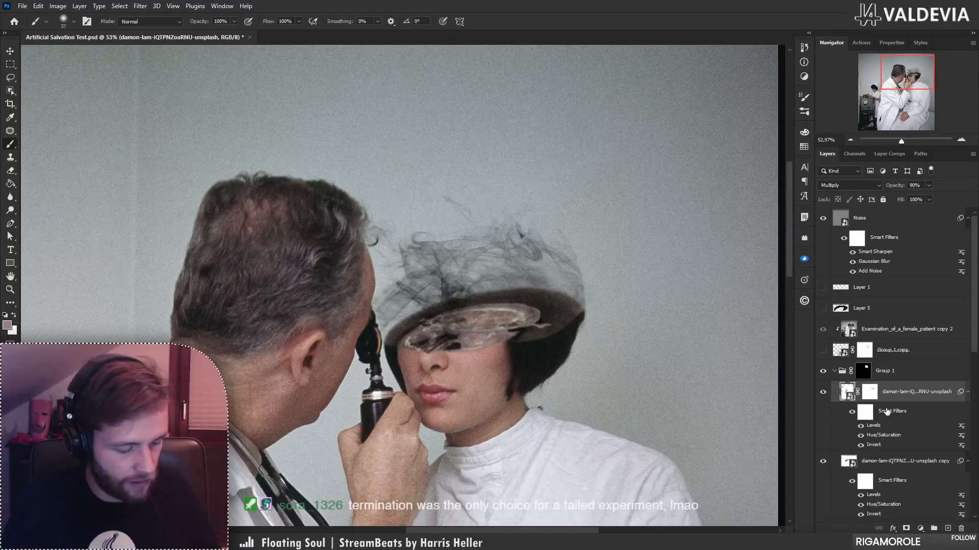
pyautogui.click(823, 393)
pyautogui.click(823, 393)
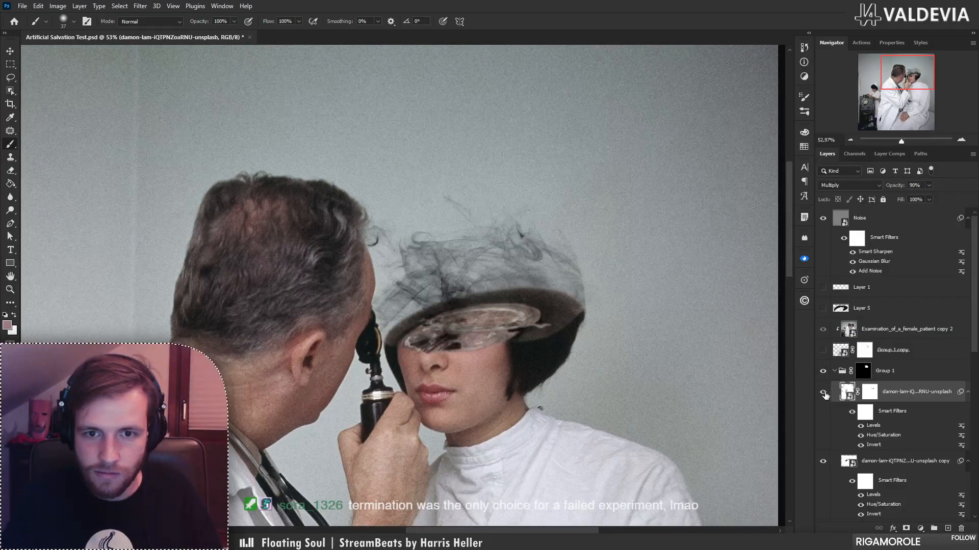
pyautogui.hotkey('ctrl', 'u')
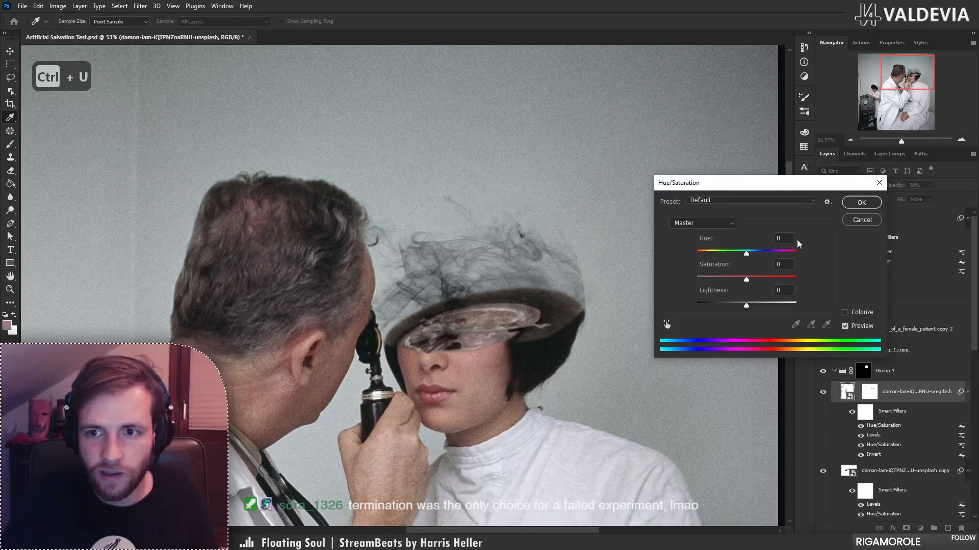
pyautogui.click(856, 312)
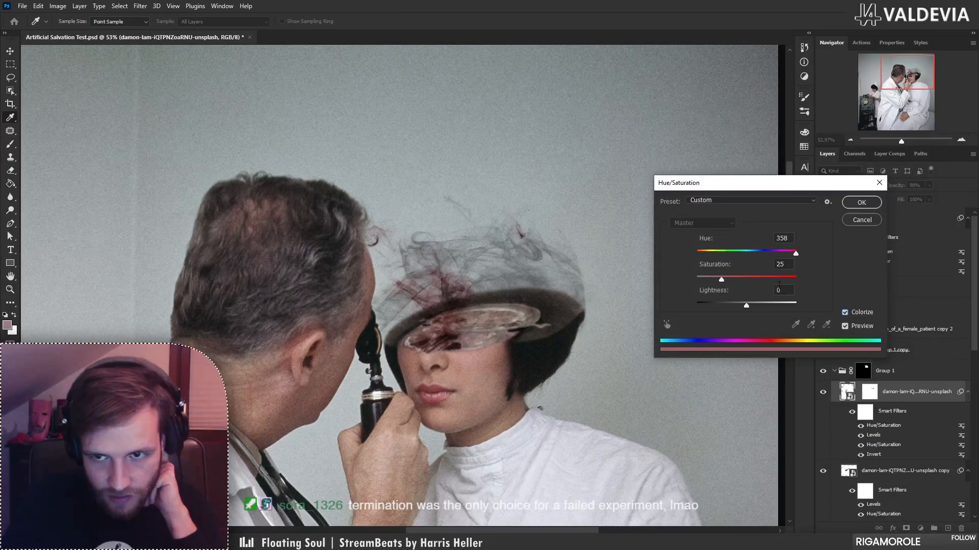
pyautogui.moveTo(721, 280); pyautogui.dragTo(716, 277)
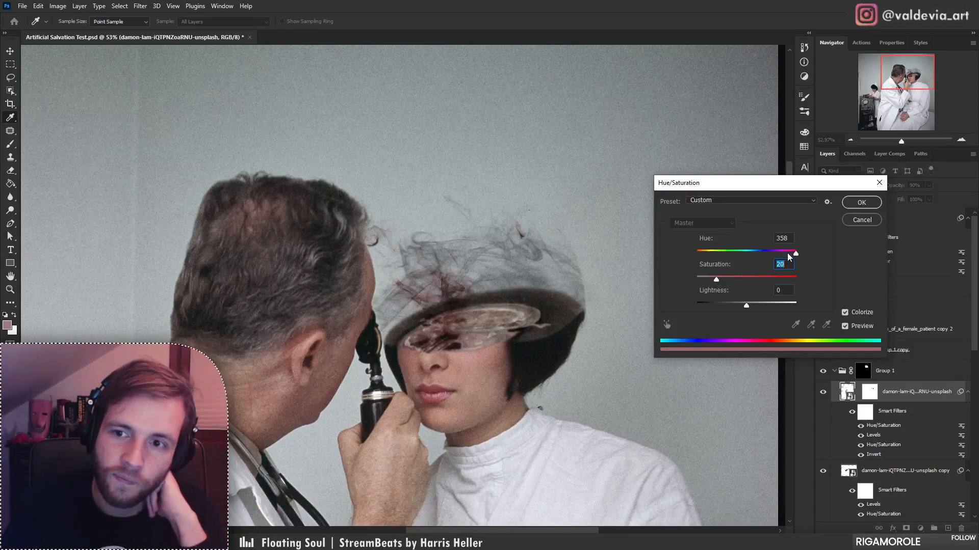
pyautogui.moveTo(794, 253); pyautogui.dragTo(793, 254)
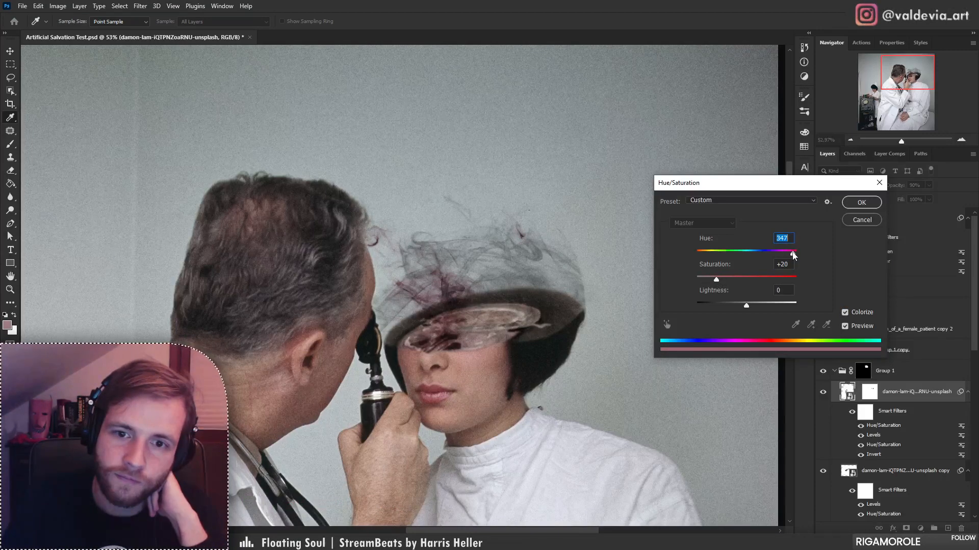
pyautogui.moveTo(744, 305); pyautogui.dragTo(762, 305)
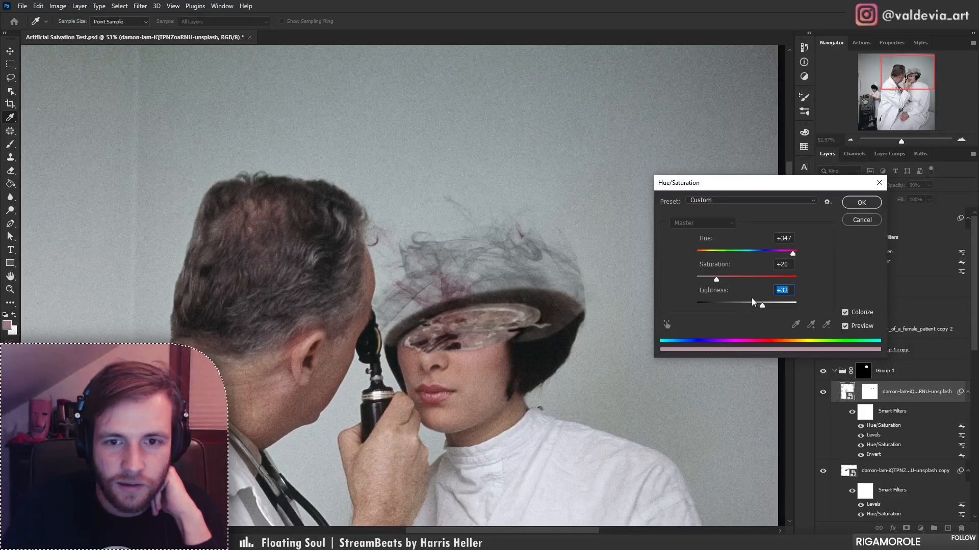
# - Fine-tune the smoke tint's saturation to 29 and apply the Hue/Saturation adjustment
pyautogui.moveTo(726, 276); pyautogui.dragTo(734, 277)
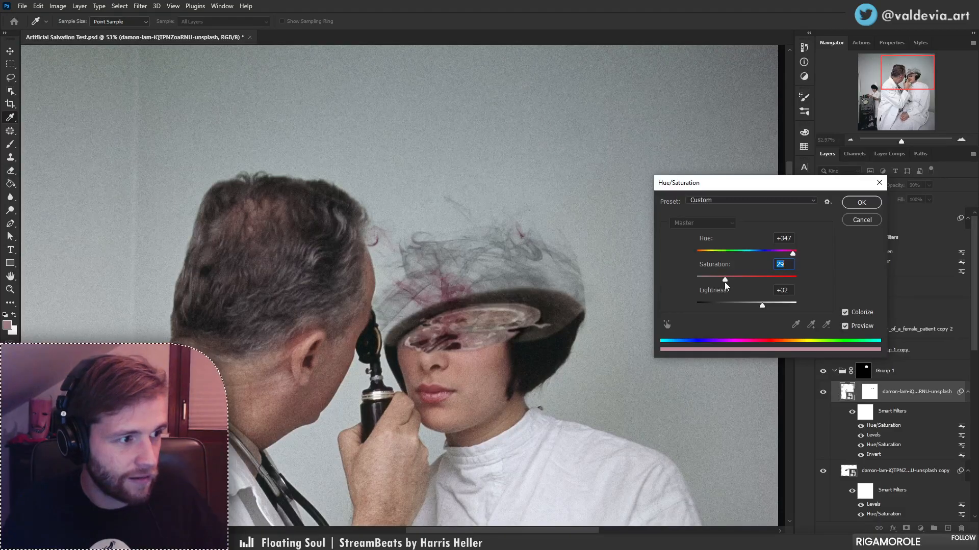
pyautogui.moveTo(724, 279)
pyautogui.mouseDown()
pyautogui.moveTo(706, 280)
pyautogui.moveTo(725, 279)
pyautogui.mouseUp()
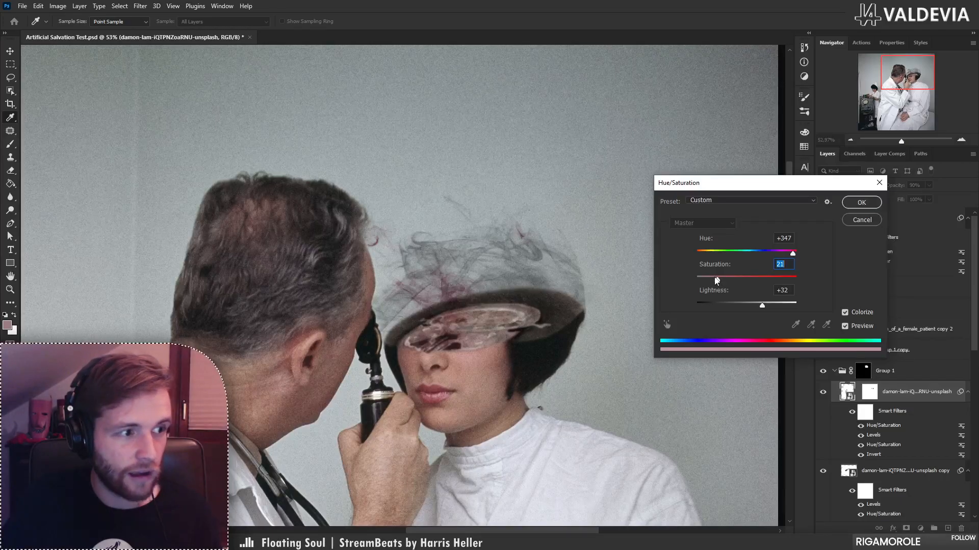
pyautogui.moveTo(718, 280); pyautogui.dragTo(722, 279)
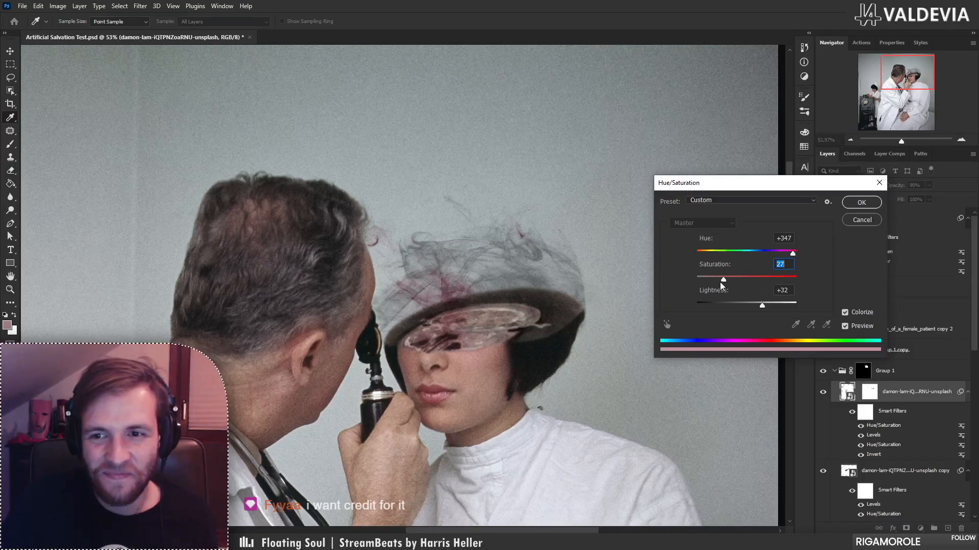
pyautogui.press('Down')
pyautogui.press('Down')
pyautogui.press('Down')
pyautogui.press('Down')
pyautogui.press('Down')
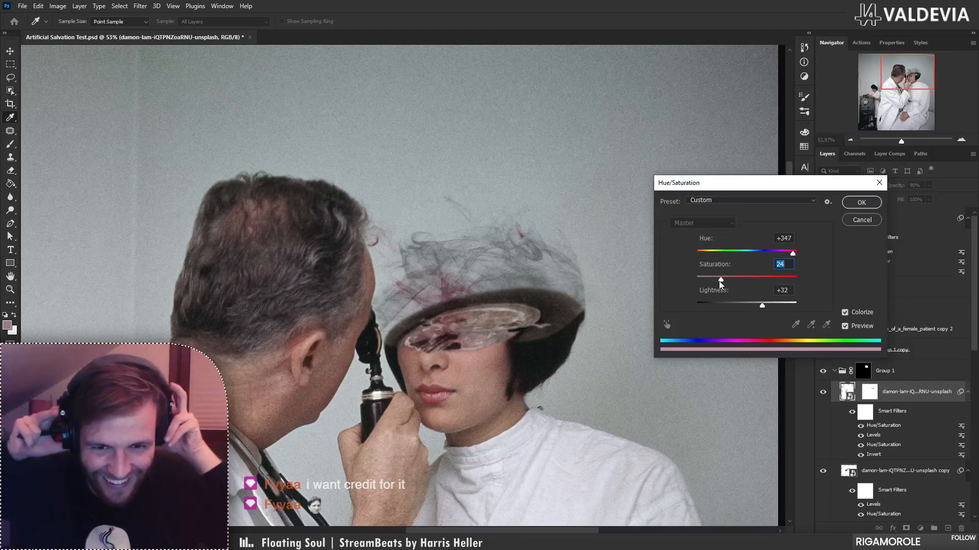
pyautogui.moveTo(719, 281); pyautogui.dragTo(726, 283)
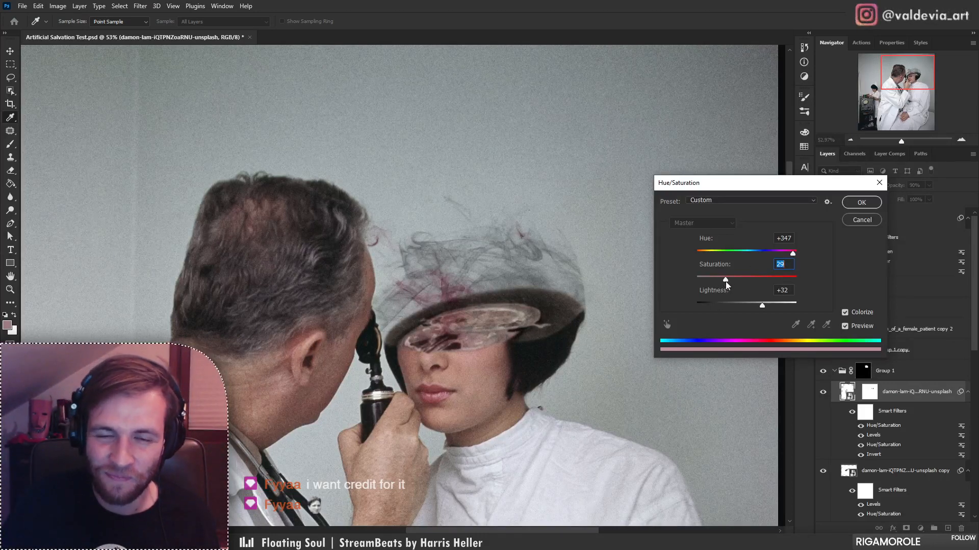
pyautogui.click(859, 204)
# - Copy the colorizing Hue/Saturation smart filter from the uppermost smoke layer to the smoke copy layer beneath it
pyautogui.press('z')
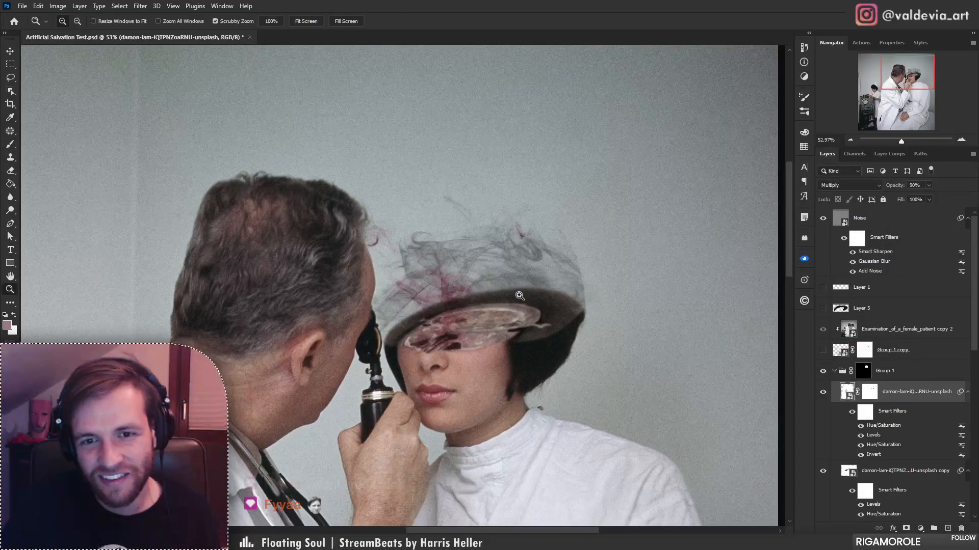
pyautogui.moveTo(520, 290); pyautogui.dragTo(440, 301)
pyautogui.press('b')
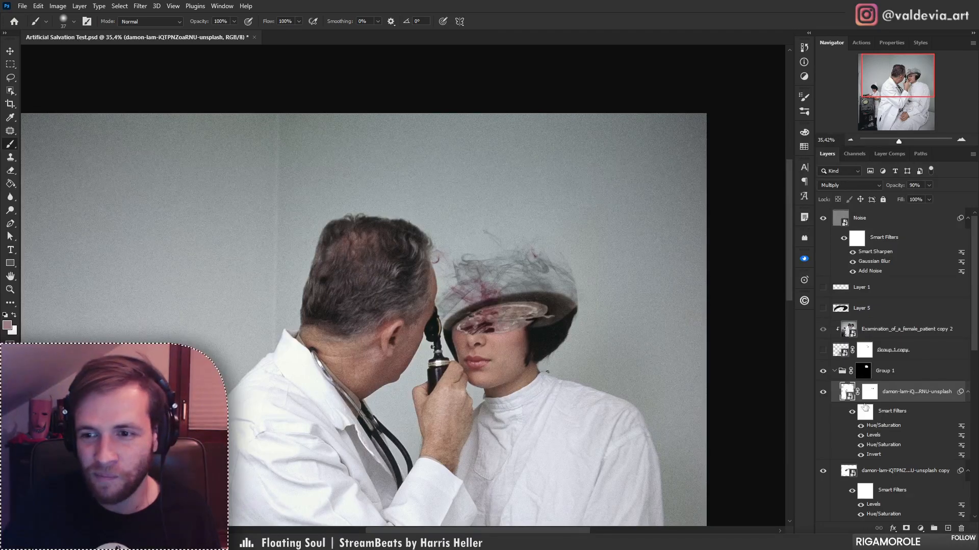
pyautogui.click(824, 474)
pyautogui.click(824, 474)
pyautogui.click(907, 471)
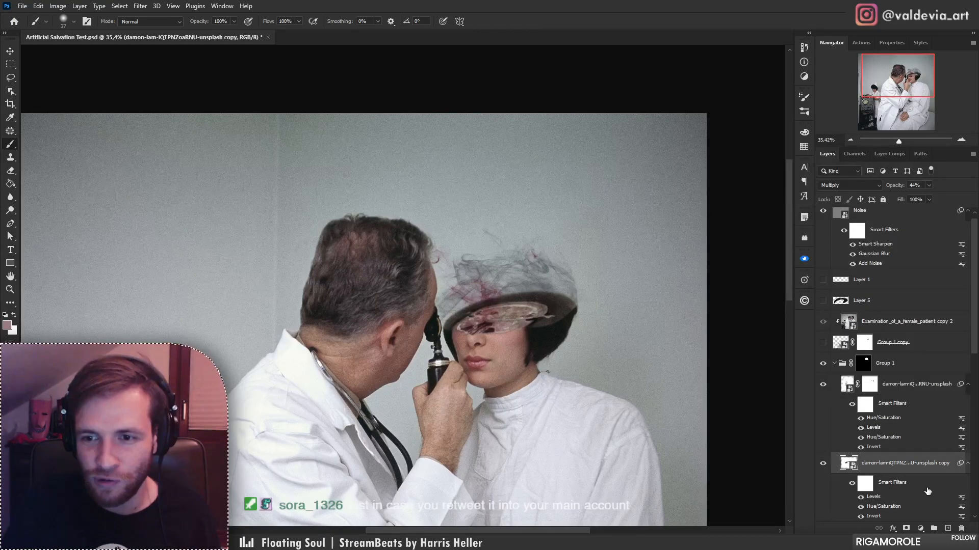
pyautogui.scroll(-3, 947, 383)
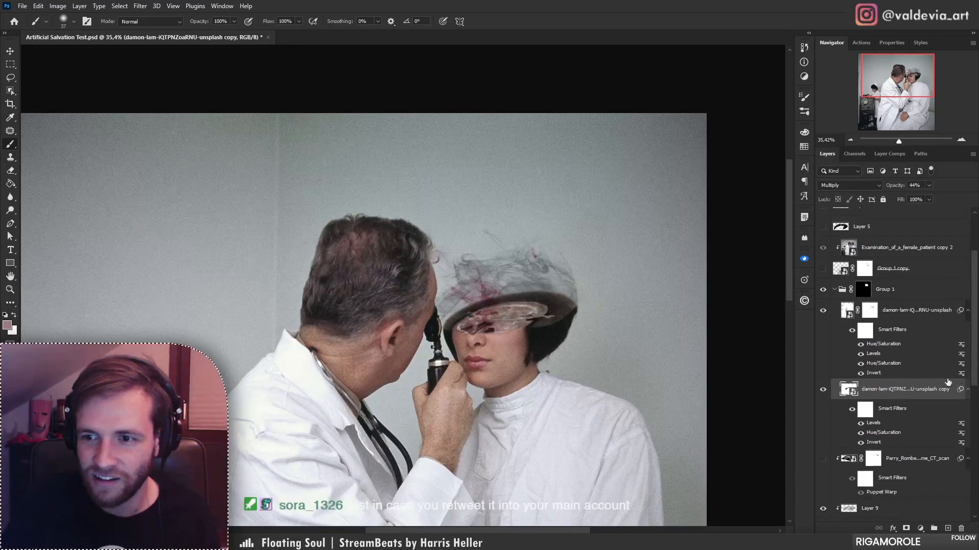
pyautogui.moveTo(893, 345); pyautogui.dragTo(892, 450)
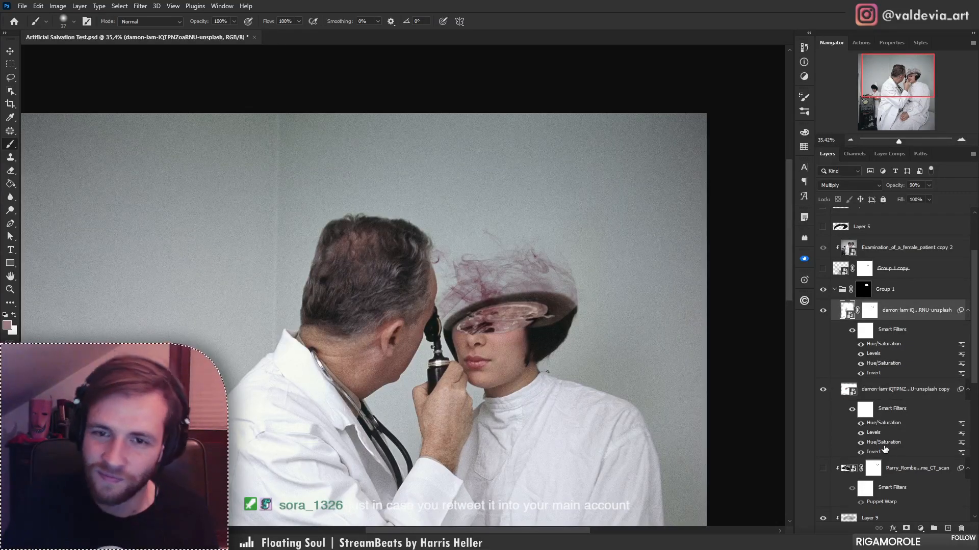
# - Examine the tinted smoke up close and in a wider view, and select the uppermost smoke layer's mask
pyautogui.moveTo(488, 286)
pyautogui.mouseDown()
pyautogui.moveTo(528, 295)
pyautogui.moveTo(493, 302)
pyautogui.mouseUp()
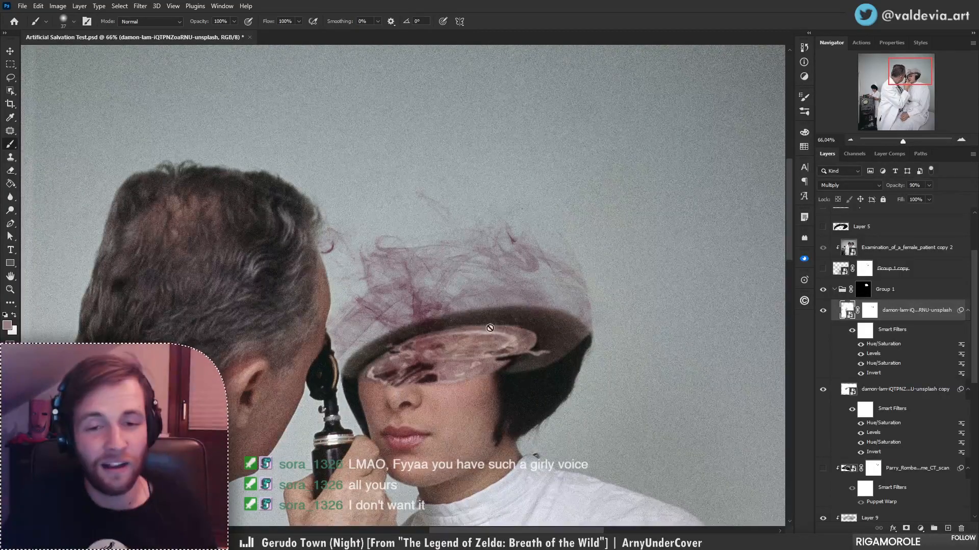
pyautogui.moveTo(486, 312); pyautogui.dragTo(690, 305)
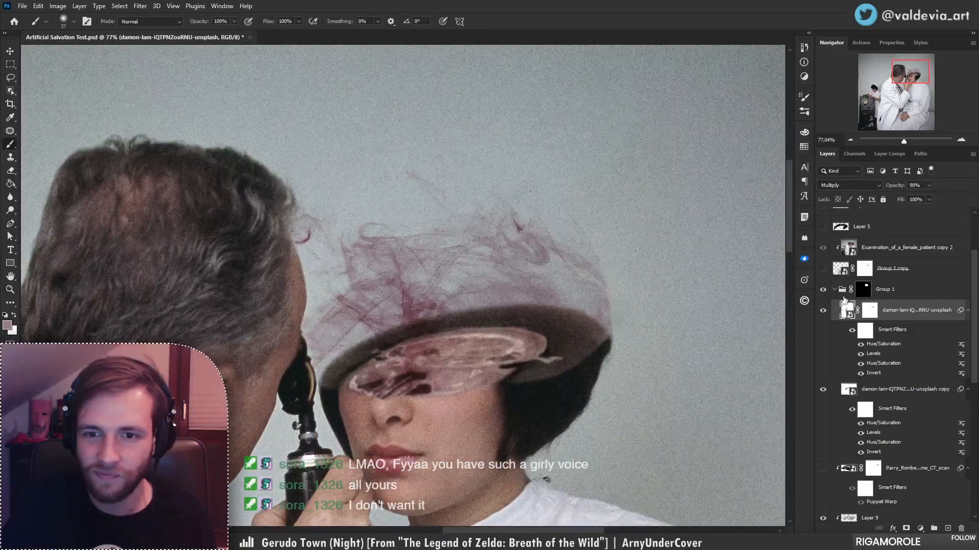
pyautogui.moveTo(562, 324)
pyautogui.mouseDown()
pyautogui.moveTo(521, 319)
pyautogui.moveTo(531, 318)
pyautogui.mouseUp()
pyautogui.moveTo(621, 333); pyautogui.dragTo(584, 340)
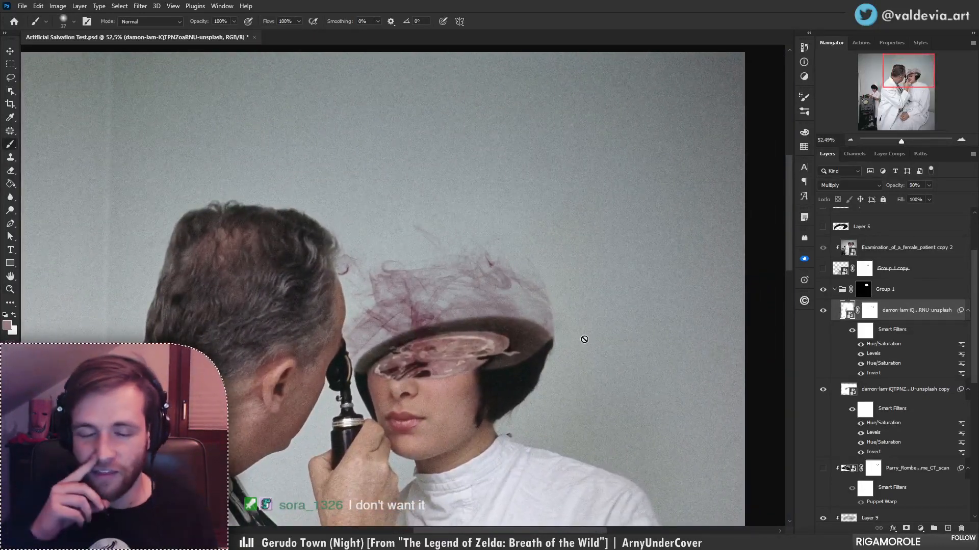
pyautogui.click(822, 312)
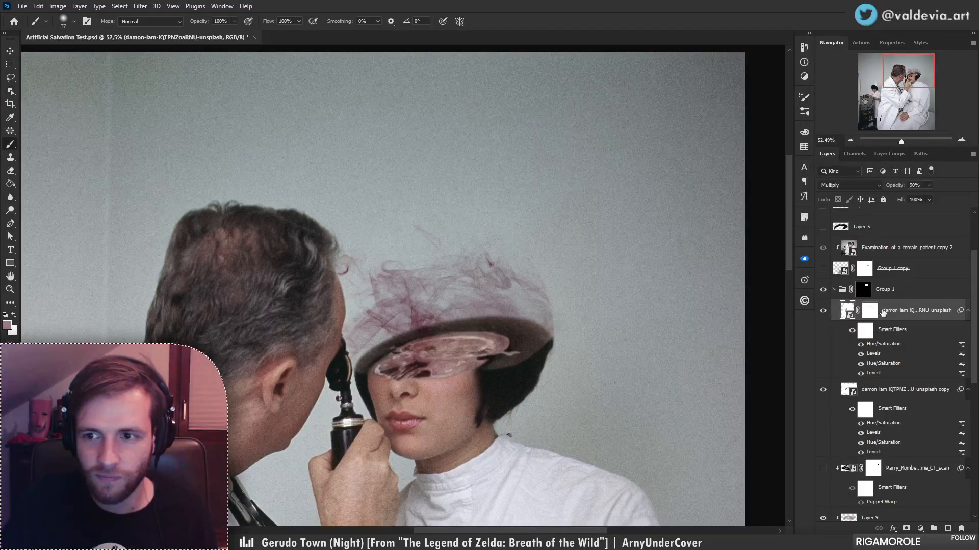
pyautogui.click(870, 310)
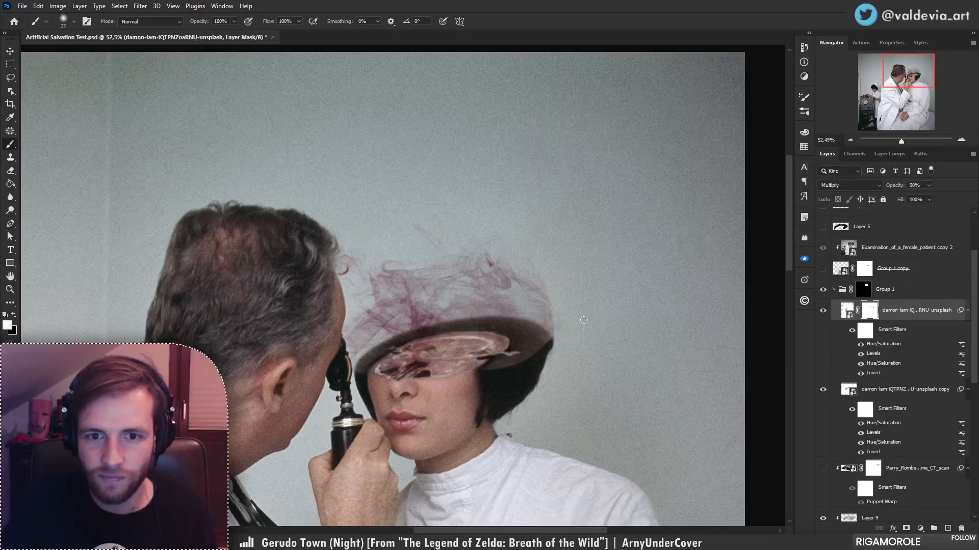
# - Set up a 100 px soft brush and touch up the uppermost smoke layer's mask near the cut skull
pyautogui.rightClick(452, 333)
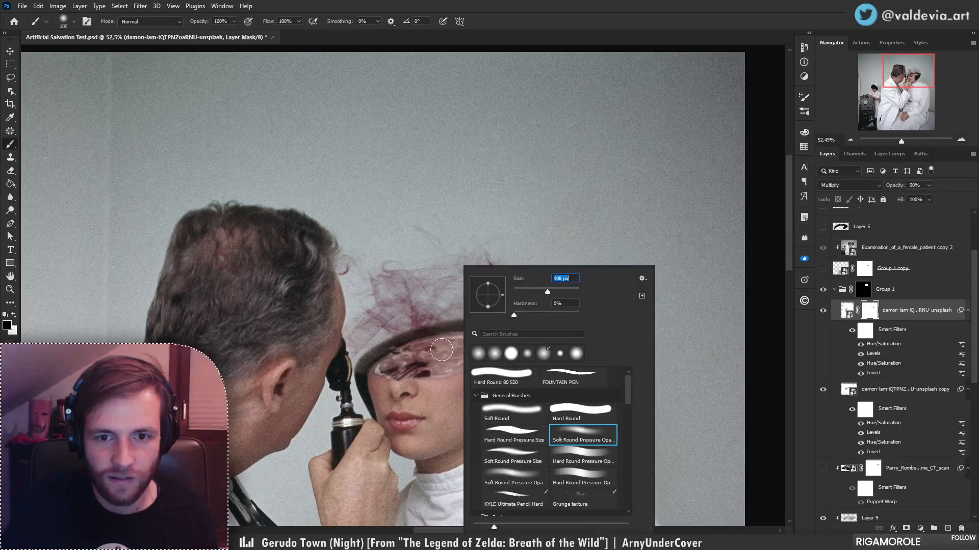
pyautogui.click(441, 350)
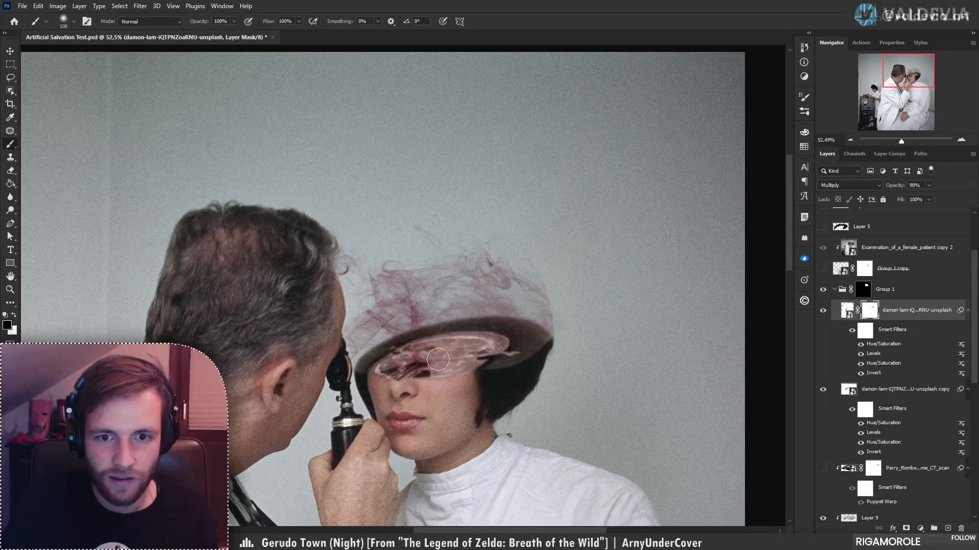
pyautogui.press('x')
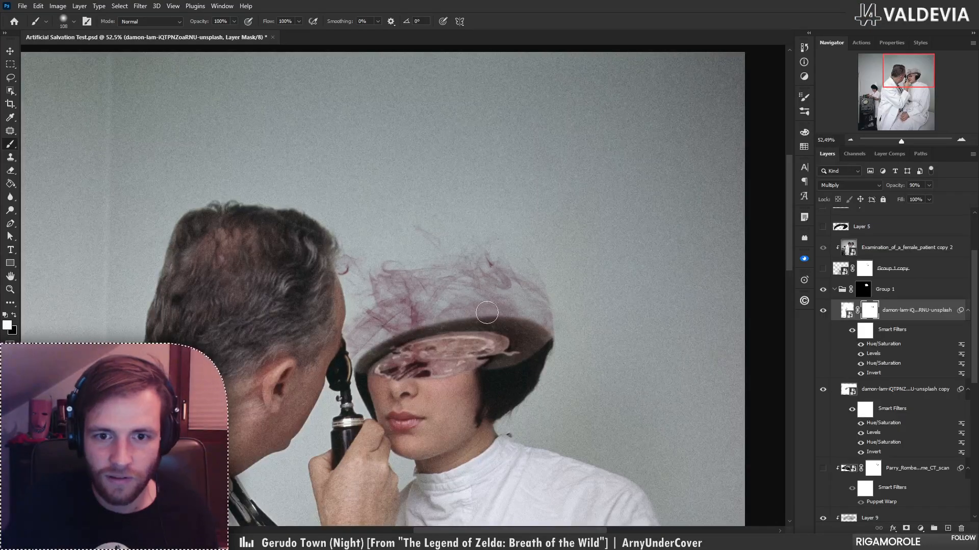
# - Duplicate the smoke copy layer and shift the duplicate to thicken the smoke at the far edge of the patient's head
pyautogui.click(900, 394)
pyautogui.hotkey('ctrl', 'j')
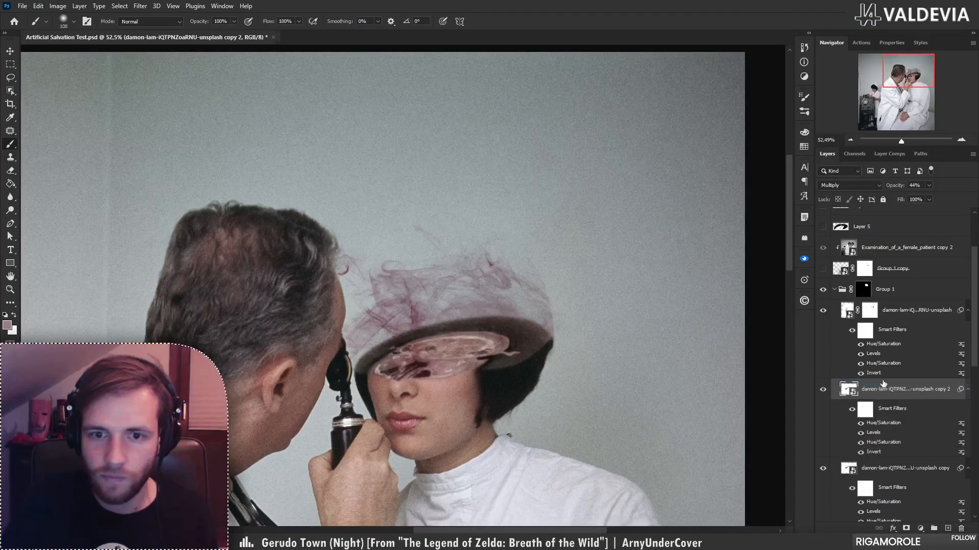
pyautogui.moveTo(507, 295)
pyautogui.mouseDown()
pyautogui.moveTo(587, 363)
pyautogui.moveTo(547, 378)
pyautogui.moveTo(565, 338)
pyautogui.moveTo(677, 294)
pyautogui.moveTo(699, 252)
pyautogui.moveTo(738, 269)
pyautogui.moveTo(725, 276)
pyautogui.moveTo(714, 251)
pyautogui.moveTo(434, 352)
pyautogui.moveTo(623, 335)
pyautogui.moveTo(595, 337)
pyautogui.moveTo(606, 313)
pyautogui.mouseUp()
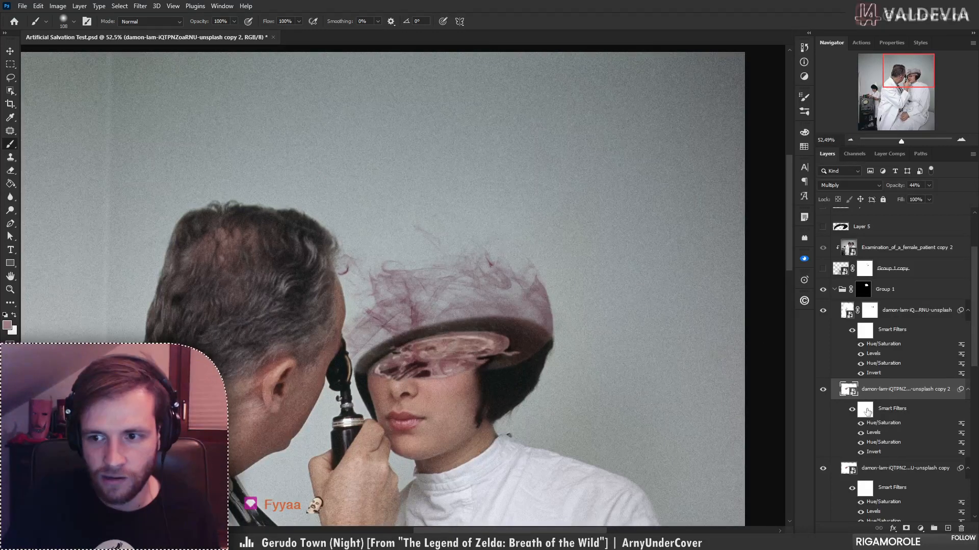
# - Add a layer mask to the duplicated smoke layer, clean up its excess smoke, and compare it hidden and shown
pyautogui.click(906, 529)
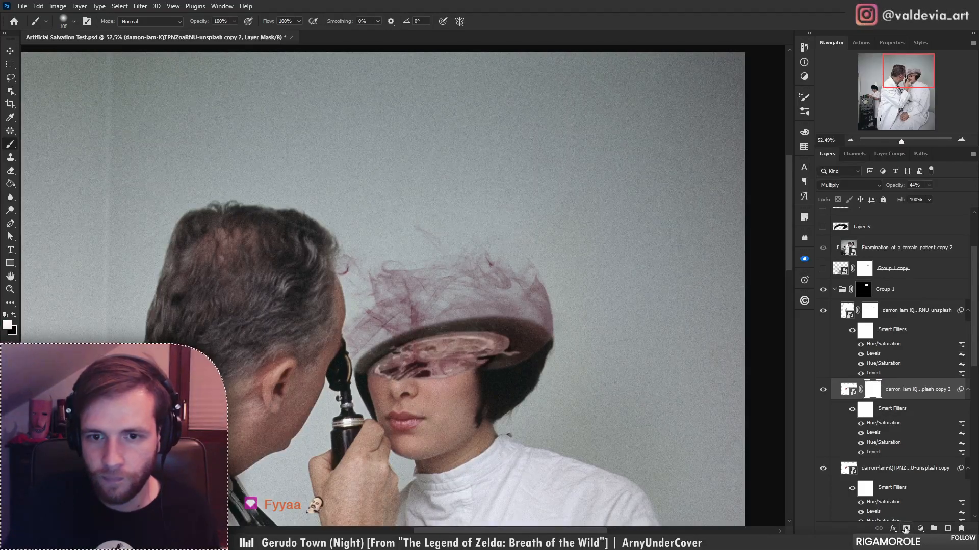
pyautogui.hotkey('ctrl', 'z')
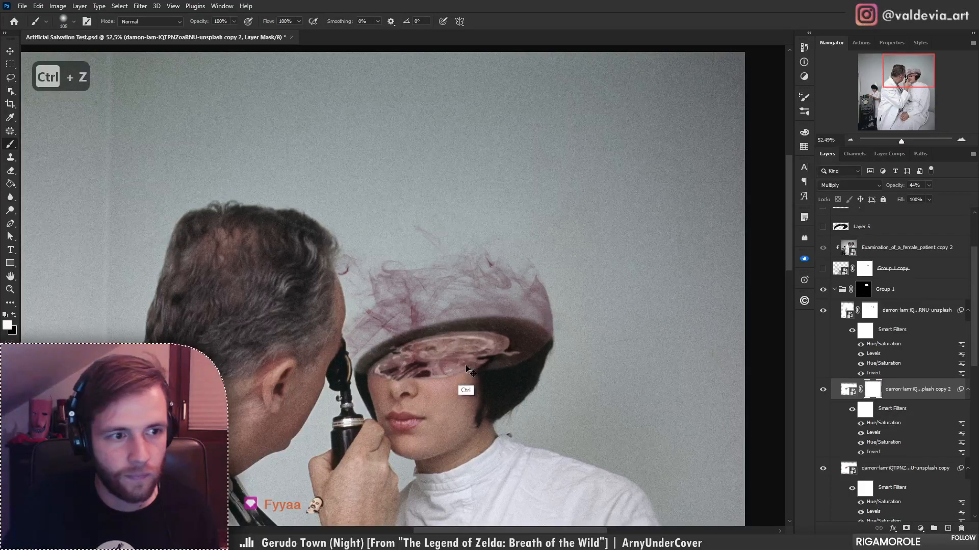
pyautogui.press('x')
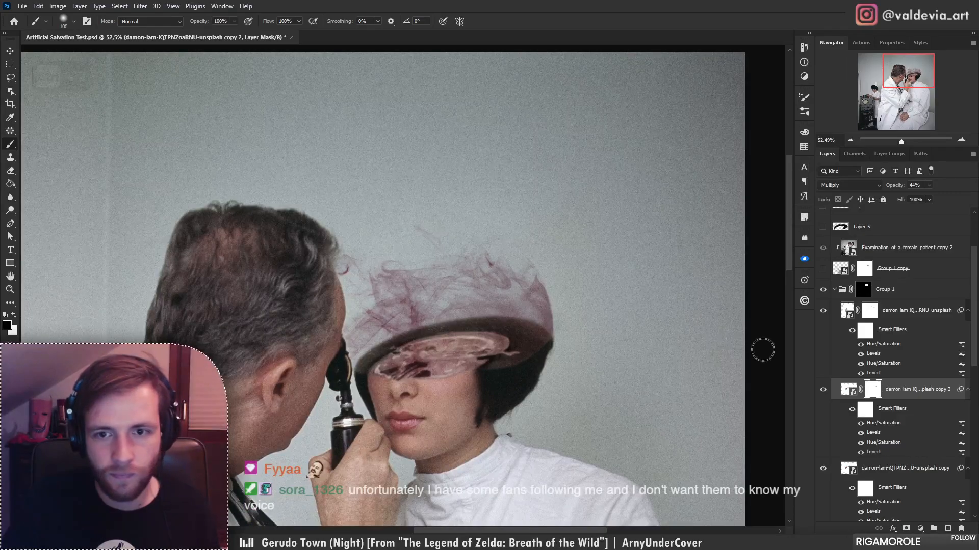
pyautogui.click(822, 391)
pyautogui.click(823, 391)
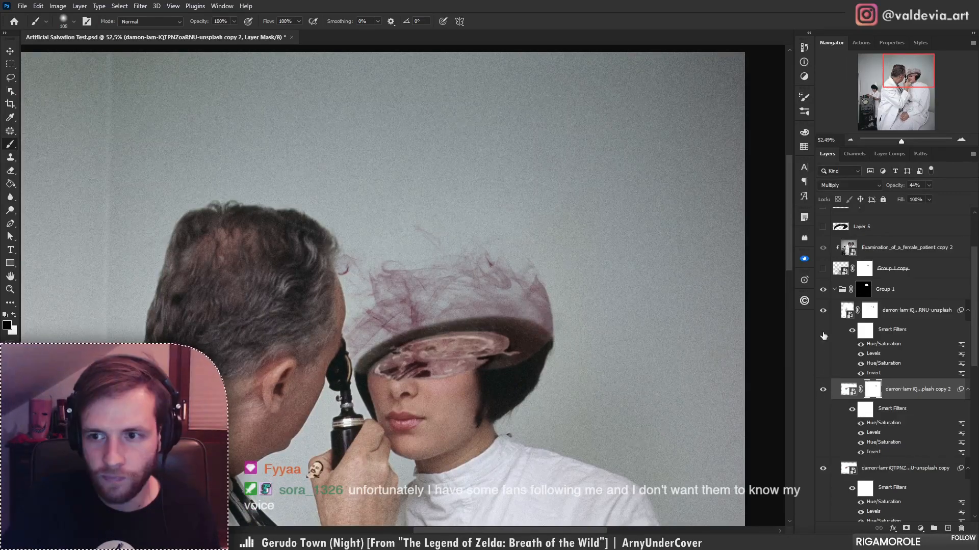
# - Compare the smoke layers by toggling their visibility and add a layer mask to the first smoke copy
pyautogui.click(822, 310)
pyautogui.click(823, 311)
pyautogui.click(823, 468)
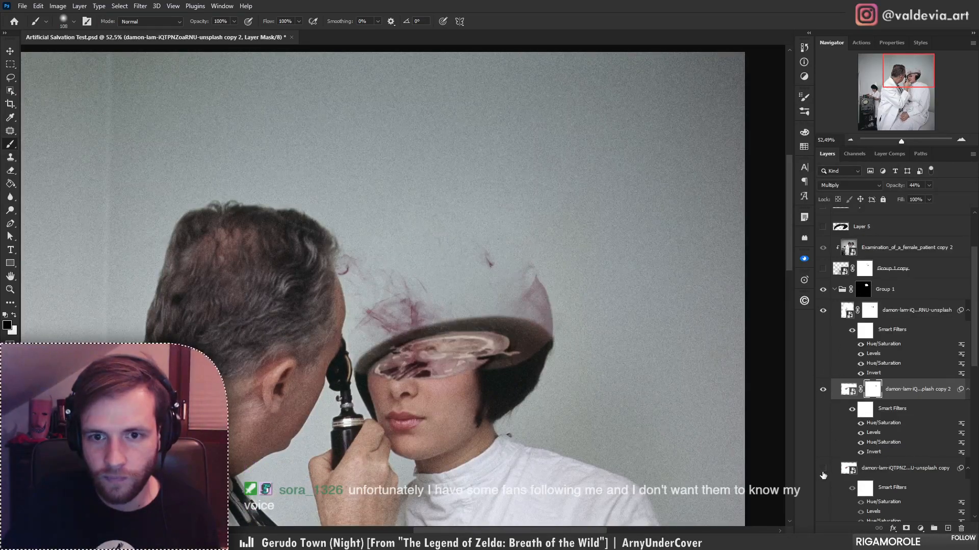
pyautogui.click(823, 472)
pyautogui.click(897, 469)
pyautogui.click(906, 528)
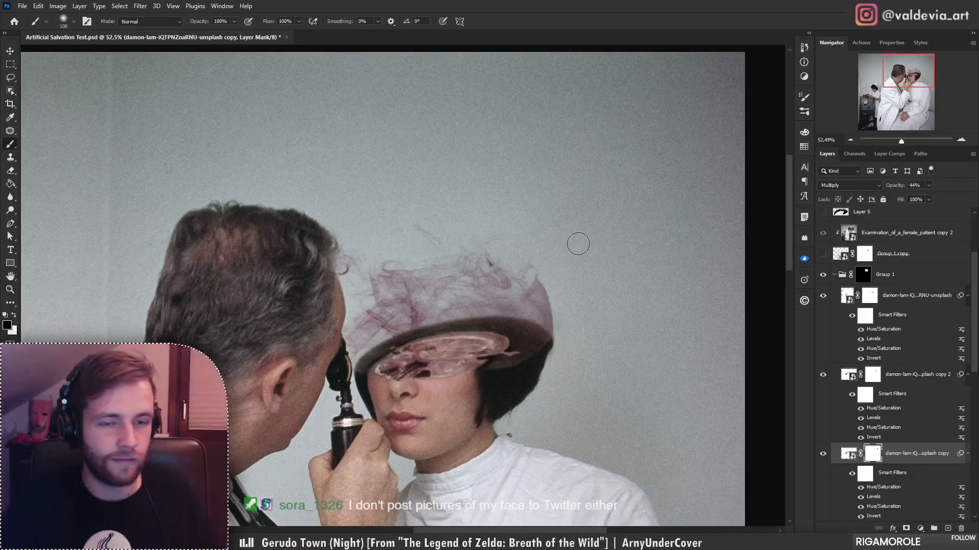
pyautogui.click(823, 454)
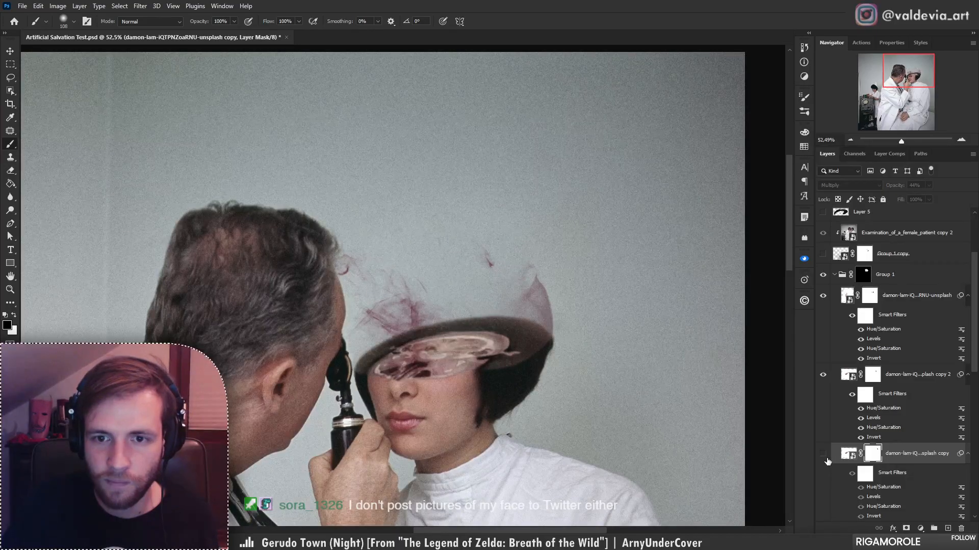
pyautogui.click(823, 453)
pyautogui.click(823, 375)
pyautogui.click(822, 375)
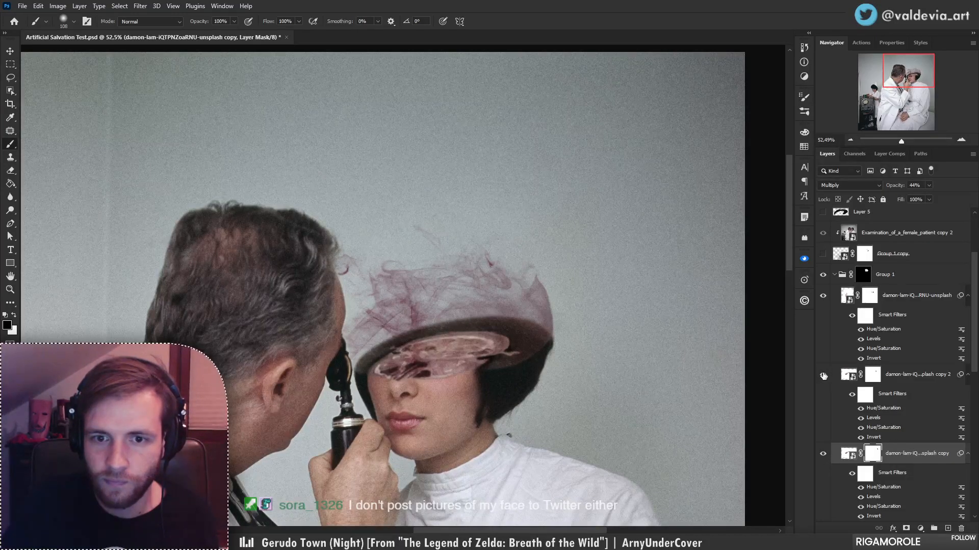
# - Set the saturation of smoke copy 2's colorizing Hue/Saturation filter to 43 and compare the layer hidden and shown
pyautogui.doubleClick(879, 409)
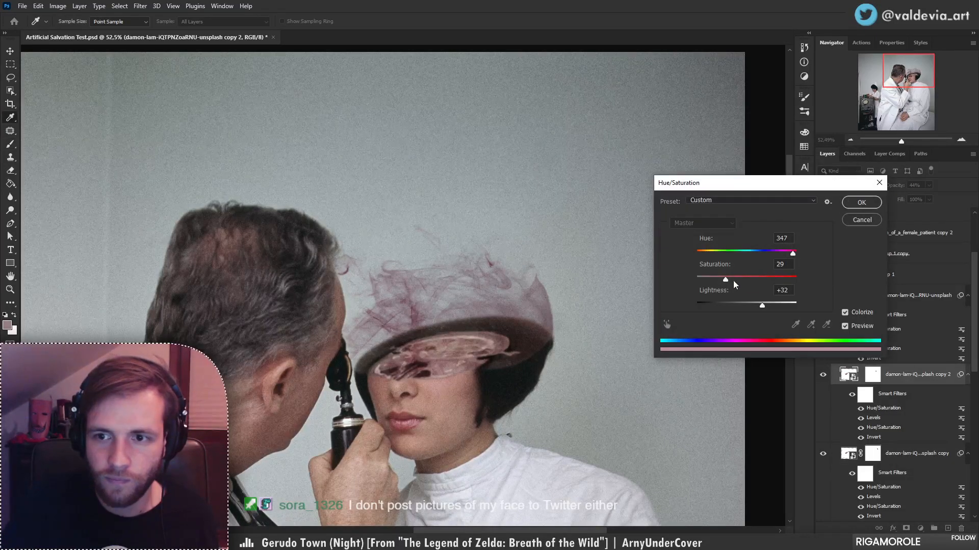
pyautogui.moveTo(732, 280); pyautogui.dragTo(743, 276)
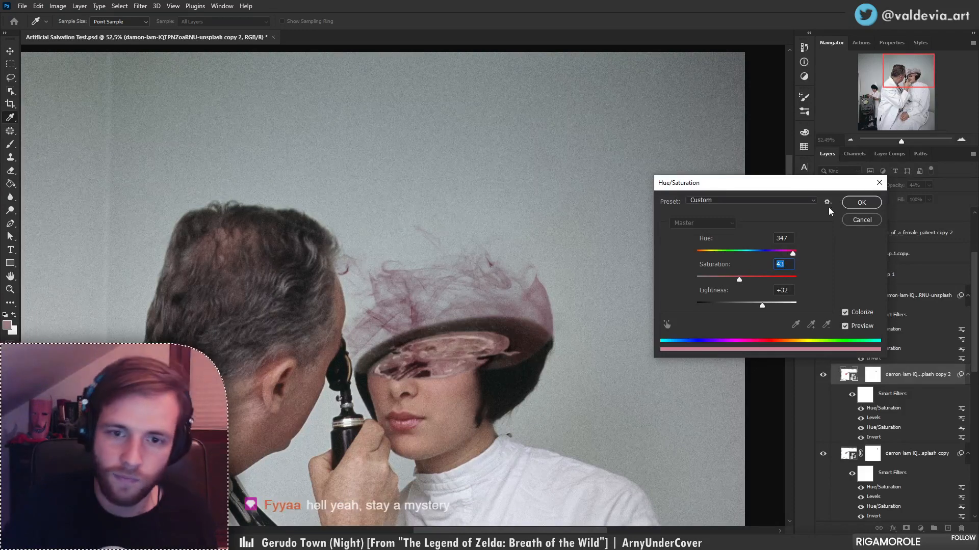
pyautogui.click(850, 206)
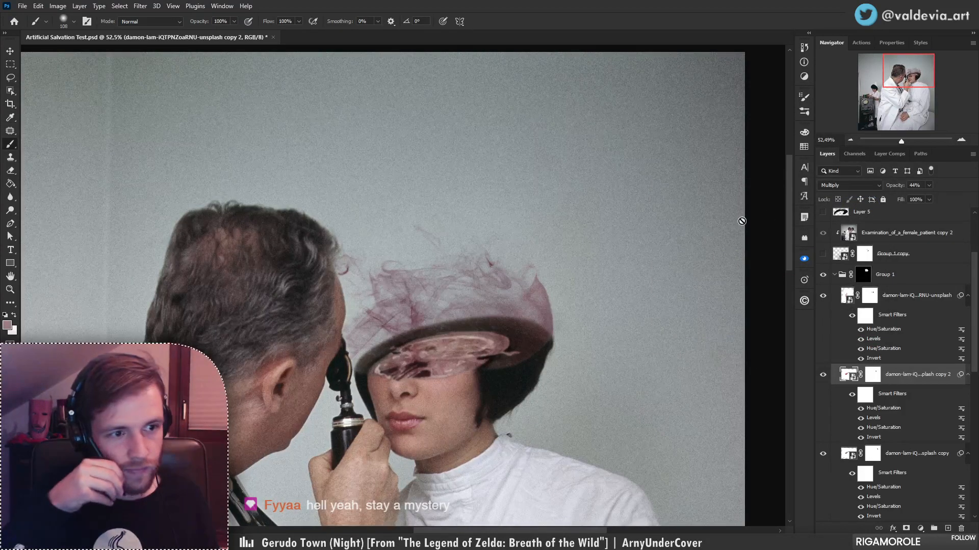
pyautogui.click(822, 375)
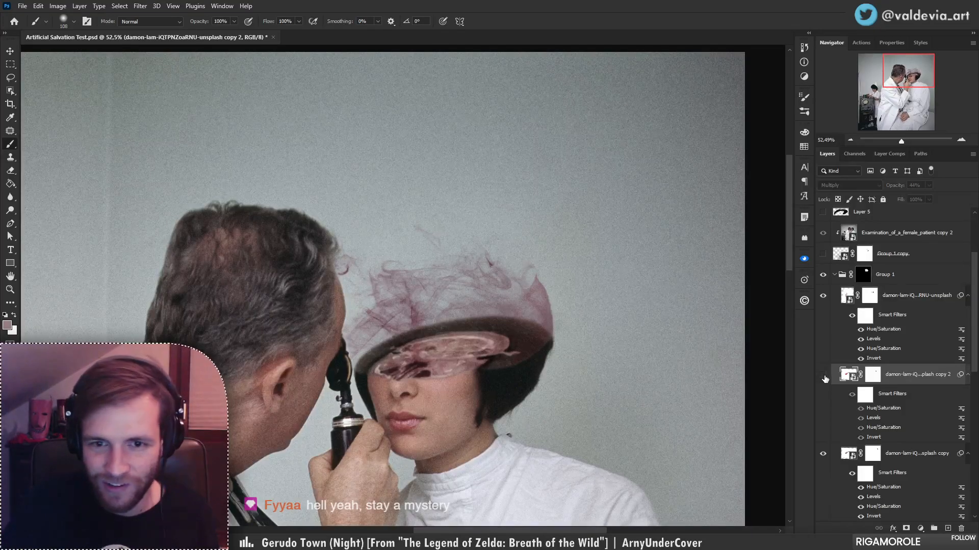
pyautogui.click(823, 375)
# - Duplicate smoke copy 2 and move the new duplicate toward the doctor's side of the patient's head
pyautogui.press('z')
pyautogui.moveTo(513, 323); pyautogui.dragTo(538, 321)
pyautogui.press('b')
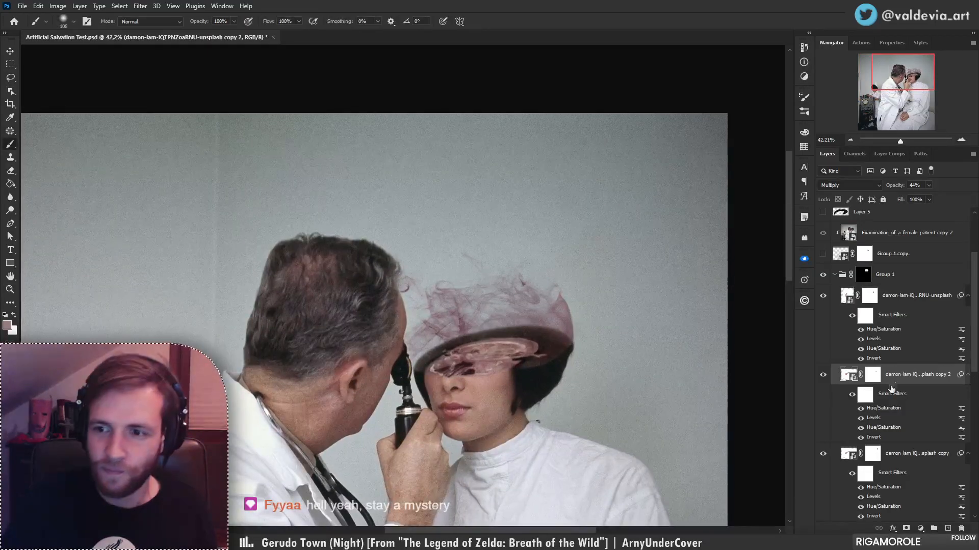
pyautogui.hotkey('ctrl', 'j')
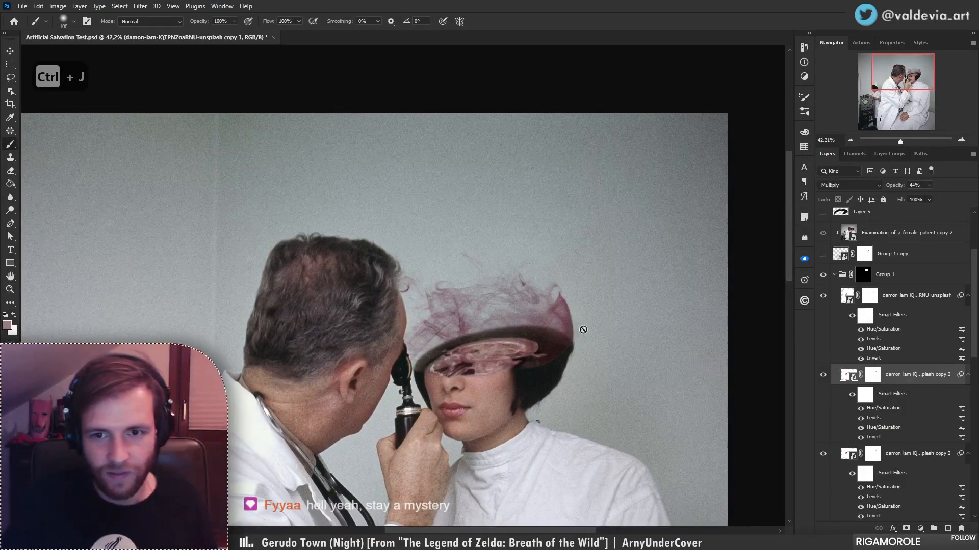
pyautogui.moveTo(581, 328); pyautogui.dragTo(445, 362)
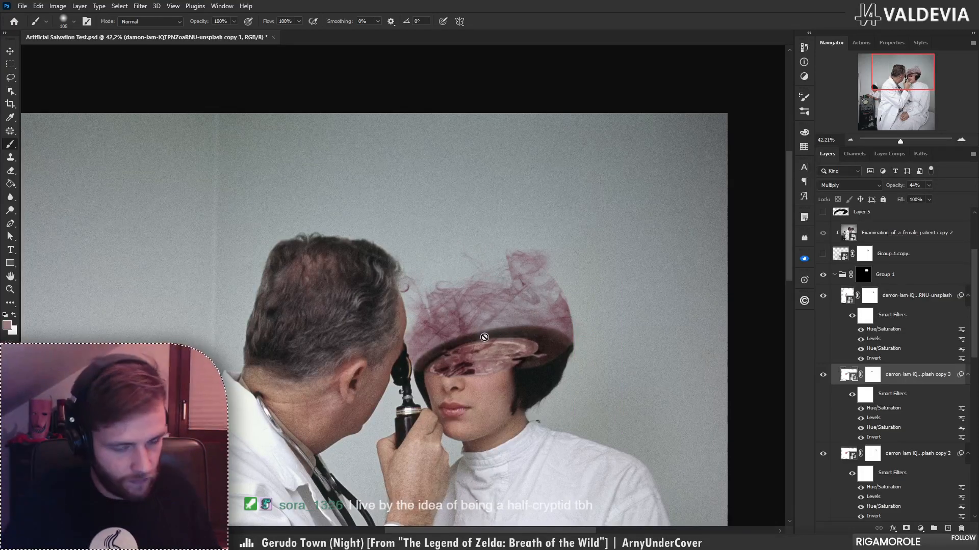
# - Rotate the new smoke duplicate to about -35.39° around a pivot beside the patient's forehead and apply the transform
pyautogui.hotkey('ctrl', 't')
pyautogui.keyDown('alt'); pyautogui.click(417, 363); pyautogui.keyUp('alt')
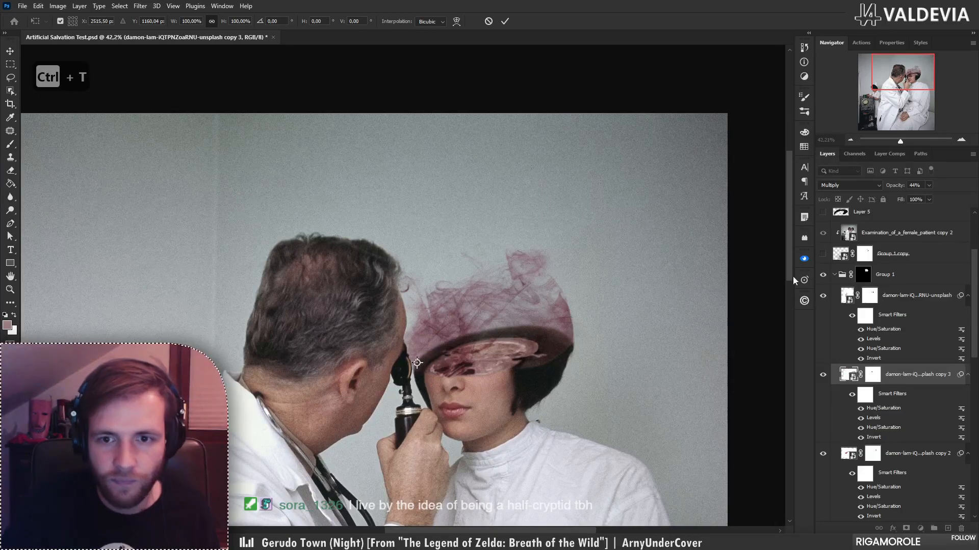
pyautogui.click(890, 139)
pyautogui.moveTo(601, 295); pyautogui.dragTo(560, 182)
pyautogui.click(896, 141)
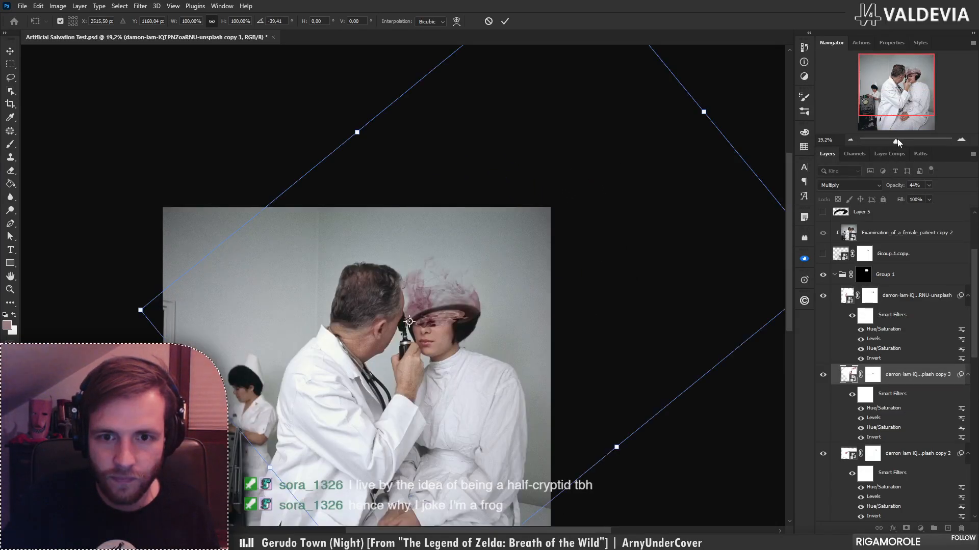
pyautogui.moveTo(288, 147)
pyautogui.mouseDown()
pyautogui.moveTo(310, 133)
pyautogui.moveTo(296, 141)
pyautogui.mouseUp()
pyautogui.moveTo(538, 309); pyautogui.dragTo(523, 346)
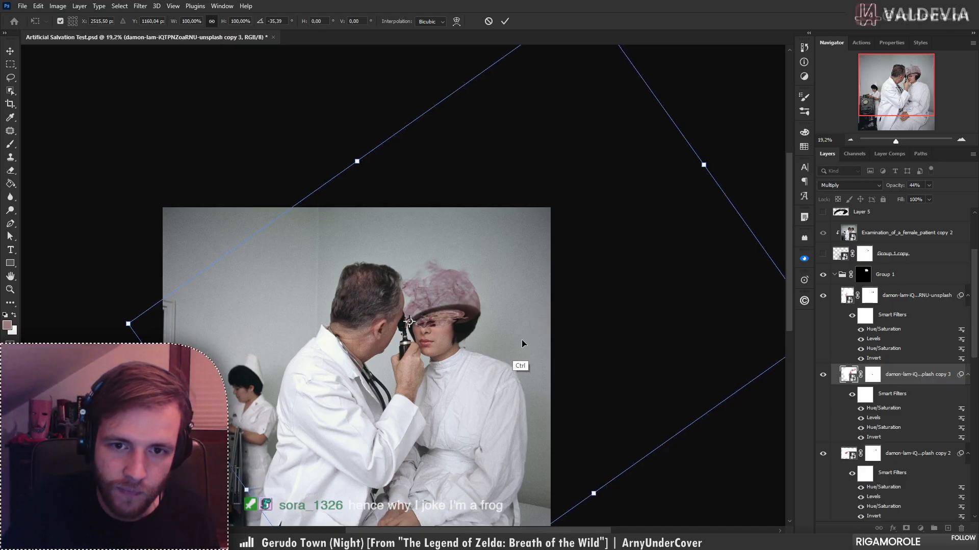
pyautogui.click(504, 22)
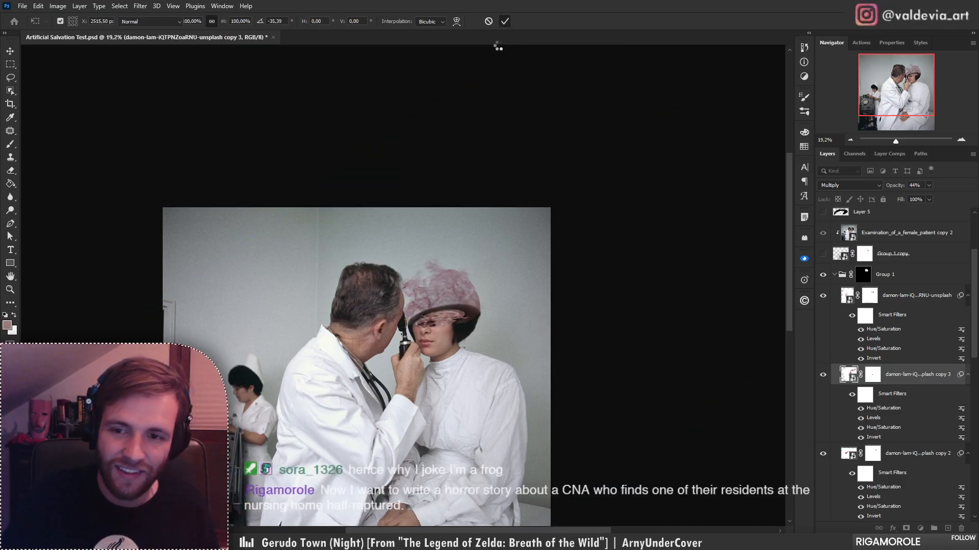
# - Replace smoke copy 3's existing layer mask with a black mask that hides the whole layer
pyautogui.press('b')
pyautogui.rightClick(872, 376)
pyautogui.click(901, 394)
pyautogui.keyDown('alt'); pyautogui.click(906, 529); pyautogui.keyUp('alt')
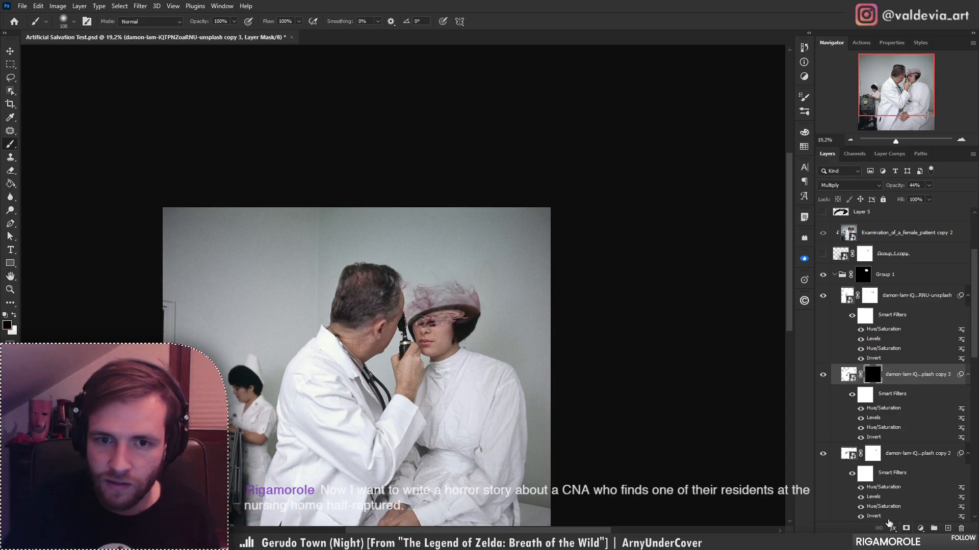
# - Paint white on smoke copy 3's mask to reveal smoke along the skull edge nearest the doctor
pyautogui.press('z')
pyautogui.moveTo(433, 320); pyautogui.dragTo(523, 318)
pyautogui.press('b')
pyautogui.press('x')
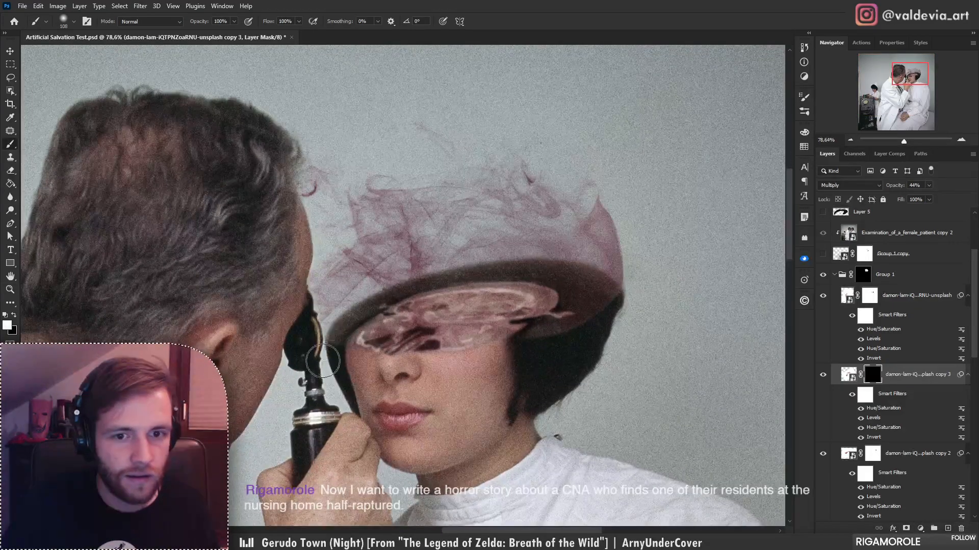
pyautogui.moveTo(324, 361)
pyautogui.mouseDown()
pyautogui.moveTo(321, 259)
pyautogui.moveTo(338, 348)
pyautogui.moveTo(349, 230)
pyautogui.moveTo(339, 337)
pyautogui.moveTo(345, 231)
pyautogui.moveTo(331, 292)
pyautogui.mouseUp()
pyautogui.press('z')
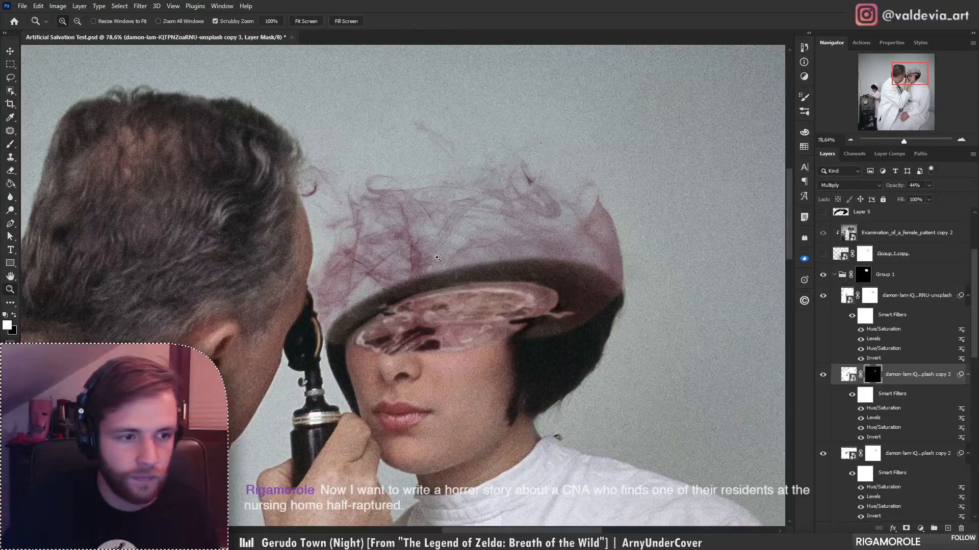
pyautogui.moveTo(434, 258)
pyautogui.mouseDown()
pyautogui.moveTo(391, 245)
pyautogui.moveTo(418, 252)
pyautogui.mouseUp()
pyautogui.press('b')
pyautogui.press('x')
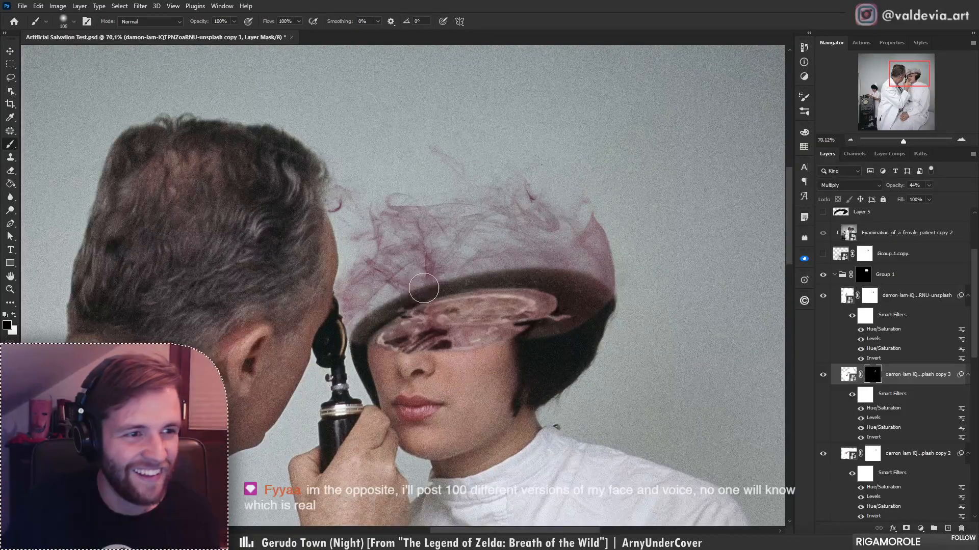
pyautogui.press('z')
pyautogui.moveTo(459, 284)
pyautogui.mouseDown()
pyautogui.moveTo(410, 285)
pyautogui.moveTo(460, 263)
pyautogui.mouseUp()
pyautogui.press('b')
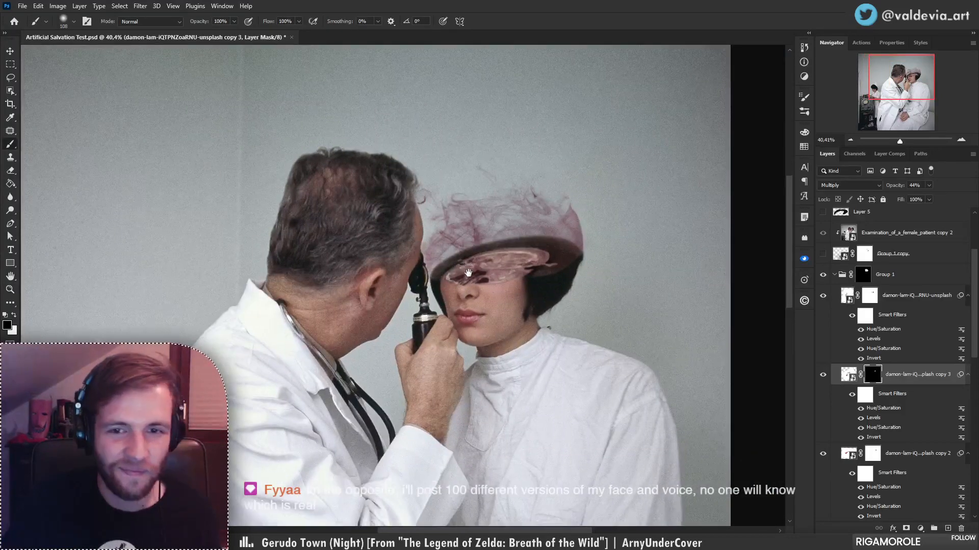
# - Check the uppermost smoke layer's visibility and refine its mask over the smoke nearest the doctor
pyautogui.press('z')
pyautogui.press('b')
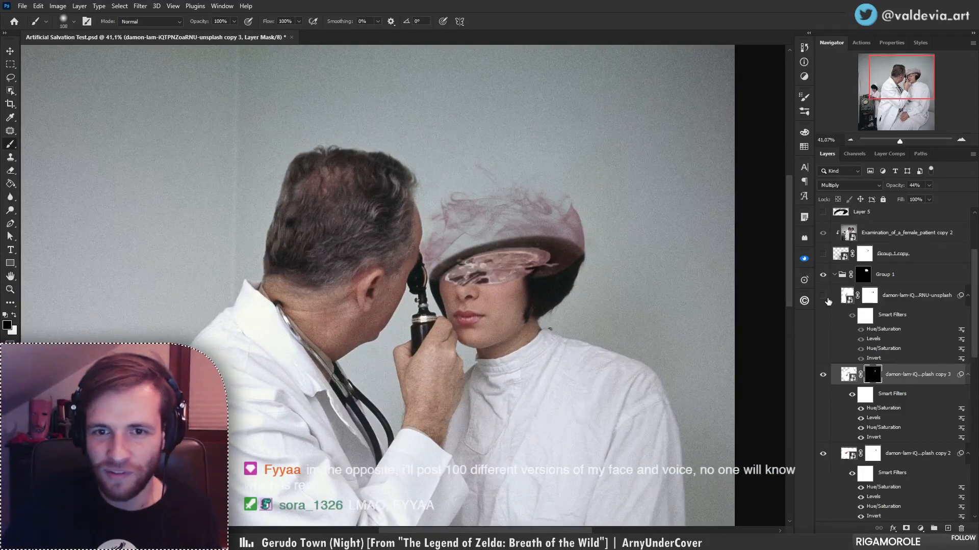
pyautogui.click(869, 297)
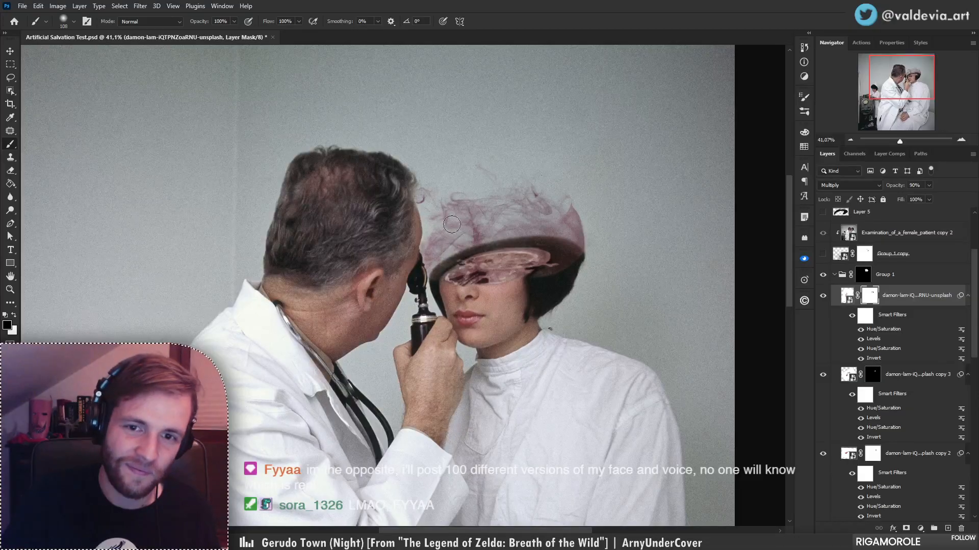
pyautogui.press('z')
pyautogui.moveTo(502, 250)
pyautogui.mouseDown()
pyautogui.moveTo(468, 233)
pyautogui.moveTo(496, 239)
pyautogui.mouseUp()
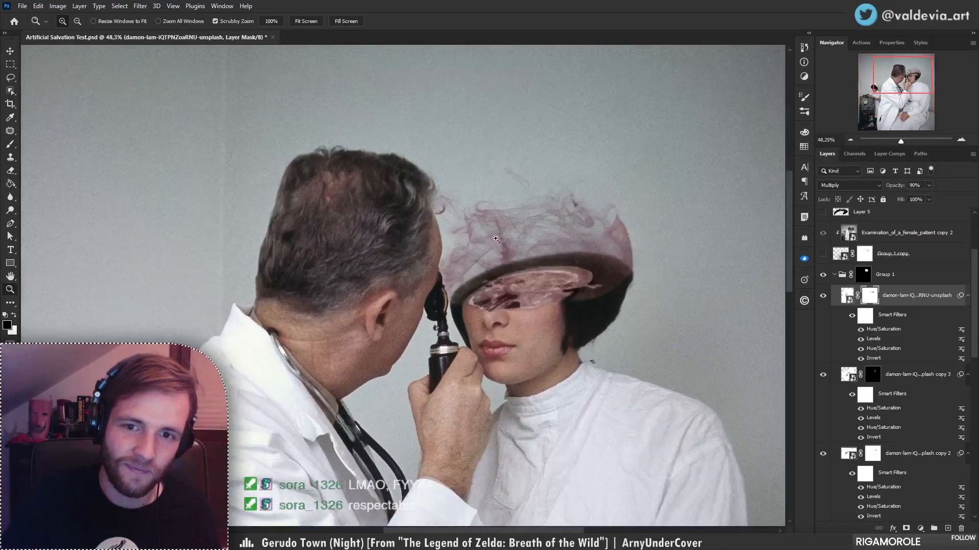
pyautogui.press('b')
pyautogui.press('x')
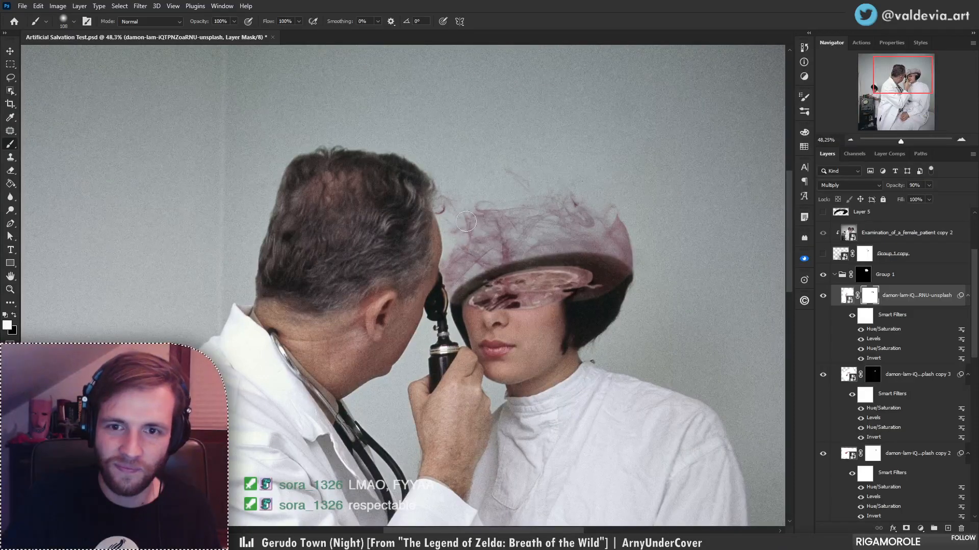
pyautogui.press('z')
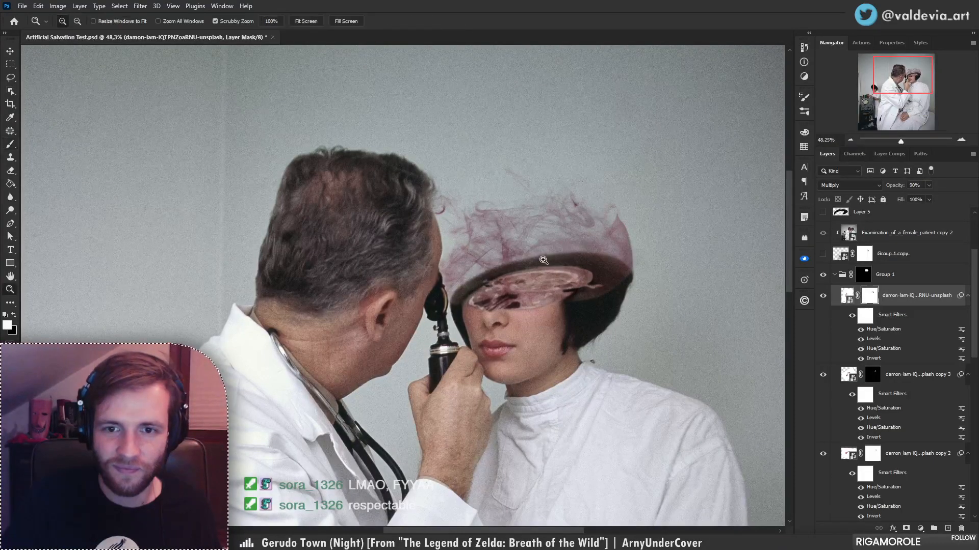
pyautogui.moveTo(533, 263); pyautogui.dragTo(503, 268)
pyautogui.press('b')
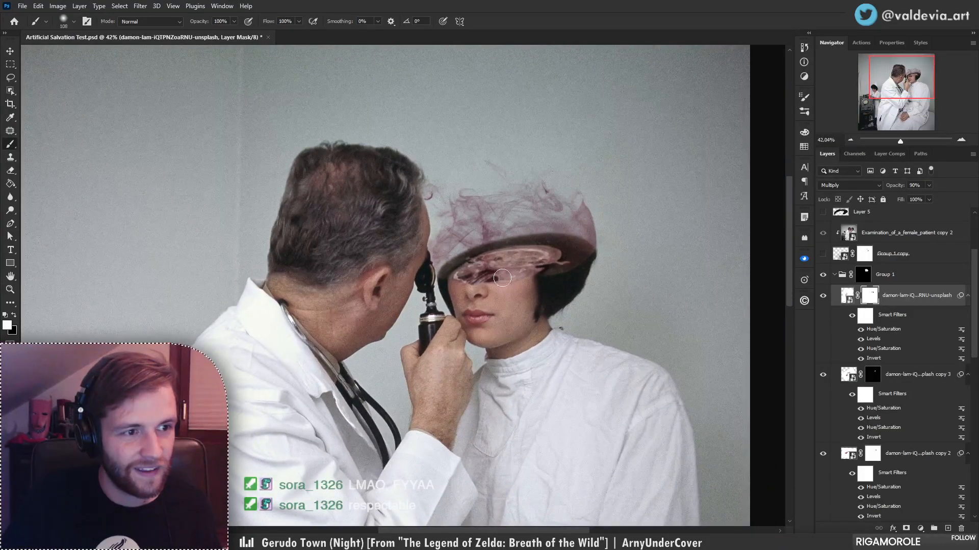
# - Select smoke copy 3's layer mask and toggle the layer's visibility to check its effect beside the doctor
pyautogui.press('z')
pyautogui.moveTo(488, 216)
pyautogui.mouseDown()
pyautogui.moveTo(508, 226)
pyautogui.moveTo(495, 223)
pyautogui.mouseUp()
pyautogui.press('b')
pyautogui.click(869, 376)
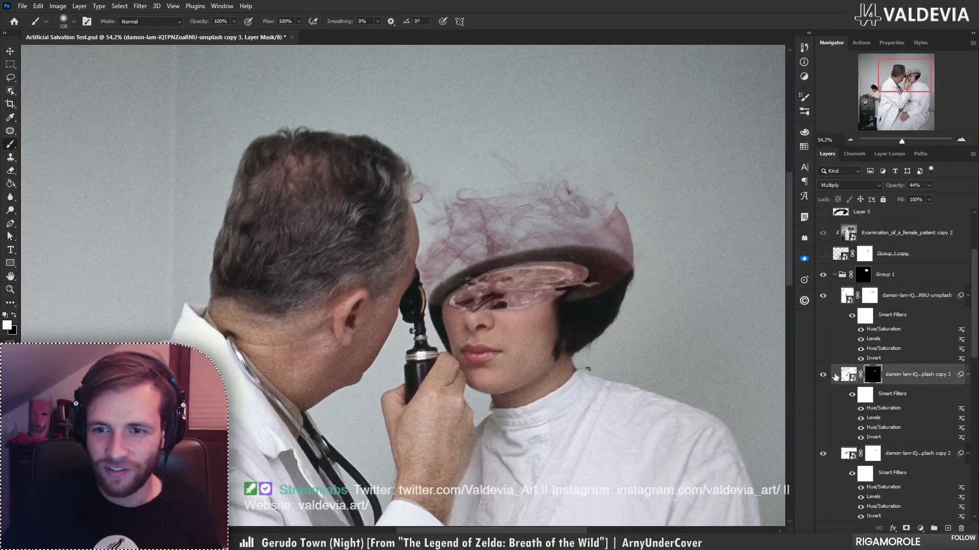
pyautogui.click(824, 376)
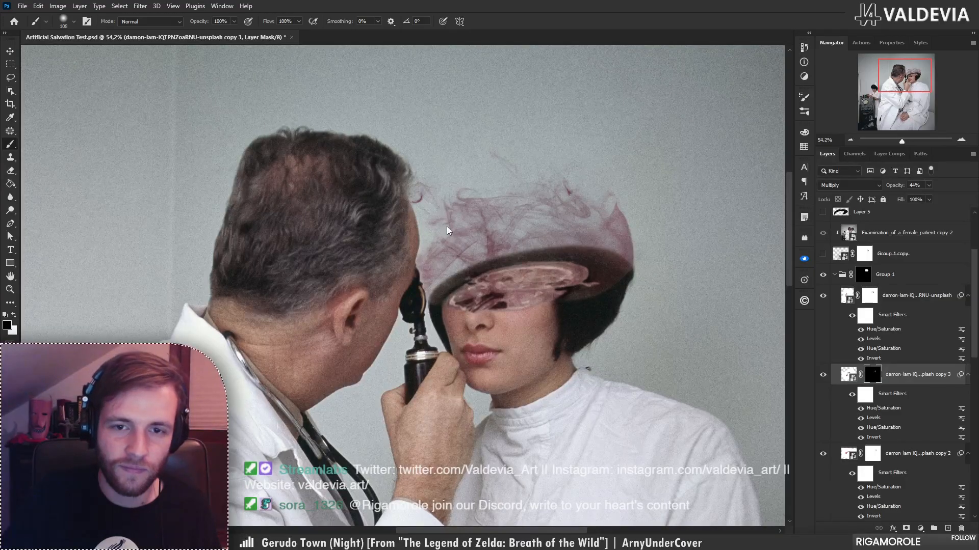
# - Rotate smoke copy 3 to about -17.72° around the pivot beside the patient's forehead and apply the transform
pyautogui.press('z')
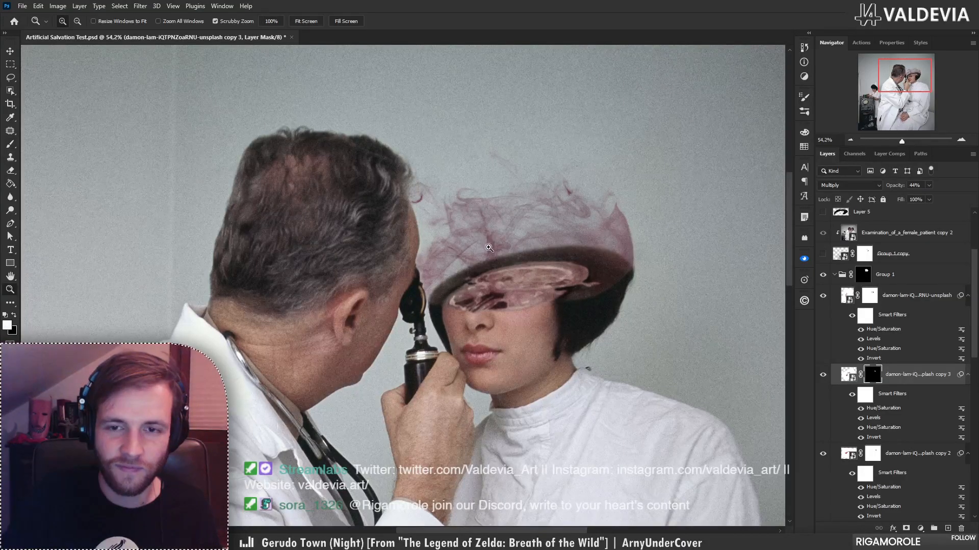
pyautogui.moveTo(448, 314)
pyautogui.mouseDown()
pyautogui.moveTo(435, 242)
pyautogui.moveTo(449, 252)
pyautogui.moveTo(464, 237)
pyautogui.moveTo(427, 247)
pyautogui.moveTo(443, 261)
pyautogui.moveTo(596, 214)
pyautogui.mouseUp()
pyautogui.press('b')
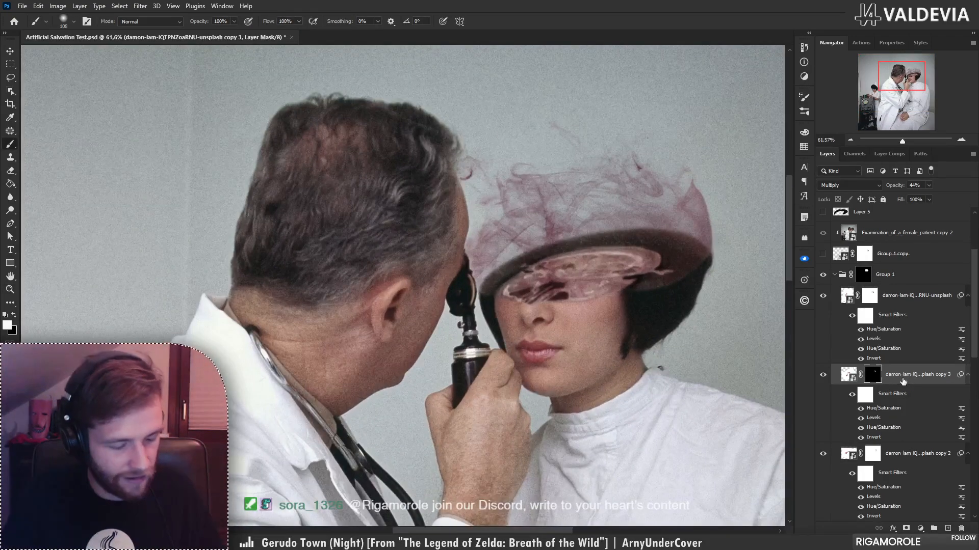
pyautogui.hotkey('ctrl', 't')
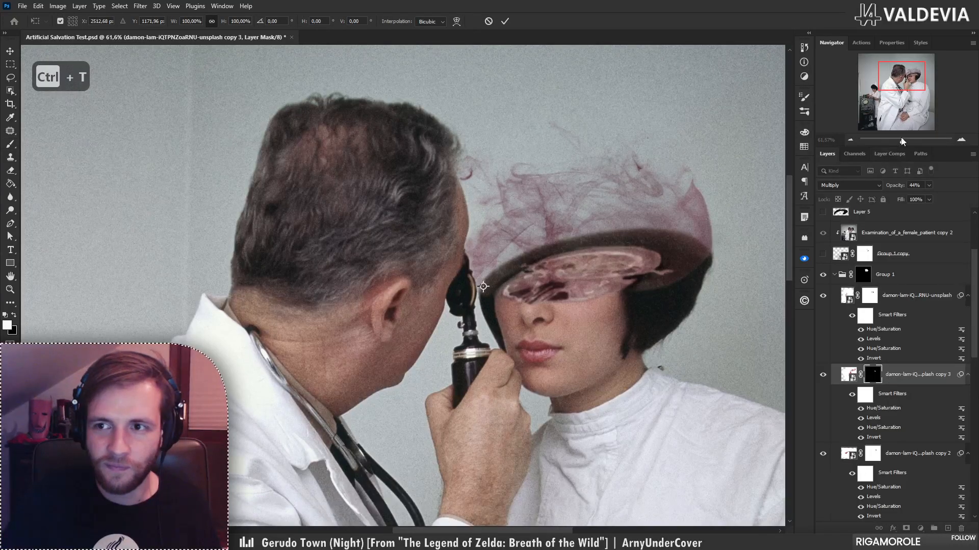
pyautogui.moveTo(902, 141); pyautogui.dragTo(898, 145)
pyautogui.moveTo(512, 279); pyautogui.dragTo(422, 366)
pyautogui.moveTo(432, 371); pyautogui.dragTo(428, 371)
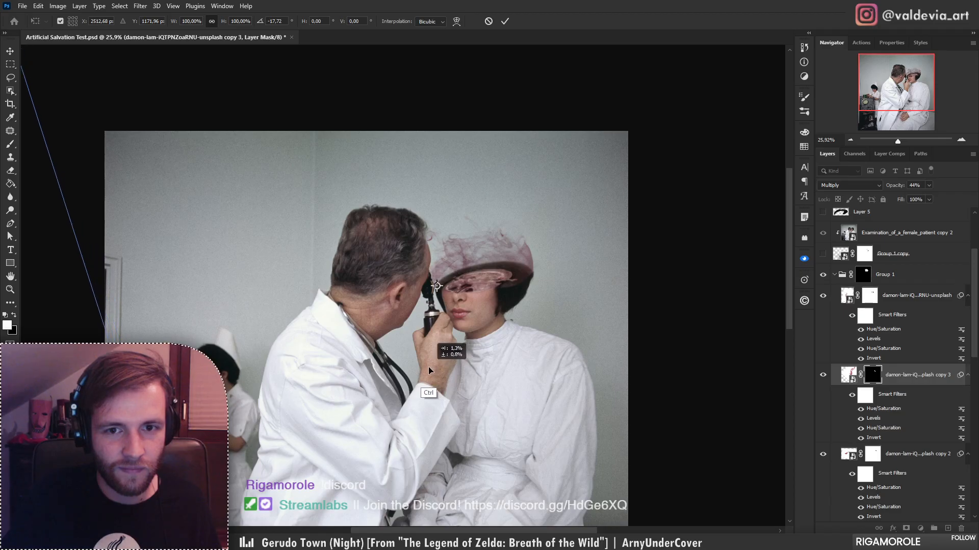
pyautogui.click(504, 21)
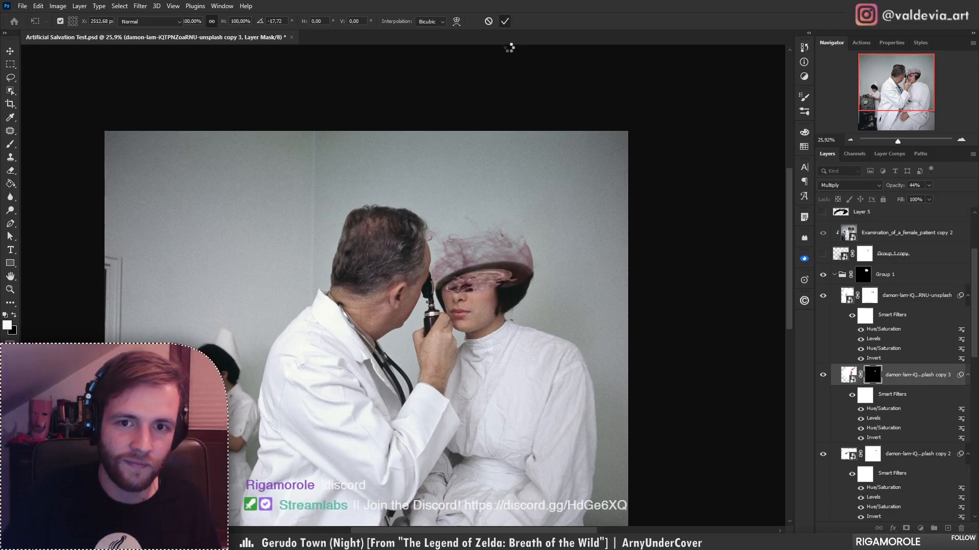
# - Toggle Layer 9 and Layer 8 to compare what each contributes to the cut skull surface
pyautogui.press('z')
pyautogui.moveTo(451, 267); pyautogui.dragTo(548, 250)
pyautogui.press('b')
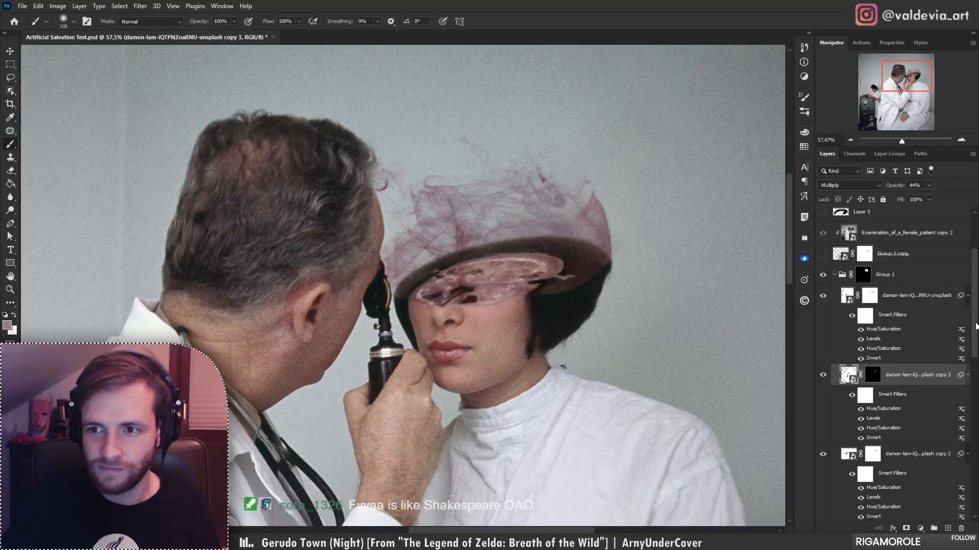
pyautogui.scroll(-5, 973, 331)
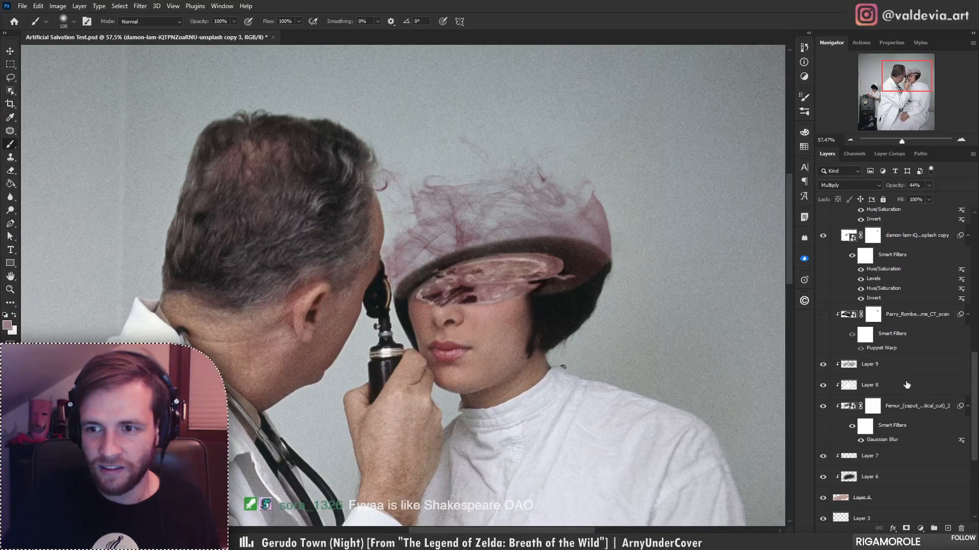
pyautogui.click(905, 366)
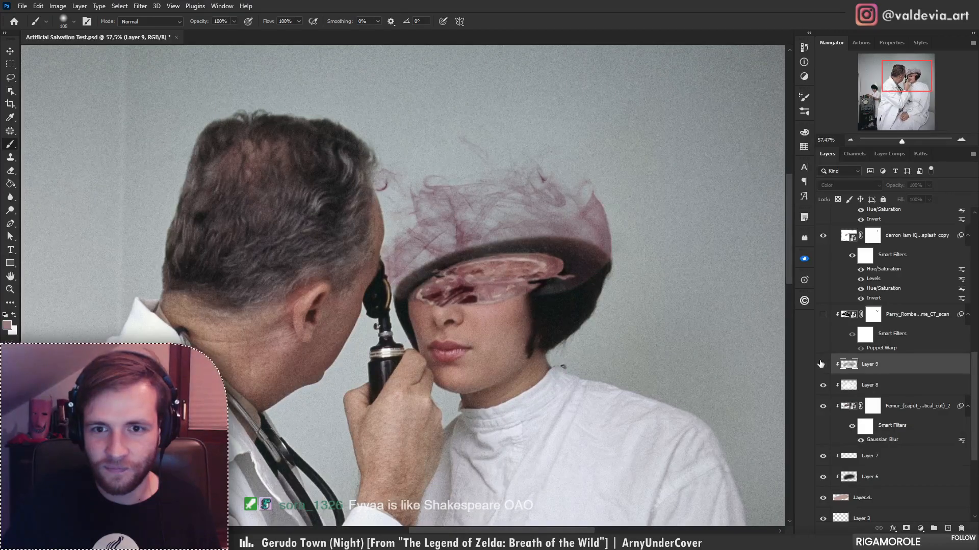
pyautogui.click(822, 385)
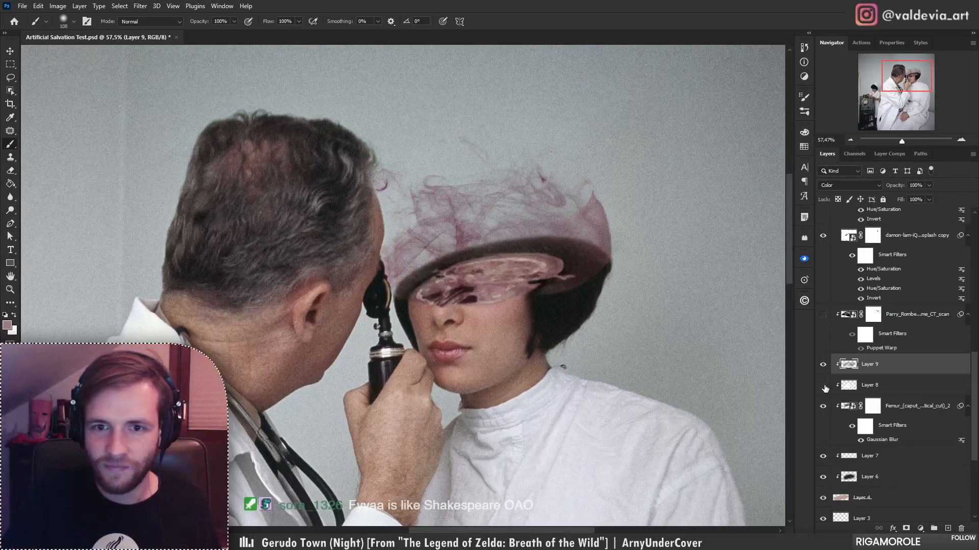
pyautogui.click(823, 385)
# - Paint soft black shading on Layer 8 along the skull's cut rim, undoing unwanted strokes and adjusting the brush size
pyautogui.click(884, 387)
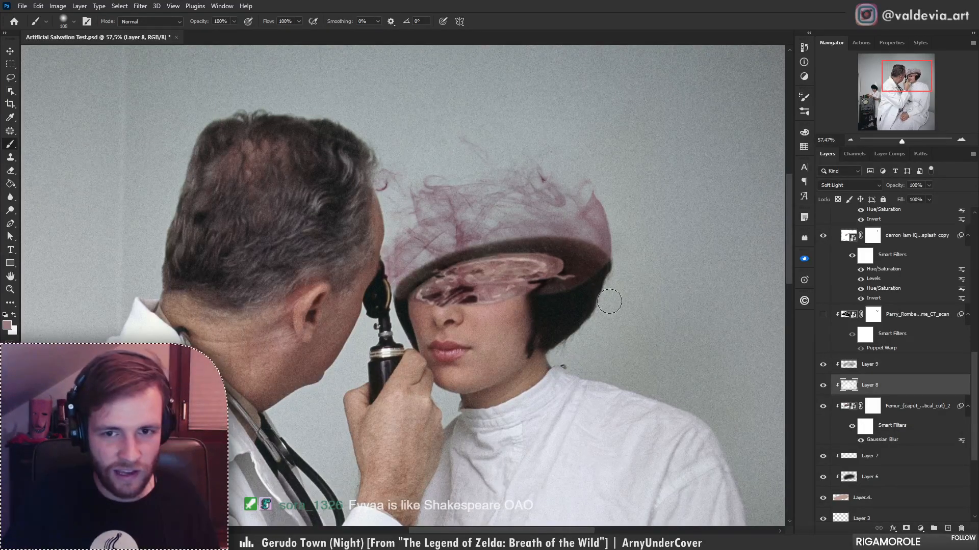
pyautogui.press('d')
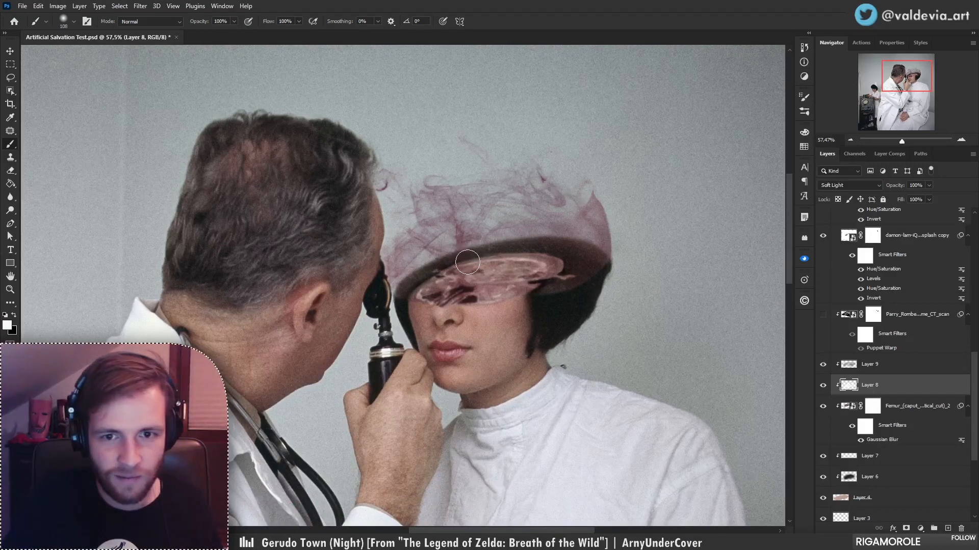
pyautogui.moveTo(423, 285); pyautogui.dragTo(571, 261)
pyautogui.hotkey('ctrl', 'z')
pyautogui.rightClick(571, 262)
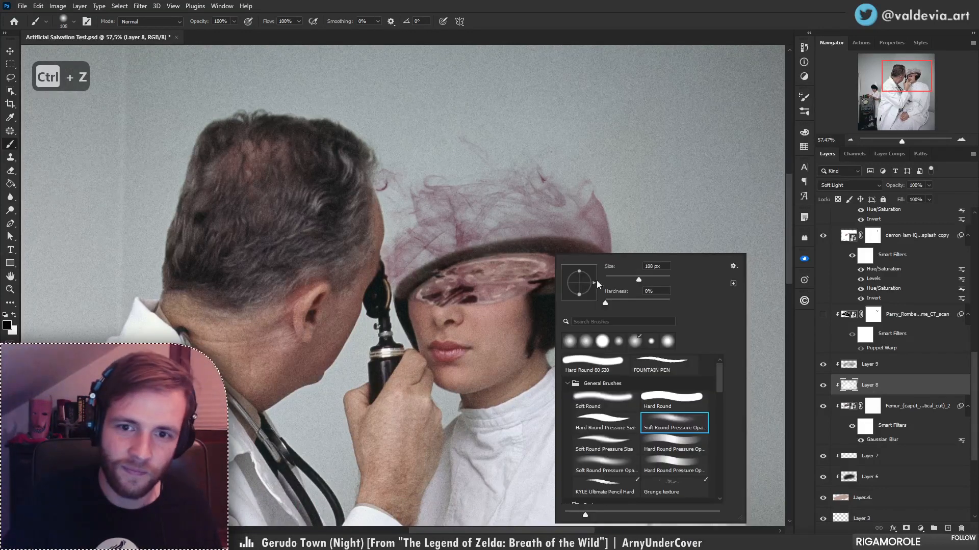
pyautogui.click(489, 295)
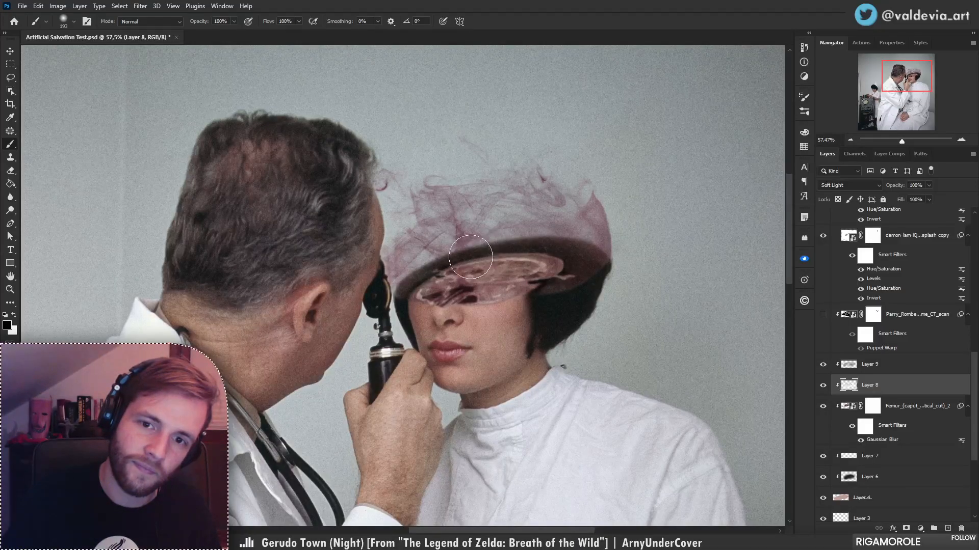
pyautogui.hotkey('ctrl', 'z')
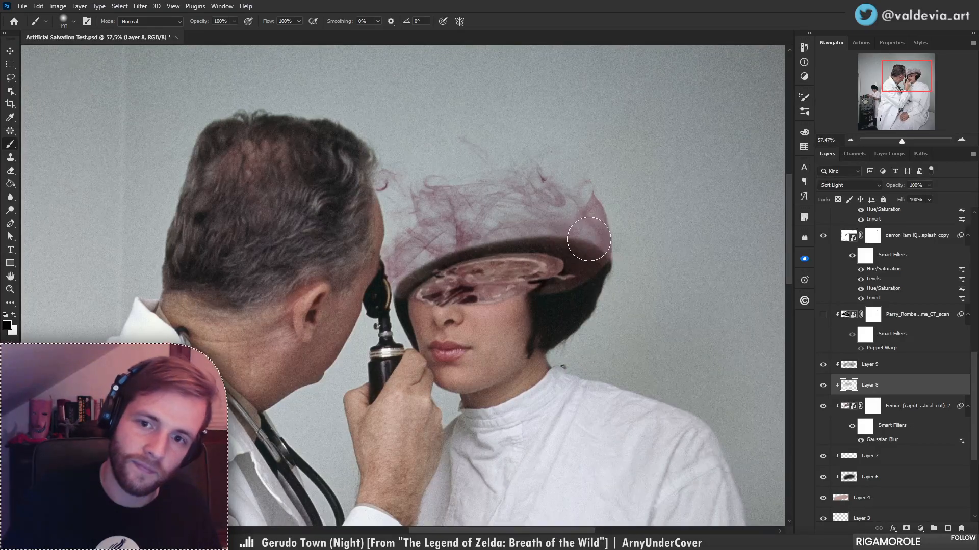
pyautogui.rightClick(591, 241)
pyautogui.click(669, 264)
pyautogui.click(400, 288)
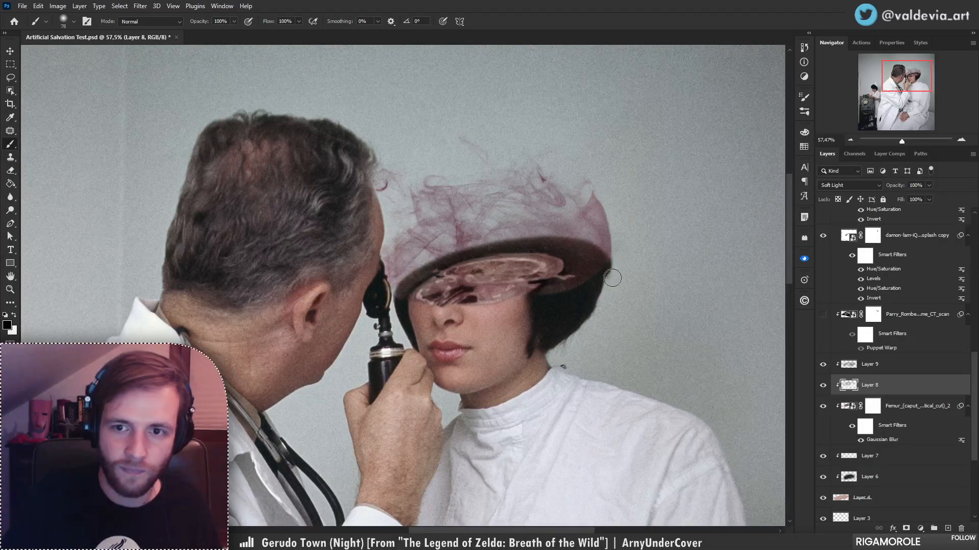
# - Examine the shaded cut and smoke in the full image and at closer magnification
pyautogui.press('z')
pyautogui.moveTo(601, 269)
pyautogui.mouseDown()
pyautogui.moveTo(545, 281)
pyautogui.moveTo(545, 293)
pyautogui.moveTo(462, 305)
pyautogui.mouseUp()
pyautogui.press('b')
pyautogui.press('z')
pyautogui.moveTo(431, 355); pyautogui.dragTo(456, 351)
pyautogui.press('b')
pyautogui.moveTo(455, 352)
pyautogui.mouseDown()
pyautogui.moveTo(478, 284)
pyautogui.moveTo(433, 332)
pyautogui.mouseUp()
pyautogui.press('z')
pyautogui.press('b')
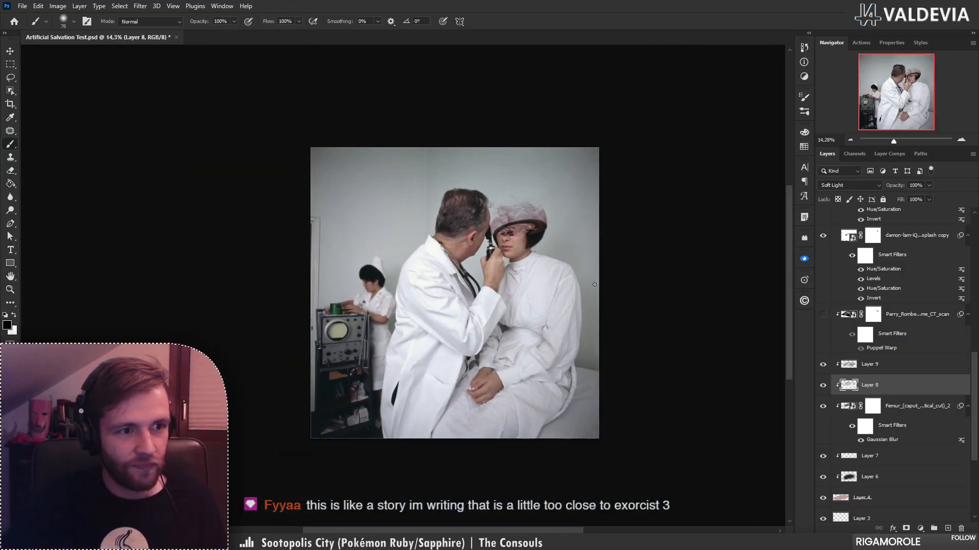
pyautogui.press('z')
pyautogui.moveTo(487, 238); pyautogui.dragTo(585, 274)
pyautogui.press('b')
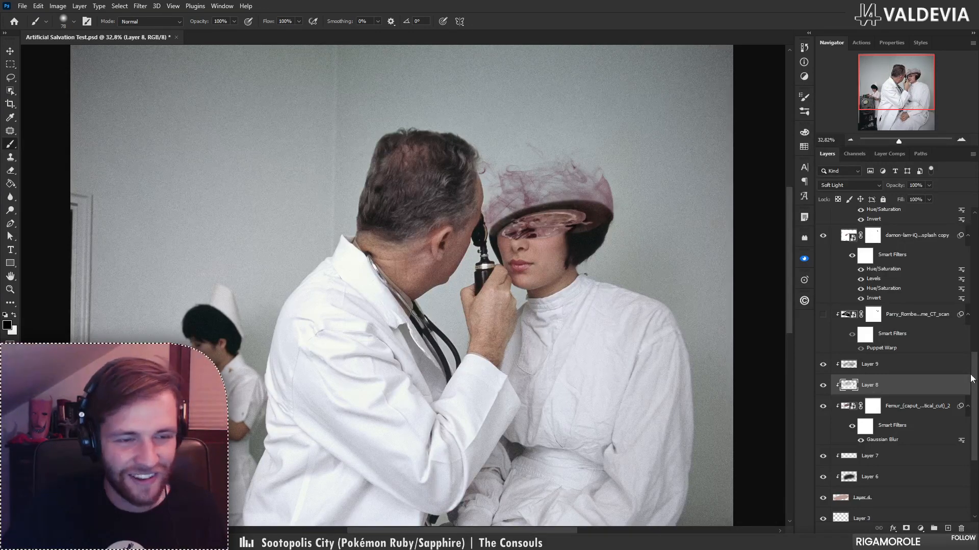
# - Select the CT scan layer and compare the patient's head with and without the Group 1 smoke
pyautogui.click(926, 321)
pyautogui.press('z')
pyautogui.moveTo(536, 214); pyautogui.dragTo(572, 203)
pyautogui.press('b')
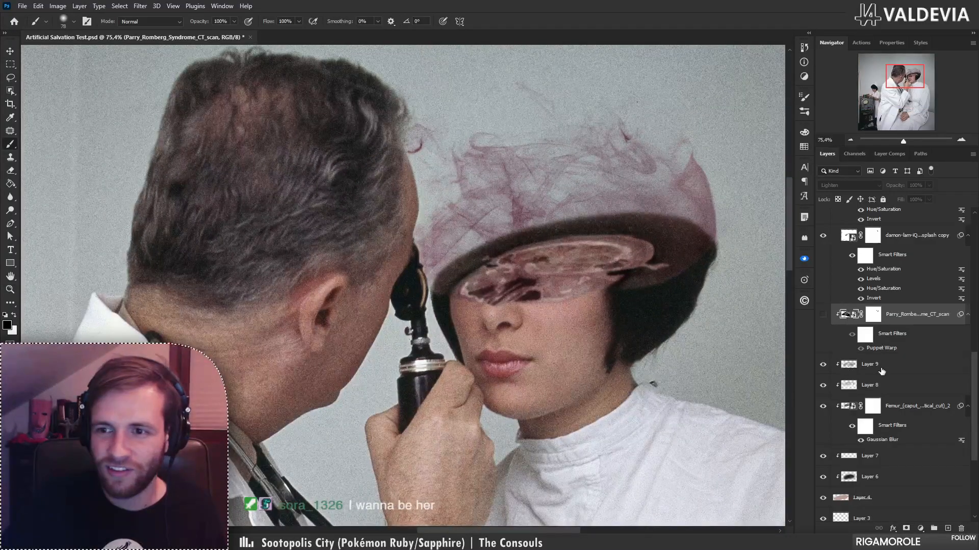
pyautogui.scroll(5, 883, 368)
pyautogui.click(823, 255)
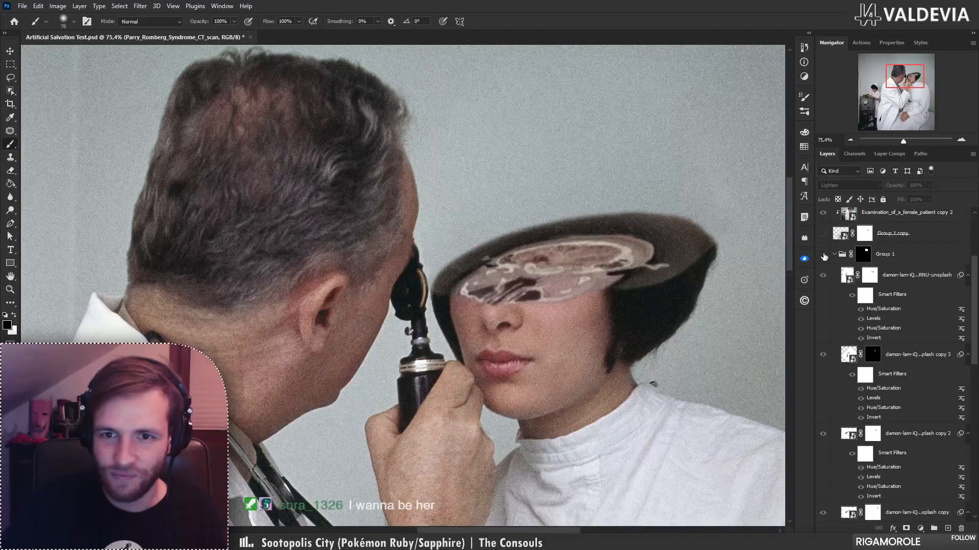
pyautogui.click(823, 255)
pyautogui.click(822, 254)
pyautogui.click(823, 254)
pyautogui.press('z')
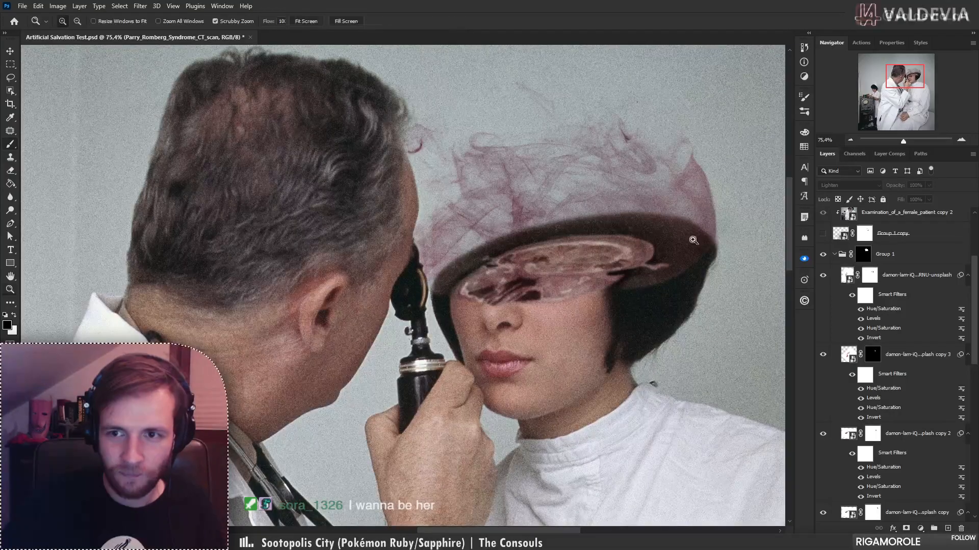
pyautogui.moveTo(656, 235); pyautogui.dragTo(626, 230)
pyautogui.press('b')
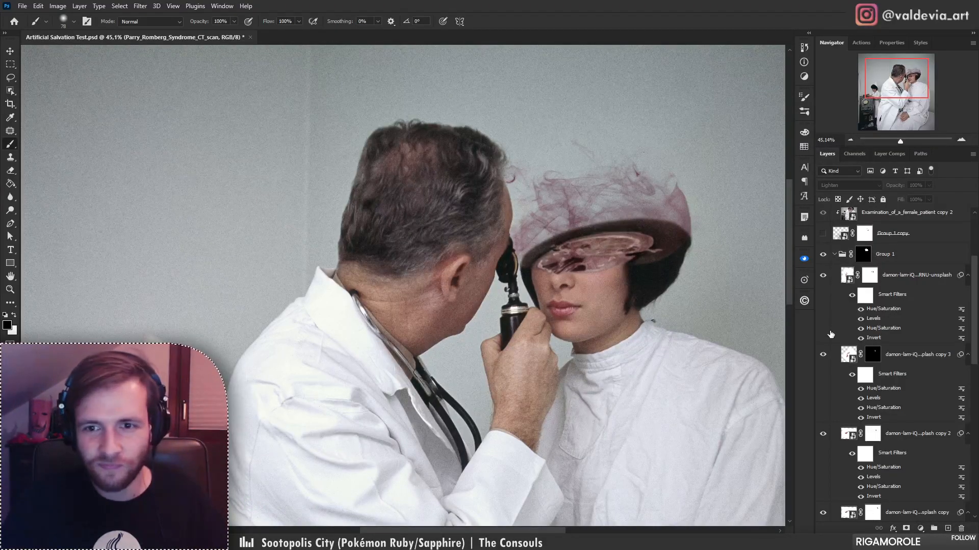
# - Check the upper layers' visibility and examine the doctor's coat and the patient's gown
pyautogui.scroll(3, 826, 339)
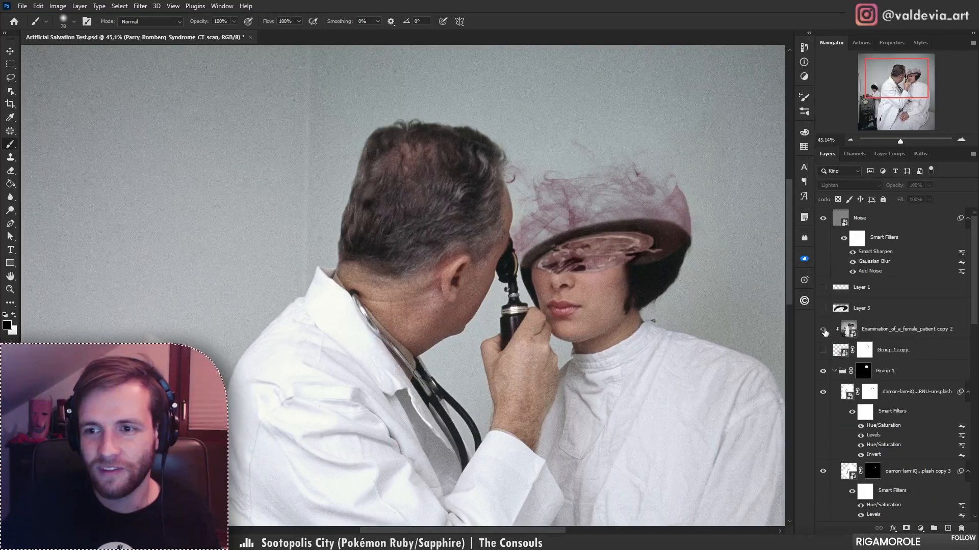
pyautogui.click(823, 378)
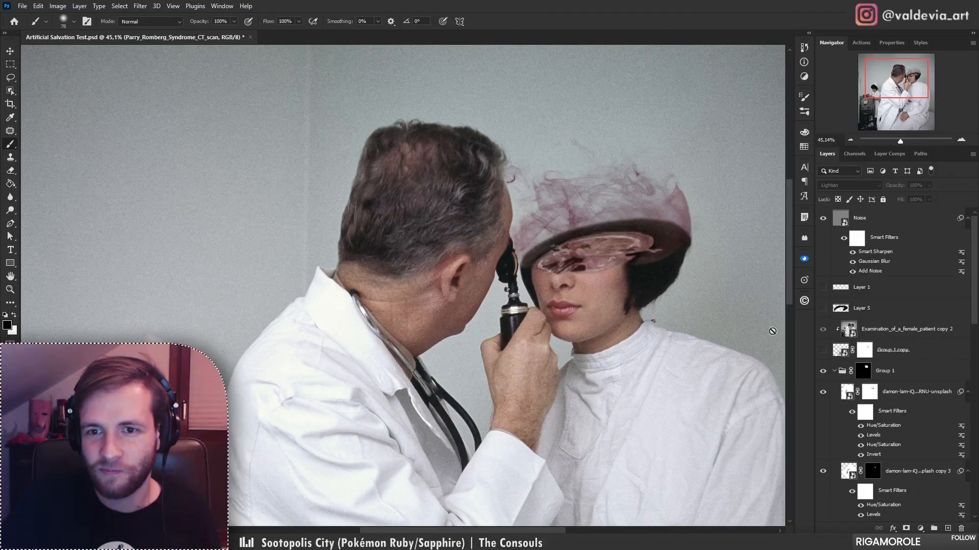
pyautogui.press('z')
pyautogui.moveTo(578, 239); pyautogui.dragTo(590, 345)
pyautogui.moveTo(669, 422); pyautogui.dragTo(696, 395)
pyautogui.press('b')
pyautogui.moveTo(599, 329); pyautogui.dragTo(570, 347)
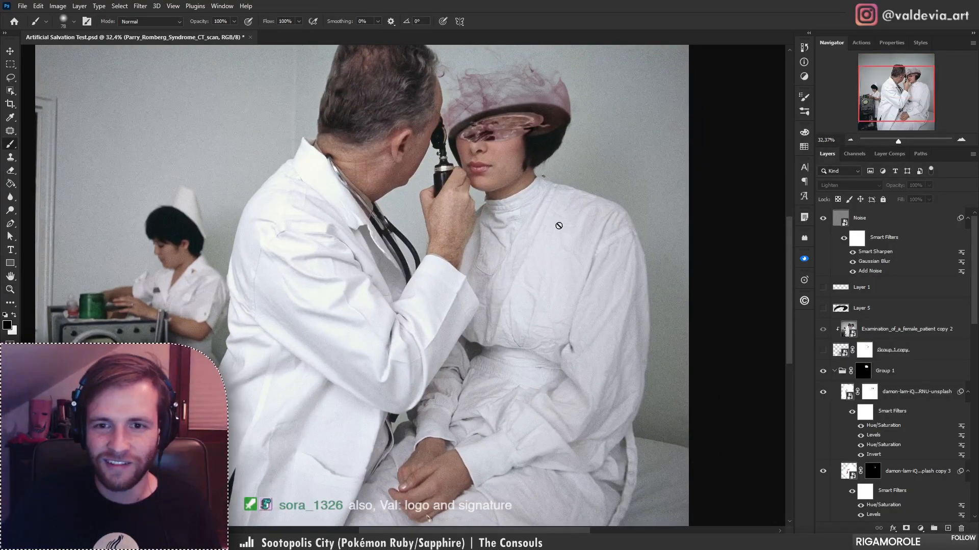
pyautogui.moveTo(625, 427); pyautogui.dragTo(632, 402)
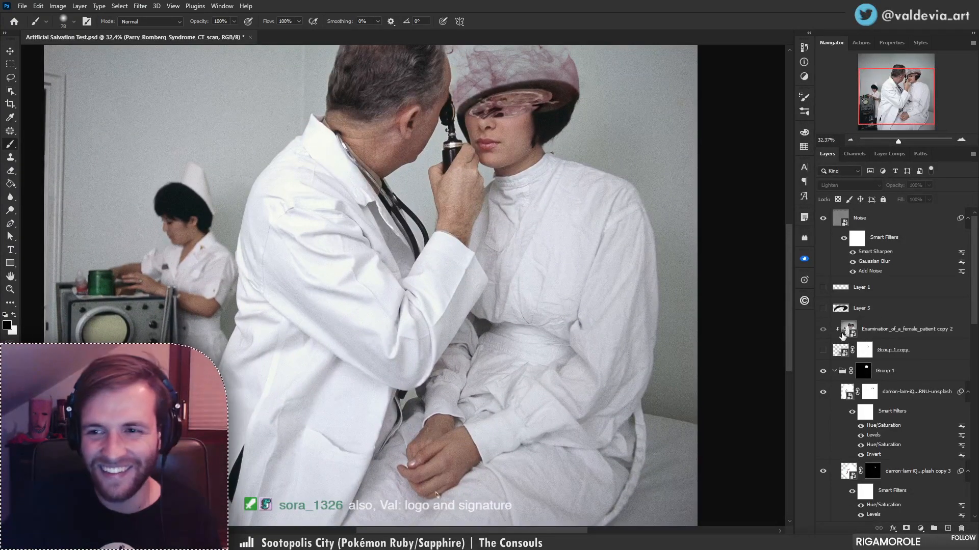
# - Paste the triangular knot logo as a new layer directly above Examination_of_a_female_patient copy 2
pyautogui.click(903, 336)
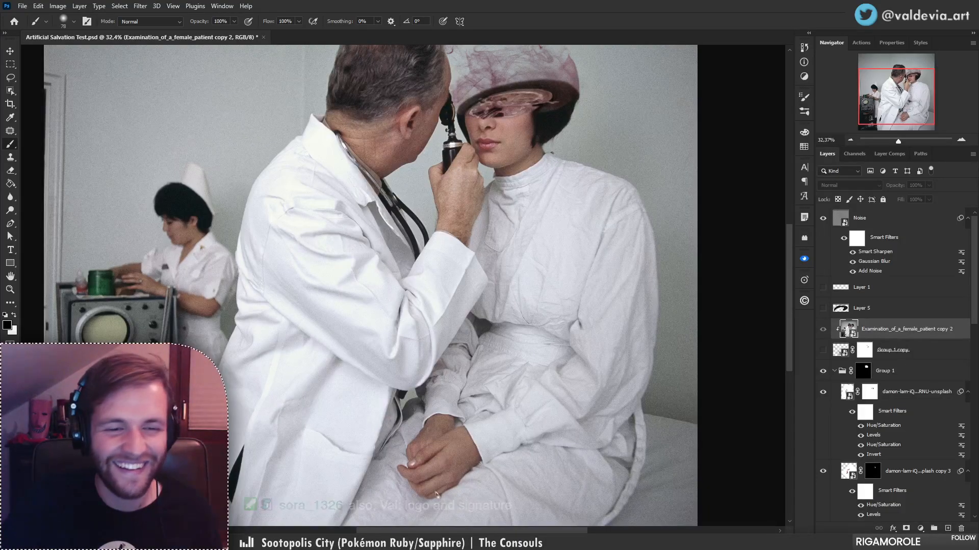
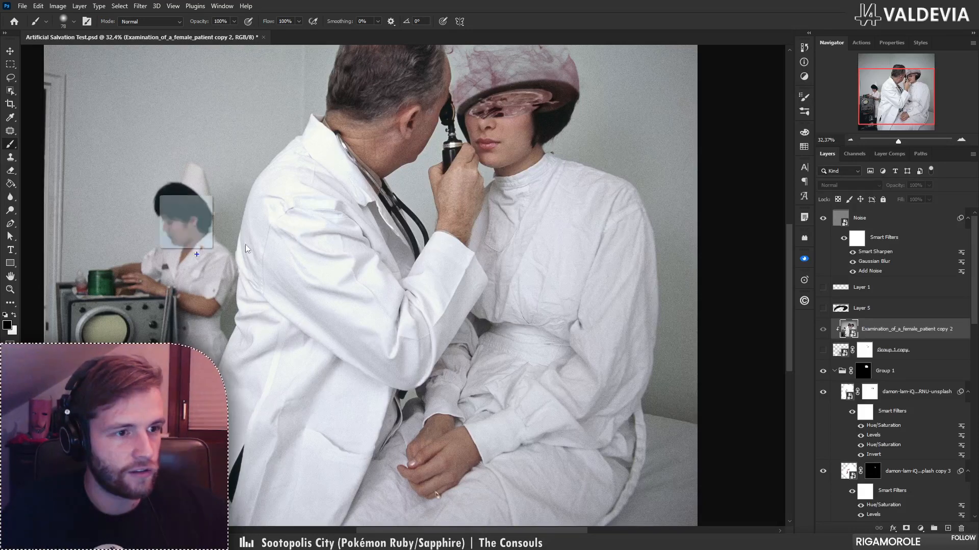
pyautogui.hotkey('ctrl', 'v')
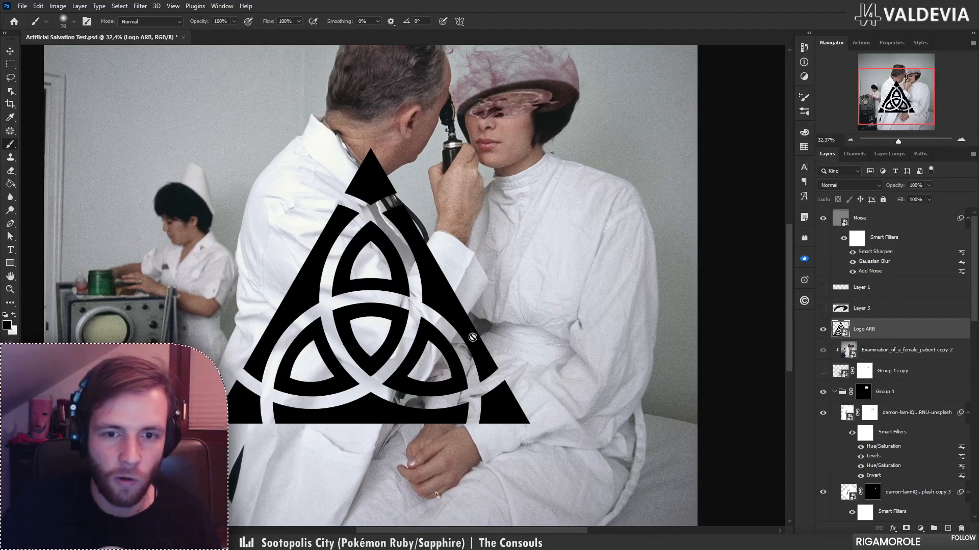
pyautogui.press('z')
pyautogui.moveTo(392, 309); pyautogui.dragTo(375, 312)
pyautogui.press('b')
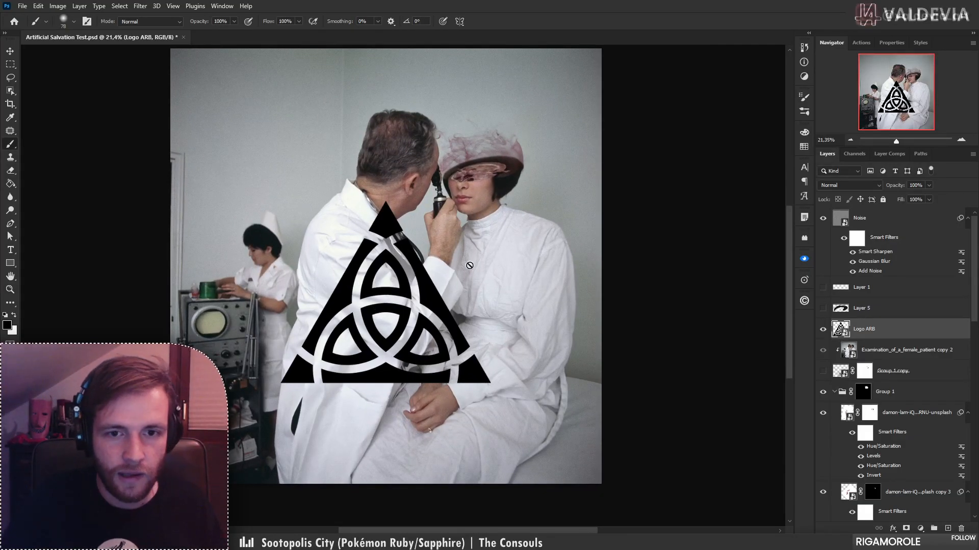
# - Scale the triangular knot logo to about 35% and move it onto the chest of the patient's gown
pyautogui.hotkey('ctrl', 't')
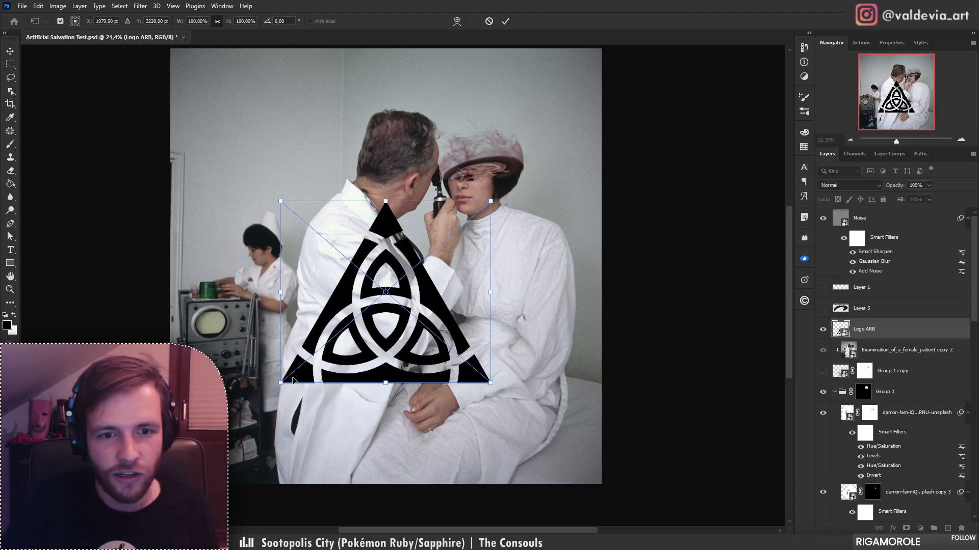
pyautogui.moveTo(281, 383); pyautogui.dragTo(411, 256)
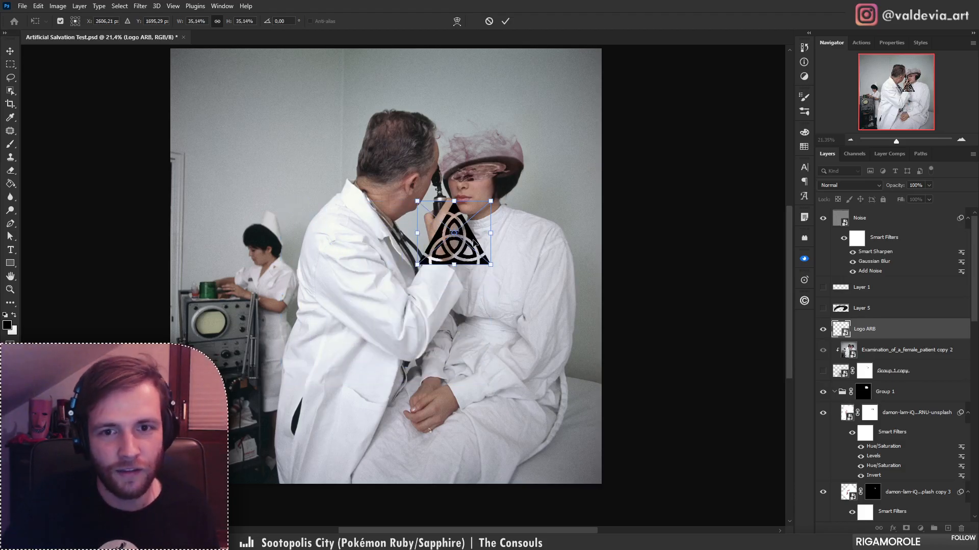
pyautogui.moveTo(477, 240); pyautogui.dragTo(527, 277)
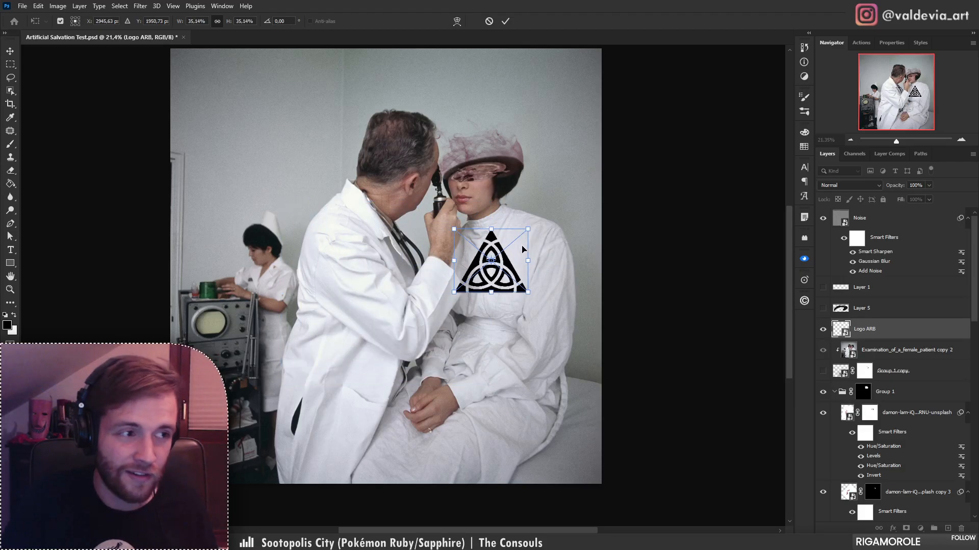
# - Shrink, rotate and distort the logo to match the angle of the patient's chest, and apply the transform
pyautogui.moveTo(454, 254); pyautogui.dragTo(471, 261)
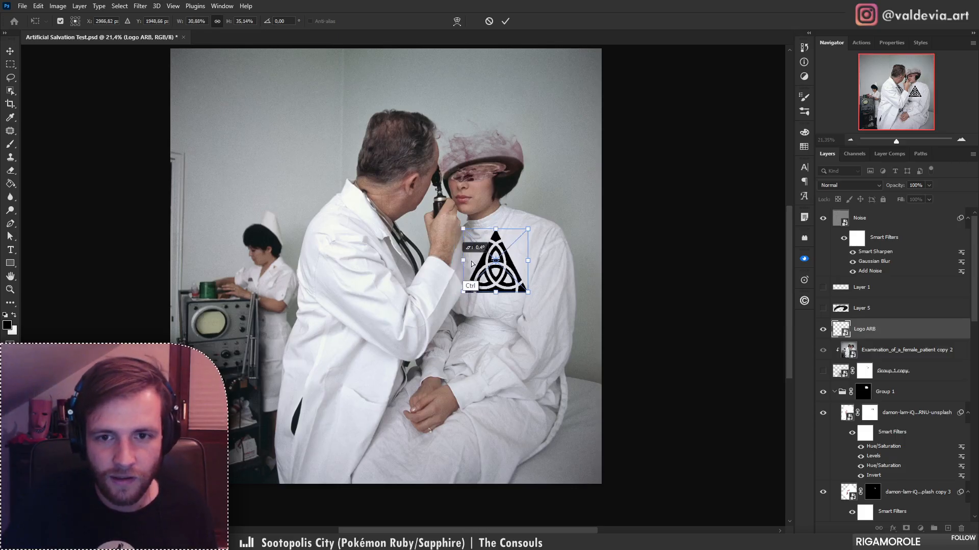
pyautogui.moveTo(499, 229); pyautogui.dragTo(505, 246)
pyautogui.moveTo(530, 295); pyautogui.dragTo(528, 292)
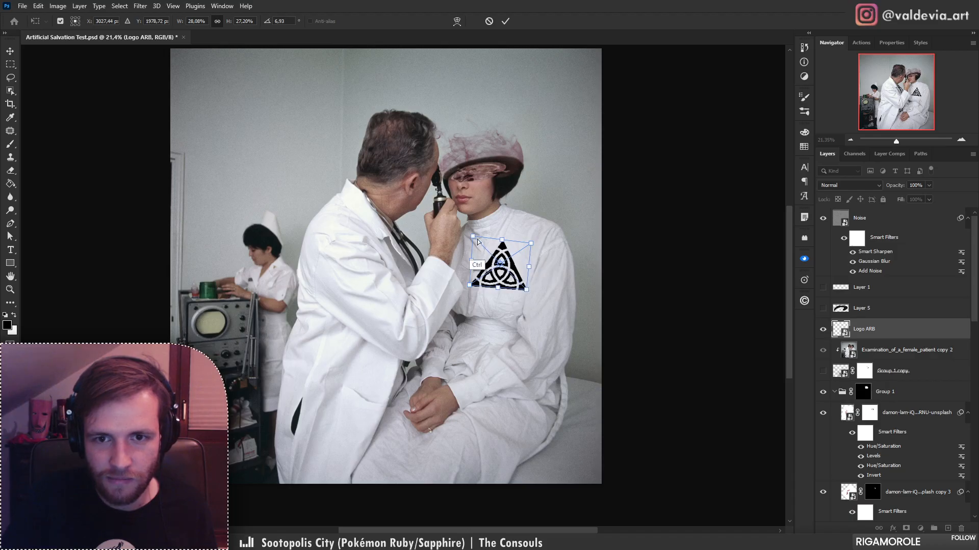
pyautogui.moveTo(475, 238); pyautogui.dragTo(535, 247)
pyautogui.moveTo(475, 249); pyautogui.dragTo(474, 243)
pyautogui.moveTo(531, 246)
pyautogui.mouseDown()
pyautogui.moveTo(510, 255)
pyautogui.moveTo(510, 269)
pyautogui.moveTo(581, 249)
pyautogui.mouseUp()
pyautogui.click(504, 23)
# - Refine the logo's fit on the chest with a second transform, scaling it to about 16.3% wide and 16% high
pyautogui.press('z')
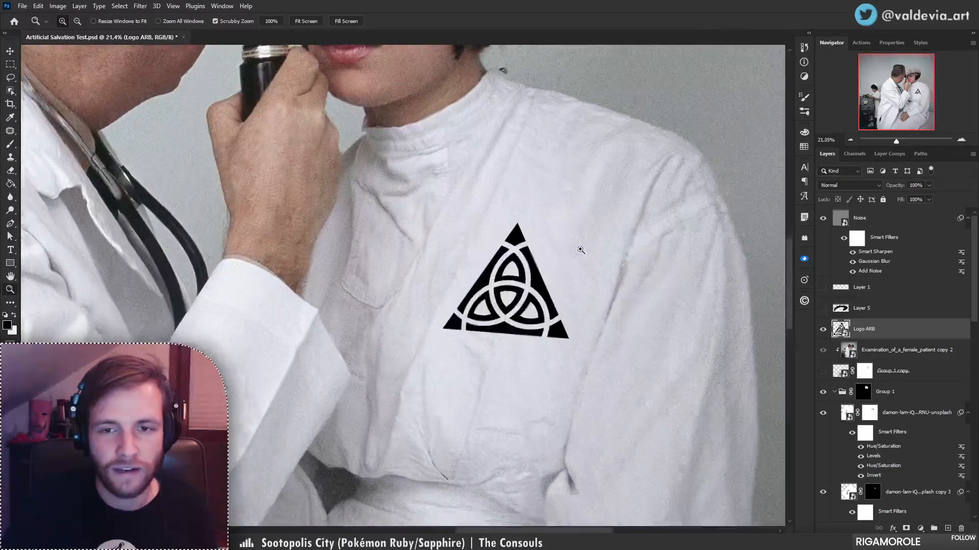
pyautogui.press('b')
pyautogui.moveTo(528, 297)
pyautogui.mouseDown()
pyautogui.moveTo(531, 272)
pyautogui.moveTo(533, 282)
pyautogui.mouseUp()
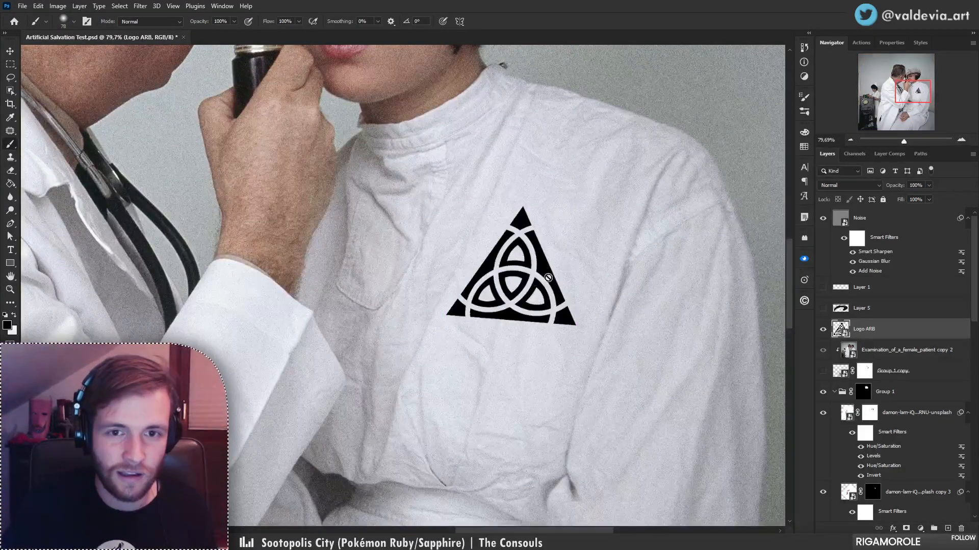
pyautogui.press('z')
pyautogui.moveTo(549, 233)
pyautogui.mouseDown()
pyautogui.moveTo(512, 240)
pyautogui.moveTo(534, 218)
pyautogui.mouseUp()
pyautogui.press('b')
pyautogui.hotkey('ctrl', 't')
pyautogui.moveTo(571, 297); pyautogui.dragTo(562, 284)
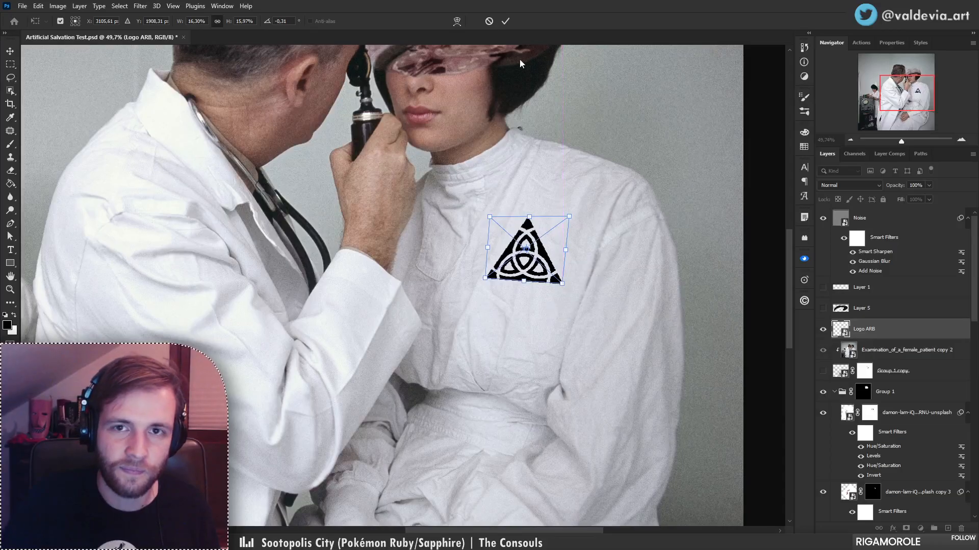
pyautogui.click(505, 21)
pyautogui.press('b')
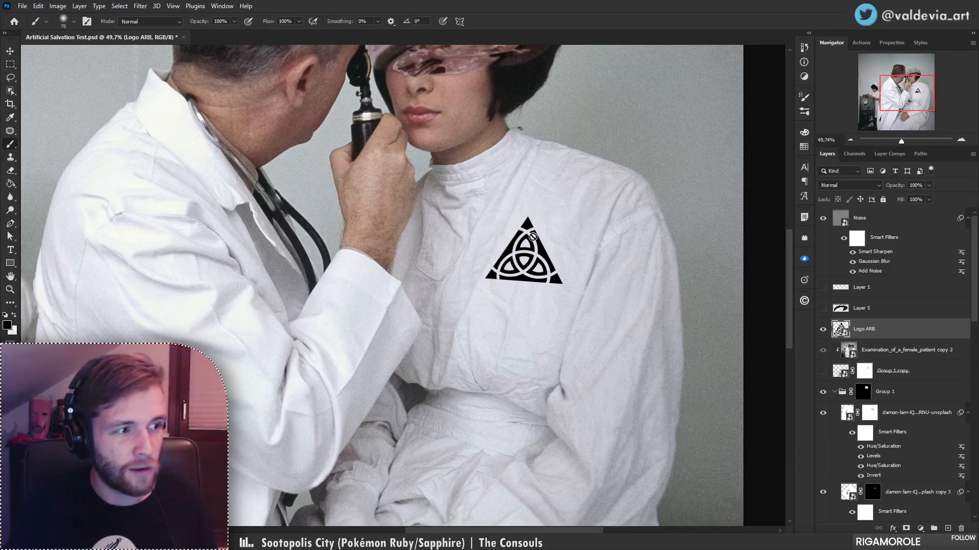
# - Compare the gown with and without the logo, and leave the Logo ARB layer hidden
pyautogui.click(822, 329)
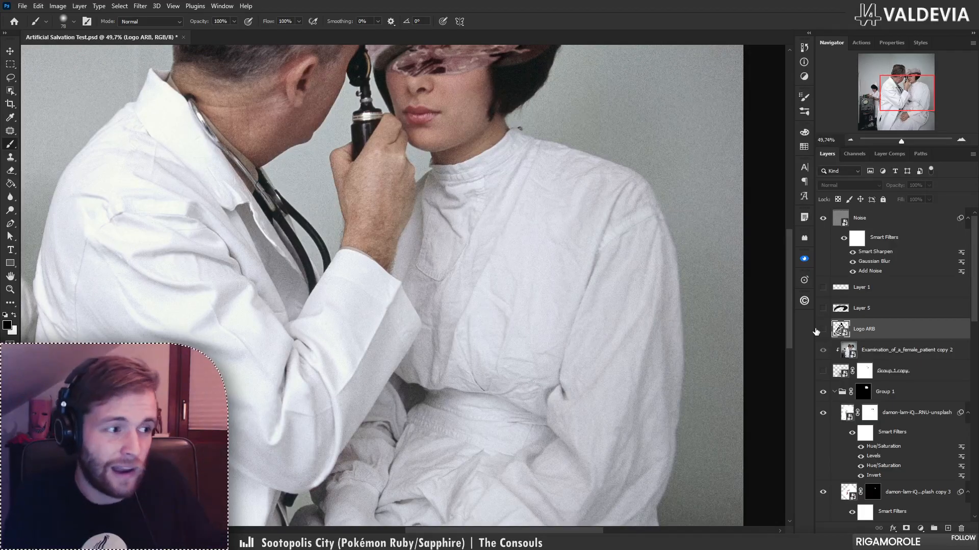
pyautogui.click(824, 328)
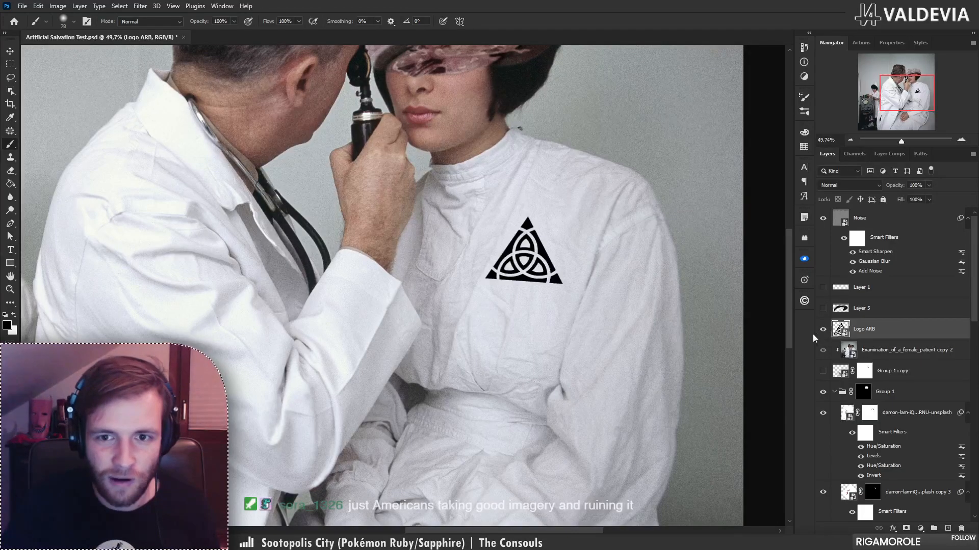
pyautogui.click(823, 329)
pyautogui.scroll(-5, 524, 303)
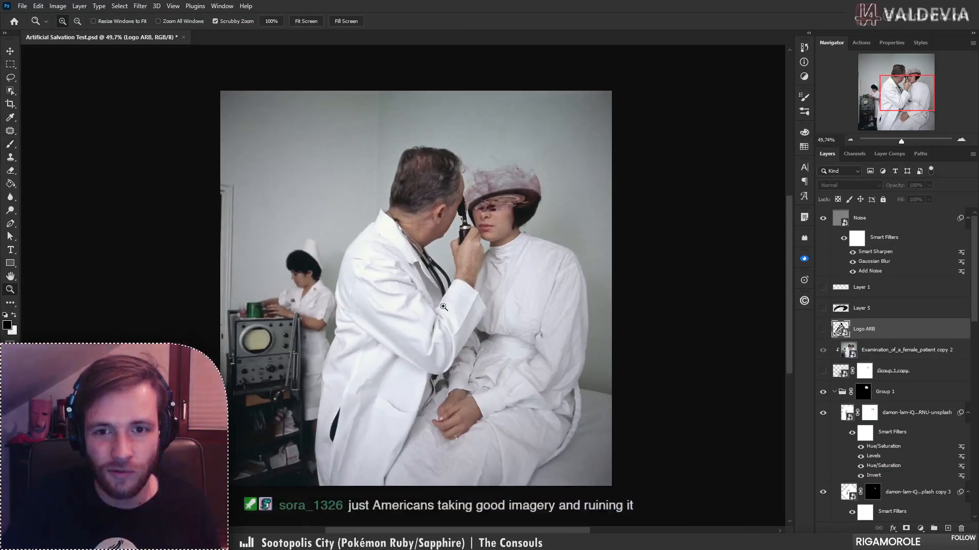
# - Stamp the visible image without the noise onto a new layer at the top of the stack, keeping the Noise layer on
pyautogui.click(948, 529)
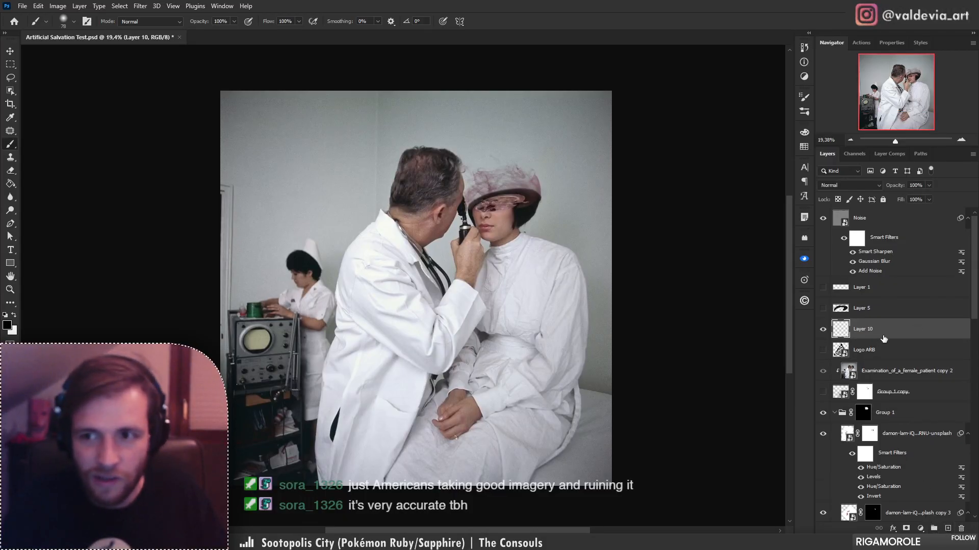
pyautogui.moveTo(883, 339); pyautogui.dragTo(872, 216)
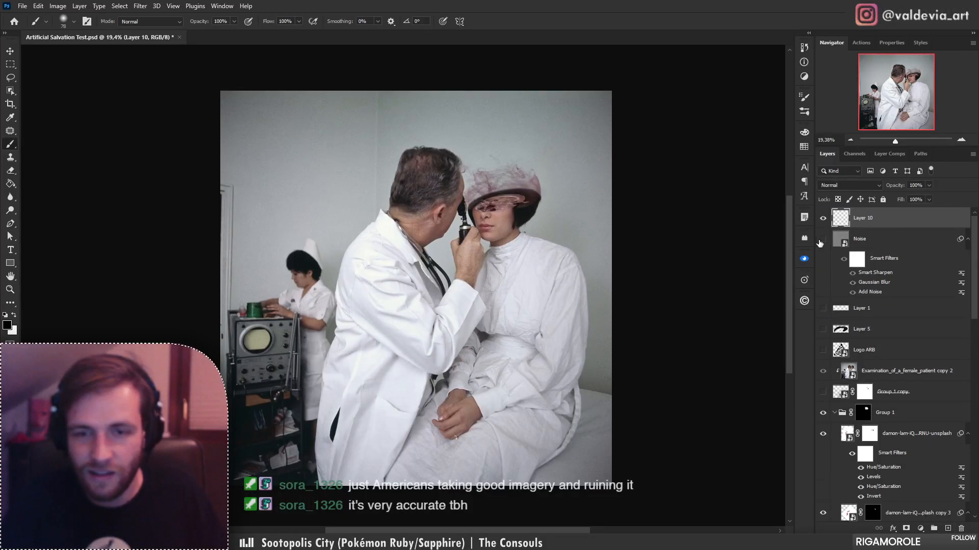
pyautogui.hotkey('ctrl', 'alt', 'shift', 'e')
pyautogui.click(822, 239)
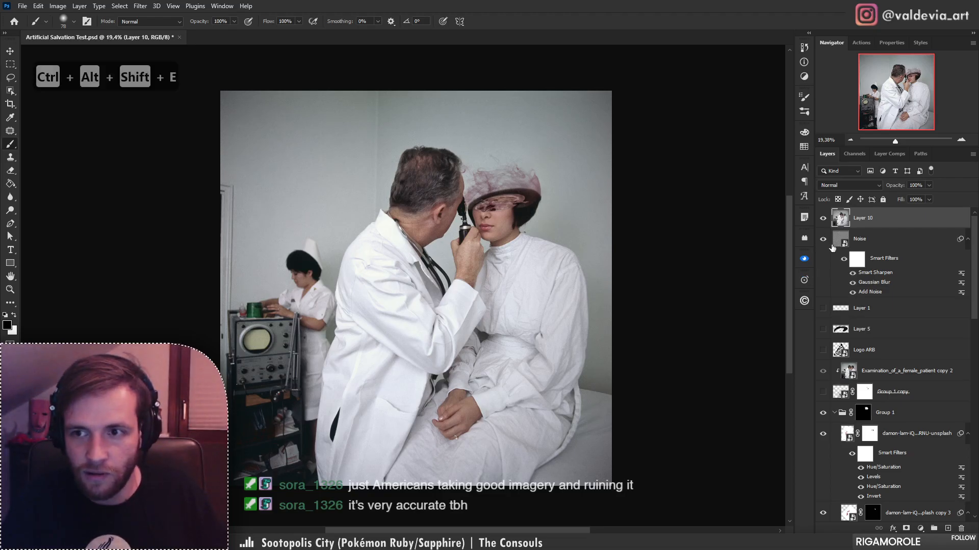
# - Desaturate the stamped top layer completely with Hue/Saturation, setting Saturation to -100
pyautogui.moveTo(532, 280); pyautogui.dragTo(578, 287)
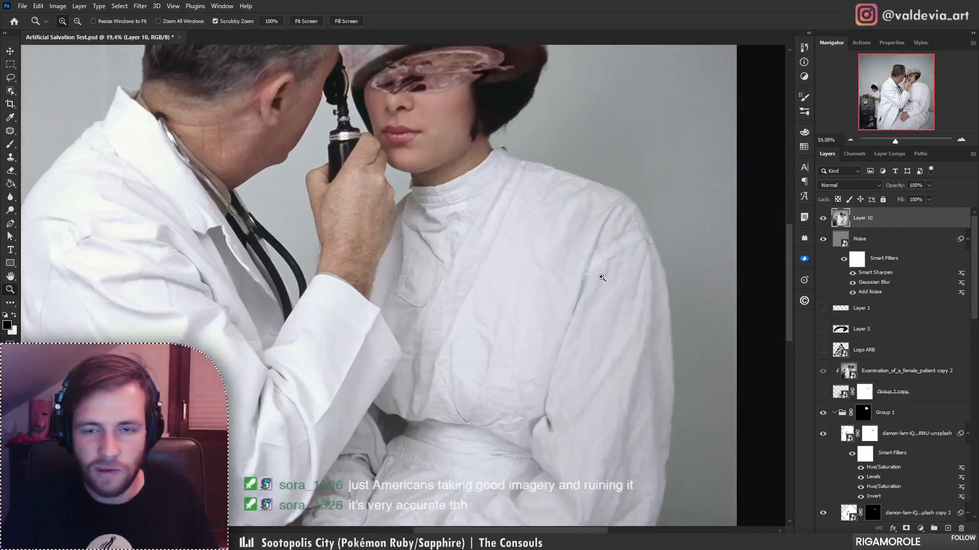
pyautogui.hotkey('ctrl', 'u')
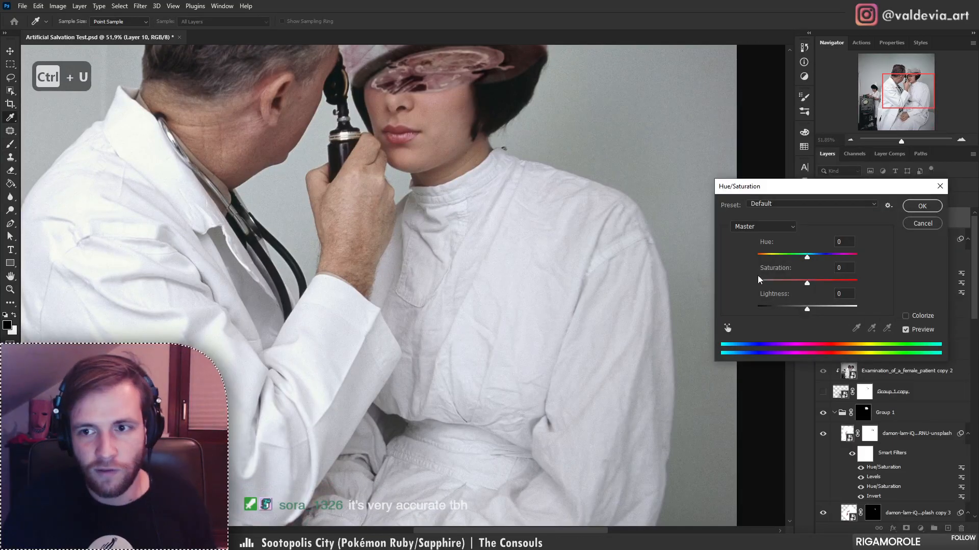
pyautogui.moveTo(769, 284); pyautogui.dragTo(752, 264)
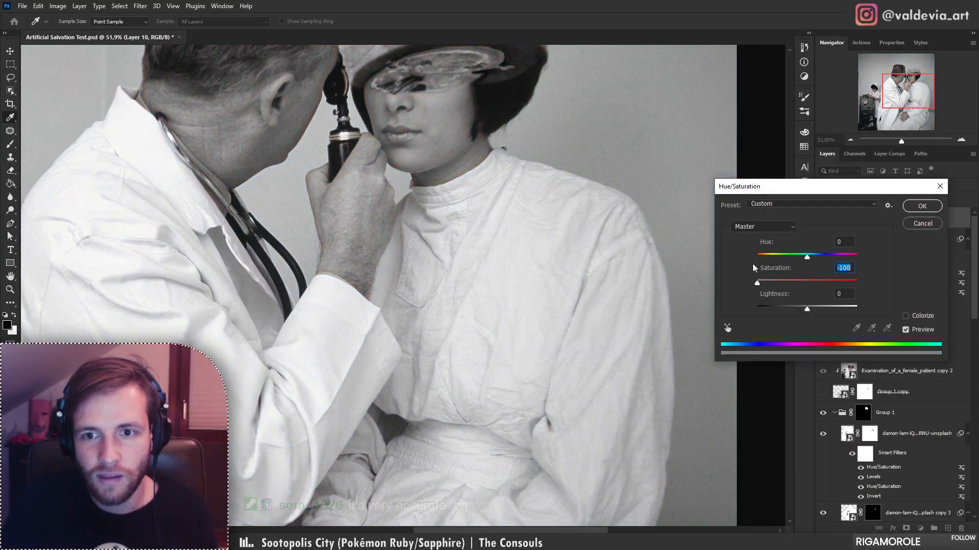
pyautogui.click(921, 206)
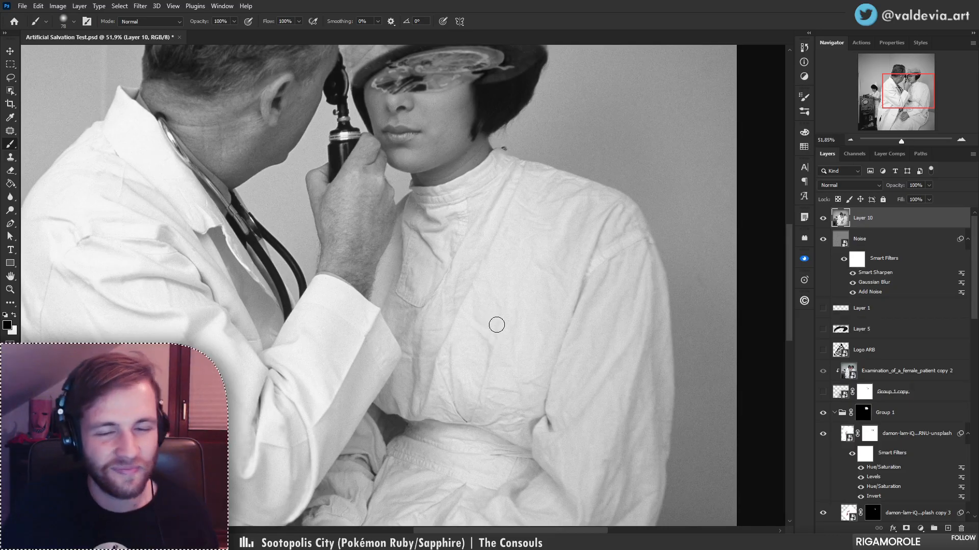
# - Soften the grayscale stamped layer with a Gaussian Blur of 3.4 pixels radius
pyautogui.hotkey('ctrl', 'shift', 'g')
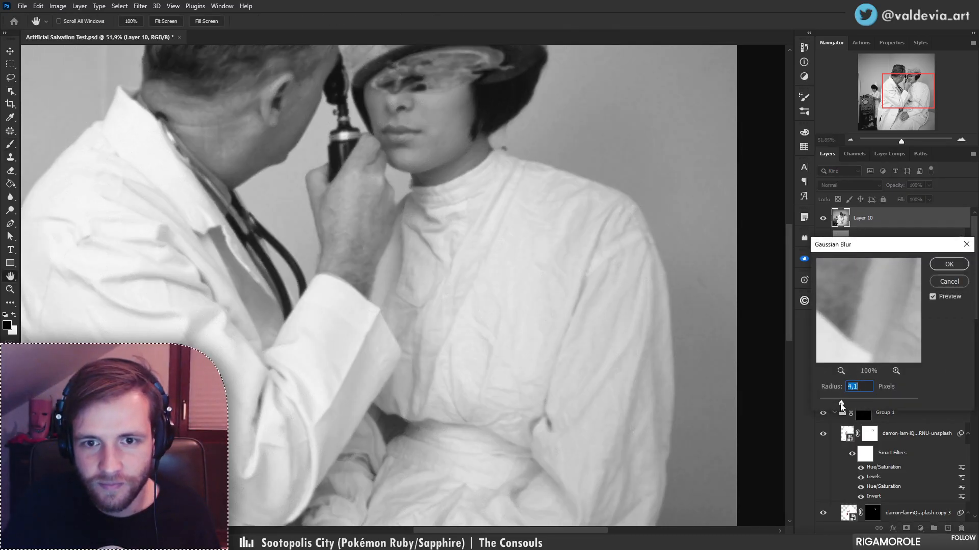
pyautogui.moveTo(832, 406); pyautogui.dragTo(838, 406)
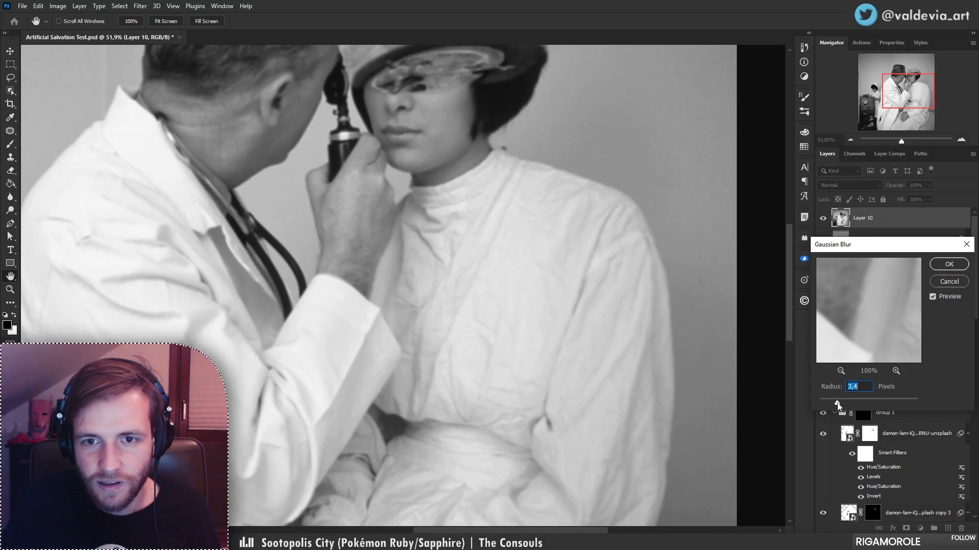
pyautogui.click(947, 266)
pyautogui.press('z')
pyautogui.moveTo(493, 251)
pyautogui.mouseDown()
pyautogui.moveTo(459, 254)
pyautogui.moveTo(485, 290)
pyautogui.moveTo(509, 298)
pyautogui.mouseUp()
pyautogui.press('b')
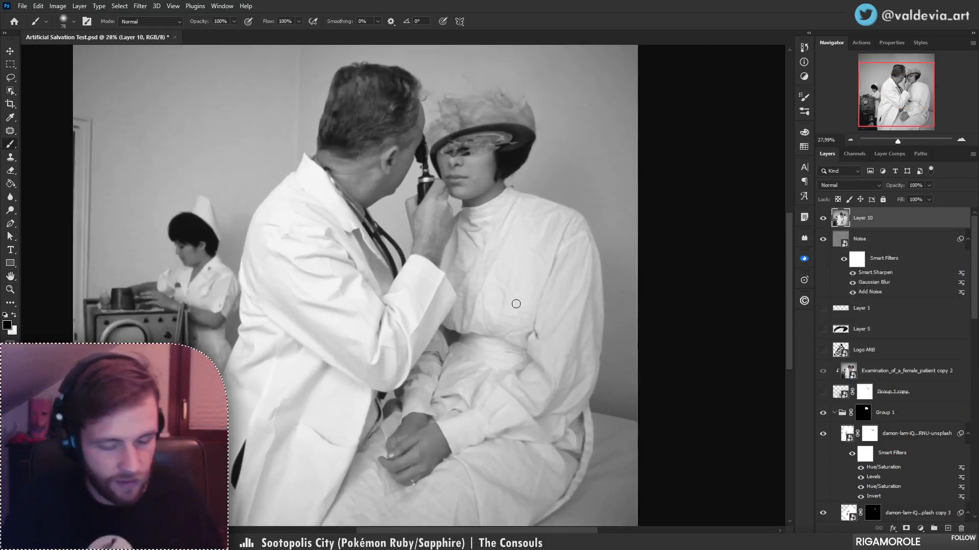
# - Save the document, hide the blurred grayscale layer, and show and select the Logo ARB layer
pyautogui.hotkey('ctrl', 's')
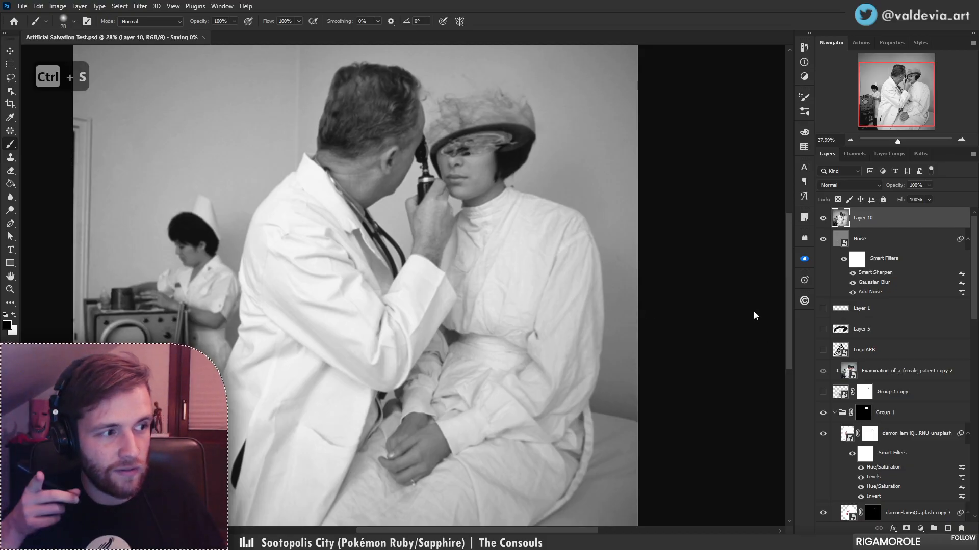
pyautogui.click(822, 219)
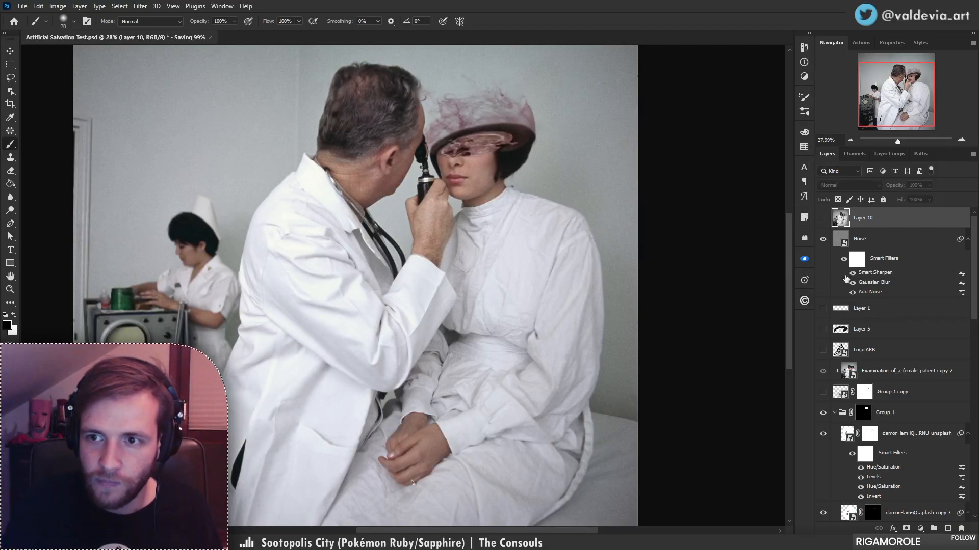
pyautogui.click(822, 350)
pyautogui.click(876, 350)
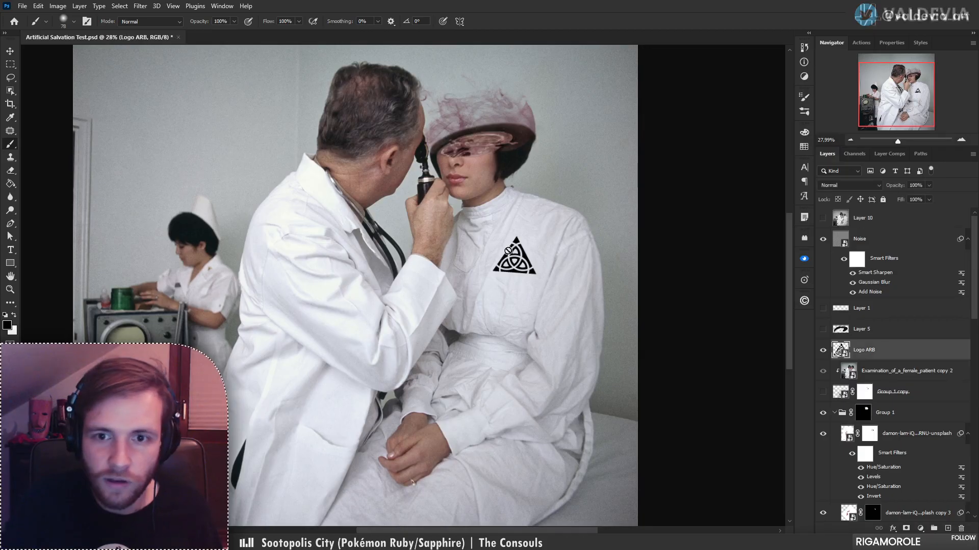
# - Try a Displace filter on the logo with horizontal scale 20, using Artificial Salvation Test.psd as the displacement map
pyautogui.click(139, 6)
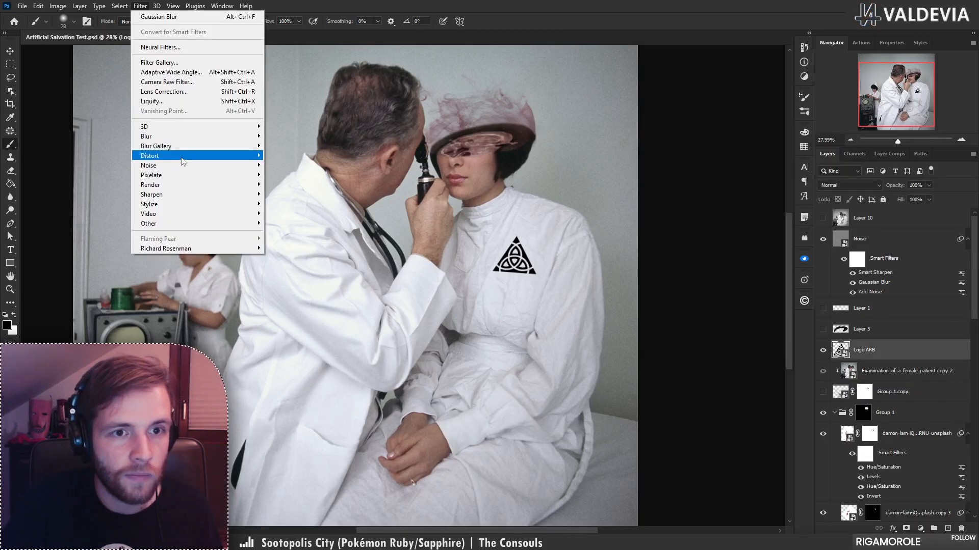
pyautogui.moveTo(155, 155)
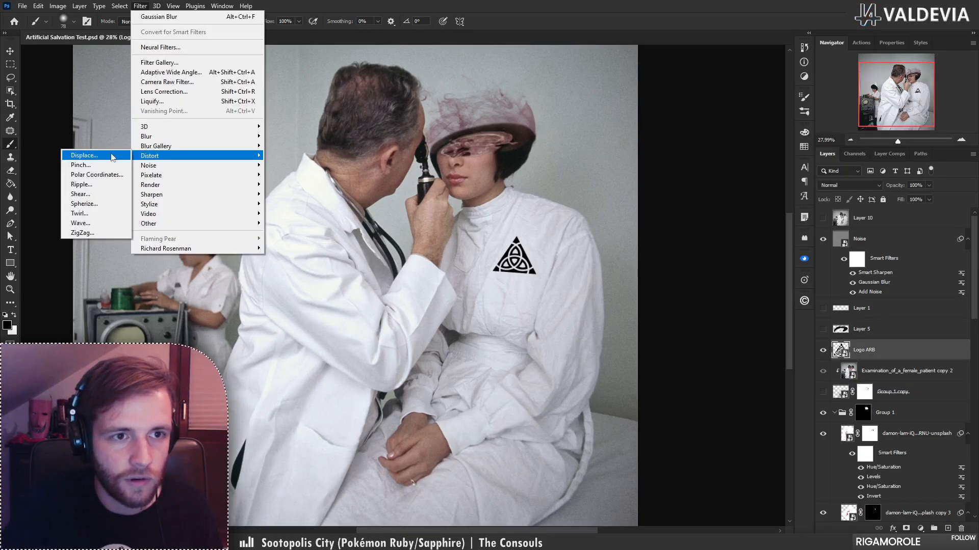
pyautogui.click(114, 156)
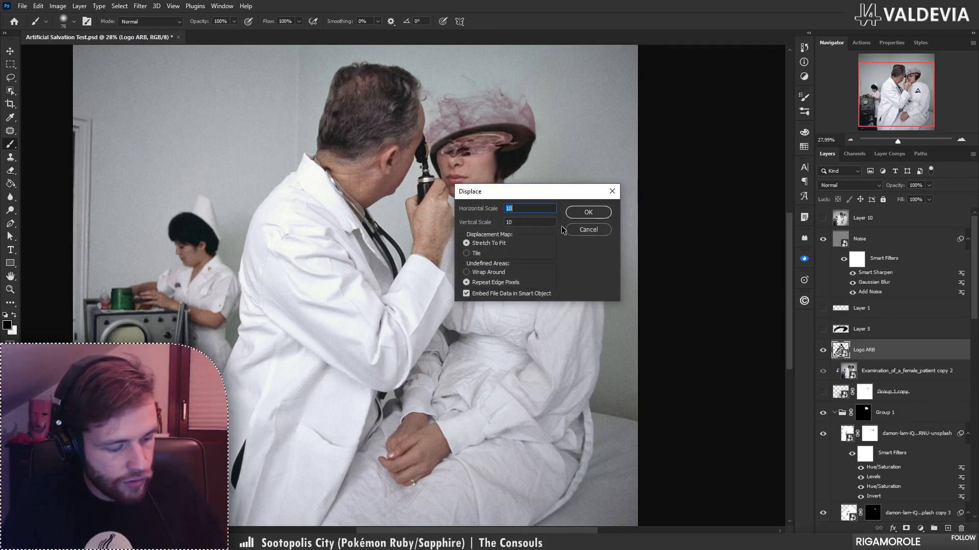
pyautogui.write('20')
pyautogui.press('Tab')
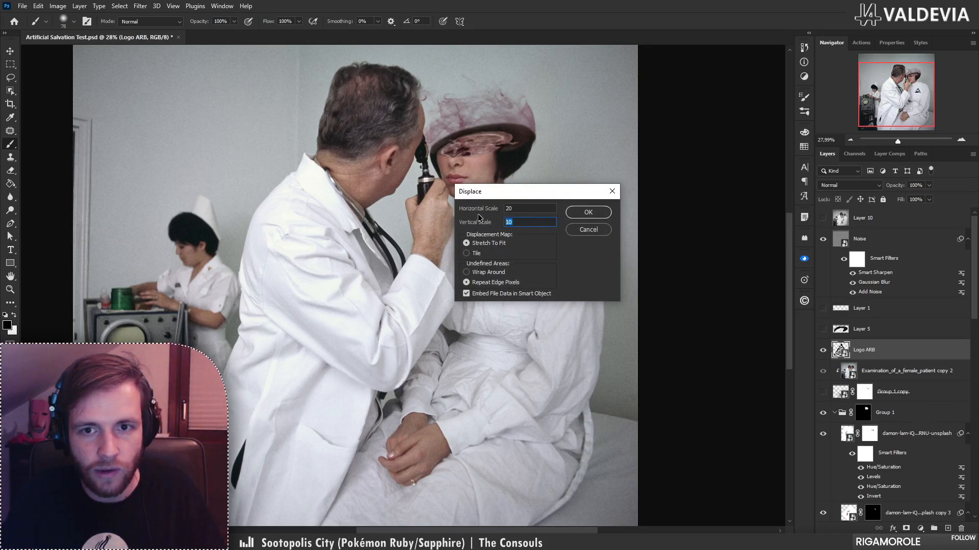
pyautogui.click(584, 214)
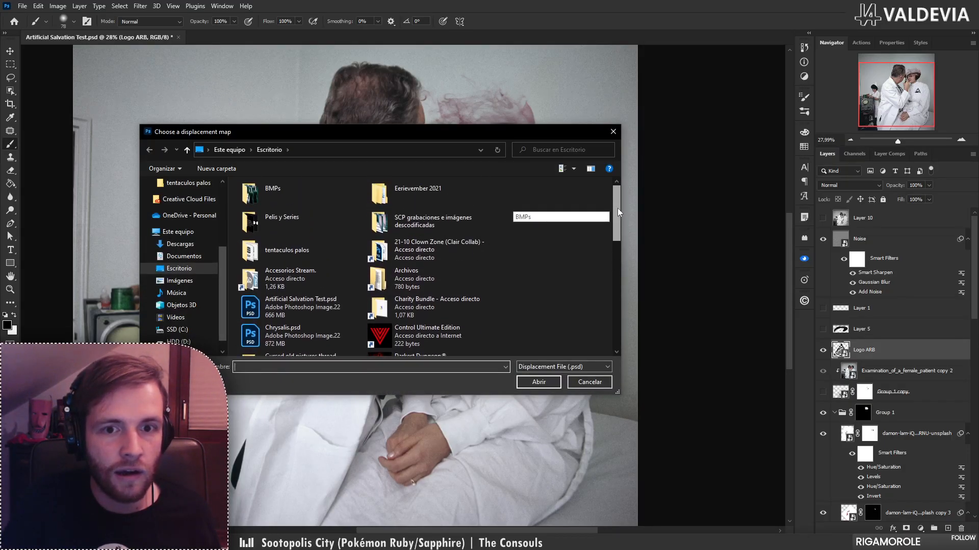
pyautogui.click(326, 308)
pyautogui.click(536, 382)
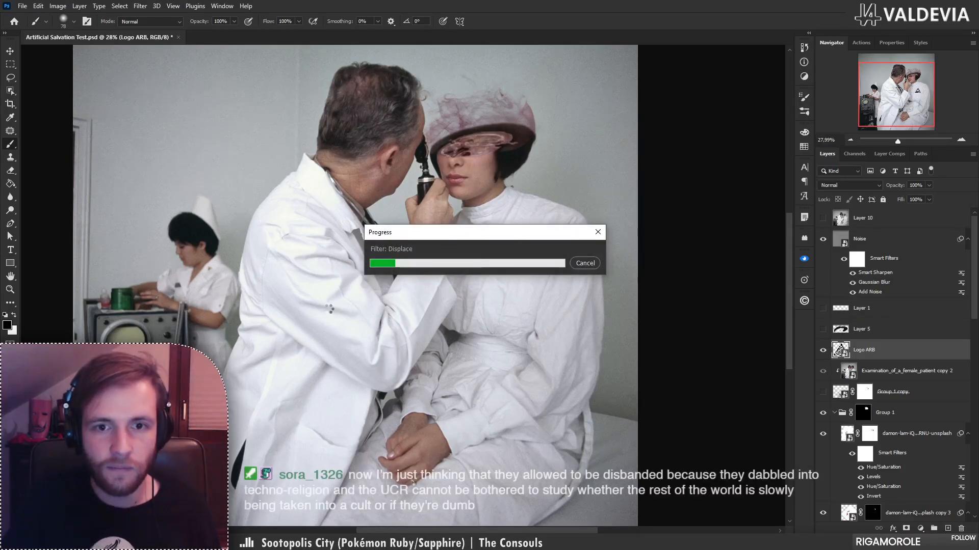
# - Examine the displaced logo up close and undo the Displace filter
pyautogui.press('z')
pyautogui.moveTo(502, 243); pyautogui.dragTo(617, 255)
pyautogui.moveTo(595, 312); pyautogui.dragTo(479, 270)
pyautogui.moveTo(520, 229)
pyautogui.mouseDown()
pyautogui.moveTo(445, 245)
pyautogui.moveTo(498, 224)
pyautogui.moveTo(368, 286)
pyautogui.mouseUp()
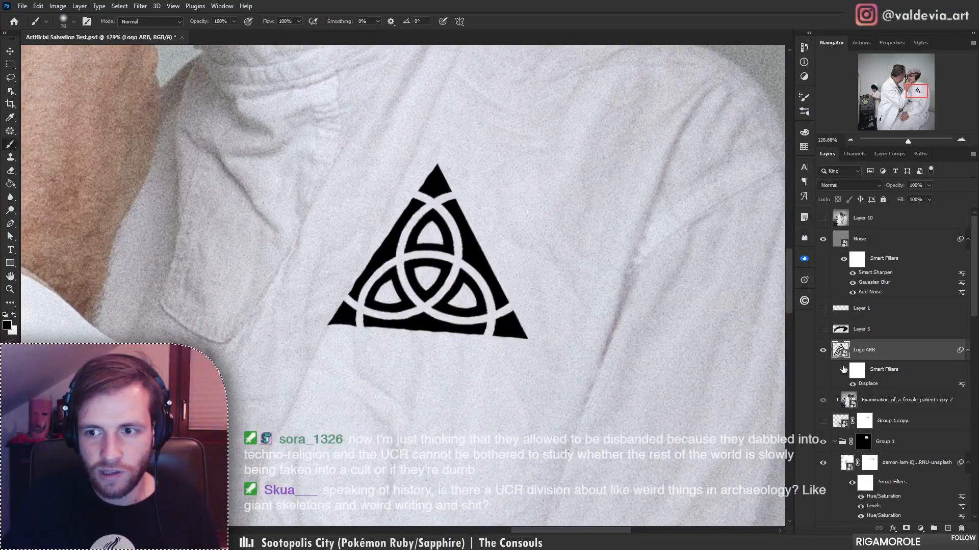
pyautogui.hotkey('ctrl', 'z')
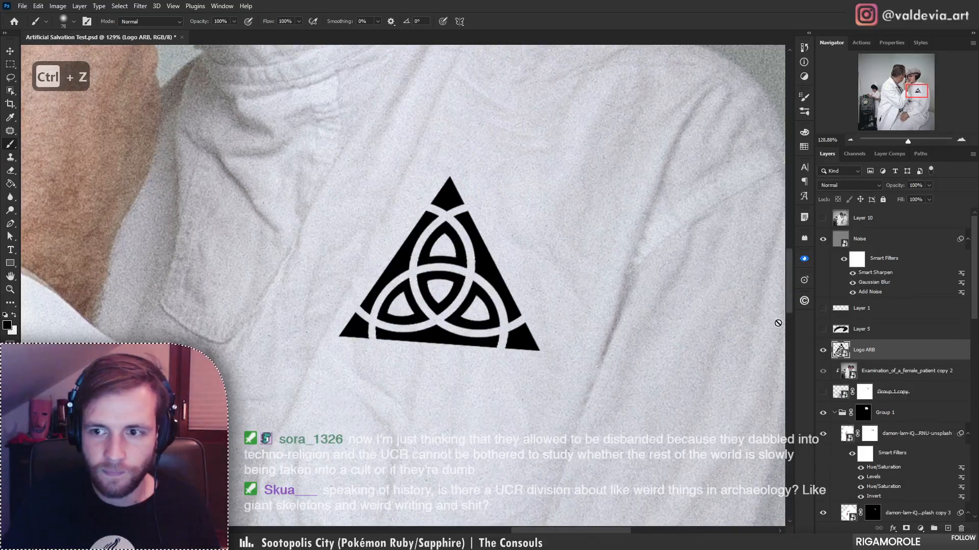
# - Shift the logo slightly across the chest toward the doctor's hand and apply the transform
pyautogui.moveTo(482, 330); pyautogui.dragTo(446, 316)
pyautogui.hotkey('ctrl', 't')
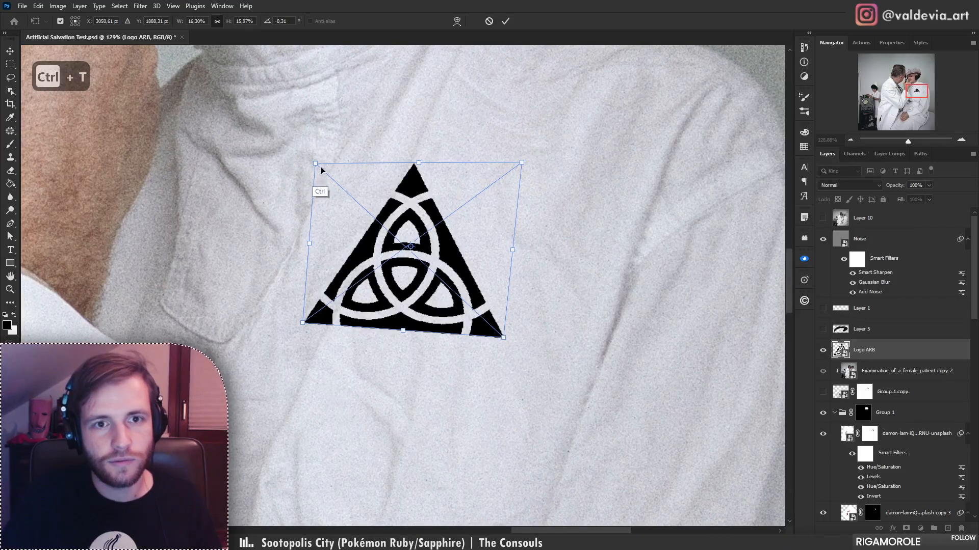
pyautogui.click(505, 21)
# - Hide the Logo ARB layer and examine the fabric folds on the gown's chest
pyautogui.press('z')
pyautogui.moveTo(438, 221)
pyautogui.mouseDown()
pyautogui.moveTo(342, 239)
pyautogui.moveTo(370, 213)
pyautogui.moveTo(423, 216)
pyautogui.moveTo(579, 271)
pyautogui.moveTo(469, 269)
pyautogui.moveTo(478, 263)
pyautogui.mouseUp()
pyautogui.press('b')
pyautogui.click(823, 350)
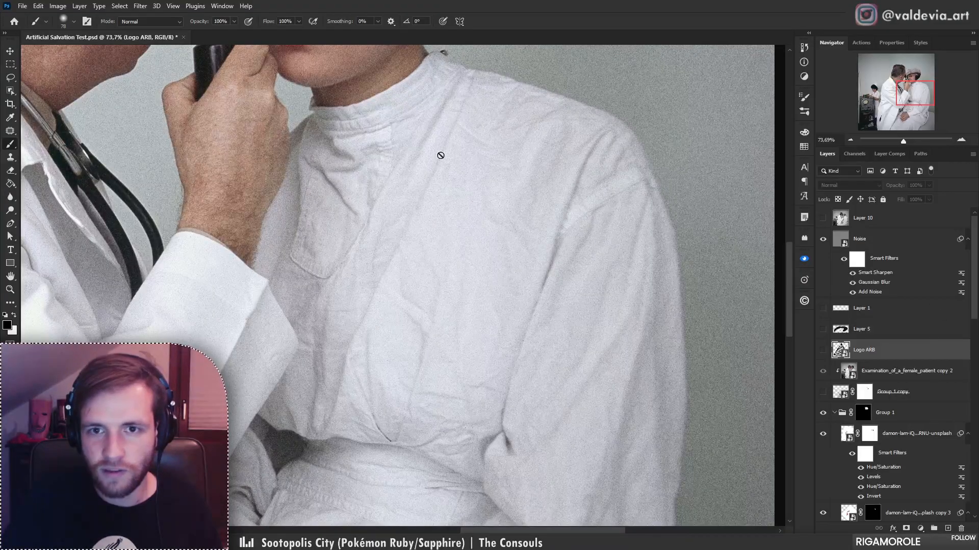
# - Clone-stamp smooth fabric over the creases on the gown's chest, working with a larger brush on the Examination_of_a_female_patient copy layer
pyautogui.click(901, 225)
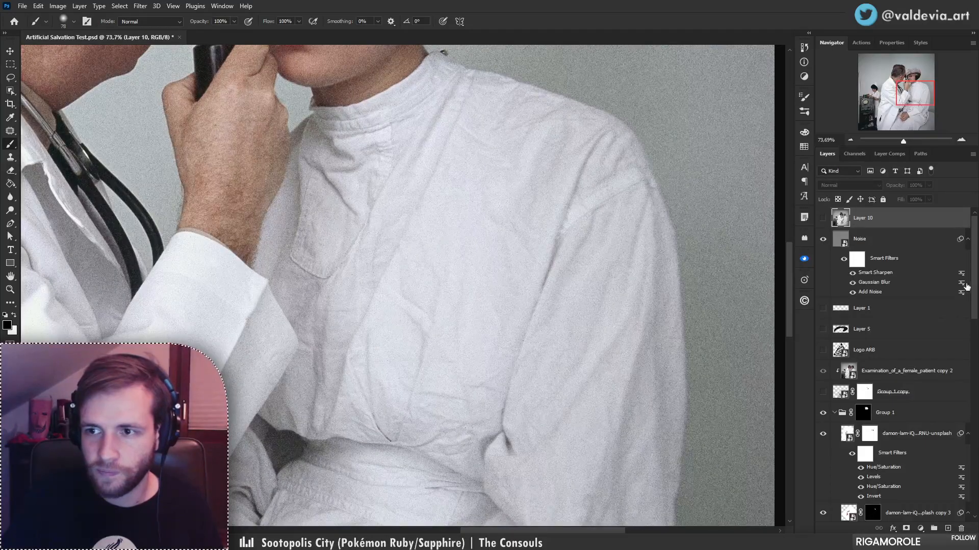
pyautogui.moveTo(976, 300); pyautogui.dragTo(960, 489)
pyautogui.click(913, 386)
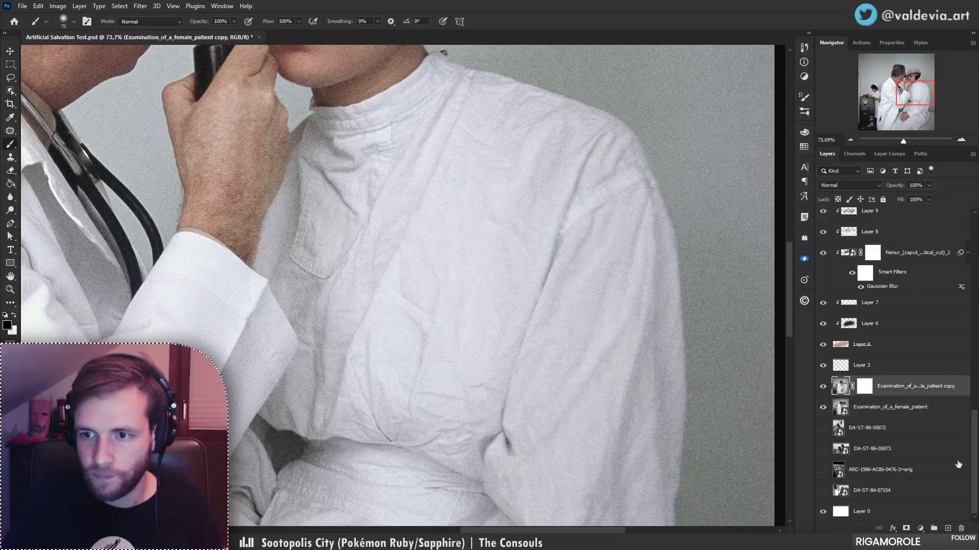
pyautogui.press('s')
pyautogui.press('alt')
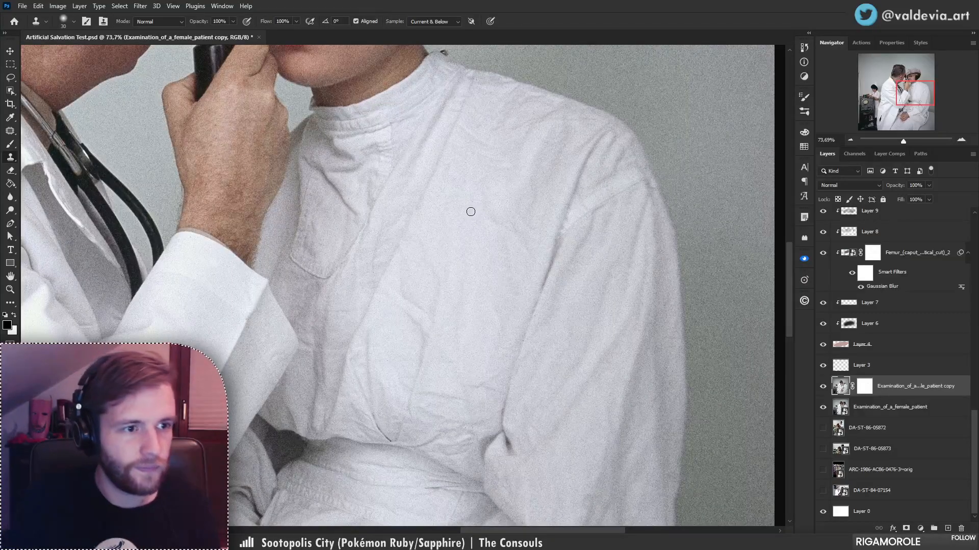
pyautogui.rightClick(433, 245)
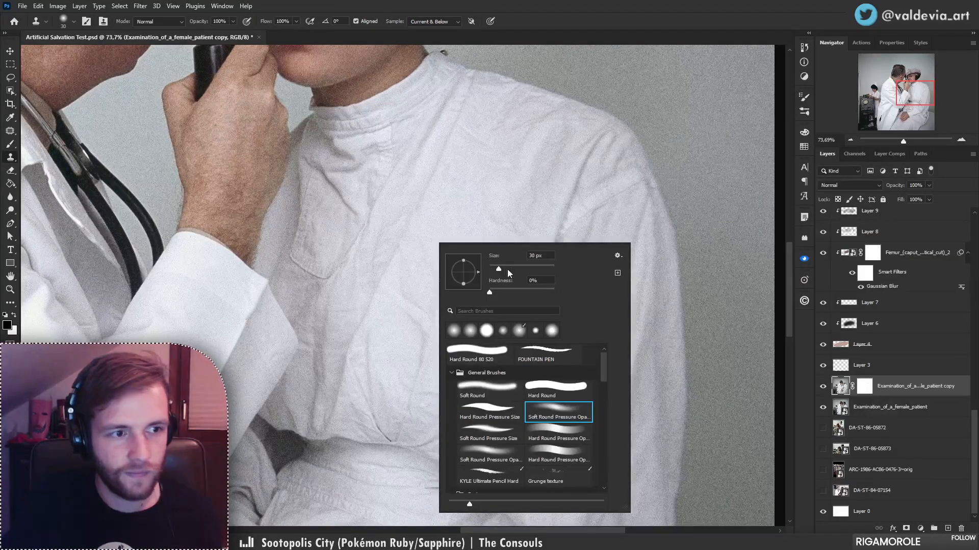
pyautogui.click(521, 269)
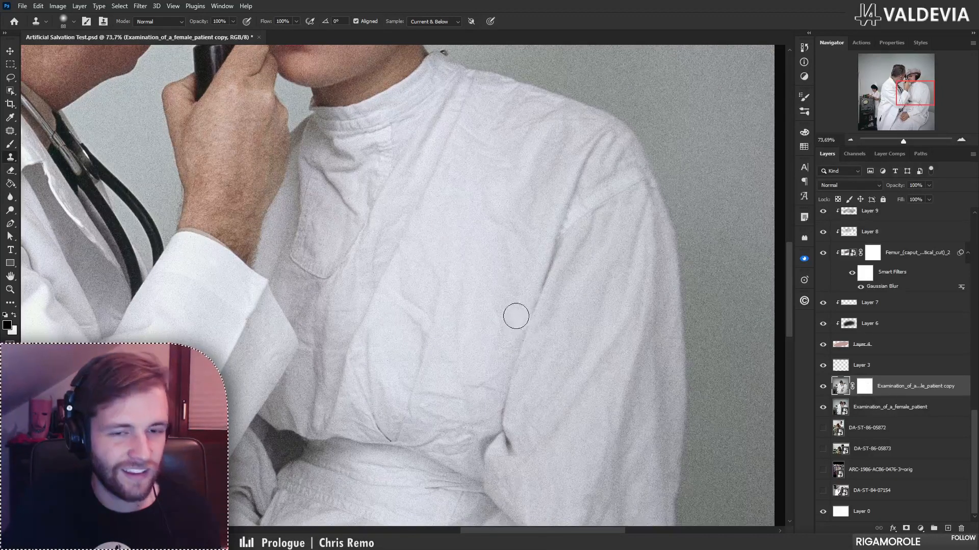
pyautogui.press('alt')
pyautogui.keyDown('alt'); pyautogui.click(451, 134); pyautogui.keyUp('alt')
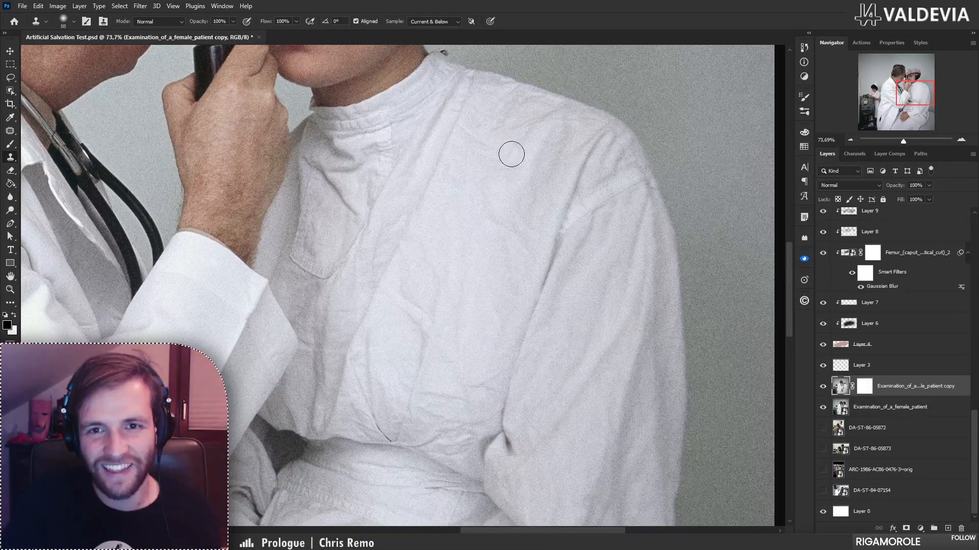
pyautogui.moveTo(501, 168); pyautogui.dragTo(442, 288)
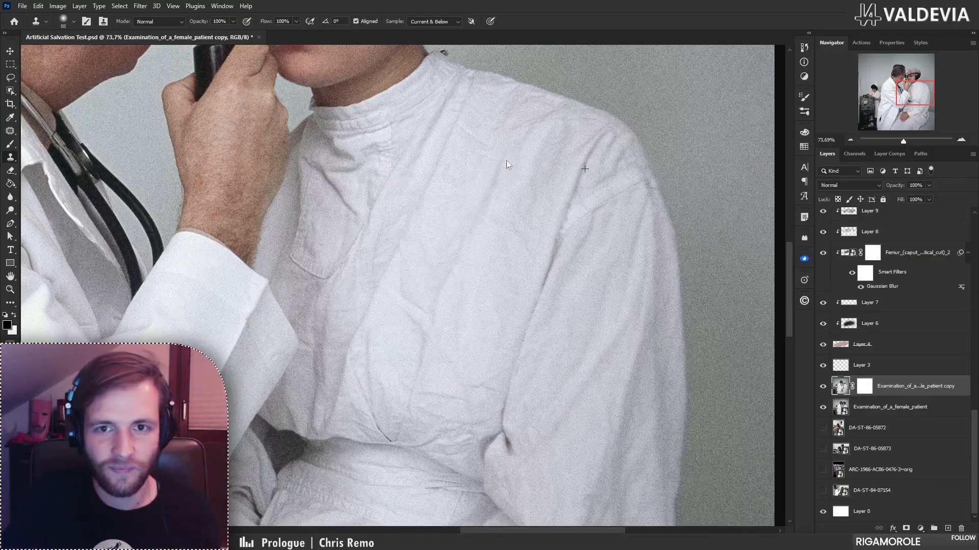
pyautogui.moveTo(479, 265)
pyautogui.mouseDown()
pyautogui.moveTo(449, 234)
pyautogui.moveTo(463, 240)
pyautogui.mouseUp()
# - Hide the Noise layer, then merge all visible layers into a new desaturated layer above Layer 10
pyautogui.scroll(10, 892, 357)
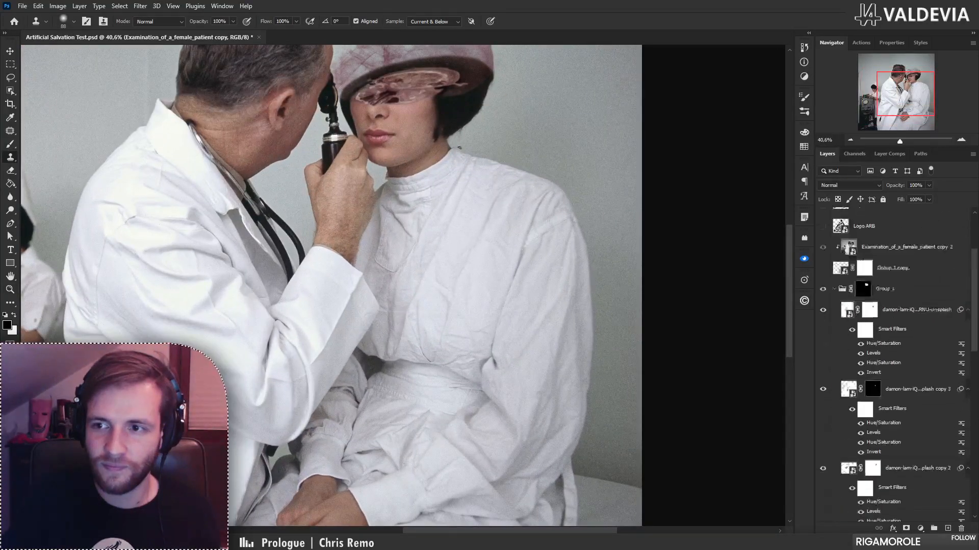
pyautogui.click(892, 221)
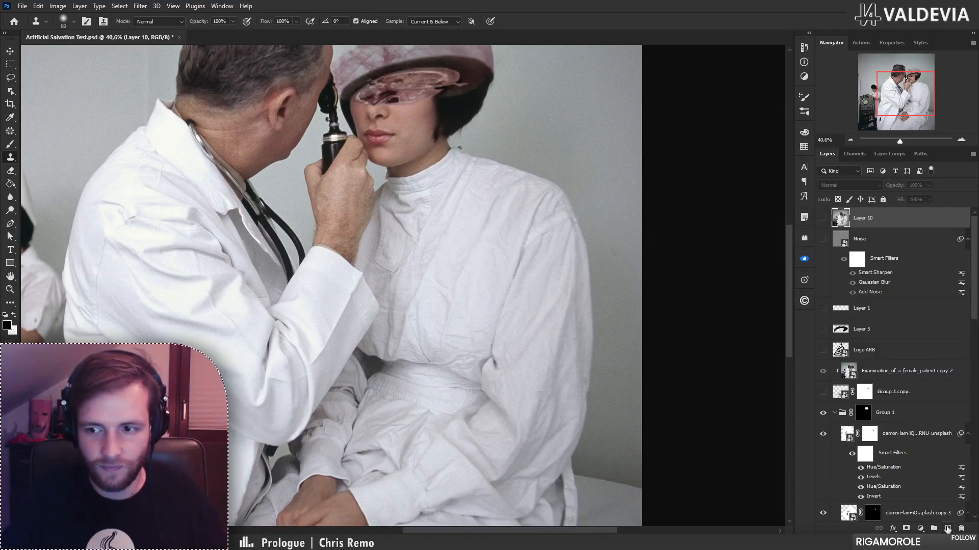
pyautogui.hotkey('ctrl', 'alt', 'shift', 'e')
pyautogui.hotkey('ctrl', 'shift', 'u')
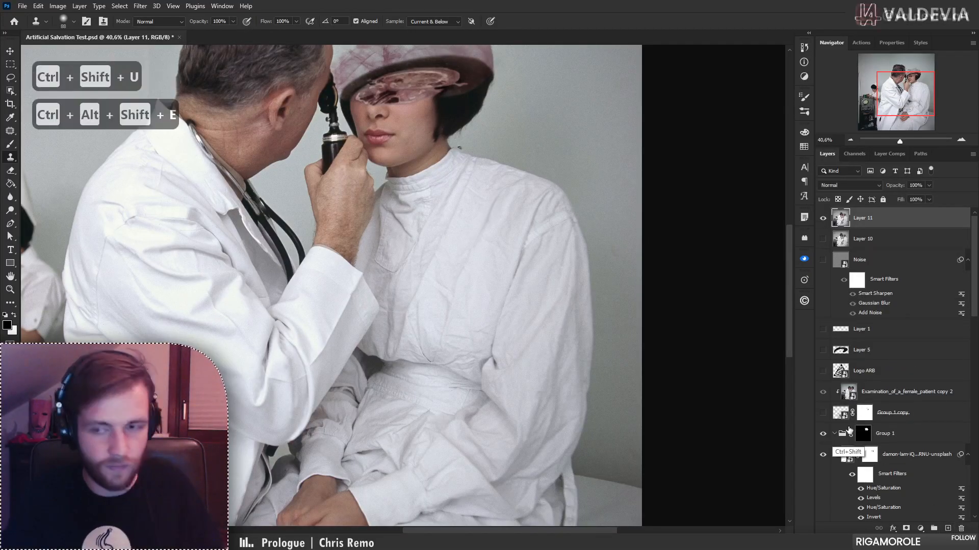
# - Try a Gaussian Blur with a radius of 3.4 pixels on the grayscale merged layer and undo it
pyautogui.hotkey('ctrl', 'shift', 'g')
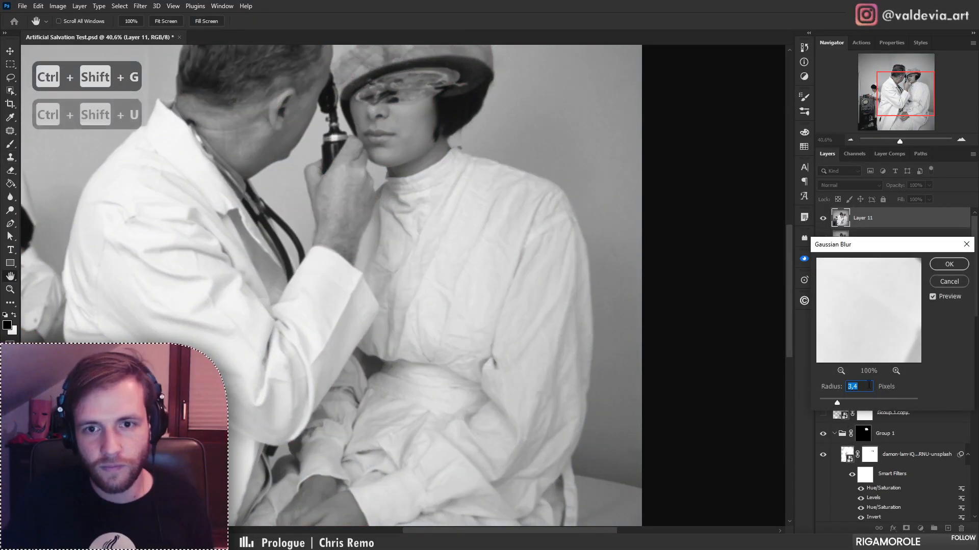
pyautogui.click(949, 265)
pyautogui.press('s')
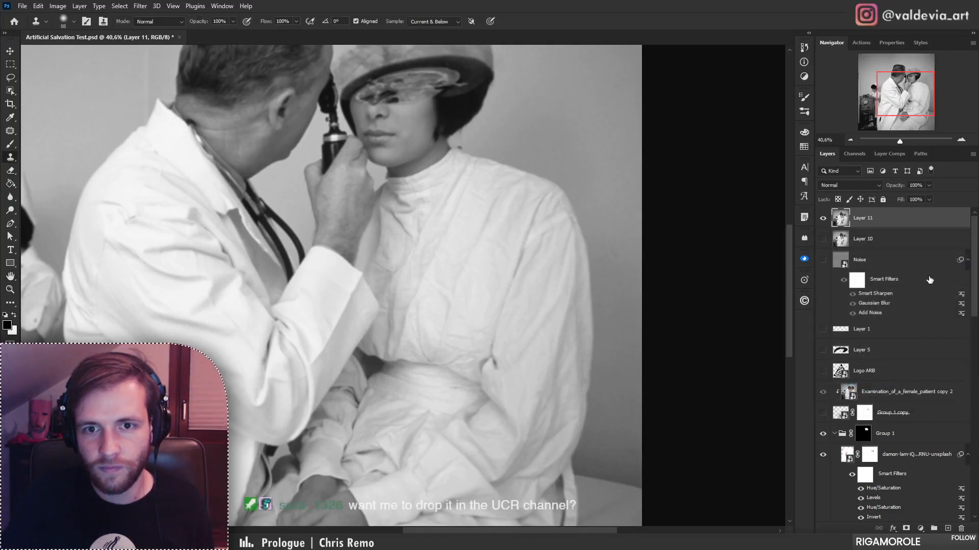
pyautogui.hotkey('ctrl', 'z')
# - Apply a slightly weaker Gaussian Blur to the grayscale merged layer and check the gown's folds up close
pyautogui.hotkey('ctrl', 'shift', 'g')
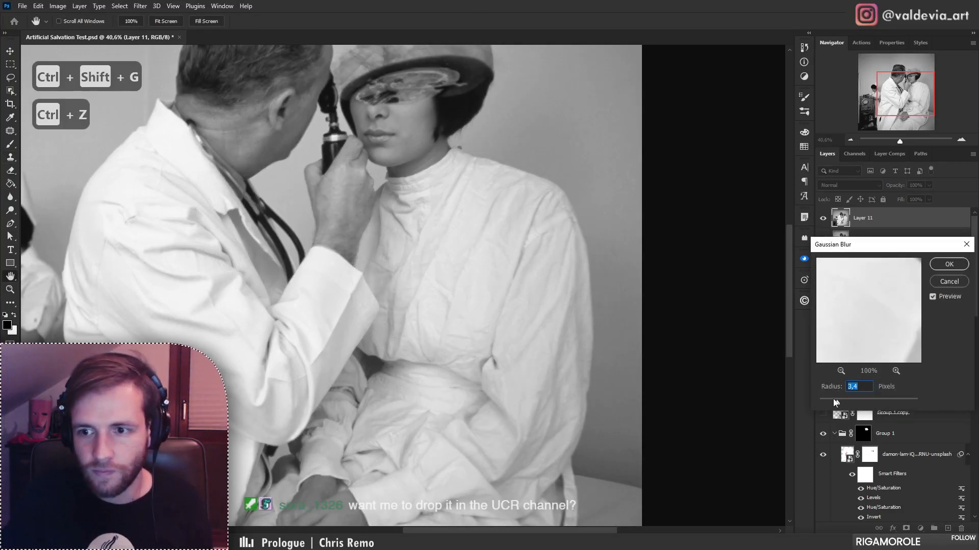
pyautogui.click(941, 267)
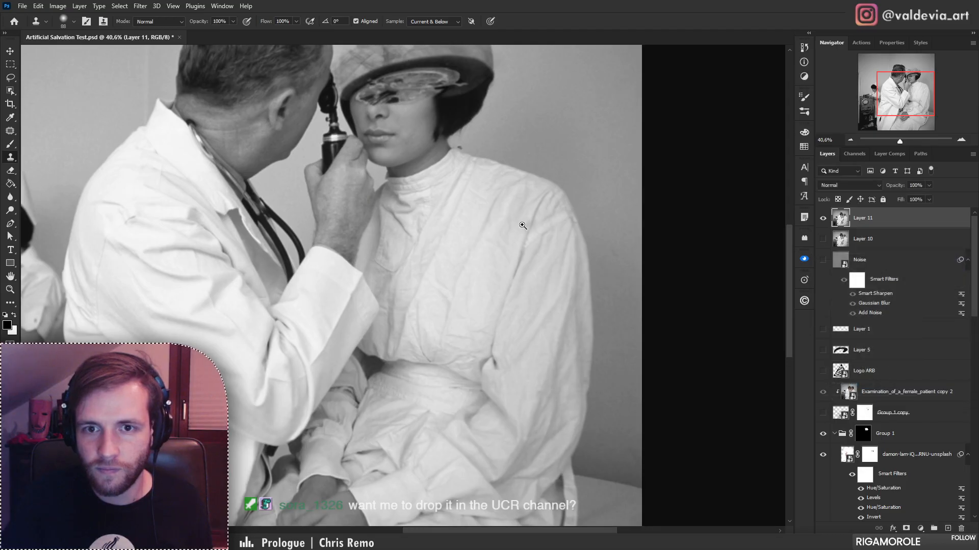
pyautogui.moveTo(524, 226); pyautogui.dragTo(566, 223)
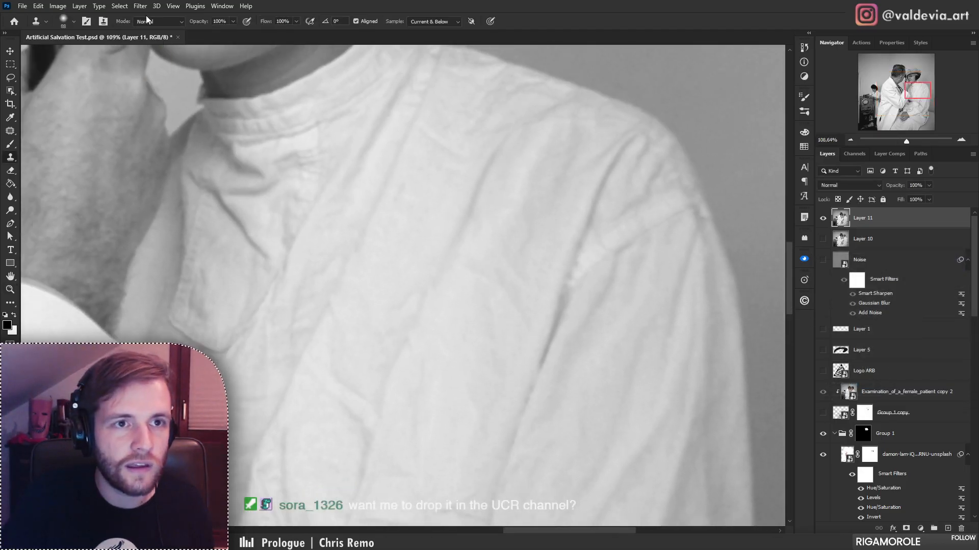
# - Open Smart Sharpen for the blurred layer and test amount 348%, radius 3.3 px and noise reduction 44% against the original
pyautogui.click(144, 7)
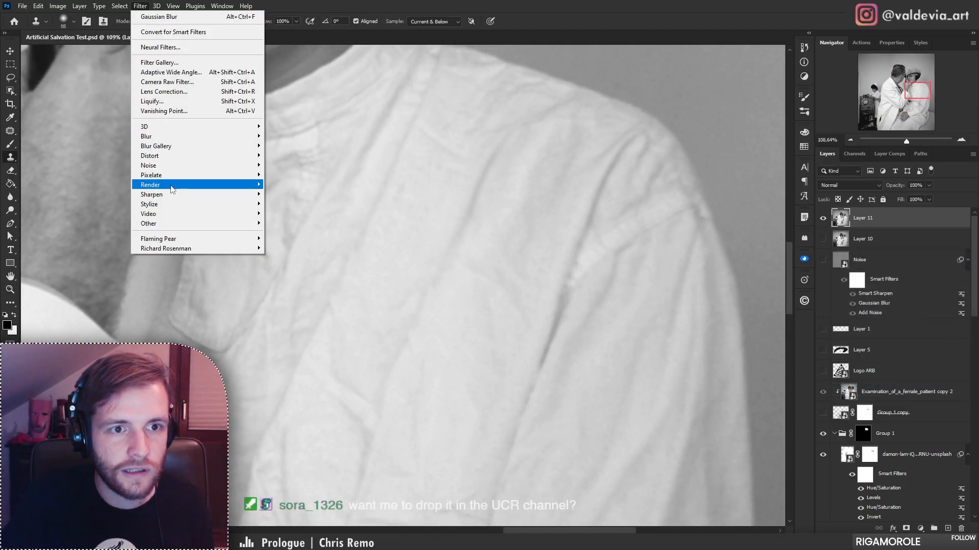
pyautogui.moveTo(187, 194)
pyautogui.click(295, 233)
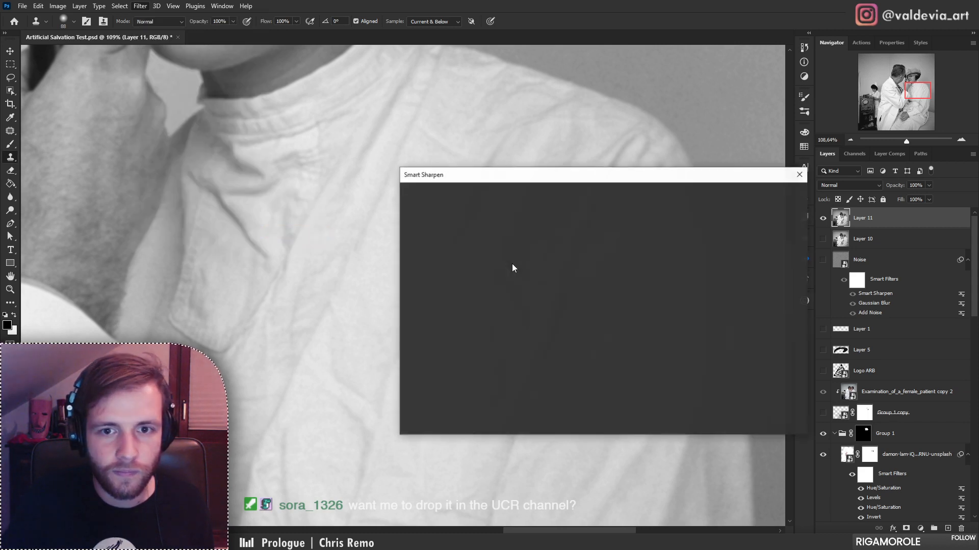
pyautogui.moveTo(524, 172); pyautogui.dragTo(694, 191)
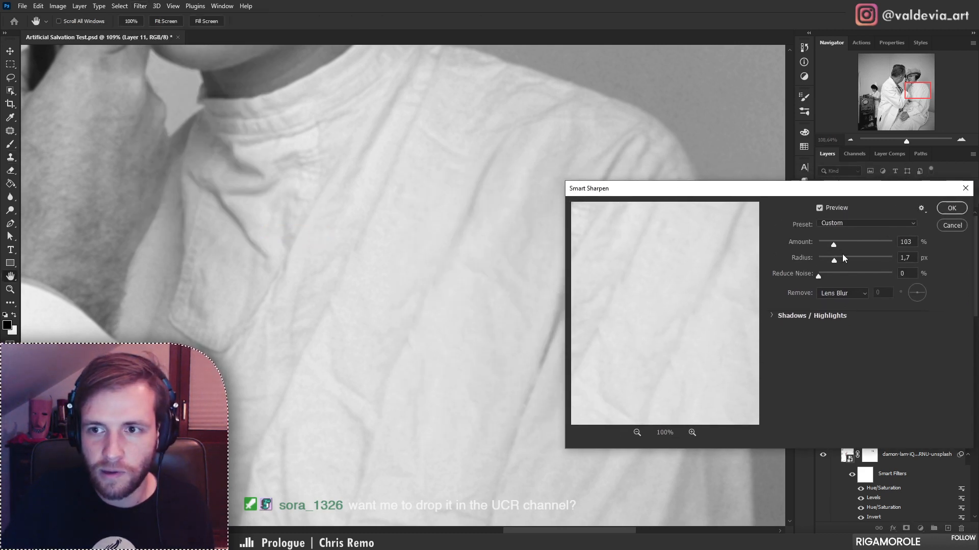
pyautogui.click(851, 275)
pyautogui.click(856, 244)
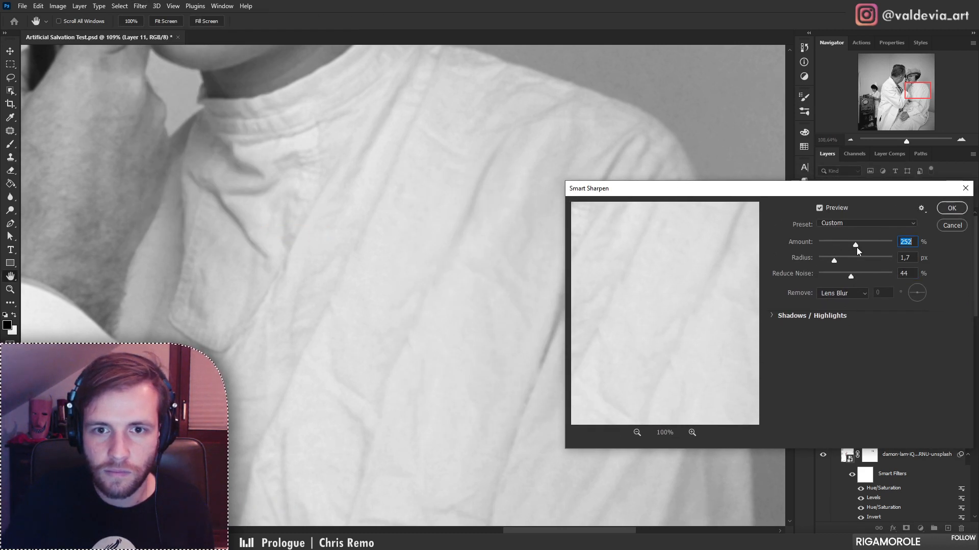
pyautogui.moveTo(856, 247); pyautogui.dragTo(870, 247)
pyautogui.click(842, 258)
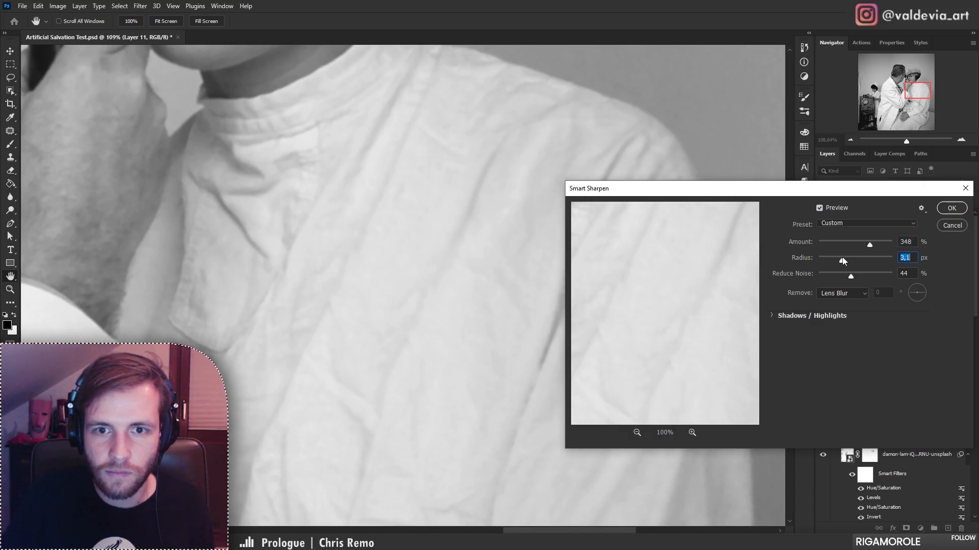
pyautogui.moveTo(855, 258); pyautogui.dragTo(844, 263)
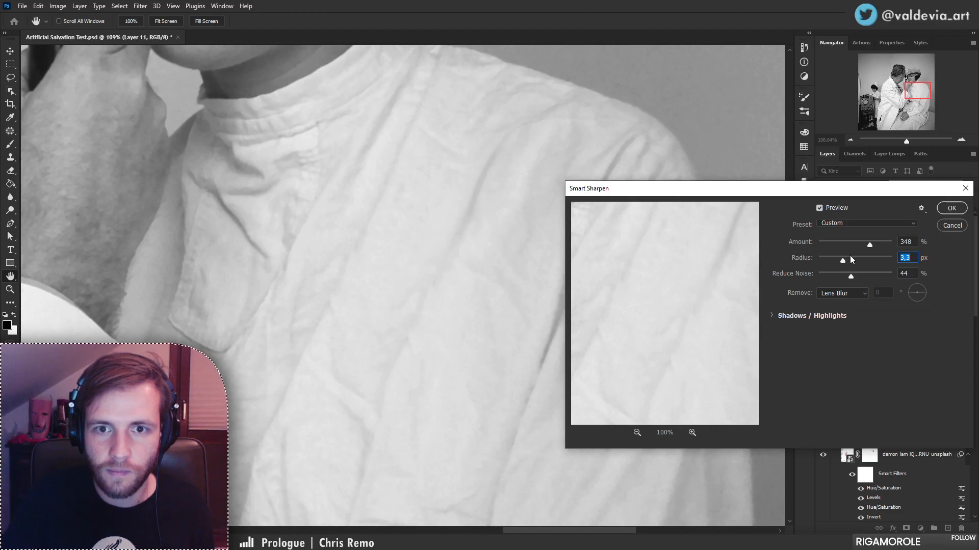
pyautogui.click(820, 208)
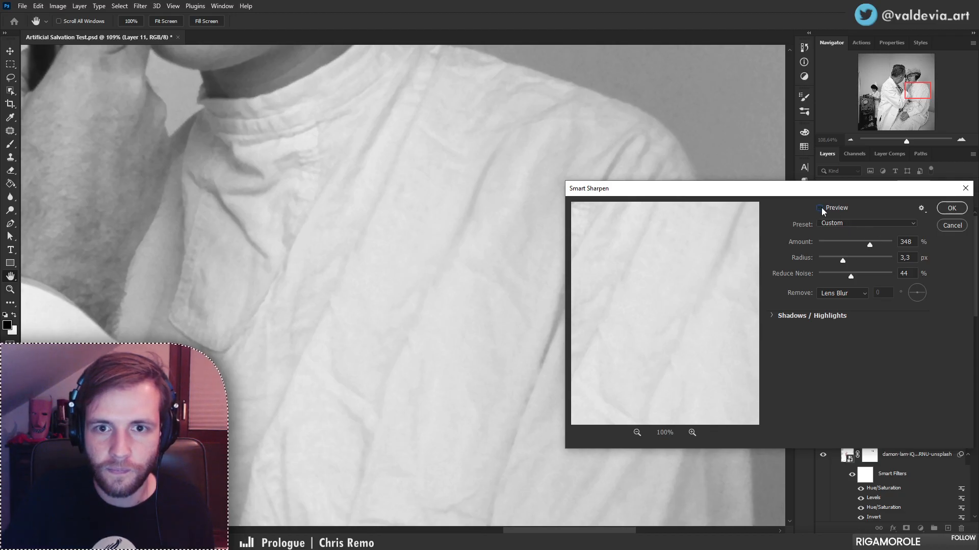
pyautogui.click(820, 208)
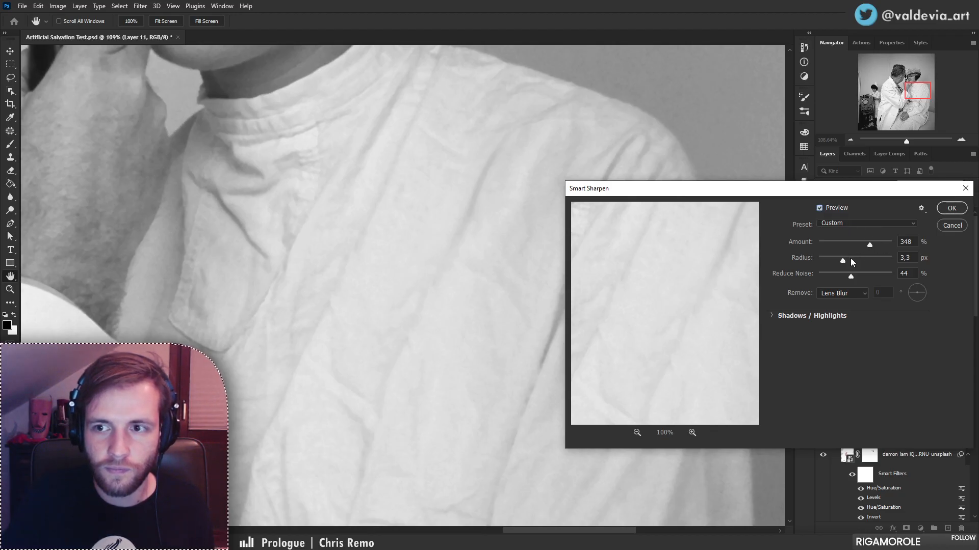
# - Apply Smart Sharpen to the blurred grayscale layer with amount 79%, radius 14 px and noise reduction 88%
pyautogui.click(864, 259)
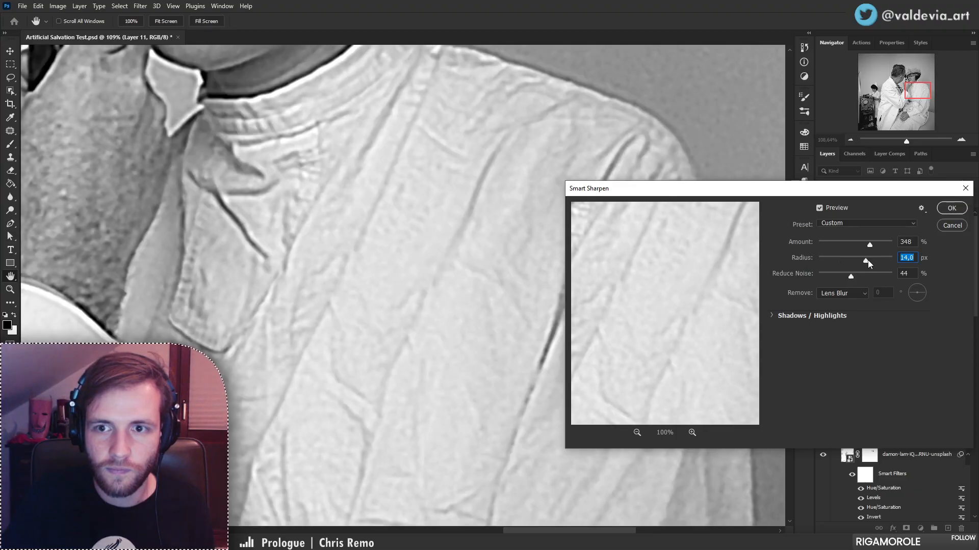
pyautogui.click(853, 244)
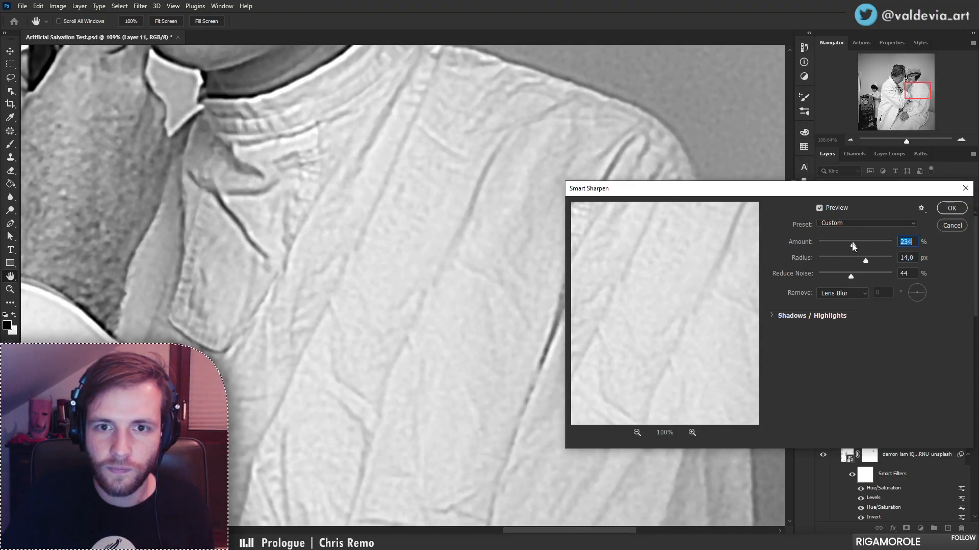
pyautogui.moveTo(854, 246); pyautogui.dragTo(884, 277)
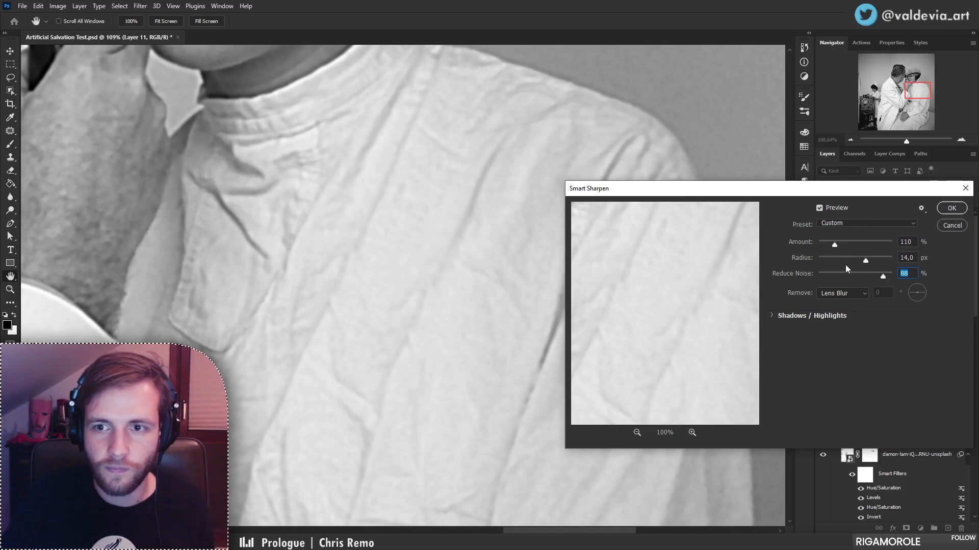
pyautogui.click(831, 248)
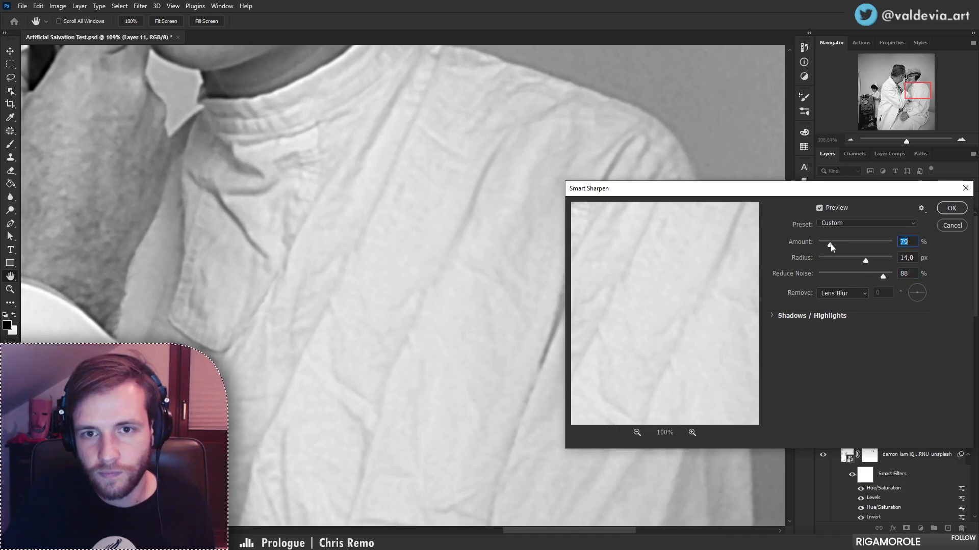
pyautogui.click(942, 209)
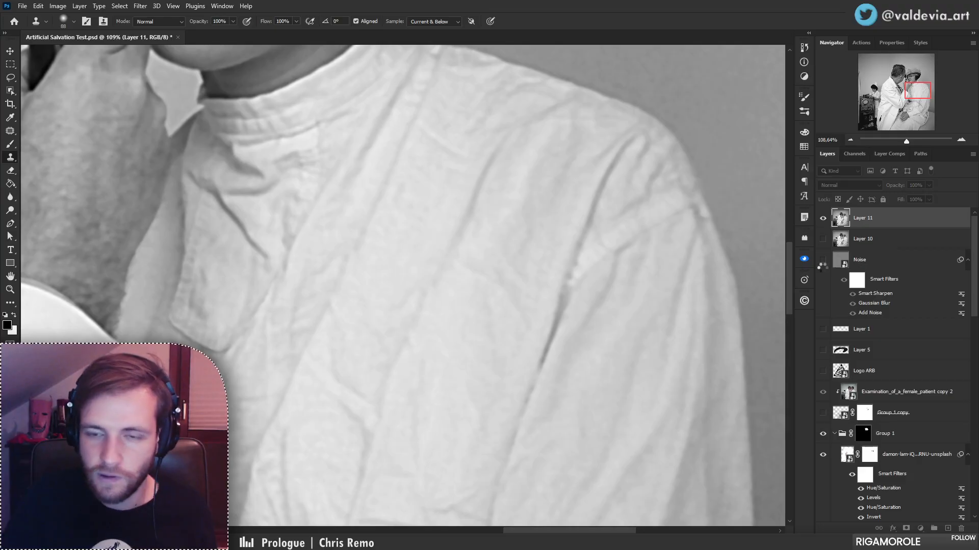
# - Save the document with the sharpened grayscale layer visible on top, and hide that layer
pyautogui.hotkey('ctrl', 's')
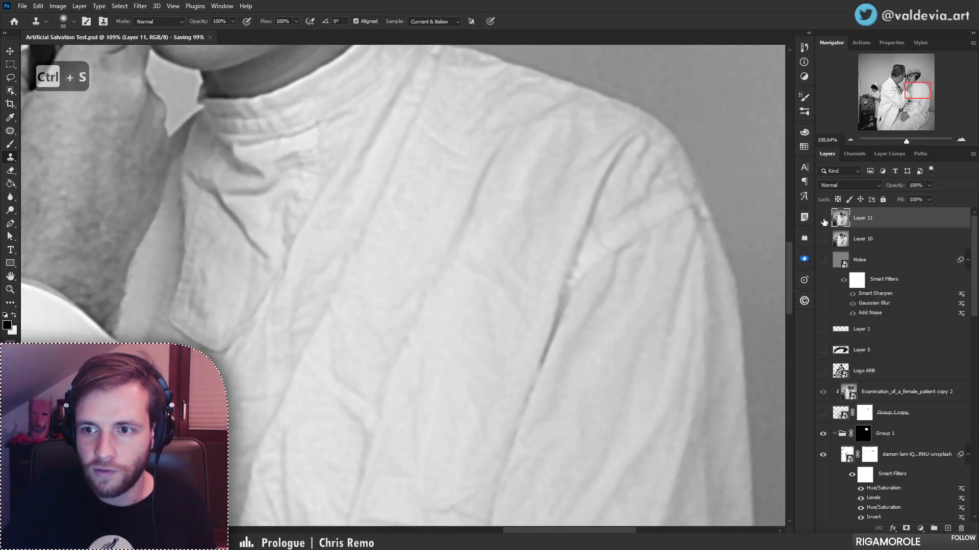
pyautogui.click(823, 219)
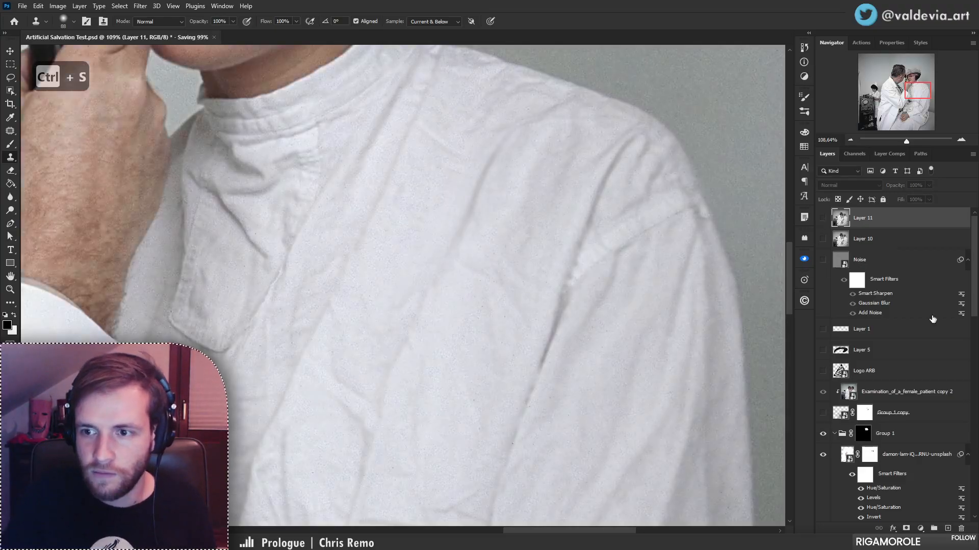
# - Show the Logo ARB layer and apply a Displace filter at 25 horizontal and 25 vertical scale using Artificial Salvation Test.psd as the map
pyautogui.click(823, 370)
pyautogui.click(908, 371)
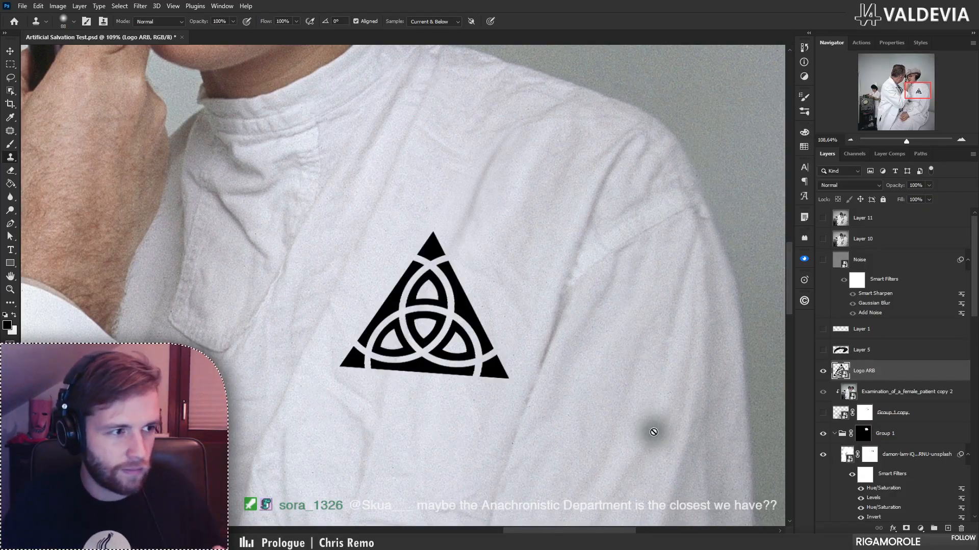
pyautogui.click(141, 7)
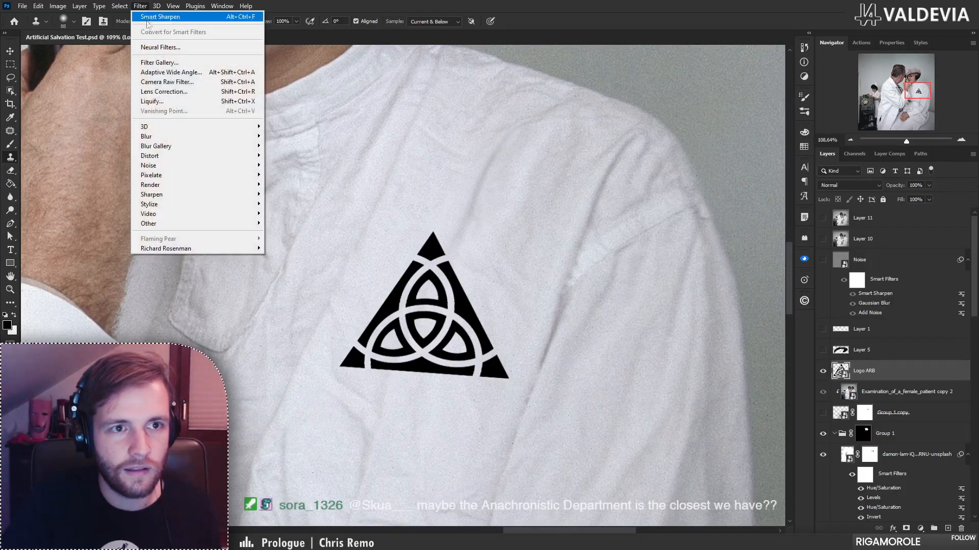
pyautogui.moveTo(181, 143)
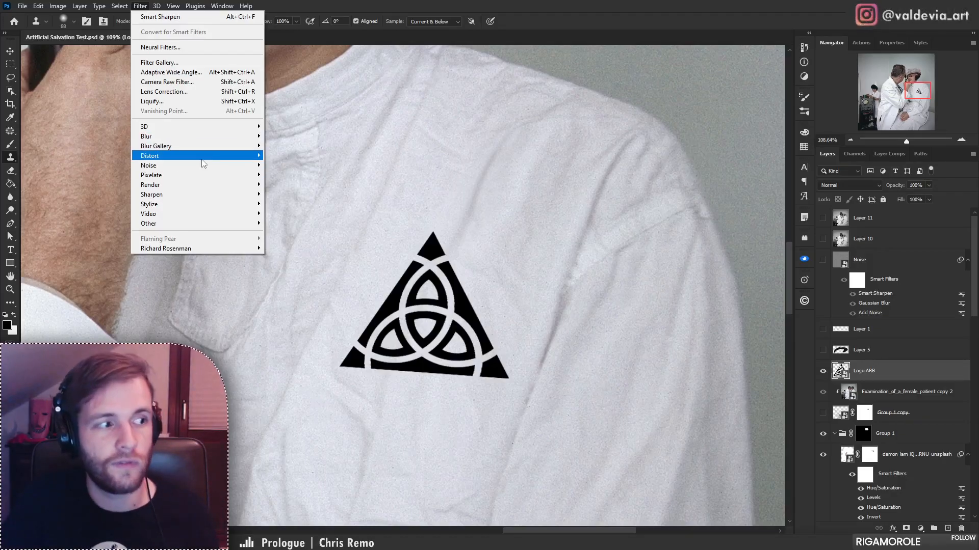
pyautogui.moveTo(201, 160)
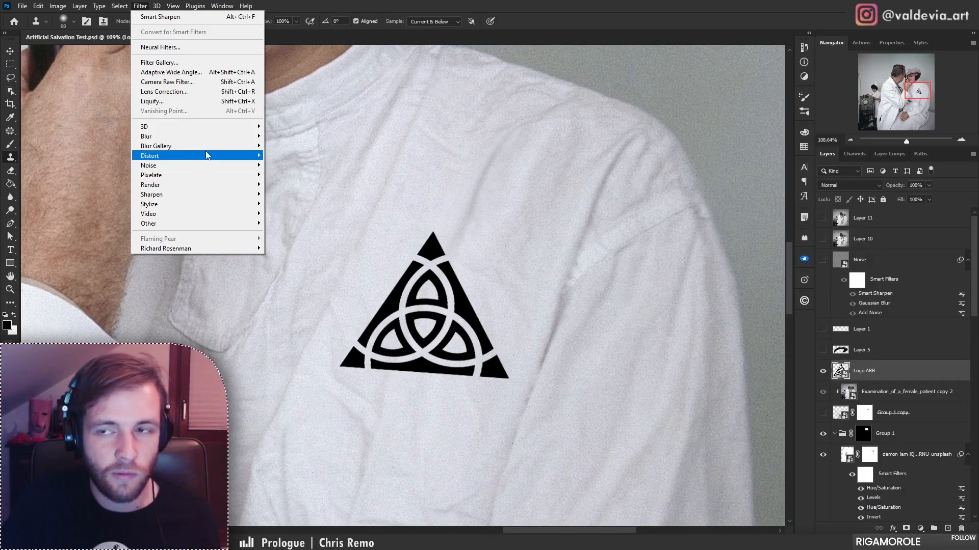
pyautogui.moveTo(206, 155)
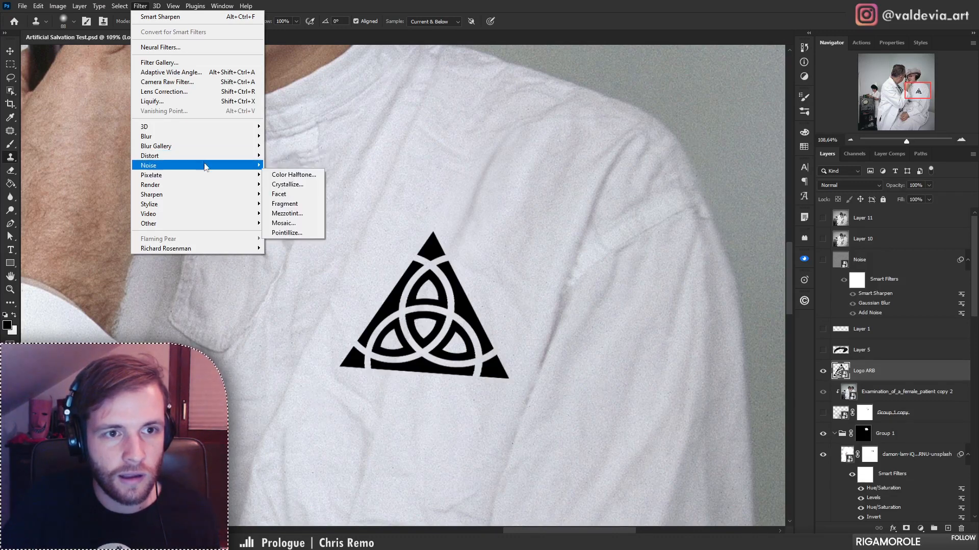
pyautogui.click(275, 155)
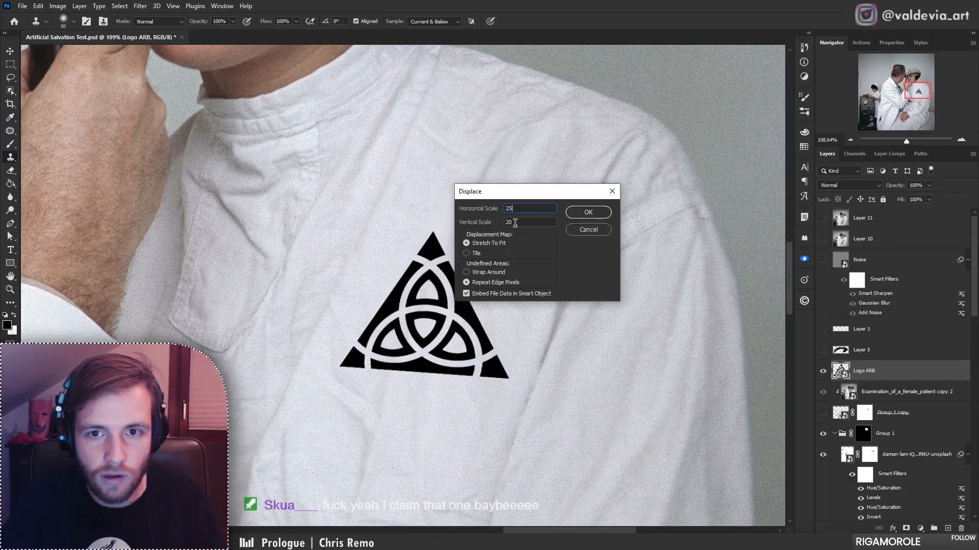
pyautogui.click(587, 212)
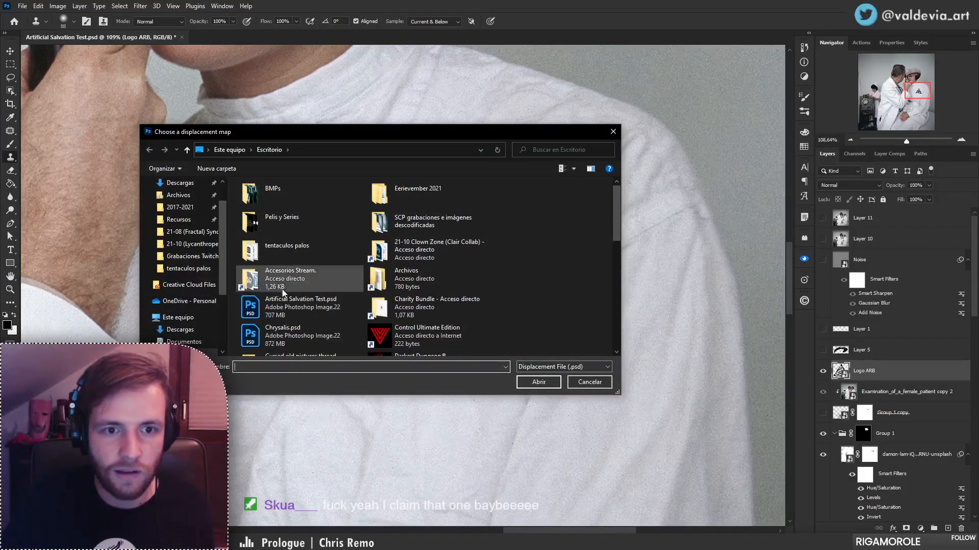
pyautogui.doubleClick(294, 309)
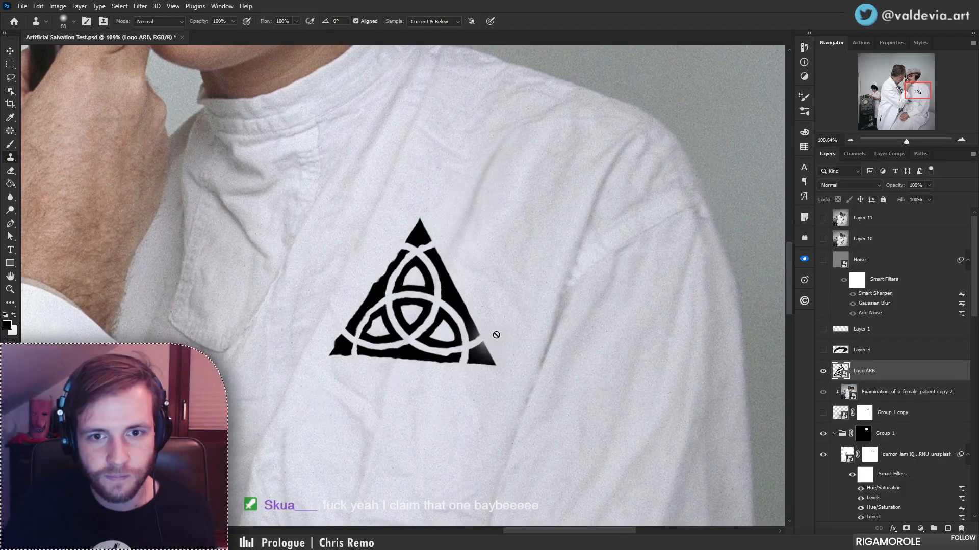
# - Set the Logo ARB layer's blend mode to Overlay
pyautogui.press('z')
pyautogui.hotkey('ctrl', '0')
pyautogui.moveTo(445, 291)
pyautogui.mouseDown()
pyautogui.moveTo(617, 286)
pyautogui.moveTo(507, 283)
pyautogui.moveTo(498, 280)
pyautogui.moveTo(499, 263)
pyautogui.moveTo(474, 263)
pyautogui.mouseUp()
pyautogui.press('z')
pyautogui.click(850, 185)
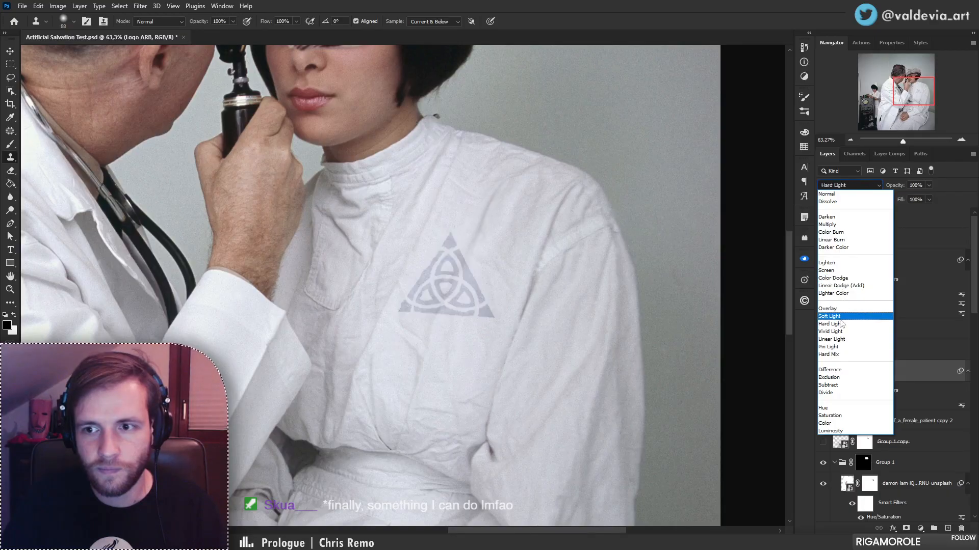
pyautogui.click(837, 311)
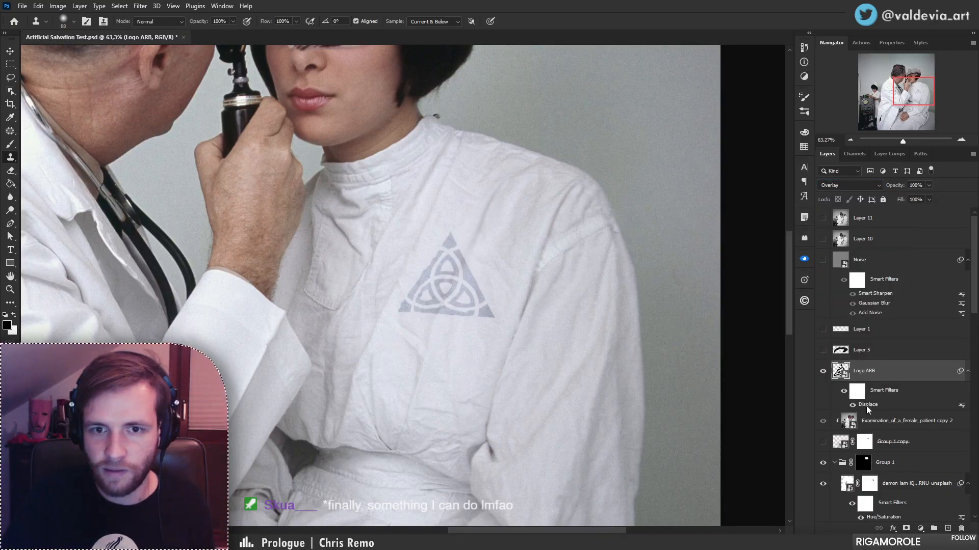
# - Set the logo's Displace filter to 15 horizontal and 15 vertical scale, with Artificial Salvation Test.psd as the map
pyautogui.doubleClick(867, 404)
pyautogui.write('15')
pyautogui.press('Tab')
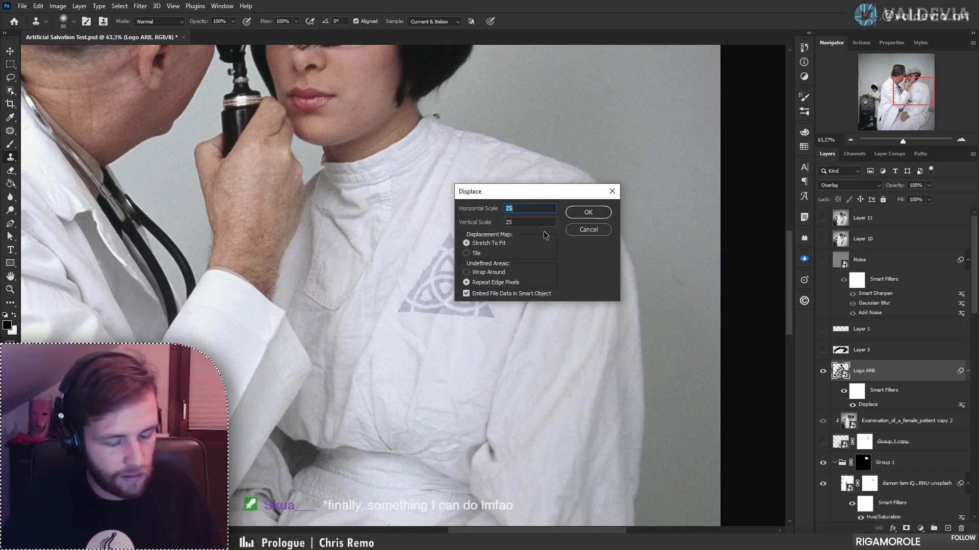
pyautogui.write('1')
pyautogui.click(588, 213)
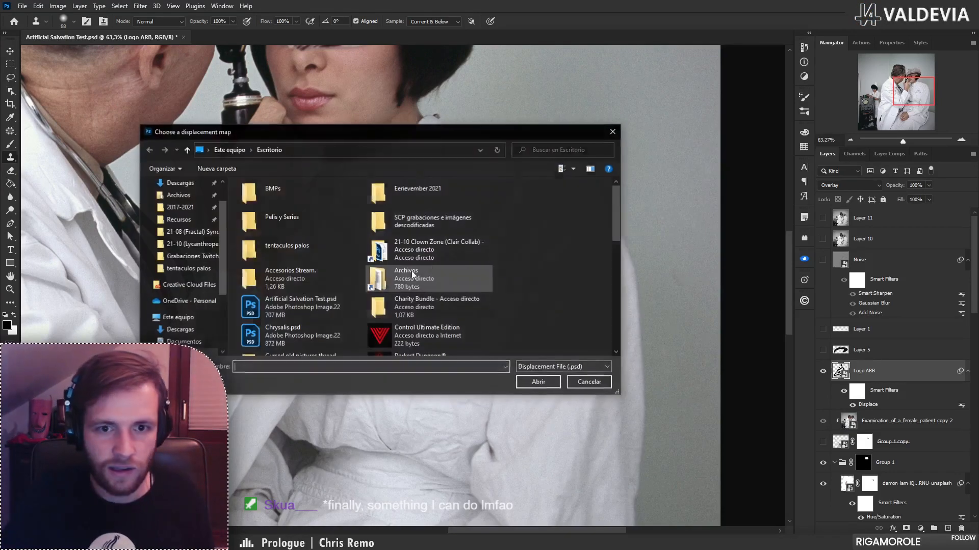
pyautogui.doubleClick(323, 309)
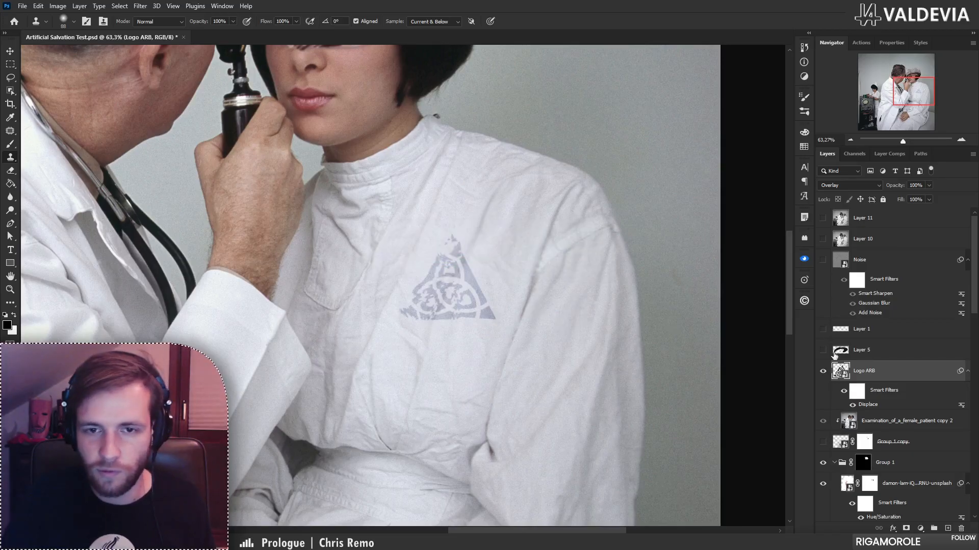
# - Reopen the logo's Displace filter and reapply it with Artificial Salvation Test.psd as the map
pyautogui.doubleClick(861, 406)
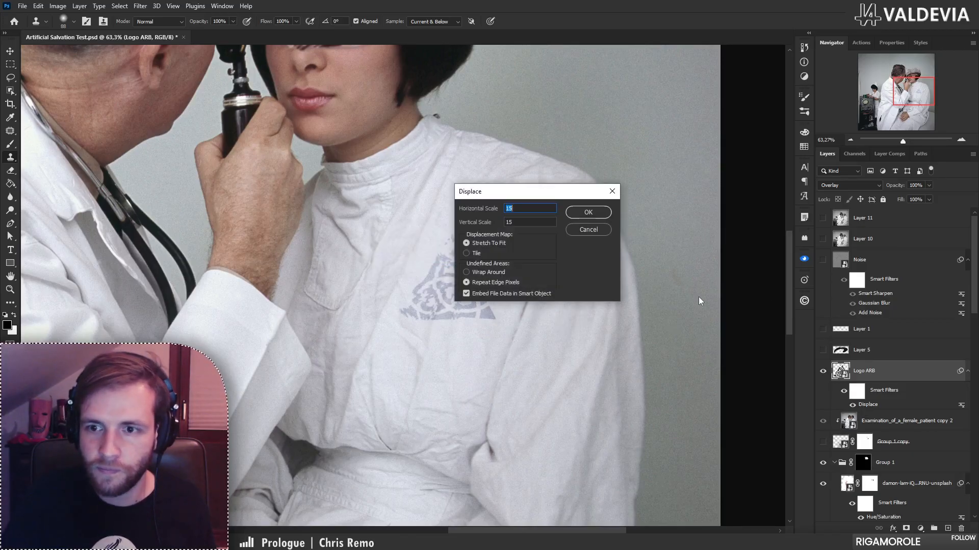
pyautogui.click(587, 213)
pyautogui.doubleClick(296, 310)
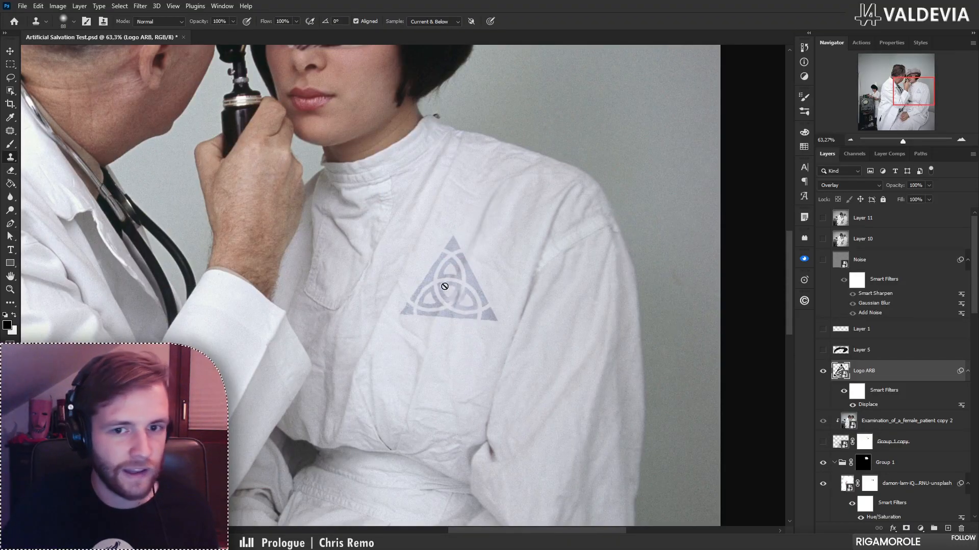
# - Duplicate the Overlay logo layer and set the original Logo ARB layer to Normal blending at 20% opacity
pyautogui.hotkey('ctrl', 'space')
pyautogui.moveTo(446, 283)
pyautogui.mouseDown()
pyautogui.moveTo(488, 283)
pyautogui.moveTo(447, 274)
pyautogui.moveTo(463, 280)
pyautogui.mouseUp()
pyautogui.hotkey('ctrl', 'j')
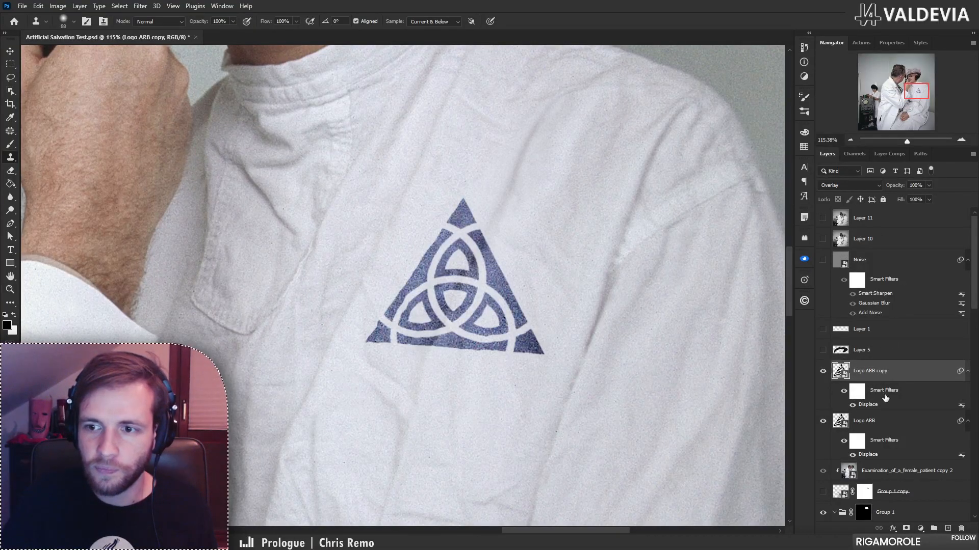
pyautogui.click(886, 426)
pyautogui.click(833, 188)
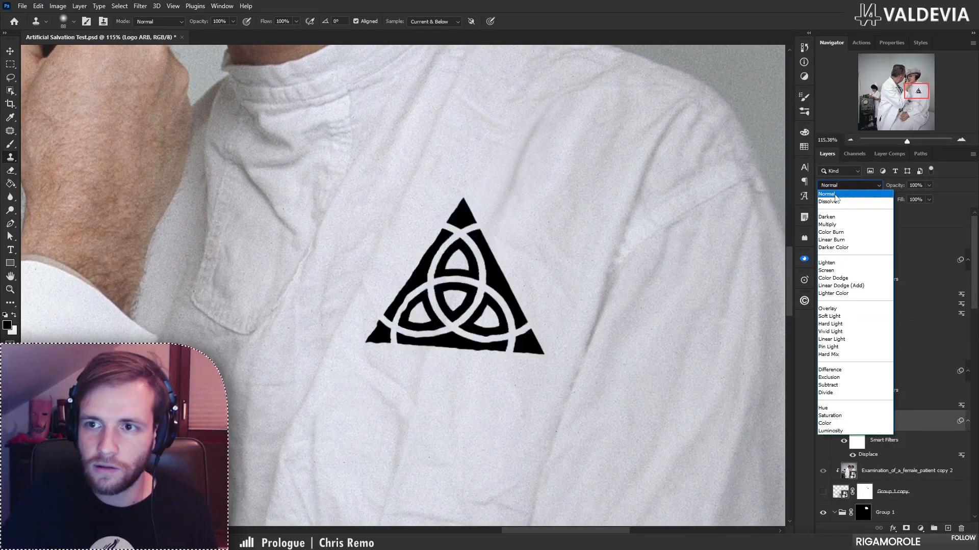
pyautogui.click(840, 194)
pyautogui.moveTo(878, 189); pyautogui.dragTo(907, 189)
# - Apply a 2.2 px Gaussian Blur to the Logo ARB layer, and blur its Overlay copy as well
pyautogui.hotkey('ctrl', 'shift', 'g')
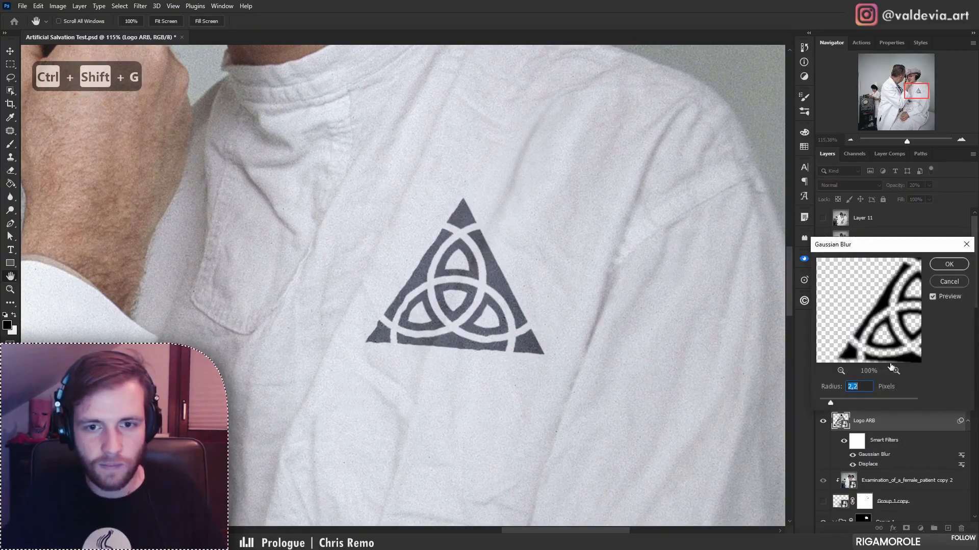
pyautogui.click(949, 265)
pyautogui.click(890, 371)
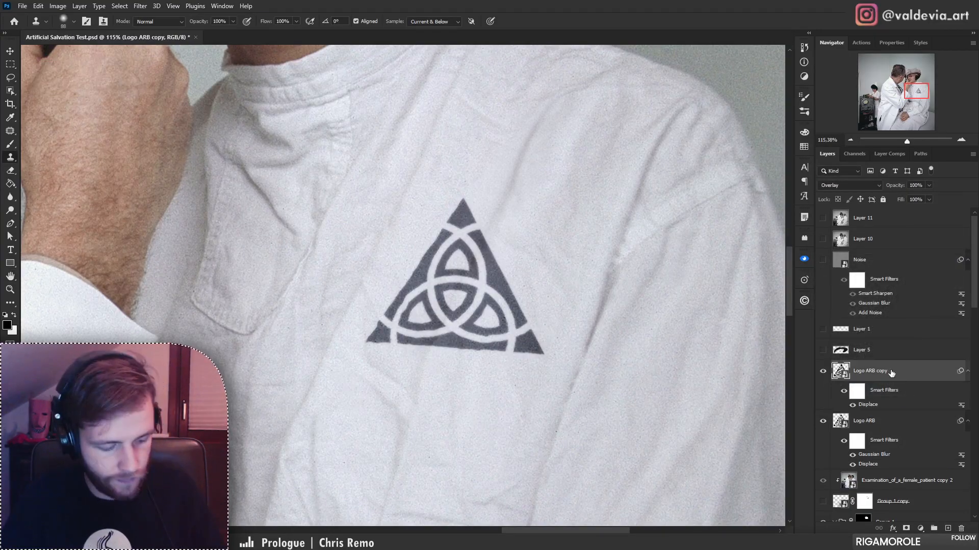
pyautogui.hotkey('ctrl', 'shift', 'g')
pyautogui.click(932, 265)
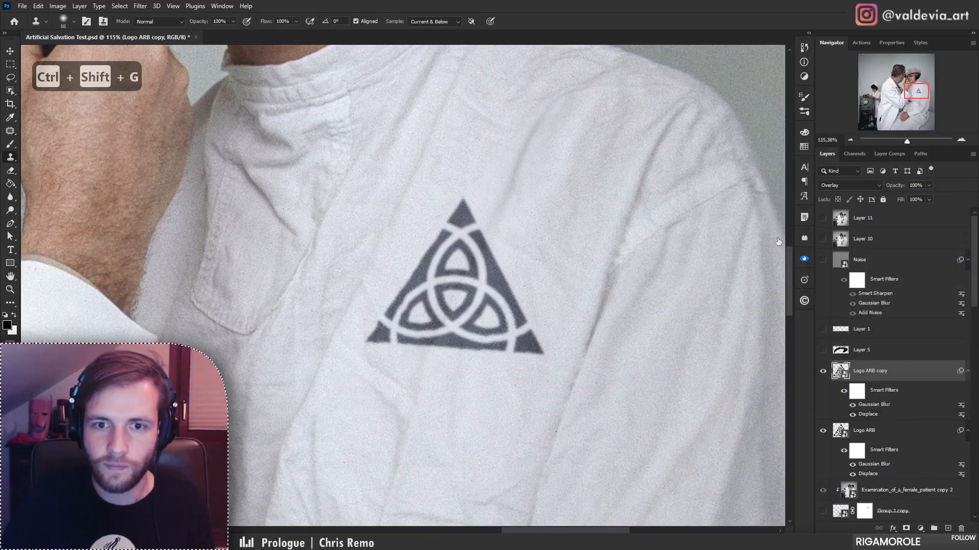
# - Check the logo against the whole image and place the white Firma signature as a new layer over the oscilloscope
pyautogui.moveTo(507, 271); pyautogui.dragTo(417, 266)
pyautogui.moveTo(471, 244); pyautogui.dragTo(491, 245)
pyautogui.moveTo(539, 265); pyautogui.dragTo(580, 263)
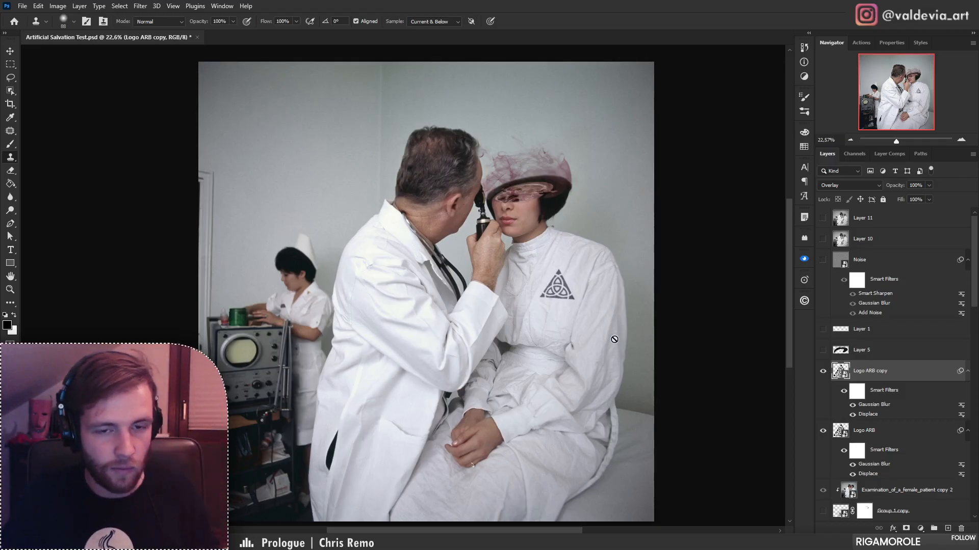
pyautogui.moveTo(229, 368); pyautogui.dragTo(318, 340)
pyautogui.scroll(-5, 433, 270)
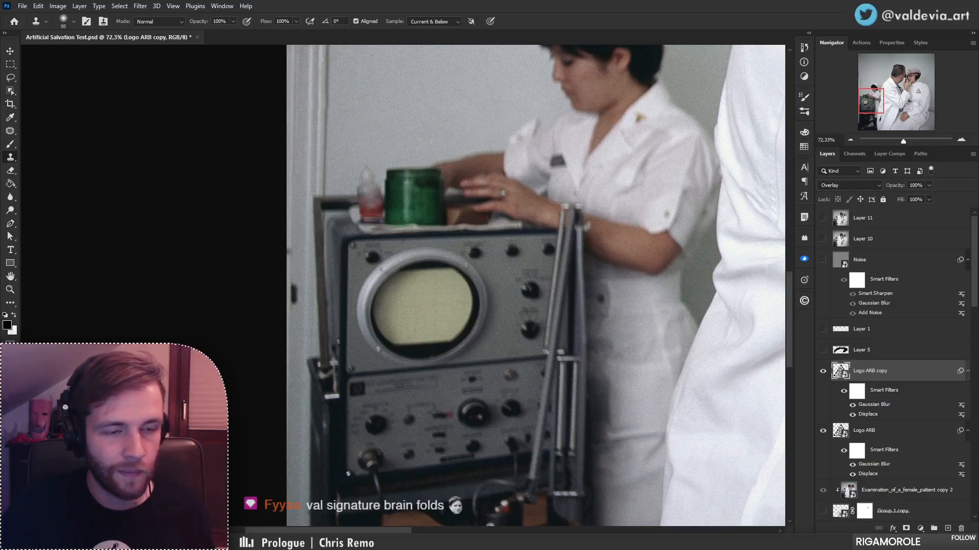
pyautogui.moveTo(225, 249); pyautogui.dragTo(419, 330)
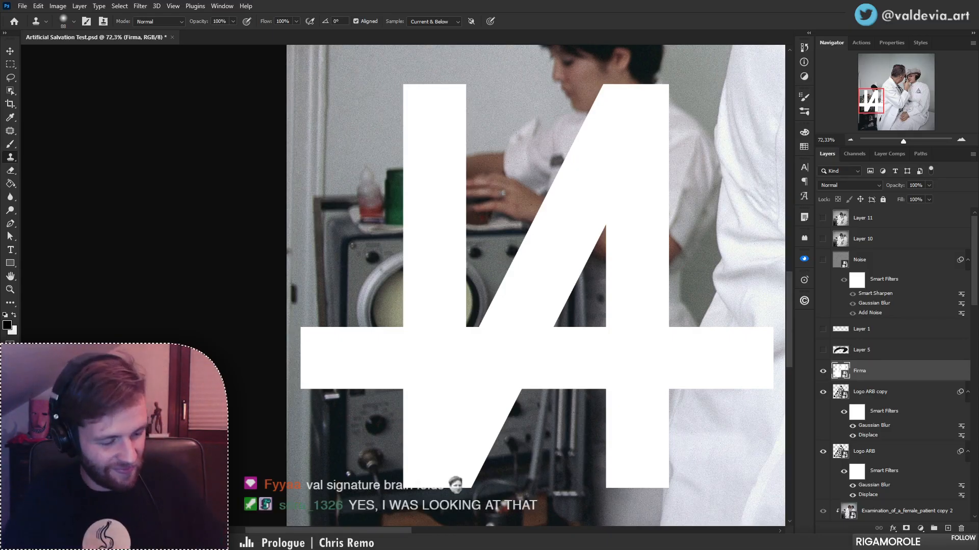
# - Scale the Firma signature down to fit inside the oscilloscope's screen, matching its tilt, and invert it to black
pyautogui.hotkey('ctrl', 'i')
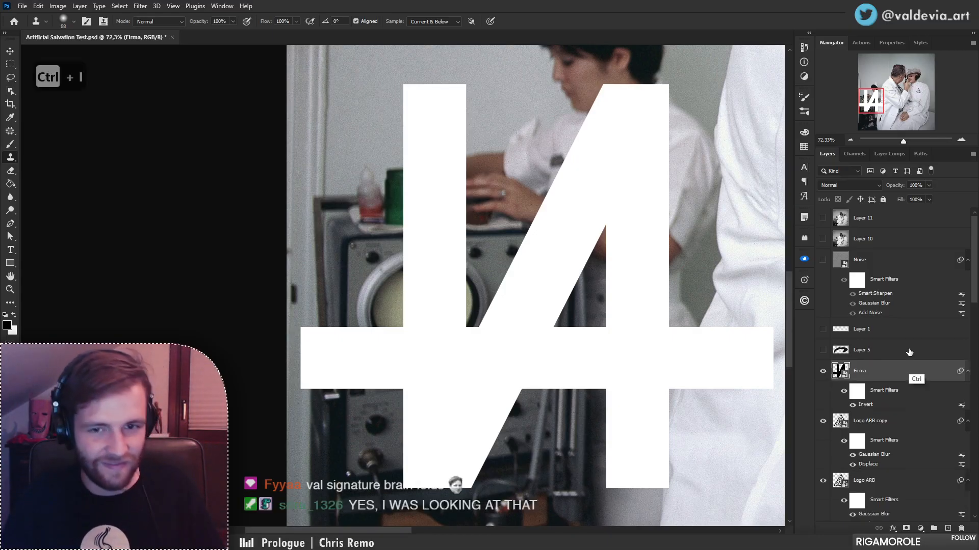
pyautogui.hotkey('ctrl', 't')
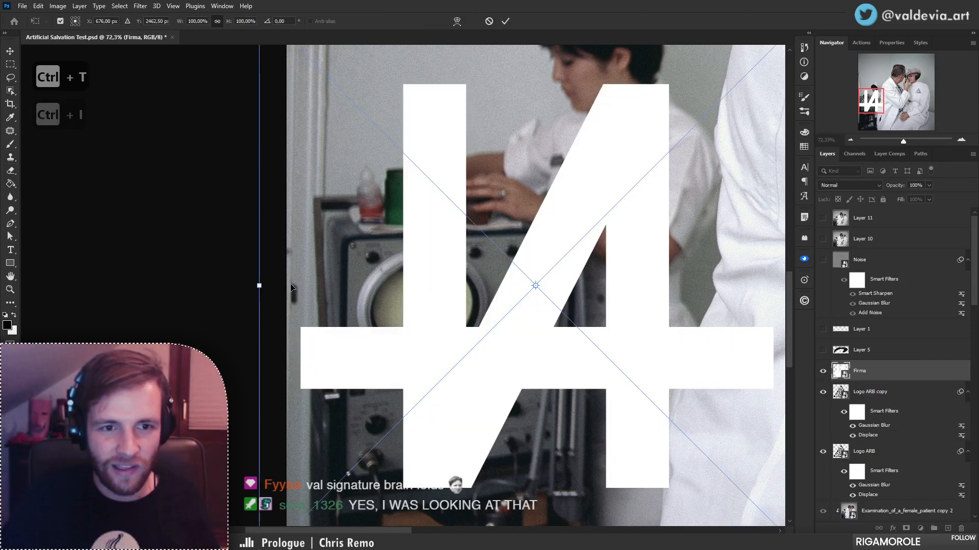
pyautogui.moveTo(259, 285); pyautogui.dragTo(458, 307)
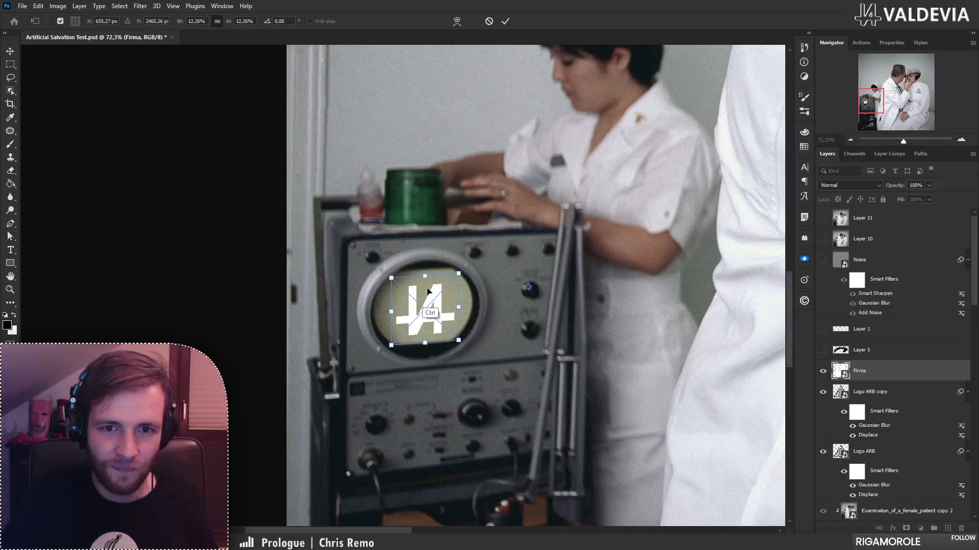
pyautogui.moveTo(391, 278)
pyautogui.mouseDown()
pyautogui.moveTo(379, 285)
pyautogui.moveTo(385, 271)
pyautogui.mouseUp()
pyautogui.click(508, 21)
pyautogui.hotkey('ctrl', 'i')
pyautogui.press('s')
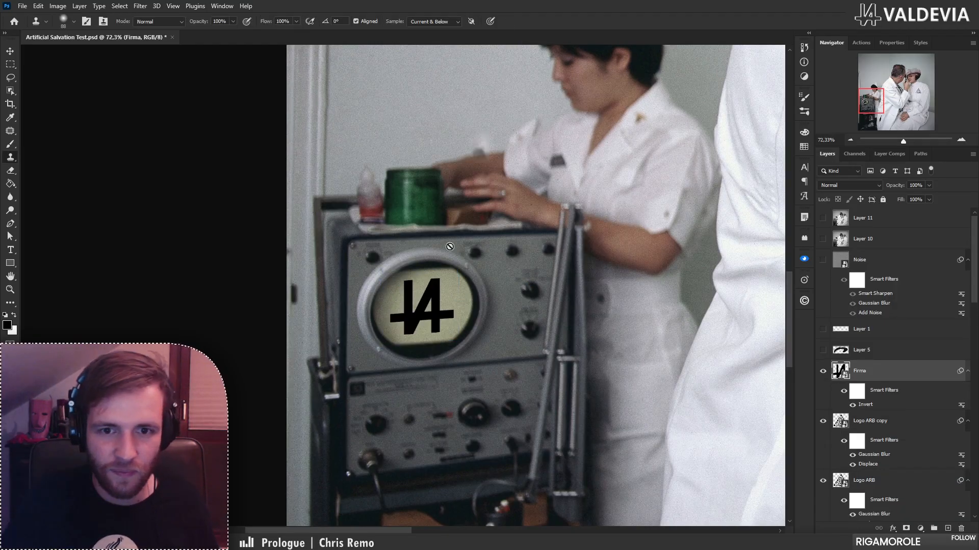
# - Apply a 2.2 px Gaussian Blur to the Firma signature layer
pyautogui.moveTo(433, 318); pyautogui.dragTo(529, 312)
pyautogui.hotkey('ctrl', 'shift', 'g')
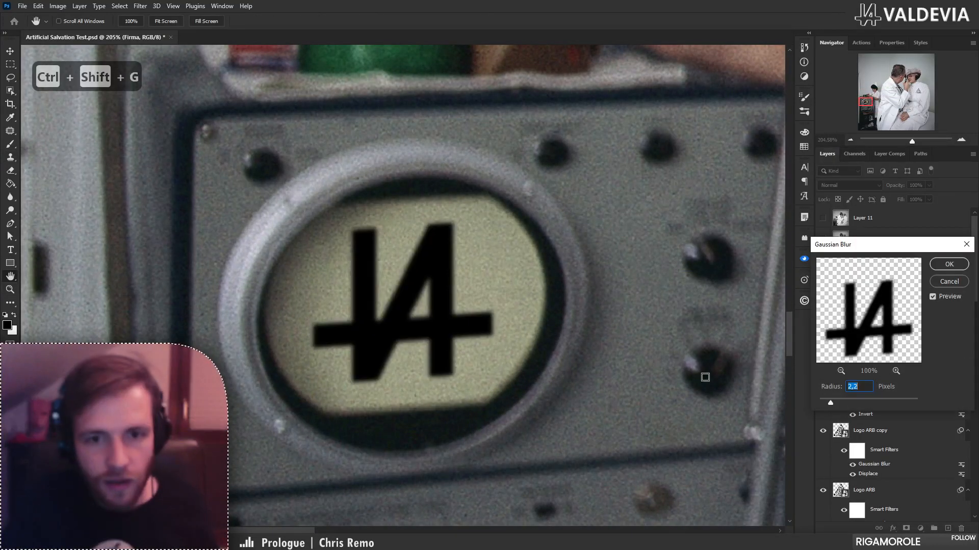
pyautogui.click(948, 265)
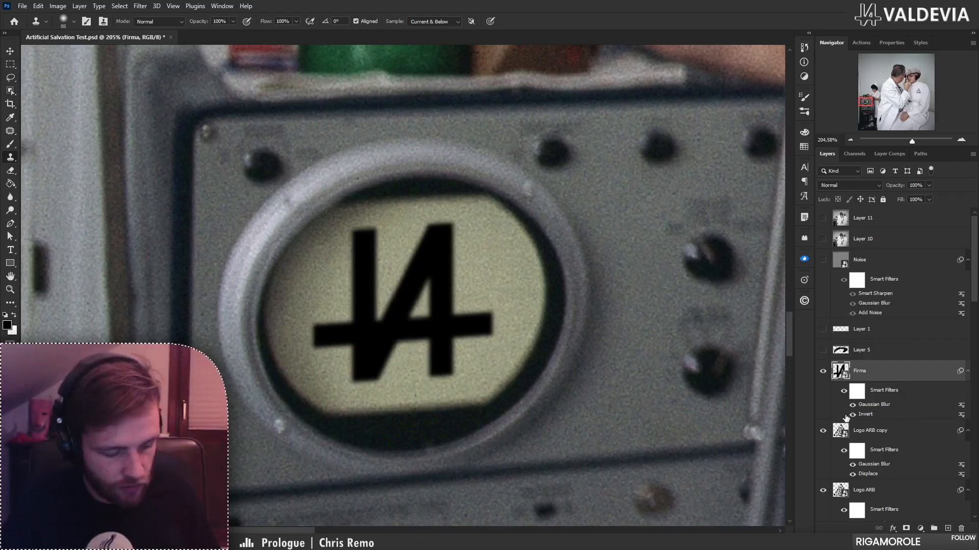
# - Add a Color Overlay to the Firma layer using the dark tone 0e140f sampled from the oscilloscope screen's lower black edge
pyautogui.doubleClick(924, 376)
pyautogui.click(586, 291)
pyautogui.click(594, 292)
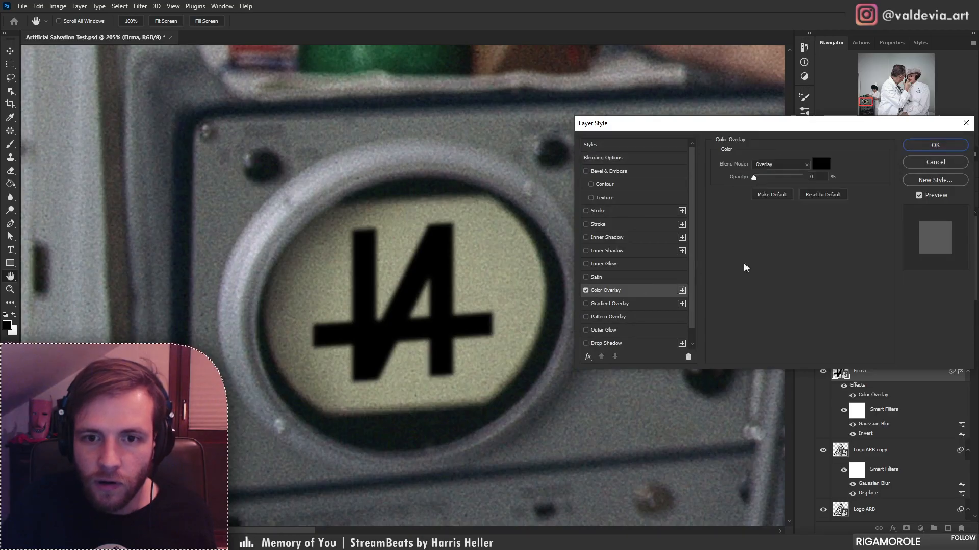
pyautogui.click(819, 166)
pyautogui.click(427, 193)
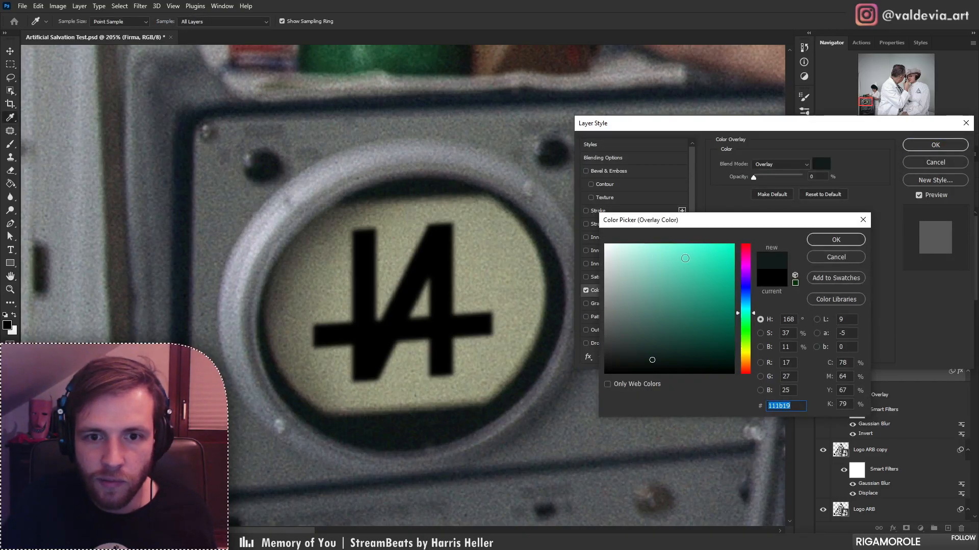
pyautogui.click(411, 424)
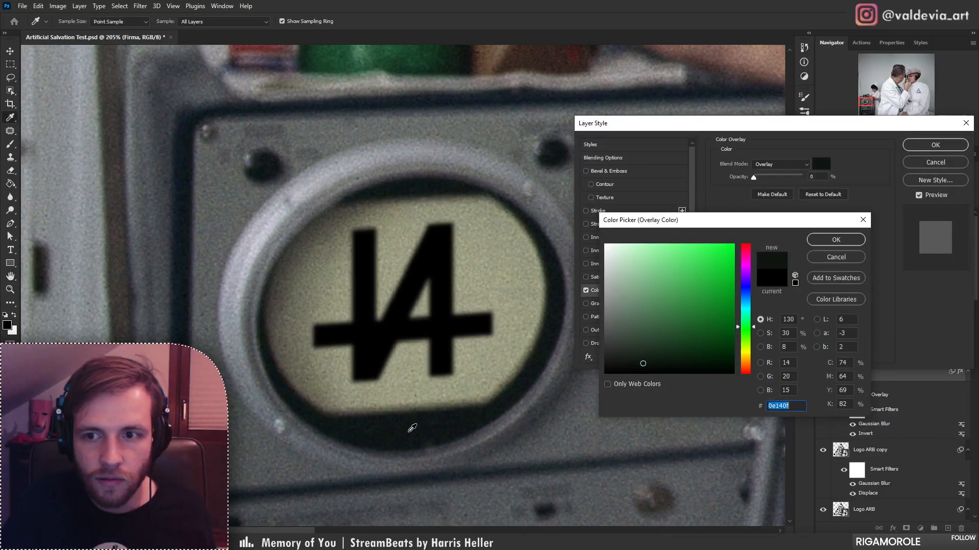
pyautogui.click(828, 242)
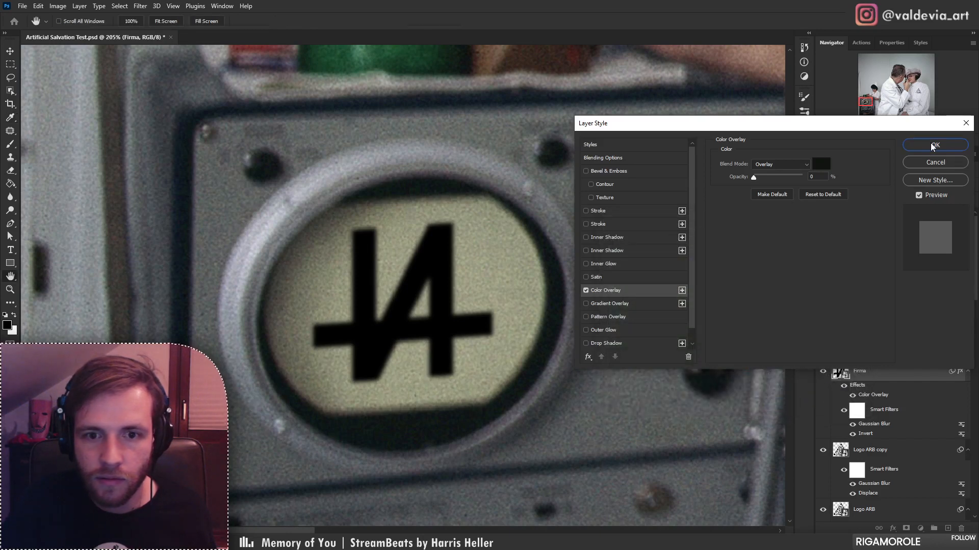
pyautogui.click(931, 143)
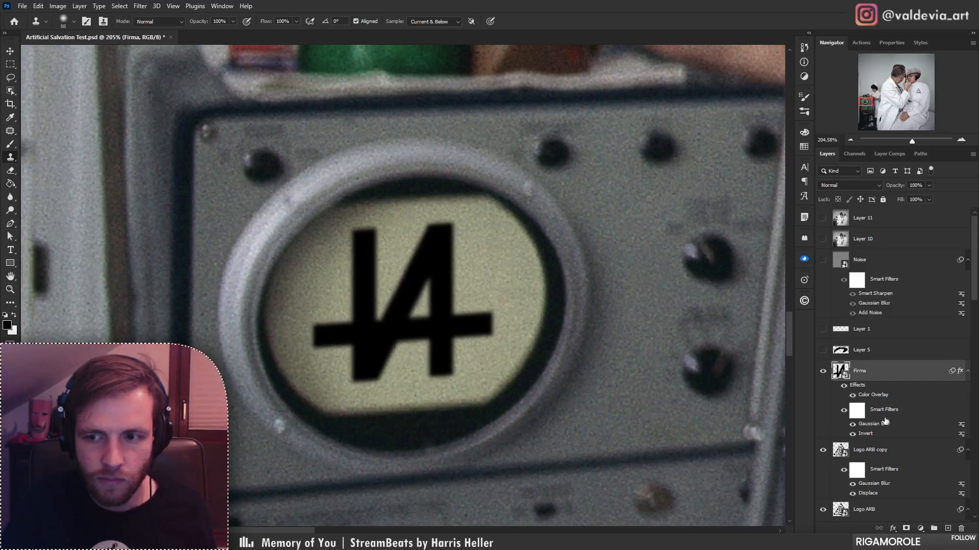
# - Create a new layer above Firma and clip it to the signature
pyautogui.click(948, 529)
pyautogui.keyDown('alt'); pyautogui.click(892, 377); pyautogui.keyUp('alt')
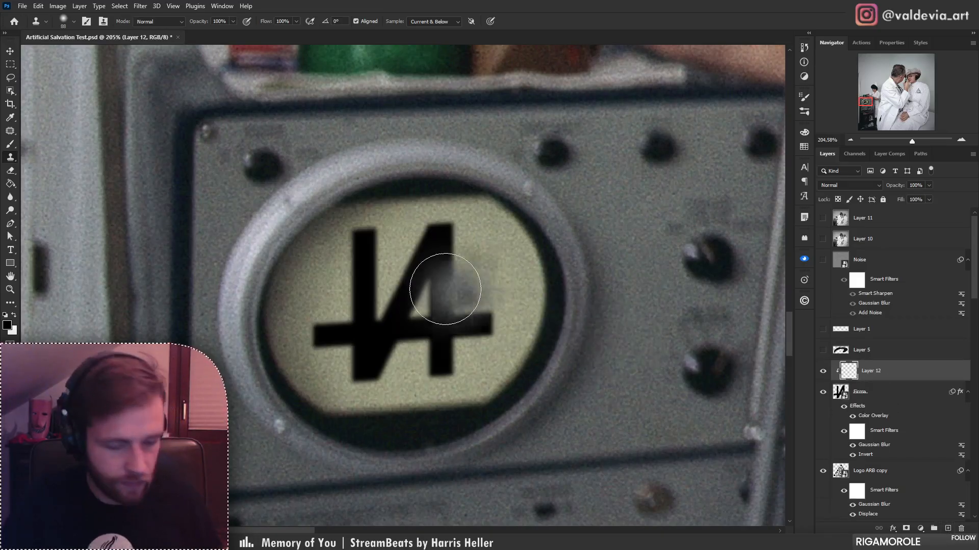
# - Fill the clipped layer above the Firma signature with the dark foreground colour using the Paint Bucket
pyautogui.press('b')
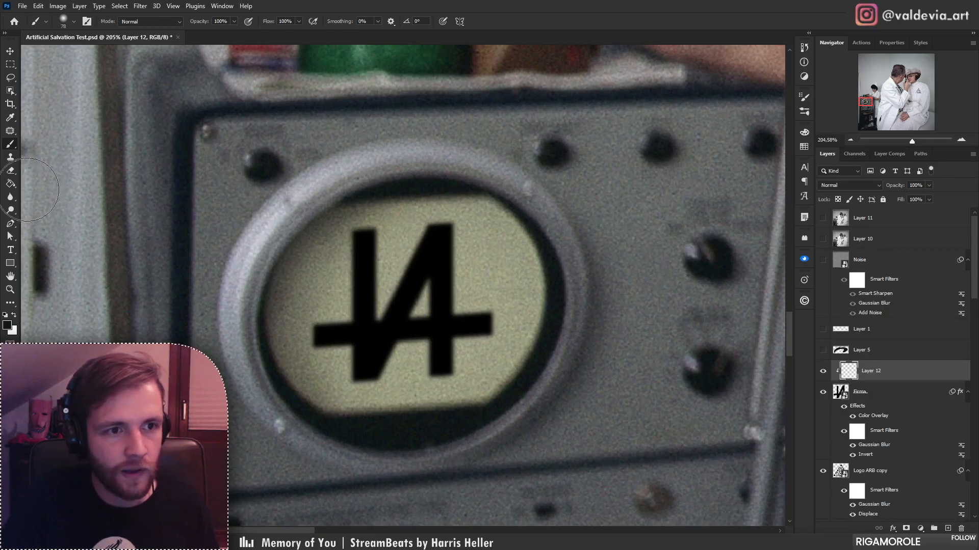
pyautogui.press('g')
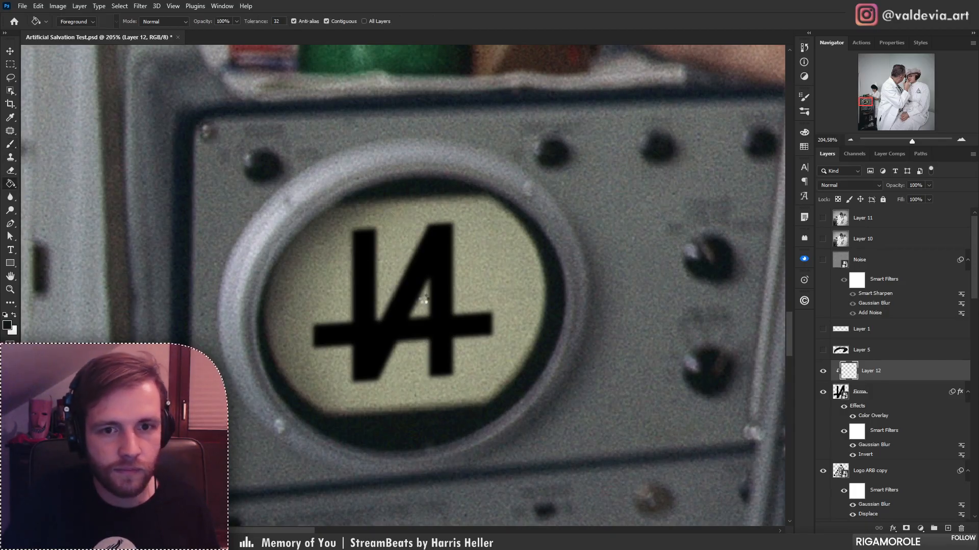
pyautogui.click(423, 301)
pyautogui.press('z')
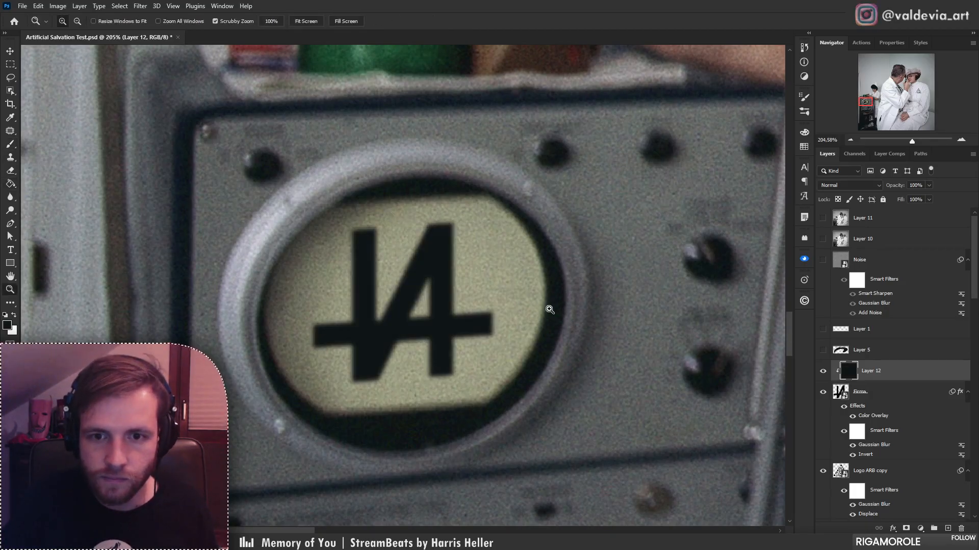
pyautogui.moveTo(524, 321); pyautogui.dragTo(402, 327)
pyautogui.moveTo(542, 324)
pyautogui.mouseDown()
pyautogui.moveTo(518, 329)
pyautogui.moveTo(543, 326)
pyautogui.moveTo(466, 297)
pyautogui.mouseUp()
pyautogui.press('g')
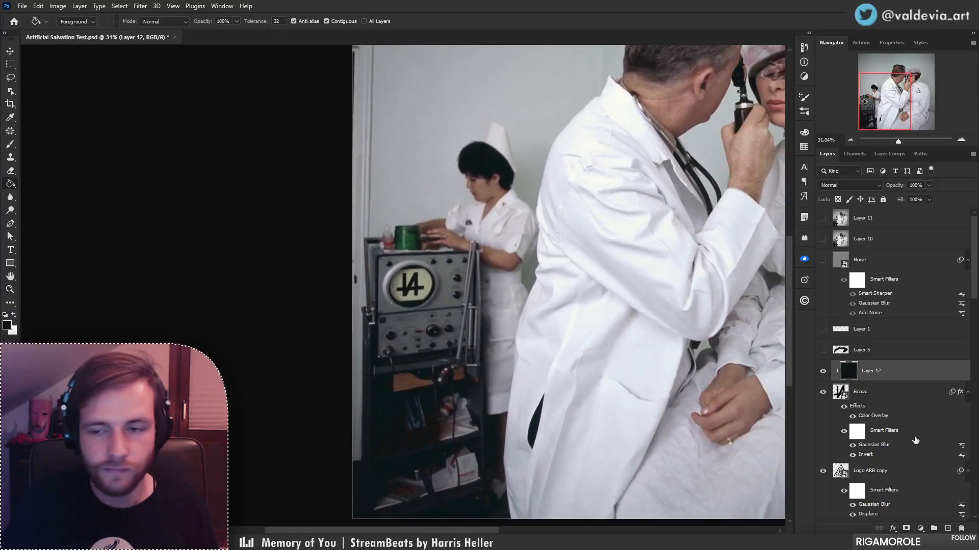
# - Stamp all visible layers into a new layer at the top of the stack and convert it to a smart object
pyautogui.click(900, 401)
pyautogui.moveTo(406, 277); pyautogui.dragTo(416, 295)
pyautogui.moveTo(511, 318); pyautogui.dragTo(423, 330)
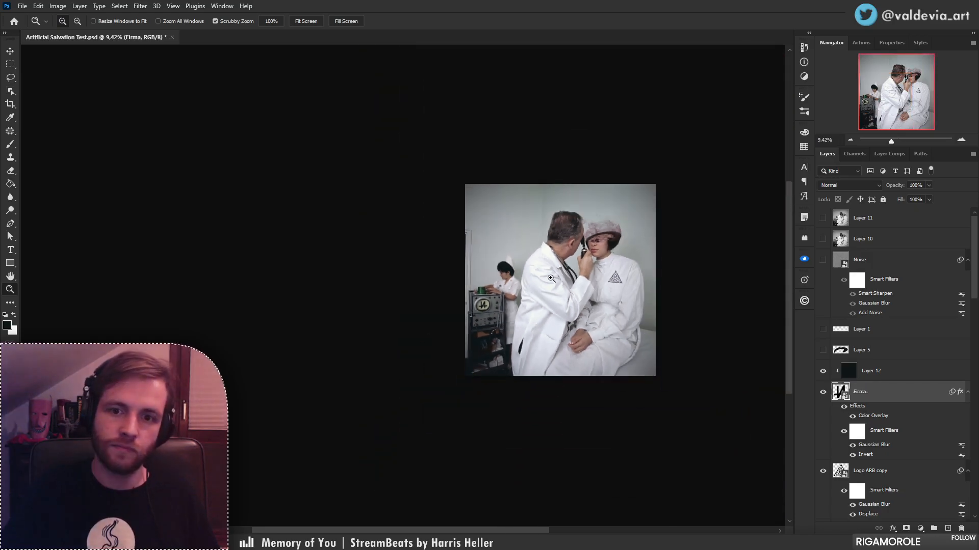
pyautogui.moveTo(629, 262); pyautogui.dragTo(657, 265)
pyautogui.moveTo(544, 327); pyautogui.dragTo(576, 324)
pyautogui.moveTo(645, 249); pyautogui.dragTo(591, 270)
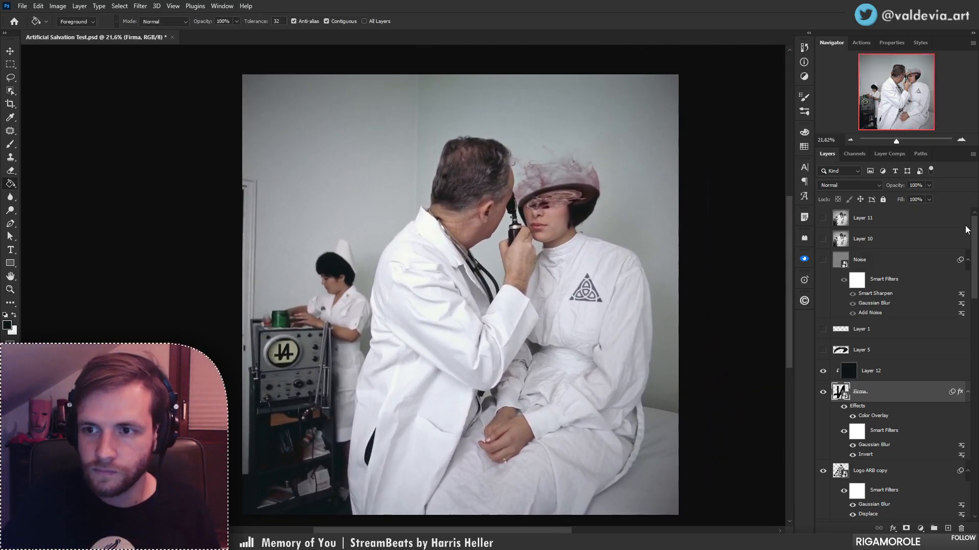
pyautogui.click(916, 219)
pyautogui.hotkey('ctrl', 'alt', 'shift', 'e')
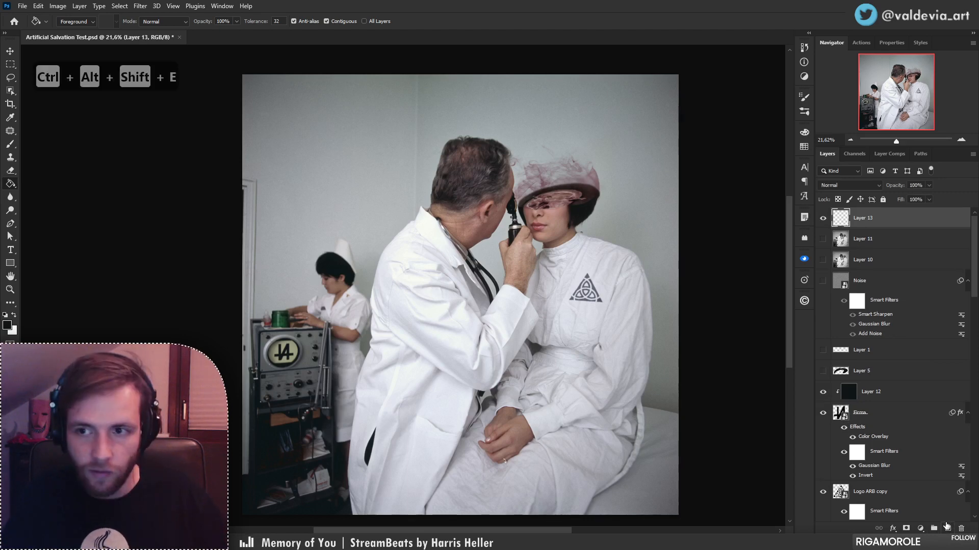
pyautogui.hotkey('ctrl', '\\')
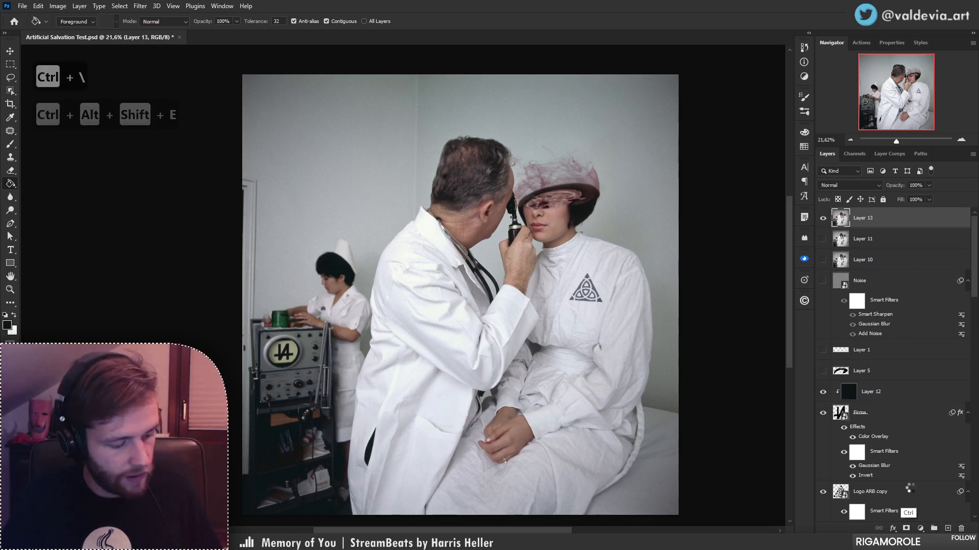
# - Start a Camera Raw Filter on the stamped layer and cool its white balance to temperature -11 and tint -16
pyautogui.hotkey('ctrl', 'shift', 'a')
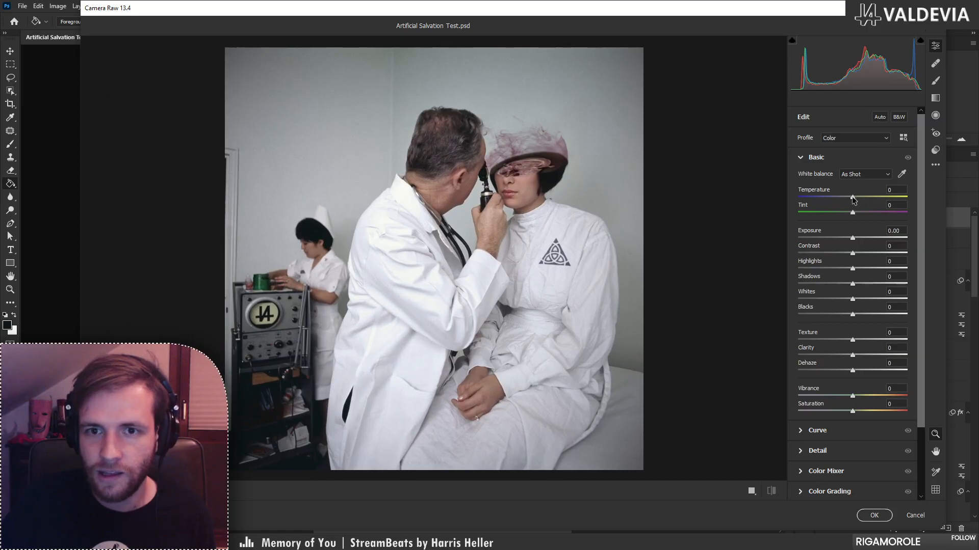
pyautogui.moveTo(853, 198)
pyautogui.mouseDown()
pyautogui.moveTo(844, 199)
pyautogui.moveTo(865, 226)
pyautogui.moveTo(842, 223)
pyautogui.moveTo(847, 200)
pyautogui.mouseUp()
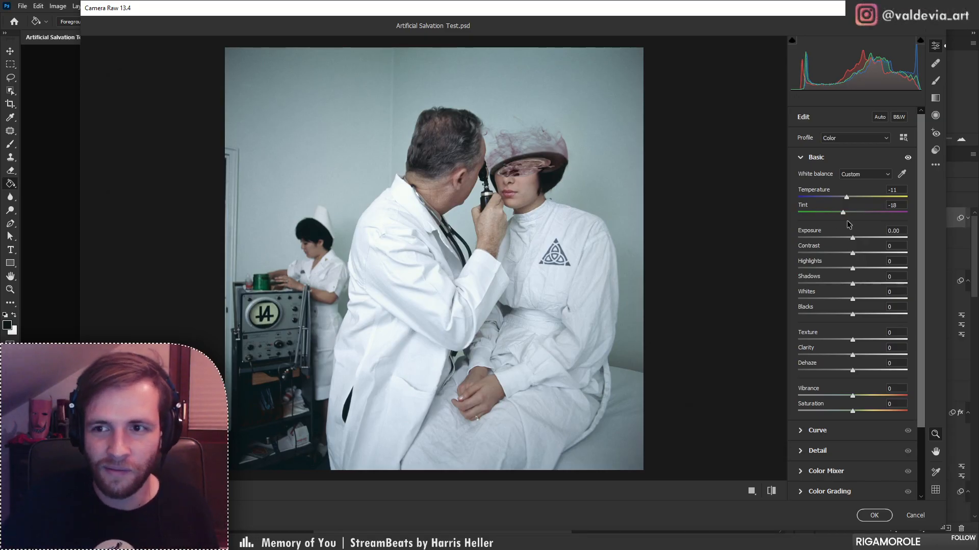
pyautogui.moveTo(845, 217); pyautogui.dragTo(880, 209)
pyautogui.moveTo(880, 208); pyautogui.dragTo(869, 205)
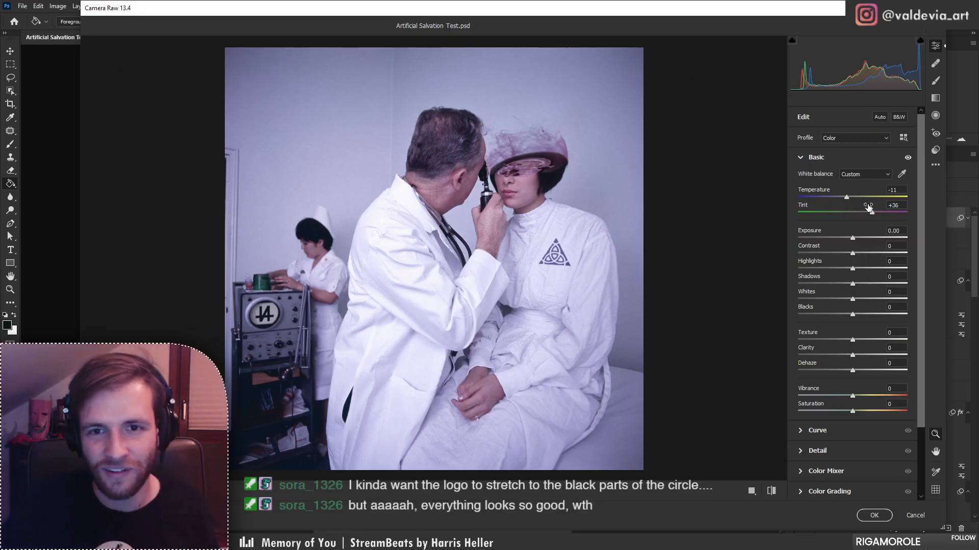
pyautogui.moveTo(870, 213); pyautogui.dragTo(843, 214)
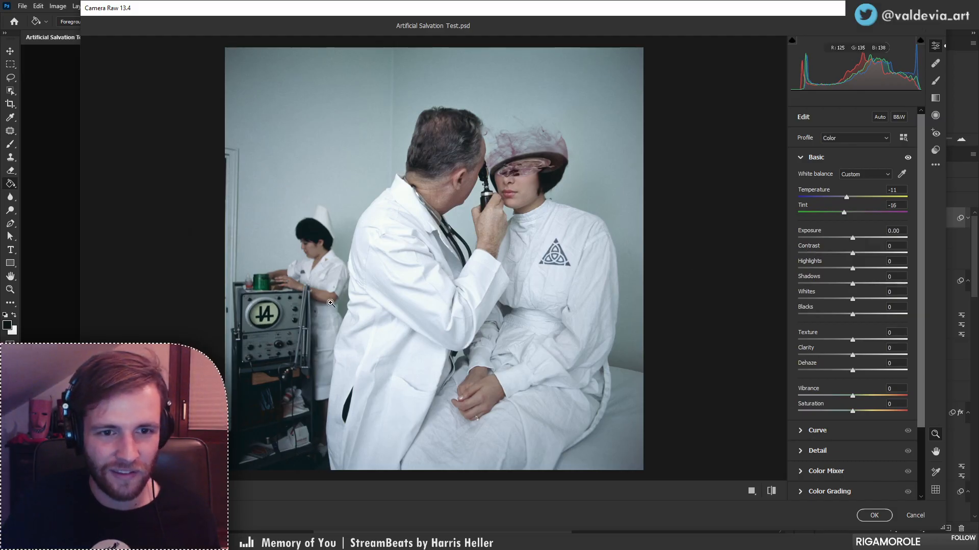
# - Set the Camera Raw exposure to +0.10, contrast to +10 and highlights to -12
pyautogui.click(246, 326)
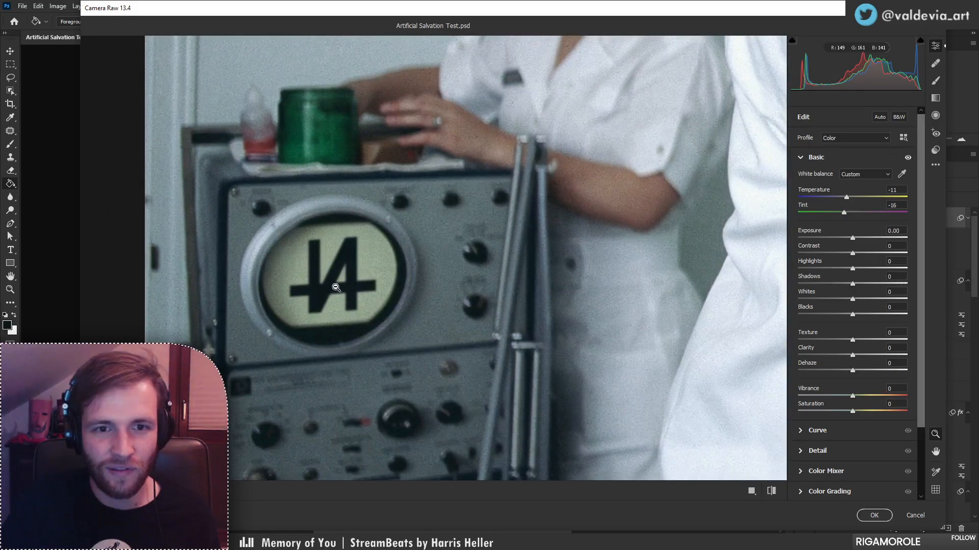
pyautogui.click(386, 296)
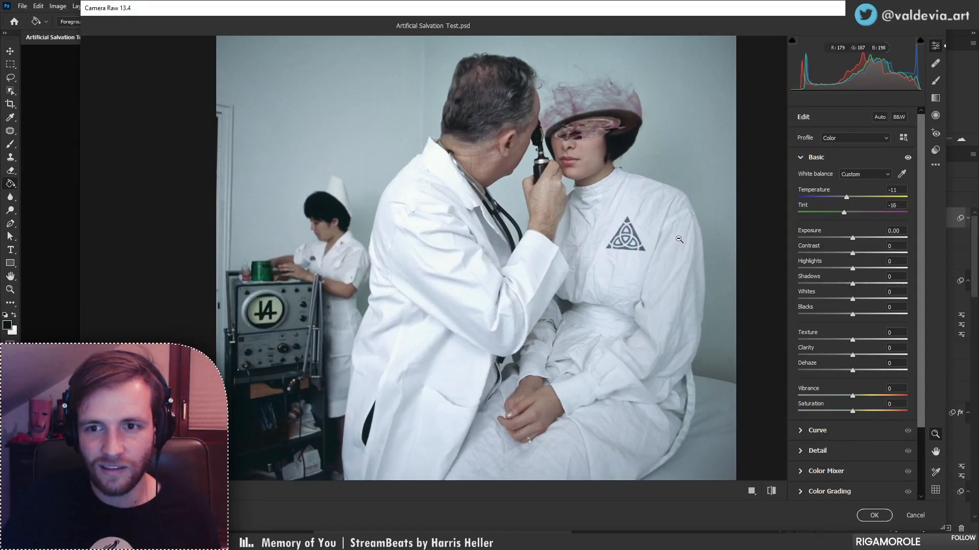
pyautogui.moveTo(678, 239); pyautogui.dragTo(626, 243)
pyautogui.keyDown('alt'); pyautogui.click(528, 289); pyautogui.keyUp('alt')
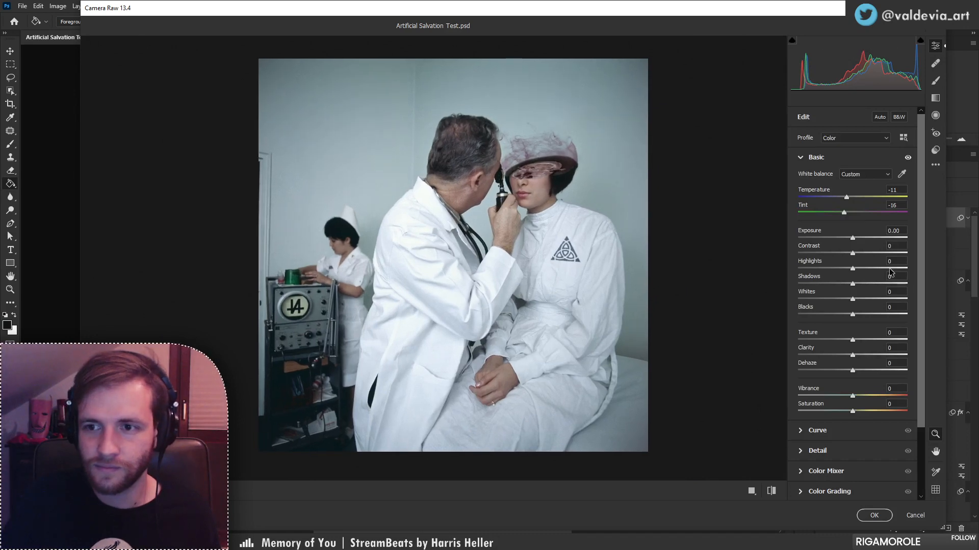
pyautogui.moveTo(852, 237); pyautogui.dragTo(846, 269)
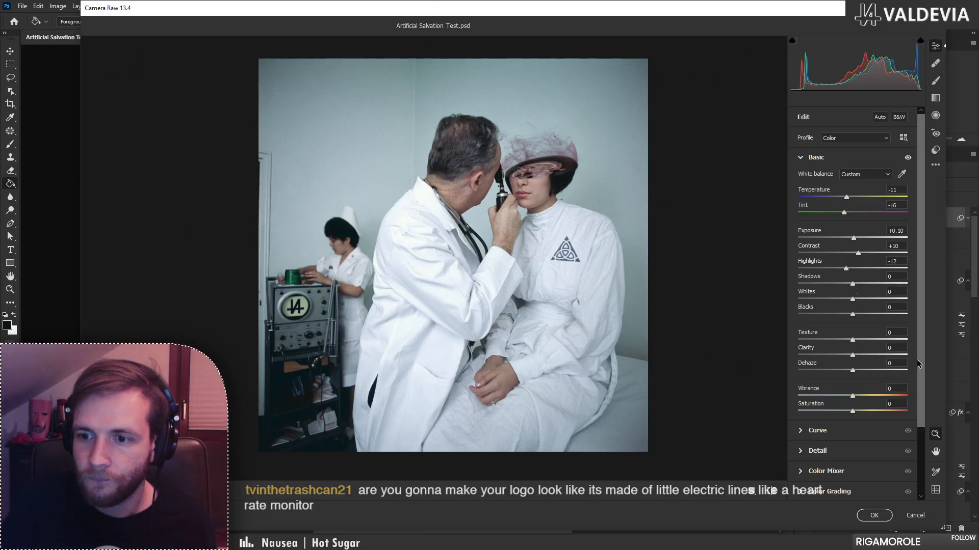
# - Color grade the image with green shadows, magenta highlights and midtones at hue 309, saturation 13
pyautogui.scroll(-3, 811, 413)
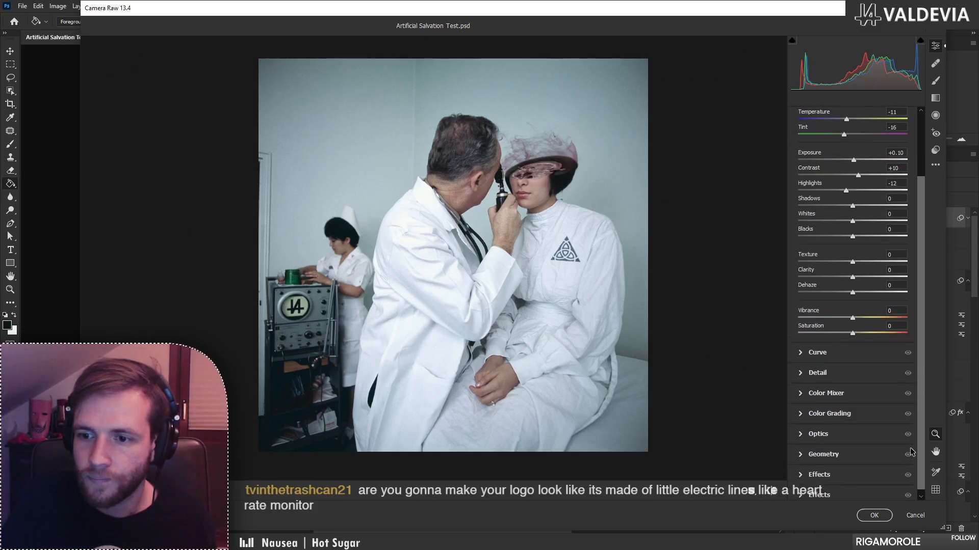
pyautogui.click(799, 408)
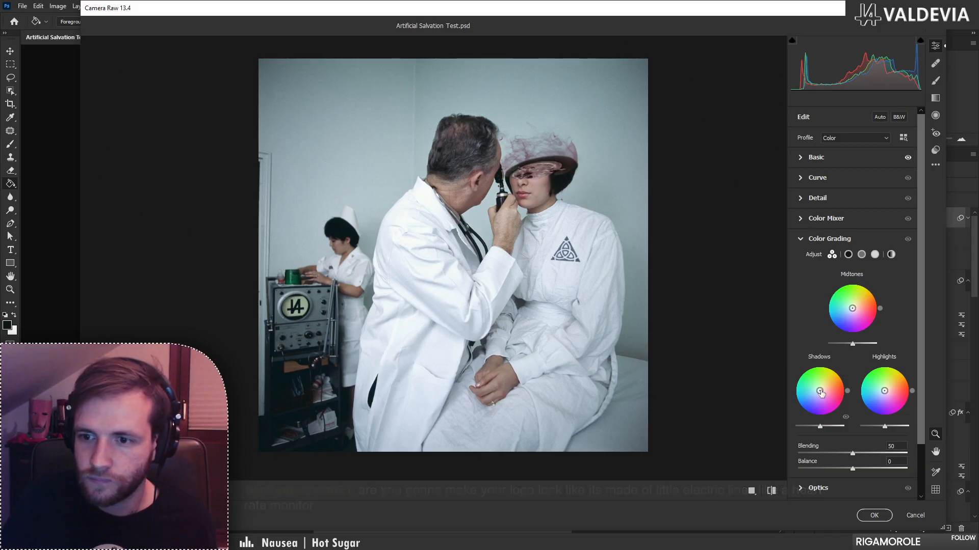
pyautogui.moveTo(821, 393); pyautogui.dragTo(817, 386)
pyautogui.moveTo(884, 391); pyautogui.dragTo(887, 395)
pyautogui.click(907, 239)
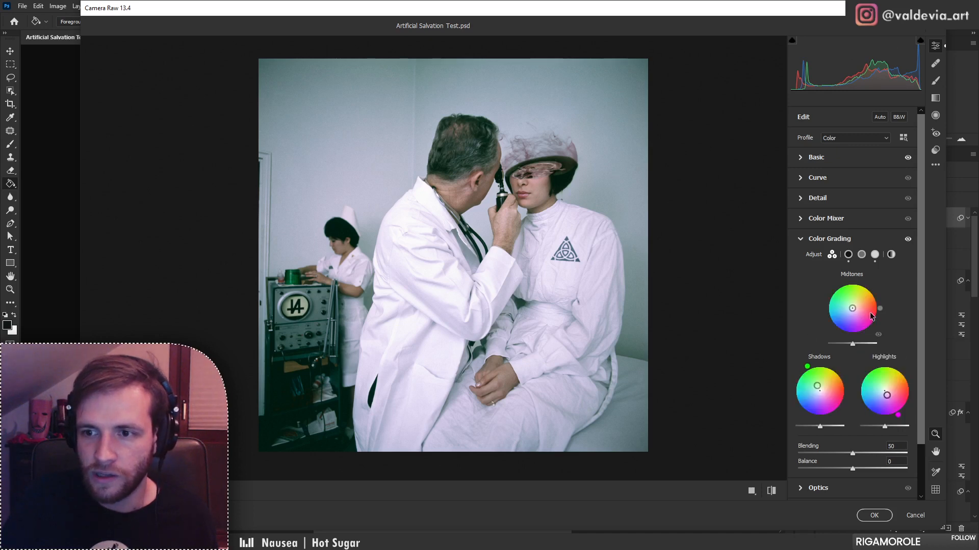
pyautogui.moveTo(853, 310); pyautogui.dragTo(854, 311)
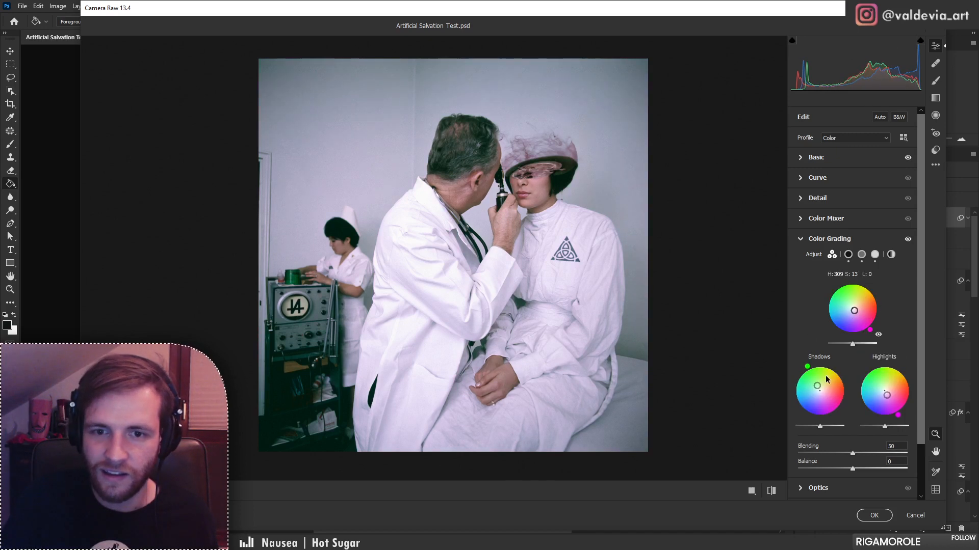
pyautogui.moveTo(546, 316)
pyautogui.mouseDown()
pyautogui.moveTo(489, 319)
pyautogui.moveTo(556, 315)
pyautogui.mouseUp()
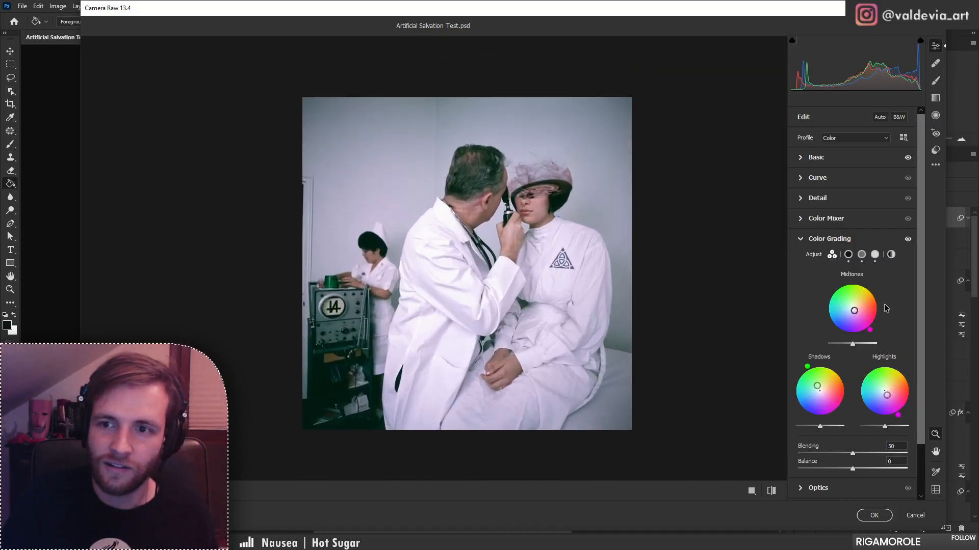
# - Add film grain with an amount of 55 in the Camera Raw effects
pyautogui.click(801, 239)
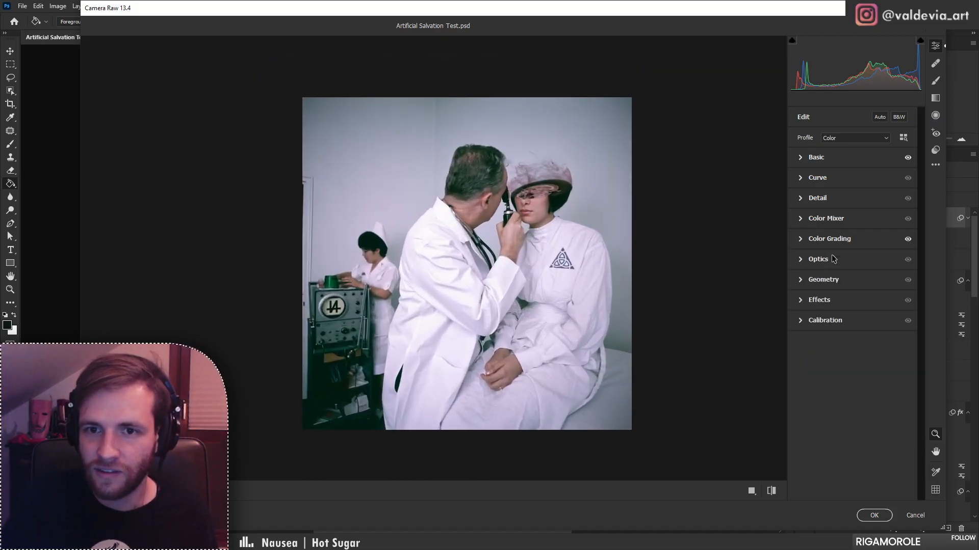
pyautogui.click(802, 301)
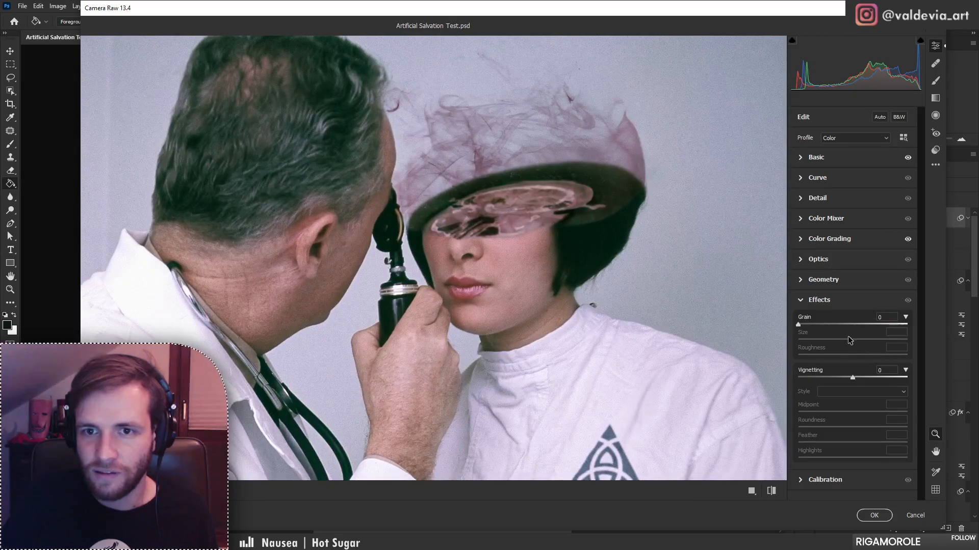
pyautogui.click(625, 206)
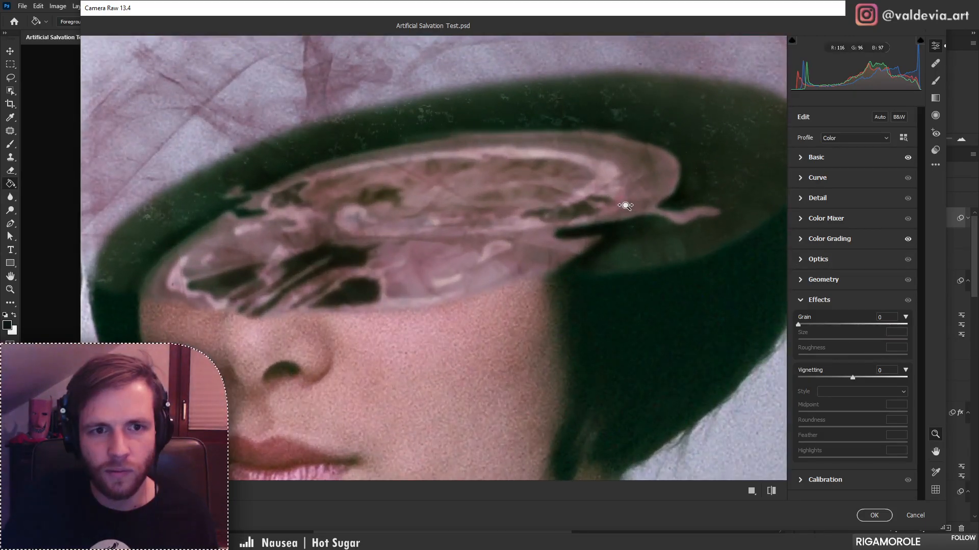
pyautogui.moveTo(625, 205); pyautogui.dragTo(532, 220)
pyautogui.moveTo(798, 324); pyautogui.dragTo(858, 325)
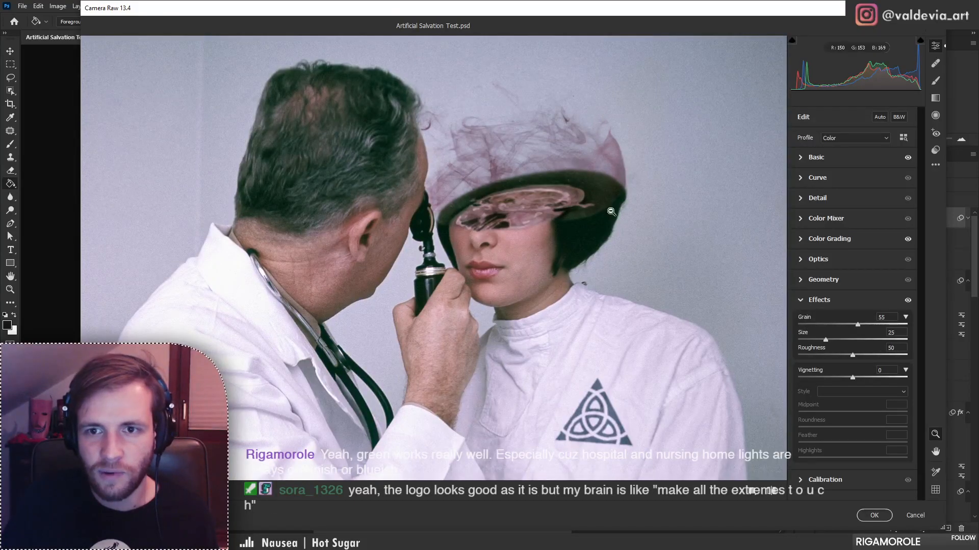
pyautogui.moveTo(582, 193); pyautogui.dragTo(532, 194)
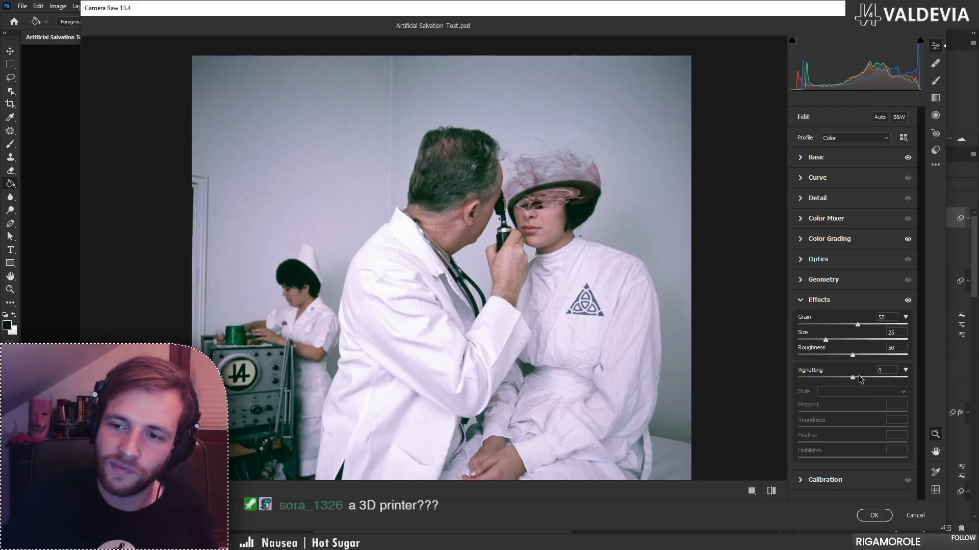
# - Add a dark vignette of -39 with midpoint 42 and roundness -54
pyautogui.moveTo(853, 380); pyautogui.dragTo(831, 379)
pyautogui.scroll(-5, 549, 382)
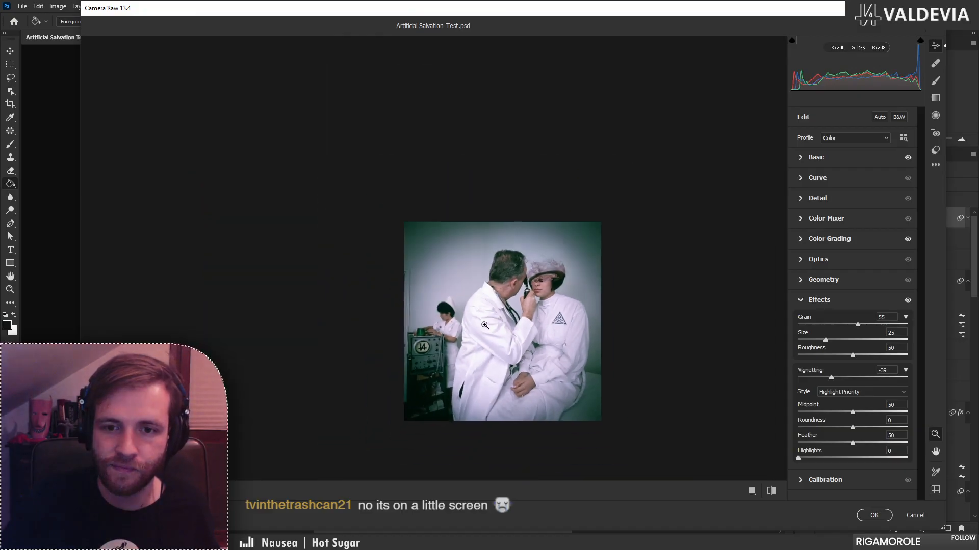
pyautogui.scroll(3, 524, 373)
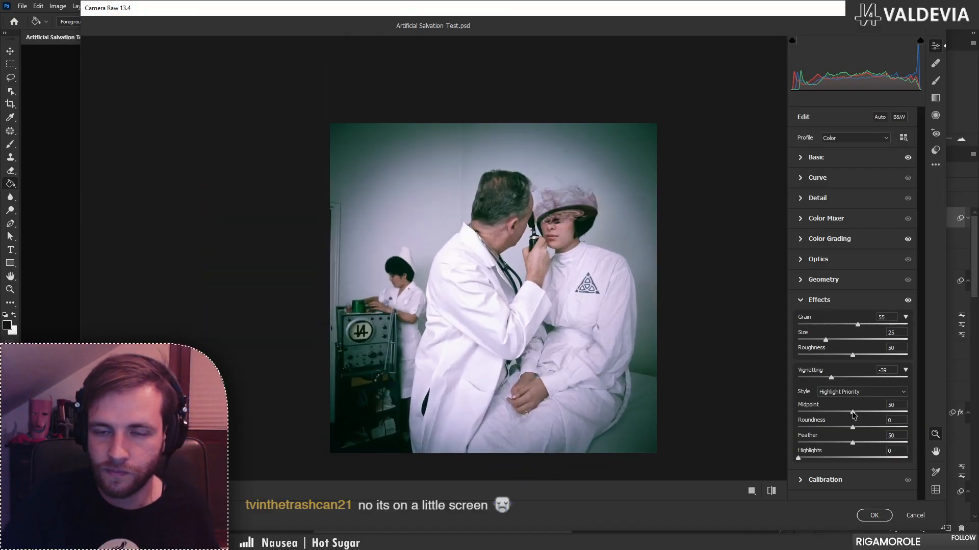
pyautogui.moveTo(853, 412); pyautogui.dragTo(825, 426)
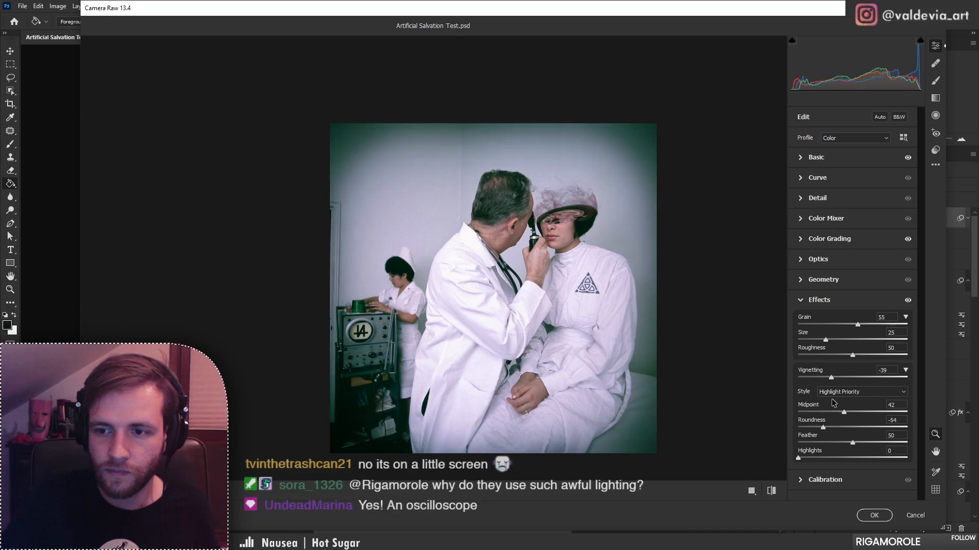
# - Change the vignette to a light one of +19 with midpoint 33, and expand the Basic adjustments
pyautogui.moveTo(833, 378); pyautogui.dragTo(865, 379)
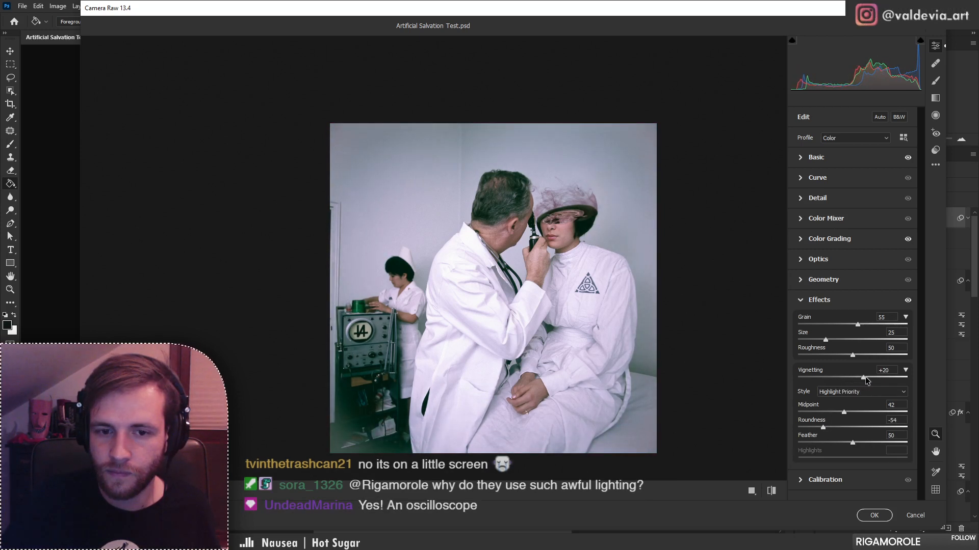
pyautogui.moveTo(864, 377); pyautogui.dragTo(864, 380)
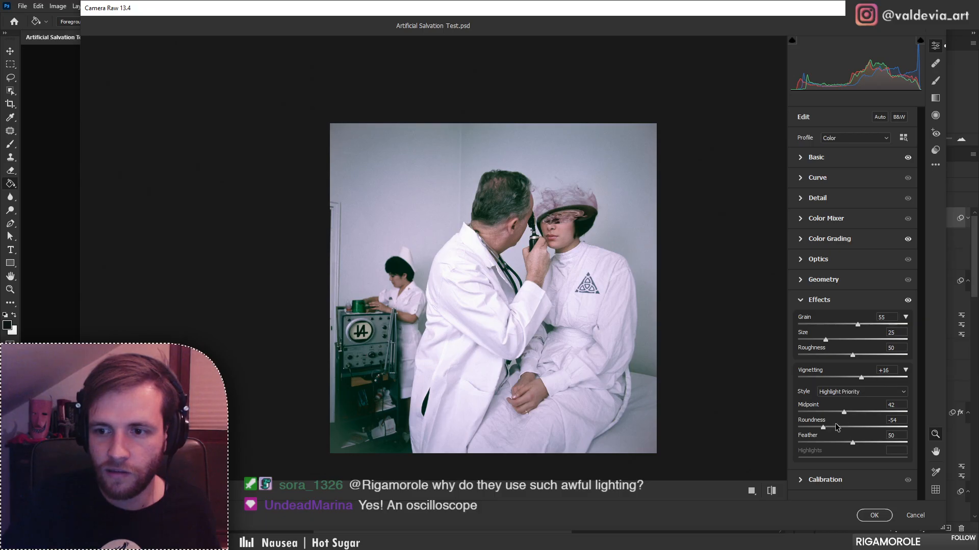
pyautogui.moveTo(843, 412)
pyautogui.mouseDown()
pyautogui.moveTo(884, 412)
pyautogui.moveTo(805, 412)
pyautogui.moveTo(862, 412)
pyautogui.moveTo(805, 412)
pyautogui.moveTo(832, 411)
pyautogui.mouseUp()
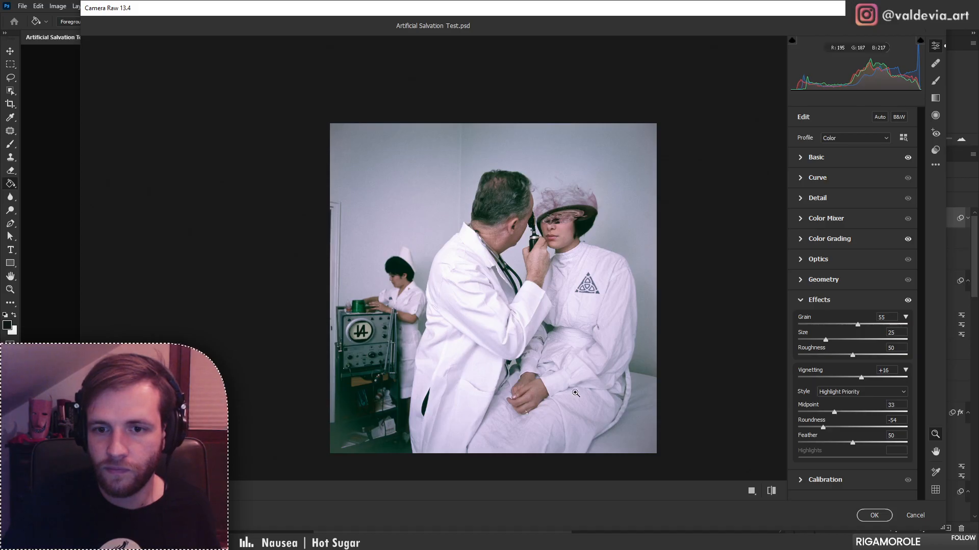
pyautogui.moveTo(513, 419); pyautogui.dragTo(548, 392)
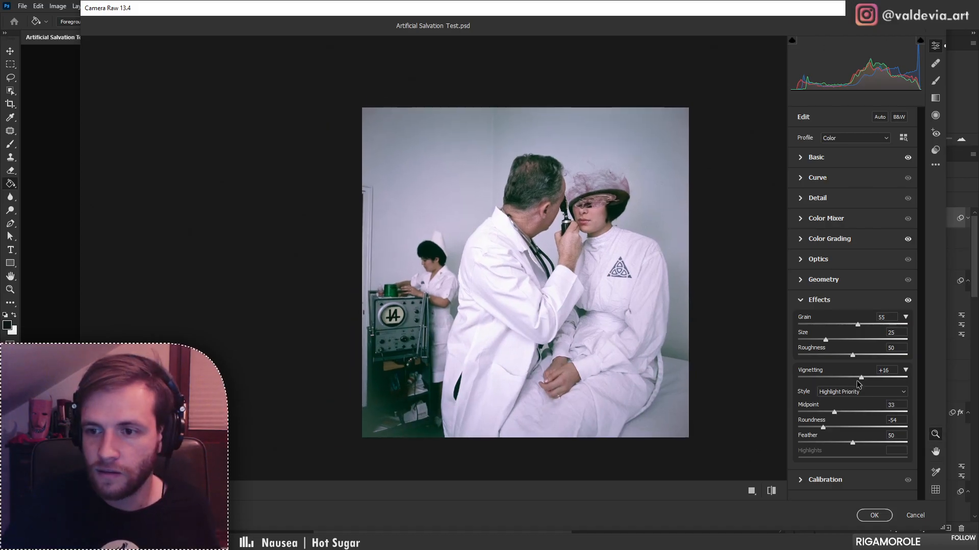
pyautogui.moveTo(863, 385); pyautogui.dragTo(864, 387)
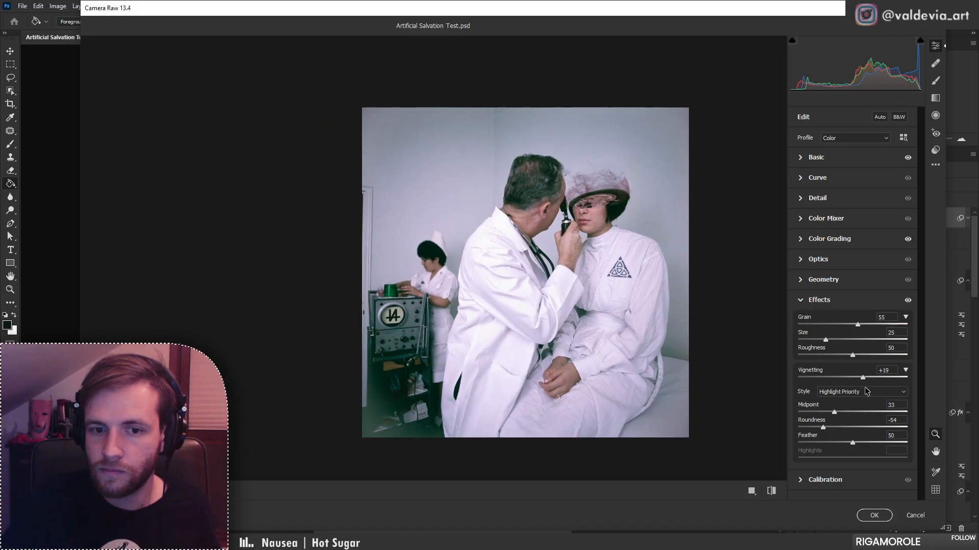
pyautogui.click(801, 158)
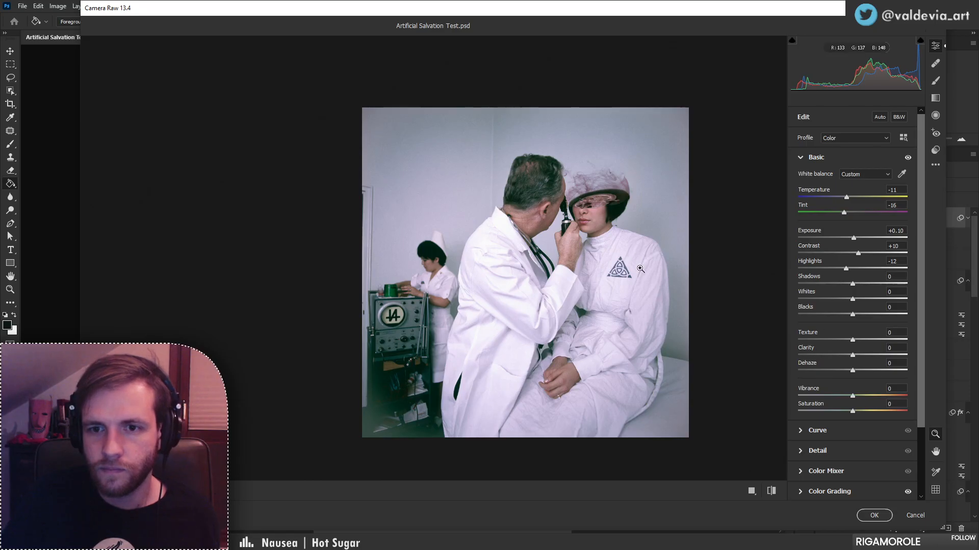
# - Sharpen the image with an amount of 41 in the Camera Raw detail adjustments
pyautogui.click(801, 452)
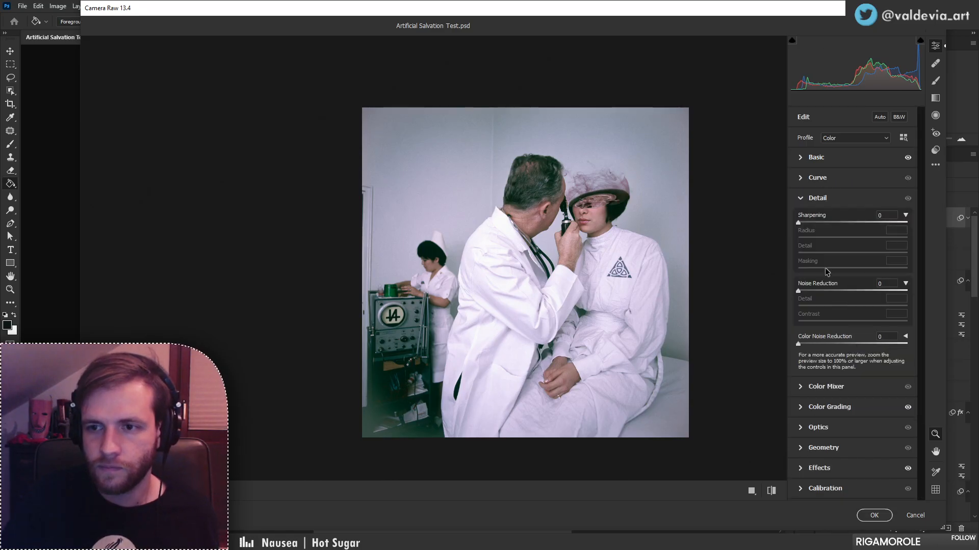
pyautogui.moveTo(801, 224); pyautogui.dragTo(827, 223)
pyautogui.click(605, 209)
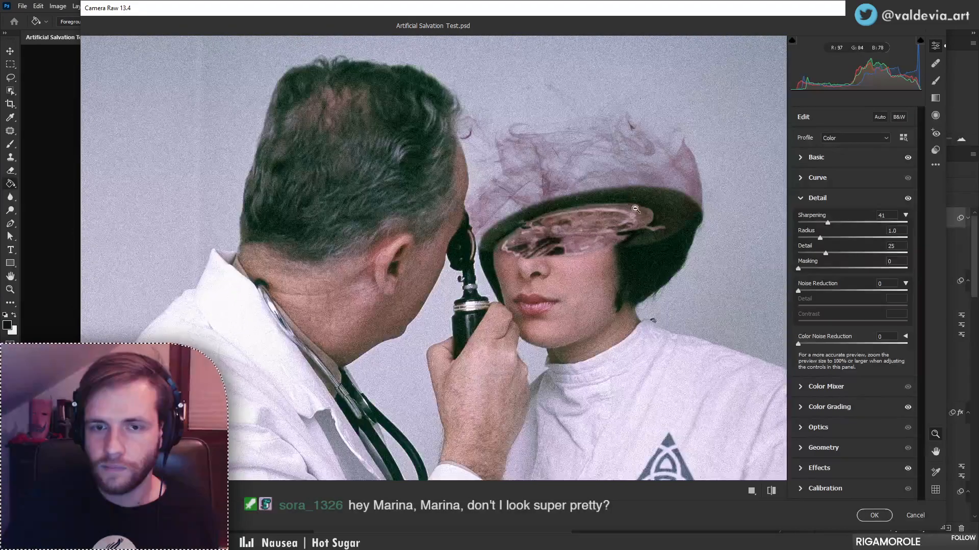
pyautogui.click(810, 198)
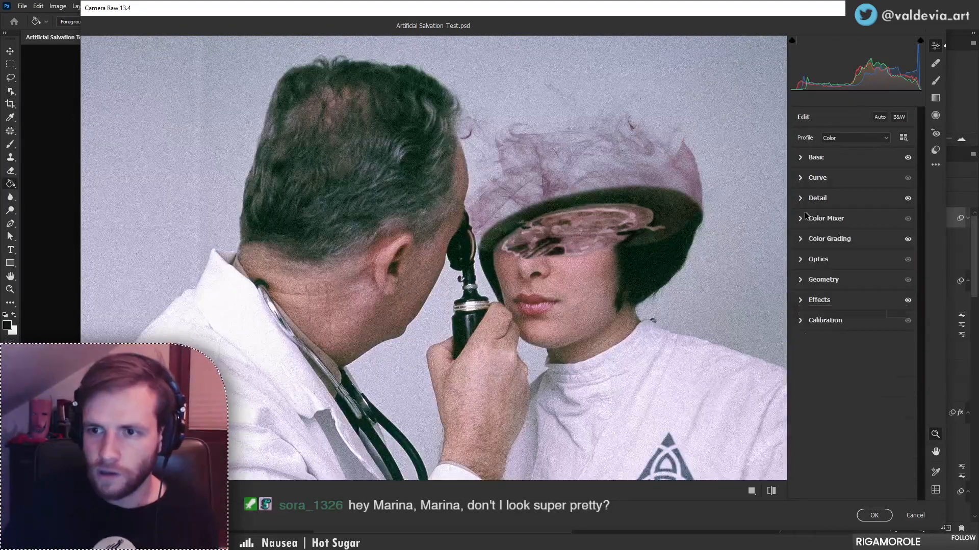
# - Refine the film grain to amount 39, size 60 and roughness 66, and apply the Camera Raw filter
pyautogui.click(801, 304)
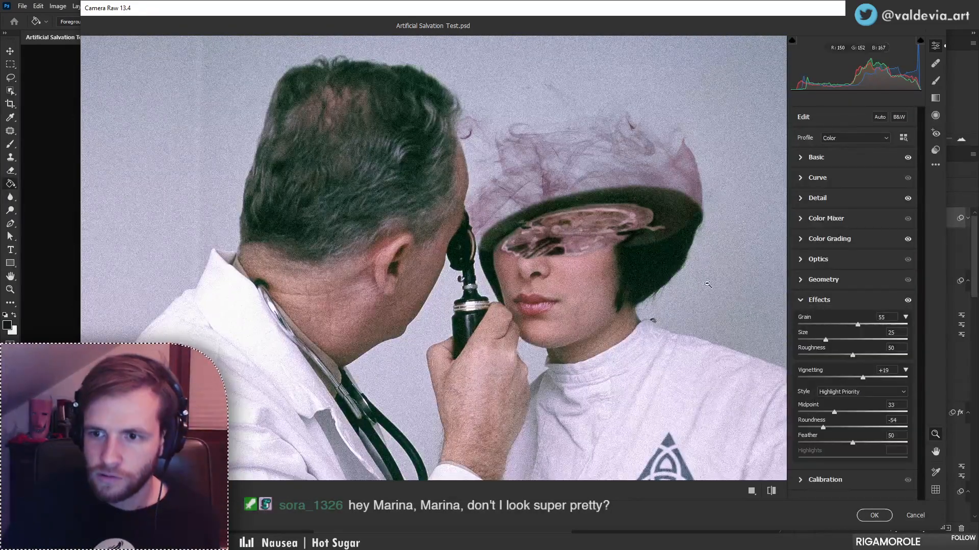
pyautogui.moveTo(843, 341); pyautogui.dragTo(858, 343)
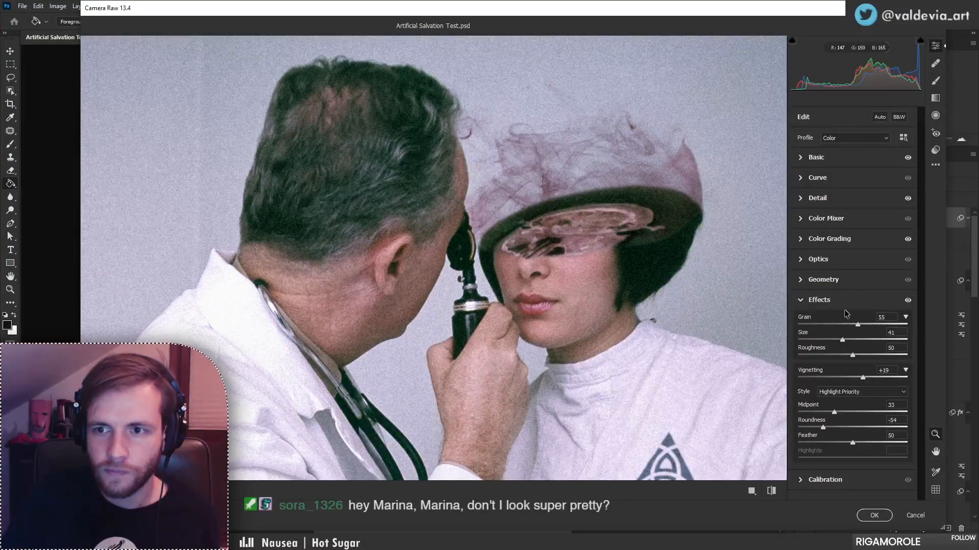
pyautogui.moveTo(857, 329); pyautogui.dragTo(871, 329)
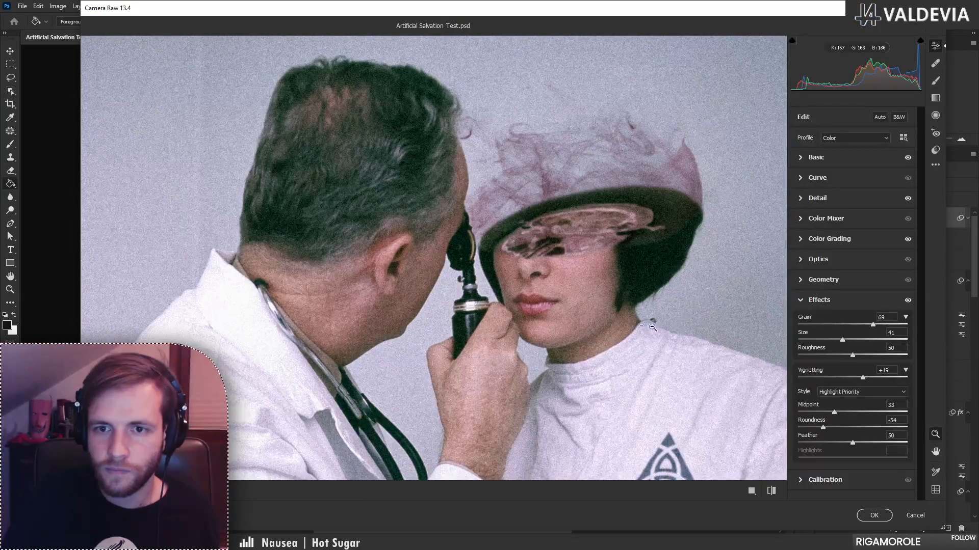
pyautogui.scroll(-5, 567, 321)
pyautogui.moveTo(568, 348); pyautogui.dragTo(606, 258)
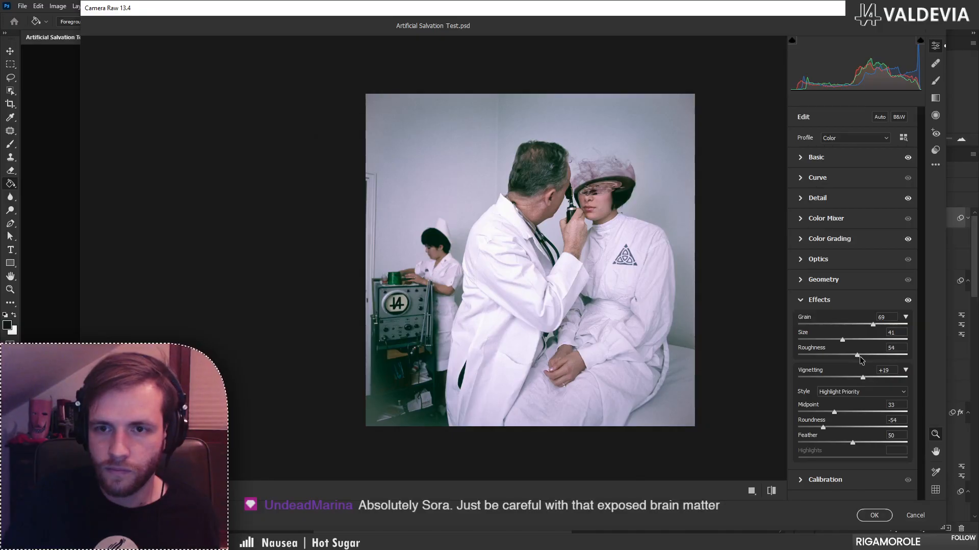
pyautogui.moveTo(859, 357)
pyautogui.mouseDown()
pyautogui.moveTo(873, 357)
pyautogui.moveTo(855, 340)
pyautogui.mouseUp()
pyautogui.scroll(3, 609, 191)
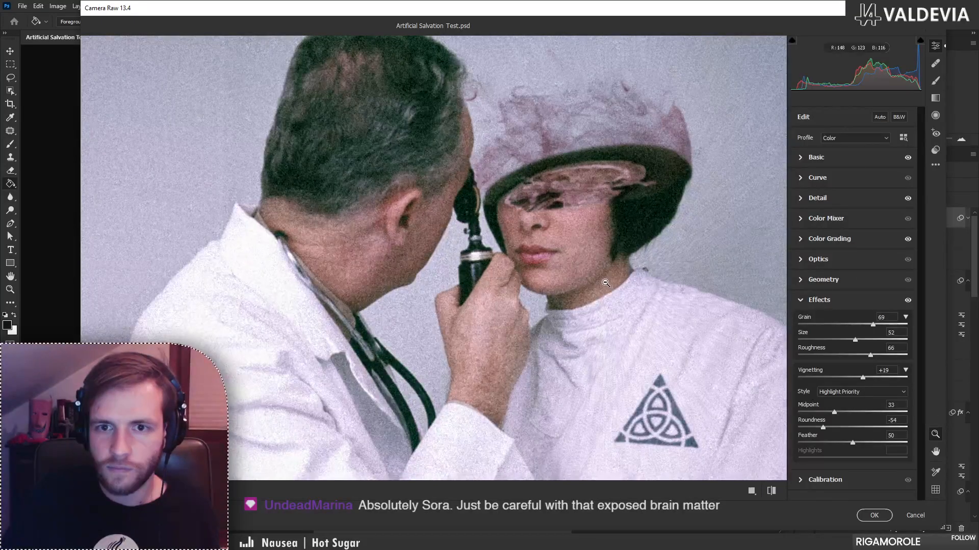
pyautogui.scroll(2, 607, 282)
pyautogui.moveTo(872, 325)
pyautogui.mouseDown()
pyautogui.moveTo(840, 326)
pyautogui.moveTo(863, 340)
pyautogui.mouseUp()
pyautogui.scroll(2, 620, 217)
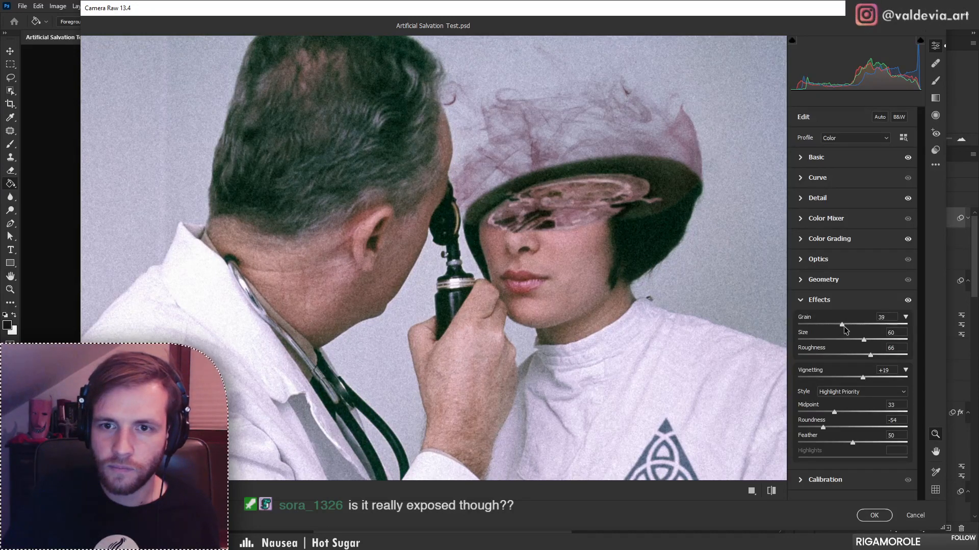
pyautogui.click(871, 515)
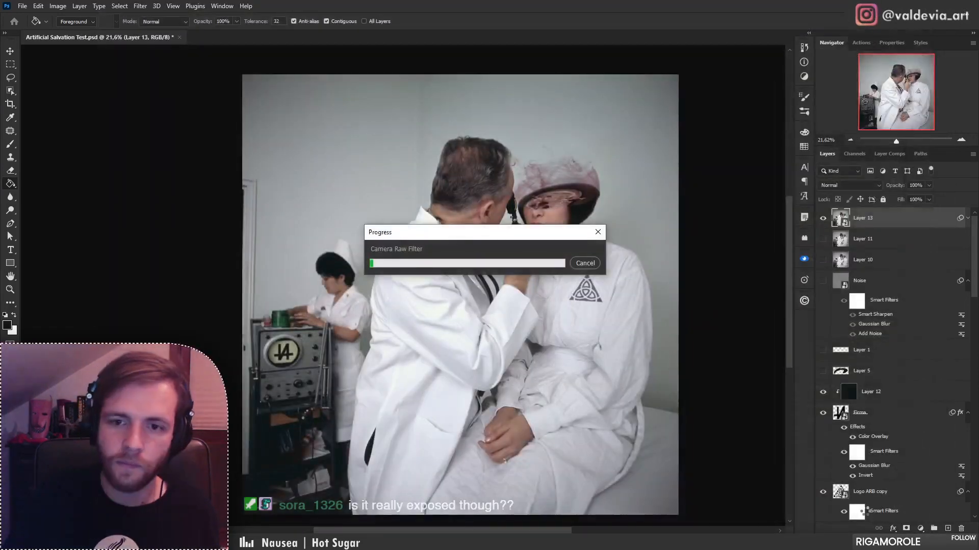
# - Toggle the visibility of Layer 13 to compare the composite before and after the color grade
pyautogui.press('z')
pyautogui.moveTo(538, 305)
pyautogui.mouseDown()
pyautogui.moveTo(489, 304)
pyautogui.moveTo(547, 302)
pyautogui.mouseUp()
pyautogui.click(823, 220)
pyautogui.click(824, 219)
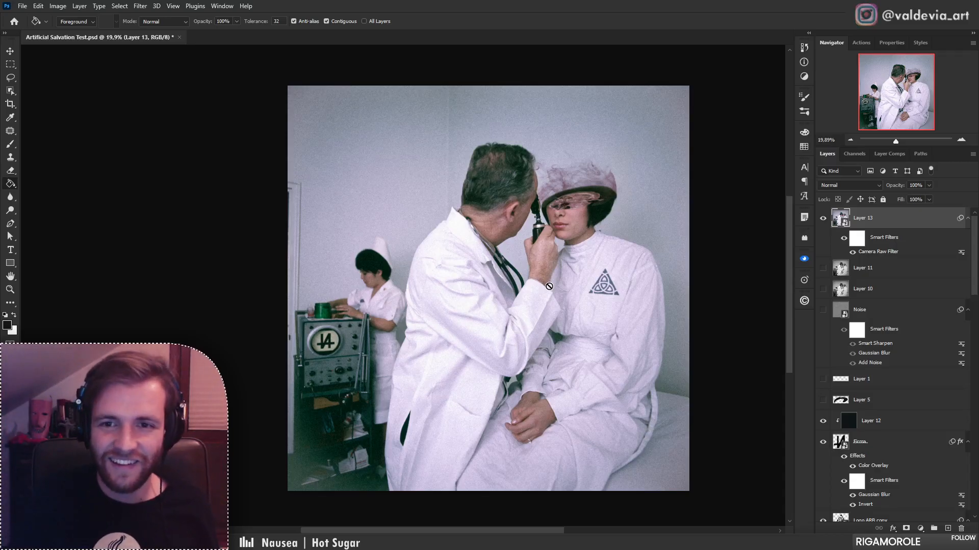
# - Select Layer 11, check the graded composite up close and as a whole, and save the document
pyautogui.click(891, 276)
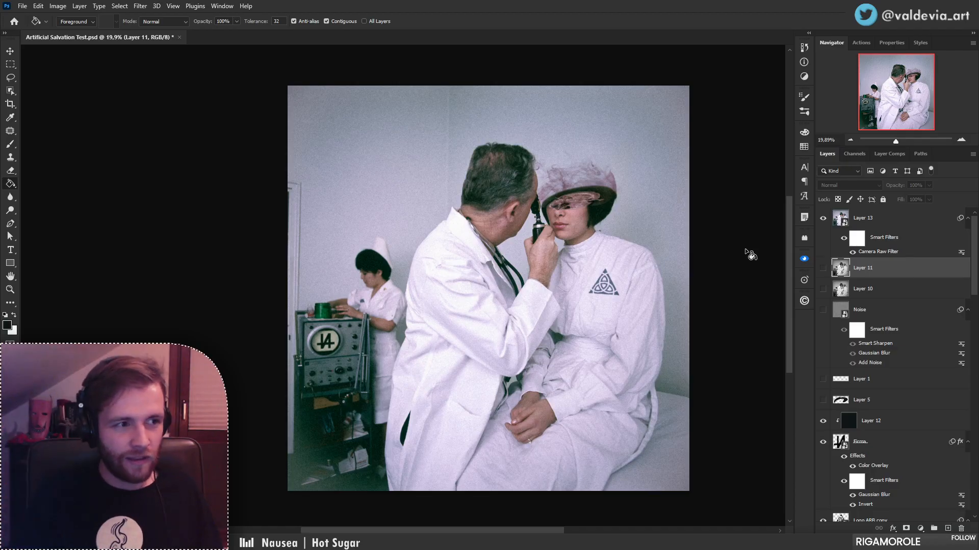
pyautogui.press('z')
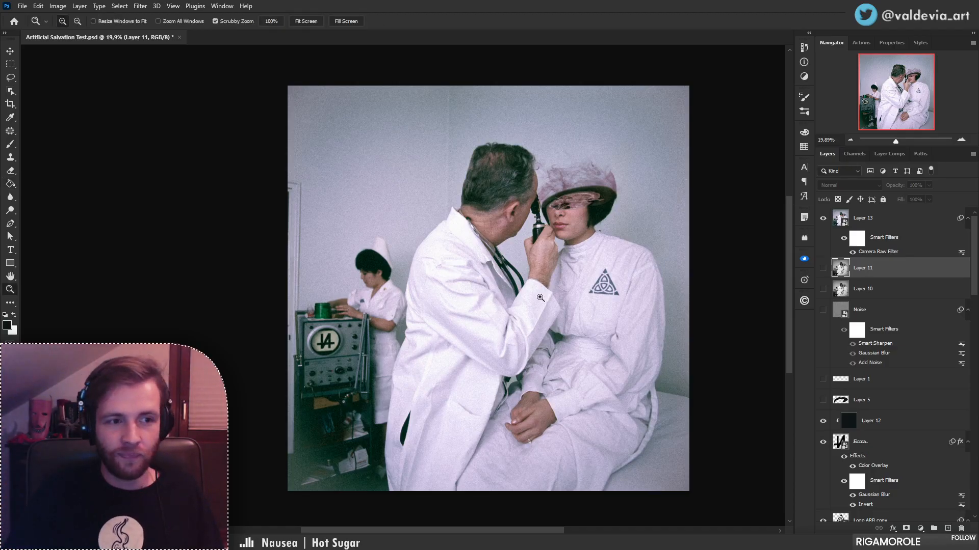
pyautogui.moveTo(535, 303)
pyautogui.mouseDown()
pyautogui.moveTo(478, 307)
pyautogui.moveTo(519, 294)
pyautogui.mouseUp()
pyautogui.press('g')
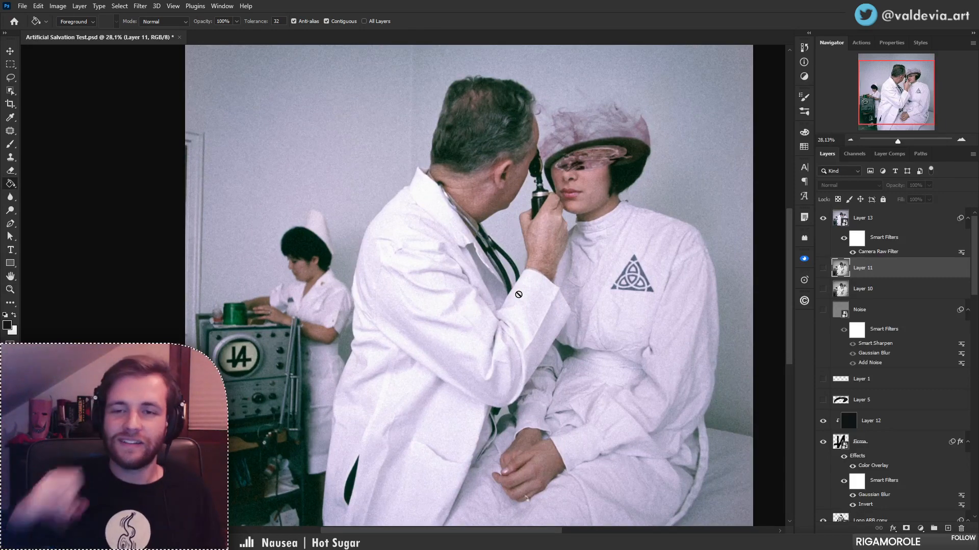
pyautogui.press('z')
pyautogui.moveTo(518, 294)
pyautogui.mouseDown()
pyautogui.moveTo(504, 306)
pyautogui.moveTo(545, 333)
pyautogui.moveTo(515, 345)
pyautogui.mouseUp()
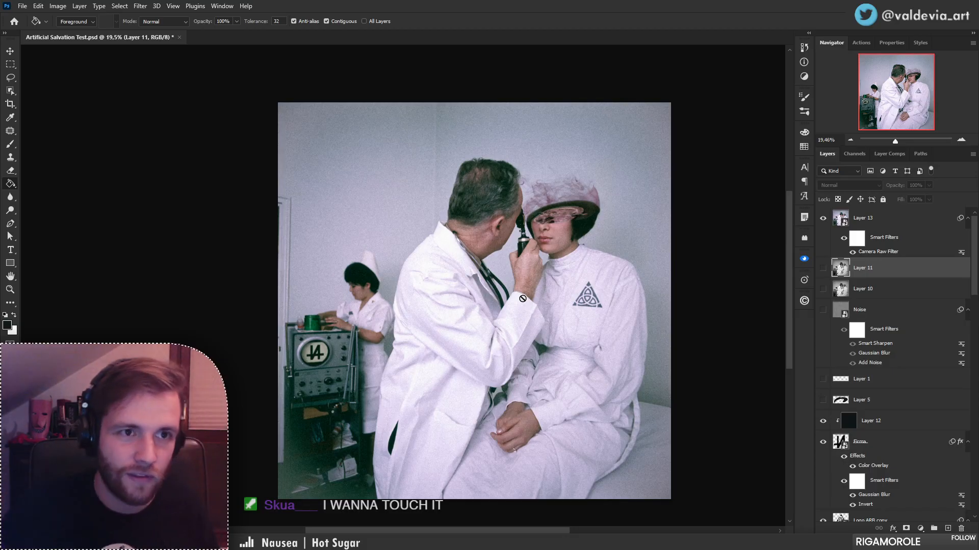
pyautogui.hotkey('ctrl', 's')
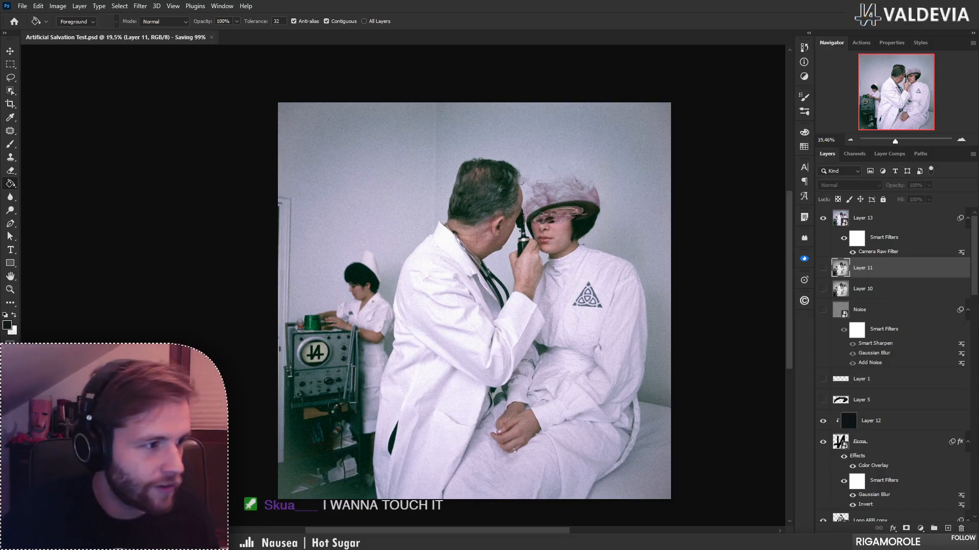
# - Switch to the Photos app, bring up DA-ST-86-05872.jpeg and DA-ST-84-07154.jpeg, and move the ear exam photo's window aside
pyautogui.moveTo(370, 549)
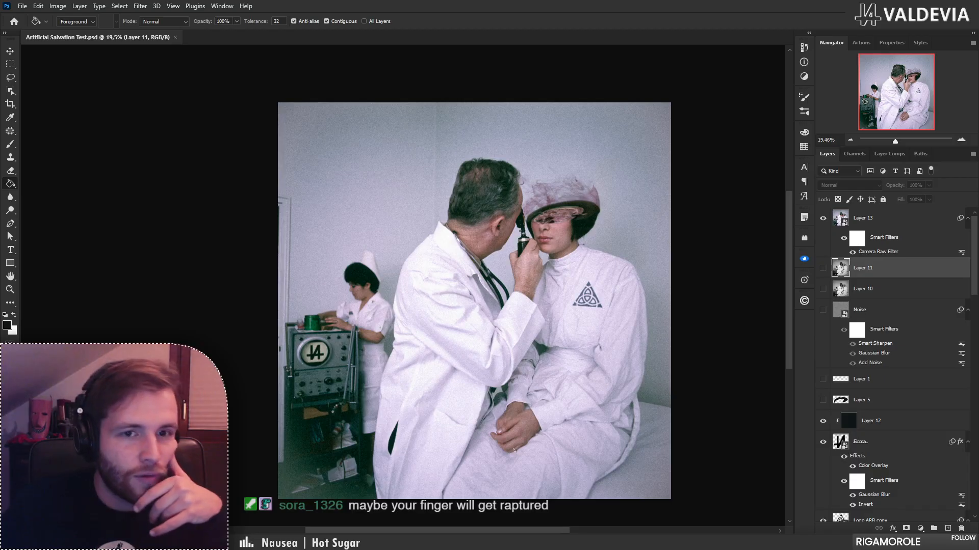
pyautogui.hotkey('alt', 'Tab')
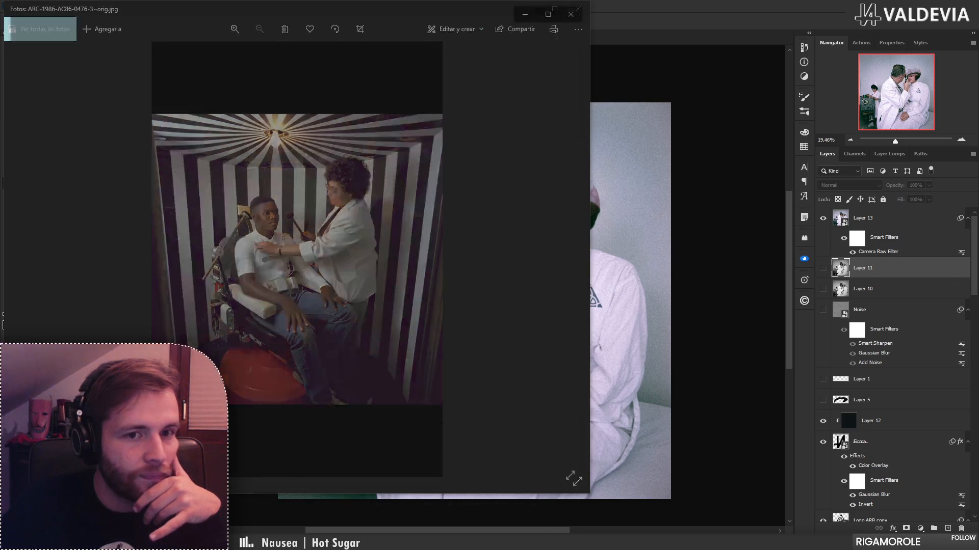
pyautogui.press('Right')
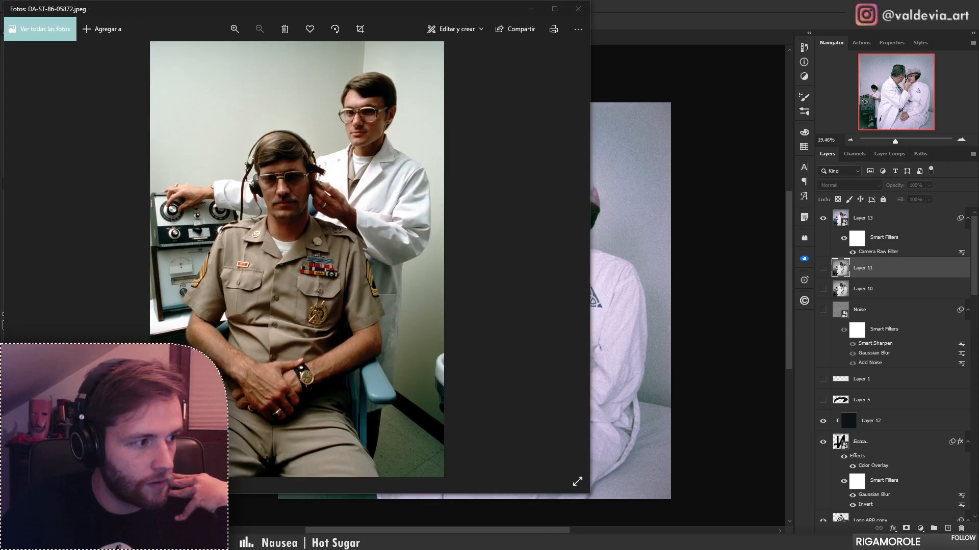
pyautogui.press('Right')
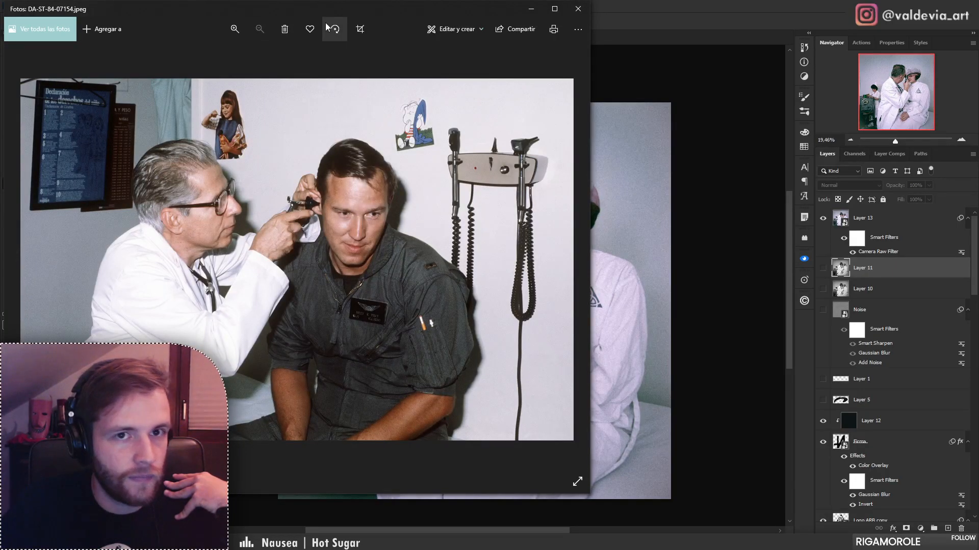
pyautogui.moveTo(385, 16); pyautogui.dragTo(720, 39)
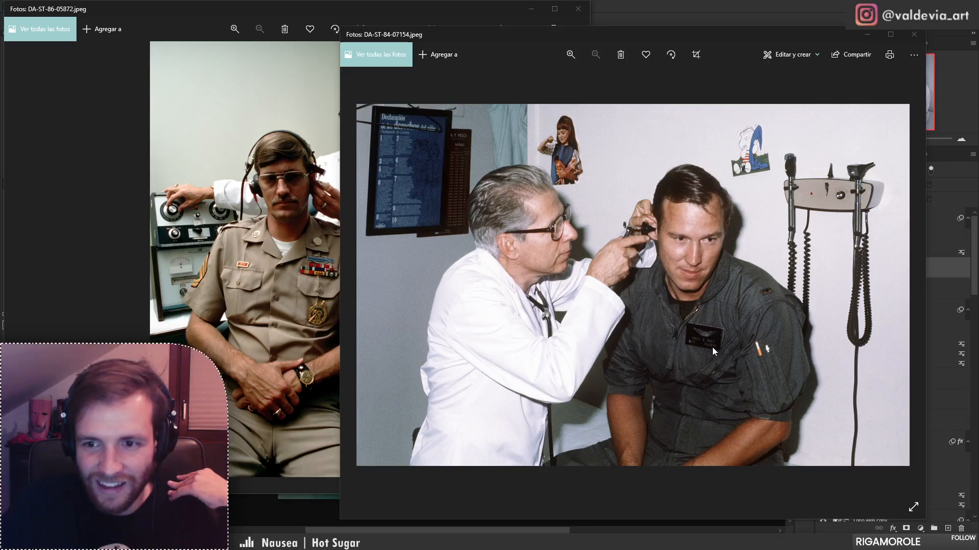
# - Examine the name tag and other details of the ear exam photo up close, and return to the full image
pyautogui.scroll(5, 711, 347)
pyautogui.scroll(-2, 703, 353)
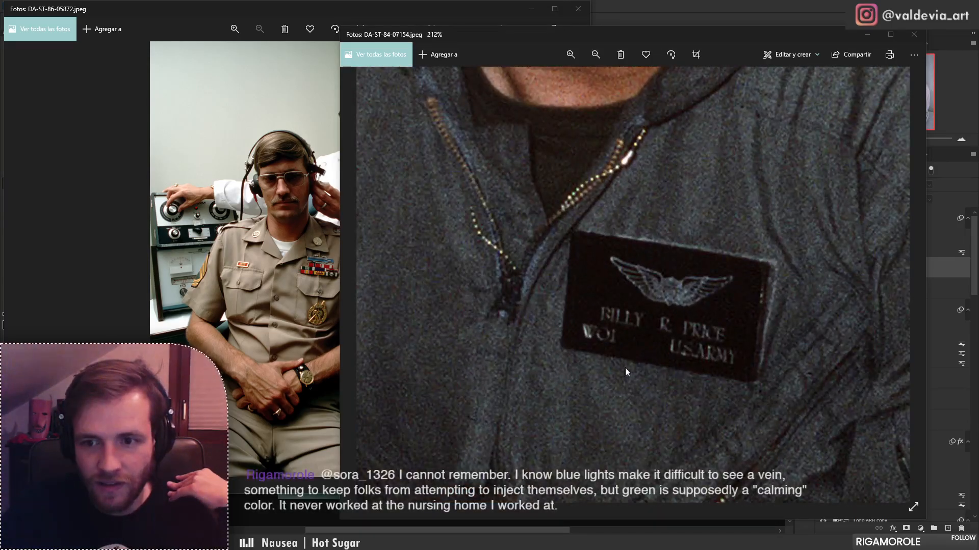
pyautogui.scroll(-2, 653, 290)
pyautogui.scroll(-4, 654, 301)
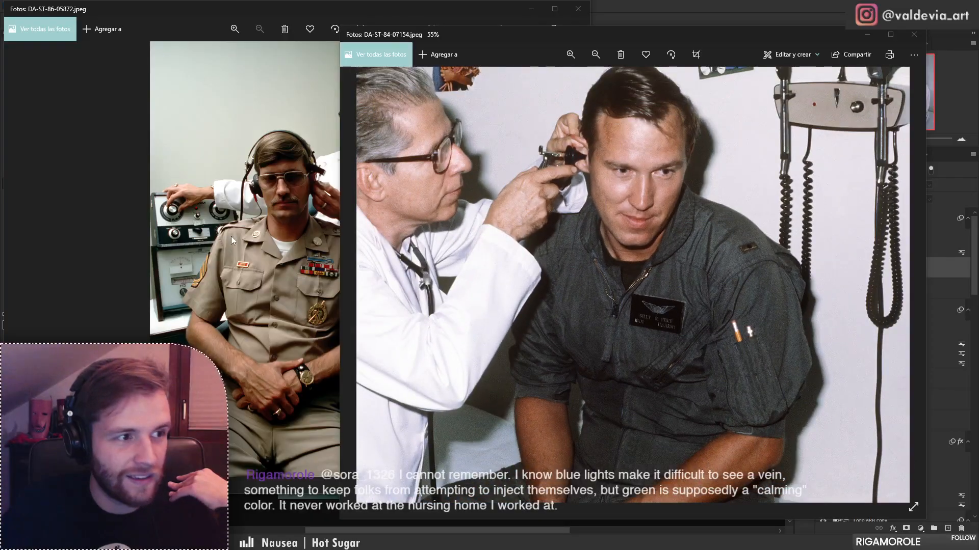
pyautogui.scroll(-2, 576, 335)
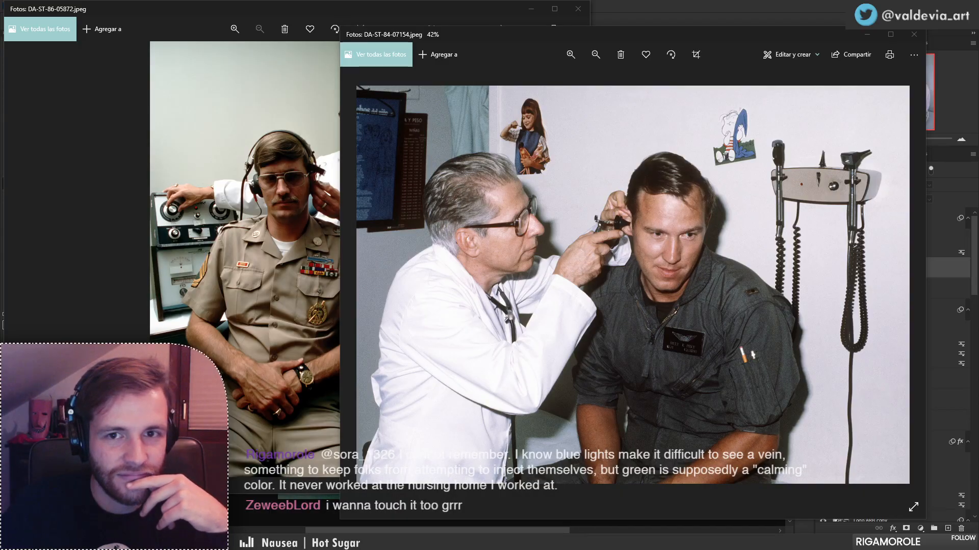
pyautogui.scroll(5, 555, 133)
pyautogui.scroll(-5, 527, 111)
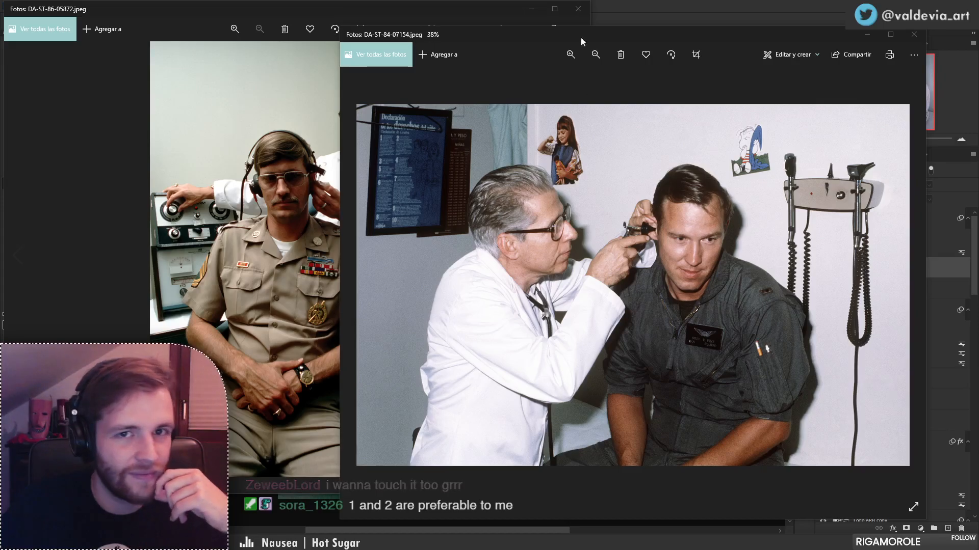
# - Spread out the three reference photo windows, with the striped-room photo below the ear exam and headphones photos
pyautogui.moveTo(597, 36); pyautogui.dragTo(681, 11)
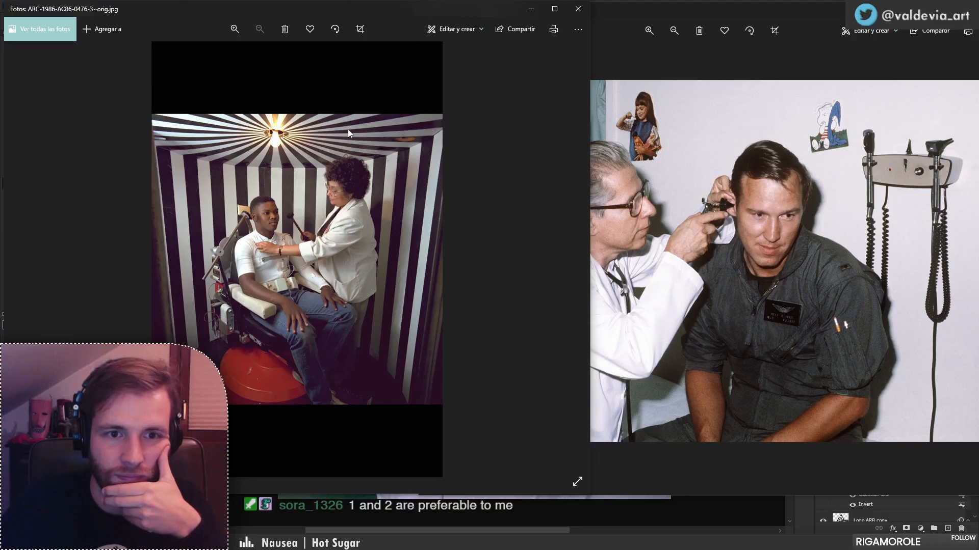
pyautogui.scroll(3, 262, 282)
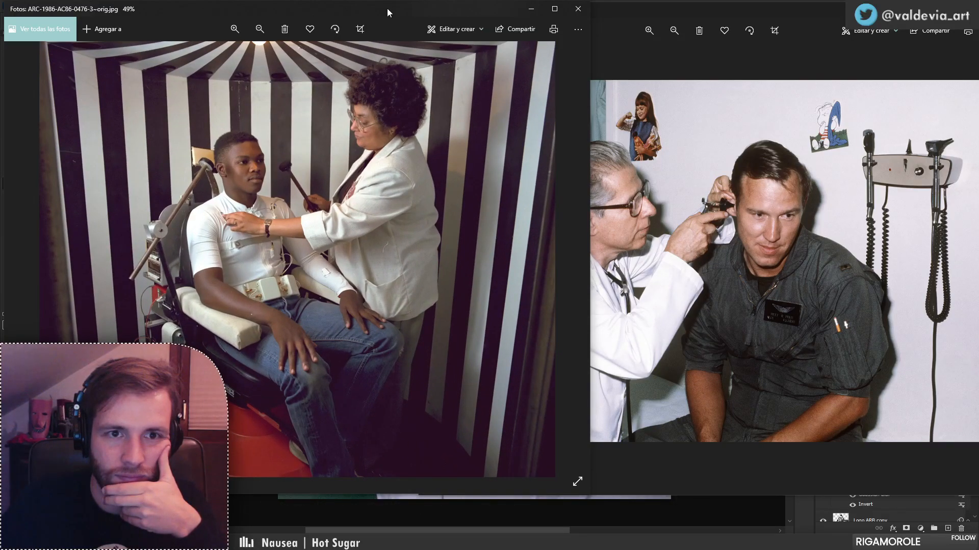
pyautogui.moveTo(386, 8); pyautogui.dragTo(655, 340)
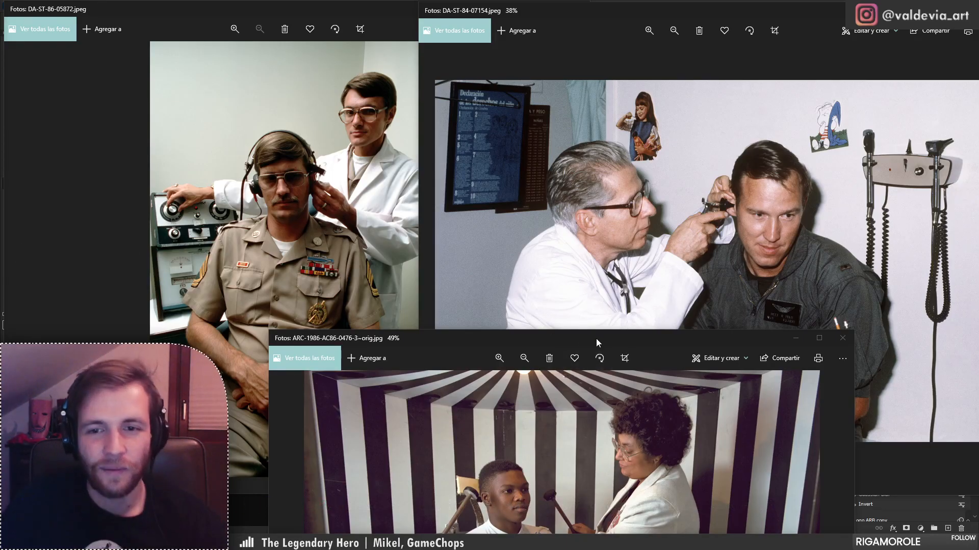
pyautogui.moveTo(596, 338); pyautogui.dragTo(600, 259)
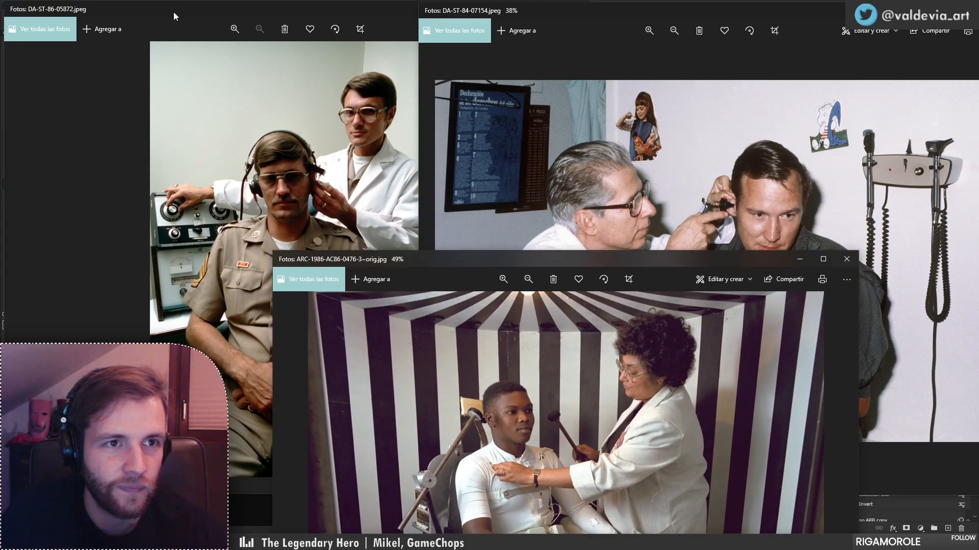
pyautogui.moveTo(194, 12); pyautogui.dragTo(52, 11)
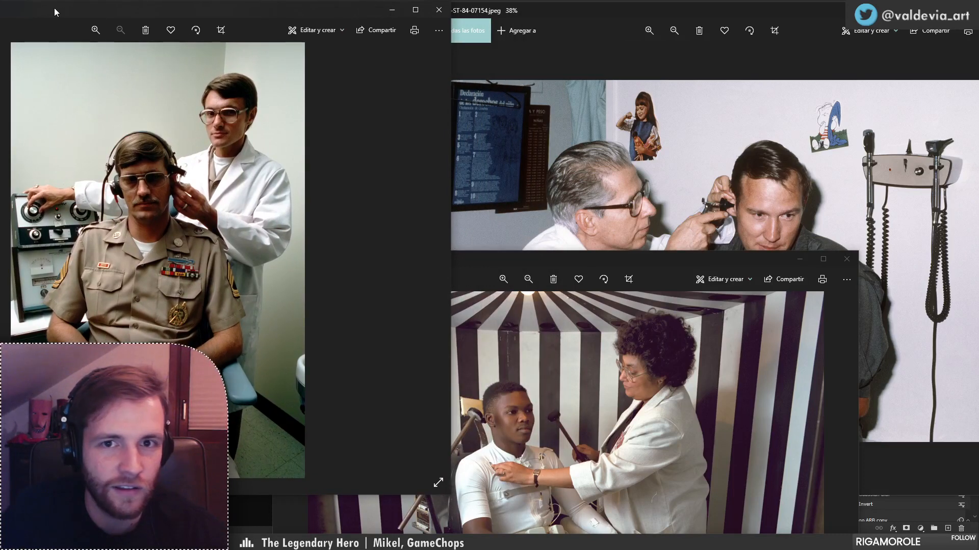
# - Shrink the ear exam and striped-room photo windows, place the striped-room one between the others, and bring the headphones photo forward
pyautogui.click(684, 11)
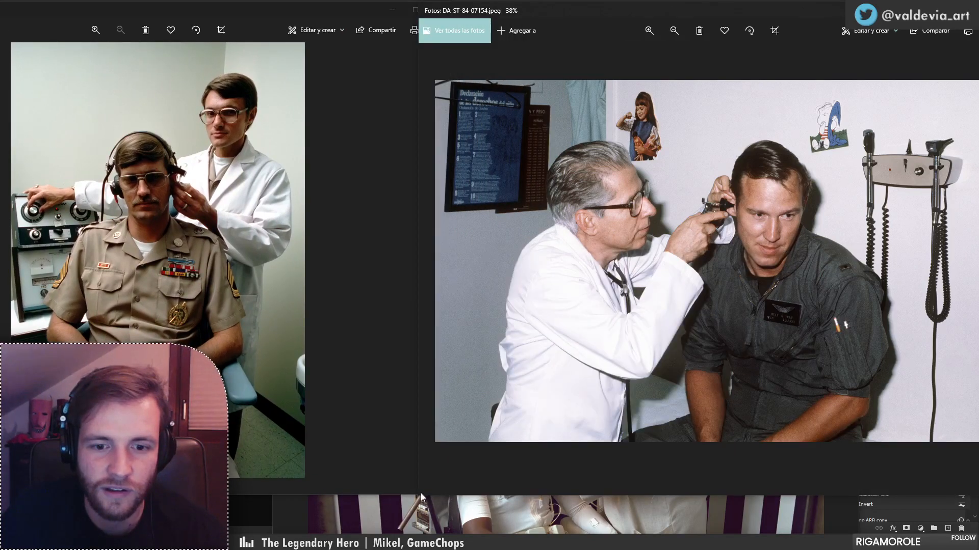
pyautogui.moveTo(416, 498); pyautogui.dragTo(513, 417)
pyautogui.moveTo(485, 261); pyautogui.dragTo(471, 231)
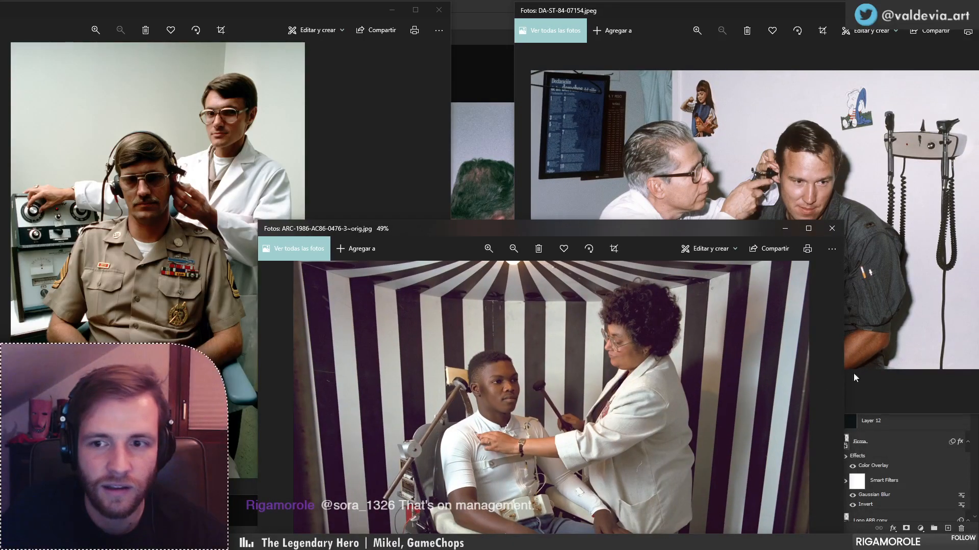
pyautogui.moveTo(841, 366); pyautogui.dragTo(611, 365)
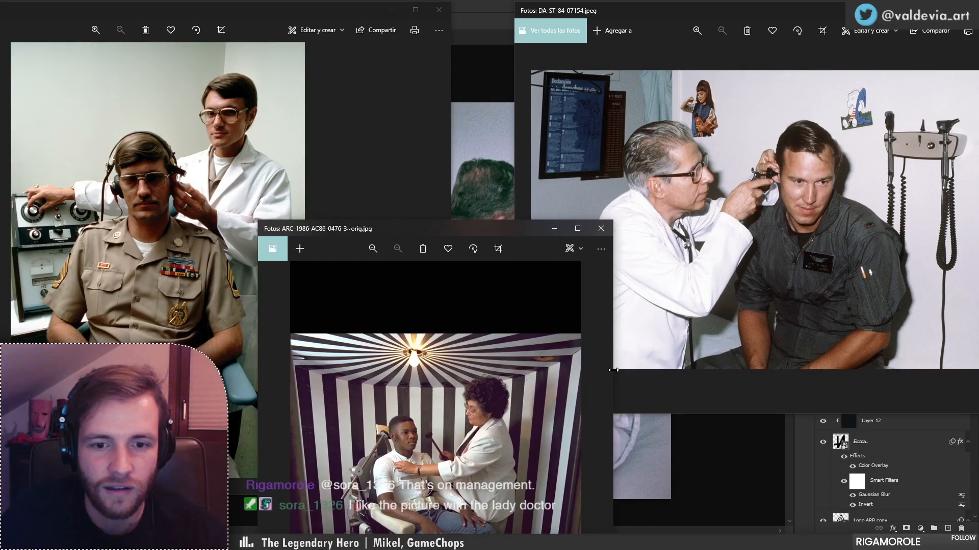
pyautogui.moveTo(503, 230); pyautogui.dragTo(520, 22)
pyautogui.scroll(4, 491, 244)
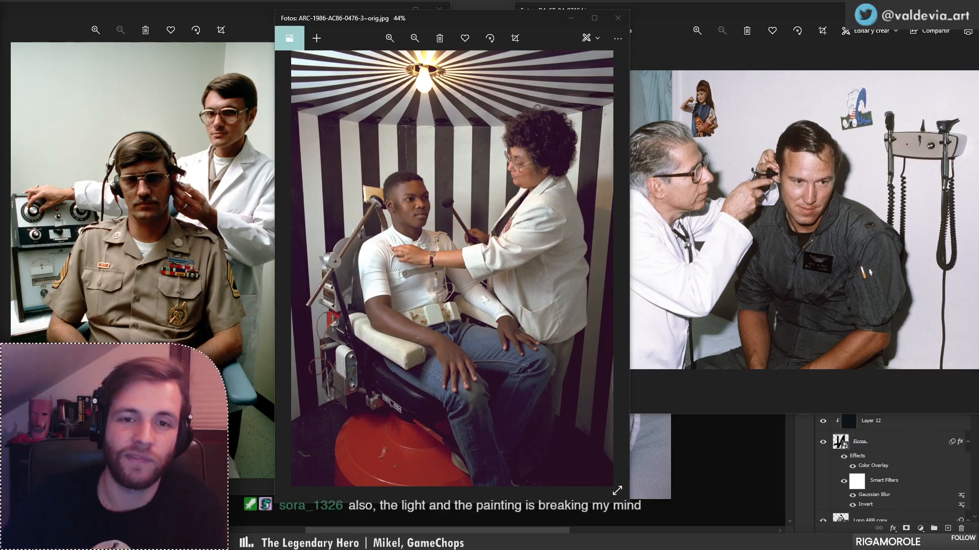
pyautogui.click(237, 13)
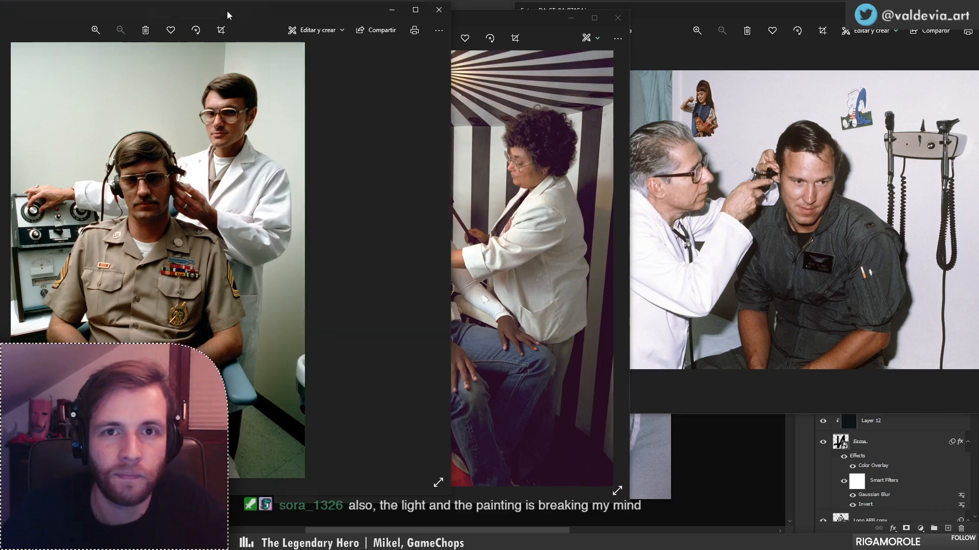
# - Close the headphones photo and the ear exam photo, DA-ST-84-07154.jpeg
pyautogui.click(439, 11)
pyautogui.moveTo(898, 15); pyautogui.dragTo(822, 24)
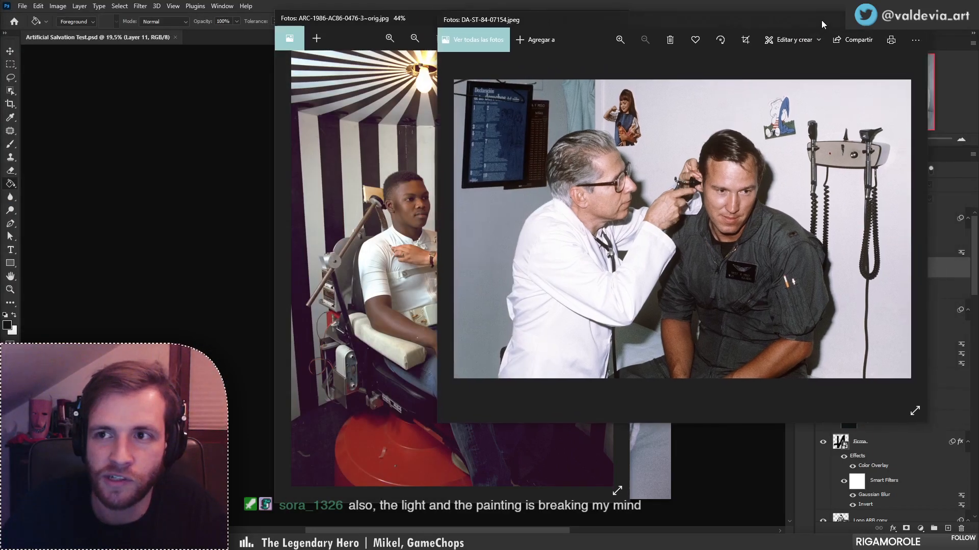
pyautogui.click(915, 20)
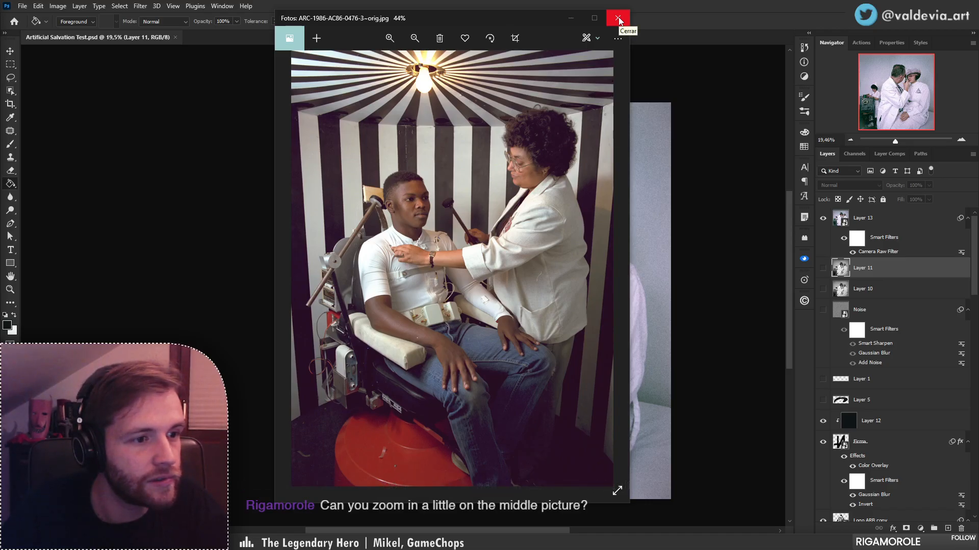
# - Maximize the striped-room photo's window and examine the seated man, his chest equipment and the woman's mallet up close
pyautogui.scroll(1, 479, 243)
pyautogui.scroll(5, 479, 243)
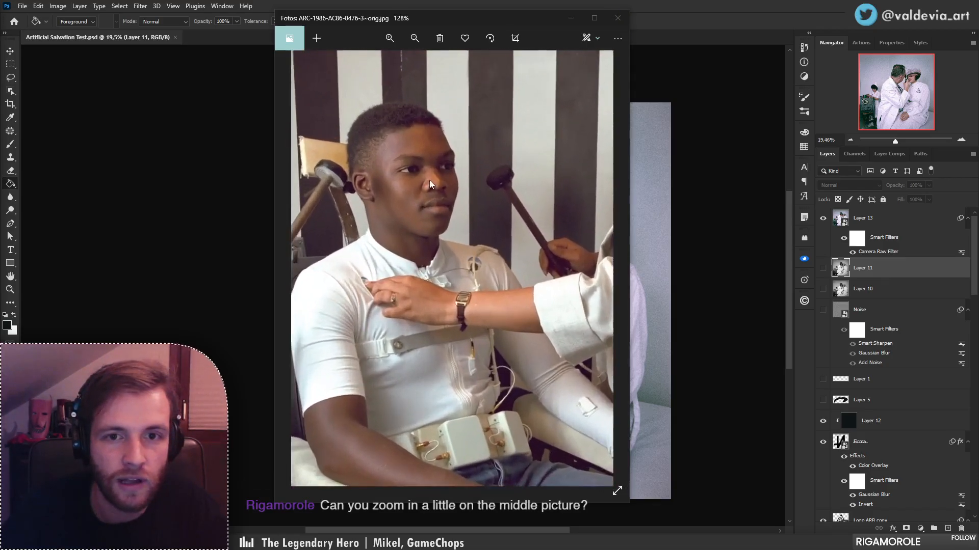
pyautogui.click(592, 18)
pyautogui.scroll(4, 492, 235)
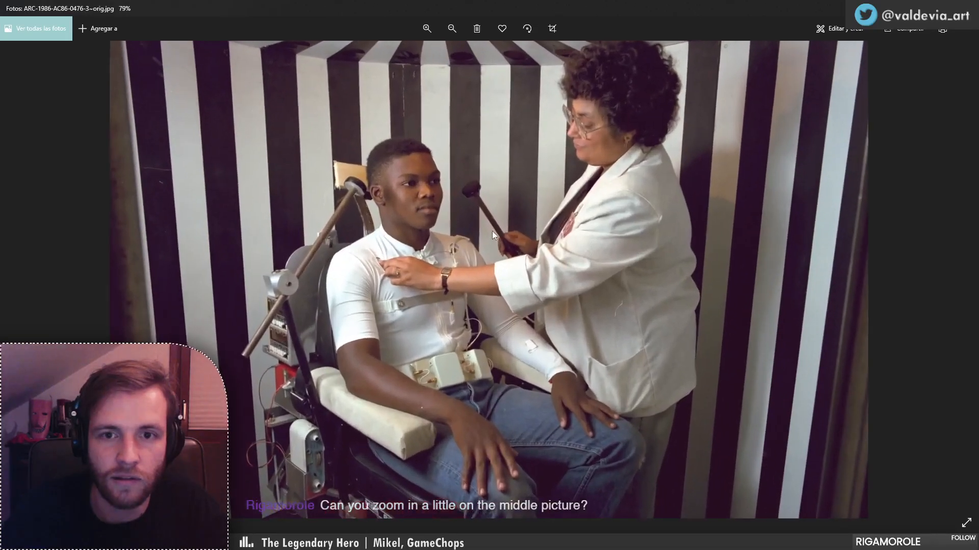
pyautogui.scroll(2, 491, 231)
pyautogui.moveTo(505, 179); pyautogui.dragTo(484, 66)
pyautogui.scroll(2, 498, 243)
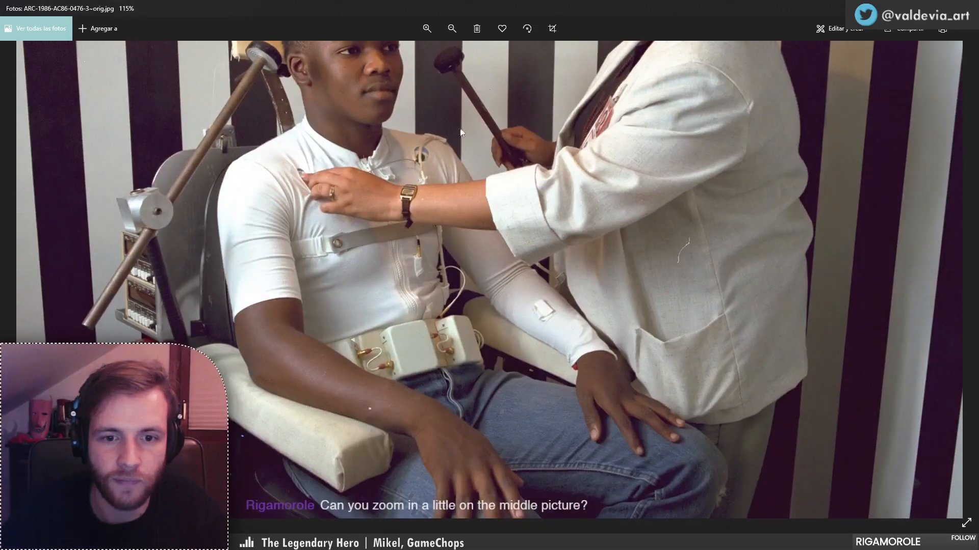
pyautogui.scroll(4, 404, 127)
pyautogui.moveTo(405, 127); pyautogui.dragTo(357, 367)
pyautogui.scroll(3, 531, 186)
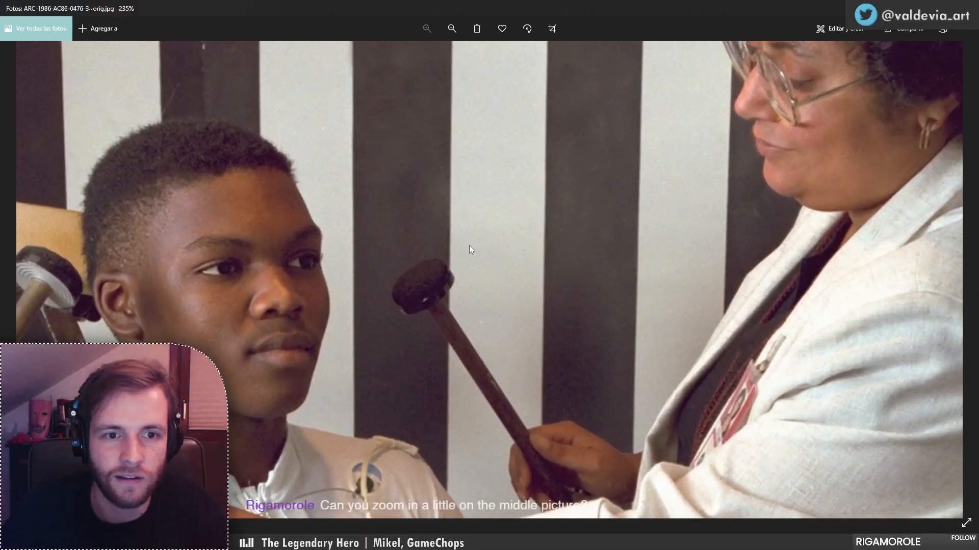
# - Examine the chair, red base and dark floor edge of the striped-room photo, and return to the full image
pyautogui.scroll(-2, 469, 247)
pyautogui.scroll(-5, 469, 247)
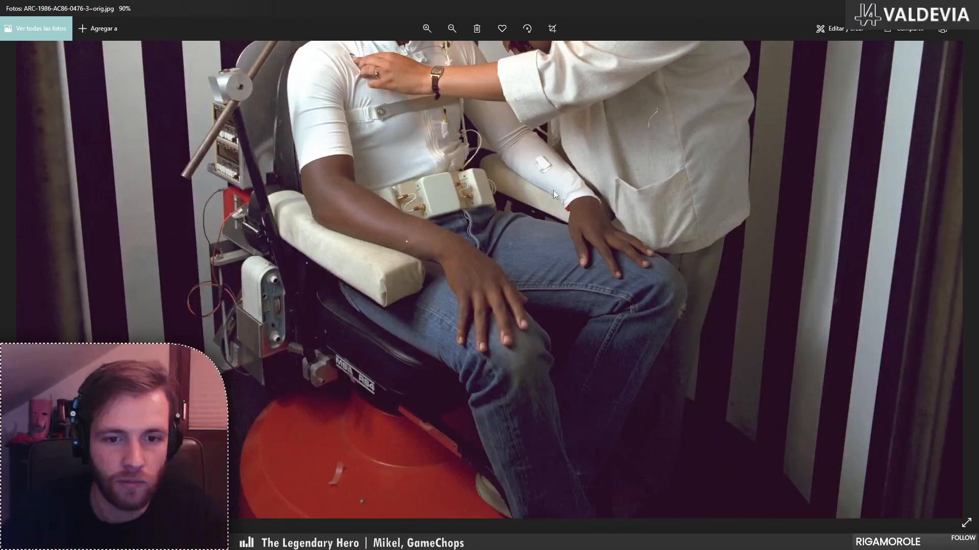
pyautogui.scroll(-1, 631, 360)
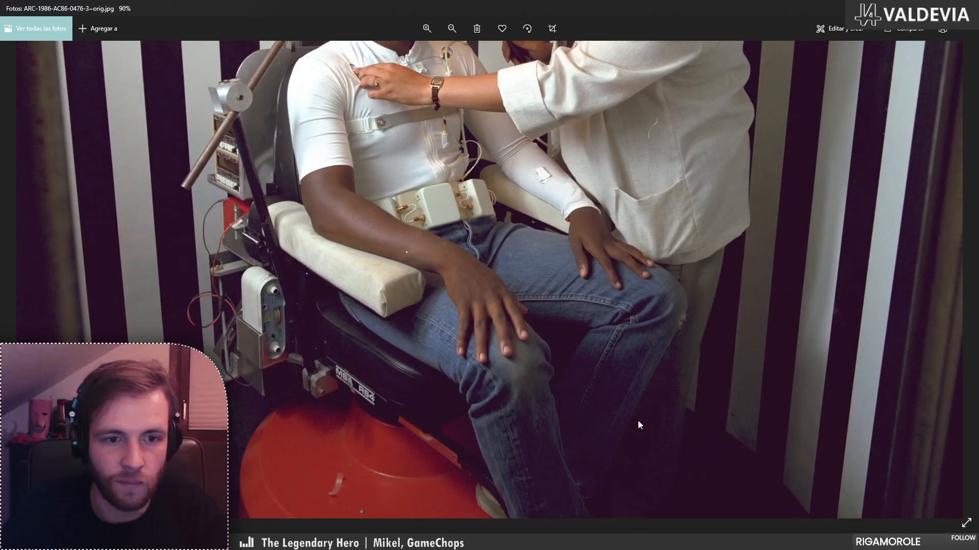
pyautogui.scroll(2, 698, 461)
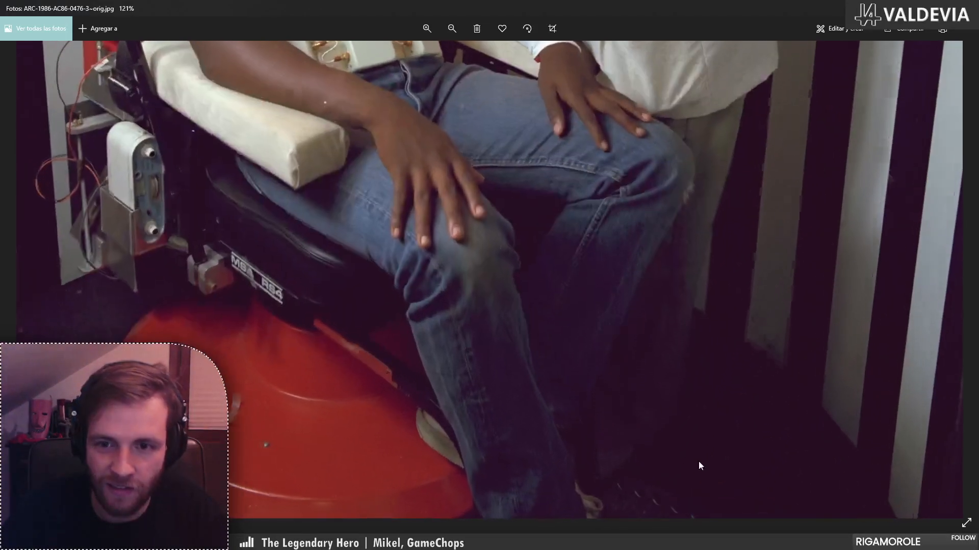
pyautogui.scroll(3, 856, 204)
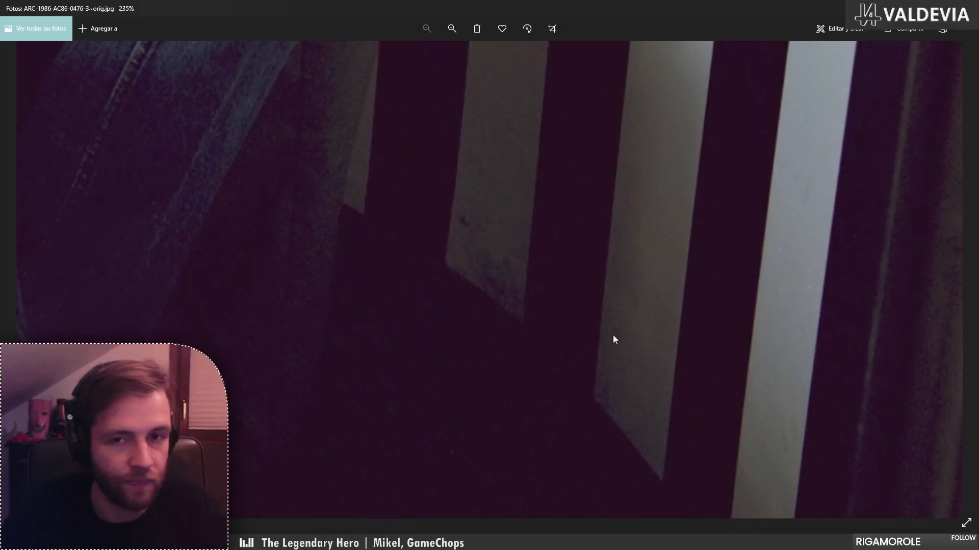
pyautogui.scroll(-7, 494, 321)
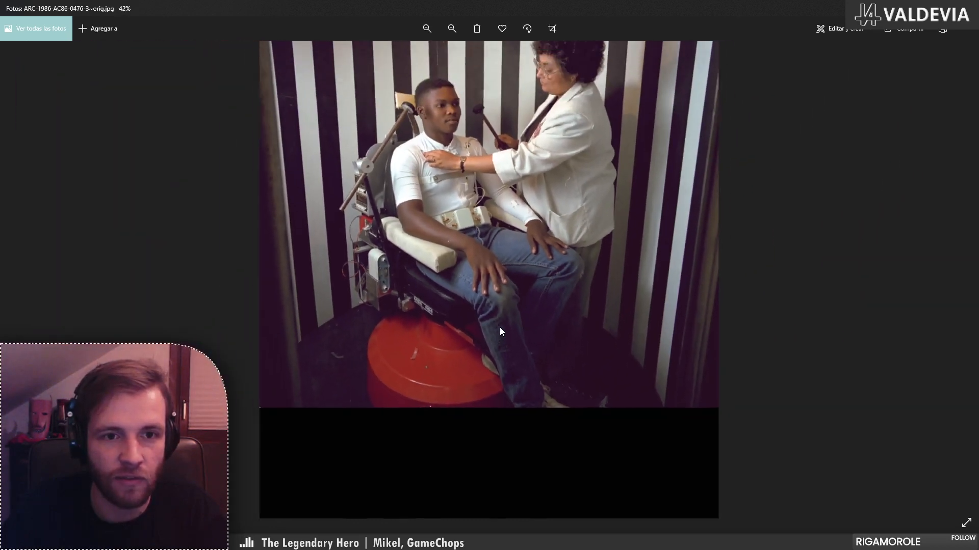
pyautogui.scroll(1, 429, 315)
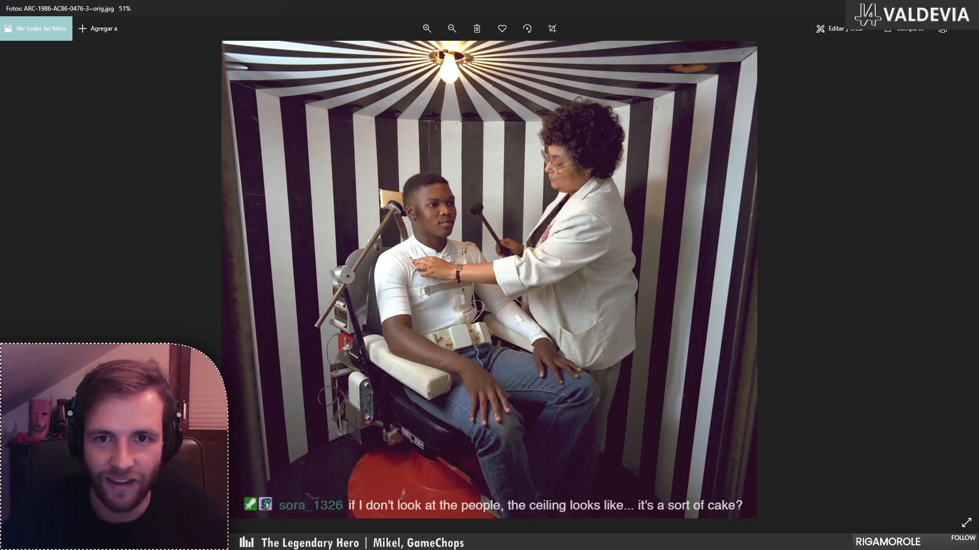
# - Switch back to Photoshop, select Layer 13, and bring the reference photo layers at the base of the layer stack into view
pyautogui.hotkey('alt', 'Tab')
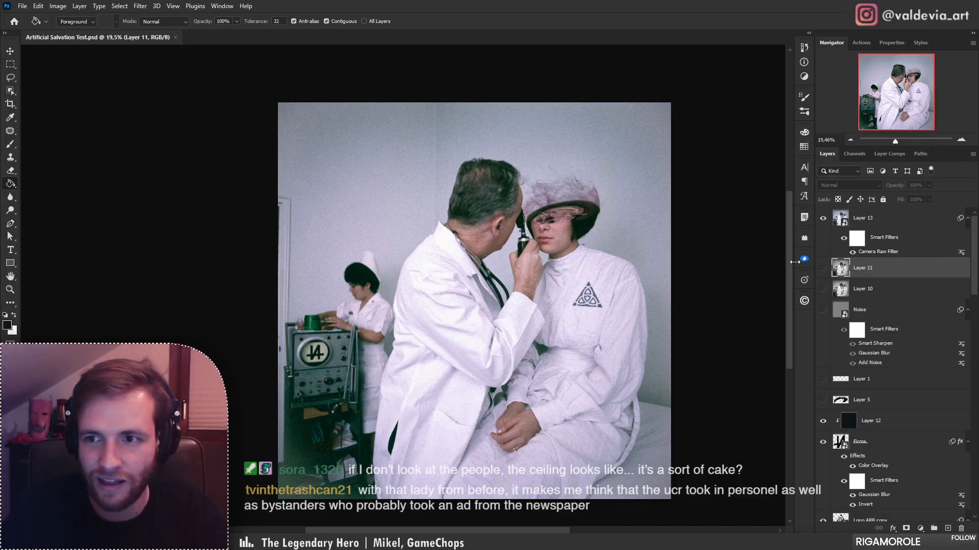
pyautogui.click(867, 224)
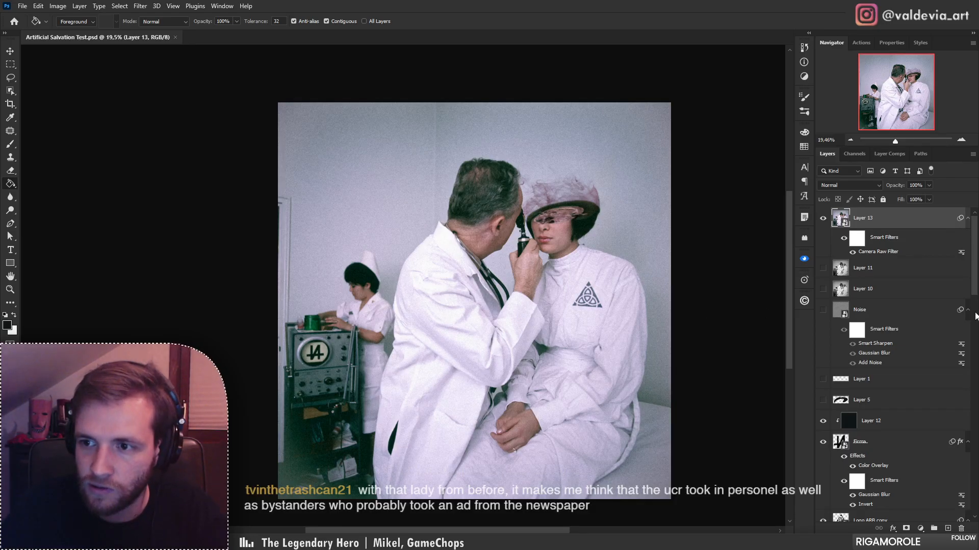
pyautogui.moveTo(974, 295); pyautogui.dragTo(977, 516)
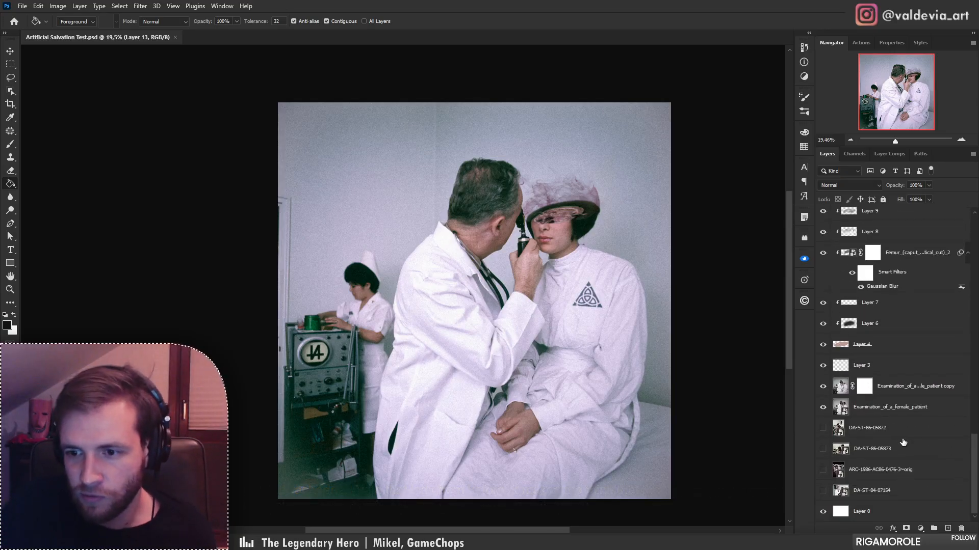
# - Move the four hidden reference photo layers from just above Layer 0 to the top of the layer stack
pyautogui.click(882, 493)
pyautogui.keyDown('shift'); pyautogui.click(875, 434); pyautogui.keyUp('shift')
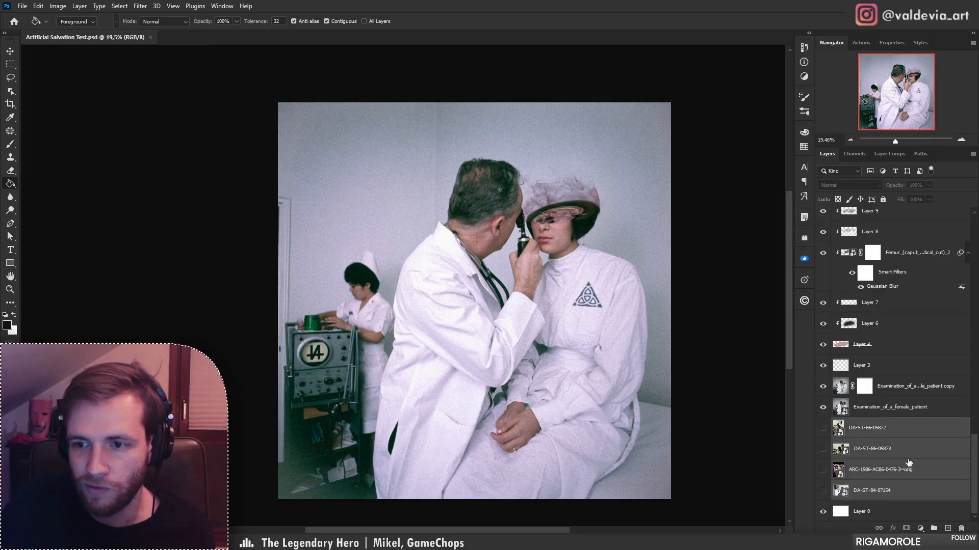
pyautogui.moveTo(875, 438); pyautogui.dragTo(883, 206)
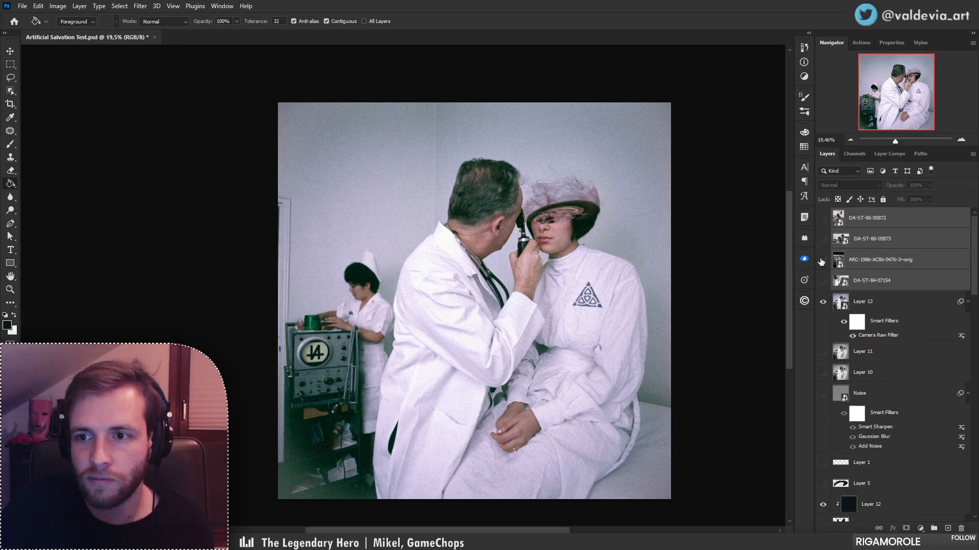
# - Show the ARC-1986-AC86-0476-3~orig photo and place its layer above the other reference photos
pyautogui.click(868, 265)
pyautogui.click(822, 261)
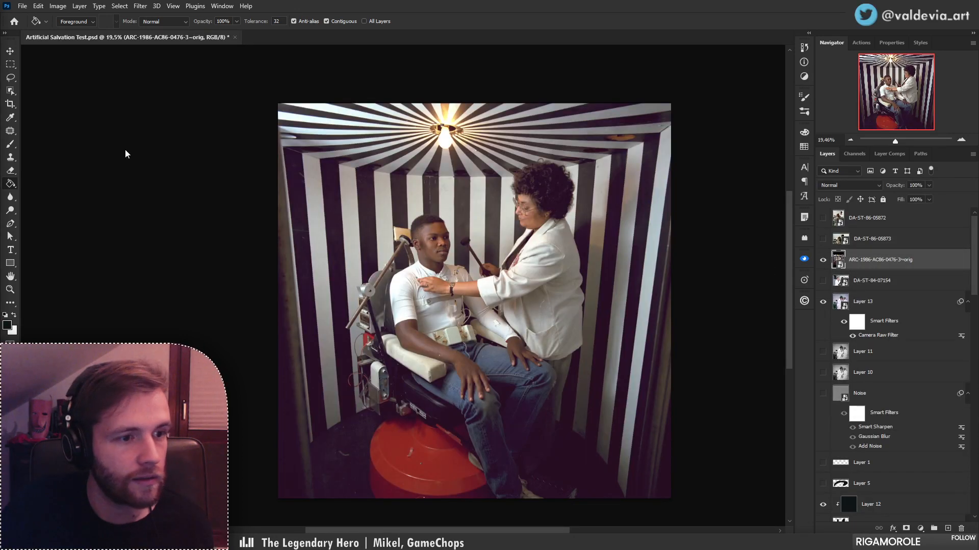
pyautogui.moveTo(918, 262); pyautogui.dragTo(915, 212)
# - Delete the three hidden DA-ST reference photo layers between the ARC photo and Layer 13
pyautogui.click(917, 240)
pyautogui.keyDown('shift'); pyautogui.click(901, 283); pyautogui.keyUp('shift')
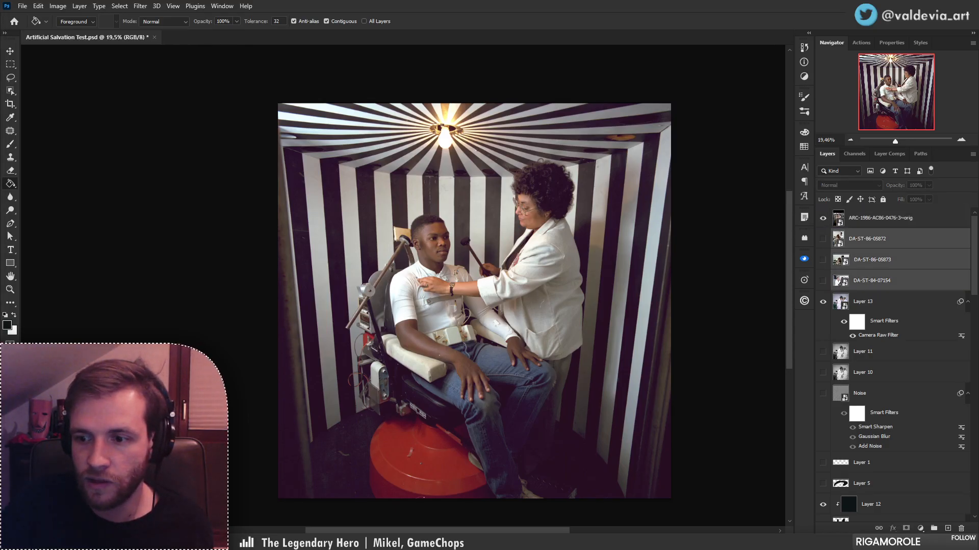
pyautogui.press('Delete')
pyautogui.click(823, 218)
pyautogui.click(822, 218)
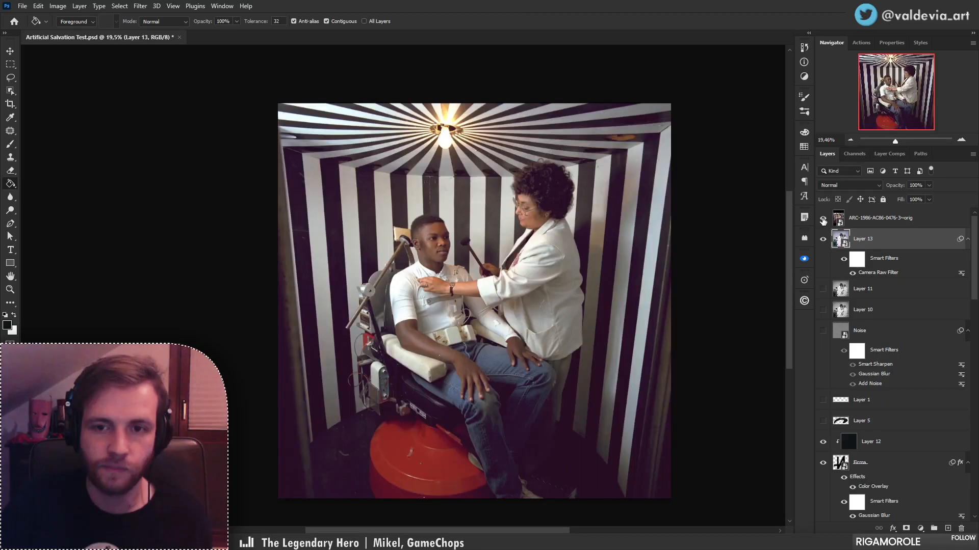
pyautogui.hotkey('ctrl', 't')
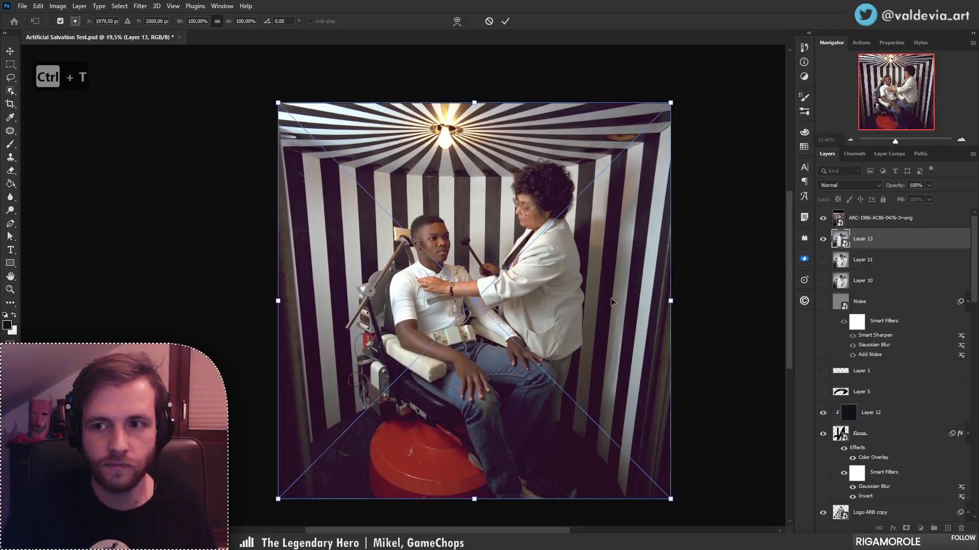
pyautogui.press('Return')
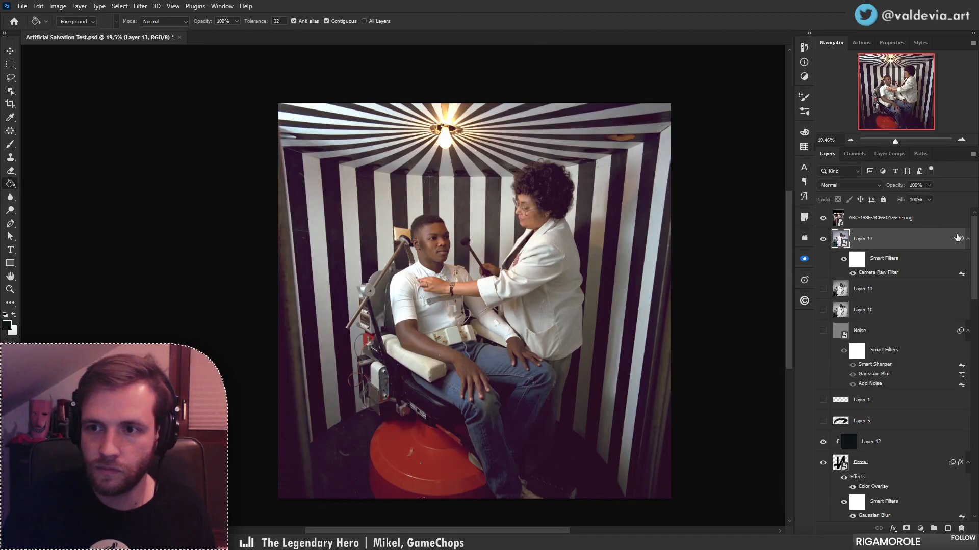
pyautogui.hotkey('alt', ']')
pyautogui.hotkey('alt', '[')
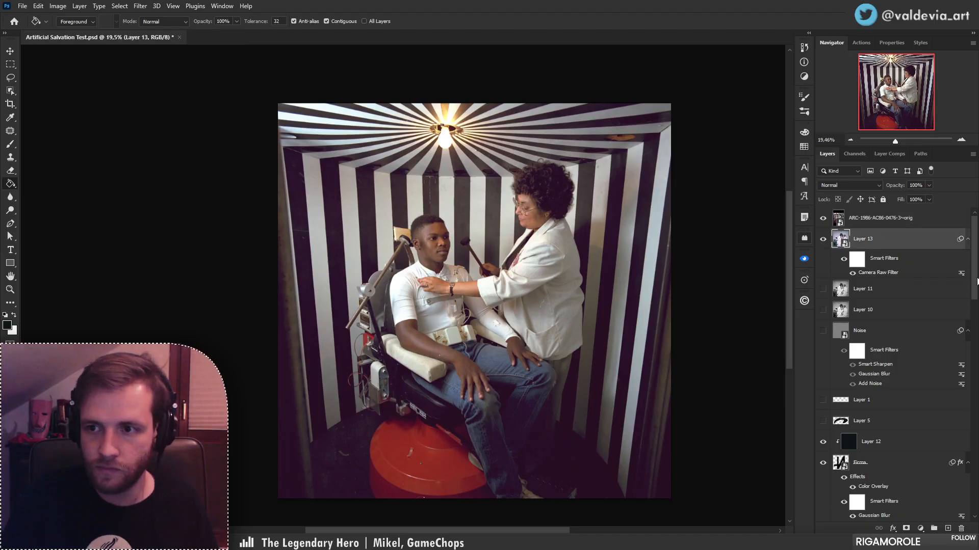
# - Group all layers from Layer 13 down to Examination_of_a_female_patient, leaving Layer 0 outside the group
pyautogui.moveTo(977, 302); pyautogui.dragTo(974, 516)
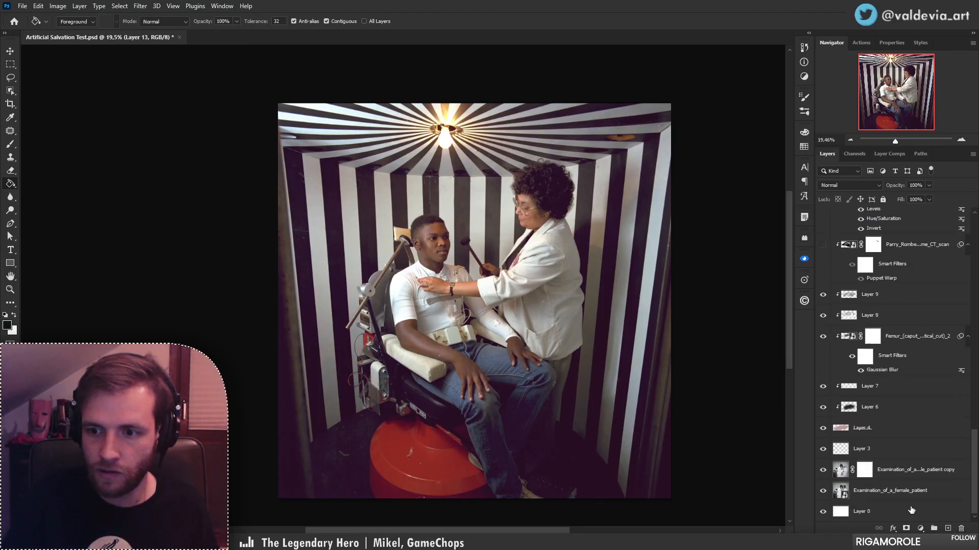
pyautogui.keyDown('shift'); pyautogui.click(889, 512); pyautogui.keyUp('shift')
pyautogui.click(938, 529)
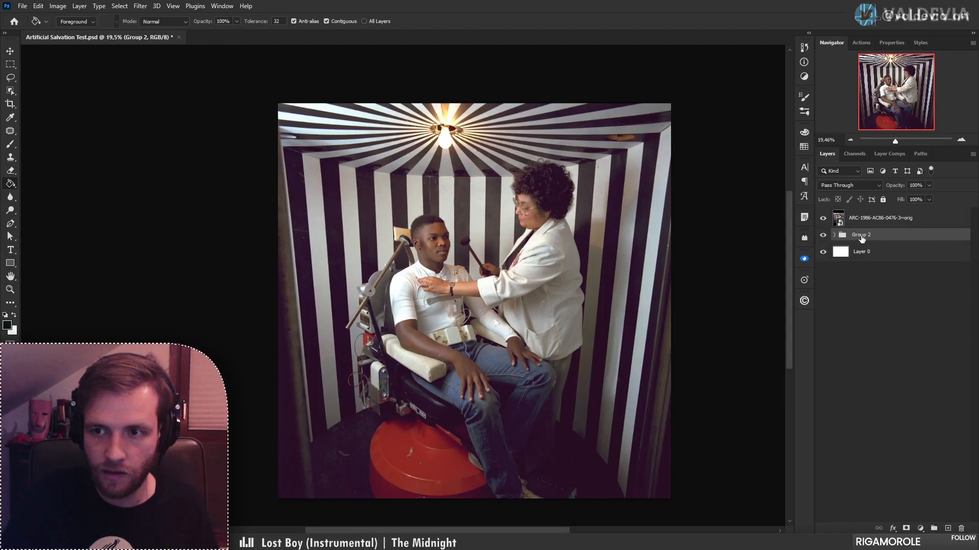
# - Rename the new layer group to 1 and hide it
pyautogui.doubleClick(861, 235)
pyautogui.write('1')
pyautogui.press('Return')
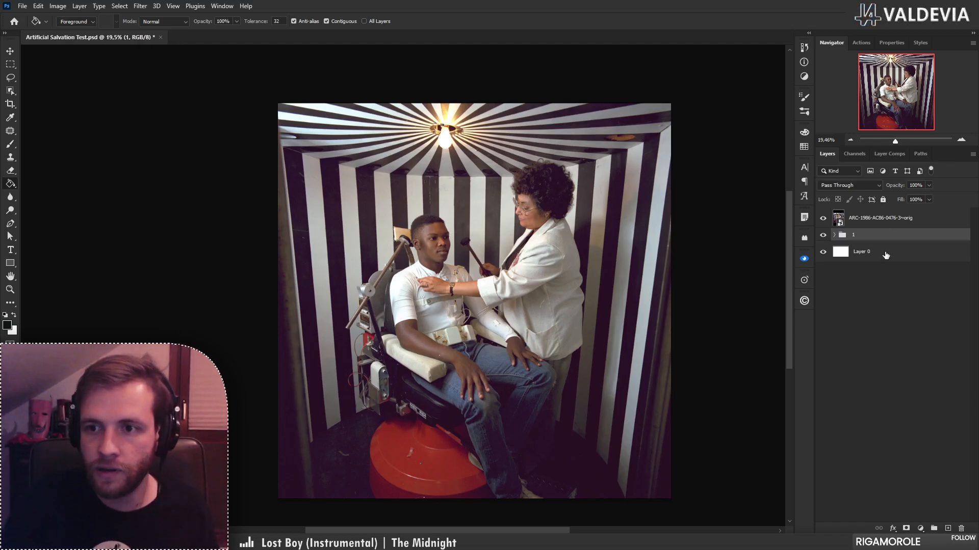
pyautogui.click(823, 235)
# - Enlarge the ARC-1986-AC86-0476-3~orig photo about its centre to about 47.8% so it overlaps the canvas sides
pyautogui.click(877, 218)
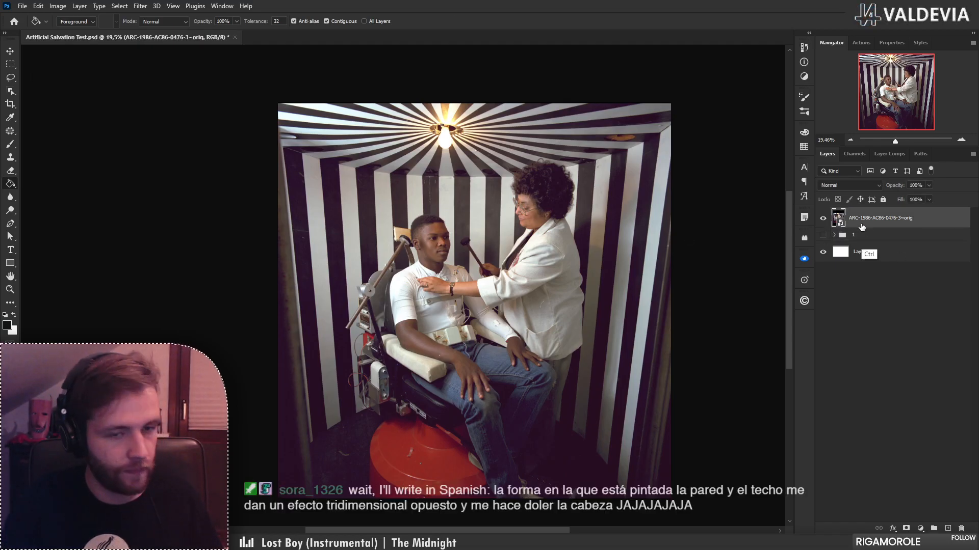
pyautogui.hotkey('ctrl', 't')
pyautogui.moveTo(504, 319); pyautogui.dragTo(538, 314)
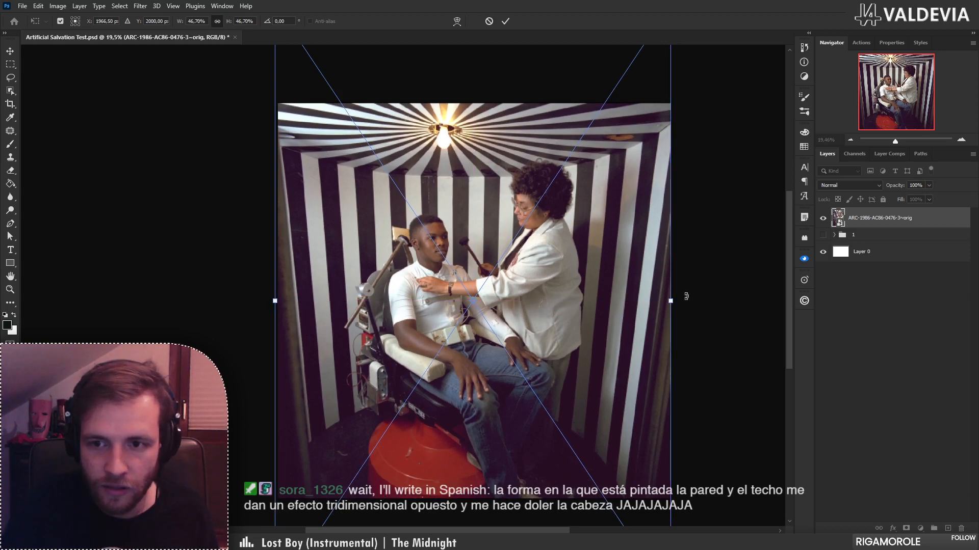
pyautogui.moveTo(671, 301); pyautogui.dragTo(675, 301)
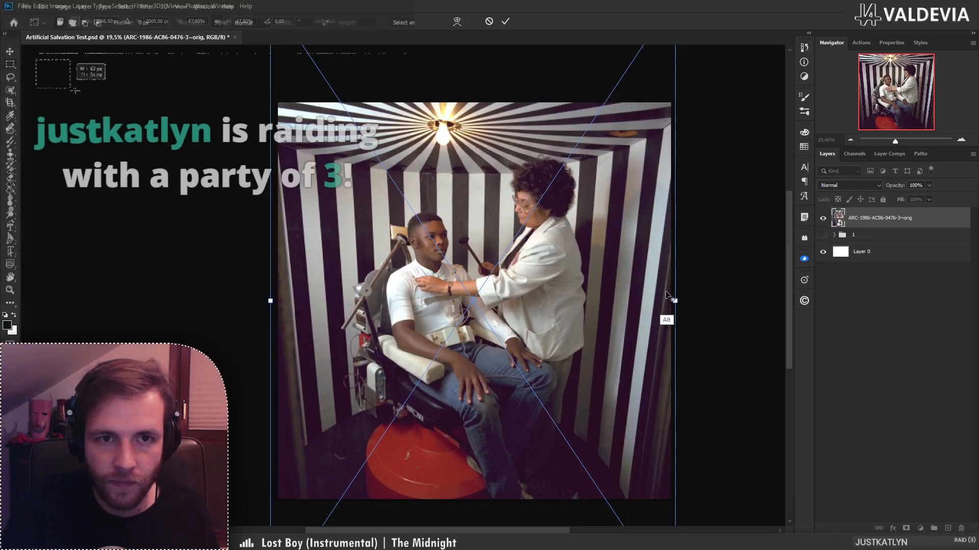
pyautogui.click(505, 21)
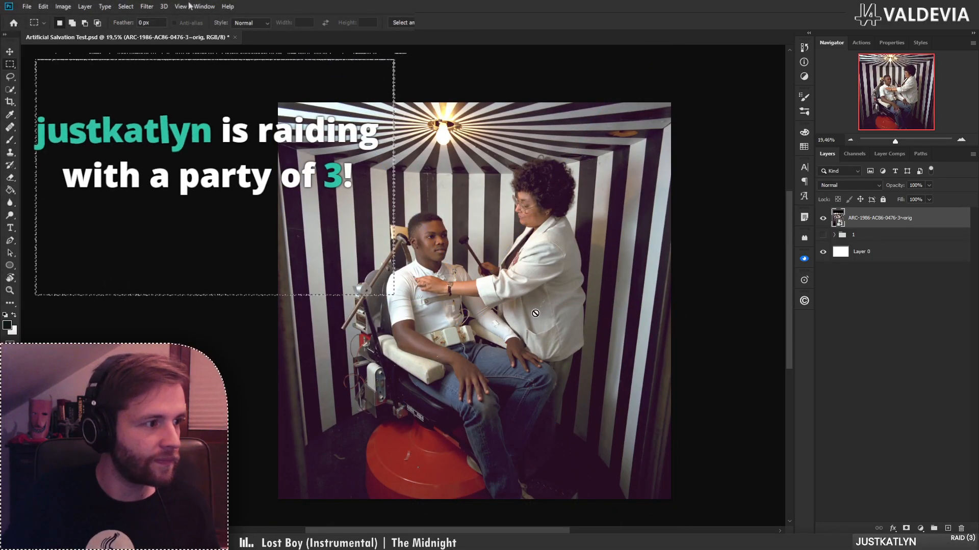
pyautogui.click(147, 7)
pyautogui.moveTo(166, 117)
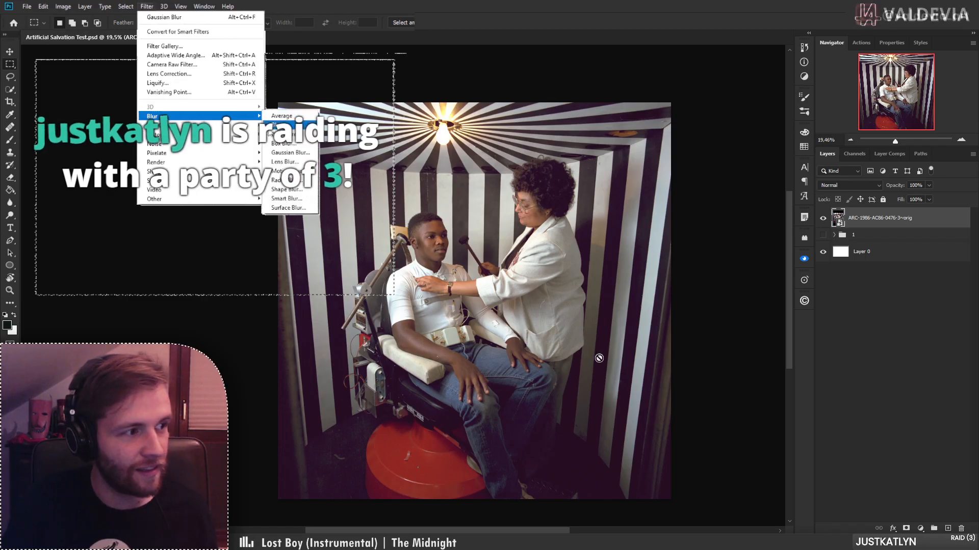
pyautogui.click(288, 153)
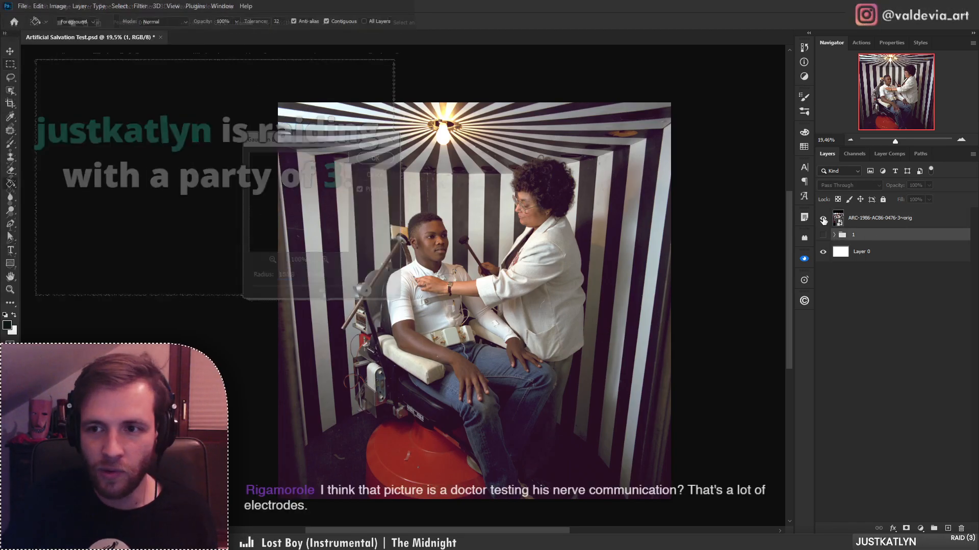
# - Switch visibility from the ARC photo to group 1 to review the finished doctor composition, and show the photo again
pyautogui.click(822, 218)
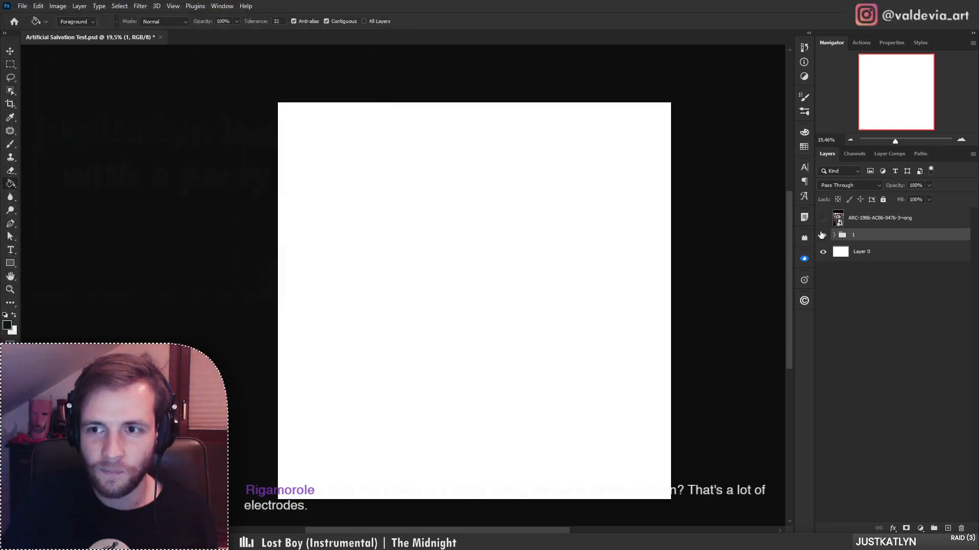
pyautogui.click(823, 235)
pyautogui.press('z')
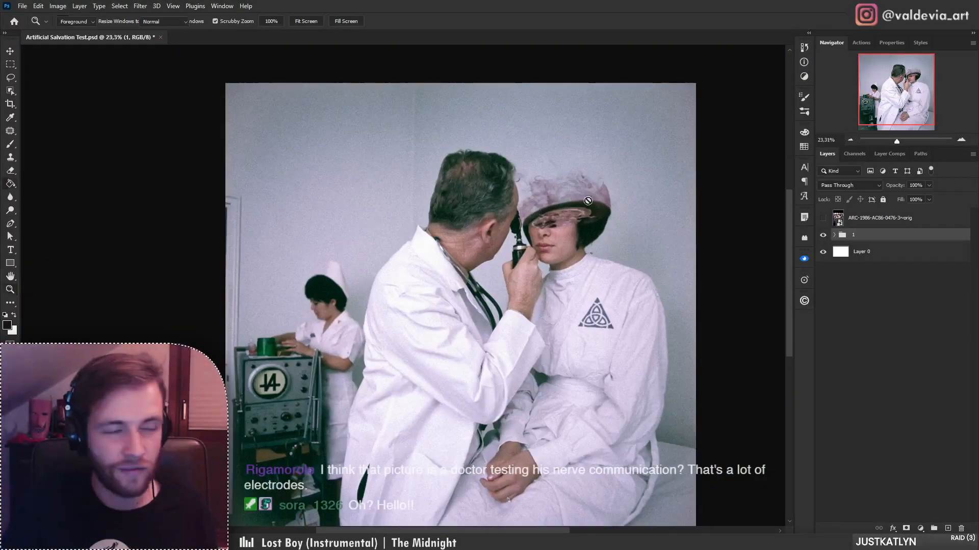
pyautogui.moveTo(558, 297)
pyautogui.mouseDown()
pyautogui.moveTo(619, 260)
pyautogui.moveTo(510, 285)
pyautogui.moveTo(565, 299)
pyautogui.moveTo(533, 302)
pyautogui.mouseUp()
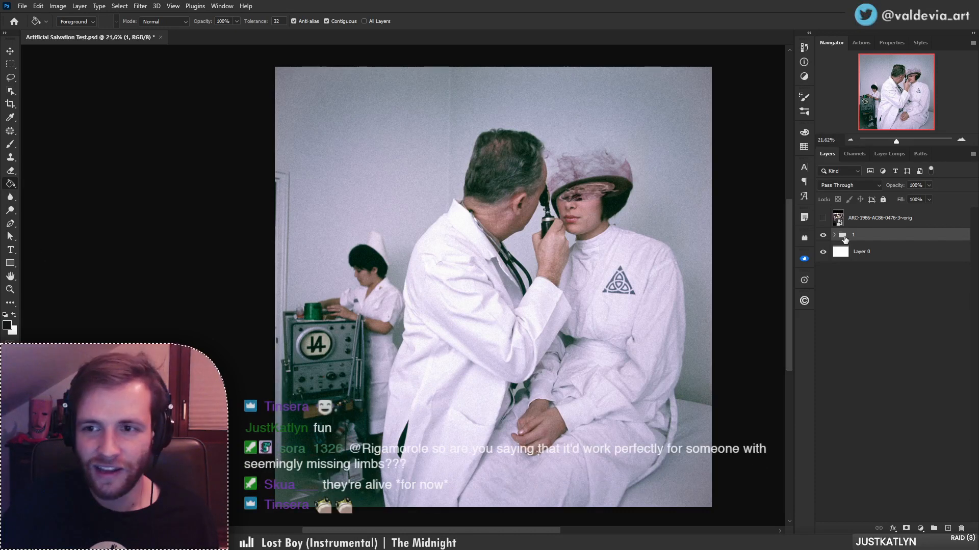
pyautogui.click(823, 222)
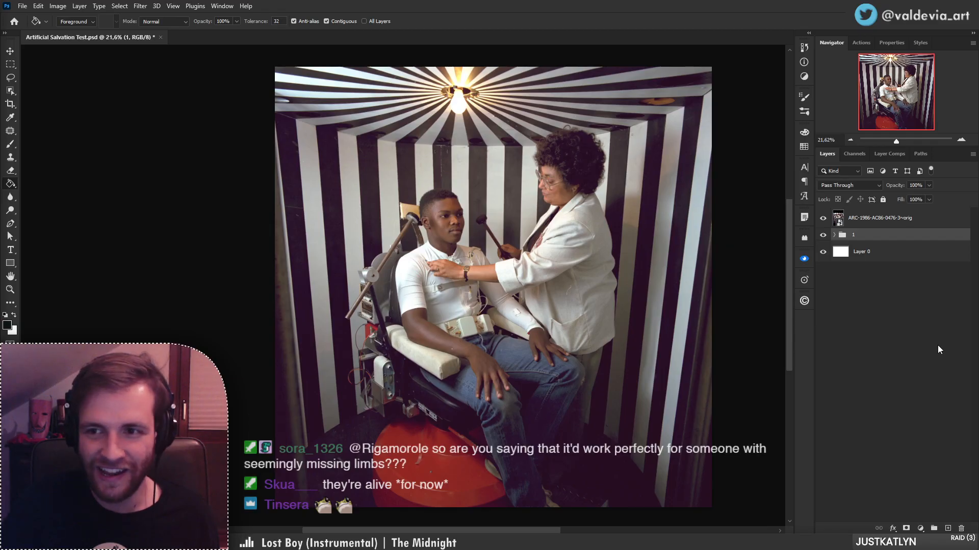
# - Select the ARC-1986-AC86-0476-3~orig photo layer and examine the seated patient and the doctor in detail
pyautogui.click(895, 220)
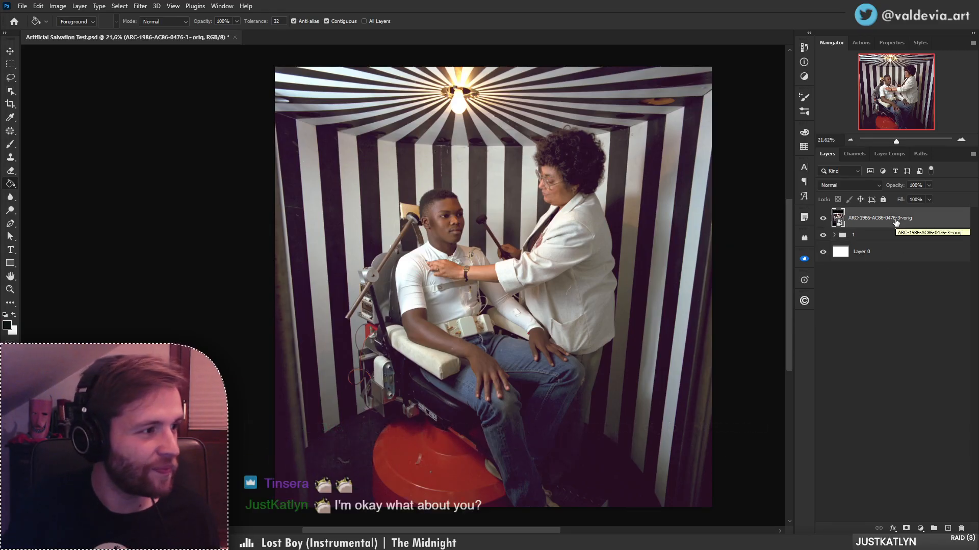
pyautogui.press('z')
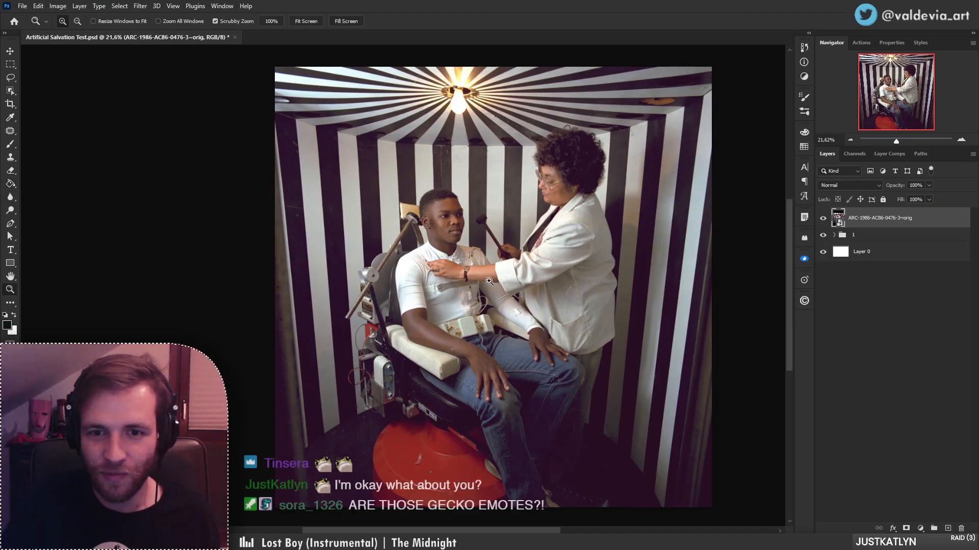
pyautogui.click(484, 326)
pyautogui.moveTo(500, 327); pyautogui.dragTo(498, 326)
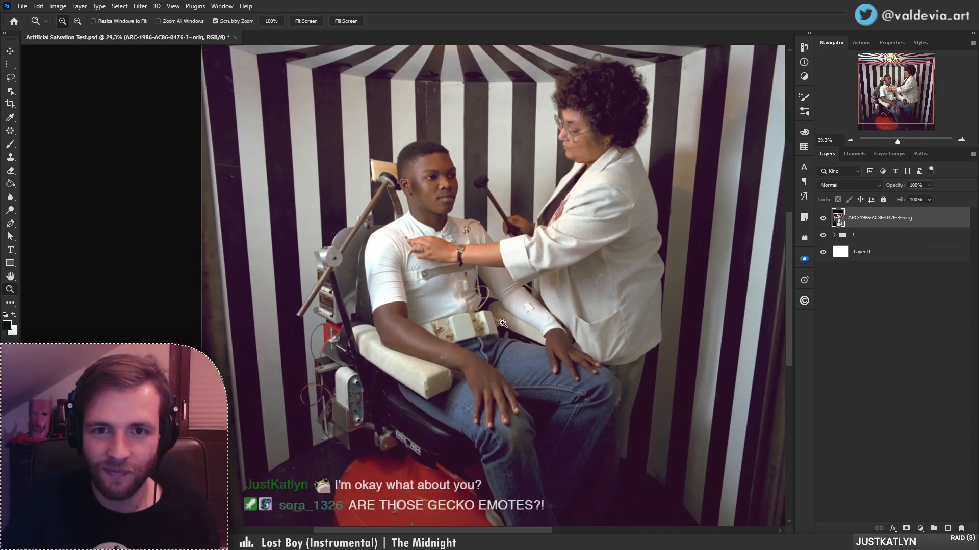
pyautogui.press('space')
pyautogui.moveTo(541, 287); pyautogui.dragTo(530, 330)
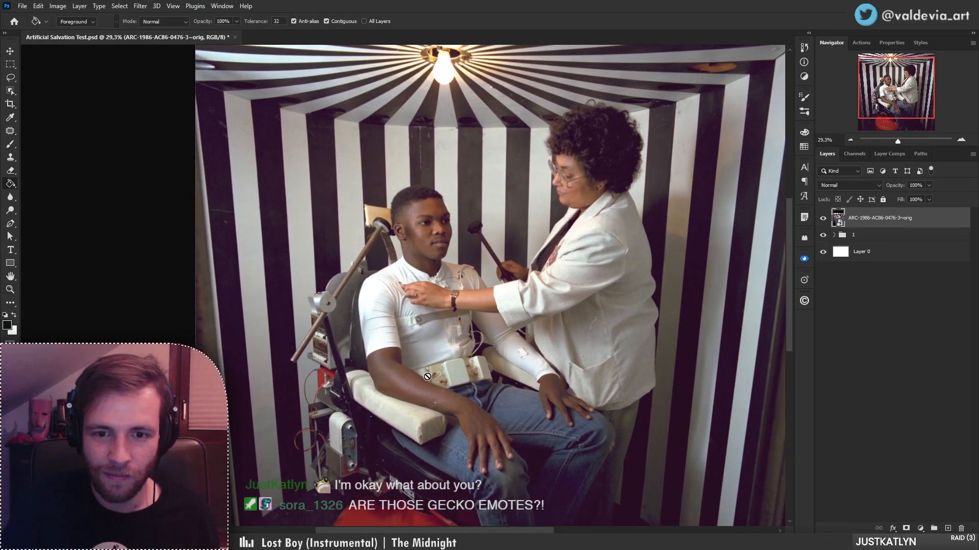
pyautogui.press('z')
pyautogui.moveTo(427, 377); pyautogui.dragTo(441, 380)
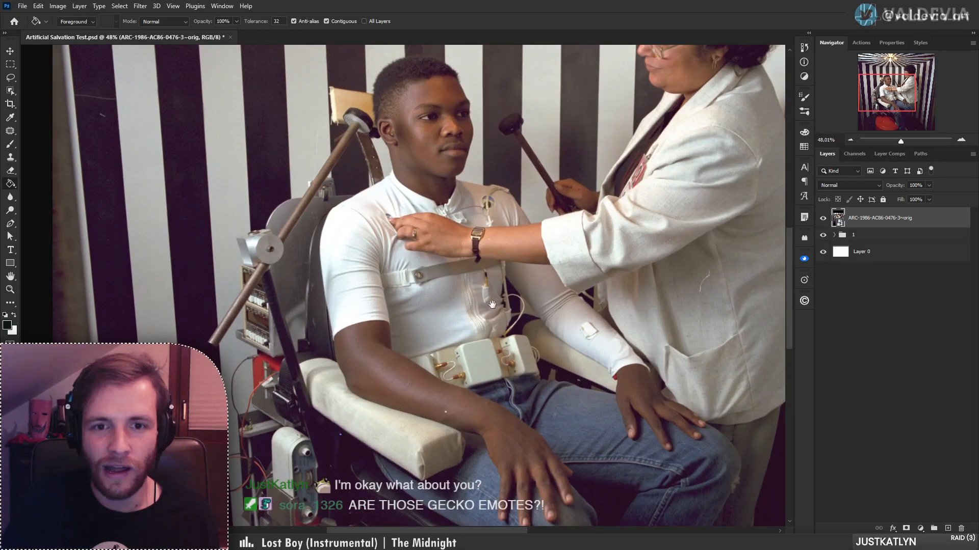
pyautogui.press('space')
pyautogui.moveTo(483, 314)
pyautogui.mouseDown()
pyautogui.moveTo(410, 337)
pyautogui.moveTo(437, 345)
pyautogui.mouseUp()
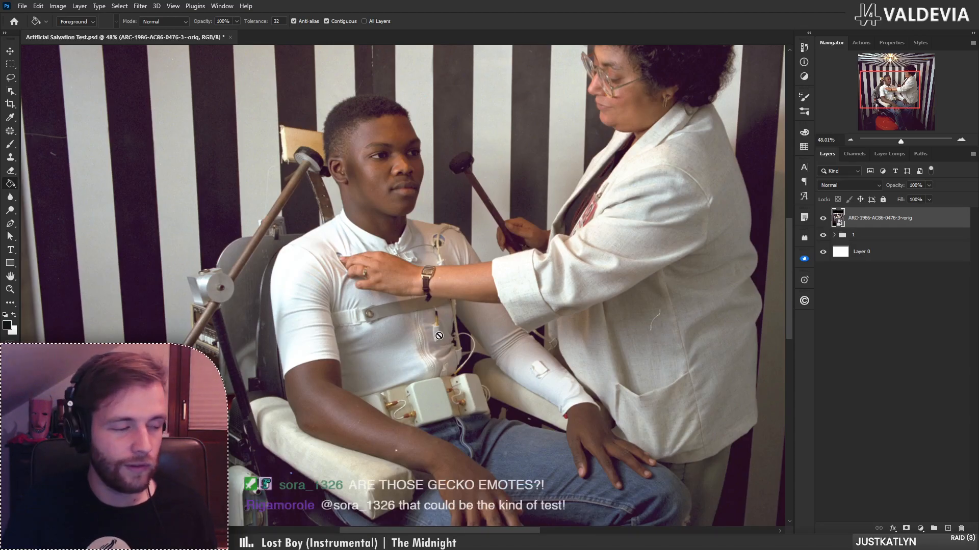
pyautogui.press('z')
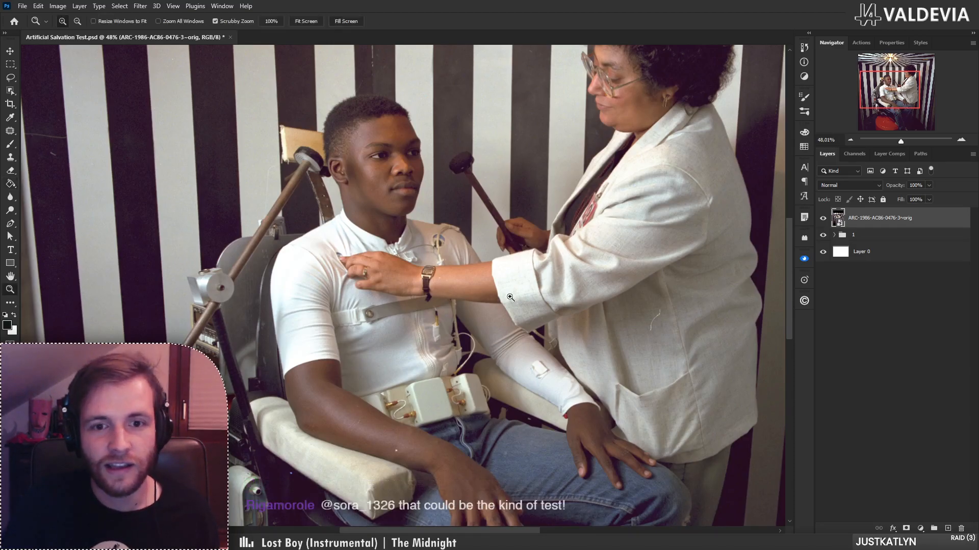
pyautogui.moveTo(438, 335)
pyautogui.mouseDown()
pyautogui.moveTo(398, 331)
pyautogui.moveTo(430, 330)
pyautogui.mouseUp()
pyautogui.press('g')
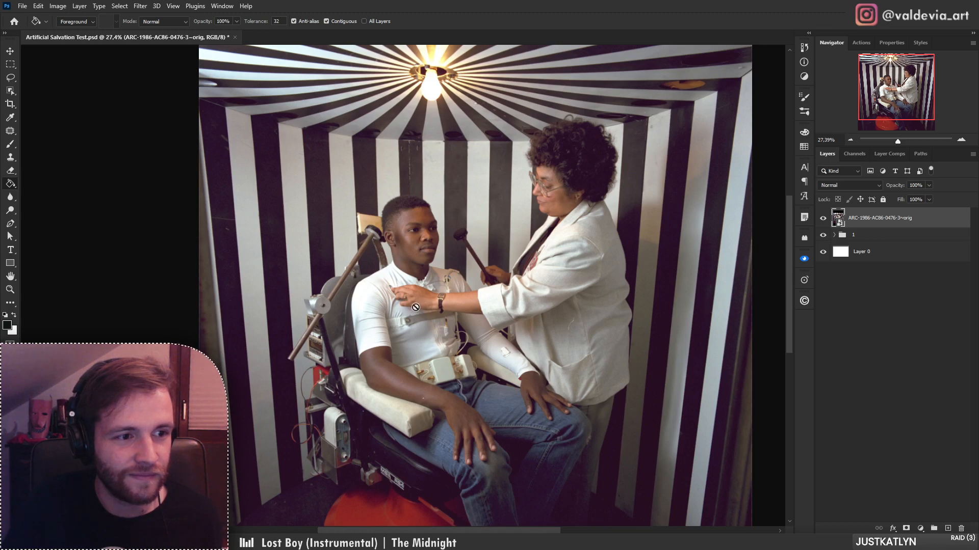
pyautogui.press('z')
pyautogui.moveTo(426, 257); pyautogui.dragTo(444, 254)
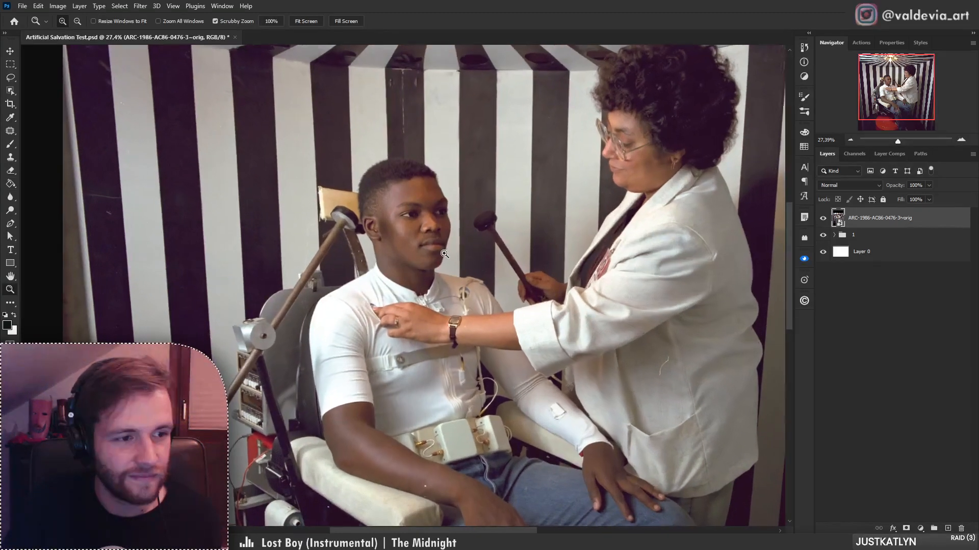
pyautogui.press('g')
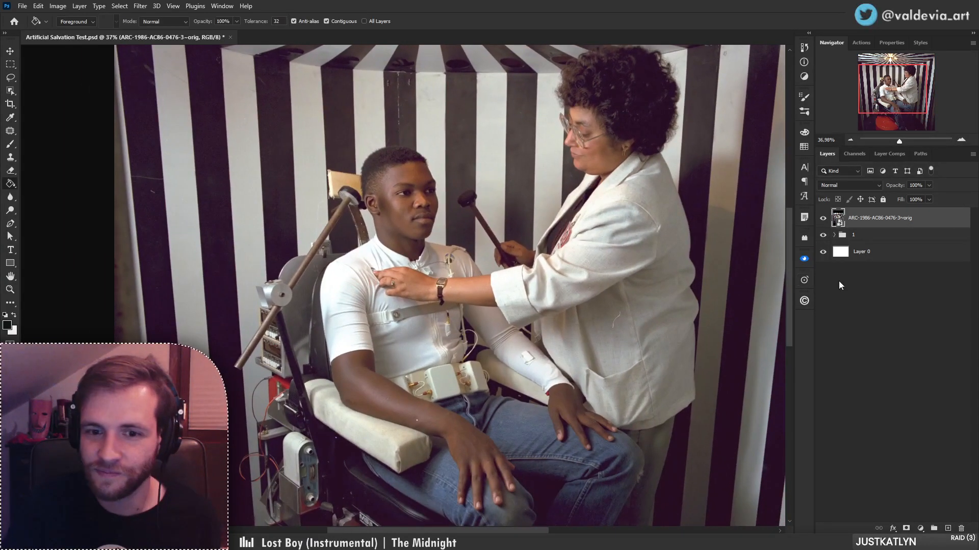
pyautogui.moveTo(450, 362); pyautogui.dragTo(431, 308)
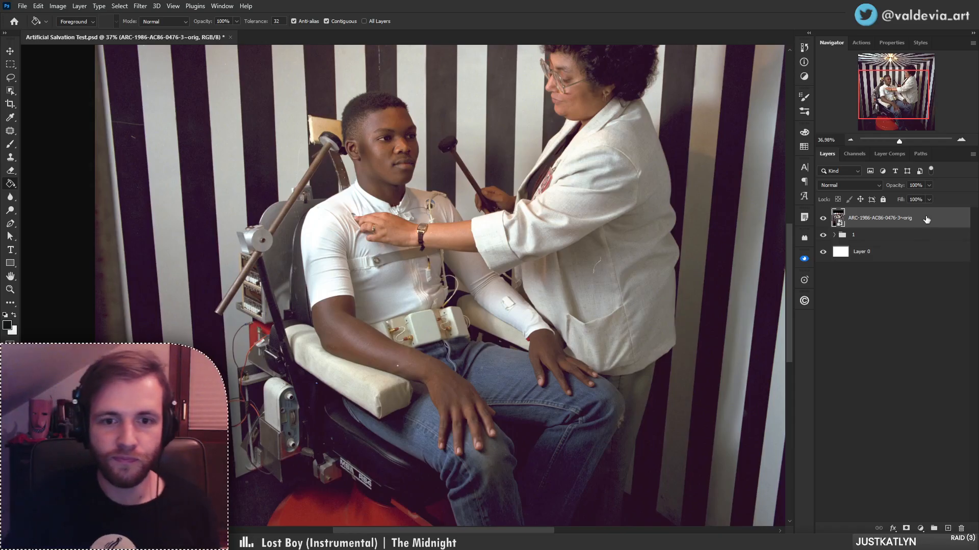
# - Examine the patient's white shirt, the chair apparatus and both of his arms and hands up close
pyautogui.press('z')
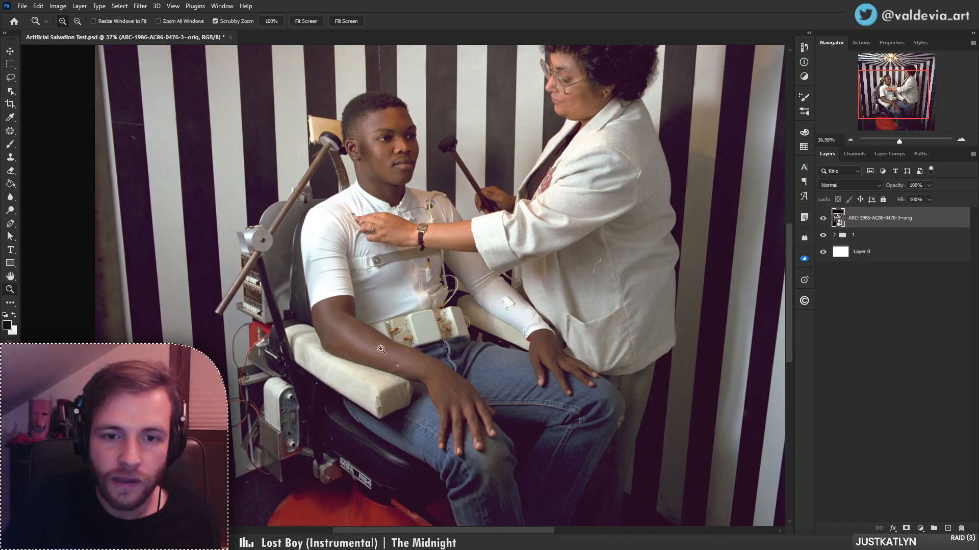
pyautogui.moveTo(381, 350)
pyautogui.mouseDown()
pyautogui.moveTo(395, 348)
pyautogui.moveTo(370, 349)
pyautogui.mouseUp()
pyautogui.moveTo(448, 392)
pyautogui.mouseDown()
pyautogui.moveTo(466, 392)
pyautogui.moveTo(474, 348)
pyautogui.moveTo(481, 375)
pyautogui.mouseUp()
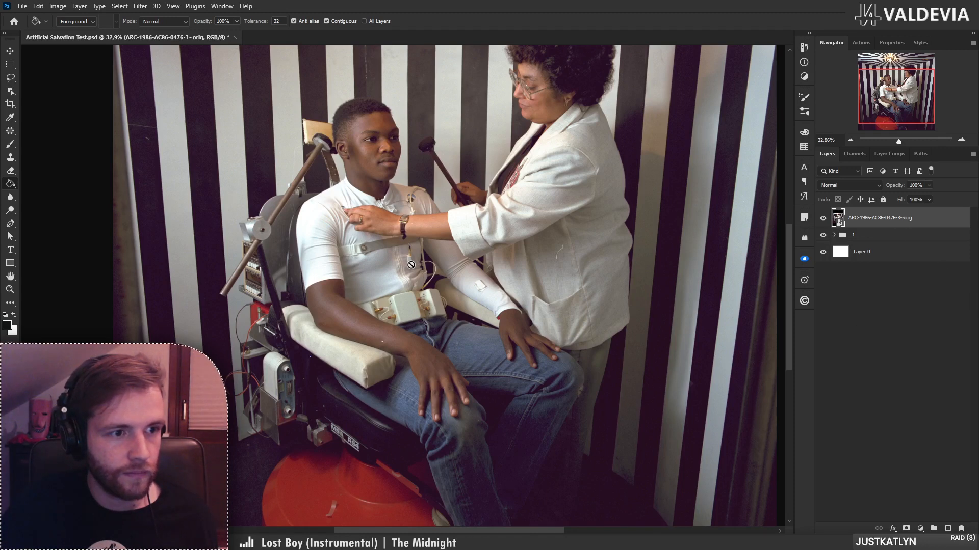
pyautogui.hotkey('ctrl', 'space')
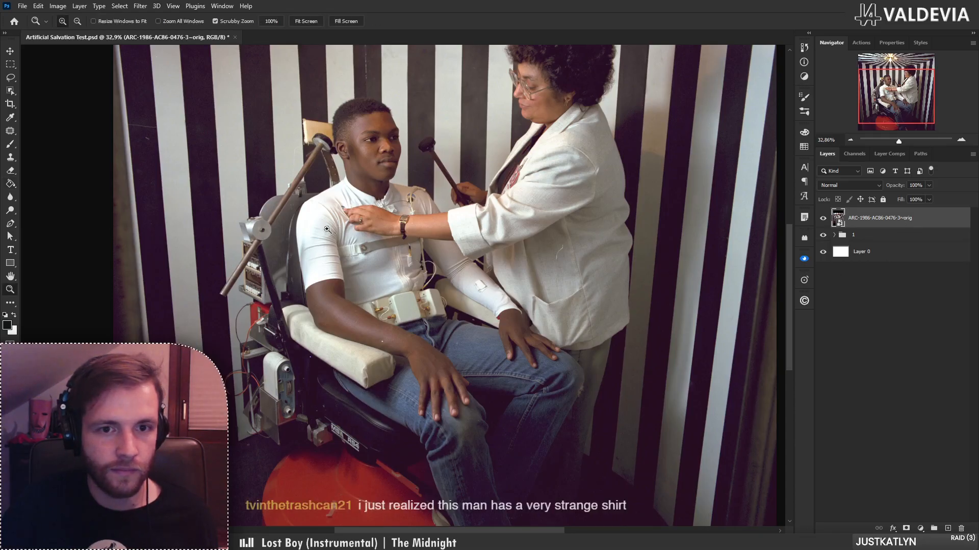
pyautogui.moveTo(331, 230); pyautogui.dragTo(358, 234)
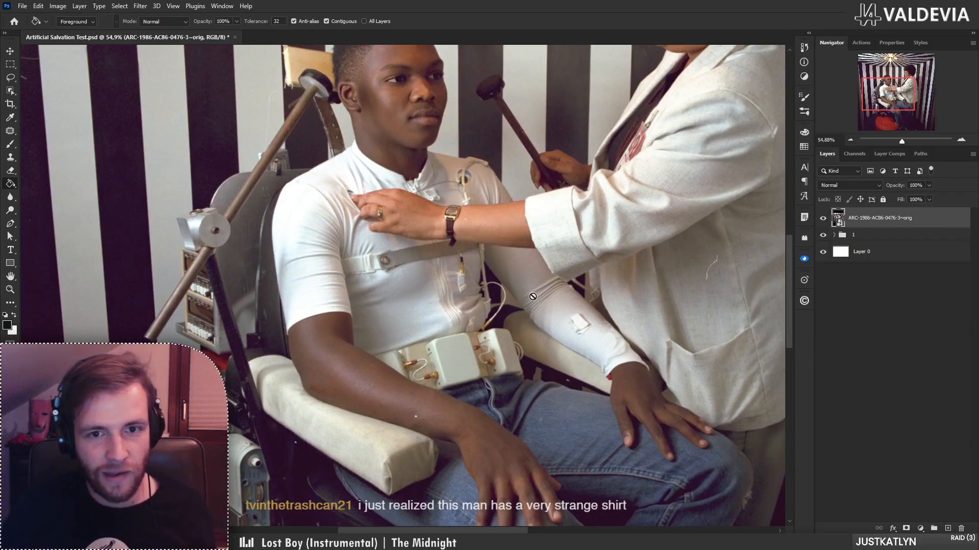
pyautogui.press('space')
pyautogui.moveTo(465, 304); pyautogui.dragTo(481, 346)
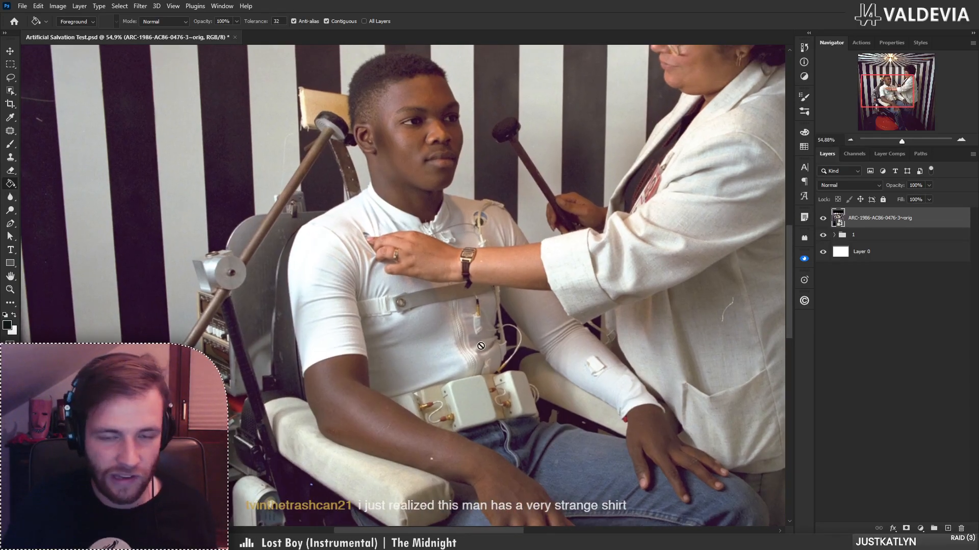
pyautogui.hotkey('ctrl', 'space')
pyautogui.moveTo(343, 246); pyautogui.dragTo(356, 249)
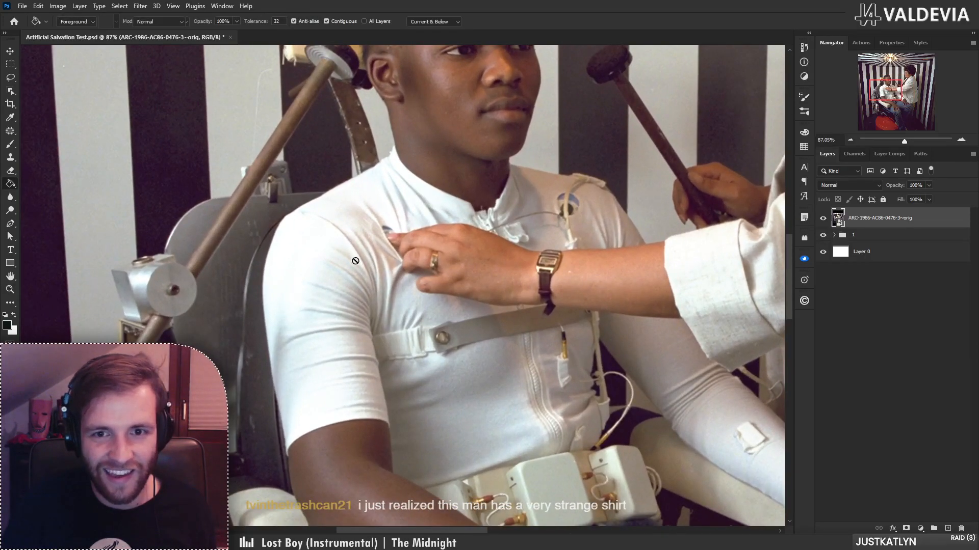
pyautogui.press('s')
pyautogui.press('space')
pyautogui.moveTo(405, 301)
pyautogui.mouseDown()
pyautogui.moveTo(401, 276)
pyautogui.moveTo(380, 300)
pyautogui.moveTo(390, 305)
pyautogui.mouseUp()
pyautogui.hotkey('ctrl', 'space')
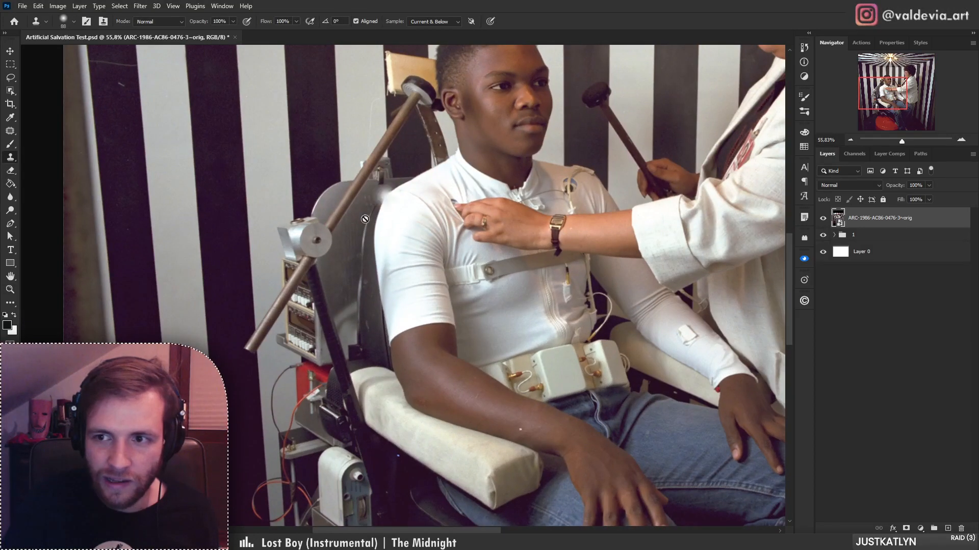
pyautogui.press('space')
pyautogui.moveTo(472, 303); pyautogui.dragTo(419, 283)
pyautogui.click(11, 78)
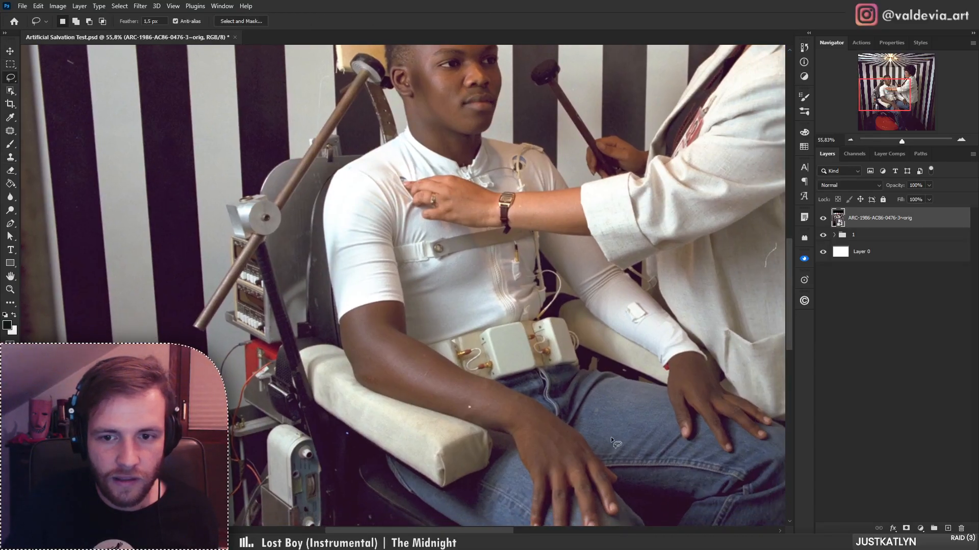
pyautogui.press('space')
pyautogui.moveTo(611, 436)
pyautogui.mouseDown()
pyautogui.moveTo(561, 321)
pyautogui.moveTo(541, 351)
pyautogui.mouseUp()
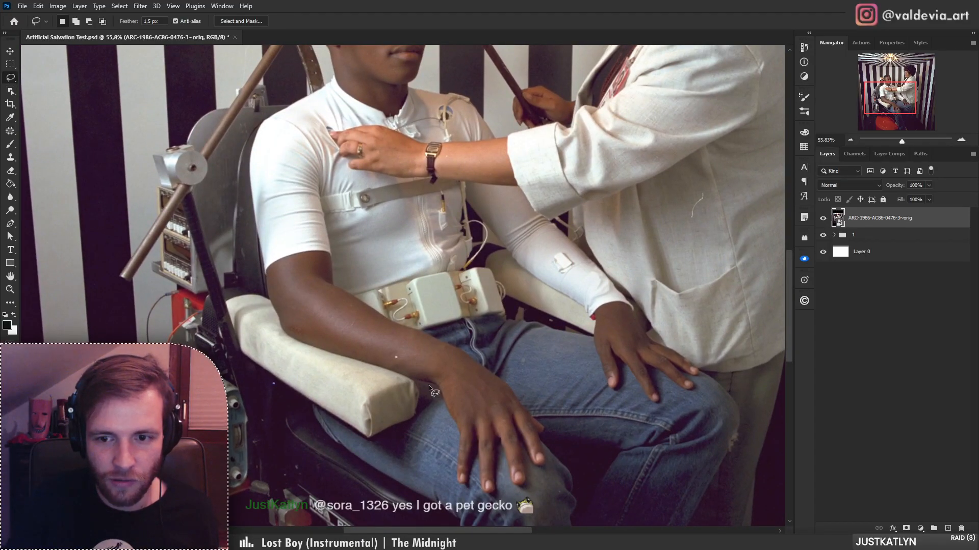
pyautogui.moveTo(551, 421); pyautogui.dragTo(536, 377)
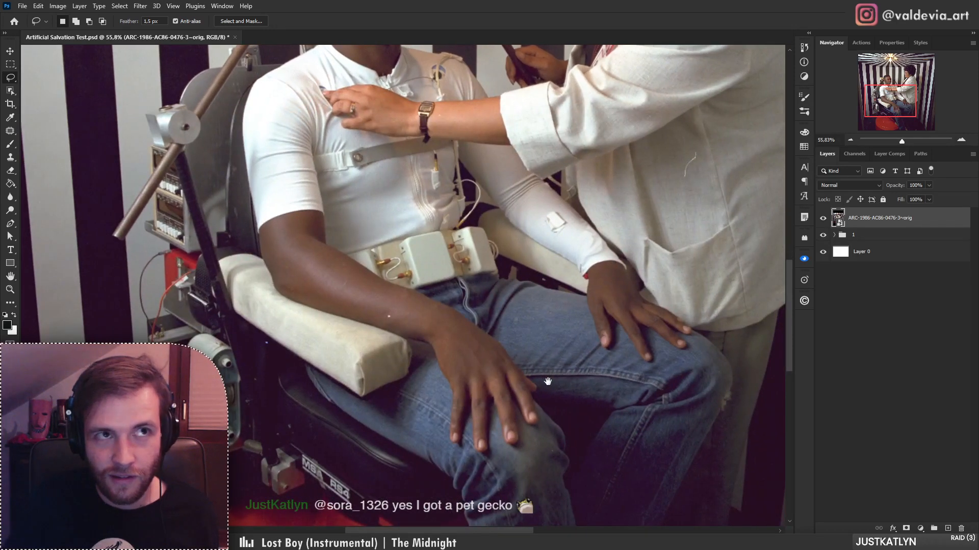
# - Duplicate the ARC-1986-AC86-0476-3~orig layer and rasterize the copy
pyautogui.press('s')
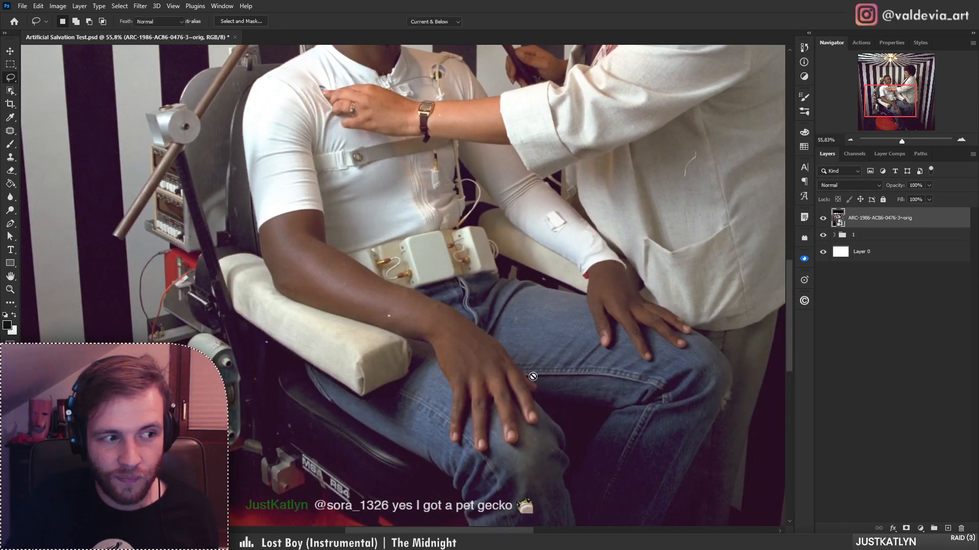
pyautogui.press('z')
pyautogui.moveTo(527, 435)
pyautogui.mouseDown()
pyautogui.moveTo(552, 434)
pyautogui.moveTo(561, 402)
pyautogui.moveTo(534, 402)
pyautogui.moveTo(620, 502)
pyautogui.mouseUp()
pyautogui.moveTo(452, 367); pyautogui.dragTo(525, 481)
pyautogui.moveTo(479, 367); pyautogui.dragTo(503, 429)
pyautogui.hotkey('ctrl', 'j')
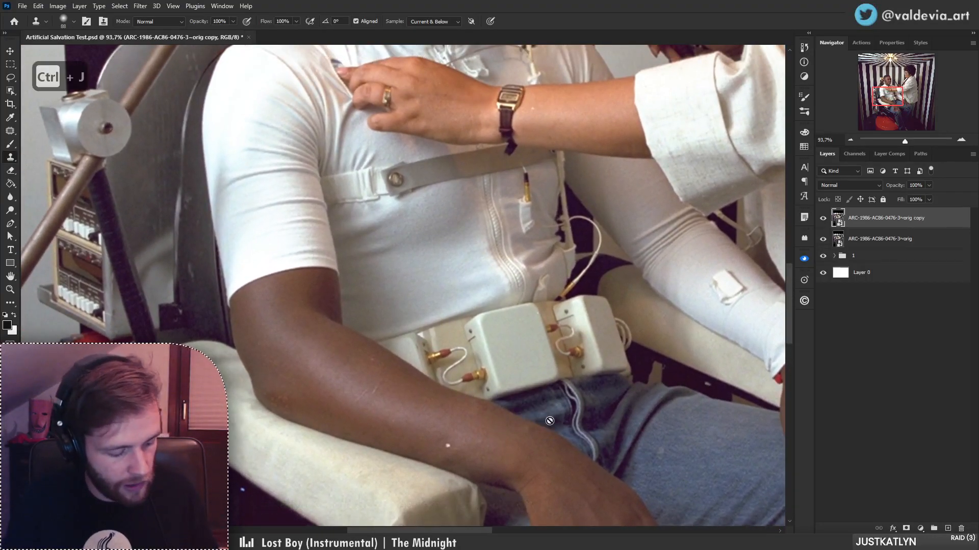
pyautogui.rightClick(890, 222)
pyautogui.click(820, 283)
# - Inspect the patient's sleeve, forearm and hand on the armrest side to judge the area for retouching
pyautogui.press('z')
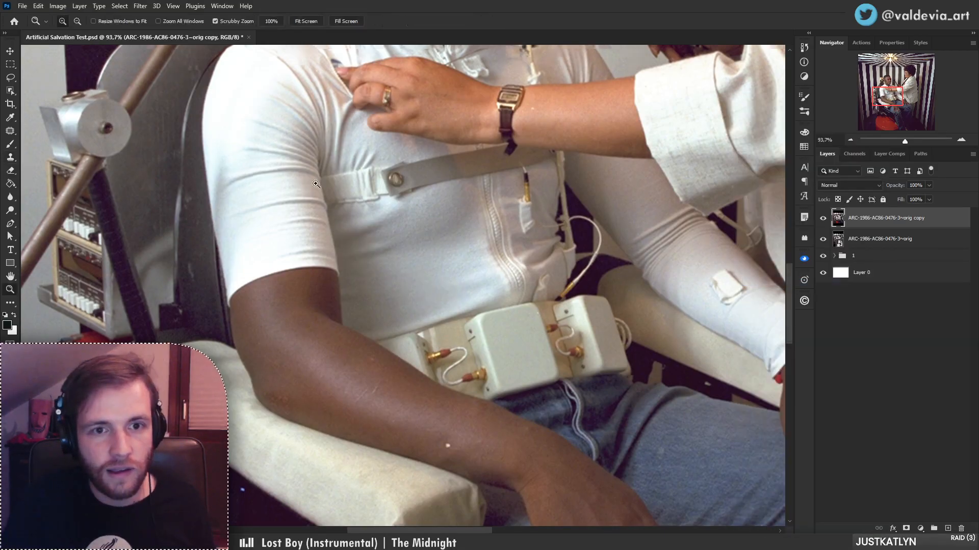
pyautogui.press('s')
pyautogui.moveTo(316, 184)
pyautogui.mouseDown()
pyautogui.moveTo(337, 185)
pyautogui.moveTo(413, 345)
pyautogui.mouseUp()
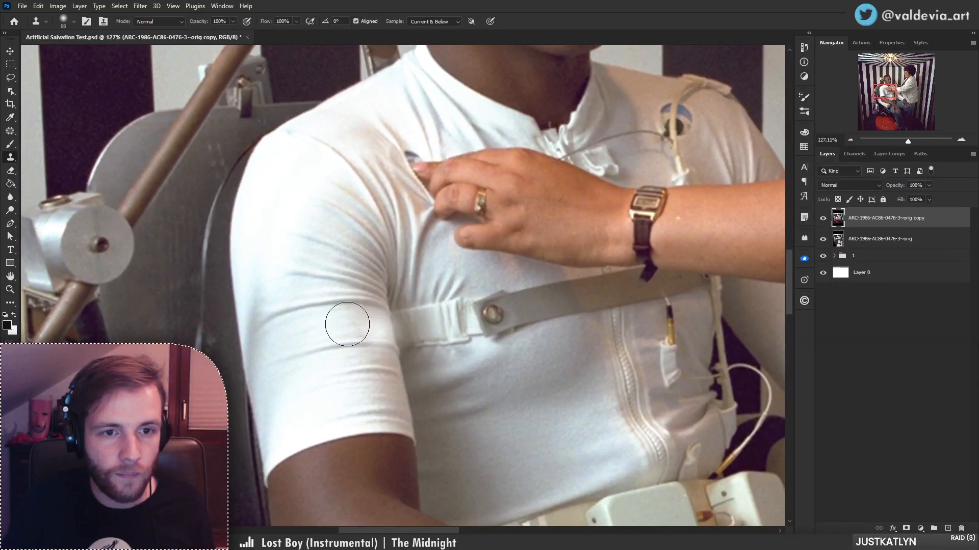
pyautogui.moveTo(339, 313); pyautogui.dragTo(333, 224)
pyautogui.moveTo(431, 345); pyautogui.dragTo(436, 220)
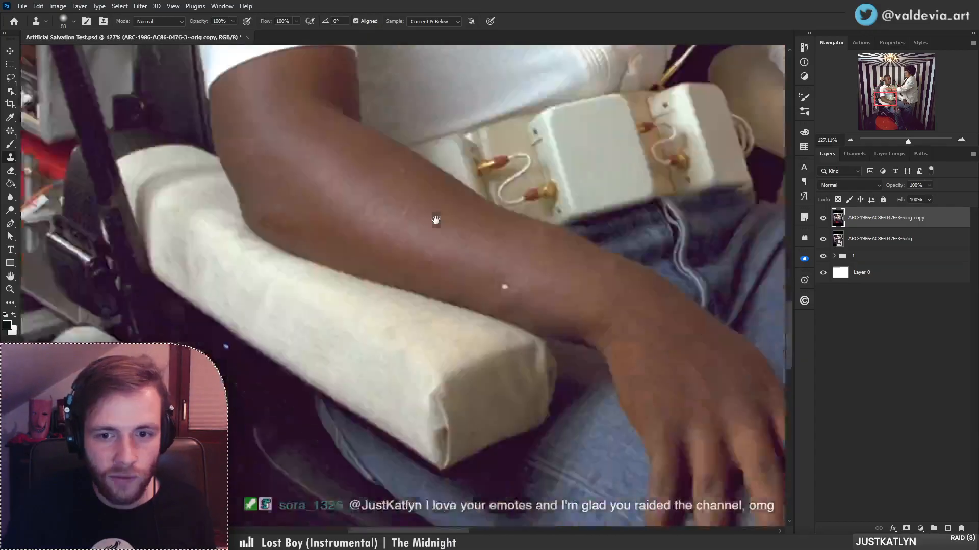
pyautogui.moveTo(537, 437); pyautogui.dragTo(201, 329)
pyautogui.press('z')
pyautogui.moveTo(489, 324)
pyautogui.mouseDown()
pyautogui.moveTo(447, 326)
pyautogui.moveTo(512, 317)
pyautogui.mouseUp()
pyautogui.press('s')
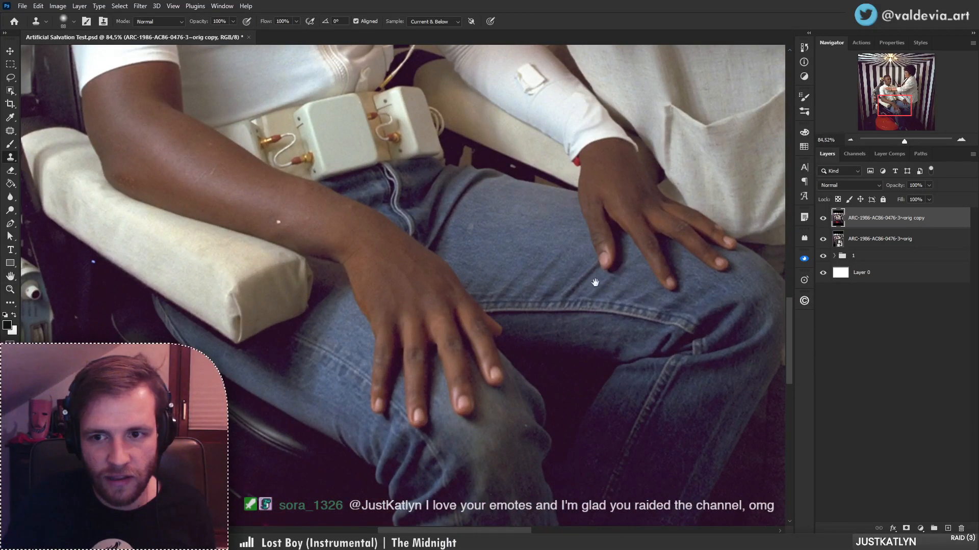
# - Clone clean denim from the thigh over the thumb and its shadow on the patient's far hand, using a smaller soft Clone Stamp brush
pyautogui.moveTo(657, 241)
pyautogui.mouseDown()
pyautogui.moveTo(548, 299)
pyautogui.moveTo(605, 295)
pyautogui.mouseUp()
pyautogui.press('z')
pyautogui.press('s')
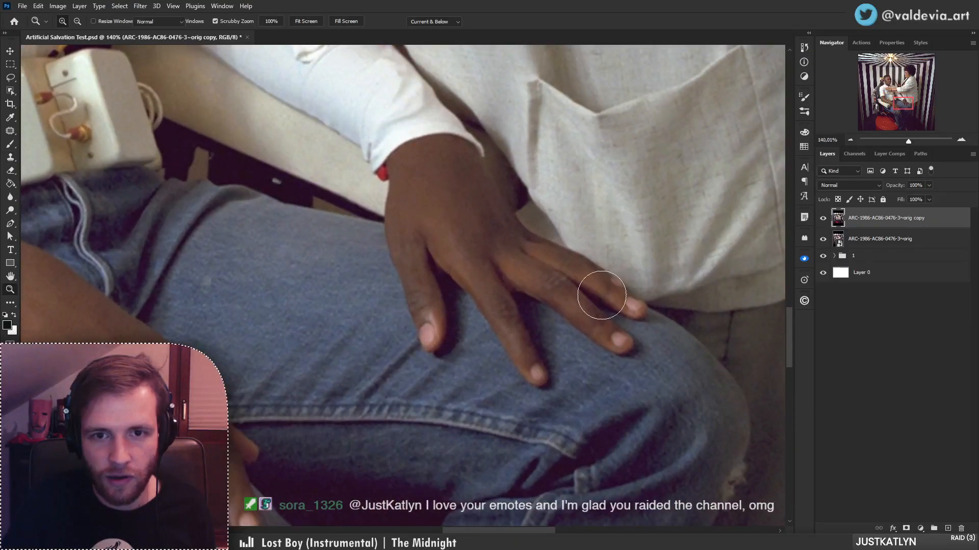
pyautogui.keyDown('alt'); pyautogui.click(312, 283); pyautogui.keyUp('alt')
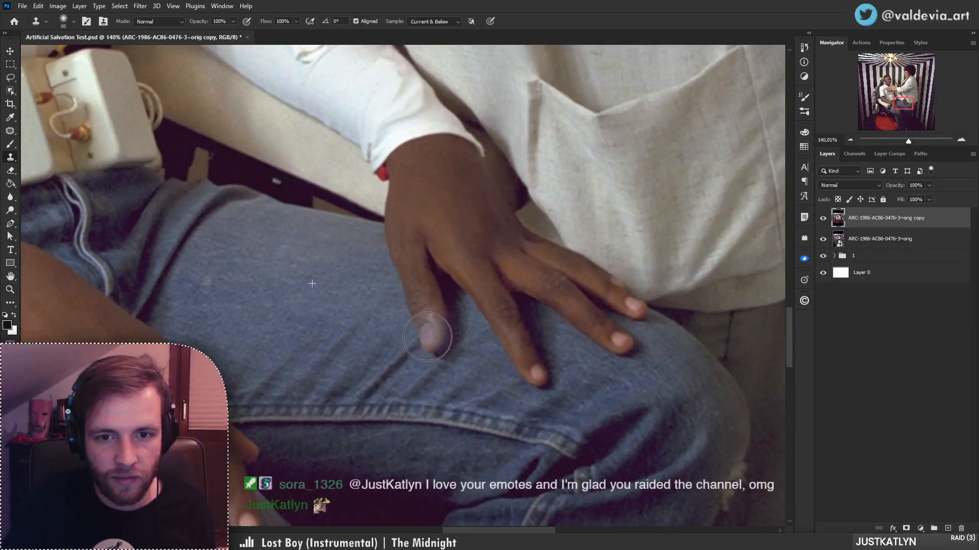
pyautogui.click(427, 337)
pyautogui.hotkey('ctrl', 'z')
pyautogui.rightClick(452, 317)
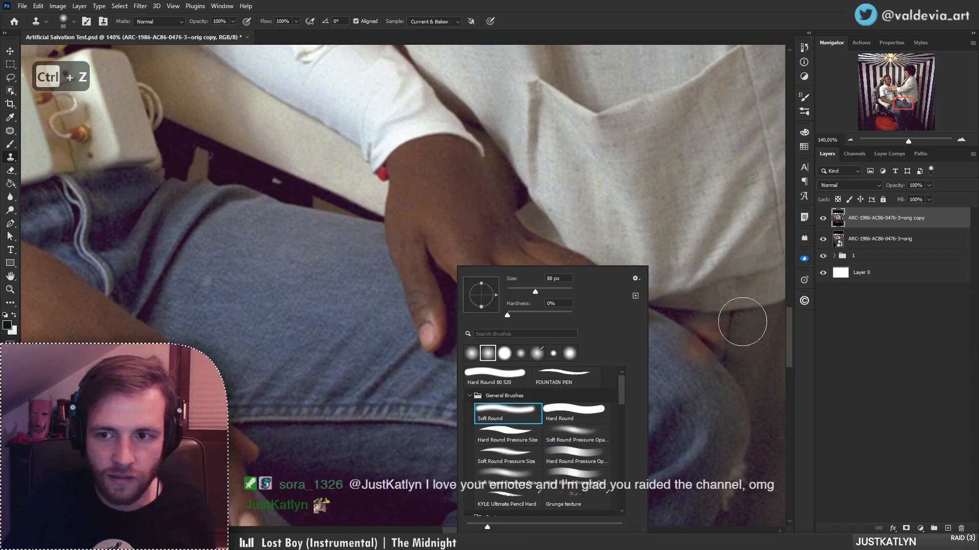
pyautogui.click(863, 225)
pyautogui.press('[')
pyautogui.press('[')
pyautogui.press('[')
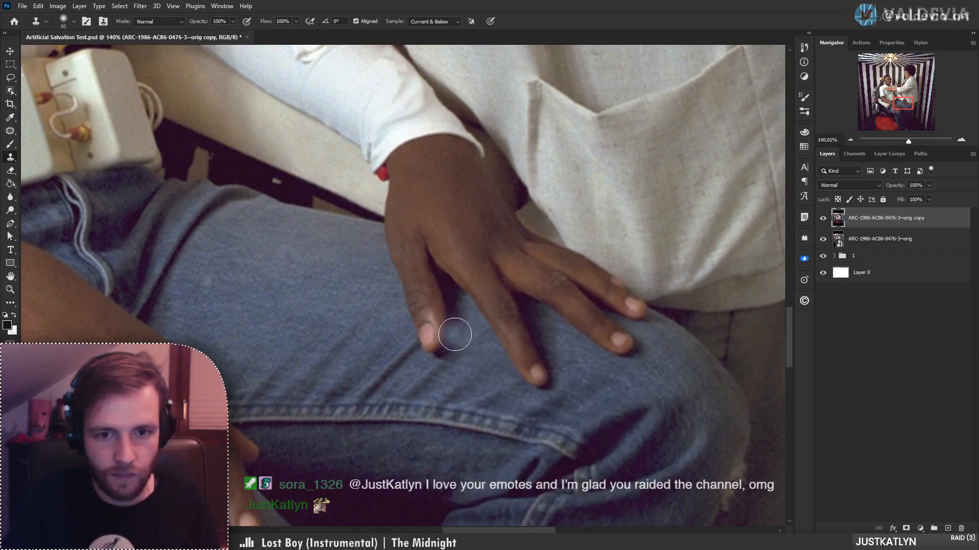
pyautogui.press('[')
pyautogui.press('[')
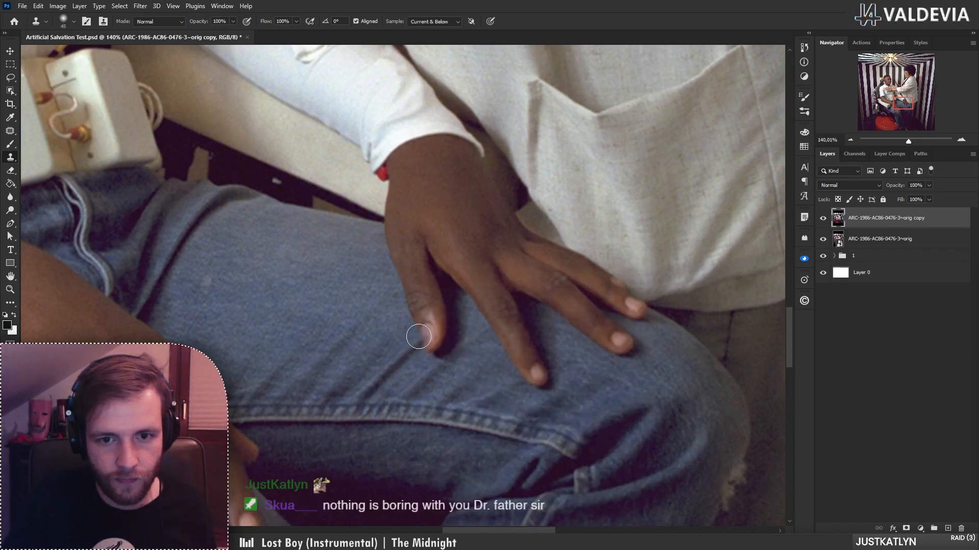
pyautogui.moveTo(422, 334)
pyautogui.mouseDown()
pyautogui.moveTo(435, 341)
pyautogui.moveTo(431, 294)
pyautogui.moveTo(408, 298)
pyautogui.moveTo(382, 239)
pyautogui.mouseUp()
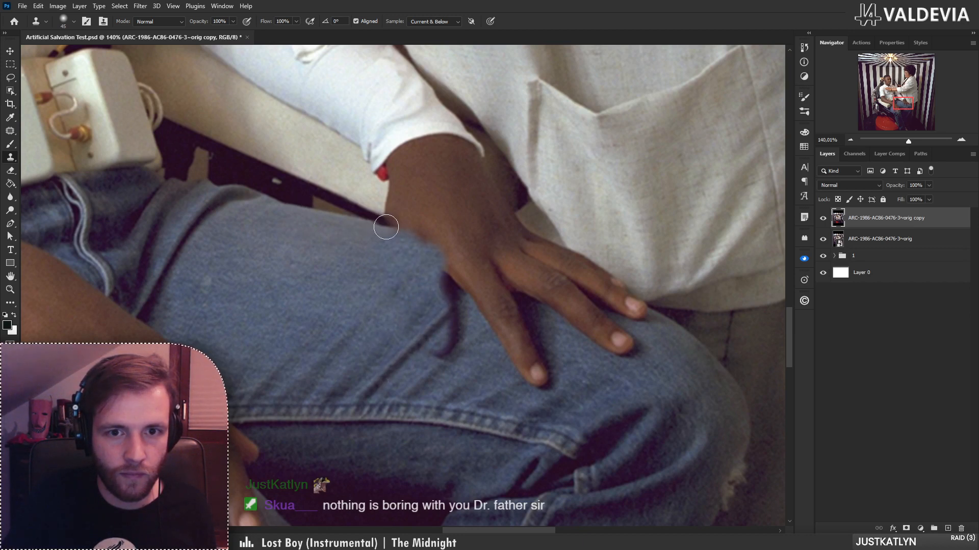
pyautogui.moveTo(384, 219)
pyautogui.mouseDown()
pyautogui.moveTo(401, 235)
pyautogui.moveTo(400, 254)
pyautogui.moveTo(406, 239)
pyautogui.moveTo(431, 241)
pyautogui.moveTo(438, 264)
pyautogui.moveTo(452, 261)
pyautogui.moveTo(464, 306)
pyautogui.moveTo(454, 340)
pyautogui.moveTo(437, 352)
pyautogui.moveTo(464, 292)
pyautogui.moveTo(429, 300)
pyautogui.moveTo(458, 293)
pyautogui.moveTo(453, 321)
pyautogui.mouseUp()
# - Clone denim from the thigh over the index finger of the patient's far hand and blend the surrounding fabric
pyautogui.press('z')
pyautogui.moveTo(407, 297); pyautogui.dragTo(316, 291)
pyautogui.moveTo(466, 286); pyautogui.dragTo(533, 296)
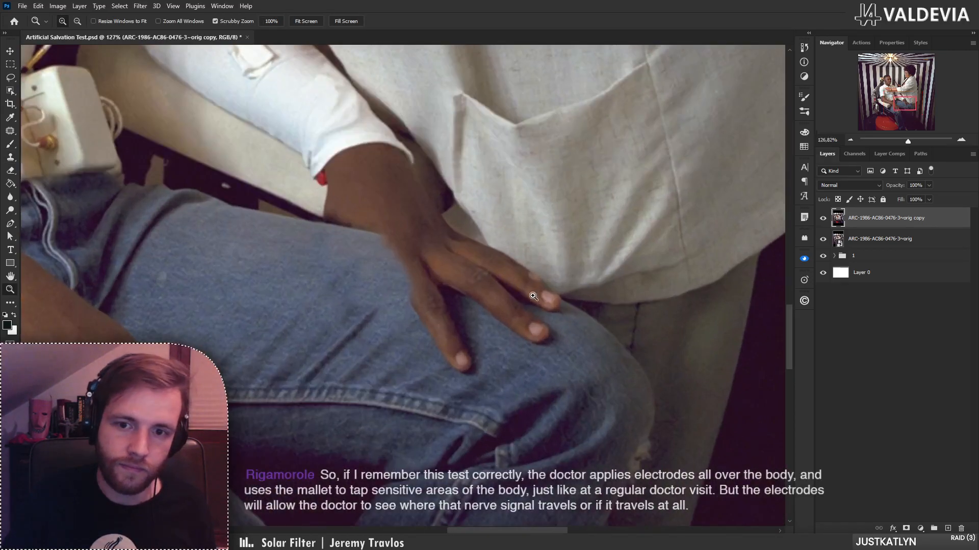
pyautogui.press('s')
pyautogui.keyDown('alt'); pyautogui.click(497, 380); pyautogui.keyUp('alt')
pyautogui.moveTo(473, 371)
pyautogui.mouseDown()
pyautogui.moveTo(457, 351)
pyautogui.moveTo(467, 349)
pyautogui.moveTo(446, 359)
pyautogui.moveTo(436, 340)
pyautogui.moveTo(439, 328)
pyautogui.moveTo(450, 331)
pyautogui.moveTo(428, 324)
pyautogui.moveTo(419, 297)
pyautogui.mouseUp()
pyautogui.keyDown('alt'); pyautogui.click(547, 396); pyautogui.keyUp('alt')
pyautogui.keyDown('alt'); pyautogui.click(528, 377); pyautogui.keyUp('alt')
pyautogui.keyDown('alt'); pyautogui.click(408, 343); pyautogui.keyUp('alt')
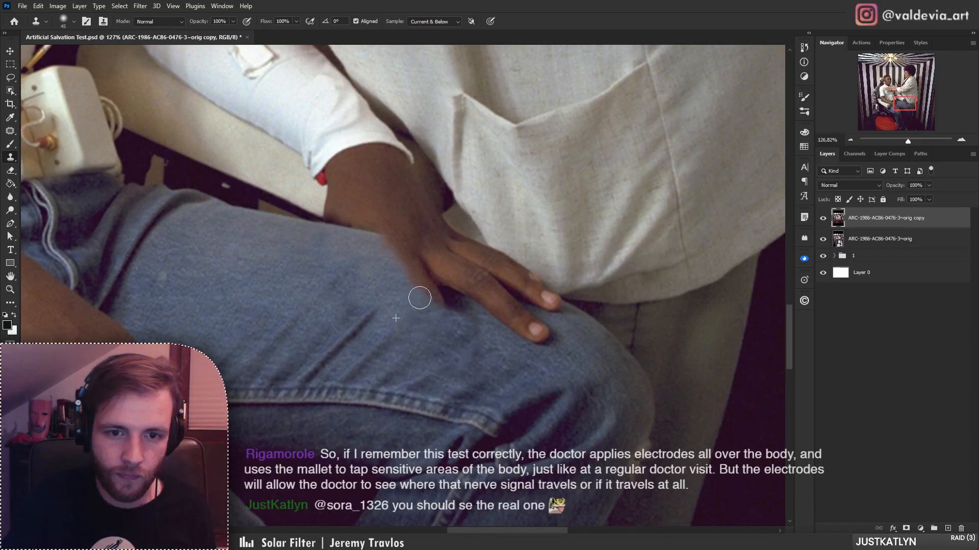
pyautogui.keyDown('alt'); pyautogui.click(241, 296); pyautogui.keyUp('alt')
pyautogui.moveTo(353, 312)
pyautogui.mouseDown()
pyautogui.moveTo(352, 274)
pyautogui.moveTo(402, 298)
pyautogui.mouseUp()
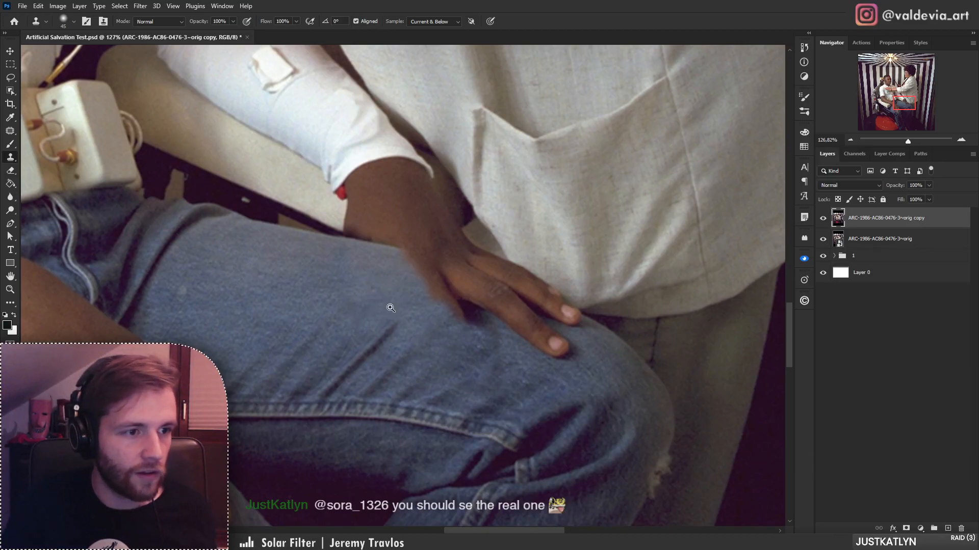
# - Clone denim from the knee area over the lower of the two remaining fingers on the patient's far hand
pyautogui.moveTo(402, 327); pyautogui.dragTo(341, 325)
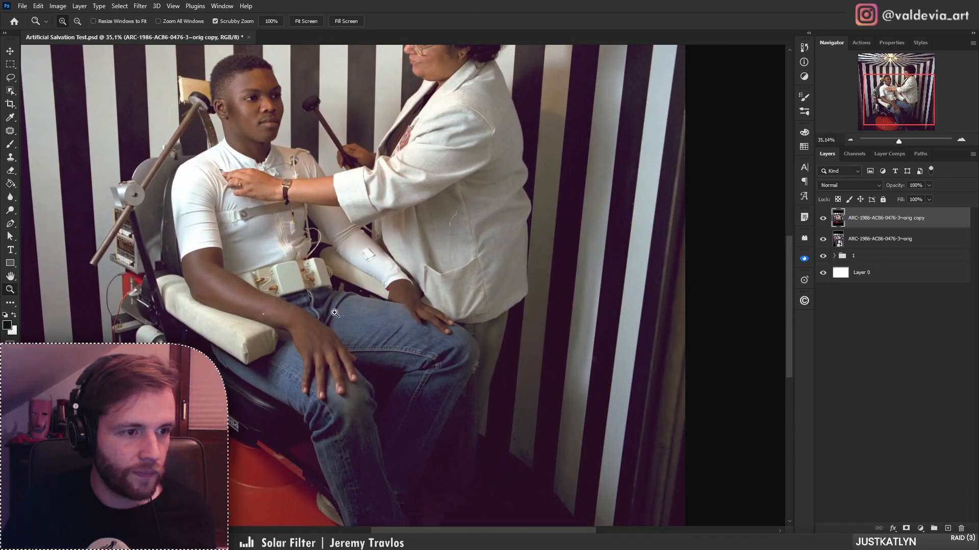
pyautogui.moveTo(335, 313)
pyautogui.mouseDown()
pyautogui.moveTo(376, 312)
pyautogui.moveTo(335, 301)
pyautogui.moveTo(367, 317)
pyautogui.moveTo(509, 323)
pyautogui.moveTo(447, 347)
pyautogui.mouseUp()
pyautogui.press('s')
pyautogui.press('z')
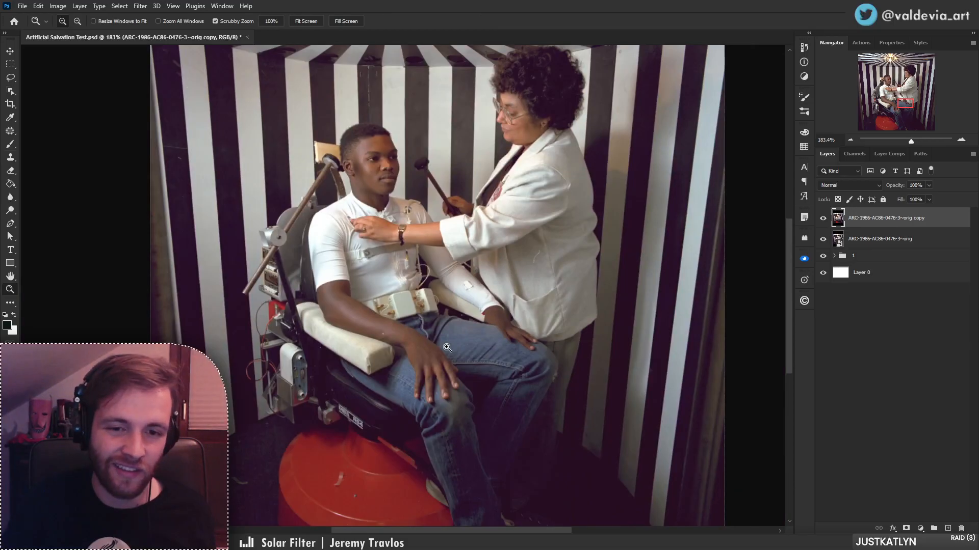
pyautogui.moveTo(447, 347)
pyautogui.mouseDown()
pyautogui.moveTo(541, 352)
pyautogui.moveTo(528, 347)
pyautogui.mouseUp()
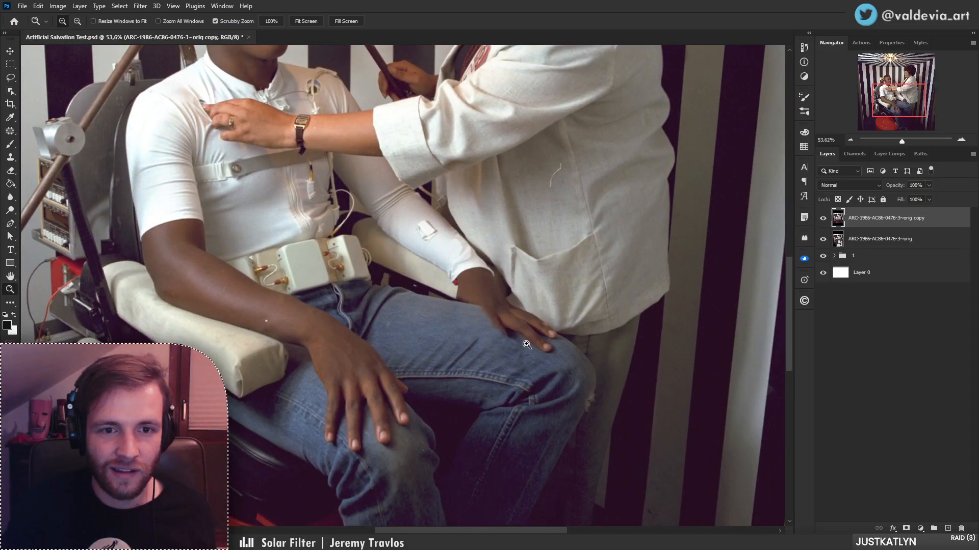
pyautogui.press('s')
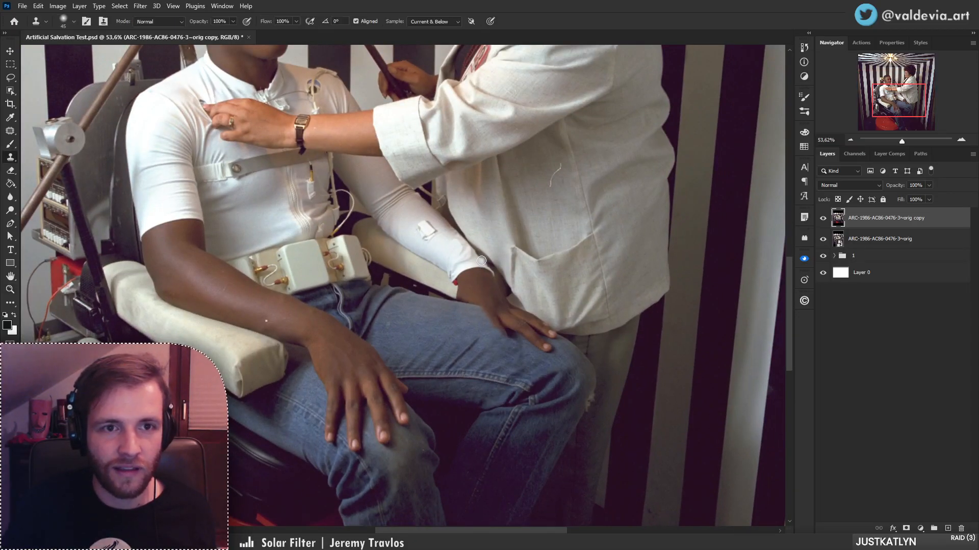
pyautogui.moveTo(546, 349)
pyautogui.mouseDown()
pyautogui.moveTo(598, 351)
pyautogui.moveTo(548, 344)
pyautogui.moveTo(513, 325)
pyautogui.moveTo(556, 339)
pyautogui.moveTo(546, 328)
pyautogui.moveTo(506, 321)
pyautogui.moveTo(557, 310)
pyautogui.moveTo(569, 294)
pyautogui.moveTo(477, 314)
pyautogui.moveTo(433, 306)
pyautogui.mouseUp()
pyautogui.keyDown('alt'); pyautogui.click(610, 338); pyautogui.keyUp('alt')
pyautogui.keyDown('alt'); pyautogui.click(606, 318); pyautogui.keyUp('alt')
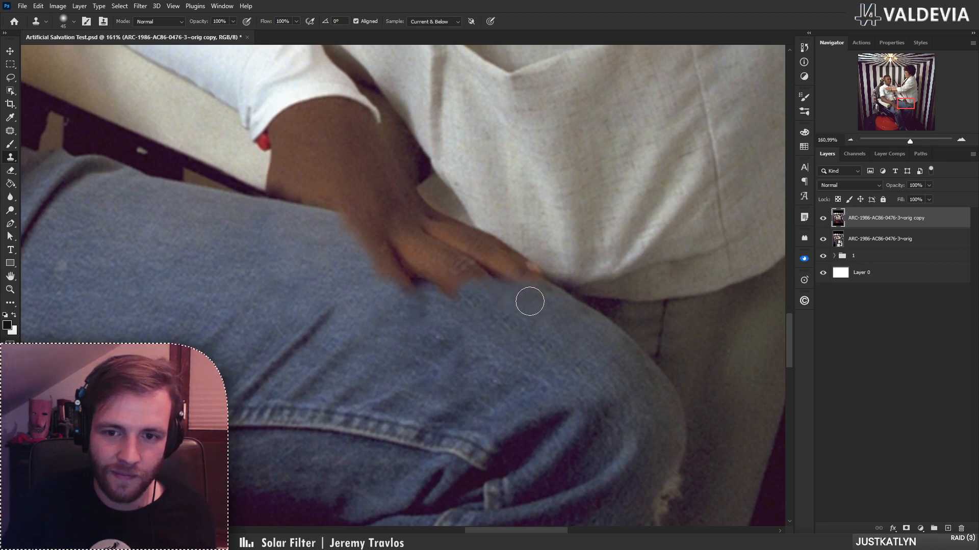
# - Clone denim over the remaining knuckles and lower part of the far hand, rebuilding the thigh's upper contour
pyautogui.press('z')
pyautogui.keyDown('alt'); pyautogui.click(472, 290); pyautogui.keyUp('alt')
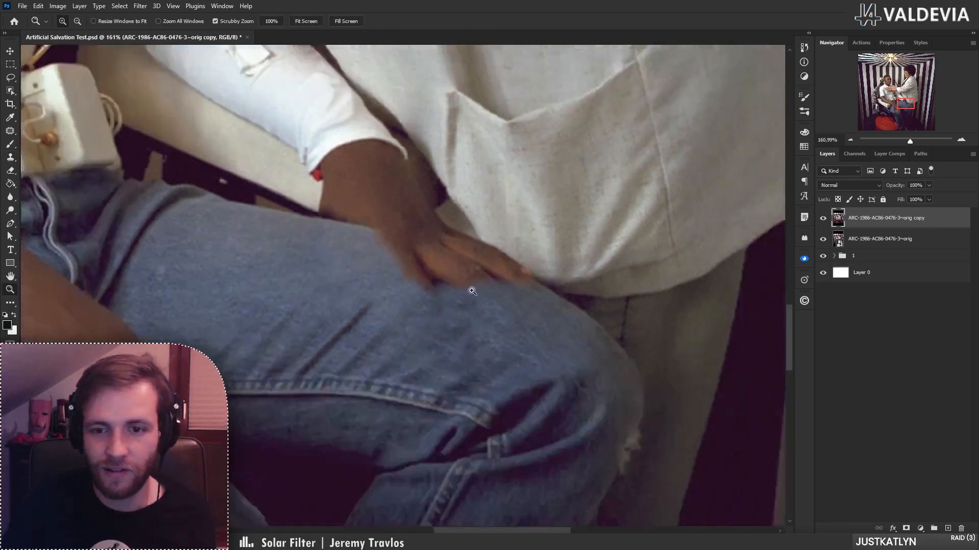
pyautogui.moveTo(472, 291)
pyautogui.mouseDown()
pyautogui.moveTo(487, 276)
pyautogui.moveTo(550, 278)
pyautogui.mouseUp()
pyautogui.press('s')
pyautogui.keyDown('alt'); pyautogui.click(433, 339); pyautogui.keyUp('alt')
pyautogui.moveTo(429, 305)
pyautogui.mouseDown()
pyautogui.moveTo(405, 302)
pyautogui.moveTo(469, 306)
pyautogui.mouseUp()
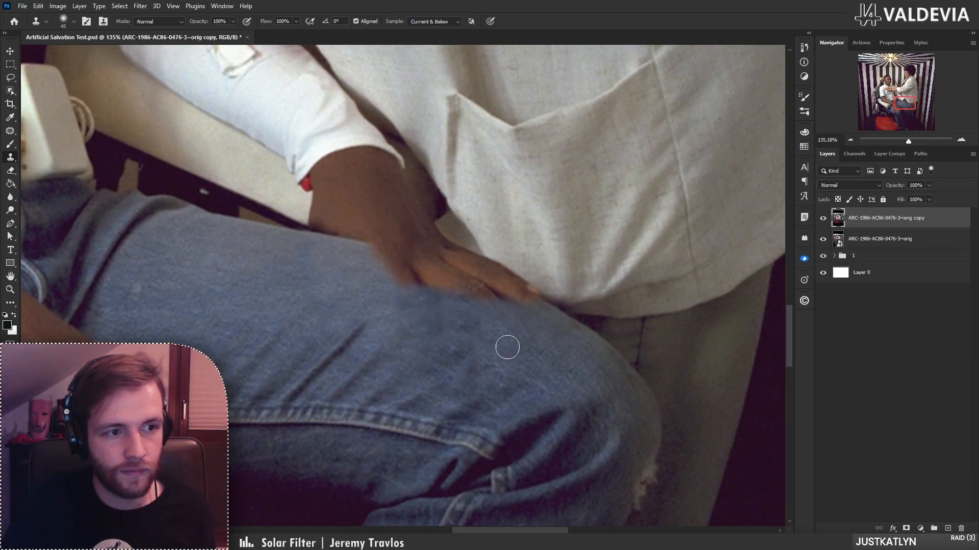
pyautogui.keyDown('alt'); pyautogui.click(479, 357); pyautogui.keyUp('alt')
pyautogui.moveTo(488, 318)
pyautogui.mouseDown()
pyautogui.moveTo(446, 284)
pyautogui.moveTo(419, 290)
pyautogui.moveTo(392, 271)
pyautogui.moveTo(466, 290)
pyautogui.moveTo(382, 258)
pyautogui.moveTo(521, 306)
pyautogui.moveTo(445, 270)
pyautogui.mouseUp()
pyautogui.hotkey('ctrl', 'space')
pyautogui.moveTo(500, 342)
pyautogui.mouseDown()
pyautogui.moveTo(407, 327)
pyautogui.moveTo(444, 321)
pyautogui.mouseUp()
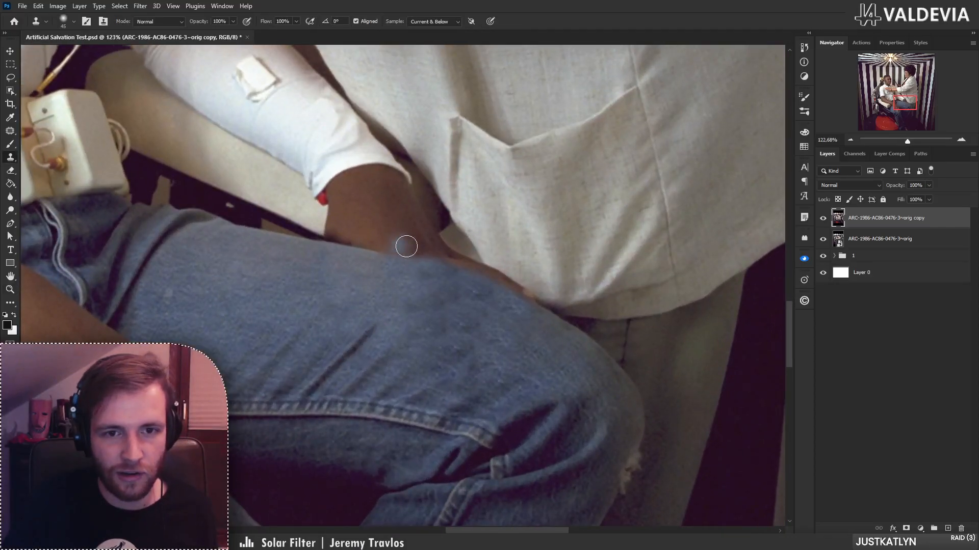
# - Clone the cream armrest pad and its end corner over the wrist and back of the hand below the white cuff
pyautogui.press('space')
pyautogui.moveTo(378, 243)
pyautogui.mouseDown()
pyautogui.moveTo(422, 293)
pyautogui.moveTo(311, 295)
pyautogui.moveTo(327, 295)
pyautogui.mouseUp()
pyautogui.hotkey('ctrl', 'space')
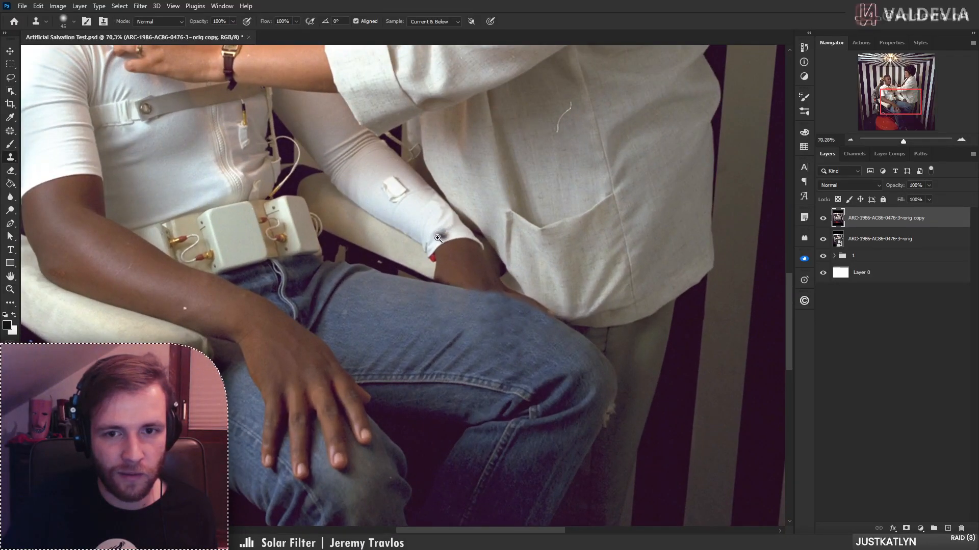
pyautogui.hotkey('ctrl', 'space')
pyautogui.moveTo(442, 236); pyautogui.dragTo(480, 251)
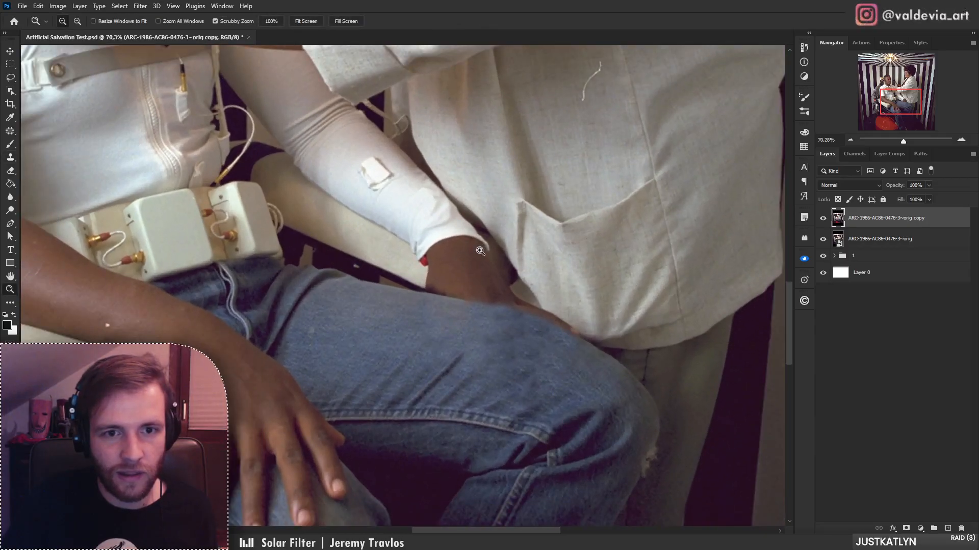
pyautogui.press('space')
pyautogui.moveTo(390, 309); pyautogui.dragTo(484, 278)
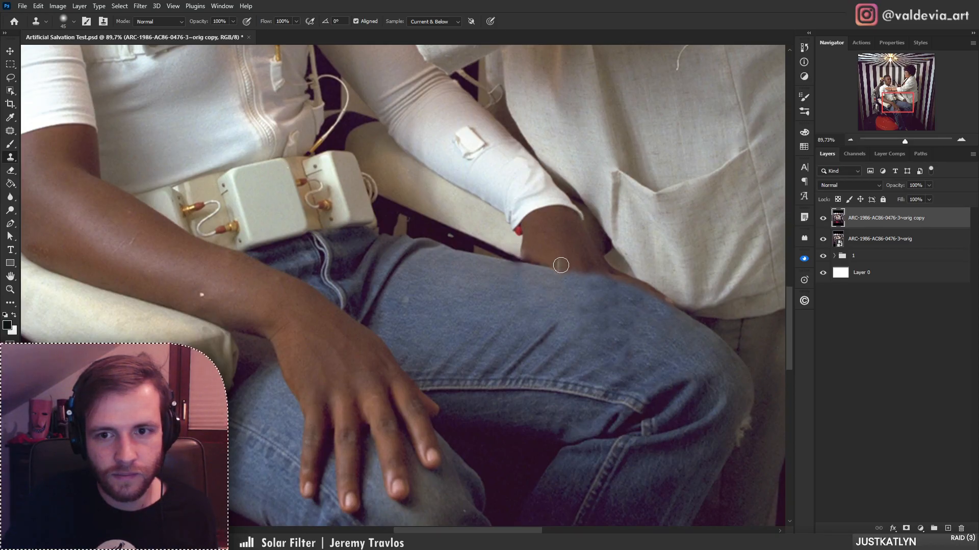
pyautogui.moveTo(561, 255)
pyautogui.mouseDown()
pyautogui.moveTo(520, 248)
pyautogui.moveTo(549, 256)
pyautogui.moveTo(528, 226)
pyautogui.moveTo(507, 219)
pyautogui.moveTo(544, 234)
pyautogui.moveTo(558, 256)
pyautogui.moveTo(594, 243)
pyautogui.mouseUp()
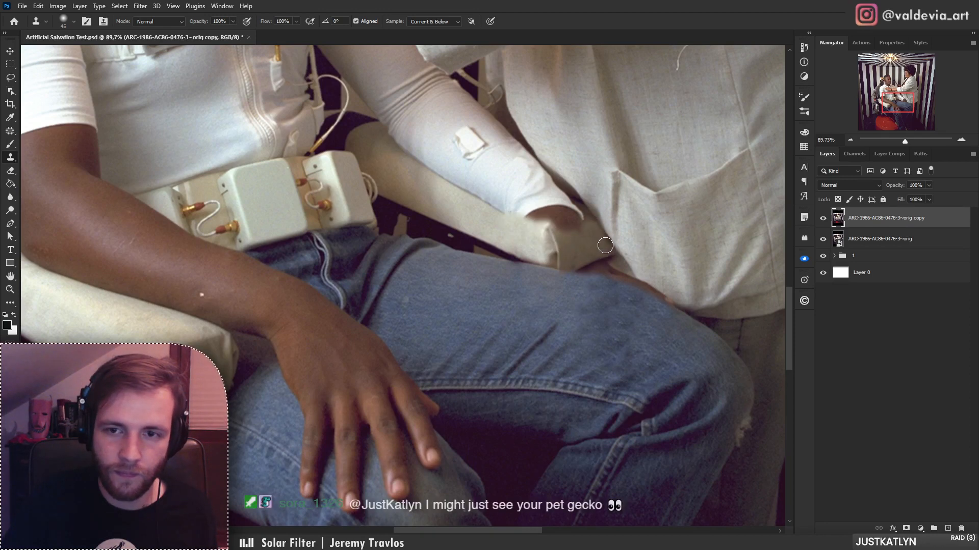
# - Reduce the Clone Stamp brush to 25 px and clone beige material over the skin between the armrest's end and the doctor's jacket
pyautogui.press('space')
pyautogui.moveTo(584, 282); pyautogui.dragTo(508, 271)
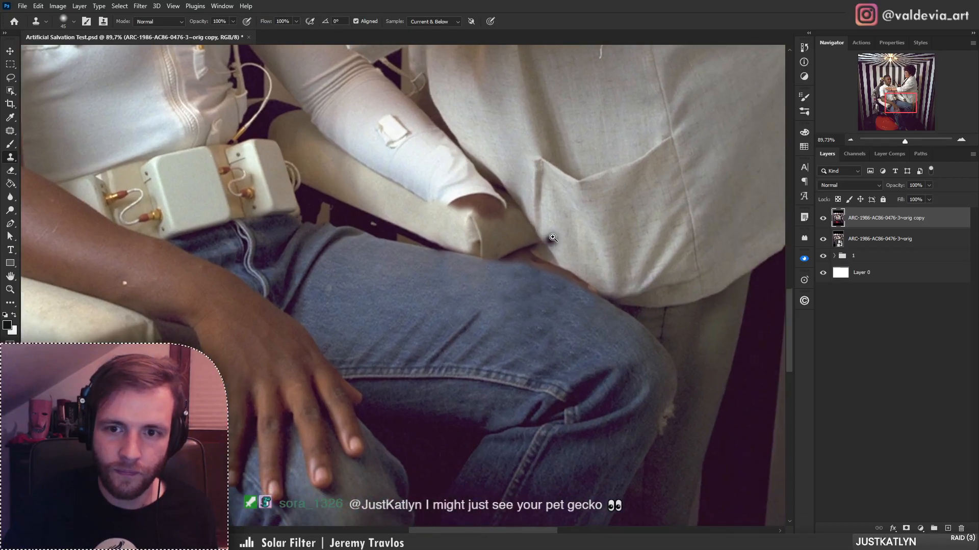
pyautogui.hotkey('ctrl', 'space')
pyautogui.moveTo(522, 227)
pyautogui.mouseDown()
pyautogui.moveTo(444, 224)
pyautogui.moveTo(540, 237)
pyautogui.moveTo(557, 255)
pyautogui.mouseUp()
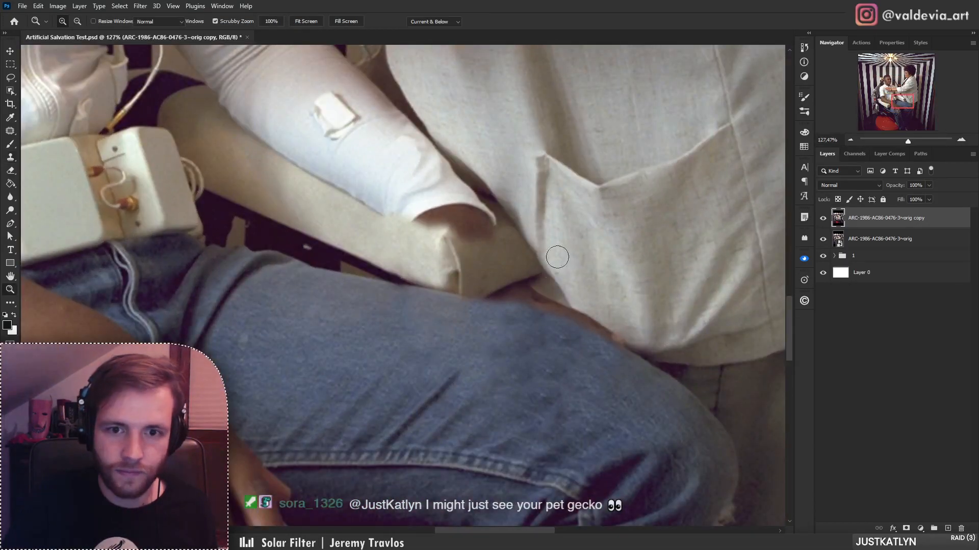
pyautogui.press('space')
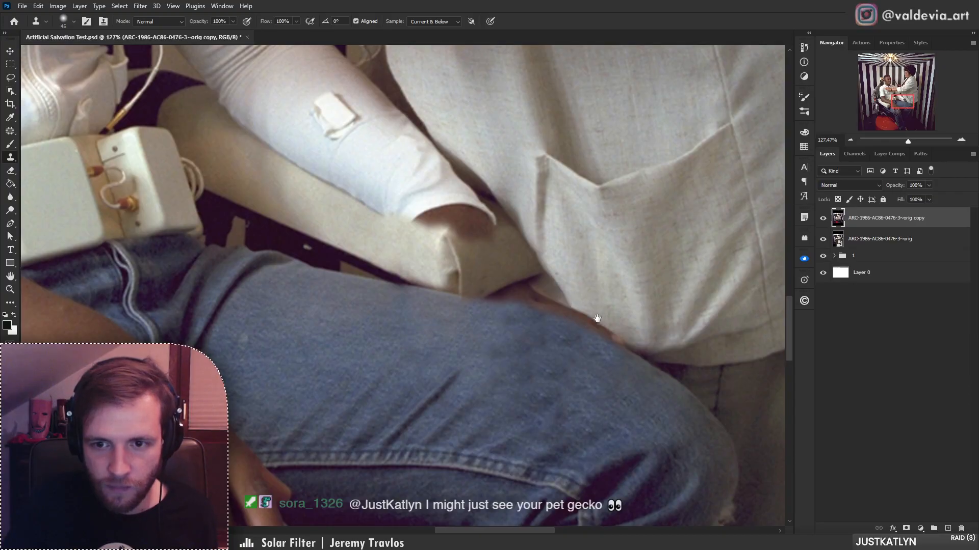
pyautogui.moveTo(596, 319)
pyautogui.mouseDown()
pyautogui.moveTo(454, 291)
pyautogui.moveTo(485, 301)
pyautogui.mouseUp()
pyautogui.hotkey('ctrl', 'space')
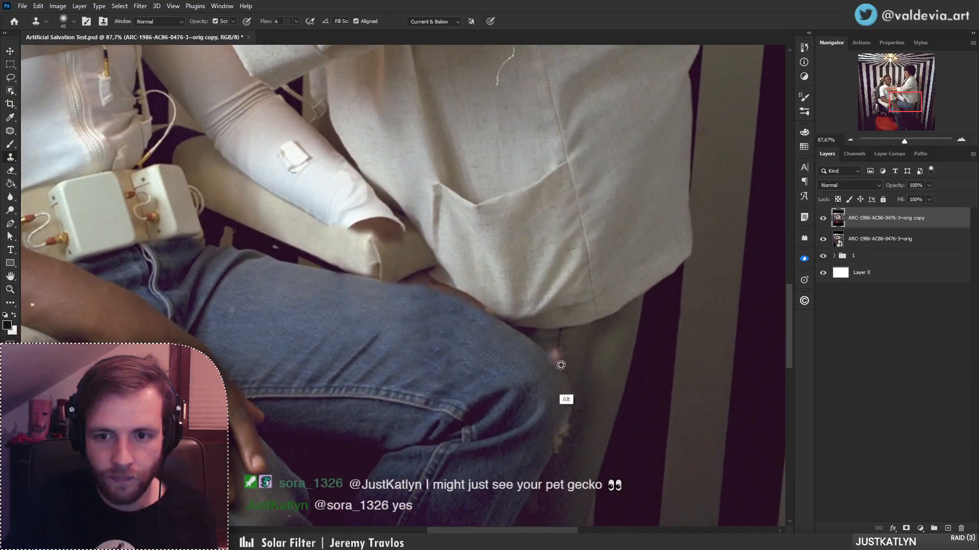
pyautogui.keyDown('alt'); pyautogui.click(574, 358); pyautogui.keyUp('alt')
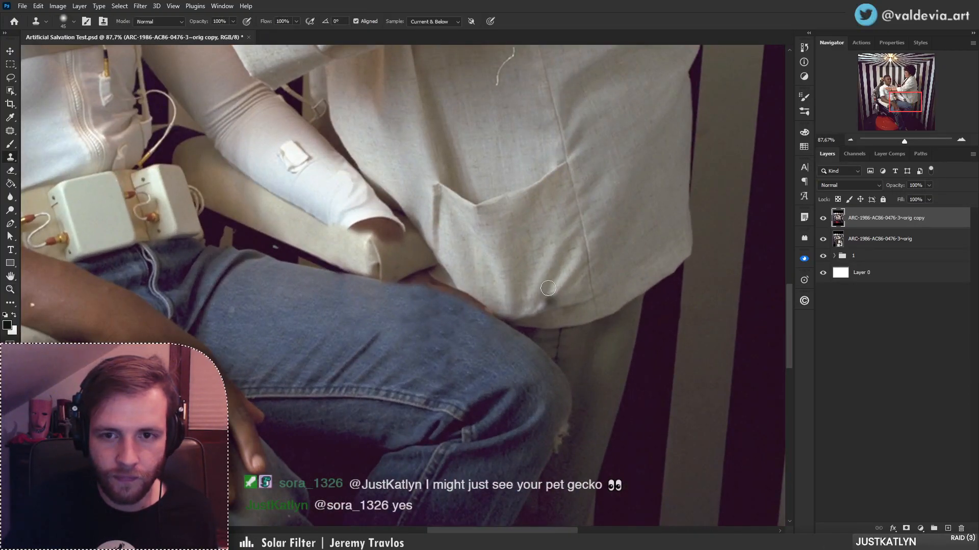
pyautogui.keyDown('alt'); pyautogui.click(453, 224); pyautogui.keyUp('alt')
pyautogui.rightClick(484, 231)
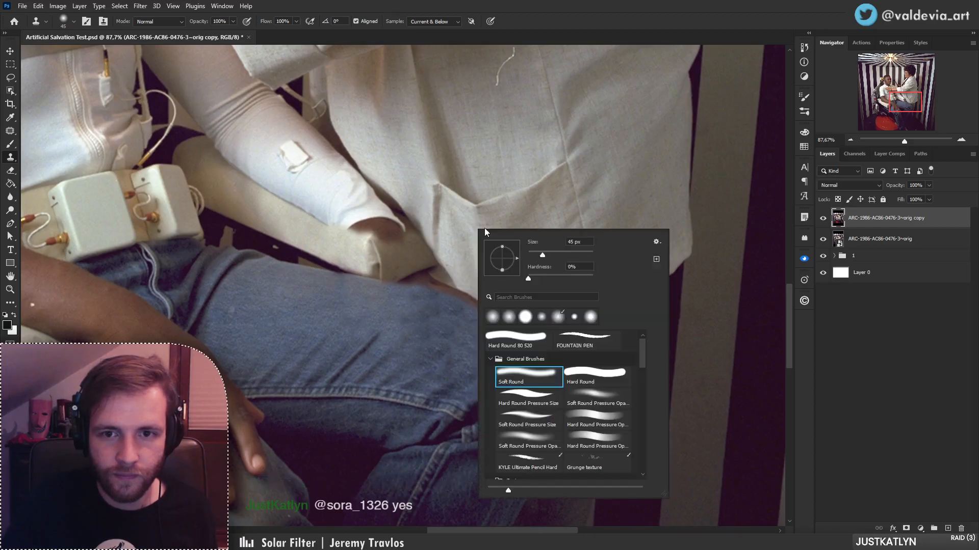
pyautogui.moveTo(427, 279); pyautogui.dragTo(432, 275)
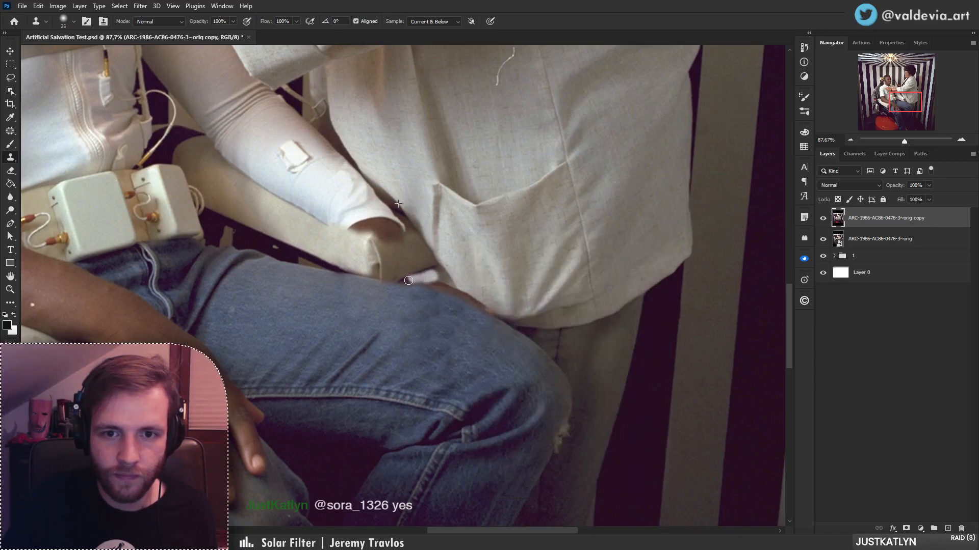
pyautogui.hotkey('ctrl', 'z')
pyautogui.moveTo(502, 181); pyautogui.dragTo(496, 290)
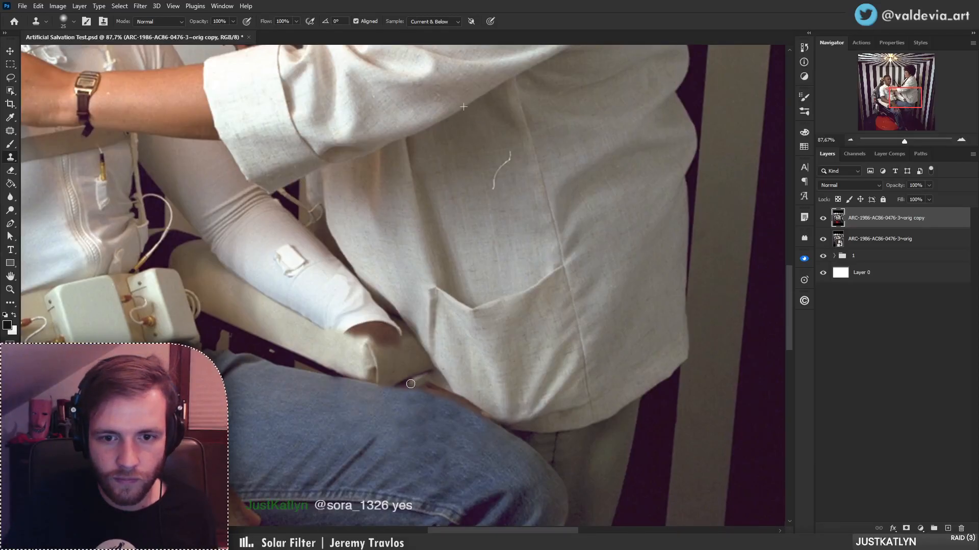
pyautogui.hotkey('ctrl', 'z')
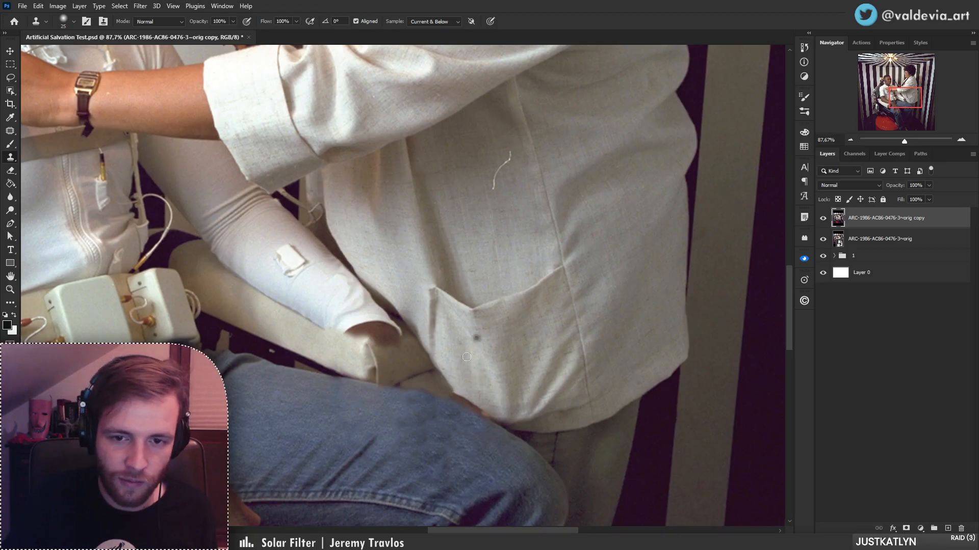
# - Try to clone over the leftover finger along the jacket's lower edge with 14 px and 59 px soft brushes
pyautogui.rightClick(531, 375)
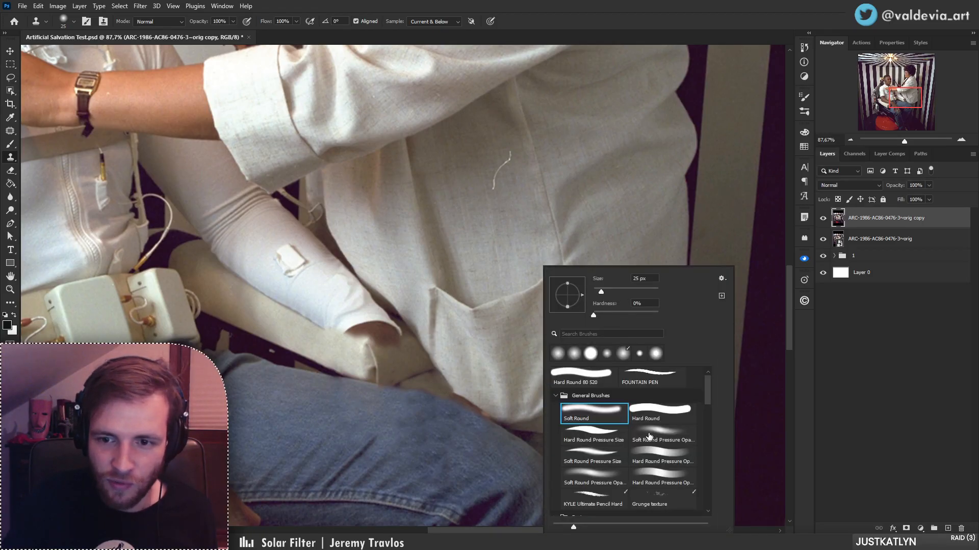
pyautogui.moveTo(601, 292); pyautogui.dragTo(598, 292)
pyautogui.click(871, 224)
pyautogui.scroll(5, 463, 354)
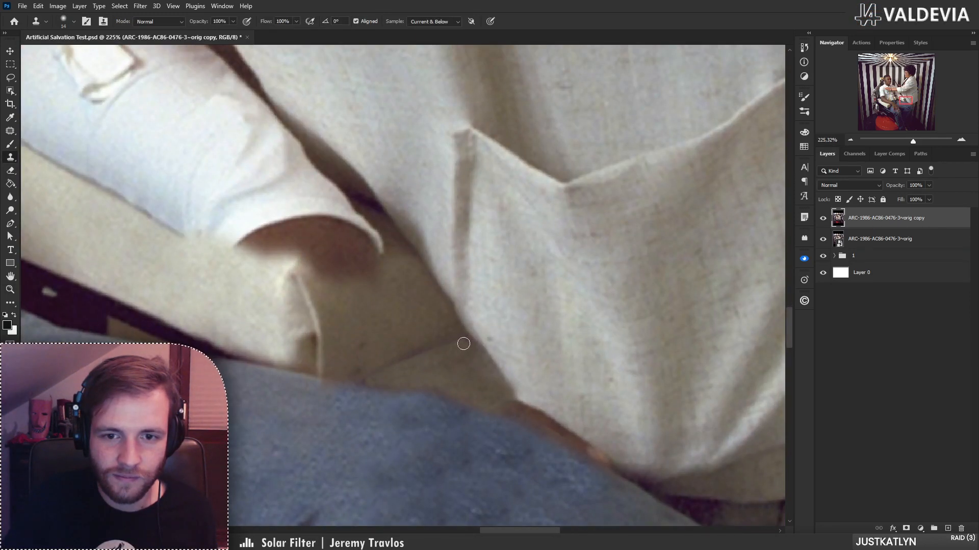
pyautogui.scroll(-6, 474, 360)
pyautogui.scroll(3, 486, 304)
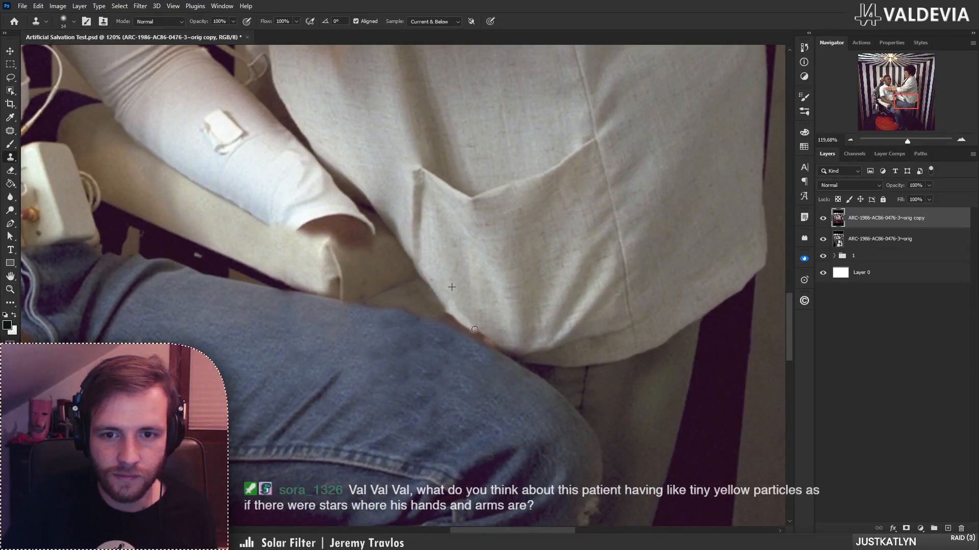
pyautogui.hotkey('ctrl', 'z')
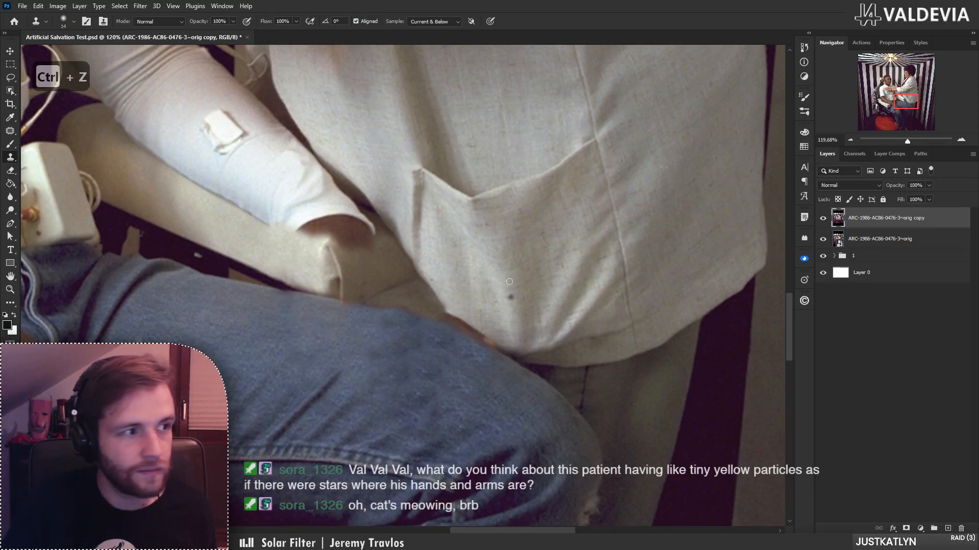
pyautogui.rightClick(494, 264)
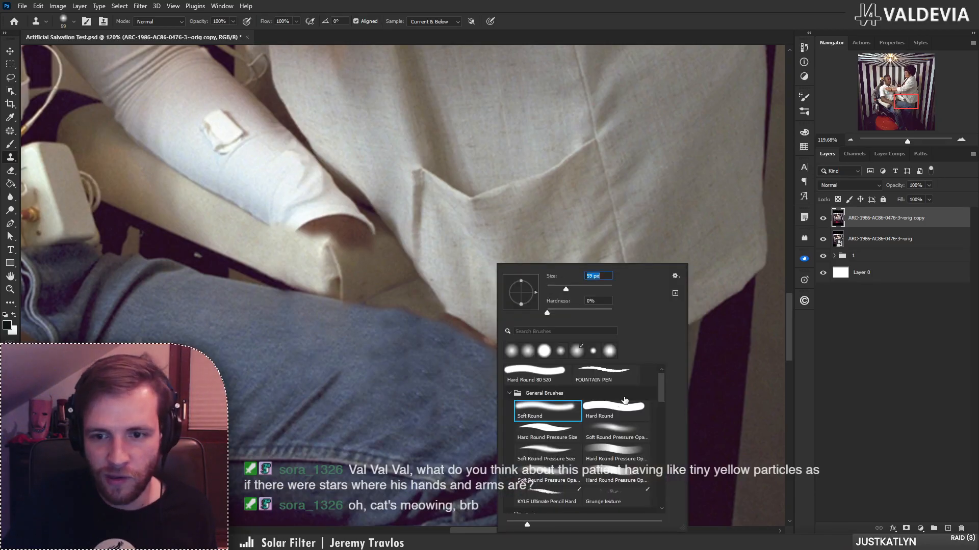
pyautogui.press('Return')
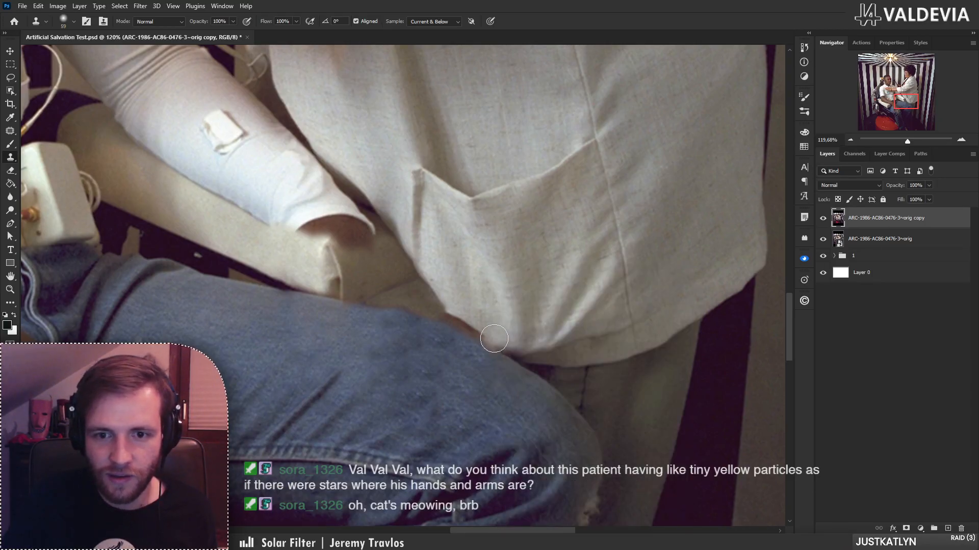
pyautogui.hotkey('ctrl', 'z')
# - Set the soft Clone Stamp brush to 26 px at a 52° angle and clone jacket fabric over the leftover finger along the hem
pyautogui.rightClick(512, 285)
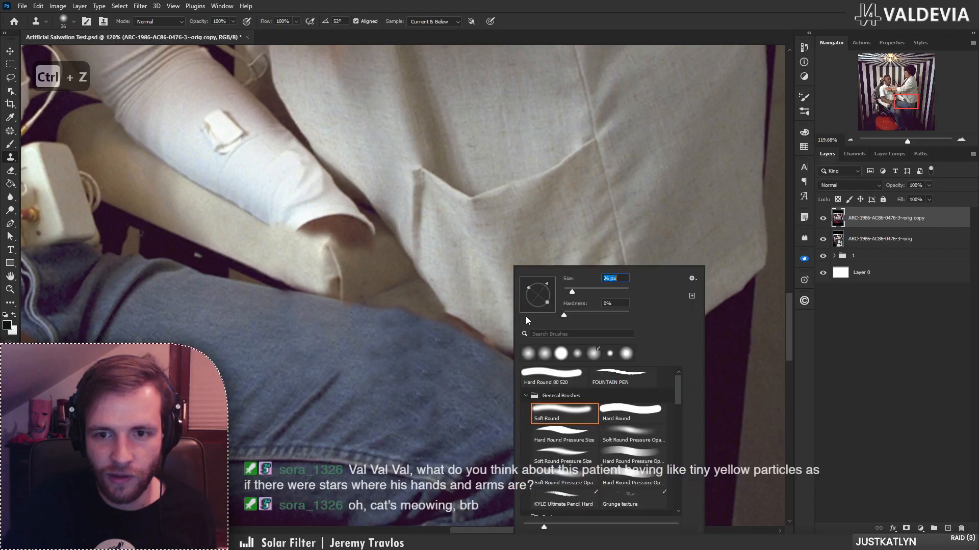
pyautogui.press('Return')
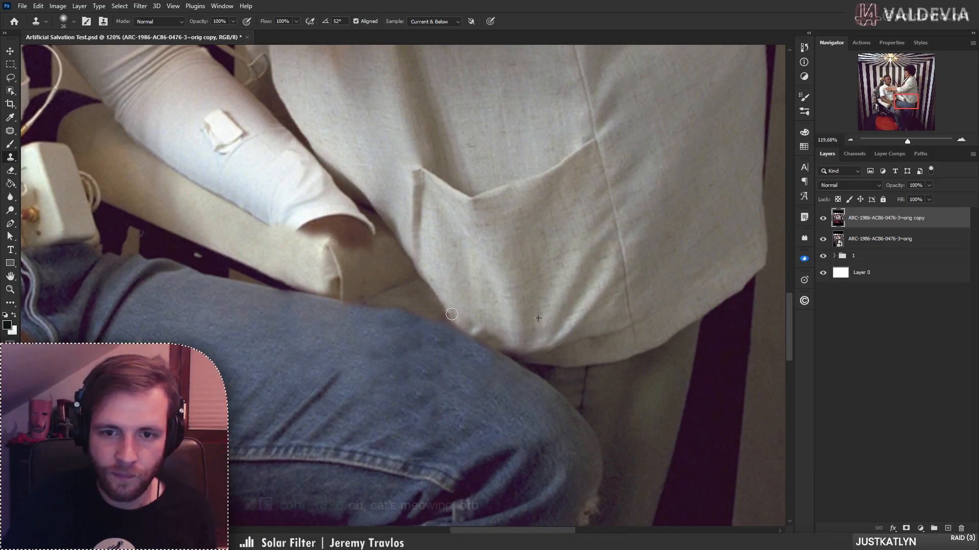
pyautogui.press('z')
pyautogui.keyDown('alt'); pyautogui.click(438, 276); pyautogui.keyUp('alt')
pyautogui.moveTo(438, 276); pyautogui.dragTo(441, 277)
pyautogui.press('s')
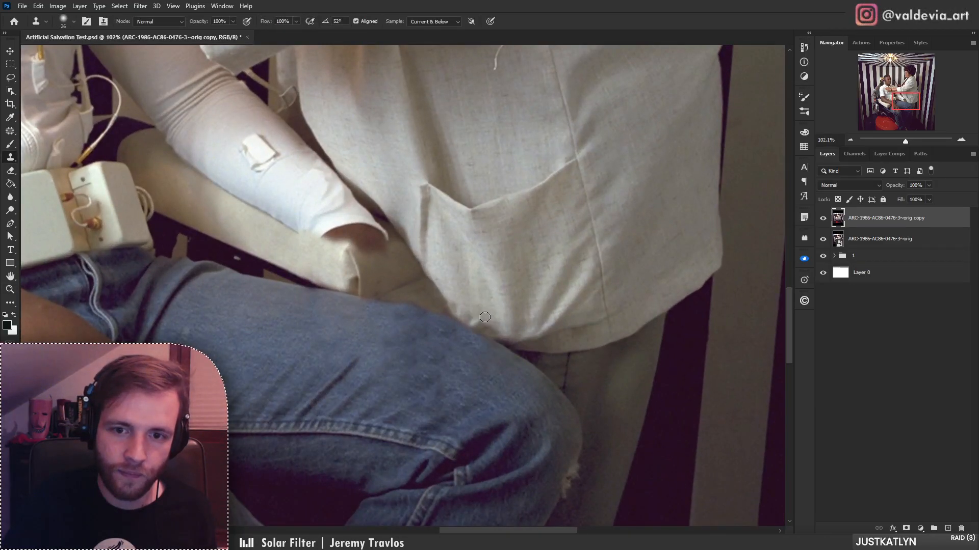
pyautogui.hotkey('ctrl', 'z')
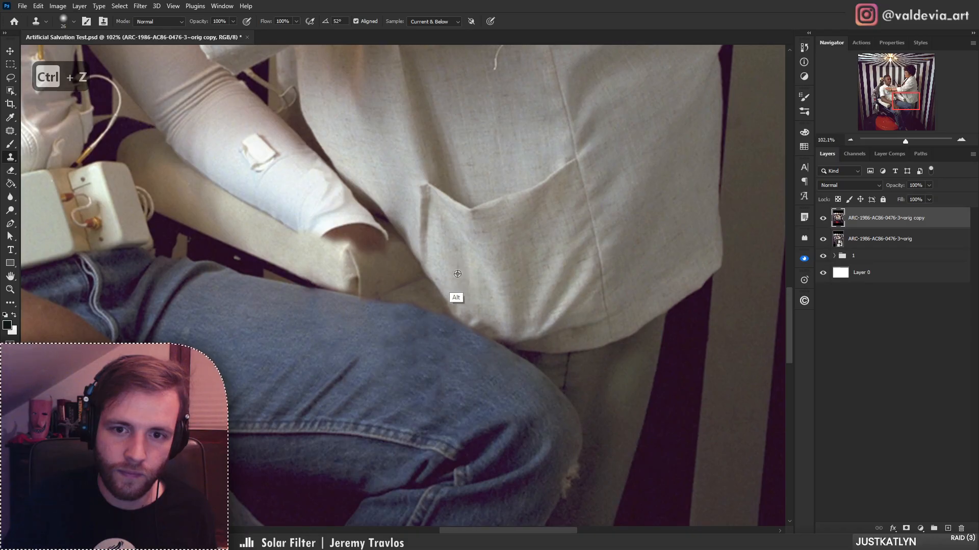
pyautogui.moveTo(466, 318); pyautogui.dragTo(501, 333)
pyautogui.hotkey('ctrl', 'z')
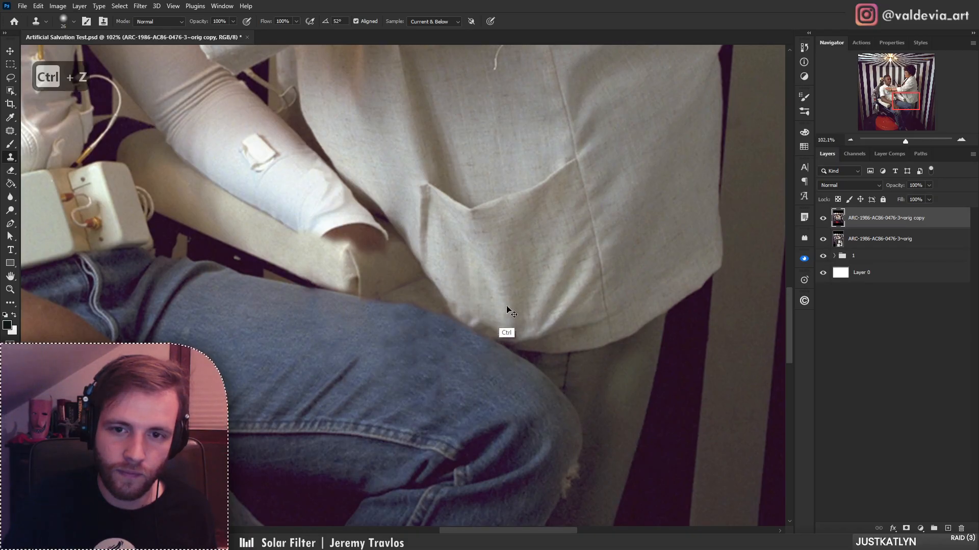
# - Switch to a 26 px Soft Round Pressure Opacity brush at 0° and clone fabric along the jacket's lower edge beside the jeans
pyautogui.keyDown('alt'); pyautogui.click(483, 263); pyautogui.keyUp('alt')
pyautogui.rightClick(500, 327)
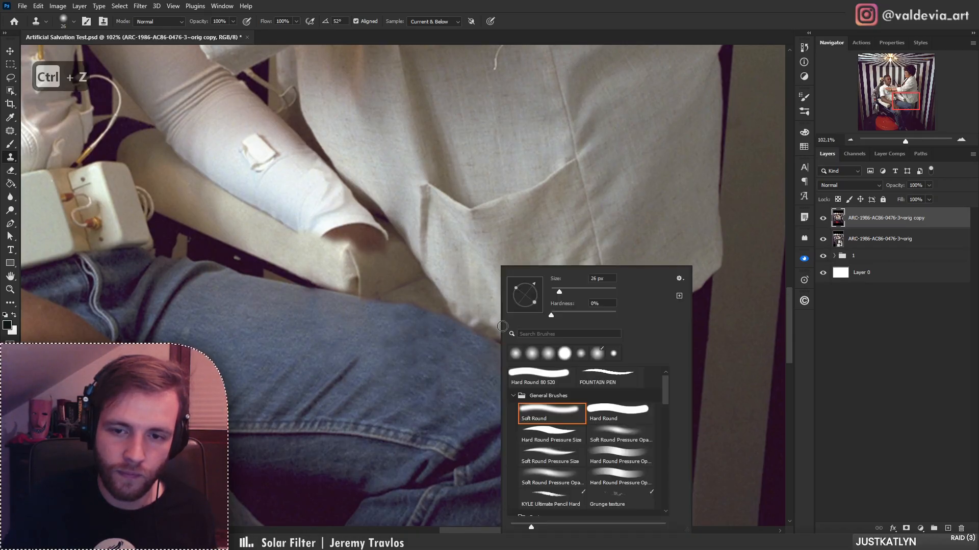
pyautogui.click(610, 431)
pyautogui.moveTo(490, 332); pyautogui.dragTo(486, 330)
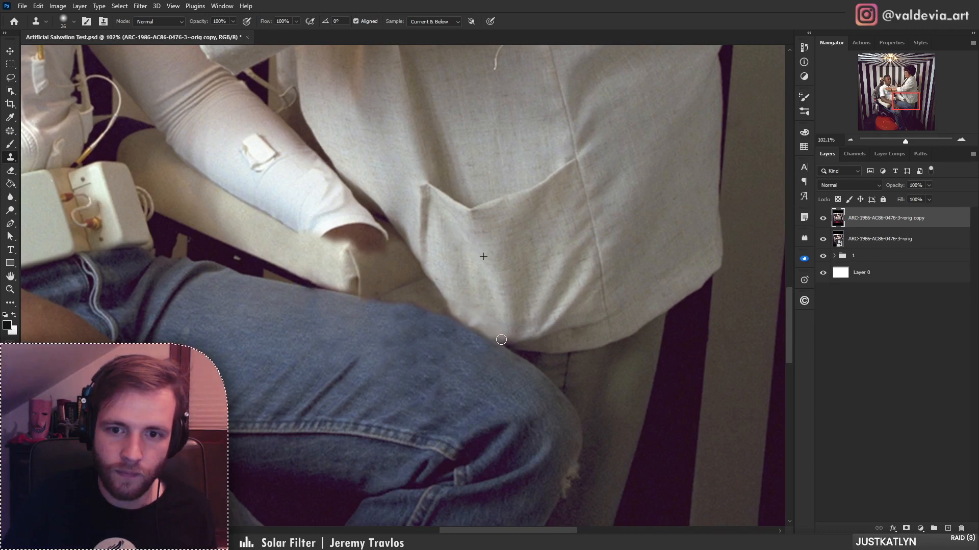
pyautogui.moveTo(455, 291)
pyautogui.mouseDown()
pyautogui.moveTo(392, 291)
pyautogui.moveTo(468, 293)
pyautogui.mouseUp()
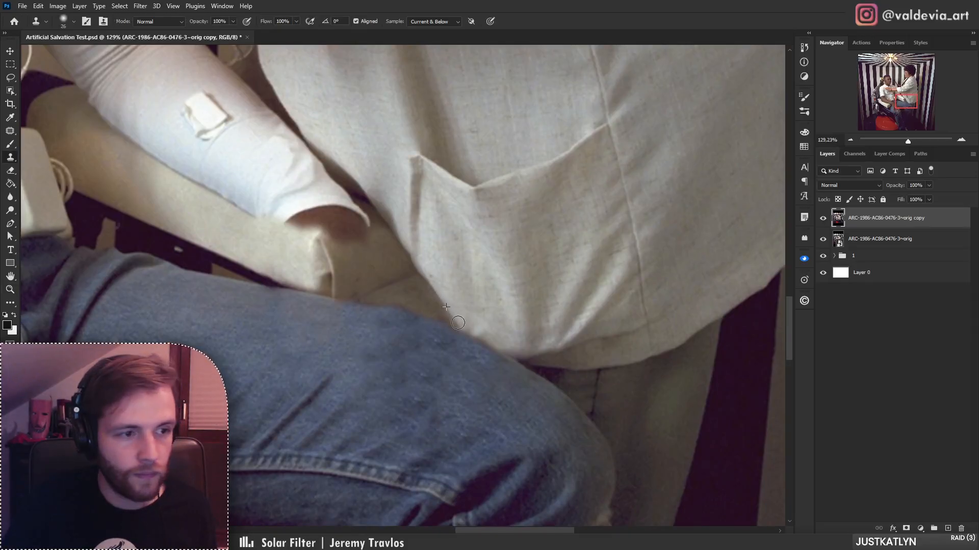
pyautogui.moveTo(395, 323)
pyautogui.mouseDown()
pyautogui.moveTo(347, 326)
pyautogui.moveTo(314, 304)
pyautogui.moveTo(369, 293)
pyautogui.mouseUp()
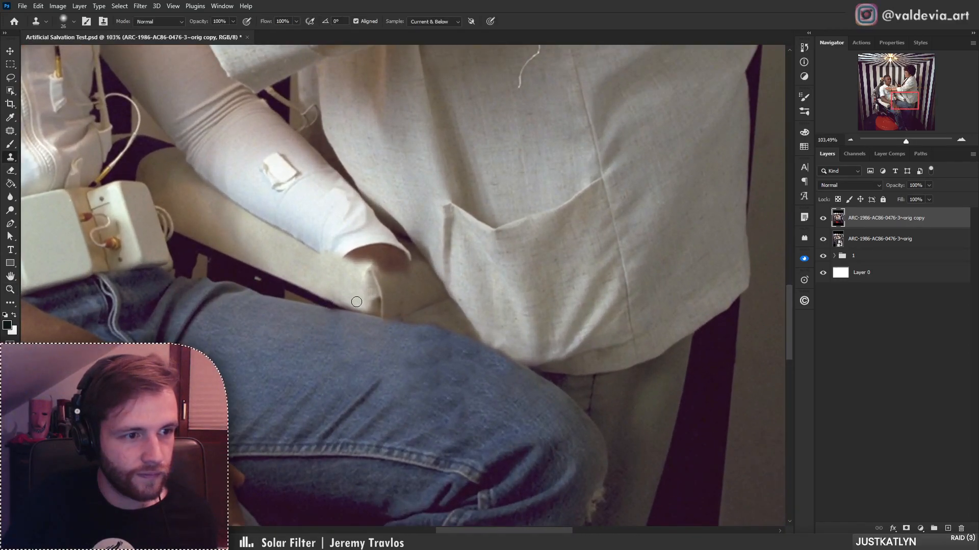
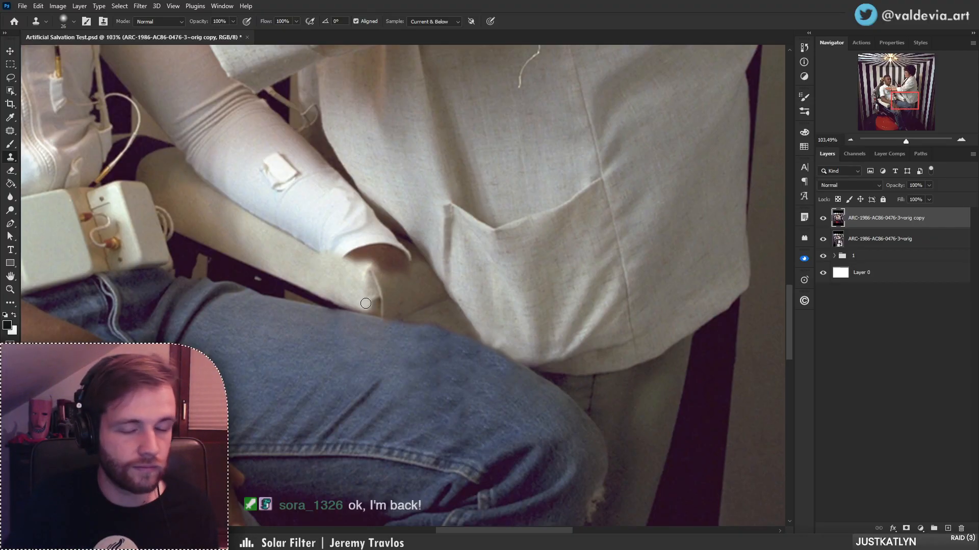
# - Choose the 26 px Soft Round brush and clone cream padding from the near armrest over the open cuff at the far armrest's end
pyautogui.moveTo(431, 285); pyautogui.dragTo(471, 333)
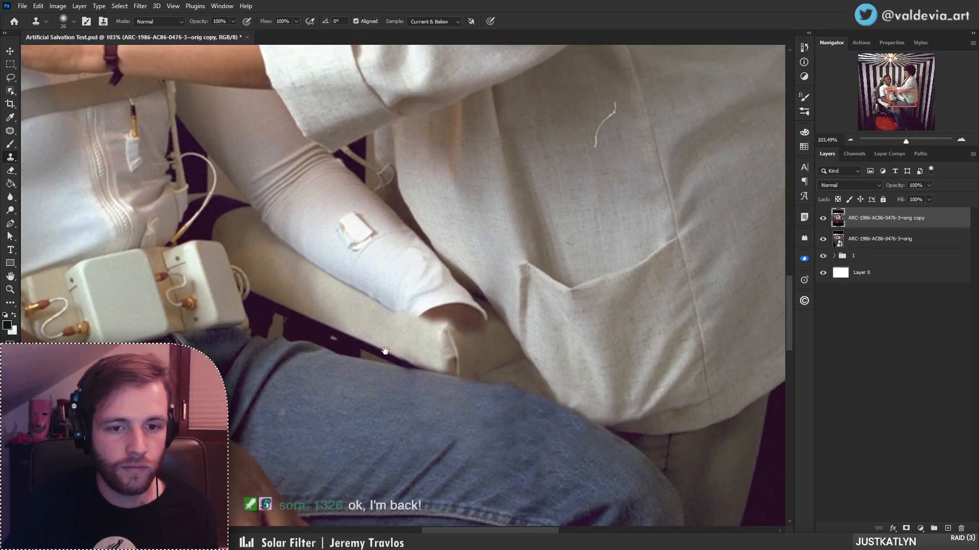
pyautogui.moveTo(385, 350); pyautogui.dragTo(568, 320)
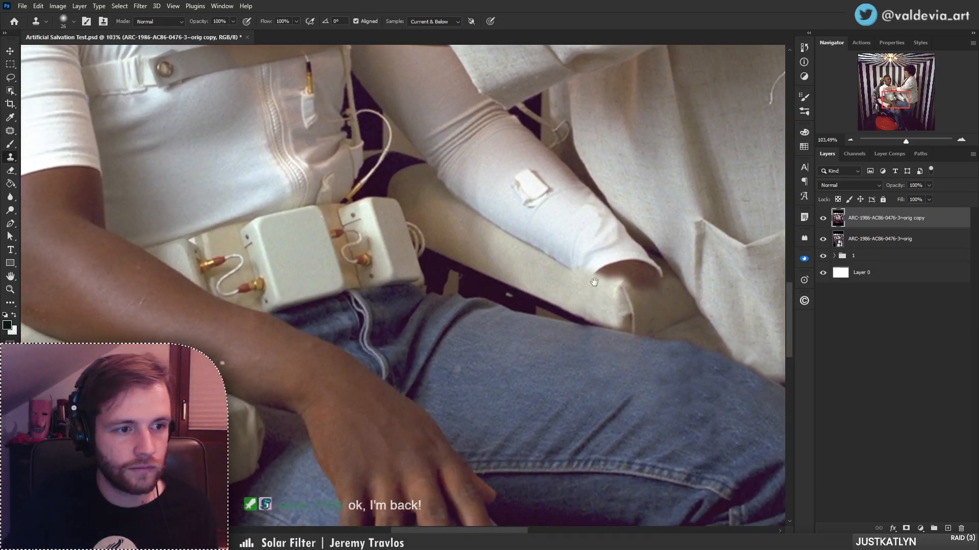
pyautogui.moveTo(594, 282); pyautogui.dragTo(489, 320)
pyautogui.rightClick(569, 285)
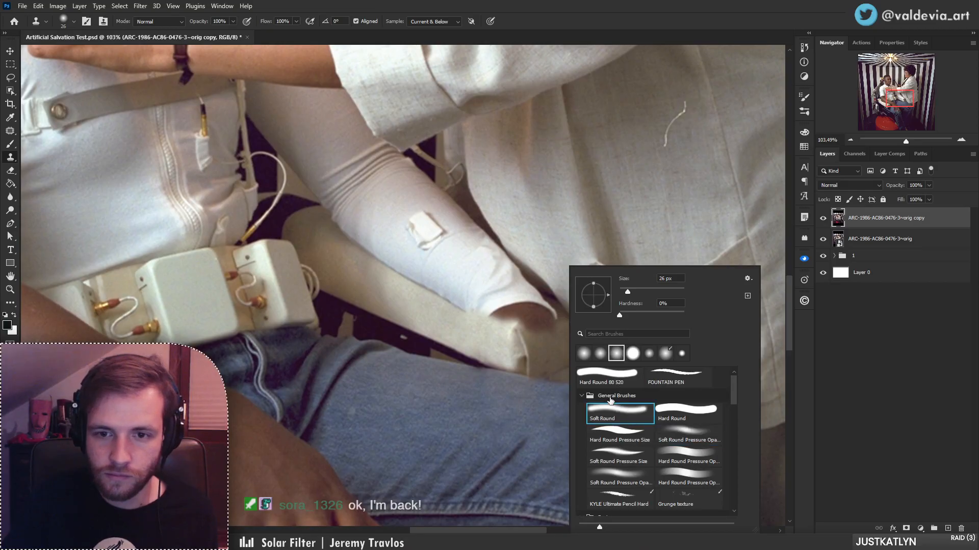
pyautogui.moveTo(515, 328)
pyautogui.mouseDown()
pyautogui.moveTo(536, 323)
pyautogui.moveTo(534, 334)
pyautogui.moveTo(551, 317)
pyautogui.moveTo(528, 319)
pyautogui.moveTo(558, 311)
pyautogui.moveTo(515, 319)
pyautogui.moveTo(422, 292)
pyautogui.moveTo(463, 308)
pyautogui.moveTo(473, 298)
pyautogui.moveTo(522, 310)
pyautogui.moveTo(545, 302)
pyautogui.moveTo(449, 321)
pyautogui.mouseUp()
pyautogui.moveTo(332, 356); pyautogui.dragTo(375, 399)
pyautogui.press('alt')
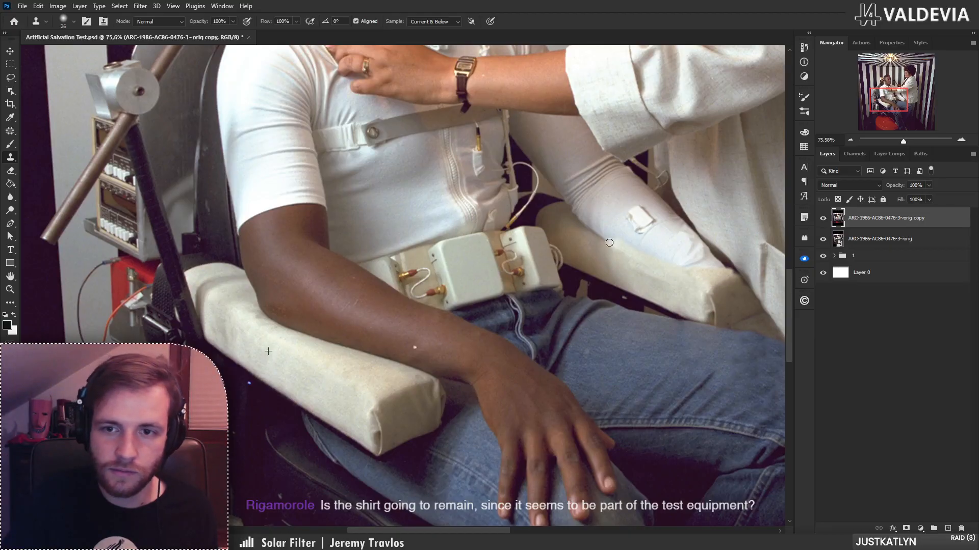
pyautogui.moveTo(648, 257); pyautogui.dragTo(682, 254)
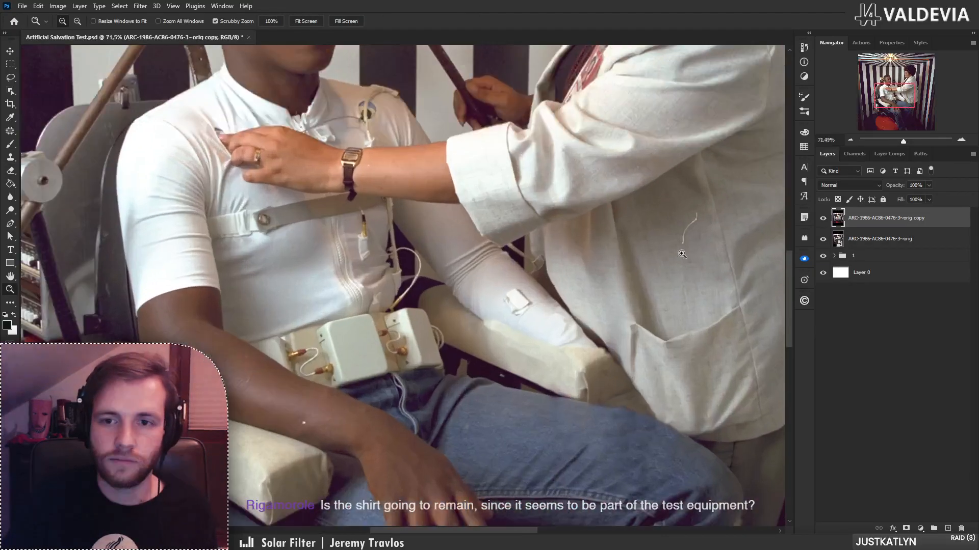
pyautogui.moveTo(514, 280); pyautogui.dragTo(527, 281)
# - Enlarge the Clone Stamp brush to 70 px, clone armrest padding up over the forearm's lower edge, and undo the last stroke
pyautogui.rightClick(506, 283)
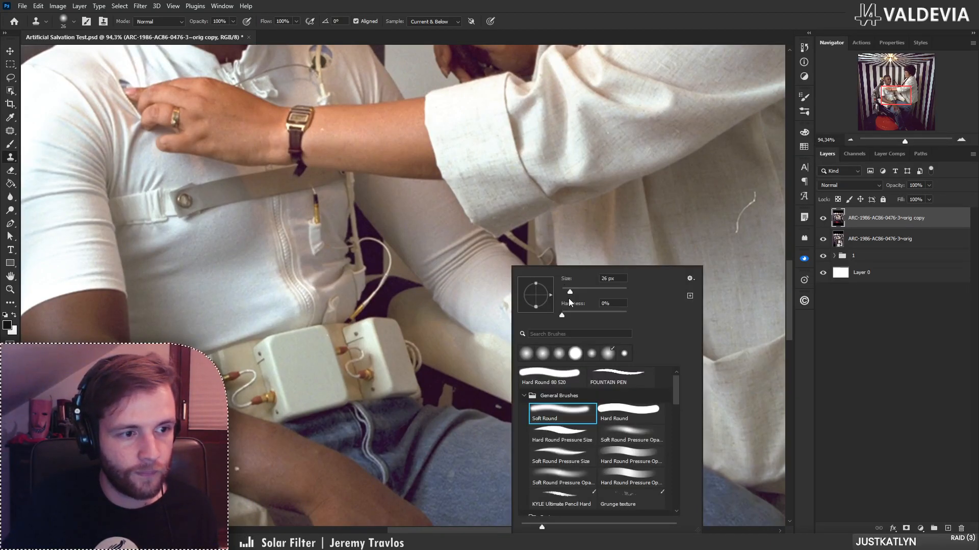
pyautogui.moveTo(569, 295); pyautogui.dragTo(583, 292)
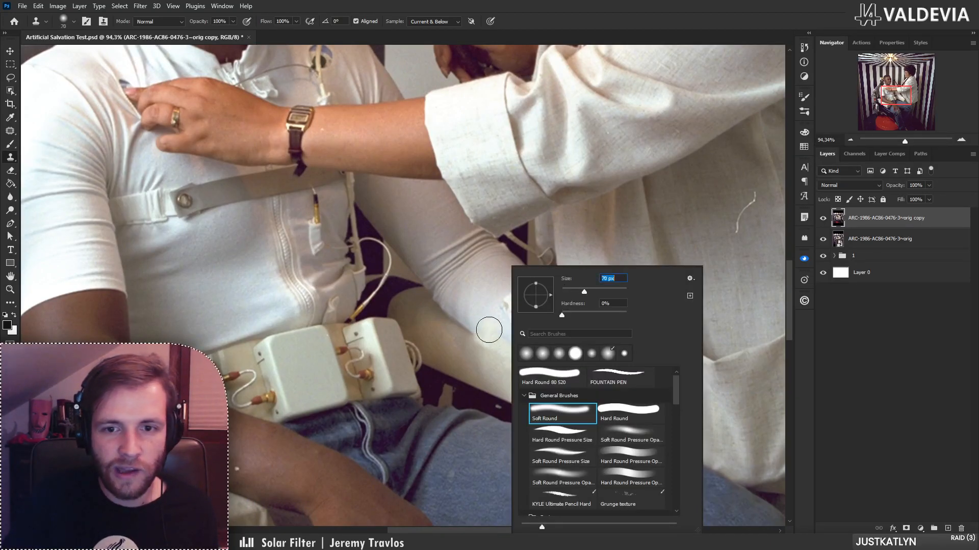
pyautogui.press('Return')
pyautogui.press('z')
pyautogui.hotkey('ctrl', '0')
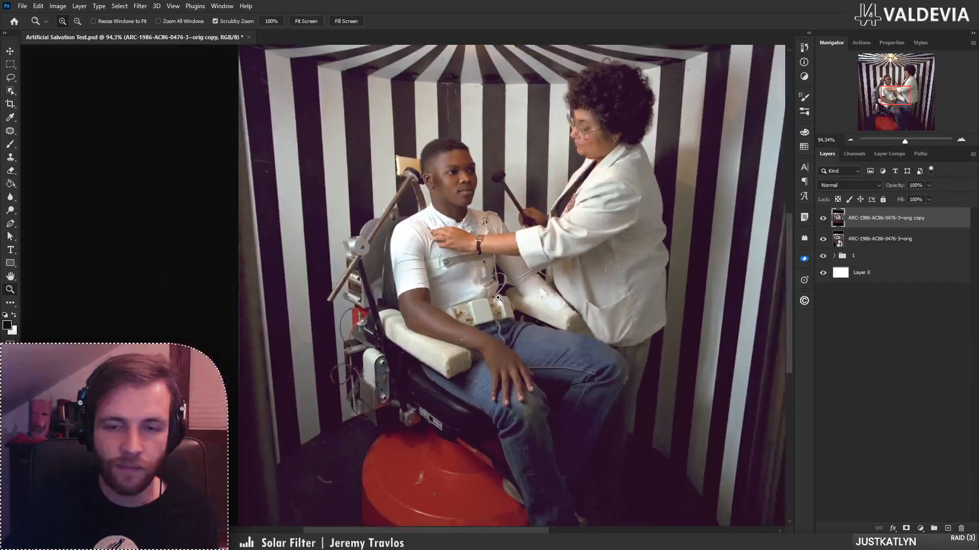
pyautogui.moveTo(539, 280); pyautogui.dragTo(560, 275)
pyautogui.press('s')
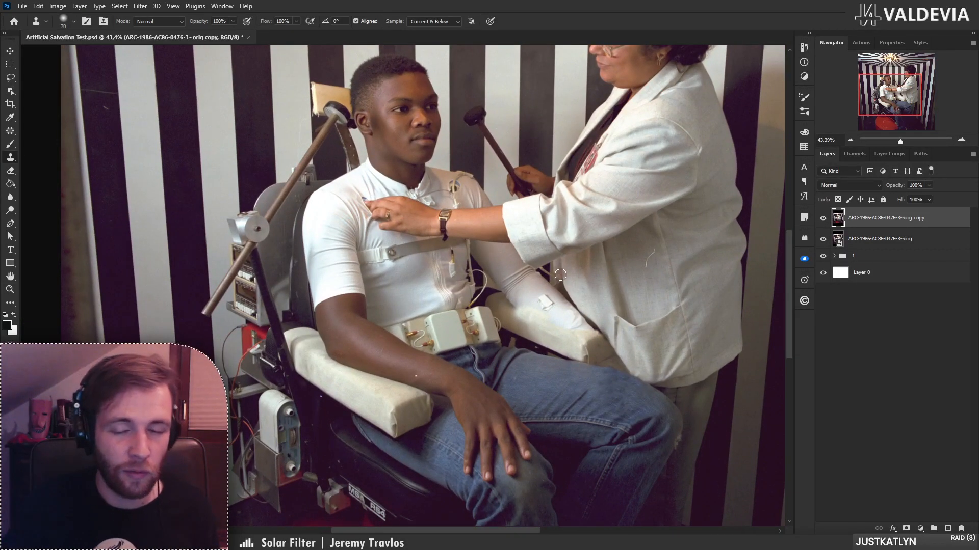
pyautogui.press('z')
pyautogui.moveTo(559, 314); pyautogui.dragTo(601, 329)
pyautogui.press('s')
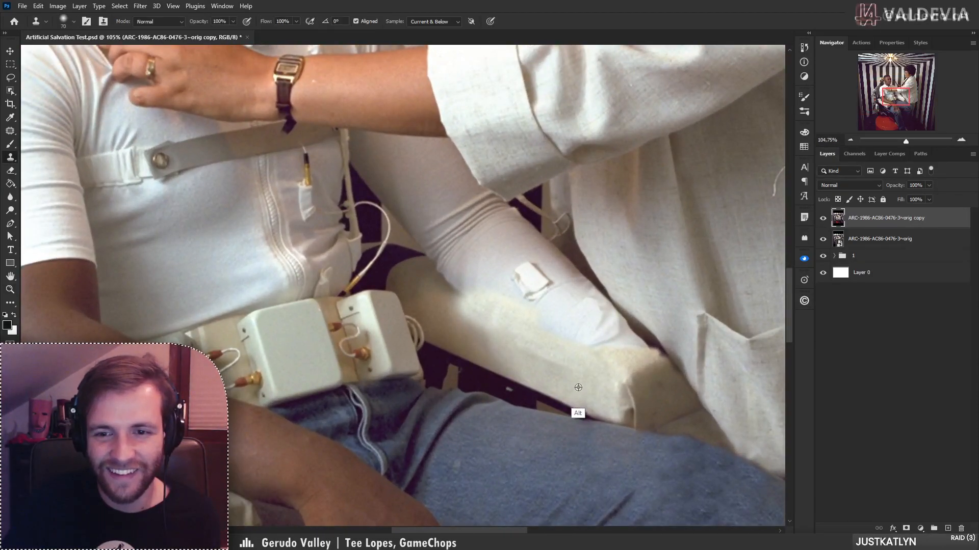
pyautogui.hotkey('ctrl', 'z')
# - Reduce the Clone Stamp brush to 42 px and clone padding over the shadowed rear part of the far armrest below the sleeve
pyautogui.rightClick(590, 343)
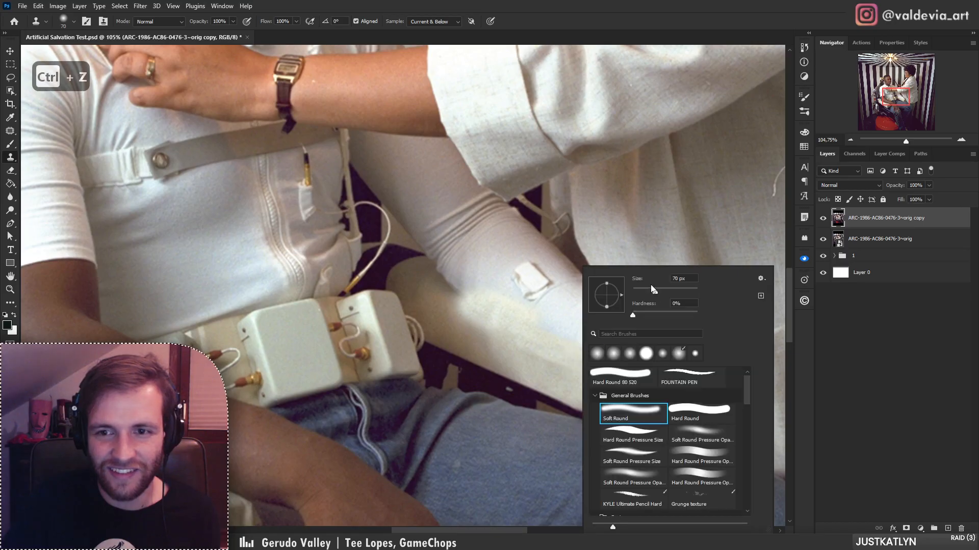
pyautogui.click(561, 363)
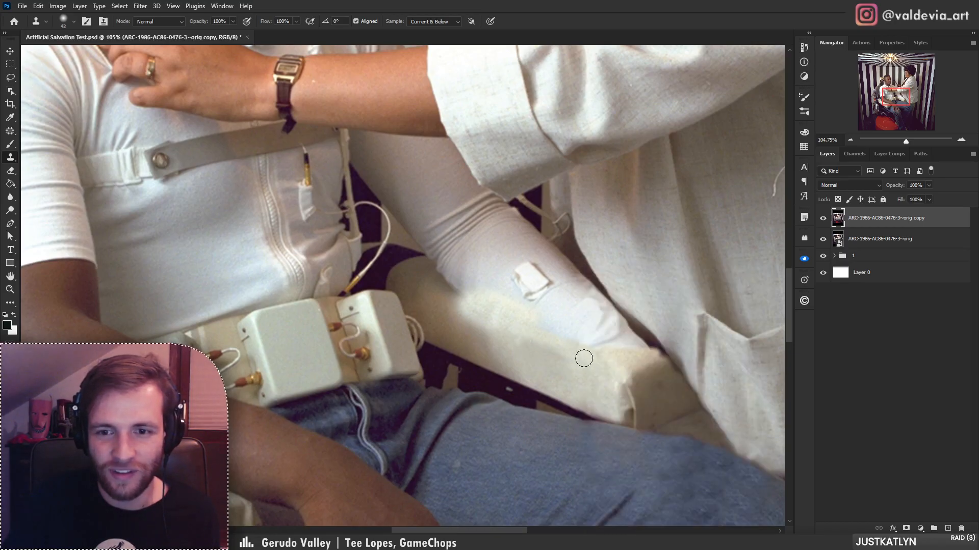
pyautogui.press('z')
pyautogui.moveTo(561, 313)
pyautogui.mouseDown()
pyautogui.moveTo(443, 289)
pyautogui.moveTo(494, 286)
pyautogui.mouseUp()
pyautogui.press('s')
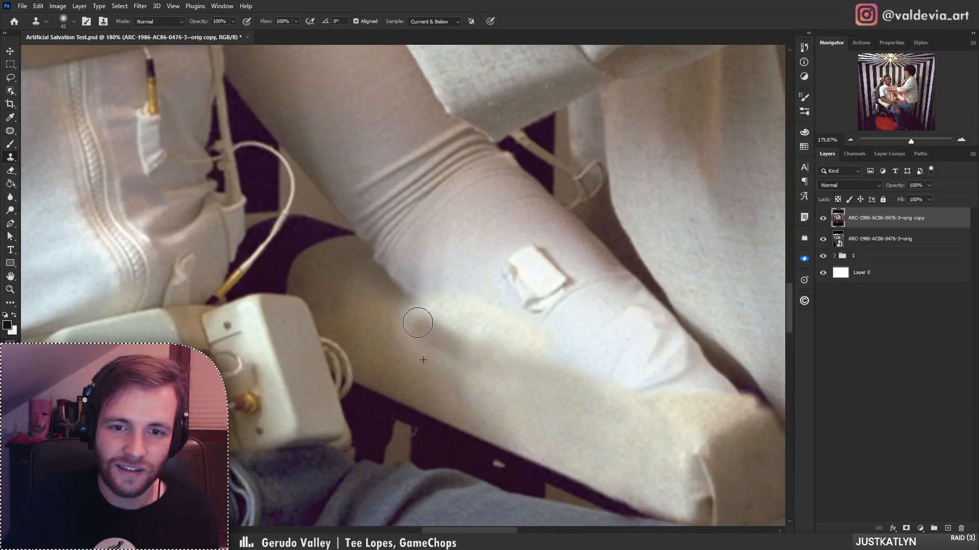
pyautogui.moveTo(417, 323)
pyautogui.mouseDown()
pyautogui.moveTo(448, 317)
pyautogui.moveTo(436, 304)
pyautogui.moveTo(524, 335)
pyautogui.moveTo(408, 377)
pyautogui.moveTo(429, 408)
pyautogui.moveTo(380, 441)
pyautogui.moveTo(386, 458)
pyautogui.moveTo(402, 452)
pyautogui.mouseUp()
pyautogui.press('z')
pyautogui.press('s')
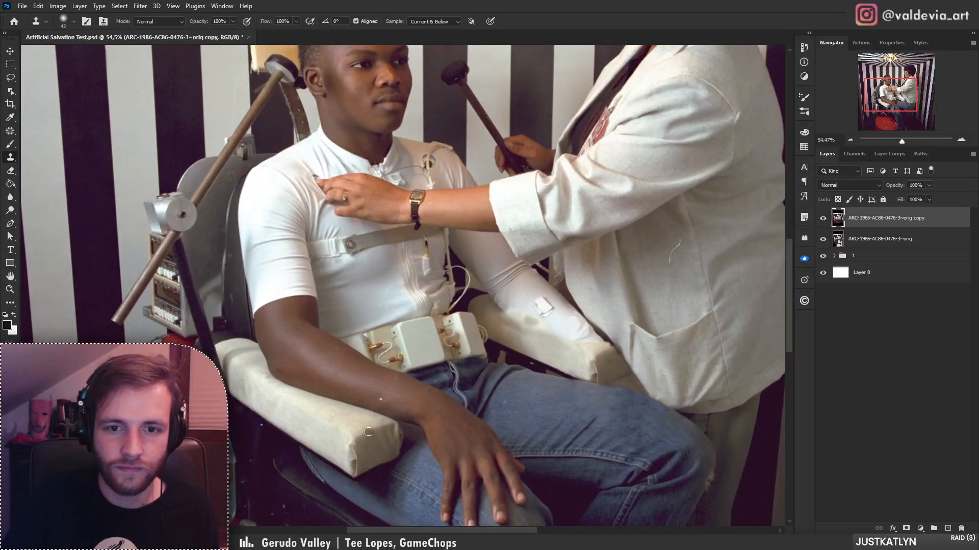
# - Sample the near armrest and clone its padding over the lower half of the white forearm sleeve, undoing the last stroke
pyautogui.press('alt')
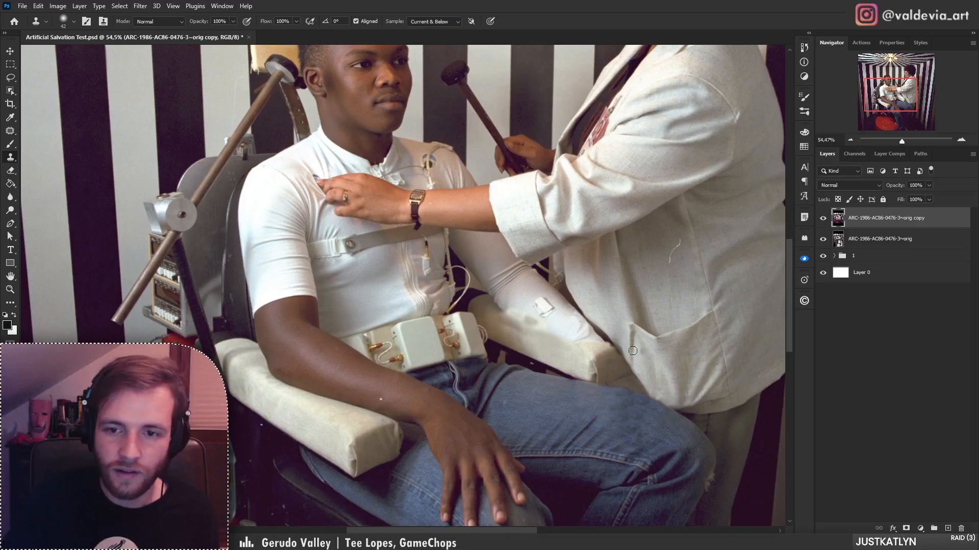
pyautogui.moveTo(552, 334); pyautogui.dragTo(513, 319)
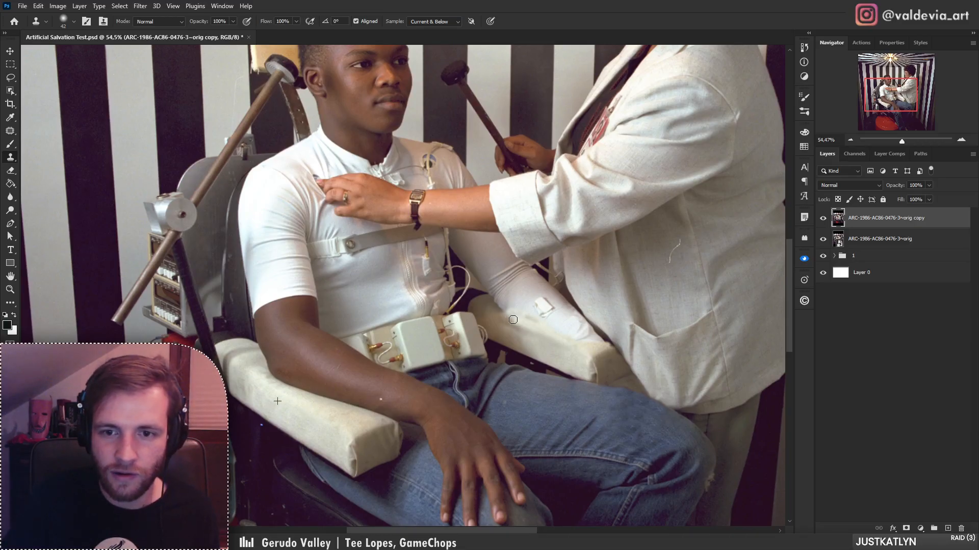
pyautogui.moveTo(596, 345)
pyautogui.mouseDown()
pyautogui.moveTo(608, 346)
pyautogui.moveTo(571, 329)
pyautogui.mouseUp()
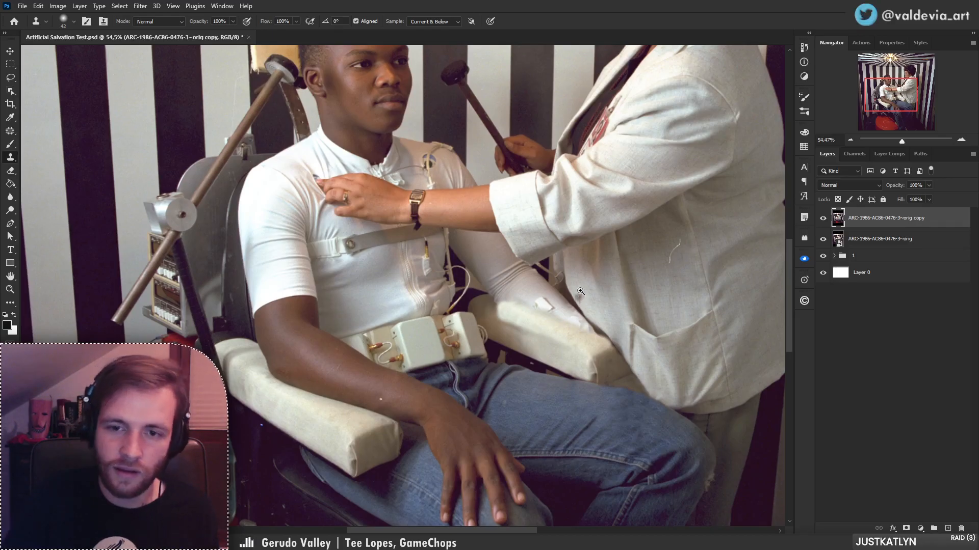
pyautogui.moveTo(580, 291); pyautogui.dragTo(551, 321)
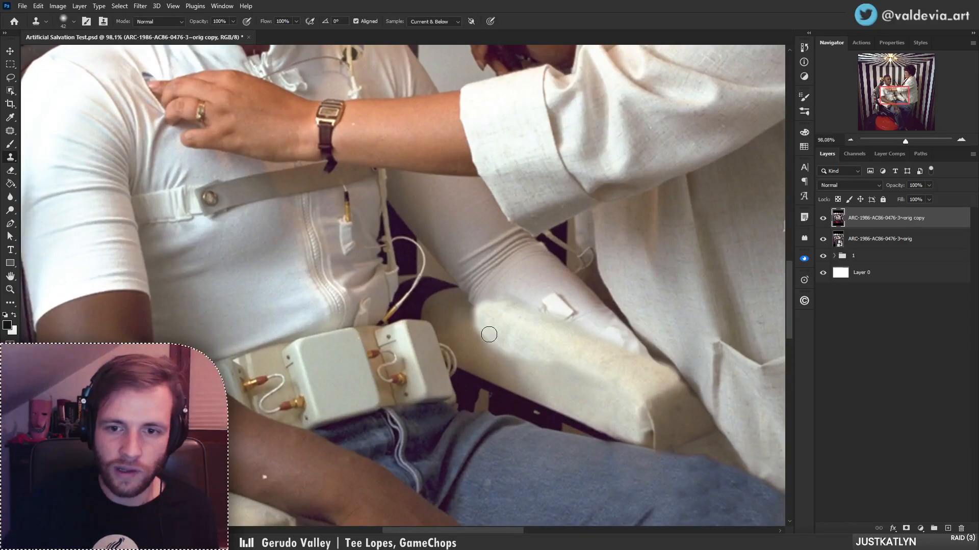
pyautogui.hotkey('ctrl', 'z')
# - Enlarge the Soft Round Pressure Opacity brush, undo the unwanted strokes, and clone padding along the far armrest's upper edge below the elbow
pyautogui.rightClick(579, 350)
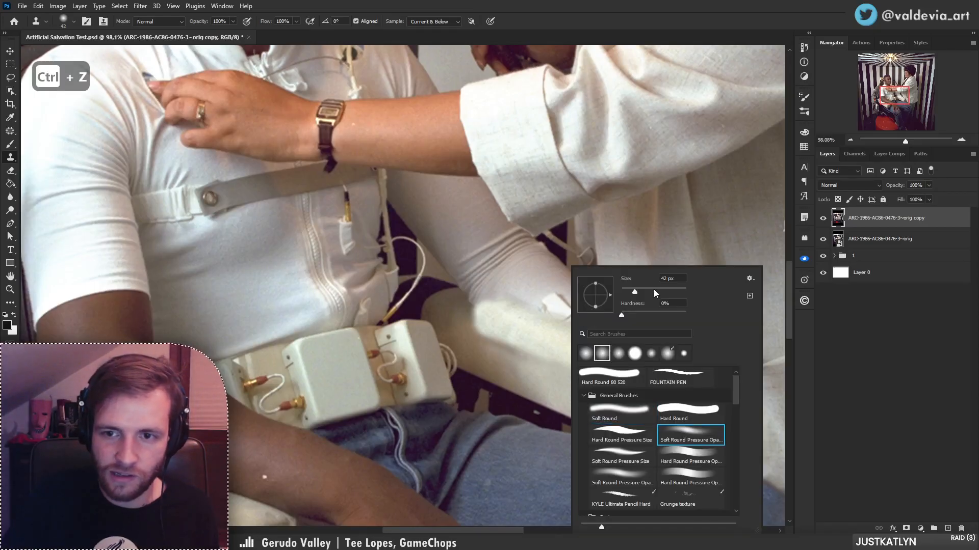
pyautogui.click(654, 289)
pyautogui.click(519, 356)
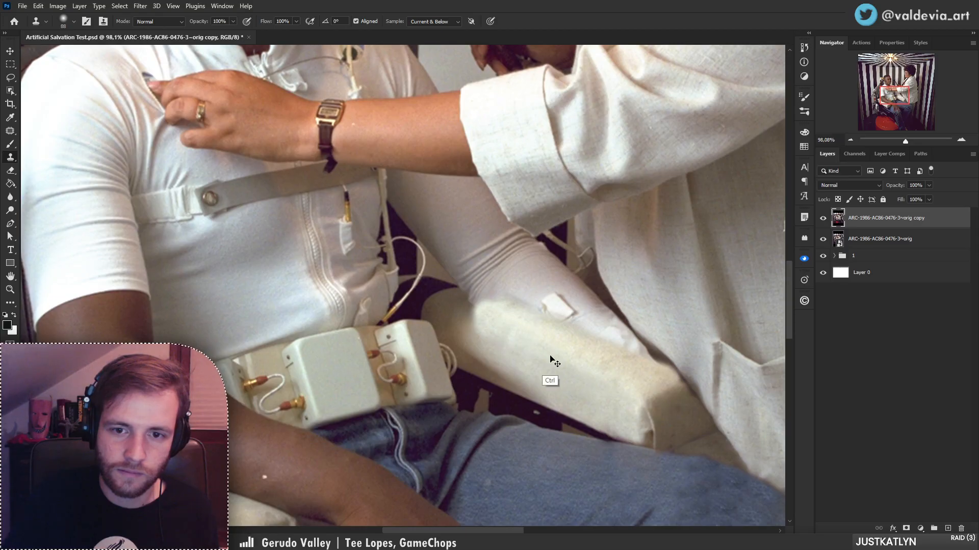
pyautogui.hotkey('ctrl', 'z')
pyautogui.hotkey('ctrl', 'z')
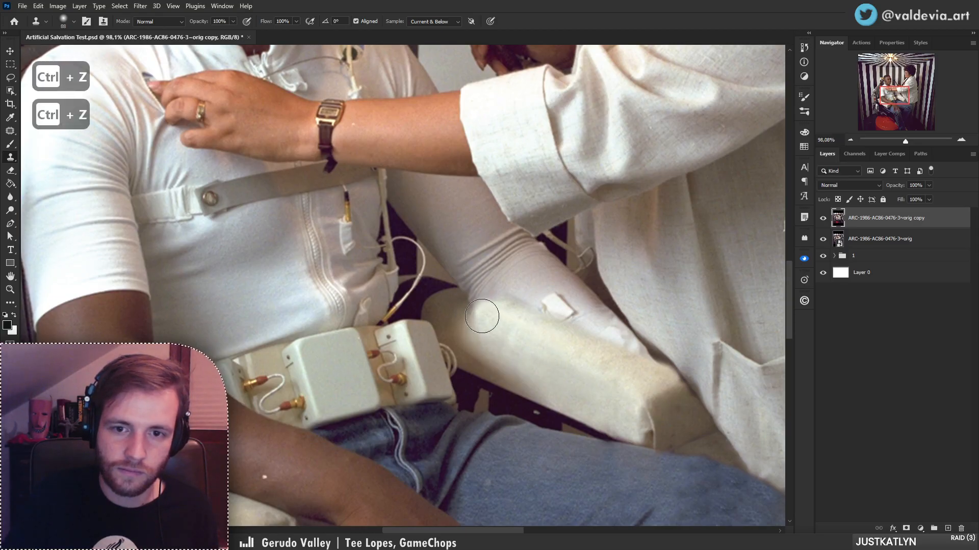
pyautogui.moveTo(484, 302)
pyautogui.mouseDown()
pyautogui.moveTo(581, 339)
pyautogui.moveTo(526, 323)
pyautogui.moveTo(479, 351)
pyautogui.moveTo(574, 358)
pyautogui.moveTo(541, 329)
pyautogui.moveTo(561, 331)
pyautogui.mouseUp()
pyautogui.press('z')
pyautogui.press('s')
pyautogui.moveTo(559, 385)
pyautogui.mouseDown()
pyautogui.moveTo(517, 365)
pyautogui.moveTo(514, 385)
pyautogui.mouseUp()
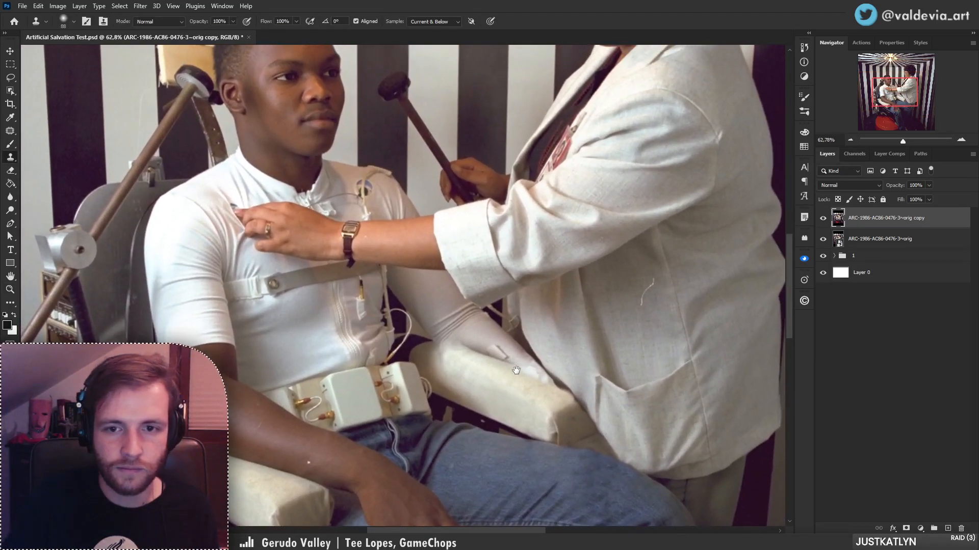
# - Sample the dark background stripe and clone it over the white forearm, undoing the last stroke and continuing with a 45 px brush
pyautogui.keyDown('alt'); pyautogui.click(505, 125); pyautogui.keyUp('alt')
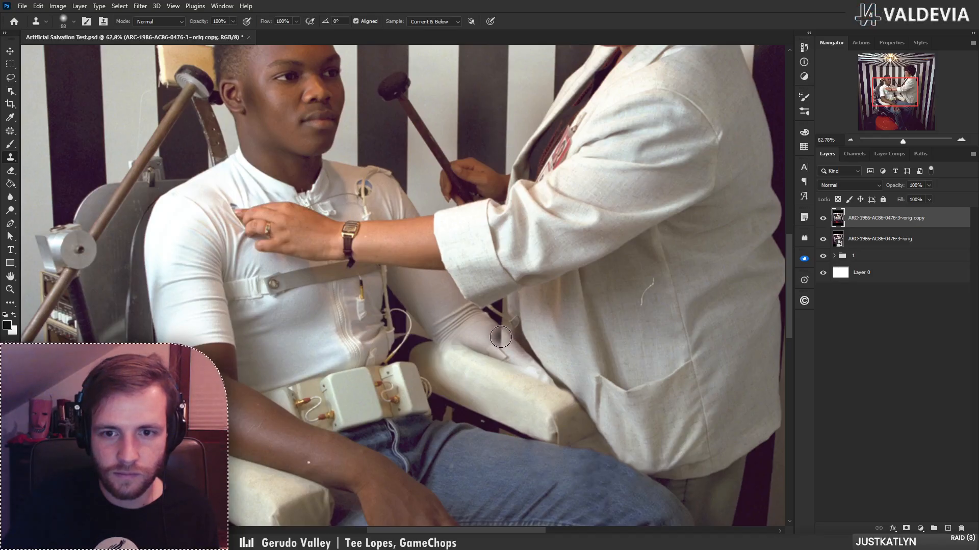
pyautogui.moveTo(497, 337)
pyautogui.mouseDown()
pyautogui.moveTo(471, 333)
pyautogui.moveTo(493, 338)
pyautogui.moveTo(464, 335)
pyautogui.moveTo(487, 345)
pyautogui.mouseUp()
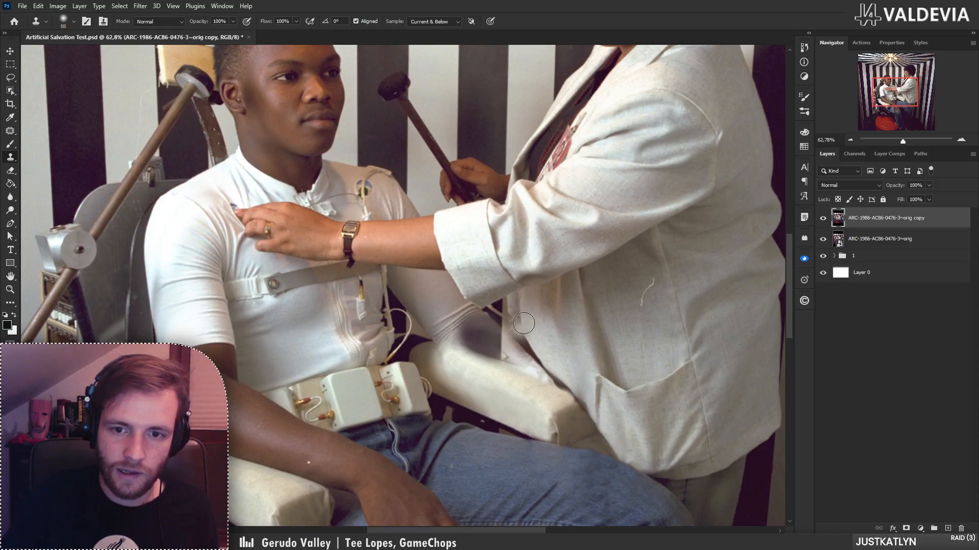
pyautogui.hotkey('ctrl', 'z')
pyautogui.rightClick(530, 306)
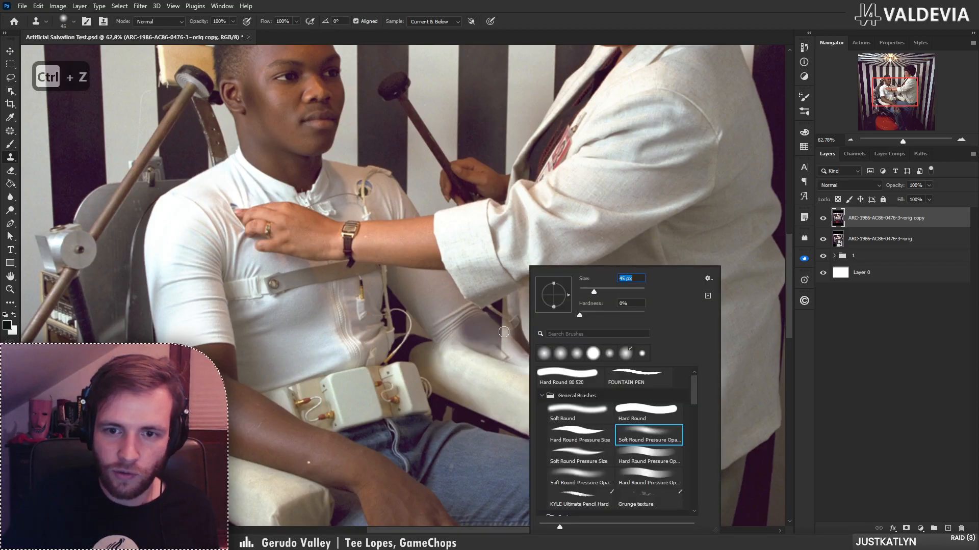
pyautogui.click(504, 332)
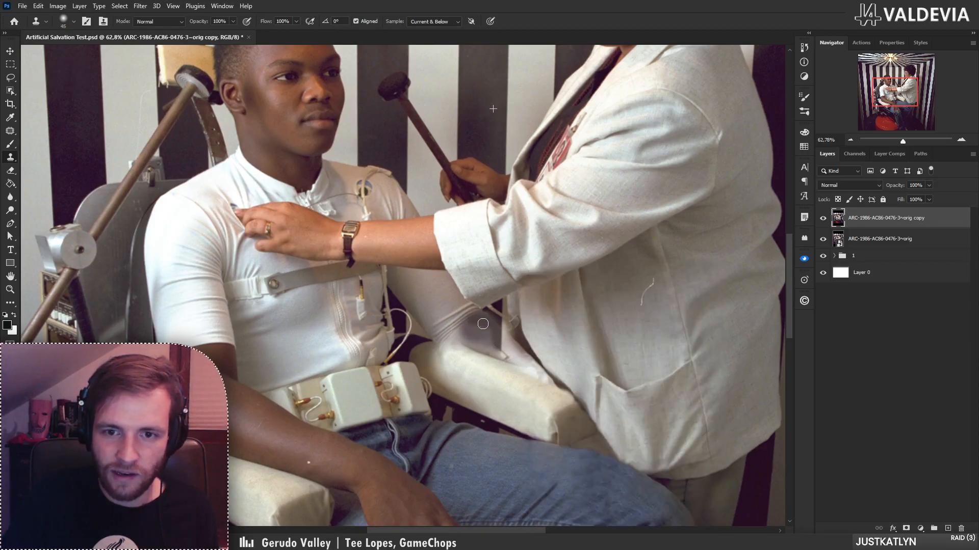
pyautogui.moveTo(483, 323); pyautogui.dragTo(491, 345)
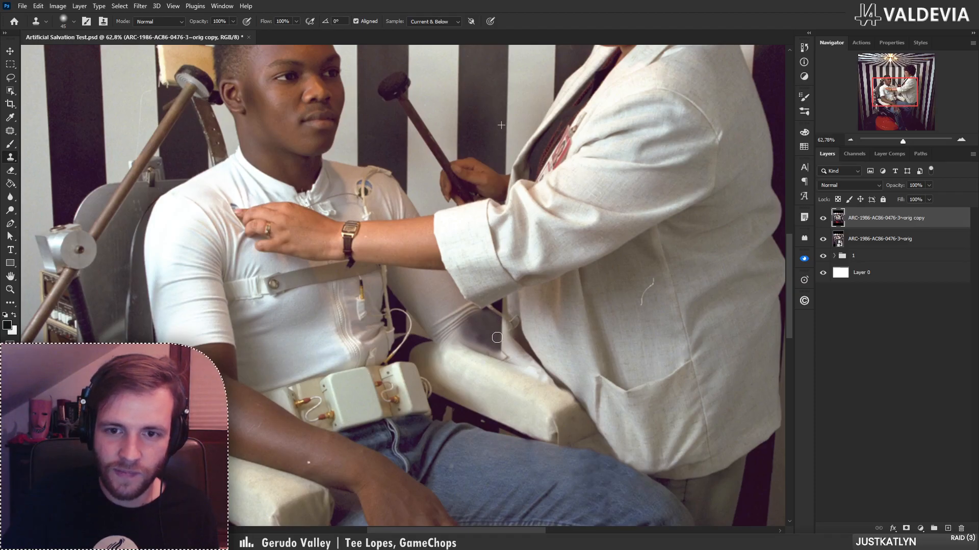
# - Clone the light backdrop stripe over the leftover sleeve between the far armrest's rear edge and the dark stripe
pyautogui.hotkey('ctrl', 'space')
pyautogui.moveTo(490, 296)
pyautogui.mouseDown()
pyautogui.moveTo(438, 297)
pyautogui.moveTo(568, 277)
pyautogui.mouseUp()
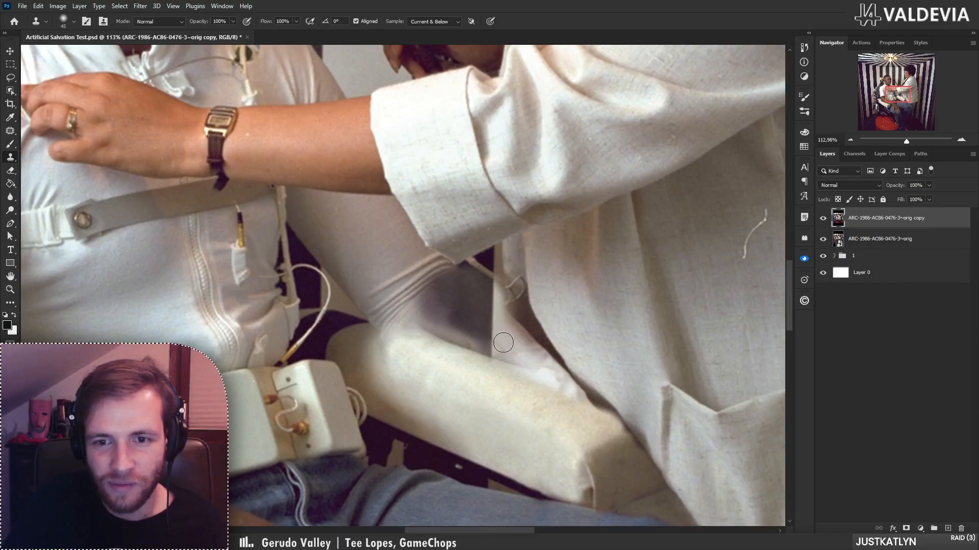
pyautogui.moveTo(501, 350)
pyautogui.mouseDown()
pyautogui.moveTo(407, 313)
pyautogui.moveTo(464, 328)
pyautogui.moveTo(422, 308)
pyautogui.moveTo(436, 320)
pyautogui.moveTo(381, 310)
pyautogui.mouseUp()
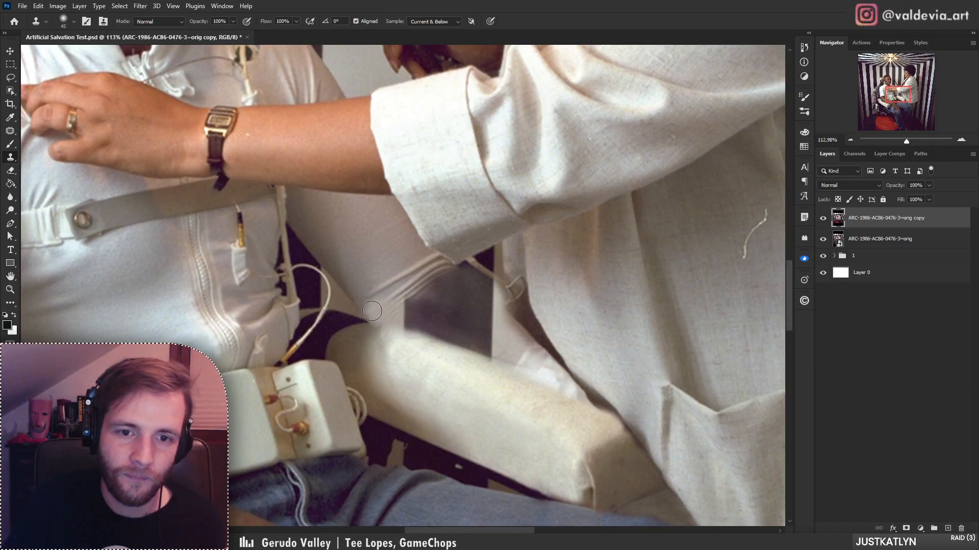
pyautogui.press('z')
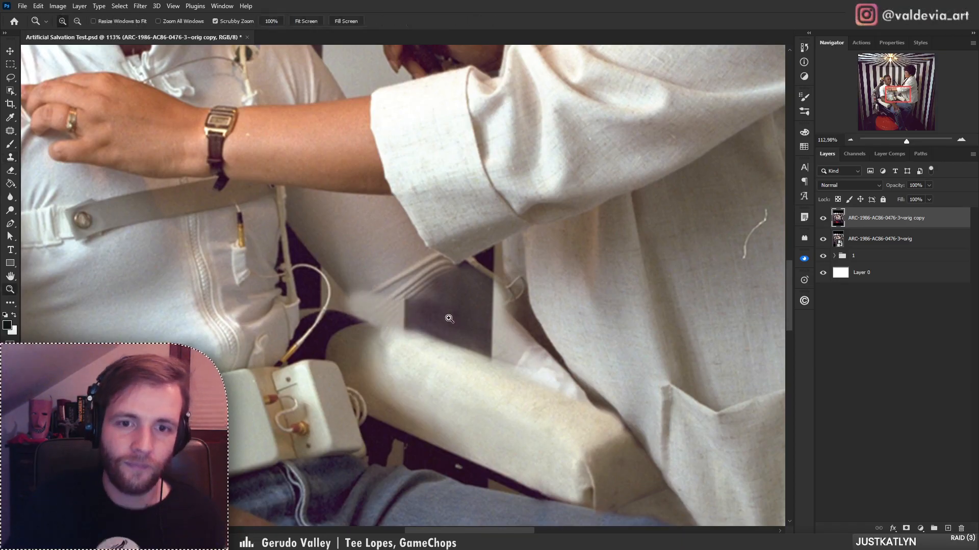
pyautogui.scroll(-5, 447, 312)
pyautogui.scroll(5, 447, 324)
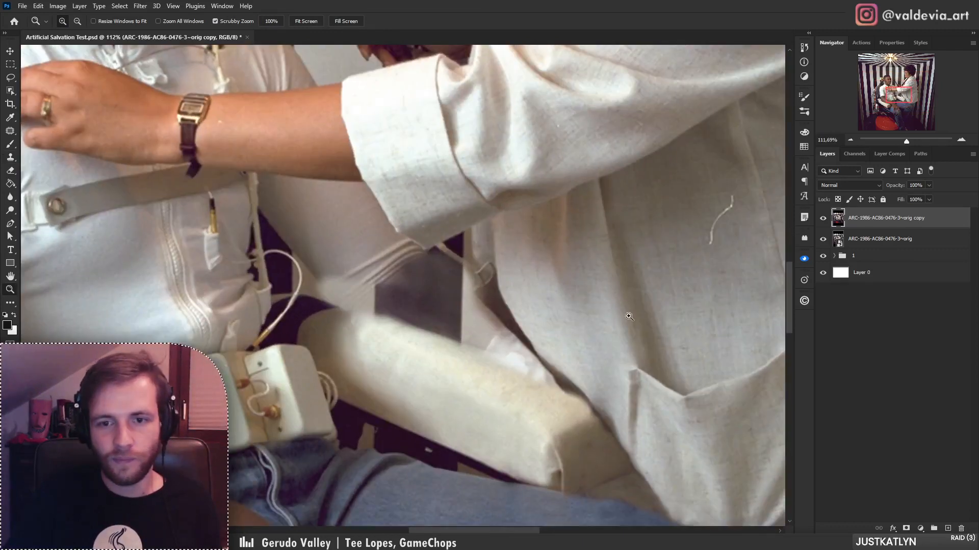
pyautogui.press('s')
pyautogui.press('z')
pyautogui.scroll(-4, 495, 337)
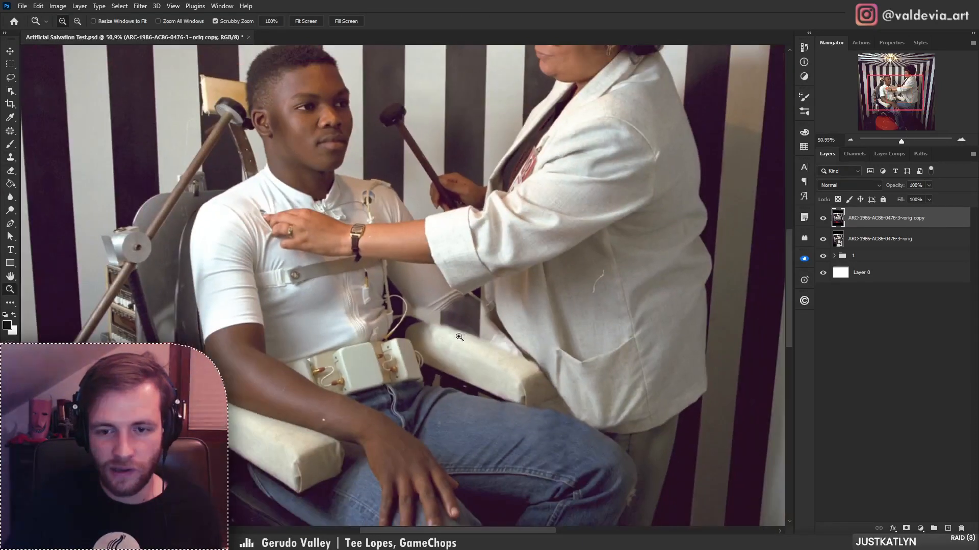
pyautogui.scroll(5, 542, 310)
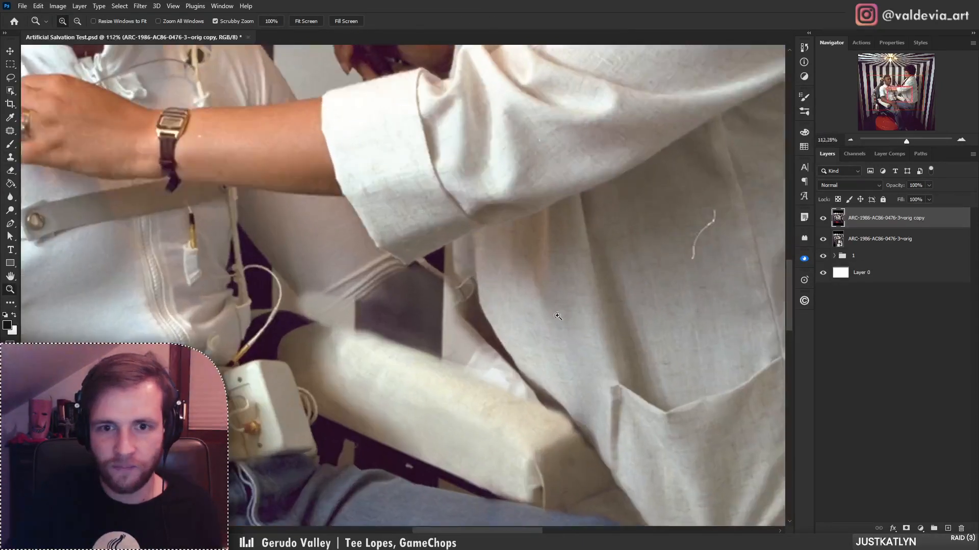
pyautogui.press('s')
pyautogui.hotkey('ctrl', 'z')
pyautogui.keyDown('alt'); pyautogui.click(470, 327); pyautogui.keyUp('alt')
pyautogui.click(530, 332)
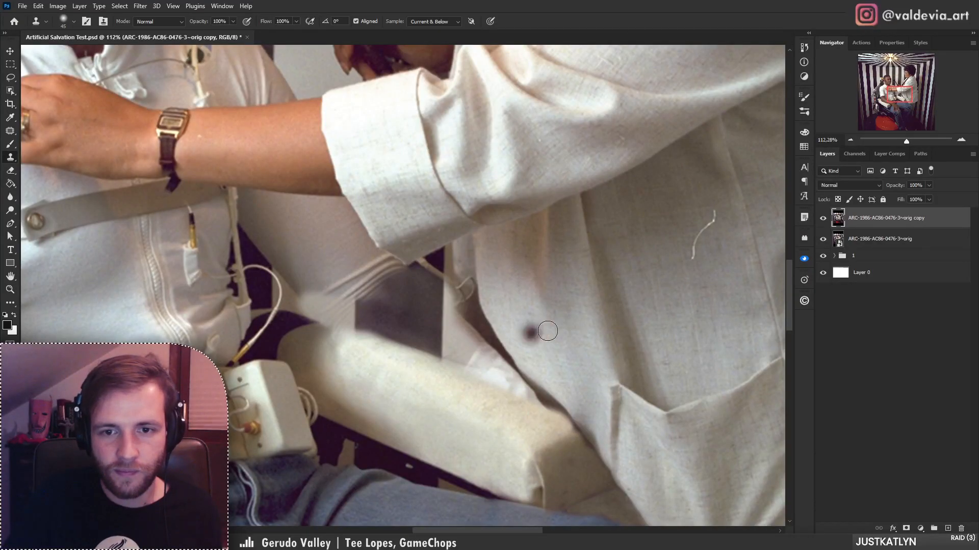
pyautogui.hotkey('ctrl', 'z')
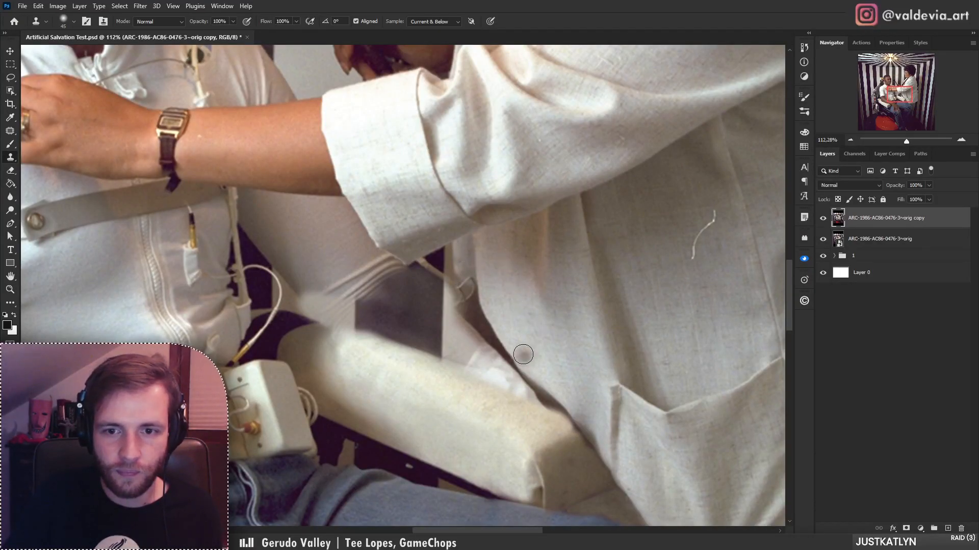
# - Clone jacket linen over the white cloth remnant between the doctor's jacket and the far armrest, undoing the last stroke
pyautogui.rightClick(524, 356)
pyautogui.moveTo(466, 321)
pyautogui.mouseDown()
pyautogui.moveTo(481, 357)
pyautogui.moveTo(530, 390)
pyautogui.moveTo(485, 370)
pyautogui.moveTo(531, 388)
pyautogui.mouseUp()
pyautogui.moveTo(466, 327); pyautogui.dragTo(550, 404)
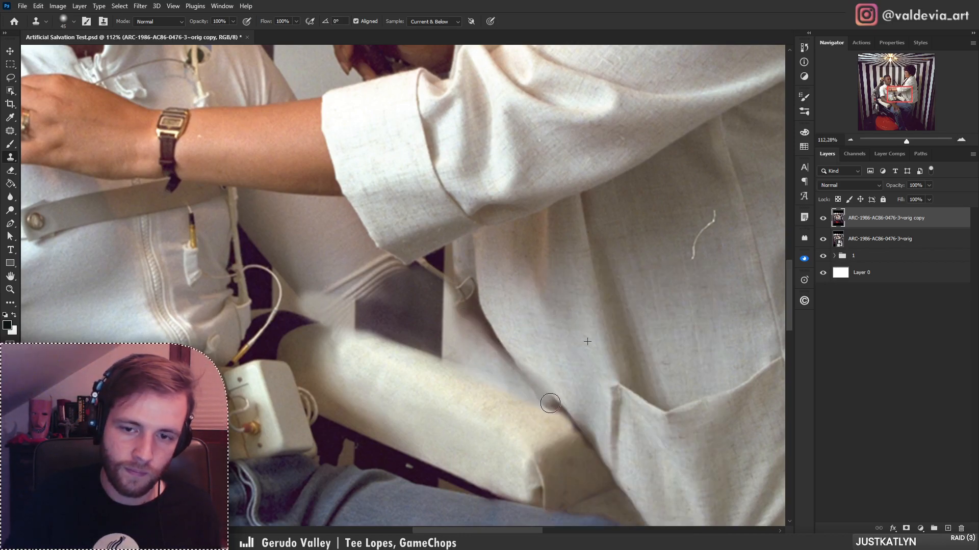
pyautogui.hotkey('ctrl', 'z')
# - Reduce the Soft Round Pressure Opacity brush to 26 px and blend the jacket's front edge where it meets the far armrest
pyautogui.rightClick(536, 363)
pyautogui.moveTo(599, 294); pyautogui.dragTo(595, 294)
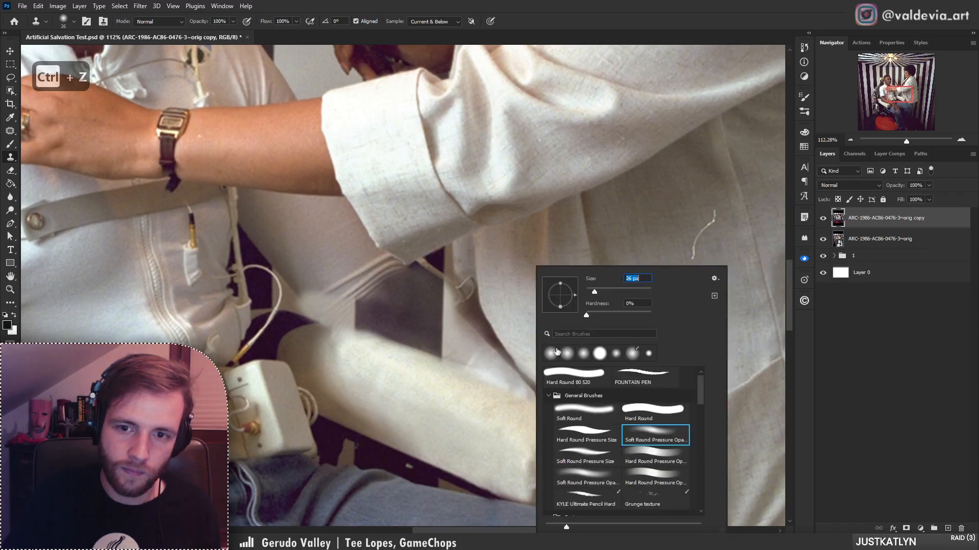
pyautogui.moveTo(529, 399)
pyautogui.mouseDown()
pyautogui.moveTo(464, 317)
pyautogui.moveTo(497, 360)
pyautogui.moveTo(464, 320)
pyautogui.moveTo(481, 321)
pyautogui.moveTo(518, 374)
pyautogui.moveTo(567, 413)
pyautogui.moveTo(540, 398)
pyautogui.mouseUp()
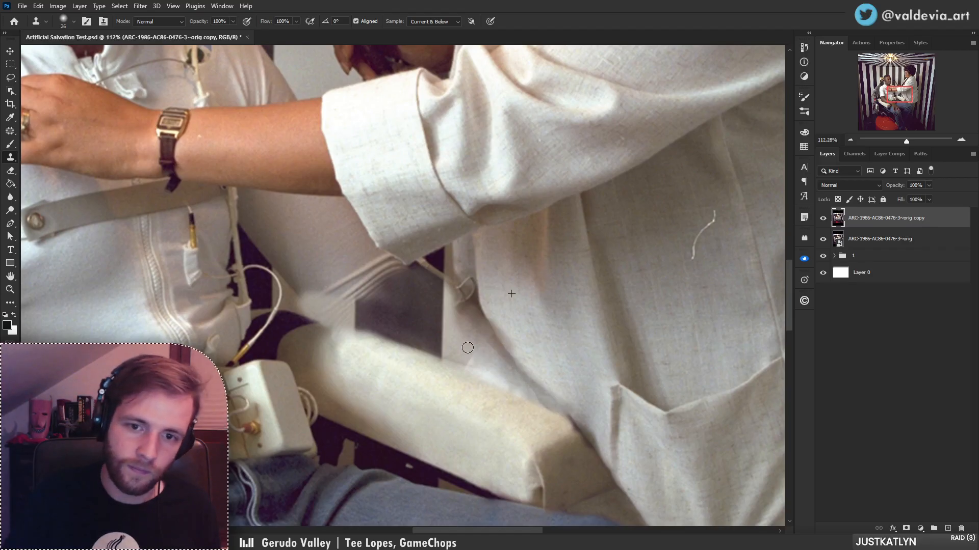
pyautogui.moveTo(504, 320)
pyautogui.mouseDown()
pyautogui.moveTo(469, 327)
pyautogui.moveTo(499, 331)
pyautogui.moveTo(479, 342)
pyautogui.mouseUp()
pyautogui.rightClick(502, 333)
pyautogui.click(556, 412)
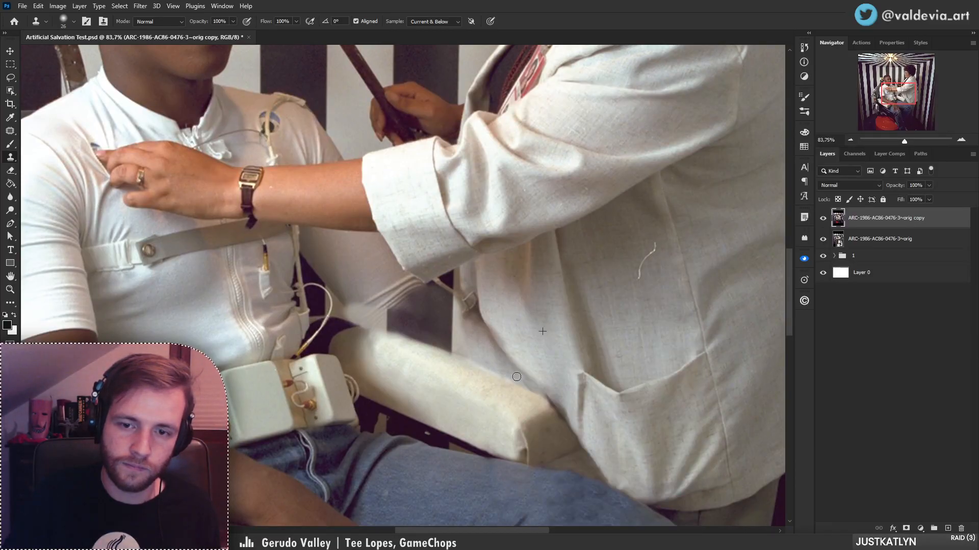
# - Clone the light backdrop stripe over the white sleeve below the doctor's forearm, next to the dark stripe
pyautogui.press('z')
pyautogui.moveTo(541, 288)
pyautogui.mouseDown()
pyautogui.moveTo(499, 283)
pyautogui.moveTo(523, 281)
pyautogui.moveTo(427, 305)
pyautogui.mouseUp()
pyautogui.press('s')
pyautogui.press('z')
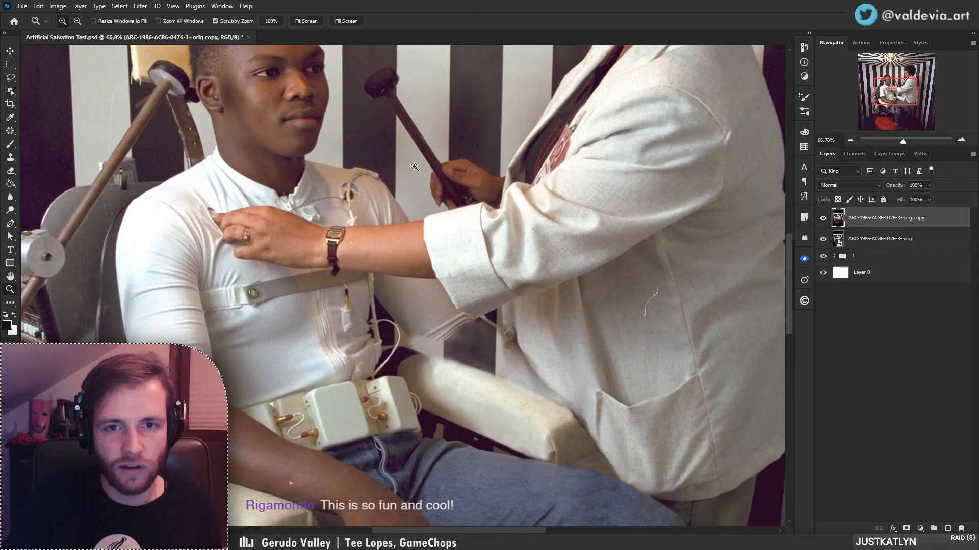
pyautogui.moveTo(419, 168); pyautogui.dragTo(435, 159)
pyautogui.press('s')
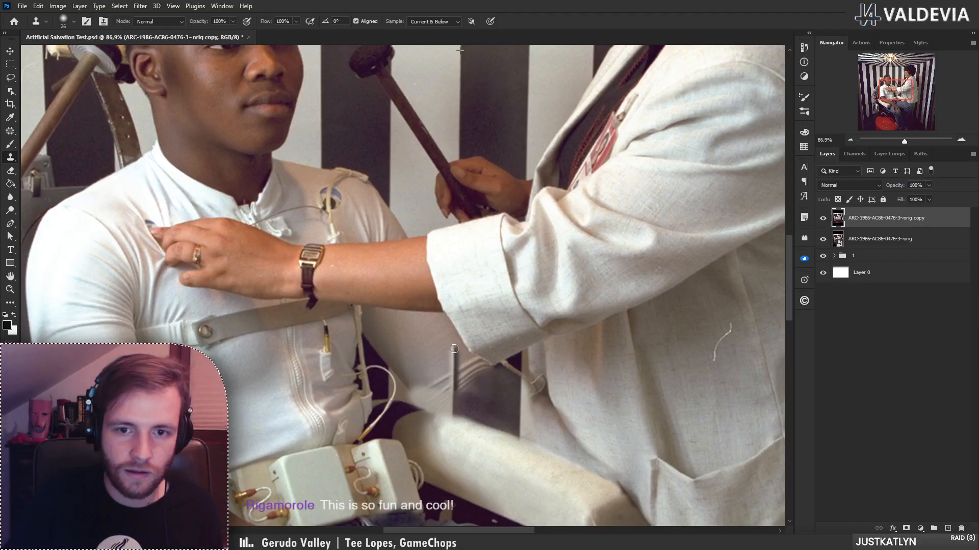
pyautogui.moveTo(443, 322); pyautogui.dragTo(442, 392)
pyautogui.moveTo(445, 334)
pyautogui.mouseDown()
pyautogui.moveTo(434, 382)
pyautogui.moveTo(431, 348)
pyautogui.moveTo(464, 347)
pyautogui.mouseUp()
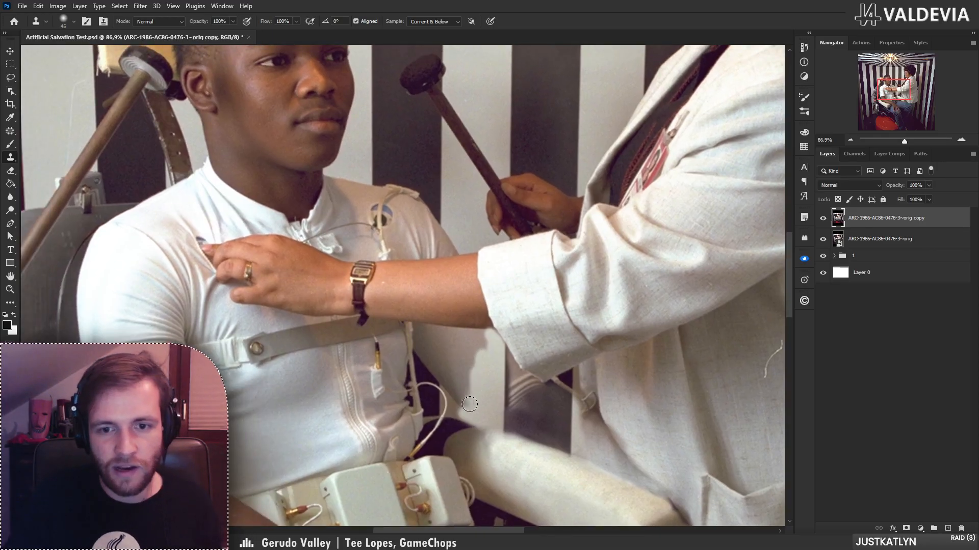
# - Widen the cloned light stripe toward the patient's torso with a smaller brush below the doctor's forearm, undoing the last stroke
pyautogui.moveTo(470, 405)
pyautogui.mouseDown()
pyautogui.moveTo(465, 363)
pyautogui.moveTo(475, 341)
pyautogui.mouseUp()
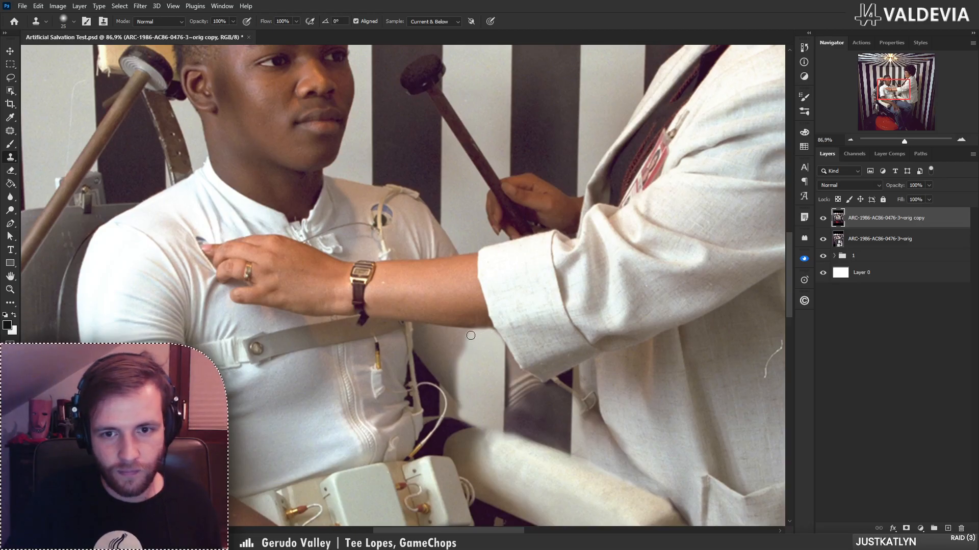
pyautogui.moveTo(446, 331); pyautogui.dragTo(444, 381)
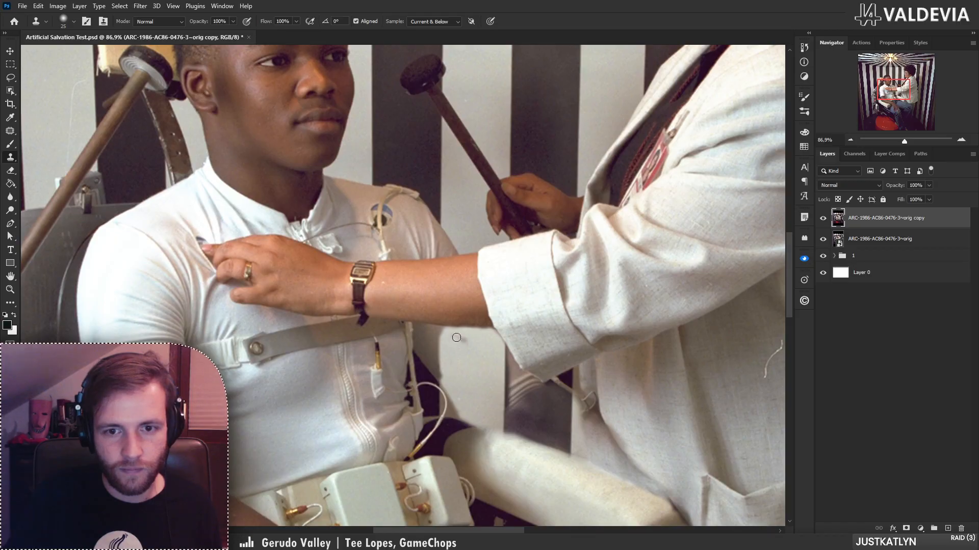
pyautogui.press('z')
pyautogui.moveTo(480, 358); pyautogui.dragTo(380, 367)
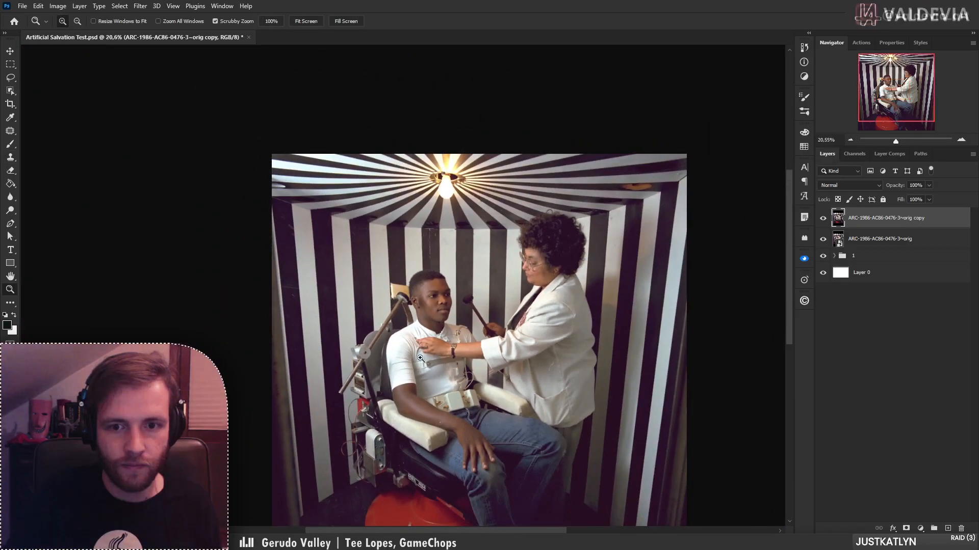
pyautogui.moveTo(488, 378); pyautogui.dragTo(535, 379)
pyautogui.press('s')
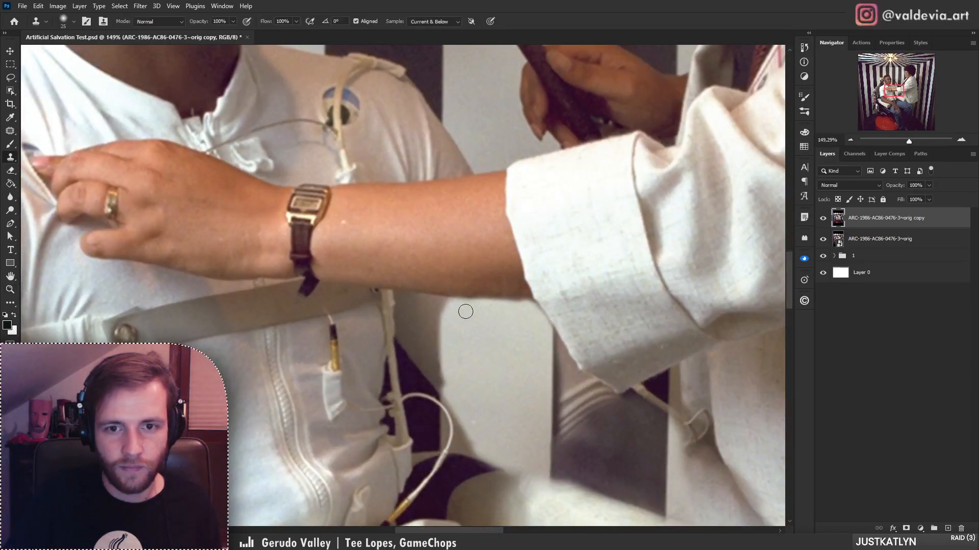
pyautogui.hotkey('ctrl', 'z')
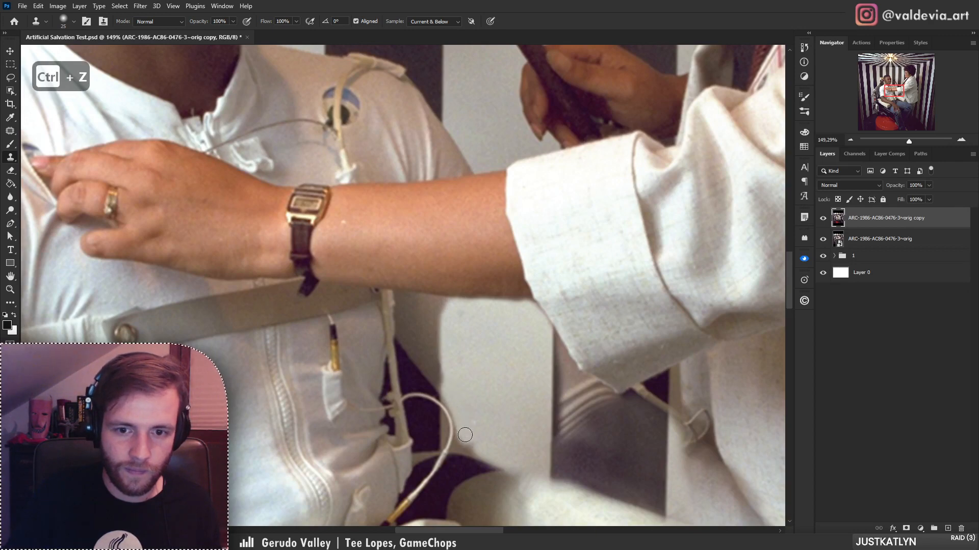
# - Reduce the brush to 10 px and clone the light stripe up to the underside of the doctor's forearm, undoing unwanted strokes
pyautogui.press('z')
pyautogui.moveTo(525, 321)
pyautogui.mouseDown()
pyautogui.moveTo(465, 269)
pyautogui.moveTo(431, 260)
pyautogui.moveTo(474, 261)
pyautogui.mouseUp()
pyautogui.press('s')
pyautogui.press('z')
pyautogui.press('s')
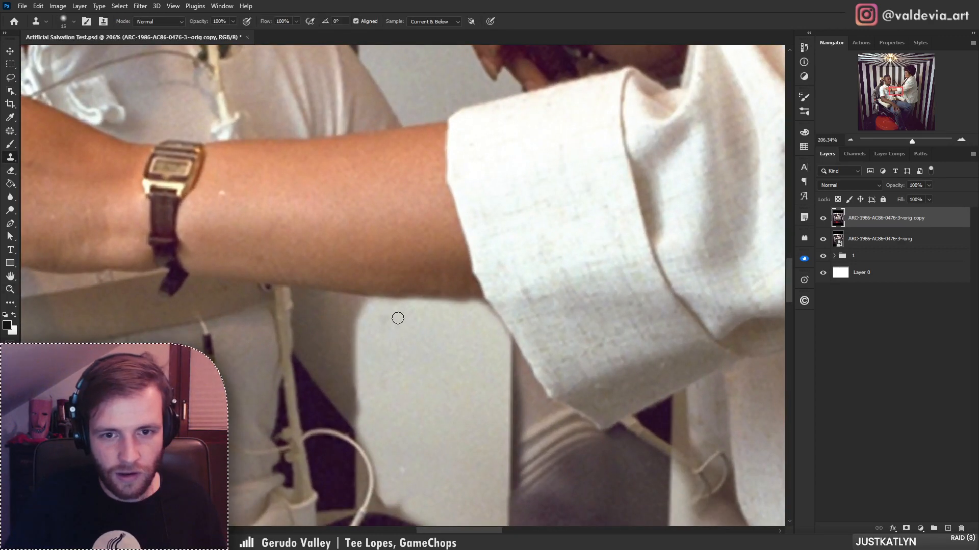
pyautogui.hotkey('ctrl', 'z')
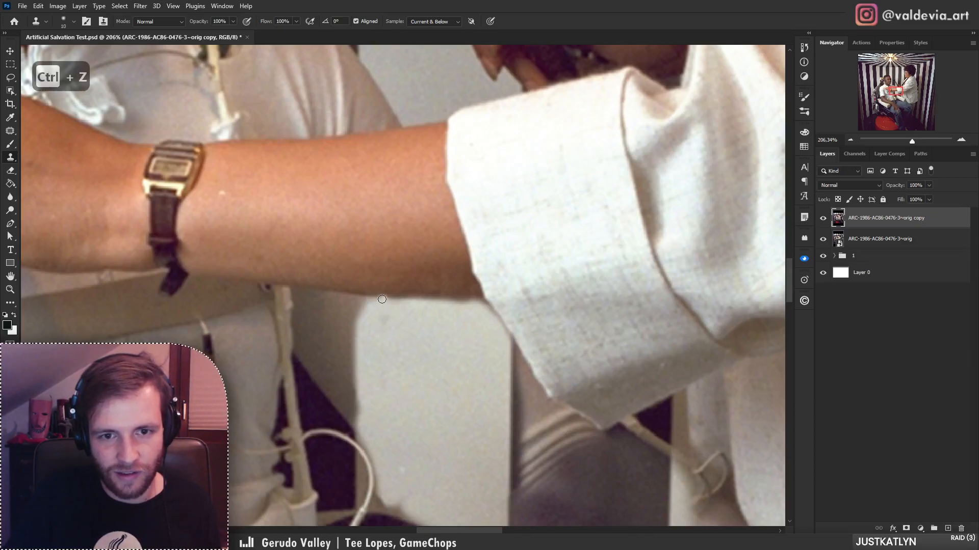
pyautogui.moveTo(380, 299); pyautogui.dragTo(478, 305)
pyautogui.hotkey('ctrl', 'z')
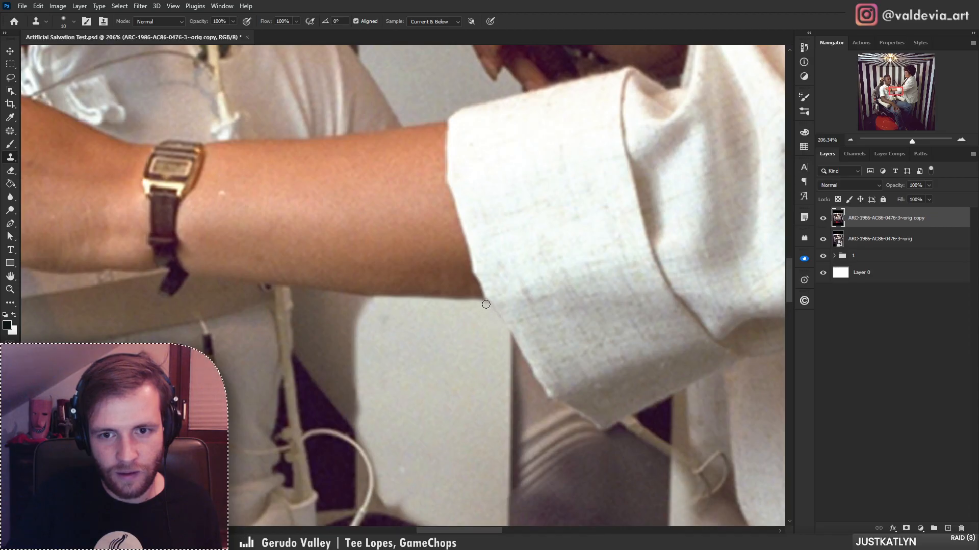
# - Clone the dark stripe's edge down beside the patient's shoulder with a 34 px Soft Round brush, resampling the edge after undoing a stroke
pyautogui.press('z')
pyautogui.moveTo(441, 336); pyautogui.dragTo(424, 301)
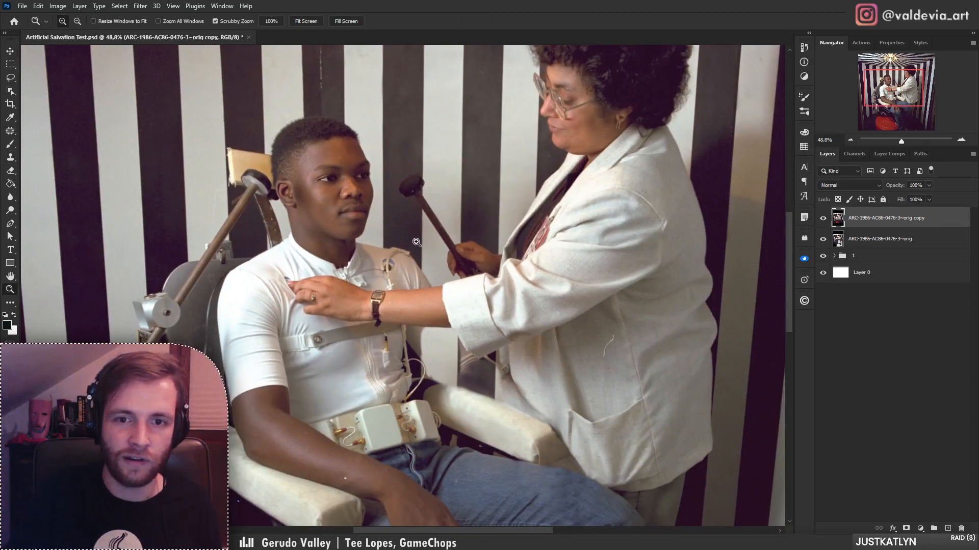
pyautogui.moveTo(416, 242); pyautogui.dragTo(426, 239)
pyautogui.press('s')
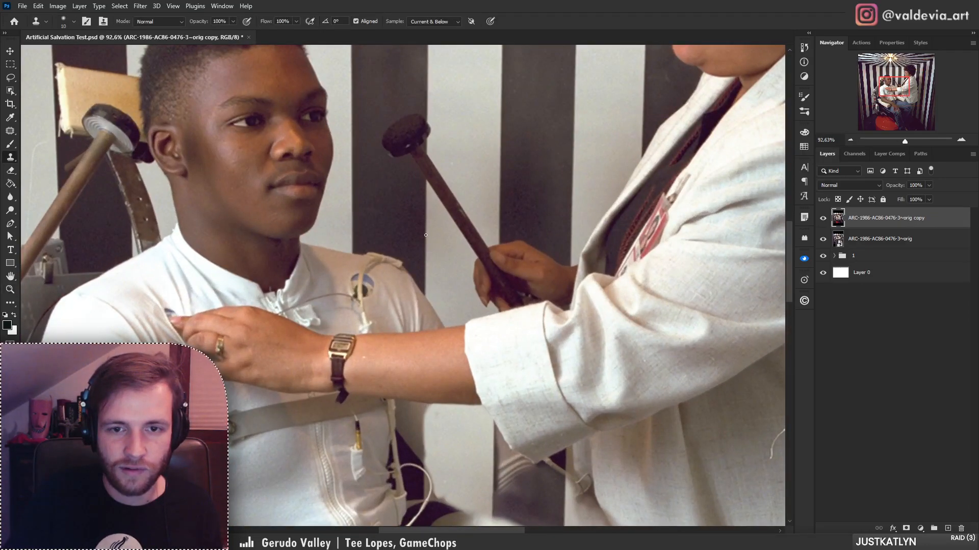
pyautogui.scroll(5, 425, 235)
pyautogui.rightClick(448, 266)
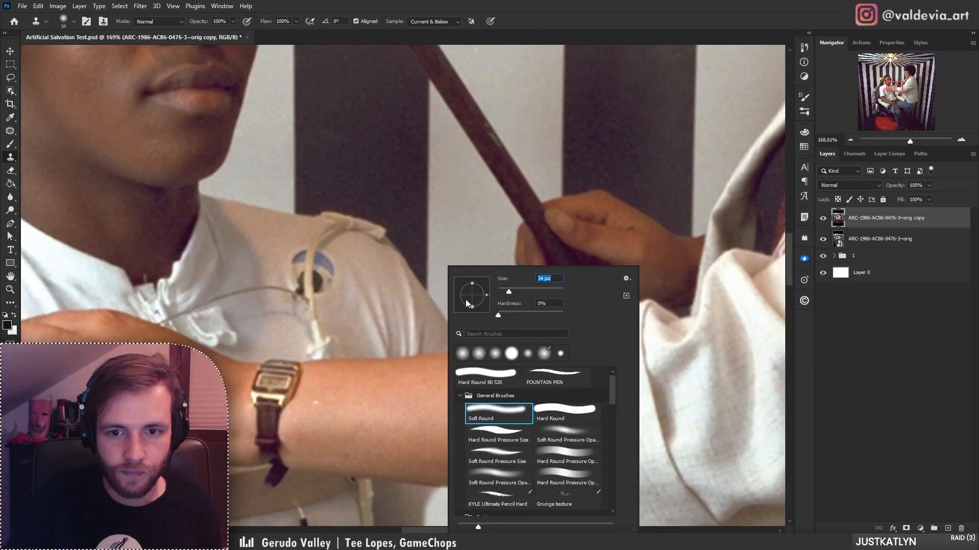
pyautogui.moveTo(429, 297)
pyautogui.mouseDown()
pyautogui.moveTo(429, 338)
pyautogui.moveTo(441, 315)
pyautogui.moveTo(447, 337)
pyautogui.moveTo(428, 341)
pyautogui.moveTo(470, 337)
pyautogui.mouseUp()
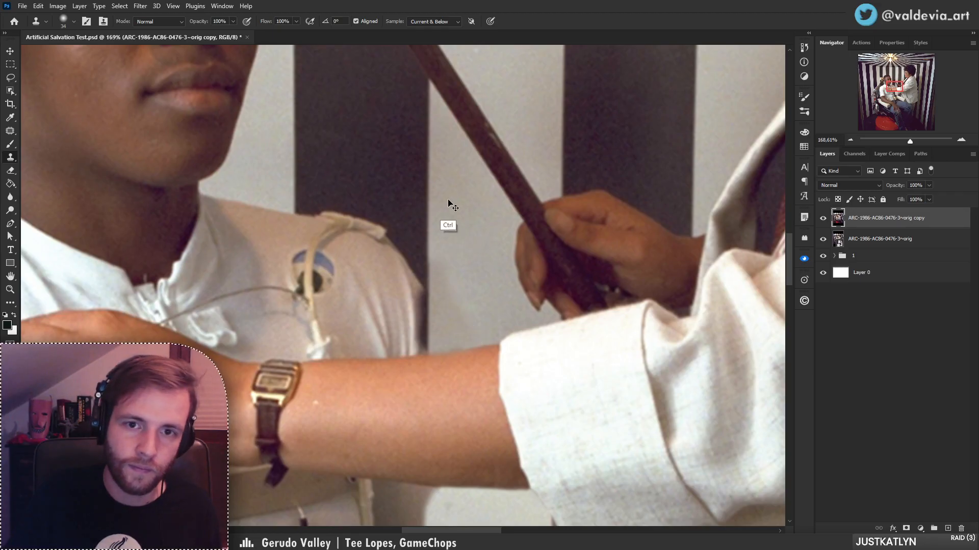
pyautogui.hotkey('ctrl', 'z')
pyautogui.keyDown('alt'); pyautogui.click(430, 175); pyautogui.keyUp('alt')
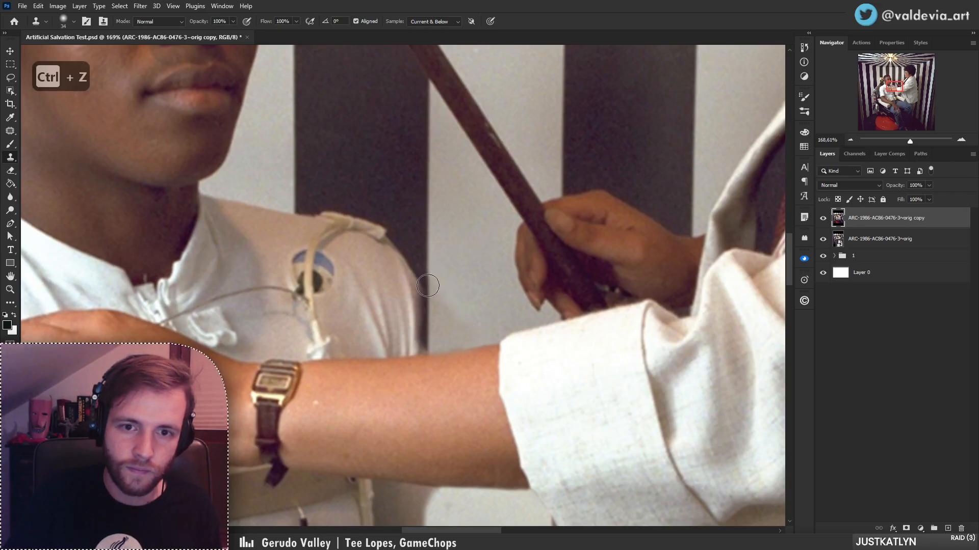
pyautogui.moveTo(427, 281)
pyautogui.mouseDown()
pyautogui.moveTo(428, 342)
pyautogui.moveTo(440, 339)
pyautogui.moveTo(424, 343)
pyautogui.moveTo(403, 241)
pyautogui.moveTo(366, 286)
pyautogui.moveTo(411, 278)
pyautogui.mouseUp()
# - Undo the last stroke and clone the dark stripe along the patient's upper arm down to the doctor's forearm with a 12 px brush
pyautogui.press('z')
pyautogui.press('s')
pyautogui.rightClick(426, 270)
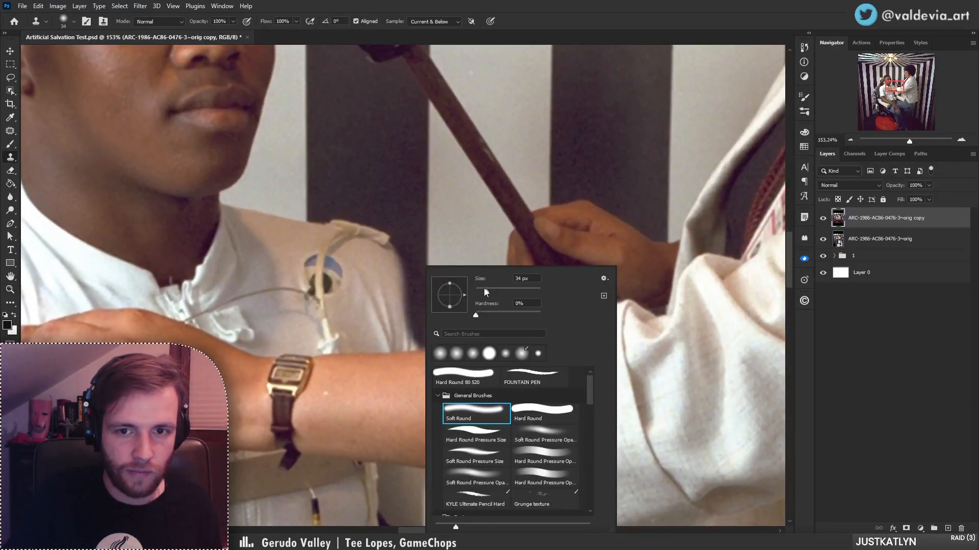
pyautogui.press('Escape')
pyautogui.hotkey('ctrl', 'z')
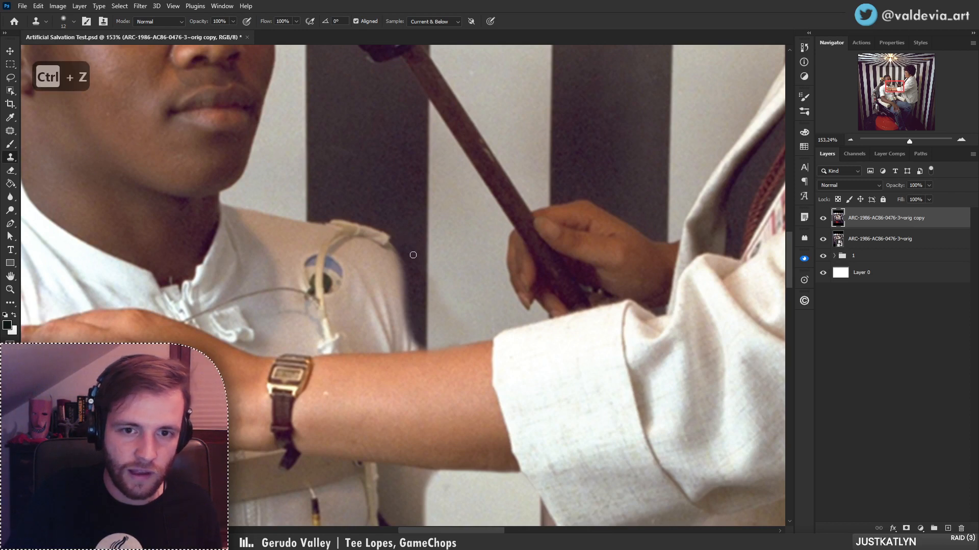
pyautogui.moveTo(402, 245); pyautogui.dragTo(405, 347)
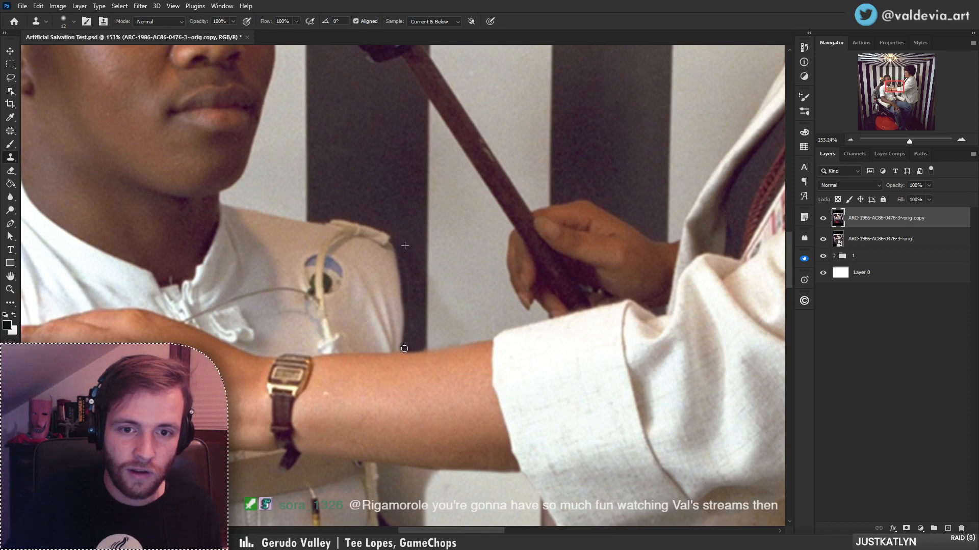
# - Sample the dark stripe's edge above the doctor's forearm and clone it beside the patient's torso below, redoing the first stroke
pyautogui.moveTo(390, 281); pyautogui.dragTo(300, 283)
pyautogui.moveTo(328, 333); pyautogui.dragTo(353, 333)
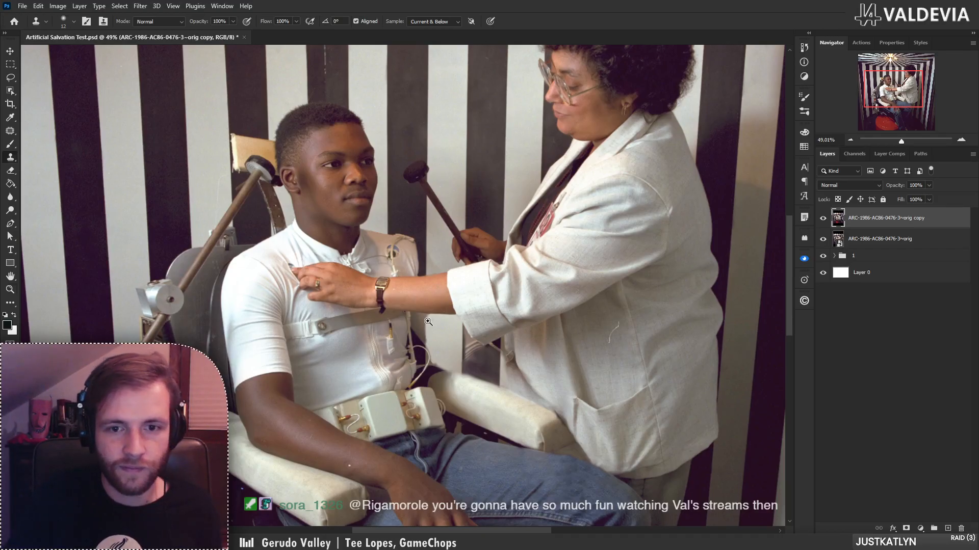
pyautogui.moveTo(428, 322)
pyautogui.mouseDown()
pyautogui.moveTo(466, 322)
pyautogui.moveTo(468, 339)
pyautogui.moveTo(484, 339)
pyautogui.mouseUp()
pyautogui.keyDown('alt'); pyautogui.click(439, 130); pyautogui.keyUp('alt')
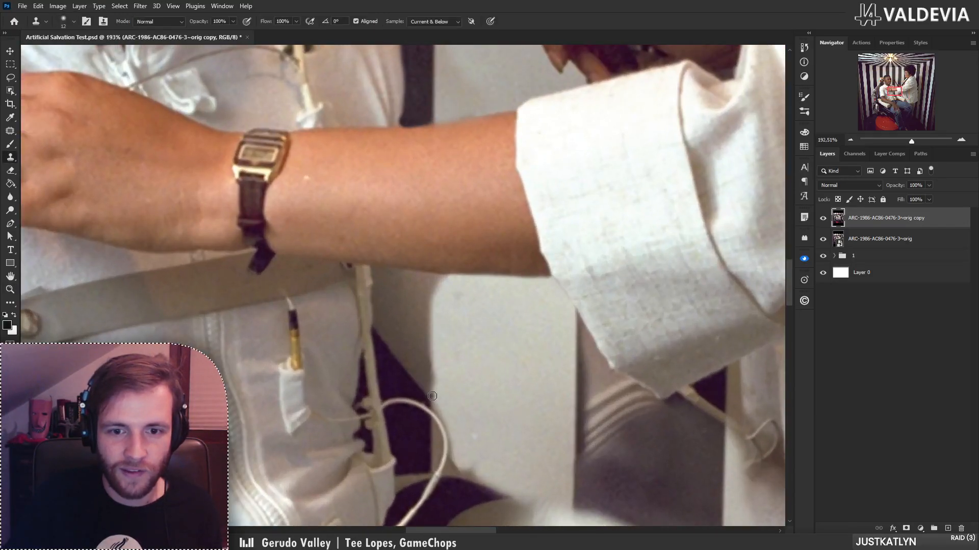
pyautogui.moveTo(432, 396); pyautogui.dragTo(410, 320)
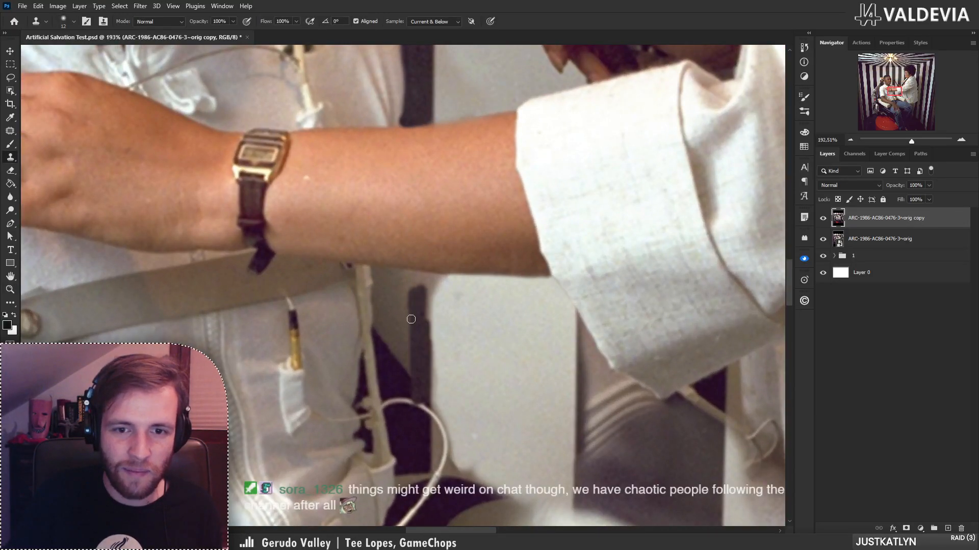
pyautogui.hotkey('ctrl', 'z')
pyautogui.moveTo(435, 396)
pyautogui.mouseDown()
pyautogui.moveTo(429, 364)
pyautogui.moveTo(417, 391)
pyautogui.moveTo(412, 313)
pyautogui.moveTo(399, 288)
pyautogui.moveTo(382, 308)
pyautogui.mouseUp()
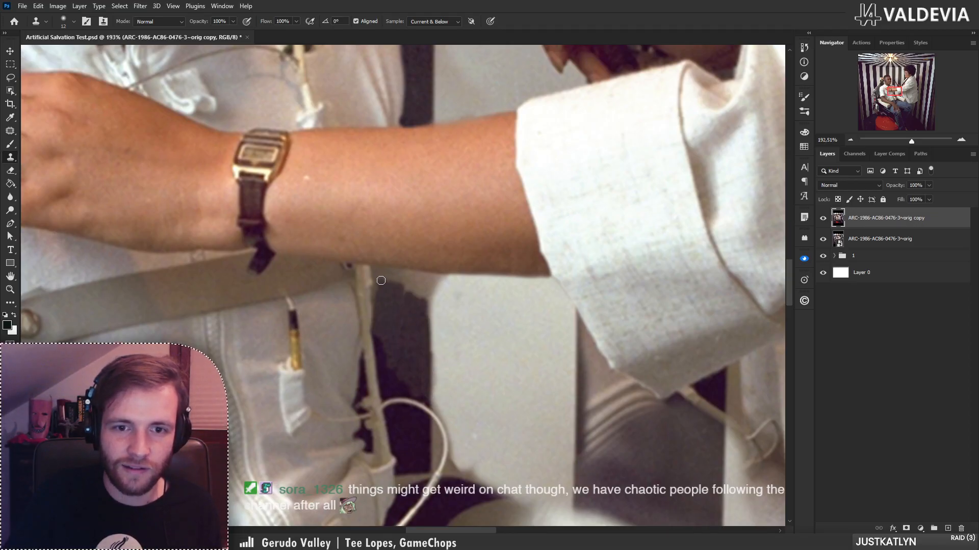
# - Clone the dark stripe's edge below the doctor's forearm beside the patient's torso, undoing a stroke and repainting it
pyautogui.moveTo(377, 272)
pyautogui.mouseDown()
pyautogui.moveTo(427, 277)
pyautogui.moveTo(420, 307)
pyautogui.mouseUp()
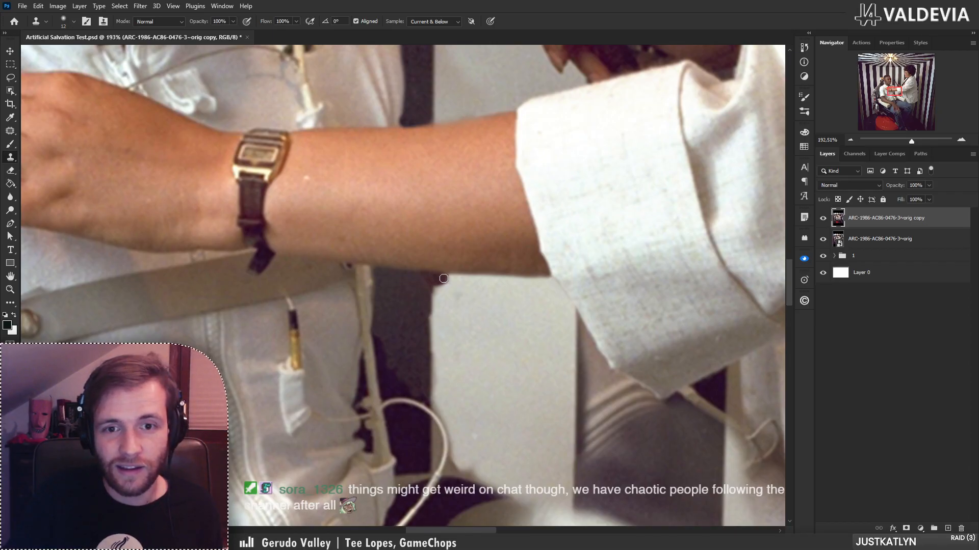
pyautogui.hotkey('ctrl', 'z')
pyautogui.moveTo(421, 304)
pyautogui.mouseDown()
pyautogui.moveTo(423, 345)
pyautogui.moveTo(414, 300)
pyautogui.moveTo(389, 295)
pyautogui.moveTo(377, 305)
pyautogui.moveTo(376, 272)
pyautogui.moveTo(406, 277)
pyautogui.mouseUp()
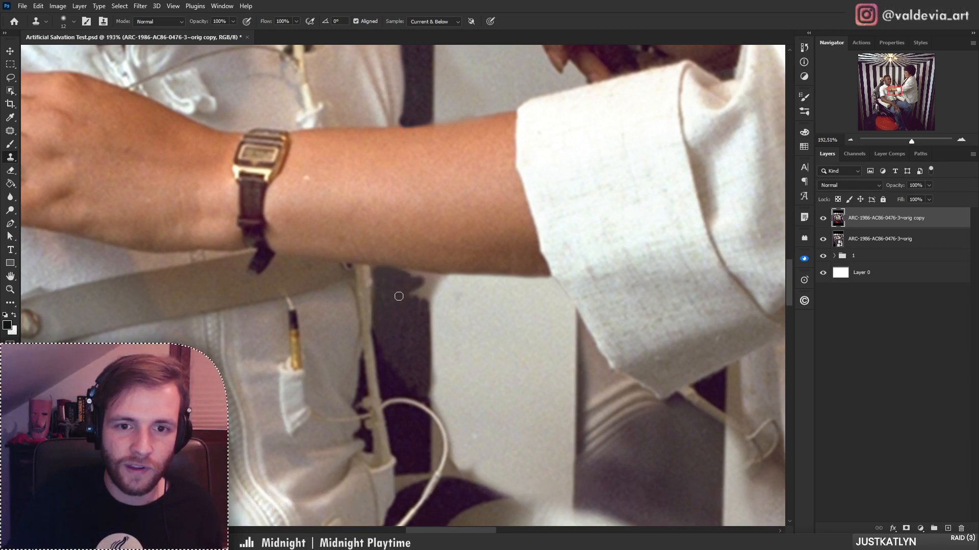
pyautogui.press('z')
pyautogui.scroll(-5, 446, 379)
pyautogui.scroll(5, 447, 379)
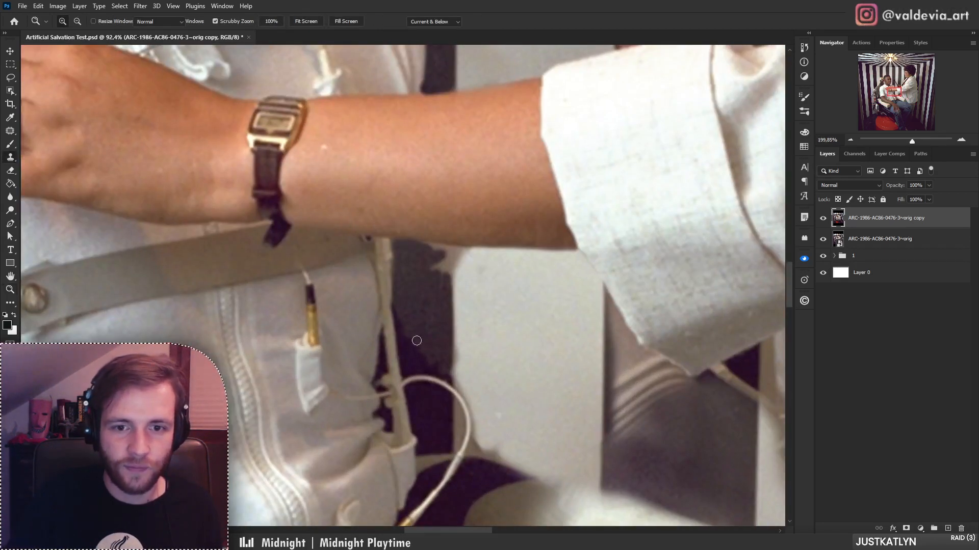
pyautogui.press('s')
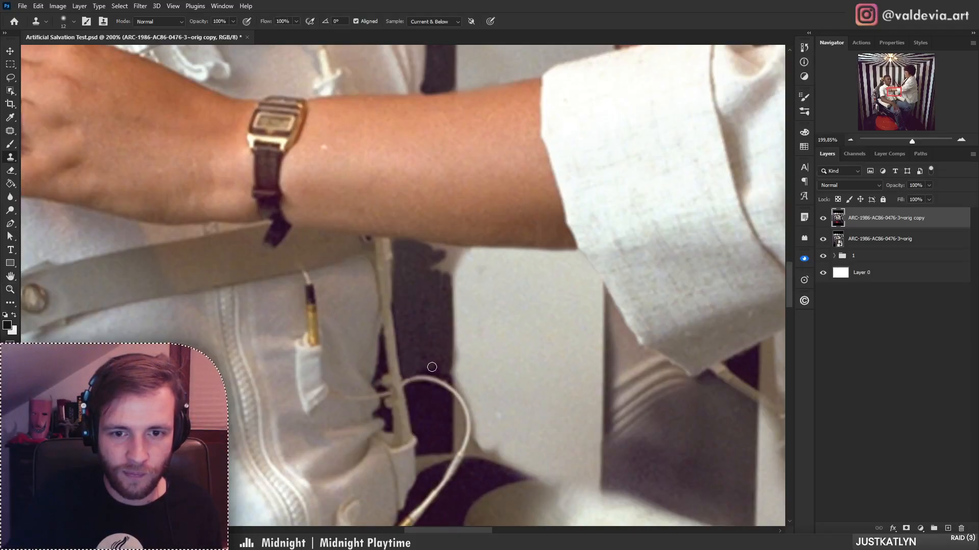
# - Clone the stripe's dark grey tone into the small gaps between the cable and the patient's torso with a 6 px brush, undoing unwanted strokes
pyautogui.scroll(-4, 473, 377)
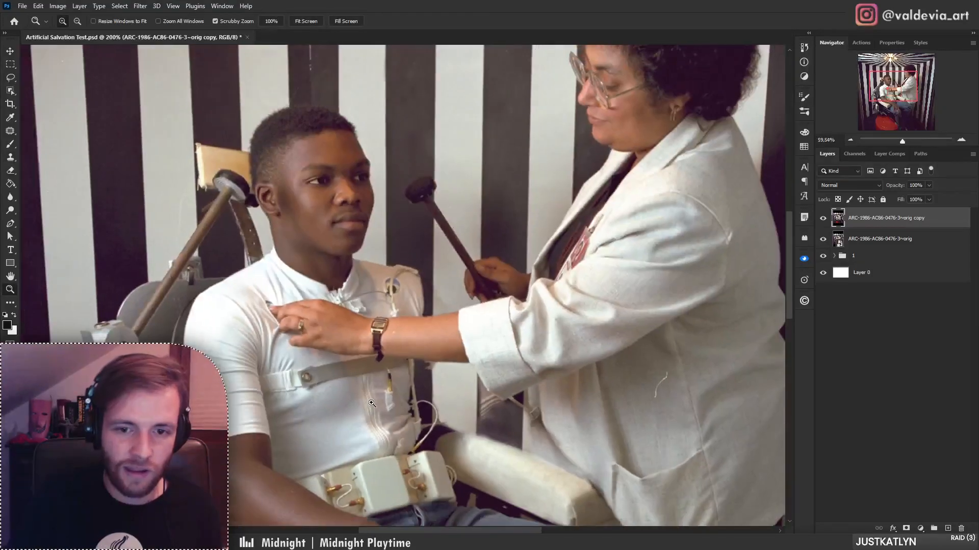
pyautogui.scroll(5, 475, 389)
pyautogui.press('s')
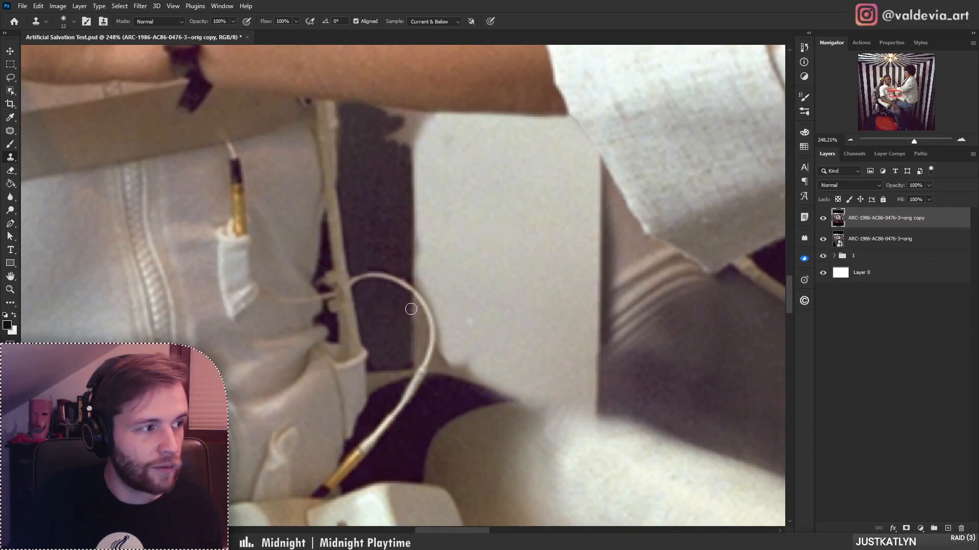
pyautogui.scroll(-2, 388, 285)
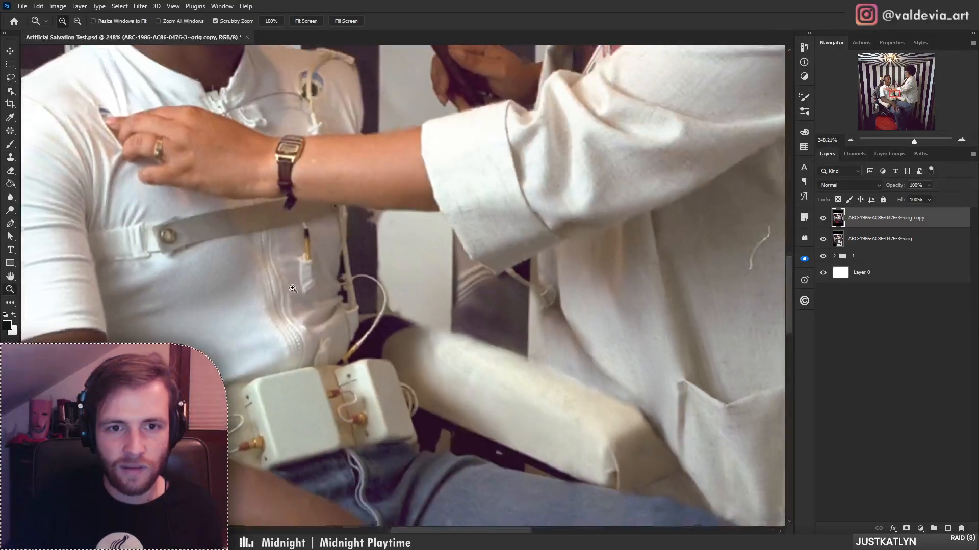
pyautogui.scroll(3, 328, 280)
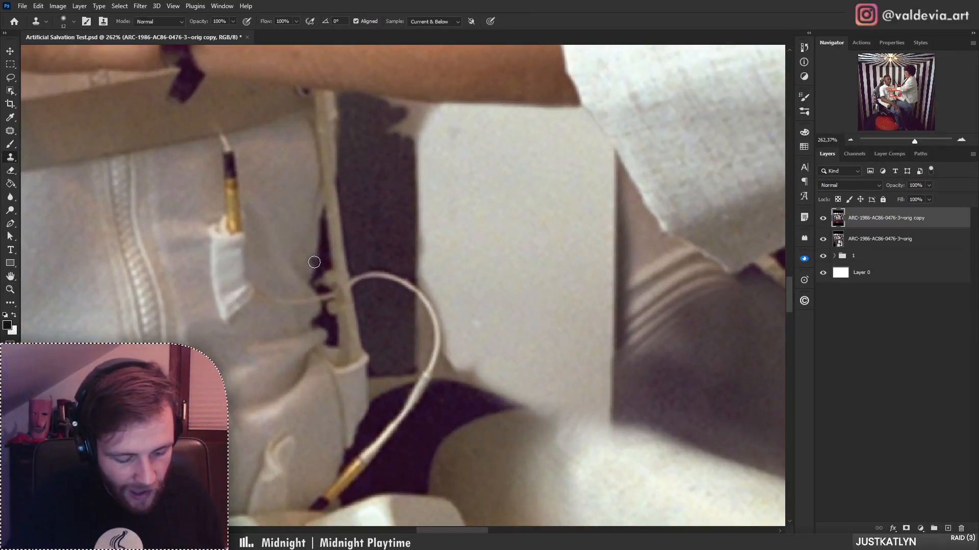
pyautogui.hotkey('ctrl', 'z')
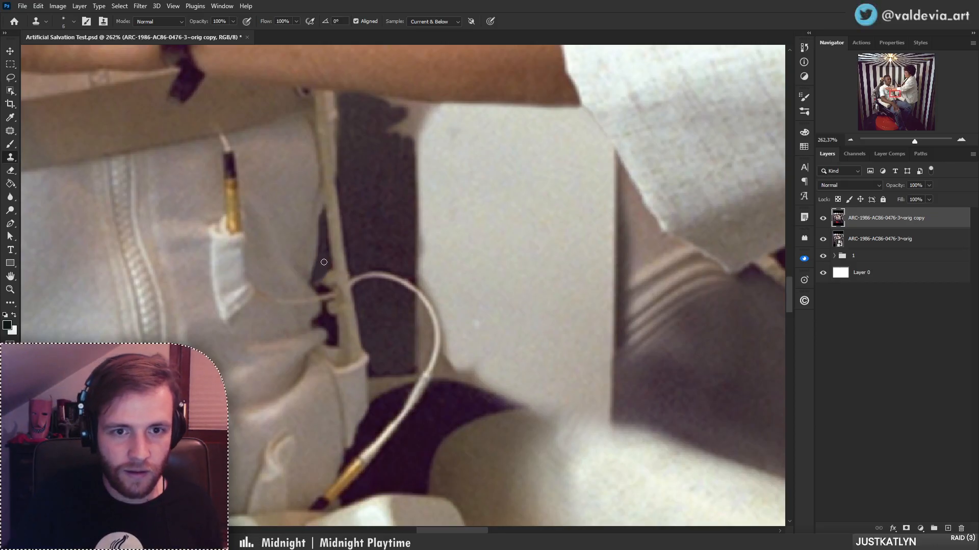
pyautogui.hotkey('ctrl', 'z')
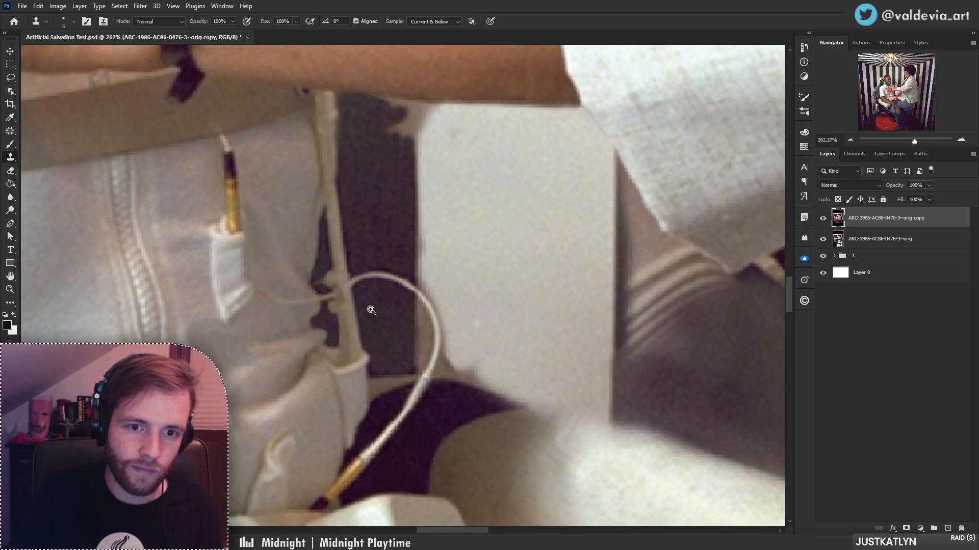
# - Compare the retouched photo with the original by hiding and reshowing the copy layer
pyautogui.press('z')
pyautogui.moveTo(371, 310); pyautogui.dragTo(266, 306)
pyautogui.moveTo(352, 224); pyautogui.dragTo(407, 309)
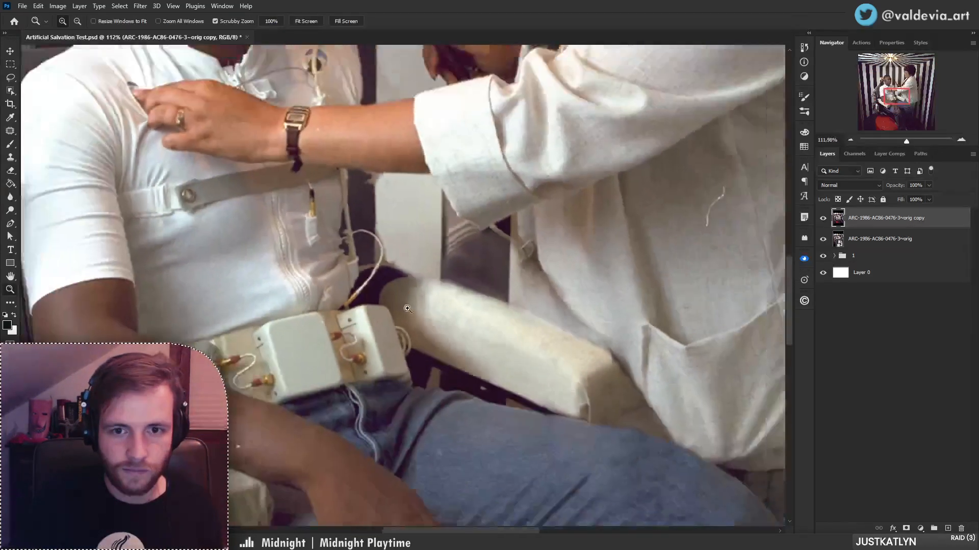
pyautogui.hotkey('ctrl', '0')
pyautogui.press('s')
pyautogui.click(823, 219)
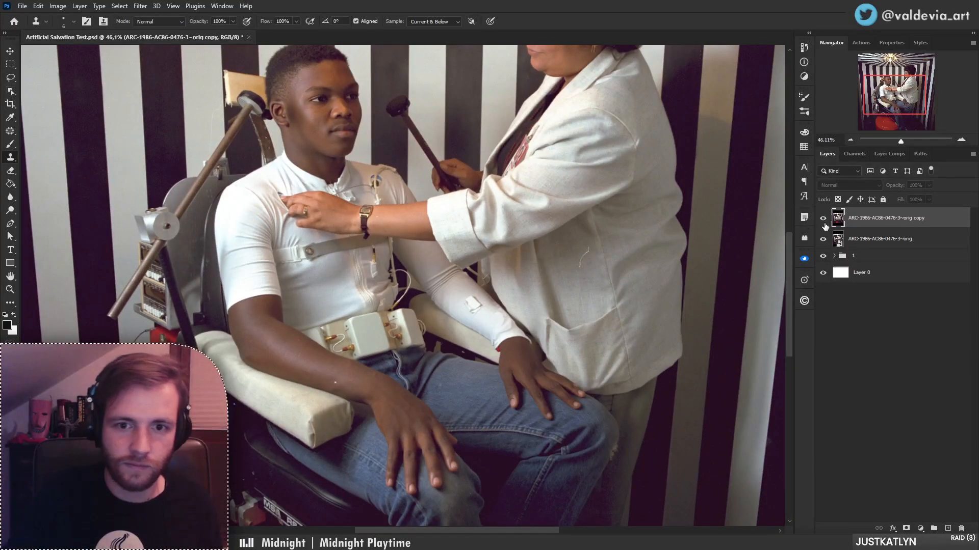
pyautogui.click(823, 219)
# - Set the Clone Stamp to a 55 px Soft Round Pressure Opacity brush with 0% hardness
pyautogui.press('z')
pyautogui.moveTo(403, 233); pyautogui.dragTo(456, 284)
pyautogui.press('s')
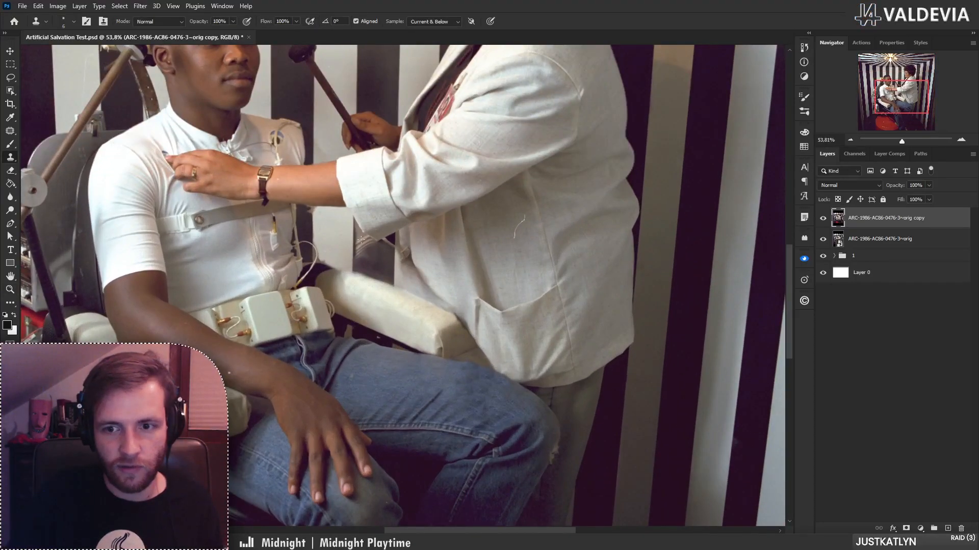
pyautogui.press('b')
pyautogui.rightClick(546, 312)
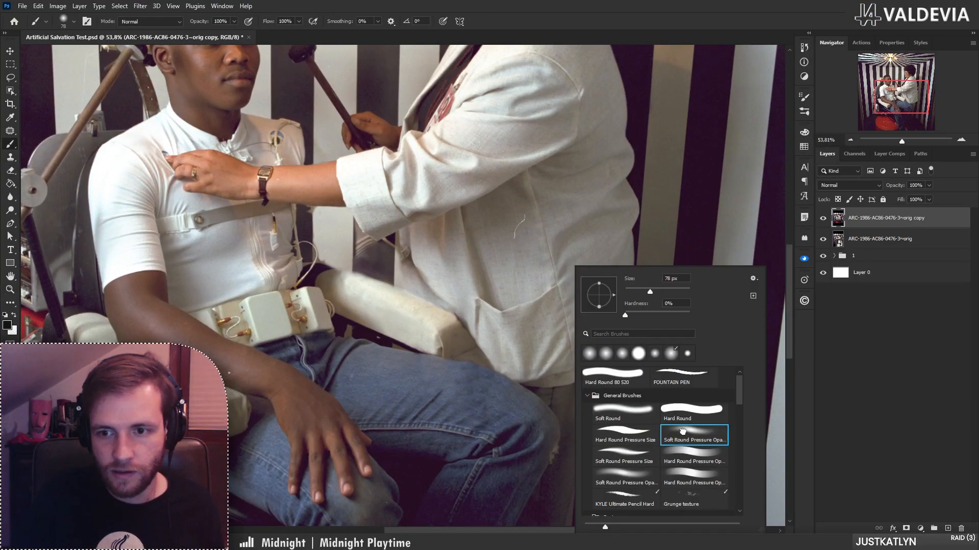
pyautogui.click(866, 225)
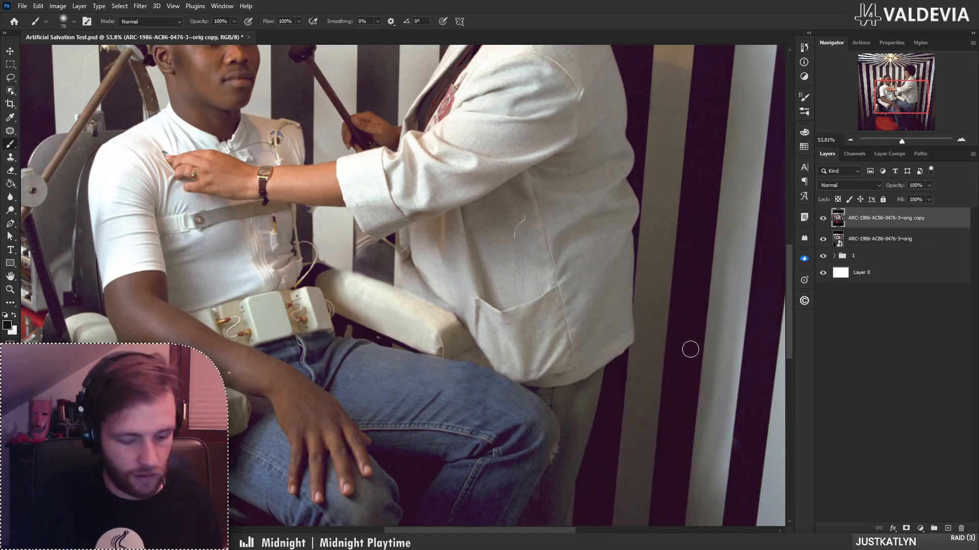
pyautogui.press('s')
pyautogui.rightClick(651, 395)
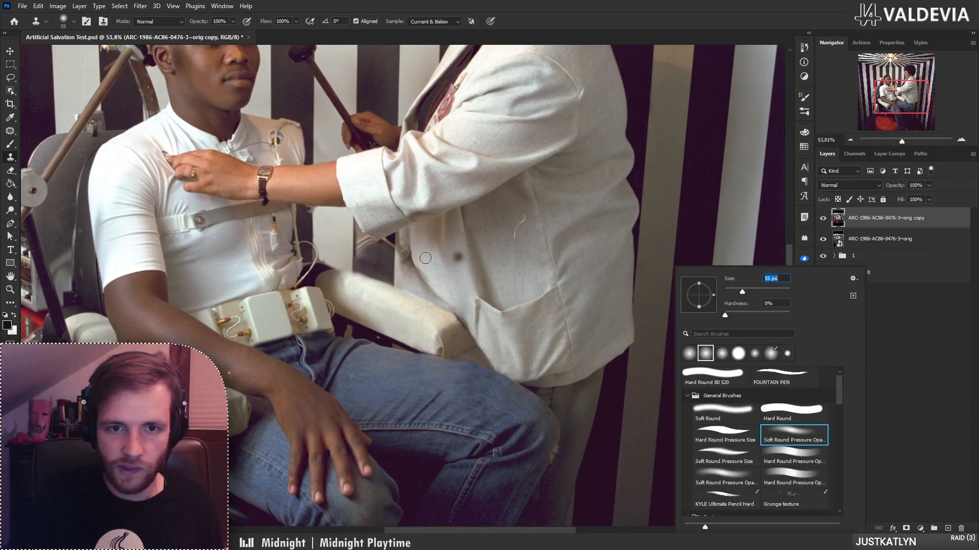
pyautogui.click(628, 424)
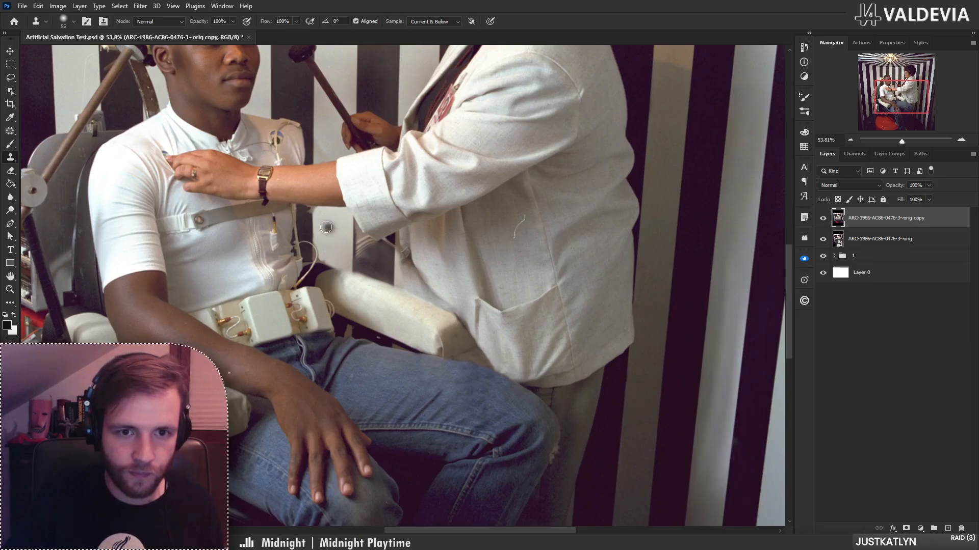
# - Shade the light stripe below the doctor's forearm by cloning a darker tone over it, undoing unwanted strokes and resampling
pyautogui.moveTo(316, 216)
pyautogui.mouseDown()
pyautogui.moveTo(321, 236)
pyautogui.moveTo(342, 221)
pyautogui.moveTo(347, 242)
pyautogui.moveTo(340, 221)
pyautogui.moveTo(319, 241)
pyautogui.moveTo(332, 203)
pyautogui.moveTo(327, 211)
pyautogui.moveTo(360, 243)
pyautogui.moveTo(358, 267)
pyautogui.mouseUp()
pyautogui.hotkey('ctrl', 'z')
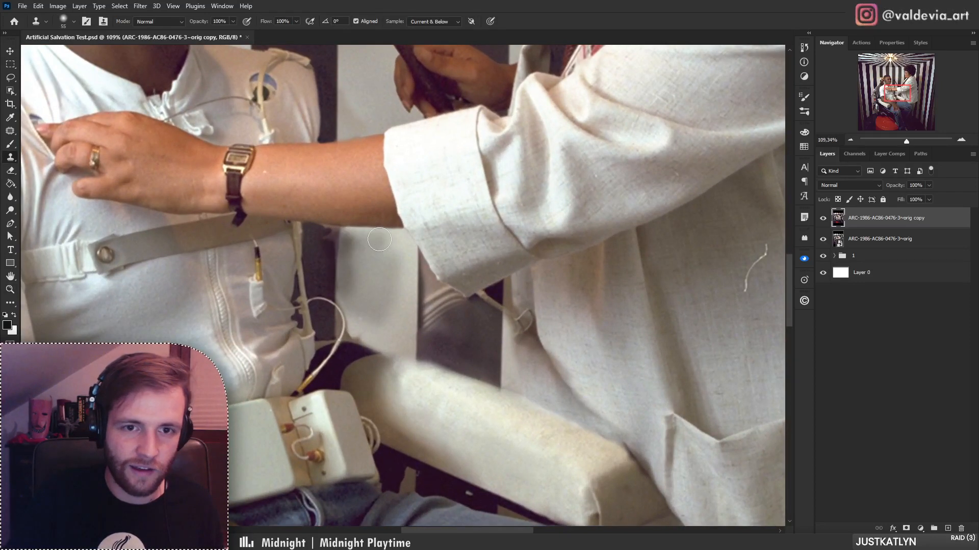
pyautogui.moveTo(380, 239)
pyautogui.mouseDown()
pyautogui.moveTo(368, 275)
pyautogui.moveTo(349, 248)
pyautogui.moveTo(369, 266)
pyautogui.moveTo(377, 248)
pyautogui.moveTo(384, 268)
pyautogui.moveTo(375, 313)
pyautogui.mouseUp()
pyautogui.hotkey('ctrl', 'z')
pyautogui.hotkey('ctrl', 'z')
pyautogui.keyDown('alt'); pyautogui.click(343, 288); pyautogui.keyUp('alt')
pyautogui.keyDown('alt'); pyautogui.click(360, 329); pyautogui.keyUp('alt')
# - Reduce the brush to 25 px and clone a darker tone over the dark stripe beside the patient's torso, undoing one stroke
pyautogui.press('[')
pyautogui.press('[')
pyautogui.press('[')
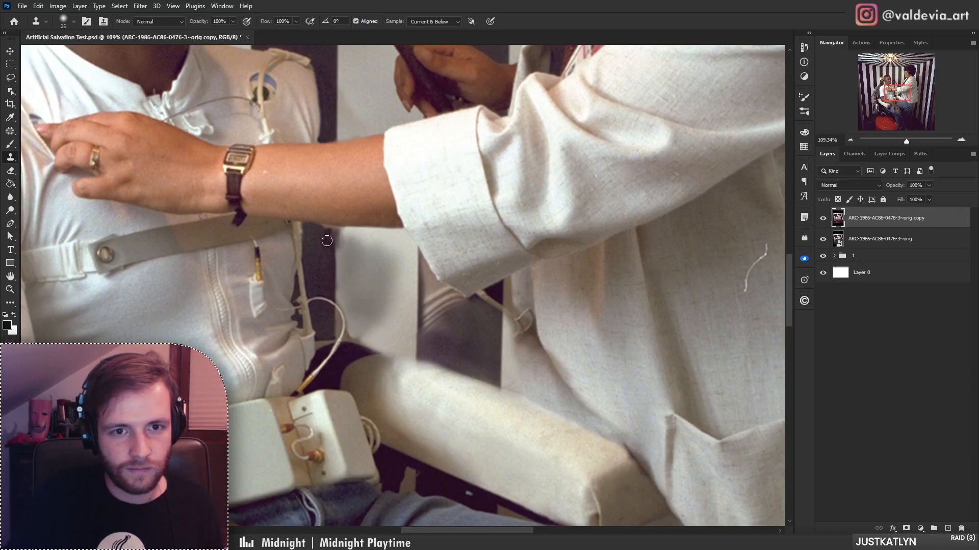
pyautogui.hotkey('ctrl', 'z')
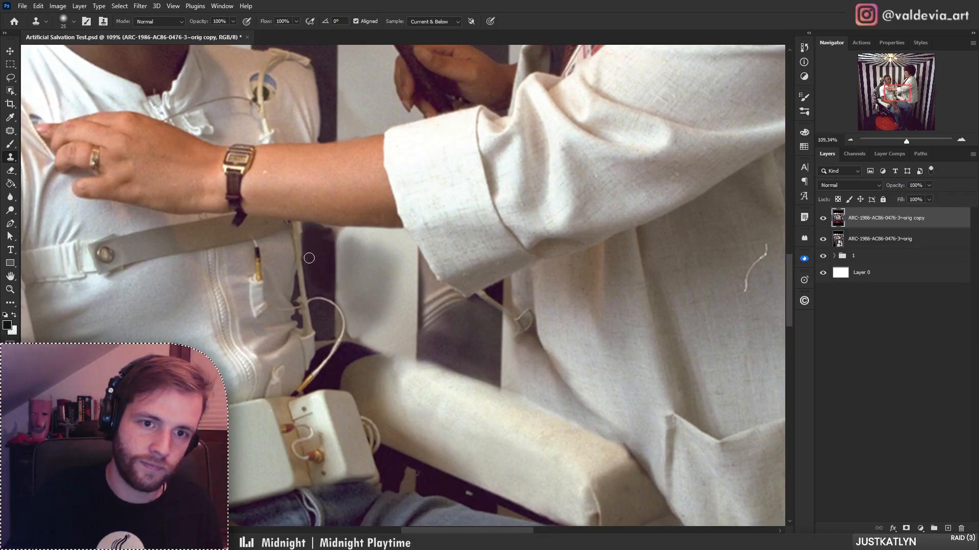
pyautogui.moveTo(324, 233); pyautogui.dragTo(330, 273)
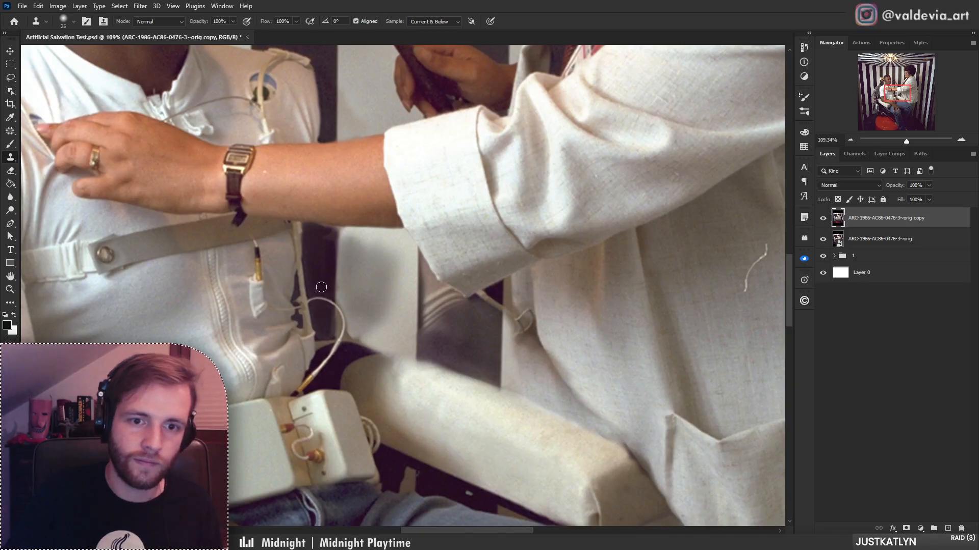
# - Undo unwanted strokes and extend the grey shading over the light stripe between the doctor's forearm and the armrest
pyautogui.press('z')
pyautogui.moveTo(408, 264)
pyautogui.mouseDown()
pyautogui.moveTo(286, 272)
pyautogui.moveTo(323, 266)
pyautogui.moveTo(350, 332)
pyautogui.moveTo(353, 286)
pyautogui.moveTo(355, 311)
pyautogui.moveTo(379, 249)
pyautogui.moveTo(360, 242)
pyautogui.moveTo(347, 261)
pyautogui.moveTo(344, 246)
pyautogui.moveTo(341, 273)
pyautogui.moveTo(349, 339)
pyautogui.moveTo(370, 323)
pyautogui.moveTo(353, 331)
pyautogui.moveTo(341, 301)
pyautogui.moveTo(361, 339)
pyautogui.moveTo(369, 296)
pyautogui.mouseUp()
pyautogui.press('s')
pyautogui.hotkey('ctrl', 'z')
pyautogui.hotkey('ctrl', 'z')
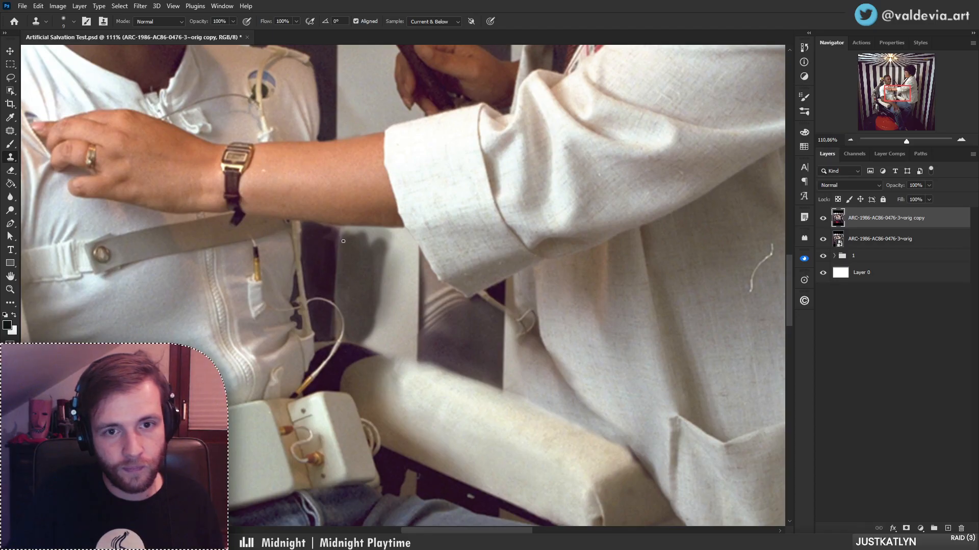
pyautogui.moveTo(399, 239)
pyautogui.mouseDown()
pyautogui.moveTo(255, 239)
pyautogui.moveTo(414, 232)
pyautogui.moveTo(446, 286)
pyautogui.moveTo(414, 337)
pyautogui.moveTo(425, 352)
pyautogui.moveTo(414, 341)
pyautogui.moveTo(431, 354)
pyautogui.moveTo(441, 345)
pyautogui.moveTo(453, 307)
pyautogui.moveTo(352, 326)
pyautogui.mouseUp()
# - Set the brush to 32 px, sample the dark backdrop stripe behind the doctor, and clone it into the gap below her cuff
pyautogui.rightClick(410, 236)
pyautogui.hotkey('ctrl', 'space')
pyautogui.moveTo(627, 392); pyautogui.dragTo(655, 394)
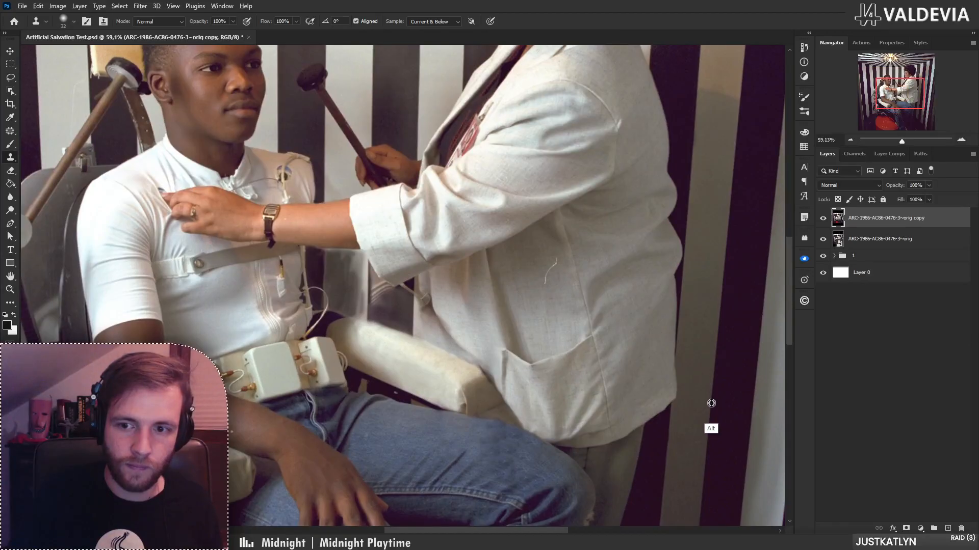
pyautogui.hotkey('ctrl', 'space')
pyautogui.moveTo(351, 290)
pyautogui.mouseDown()
pyautogui.moveTo(379, 347)
pyautogui.moveTo(371, 307)
pyautogui.moveTo(367, 348)
pyautogui.moveTo(374, 246)
pyautogui.moveTo(383, 249)
pyautogui.moveTo(376, 215)
pyautogui.moveTo(366, 222)
pyautogui.moveTo(332, 214)
pyautogui.moveTo(365, 211)
pyautogui.moveTo(380, 248)
pyautogui.moveTo(380, 337)
pyautogui.moveTo(363, 351)
pyautogui.moveTo(380, 359)
pyautogui.moveTo(382, 236)
pyautogui.moveTo(380, 356)
pyautogui.moveTo(391, 342)
pyautogui.moveTo(376, 257)
pyautogui.moveTo(377, 349)
pyautogui.moveTo(386, 255)
pyautogui.moveTo(386, 355)
pyautogui.moveTo(395, 297)
pyautogui.moveTo(401, 291)
pyautogui.moveTo(403, 308)
pyautogui.moveTo(415, 282)
pyautogui.moveTo(429, 285)
pyautogui.moveTo(395, 244)
pyautogui.moveTo(434, 297)
pyautogui.moveTo(413, 272)
pyautogui.moveTo(430, 283)
pyautogui.mouseUp()
pyautogui.hotkey('ctrl', 'z')
pyautogui.hotkey('ctrl', 'z')
pyautogui.moveTo(400, 333)
pyautogui.mouseDown()
pyautogui.moveTo(436, 333)
pyautogui.moveTo(439, 346)
pyautogui.moveTo(407, 356)
pyautogui.moveTo(463, 345)
pyautogui.moveTo(474, 315)
pyautogui.moveTo(477, 345)
pyautogui.moveTo(459, 371)
pyautogui.moveTo(404, 362)
pyautogui.moveTo(449, 376)
pyautogui.moveTo(399, 340)
pyautogui.moveTo(397, 361)
pyautogui.moveTo(473, 382)
pyautogui.mouseUp()
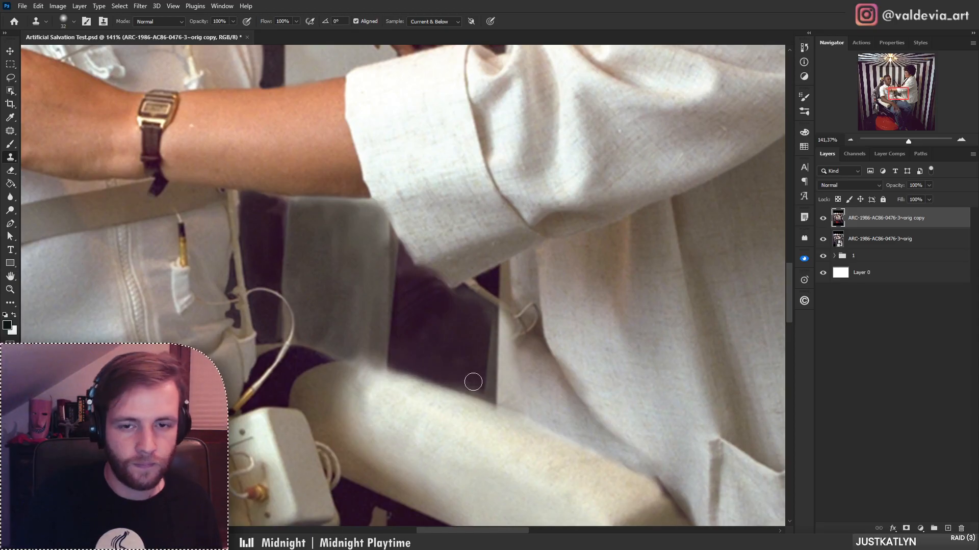
# - Reduce the brush to 9 px and clone the dark stripe up to the edge of the doctor's jacket above the armrest
pyautogui.moveTo(502, 338); pyautogui.dragTo(382, 339)
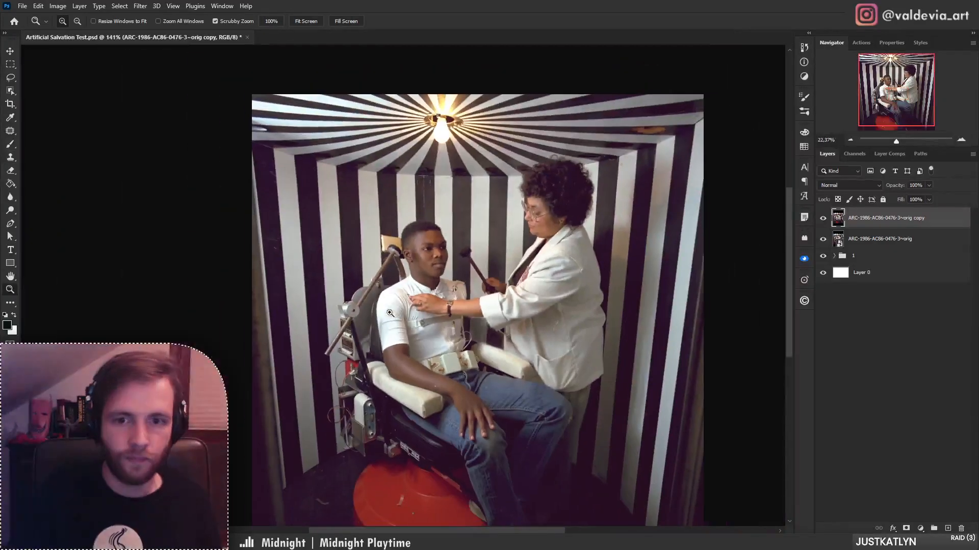
pyautogui.moveTo(642, 396); pyautogui.dragTo(713, 395)
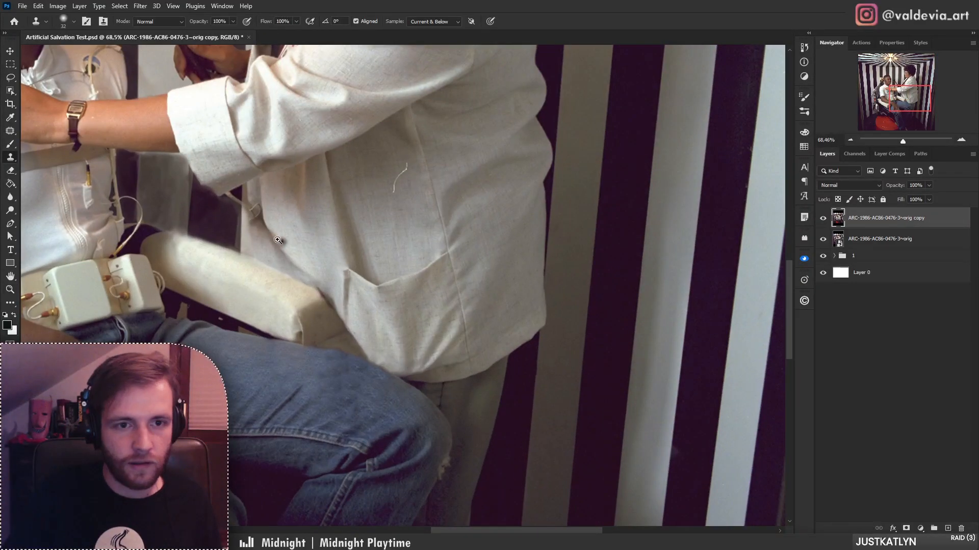
pyautogui.scroll(5, 293, 253)
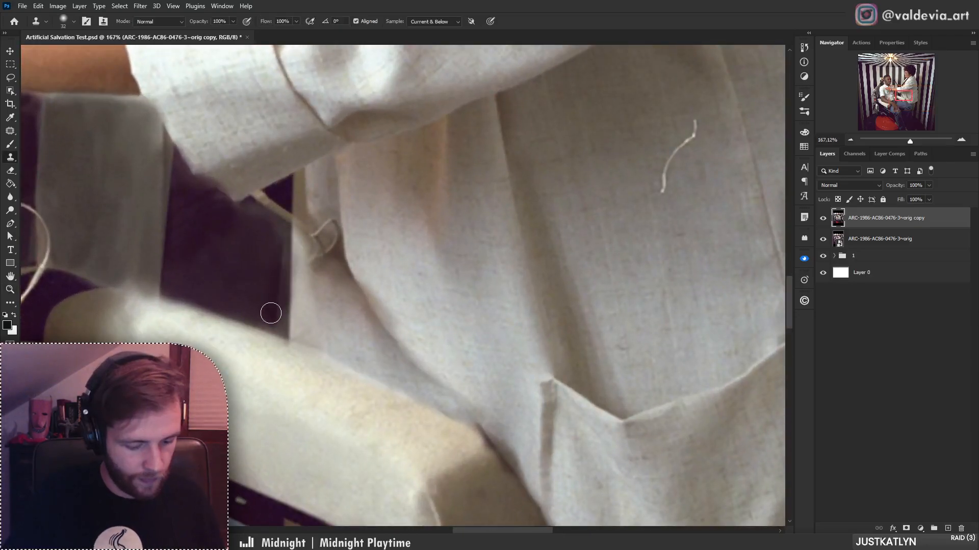
pyautogui.press('[')
pyautogui.press('[')
pyautogui.press('[')
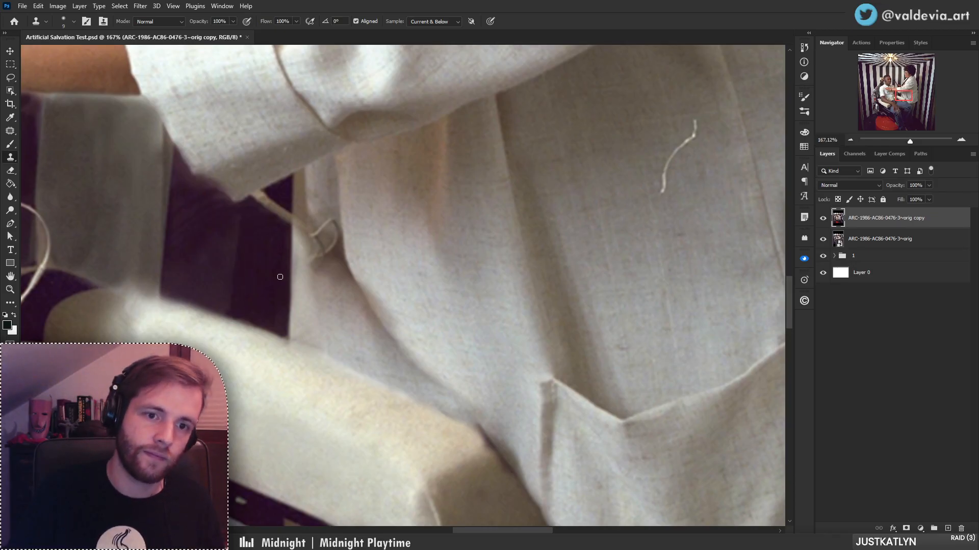
pyautogui.moveTo(316, 289)
pyautogui.mouseDown()
pyautogui.moveTo(249, 282)
pyautogui.moveTo(243, 256)
pyautogui.moveTo(288, 245)
pyautogui.mouseUp()
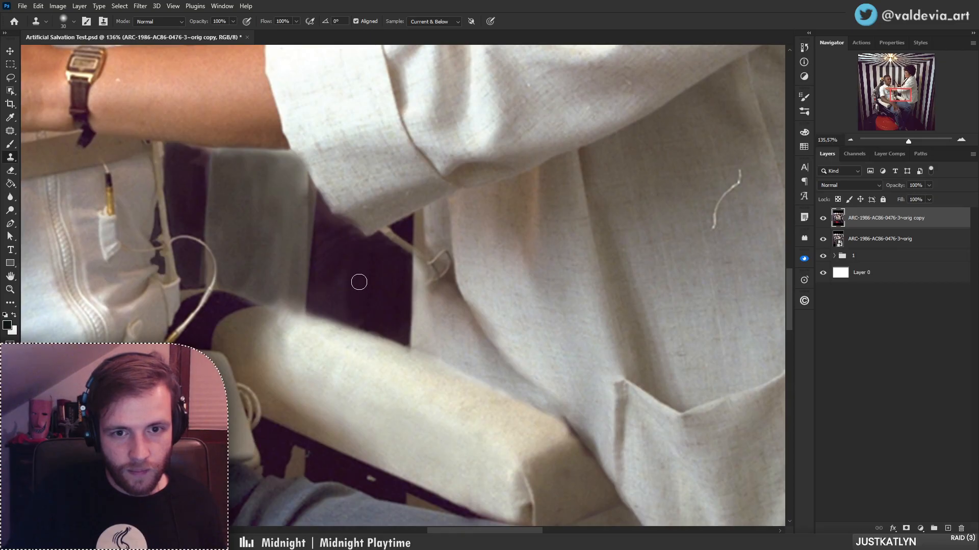
# - Even out the dark stripe below the doctor's cuff by cloning its darkest tone with a 30 px brush, undoing unwanted strokes
pyautogui.moveTo(339, 268); pyautogui.dragTo(323, 284)
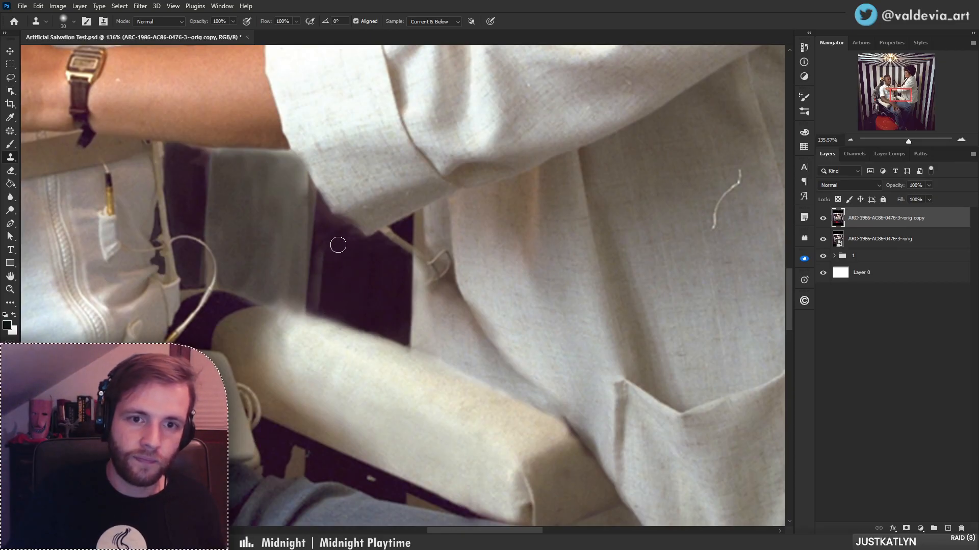
pyautogui.hotkey('ctrl', 'z')
pyautogui.hotkey('ctrl', 'z')
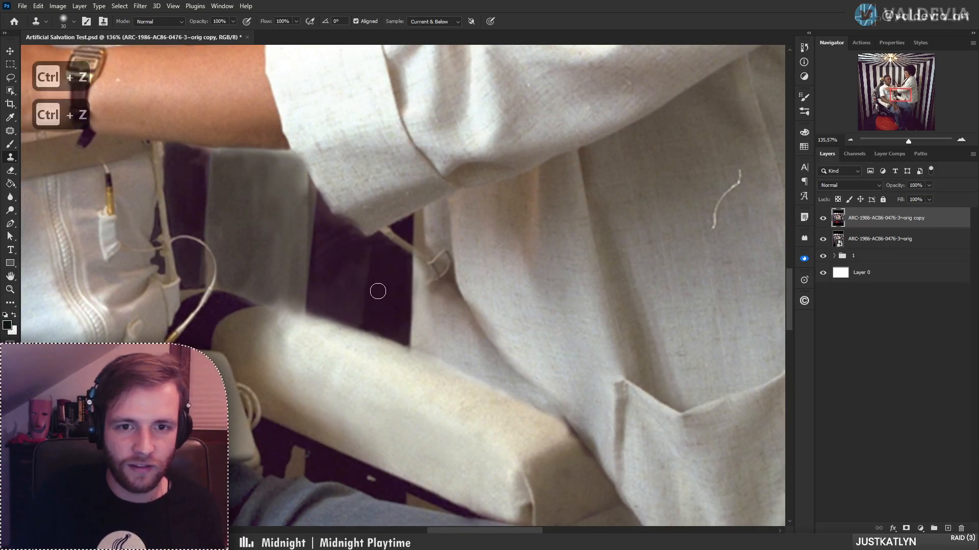
pyautogui.moveTo(345, 264); pyautogui.dragTo(363, 313)
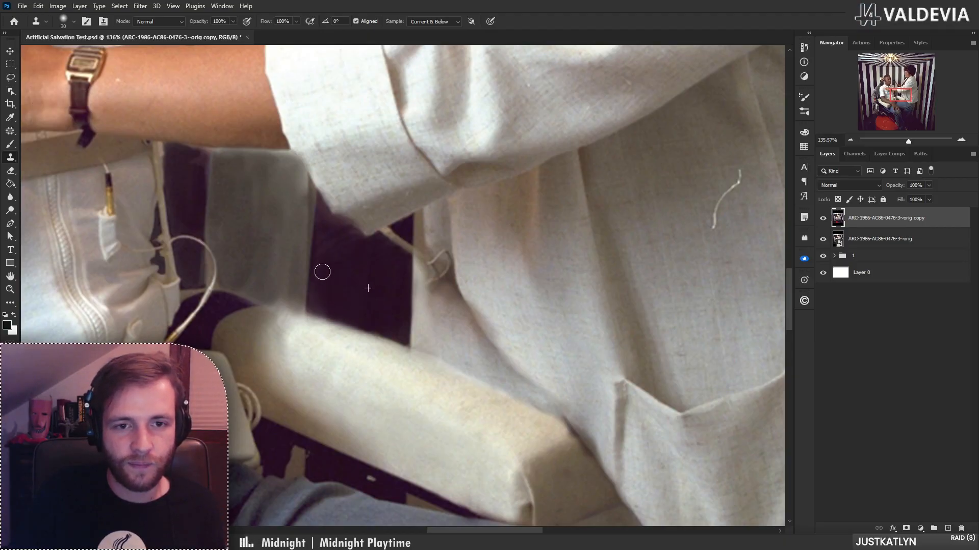
pyautogui.moveTo(322, 255)
pyautogui.mouseDown()
pyautogui.moveTo(323, 272)
pyautogui.moveTo(375, 222)
pyautogui.mouseUp()
pyautogui.keyDown('alt'); pyautogui.click(387, 274); pyautogui.keyUp('alt')
pyautogui.hotkey('ctrl', 'z')
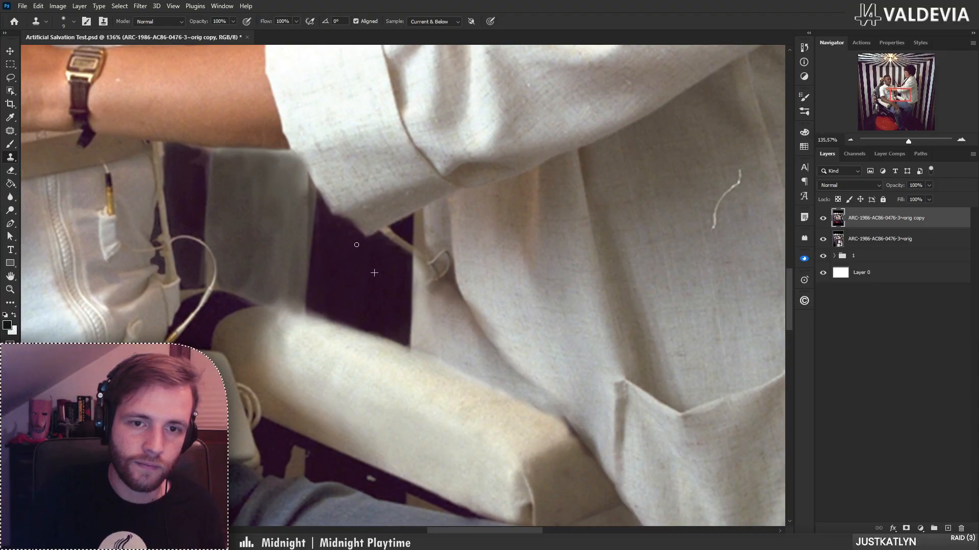
# - Try to clone the clean stripe edge from beside the raised hammer onto the stripe boundary below the doctor's cuff
pyautogui.press('z')
pyautogui.moveTo(374, 278); pyautogui.dragTo(252, 281)
pyautogui.moveTo(299, 254); pyautogui.dragTo(331, 244)
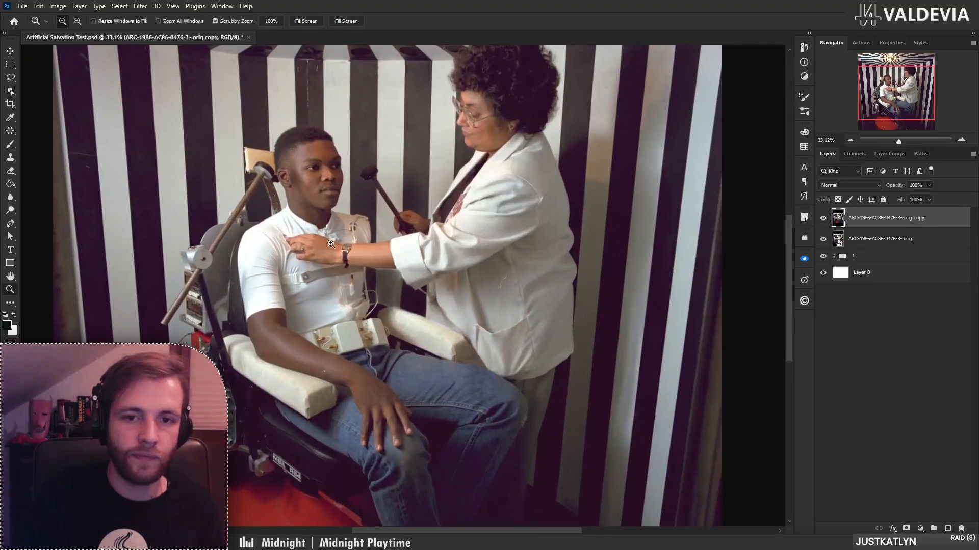
pyautogui.moveTo(398, 246); pyautogui.dragTo(452, 143)
pyautogui.press('s')
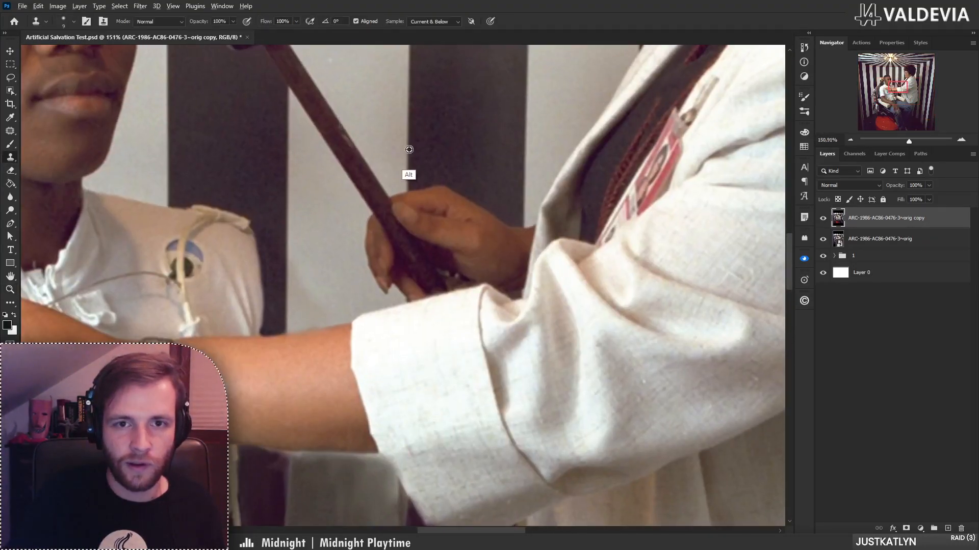
pyautogui.moveTo(436, 387); pyautogui.dragTo(418, 138)
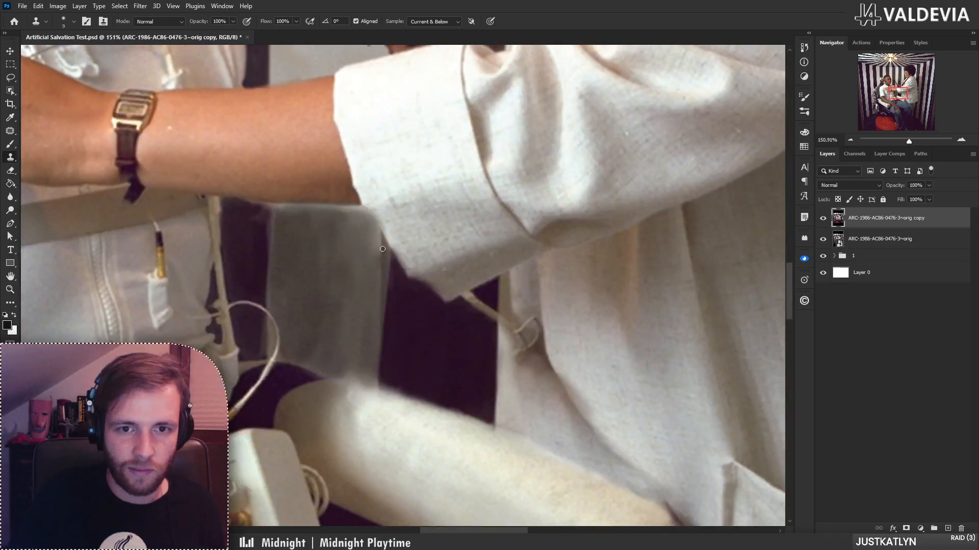
pyautogui.hotkey('ctrl', 'z')
# - Resample the backdrop's stripe edge above the doctor's hand and try to sharpen the light-to-dark boundary under her cuff, undoing the strokes
pyautogui.moveTo(409, 240); pyautogui.dragTo(402, 338)
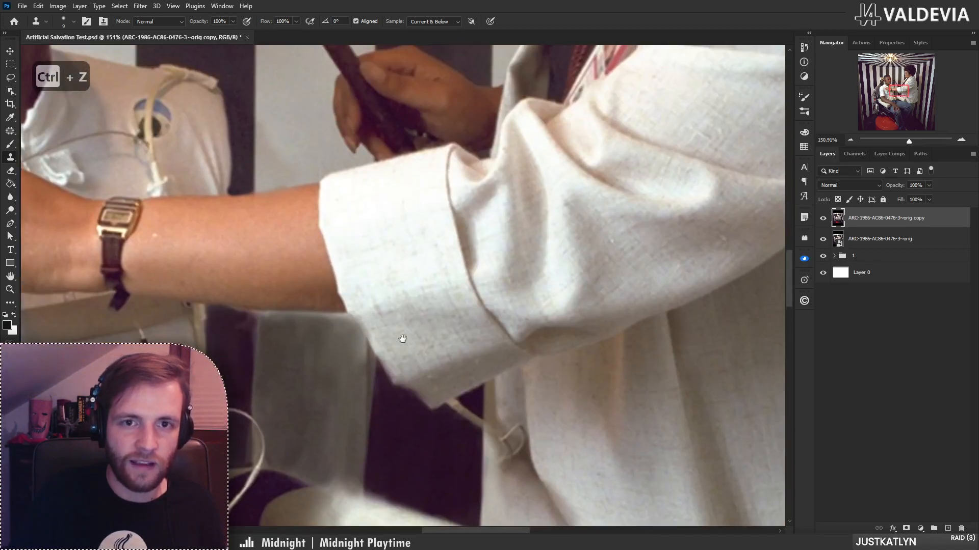
pyautogui.press('z')
pyautogui.moveTo(393, 292); pyautogui.dragTo(333, 297)
pyautogui.press('s')
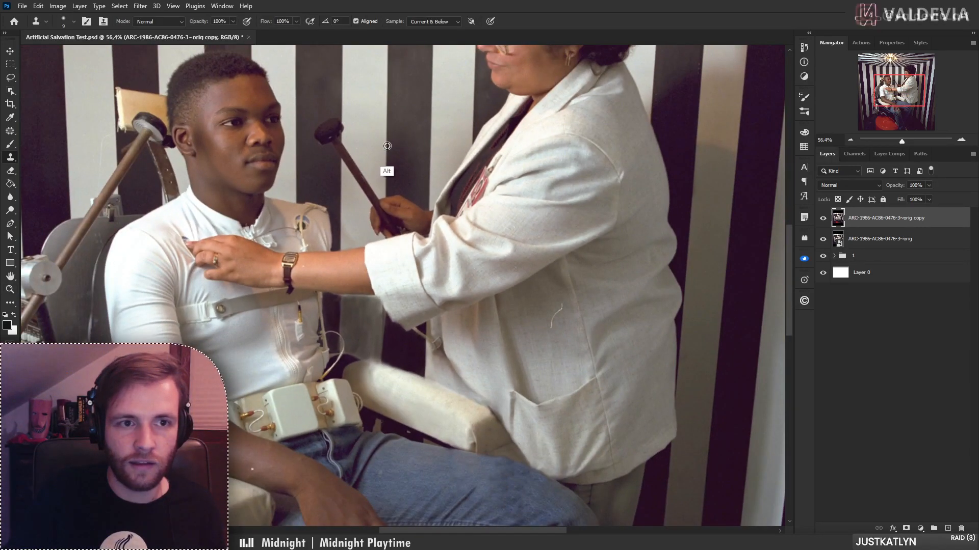
pyautogui.press('z')
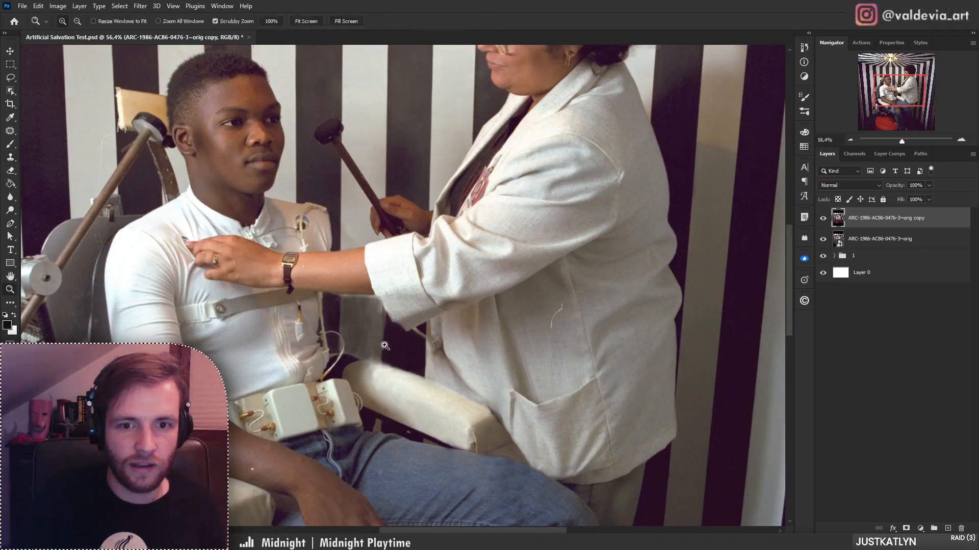
pyautogui.moveTo(386, 293); pyautogui.dragTo(384, 247)
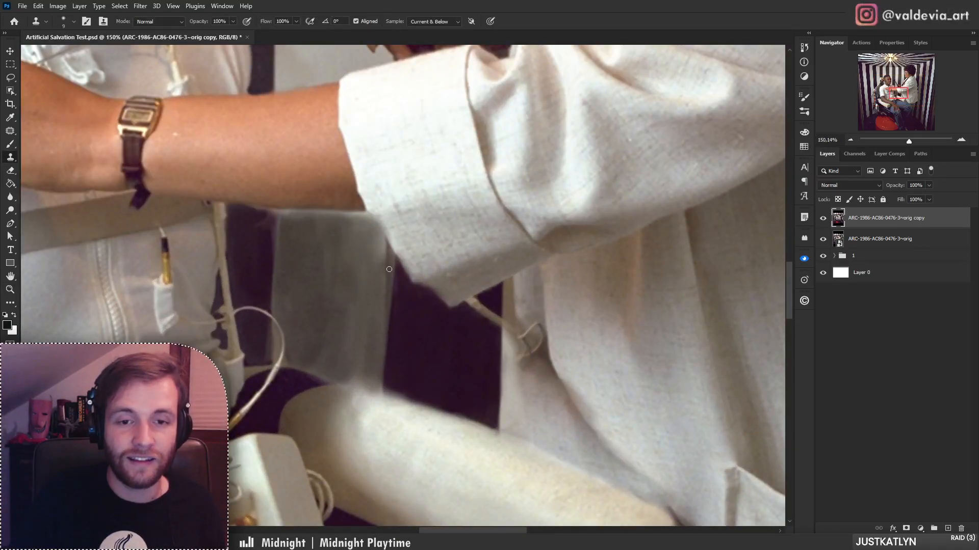
pyautogui.hotkey('ctrl', 'z')
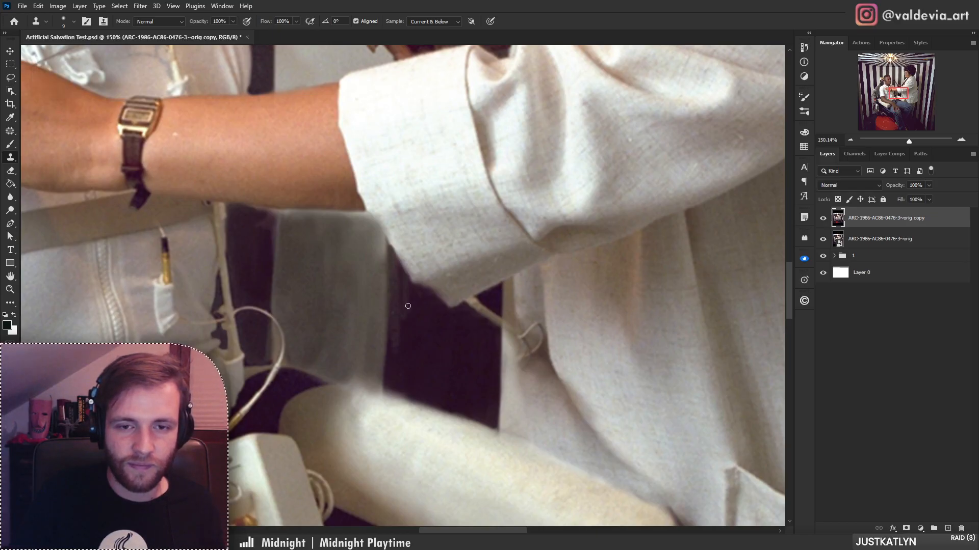
pyautogui.hotkey('ctrl', 'z')
pyautogui.hotkey('ctrl', 'z')
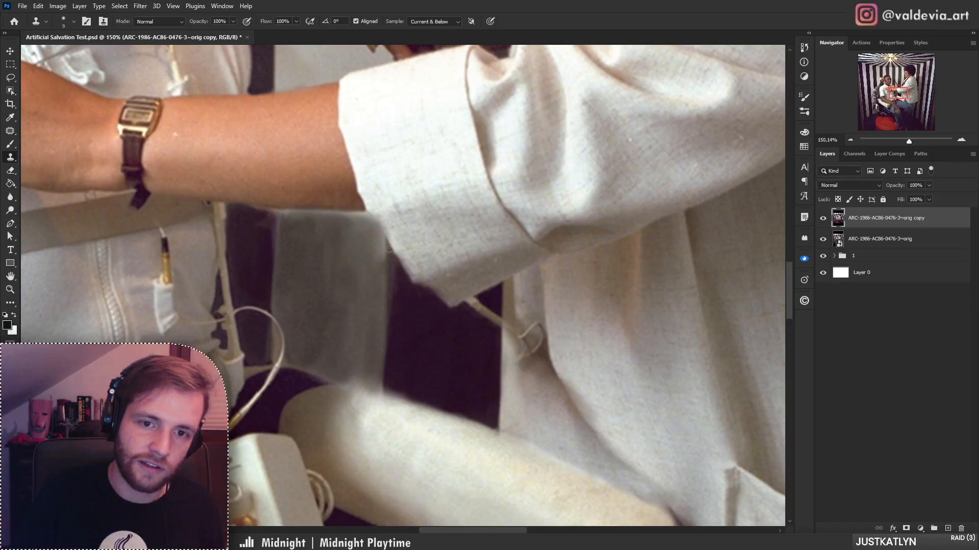
# - Try cloning the light backdrop stripe into the gap under the doctor's forearm with a 39 px brush and undo the strokes
pyautogui.moveTo(419, 280)
pyautogui.mouseDown()
pyautogui.moveTo(283, 300)
pyautogui.moveTo(475, 309)
pyautogui.moveTo(501, 297)
pyautogui.moveTo(509, 275)
pyautogui.mouseUp()
pyautogui.moveTo(460, 222); pyautogui.dragTo(427, 329)
pyautogui.rightClick(386, 357)
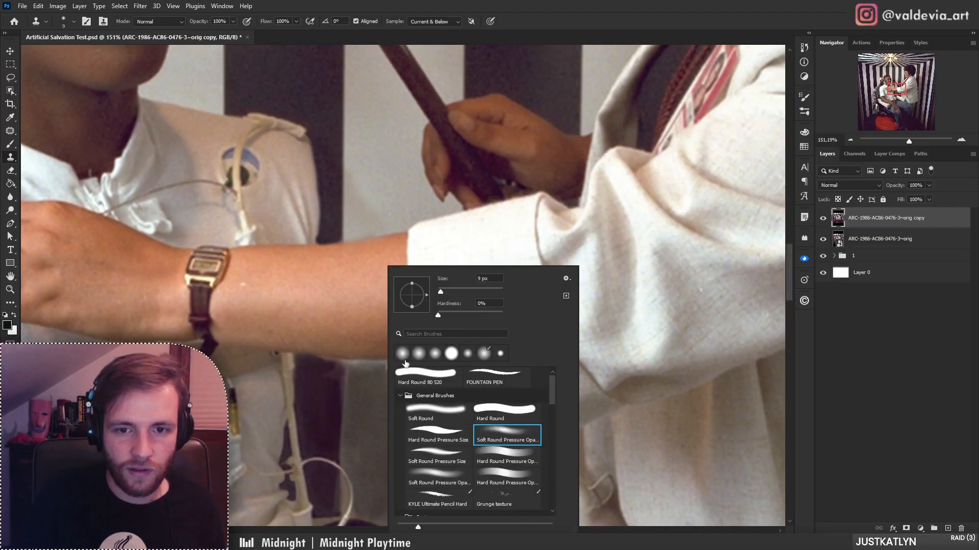
pyautogui.click(347, 382)
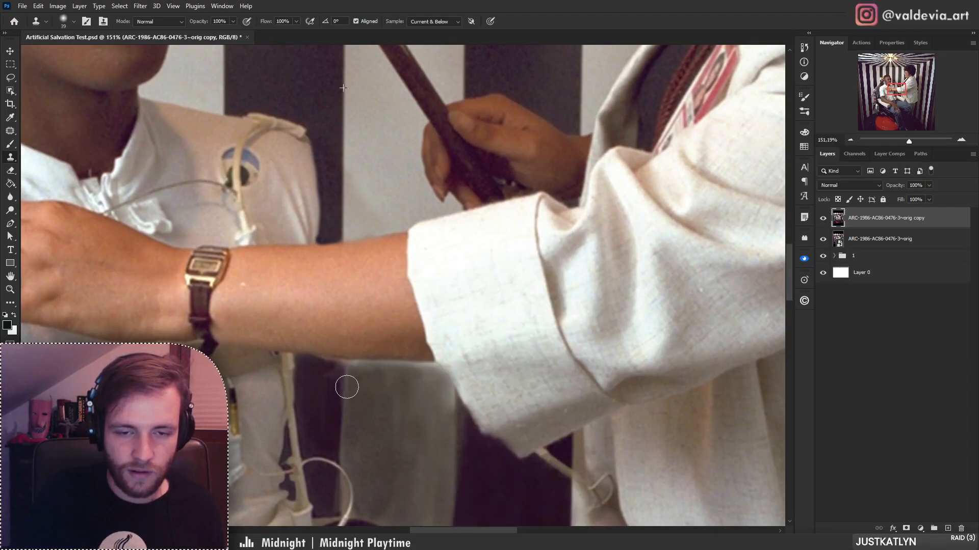
pyautogui.moveTo(359, 387); pyautogui.dragTo(367, 373)
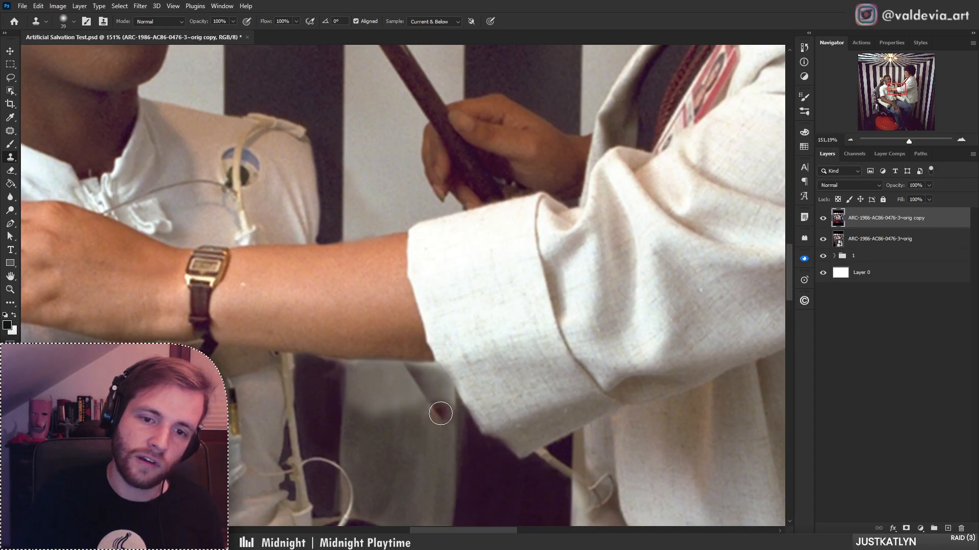
pyautogui.hotkey('ctrl', 'z')
pyautogui.moveTo(370, 411)
pyautogui.mouseDown()
pyautogui.moveTo(390, 428)
pyautogui.moveTo(420, 415)
pyautogui.moveTo(408, 384)
pyautogui.mouseUp()
pyautogui.hotkey('ctrl', 'z')
# - Undo further trial strokes on the light stripe below the forearm and clone over it with a 105 px brush
pyautogui.scroll(-5, 407, 239)
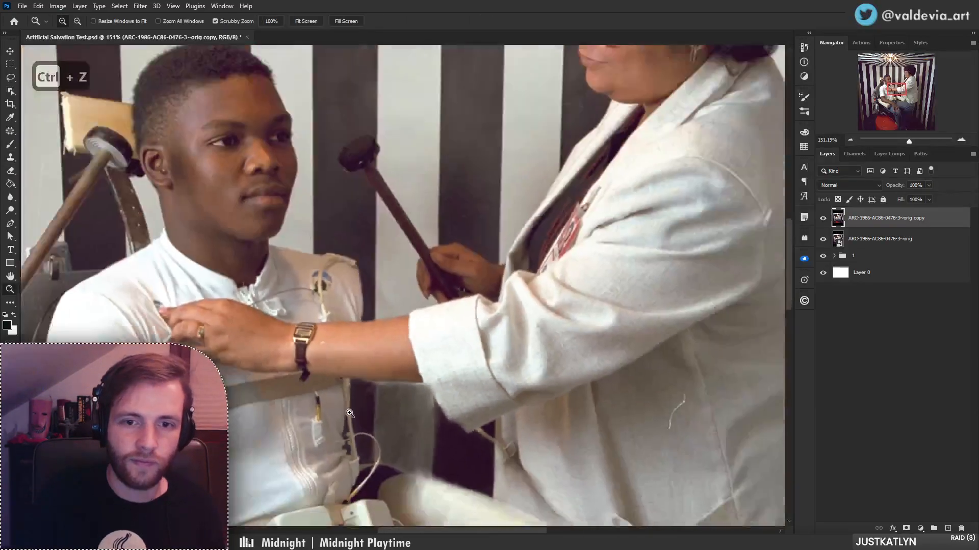
pyautogui.scroll(2, 407, 240)
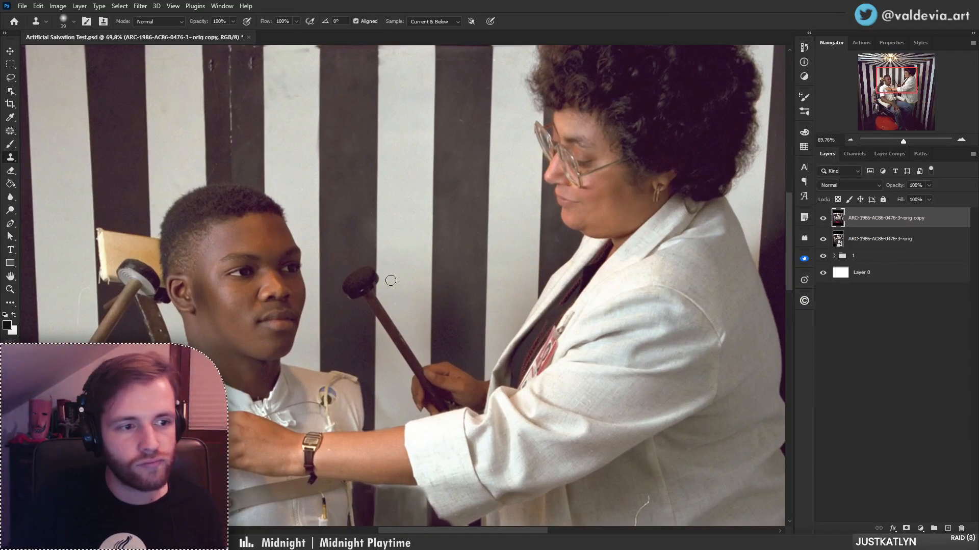
pyautogui.scroll(-5, 390, 281)
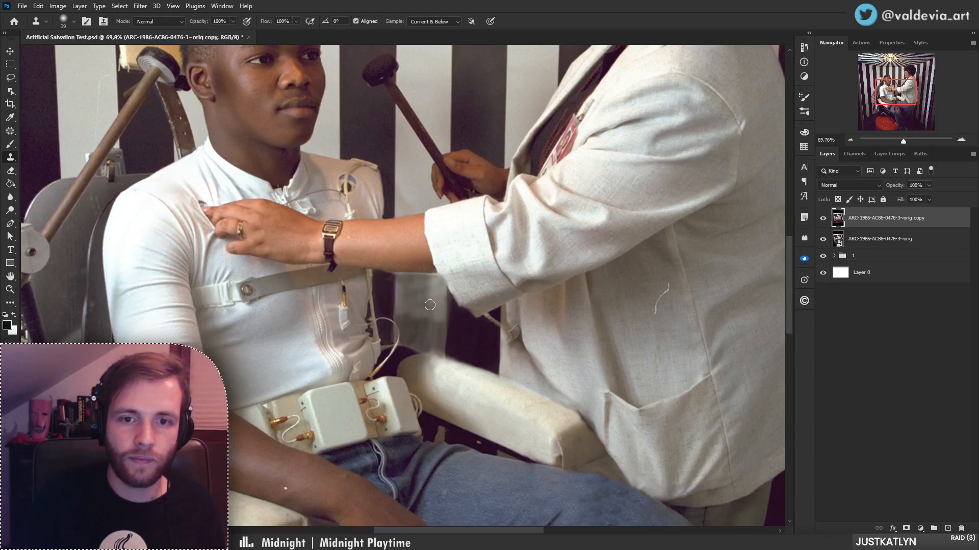
pyautogui.moveTo(430, 305); pyautogui.dragTo(411, 295)
pyautogui.hotkey('ctrl', 'z')
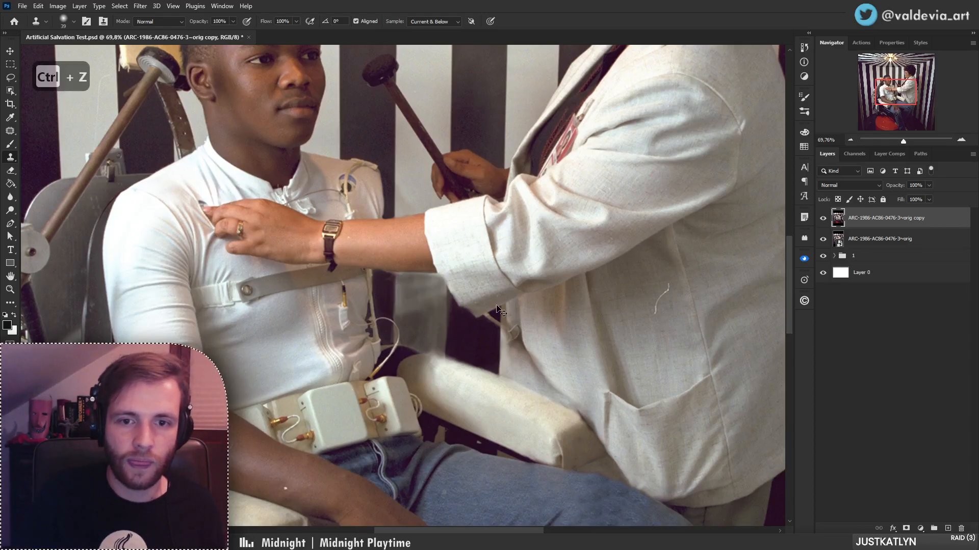
pyautogui.hotkey('ctrl', 'z')
pyautogui.rightClick(441, 268)
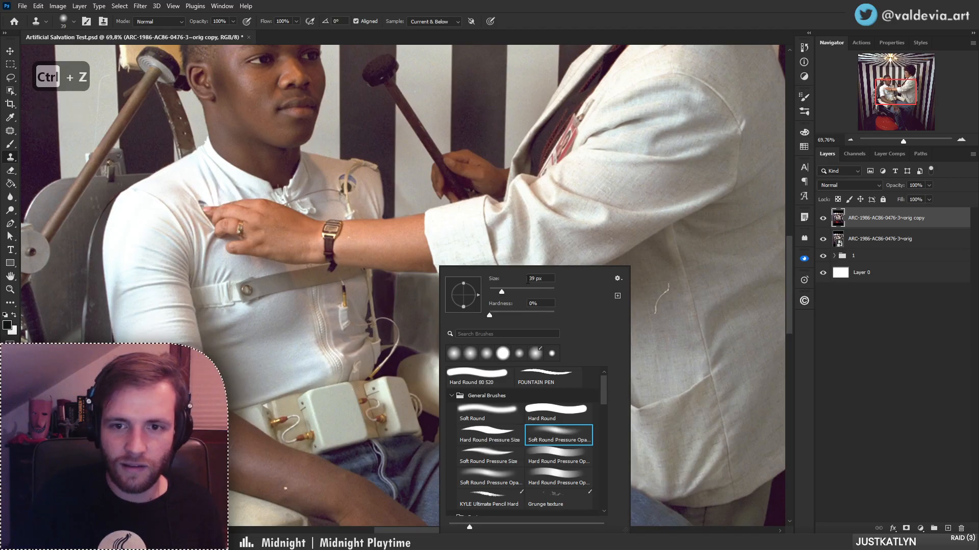
pyautogui.click(404, 295)
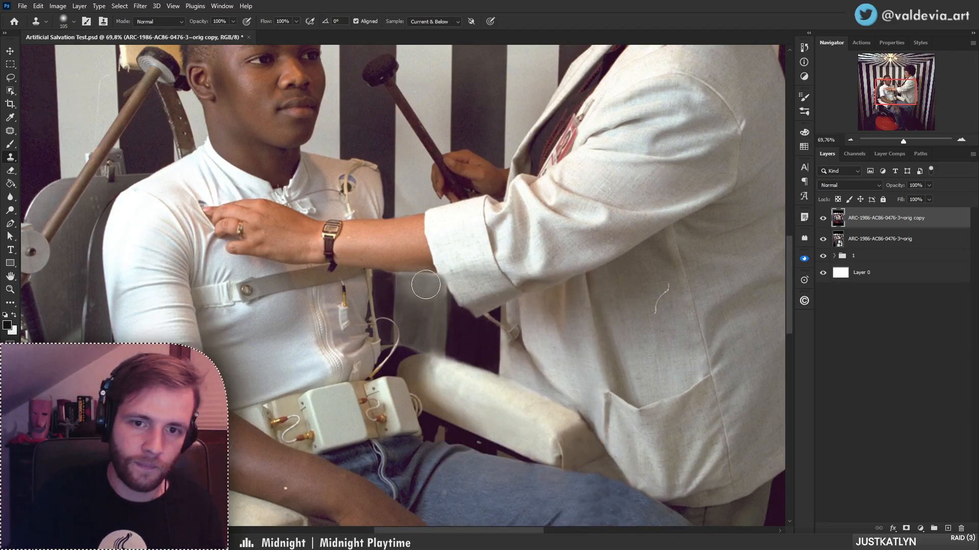
# - Examine the retouched backdrop and armrest area at full-image and close-up scale
pyautogui.press('z')
pyautogui.moveTo(426, 295)
pyautogui.mouseDown()
pyautogui.moveTo(383, 301)
pyautogui.moveTo(460, 296)
pyautogui.mouseUp()
pyautogui.press('s')
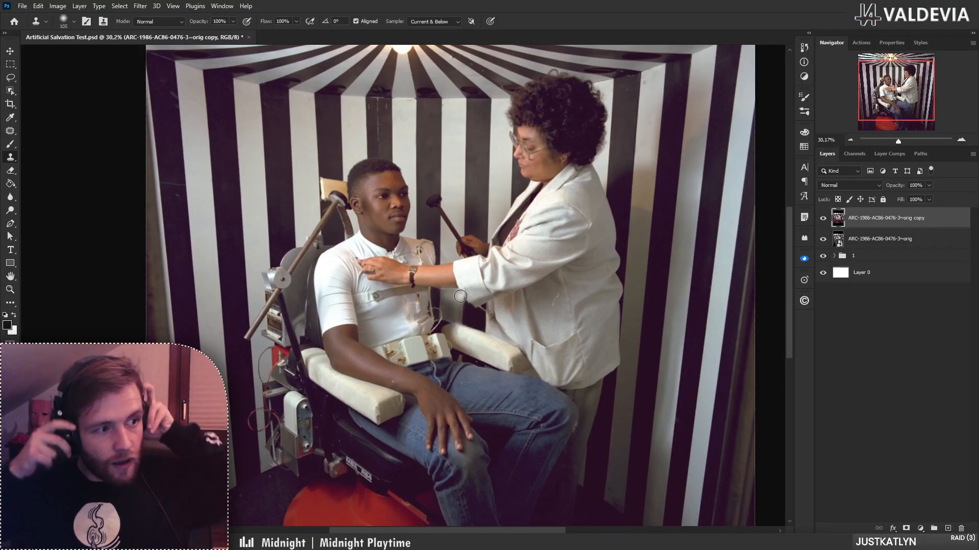
pyautogui.press('z')
pyautogui.moveTo(469, 296); pyautogui.dragTo(494, 297)
pyautogui.press('s')
pyautogui.moveTo(567, 248); pyautogui.dragTo(499, 341)
pyautogui.press('z')
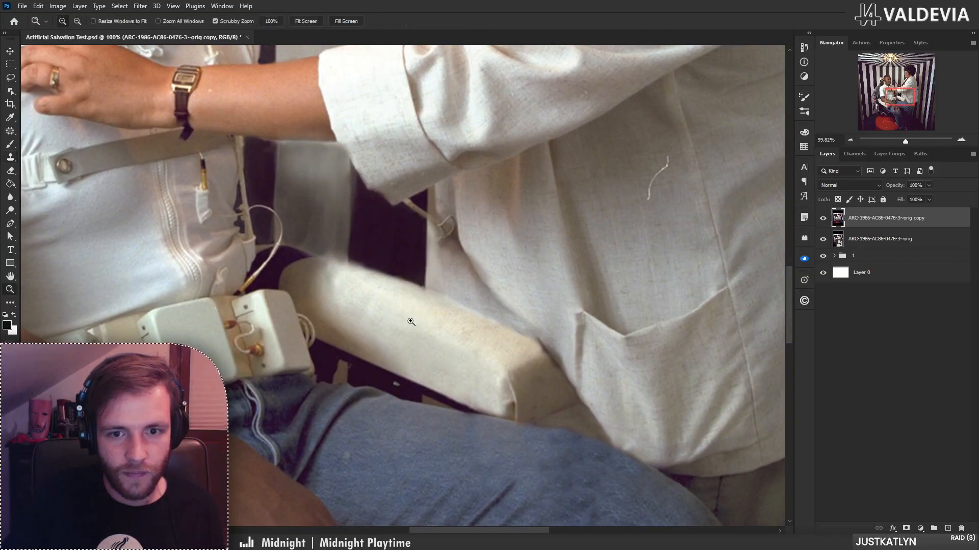
# - Use the Patch tool to replace the uneven dark area on the upper thigh of the jeans with cleaner denim
pyautogui.moveTo(409, 321)
pyautogui.mouseDown()
pyautogui.moveTo(306, 331)
pyautogui.moveTo(350, 346)
pyautogui.mouseUp()
pyautogui.moveTo(539, 377); pyautogui.dragTo(578, 378)
pyautogui.press('s')
pyautogui.press('w')
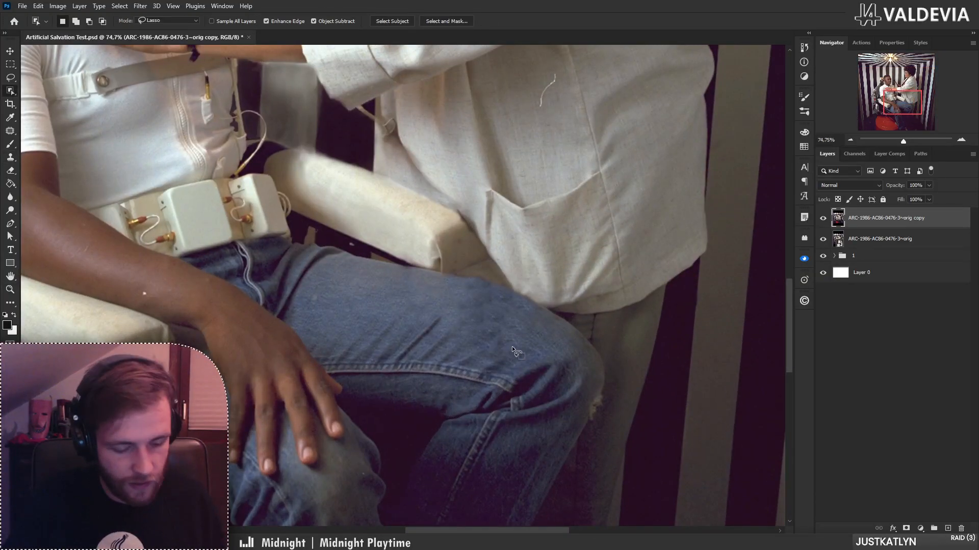
pyautogui.click(10, 132)
pyautogui.rightClick(11, 133)
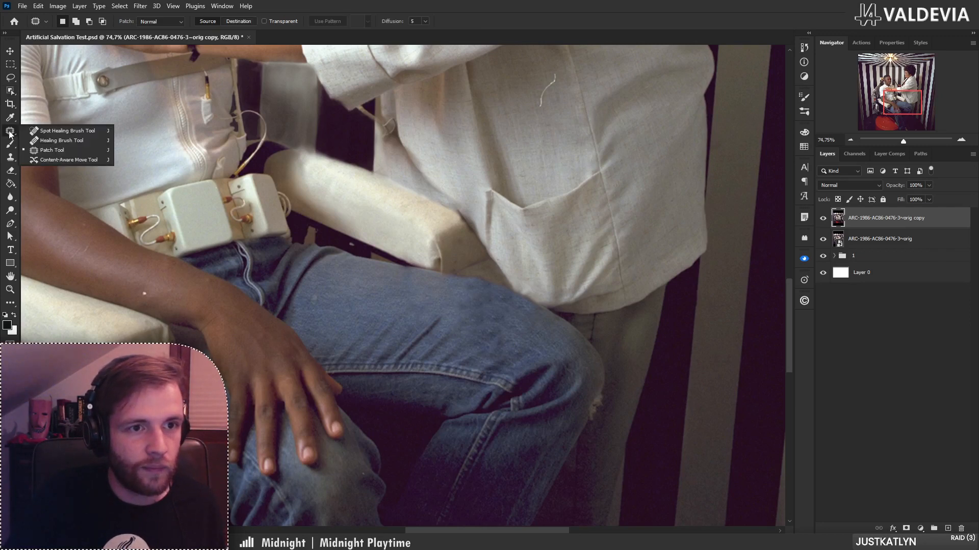
pyautogui.click(10, 133)
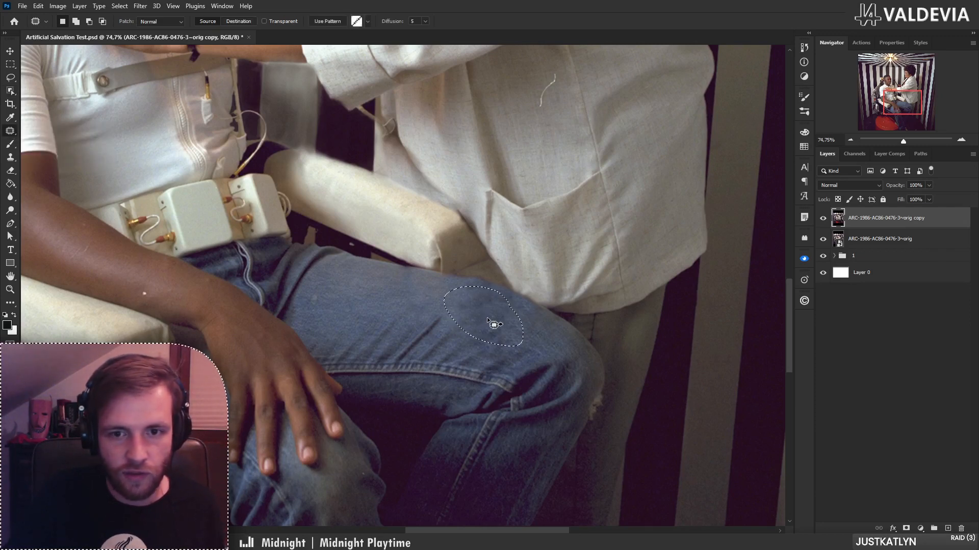
pyautogui.moveTo(490, 320); pyautogui.dragTo(353, 298)
pyautogui.hotkey('ctrl', 'd')
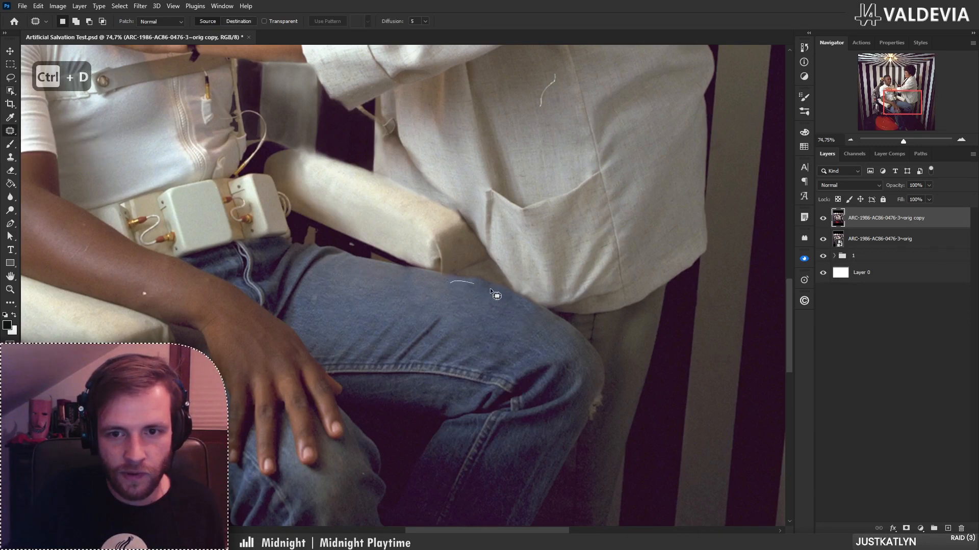
# - Patch the upper edge of the thigh beside the doctor's jacket with neighbouring denim and clear the selection
pyautogui.hotkey('ctrl', 'z')
pyautogui.hotkey('ctrl', 'z')
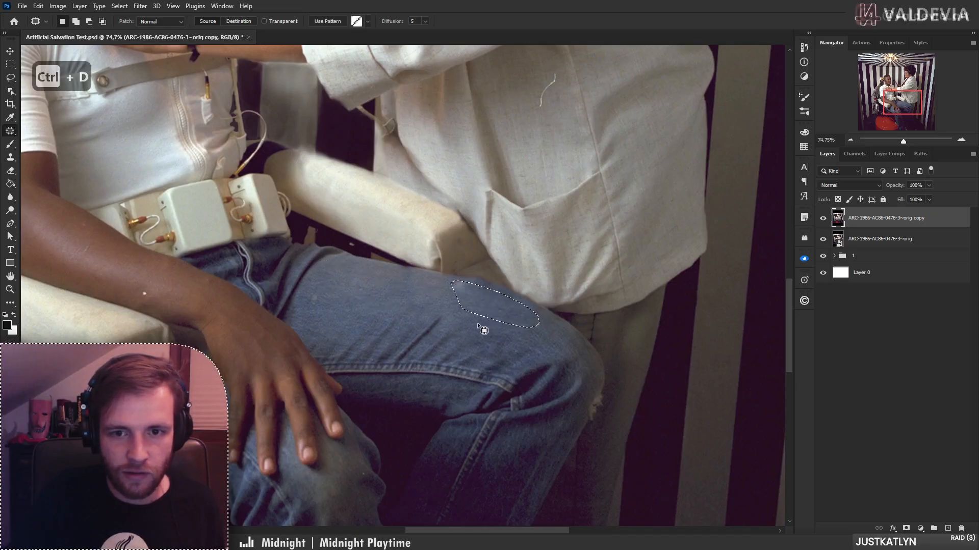
pyautogui.moveTo(465, 321)
pyautogui.mouseDown()
pyautogui.moveTo(456, 287)
pyautogui.moveTo(539, 320)
pyautogui.moveTo(399, 301)
pyautogui.mouseUp()
pyautogui.hotkey('ctrl', 'd')
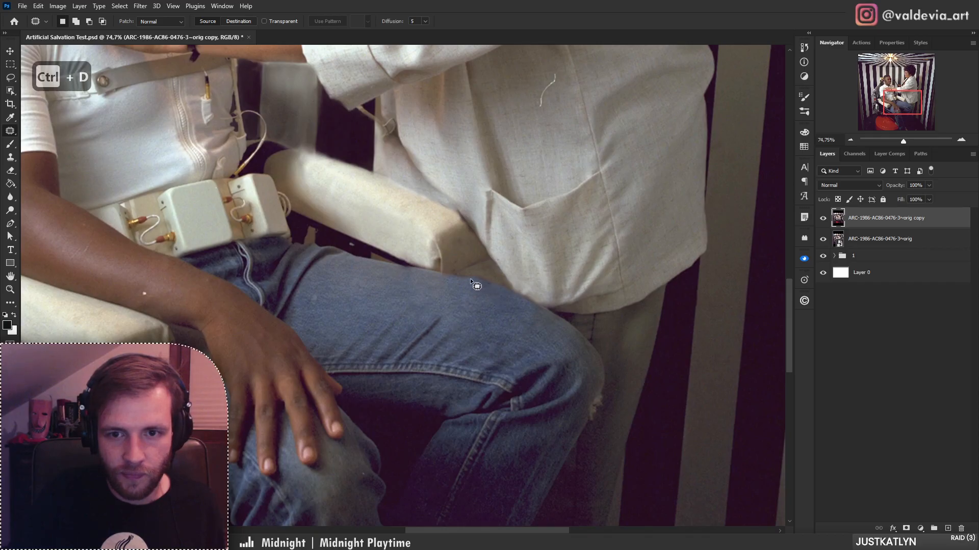
pyautogui.moveTo(550, 317)
pyautogui.mouseDown()
pyautogui.moveTo(527, 314)
pyautogui.moveTo(559, 291)
pyautogui.moveTo(571, 296)
pyautogui.moveTo(486, 265)
pyautogui.mouseUp()
pyautogui.hotkey('ctrl', 'd')
pyautogui.press('z')
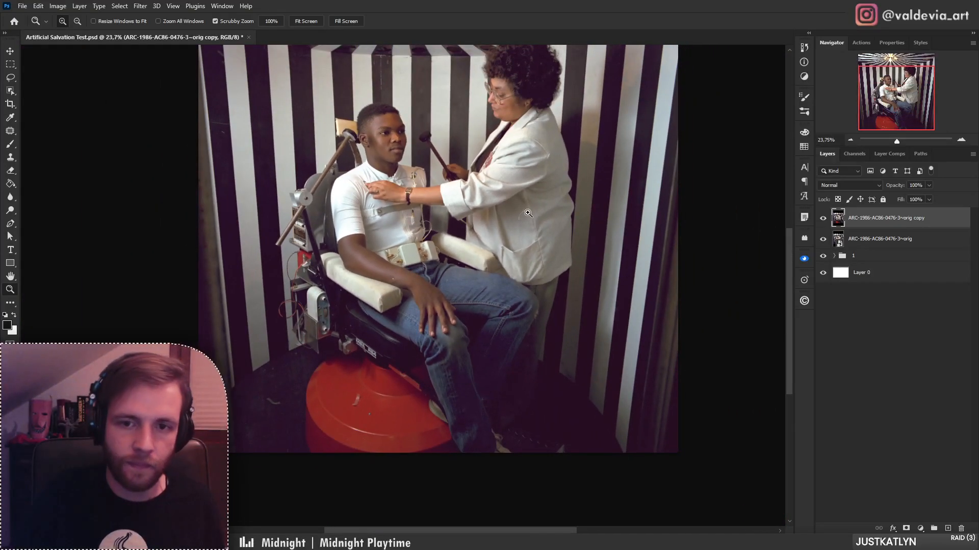
# - Set the Clone Stamp brush to 17 px and clean up the light stripe's upper corner just under the doctor's forearm
pyautogui.press('j')
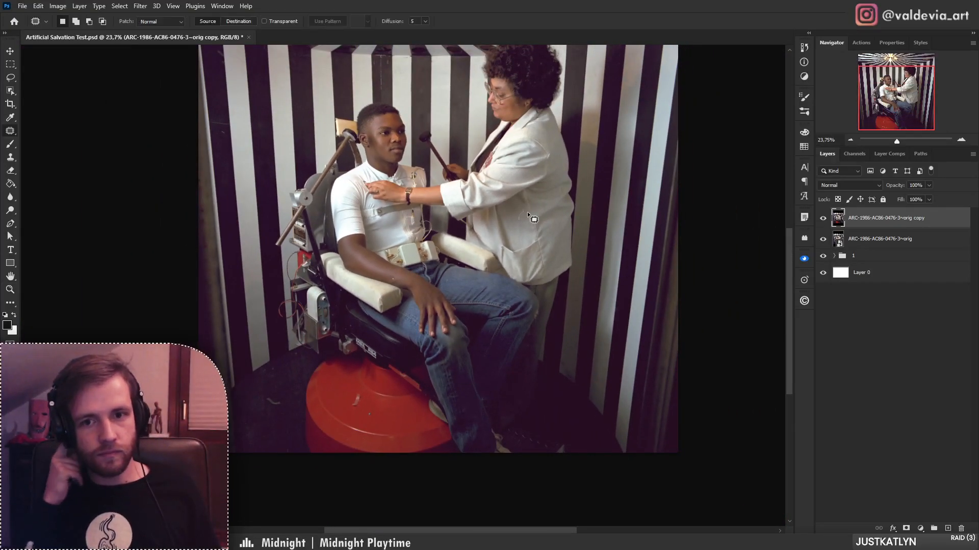
pyautogui.hotkey('ctrl', 'space')
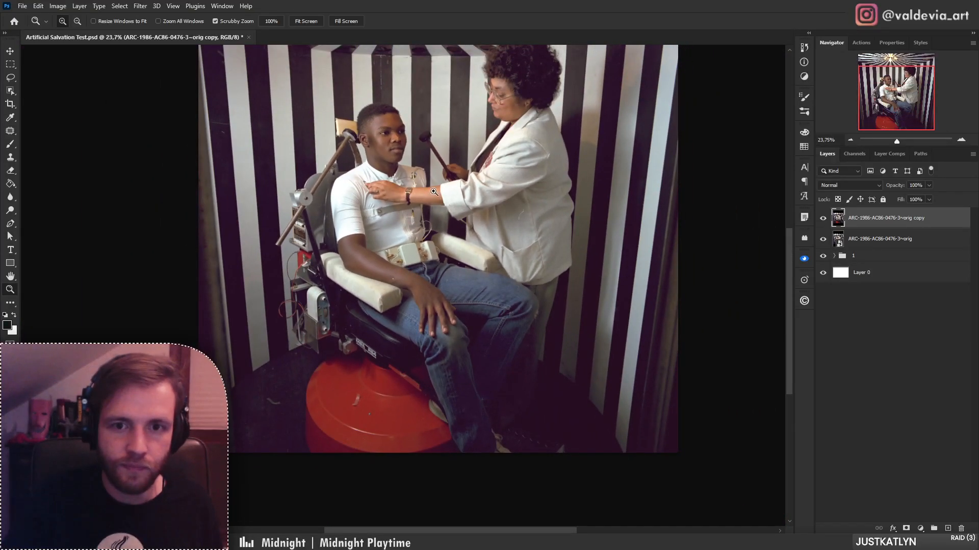
pyautogui.moveTo(432, 193); pyautogui.dragTo(474, 185)
pyautogui.press('space')
pyautogui.moveTo(490, 228); pyautogui.dragTo(509, 272)
pyautogui.hotkey('ctrl', 'space')
pyautogui.moveTo(433, 249); pyautogui.dragTo(500, 284)
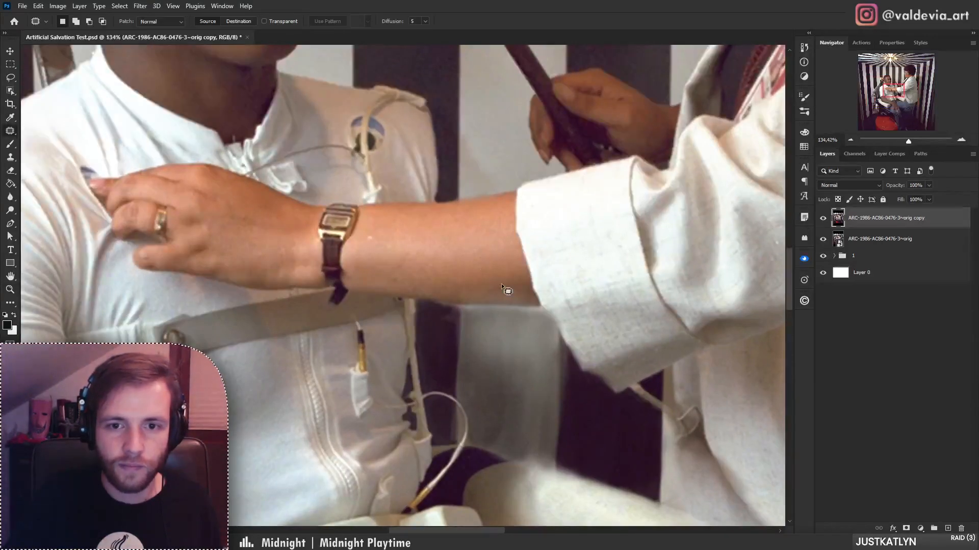
pyautogui.press('s')
pyautogui.rightClick(556, 290)
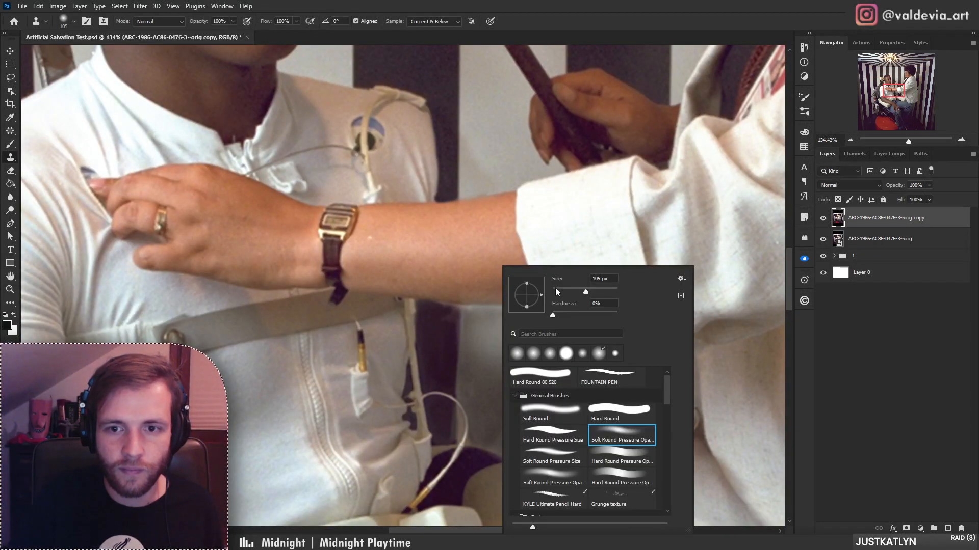
pyautogui.moveTo(461, 310); pyautogui.dragTo(445, 306)
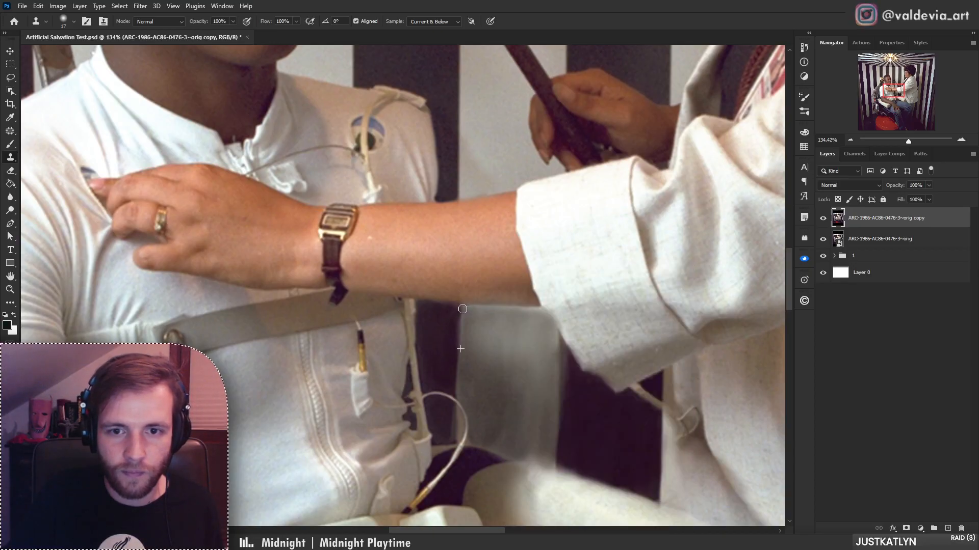
# - Use the Patch tool to replace the uneven surface on the far armrest with cleaner material, and clear the selection
pyautogui.moveTo(534, 312); pyautogui.dragTo(372, 349)
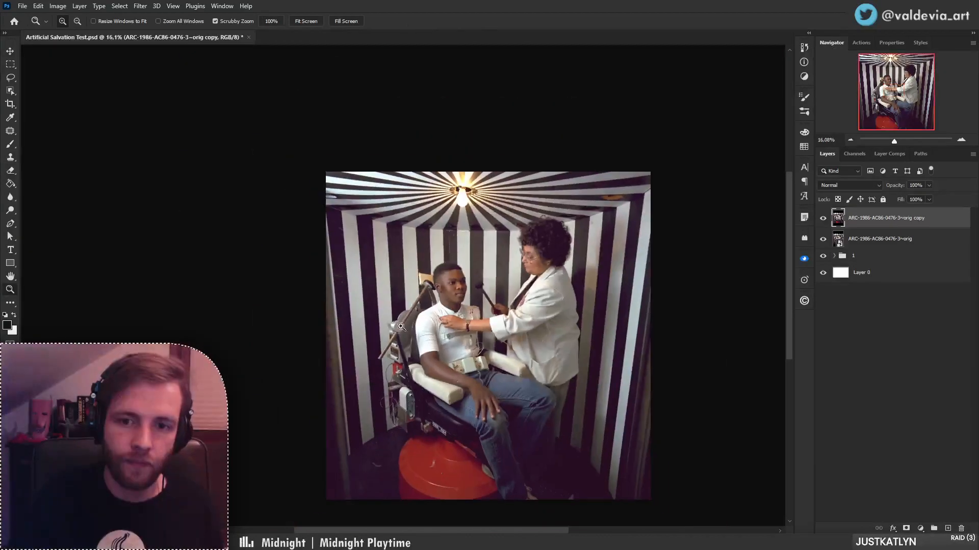
pyautogui.moveTo(490, 361)
pyautogui.mouseDown()
pyautogui.moveTo(470, 271)
pyautogui.moveTo(482, 291)
pyautogui.mouseUp()
pyautogui.moveTo(653, 225); pyautogui.dragTo(696, 225)
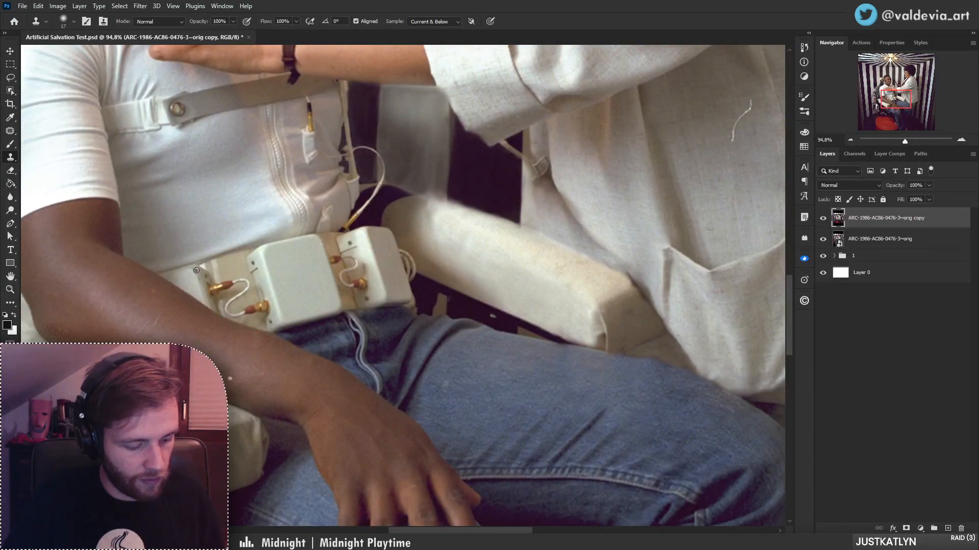
pyautogui.press('j')
pyautogui.moveTo(538, 287)
pyautogui.mouseDown()
pyautogui.moveTo(602, 288)
pyautogui.moveTo(545, 296)
pyautogui.moveTo(548, 273)
pyautogui.moveTo(532, 267)
pyautogui.moveTo(306, 366)
pyautogui.mouseUp()
pyautogui.hotkey('ctrl', 'd')
pyautogui.press('z')
pyautogui.press('j')
pyautogui.hotkey('ctrl', 'd')
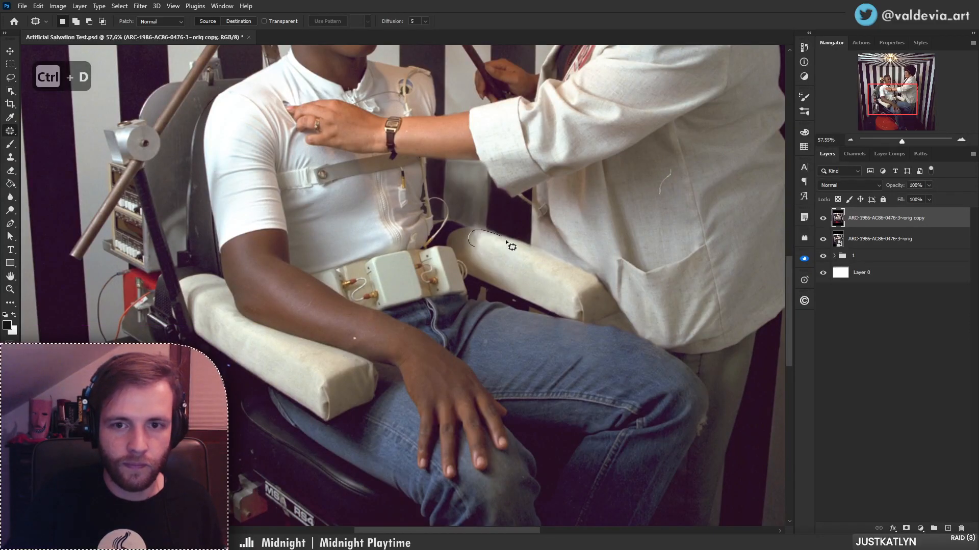
# - Patch the discoloured upper end and top edge of the far armrest with fabric from the near armrest, and deselect
pyautogui.moveTo(505, 242)
pyautogui.mouseDown()
pyautogui.moveTo(290, 323)
pyautogui.moveTo(279, 362)
pyautogui.mouseUp()
pyautogui.hotkey('ctrl', 'd')
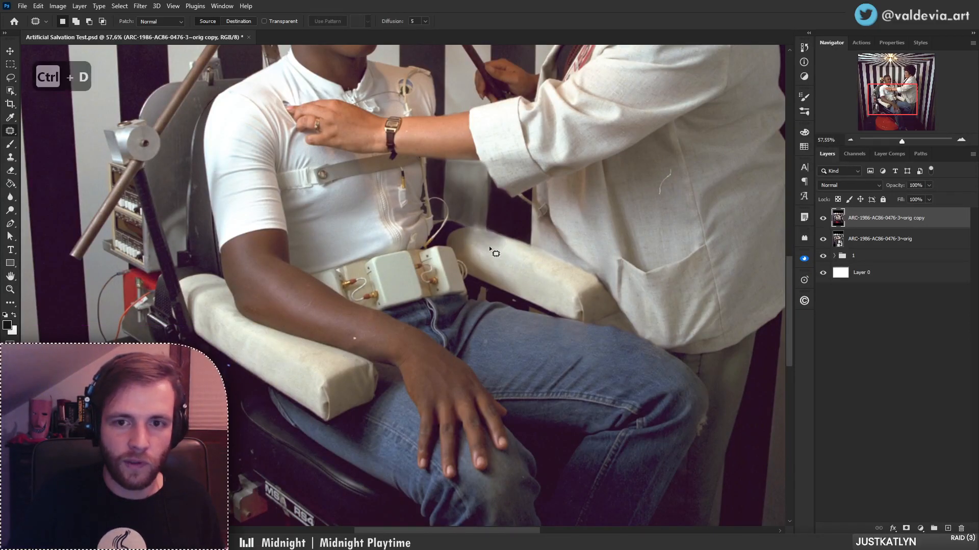
pyautogui.scroll(3, 489, 250)
pyautogui.hotkey('ctrl', 'z')
pyautogui.hotkey('ctrl', 'z')
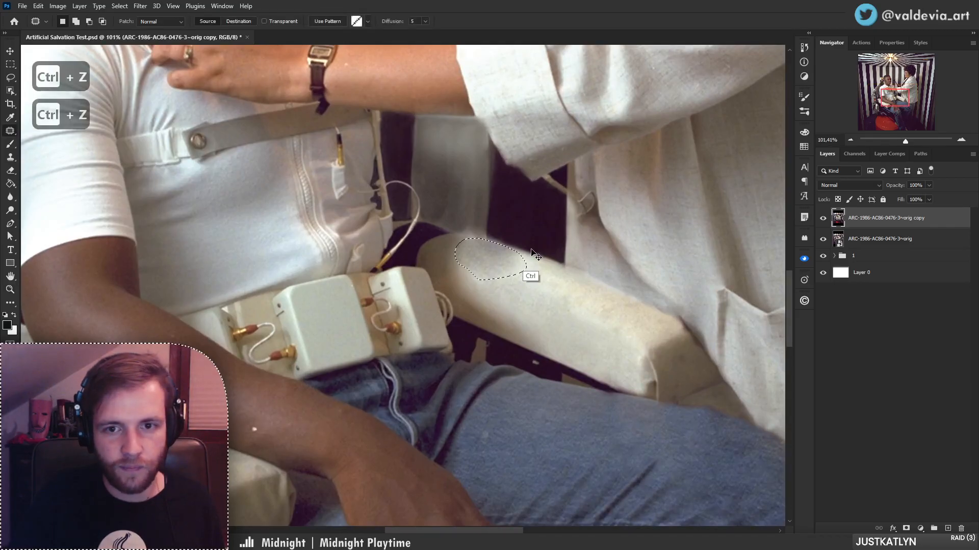
pyautogui.moveTo(508, 263); pyautogui.dragTo(217, 418)
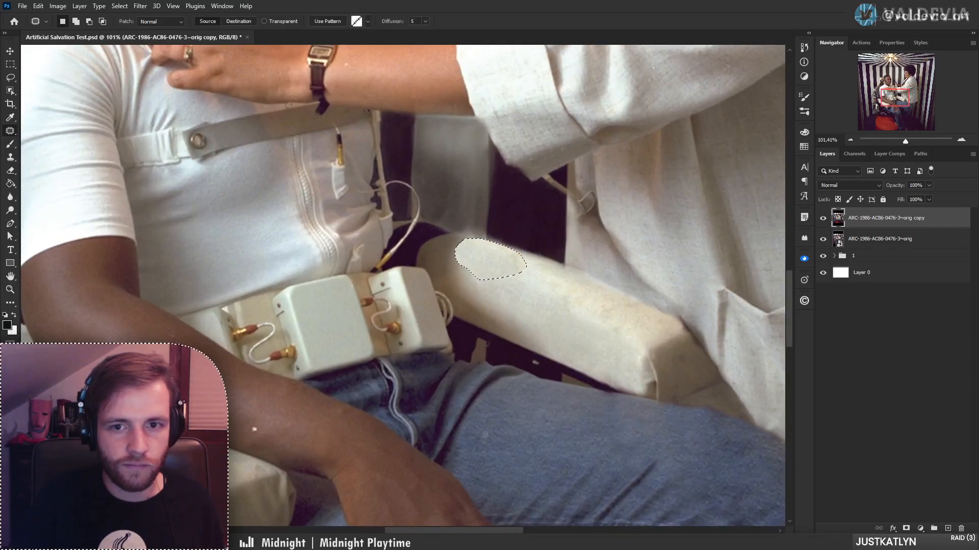
pyautogui.hotkey('ctrl', 'd')
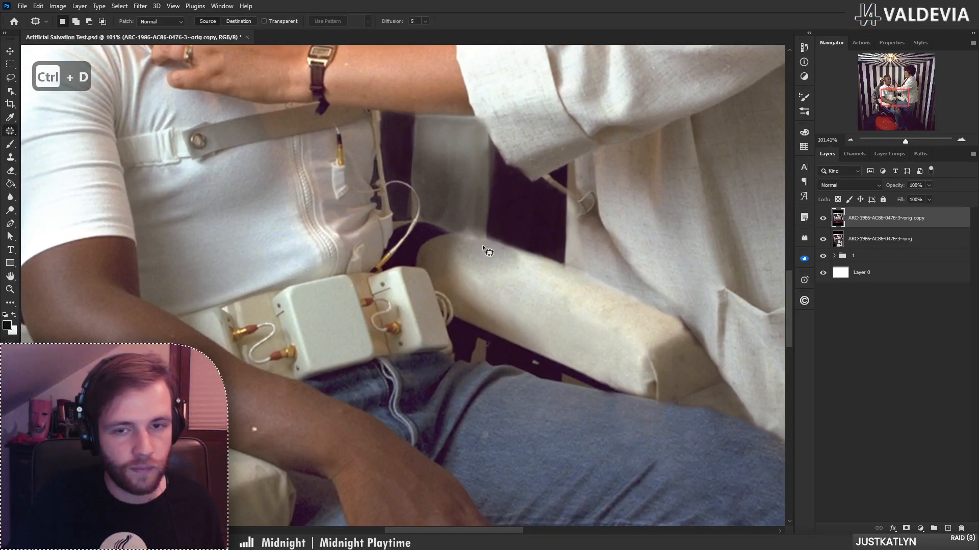
pyautogui.moveTo(487, 241)
pyautogui.mouseDown()
pyautogui.moveTo(439, 239)
pyautogui.moveTo(488, 245)
pyautogui.moveTo(230, 443)
pyautogui.mouseUp()
pyautogui.hotkey('ctrl', 'd')
# - Set the Clone Stamp brush to 70 px and clone denim over the tips of the hand's two outermost fingers on the knee
pyautogui.press('z')
pyautogui.moveTo(520, 278)
pyautogui.mouseDown()
pyautogui.moveTo(438, 300)
pyautogui.moveTo(495, 336)
pyautogui.moveTo(568, 332)
pyautogui.moveTo(612, 346)
pyautogui.mouseUp()
pyautogui.press('z')
pyautogui.press('s')
pyautogui.press('space')
pyautogui.moveTo(503, 357)
pyautogui.mouseDown()
pyautogui.moveTo(386, 314)
pyautogui.moveTo(470, 347)
pyautogui.moveTo(460, 308)
pyautogui.mouseUp()
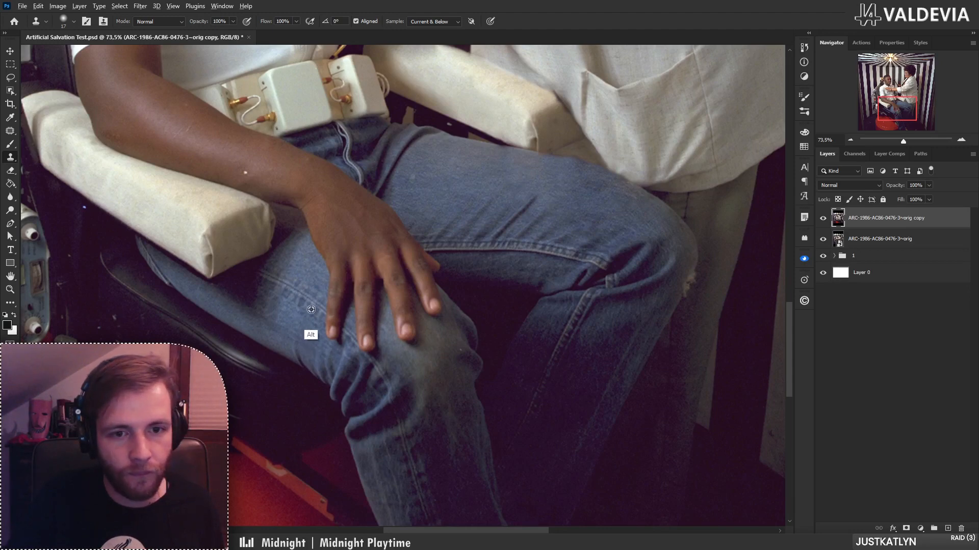
pyautogui.keyDown('ctrl'); pyautogui.click(340, 317); pyautogui.keyUp('ctrl')
pyautogui.rightClick(376, 304)
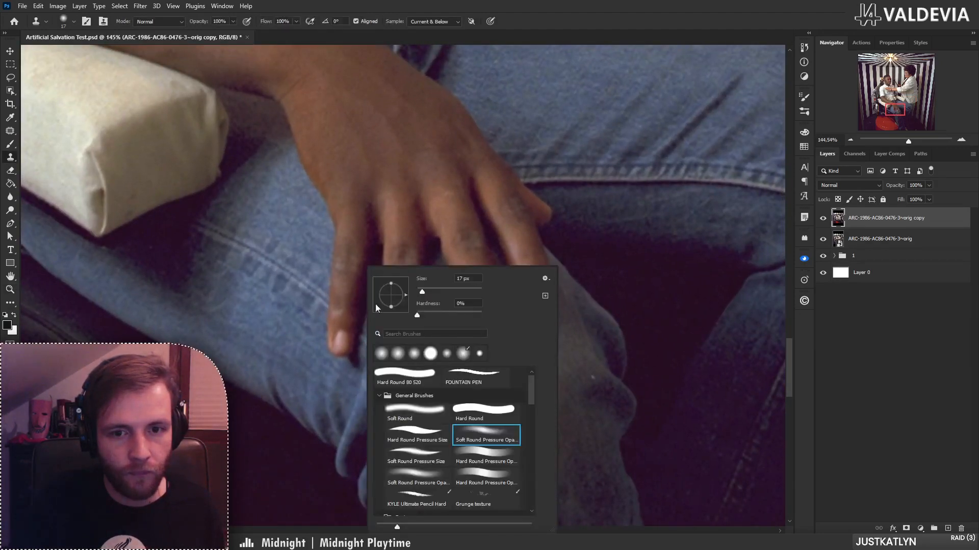
pyautogui.click(338, 314)
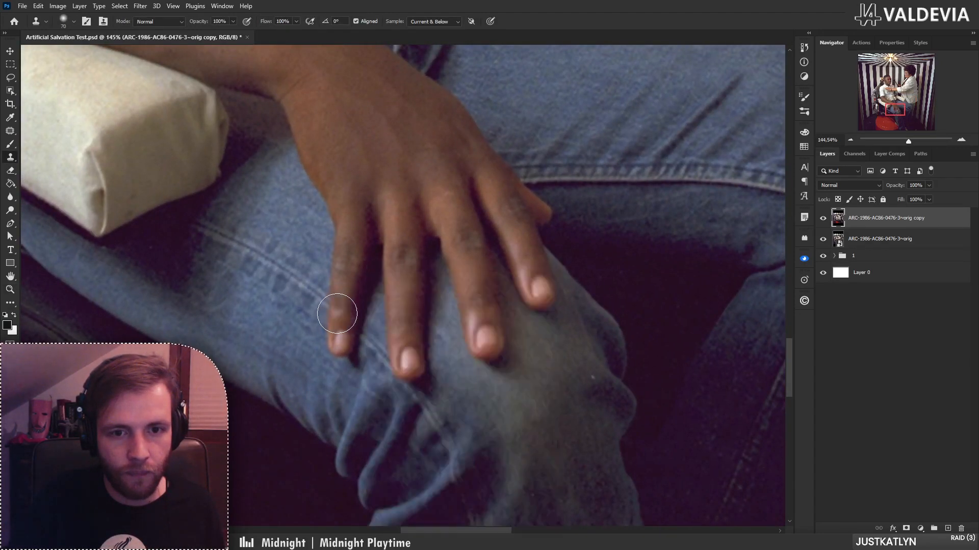
pyautogui.moveTo(337, 314)
pyautogui.mouseDown()
pyautogui.moveTo(345, 351)
pyautogui.moveTo(419, 319)
pyautogui.moveTo(355, 339)
pyautogui.moveTo(400, 374)
pyautogui.moveTo(401, 362)
pyautogui.moveTo(422, 370)
pyautogui.moveTo(406, 339)
pyautogui.mouseUp()
pyautogui.hotkey('ctrl', 'z')
pyautogui.keyDown('alt'); pyautogui.click(431, 411); pyautogui.keyUp('alt')
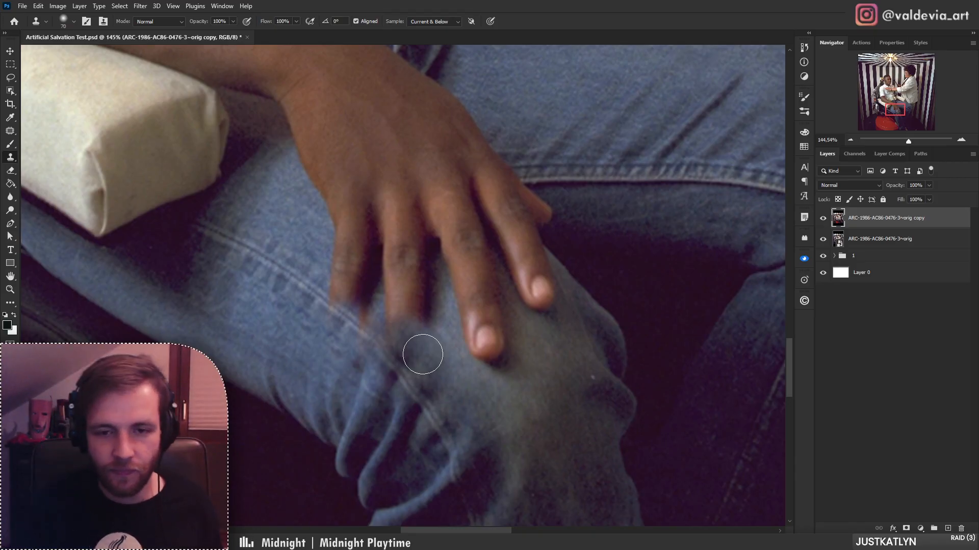
# - Clone denim and the jeans' seam over the rest of the patient's little finger
pyautogui.keyDown('alt'); pyautogui.click(296, 305); pyautogui.keyUp('alt')
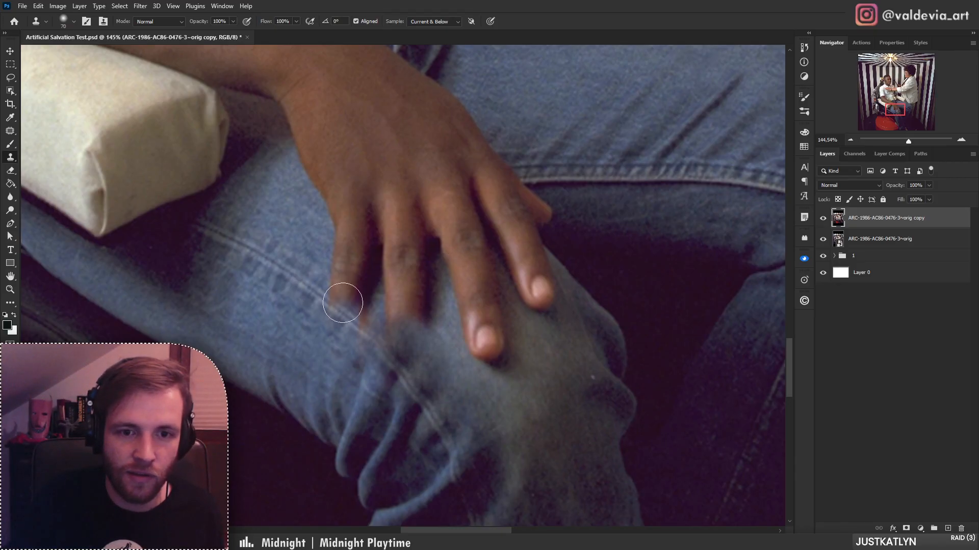
pyautogui.moveTo(338, 305)
pyautogui.mouseDown()
pyautogui.moveTo(357, 307)
pyautogui.moveTo(342, 295)
pyautogui.moveTo(351, 296)
pyautogui.moveTo(347, 263)
pyautogui.moveTo(385, 308)
pyautogui.moveTo(370, 318)
pyautogui.moveTo(389, 349)
pyautogui.moveTo(358, 334)
pyautogui.mouseUp()
pyautogui.hotkey('ctrl', 'z')
pyautogui.keyDown('alt'); pyautogui.click(416, 392); pyautogui.keyUp('alt')
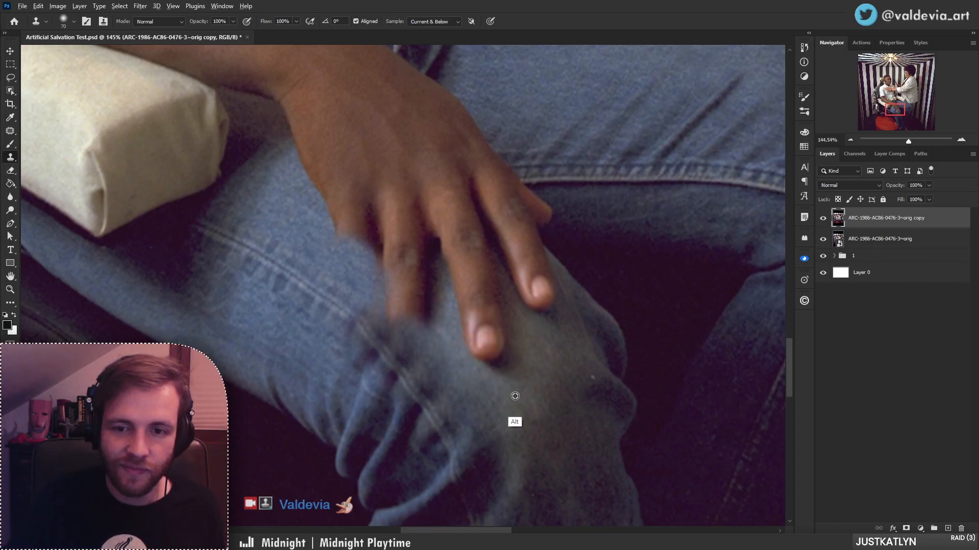
# - Clone knee denim over the tip of the patient's middle finger
pyautogui.moveTo(497, 387)
pyautogui.mouseDown()
pyautogui.moveTo(489, 350)
pyautogui.moveTo(494, 362)
pyautogui.moveTo(546, 388)
pyautogui.mouseUp()
pyautogui.keyDown('alt'); pyautogui.click(546, 389); pyautogui.keyUp('alt')
pyautogui.moveTo(506, 358)
pyautogui.mouseDown()
pyautogui.moveTo(481, 334)
pyautogui.moveTo(489, 313)
pyautogui.moveTo(473, 322)
pyautogui.moveTo(479, 331)
pyautogui.moveTo(439, 311)
pyautogui.moveTo(540, 310)
pyautogui.mouseUp()
pyautogui.press('z')
pyautogui.press('s')
pyautogui.hotkey('ctrl', 'z')
pyautogui.moveTo(487, 336); pyautogui.dragTo(454, 373)
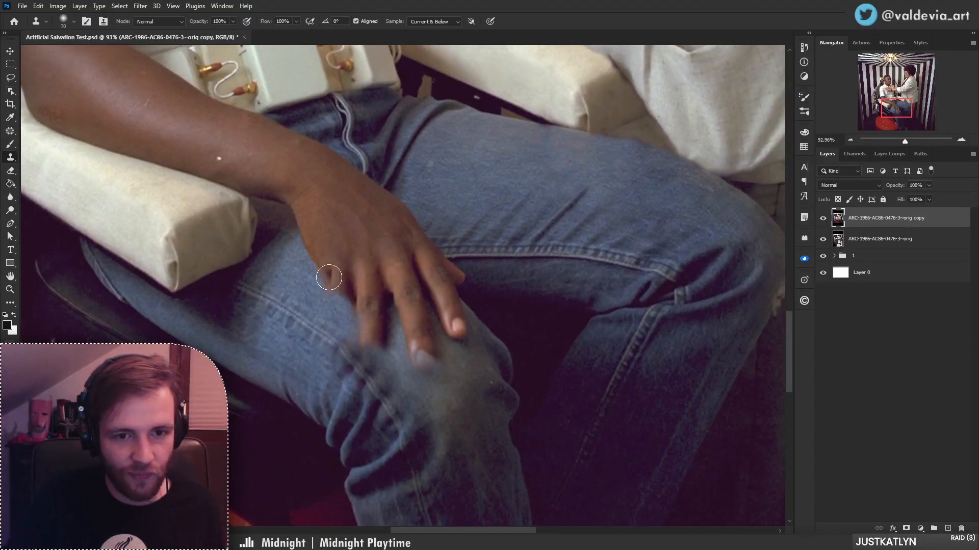
pyautogui.keyDown('alt'); pyautogui.click(287, 276); pyautogui.keyUp('alt')
pyautogui.moveTo(328, 277)
pyautogui.mouseDown()
pyautogui.moveTo(356, 287)
pyautogui.moveTo(319, 283)
pyautogui.mouseUp()
pyautogui.hotkey('ctrl', 'z')
pyautogui.hotkey('ctrl', 'z')
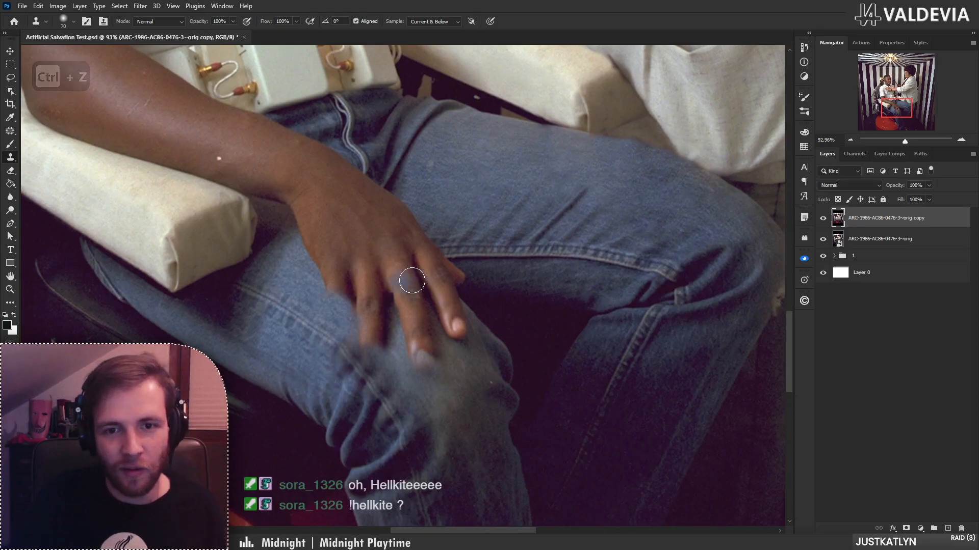
# - Set the Clone Stamp brush to 32 px and clone a denim band across the fingers just below the knuckles
pyautogui.rightClick(411, 278)
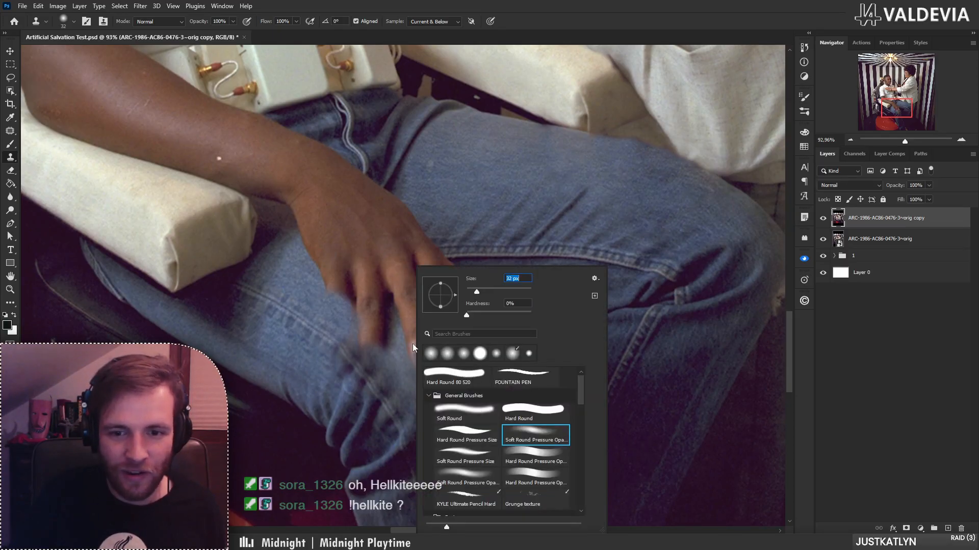
pyautogui.click(465, 416)
pyautogui.moveTo(306, 247); pyautogui.dragTo(398, 284)
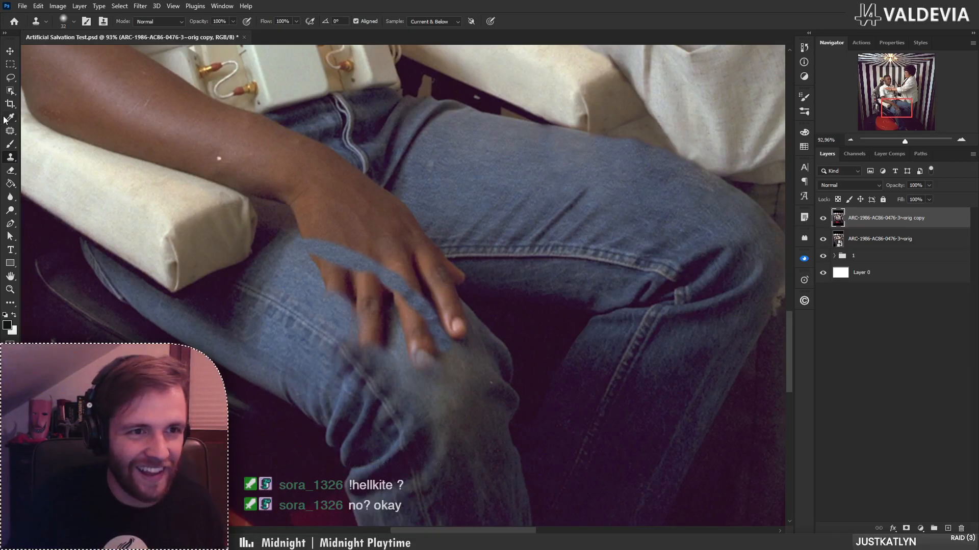
# - Patch out the finger remains below the denim band with clean denim from the other thigh, and clear the selection
pyautogui.click(11, 132)
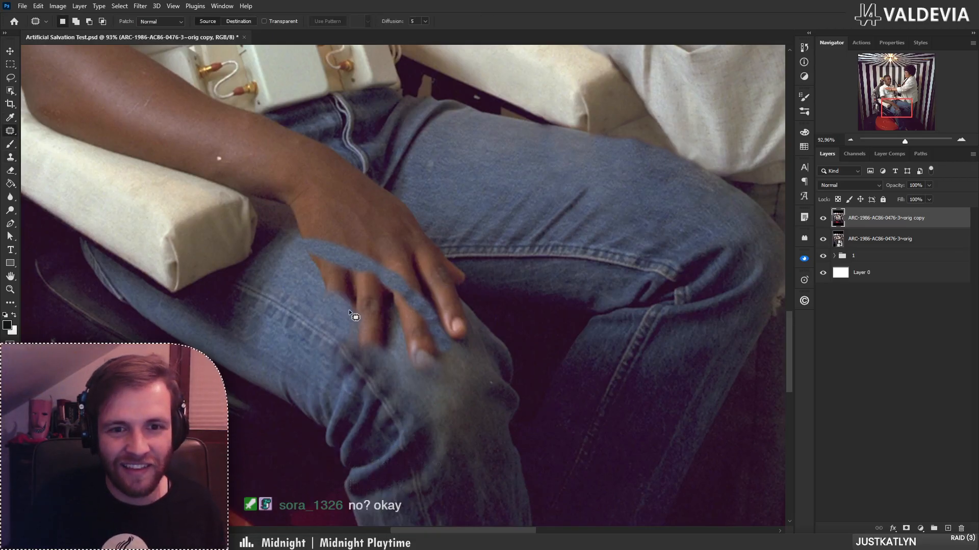
pyautogui.moveTo(316, 286)
pyautogui.mouseDown()
pyautogui.moveTo(300, 251)
pyautogui.moveTo(310, 246)
pyautogui.moveTo(386, 276)
pyautogui.moveTo(436, 330)
pyautogui.mouseUp()
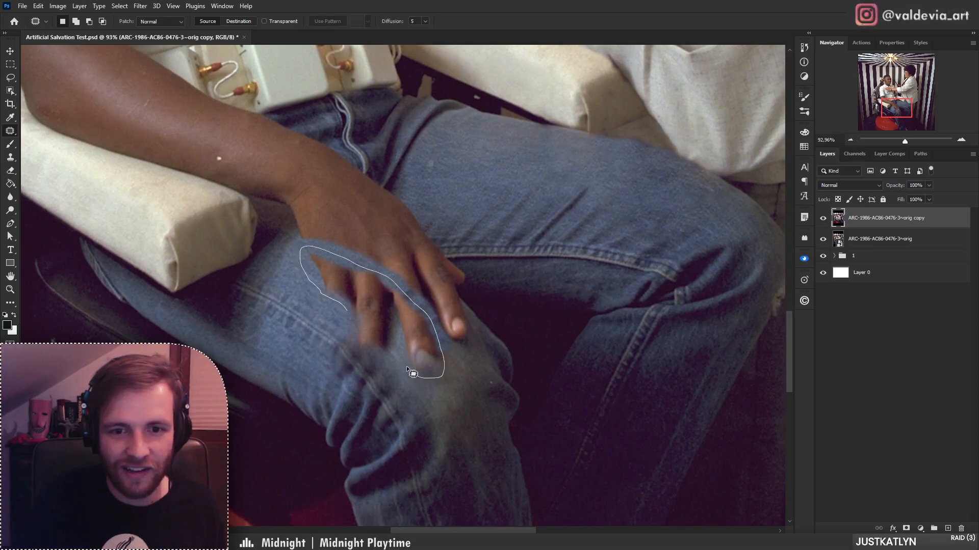
pyautogui.moveTo(352, 335)
pyautogui.mouseDown()
pyautogui.moveTo(357, 344)
pyautogui.moveTo(586, 240)
pyautogui.moveTo(641, 227)
pyautogui.mouseUp()
pyautogui.hotkey('ctrl', 'd')
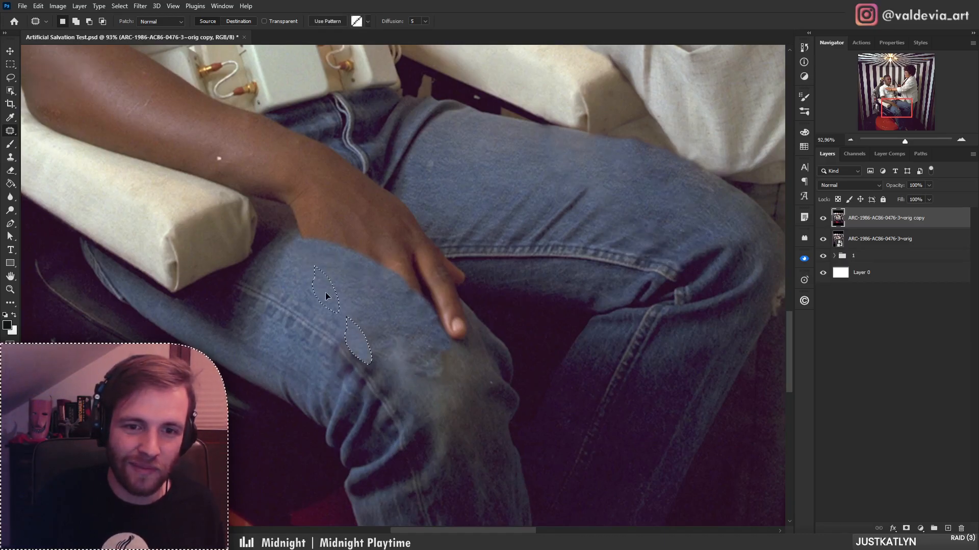
pyautogui.moveTo(400, 322)
pyautogui.mouseDown()
pyautogui.moveTo(325, 317)
pyautogui.moveTo(415, 319)
pyautogui.mouseUp()
pyautogui.moveTo(375, 347)
pyautogui.mouseDown()
pyautogui.moveTo(439, 361)
pyautogui.moveTo(599, 231)
pyautogui.mouseUp()
pyautogui.hotkey('ctrl', 'd')
# - Retouch the jeans' side seam below the hand with a soft 32 px Clone Stamp brush
pyautogui.press('z')
pyautogui.moveTo(393, 331)
pyautogui.mouseDown()
pyautogui.moveTo(334, 330)
pyautogui.moveTo(390, 326)
pyautogui.mouseUp()
pyautogui.press('s')
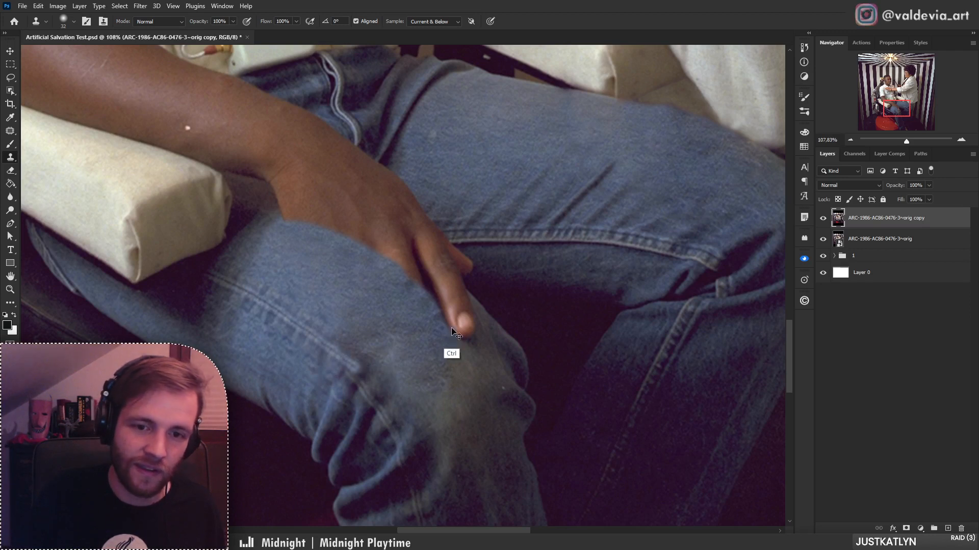
pyautogui.hotkey('ctrl', 'z')
pyautogui.rightClick(434, 301)
pyautogui.click(532, 434)
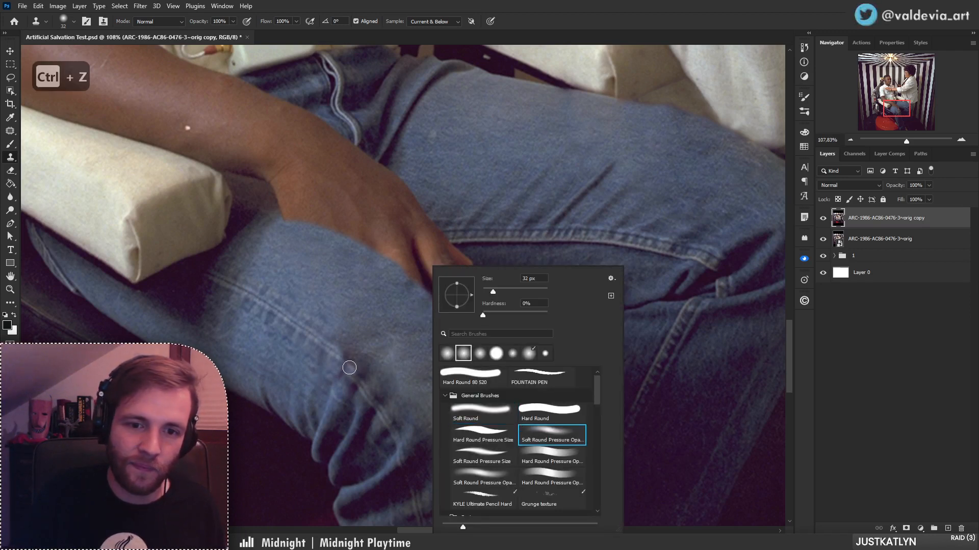
pyautogui.click(348, 365)
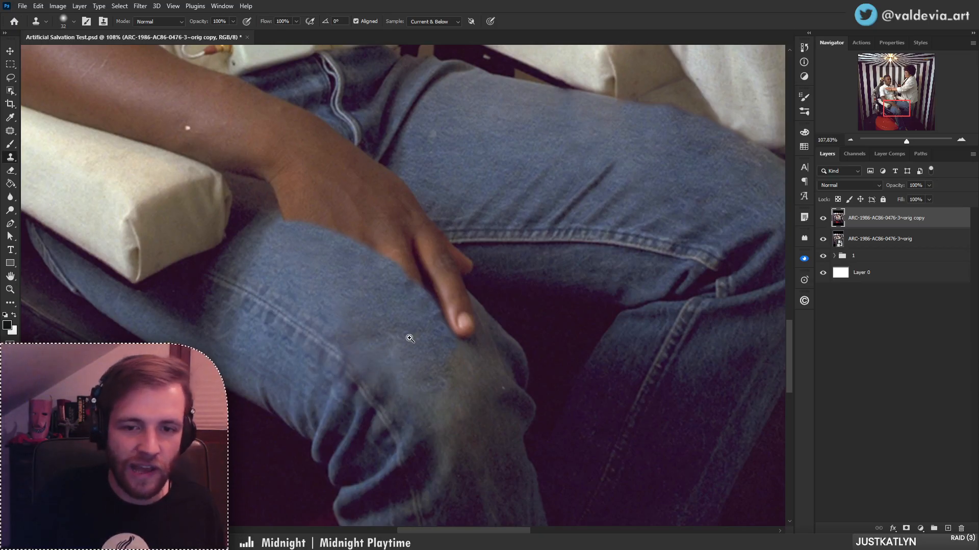
# - Set the Clone Stamp brush size to 83 px
pyautogui.press('z')
pyautogui.moveTo(410, 339)
pyautogui.mouseDown()
pyautogui.moveTo(377, 321)
pyautogui.moveTo(320, 321)
pyautogui.moveTo(392, 331)
pyautogui.moveTo(446, 321)
pyautogui.mouseUp()
pyautogui.press('s')
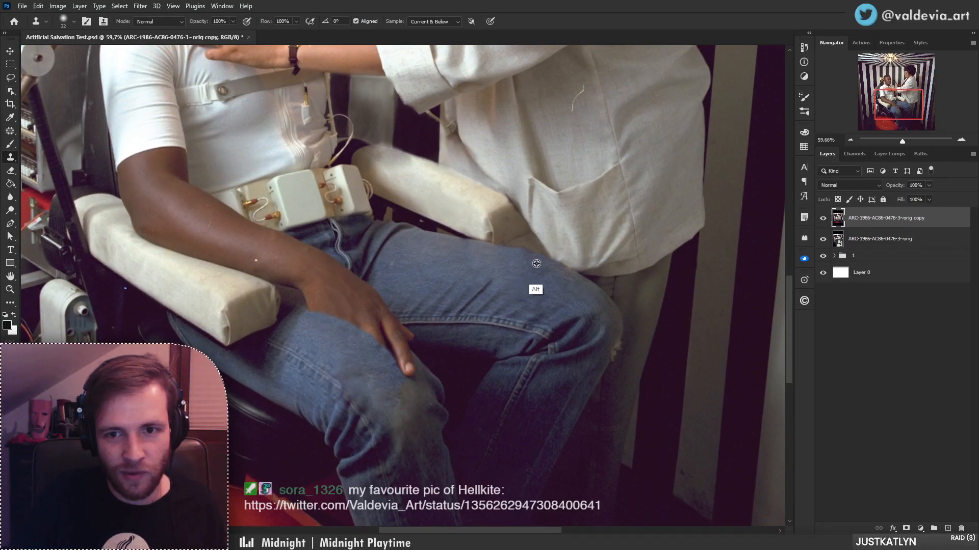
pyautogui.rightClick(535, 283)
pyautogui.click(535, 289)
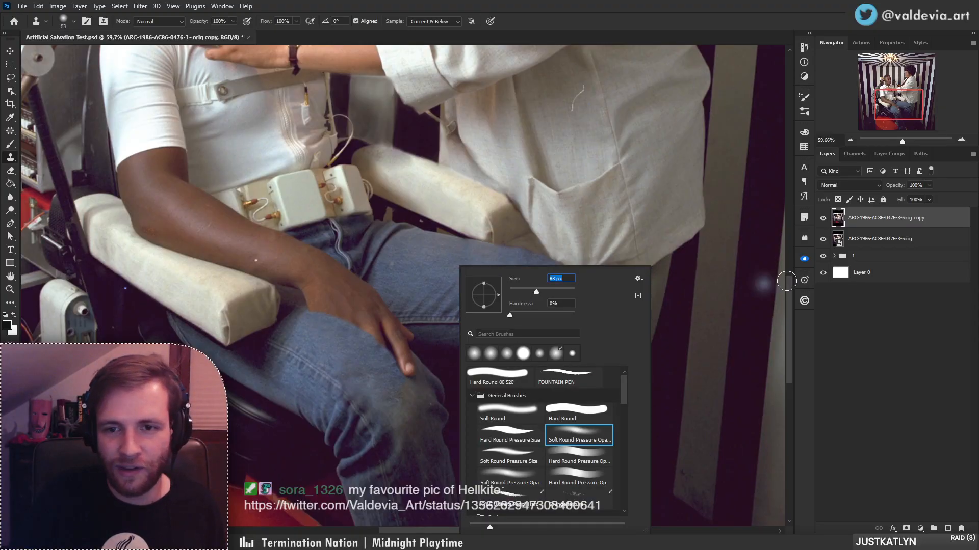
pyautogui.click(873, 222)
pyautogui.moveTo(400, 358); pyautogui.dragTo(416, 315)
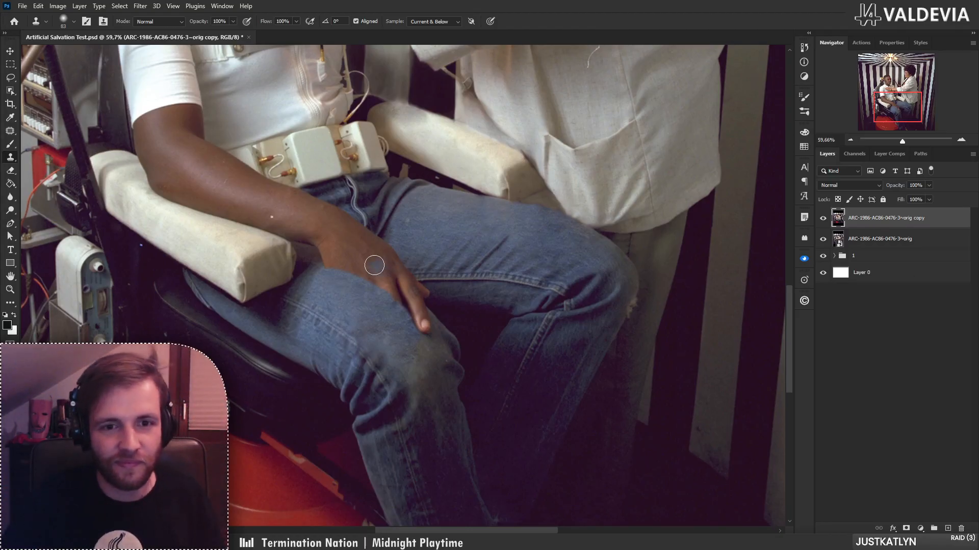
pyautogui.moveTo(375, 264); pyautogui.dragTo(393, 256)
pyautogui.moveTo(407, 295); pyautogui.dragTo(402, 341)
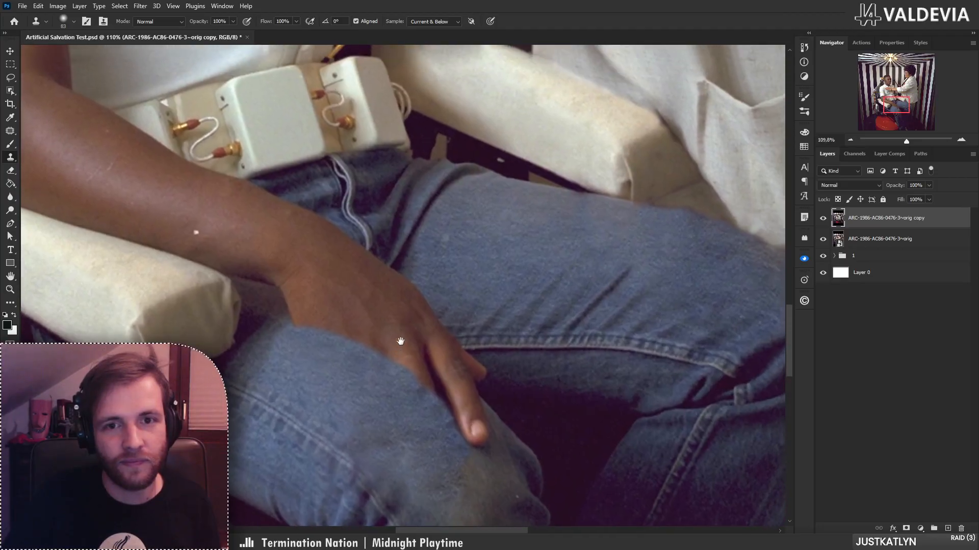
pyautogui.moveTo(365, 311); pyautogui.dragTo(328, 236)
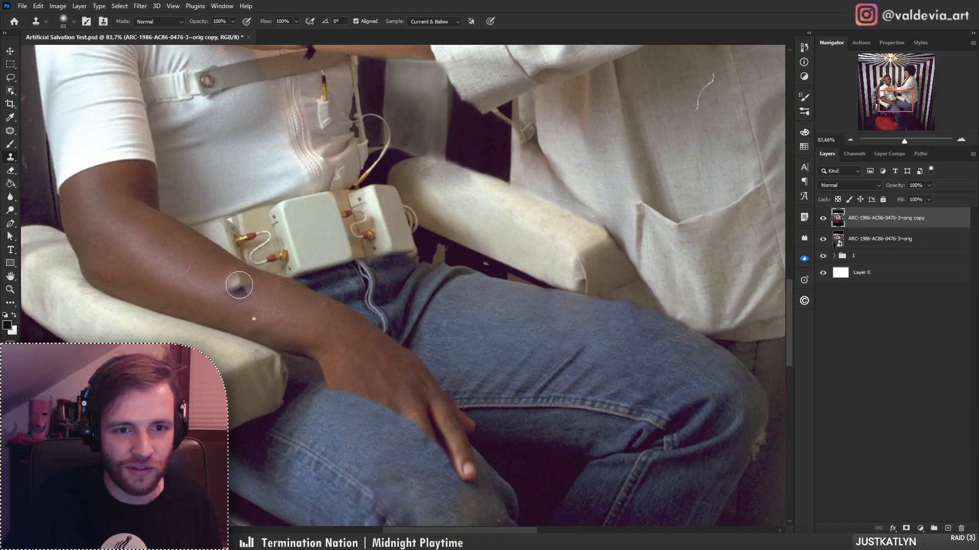
pyautogui.hotkey('ctrl', 'z')
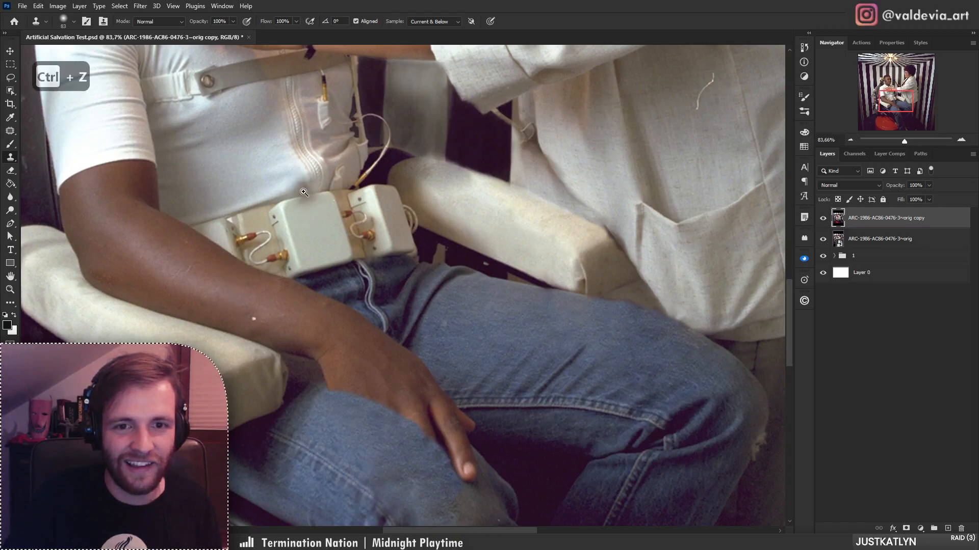
# - Set the Clone Stamp brush to 47 px and clone the belt's middle white box over the forearm to complete the partly hidden box
pyautogui.moveTo(239, 228); pyautogui.dragTo(289, 234)
pyautogui.keyDown('alt'); pyautogui.click(441, 279); pyautogui.keyUp('alt')
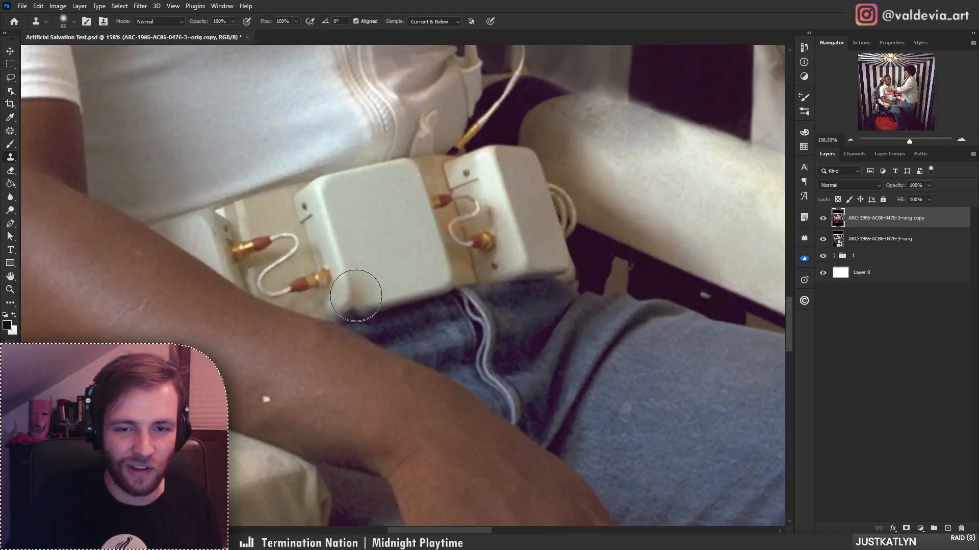
pyautogui.rightClick(365, 293)
pyautogui.moveTo(466, 293); pyautogui.dragTo(455, 292)
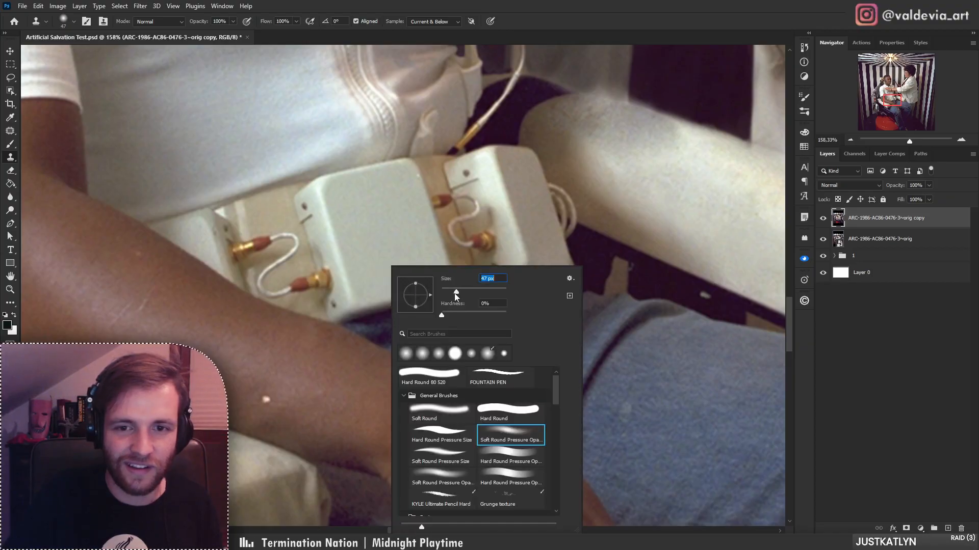
pyautogui.keyDown('alt'); pyautogui.click(439, 229); pyautogui.keyUp('alt')
pyautogui.moveTo(230, 286)
pyautogui.mouseDown()
pyautogui.moveTo(222, 305)
pyautogui.moveTo(218, 278)
pyautogui.mouseUp()
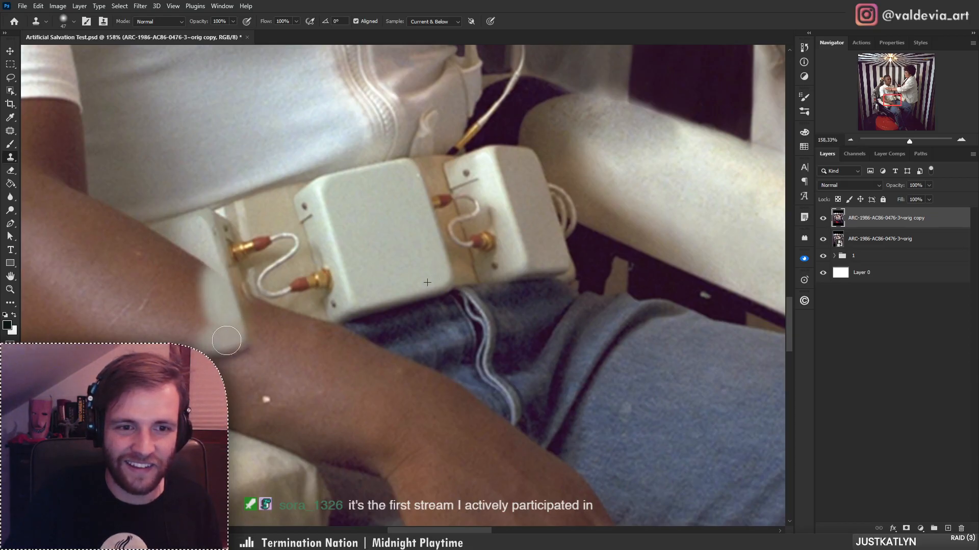
pyautogui.moveTo(227, 340)
pyautogui.mouseDown()
pyautogui.moveTo(205, 282)
pyautogui.moveTo(216, 335)
pyautogui.moveTo(217, 311)
pyautogui.moveTo(193, 335)
pyautogui.moveTo(192, 248)
pyautogui.moveTo(166, 246)
pyautogui.moveTo(246, 278)
pyautogui.mouseUp()
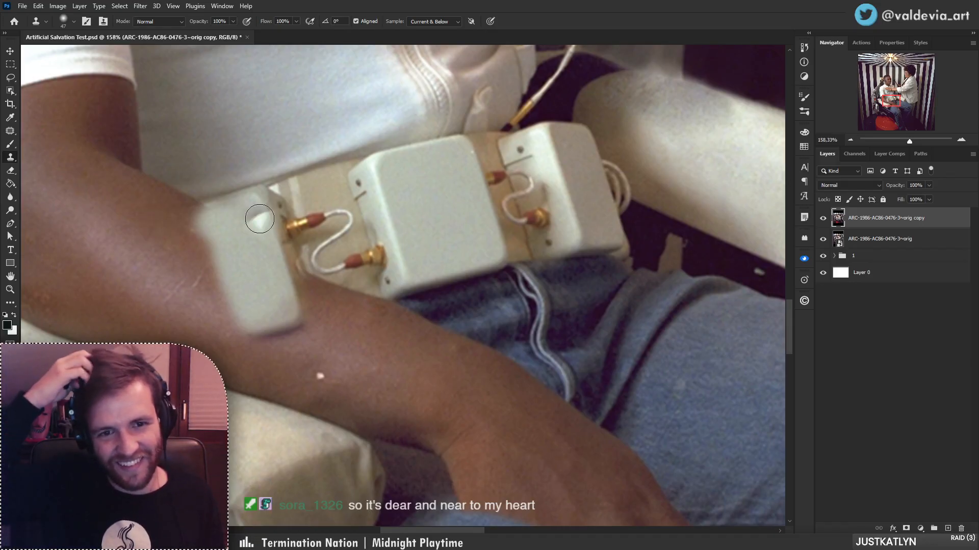
# - Copy the belt's middle white box from a freehand selection onto a new layer
pyautogui.moveTo(285, 281)
pyautogui.mouseDown()
pyautogui.moveTo(352, 292)
pyautogui.moveTo(278, 293)
pyautogui.moveTo(339, 292)
pyautogui.mouseUp()
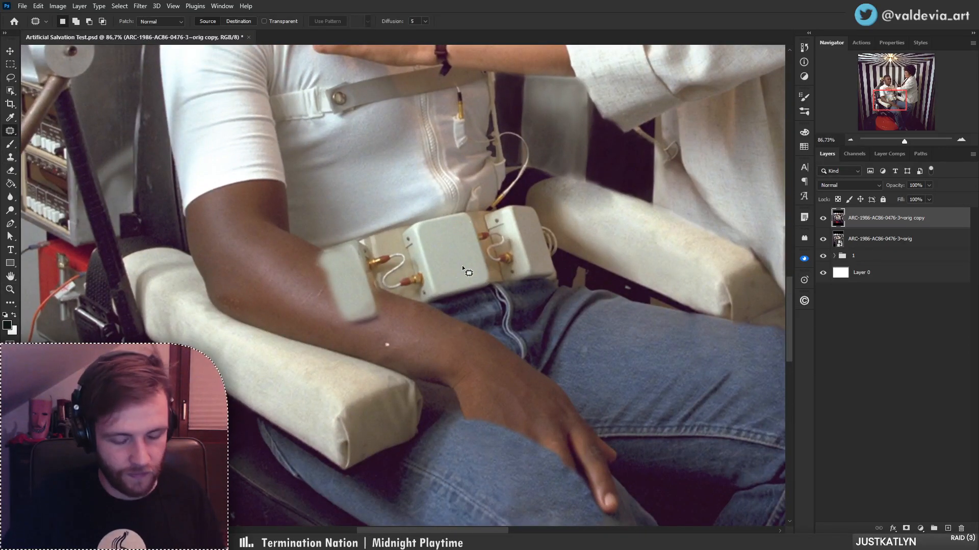
pyautogui.press('l')
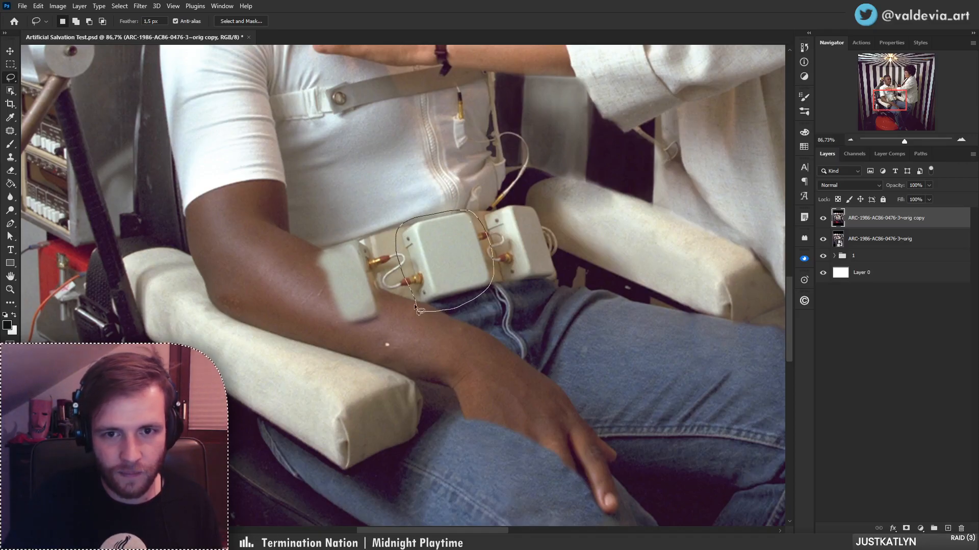
pyautogui.hotkey('ctrl', 'j')
# - Flip the copied box horizontally and vertically, squeeze its height to about 95%, and fit it over the forearm as the belt's left box
pyautogui.hotkey('ctrl', 't')
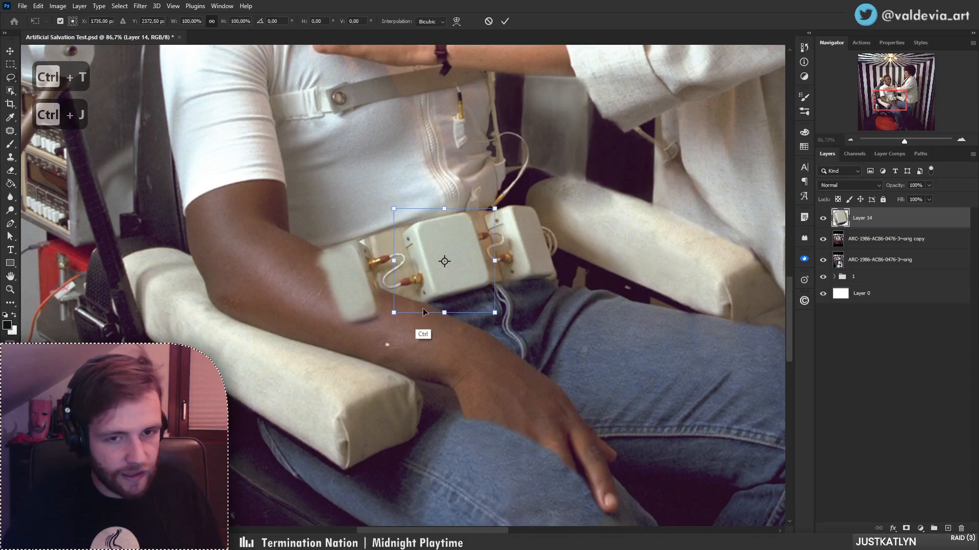
pyautogui.rightClick(445, 283)
pyautogui.click(474, 483)
pyautogui.moveTo(424, 300); pyautogui.dragTo(330, 318)
pyautogui.rightClick(368, 301)
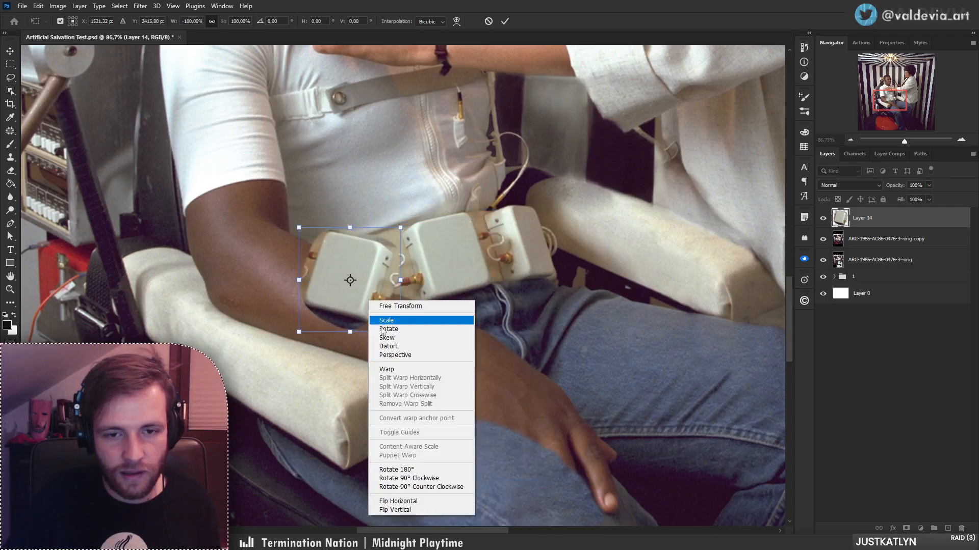
pyautogui.click(414, 508)
pyautogui.moveTo(396, 298); pyautogui.dragTo(370, 304)
pyautogui.moveTo(329, 225); pyautogui.dragTo(330, 235)
pyautogui.moveTo(330, 332); pyautogui.dragTo(331, 335)
pyautogui.moveTo(344, 300)
pyautogui.mouseDown()
pyautogui.moveTo(354, 298)
pyautogui.moveTo(344, 300)
pyautogui.mouseUp()
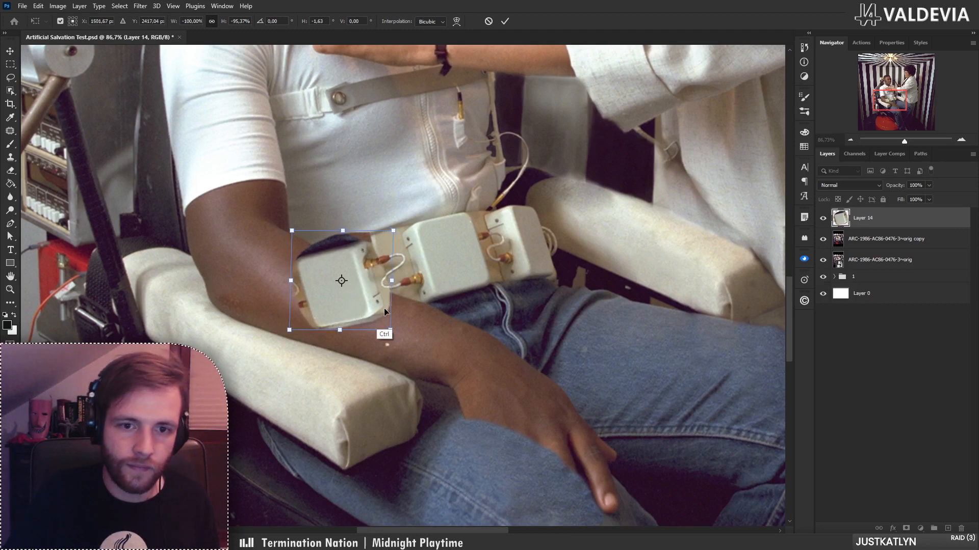
pyautogui.click(504, 22)
# - Erase the surplus dark denim and strap around the copied box with a soft 20 px Eraser
pyautogui.moveTo(342, 225)
pyautogui.mouseDown()
pyautogui.moveTo(395, 223)
pyautogui.moveTo(278, 261)
pyautogui.moveTo(386, 242)
pyautogui.moveTo(317, 245)
pyautogui.mouseUp()
pyautogui.press('e')
pyautogui.hotkey('ctrl', 'z')
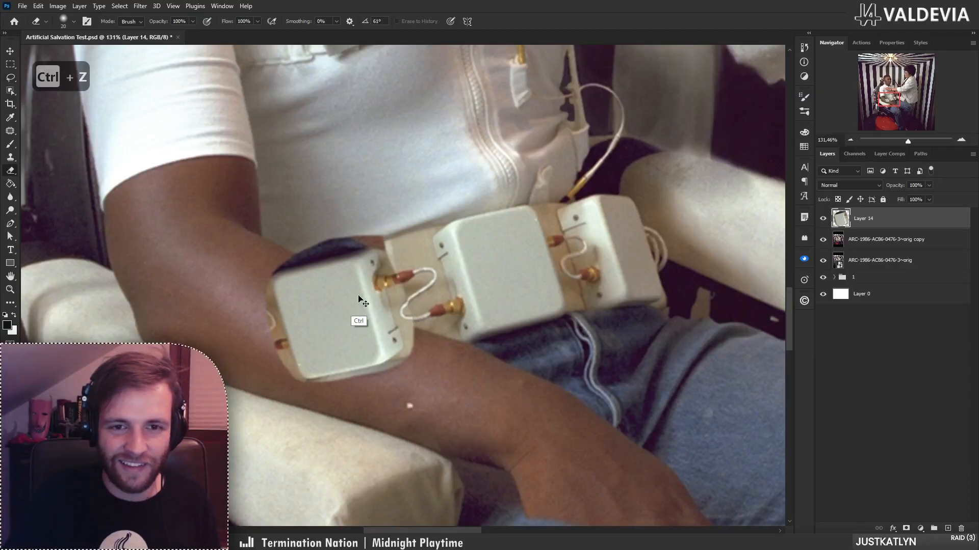
pyautogui.moveTo(359, 296); pyautogui.dragTo(345, 296)
pyautogui.hotkey('ctrl', 'z')
pyautogui.moveTo(283, 263)
pyautogui.mouseDown()
pyautogui.moveTo(382, 233)
pyautogui.moveTo(261, 275)
pyautogui.moveTo(377, 227)
pyautogui.mouseUp()
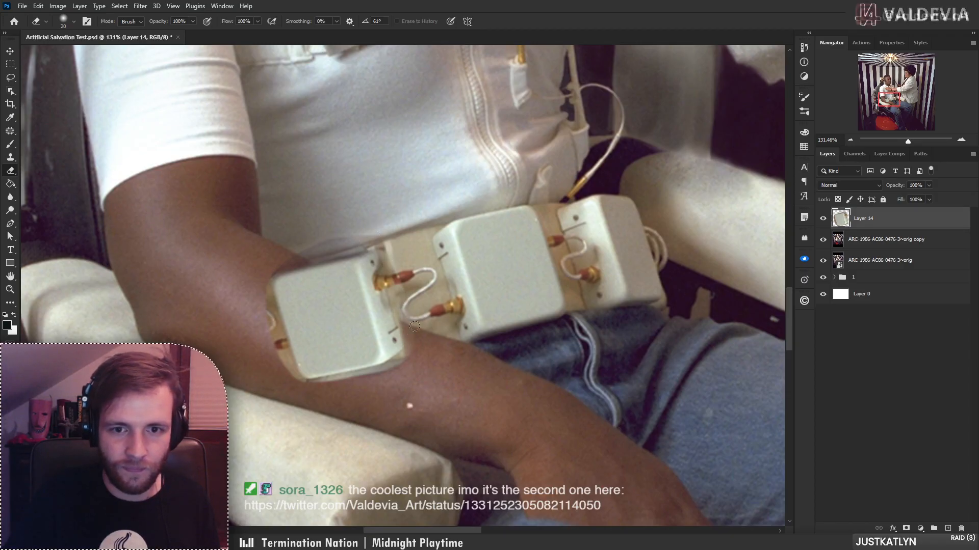
# - On a new layer, clone the cable section between the left and middle belt boxes with a 47 px Soft Round Clone Stamp brush
pyautogui.scroll(-5, 414, 291)
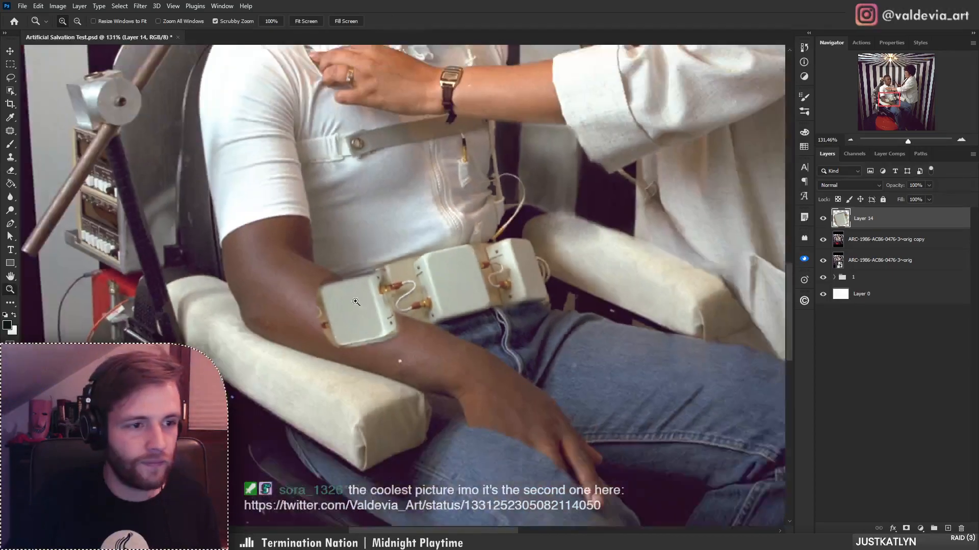
pyautogui.scroll(3, 420, 309)
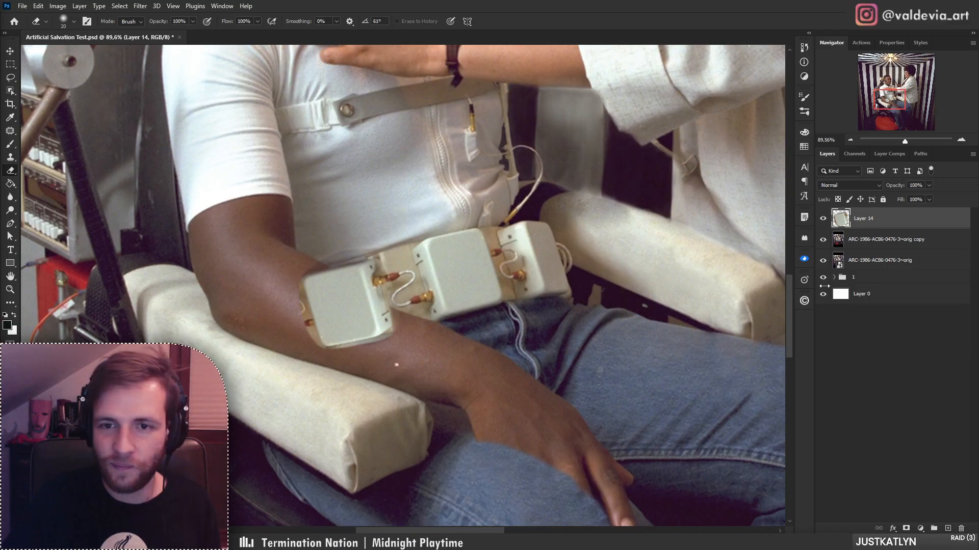
pyautogui.hotkey('ctrl', 'space')
pyautogui.moveTo(407, 327); pyautogui.dragTo(435, 319)
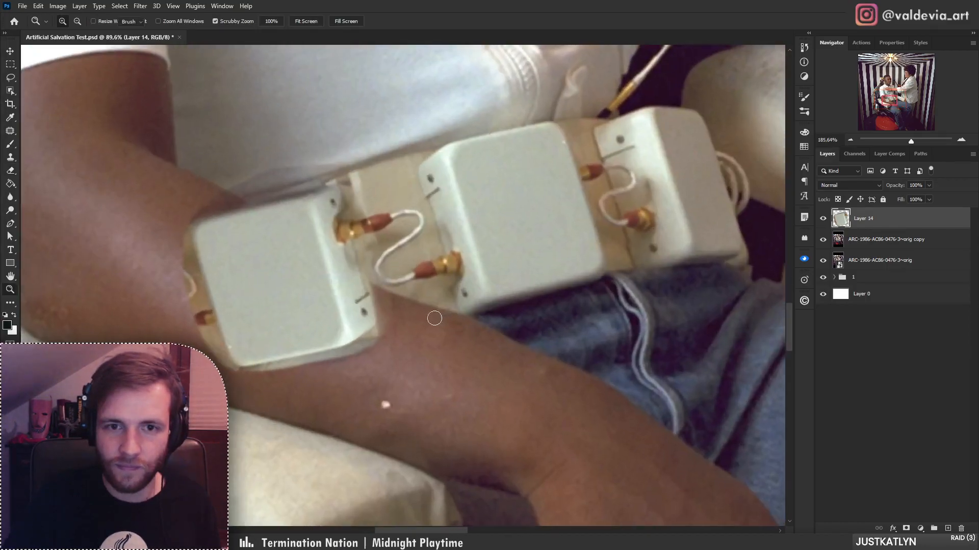
pyautogui.press('s')
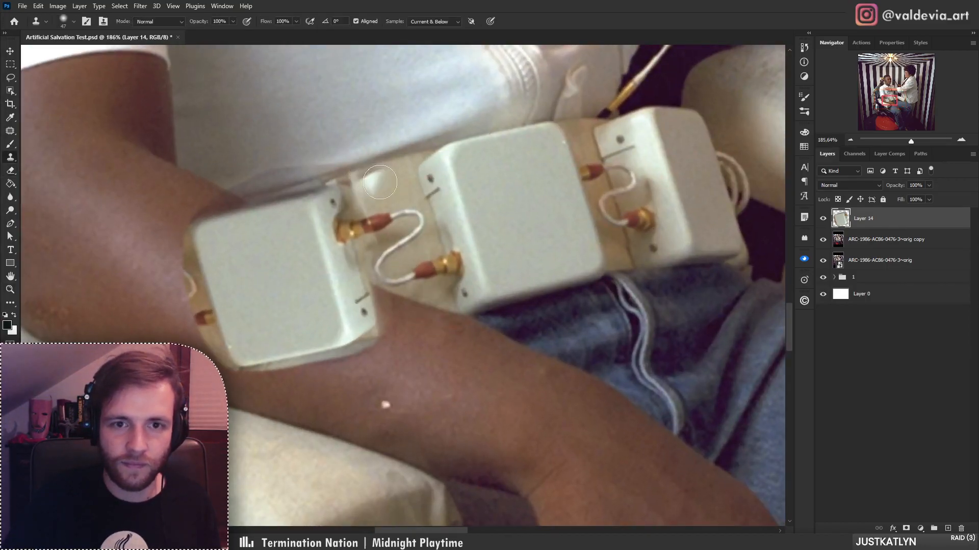
pyautogui.hotkey('ctrl', 'space')
pyautogui.moveTo(396, 187)
pyautogui.mouseDown()
pyautogui.moveTo(358, 185)
pyautogui.moveTo(390, 184)
pyautogui.mouseUp()
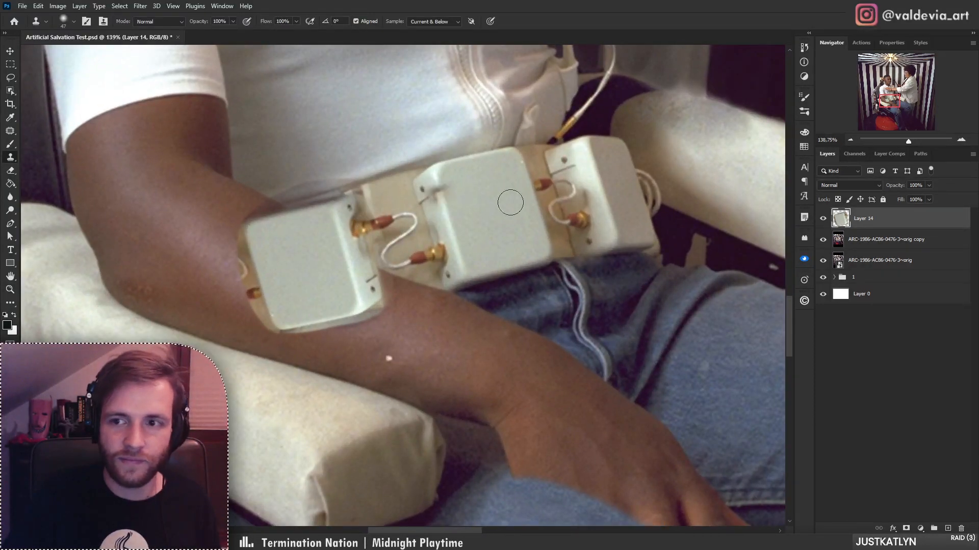
pyautogui.click(947, 530)
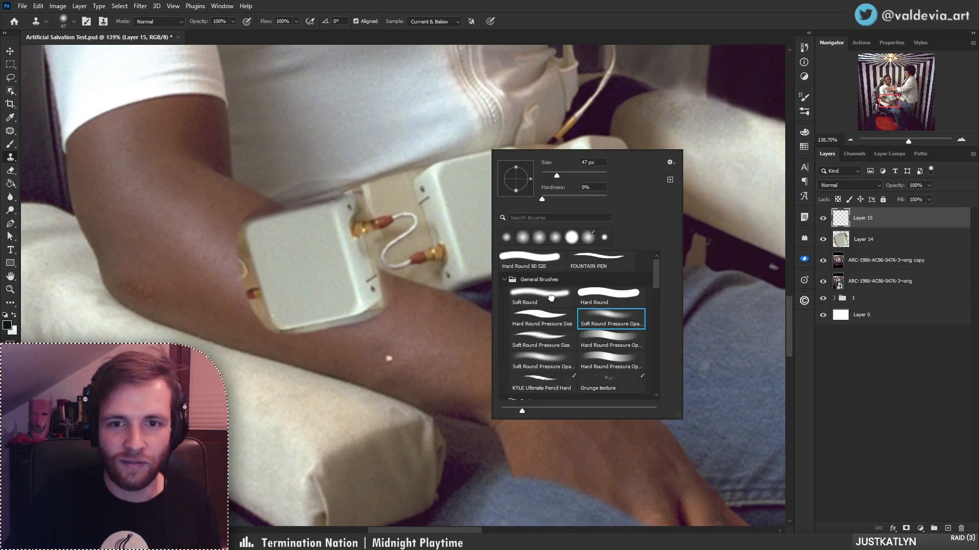
pyautogui.click(551, 299)
pyautogui.keyDown('alt'); pyautogui.click(364, 185); pyautogui.keyUp('alt')
pyautogui.moveTo(477, 142)
pyautogui.mouseDown()
pyautogui.moveTo(500, 168)
pyautogui.moveTo(520, 157)
pyautogui.moveTo(524, 189)
pyautogui.moveTo(513, 196)
pyautogui.moveTo(493, 177)
pyautogui.moveTo(512, 200)
pyautogui.moveTo(533, 189)
pyautogui.mouseUp()
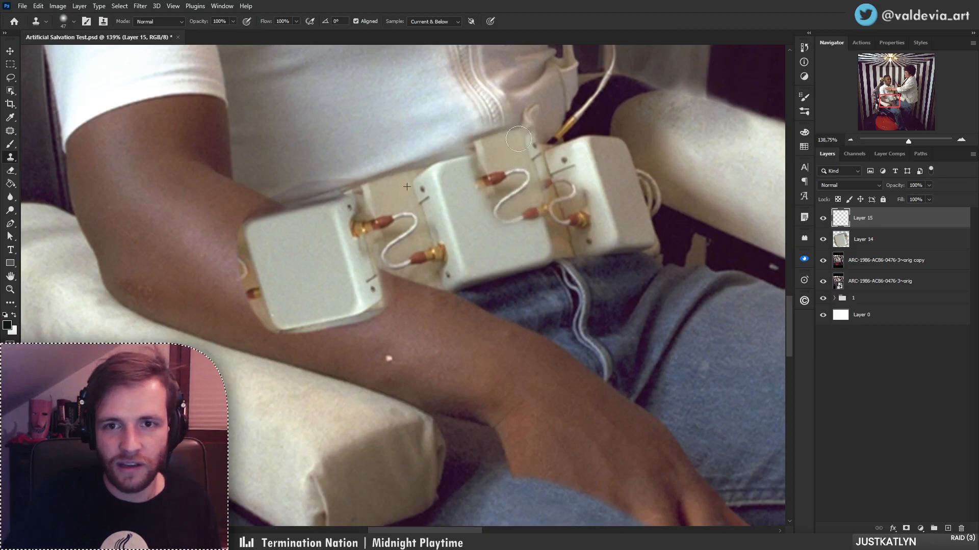
pyautogui.moveTo(518, 138)
pyautogui.mouseDown()
pyautogui.moveTo(473, 143)
pyautogui.moveTo(541, 131)
pyautogui.moveTo(464, 141)
pyautogui.mouseUp()
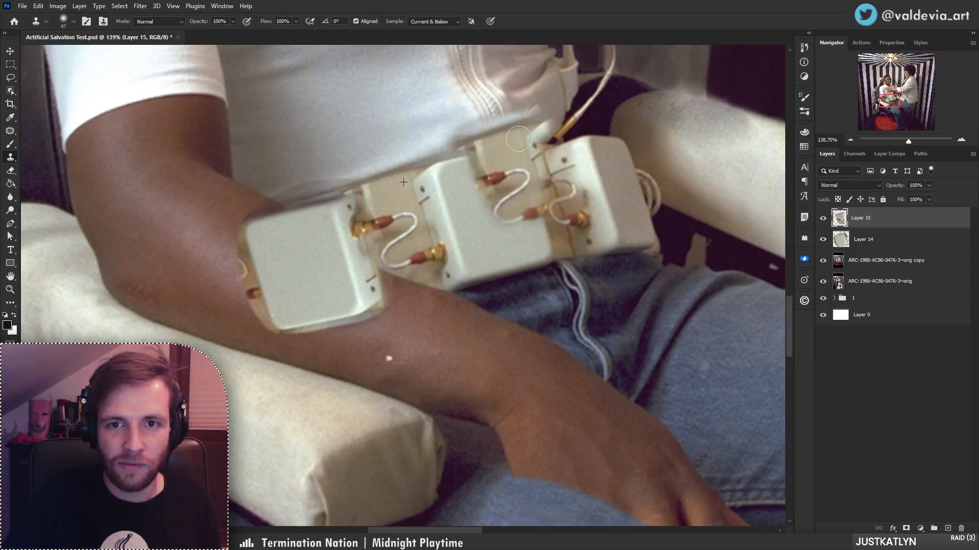
# - Move the cloned cable section down toward the gap between the boxes, trying it flipped vertically and tilted
pyautogui.hotkey('ctrl', 't')
pyautogui.rightClick(511, 183)
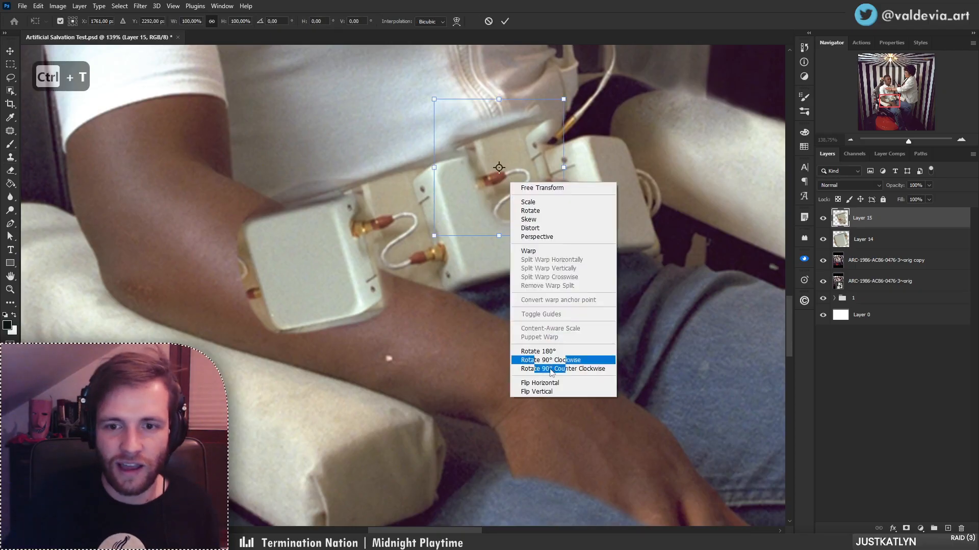
pyautogui.click(550, 390)
pyautogui.moveTo(495, 210); pyautogui.dragTo(421, 329)
pyautogui.moveTo(555, 304); pyautogui.dragTo(561, 259)
pyautogui.rightClick(458, 288)
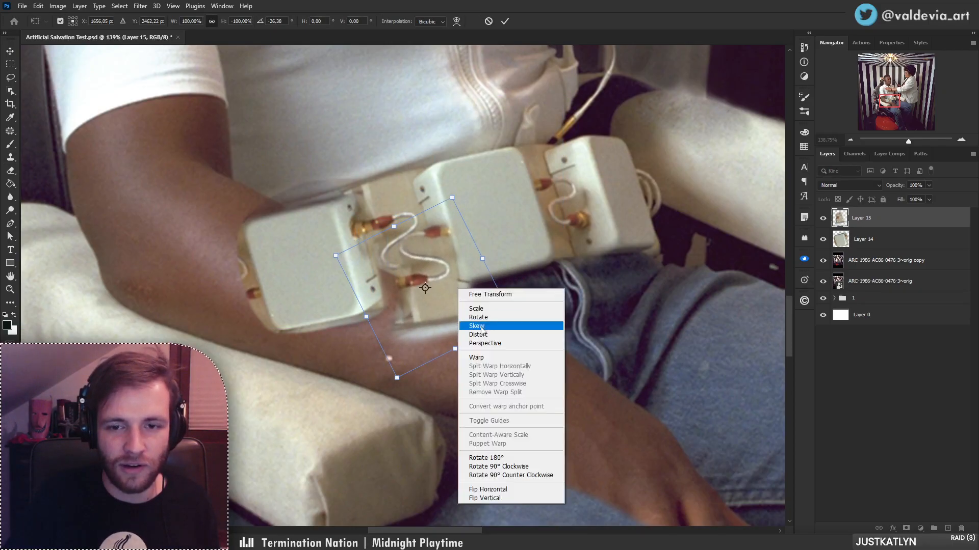
pyautogui.hotkey('ctrl', 'z')
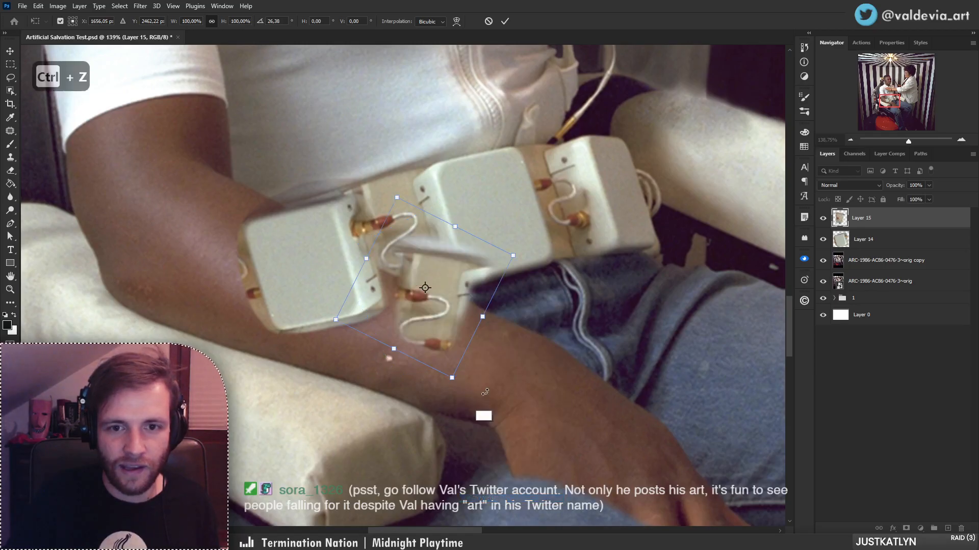
# - Rotate the cable section 180°, widen it to about 109%, and align it with the belt between the left and middle boxes
pyautogui.rightClick(448, 293)
pyautogui.click(472, 463)
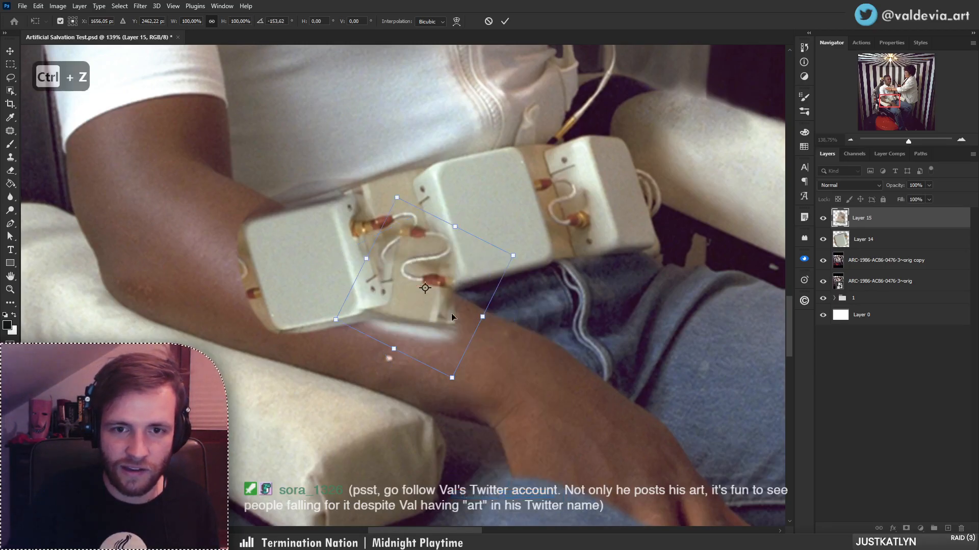
pyautogui.moveTo(418, 332)
pyautogui.mouseDown()
pyautogui.moveTo(424, 323)
pyautogui.moveTo(424, 334)
pyautogui.mouseUp()
pyautogui.moveTo(538, 386); pyautogui.dragTo(563, 327)
pyautogui.moveTo(440, 320); pyautogui.dragTo(435, 299)
pyautogui.moveTo(475, 265); pyautogui.dragTo(487, 267)
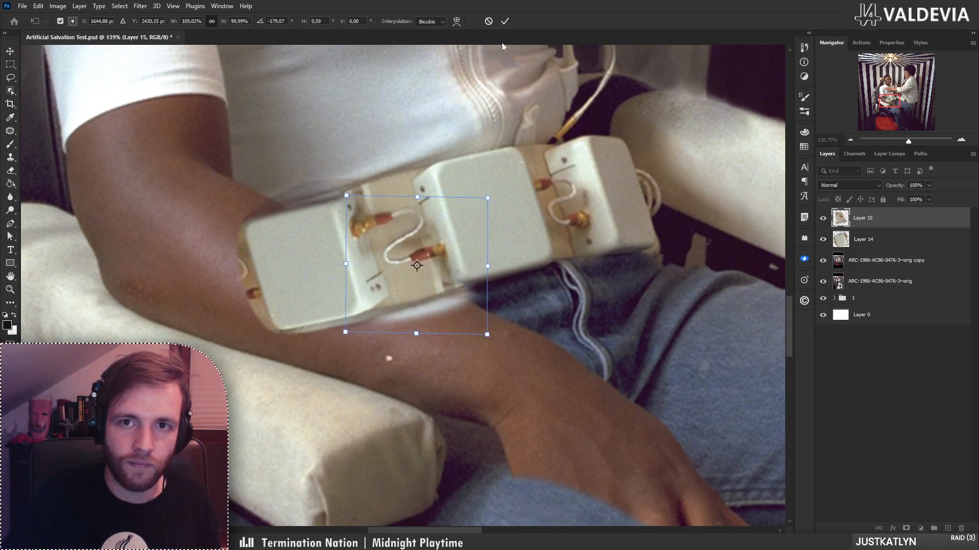
pyautogui.click(505, 21)
# - Place the cable section's layer beneath the copied box's layer and stretch its width to about 105%
pyautogui.moveTo(879, 227); pyautogui.dragTo(867, 261)
pyautogui.press('e')
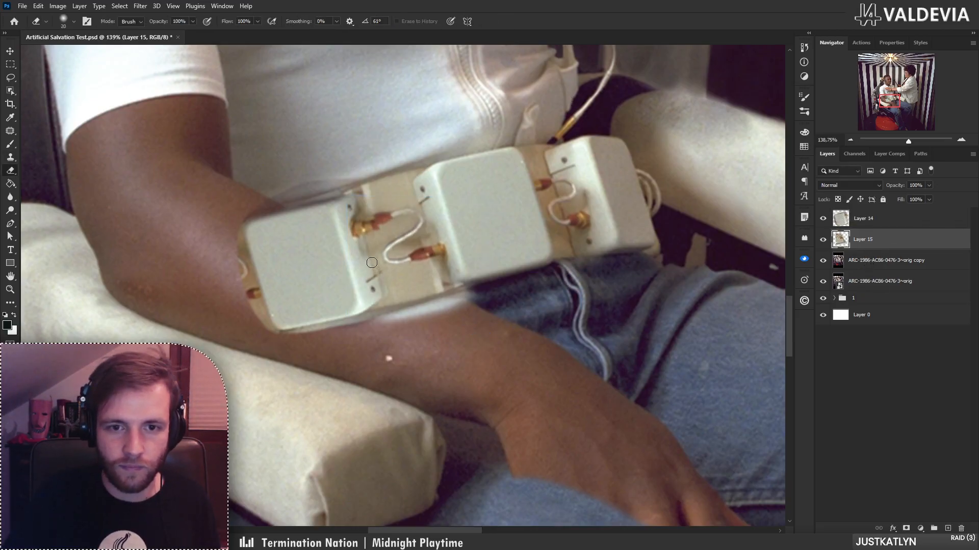
pyautogui.hotkey('ctrl', 'z')
pyautogui.press('s')
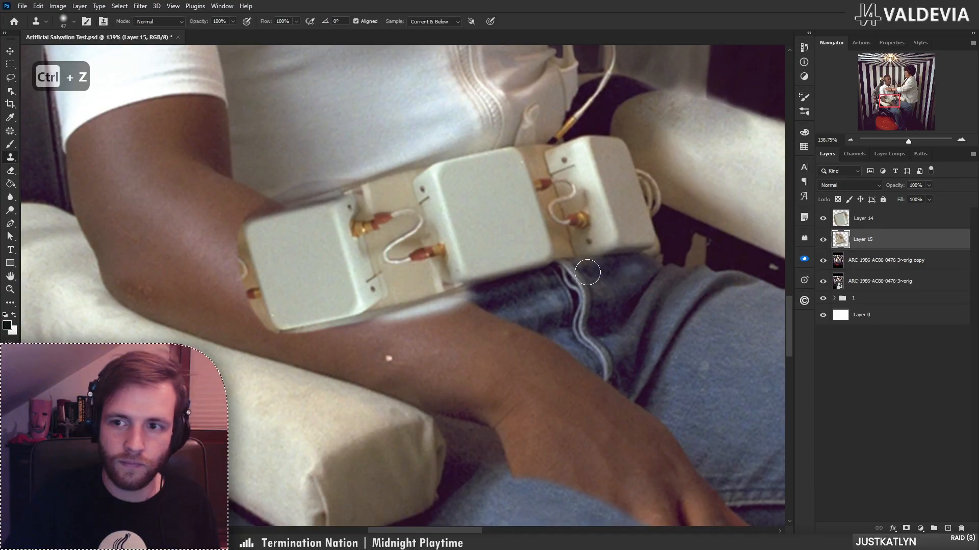
pyautogui.hotkey('ctrl', 't')
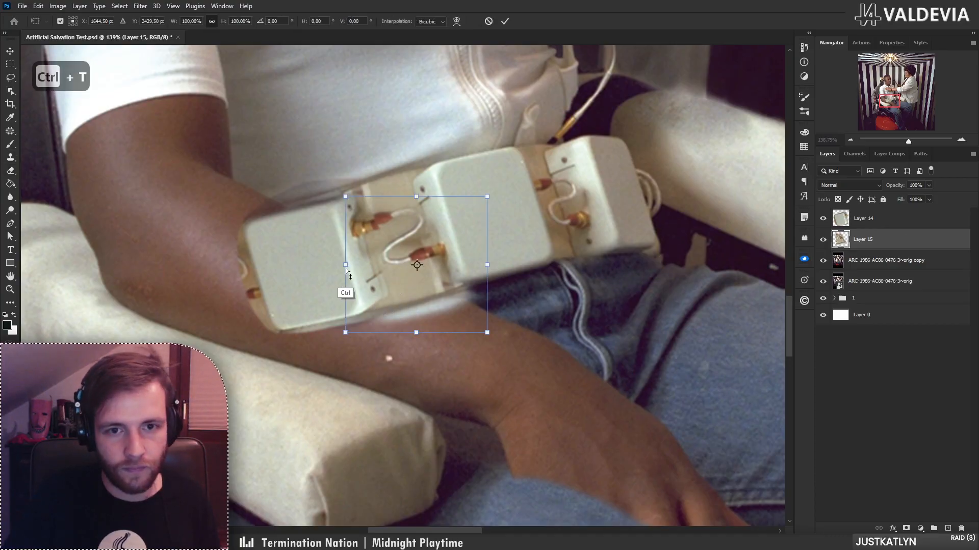
pyautogui.moveTo(346, 268); pyautogui.dragTo(339, 266)
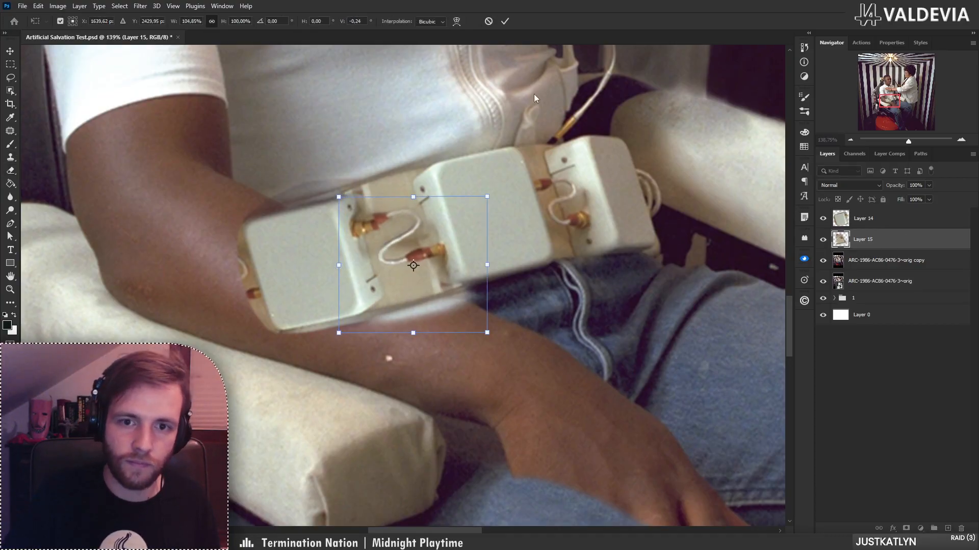
pyautogui.click(505, 21)
# - Compare the belt with the cable layer hidden and shown, and erase its surplus around the cable and below the belt's lower edge
pyautogui.click(822, 239)
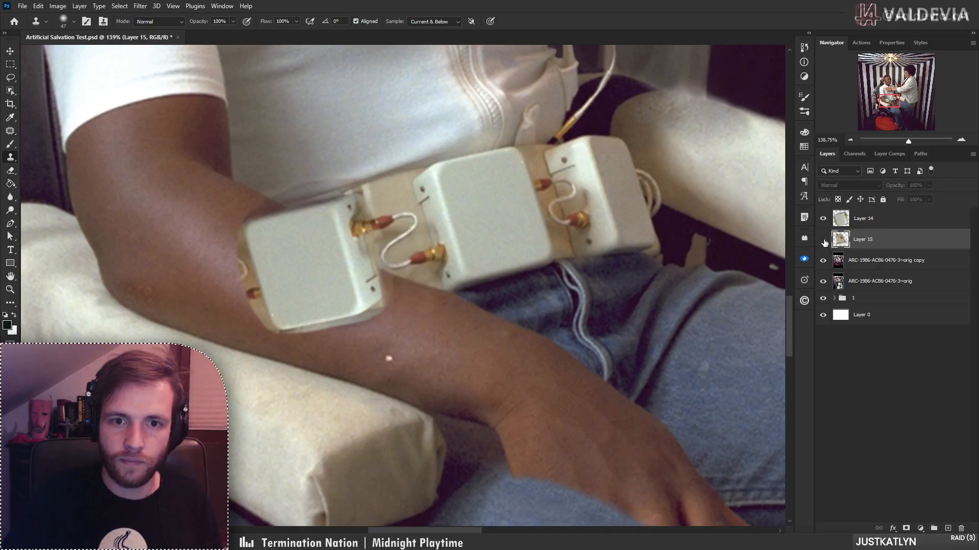
pyautogui.click(823, 240)
pyautogui.press('e')
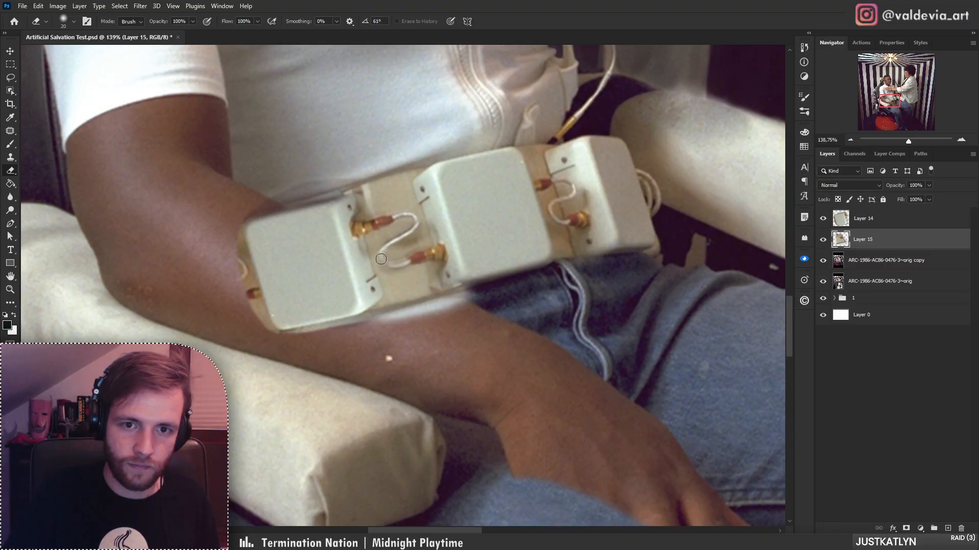
pyautogui.press('z')
pyautogui.moveTo(563, 283); pyautogui.dragTo(367, 318)
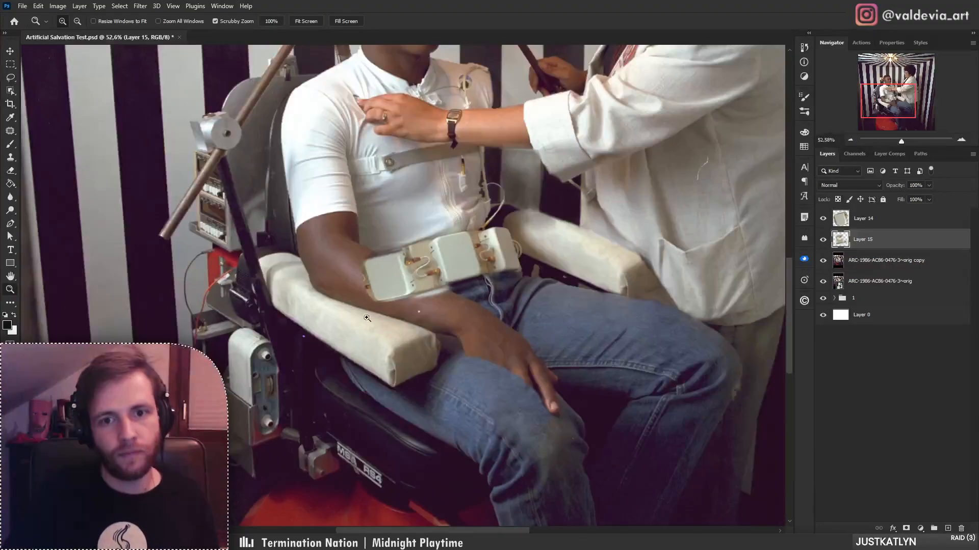
pyautogui.moveTo(397, 277)
pyautogui.mouseDown()
pyautogui.moveTo(415, 276)
pyautogui.moveTo(433, 302)
pyautogui.moveTo(452, 306)
pyautogui.mouseUp()
pyautogui.press('e')
pyautogui.moveTo(357, 323); pyautogui.dragTo(503, 291)
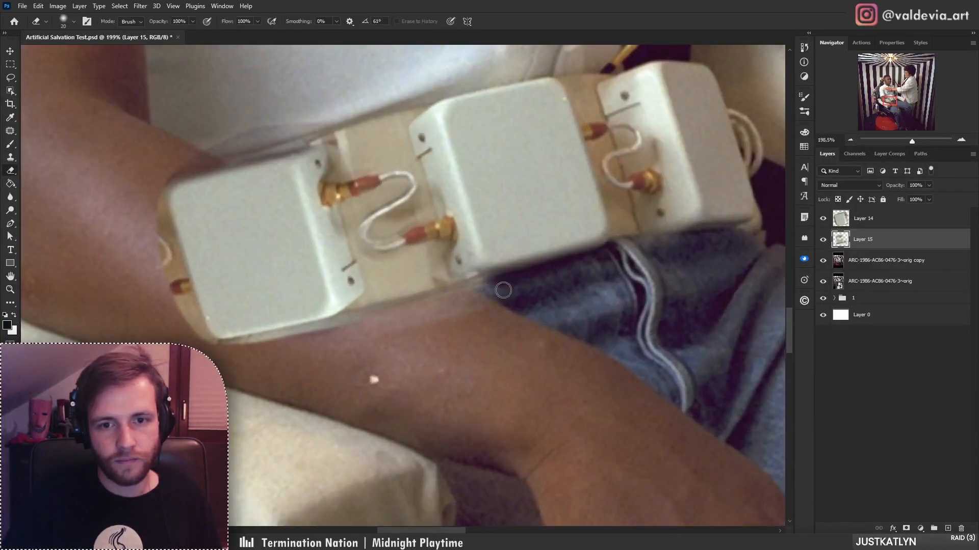
# - On the photo copy layer, clone dark denim over the forearm just below the belt with the 47 px Clone Stamp brush
pyautogui.press('z')
pyautogui.moveTo(451, 341); pyautogui.dragTo(387, 338)
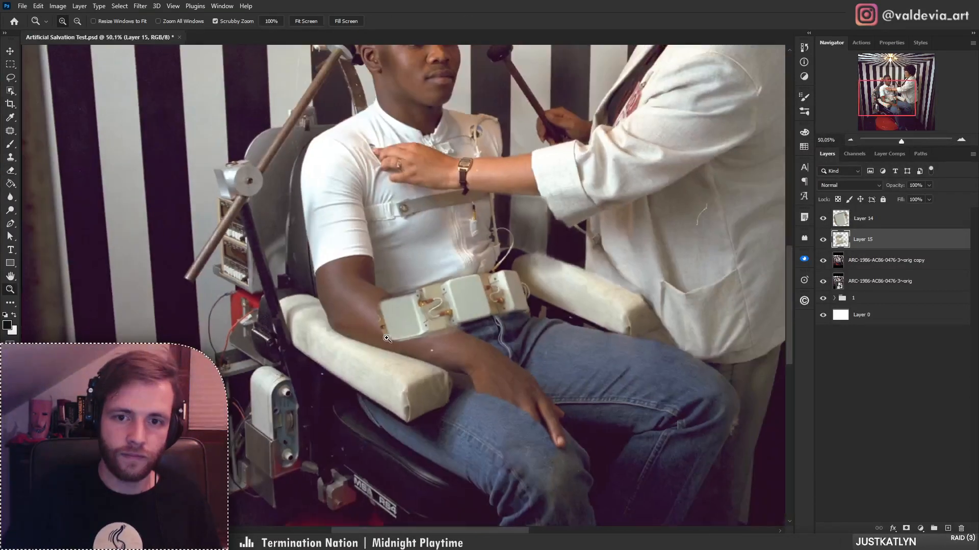
pyautogui.press('e')
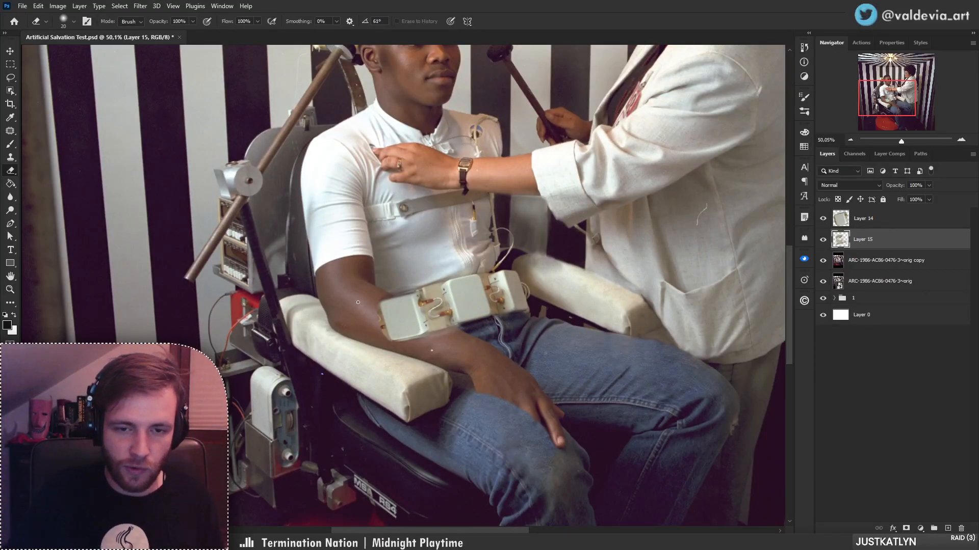
pyautogui.click(882, 263)
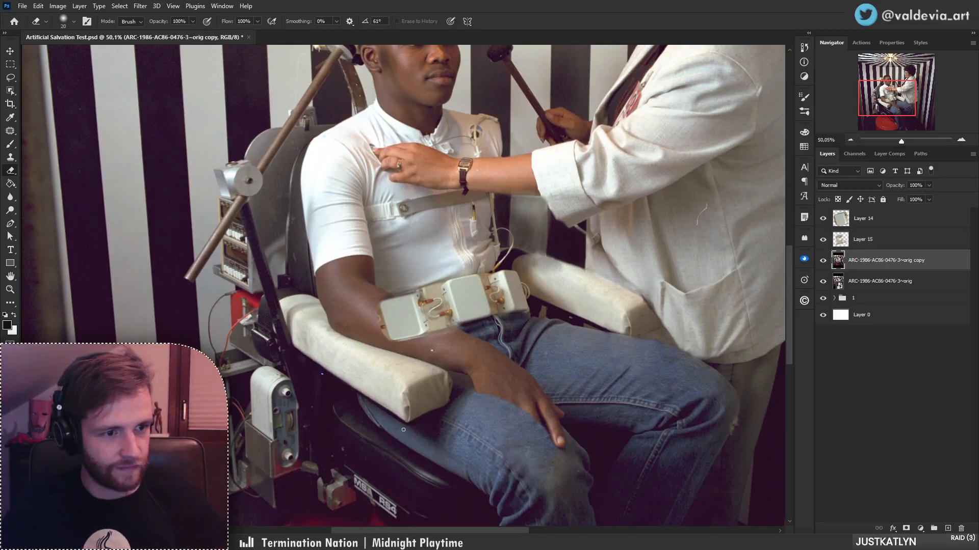
pyautogui.press('s')
pyautogui.scroll(2, 463, 337)
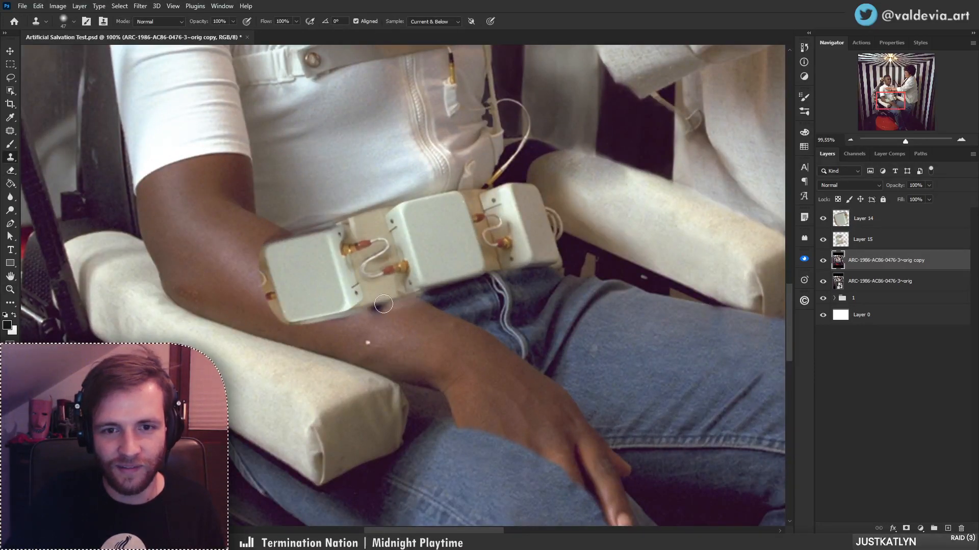
pyautogui.moveTo(412, 300)
pyautogui.mouseDown()
pyautogui.moveTo(395, 311)
pyautogui.moveTo(430, 301)
pyautogui.moveTo(382, 312)
pyautogui.mouseUp()
pyautogui.hotkey('ctrl', 'z')
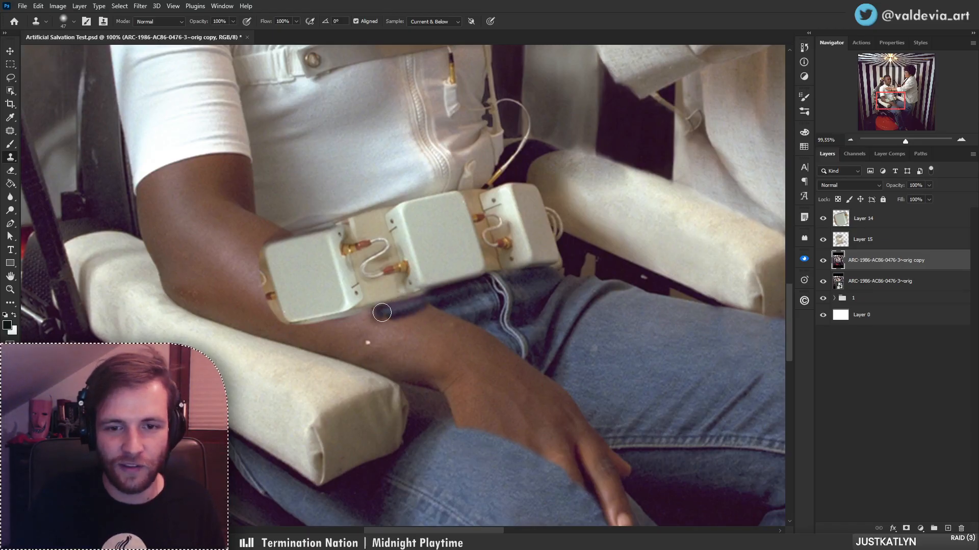
pyautogui.hotkey('ctrl', 'z')
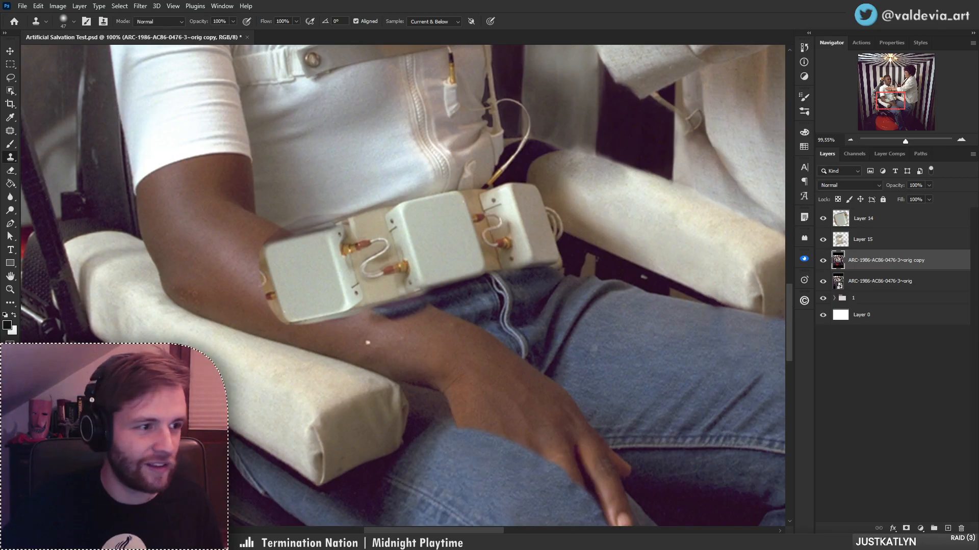
# - Switch to the Photos app to view the image Tombstone teeth 1.jpg
pyautogui.hotkey('alt', 'Tab')
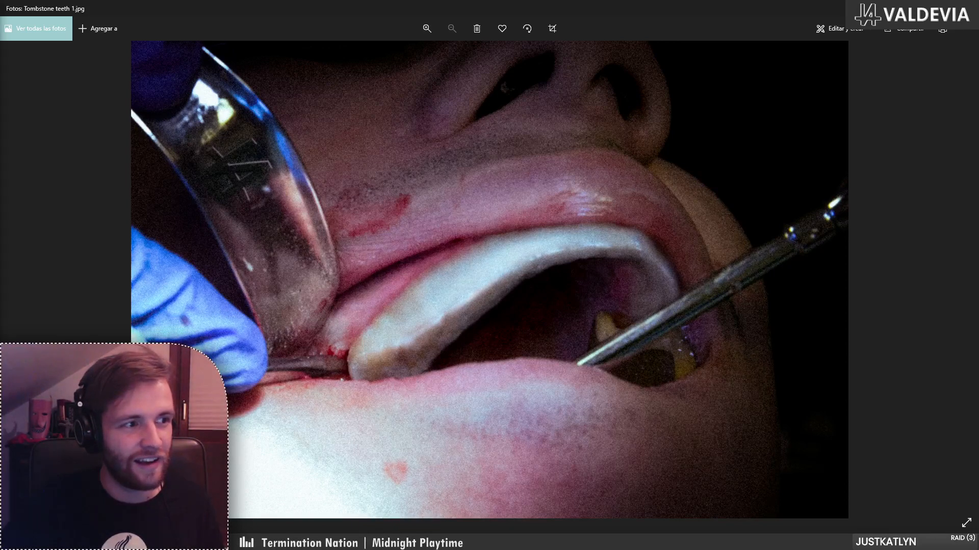
# - Switch back to Photoshop and undo the last Clone Stamp strokes over the forearm below the belt
pyautogui.hotkey('alt', 'Tab')
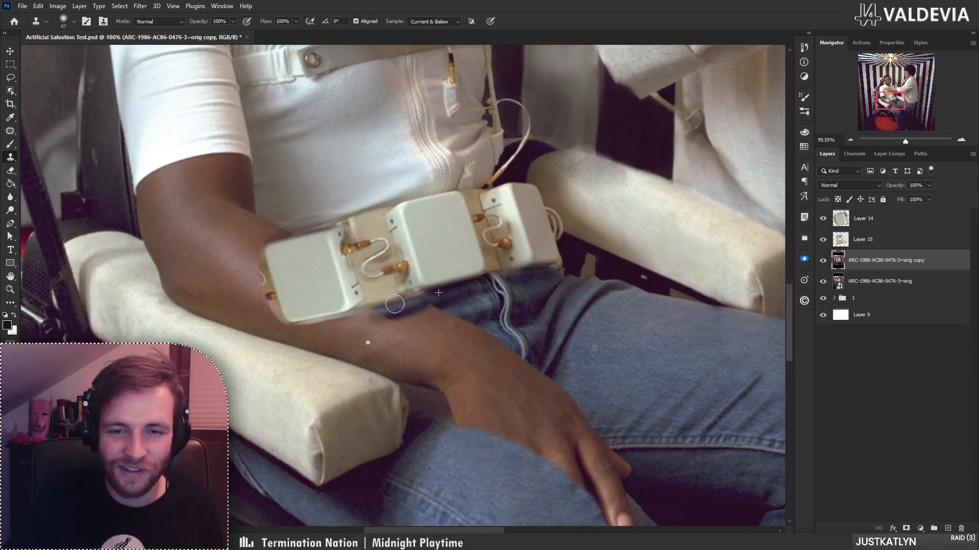
pyautogui.hotkey('ctrl', 'z')
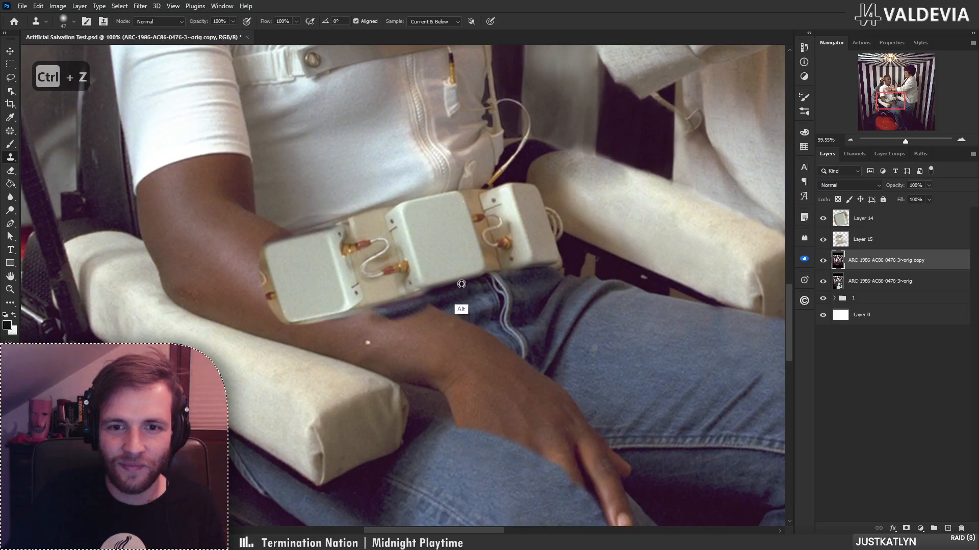
pyautogui.hotkey('ctrl', 'z')
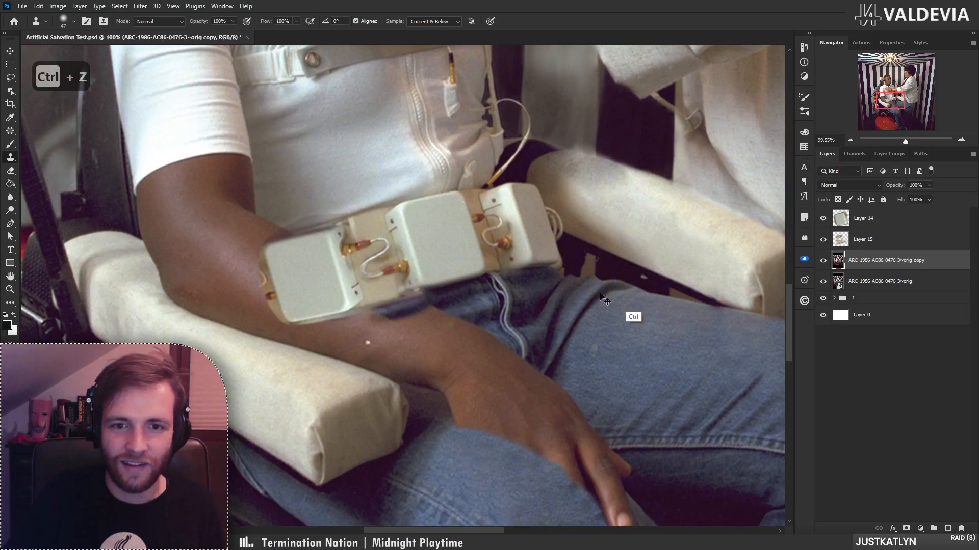
# - On Layer 15, erase the surplus of the cable section along the belt's lower edge
pyautogui.click(887, 239)
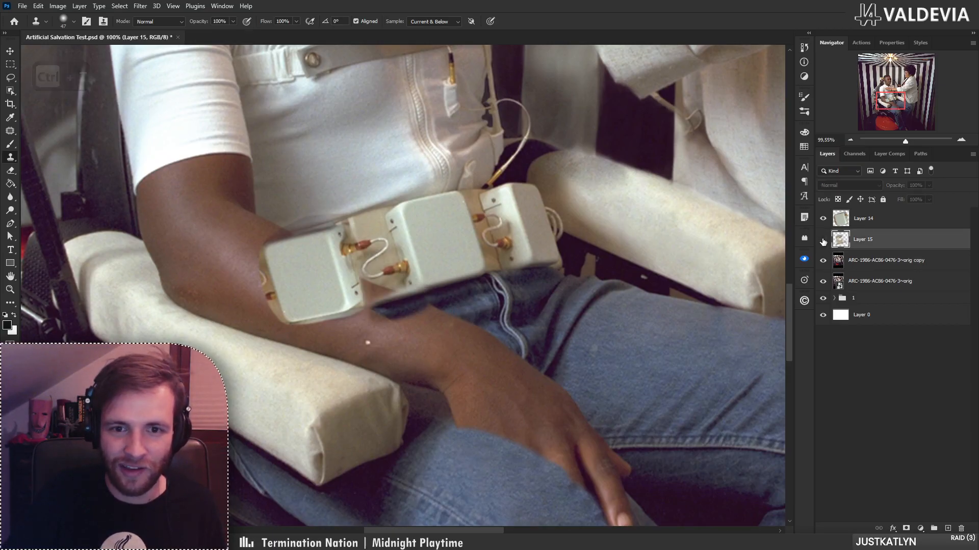
pyautogui.scroll(3, 448, 287)
pyautogui.press('e')
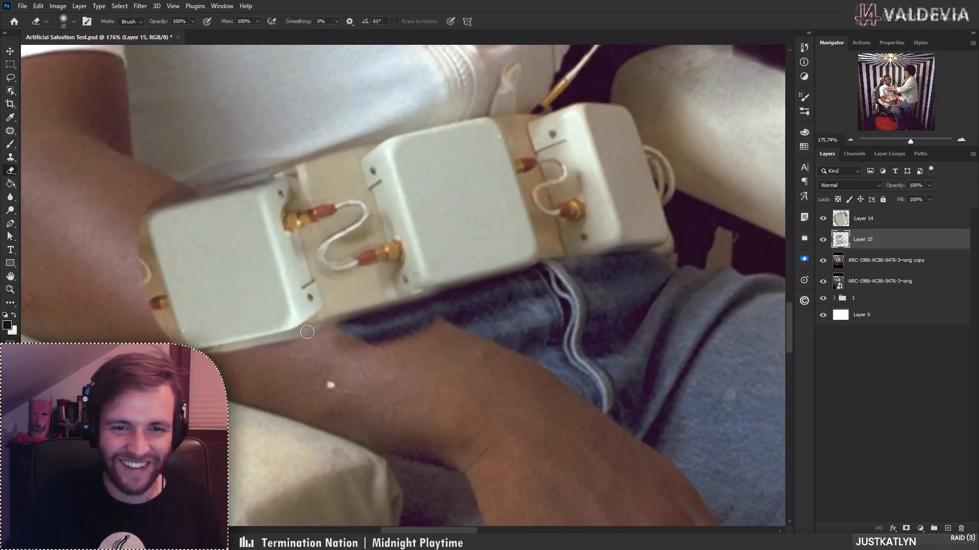
# - On the photo copy layer, clone thigh denim and its seam over the back of the hand and the upper fingers
pyautogui.click(889, 263)
pyautogui.moveTo(437, 308); pyautogui.dragTo(362, 309)
pyautogui.press('s')
pyautogui.scroll(3, 499, 303)
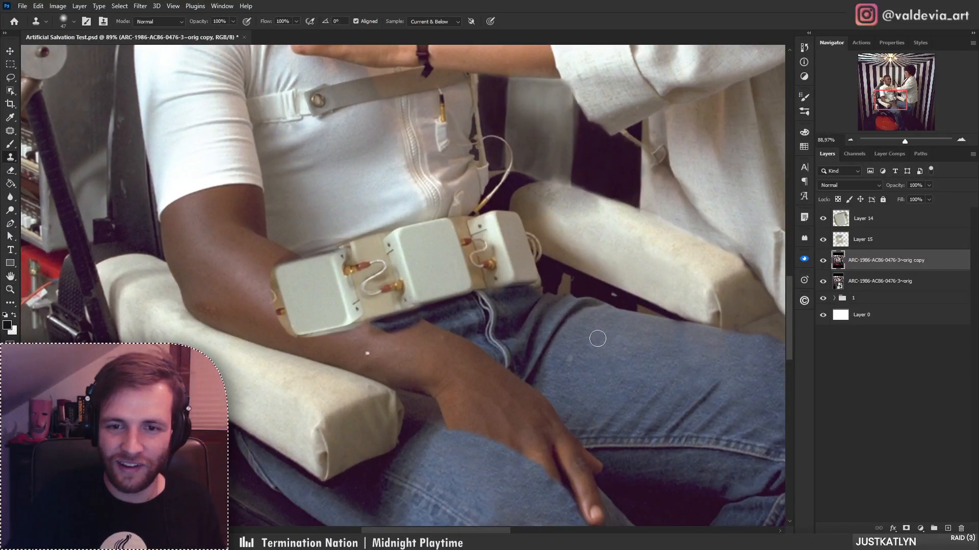
pyautogui.moveTo(575, 382); pyautogui.dragTo(516, 310)
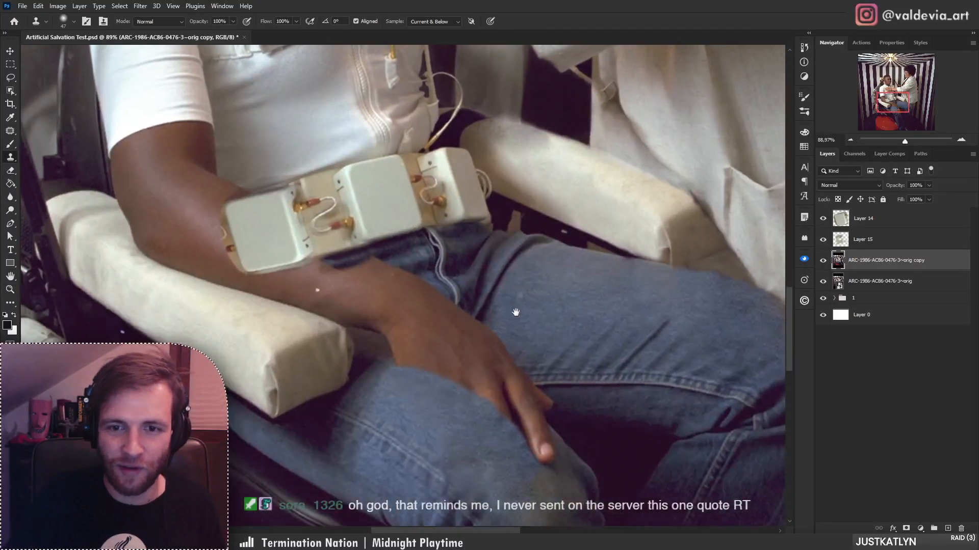
pyautogui.keyDown('alt'); pyautogui.click(476, 279); pyautogui.keyUp('alt')
pyautogui.moveTo(469, 332)
pyautogui.mouseDown()
pyautogui.moveTo(508, 323)
pyautogui.moveTo(462, 322)
pyautogui.moveTo(475, 334)
pyautogui.moveTo(495, 332)
pyautogui.moveTo(499, 347)
pyautogui.moveTo(532, 347)
pyautogui.moveTo(500, 326)
pyautogui.moveTo(490, 354)
pyautogui.mouseUp()
pyautogui.hotkey('ctrl', 'z')
pyautogui.keyDown('alt'); pyautogui.click(552, 333); pyautogui.keyUp('alt')
pyautogui.keyDown('alt'); pyautogui.click(571, 387); pyautogui.keyUp('alt')
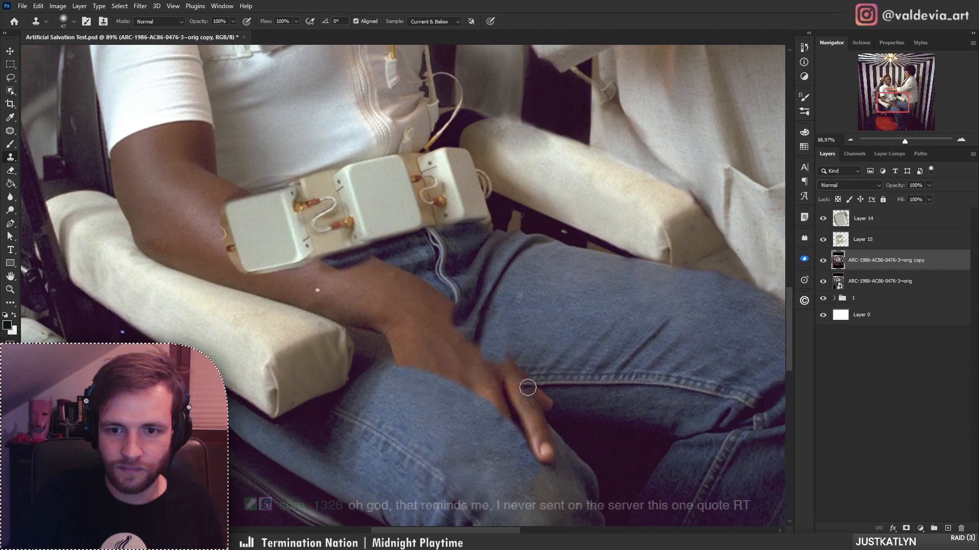
pyautogui.moveTo(529, 388)
pyautogui.mouseDown()
pyautogui.moveTo(484, 352)
pyautogui.moveTo(492, 369)
pyautogui.moveTo(486, 363)
pyautogui.moveTo(510, 363)
pyautogui.mouseUp()
# - Clone knee denim over the pointing finger resting on the near leg
pyautogui.hotkey('ctrl', 'space')
pyautogui.moveTo(576, 329)
pyautogui.mouseDown()
pyautogui.moveTo(465, 319)
pyautogui.moveTo(579, 334)
pyautogui.moveTo(526, 338)
pyautogui.moveTo(536, 336)
pyautogui.moveTo(476, 319)
pyautogui.mouseUp()
pyautogui.hotkey('ctrl', 'space')
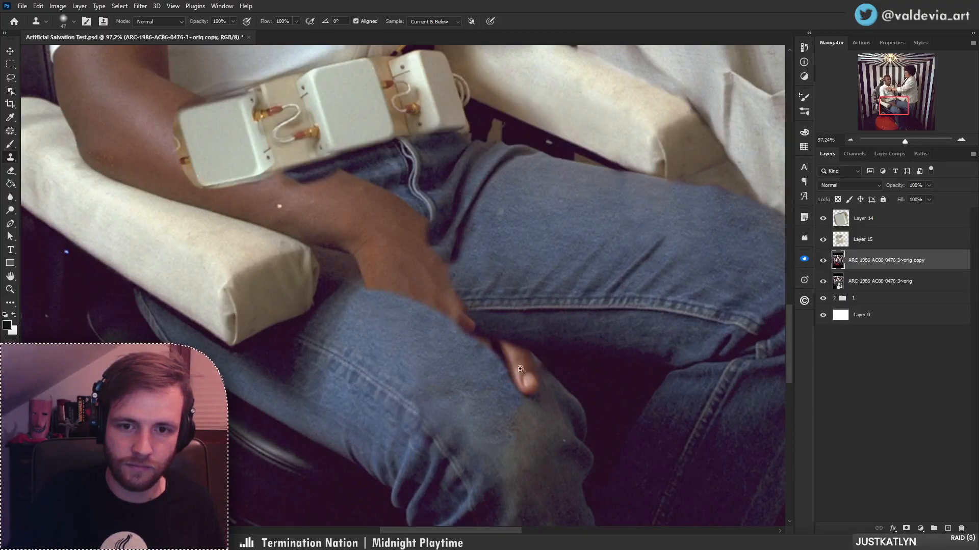
pyautogui.moveTo(521, 369)
pyautogui.mouseDown()
pyautogui.moveTo(450, 376)
pyautogui.moveTo(474, 378)
pyautogui.mouseUp()
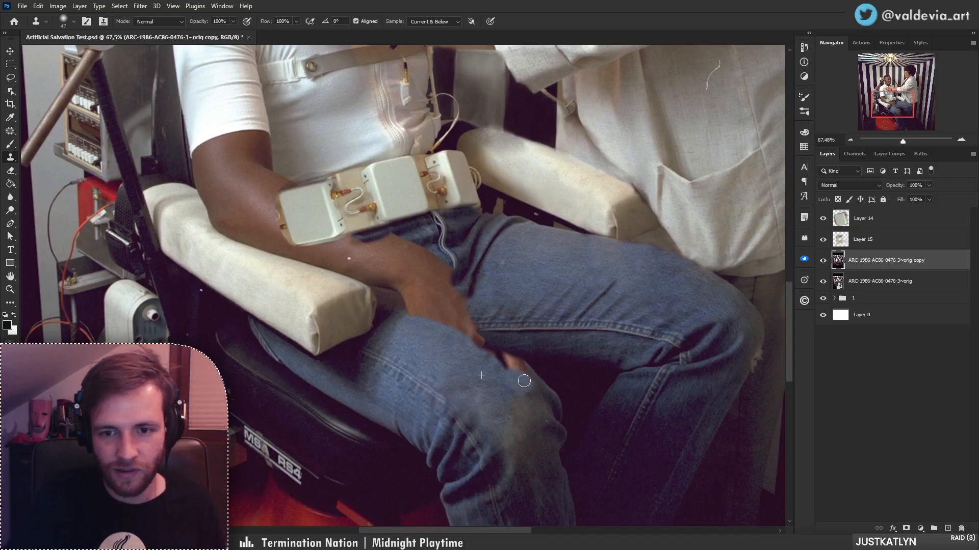
pyautogui.hotkey('ctrl', 'z')
pyautogui.keyDown('alt'); pyautogui.click(547, 422); pyautogui.keyUp('alt')
pyautogui.moveTo(535, 391); pyautogui.dragTo(513, 367)
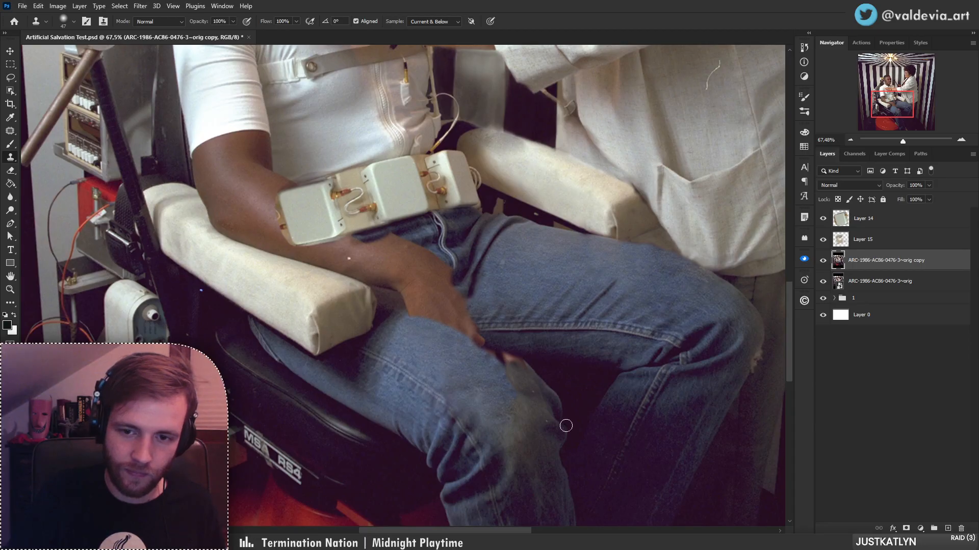
pyautogui.moveTo(564, 426); pyautogui.dragTo(511, 366)
# - Try to clone denim sampled from the knee over the remaining fingertip
pyautogui.keyDown('alt'); pyautogui.click(508, 399); pyautogui.keyUp('alt')
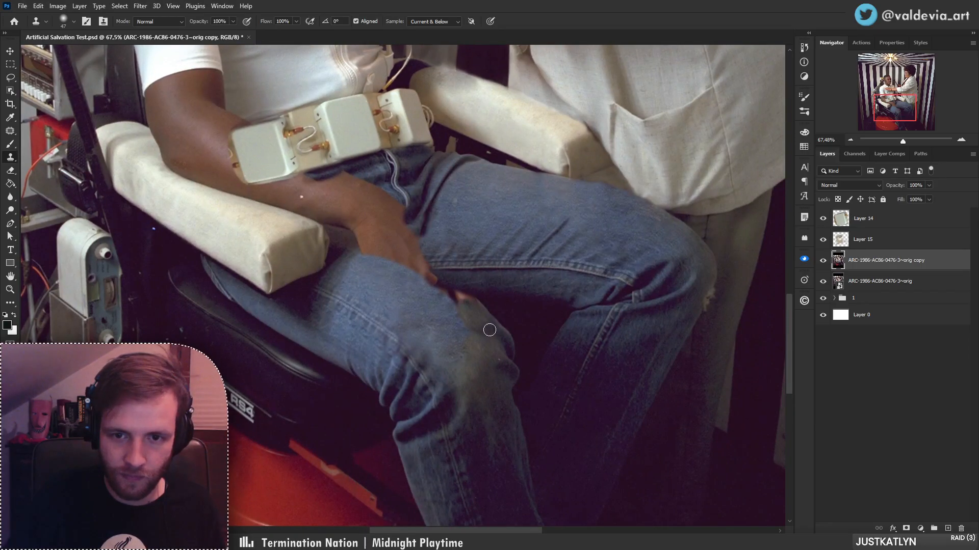
pyautogui.moveTo(486, 326)
pyautogui.mouseDown()
pyautogui.moveTo(468, 312)
pyautogui.moveTo(469, 327)
pyautogui.moveTo(463, 313)
pyautogui.moveTo(478, 324)
pyautogui.moveTo(475, 313)
pyautogui.mouseUp()
pyautogui.hotkey('ctrl', 'z')
pyautogui.rightClick(529, 268)
pyautogui.click(646, 436)
pyautogui.hotkey('ctrl', 'z')
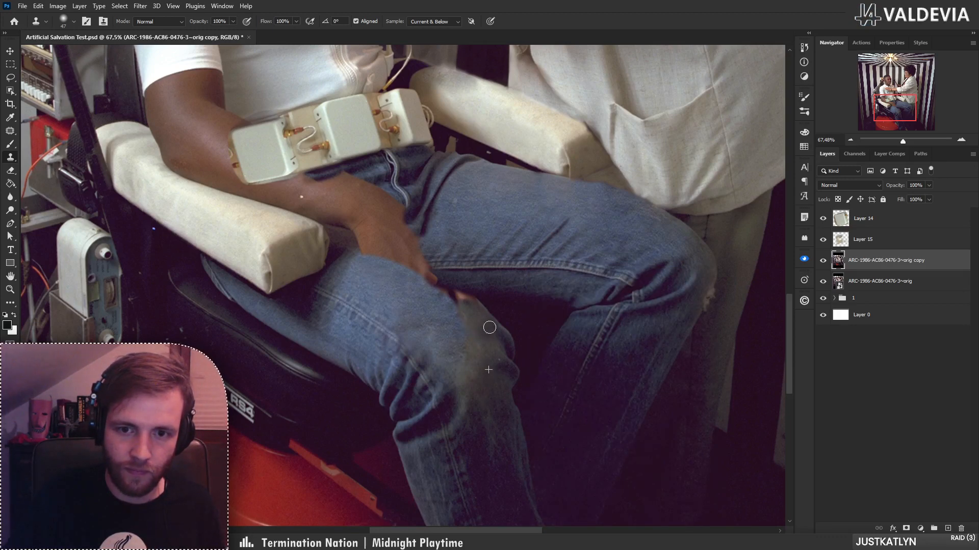
# - Clone denim and dark shadow over the last fingers between the thighs, rebuilding the near leg's inner edge
pyautogui.scroll(5, 492, 294)
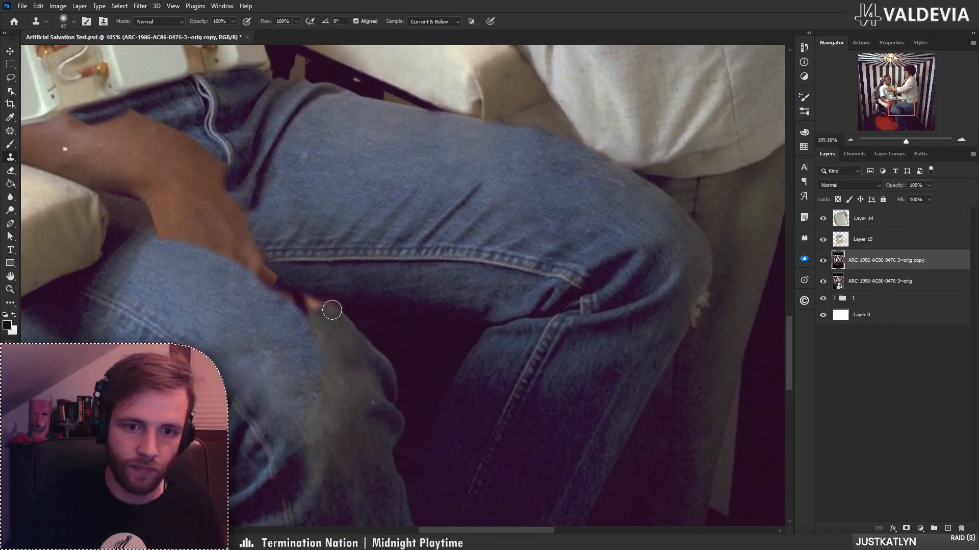
pyautogui.moveTo(336, 325)
pyautogui.mouseDown()
pyautogui.moveTo(269, 284)
pyautogui.moveTo(344, 328)
pyautogui.moveTo(219, 247)
pyautogui.moveTo(184, 239)
pyautogui.moveTo(298, 253)
pyautogui.moveTo(321, 319)
pyautogui.moveTo(260, 280)
pyautogui.moveTo(332, 339)
pyautogui.moveTo(327, 320)
pyautogui.moveTo(308, 319)
pyautogui.moveTo(333, 310)
pyautogui.moveTo(261, 296)
pyautogui.moveTo(253, 256)
pyautogui.moveTo(273, 251)
pyautogui.mouseUp()
pyautogui.hotkey('ctrl', 'z')
pyautogui.hotkey('ctrl', 'z')
pyautogui.press('z')
pyautogui.press('s')
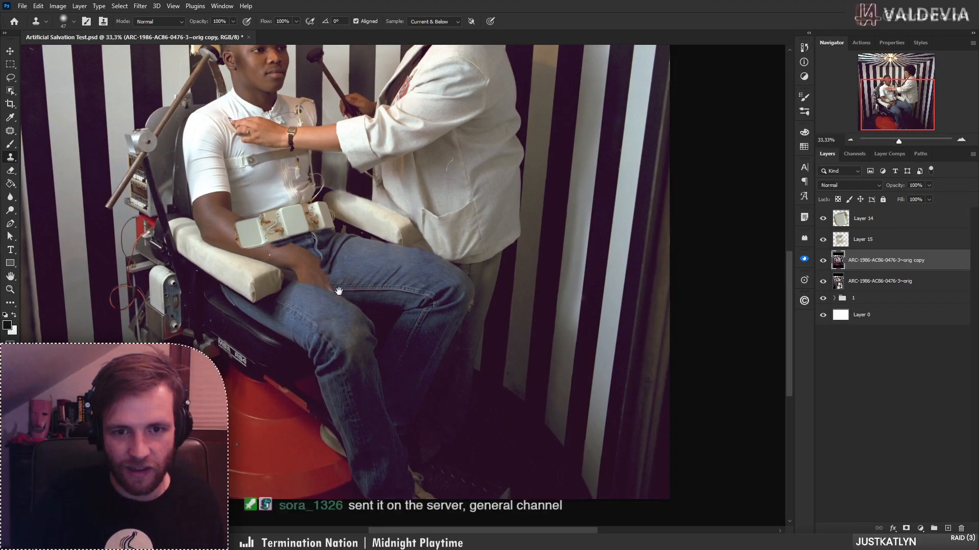
pyautogui.moveTo(339, 291); pyautogui.dragTo(406, 321)
pyautogui.press('z')
pyautogui.moveTo(350, 269); pyautogui.dragTo(385, 305)
pyautogui.press('s')
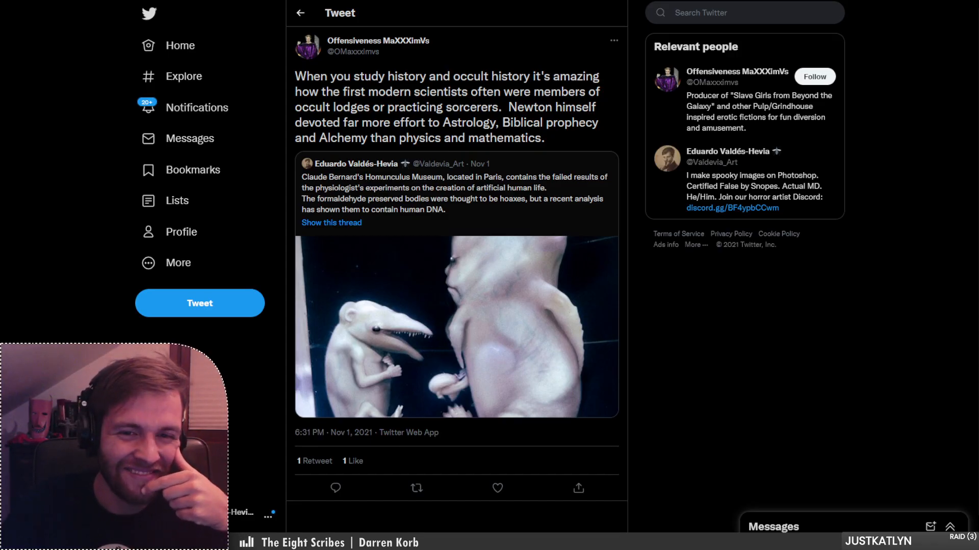
# - Switch to Twitter, view the quoted thread about Claude Bernard's Homunculus Museum, and go back
pyautogui.click(404, 203)
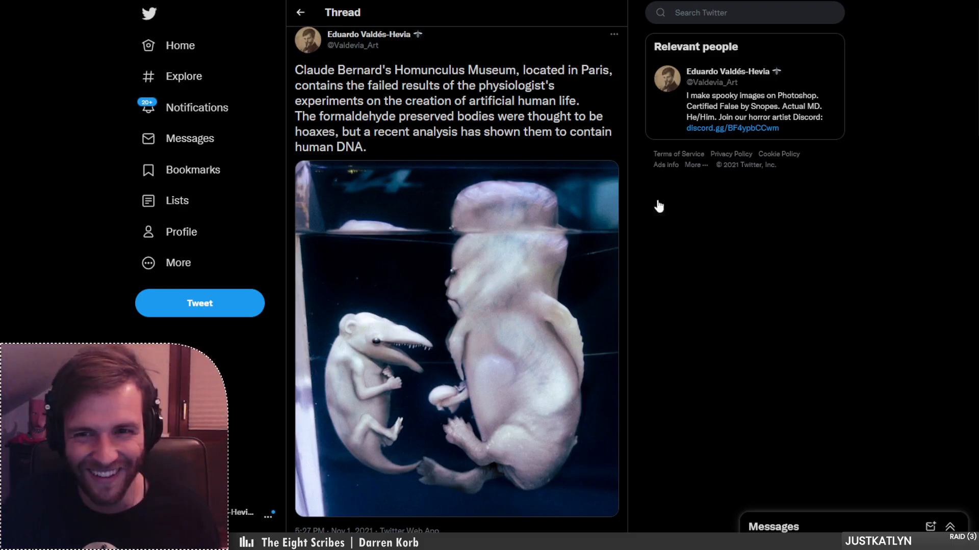
pyautogui.hotkey('alt', 'Left')
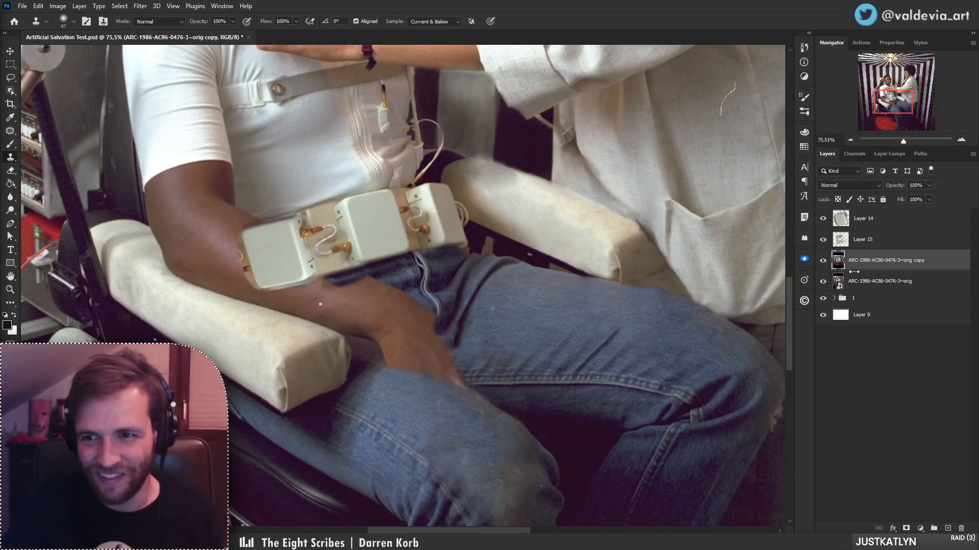
# - Back in Photoshop, clone denim over the lower part of the hand where it meets both thighs
pyautogui.moveTo(494, 378); pyautogui.dragTo(426, 323)
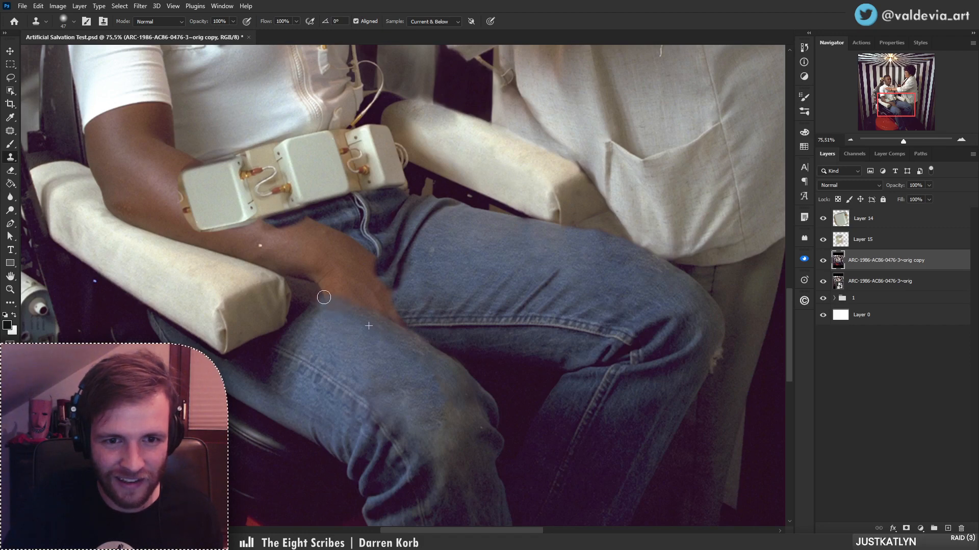
pyautogui.hotkey('ctrl', 'z')
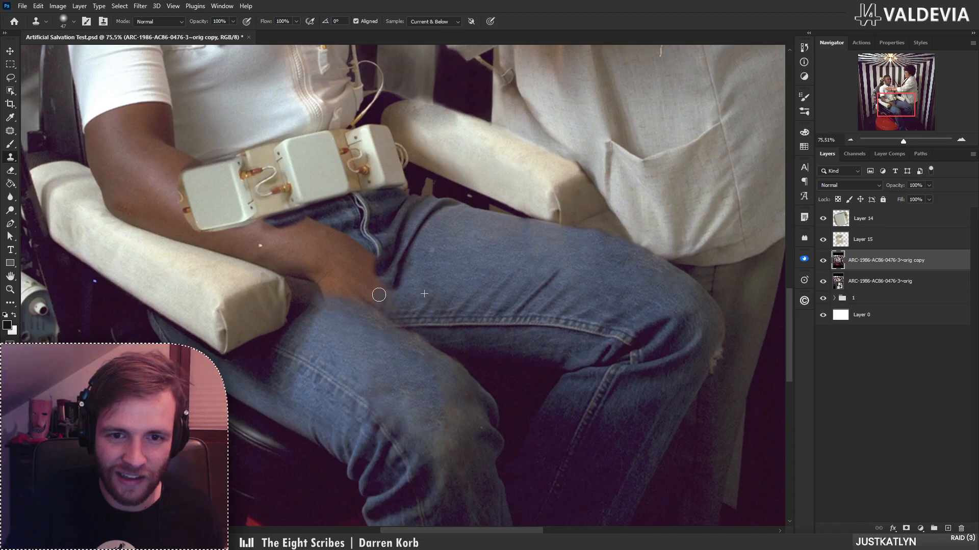
pyautogui.press('z')
pyautogui.moveTo(405, 281)
pyautogui.mouseDown()
pyautogui.moveTo(345, 273)
pyautogui.moveTo(464, 280)
pyautogui.mouseUp()
pyautogui.moveTo(432, 337); pyautogui.dragTo(446, 338)
pyautogui.press('s')
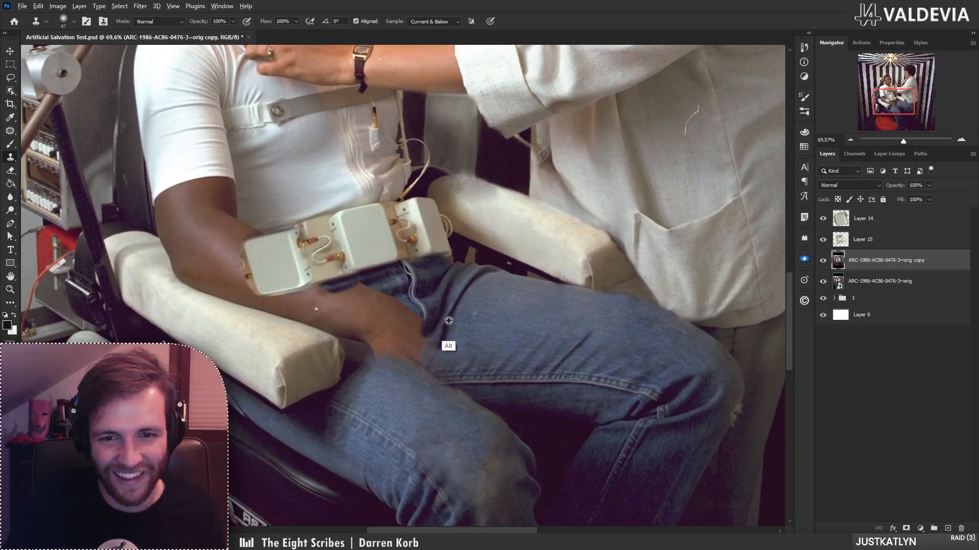
pyautogui.press('alt')
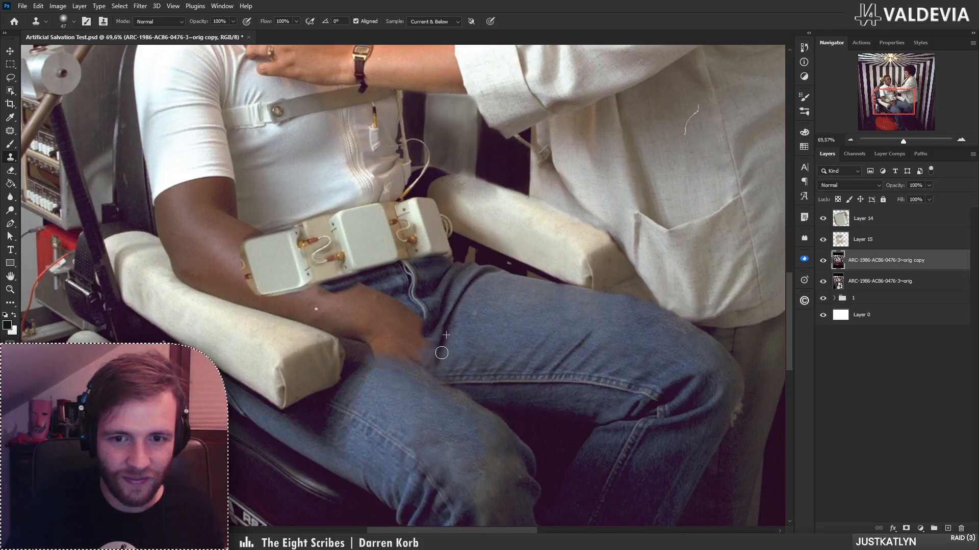
pyautogui.press('z')
pyautogui.moveTo(448, 323)
pyautogui.mouseDown()
pyautogui.moveTo(385, 324)
pyautogui.moveTo(490, 314)
pyautogui.mouseUp()
pyautogui.press('s')
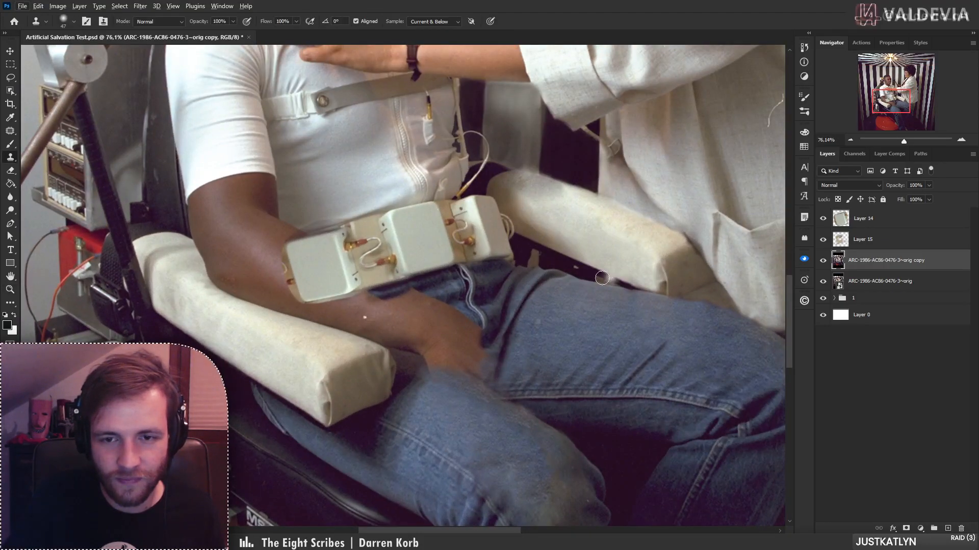
pyautogui.press('alt')
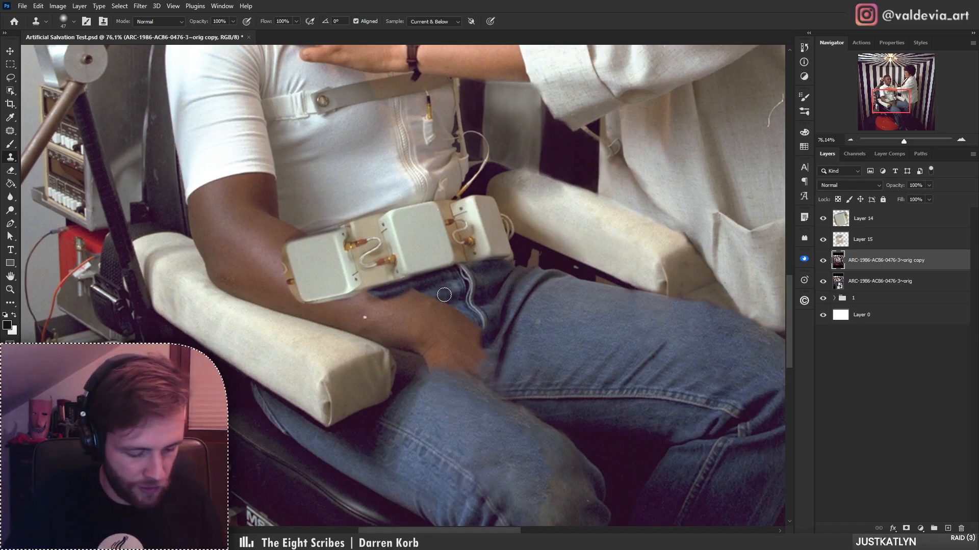
# - Copy a lasso selection of the jeans' fly and adjoining dark folds to a new layer and start transforming it
pyautogui.press('l')
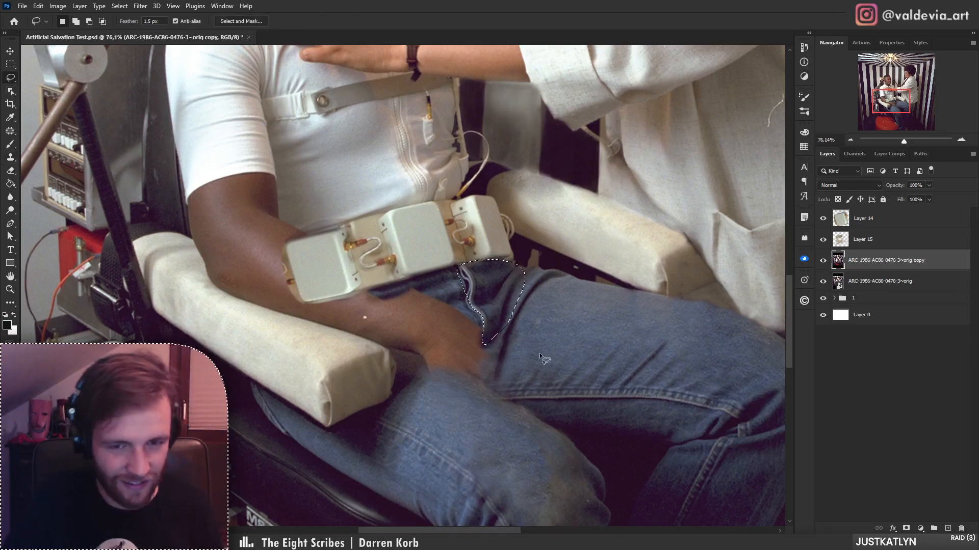
pyautogui.hotkey('ctrl', 'j')
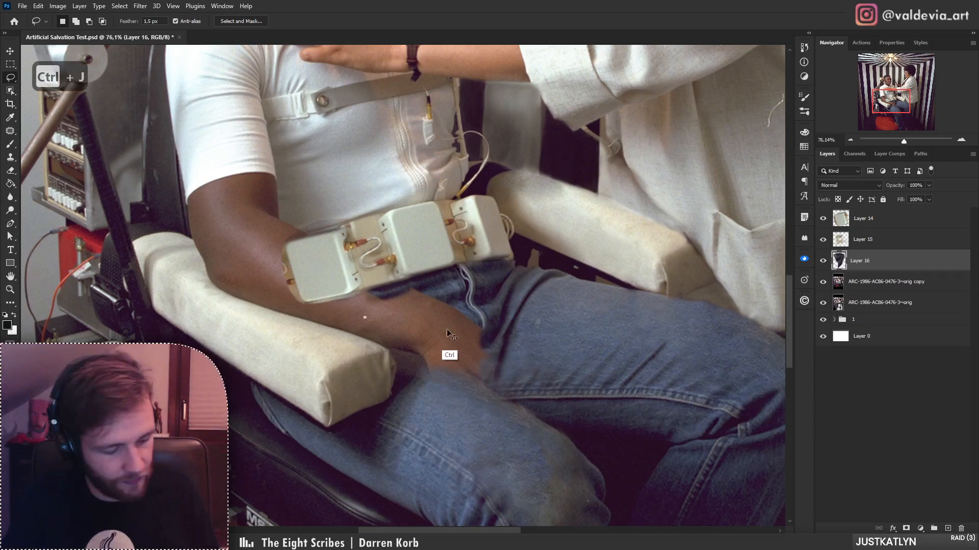
pyautogui.hotkey('ctrl', 't')
# - Try to flip the copied fly section horizontally and reposition it over the hand
pyautogui.rightClick(481, 293)
pyautogui.click(510, 494)
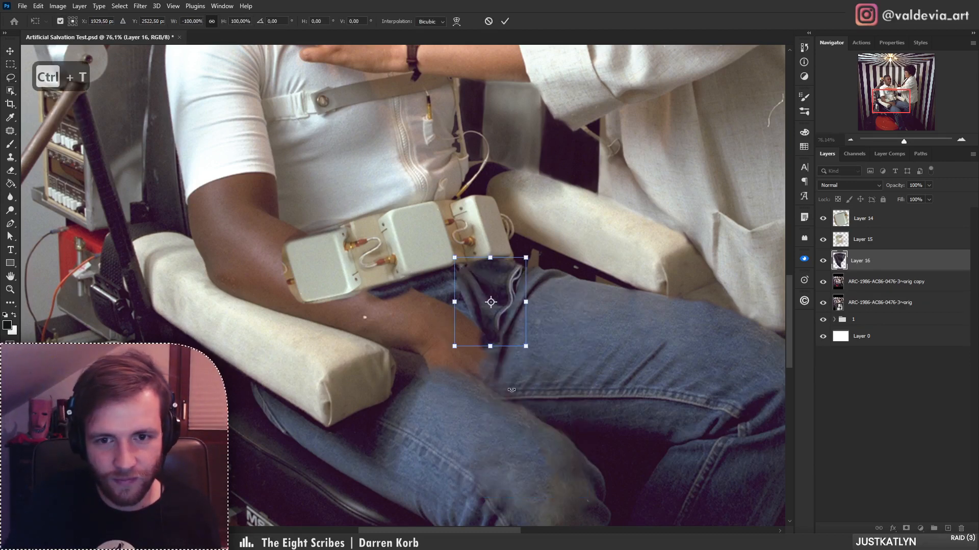
pyautogui.moveTo(511, 390); pyautogui.dragTo(456, 352)
pyautogui.hotkey('ctrl', 'z')
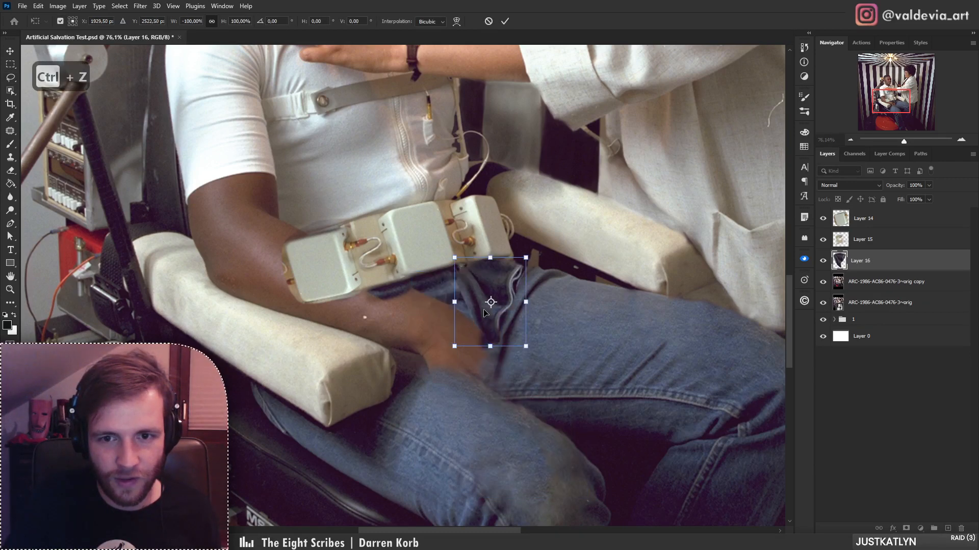
pyautogui.hotkey('ctrl', 'z')
# - Flip, rotate, enlarge and stretch the copied fly section over the wrist and hand below the belt, and apply the transform
pyautogui.rightClick(493, 312)
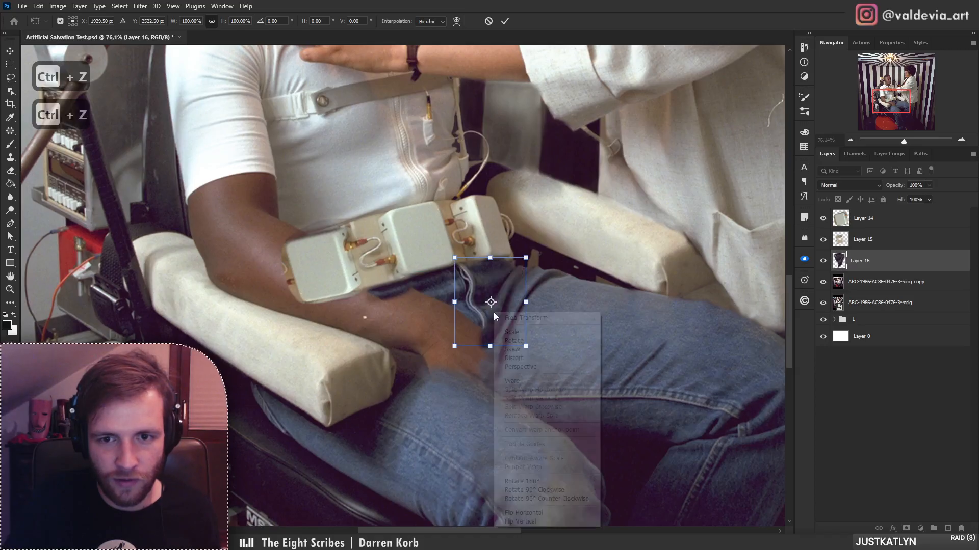
pyautogui.click(534, 514)
pyautogui.moveTo(510, 284); pyautogui.dragTo(460, 305)
pyautogui.moveTo(398, 311); pyautogui.dragTo(373, 310)
pyautogui.moveTo(460, 375); pyautogui.dragTo(454, 398)
pyautogui.moveTo(468, 329); pyautogui.dragTo(480, 327)
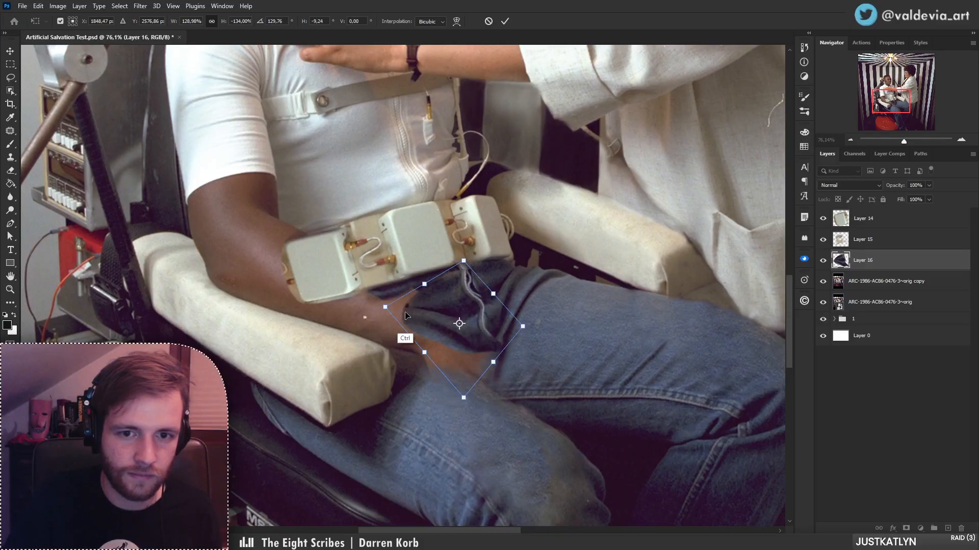
pyautogui.moveTo(386, 306); pyautogui.dragTo(345, 308)
pyautogui.moveTo(493, 362); pyautogui.dragTo(495, 369)
pyautogui.click(505, 21)
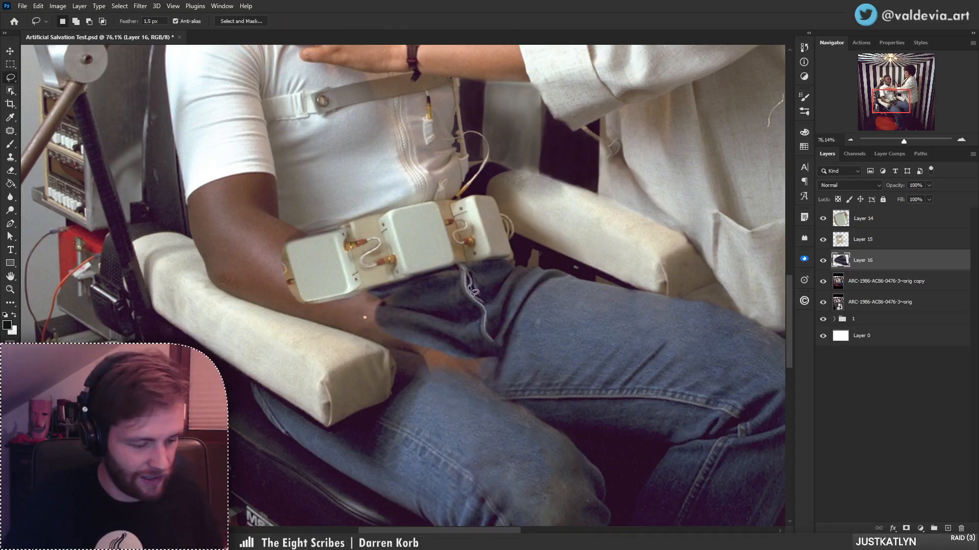
# - Soften the copied fly section's edges with the eraser and clone dark denim folds and seam over the fingers below it
pyautogui.press('e')
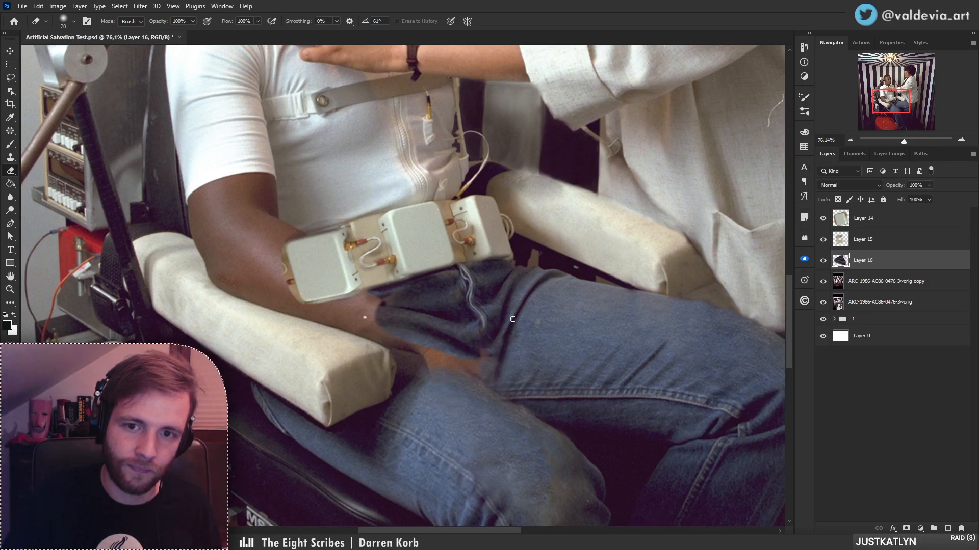
pyautogui.press('z')
pyautogui.moveTo(475, 349)
pyautogui.mouseDown()
pyautogui.moveTo(458, 347)
pyautogui.moveTo(521, 351)
pyautogui.mouseUp()
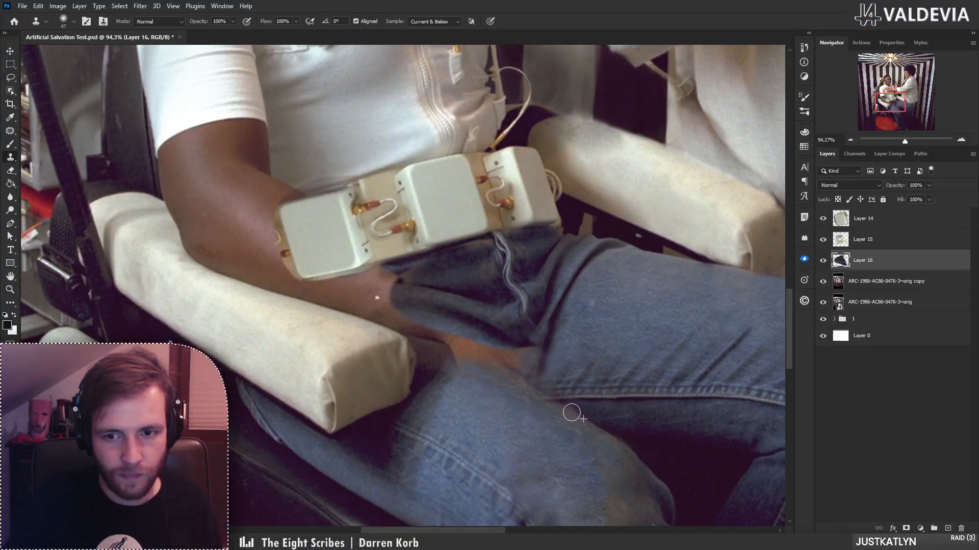
pyautogui.moveTo(572, 412)
pyautogui.mouseDown()
pyautogui.moveTo(522, 415)
pyautogui.moveTo(585, 417)
pyautogui.moveTo(559, 404)
pyautogui.moveTo(529, 310)
pyautogui.moveTo(522, 336)
pyautogui.mouseUp()
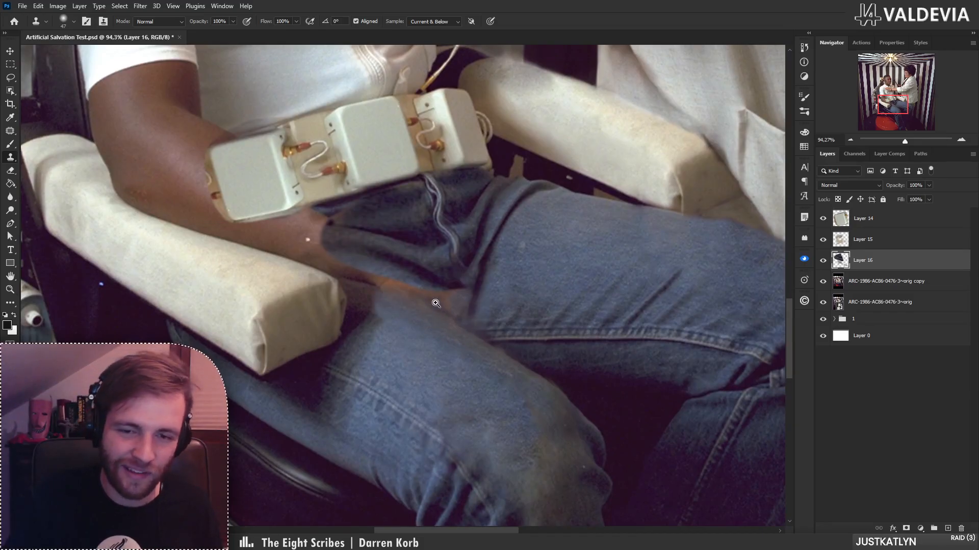
pyautogui.moveTo(435, 303)
pyautogui.mouseDown()
pyautogui.moveTo(335, 301)
pyautogui.moveTo(469, 312)
pyautogui.moveTo(514, 328)
pyautogui.moveTo(573, 295)
pyautogui.mouseUp()
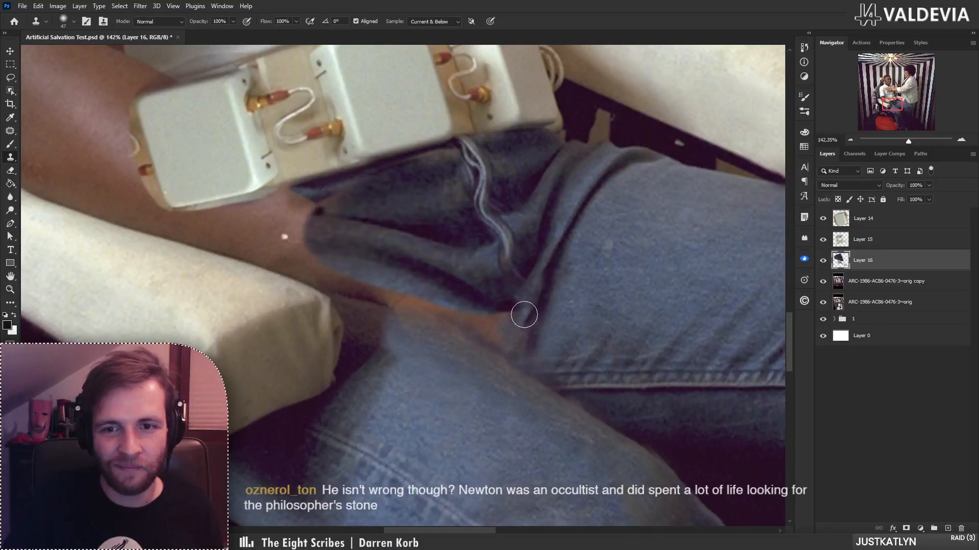
pyautogui.moveTo(513, 338)
pyautogui.mouseDown()
pyautogui.moveTo(439, 305)
pyautogui.moveTo(498, 280)
pyautogui.mouseUp()
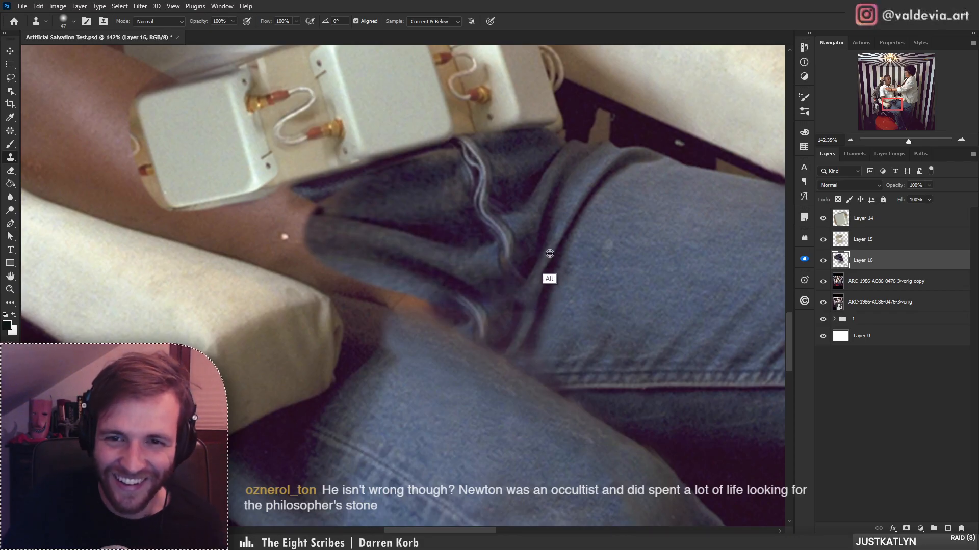
pyautogui.moveTo(512, 333)
pyautogui.mouseDown()
pyautogui.moveTo(498, 335)
pyautogui.moveTo(464, 301)
pyautogui.moveTo(474, 310)
pyautogui.mouseUp()
pyautogui.scroll(-5, 504, 295)
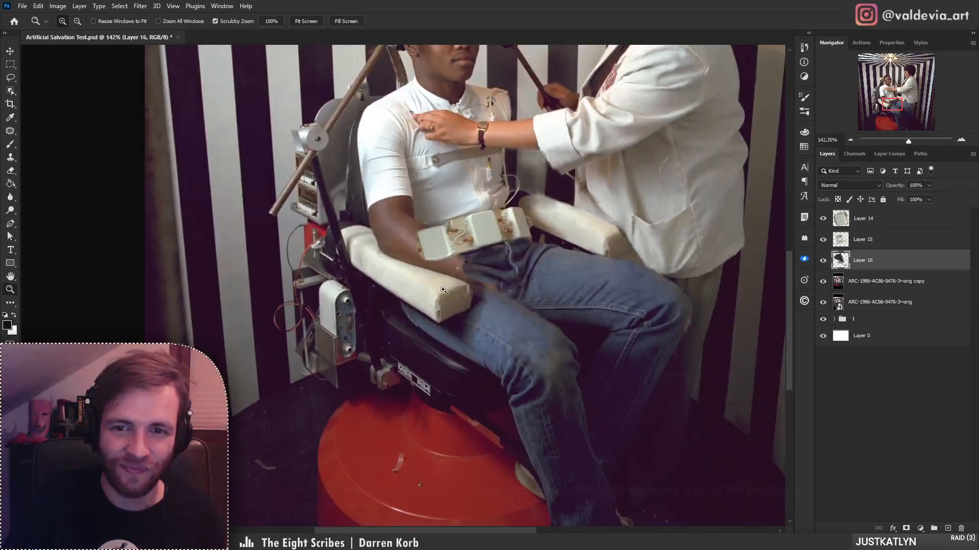
pyautogui.scroll(5, 513, 293)
pyautogui.keyDown('alt'); pyautogui.click(513, 294); pyautogui.keyUp('alt')
pyautogui.moveTo(563, 317); pyautogui.dragTo(547, 321)
# - Clone dark denim over the wrist and forearm directly beneath the belt's box nearest the elbow
pyautogui.press('z')
pyautogui.scroll(-5, 531, 255)
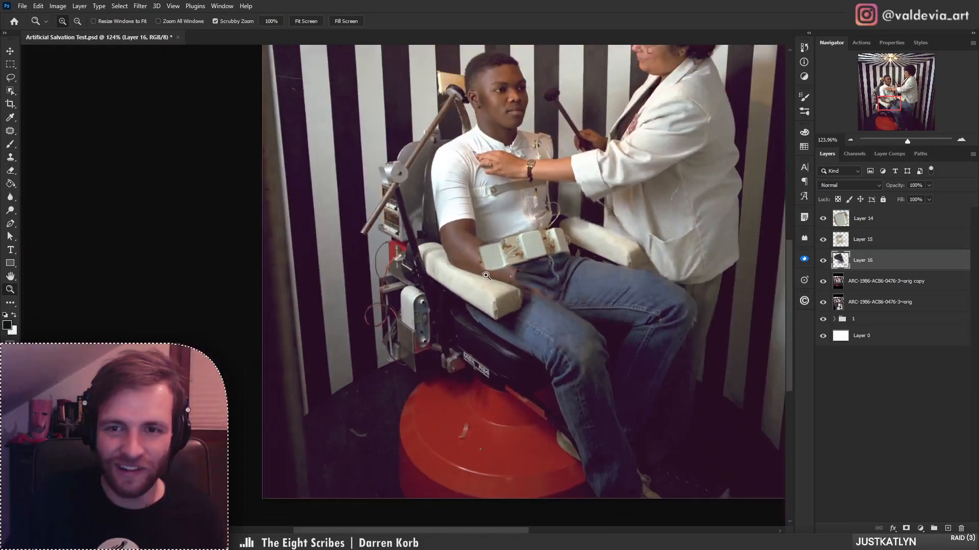
pyautogui.scroll(4, 531, 255)
pyautogui.scroll(3, 531, 255)
pyautogui.press('s')
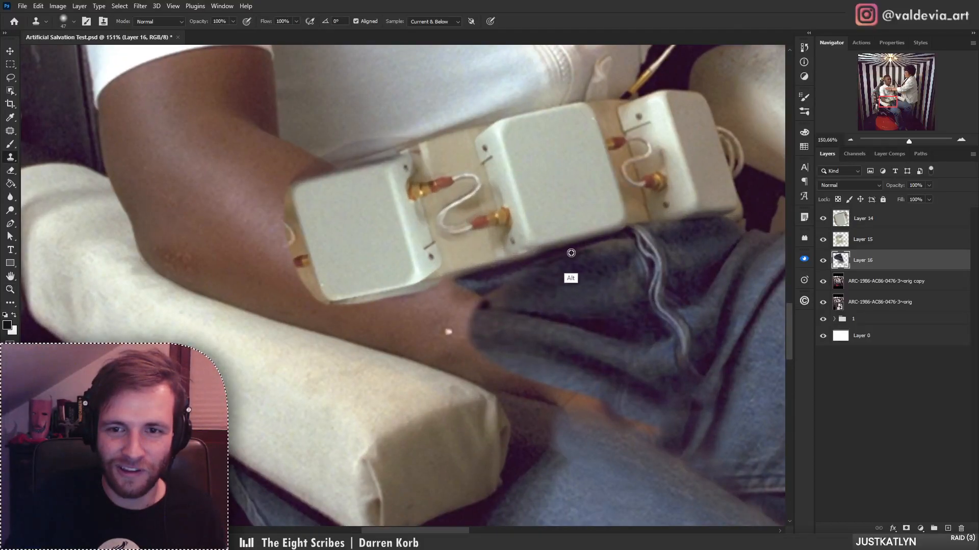
pyautogui.moveTo(437, 284)
pyautogui.mouseDown()
pyautogui.moveTo(445, 308)
pyautogui.moveTo(479, 294)
pyautogui.moveTo(392, 308)
pyautogui.moveTo(413, 299)
pyautogui.mouseUp()
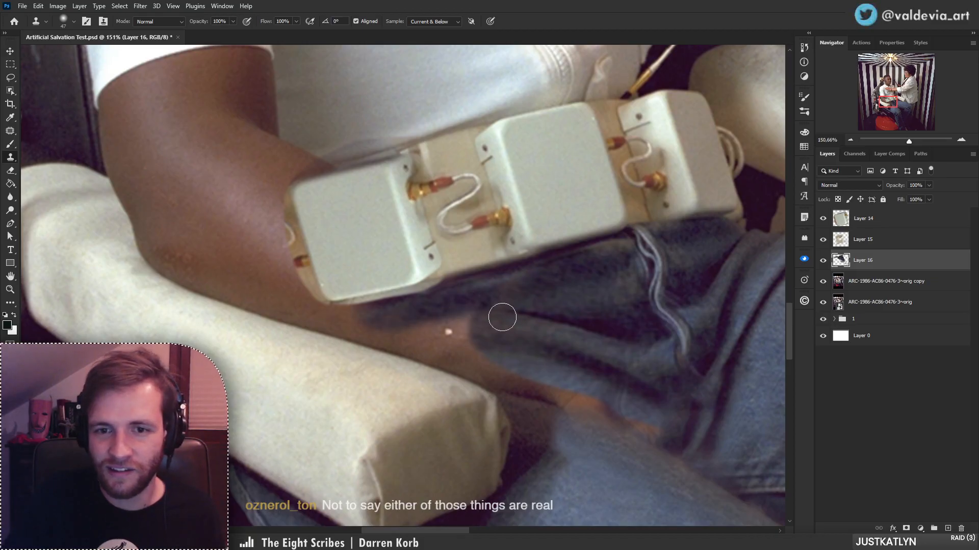
pyautogui.moveTo(462, 326); pyautogui.dragTo(421, 334)
# - On Layer 14, clean up the lower edge of the belt box nearest the elbow with a 20 px Soft Round eraser
pyautogui.press('z')
pyautogui.moveTo(555, 277); pyautogui.dragTo(461, 281)
pyautogui.moveTo(584, 269); pyautogui.dragTo(642, 267)
pyautogui.press('s')
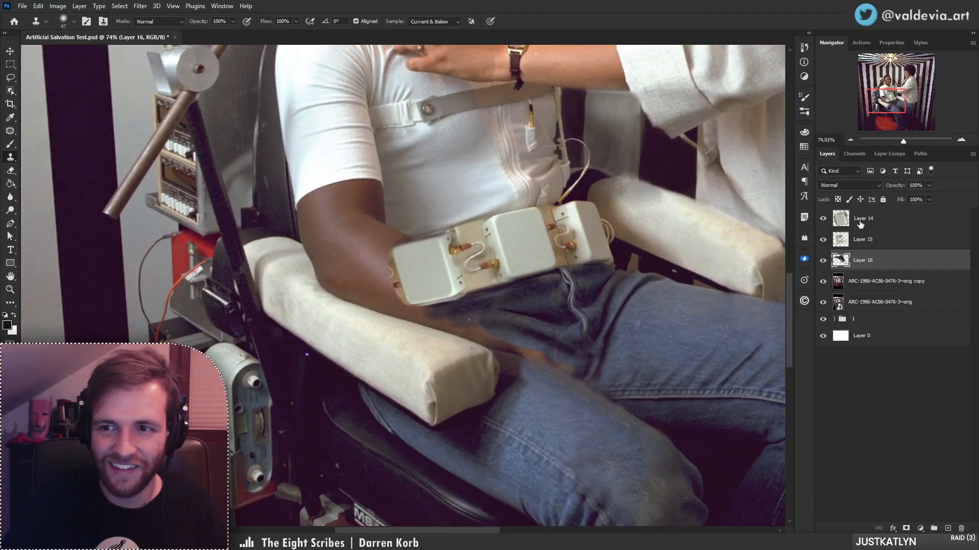
pyautogui.click(861, 222)
pyautogui.press('e')
pyautogui.press('z')
pyautogui.moveTo(474, 291); pyautogui.dragTo(500, 292)
pyautogui.press('e')
pyautogui.rightClick(453, 308)
pyautogui.click(506, 409)
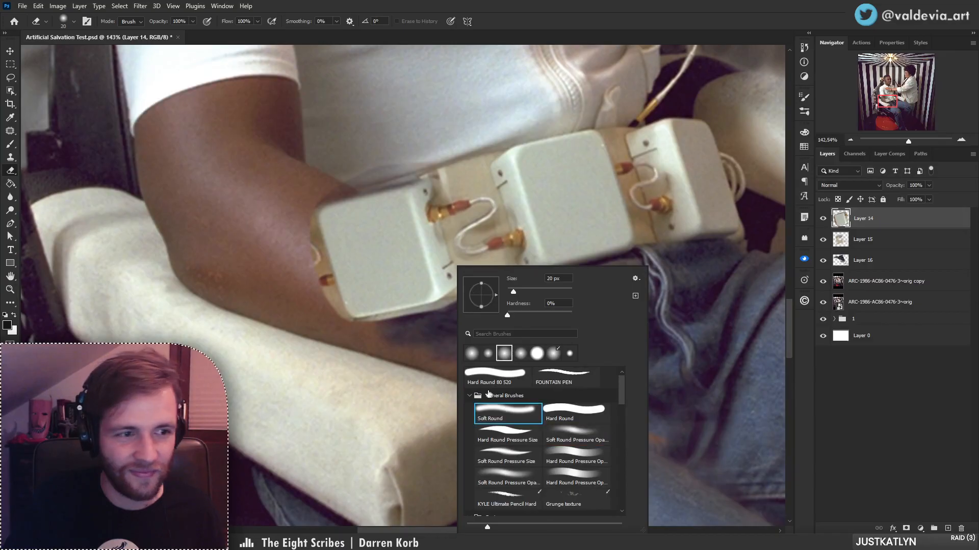
pyautogui.moveTo(361, 335)
pyautogui.mouseDown()
pyautogui.moveTo(469, 307)
pyautogui.moveTo(366, 328)
pyautogui.moveTo(448, 309)
pyautogui.mouseUp()
pyautogui.moveTo(353, 326); pyautogui.dragTo(455, 302)
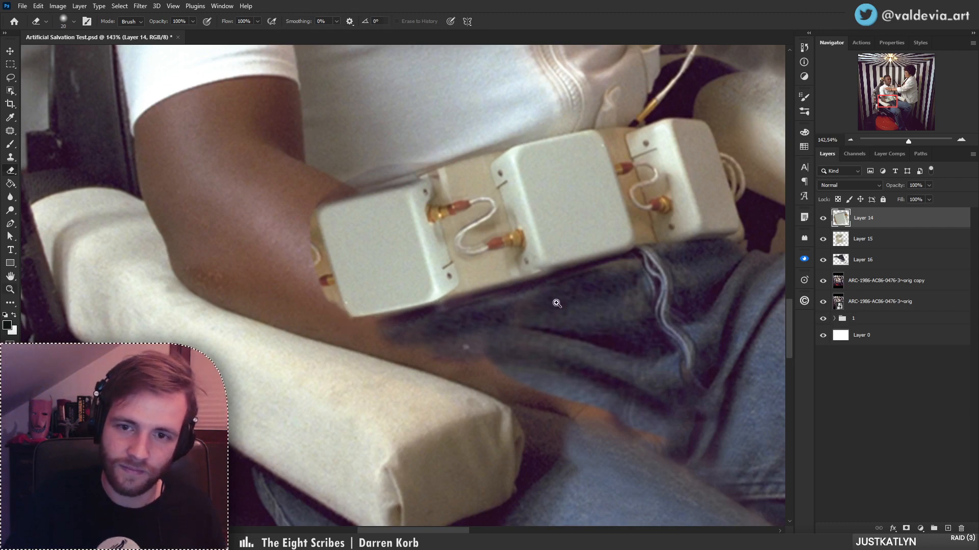
# - On Layer 16, clone denim over the wrist and the back of the hand beside the near armrest
pyautogui.moveTo(556, 303); pyautogui.dragTo(539, 278)
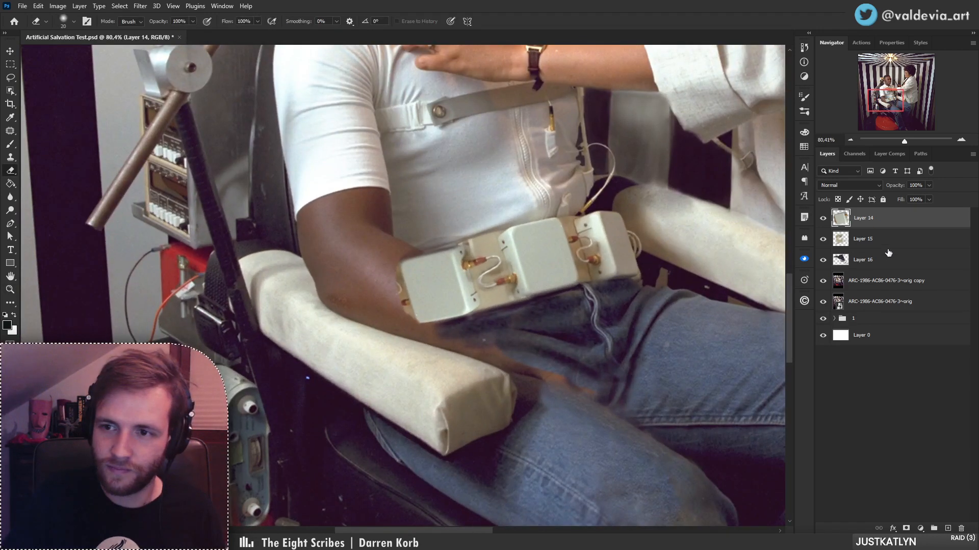
pyautogui.click(873, 258)
pyautogui.click(823, 260)
pyautogui.click(822, 260)
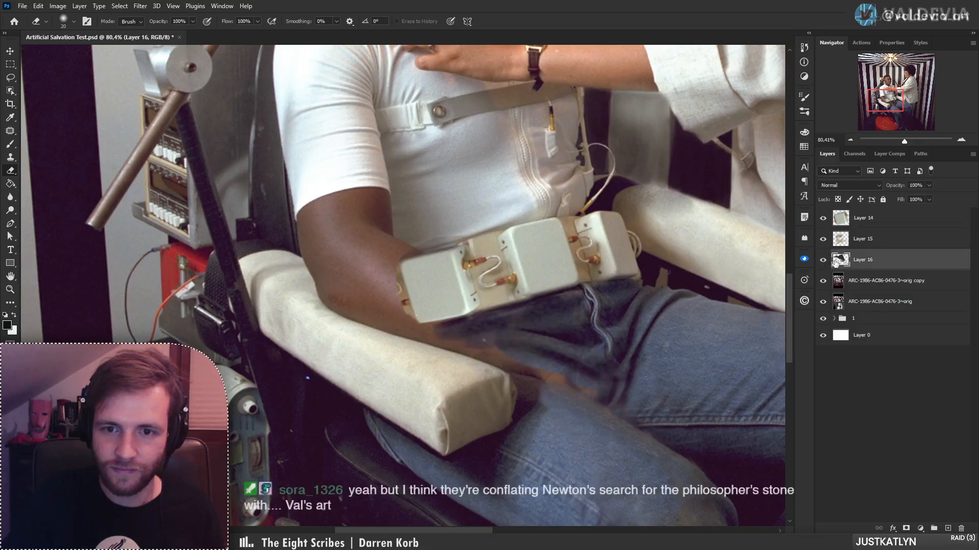
pyautogui.press('s')
pyautogui.moveTo(535, 341); pyautogui.dragTo(433, 356)
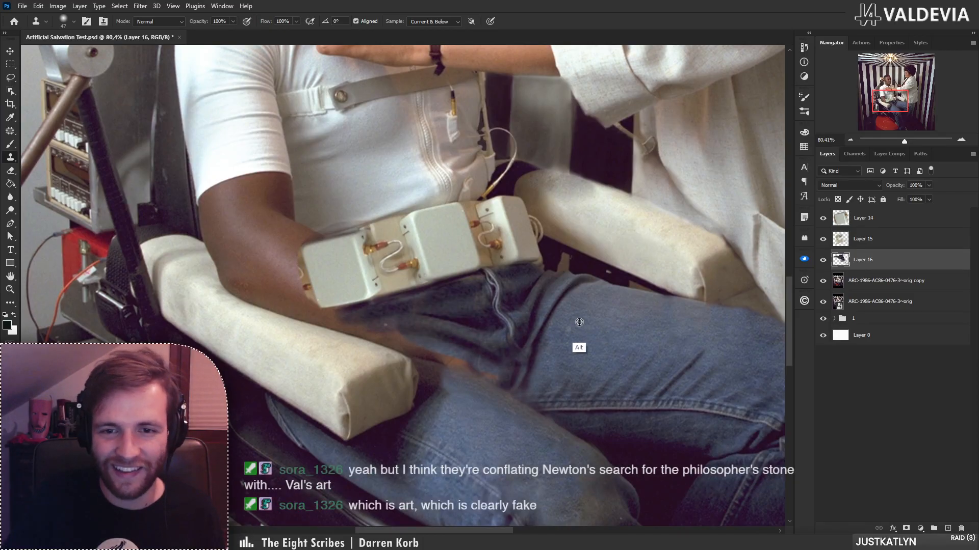
pyautogui.moveTo(408, 342); pyautogui.dragTo(466, 371)
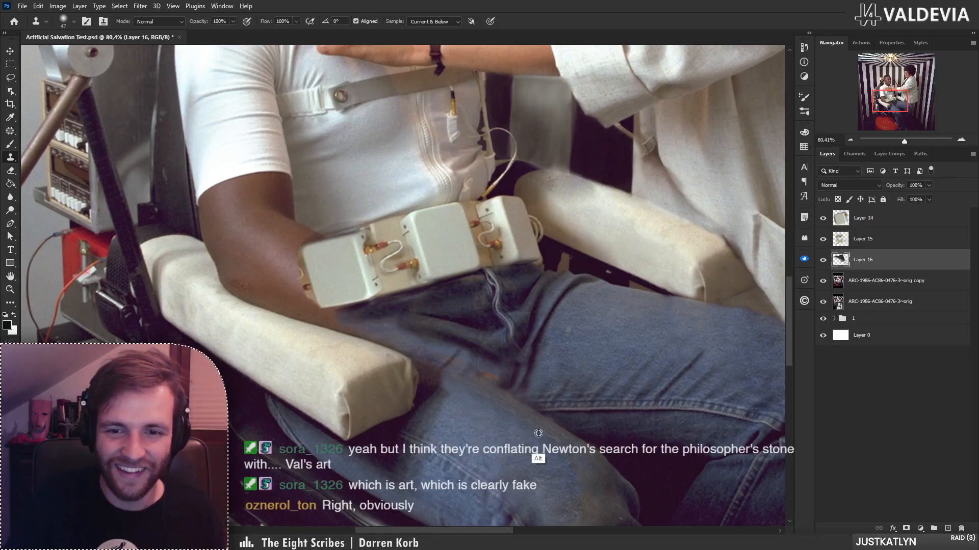
# - Clone thigh denim over the last patches of hand between the fly and the near thigh
pyautogui.keyDown('alt'); pyautogui.click(535, 453); pyautogui.keyUp('alt')
pyautogui.moveTo(450, 368); pyautogui.dragTo(442, 358)
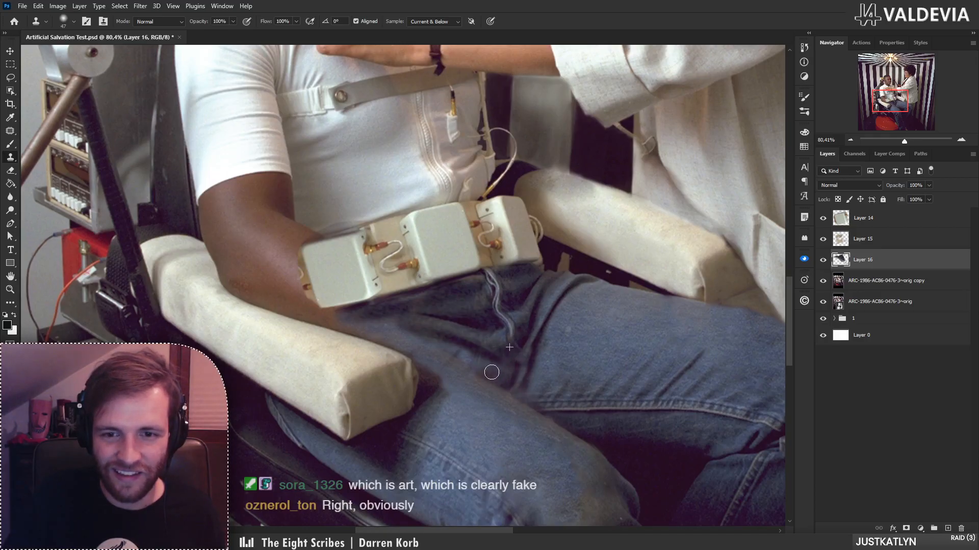
pyautogui.moveTo(535, 370)
pyautogui.mouseDown()
pyautogui.moveTo(464, 381)
pyautogui.moveTo(535, 392)
pyautogui.moveTo(473, 364)
pyautogui.mouseUp()
pyautogui.keyDown('alt'); pyautogui.click(564, 417); pyautogui.keyUp('alt')
pyautogui.moveTo(474, 331)
pyautogui.mouseDown()
pyautogui.moveTo(447, 306)
pyautogui.moveTo(487, 323)
pyautogui.mouseUp()
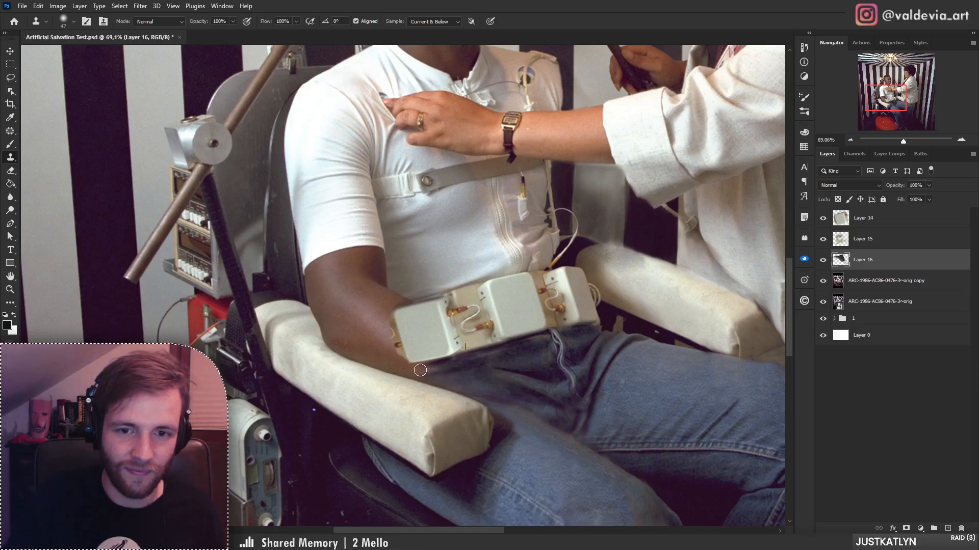
# - Clone denim along the remaining edge of the wrist where it meets the near armrest
pyautogui.hotkey('ctrl', '0')
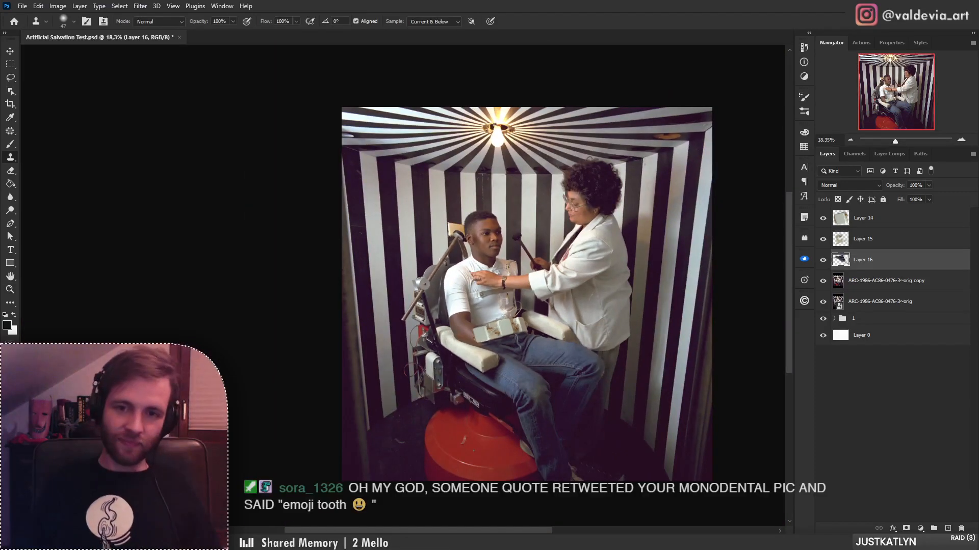
pyautogui.press('z')
pyautogui.moveTo(480, 334); pyautogui.dragTo(473, 297)
pyautogui.moveTo(449, 230)
pyautogui.mouseDown()
pyautogui.moveTo(452, 186)
pyautogui.moveTo(461, 292)
pyautogui.moveTo(422, 343)
pyautogui.mouseUp()
pyautogui.press('s')
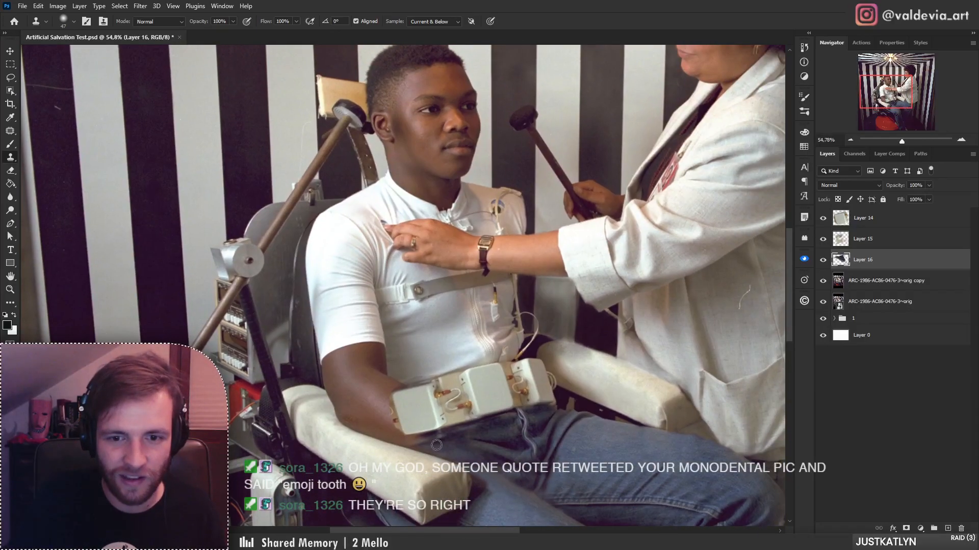
pyautogui.moveTo(437, 445)
pyautogui.mouseDown()
pyautogui.moveTo(444, 442)
pyautogui.moveTo(400, 393)
pyautogui.moveTo(380, 386)
pyautogui.mouseUp()
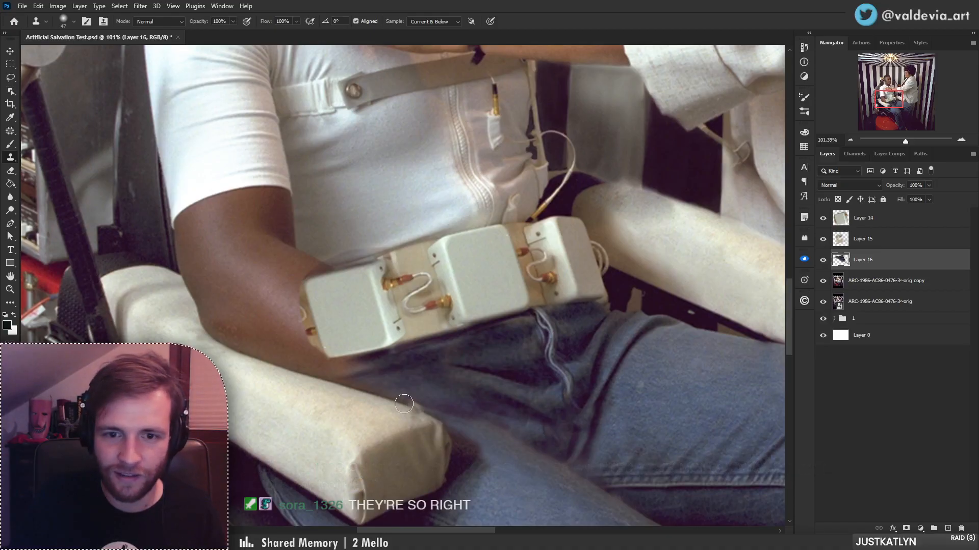
# - On the ARC-1986-AC86-0476-3~orig copy layer, clone armrest fabric over the lower edge of the forearm, redoing the last stroke
pyautogui.hotkey('alt', '[')
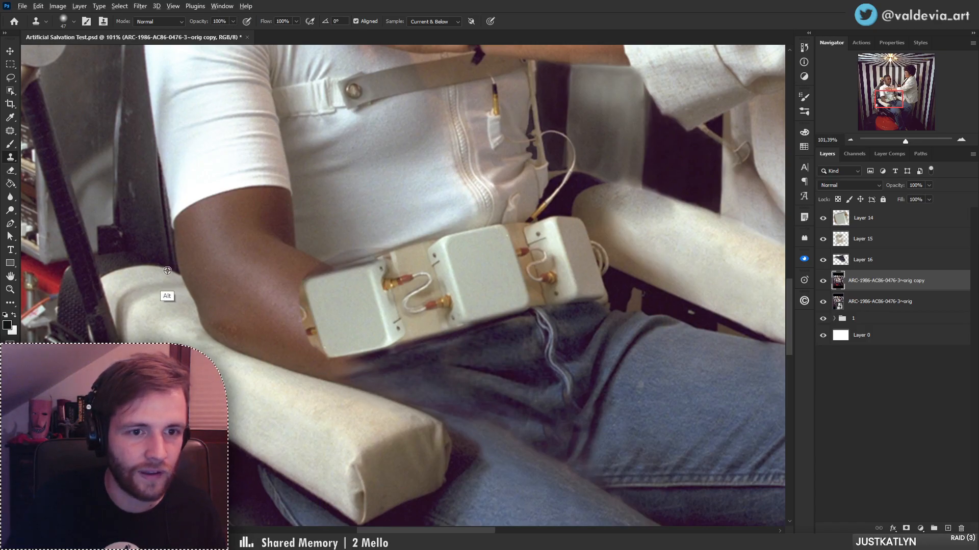
pyautogui.moveTo(187, 280)
pyautogui.mouseDown()
pyautogui.moveTo(209, 334)
pyautogui.moveTo(201, 320)
pyautogui.moveTo(210, 333)
pyautogui.moveTo(216, 305)
pyautogui.mouseUp()
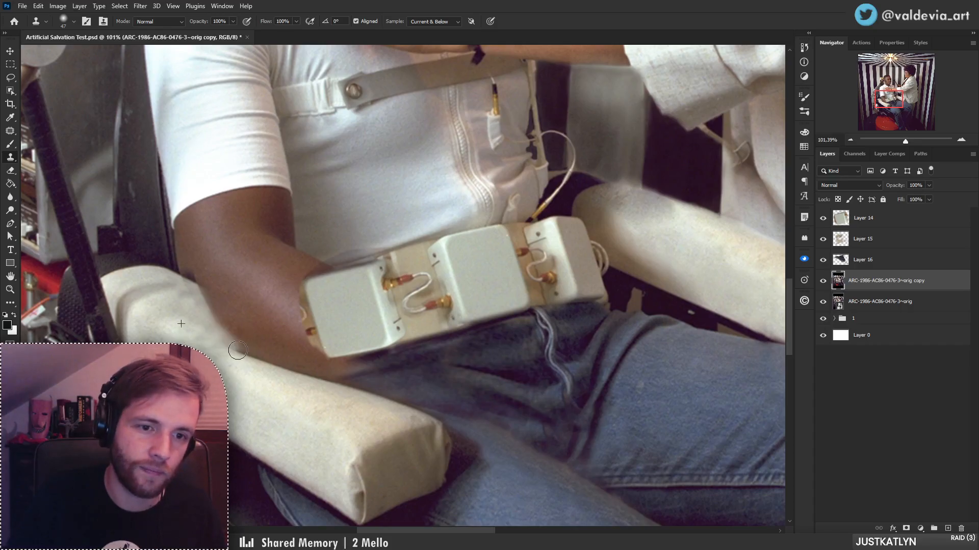
pyautogui.moveTo(252, 356)
pyautogui.mouseDown()
pyautogui.moveTo(313, 339)
pyautogui.moveTo(339, 344)
pyautogui.mouseUp()
pyautogui.press('space')
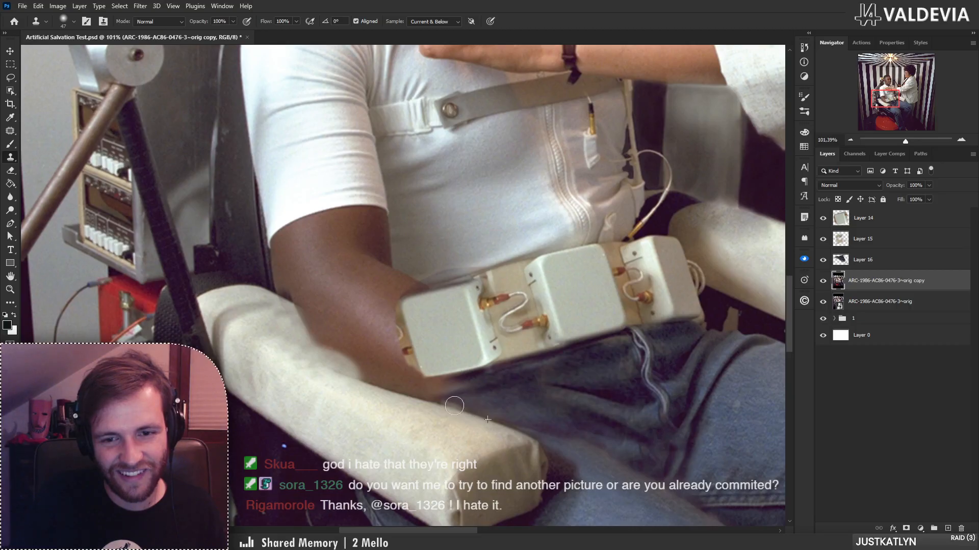
pyautogui.hotkey('ctrl', 'z')
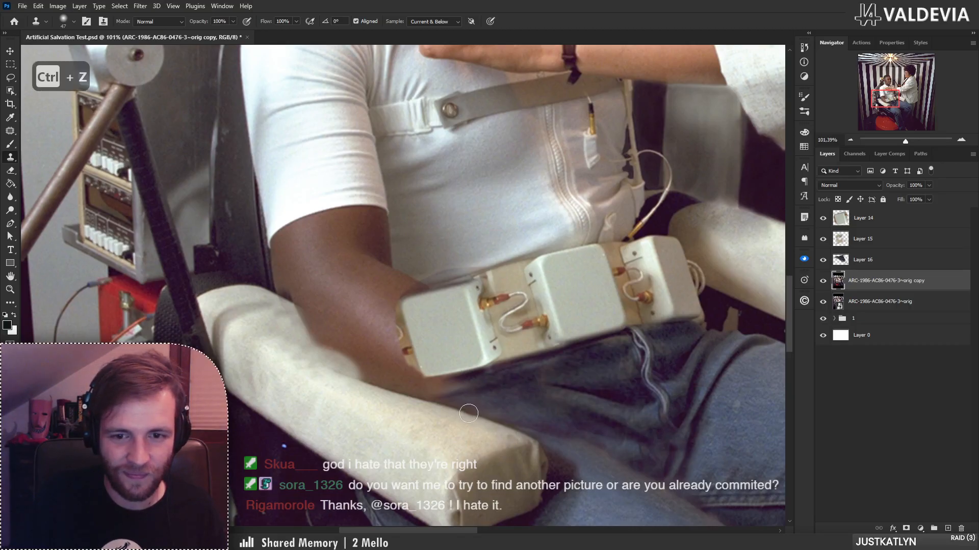
pyautogui.moveTo(461, 411)
pyautogui.mouseDown()
pyautogui.moveTo(343, 364)
pyautogui.moveTo(393, 367)
pyautogui.moveTo(489, 409)
pyautogui.mouseUp()
# - Try to clone armrest fabric over the wrist just below the corner of the belt box nearest the elbow
pyautogui.keyDown('alt'); pyautogui.click(436, 423); pyautogui.keyUp('alt')
pyautogui.press('z')
pyautogui.hotkey('ctrl', '0')
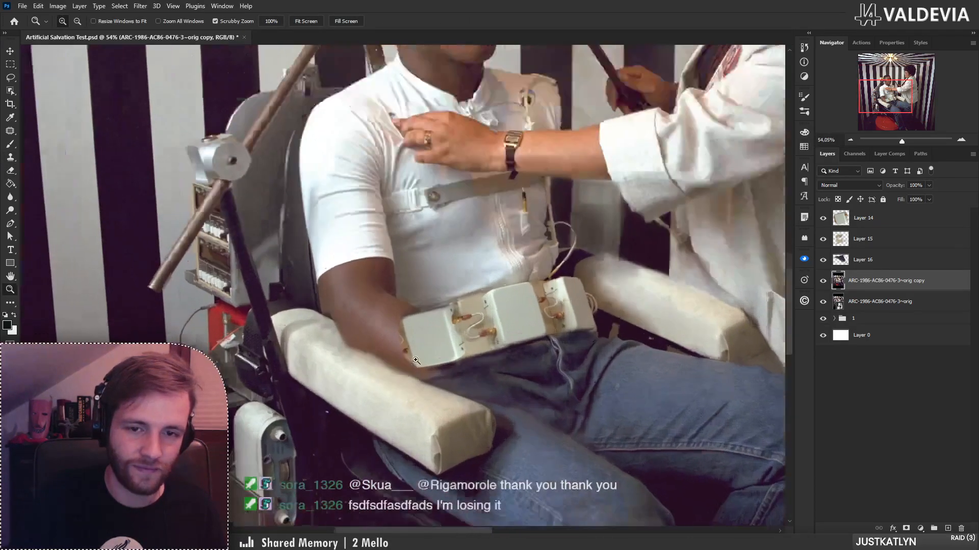
pyautogui.press('s')
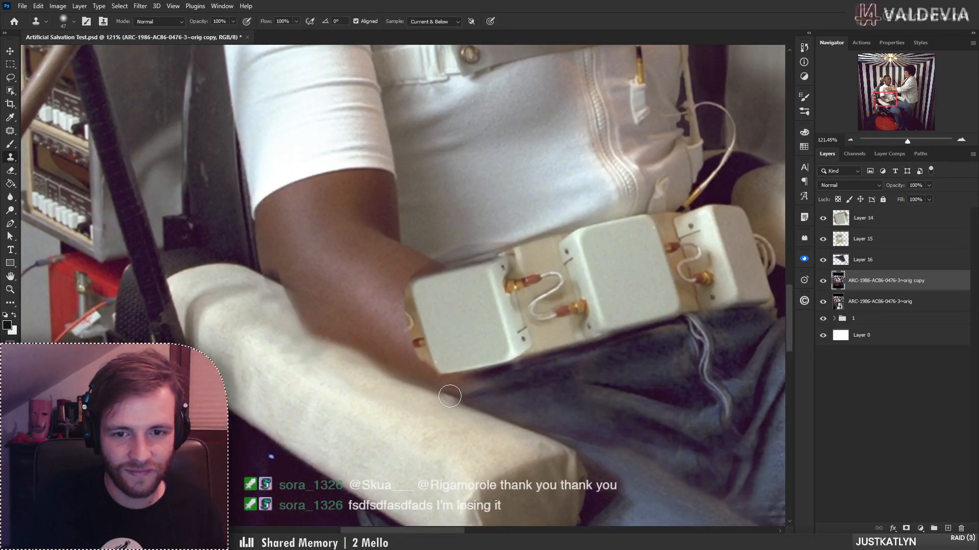
pyautogui.moveTo(446, 396)
pyautogui.mouseDown()
pyautogui.moveTo(373, 380)
pyautogui.moveTo(434, 388)
pyautogui.mouseUp()
pyautogui.hotkey('ctrl', 'z')
# - Copy a lasso selection of the near armrest's upper edge to a new layer, rotate it 6.48° and place it over the wrist's lower edge
pyautogui.press('l')
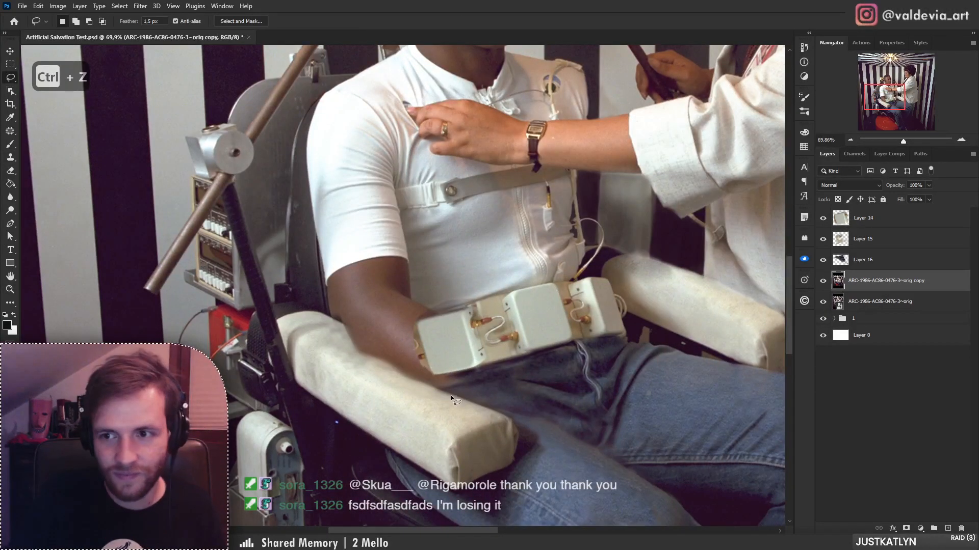
pyautogui.moveTo(419, 390)
pyautogui.mouseDown()
pyautogui.moveTo(462, 389)
pyautogui.moveTo(508, 414)
pyautogui.moveTo(479, 433)
pyautogui.moveTo(455, 427)
pyautogui.moveTo(384, 378)
pyautogui.moveTo(396, 372)
pyautogui.mouseUp()
pyautogui.hotkey('ctrl', 'j')
pyautogui.hotkey('ctrl', 't')
pyautogui.hotkey('ctrl', 'y')
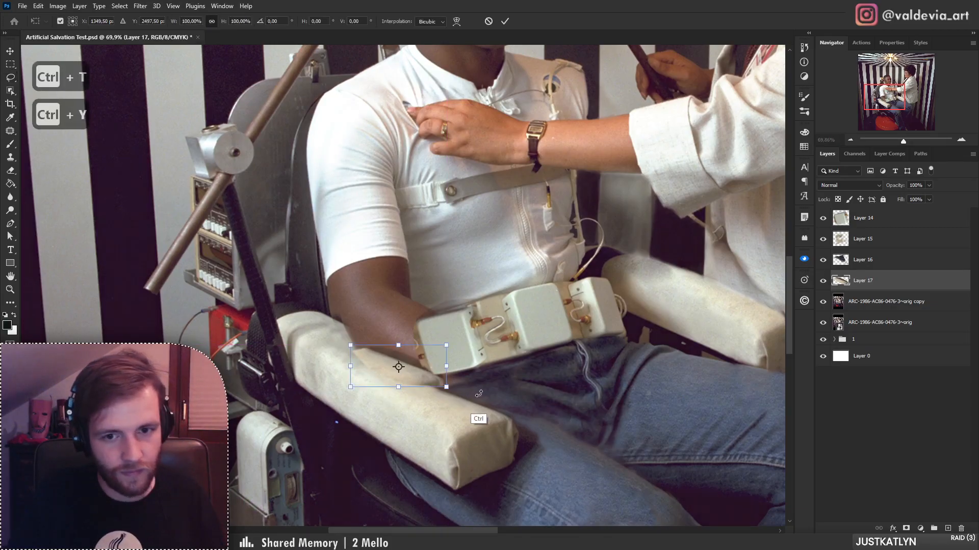
pyautogui.moveTo(475, 392); pyautogui.dragTo(446, 400)
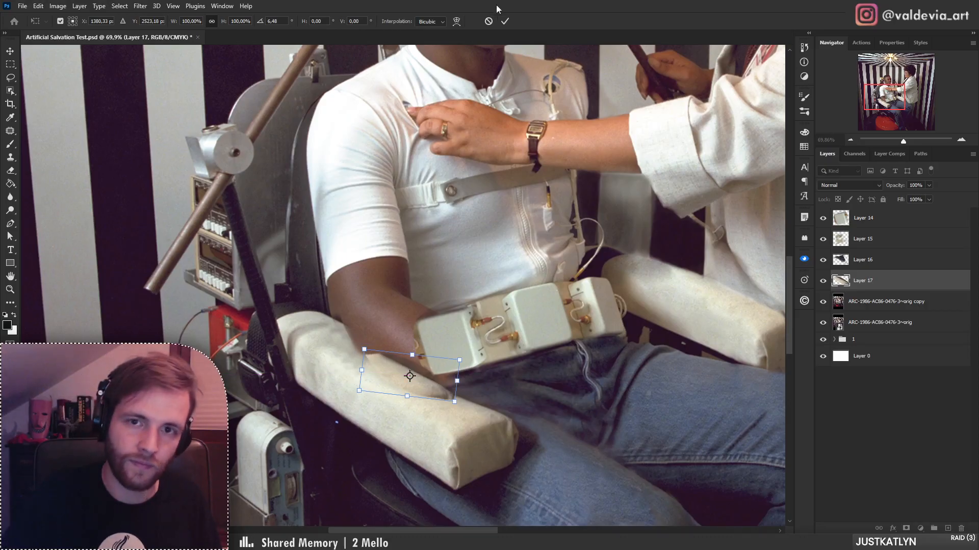
pyautogui.click(504, 23)
# - Blend the copied armrest patch into the armrest by erasing its edges with an 80 px Soft Round eraser
pyautogui.press('e')
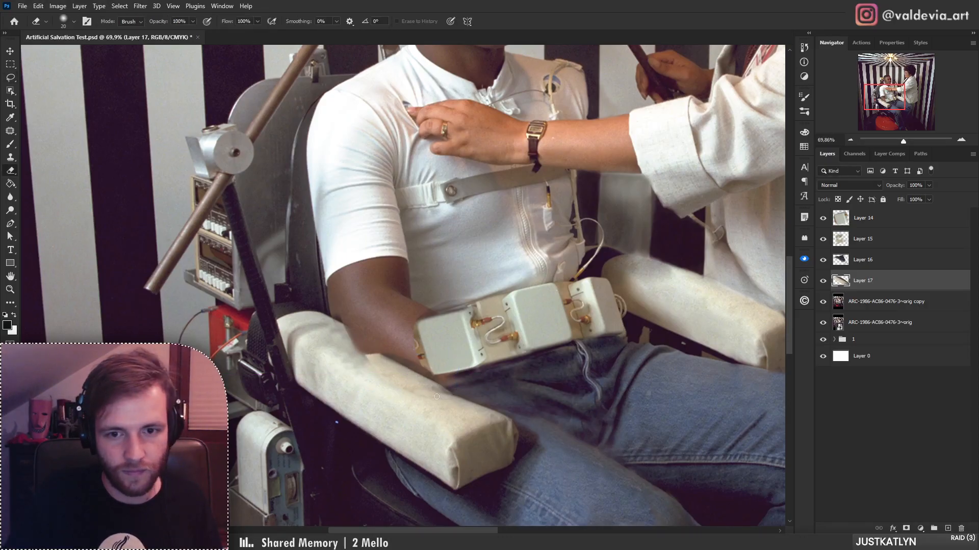
pyautogui.hotkey('ctrl', 'z')
pyautogui.rightClick(458, 385)
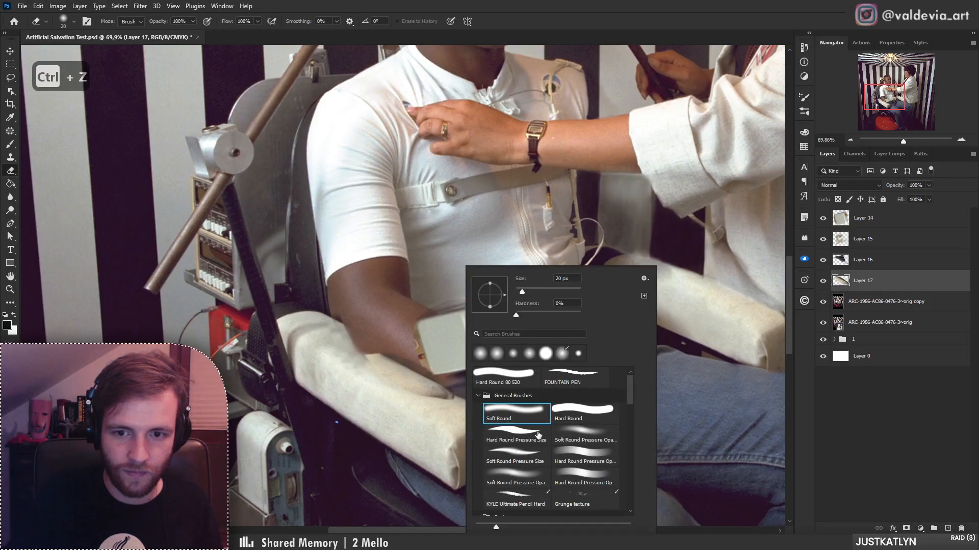
pyautogui.click(542, 290)
pyautogui.click(442, 409)
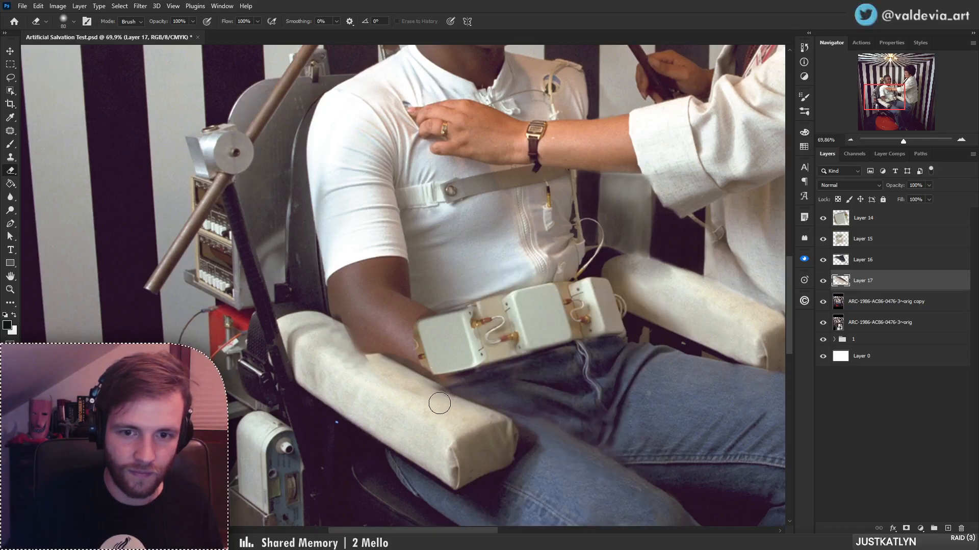
pyautogui.hotkey('ctrl', 'z')
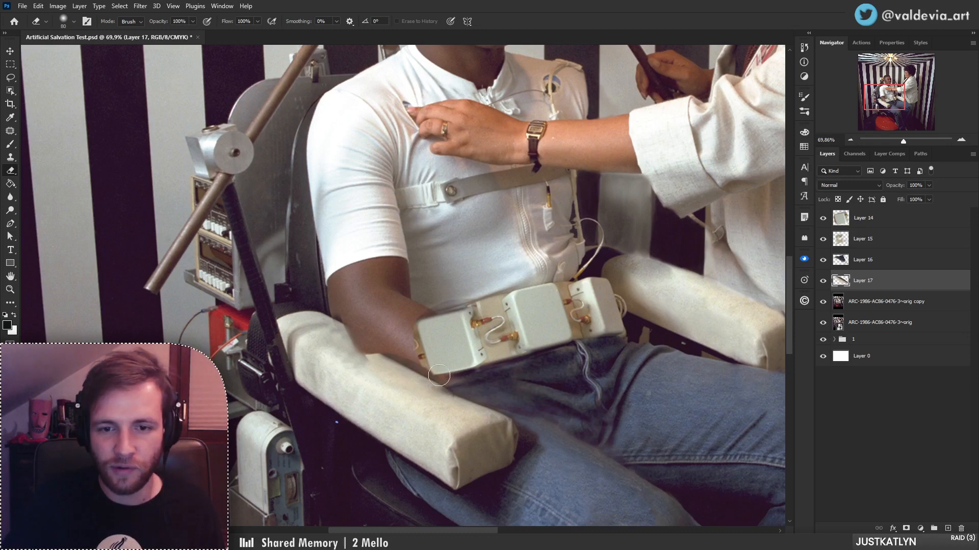
pyautogui.moveTo(447, 395)
pyautogui.mouseDown()
pyautogui.moveTo(453, 406)
pyautogui.moveTo(375, 365)
pyautogui.mouseUp()
# - Duplicate the armrest patch on Layer 17, then skew both patches vertically by 3.28° to follow the armrest's upper edge
pyautogui.moveTo(351, 319)
pyautogui.mouseDown()
pyautogui.moveTo(336, 322)
pyautogui.moveTo(356, 324)
pyautogui.mouseUp()
pyautogui.keyDown('ctrl'); pyautogui.click(866, 302); pyautogui.keyUp('ctrl')
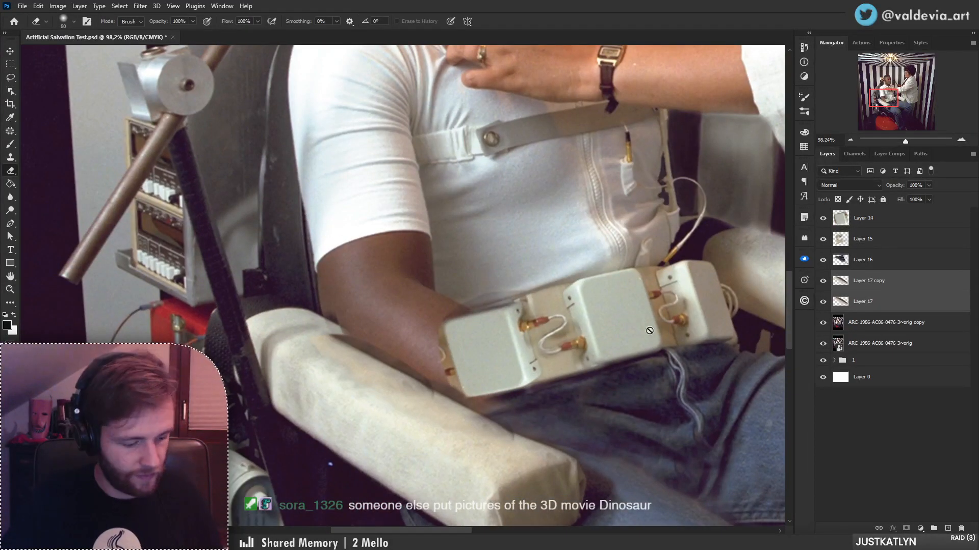
pyautogui.hotkey('ctrl', 't')
pyautogui.moveTo(444, 417); pyautogui.dragTo(455, 409)
pyautogui.moveTo(525, 384); pyautogui.dragTo(527, 395)
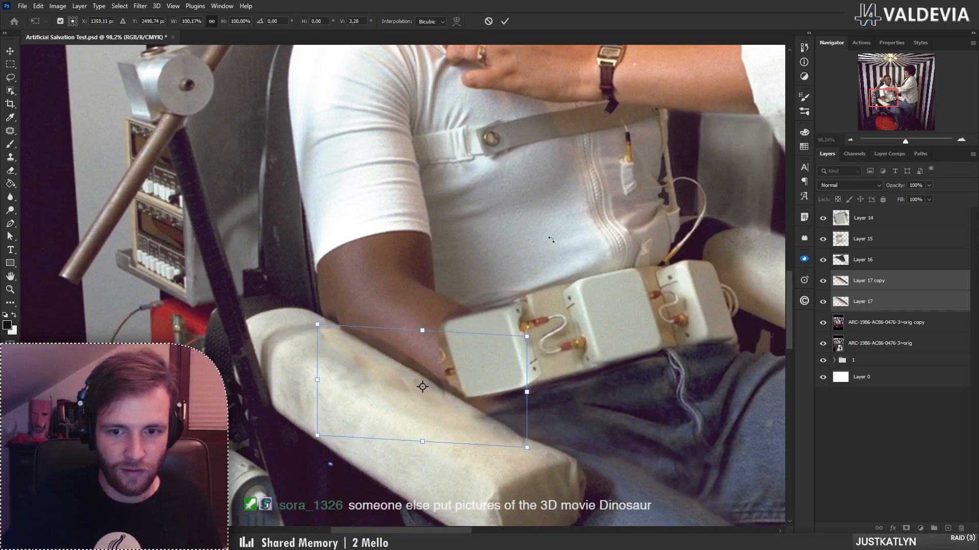
pyautogui.click(505, 22)
pyautogui.press('e')
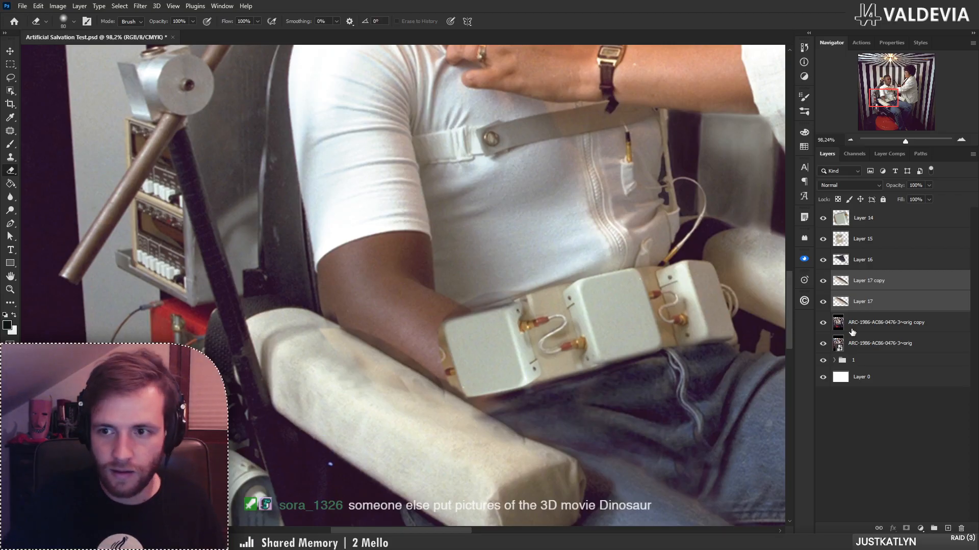
# - Merge Layer 17 copy and Layer 17 into a single armrest patch layer
pyautogui.click(863, 301)
pyautogui.click(866, 280)
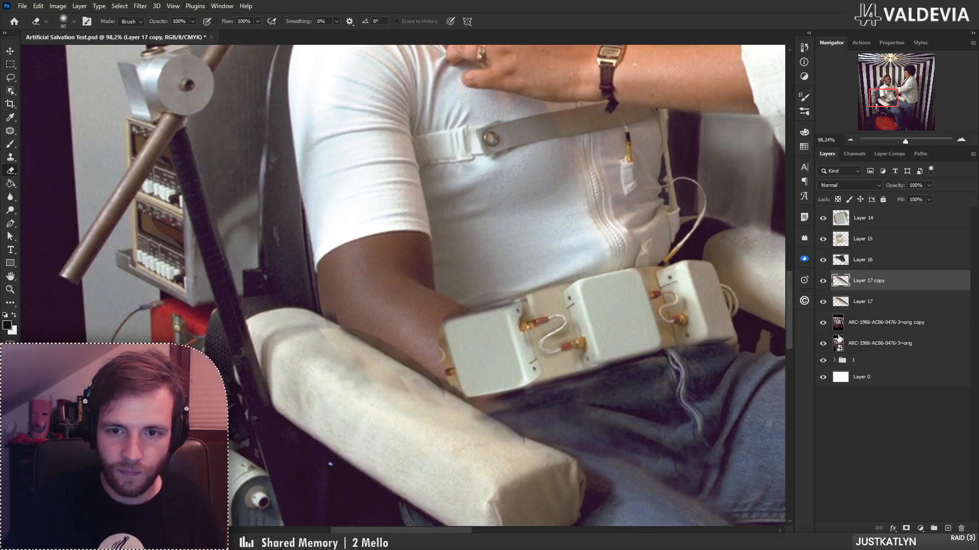
pyautogui.keyDown('shift'); pyautogui.click(871, 305); pyautogui.keyUp('shift')
pyautogui.rightClick(875, 292)
pyautogui.click(788, 405)
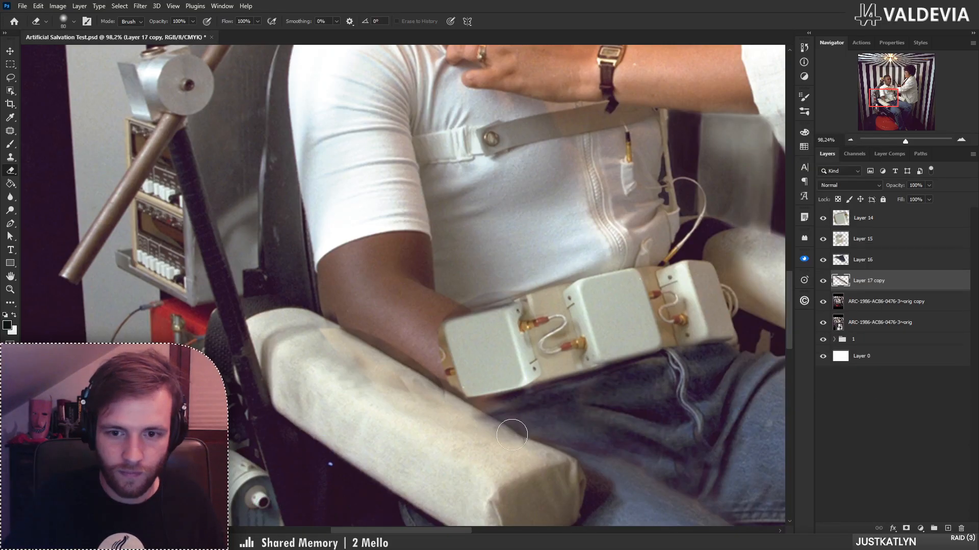
# - On the merged patch layer, clone clean fabric over the blotches along the near armrest's upper side with a 47 px soft brush
pyautogui.press('z')
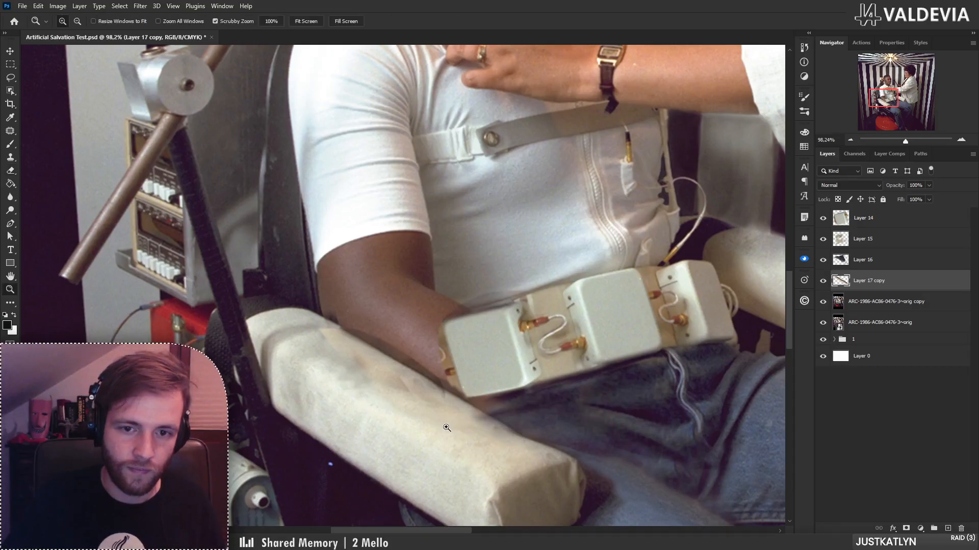
pyautogui.moveTo(438, 414); pyautogui.dragTo(347, 409)
pyautogui.moveTo(404, 419); pyautogui.dragTo(438, 414)
pyautogui.press('s')
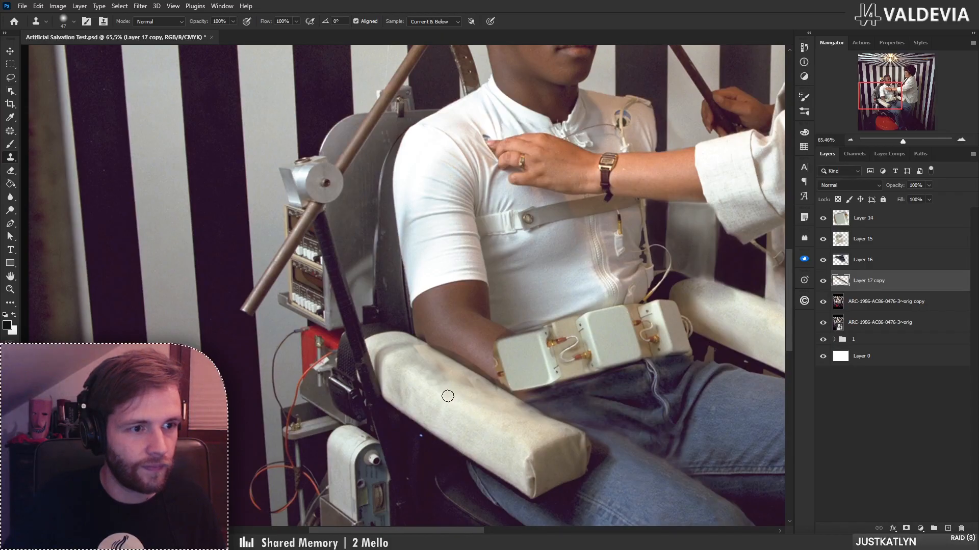
pyautogui.moveTo(480, 426); pyautogui.dragTo(488, 425)
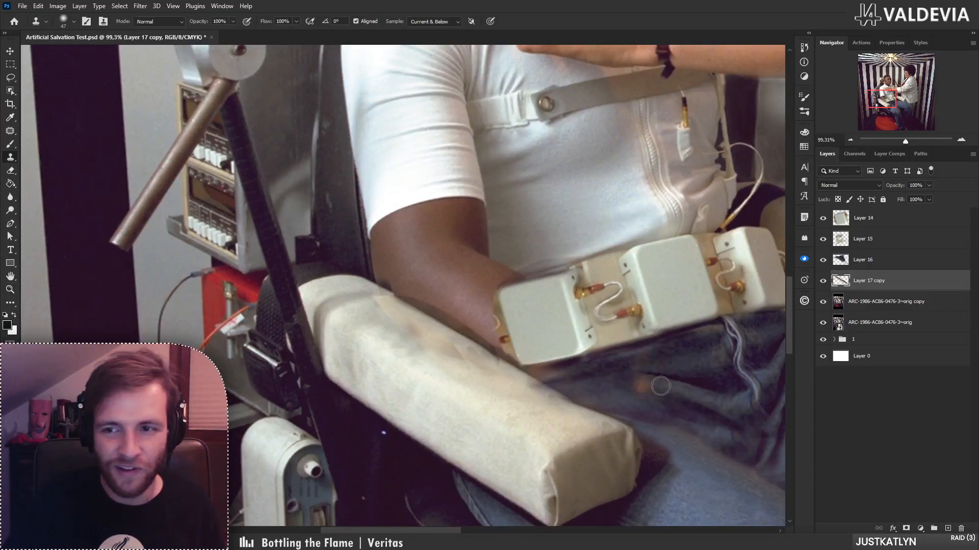
pyautogui.keyDown('alt'); pyautogui.click(468, 393); pyautogui.keyUp('alt')
pyautogui.click(475, 371)
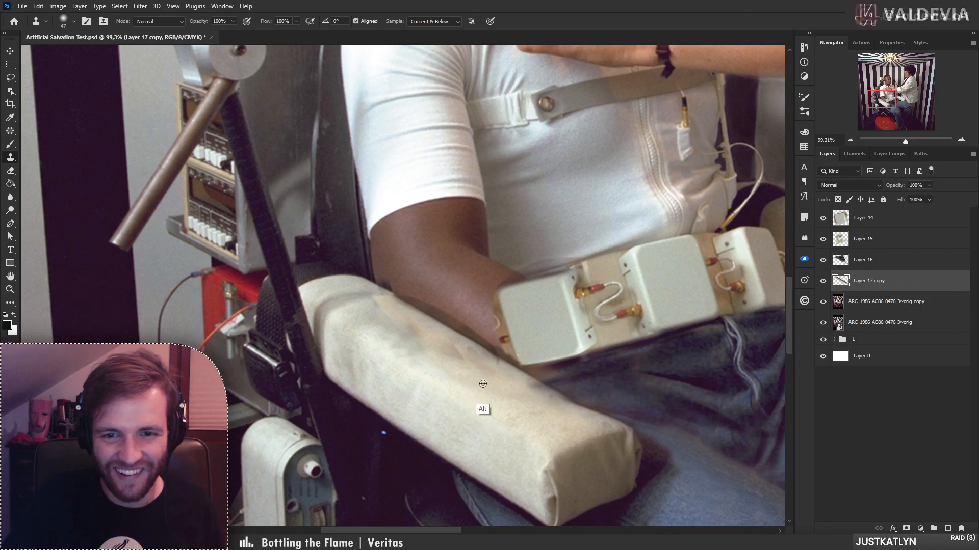
pyautogui.keyDown('alt'); pyautogui.click(483, 384); pyautogui.keyUp('alt')
pyautogui.moveTo(466, 361)
pyautogui.mouseDown()
pyautogui.moveTo(385, 313)
pyautogui.moveTo(337, 315)
pyautogui.moveTo(379, 306)
pyautogui.moveTo(356, 339)
pyautogui.moveTo(387, 308)
pyautogui.mouseUp()
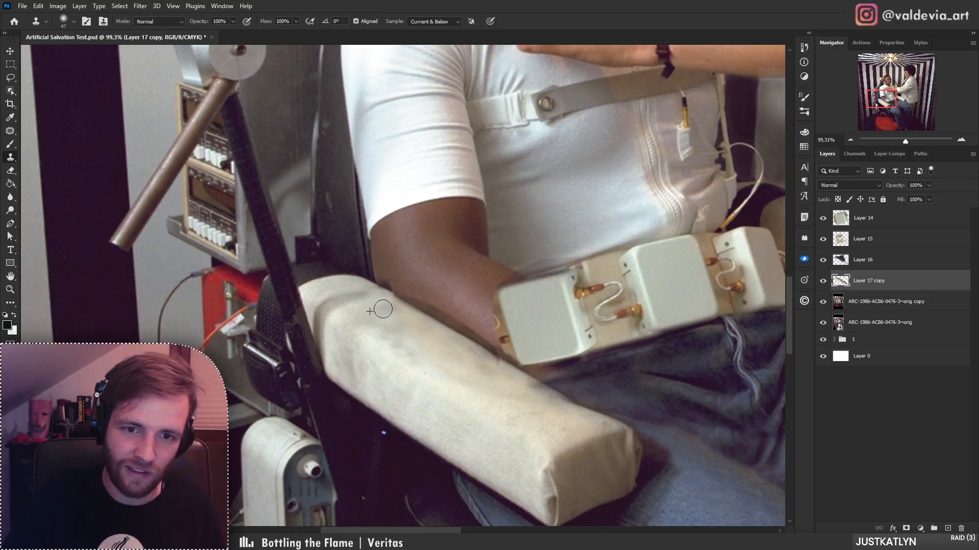
# - Clone armrest fabric along the edge just below the corner of the belt box nearest the elbow
pyautogui.press('z')
pyautogui.moveTo(460, 339)
pyautogui.mouseDown()
pyautogui.moveTo(401, 335)
pyautogui.moveTo(441, 321)
pyautogui.mouseUp()
pyautogui.press('s')
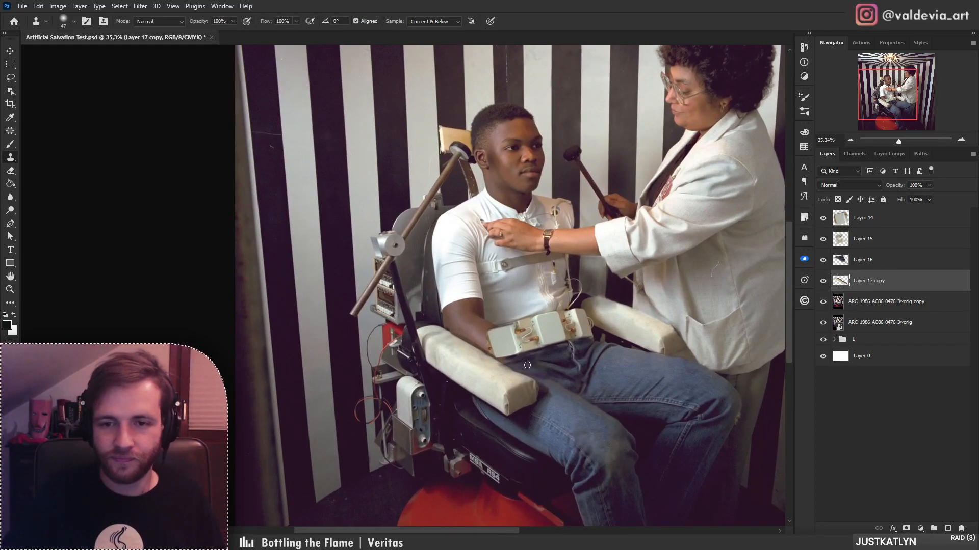
pyautogui.press('z')
pyautogui.moveTo(527, 365); pyautogui.dragTo(648, 360)
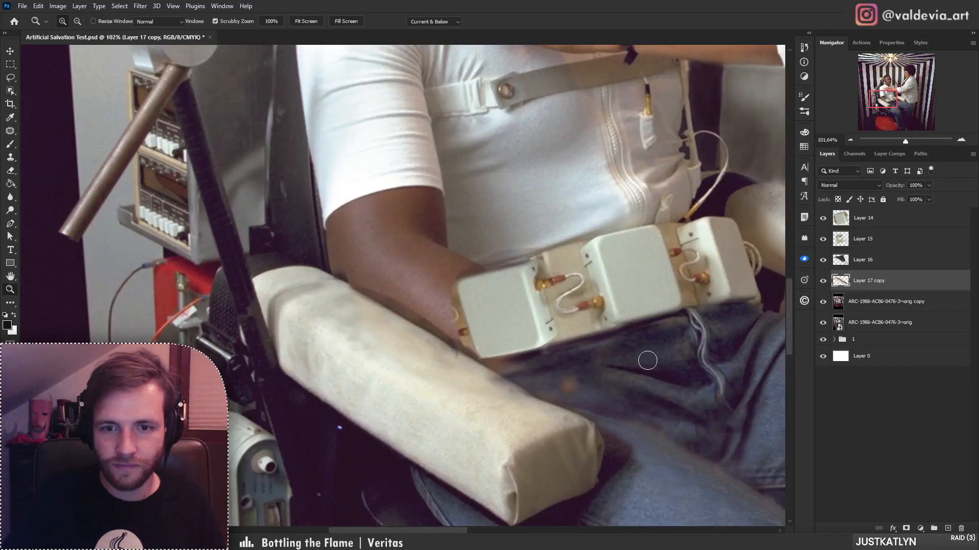
pyautogui.press('s')
pyautogui.click(822, 220)
pyautogui.click(824, 222)
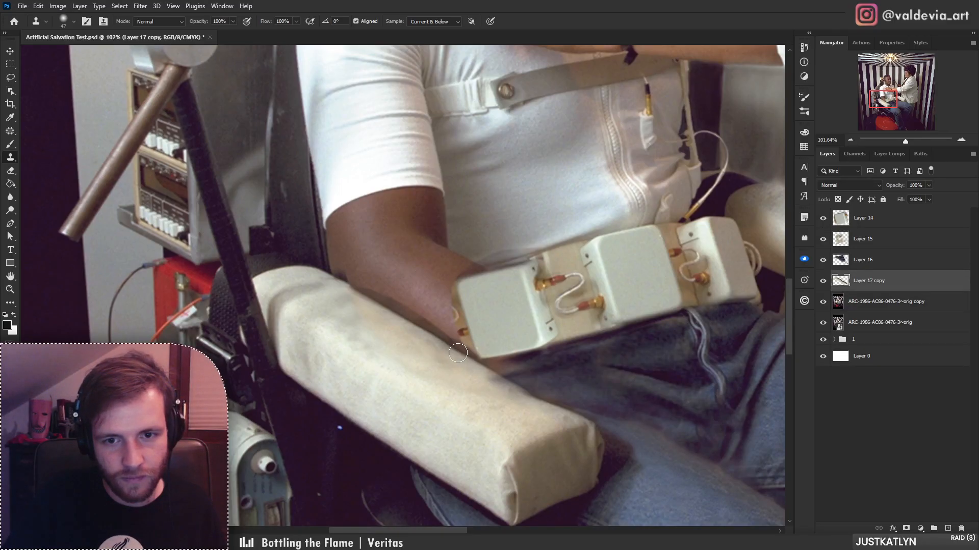
pyautogui.moveTo(457, 360); pyautogui.dragTo(459, 359)
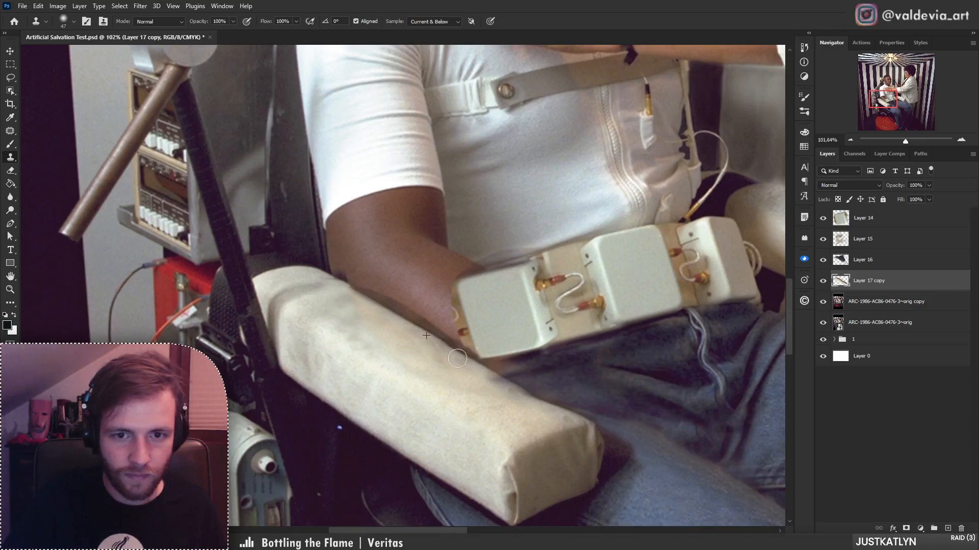
# - On the ARC-1986-AC86-0476-3~orig copy layer, clone shirt fabric over the forearm's inner edge beside the nearest belt box
pyautogui.hotkey('ctrl', 'space')
pyautogui.moveTo(404, 337); pyautogui.dragTo(348, 342)
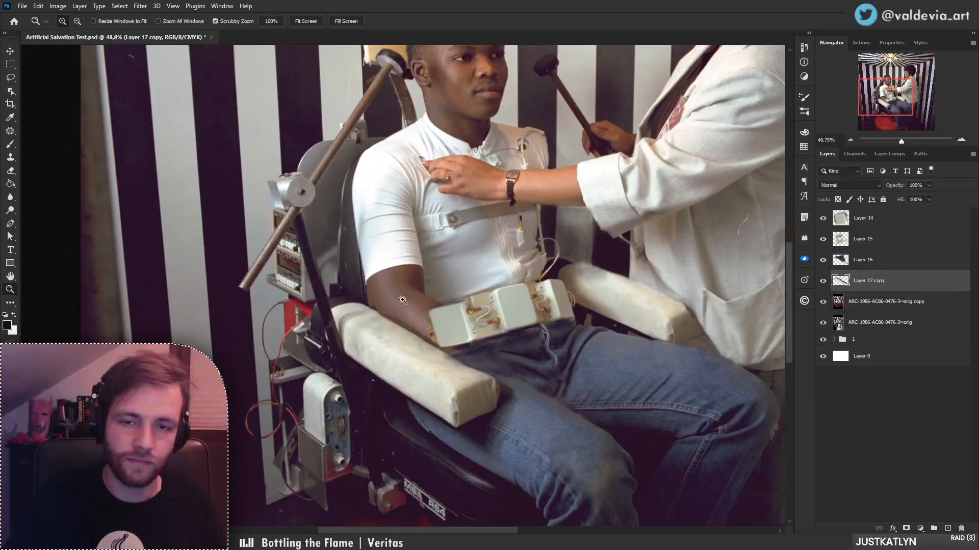
pyautogui.moveTo(416, 283)
pyautogui.mouseDown()
pyautogui.moveTo(374, 282)
pyautogui.moveTo(428, 282)
pyautogui.mouseUp()
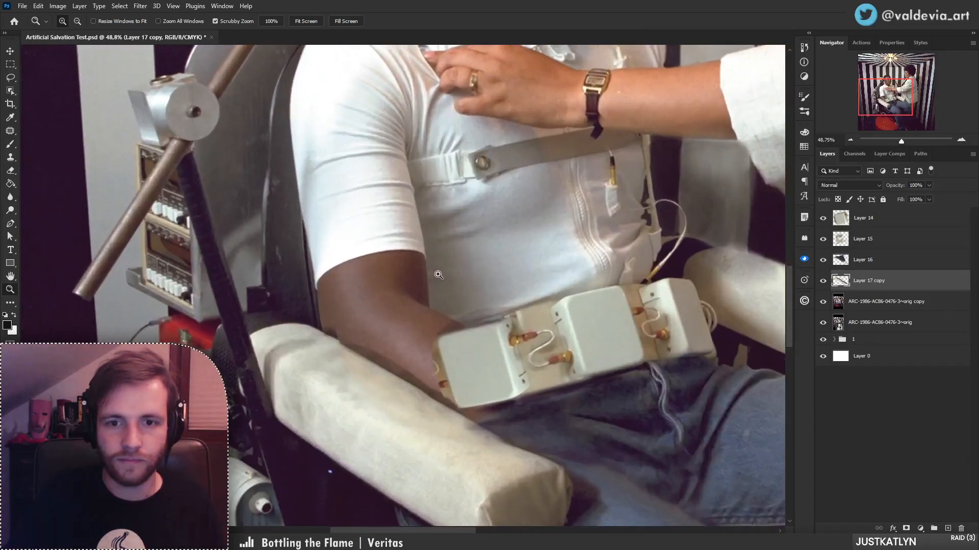
pyautogui.click(822, 218)
pyautogui.click(822, 218)
pyautogui.click(867, 219)
pyautogui.press('e')
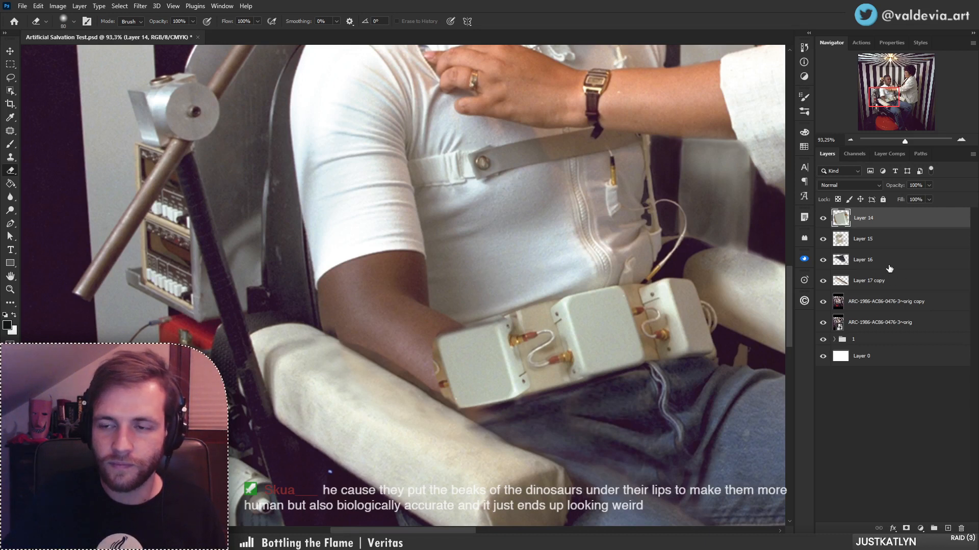
pyautogui.click(897, 283)
pyautogui.click(903, 302)
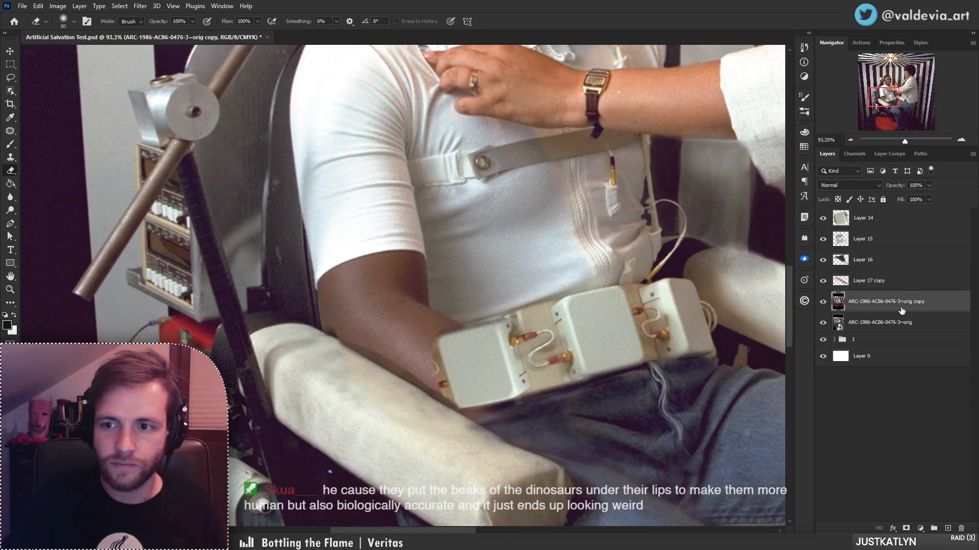
pyautogui.press('s')
pyautogui.keyDown('alt'); pyautogui.click(489, 313); pyautogui.keyUp('alt')
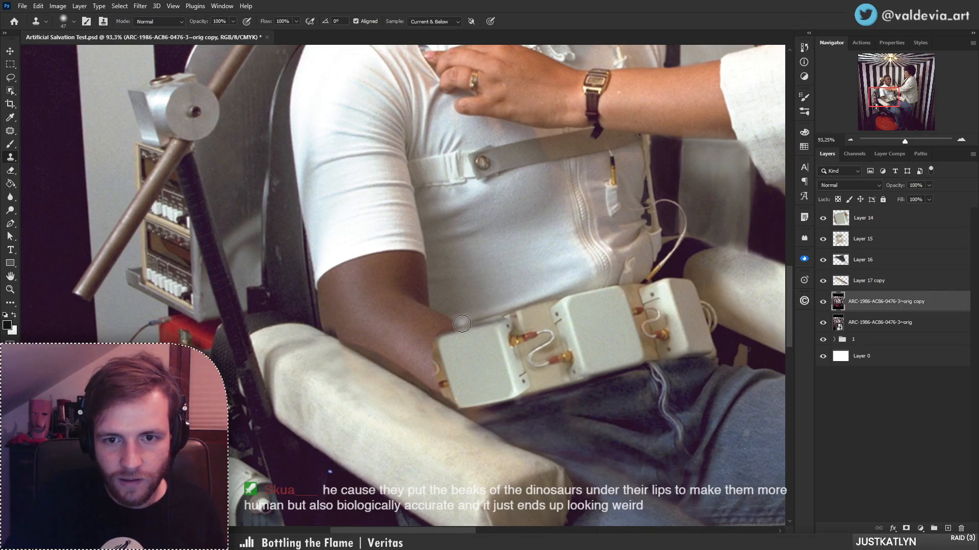
pyautogui.moveTo(463, 322)
pyautogui.mouseDown()
pyautogui.moveTo(427, 310)
pyautogui.moveTo(456, 325)
pyautogui.mouseUp()
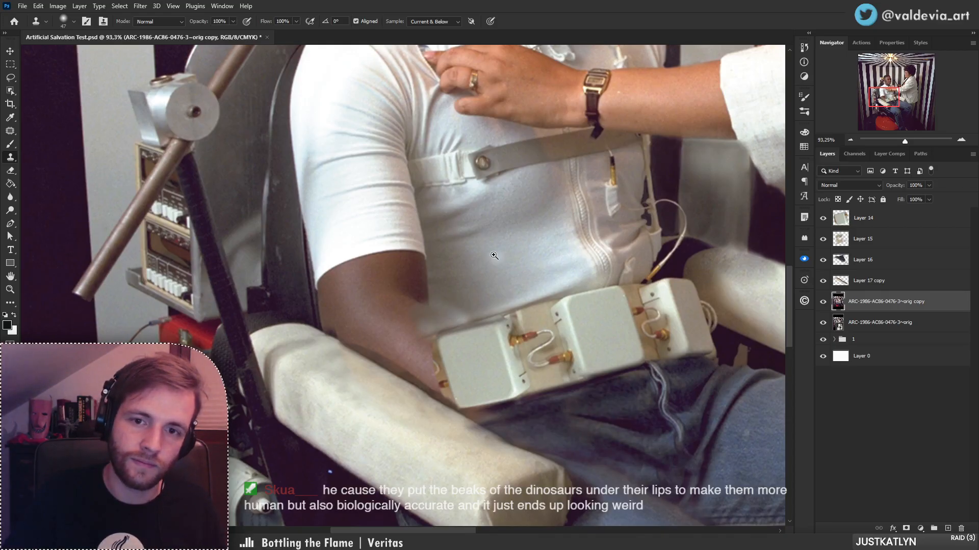
# - Try to clone shirt fabric over the arm's inner edge below the sleeve hem, then undo the stroke
pyautogui.scroll(-5, 438, 316)
pyautogui.scroll(6, 451, 257)
pyautogui.keyDown('alt'); pyautogui.click(437, 258); pyautogui.keyUp('alt')
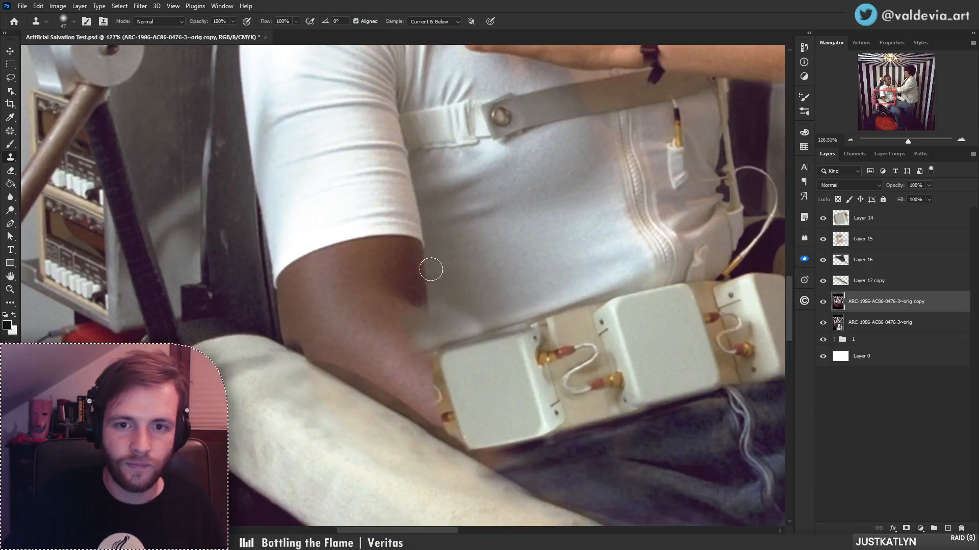
pyautogui.moveTo(431, 269)
pyautogui.mouseDown()
pyautogui.moveTo(424, 245)
pyautogui.moveTo(384, 250)
pyautogui.mouseUp()
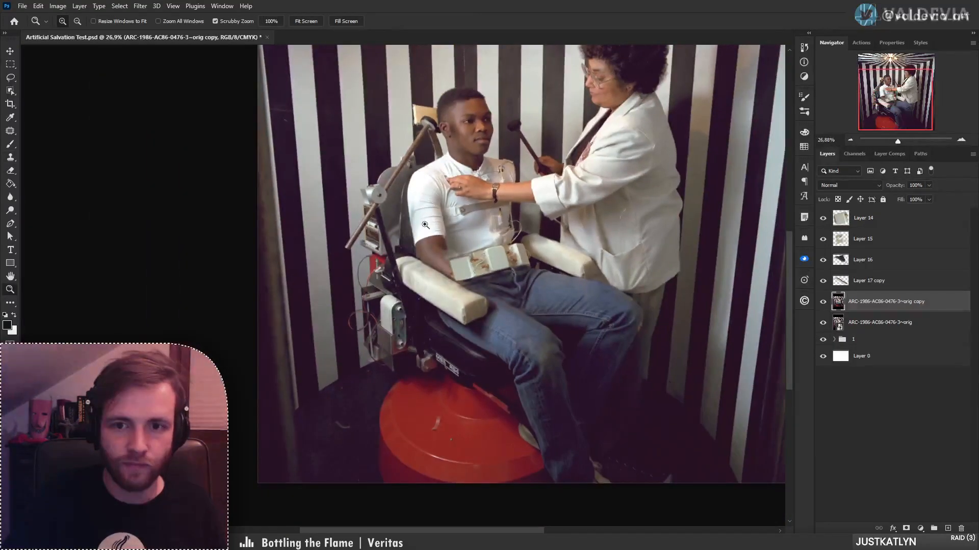
pyautogui.moveTo(449, 245)
pyautogui.mouseDown()
pyautogui.moveTo(481, 244)
pyautogui.moveTo(416, 278)
pyautogui.moveTo(420, 295)
pyautogui.moveTo(380, 282)
pyautogui.moveTo(396, 275)
pyautogui.mouseUp()
pyautogui.hotkey('ctrl', 'z')
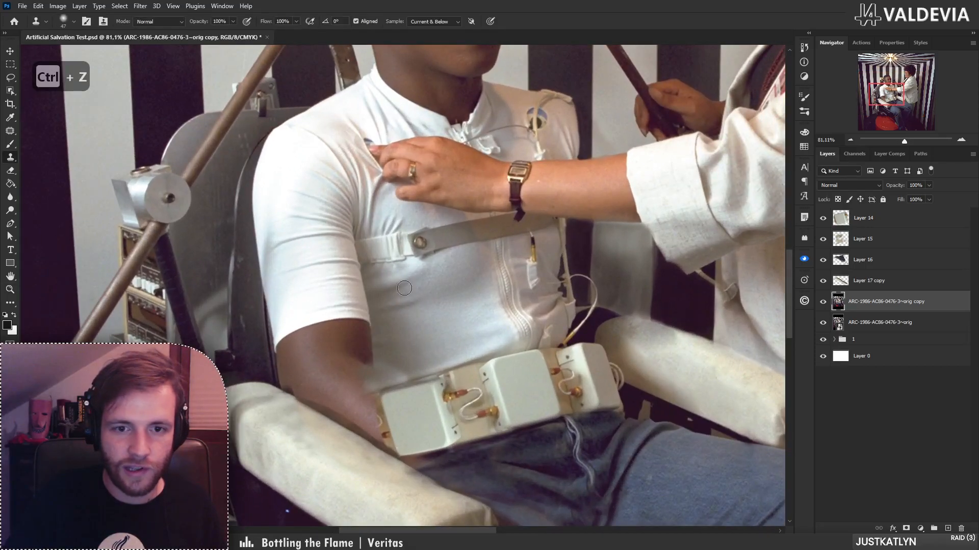
# - With a smaller Clone Stamp brush, clone a thin outline of shirt fabric across the sleeve's inner hem and down the upper arm
pyautogui.rightClick(390, 298)
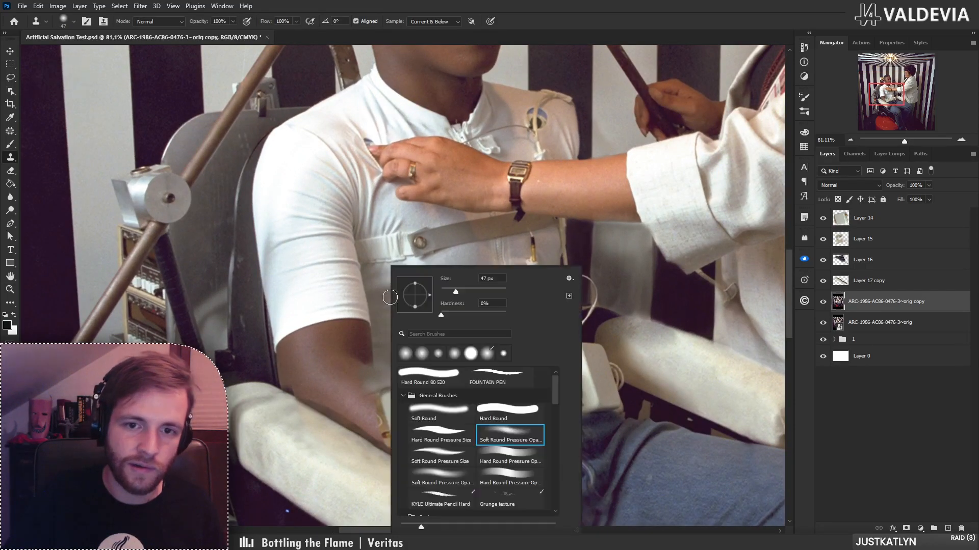
pyautogui.click(363, 303)
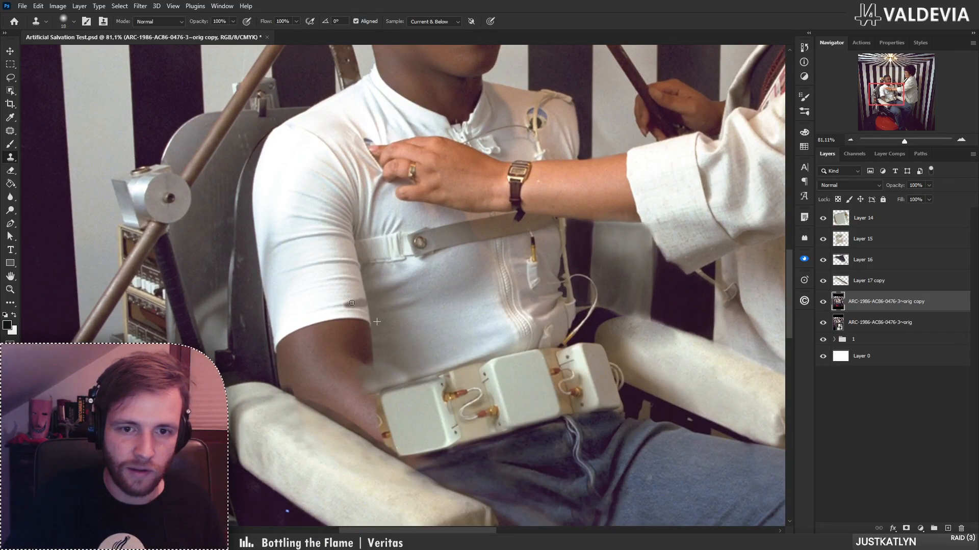
pyautogui.keyDown('alt'); pyautogui.click(380, 310); pyautogui.keyUp('alt')
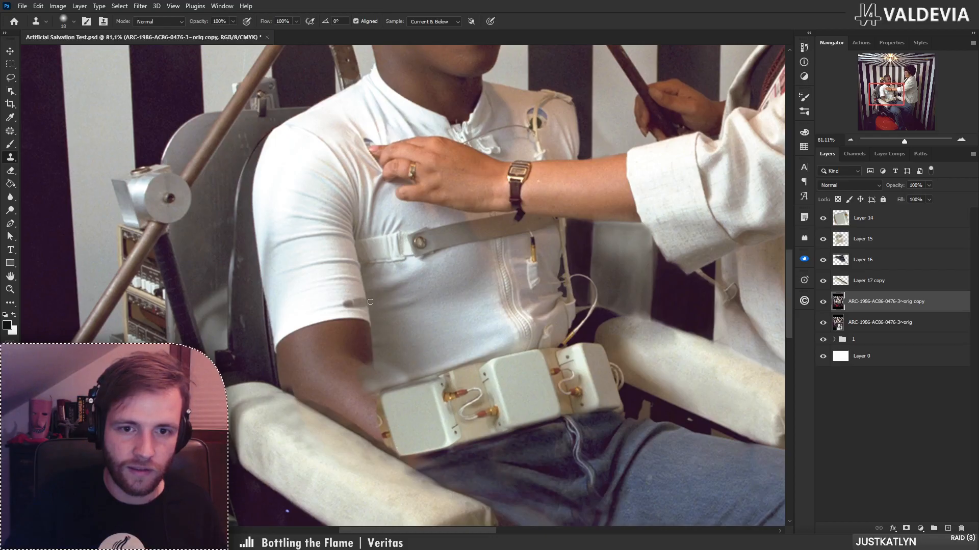
pyautogui.keyDown('alt'); pyautogui.click(385, 323); pyautogui.keyUp('alt')
pyautogui.moveTo(352, 307); pyautogui.dragTo(353, 333)
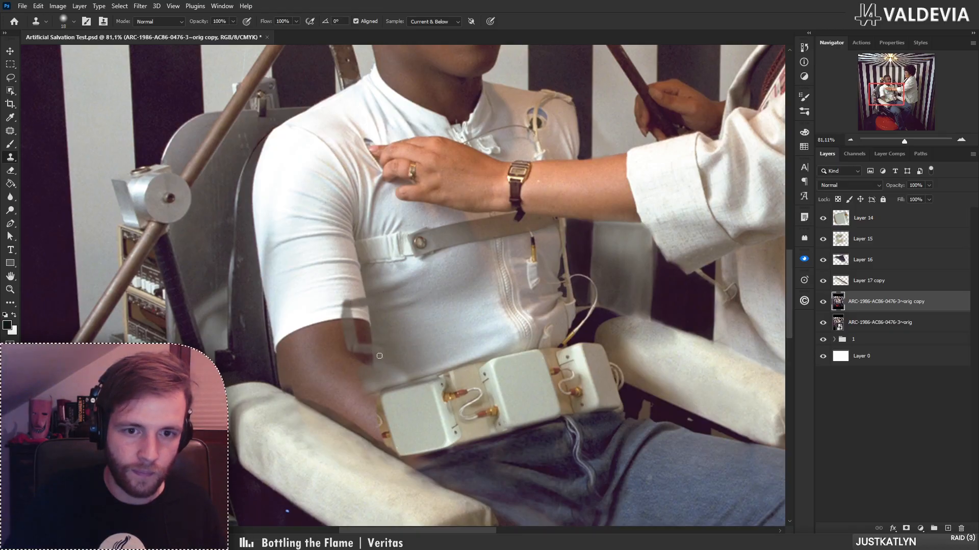
# - Fill the outlined area at the sleeve's inner hem with shirt fabric using two Patch tool selections, clearing each selection
pyautogui.press('j')
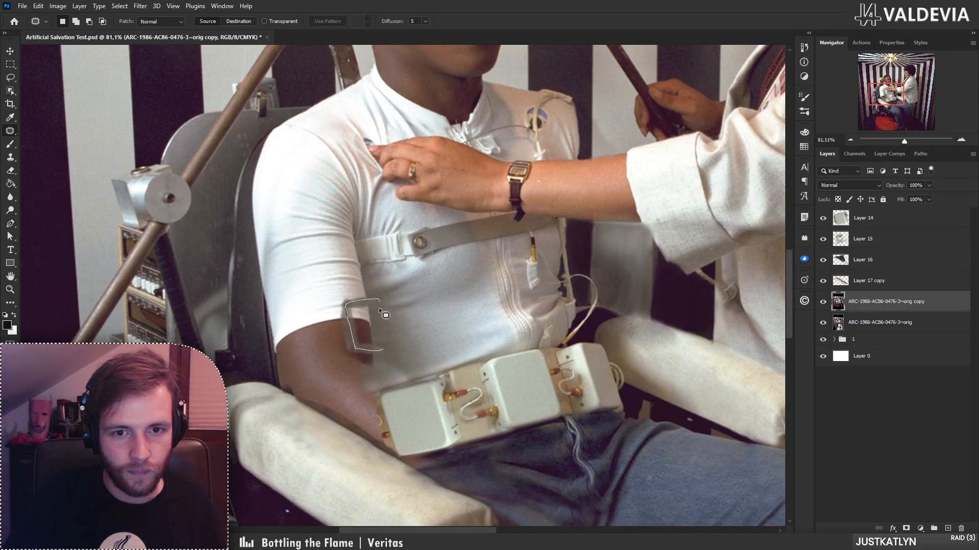
pyautogui.moveTo(385, 315)
pyautogui.mouseDown()
pyautogui.moveTo(430, 337)
pyautogui.moveTo(408, 327)
pyautogui.mouseUp()
pyautogui.hotkey('ctrl', 'd')
pyautogui.press('z')
pyautogui.press('j')
pyautogui.moveTo(388, 279)
pyautogui.mouseDown()
pyautogui.moveTo(342, 337)
pyautogui.moveTo(389, 279)
pyautogui.mouseUp()
pyautogui.moveTo(377, 316)
pyautogui.mouseDown()
pyautogui.moveTo(419, 348)
pyautogui.moveTo(342, 311)
pyautogui.moveTo(306, 308)
pyautogui.moveTo(362, 290)
pyautogui.moveTo(419, 298)
pyautogui.moveTo(424, 310)
pyautogui.mouseUp()
pyautogui.hotkey('ctrl', 'd')
pyautogui.press('z')
pyautogui.press('s')
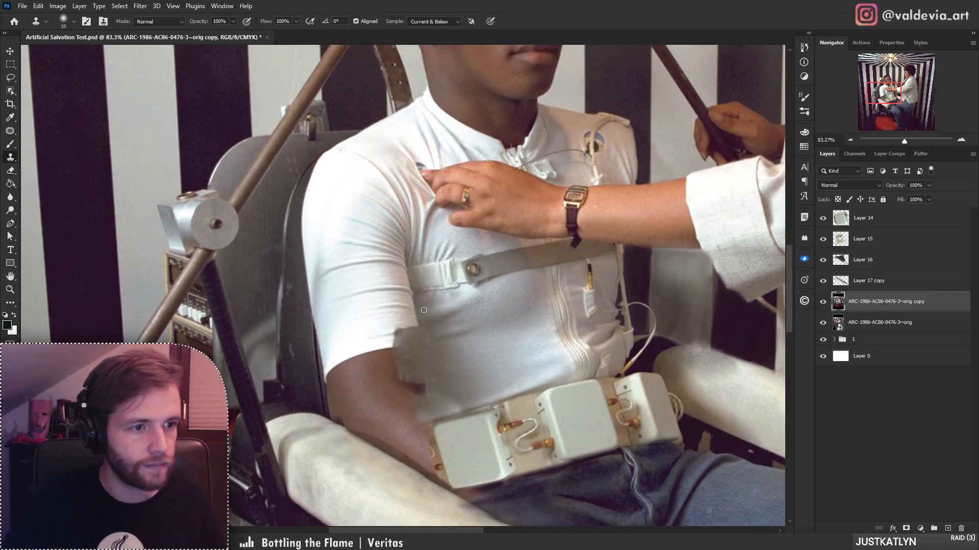
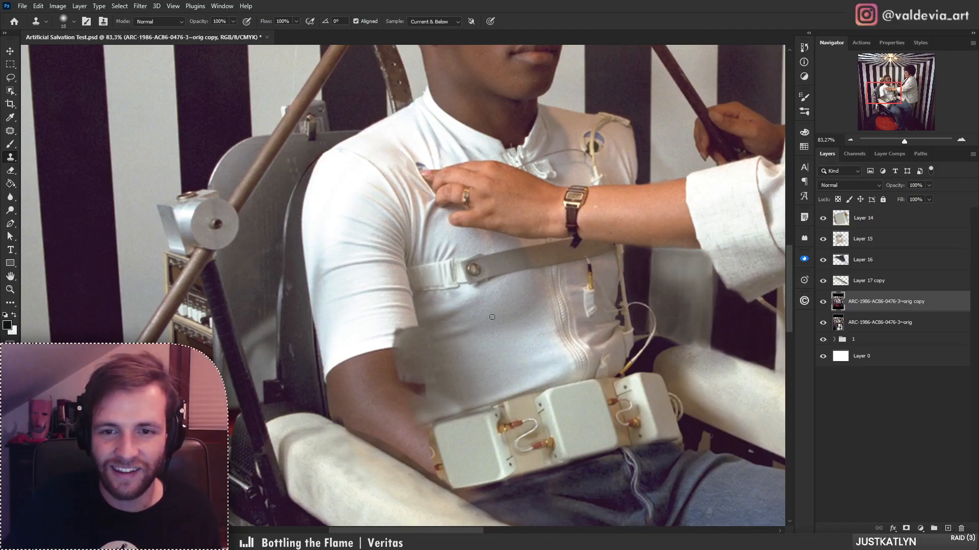
# - Undo the last change, sample clean shirt fabric beside the patched sleeve corner for the Clone Stamp and open the brush settings
pyautogui.press('h')
pyautogui.moveTo(492, 317); pyautogui.dragTo(454, 342)
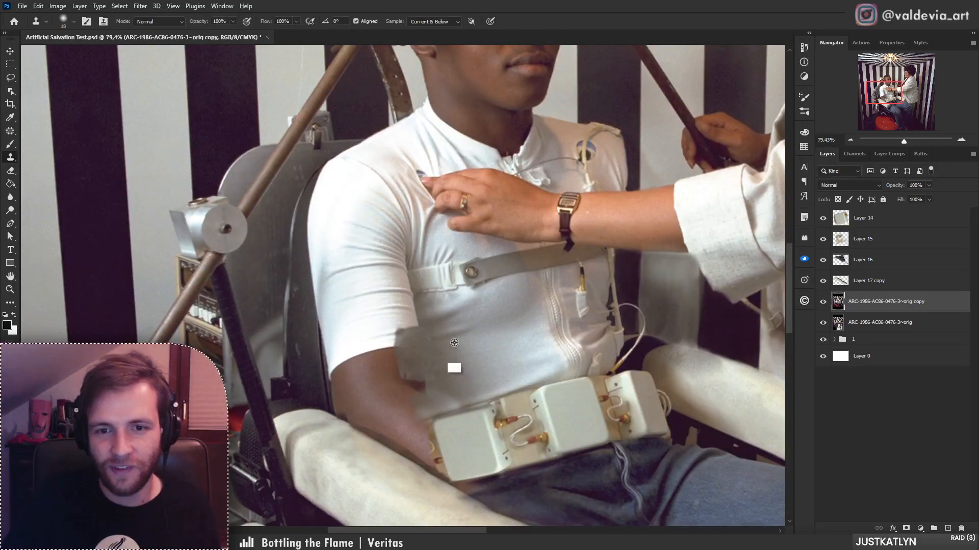
pyautogui.hotkey('ctrl', 'z')
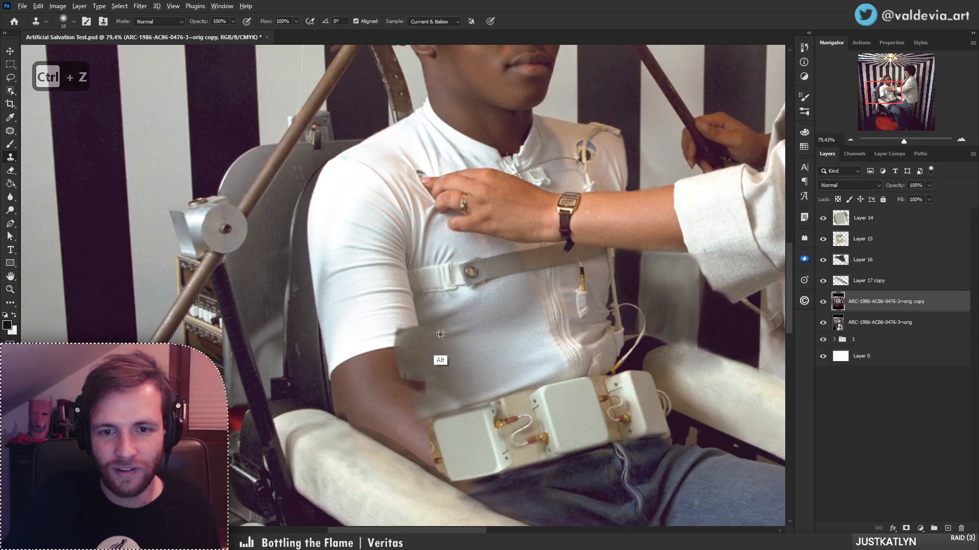
pyautogui.keyDown('alt'); pyautogui.click(436, 334); pyautogui.keyUp('alt')
pyautogui.press('z')
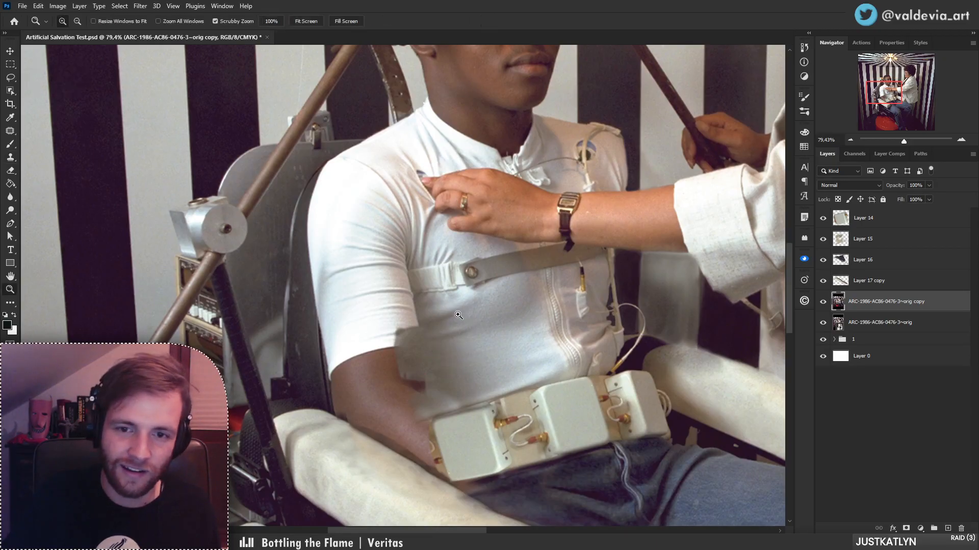
pyautogui.moveTo(438, 314)
pyautogui.mouseDown()
pyautogui.moveTo(381, 309)
pyautogui.moveTo(424, 297)
pyautogui.mouseUp()
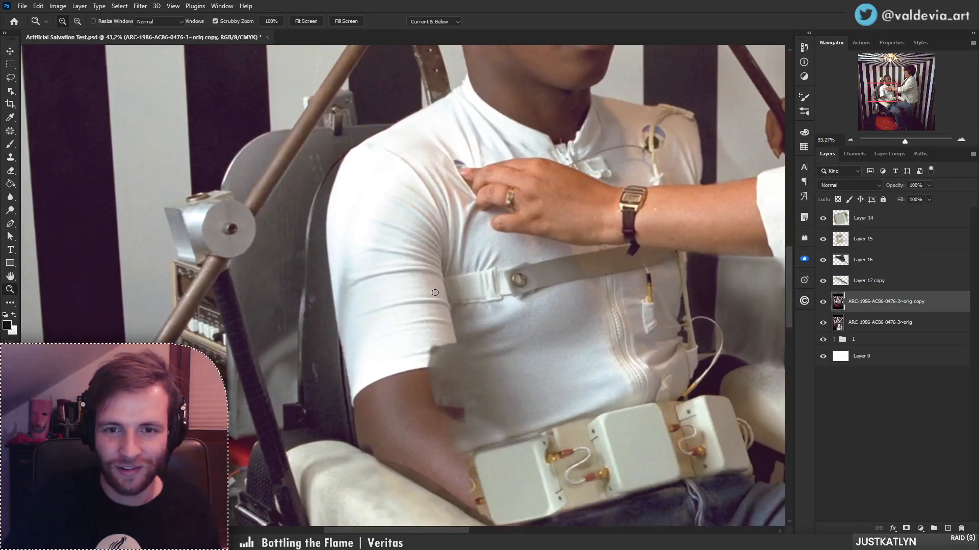
pyautogui.press('s')
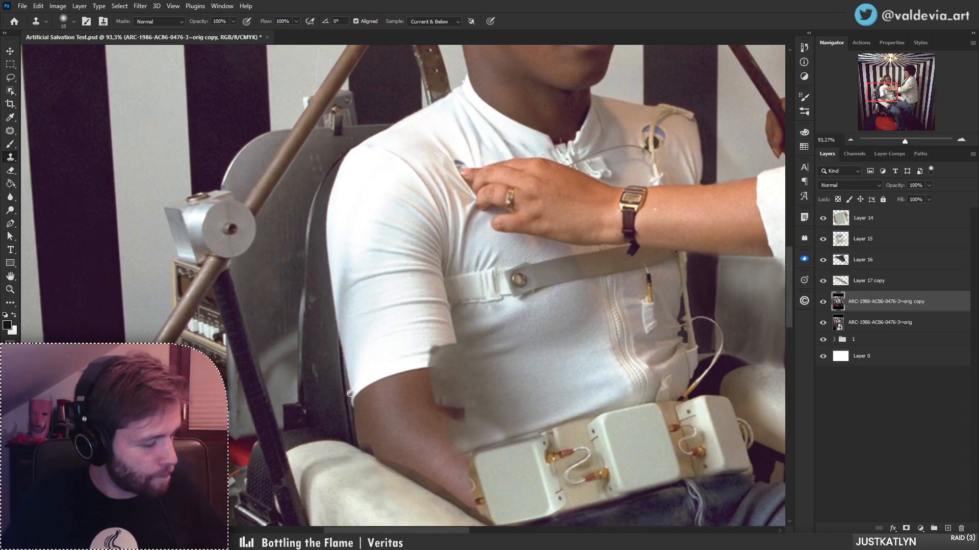
pyautogui.scroll(-5, 463, 349)
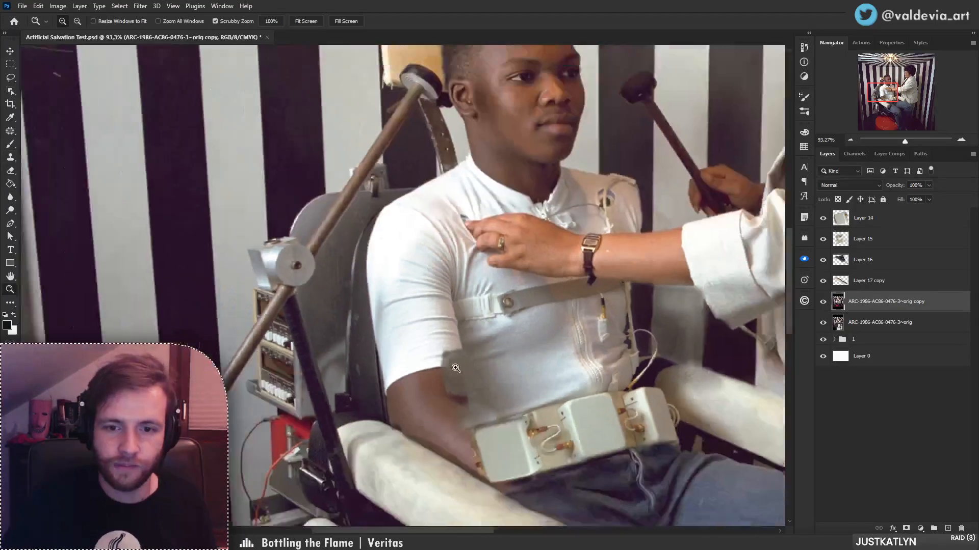
pyautogui.scroll(6, 515, 329)
pyautogui.keyDown('alt'); pyautogui.click(515, 329); pyautogui.keyUp('alt')
pyautogui.rightClick(482, 341)
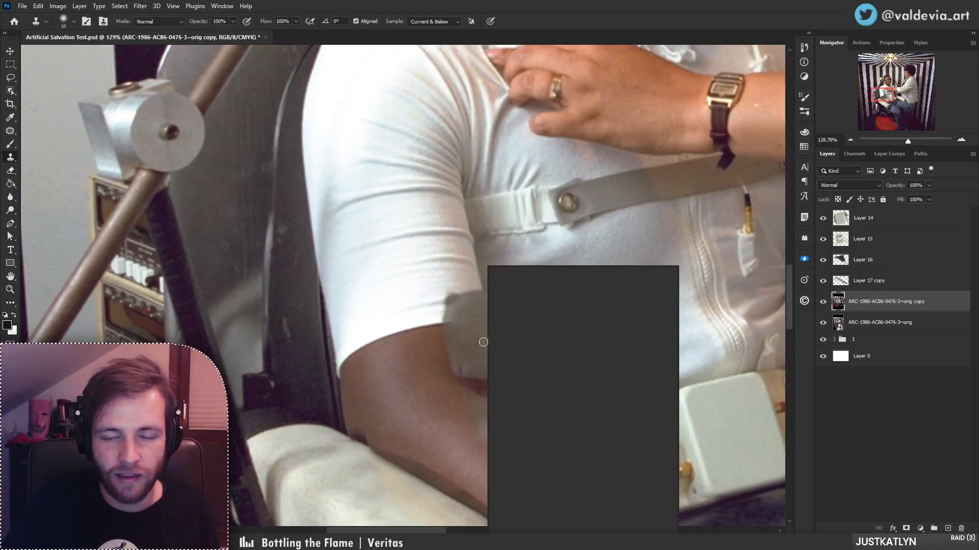
# - Clone shadowed grey shirt fabric around the exposed inner-elbow skin to close an outline beside the patient's torso
pyautogui.click(536, 412)
pyautogui.moveTo(445, 343)
pyautogui.mouseDown()
pyautogui.moveTo(434, 353)
pyautogui.moveTo(436, 390)
pyautogui.moveTo(476, 421)
pyautogui.mouseUp()
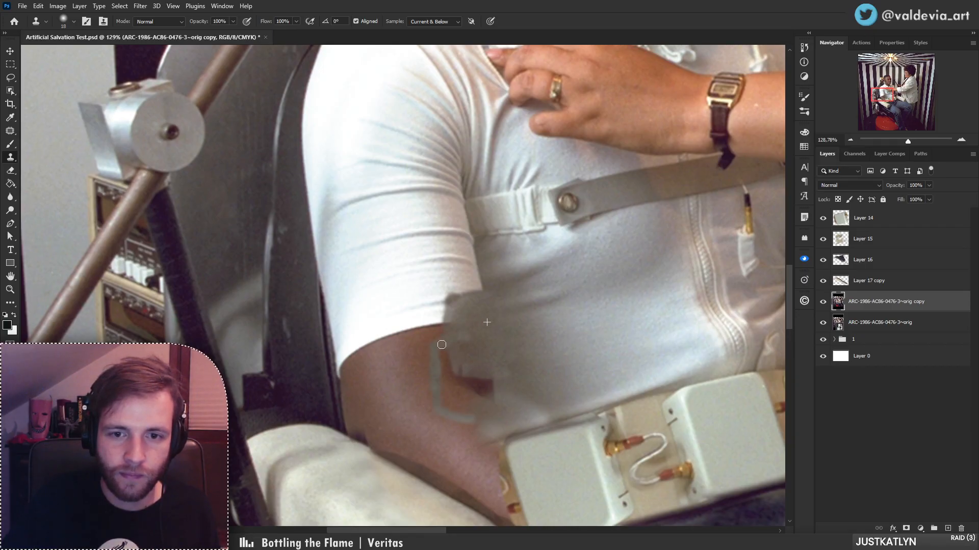
pyautogui.keyDown('alt'); pyautogui.click(502, 323); pyautogui.keyUp('alt')
pyautogui.moveTo(486, 404)
pyautogui.mouseDown()
pyautogui.moveTo(502, 411)
pyautogui.moveTo(493, 412)
pyautogui.moveTo(509, 391)
pyautogui.mouseUp()
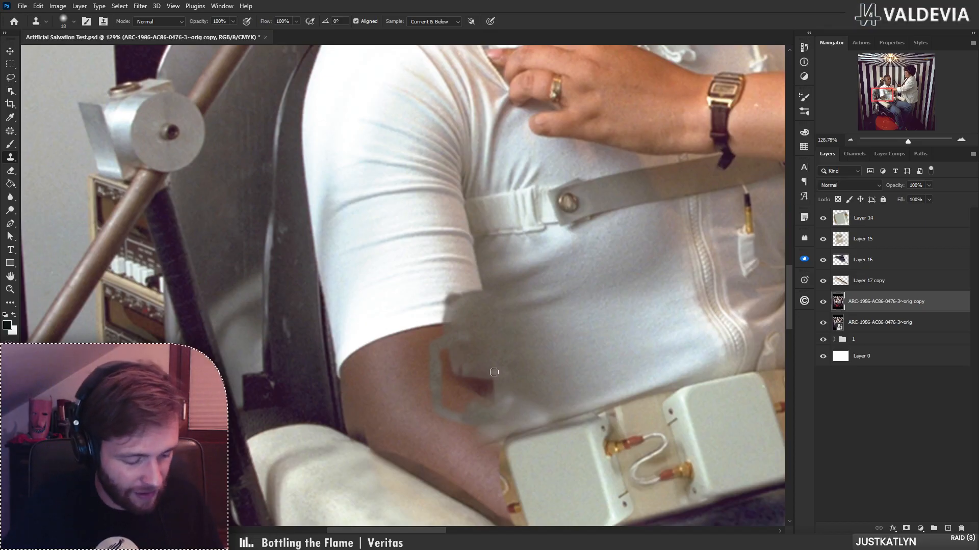
# - Patch the outlined inner-elbow skin with the grey shirt texture and clear the selection
pyautogui.press('j')
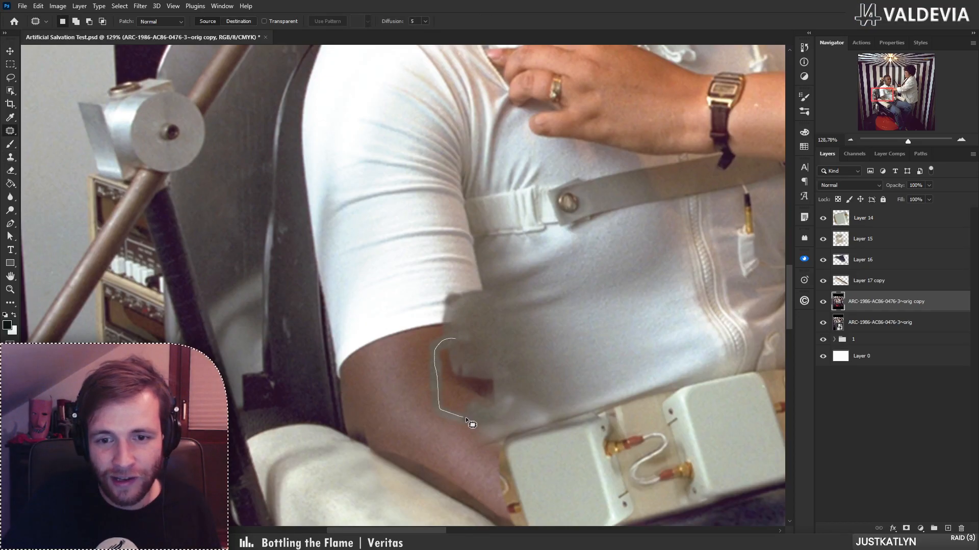
pyautogui.moveTo(459, 350); pyautogui.dragTo(506, 326)
pyautogui.hotkey('ctrl', 'd')
pyautogui.scroll(-3, 498, 332)
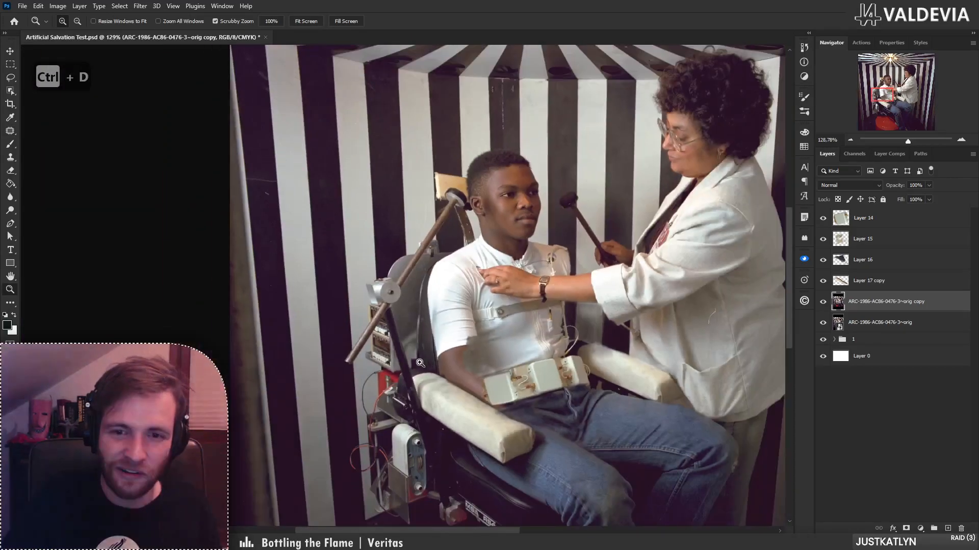
# - Patch the blotchy area low on the shirt's side with cleaner fabric from just above it, then deselect
pyautogui.scroll(2, 498, 332)
pyautogui.moveTo(506, 381)
pyautogui.mouseDown()
pyautogui.moveTo(492, 358)
pyautogui.moveTo(504, 379)
pyautogui.moveTo(500, 329)
pyautogui.mouseUp()
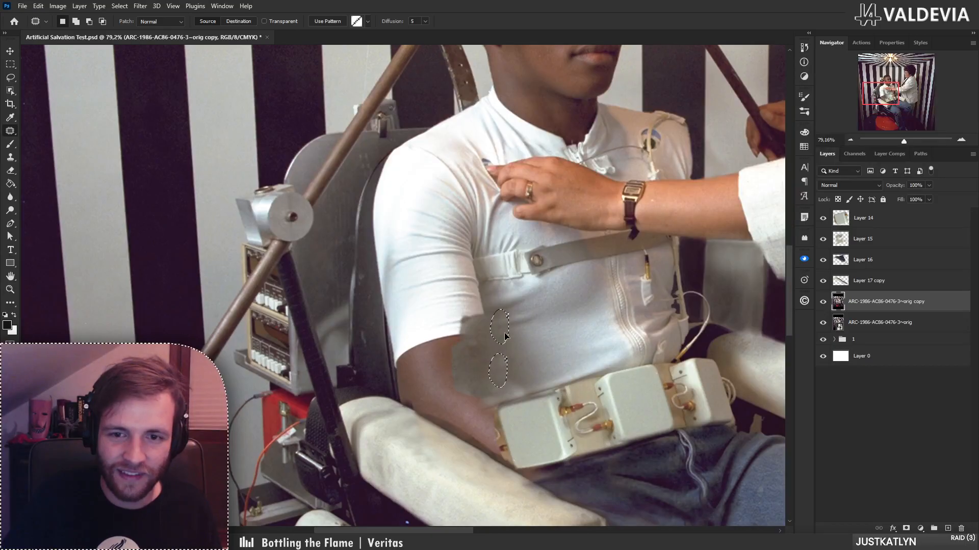
pyautogui.hotkey('ctrl', 'd')
pyautogui.press('z')
pyautogui.scroll(-2, 500, 328)
pyautogui.scroll(4, 458, 306)
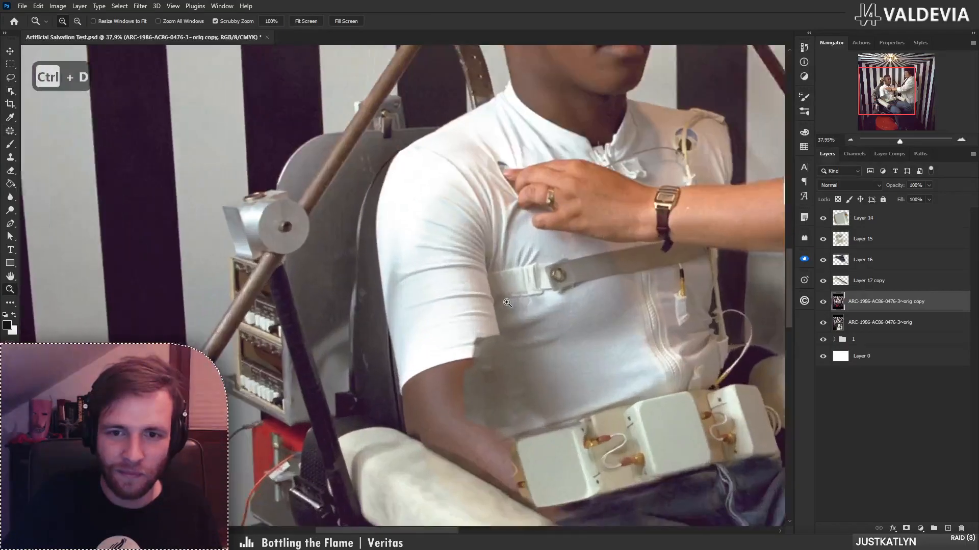
# - Clone a grey shirt-fabric outline across the lower inner edge of the short sleeve, joining it to the torso patch
pyautogui.press('s')
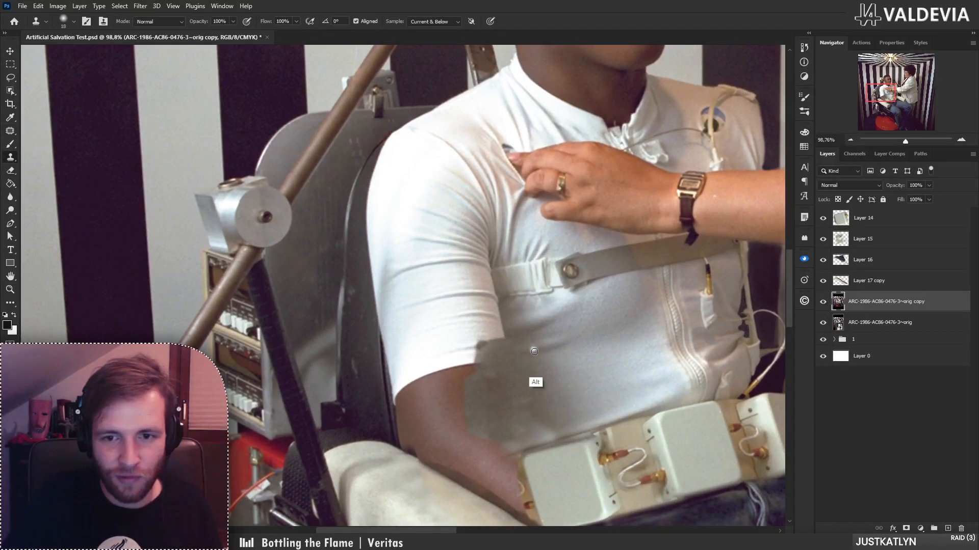
pyautogui.keyDown('alt'); pyautogui.click(504, 378); pyautogui.keyUp('alt')
pyautogui.moveTo(468, 370)
pyautogui.mouseDown()
pyautogui.moveTo(465, 312)
pyautogui.moveTo(498, 302)
pyautogui.moveTo(501, 316)
pyautogui.mouseUp()
pyautogui.keyDown('alt'); pyautogui.click(513, 364); pyautogui.keyUp('alt')
pyautogui.hotkey('ctrl', 'z')
pyautogui.keyDown('alt'); pyautogui.click(489, 367); pyautogui.keyUp('alt')
pyautogui.moveTo(466, 342)
pyautogui.mouseDown()
pyautogui.moveTo(466, 311)
pyautogui.moveTo(502, 301)
pyautogui.mouseUp()
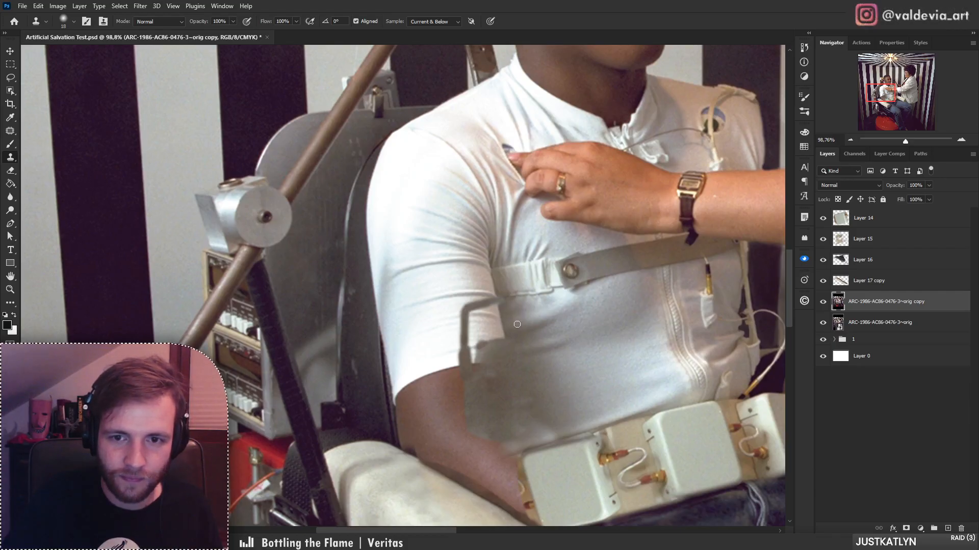
pyautogui.keyDown('alt'); pyautogui.click(510, 354); pyautogui.keyUp('alt')
pyautogui.click(498, 302)
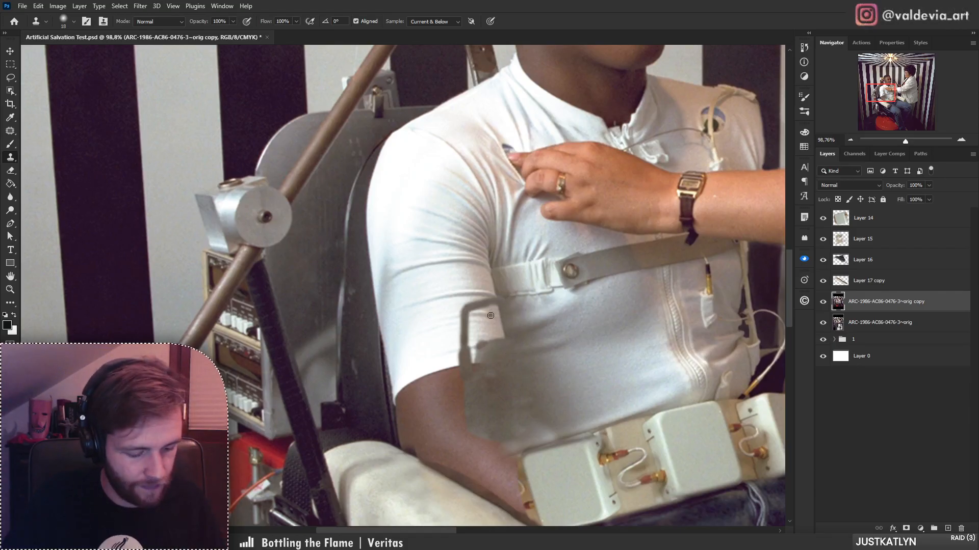
# - Patch the outlined inner sleeve section with the grey torso texture and deselect it
pyautogui.press('j')
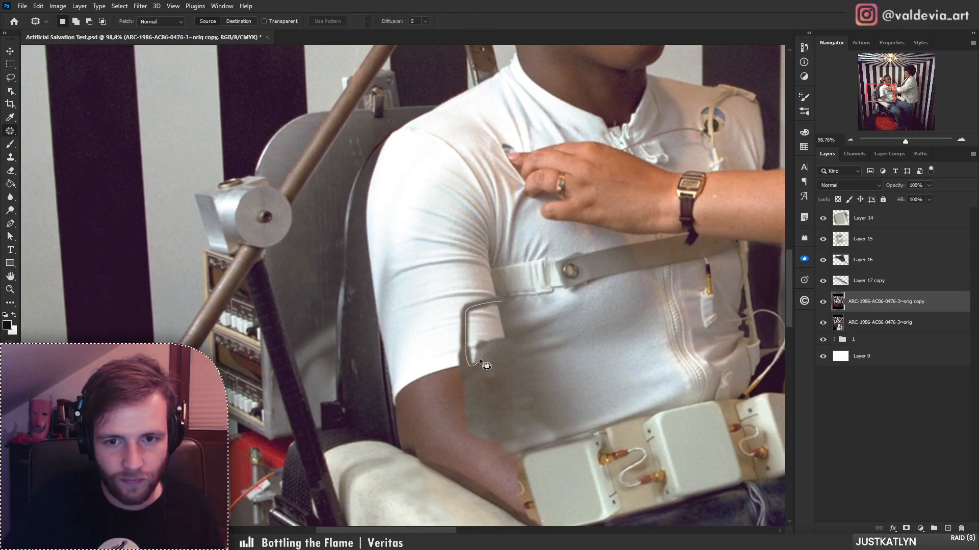
pyautogui.moveTo(482, 363)
pyautogui.mouseDown()
pyautogui.moveTo(512, 344)
pyautogui.moveTo(503, 302)
pyautogui.mouseUp()
pyautogui.moveTo(497, 338); pyautogui.dragTo(530, 379)
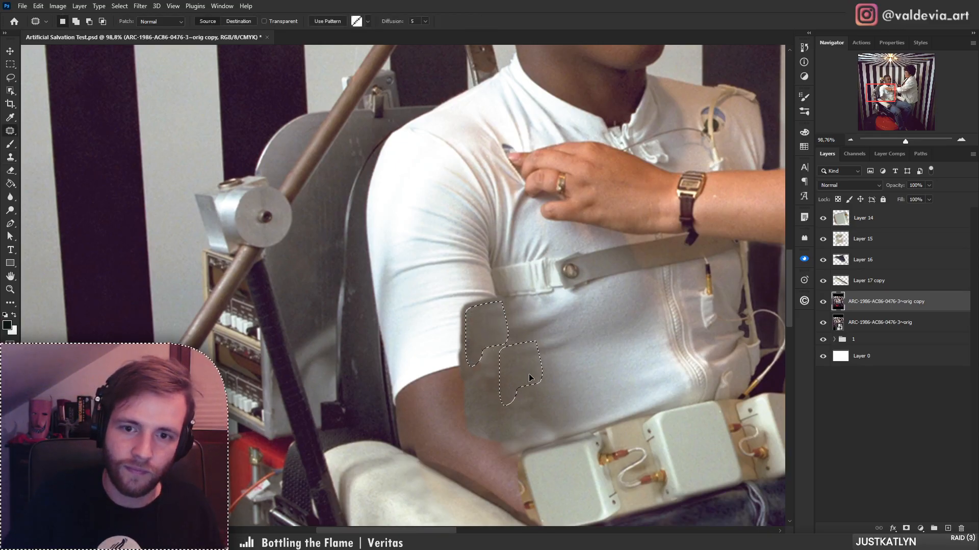
pyautogui.hotkey('ctrl', 'd')
# - Blend the seams and uneven spots inside the grey torso area by patching them with neighbouring shirt texture
pyautogui.moveTo(509, 331); pyautogui.dragTo(524, 388)
pyautogui.hotkey('ctrl', 'd')
pyautogui.moveTo(511, 352); pyautogui.dragTo(444, 351)
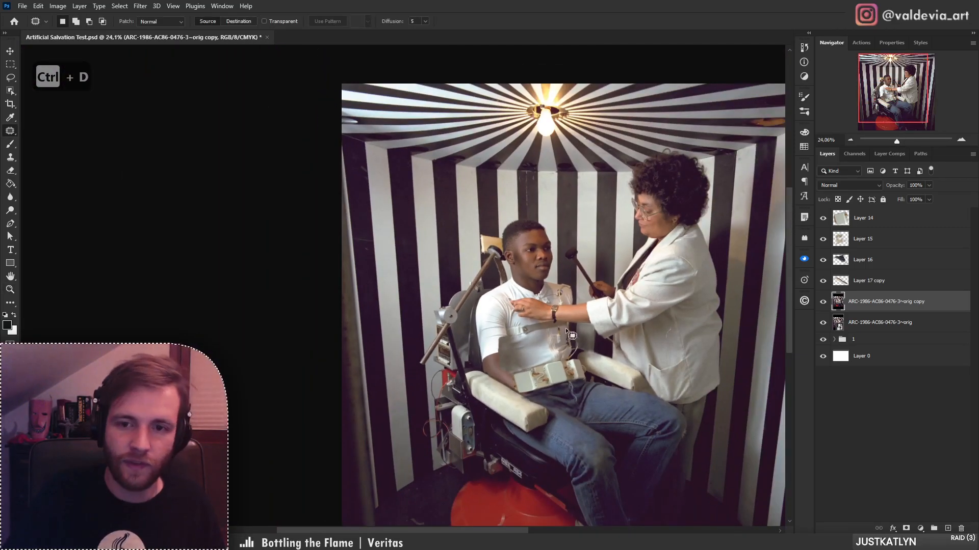
pyautogui.moveTo(518, 353)
pyautogui.mouseDown()
pyautogui.moveTo(559, 352)
pyautogui.moveTo(485, 316)
pyautogui.moveTo(444, 271)
pyautogui.mouseUp()
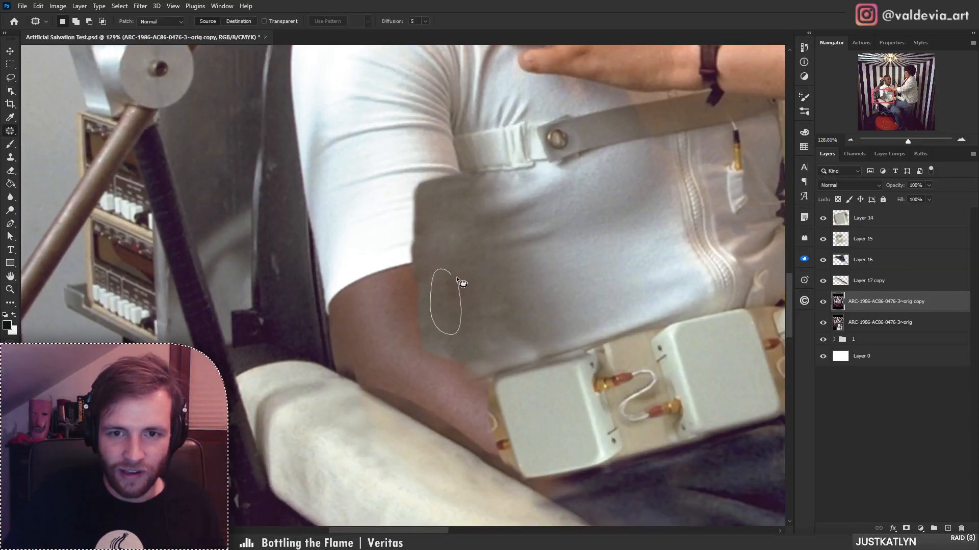
pyautogui.moveTo(491, 225); pyautogui.dragTo(493, 270)
pyautogui.hotkey('ctrl', 'd')
pyautogui.moveTo(509, 337); pyautogui.dragTo(428, 335)
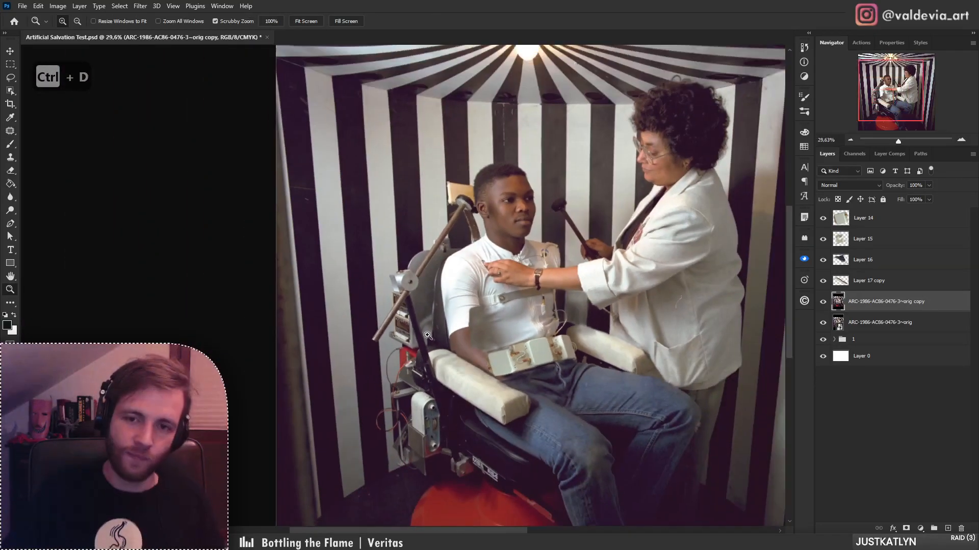
pyautogui.moveTo(463, 300); pyautogui.dragTo(481, 278)
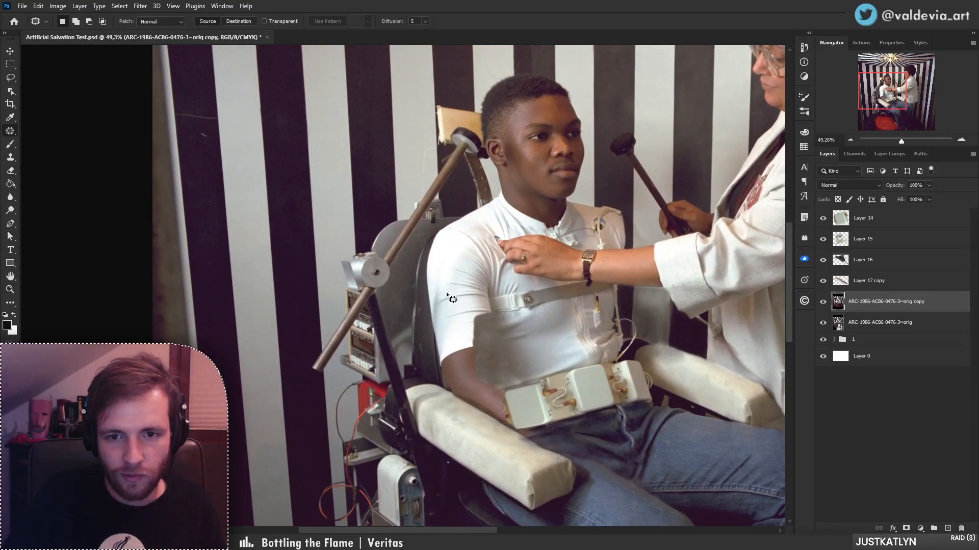
pyautogui.moveTo(466, 379); pyautogui.dragTo(448, 366)
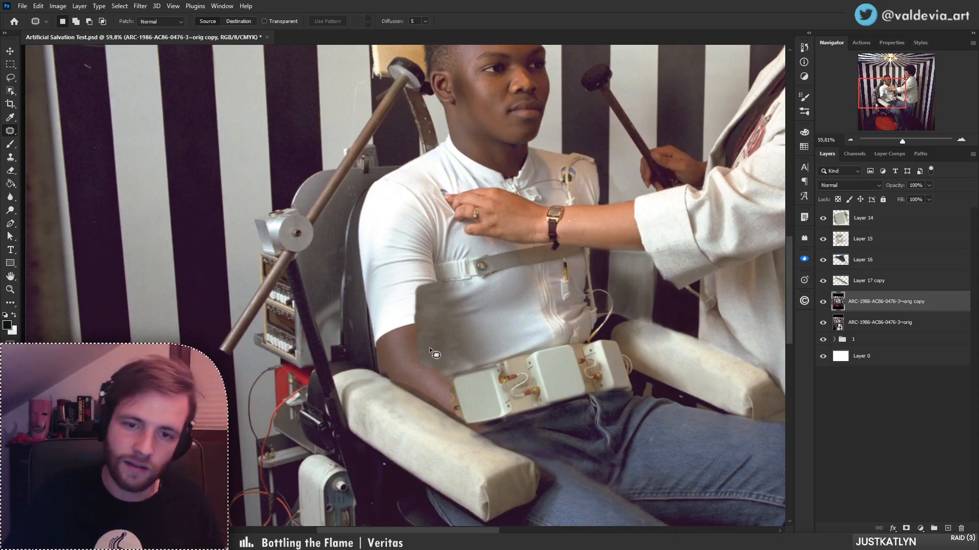
pyautogui.scroll(2, 443, 331)
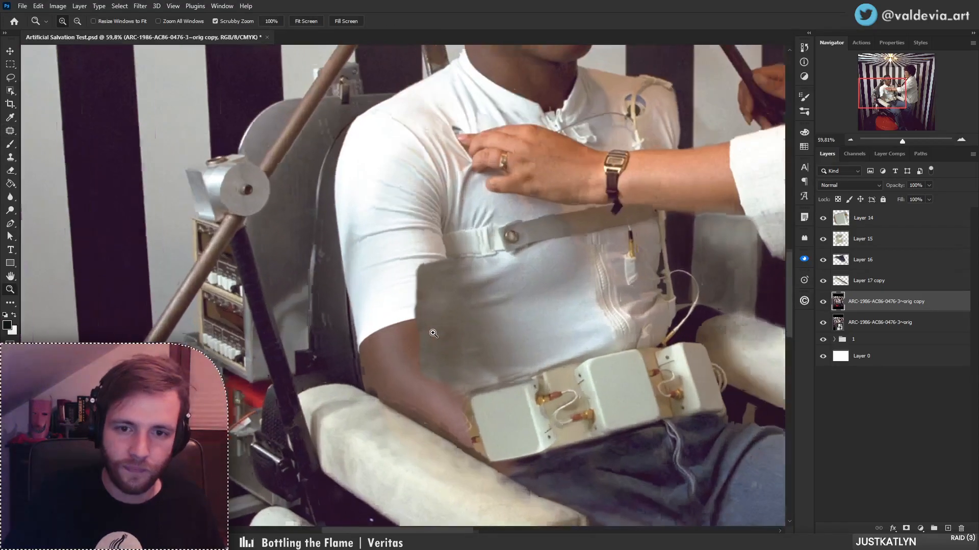
pyautogui.press('s')
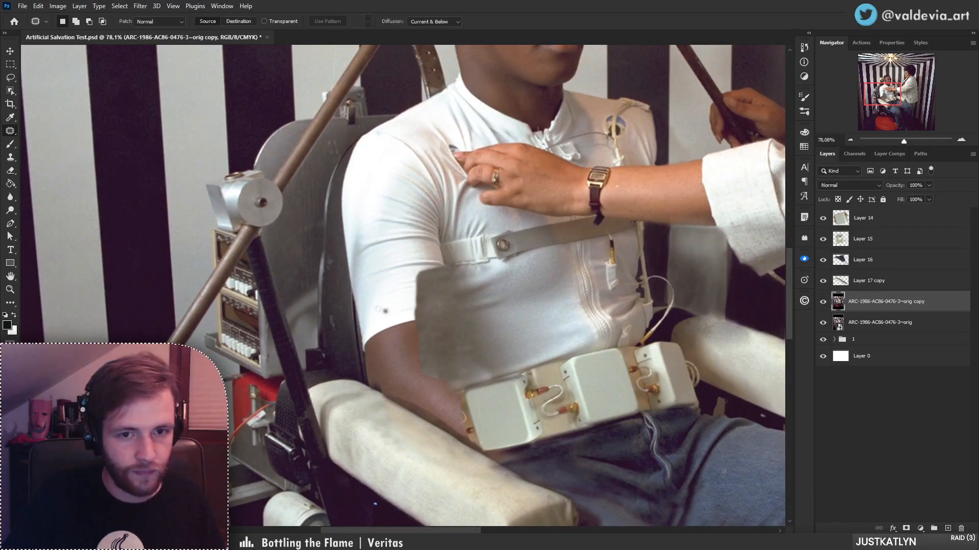
pyautogui.moveTo(366, 278); pyautogui.dragTo(367, 361)
pyautogui.hotkey('ctrl', 'z')
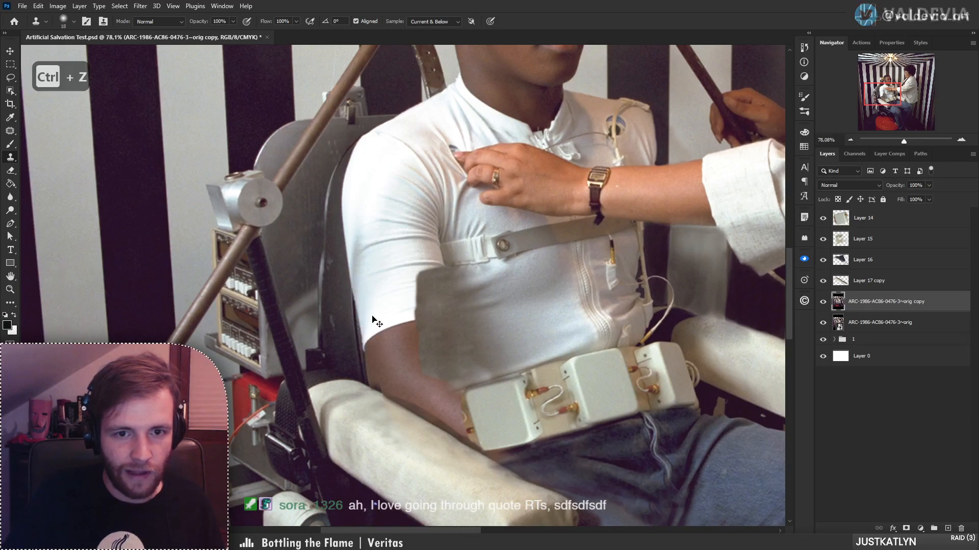
# - Clone dark chair-back outlines over the outer edge of the lower sleeve and upper arm, forming two enclosed sections
pyautogui.moveTo(360, 303); pyautogui.dragTo(365, 333)
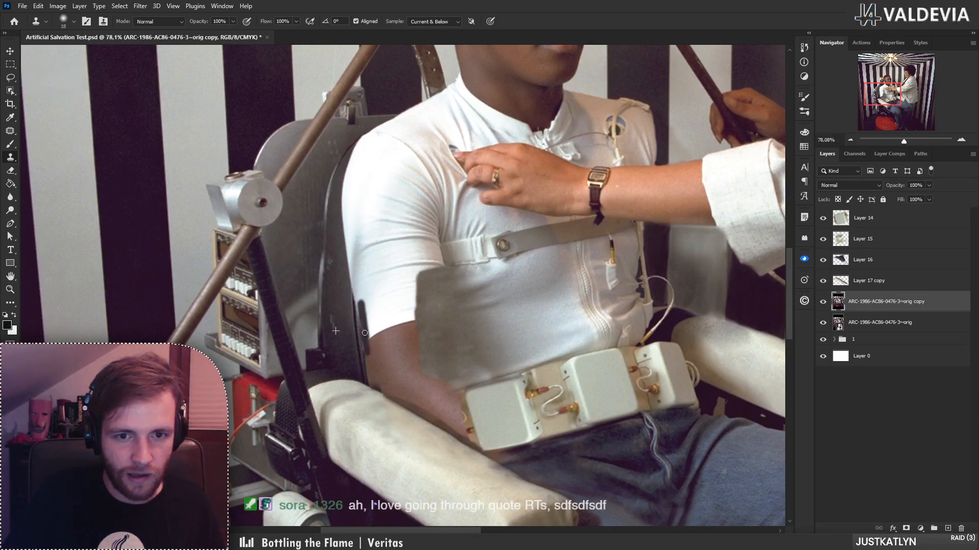
pyautogui.moveTo(369, 376); pyautogui.dragTo(369, 376)
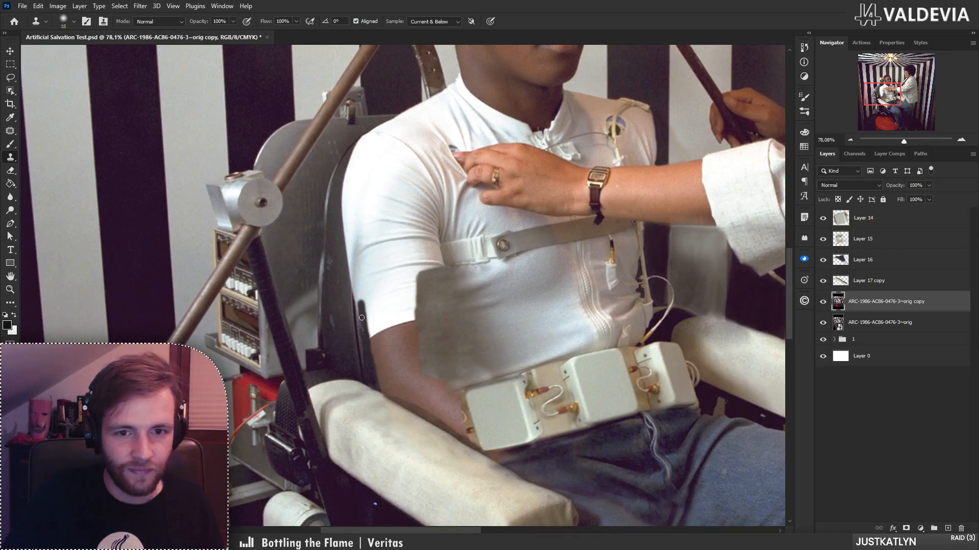
pyautogui.keyDown('alt'); pyautogui.click(330, 302); pyautogui.keyUp('alt')
pyautogui.moveTo(371, 310)
pyautogui.mouseDown()
pyautogui.moveTo(392, 339)
pyautogui.moveTo(390, 327)
pyautogui.moveTo(394, 375)
pyautogui.moveTo(373, 377)
pyautogui.moveTo(392, 373)
pyautogui.moveTo(382, 314)
pyautogui.moveTo(390, 289)
pyautogui.moveTo(375, 278)
pyautogui.moveTo(368, 308)
pyautogui.moveTo(387, 305)
pyautogui.moveTo(381, 272)
pyautogui.moveTo(363, 266)
pyautogui.moveTo(358, 313)
pyautogui.moveTo(350, 277)
pyautogui.mouseUp()
pyautogui.keyDown('alt'); pyautogui.click(336, 270); pyautogui.keyUp('alt')
pyautogui.keyDown('alt'); pyautogui.click(339, 279); pyautogui.keyUp('alt')
pyautogui.keyDown('alt'); pyautogui.click(341, 276); pyautogui.keyUp('alt')
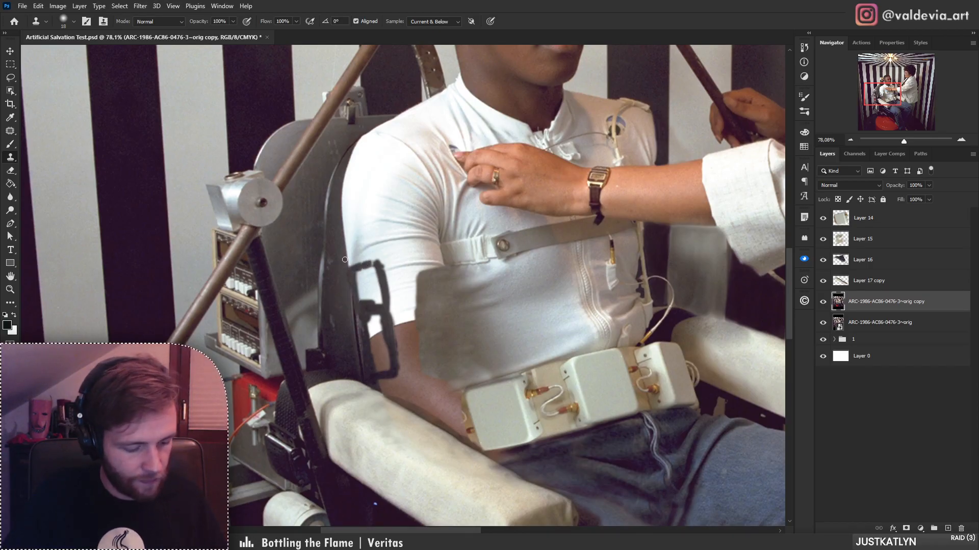
# - Patch the upper enclosed section of the sleeve with the dark chair-back texture and smooth its edge
pyautogui.press('j')
pyautogui.moveTo(353, 275)
pyautogui.mouseDown()
pyautogui.moveTo(359, 302)
pyautogui.moveTo(385, 308)
pyautogui.moveTo(378, 266)
pyautogui.moveTo(359, 267)
pyautogui.moveTo(341, 295)
pyautogui.mouseUp()
pyautogui.hotkey('ctrl', 'f')
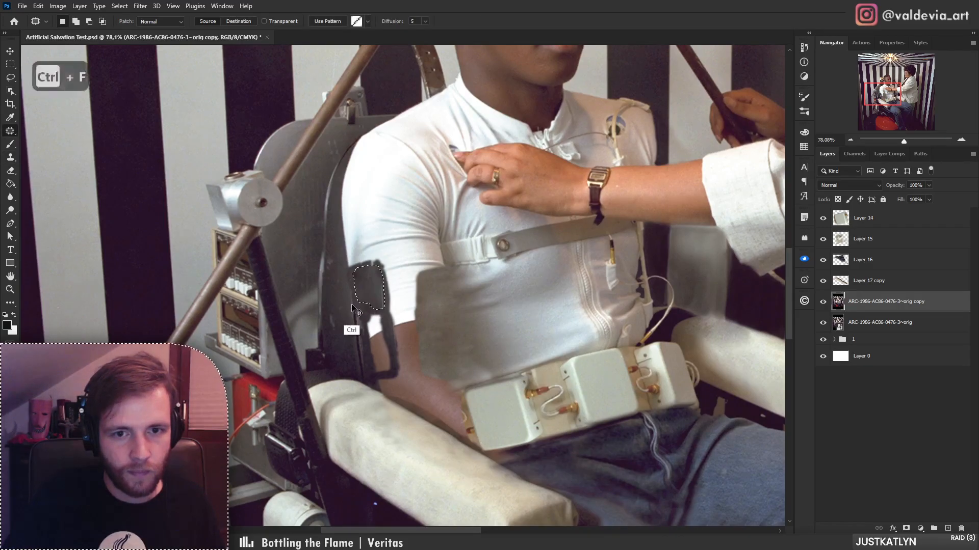
pyautogui.hotkey('ctrl', 'd')
pyautogui.hotkey('ctrl', 'f')
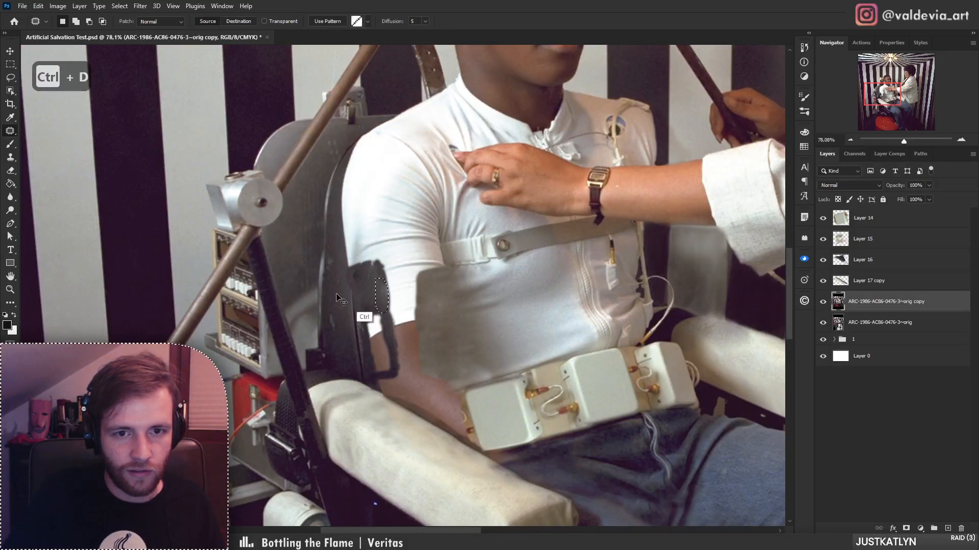
pyautogui.moveTo(364, 273); pyautogui.dragTo(352, 281)
pyautogui.hotkey('ctrl', 'd')
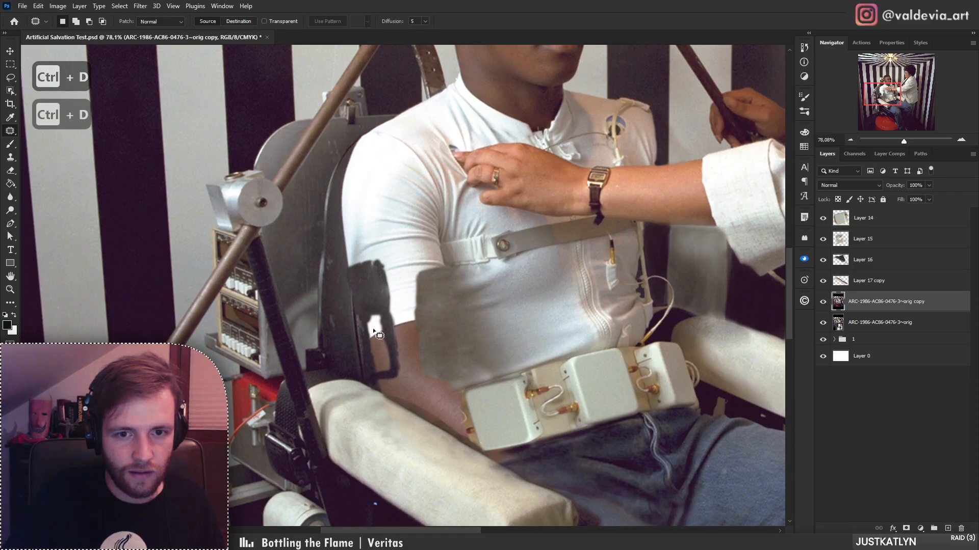
# - Patch the lower enclosed section over the upper arm with chair-back texture and blend it into the surrounding area
pyautogui.moveTo(361, 317); pyautogui.dragTo(364, 334)
pyautogui.moveTo(376, 375)
pyautogui.mouseDown()
pyautogui.moveTo(392, 338)
pyautogui.moveTo(368, 304)
pyautogui.moveTo(345, 327)
pyautogui.mouseUp()
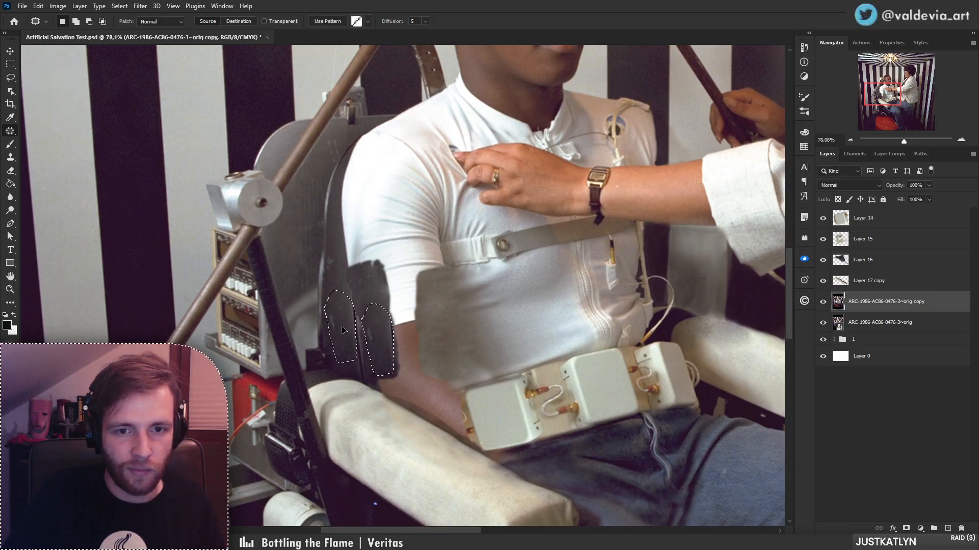
pyautogui.hotkey('ctrl', 'd')
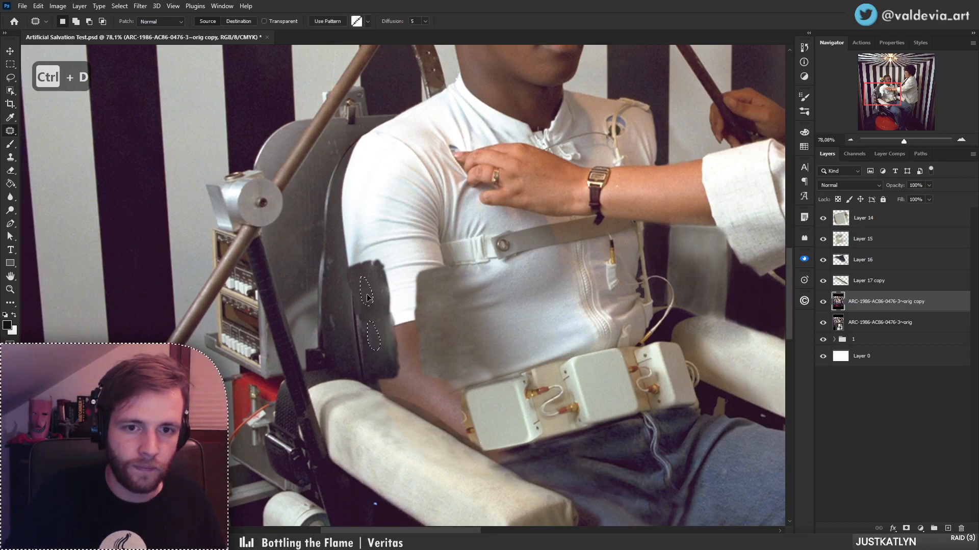
pyautogui.moveTo(367, 294); pyautogui.dragTo(367, 294)
pyautogui.hotkey('ctrl', 'd')
# - Compare the retouched image with the original photo layer by isolating that layer and restoring the others
pyautogui.press('z')
pyautogui.moveTo(378, 335); pyautogui.dragTo(291, 337)
pyautogui.moveTo(373, 308); pyautogui.dragTo(391, 286)
pyautogui.moveTo(346, 325); pyautogui.dragTo(307, 327)
pyautogui.press('j')
pyautogui.keyDown('alt'); pyautogui.click(823, 328); pyautogui.keyUp('alt')
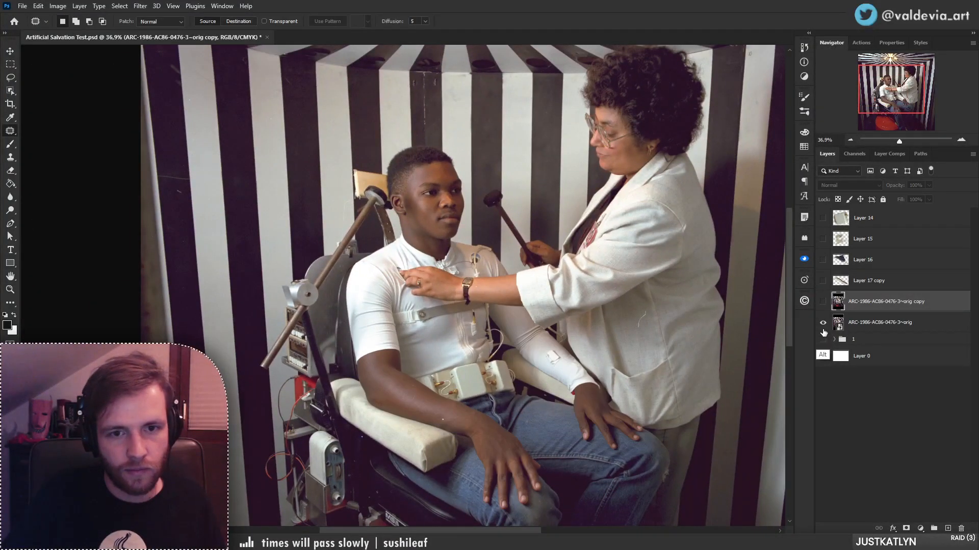
pyautogui.keyDown('alt'); pyautogui.click(823, 327); pyautogui.keyUp('alt')
# - Clone dark chair-back outlines along the sleeve's outer side up to the shoulder, dividing it into enclosed sections
pyautogui.press('z')
pyautogui.moveTo(342, 281); pyautogui.dragTo(387, 285)
pyautogui.press('j')
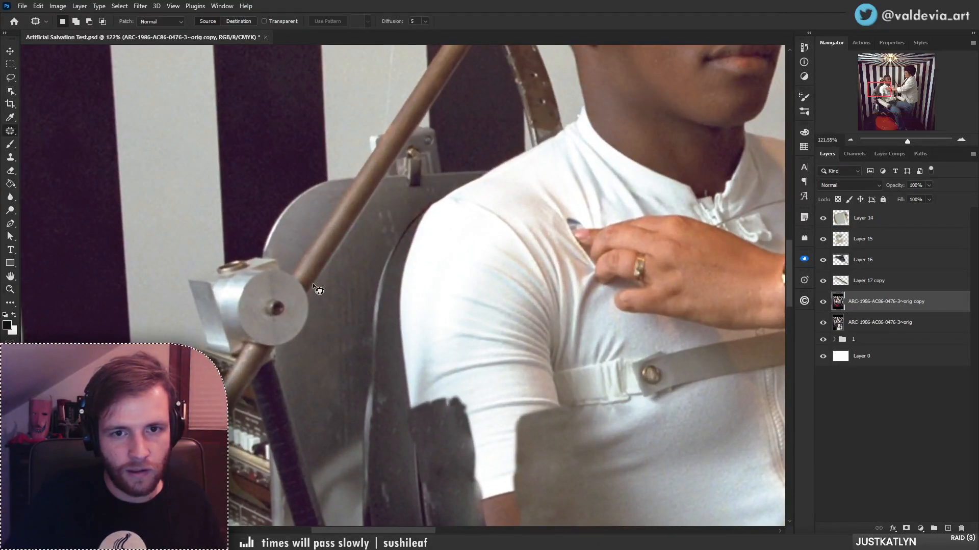
pyautogui.moveTo(417, 340); pyautogui.dragTo(353, 245)
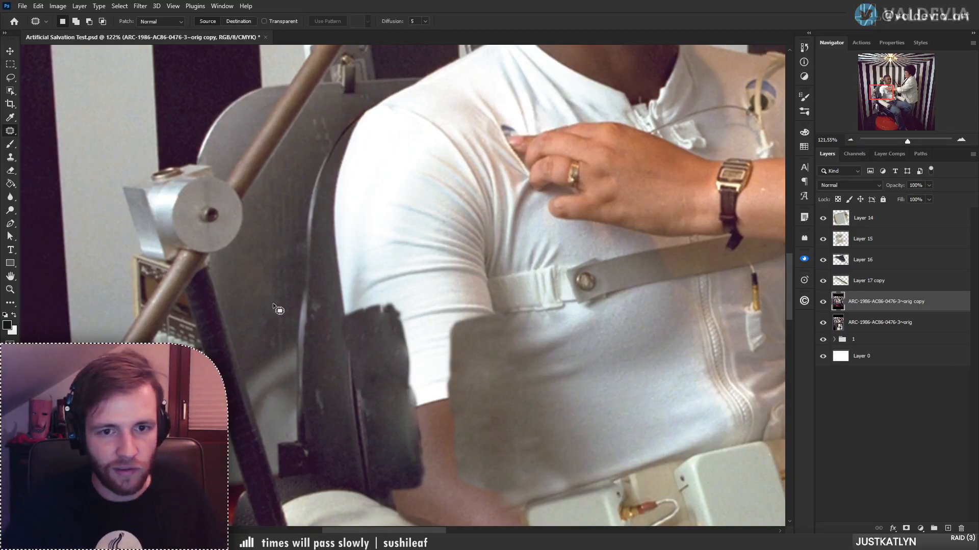
pyautogui.press('s')
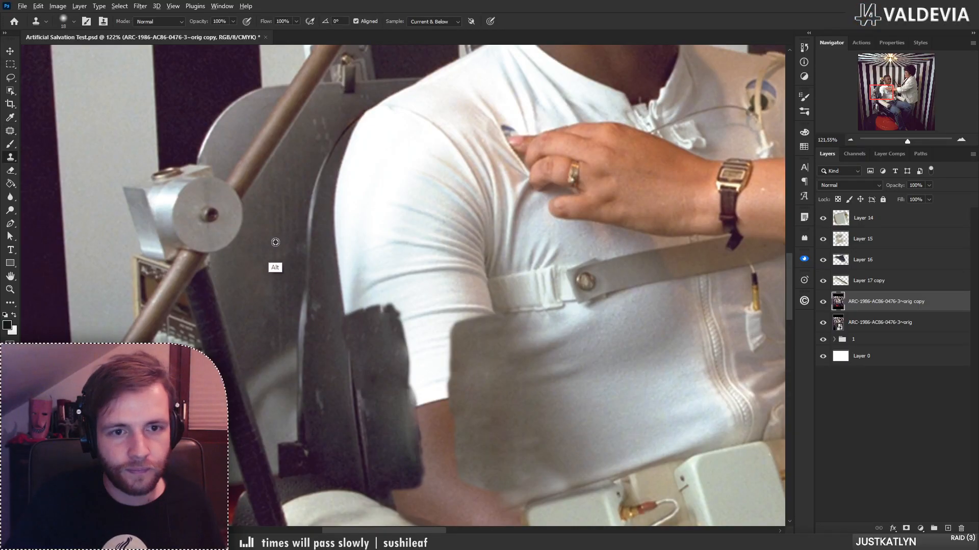
pyautogui.moveTo(358, 239)
pyautogui.mouseDown()
pyautogui.moveTo(342, 240)
pyautogui.moveTo(386, 239)
pyautogui.moveTo(388, 306)
pyautogui.moveTo(386, 245)
pyautogui.mouseUp()
pyautogui.keyDown('alt'); pyautogui.click(270, 207); pyautogui.keyUp('alt')
pyautogui.moveTo(342, 159)
pyautogui.mouseDown()
pyautogui.moveTo(390, 203)
pyautogui.moveTo(387, 242)
pyautogui.mouseUp()
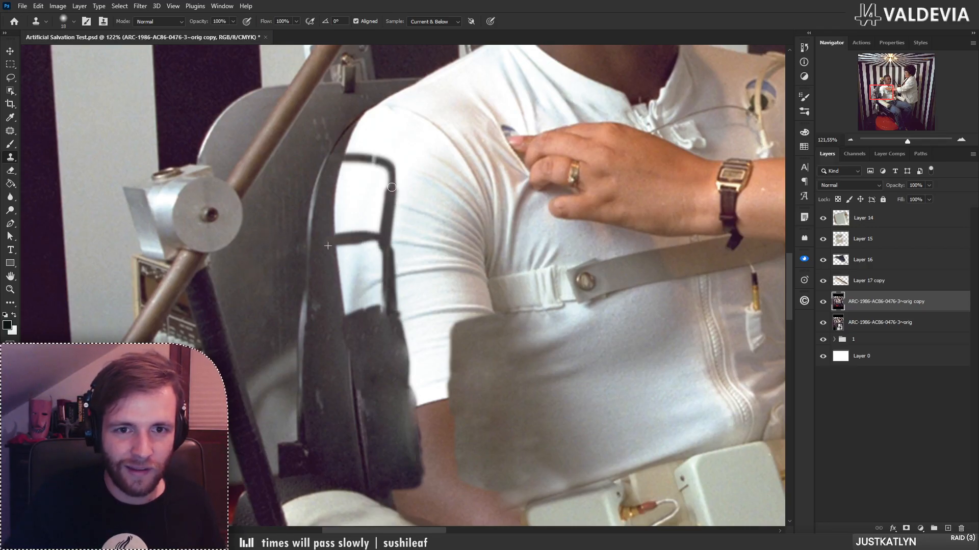
pyautogui.keyDown('alt'); pyautogui.click(321, 119); pyautogui.keyUp('alt')
pyautogui.moveTo(378, 105)
pyautogui.mouseDown()
pyautogui.moveTo(402, 153)
pyautogui.moveTo(396, 167)
pyautogui.moveTo(409, 109)
pyautogui.mouseUp()
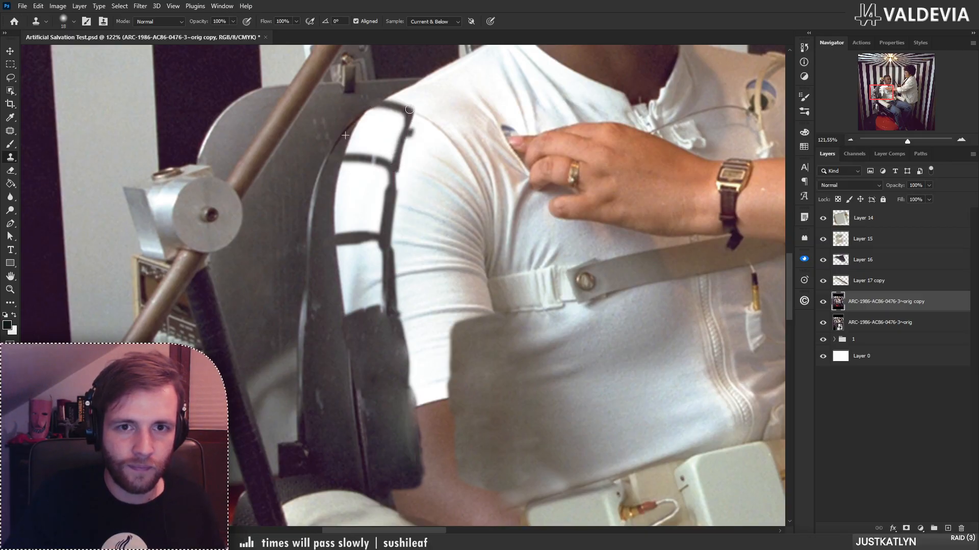
# - Patch the topmost outlined section at the shoulder with the chair-back texture and deselect it
pyautogui.press('j')
pyautogui.moveTo(344, 160); pyautogui.dragTo(365, 157)
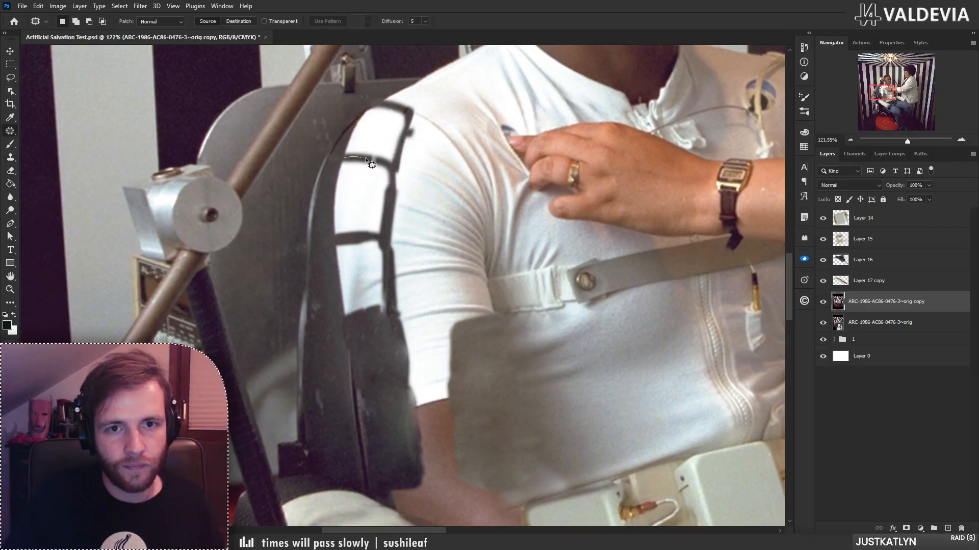
pyautogui.moveTo(389, 103)
pyautogui.mouseDown()
pyautogui.moveTo(357, 116)
pyautogui.moveTo(344, 159)
pyautogui.moveTo(279, 218)
pyautogui.moveTo(283, 260)
pyautogui.mouseUp()
pyautogui.hotkey('ctrl', 'd')
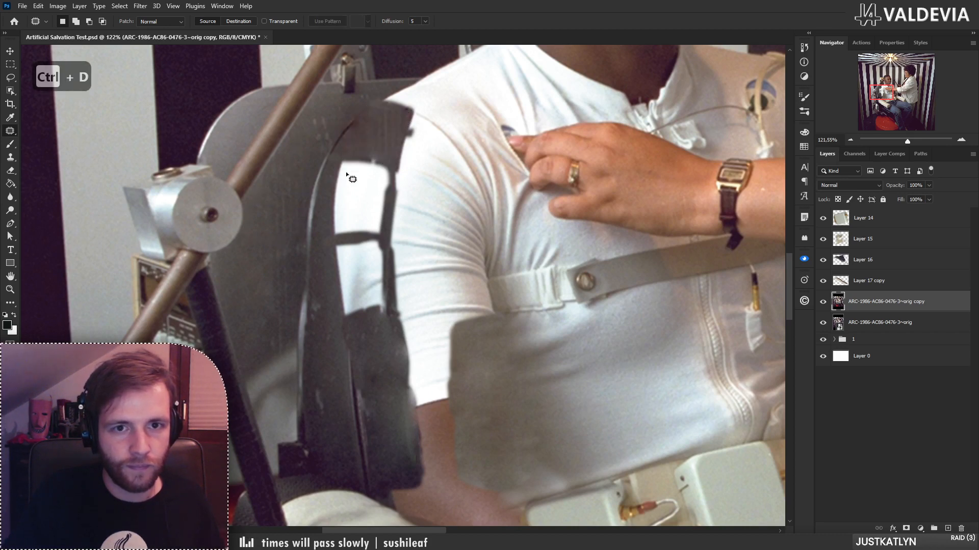
# - Patch the two remaining enclosed white sections along the sleeve's outer side with chair-back texture, clearing each selection
pyautogui.moveTo(340, 159); pyautogui.dragTo(326, 199)
pyautogui.moveTo(385, 234)
pyautogui.mouseDown()
pyautogui.moveTo(396, 162)
pyautogui.moveTo(341, 158)
pyautogui.moveTo(264, 267)
pyautogui.mouseUp()
pyautogui.hotkey('ctrl', 'd')
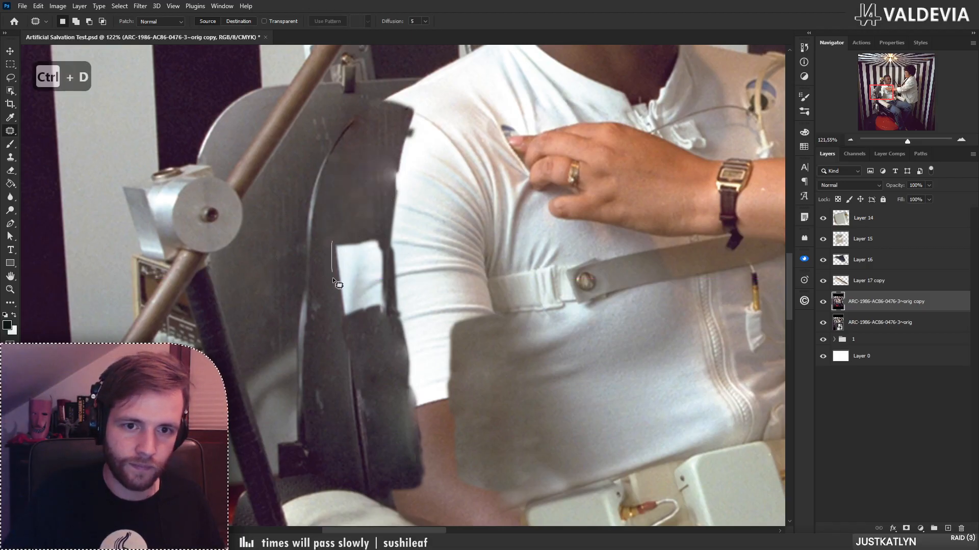
pyautogui.moveTo(389, 295)
pyautogui.mouseDown()
pyautogui.moveTo(376, 229)
pyautogui.moveTo(334, 235)
pyautogui.mouseUp()
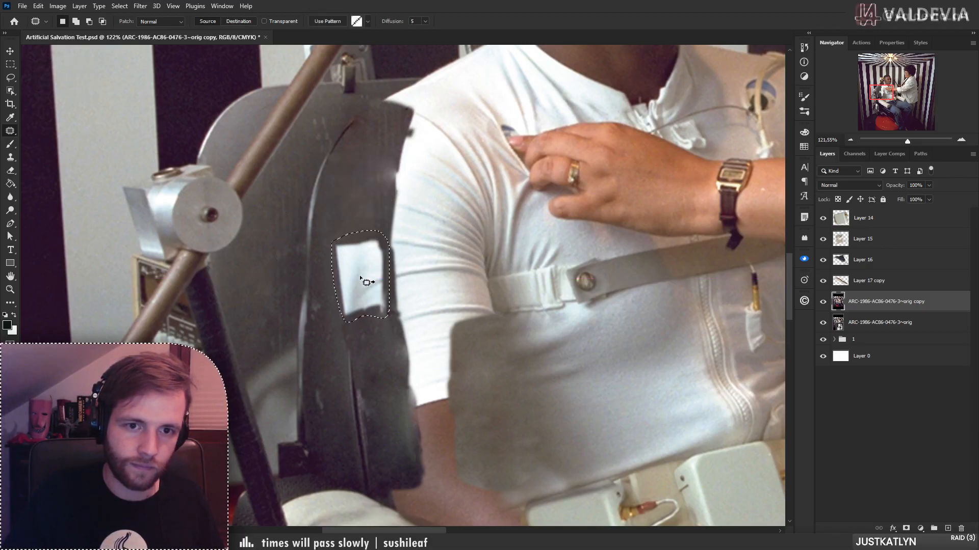
pyautogui.moveTo(366, 271); pyautogui.dragTo(263, 300)
pyautogui.hotkey('ctrl', 'd')
# - Blend the join in the patched chair back with a small patch, then clone chair-back texture along the sleeve's outer edge
pyautogui.moveTo(381, 251)
pyautogui.mouseDown()
pyautogui.moveTo(342, 289)
pyautogui.moveTo(395, 250)
pyautogui.moveTo(389, 261)
pyautogui.mouseUp()
pyautogui.moveTo(383, 256); pyautogui.dragTo(349, 274)
pyautogui.hotkey('ctrl', 'd')
pyautogui.press('s')
pyautogui.keyDown('alt'); pyautogui.click(379, 289); pyautogui.keyUp('alt')
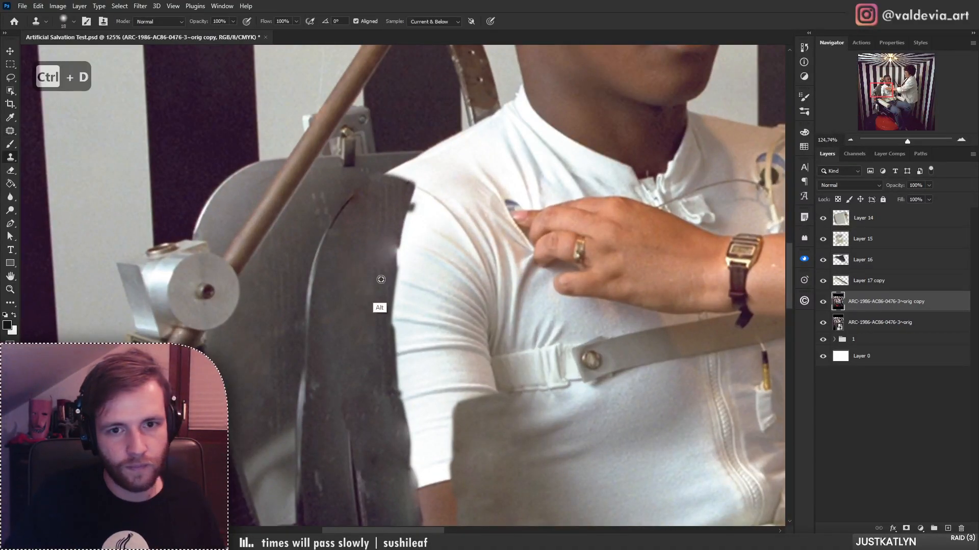
pyautogui.moveTo(394, 246)
pyautogui.mouseDown()
pyautogui.moveTo(388, 241)
pyautogui.moveTo(393, 248)
pyautogui.mouseUp()
pyautogui.moveTo(388, 297)
pyautogui.mouseDown()
pyautogui.moveTo(351, 313)
pyautogui.moveTo(411, 300)
pyautogui.moveTo(424, 271)
pyautogui.moveTo(408, 271)
pyautogui.moveTo(423, 269)
pyautogui.mouseUp()
pyautogui.press('s')
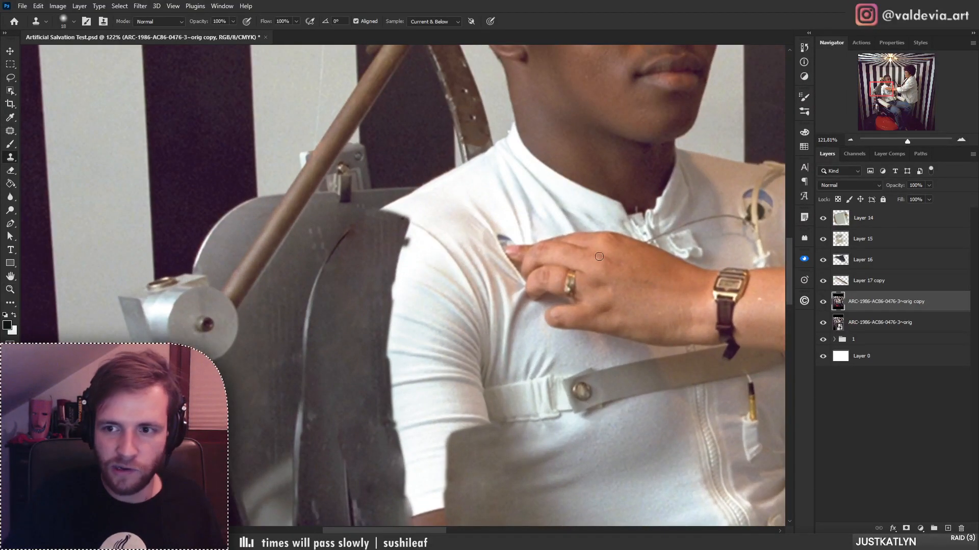
# - Compare the retouched photo copy with the original beneath it and add a layer mask to the copy
pyautogui.click(823, 304)
pyautogui.click(823, 304)
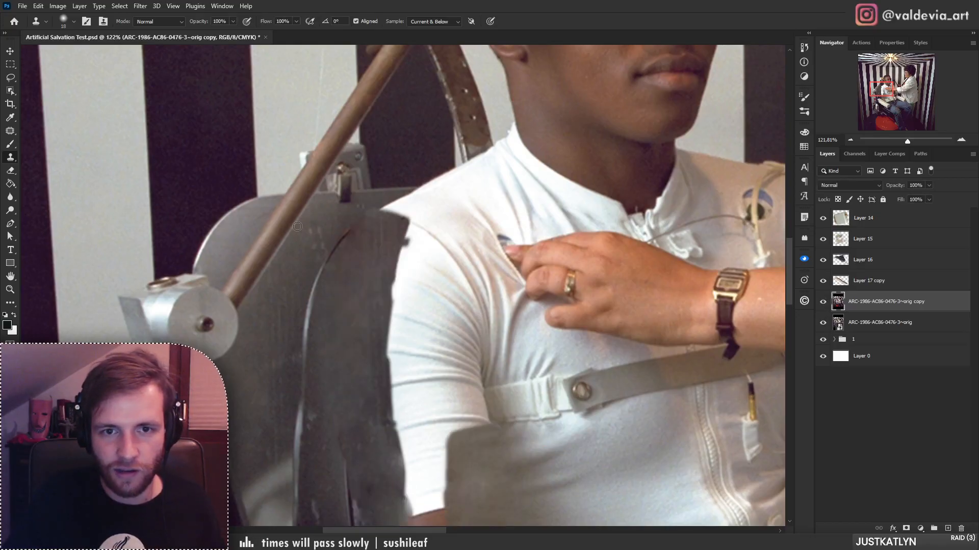
pyautogui.click(873, 323)
pyautogui.click(899, 306)
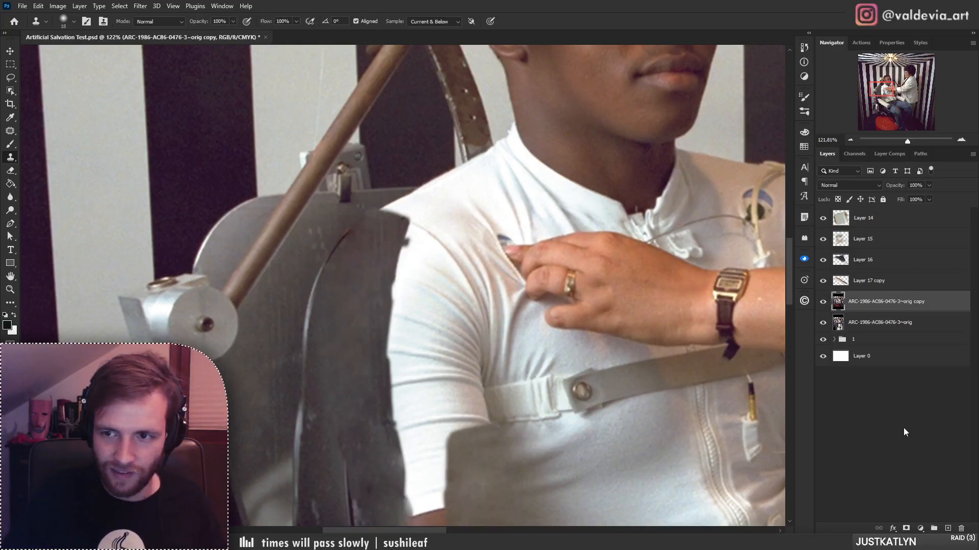
pyautogui.click(906, 529)
pyautogui.press('b')
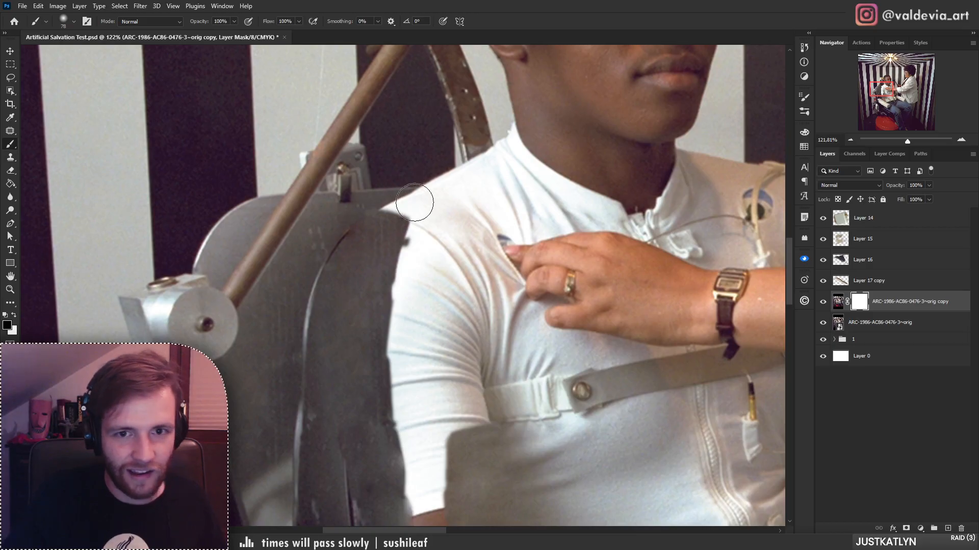
# - Paint on the mask with a 20 px hard round brush along the shoulder to reveal the original shirt edge
pyautogui.rightClick(492, 222)
pyautogui.click(507, 241)
pyautogui.click(499, 322)
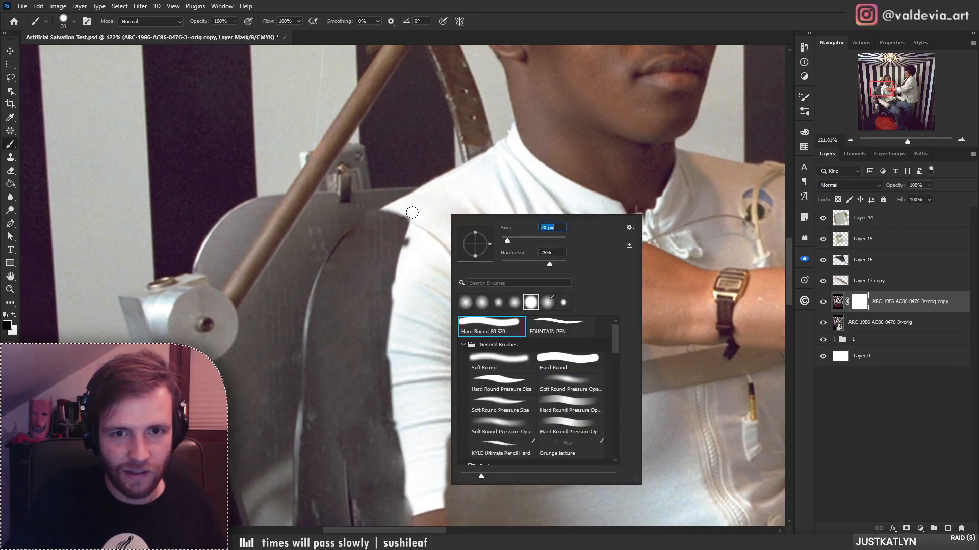
pyautogui.moveTo(412, 213)
pyautogui.mouseDown()
pyautogui.moveTo(348, 216)
pyautogui.moveTo(351, 227)
pyautogui.moveTo(371, 226)
pyautogui.mouseUp()
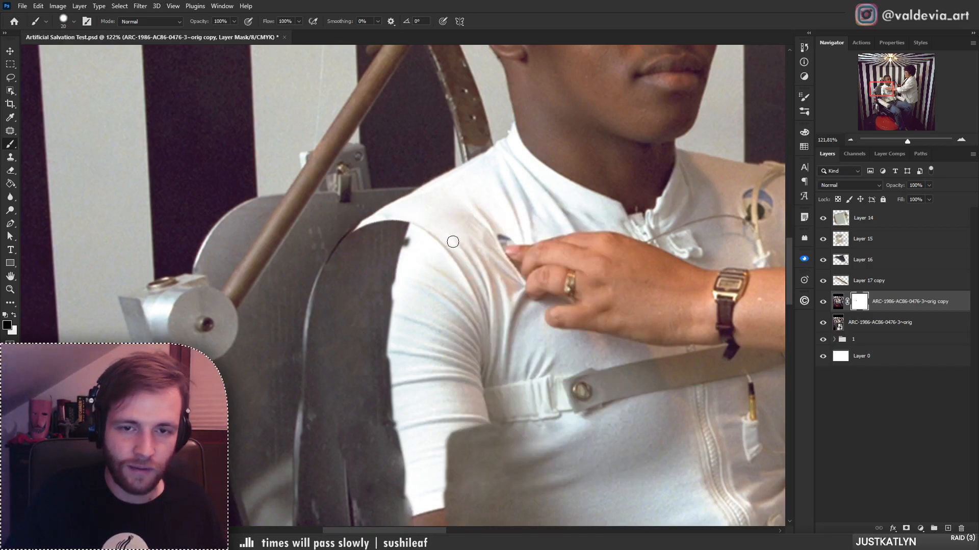
pyautogui.press('z')
pyautogui.moveTo(414, 278)
pyautogui.mouseDown()
pyautogui.moveTo(336, 273)
pyautogui.moveTo(384, 312)
pyautogui.moveTo(316, 312)
pyautogui.mouseUp()
pyautogui.moveTo(375, 317); pyautogui.dragTo(438, 316)
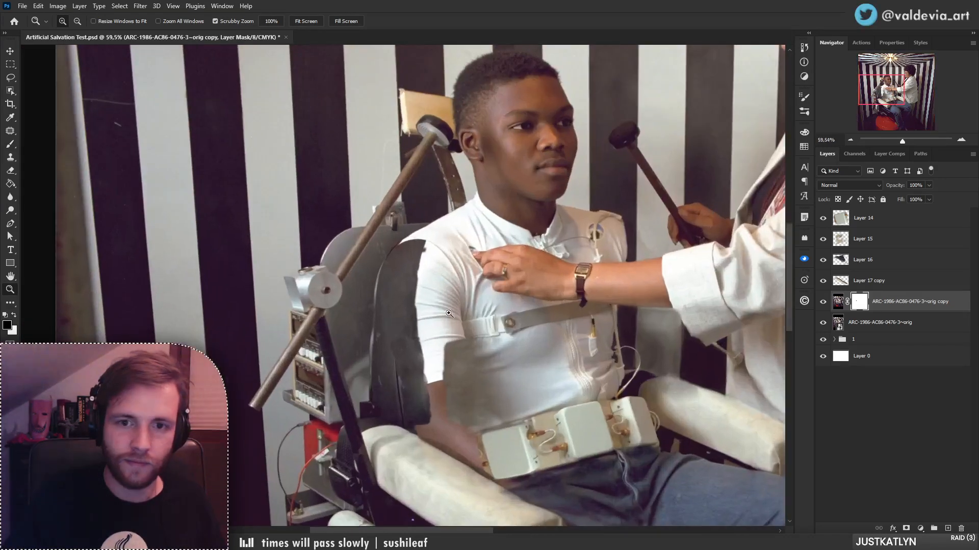
# - Clone a dark chair-back outline on the photo copy's image along the shirt's armhole seam from the top of the shoulder
pyautogui.press('b')
pyautogui.click(912, 302)
pyautogui.press('s')
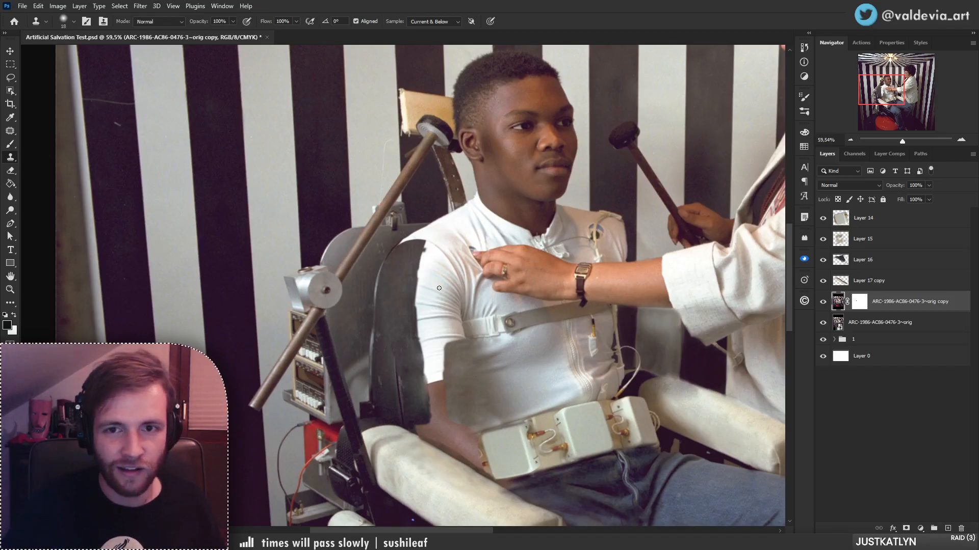
pyautogui.press('z')
pyautogui.moveTo(415, 296)
pyautogui.mouseDown()
pyautogui.moveTo(484, 306)
pyautogui.moveTo(396, 314)
pyautogui.mouseUp()
pyautogui.press('s')
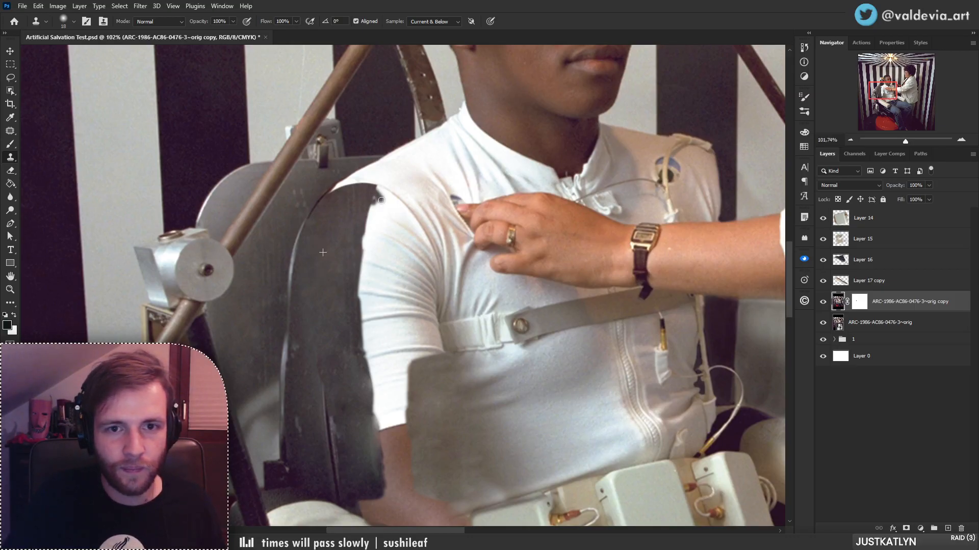
pyautogui.moveTo(381, 201); pyautogui.dragTo(396, 208)
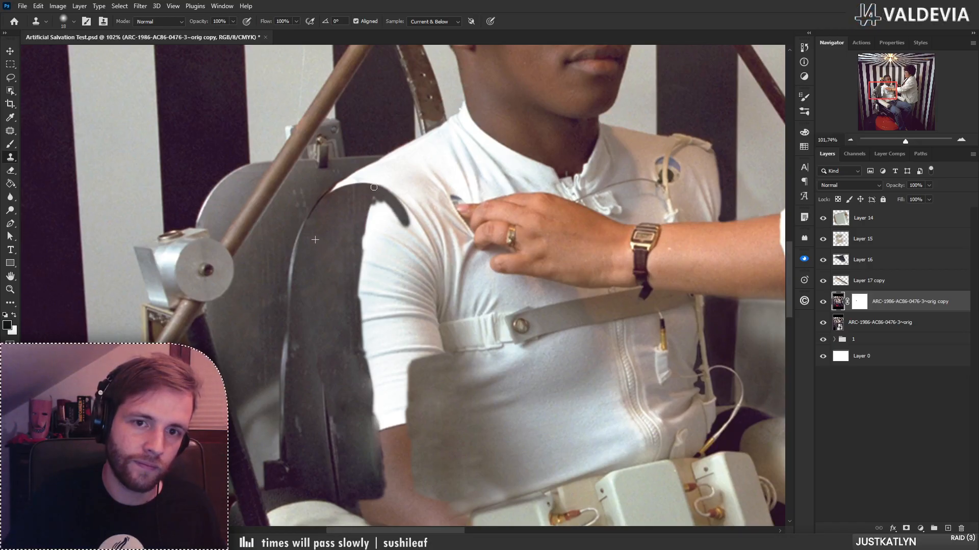
pyautogui.moveTo(389, 202)
pyautogui.mouseDown()
pyautogui.moveTo(422, 237)
pyautogui.moveTo(393, 201)
pyautogui.mouseUp()
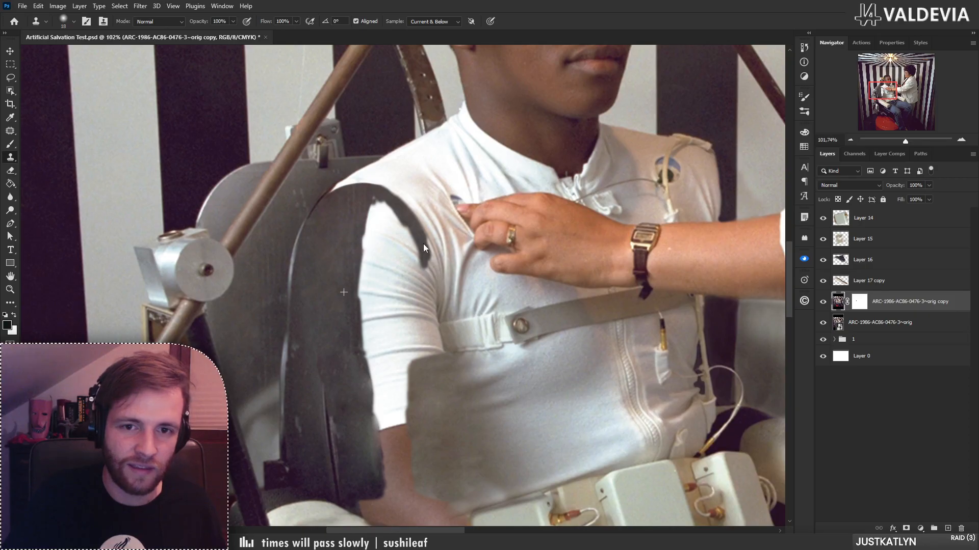
# - Extend the cloned dark outline down the armhole and across the sleeve to enclose the upper sleeve
pyautogui.moveTo(423, 244)
pyautogui.mouseDown()
pyautogui.moveTo(432, 303)
pyautogui.moveTo(394, 288)
pyautogui.moveTo(434, 284)
pyautogui.mouseUp()
pyautogui.keyDown('alt'); pyautogui.click(321, 286); pyautogui.keyUp('alt')
pyautogui.press('z')
pyautogui.press('s')
pyautogui.keyDown('alt'); pyautogui.click(360, 288); pyautogui.keyUp('alt')
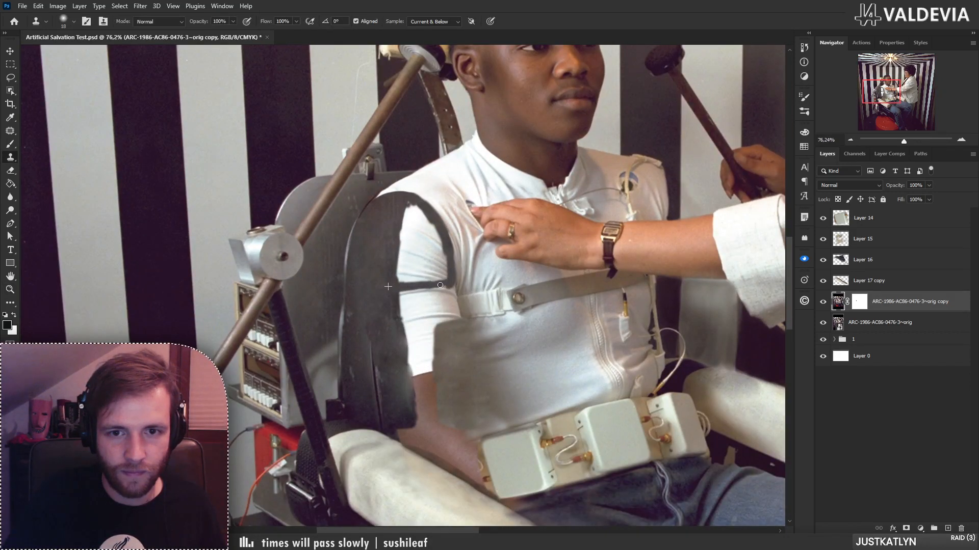
pyautogui.keyDown('alt'); pyautogui.click(387, 253); pyautogui.keyUp('alt')
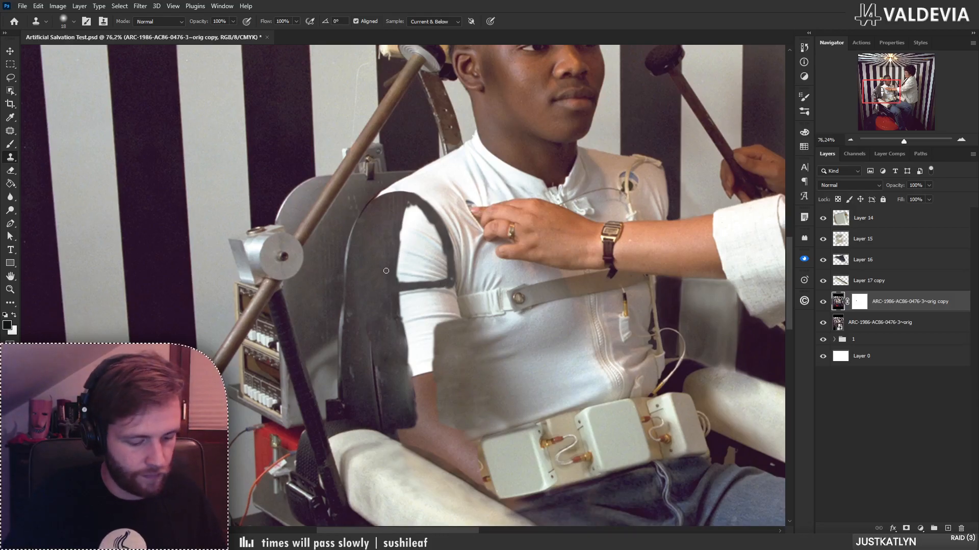
# - Patch the enclosed upper sleeve with chair-back texture and clear the selection
pyautogui.press('j')
pyautogui.moveTo(395, 229)
pyautogui.mouseDown()
pyautogui.moveTo(393, 286)
pyautogui.moveTo(438, 286)
pyautogui.moveTo(451, 282)
pyautogui.moveTo(453, 264)
pyautogui.moveTo(440, 227)
pyautogui.mouseUp()
pyautogui.moveTo(409, 197); pyautogui.dragTo(408, 198)
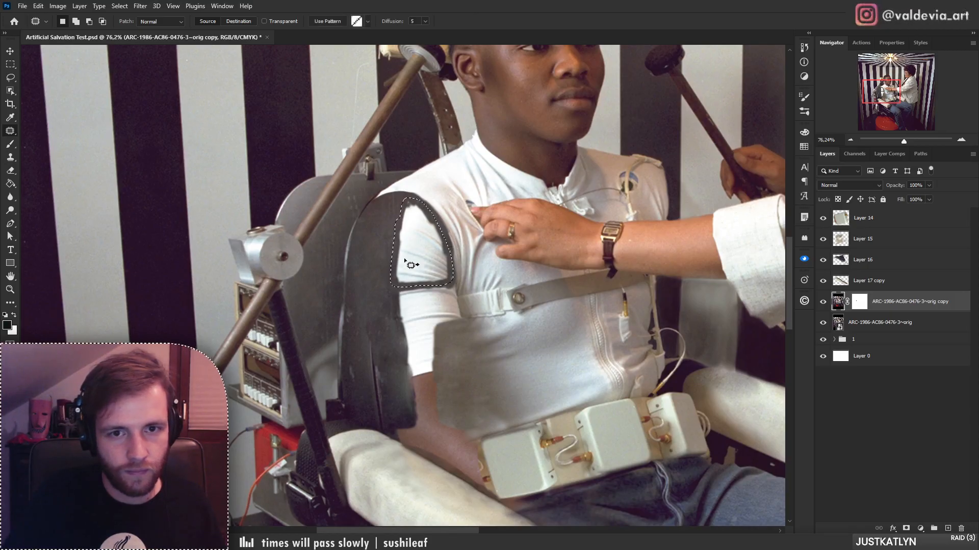
pyautogui.moveTo(421, 264); pyautogui.dragTo(338, 297)
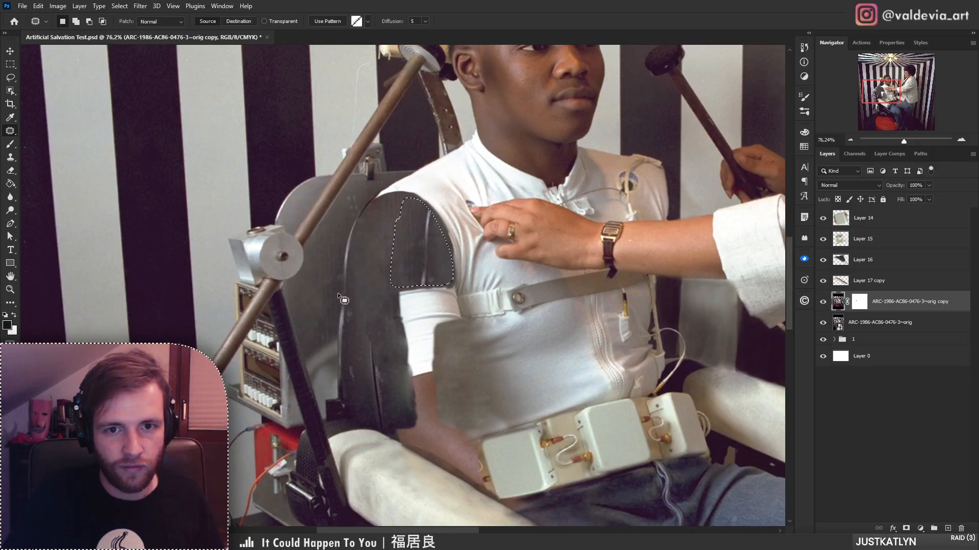
pyautogui.hotkey('ctrl', 'd')
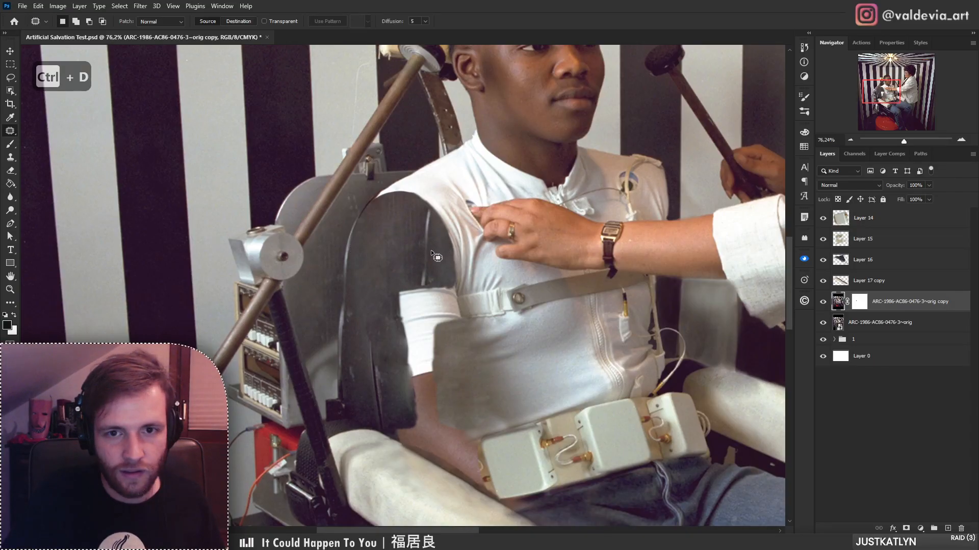
# - Patch the leftover vertical seam in the covered upper sleeve and touch up its armhole edge by cloning
pyautogui.moveTo(420, 279)
pyautogui.mouseDown()
pyautogui.moveTo(433, 228)
pyautogui.moveTo(420, 285)
pyautogui.mouseUp()
pyautogui.hotkey('ctrl', 'z')
pyautogui.hotkey('ctrl', 'd')
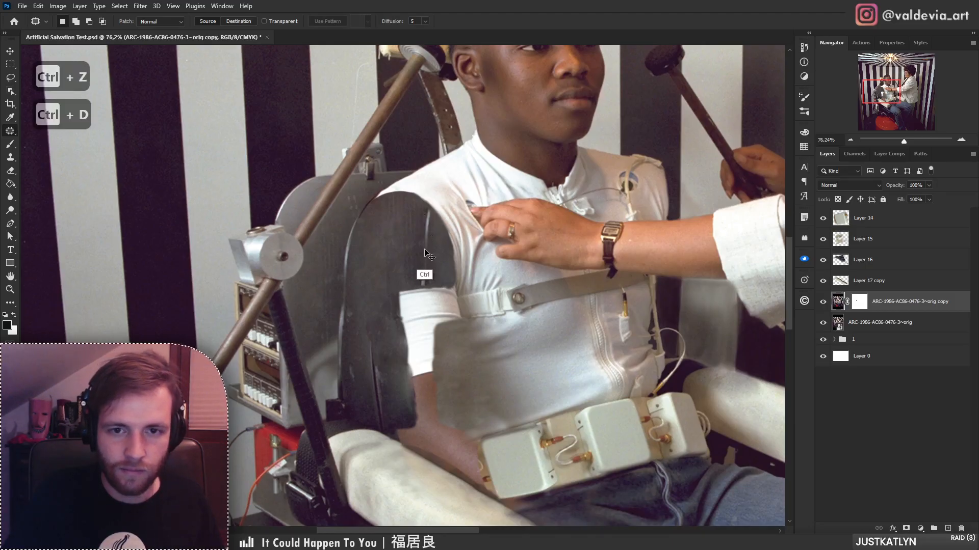
pyautogui.moveTo(435, 248); pyautogui.dragTo(391, 249)
pyautogui.hotkey('ctrl', 'd')
pyautogui.press('z')
pyautogui.moveTo(421, 286)
pyautogui.mouseDown()
pyautogui.moveTo(399, 286)
pyautogui.moveTo(416, 276)
pyautogui.moveTo(379, 266)
pyautogui.moveTo(476, 282)
pyautogui.mouseUp()
pyautogui.press('s')
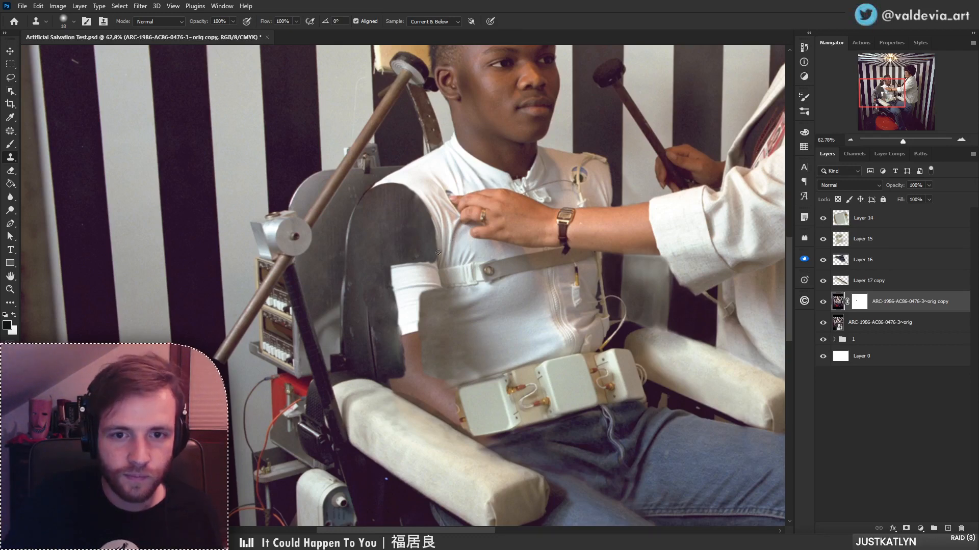
pyautogui.moveTo(460, 246)
pyautogui.mouseDown()
pyautogui.moveTo(436, 246)
pyautogui.moveTo(460, 246)
pyautogui.mouseUp()
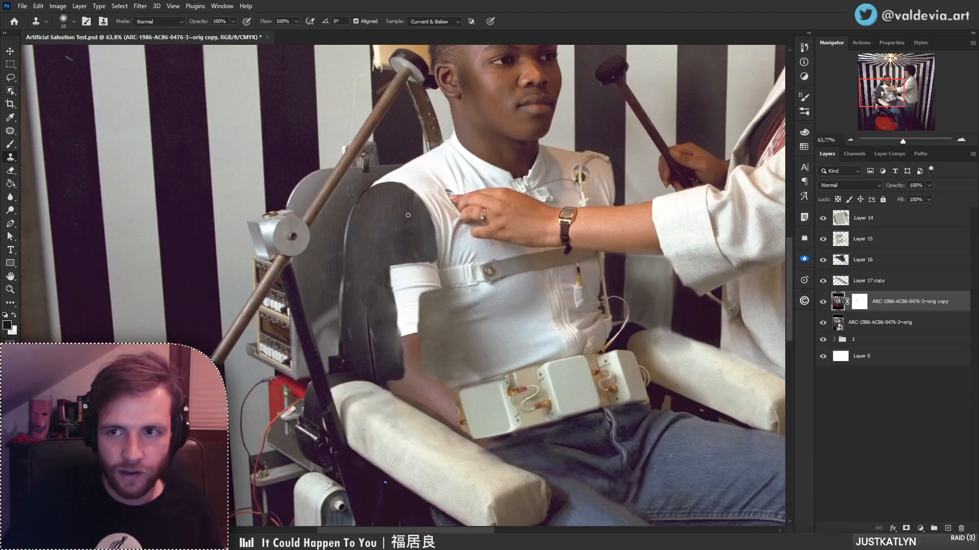
pyautogui.moveTo(419, 268); pyautogui.dragTo(380, 288)
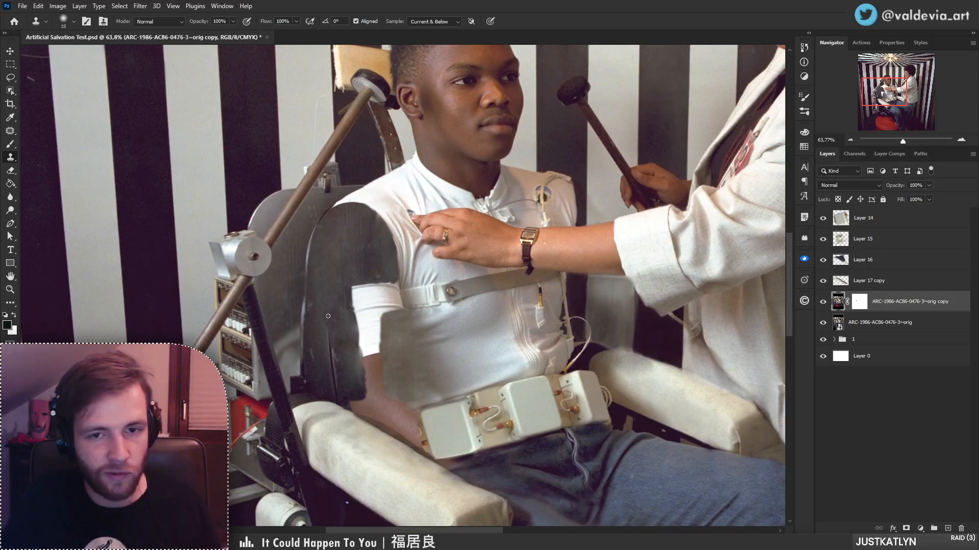
pyautogui.moveTo(394, 297); pyautogui.dragTo(366, 298)
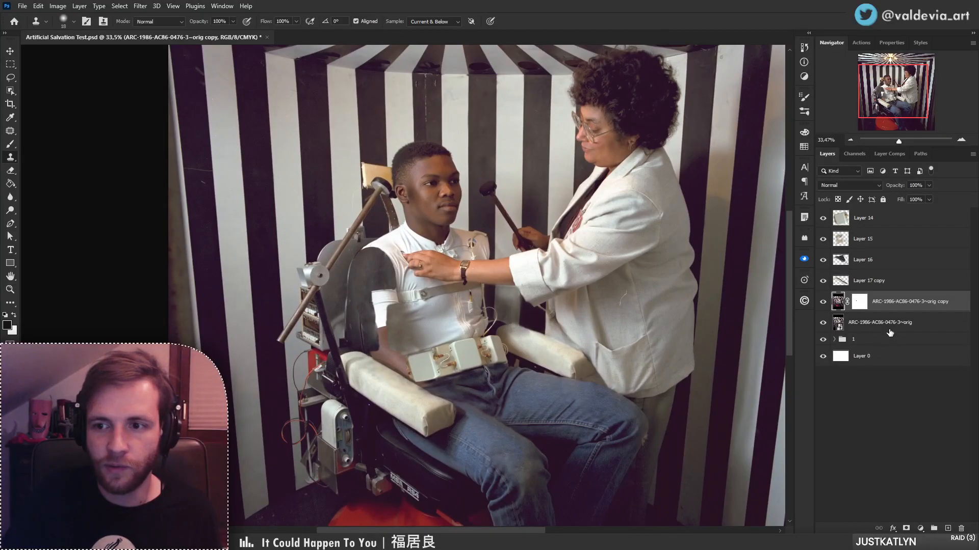
# - Group the original photo, its retouched copy and all retouching layers above them, and name the group "2"
pyautogui.click(888, 329)
pyautogui.keyDown('shift'); pyautogui.click(881, 223); pyautogui.keyUp('shift')
pyautogui.click(934, 528)
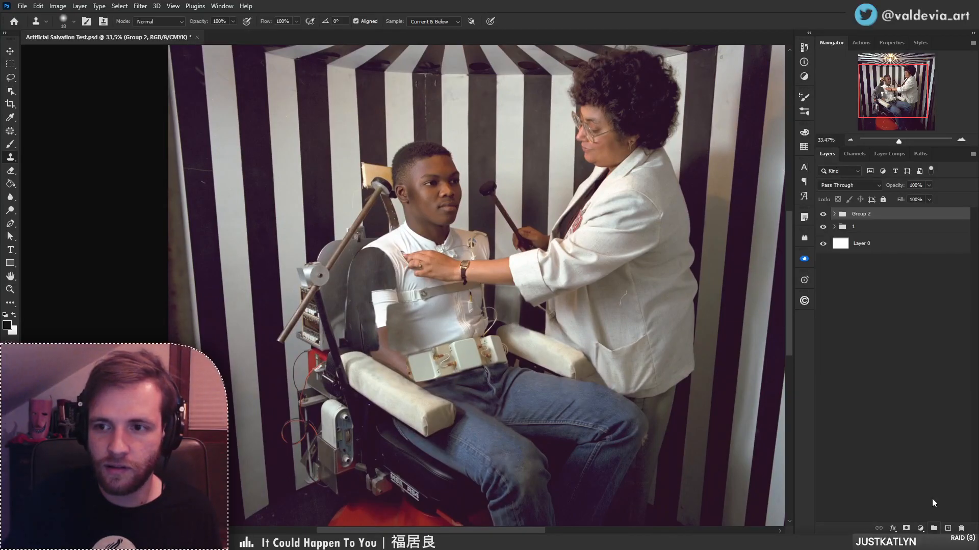
pyautogui.doubleClick(861, 214)
pyautogui.write('2')
pyautogui.press('Return')
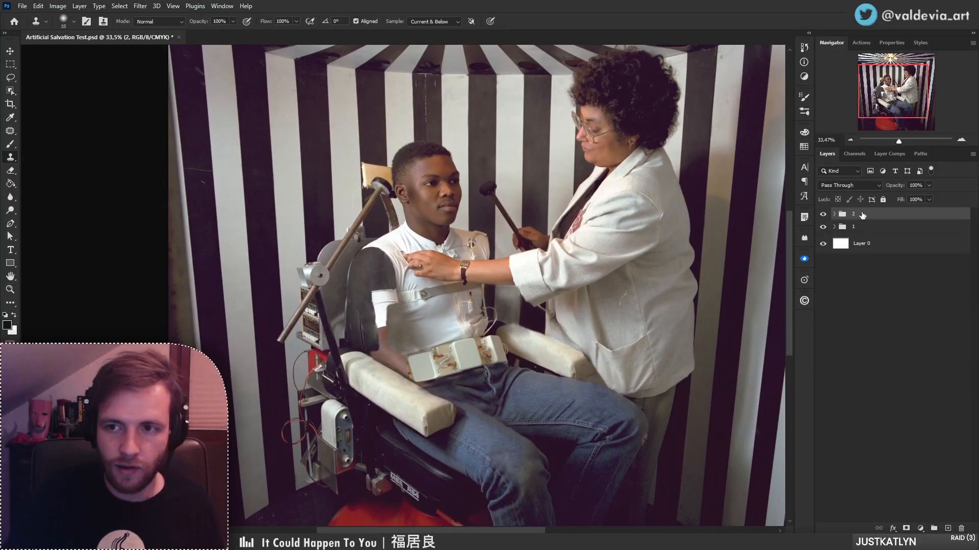
# - Compare the whole picture with and without group 2, then inspect the retouched arm area up close
pyautogui.click(823, 214)
pyautogui.press('z')
pyautogui.moveTo(597, 266); pyautogui.dragTo(545, 265)
pyautogui.moveTo(641, 187); pyautogui.dragTo(661, 208)
pyautogui.press('s')
pyautogui.moveTo(465, 300)
pyautogui.mouseDown()
pyautogui.moveTo(428, 331)
pyautogui.moveTo(380, 403)
pyautogui.moveTo(413, 395)
pyautogui.mouseUp()
pyautogui.press('s')
pyautogui.click(823, 214)
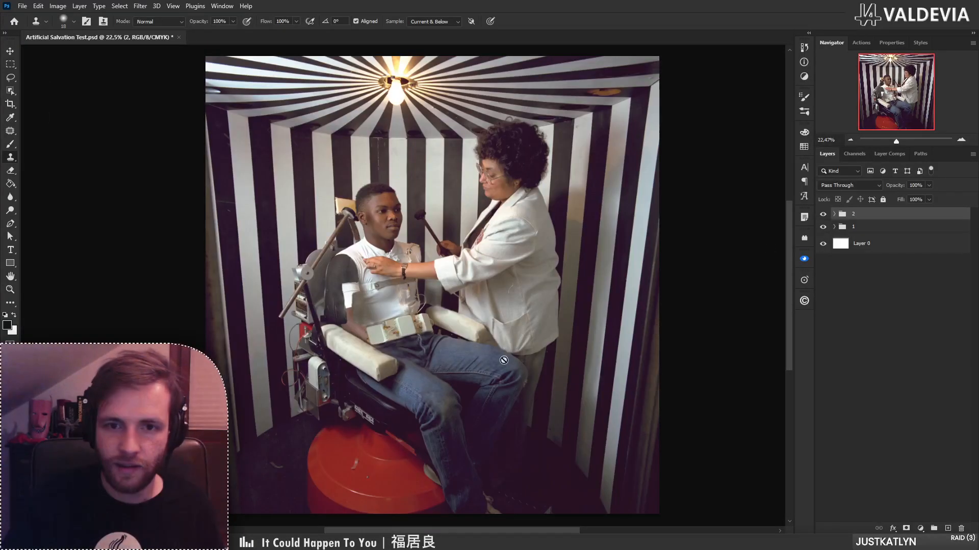
pyautogui.moveTo(306, 320); pyautogui.dragTo(789, 236)
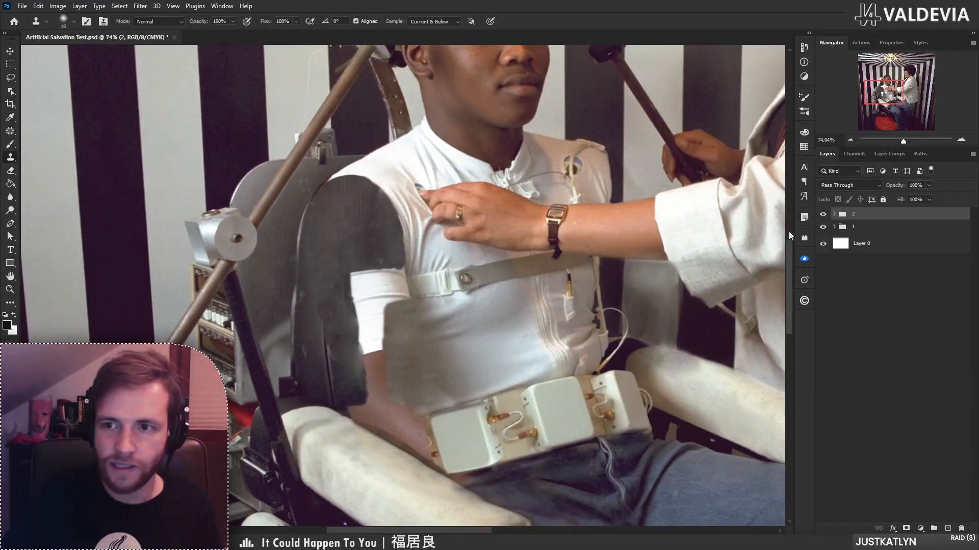
# - Select the retouched photo copy inside group 2 and clone dark chair-back texture down the sleeve's inner side
pyautogui.click(834, 214)
pyautogui.click(908, 315)
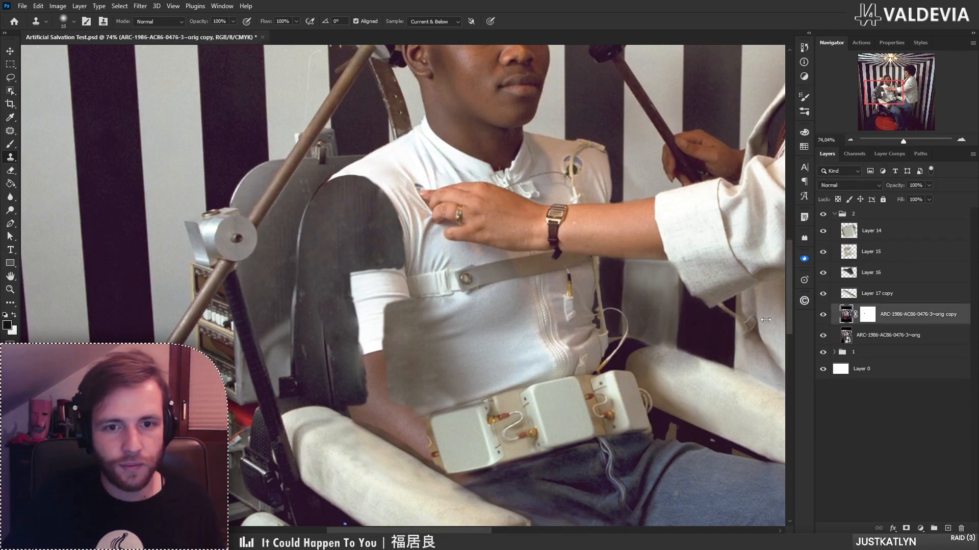
pyautogui.moveTo(377, 285); pyautogui.dragTo(413, 299)
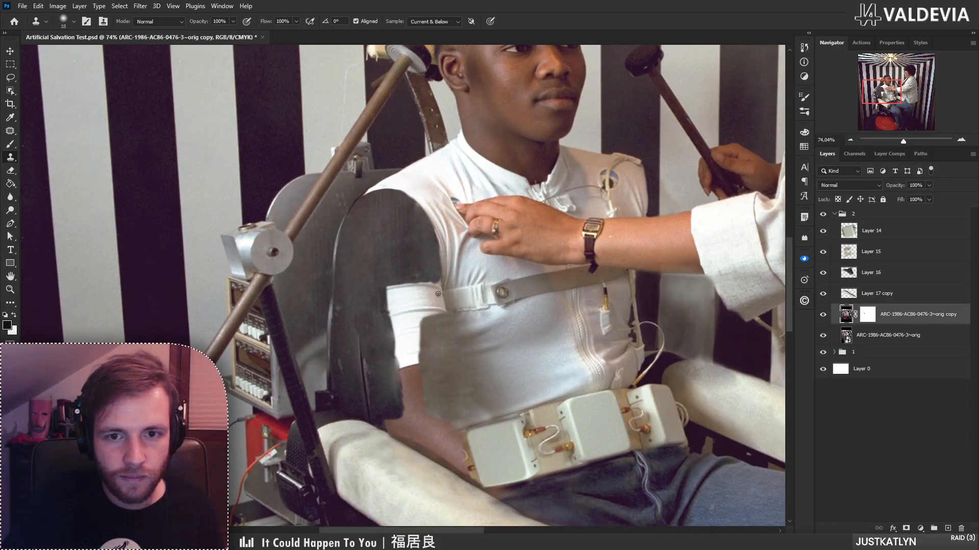
pyautogui.moveTo(438, 294); pyautogui.dragTo(439, 289)
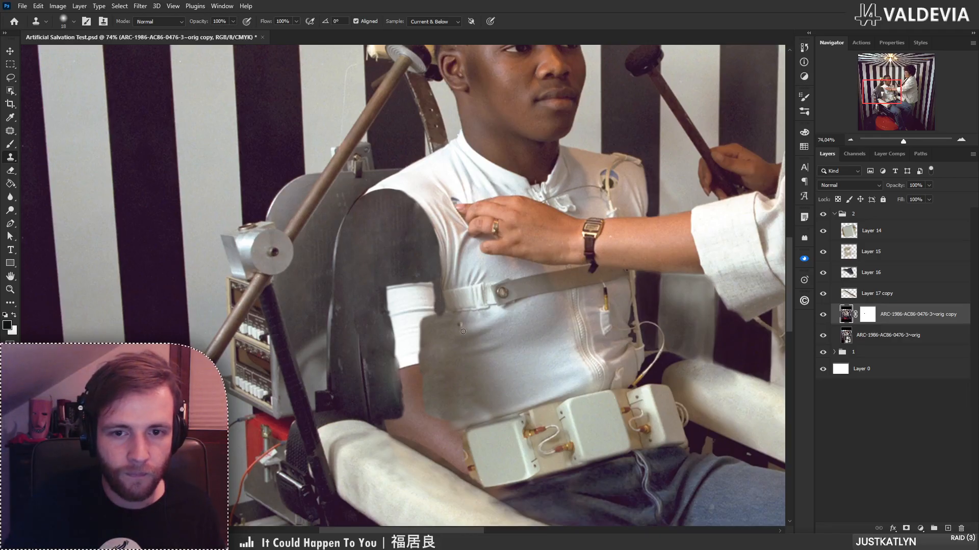
pyautogui.moveTo(463, 331); pyautogui.dragTo(463, 300)
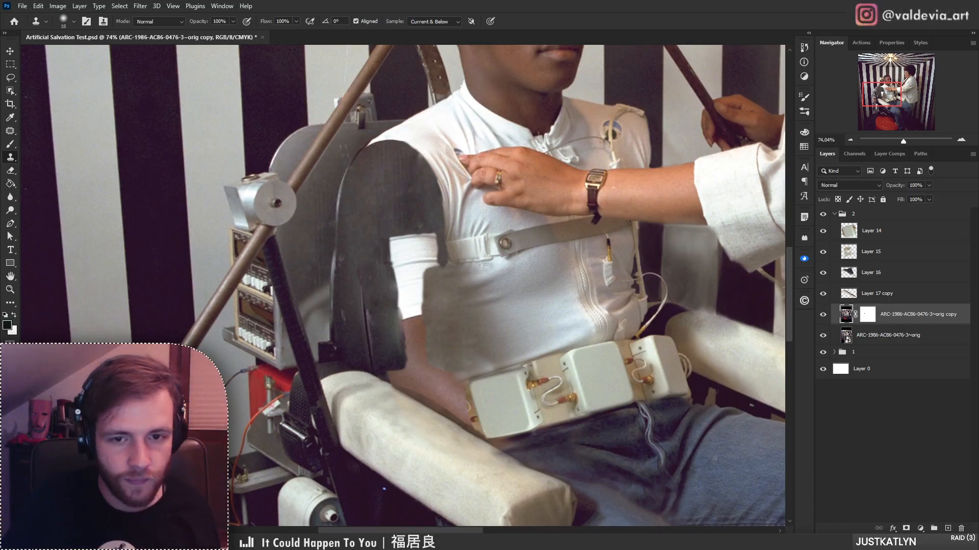
# - Clone grey shirt tone over the inner edge of the sleeve and elbow, undoing the last strokes
pyautogui.moveTo(440, 374)
pyautogui.mouseDown()
pyautogui.moveTo(429, 386)
pyautogui.moveTo(427, 357)
pyautogui.mouseUp()
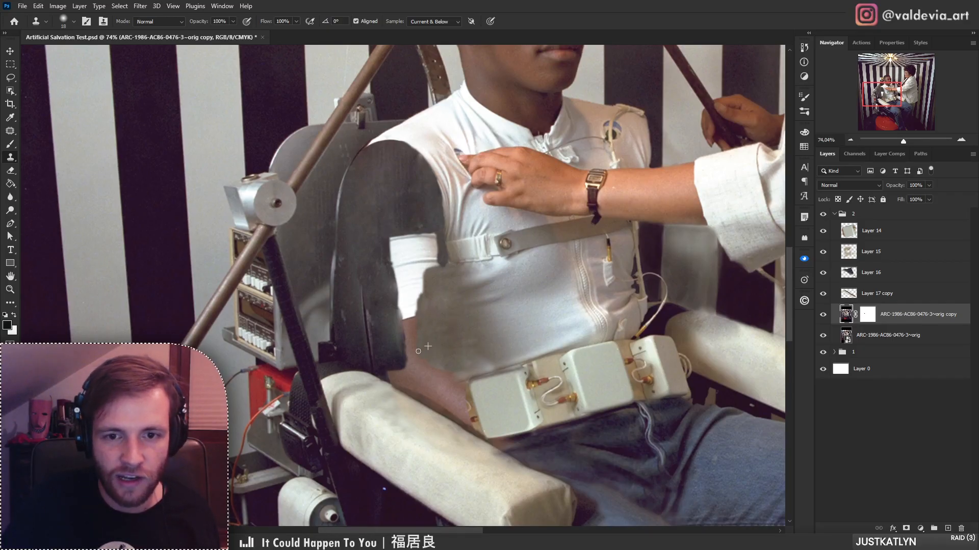
pyautogui.moveTo(416, 301); pyautogui.dragTo(404, 282)
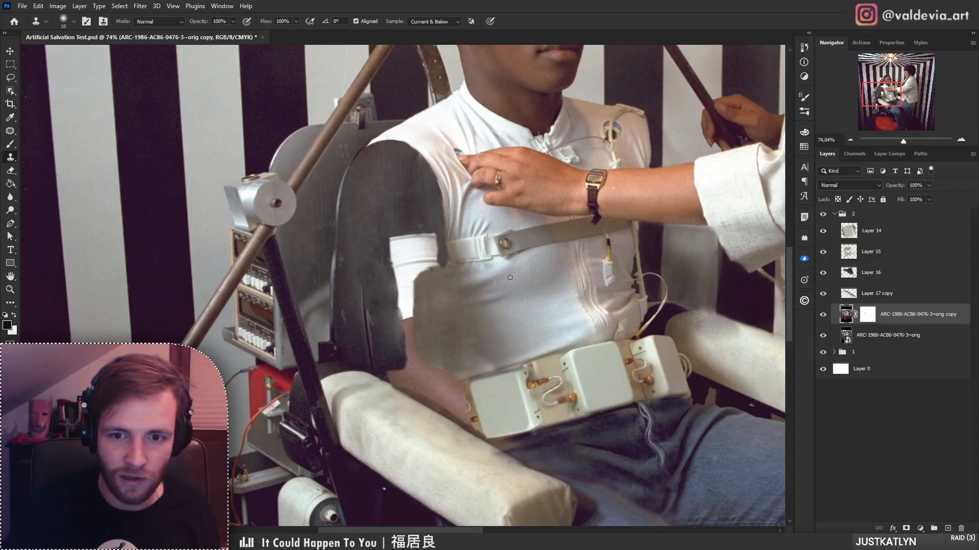
pyautogui.moveTo(445, 324)
pyautogui.mouseDown()
pyautogui.moveTo(414, 326)
pyautogui.moveTo(442, 339)
pyautogui.mouseUp()
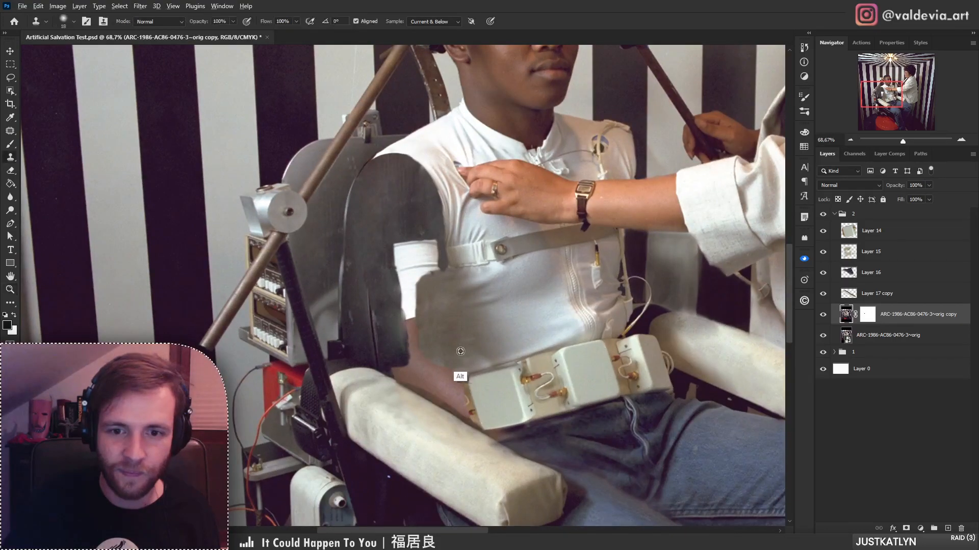
pyautogui.hotkey('ctrl', 'z')
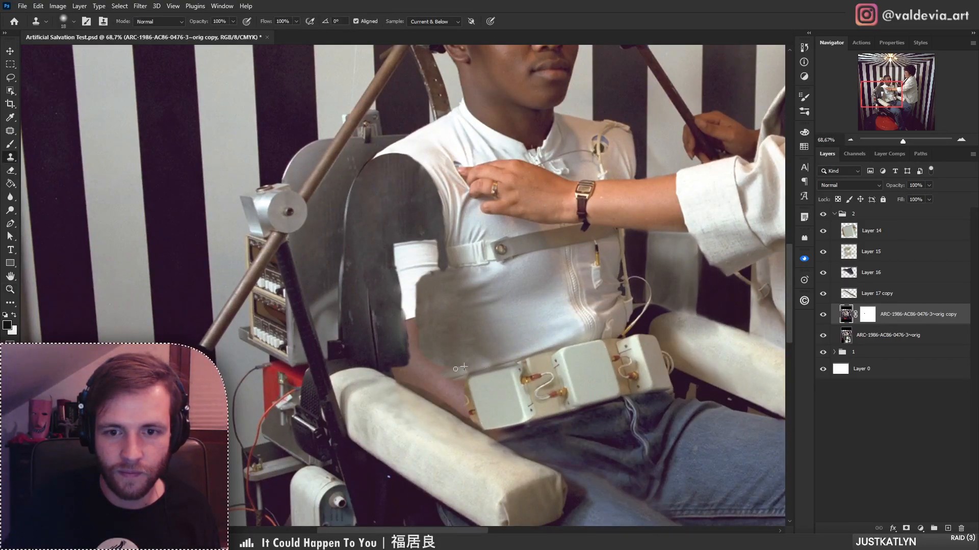
pyautogui.hotkey('ctrl', 'z')
# - Use a 53 px Soft Round Pressure Opacity brush for the Clone Stamp and cover the elbow and lower sleeve edge with grey tone
pyautogui.rightClick(512, 361)
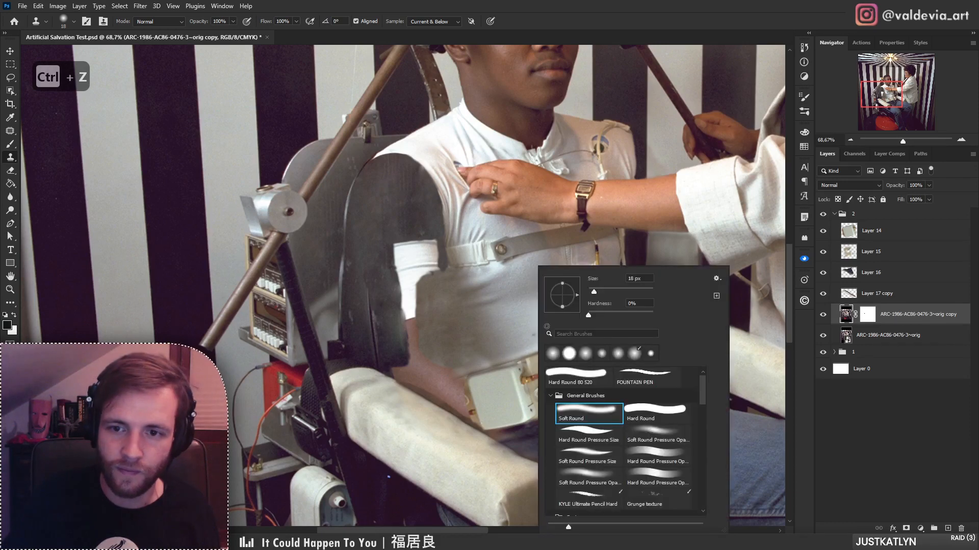
pyautogui.click(650, 433)
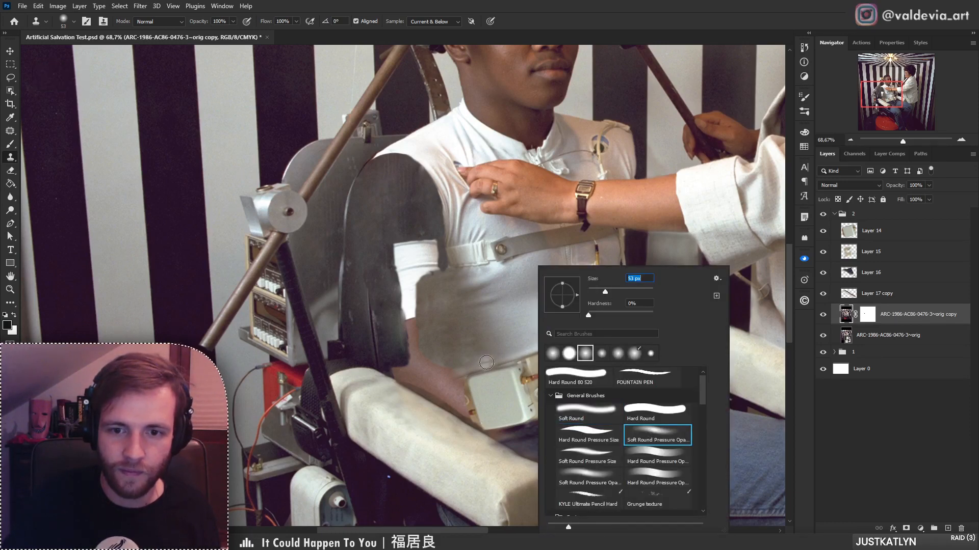
pyautogui.moveTo(453, 375); pyautogui.dragTo(432, 371)
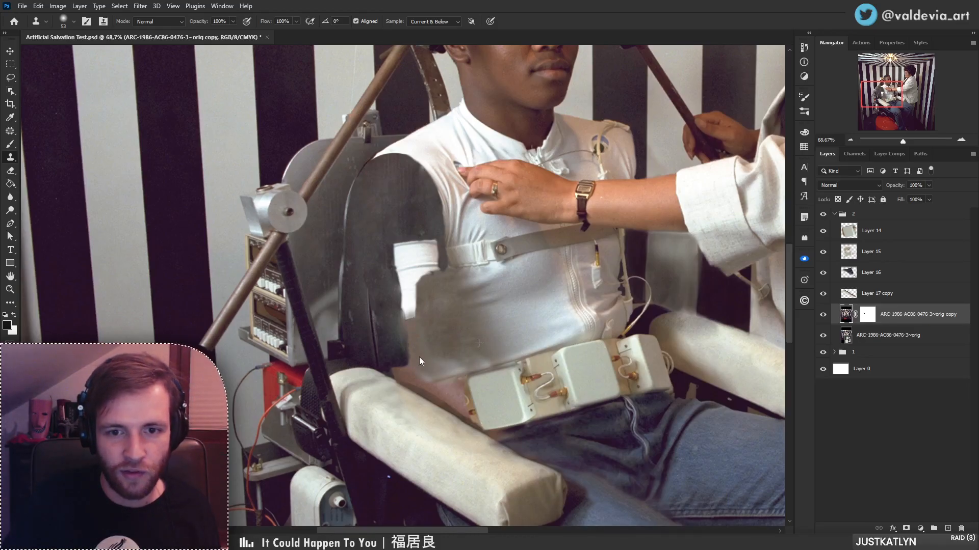
pyautogui.moveTo(410, 314); pyautogui.dragTo(413, 348)
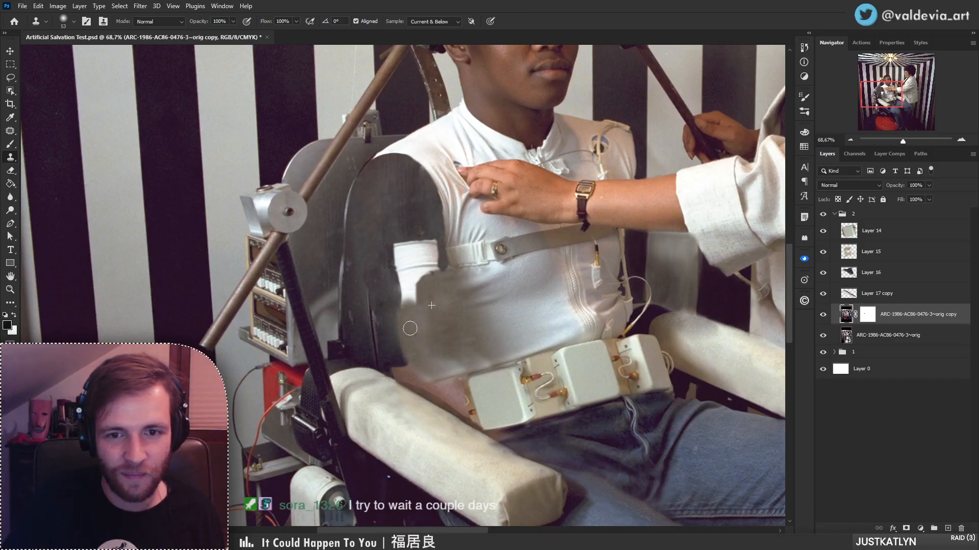
pyautogui.moveTo(434, 351); pyautogui.dragTo(445, 355)
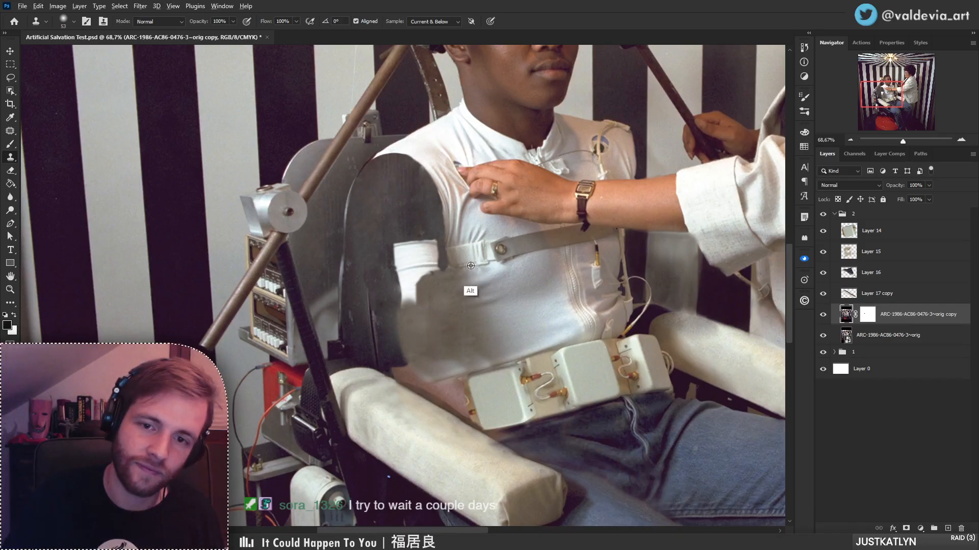
# - Check the original photo on its own, and clone grey tone upward over the lower part of the remaining sleeve piece
pyautogui.press('z')
pyautogui.moveTo(442, 321)
pyautogui.mouseDown()
pyautogui.moveTo(404, 312)
pyautogui.moveTo(459, 299)
pyautogui.mouseUp()
pyautogui.press('s')
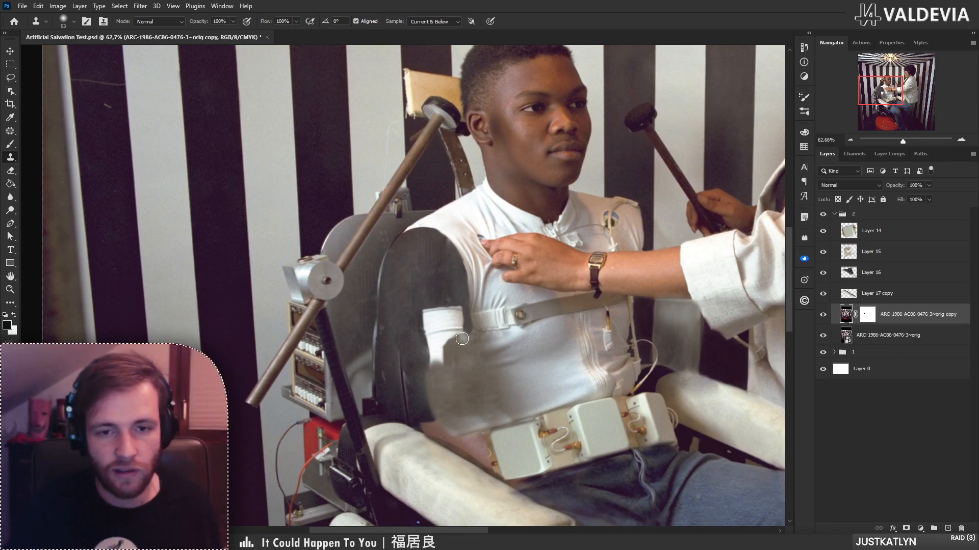
pyautogui.keyDown('alt'); pyautogui.click(823, 336); pyautogui.keyUp('alt')
pyautogui.keyDown('alt'); pyautogui.click(824, 343); pyautogui.keyUp('alt')
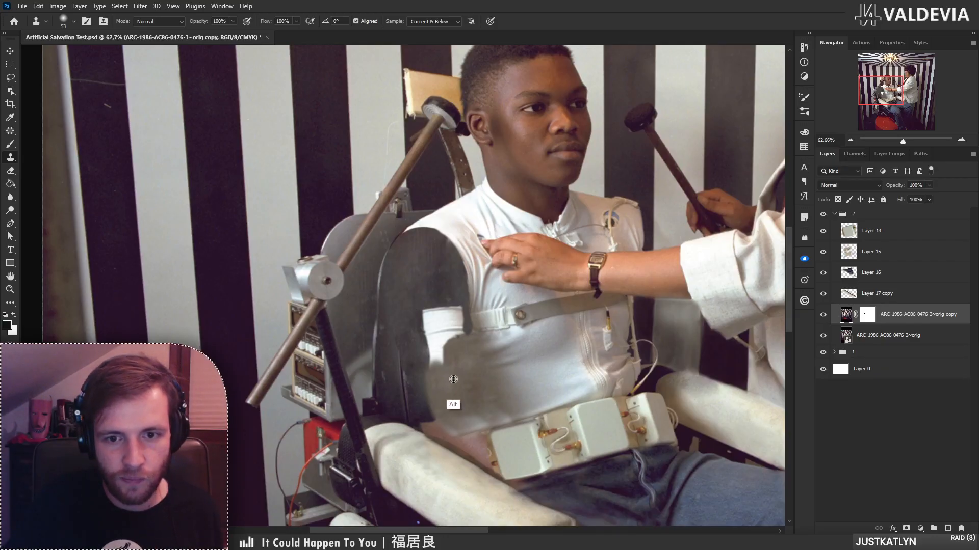
pyautogui.keyDown('alt'); pyautogui.click(437, 390); pyautogui.keyUp('alt')
pyautogui.moveTo(440, 368)
pyautogui.mouseDown()
pyautogui.moveTo(440, 357)
pyautogui.moveTo(445, 363)
pyautogui.mouseUp()
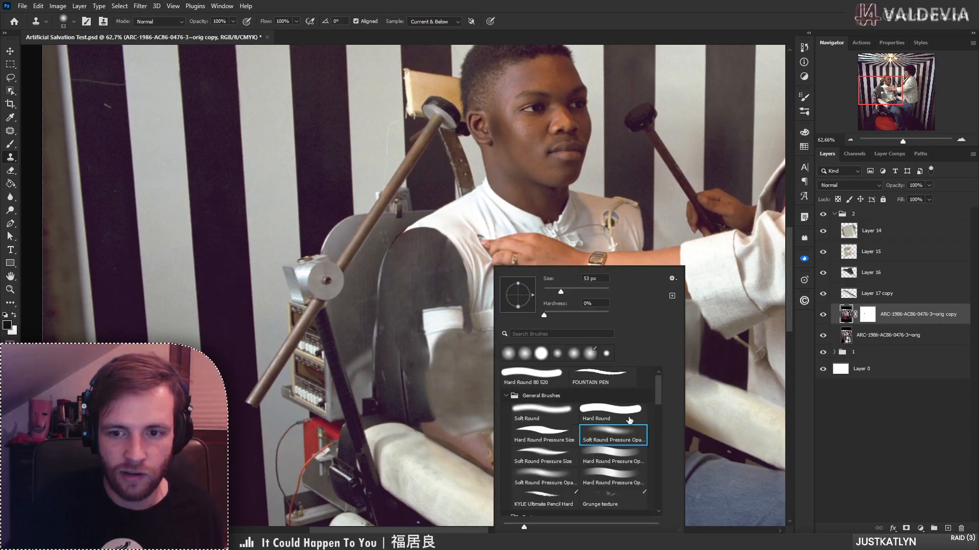
# - Switch the Clone Stamp to the Soft Round brush and clone out the rest of the white sleeve piece beside the strap
pyautogui.rightClick(484, 403)
pyautogui.click(545, 412)
pyautogui.click(436, 346)
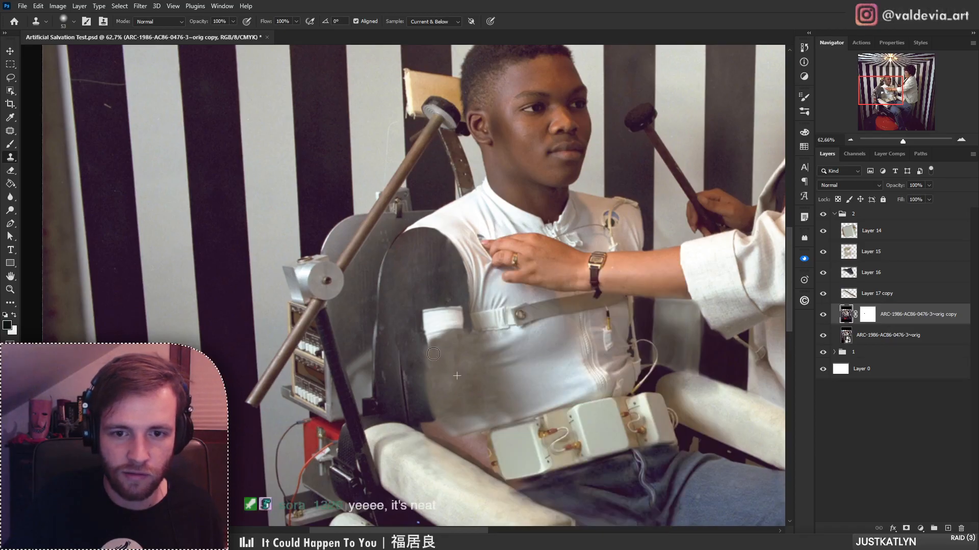
pyautogui.moveTo(433, 354)
pyautogui.mouseDown()
pyautogui.moveTo(443, 334)
pyautogui.moveTo(473, 318)
pyautogui.moveTo(448, 323)
pyautogui.moveTo(494, 318)
pyautogui.mouseUp()
pyautogui.press('z')
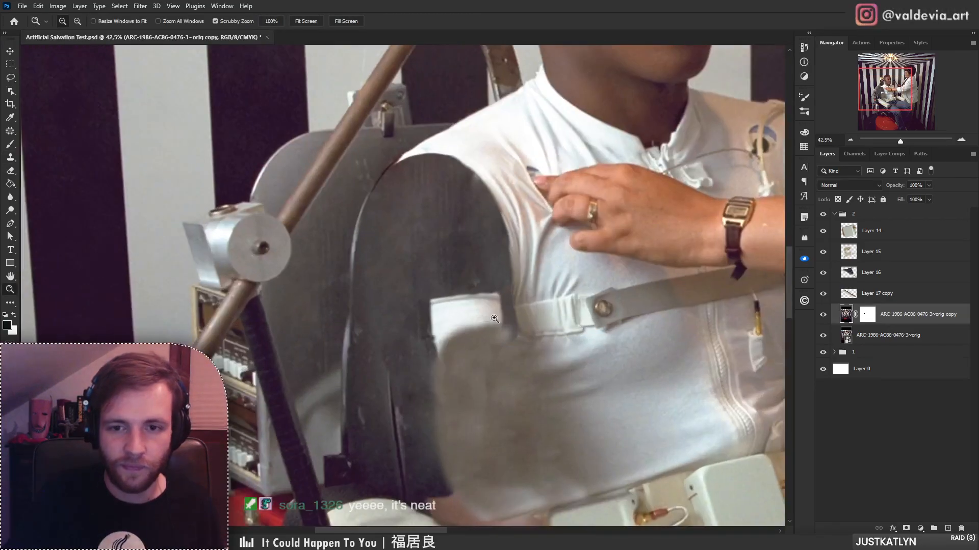
pyautogui.press('s')
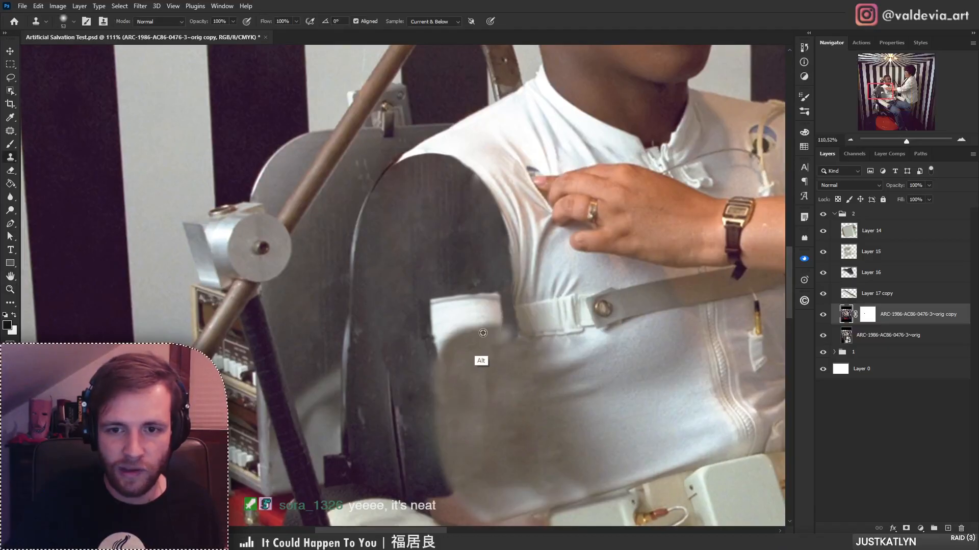
pyautogui.keyDown('alt'); pyautogui.click(486, 405); pyautogui.keyUp('alt')
pyautogui.moveTo(510, 336)
pyautogui.mouseDown()
pyautogui.moveTo(502, 318)
pyautogui.moveTo(462, 309)
pyautogui.moveTo(446, 357)
pyautogui.moveTo(439, 311)
pyautogui.moveTo(439, 358)
pyautogui.moveTo(466, 299)
pyautogui.moveTo(525, 310)
pyautogui.moveTo(542, 331)
pyautogui.mouseUp()
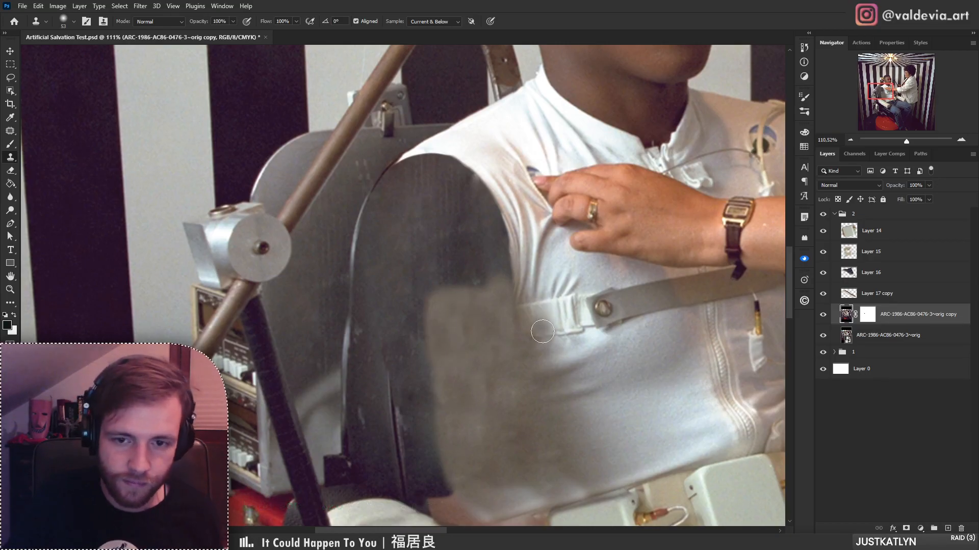
# - Set the clone brush size to 84 px and even out the grey patch along the torso's side
pyautogui.scroll(-5, 513, 356)
pyautogui.scroll(3, 505, 382)
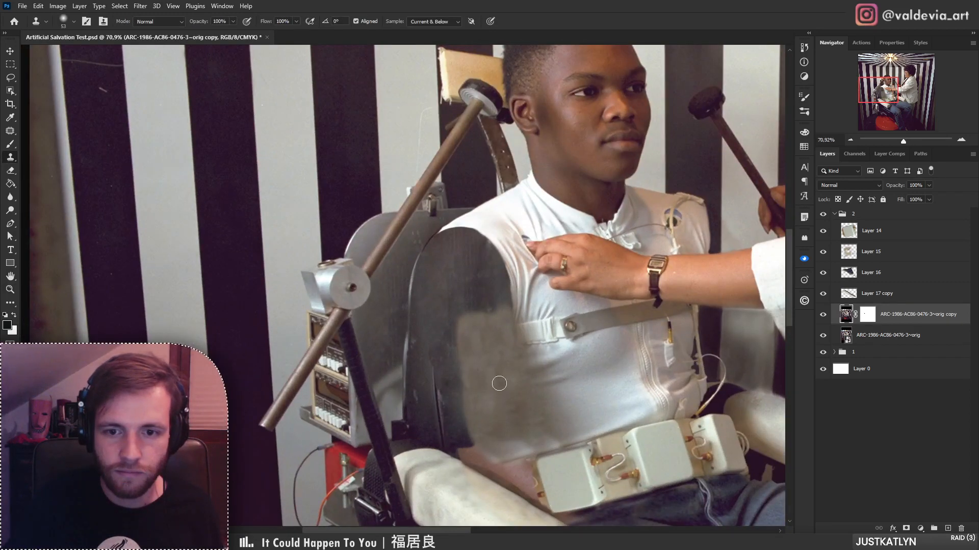
pyautogui.rightClick(535, 379)
pyautogui.click(649, 279)
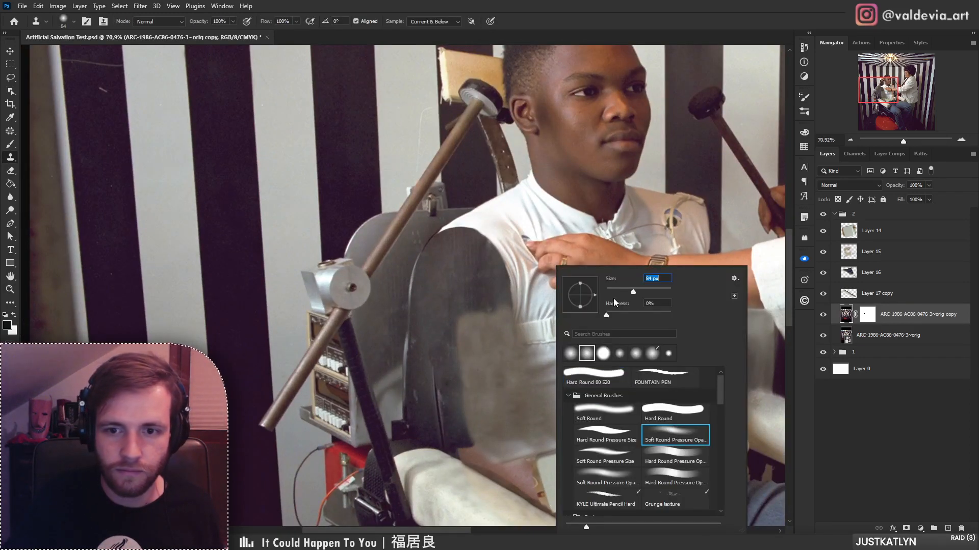
pyautogui.write('84')
pyautogui.press('Return')
pyautogui.moveTo(490, 407)
pyautogui.mouseDown()
pyautogui.moveTo(499, 353)
pyautogui.moveTo(482, 339)
pyautogui.moveTo(478, 353)
pyautogui.moveTo(501, 337)
pyautogui.moveTo(469, 372)
pyautogui.moveTo(453, 370)
pyautogui.moveTo(524, 381)
pyautogui.moveTo(588, 370)
pyautogui.moveTo(552, 392)
pyautogui.moveTo(482, 332)
pyautogui.mouseUp()
pyautogui.press('z')
pyautogui.press('z')
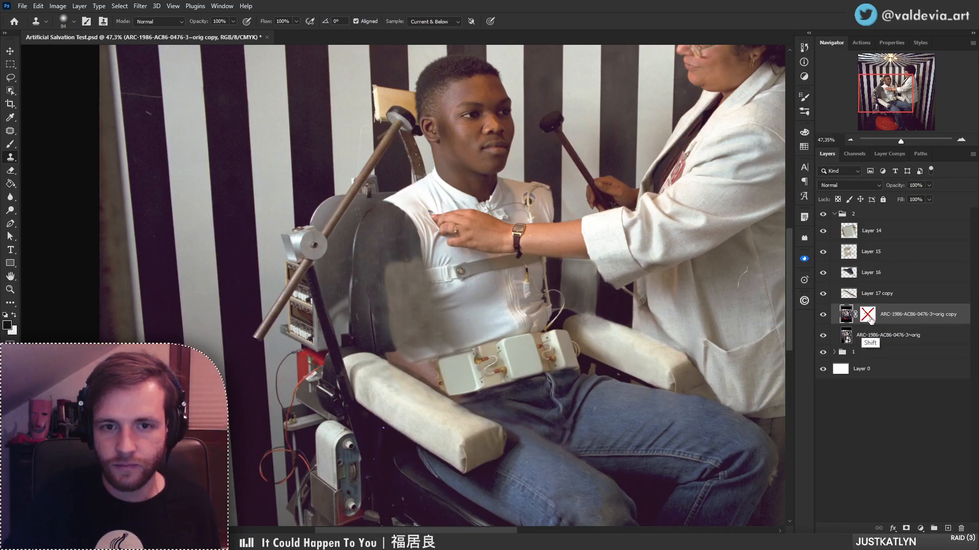
# - Check the retouched copy's mask, duplicate the original photo above that layer, and shift the duplicate down and to the right
pyautogui.keyDown('shift'); pyautogui.click(868, 316); pyautogui.keyUp('shift')
pyautogui.moveTo(883, 337); pyautogui.dragTo(881, 306)
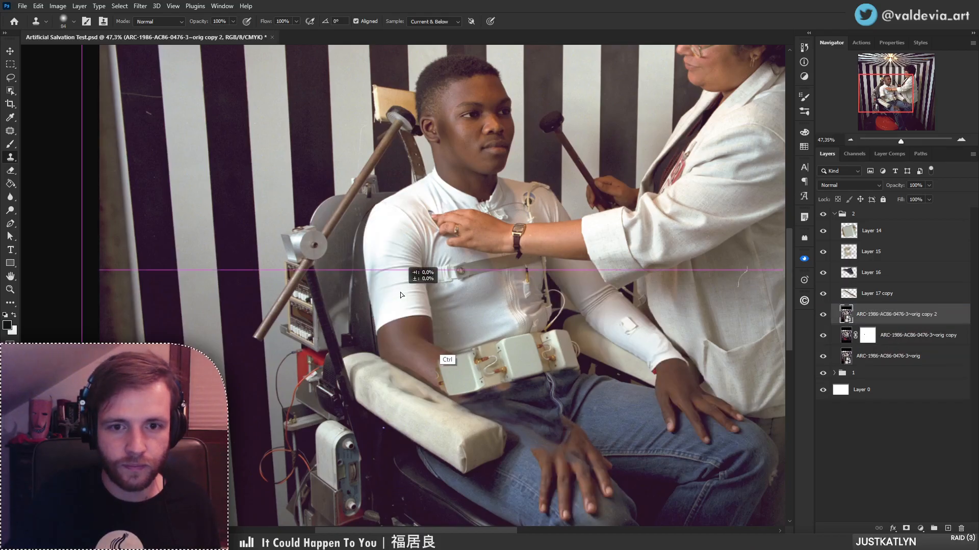
pyautogui.moveTo(400, 292); pyautogui.dragTo(442, 335)
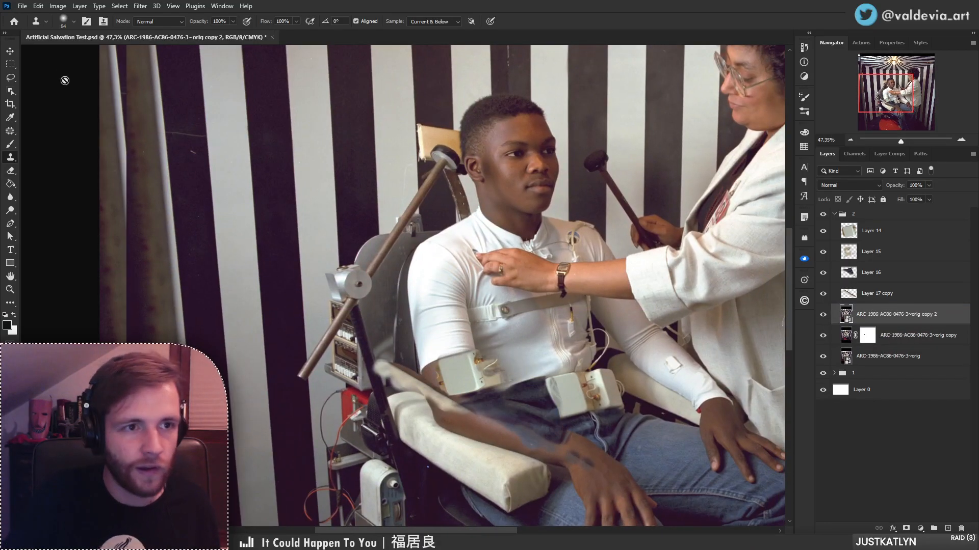
# - Select the upper sleeve on the duplicate with the Object Selection tool, trim the selection, and add a mask showing only the sleeve
pyautogui.click(12, 92)
pyautogui.moveTo(414, 249)
pyautogui.mouseDown()
pyautogui.moveTo(405, 361)
pyautogui.moveTo(418, 377)
pyautogui.moveTo(478, 340)
pyautogui.mouseUp()
pyautogui.moveTo(425, 240); pyautogui.dragTo(427, 243)
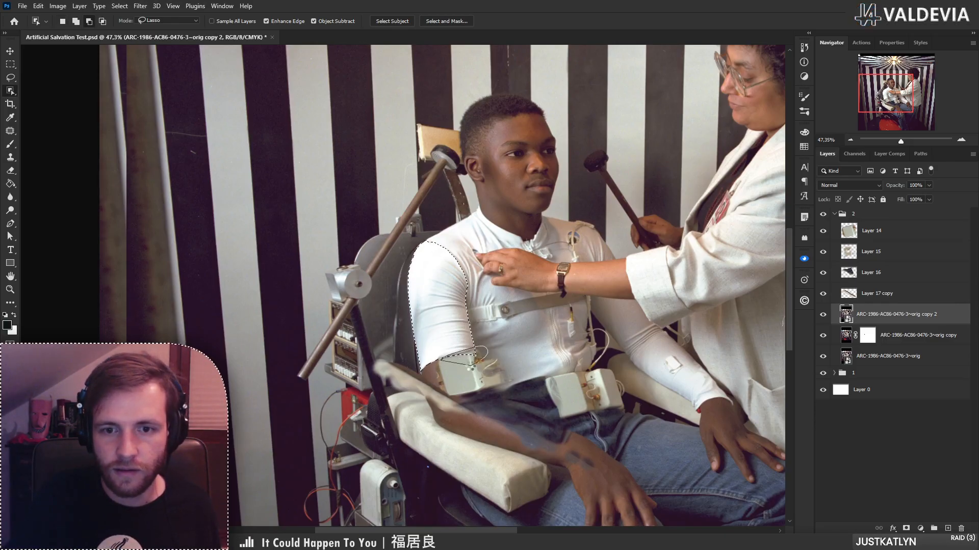
pyautogui.click(906, 528)
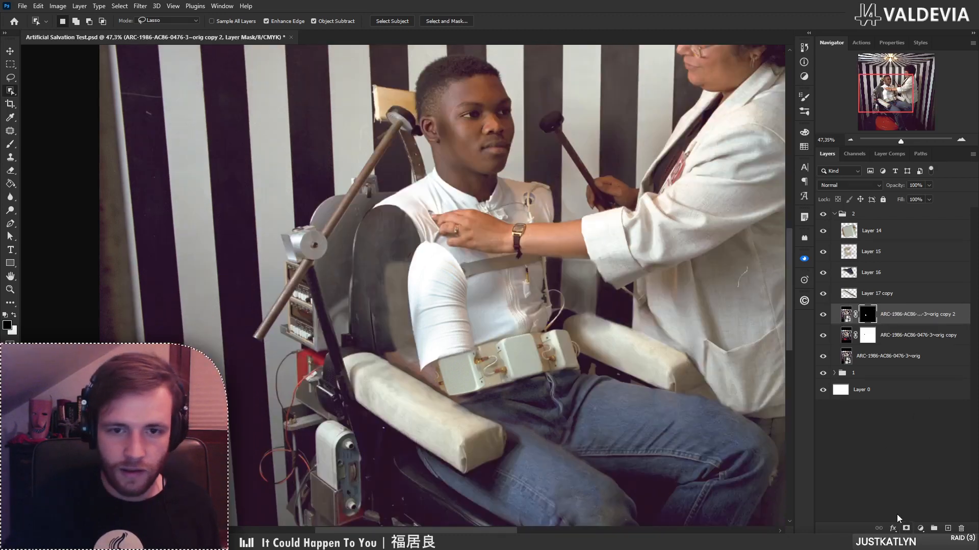
# - Move the masked sleeve piece over the grey patch beside the torso and flip it horizontally with Free Transform
pyautogui.moveTo(445, 306)
pyautogui.mouseDown()
pyautogui.moveTo(526, 314)
pyautogui.moveTo(411, 309)
pyautogui.moveTo(422, 309)
pyautogui.moveTo(363, 332)
pyautogui.moveTo(422, 315)
pyautogui.moveTo(375, 304)
pyautogui.moveTo(433, 314)
pyautogui.mouseUp()
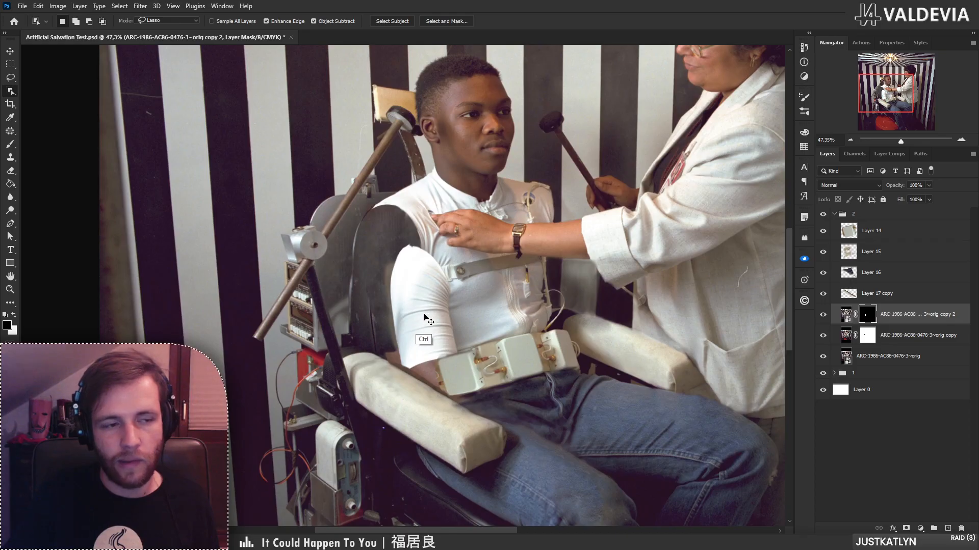
pyautogui.hotkey('ctrl', 't')
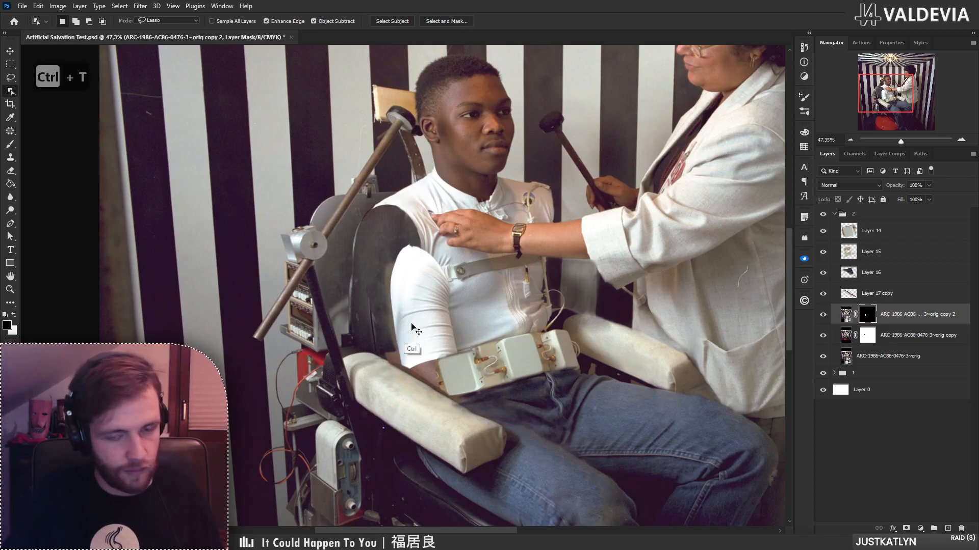
pyautogui.rightClick(442, 310)
pyautogui.click(479, 514)
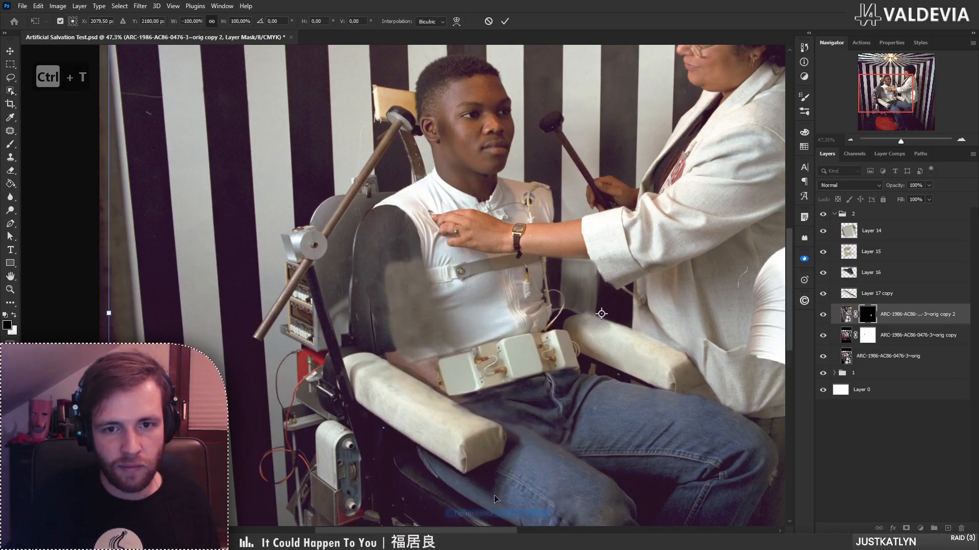
# - Enlarge the flipped sleeve piece to 115%, rotate and position it over the grey patch as the shirt's side, and apply the transform
pyautogui.moveTo(474, 428); pyautogui.dragTo(312, 374)
pyautogui.moveTo(773, 401); pyautogui.dragTo(766, 242)
pyautogui.moveTo(463, 301); pyautogui.dragTo(398, 349)
pyautogui.moveTo(714, 223); pyautogui.dragTo(758, 197)
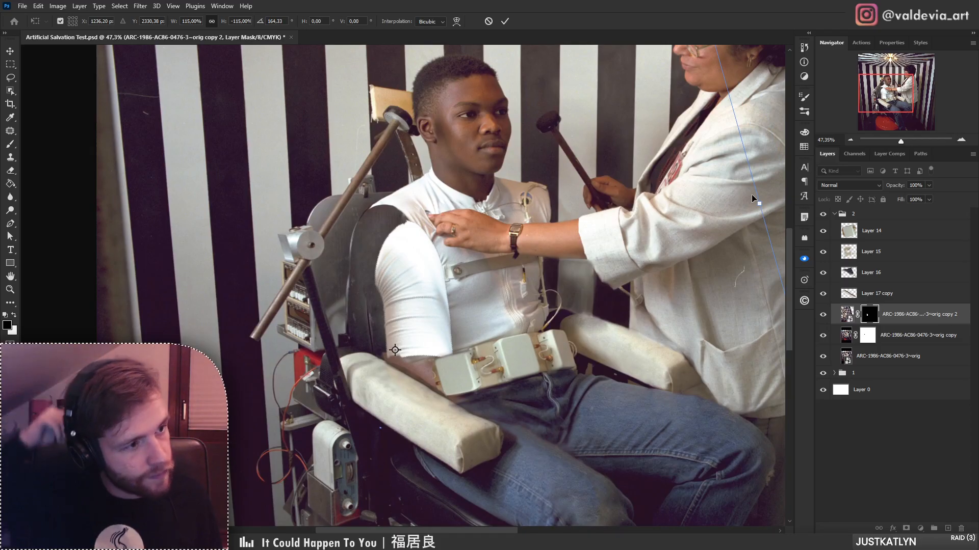
pyautogui.moveTo(421, 334); pyautogui.dragTo(436, 361)
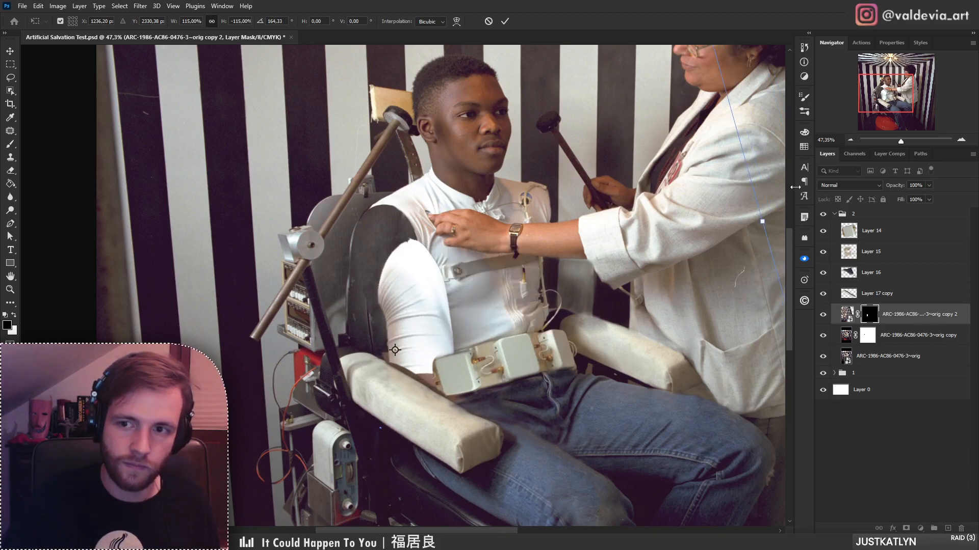
pyautogui.moveTo(769, 158); pyautogui.dragTo(765, 133)
pyautogui.moveTo(500, 351); pyautogui.dragTo(498, 346)
pyautogui.click(503, 22)
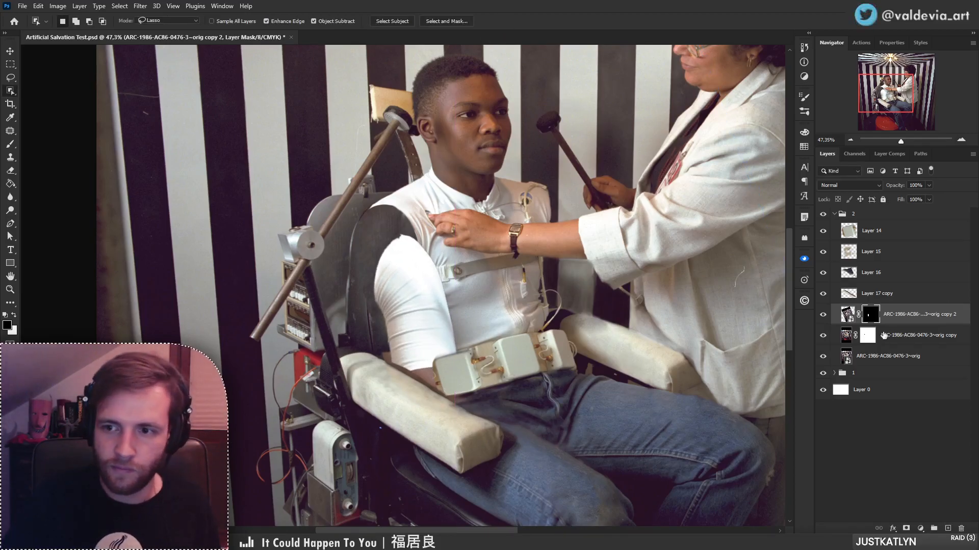
# - Paint on the sleeve piece's mask with a Soft Round Pressure Opacity brush to blend its inner edge into the shirt
pyautogui.press('b')
pyautogui.rightClick(485, 339)
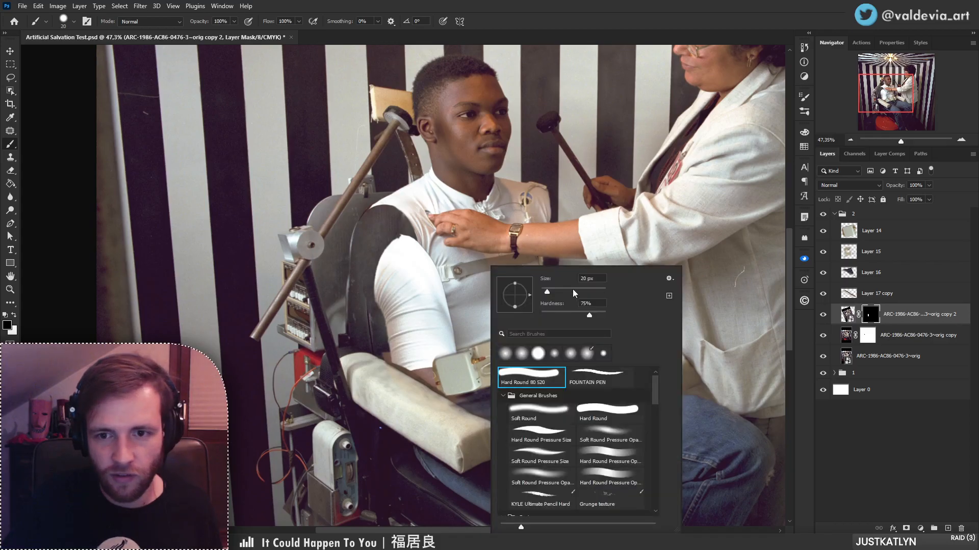
pyautogui.click(610, 436)
pyautogui.press('Return')
pyautogui.moveTo(443, 307)
pyautogui.mouseDown()
pyautogui.moveTo(459, 339)
pyautogui.moveTo(432, 319)
pyautogui.moveTo(428, 333)
pyautogui.moveTo(439, 286)
pyautogui.moveTo(442, 306)
pyautogui.moveTo(438, 285)
pyautogui.moveTo(432, 292)
pyautogui.moveTo(439, 271)
pyautogui.moveTo(427, 282)
pyautogui.moveTo(427, 349)
pyautogui.mouseUp()
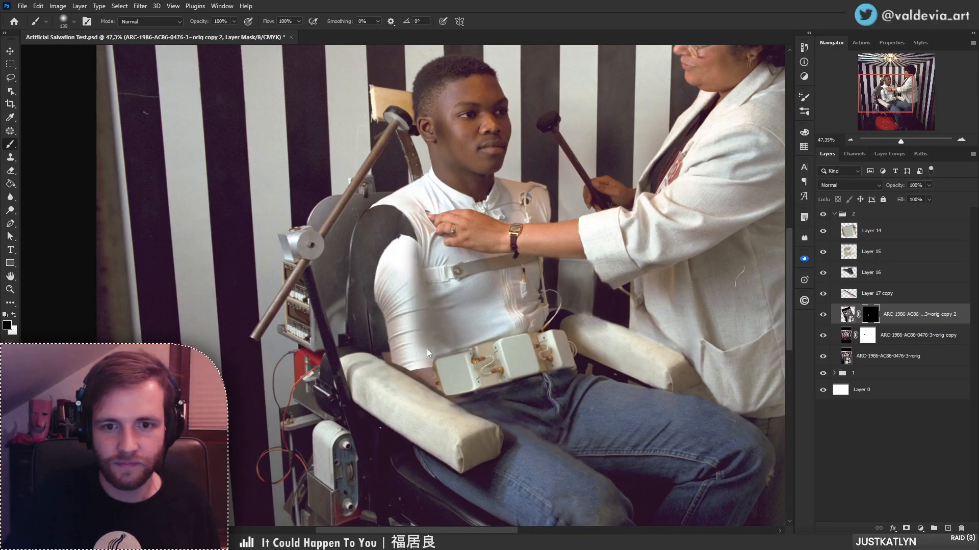
# - Darken the sleeve piece with a Levels adjustment, lowering its output white level to 128 and adjusting its midtones
pyautogui.click(929, 320)
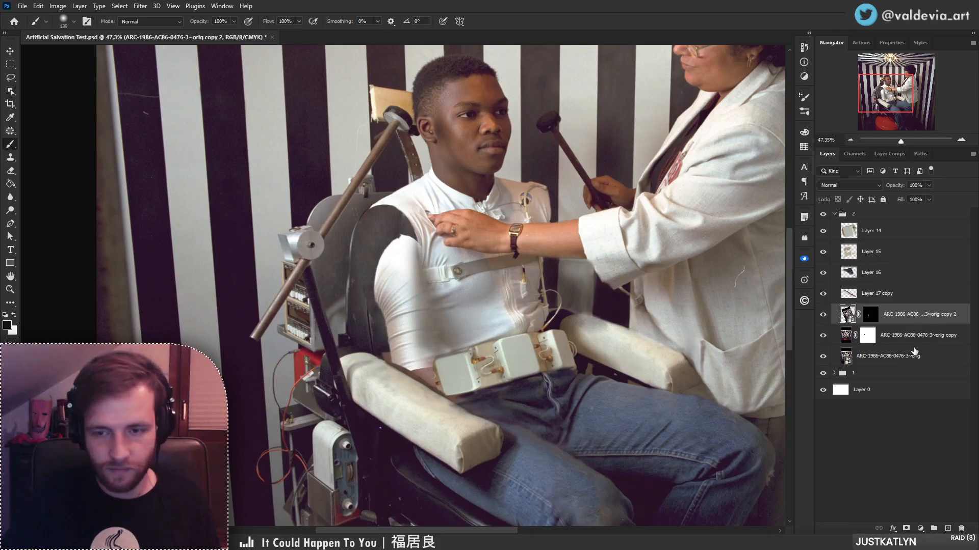
pyautogui.hotkey('ctrl', 'l')
pyautogui.moveTo(497, 104); pyautogui.dragTo(684, 154)
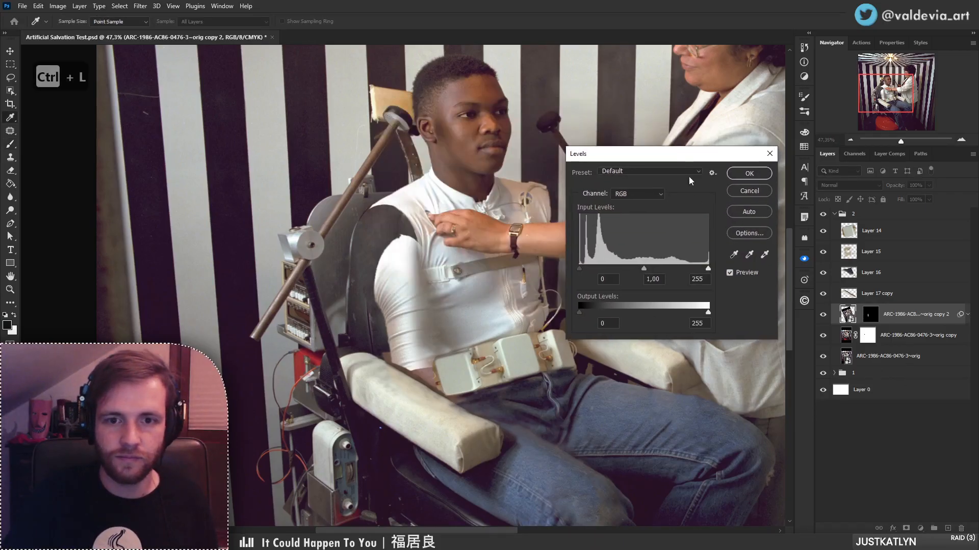
pyautogui.moveTo(646, 269)
pyautogui.mouseDown()
pyautogui.moveTo(604, 271)
pyautogui.moveTo(681, 274)
pyautogui.moveTo(655, 270)
pyautogui.mouseUp()
pyautogui.moveTo(706, 315); pyautogui.dragTo(636, 314)
pyautogui.moveTo(656, 269)
pyautogui.mouseDown()
pyautogui.moveTo(668, 269)
pyautogui.moveTo(646, 271)
pyautogui.mouseUp()
pyautogui.moveTo(708, 269)
pyautogui.mouseDown()
pyautogui.moveTo(687, 272)
pyautogui.moveTo(716, 273)
pyautogui.mouseUp()
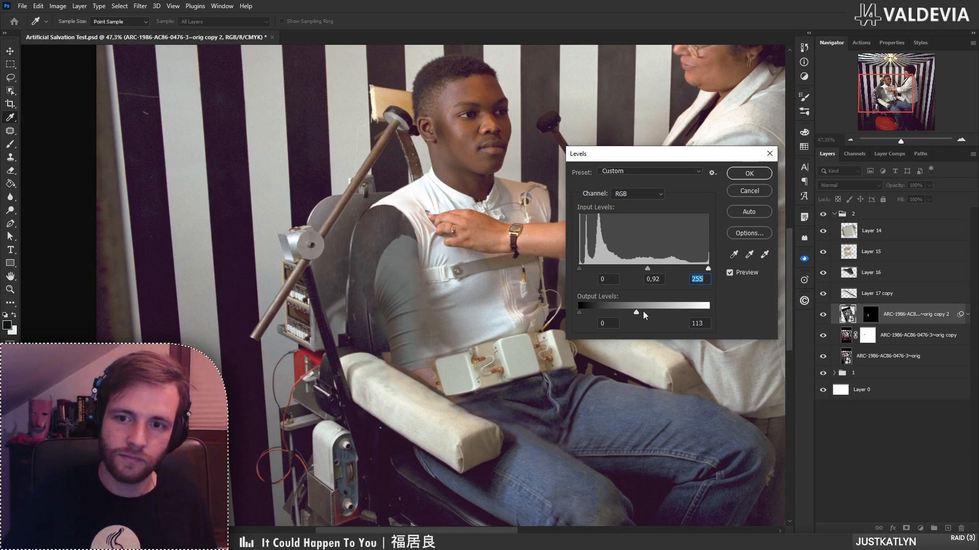
pyautogui.moveTo(650, 312); pyautogui.dragTo(644, 312)
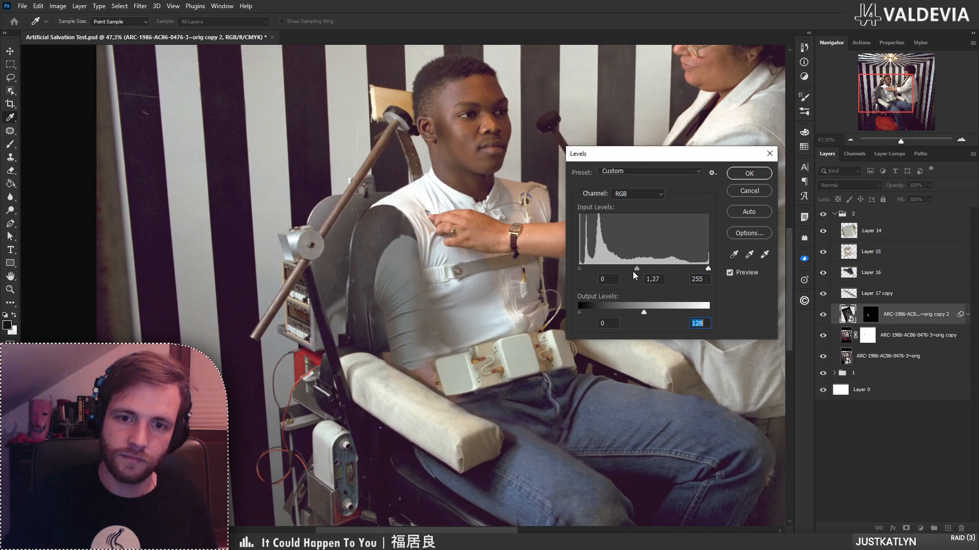
pyautogui.moveTo(633, 272); pyautogui.dragTo(666, 272)
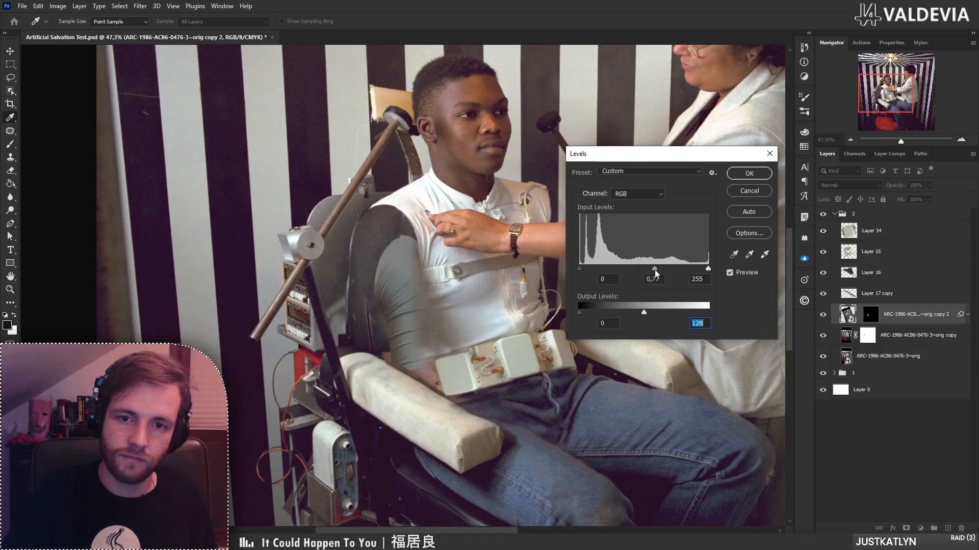
pyautogui.click(752, 174)
# - Add a new layer above Layer 17 copy and use the Clone Stamp along the sleeve piece's inner edge
pyautogui.press('b')
pyautogui.press('z')
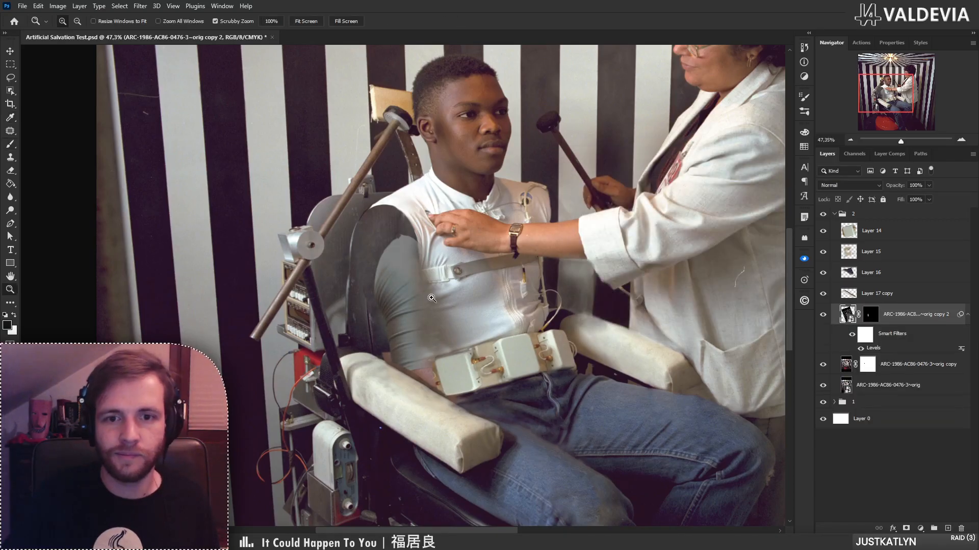
pyautogui.moveTo(431, 294)
pyautogui.mouseDown()
pyautogui.moveTo(265, 295)
pyautogui.moveTo(499, 301)
pyautogui.mouseUp()
pyautogui.press('b')
pyautogui.click(920, 300)
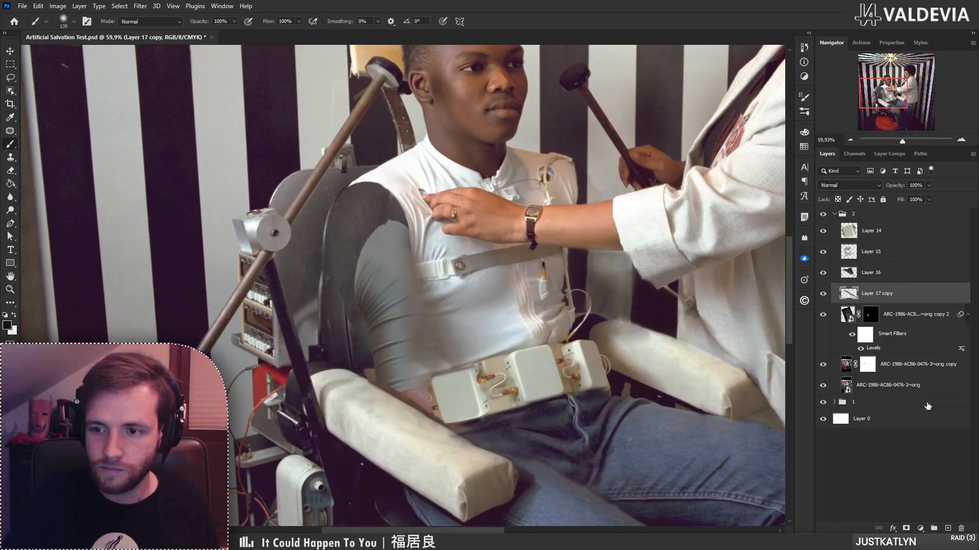
pyautogui.click(947, 529)
pyautogui.press('s')
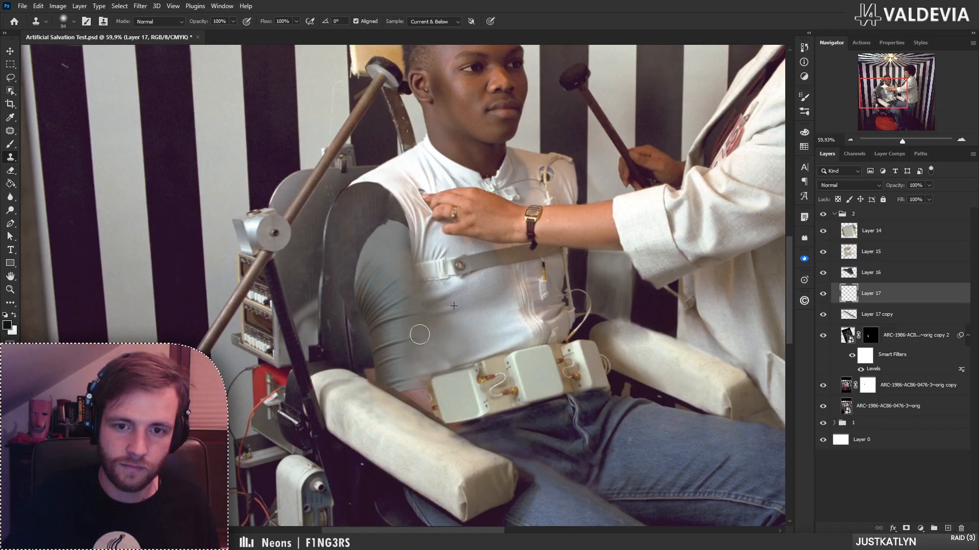
pyautogui.click(522, 307)
# - Sample clean shirt fabric with the Clone Stamp and retouch the side of the lower torso above the belt
pyautogui.press('z')
pyautogui.moveTo(510, 283); pyautogui.dragTo(361, 319)
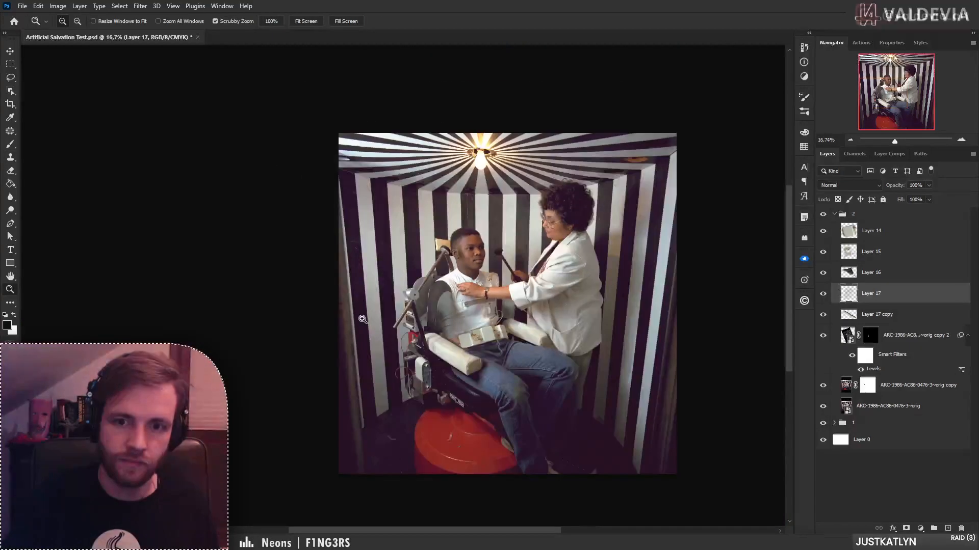
pyautogui.moveTo(438, 307)
pyautogui.mouseDown()
pyautogui.moveTo(461, 308)
pyautogui.moveTo(490, 355)
pyautogui.moveTo(462, 376)
pyautogui.mouseUp()
pyautogui.press('s')
pyautogui.keyDown('alt'); pyautogui.click(497, 353); pyautogui.keyUp('alt')
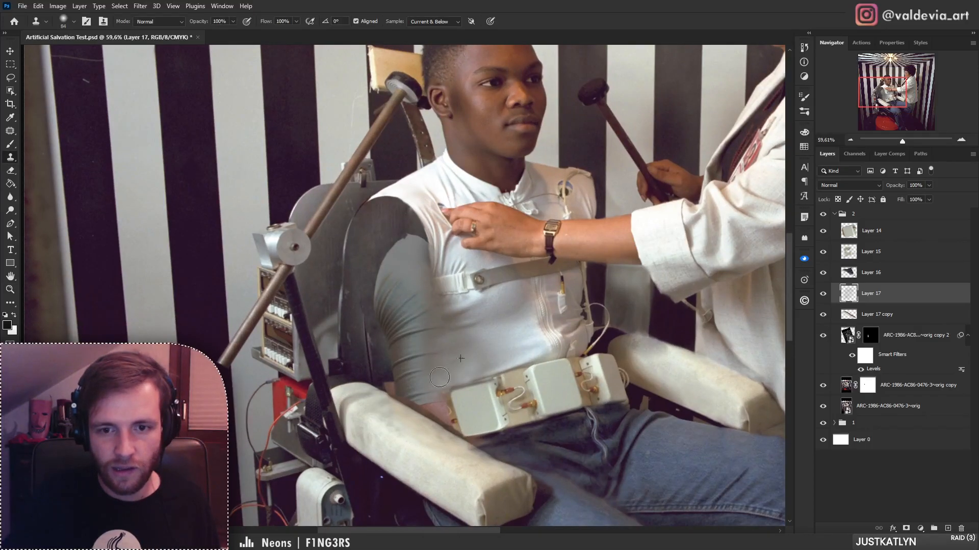
pyautogui.press('z')
pyautogui.moveTo(500, 318); pyautogui.dragTo(466, 268)
pyautogui.press('s')
pyautogui.press('z')
pyautogui.moveTo(448, 309); pyautogui.dragTo(476, 295)
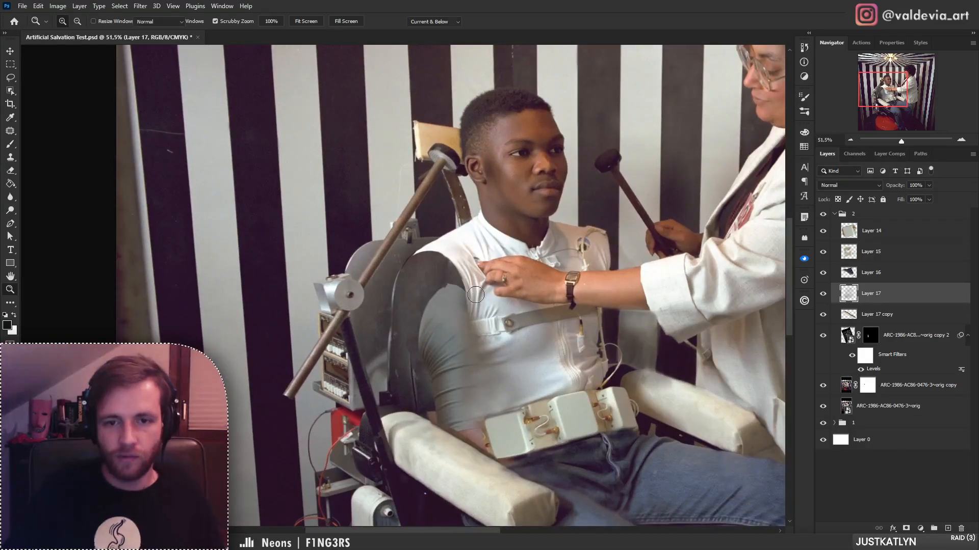
pyautogui.press('s')
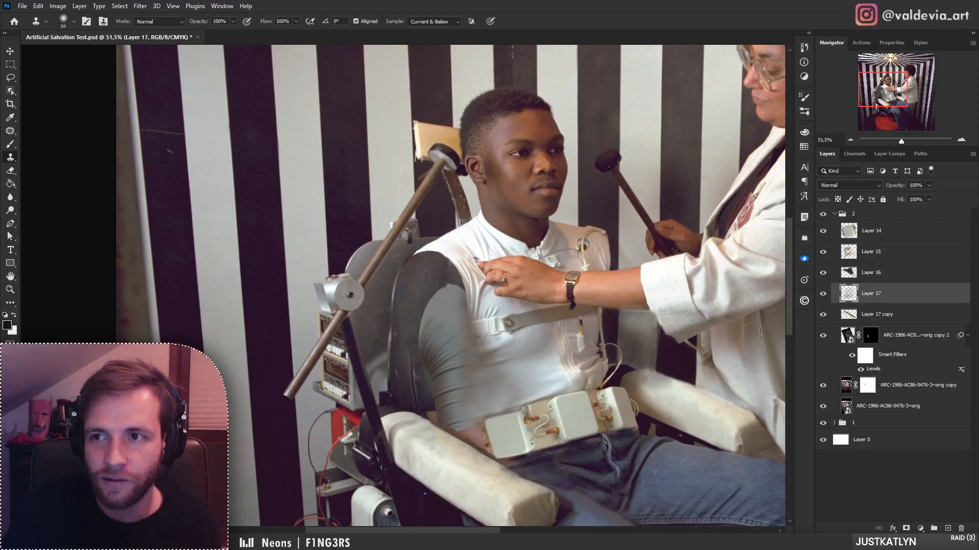
# - Try to extend the belt beyond its end box on a duplicate of Layer 15, and delete the duplicate
pyautogui.moveTo(518, 410); pyautogui.dragTo(447, 298)
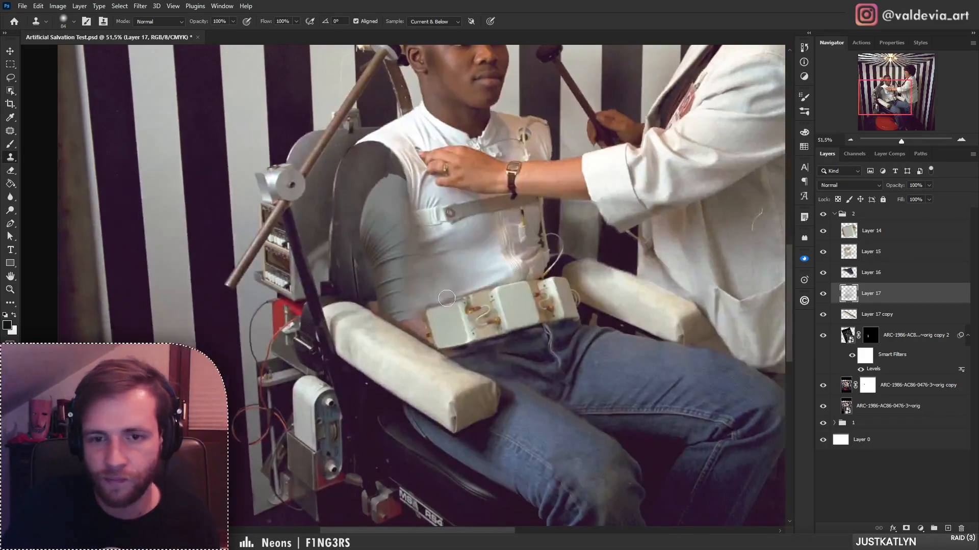
pyautogui.click(891, 238)
pyautogui.moveTo(455, 312); pyautogui.dragTo(486, 311)
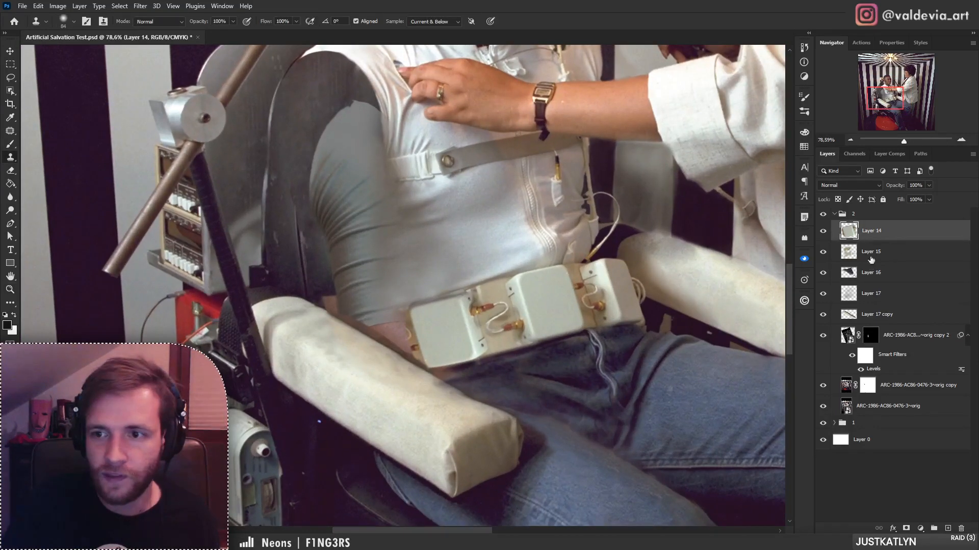
pyautogui.click(893, 258)
pyautogui.click(824, 255)
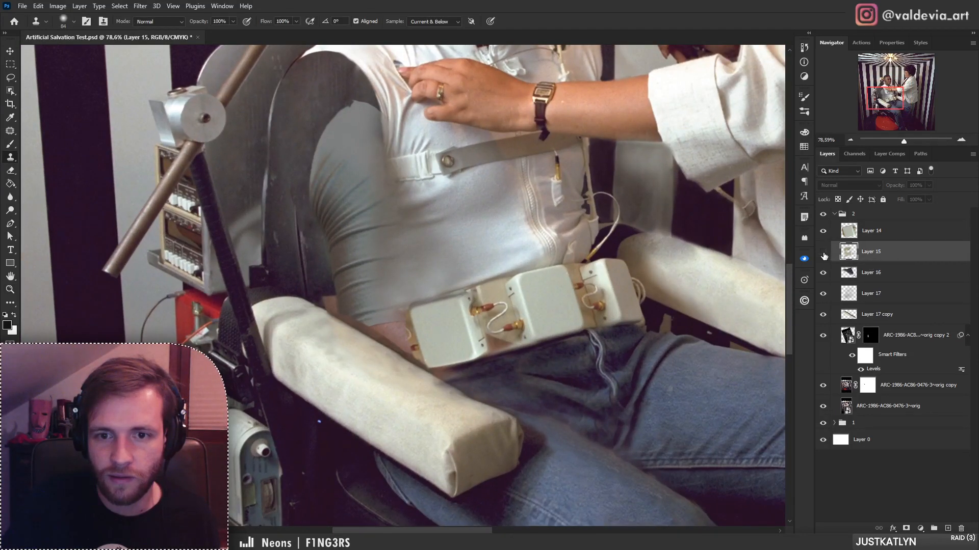
pyautogui.hotkey('ctrl', 'j')
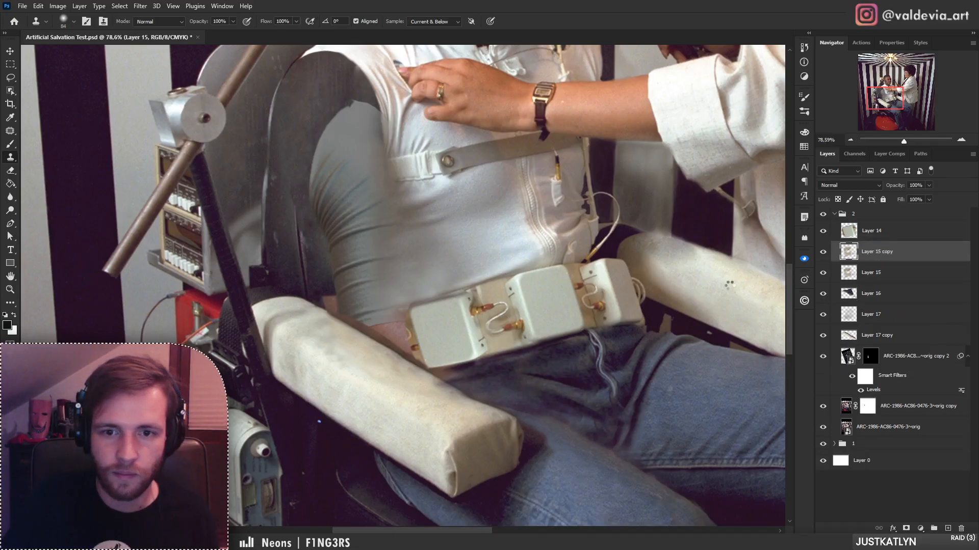
pyautogui.moveTo(507, 376)
pyautogui.mouseDown()
pyautogui.moveTo(417, 374)
pyautogui.moveTo(395, 385)
pyautogui.moveTo(427, 358)
pyautogui.mouseUp()
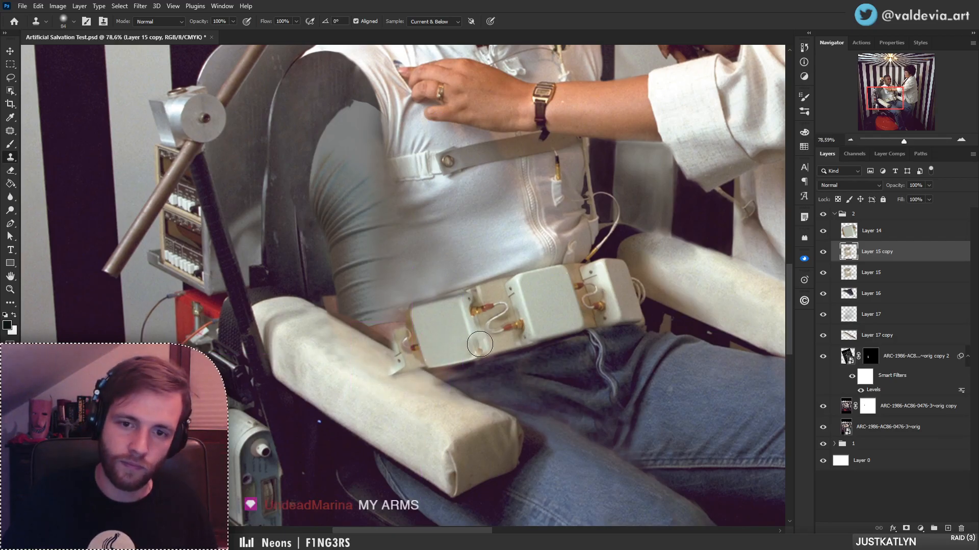
pyautogui.click(963, 527)
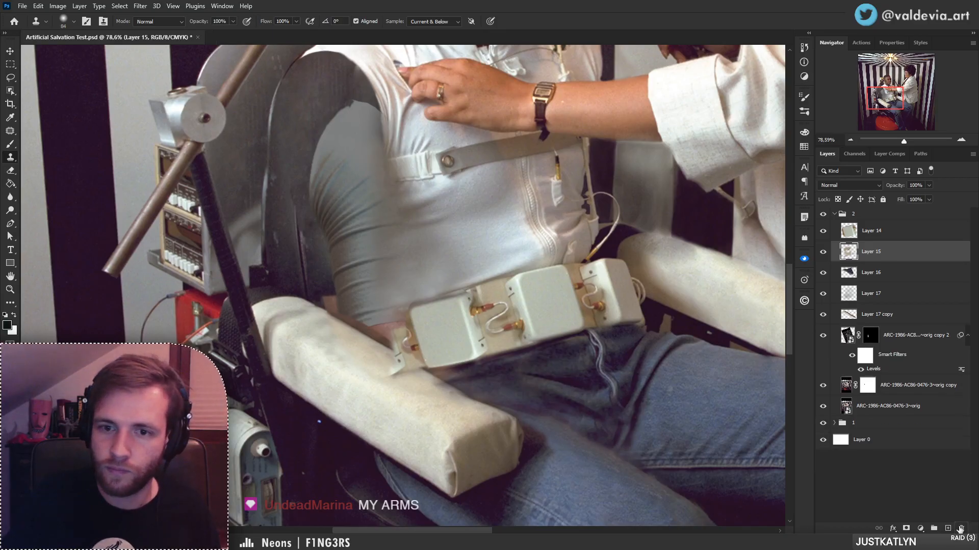
# - Lasso the belt section with the cable between the first two boxes and copy it from the orig copy layer onto a new layer
pyautogui.click(12, 79)
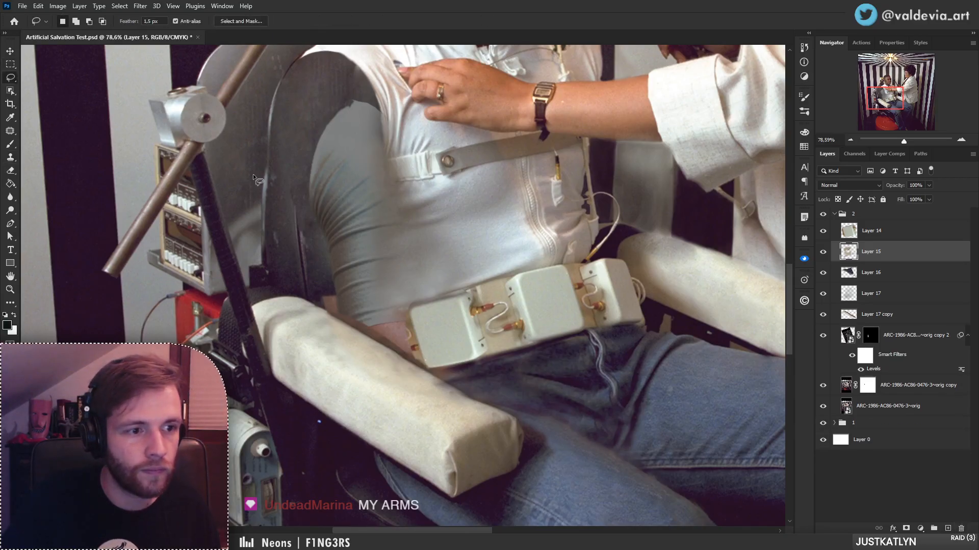
pyautogui.press('z')
pyautogui.scroll(-5, 496, 293)
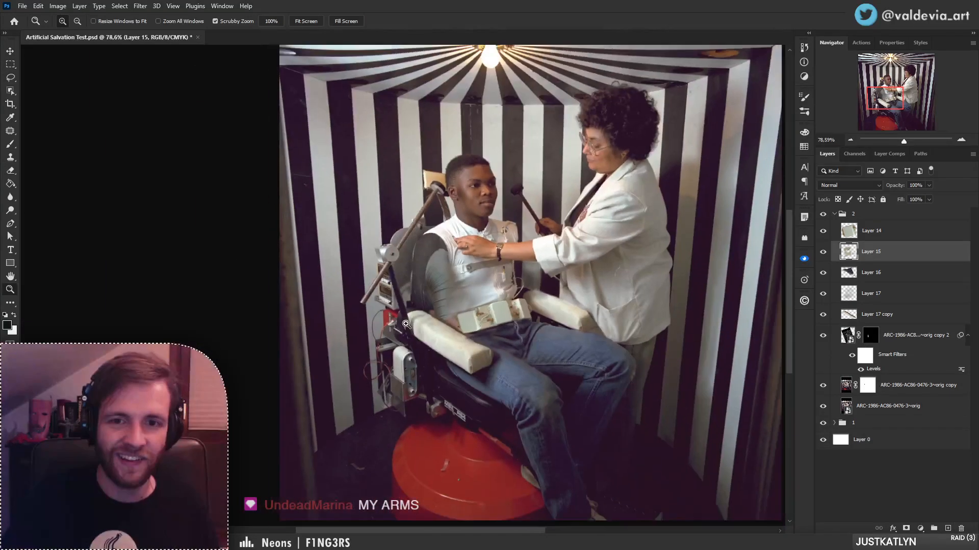
pyautogui.scroll(5, 497, 293)
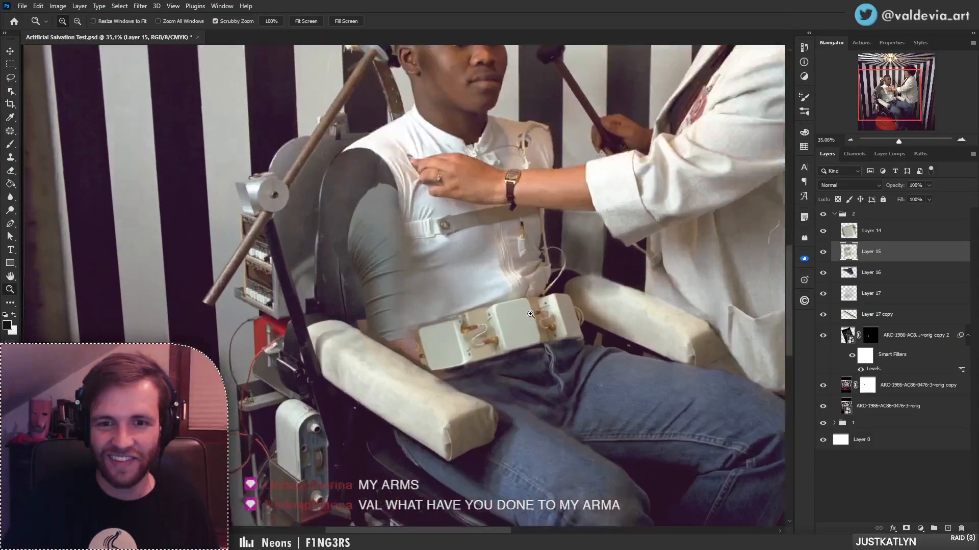
pyautogui.press('l')
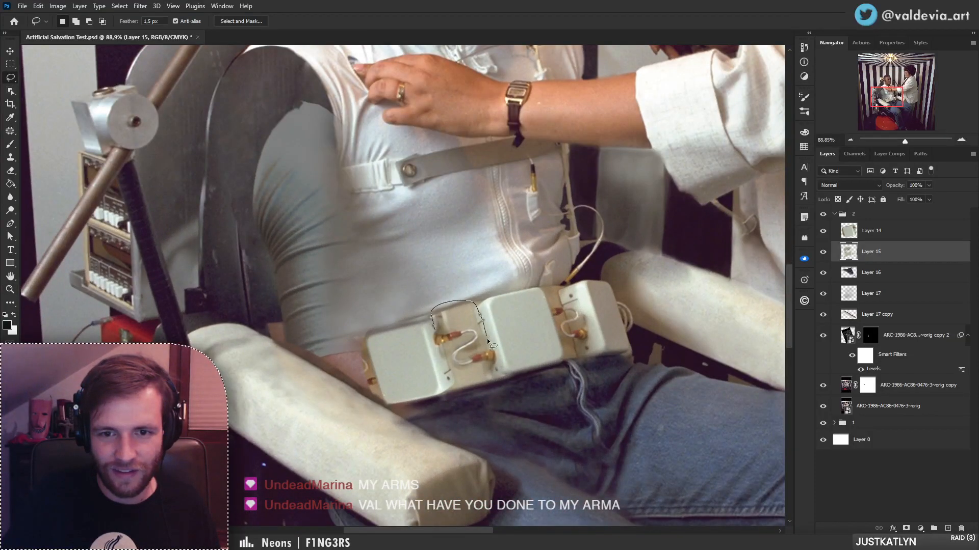
pyautogui.moveTo(483, 394); pyautogui.dragTo(448, 388)
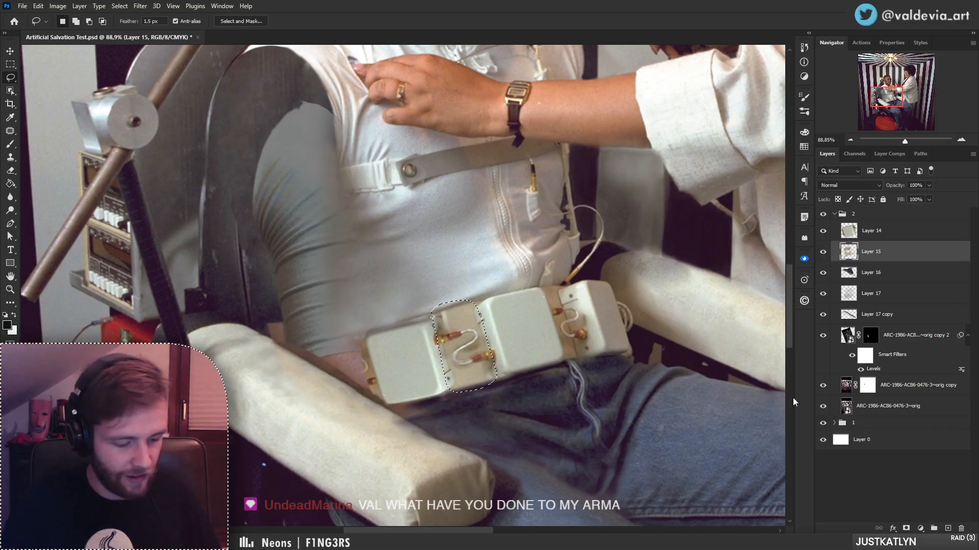
pyautogui.click(922, 339)
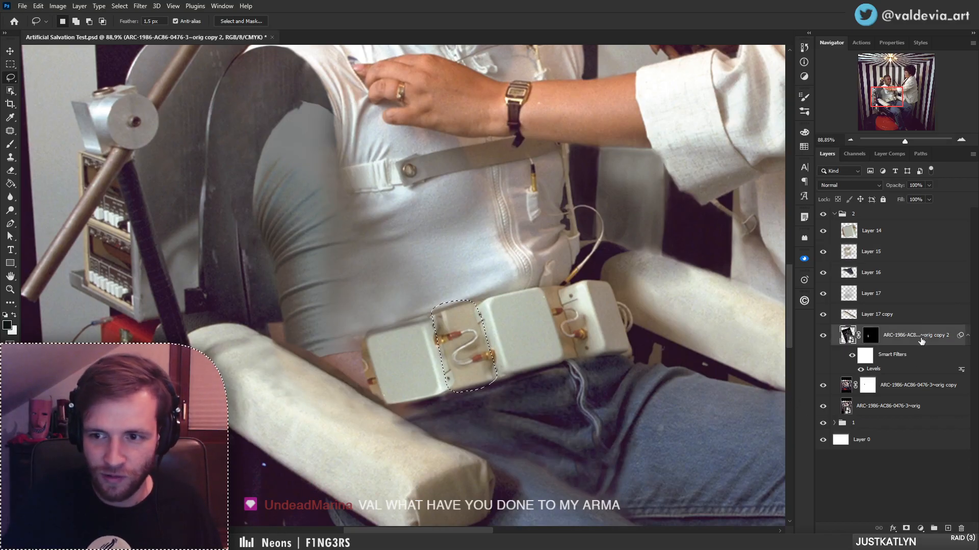
pyautogui.click(918, 387)
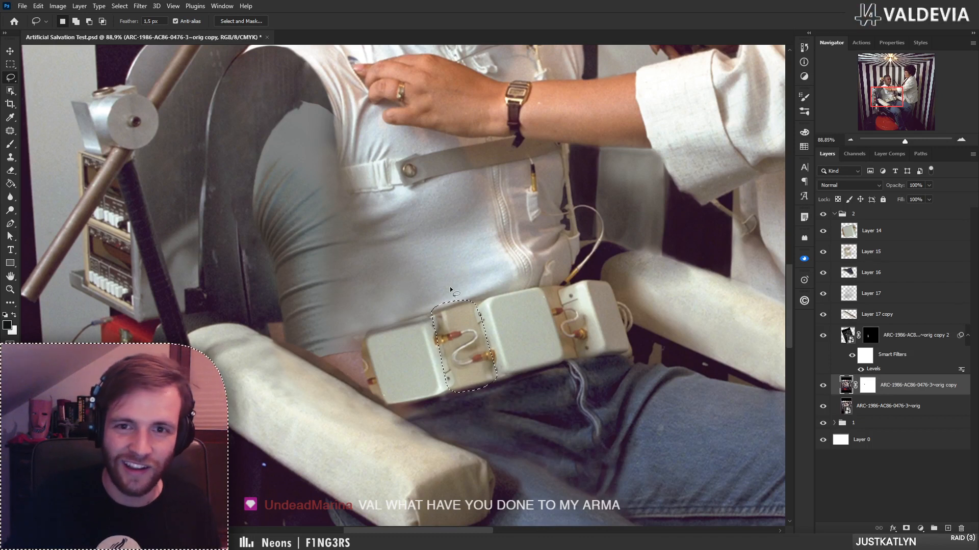
pyautogui.hotkey('ctrl', 'j')
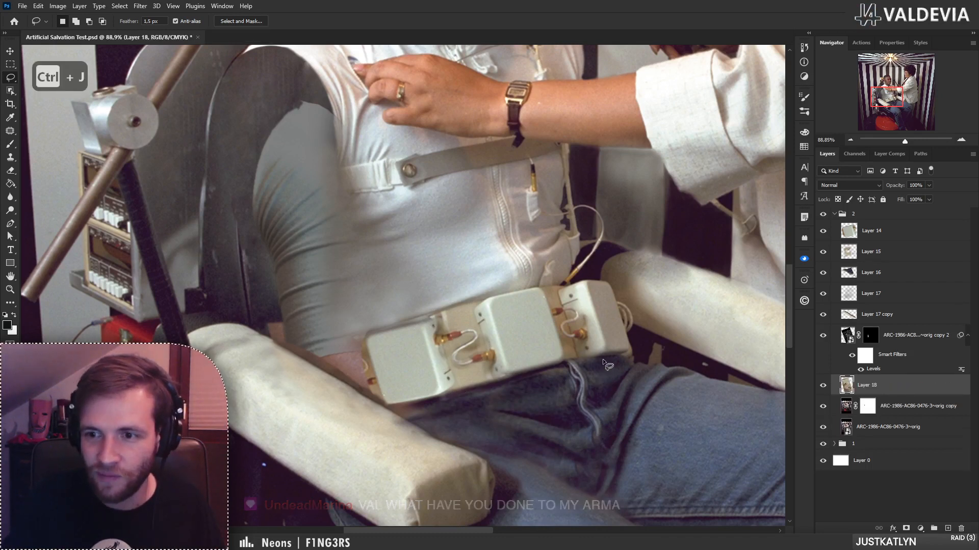
# - Move the copied cable section beside the belt's end box and fit it with Free Transform, slightly skewed, about 106% wide and 85% high
pyautogui.moveTo(472, 371)
pyautogui.mouseDown()
pyautogui.moveTo(360, 386)
pyautogui.moveTo(361, 396)
pyautogui.mouseUp()
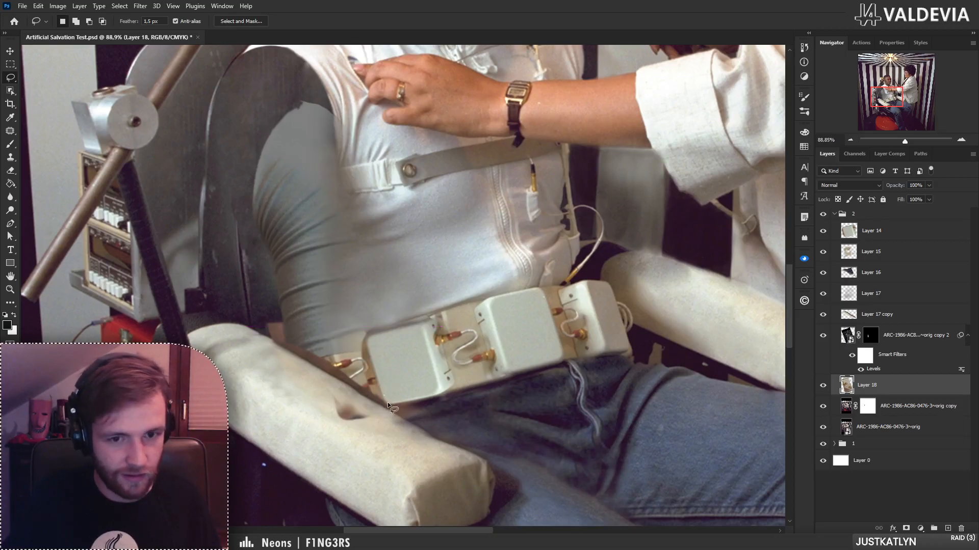
pyautogui.hotkey('ctrl', 't')
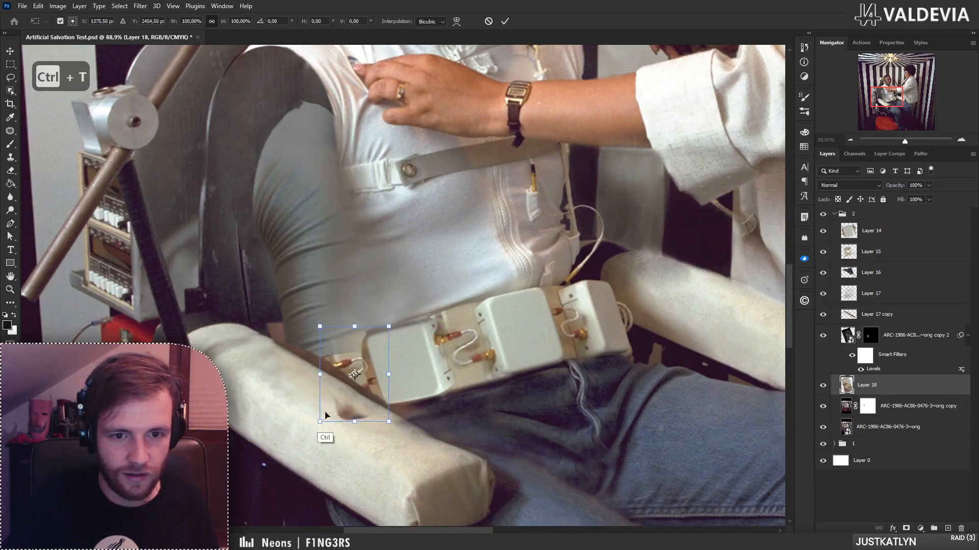
pyautogui.moveTo(319, 376); pyautogui.dragTo(316, 380)
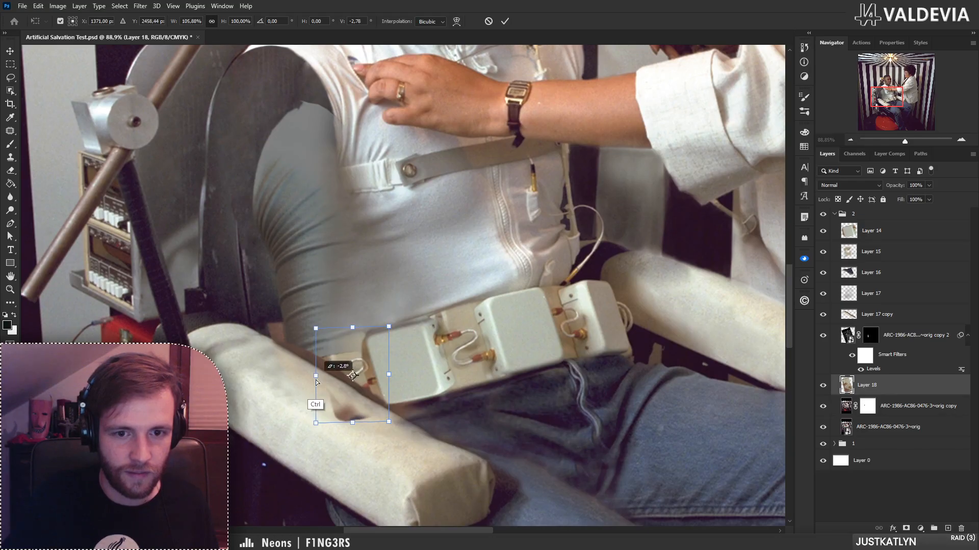
pyautogui.moveTo(316, 423); pyautogui.dragTo(328, 421)
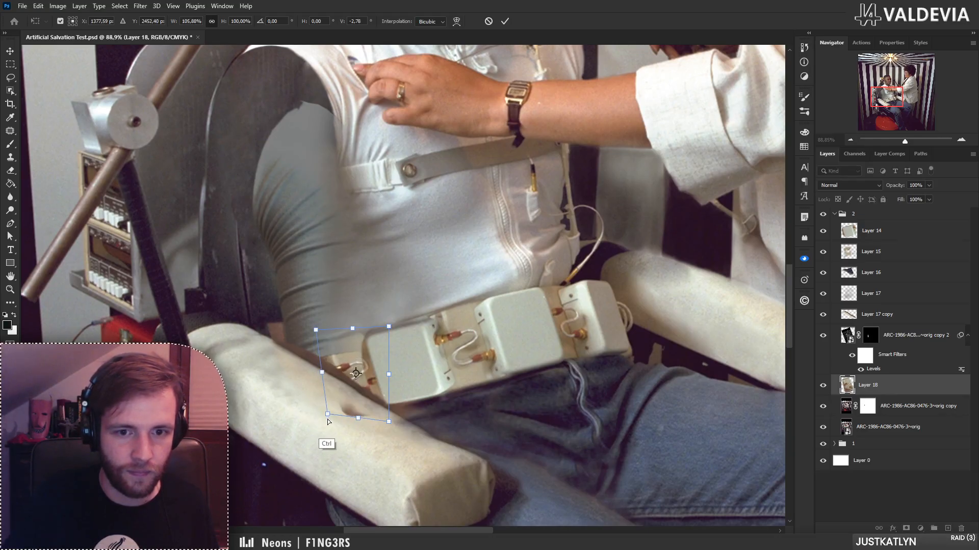
pyautogui.moveTo(352, 328); pyautogui.dragTo(351, 333)
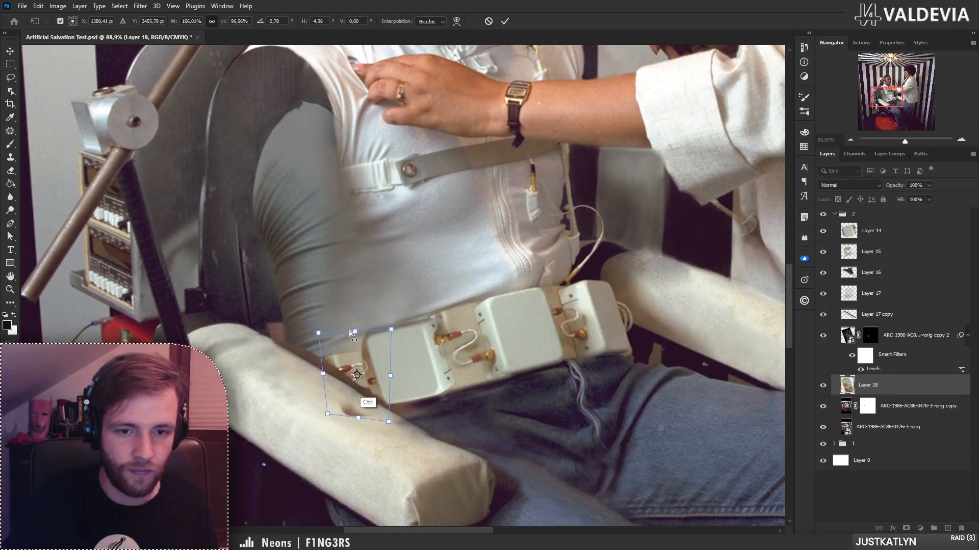
pyautogui.moveTo(358, 418); pyautogui.dragTo(357, 406)
pyautogui.moveTo(355, 331); pyautogui.dragTo(357, 330)
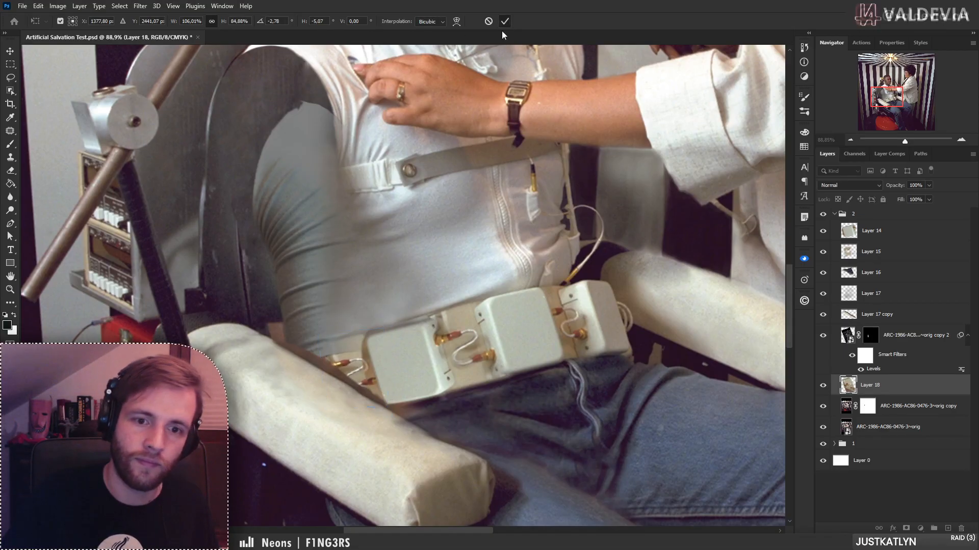
pyautogui.click(504, 21)
# - Try erasing along the end box's outer edge on Layer 14 with a Soft Round eraser, and undo the stroke
pyautogui.click(880, 251)
pyautogui.click(872, 231)
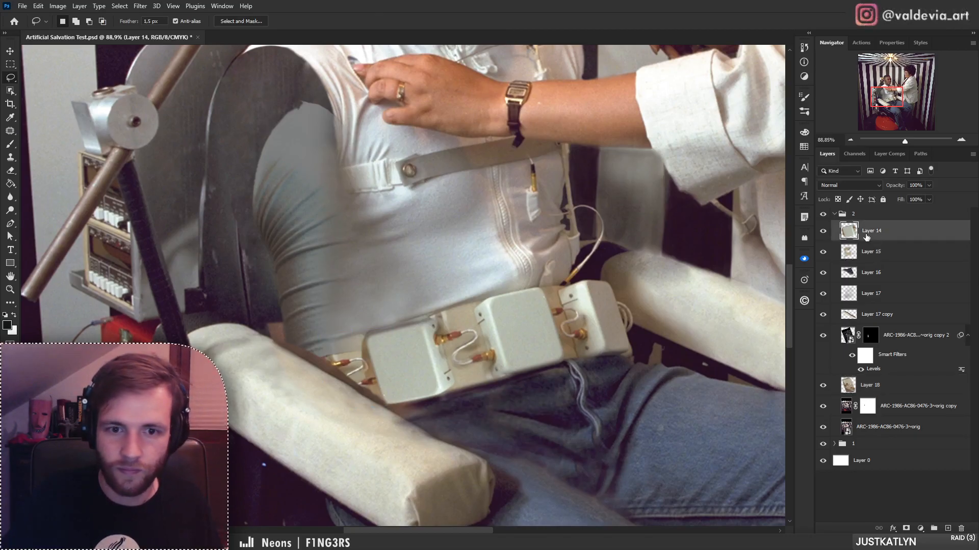
pyautogui.press('e')
pyautogui.rightClick(375, 362)
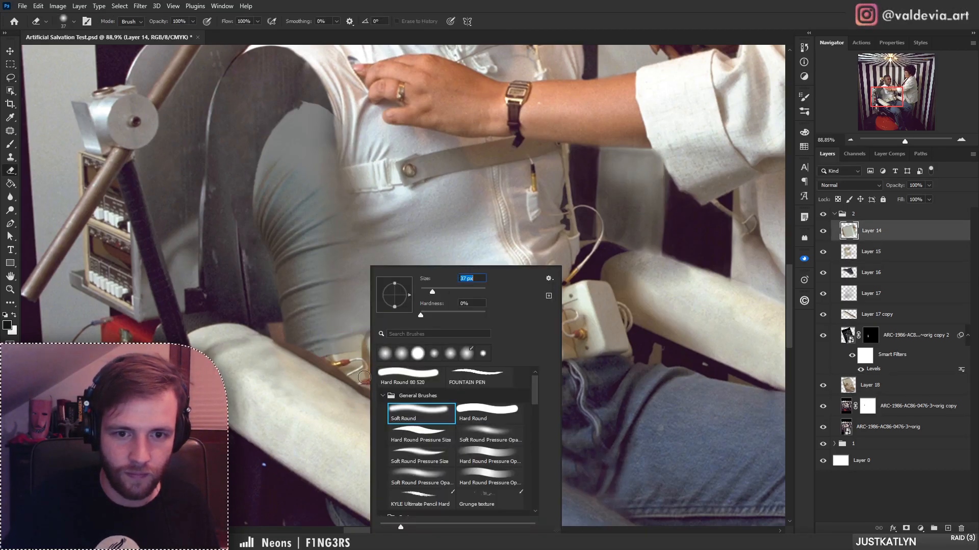
pyautogui.click(357, 354)
pyautogui.hotkey('ctrl', 'z')
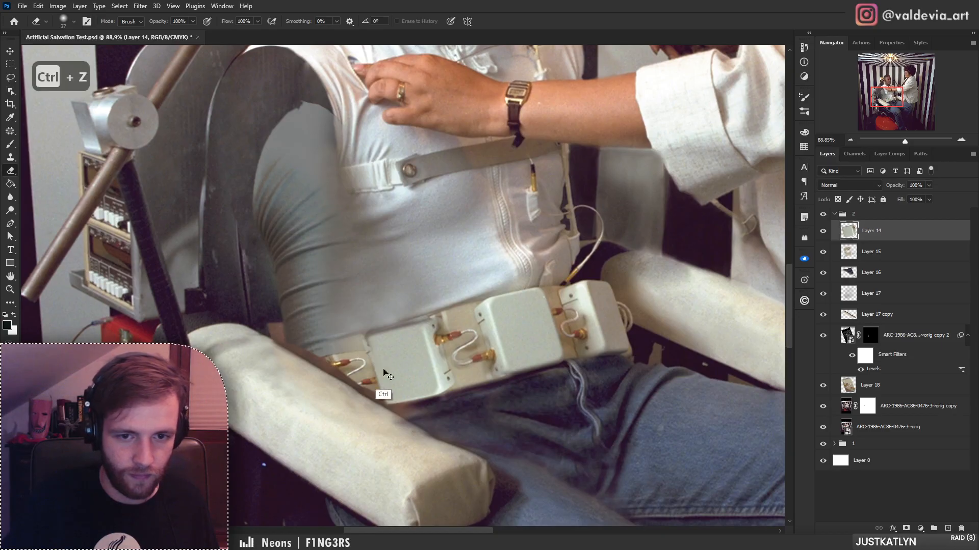
# - Erase along the end box's outer edge on Layer 14 with a 15 px Soft Round eraser to reveal the cable section
pyautogui.scroll(3, 367, 377)
pyautogui.rightClick(443, 332)
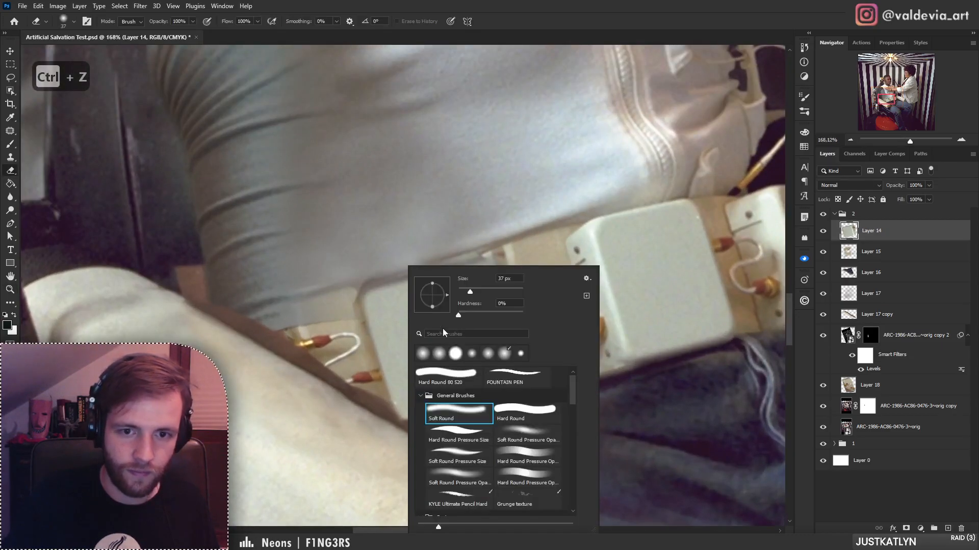
pyautogui.click(465, 292)
pyautogui.moveTo(360, 313); pyautogui.dragTo(384, 395)
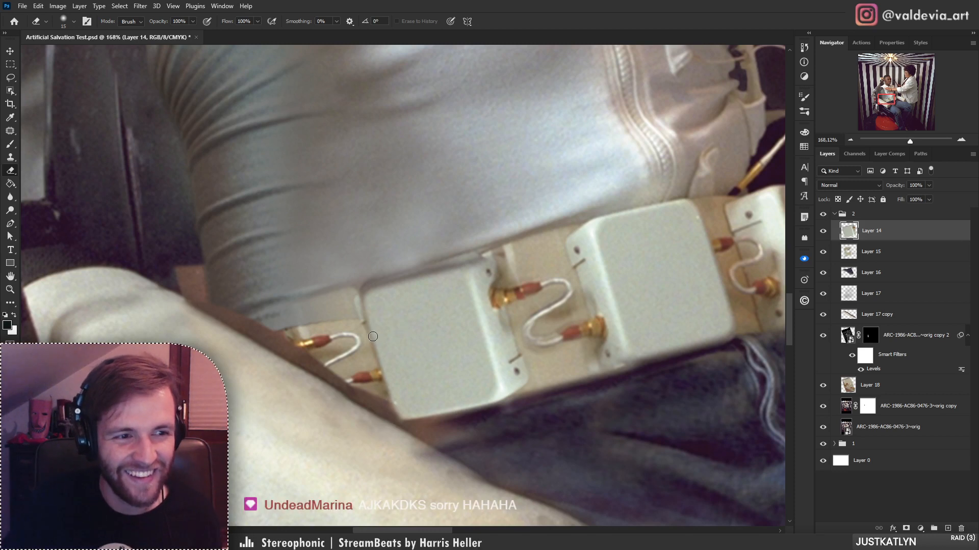
pyautogui.scroll(-4, 373, 336)
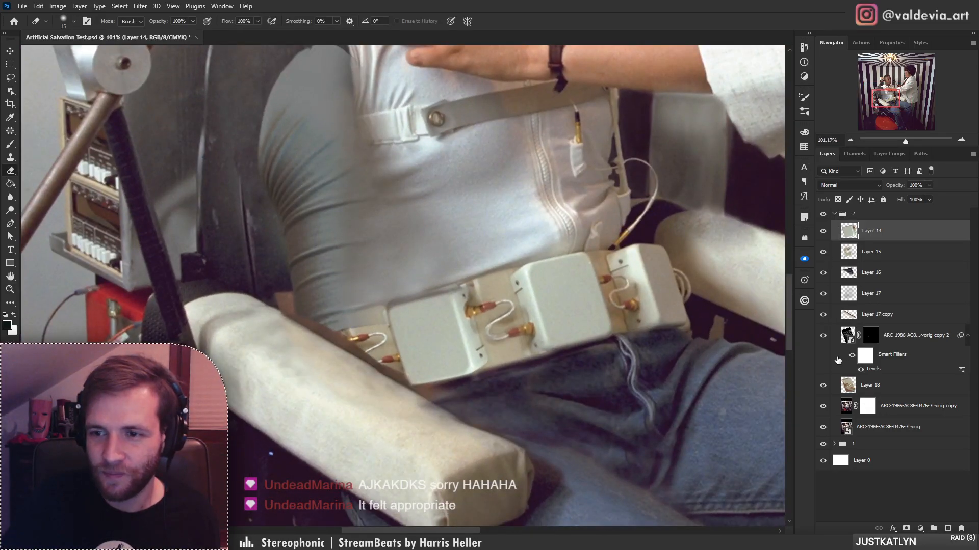
# - Paint black on the orig copy 2 layer's mask with a 61 px soft brush where the sleeve piece overlaps the belt's outer end
pyautogui.click(823, 336)
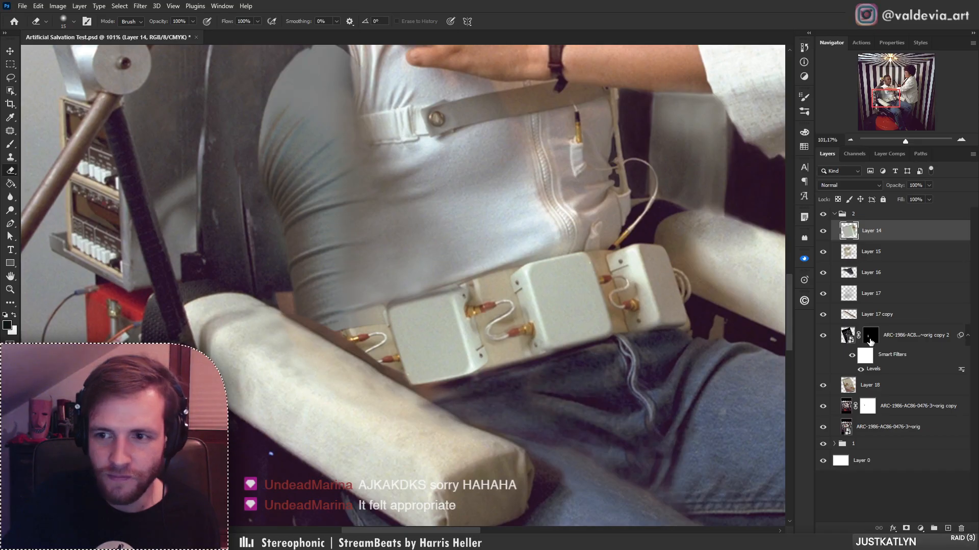
pyautogui.click(870, 339)
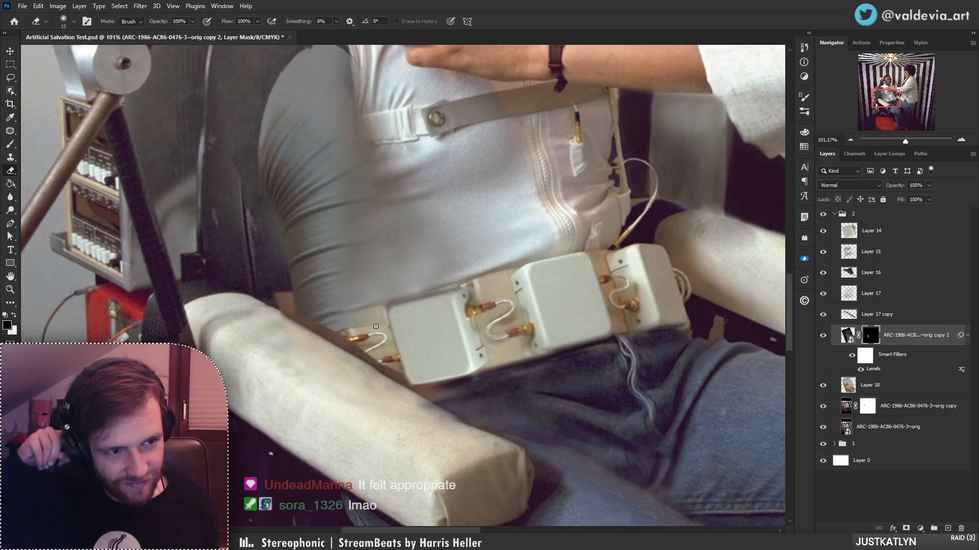
pyautogui.click(822, 336)
pyautogui.click(823, 337)
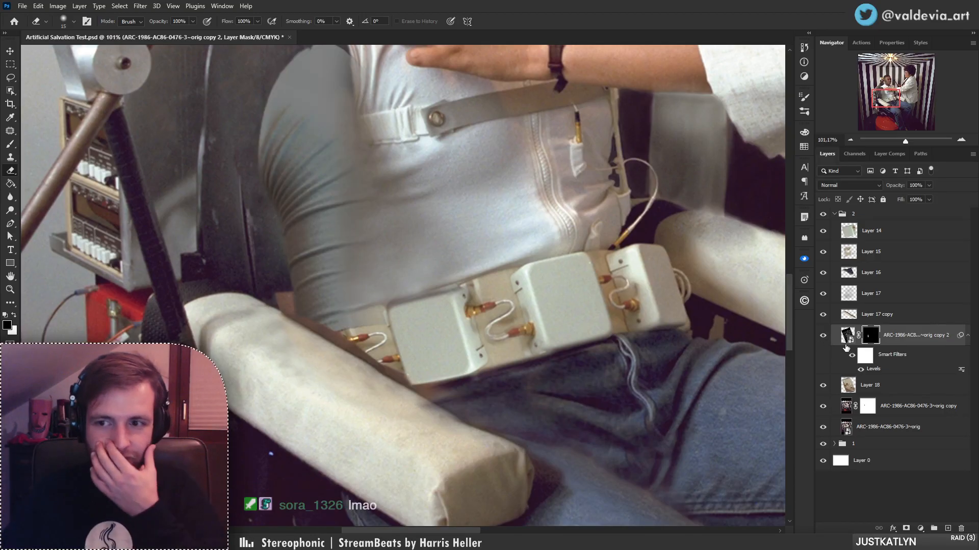
pyautogui.press('b')
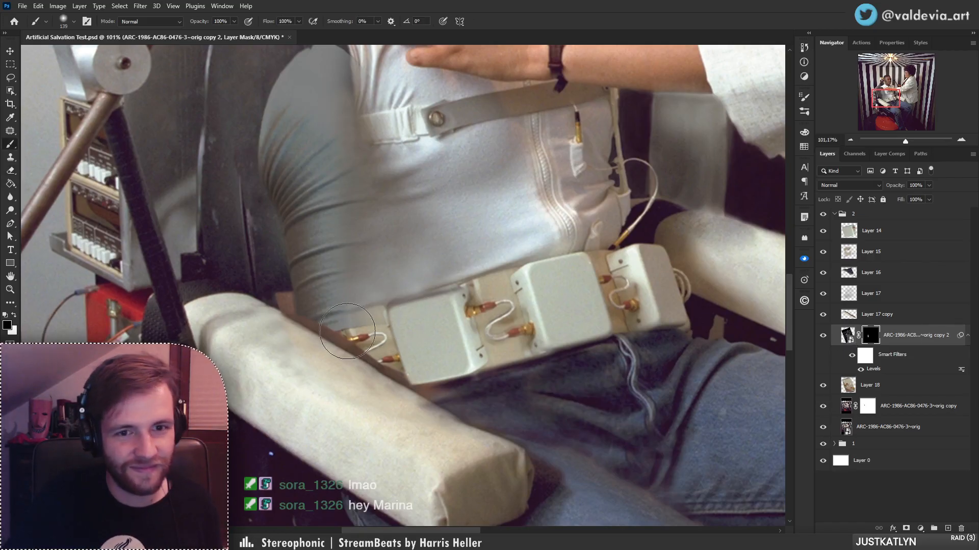
pyautogui.hotkey('ctrl', 'z')
pyautogui.rightClick(435, 319)
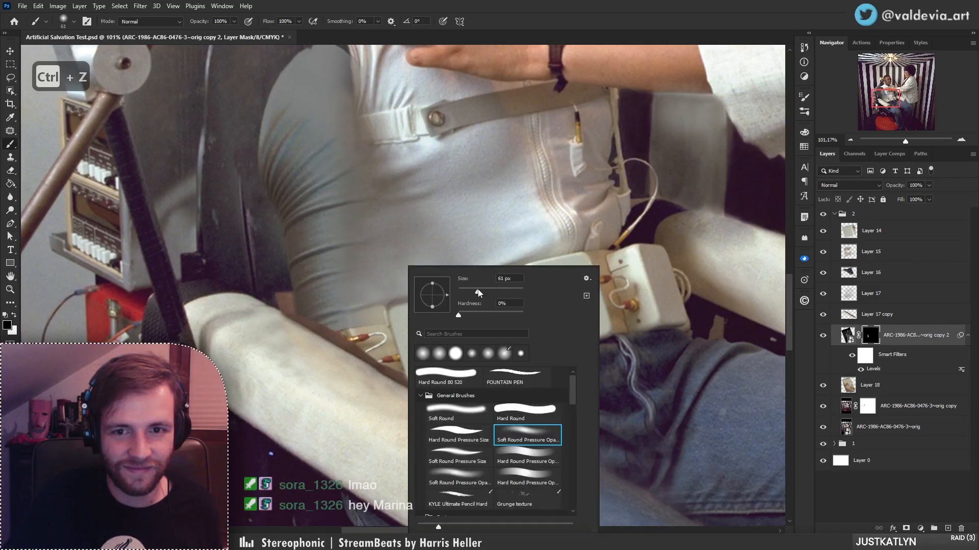
pyautogui.moveTo(360, 345); pyautogui.dragTo(357, 333)
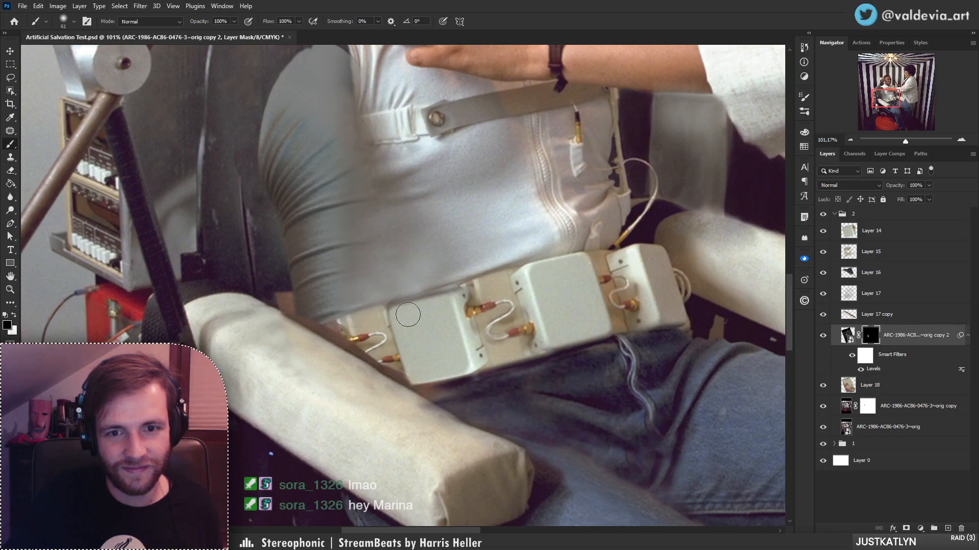
# - Duplicate Layer 14 beneath the original and move the copied box beyond the outer cable section, over the armrest
pyautogui.press('z')
pyautogui.moveTo(454, 322); pyautogui.dragTo(489, 314)
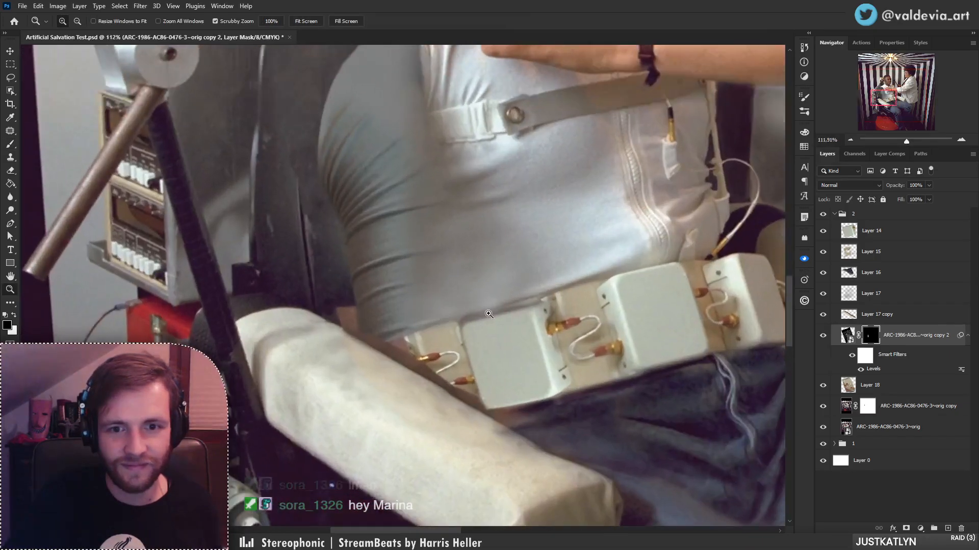
pyautogui.press('b')
pyautogui.hotkey('alt', '.')
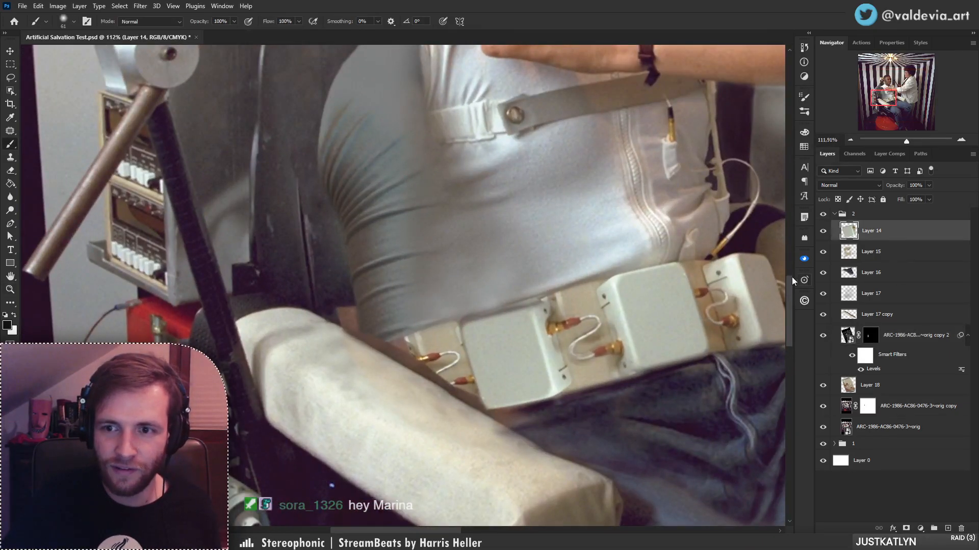
pyautogui.moveTo(756, 271); pyautogui.dragTo(649, 272)
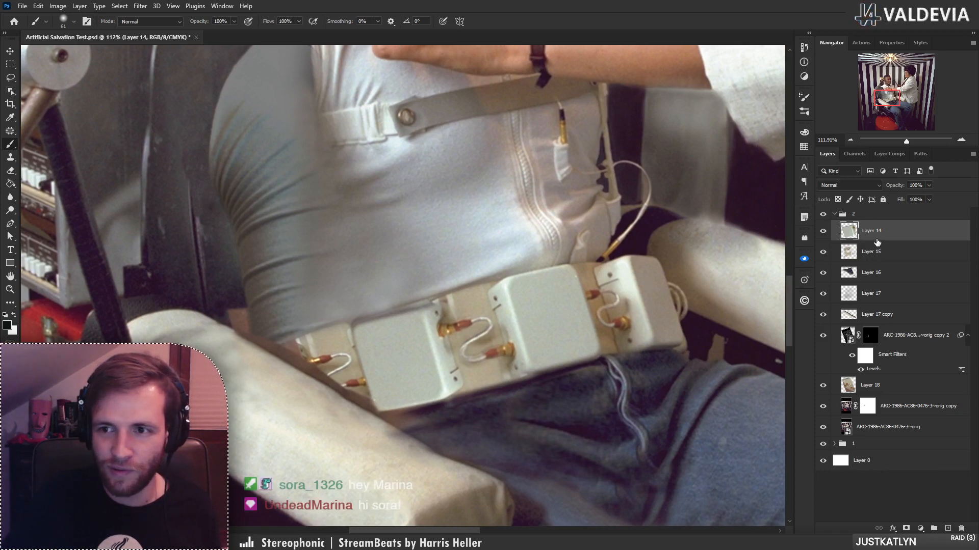
pyautogui.moveTo(876, 242); pyautogui.dragTo(876, 253)
pyautogui.hotkey('ctrl', 't')
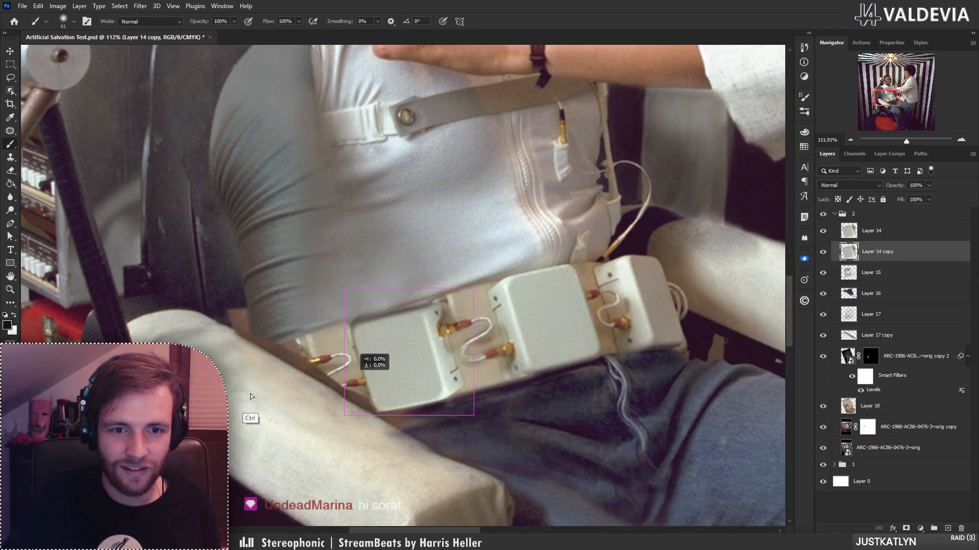
pyautogui.moveTo(250, 397); pyautogui.dragTo(115, 399)
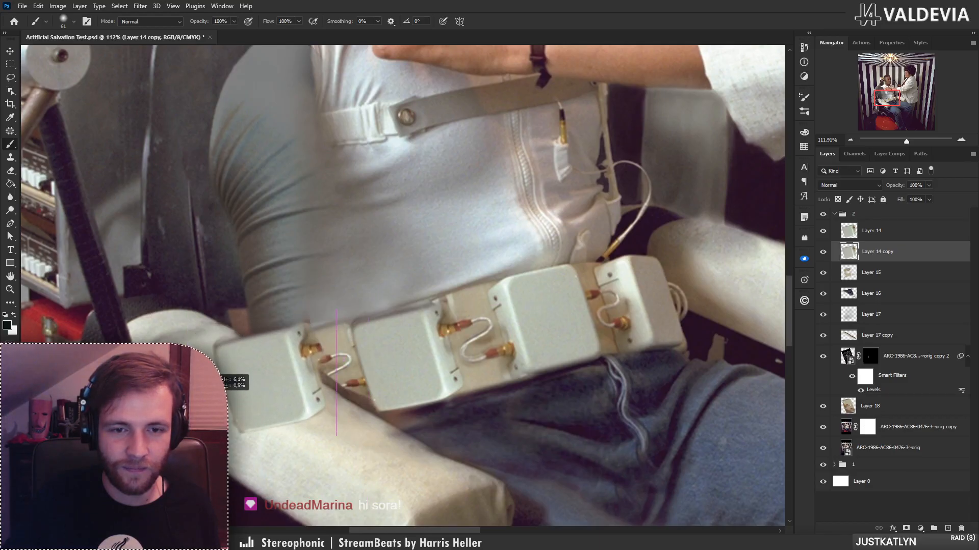
# - Shift the copied box slightly down and rotate it about 3° with Free Transform
pyautogui.hotkey('ctrl', 't')
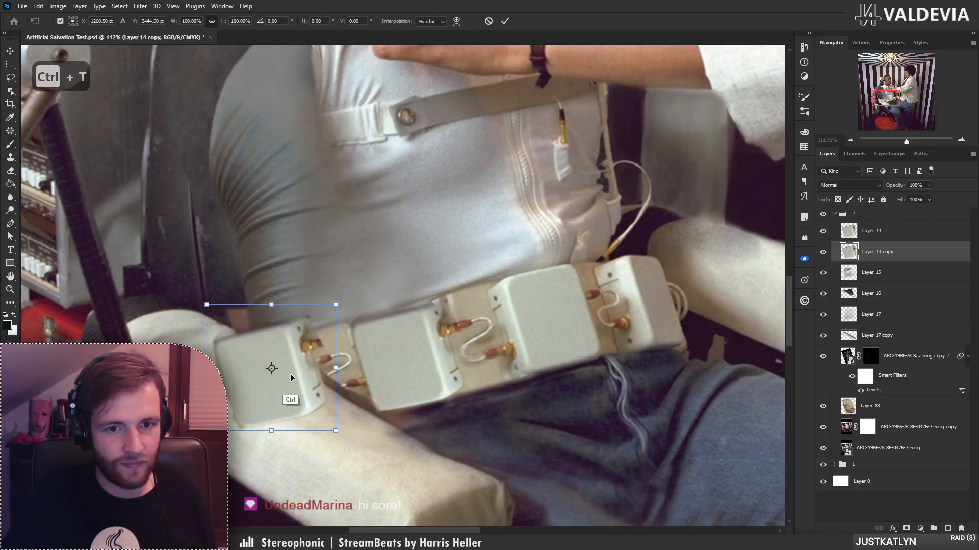
pyautogui.moveTo(291, 377); pyautogui.dragTo(288, 391)
pyautogui.moveTo(399, 331); pyautogui.dragTo(402, 338)
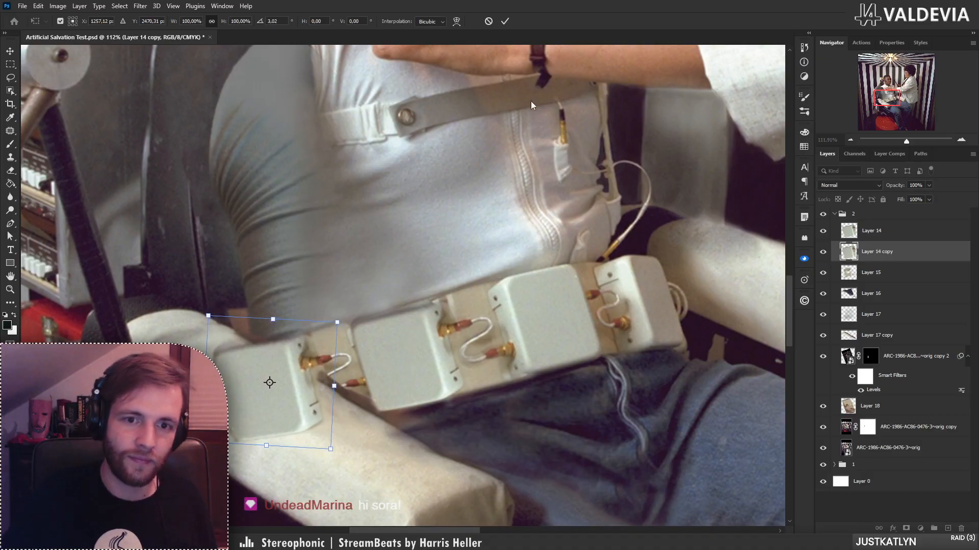
pyautogui.click(504, 21)
# - Erase the part of the copied box that overlaps the armrest on Layer 14 copy, using a Soft Round eraser reduced to a small size
pyautogui.press('e')
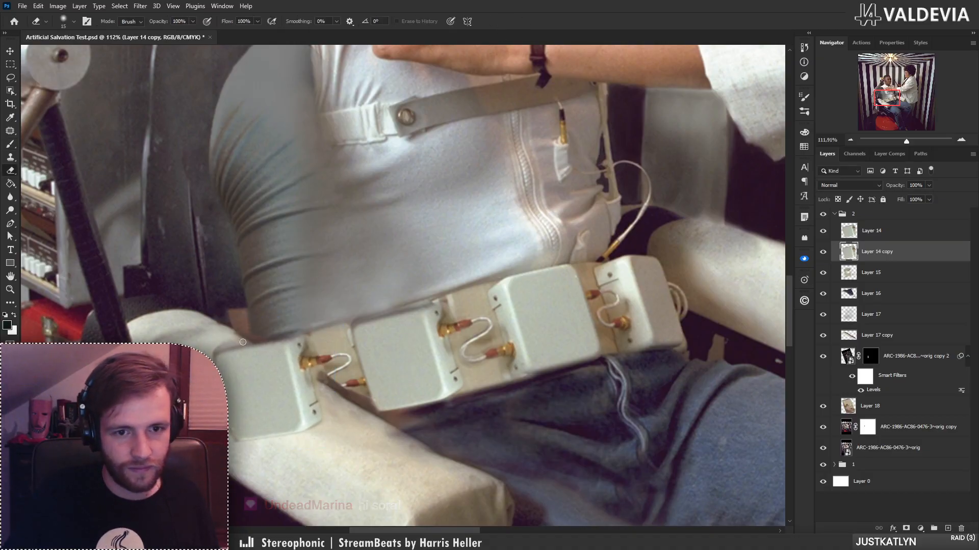
pyautogui.moveTo(270, 352)
pyautogui.mouseDown()
pyautogui.moveTo(329, 385)
pyautogui.moveTo(331, 420)
pyautogui.mouseUp()
pyautogui.hotkey('ctrl', 'z')
pyautogui.rightClick(257, 353)
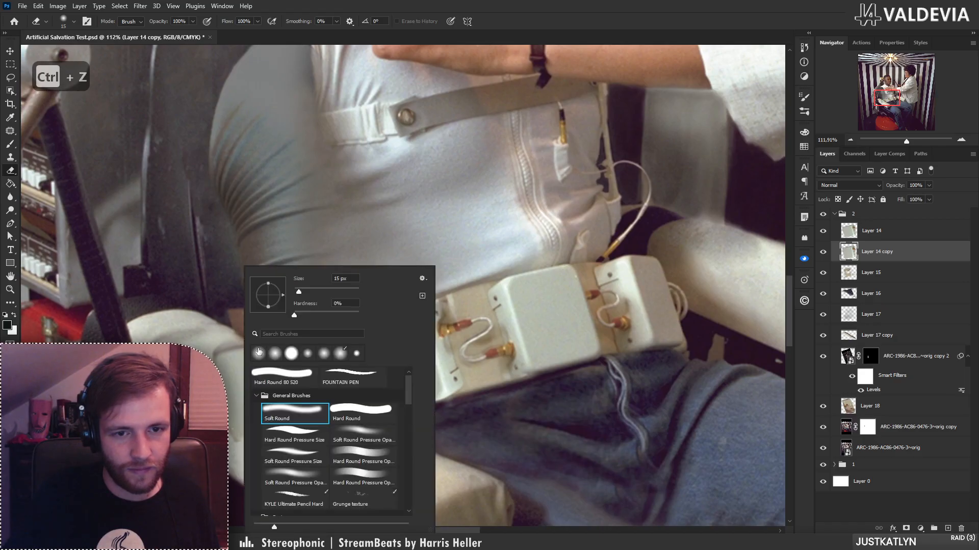
pyautogui.click(321, 293)
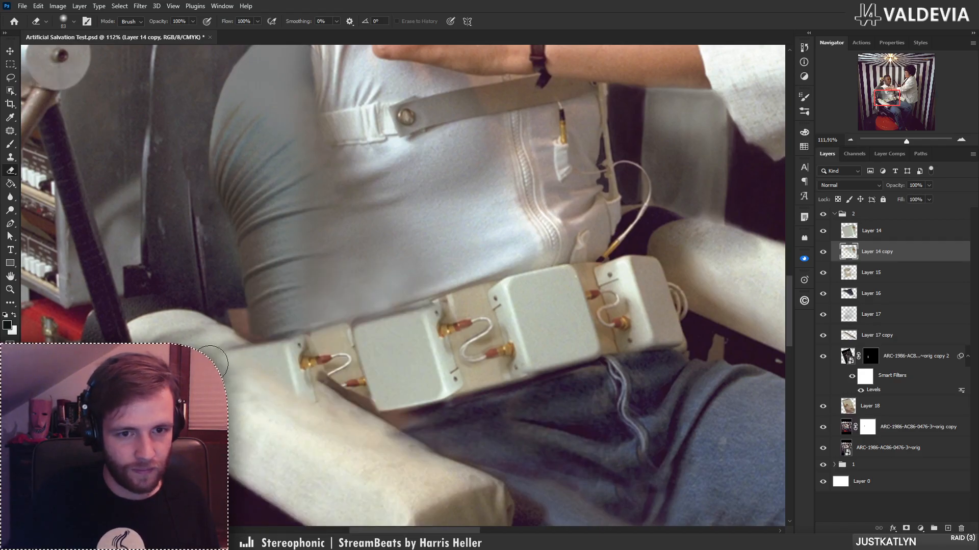
pyautogui.press('[')
pyautogui.press('[')
pyautogui.press('[')
pyautogui.moveTo(331, 433); pyautogui.dragTo(306, 400)
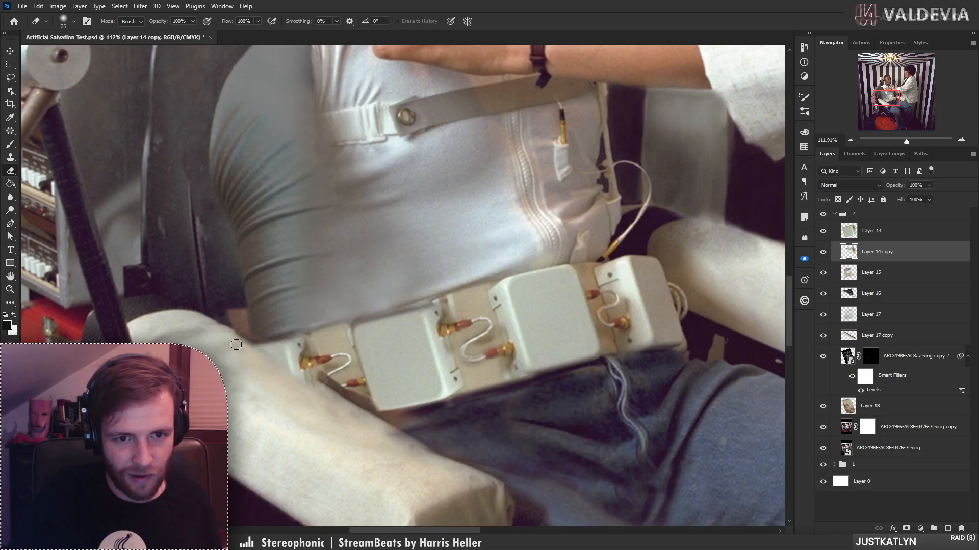
pyautogui.hotkey('ctrl', 'z')
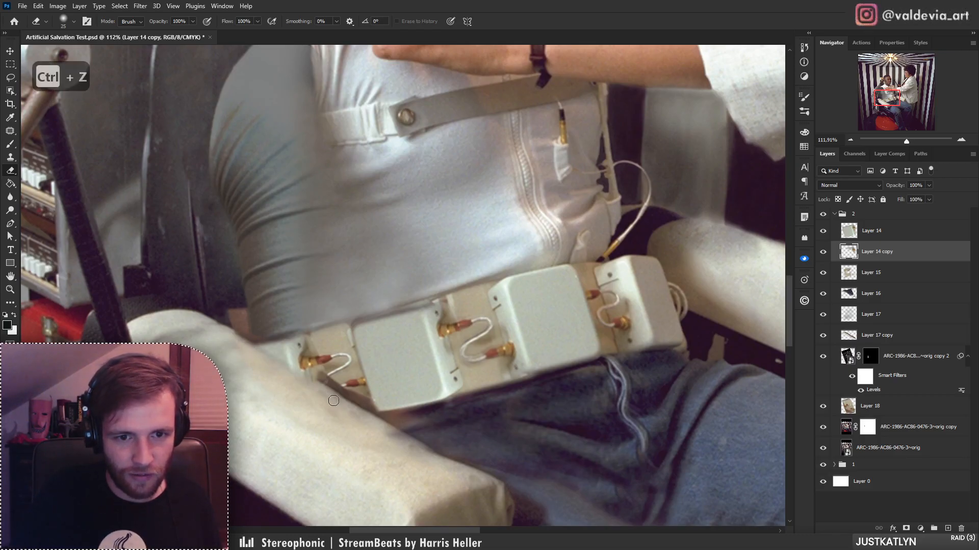
# - Compare the retouched picture with the orig layer shown alone, and check the sleeve piece by toggling the orig copy 2 layer's visibility
pyautogui.press('z')
pyautogui.moveTo(311, 370); pyautogui.dragTo(209, 351)
pyautogui.press('e')
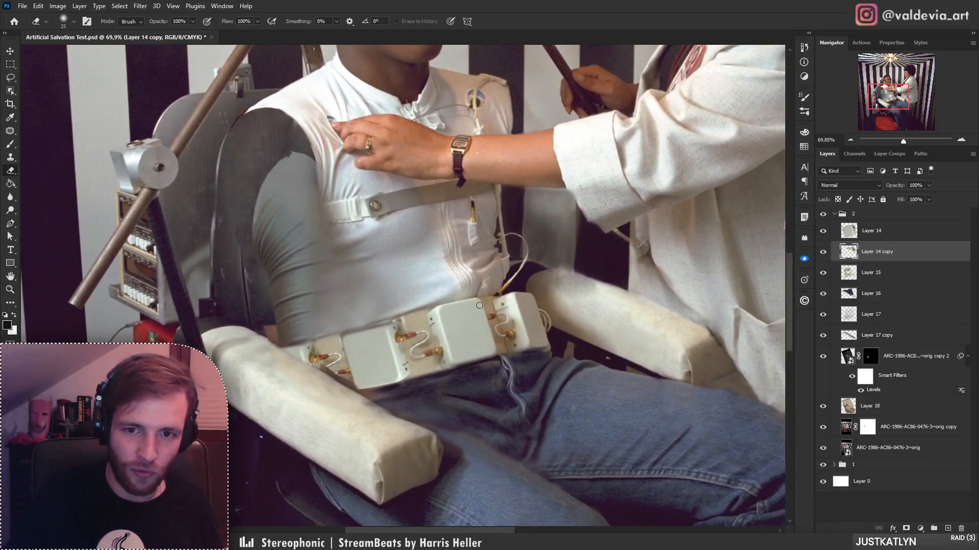
pyautogui.scroll(-5, 479, 305)
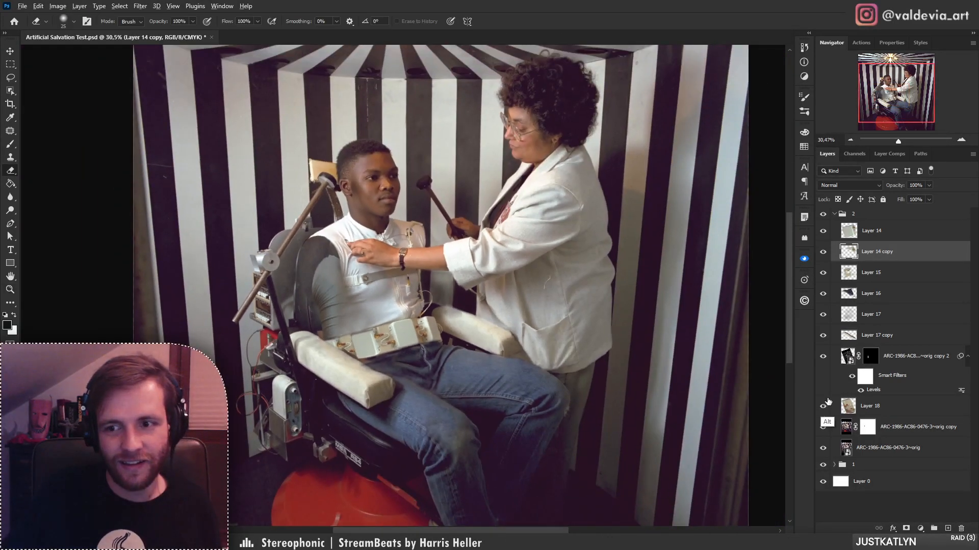
pyautogui.keyDown('alt'); pyautogui.click(822, 449); pyautogui.keyUp('alt')
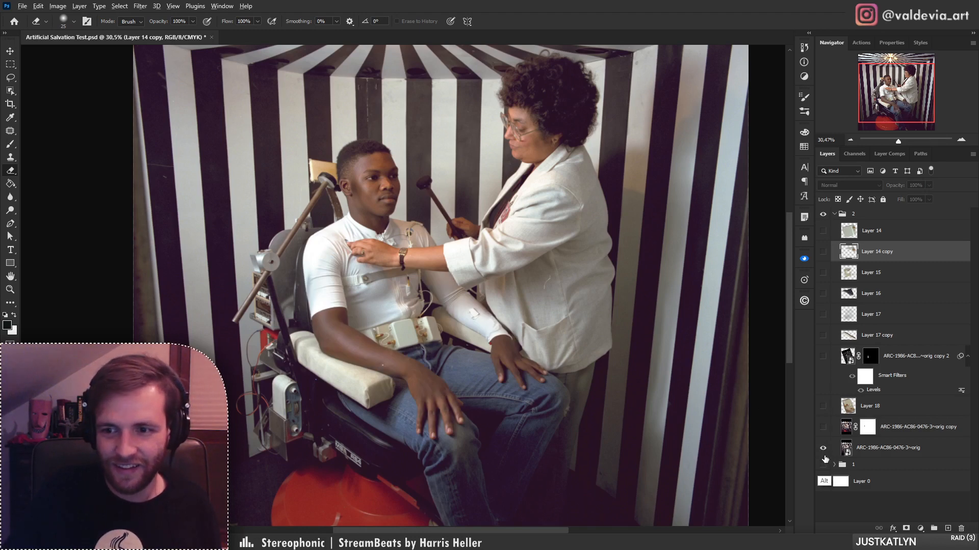
pyautogui.keyDown('alt'); pyautogui.click(822, 448); pyautogui.keyUp('alt')
pyautogui.scroll(5, 331, 310)
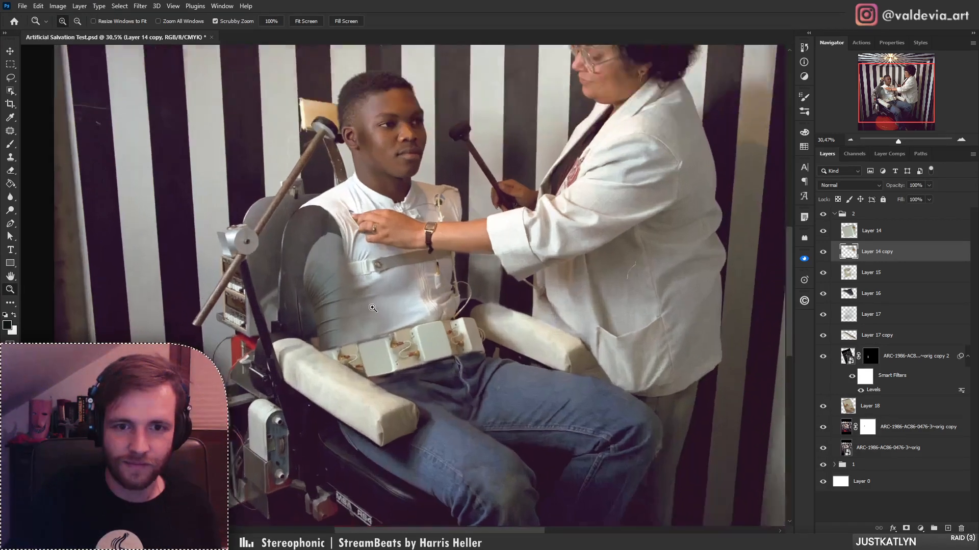
pyautogui.scroll(-2, 515, 287)
pyautogui.press('z')
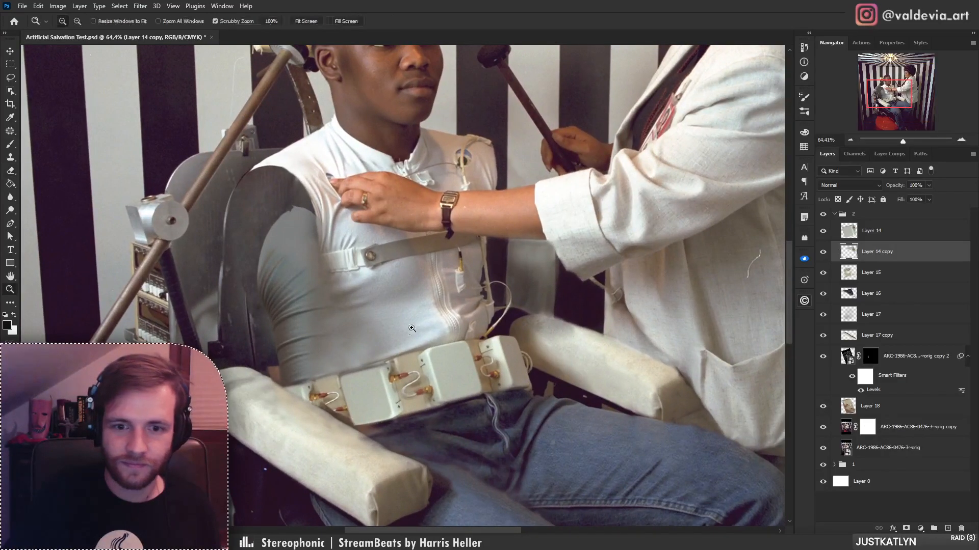
pyautogui.moveTo(481, 303); pyautogui.dragTo(340, 328)
pyautogui.press('e')
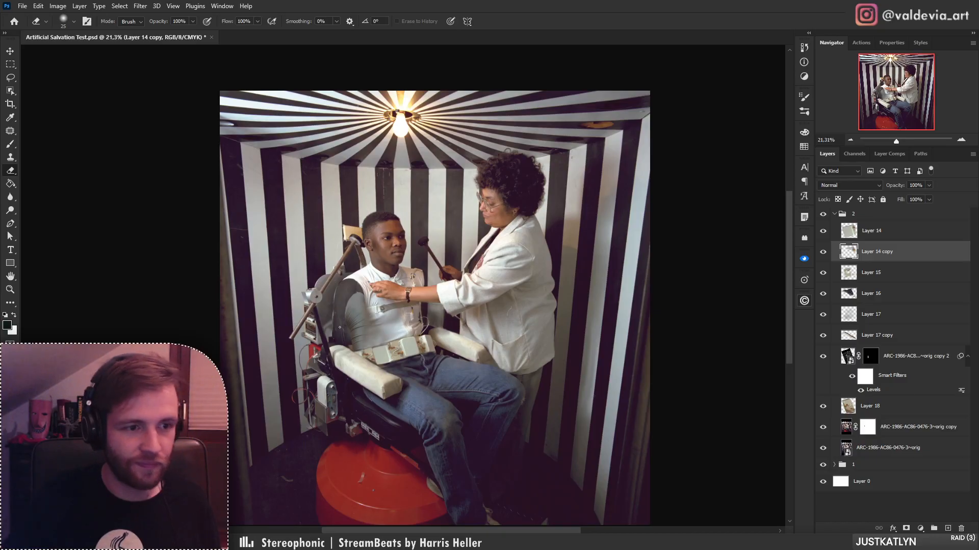
pyautogui.scroll(4, 340, 328)
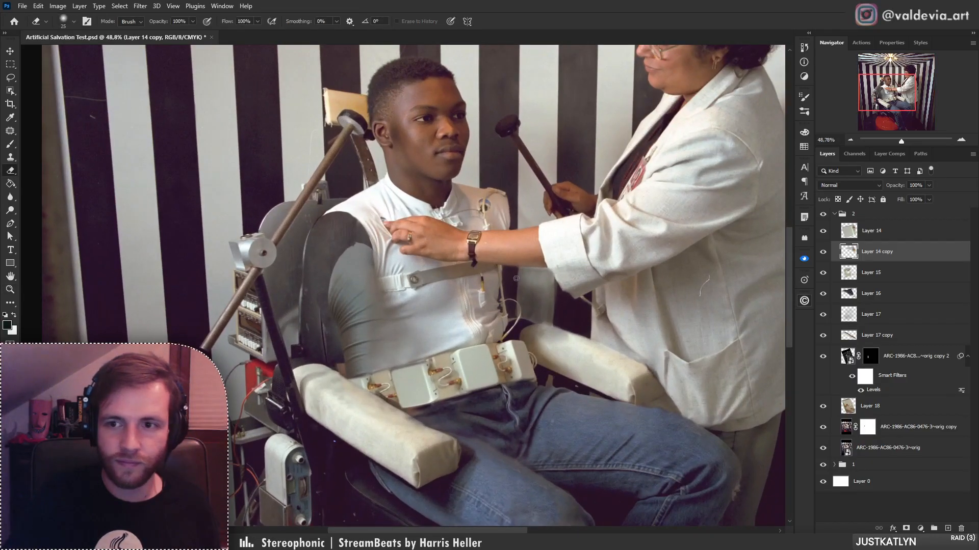
pyautogui.click(823, 357)
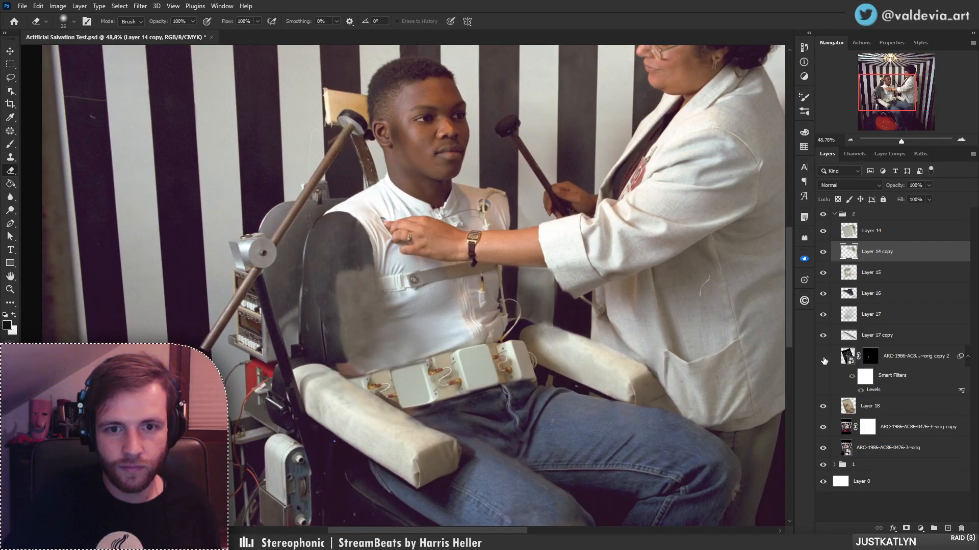
pyautogui.click(824, 358)
pyautogui.moveTo(384, 307); pyautogui.dragTo(444, 322)
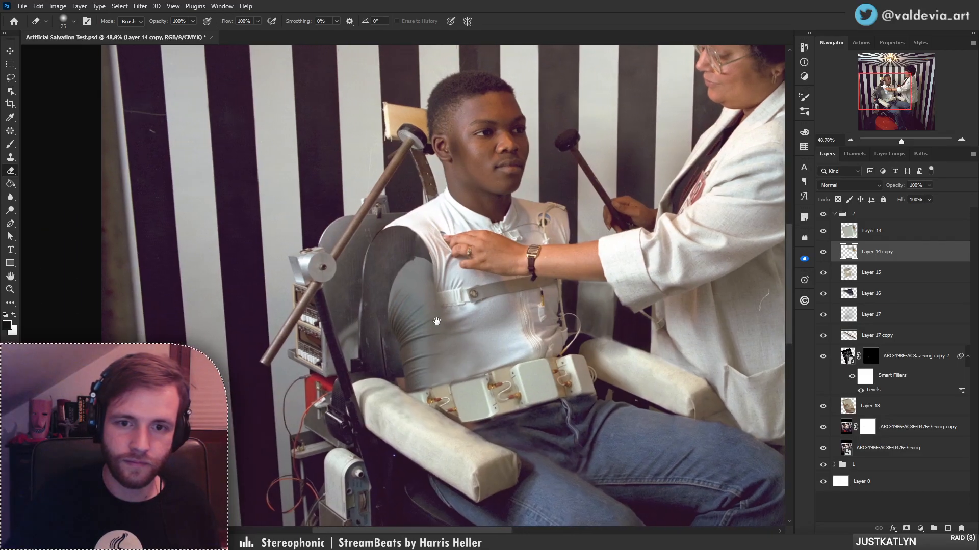
# - Add a Color-mode layer clipped to the orig copy 2 layer and paint a sampled shirt grey over the sleeve piece with a 174 px soft brush
pyautogui.click(917, 343)
pyautogui.click(930, 360)
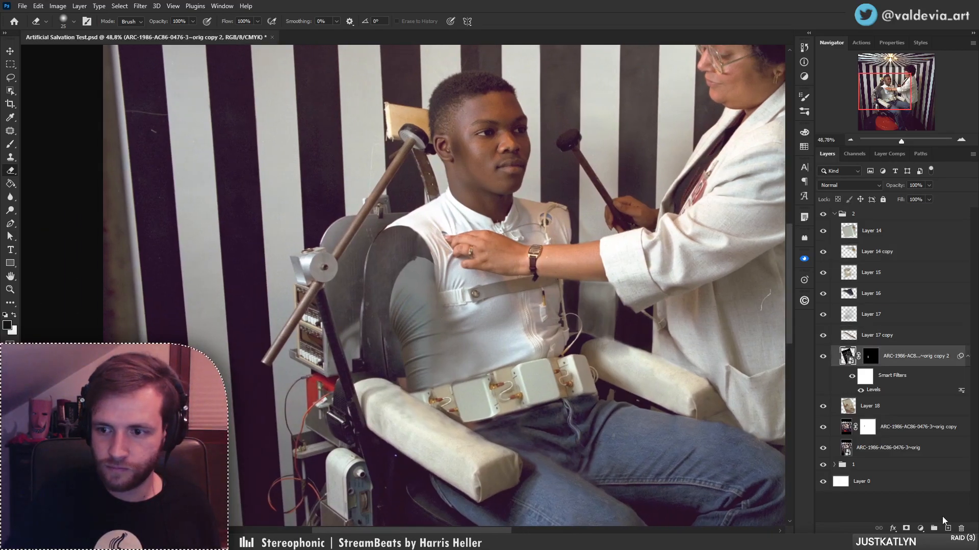
pyautogui.click(946, 528)
pyautogui.press('b')
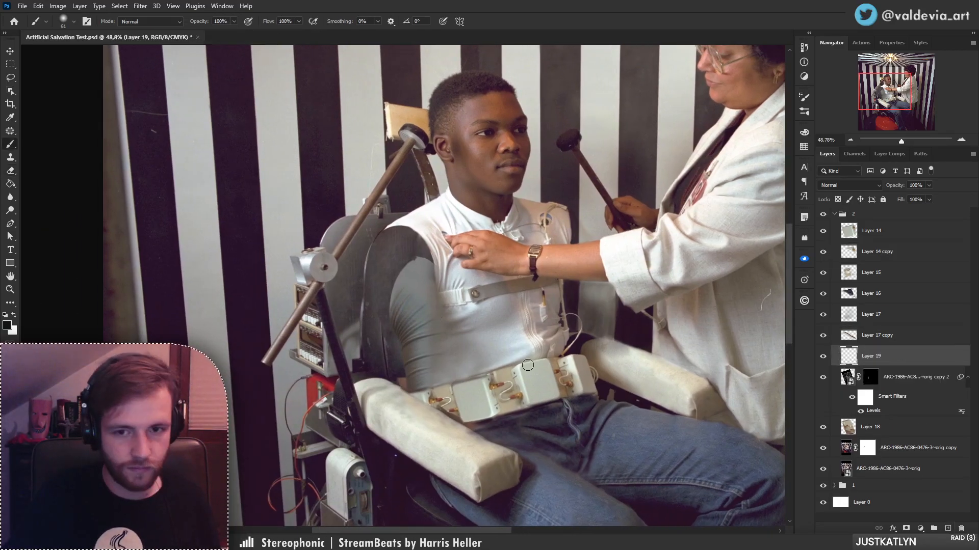
pyautogui.keyDown('alt'); pyautogui.click(451, 347); pyautogui.keyUp('alt')
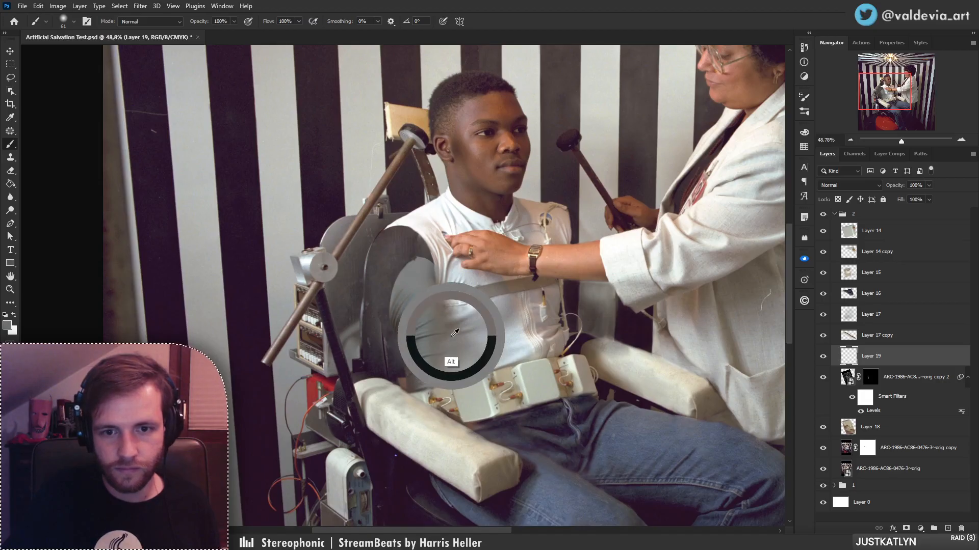
pyautogui.keyDown('alt'); pyautogui.click(892, 366); pyautogui.keyUp('alt')
pyautogui.click(873, 186)
pyautogui.click(843, 426)
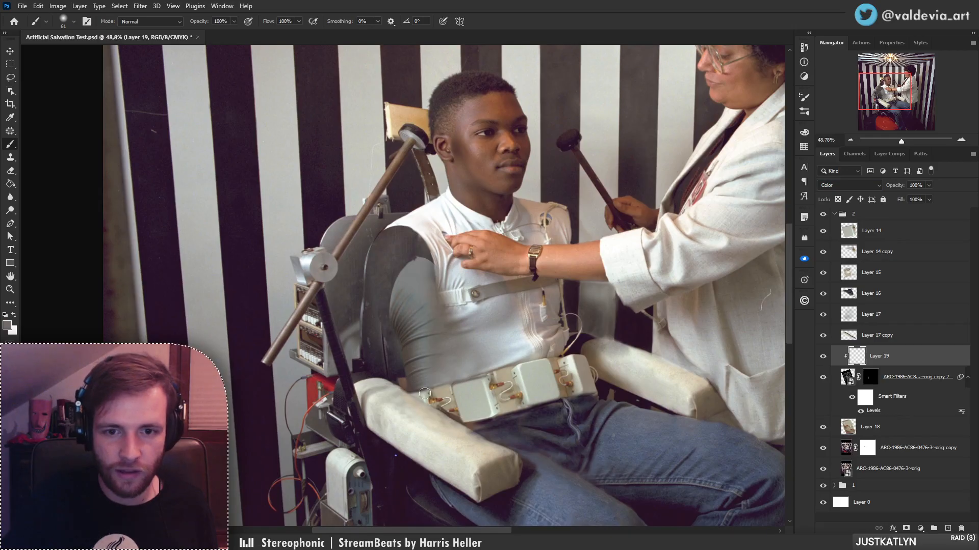
pyautogui.rightClick(432, 350)
pyautogui.moveTo(422, 332)
pyautogui.mouseDown()
pyautogui.moveTo(411, 335)
pyautogui.moveTo(433, 292)
pyautogui.mouseUp()
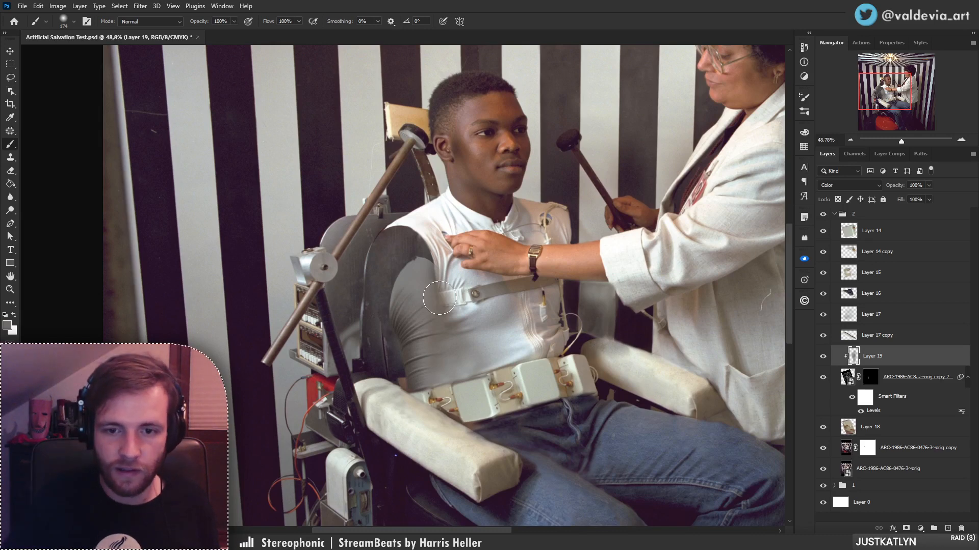
# - Check what Layer 14, Layer 14 copy and Layer 15 contribute to the box belt by toggling each layer's visibility
pyautogui.hotkey('ctrl', 'space')
pyautogui.moveTo(459, 438); pyautogui.dragTo(704, 401)
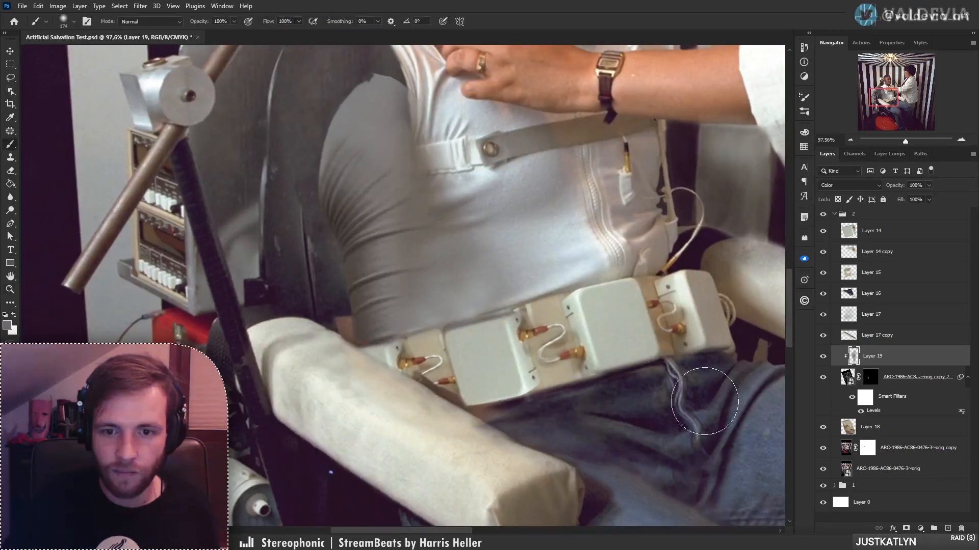
pyautogui.click(822, 232)
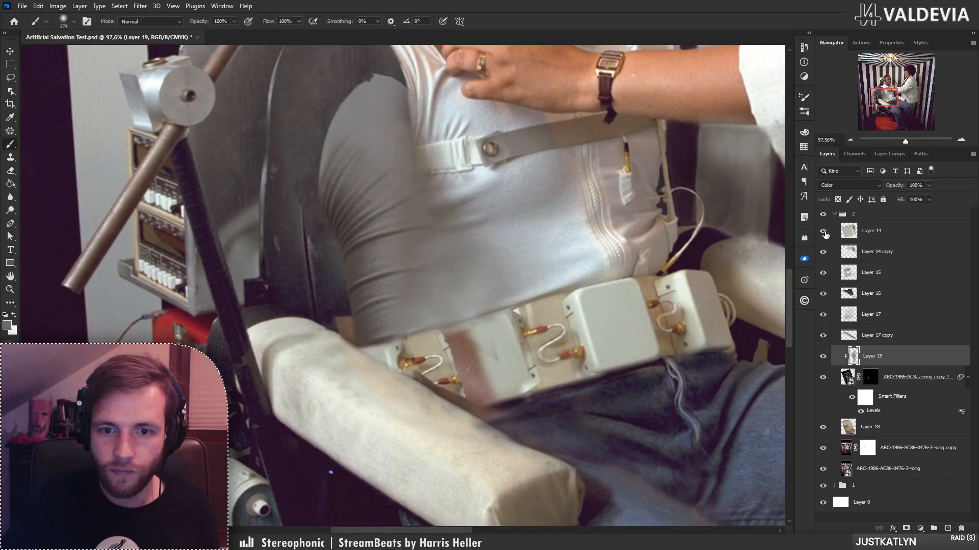
pyautogui.click(823, 232)
pyautogui.click(823, 252)
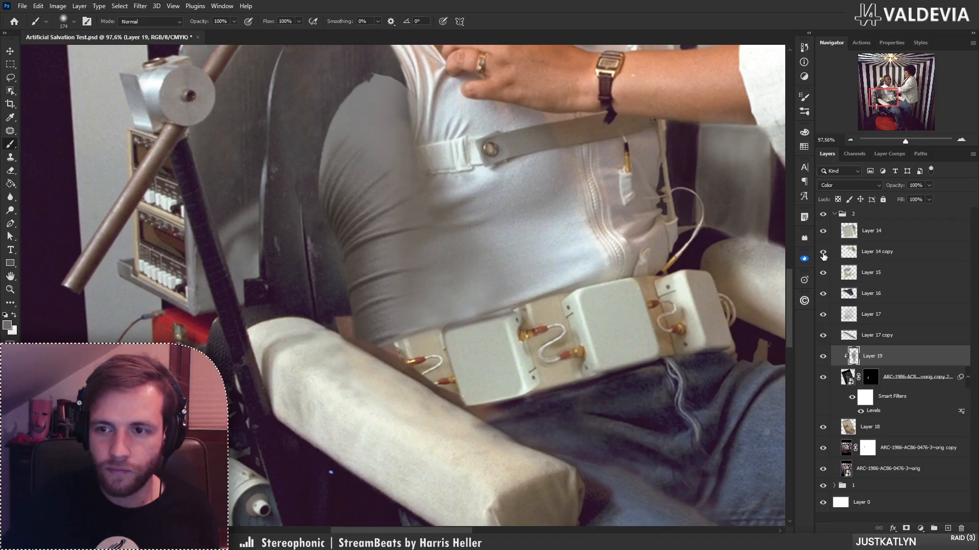
pyautogui.click(823, 254)
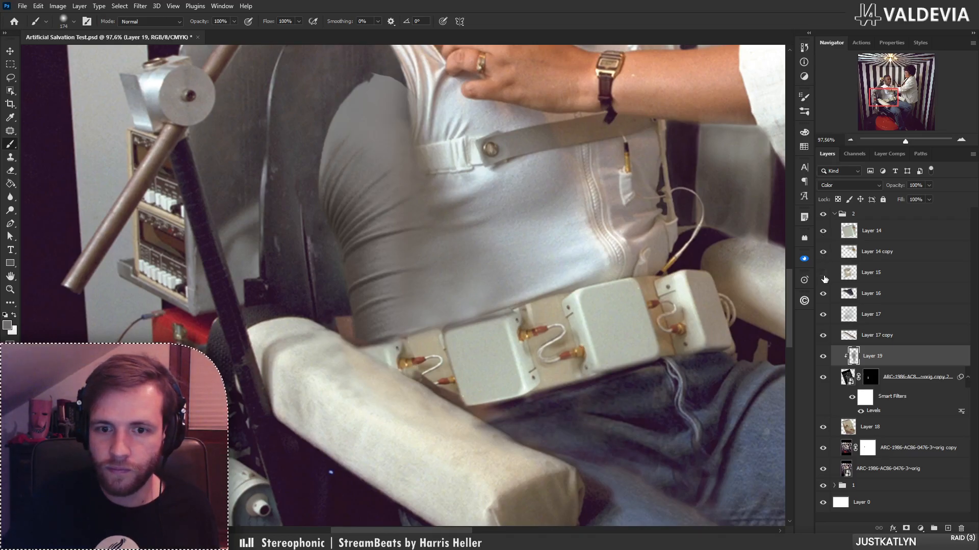
pyautogui.click(824, 276)
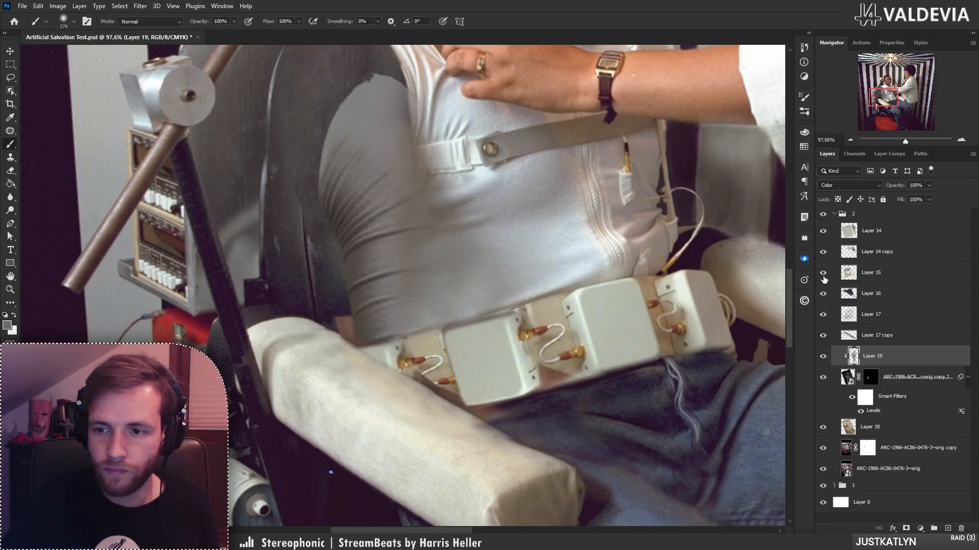
# - Move Layer 18 up the stack to sit directly above Layer 15, and check its belt piece by toggling its visibility
pyautogui.click(824, 429)
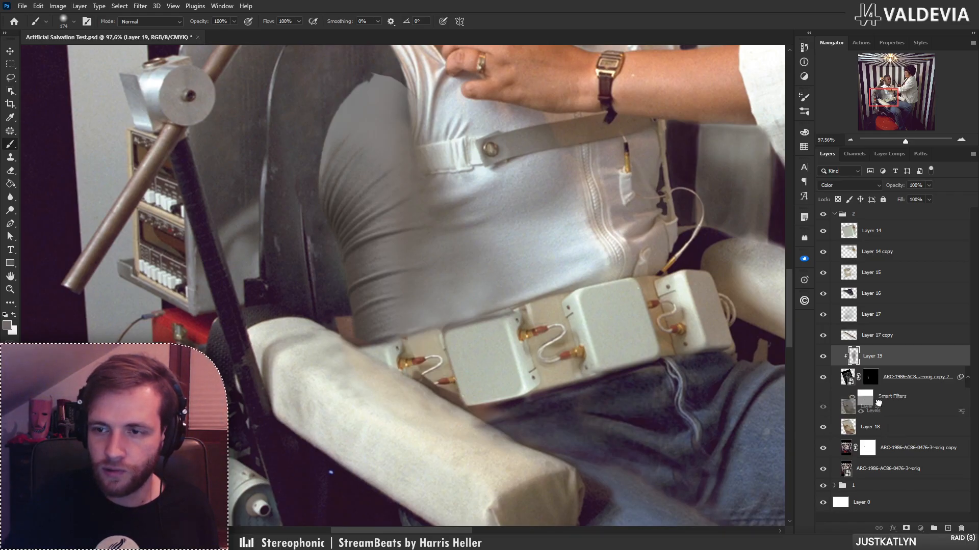
pyautogui.moveTo(877, 260); pyautogui.dragTo(874, 266)
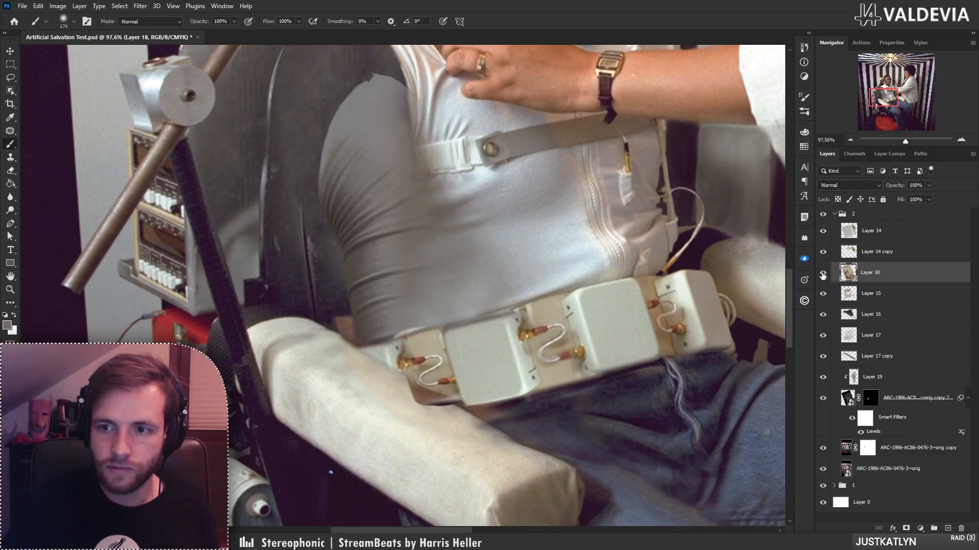
pyautogui.click(823, 275)
pyautogui.click(822, 275)
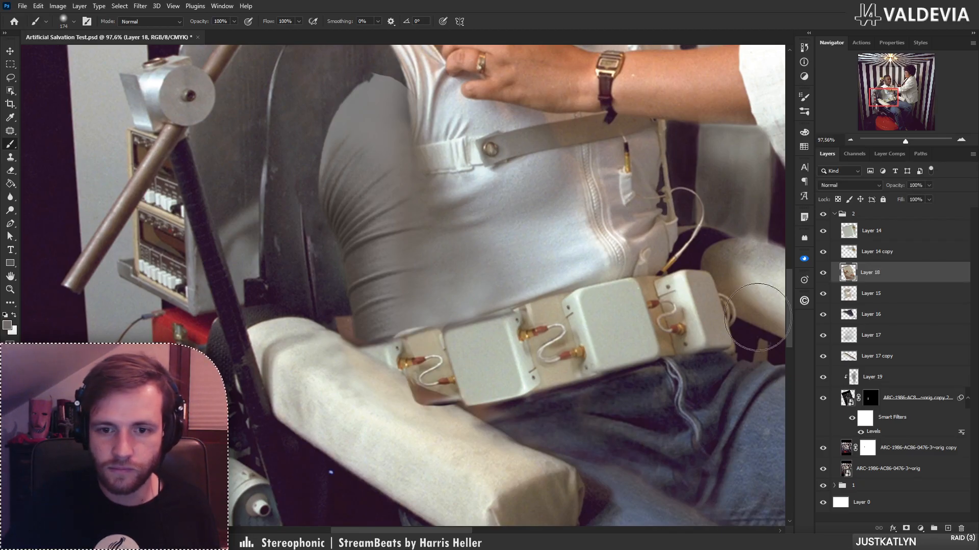
# - Erase the edge of the Layer 18 belt piece where it meets the neighbouring large box
pyautogui.press('e')
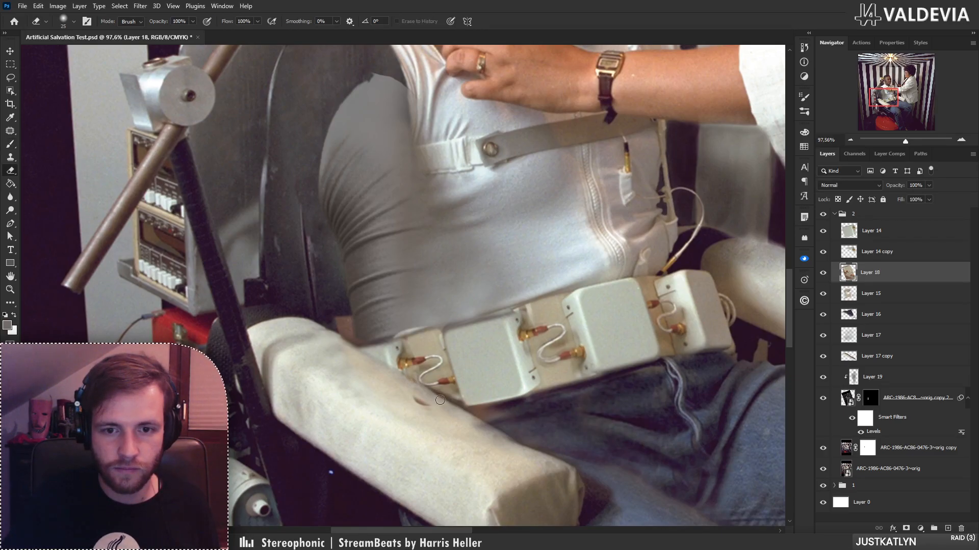
pyautogui.hotkey('ctrl', 'z')
pyautogui.moveTo(459, 391); pyautogui.dragTo(461, 401)
# - Reshape the Layer 18 belt piece with Free Transform so it fits between the armrest and the neighbouring box
pyautogui.hotkey('ctrl', 't')
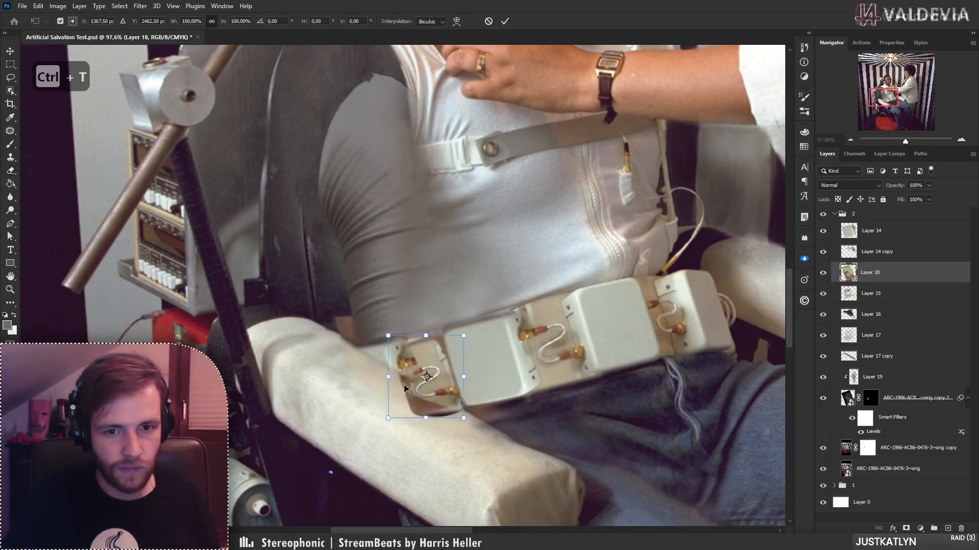
pyautogui.moveTo(386, 378); pyautogui.dragTo(389, 361)
pyautogui.moveTo(463, 335); pyautogui.dragTo(479, 332)
pyautogui.moveTo(461, 415); pyautogui.dragTo(465, 415)
pyautogui.moveTo(389, 403)
pyautogui.mouseDown()
pyautogui.moveTo(383, 410)
pyautogui.moveTo(471, 430)
pyautogui.moveTo(453, 424)
pyautogui.mouseUp()
pyautogui.click(504, 22)
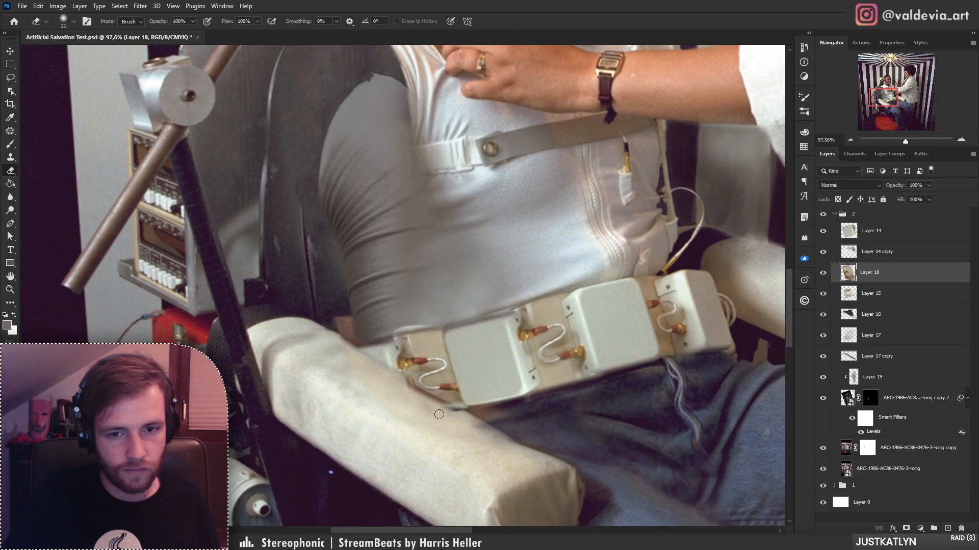
# - Erase the Layer 18 belt piece's overlap along the armrest's edge with a straight stroke, and save the document
pyautogui.click(401, 382)
pyautogui.keyDown('shift'); pyautogui.click(463, 419); pyautogui.keyUp('shift')
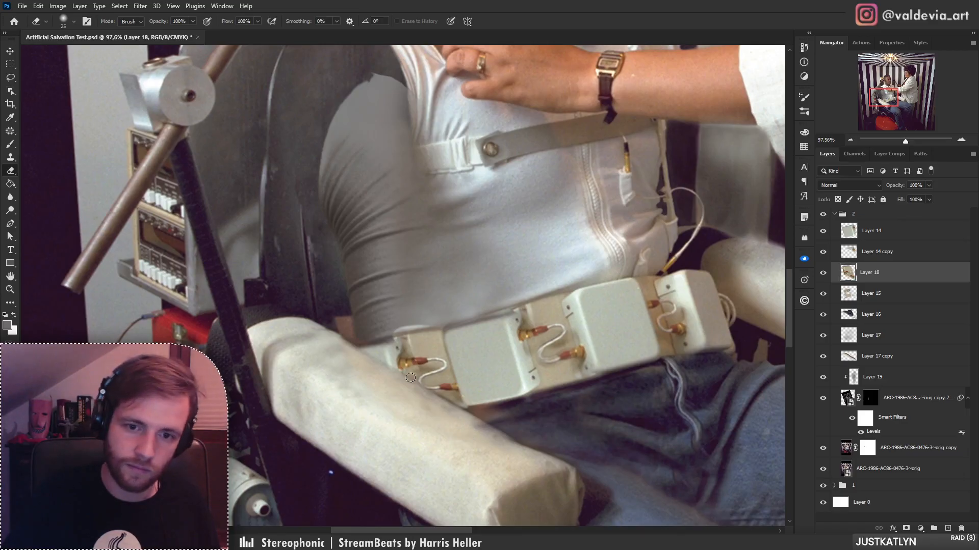
pyautogui.hotkey('ctrl', 'z')
pyautogui.keyDown('shift'); pyautogui.click(461, 417); pyautogui.keyUp('shift')
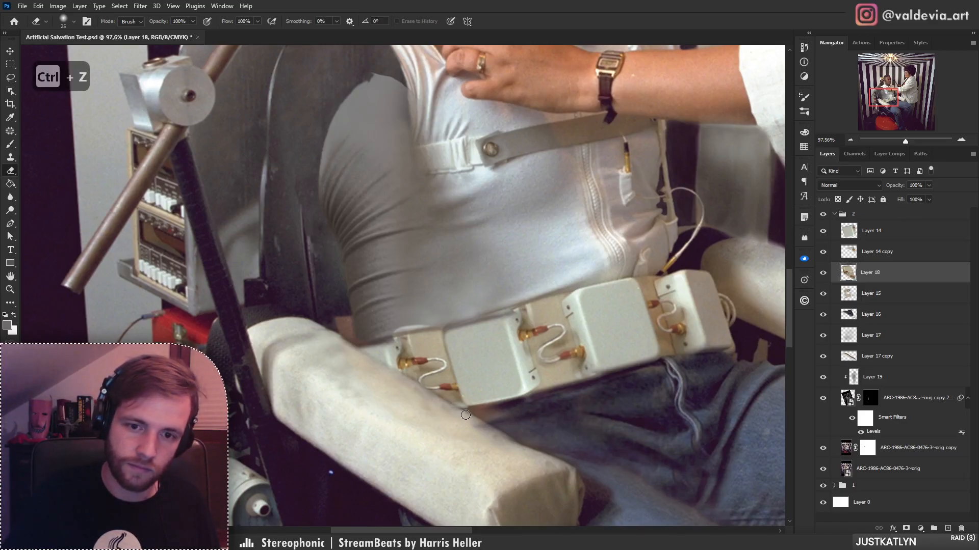
pyautogui.scroll(2, 434, 361)
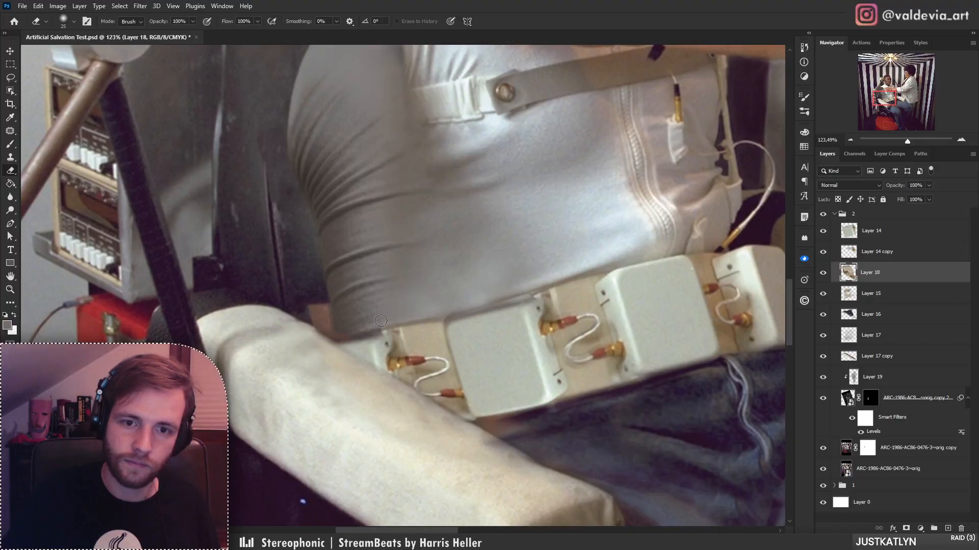
pyautogui.scroll(-6, 422, 314)
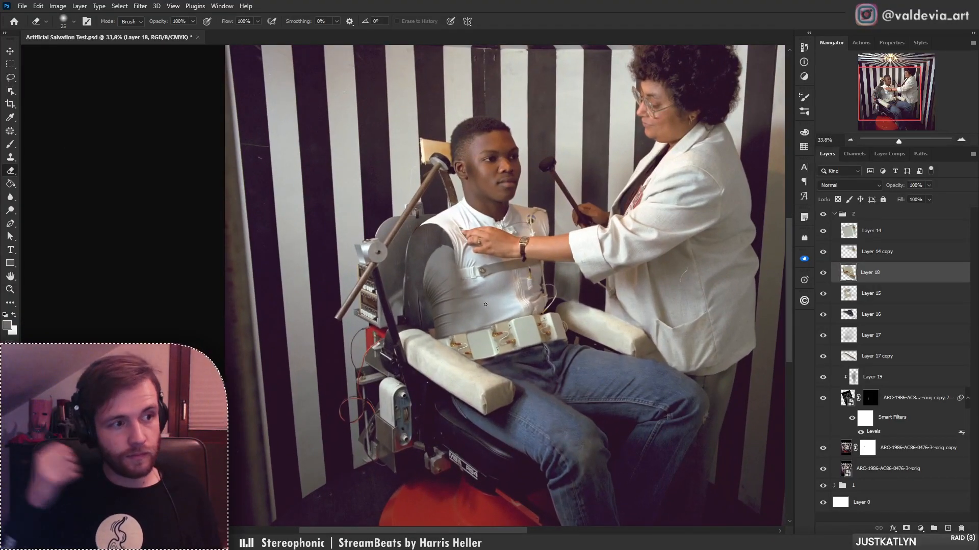
pyautogui.hotkey('ctrl', 's')
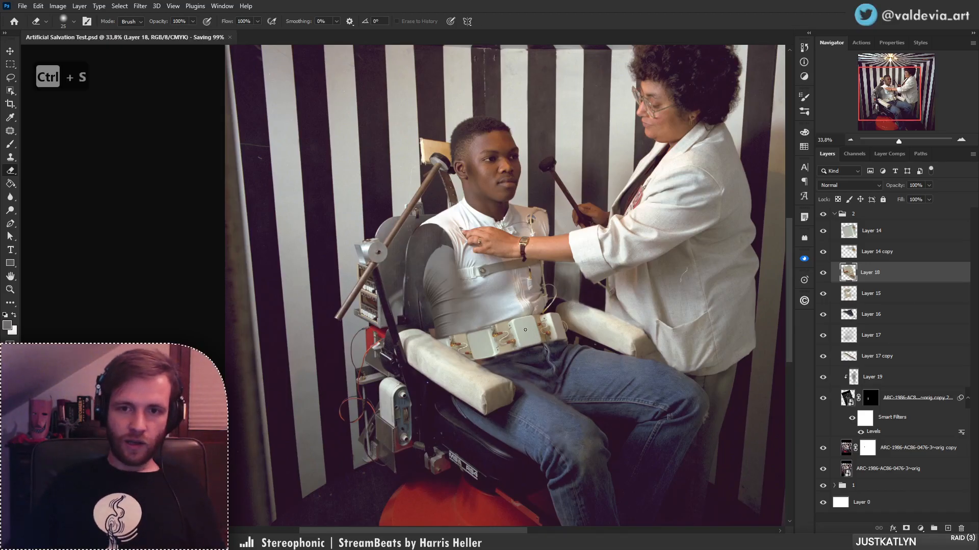
# - Add a new empty layer above Layer 14 at the top of group 2
pyautogui.moveTo(506, 332)
pyautogui.mouseDown()
pyautogui.moveTo(437, 327)
pyautogui.moveTo(398, 284)
pyautogui.moveTo(416, 297)
pyautogui.mouseUp()
pyautogui.press('z')
pyautogui.press('e')
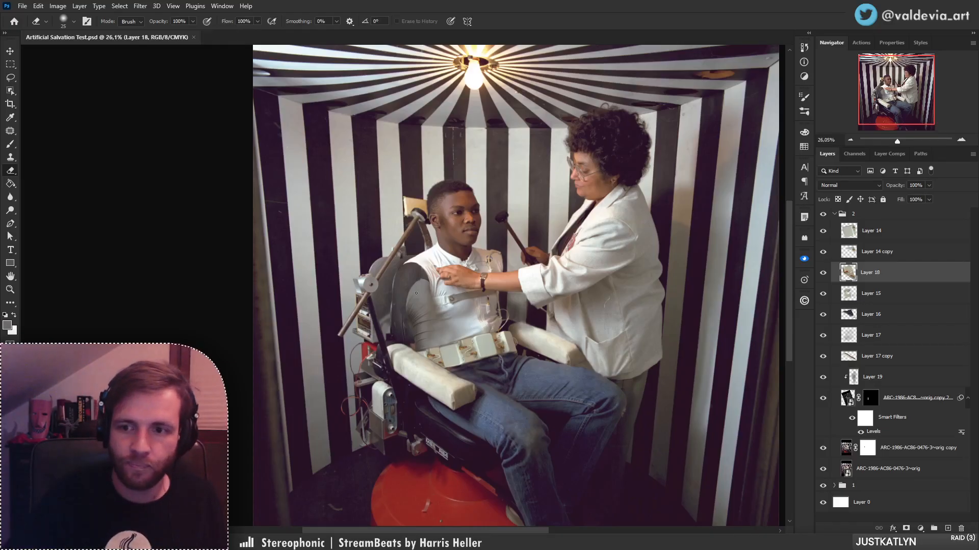
pyautogui.click(905, 470)
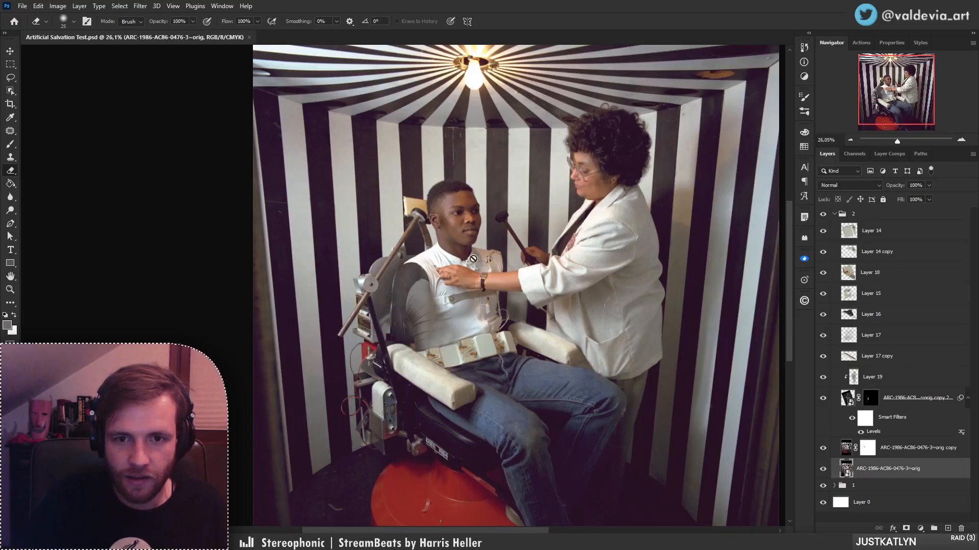
pyautogui.hotkey('ctrl', 'space')
pyautogui.moveTo(405, 275); pyautogui.dragTo(427, 255)
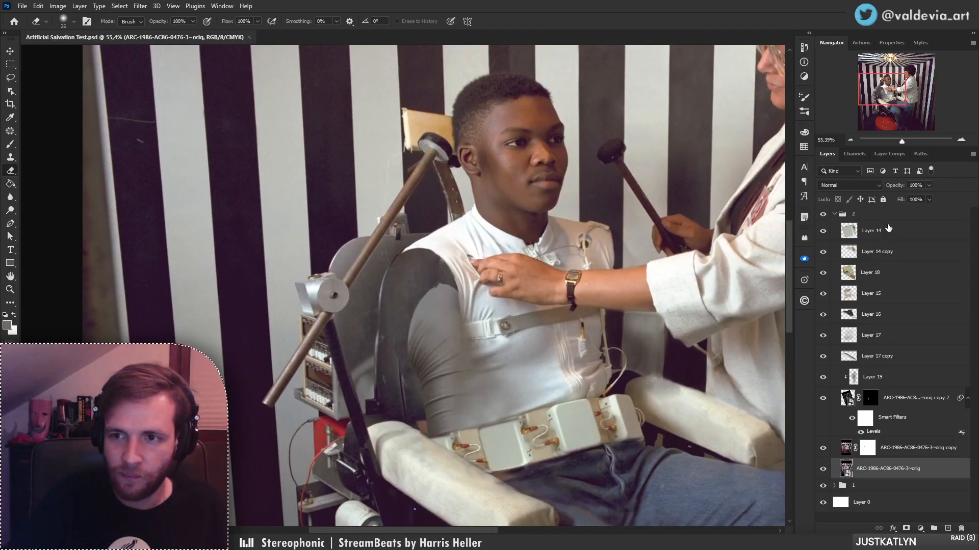
pyautogui.click(887, 215)
pyautogui.click(876, 231)
pyautogui.click(948, 528)
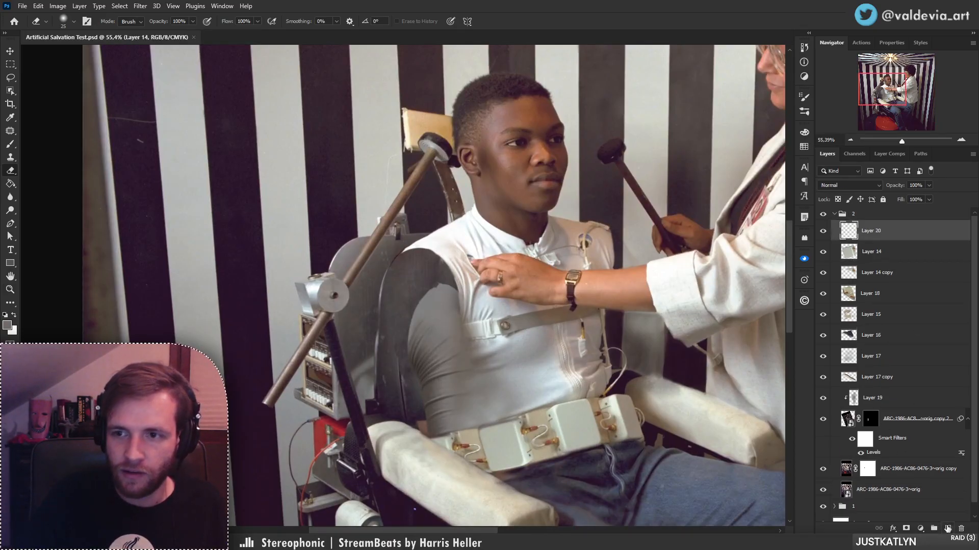
pyautogui.press('s')
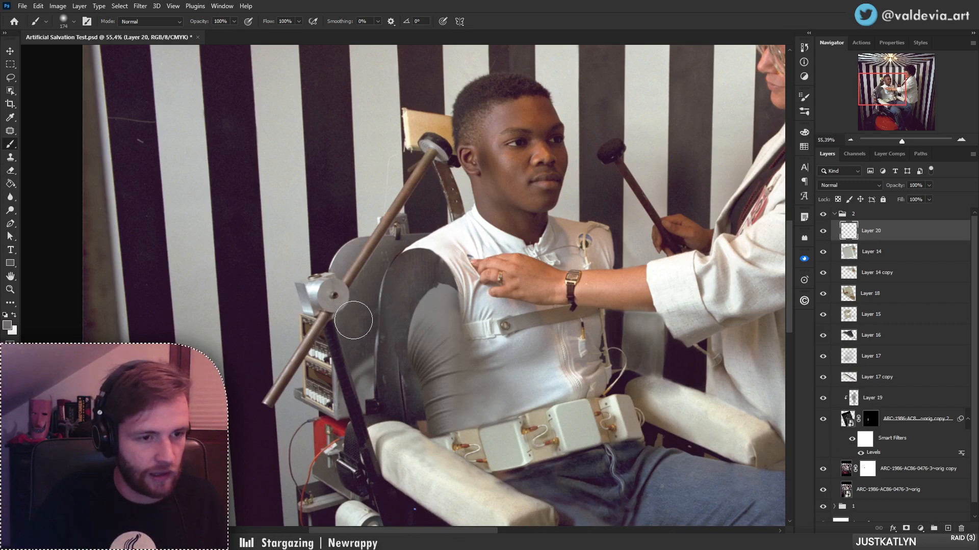
# - Copy the Noise layer from group 1 to the top of group 2, above Layer 20, and keep it visible
pyautogui.press('v')
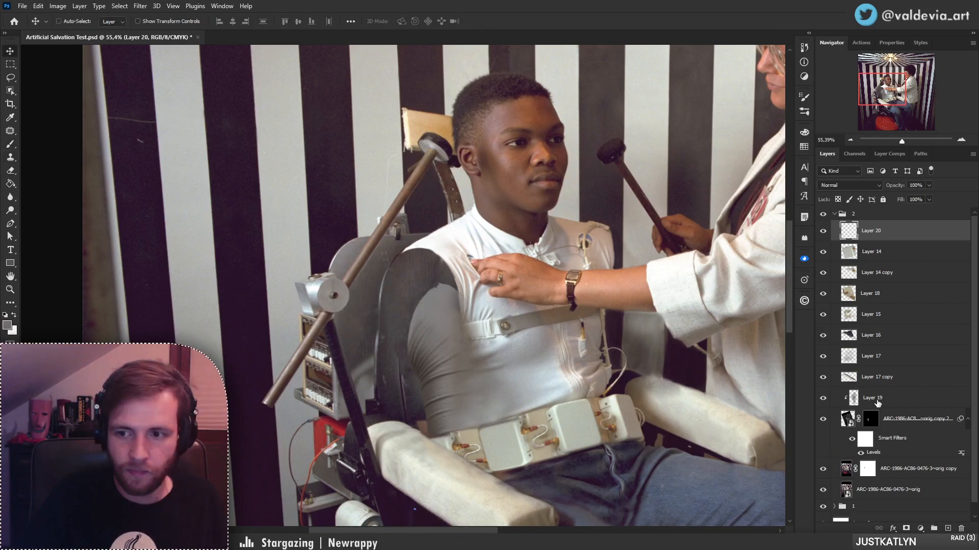
pyautogui.click(835, 506)
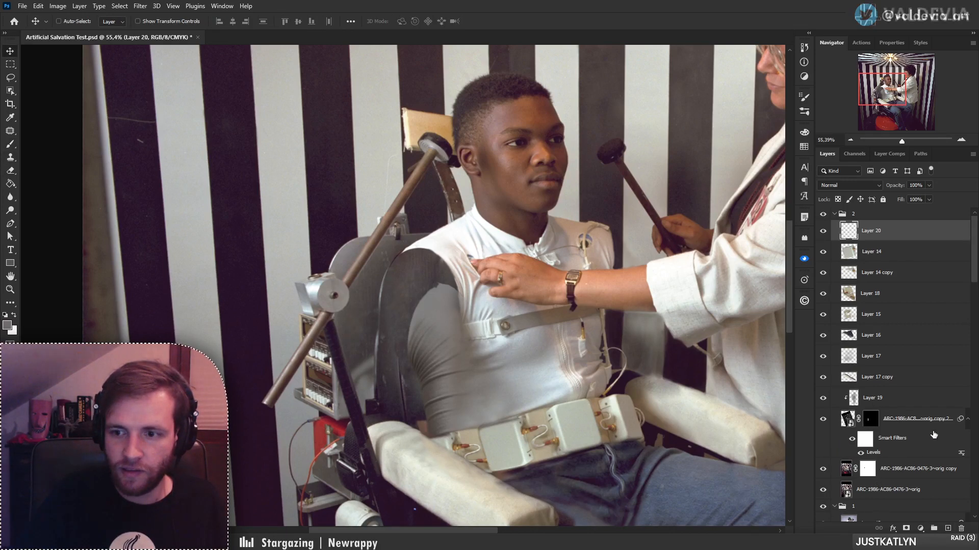
pyautogui.scroll(-3, 975, 301)
pyautogui.scroll(-2, 964, 322)
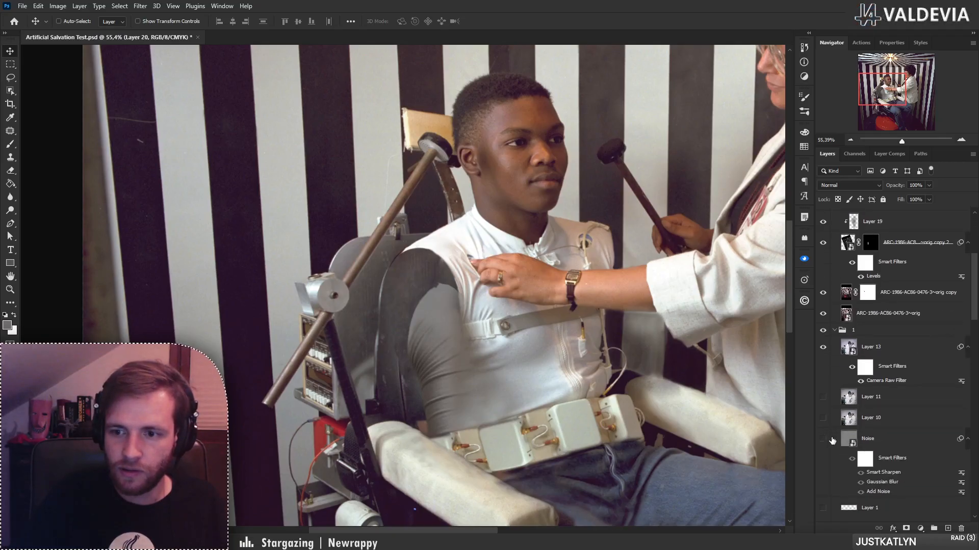
pyautogui.moveTo(877, 443); pyautogui.dragTo(875, 228)
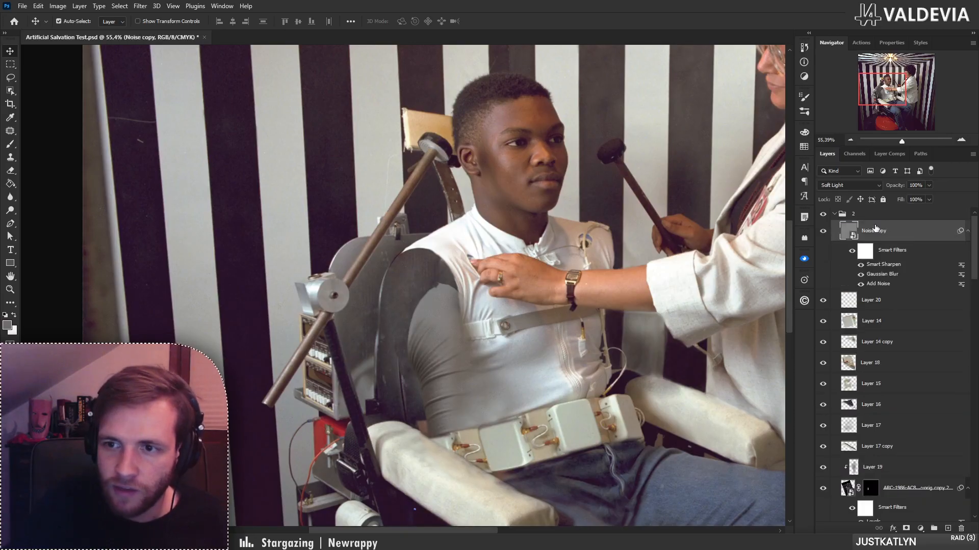
# - Paint a solid black oval over the removed arm's shoulder opening on Layer 20, using a hard round brush
pyautogui.click(897, 303)
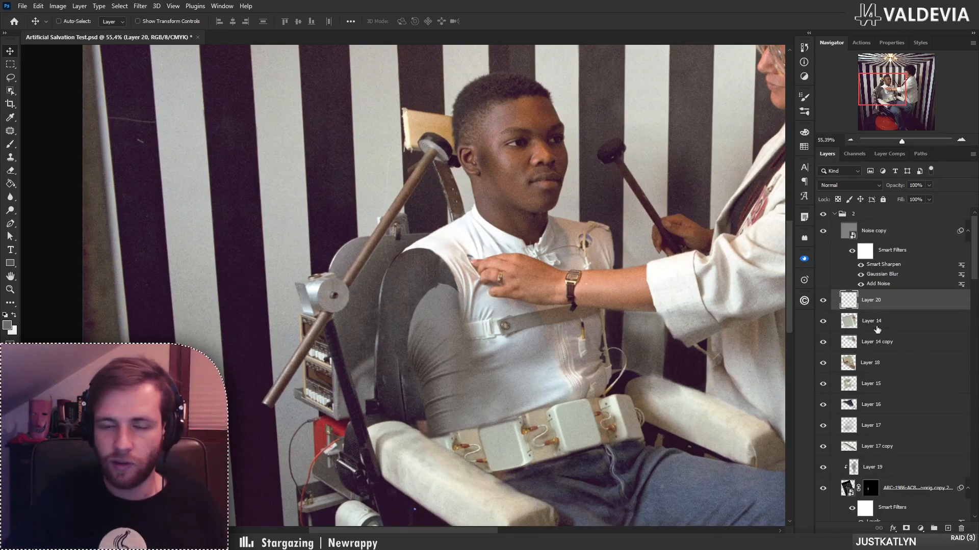
pyautogui.press('b')
pyautogui.press('d')
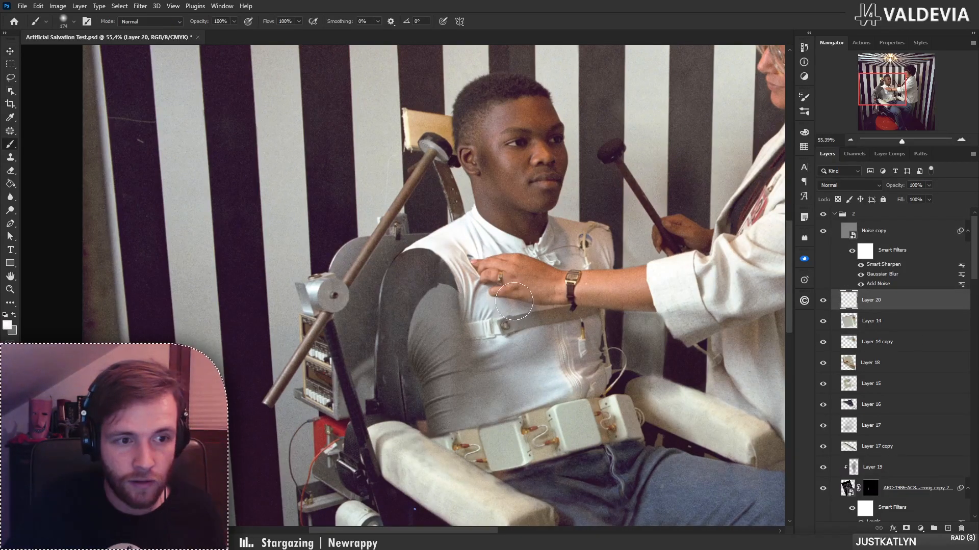
pyautogui.rightClick(495, 308)
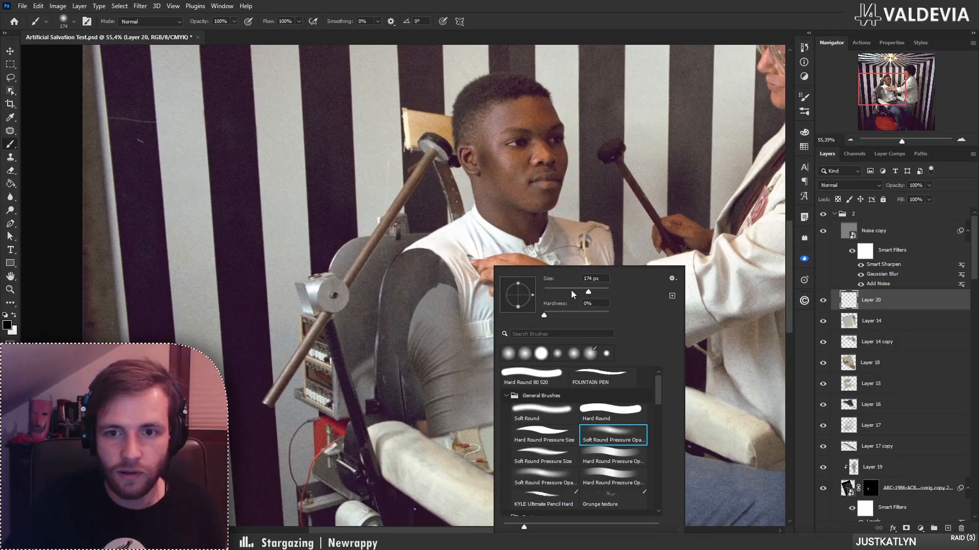
pyautogui.click(533, 379)
pyautogui.moveTo(416, 264)
pyautogui.mouseDown()
pyautogui.moveTo(424, 329)
pyautogui.moveTo(429, 269)
pyautogui.moveTo(407, 278)
pyautogui.moveTo(437, 298)
pyautogui.moveTo(410, 313)
pyautogui.moveTo(415, 263)
pyautogui.moveTo(433, 270)
pyautogui.moveTo(439, 312)
pyautogui.moveTo(412, 266)
pyautogui.moveTo(439, 284)
pyautogui.moveTo(441, 310)
pyautogui.moveTo(426, 315)
pyautogui.moveTo(411, 299)
pyautogui.moveTo(418, 266)
pyautogui.moveTo(439, 309)
pyautogui.moveTo(410, 262)
pyautogui.moveTo(402, 296)
pyautogui.moveTo(419, 308)
pyautogui.moveTo(432, 289)
pyautogui.moveTo(446, 305)
pyautogui.mouseUp()
pyautogui.hotkey('ctrl', 'z')
pyautogui.hotkey('ctrl', 'z')
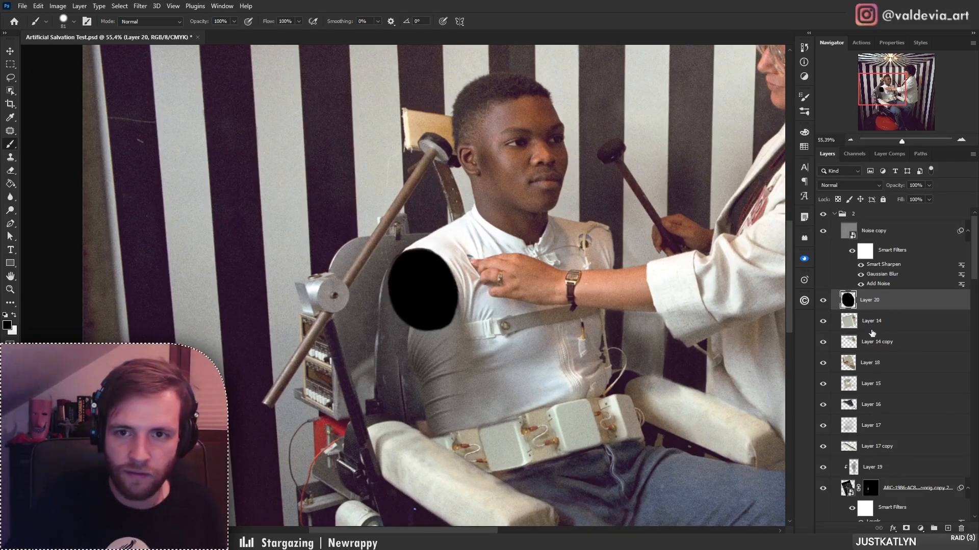
# - Collapse group 1 and compare the black oval with the original shoulder by showing the orig layer alone
pyautogui.scroll(-6, 862, 357)
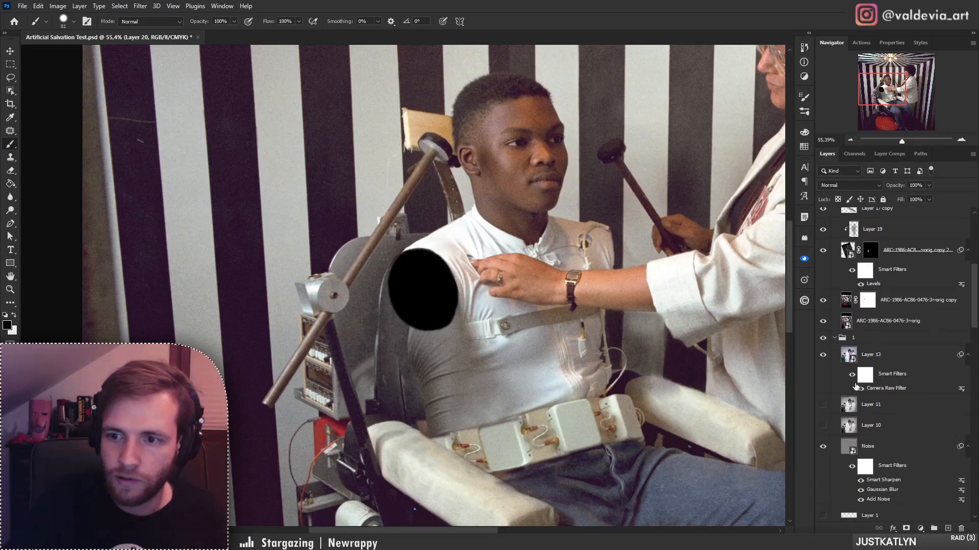
pyautogui.click(833, 338)
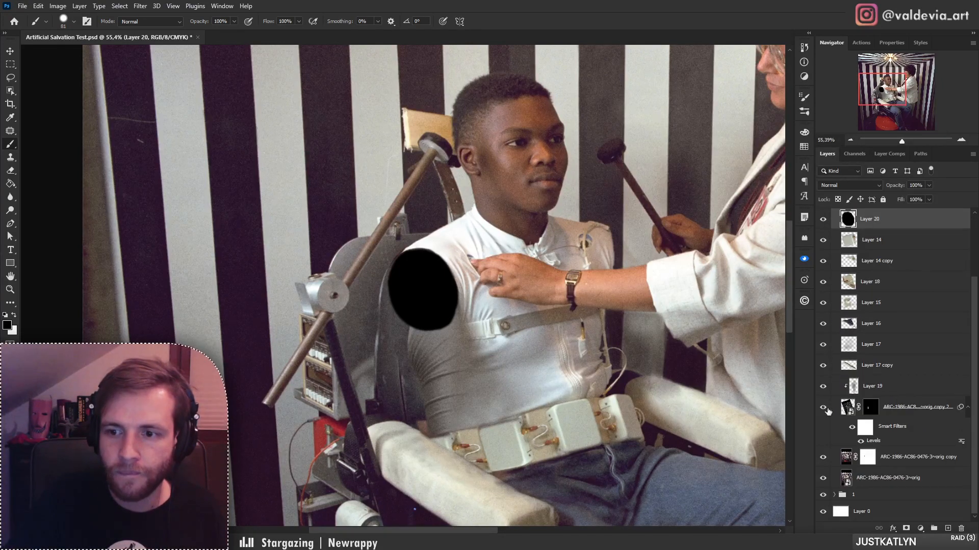
pyautogui.keyDown('alt'); pyautogui.click(823, 477); pyautogui.keyUp('alt')
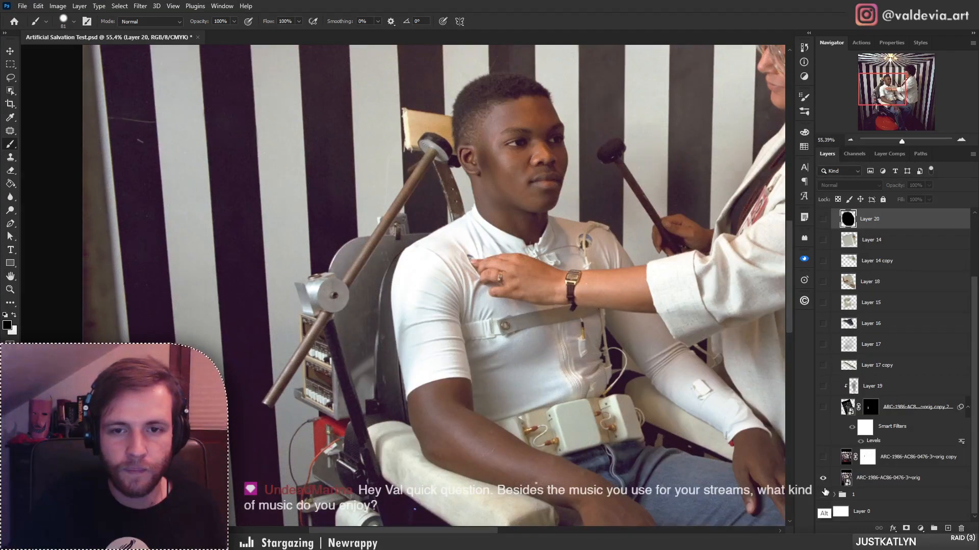
pyautogui.scroll(8, 529, 298)
pyautogui.scroll(-6, 530, 298)
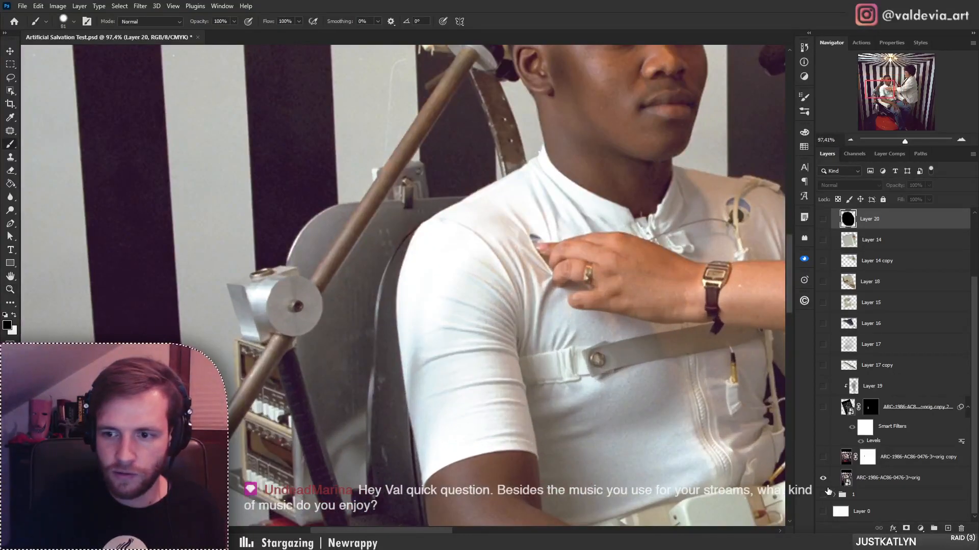
pyautogui.keyDown('alt'); pyautogui.click(822, 481); pyautogui.keyUp('alt')
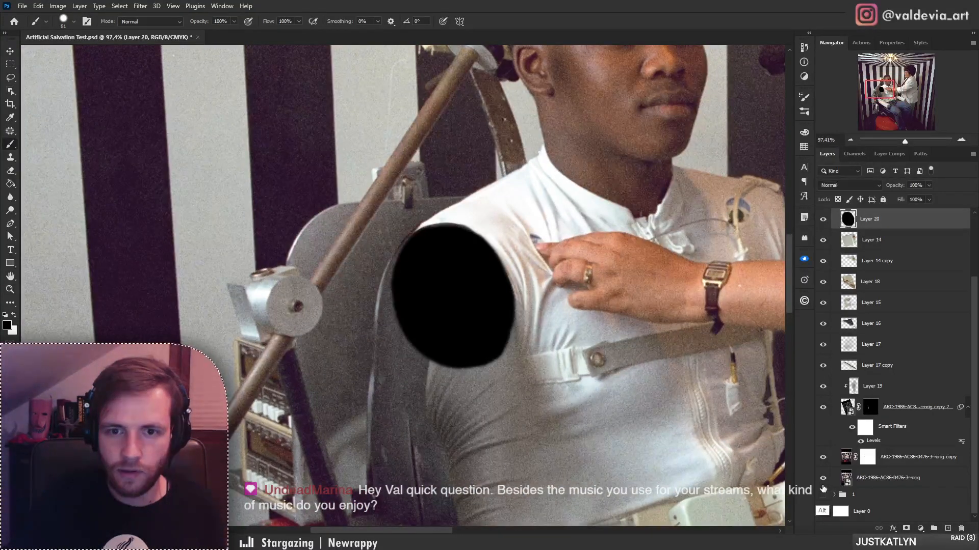
# - Stretch the black oval on Layer 20 to about 111% height and skew it about 7° along the shoulder opening
pyautogui.hotkey('ctrl', 't')
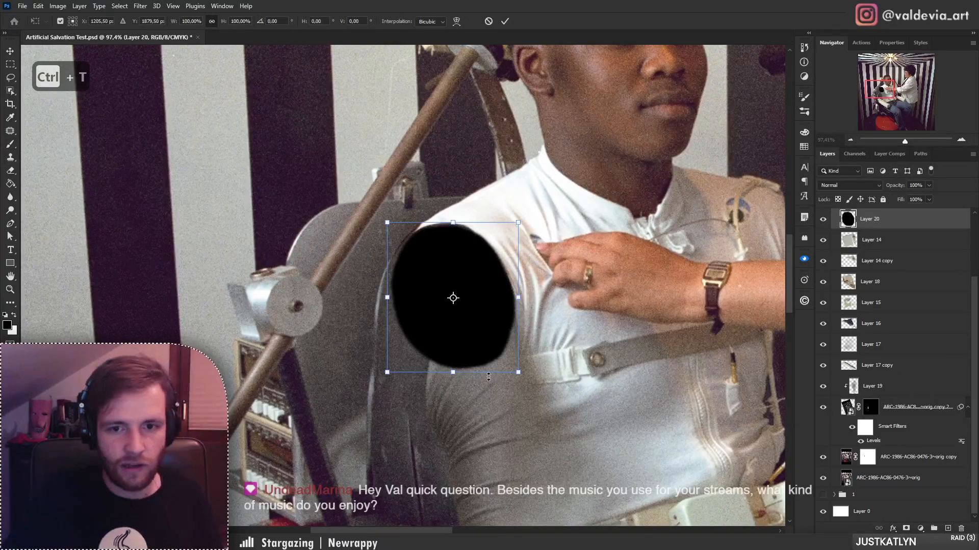
pyautogui.keyDown('ctrl'); pyautogui.moveTo(453, 374); pyautogui.dragTo(471, 388); pyautogui.keyUp('ctrl')
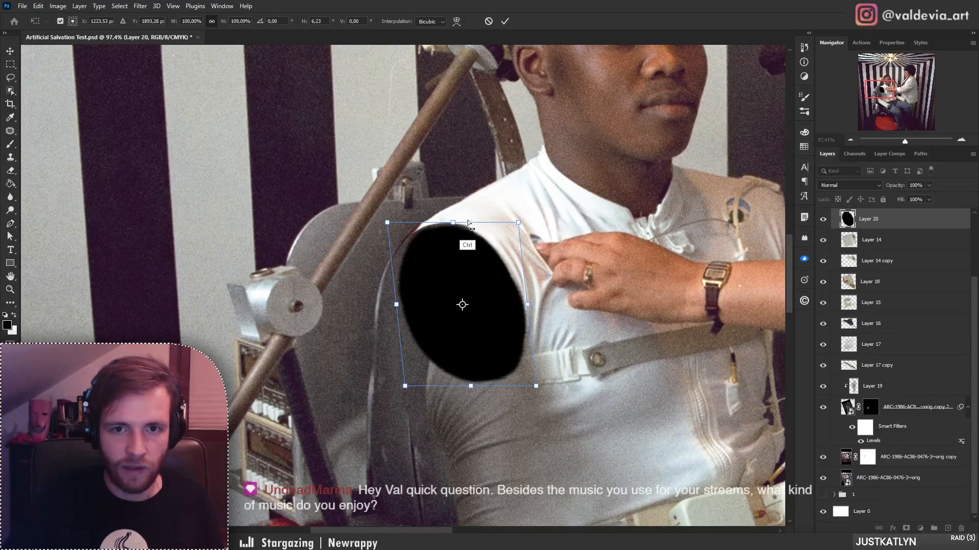
pyautogui.keyDown('ctrl'); pyautogui.moveTo(453, 224); pyautogui.dragTo(450, 221); pyautogui.keyUp('ctrl')
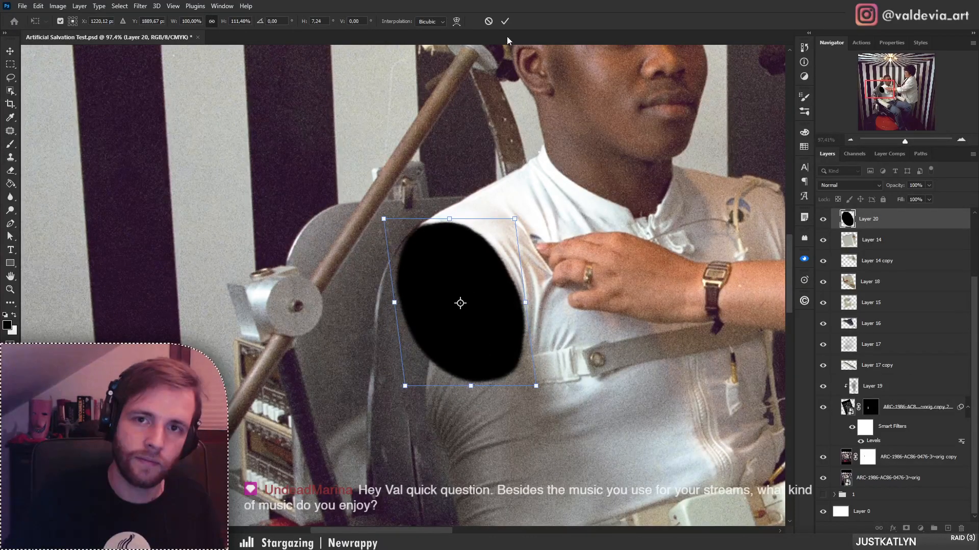
pyautogui.click(504, 21)
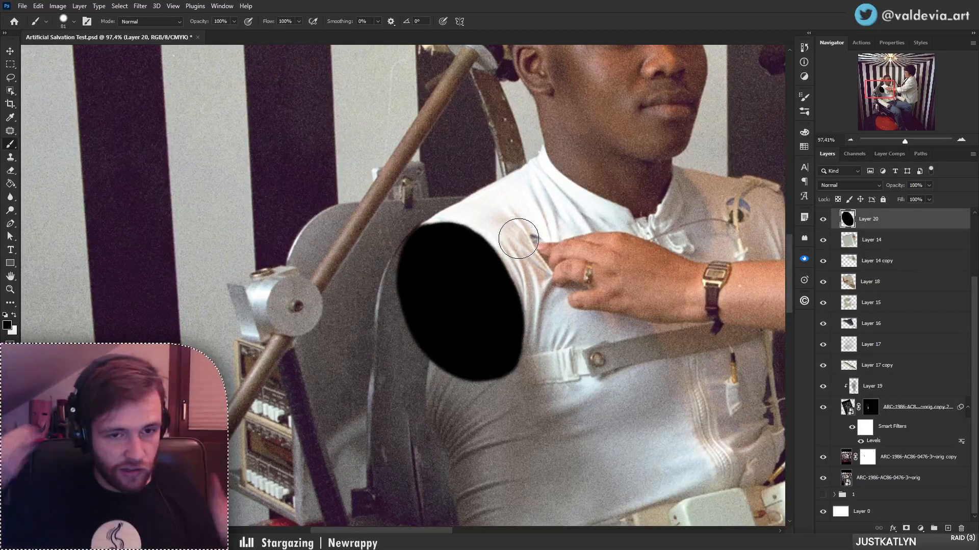
# - Select Layer 19 together with the masked orig copy 2 layer and shift the shirt side patch slightly upward with Free Transform
pyautogui.press('z')
pyautogui.moveTo(522, 311)
pyautogui.mouseDown()
pyautogui.moveTo(442, 307)
pyautogui.moveTo(549, 296)
pyautogui.mouseUp()
pyautogui.press('b')
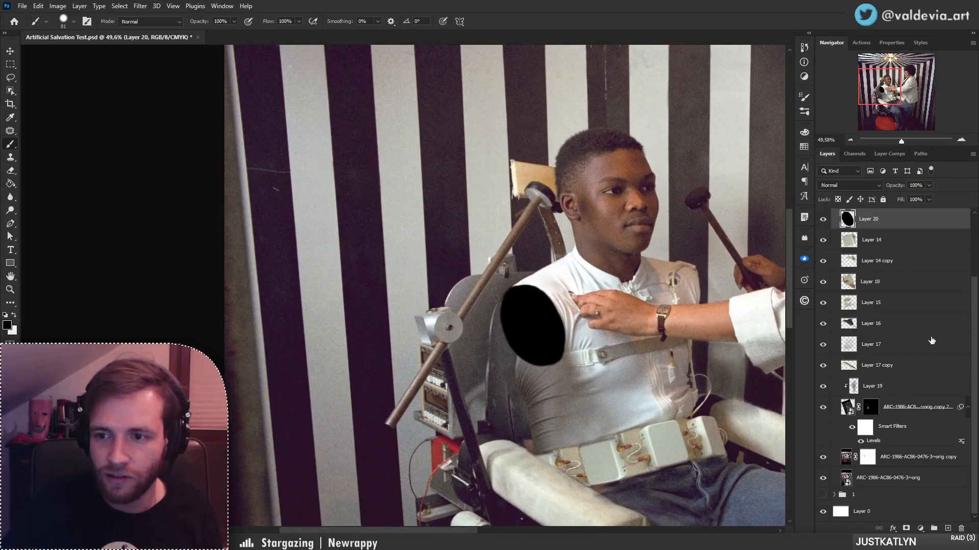
pyautogui.click(915, 410)
pyautogui.click(871, 386)
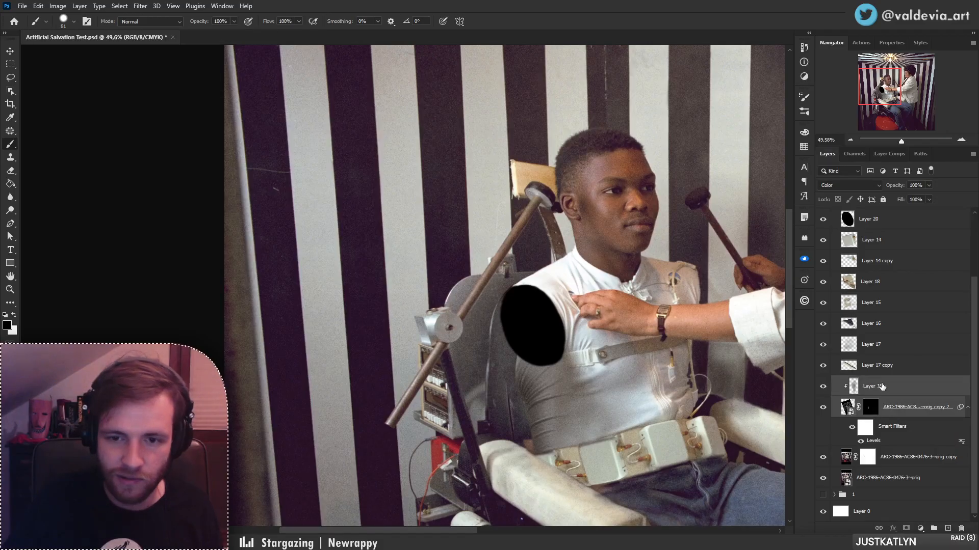
pyautogui.hotkey('ctrl', 't')
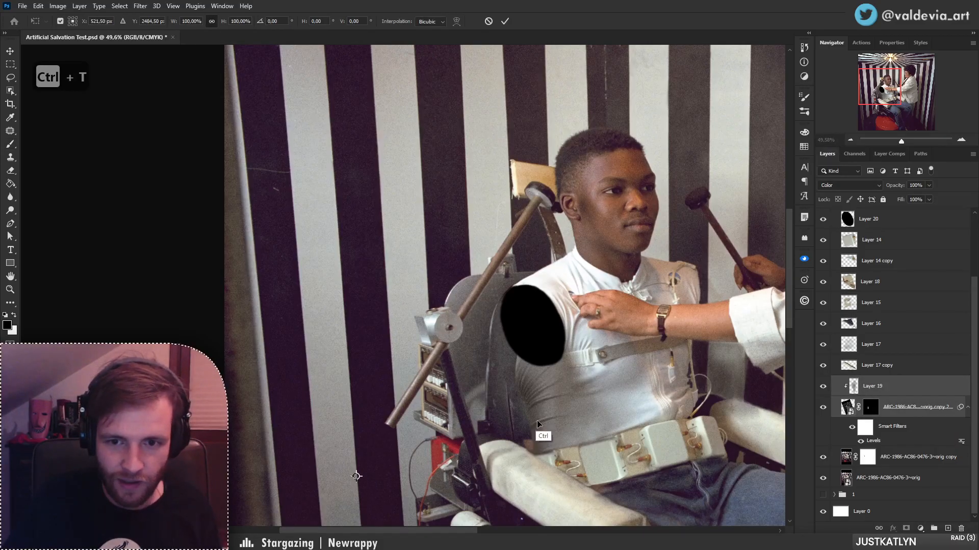
pyautogui.moveTo(537, 420); pyautogui.dragTo(539, 399)
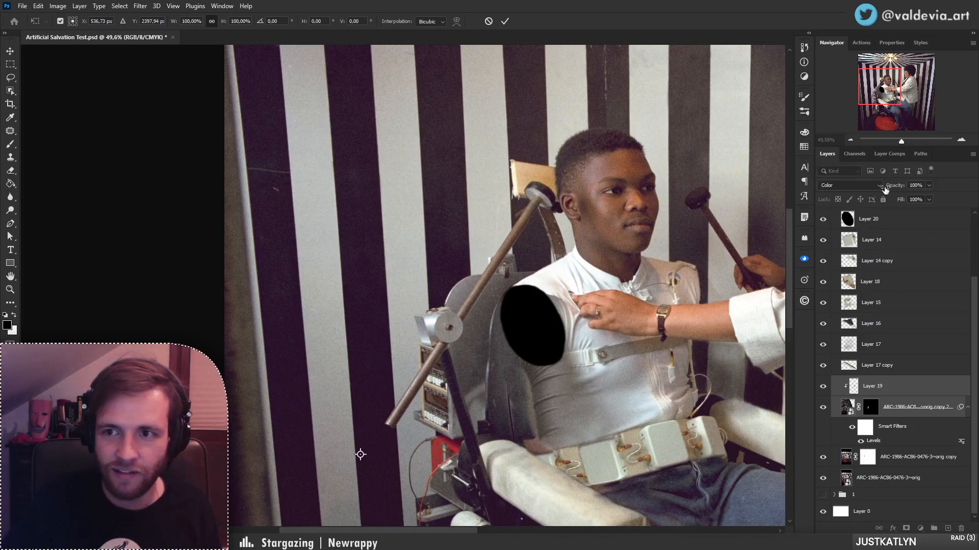
pyautogui.moveTo(900, 141); pyautogui.dragTo(897, 142)
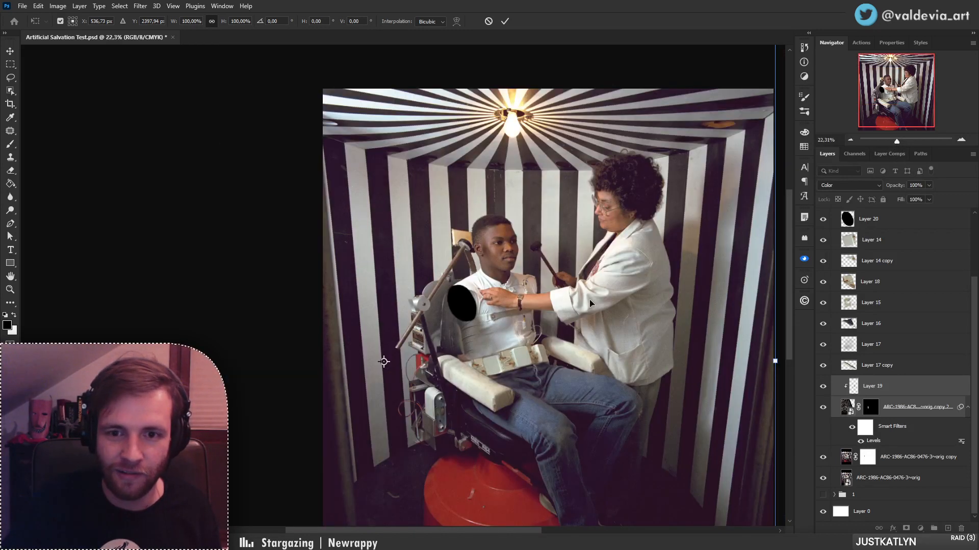
pyautogui.moveTo(479, 350); pyautogui.dragTo(475, 341)
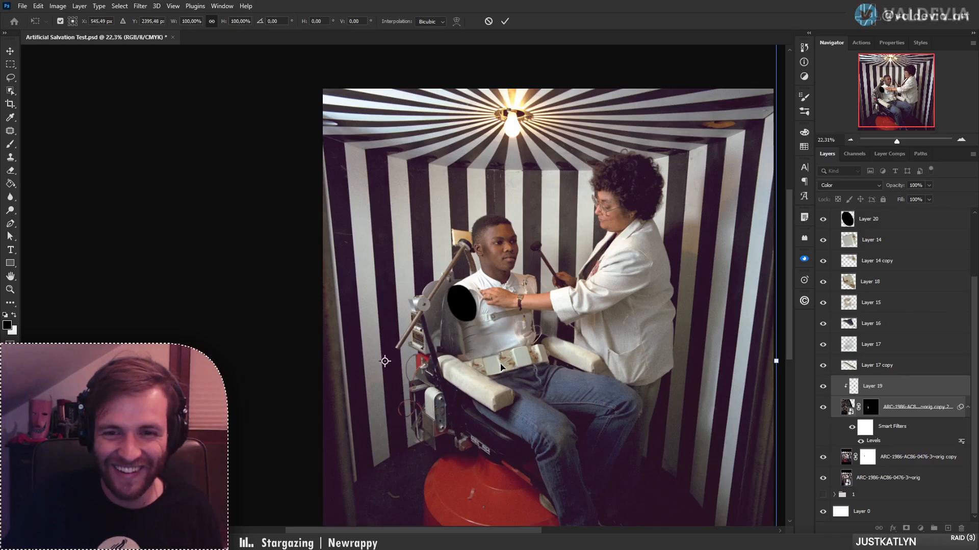
# - Stretch the two transformed shirt layers to about 118% height with a 0.78° horizontal skew, realign them with the torso and apply
pyautogui.moveTo(896, 141); pyautogui.dragTo(892, 141)
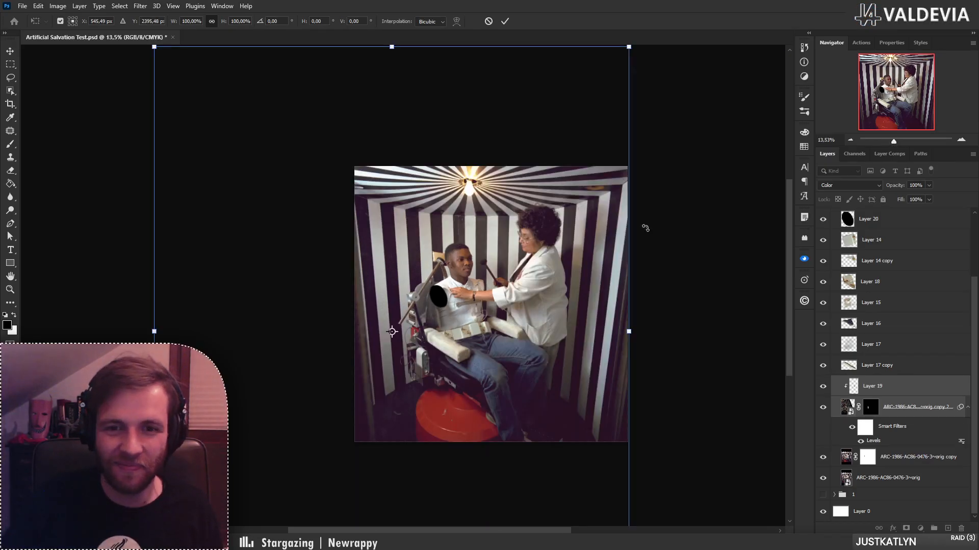
pyautogui.moveTo(392, 47); pyautogui.dragTo(387, 51)
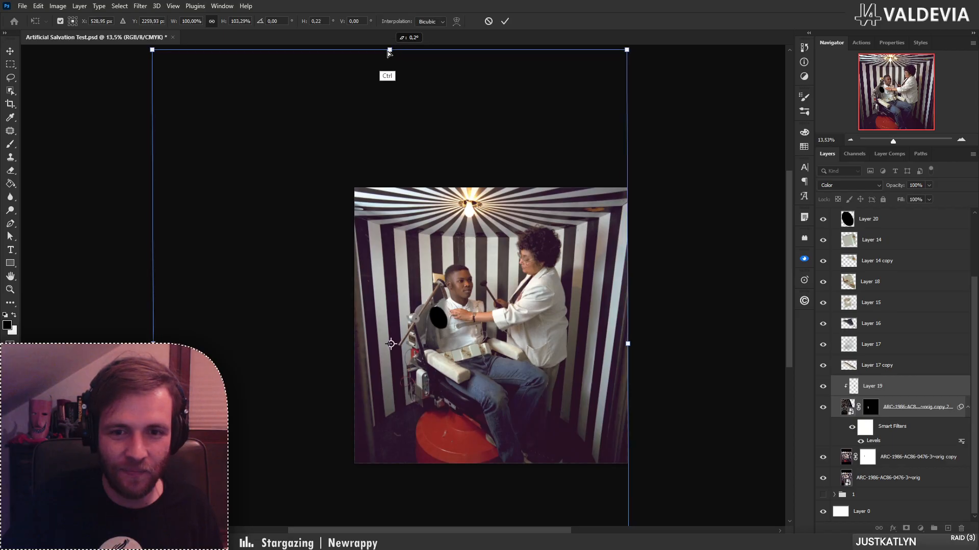
pyautogui.moveTo(469, 228); pyautogui.dragTo(462, 209)
pyautogui.moveTo(393, 70); pyautogui.dragTo(390, 50)
pyautogui.moveTo(504, 222); pyautogui.dragTo(517, 322)
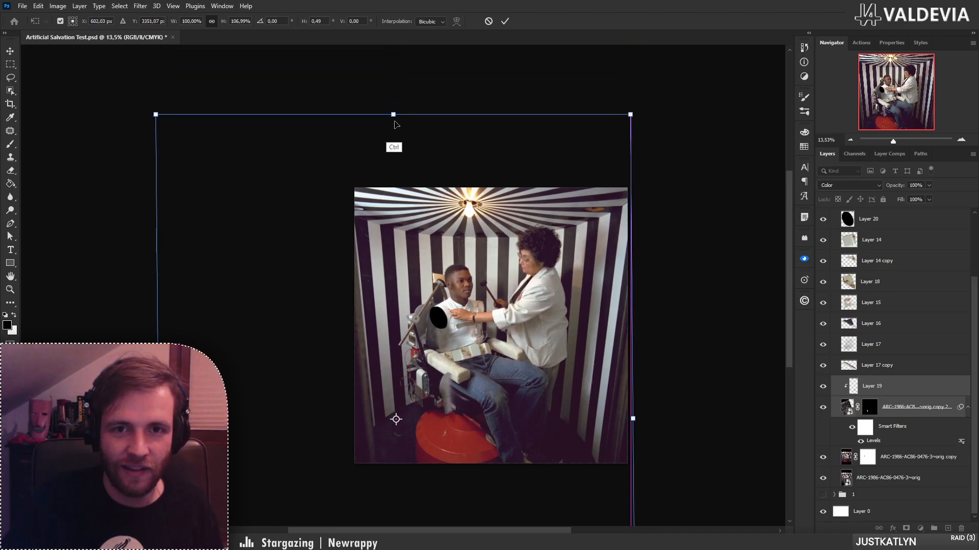
pyautogui.moveTo(393, 114); pyautogui.dragTo(389, 51)
pyautogui.moveTo(547, 312); pyautogui.dragTo(549, 289)
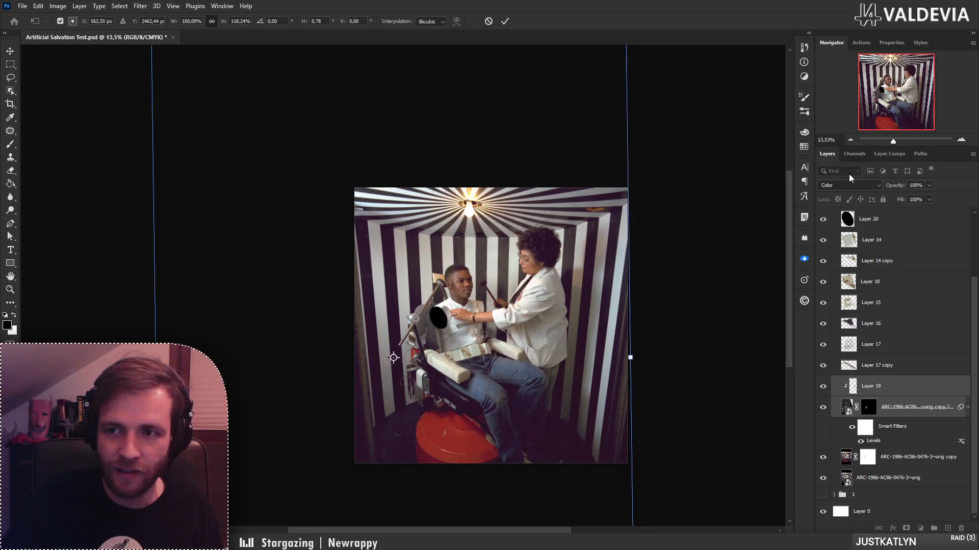
pyautogui.click(900, 139)
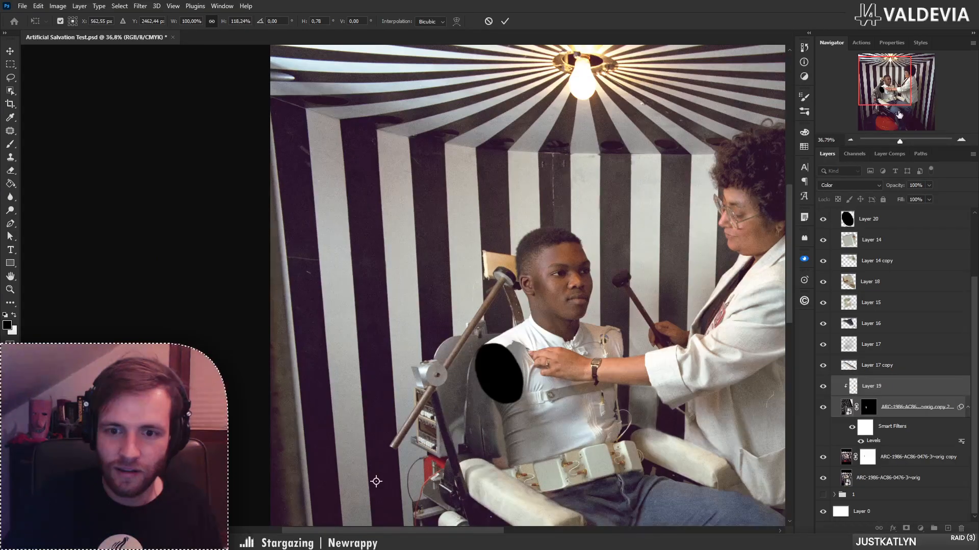
pyautogui.click(896, 92)
pyautogui.moveTo(283, 361)
pyautogui.mouseDown()
pyautogui.moveTo(291, 358)
pyautogui.moveTo(283, 350)
pyautogui.mouseUp()
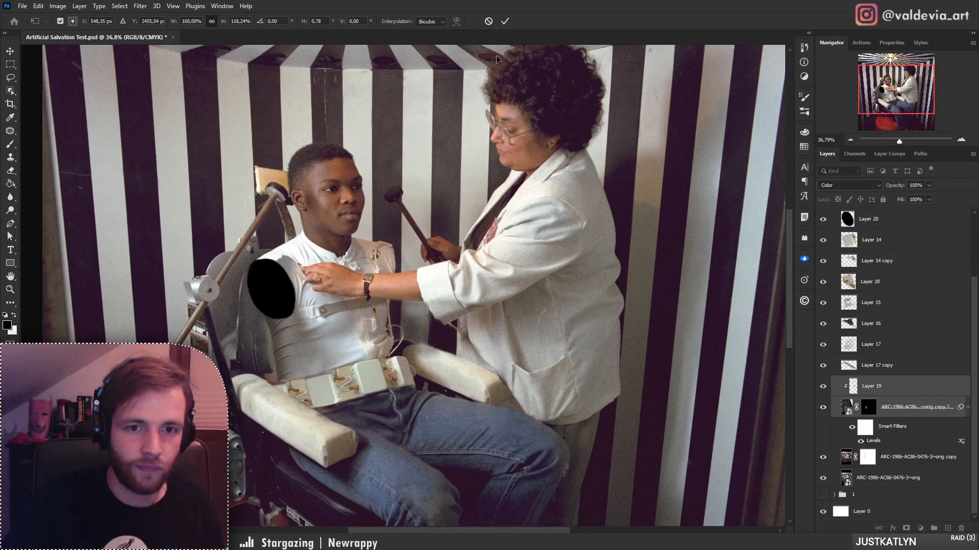
pyautogui.moveTo(899, 142); pyautogui.dragTo(896, 150)
pyautogui.click(504, 21)
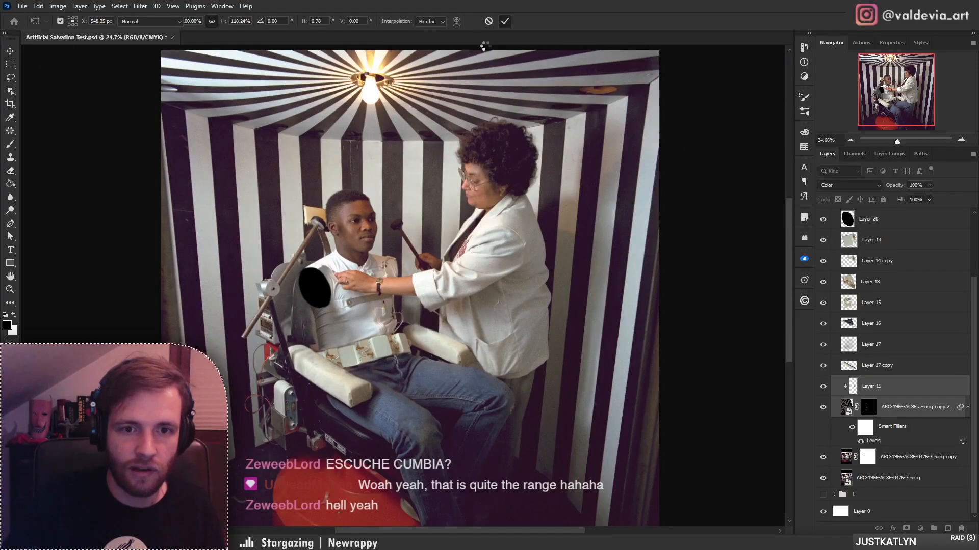
# - Merge Layer 19 and the masked orig copy 2 layer into a single layer
pyautogui.scroll(3, 341, 338)
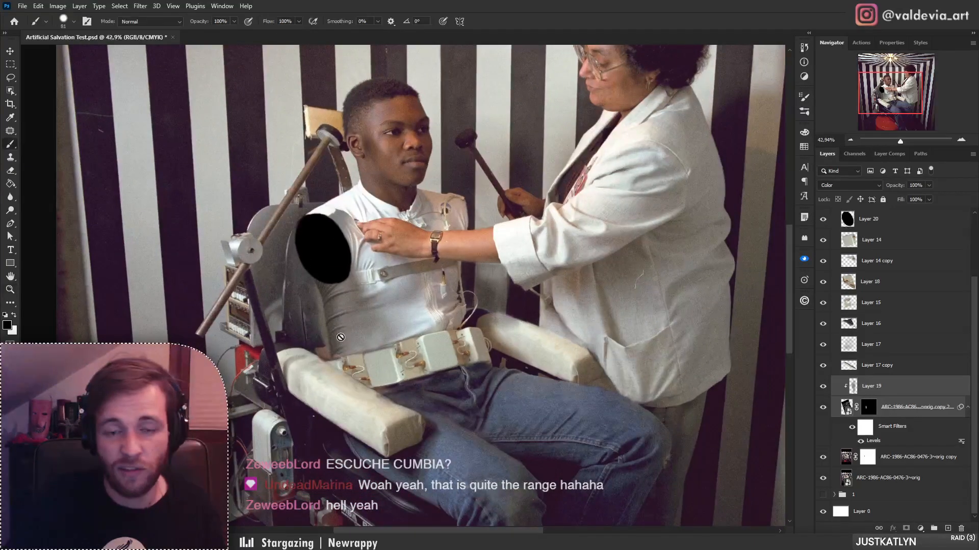
pyautogui.rightClick(910, 398)
pyautogui.click(830, 407)
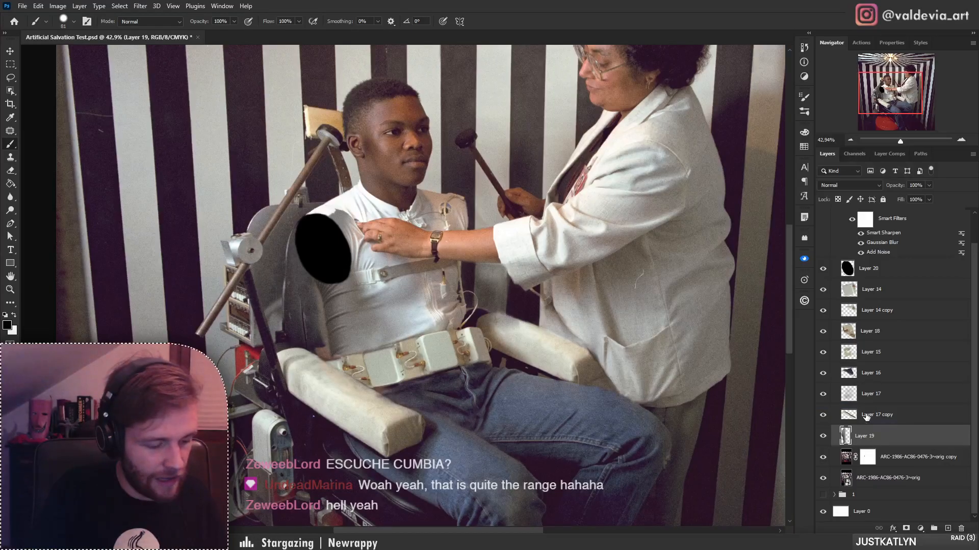
# - Reshape the shirt's side on the merged Layer 19 with Puppet Warp, using pins from the box belt up to the black oval
pyautogui.hotkey('ctrl', 'shift', 'p')
pyautogui.click(339, 355)
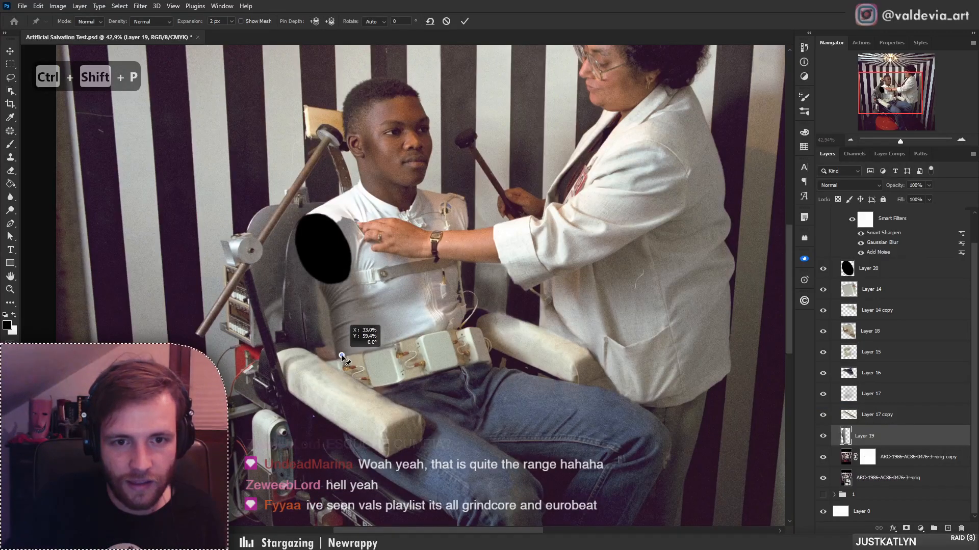
pyautogui.moveTo(341, 291); pyautogui.dragTo(335, 272)
pyautogui.moveTo(356, 305); pyautogui.dragTo(351, 274)
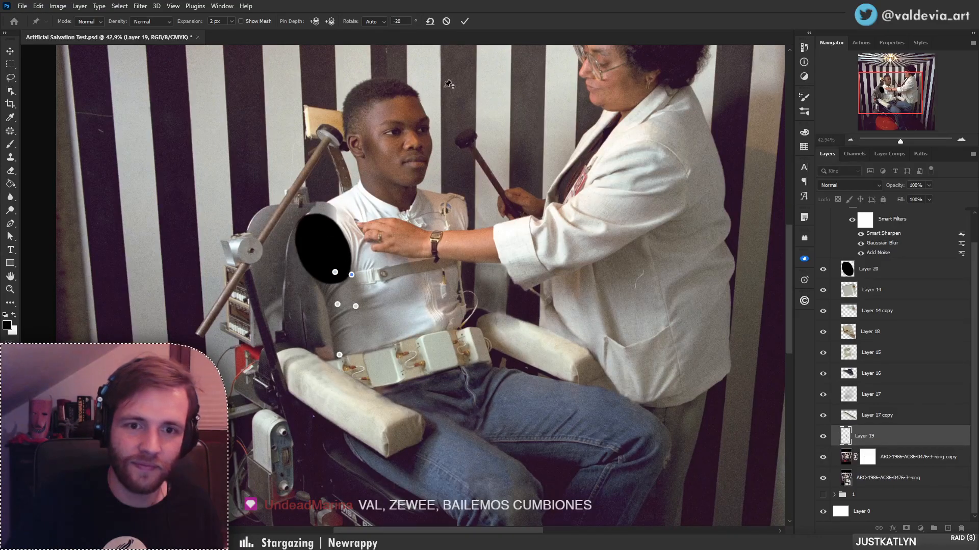
pyautogui.click(465, 22)
# - Add a new empty layer directly above Layer 19 for Clone Stamp touch-ups on the shirt
pyautogui.press('e')
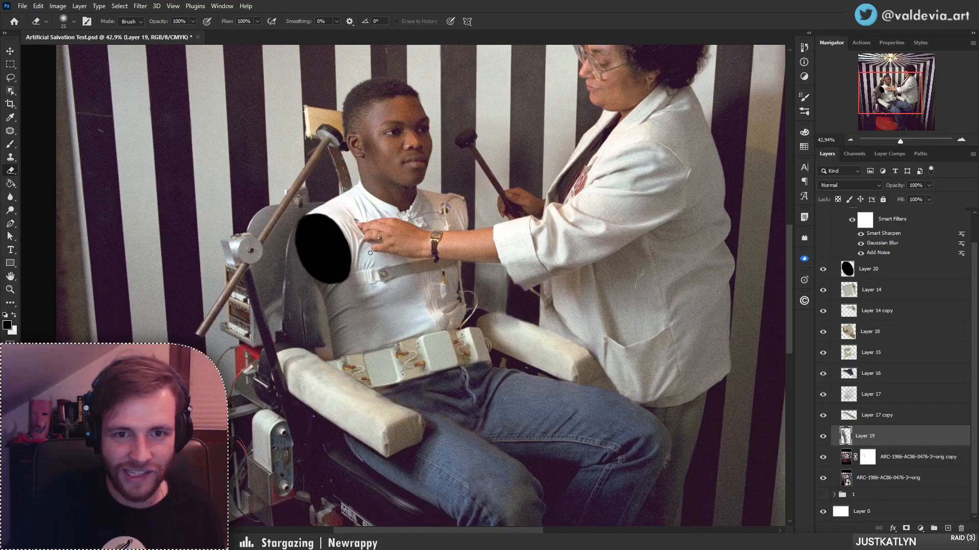
pyautogui.press('z')
pyautogui.moveTo(354, 280)
pyautogui.mouseDown()
pyautogui.moveTo(309, 285)
pyautogui.moveTo(394, 271)
pyautogui.mouseUp()
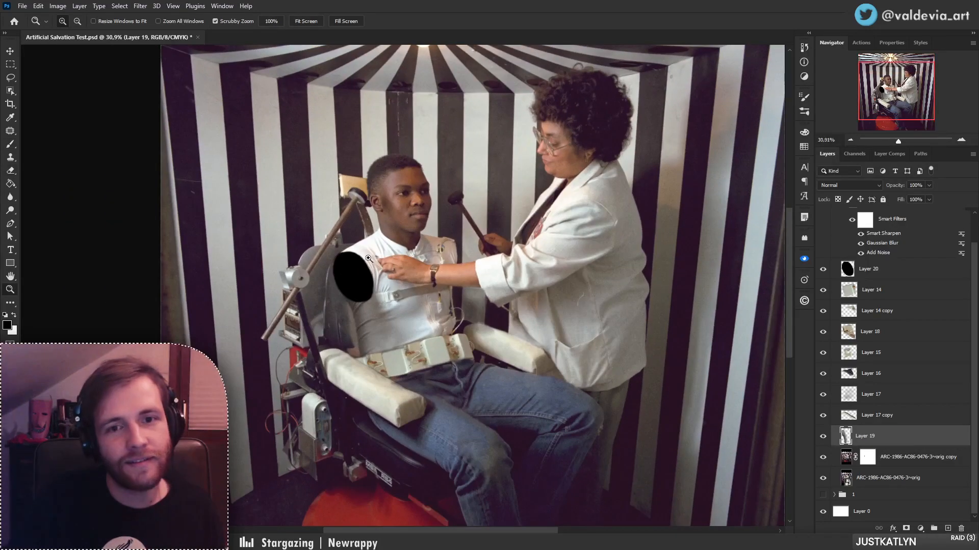
pyautogui.press('e')
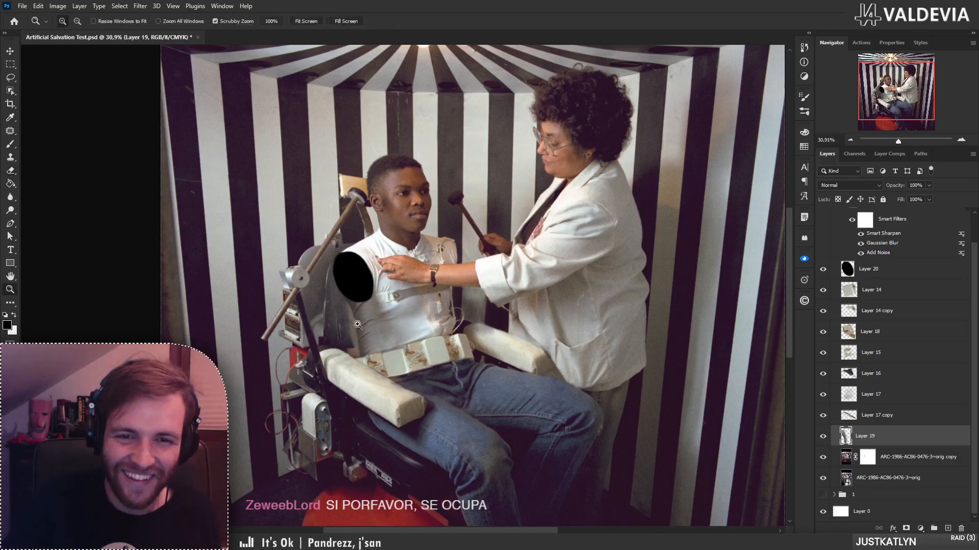
pyautogui.scroll(3, 357, 324)
pyautogui.moveTo(384, 348)
pyautogui.mouseDown()
pyautogui.moveTo(396, 346)
pyautogui.moveTo(389, 349)
pyautogui.mouseUp()
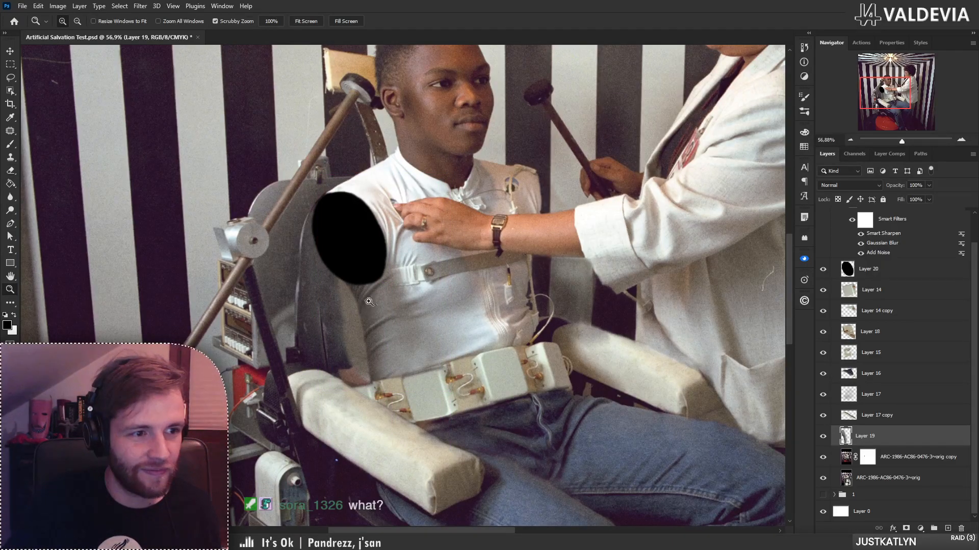
pyautogui.scroll(2, 374, 302)
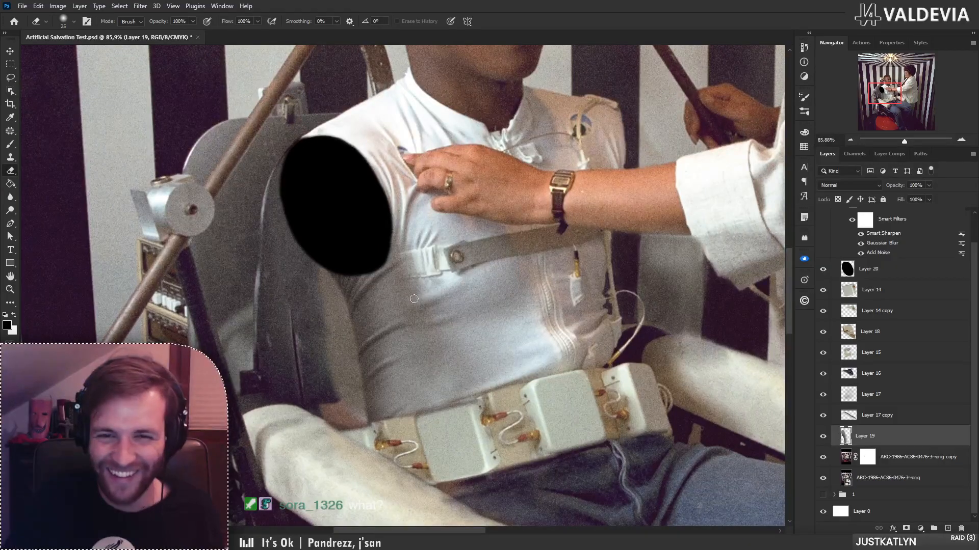
pyautogui.scroll(1, 414, 299)
pyautogui.press('s')
pyautogui.click(947, 528)
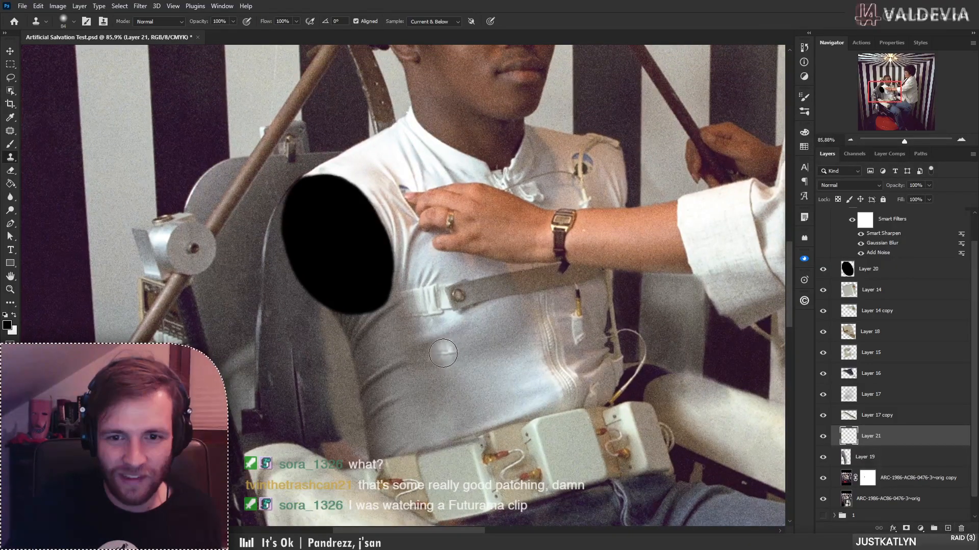
# - Clone shirt and strap texture beside the lower edge of the black oval on Layer 21 with a smaller, soft Clone Stamp brush
pyautogui.rightClick(443, 353)
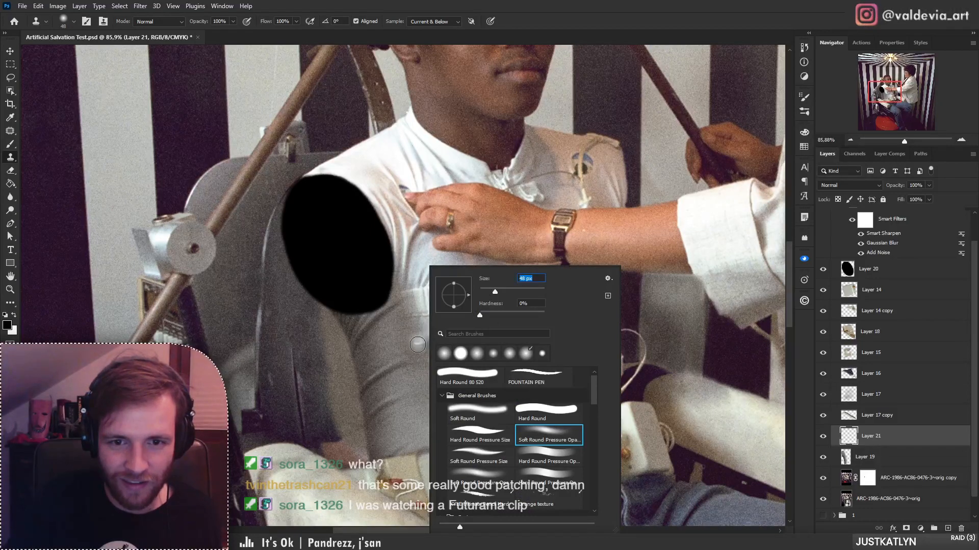
pyautogui.moveTo(396, 317); pyautogui.dragTo(403, 302)
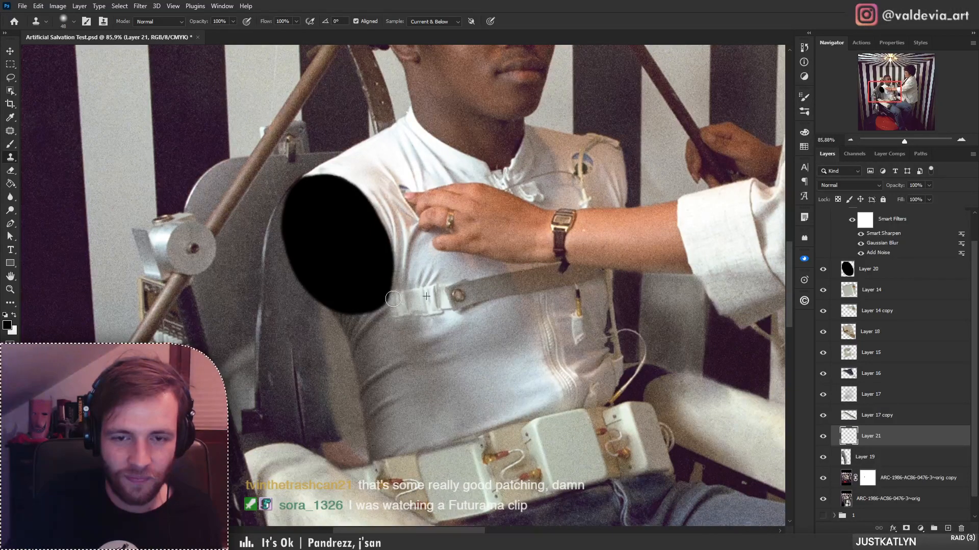
pyautogui.hotkey('ctrl', 'z')
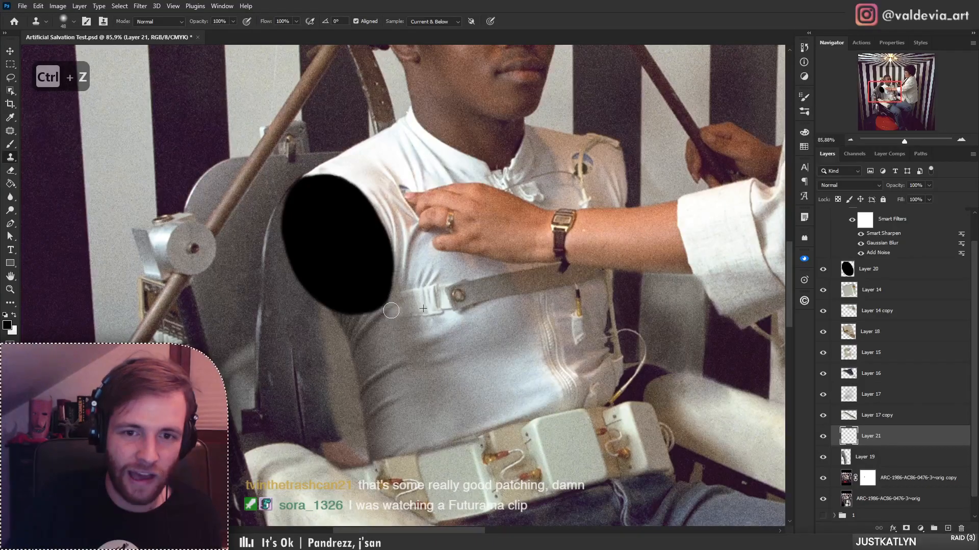
pyautogui.moveTo(385, 314)
pyautogui.mouseDown()
pyautogui.moveTo(403, 301)
pyautogui.moveTo(388, 304)
pyautogui.moveTo(448, 303)
pyautogui.moveTo(454, 315)
pyautogui.moveTo(530, 306)
pyautogui.mouseUp()
pyautogui.press('z')
pyautogui.press('s')
pyautogui.press('z')
pyautogui.press('s')
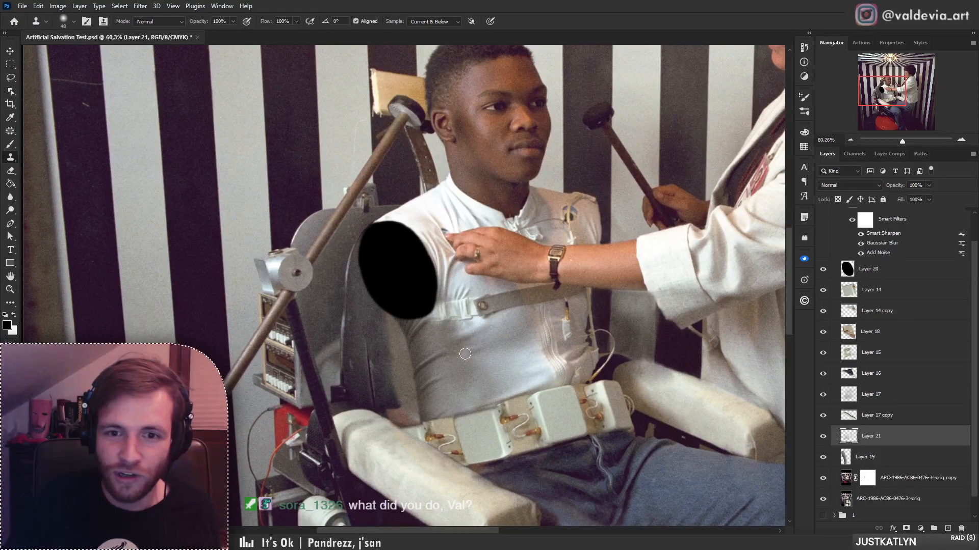
# - Refine the shirt's side on Layer 19 with Puppet Warp, using four pins from the black oval down to the box belt
pyautogui.press('z')
pyautogui.moveTo(480, 330)
pyautogui.mouseDown()
pyautogui.moveTo(443, 334)
pyautogui.moveTo(470, 336)
pyautogui.mouseUp()
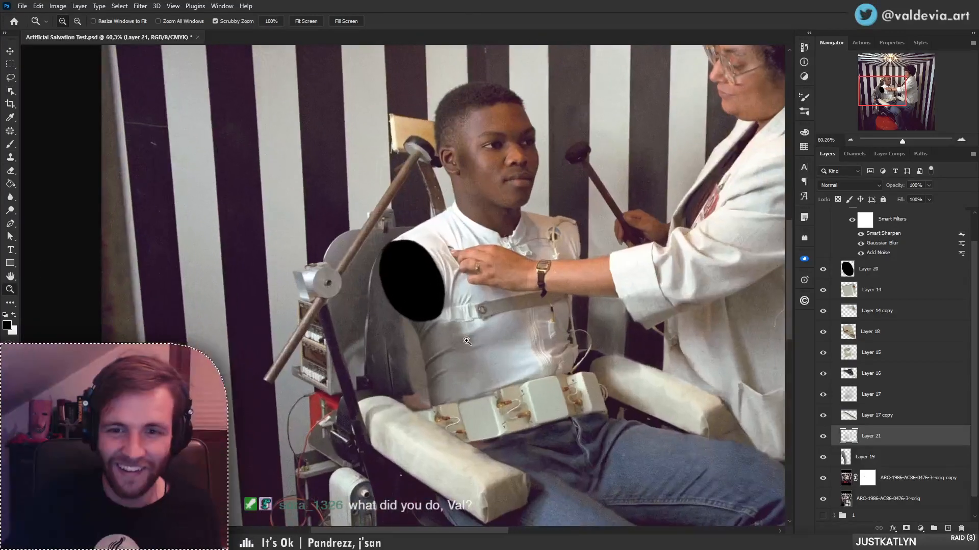
pyautogui.press('s')
pyautogui.click(855, 458)
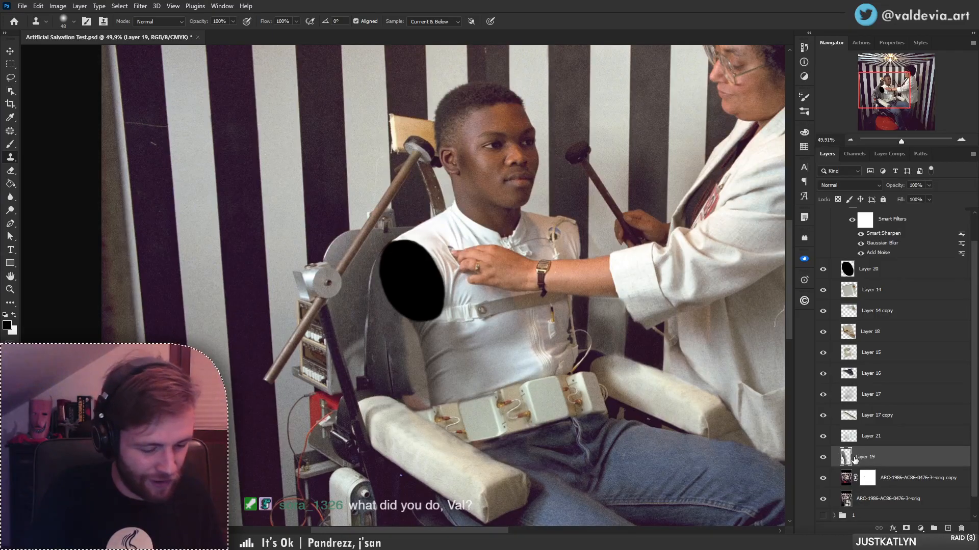
pyautogui.hotkey('ctrl', 'shift', 'p')
pyautogui.click(410, 315)
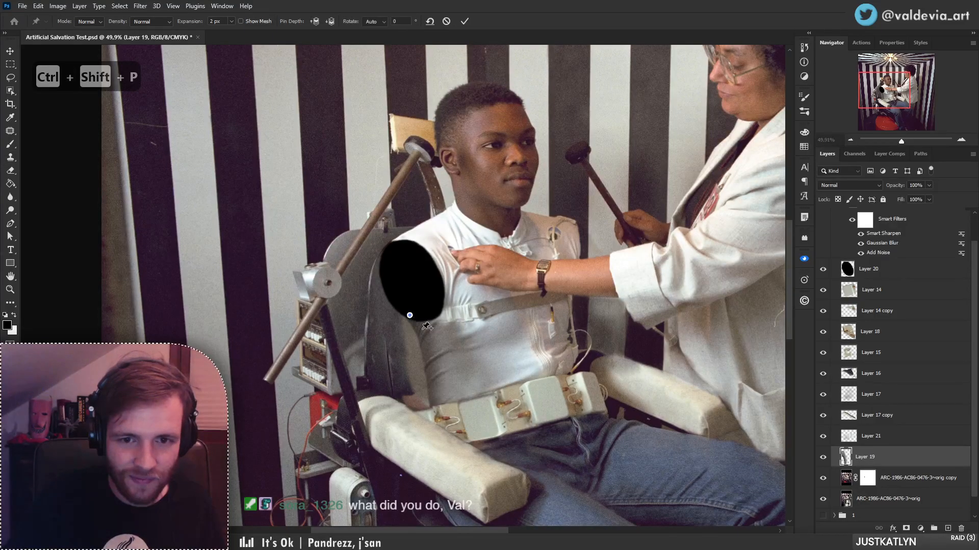
pyautogui.click(428, 359)
pyautogui.click(445, 401)
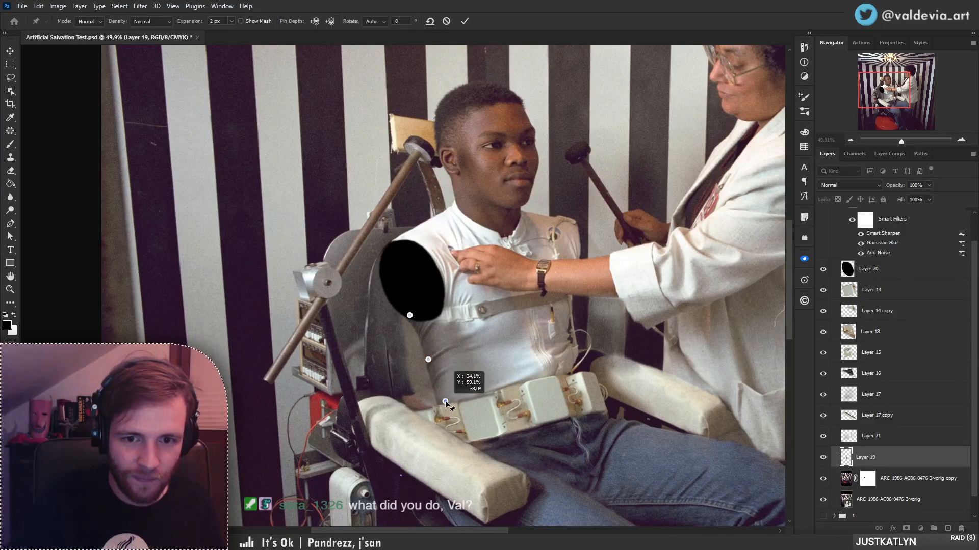
pyautogui.click(440, 387)
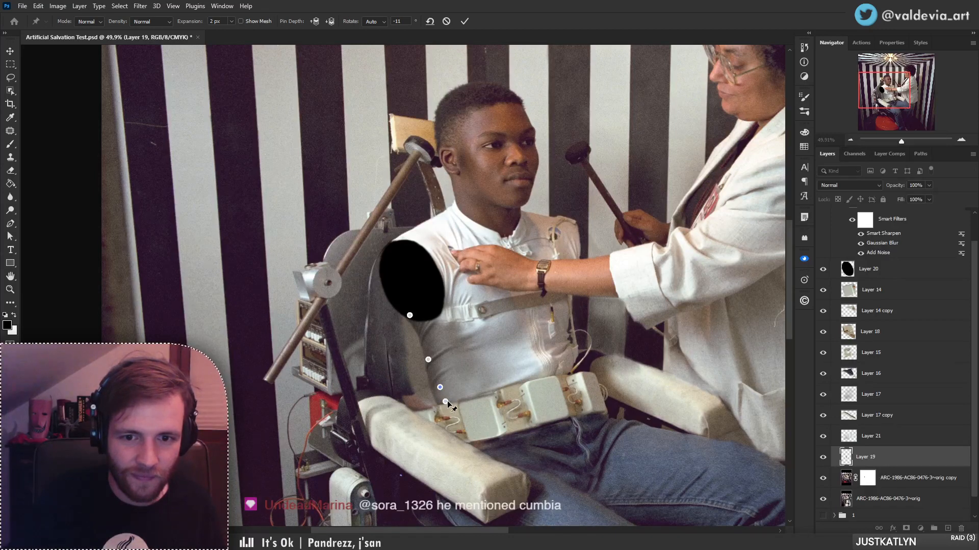
pyautogui.moveTo(446, 401)
pyautogui.mouseDown()
pyautogui.moveTo(441, 408)
pyautogui.moveTo(437, 389)
pyautogui.mouseUp()
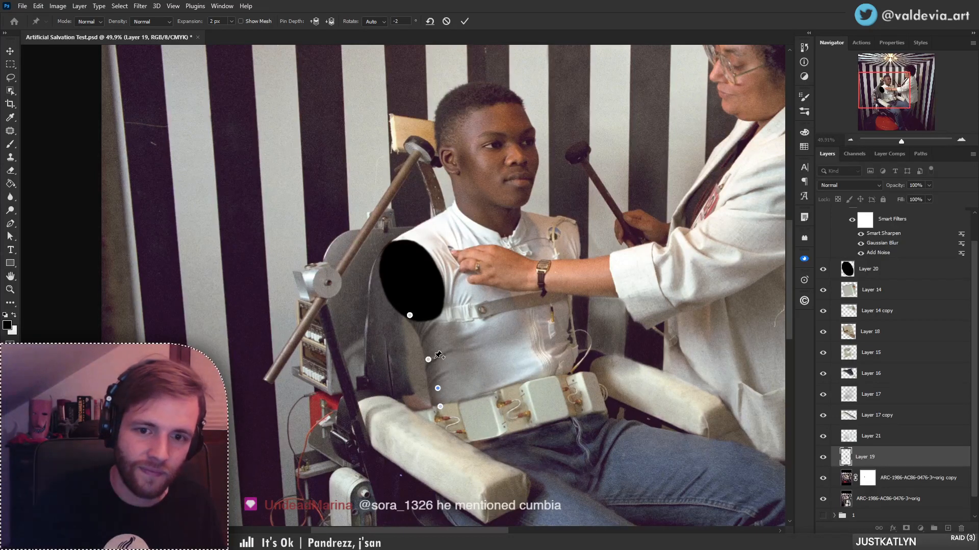
pyautogui.click(464, 22)
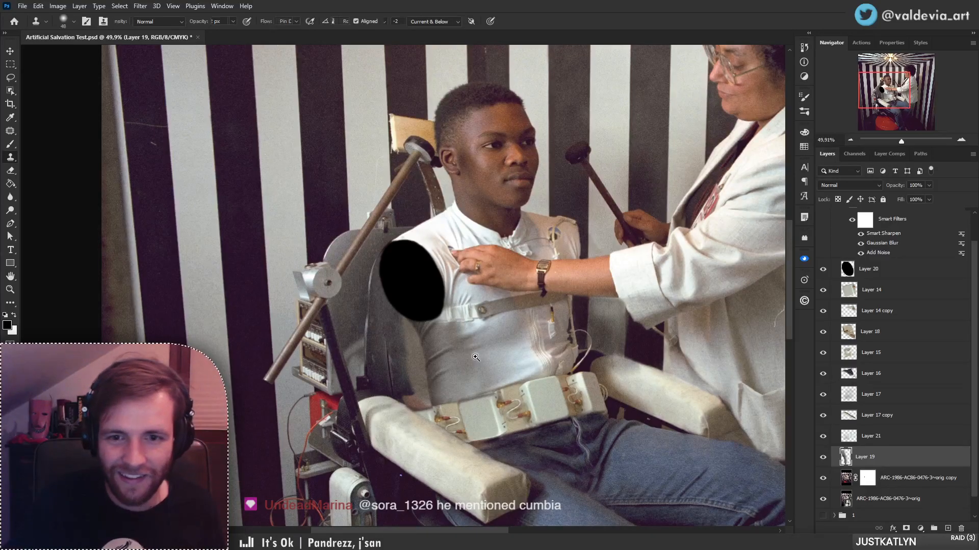
# - Add a new empty layer directly above Layer 19
pyautogui.press('z')
pyautogui.moveTo(450, 326)
pyautogui.mouseDown()
pyautogui.moveTo(471, 327)
pyautogui.moveTo(461, 328)
pyautogui.mouseUp()
pyautogui.press('s')
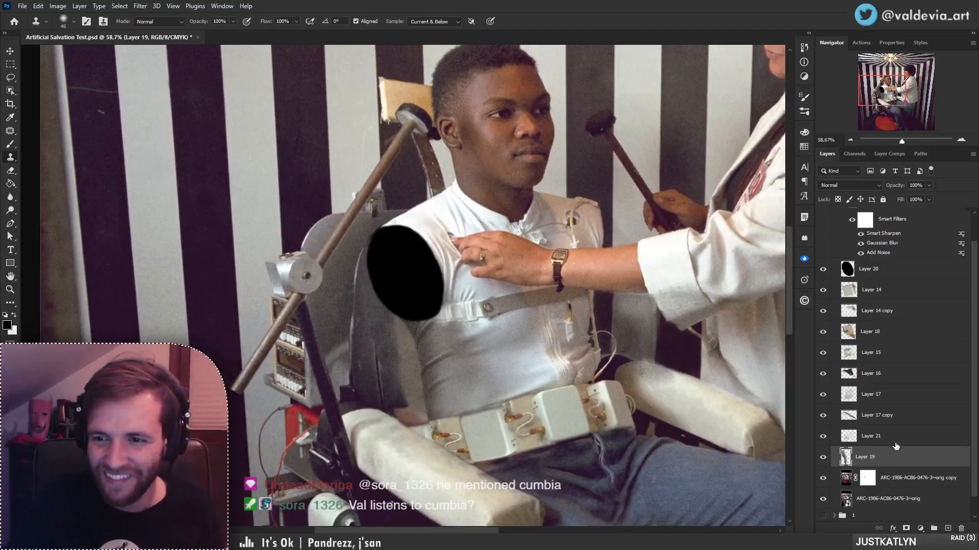
pyautogui.click(946, 528)
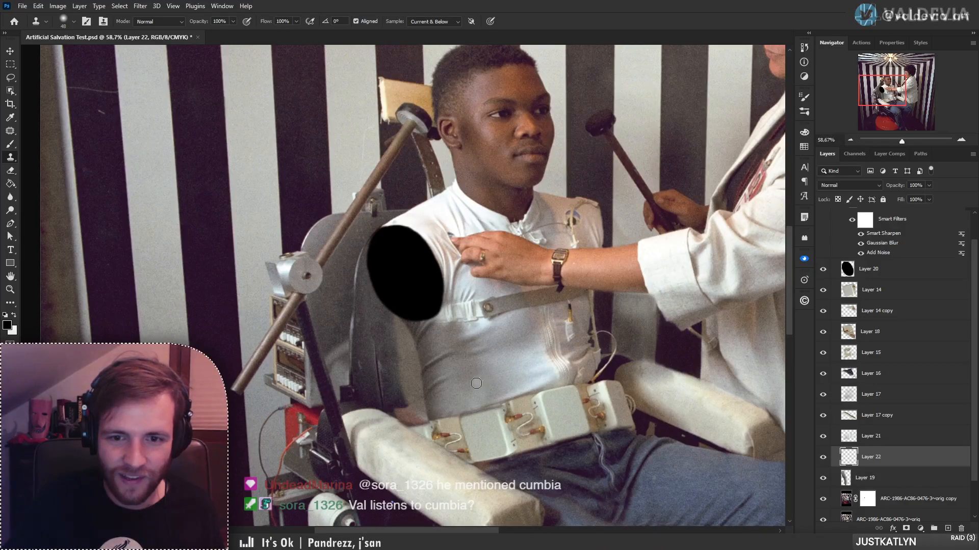
# - Clone shirt texture over the shirt's side below the strap on Layer 22 with a soft 73 px Clone Stamp brush
pyautogui.rightClick(605, 288)
pyautogui.click(605, 289)
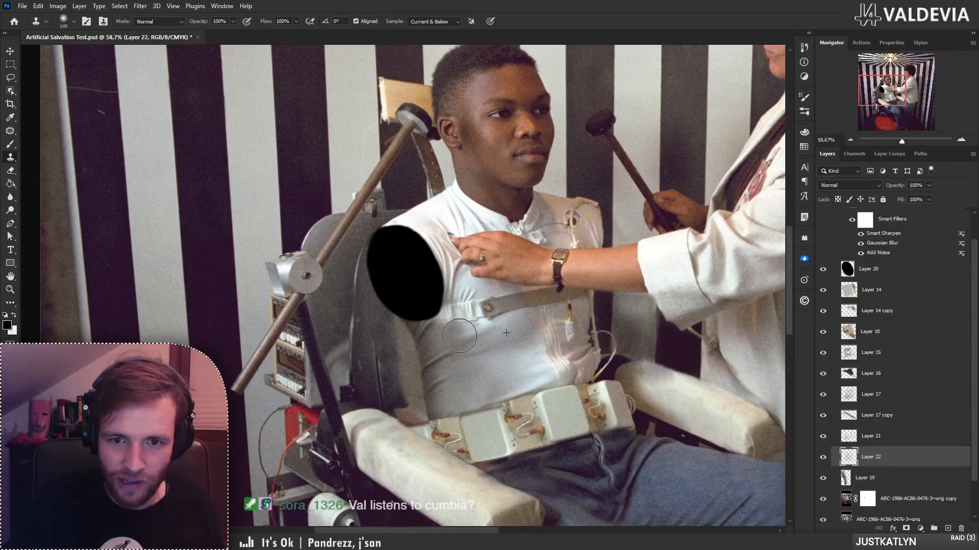
pyautogui.hotkey('ctrl', 'z')
pyautogui.rightClick(523, 337)
pyautogui.click(602, 293)
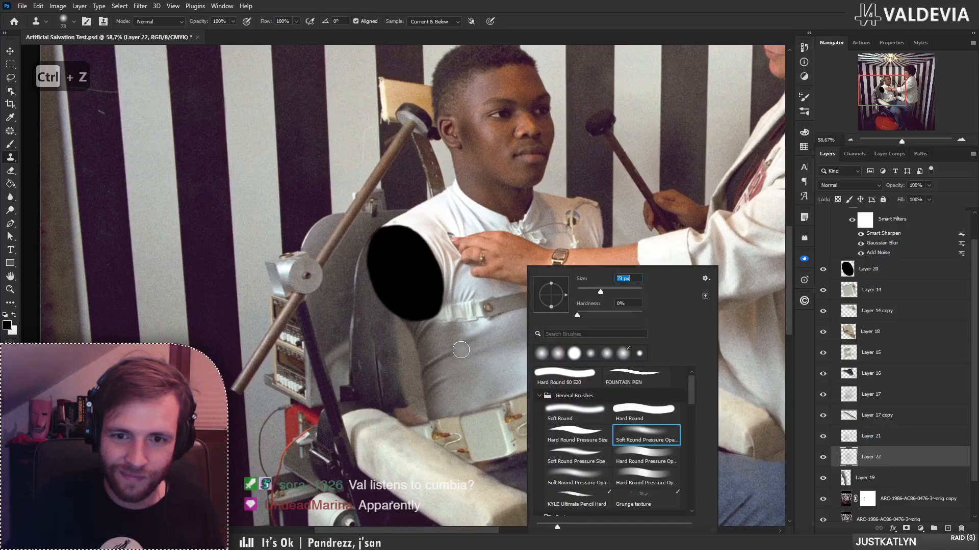
pyautogui.moveTo(462, 350); pyautogui.dragTo(455, 333)
pyautogui.press('z')
pyautogui.moveTo(489, 366)
pyautogui.mouseDown()
pyautogui.moveTo(432, 367)
pyautogui.moveTo(626, 363)
pyautogui.mouseUp()
pyautogui.press('s')
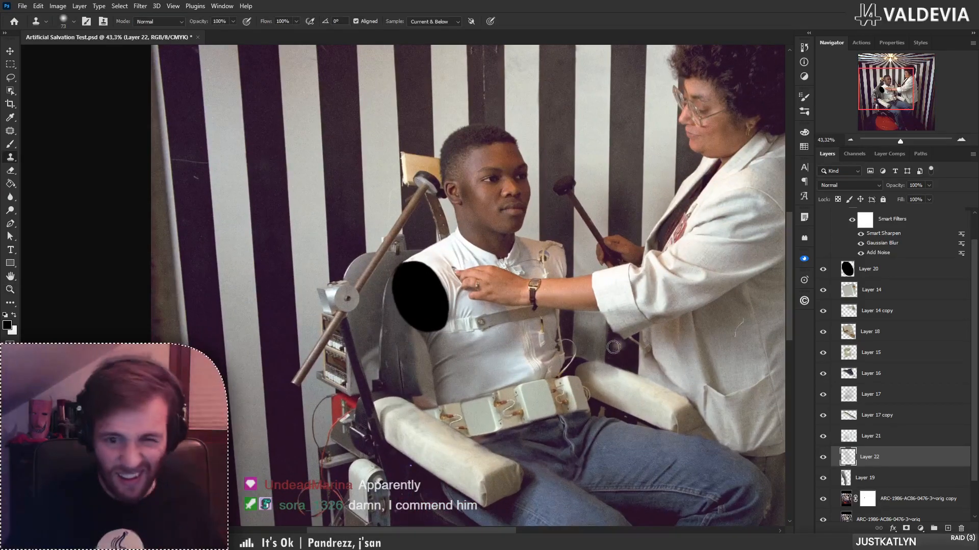
# - Clone dark chair texture along the shirt's outer edge on the masked orig copy layer with a soft 45 px Clone Stamp brush
pyautogui.click(892, 501)
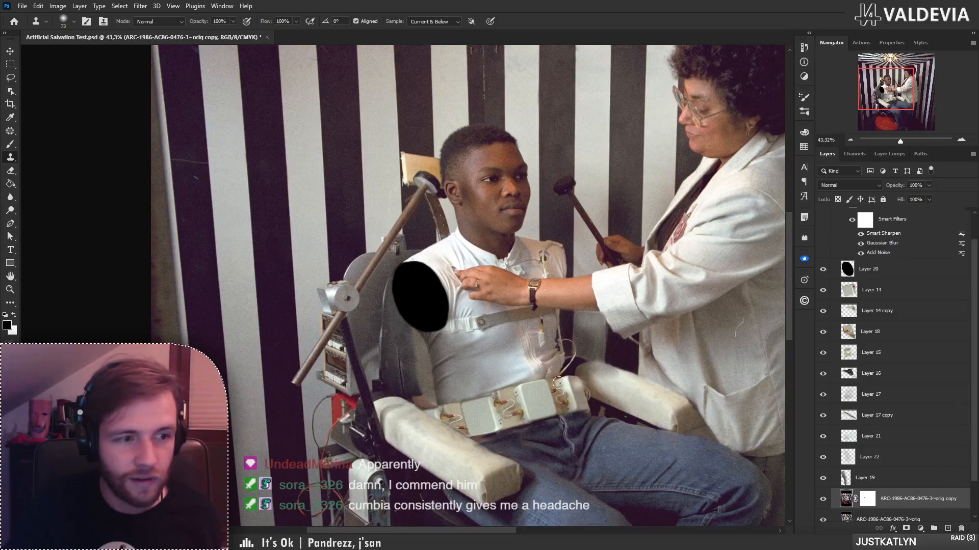
pyautogui.press('z')
pyautogui.moveTo(476, 381); pyautogui.dragTo(497, 380)
pyautogui.press('s')
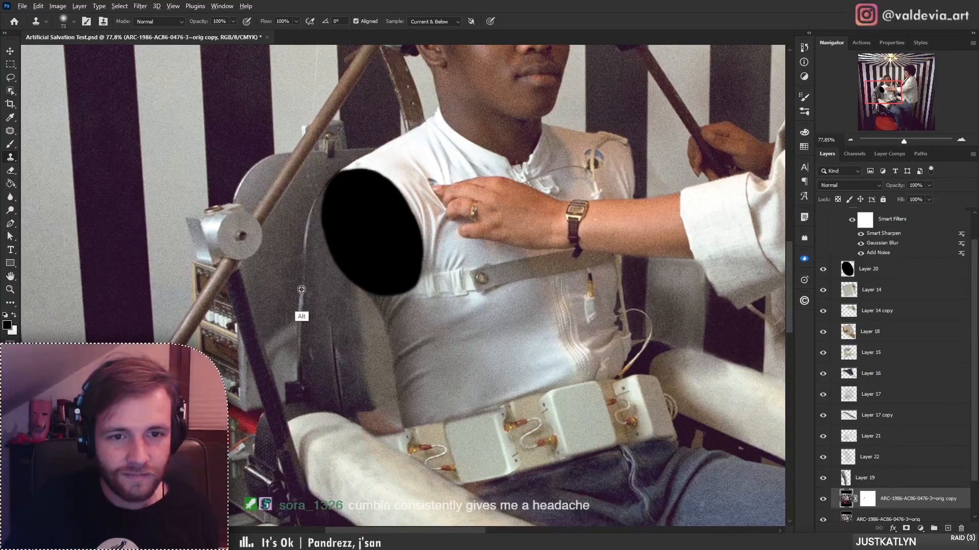
pyautogui.rightClick(403, 321)
pyautogui.moveTo(481, 292); pyautogui.dragTo(472, 292)
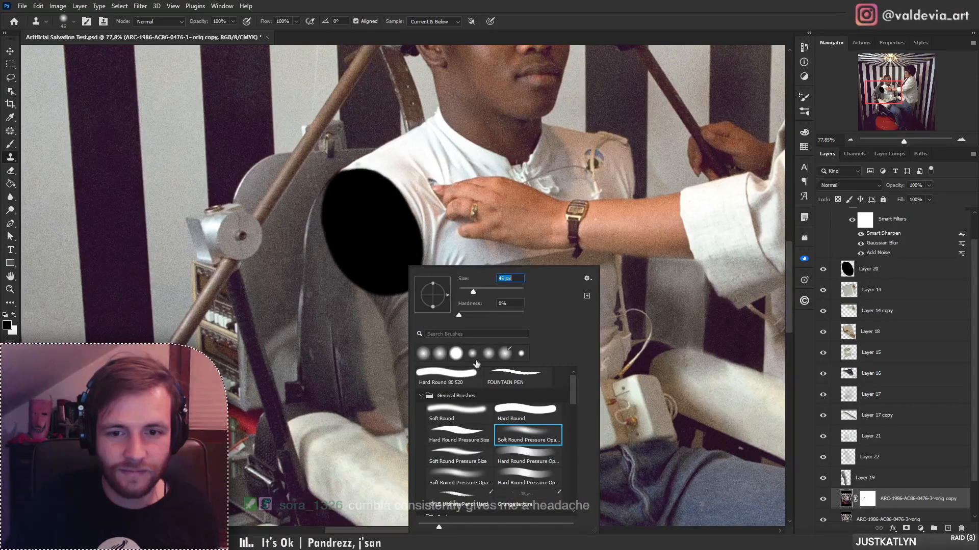
pyautogui.click(372, 305)
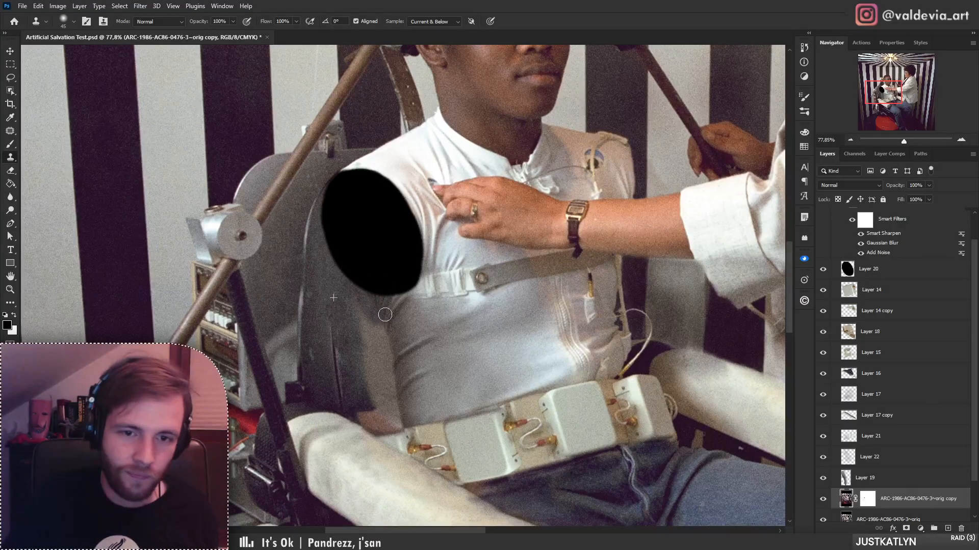
pyautogui.press('alt')
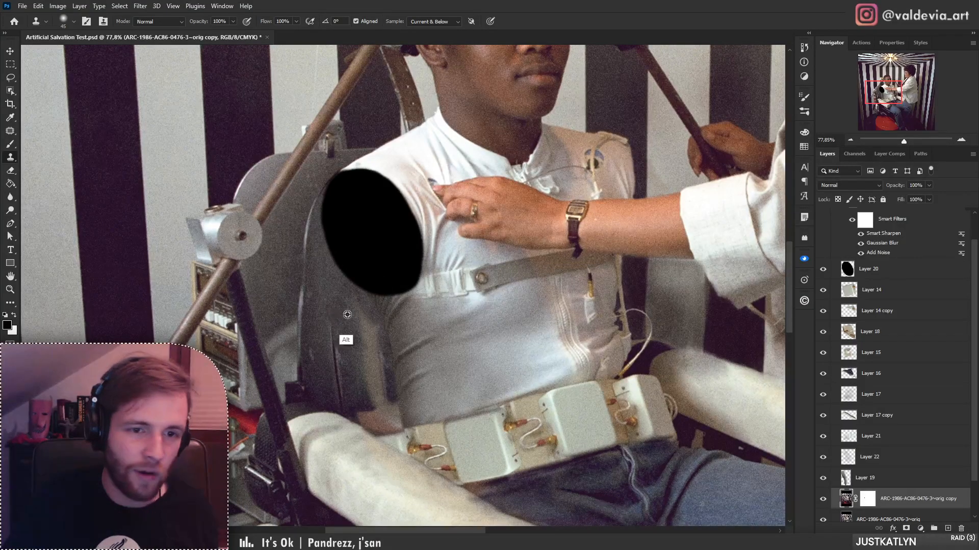
pyautogui.keyDown('alt'); pyautogui.click(321, 316); pyautogui.keyUp('alt')
pyautogui.moveTo(395, 372); pyautogui.dragTo(381, 325)
pyautogui.moveTo(393, 390); pyautogui.dragTo(397, 430)
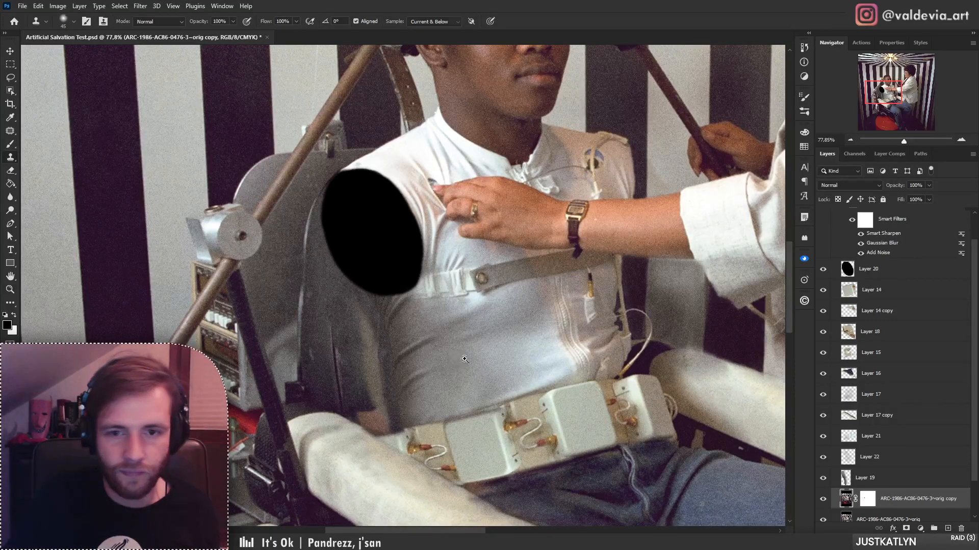
pyautogui.scroll(-5, 448, 368)
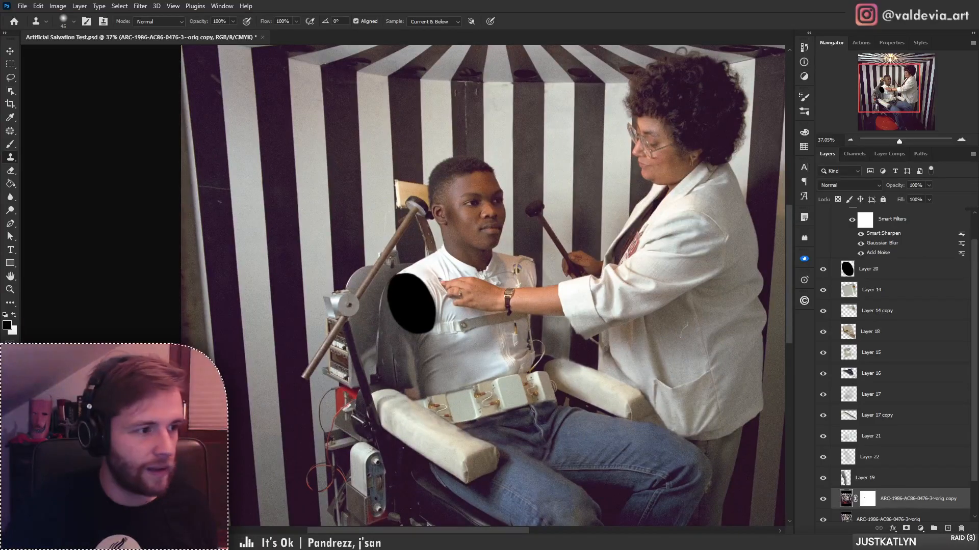
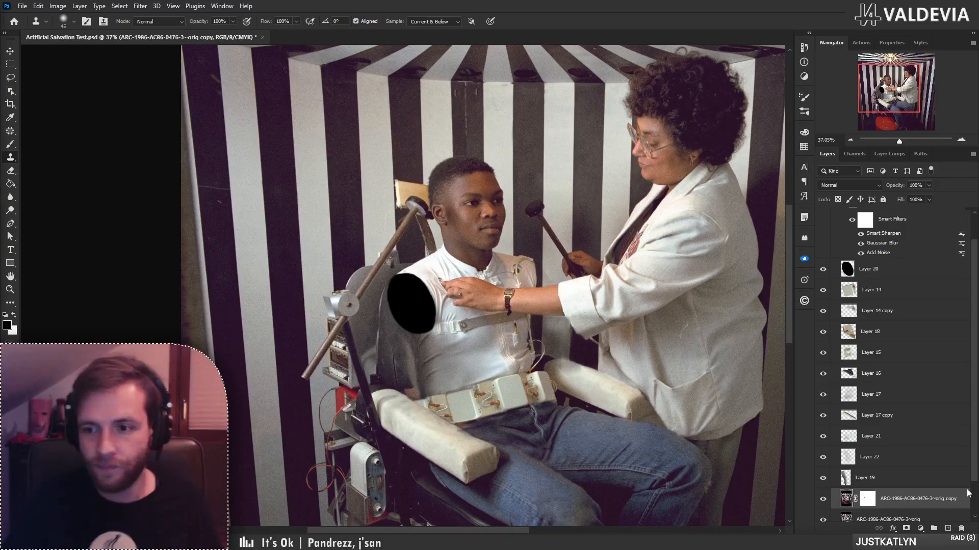
# - Try to patch the light streak between the chair back and the shirt's side on the masked orig copy layer with chair texture
pyautogui.click(899, 482)
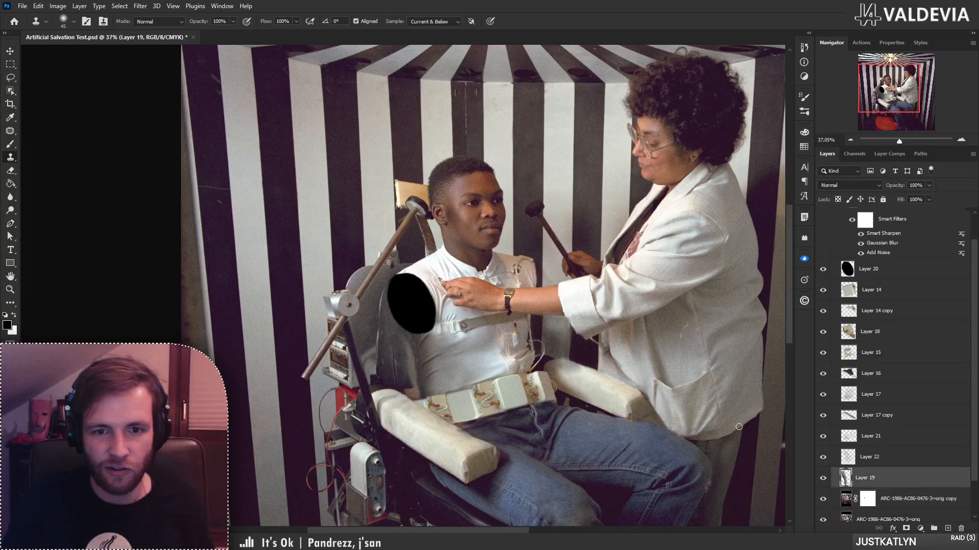
pyautogui.click(912, 503)
pyautogui.scroll(3, 422, 363)
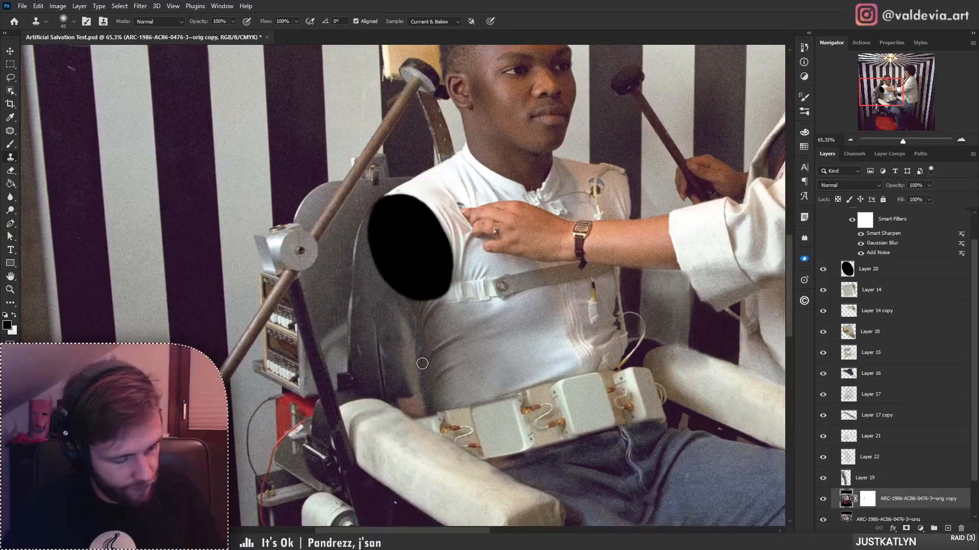
pyautogui.press('j')
pyautogui.moveTo(386, 307)
pyautogui.mouseDown()
pyautogui.moveTo(408, 312)
pyautogui.moveTo(430, 360)
pyautogui.moveTo(431, 426)
pyautogui.moveTo(398, 415)
pyautogui.moveTo(388, 359)
pyautogui.mouseUp()
pyautogui.moveTo(416, 389); pyautogui.dragTo(379, 350)
pyautogui.hotkey('ctrl', 'z')
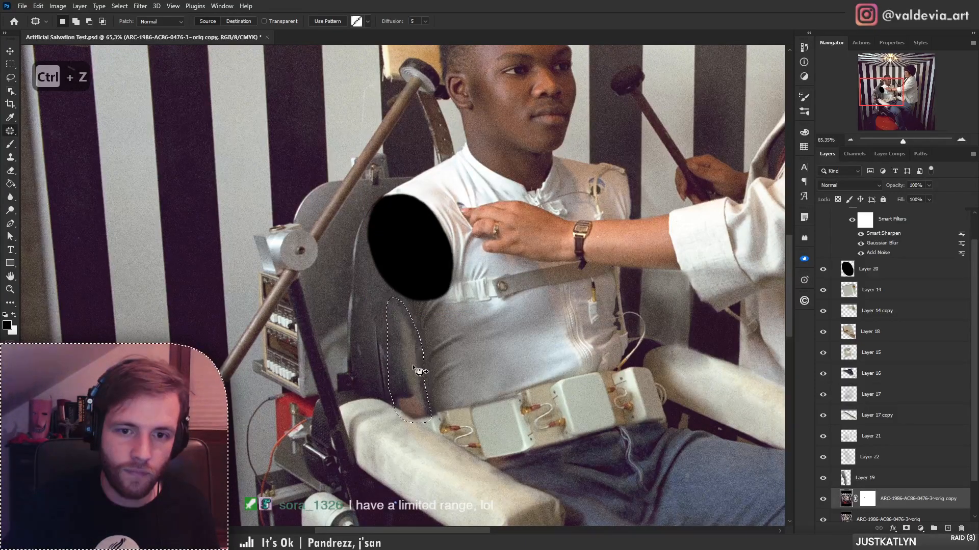
pyautogui.hotkey('ctrl', 'z')
pyautogui.hotkey('ctrl', 'd')
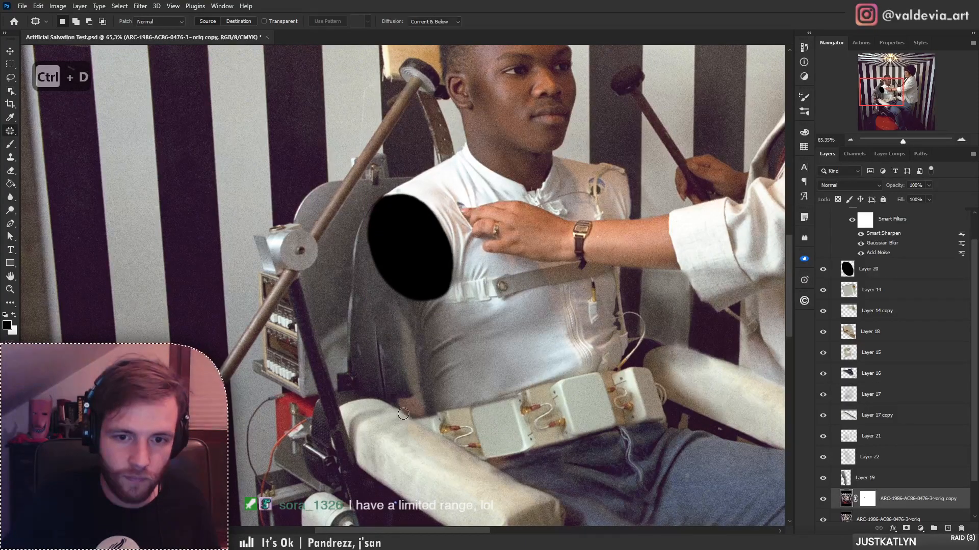
# - Clone dark chair texture over the skin remnants between the armrest and box belt, using a soft 25 px brush for the fine edge
pyautogui.press('s')
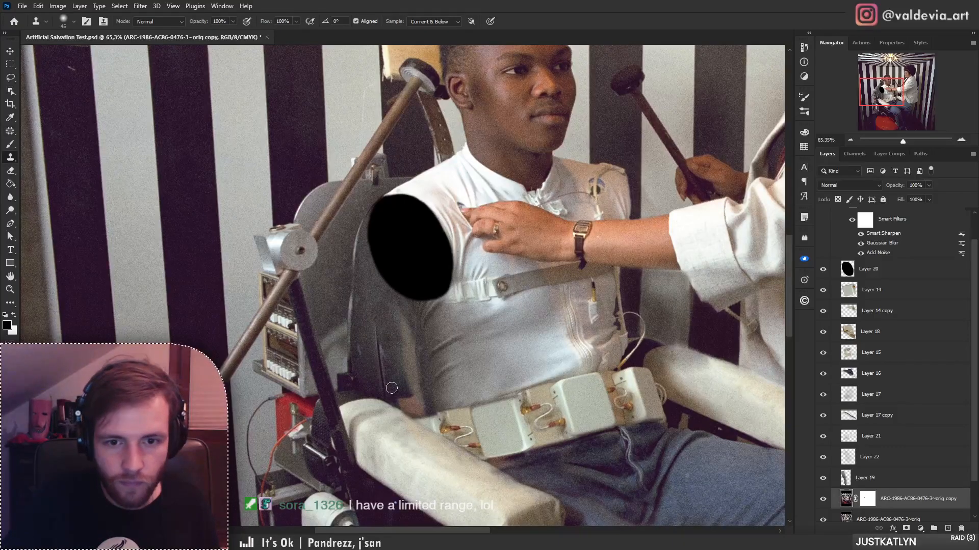
pyautogui.moveTo(406, 399); pyautogui.dragTo(422, 406)
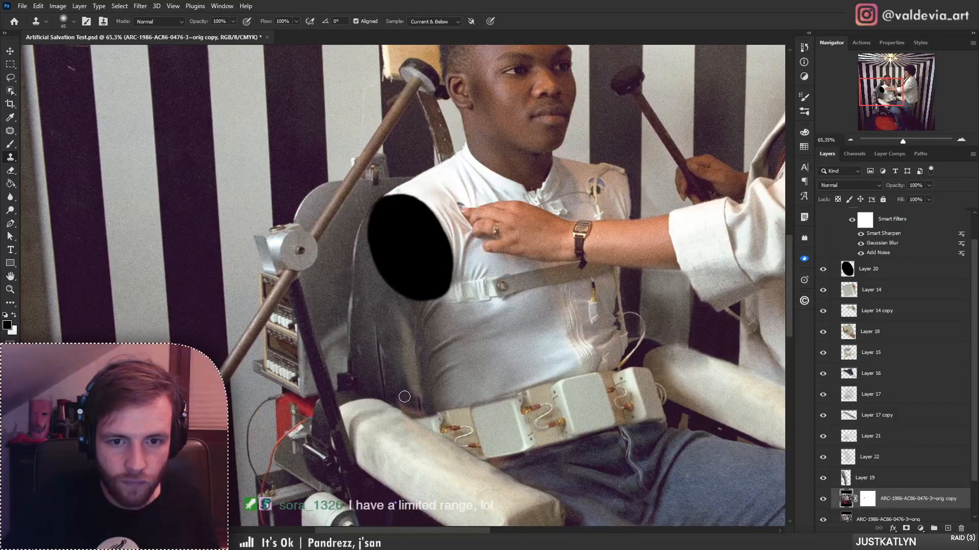
pyautogui.scroll(3, 403, 415)
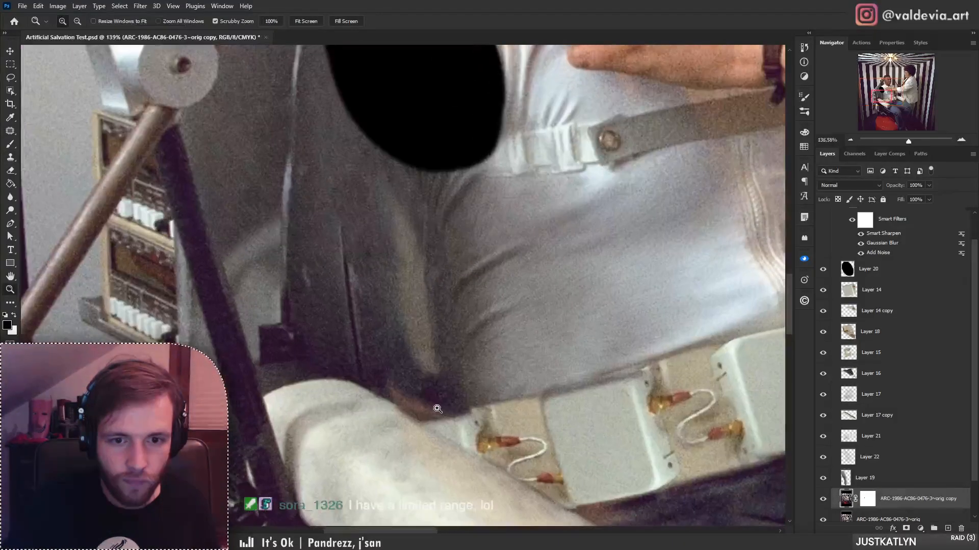
pyautogui.rightClick(351, 346)
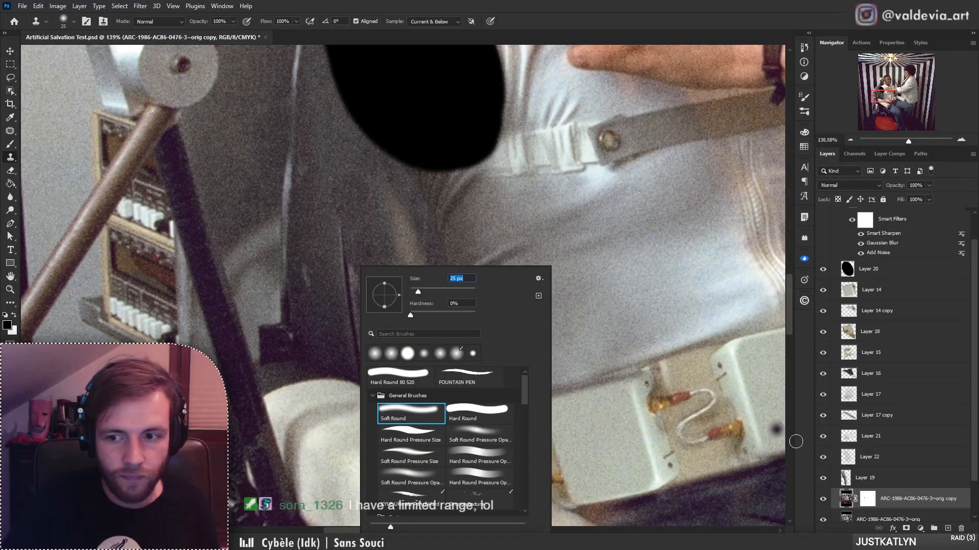
pyautogui.press('Return')
pyautogui.keyDown('alt'); pyautogui.click(336, 352); pyautogui.keyUp('alt')
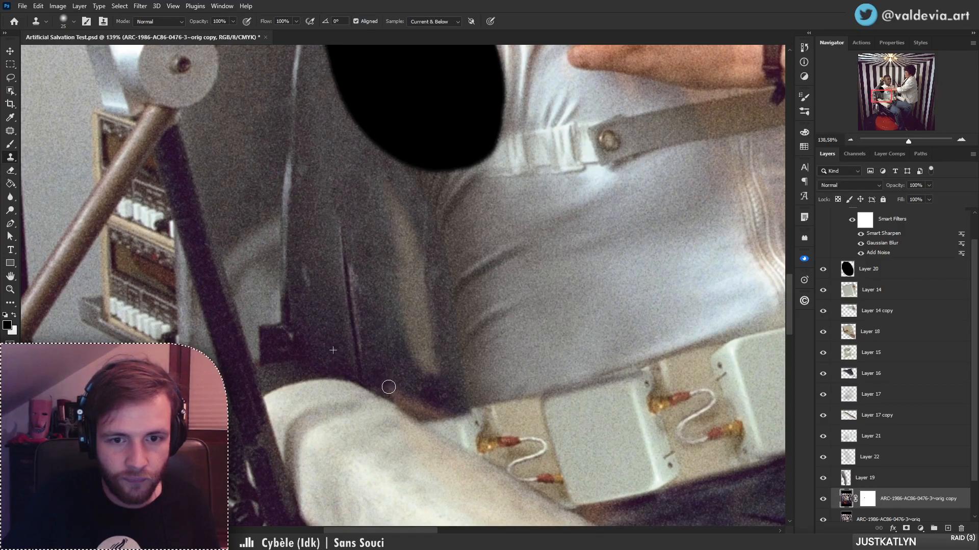
pyautogui.moveTo(391, 388)
pyautogui.mouseDown()
pyautogui.moveTo(415, 410)
pyautogui.moveTo(452, 406)
pyautogui.mouseUp()
pyautogui.keyDown('alt'); pyautogui.click(381, 369); pyautogui.keyUp('alt')
pyautogui.keyDown('alt'); pyautogui.click(373, 379); pyautogui.keyUp('alt')
pyautogui.keyDown('alt'); pyautogui.click(327, 355); pyautogui.keyUp('alt')
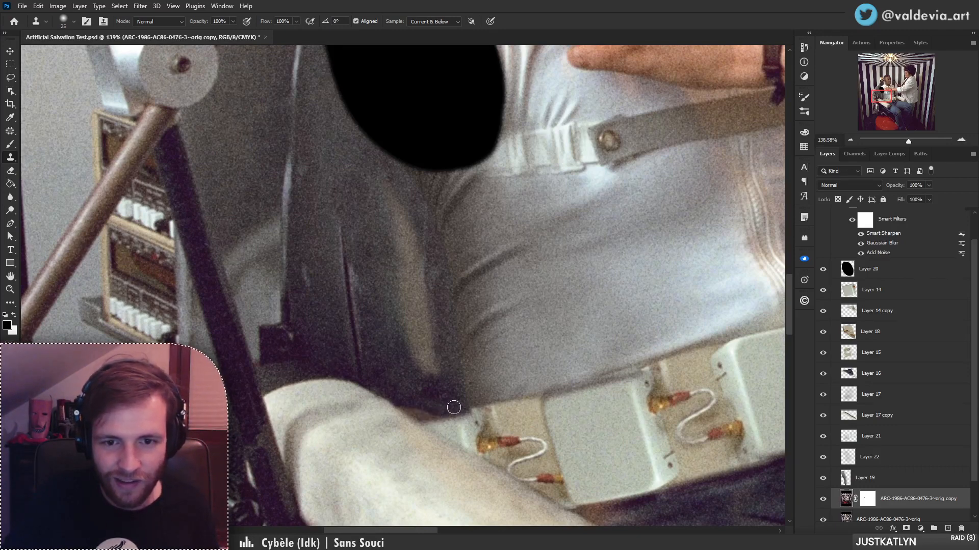
pyautogui.hotkey('ctrl', 'z')
# - Hide and reshow the masked orig copy layer and the layers above it to examine what each contributes to the belt and armrest area
pyautogui.click(823, 498)
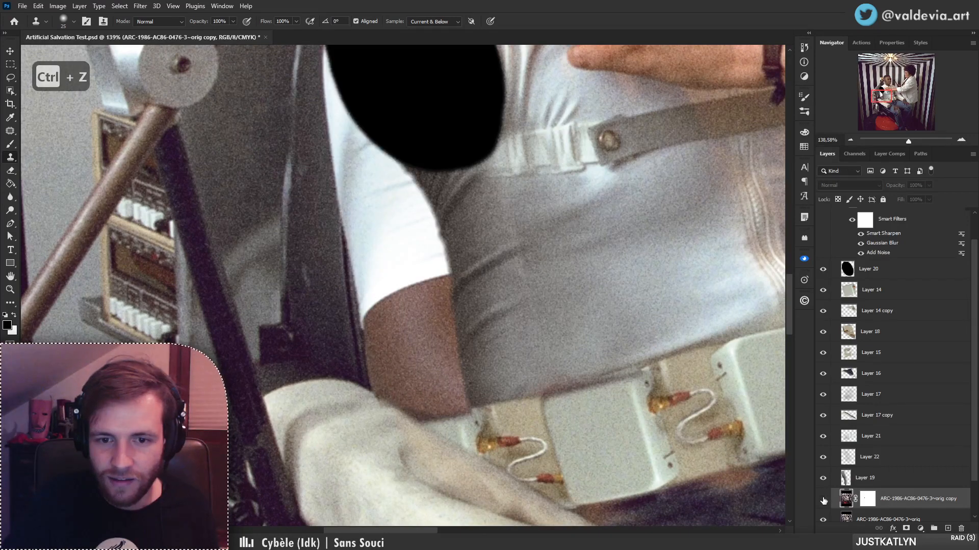
pyautogui.click(823, 498)
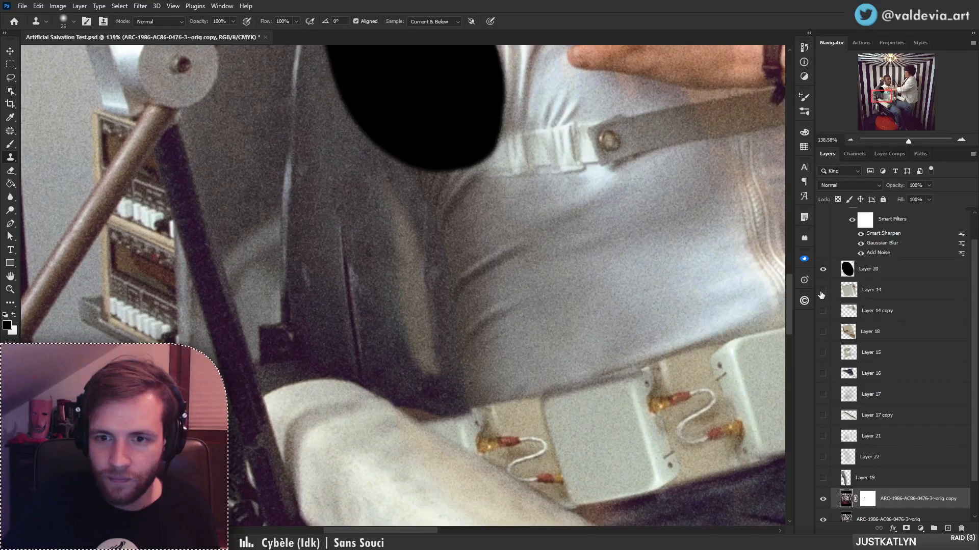
pyautogui.click(822, 290)
pyautogui.hotkey('ctrl', 'z')
pyautogui.click(823, 332)
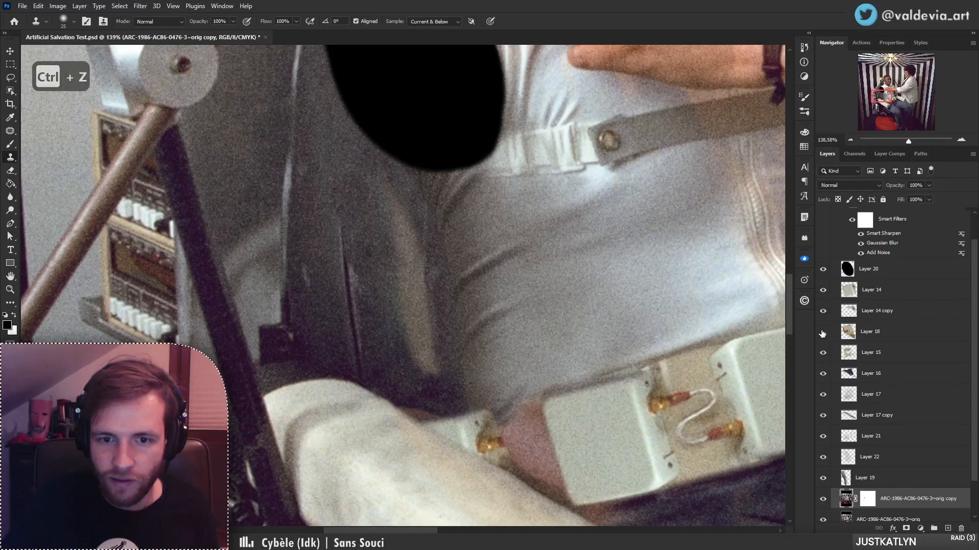
pyautogui.click(823, 332)
pyautogui.click(823, 311)
pyautogui.click(824, 311)
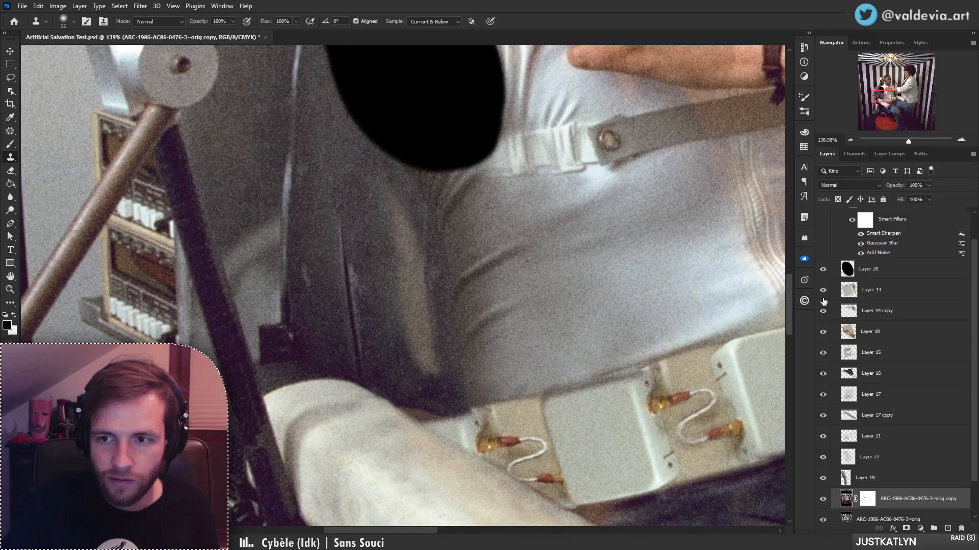
pyautogui.click(823, 291)
pyautogui.click(822, 291)
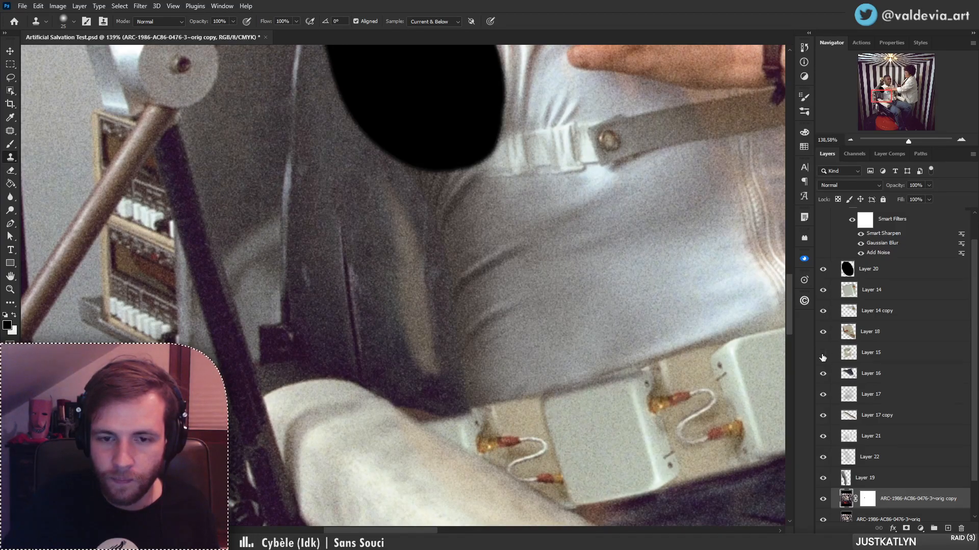
pyautogui.click(823, 354)
pyautogui.click(822, 354)
pyautogui.click(823, 376)
pyautogui.click(823, 376)
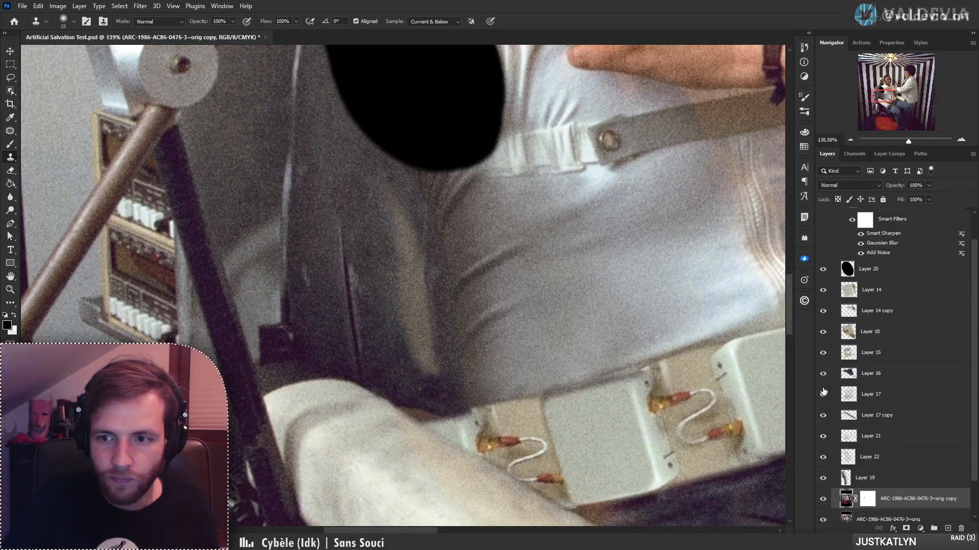
pyautogui.click(823, 394)
pyautogui.click(822, 394)
pyautogui.click(822, 415)
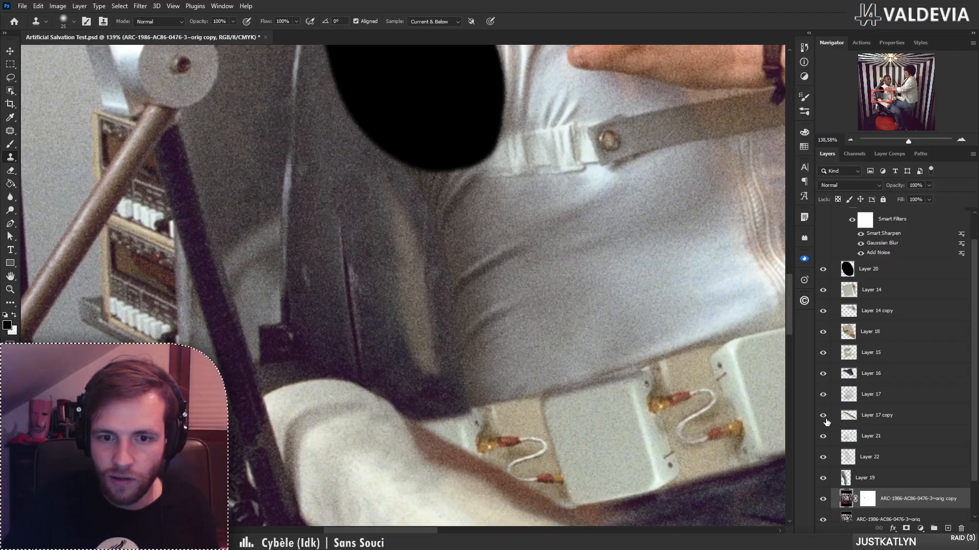
pyautogui.click(823, 416)
# - Try to erase the edge of Layer 17 copy where the box belt meets the armrest
pyautogui.click(887, 416)
pyautogui.press('e')
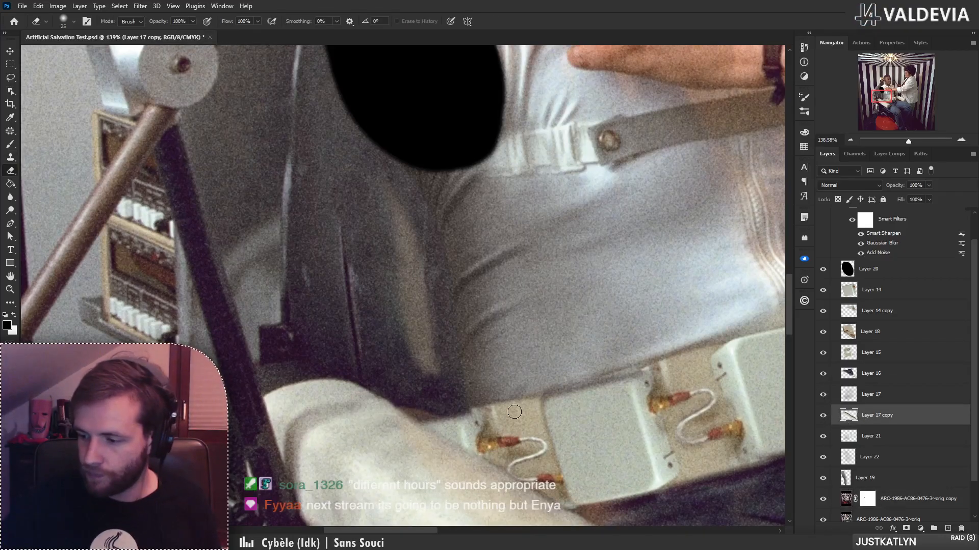
pyautogui.moveTo(426, 412)
pyautogui.mouseDown()
pyautogui.moveTo(406, 406)
pyautogui.moveTo(445, 418)
pyautogui.moveTo(407, 403)
pyautogui.moveTo(450, 423)
pyautogui.mouseUp()
pyautogui.hotkey('ctrl', 'z')
# - Try to clone dark jeans texture over the skin remnant below the box belt on the masked orig copy layer
pyautogui.press('z')
pyautogui.moveTo(565, 446); pyautogui.dragTo(515, 453)
pyautogui.moveTo(576, 472); pyautogui.dragTo(611, 465)
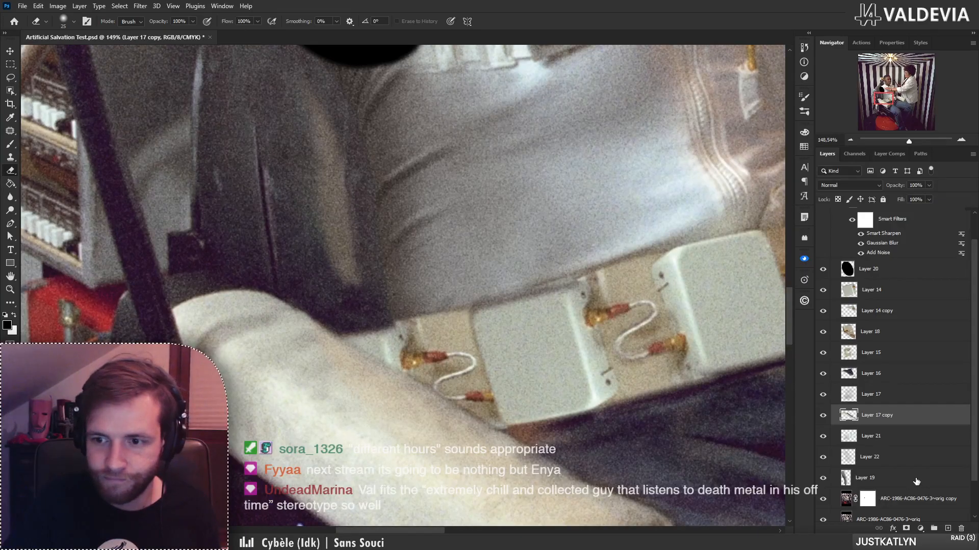
pyautogui.click(916, 480)
pyautogui.click(927, 500)
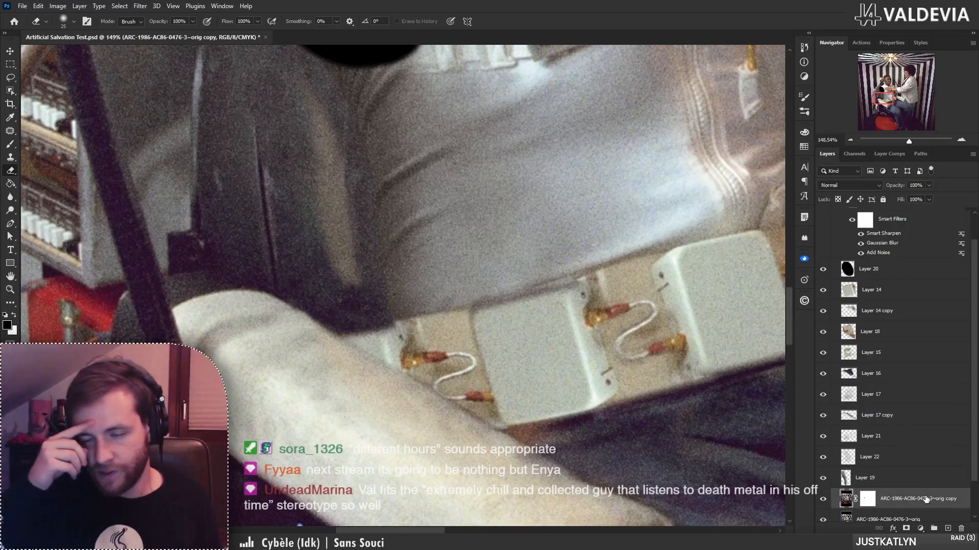
pyautogui.moveTo(596, 402); pyautogui.dragTo(541, 349)
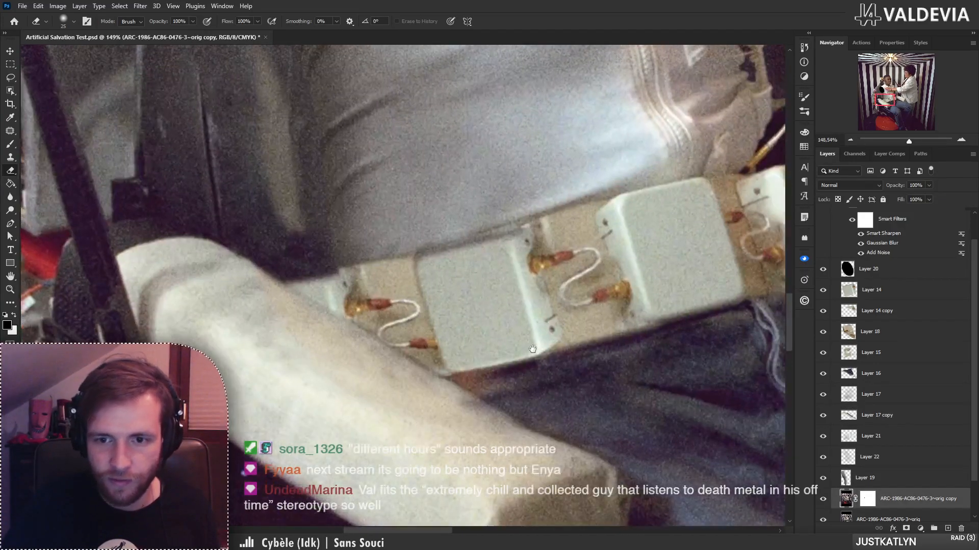
pyautogui.keyDown('alt'); pyautogui.click(581, 359); pyautogui.keyUp('alt')
pyautogui.click(477, 210)
pyautogui.press('s')
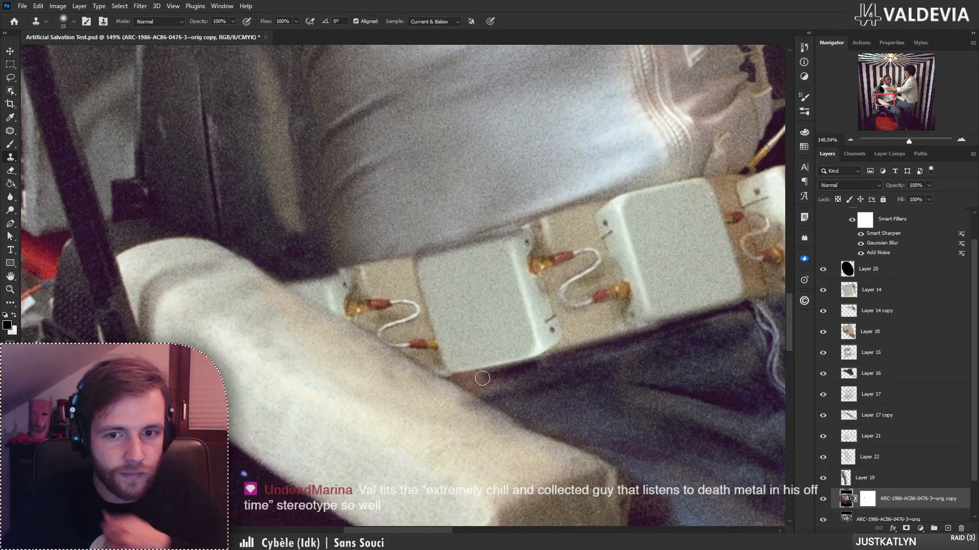
pyautogui.keyDown('alt'); pyautogui.click(587, 408); pyautogui.keyUp('alt')
pyautogui.hotkey('ctrl', 'z')
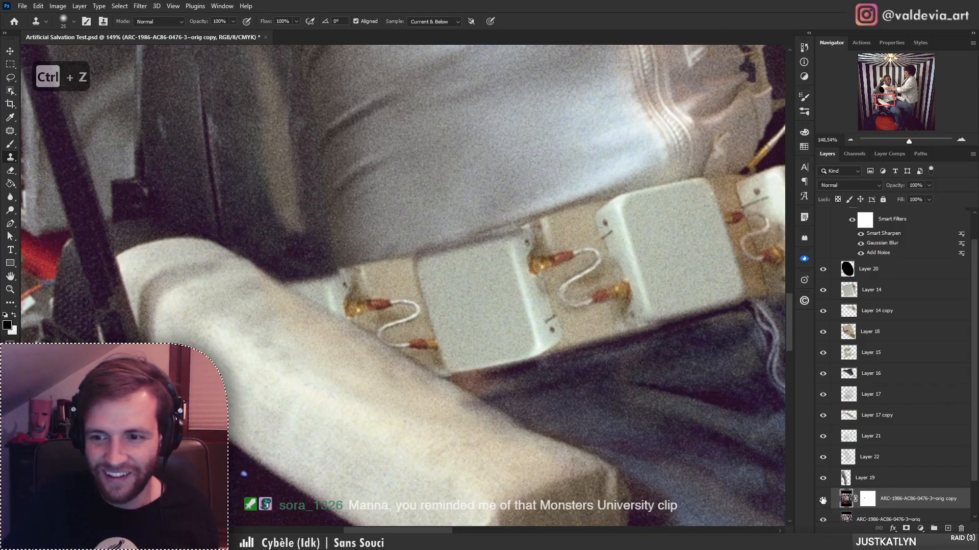
# - Clone dark jeans texture on Layer 14 over the skin remnant between the box belt's lower edge and the armrest
pyautogui.click(825, 500)
pyautogui.click(824, 501)
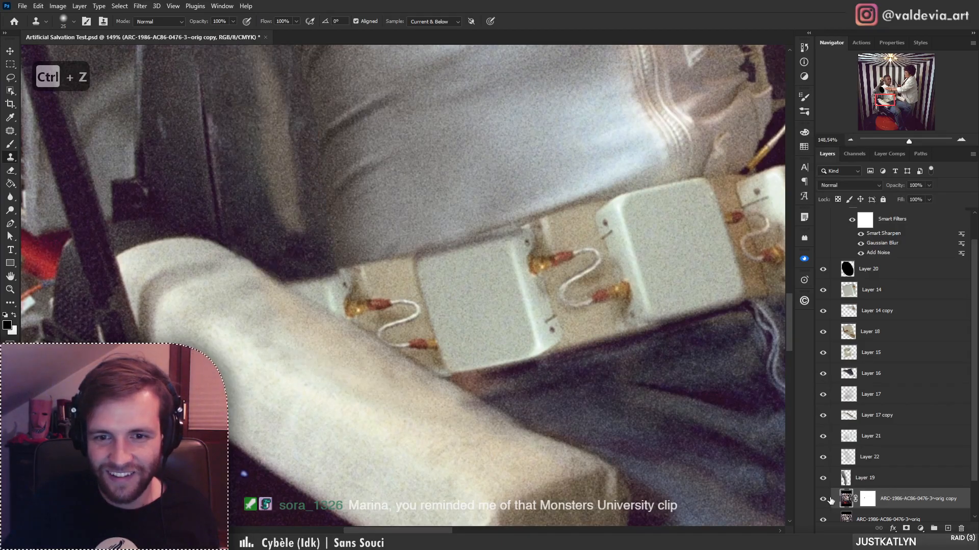
pyautogui.click(883, 291)
pyautogui.keyDown('alt'); pyautogui.click(574, 377); pyautogui.keyUp('alt')
pyautogui.keyDown('alt'); pyautogui.click(539, 406); pyautogui.keyUp('alt')
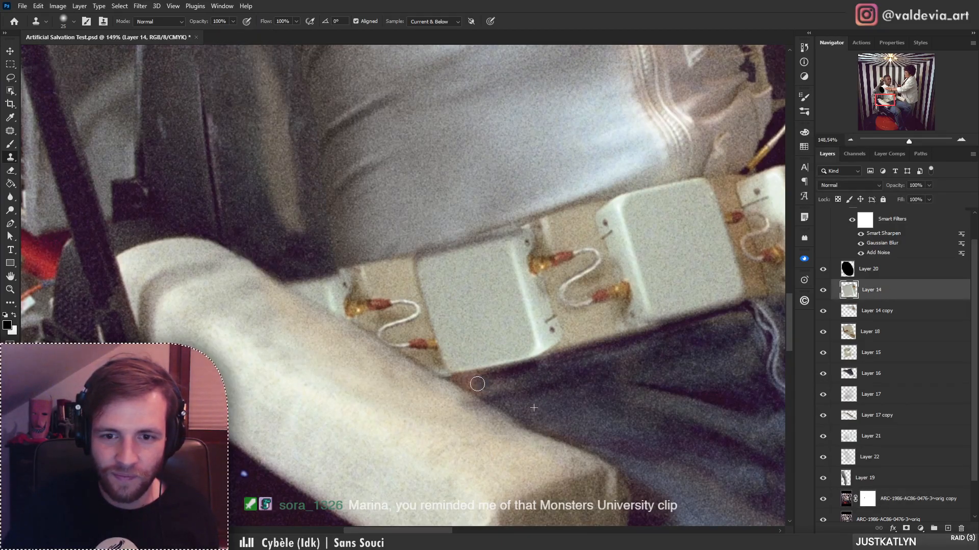
pyautogui.moveTo(477, 383)
pyautogui.mouseDown()
pyautogui.moveTo(461, 380)
pyautogui.moveTo(477, 383)
pyautogui.mouseUp()
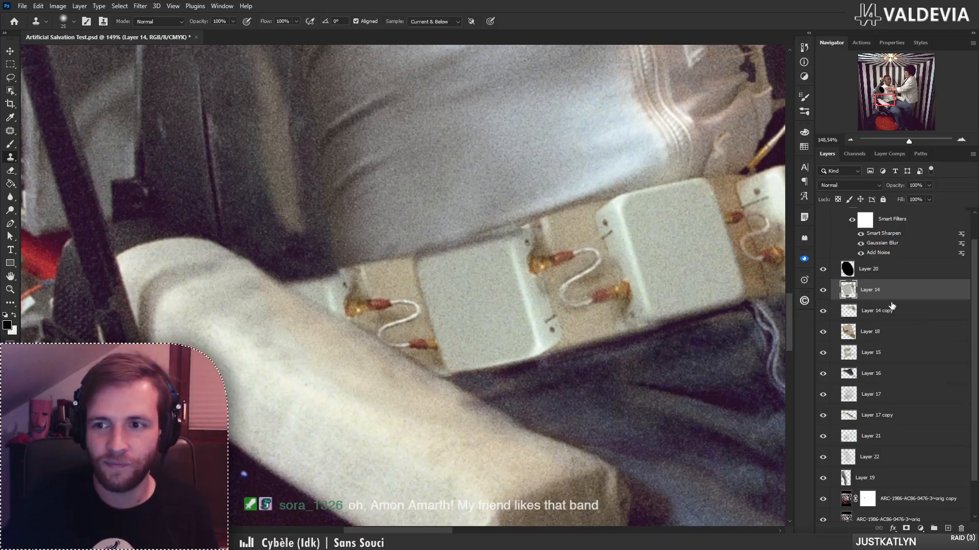
# - Patch the light streak between the chair back and the shirt's side with dark chair texture on the masked orig copy layer
pyautogui.press('z')
pyautogui.moveTo(403, 250)
pyautogui.mouseDown()
pyautogui.moveTo(349, 247)
pyautogui.moveTo(390, 232)
pyautogui.mouseUp()
pyautogui.press('s')
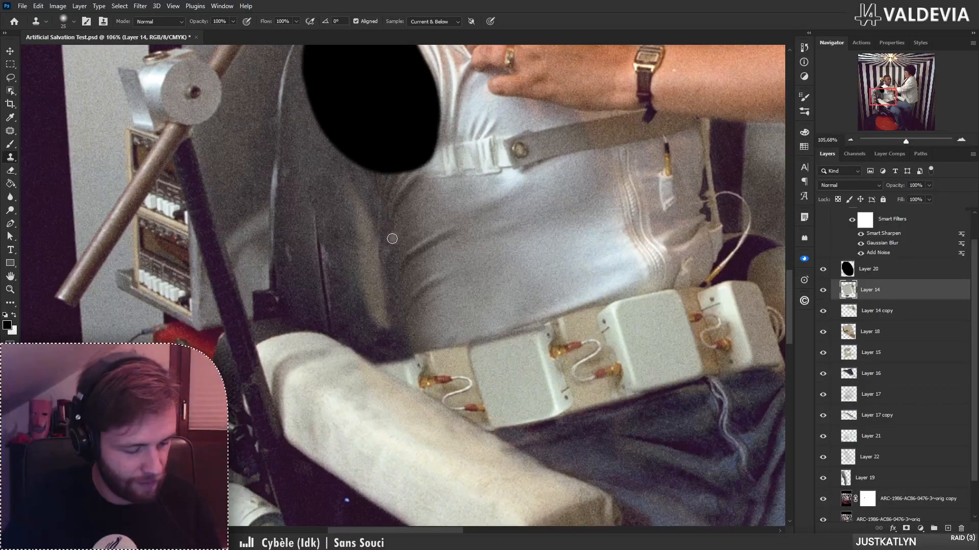
pyautogui.press('j')
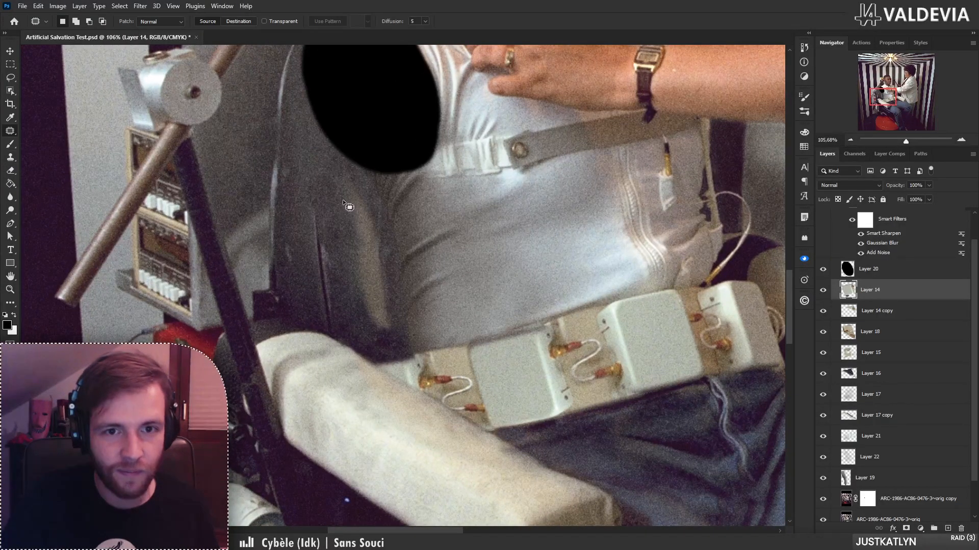
pyautogui.moveTo(339, 191)
pyautogui.mouseDown()
pyautogui.moveTo(364, 331)
pyautogui.moveTo(392, 330)
pyautogui.moveTo(386, 229)
pyautogui.moveTo(364, 182)
pyautogui.moveTo(340, 173)
pyautogui.mouseUp()
pyautogui.moveTo(439, 256); pyautogui.dragTo(495, 304)
pyautogui.moveTo(436, 316); pyautogui.dragTo(351, 271)
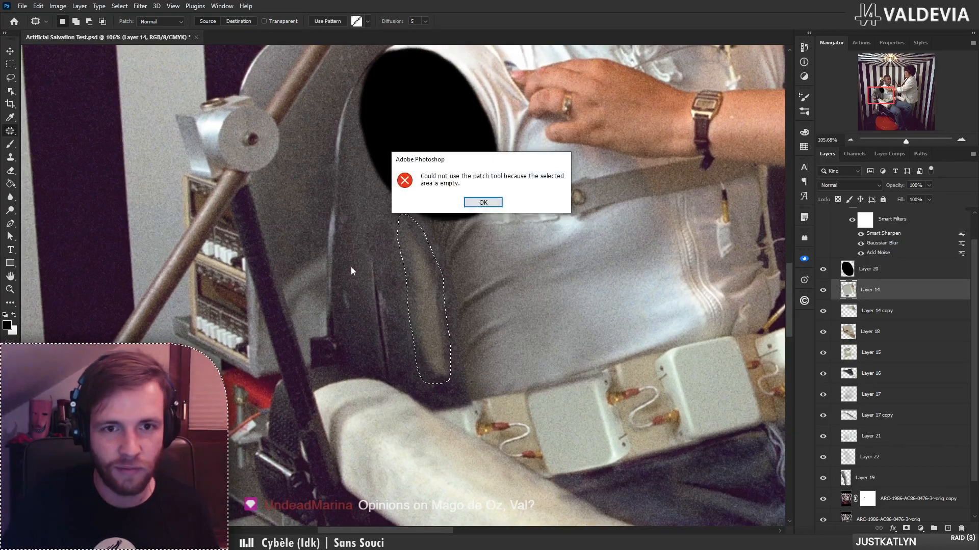
pyautogui.click(477, 203)
pyautogui.click(912, 499)
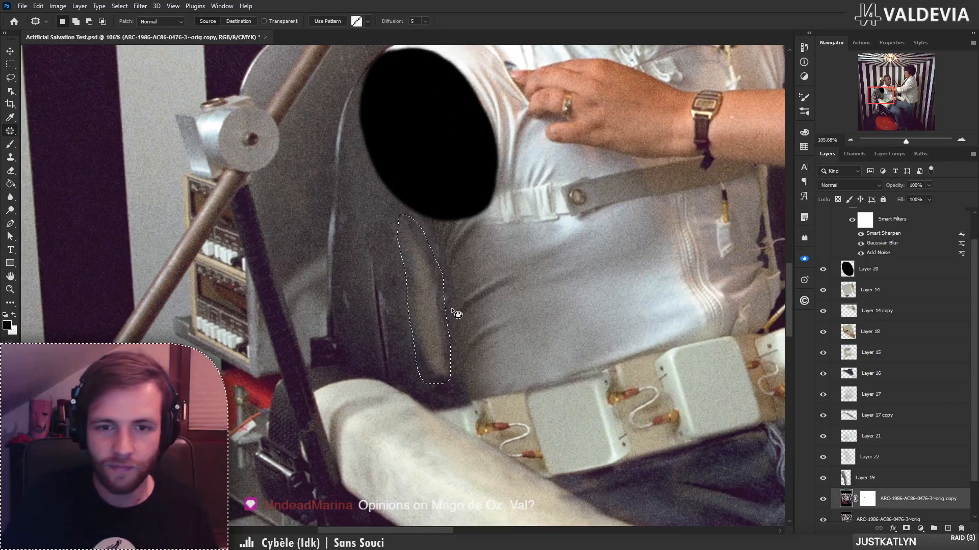
pyautogui.moveTo(408, 303); pyautogui.dragTo(381, 298)
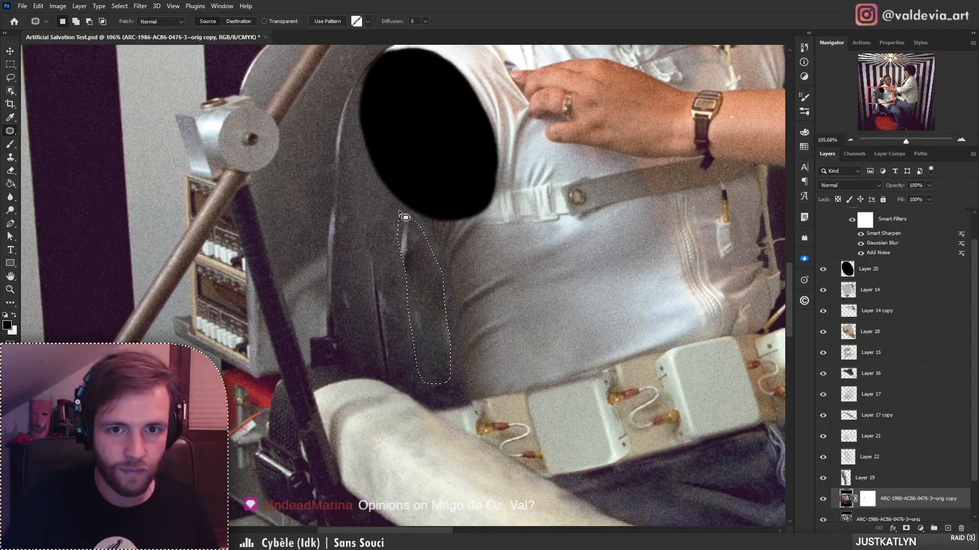
# - Check the chair back in a mirrored view and patch its remaining blemishes below the arm opening using small selections
pyautogui.hotkey('ctrl', 'f')
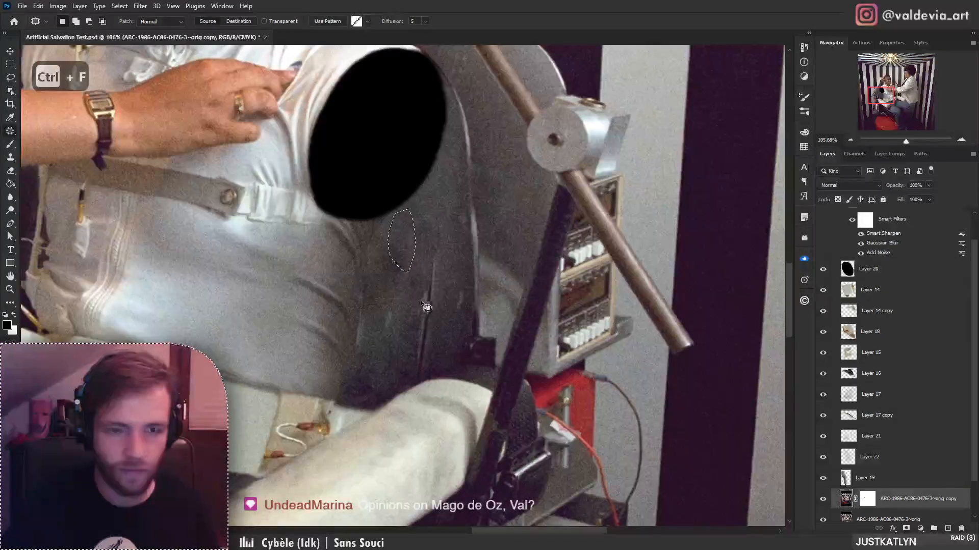
pyautogui.hotkey('ctrl', 'd')
pyautogui.hotkey('ctrl', 'f')
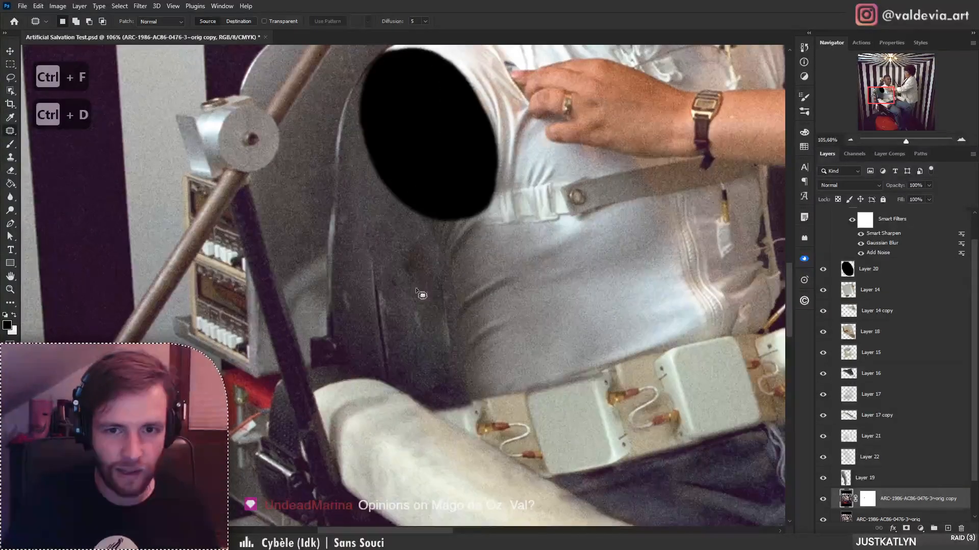
pyautogui.moveTo(401, 285)
pyautogui.mouseDown()
pyautogui.moveTo(430, 279)
pyautogui.moveTo(419, 232)
pyautogui.mouseUp()
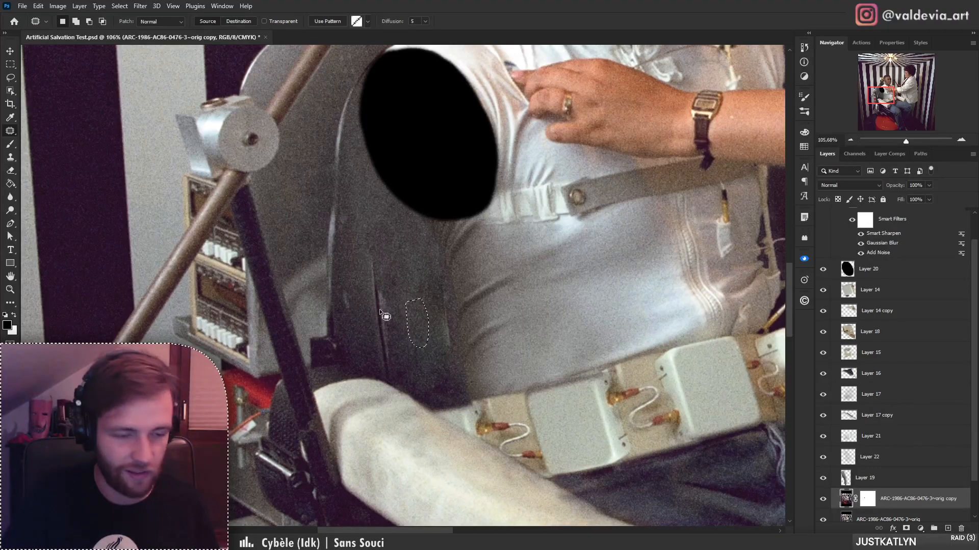
pyautogui.hotkey('ctrl', 'd')
# - Examine the whole photo and the retouched chair, shirt, box belt and armrests at several magnifications
pyautogui.press('z')
pyautogui.moveTo(430, 290); pyautogui.dragTo(365, 289)
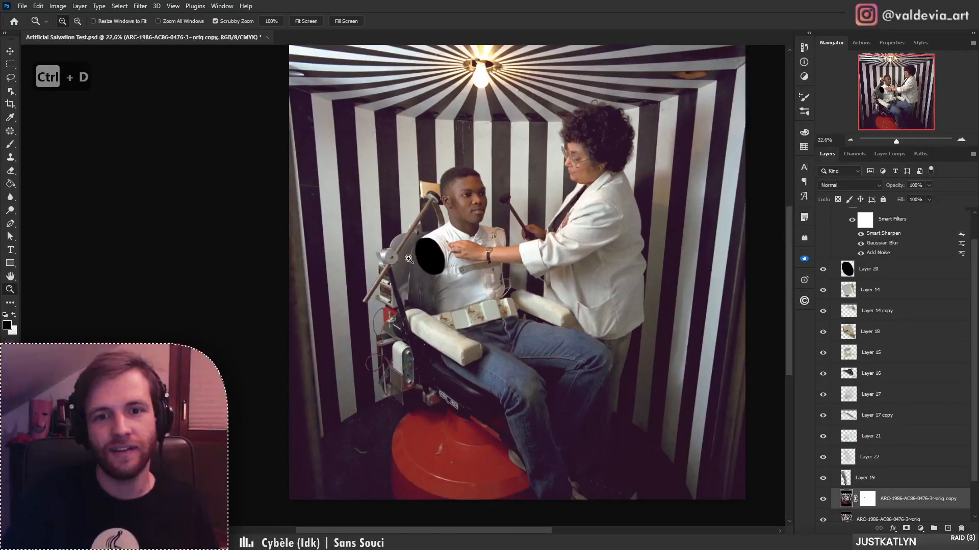
pyautogui.moveTo(410, 258); pyautogui.dragTo(397, 307)
pyautogui.moveTo(461, 307); pyautogui.dragTo(525, 308)
pyautogui.press('j')
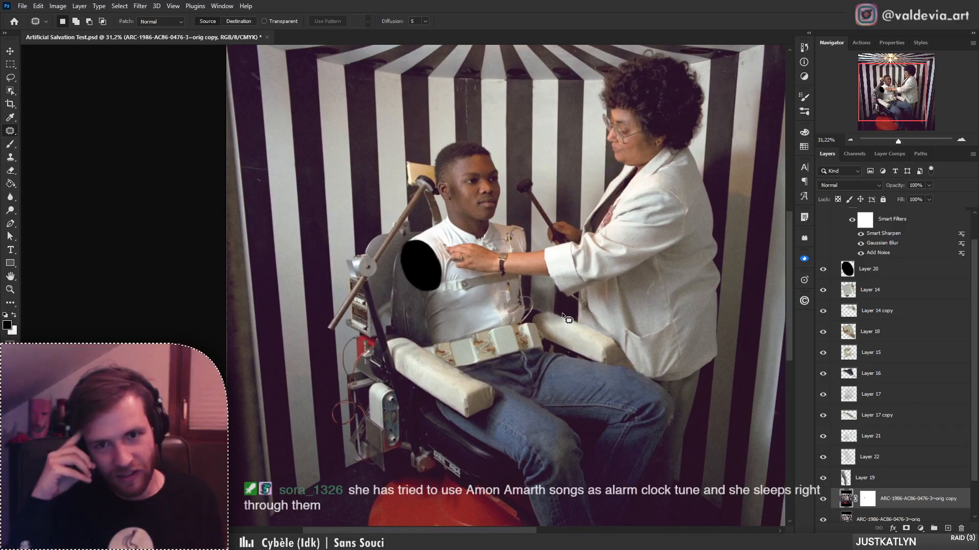
pyautogui.press('z')
pyautogui.moveTo(471, 267); pyautogui.dragTo(515, 270)
pyautogui.press('j')
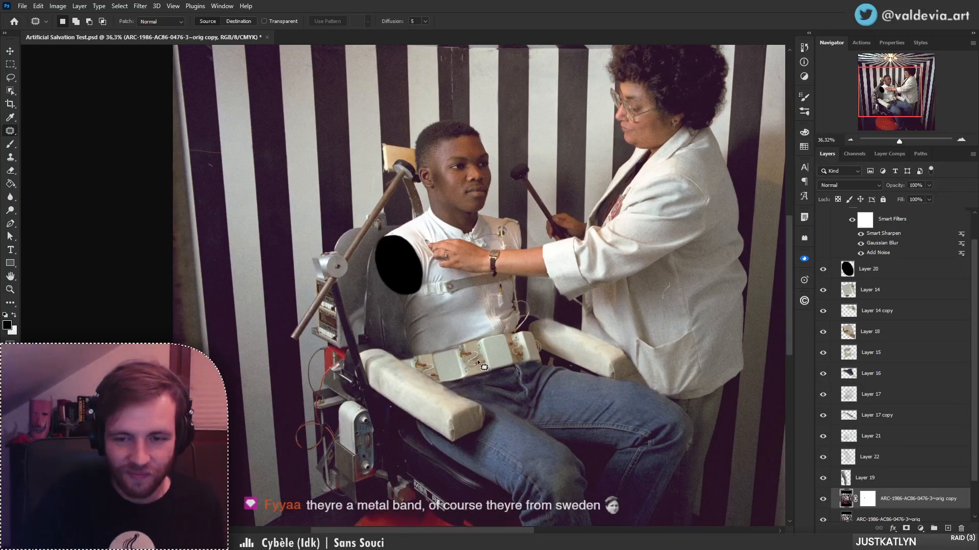
pyautogui.press('z')
pyautogui.moveTo(451, 238)
pyautogui.mouseDown()
pyautogui.moveTo(466, 233)
pyautogui.moveTo(447, 213)
pyautogui.moveTo(454, 249)
pyautogui.moveTo(437, 310)
pyautogui.moveTo(508, 357)
pyautogui.moveTo(524, 388)
pyautogui.moveTo(603, 358)
pyautogui.moveTo(603, 376)
pyautogui.mouseUp()
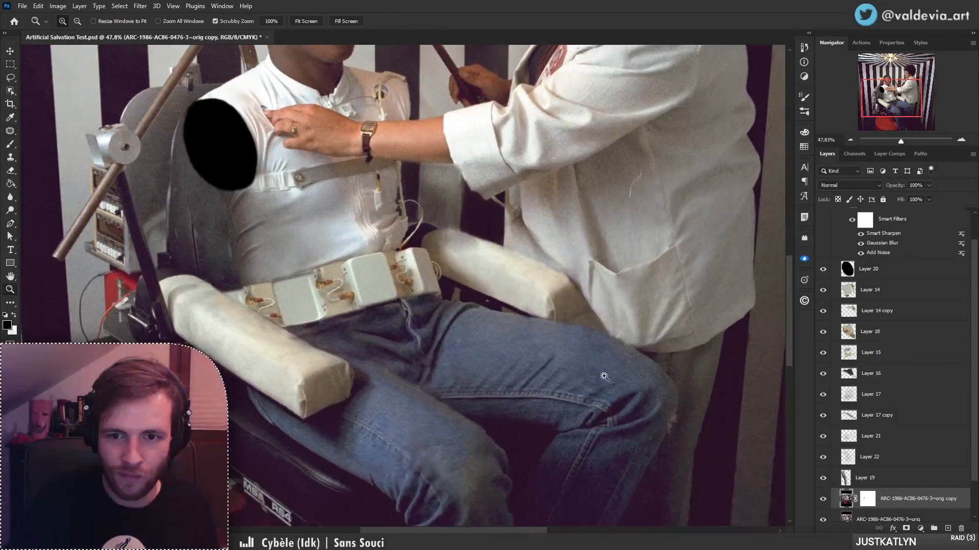
pyautogui.press('j')
pyautogui.moveTo(535, 320)
pyautogui.mouseDown()
pyautogui.moveTo(525, 339)
pyautogui.moveTo(532, 341)
pyautogui.moveTo(480, 354)
pyautogui.moveTo(366, 352)
pyautogui.mouseUp()
pyautogui.hotkey('ctrl', 'd')
# - Copy the lower chair-back seam onto a new layer using a 1.5 px feathered lasso selection and move it up beside the arm opening
pyautogui.press('z')
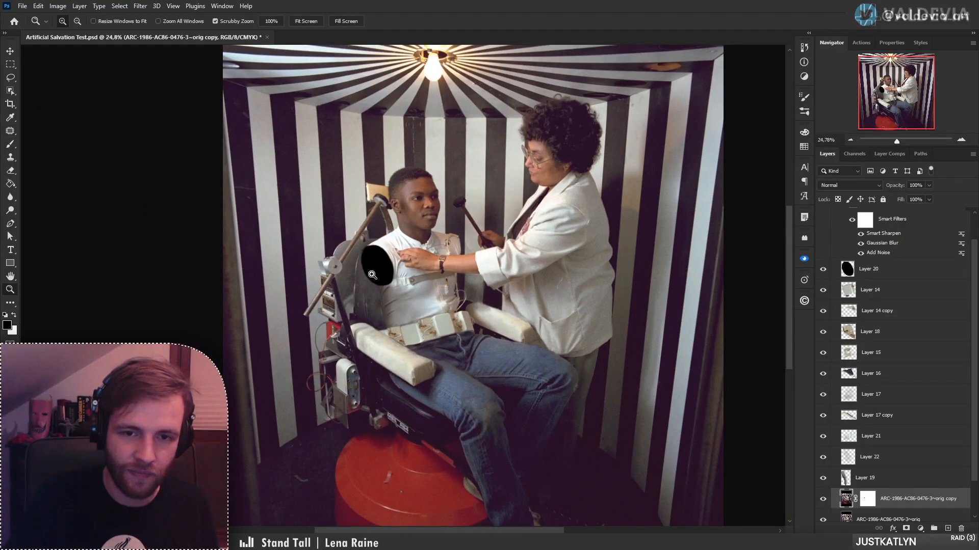
pyautogui.moveTo(357, 278); pyautogui.dragTo(430, 270)
pyautogui.press('j')
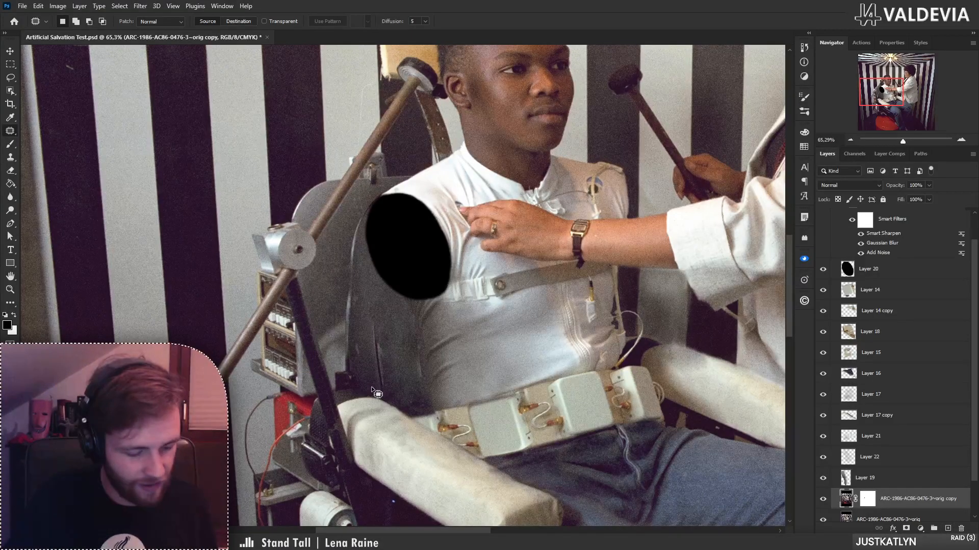
pyautogui.press('l')
pyautogui.moveTo(372, 389)
pyautogui.mouseDown()
pyautogui.moveTo(364, 336)
pyautogui.moveTo(395, 380)
pyautogui.moveTo(386, 400)
pyautogui.moveTo(397, 395)
pyautogui.moveTo(383, 376)
pyautogui.moveTo(380, 316)
pyautogui.moveTo(369, 346)
pyautogui.mouseUp()
pyautogui.hotkey('ctrl', 'j')
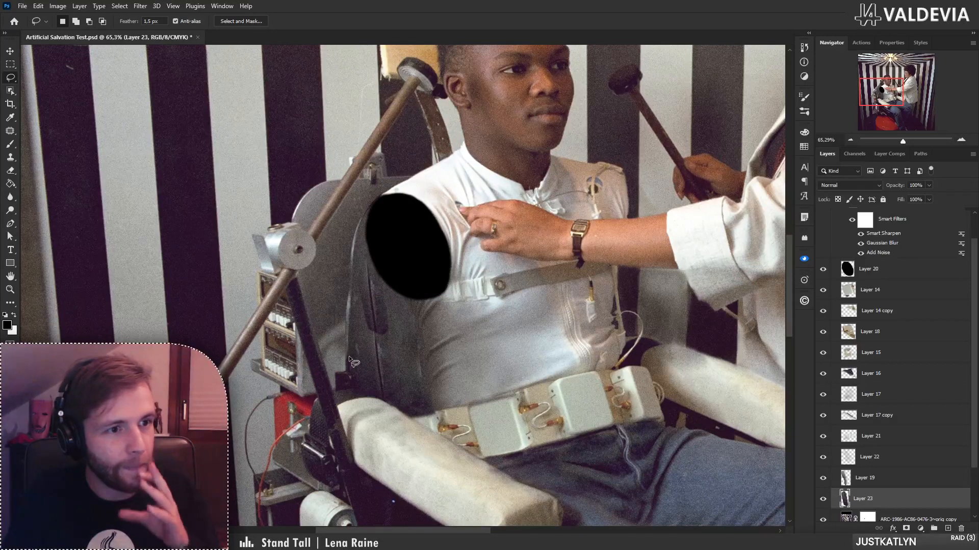
# - Flip the copied seam on Layer 23 vertically, skew it slightly and align it with the chair back's seam below the arm opening
pyautogui.hotkey('ctrl', 't')
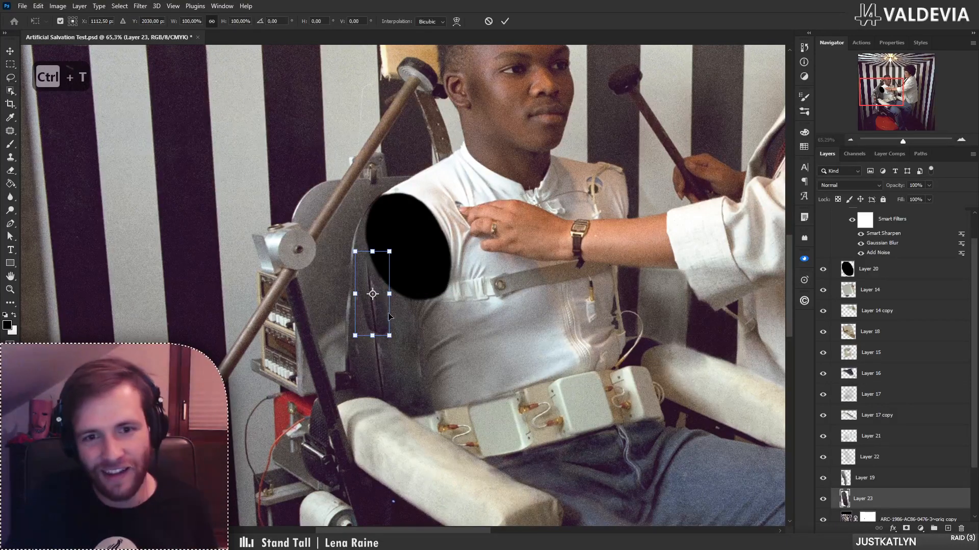
pyautogui.rightClick(372, 316)
pyautogui.click(403, 527)
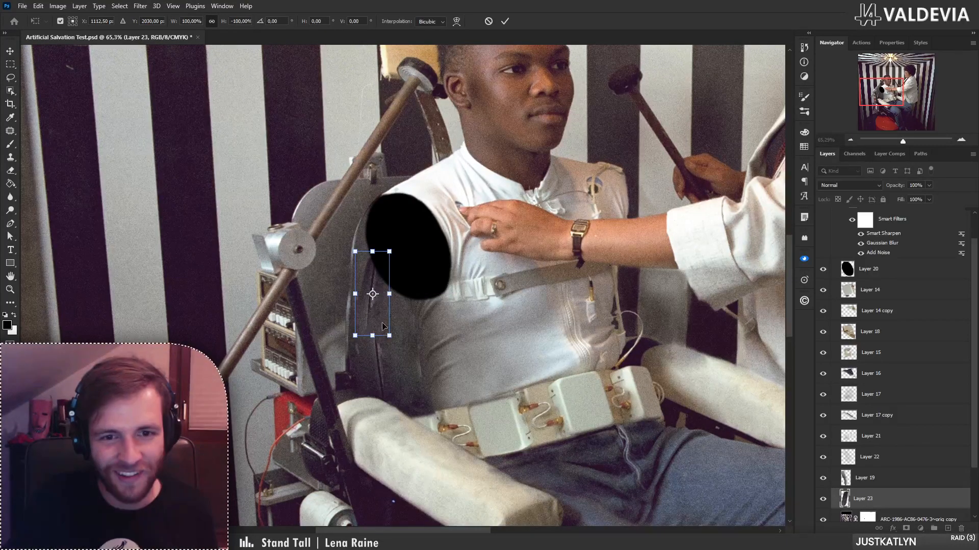
pyautogui.moveTo(378, 330); pyautogui.dragTo(381, 293)
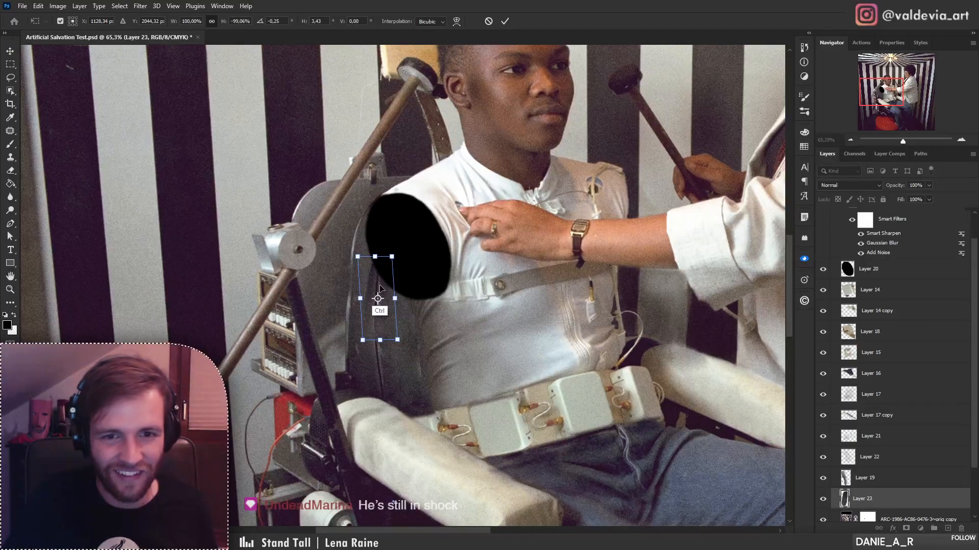
pyautogui.click(505, 22)
pyautogui.press('e')
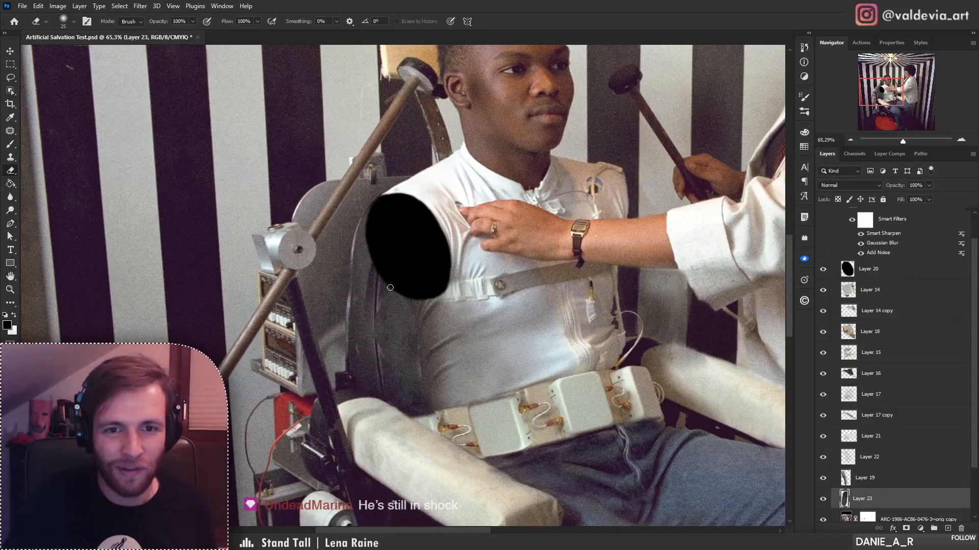
# - Erase the edges of the copied seam on Layer 23 so it blends into the chair back below the arm opening
pyautogui.moveTo(372, 266); pyautogui.dragTo(358, 328)
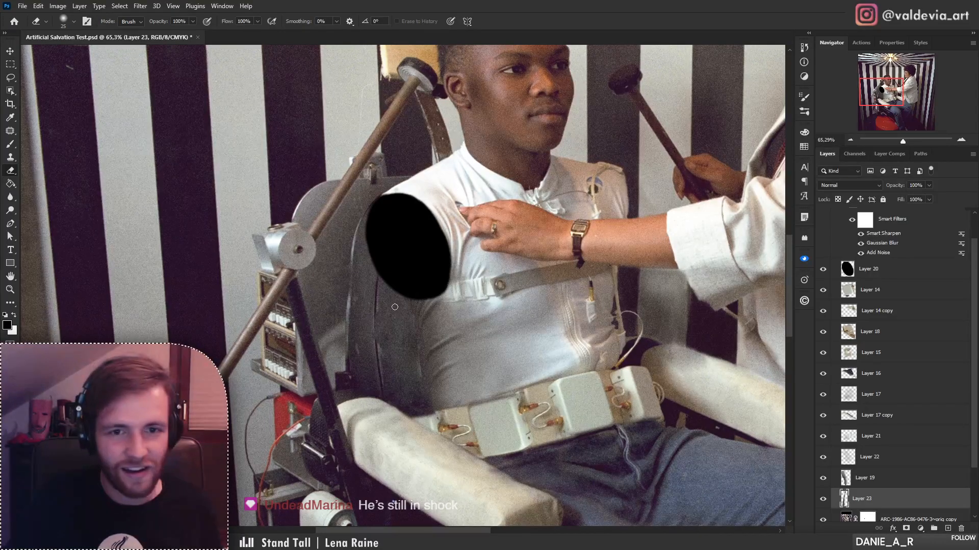
pyautogui.scroll(5, 382, 301)
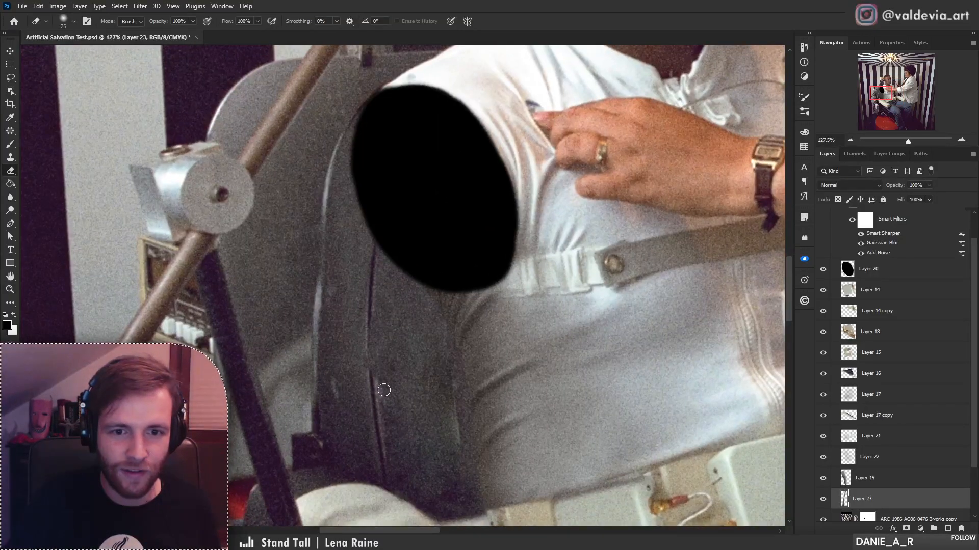
pyautogui.scroll(-4, 396, 384)
pyautogui.scroll(2, 391, 362)
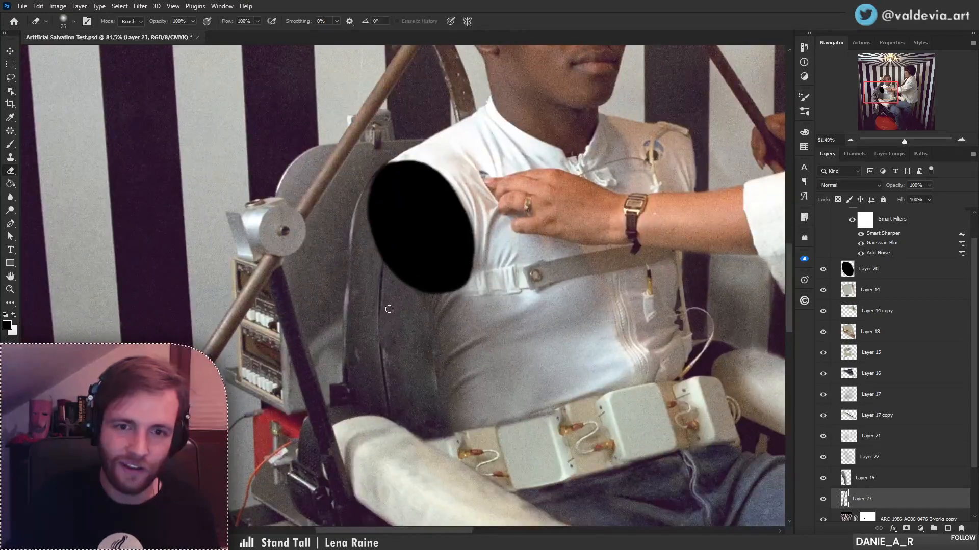
# - Duplicate the Layer 23 seam, position it along the lower chair back at a rotation of -7.74° and soften its edges
pyautogui.moveTo(390, 356)
pyautogui.mouseDown()
pyautogui.moveTo(426, 336)
pyautogui.moveTo(426, 349)
pyautogui.moveTo(392, 350)
pyautogui.moveTo(428, 330)
pyautogui.moveTo(391, 348)
pyautogui.mouseUp()
pyautogui.hotkey('ctrl', 't')
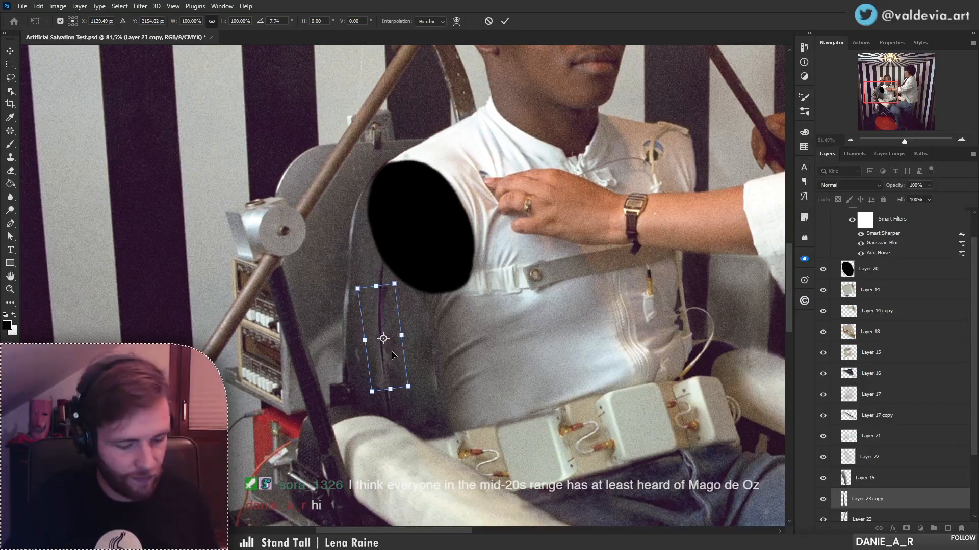
pyautogui.press('Return')
pyautogui.press('e')
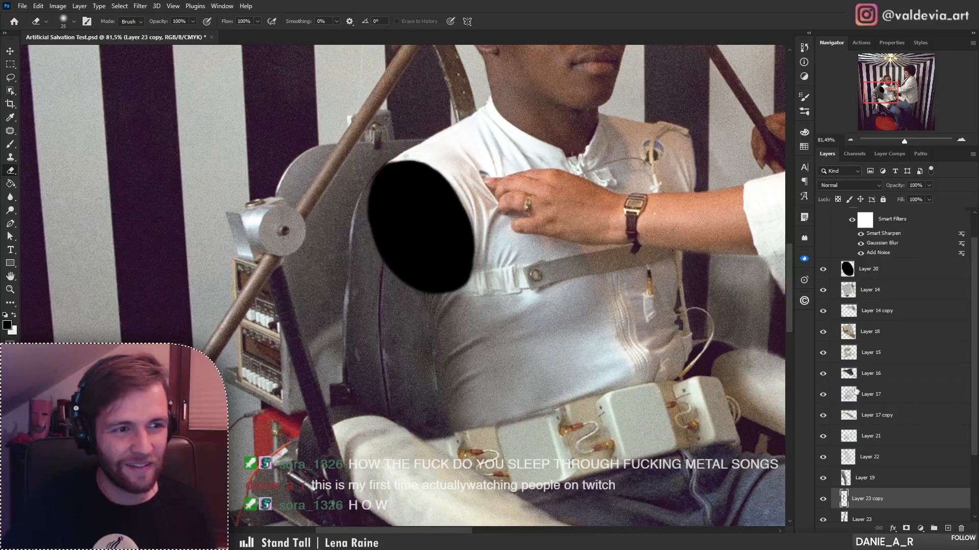
# - Add a new layer directly above the masked photo copy, beneath the chair seam layers
pyautogui.press('z')
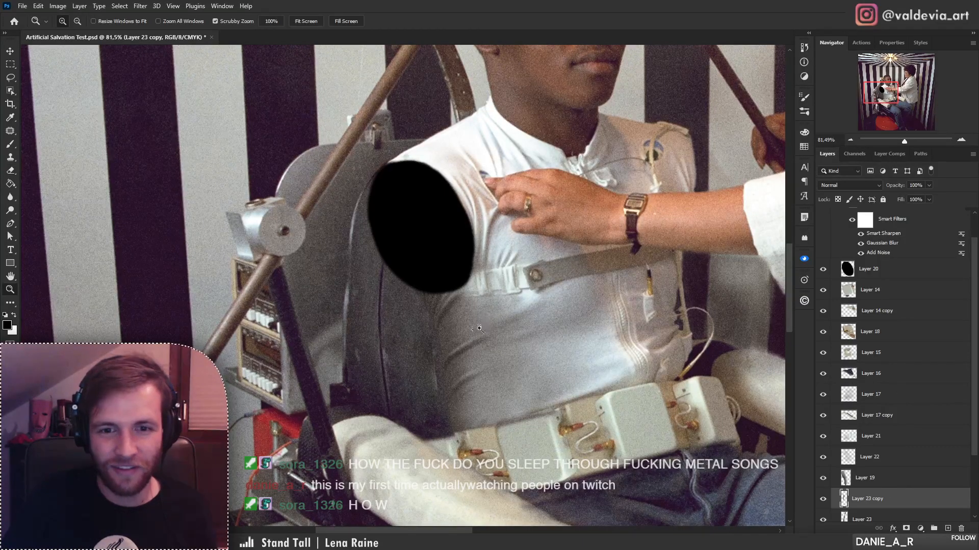
pyautogui.moveTo(473, 330)
pyautogui.mouseDown()
pyautogui.moveTo(429, 335)
pyautogui.moveTo(520, 321)
pyautogui.mouseUp()
pyautogui.press('e')
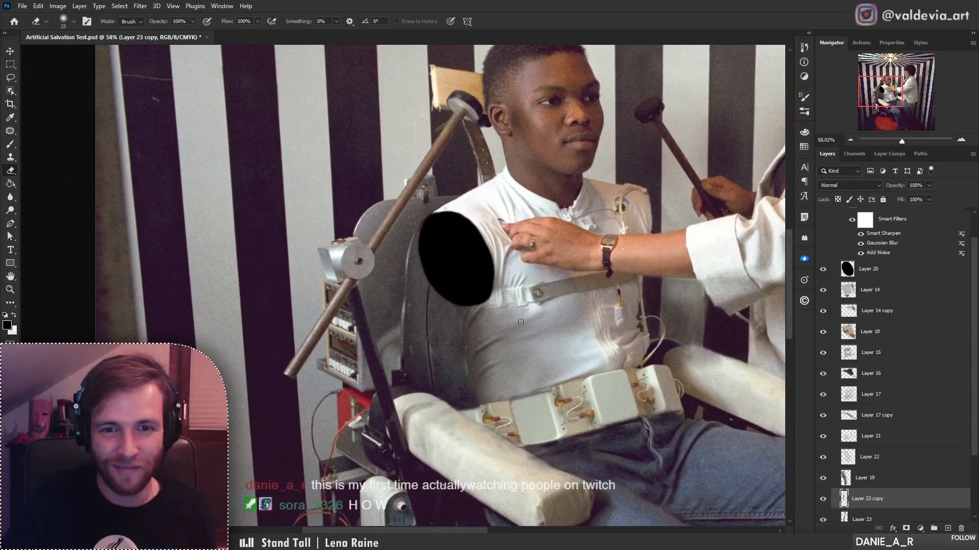
pyautogui.press('z')
pyautogui.moveTo(464, 354)
pyautogui.mouseDown()
pyautogui.moveTo(443, 359)
pyautogui.moveTo(463, 328)
pyautogui.mouseUp()
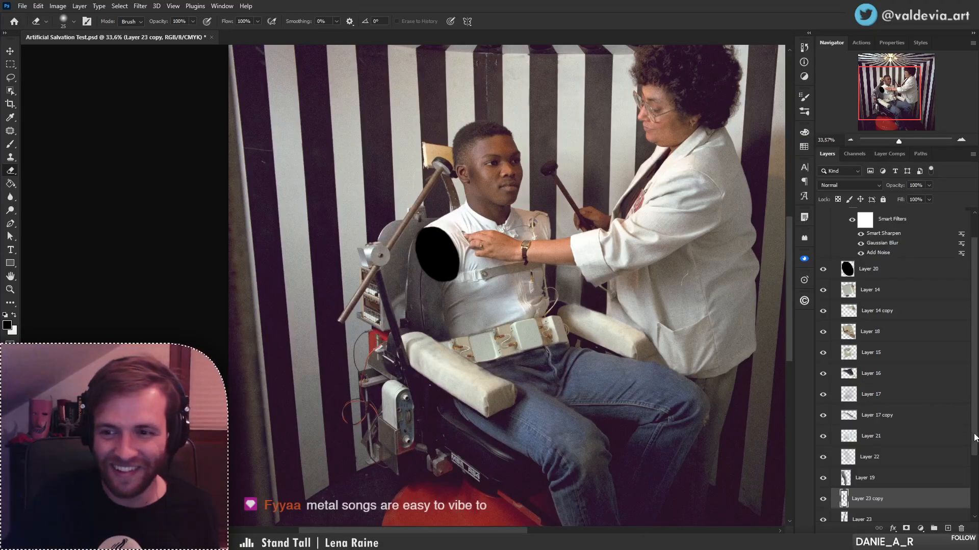
pyautogui.moveTo(974, 445); pyautogui.dragTo(970, 505)
pyautogui.click(927, 480)
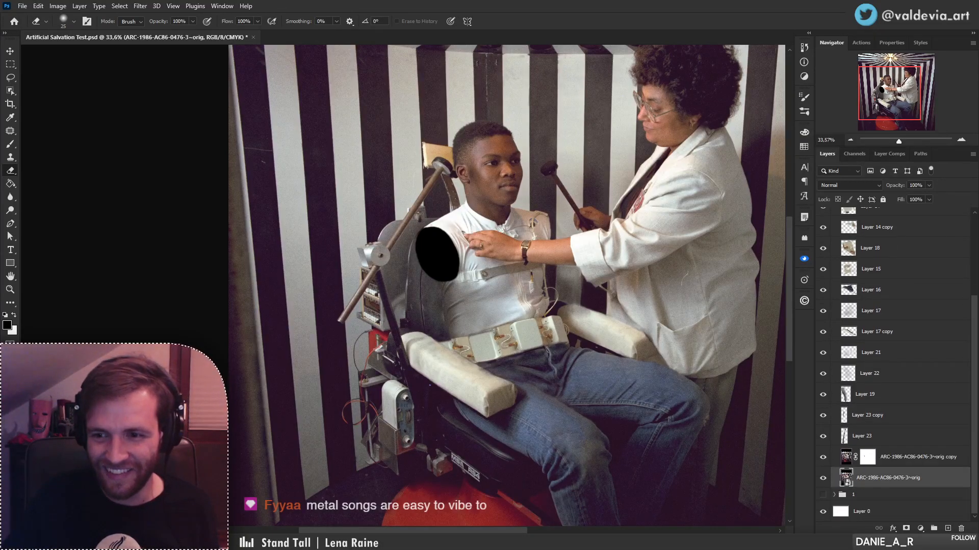
pyautogui.click(947, 529)
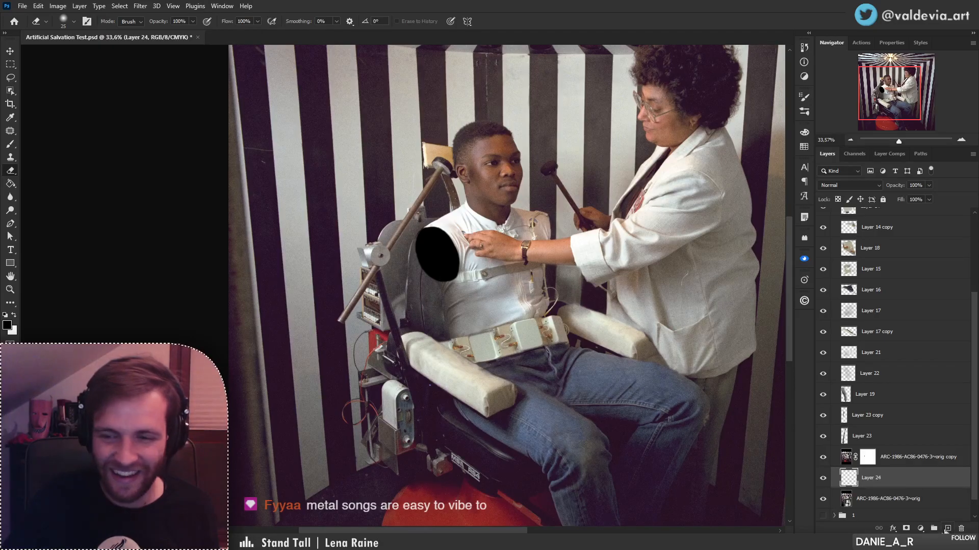
pyautogui.moveTo(881, 472); pyautogui.dragTo(880, 451)
# - Paint soft black shading on the chair back below the arm opening with the Soft Round Pressure Opacity brush
pyautogui.press('b')
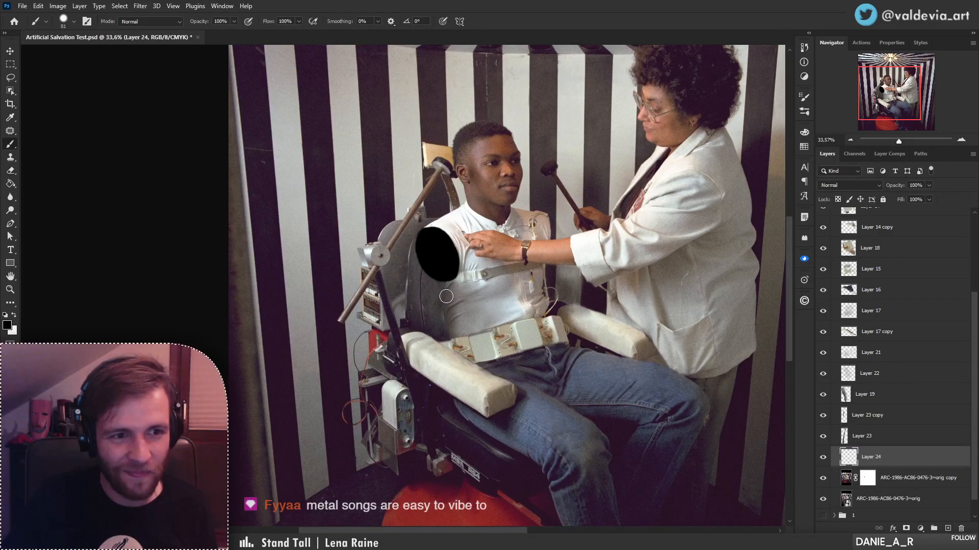
pyautogui.moveTo(442, 277); pyautogui.dragTo(444, 340)
pyautogui.hotkey('ctrl', 'z')
pyautogui.rightClick(467, 318)
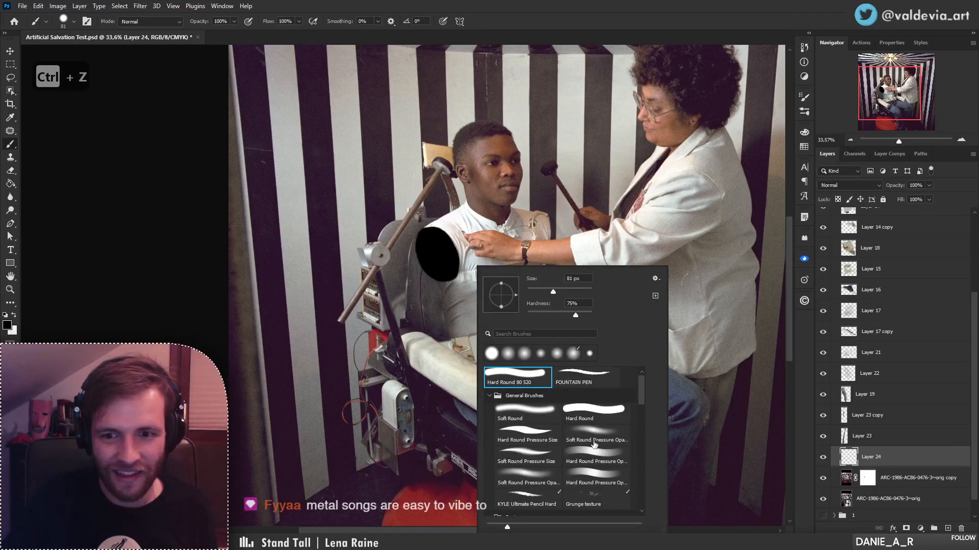
pyautogui.click(595, 441)
pyautogui.click(447, 288)
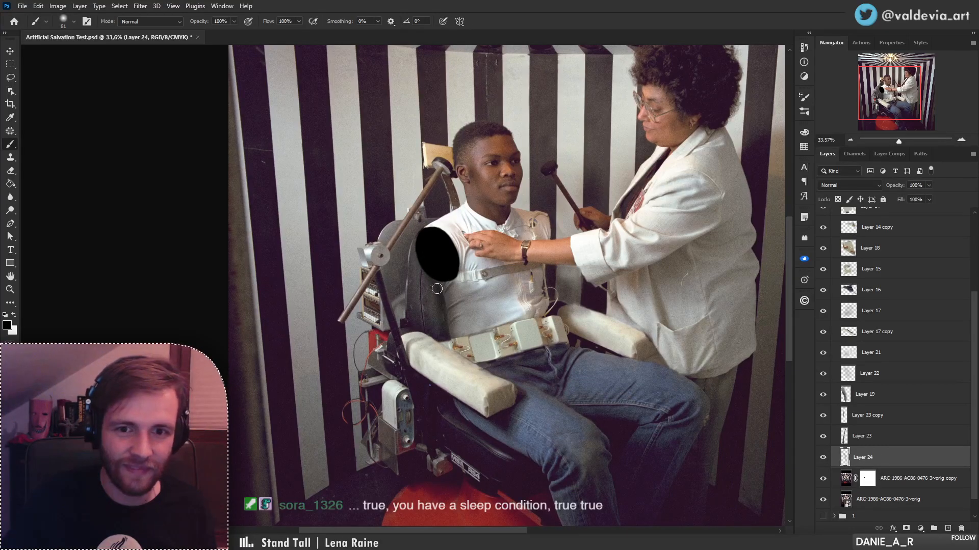
pyautogui.press('z')
pyautogui.moveTo(492, 288)
pyautogui.mouseDown()
pyautogui.moveTo(448, 288)
pyautogui.moveTo(504, 279)
pyautogui.moveTo(484, 288)
pyautogui.moveTo(489, 311)
pyautogui.mouseUp()
pyautogui.moveTo(477, 357); pyautogui.dragTo(755, 398)
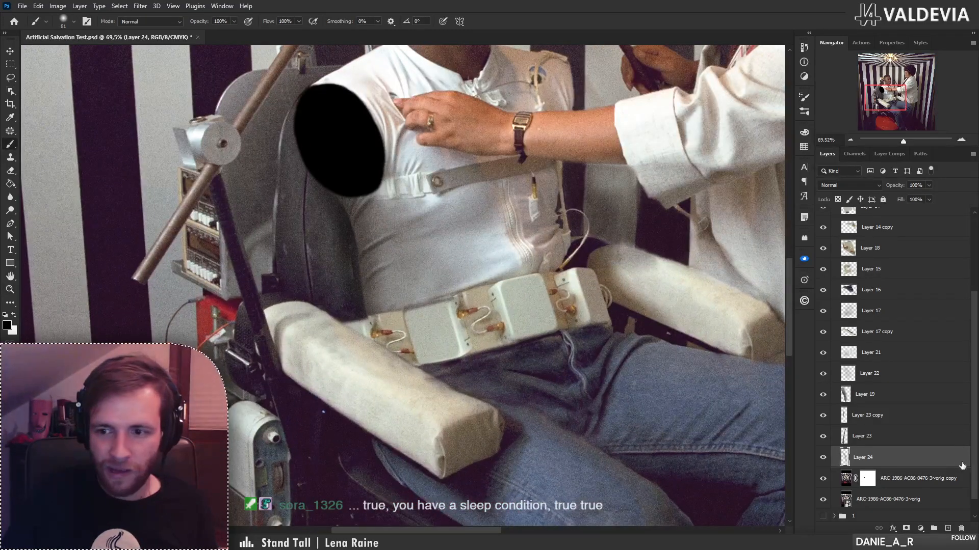
pyautogui.click(969, 478)
pyautogui.press('s')
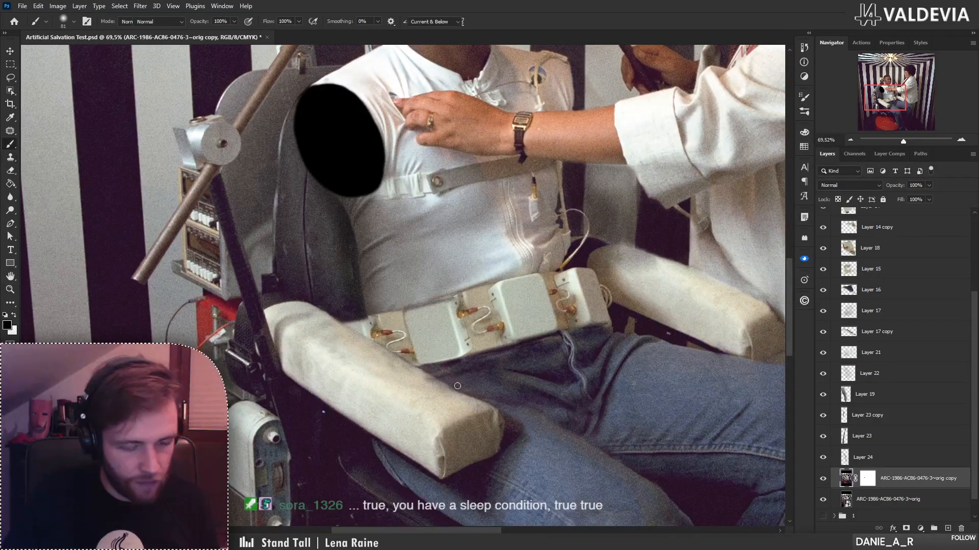
pyautogui.press('alt')
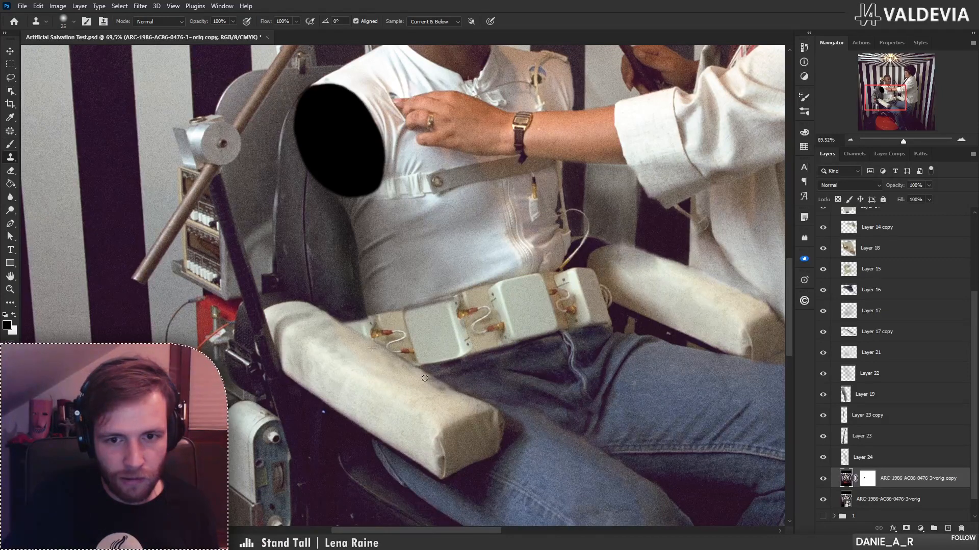
pyautogui.hotkey('ctrl', 'z')
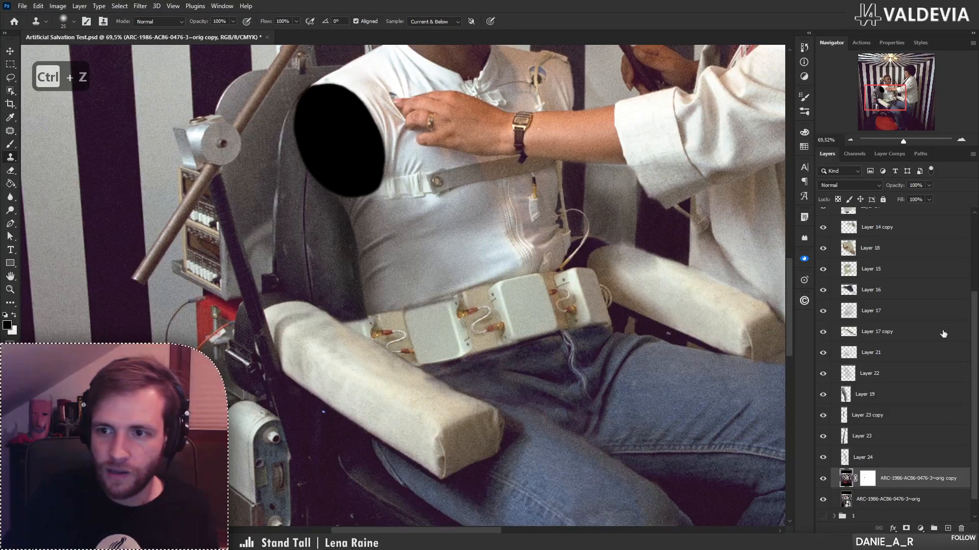
# - Add a new layer above Layer 14 and clone-stamp the near armrest's inner edge along the box belt and jeans
pyautogui.scroll(3, 973, 339)
pyautogui.click(908, 288)
pyautogui.click(916, 310)
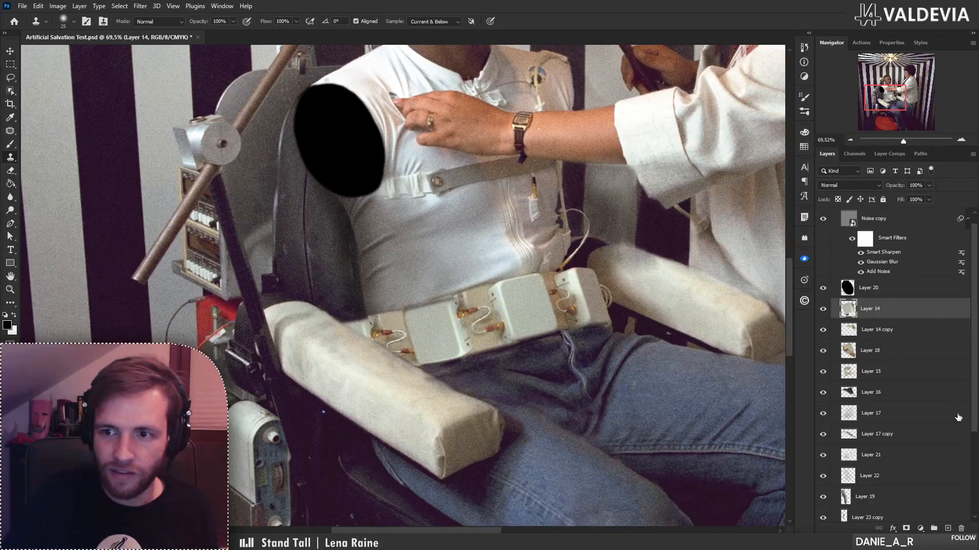
pyautogui.click(948, 528)
pyautogui.keyDown('alt'); pyautogui.click(378, 355); pyautogui.keyUp('alt')
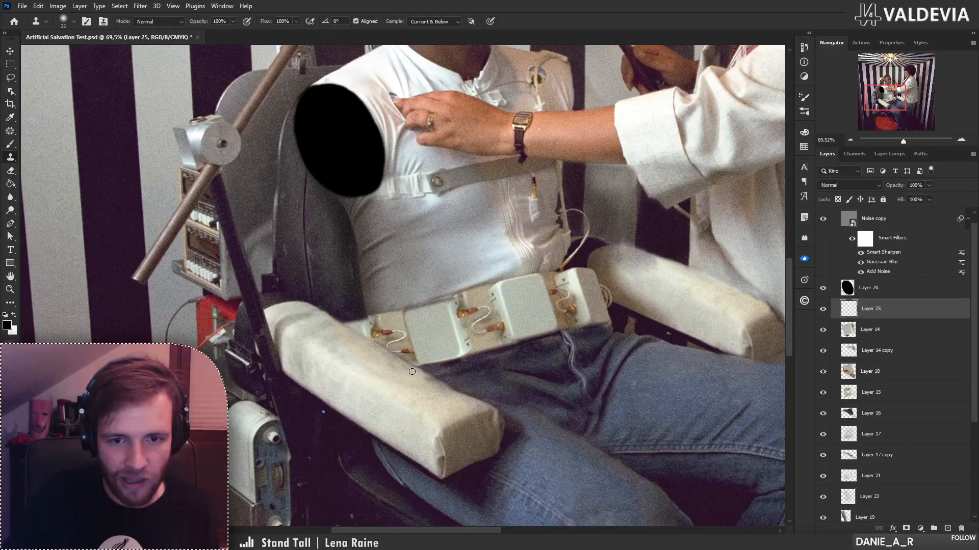
pyautogui.moveTo(412, 371); pyautogui.dragTo(463, 398)
# - Examine the whole photo and the retouched armrest, chair back and arm opening at several magnifications
pyautogui.press('z')
pyautogui.moveTo(490, 357); pyautogui.dragTo(456, 334)
pyautogui.moveTo(543, 357); pyautogui.dragTo(565, 359)
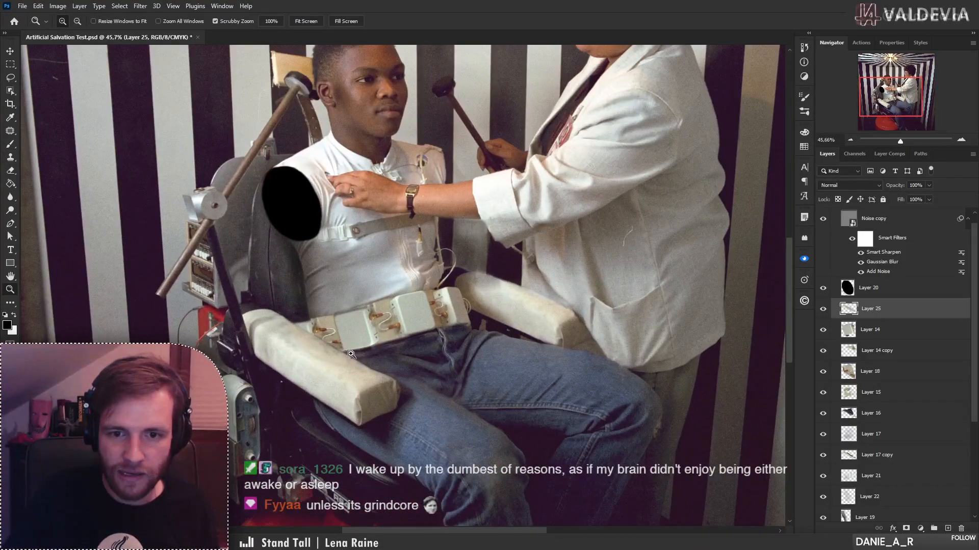
pyautogui.moveTo(382, 337)
pyautogui.mouseDown()
pyautogui.moveTo(410, 322)
pyautogui.moveTo(470, 382)
pyautogui.mouseUp()
pyautogui.press('s')
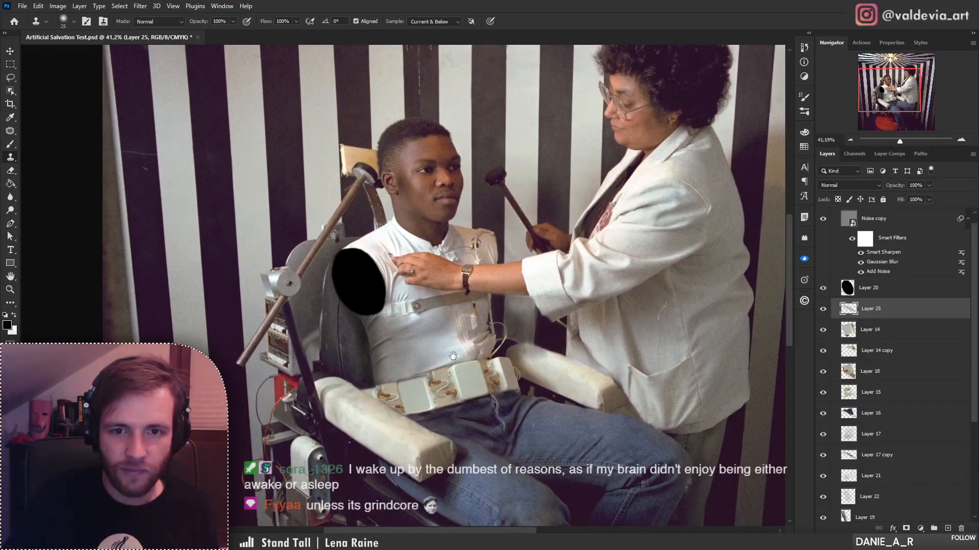
pyautogui.scroll(-3, 446, 373)
pyautogui.press('z')
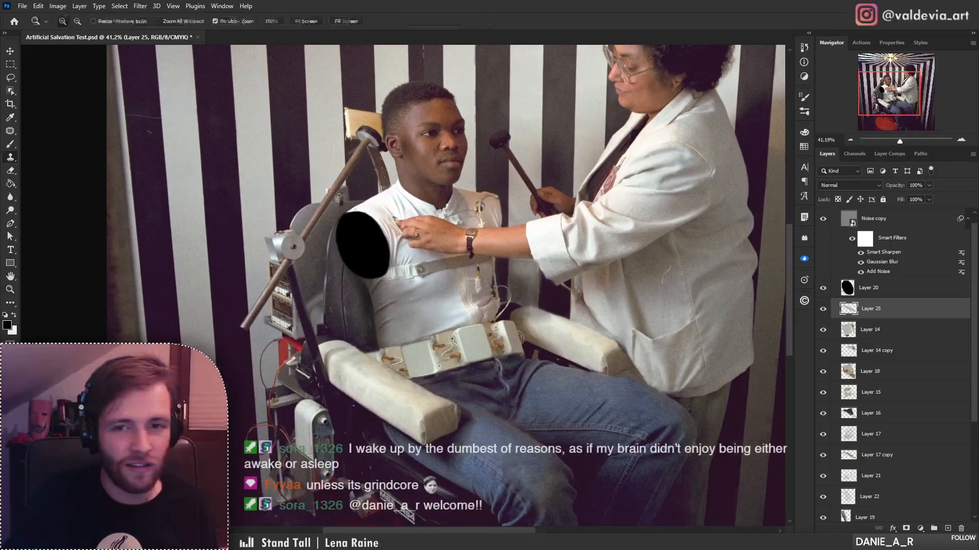
pyautogui.moveTo(459, 337)
pyautogui.mouseDown()
pyautogui.moveTo(415, 335)
pyautogui.moveTo(433, 335)
pyautogui.mouseUp()
pyautogui.press('s')
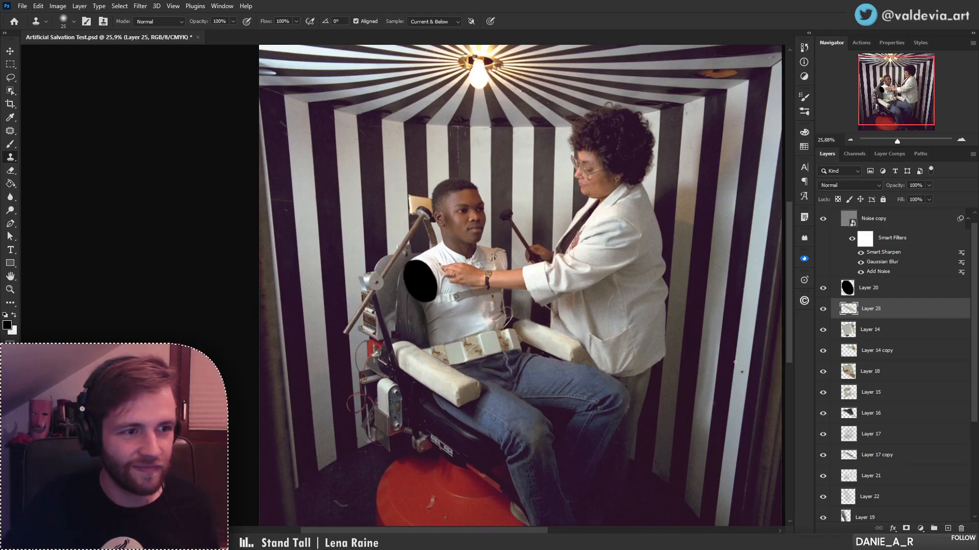
pyautogui.press('z')
pyautogui.moveTo(467, 293)
pyautogui.mouseDown()
pyautogui.moveTo(451, 310)
pyautogui.moveTo(494, 310)
pyautogui.moveTo(442, 236)
pyautogui.moveTo(449, 253)
pyautogui.moveTo(465, 244)
pyautogui.mouseUp()
pyautogui.press('s')
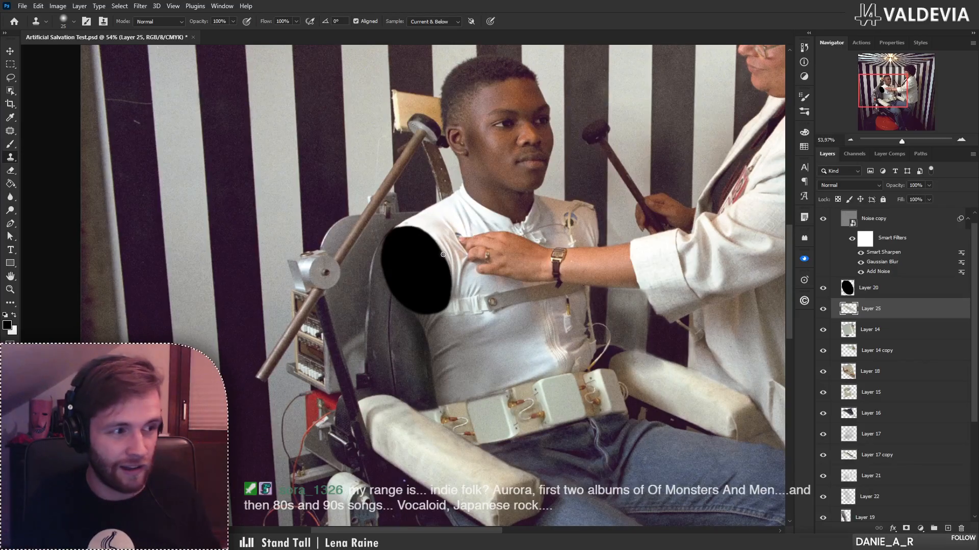
pyautogui.click(908, 334)
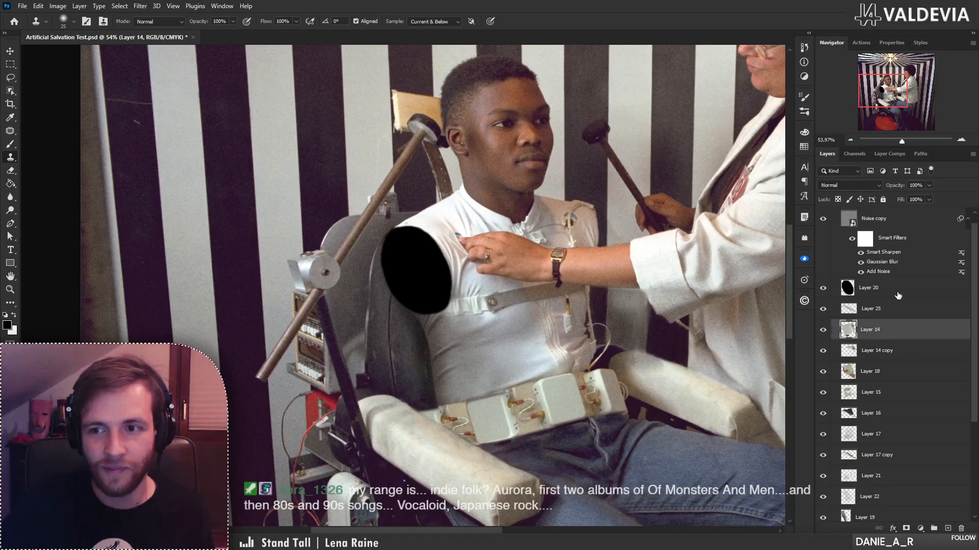
pyautogui.click(899, 290)
pyautogui.moveTo(418, 285)
pyautogui.mouseDown()
pyautogui.moveTo(365, 298)
pyautogui.moveTo(417, 307)
pyautogui.mouseUp()
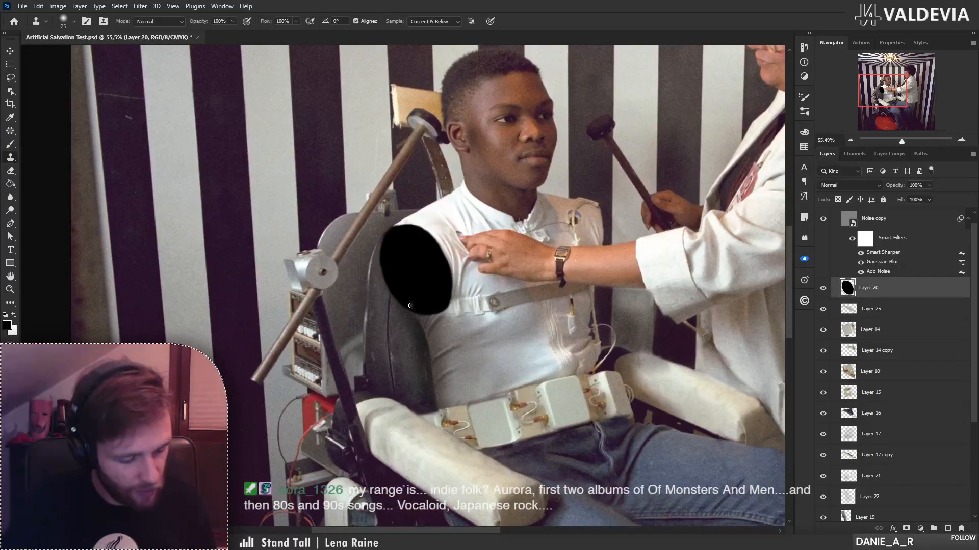
pyautogui.press('e')
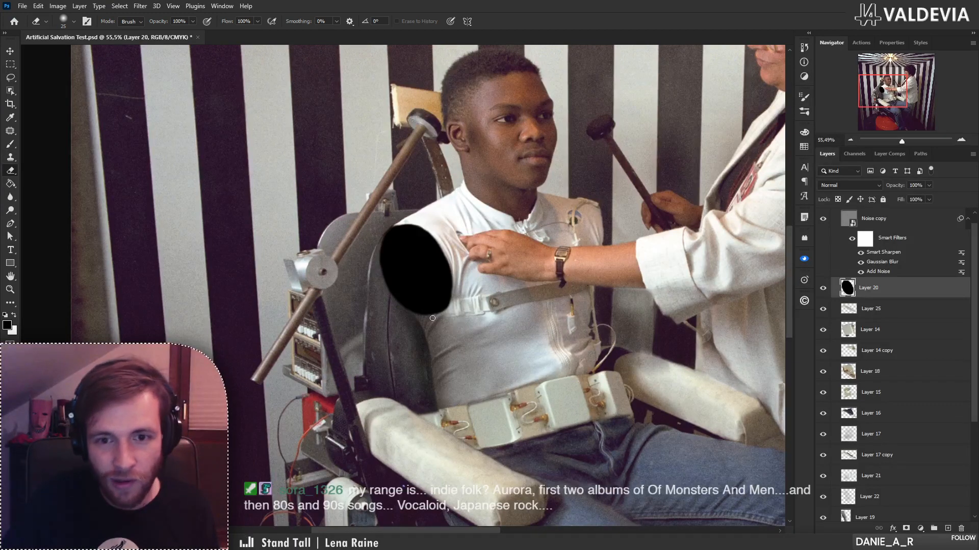
pyautogui.hotkey('ctrl', 'z')
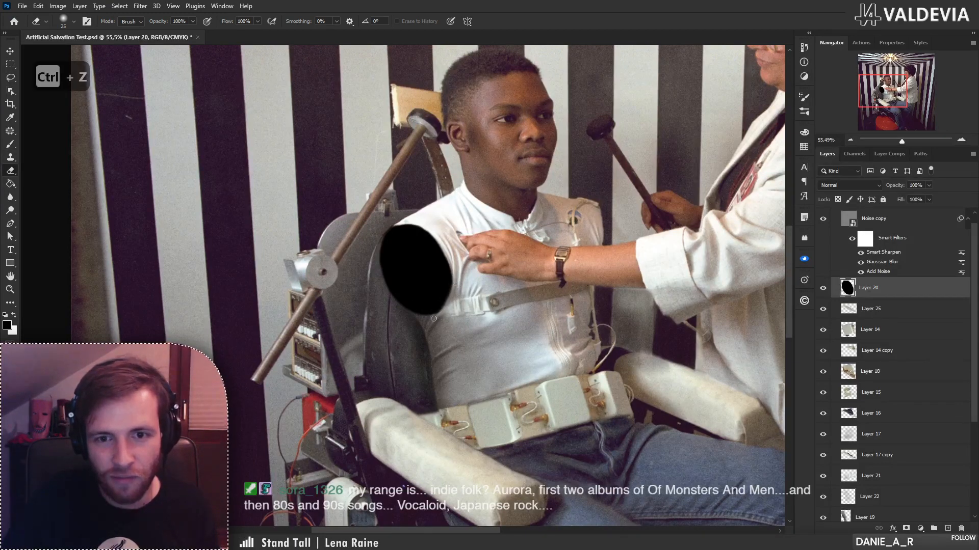
pyautogui.hotkey('ctrl', 'z')
pyautogui.hotkey('ctrl', 'z')
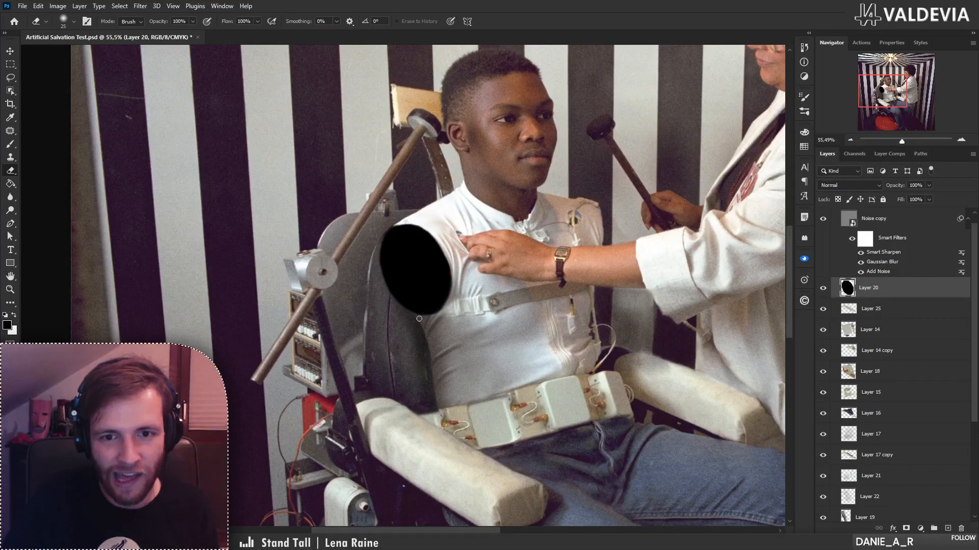
# - Check the retouched patient in the full photo and up close, and turn off the CMYK proof colors
pyautogui.press('z')
pyautogui.moveTo(455, 296)
pyautogui.mouseDown()
pyautogui.moveTo(453, 282)
pyautogui.moveTo(472, 291)
pyautogui.mouseUp()
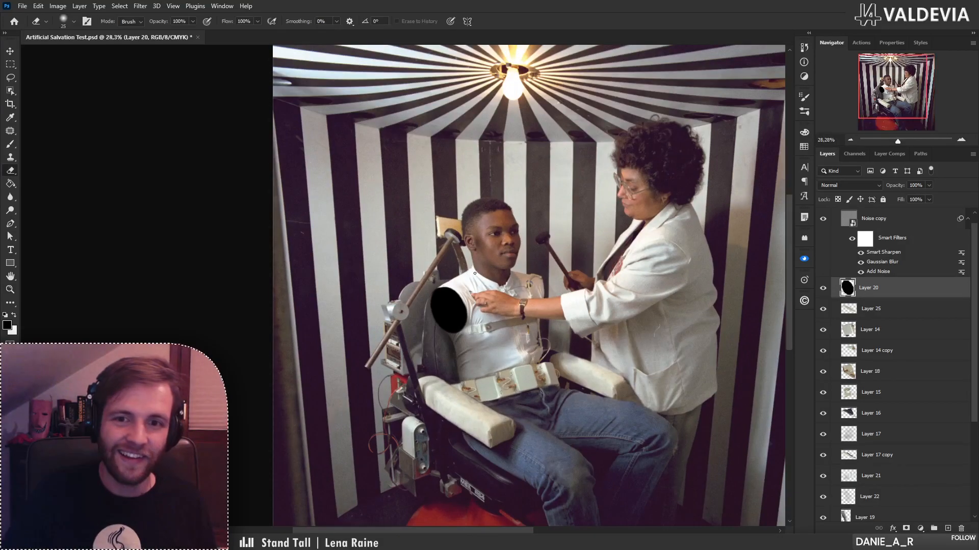
pyautogui.moveTo(502, 326); pyautogui.dragTo(460, 311)
pyautogui.press('z')
pyautogui.moveTo(401, 281); pyautogui.dragTo(441, 299)
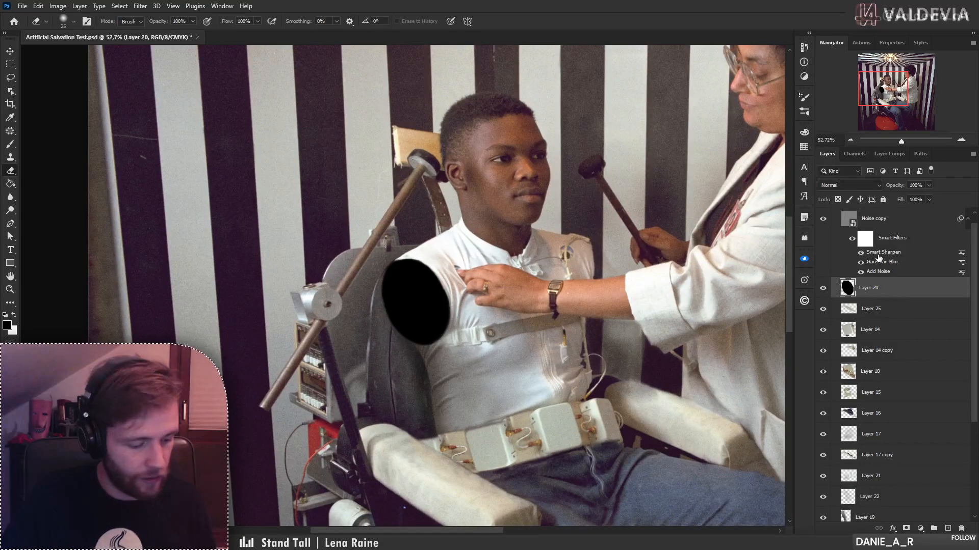
pyautogui.hotkey('ctrl', 'y')
# - Collapse and hide group 2 and show group 1 to examine its doctor-and-patient photo up close and as a whole
pyautogui.moveTo(974, 261); pyautogui.dragTo(974, 251)
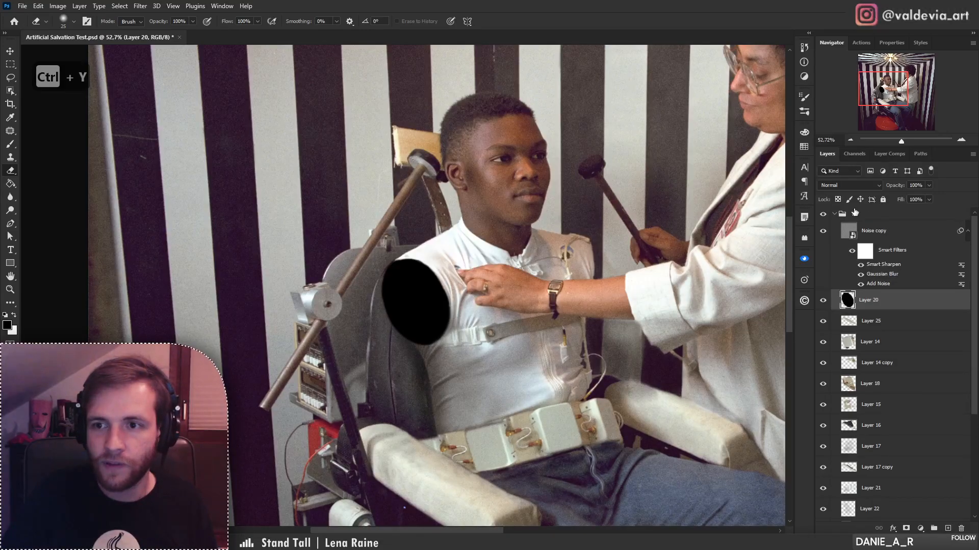
pyautogui.click(835, 214)
pyautogui.click(823, 215)
pyautogui.click(823, 227)
pyautogui.press('z')
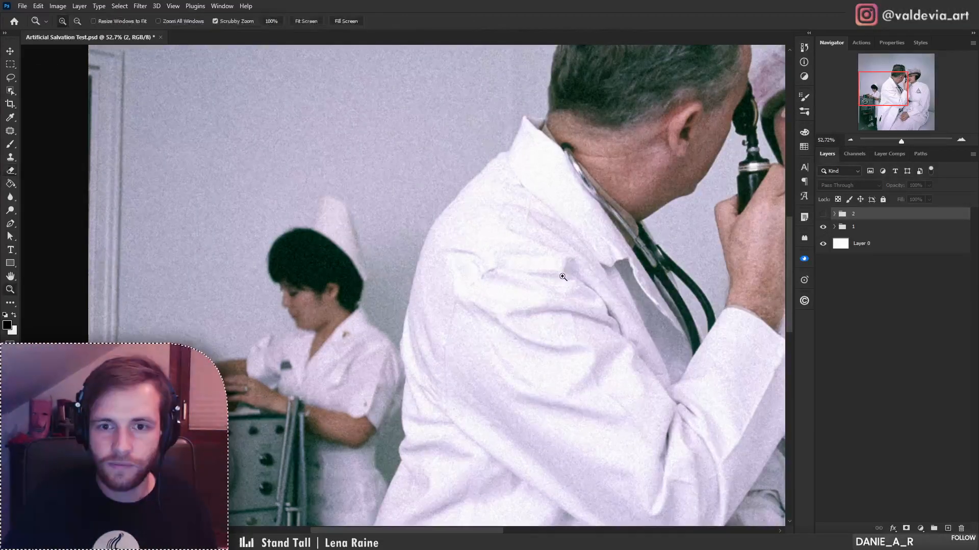
pyautogui.moveTo(563, 275); pyautogui.dragTo(475, 277)
pyautogui.moveTo(630, 240); pyautogui.dragTo(699, 242)
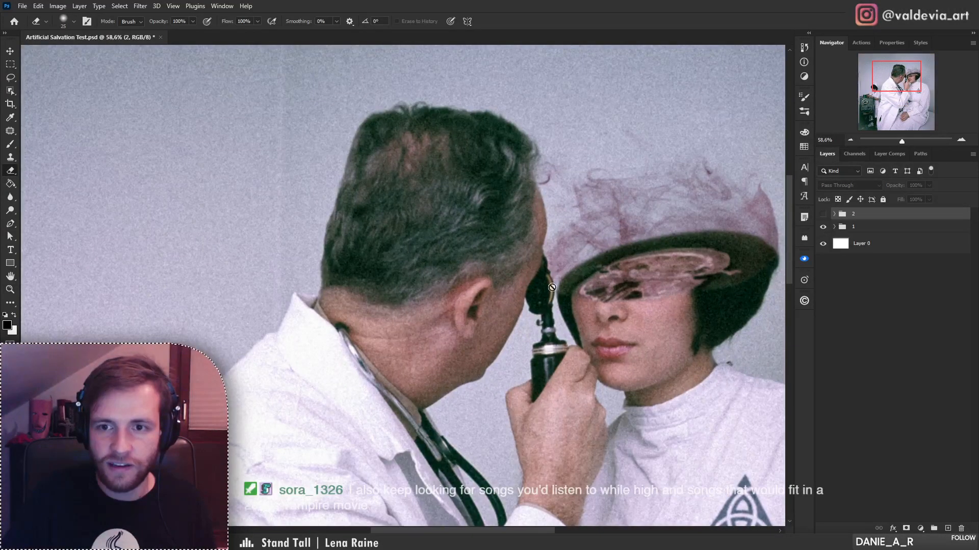
pyautogui.press('z')
pyautogui.moveTo(602, 298); pyautogui.dragTo(549, 295)
pyautogui.press('e')
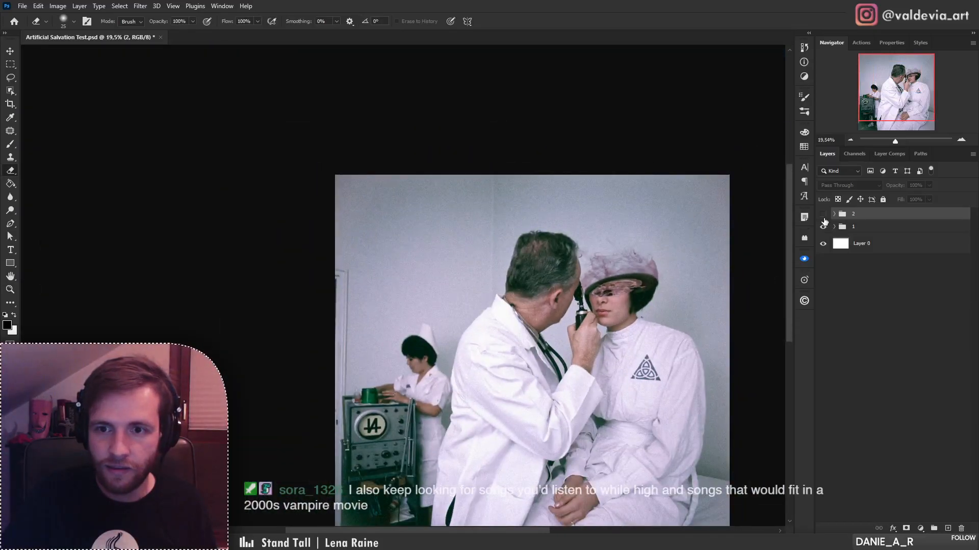
# - Show group 2 again and zoom in on the seated patient with the black arm opening
pyautogui.click(822, 214)
pyautogui.press('z')
pyautogui.moveTo(496, 377); pyautogui.dragTo(507, 371)
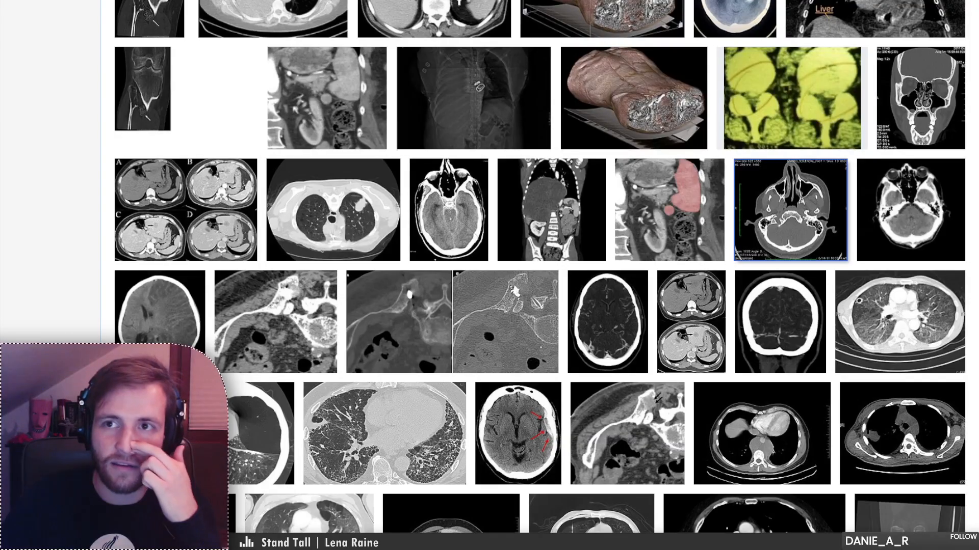
# - Switch to Wikimedia Commons in the browser and look through the CT scan image results for a usable cross-section
pyautogui.scroll(-7, 541, 246)
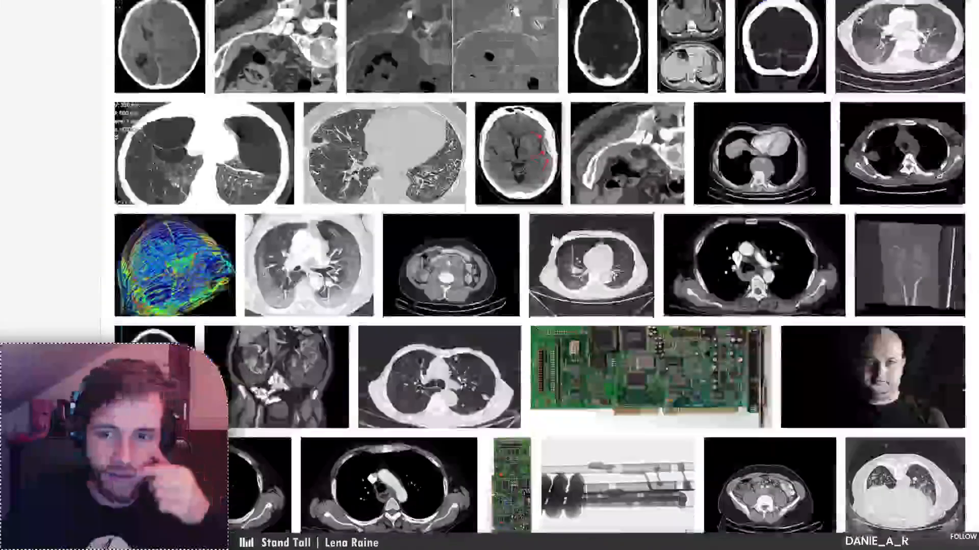
pyautogui.scroll(-7, 541, 246)
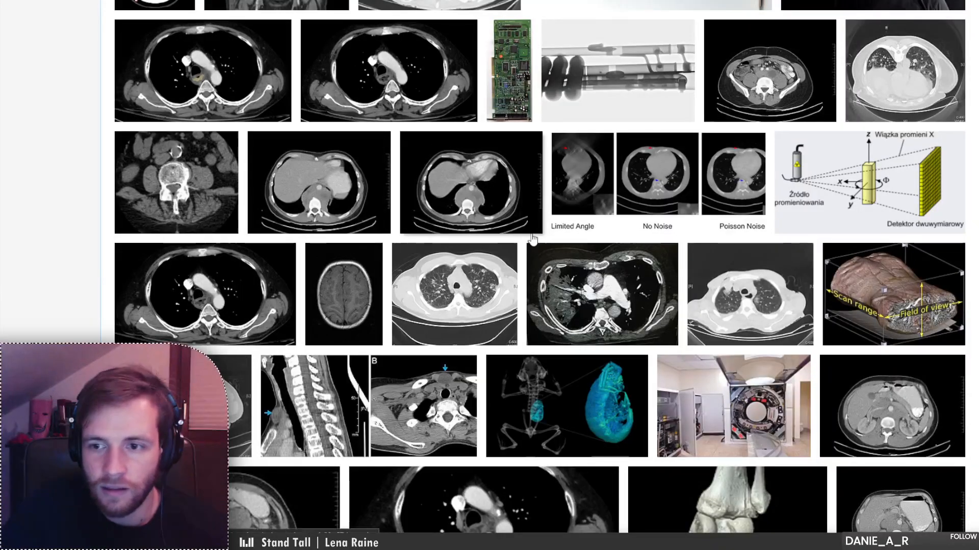
pyautogui.scroll(-1, 532, 242)
pyautogui.scroll(-2, 533, 239)
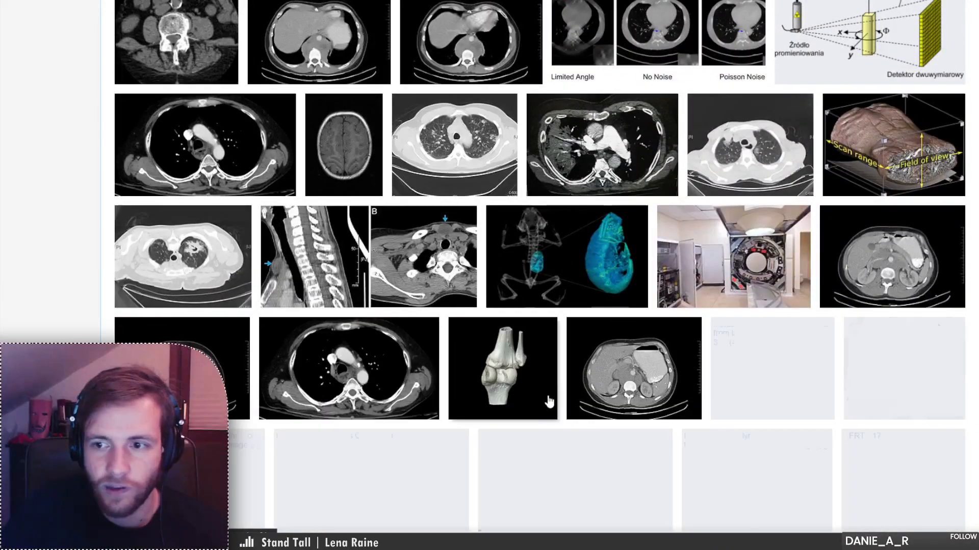
pyautogui.scroll(-1, 545, 398)
pyautogui.scroll(-1, 551, 398)
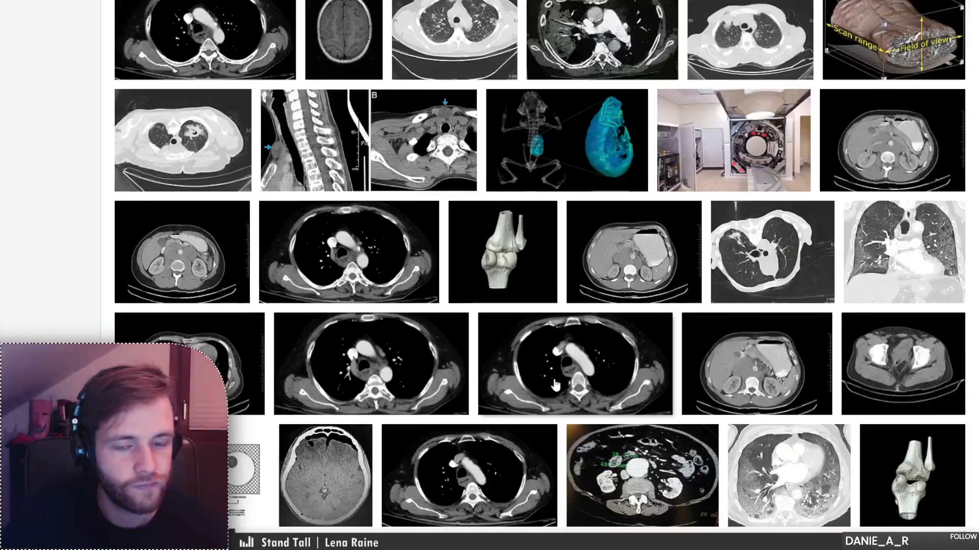
pyautogui.scroll(-4, 556, 385)
pyautogui.scroll(-6, 556, 386)
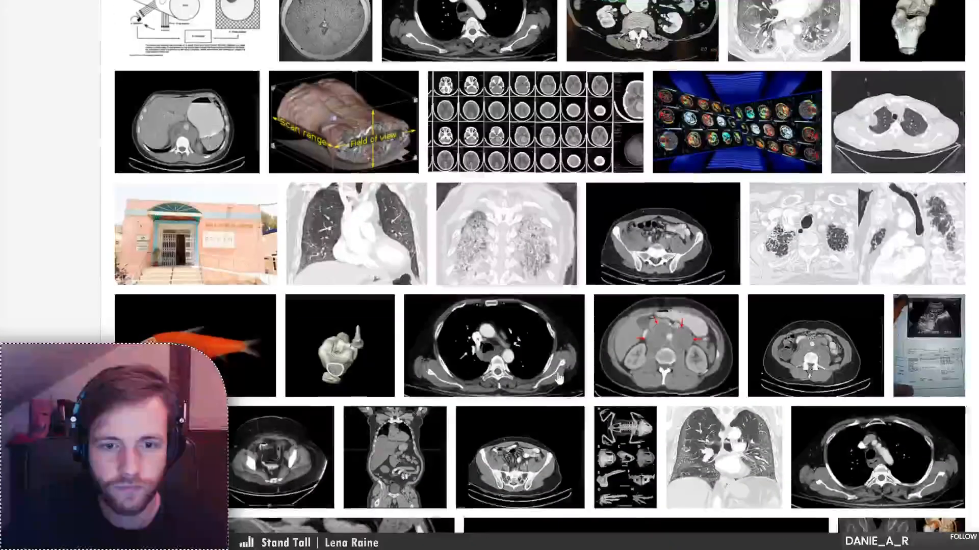
pyautogui.scroll(-2, 558, 377)
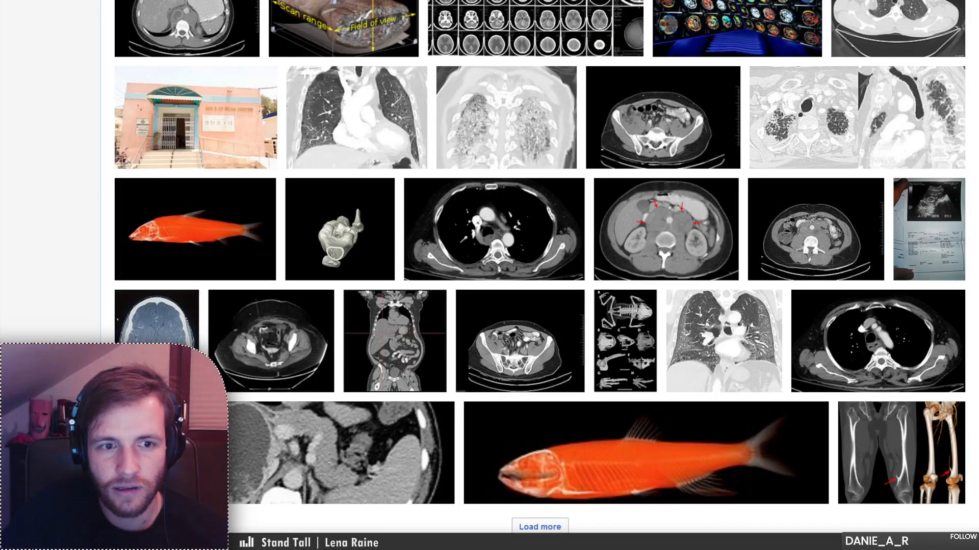
# - Search the Wikimedia Commons media for "shoulder mri"
pyautogui.scroll(16, 561, 364)
pyautogui.tripleClick(119, 111)
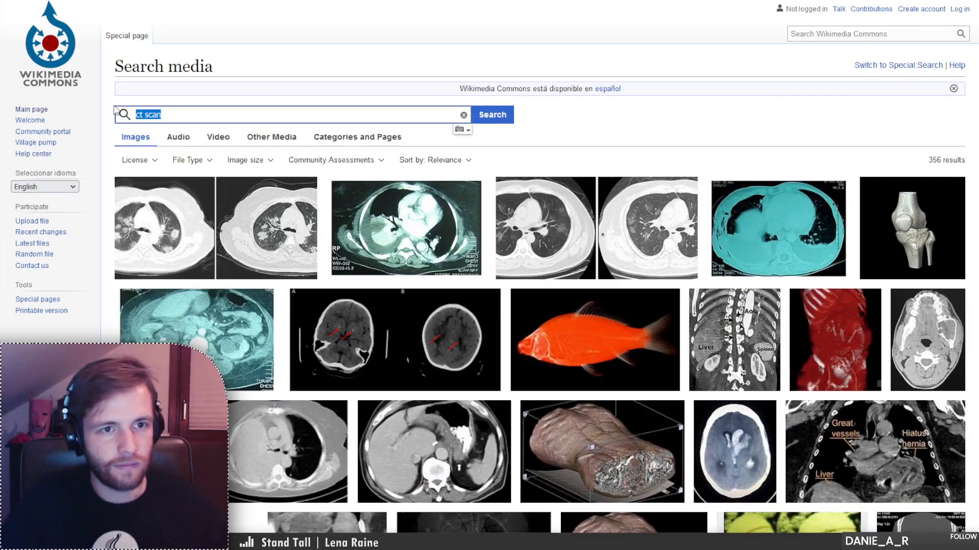
pyautogui.write('shoulder mri')
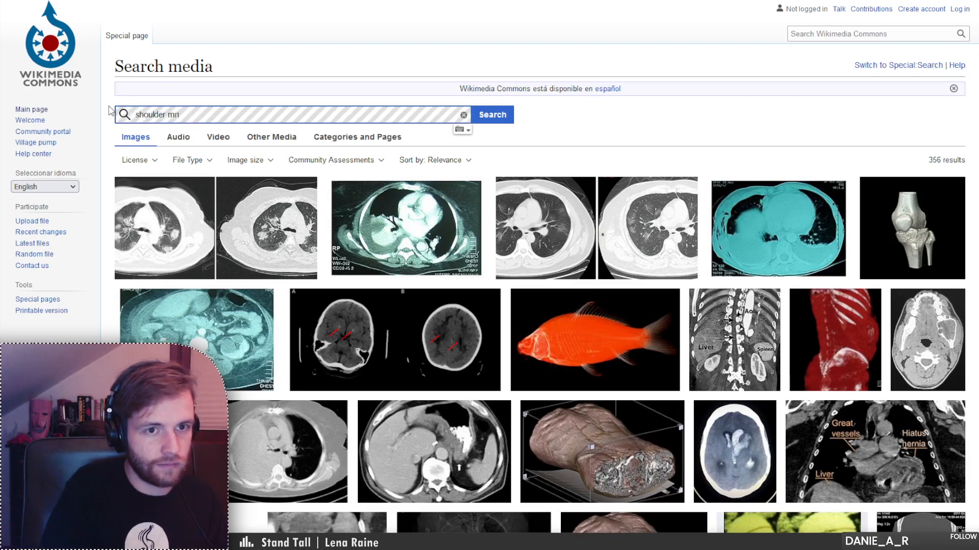
pyautogui.press('Return')
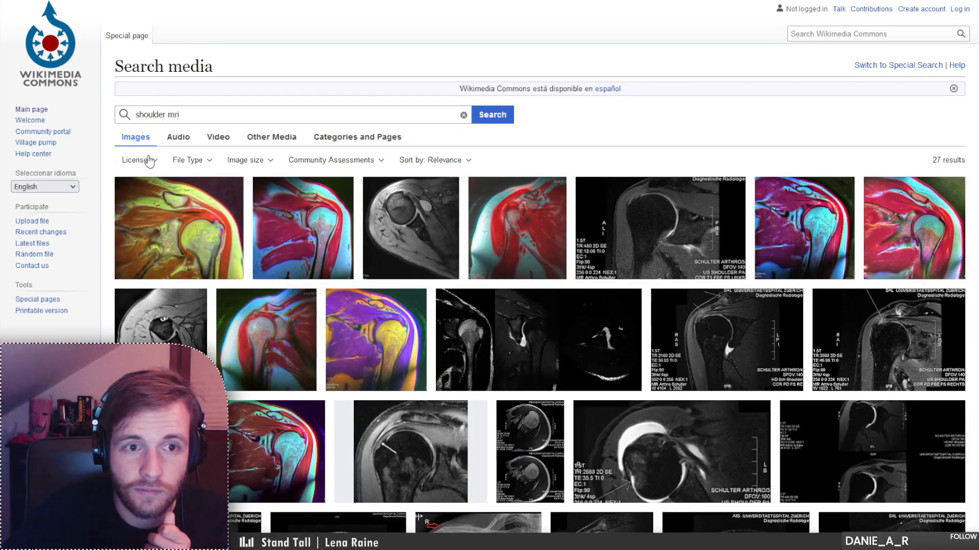
# - Try limiting the shoulder MRI results to the No restrictions license, and return to the unfiltered results
pyautogui.click(147, 161)
pyautogui.click(169, 242)
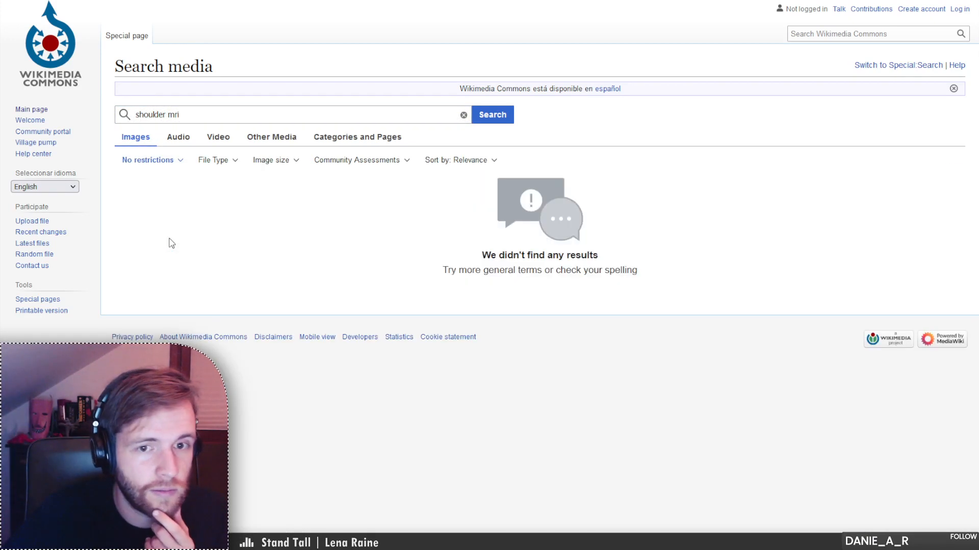
pyautogui.hotkey('alt', 'Left')
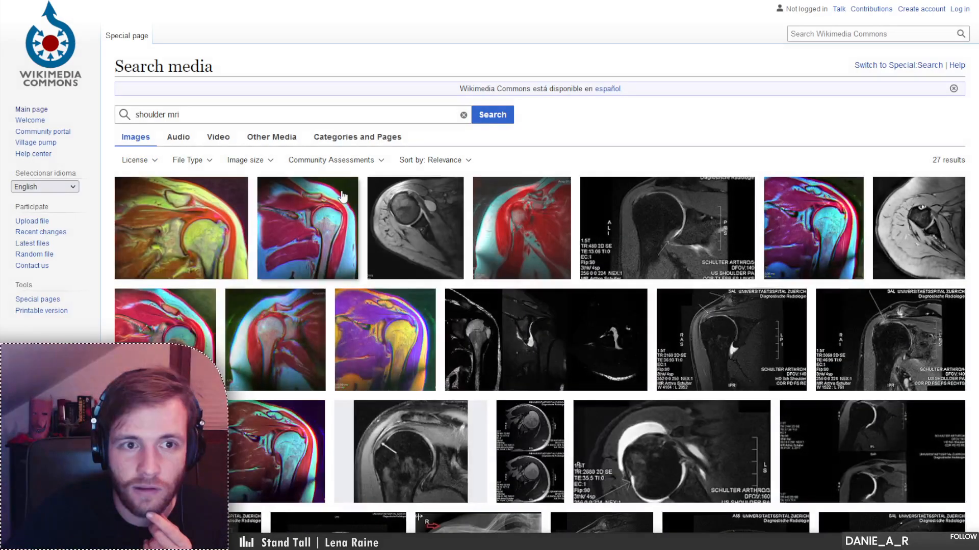
pyautogui.hotkey('alt', 'Right')
pyautogui.hotkey('alt', 'Left')
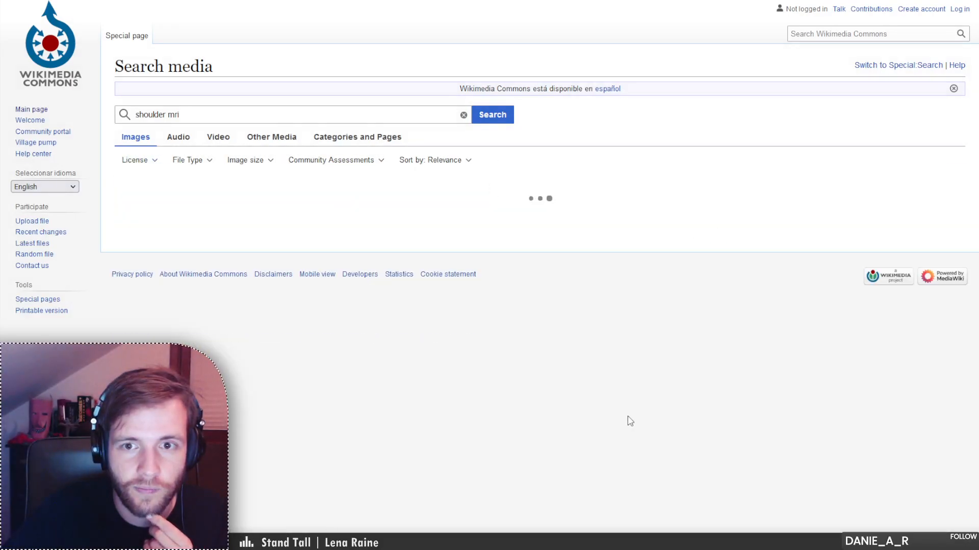
# - Preview the pale axial shoulder scan and the axial triceps tendon scan among the results, closing each preview
pyautogui.scroll(-1, 507, 227)
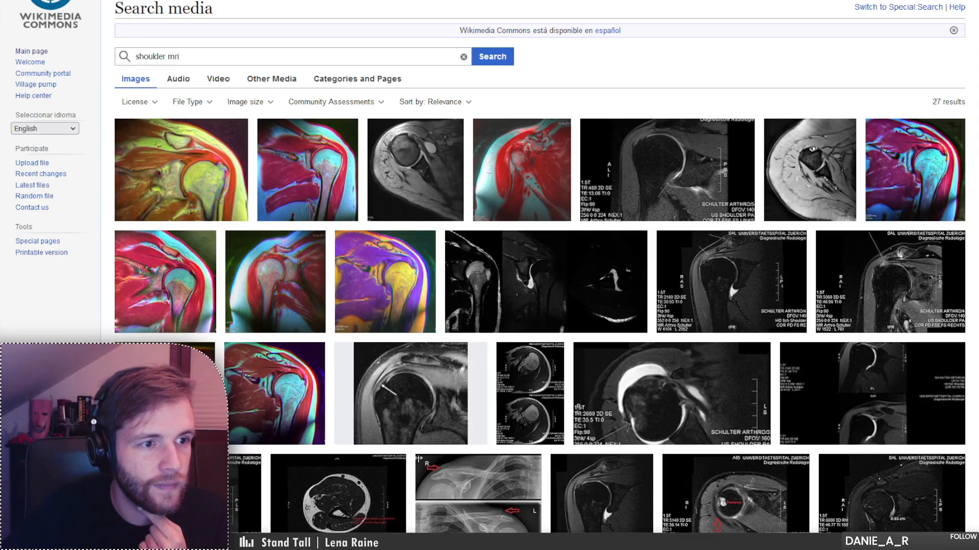
pyautogui.click(814, 163)
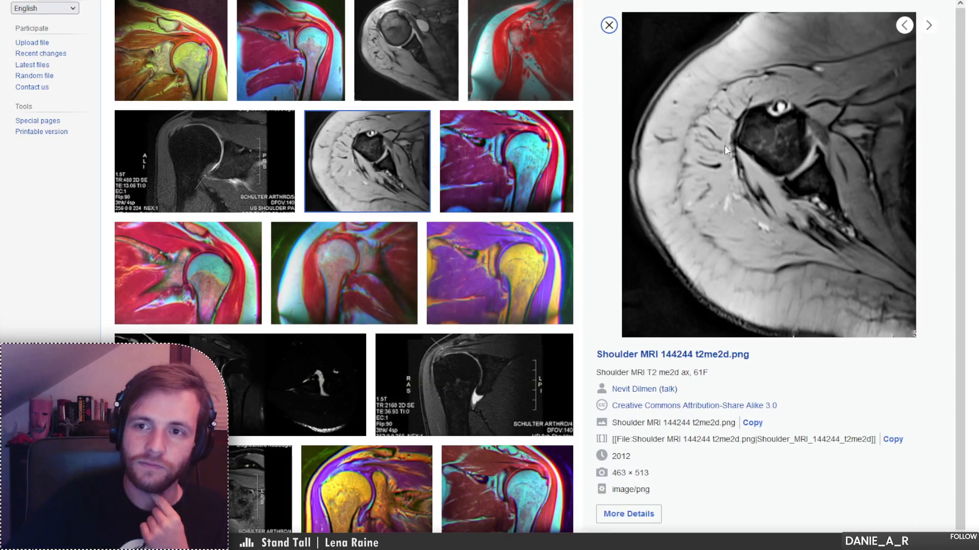
pyautogui.click(609, 25)
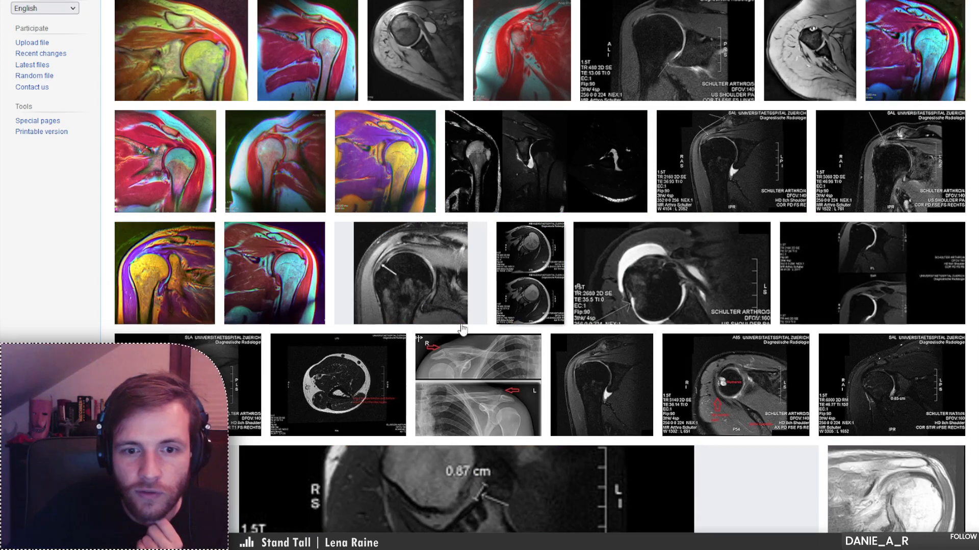
pyautogui.click(352, 389)
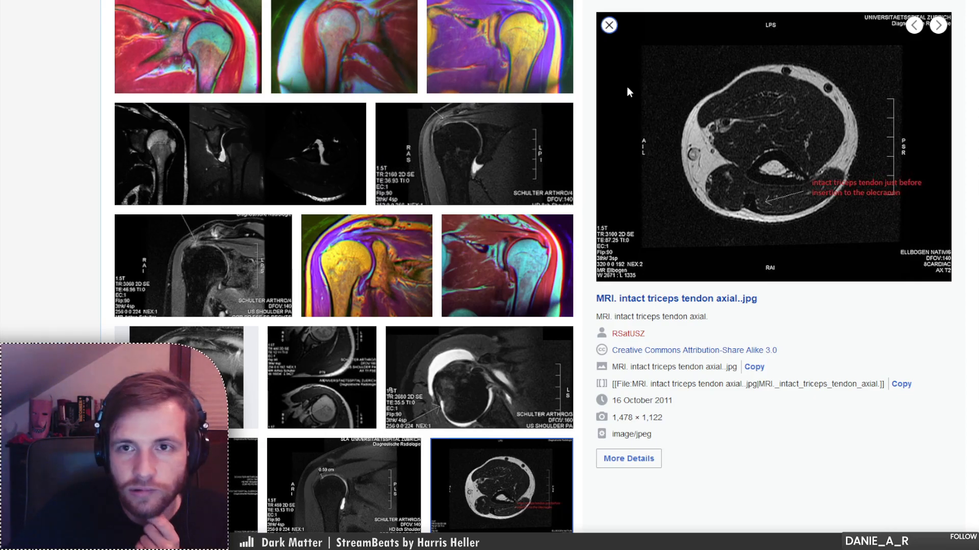
pyautogui.click(608, 25)
pyautogui.scroll(2, 506, 352)
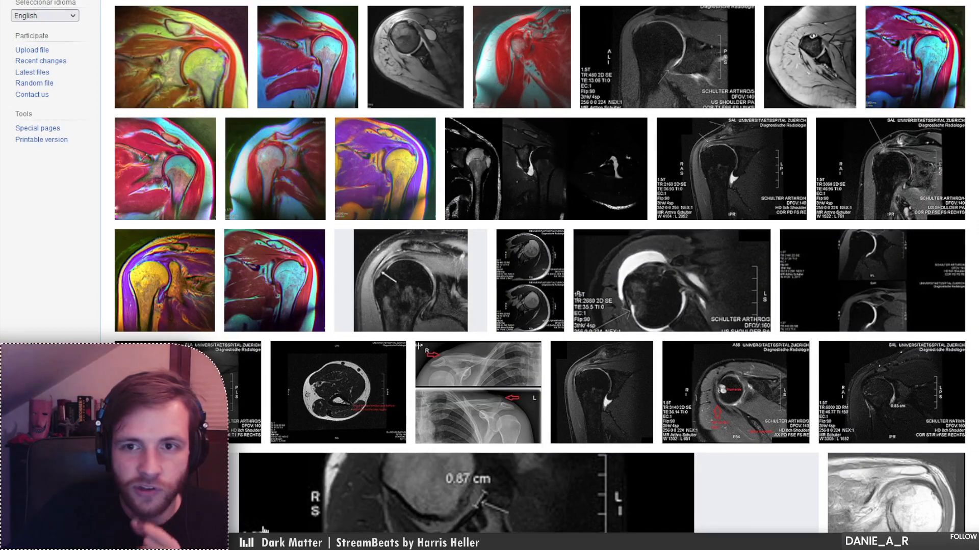
pyautogui.scroll(2, 685, 172)
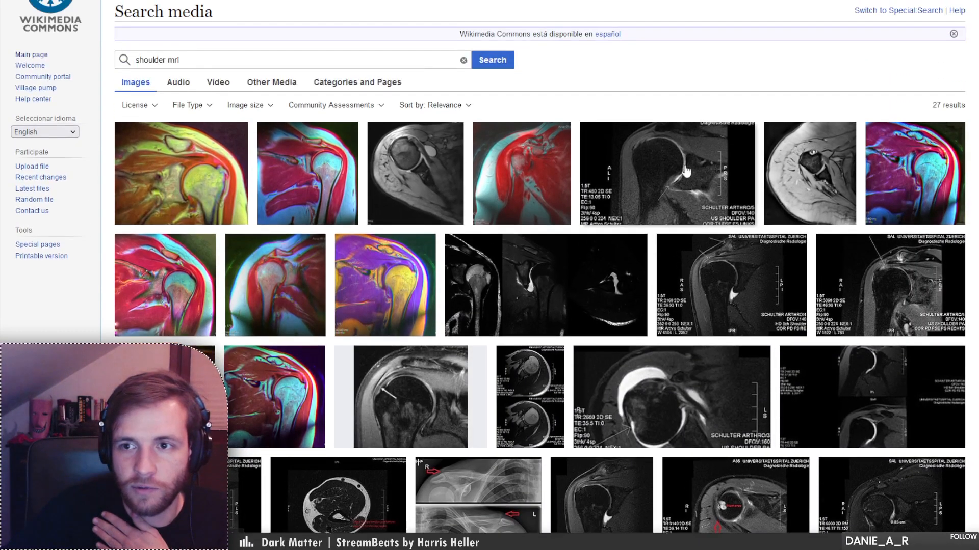
# - Compare the two axial shoulder scan previews, open the file page of Shoulder MRI 141806.png, and read its license terms
pyautogui.click(827, 185)
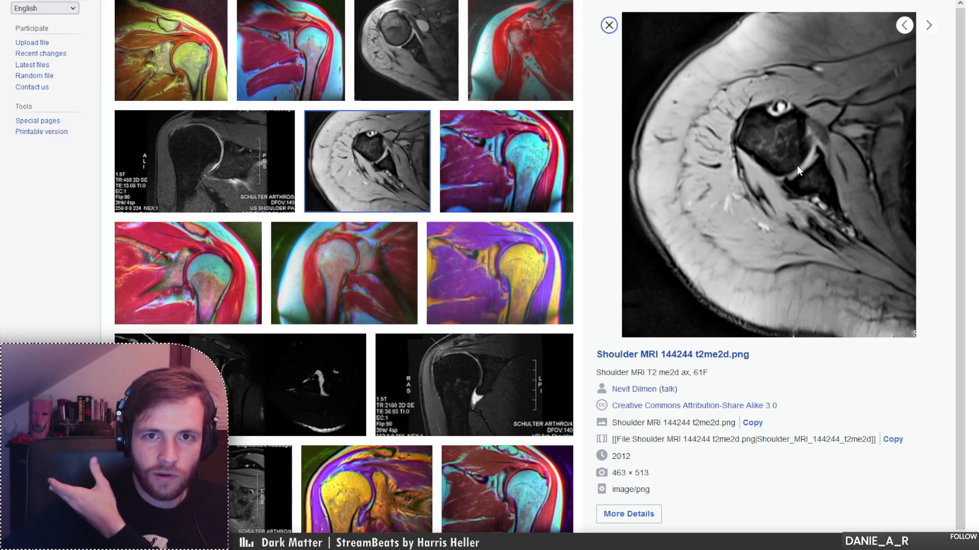
pyautogui.click(401, 48)
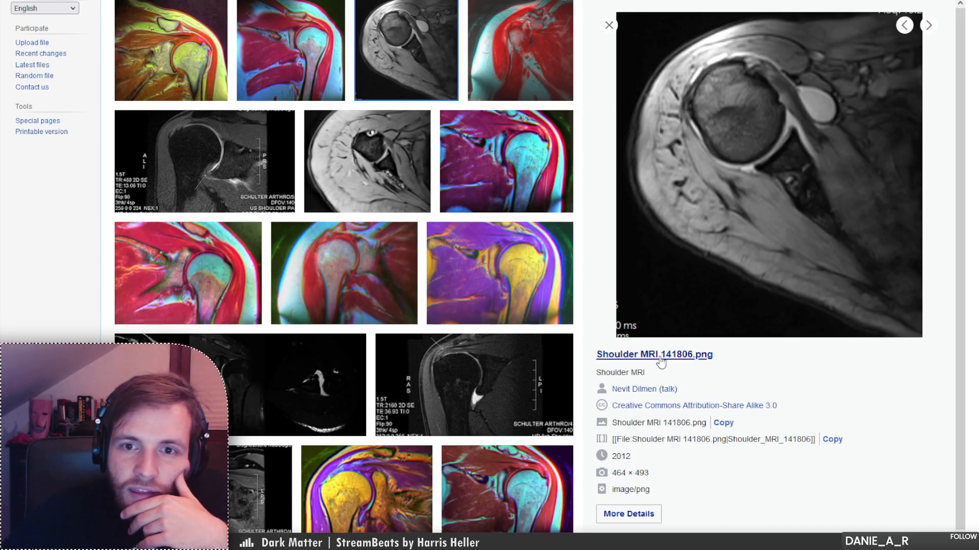
pyautogui.click(748, 0)
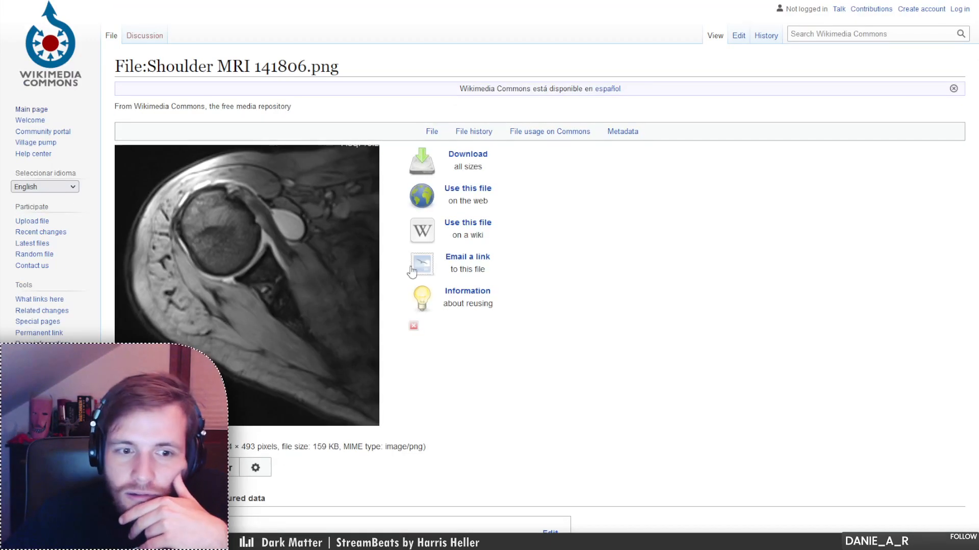
pyautogui.scroll(-3, 350, 331)
pyautogui.scroll(-3, 350, 330)
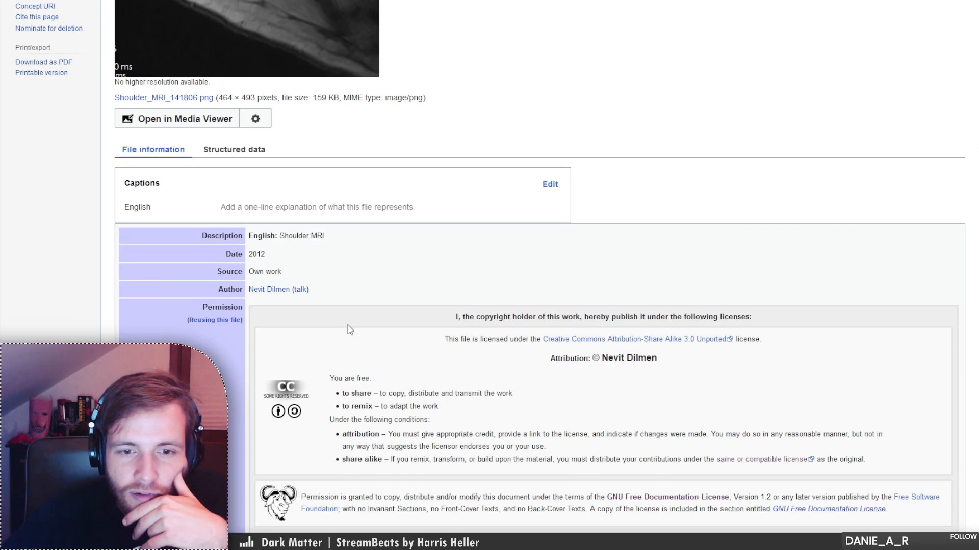
pyautogui.scroll(7, 350, 332)
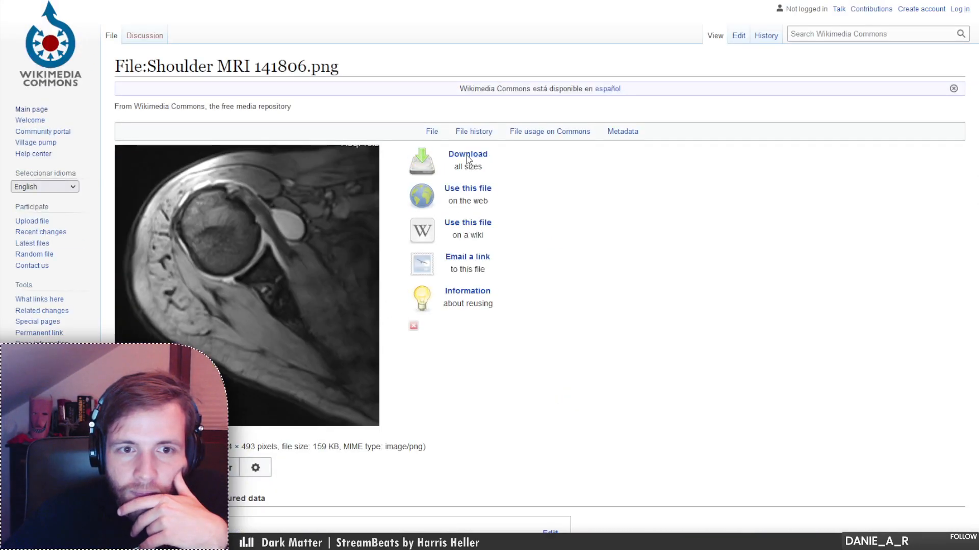
# - Get the full-resolution version of Shoulder MRI 141806.png from its download options and return to the file page
pyautogui.scroll(-1, 535, 187)
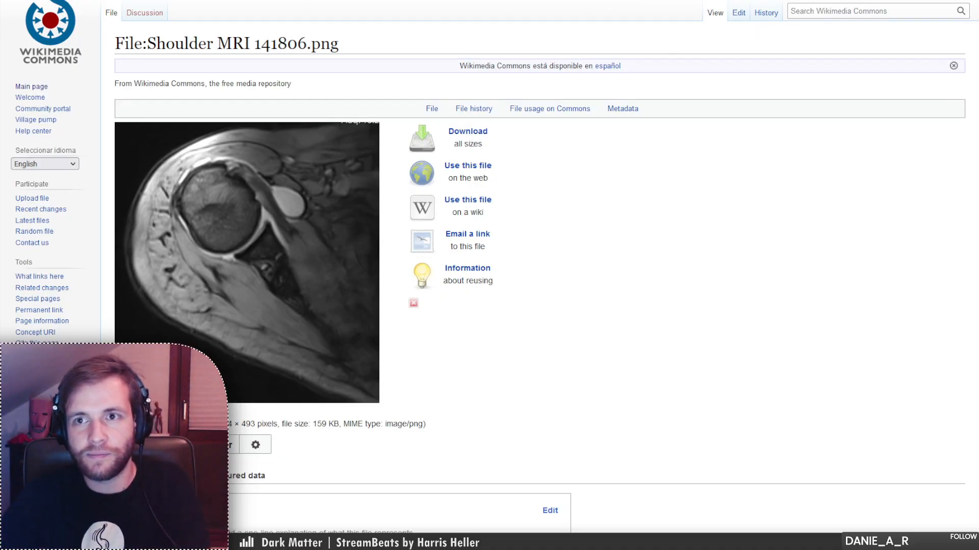
pyautogui.click(426, 145)
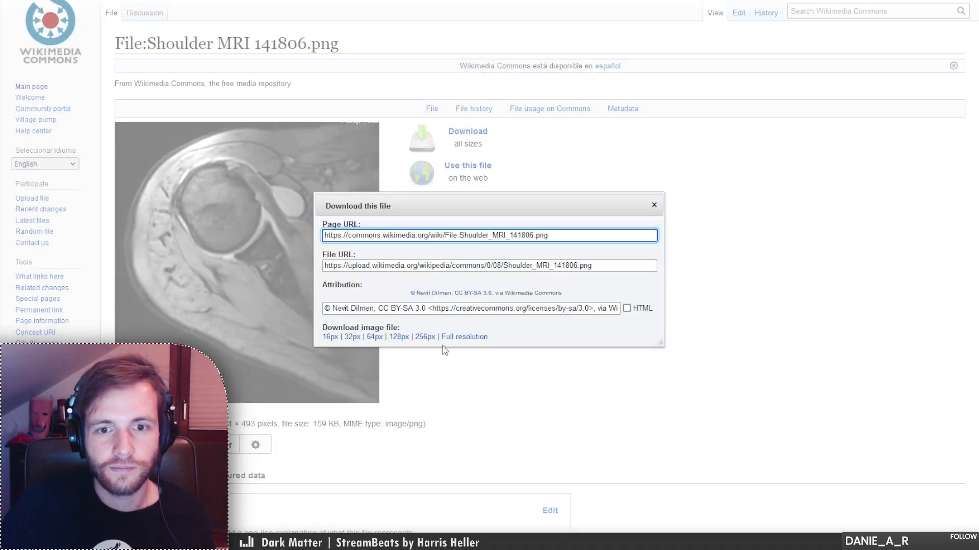
pyautogui.click(464, 338)
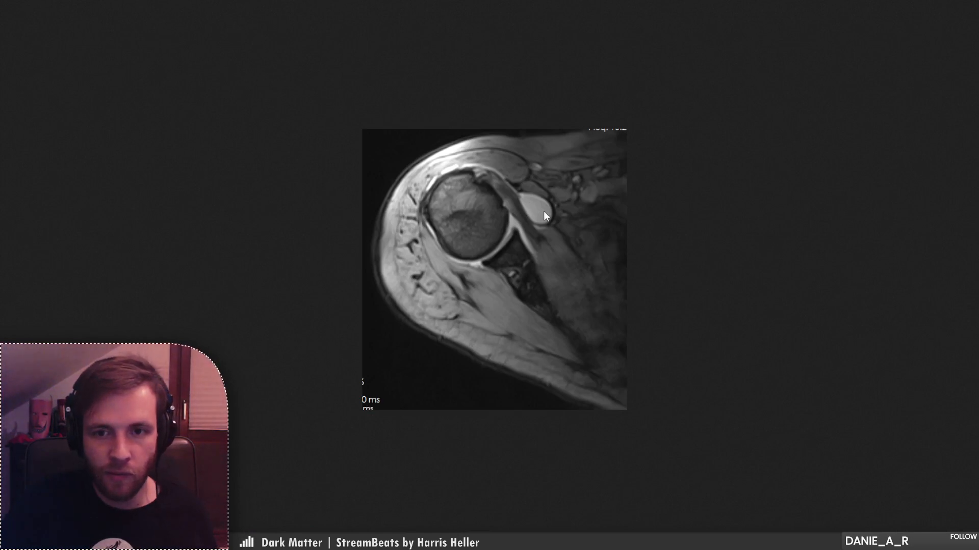
pyautogui.hotkey('alt', 'Left')
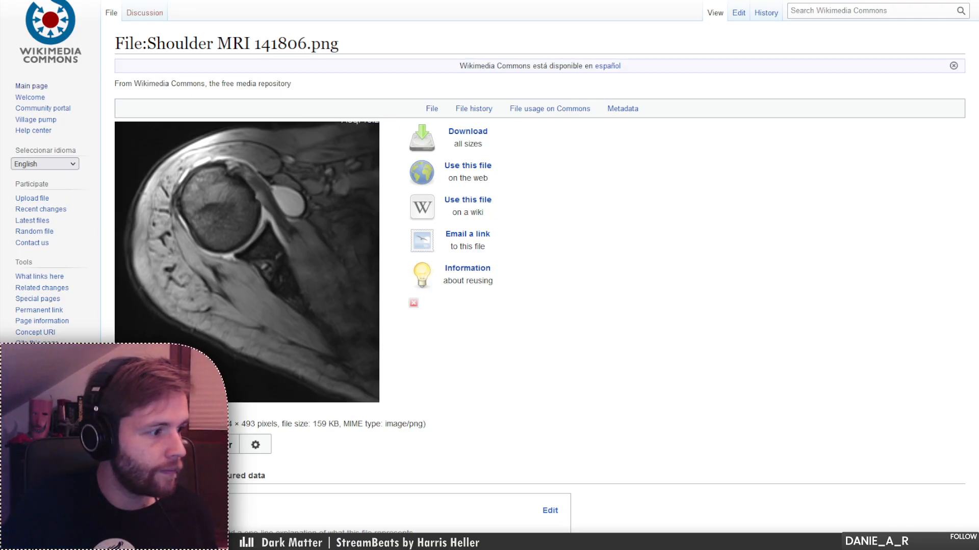
# - Switch to Photoshop, place the Shoulder_MRI_141806 image into the document, and toggle its visibility to check the photo underneath
pyautogui.hotkey('alt', 'Tab')
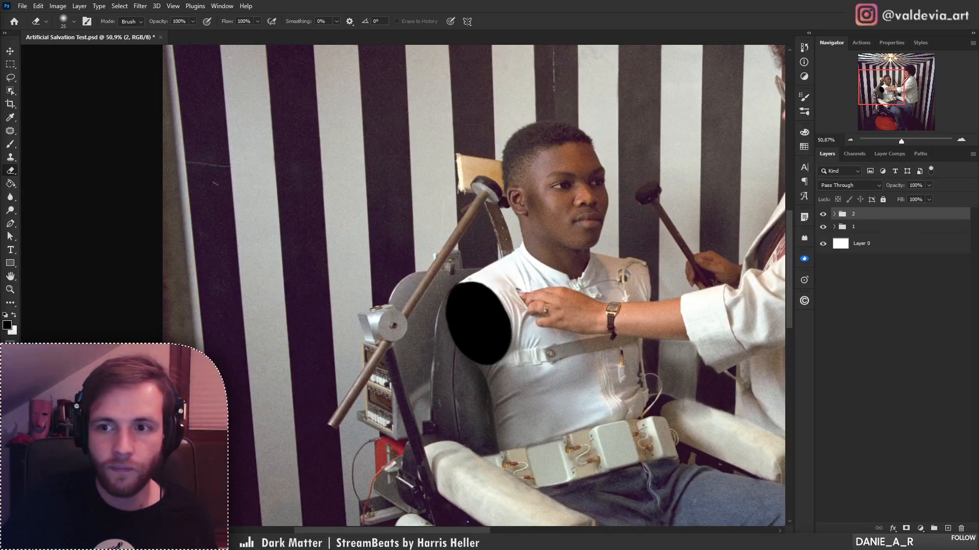
pyautogui.moveTo(567, 0); pyautogui.dragTo(567, 280)
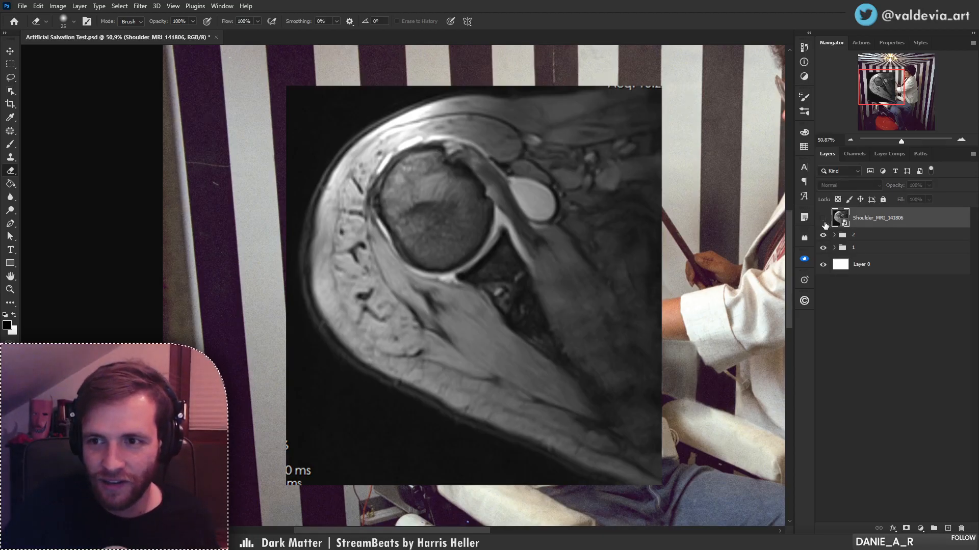
pyautogui.click(823, 217)
pyautogui.click(822, 218)
# - Move the Shoulder_MRI_141806 layer into group 2 directly above Layer 20 and clip it to that black oval
pyautogui.click(834, 235)
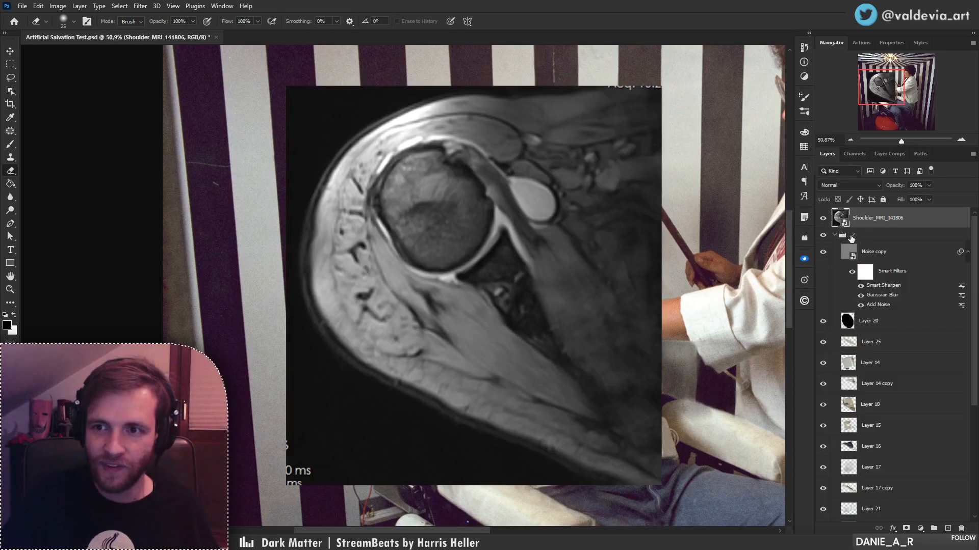
pyautogui.moveTo(877, 227); pyautogui.dragTo(891, 305)
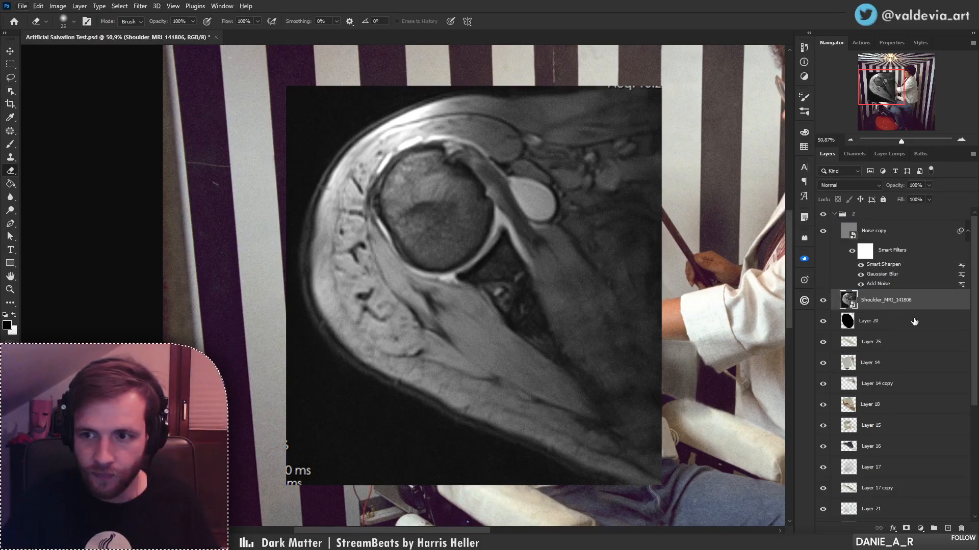
pyautogui.keyDown('alt'); pyautogui.click(902, 312); pyautogui.keyUp('alt')
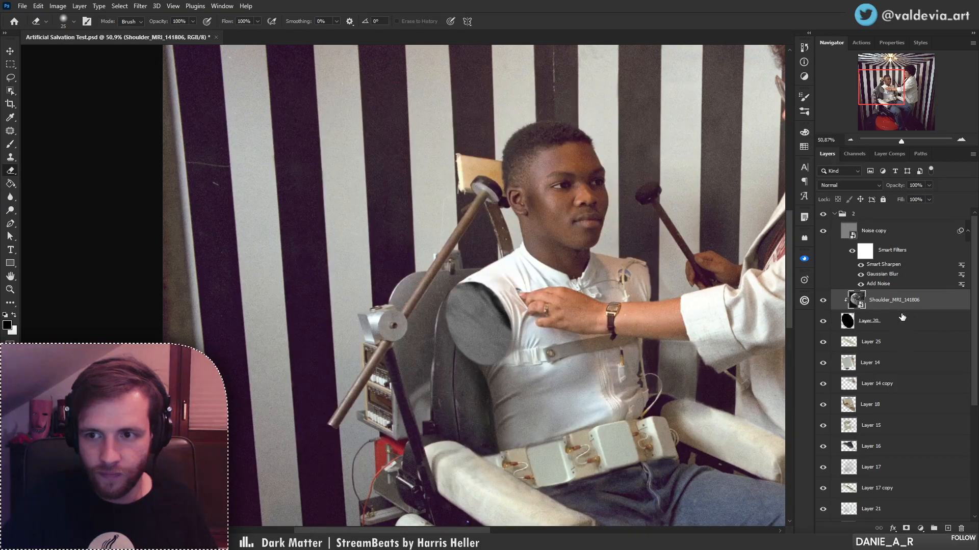
# - Scale the shoulder MRI down to about 26% and rotate it to about -50° over the black oval
pyautogui.hotkey('ctrl', 't')
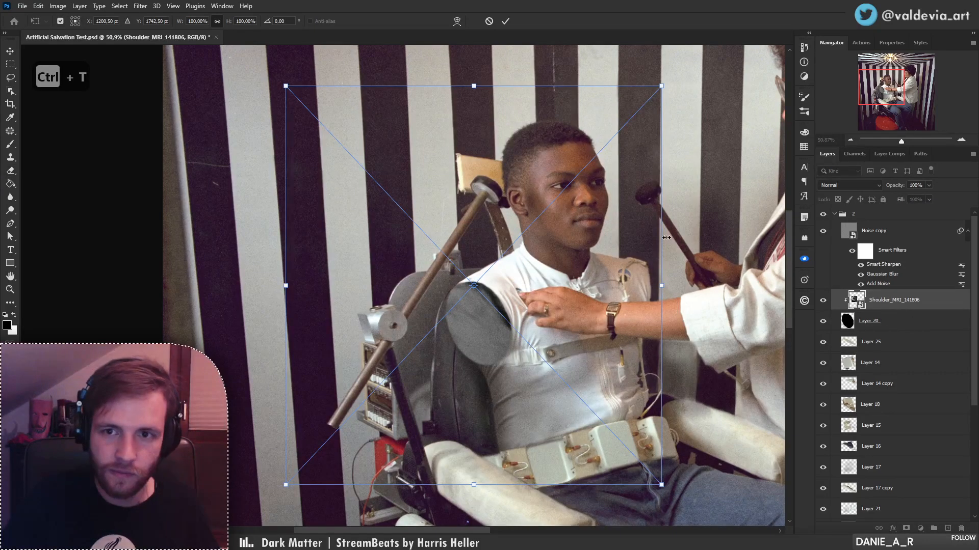
pyautogui.moveTo(662, 286); pyautogui.dragTo(512, 353)
pyautogui.moveTo(547, 296); pyautogui.dragTo(540, 338)
pyautogui.moveTo(505, 315); pyautogui.dragTo(505, 243)
pyautogui.moveTo(497, 308); pyautogui.dragTo(493, 305)
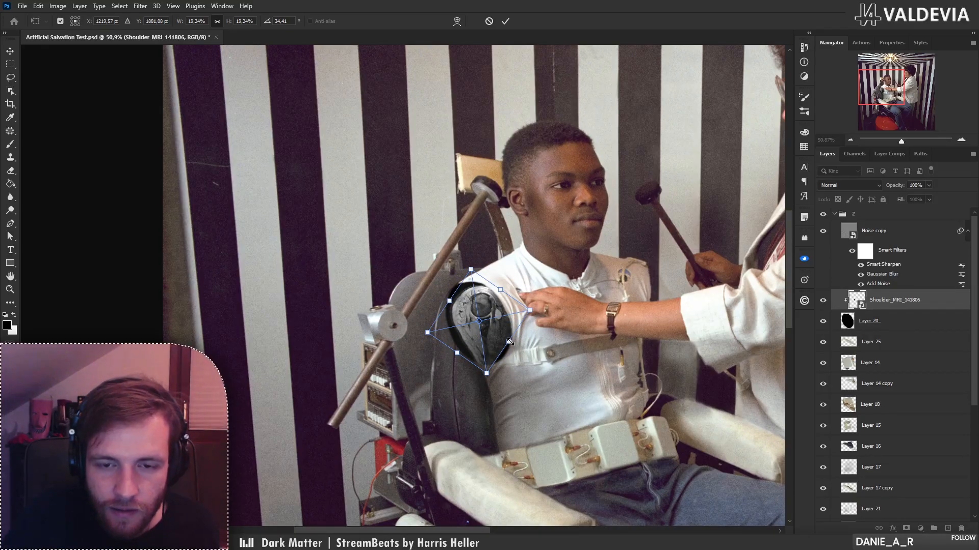
pyautogui.moveTo(510, 342); pyautogui.dragTo(491, 311)
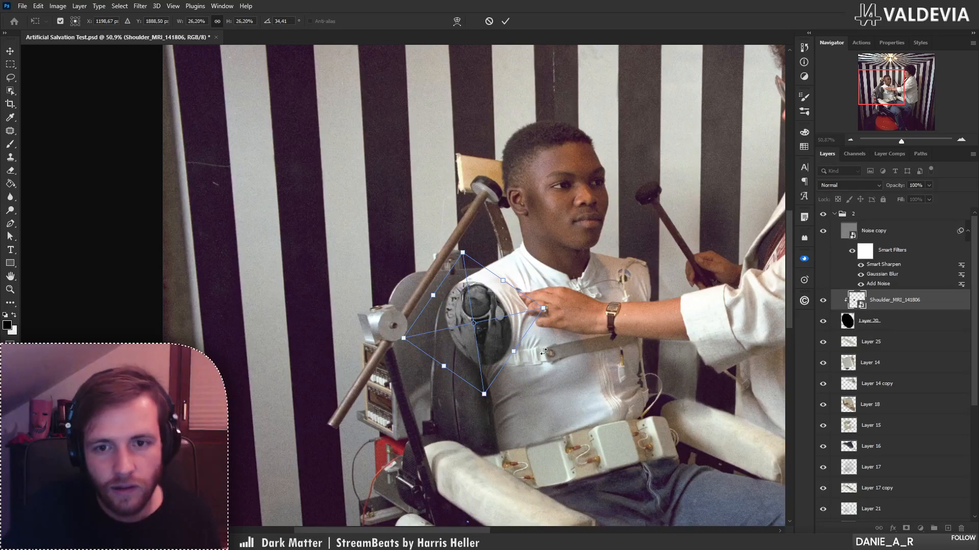
pyautogui.moveTo(543, 352); pyautogui.dragTo(510, 258)
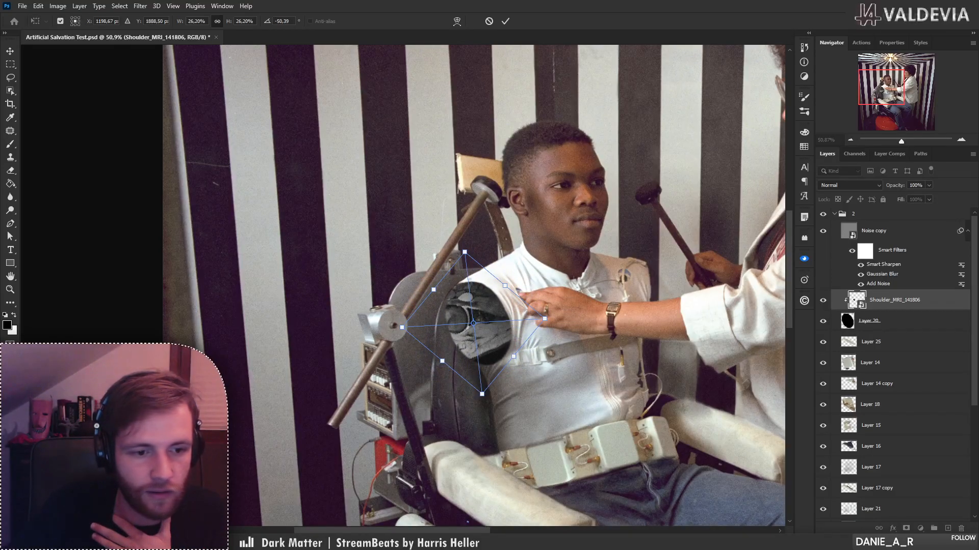
# - Check the original shoulder MRI and its license details on the Wikimedia Commons file page, and return to Photoshop
pyautogui.hotkey('alt', 'Tab')
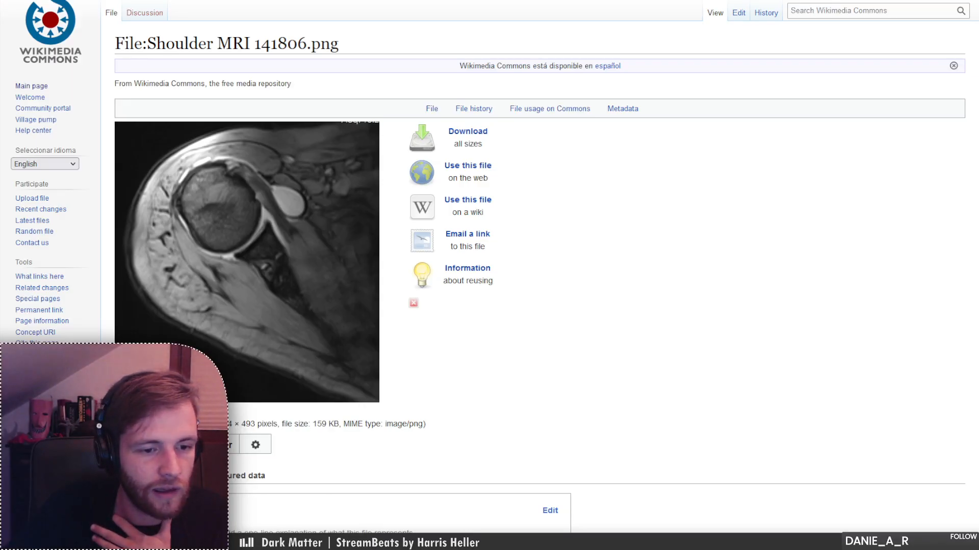
pyautogui.scroll(-7, 434, 280)
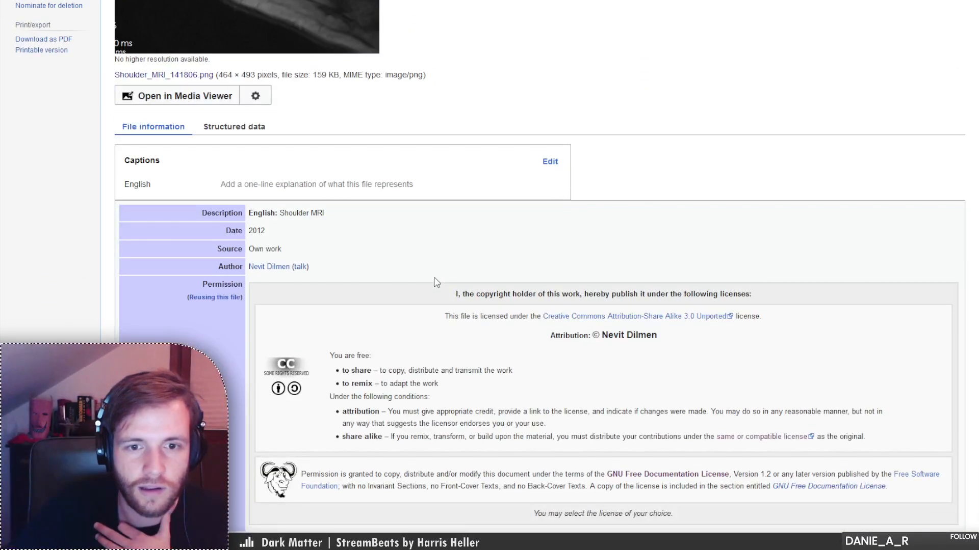
pyautogui.scroll(-7, 442, 279)
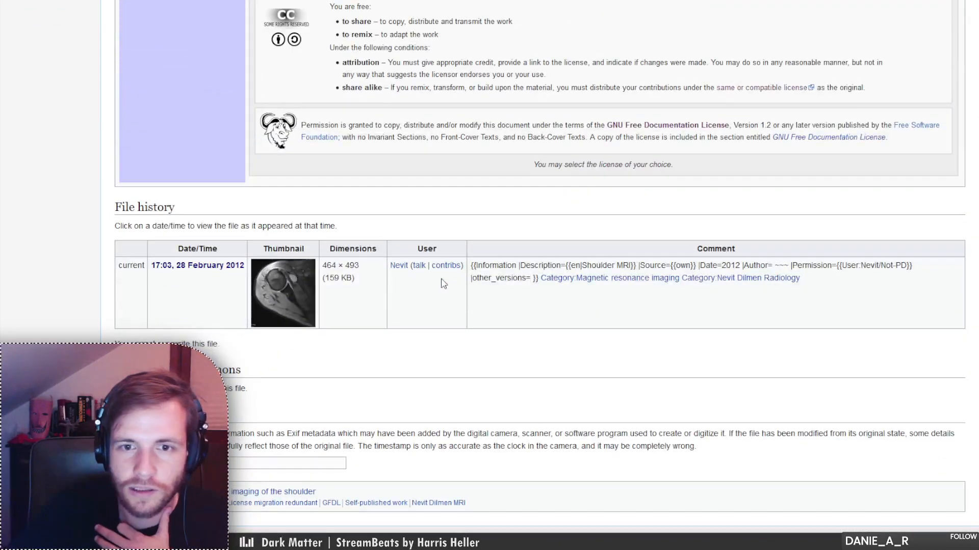
pyautogui.scroll(-1, 444, 279)
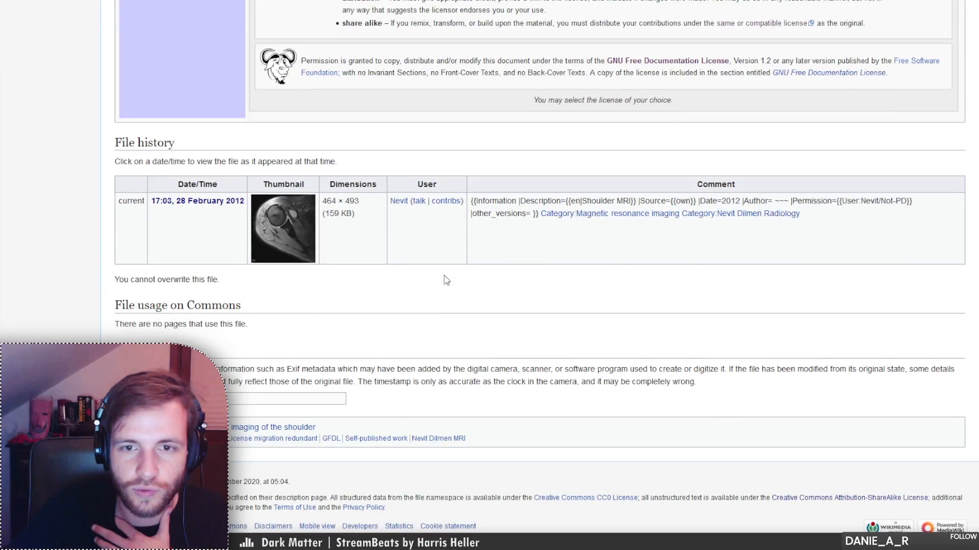
pyautogui.scroll(10, 451, 276)
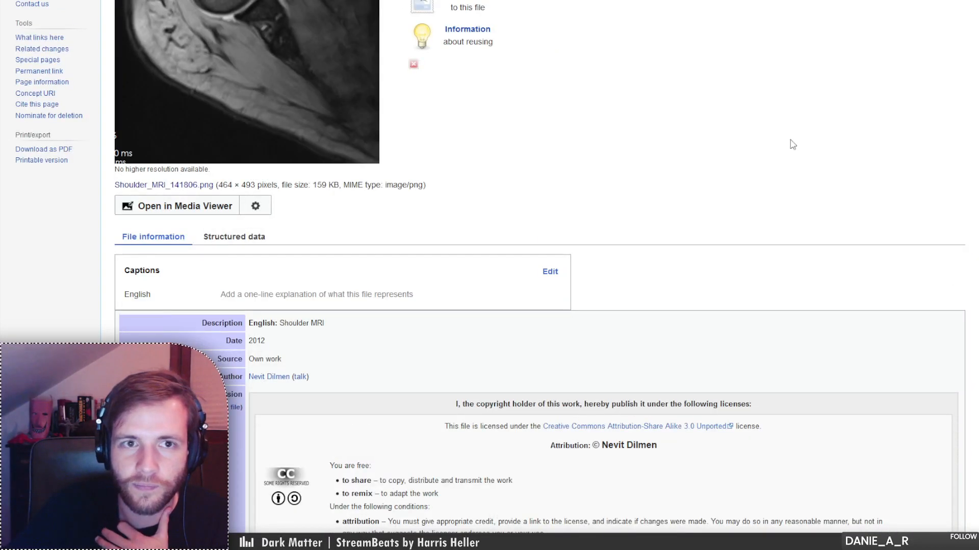
pyautogui.scroll(5, 793, 145)
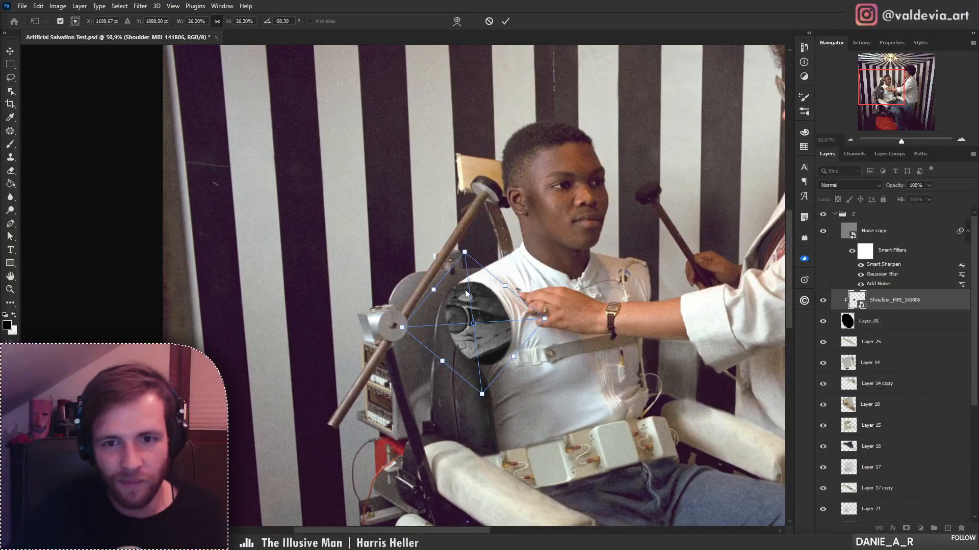
# - Reposition, rotate and skew the scan to about 33% width, 29% height and -69° so it fills the oval, and apply the transform
pyautogui.moveTo(510, 312); pyautogui.dragTo(530, 300)
pyautogui.moveTo(538, 356); pyautogui.dragTo(514, 402)
pyautogui.moveTo(424, 326); pyautogui.dragTo(427, 336)
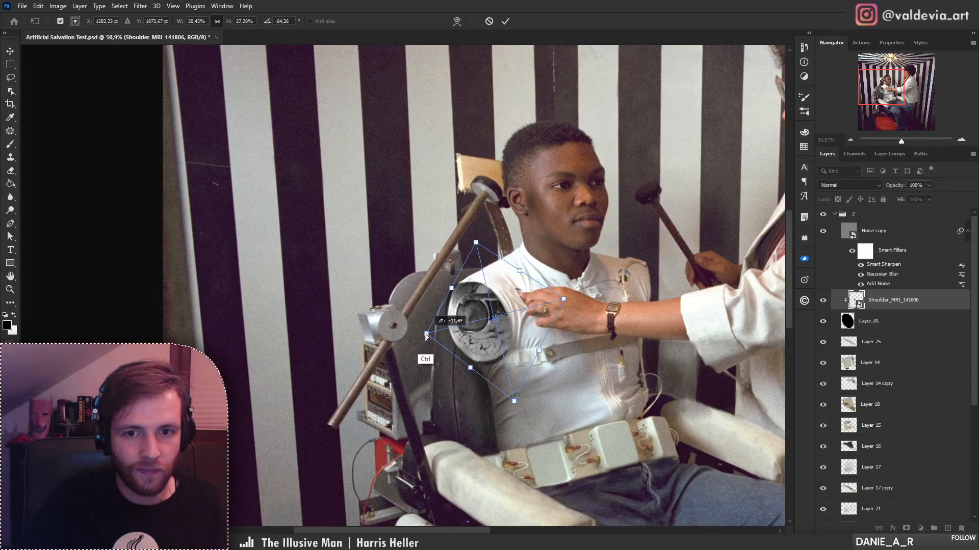
pyautogui.moveTo(517, 405); pyautogui.dragTo(519, 411)
pyautogui.moveTo(479, 246); pyautogui.dragTo(473, 246)
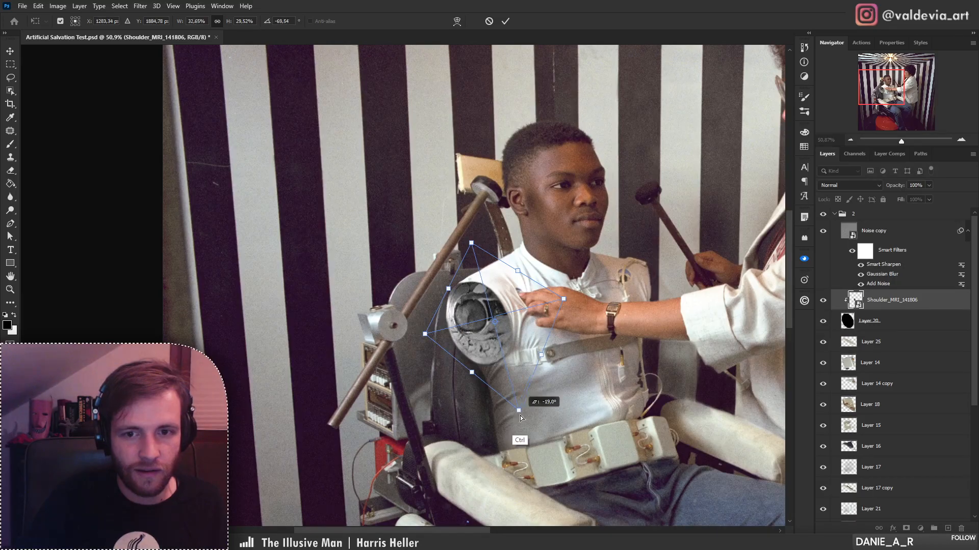
pyautogui.moveTo(516, 408); pyautogui.dragTo(520, 413)
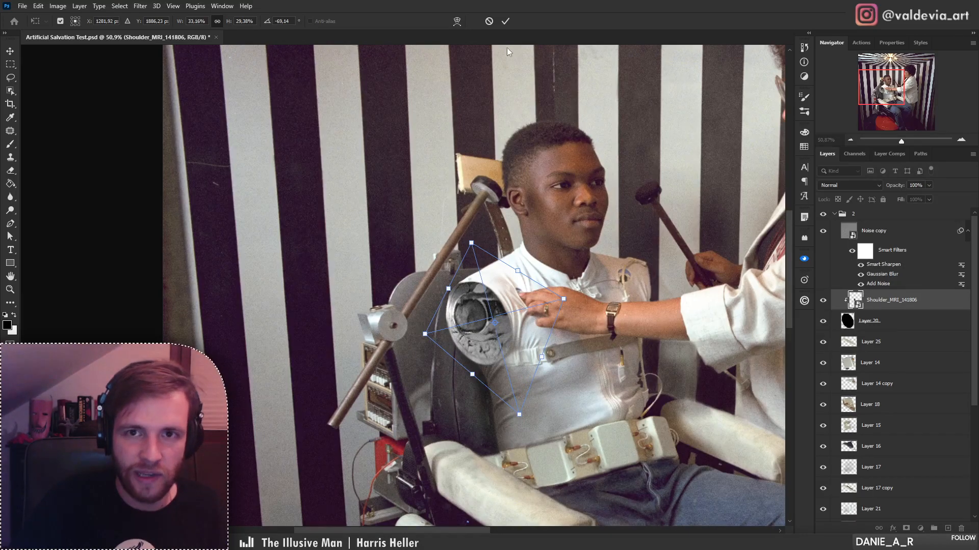
pyautogui.click(505, 22)
# - Fine-tune the scan's fit by moving its corner over the examiner's hand slightly outward, and apply the transform
pyautogui.press('z')
pyautogui.moveTo(475, 320); pyautogui.dragTo(389, 336)
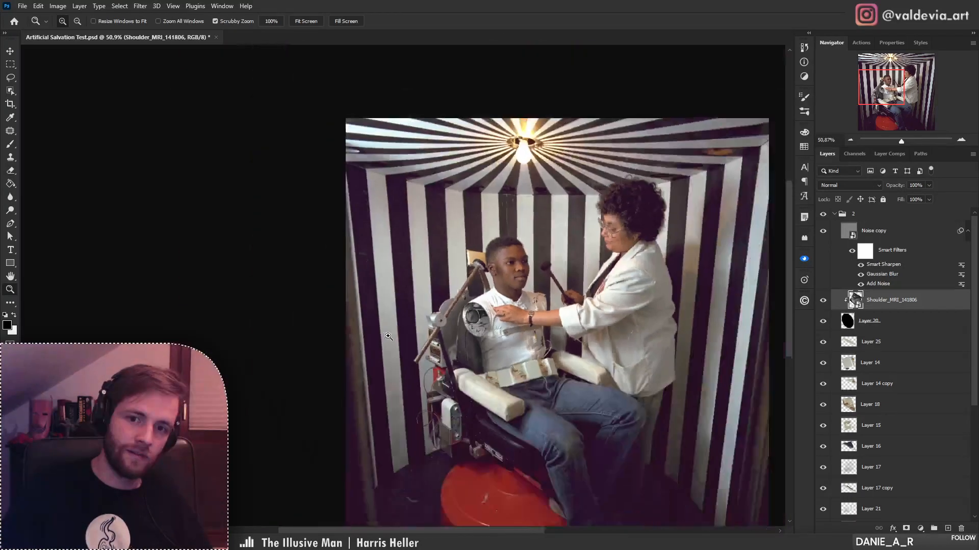
pyautogui.moveTo(470, 313); pyautogui.dragTo(484, 289)
pyautogui.press('e')
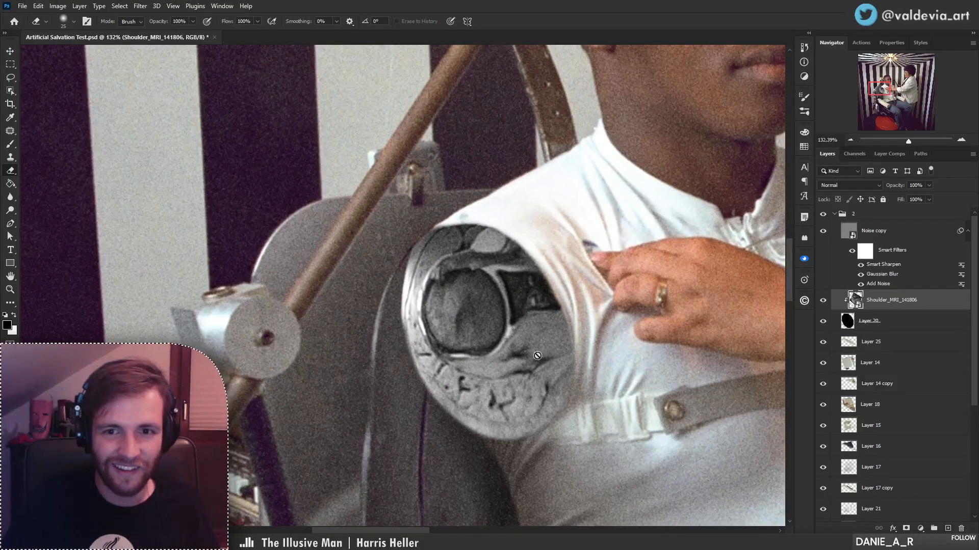
pyautogui.hotkey('ctrl', 't')
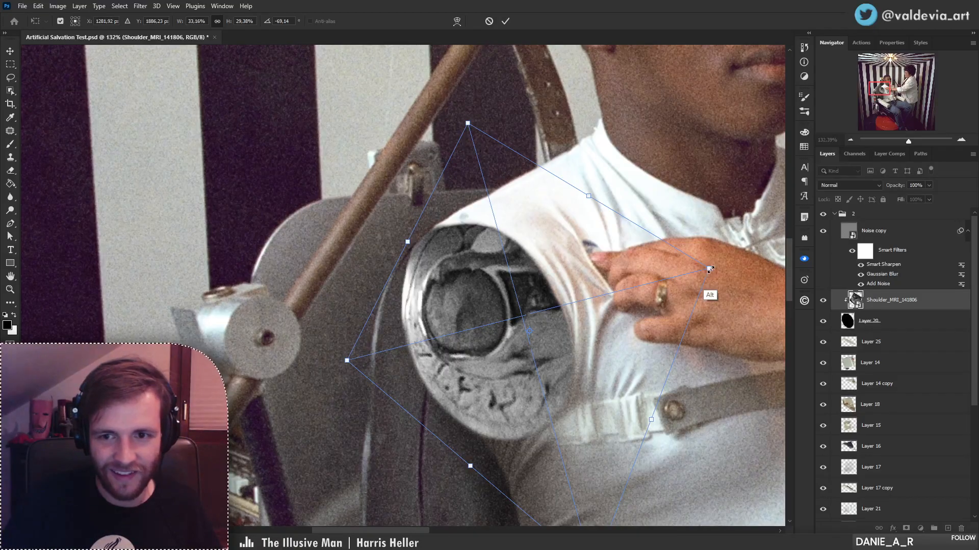
pyautogui.moveTo(708, 268)
pyautogui.mouseDown()
pyautogui.moveTo(700, 271)
pyautogui.moveTo(710, 265)
pyautogui.mouseUp()
pyautogui.click(505, 21)
pyautogui.press('e')
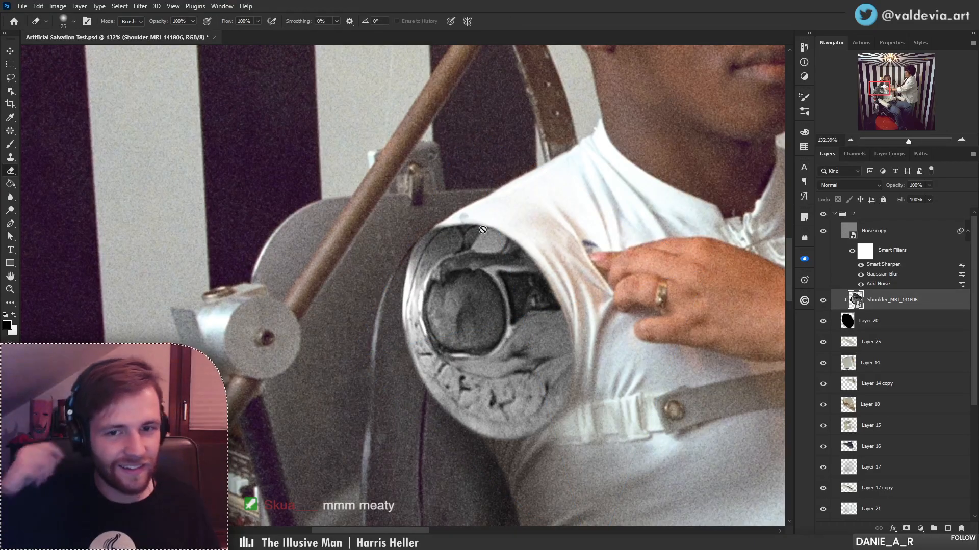
# - Review the fitted scan within the whole photo and look through the layers of the lower group 1
pyautogui.press('z')
pyautogui.moveTo(513, 330)
pyautogui.mouseDown()
pyautogui.moveTo(451, 332)
pyautogui.moveTo(549, 334)
pyautogui.mouseUp()
pyautogui.press('e')
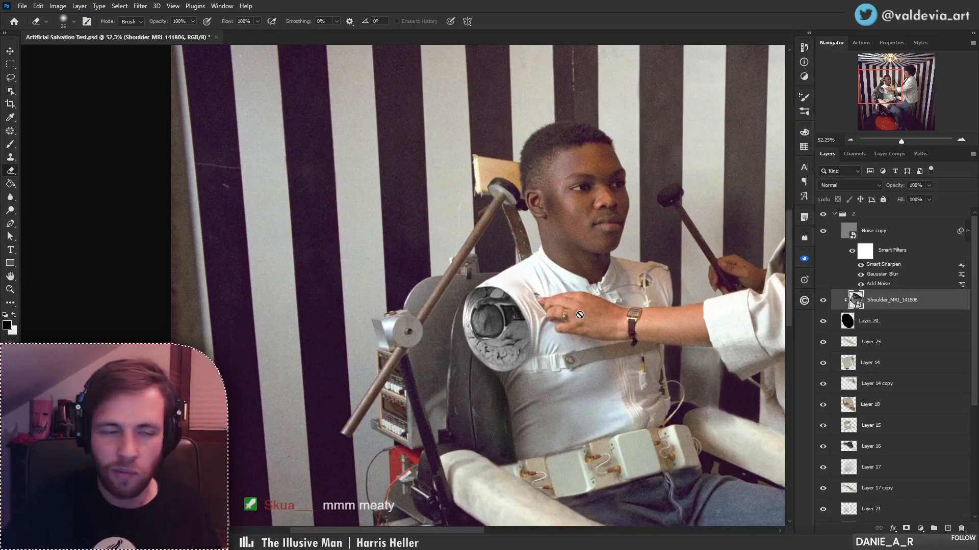
pyautogui.scroll(-5, 936, 338)
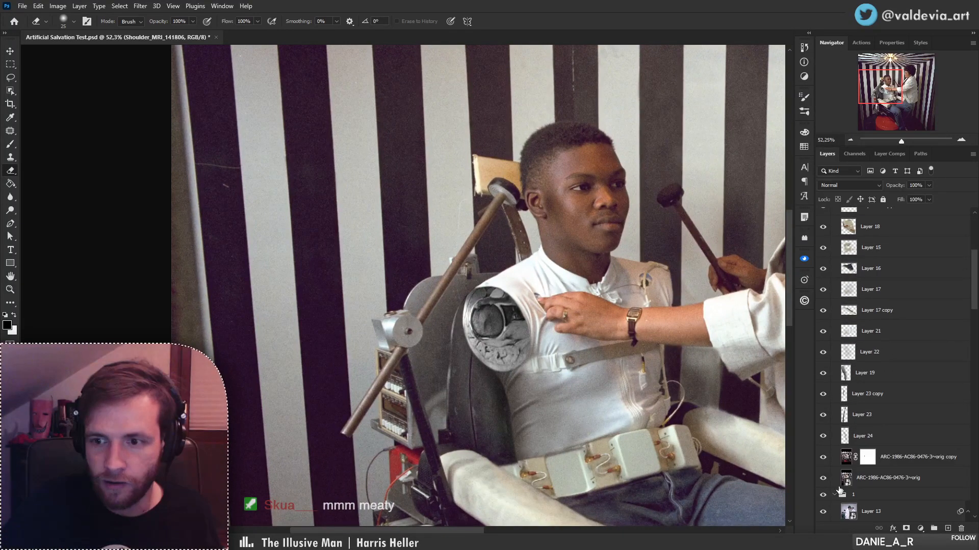
pyautogui.click(834, 496)
pyautogui.scroll(-7, 846, 459)
pyautogui.scroll(-7, 850, 452)
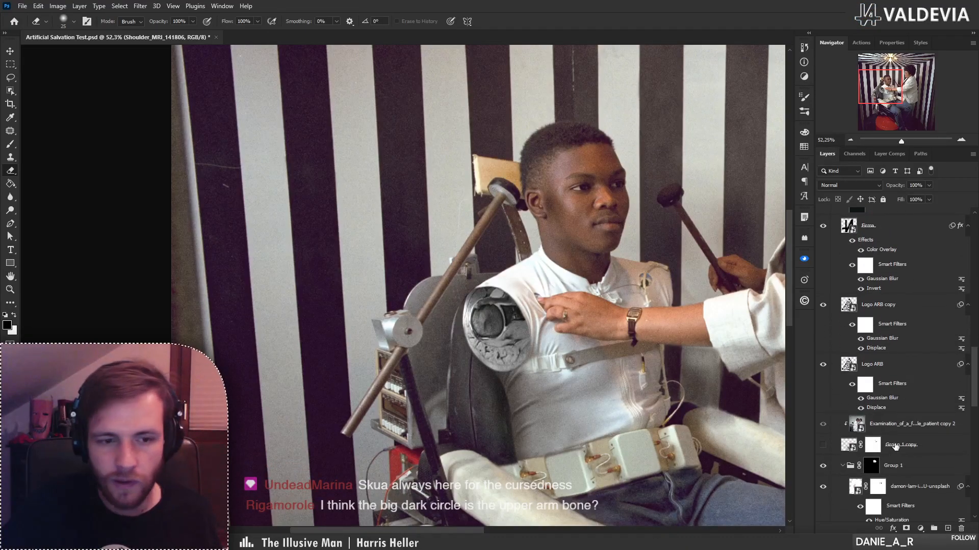
pyautogui.scroll(-2, 896, 447)
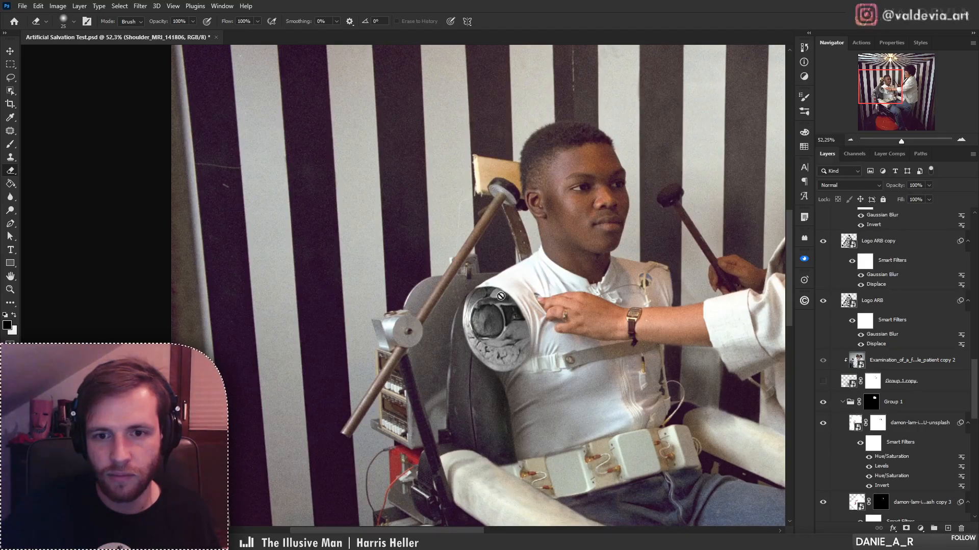
pyautogui.moveTo(517, 312)
pyautogui.mouseDown()
pyautogui.moveTo(407, 312)
pyautogui.moveTo(494, 312)
pyautogui.mouseUp()
pyautogui.scroll(-3, 950, 454)
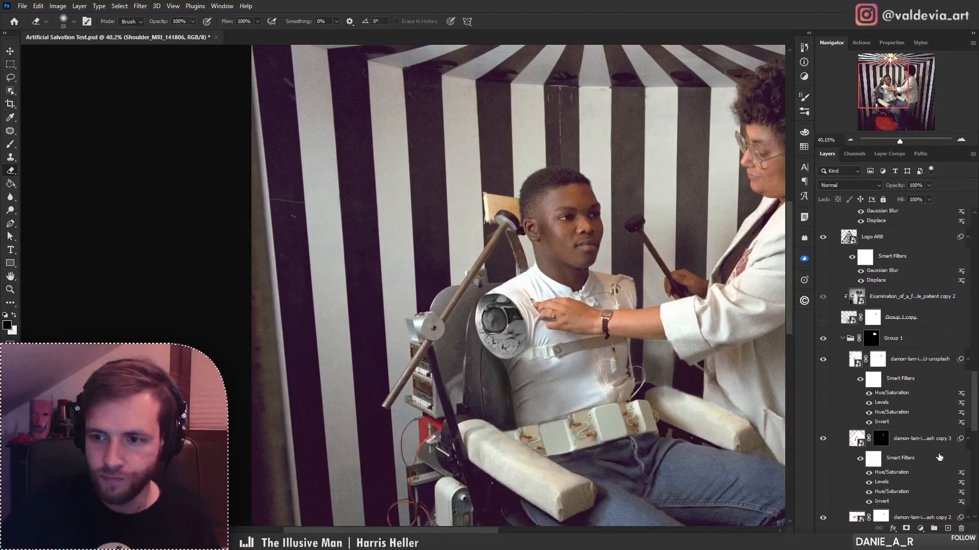
# - Inspect the unsplash texture layers inside Group 1, collapse that group, and look over the neighbouring layers
pyautogui.click(912, 360)
pyautogui.scroll(-3, 932, 382)
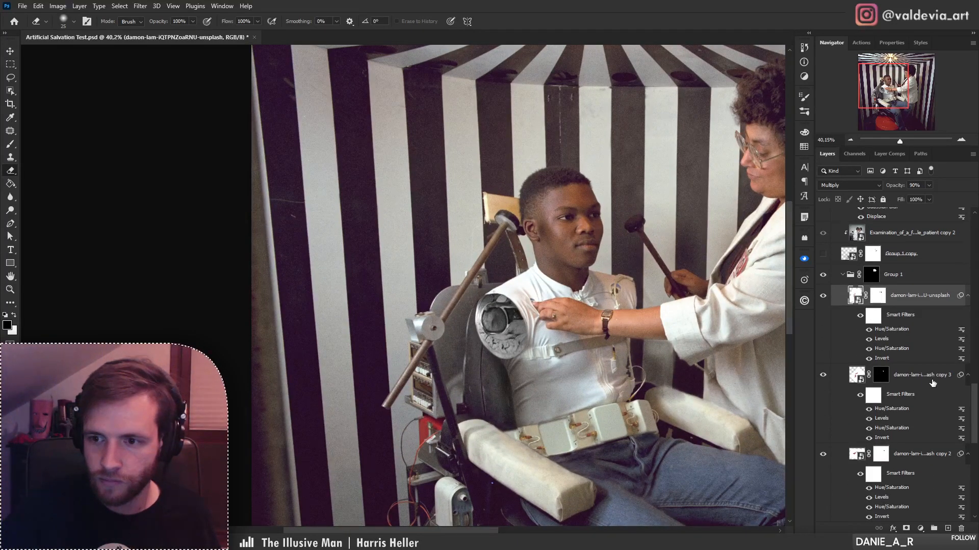
pyautogui.scroll(-2, 931, 383)
pyautogui.scroll(3, 863, 290)
pyautogui.click(843, 289)
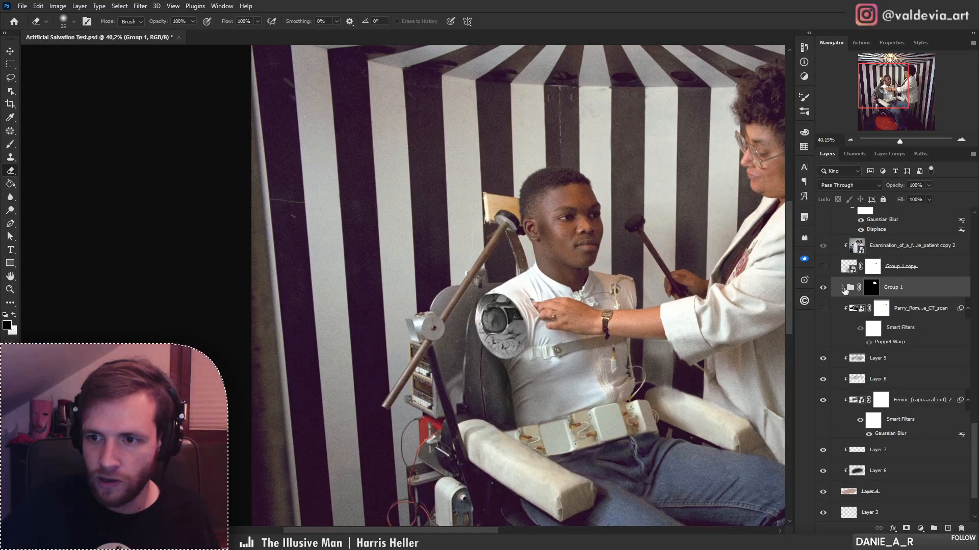
pyautogui.scroll(3, 845, 306)
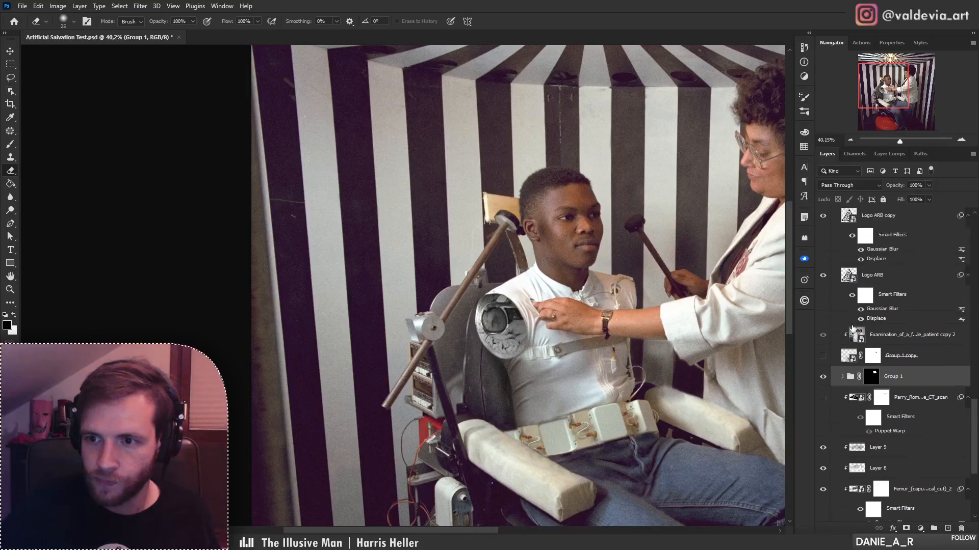
# - Place the Femur_(caput_femoris) bone structure image from the file explorer directly above the Shoulder_MRI_141806 layer
pyautogui.scroll(-4, 849, 396)
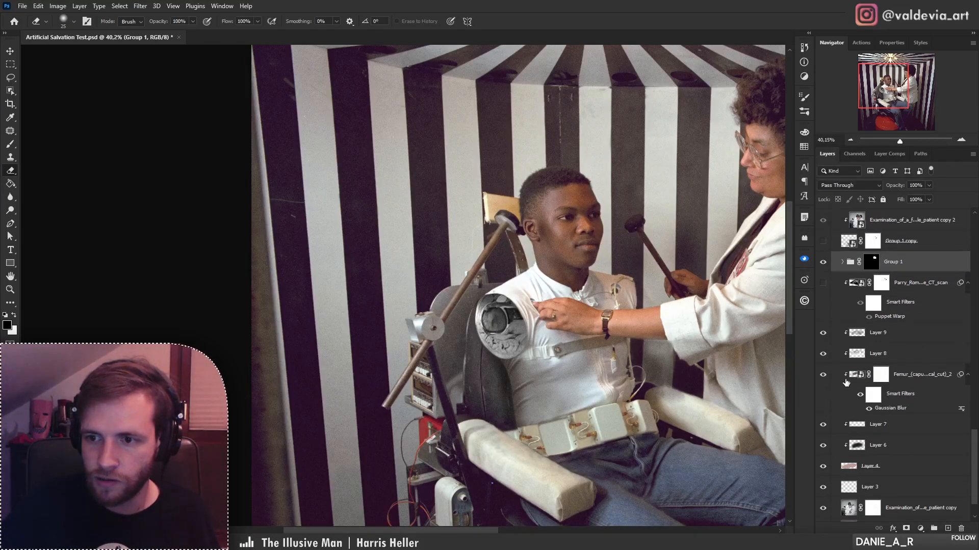
pyautogui.scroll(-2, 842, 399)
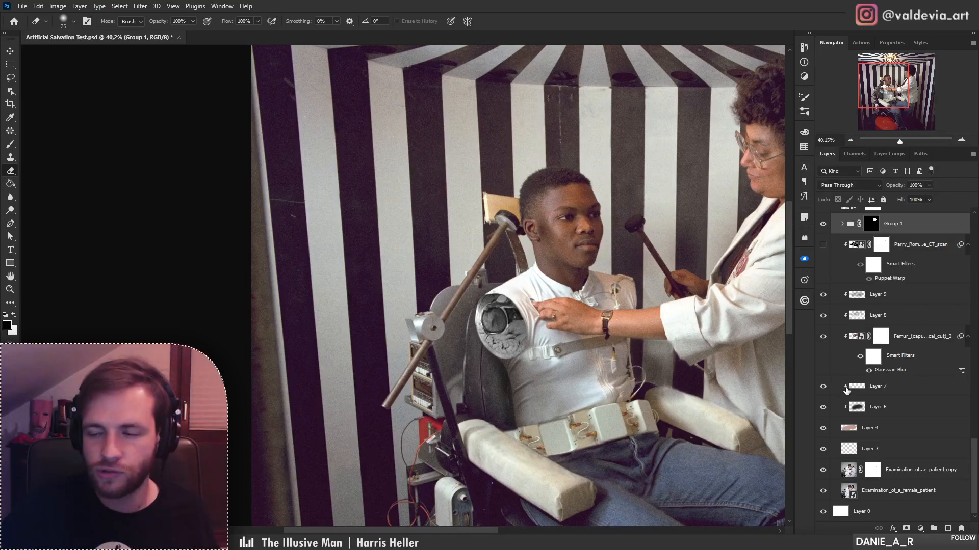
pyautogui.scroll(15, 875, 355)
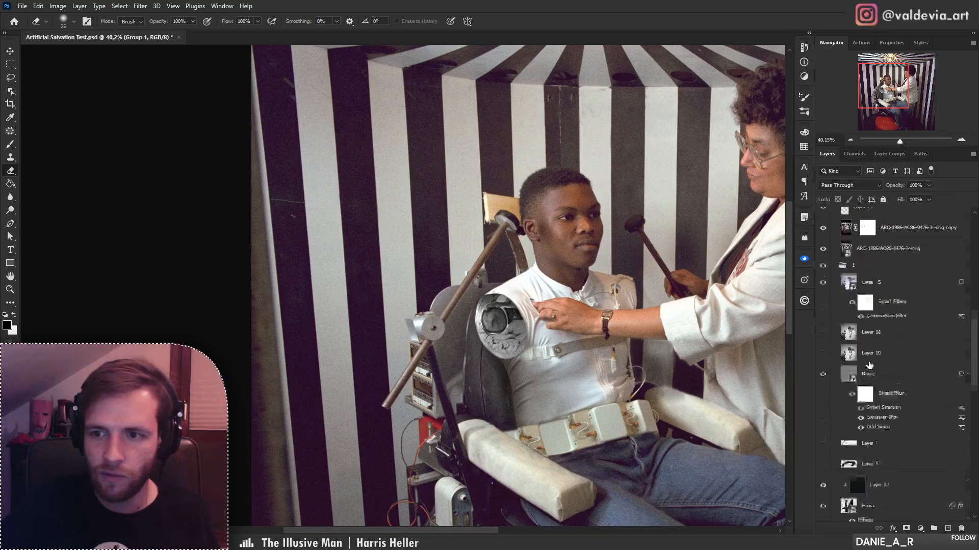
pyautogui.scroll(13, 863, 357)
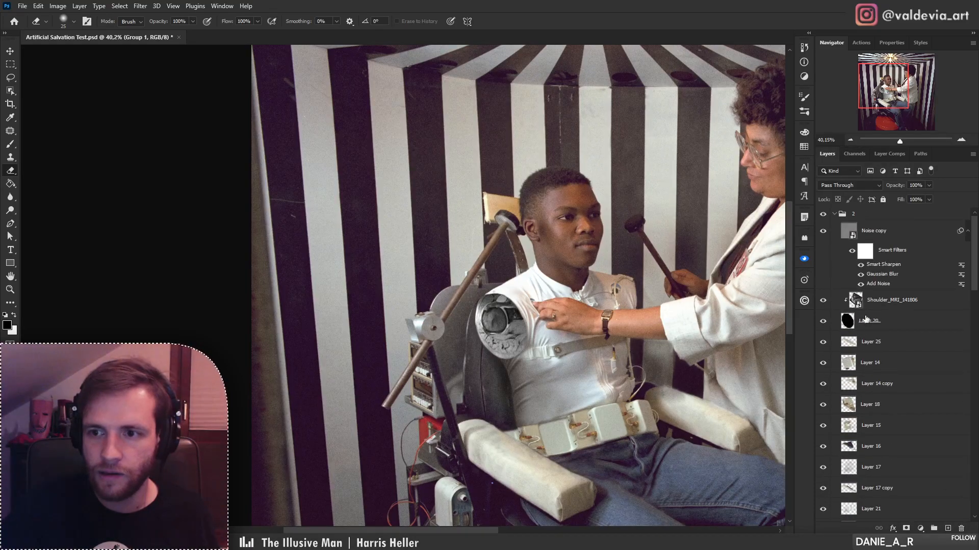
pyautogui.click(905, 306)
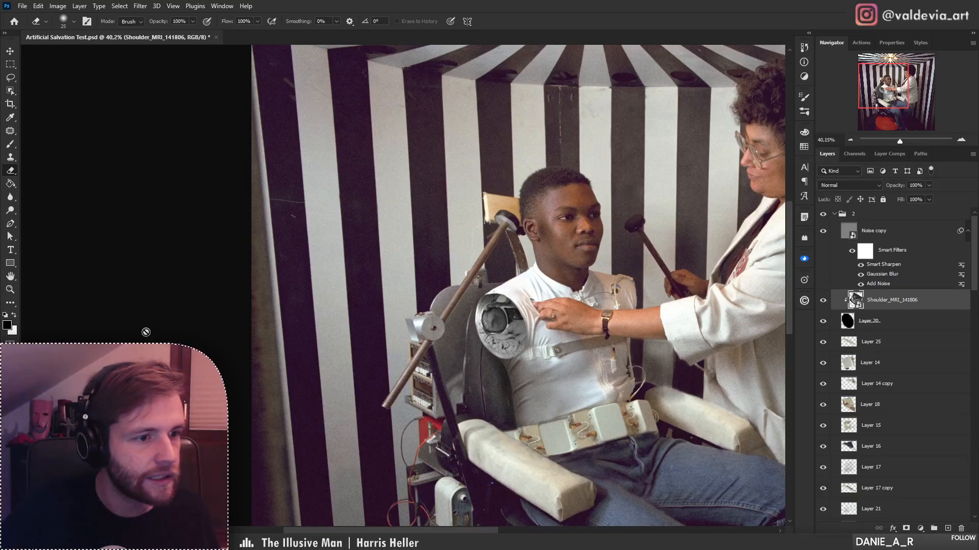
pyautogui.moveTo(377, 542)
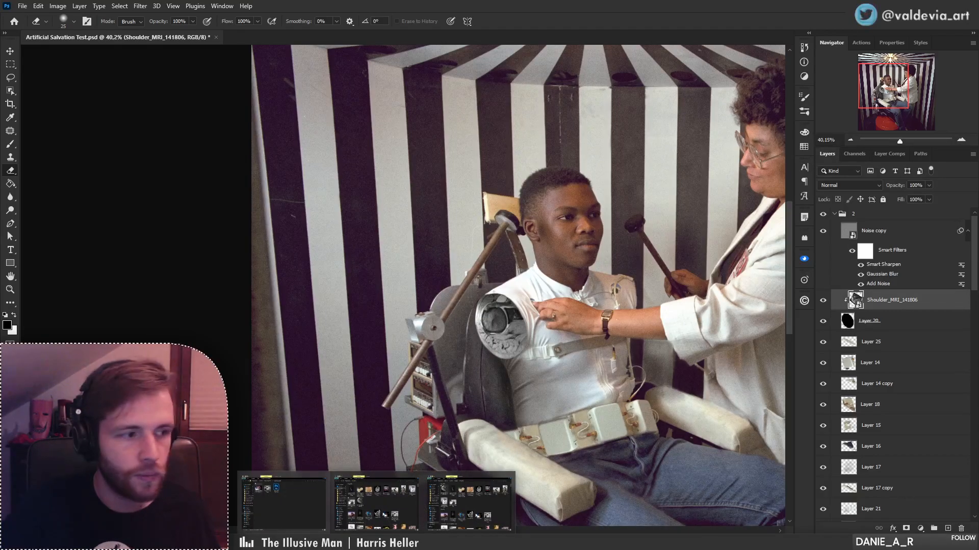
pyautogui.click(284, 505)
pyautogui.moveTo(6, 246); pyautogui.dragTo(481, 298)
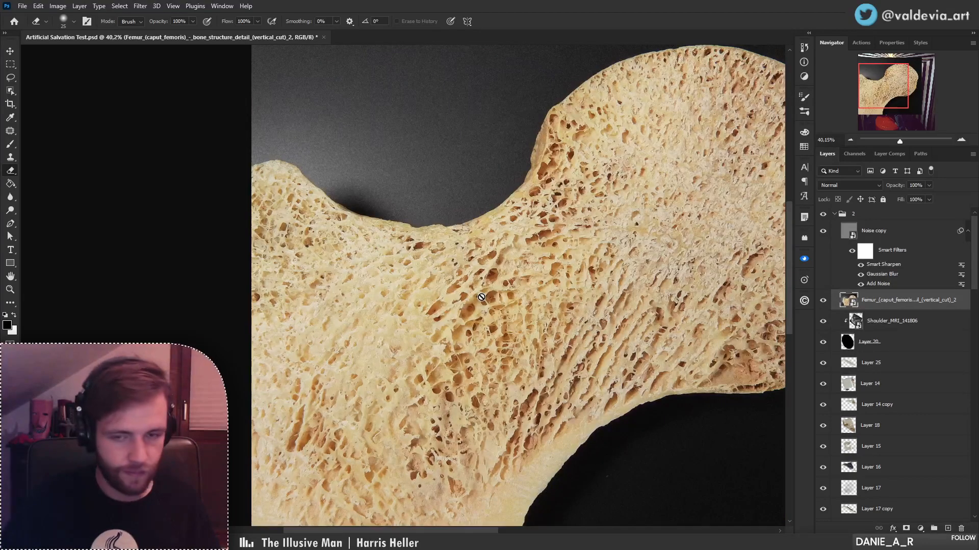
# - Scale the femur image down to about 6.7%, rotate it, and position its rounded head over the round bone in the shoulder cross-section
pyautogui.hotkey('ctrl', 't')
pyautogui.moveTo(119, 291); pyautogui.dragTo(528, 262)
pyautogui.moveTo(481, 311); pyautogui.dragTo(509, 302)
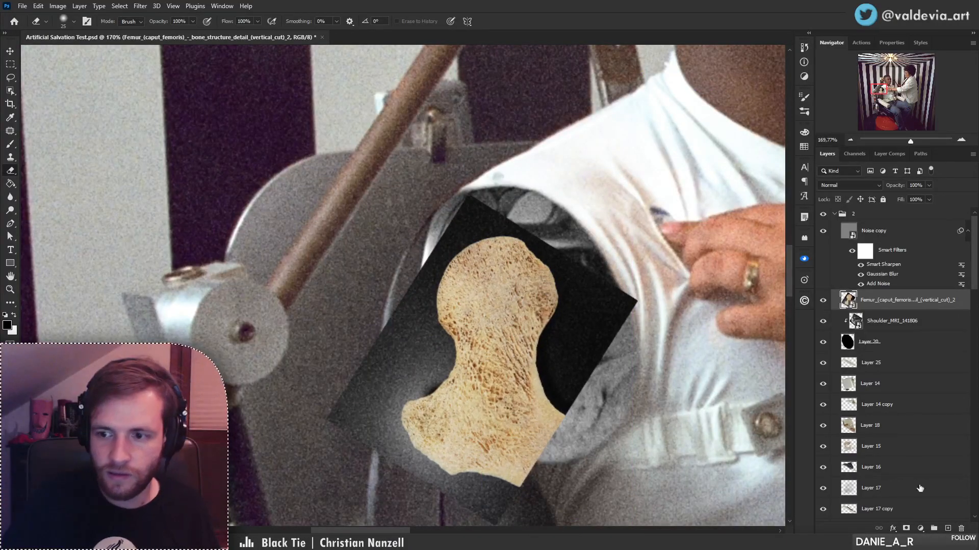
# - Hide the femur image with a black layer mask and paint it back in over the round bone with a soft white brush
pyautogui.keyDown('alt'); pyautogui.click(907, 529); pyautogui.keyUp('alt')
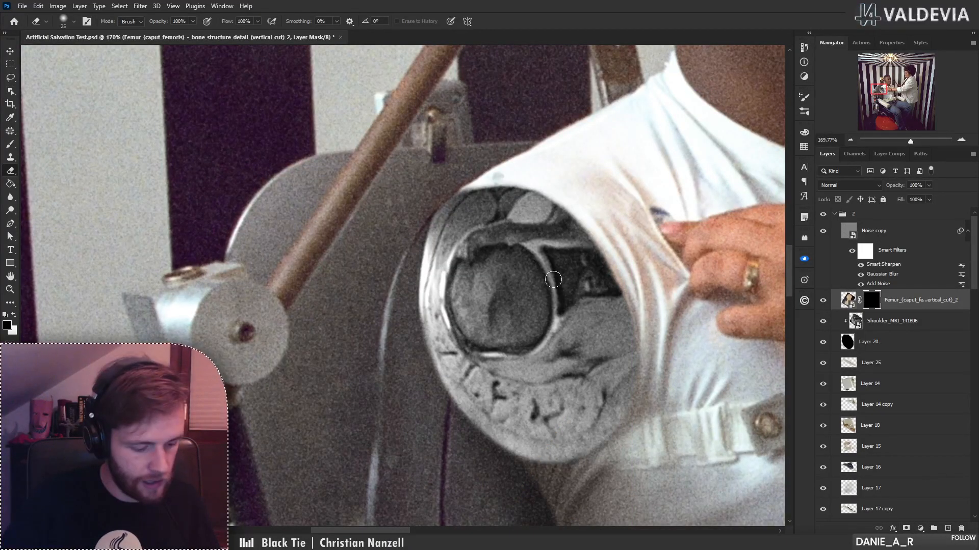
pyautogui.press('b')
pyautogui.press('x')
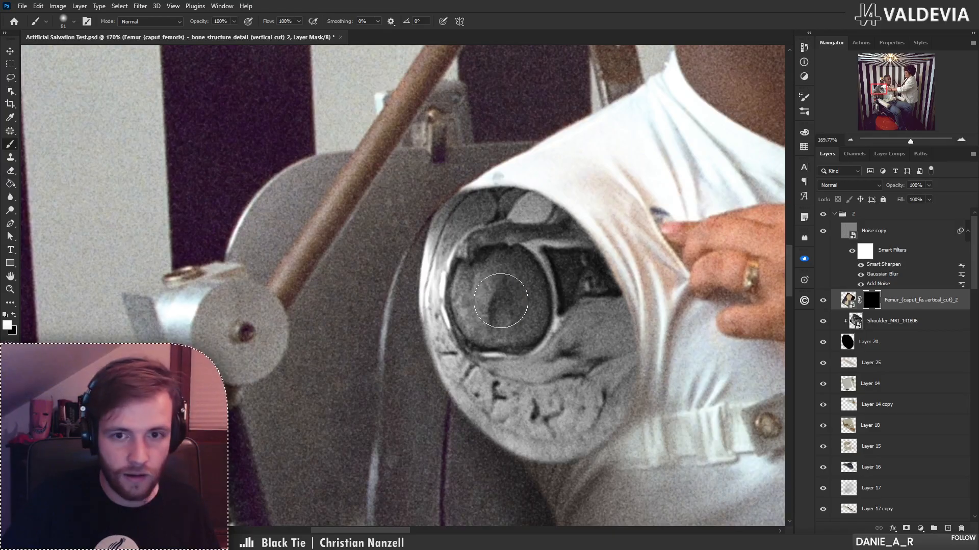
pyautogui.moveTo(497, 303)
pyautogui.mouseDown()
pyautogui.moveTo(491, 280)
pyautogui.moveTo(509, 306)
pyautogui.moveTo(505, 288)
pyautogui.moveTo(520, 301)
pyautogui.mouseUp()
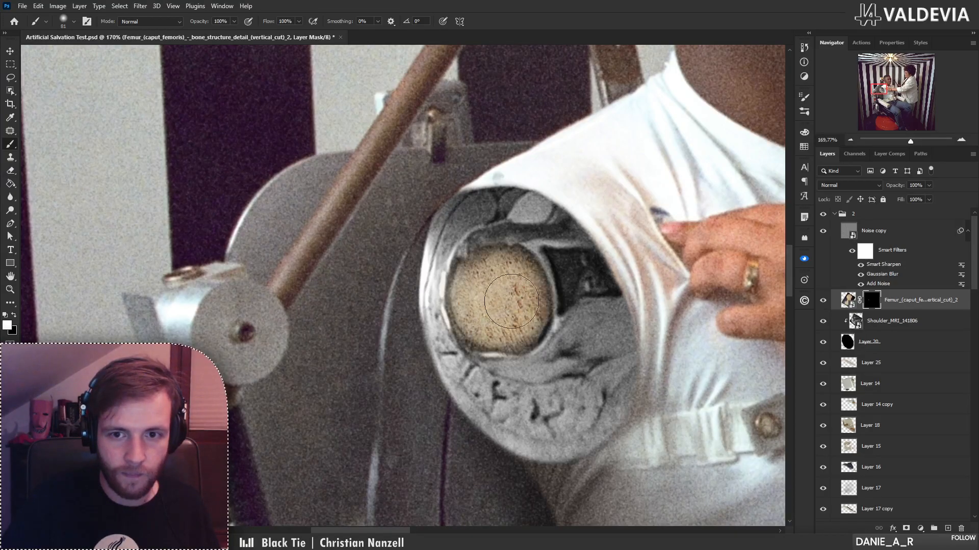
# - Refine the femur mask with a smaller soft brush, filling in the round bone's interior and hiding the overflow around its rim
pyautogui.rightClick(533, 267)
pyautogui.moveTo(608, 292); pyautogui.dragTo(594, 292)
pyautogui.moveTo(505, 273)
pyautogui.mouseDown()
pyautogui.moveTo(481, 276)
pyautogui.moveTo(506, 309)
pyautogui.mouseUp()
pyautogui.press('x')
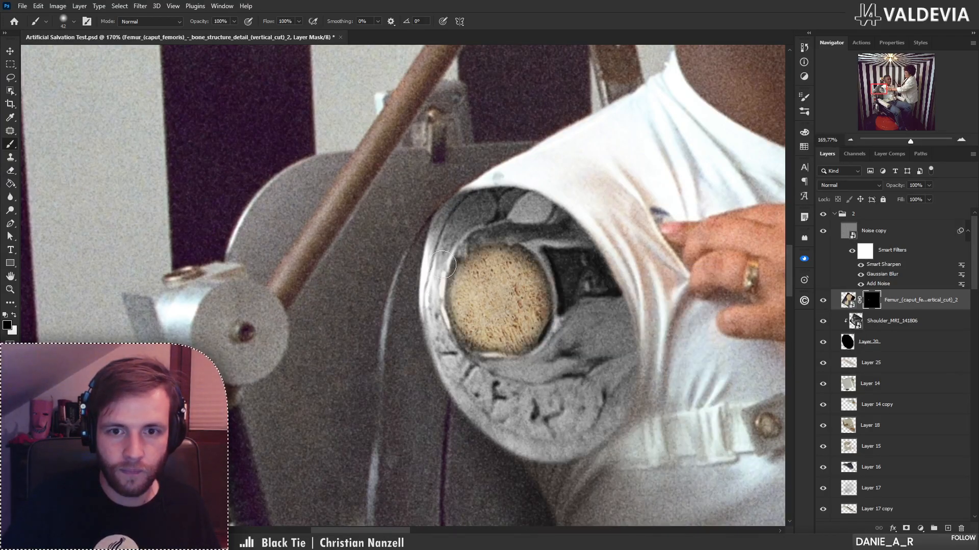
pyautogui.moveTo(455, 269)
pyautogui.mouseDown()
pyautogui.moveTo(492, 361)
pyautogui.moveTo(549, 316)
pyautogui.mouseUp()
# - Set the brush to 14 px, touch up the round bone's mask, and reveal the femur layer over the dark triangular area beside it
pyautogui.rightClick(553, 286)
pyautogui.moveTo(645, 298); pyautogui.dragTo(617, 297)
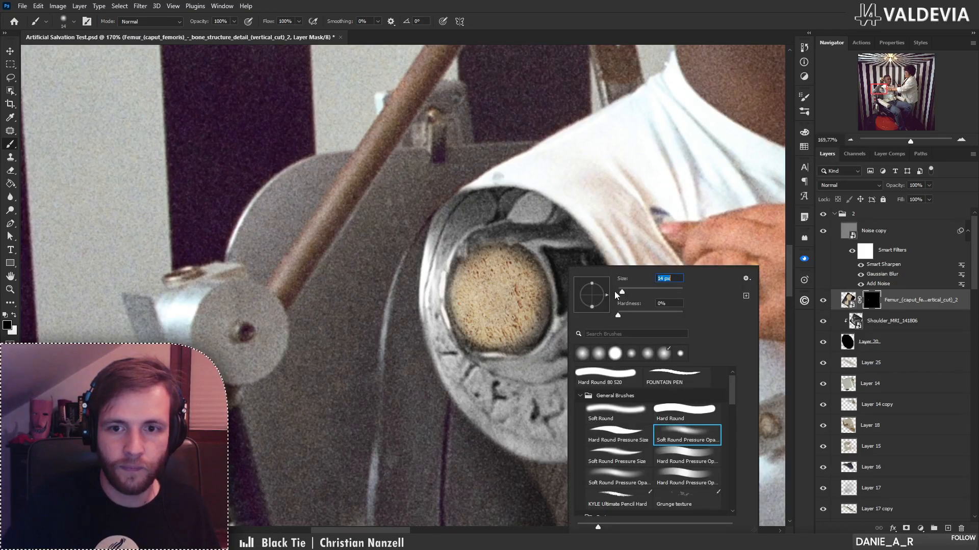
pyautogui.click(516, 348)
pyautogui.moveTo(516, 347)
pyautogui.mouseDown()
pyautogui.moveTo(534, 292)
pyautogui.moveTo(528, 265)
pyautogui.moveTo(493, 270)
pyautogui.mouseUp()
pyautogui.hotkey('ctrl', 'z')
pyautogui.press('x')
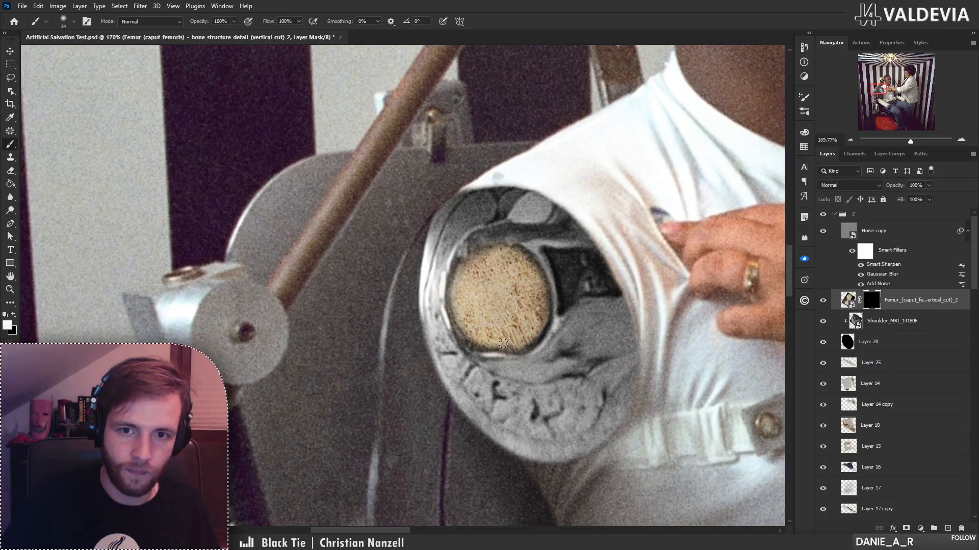
pyautogui.moveTo(535, 301); pyautogui.dragTo(501, 302)
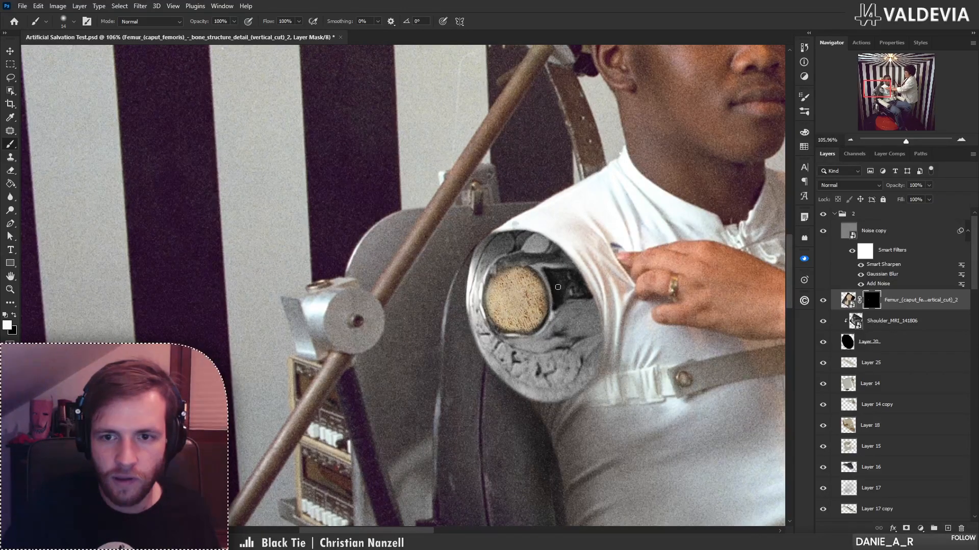
pyautogui.moveTo(558, 287); pyautogui.dragTo(570, 278)
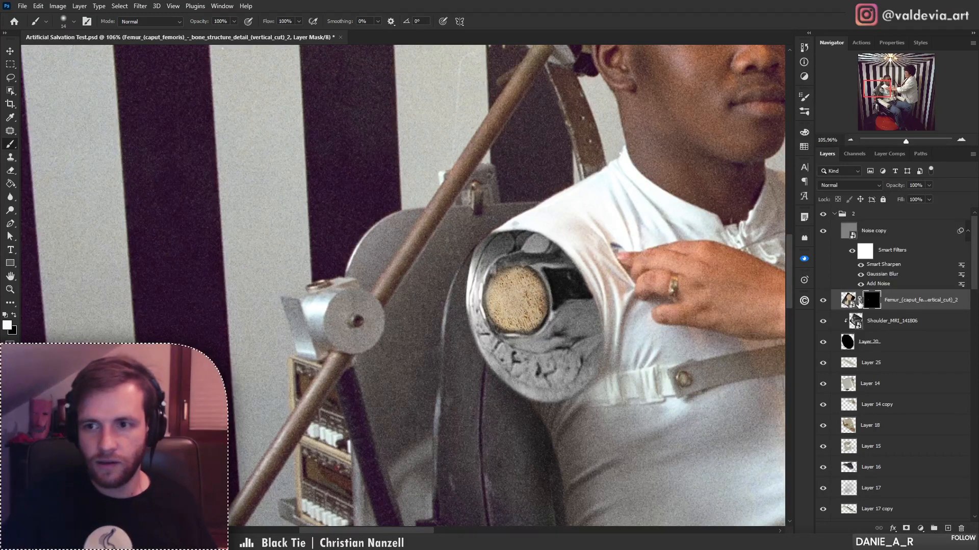
pyautogui.hotkey('ctrl', 't')
pyautogui.rightClick(516, 305)
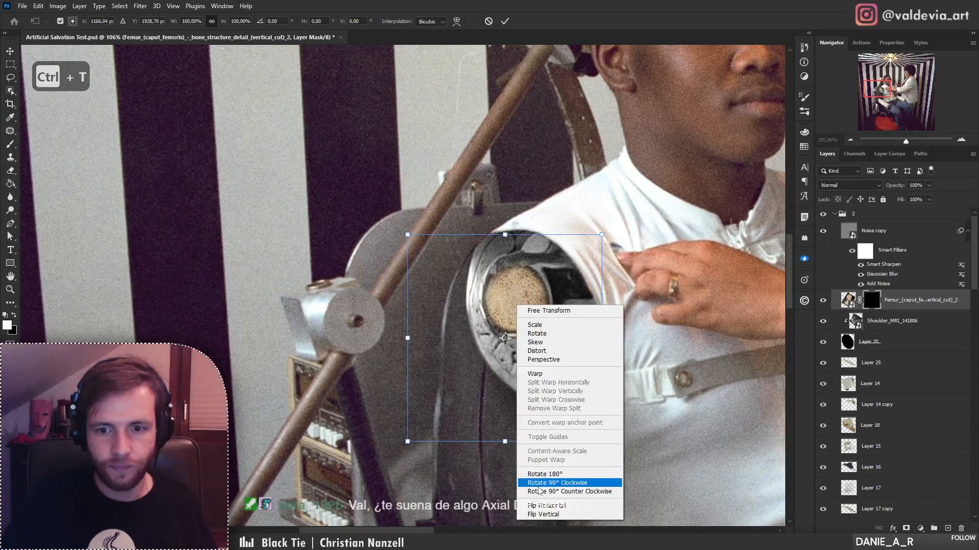
pyautogui.click(541, 506)
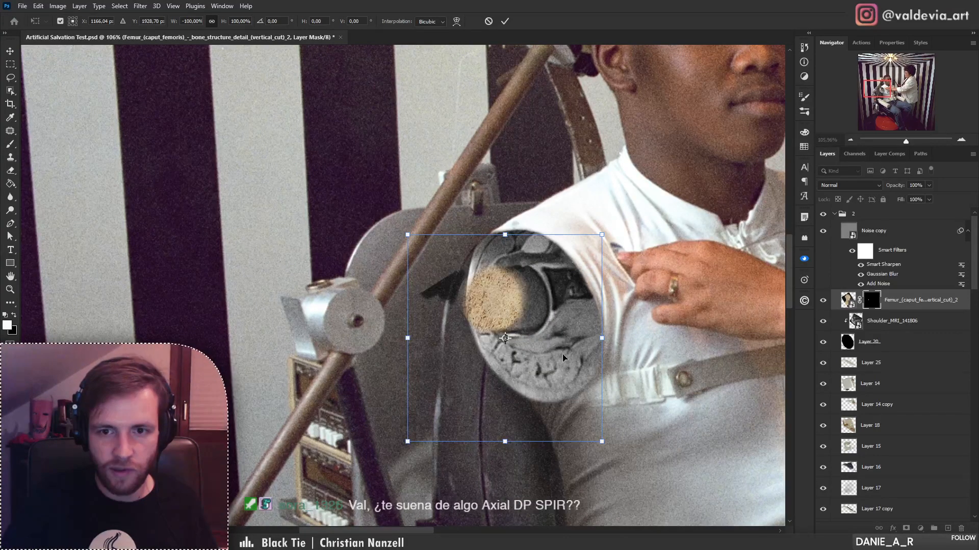
pyautogui.click(488, 20)
# - Unlink the femur image from its mask, flip it vertically, and rotate it to about -57° within the revealed areas
pyautogui.click(849, 303)
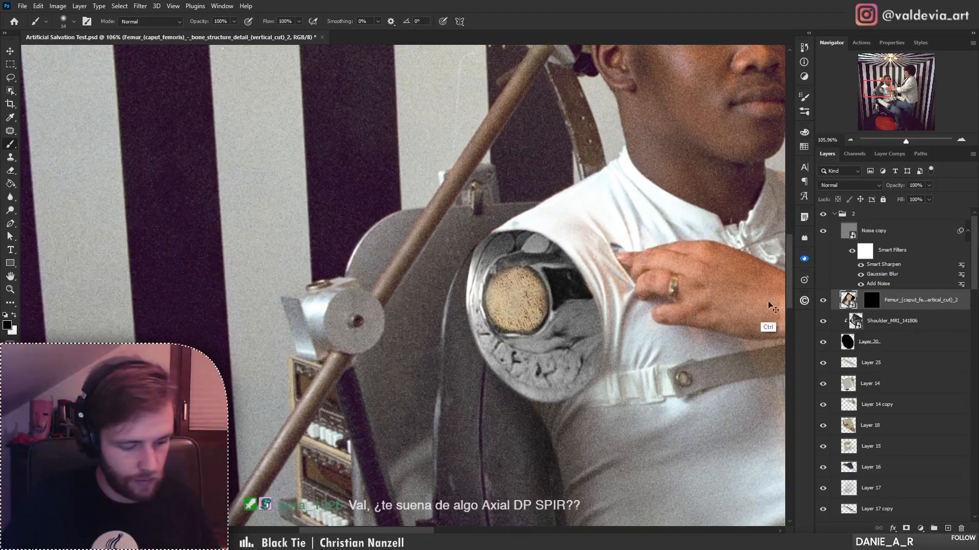
pyautogui.hotkey('ctrl', 't')
pyautogui.rightClick(516, 290)
pyautogui.click(549, 489)
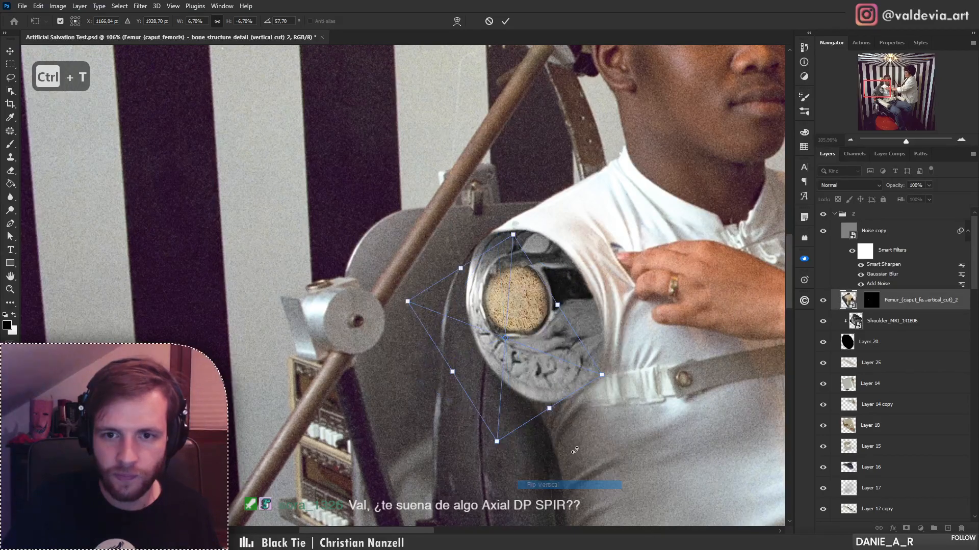
pyautogui.moveTo(540, 335)
pyautogui.mouseDown()
pyautogui.moveTo(554, 314)
pyautogui.moveTo(570, 313)
pyautogui.moveTo(554, 340)
pyautogui.mouseUp()
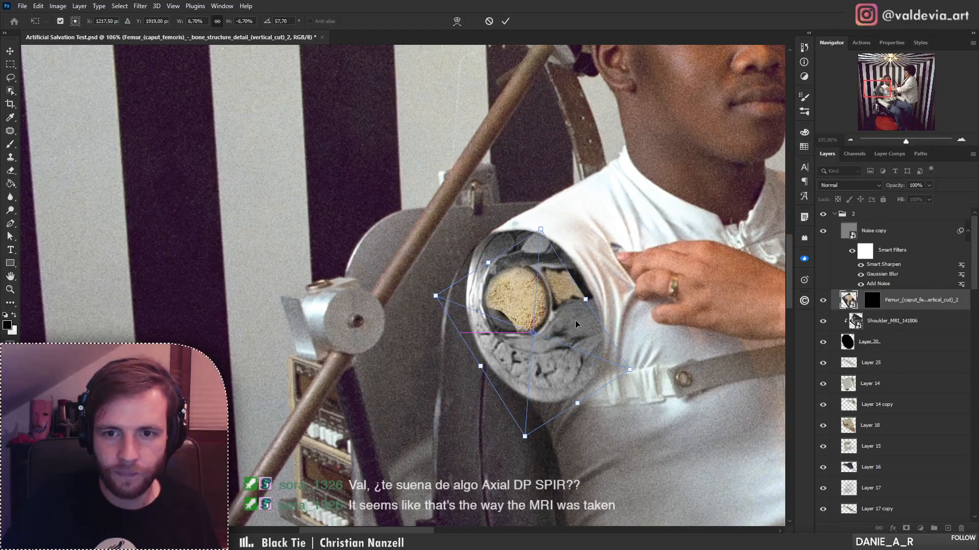
pyautogui.moveTo(623, 287); pyautogui.dragTo(457, 257)
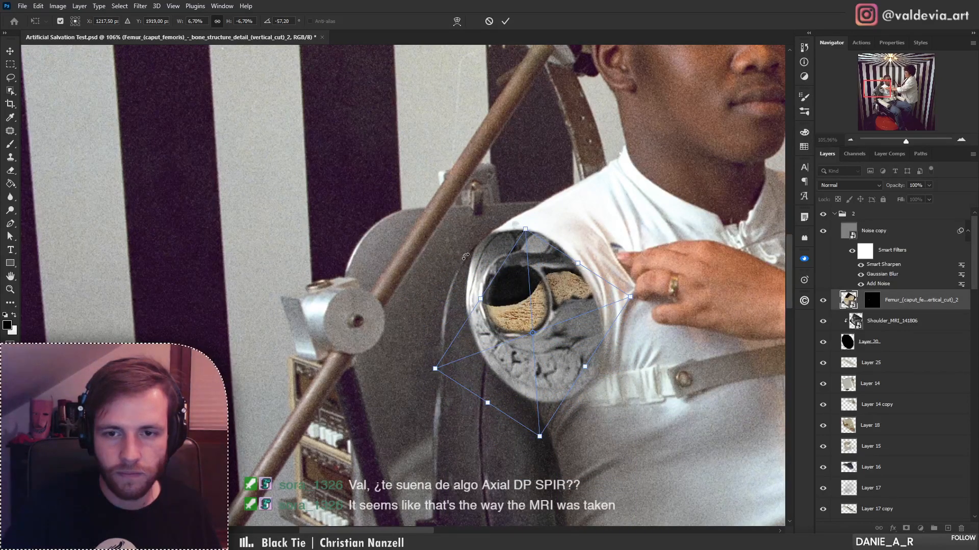
pyautogui.moveTo(568, 304)
pyautogui.mouseDown()
pyautogui.moveTo(564, 268)
pyautogui.moveTo(566, 304)
pyautogui.moveTo(580, 322)
pyautogui.moveTo(550, 299)
pyautogui.mouseUp()
# - Flip the femur image horizontally, then move and rotate it to about -161° so bone texture fills both the round and triangular areas
pyautogui.rightClick(564, 270)
pyautogui.click(607, 455)
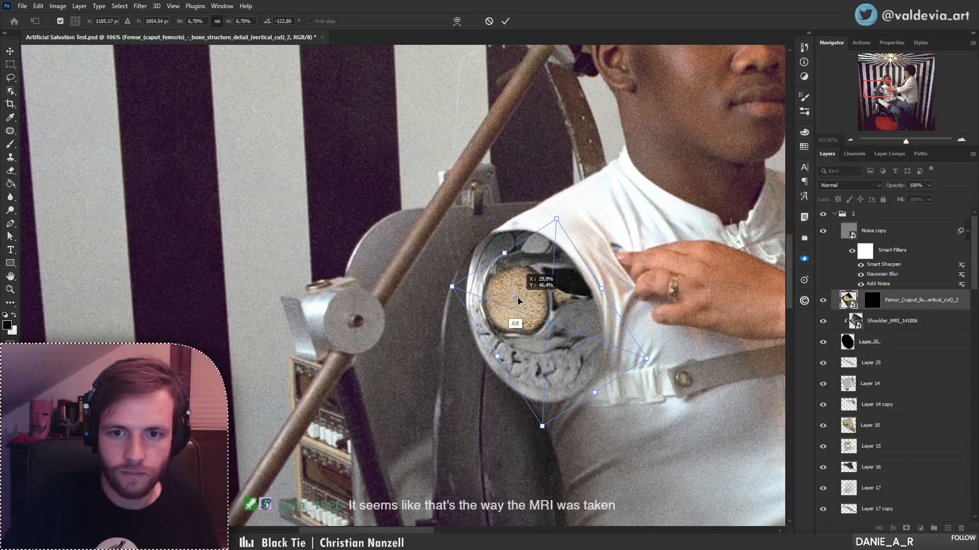
pyautogui.moveTo(651, 308); pyautogui.dragTo(634, 226)
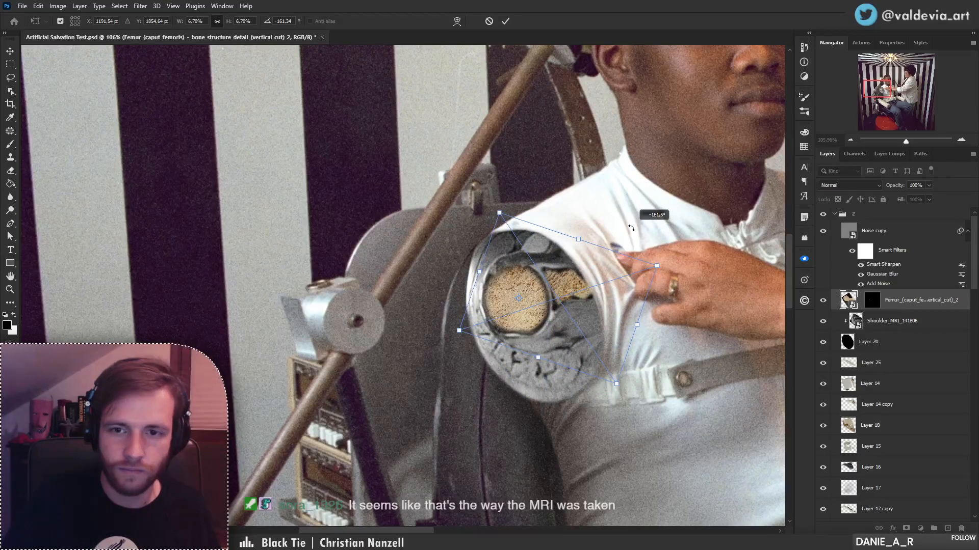
pyautogui.press('Return')
# - Paint white on the femur layer's mask along the edge of the triangular bone area facing the round bone
pyautogui.press('b')
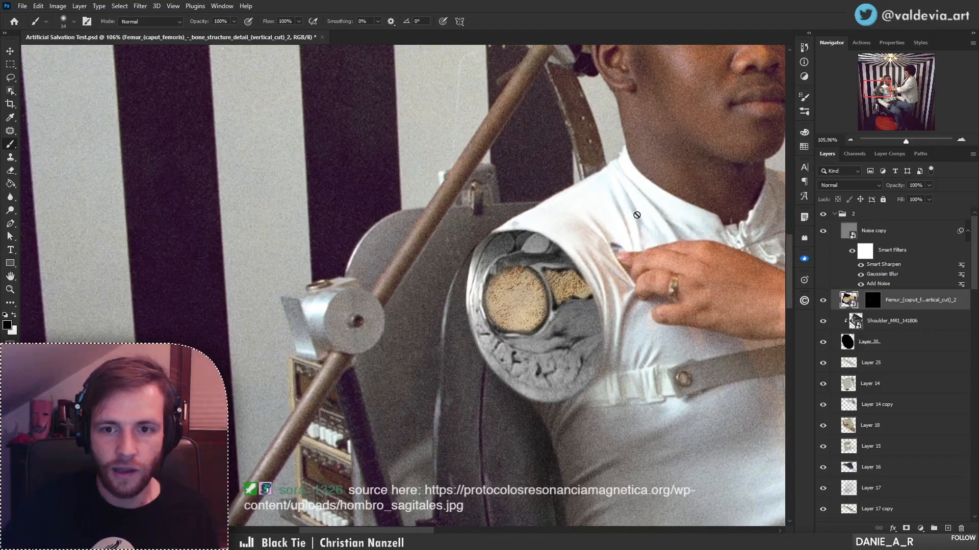
pyautogui.click(872, 306)
pyautogui.press('x')
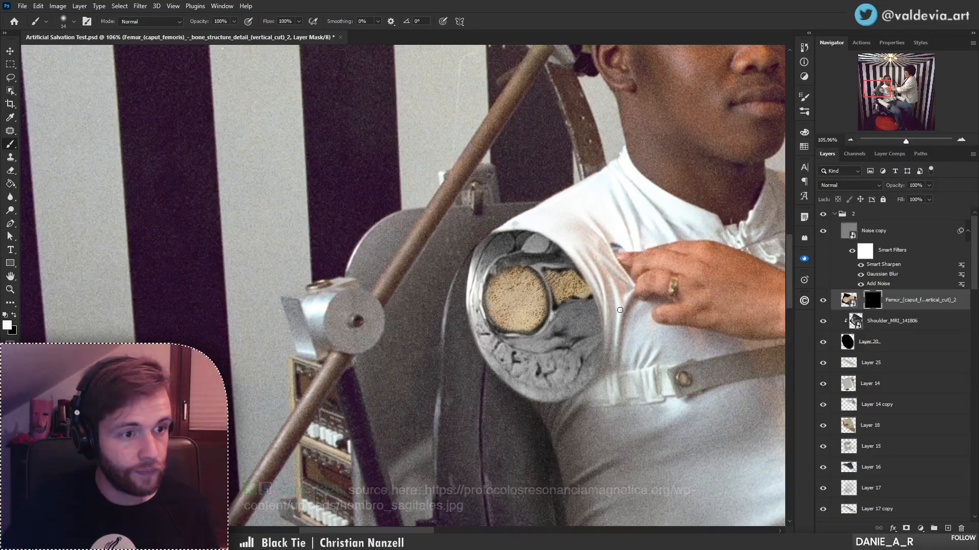
pyautogui.press('z')
pyautogui.moveTo(576, 278); pyautogui.dragTo(596, 278)
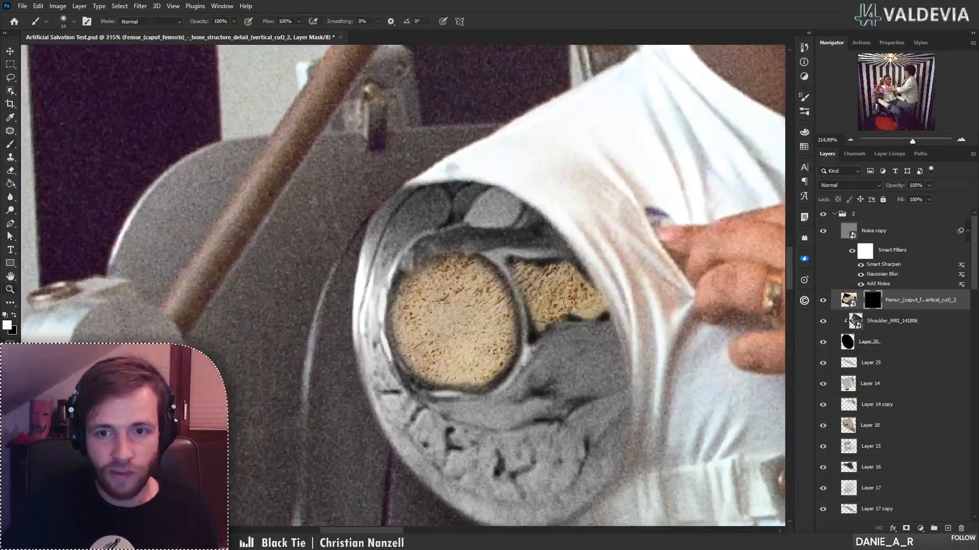
pyautogui.press('b')
pyautogui.moveTo(515, 265)
pyautogui.mouseDown()
pyautogui.moveTo(581, 264)
pyautogui.moveTo(609, 313)
pyautogui.moveTo(499, 312)
pyautogui.mouseUp()
pyautogui.press('z')
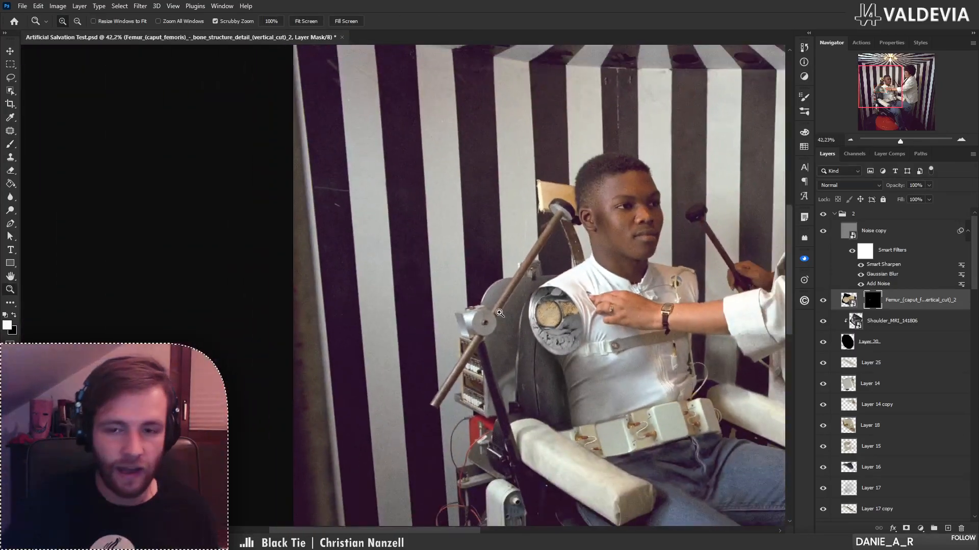
# - Try revealing more bone texture around the round bone's rim on the mask, and undo the changes
pyautogui.press('b')
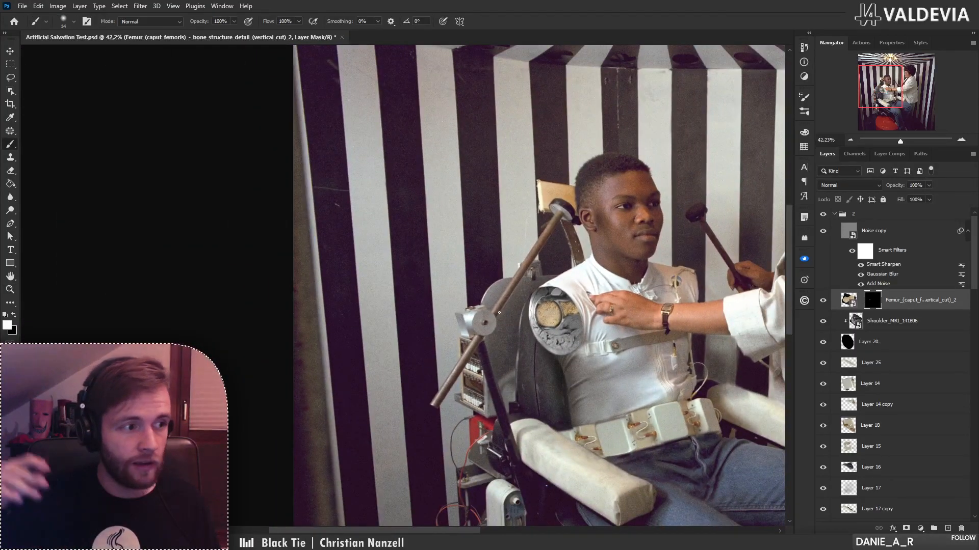
pyautogui.press('z')
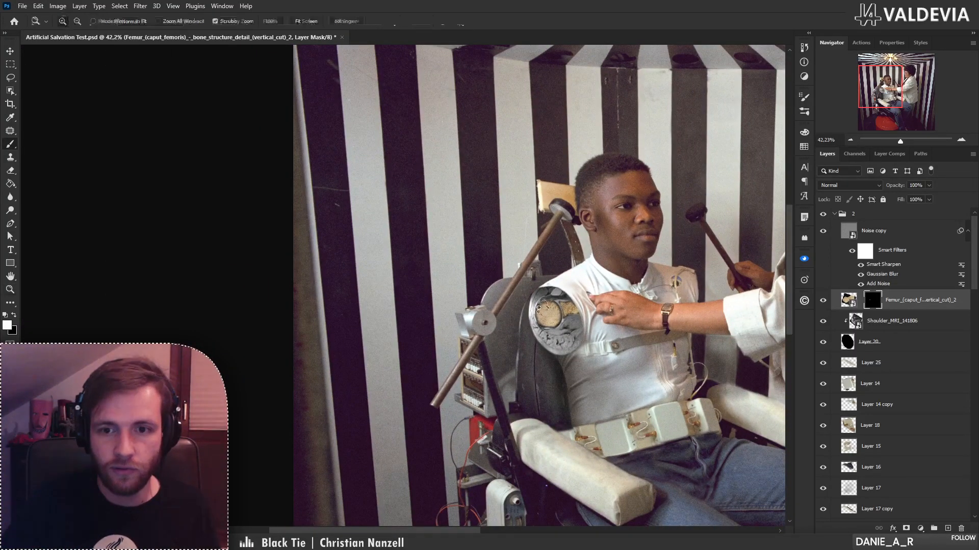
pyautogui.moveTo(549, 318); pyautogui.dragTo(609, 316)
pyautogui.press('b')
pyautogui.moveTo(561, 288)
pyautogui.mouseDown()
pyautogui.moveTo(567, 320)
pyautogui.moveTo(526, 292)
pyautogui.mouseUp()
pyautogui.hotkey('ctrl', 'z')
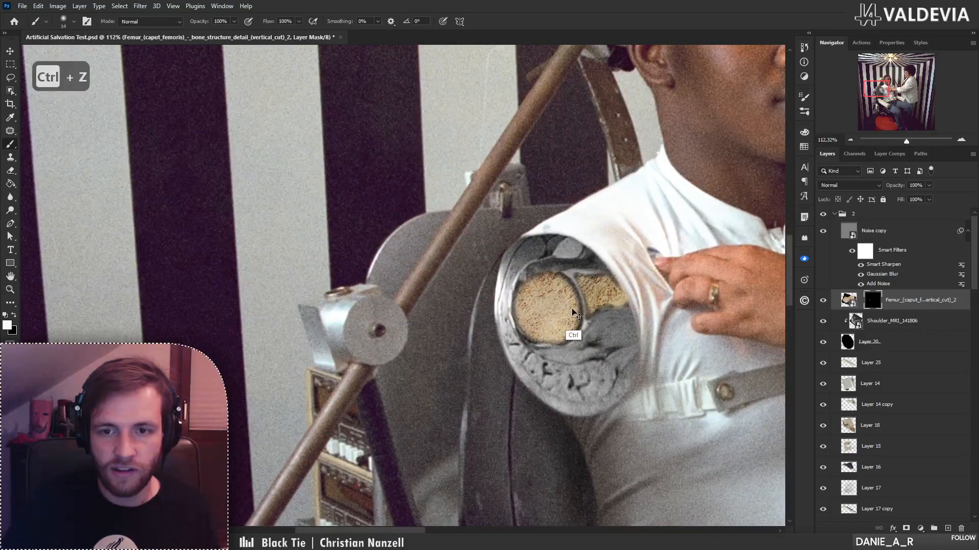
pyautogui.hotkey('ctrl', 'z')
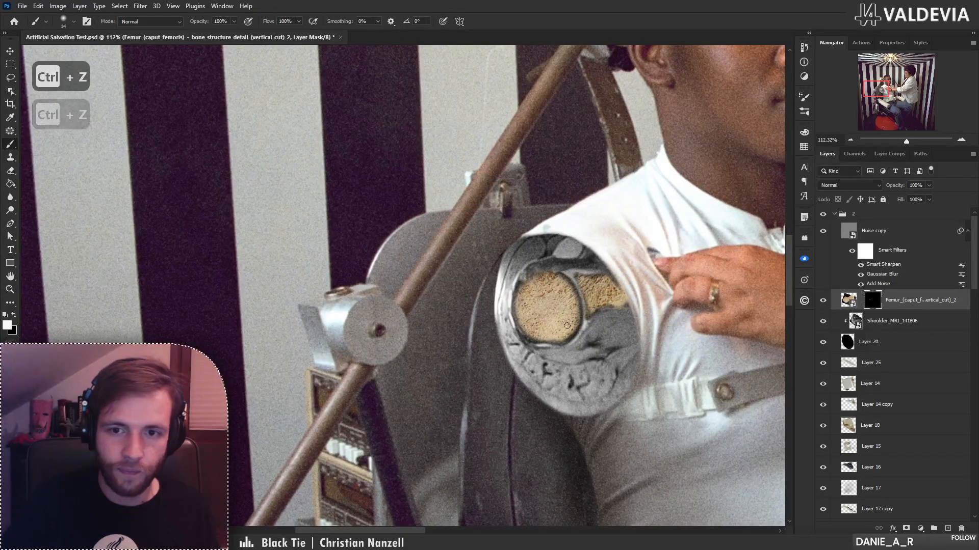
# - Touch up the femur mask over the triangular bone area next to the shirt opening
pyautogui.press('z')
pyautogui.moveTo(612, 306)
pyautogui.mouseDown()
pyautogui.moveTo(489, 306)
pyautogui.moveTo(510, 306)
pyautogui.mouseUp()
pyautogui.press('b')
pyautogui.moveTo(619, 293)
pyautogui.mouseDown()
pyautogui.moveTo(535, 301)
pyautogui.moveTo(578, 306)
pyautogui.mouseUp()
pyautogui.press('z')
pyautogui.moveTo(505, 345); pyautogui.dragTo(509, 345)
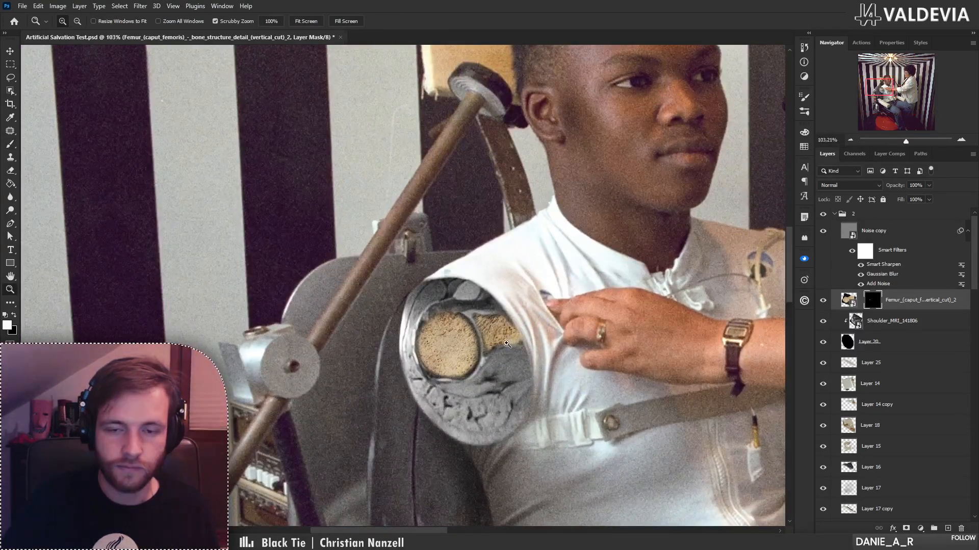
pyautogui.press('b')
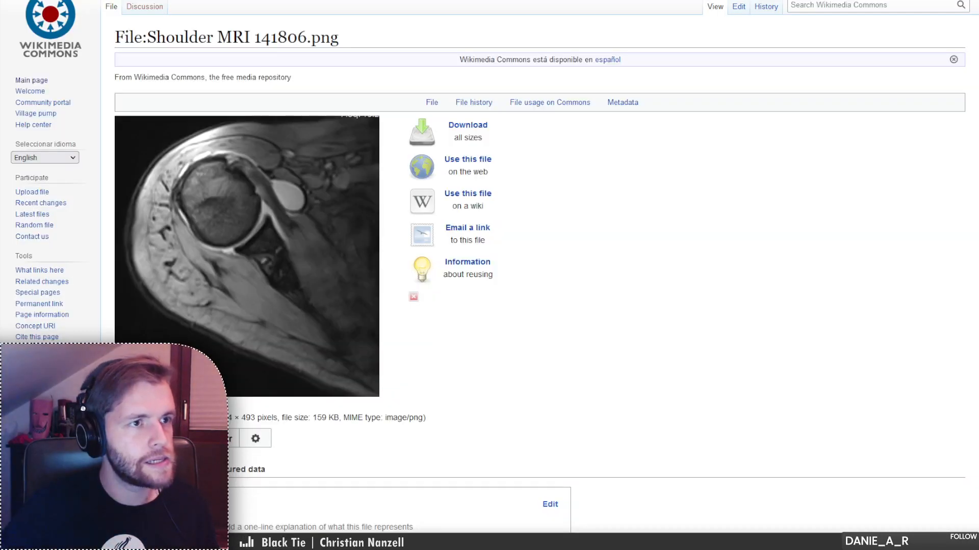
# - Switch to the browser and return from the Shoulder MRI 141806.png file page to the Wikimedia Commons image results
pyautogui.scroll(1, 490, 276)
pyautogui.hotkey('alt', 'Left')
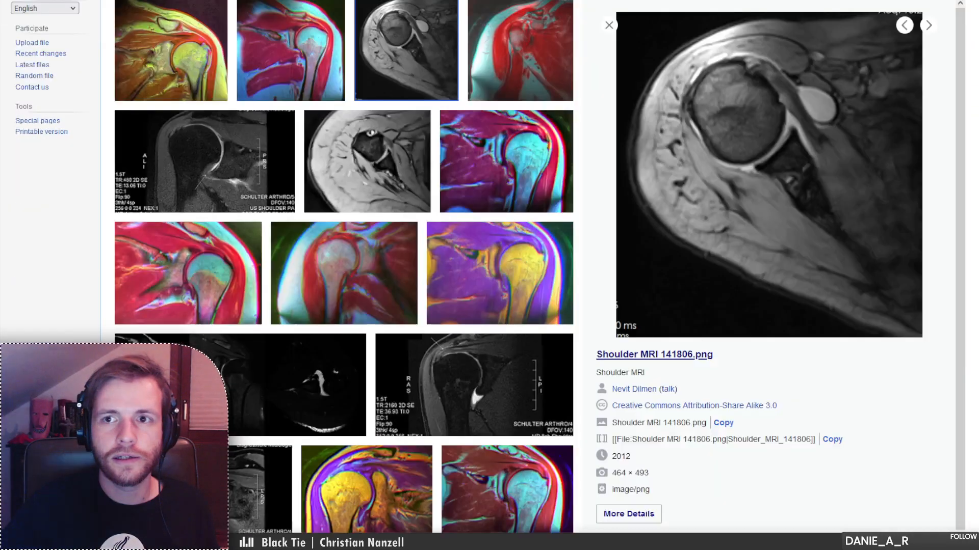
# - Search Wikimedia Commons images for "shoulder mri coronal"
pyautogui.scroll(4, 607, 109)
pyautogui.click(195, 115)
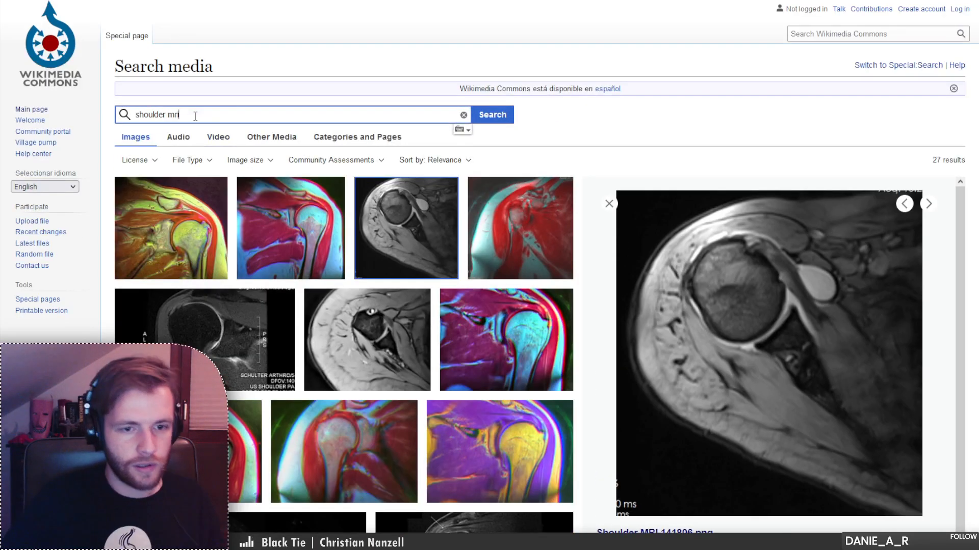
pyautogui.write('coronal')
pyautogui.press('Return')
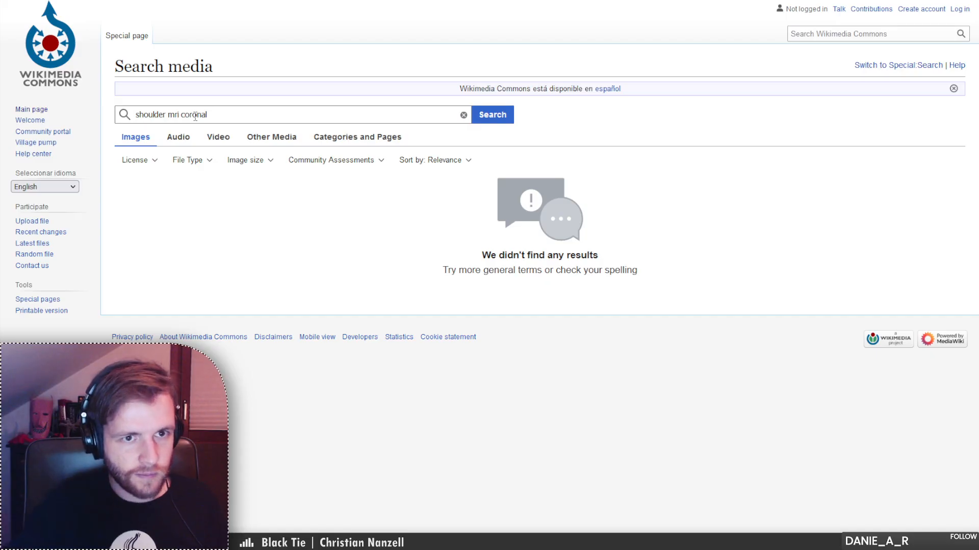
# - Return to the "Shoulder MRI" image search and look through the results for other cross-section references
pyautogui.doubleClick(195, 115)
pyautogui.press('BackSpace')
pyautogui.press('Return')
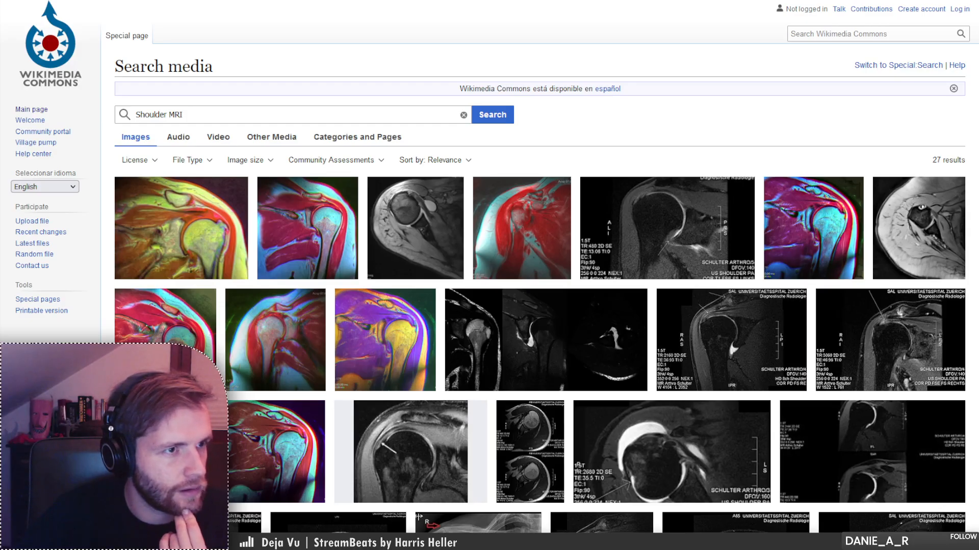
pyautogui.scroll(-3, 540, 275)
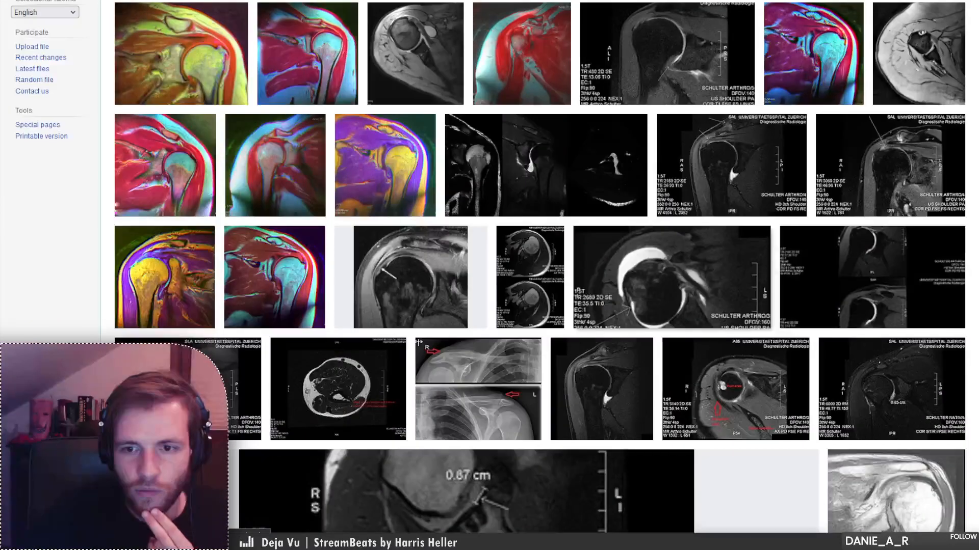
pyautogui.scroll(-2, 540, 276)
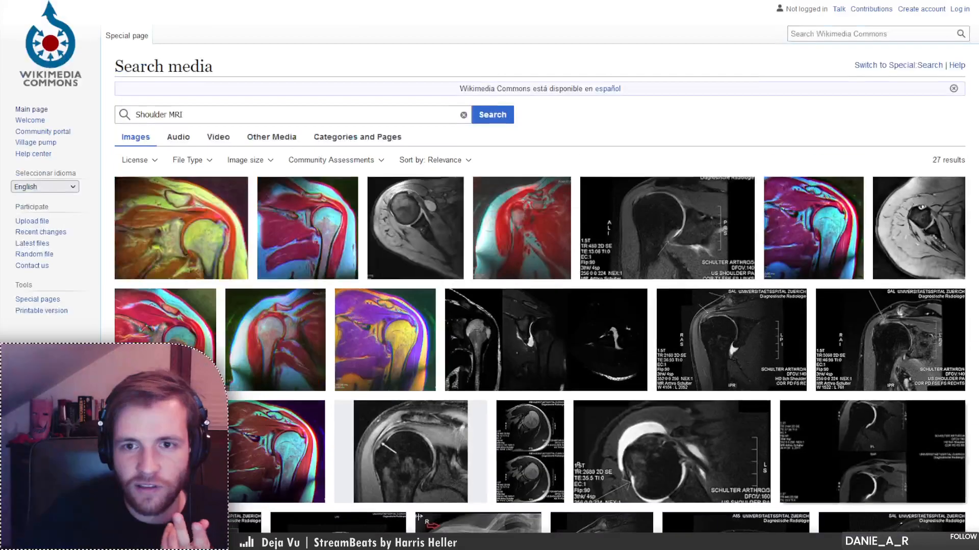
pyautogui.scroll(5, 541, 275)
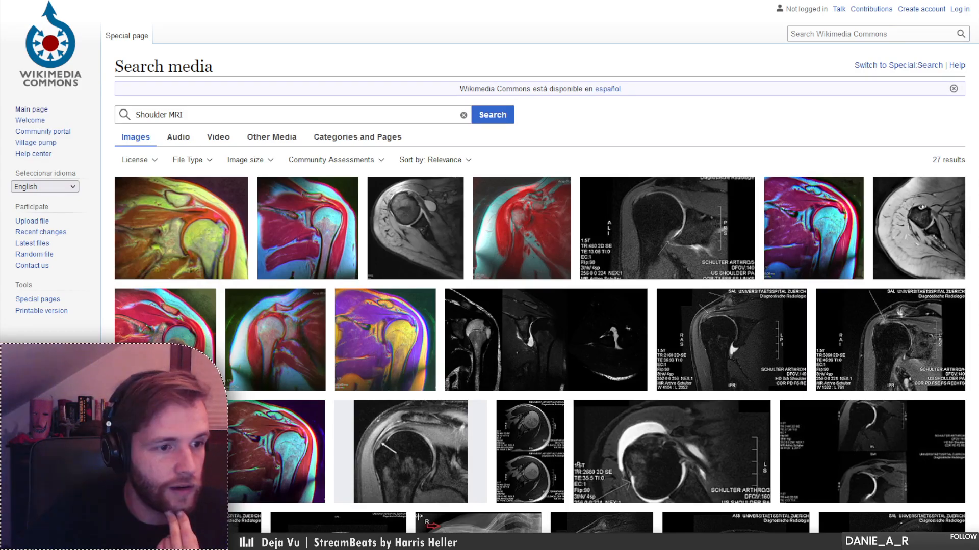
# - Switch to Photoshop and make the femur layer's mask active for brushing with black
pyautogui.hotkey('alt', 'Tab')
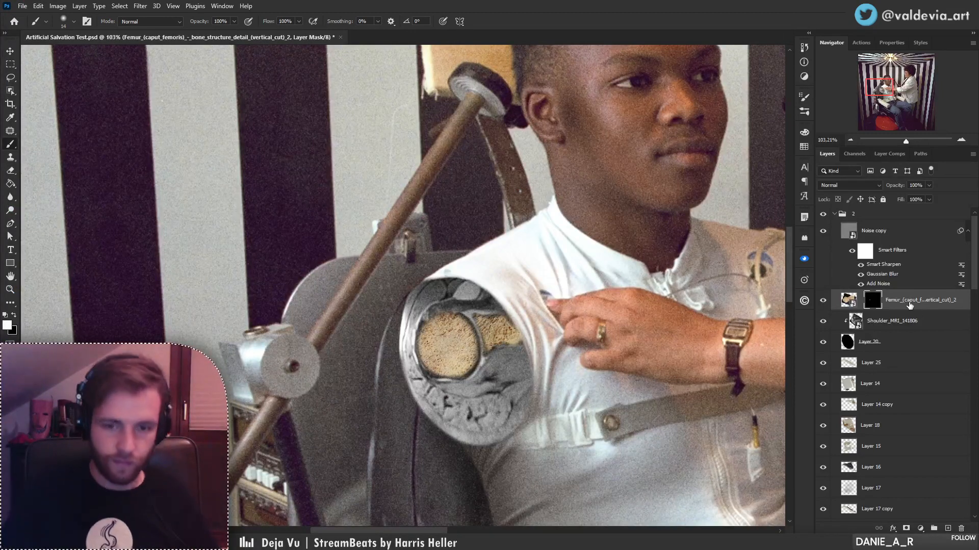
pyautogui.click(891, 327)
pyautogui.press('z')
pyautogui.moveTo(537, 326); pyautogui.dragTo(457, 338)
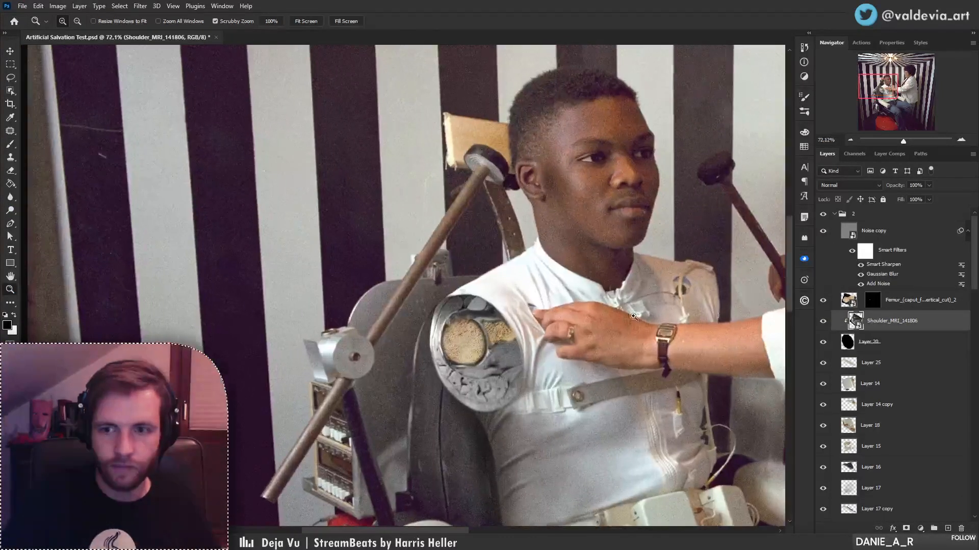
pyautogui.click(872, 300)
pyautogui.moveTo(537, 332); pyautogui.dragTo(566, 334)
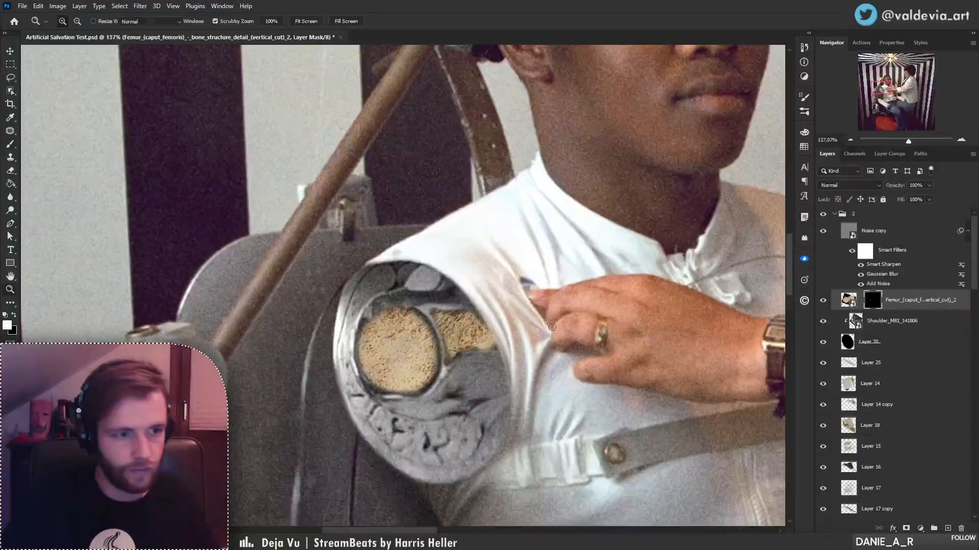
pyautogui.press('b')
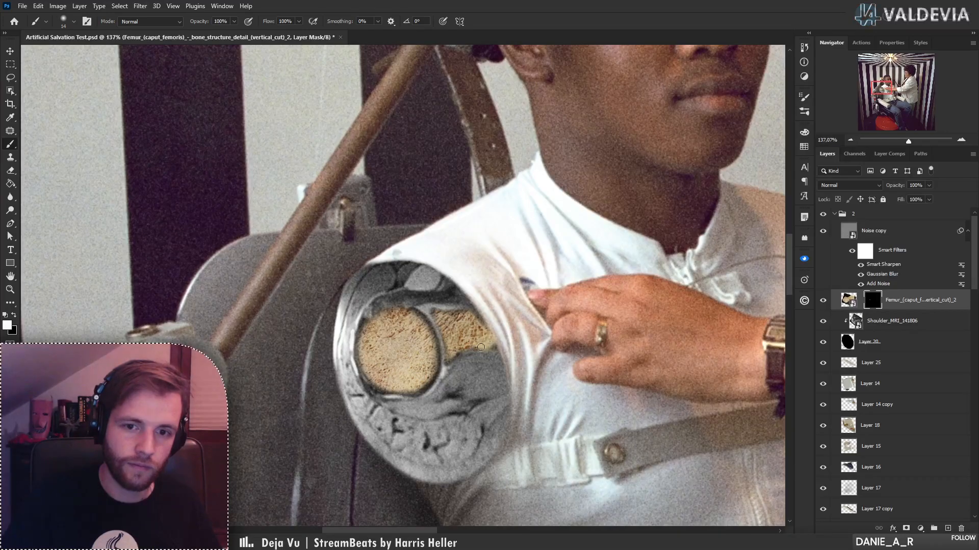
pyautogui.press('x')
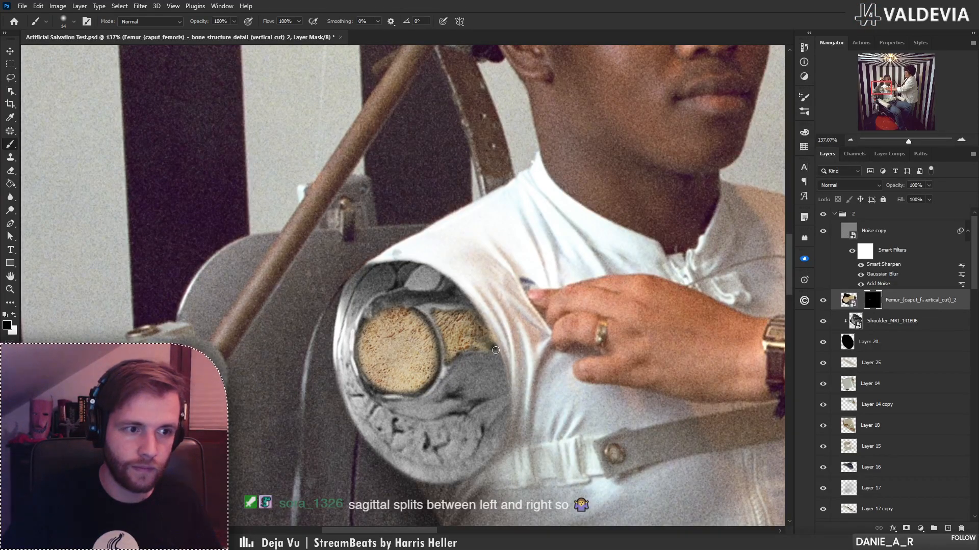
# - Add a new layer above the femur layer and set the foreground color to dusty pink #ab8787
pyautogui.press('z')
pyautogui.moveTo(470, 327)
pyautogui.mouseDown()
pyautogui.moveTo(429, 340)
pyautogui.moveTo(469, 342)
pyautogui.mouseUp()
pyautogui.press('b')
pyautogui.click(948, 529)
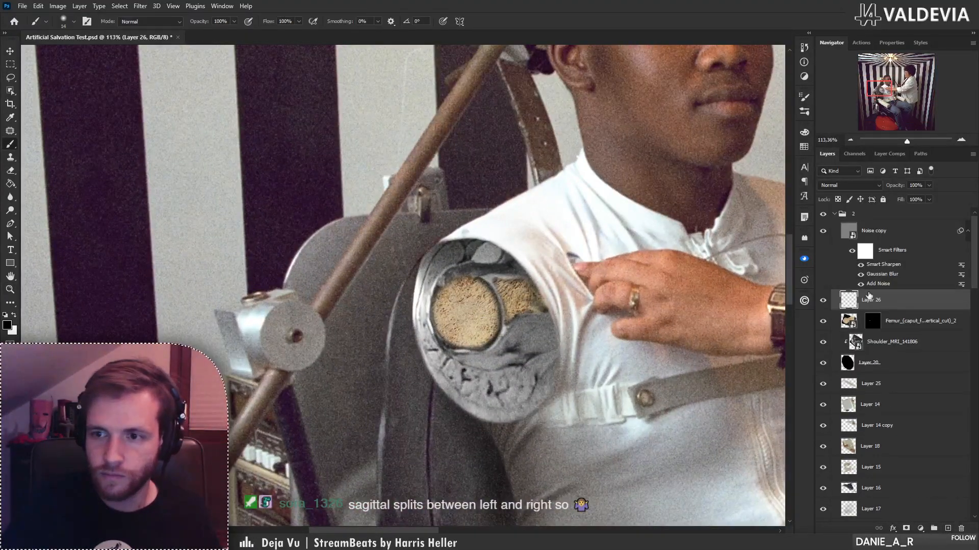
pyautogui.click(8, 325)
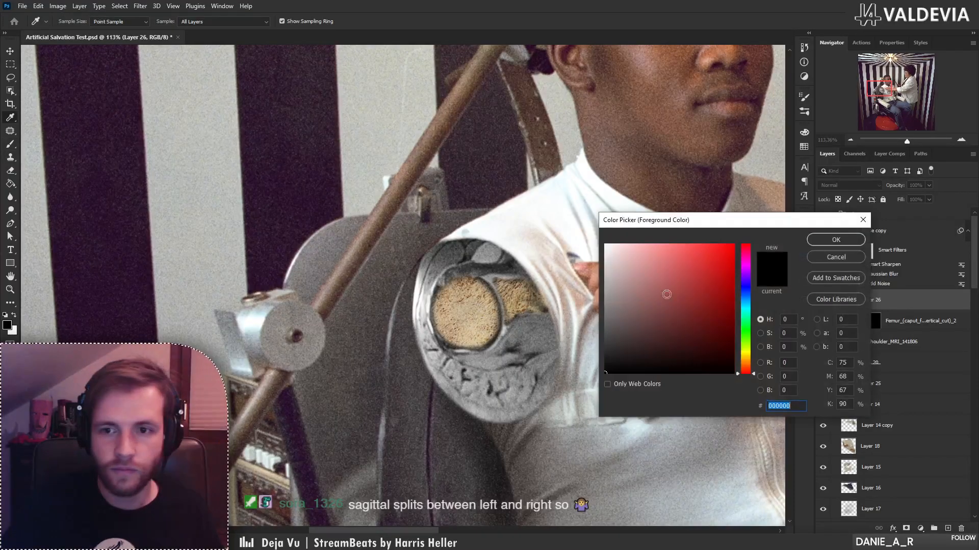
pyautogui.moveTo(662, 300)
pyautogui.mouseDown()
pyautogui.moveTo(623, 284)
pyautogui.moveTo(639, 279)
pyautogui.moveTo(631, 287)
pyautogui.mouseUp()
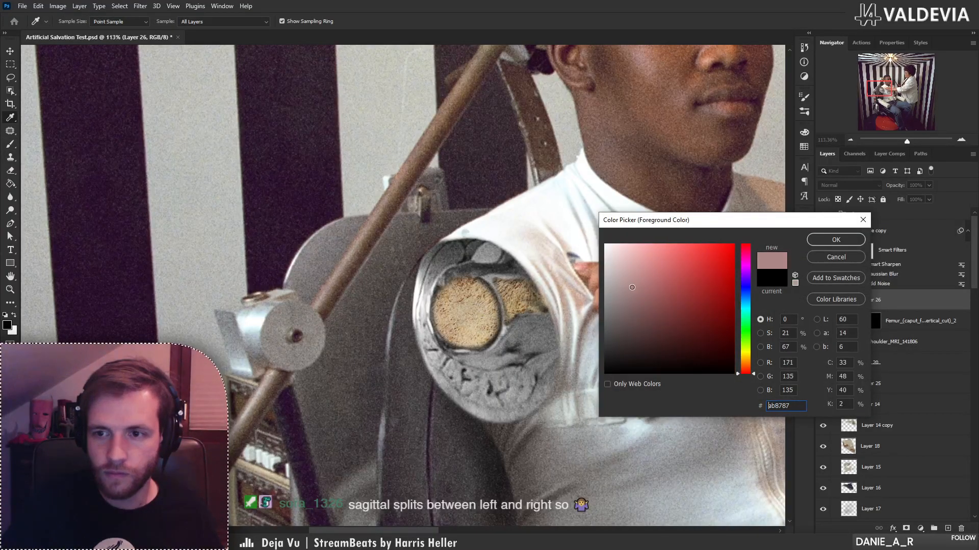
pyautogui.click(835, 240)
pyautogui.press('b')
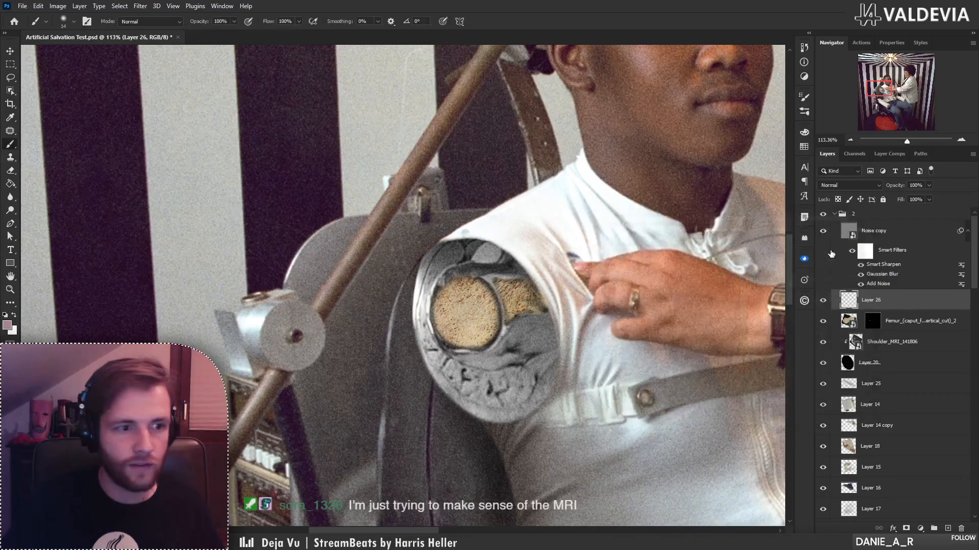
# - Enlarge the soft round brush to 67 px and set the new layer's blend mode to Color
pyautogui.moveTo(492, 361); pyautogui.dragTo(450, 361)
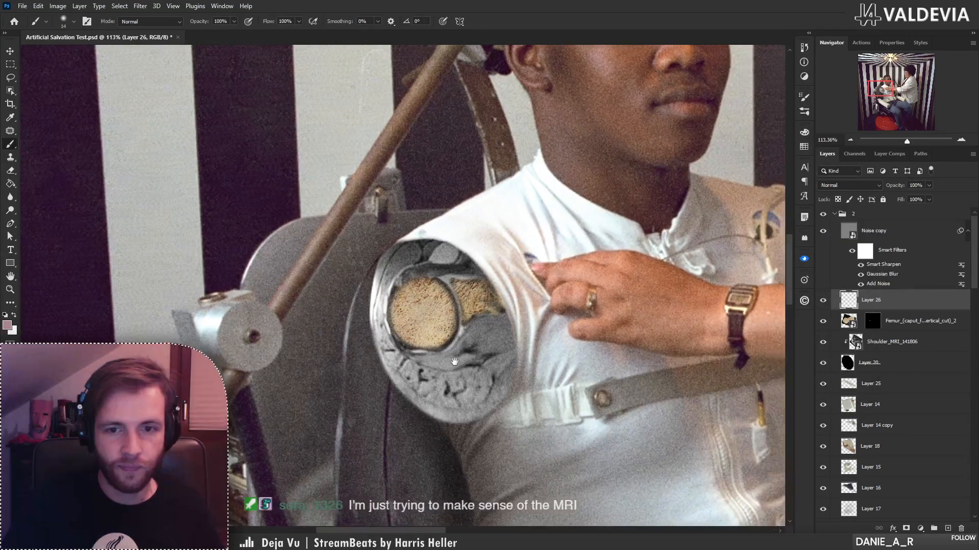
pyautogui.rightClick(487, 313)
pyautogui.click(564, 291)
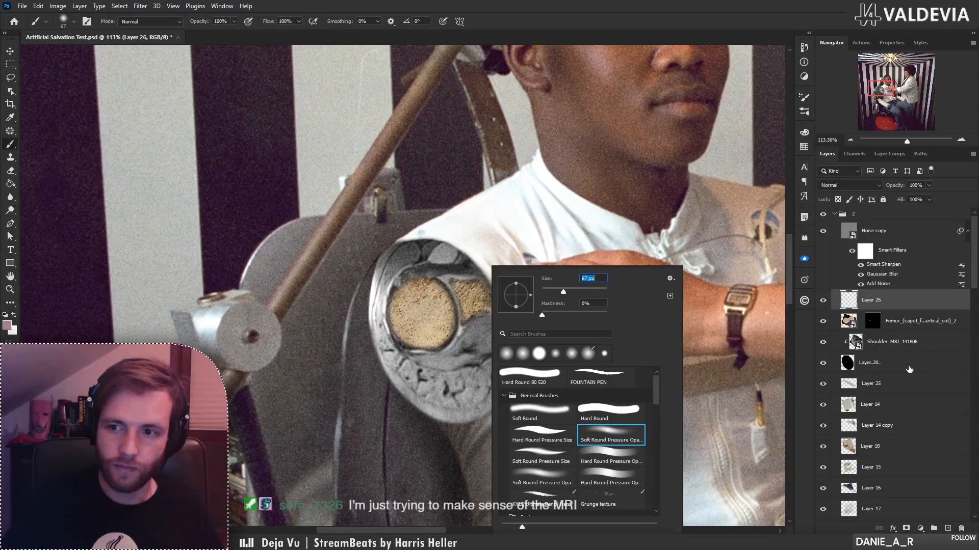
pyautogui.press('Return')
pyautogui.click(849, 185)
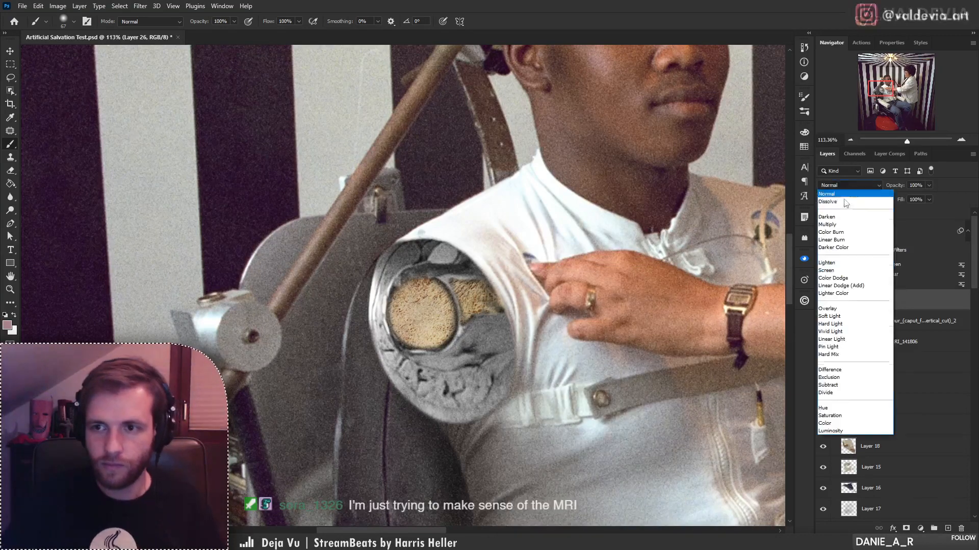
pyautogui.click(843, 422)
# - Paint pink over the gray tissue around the bones in the shoulder cross-section
pyautogui.moveTo(482, 341)
pyautogui.mouseDown()
pyautogui.moveTo(492, 324)
pyautogui.moveTo(443, 355)
pyautogui.moveTo(453, 360)
pyautogui.moveTo(389, 319)
pyautogui.moveTo(433, 260)
pyautogui.moveTo(397, 278)
pyautogui.moveTo(426, 260)
pyautogui.mouseUp()
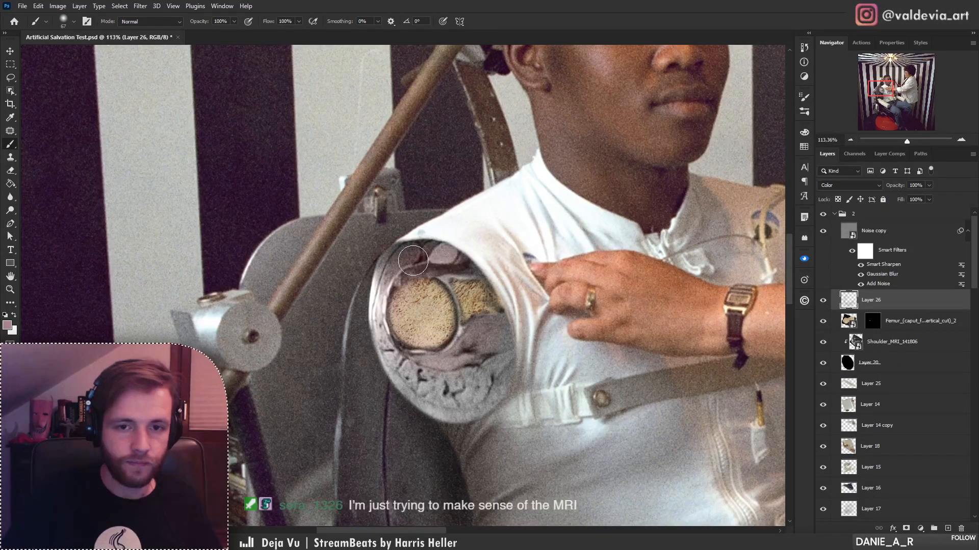
pyautogui.press('z')
pyautogui.moveTo(461, 296)
pyautogui.mouseDown()
pyautogui.moveTo(440, 288)
pyautogui.moveTo(459, 289)
pyautogui.mouseUp()
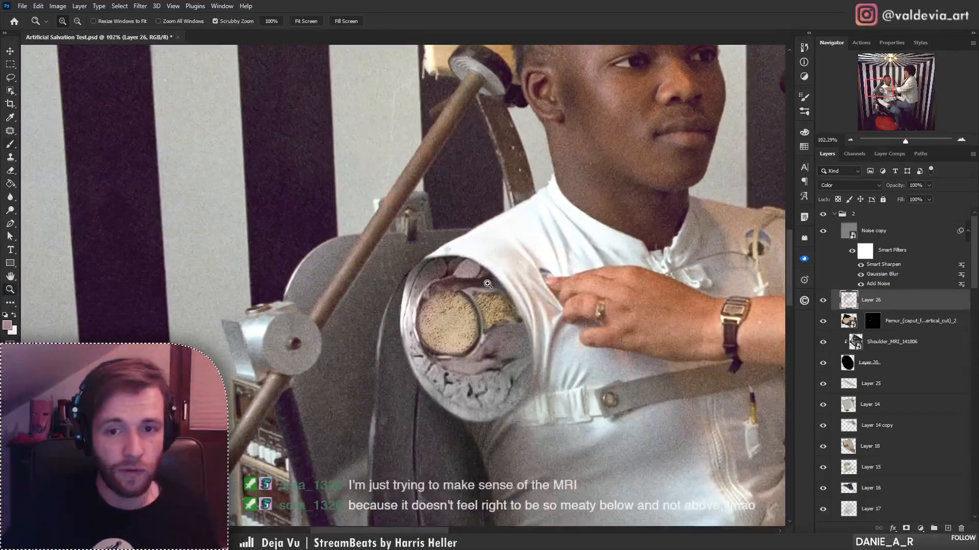
pyautogui.press('b')
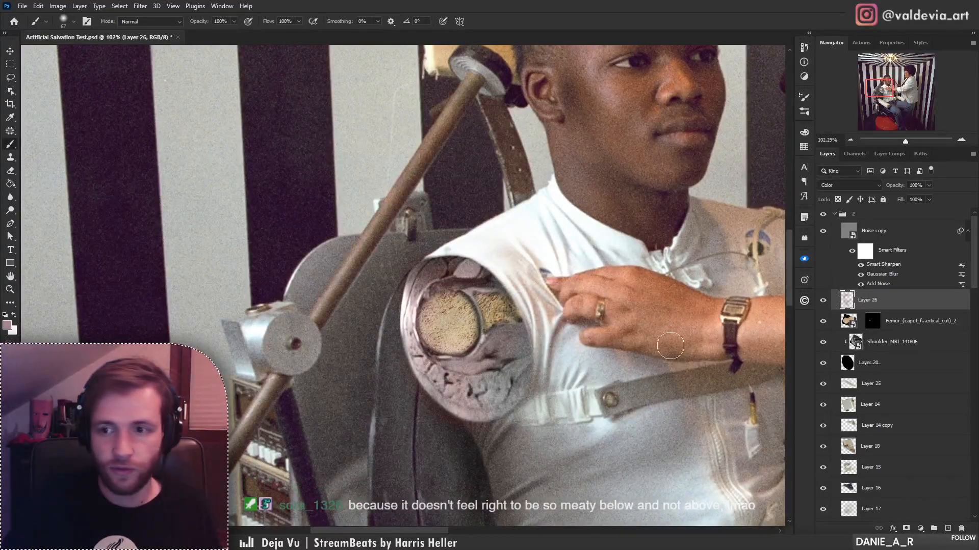
# - Clip the femur layer and the pink color layer to the cross-section's base shape, and paint more pink over the tissue
pyautogui.keyDown('alt'); pyautogui.click(911, 329); pyautogui.keyUp('alt')
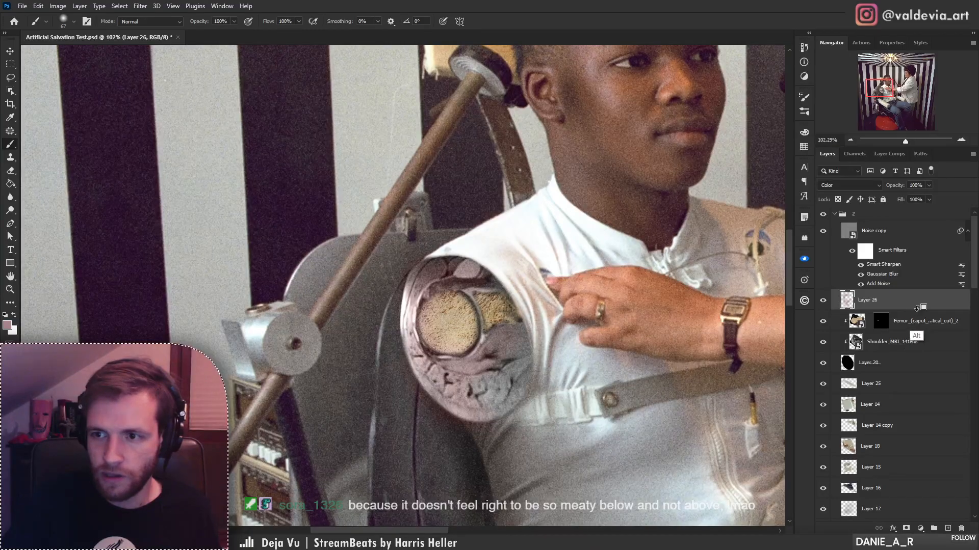
pyautogui.keyDown('alt'); pyautogui.click(917, 309); pyautogui.keyUp('alt')
pyautogui.moveTo(520, 365)
pyautogui.mouseDown()
pyautogui.moveTo(508, 392)
pyautogui.moveTo(510, 372)
pyautogui.moveTo(464, 375)
pyautogui.moveTo(497, 366)
pyautogui.moveTo(483, 393)
pyautogui.moveTo(439, 343)
pyautogui.moveTo(434, 380)
pyautogui.moveTo(419, 371)
pyautogui.moveTo(453, 275)
pyautogui.moveTo(432, 270)
pyautogui.moveTo(484, 305)
pyautogui.mouseUp()
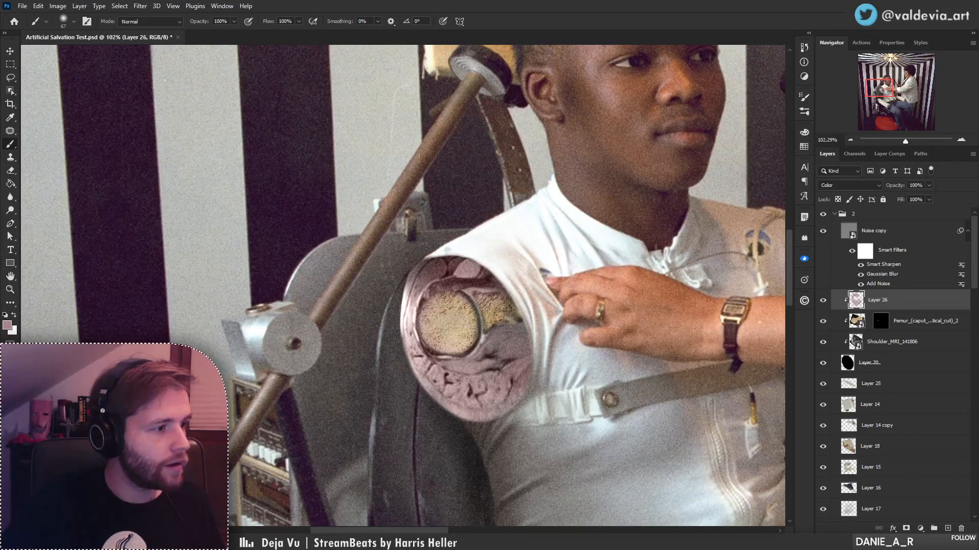
# - Look at the Shoulder_MRI_141806.png reference in the photo viewer and return to Photoshop
pyautogui.hotkey('alt', 'Tab')
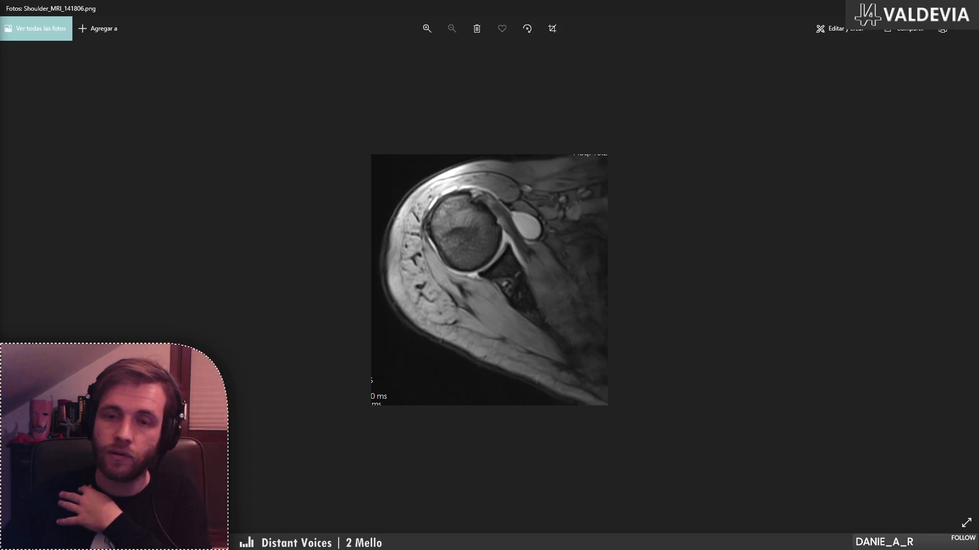
pyautogui.moveTo(739, 8); pyautogui.dragTo(612, 549)
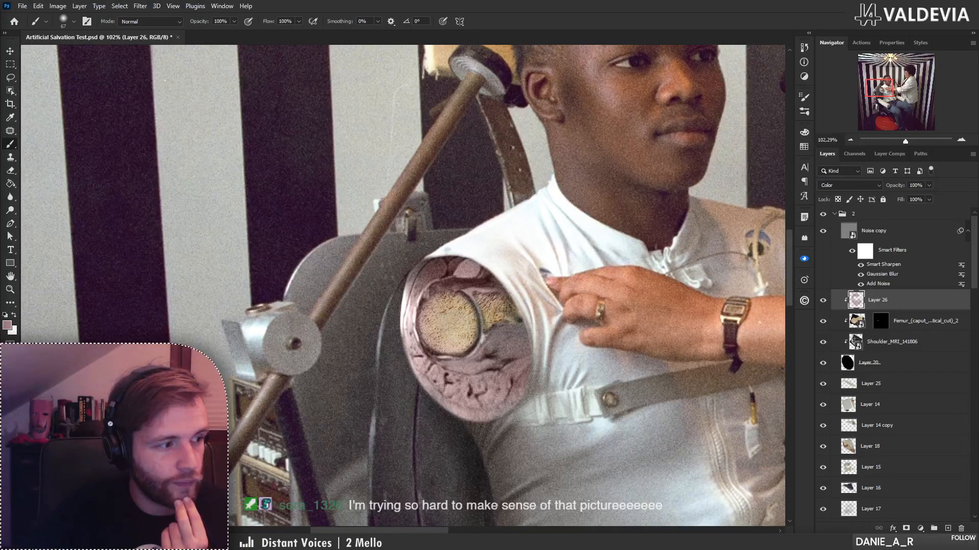
# - Switch to the browser, scan the Shoulder MRI results, and preview the unimpaired infraspinatus tendon image with the labeled humerus
pyautogui.hotkey('alt', 'Tab')
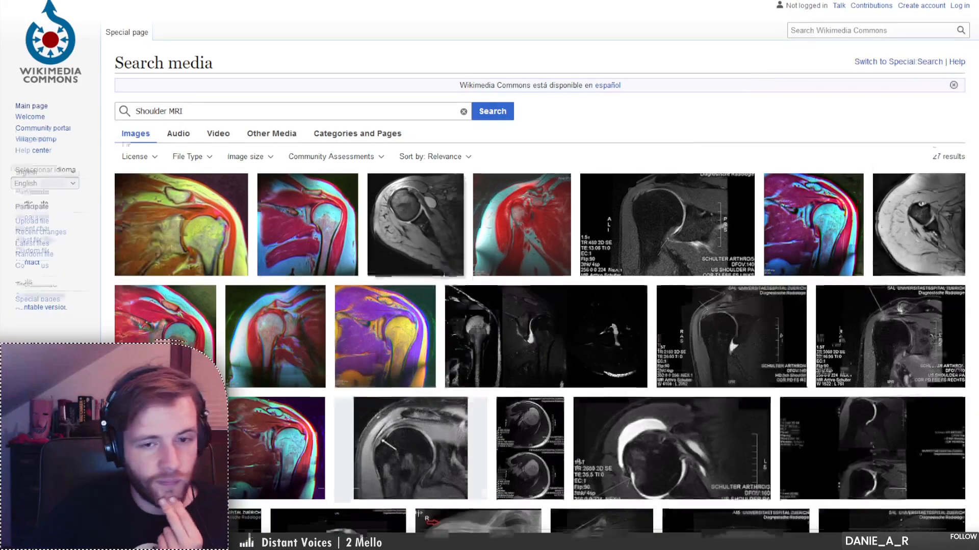
pyautogui.scroll(-2, 461, 285)
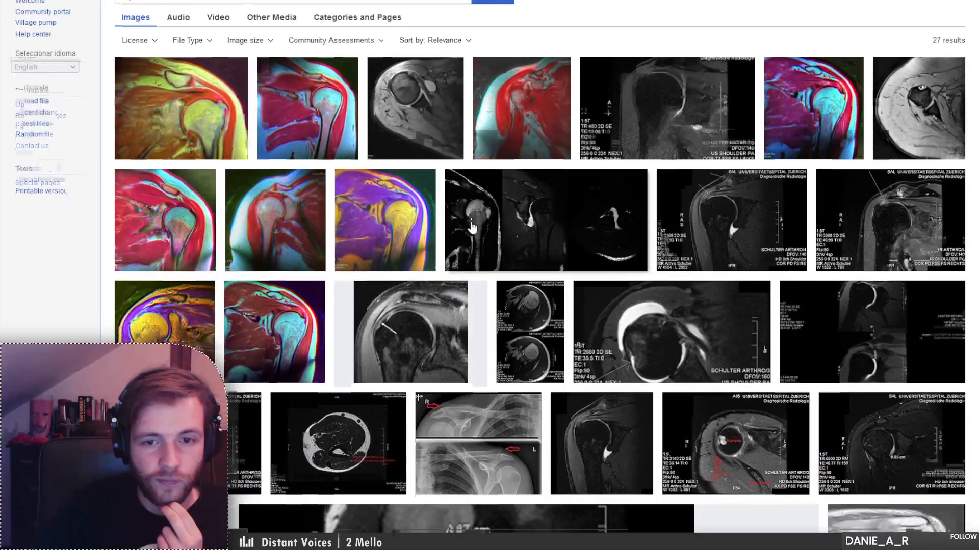
pyautogui.scroll(-2, 464, 283)
pyautogui.scroll(-1, 471, 226)
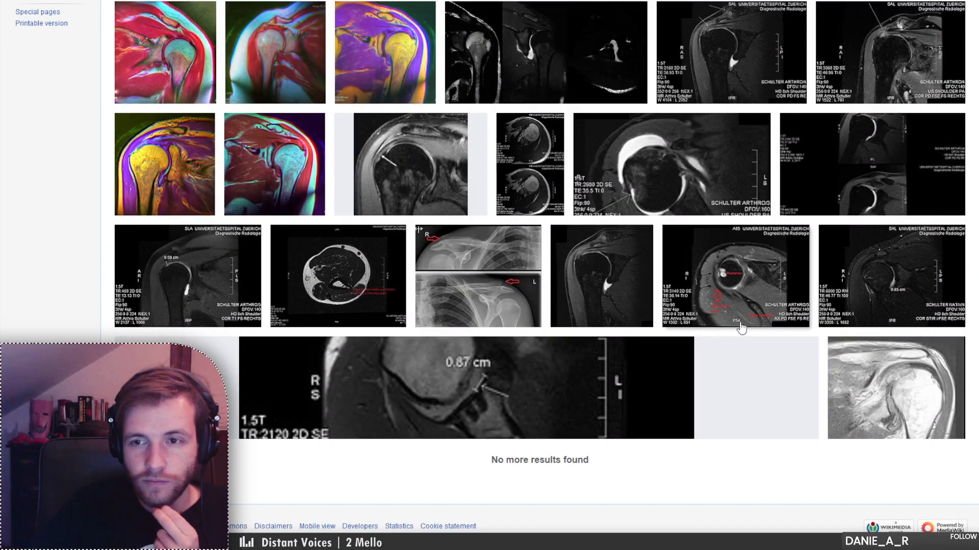
pyautogui.click(776, 283)
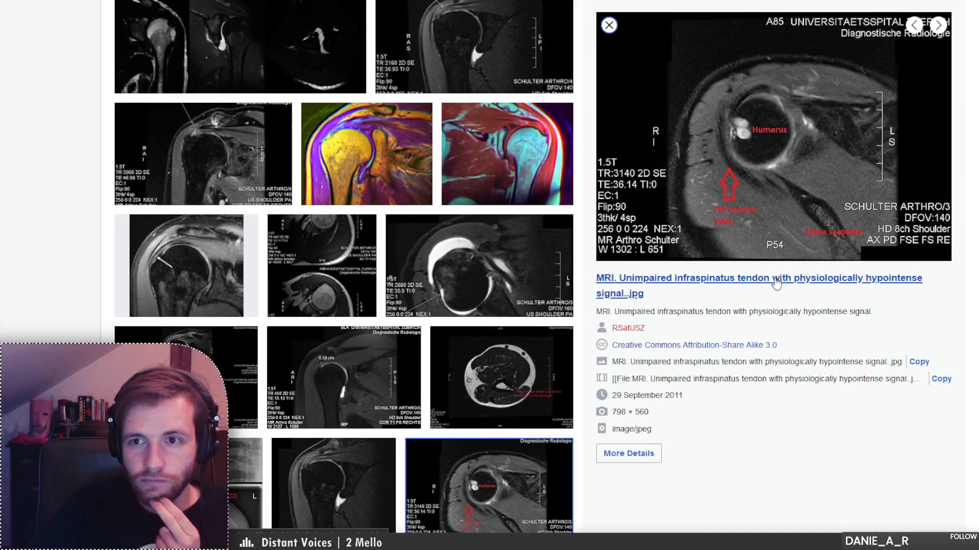
pyautogui.click(608, 25)
pyautogui.scroll(4, 873, 299)
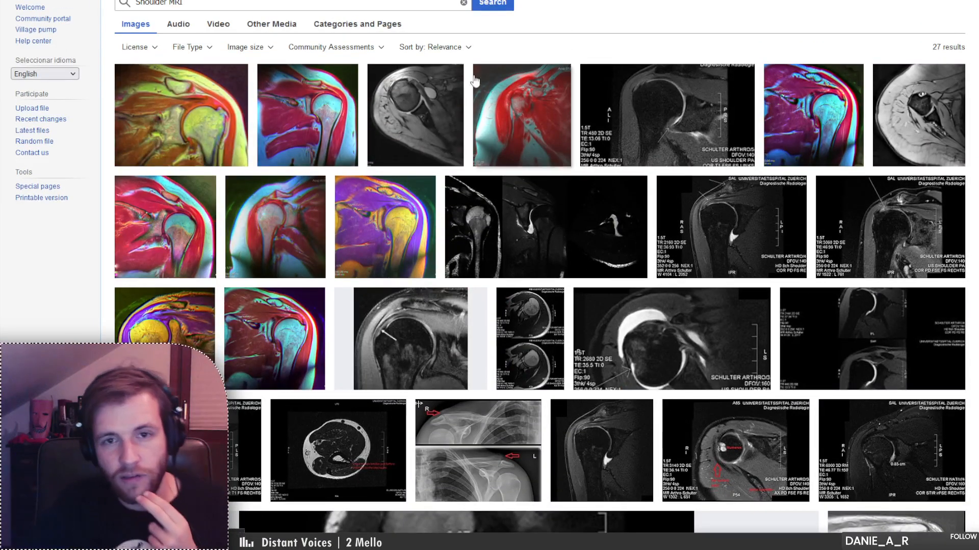
# - Preview Shoulder MRI 141806.png and the thickened joint capsule MRI, closing each preview to return to the results
pyautogui.click(433, 107)
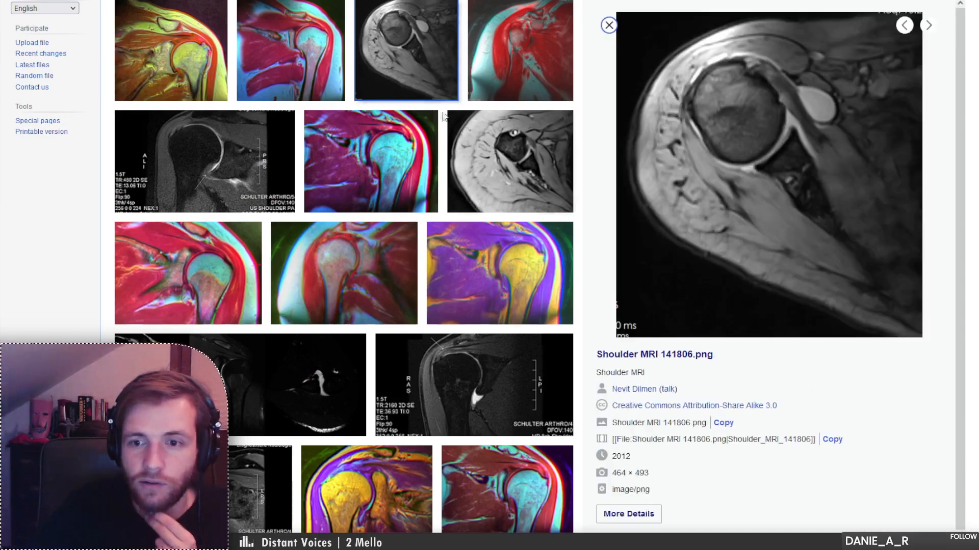
pyautogui.click(606, 24)
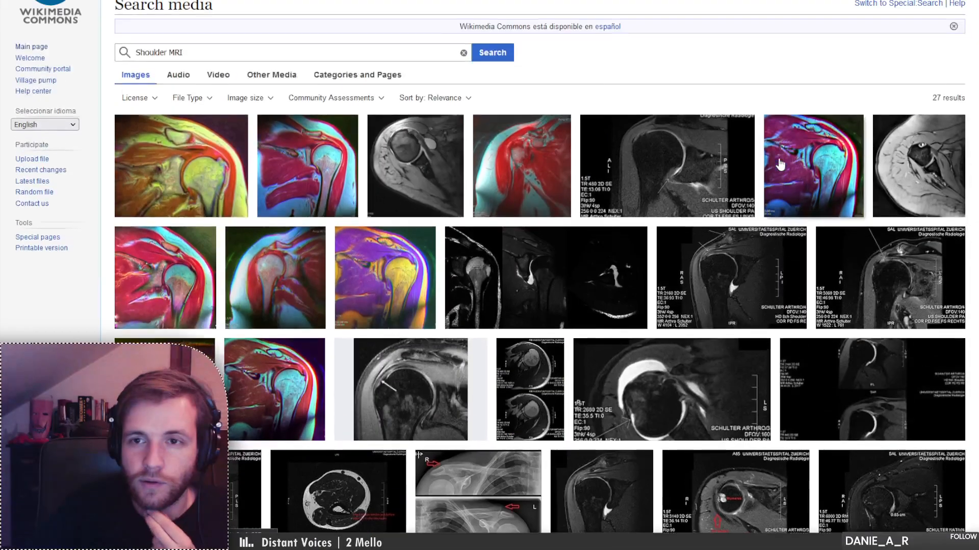
pyautogui.scroll(2, 754, 156)
pyautogui.click(693, 147)
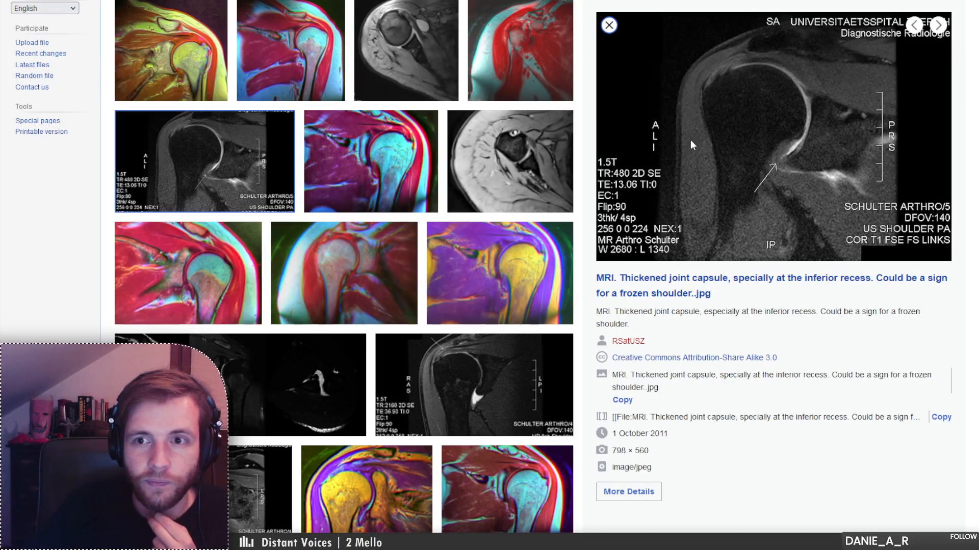
pyautogui.click(609, 27)
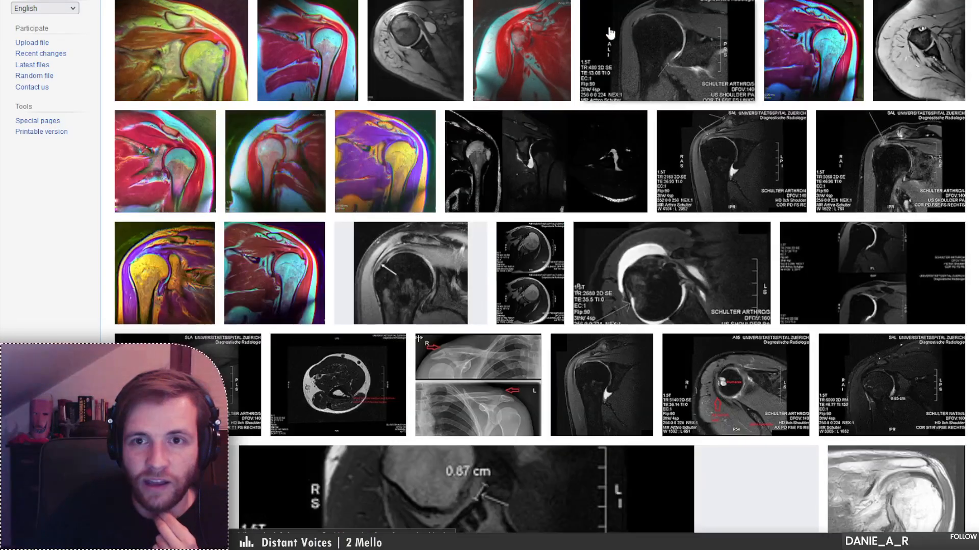
pyautogui.scroll(2, 696, 94)
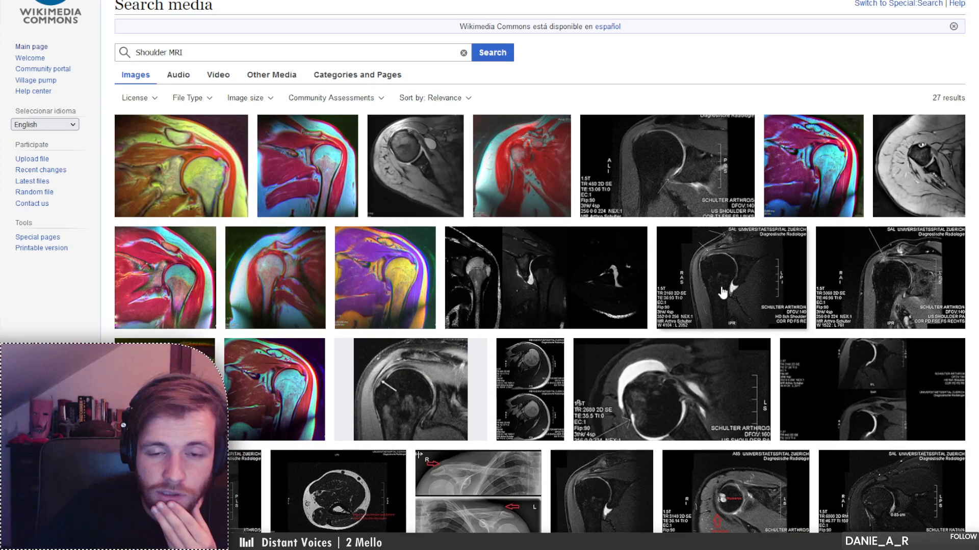
# - Scan the Shoulder MRI results and preview Shoulder MRI 144244 t2me2d.png and the subacromial impingement MRI, closing each preview
pyautogui.scroll(-2, 723, 292)
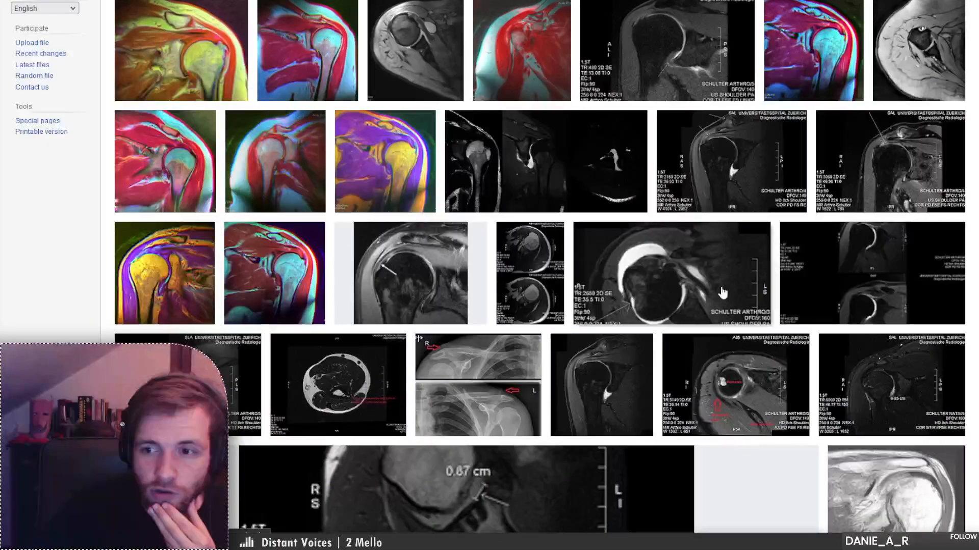
pyautogui.scroll(2, 721, 286)
pyautogui.click(944, 174)
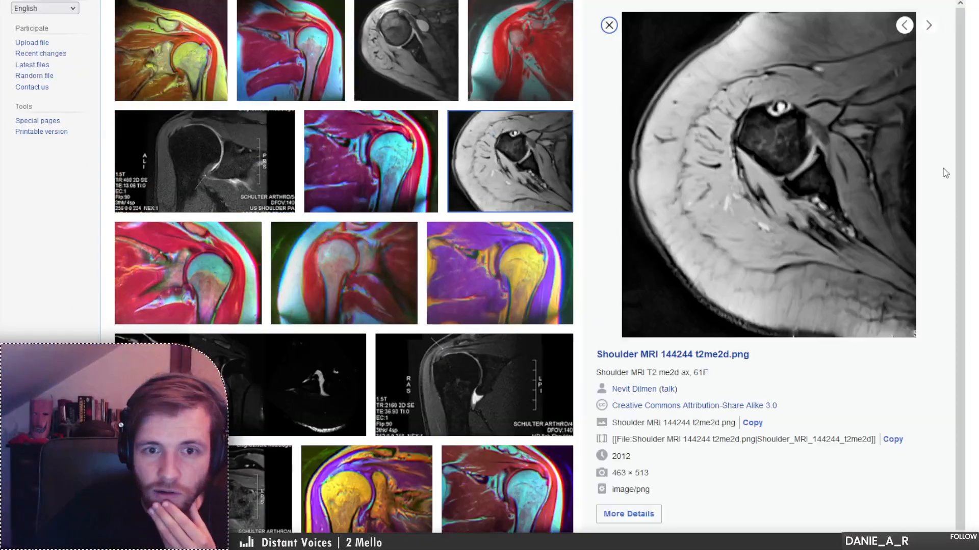
pyautogui.click(610, 29)
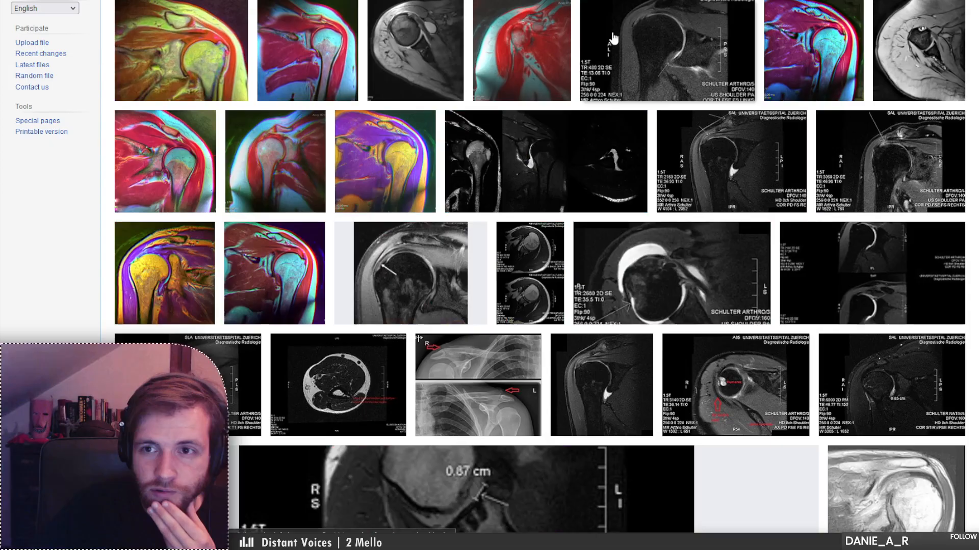
pyautogui.click(733, 190)
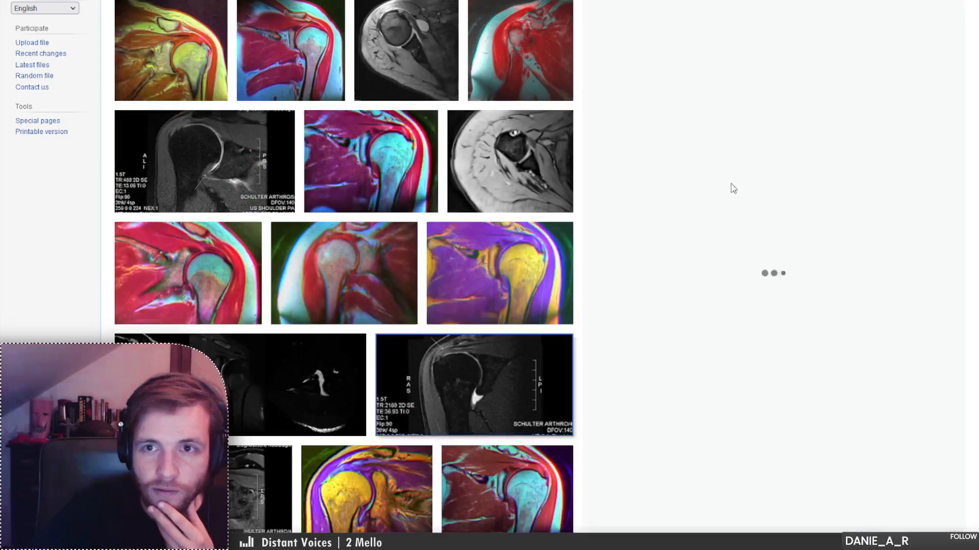
pyautogui.scroll(2, 478, 132)
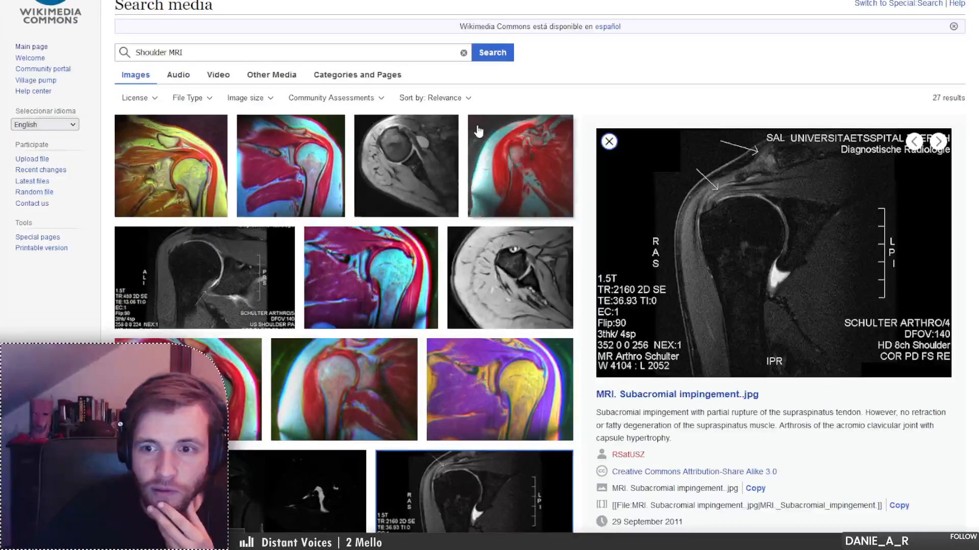
pyautogui.click(609, 141)
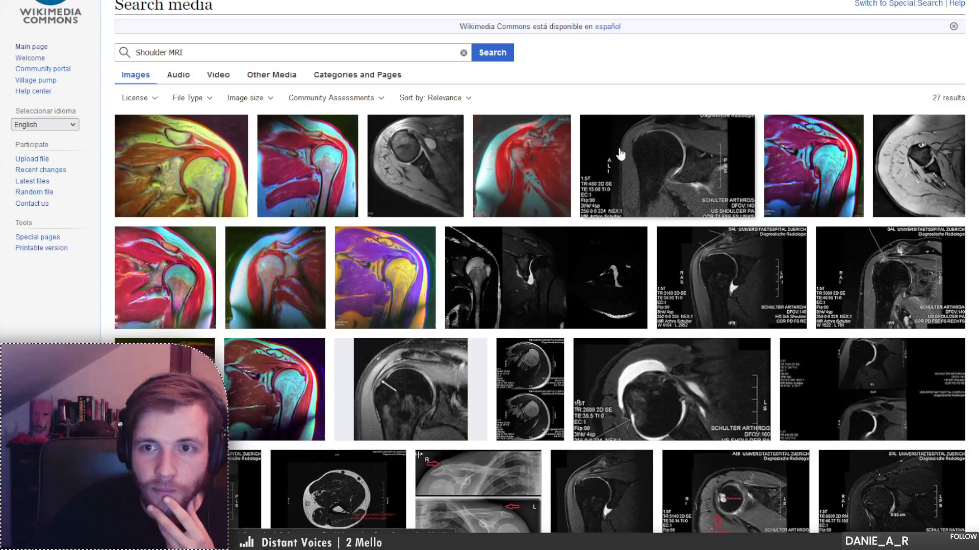
# - Open the file page of the thickened joint capsule MRI and load its full-resolution image
pyautogui.click(673, 168)
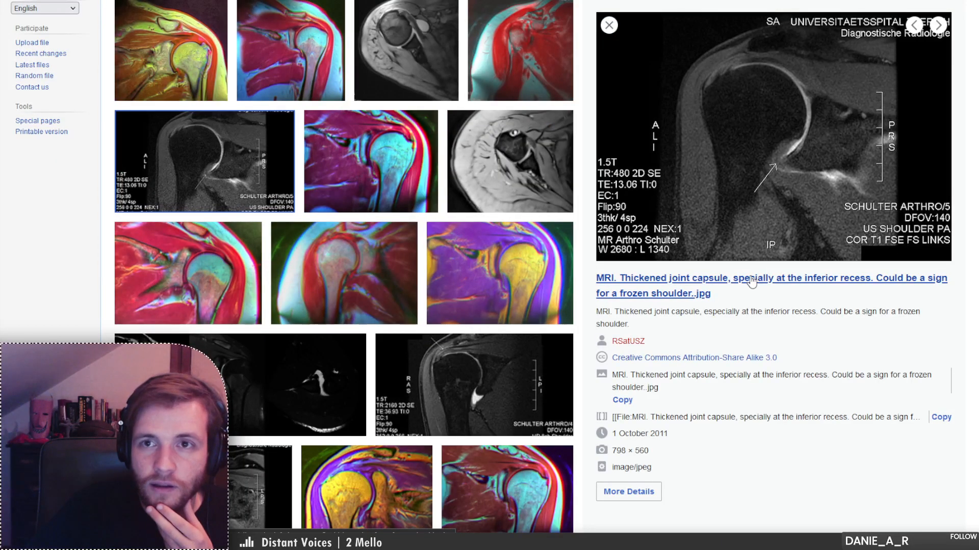
pyautogui.click(663, 293)
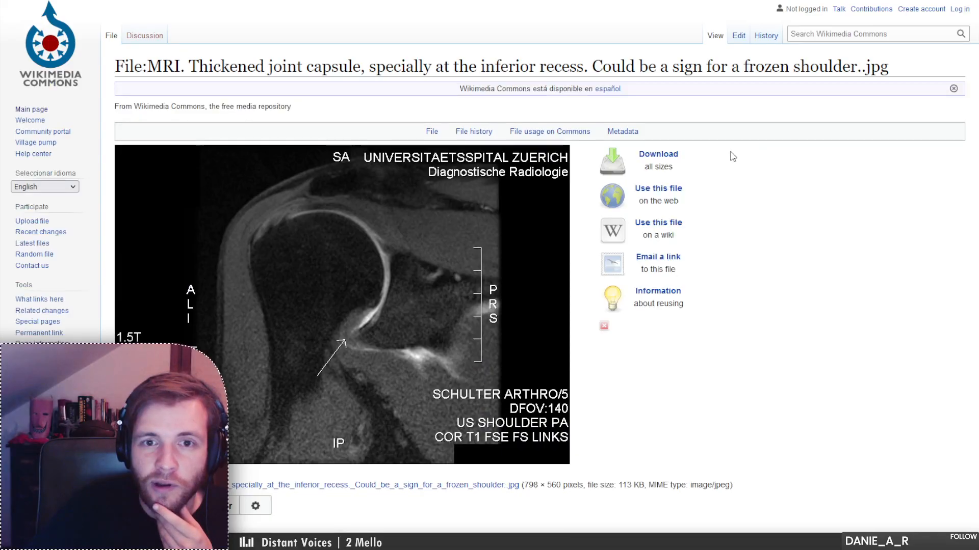
pyautogui.click(617, 168)
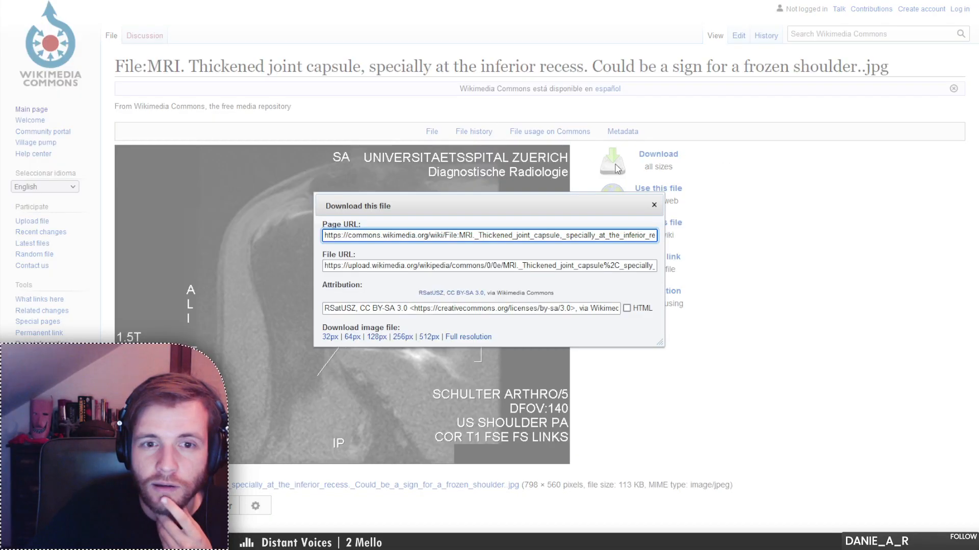
pyautogui.click(464, 337)
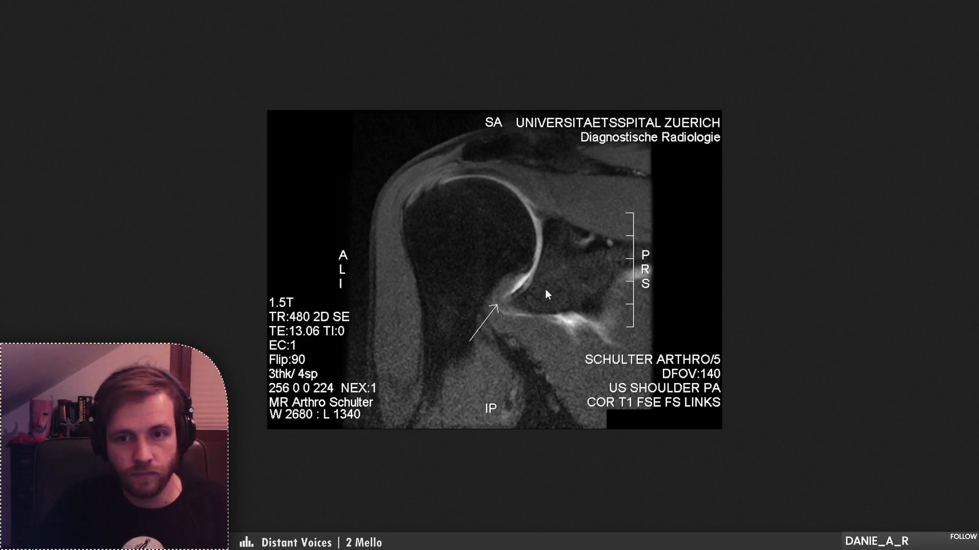
# - Go back to the thickened joint capsule MRI's file page and review its description and licensing
pyautogui.hotkey('alt', 'Left')
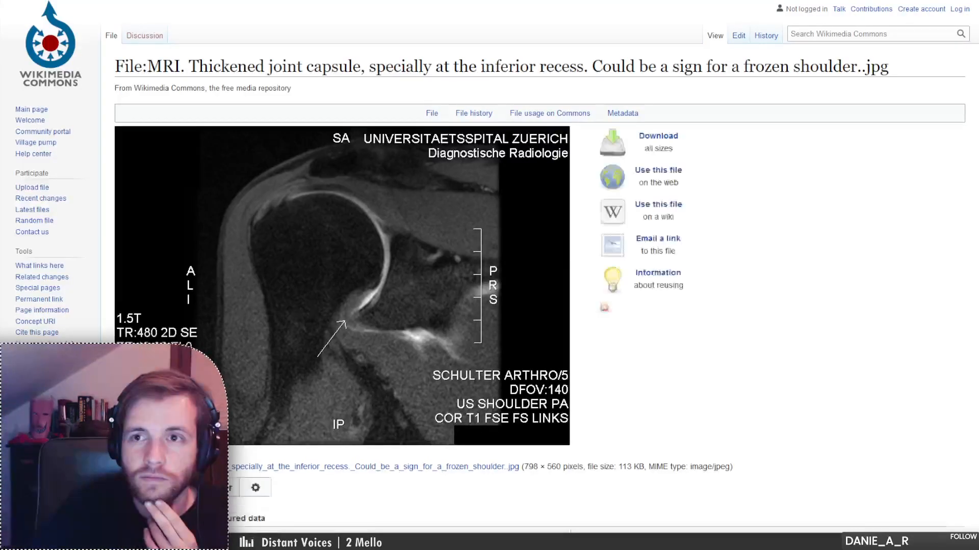
pyautogui.scroll(-10, 641, 198)
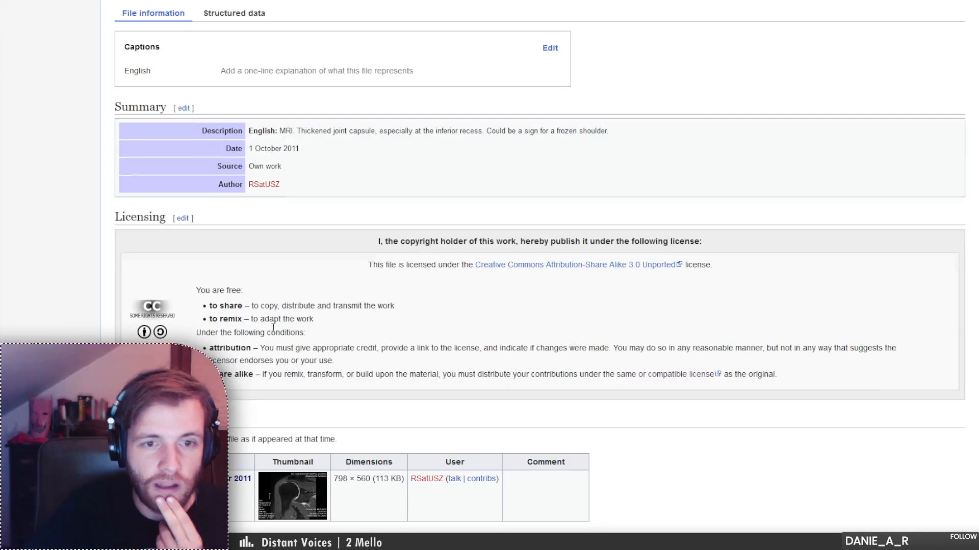
pyautogui.scroll(5, 721, 20)
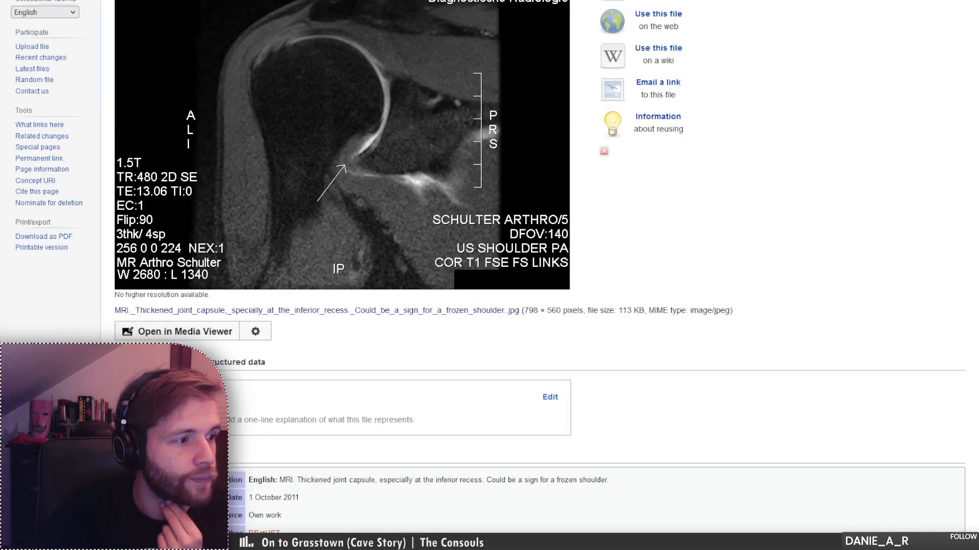
# - Compare the composite in Photoshop with the axial, coronal and sagittal shoulder MRI views in the browser, and return to Photoshop
pyautogui.hotkey('alt', 'Tab')
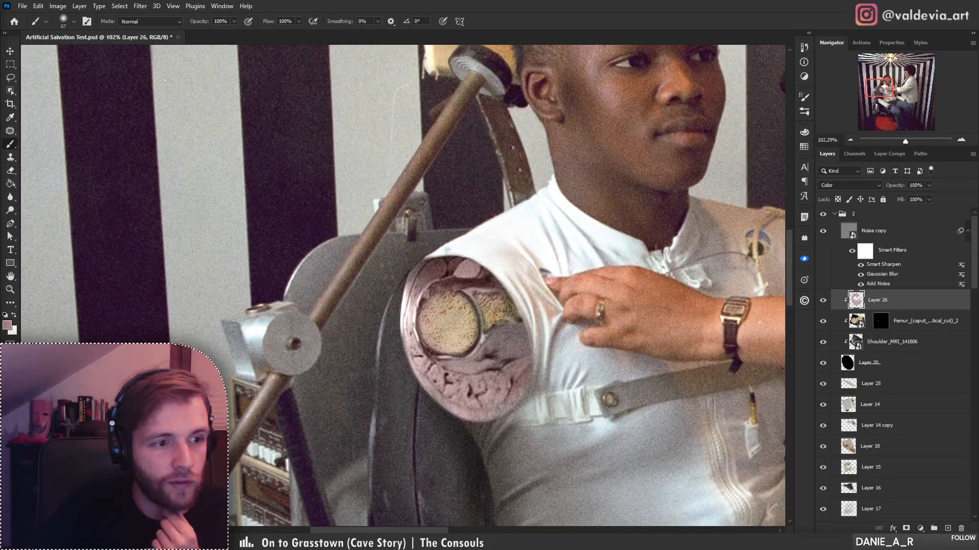
pyautogui.hotkey('alt', 'Tab')
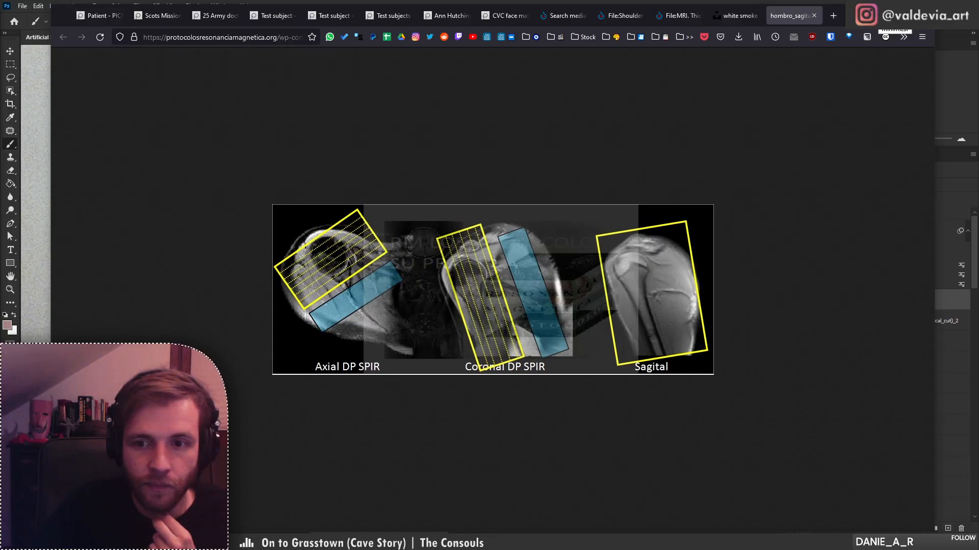
pyautogui.hotkey('alt', 'Tab')
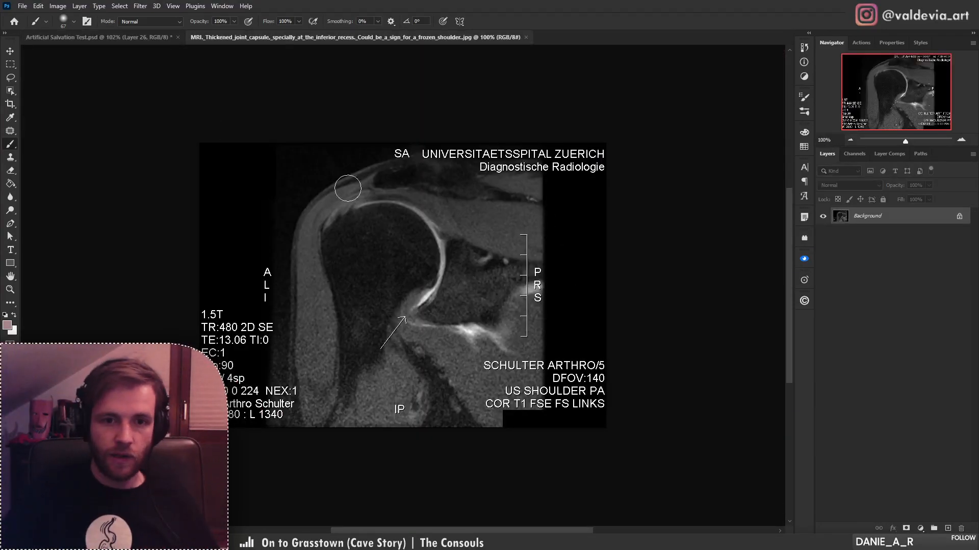
# - Copy the joint capsule MRI into Artificial Salvation Test.psd, close its source document, and clip the new layer between the femur and Shoulder_MRI_141806 layers
pyautogui.click(10, 77)
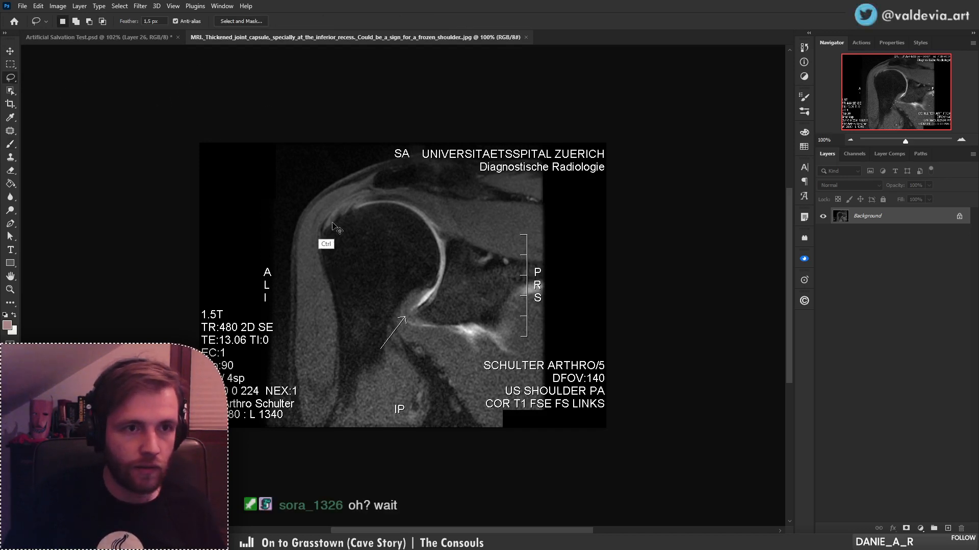
pyautogui.moveTo(331, 228); pyautogui.dragTo(386, 237)
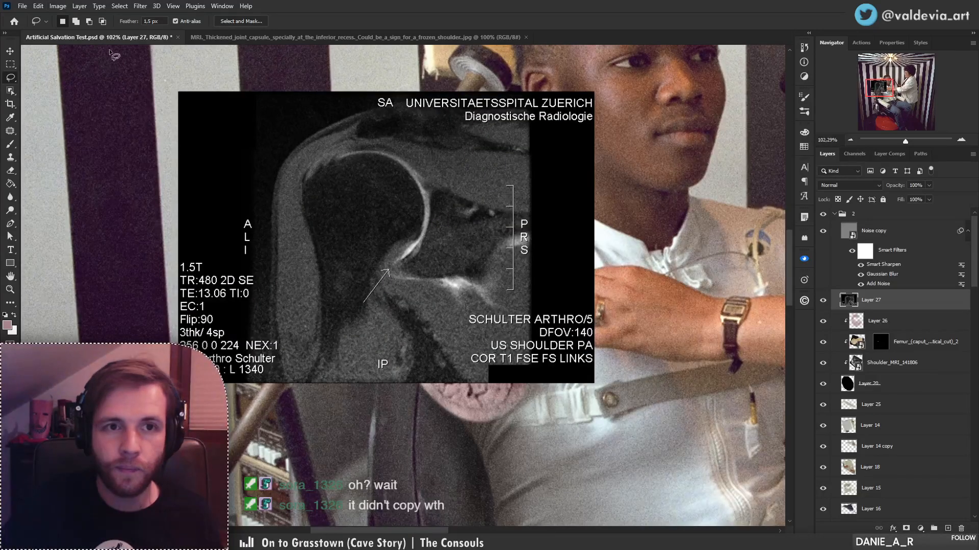
pyautogui.click(525, 37)
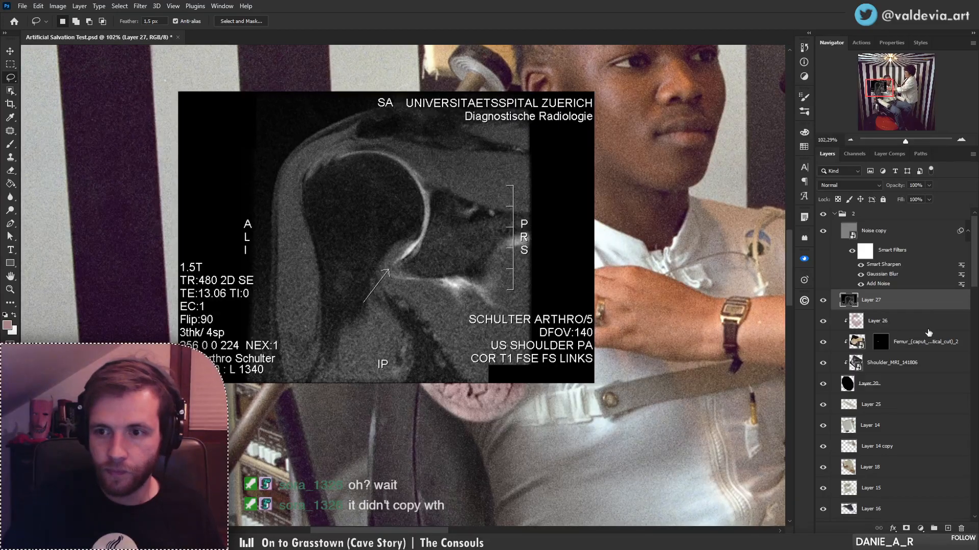
pyautogui.moveTo(903, 306); pyautogui.dragTo(901, 352)
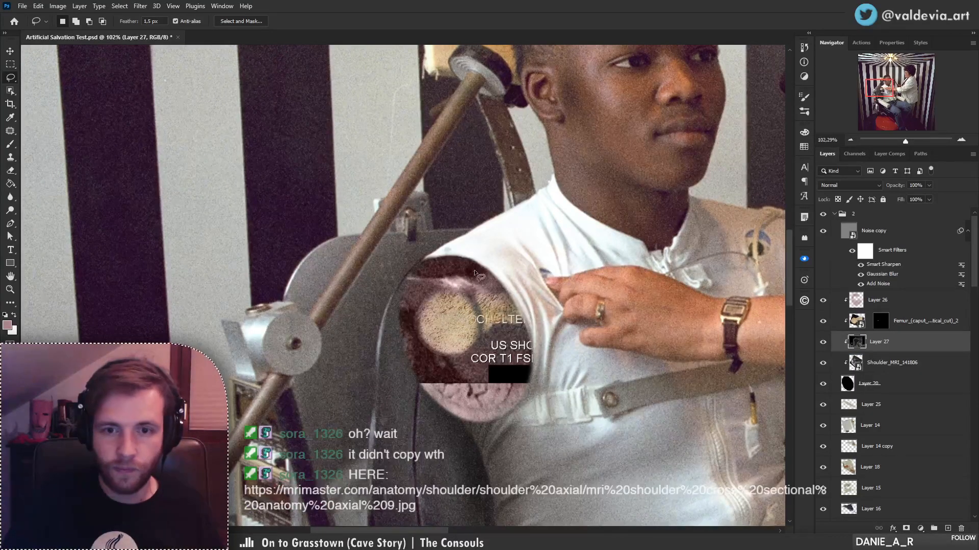
# - Move the new MRI layer over the shoulder cross-section and transform it to about 63.8% scale and -17.84° rotation around the bone
pyautogui.moveTo(469, 253); pyautogui.dragTo(576, 363)
pyautogui.hotkey('ctrl', 't')
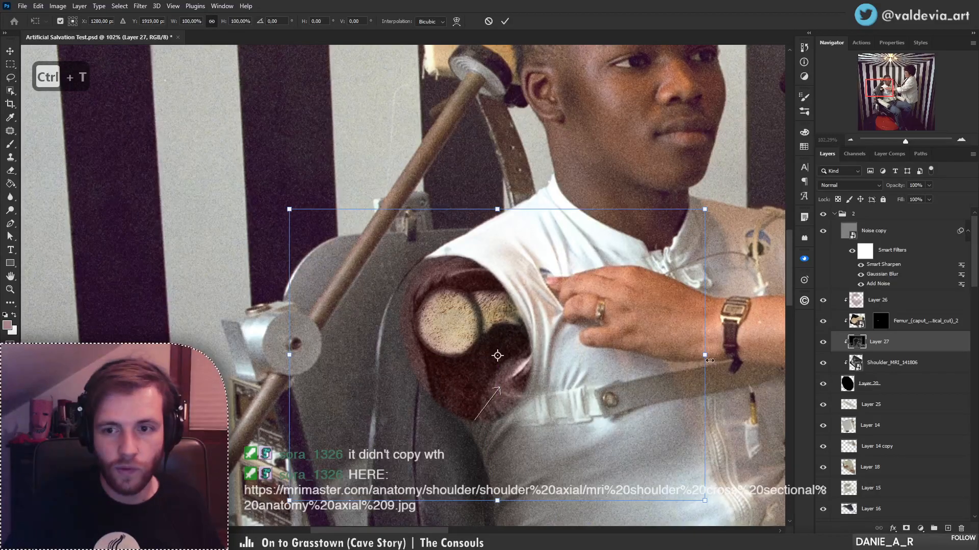
pyautogui.moveTo(705, 356); pyautogui.dragTo(541, 336)
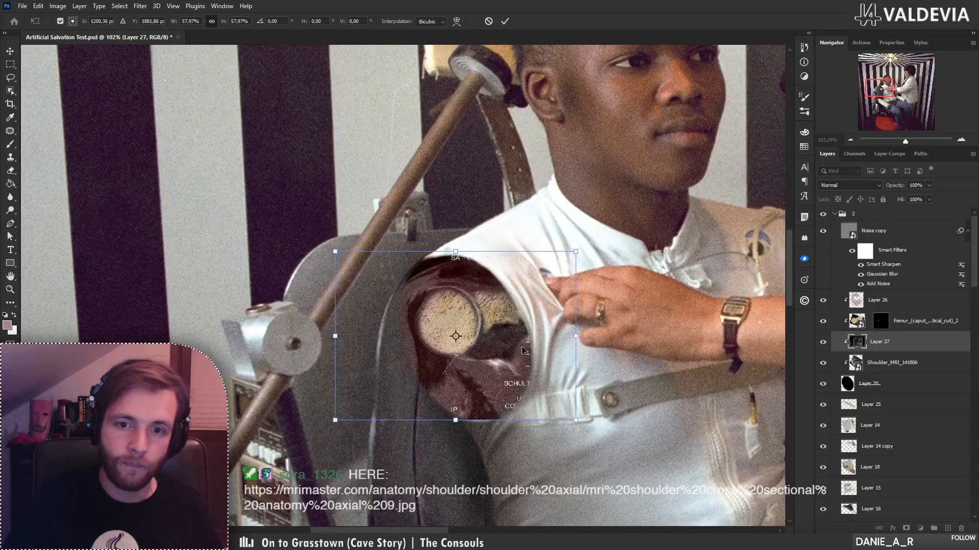
pyautogui.moveTo(463, 333); pyautogui.dragTo(458, 324)
pyautogui.moveTo(623, 329); pyautogui.dragTo(606, 305)
pyautogui.moveTo(631, 354); pyautogui.dragTo(636, 337)
pyautogui.moveTo(600, 373)
pyautogui.mouseDown()
pyautogui.moveTo(638, 383)
pyautogui.moveTo(617, 376)
pyautogui.mouseUp()
pyautogui.moveTo(523, 344); pyautogui.dragTo(542, 285)
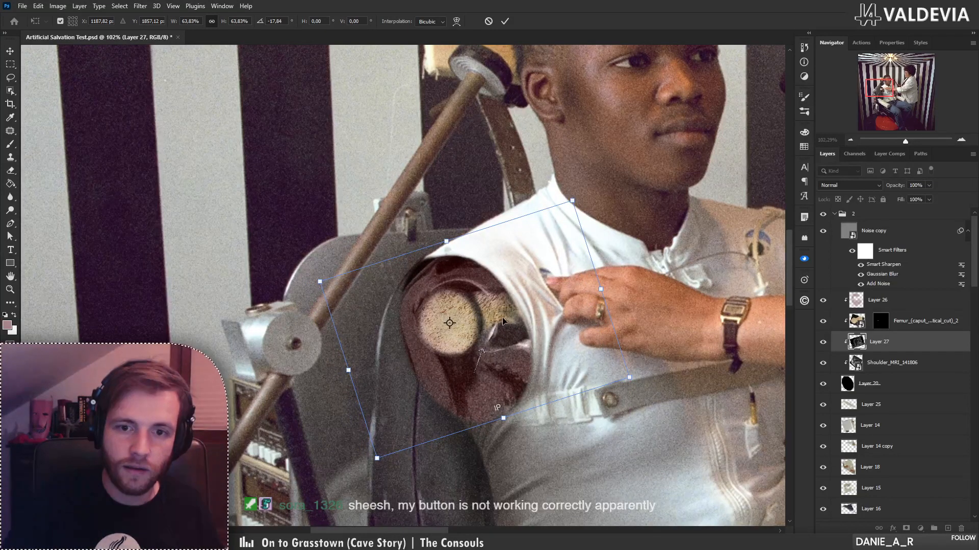
# - Refine the MRI layer's transform to 59.91% scale and -27° rotation, align it with the round bone, and apply it
pyautogui.moveTo(571, 201); pyautogui.dragTo(560, 215)
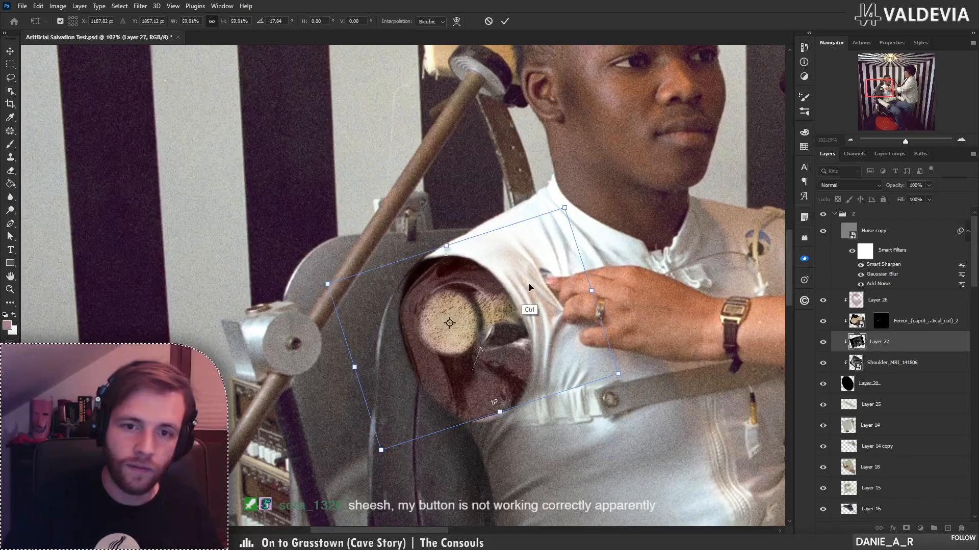
pyautogui.moveTo(533, 295); pyautogui.dragTo(527, 290)
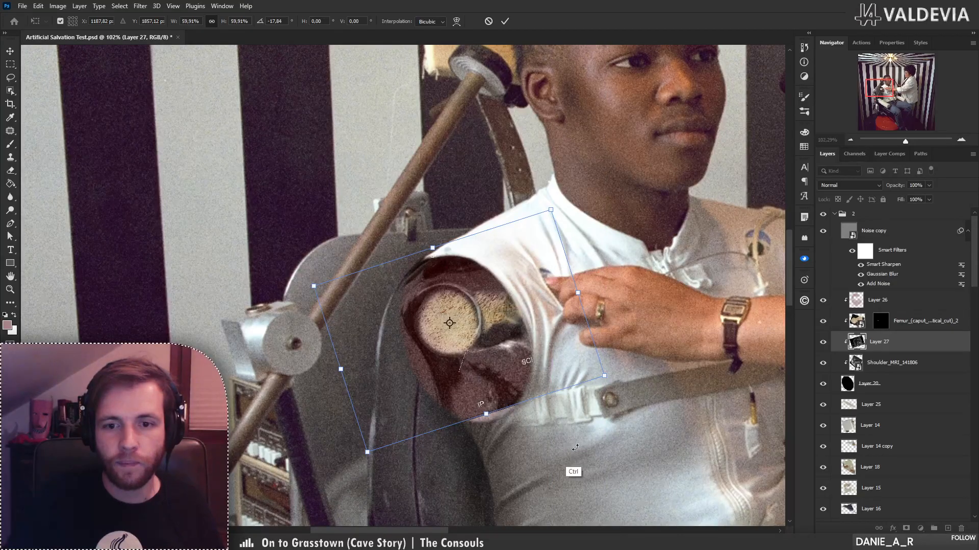
pyautogui.moveTo(559, 459); pyautogui.dragTo(581, 446)
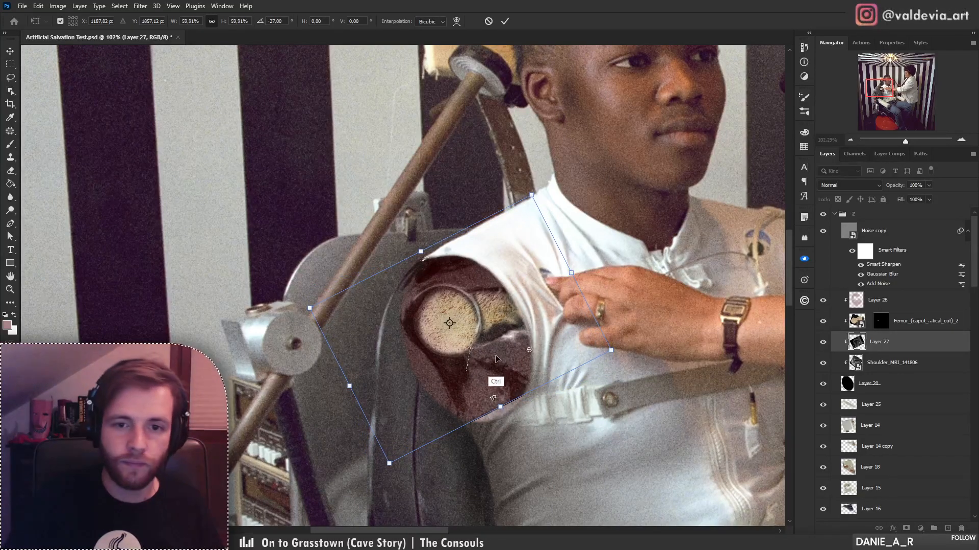
pyautogui.moveTo(490, 377); pyautogui.dragTo(499, 350)
pyautogui.click(505, 21)
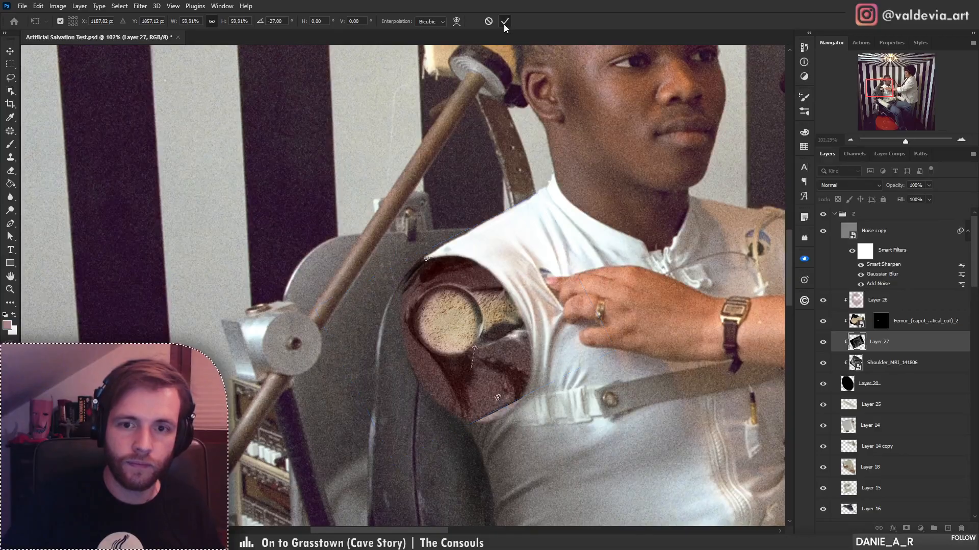
# - Hide the femur layer and the pink color layer, and compare the cross-section with and without the new MRI layer
pyautogui.click(837, 326)
pyautogui.click(823, 321)
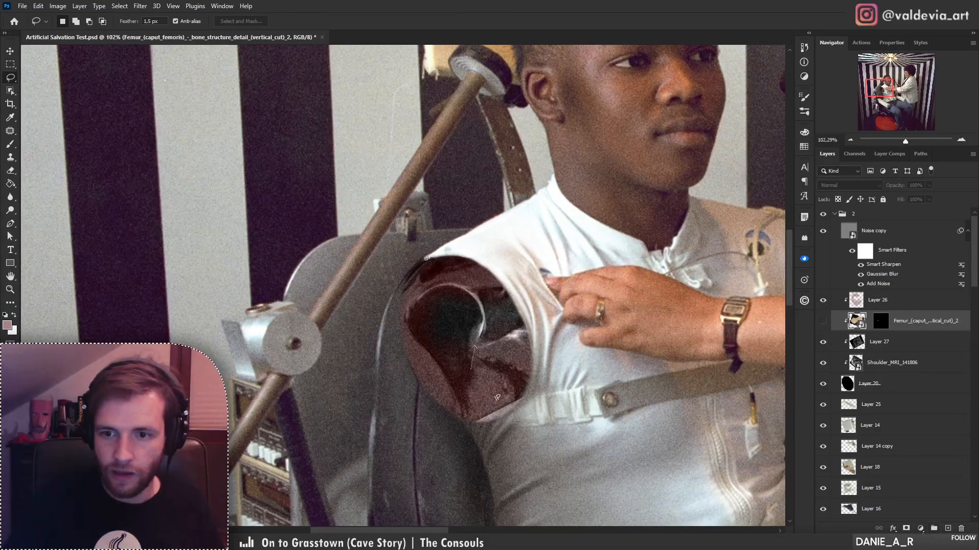
pyautogui.click(888, 344)
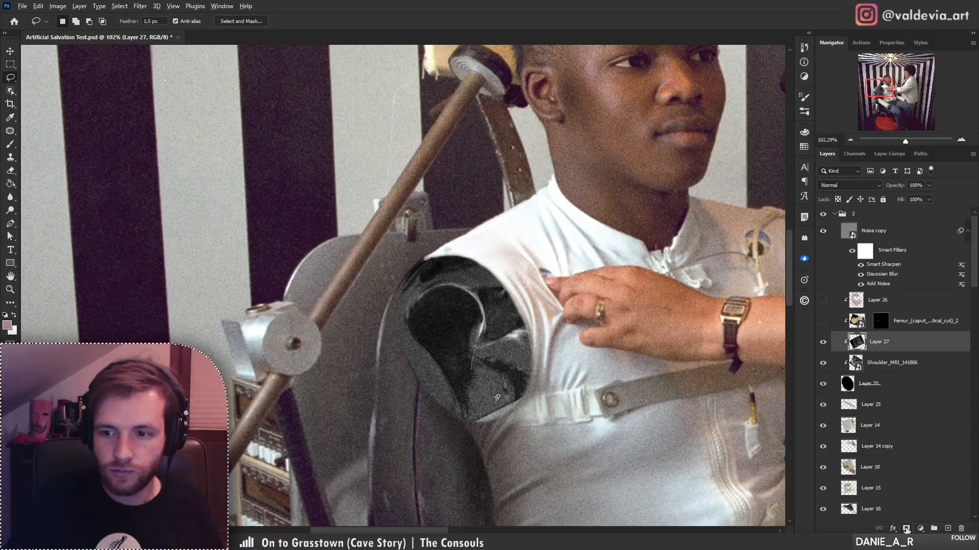
pyautogui.click(822, 342)
pyautogui.click(821, 341)
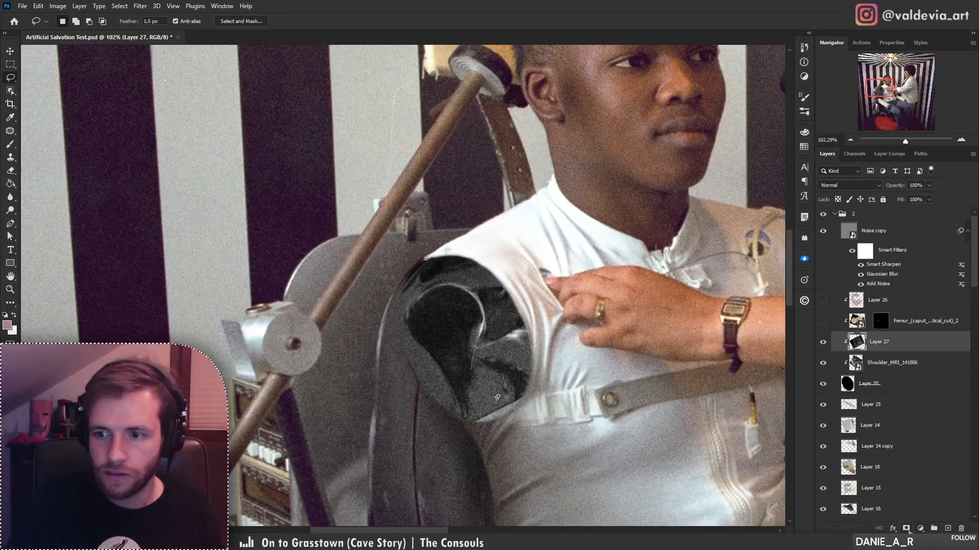
# - Add an inverted black mask to the new MRI layer and paint white over the bone area to reveal the humerus head and shaft
pyautogui.click(907, 529)
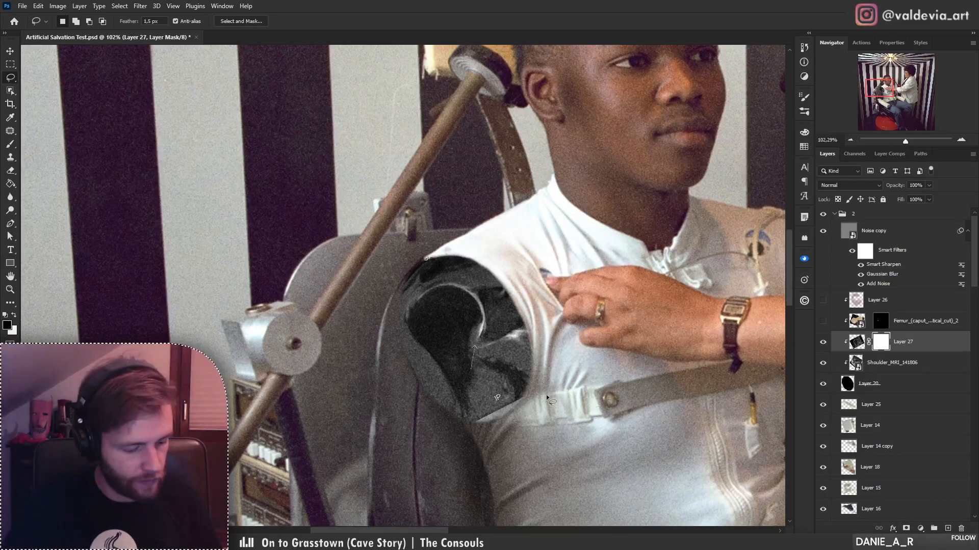
pyautogui.press('b')
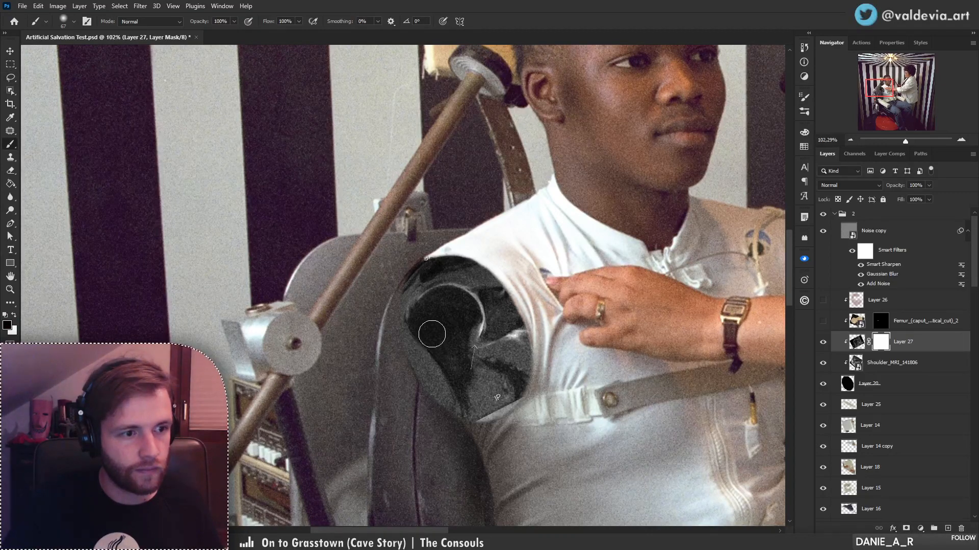
pyautogui.hotkey('ctrl', 'i')
pyautogui.press('x')
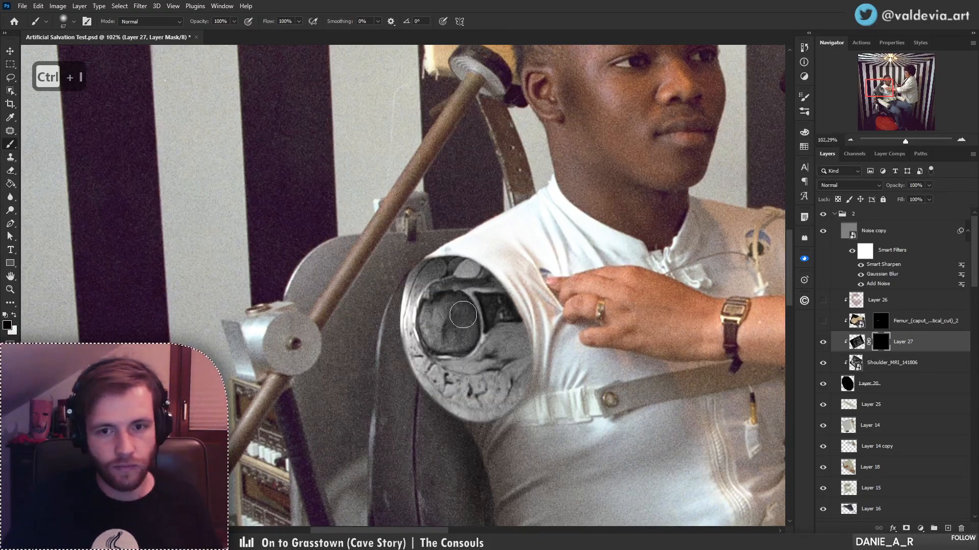
pyautogui.moveTo(456, 331)
pyautogui.mouseDown()
pyautogui.moveTo(434, 326)
pyautogui.moveTo(472, 379)
pyautogui.moveTo(449, 332)
pyautogui.mouseUp()
pyautogui.moveTo(449, 387)
pyautogui.mouseDown()
pyautogui.moveTo(455, 345)
pyautogui.moveTo(475, 409)
pyautogui.moveTo(462, 399)
pyautogui.moveTo(472, 410)
pyautogui.moveTo(472, 380)
pyautogui.moveTo(471, 403)
pyautogui.moveTo(456, 357)
pyautogui.mouseUp()
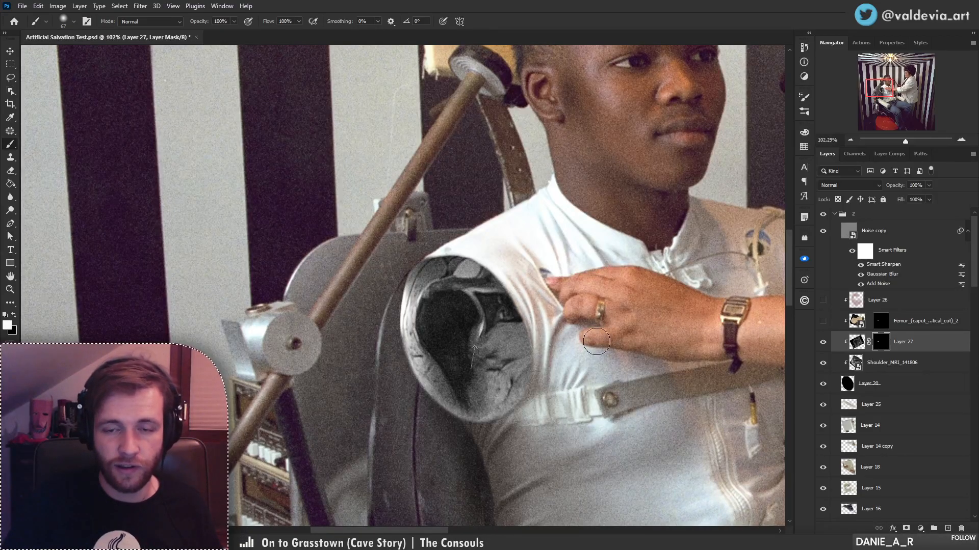
# - Compare the cross-section with and without the masked MRI layer and check it against more of the seated figure
pyautogui.click(823, 343)
pyautogui.click(824, 342)
pyautogui.press('z')
pyautogui.keyDown('alt'); pyautogui.click(429, 315); pyautogui.keyUp('alt')
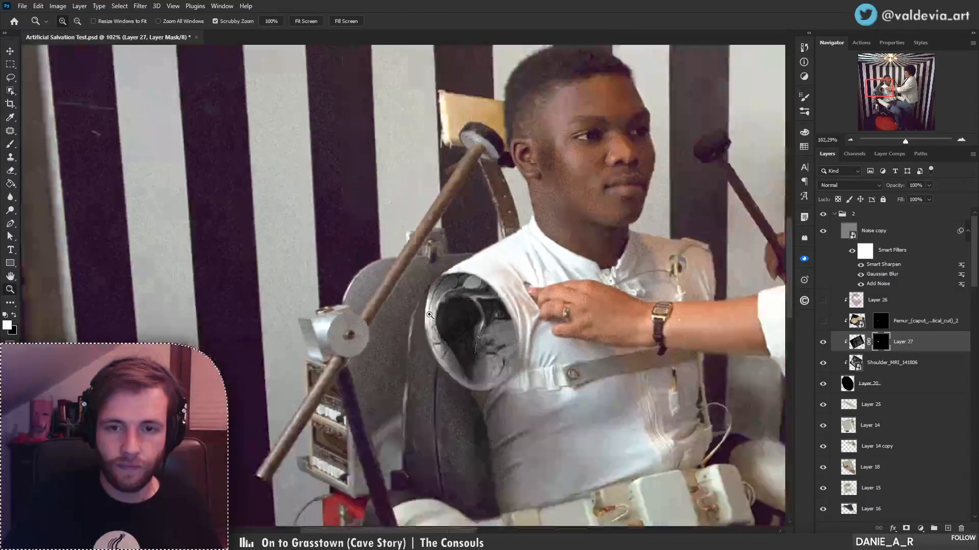
# - Retouch the new MRI layer's mask beside the humerus with a soft 51 px brush, undoing the first stroke
pyautogui.press('b')
pyautogui.moveTo(429, 315); pyautogui.dragTo(512, 323)
pyautogui.hotkey('ctrl', 'z')
pyautogui.rightClick(555, 319)
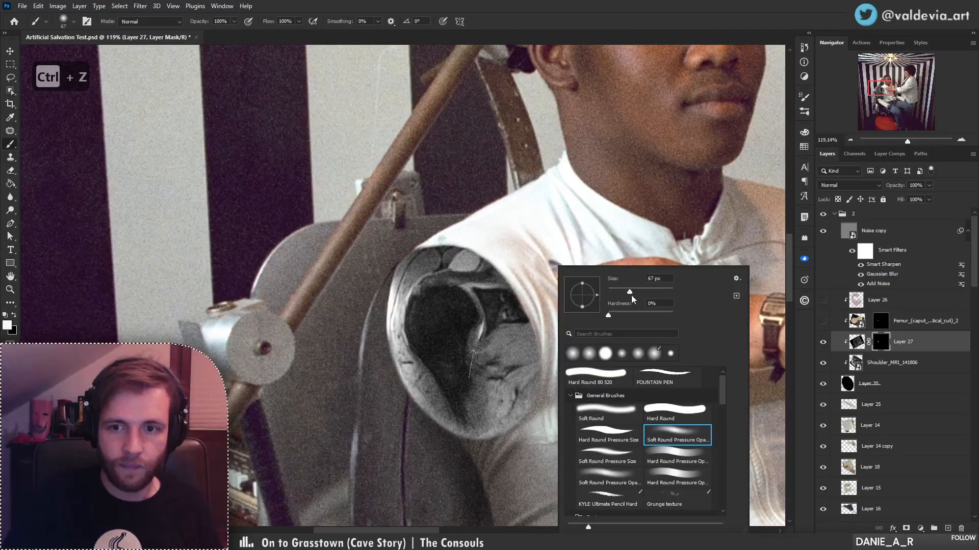
pyautogui.click(508, 328)
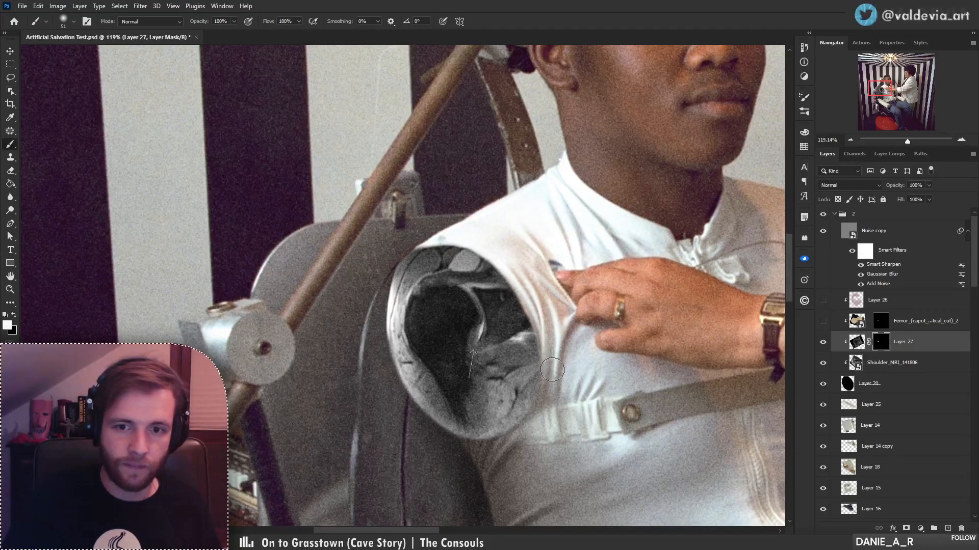
pyautogui.press('z')
pyautogui.moveTo(481, 299)
pyautogui.mouseDown()
pyautogui.moveTo(423, 298)
pyautogui.moveTo(509, 318)
pyautogui.mouseUp()
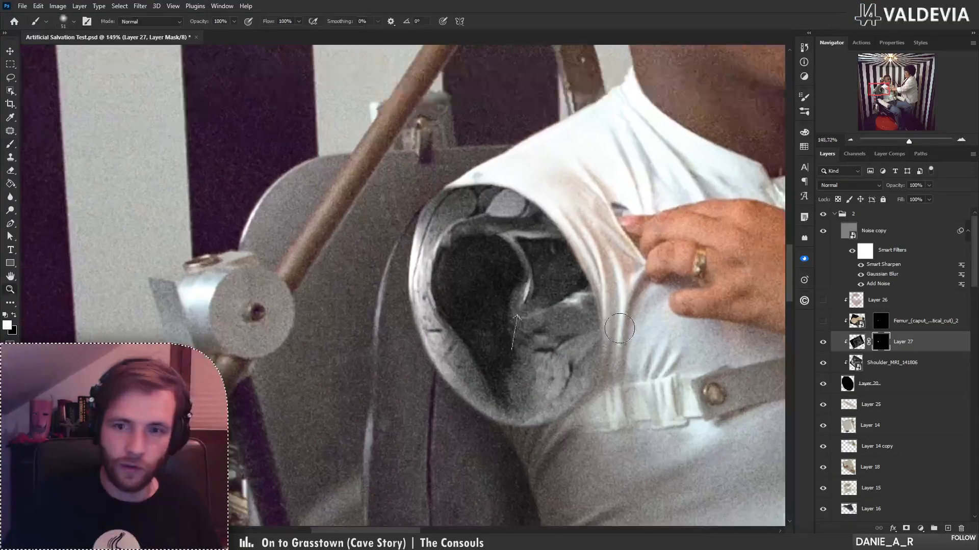
pyautogui.press('b')
# - Add a new layer above the masked MRI layer and clone nearby tissue over the white arrow with a soft 17 px stamp
pyautogui.click(946, 529)
pyautogui.press('z')
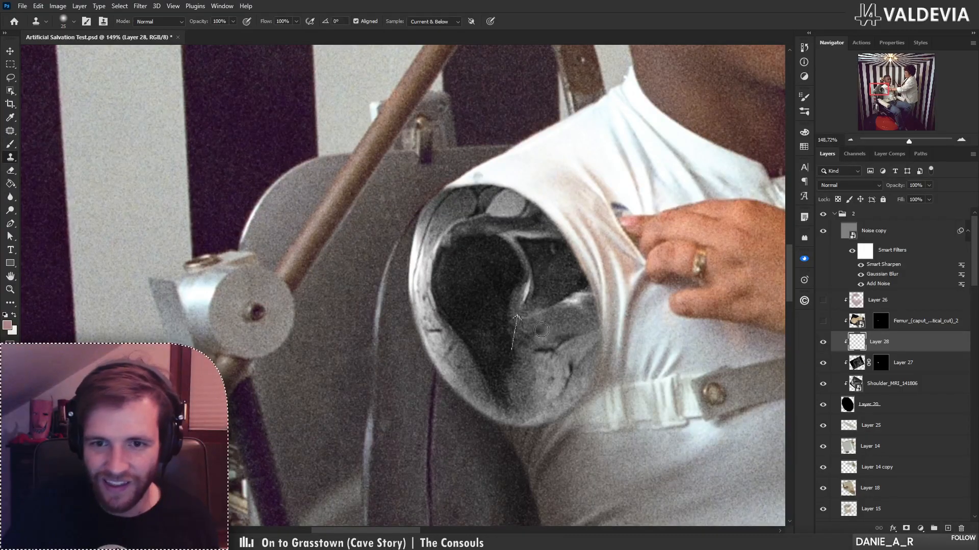
pyautogui.moveTo(527, 320); pyautogui.dragTo(569, 323)
pyautogui.press('s')
pyautogui.rightClick(571, 310)
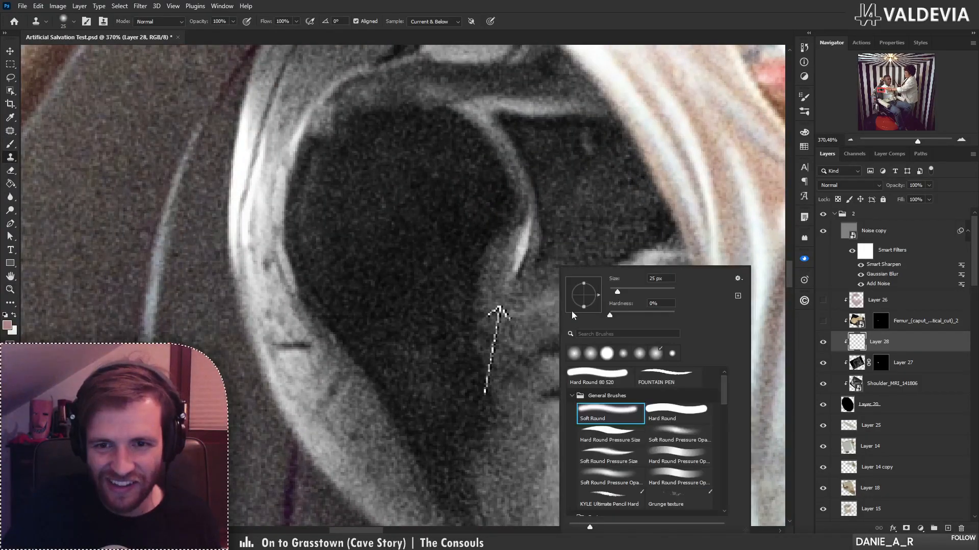
pyautogui.moveTo(617, 293); pyautogui.dragTo(615, 293)
pyautogui.keyDown('alt'); pyautogui.click(543, 325); pyautogui.keyUp('alt')
pyautogui.moveTo(501, 322)
pyautogui.mouseDown()
pyautogui.moveTo(489, 389)
pyautogui.moveTo(506, 367)
pyautogui.moveTo(476, 356)
pyautogui.moveTo(486, 393)
pyautogui.moveTo(463, 324)
pyautogui.moveTo(401, 340)
pyautogui.mouseUp()
pyautogui.press('z')
pyautogui.moveTo(500, 311); pyautogui.dragTo(586, 297)
pyautogui.press('s')
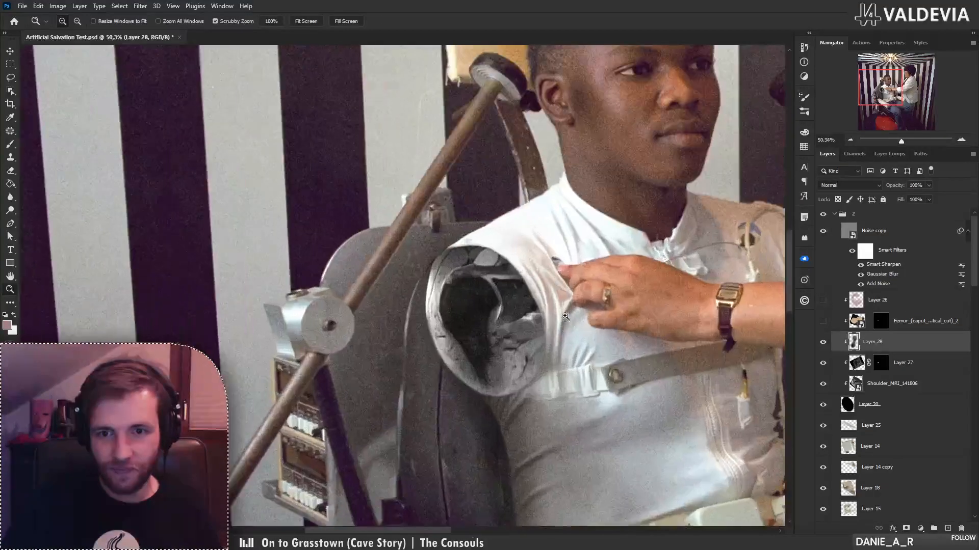
# - Preview the MRI layer without its mask, re-enable the mask, and paint black on it with a 72 px brush beside the bone
pyautogui.keyDown('shift'); pyautogui.click(881, 363); pyautogui.keyUp('shift')
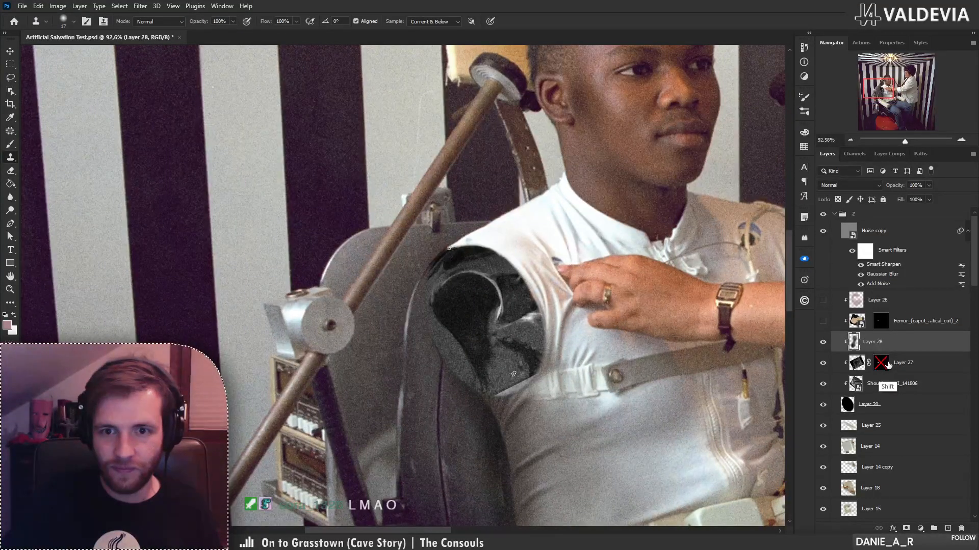
pyautogui.keyDown('shift'); pyautogui.click(882, 363); pyautogui.keyUp('shift')
pyautogui.click(889, 363)
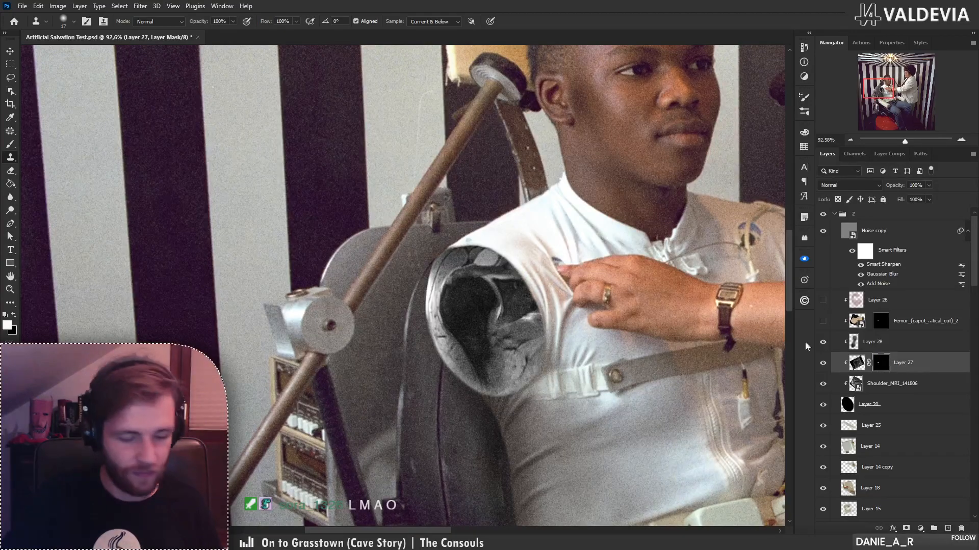
pyautogui.press('b')
pyautogui.rightClick(465, 324)
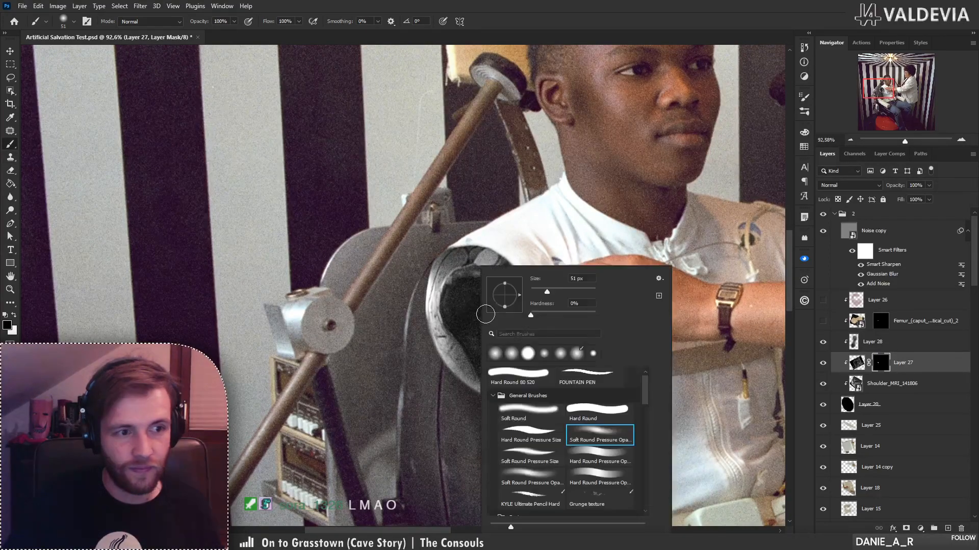
pyautogui.press('Return')
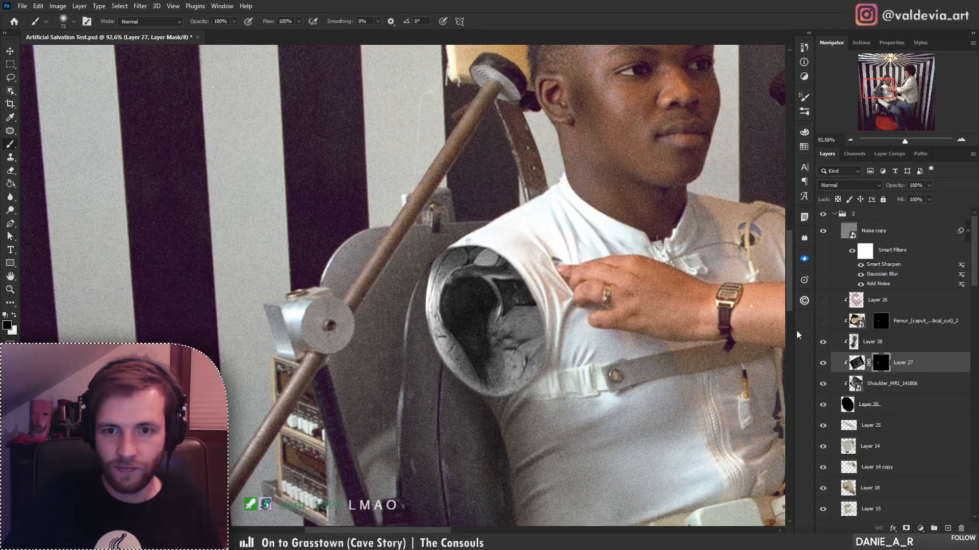
# - Try cloning tissue beside the humerus on the retouching layer, undo the stroke, and check the result against the whole figure
pyautogui.click(902, 342)
pyautogui.press('z')
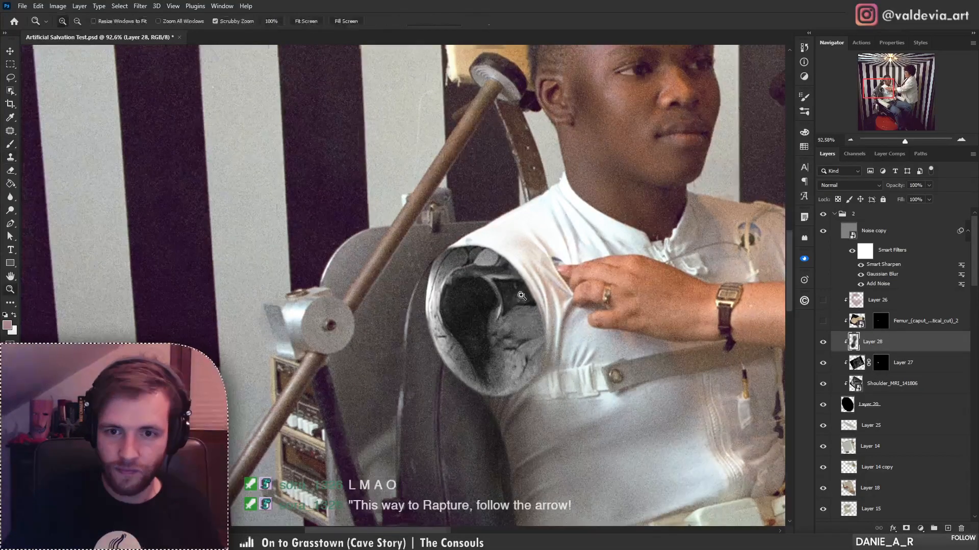
pyautogui.moveTo(521, 296); pyautogui.dragTo(530, 350)
pyautogui.press('s')
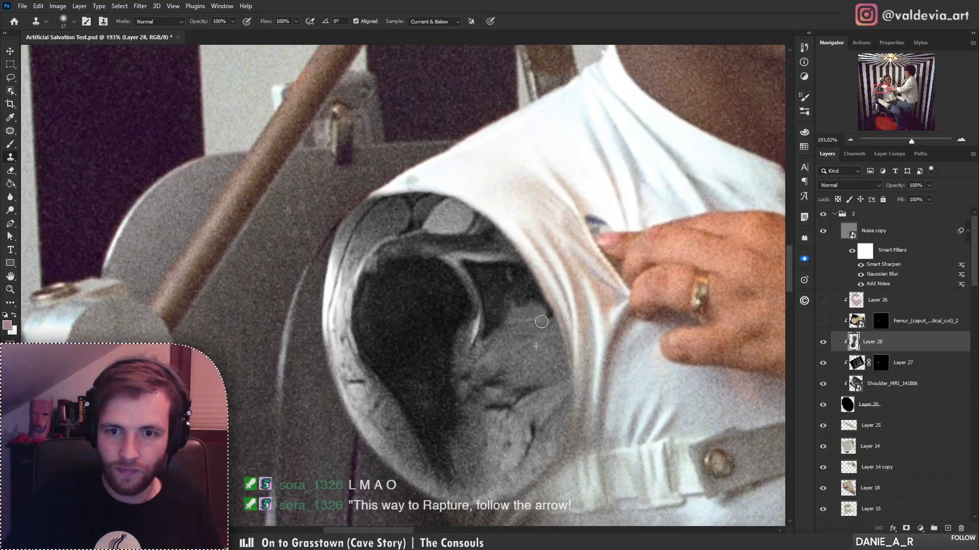
pyautogui.hotkey('ctrl', 'z')
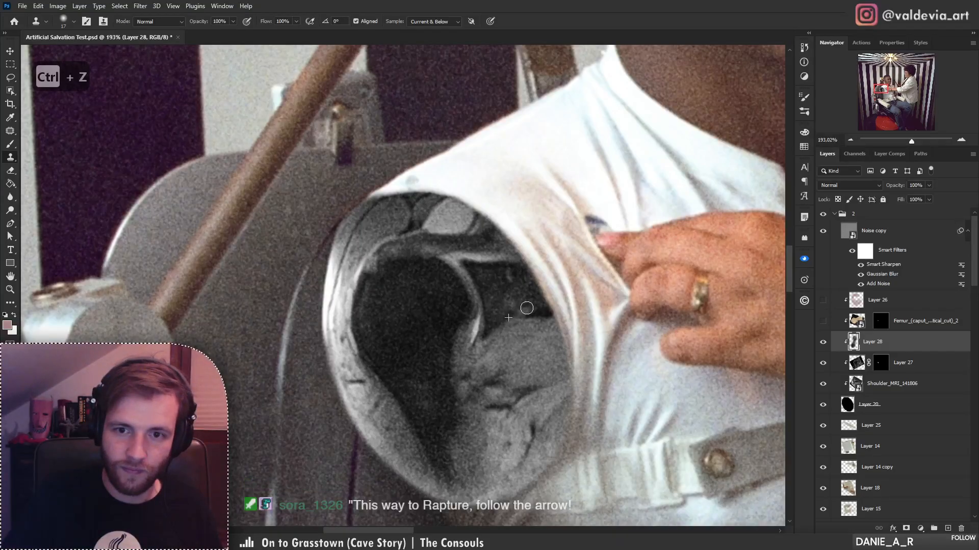
pyautogui.moveTo(526, 308)
pyautogui.mouseDown()
pyautogui.moveTo(547, 314)
pyautogui.moveTo(479, 279)
pyautogui.moveTo(514, 293)
pyautogui.moveTo(461, 346)
pyautogui.mouseUp()
pyautogui.press('z')
pyautogui.press('s')
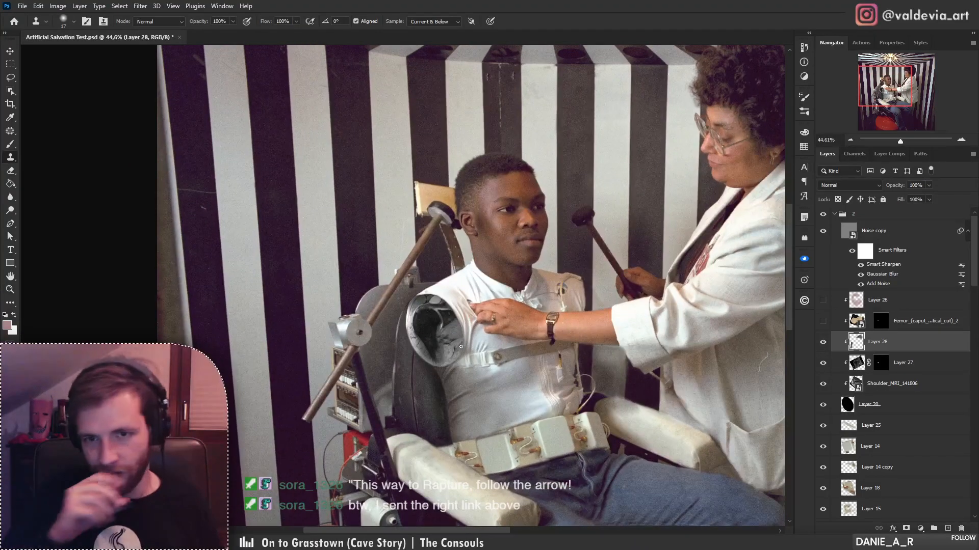
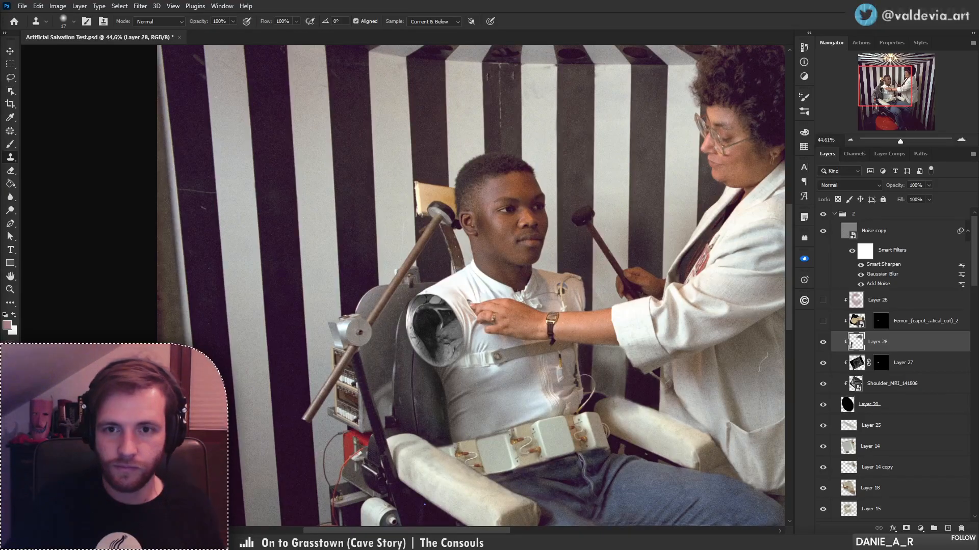
# - Show the femur layer and preview its full bone image with the mask temporarily disabled
pyautogui.click(822, 322)
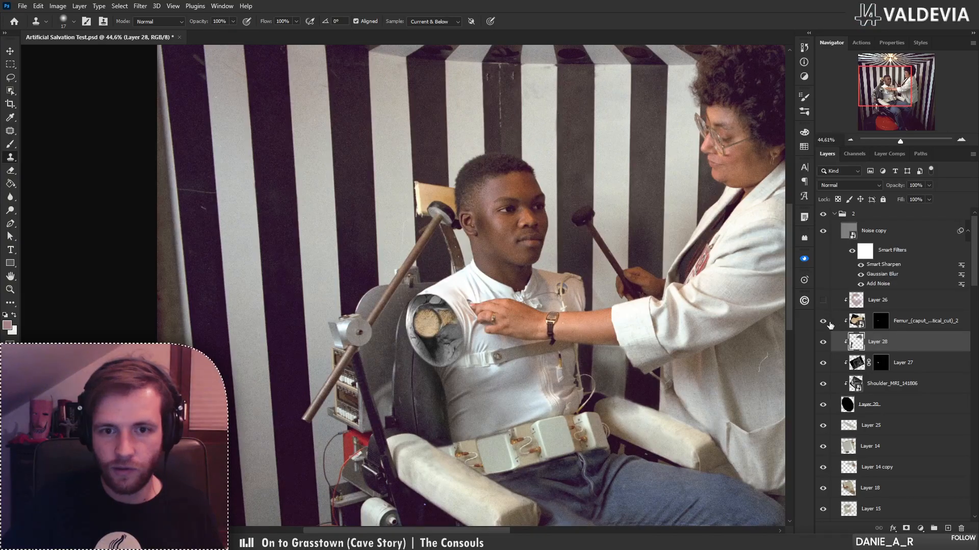
pyautogui.keyDown('shift'); pyautogui.click(877, 326); pyautogui.keyUp('shift')
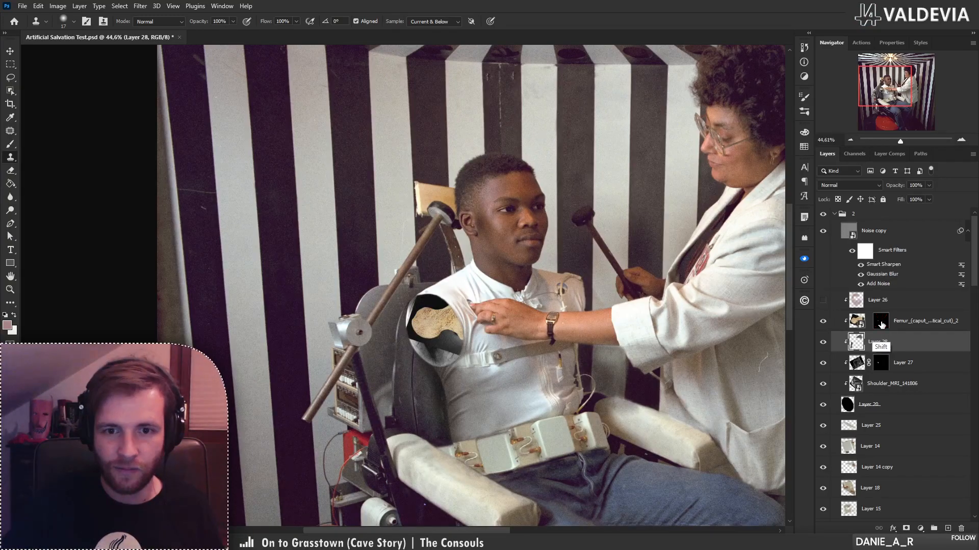
pyautogui.keyDown('shift'); pyautogui.click(879, 327); pyautogui.keyUp('shift')
# - Flip the femur image vertically, scale it to 8.57%, rotate it to -57.33° over the humerus, and apply the transform
pyautogui.click(857, 322)
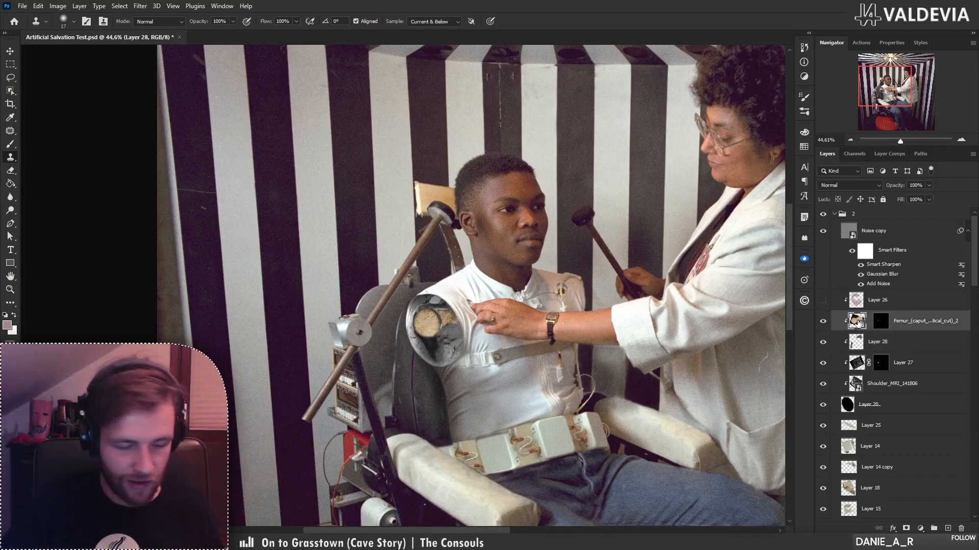
pyautogui.hotkey('ctrl', 't')
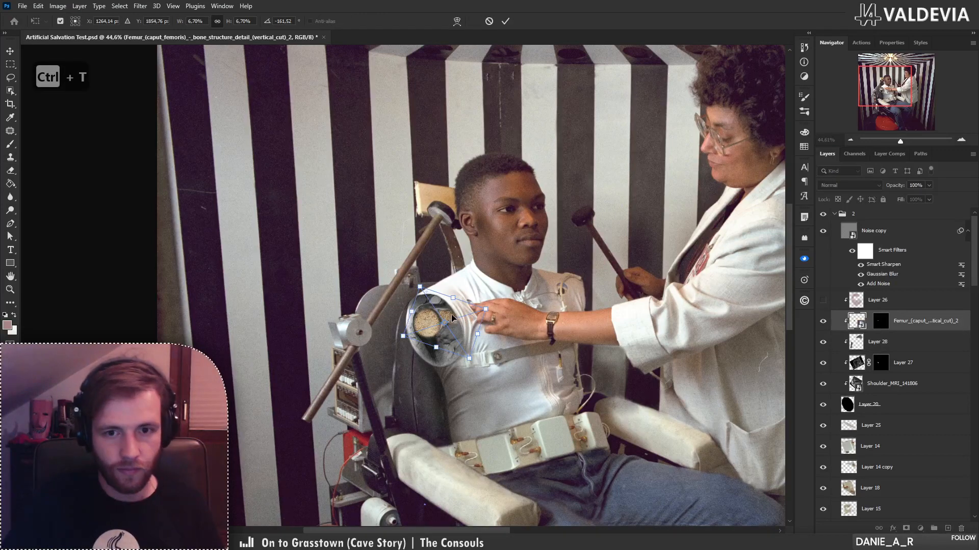
pyautogui.rightClick(454, 315)
pyautogui.click(490, 509)
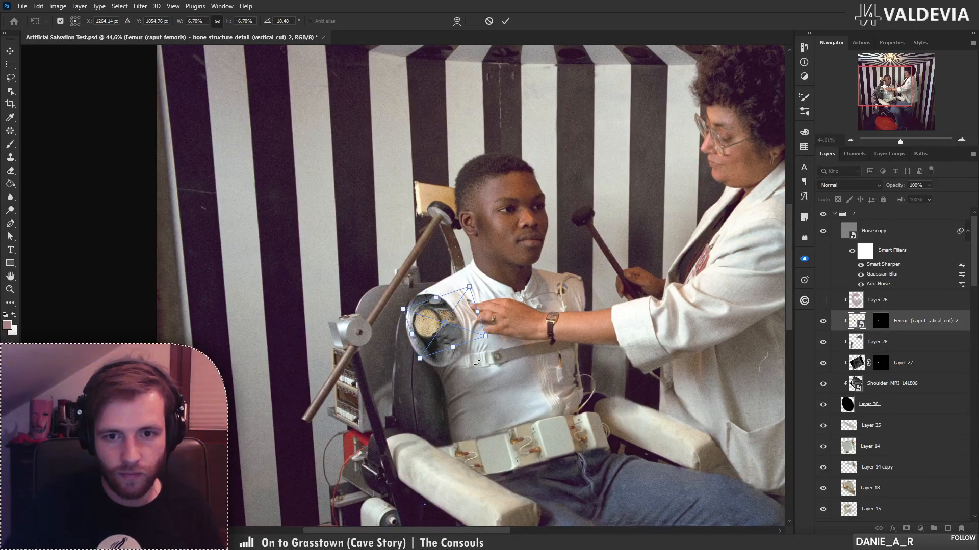
pyautogui.moveTo(463, 326)
pyautogui.mouseDown()
pyautogui.moveTo(442, 330)
pyautogui.moveTo(463, 320)
pyautogui.moveTo(447, 302)
pyautogui.moveTo(445, 317)
pyautogui.moveTo(461, 296)
pyautogui.moveTo(510, 310)
pyautogui.moveTo(515, 331)
pyautogui.moveTo(451, 337)
pyautogui.moveTo(445, 328)
pyautogui.moveTo(490, 347)
pyautogui.moveTo(448, 343)
pyautogui.moveTo(499, 356)
pyautogui.moveTo(501, 343)
pyautogui.moveTo(450, 338)
pyautogui.moveTo(470, 335)
pyautogui.mouseUp()
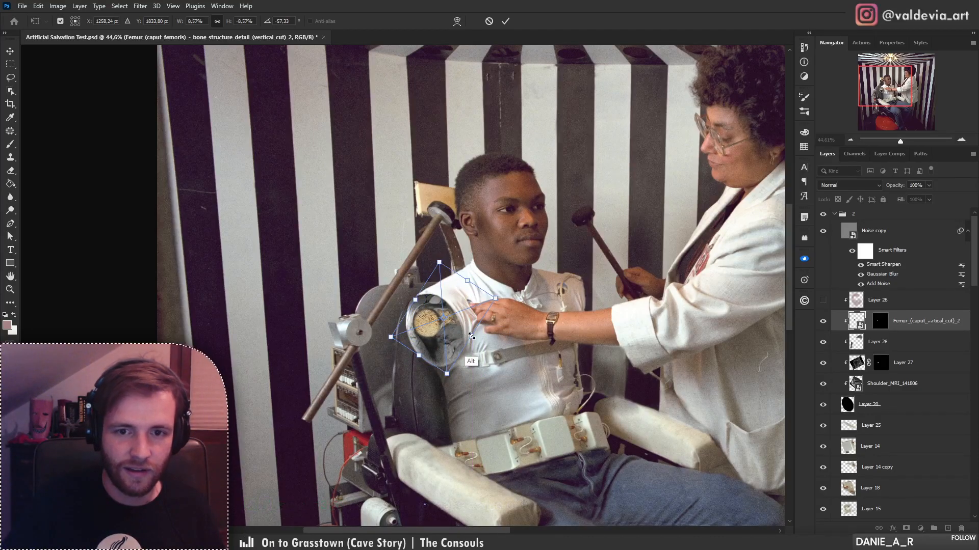
pyautogui.click(505, 21)
# - Paint white on the femur layer's mask with a 37 px soft brush to extend the bone texture down the humerus shaft
pyautogui.press('s')
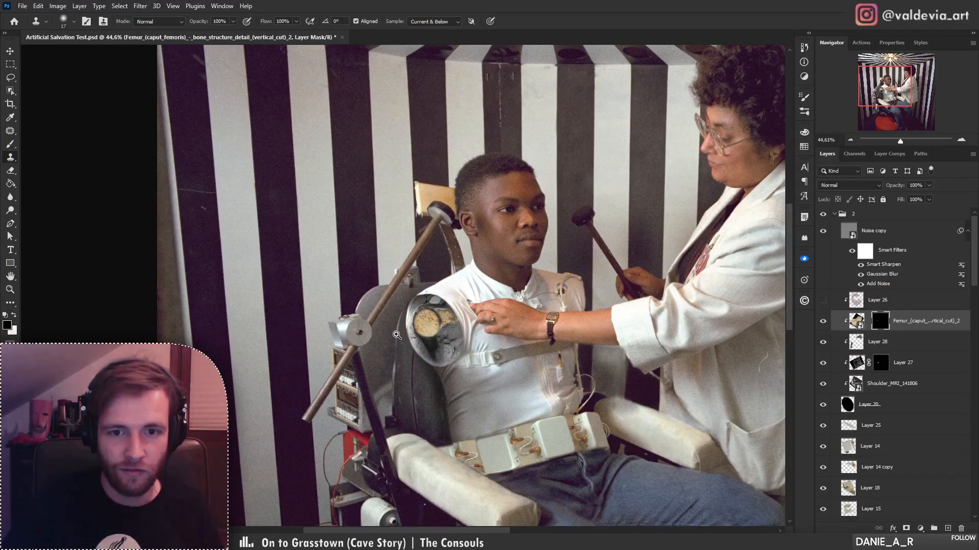
pyautogui.moveTo(428, 349); pyautogui.dragTo(472, 334)
pyautogui.press('b')
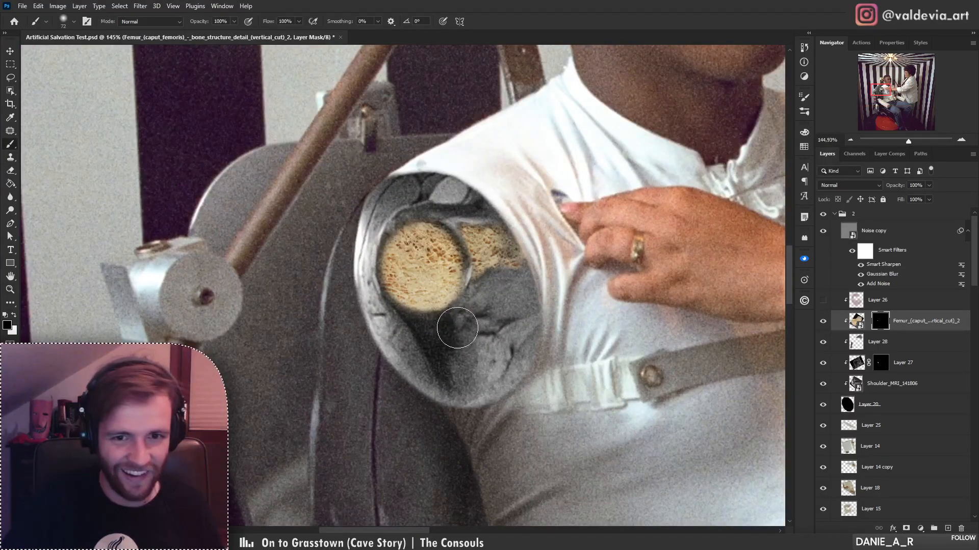
pyautogui.press('x')
pyautogui.rightClick(503, 317)
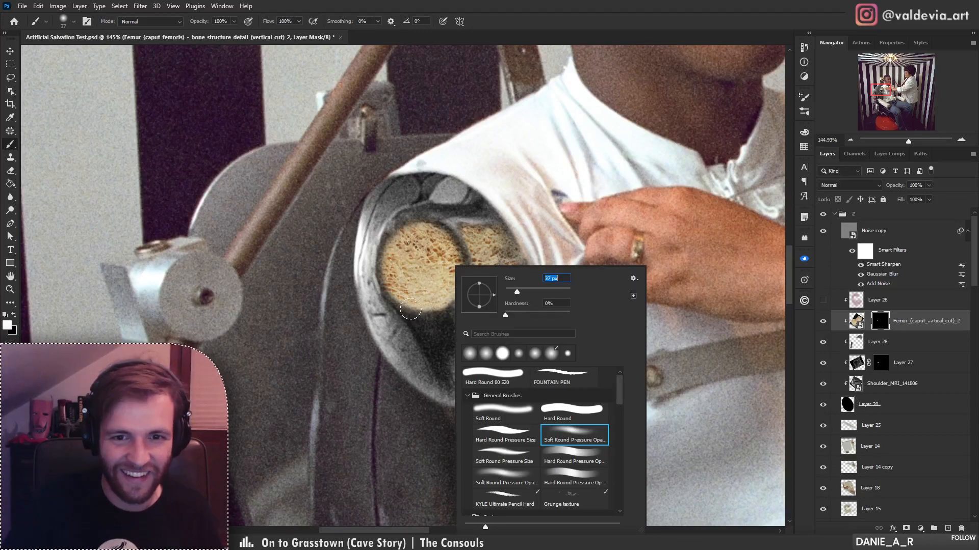
pyautogui.moveTo(411, 309)
pyautogui.mouseDown()
pyautogui.moveTo(442, 358)
pyautogui.moveTo(428, 325)
pyautogui.moveTo(436, 342)
pyautogui.moveTo(436, 327)
pyautogui.moveTo(442, 335)
pyautogui.moveTo(407, 292)
pyautogui.moveTo(448, 364)
pyautogui.moveTo(441, 332)
pyautogui.moveTo(417, 300)
pyautogui.moveTo(437, 347)
pyautogui.mouseUp()
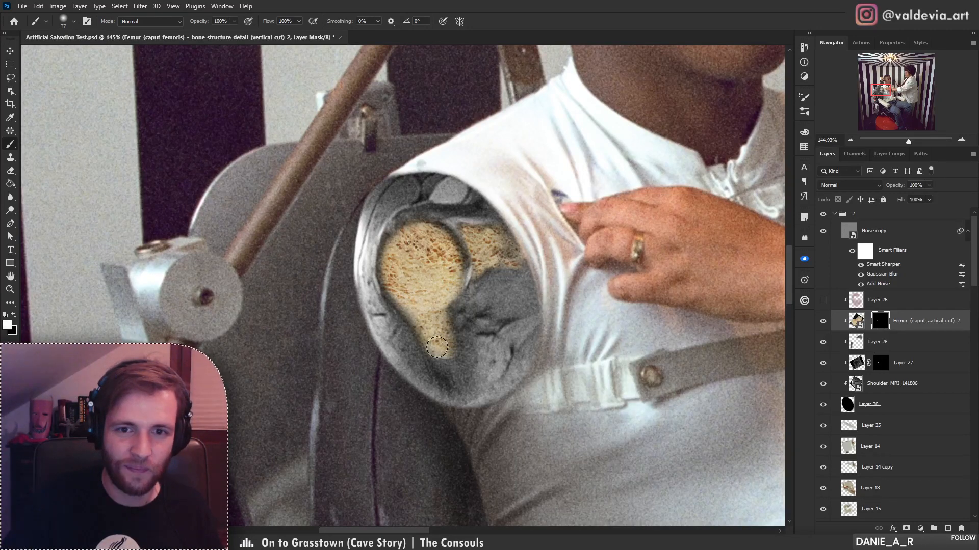
pyautogui.press('x')
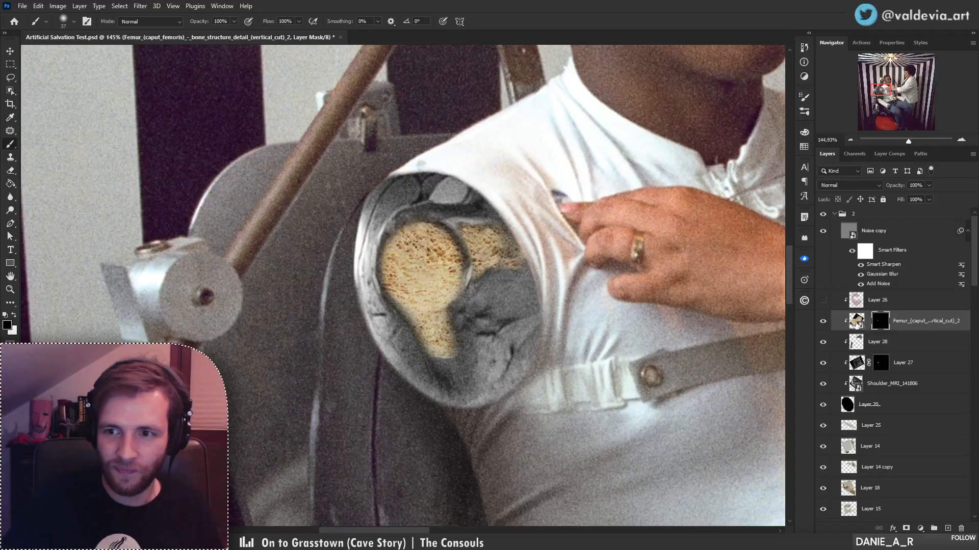
# - Move the femur image down within its mask, enlarge it to 10.14%, and apply the transform
pyautogui.click(857, 320)
pyautogui.hotkey('ctrl', 't')
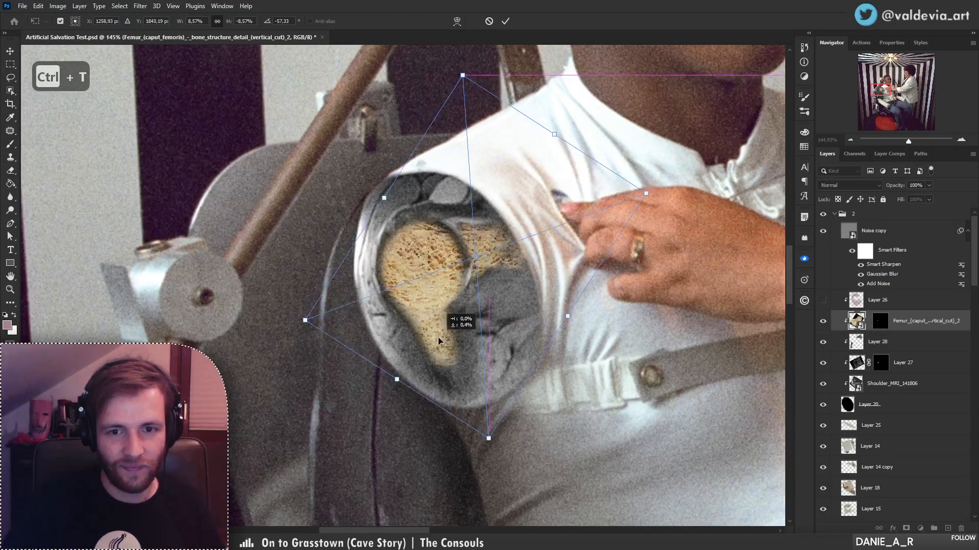
pyautogui.moveTo(439, 337); pyautogui.dragTo(441, 352)
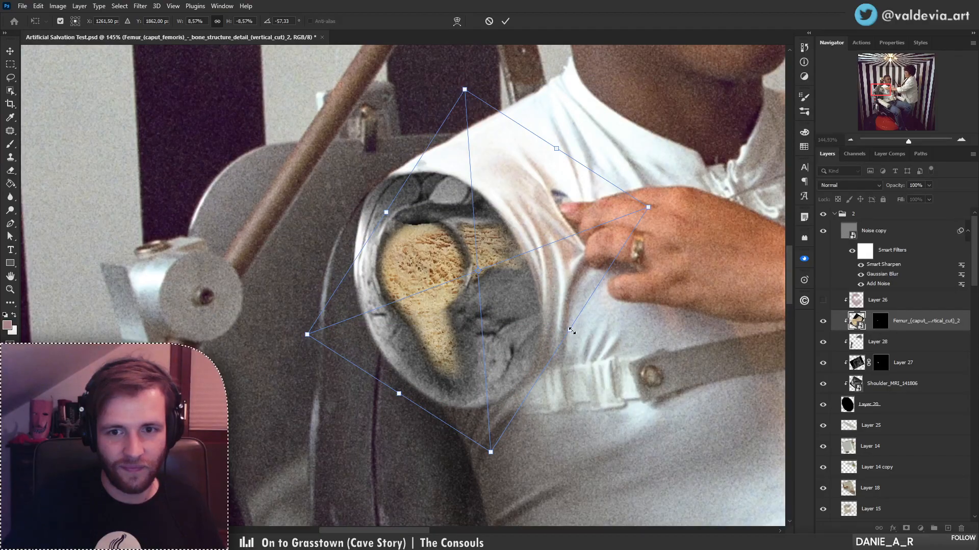
pyautogui.moveTo(571, 331); pyautogui.dragTo(599, 349)
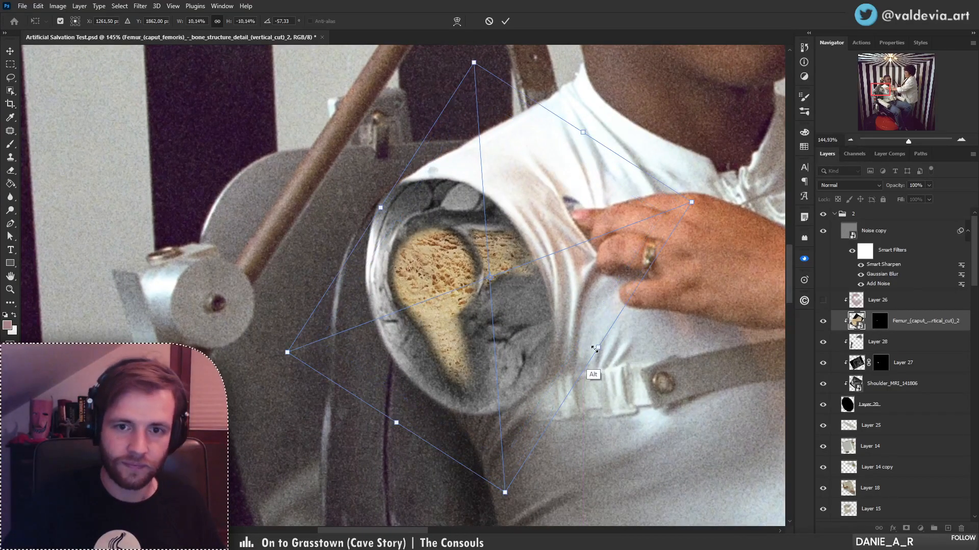
pyautogui.click(504, 22)
# - Paint black on the femur layer's mask to trim the bone texture around the shaft and the joint gap
pyautogui.press('b')
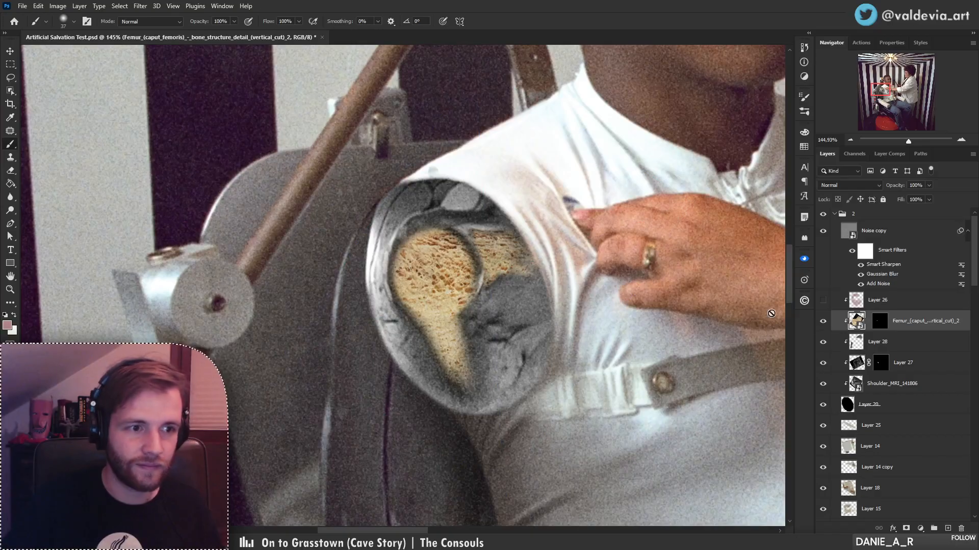
pyautogui.press('d')
pyautogui.click(875, 326)
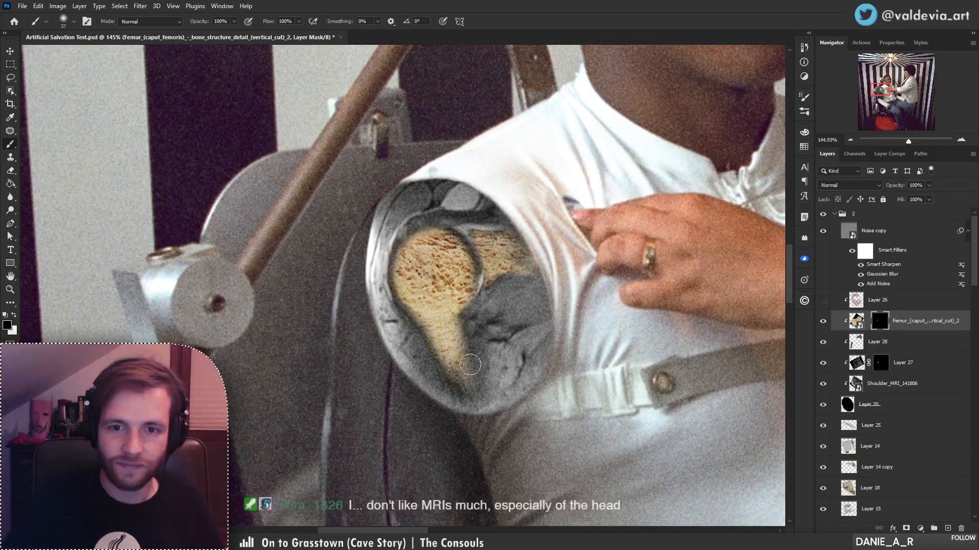
pyautogui.moveTo(500, 321); pyautogui.dragTo(467, 286)
pyautogui.moveTo(522, 303); pyautogui.dragTo(464, 290)
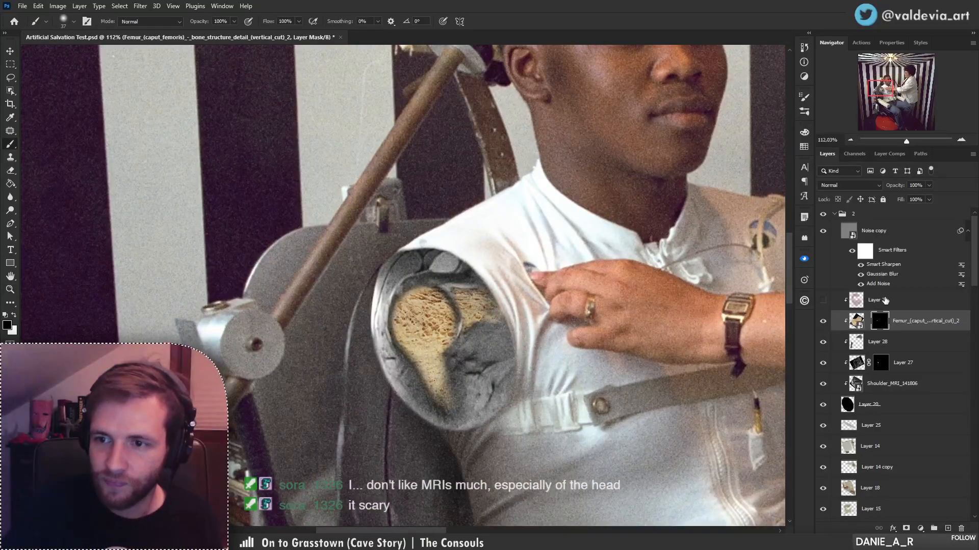
# - Place the pink color layer below the femur layer, make it visible, and check the tinted cross-section
pyautogui.moveTo(884, 300); pyautogui.dragTo(885, 332)
pyautogui.click(823, 321)
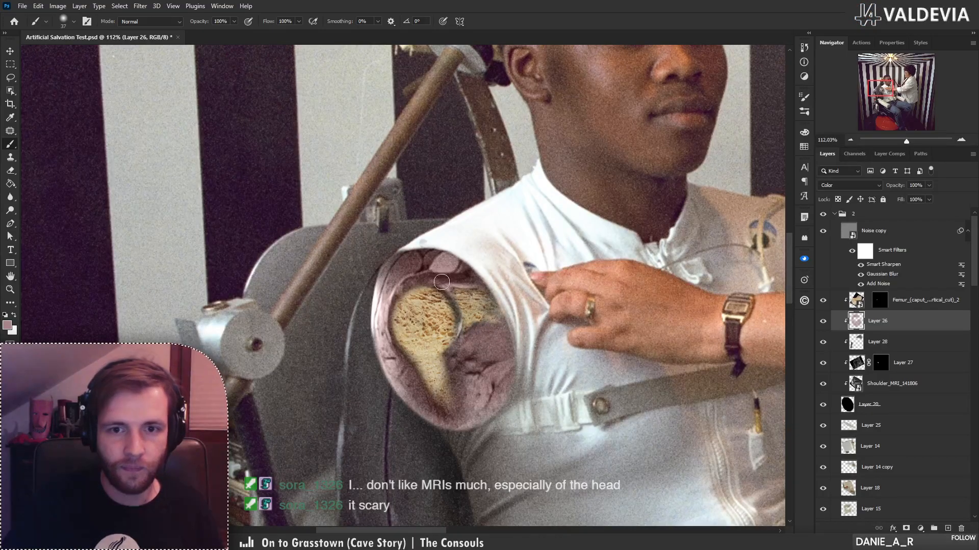
pyautogui.press('z')
pyautogui.moveTo(477, 299)
pyautogui.mouseDown()
pyautogui.moveTo(361, 330)
pyautogui.moveTo(446, 308)
pyautogui.mouseUp()
# - Move the pink color layer back above the femur layer so it tints the bone as well
pyautogui.press('b')
pyautogui.click(917, 306)
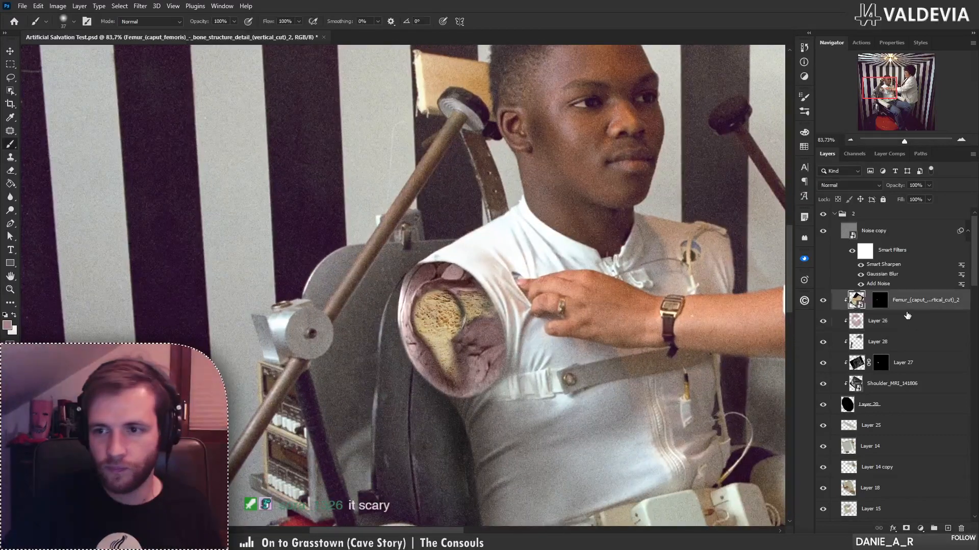
pyautogui.moveTo(901, 329); pyautogui.dragTo(877, 306)
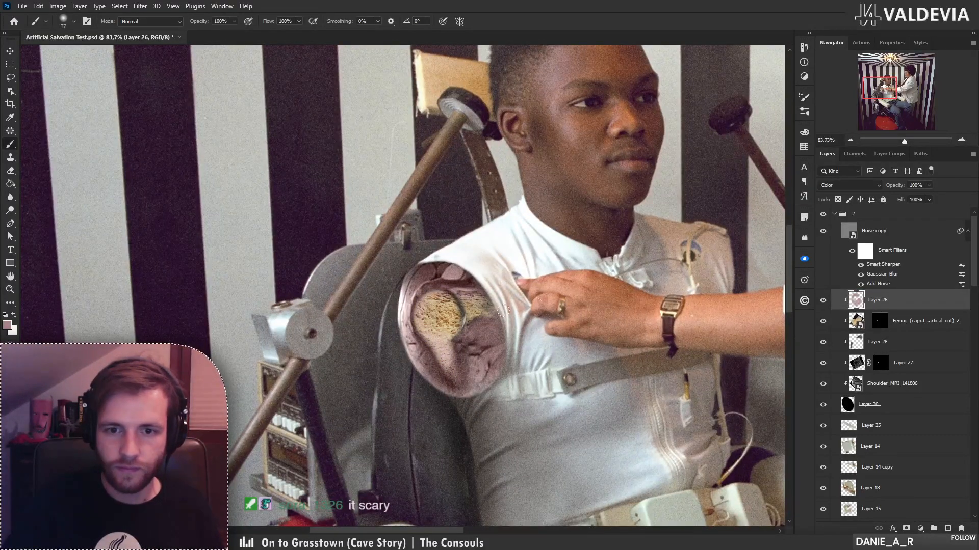
# - Erase the pink tint over the lower part of the bone on Layer 26
pyautogui.press('e')
pyautogui.moveTo(423, 355); pyautogui.dragTo(449, 335)
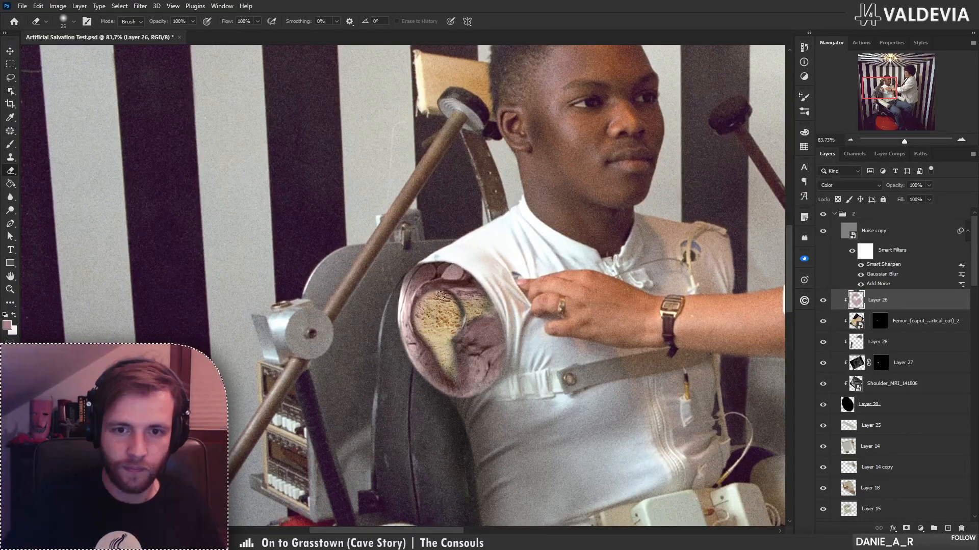
pyautogui.press('b')
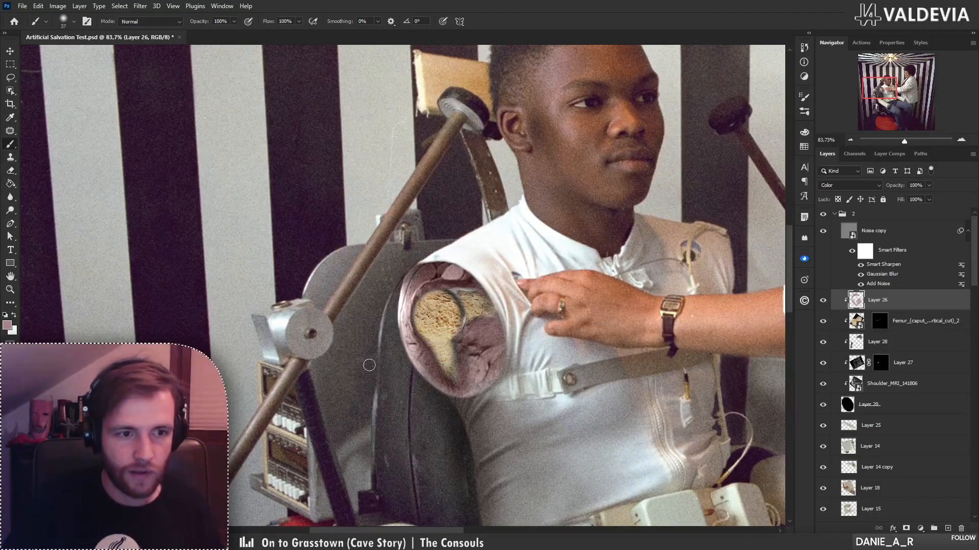
# - Set the foreground color to light beige #cdc2b8 and paint it over the bone on Layer 26
pyautogui.click(10, 327)
pyautogui.click(432, 334)
pyautogui.click(635, 298)
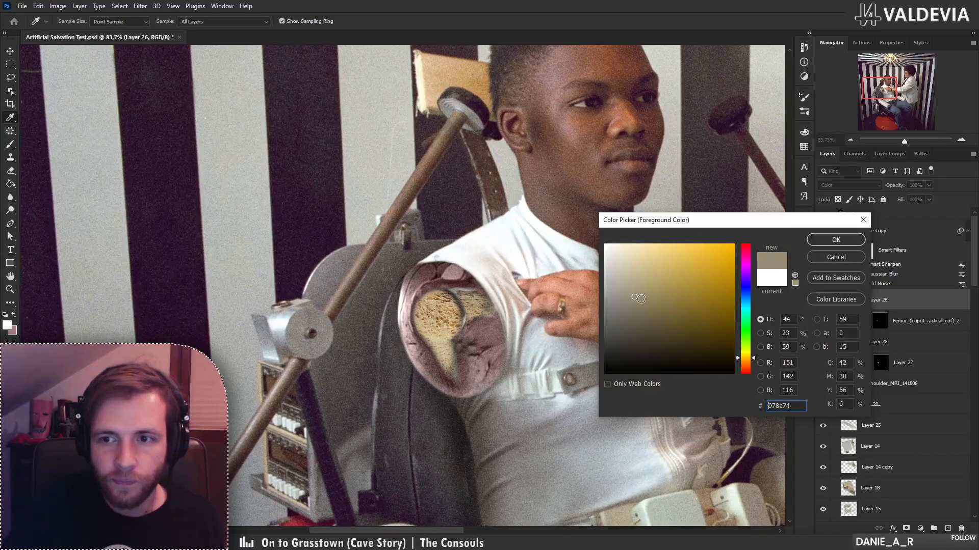
pyautogui.moveTo(636, 297)
pyautogui.mouseDown()
pyautogui.moveTo(613, 261)
pyautogui.moveTo(618, 269)
pyautogui.mouseUp()
pyautogui.moveTo(747, 356); pyautogui.dragTo(748, 365)
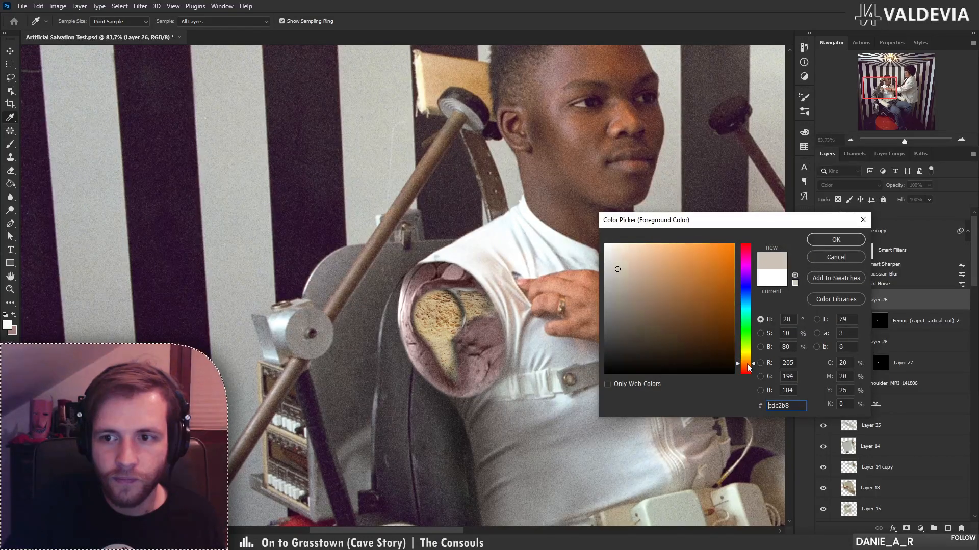
pyautogui.click(829, 243)
pyautogui.press('b')
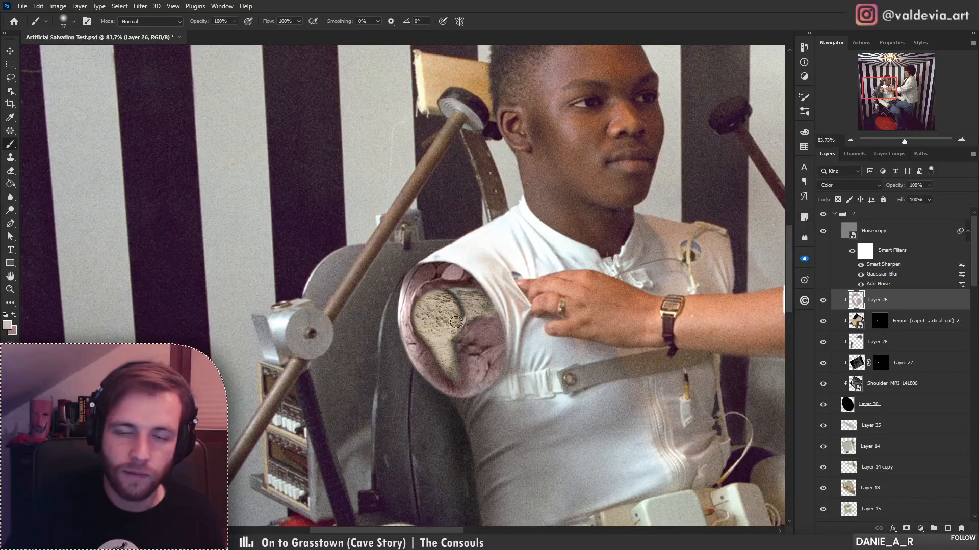
# - Choose a stronger red foreground color and paint a reddish marrow tint in the center of the bone head on Layer 26
pyautogui.press('z')
pyautogui.hotkey('ctrl', '0')
pyautogui.click(507, 290)
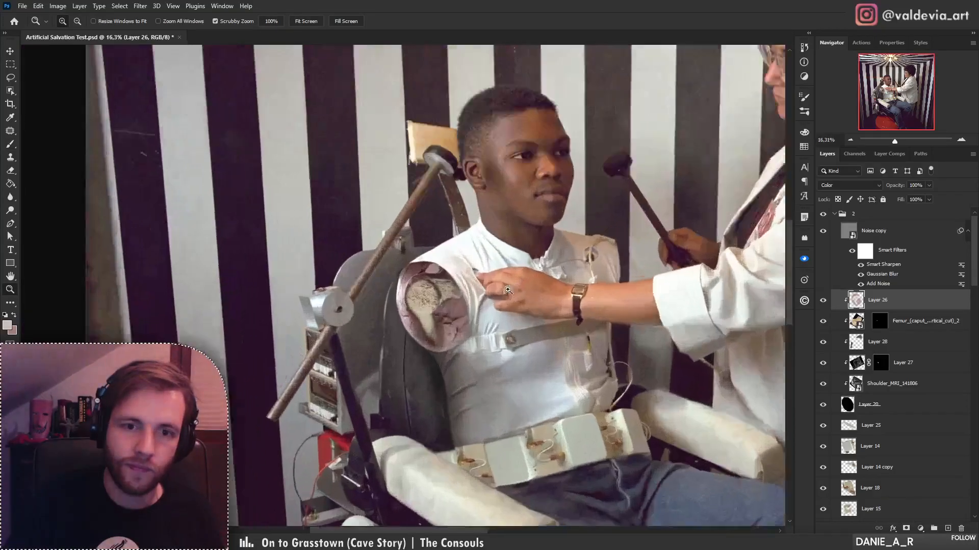
pyautogui.press('b')
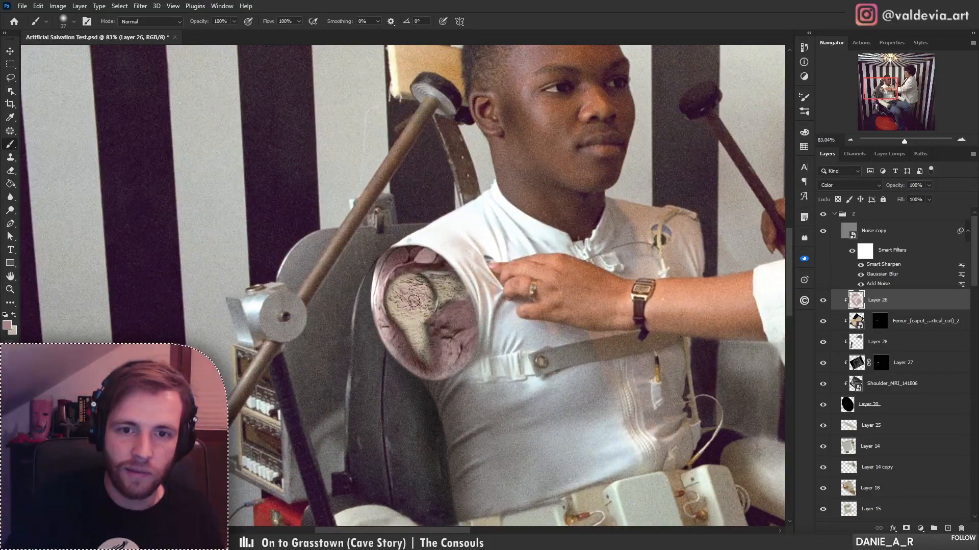
pyautogui.hotkey('ctrl', 'z')
pyautogui.click(7, 324)
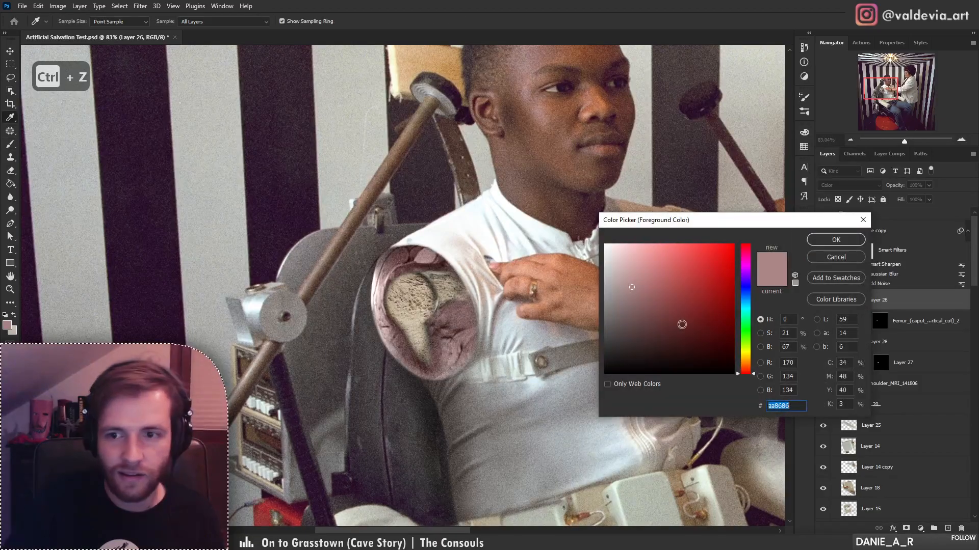
pyautogui.click(659, 298)
pyautogui.click(818, 243)
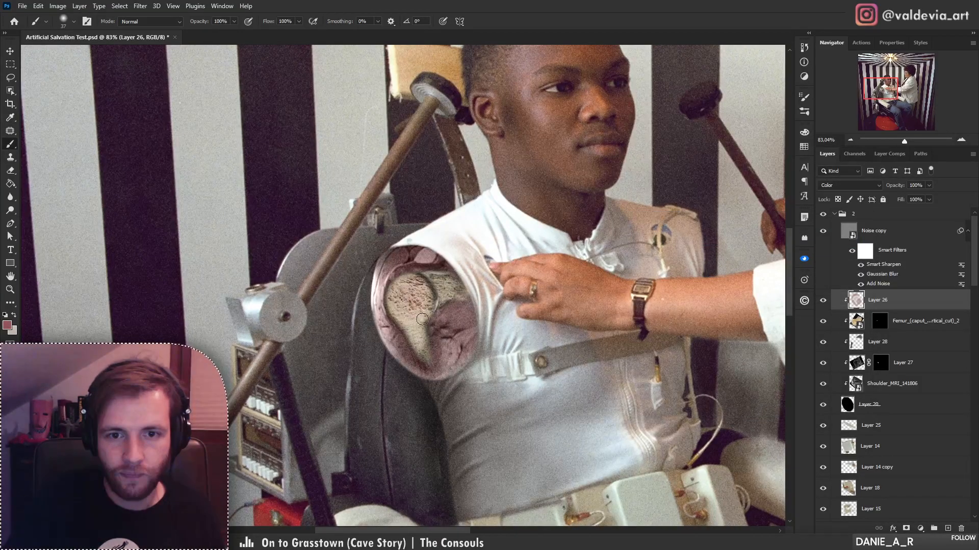
pyautogui.hotkey('ctrl', 'z')
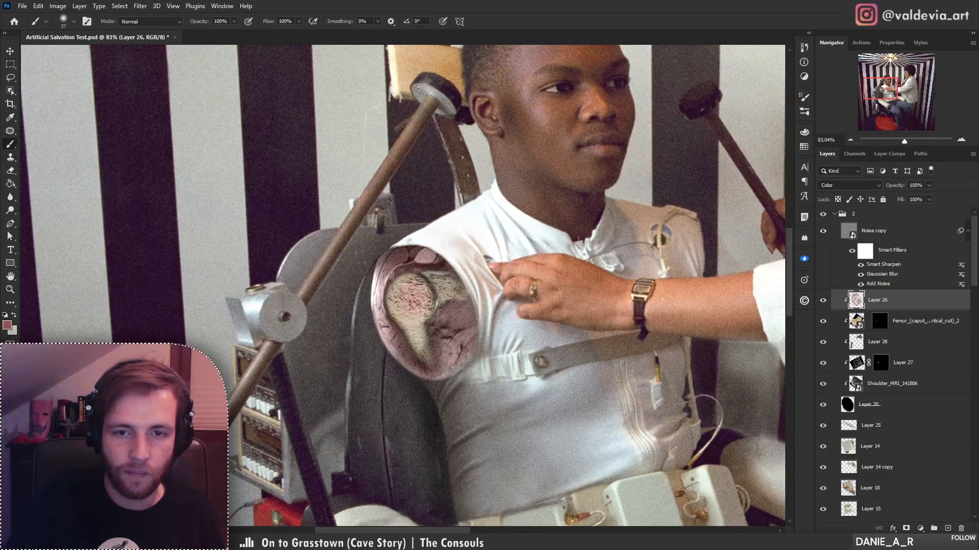
pyautogui.press('z')
pyautogui.moveTo(442, 292); pyautogui.dragTo(503, 295)
pyautogui.press('b')
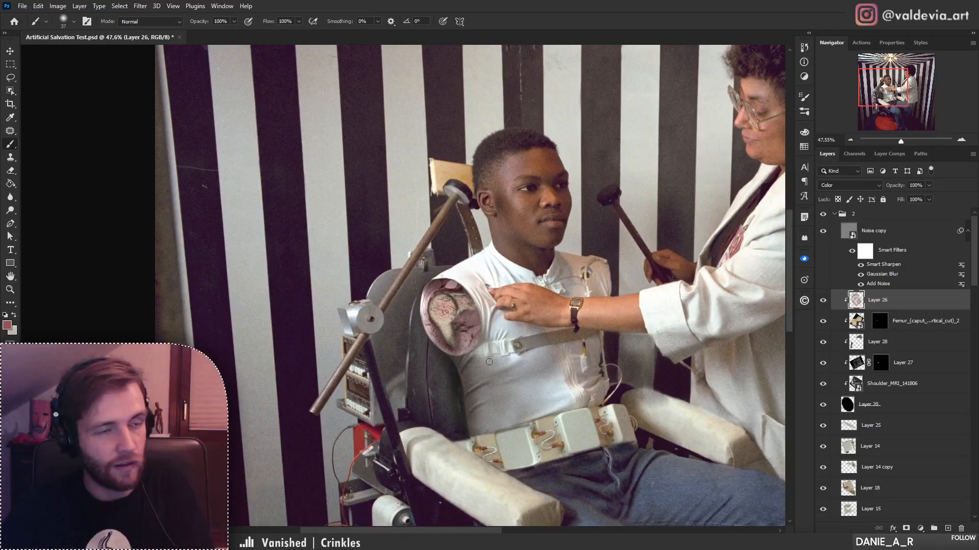
# - Try to clone tissue over the outer end of the socket bone on Layer 28
pyautogui.press('z')
pyautogui.moveTo(446, 301); pyautogui.dragTo(509, 281)
pyautogui.press('b')
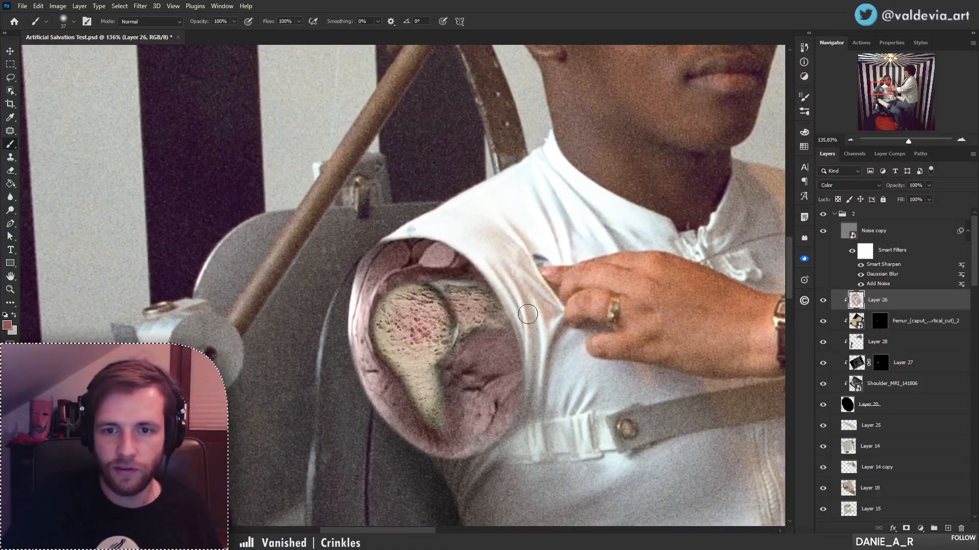
pyautogui.click(919, 386)
pyautogui.click(917, 343)
pyautogui.press('s')
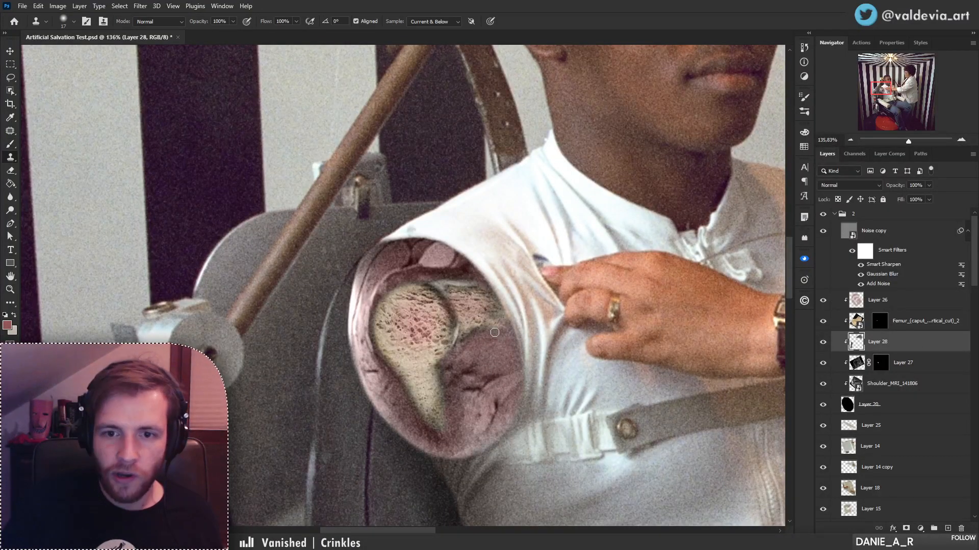
pyautogui.hotkey('ctrl', 'z')
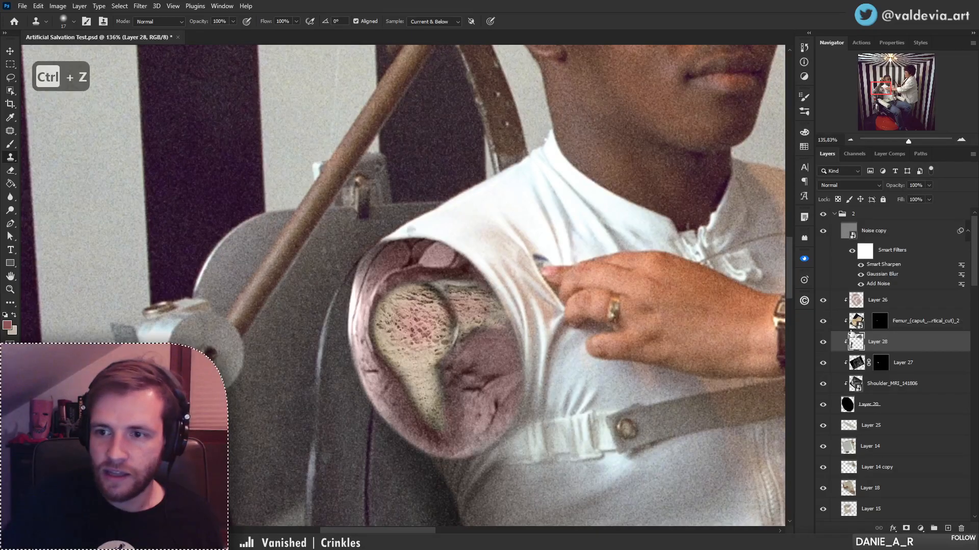
# - Paint black on the femur layer's mask to trim the bone texture at the outer end of the socket bone
pyautogui.click(880, 321)
pyautogui.keyDown('shift'); pyautogui.click(881, 322); pyautogui.keyUp('shift')
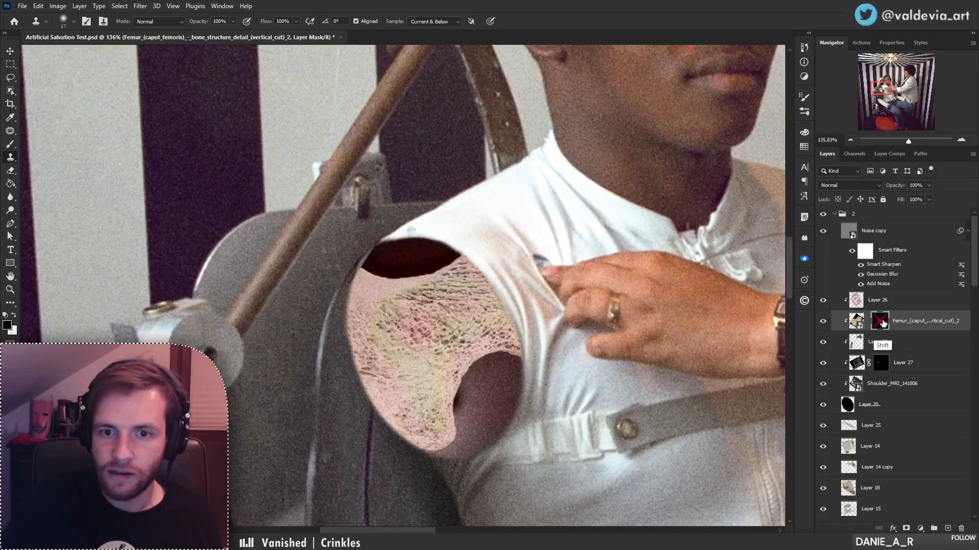
pyautogui.keyDown('shift'); pyautogui.click(877, 323); pyautogui.keyUp('shift')
pyautogui.press('b')
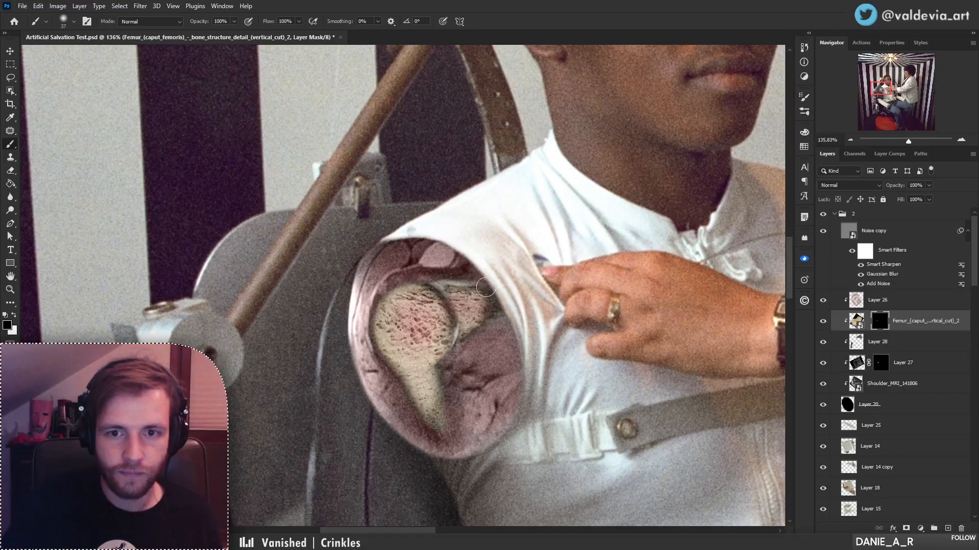
pyautogui.moveTo(494, 305)
pyautogui.mouseDown()
pyautogui.moveTo(486, 331)
pyautogui.moveTo(490, 320)
pyautogui.mouseUp()
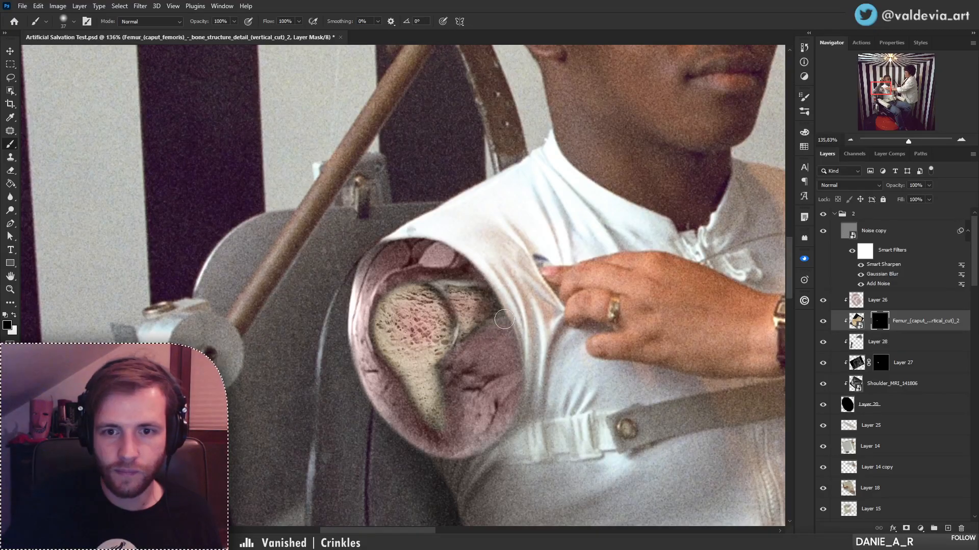
# - Clone nearby muscle tissue over the trimmed end of the socket bone on Layer 28
pyautogui.click(903, 344)
pyautogui.press('s')
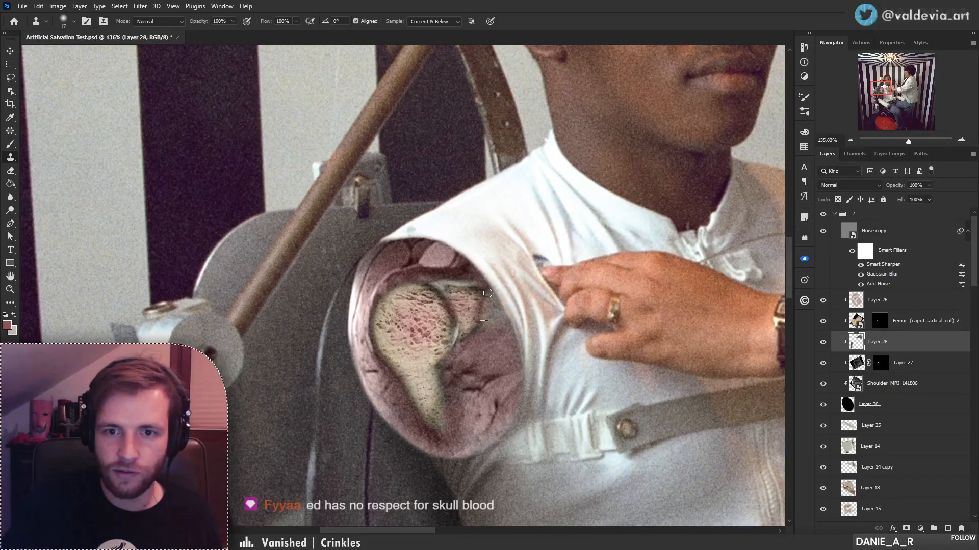
pyautogui.press('alt')
pyautogui.keyDown('alt'); pyautogui.click(483, 348); pyautogui.keyUp('alt')
pyautogui.moveTo(478, 324); pyautogui.dragTo(485, 291)
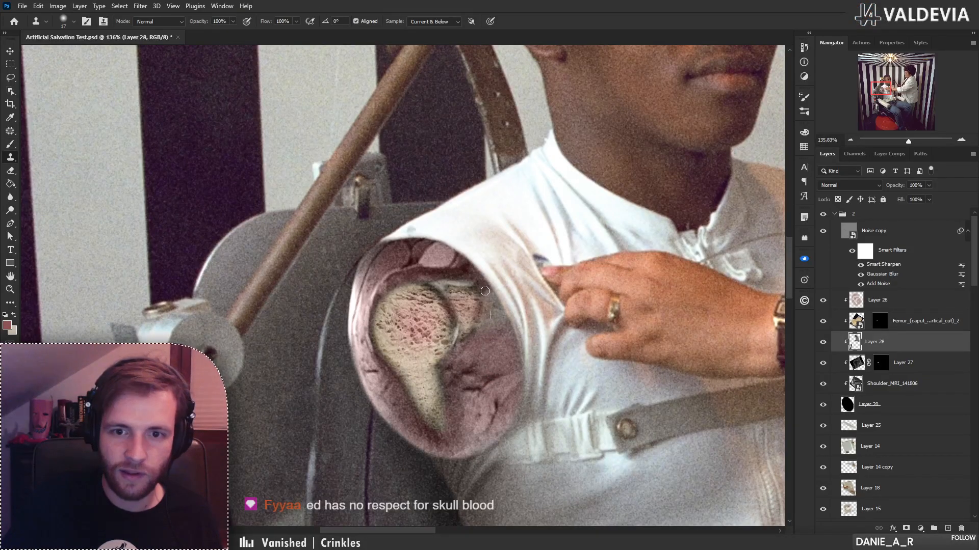
pyautogui.press('z')
pyautogui.moveTo(502, 334)
pyautogui.mouseDown()
pyautogui.moveTo(414, 332)
pyautogui.moveTo(565, 322)
pyautogui.mouseUp()
pyautogui.press('s')
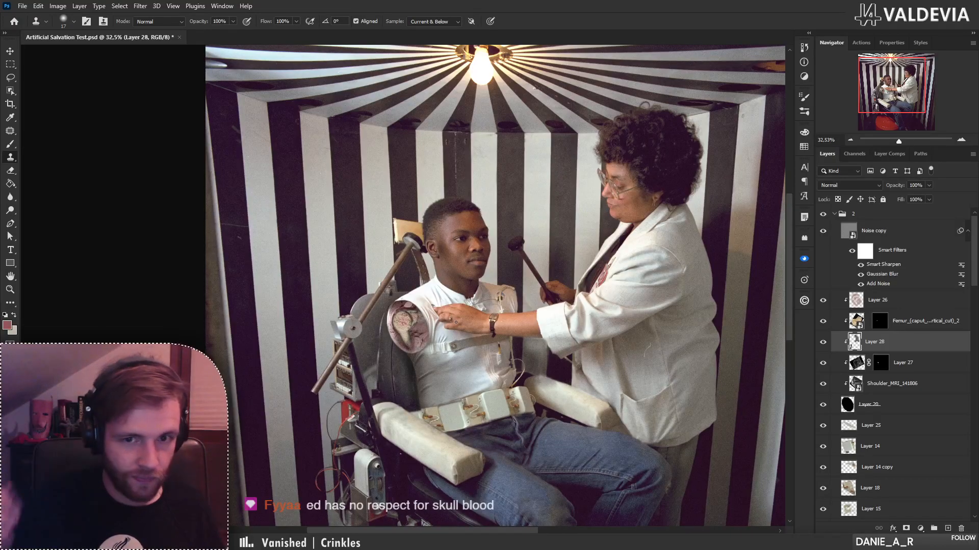
pyautogui.moveTo(385, 334); pyautogui.dragTo(471, 335)
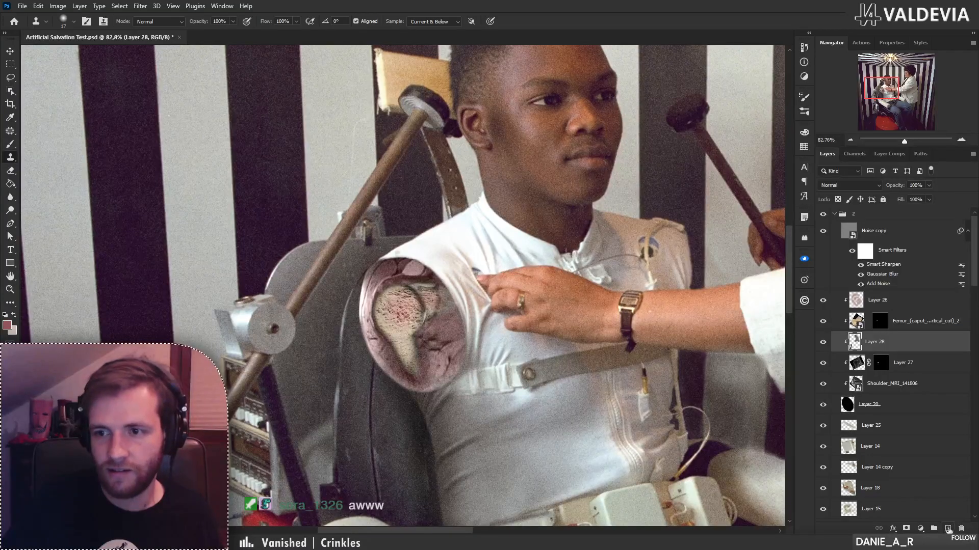
# - Add a new clipped layer above Layer 26 and set its blend mode to Soft Light
pyautogui.click(948, 529)
pyautogui.moveTo(890, 340); pyautogui.dragTo(883, 292)
pyautogui.click(849, 185)
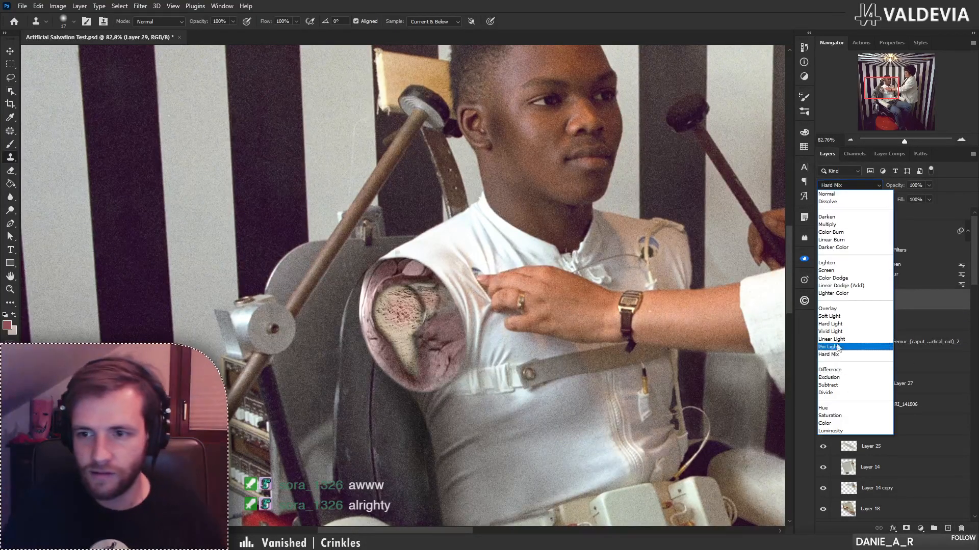
pyautogui.click(846, 321)
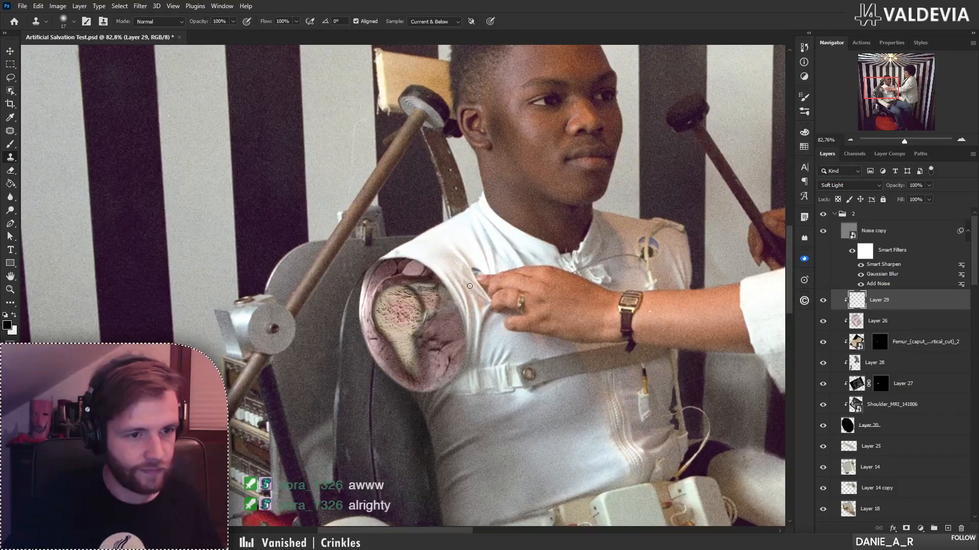
pyautogui.rightClick(469, 304)
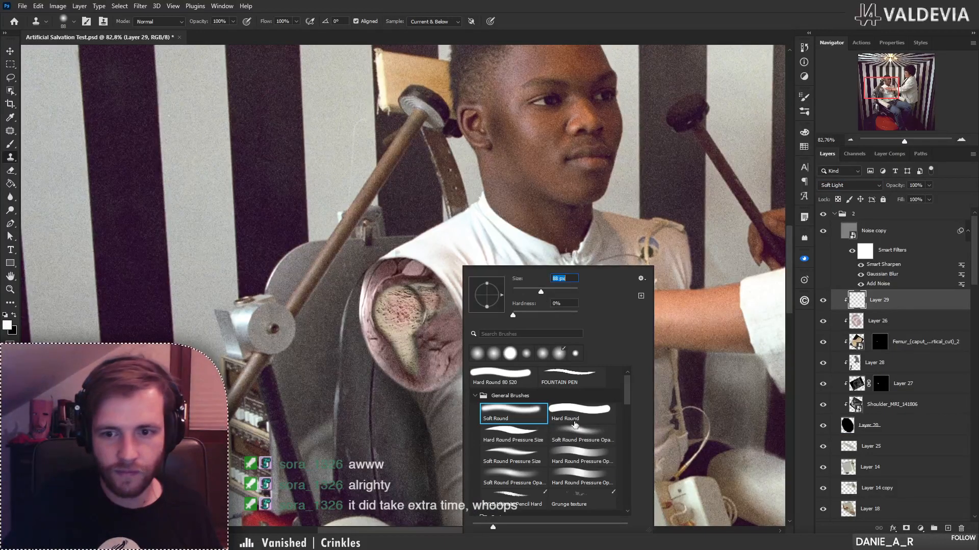
pyautogui.click(401, 322)
pyautogui.hotkey('ctrl', 'z')
# - Paint white over the bone and surrounding tissue on the Soft Light layer with a 127 px Soft Round Pressure Opacity brush
pyautogui.press('b')
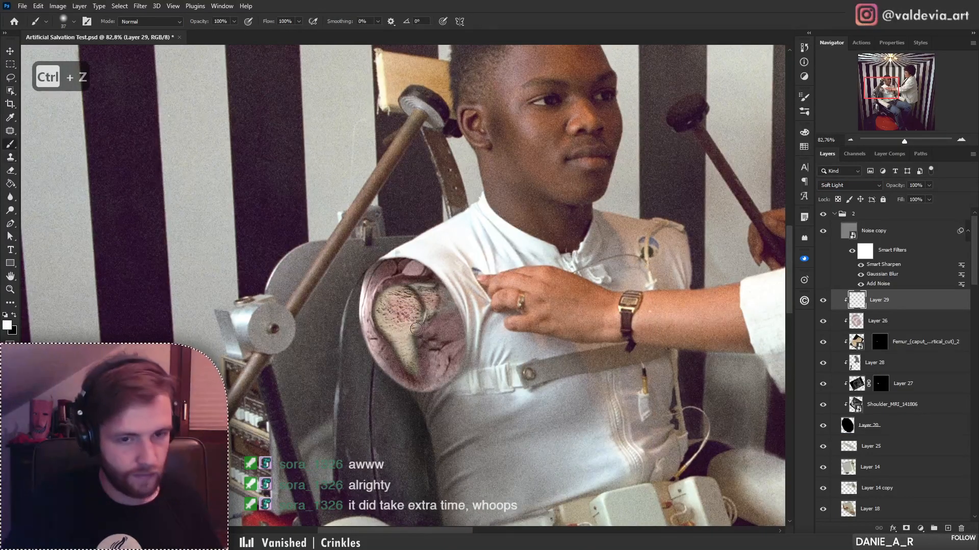
pyautogui.rightClick(411, 303)
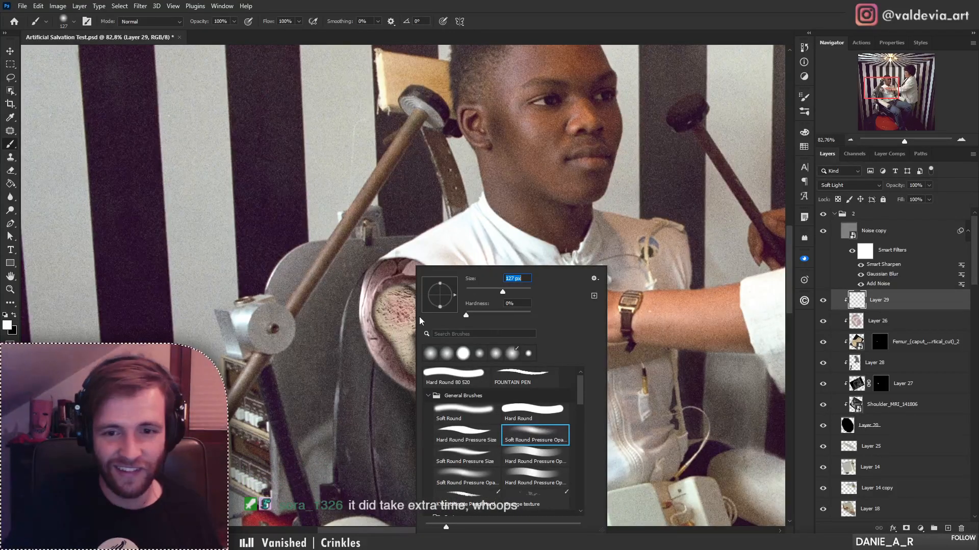
pyautogui.click(403, 324)
pyautogui.hotkey('ctrl', 'z')
pyautogui.moveTo(402, 285)
pyautogui.mouseDown()
pyautogui.moveTo(415, 352)
pyautogui.moveTo(407, 364)
pyautogui.mouseUp()
pyautogui.moveTo(441, 316); pyautogui.dragTo(431, 322)
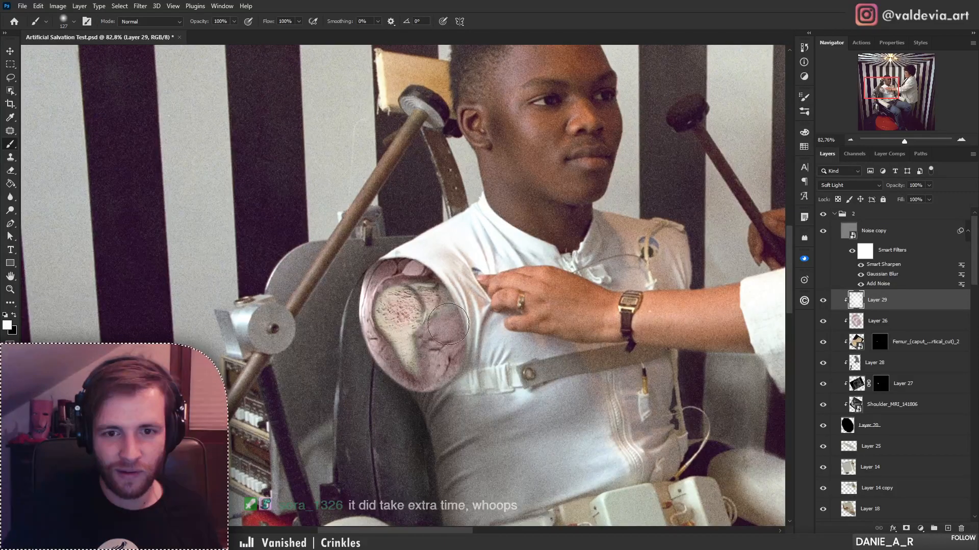
pyautogui.press('z')
pyautogui.moveTo(390, 291); pyautogui.dragTo(341, 301)
pyautogui.moveTo(420, 279)
pyautogui.mouseDown()
pyautogui.moveTo(461, 285)
pyautogui.moveTo(454, 341)
pyautogui.moveTo(433, 352)
pyautogui.mouseUp()
# - Reduce the brush to 51 px and paint black shading around the rim of the cross-section on the Soft Light layer
pyautogui.press('b')
pyautogui.press('x')
pyautogui.hotkey('ctrl', 'z')
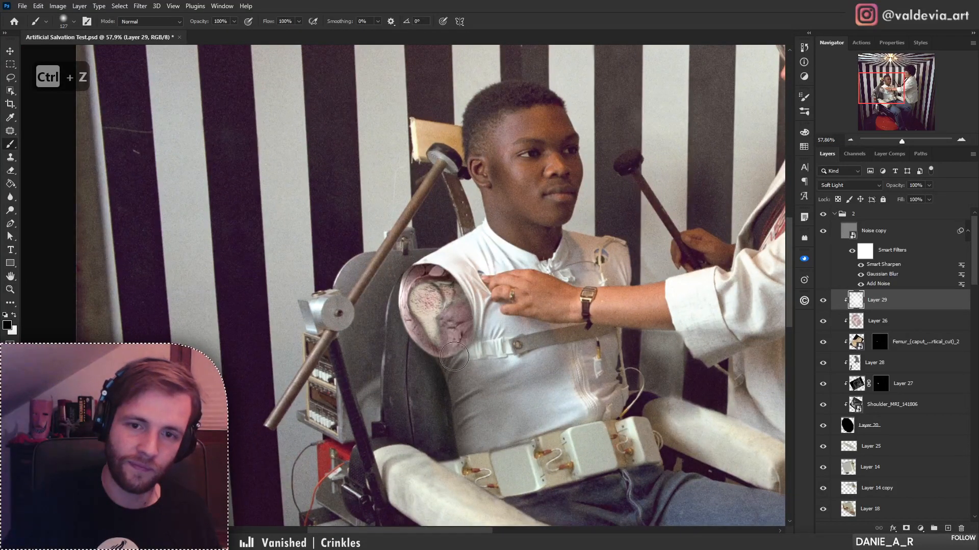
pyautogui.hotkey('ctrl', 'z')
pyautogui.rightClick(514, 264)
pyautogui.moveTo(569, 284); pyautogui.dragTo(551, 285)
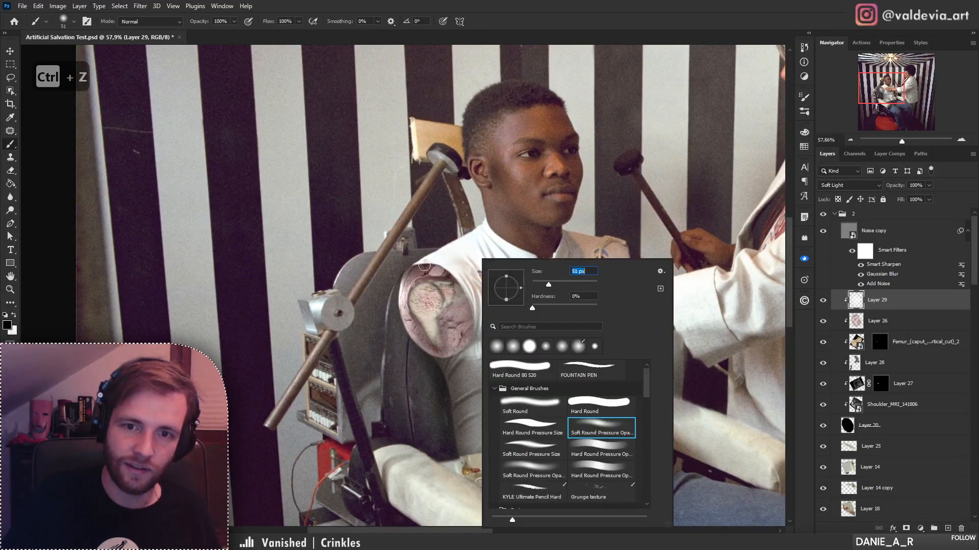
pyautogui.press('Return')
pyautogui.moveTo(471, 334); pyautogui.dragTo(469, 313)
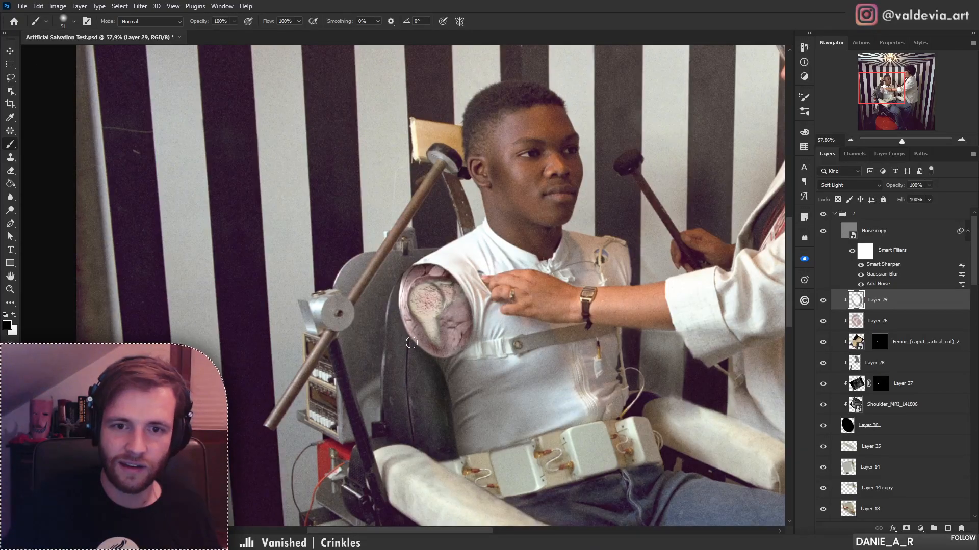
pyautogui.moveTo(404, 308); pyautogui.dragTo(407, 339)
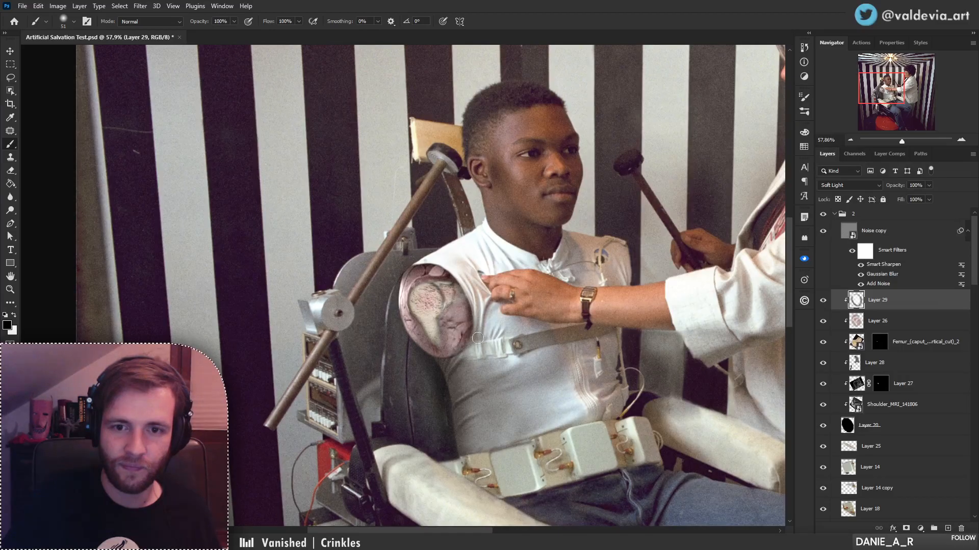
# - Try a broad black shading stroke over the cross-section with the brush enlarged to 177 px
pyautogui.press('z')
pyautogui.moveTo(461, 290)
pyautogui.mouseDown()
pyautogui.moveTo(430, 309)
pyautogui.moveTo(532, 291)
pyautogui.mouseUp()
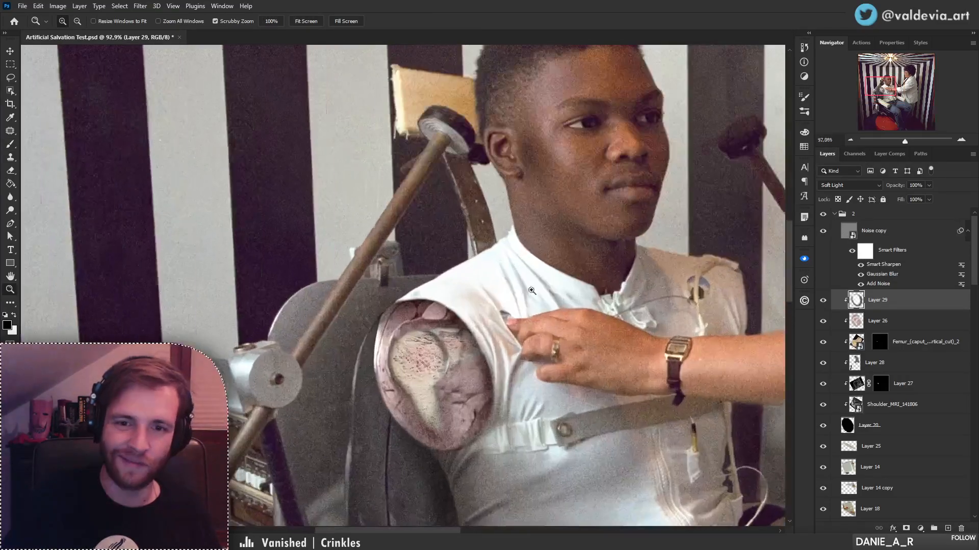
pyautogui.press('b')
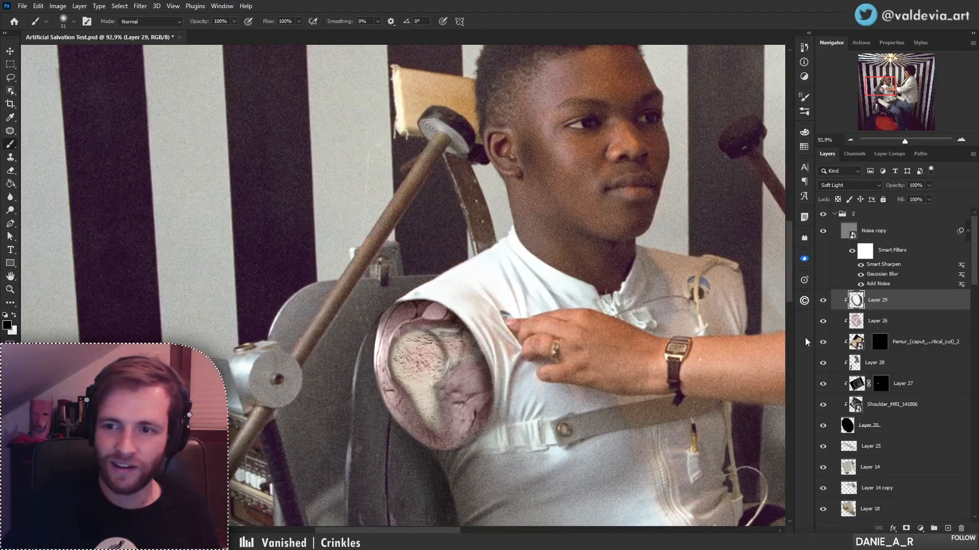
pyautogui.hotkey('ctrl', 'space')
pyautogui.moveTo(523, 358)
pyautogui.mouseDown()
pyautogui.moveTo(474, 360)
pyautogui.moveTo(497, 316)
pyautogui.moveTo(453, 307)
pyautogui.moveTo(496, 302)
pyautogui.moveTo(423, 305)
pyautogui.moveTo(457, 307)
pyautogui.moveTo(450, 301)
pyautogui.moveTo(474, 336)
pyautogui.mouseUp()
pyautogui.press('space')
pyautogui.hotkey('ctrl', 'space')
pyautogui.press('b')
pyautogui.rightClick(525, 304)
pyautogui.hotkey('ctrl', 'z')
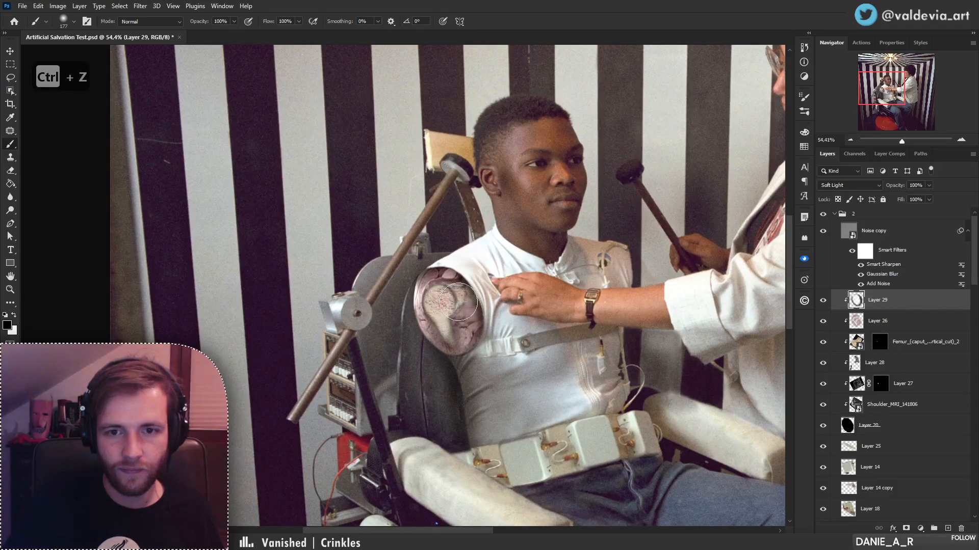
# - Add a Levels adjustment layer clipped above Layer 28
pyautogui.click(909, 407)
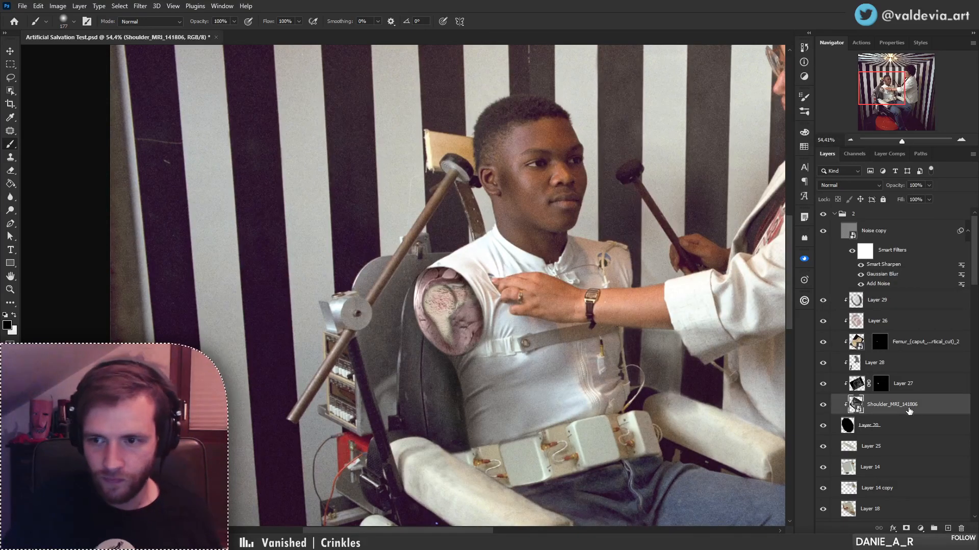
pyautogui.click(926, 370)
pyautogui.click(921, 529)
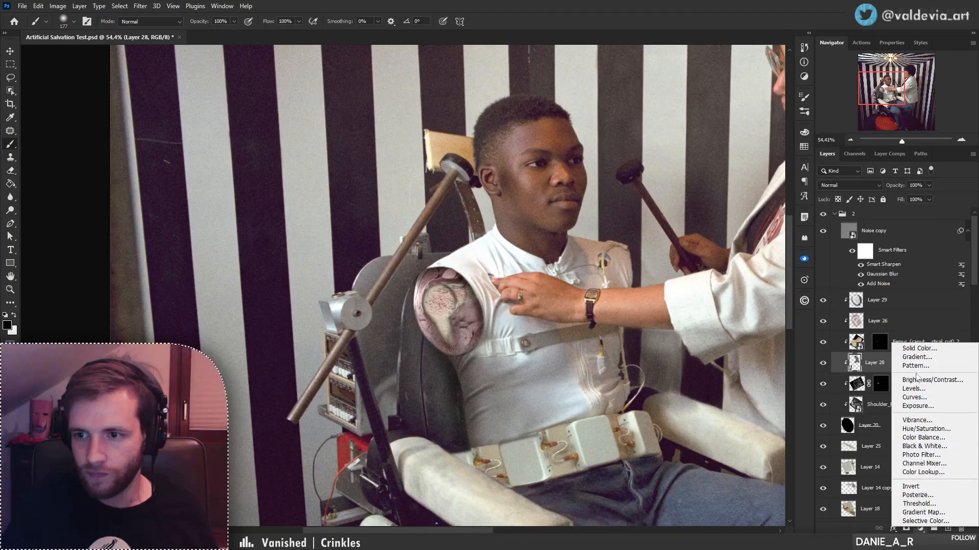
pyautogui.click(916, 387)
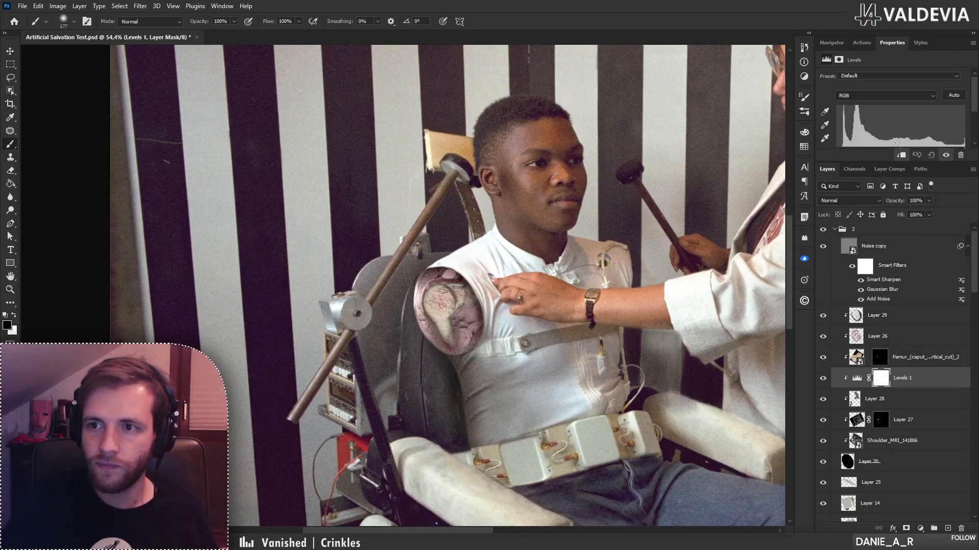
# - Set the Levels adjustment's input values to 31, 1.08 and 228 and check the cross-section's contrast in the whole picture
pyautogui.scroll(-2, 969, 106)
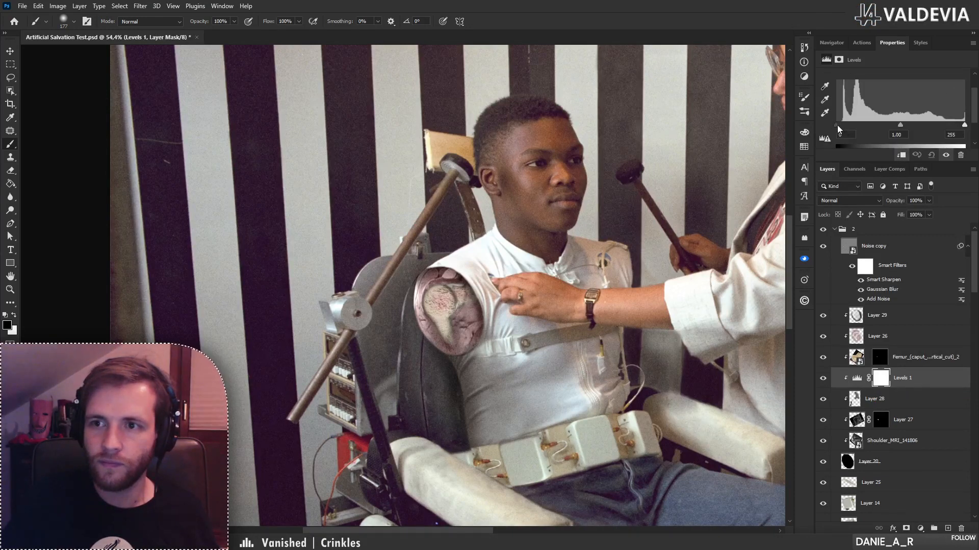
pyautogui.moveTo(837, 124); pyautogui.dragTo(868, 124)
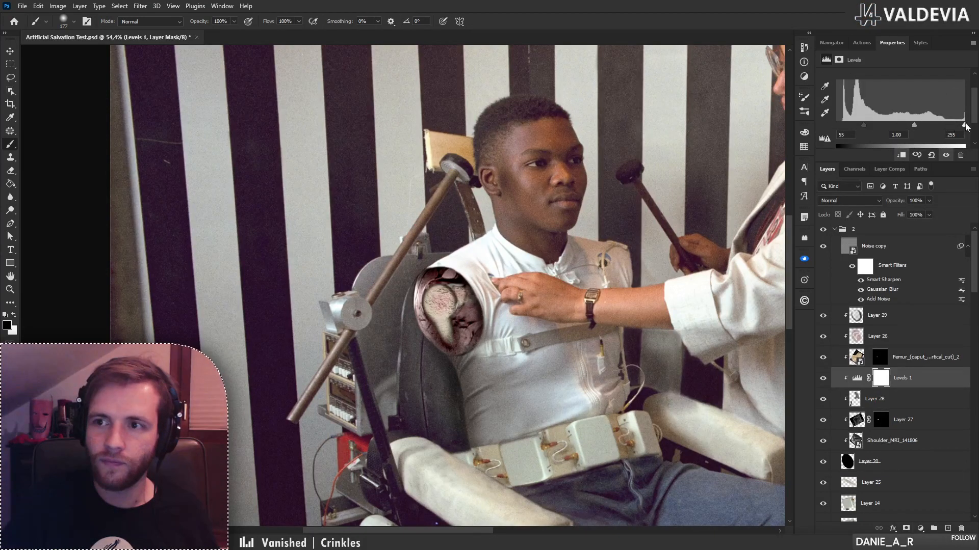
pyautogui.moveTo(964, 125); pyautogui.dragTo(854, 128)
pyautogui.moveTo(949, 127); pyautogui.dragTo(899, 126)
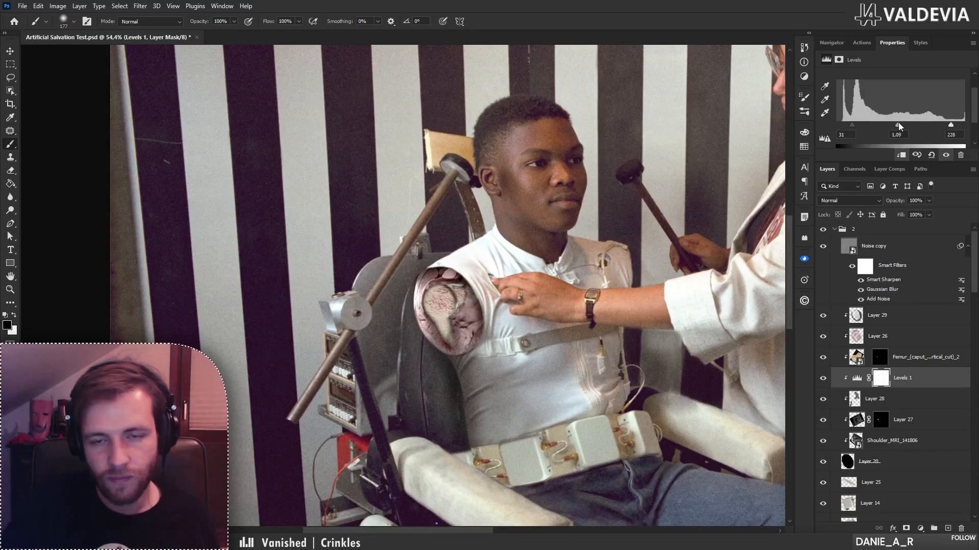
pyautogui.click(821, 382)
pyautogui.press('z')
pyautogui.moveTo(460, 320); pyautogui.dragTo(375, 342)
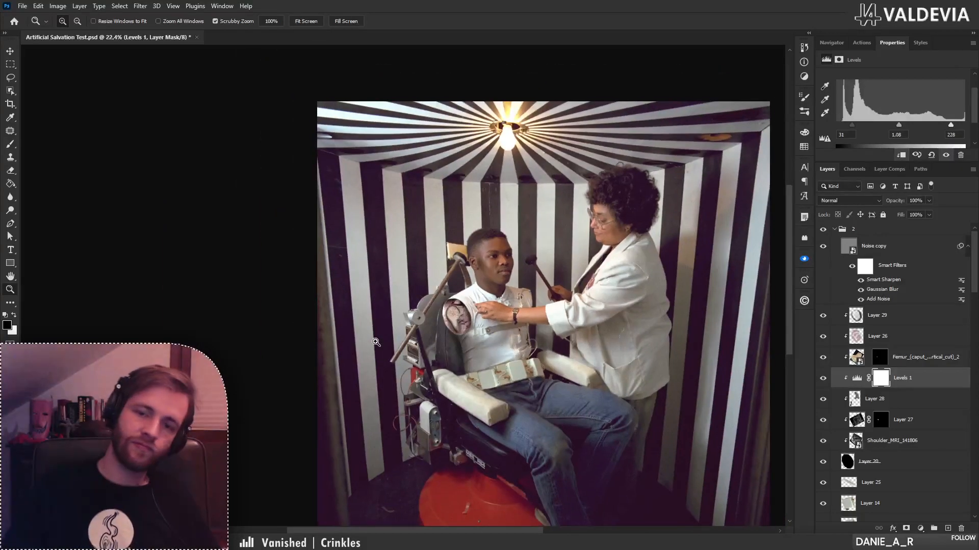
pyautogui.press('b')
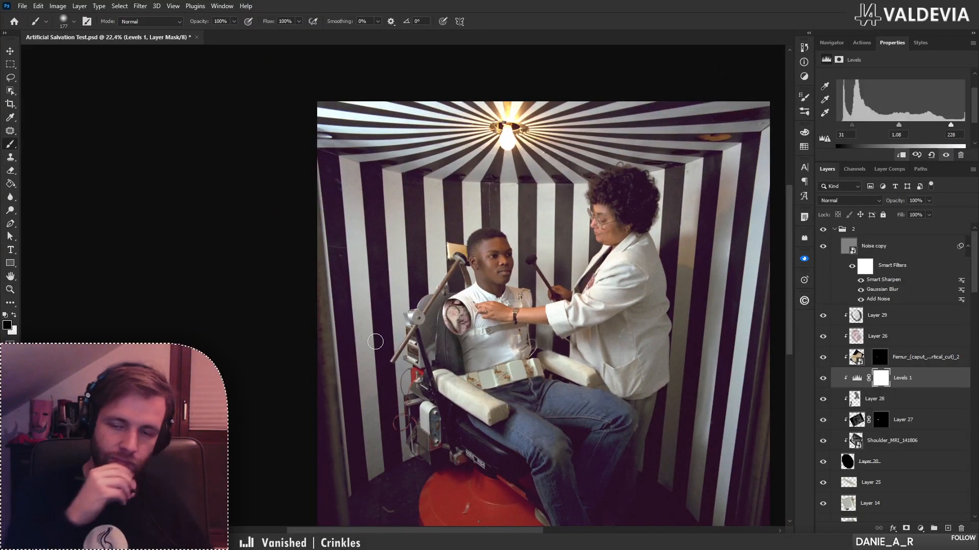
# - Erase color from the upper part of the cross-section on Layer 26 with a 42 px Soft Round Pressure Opacity eraser
pyautogui.scroll(5, 445, 296)
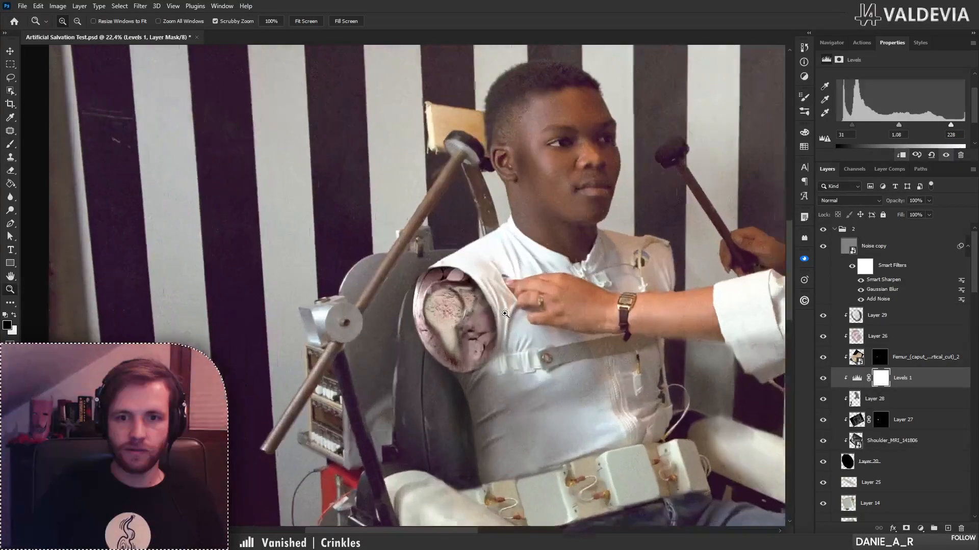
pyautogui.click(879, 336)
pyautogui.press('e')
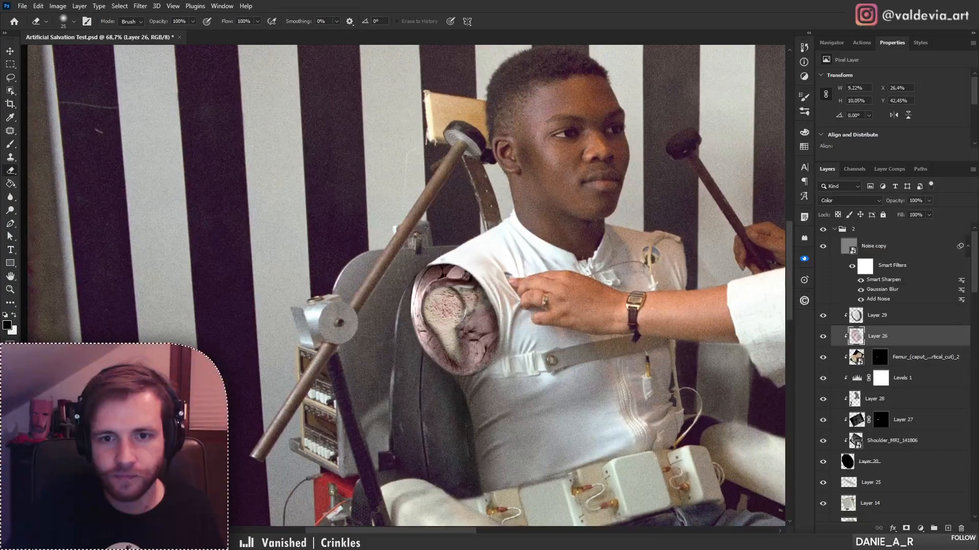
pyautogui.hotkey('ctrl', 'z')
pyautogui.rightClick(465, 281)
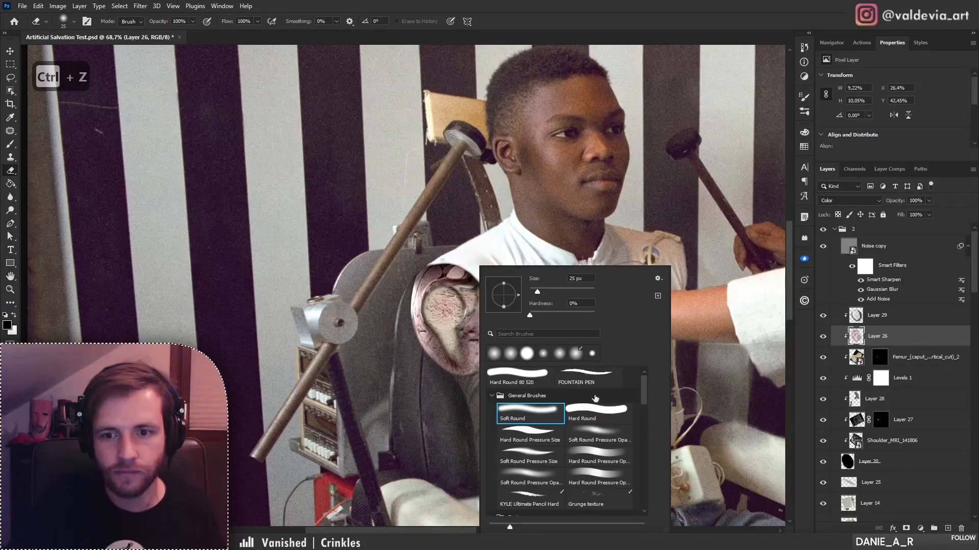
pyautogui.click(592, 431)
pyautogui.moveTo(537, 292); pyautogui.dragTo(541, 292)
pyautogui.moveTo(449, 273); pyautogui.dragTo(458, 273)
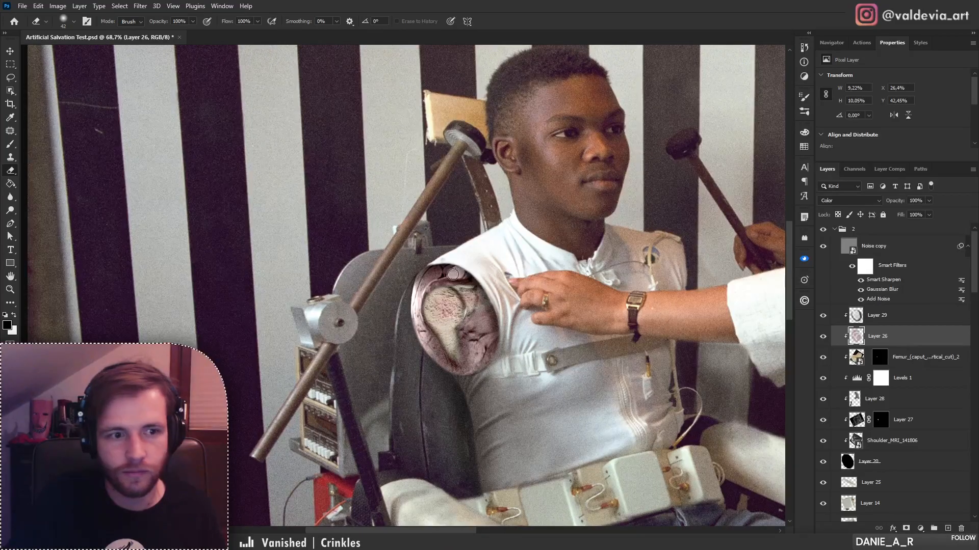
# - Sample the pale bone color and paint it over the tissue around the bone on Layer 26 with a 44 px brush
pyautogui.press('b')
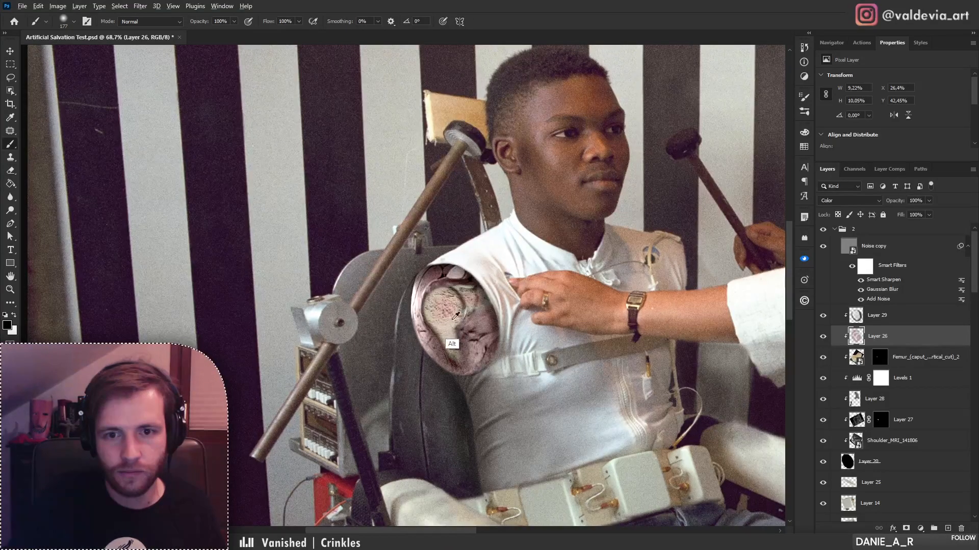
pyautogui.keyDown('alt'); pyautogui.click(451, 322); pyautogui.keyUp('alt')
pyautogui.rightClick(464, 283)
pyautogui.moveTo(549, 291); pyautogui.dragTo(540, 291)
pyautogui.moveTo(450, 277); pyautogui.dragTo(461, 271)
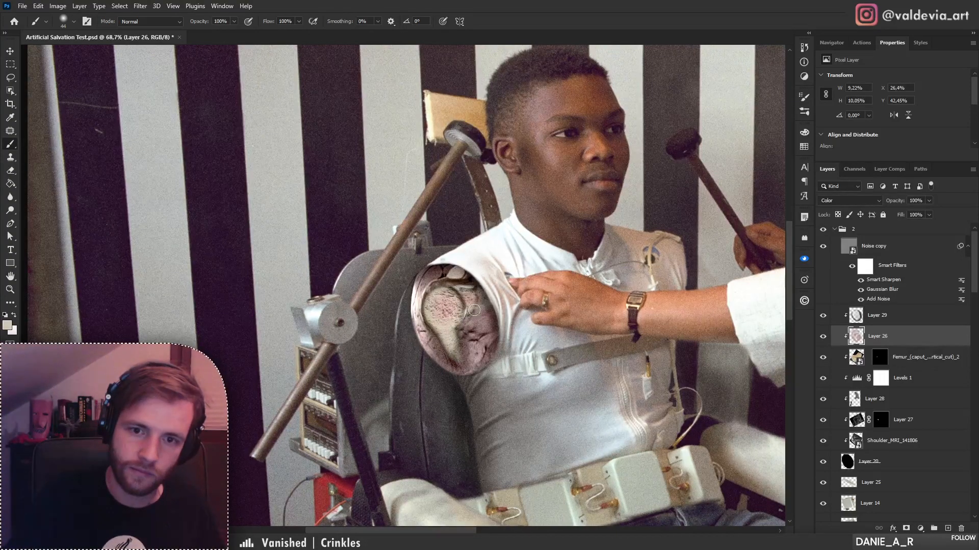
pyautogui.moveTo(480, 328)
pyautogui.mouseDown()
pyautogui.moveTo(443, 330)
pyautogui.moveTo(499, 328)
pyautogui.mouseUp()
pyautogui.moveTo(406, 368)
pyautogui.mouseDown()
pyautogui.moveTo(476, 411)
pyautogui.moveTo(508, 346)
pyautogui.mouseUp()
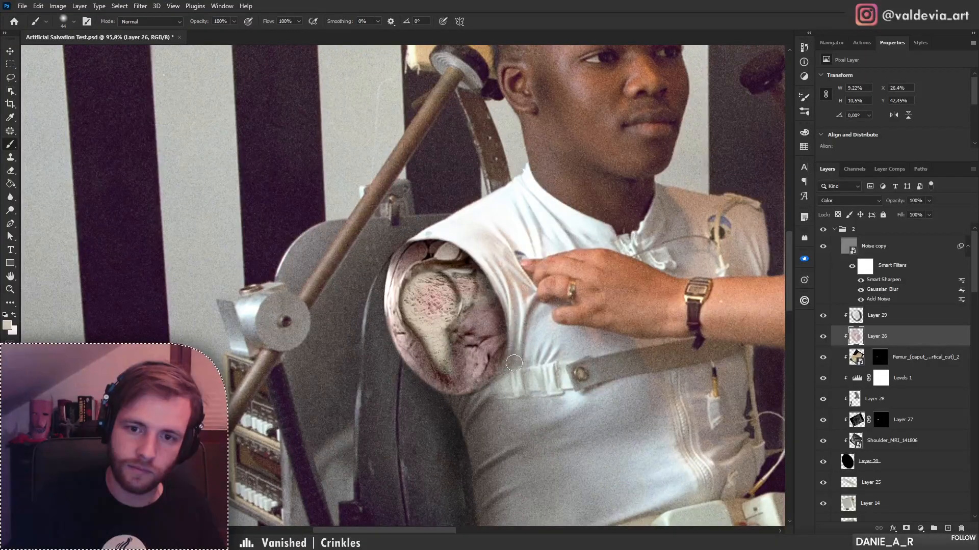
pyautogui.moveTo(519, 286)
pyautogui.mouseDown()
pyautogui.moveTo(472, 286)
pyautogui.moveTo(527, 287)
pyautogui.mouseUp()
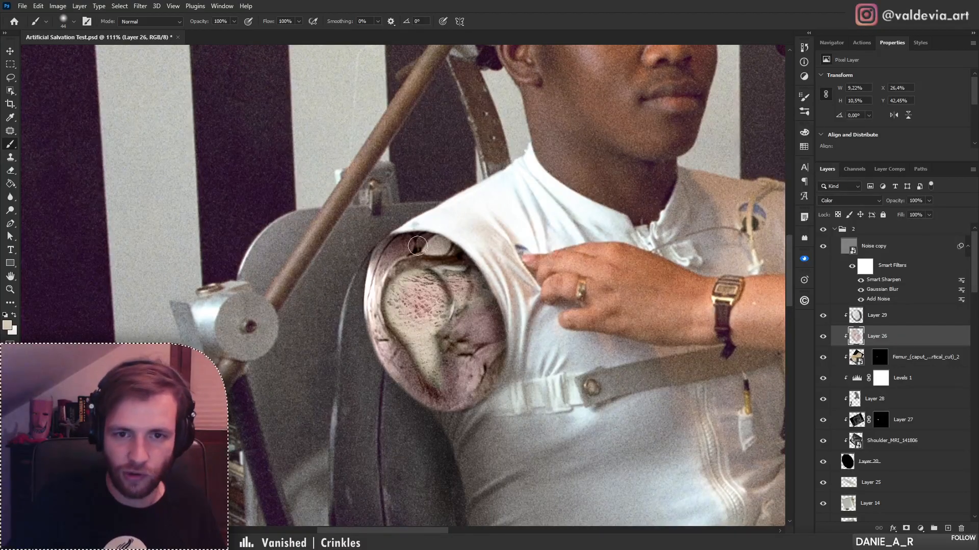
# - Review the shoulder within the whole composite and compare it with the other artwork by hiding and reshowing group 2
pyautogui.press('z')
pyautogui.moveTo(438, 283); pyautogui.dragTo(363, 282)
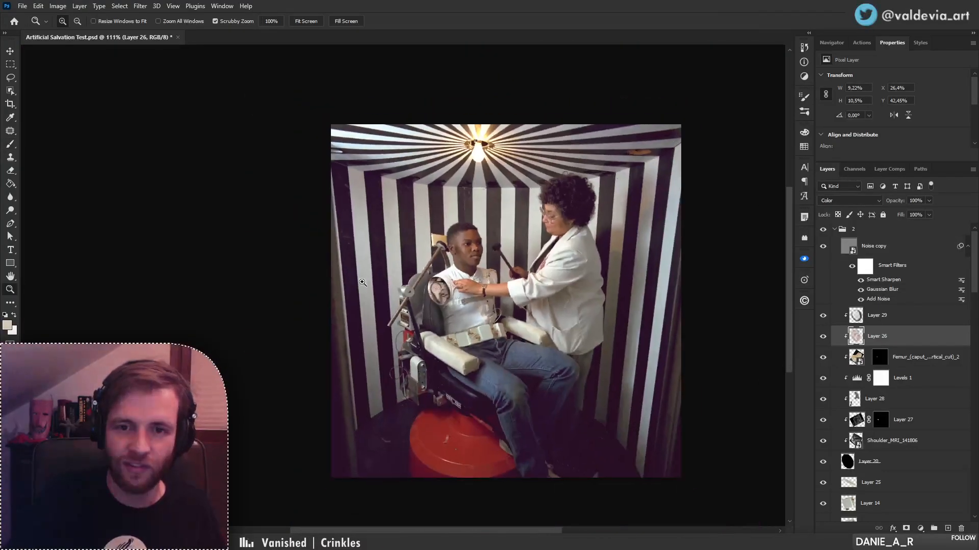
pyautogui.moveTo(450, 255); pyautogui.dragTo(471, 252)
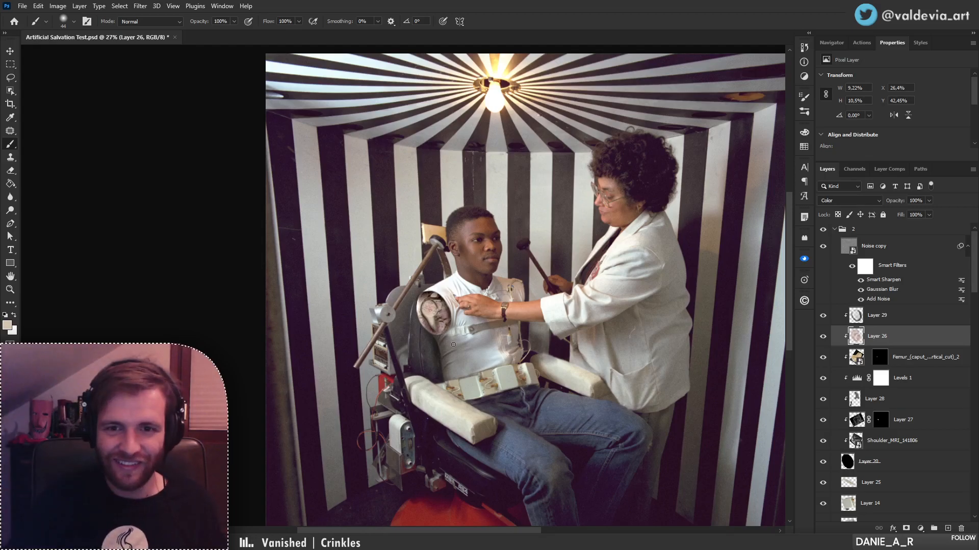
pyautogui.press('z')
pyautogui.moveTo(453, 313)
pyautogui.mouseDown()
pyautogui.moveTo(490, 310)
pyautogui.moveTo(431, 309)
pyautogui.moveTo(463, 308)
pyautogui.mouseUp()
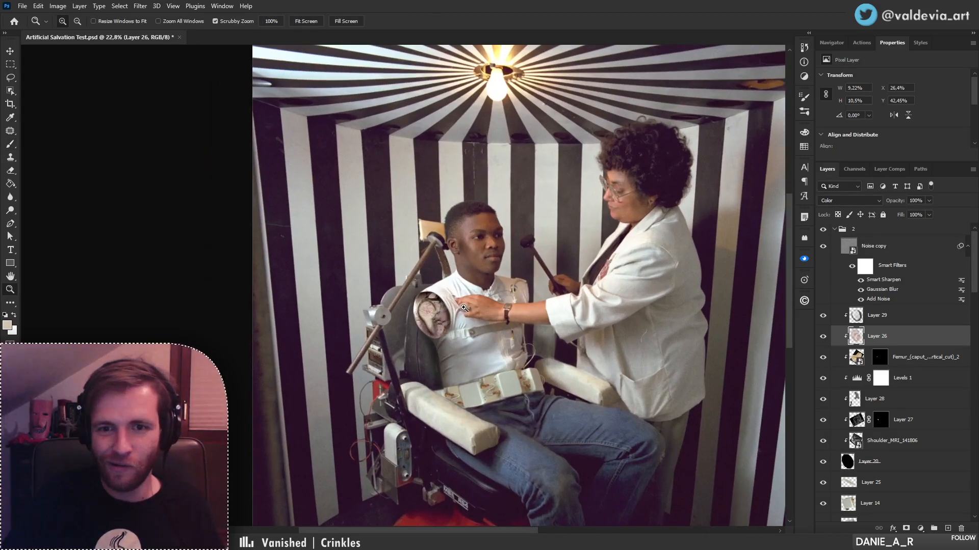
pyautogui.press('b')
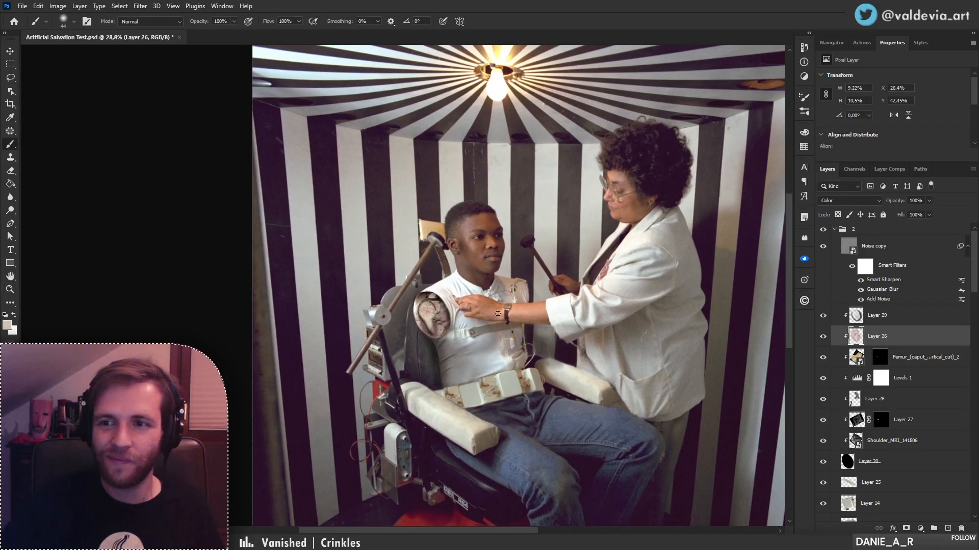
pyautogui.click(824, 230)
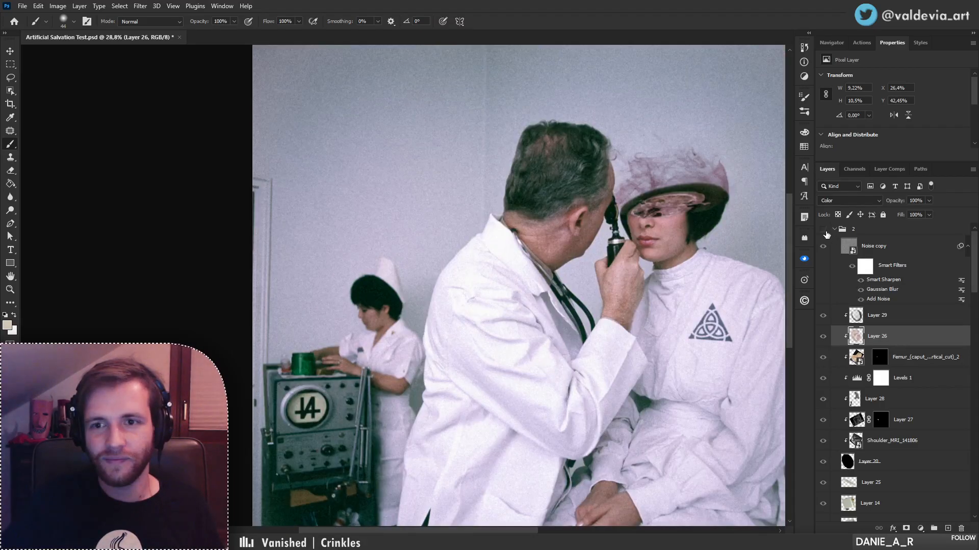
pyautogui.click(826, 232)
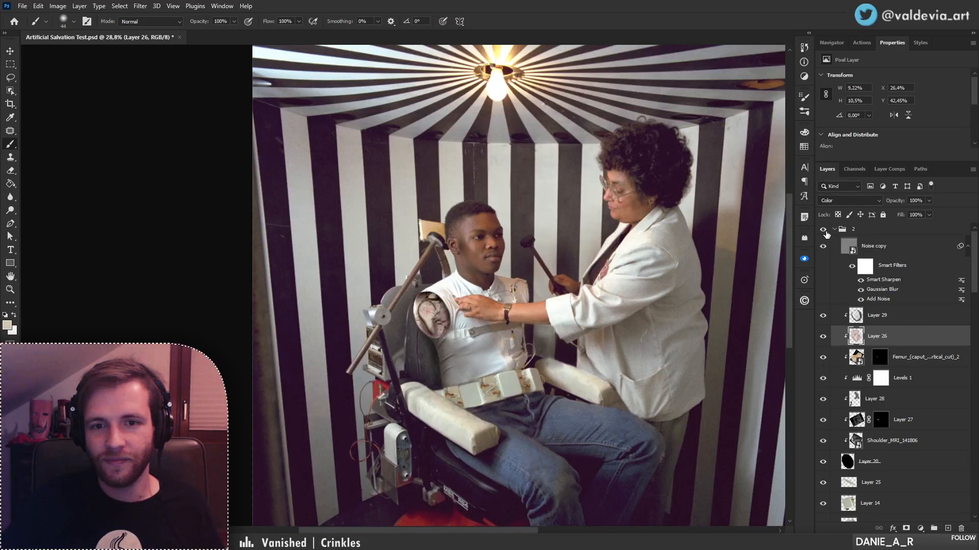
# - Group the cross-section layers from Layer 29 down to Layer 20, check the group by toggling visibility, and save the document
pyautogui.click(921, 323)
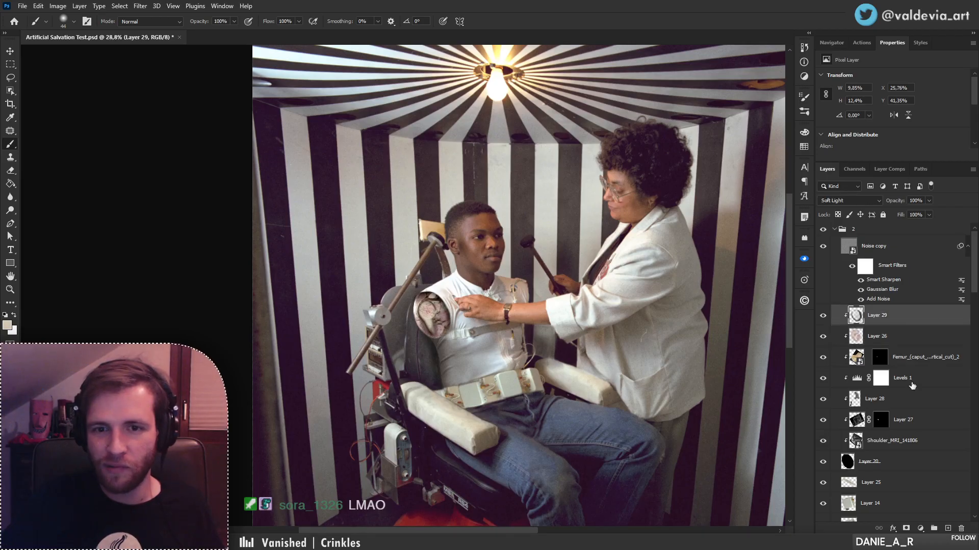
pyautogui.keyDown('shift'); pyautogui.click(914, 464); pyautogui.keyUp('shift')
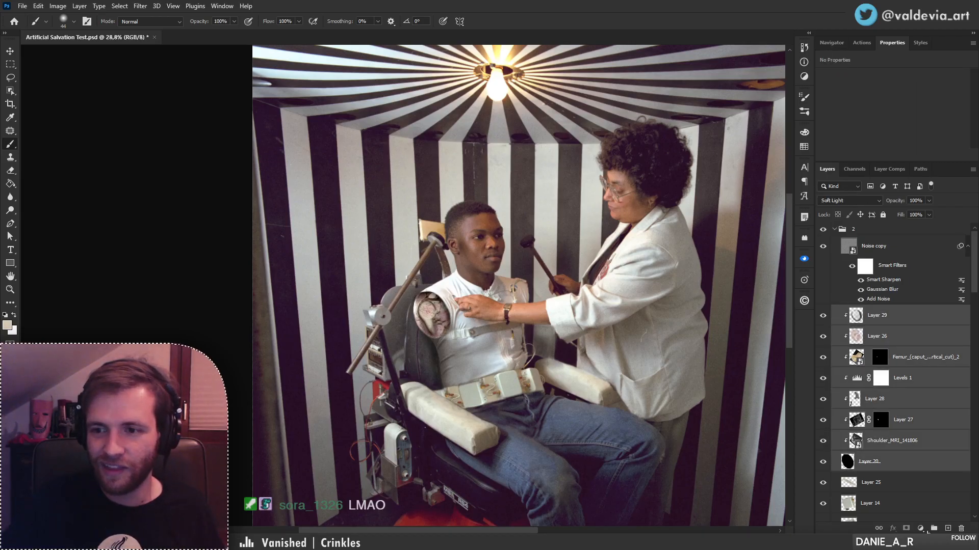
pyautogui.click(934, 529)
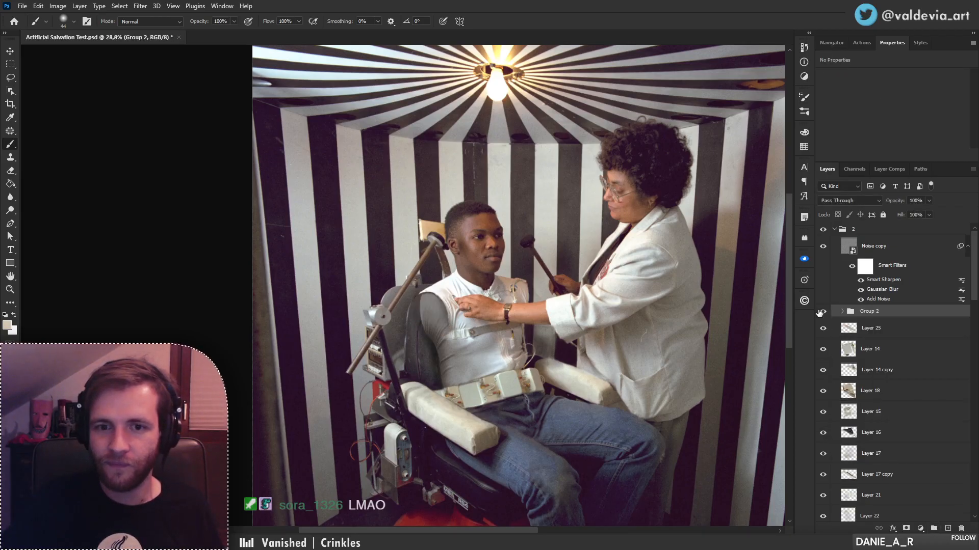
pyautogui.click(822, 311)
pyautogui.click(822, 230)
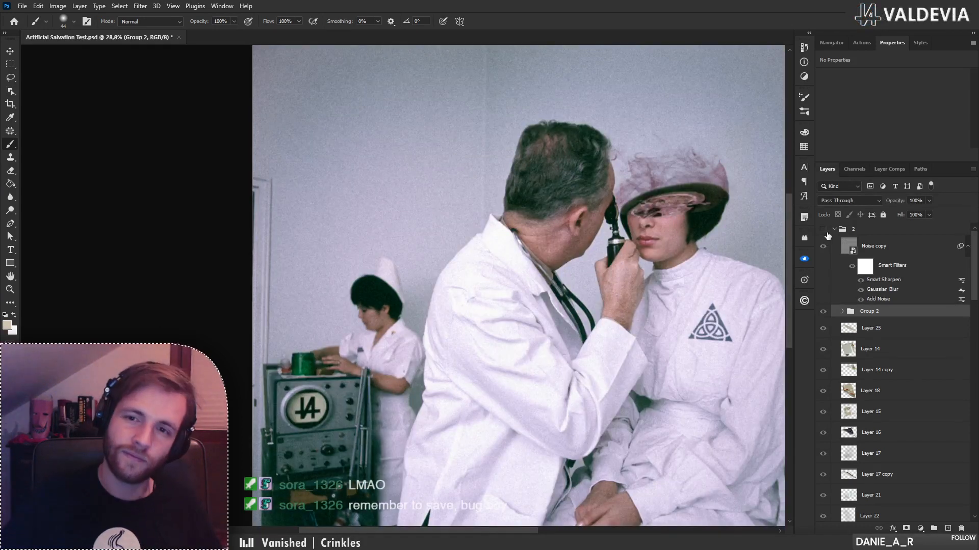
pyautogui.click(826, 232)
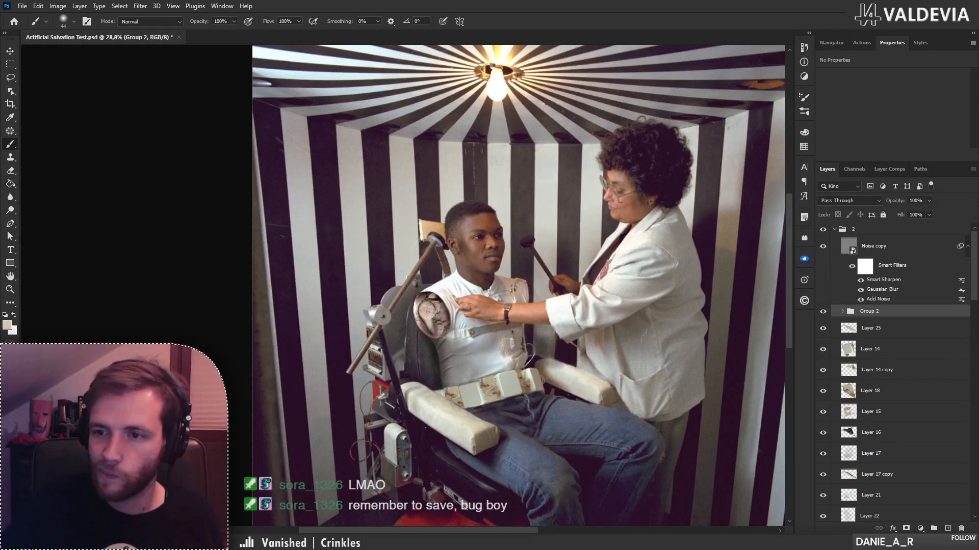
pyautogui.hotkey('ctrl', 's')
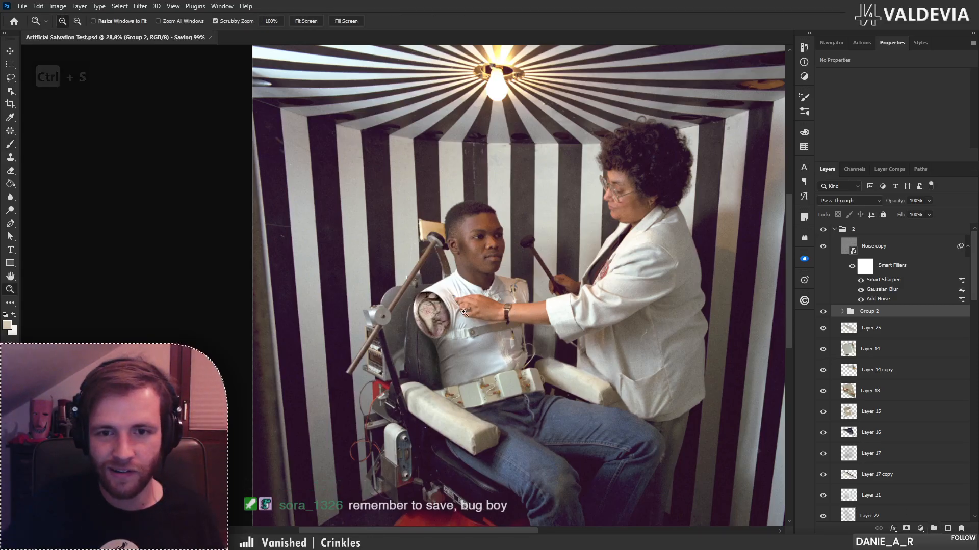
# - Sample the pinkish tissue color and paint it over the bone on Layer 26 inside Group 2 with an enlarged brush
pyautogui.scroll(5, 463, 313)
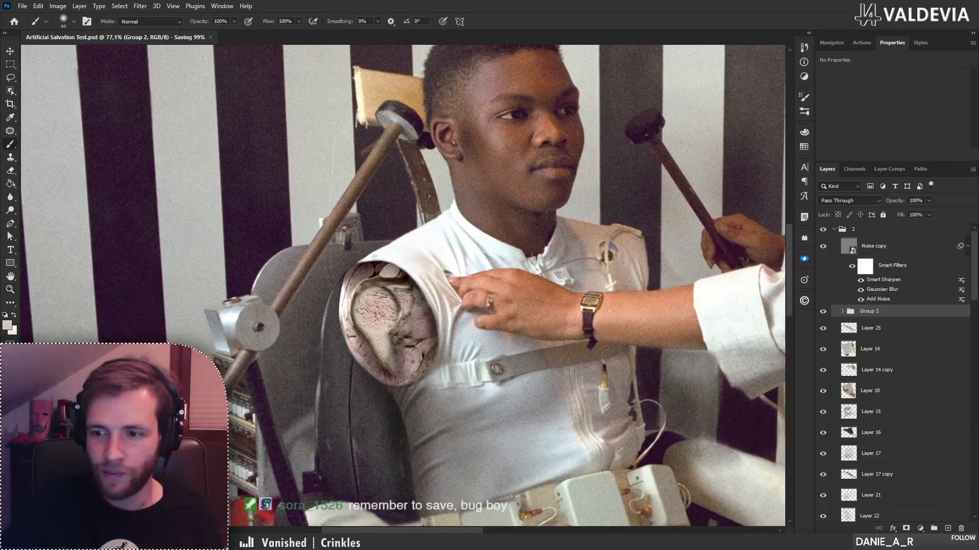
pyautogui.click(843, 312)
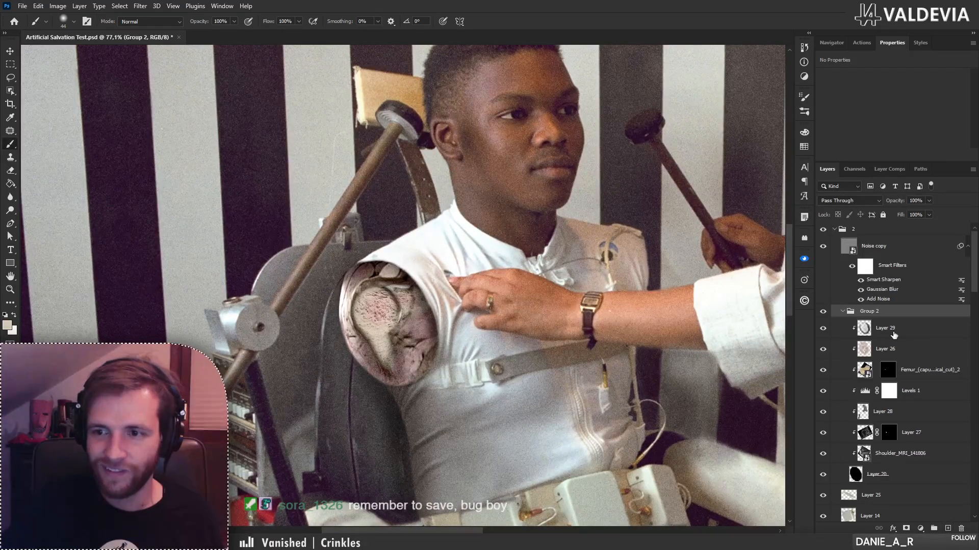
pyautogui.click(897, 349)
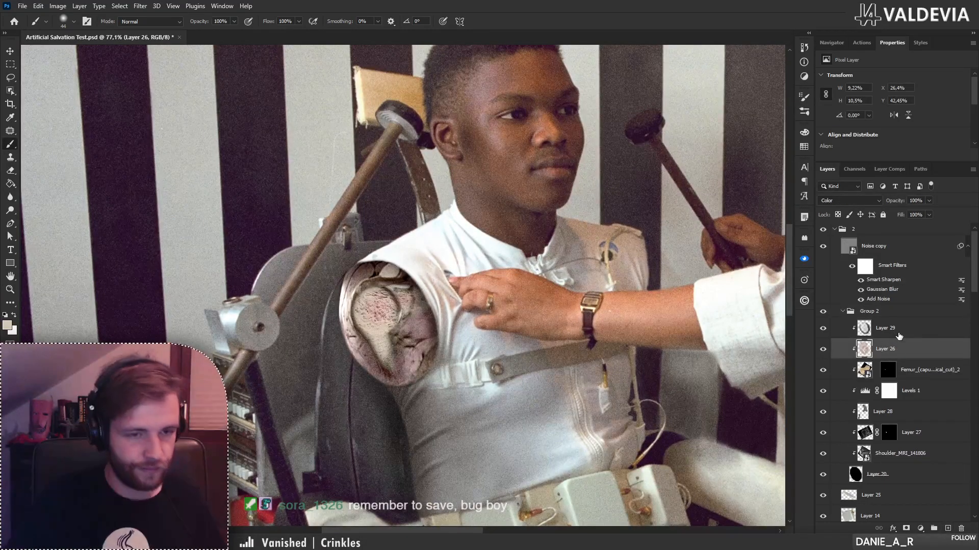
pyautogui.press('alt')
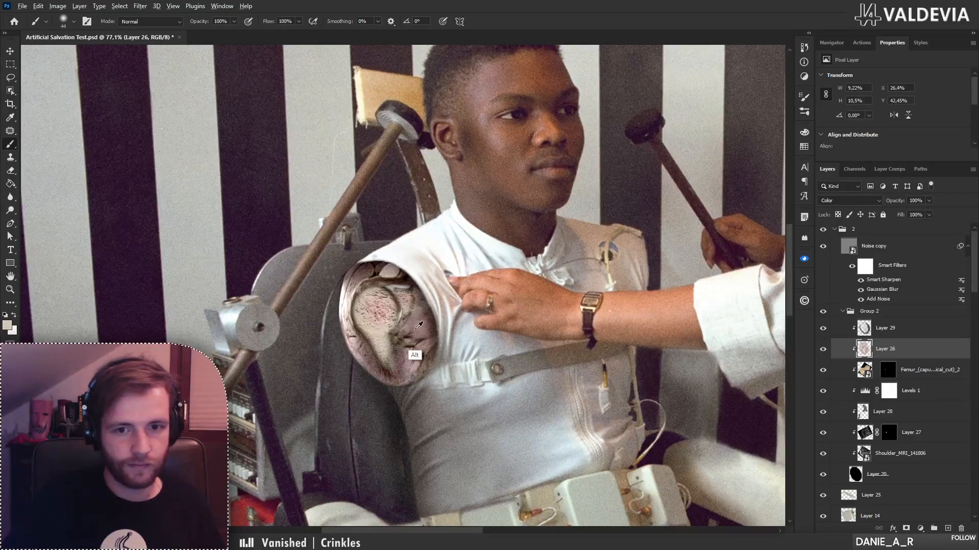
pyautogui.keyDown('alt'); pyautogui.click(419, 325); pyautogui.keyUp('alt')
pyautogui.rightClick(419, 326)
pyautogui.click(362, 306)
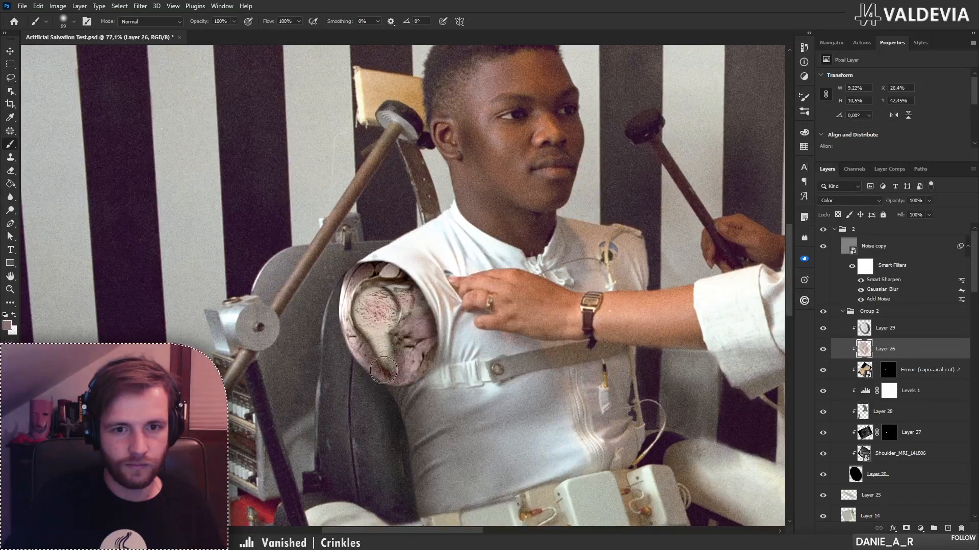
pyautogui.moveTo(385, 353)
pyautogui.mouseDown()
pyautogui.moveTo(366, 298)
pyautogui.moveTo(387, 288)
pyautogui.moveTo(397, 320)
pyautogui.moveTo(392, 287)
pyautogui.mouseUp()
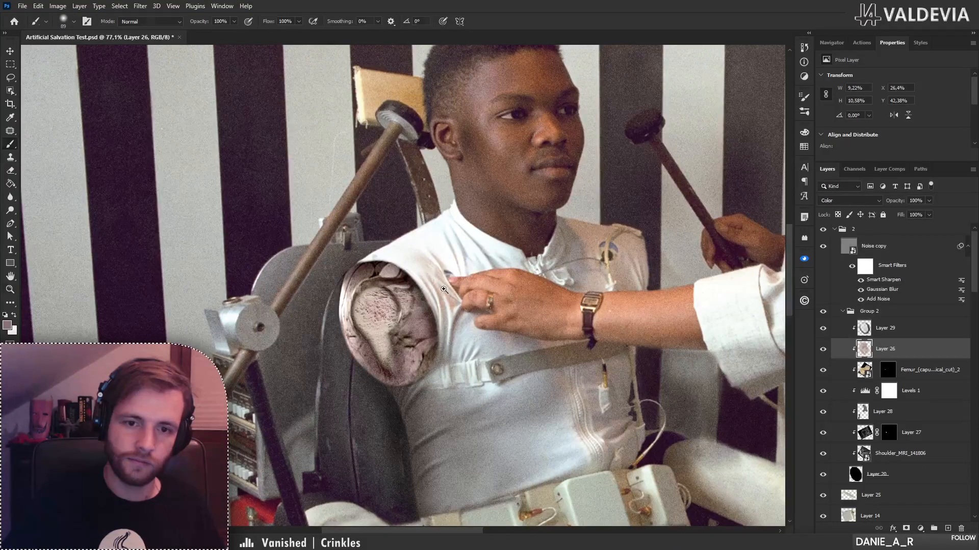
pyautogui.press('z')
pyautogui.keyDown('alt'); pyautogui.click(396, 321); pyautogui.keyUp('alt')
pyautogui.moveTo(437, 330)
pyautogui.mouseDown()
pyautogui.moveTo(459, 327)
pyautogui.moveTo(454, 335)
pyautogui.mouseUp()
pyautogui.press('b')
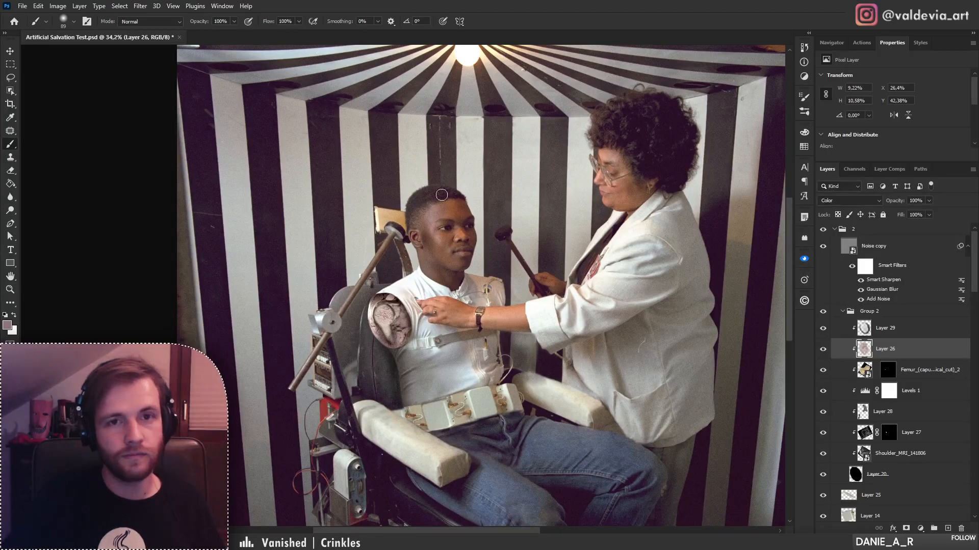
# - Compare the shoulder composite with the other artwork by hiding and reshowing group 2 twice
pyautogui.click(822, 230)
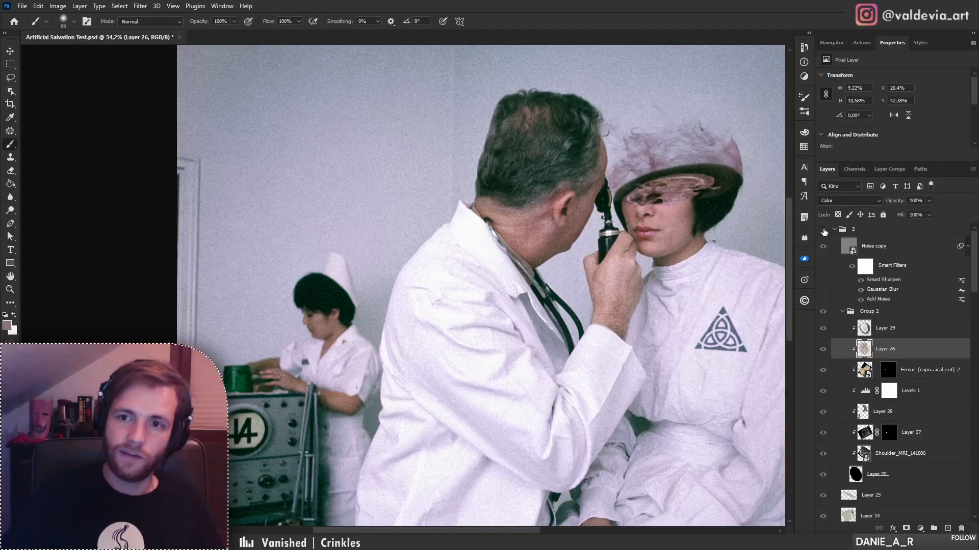
pyautogui.click(824, 230)
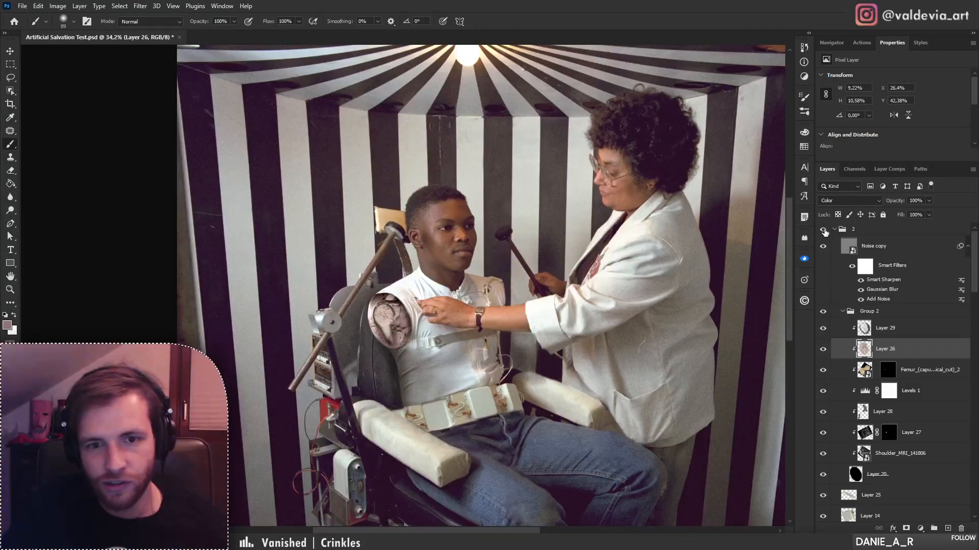
pyautogui.click(823, 230)
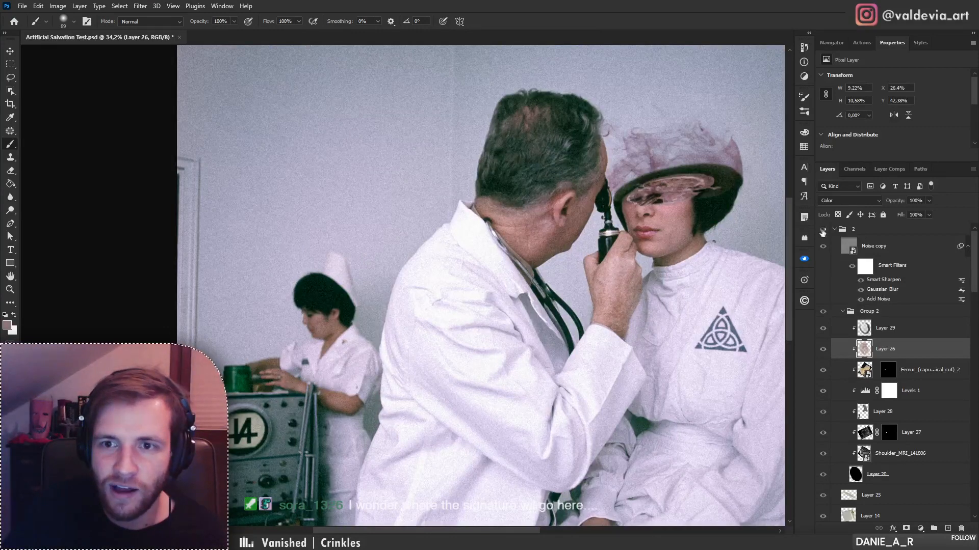
pyautogui.click(822, 230)
# - Examine the shoulder cross-section up close and within the whole striped-room scene at several magnifications
pyautogui.press('z')
pyautogui.moveTo(407, 296)
pyautogui.mouseDown()
pyautogui.moveTo(430, 293)
pyautogui.moveTo(412, 332)
pyautogui.moveTo(418, 315)
pyautogui.mouseUp()
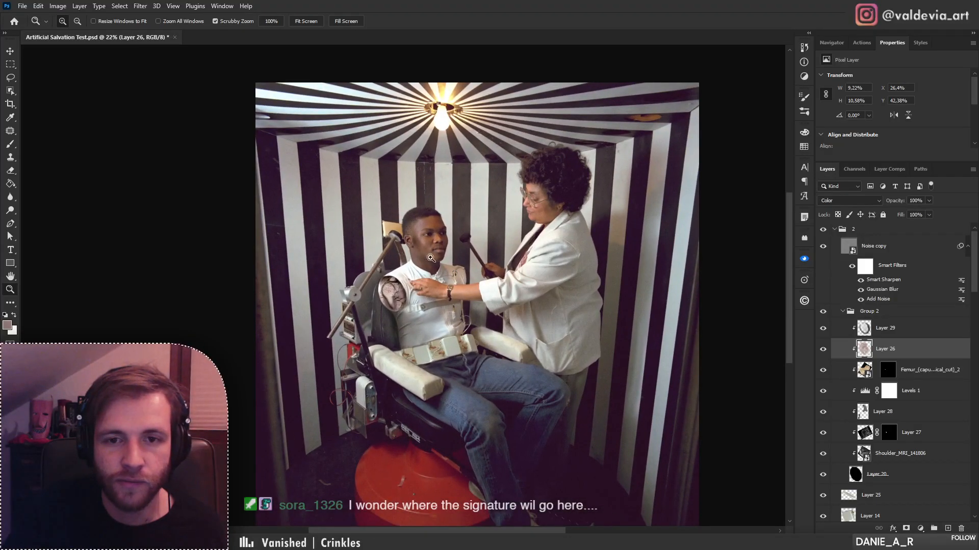
pyautogui.moveTo(431, 258); pyautogui.dragTo(498, 252)
pyautogui.moveTo(498, 251); pyautogui.dragTo(463, 250)
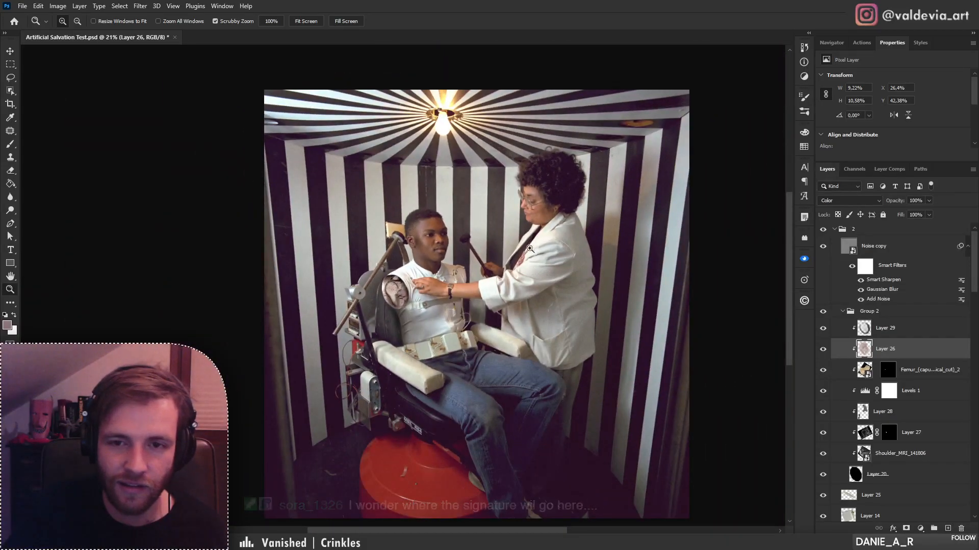
pyautogui.moveTo(531, 254); pyautogui.dragTo(603, 260)
pyautogui.moveTo(477, 307); pyautogui.dragTo(394, 303)
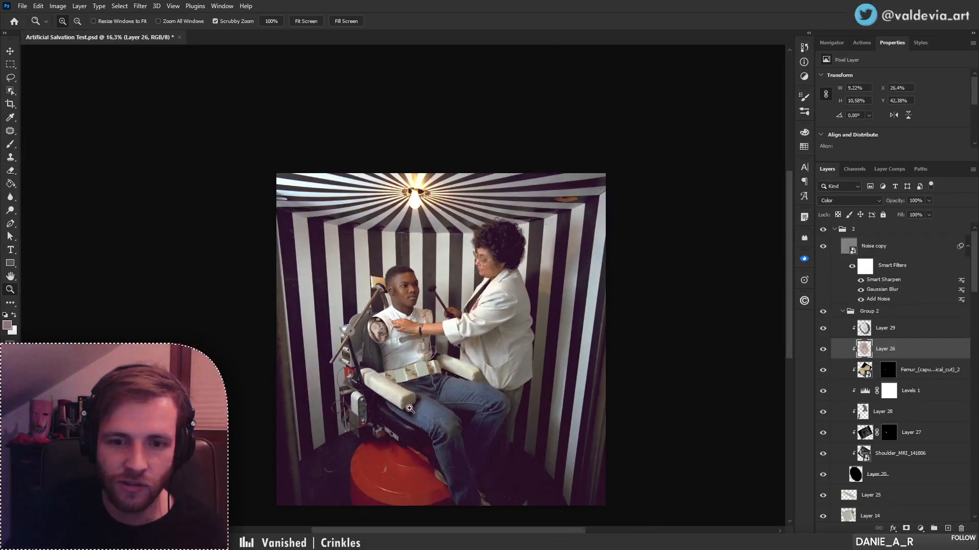
pyautogui.moveTo(410, 409); pyautogui.dragTo(408, 265)
pyautogui.moveTo(474, 321); pyautogui.dragTo(398, 322)
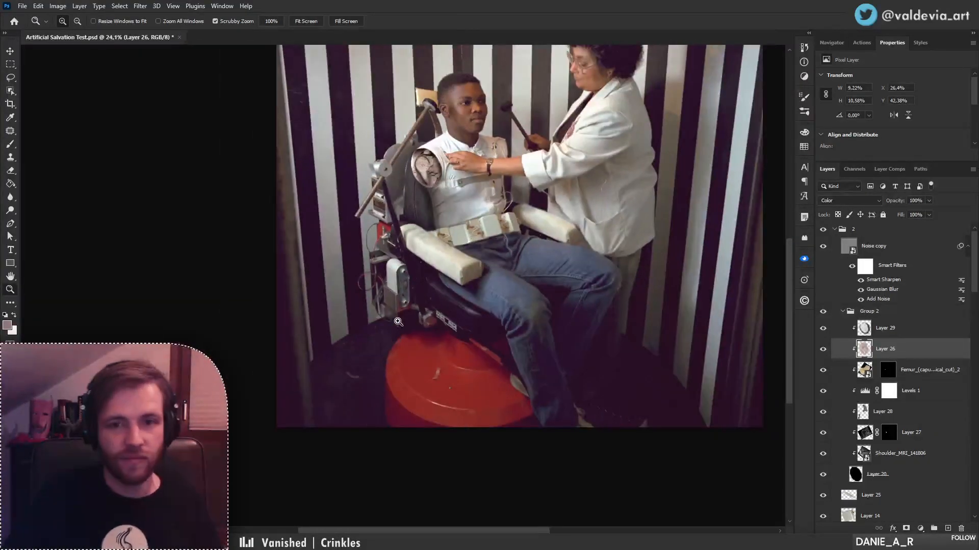
pyautogui.scroll(10, 442, 145)
pyautogui.press('b')
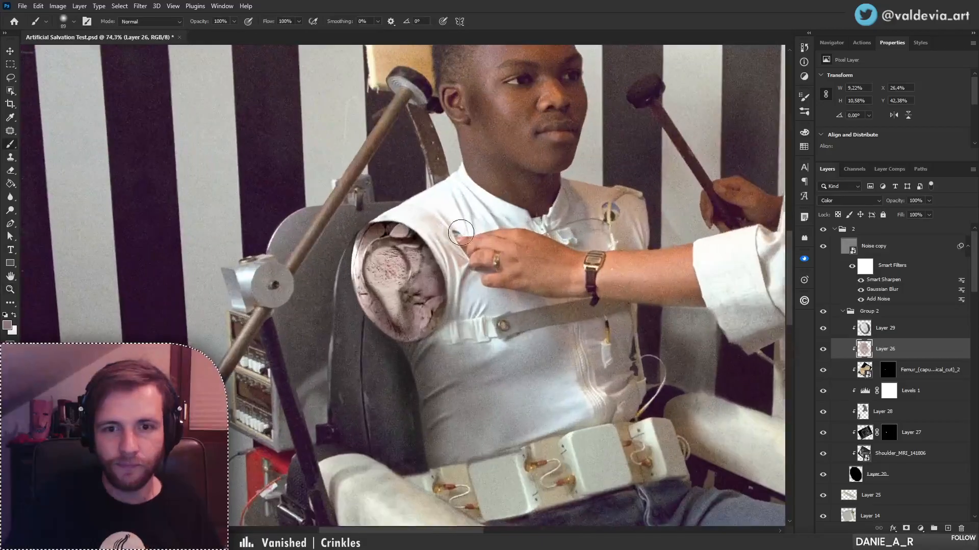
pyautogui.moveTo(461, 233); pyautogui.dragTo(424, 291)
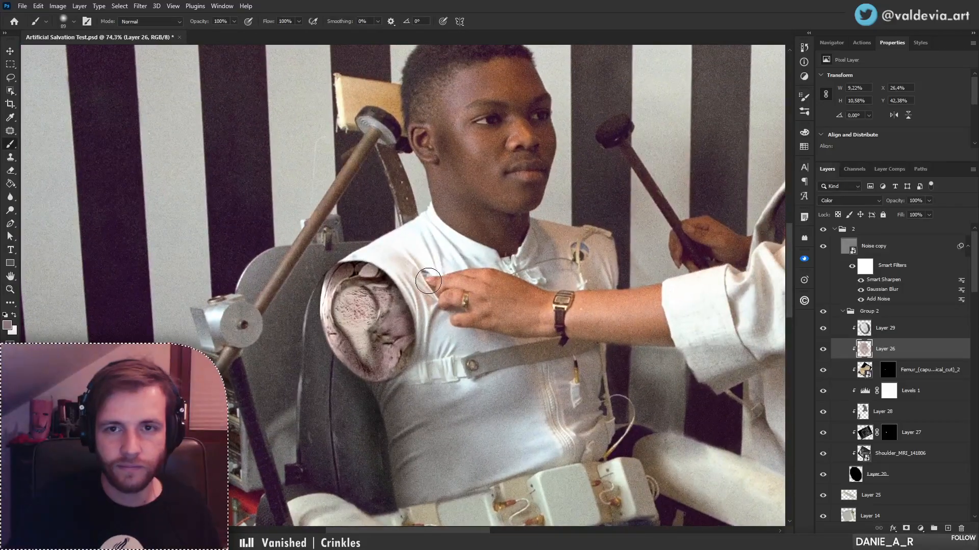
pyautogui.moveTo(492, 324); pyautogui.dragTo(477, 245)
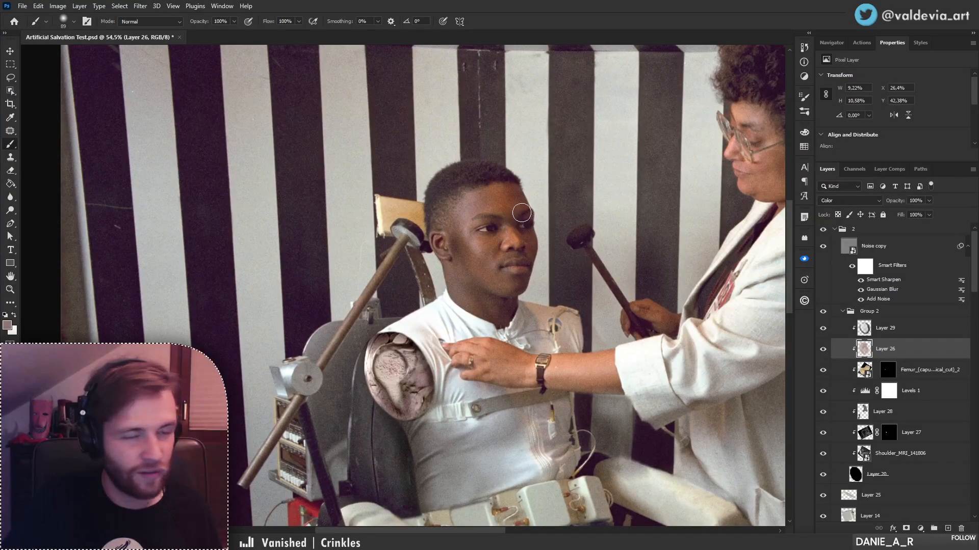
pyautogui.moveTo(517, 250); pyautogui.dragTo(503, 251)
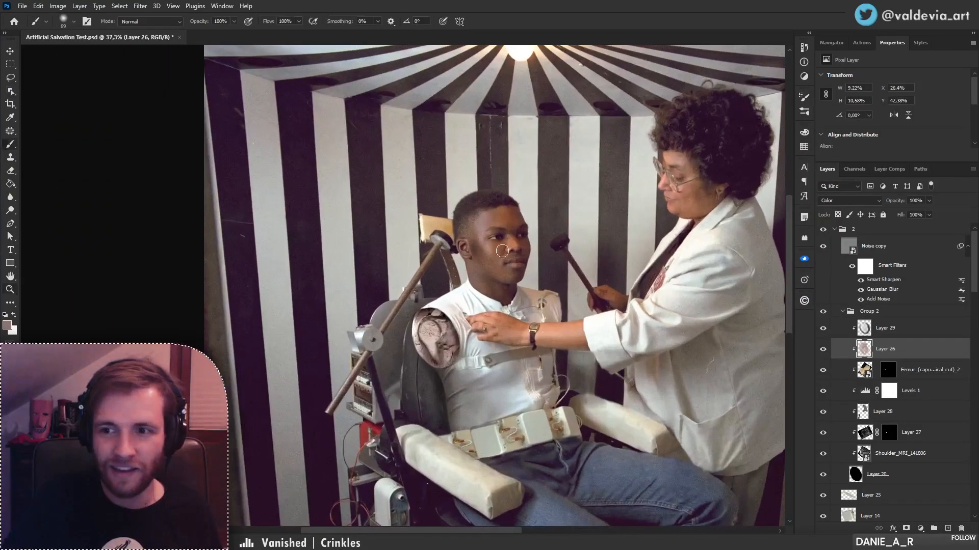
# - Create a new layer above Noise copy in group 2 and paint a black bar over the seated man's eyes with the Fountain Pen brush
pyautogui.click(912, 311)
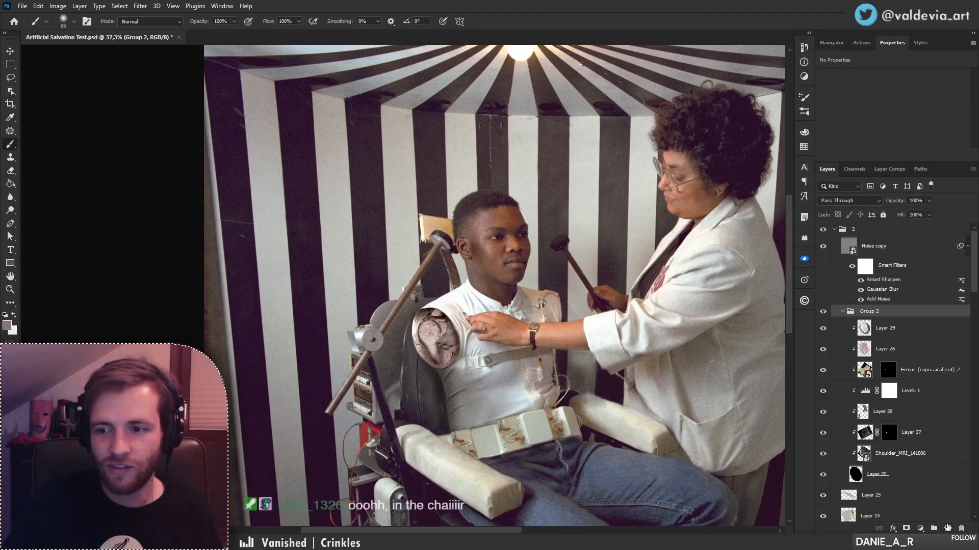
pyautogui.click(948, 528)
pyautogui.moveTo(885, 323); pyautogui.dragTo(882, 239)
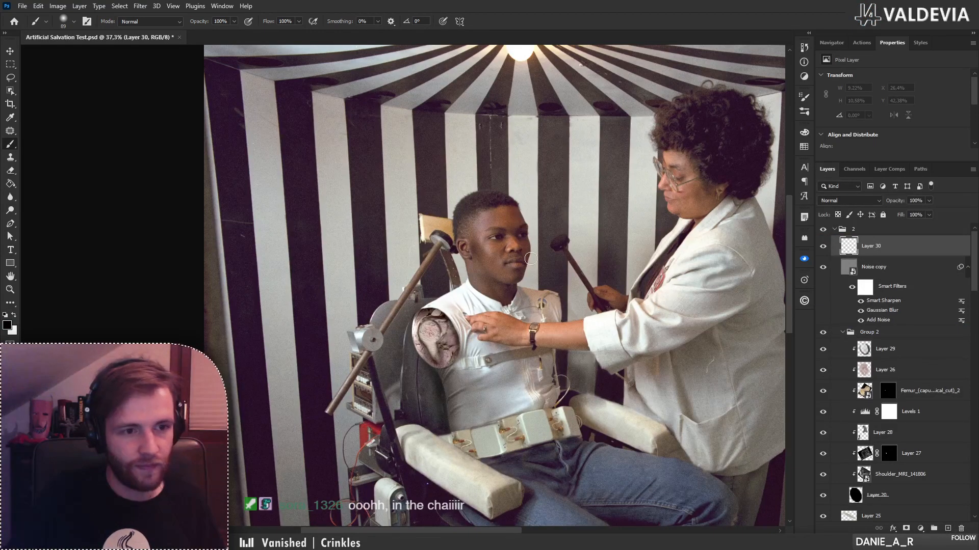
pyautogui.rightClick(540, 257)
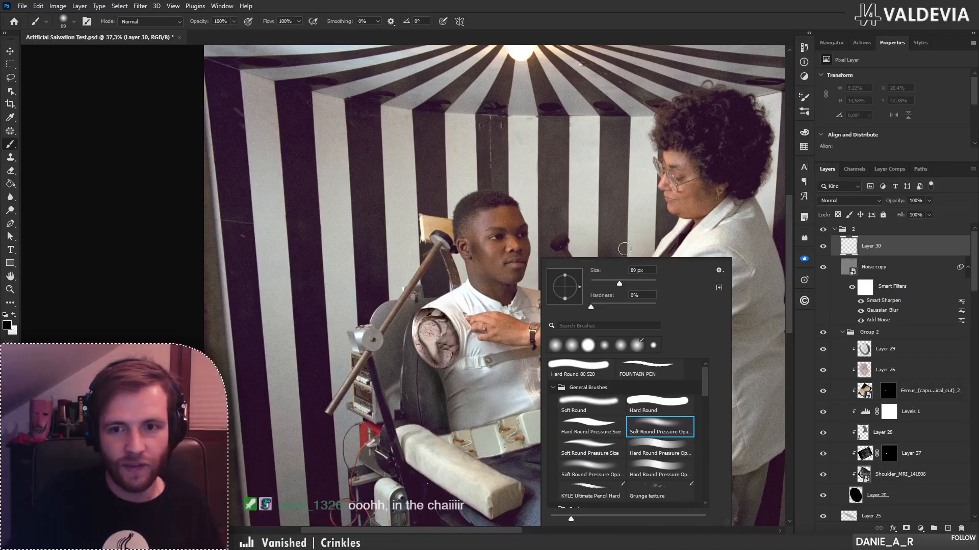
pyautogui.click(644, 369)
pyautogui.moveTo(480, 228); pyautogui.dragTo(526, 227)
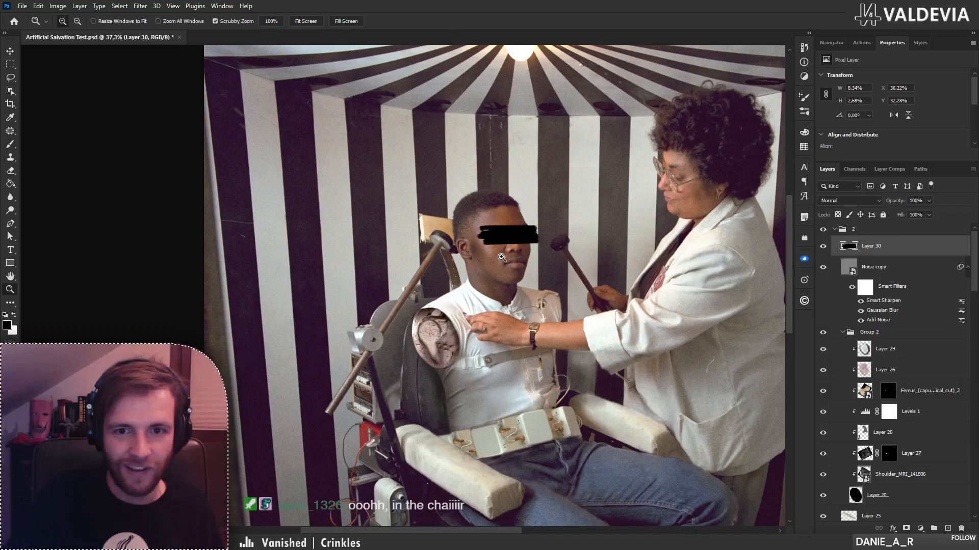
# - Try to cover the seated man's lower face with black strokes on Layer 30, and undo them
pyautogui.scroll(4, 506, 249)
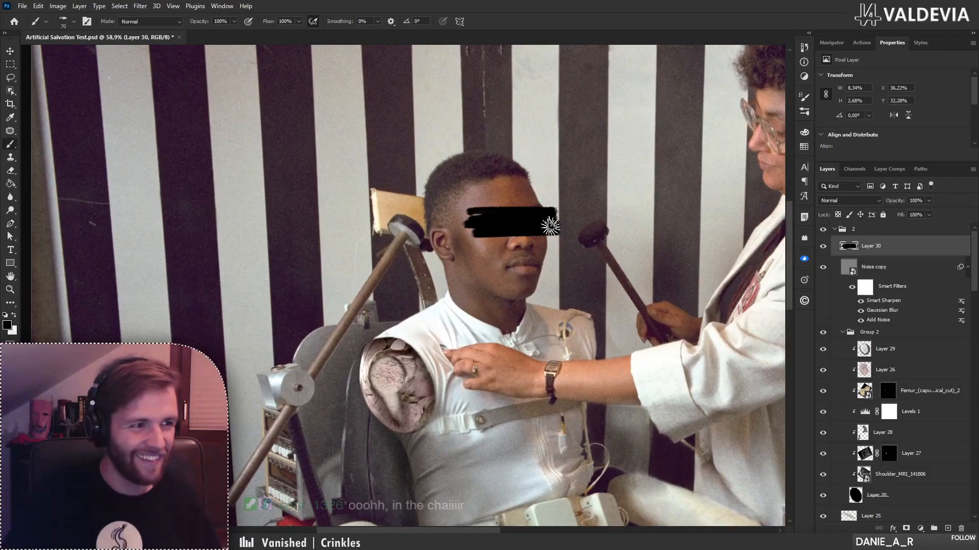
pyautogui.moveTo(518, 234)
pyautogui.mouseDown()
pyautogui.moveTo(551, 252)
pyautogui.moveTo(500, 283)
pyautogui.moveTo(588, 282)
pyautogui.mouseUp()
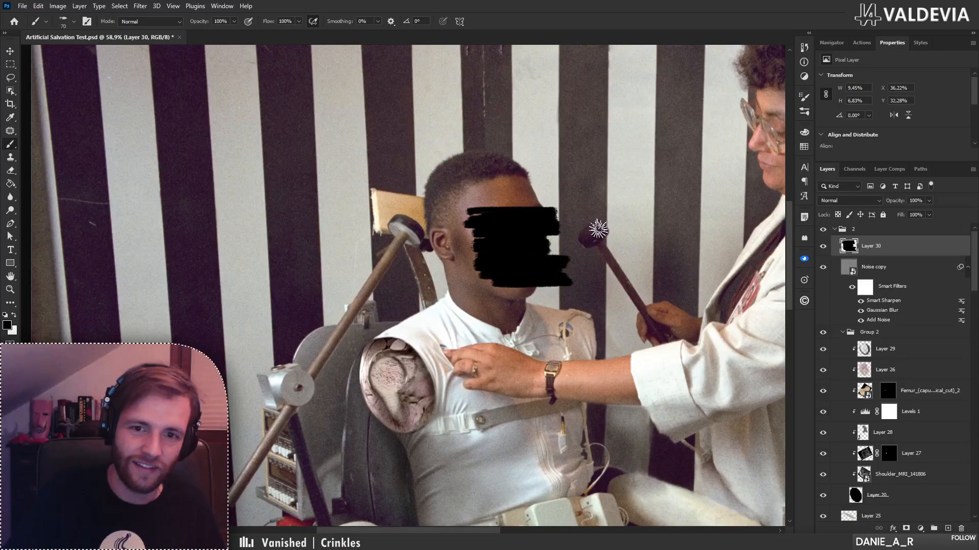
pyautogui.hotkey('ctrl', 'z')
pyautogui.scroll(-4, 563, 212)
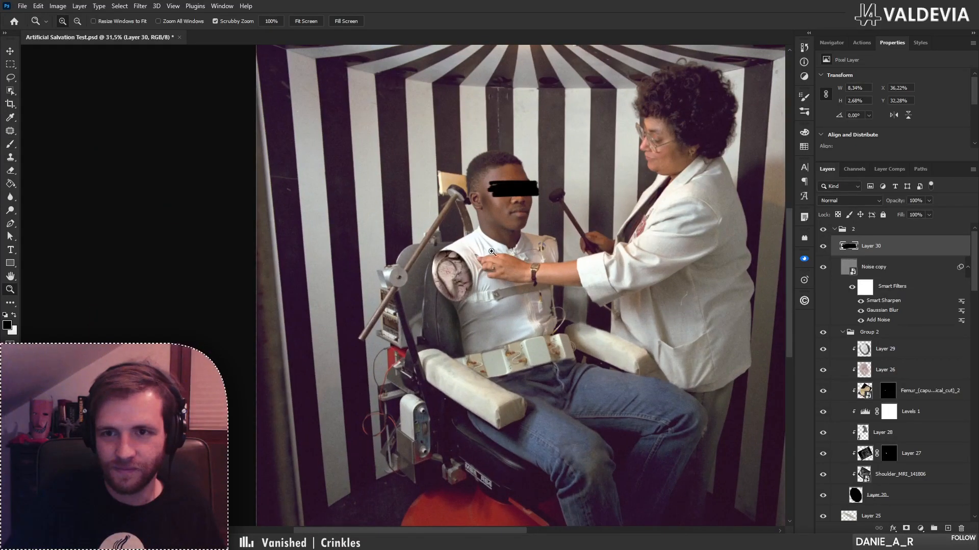
# - Check the black eye bar both close up and within the whole scene
pyautogui.press('z')
pyautogui.moveTo(501, 255)
pyautogui.mouseDown()
pyautogui.moveTo(515, 267)
pyautogui.moveTo(469, 290)
pyautogui.moveTo(476, 299)
pyautogui.moveTo(514, 266)
pyautogui.mouseUp()
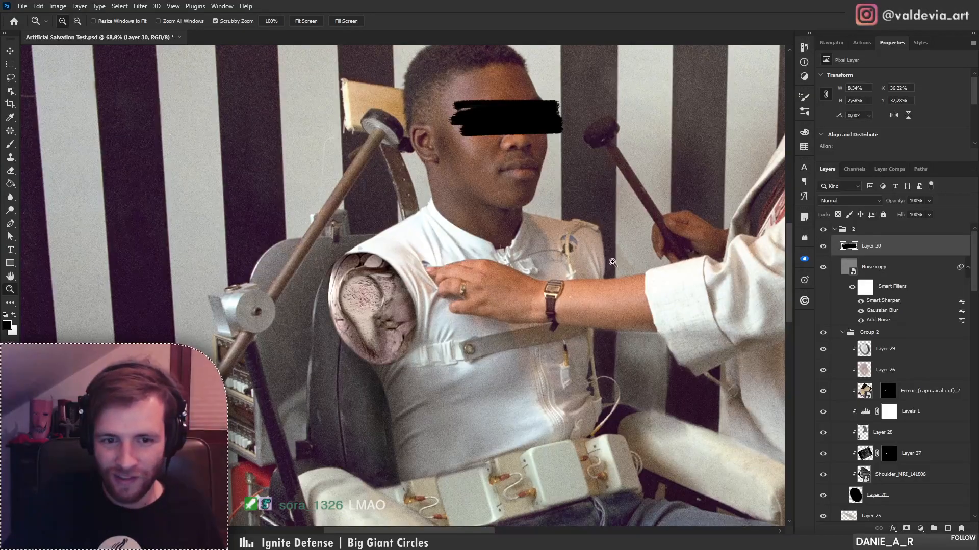
pyautogui.moveTo(506, 291); pyautogui.dragTo(453, 329)
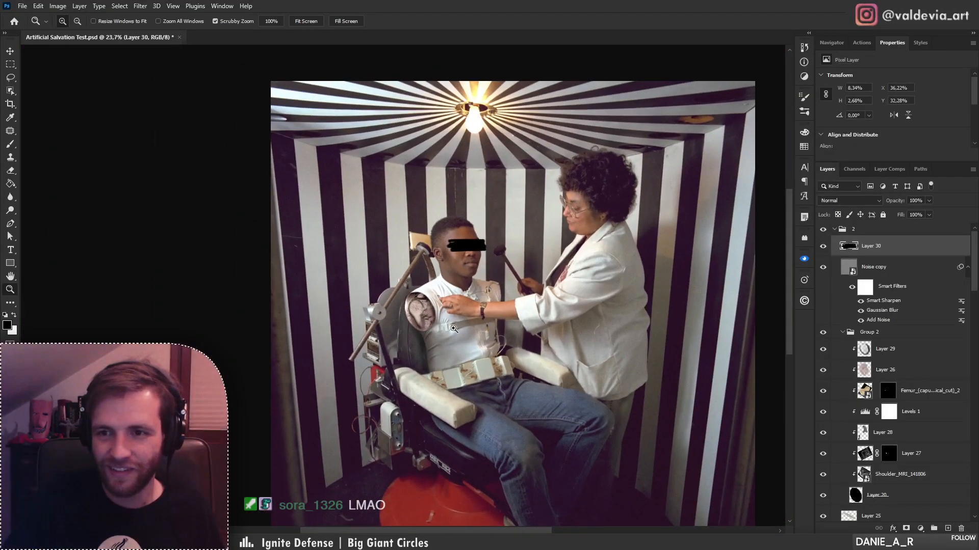
# - Copy the two visible damon-lam splash layers from Group 1 into group 2, placing them between Noise copy and Group 2
pyautogui.click(892, 278)
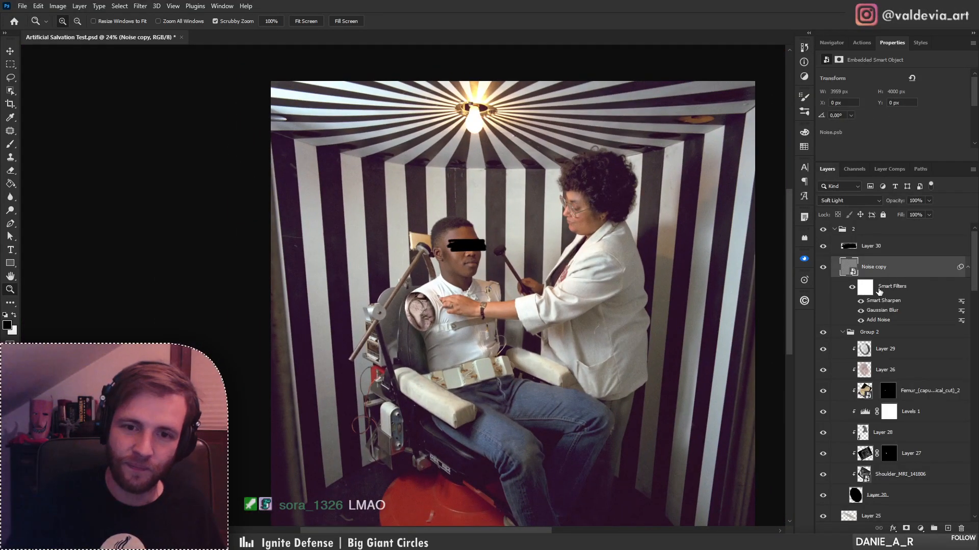
pyautogui.scroll(-5, 671, 342)
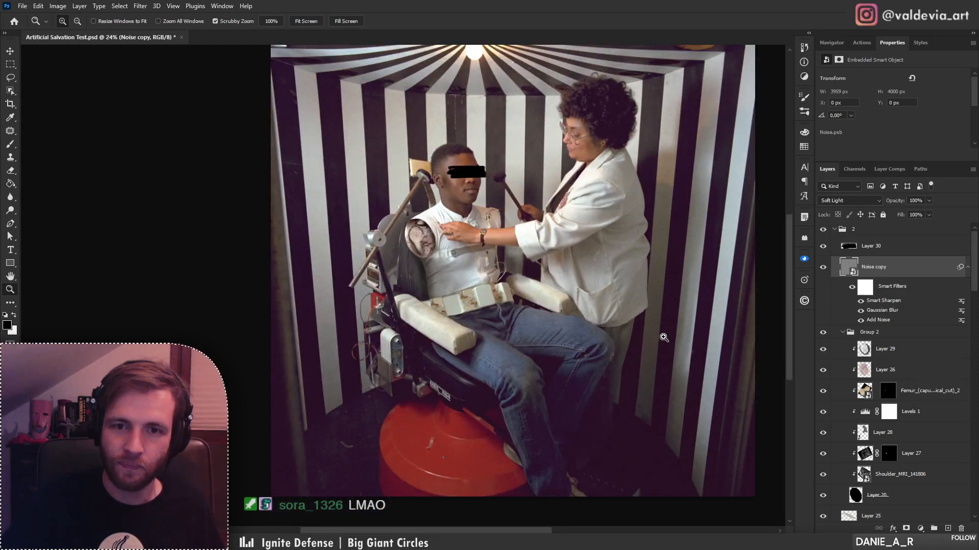
pyautogui.click(843, 332)
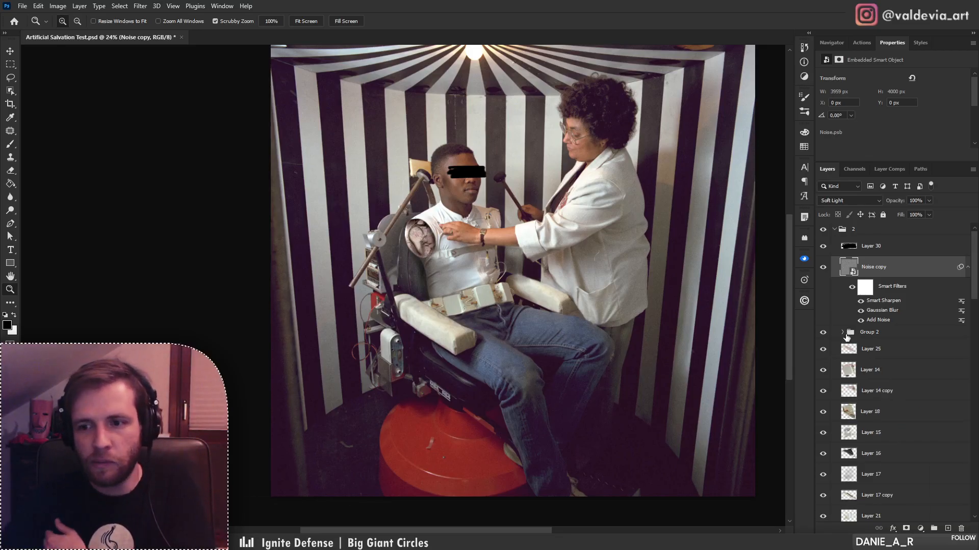
pyautogui.scroll(-10, 848, 343)
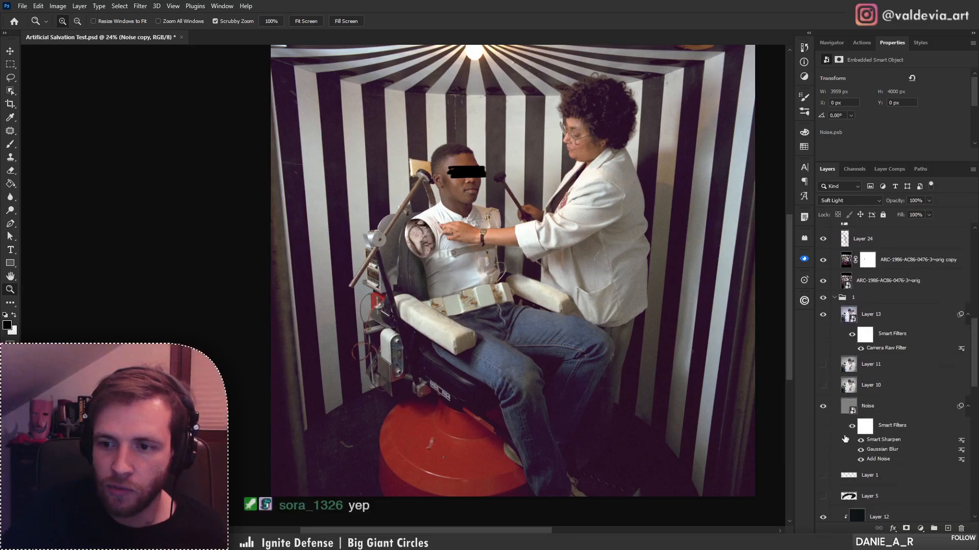
pyautogui.scroll(2, 860, 352)
pyautogui.scroll(-8, 889, 405)
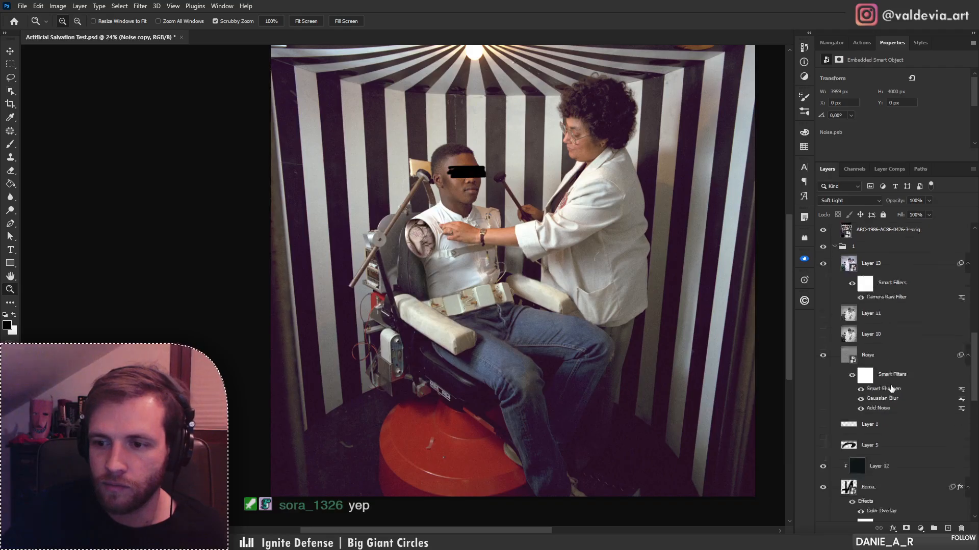
pyautogui.scroll(2, 896, 408)
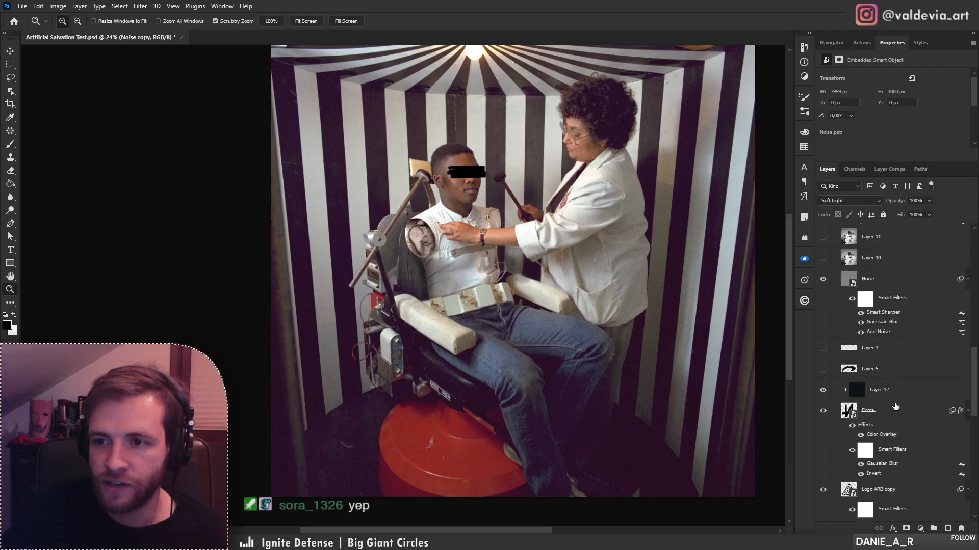
pyautogui.scroll(-2, 893, 418)
pyautogui.scroll(-6, 893, 418)
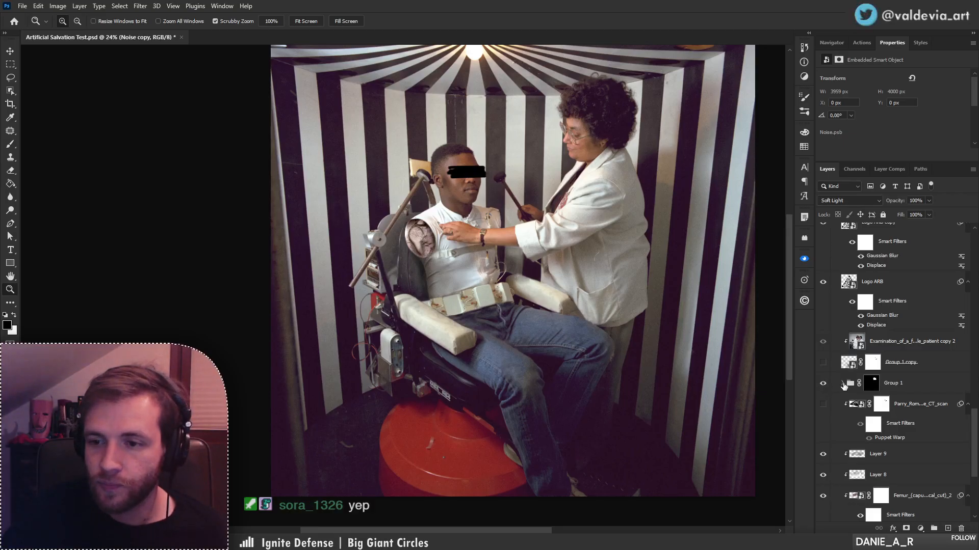
pyautogui.click(843, 384)
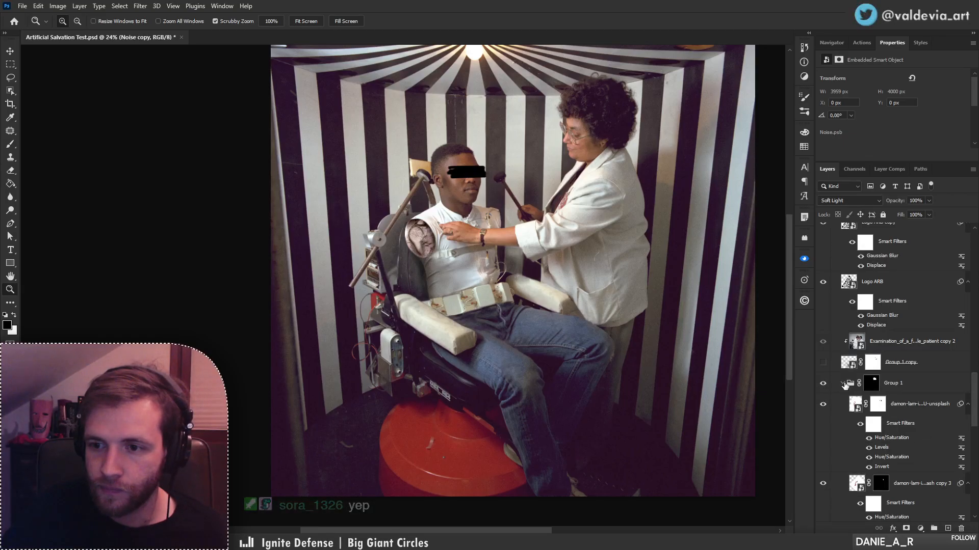
pyautogui.click(902, 414)
pyautogui.keyDown('ctrl'); pyautogui.click(920, 484); pyautogui.keyUp('ctrl')
pyautogui.moveTo(909, 408); pyautogui.dragTo(899, 315)
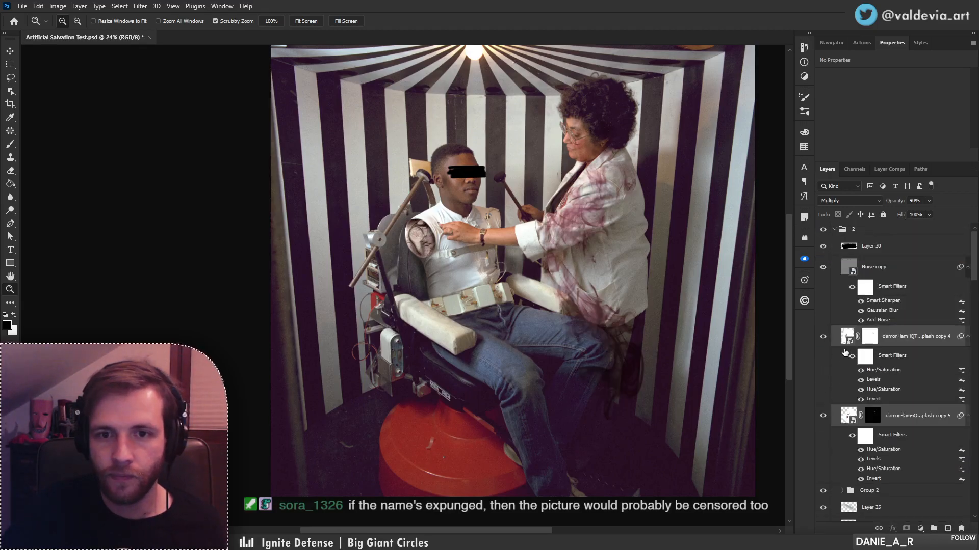
# - Move the two splash copies onto the seated man's cut shoulder, scale them to about 66.5% and rotate them about -24°
pyautogui.moveTo(605, 234); pyautogui.dragTo(419, 274)
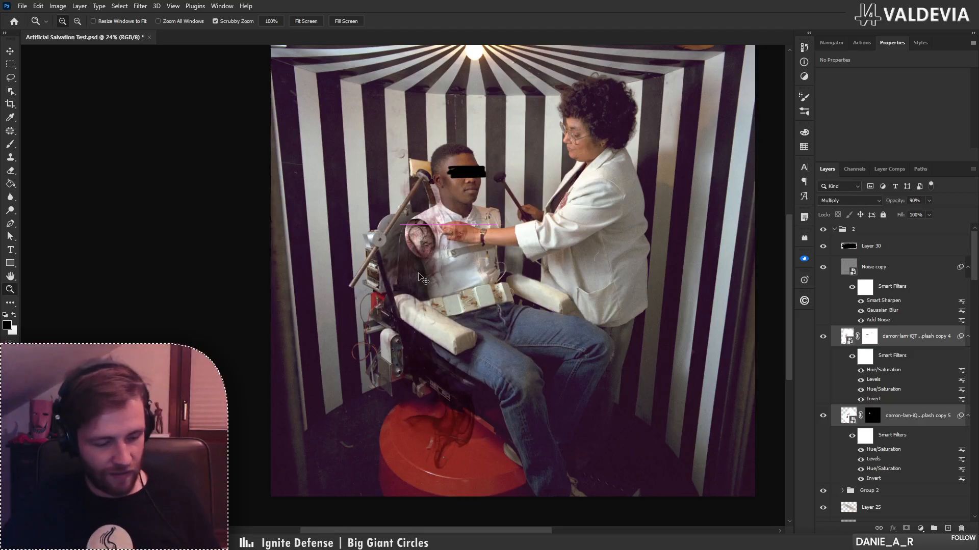
pyautogui.hotkey('ctrl', 't')
pyautogui.moveTo(405, 233); pyautogui.dragTo(417, 239)
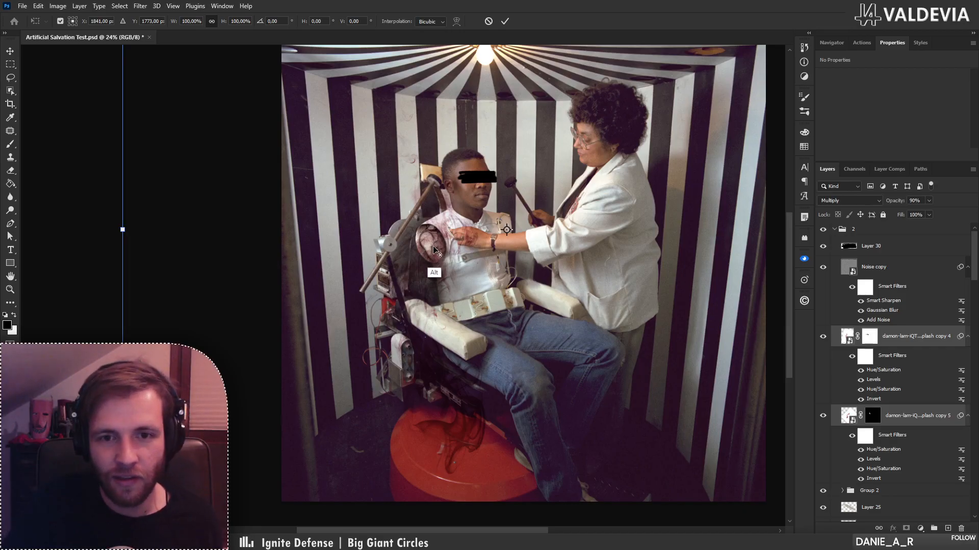
pyautogui.keyDown('alt'); pyautogui.click(433, 245); pyautogui.keyUp('alt')
pyautogui.moveTo(132, 229); pyautogui.dragTo(246, 315)
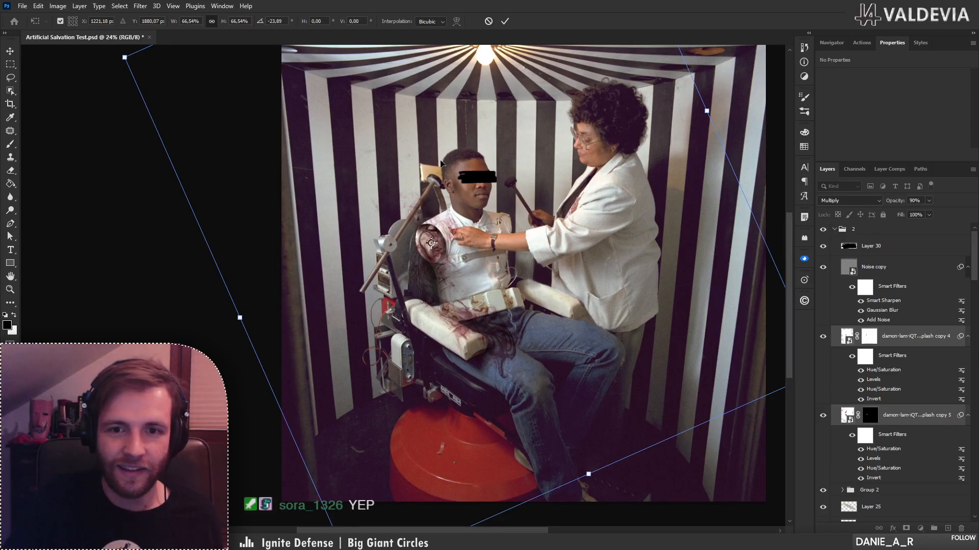
pyautogui.click(504, 21)
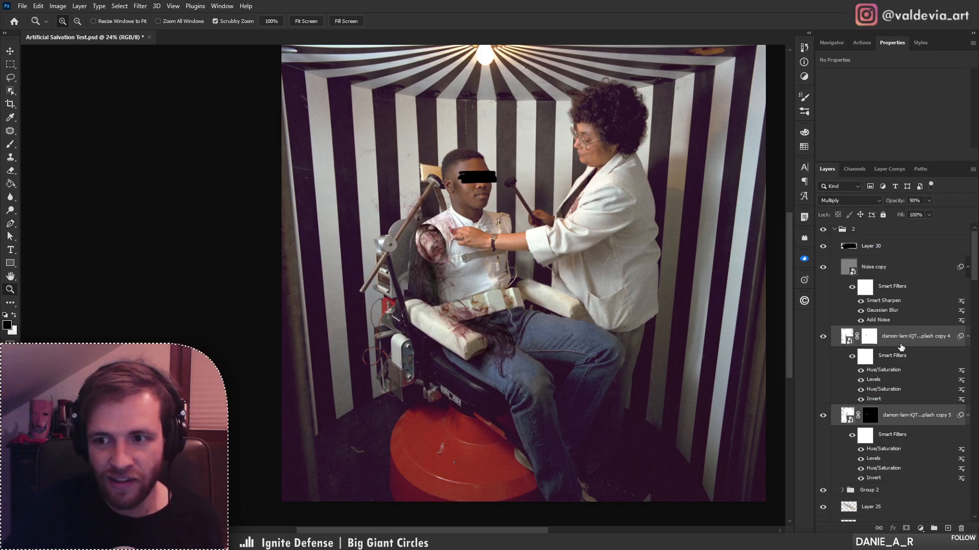
# - Duplicate the two selected splash layers and place the duplicates over the woman's white jacket
pyautogui.moveTo(905, 341); pyautogui.dragTo(905, 329)
pyautogui.moveTo(461, 288); pyautogui.dragTo(595, 286)
pyautogui.hotkey('ctrl', 'y')
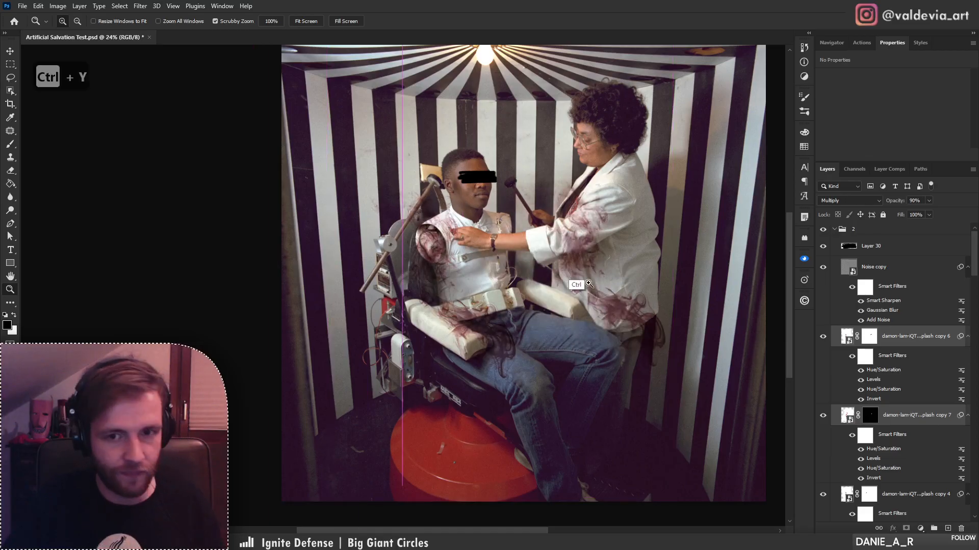
# - Flip the duplicated splashes vertically, rotate them to about -59° and move them over the woman's forearm and the armrest nearest her
pyautogui.hotkey('ctrl', 't')
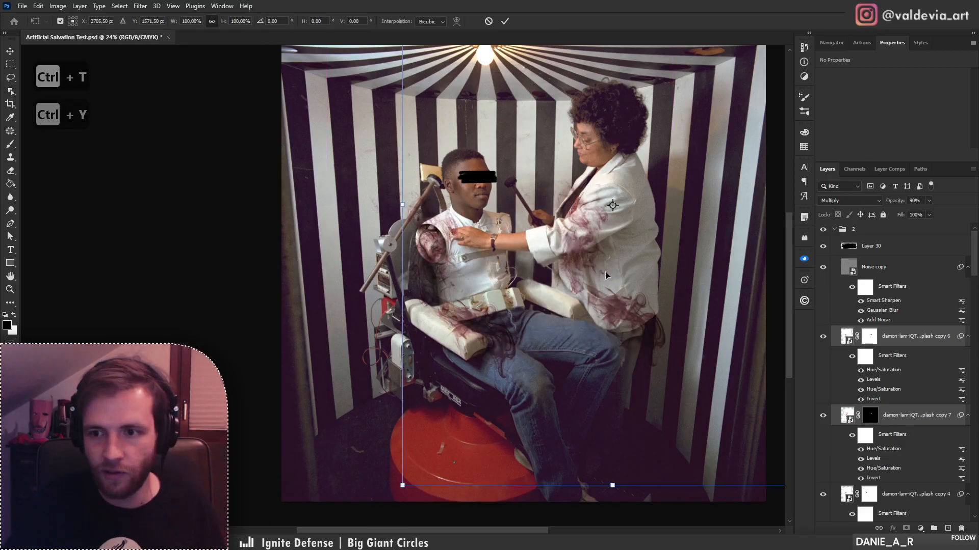
pyautogui.rightClick(596, 279)
pyautogui.click(632, 488)
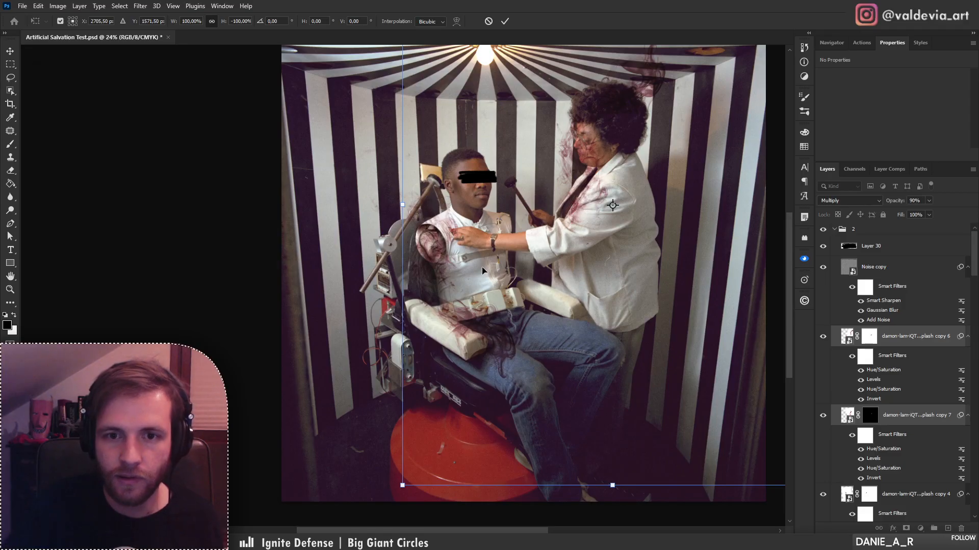
pyautogui.moveTo(411, 278); pyautogui.dragTo(544, 407)
pyautogui.moveTo(631, 316); pyautogui.dragTo(616, 396)
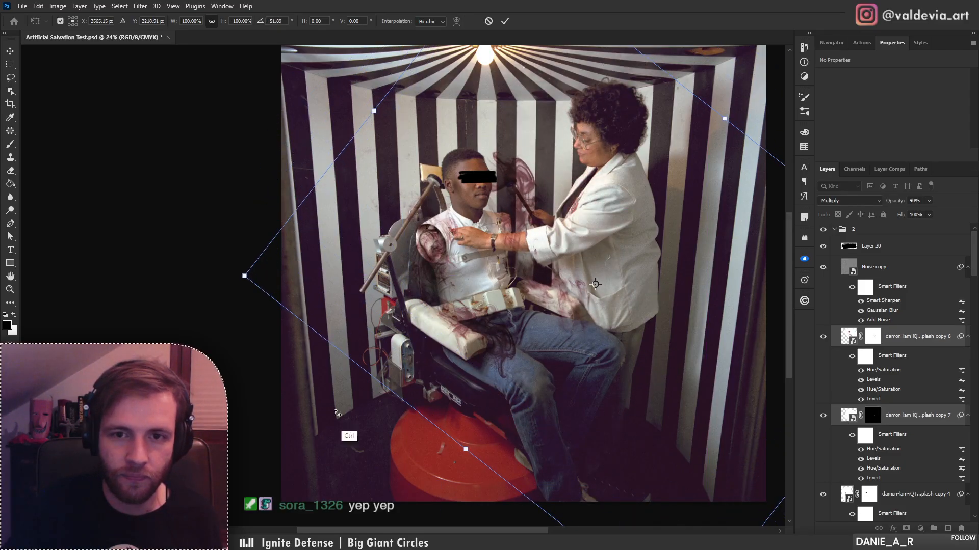
pyautogui.moveTo(283, 458); pyautogui.dragTo(316, 463)
pyautogui.moveTo(575, 353); pyautogui.dragTo(566, 352)
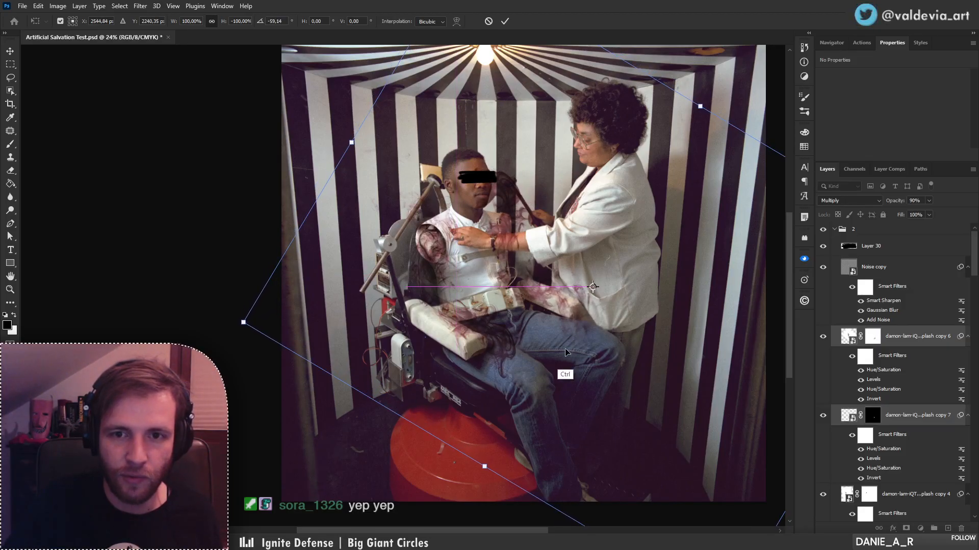
pyautogui.click(505, 19)
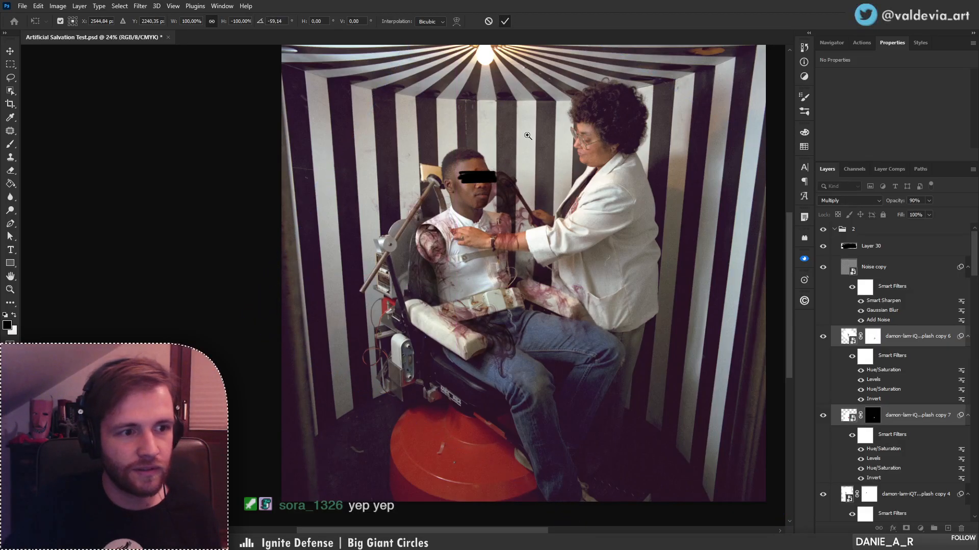
# - Group the two flipped splash layers and add a layer mask to the group
pyautogui.press('z')
pyautogui.moveTo(521, 237); pyautogui.dragTo(561, 238)
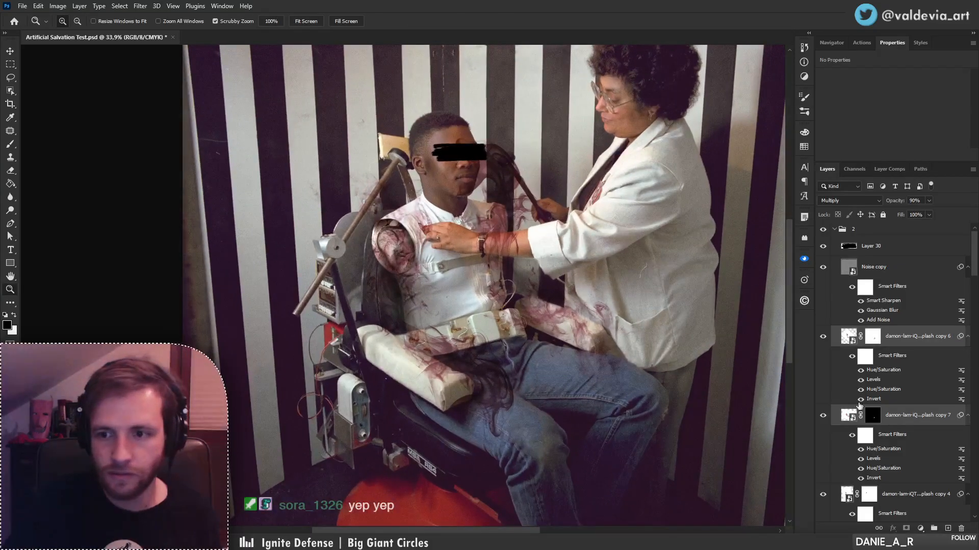
pyautogui.click(933, 531)
pyautogui.click(906, 529)
# - Mask out the flipped splash over the mallet and the wall behind it with a soft brush, undoing the last stroke
pyautogui.press('b')
pyautogui.rightClick(499, 200)
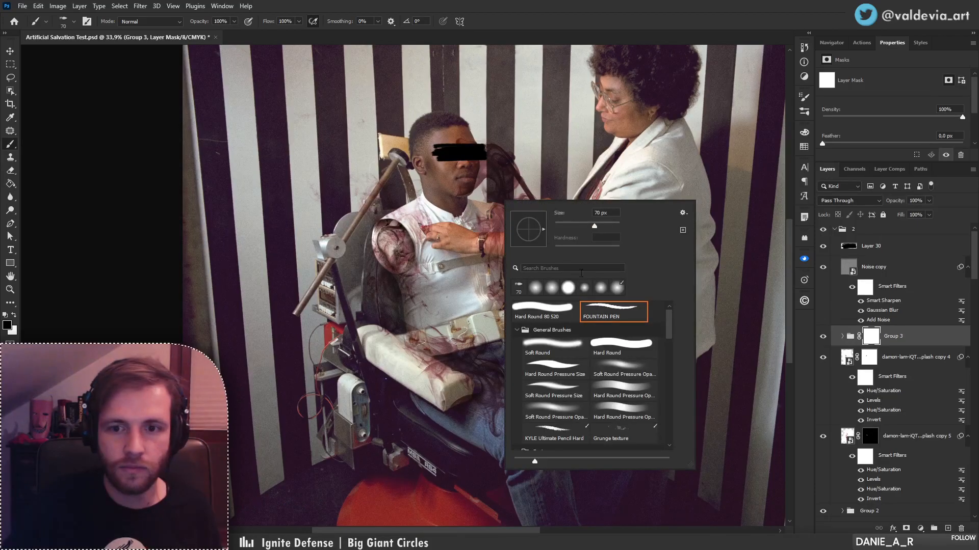
pyautogui.click(571, 336)
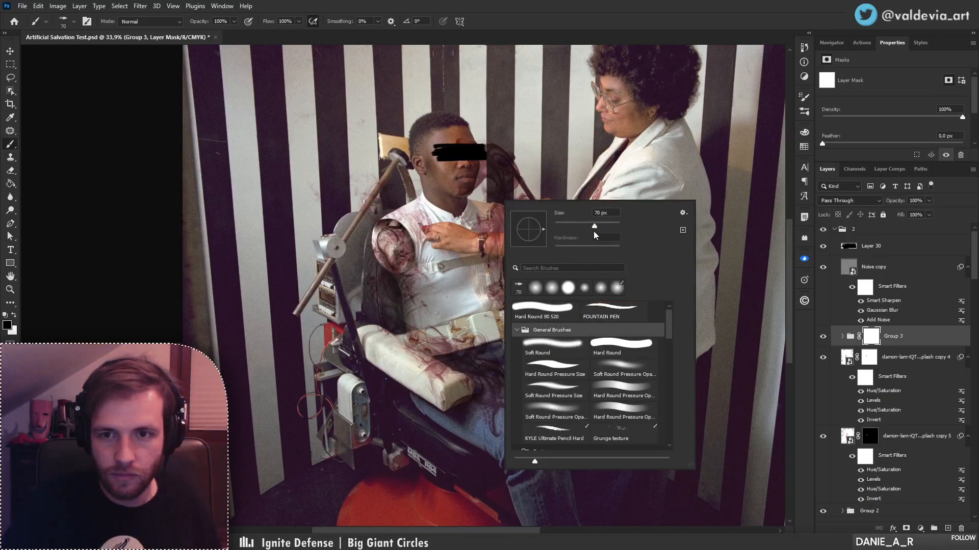
pyautogui.click(564, 351)
pyautogui.moveTo(498, 160)
pyautogui.mouseDown()
pyautogui.moveTo(530, 140)
pyautogui.moveTo(536, 159)
pyautogui.moveTo(454, 156)
pyautogui.moveTo(435, 143)
pyautogui.moveTo(454, 182)
pyautogui.moveTo(496, 183)
pyautogui.moveTo(486, 303)
pyautogui.moveTo(491, 207)
pyautogui.moveTo(494, 223)
pyautogui.moveTo(492, 209)
pyautogui.moveTo(513, 198)
pyautogui.moveTo(533, 232)
pyautogui.mouseUp()
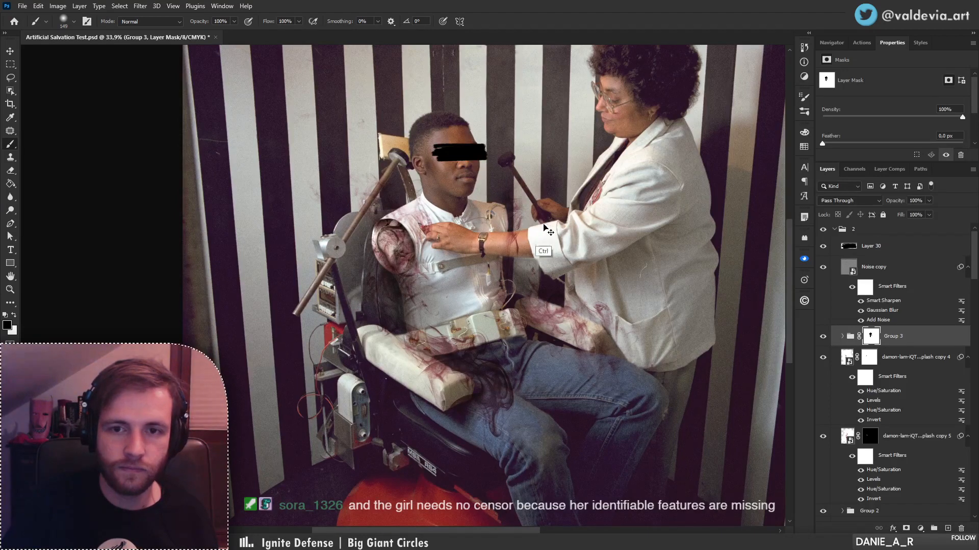
pyautogui.hotkey('ctrl', 'z')
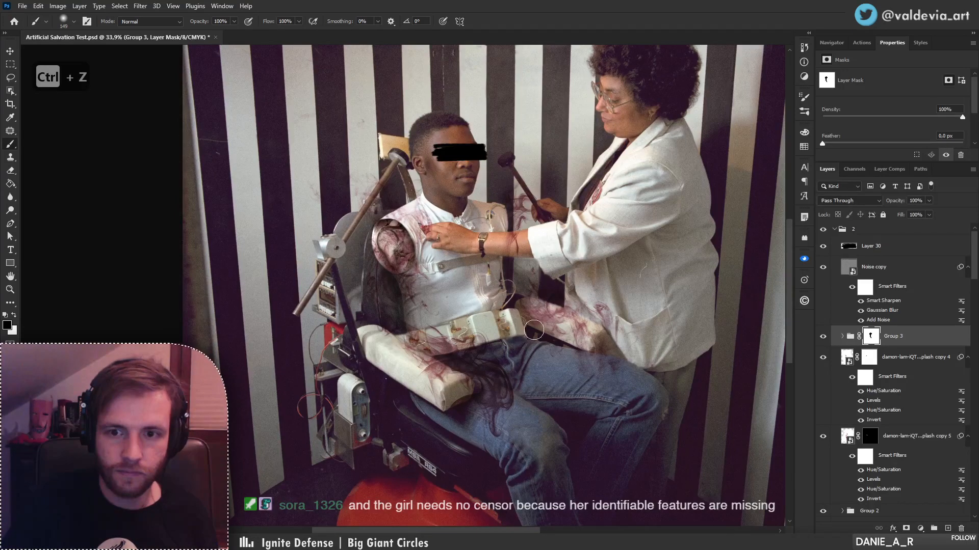
# - Soften the splash over the armrest beside the woman on the Group 3 mask, using a soft 338 px brush
pyautogui.rightClick(573, 352)
pyautogui.click(685, 431)
pyautogui.click(677, 293)
pyautogui.click(532, 319)
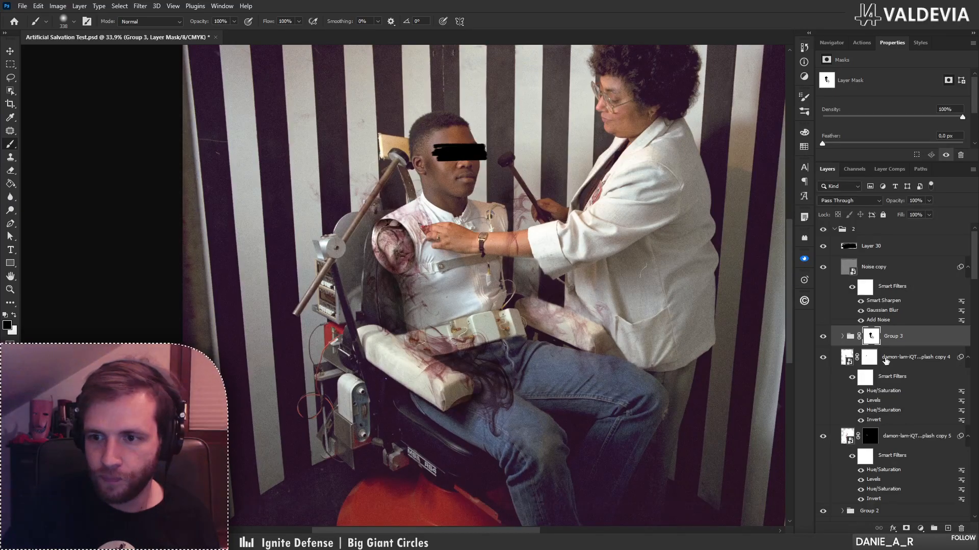
# - Group the two original shoulder splash copies, add a layer mask and hide their splash over the seated man's thigh
pyautogui.click(912, 357)
pyautogui.keyDown('shift'); pyautogui.click(912, 436); pyautogui.keyUp('shift')
pyautogui.click(933, 530)
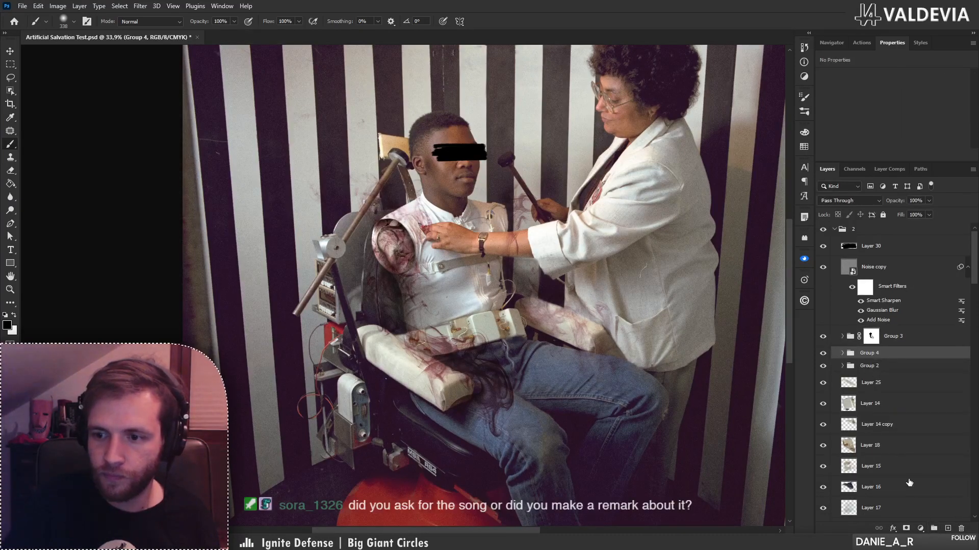
pyautogui.click(906, 528)
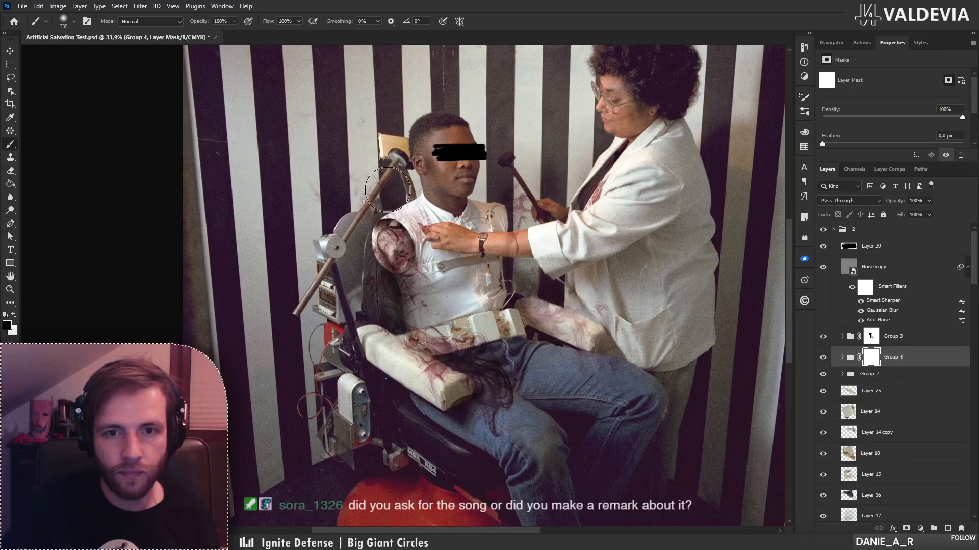
pyautogui.moveTo(442, 328)
pyautogui.mouseDown()
pyautogui.moveTo(506, 387)
pyautogui.moveTo(487, 347)
pyautogui.moveTo(437, 335)
pyautogui.moveTo(511, 400)
pyautogui.mouseUp()
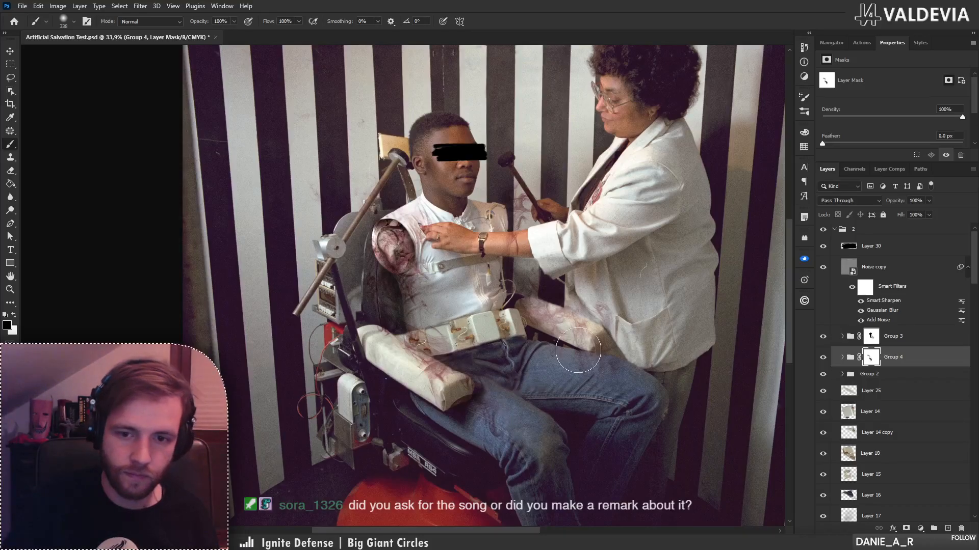
# - Examine the splashes on the cut shoulder, vest and armrests both close up and within the whole scene
pyautogui.press('z')
pyautogui.moveTo(484, 331)
pyautogui.mouseDown()
pyautogui.moveTo(463, 329)
pyautogui.moveTo(514, 295)
pyautogui.mouseUp()
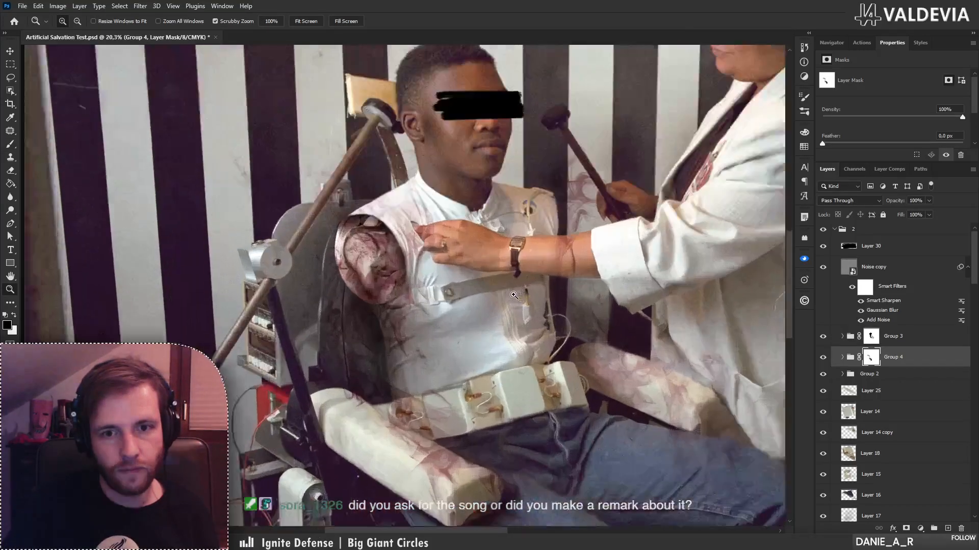
pyautogui.press('b')
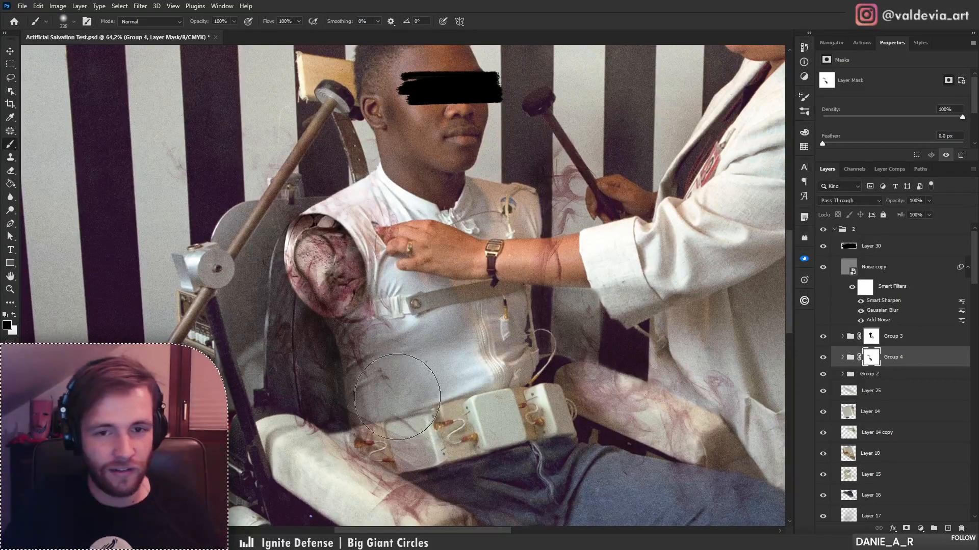
pyautogui.press('z')
pyautogui.moveTo(420, 310)
pyautogui.mouseDown()
pyautogui.moveTo(391, 329)
pyautogui.moveTo(379, 314)
pyautogui.mouseUp()
pyautogui.press('b')
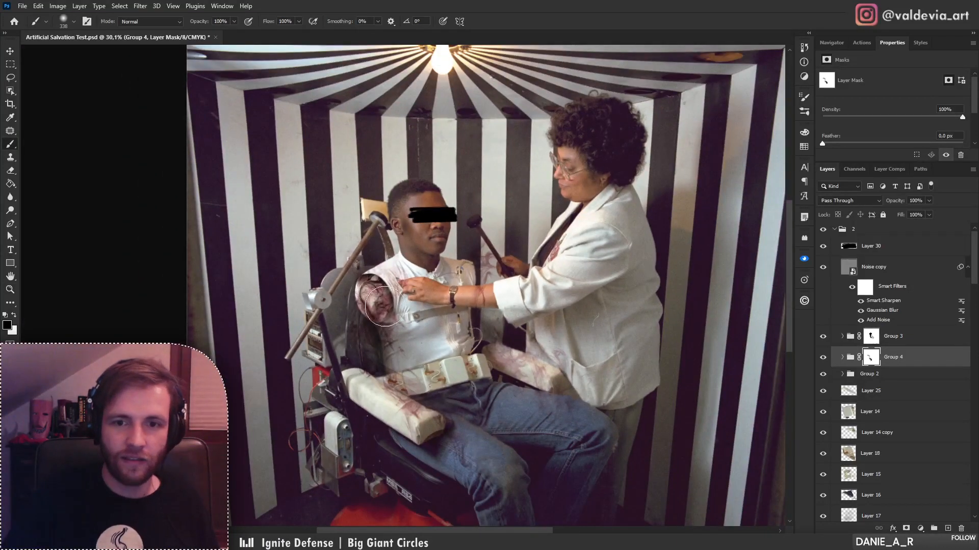
pyautogui.press('z')
pyautogui.moveTo(370, 280); pyautogui.dragTo(402, 283)
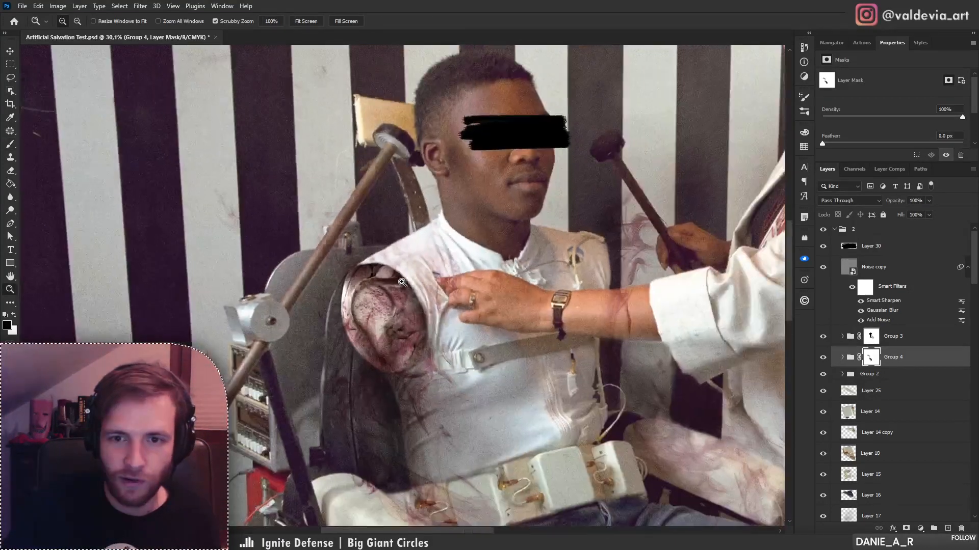
# - Touch up the Group 4 mask on the vest near the woman's fingers with a soft 77 px brush
pyautogui.press('b')
pyautogui.rightClick(516, 260)
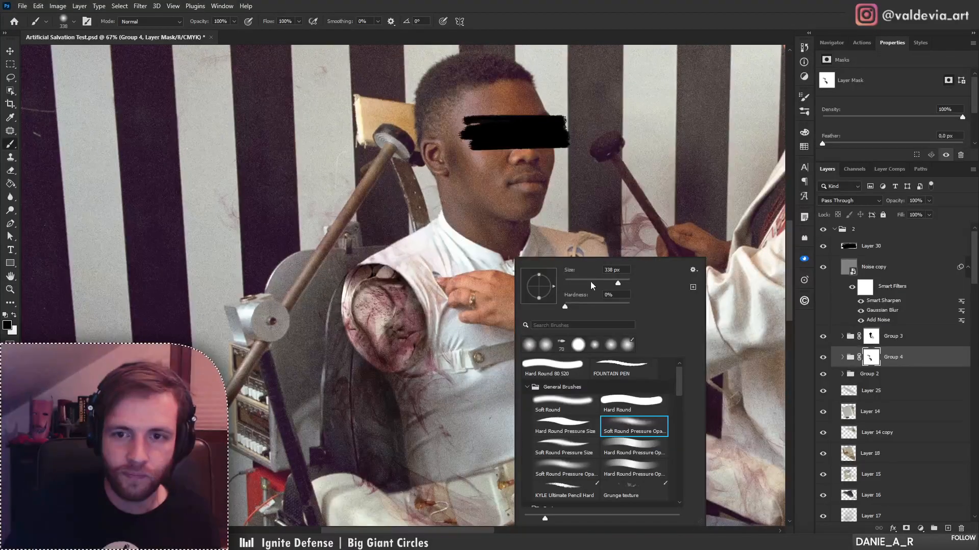
pyautogui.click(442, 257)
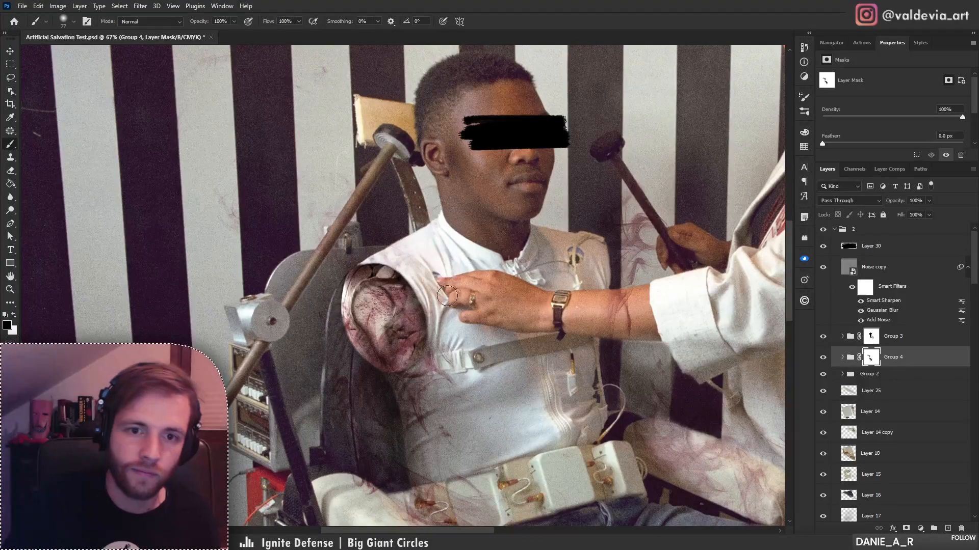
pyautogui.press('z')
pyautogui.moveTo(430, 314)
pyautogui.mouseDown()
pyautogui.moveTo(387, 311)
pyautogui.moveTo(468, 309)
pyautogui.mouseUp()
pyautogui.press('b')
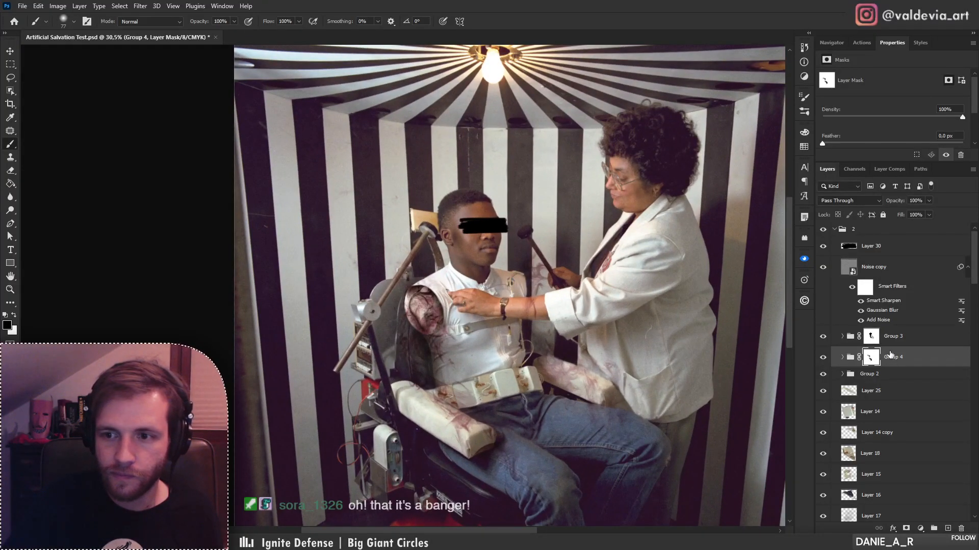
# - Combine Group 3 and Group 4 into one group and compare the scene with the splashes hidden and shown
pyautogui.moveTo(824, 345); pyautogui.dragTo(823, 357)
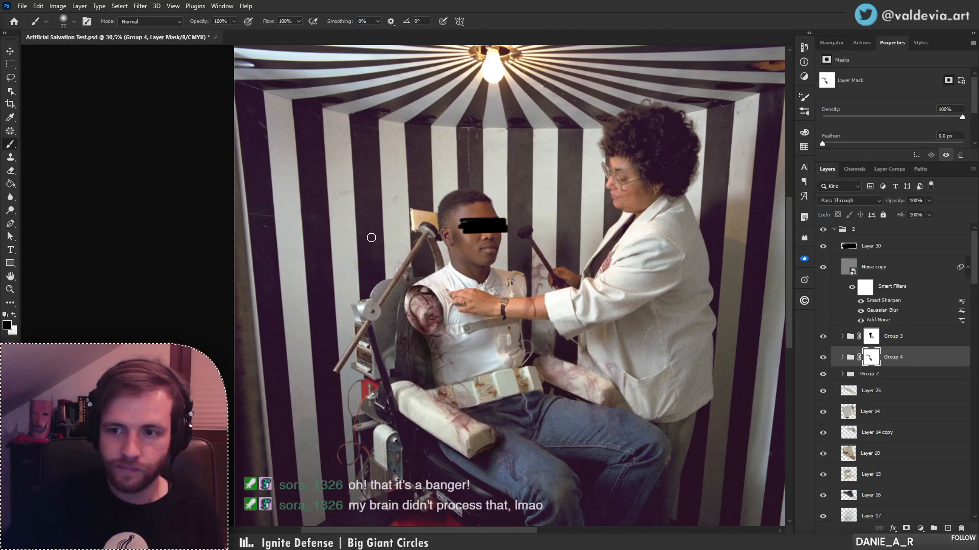
pyautogui.keyDown('shift'); pyautogui.click(938, 336); pyautogui.keyUp('shift')
pyautogui.click(934, 525)
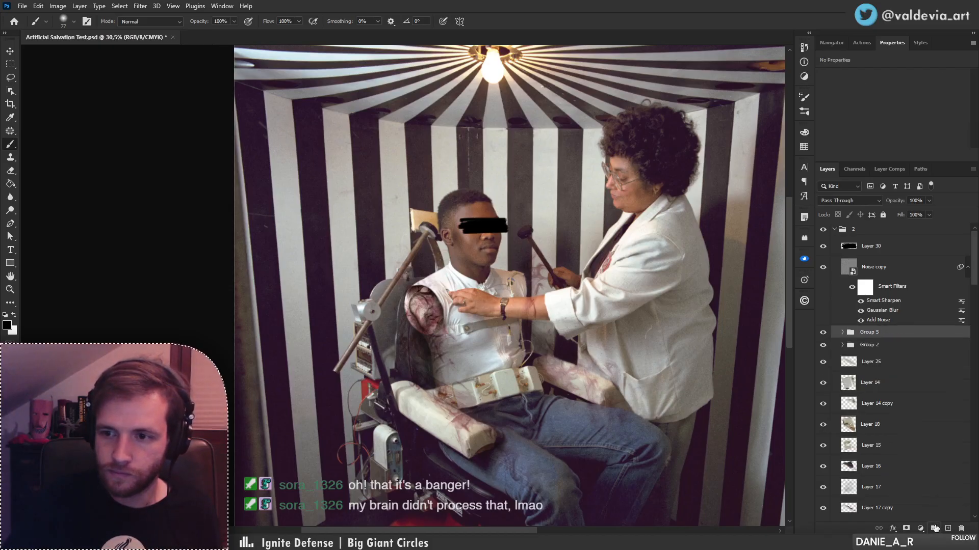
pyautogui.click(823, 332)
pyautogui.click(823, 333)
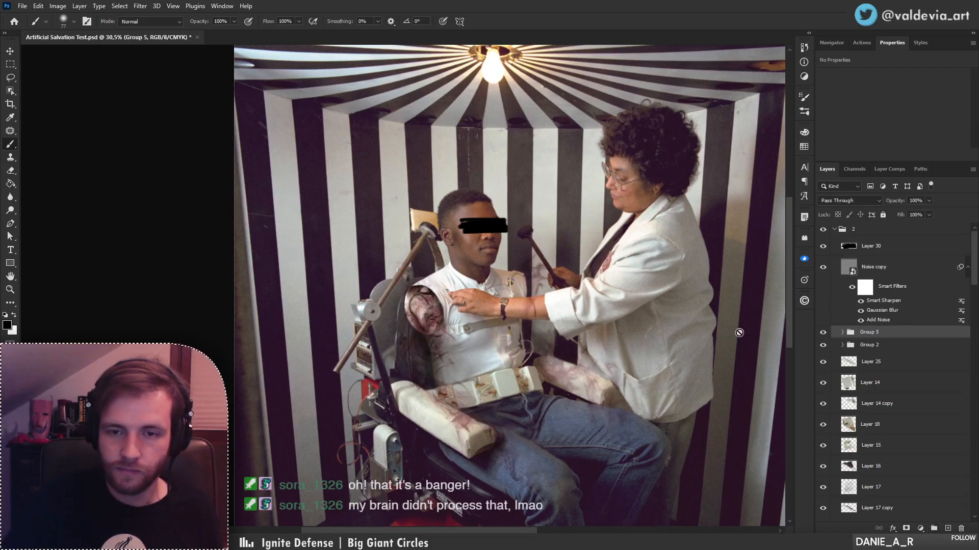
# - Review the whole scene, comparing it with group 2 hidden and shown
pyautogui.press('z')
pyautogui.moveTo(503, 309); pyautogui.dragTo(366, 307)
pyautogui.moveTo(439, 336)
pyautogui.mouseDown()
pyautogui.moveTo(508, 341)
pyautogui.moveTo(495, 277)
pyautogui.mouseUp()
pyautogui.press('b')
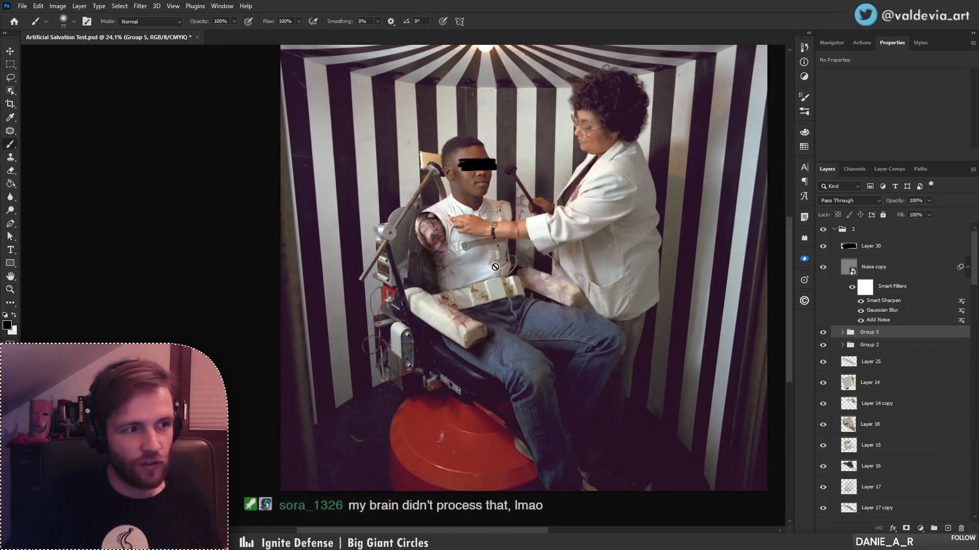
pyautogui.click(823, 230)
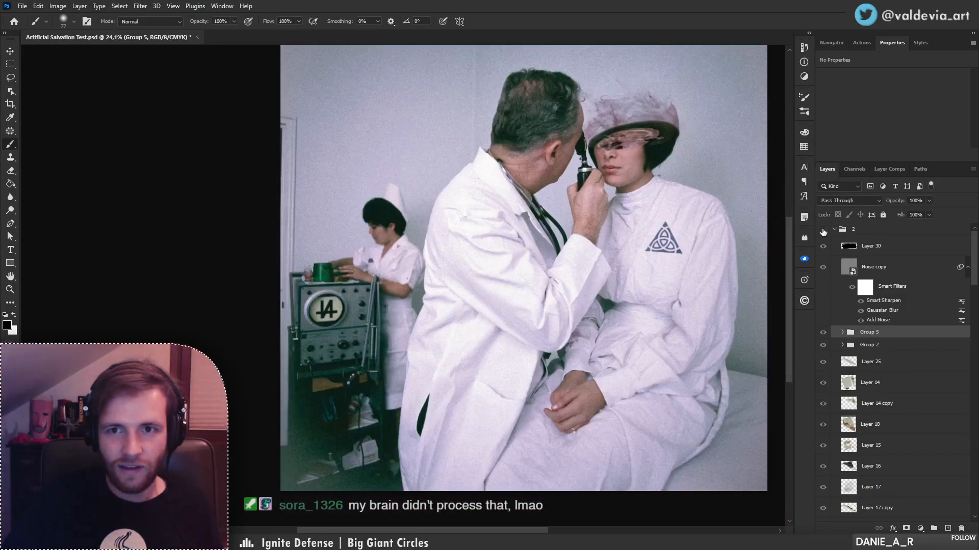
pyautogui.click(823, 230)
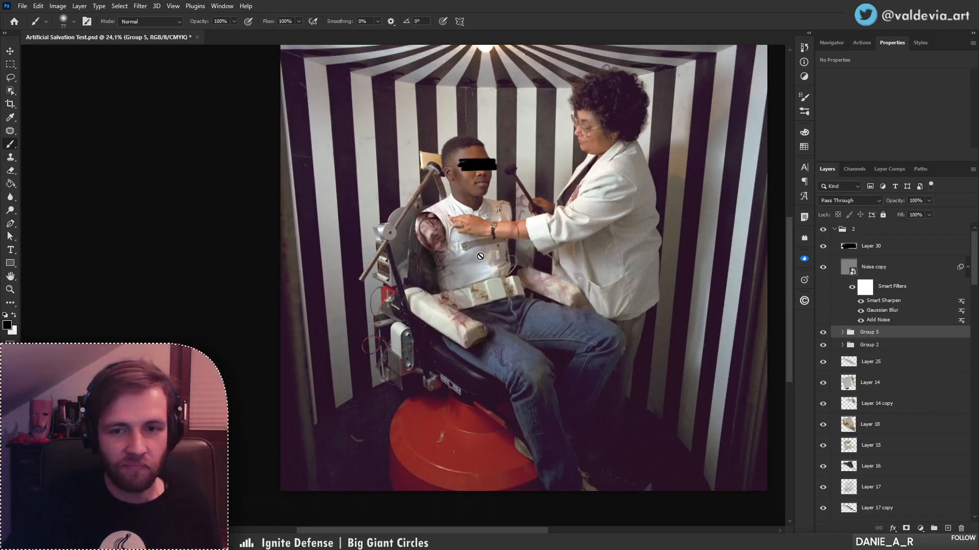
pyautogui.scroll(3, 446, 250)
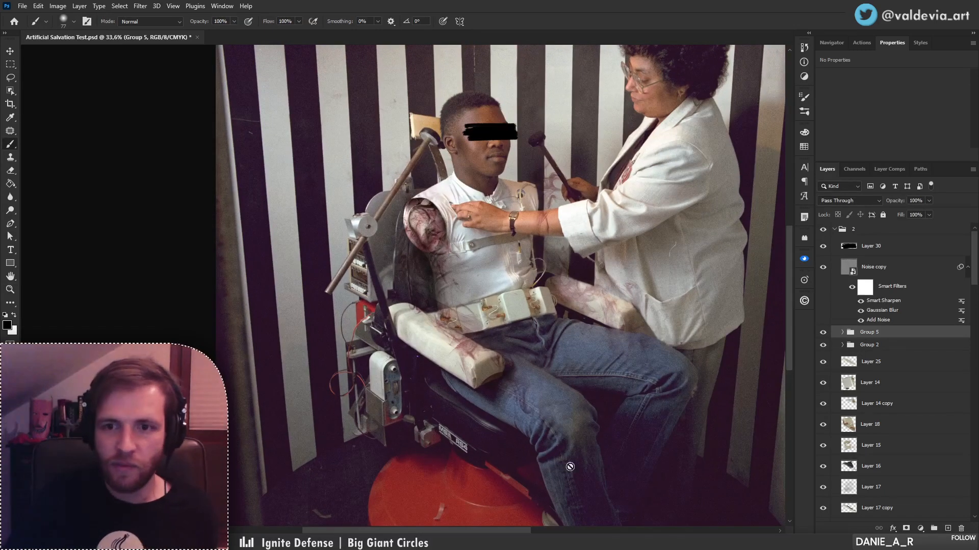
# - Try stamping the scene without the black eye bar onto a new layer above Noise copy, undo it and delete the layer
pyautogui.click(951, 271)
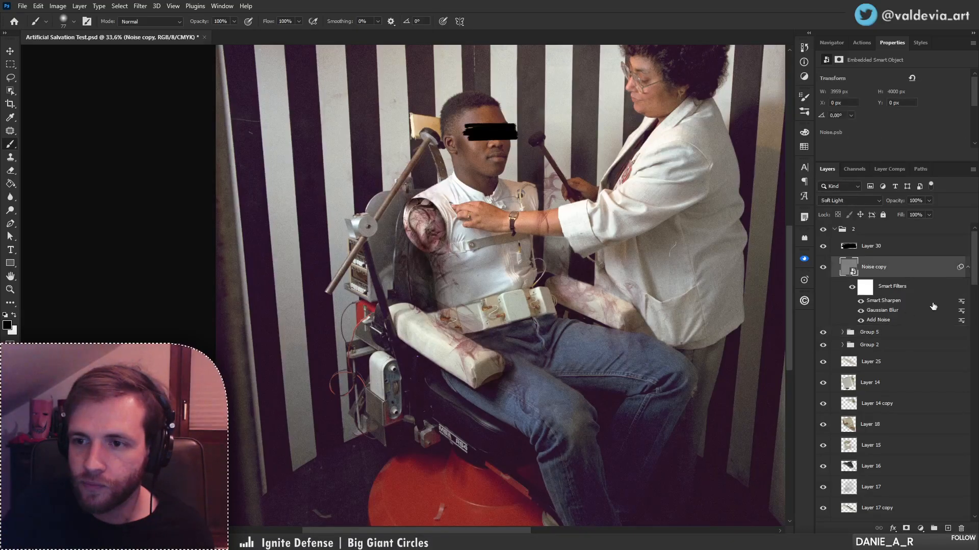
pyautogui.click(948, 528)
pyautogui.click(823, 246)
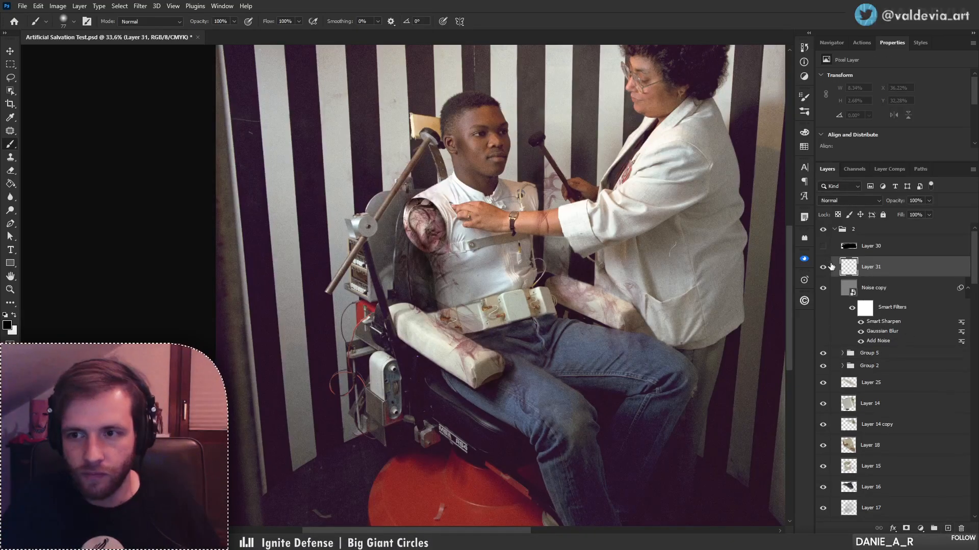
pyautogui.hotkey('ctrl', 'alt', 'shift', 'e')
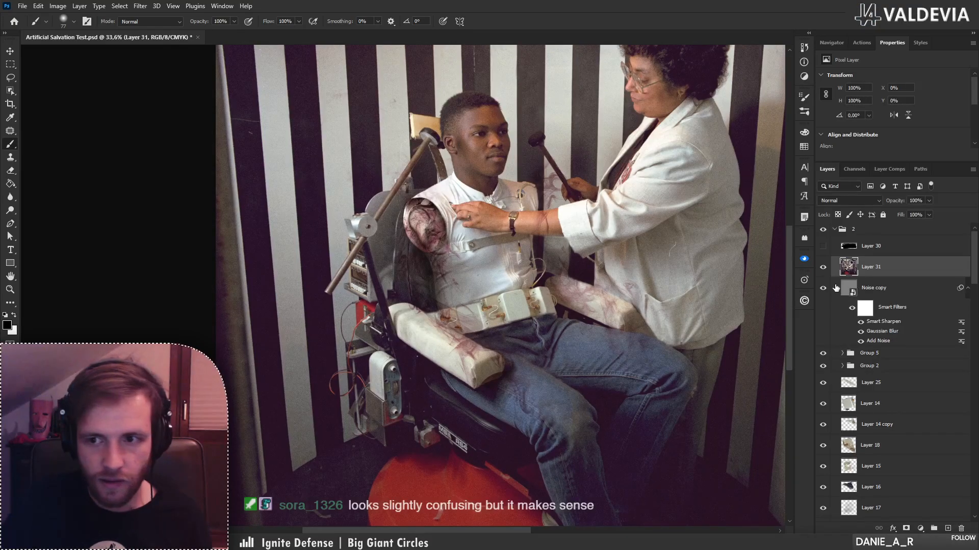
pyautogui.hotkey('ctrl', 'z')
pyautogui.hotkey('ctrl', 'z')
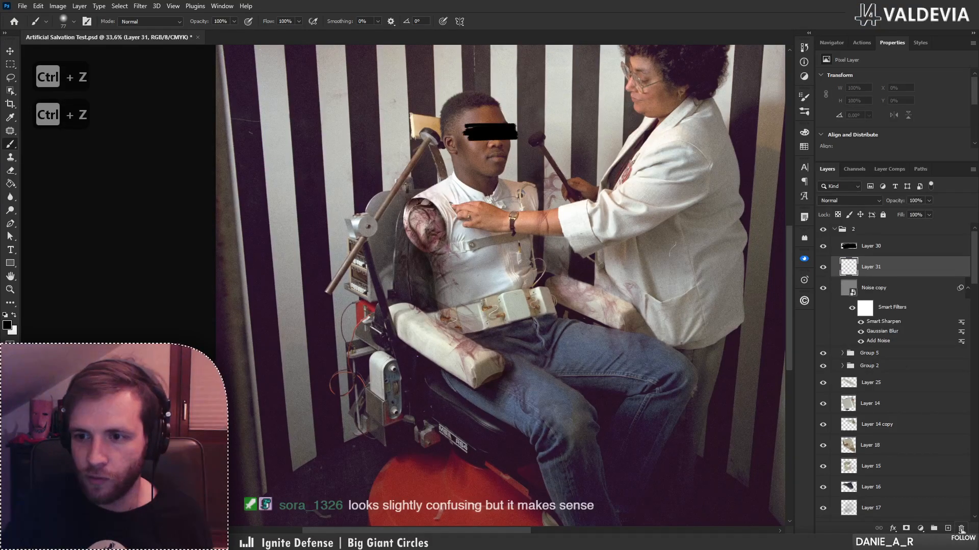
pyautogui.click(961, 528)
# - Select Group 5 and examine the splashes on the cut shoulder, vest and woman's forearm close up
pyautogui.click(893, 331)
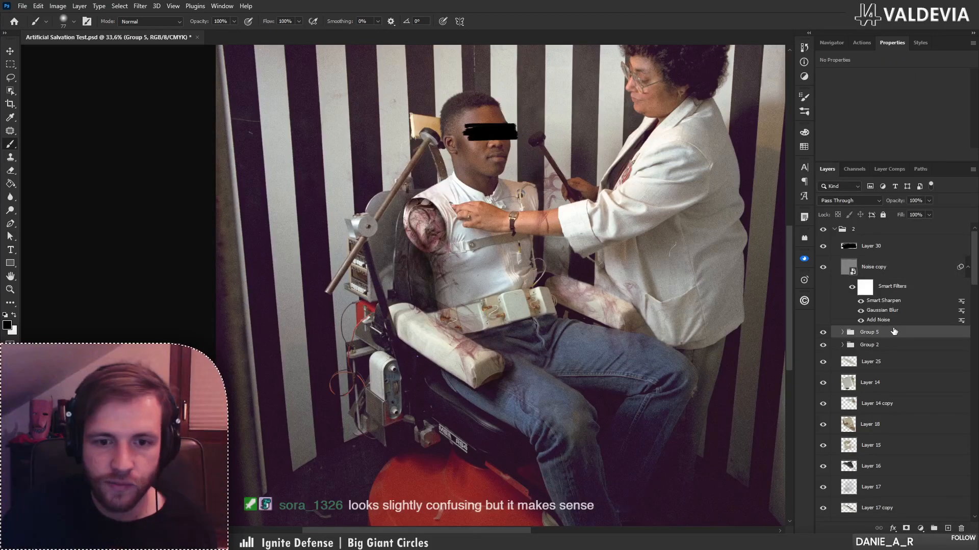
pyautogui.press('z')
pyautogui.moveTo(519, 191)
pyautogui.mouseDown()
pyautogui.moveTo(602, 199)
pyautogui.moveTo(489, 206)
pyautogui.moveTo(607, 230)
pyautogui.mouseUp()
pyautogui.press('b')
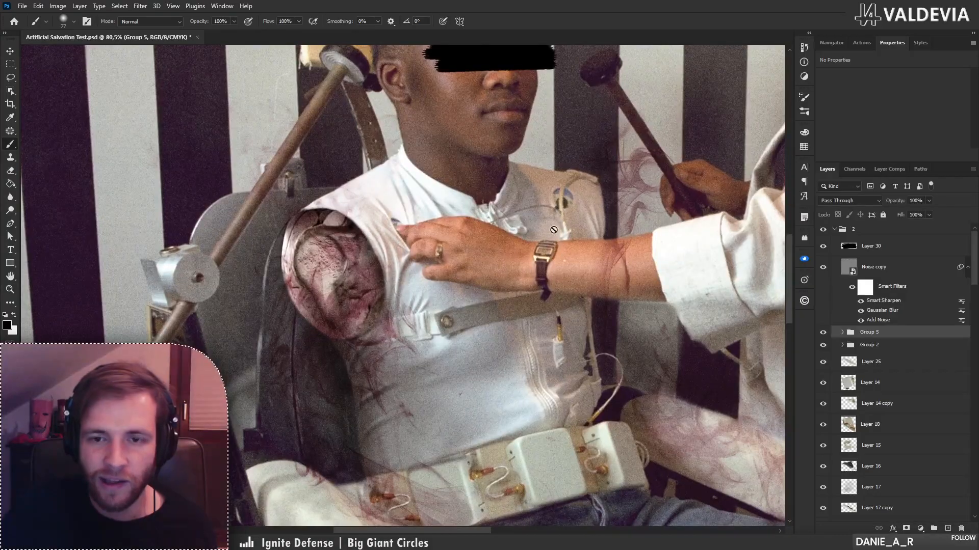
# - Duplicate the Logo ARB and Logo ARB copy layers directly beneath the Noise copy layer, above Group 5
pyautogui.click(844, 346)
pyautogui.scroll(-5, 843, 367)
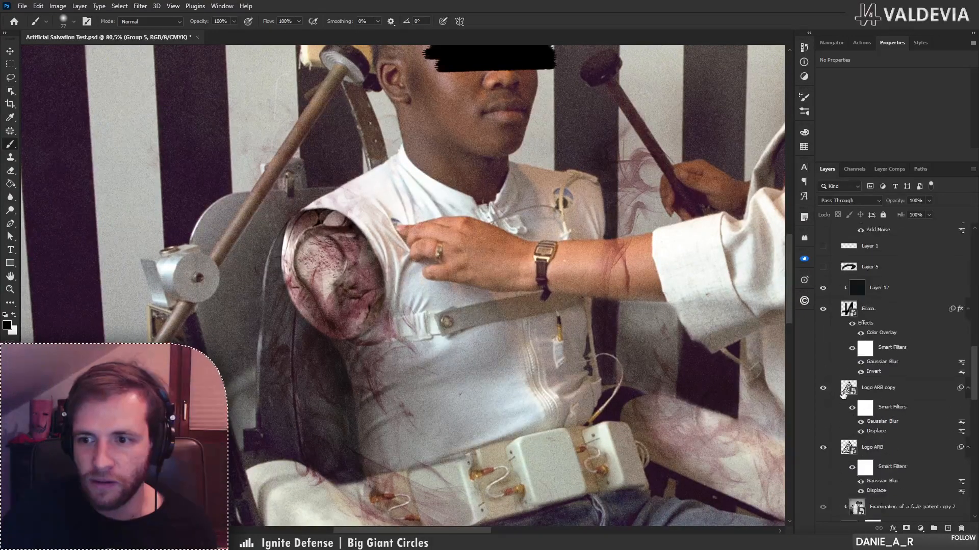
pyautogui.click(872, 447)
pyautogui.keyDown('shift'); pyautogui.click(877, 387); pyautogui.keyUp('shift')
pyautogui.scroll(1, 891, 362)
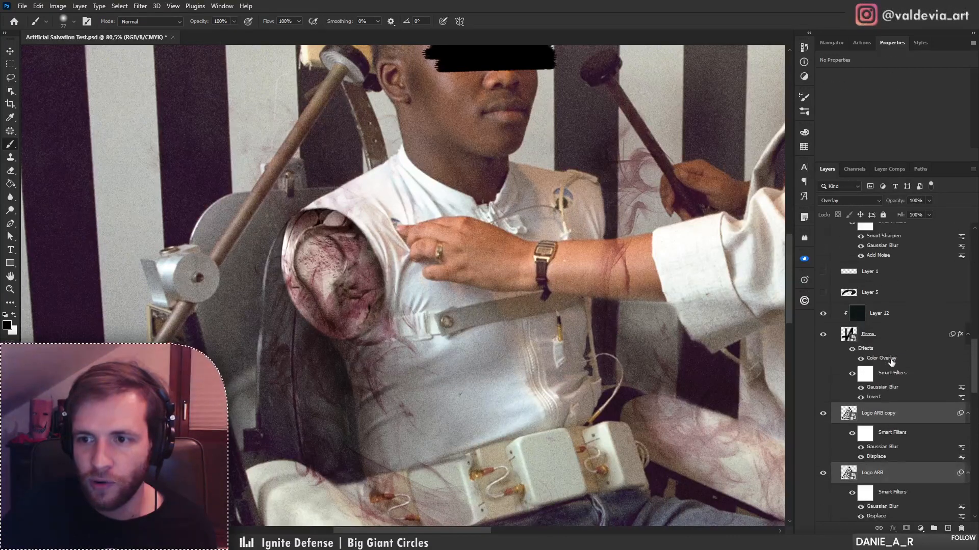
pyautogui.moveTo(890, 421); pyautogui.dragTo(902, 325)
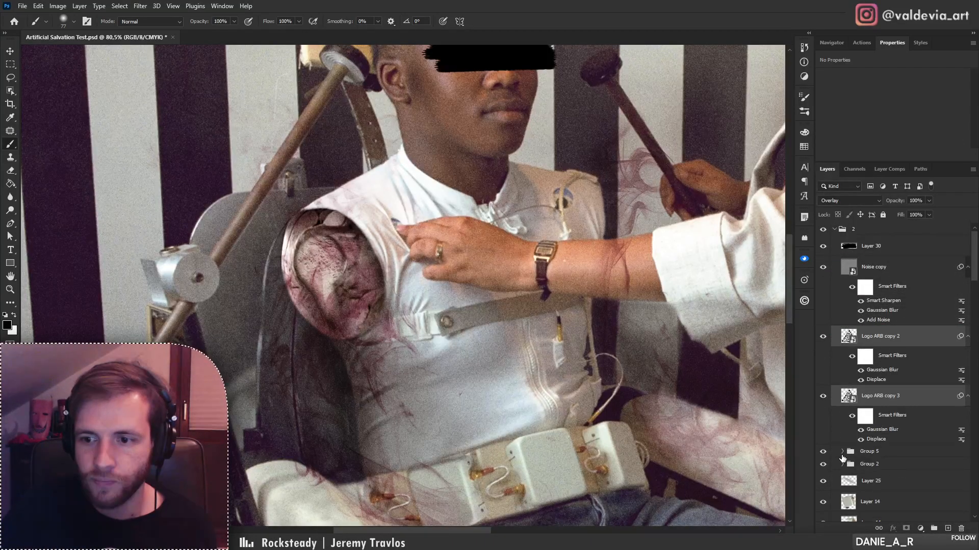
# - Identify the splash group by toggling its visibility, expand it and rename it from Group 5 to smoke
pyautogui.click(822, 451)
pyautogui.click(823, 452)
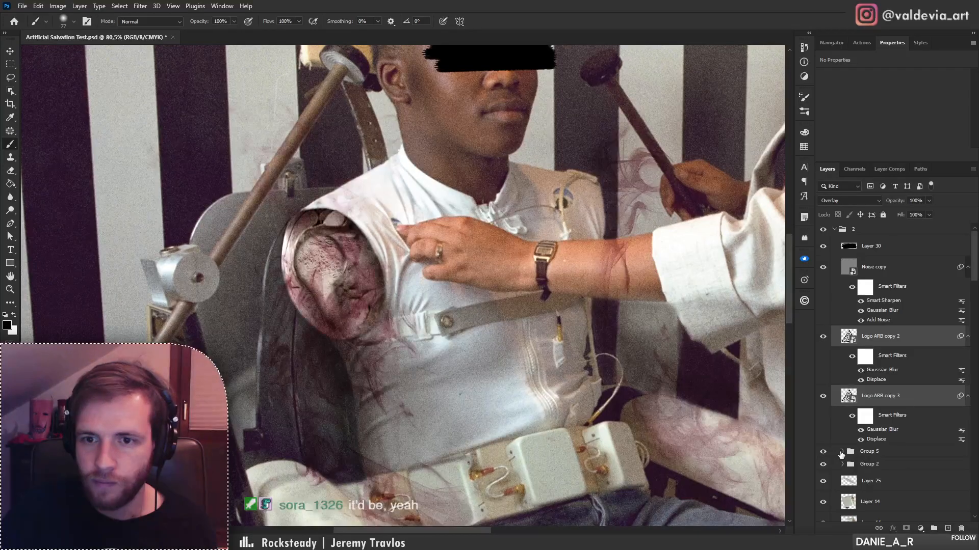
pyautogui.click(842, 452)
pyautogui.doubleClick(867, 451)
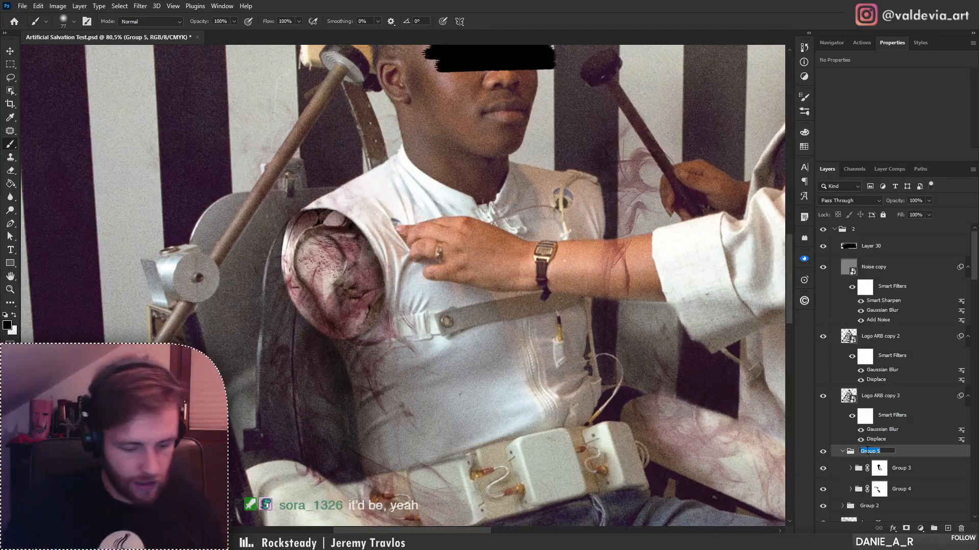
pyautogui.write('smoke')
pyautogui.press('Return')
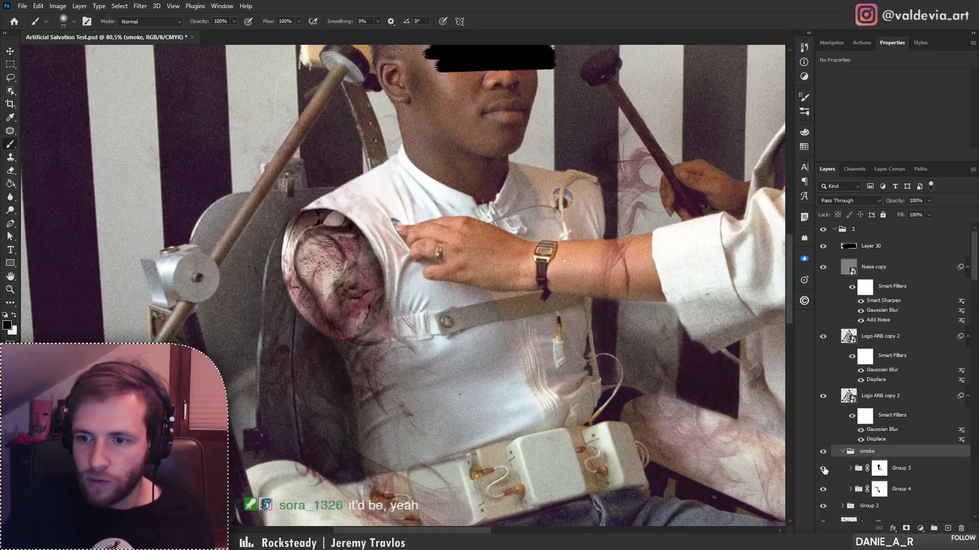
# - Mask the blood splash off the woman's bare forearm using Group 3's layer mask
pyautogui.click(823, 469)
pyautogui.click(879, 468)
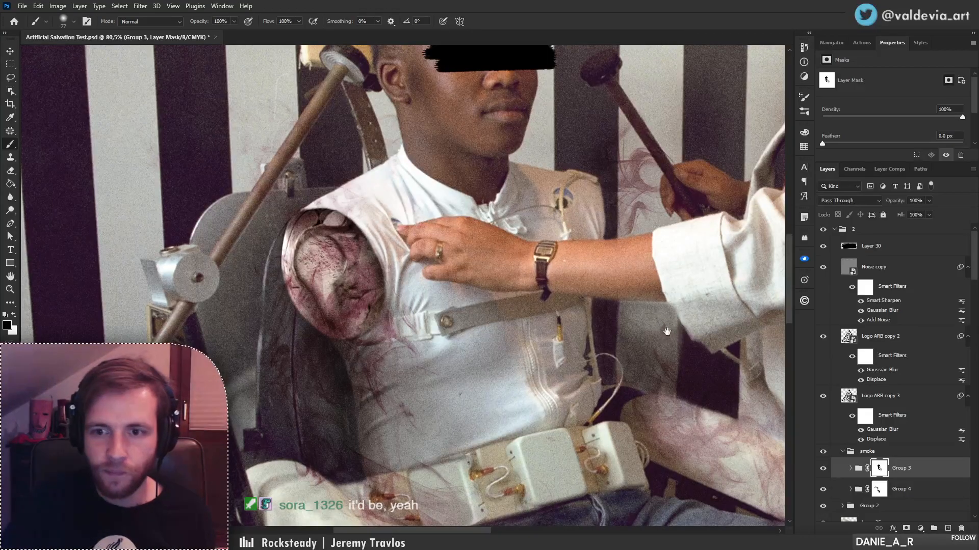
pyautogui.moveTo(657, 331); pyautogui.dragTo(529, 348)
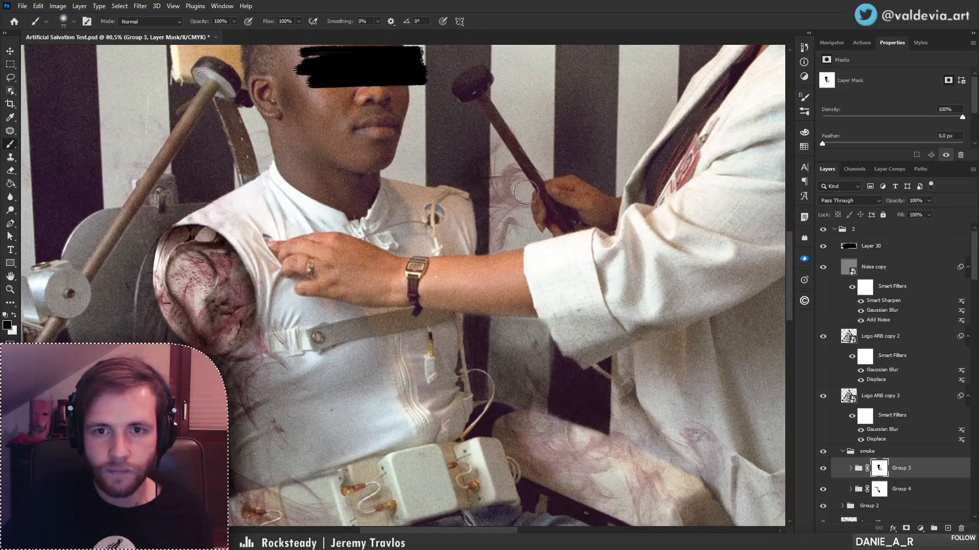
pyautogui.press('z')
pyautogui.moveTo(475, 278)
pyautogui.mouseDown()
pyautogui.moveTo(438, 277)
pyautogui.moveTo(474, 264)
pyautogui.mouseUp()
pyautogui.press('b')
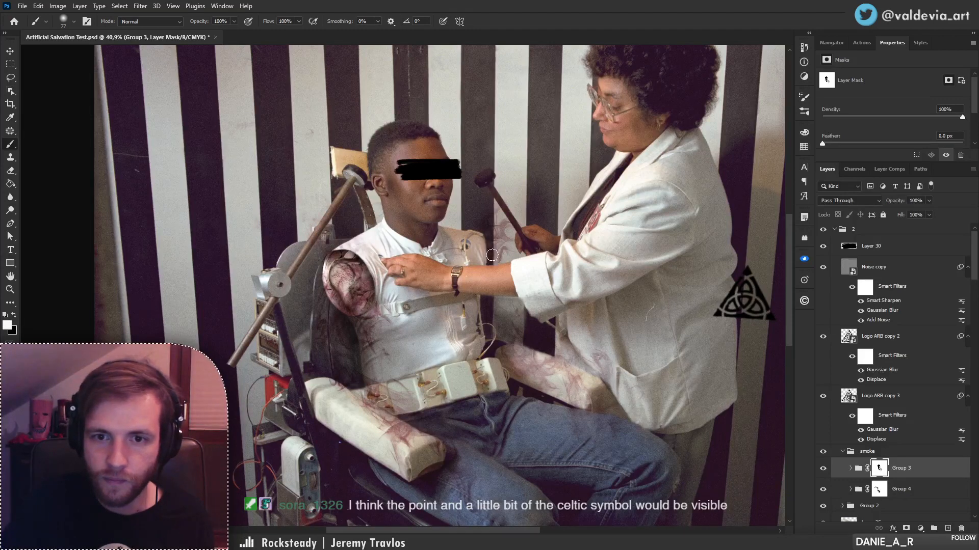
# - Flip both duplicated logo layers horizontally, then shrink, rotate and place them over the woman's wrist and the man's vest
pyautogui.click(895, 339)
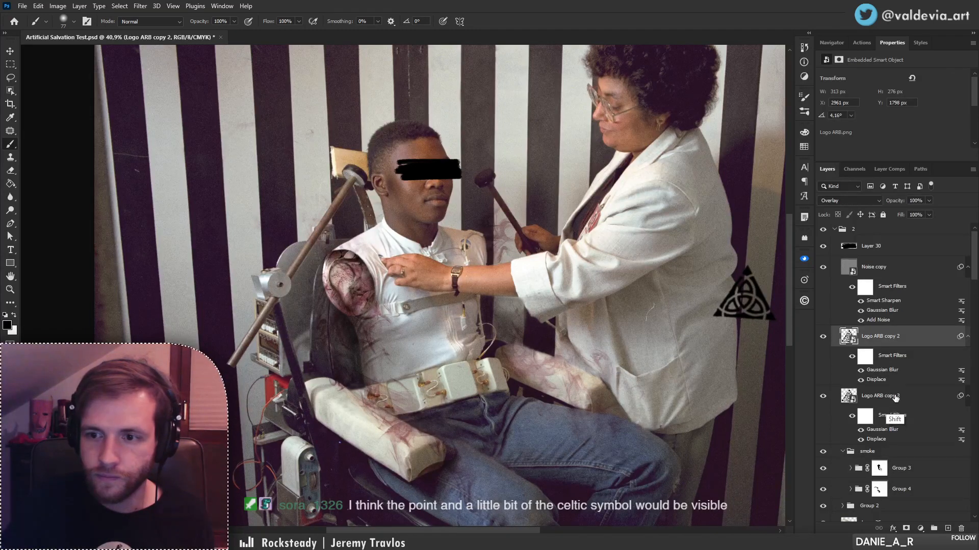
pyautogui.keyDown('shift'); pyautogui.click(894, 398); pyautogui.keyUp('shift')
pyautogui.hotkey('ctrl', 't')
pyautogui.rightClick(744, 294)
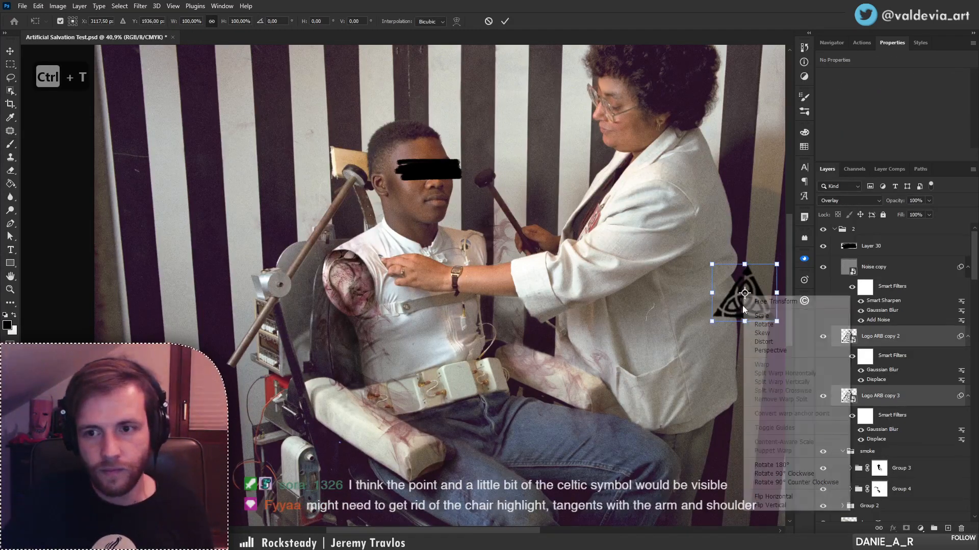
pyautogui.click(766, 497)
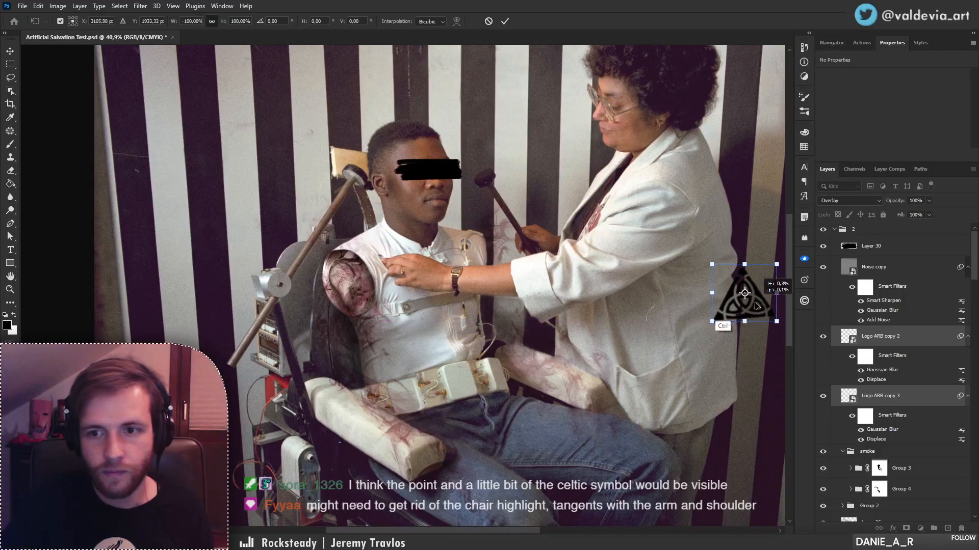
pyautogui.moveTo(755, 305); pyautogui.dragTo(454, 254)
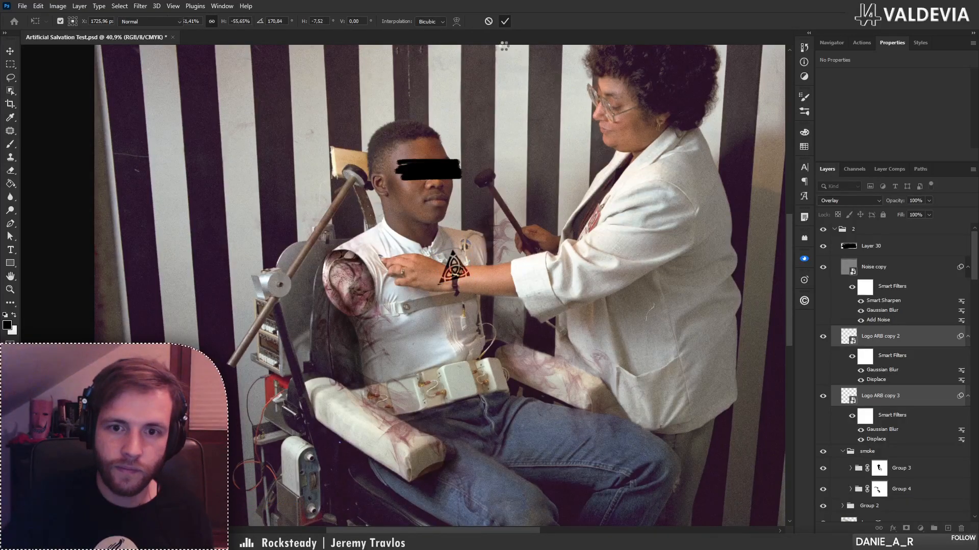
pyautogui.press('Return')
# - Turn off the Displace filter on both logo copies and shift the logo slightly up and toward the woman's sleeve
pyautogui.press('z')
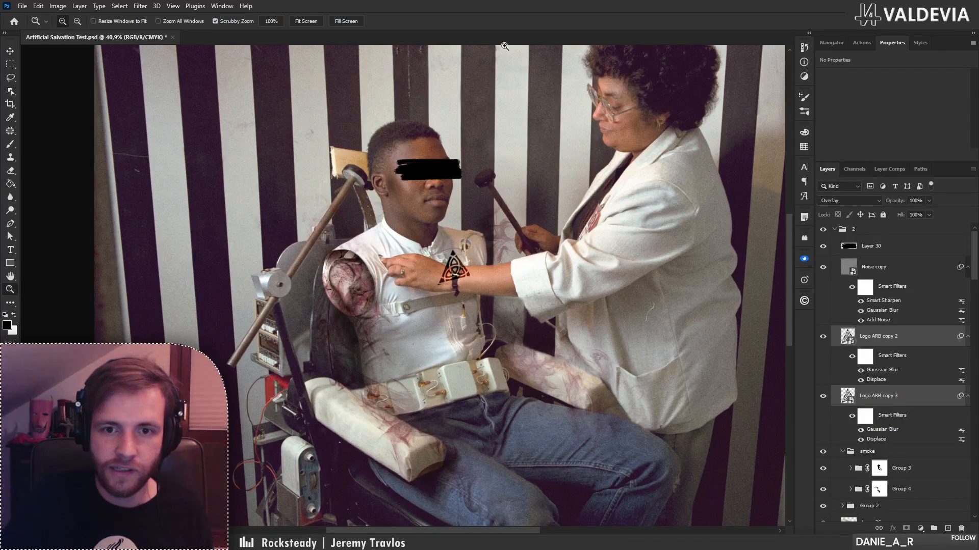
pyautogui.moveTo(457, 259)
pyautogui.mouseDown()
pyautogui.moveTo(539, 264)
pyautogui.moveTo(525, 263)
pyautogui.mouseUp()
pyautogui.press('b')
pyautogui.click(861, 380)
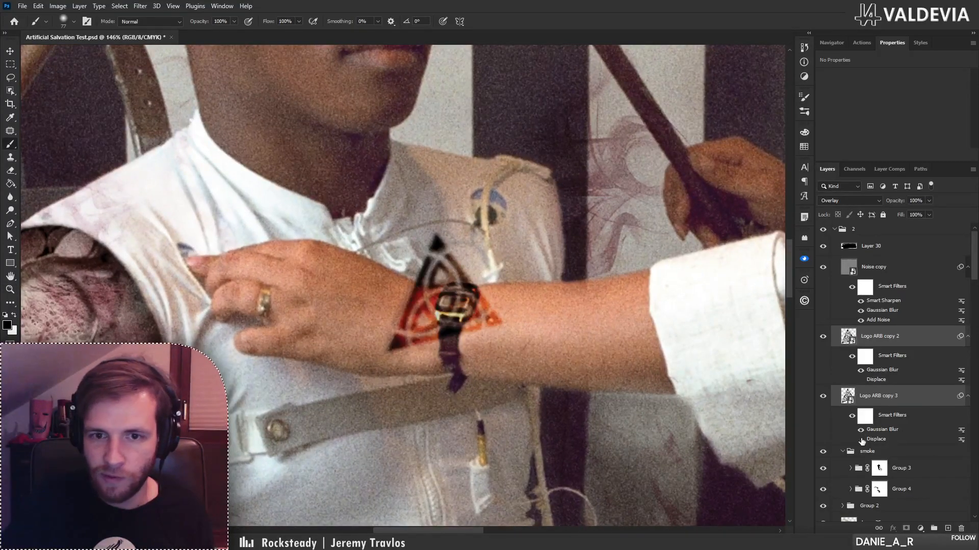
pyautogui.click(861, 440)
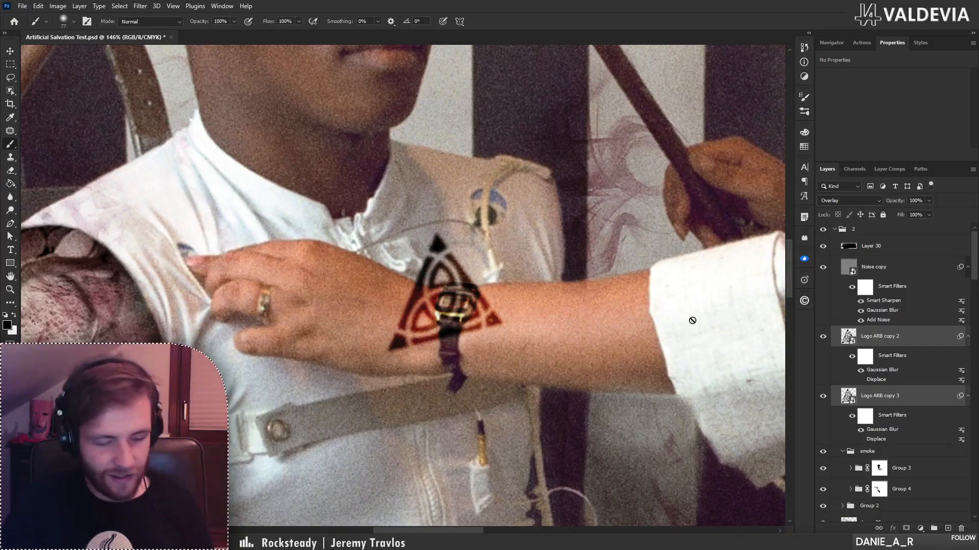
pyautogui.hotkey('ctrl', 't')
pyautogui.moveTo(471, 285); pyautogui.dragTo(491, 278)
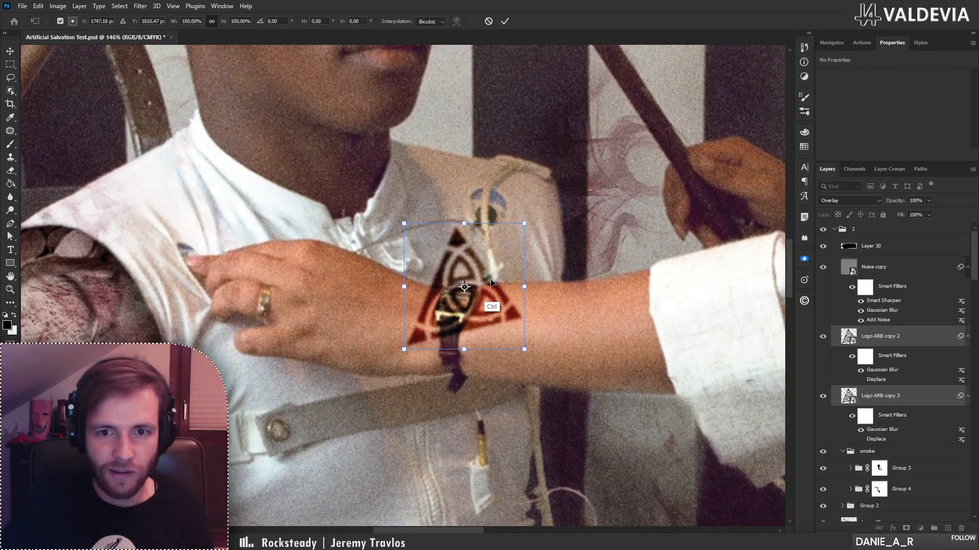
pyautogui.click(504, 21)
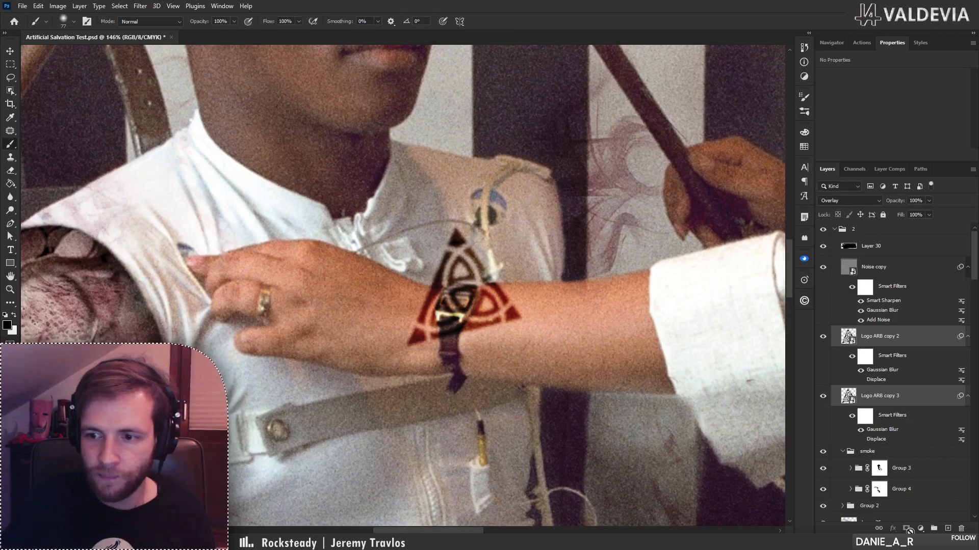
# - Group the two logo copies and give the group an all-black layer mask
pyautogui.hotkey('ctrl', 'g')
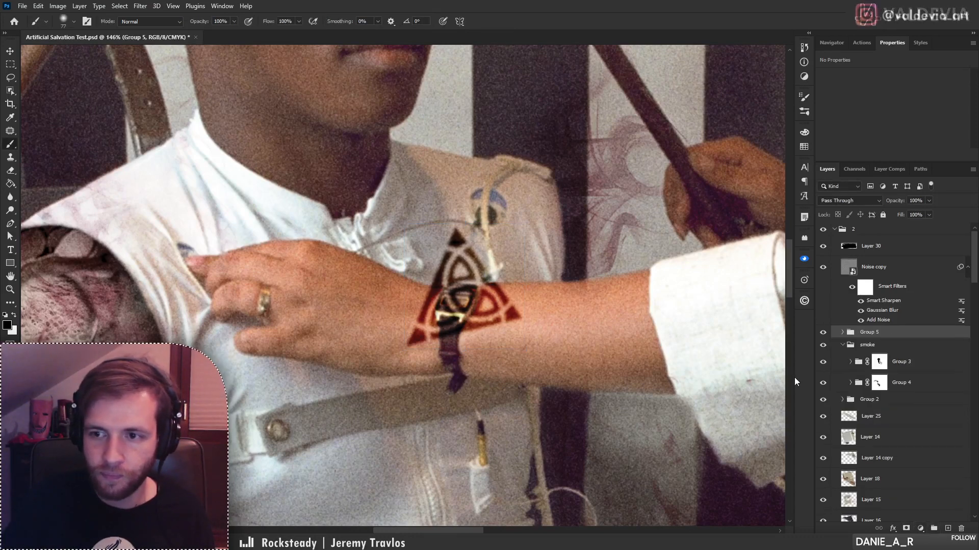
pyautogui.press('c')
pyautogui.click(905, 530)
pyautogui.hotkey('ctrl', 'i')
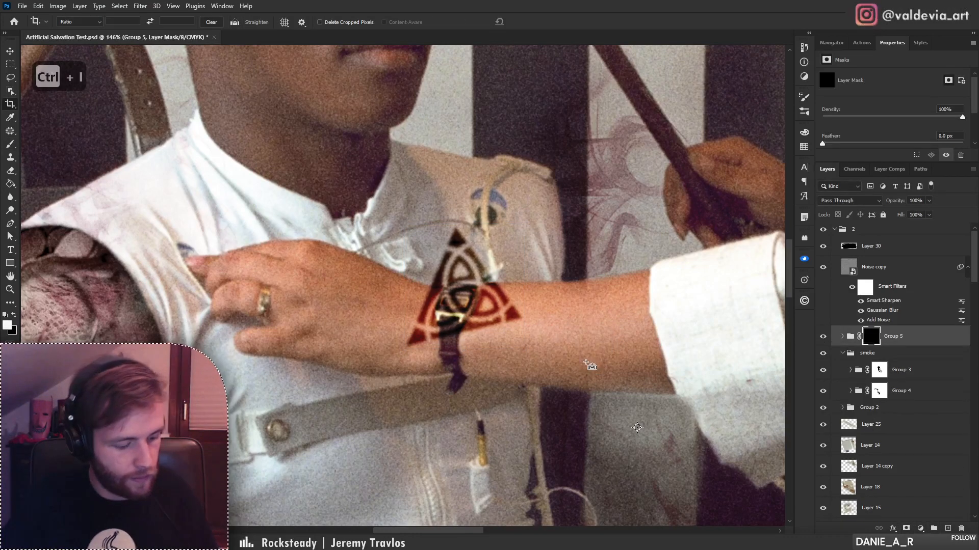
# - Reveal the logo only on the vest above the woman's wrist by painting white on the group mask with a 21 px soft brush
pyautogui.press('b')
pyautogui.rightClick(480, 250)
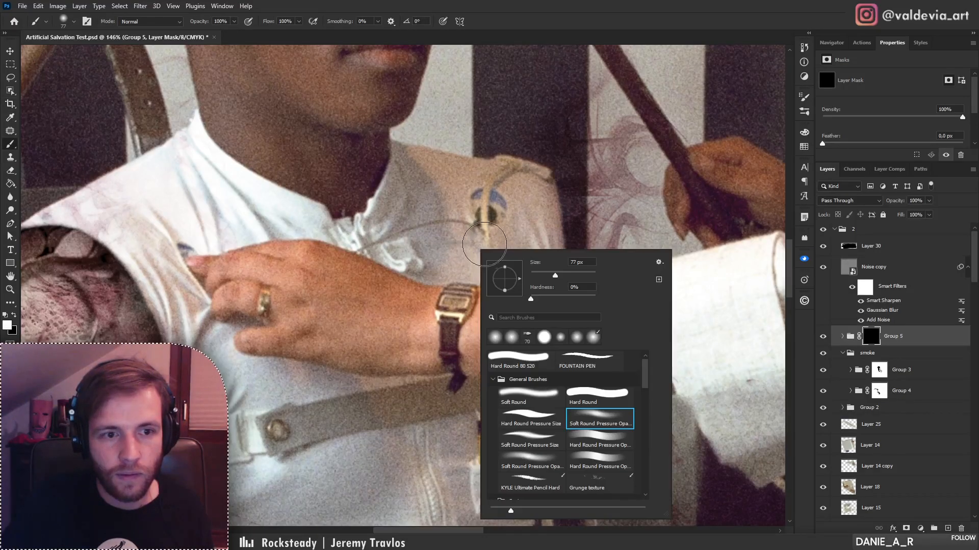
pyautogui.click(538, 275)
pyautogui.moveTo(443, 273)
pyautogui.mouseDown()
pyautogui.moveTo(467, 279)
pyautogui.moveTo(479, 255)
pyautogui.moveTo(459, 237)
pyautogui.moveTo(439, 265)
pyautogui.moveTo(478, 273)
pyautogui.moveTo(471, 281)
pyautogui.moveTo(446, 270)
pyautogui.moveTo(469, 258)
pyautogui.moveTo(379, 286)
pyautogui.moveTo(469, 276)
pyautogui.moveTo(404, 288)
pyautogui.mouseUp()
pyautogui.press('z')
pyautogui.press('b')
pyautogui.hotkey('ctrl', 'z')
pyautogui.press('z')
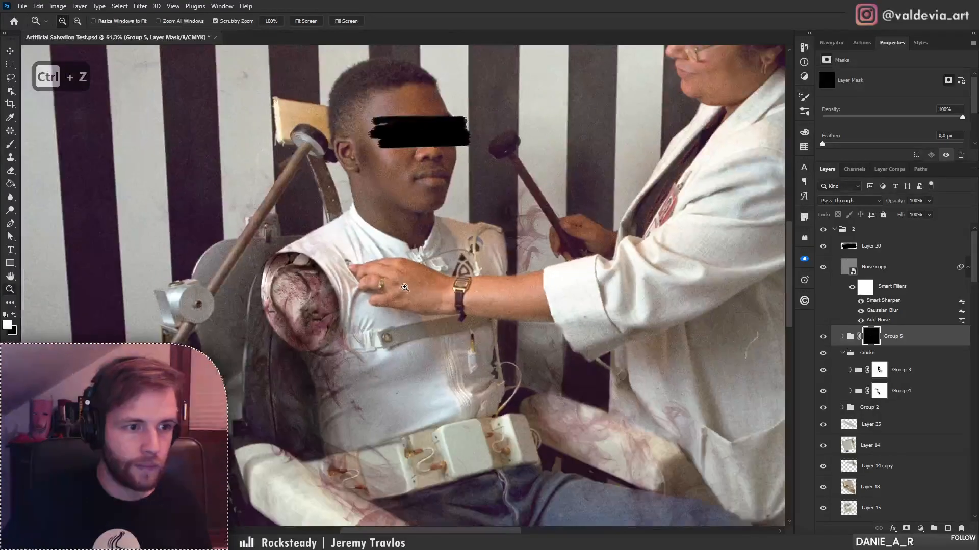
pyautogui.press('b')
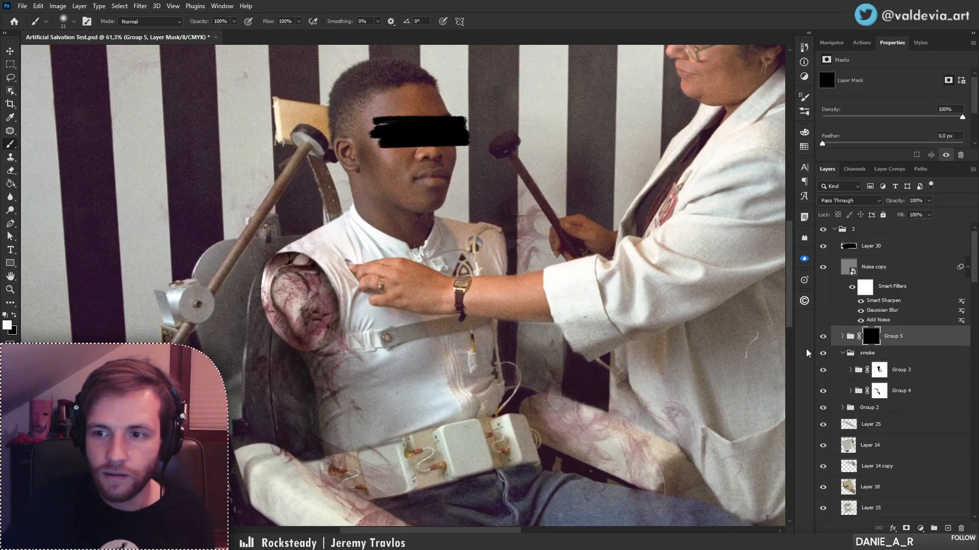
# - Collapse and hide the smoke group, and review the whole scene and the cut shoulder without splashes
pyautogui.click(842, 353)
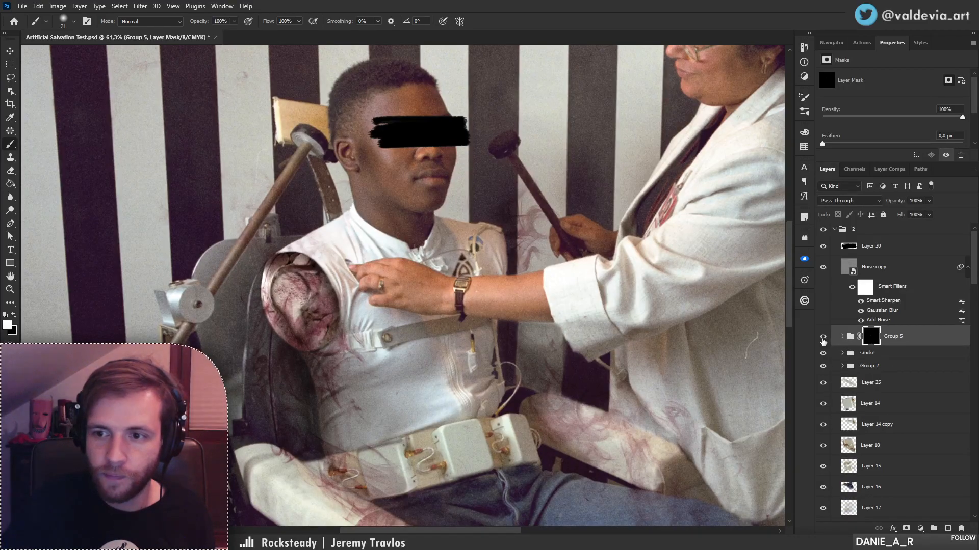
pyautogui.click(823, 353)
pyautogui.moveTo(338, 386)
pyautogui.mouseDown()
pyautogui.moveTo(406, 315)
pyautogui.moveTo(414, 325)
pyautogui.mouseUp()
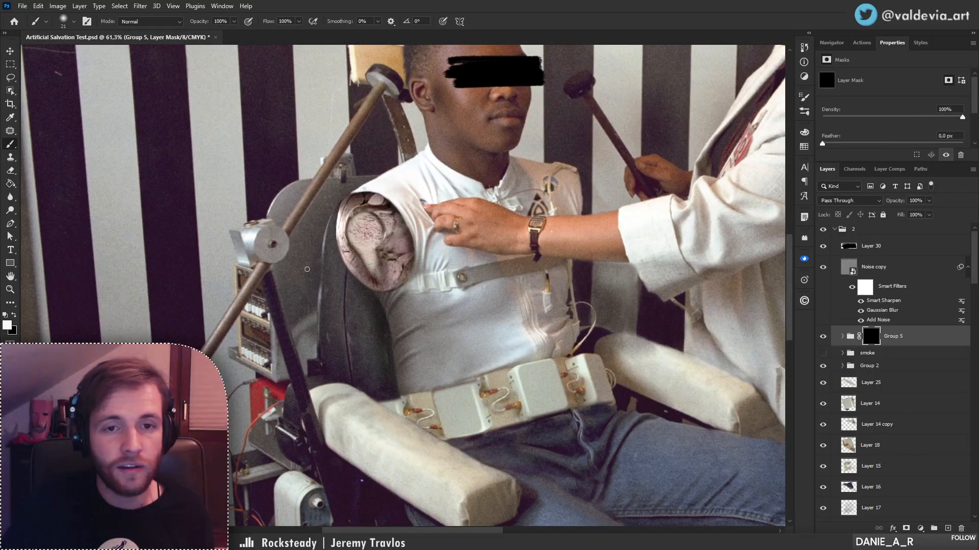
pyautogui.press('z')
pyautogui.moveTo(327, 314); pyautogui.dragTo(288, 321)
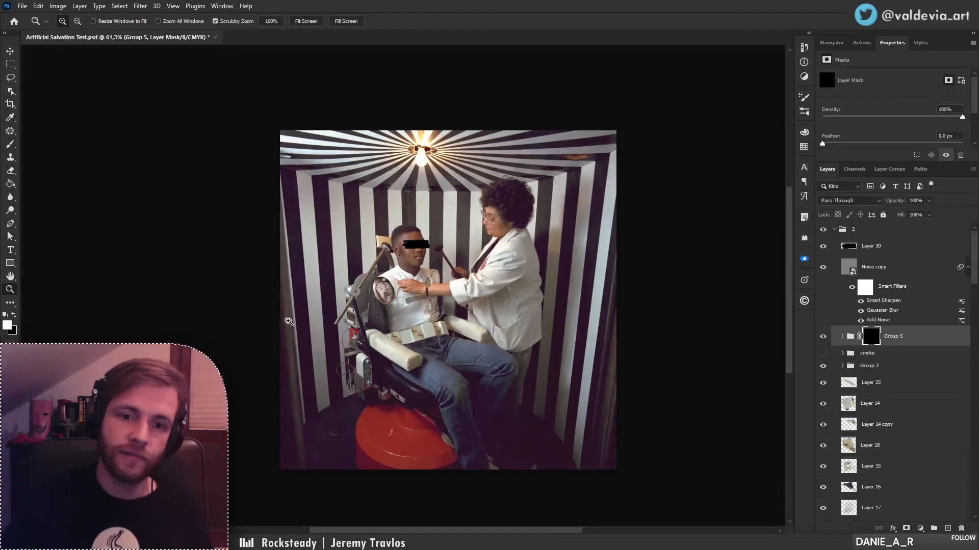
pyautogui.moveTo(360, 288)
pyautogui.mouseDown()
pyautogui.moveTo(423, 275)
pyautogui.moveTo(484, 294)
pyautogui.mouseUp()
pyautogui.press('b')
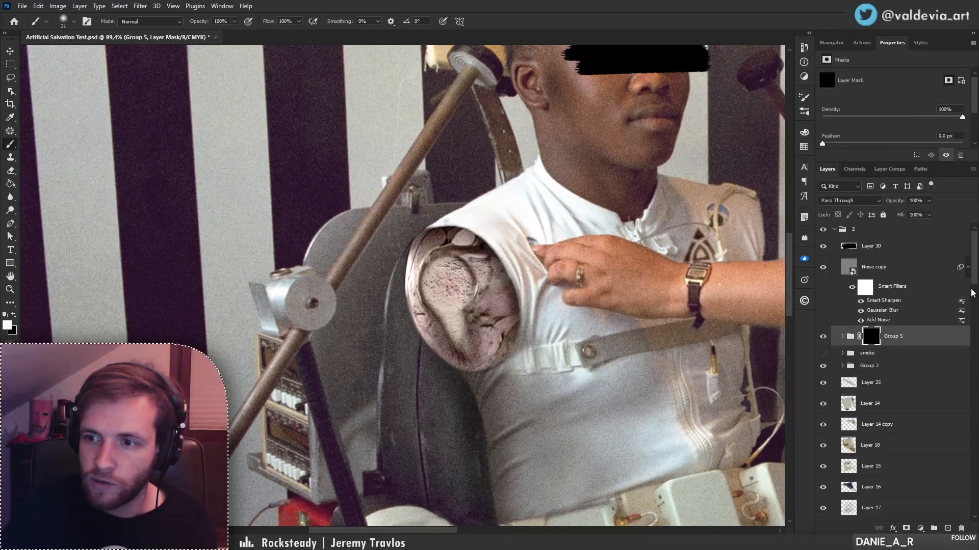
# - Patch out the chair back's highlight beside the cut shoulder and below it on the ARC-1986-AC86-0476-3~orig copy layer
pyautogui.scroll(-10, 910, 361)
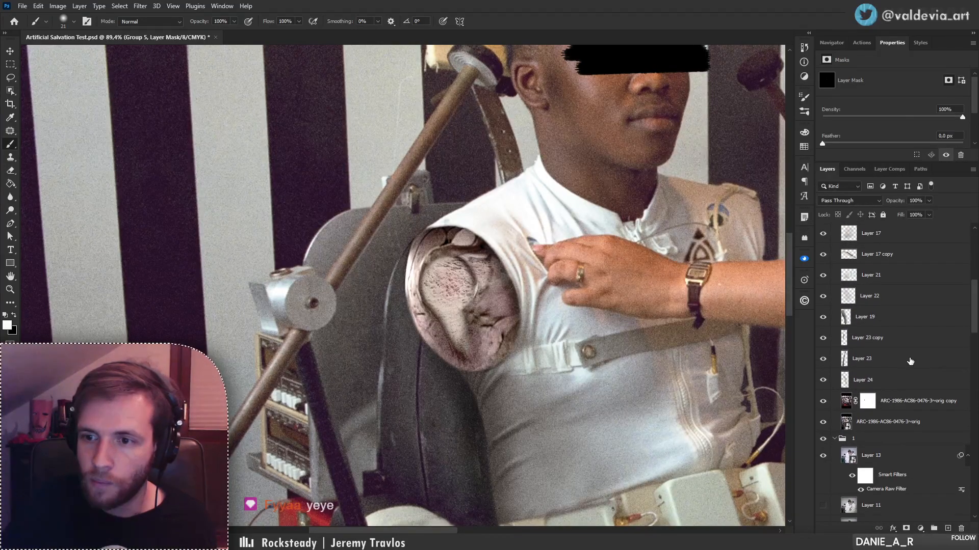
pyautogui.click(911, 359)
pyautogui.click(911, 400)
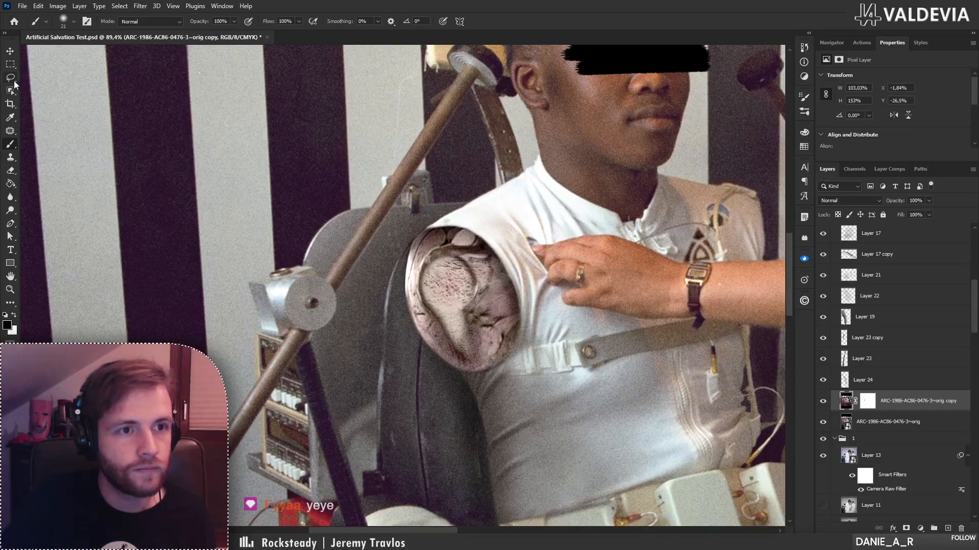
pyautogui.click(12, 134)
pyautogui.moveTo(394, 261)
pyautogui.mouseDown()
pyautogui.moveTo(431, 228)
pyautogui.moveTo(382, 340)
pyautogui.moveTo(378, 278)
pyautogui.mouseUp()
pyautogui.hotkey('ctrl', 'd')
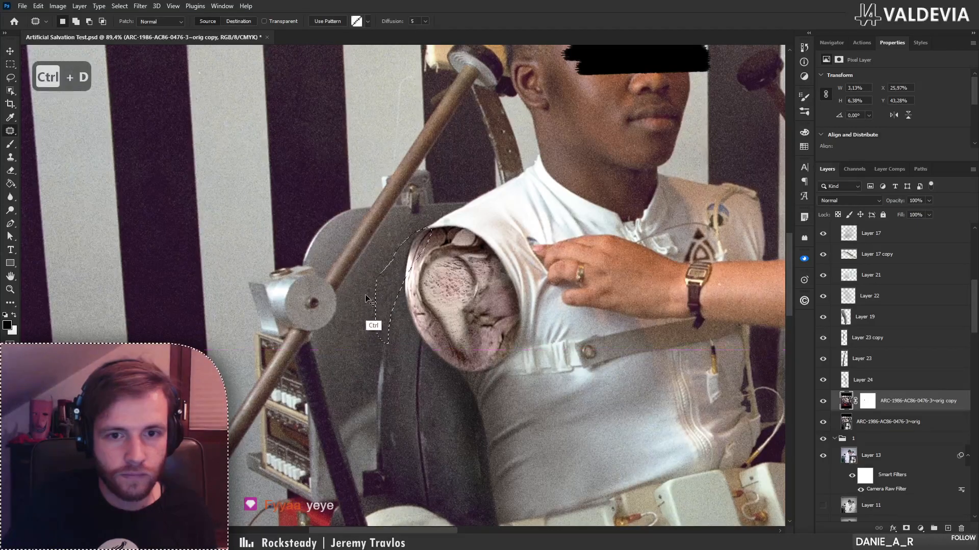
pyautogui.moveTo(375, 398)
pyautogui.mouseDown()
pyautogui.moveTo(389, 336)
pyautogui.moveTo(385, 457)
pyautogui.moveTo(376, 466)
pyautogui.moveTo(364, 323)
pyautogui.mouseUp()
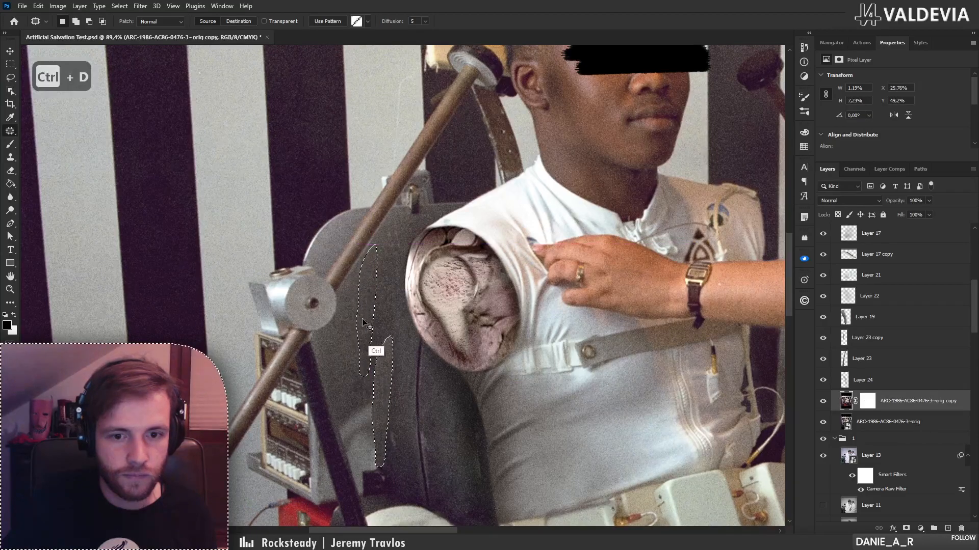
pyautogui.hotkey('ctrl', 'd')
# - Patch the remaining light spot on the lower chair back above the armrest and deselect
pyautogui.press('z')
pyautogui.moveTo(388, 388); pyautogui.dragTo(352, 388)
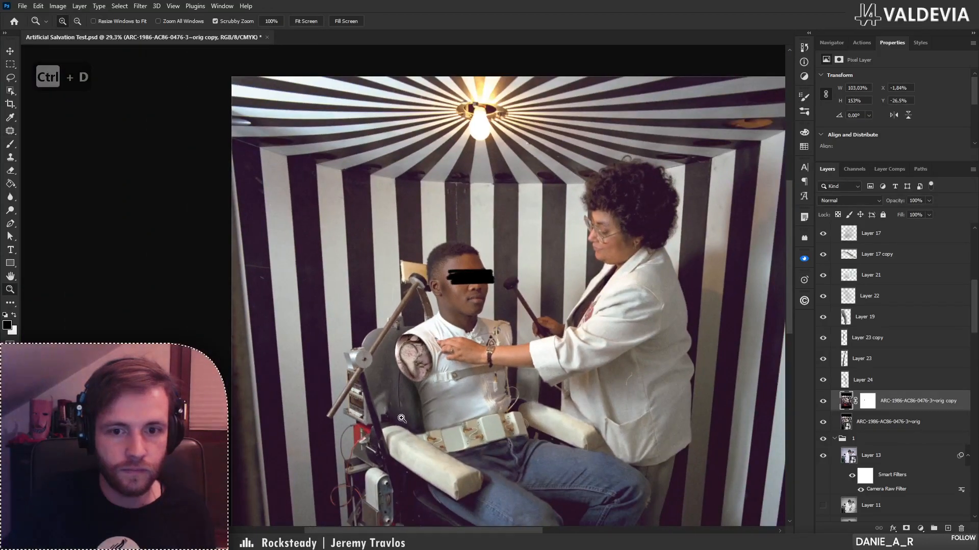
pyautogui.moveTo(401, 419); pyautogui.dragTo(437, 419)
pyautogui.press('j')
pyautogui.moveTo(361, 405)
pyautogui.mouseDown()
pyautogui.moveTo(373, 391)
pyautogui.moveTo(363, 406)
pyautogui.mouseUp()
pyautogui.moveTo(366, 398); pyautogui.dragTo(387, 411)
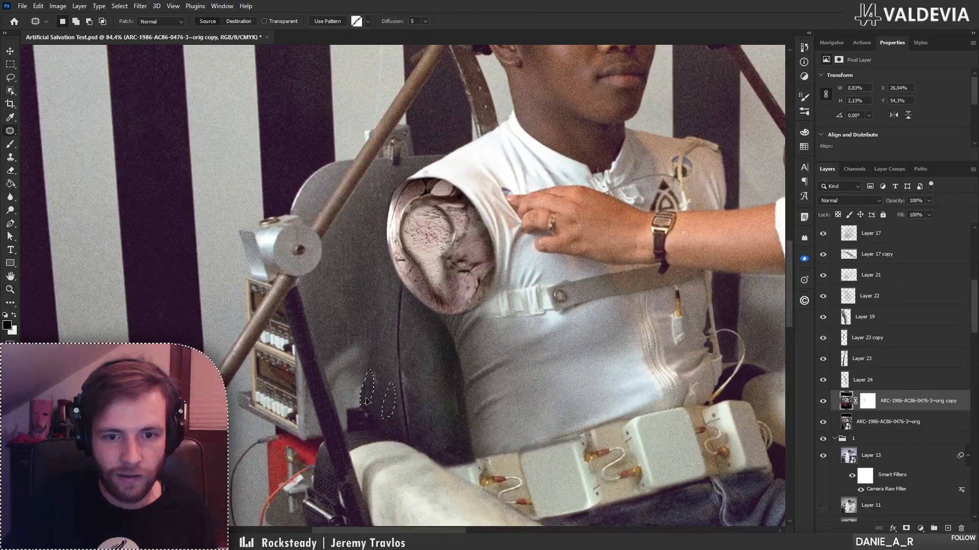
pyautogui.hotkey('ctrl', 'd')
pyautogui.hotkey('ctrl', '0')
pyautogui.hotkey('ctrl', 'd')
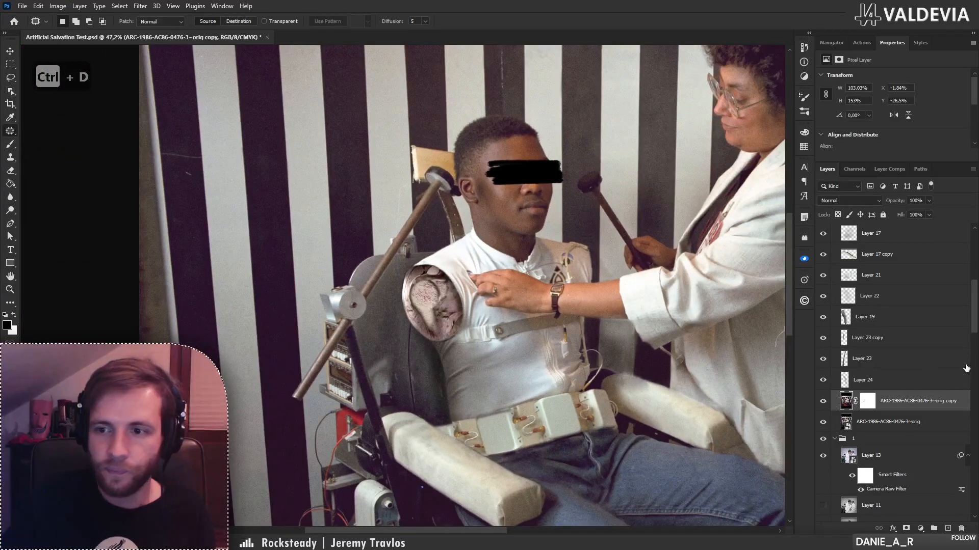
pyautogui.scroll(5, 932, 260)
pyautogui.moveTo(590, 334); pyautogui.dragTo(533, 215)
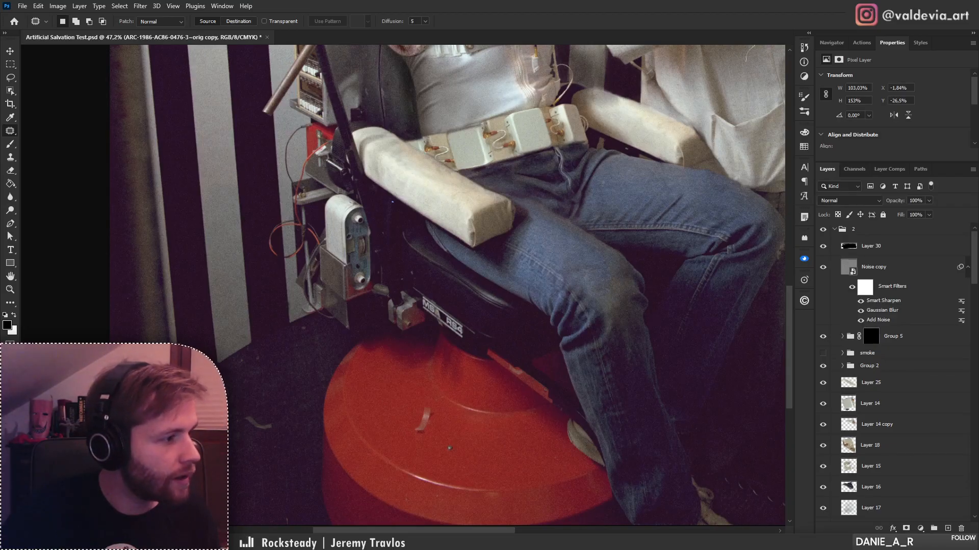
# - Place the Firma.png logo above the ARC-1986-AC86-0476-3~orig copy layer and scale it proportionally to 4.34%
pyautogui.moveTo(1, 285); pyautogui.dragTo(620, 282)
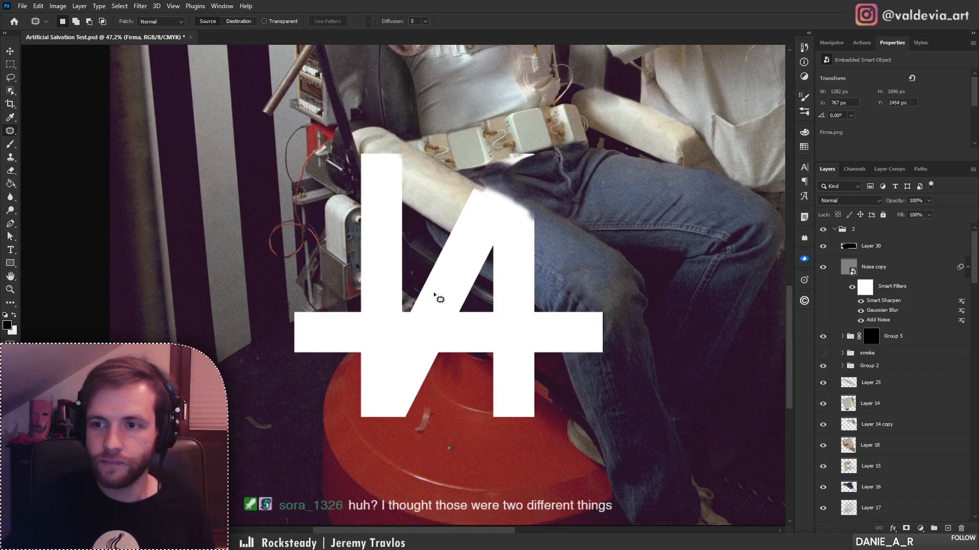
pyautogui.moveTo(974, 279); pyautogui.dragTo(970, 338)
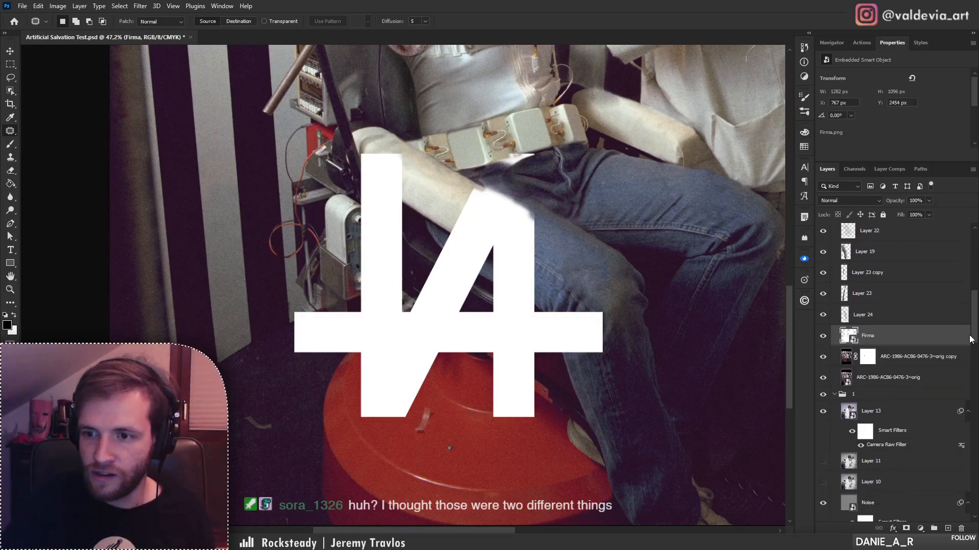
pyautogui.hotkey('ctrl', 't')
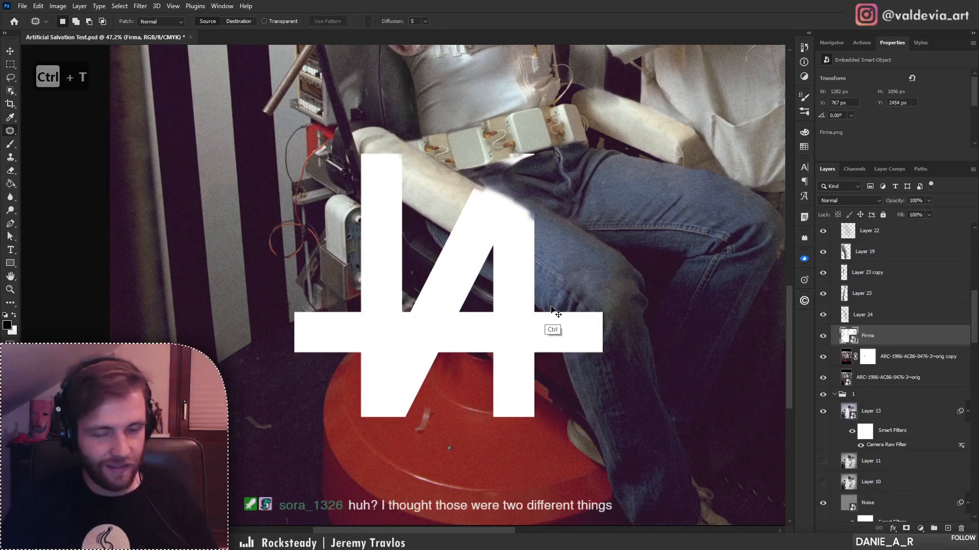
pyautogui.moveTo(628, 286); pyautogui.dragTo(610, 288)
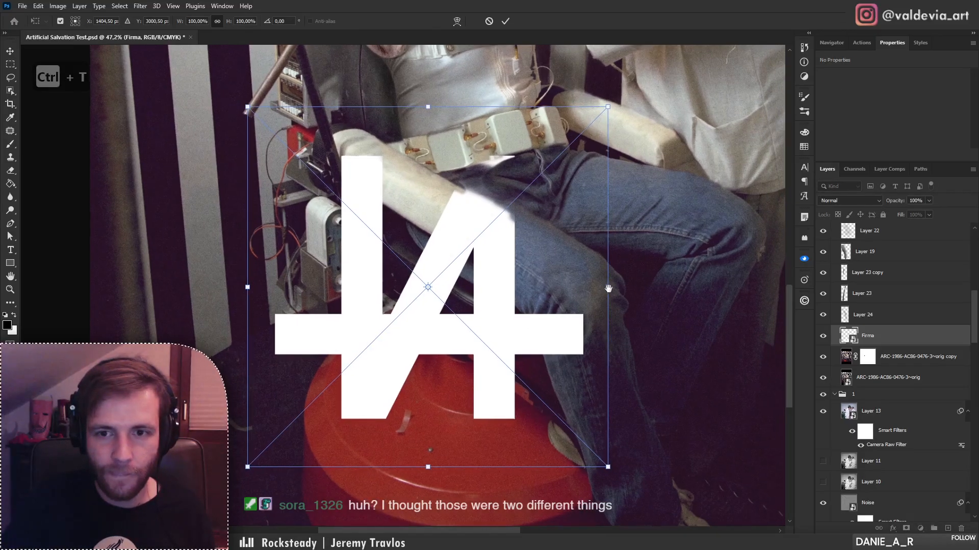
pyautogui.moveTo(609, 467); pyautogui.dragTo(433, 299)
pyautogui.moveTo(432, 298); pyautogui.dragTo(435, 297)
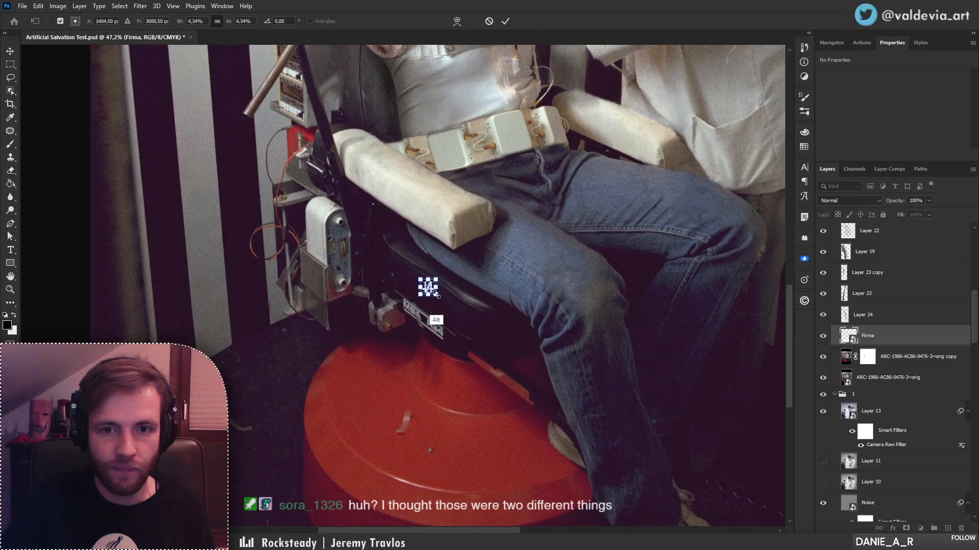
pyautogui.click(506, 21)
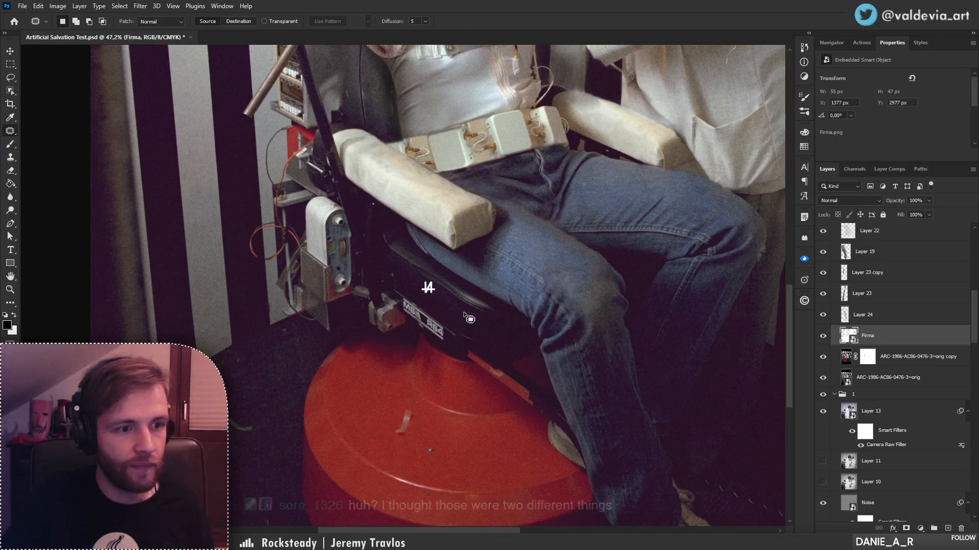
# - Move the logo to the end of the chair's RS4 label and skew it along the label at 38.25°, scaled to 3.30% by 2.46%
pyautogui.moveTo(430, 300); pyautogui.dragTo(482, 411)
pyautogui.hotkey('ctrl', 't')
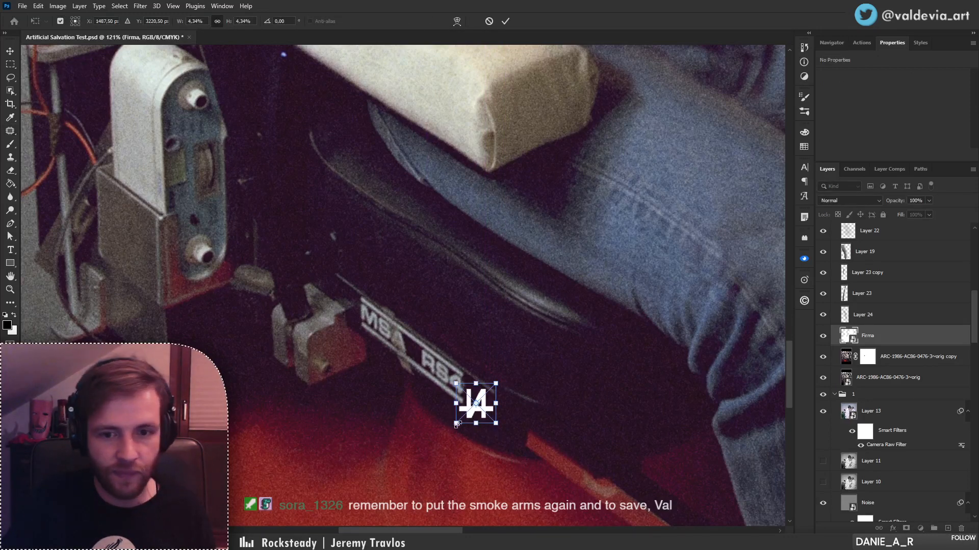
pyautogui.moveTo(454, 424); pyautogui.dragTo(477, 394)
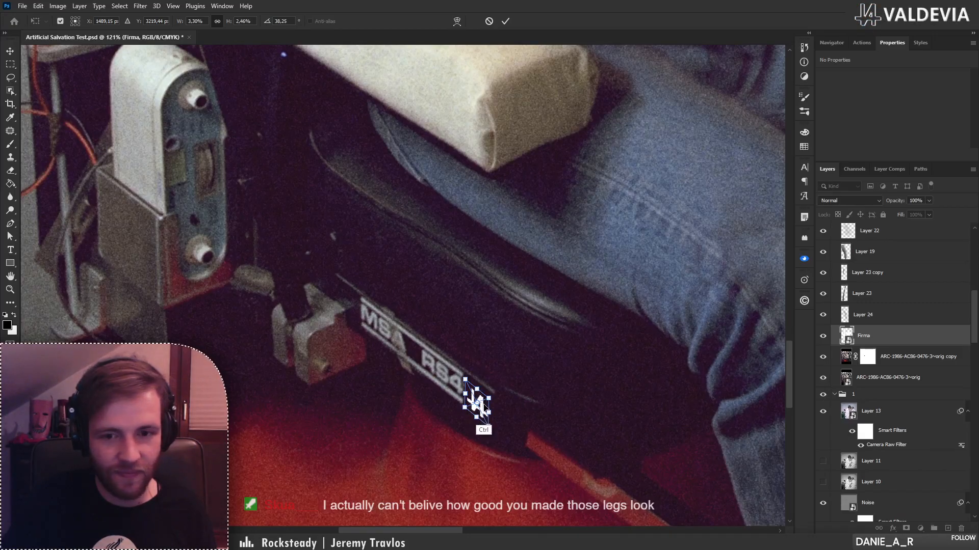
pyautogui.moveTo(479, 408); pyautogui.dragTo(533, 396)
pyautogui.press('Return')
pyautogui.press('z')
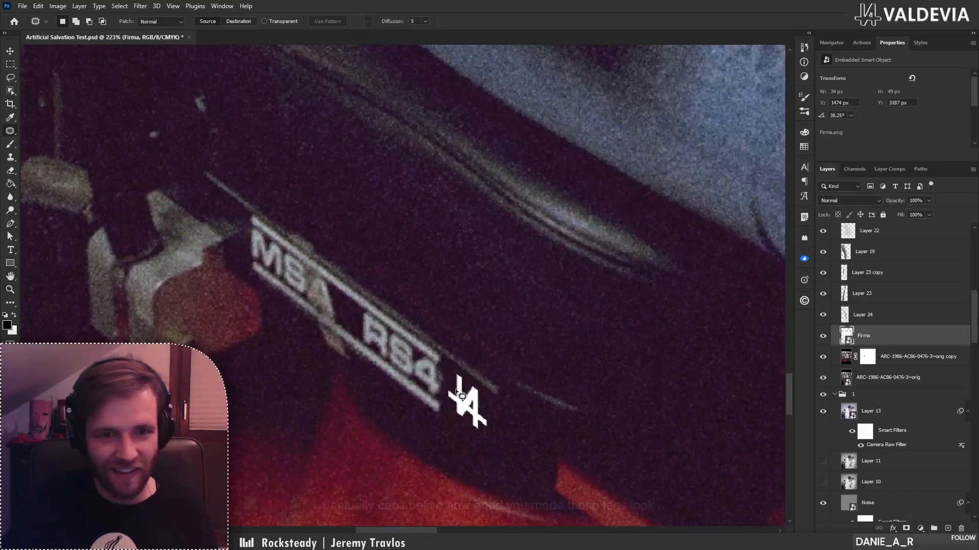
# - Enlarge and distort the logo to match the label's height and slant, at 4.86% width, 3.72% height and 40.34° rotation
pyautogui.hotkey('ctrl', 't')
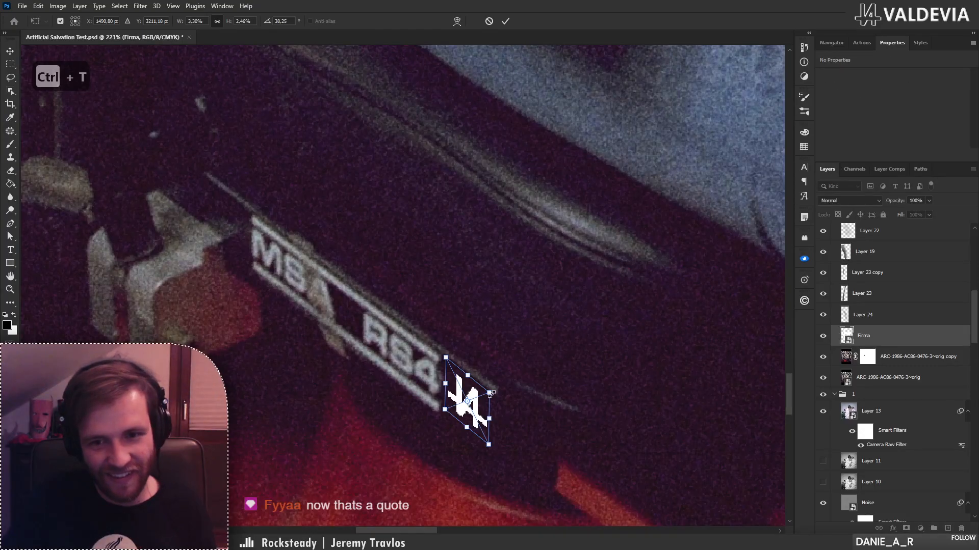
pyautogui.moveTo(491, 392); pyautogui.dragTo(498, 388)
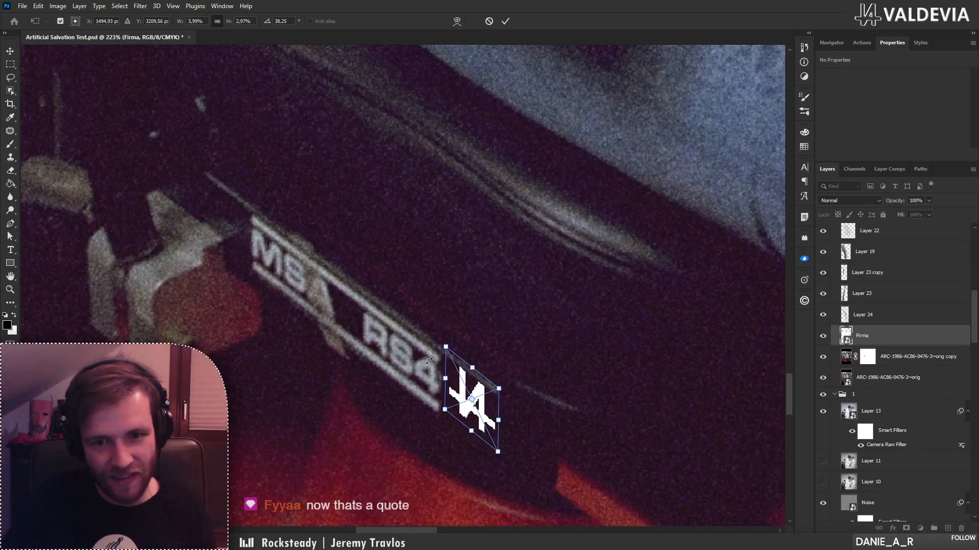
pyautogui.moveTo(444, 409); pyautogui.dragTo(435, 414)
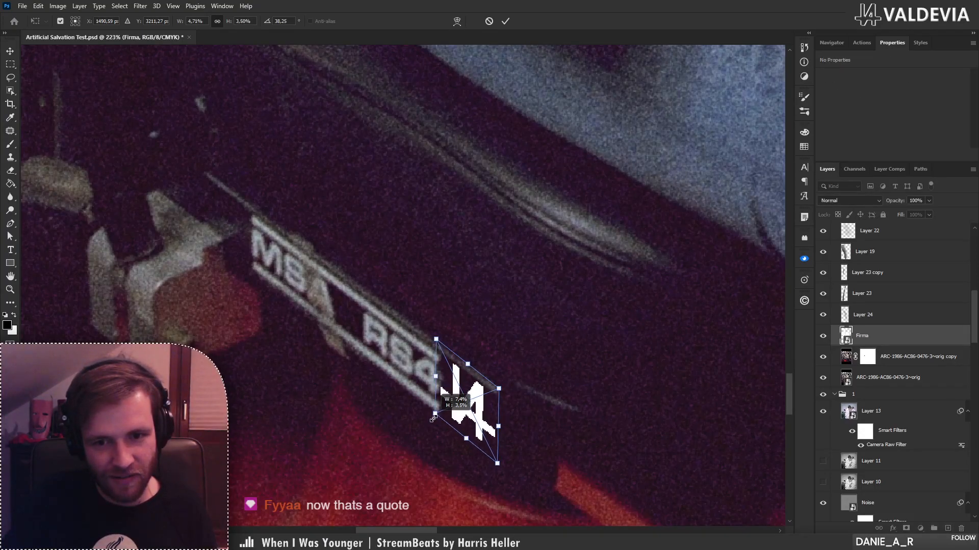
pyautogui.moveTo(495, 421); pyautogui.dragTo(502, 422)
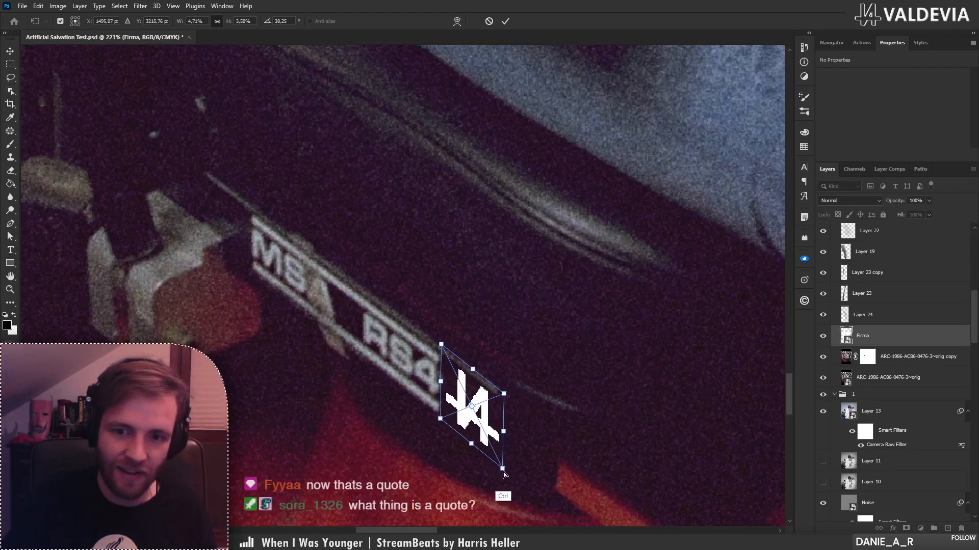
pyautogui.moveTo(502, 470); pyautogui.dragTo(504, 474)
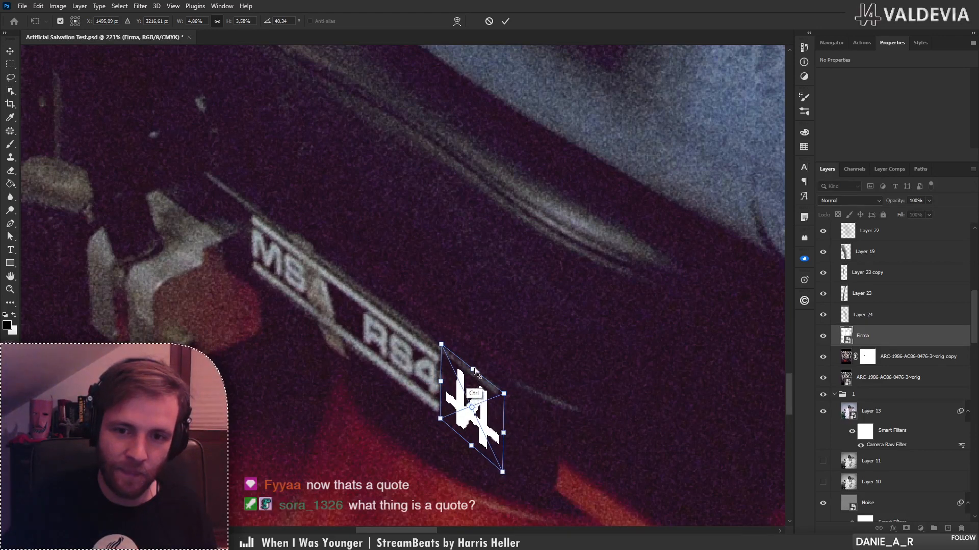
pyautogui.moveTo(473, 369); pyautogui.dragTo(474, 366)
pyautogui.click(505, 21)
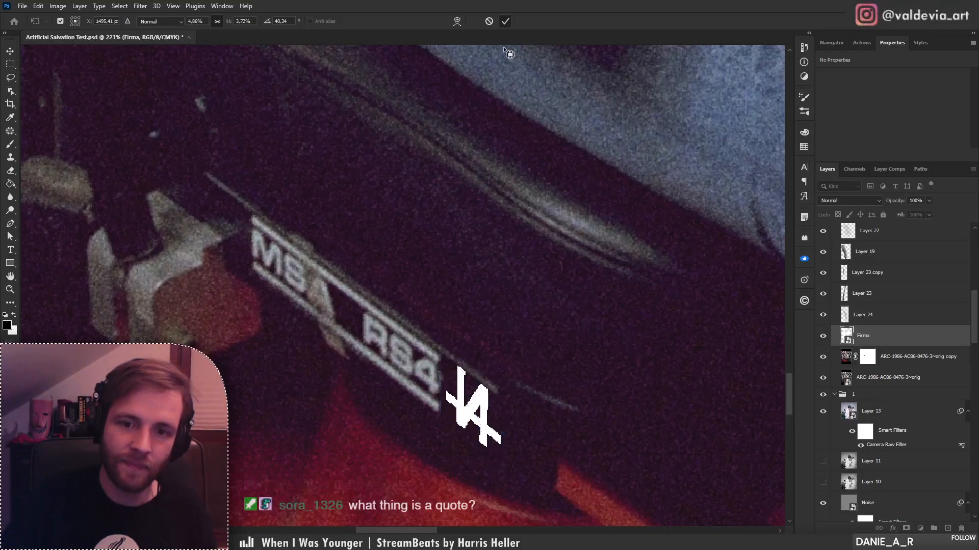
# - Soften the Firma logo with a Gaussian Blur of 0.7 pixels
pyautogui.press('j')
pyautogui.hotkey('ctrl', 'shift', 'g')
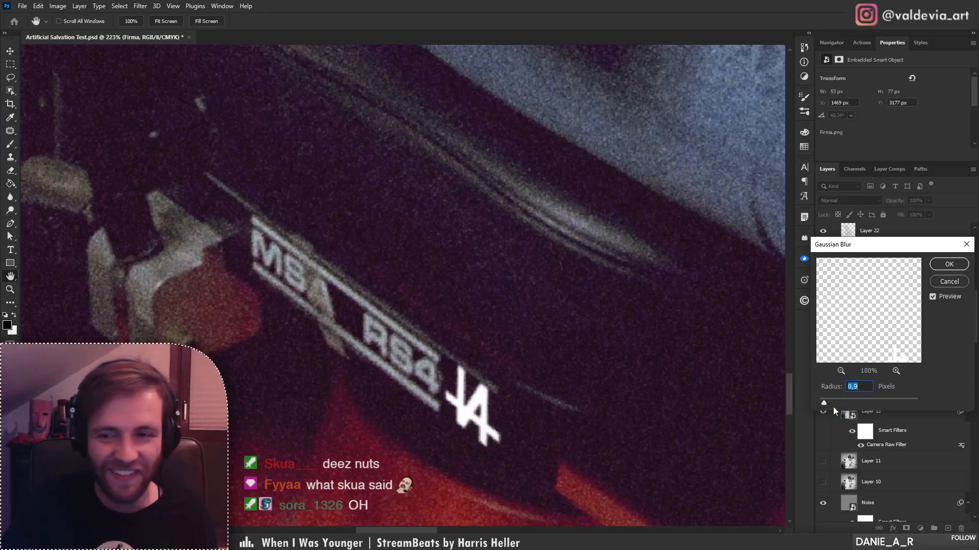
pyautogui.moveTo(823, 403); pyautogui.dragTo(821, 403)
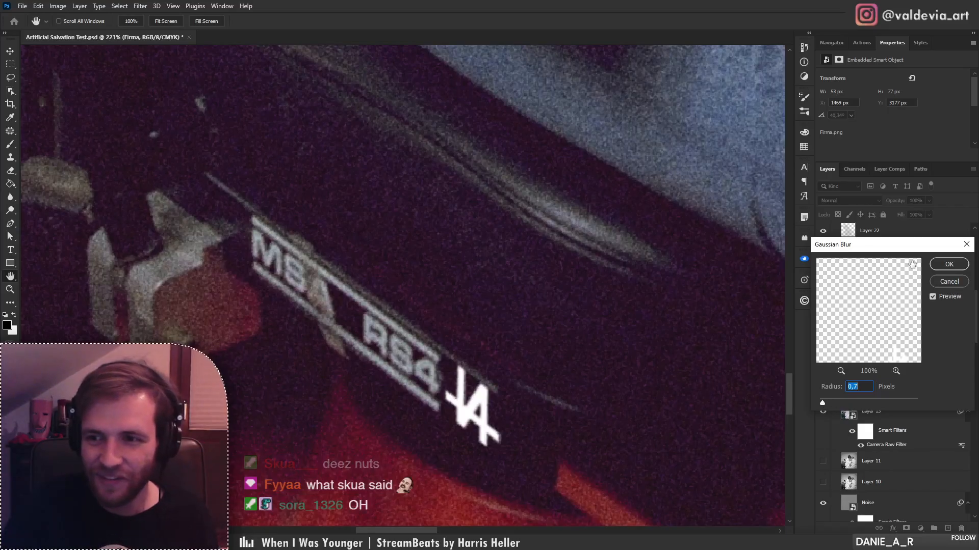
pyautogui.click(948, 264)
pyautogui.press('j')
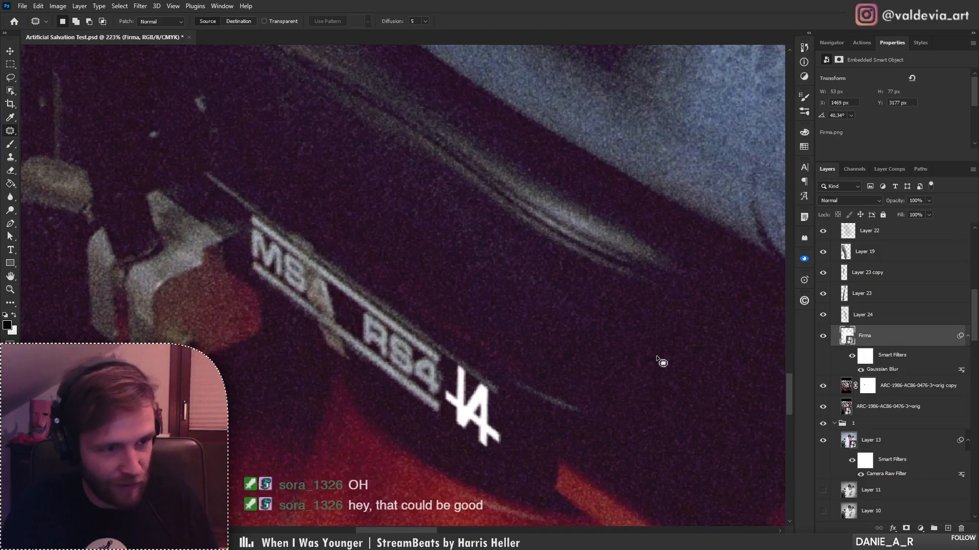
# - Darken the Firma logo with a Hue/Saturation adjustment at Lightness -45
pyautogui.hotkey('ctrl', 'u')
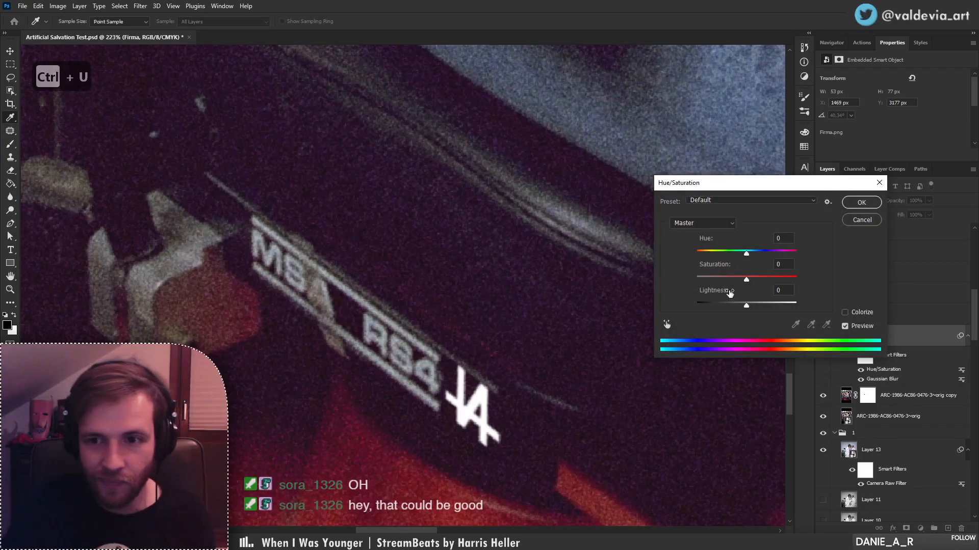
pyautogui.moveTo(746, 305); pyautogui.dragTo(724, 306)
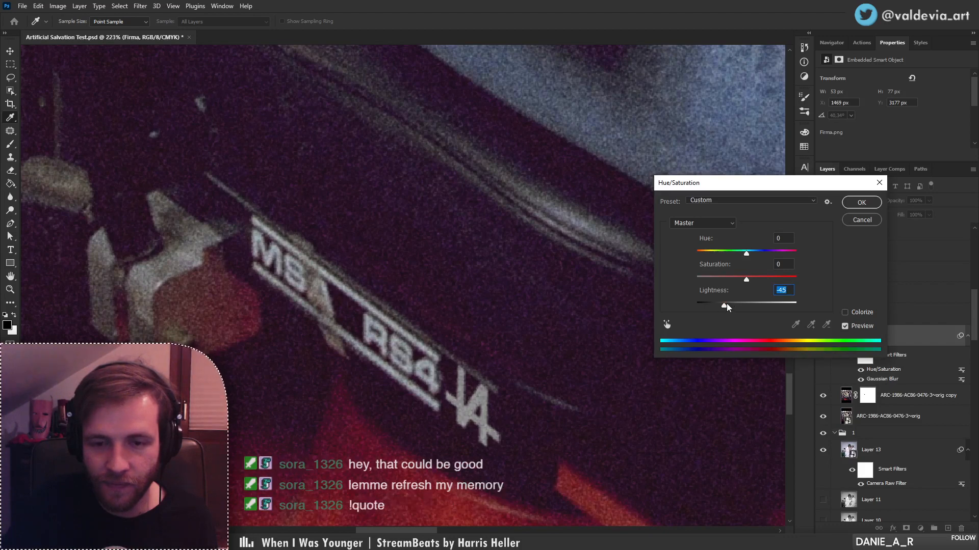
pyautogui.click(860, 202)
# - Review the logo on the chair label in the context of the whole scene
pyautogui.press('z')
pyautogui.scroll(-10, 477, 333)
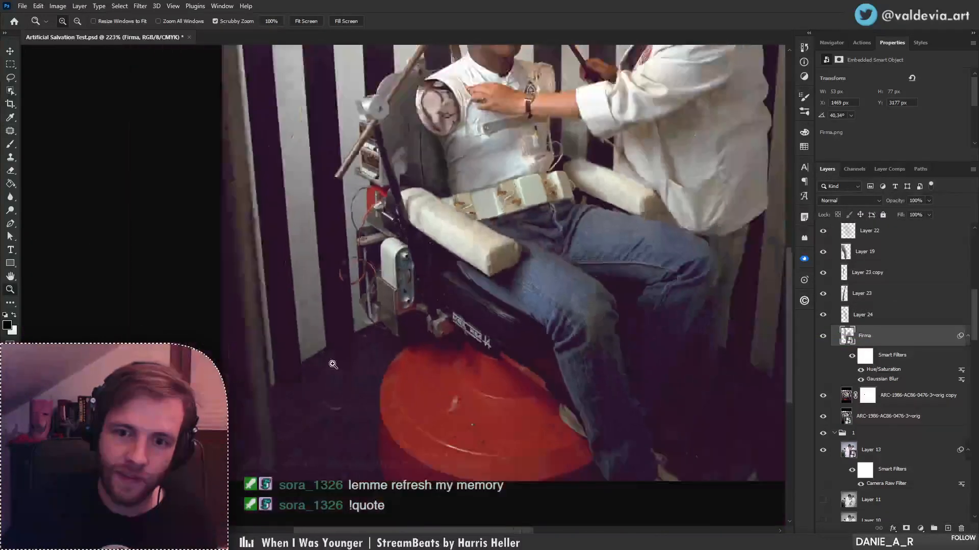
pyautogui.press('j')
pyautogui.scroll(3, 490, 333)
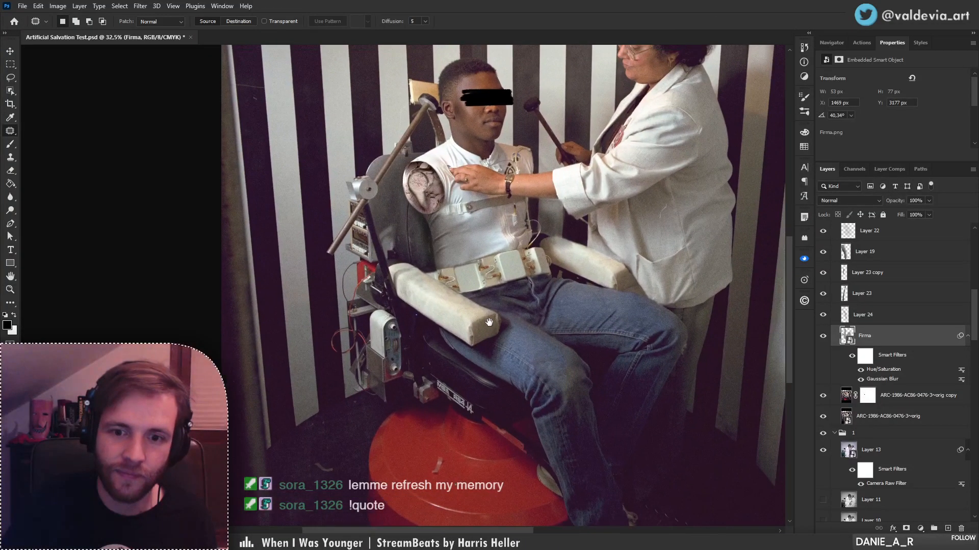
pyautogui.moveTo(515, 314); pyautogui.dragTo(457, 329)
pyautogui.press('z')
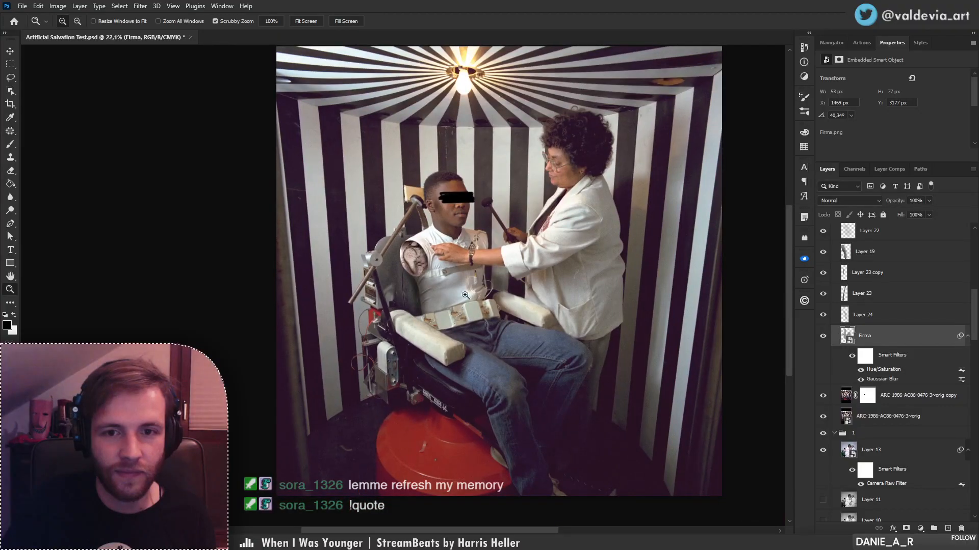
pyautogui.moveTo(464, 261); pyautogui.dragTo(479, 261)
pyautogui.press('j')
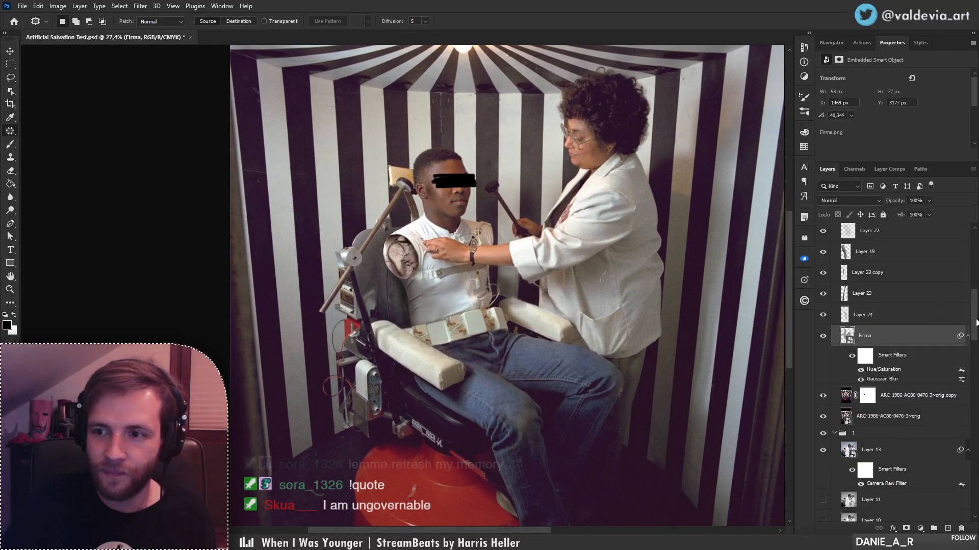
# - Show the smoke group again and add a new empty layer directly above Noise copy
pyautogui.scroll(5, 975, 306)
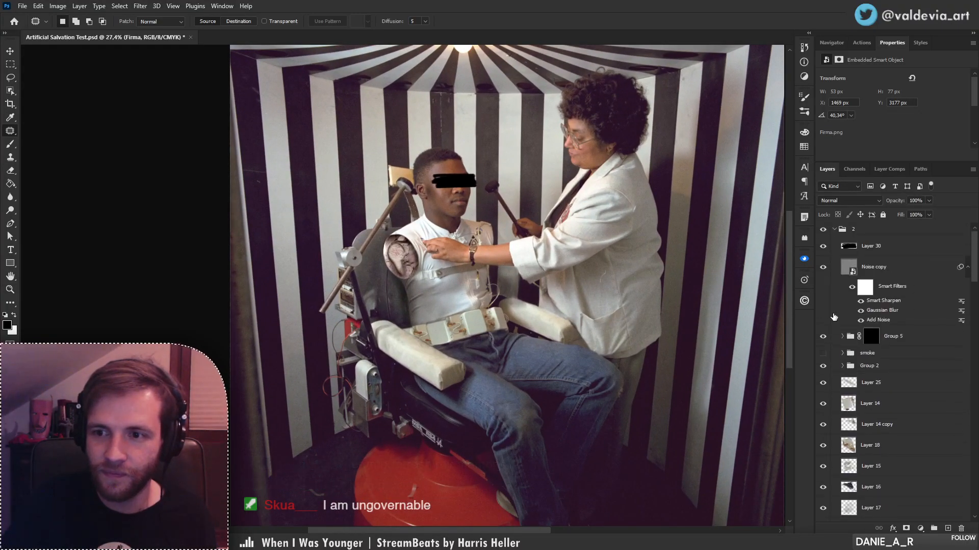
pyautogui.click(822, 353)
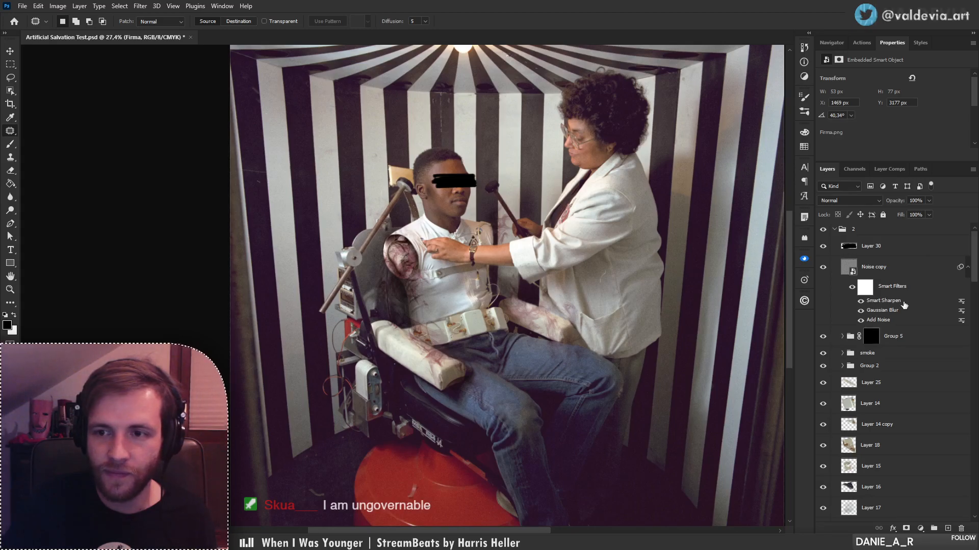
pyautogui.click(887, 267)
pyautogui.click(948, 527)
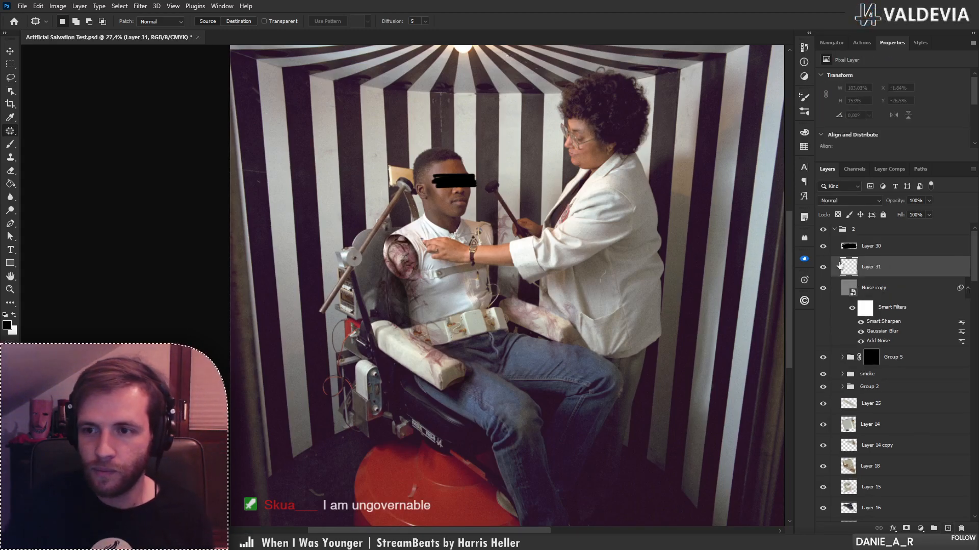
# - Stamp all visible content without the Layer 30 censor bar onto Layer 31, convert it to a smart object and show the bar again
pyautogui.click(824, 247)
pyautogui.hotkey('ctrl', 'alt', 'shift', 'e')
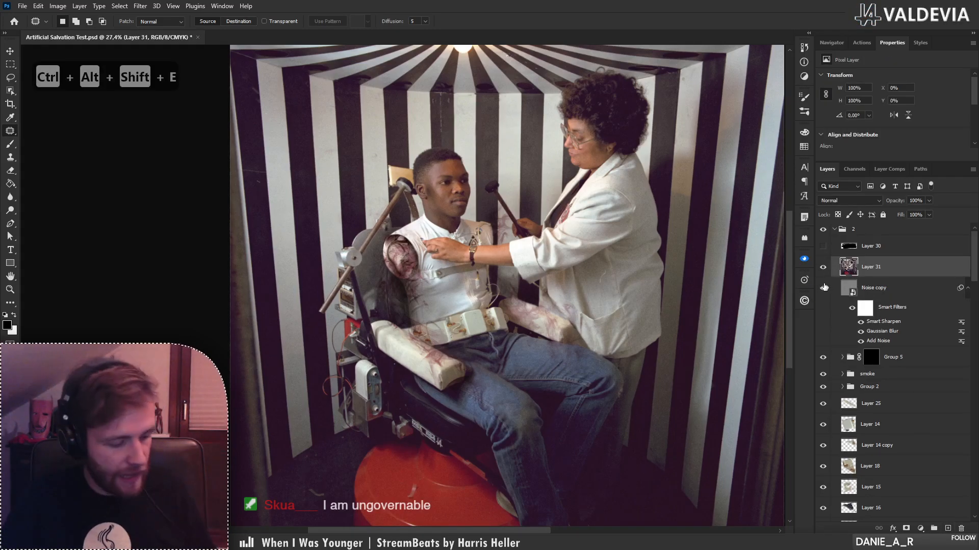
pyautogui.hotkey('ctrl', '\\')
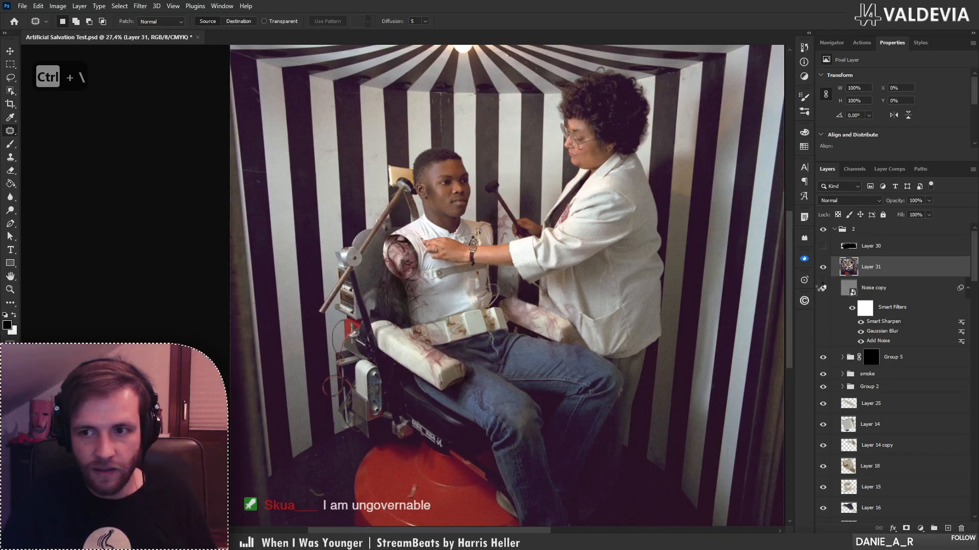
pyautogui.click(823, 246)
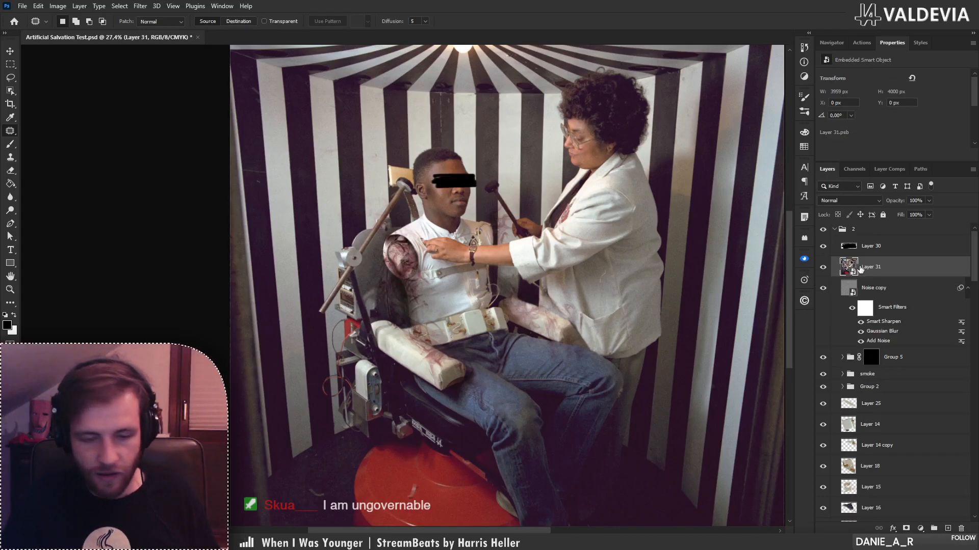
# - Grade Layer 31 in the Camera Raw Filter with Tint +28, Exposure -0.70 and Highlights +20
pyautogui.hotkey('ctrl', 'shift', 'a')
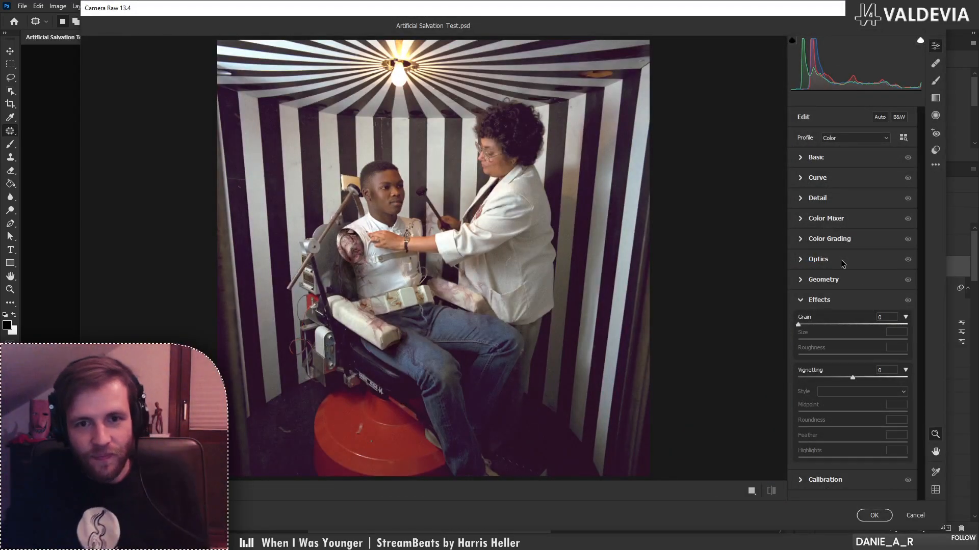
pyautogui.click(799, 159)
pyautogui.moveTo(855, 214)
pyautogui.mouseDown()
pyautogui.moveTo(848, 224)
pyautogui.moveTo(869, 222)
pyautogui.mouseUp()
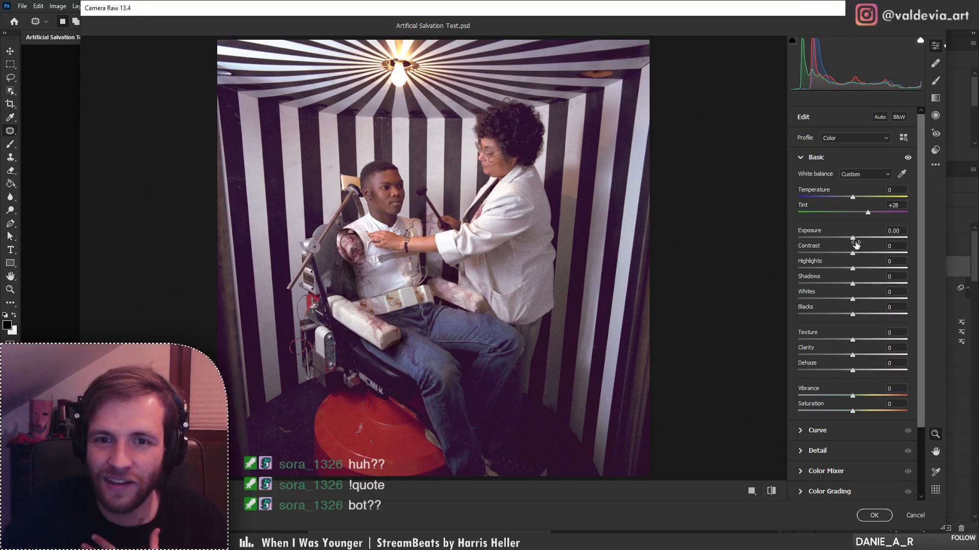
pyautogui.moveTo(855, 245); pyautogui.dragTo(863, 273)
pyautogui.scroll(-3, 915, 271)
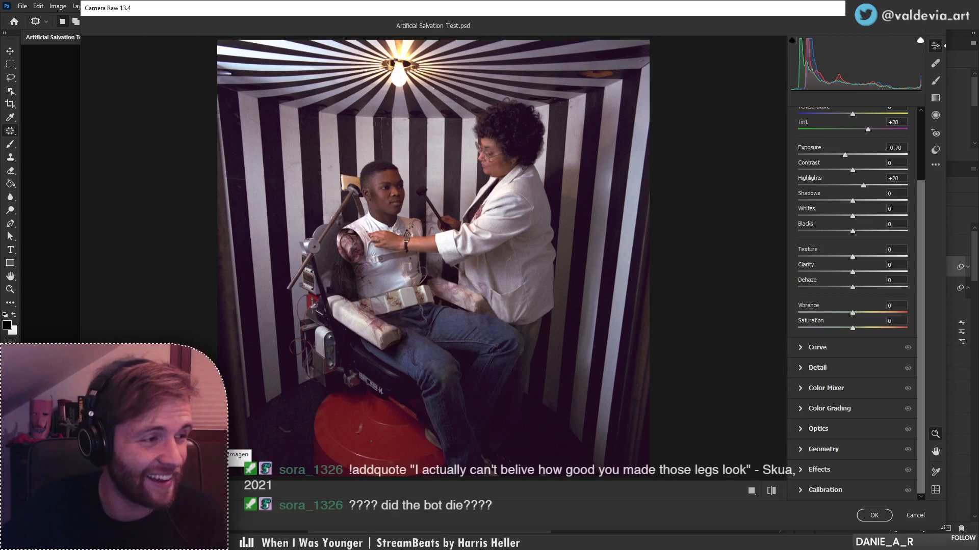
pyautogui.press('Return')
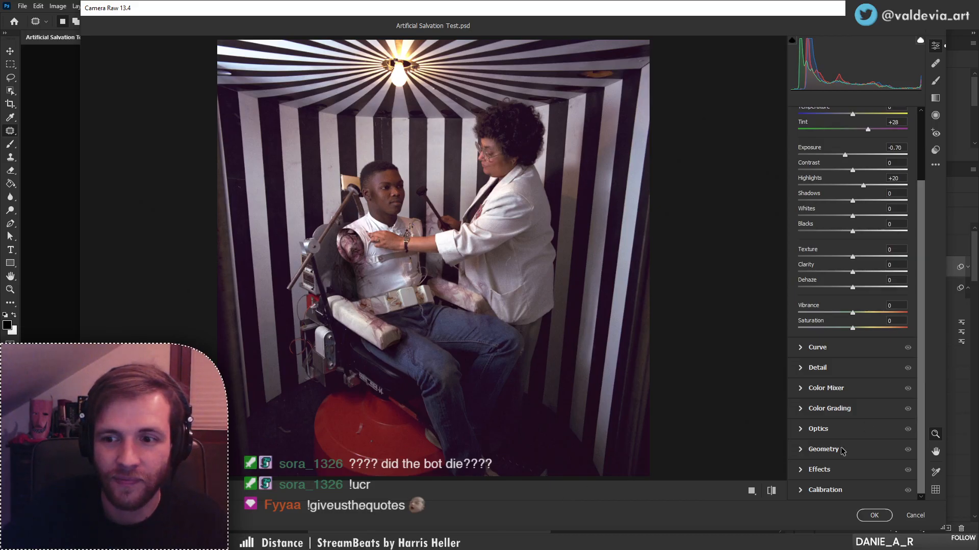
# - Add Camera Raw effects to Layer 31 with Grain 55 and Vignetting -30
pyautogui.click(801, 470)
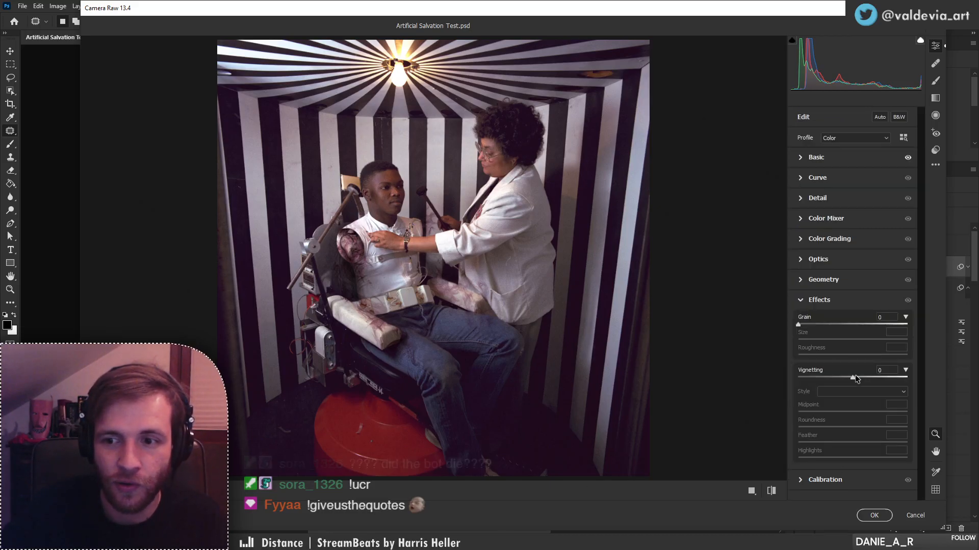
pyautogui.moveTo(854, 377)
pyautogui.mouseDown()
pyautogui.moveTo(824, 376)
pyautogui.moveTo(836, 377)
pyautogui.mouseUp()
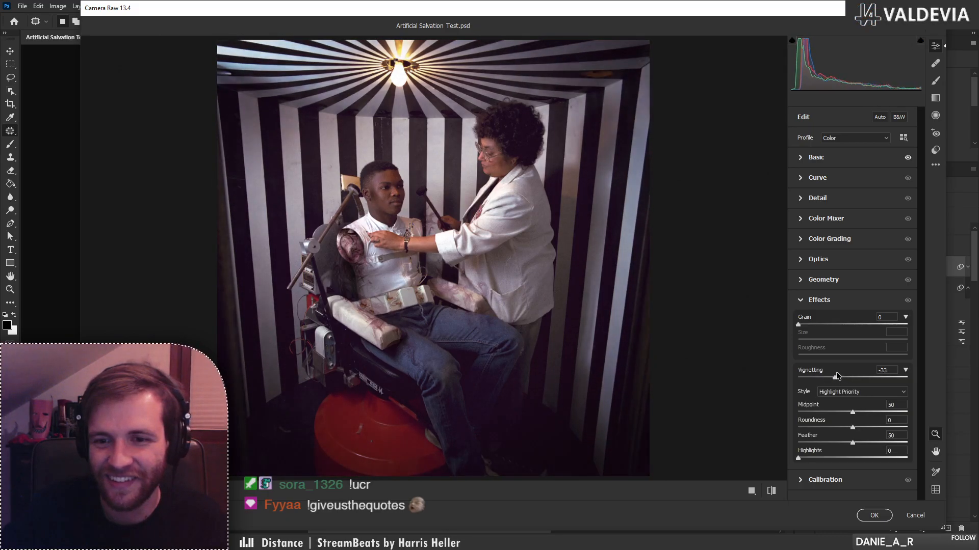
pyautogui.moveTo(799, 325); pyautogui.dragTo(842, 325)
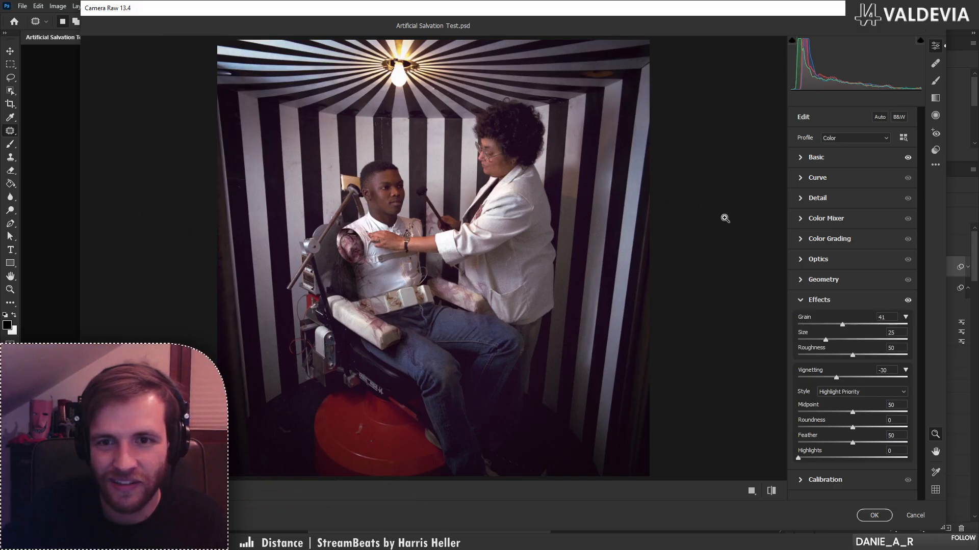
pyautogui.moveTo(418, 239); pyautogui.dragTo(436, 238)
pyautogui.click(436, 238)
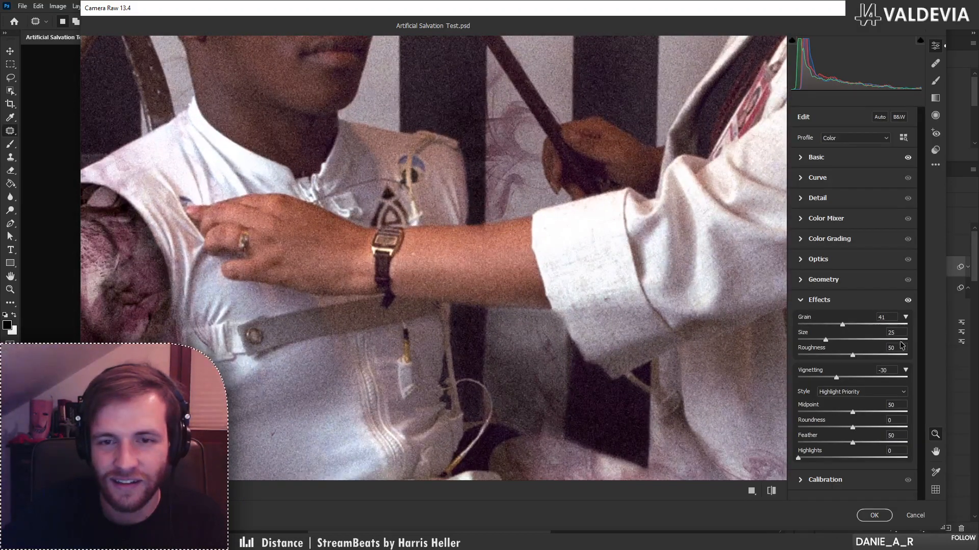
pyautogui.moveTo(621, 285); pyautogui.dragTo(583, 319)
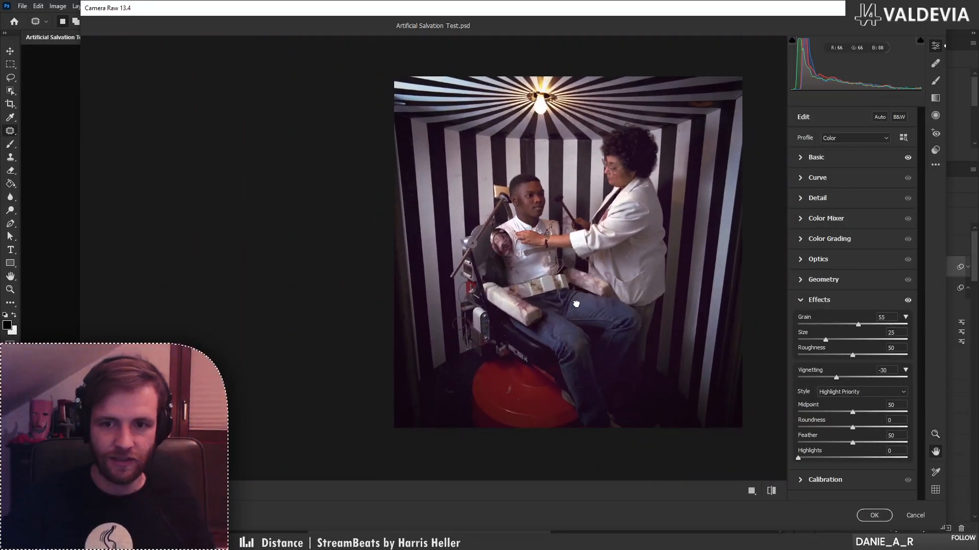
# - Color-grade the shadows toward purple with Hue 287, Saturation 32 and the highlights toward green with Hue 100, Saturation 39
pyautogui.click(807, 243)
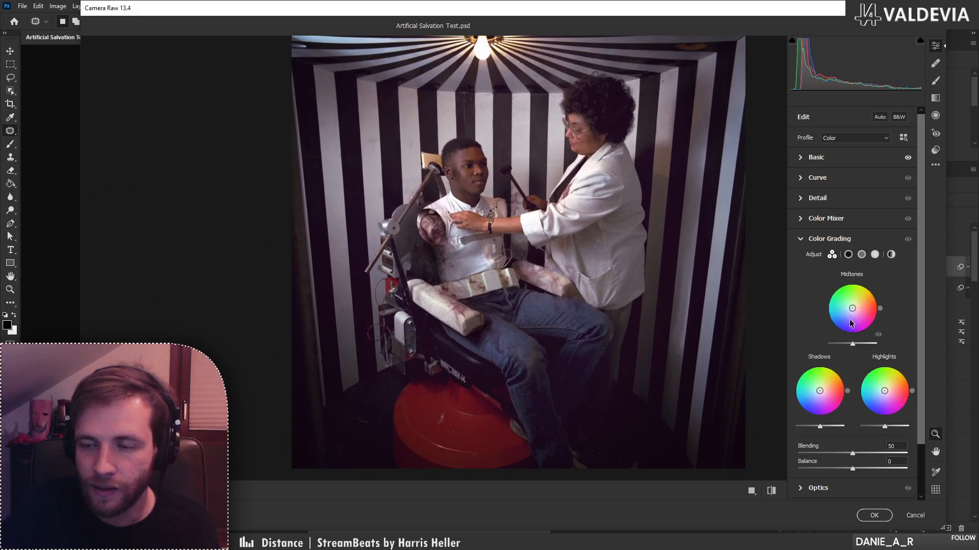
pyautogui.moveTo(822, 395); pyautogui.dragTo(821, 398)
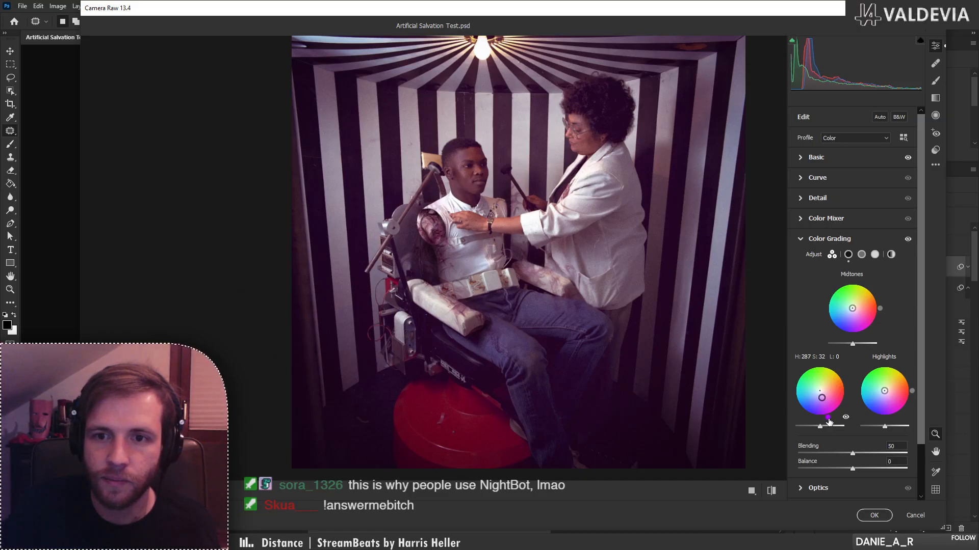
pyautogui.moveTo(884, 391); pyautogui.dragTo(881, 382)
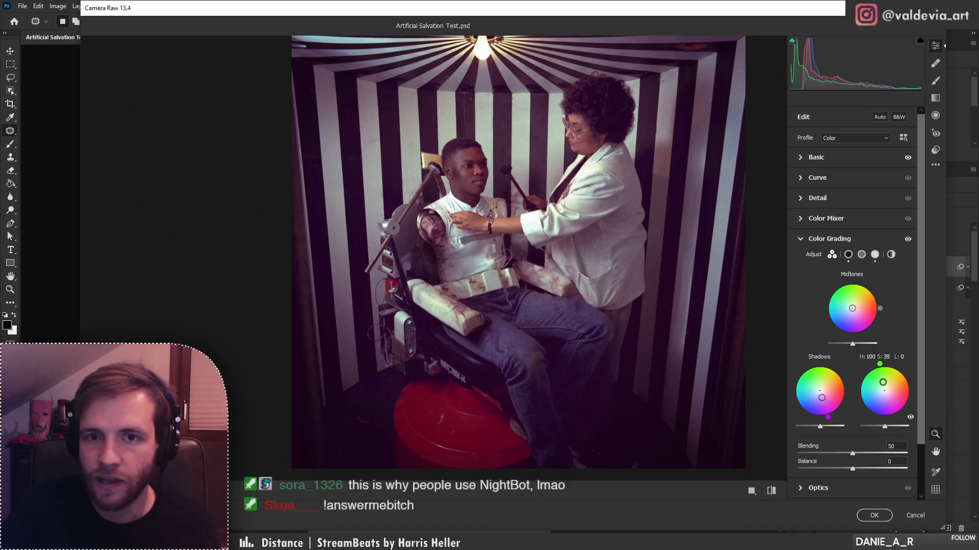
# - Tint the midtones green with Hue 106 and Saturation 17 in the color grading
pyautogui.moveTo(849, 302); pyautogui.dragTo(850, 302)
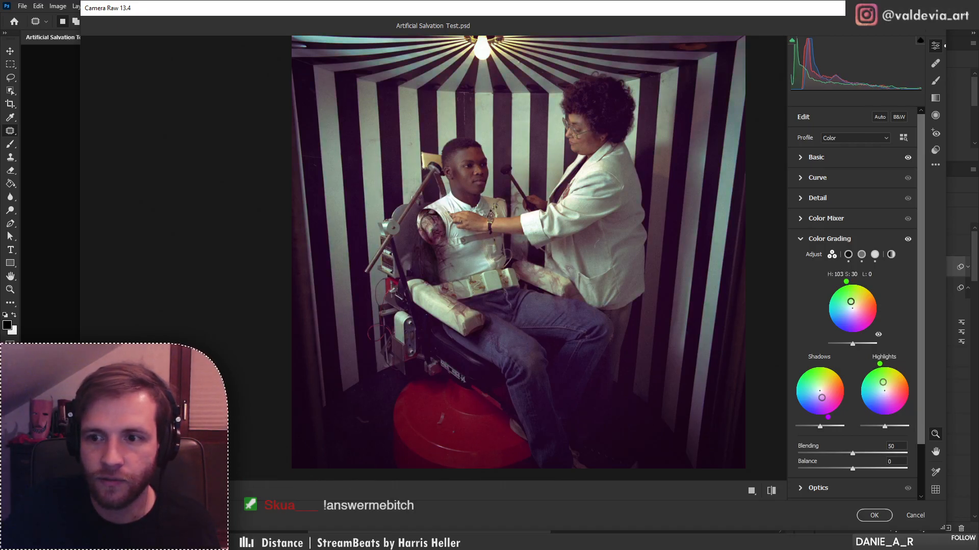
pyautogui.click(861, 255)
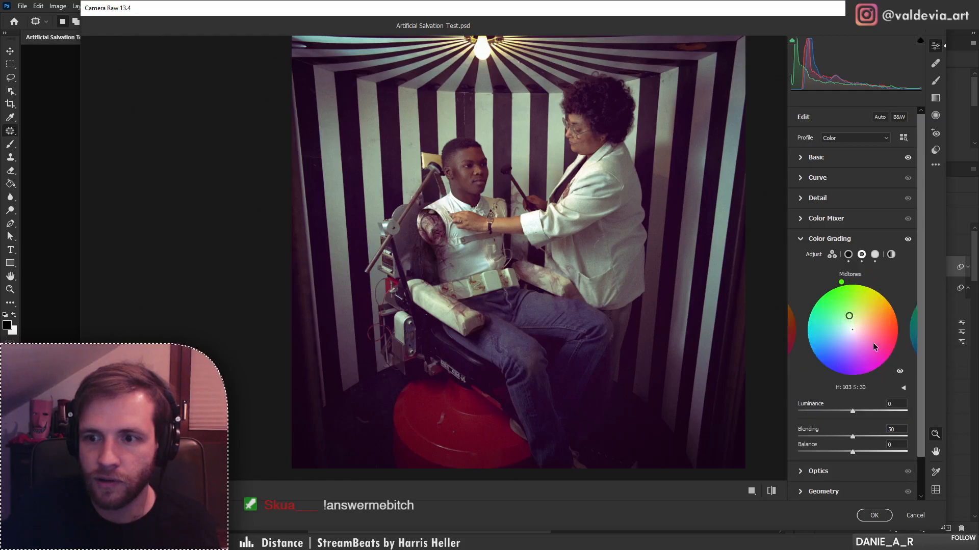
pyautogui.moveTo(850, 317); pyautogui.dragTo(851, 321)
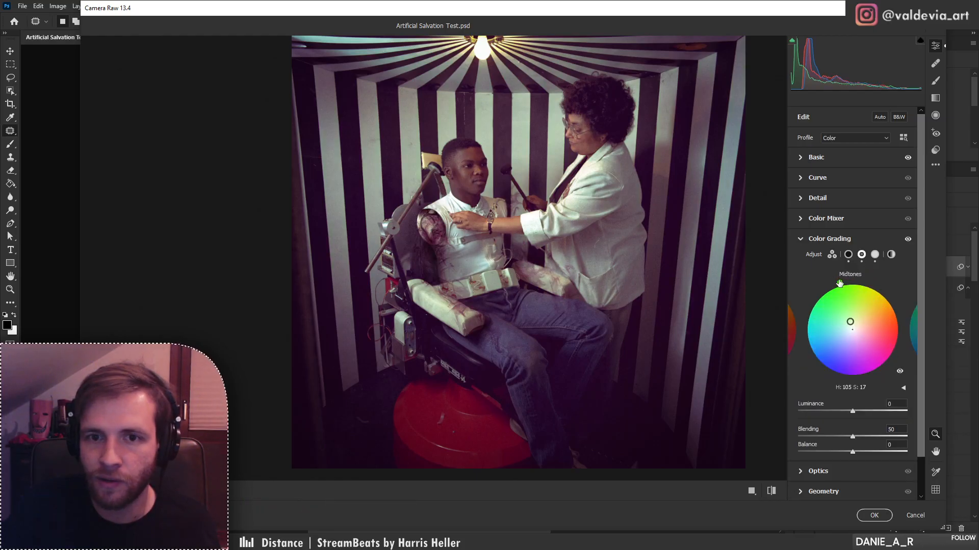
pyautogui.moveTo(840, 284); pyautogui.dragTo(839, 283)
pyautogui.scroll(-7, 661, 243)
pyautogui.scroll(6, 635, 203)
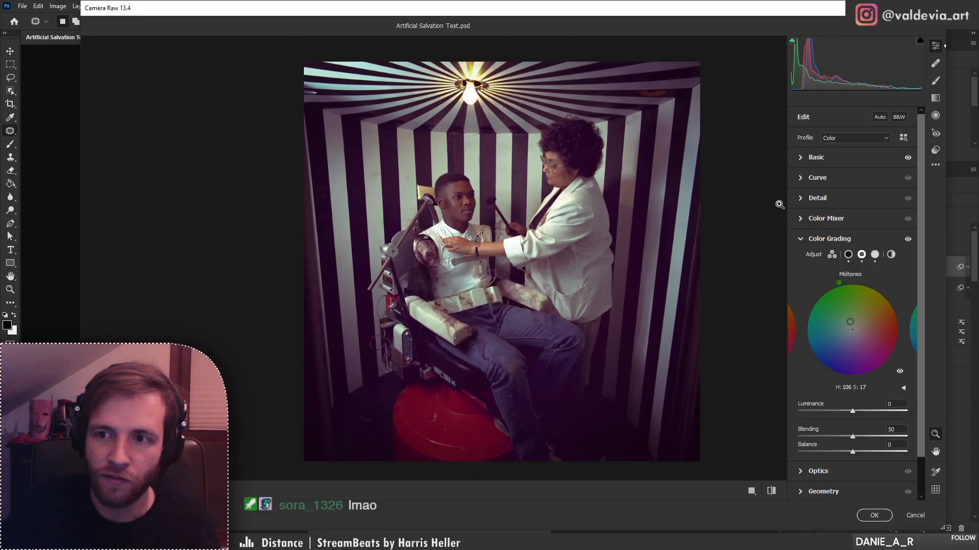
# - Lower Vibrance to -7 and Saturation to -13, and compare the grade with the default settings
pyautogui.click(800, 157)
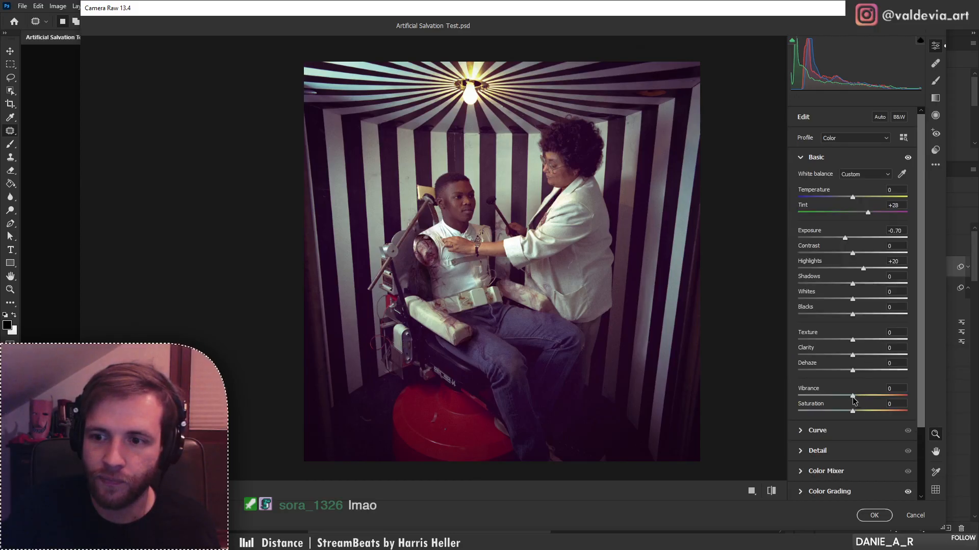
pyautogui.moveTo(852, 396)
pyautogui.mouseDown()
pyautogui.moveTo(834, 397)
pyautogui.moveTo(850, 400)
pyautogui.moveTo(846, 411)
pyautogui.mouseUp()
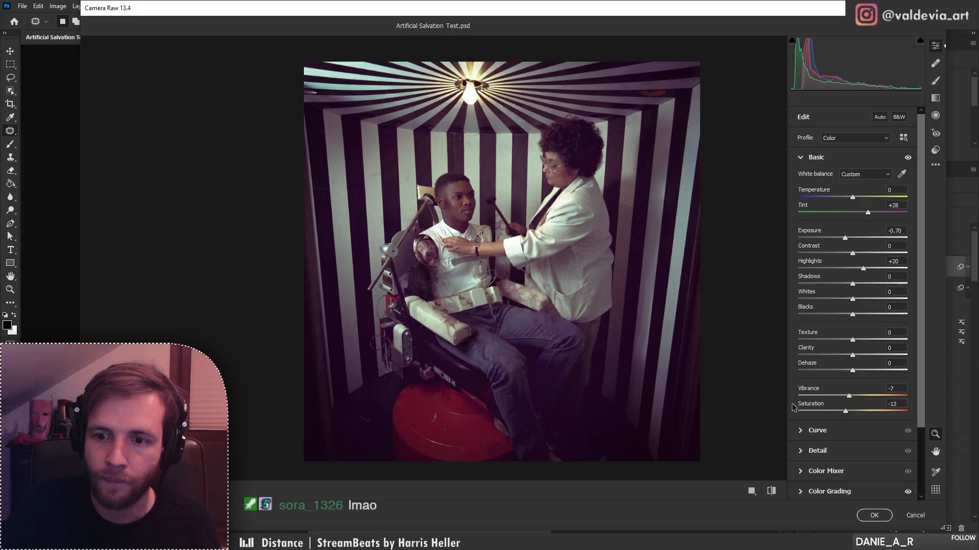
pyautogui.click(773, 492)
pyautogui.click(772, 495)
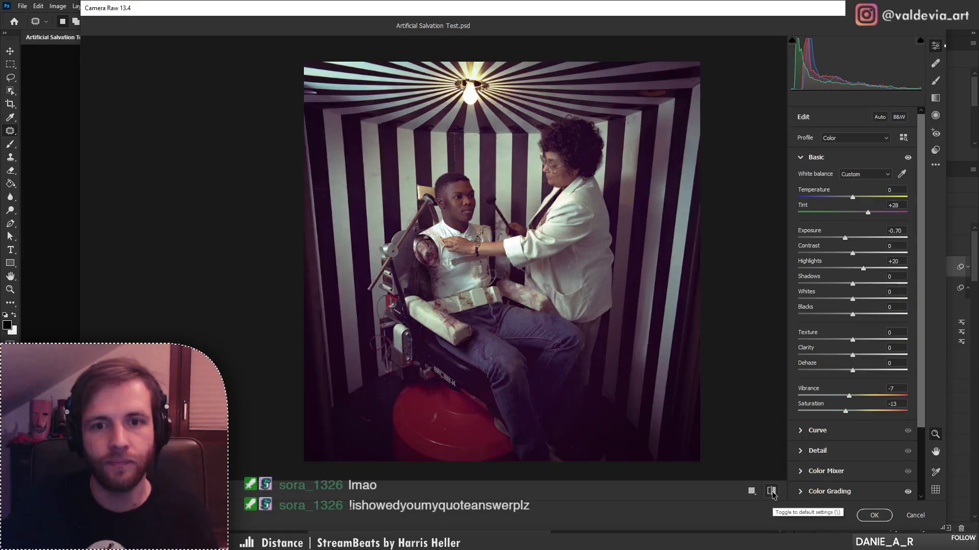
pyautogui.scroll(2, 540, 282)
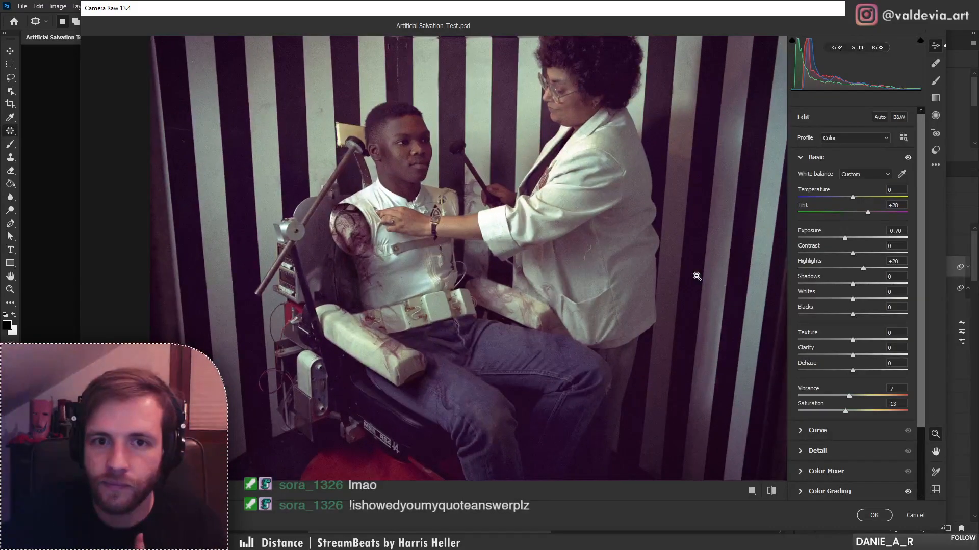
# - Remove the midtones color tint by setting its Saturation to 0 and check the whole image
pyautogui.scroll(-3, 851, 406)
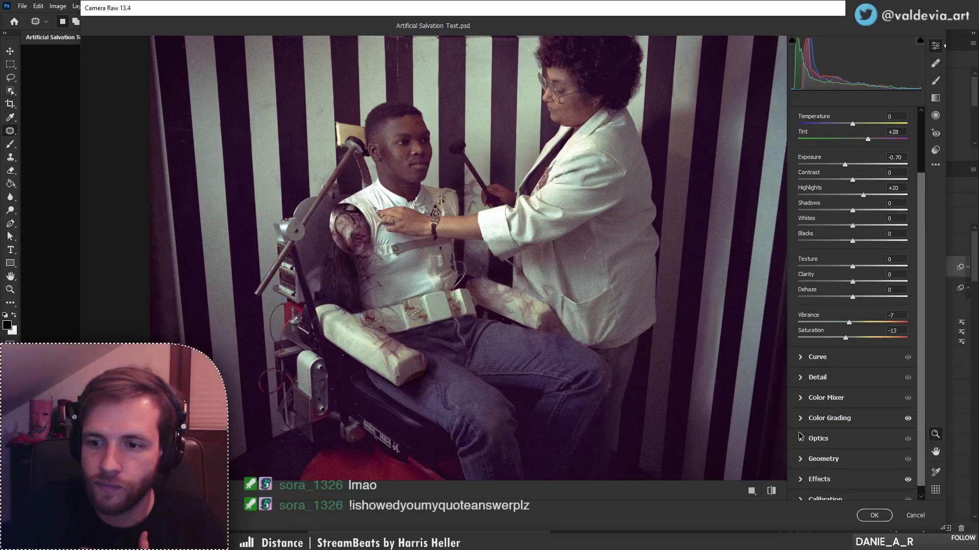
pyautogui.click(800, 419)
pyautogui.moveTo(850, 324); pyautogui.dragTo(852, 330)
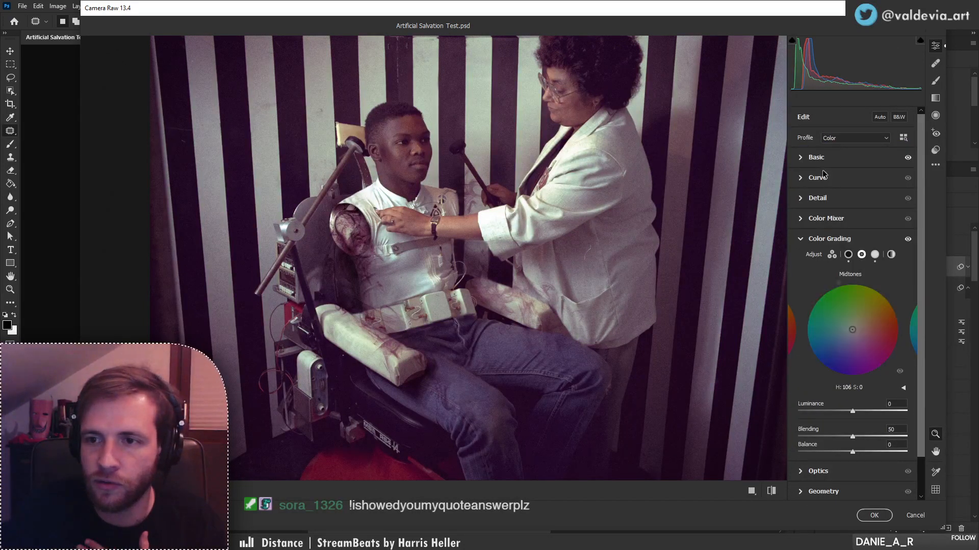
pyautogui.click(802, 245)
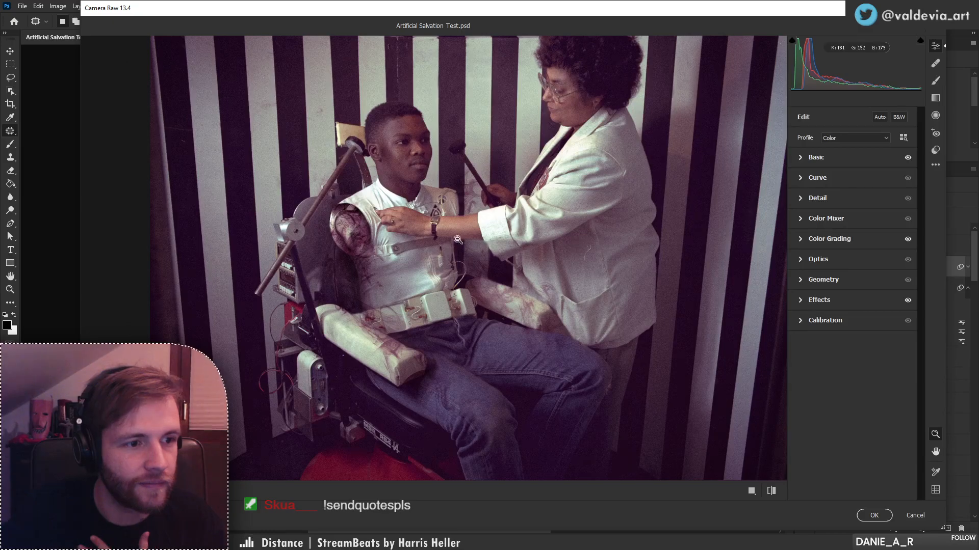
pyautogui.click(348, 263)
pyautogui.click(392, 278)
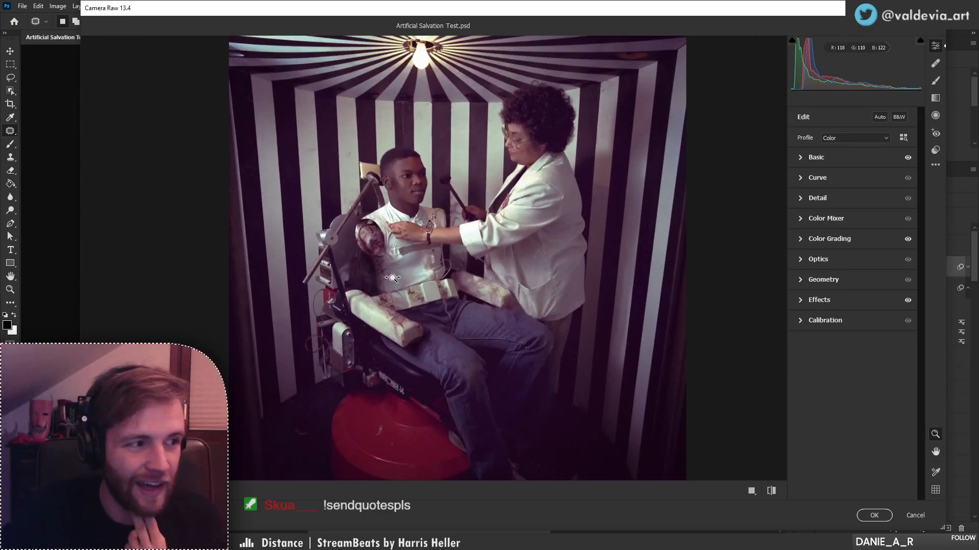
pyautogui.scroll(1, 392, 278)
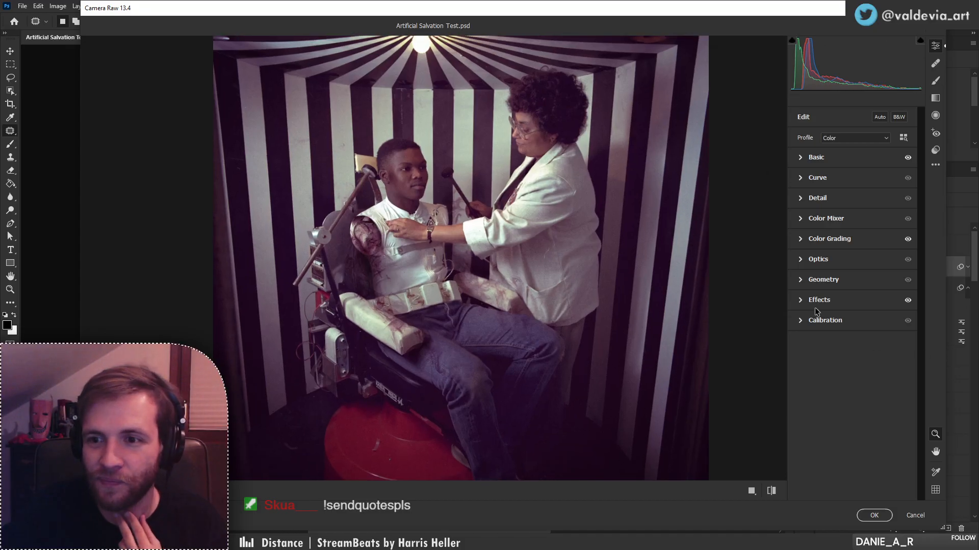
# - Adjust the basic tones to Exposure -0.40, Highlights +29, Shadows -29 and Whites +3
pyautogui.click(801, 300)
pyautogui.click(800, 301)
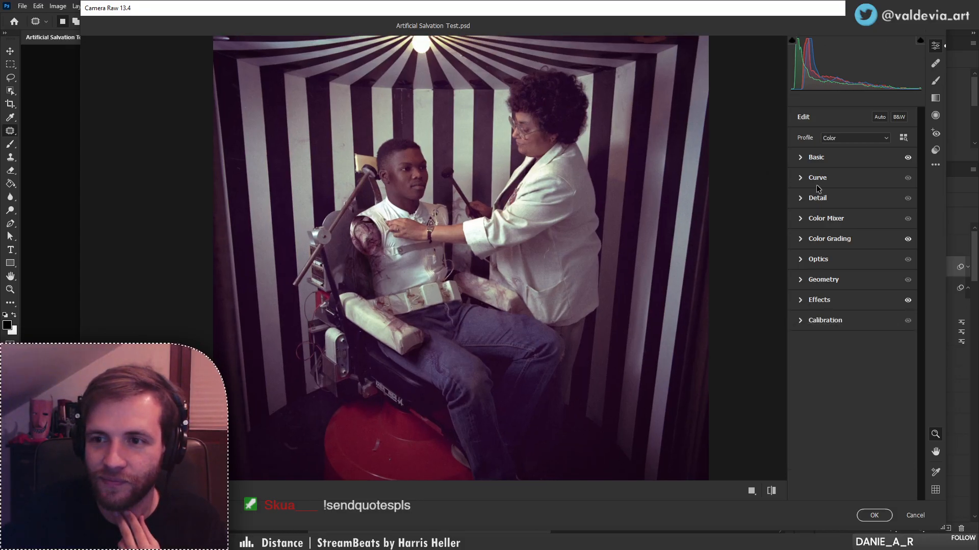
pyautogui.click(801, 162)
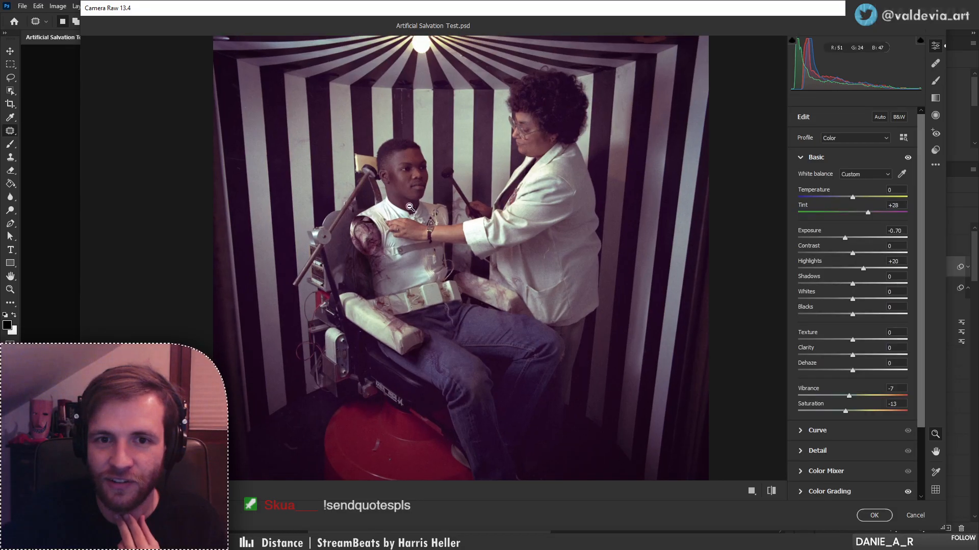
pyautogui.hotkey('ctrl', '0')
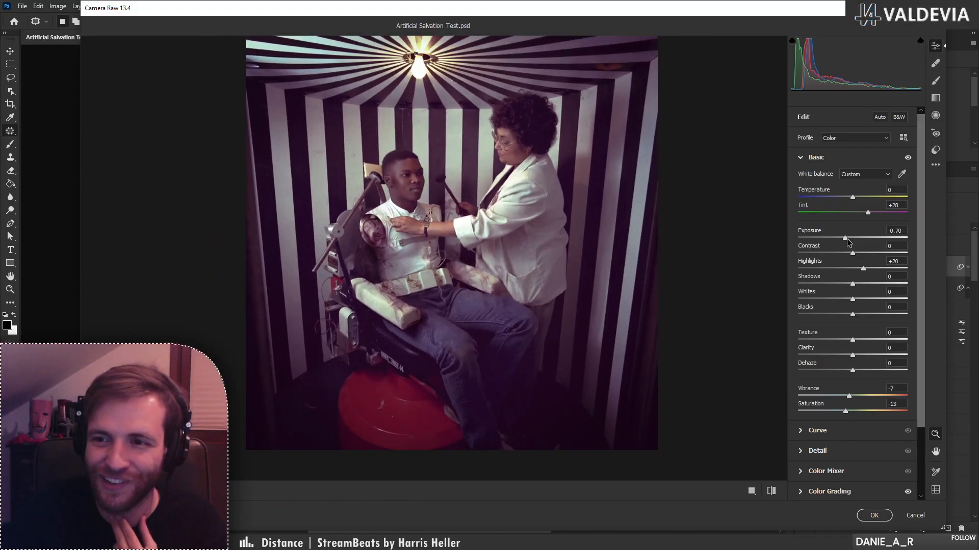
pyautogui.moveTo(845, 238); pyautogui.dragTo(850, 238)
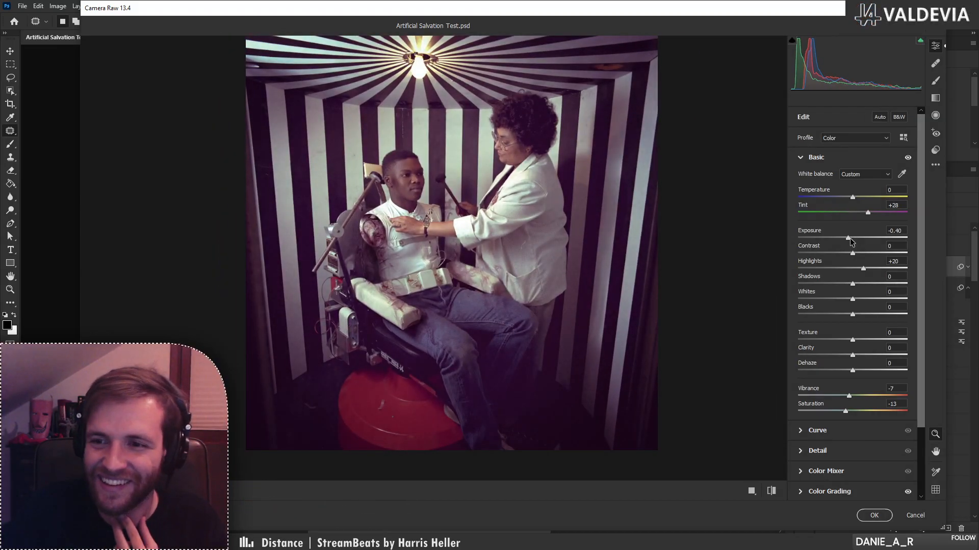
pyautogui.moveTo(853, 300); pyautogui.dragTo(836, 285)
pyautogui.click(469, 197)
pyautogui.moveTo(469, 196); pyautogui.dragTo(375, 241)
pyautogui.moveTo(381, 176); pyautogui.dragTo(410, 179)
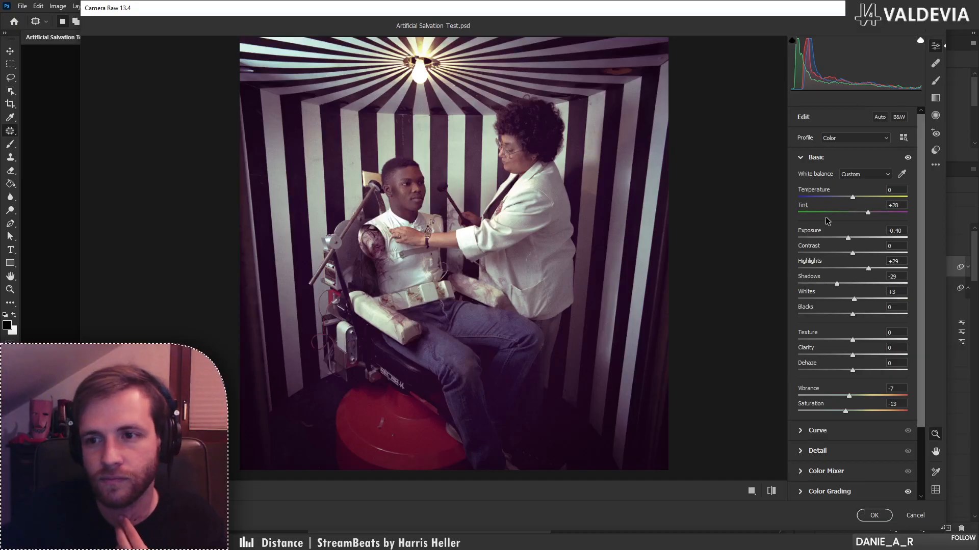
# - Compare the finished grade with the default settings and apply the Camera Raw Filter to Layer 31
pyautogui.scroll(-4, 888, 361)
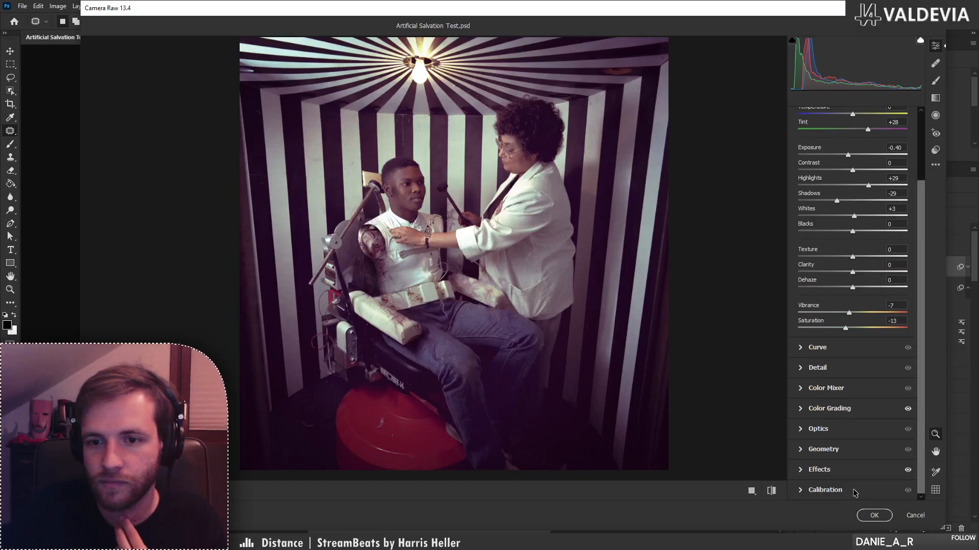
pyautogui.click(771, 491)
pyautogui.click(771, 494)
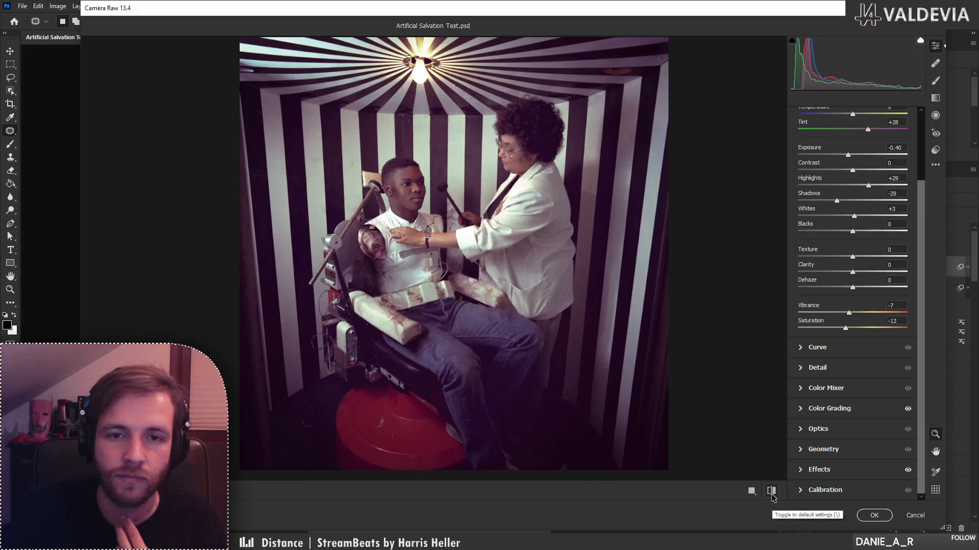
pyautogui.click(771, 494)
pyautogui.click(771, 493)
pyautogui.click(859, 518)
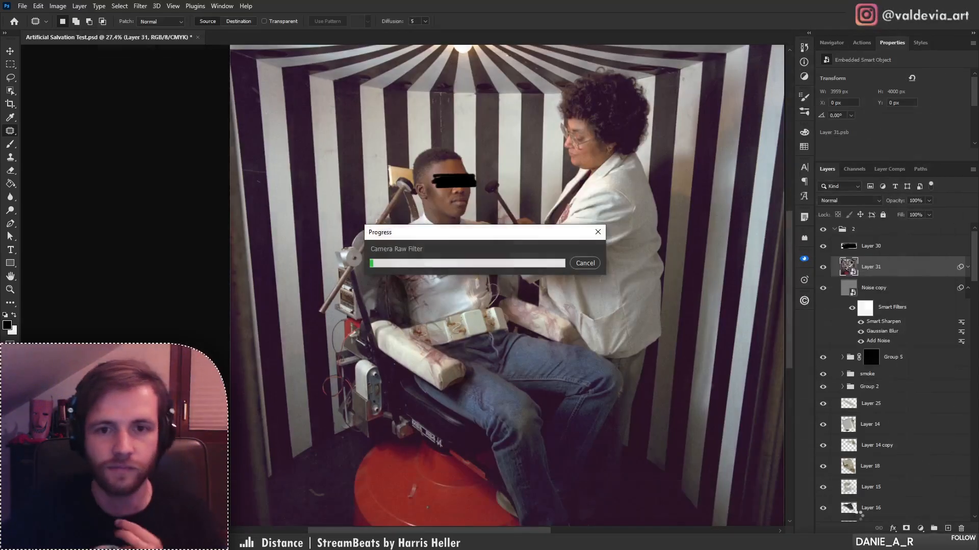
# - Review the graded image at different magnifications and turn off the CMYK proof preview
pyautogui.press('z')
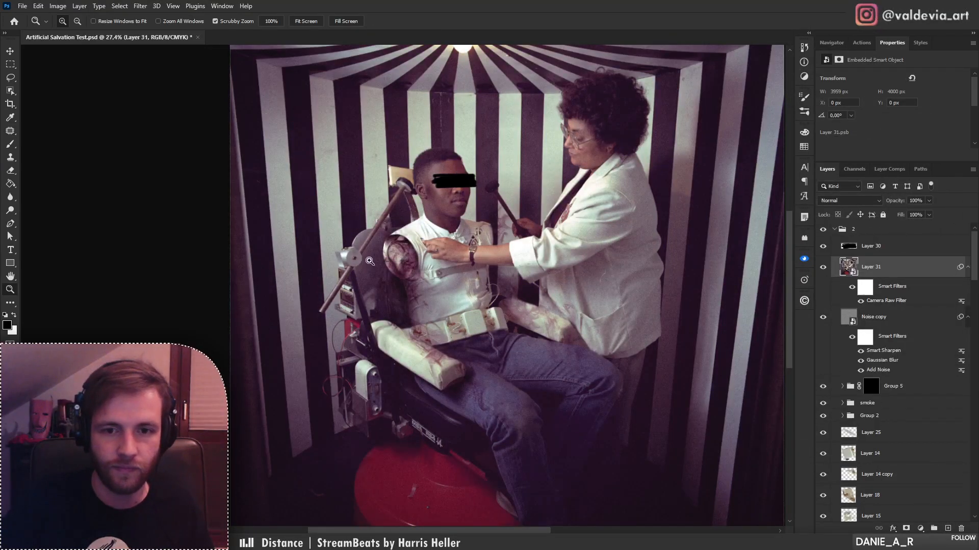
pyautogui.moveTo(367, 258); pyautogui.dragTo(514, 265)
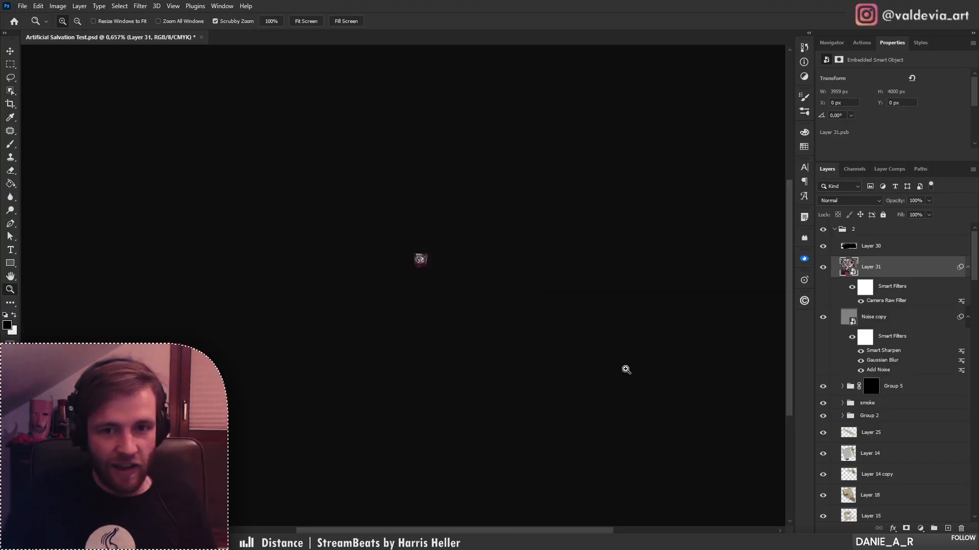
pyautogui.moveTo(416, 256); pyautogui.dragTo(547, 306)
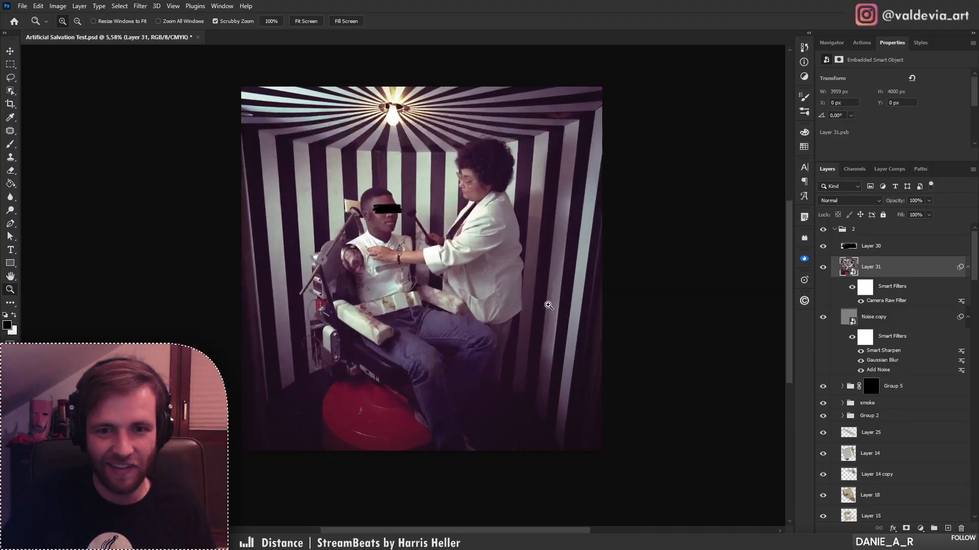
pyautogui.moveTo(367, 359); pyautogui.dragTo(384, 347)
pyautogui.moveTo(416, 263)
pyautogui.mouseDown()
pyautogui.moveTo(435, 294)
pyautogui.moveTo(399, 301)
pyautogui.moveTo(408, 273)
pyautogui.mouseUp()
pyautogui.hotkey('ctrl', 'y')
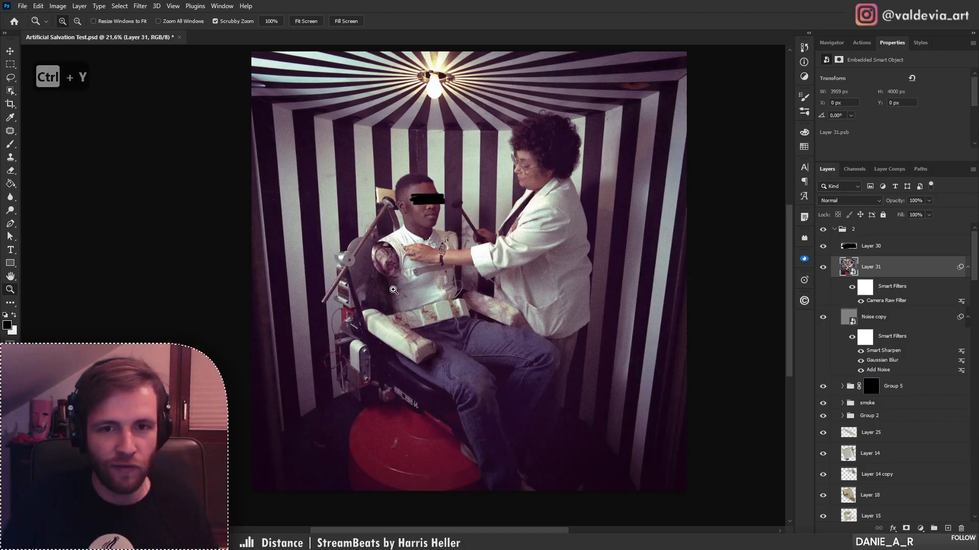
# - Hide group 2 to view the doctor and patient composite in group 1 for comparison
pyautogui.click(827, 232)
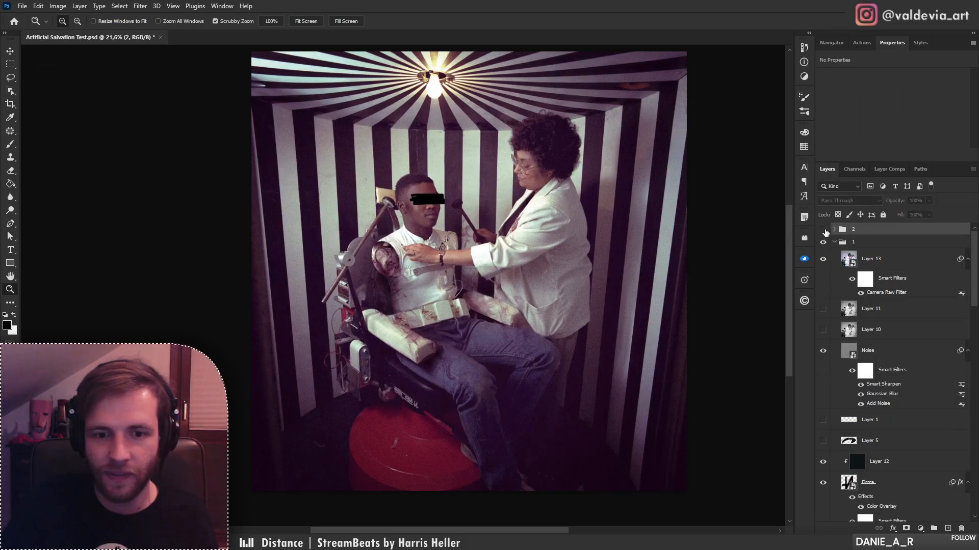
pyautogui.click(825, 231)
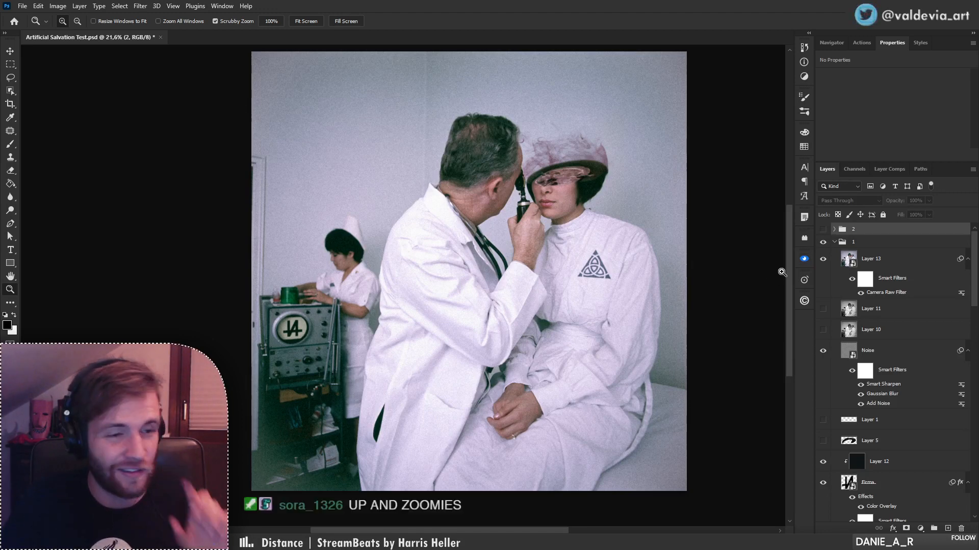
# - Toggle the visibility of group 2 to compare the seated man composite with the doctor and patient composite
pyautogui.click(823, 230)
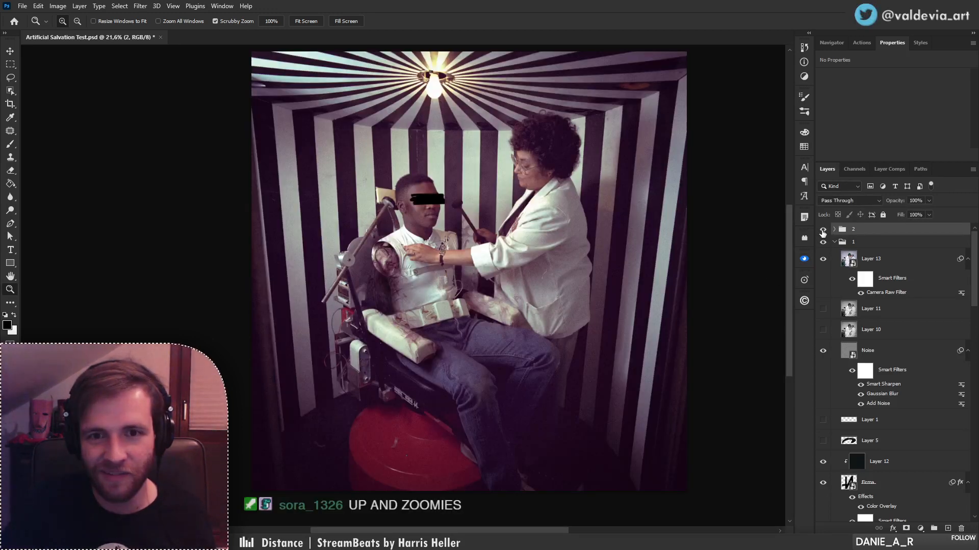
pyautogui.click(823, 230)
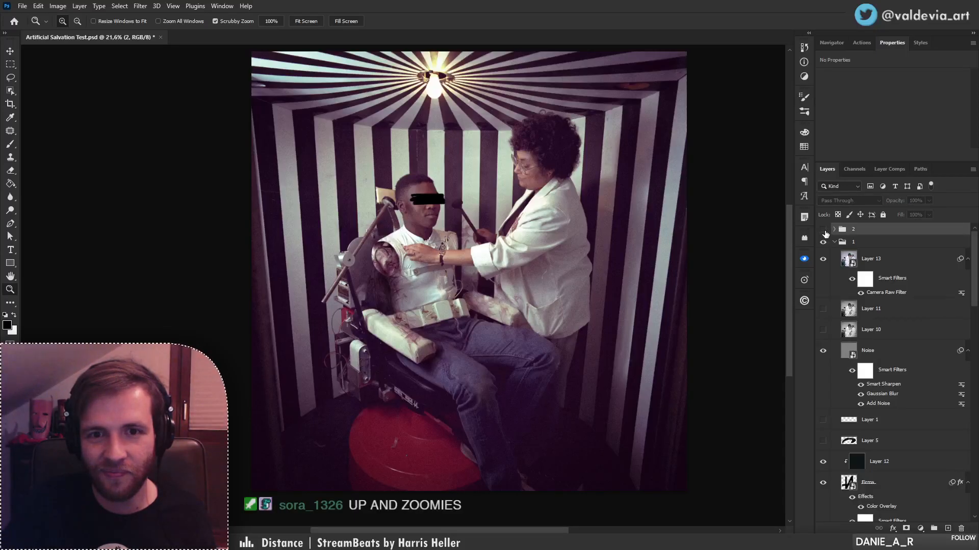
pyautogui.click(823, 230)
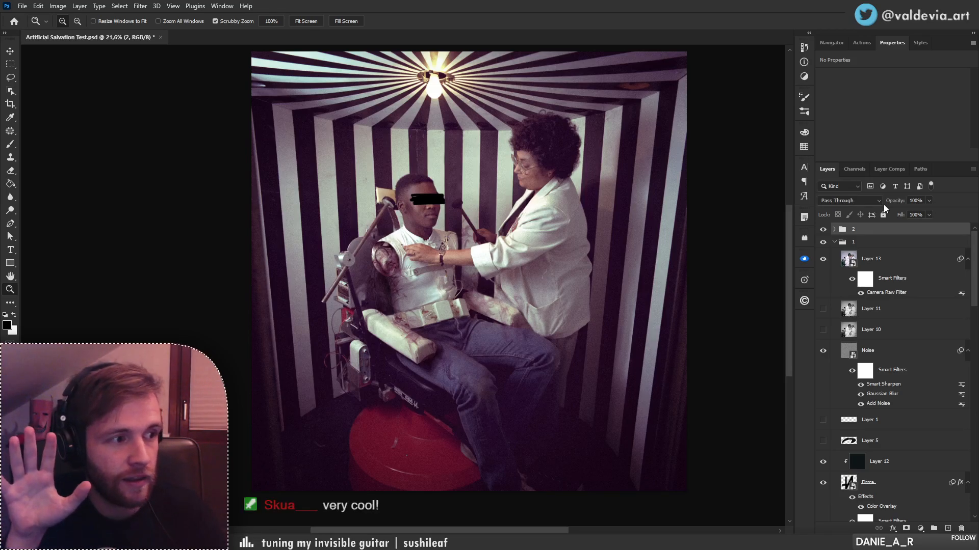
pyautogui.click(823, 229)
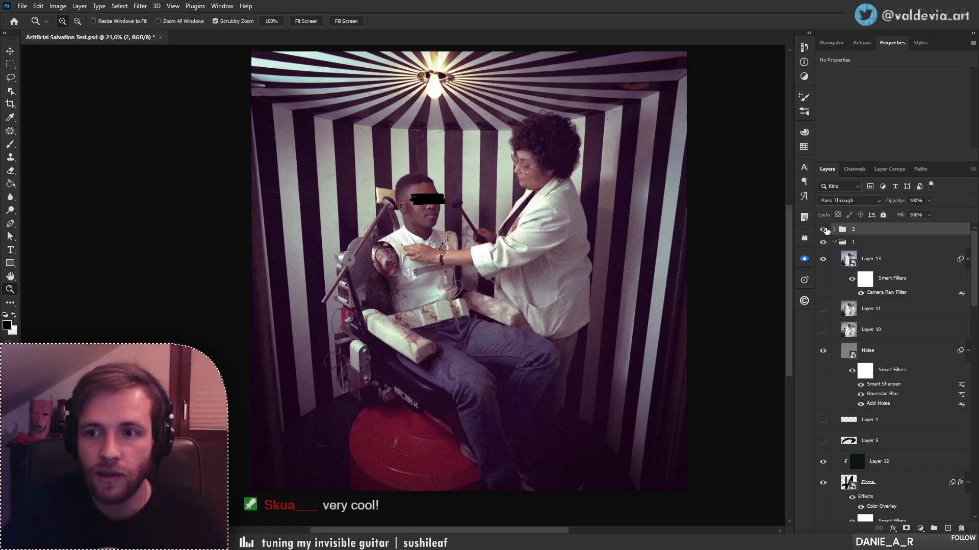
# - Collapse group 1 and alternate the visibility of groups 1 and 2 to review both finished composites, leaving group 2 hidden
pyautogui.click(834, 243)
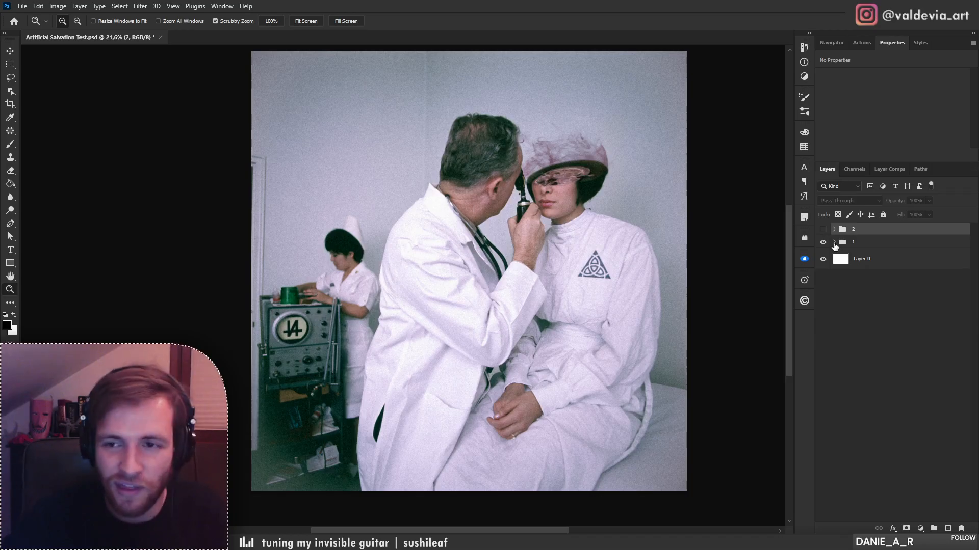
pyautogui.click(822, 229)
pyautogui.click(823, 242)
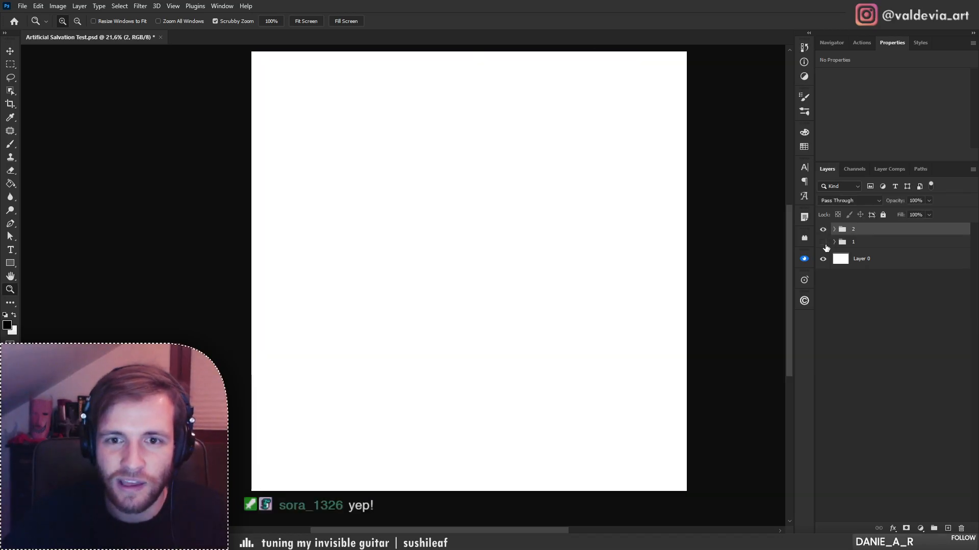
pyautogui.click(823, 243)
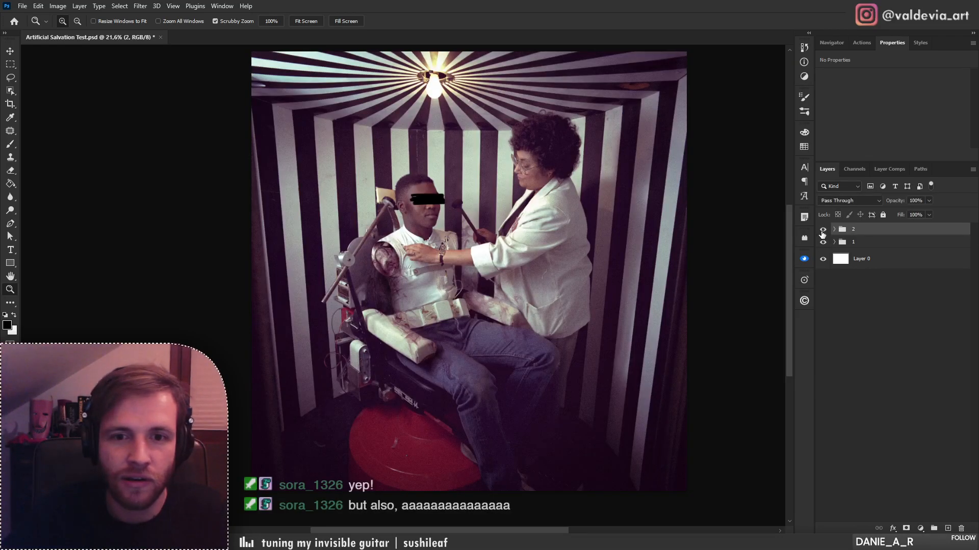
pyautogui.click(823, 229)
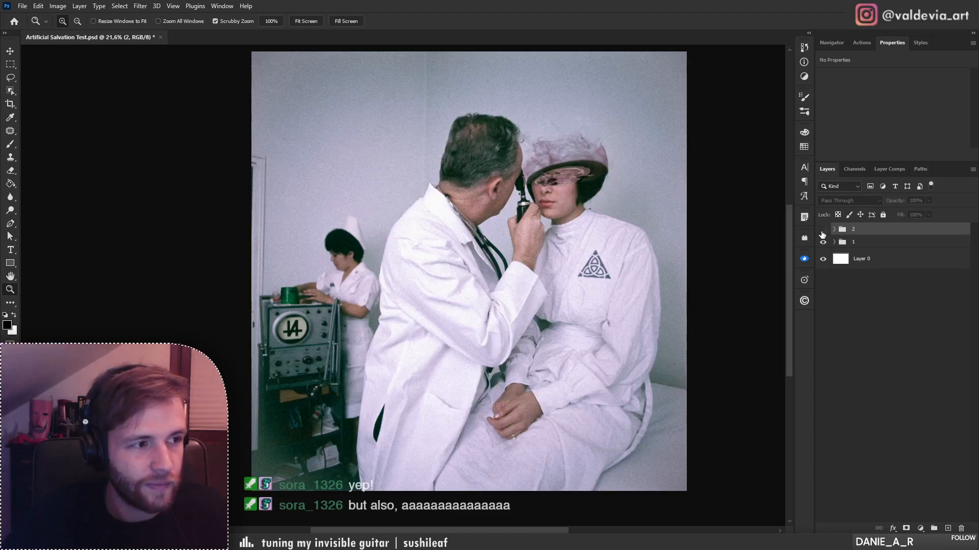
pyautogui.click(822, 230)
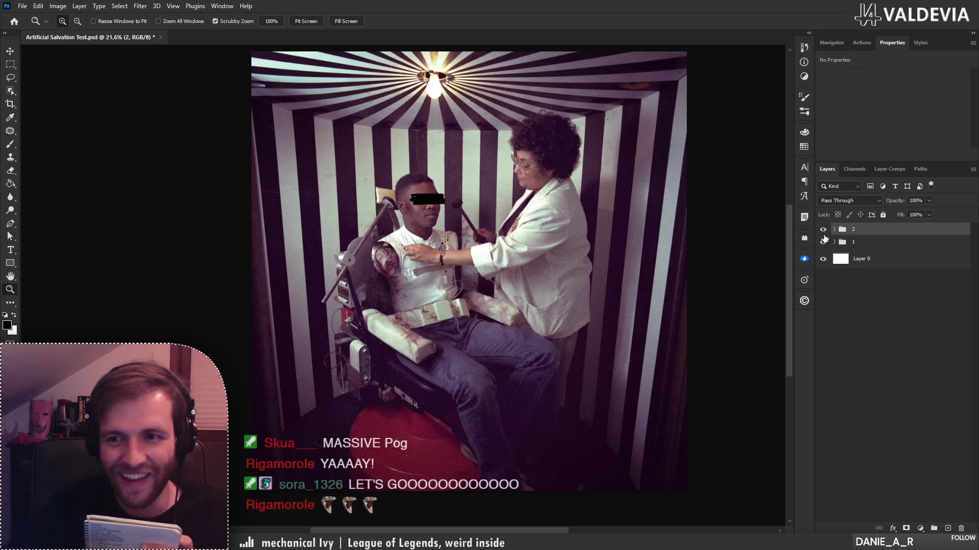
pyautogui.click(824, 230)
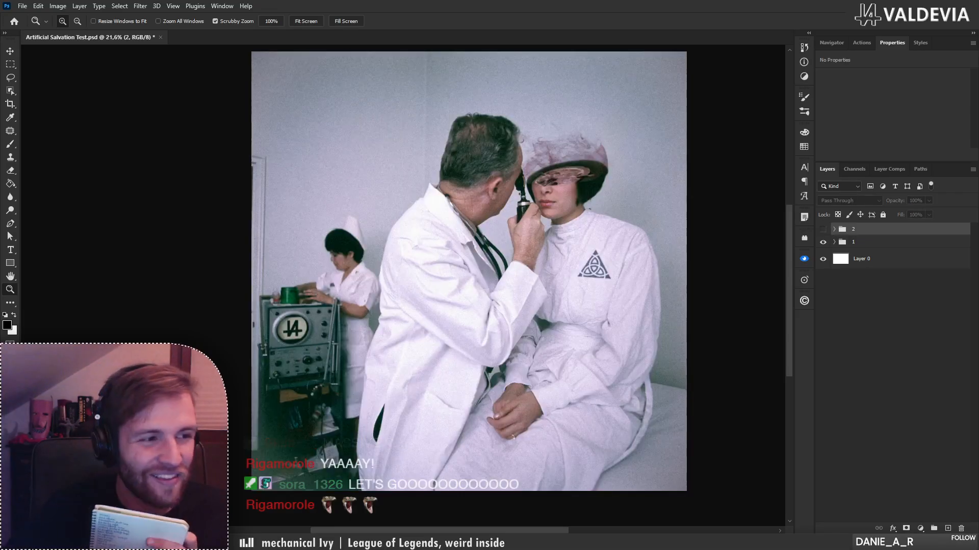